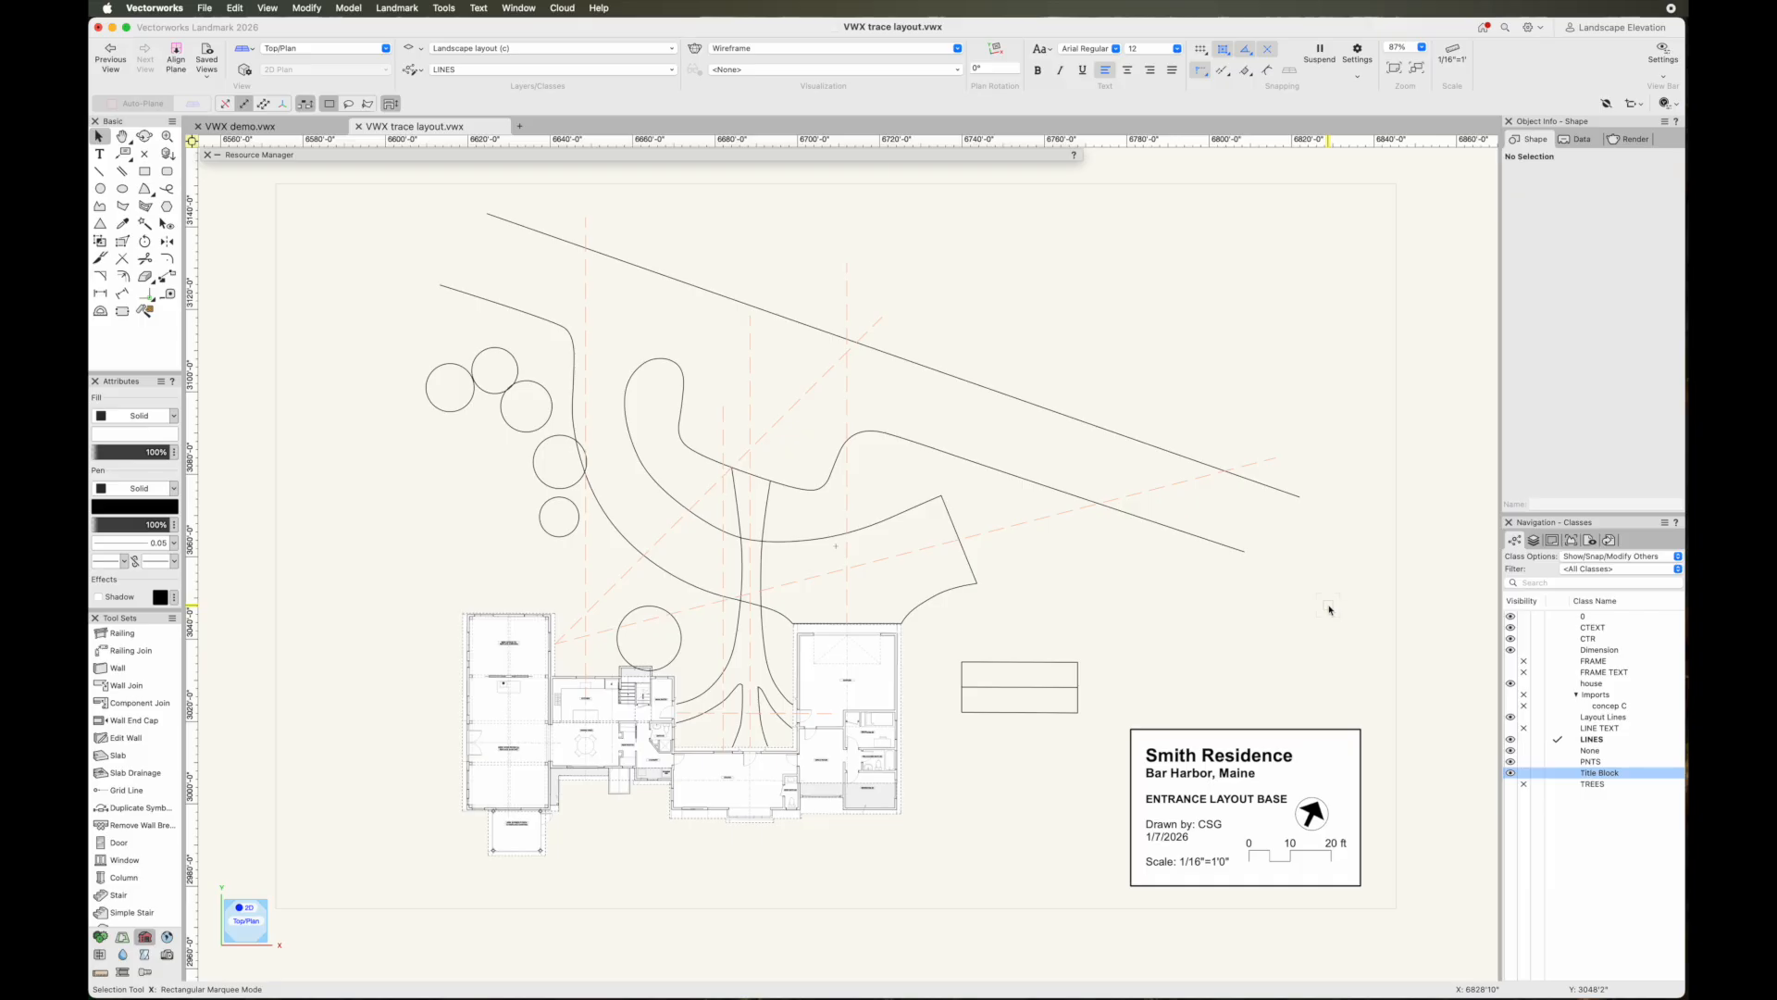
{"action": "key", "text": "u"}
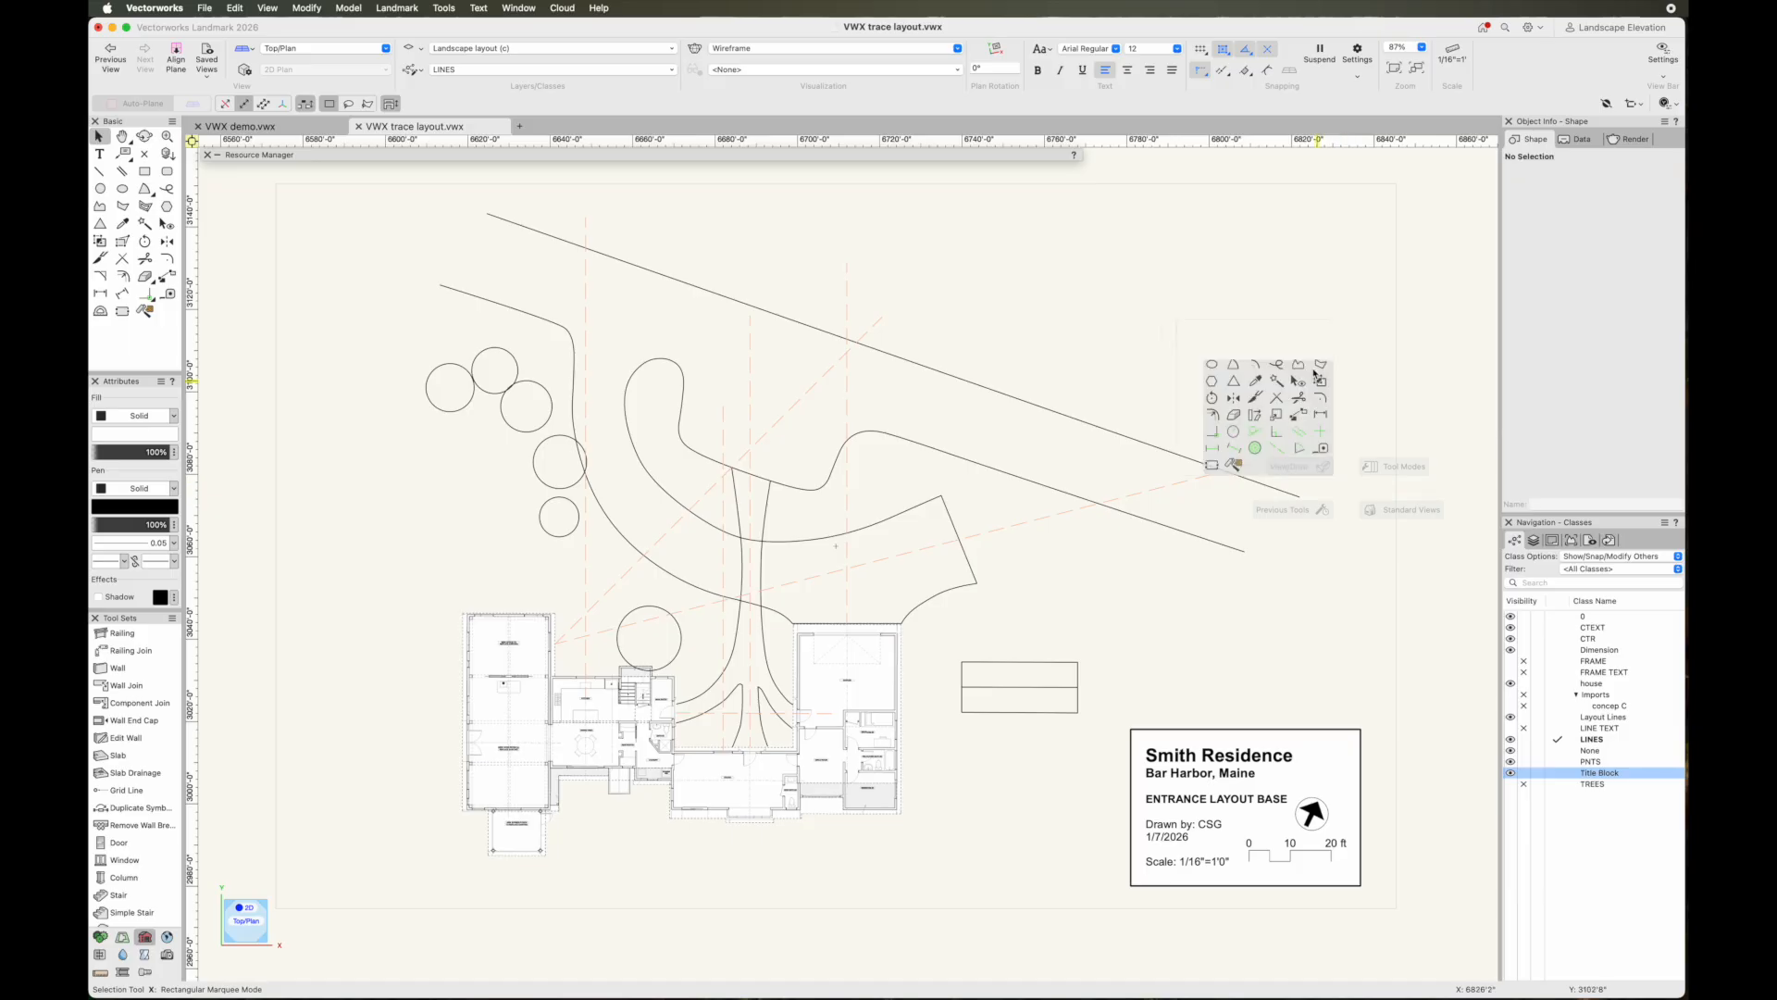
{"action": "left_click", "coordinate": [830, 370]}
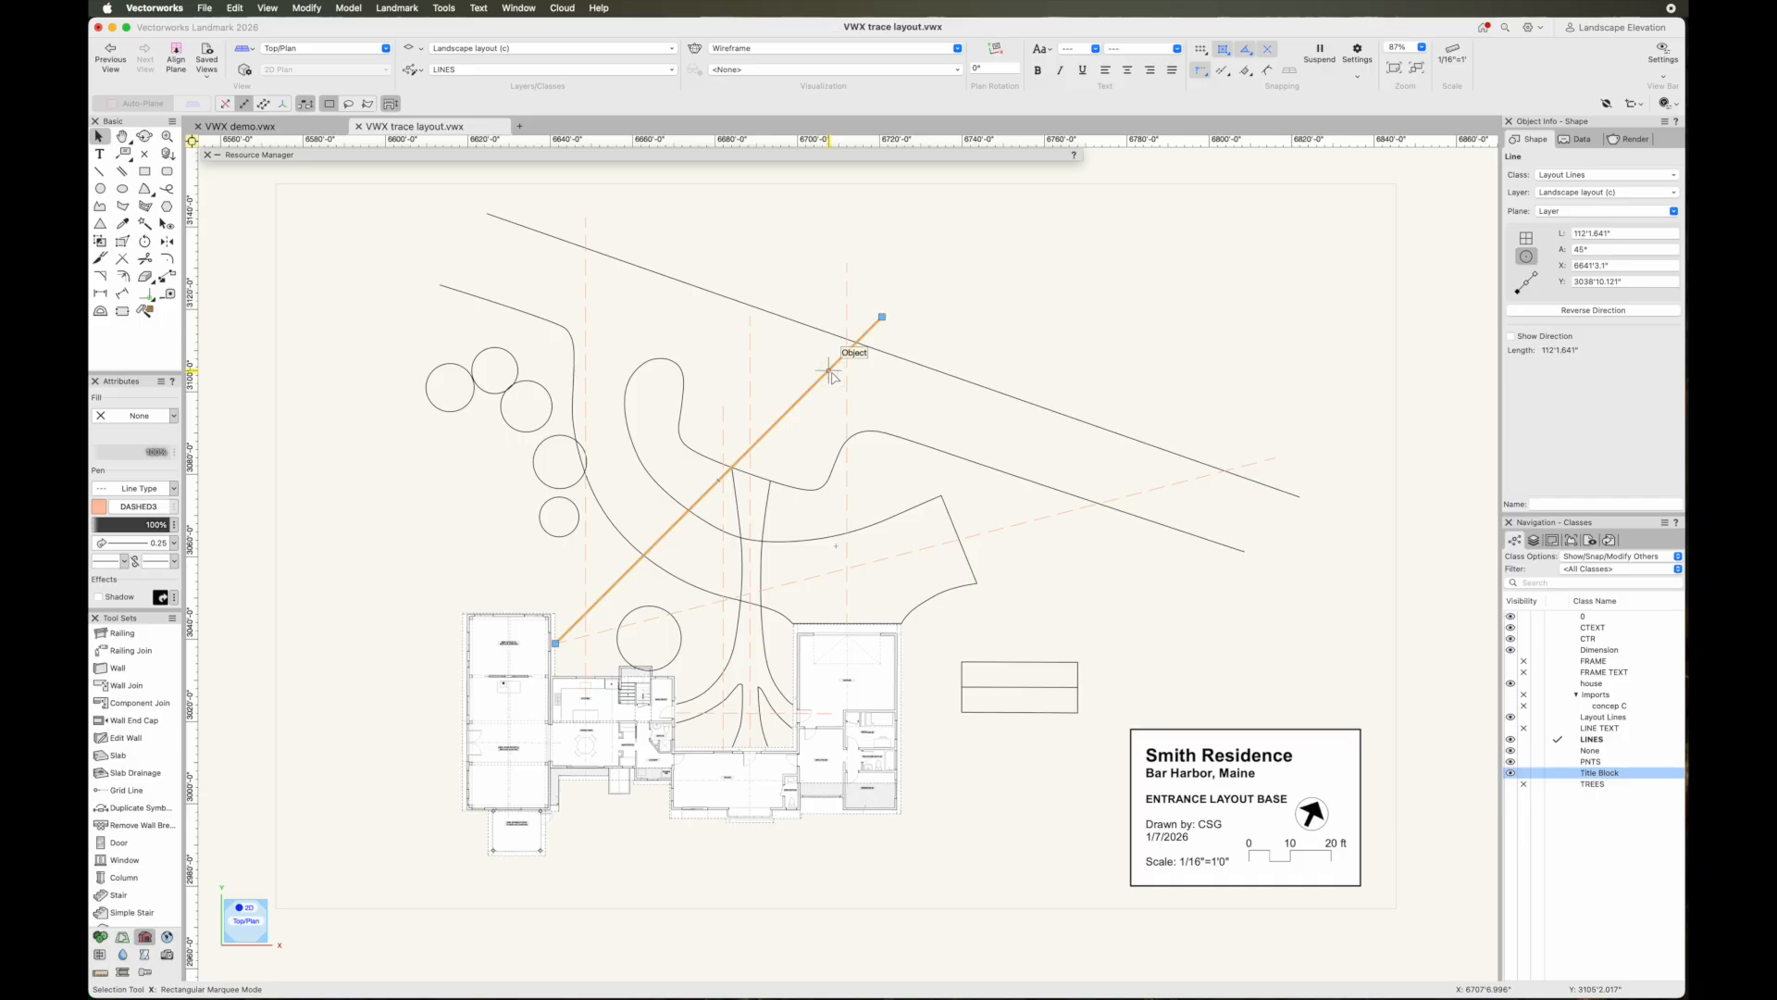
{"action": "left_click", "coordinate": [962, 336]}
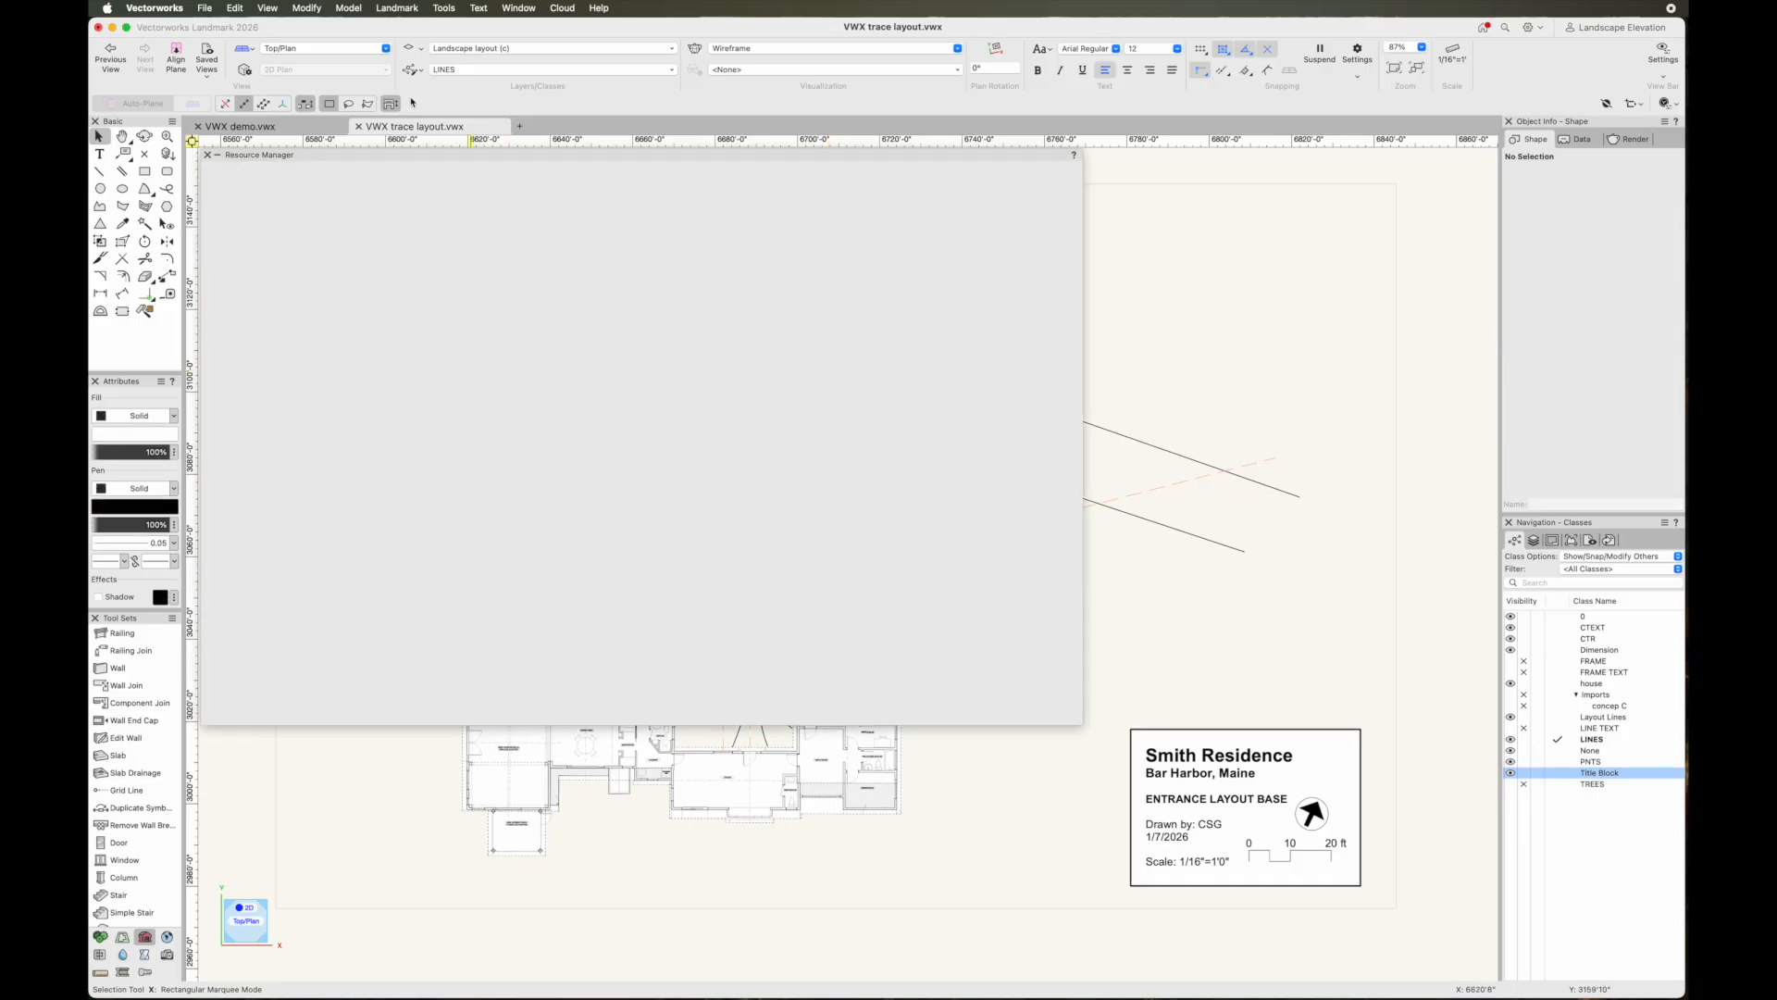
{"action": "left_click", "coordinate": [411, 48]}
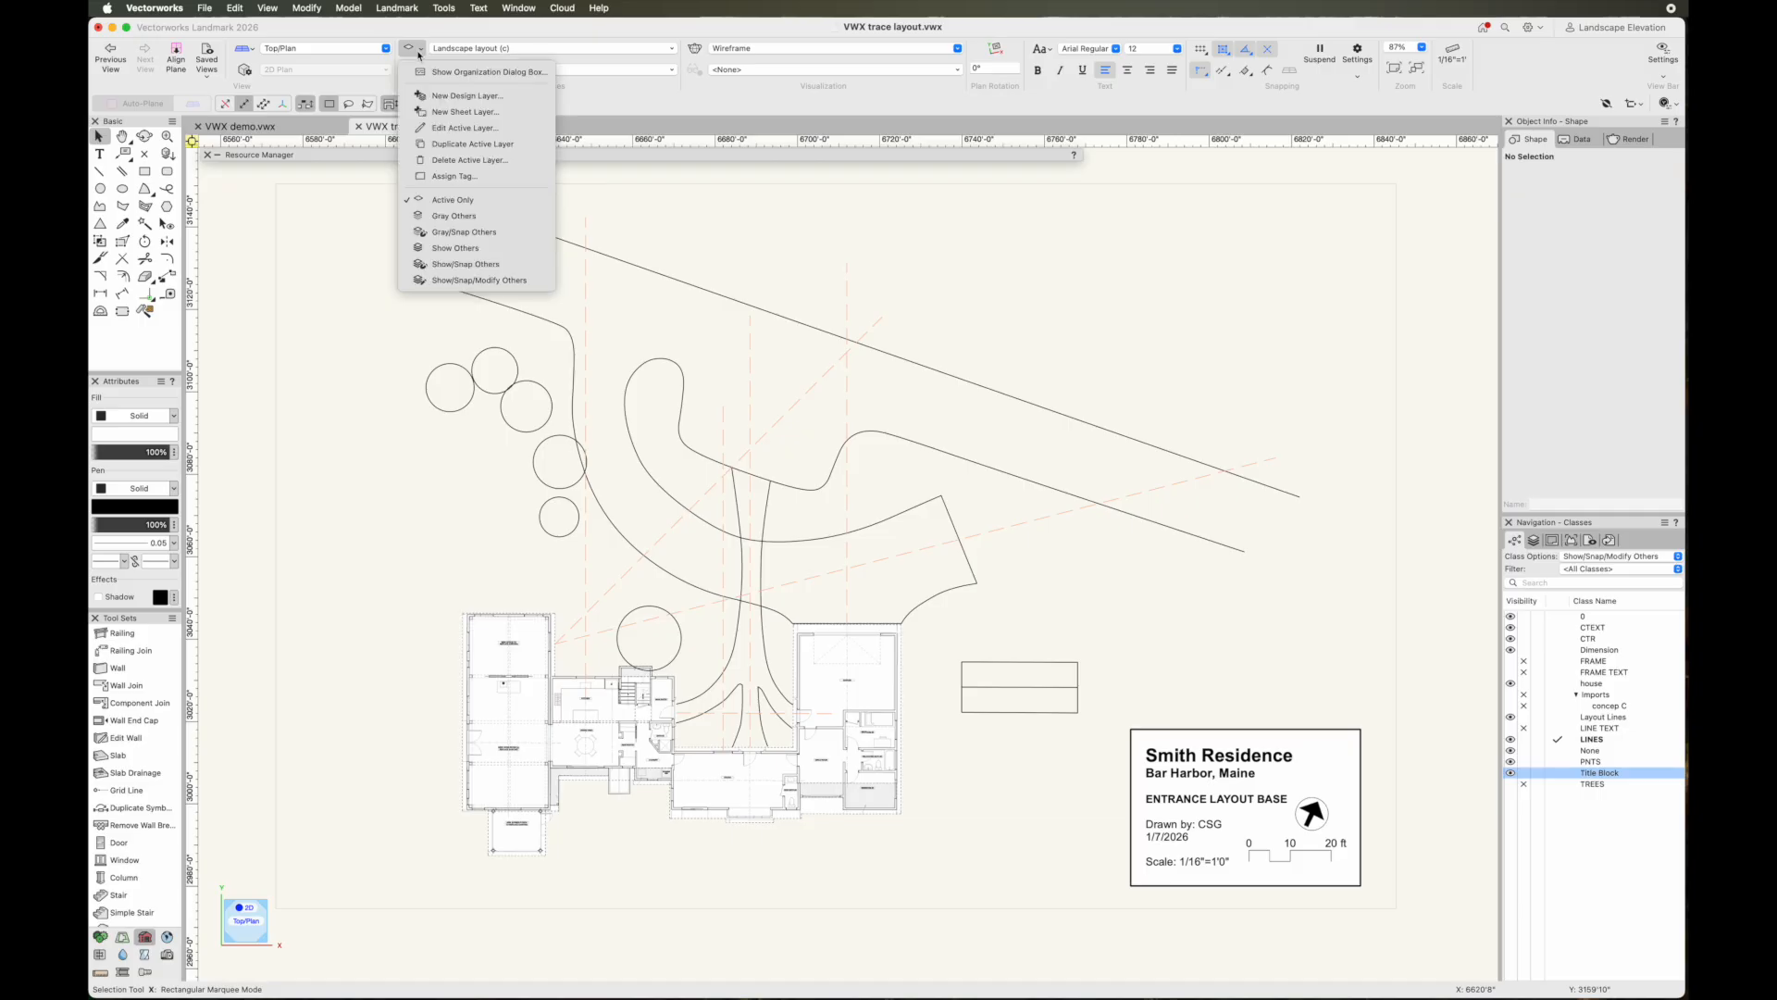
{"action": "left_click", "coordinate": [427, 96]}
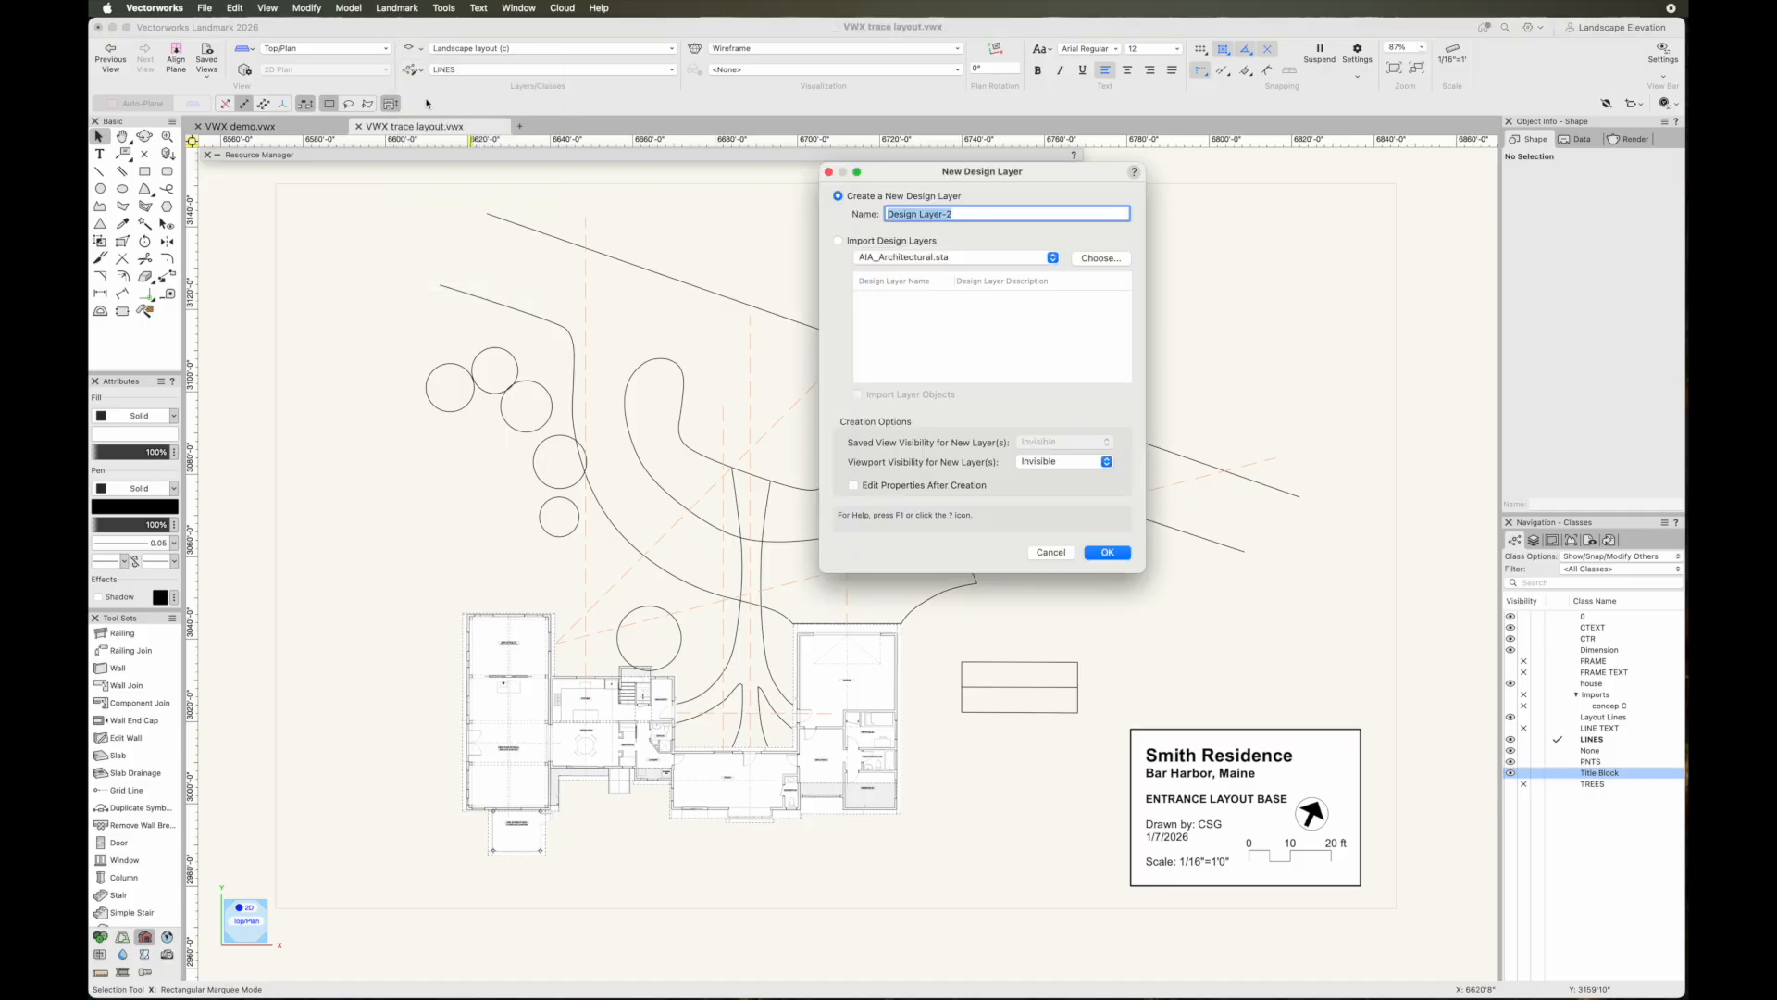
{"action": "left_click", "coordinate": [1052, 552]}
Create a new class named Sight lines and keep its default graphic attributes
{"action": "left_click", "coordinate": [411, 49]}
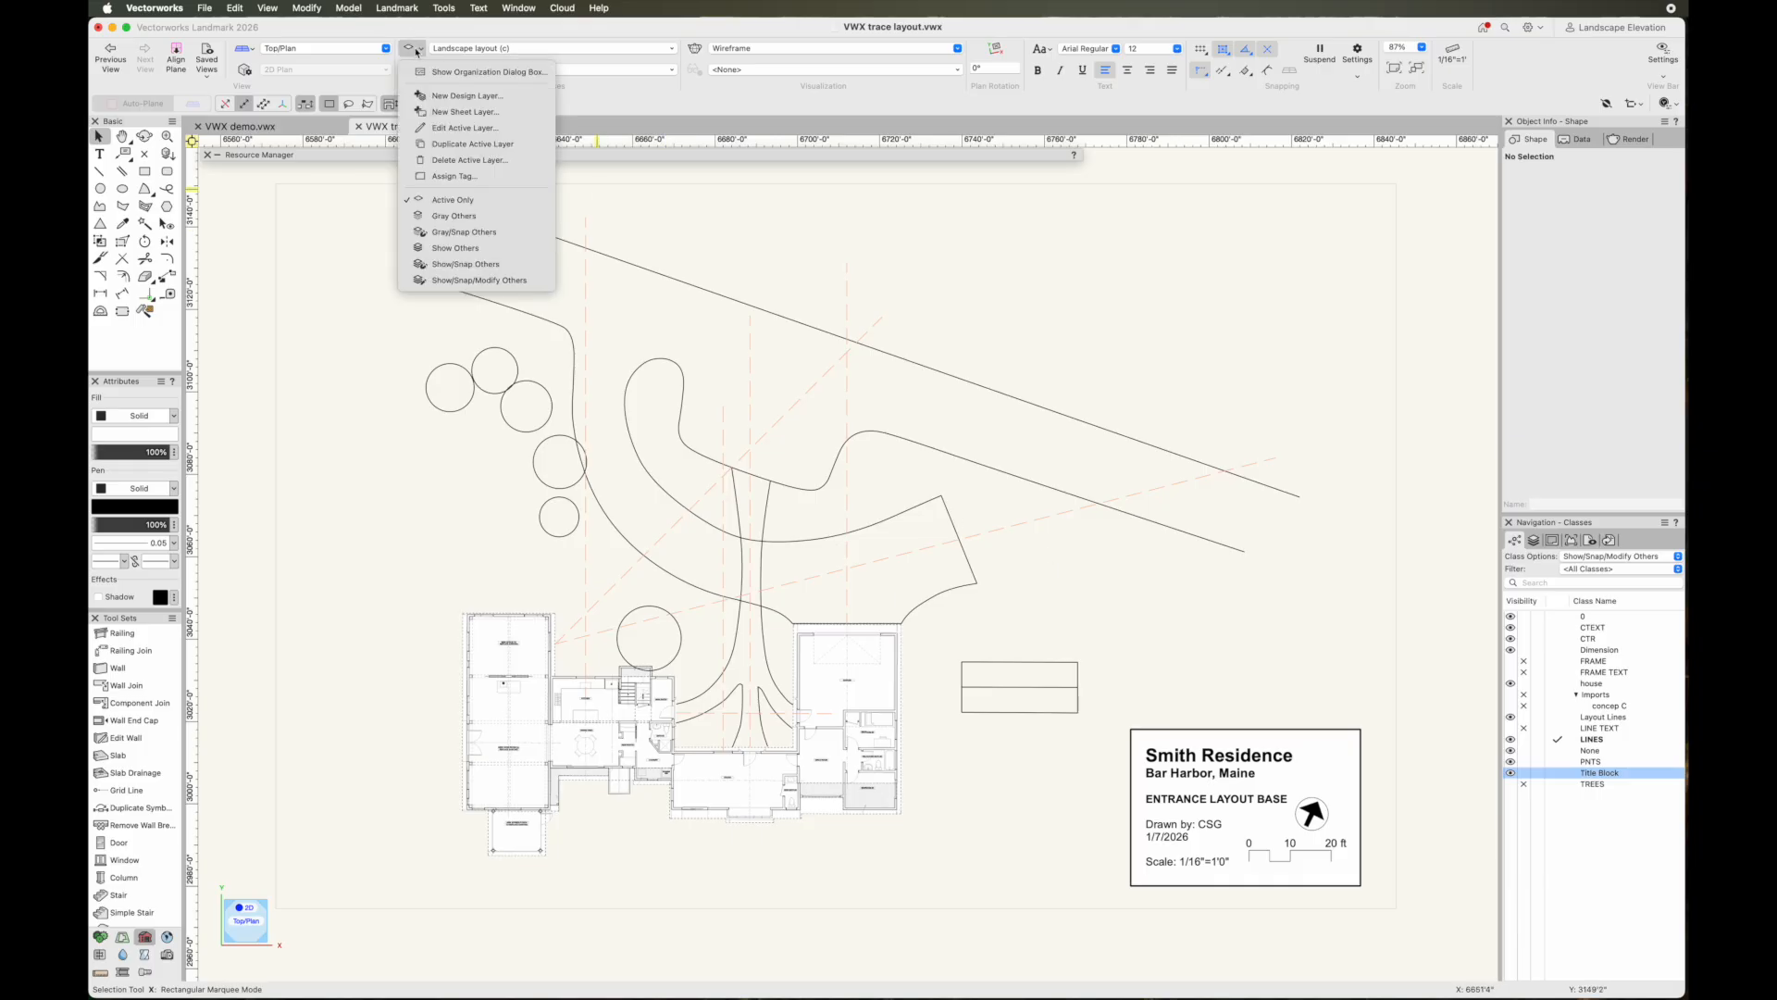
{"action": "left_click", "coordinate": [446, 71]}
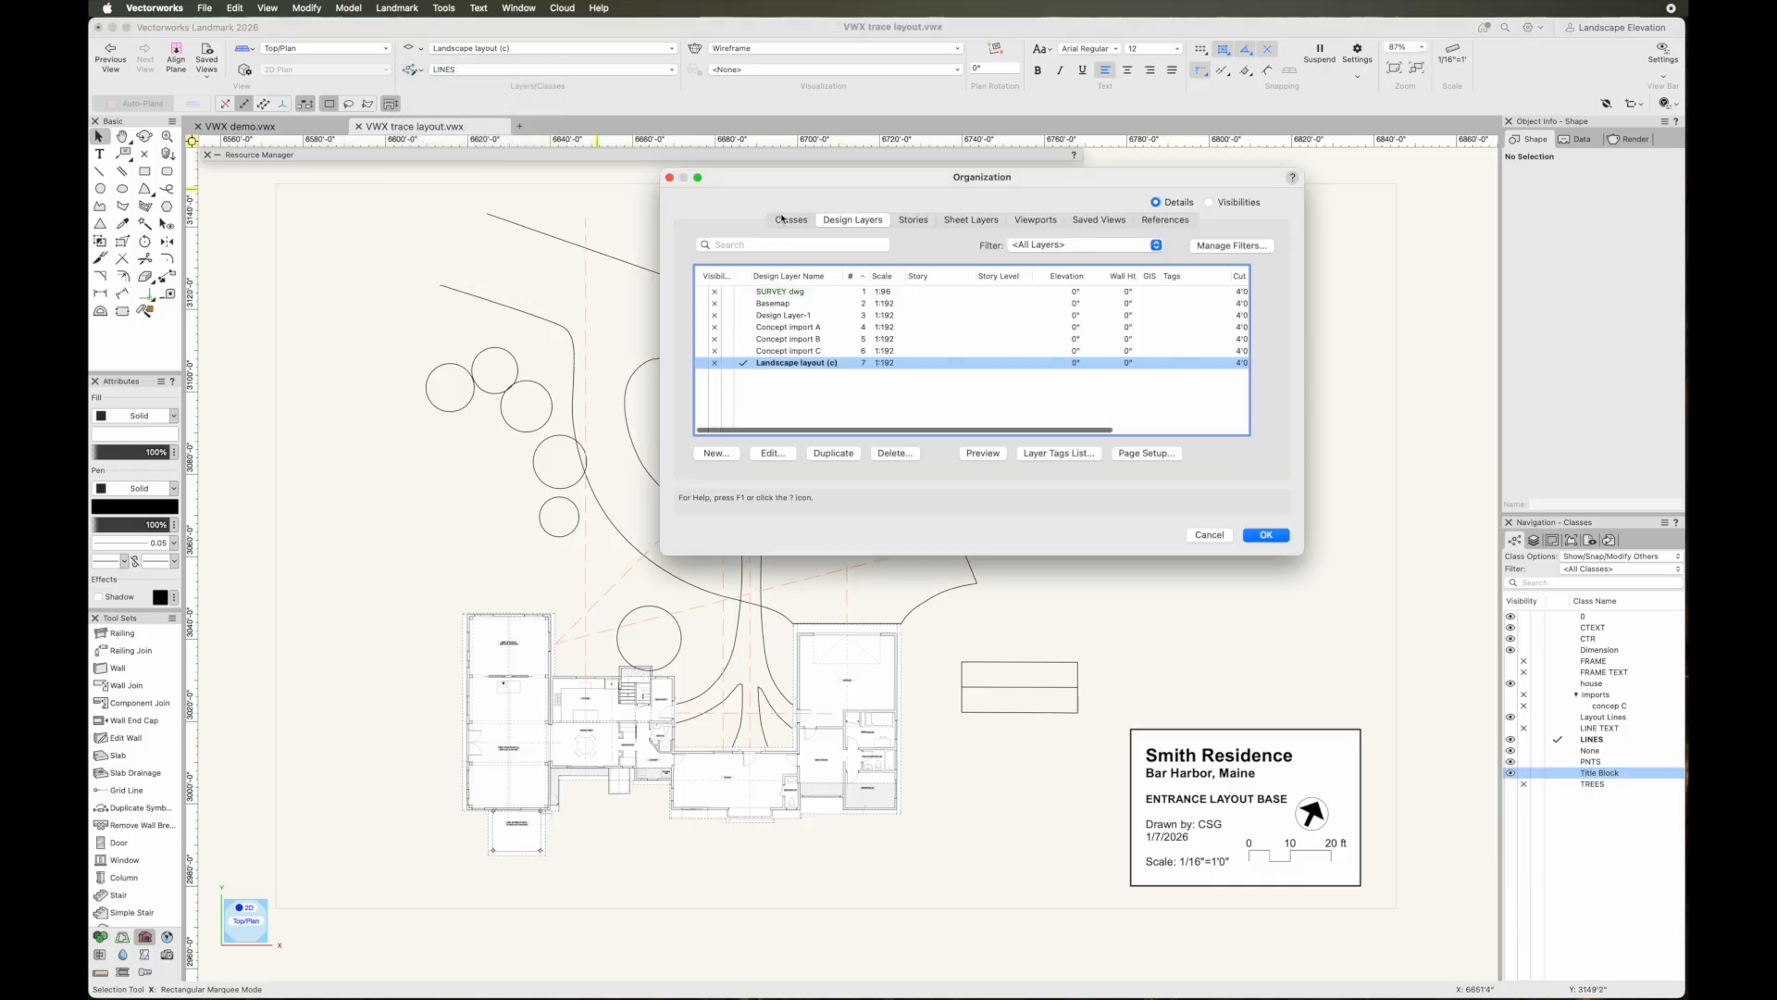
{"action": "left_click", "coordinate": [787, 219]}
{"action": "left_click", "coordinate": [719, 453]}
{"action": "type", "text": "Sight lines"}
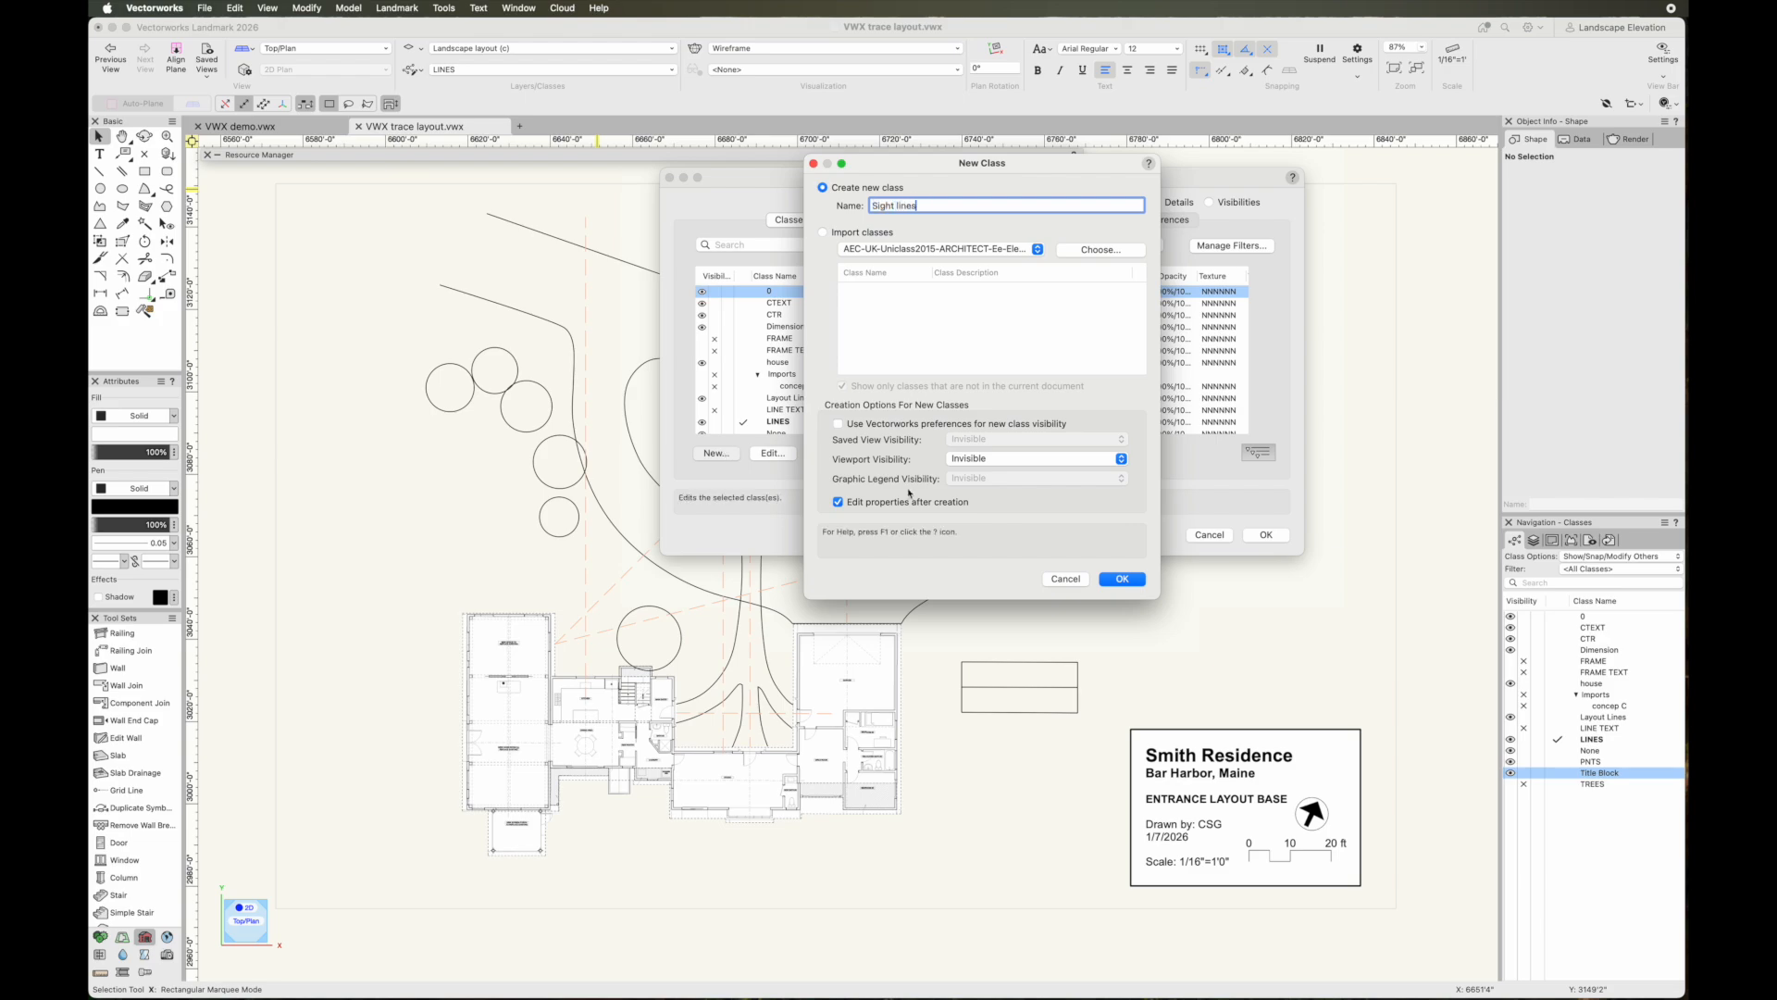
{"action": "left_click", "coordinate": [1127, 584]}
{"action": "left_click", "coordinate": [1336, 639]}
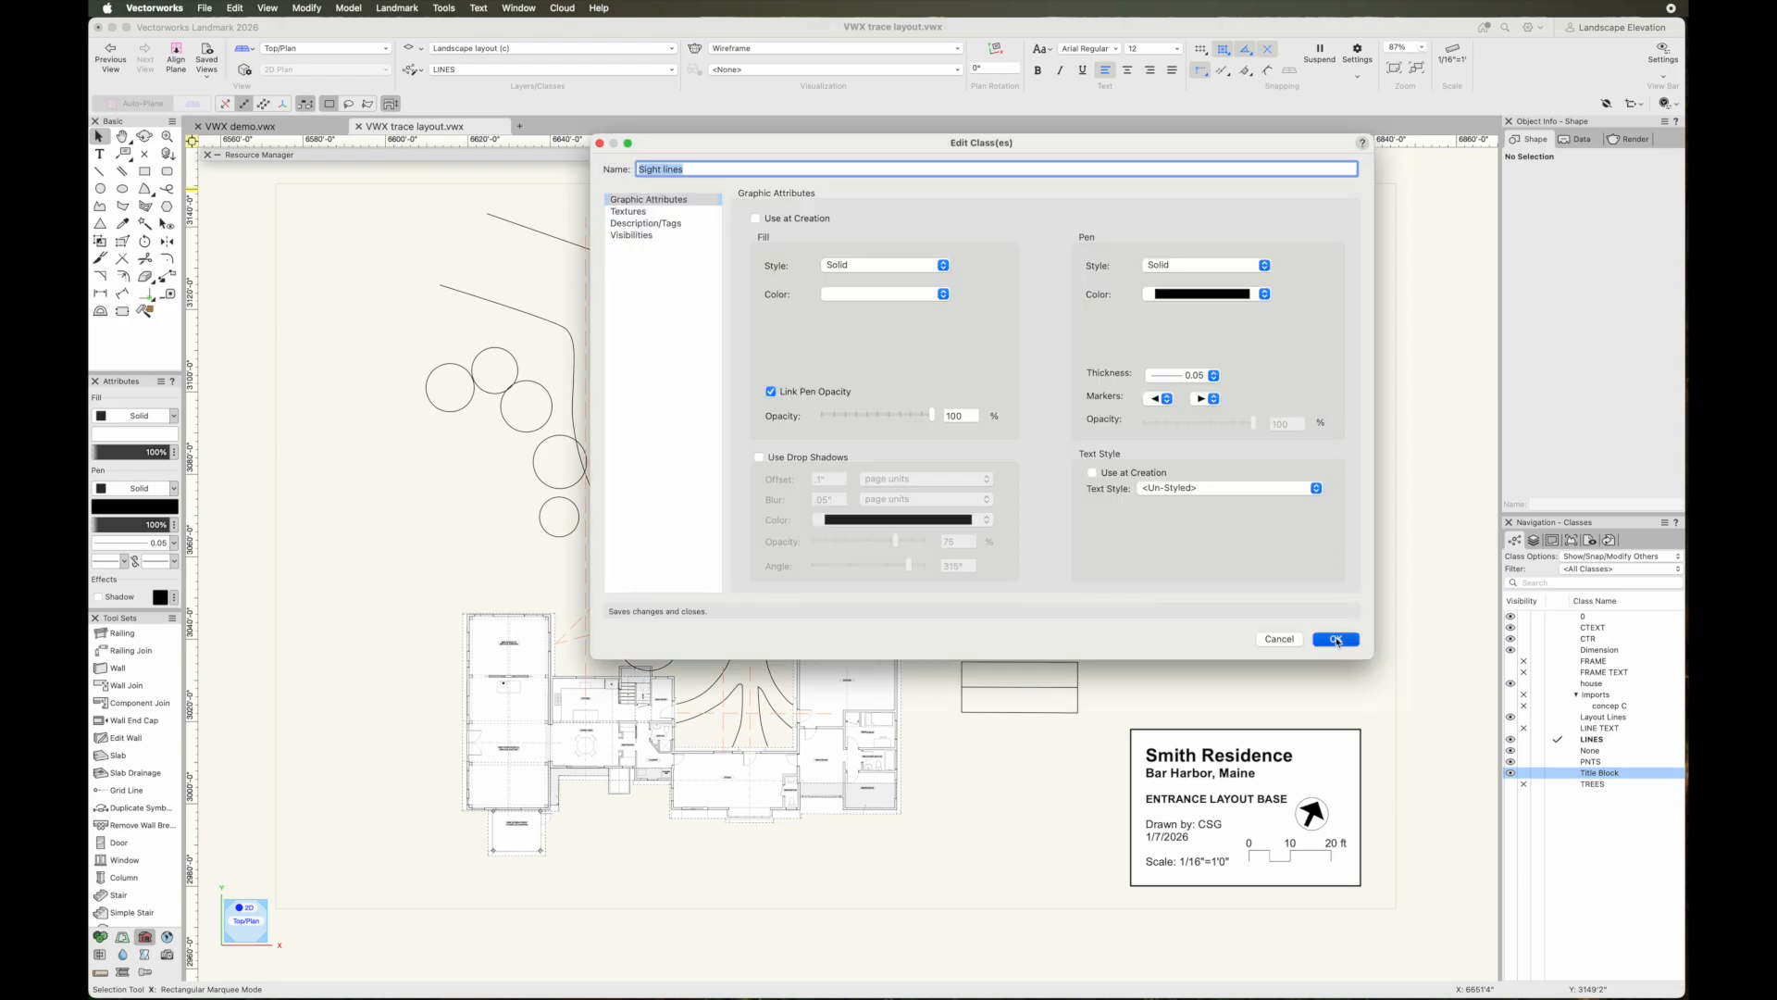
{"action": "left_click", "coordinate": [1260, 535]}
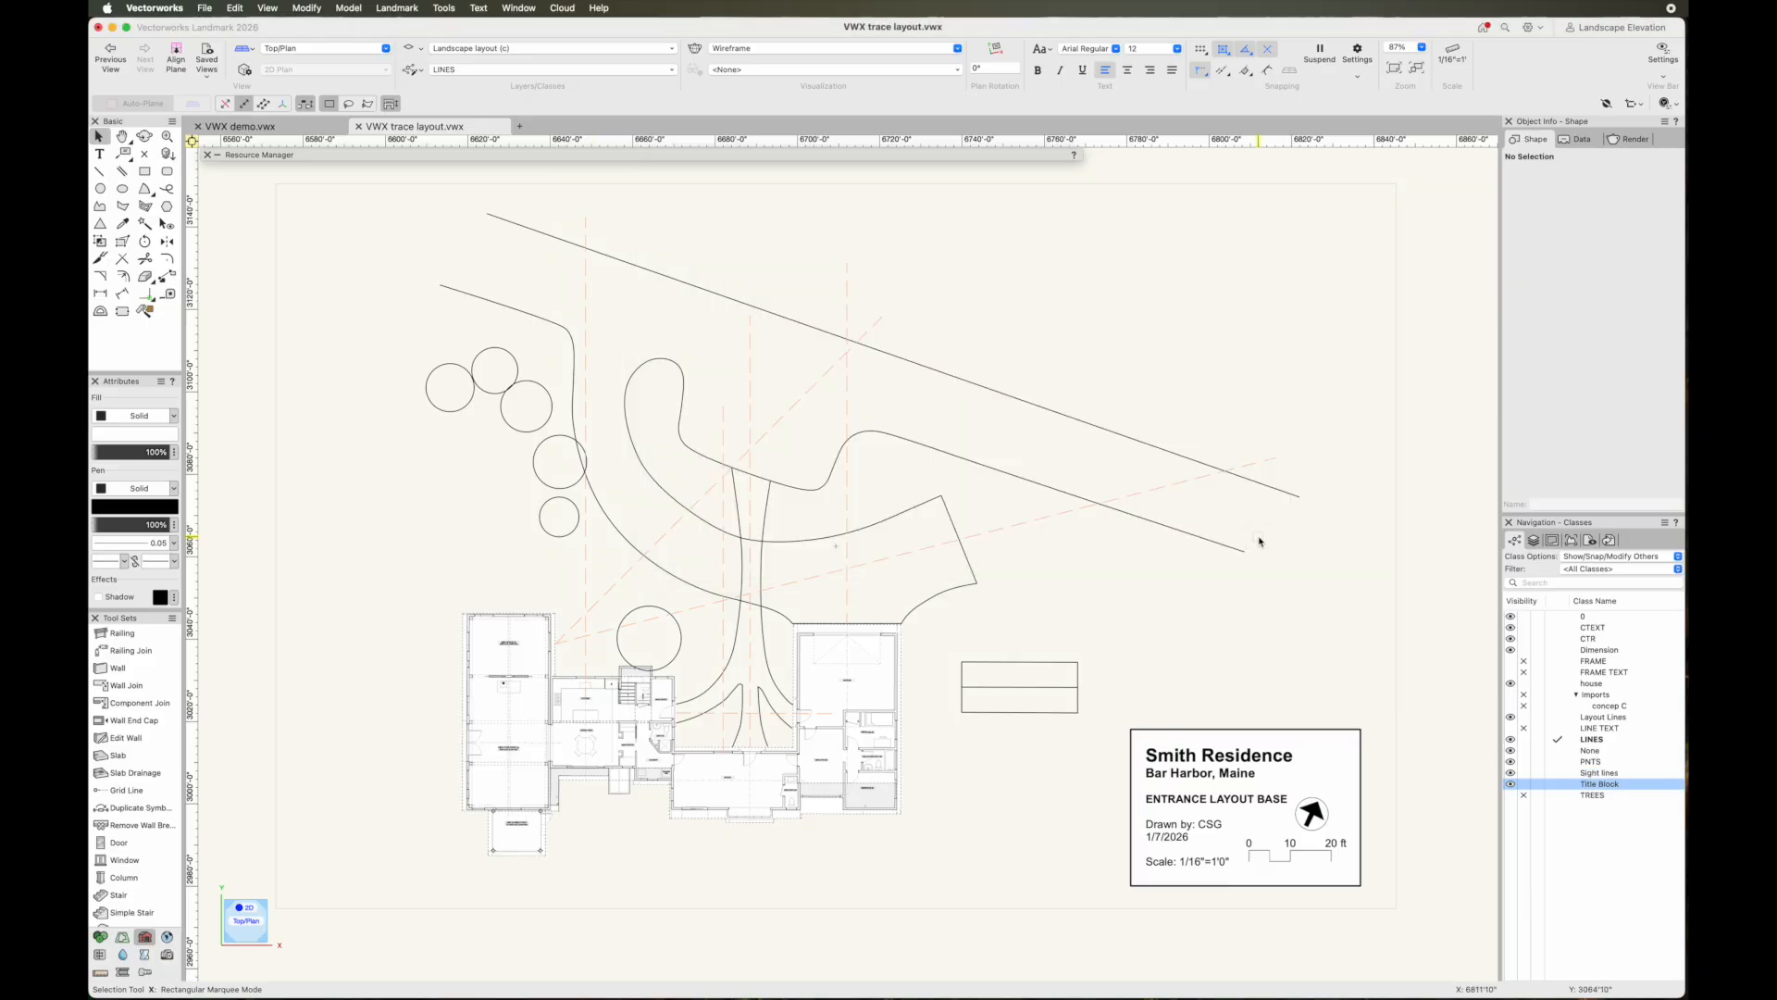
Reassign all seven dashed lines radiating from and crossing the house to the Sight lines class
{"action": "left_click", "coordinate": [585, 287]}
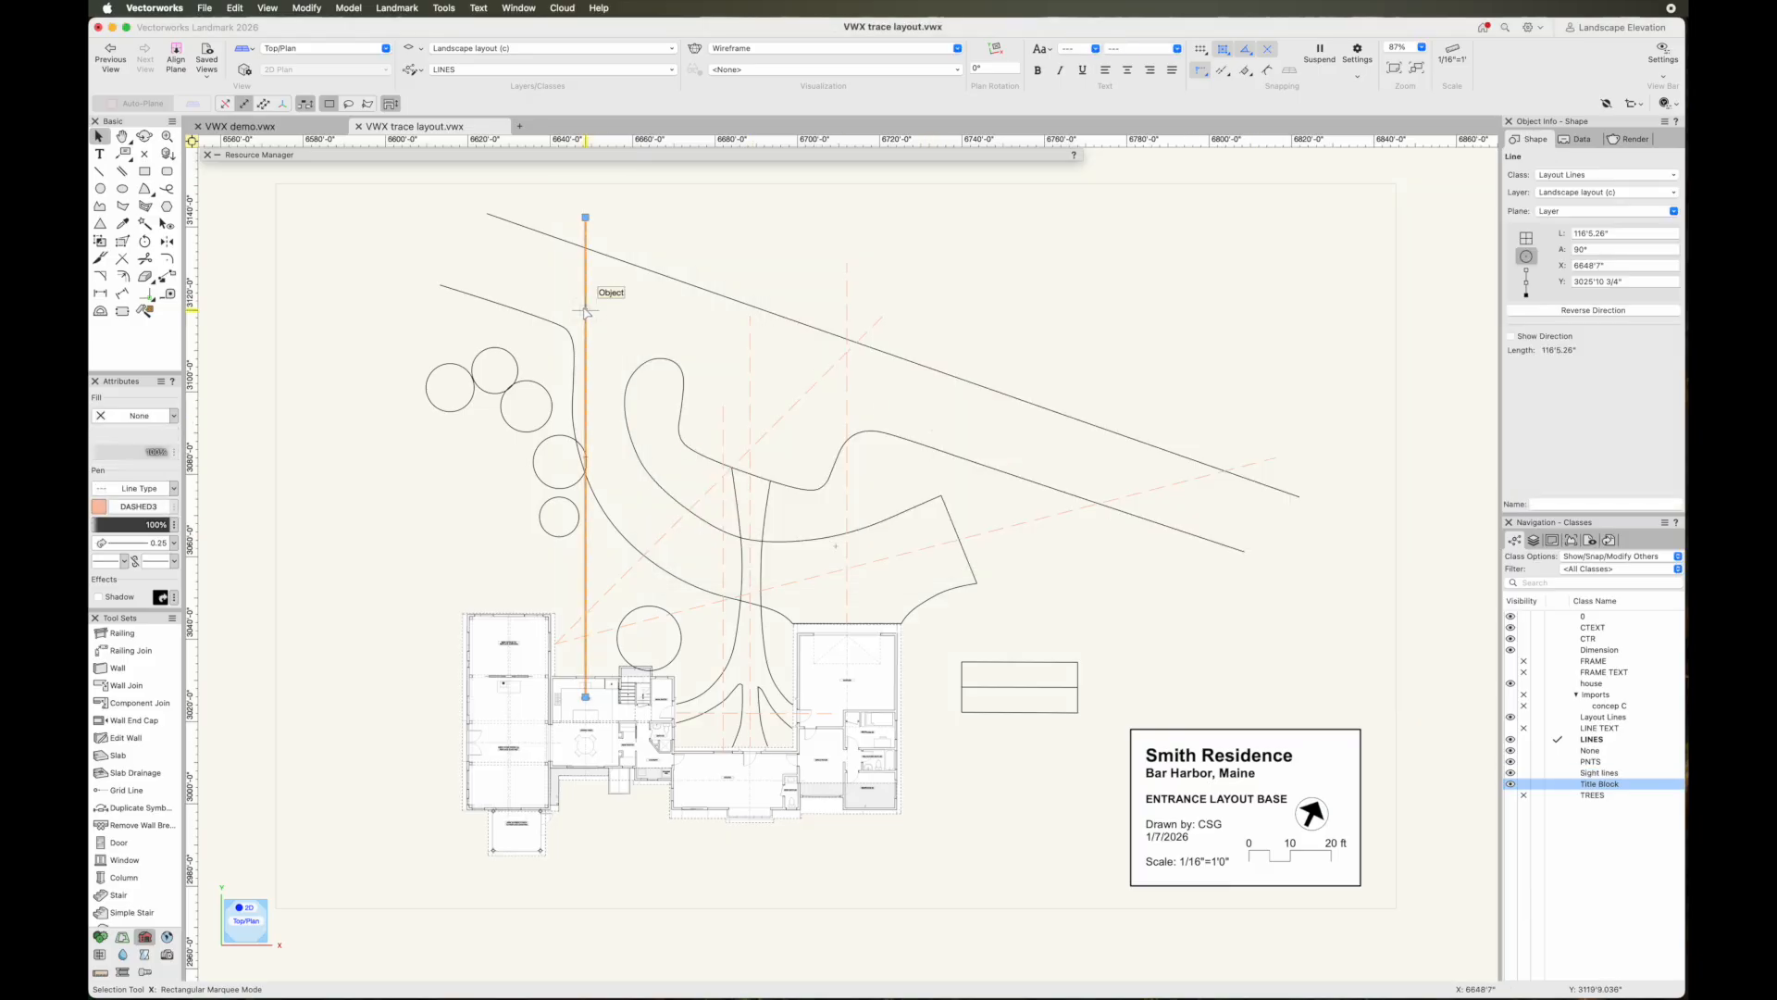
{"action": "left_click", "coordinate": [696, 501]}
{"action": "left_click", "coordinate": [723, 516], "text": "shift"}
{"action": "left_click", "coordinate": [749, 510], "text": "shift"}
{"action": "left_click", "coordinate": [787, 584], "text": "shift"}
{"action": "left_click", "coordinate": [844, 592], "text": "shift"}
{"action": "left_click", "coordinate": [736, 714], "text": "shift"}
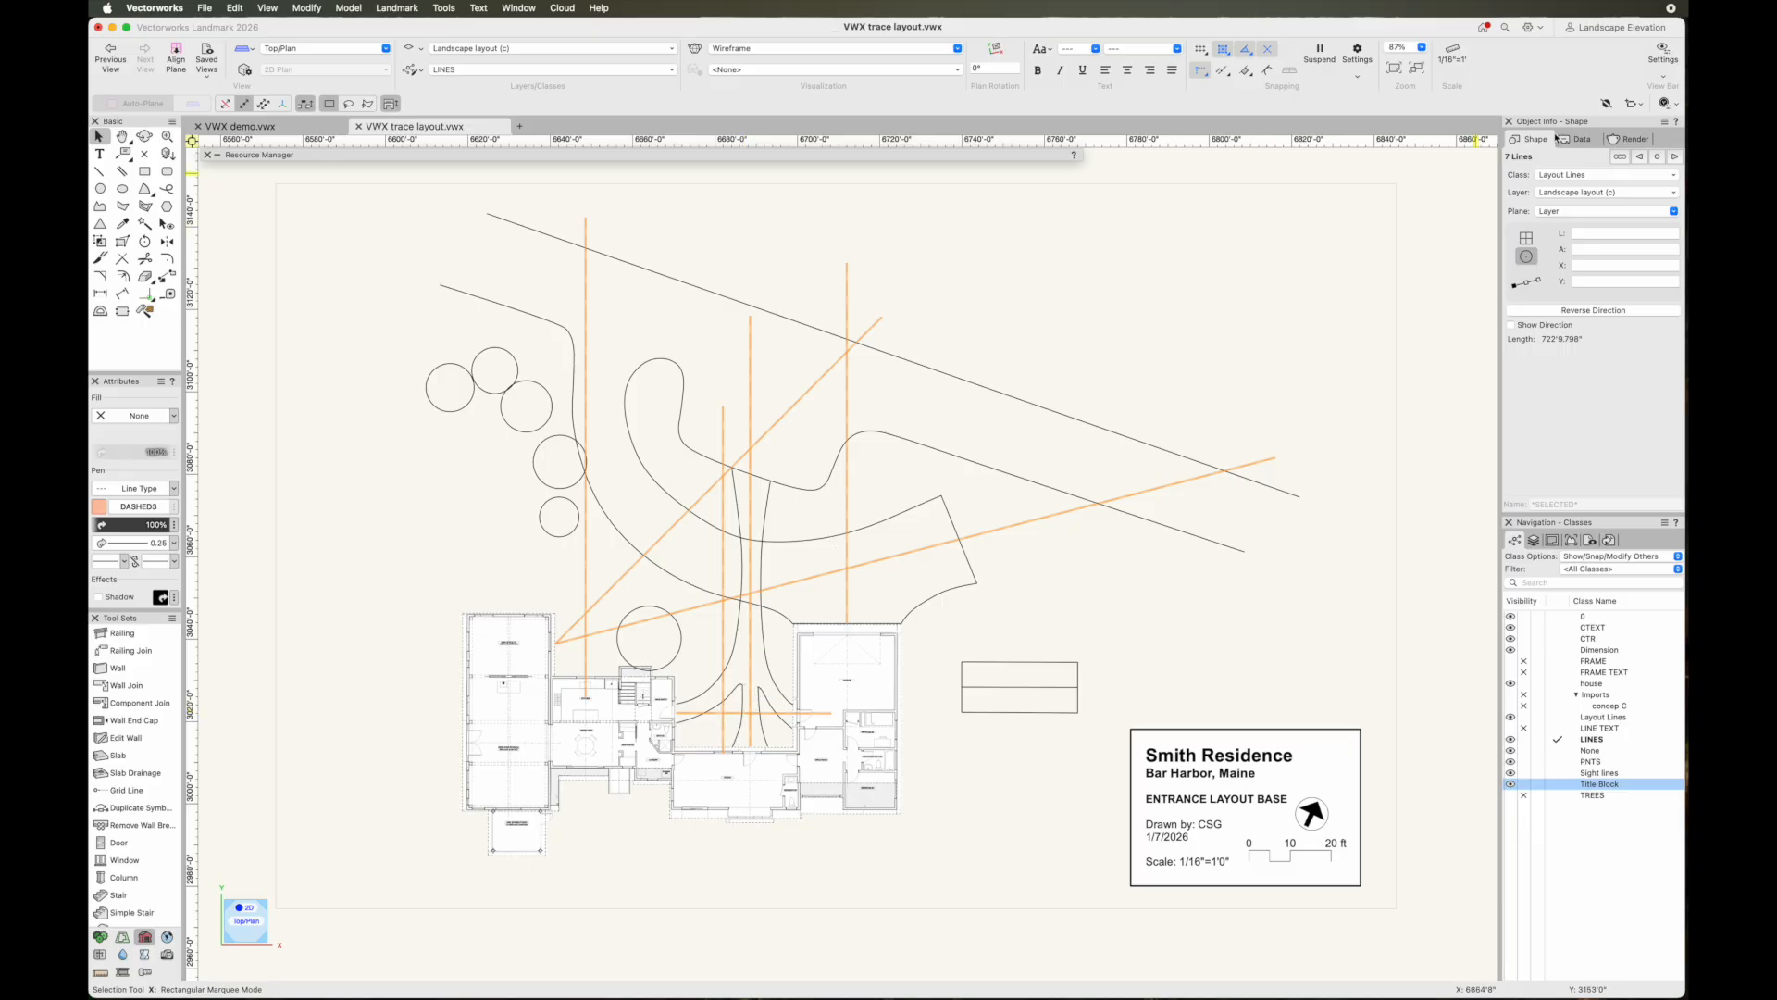
{"action": "left_click", "coordinate": [1560, 175]}
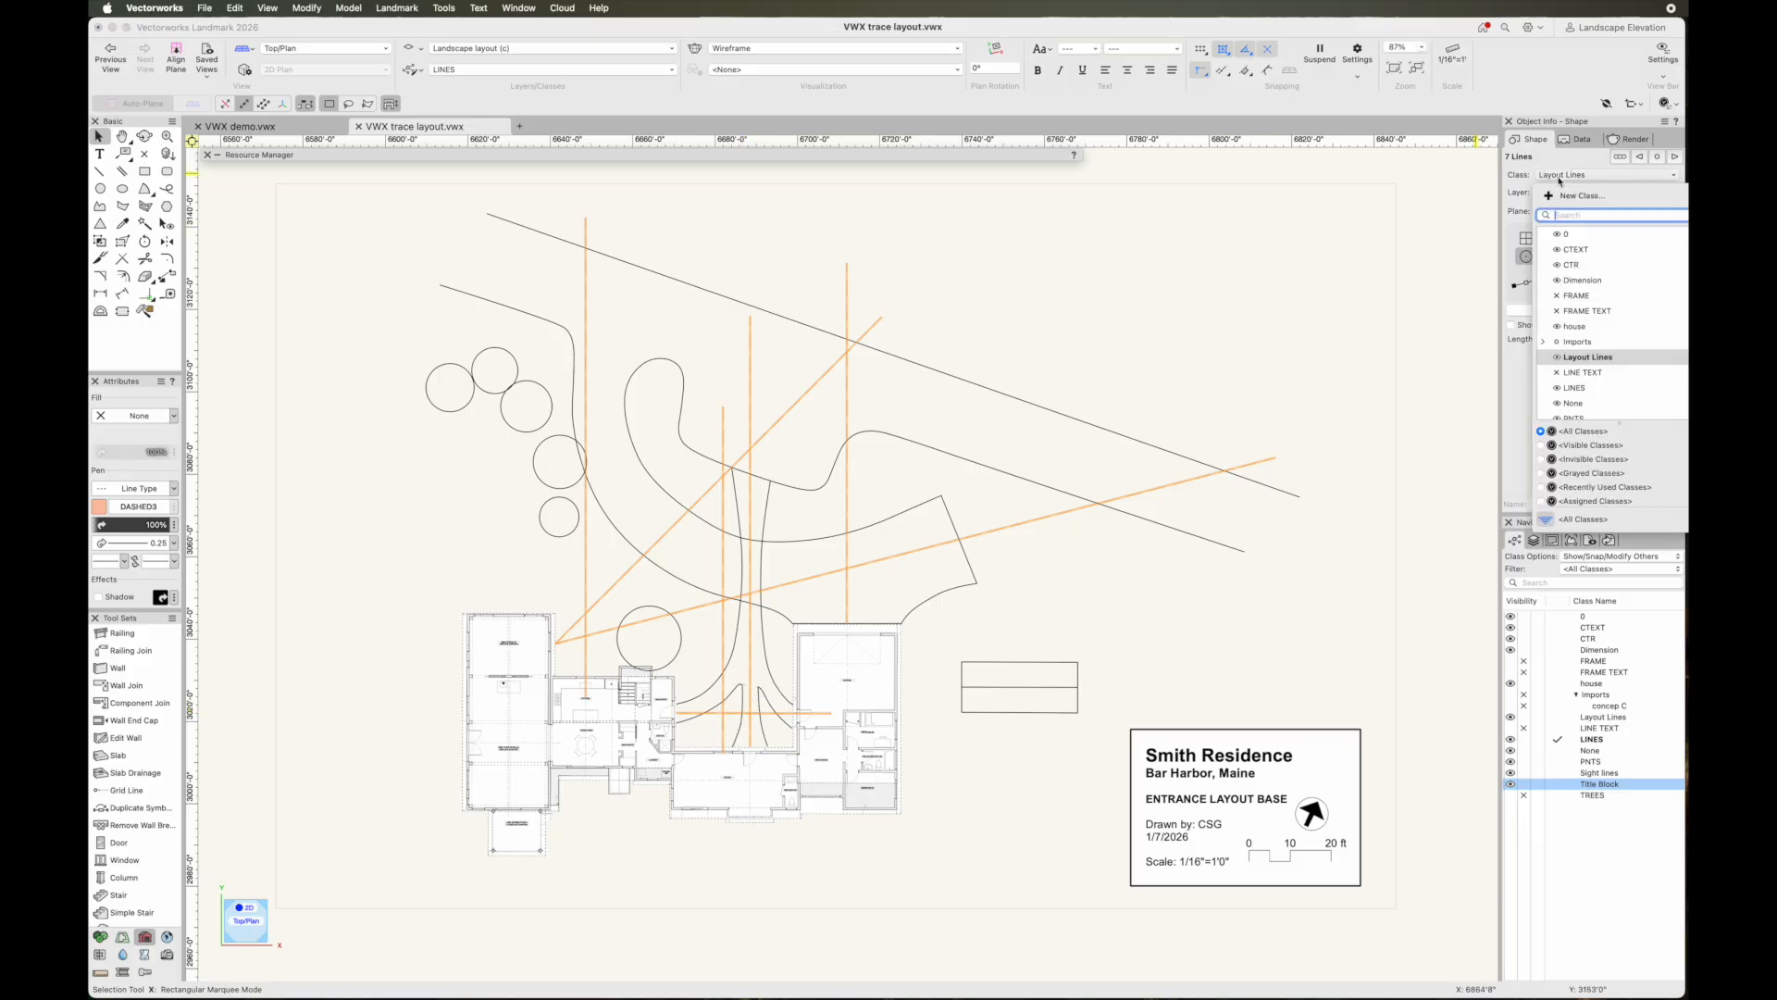
{"action": "scroll", "coordinate": [1576, 328], "scroll_direction": "down", "scroll_amount": 3}
{"action": "left_click", "coordinate": [1564, 384]}
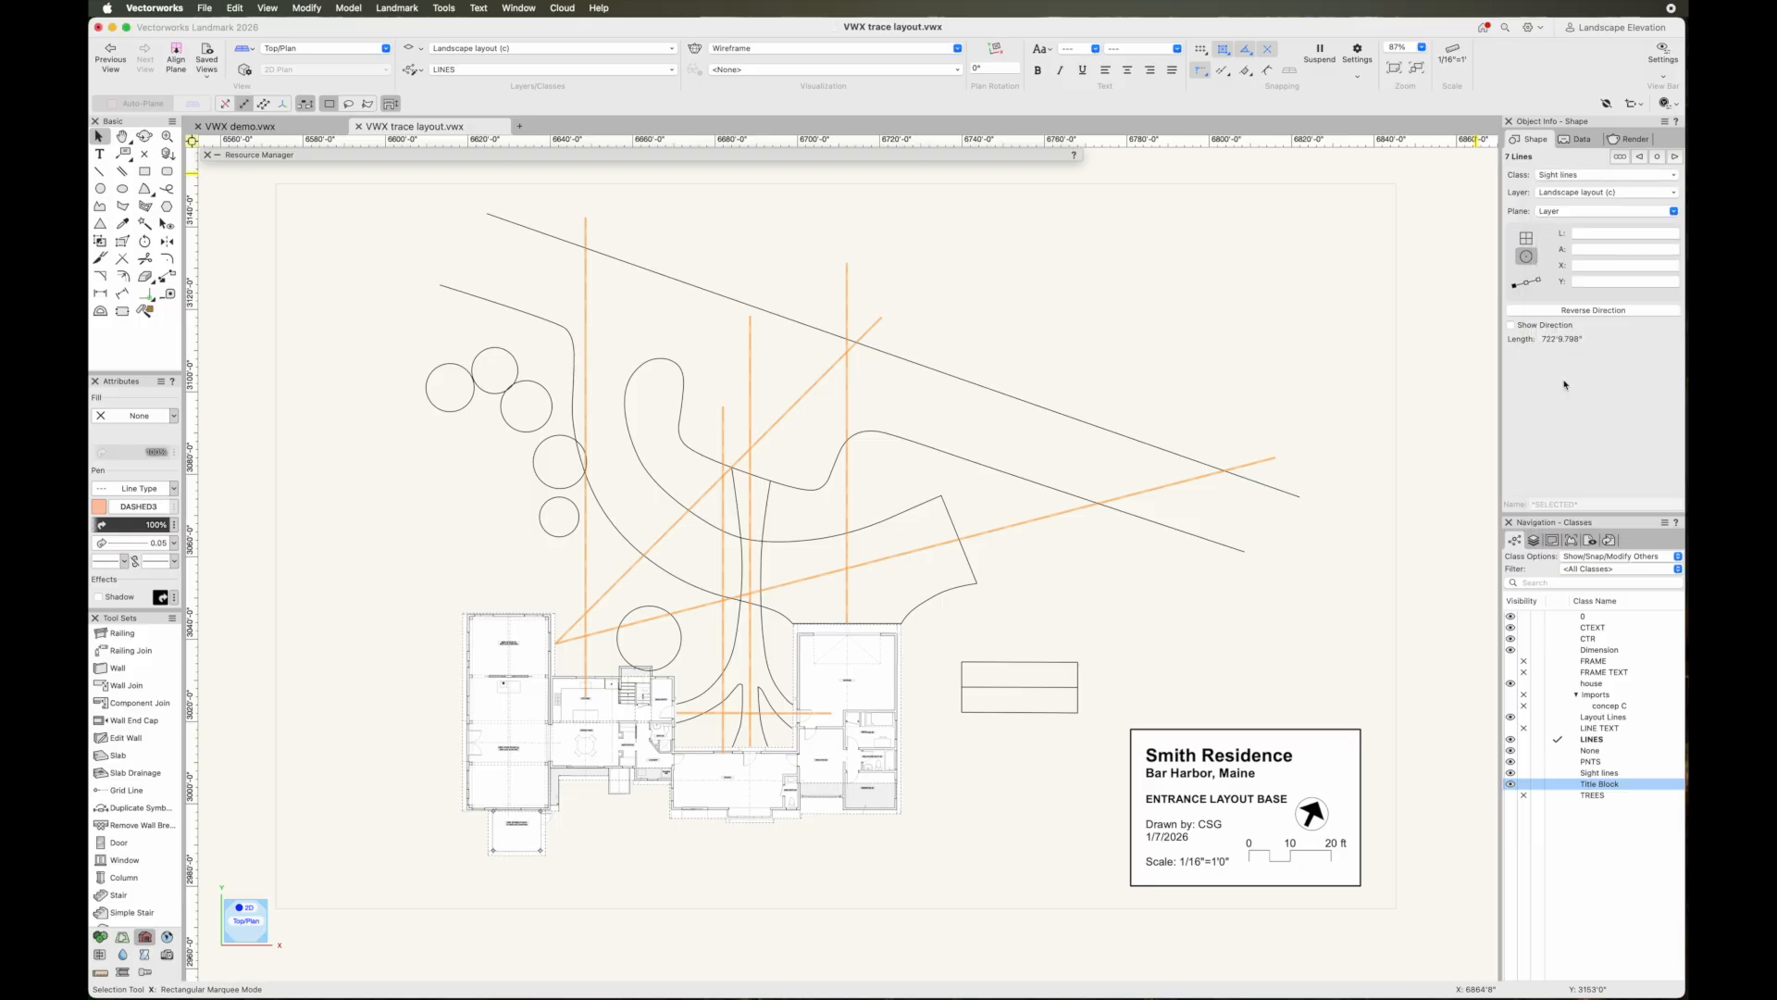
{"action": "left_click", "coordinate": [1446, 549]}
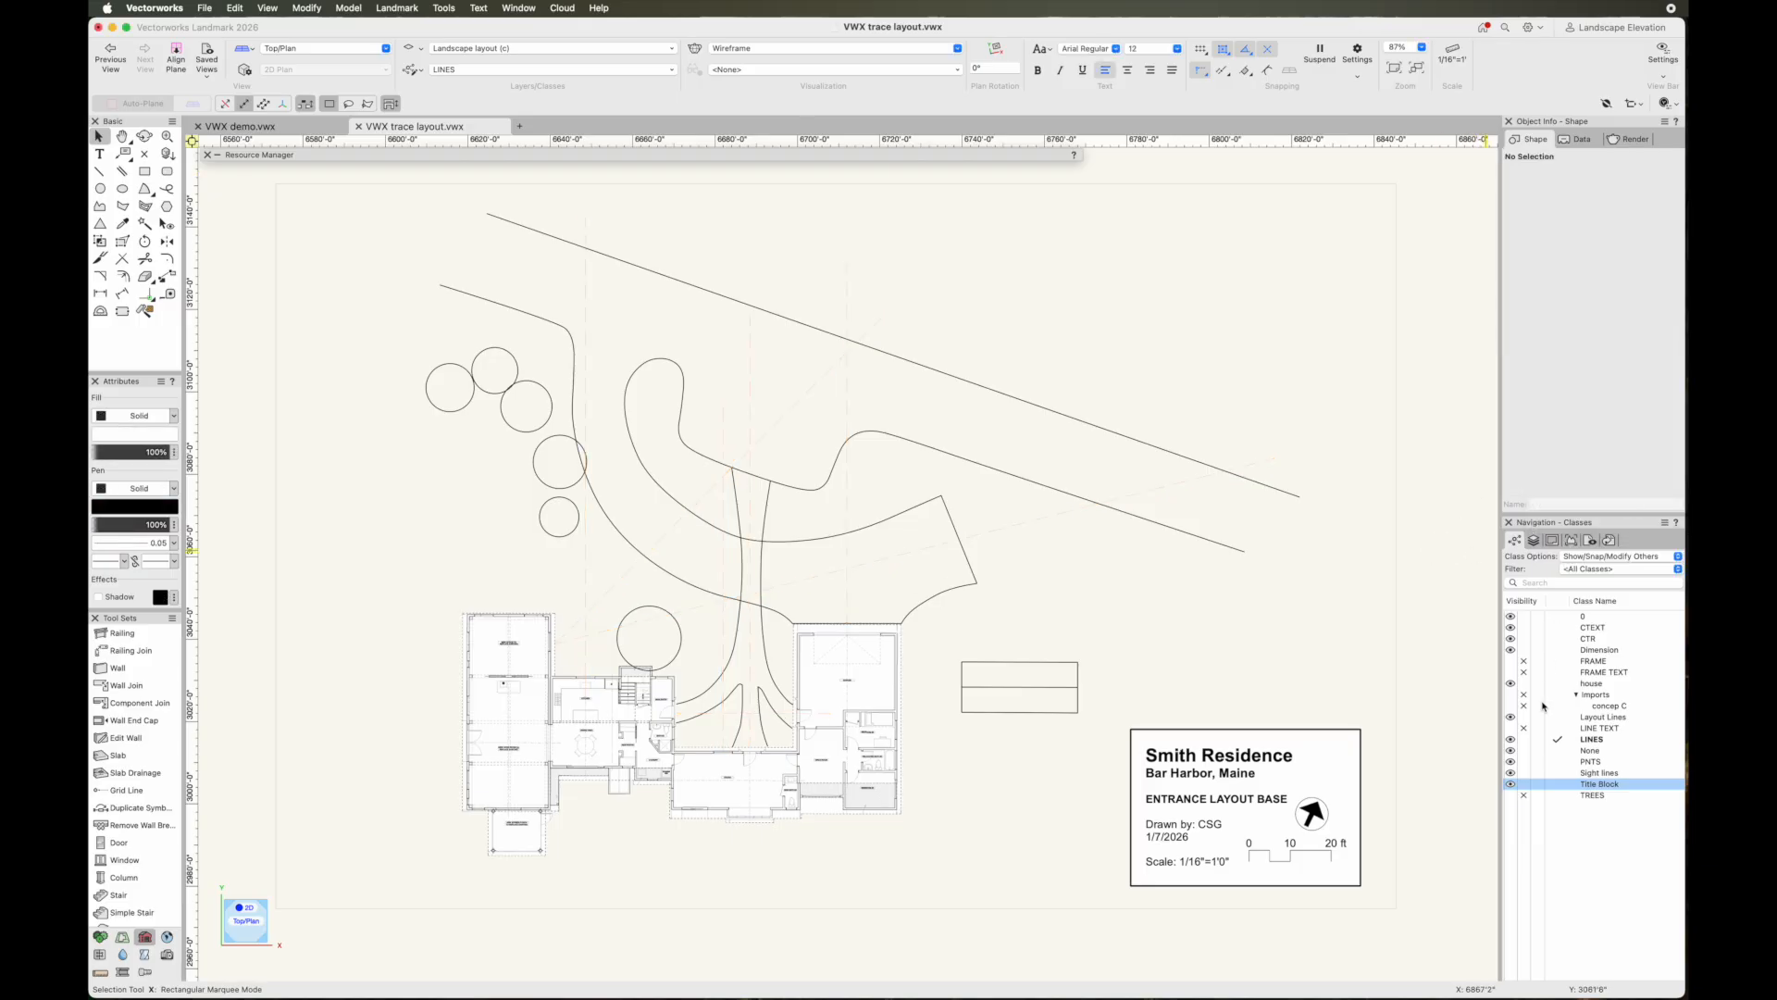
Hide the Sight lines and Title Block classes
{"action": "left_click", "coordinate": [1523, 774]}
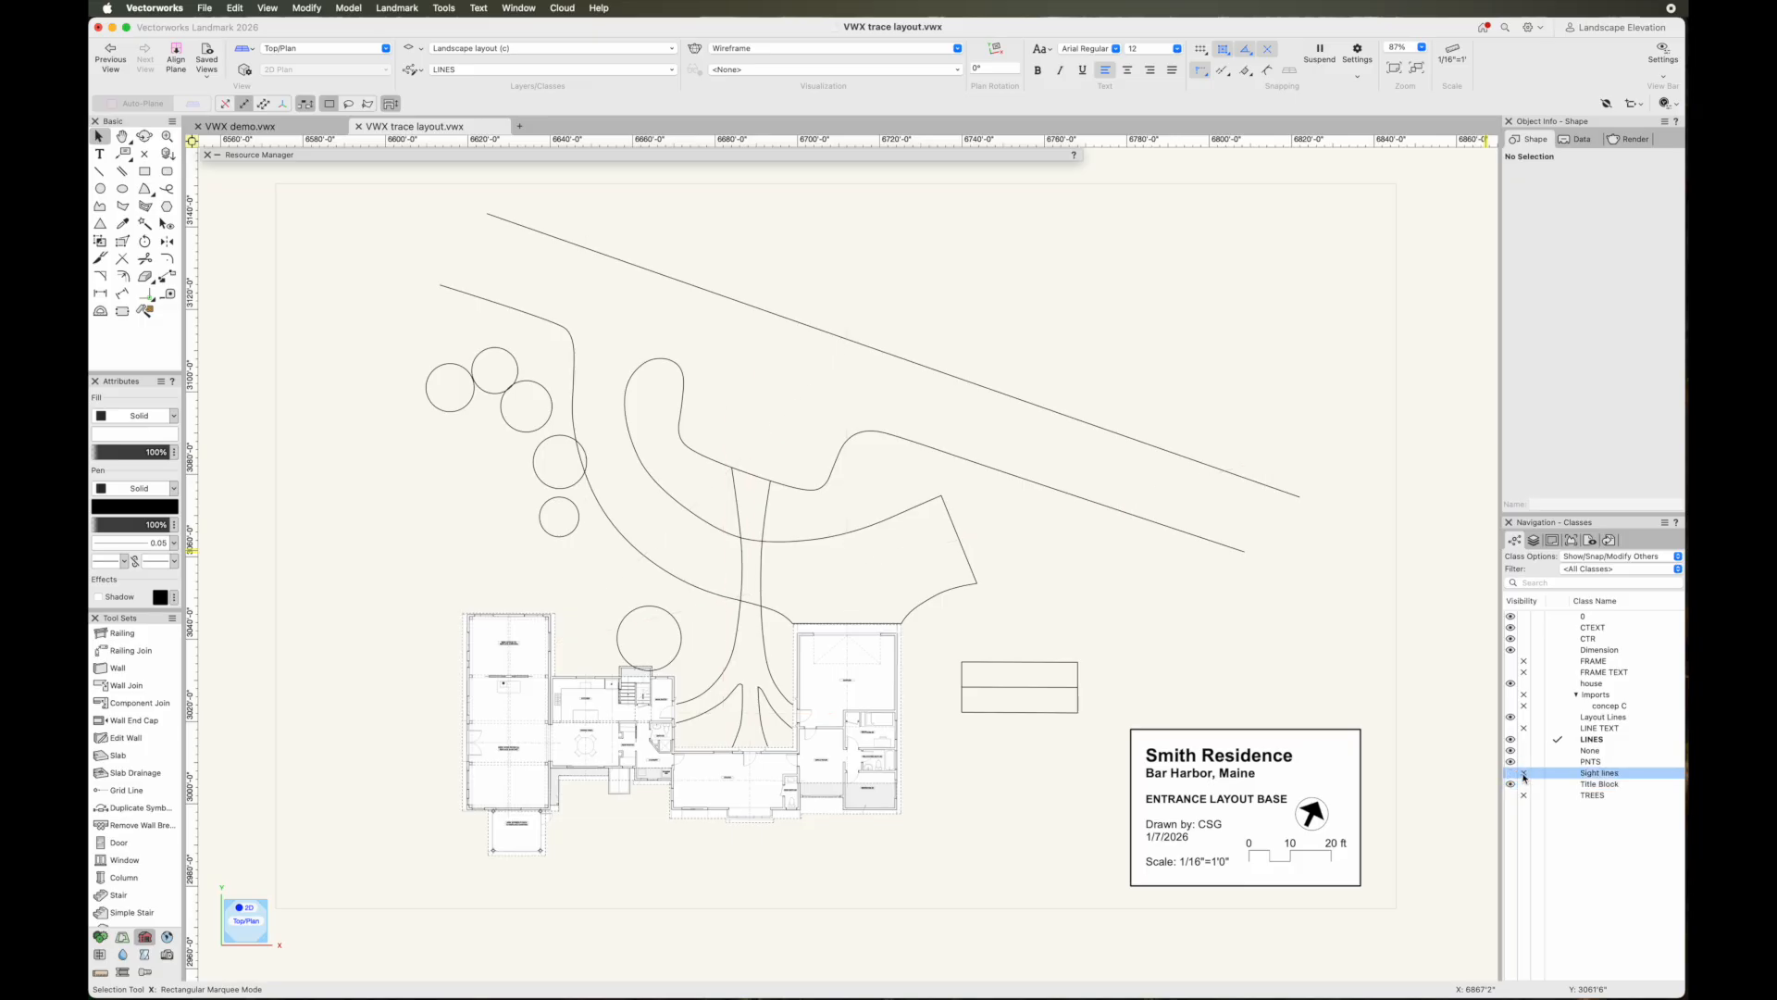
{"action": "left_click", "coordinate": [1523, 785]}
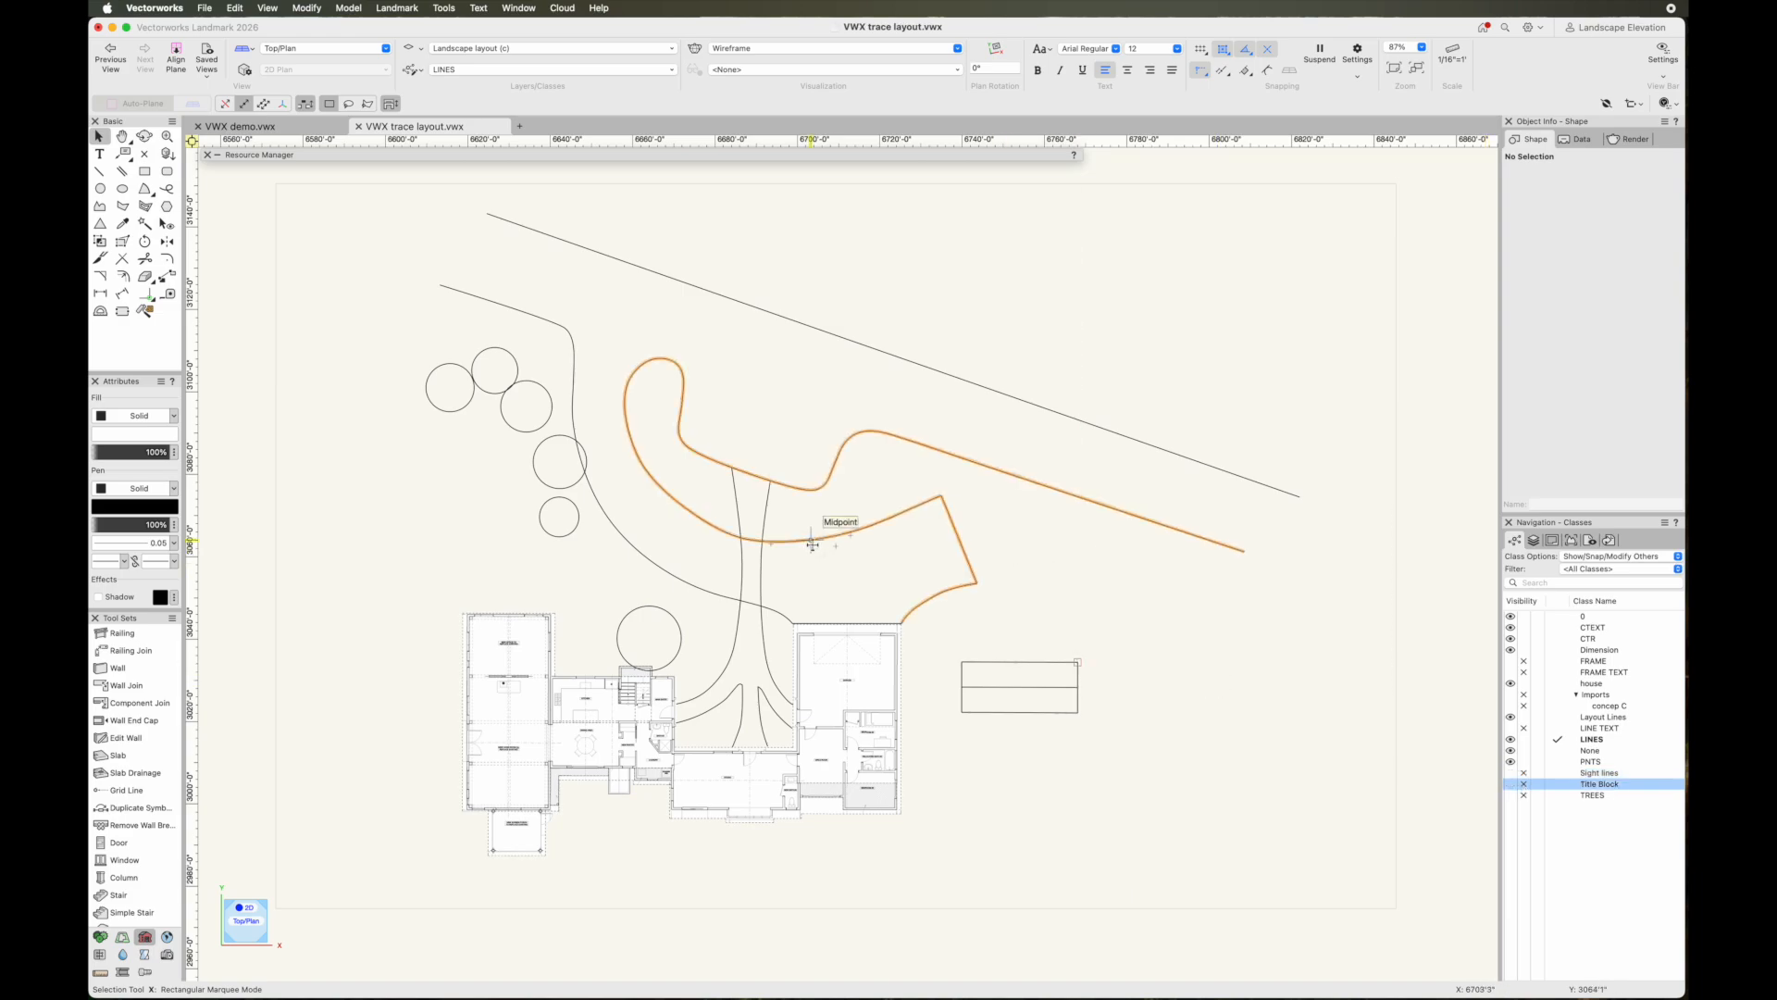
{"action": "scroll", "coordinate": [812, 544], "scroll_direction": "up", "scroll_amount": 5}
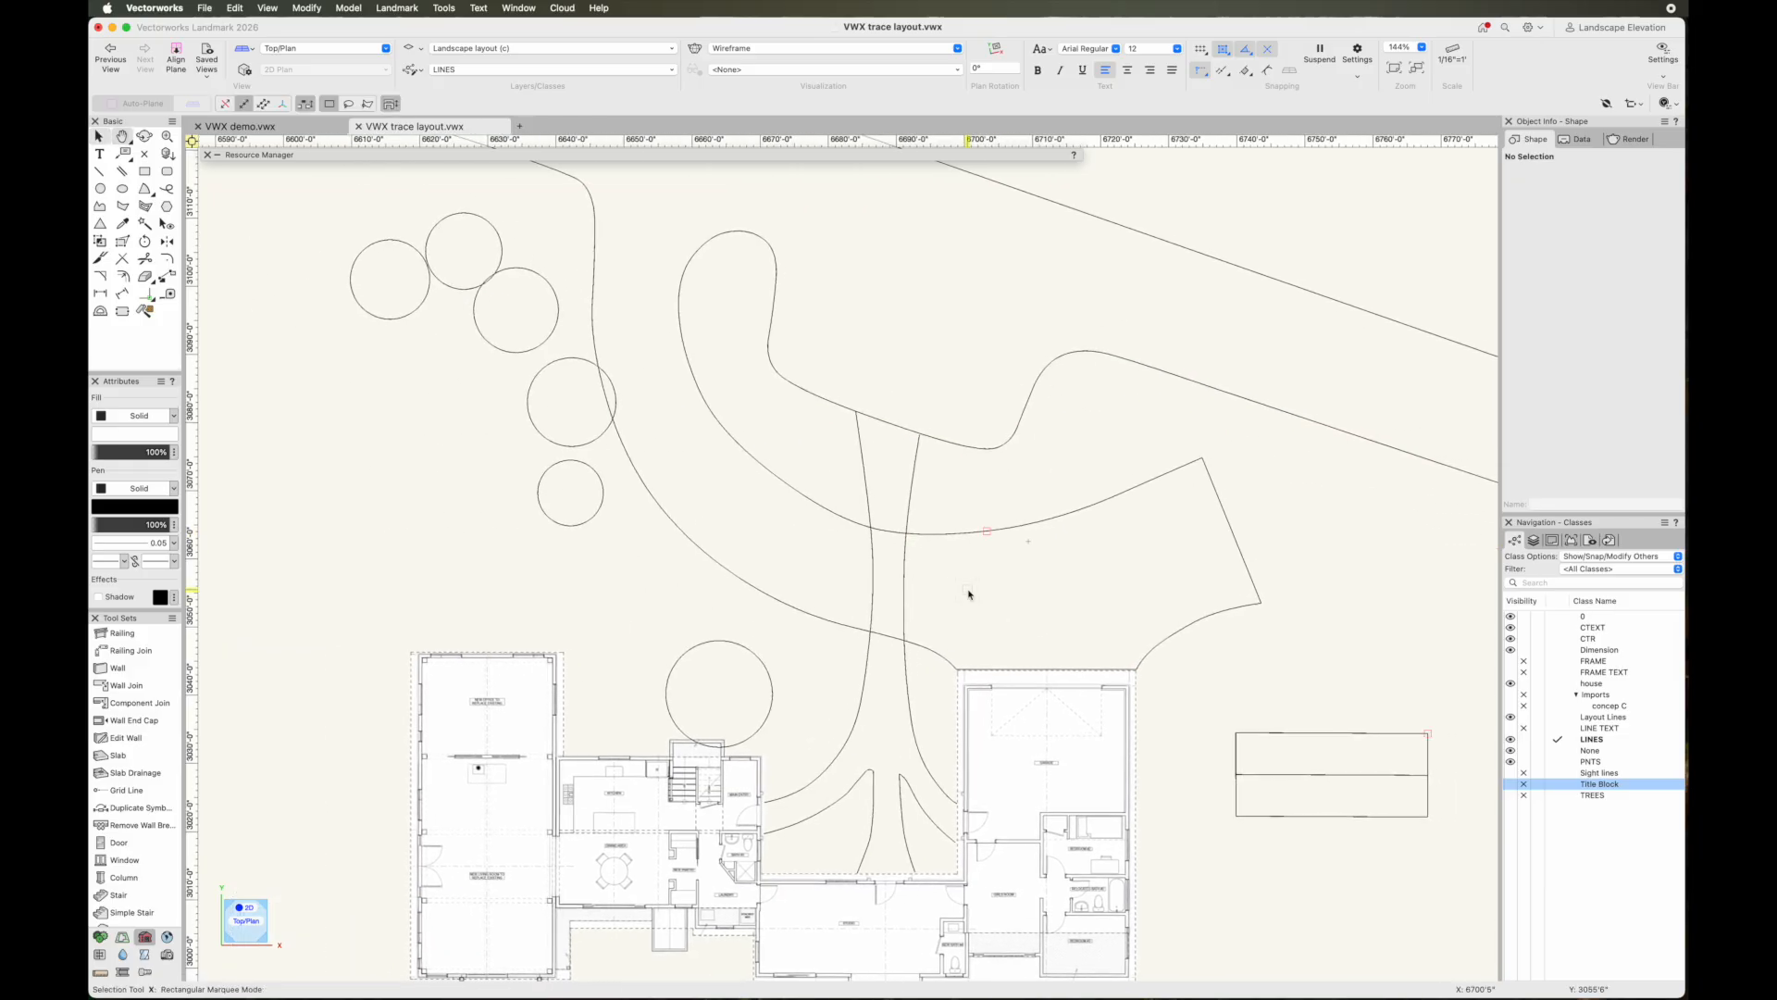
{"action": "scroll", "coordinate": [969, 594], "scroll_direction": "down", "scroll_amount": 3}
{"action": "middle_click_drag", "start_coordinate": [1297, 611], "coordinate": [1191, 611]}
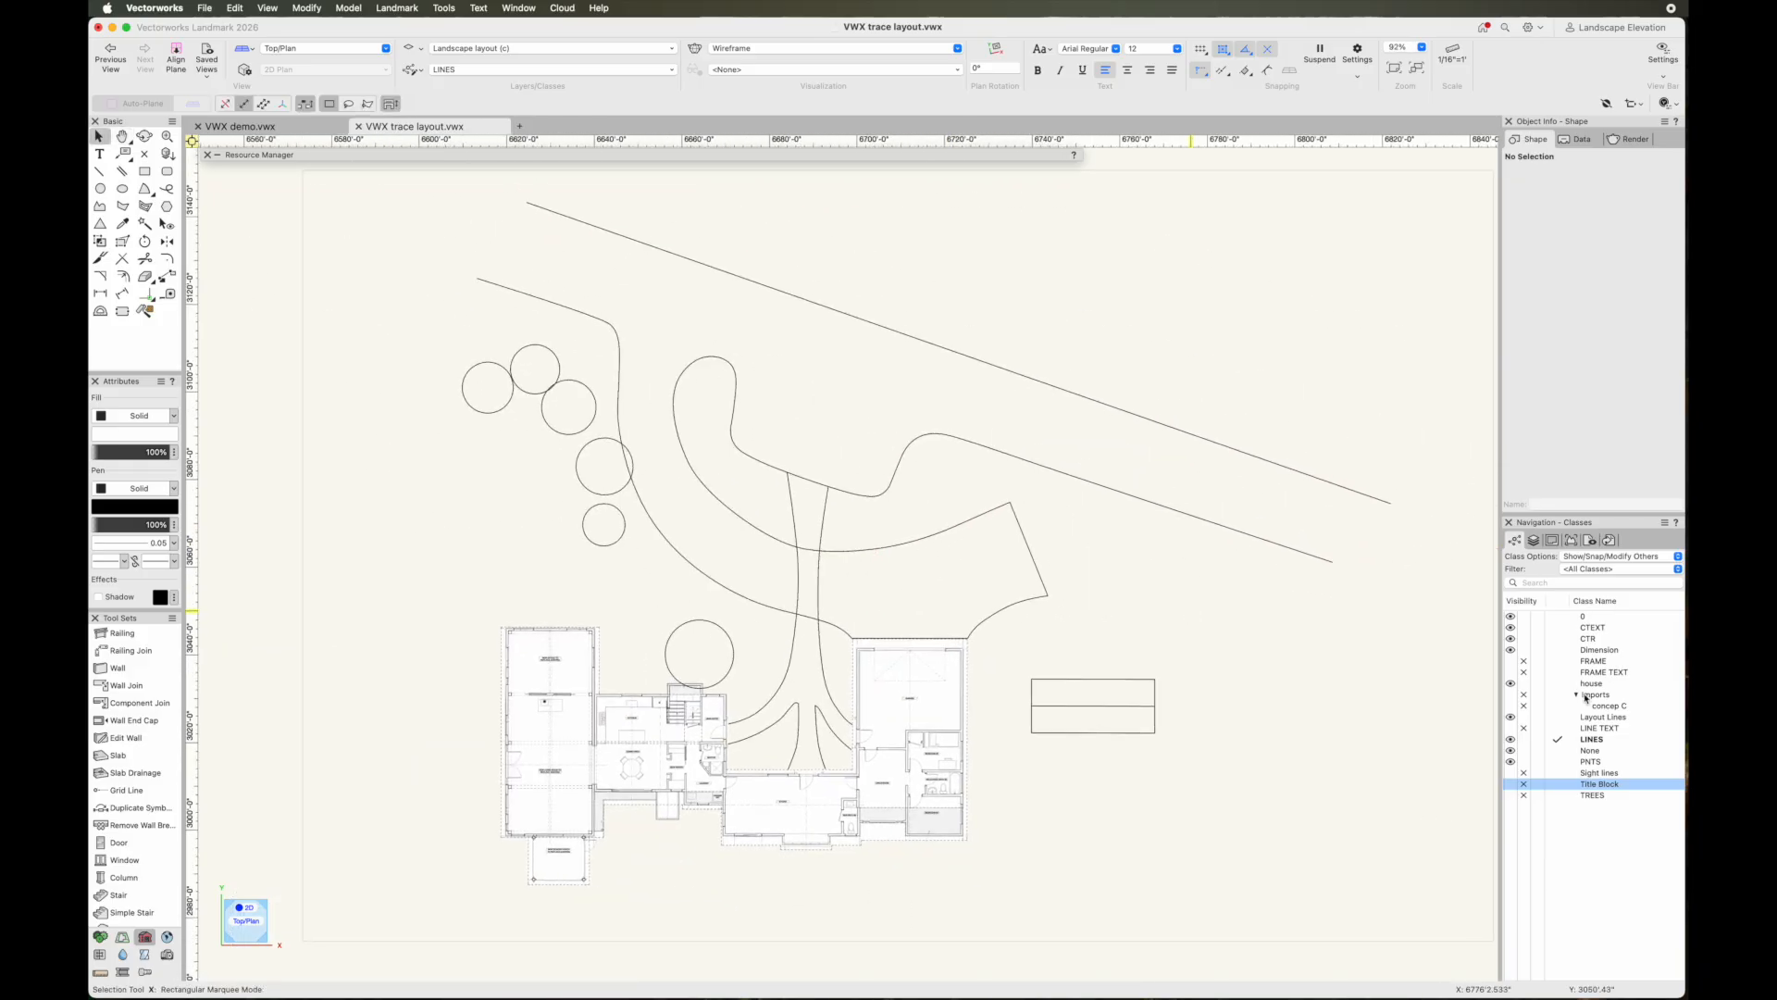
Show the concep C import class and move its PDF sketch to align with the traced driveway and house linework
{"action": "left_click", "coordinate": [1511, 706]}
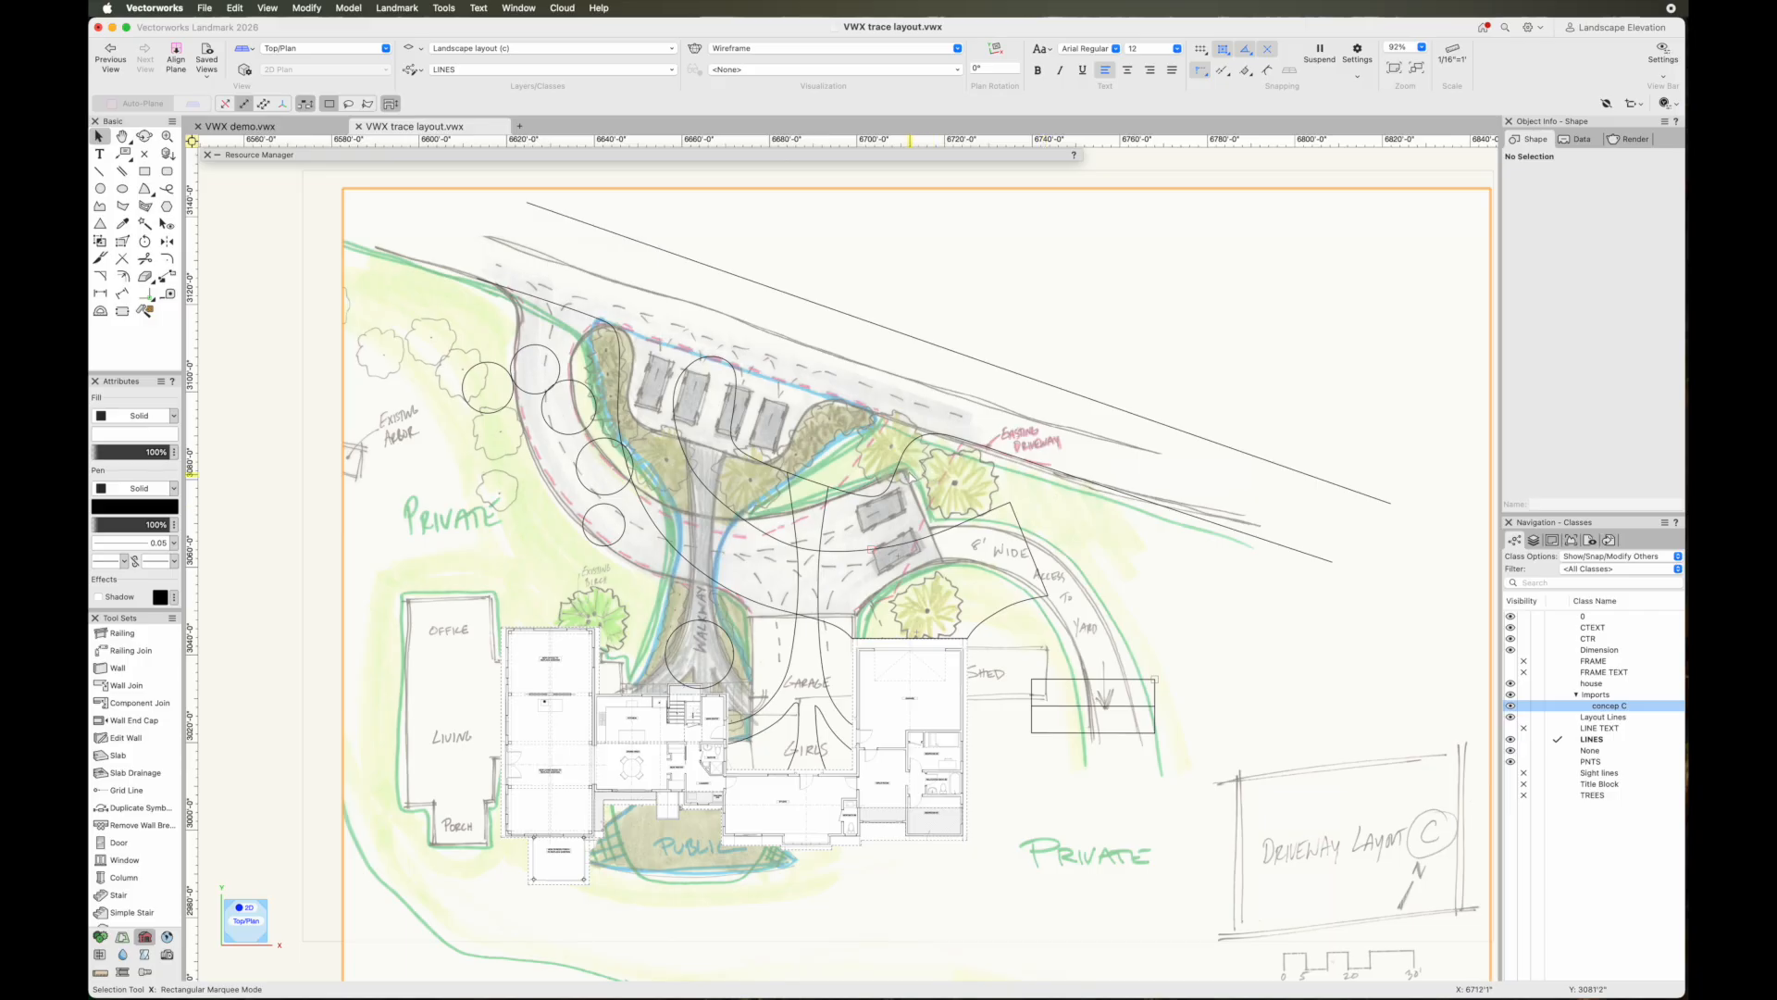
{"action": "left_click", "coordinate": [1010, 502]}
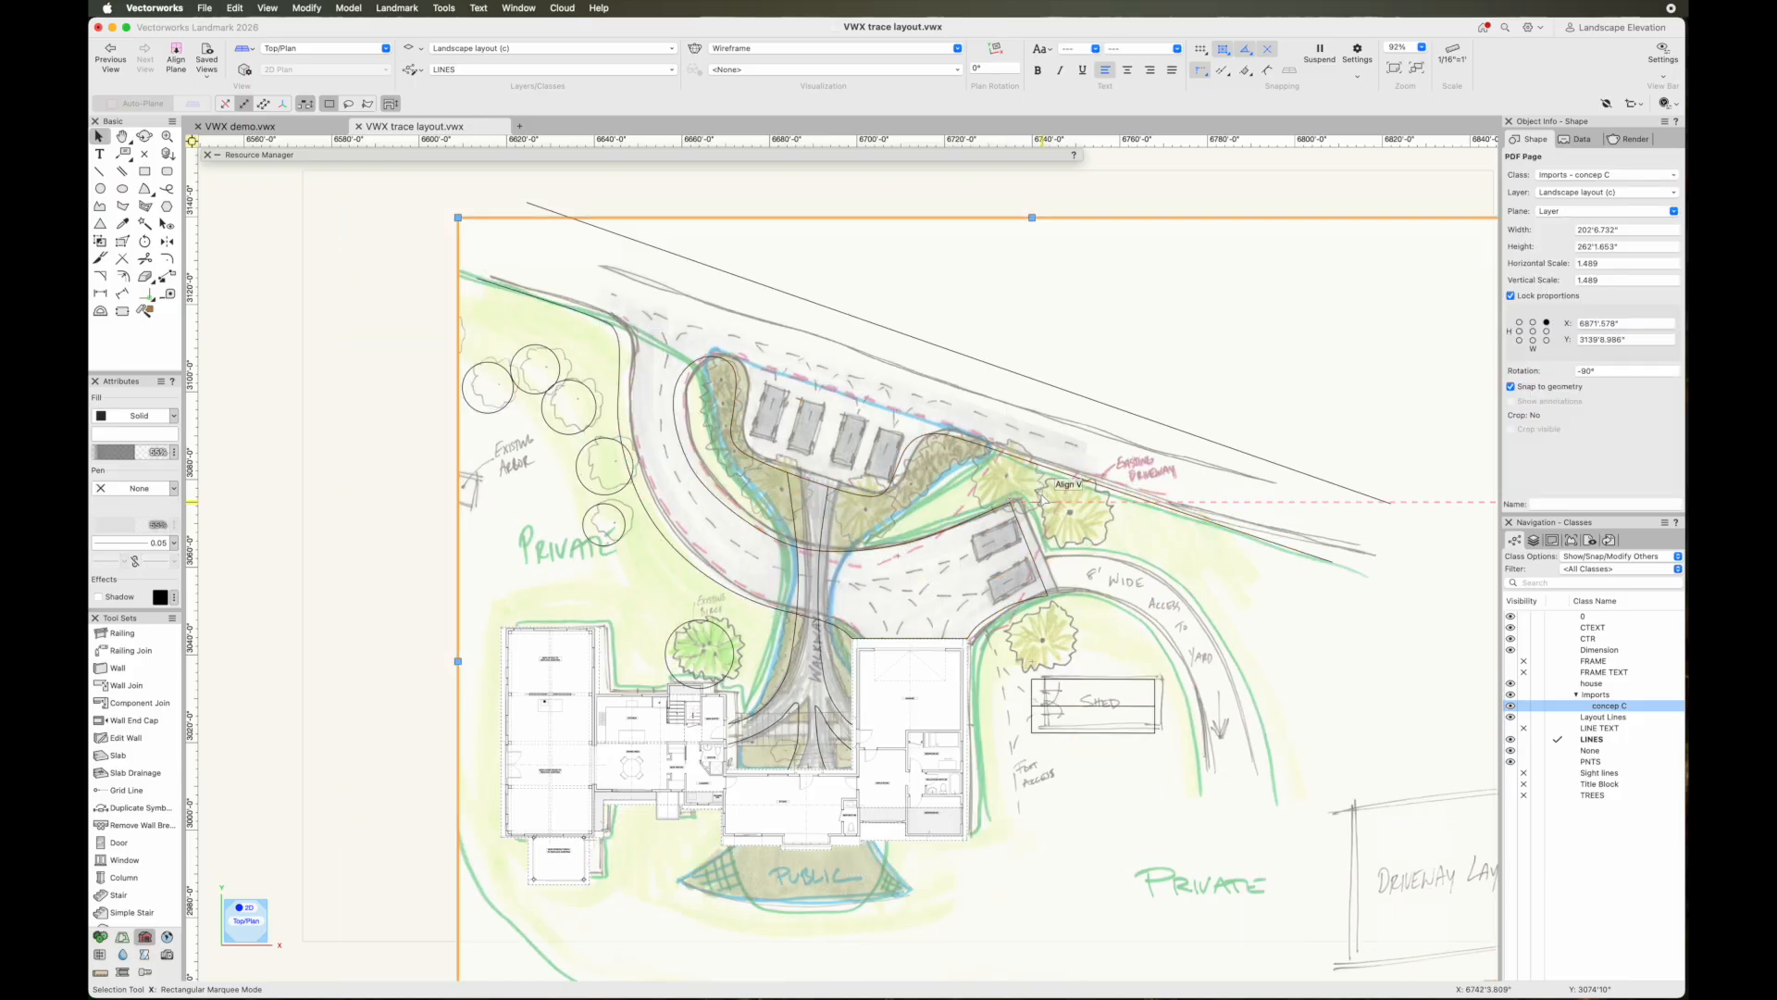
{"action": "scroll", "coordinate": [1010, 503], "scroll_direction": "up", "scroll_amount": 5}
{"action": "key", "text": "grave"}
{"action": "left_click_drag", "start_coordinate": [997, 501], "coordinate": [975, 512]}
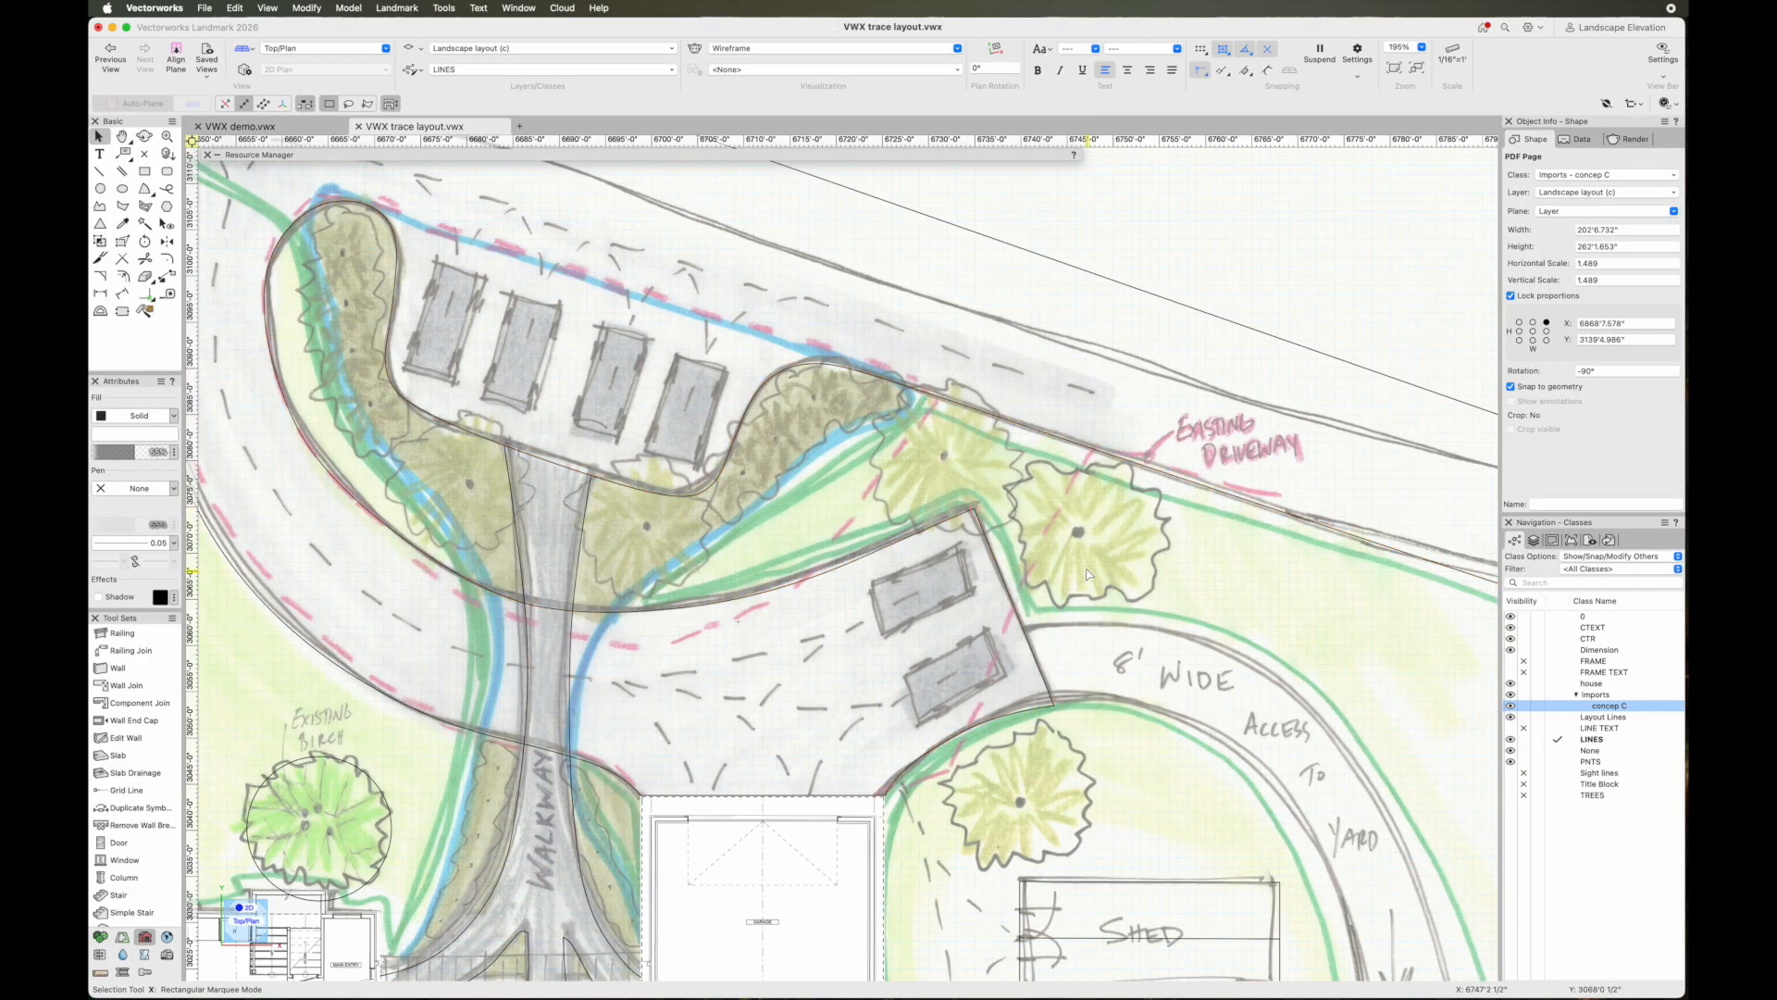
With snapping suspended, trace two near-horizontal lines about 12'6" and 20' long over the sketched paving at the walkway fork
{"action": "scroll", "coordinate": [1088, 571], "scroll_direction": "down", "scroll_amount": 3}
{"action": "middle_click_drag", "start_coordinate": [1122, 474], "coordinate": [1139, 363]}
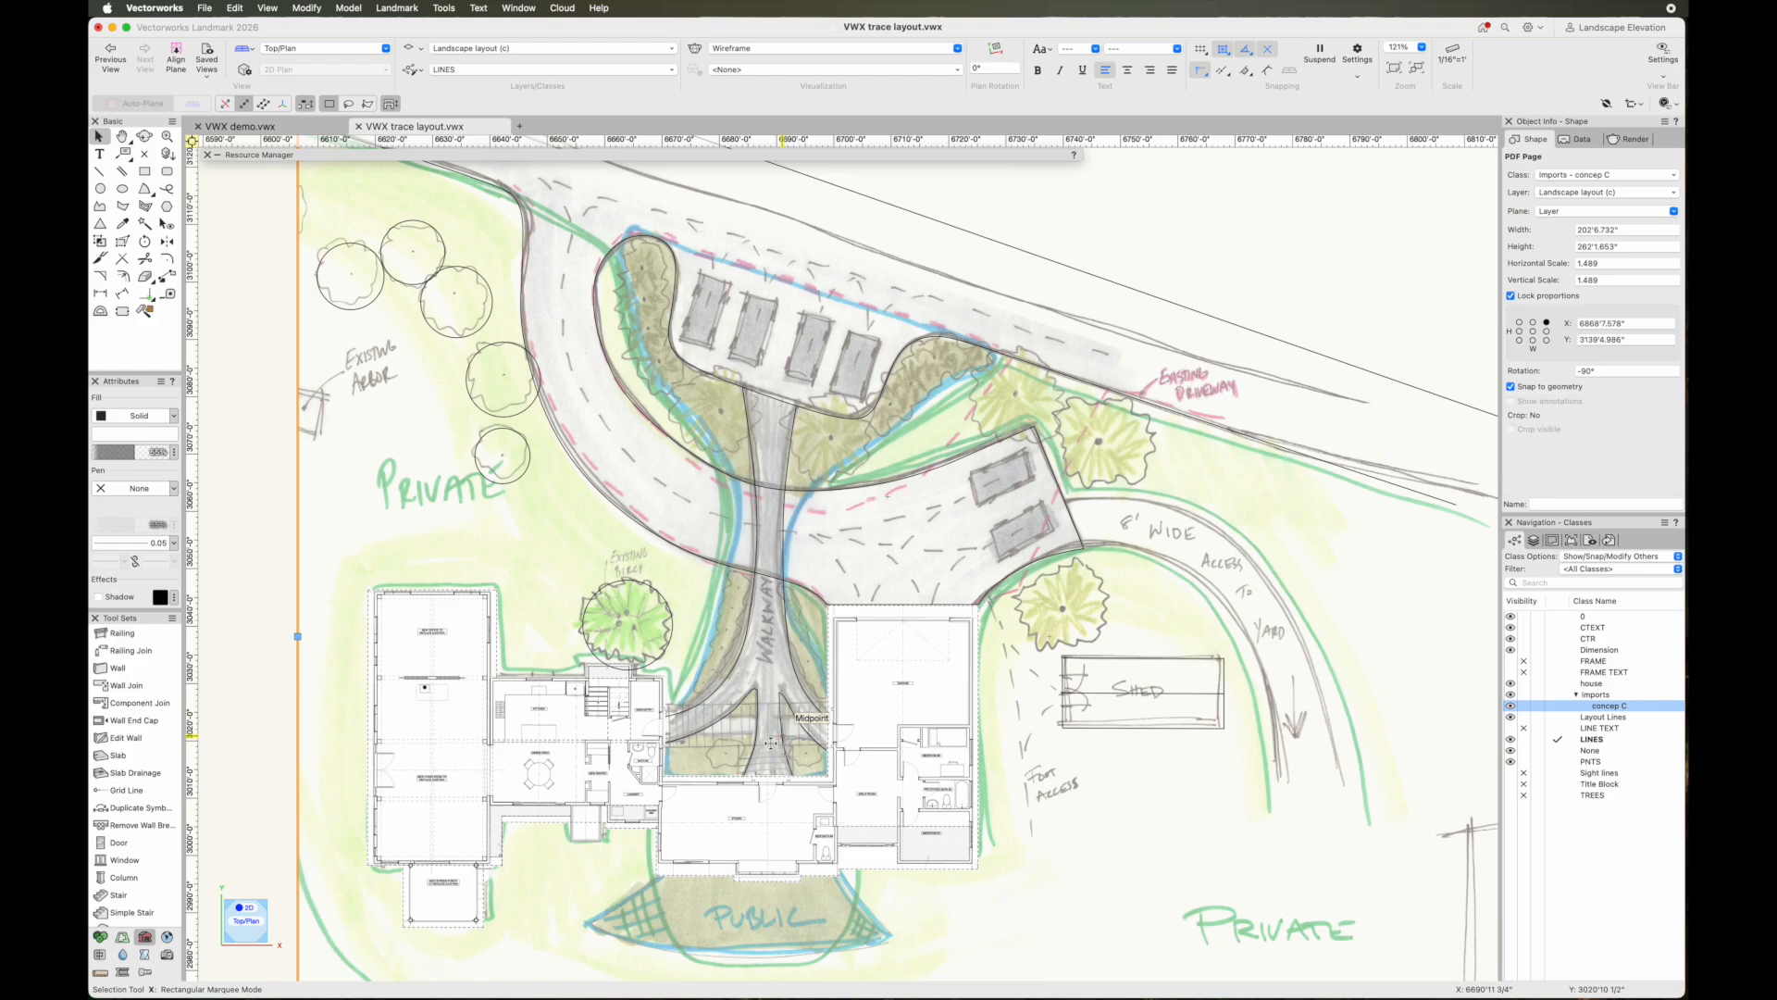
{"action": "middle_click_drag", "start_coordinate": [770, 742], "coordinate": [798, 687]}
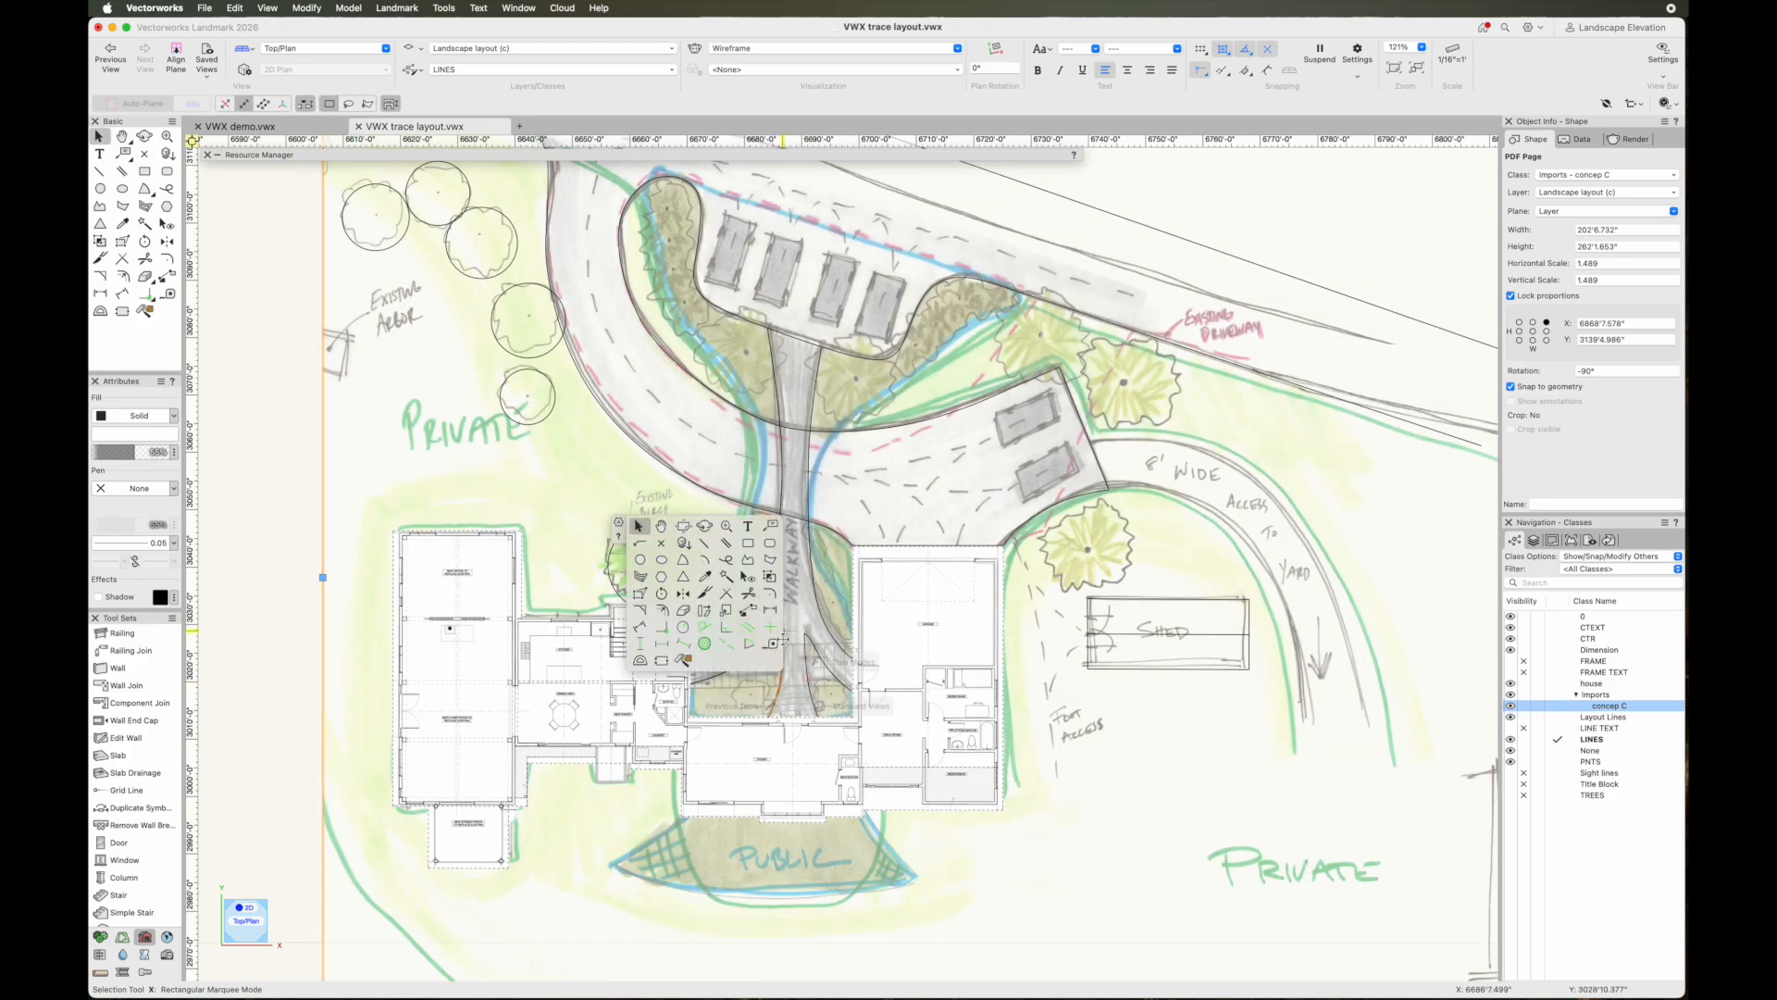
{"action": "scroll", "coordinate": [788, 707], "scroll_direction": "up", "scroll_amount": 6}
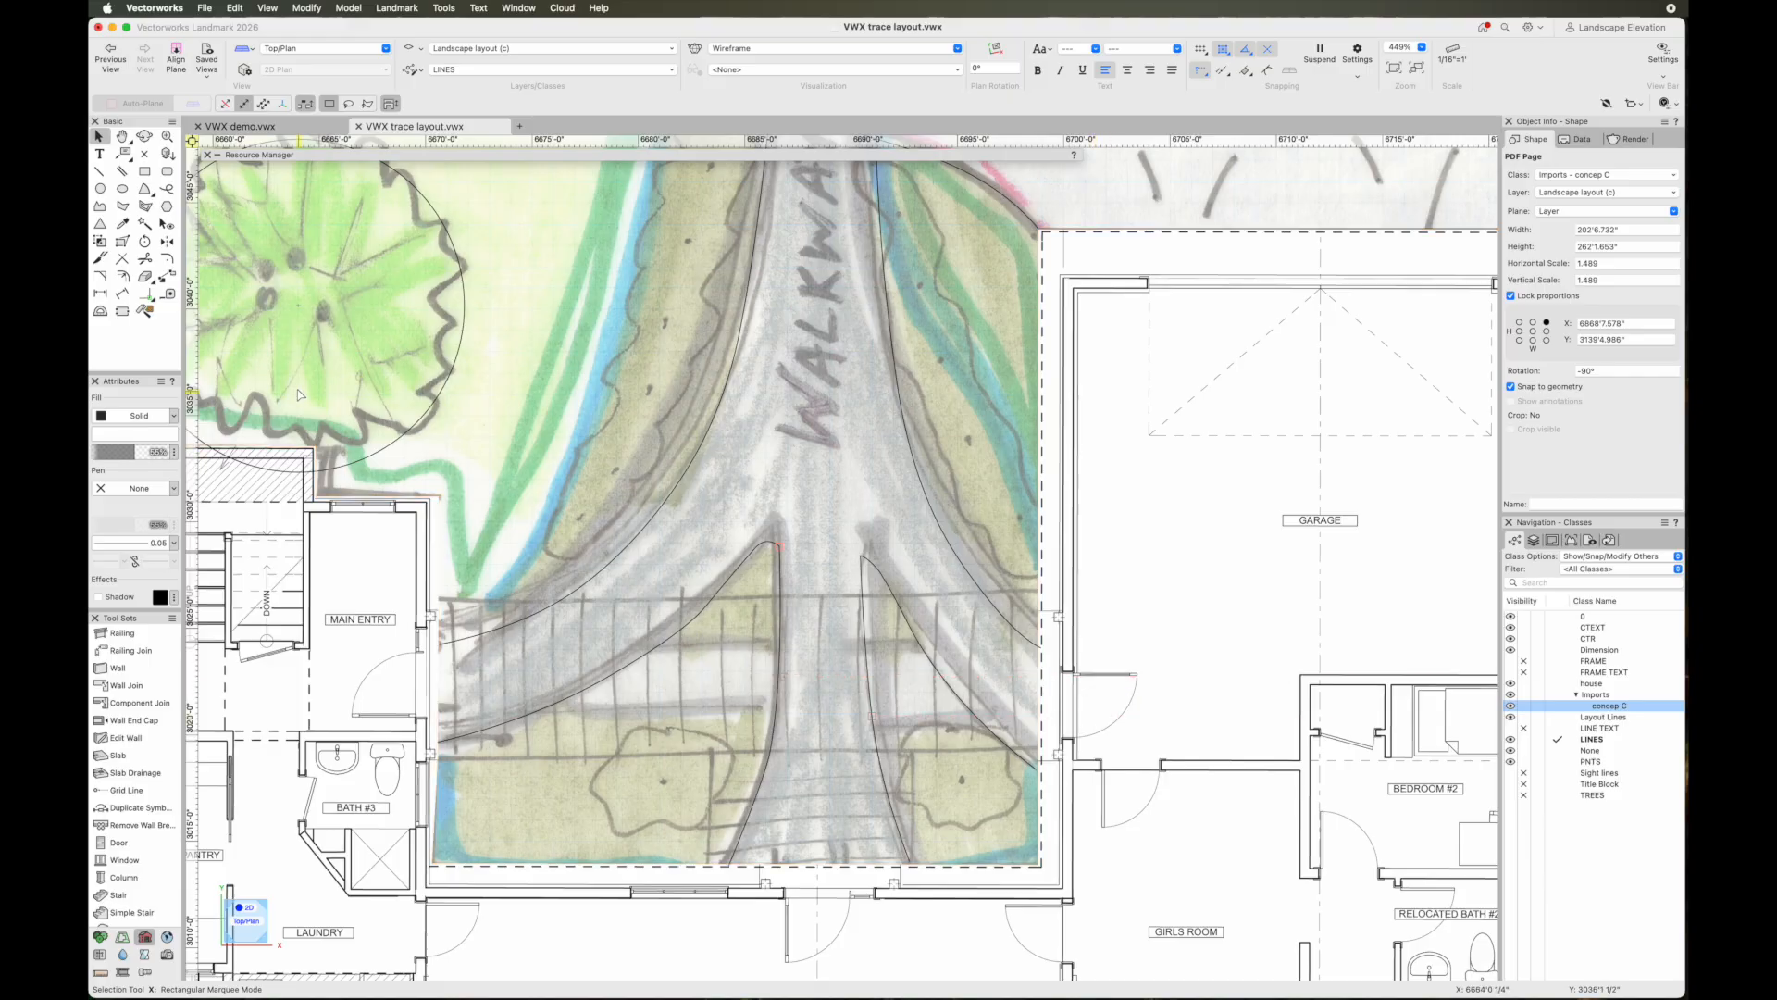
{"action": "key", "text": "2"}
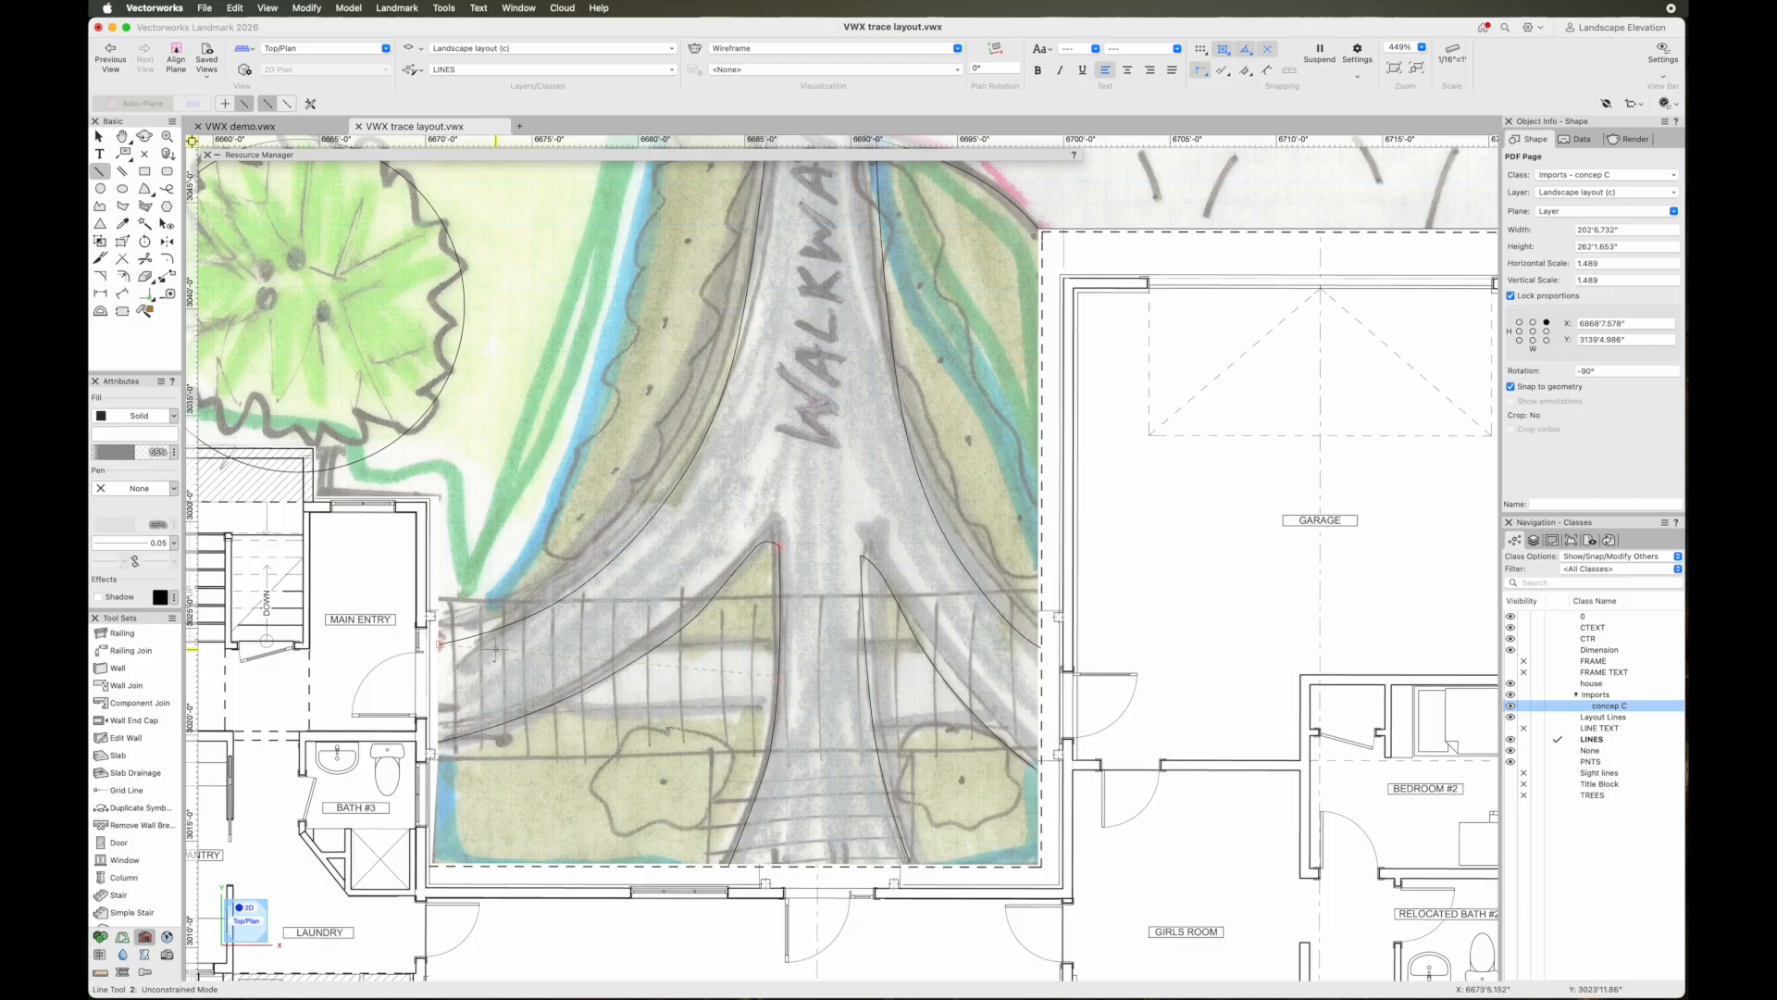
{"action": "key", "text": "grave"}
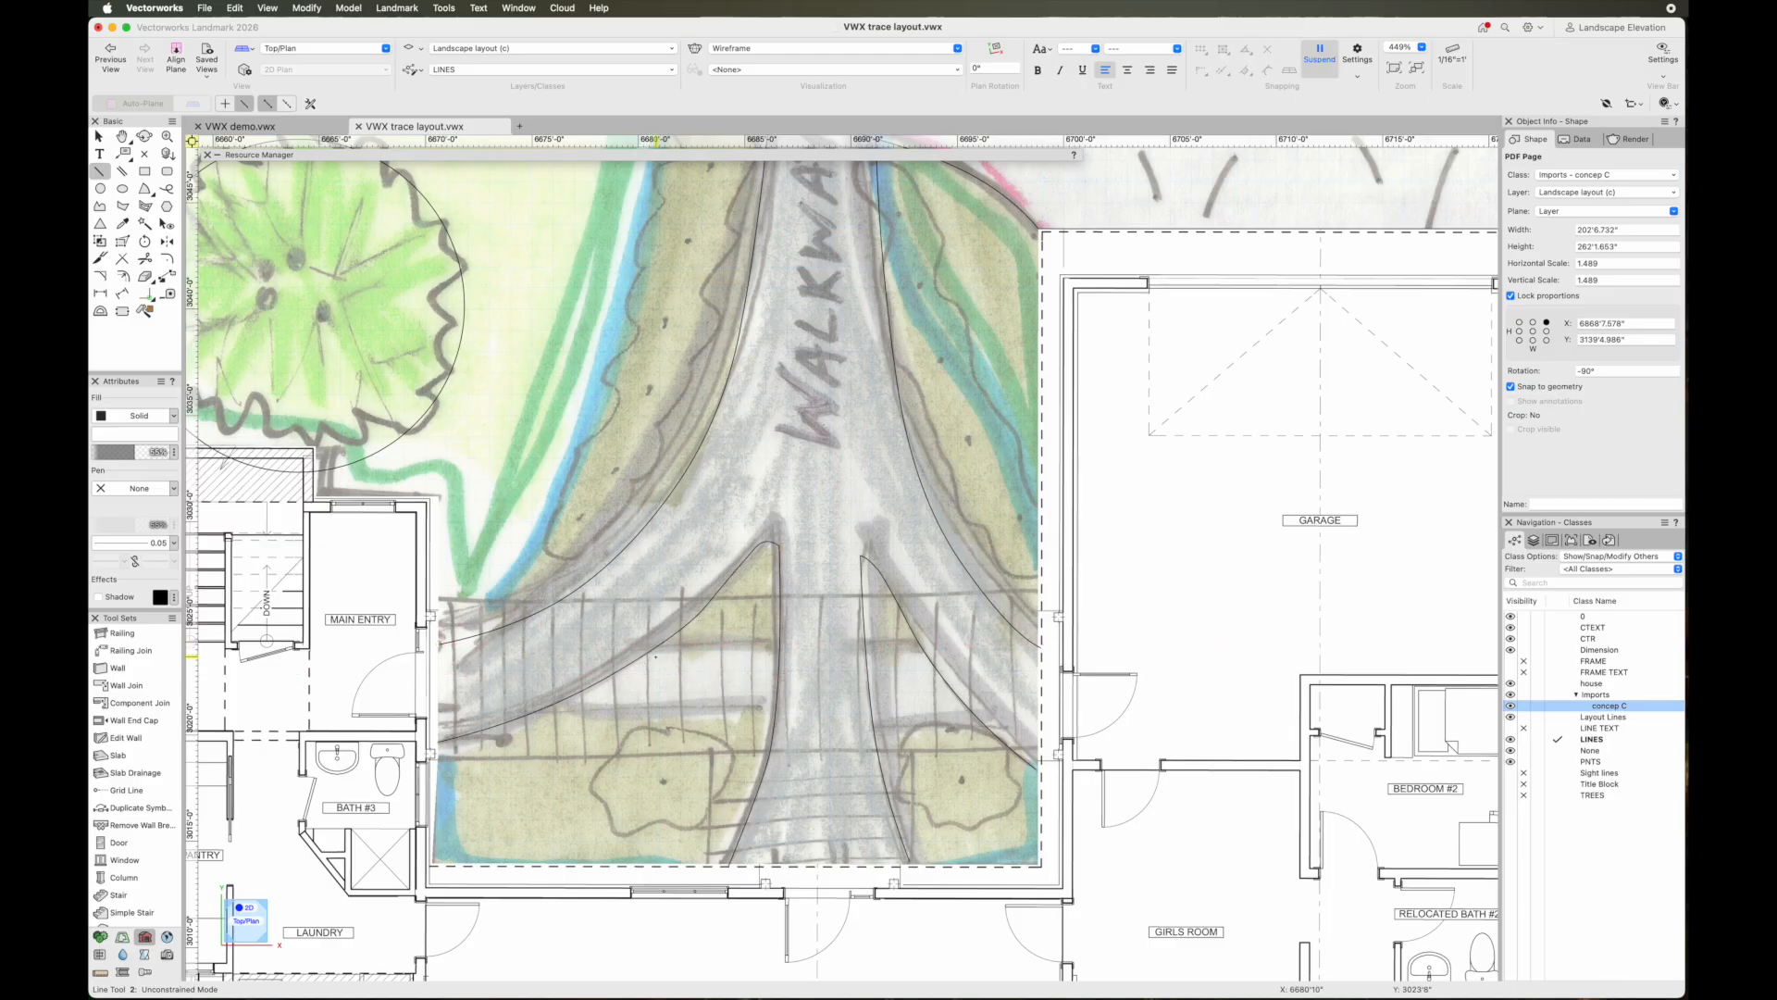
{"action": "left_click", "coordinate": [655, 652]}
{"action": "left_click", "coordinate": [921, 647]}
{"action": "left_click", "coordinate": [547, 711]}
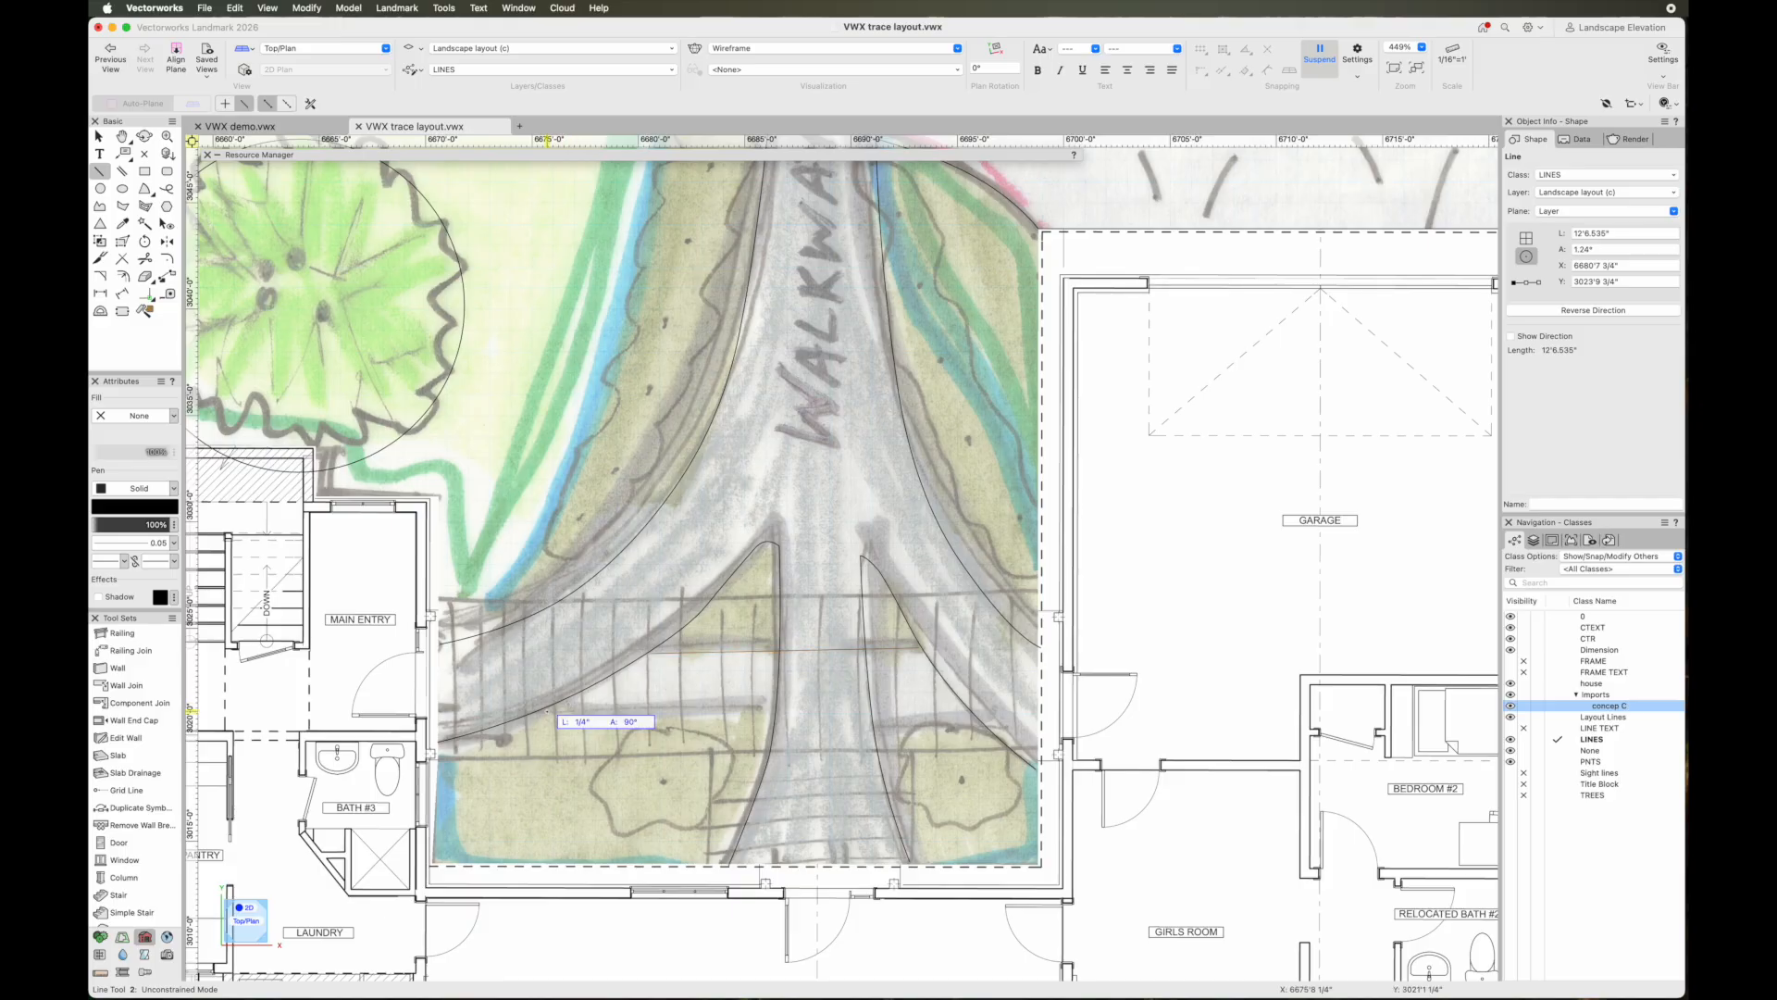
{"action": "left_click", "coordinate": [972, 716]}
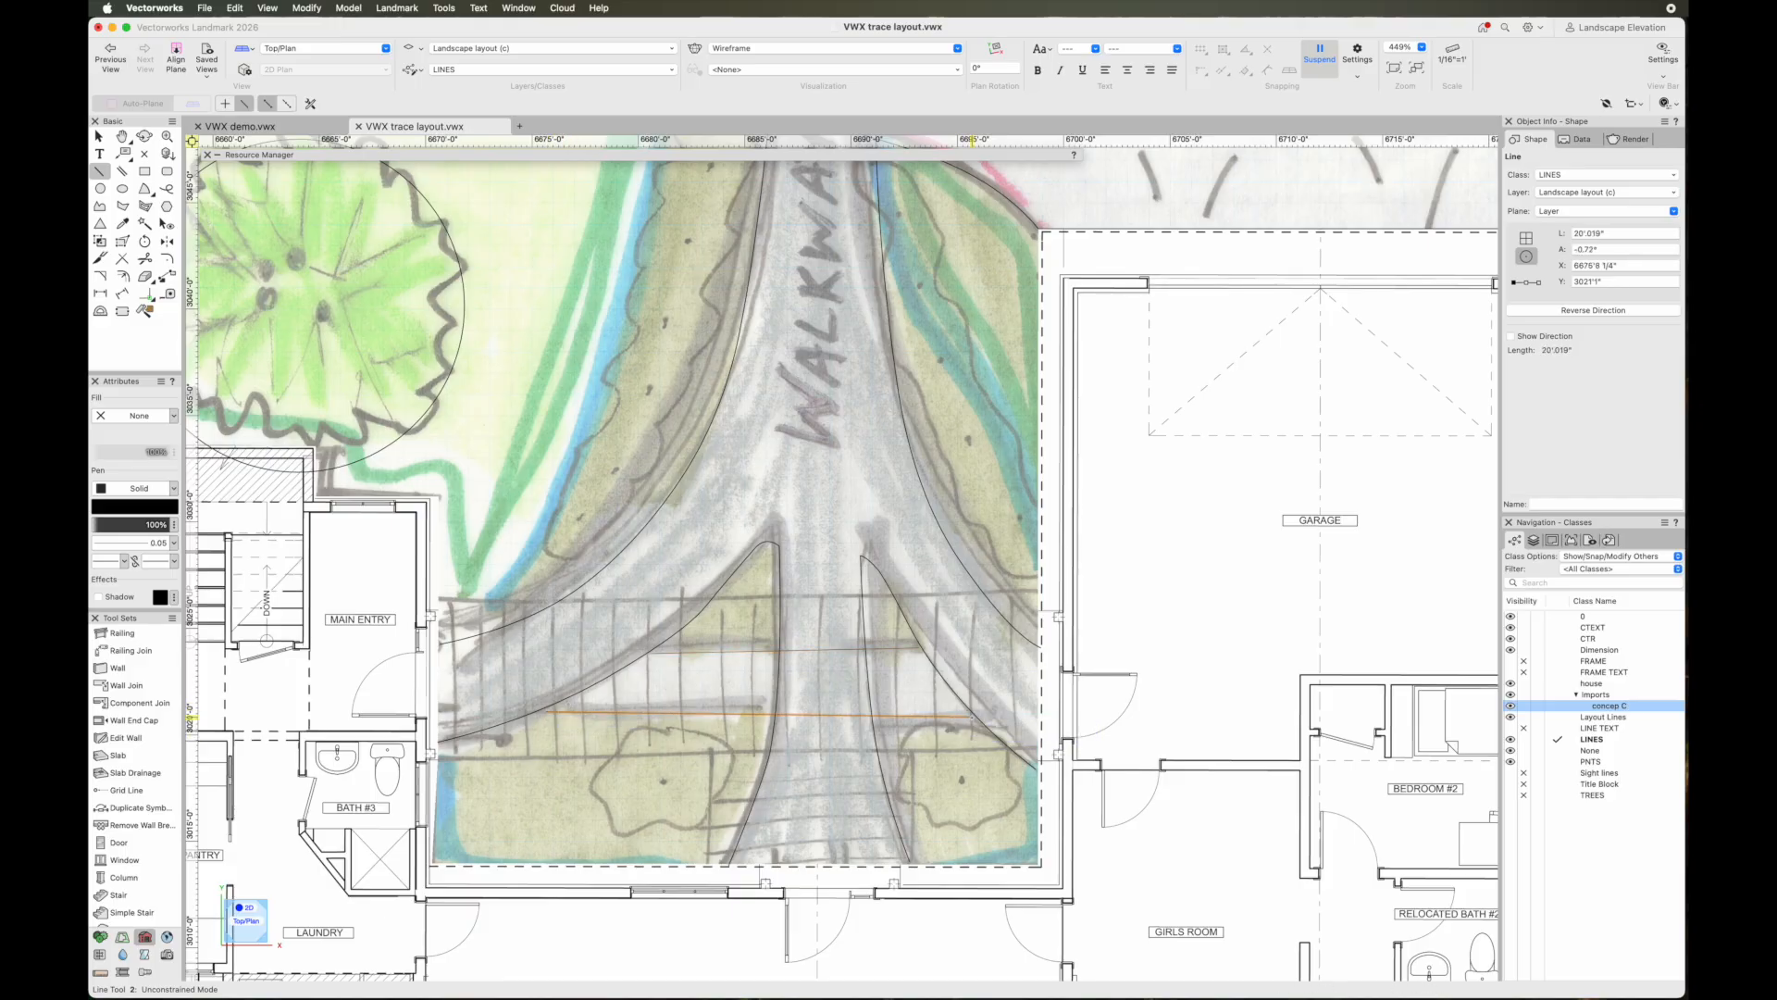
{"action": "key", "text": "grave"}
{"action": "key", "text": "x"}
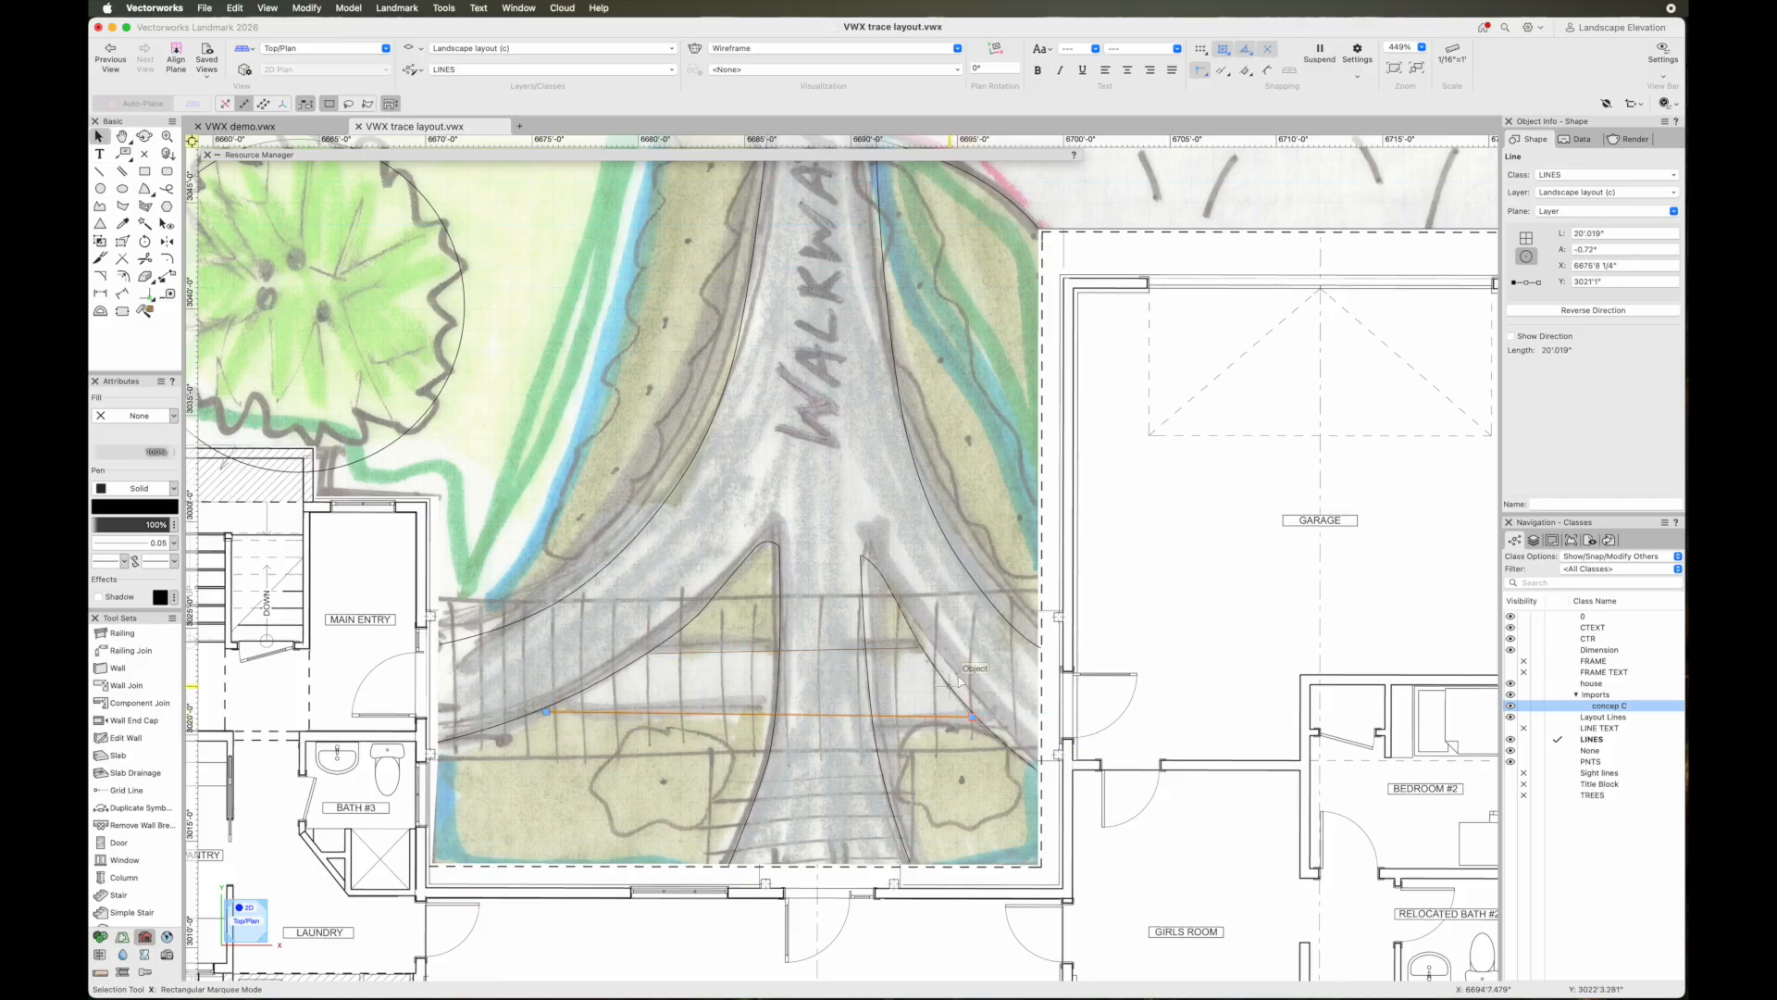
Hide the concep C sketch class so only the linework displays
{"action": "left_click", "coordinate": [906, 687]}
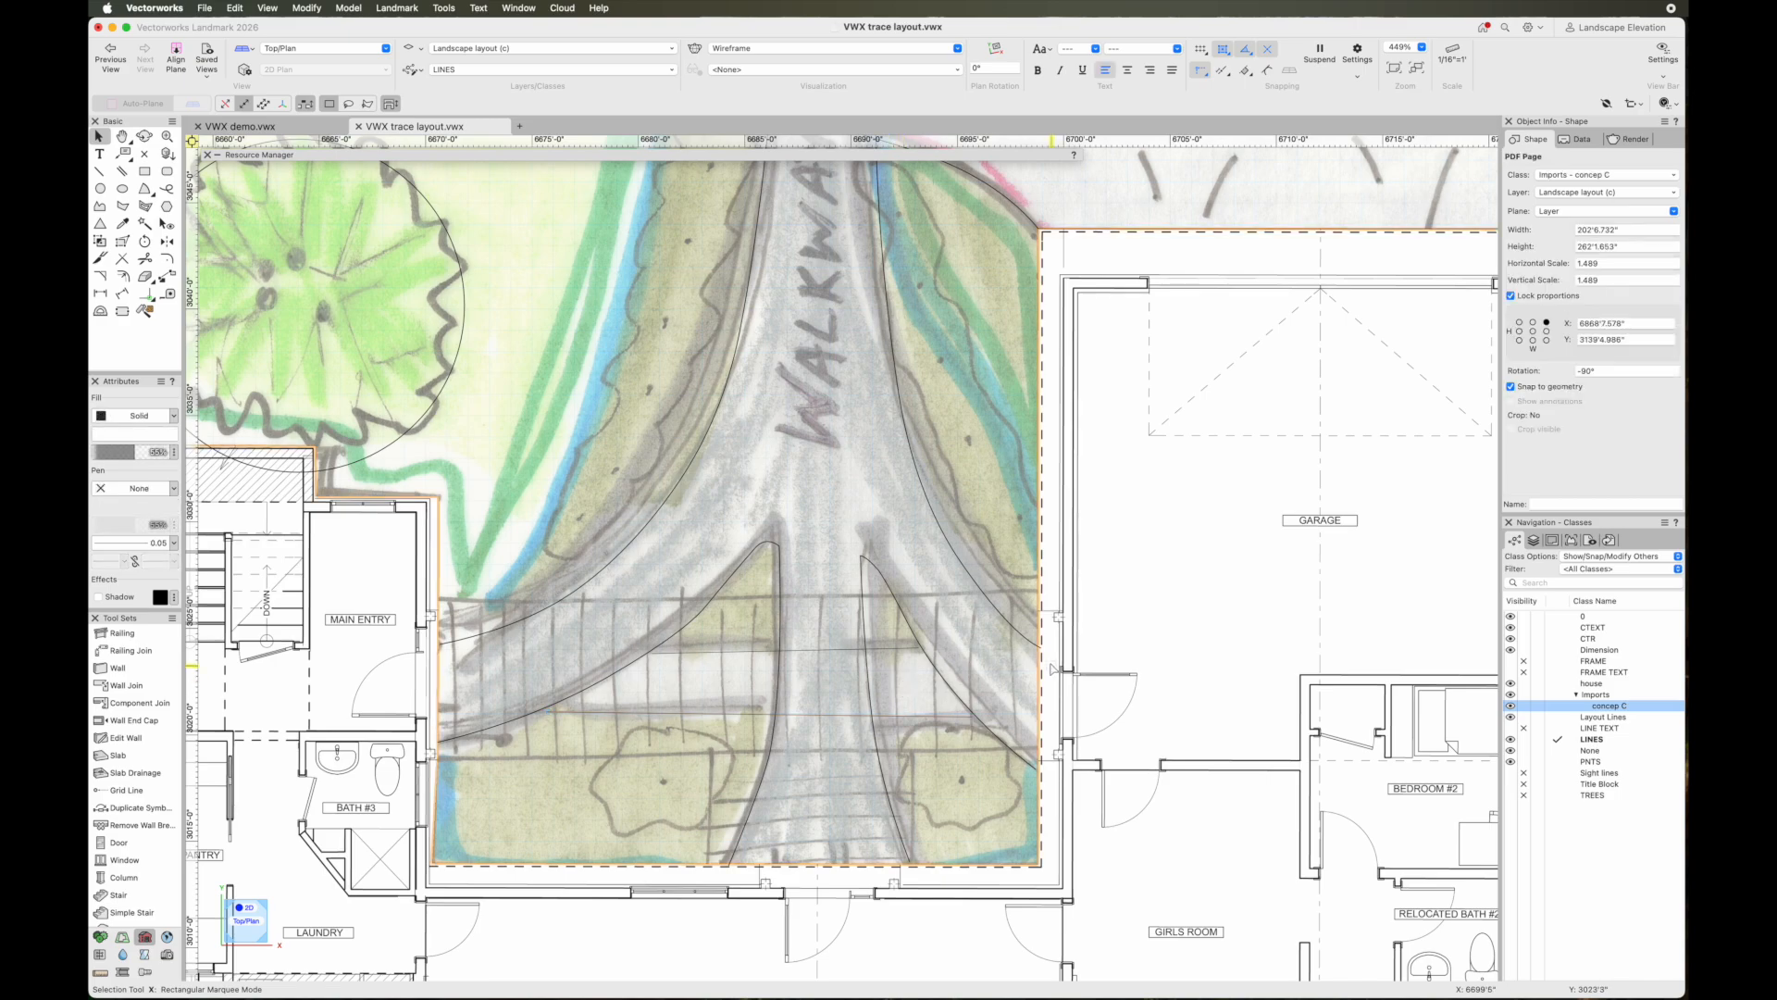
{"action": "scroll", "coordinate": [930, 690], "scroll_direction": "down", "scroll_amount": 10}
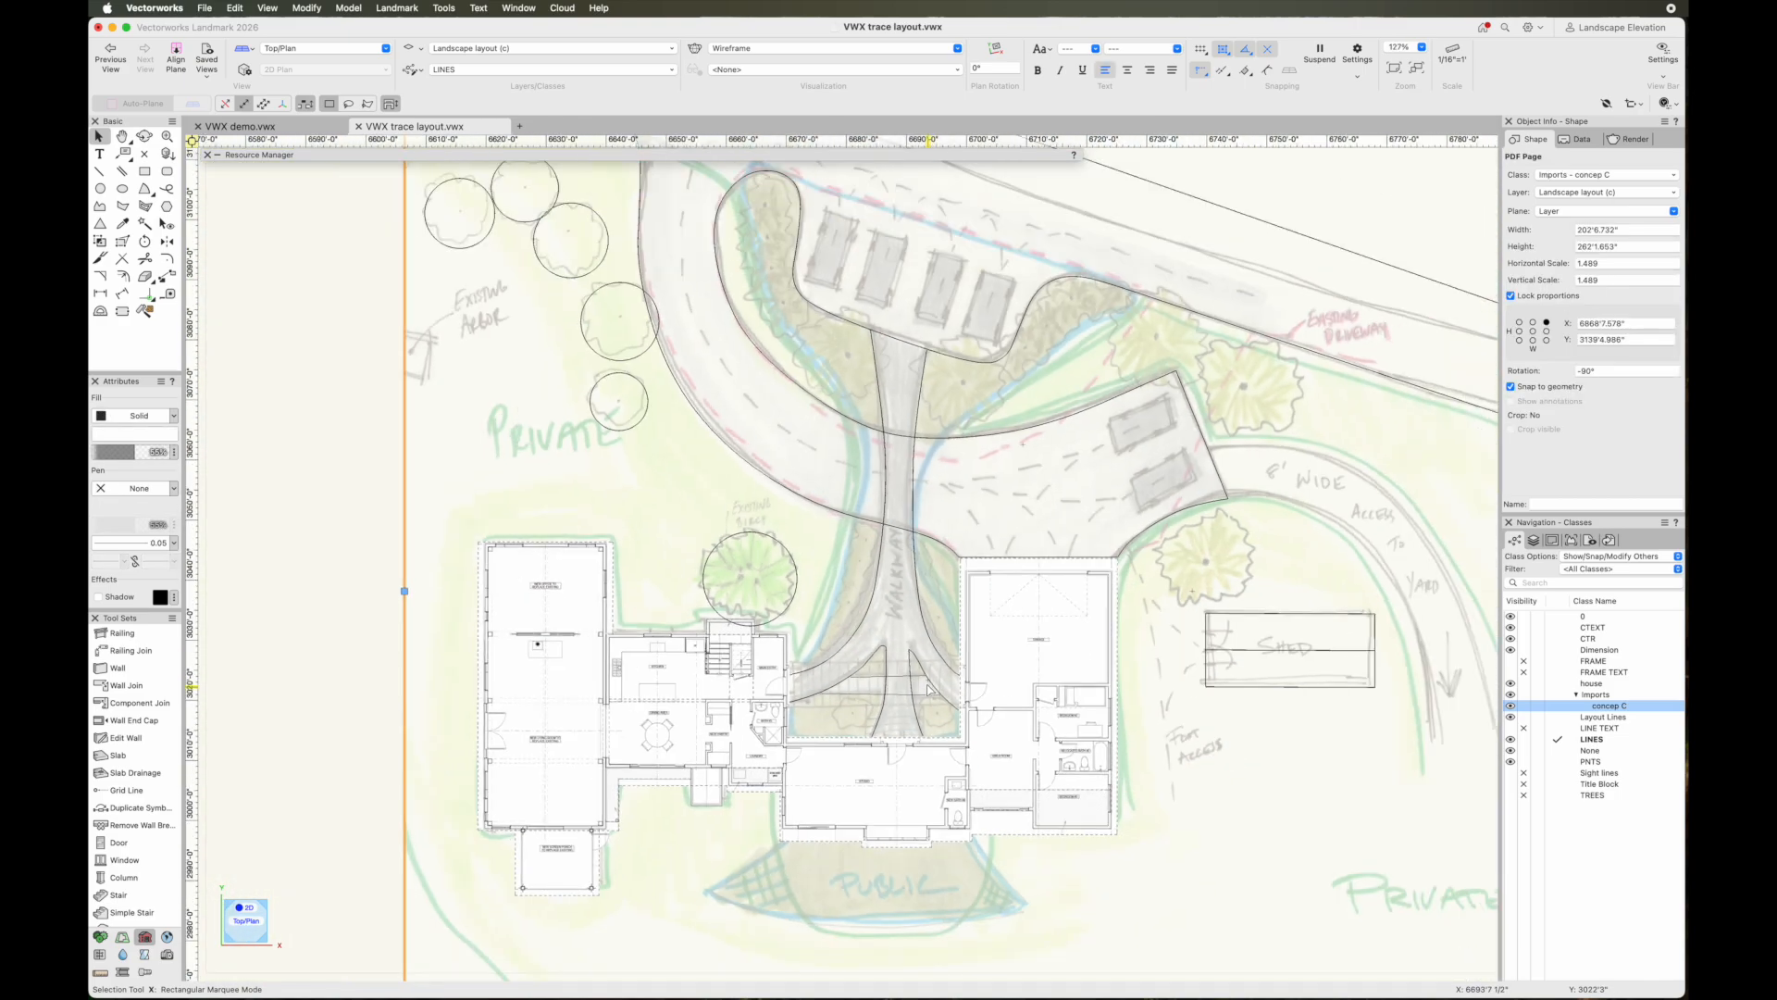
{"action": "left_click", "coordinate": [1523, 706]}
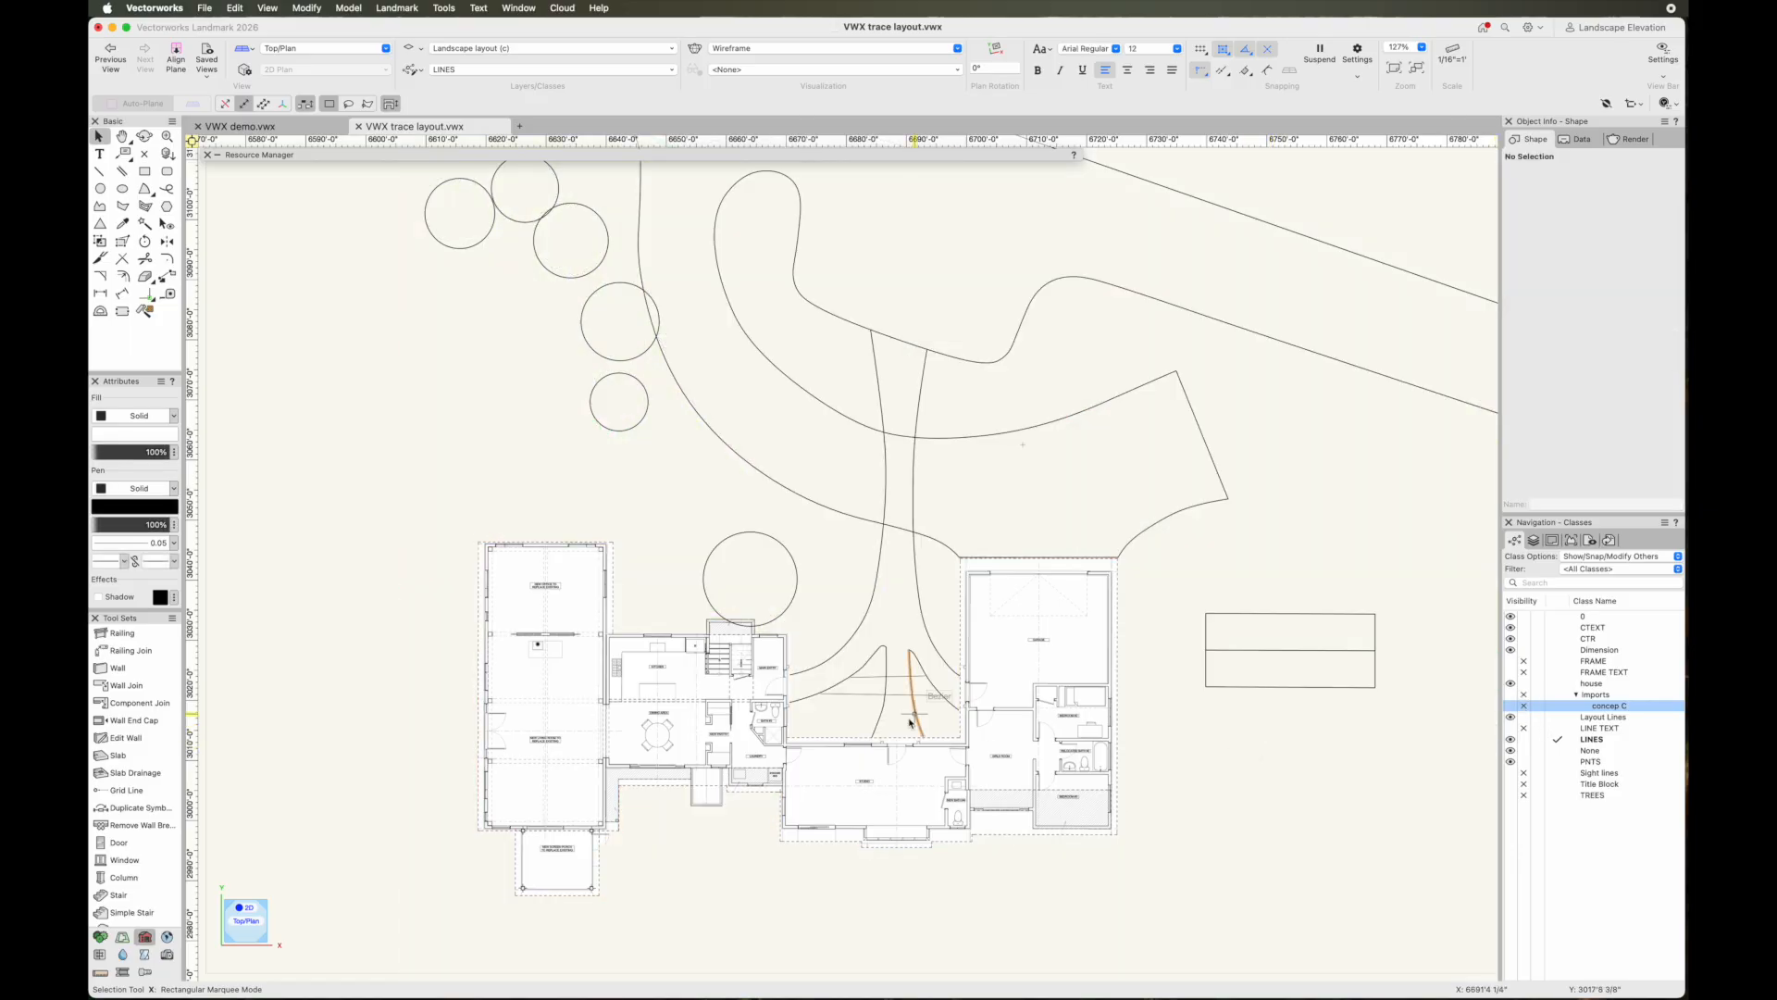
Delete the two near-horizontal lines crossing the walkway fork between the main entry and garage
{"action": "scroll", "coordinate": [904, 713], "scroll_direction": "up", "scroll_amount": 10}
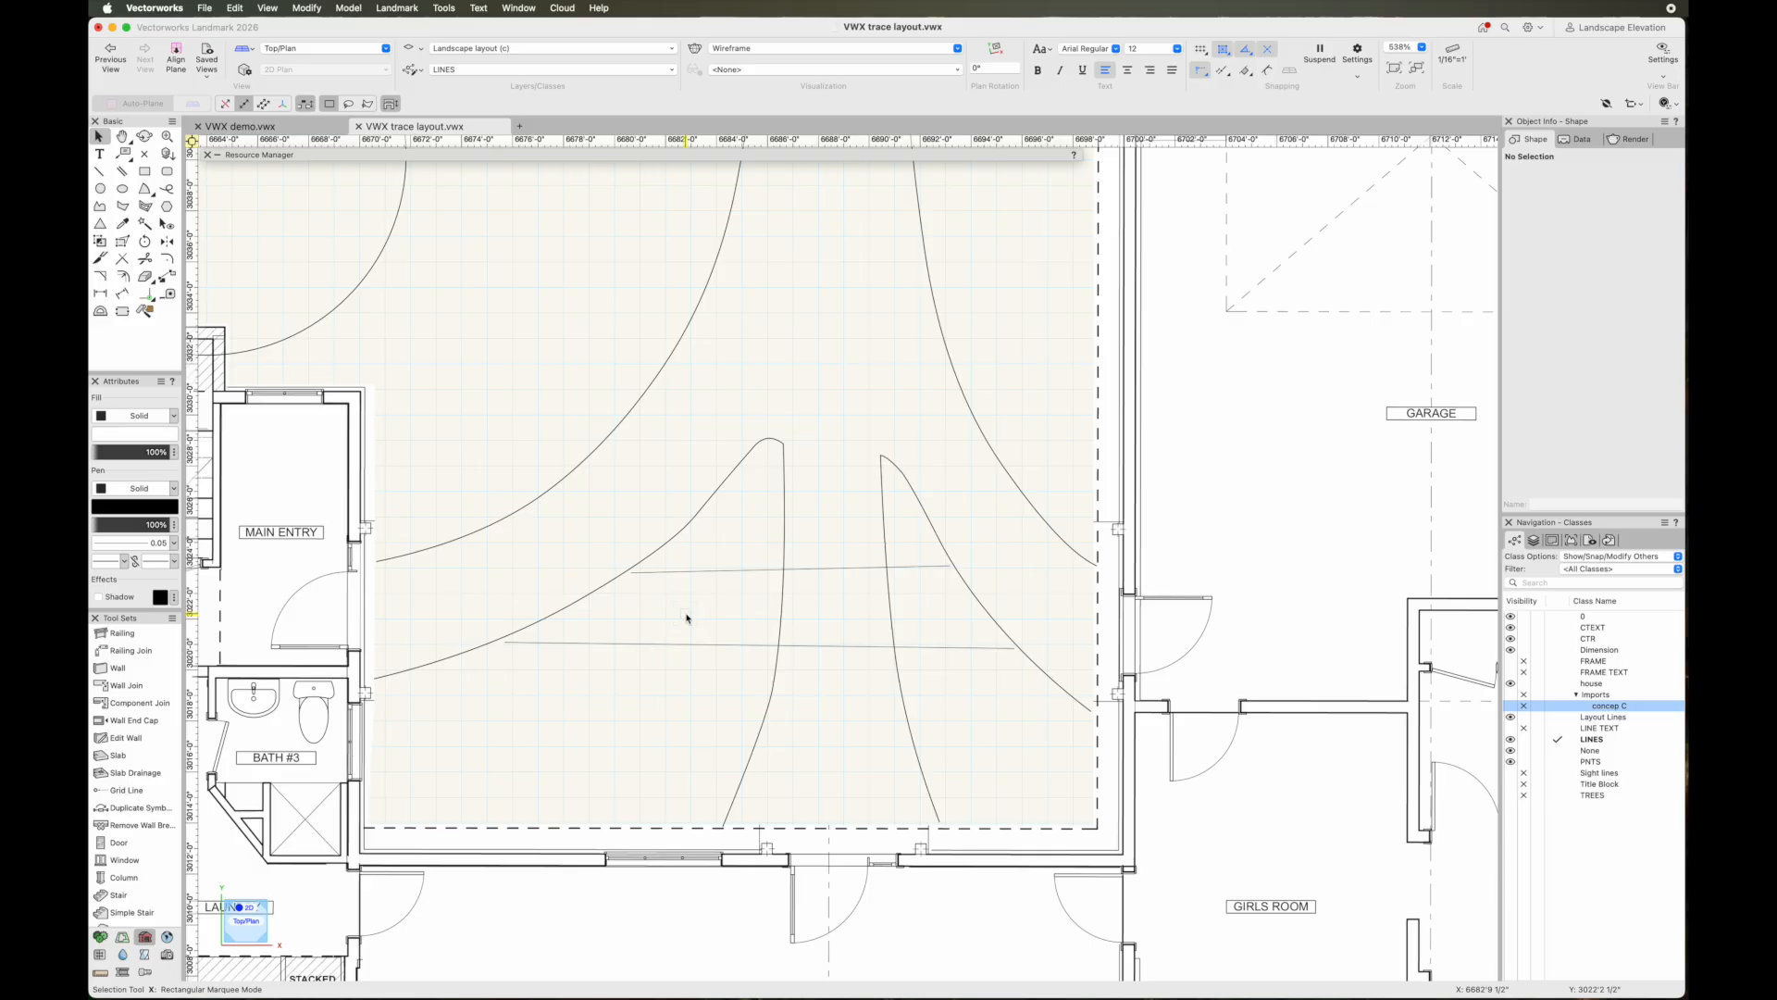
{"action": "left_click", "coordinate": [706, 569]}
{"action": "left_click", "coordinate": [703, 616]}
{"action": "left_click", "coordinate": [698, 646]}
{"action": "key", "text": "Delete"}
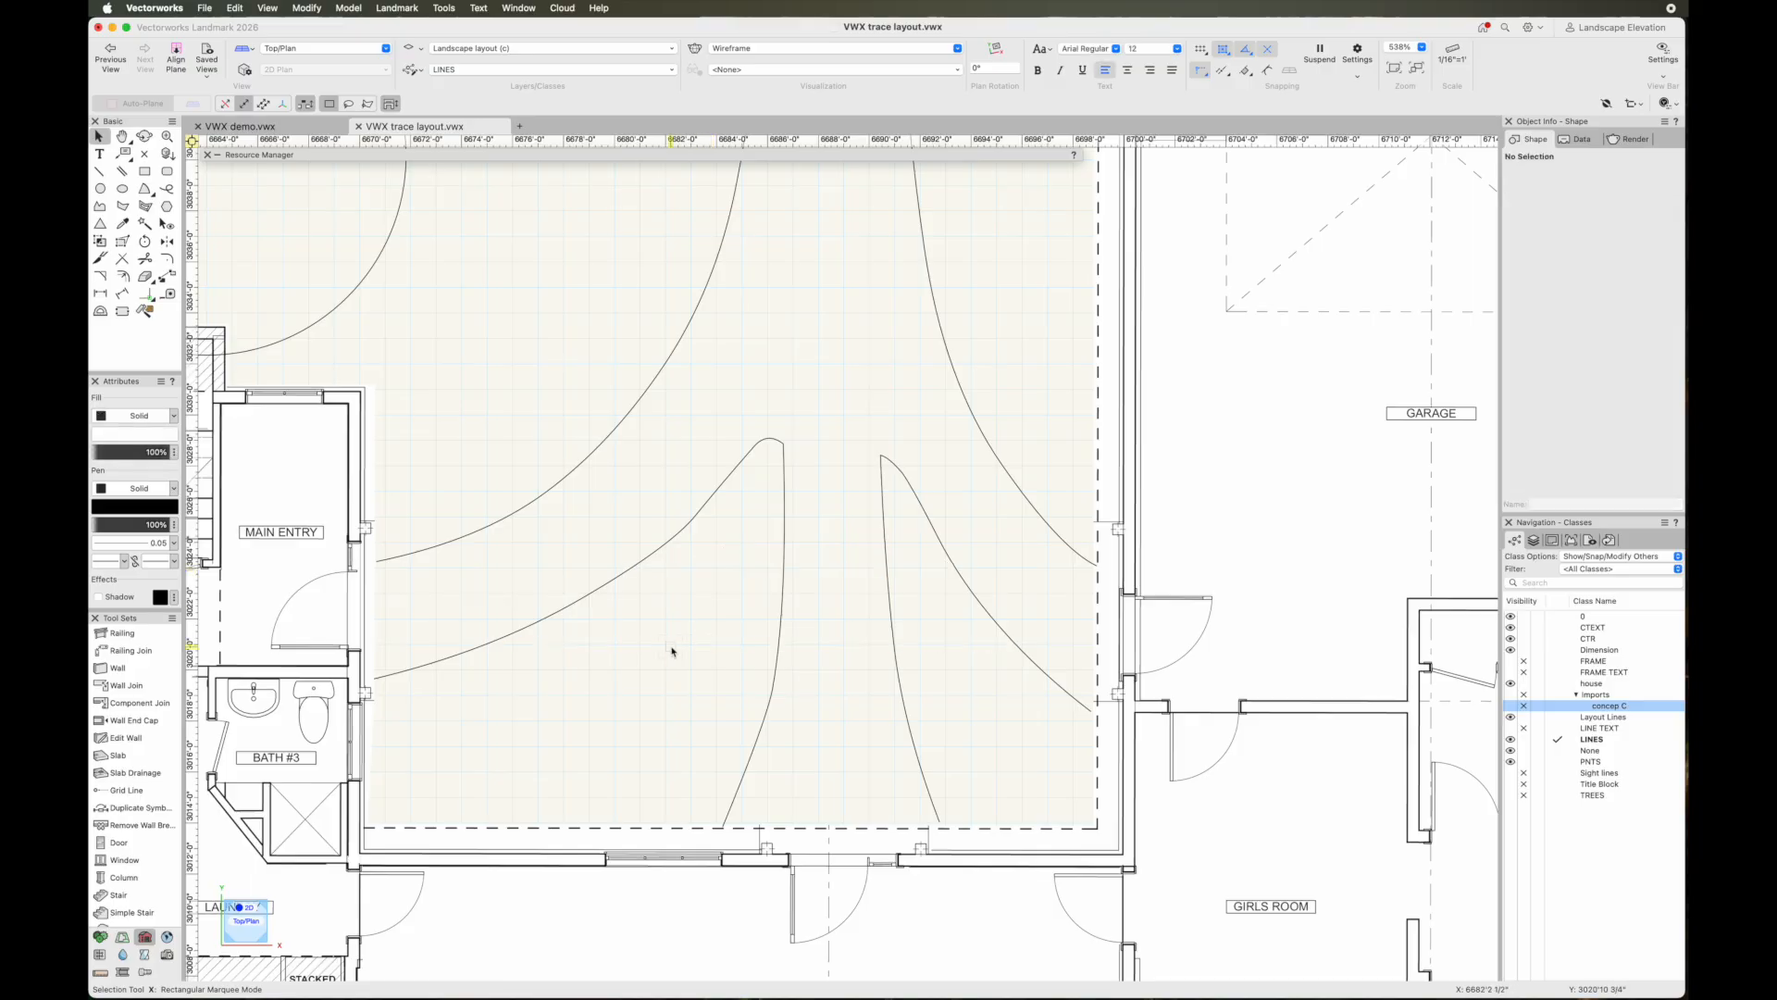
Set the Freehand tool's smoothing preference to Low
{"action": "left_click", "coordinate": [168, 190]}
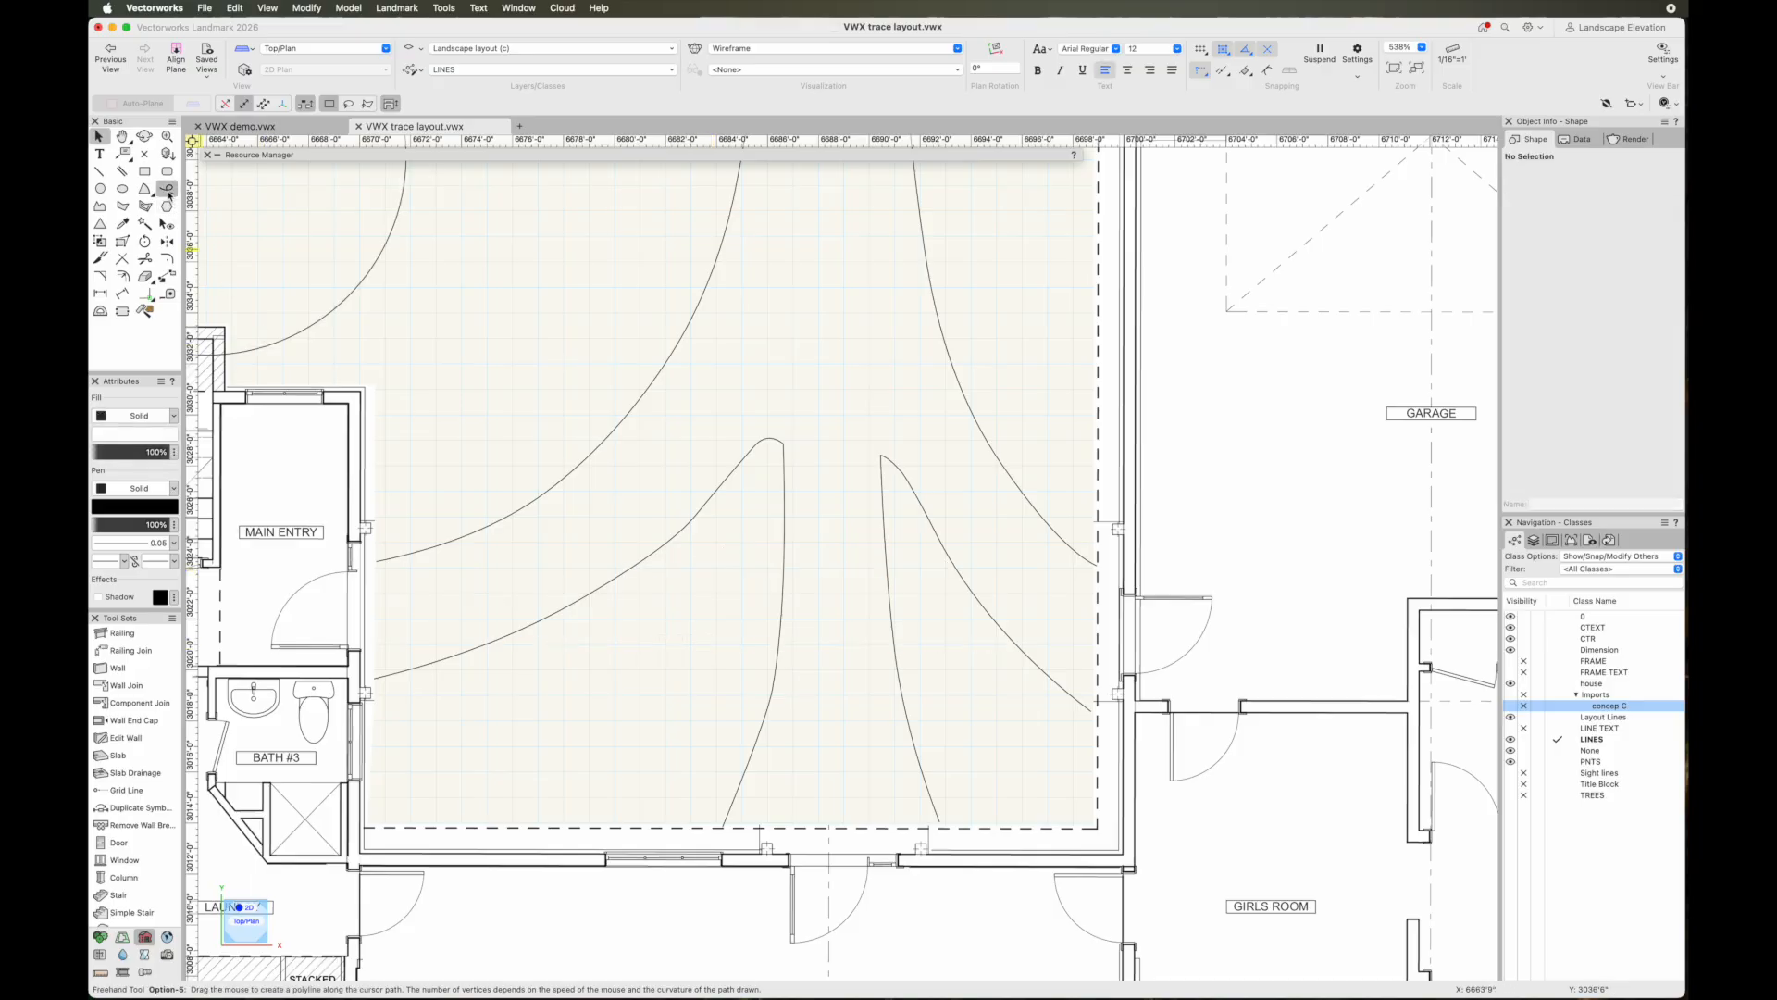
{"action": "left_click", "coordinate": [248, 103]}
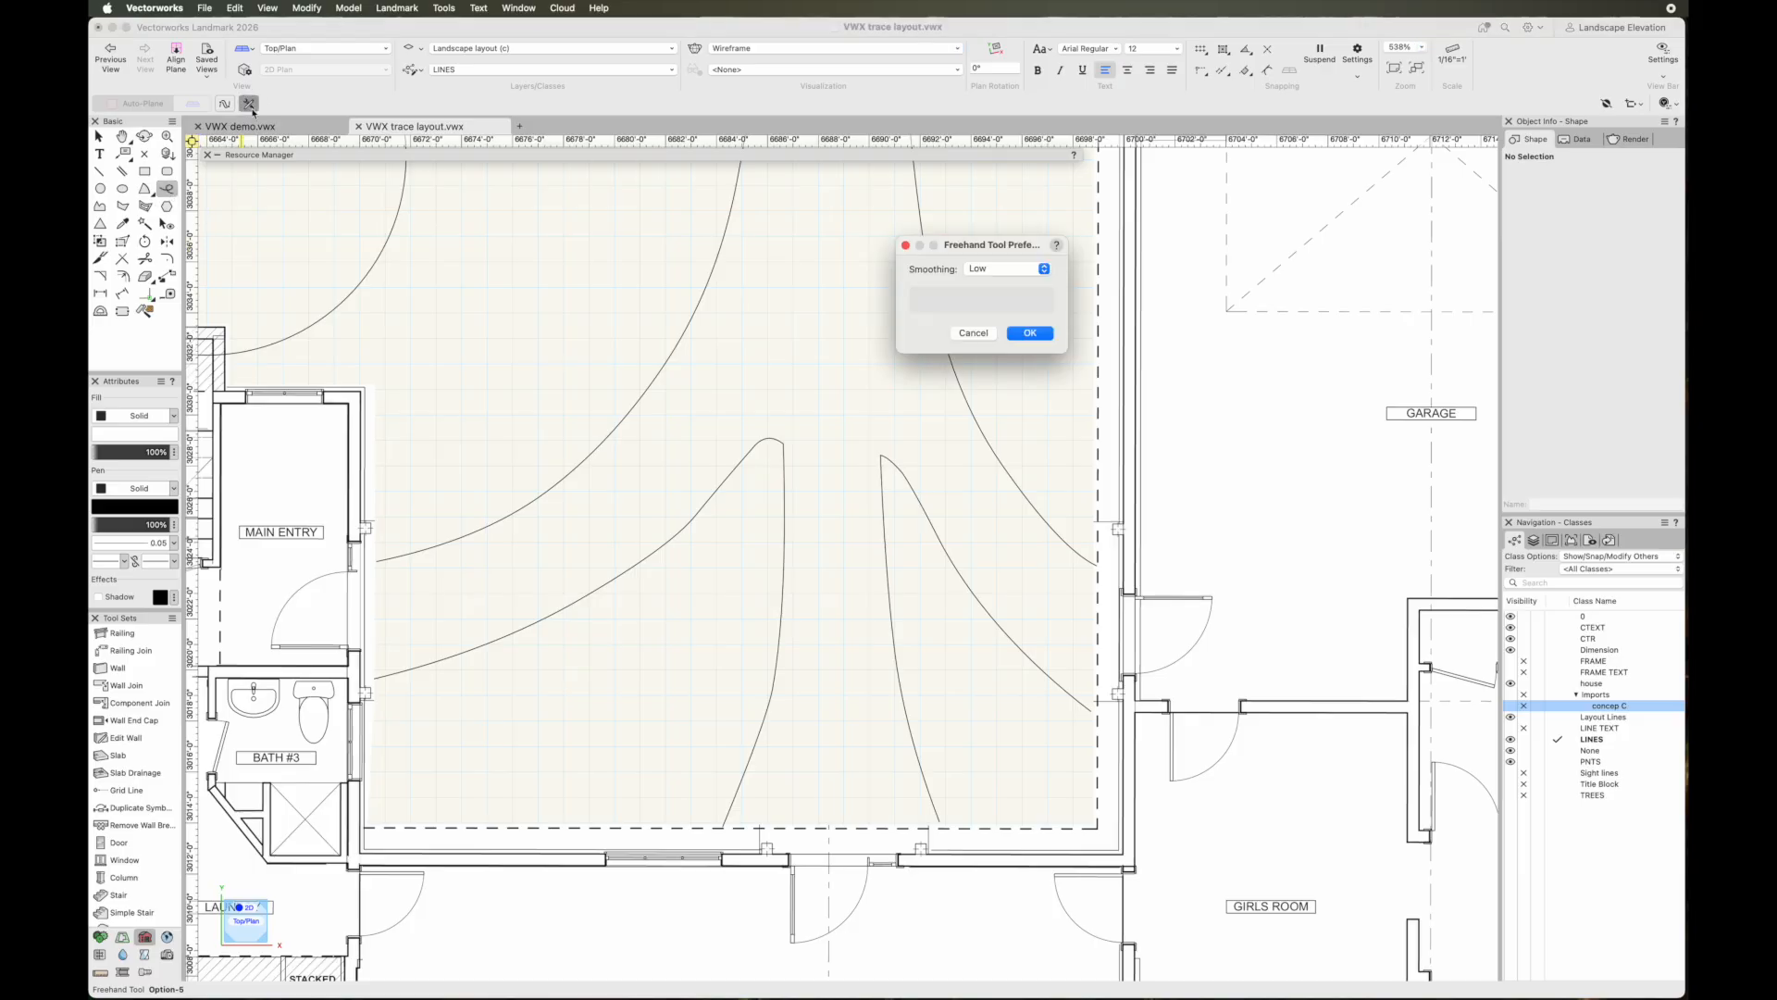
{"action": "left_click", "coordinate": [991, 269]}
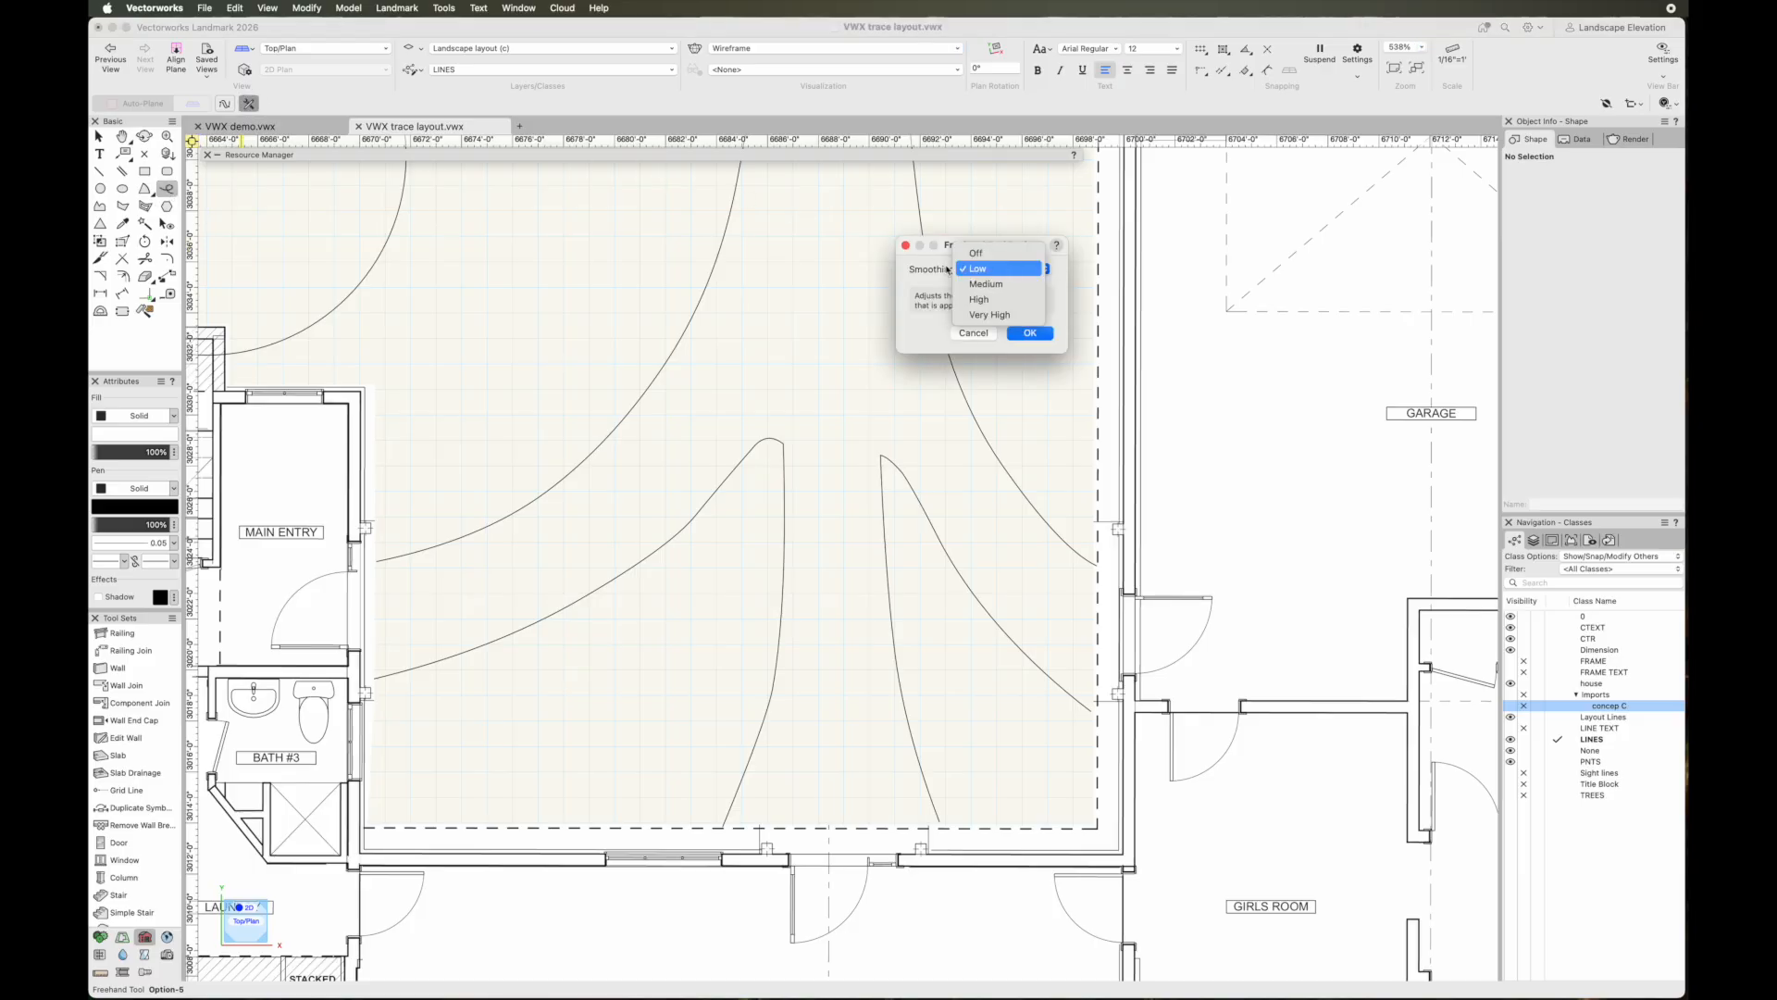
{"action": "left_click", "coordinate": [976, 268]}
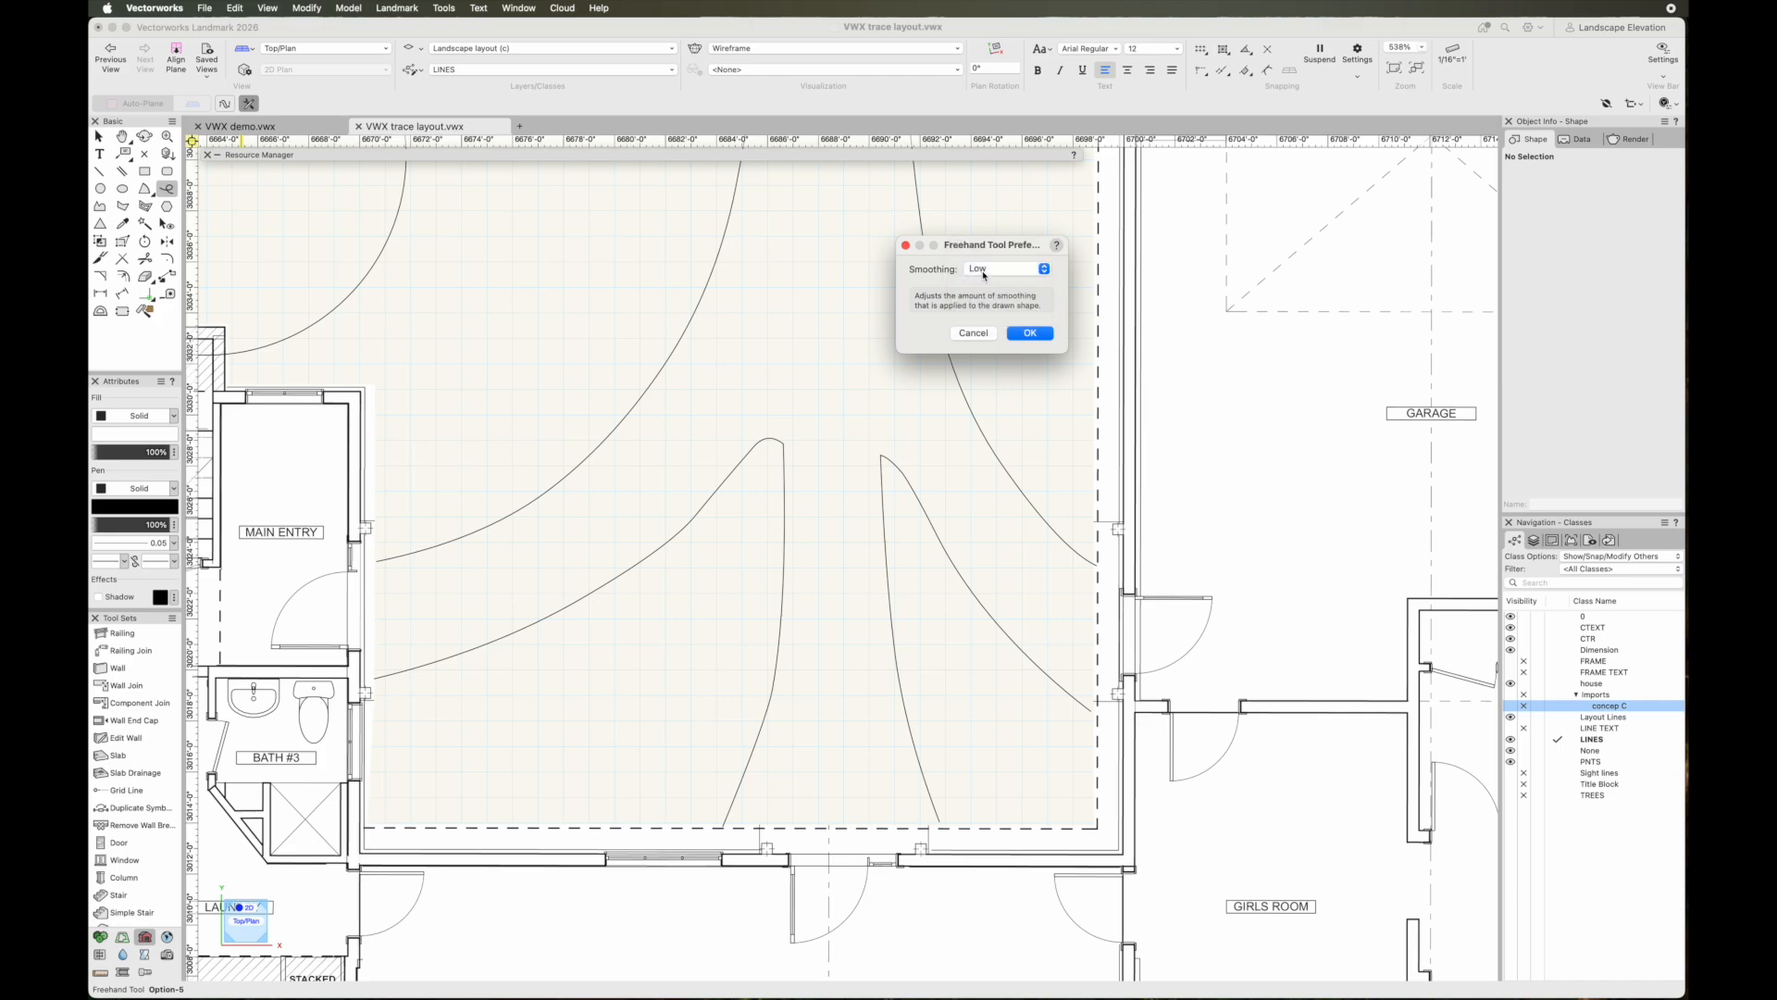
{"action": "left_click", "coordinate": [1024, 334]}
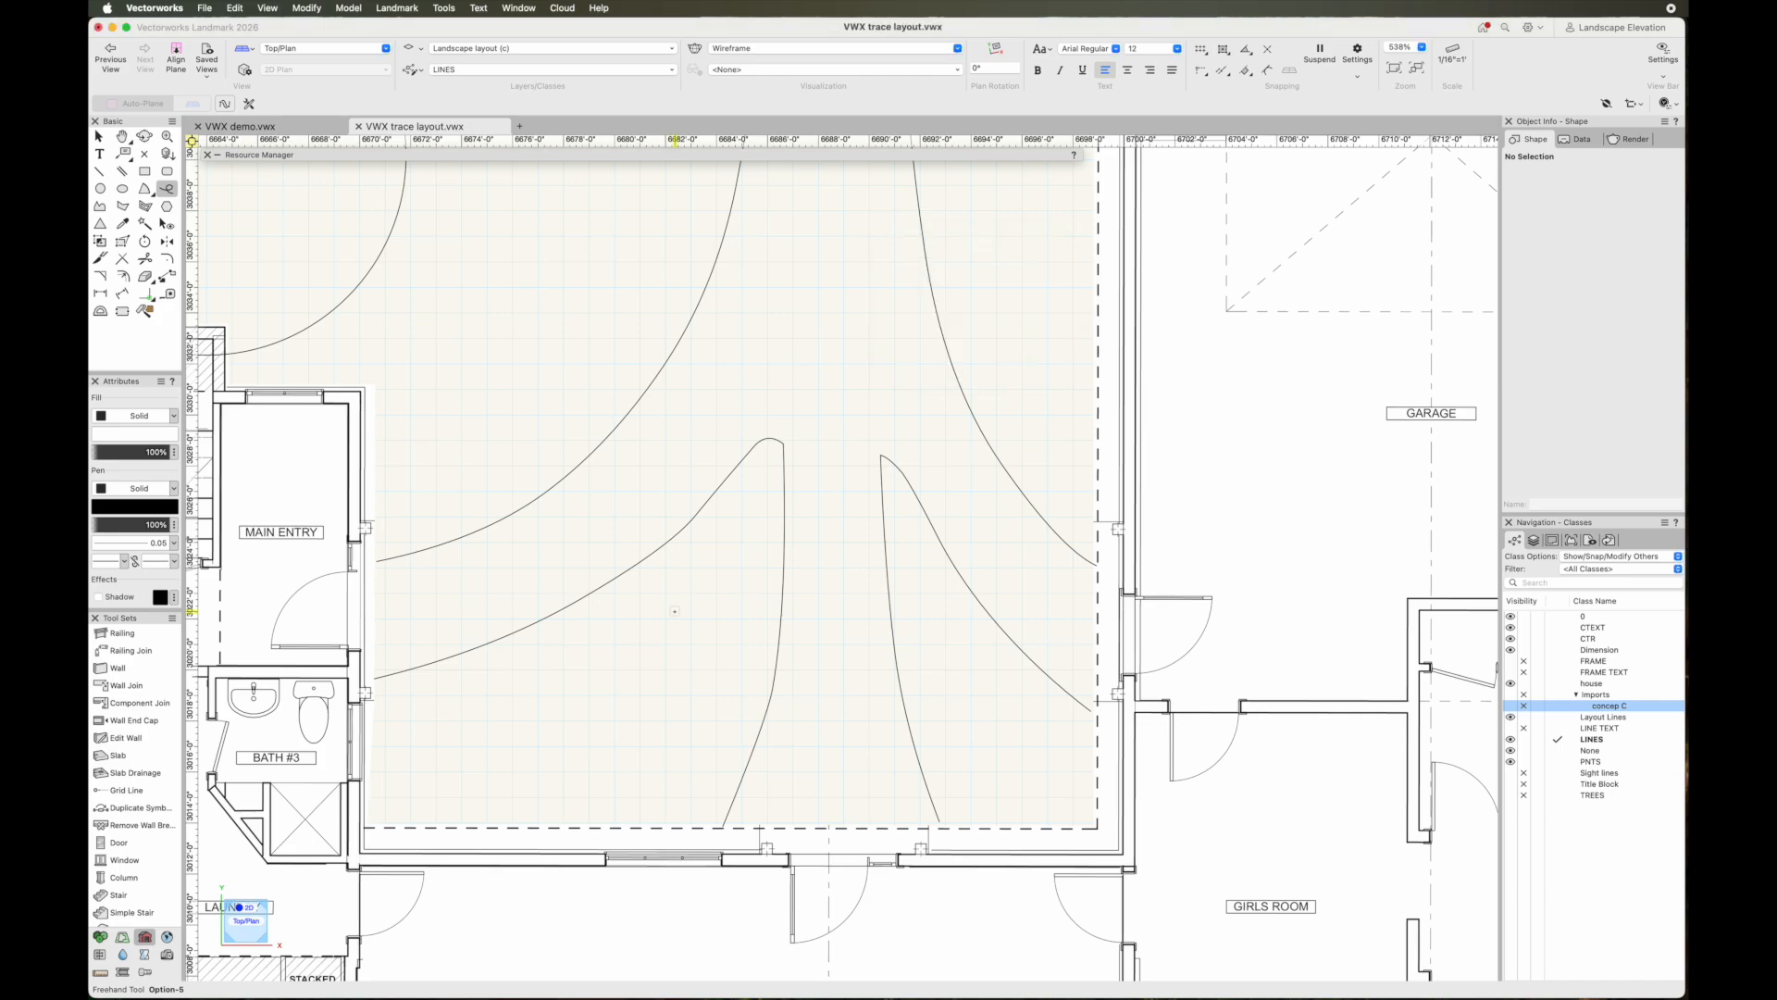
With snapping suspended, draw three freehand stone outlines between the walkway branches, the two nearest the main entry about 4'3" and 4'8" wide
{"action": "scroll", "coordinate": [675, 611], "scroll_direction": "up", "scroll_amount": 2}
{"action": "scroll", "coordinate": [674, 611], "scroll_direction": "down", "scroll_amount": 1}
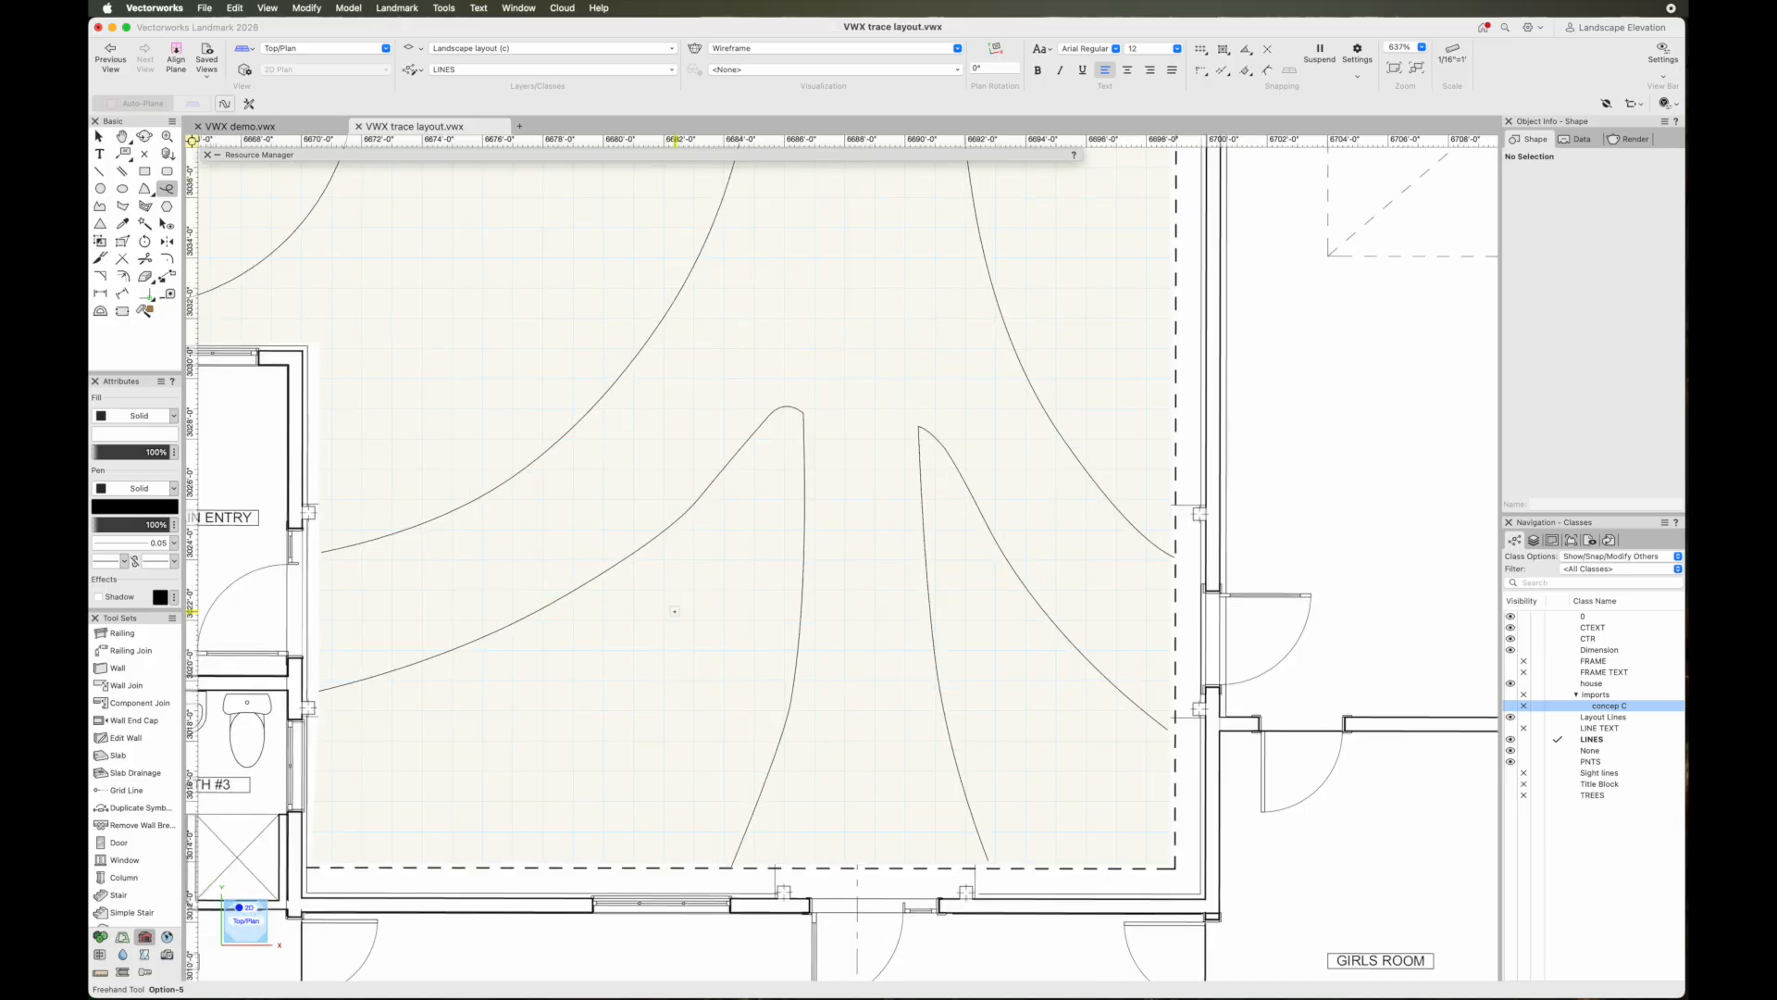
{"action": "key", "text": "grave"}
{"action": "mouse_move", "coordinate": [598, 593]}
{"action": "left_mouse_down"}
{"action": "mouse_move", "coordinate": [530, 613]}
{"action": "mouse_move", "coordinate": [524, 654]}
{"action": "mouse_move", "coordinate": [553, 674]}
{"action": "mouse_move", "coordinate": [617, 659]}
{"action": "mouse_move", "coordinate": [651, 616]}
{"action": "mouse_move", "coordinate": [622, 585]}
{"action": "mouse_move", "coordinate": [600, 592]}
{"action": "left_mouse_up"}
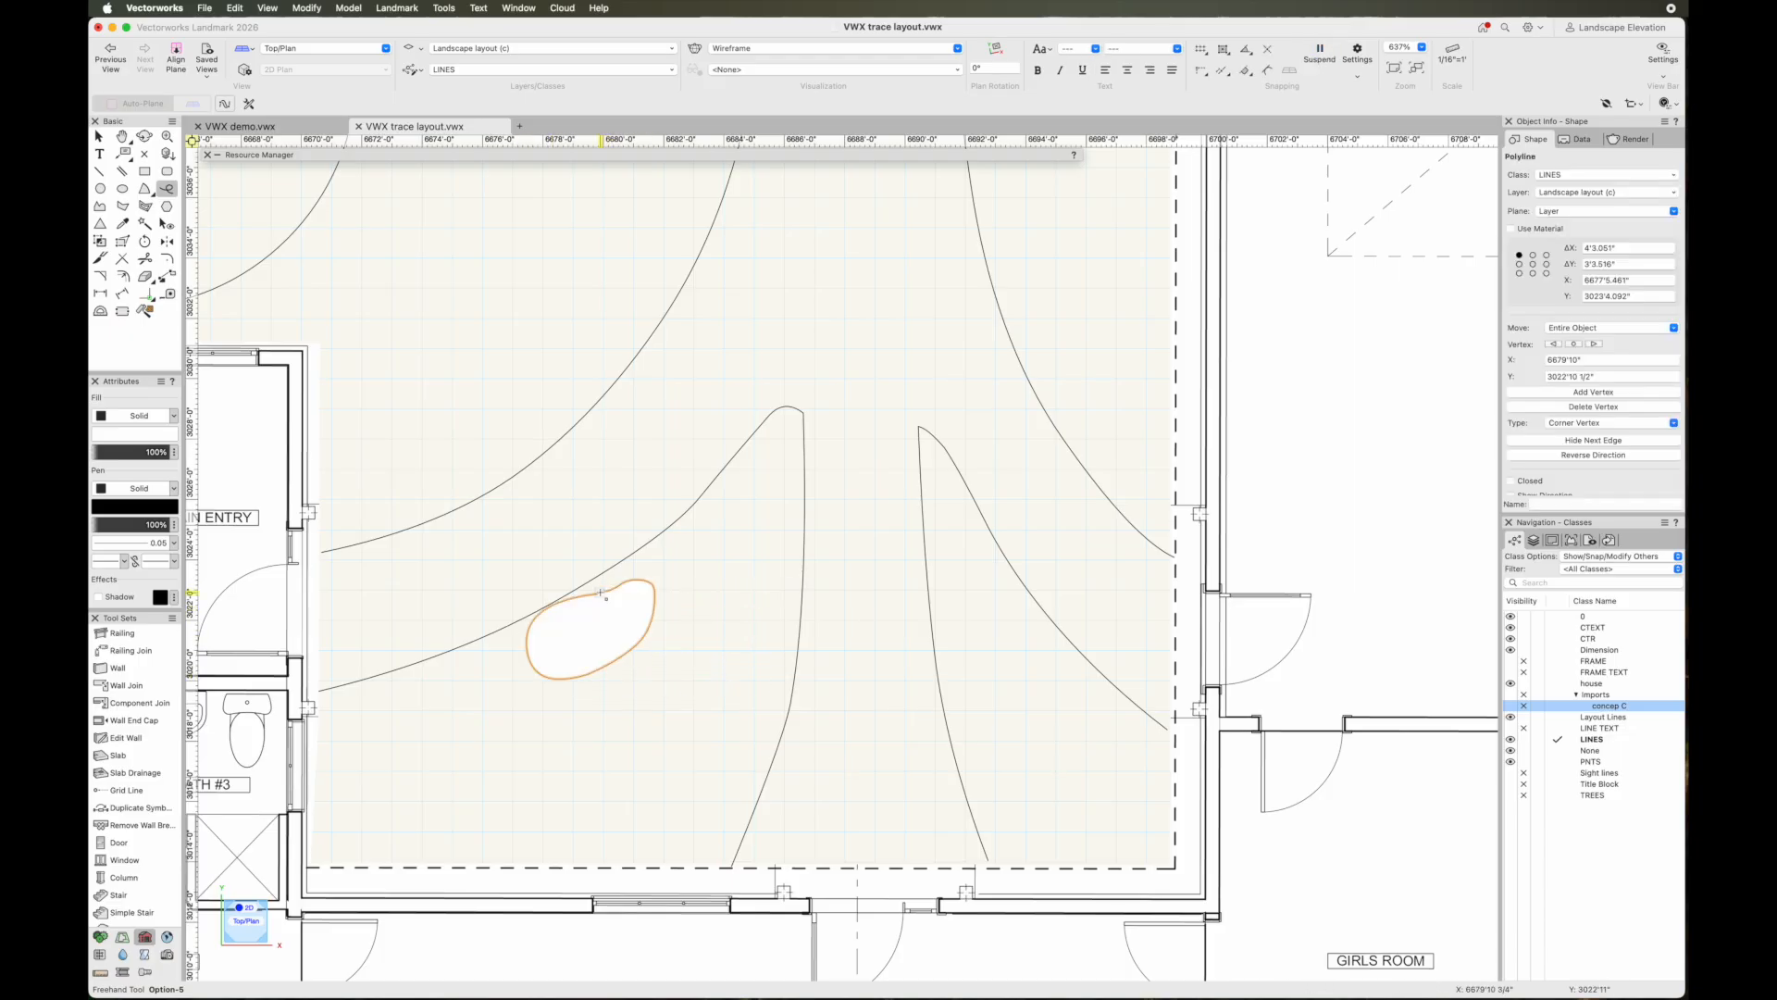
{"action": "mouse_move", "coordinate": [757, 579]}
{"action": "left_mouse_down"}
{"action": "mouse_move", "coordinate": [661, 622]}
{"action": "mouse_move", "coordinate": [653, 648]}
{"action": "mouse_move", "coordinate": [676, 677]}
{"action": "mouse_move", "coordinate": [781, 654]}
{"action": "mouse_move", "coordinate": [757, 579]}
{"action": "left_mouse_up"}
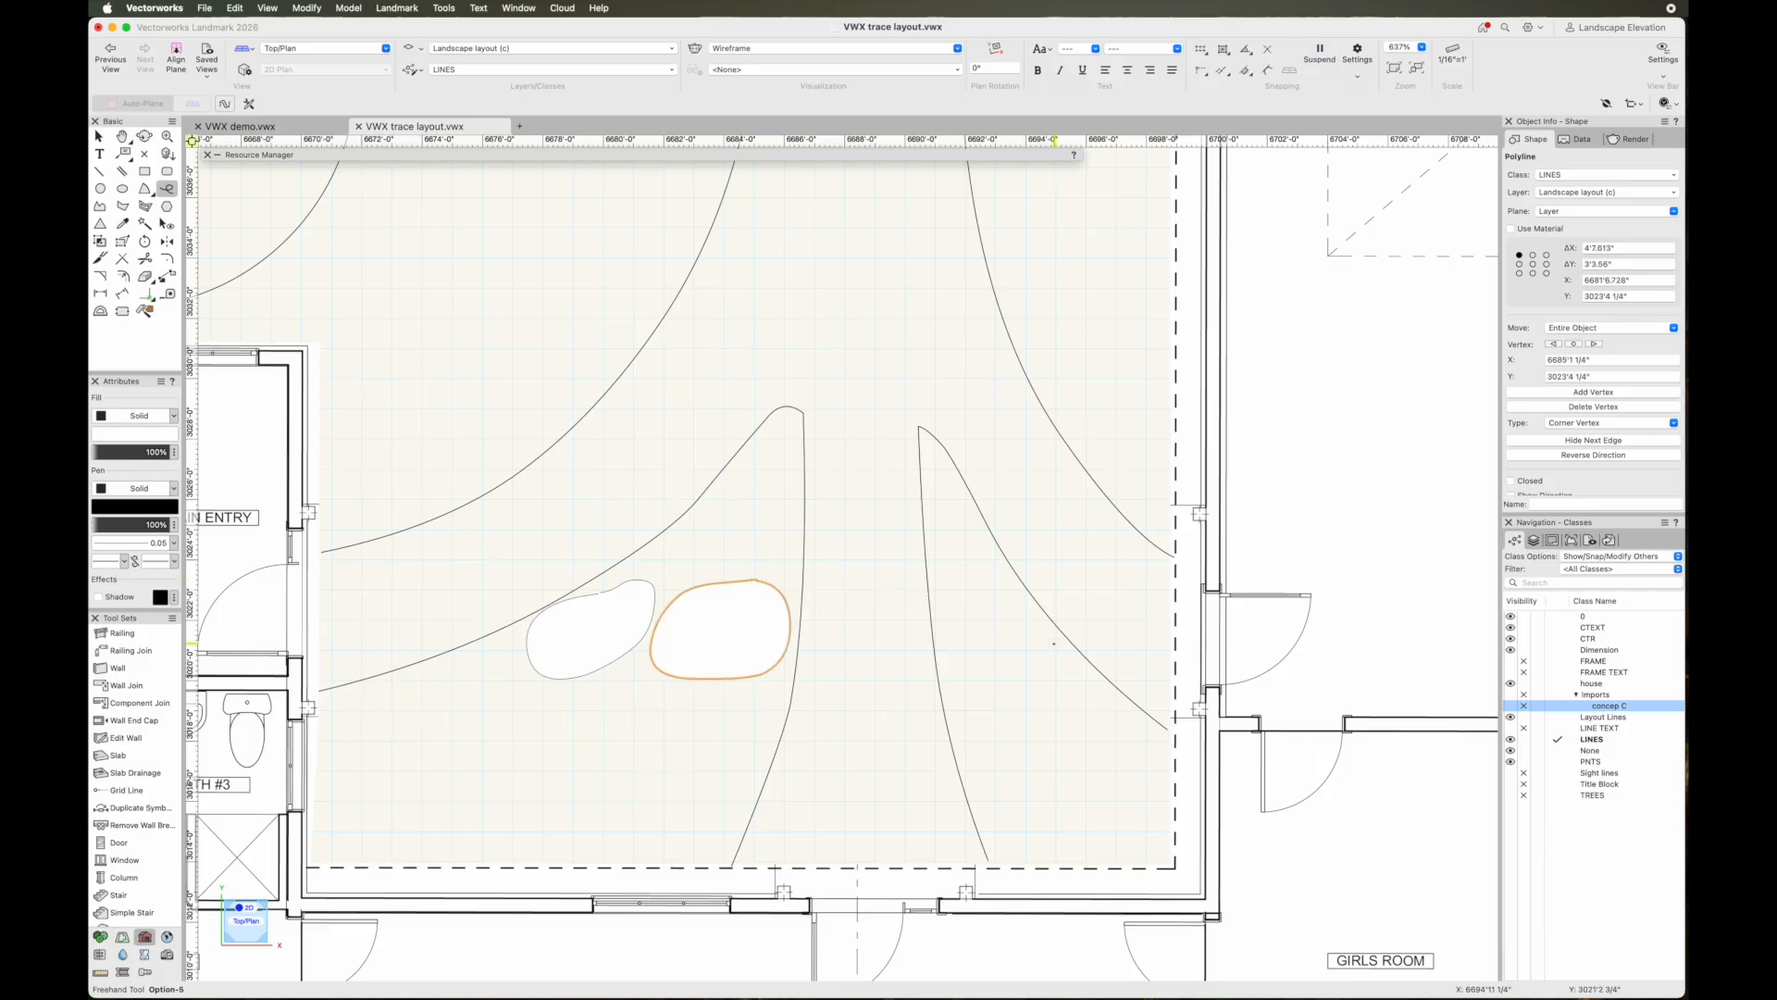
{"action": "key", "text": "grave"}
{"action": "mouse_move", "coordinate": [1042, 626]}
{"action": "left_mouse_down"}
{"action": "mouse_move", "coordinate": [965, 592]}
{"action": "mouse_move", "coordinate": [944, 611]}
{"action": "mouse_move", "coordinate": [944, 696]}
{"action": "mouse_move", "coordinate": [1062, 700]}
{"action": "mouse_move", "coordinate": [1044, 628]}
{"action": "left_mouse_up"}
{"action": "left_click", "coordinate": [1030, 759]}
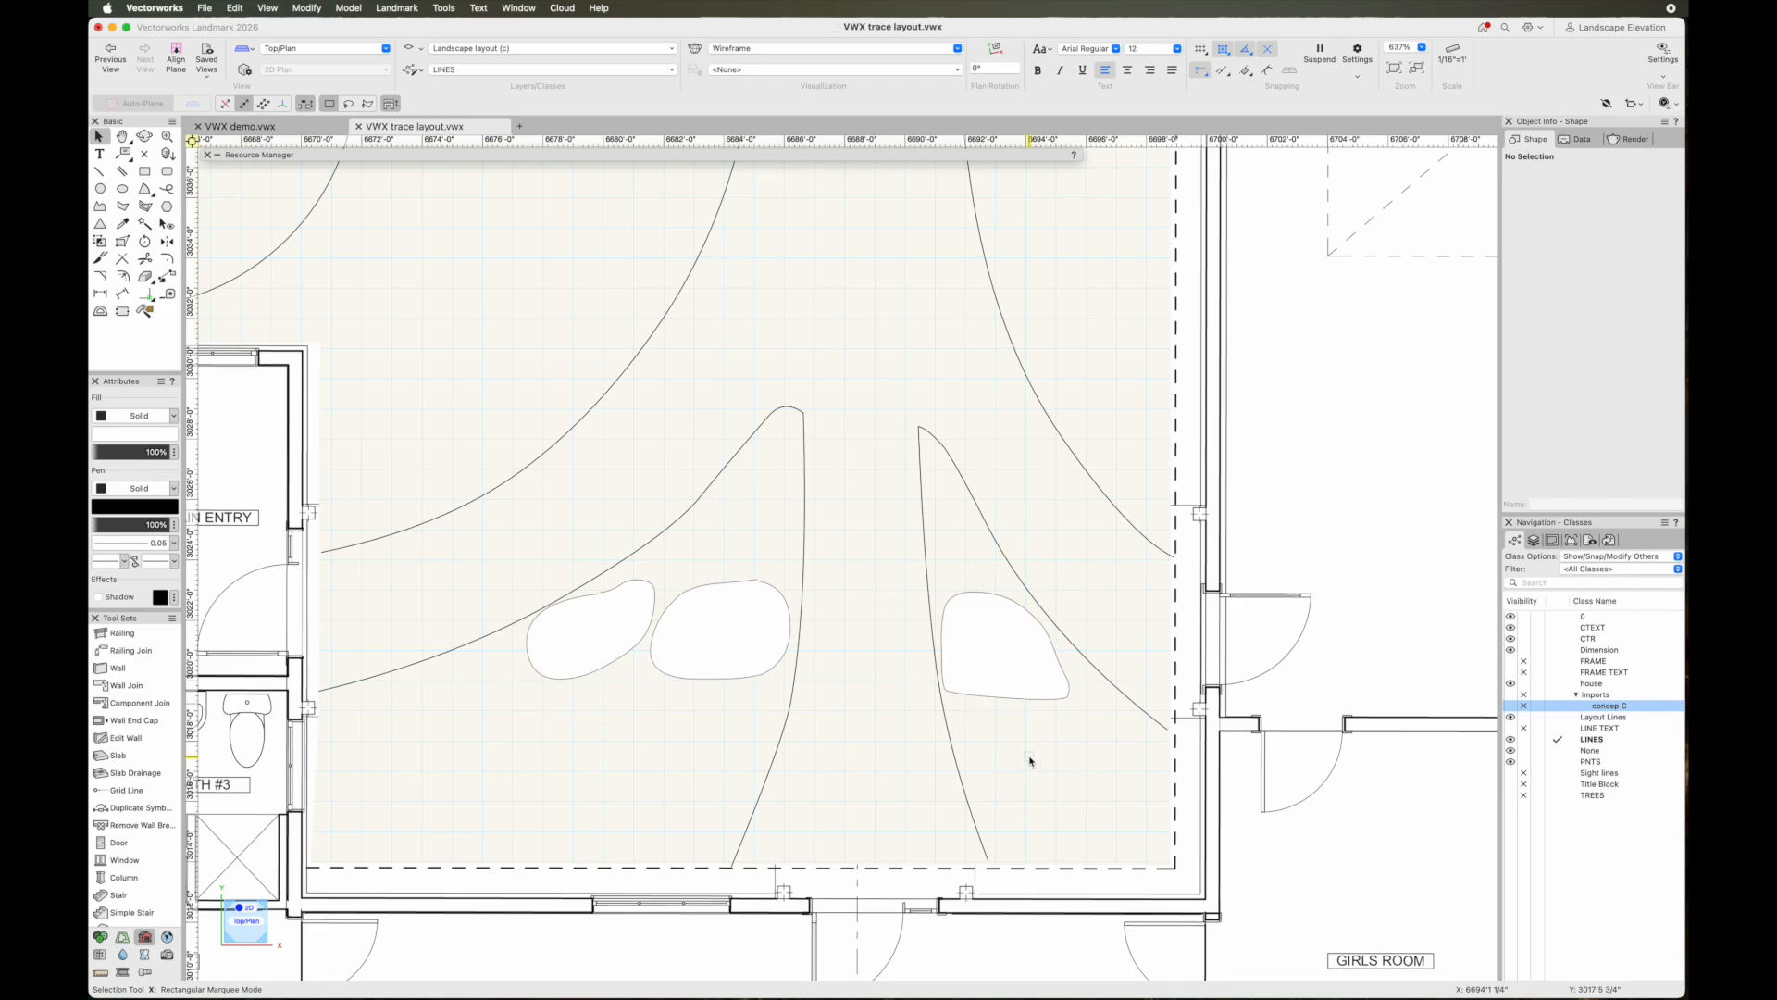
{"action": "left_click", "coordinate": [262, 604]}
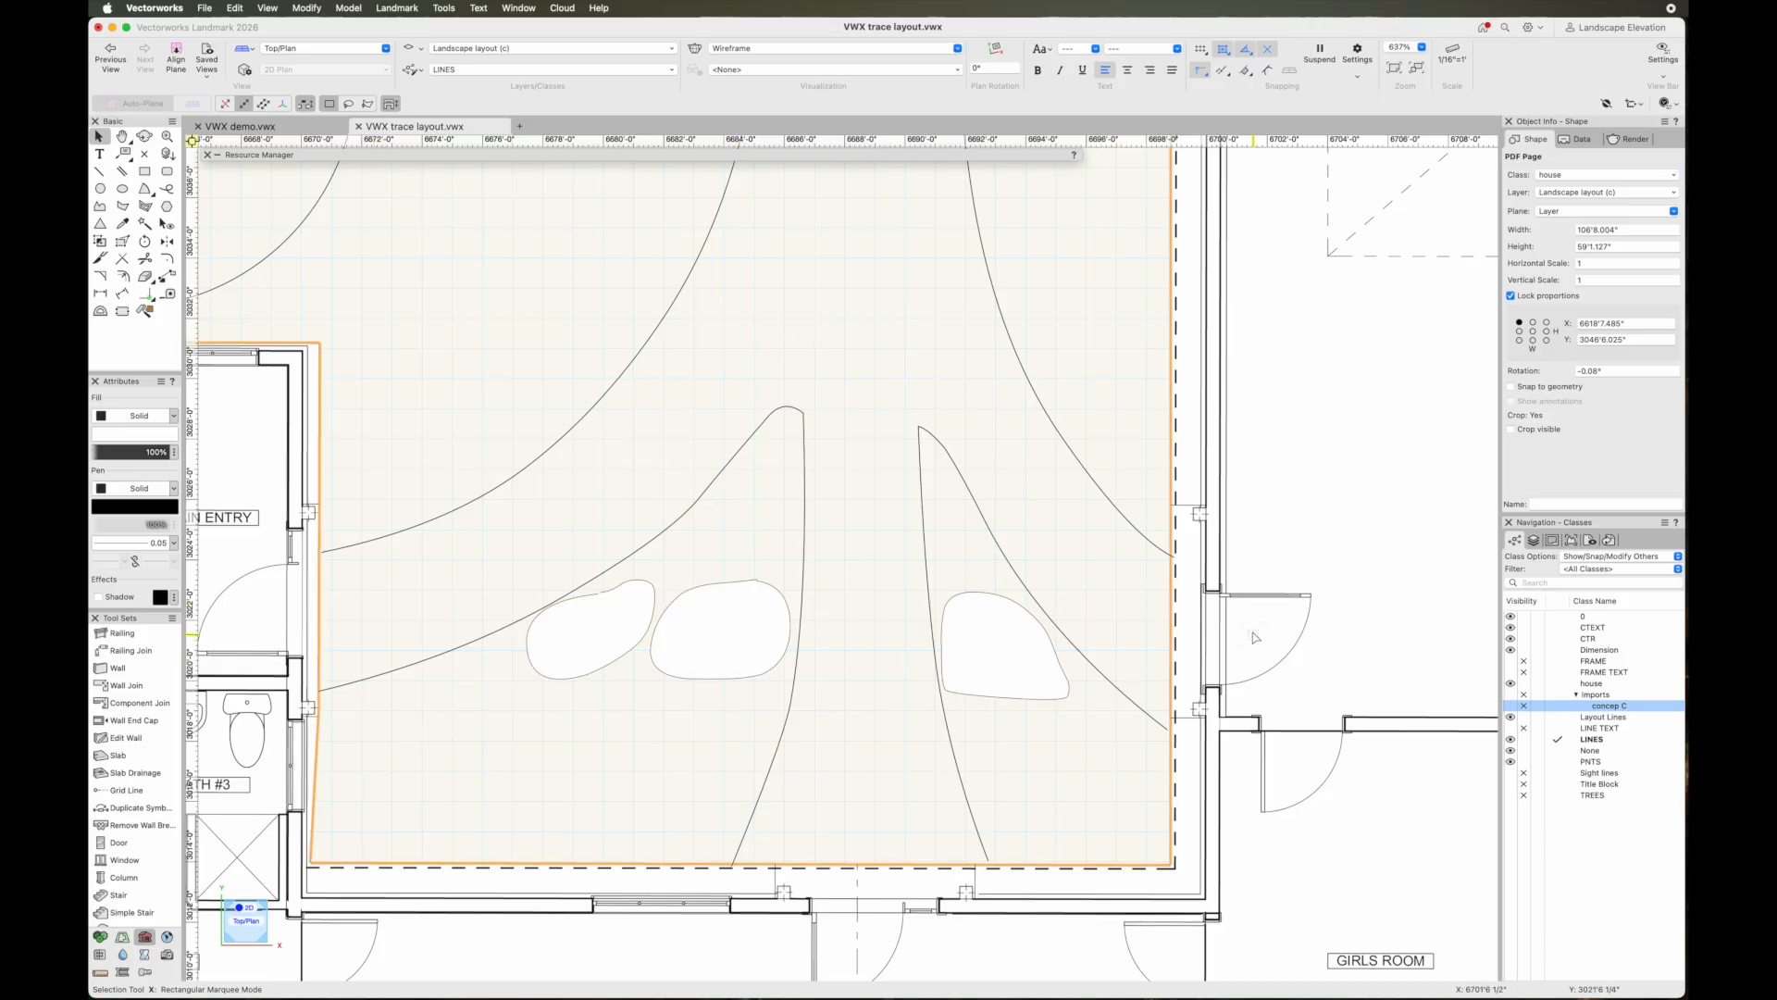
{"action": "scroll", "coordinate": [830, 730], "scroll_direction": "down", "scroll_amount": 3}
{"action": "left_click", "coordinate": [829, 730]}
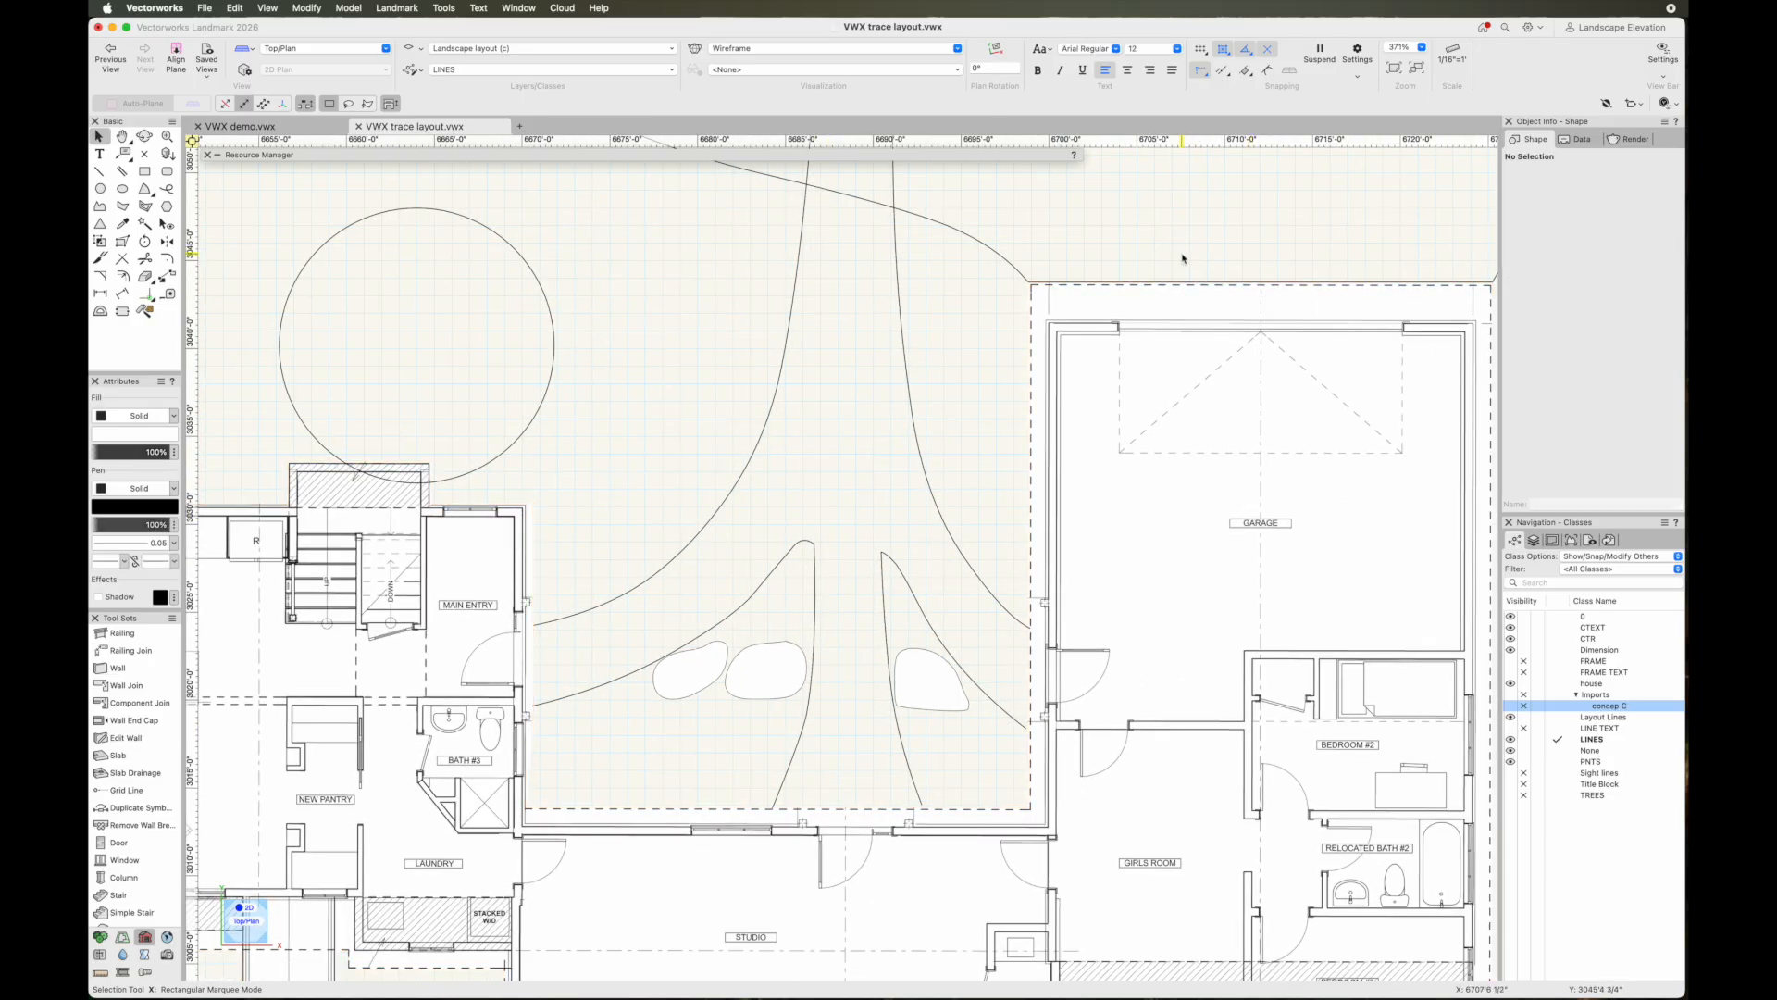
Give the stone nearest the main entry a solid light grey fill
{"action": "middle_click_drag", "start_coordinate": [809, 499], "coordinate": [726, 587]}
{"action": "left_click", "coordinate": [619, 748]}
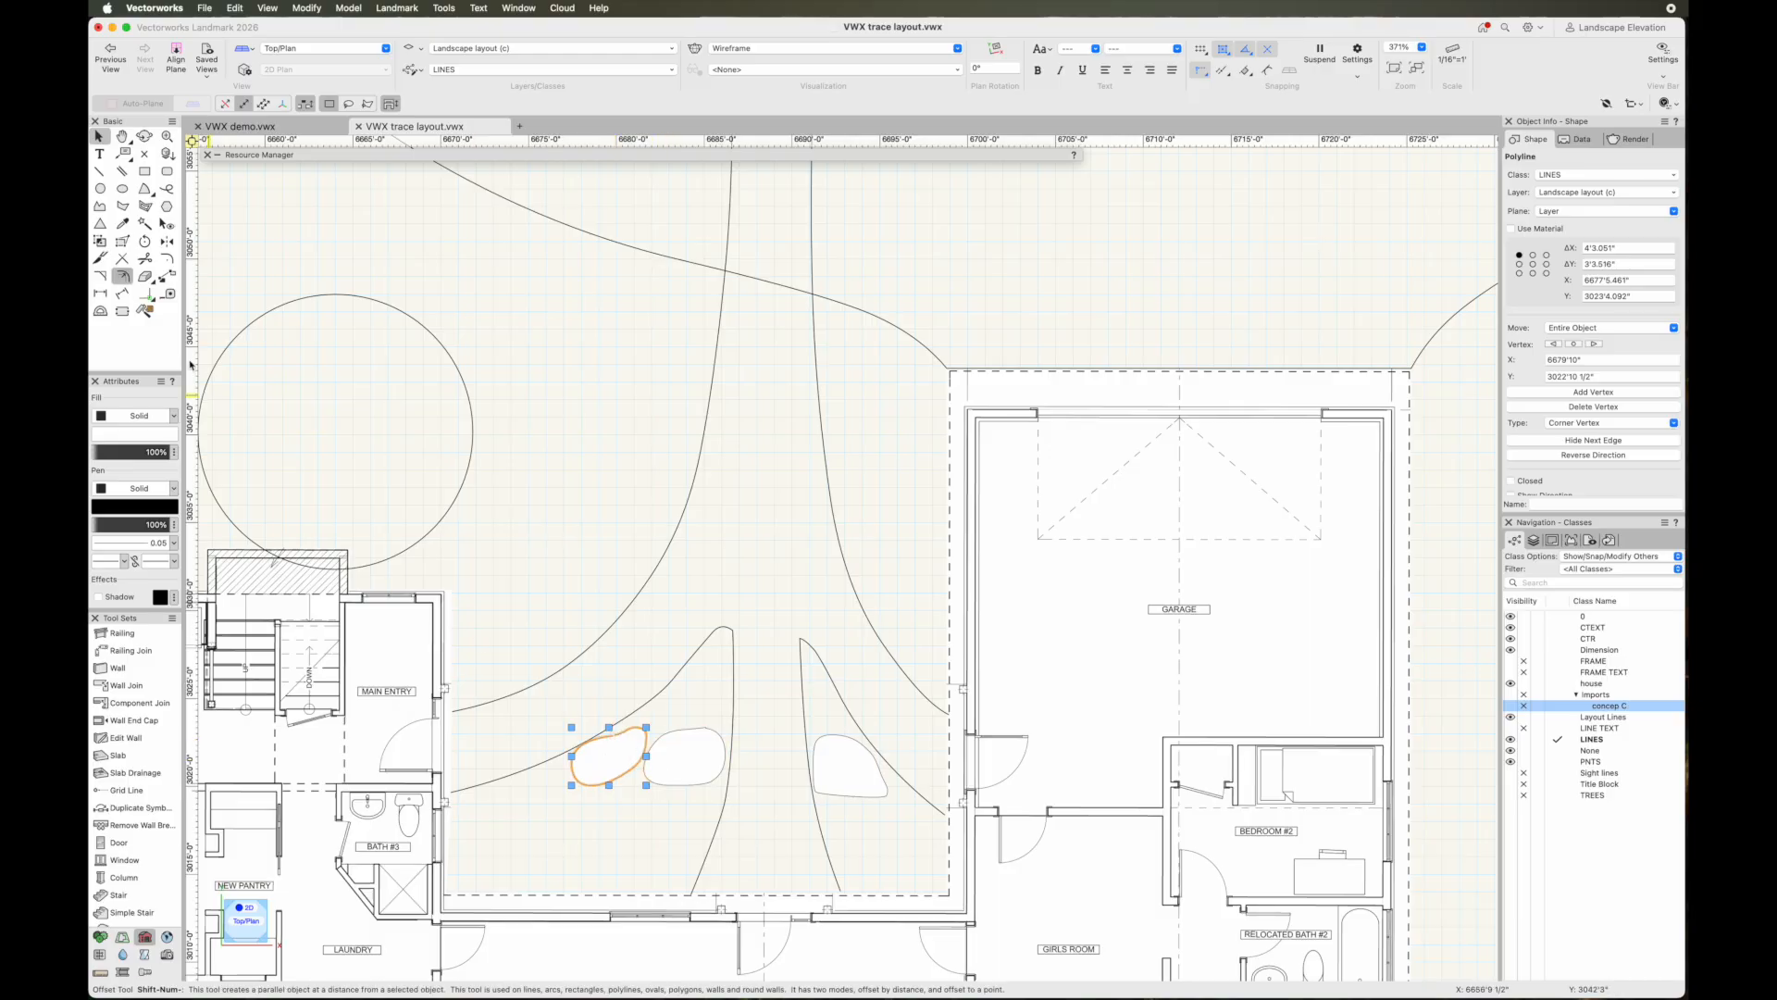
{"action": "left_click", "coordinate": [162, 417]}
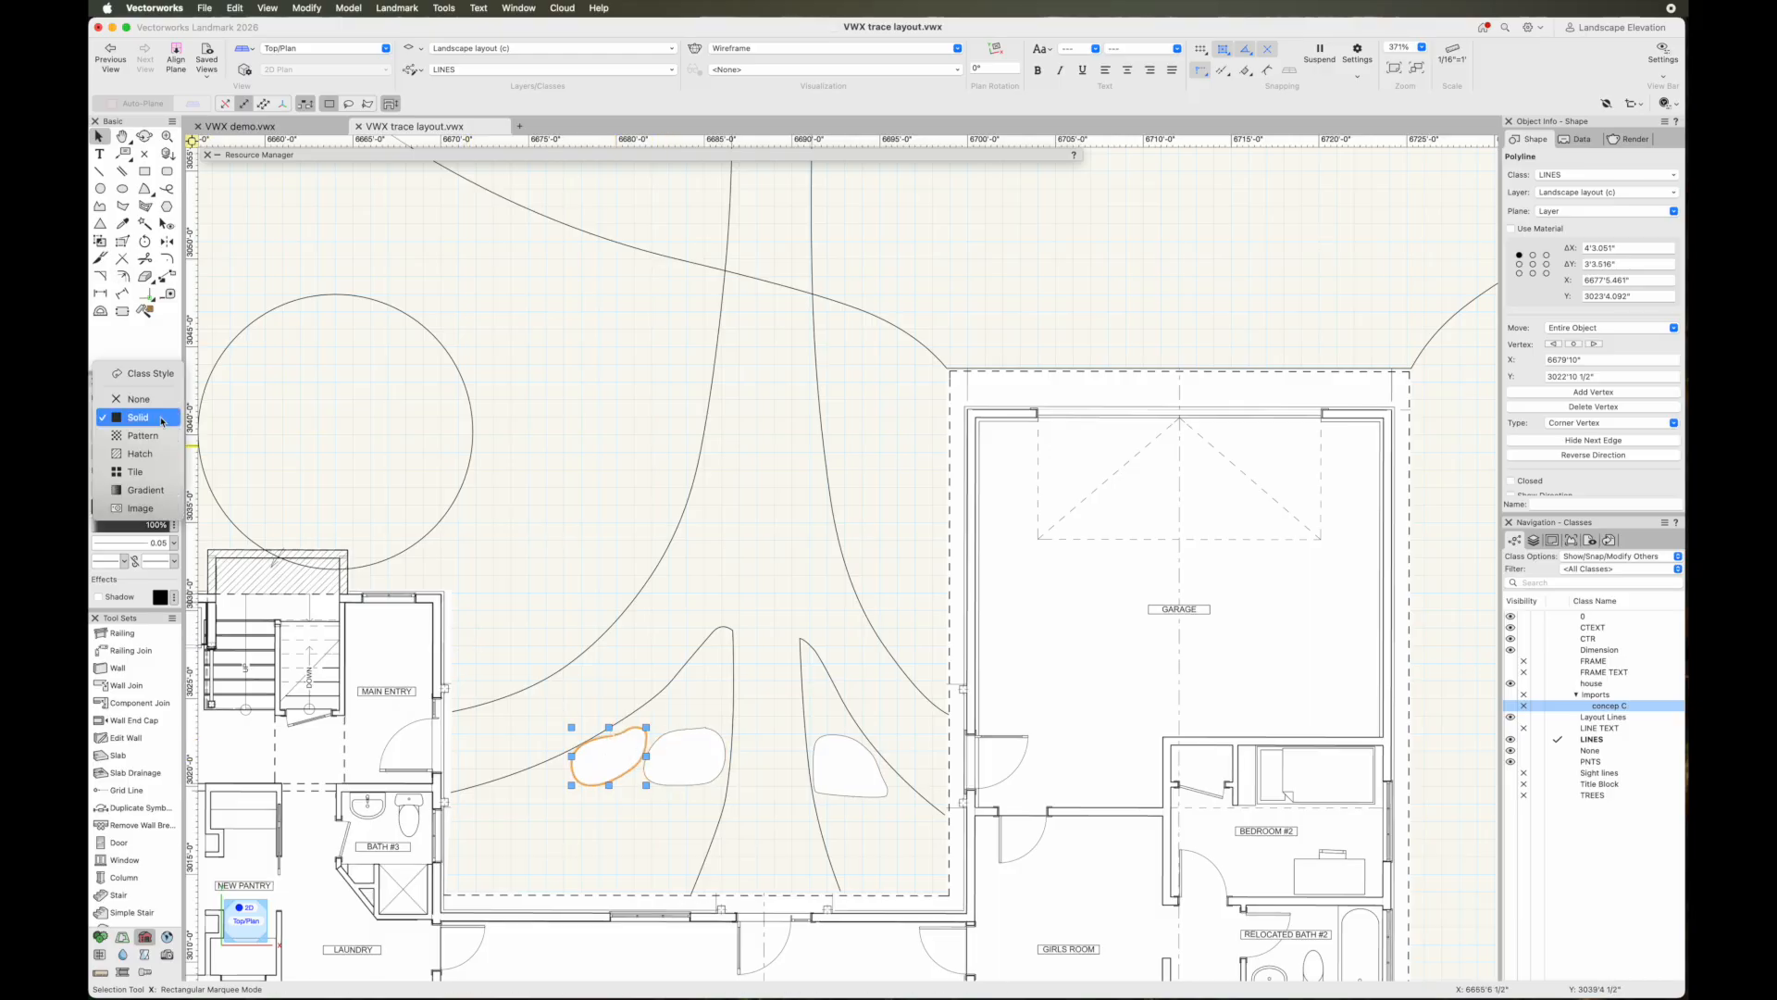
{"action": "left_click", "coordinate": [162, 418]}
{"action": "left_click", "coordinate": [163, 435]}
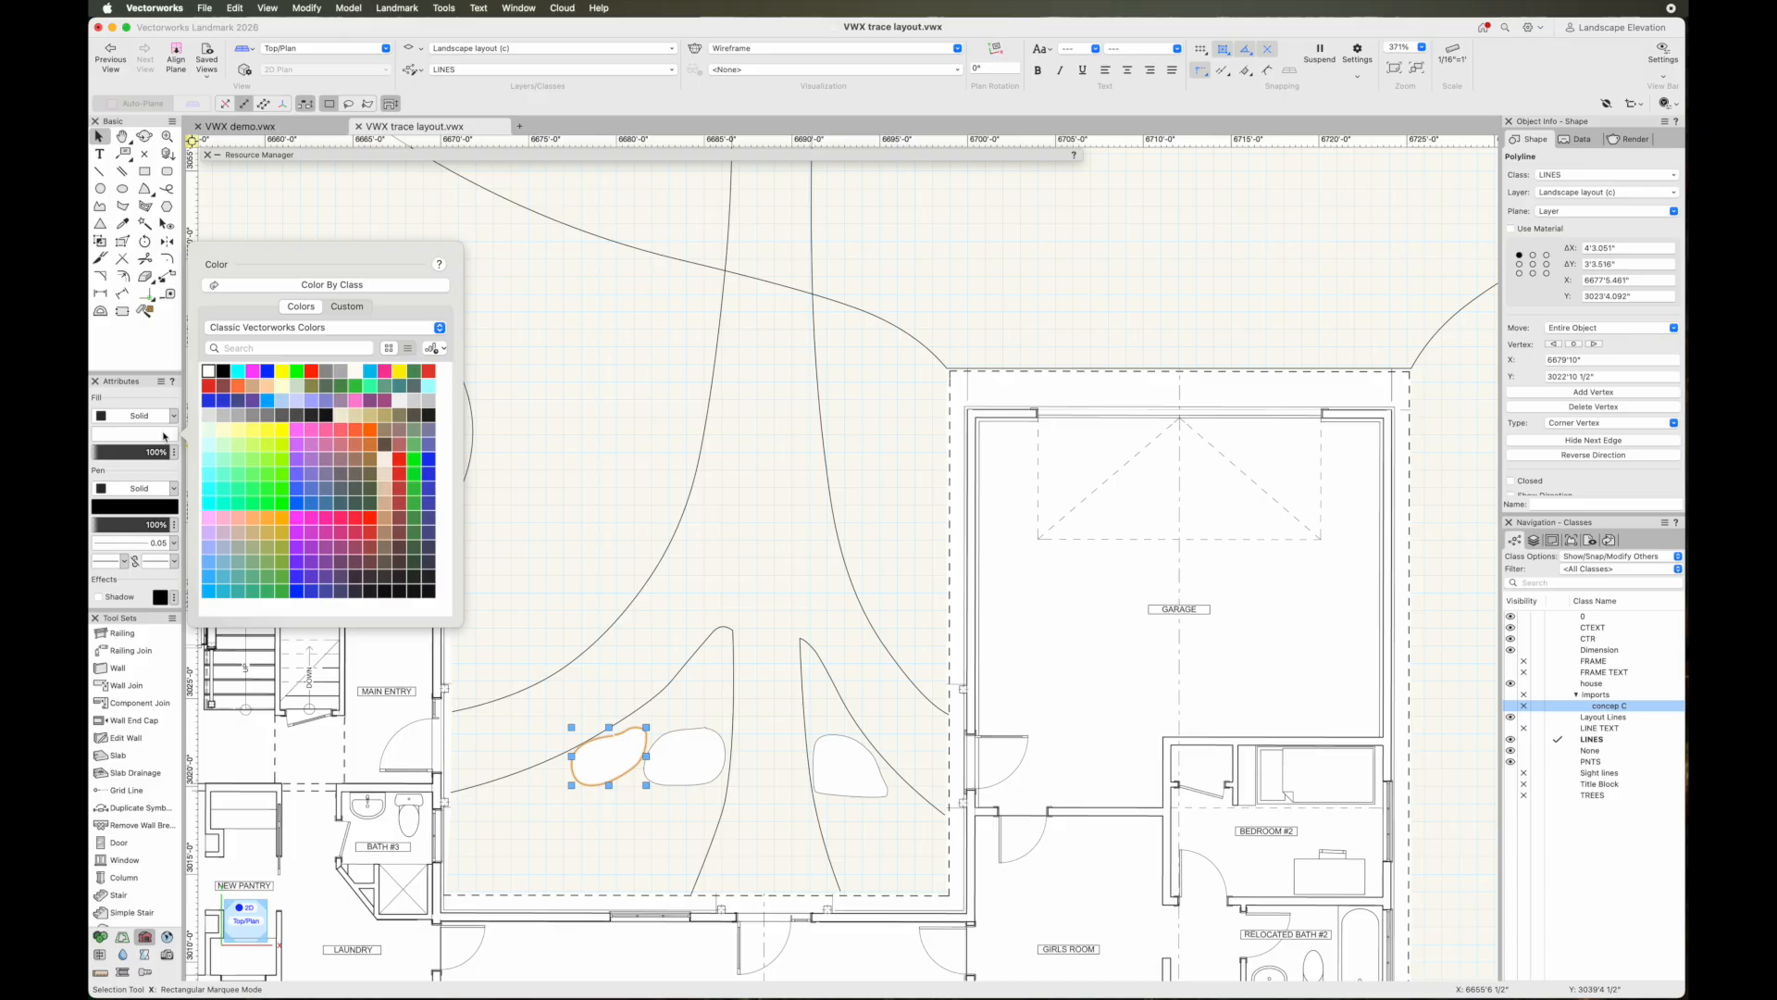
{"action": "left_click", "coordinate": [240, 417]}
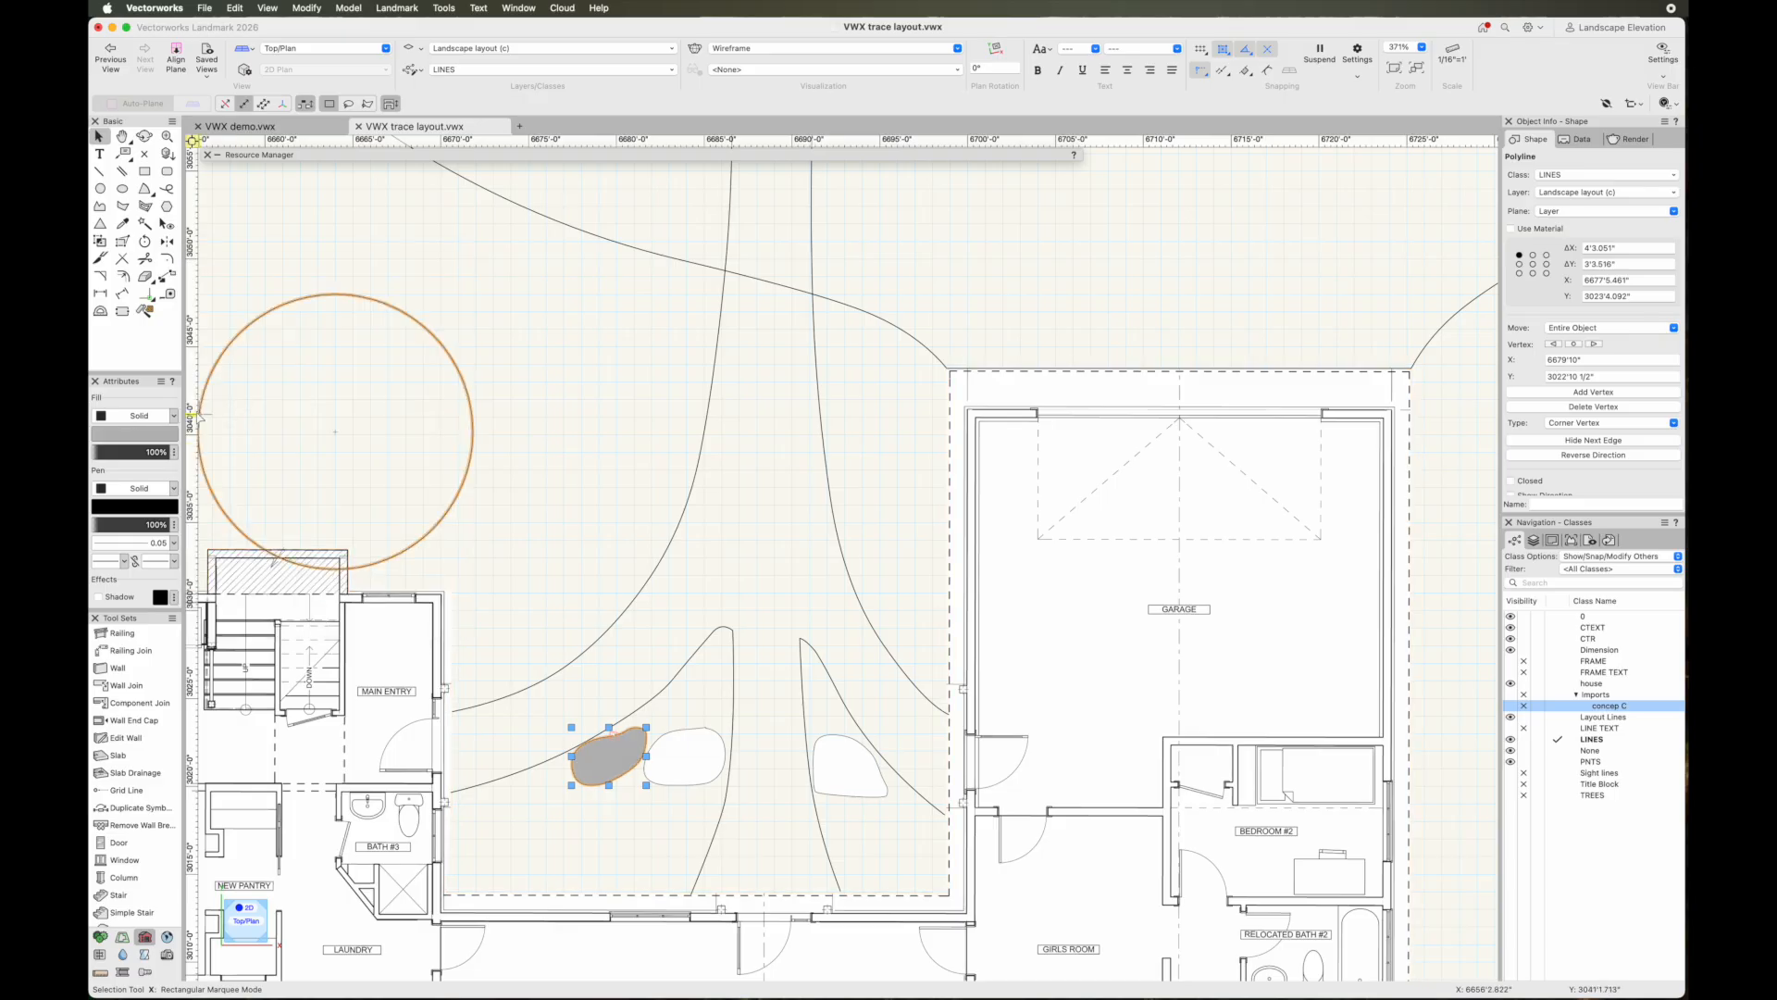
{"action": "left_click", "coordinate": [168, 434]}
{"action": "left_click", "coordinate": [227, 417]}
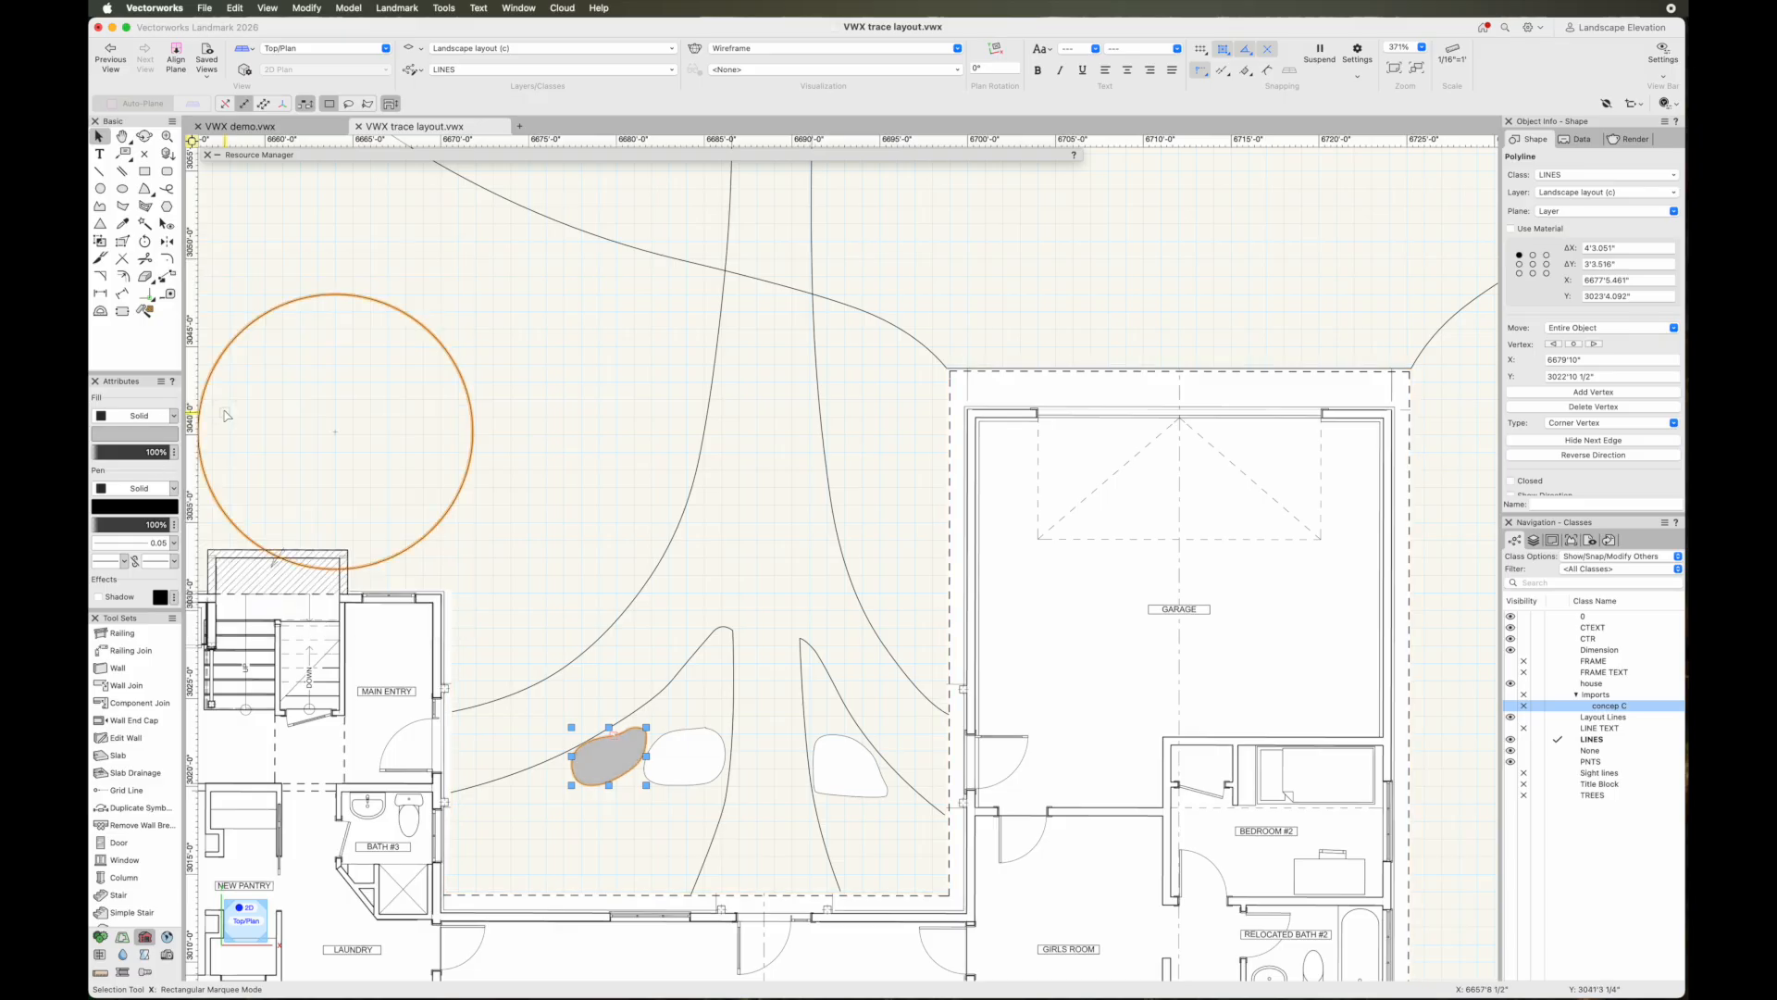
Change the same stone's pen colour from black to grey
{"action": "left_click", "coordinate": [166, 507]}
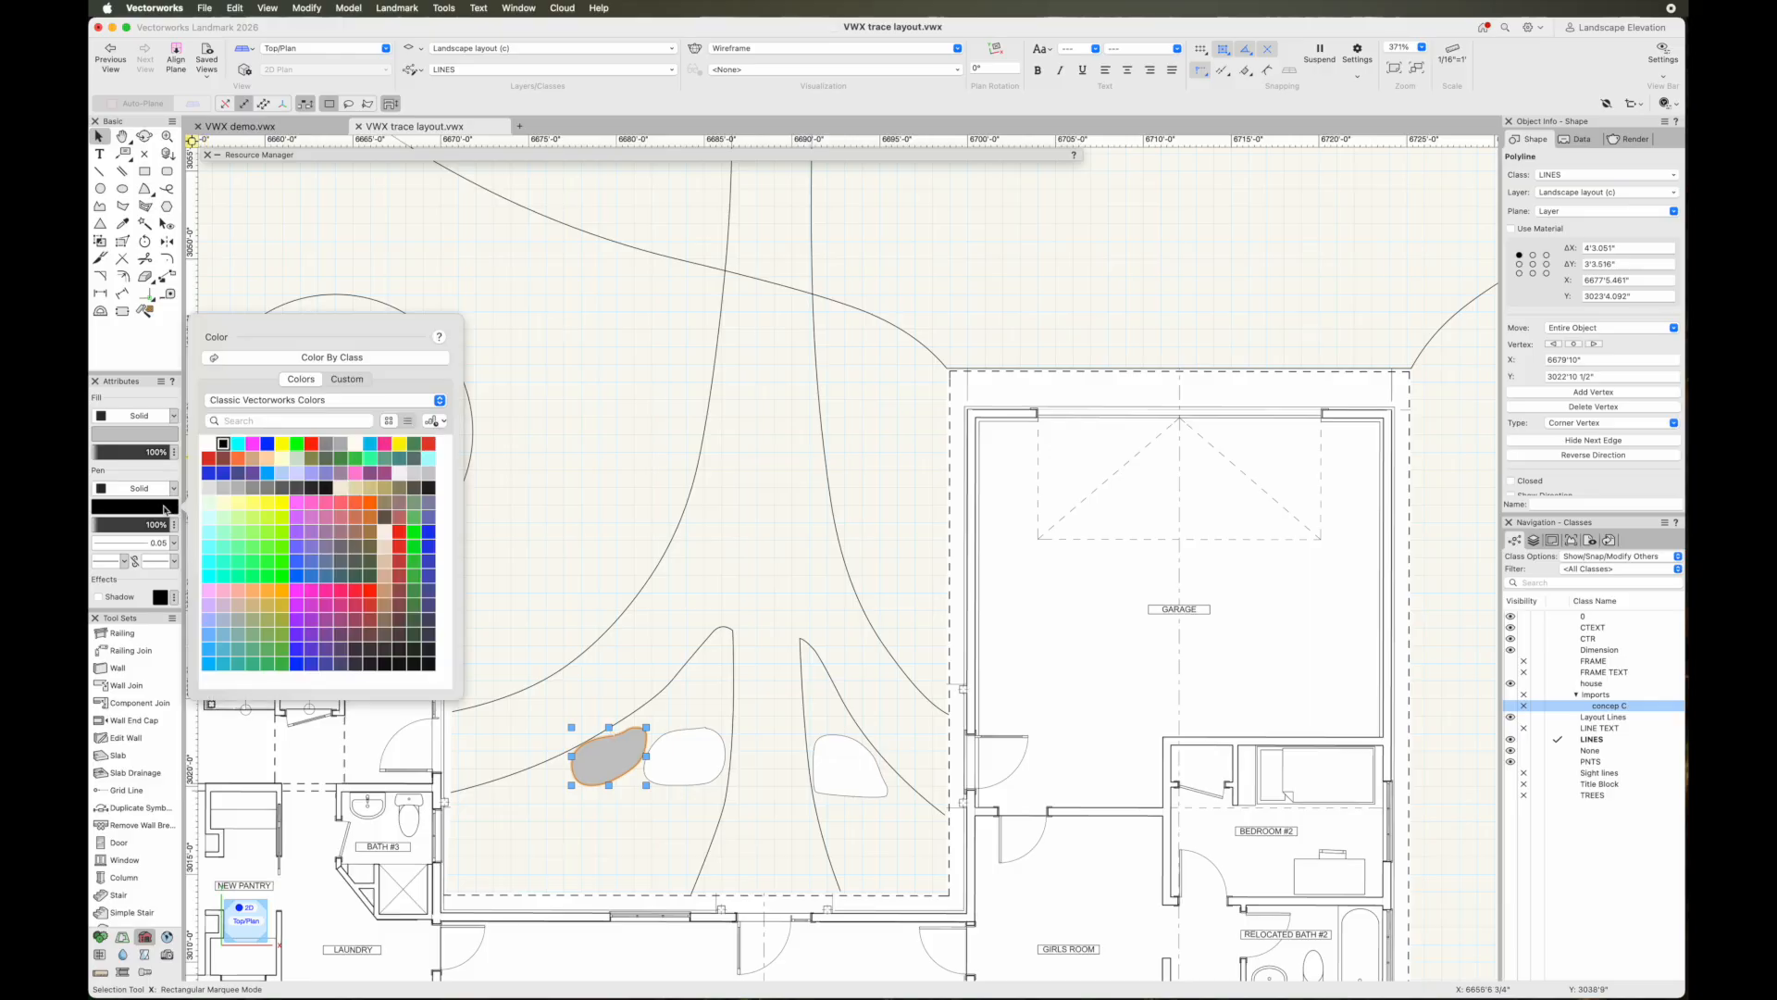
{"action": "left_click", "coordinate": [253, 486]}
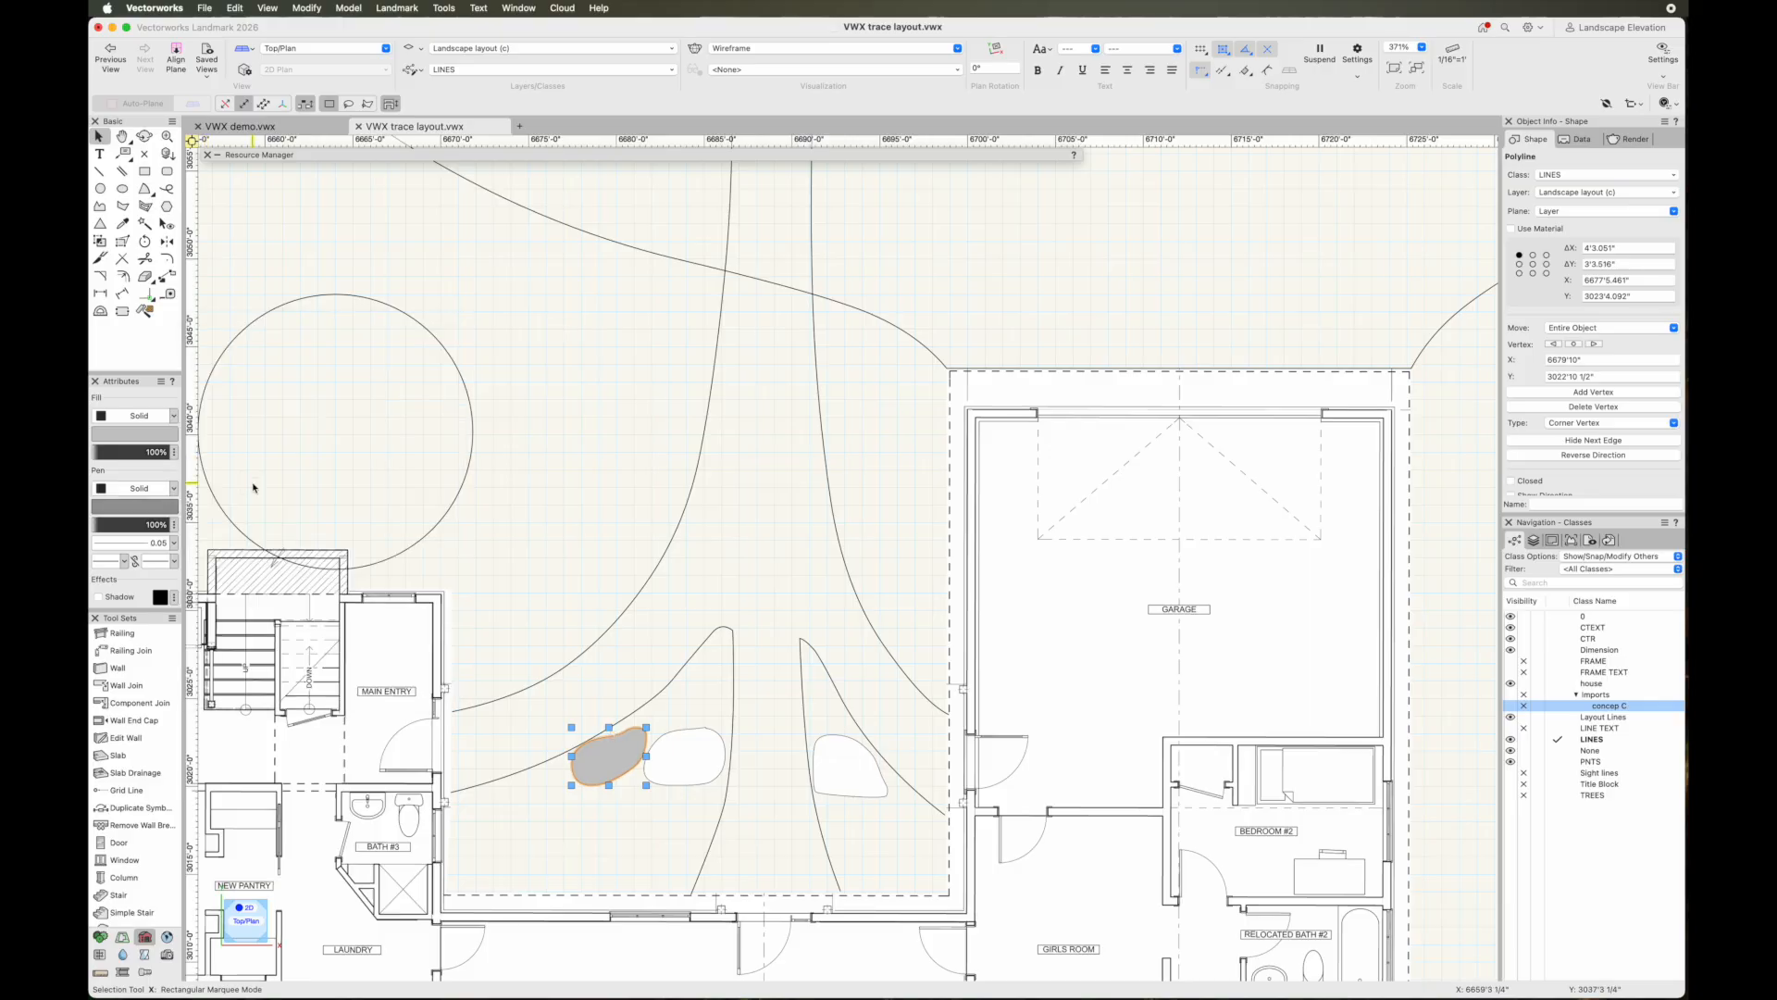
{"action": "left_click", "coordinate": [660, 637]}
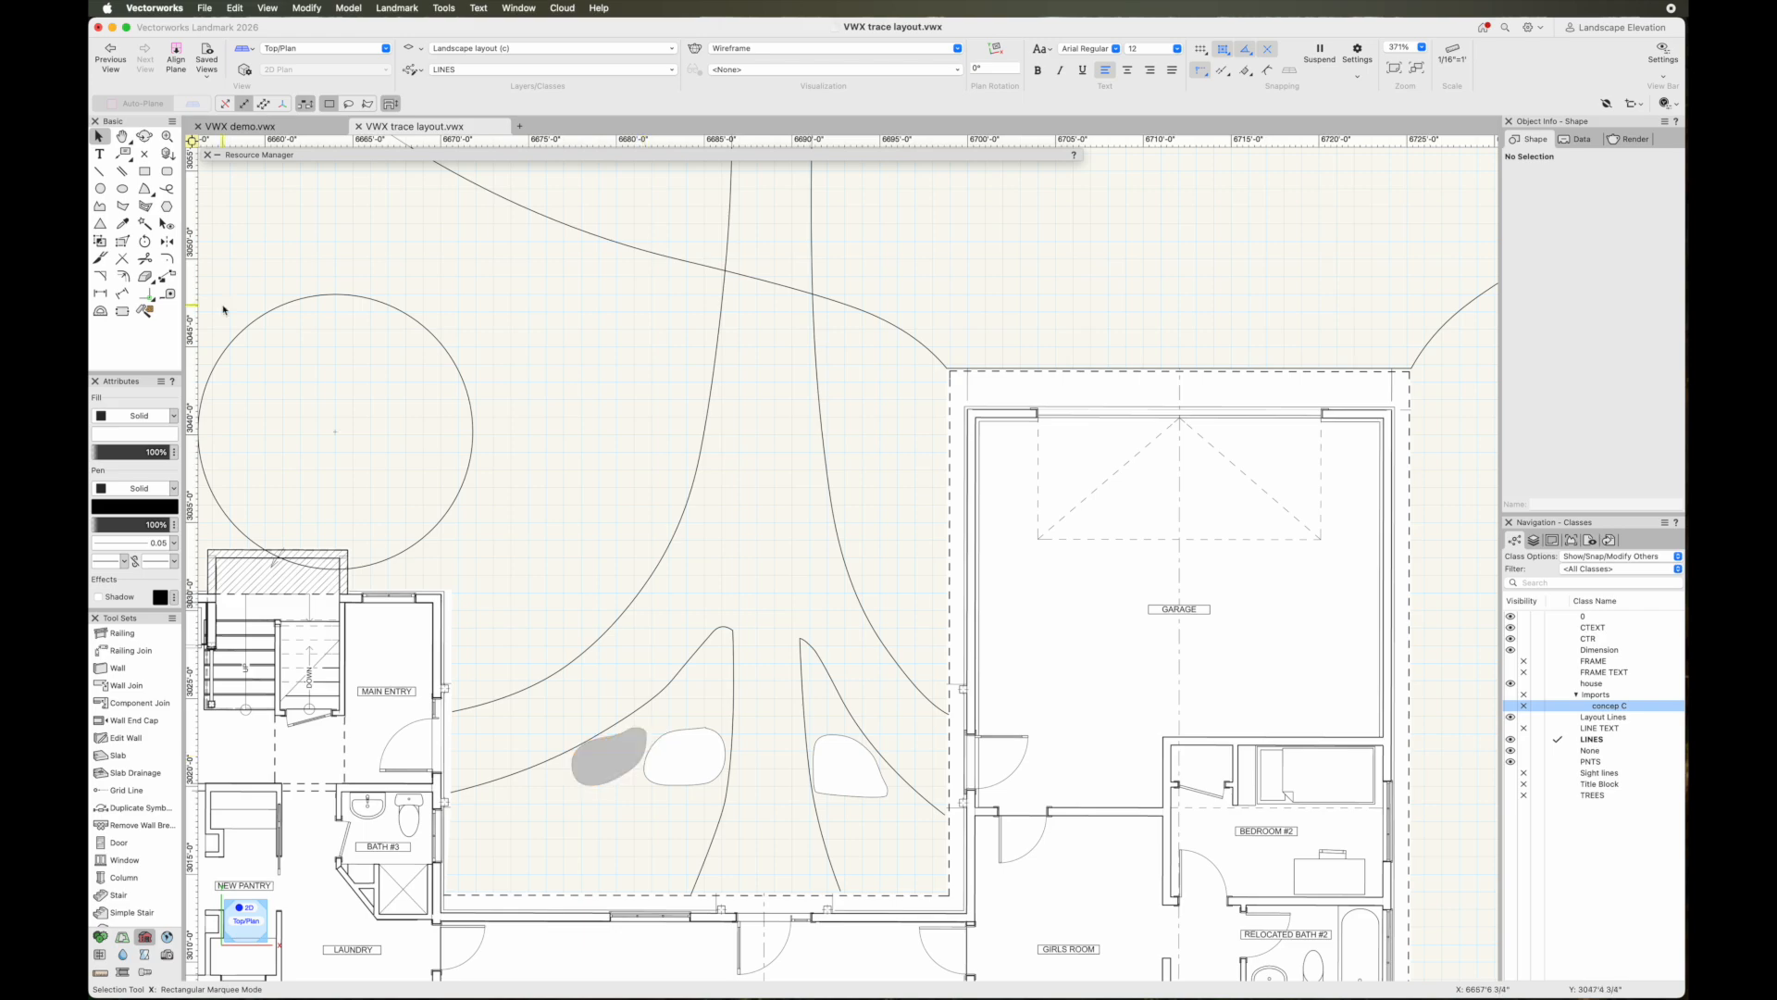
Copy the grey stone's attributes onto the other two stones with the Eyedropper tool
{"action": "left_click", "coordinate": [122, 223]}
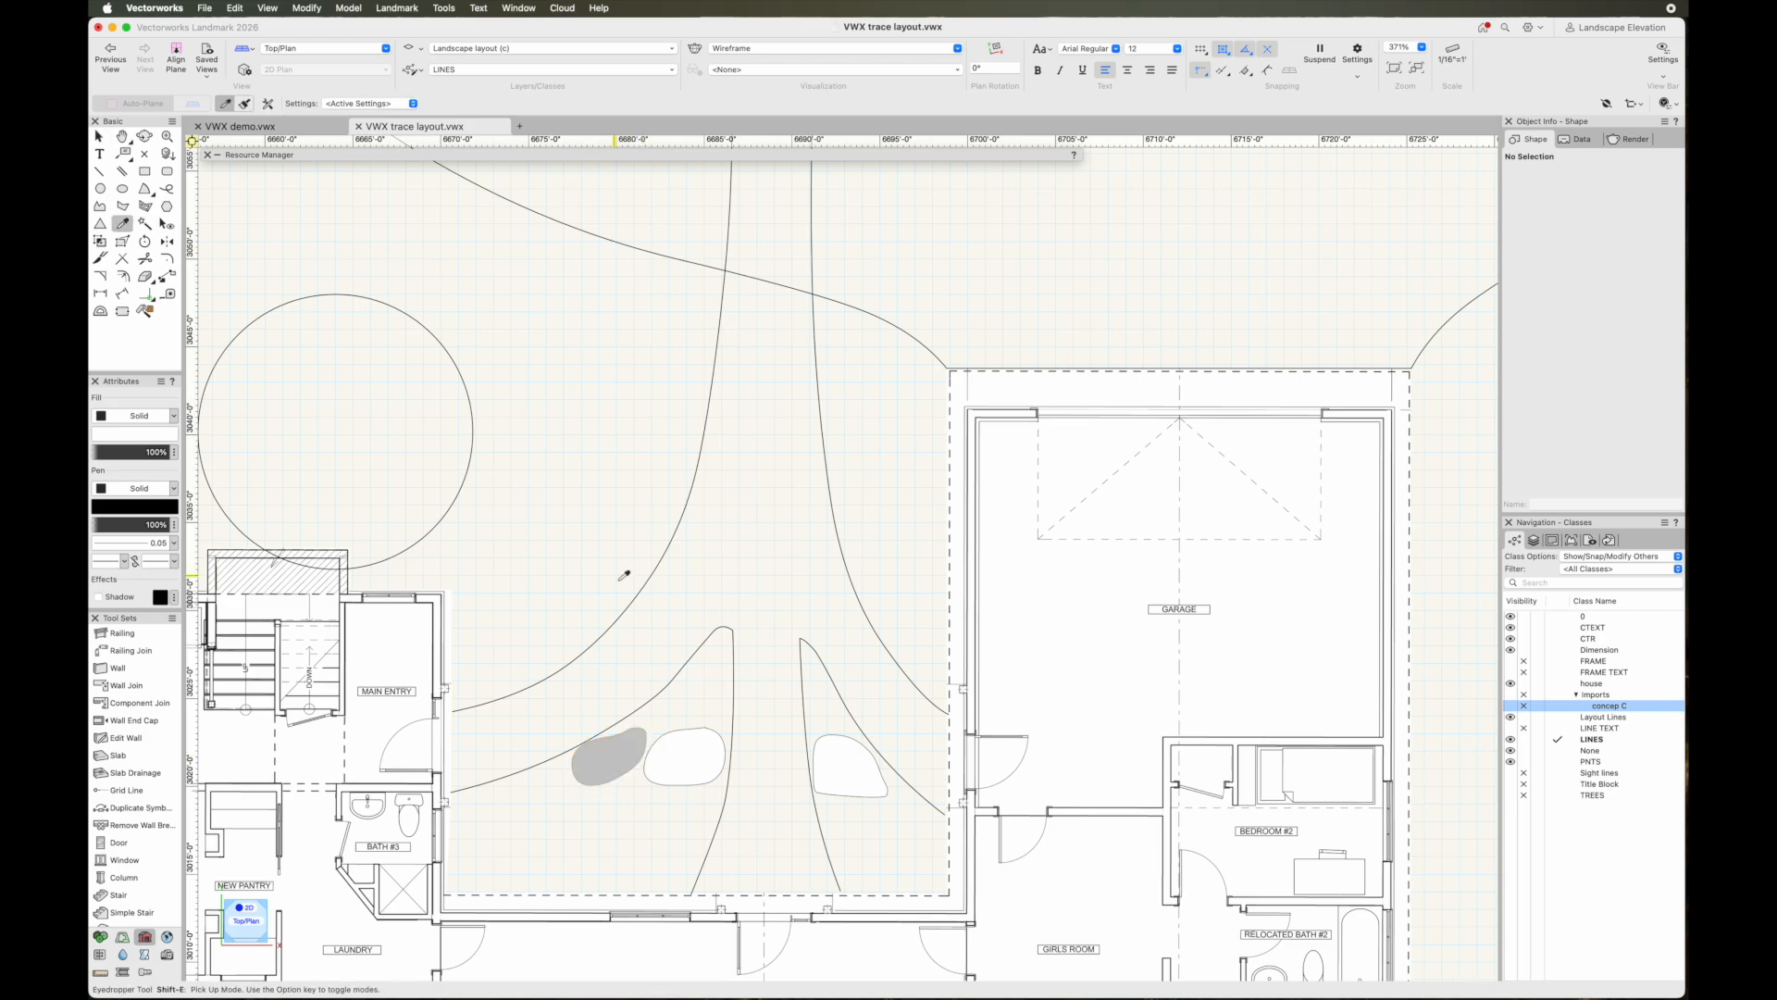
{"action": "left_click", "coordinate": [622, 741]}
{"action": "left_click", "coordinate": [683, 748]}
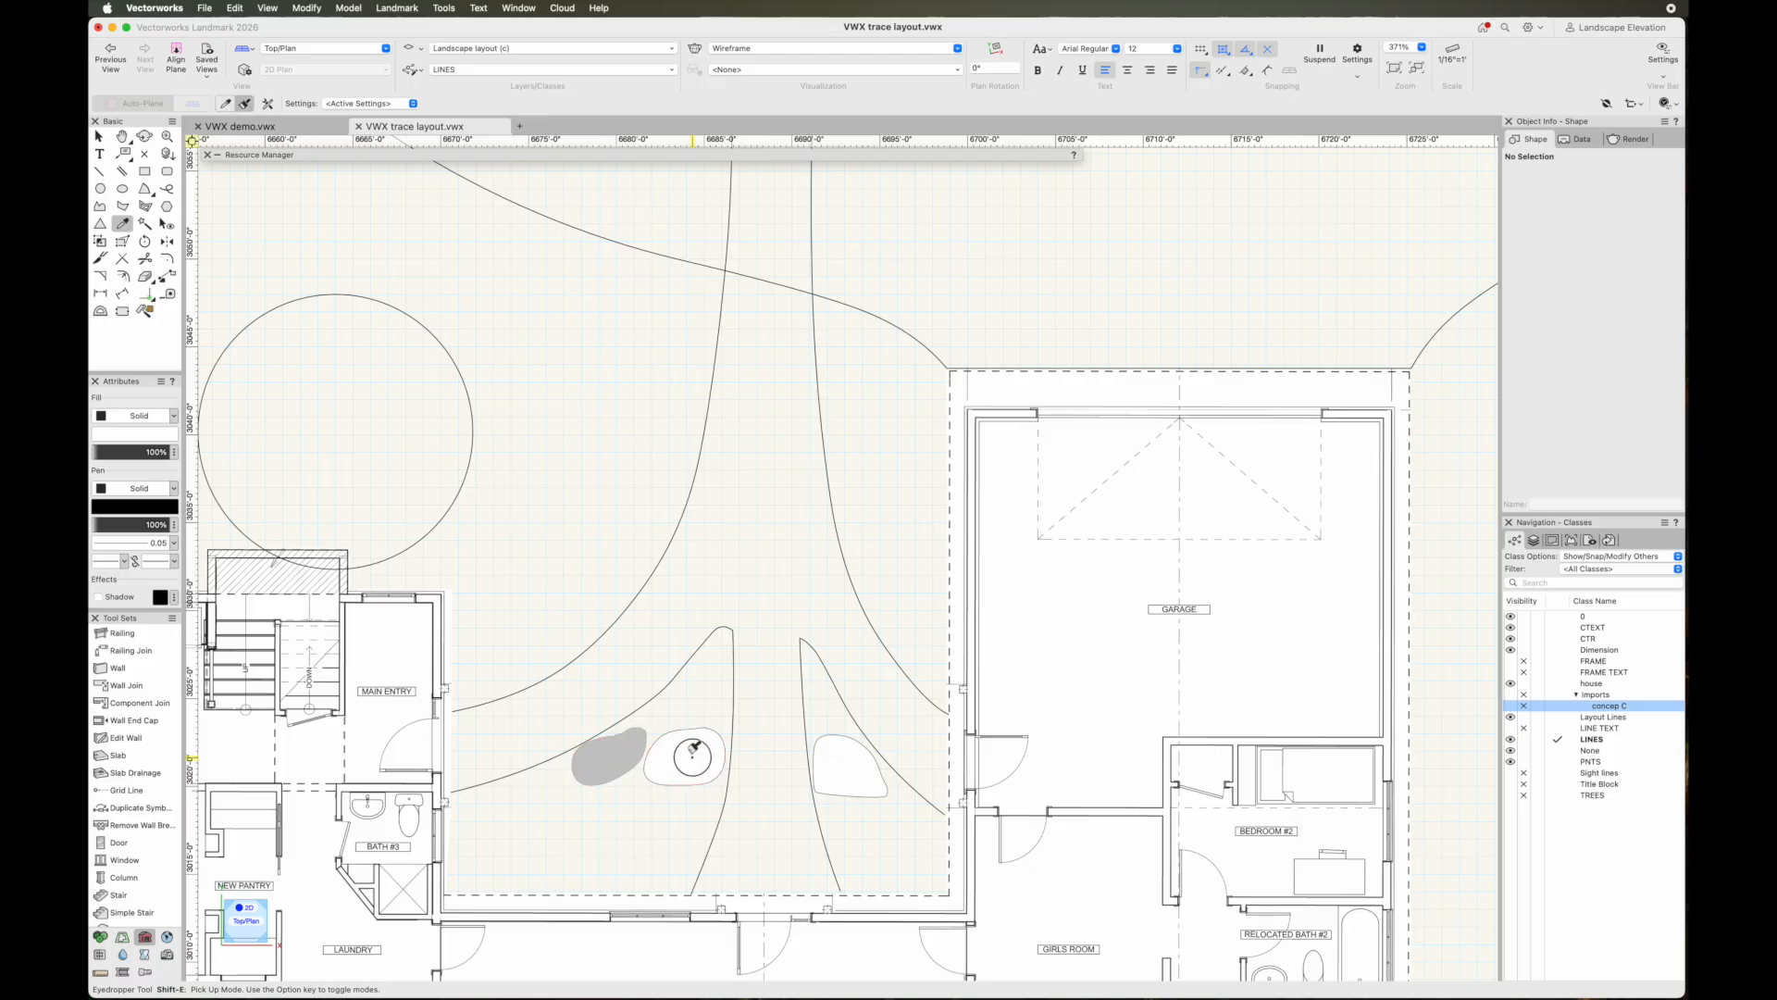
{"action": "left_click", "coordinate": [871, 761]}
{"action": "key", "text": "x"}
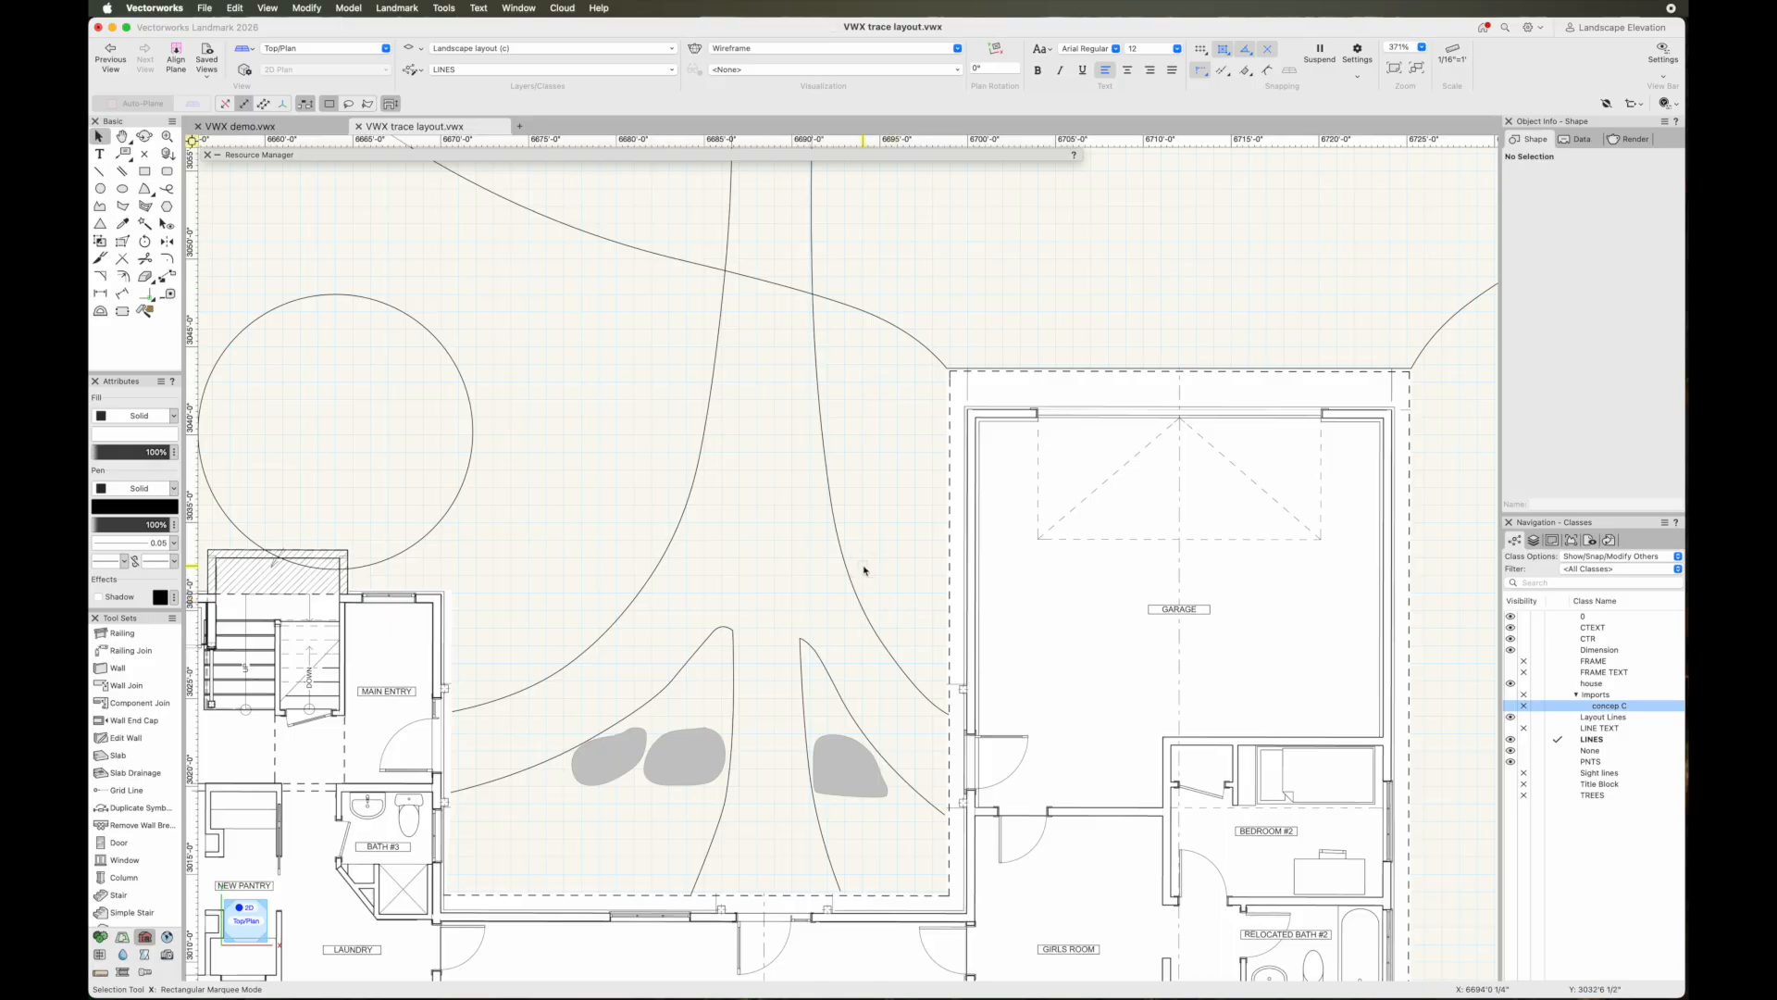
Close the walkway's open north end with a line about 10' long between its two edges
{"action": "scroll", "coordinate": [864, 570], "scroll_direction": "down", "scroll_amount": 3}
{"action": "key", "text": "h"}
{"action": "left_click_drag", "start_coordinate": [856, 560], "coordinate": [812, 690]}
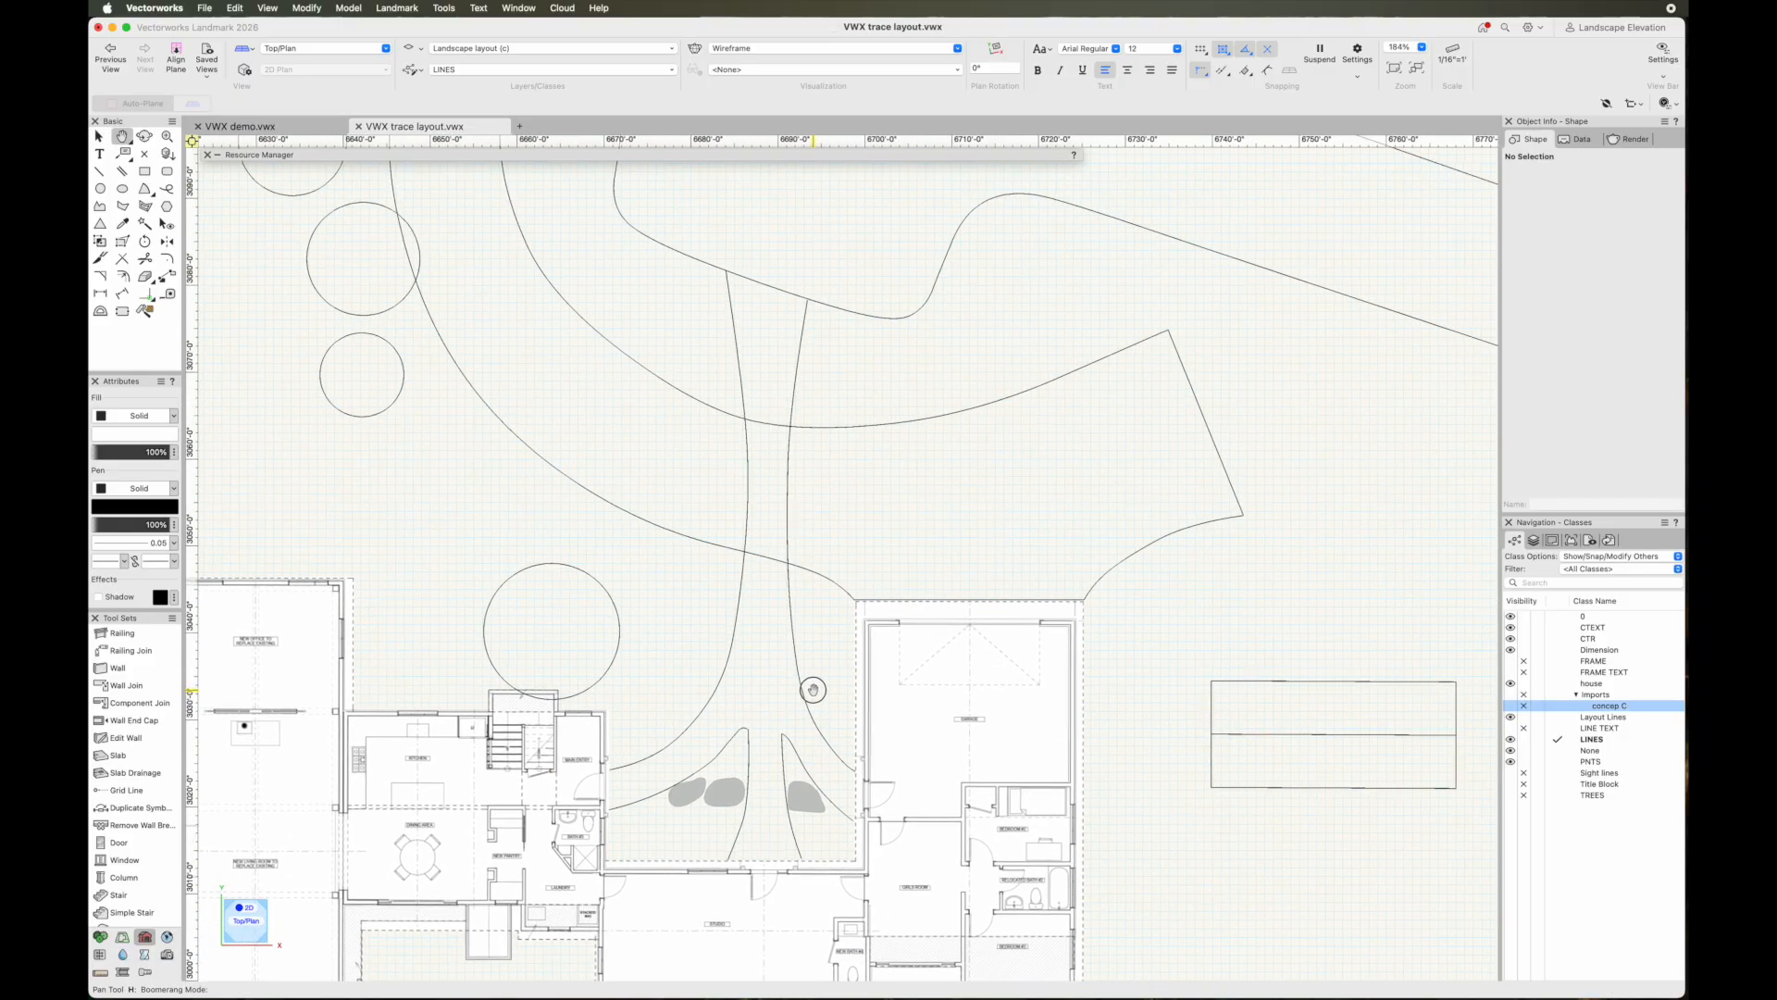
{"action": "middle_click_drag", "start_coordinate": [813, 689], "coordinate": [812, 690]}
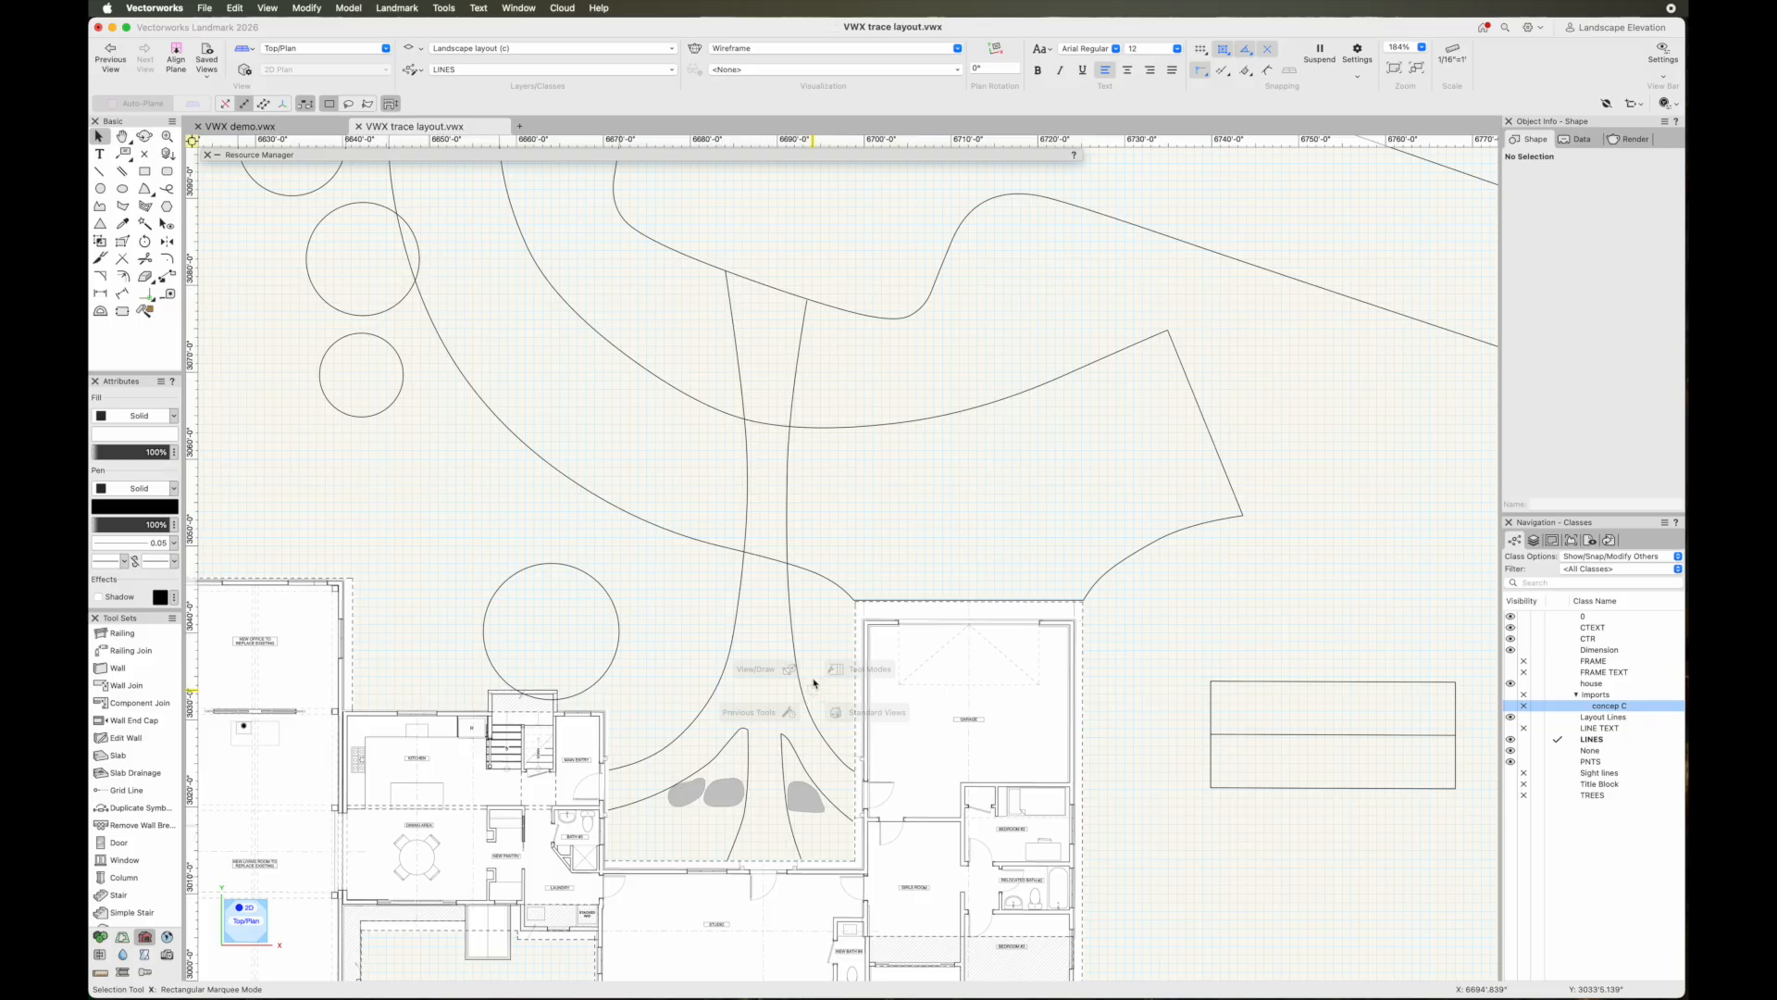
{"action": "left_click", "coordinate": [787, 485]}
{"action": "left_click", "coordinate": [746, 491]}
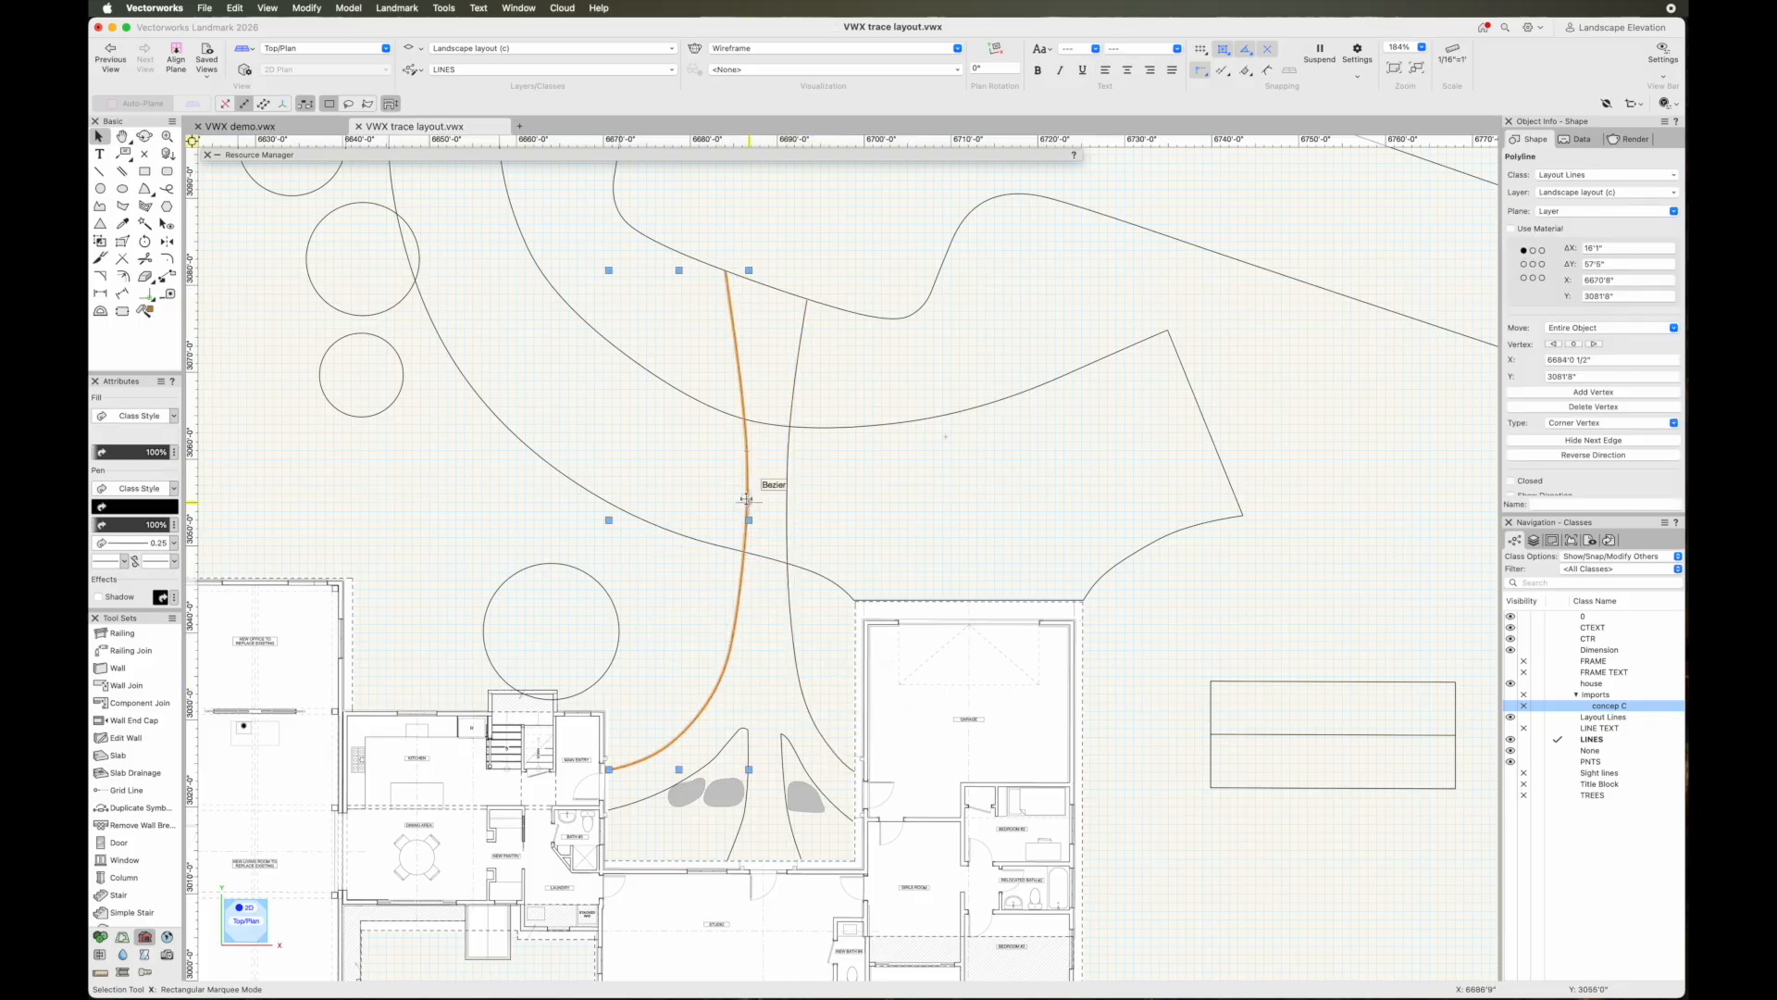
{"action": "left_click_drag", "start_coordinate": [747, 500], "coordinate": [740, 734]}
{"action": "key", "text": "2"}
{"action": "left_click", "coordinate": [725, 271]}
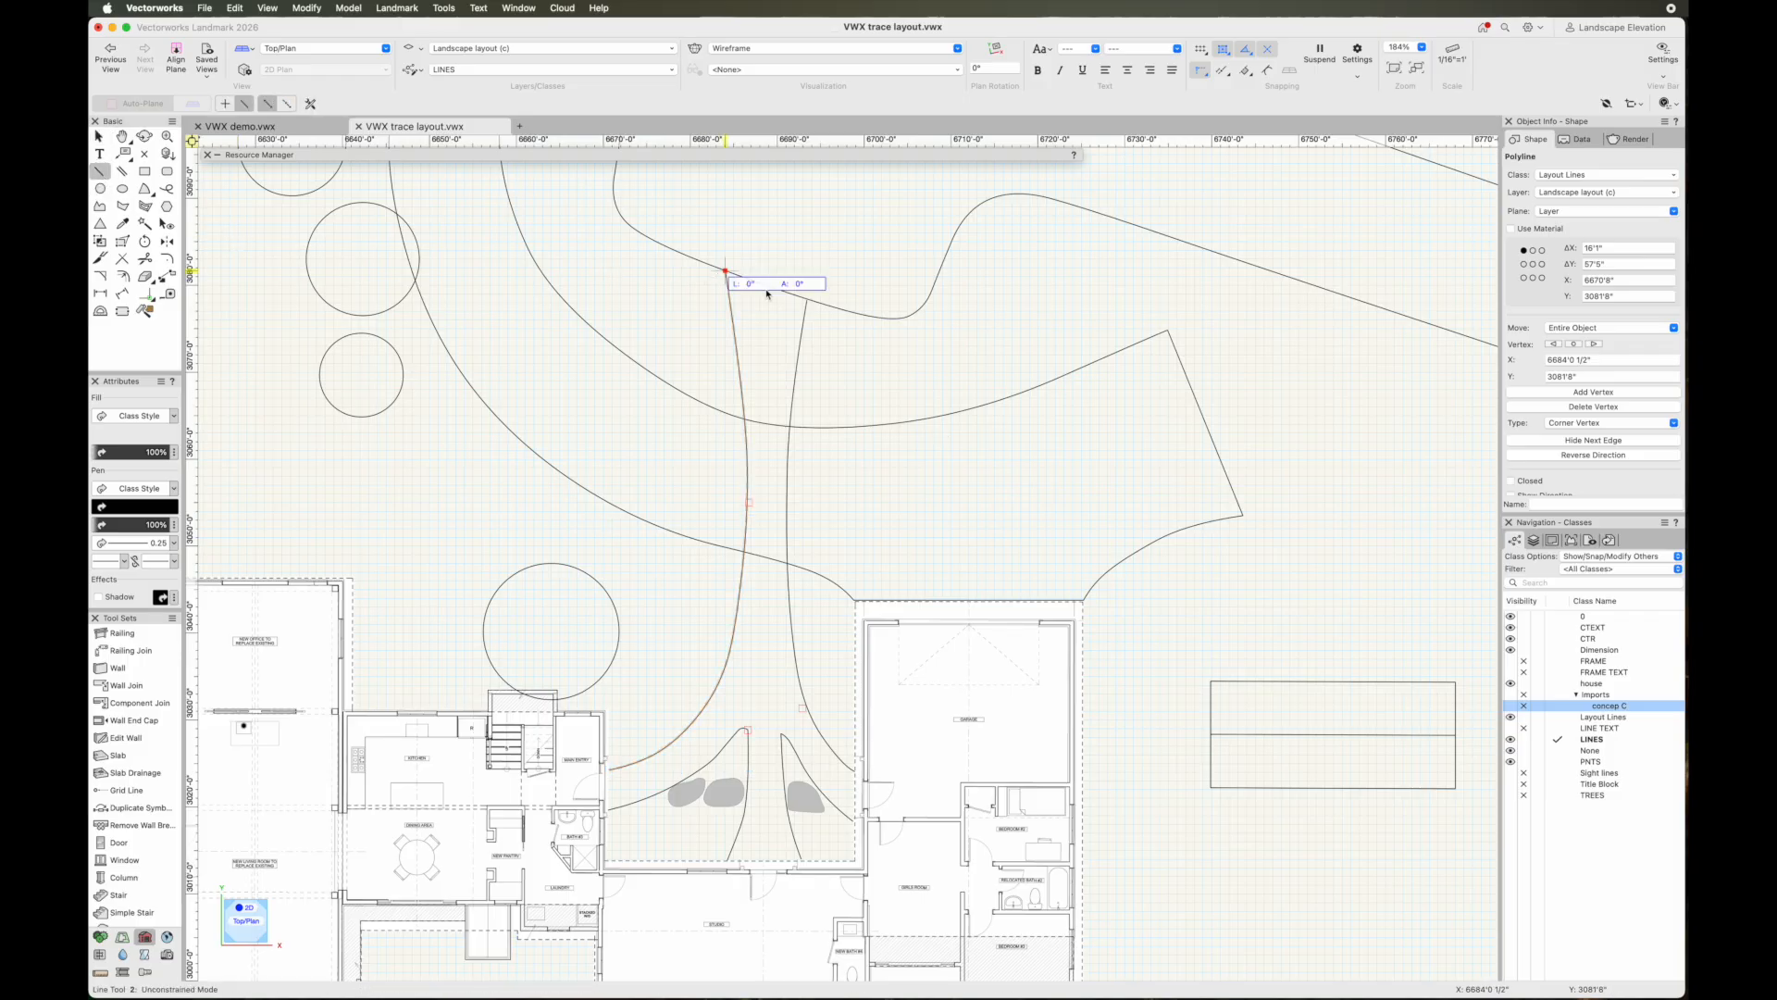
{"action": "left_click", "coordinate": [807, 299]}
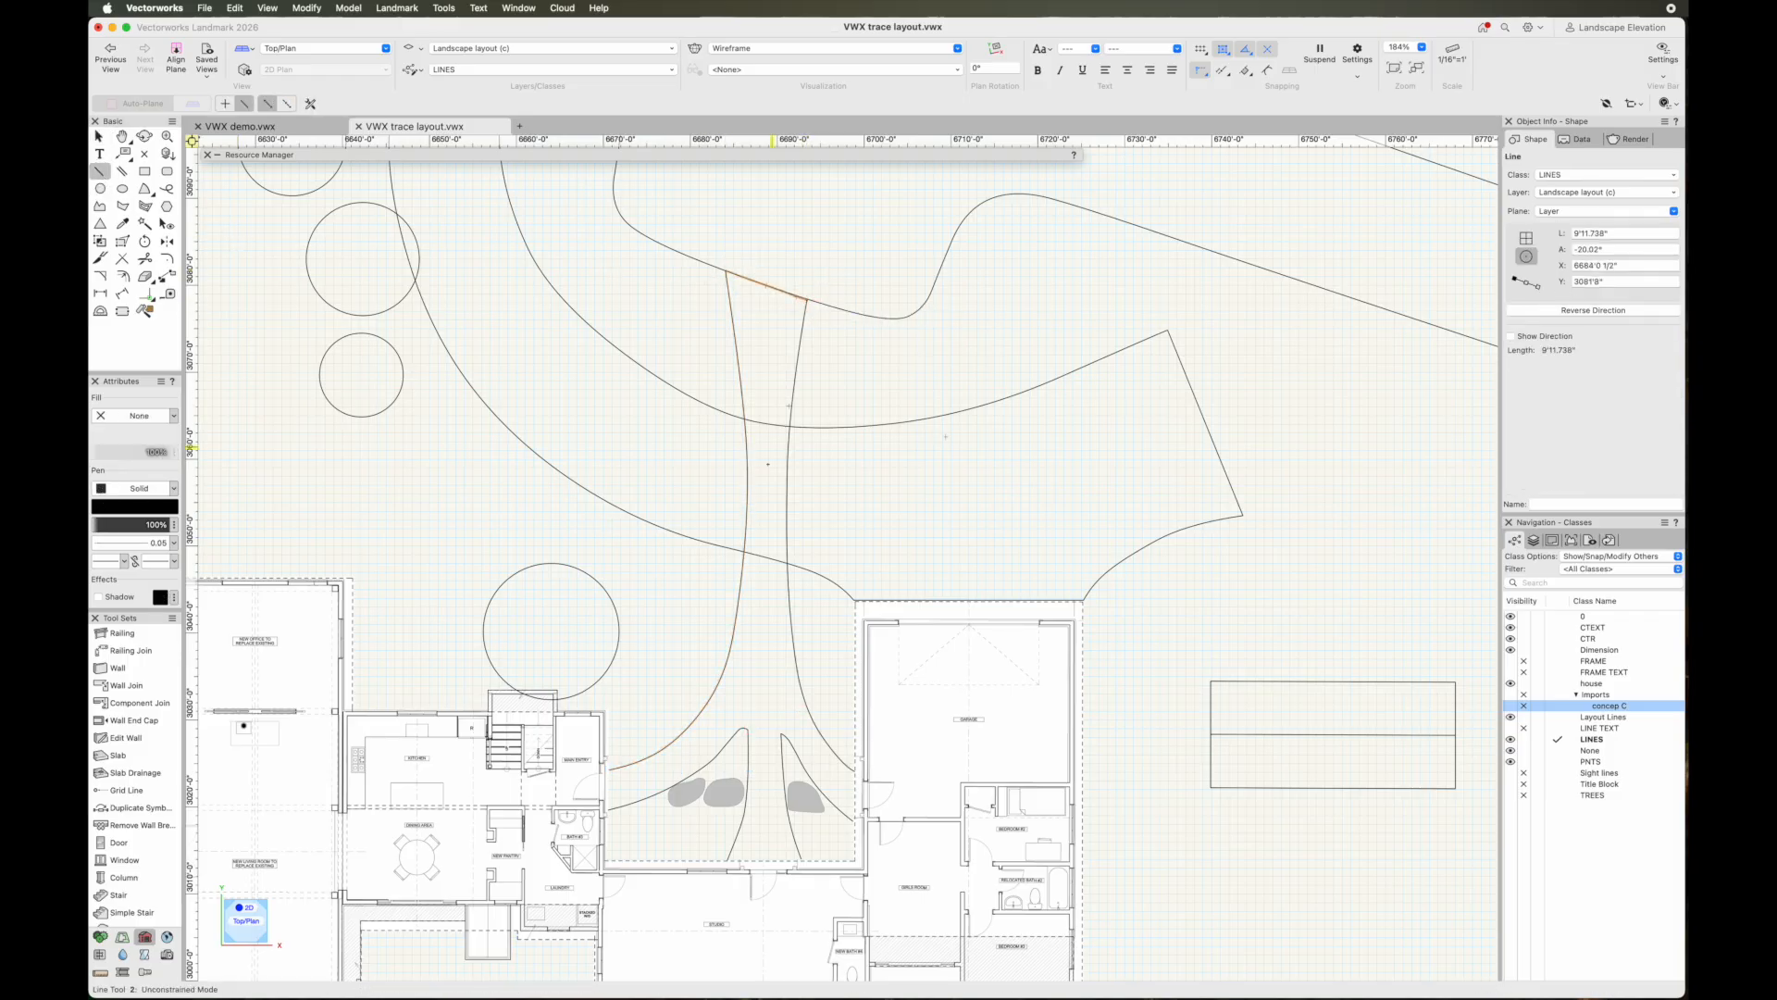
Draw closing lines across the ends of the walkway's main entry, studio and garage branches
{"action": "left_click", "coordinate": [610, 767]}
{"action": "left_click", "coordinate": [612, 808]}
{"action": "left_click", "coordinate": [729, 859]}
{"action": "left_click", "coordinate": [802, 859]}
{"action": "left_click", "coordinate": [852, 820]}
{"action": "left_click", "coordinate": [854, 771]}
{"action": "key", "text": "x"}
Compose all the walkway edges and their closing lines into a single closed polyline
{"action": "left_click", "coordinate": [741, 602]}
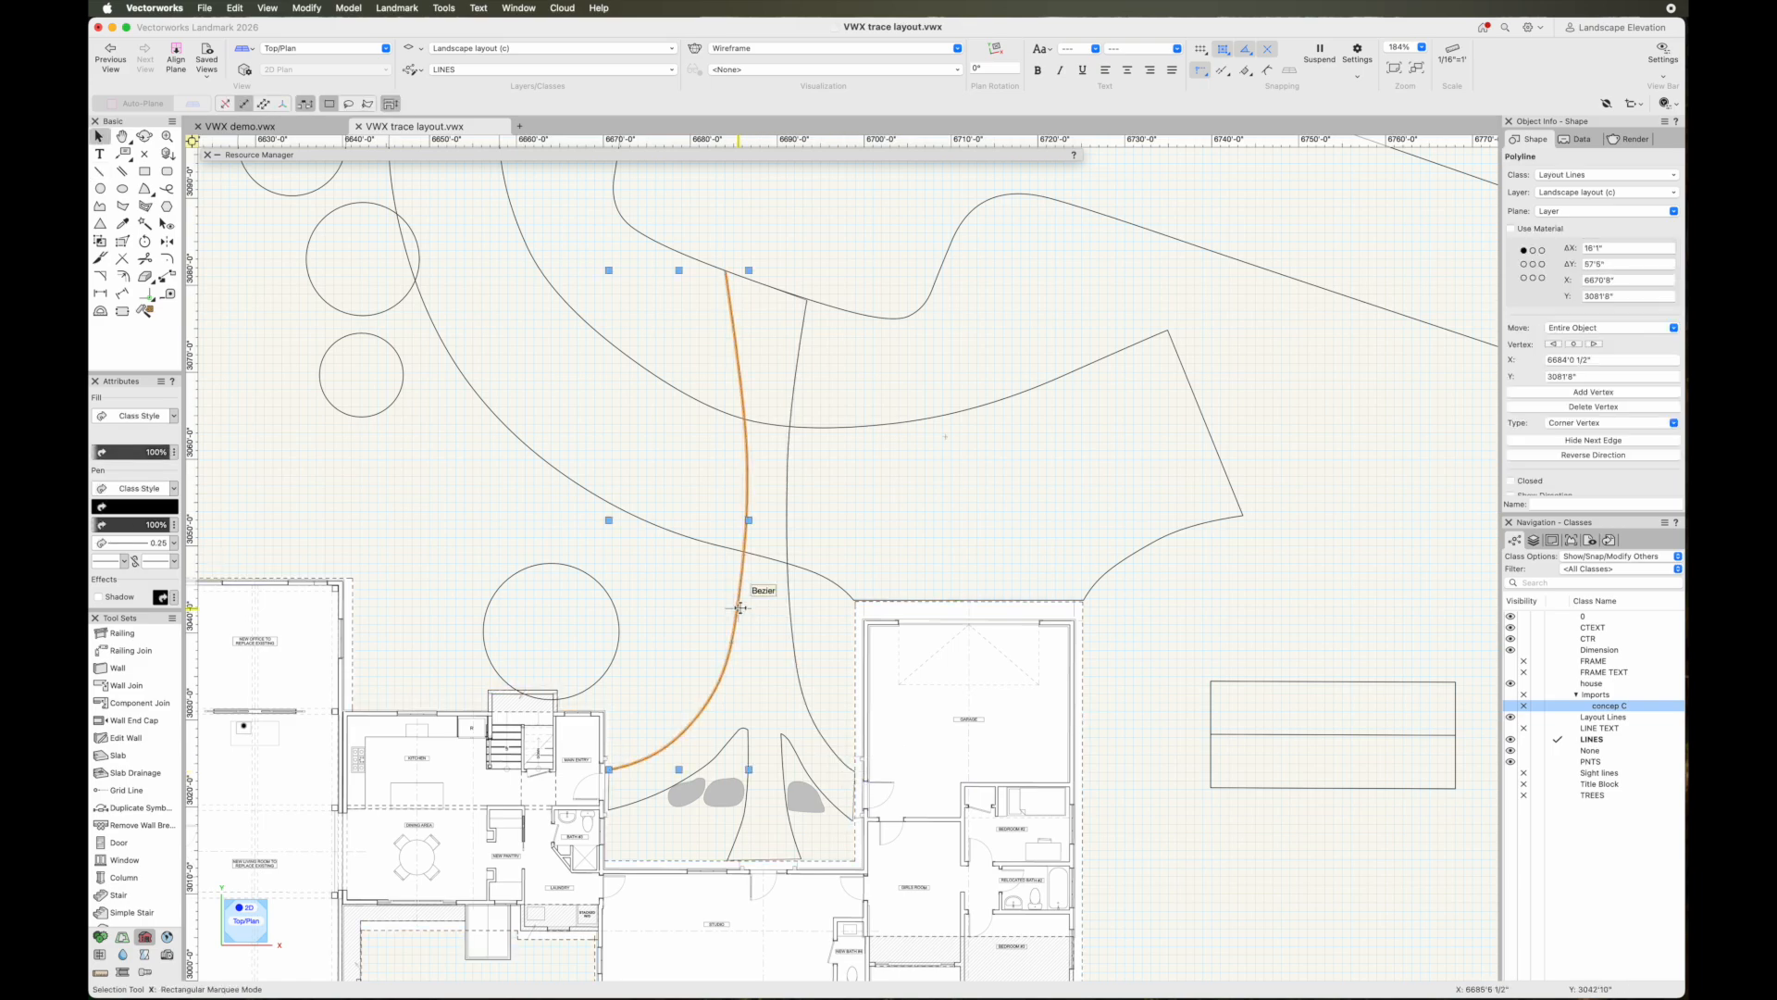
{"action": "left_click", "coordinate": [618, 803], "text": "shift"}
{"action": "left_click", "coordinate": [736, 847], "text": "shift"}
{"action": "left_click", "coordinate": [768, 859], "text": "shift"}
{"action": "left_click", "coordinate": [793, 840], "text": "shift"}
{"action": "left_click", "coordinate": [819, 780], "text": "shift"}
{"action": "left_click", "coordinate": [854, 804], "text": "shift"}
{"action": "left_click", "coordinate": [830, 757], "text": "shift"}
{"action": "left_click", "coordinate": [796, 298], "text": "shift"}
{"action": "left_click", "coordinate": [798, 304], "text": "shift"}
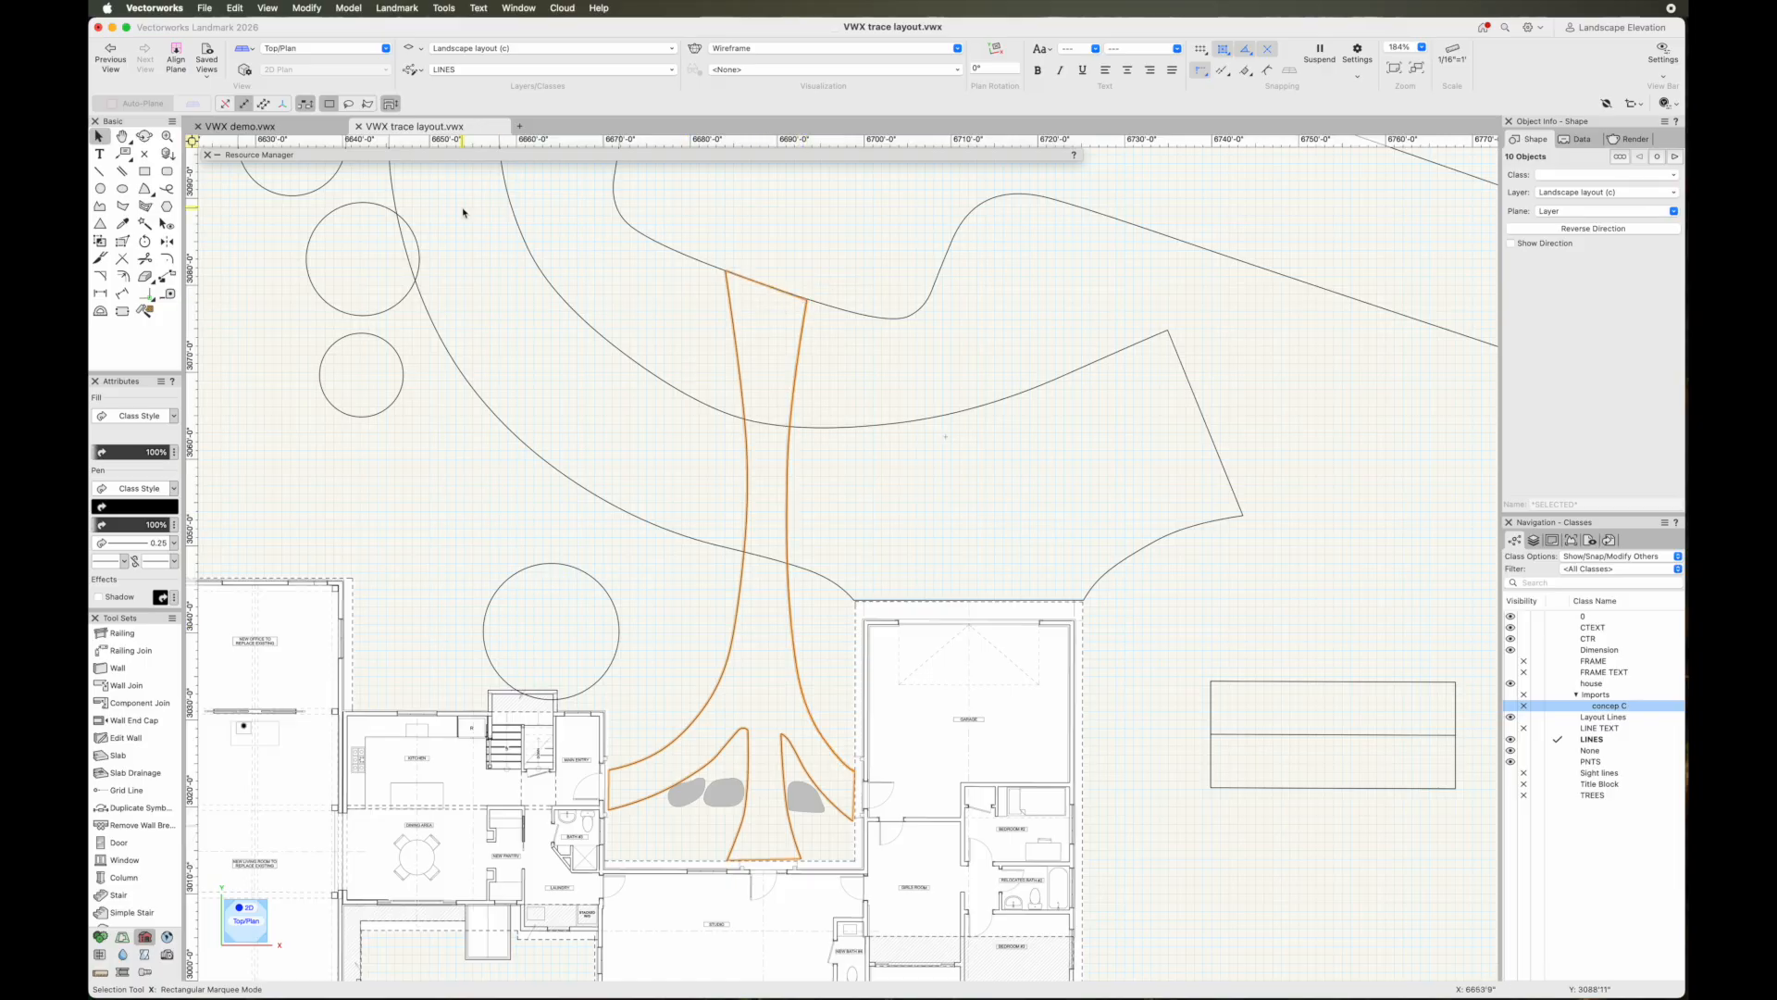
{"action": "left_click", "coordinate": [304, 9]}
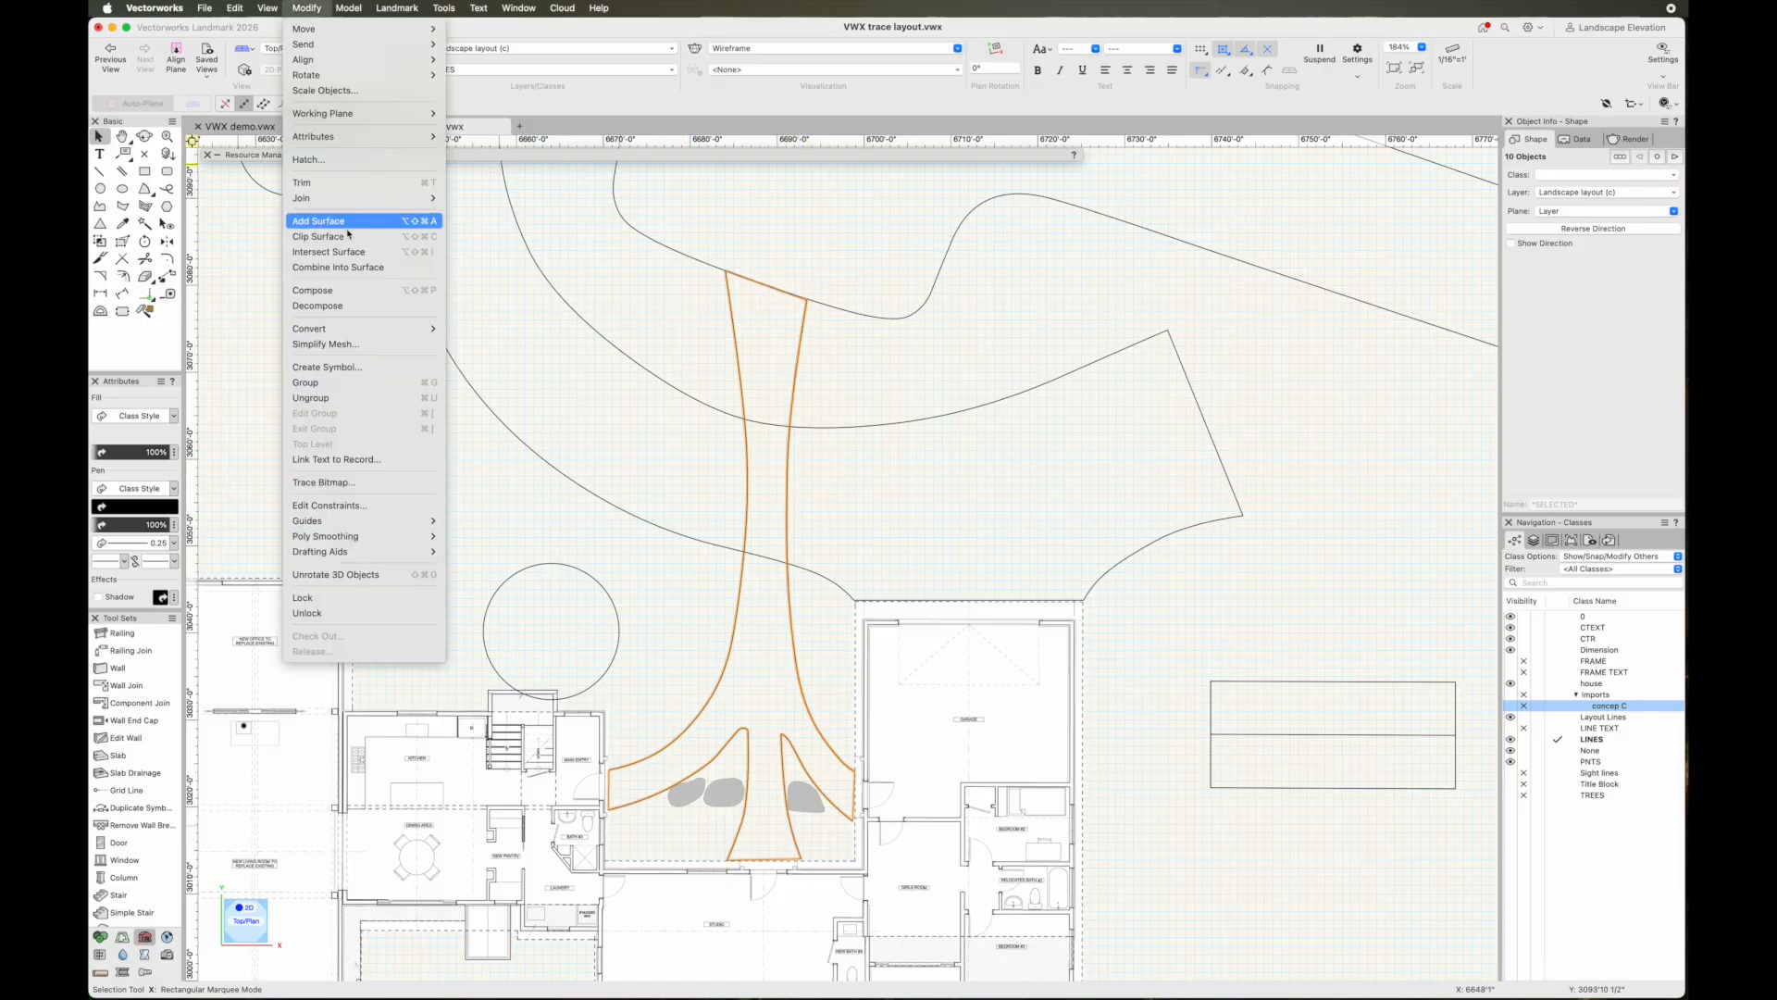
{"action": "left_click", "coordinate": [346, 290]}
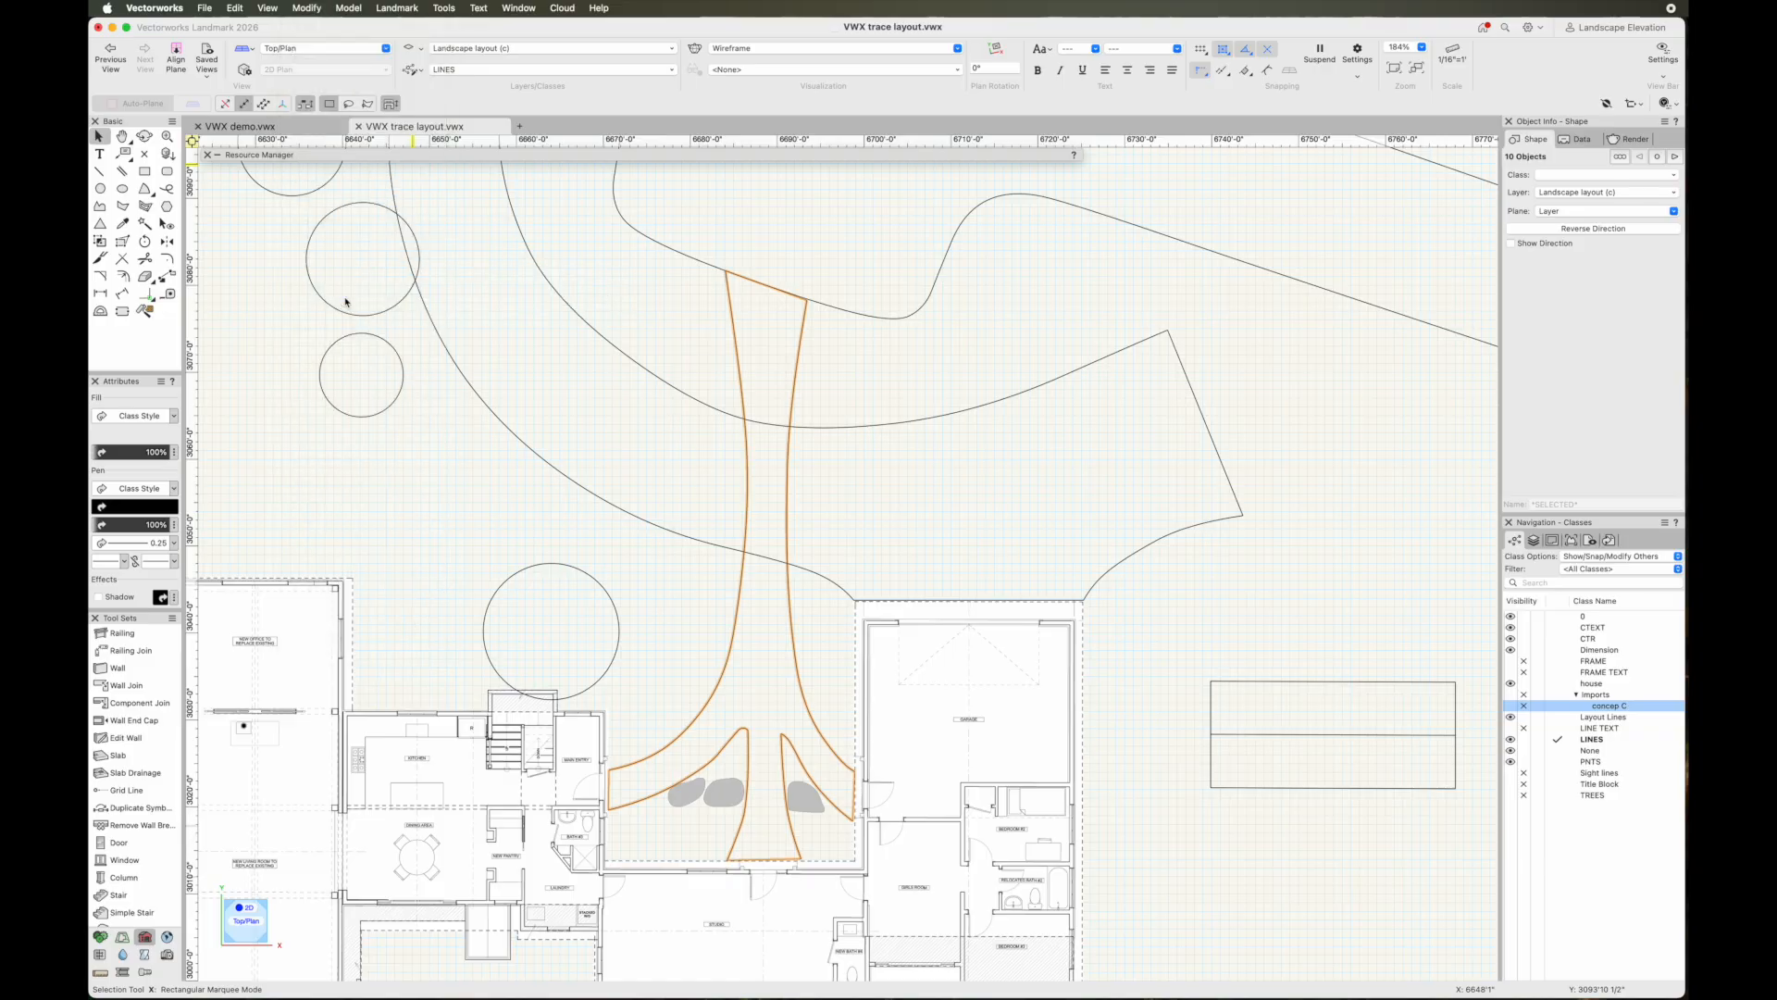
{"action": "left_click", "coordinate": [928, 479]}
{"action": "left_click", "coordinate": [787, 514]}
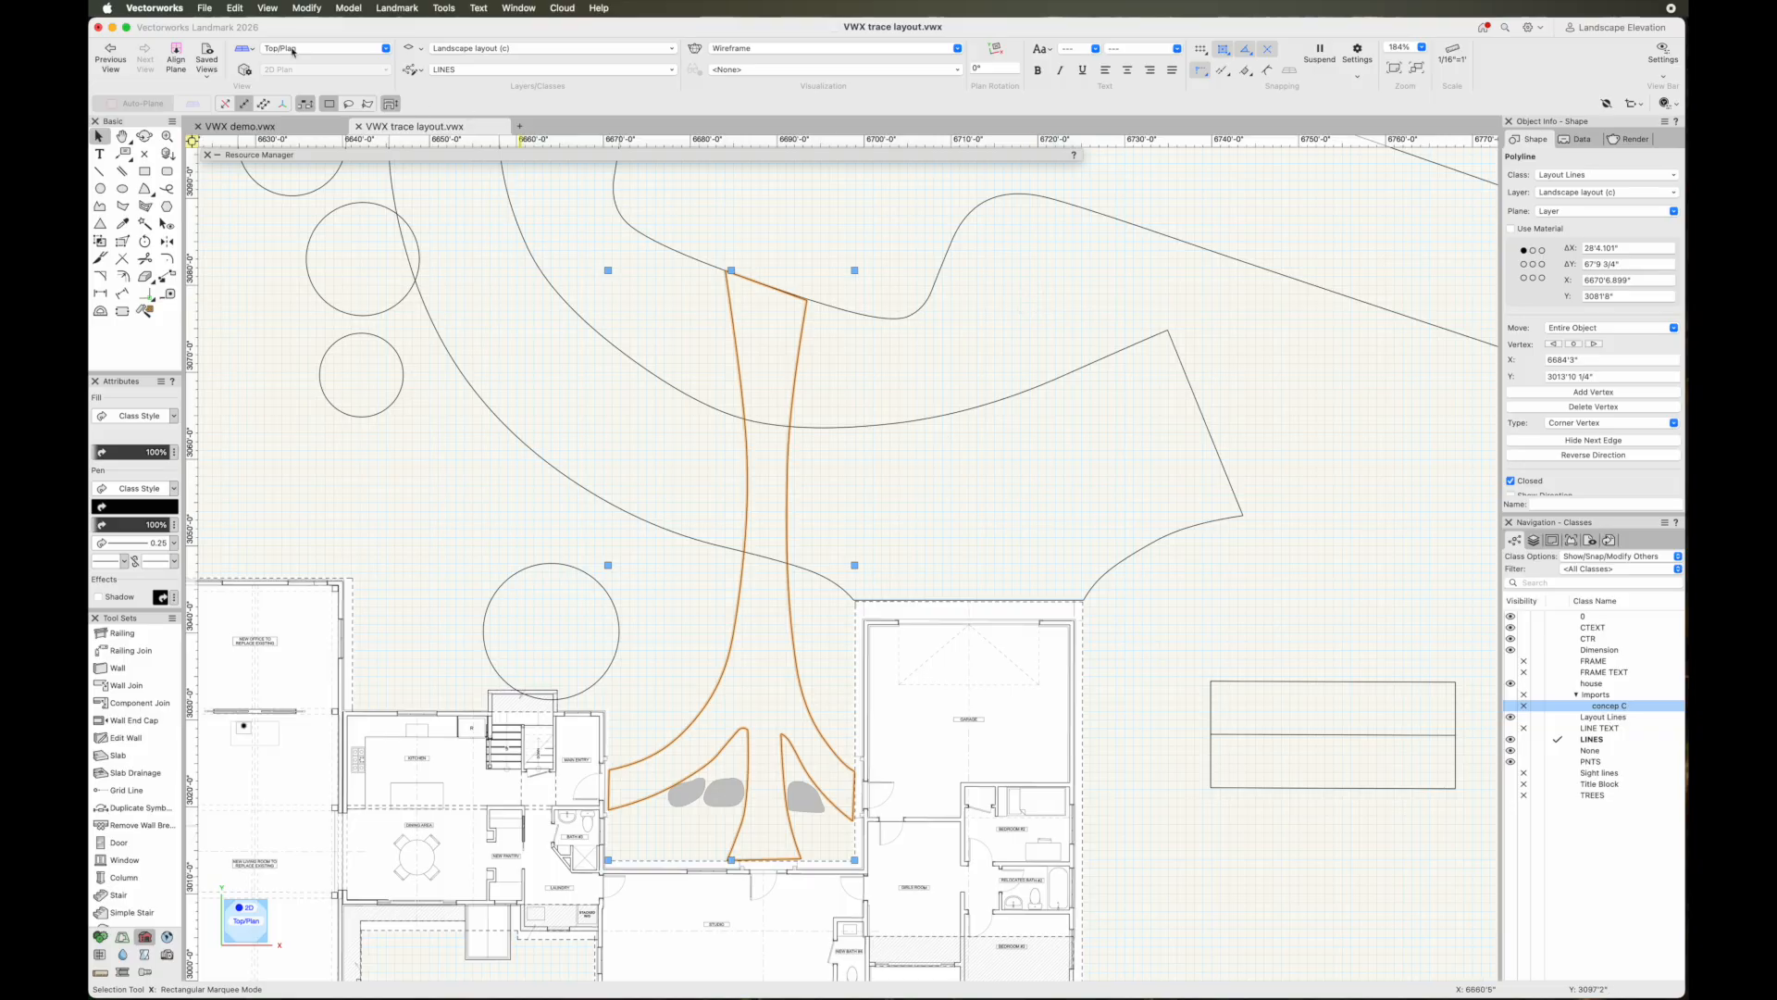
Convert the composed walkway outline to a polygon
{"action": "left_click", "coordinate": [306, 8]}
{"action": "mouse_move", "coordinate": [407, 329]}
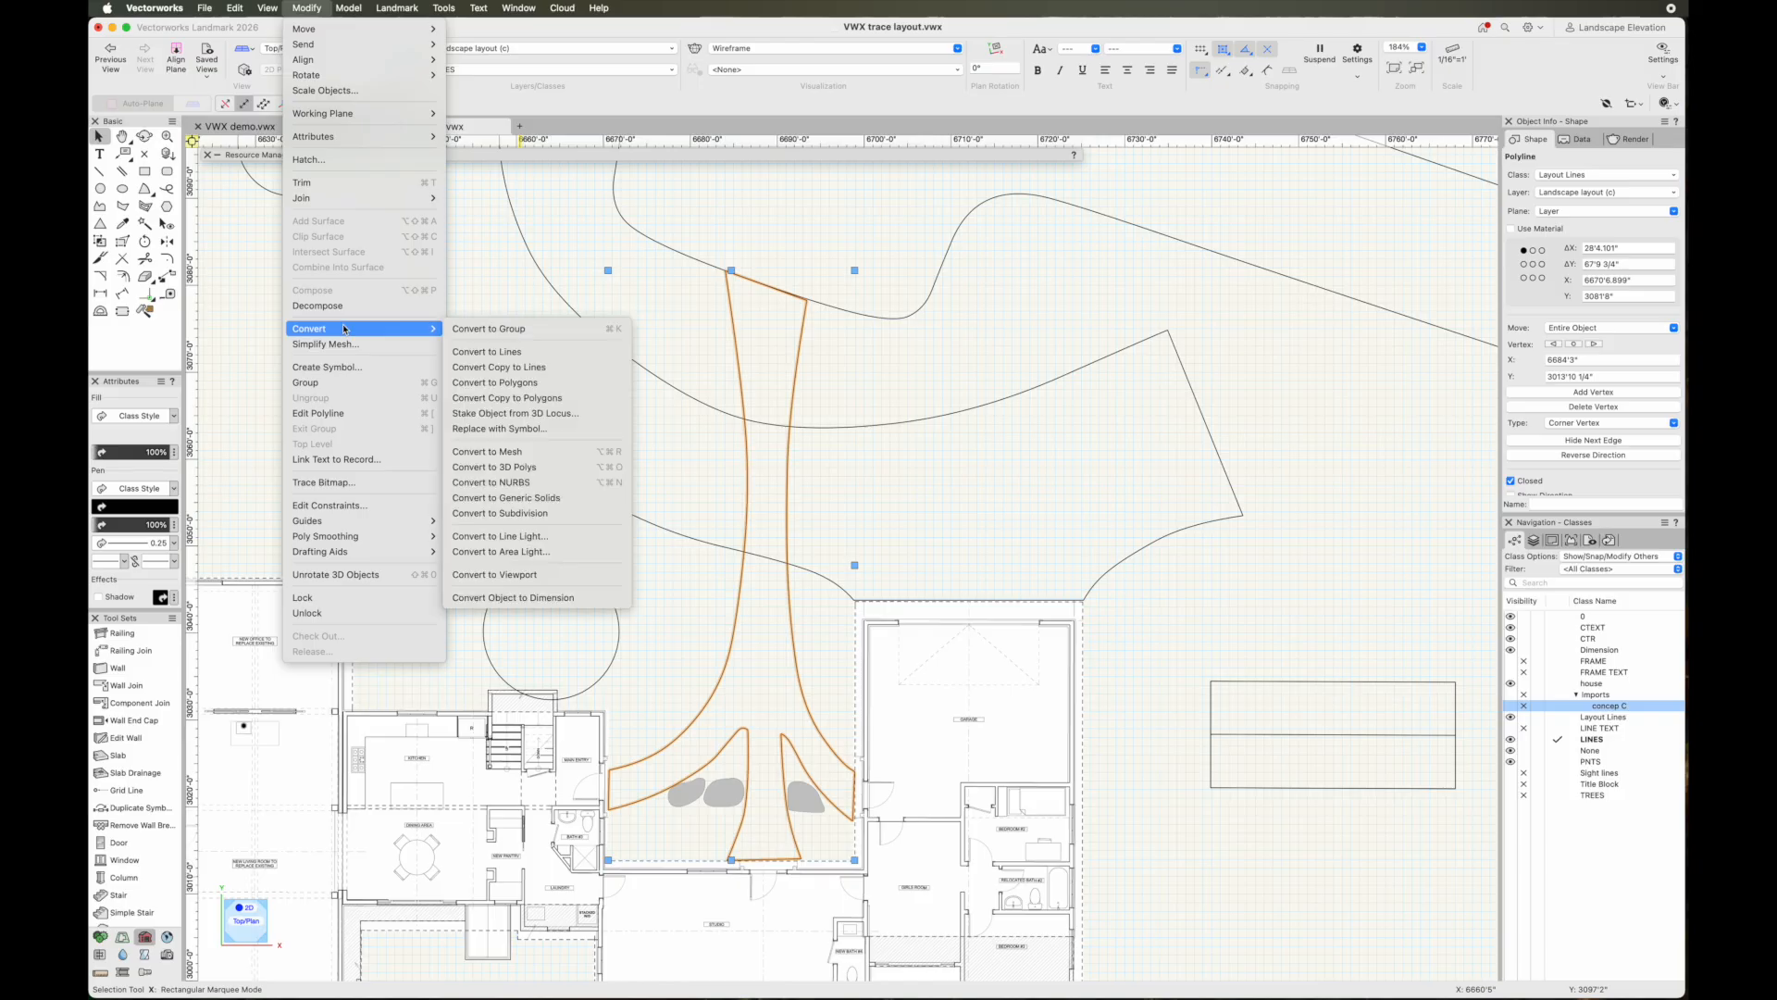
{"action": "left_click", "coordinate": [536, 382]}
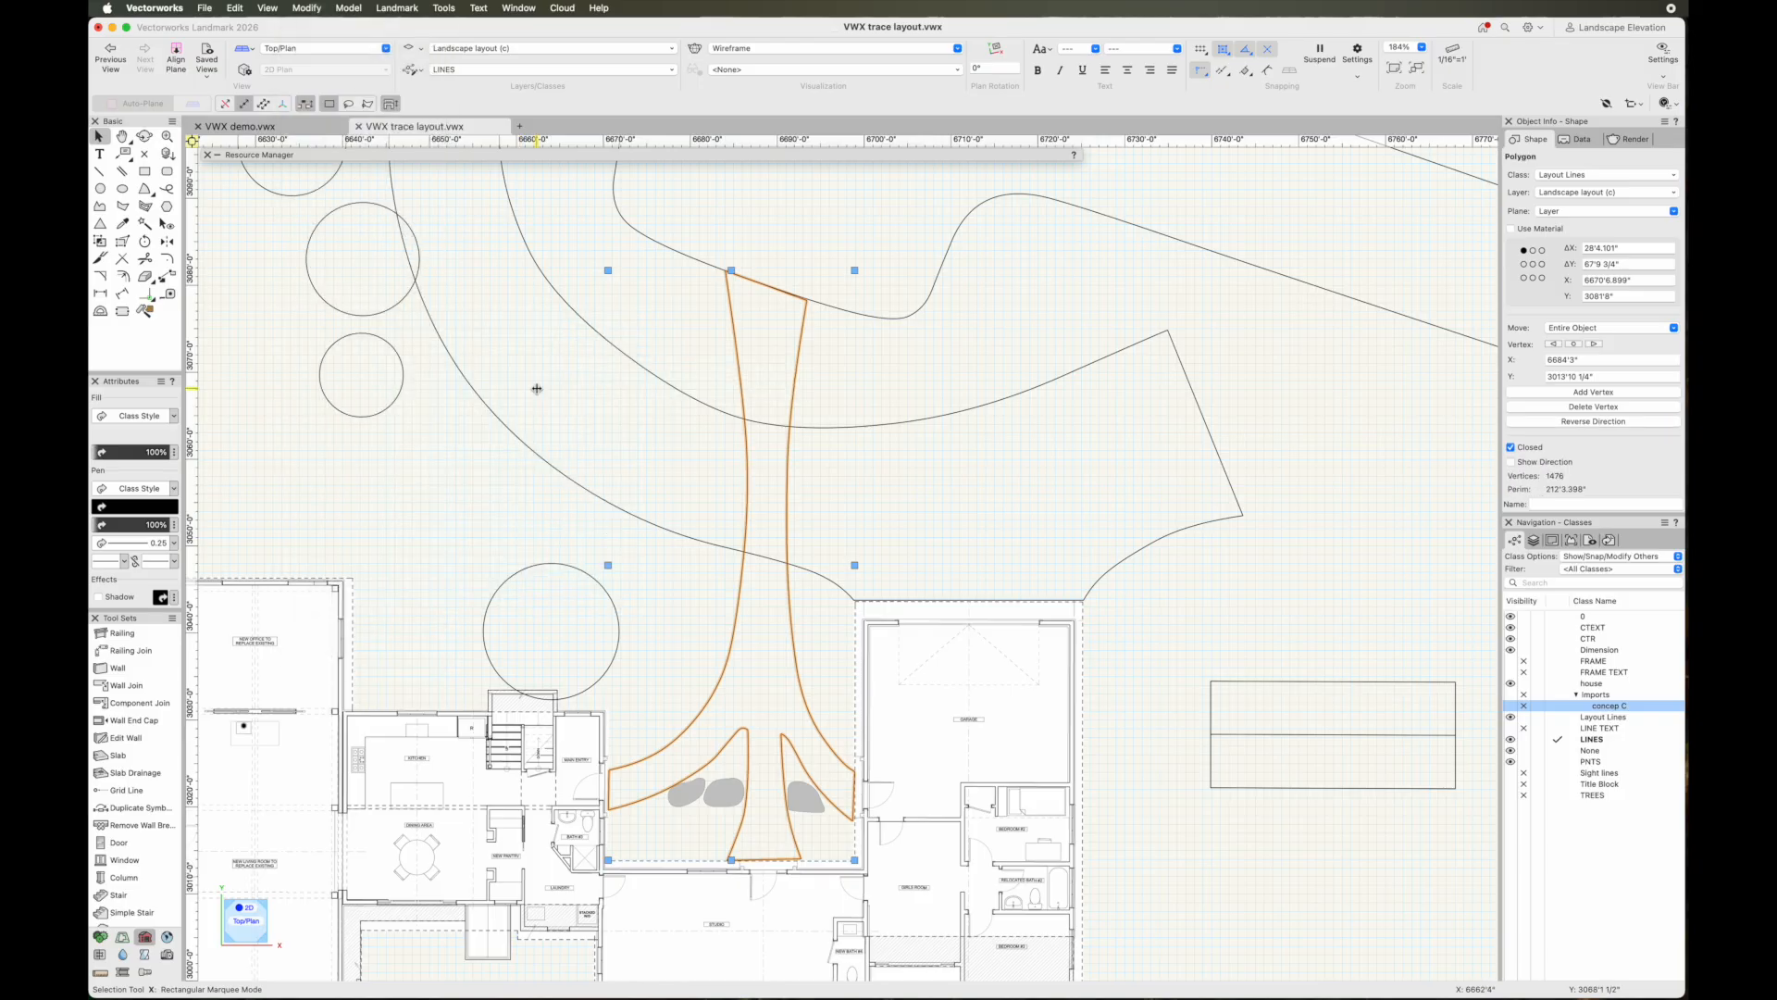
{"action": "left_click", "coordinate": [827, 455]}
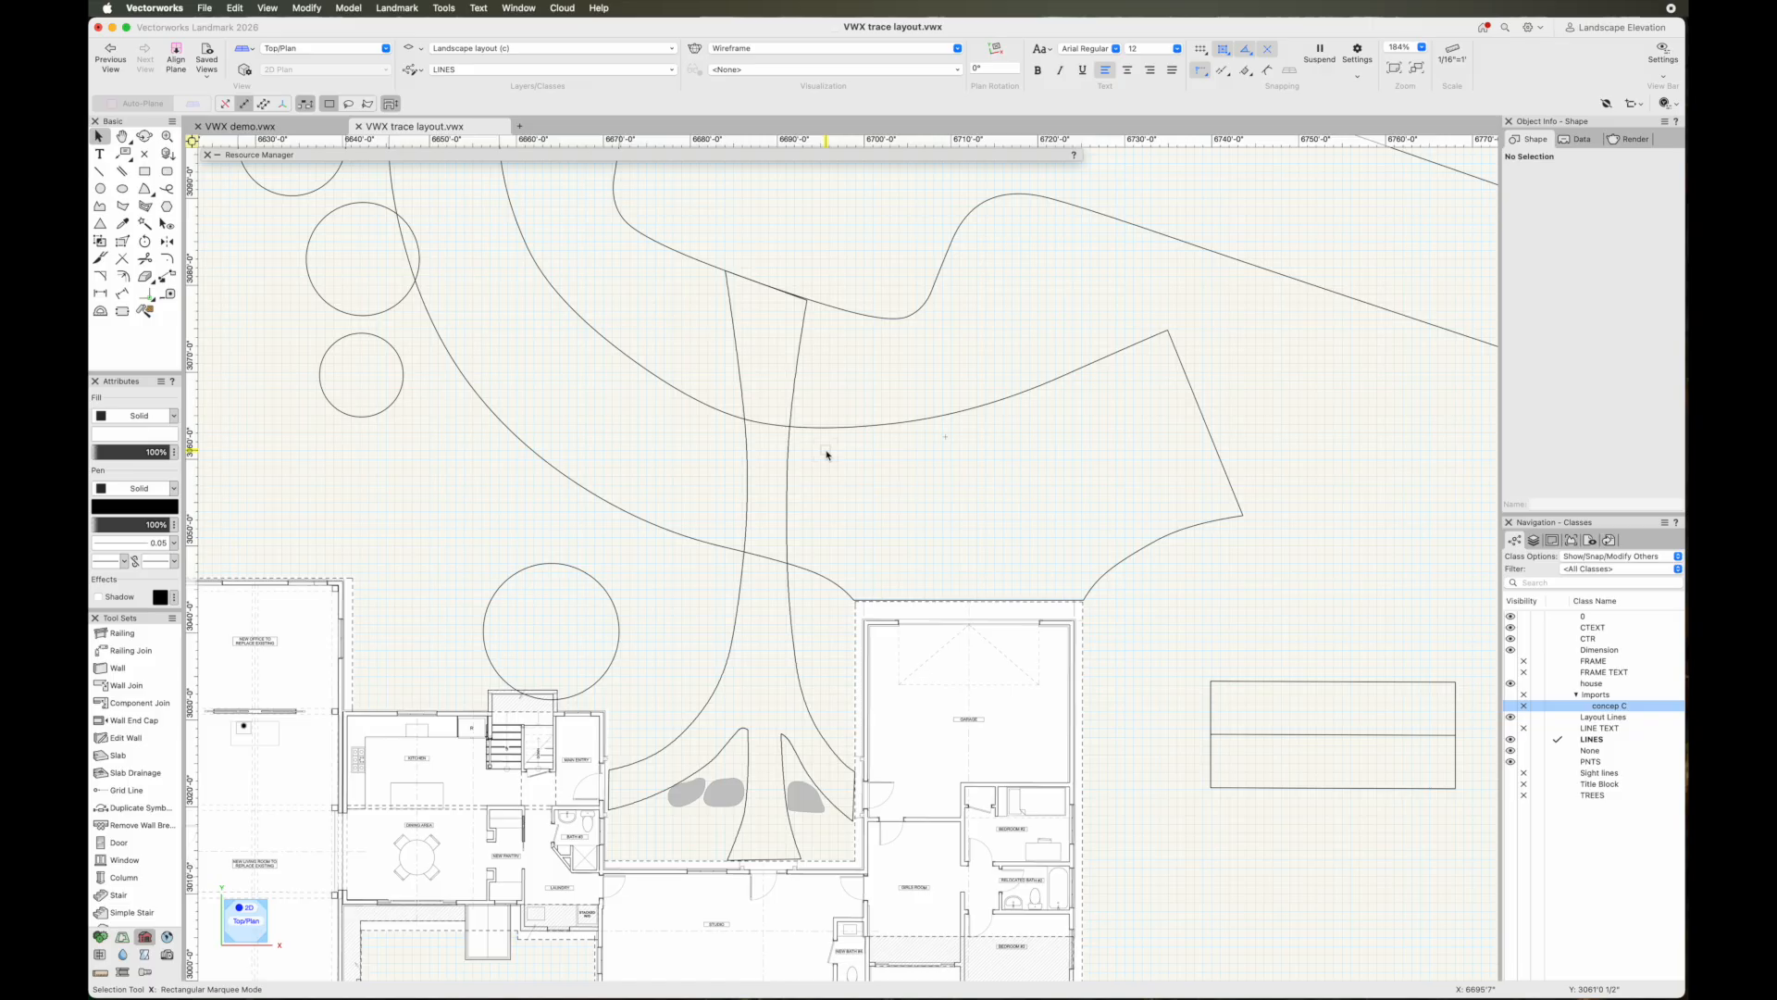
Select the walkway polygon and set the Hardscape tool to Boundary Configuration, picking an existing shape as its outline
{"action": "left_click", "coordinate": [784, 457]}
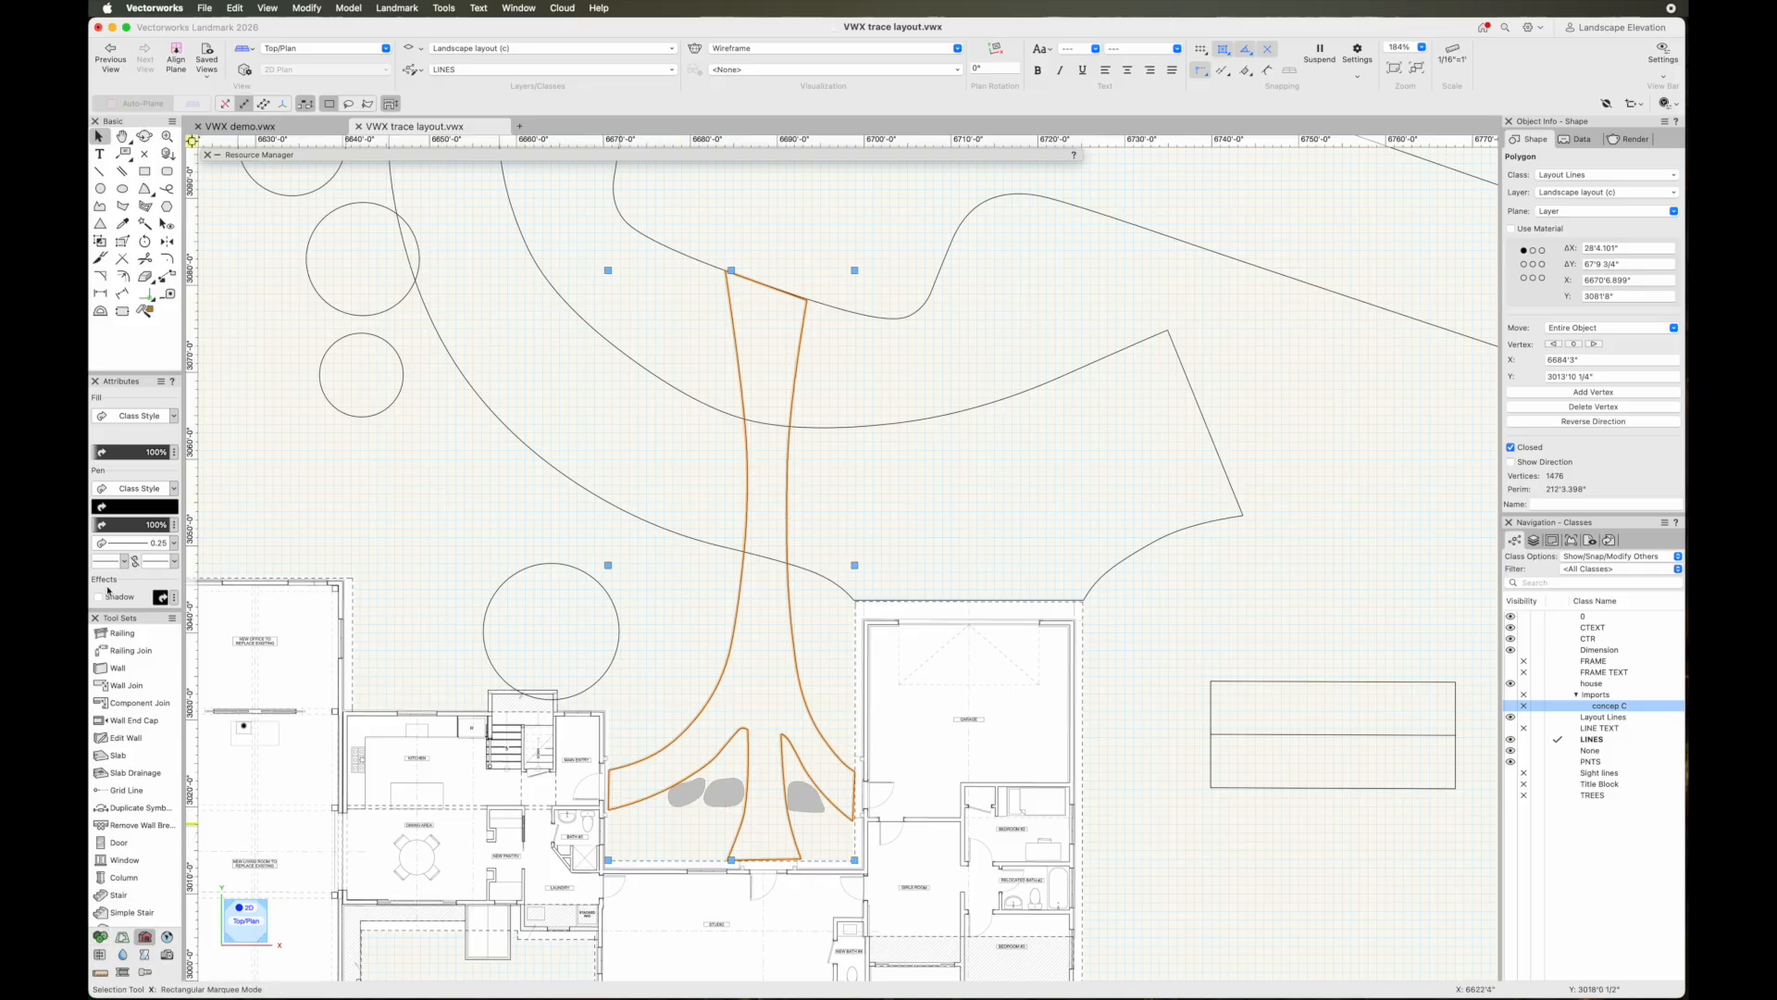
{"action": "left_click", "coordinate": [123, 939]}
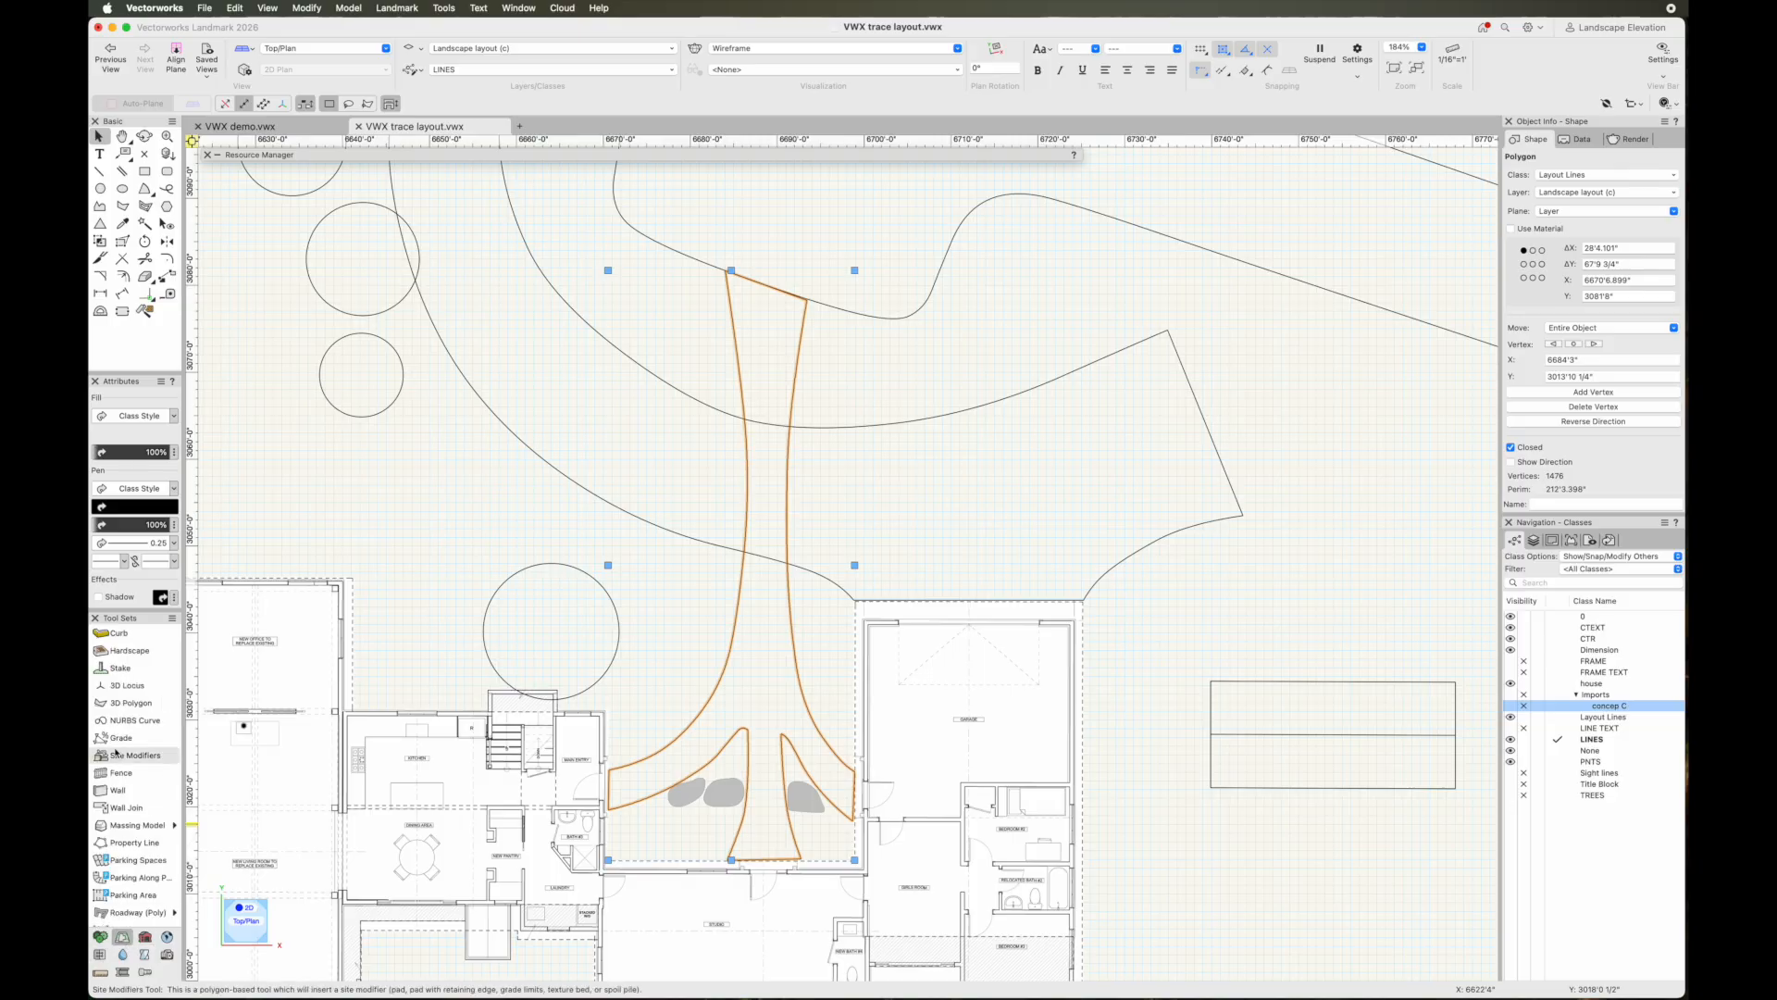
{"action": "left_click", "coordinate": [120, 651]}
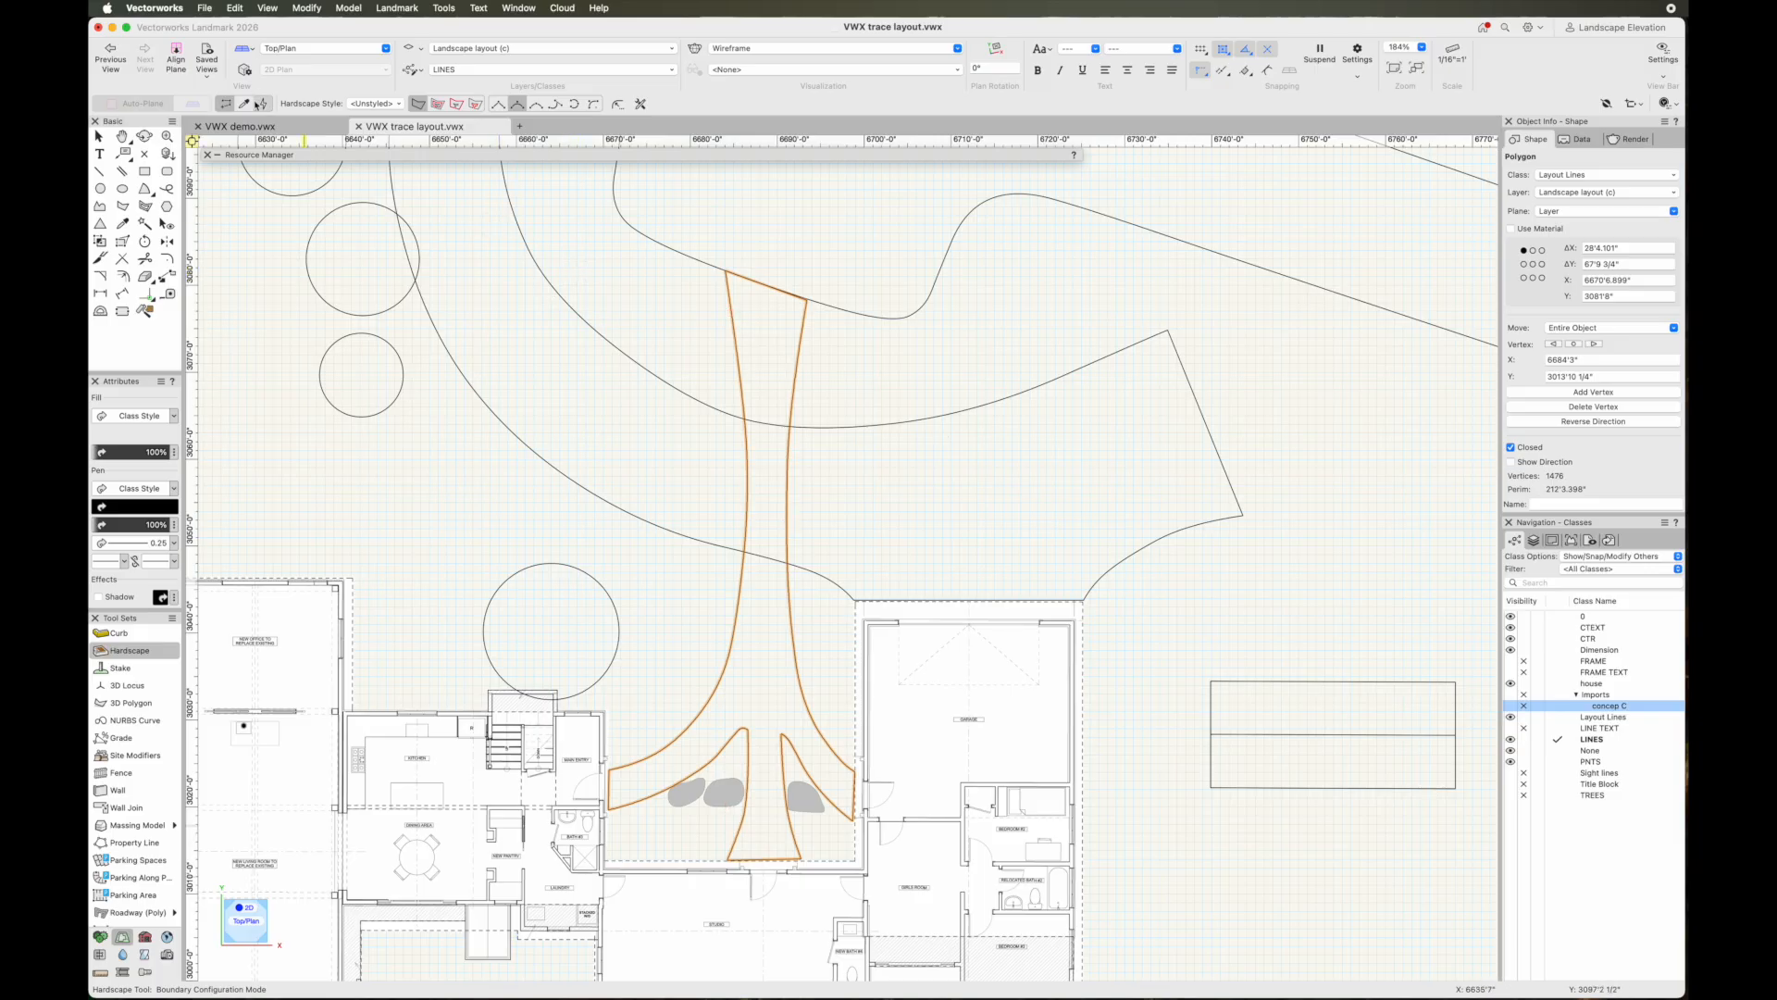
{"action": "left_click", "coordinate": [264, 106]}
{"action": "left_click", "coordinate": [268, 106]}
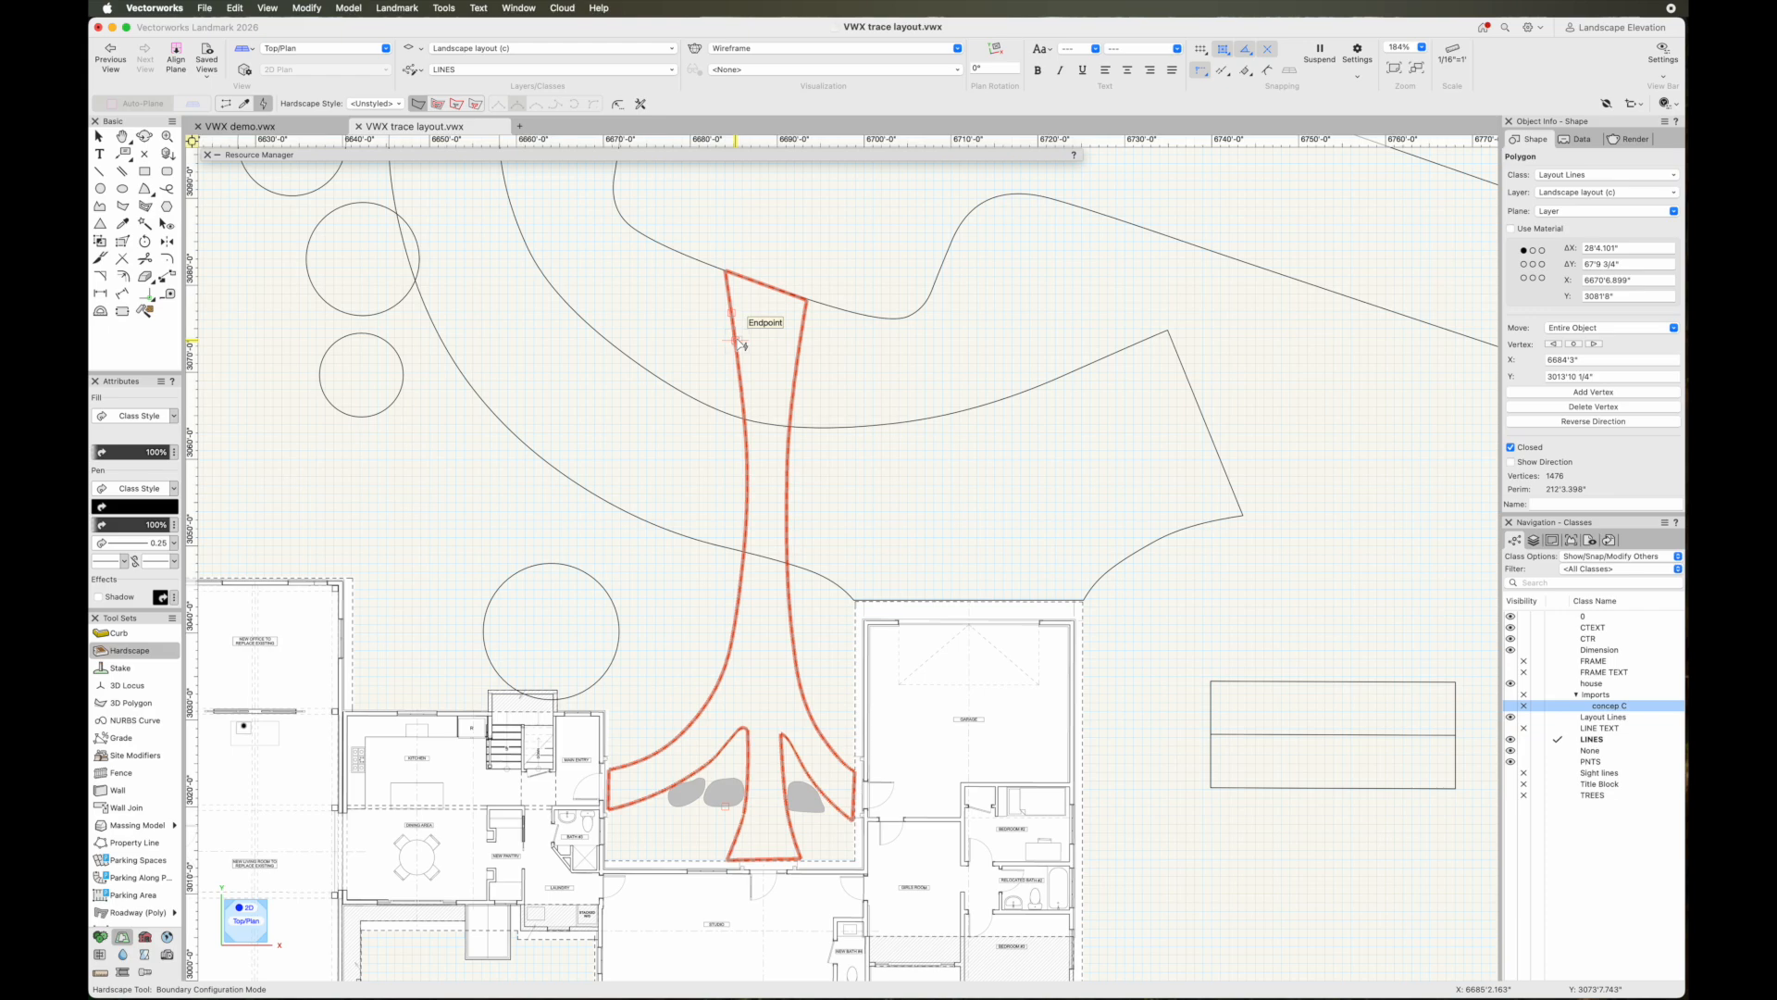
Choose the Unilock Paver Sandset Urban 60mm HS hardscape style from the Vectorworks libraries
{"action": "left_click", "coordinate": [375, 104]}
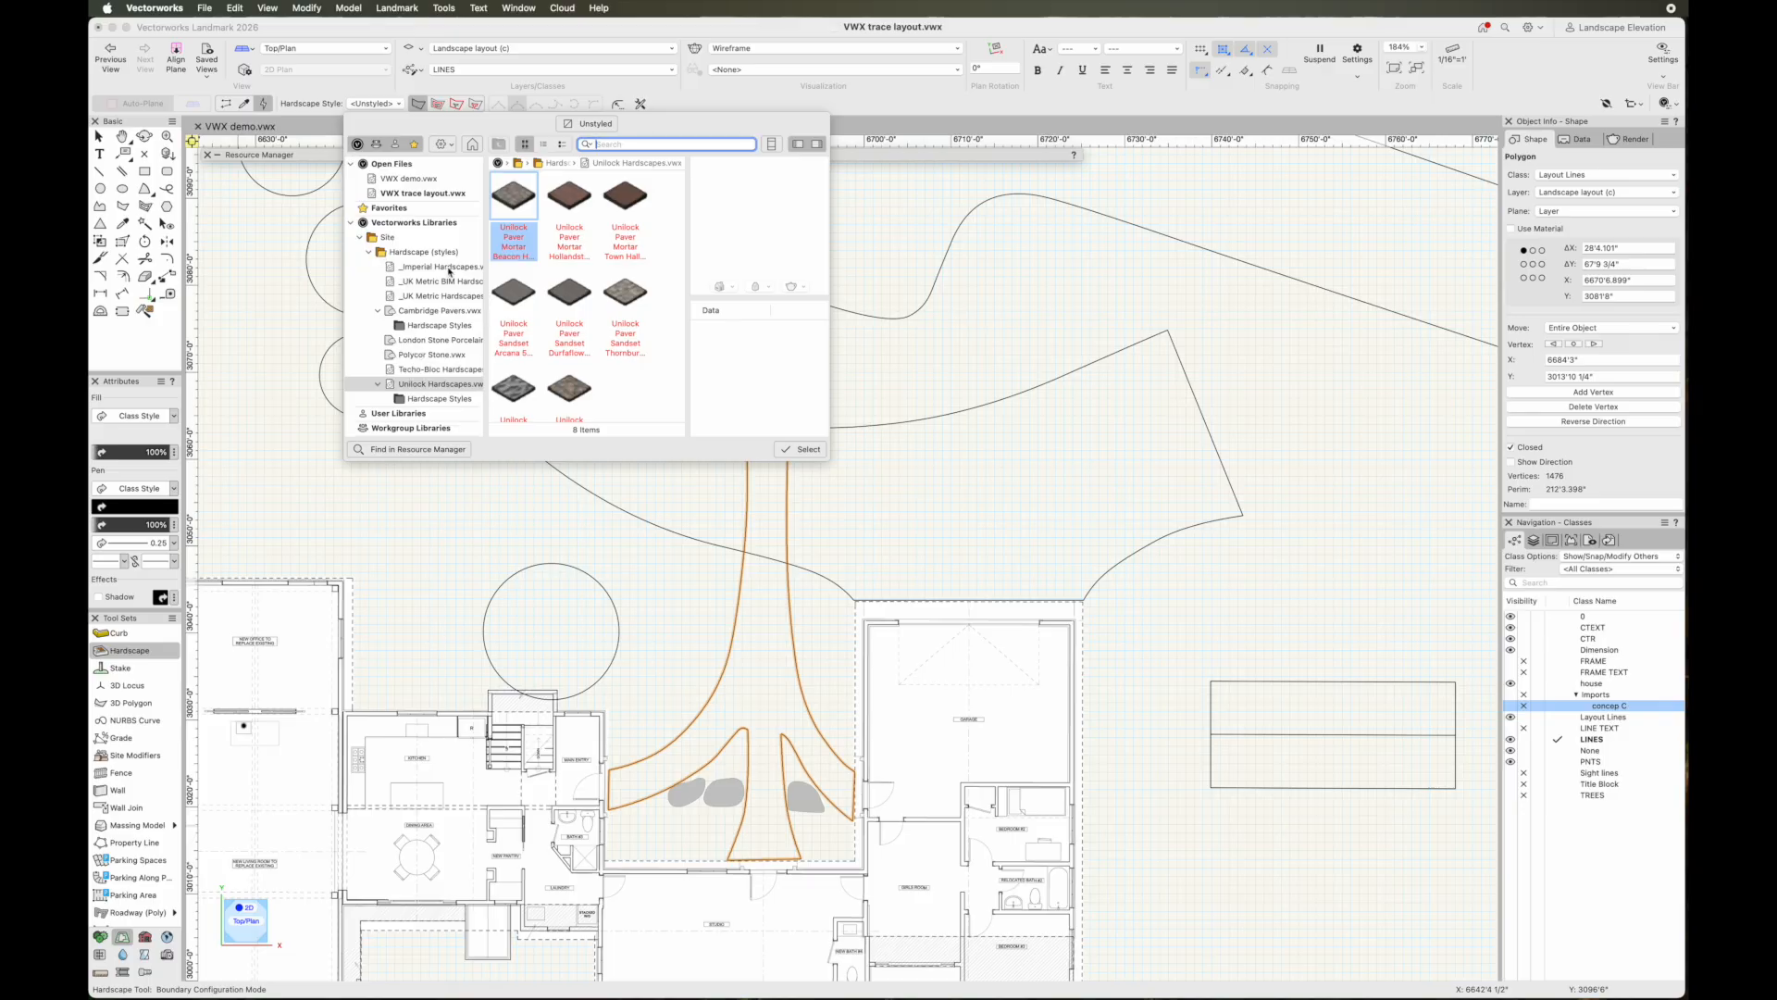
{"action": "left_click_drag", "start_coordinate": [829, 465], "coordinate": [1025, 589]}
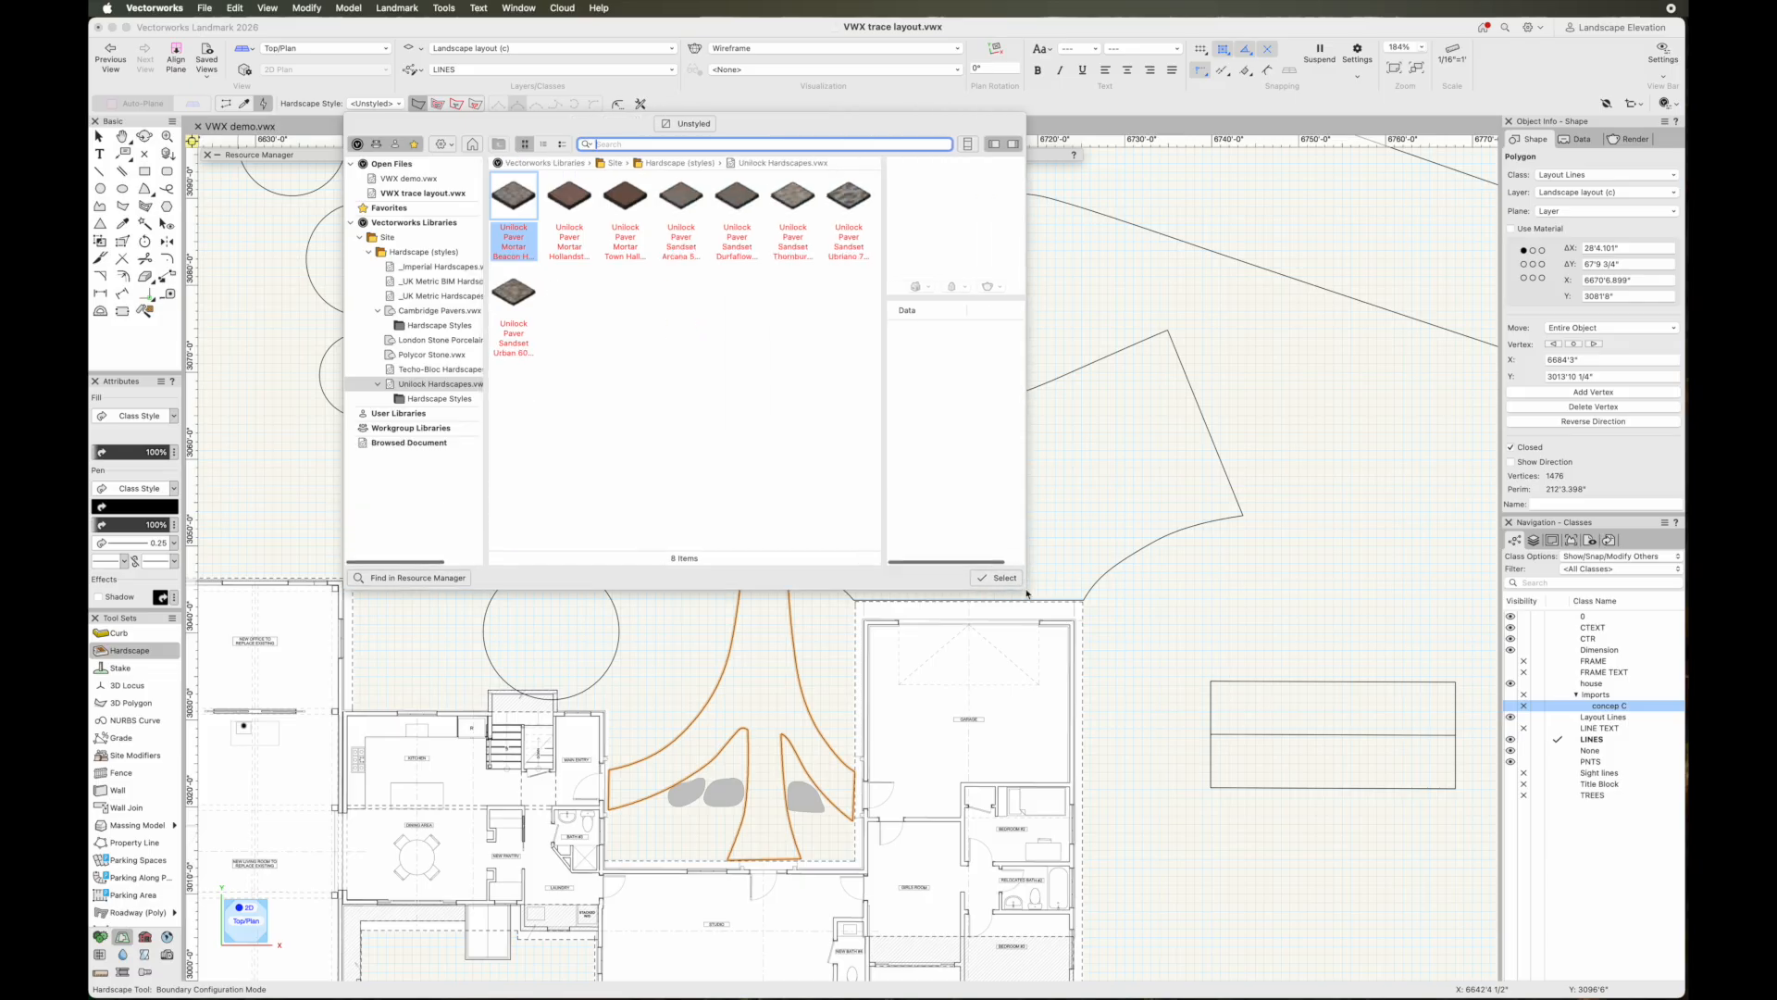
{"action": "left_click", "coordinate": [418, 254]}
{"action": "left_click", "coordinate": [419, 326]}
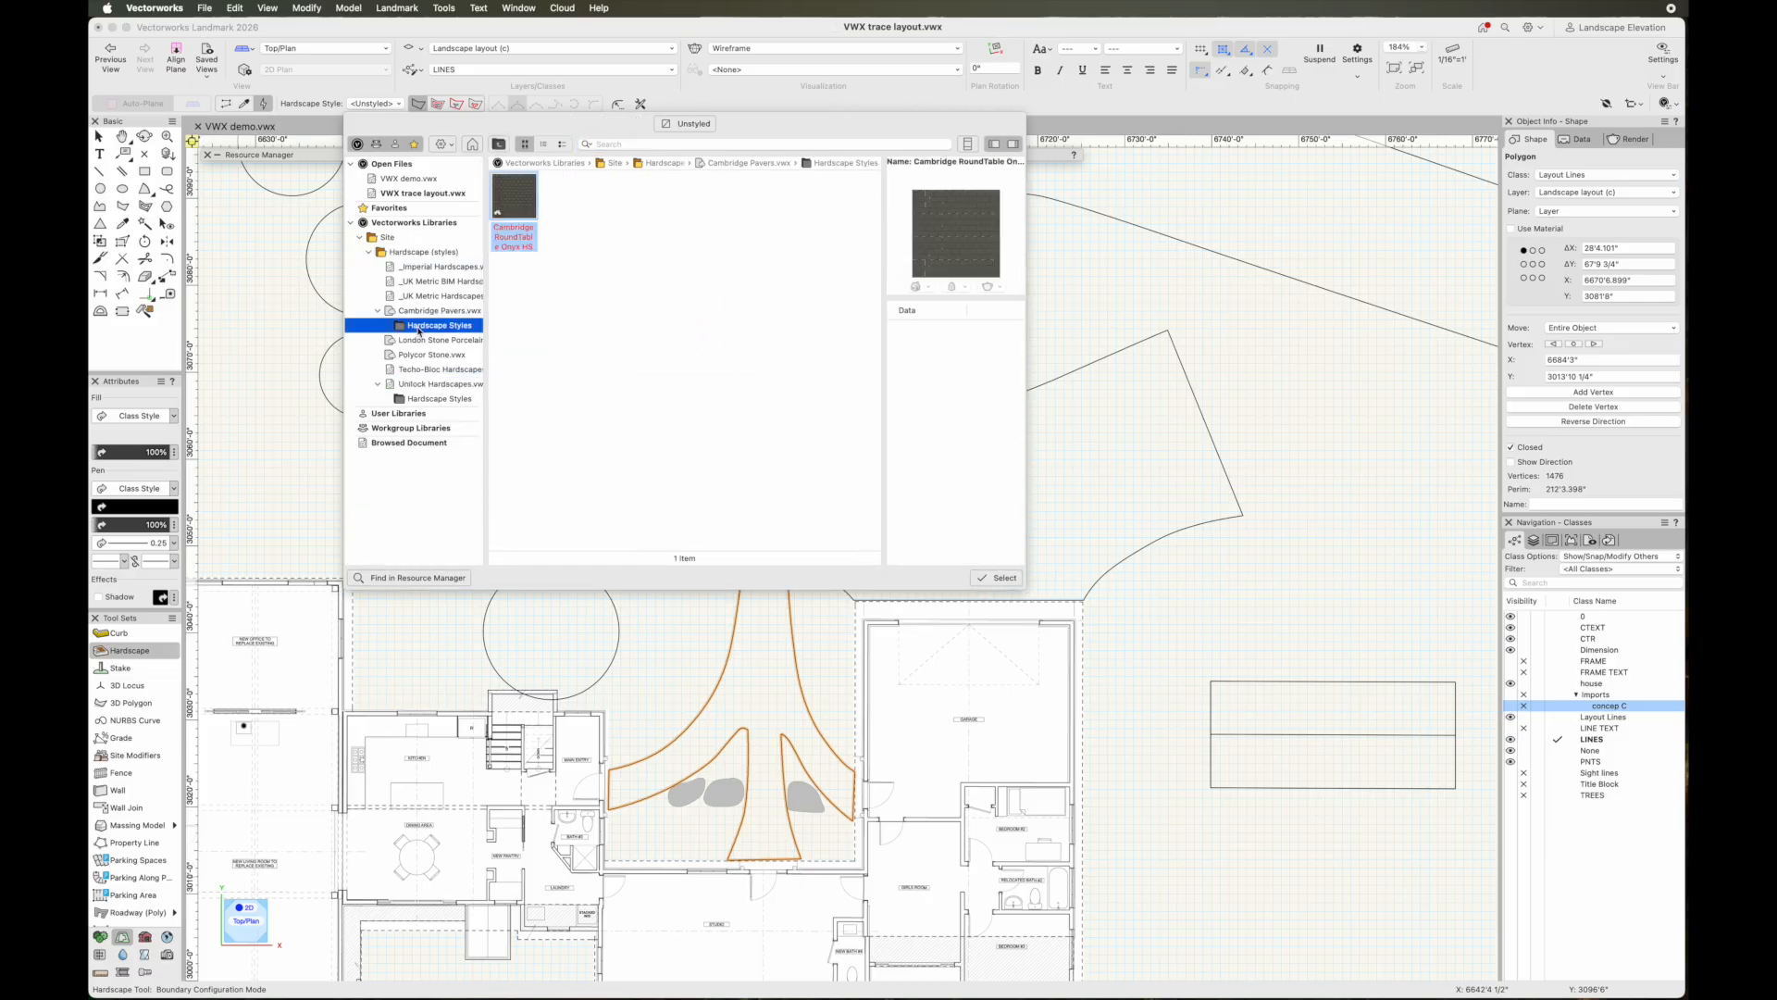
{"action": "left_click", "coordinate": [428, 399]}
{"action": "left_click", "coordinate": [429, 385]}
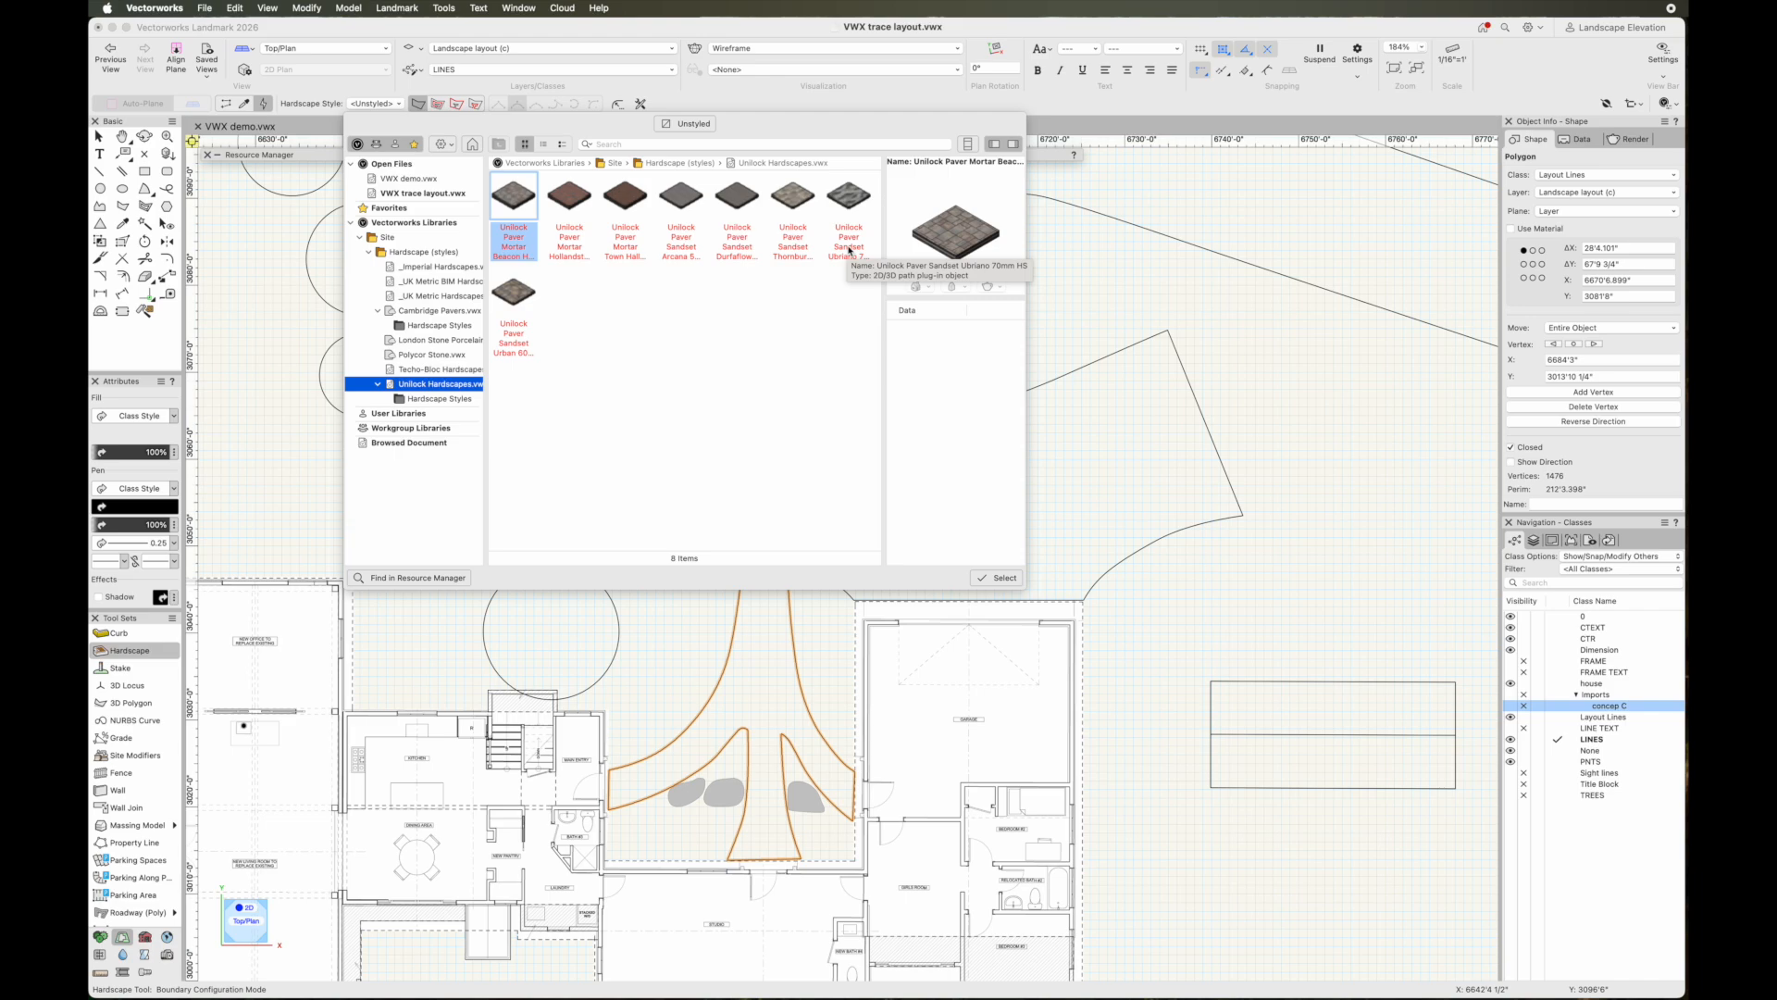
{"action": "left_click", "coordinate": [513, 297]}
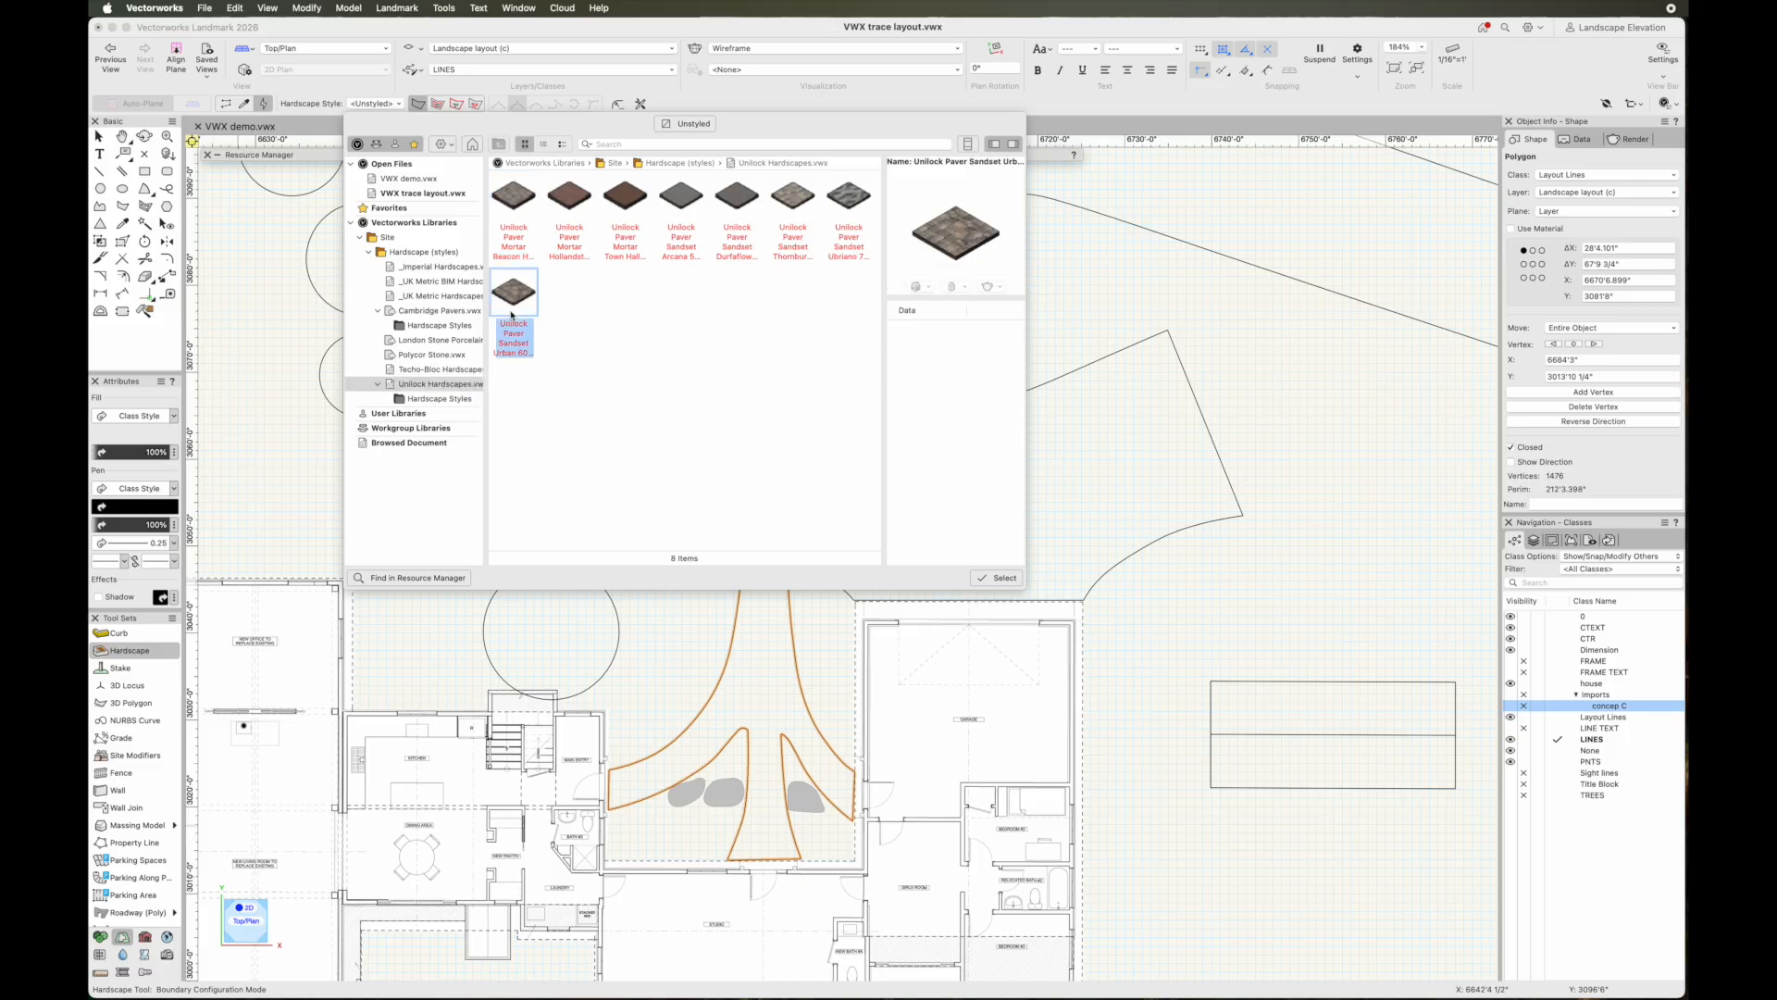
{"action": "double_click", "coordinate": [513, 296]}
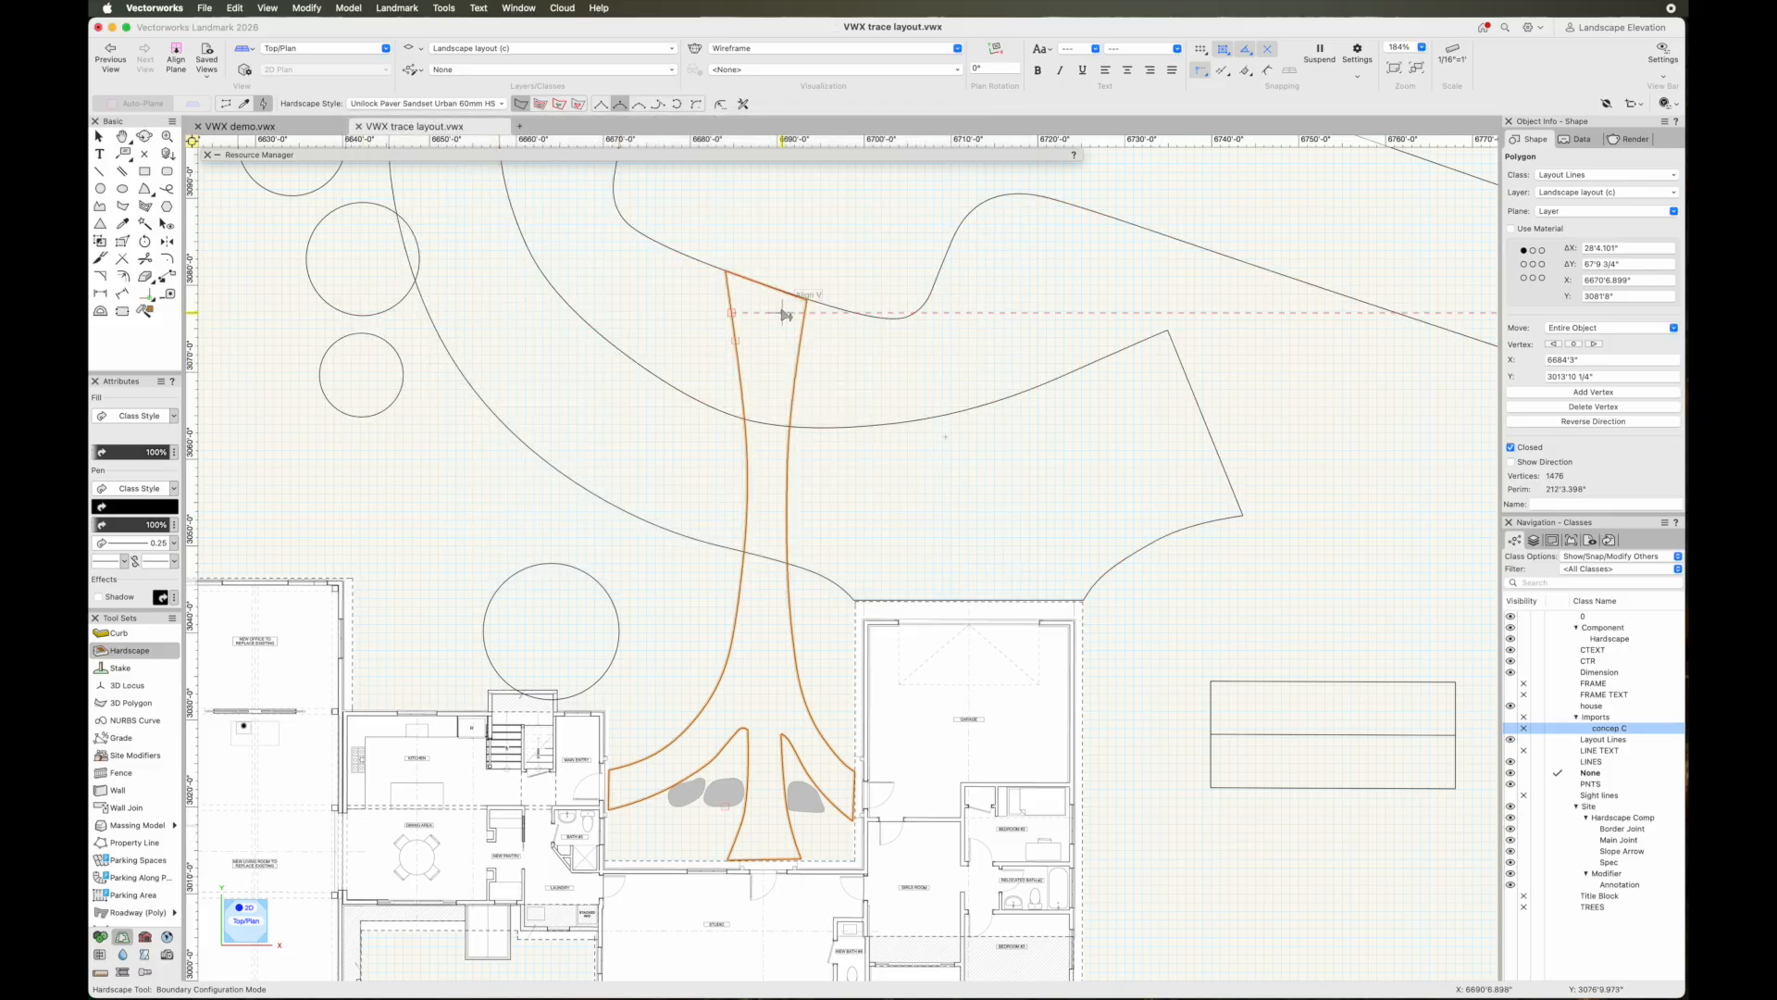
Create a hardscape from the walkway polygon's outline and return to the Selection tool
{"action": "left_click", "coordinate": [741, 361]}
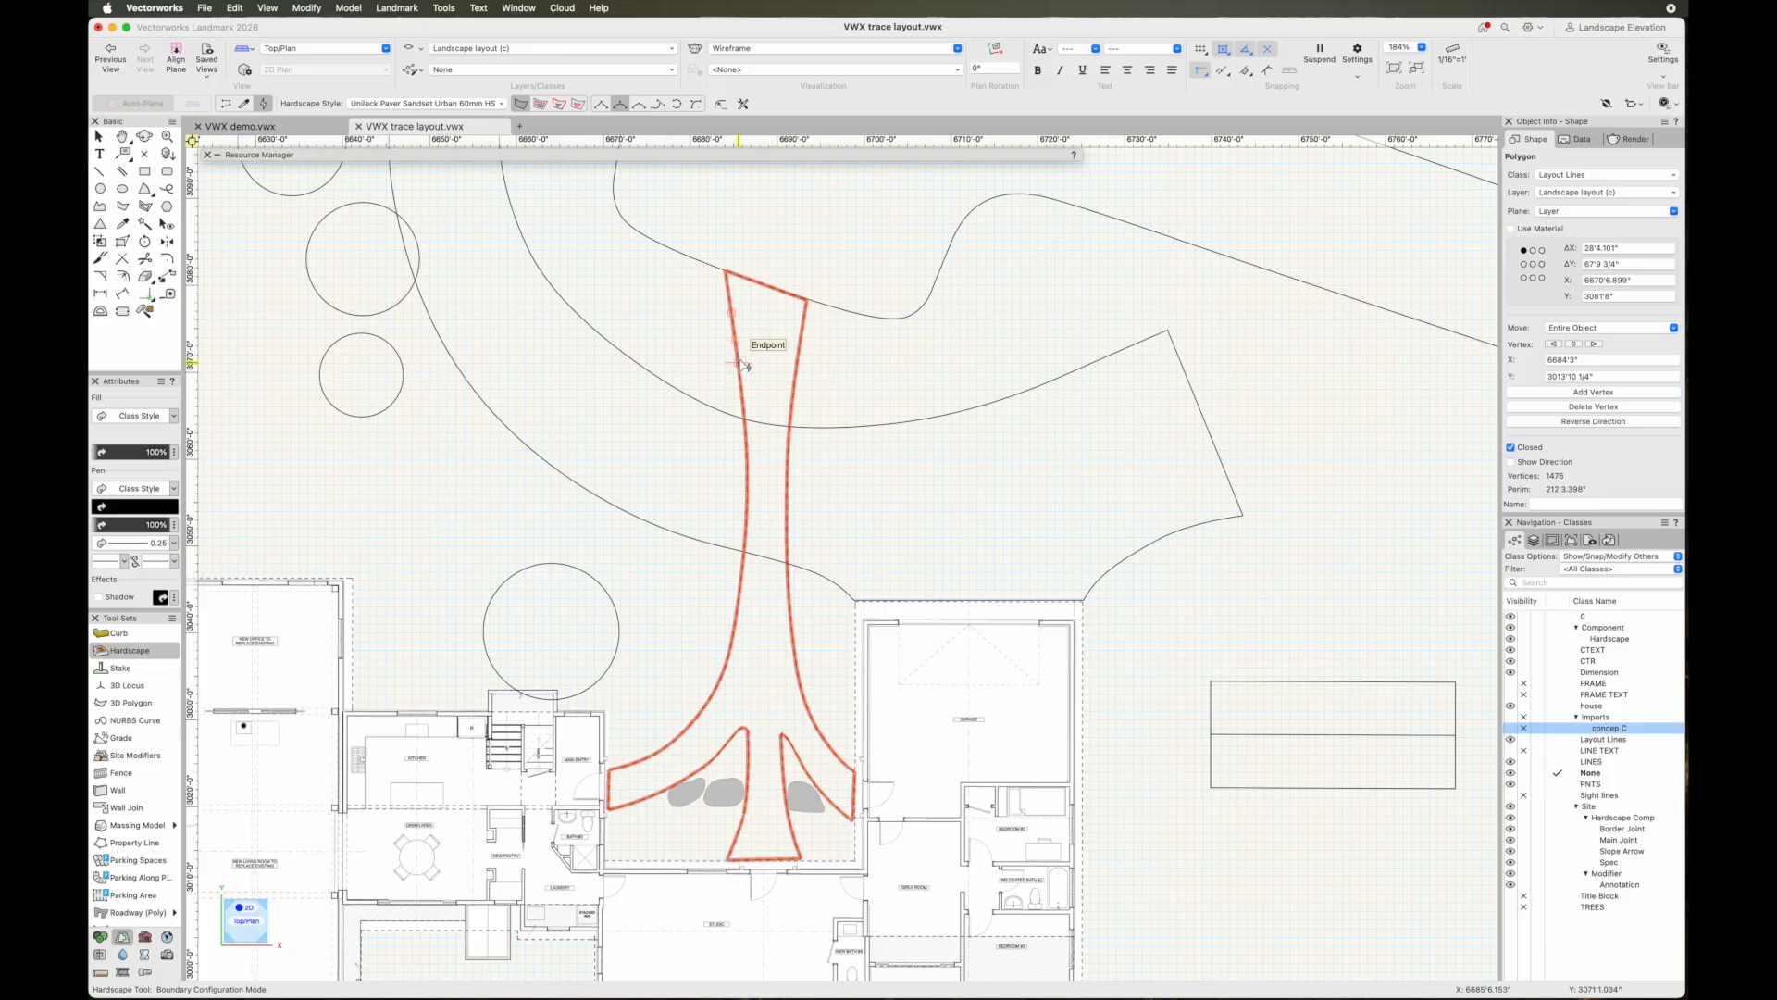
{"action": "left_click", "coordinate": [740, 366]}
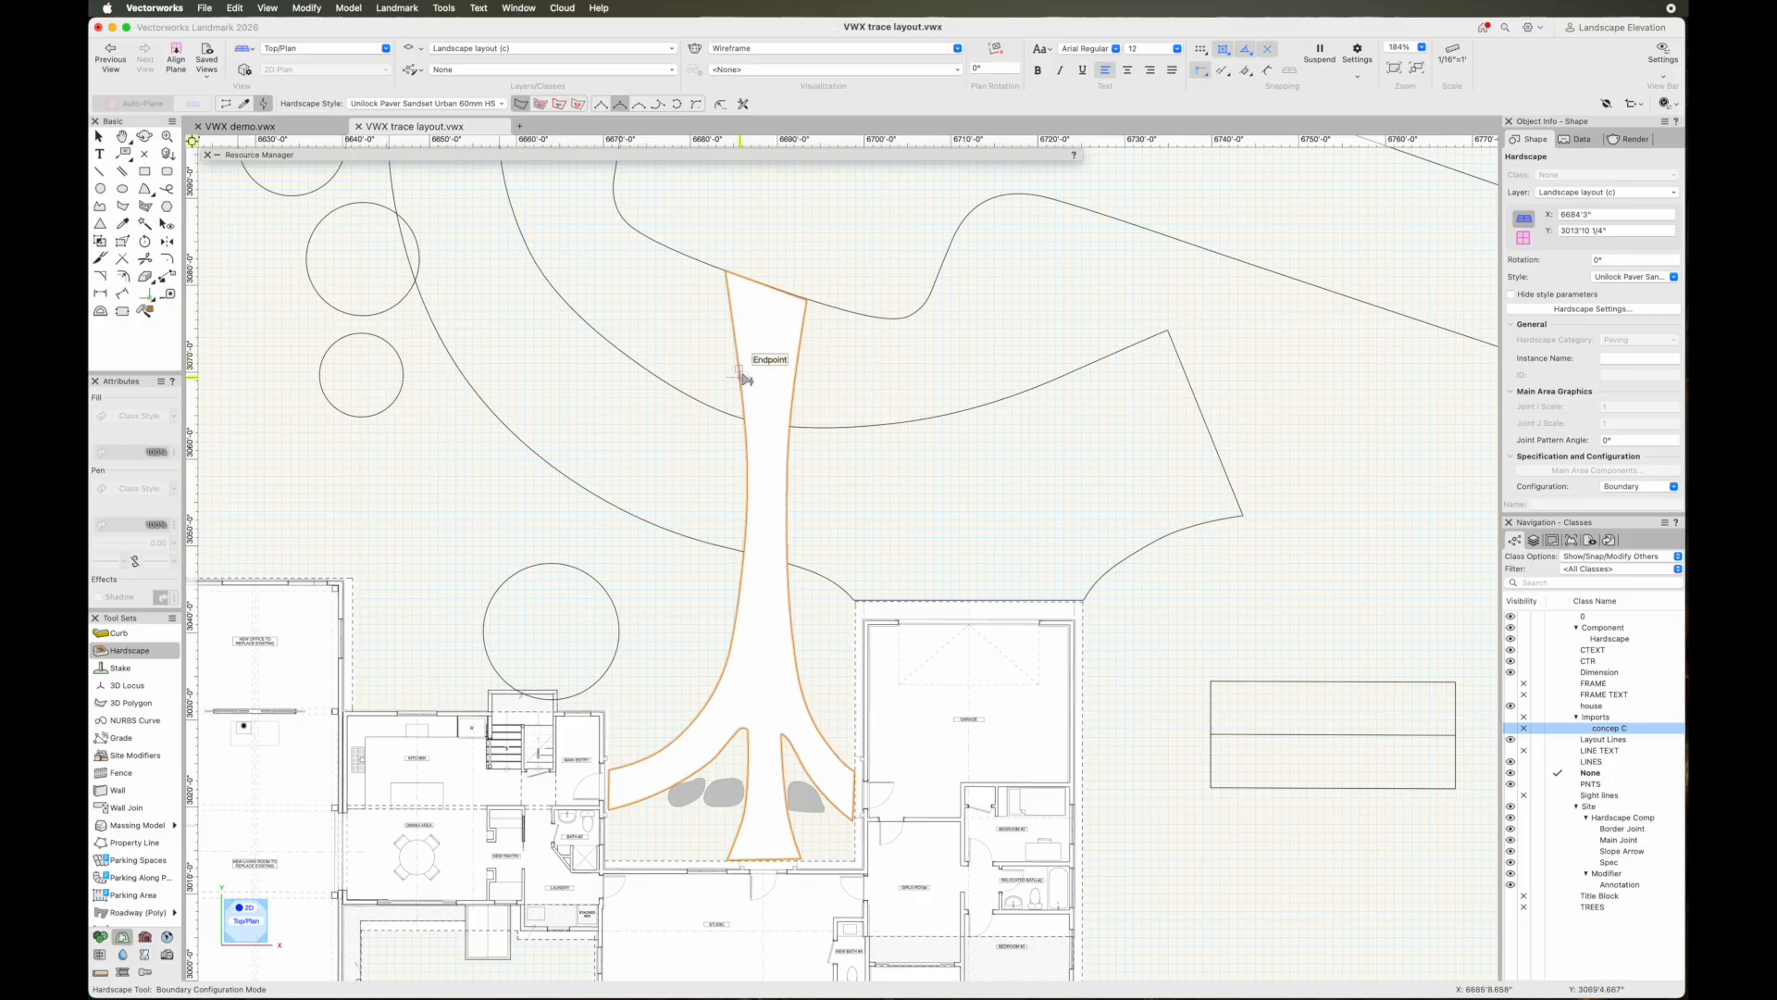
{"action": "key", "text": "x"}
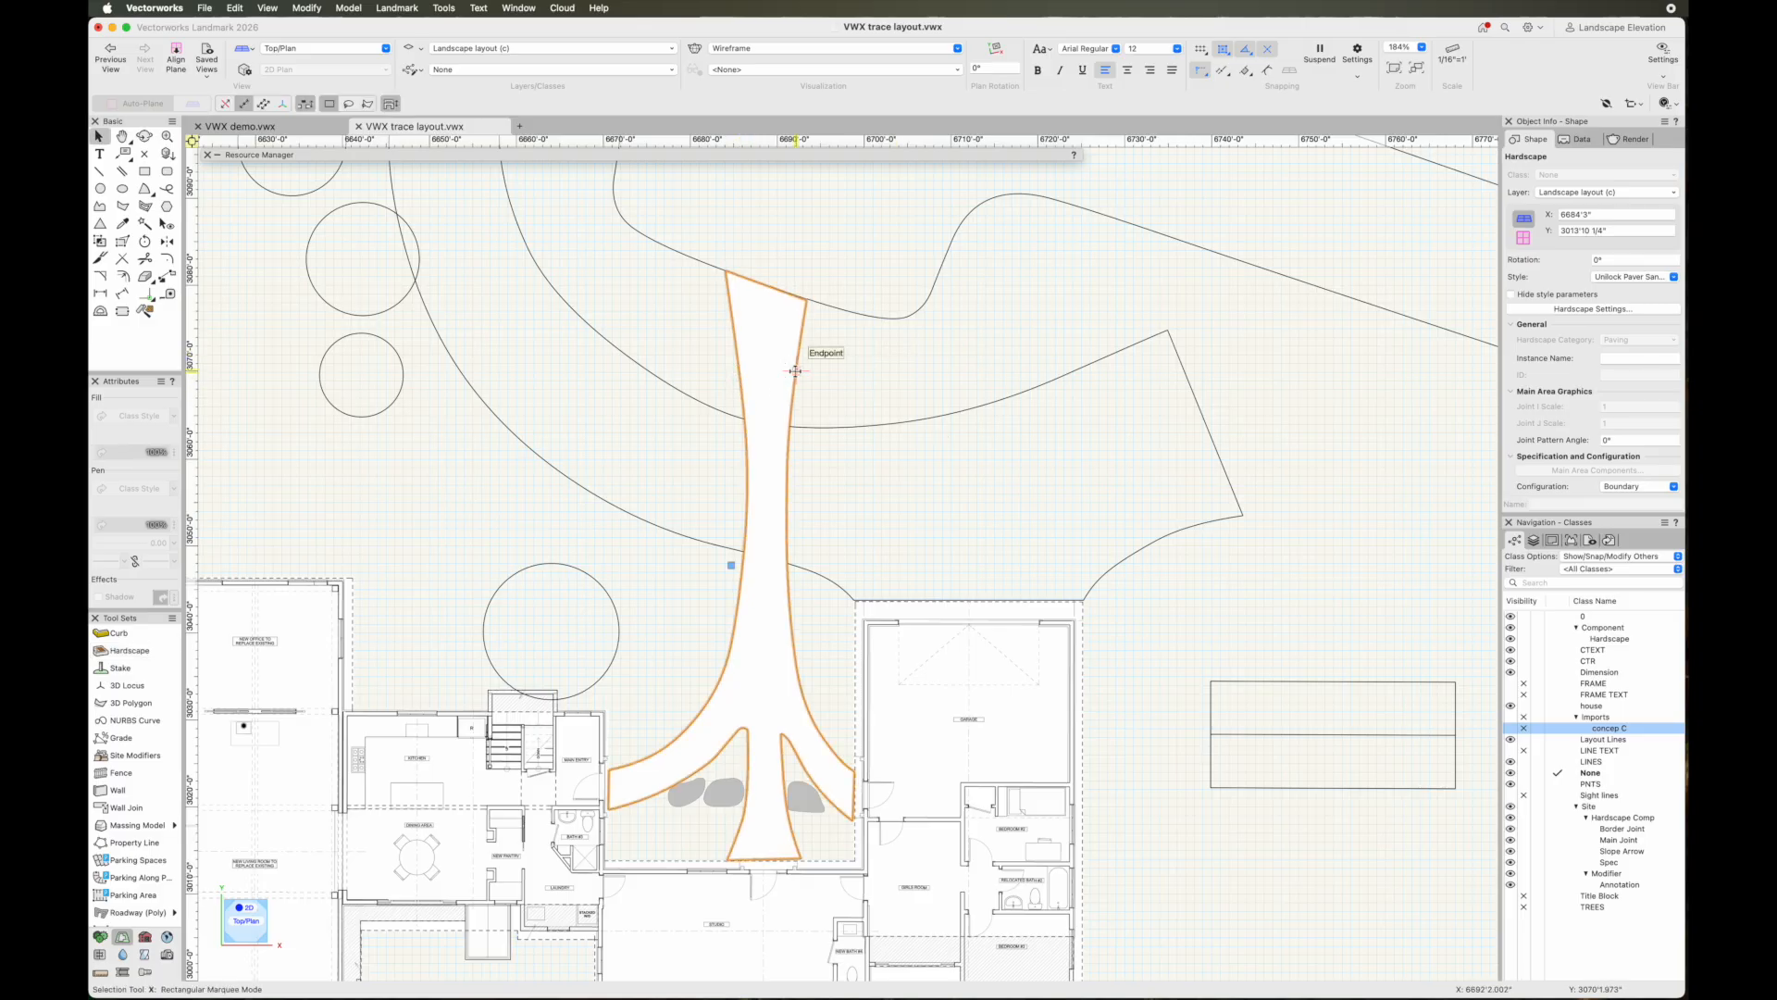
Review the attribute settings of the walkway hardscape, leave them without changes and deselect it
{"action": "left_click", "coordinate": [1602, 310]}
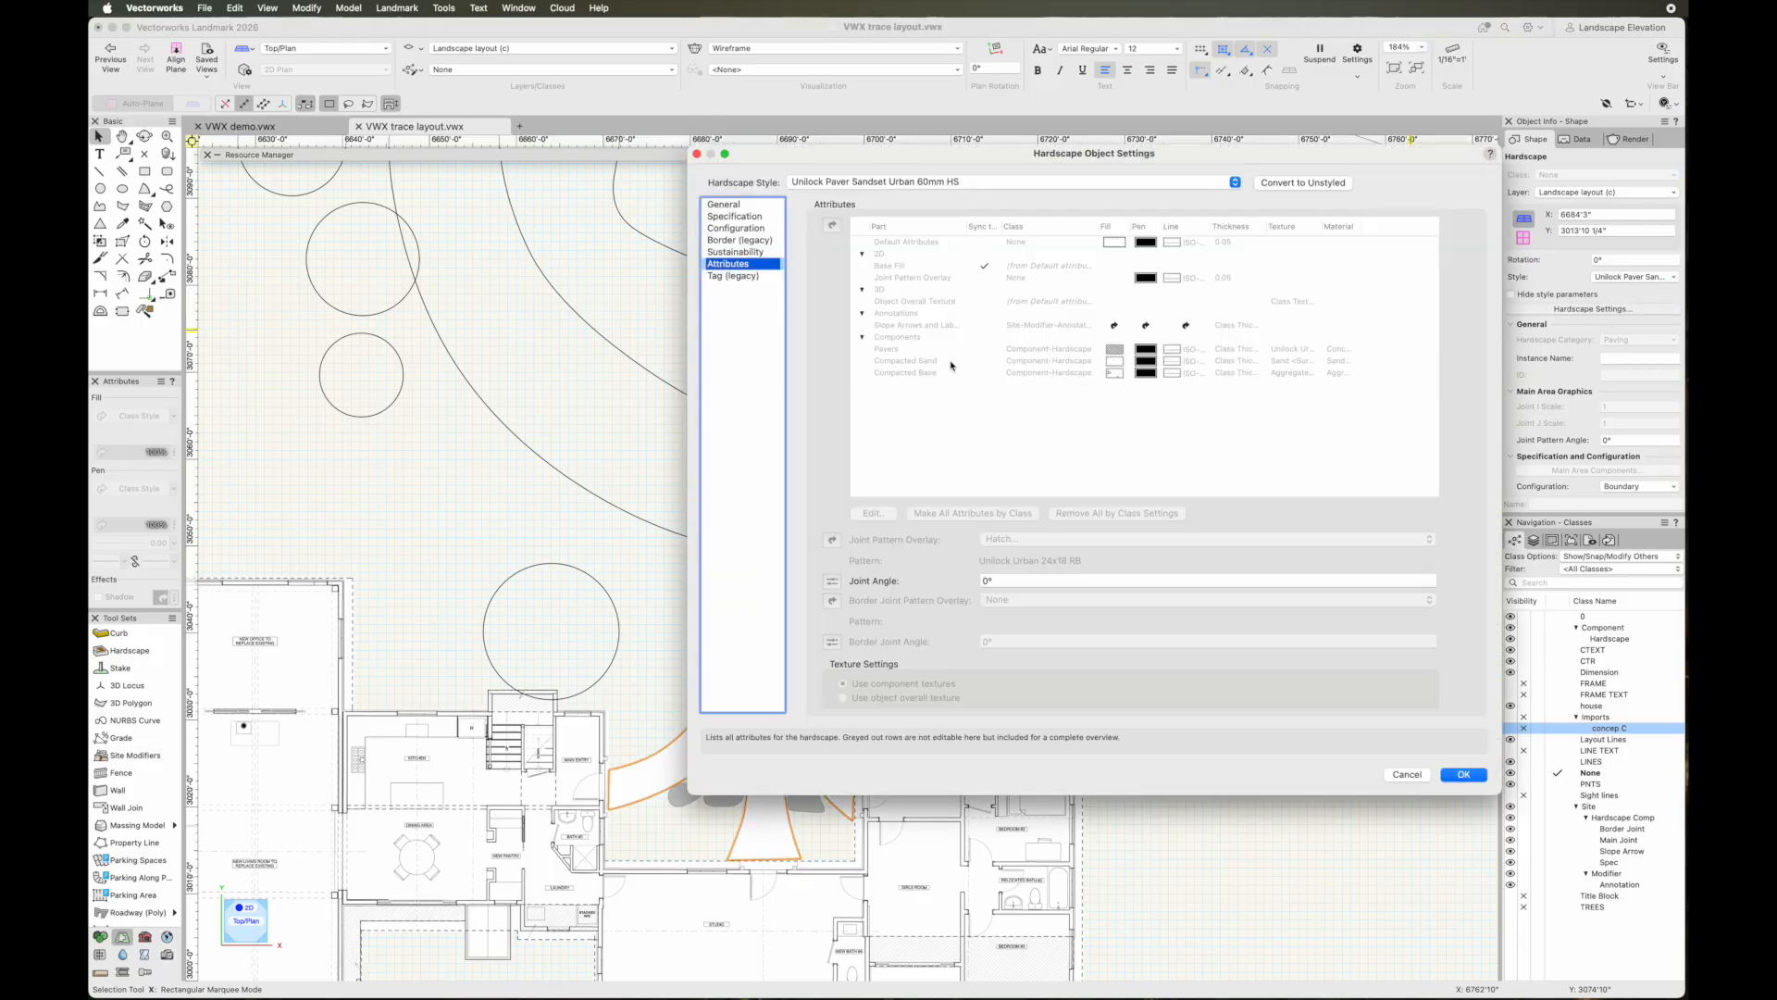
{"action": "left_click", "coordinate": [1409, 776]}
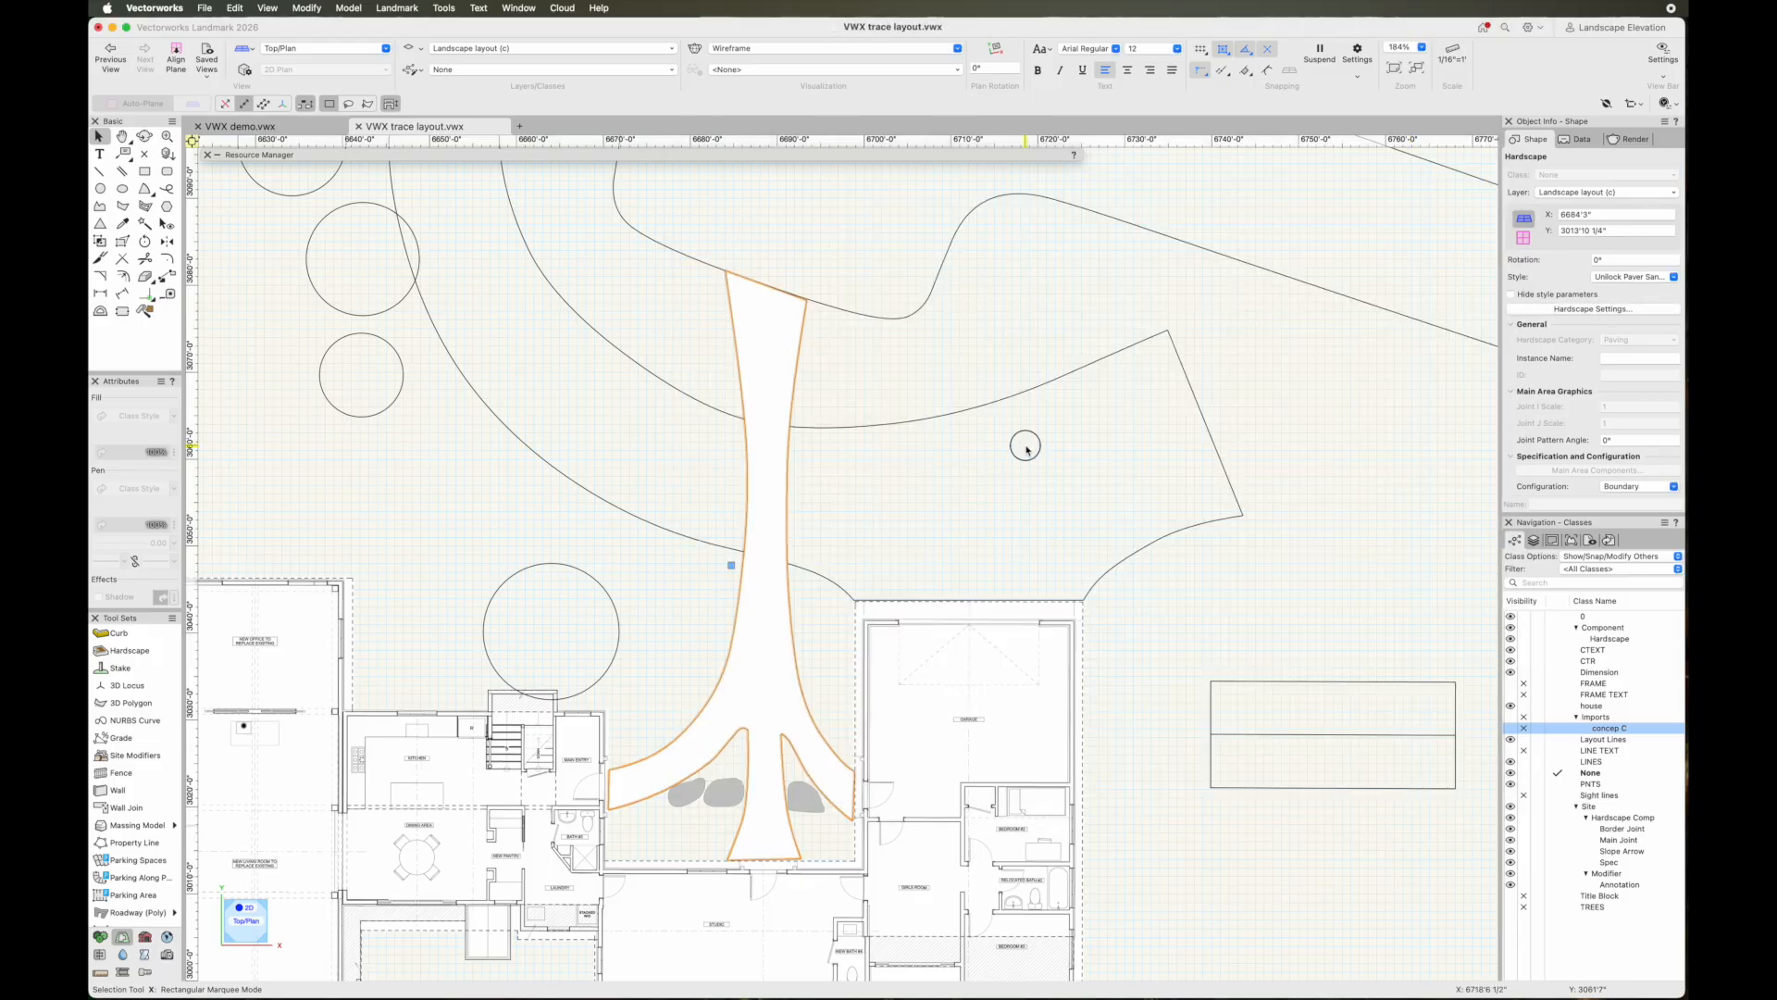
{"action": "left_click", "coordinate": [1024, 444]}
Inspect the paved walkway in an angled 3D view rendered with Fast Renderworks
{"action": "left_click", "coordinate": [143, 137]}
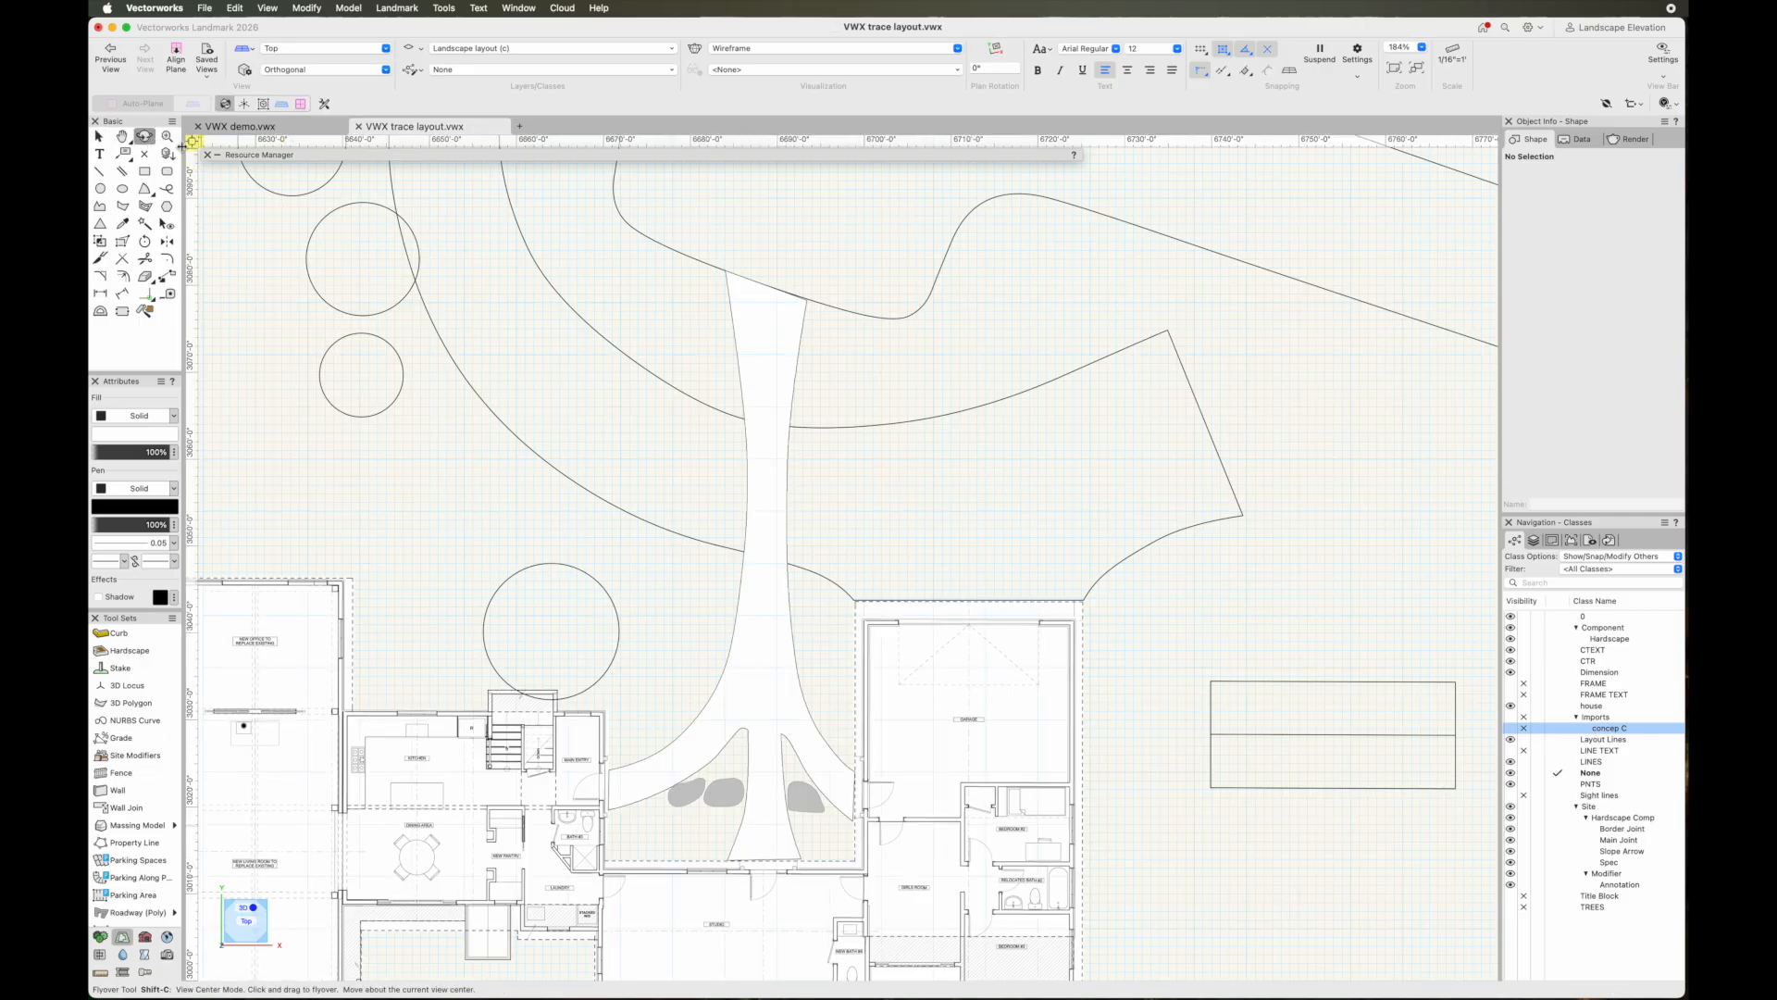
{"action": "left_click_drag", "start_coordinate": [702, 639], "coordinate": [765, 502]}
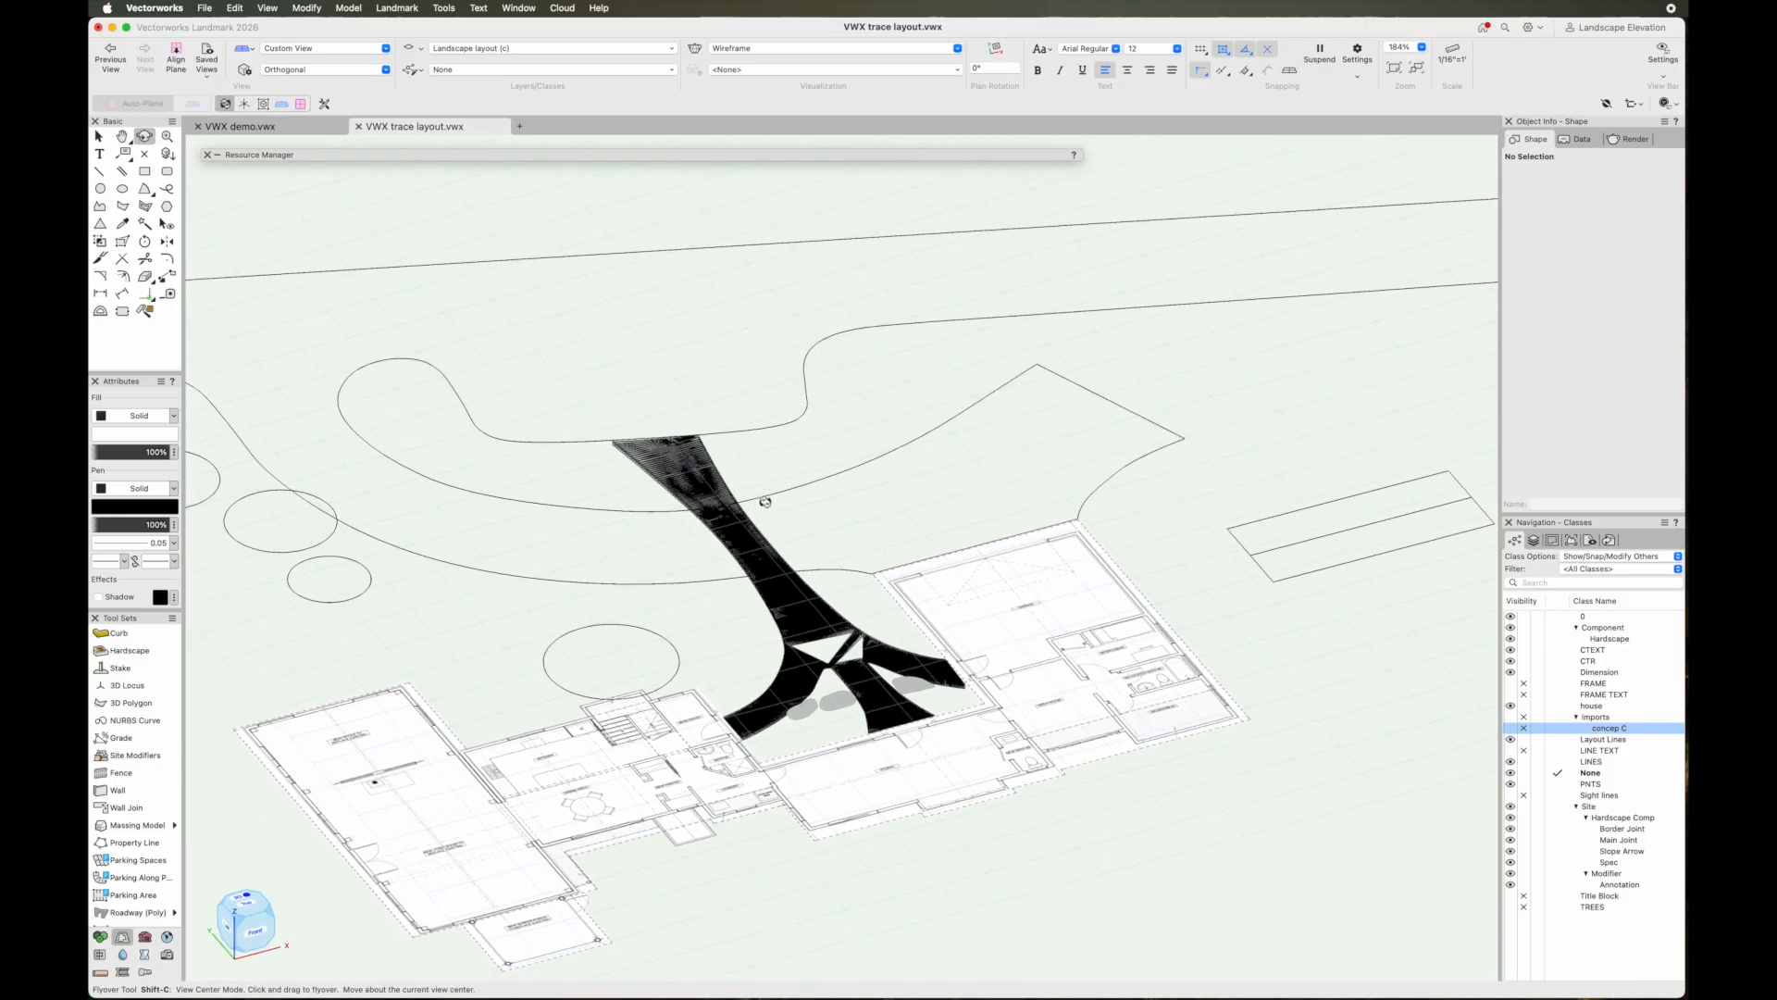
{"action": "left_click", "coordinate": [767, 58]}
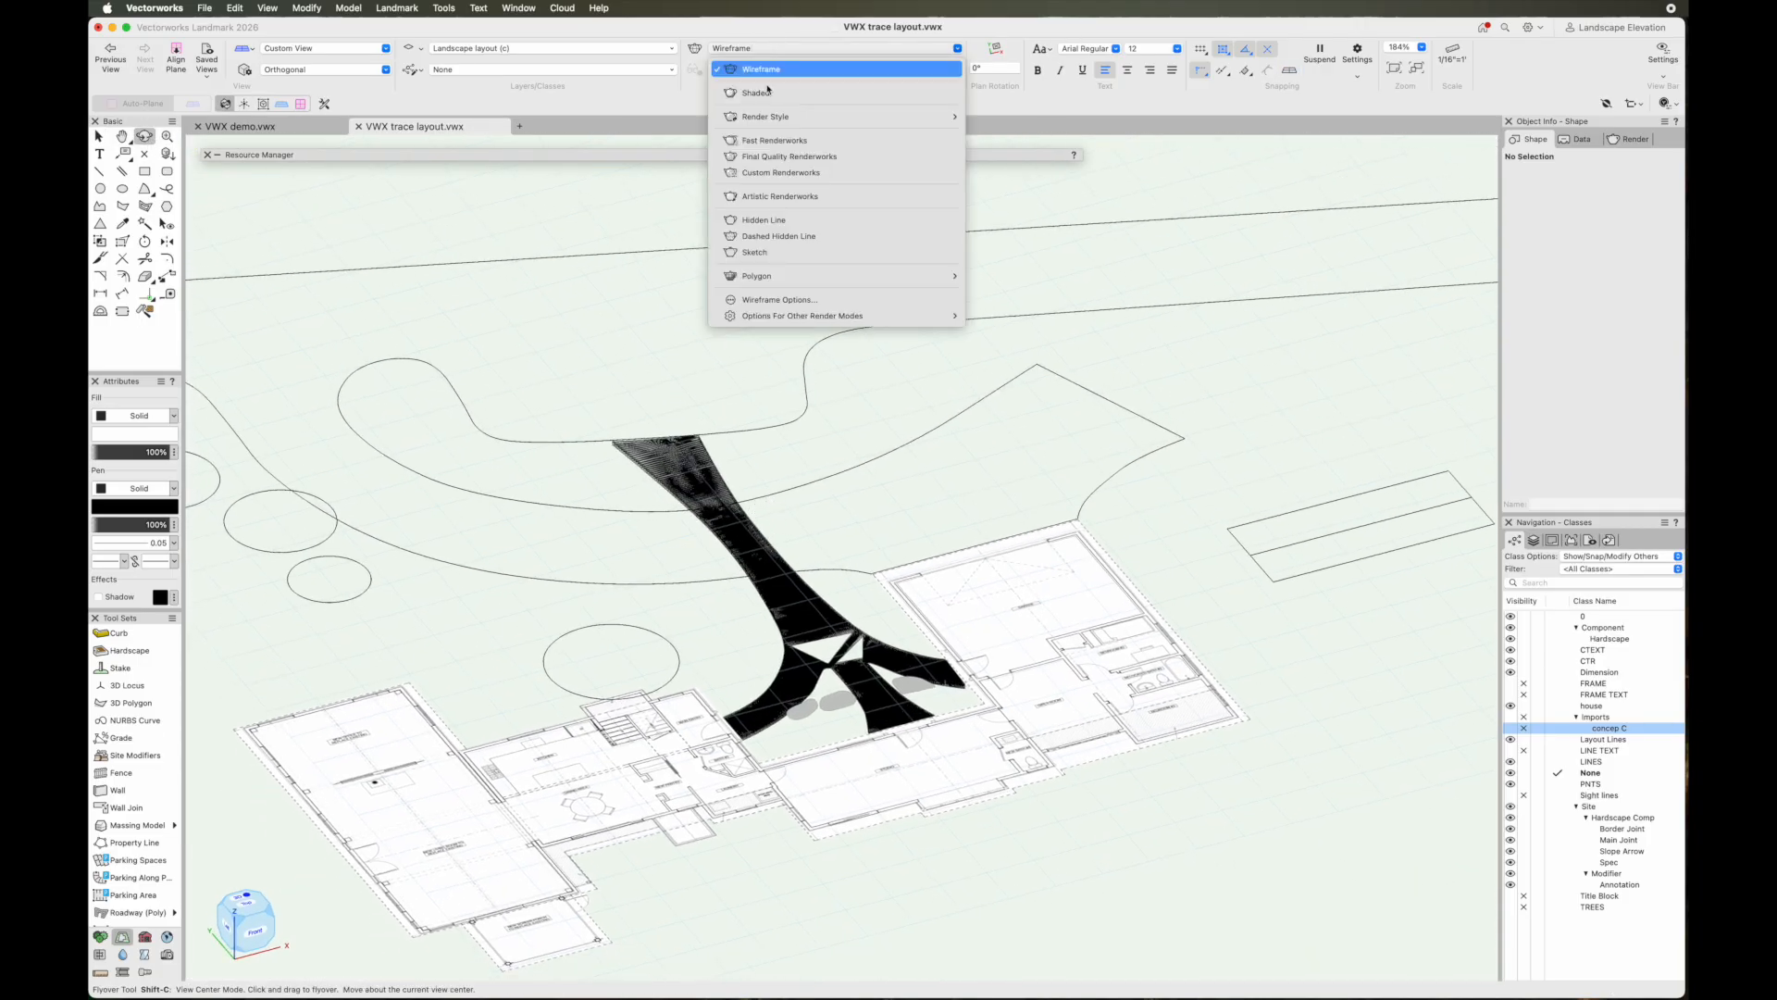
{"action": "left_click", "coordinate": [768, 139]}
{"action": "scroll", "coordinate": [730, 602], "scroll_direction": "up", "scroll_amount": 3}
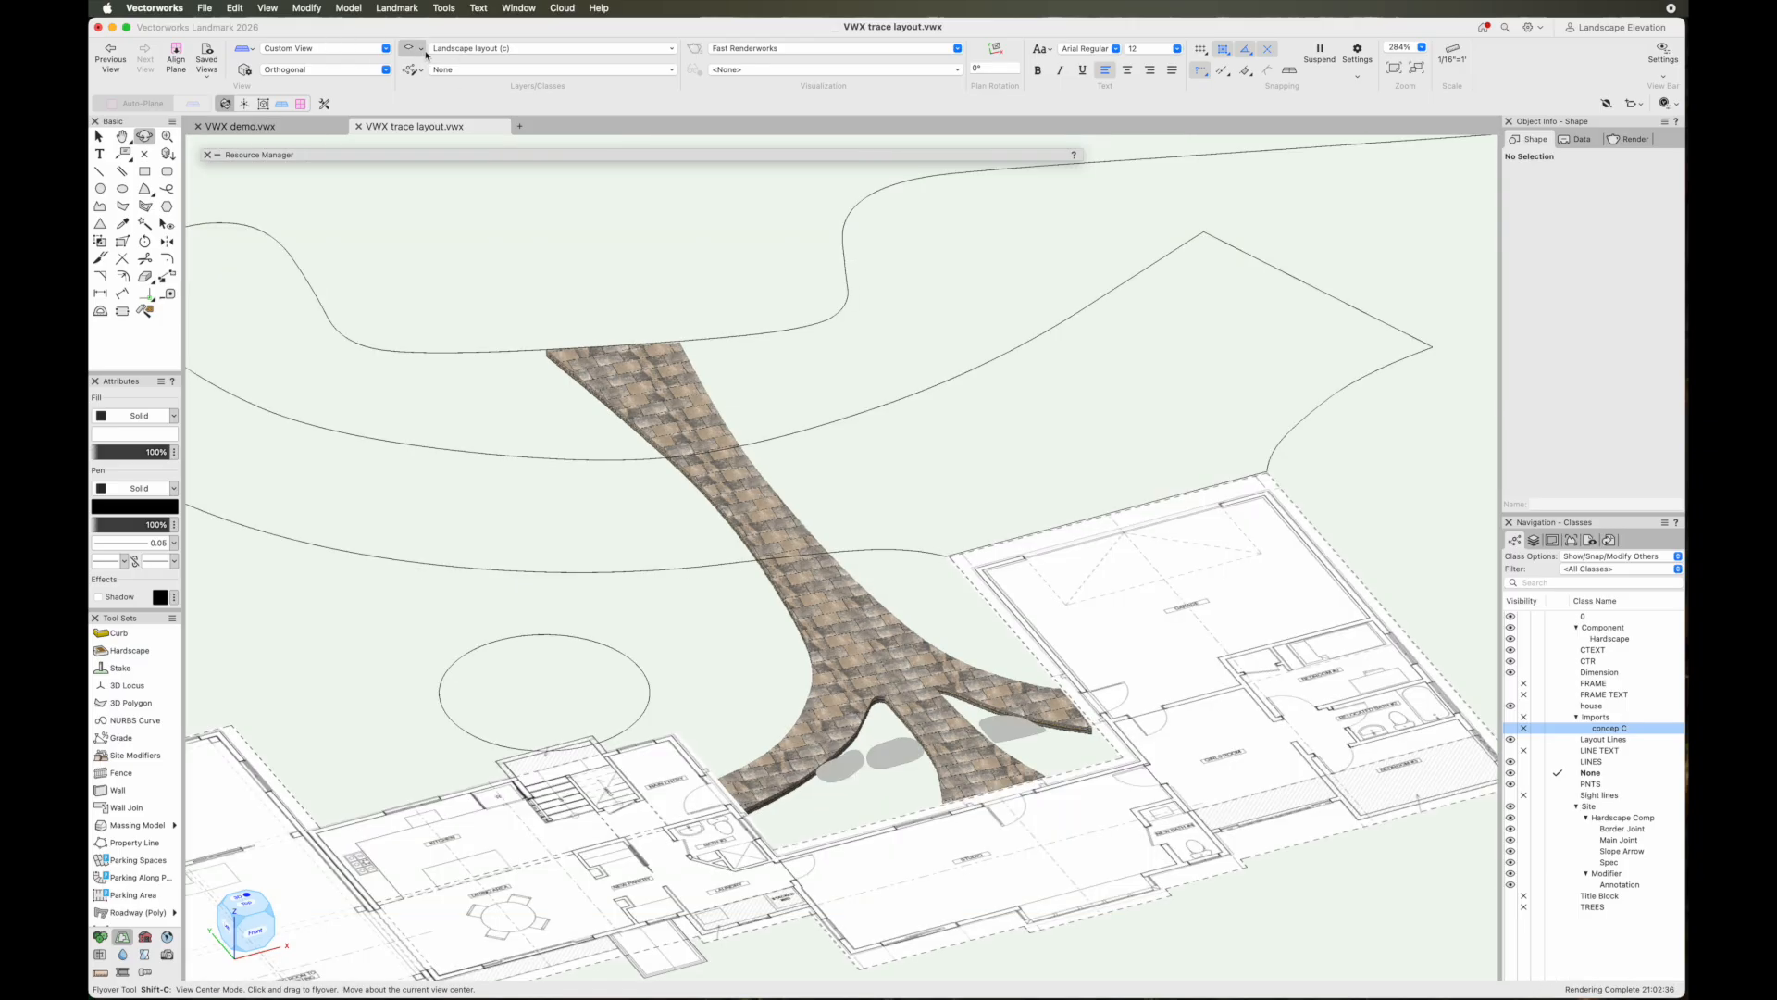
Return to the Top/Plan view and select the walkway hardscape
{"action": "left_click", "coordinate": [417, 50]}
{"action": "left_click", "coordinate": [353, 47]}
{"action": "left_click", "coordinate": [347, 49]}
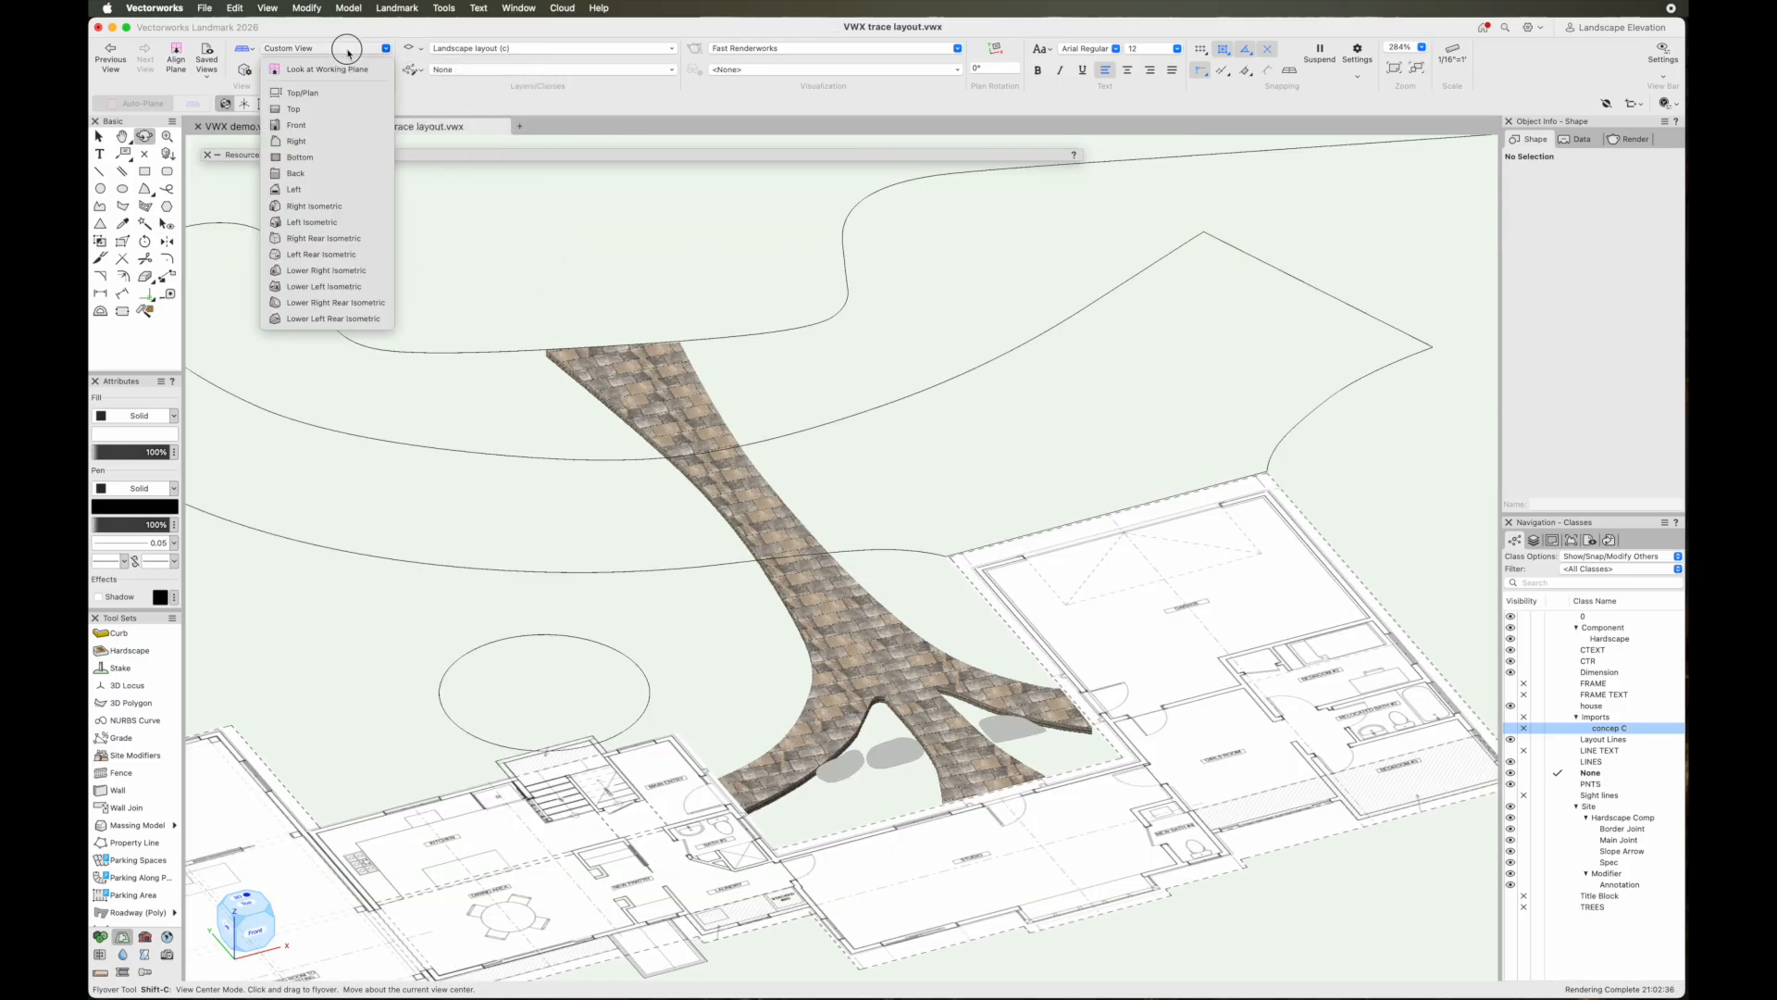
{"action": "left_click", "coordinate": [347, 89]}
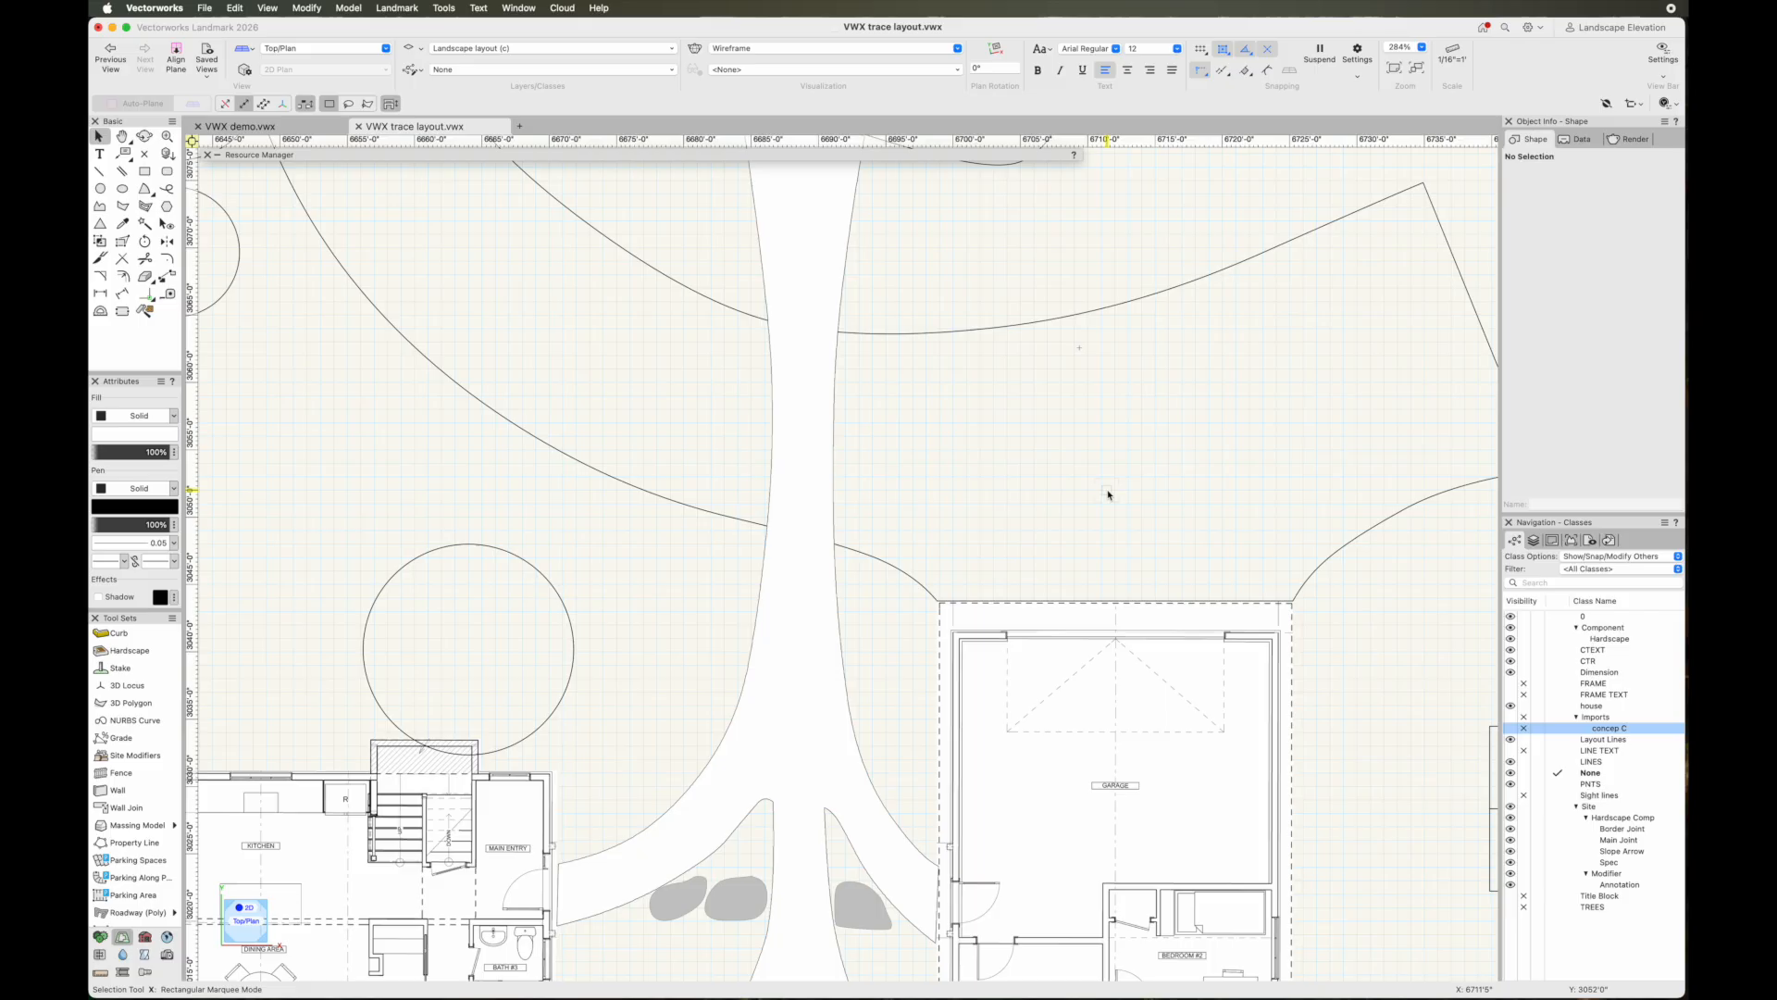
{"action": "left_click", "coordinate": [789, 446]}
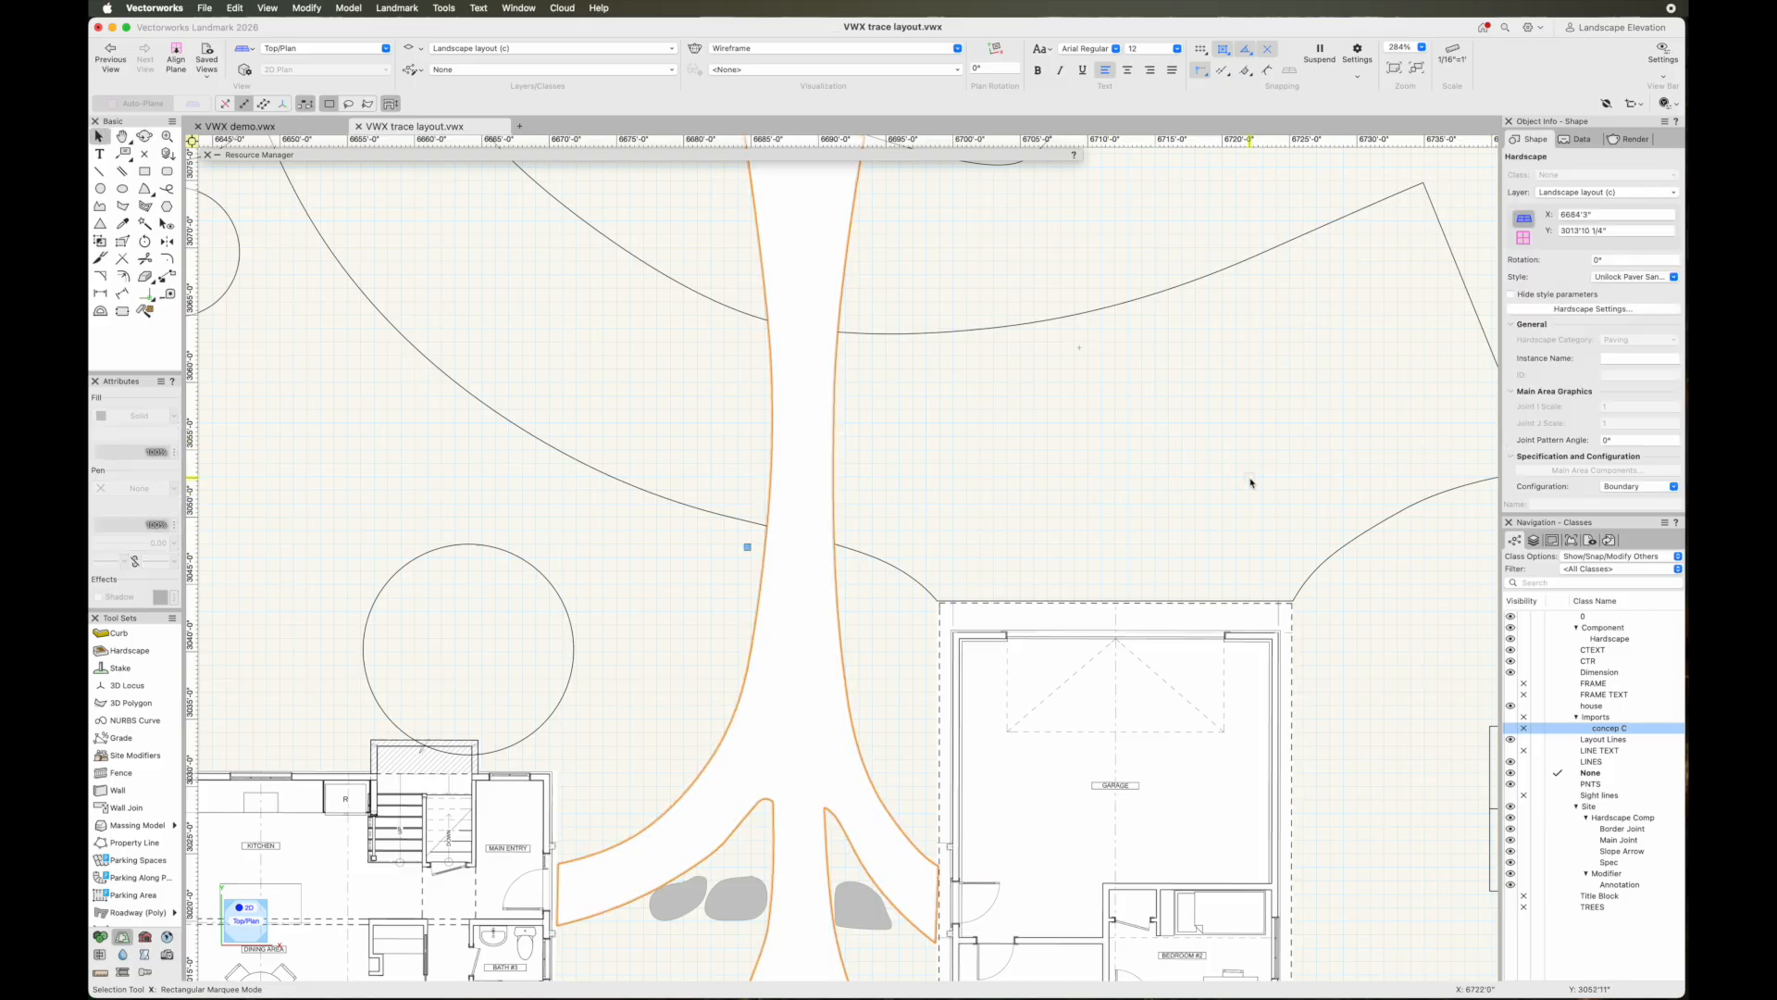
{"action": "scroll", "coordinate": [1250, 482], "scroll_direction": "down", "scroll_amount": 3}
{"action": "middle_click_drag", "start_coordinate": [1246, 472], "coordinate": [1182, 522]}
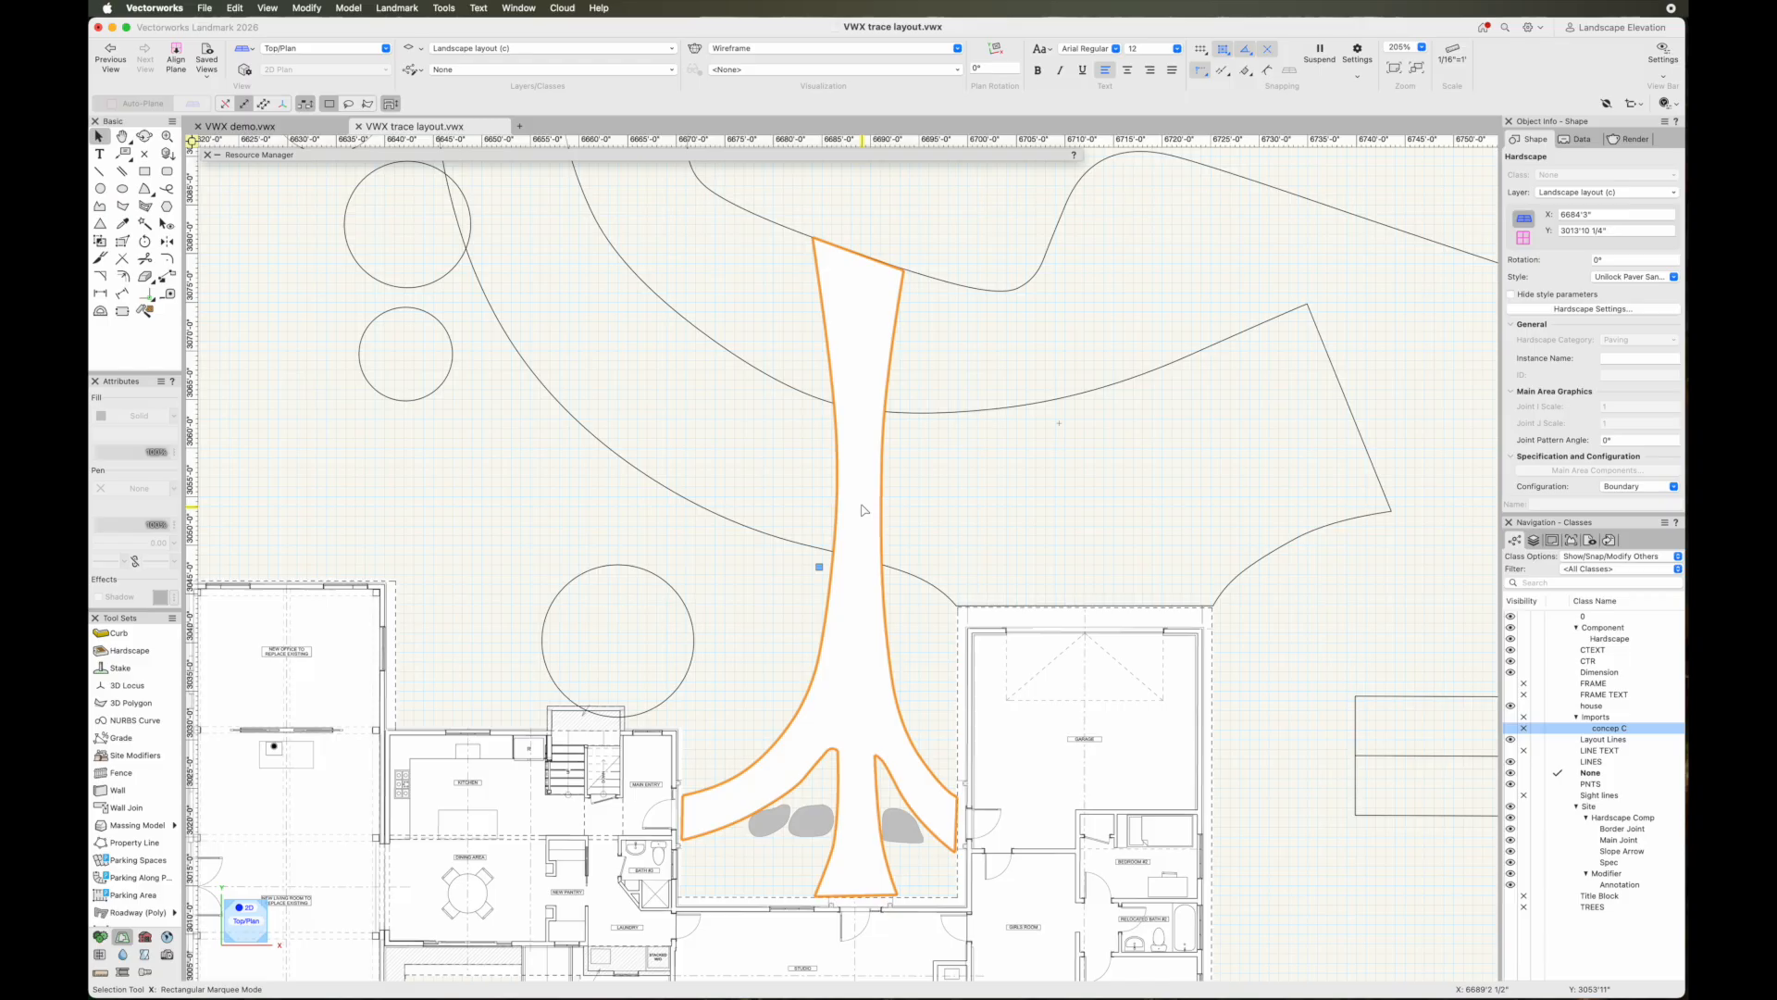
Undo the view changes, the walkway hardscape and the polygon conversion, back to the closed walkway polyline
{"action": "left_click", "coordinate": [206, 9]}
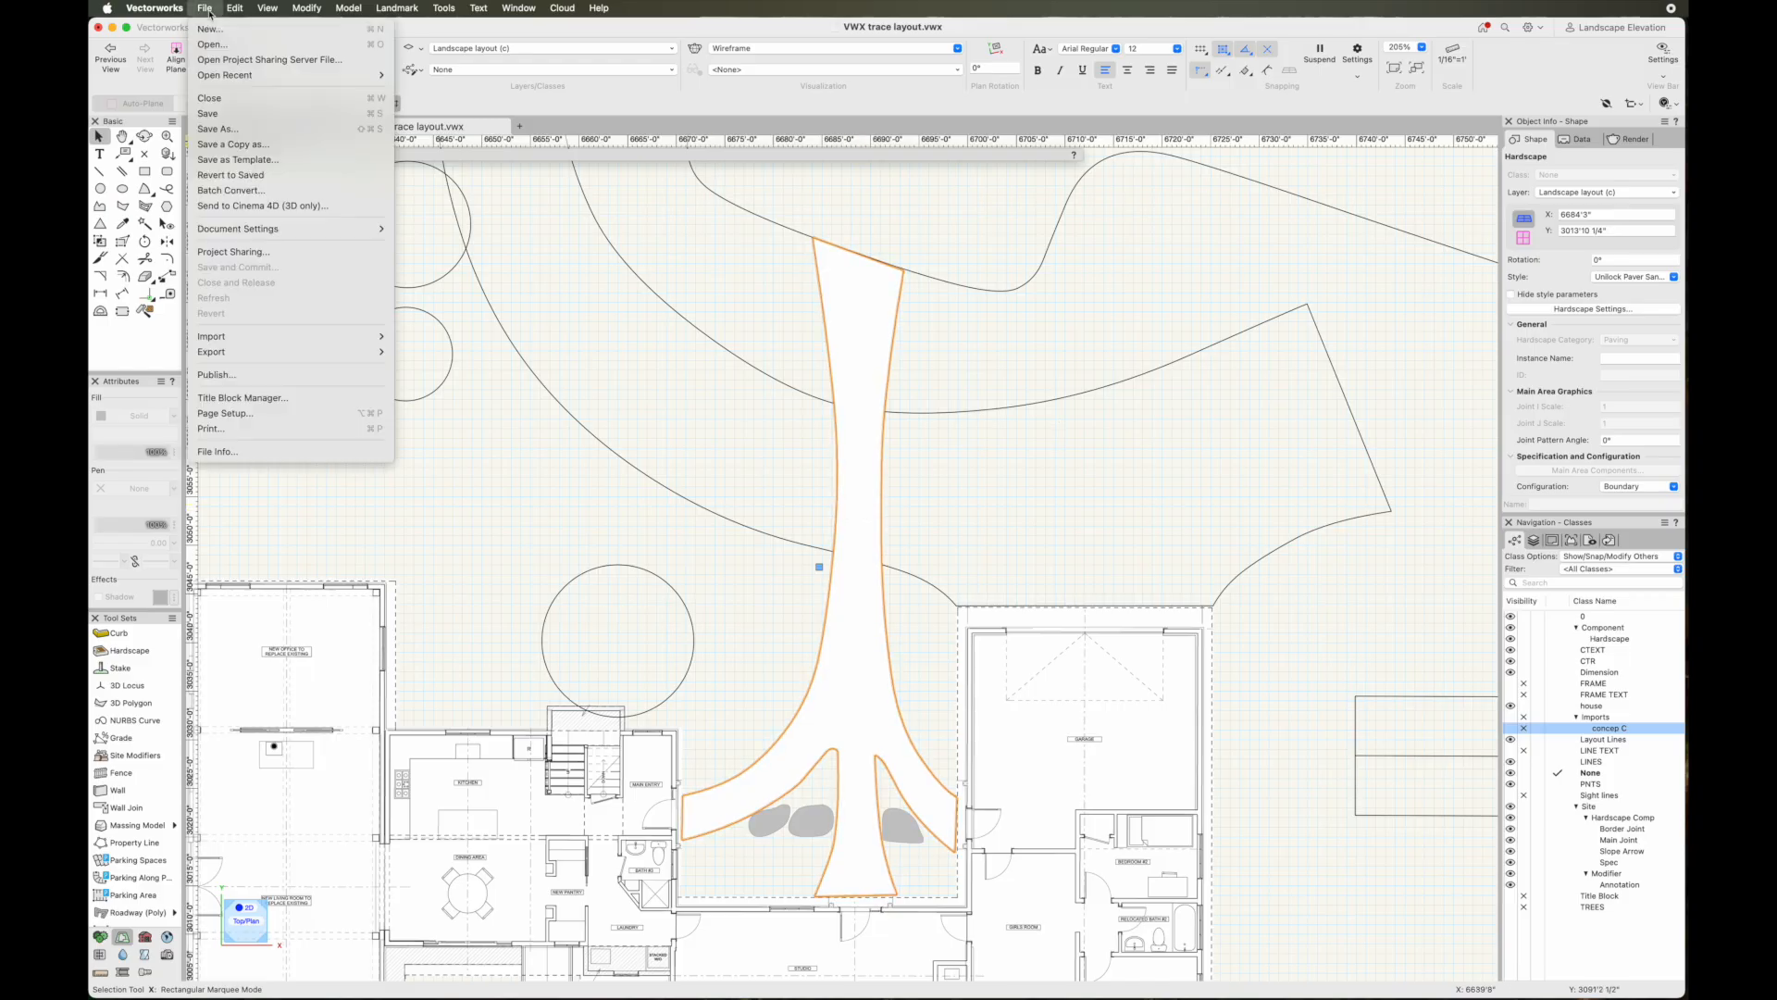
{"action": "mouse_move", "coordinate": [236, 11]}
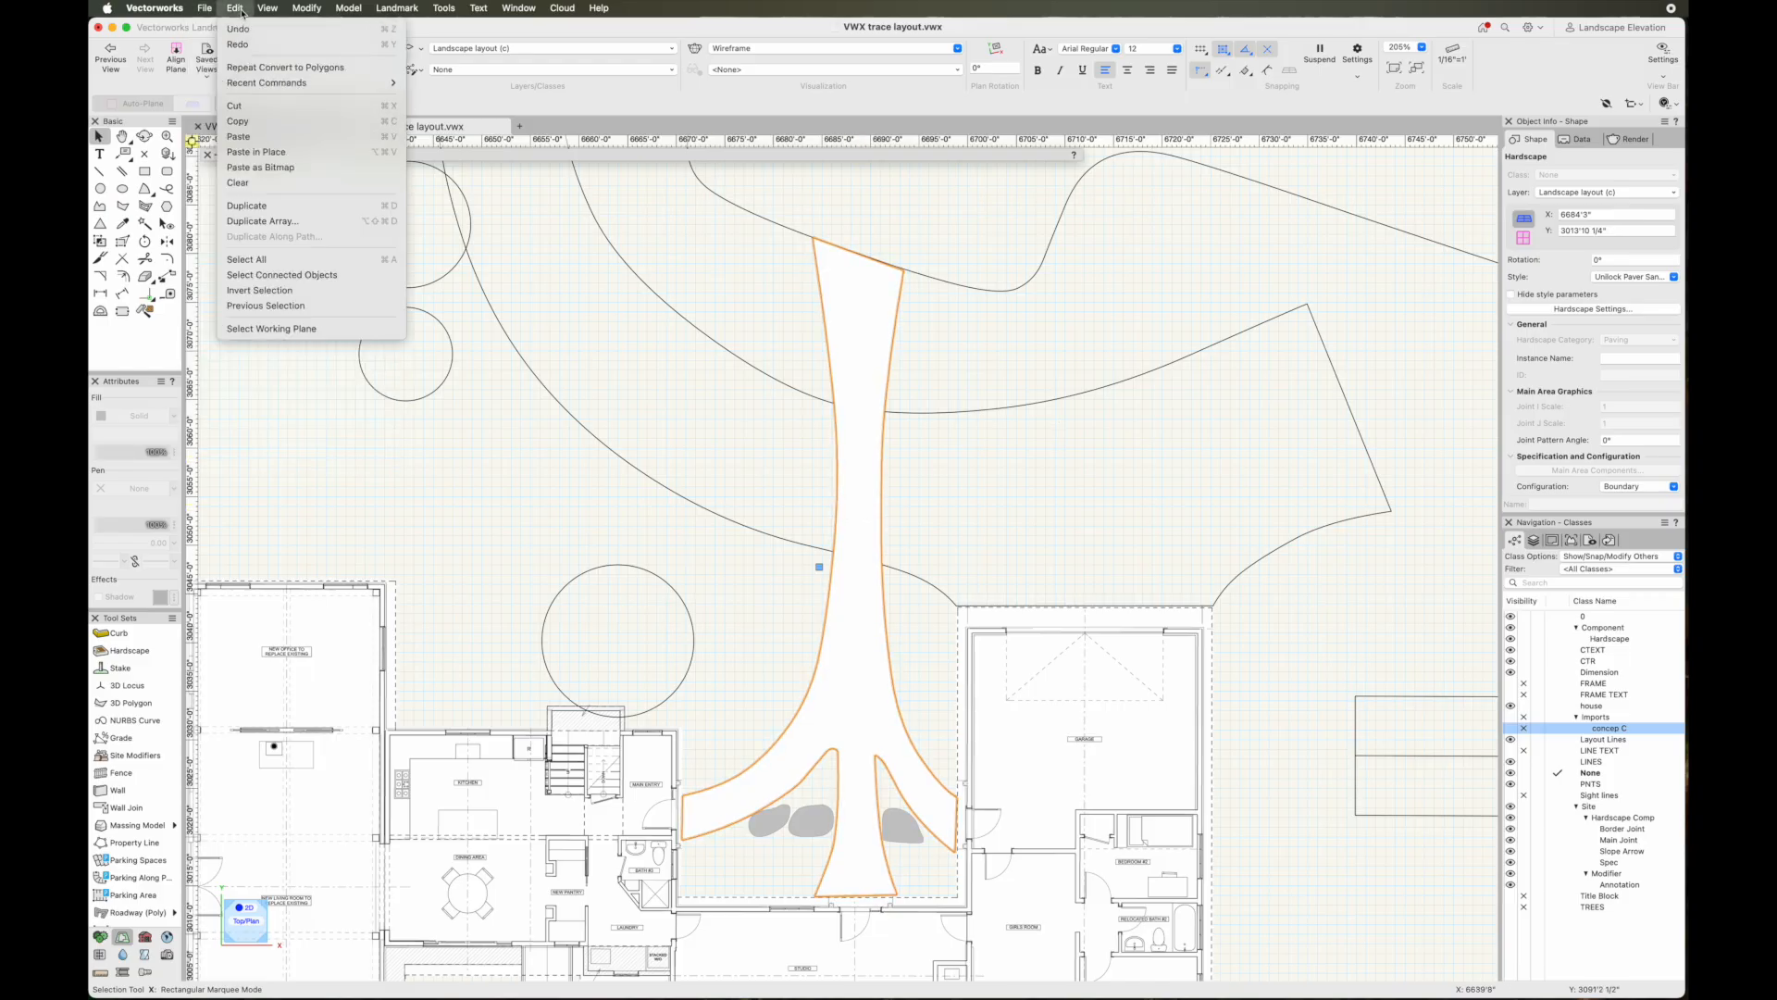
{"action": "left_click", "coordinate": [241, 33]}
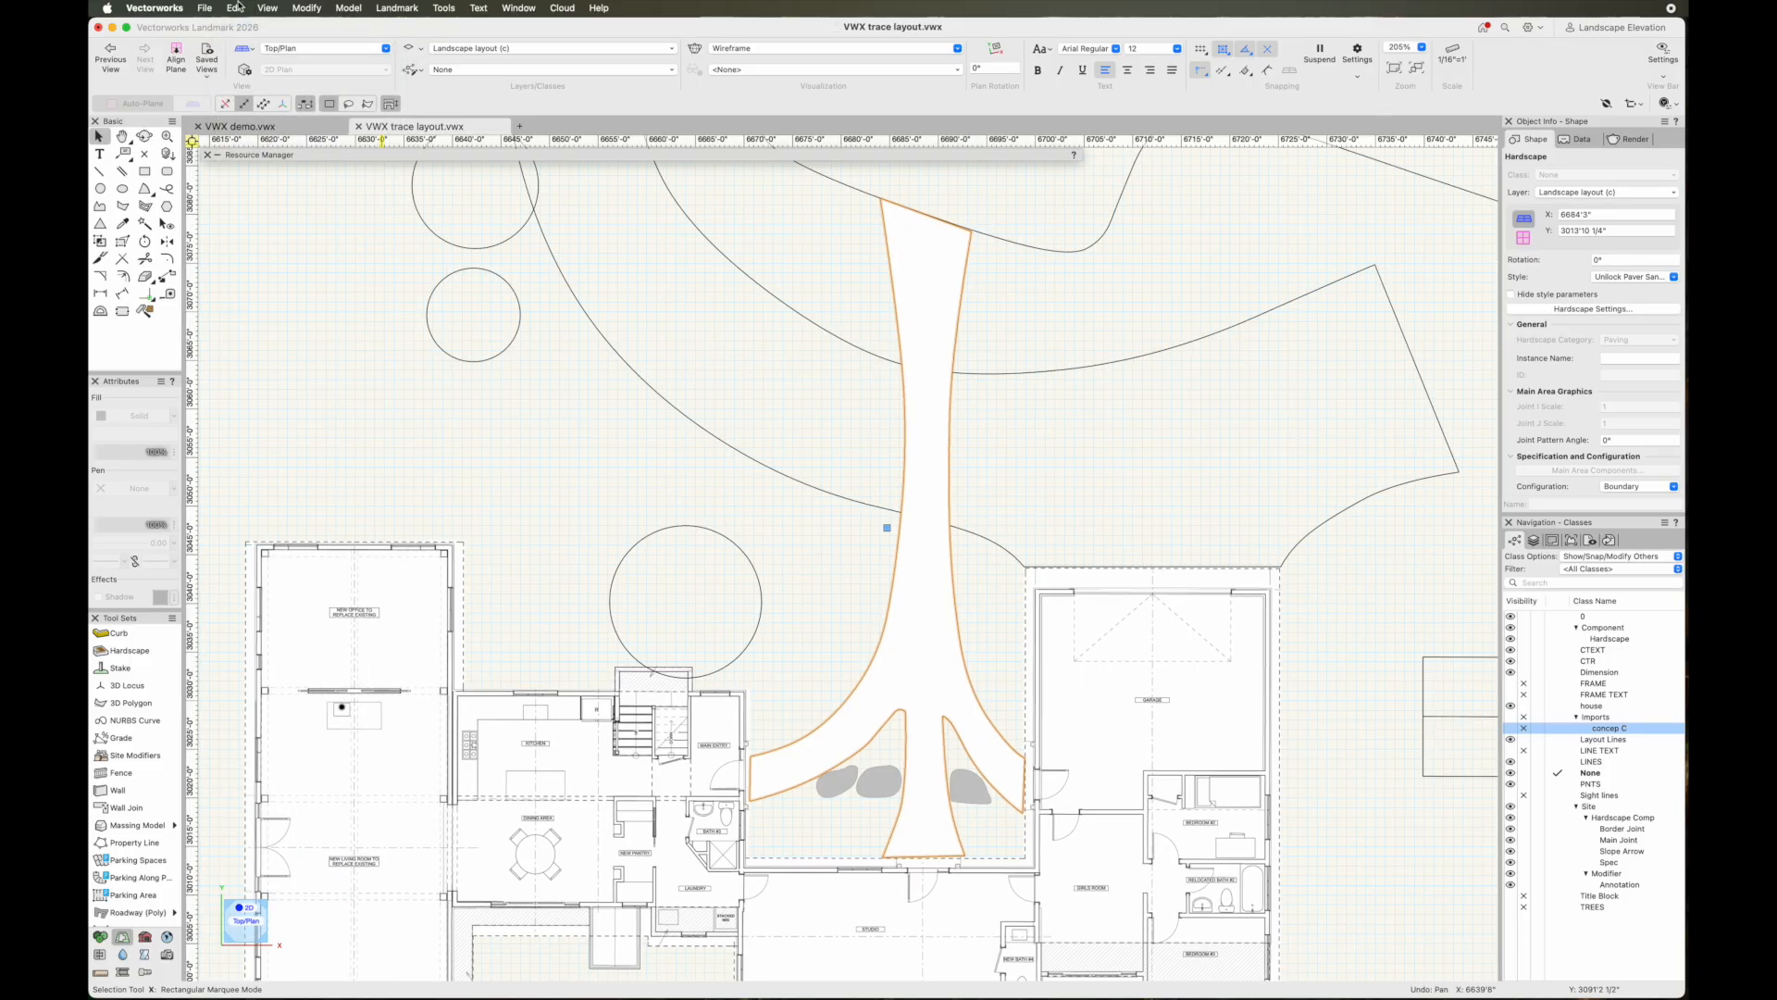
{"action": "left_click", "coordinate": [237, 9]}
{"action": "left_click", "coordinate": [241, 30]}
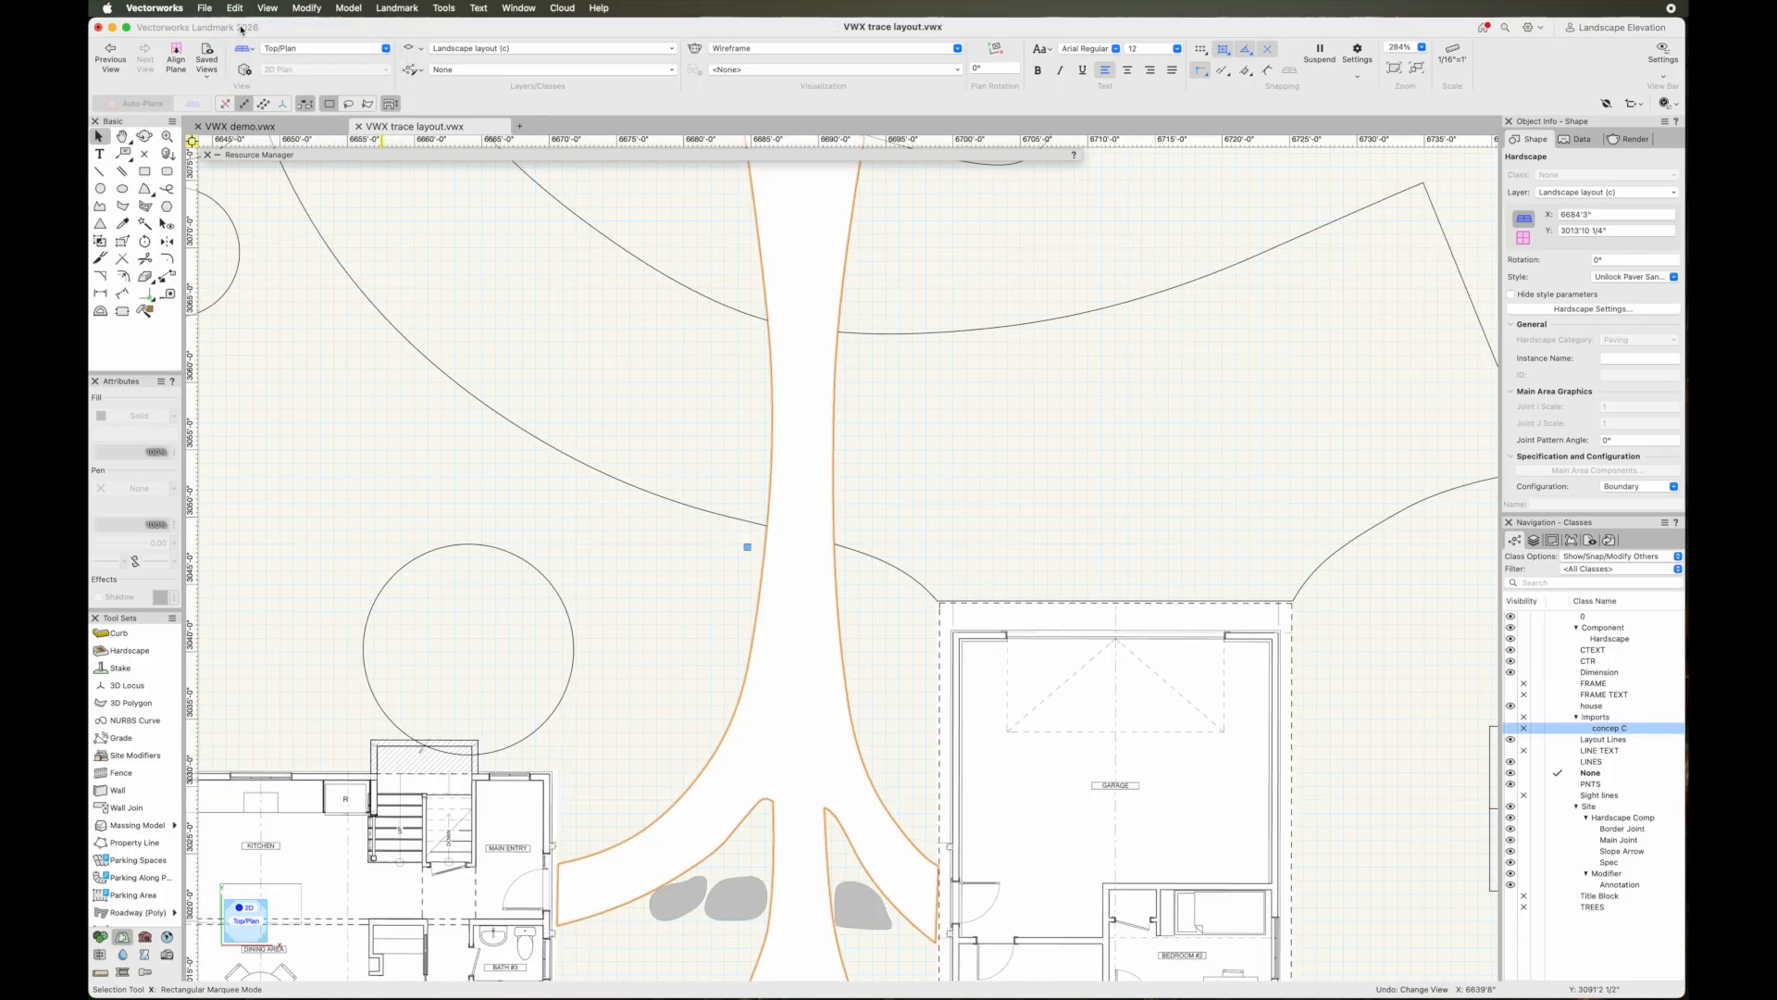
{"action": "left_click", "coordinate": [236, 9]}
{"action": "left_click", "coordinate": [238, 31]}
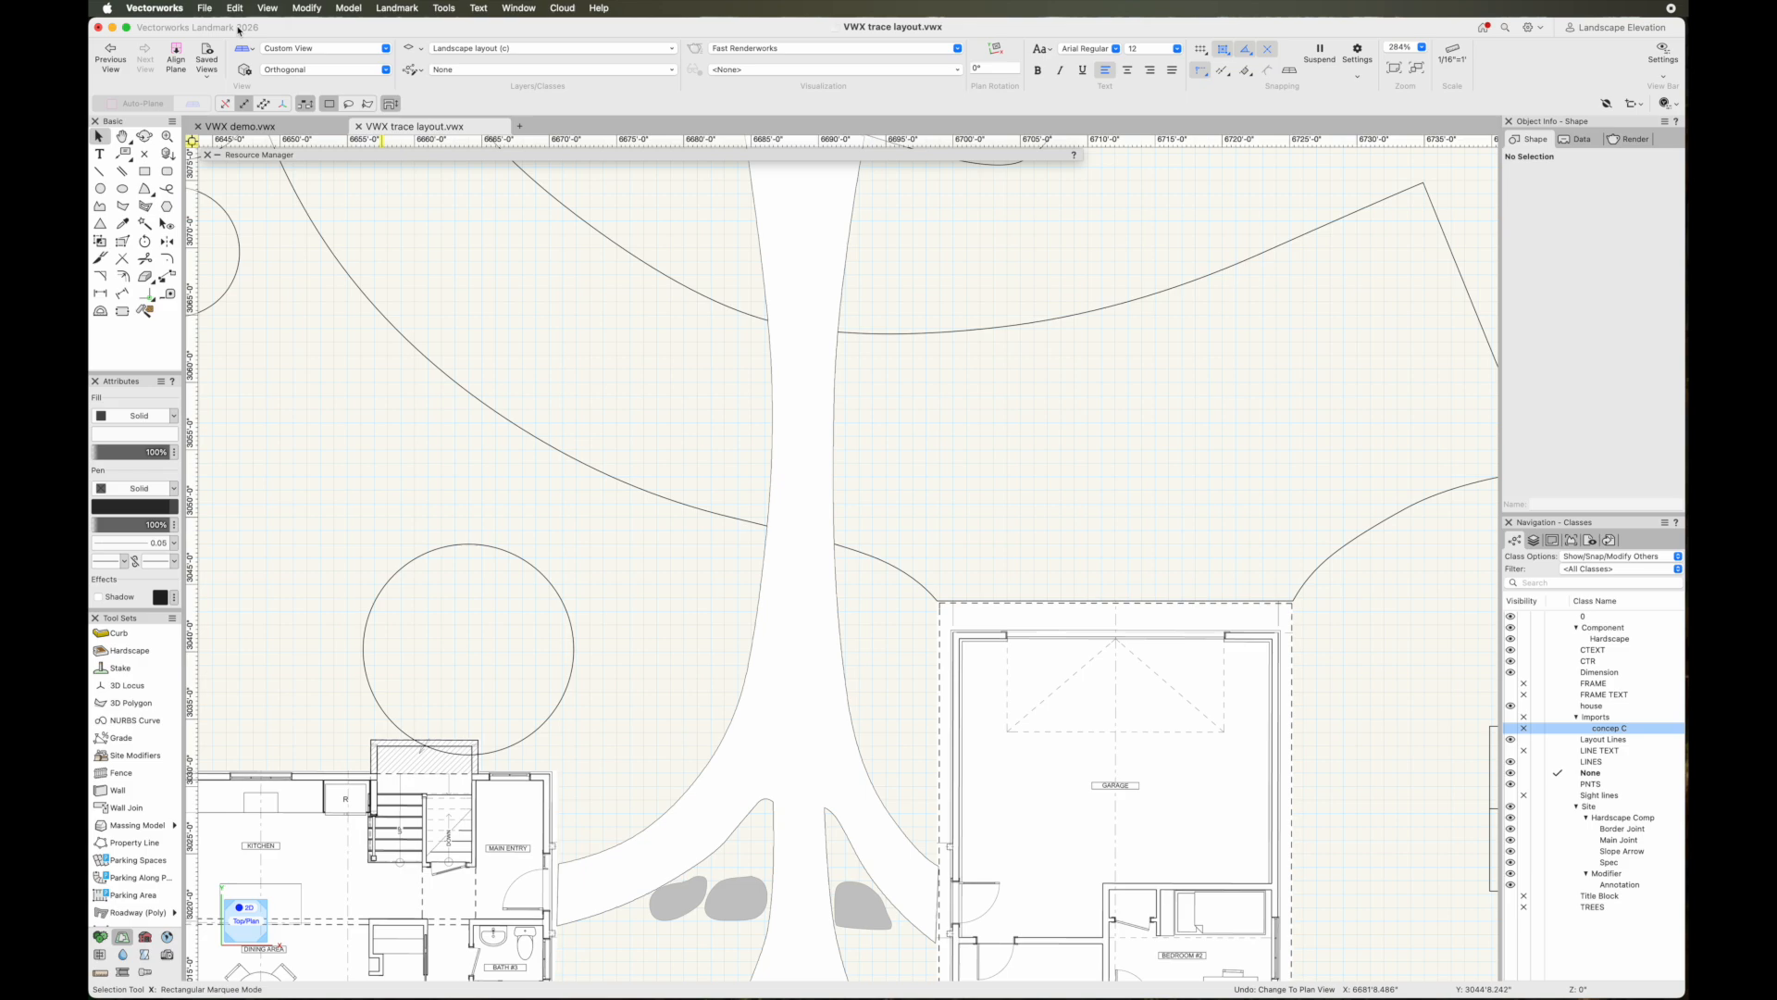
{"action": "left_click", "coordinate": [236, 8]}
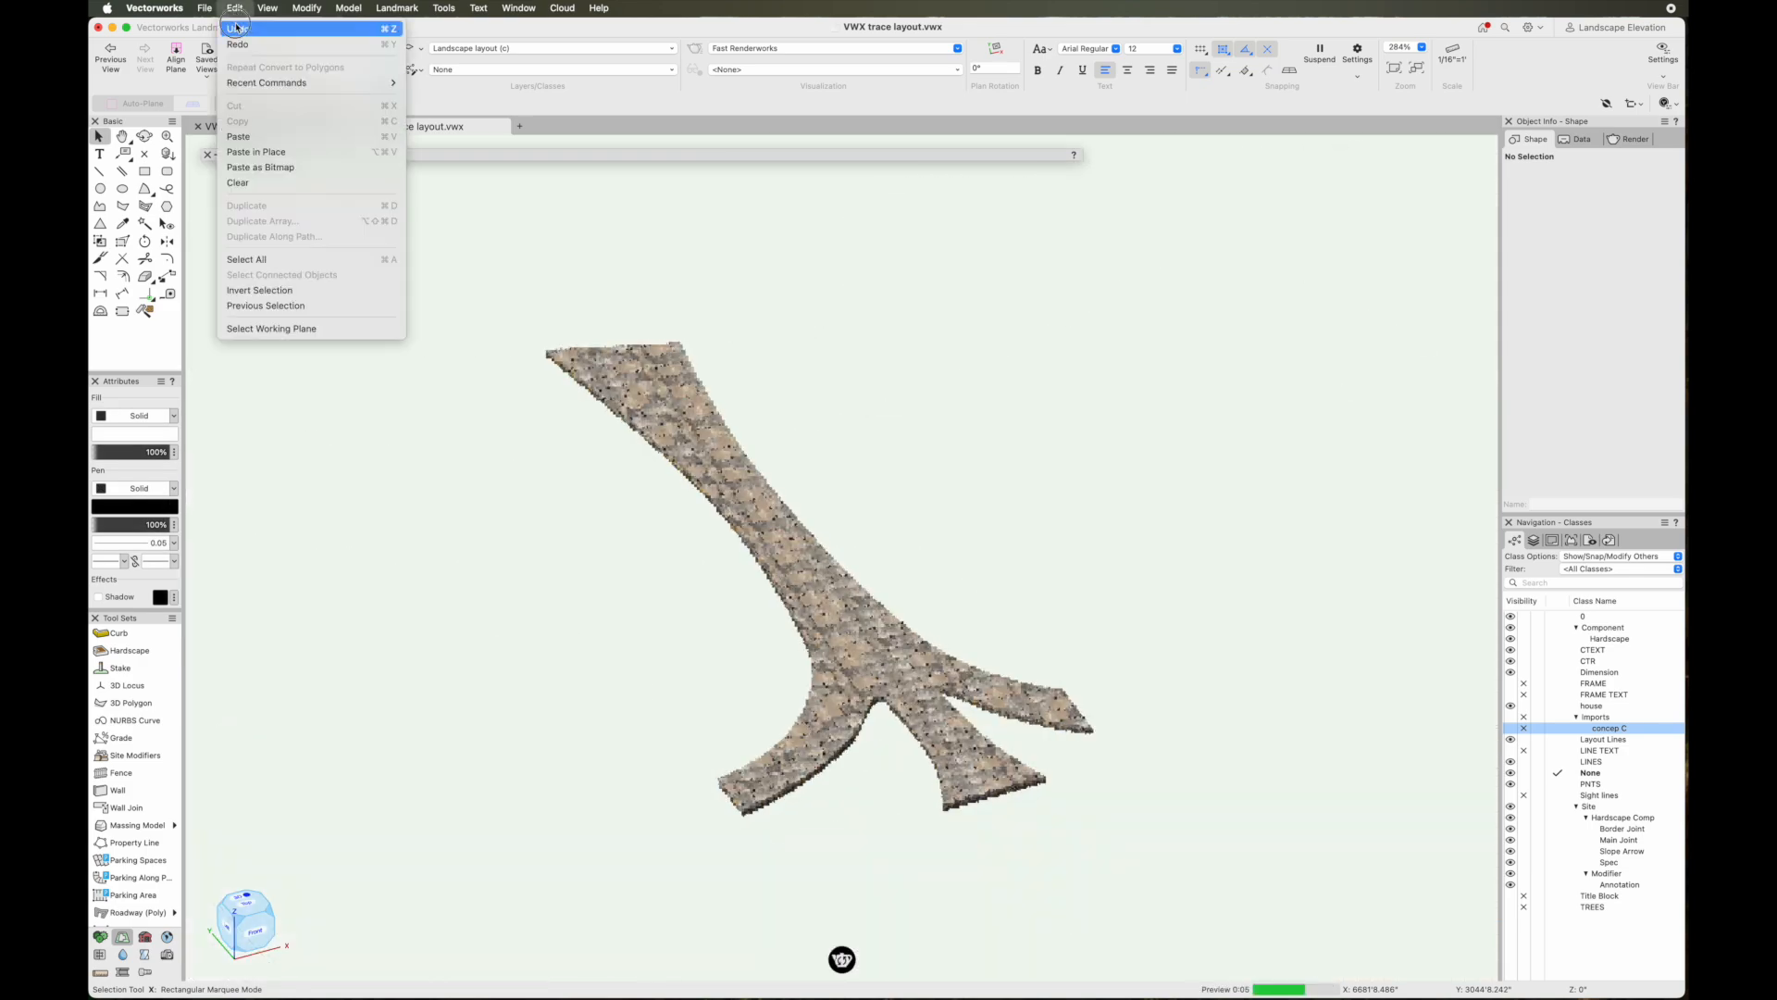
{"action": "left_click", "coordinate": [238, 29]}
{"action": "left_click", "coordinate": [235, 9]}
{"action": "left_click", "coordinate": [238, 29]}
{"action": "left_click", "coordinate": [235, 8]}
{"action": "left_click", "coordinate": [238, 30]}
{"action": "key", "text": "super+z"}
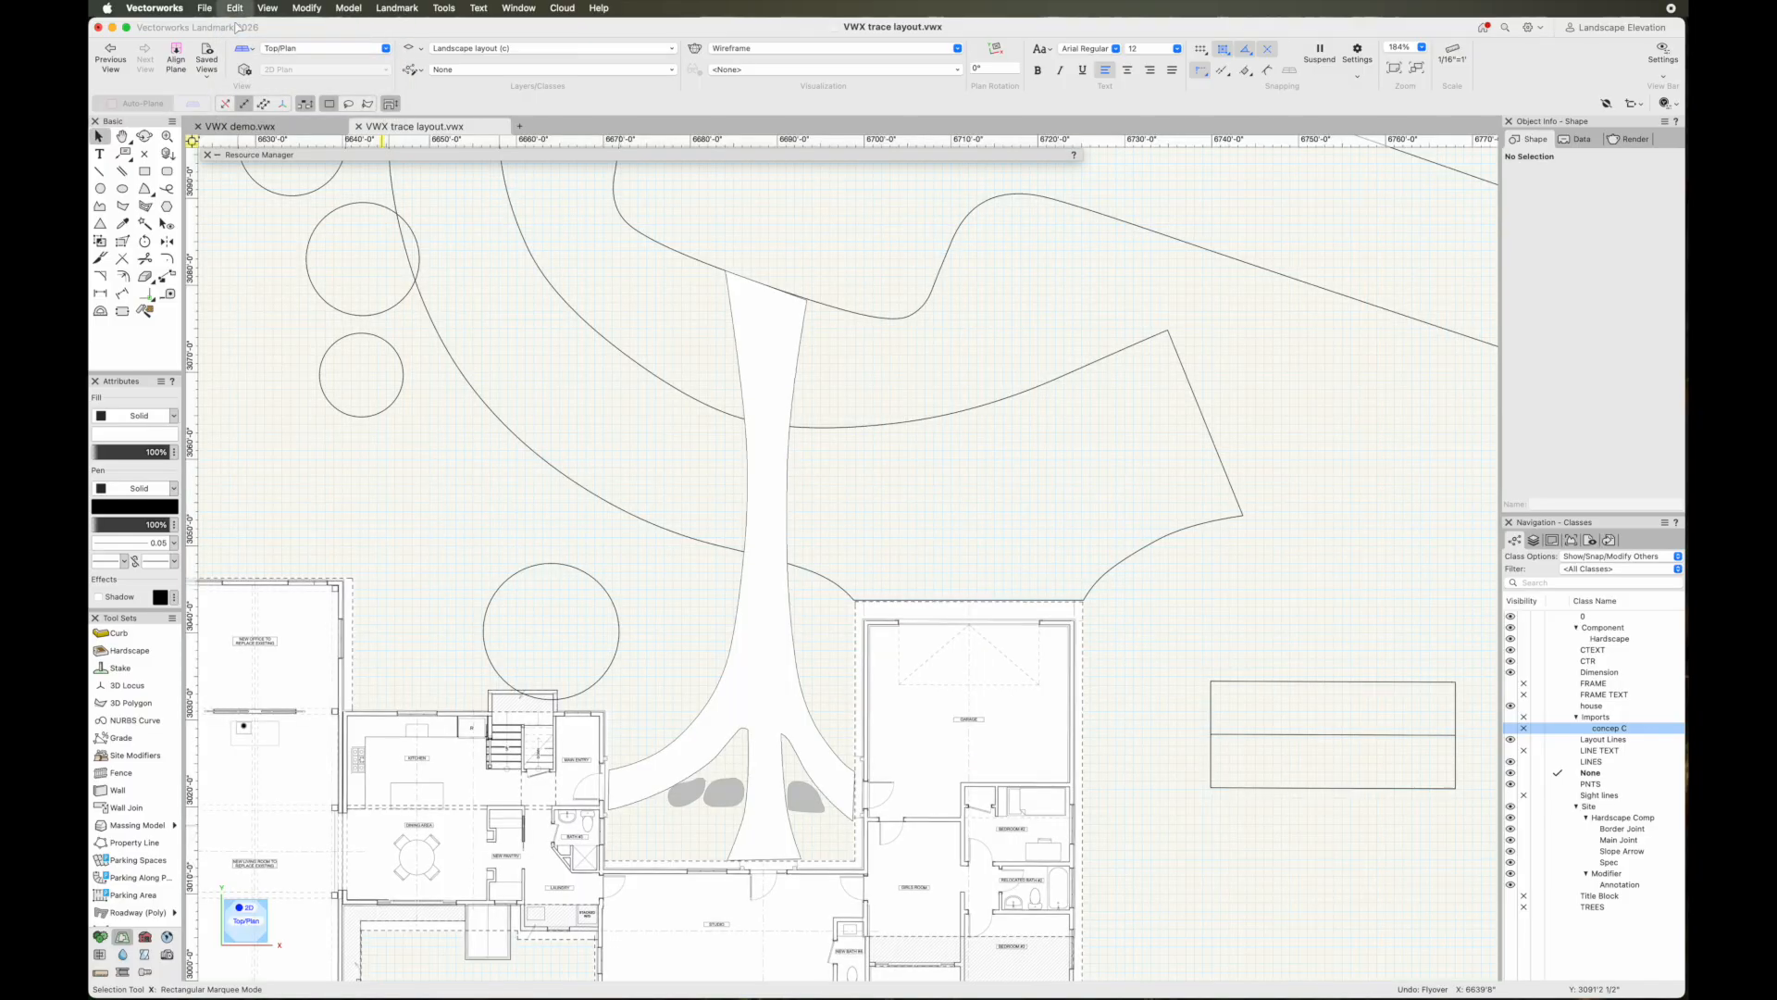
{"action": "left_click", "coordinate": [913, 441]}
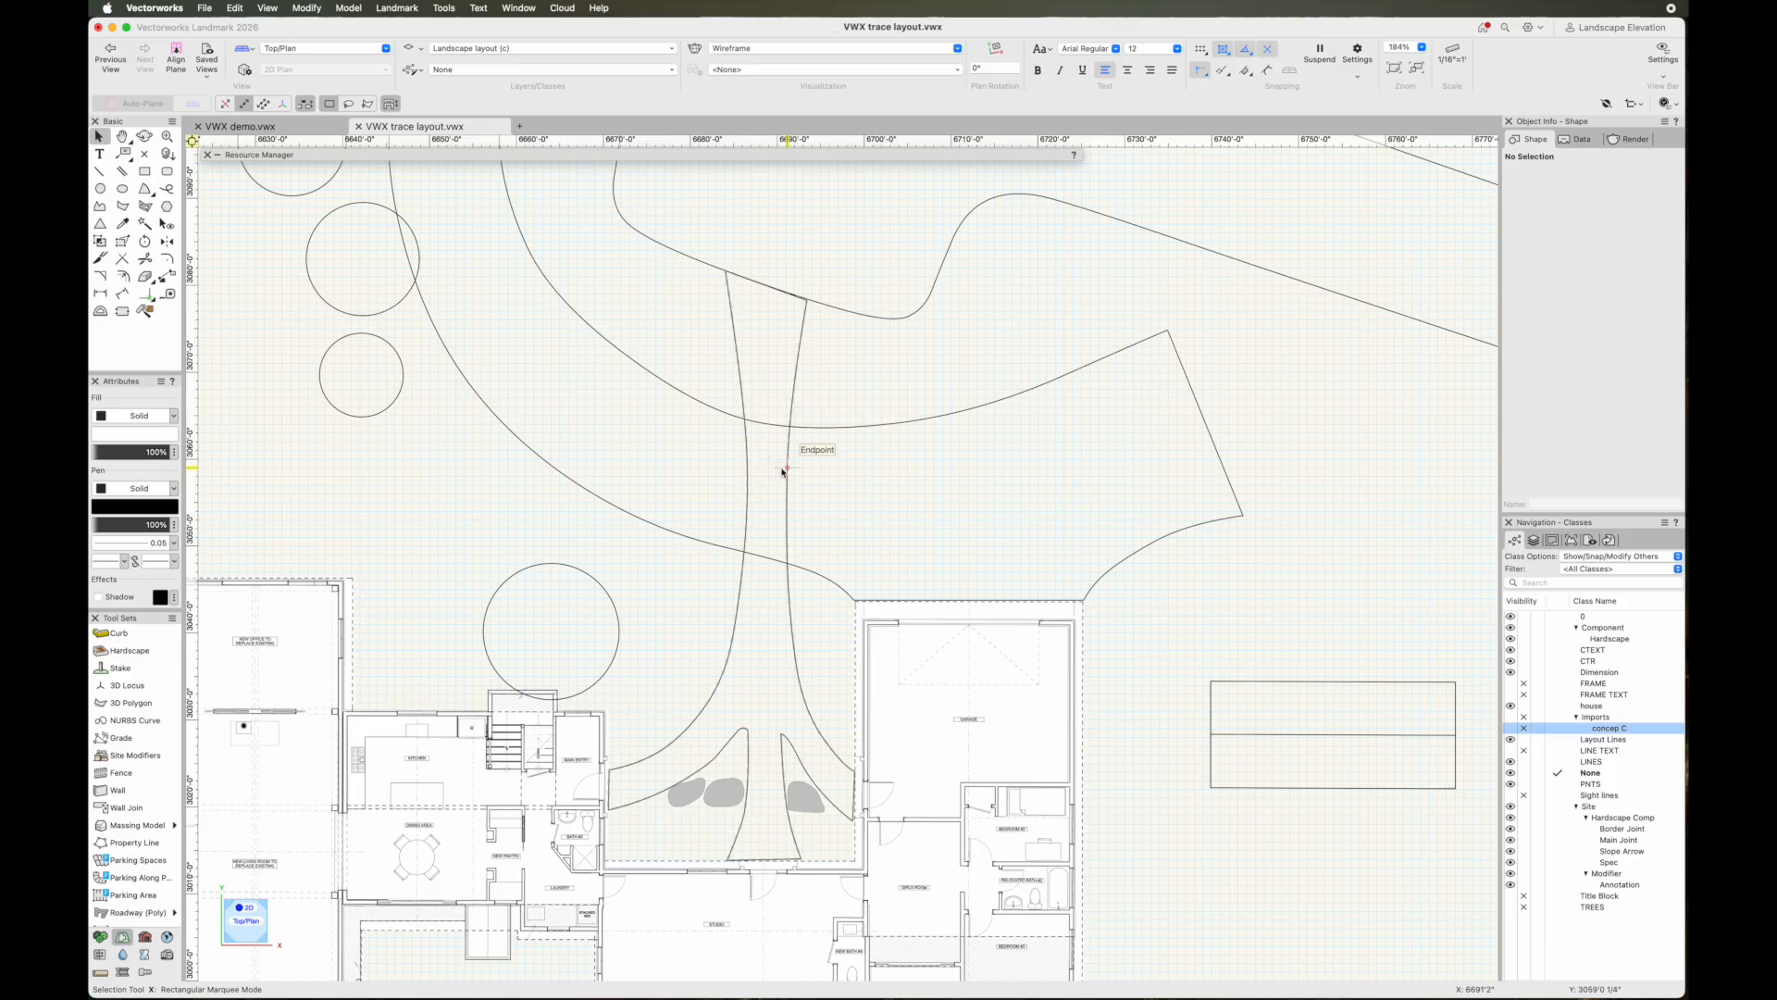
Convert the closed walkway polyline to a polygon again and deselect it
{"action": "left_click", "coordinate": [790, 449]}
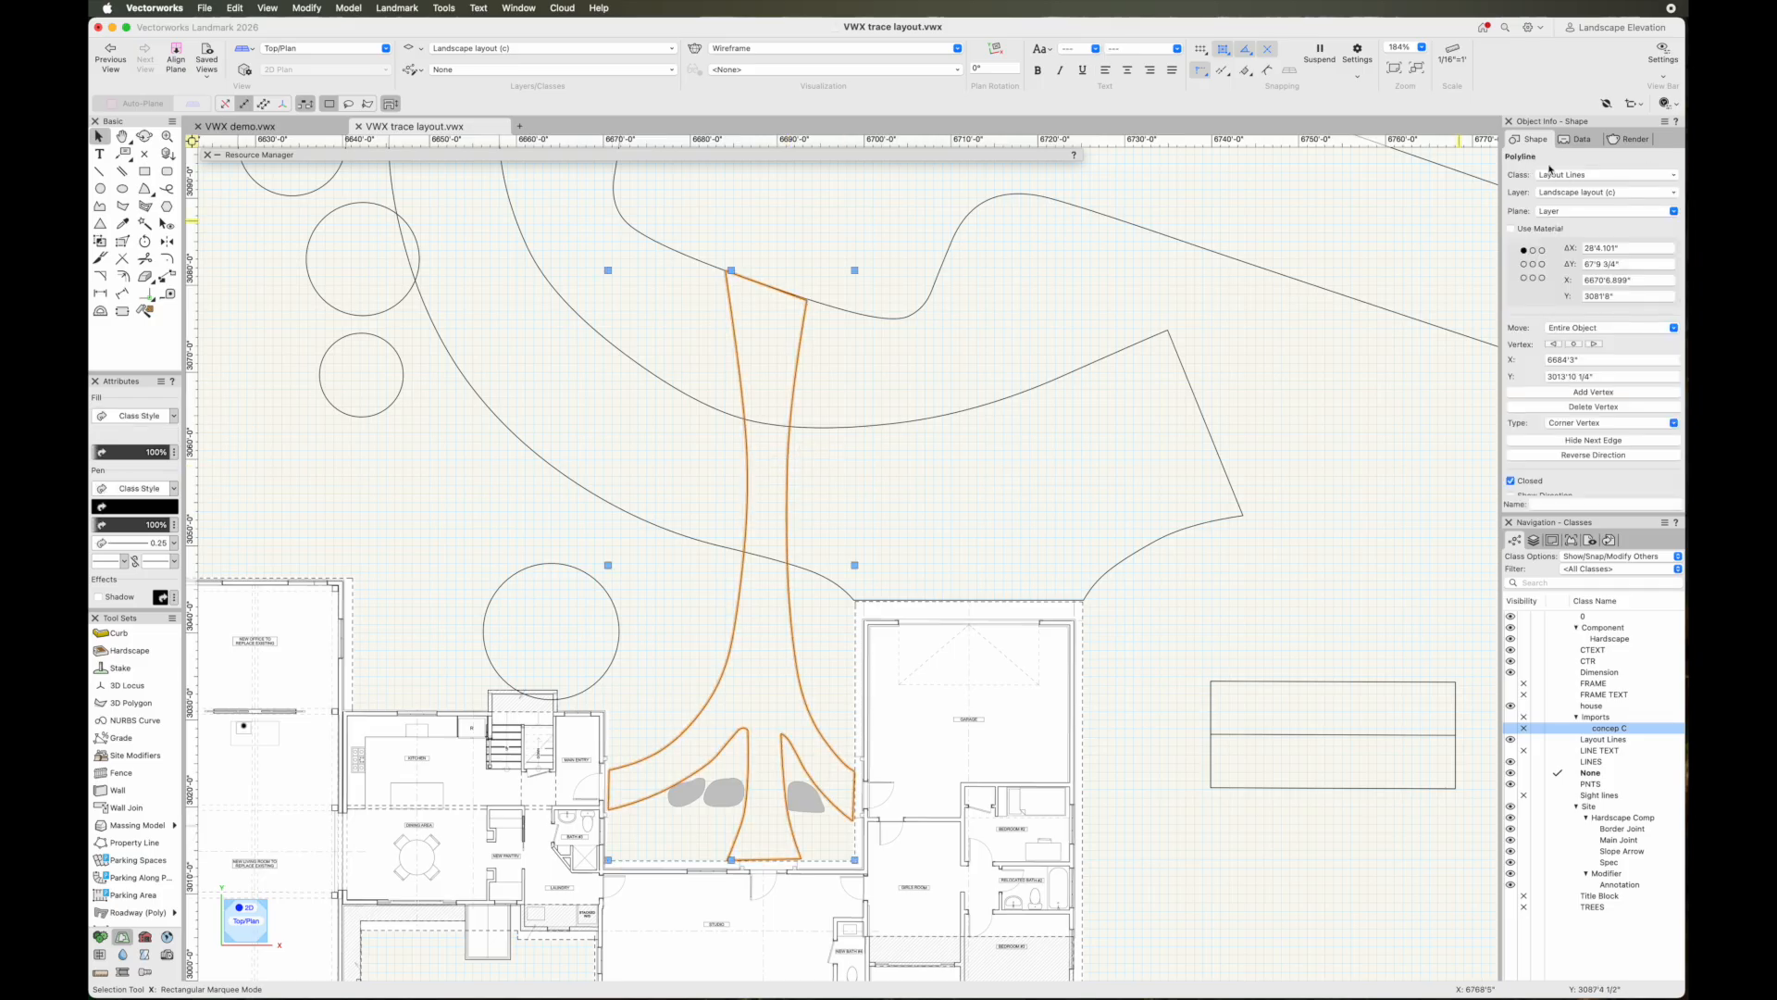
{"action": "left_click", "coordinate": [305, 8]}
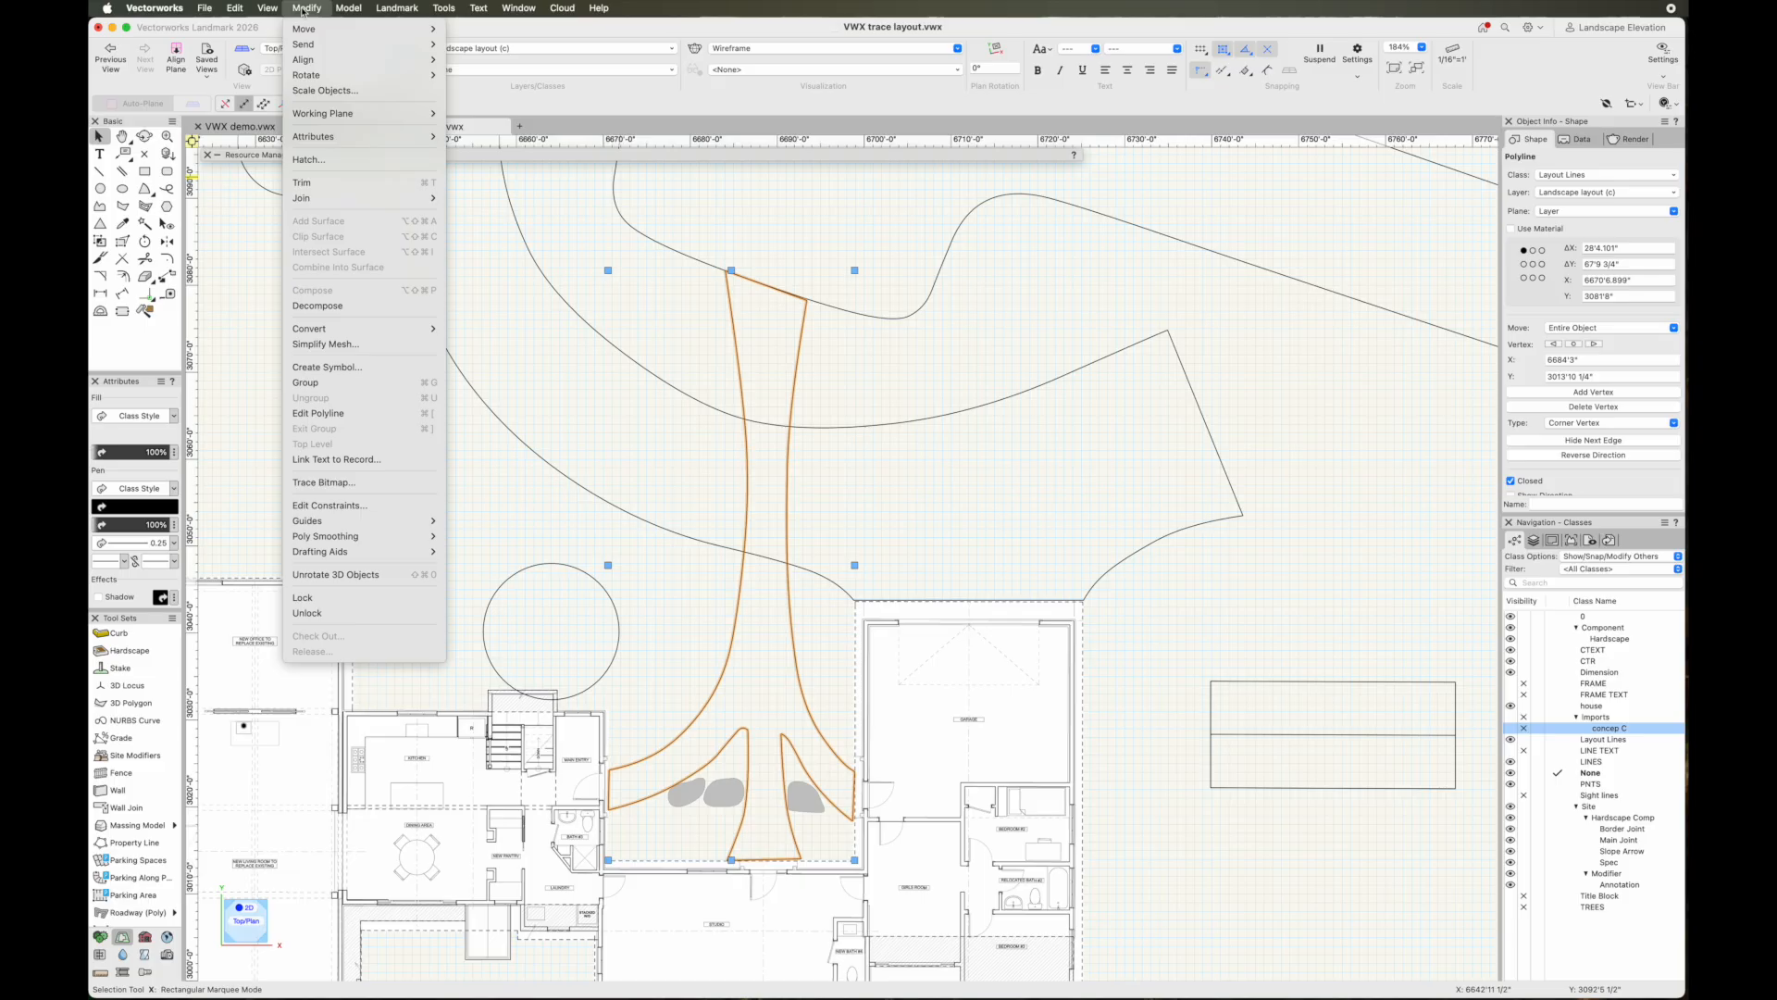
{"action": "mouse_move", "coordinate": [351, 328]}
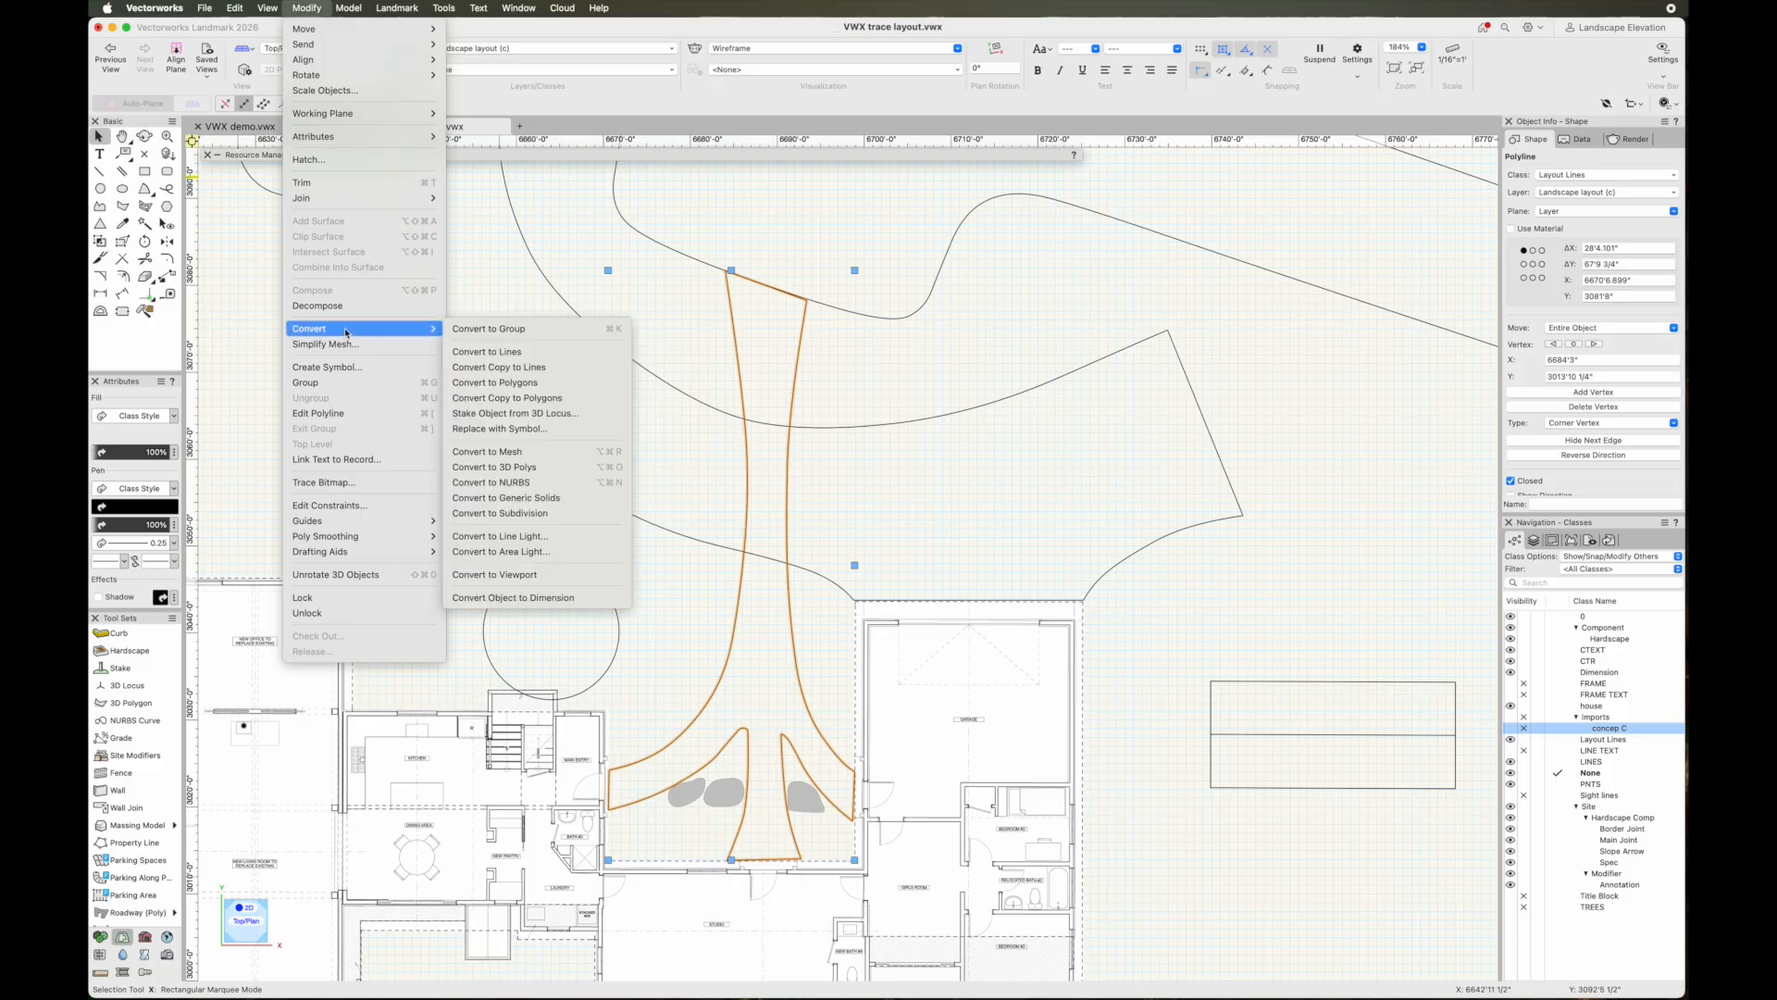
{"action": "left_click", "coordinate": [525, 383]}
{"action": "left_click", "coordinate": [1031, 450]}
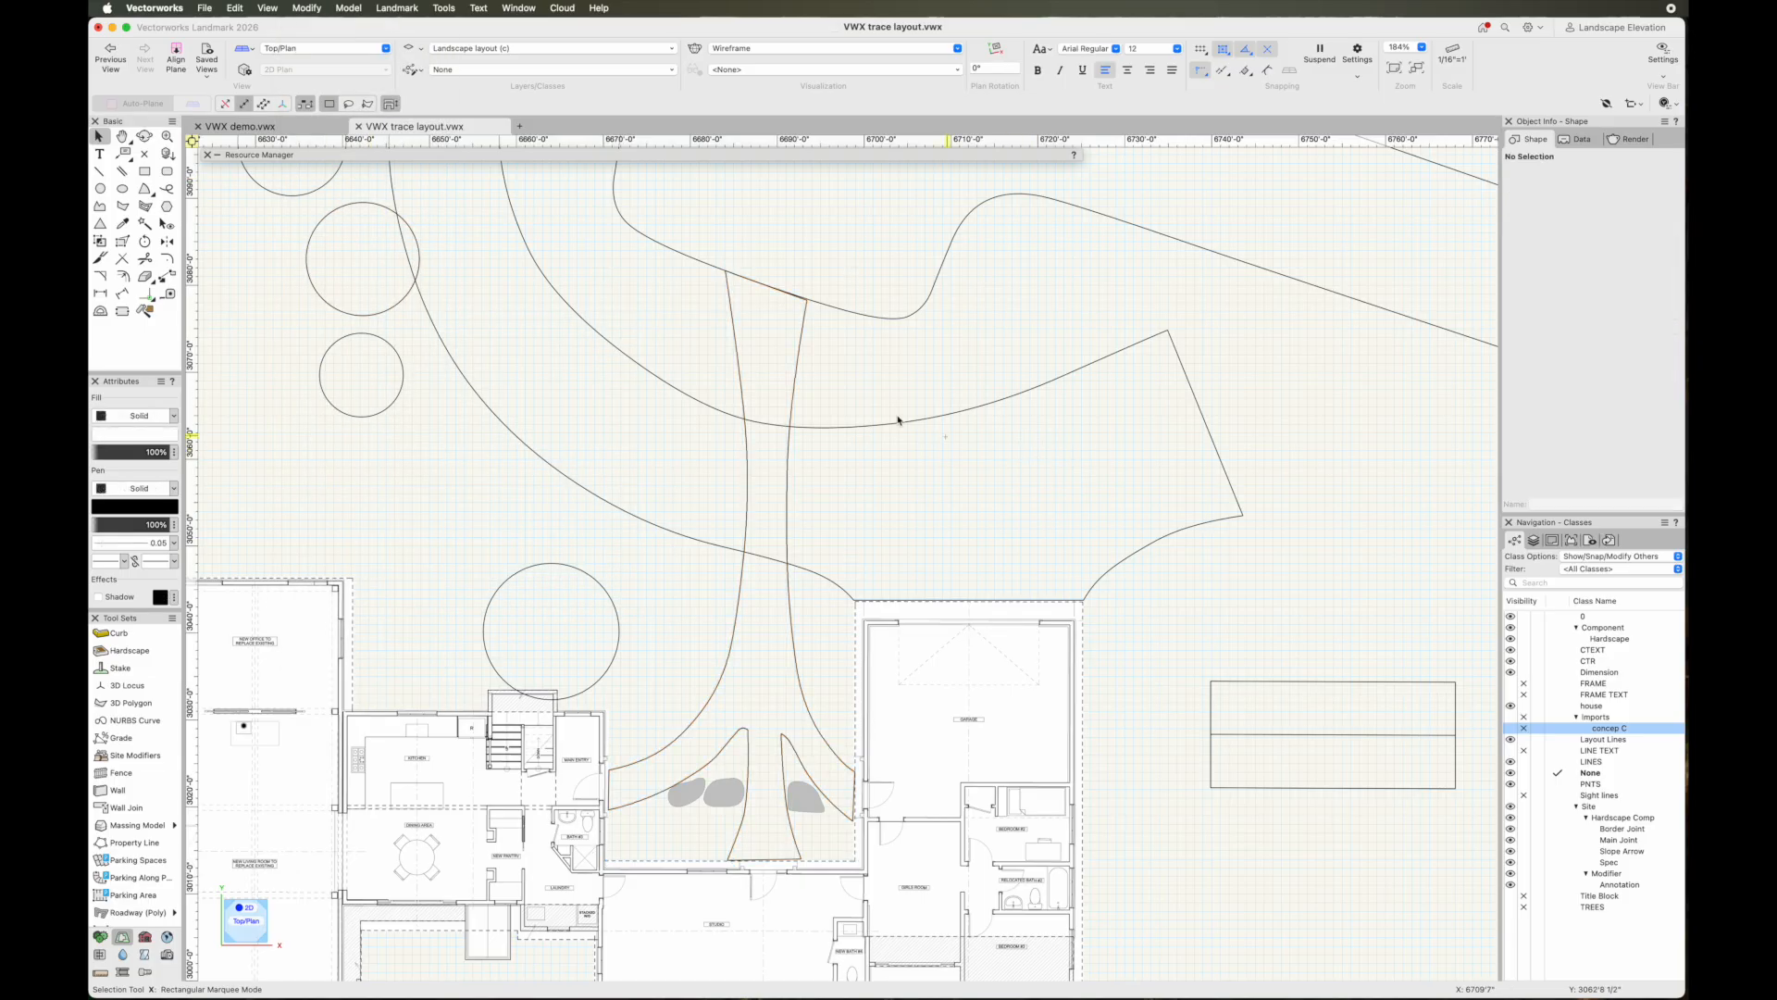
Create a hardscape from the closed walkway polygon using the Unilock Paver Sandset Thornbury 70mm HS style
{"action": "left_click", "coordinate": [139, 653]}
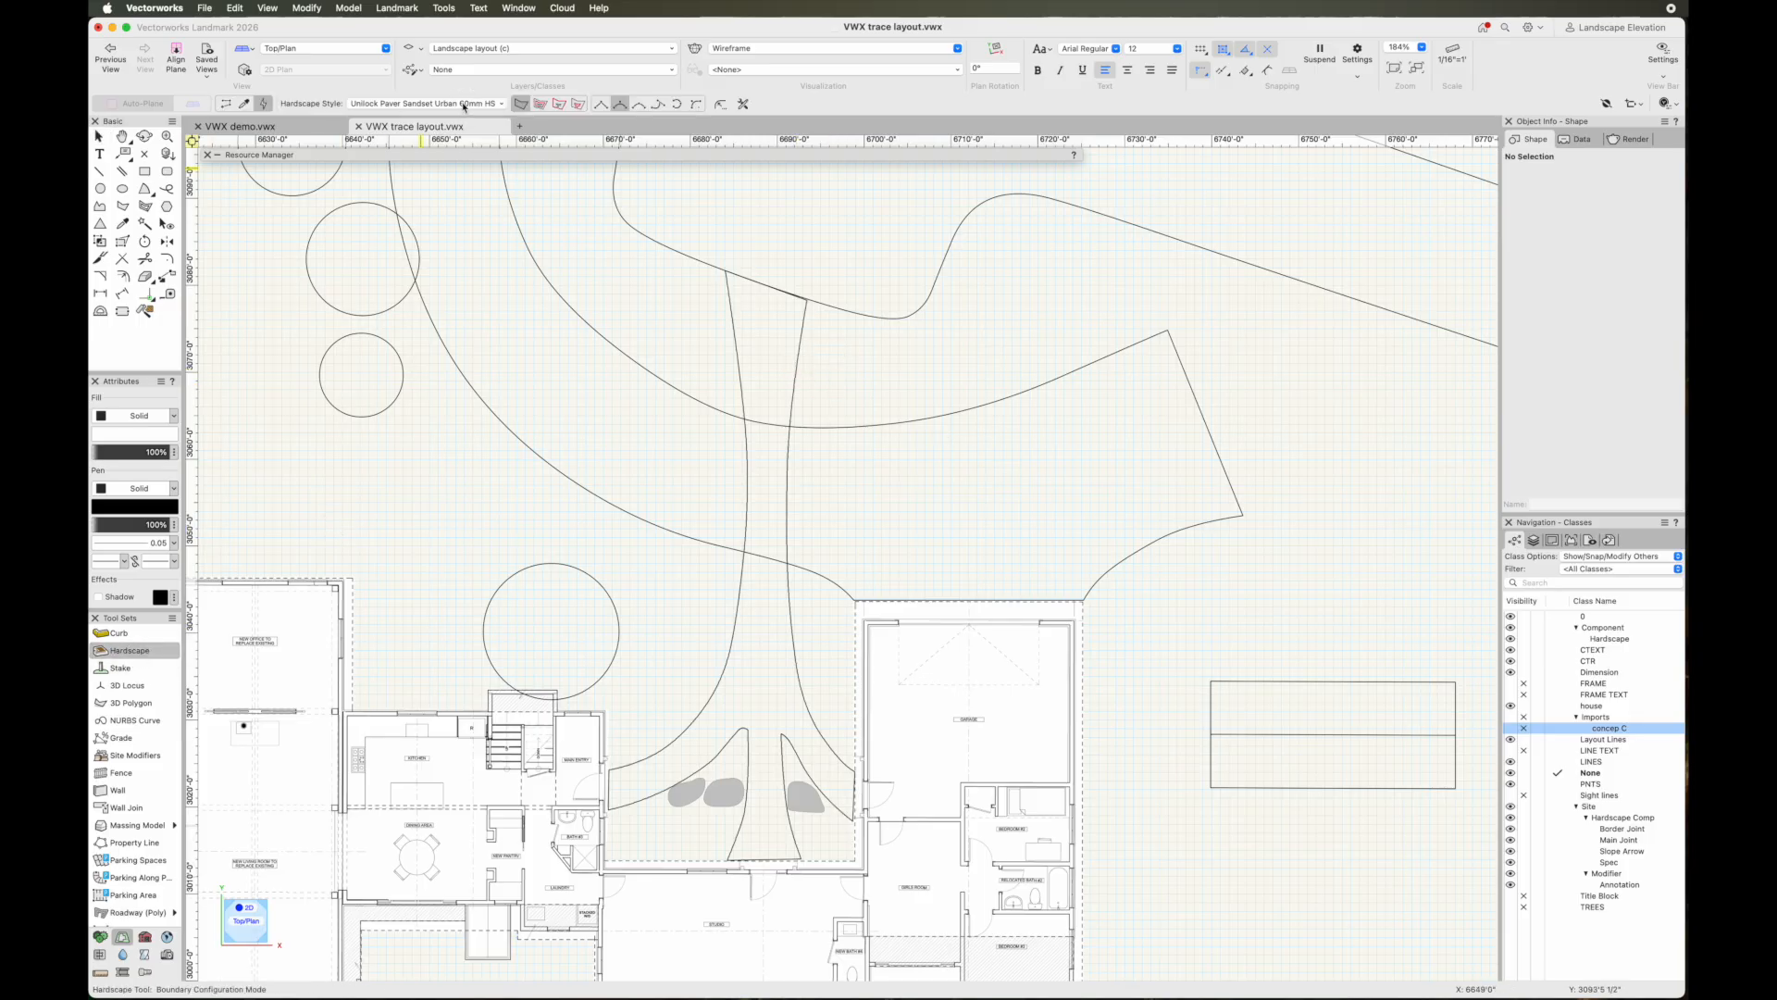
{"action": "left_click", "coordinate": [465, 104]}
{"action": "left_click", "coordinate": [849, 209]}
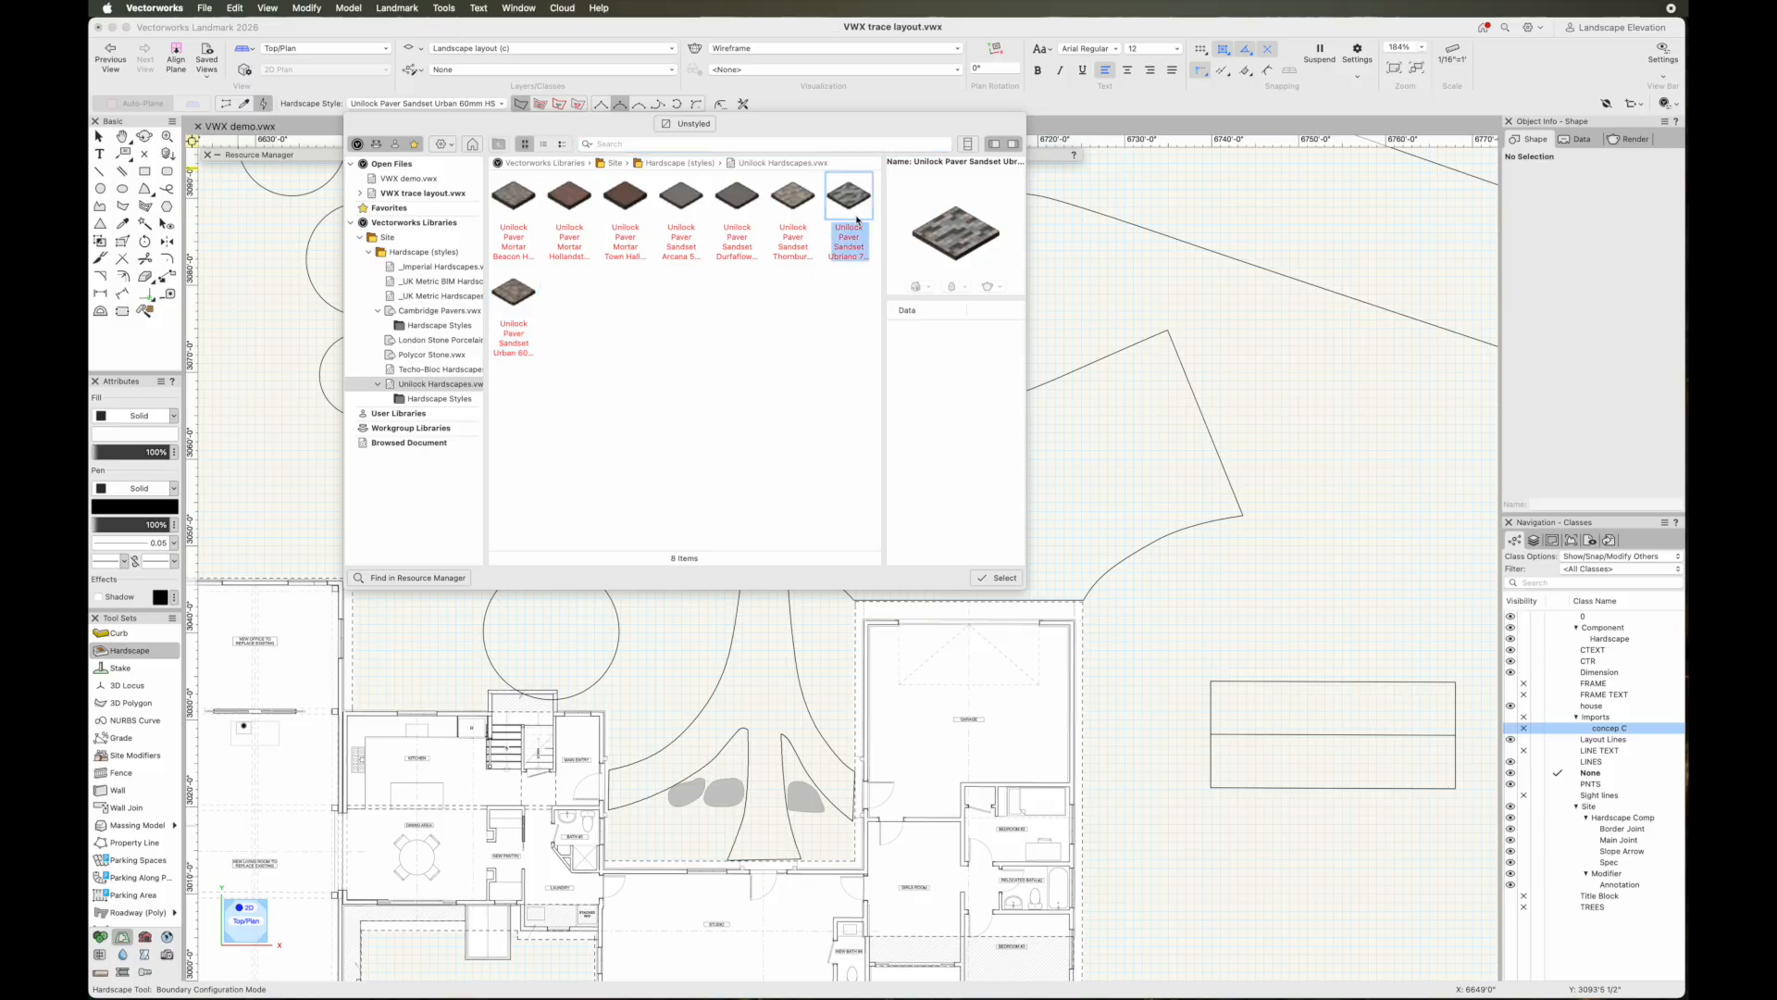
{"action": "left_click", "coordinate": [799, 222]}
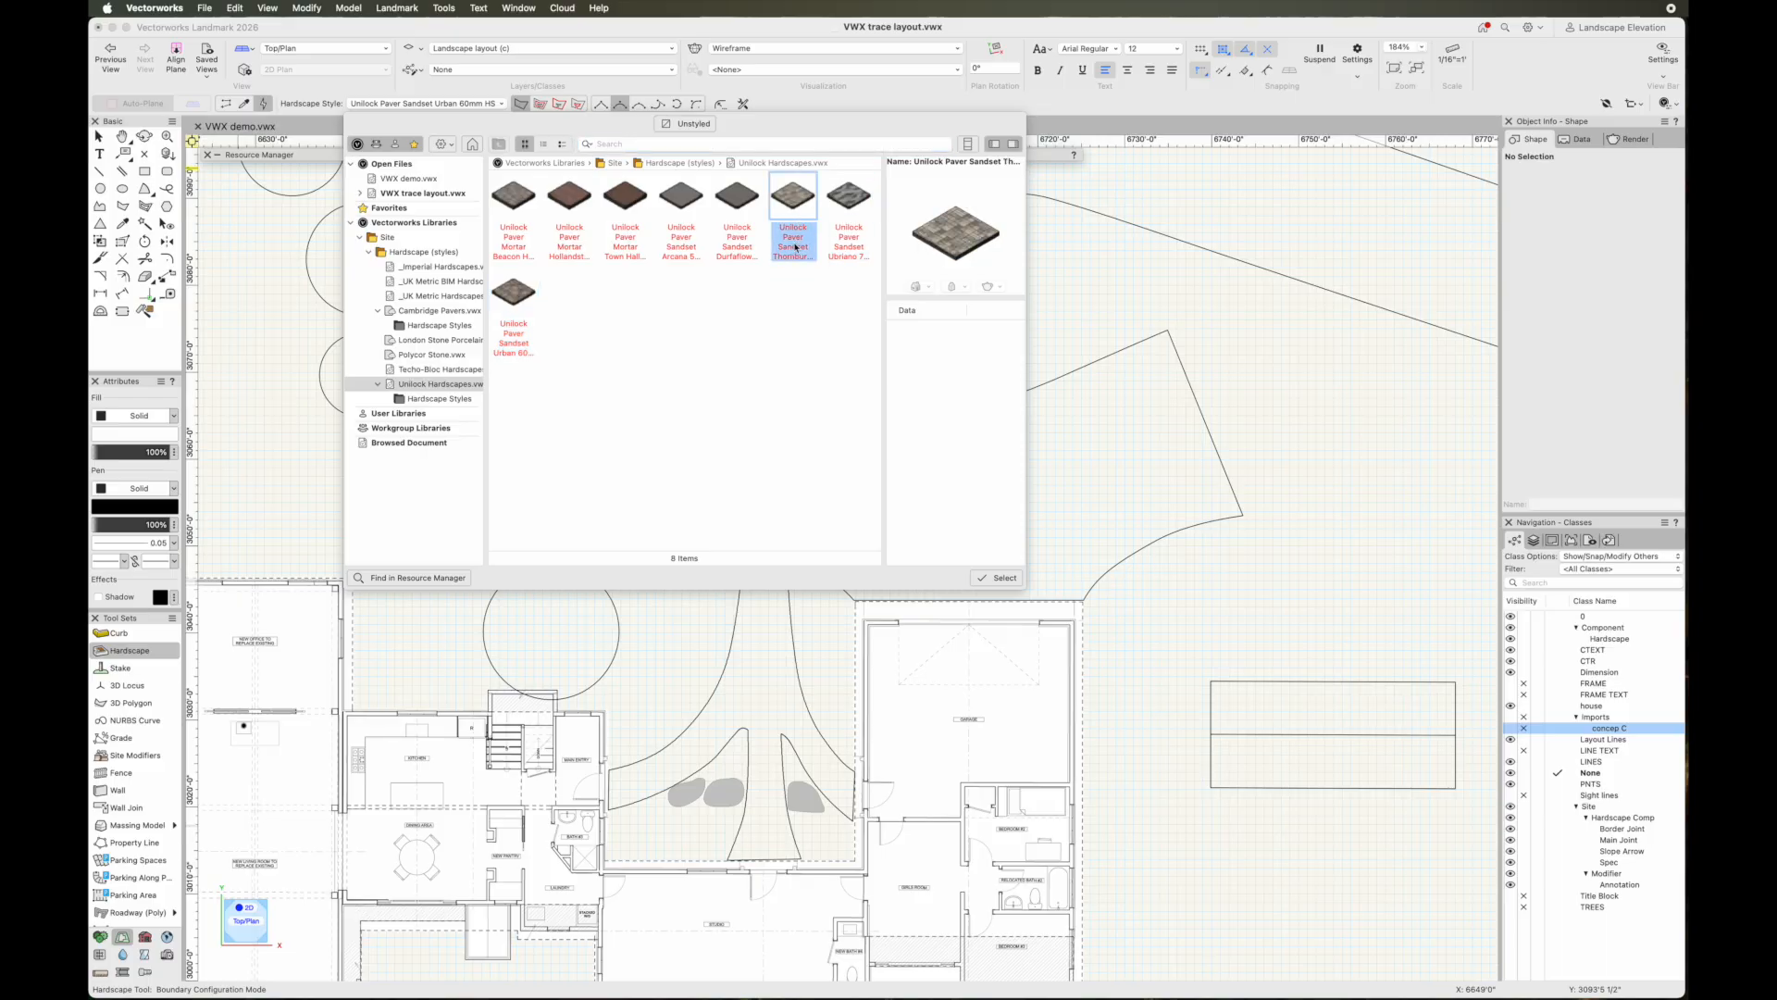
{"action": "left_click", "coordinate": [996, 579]}
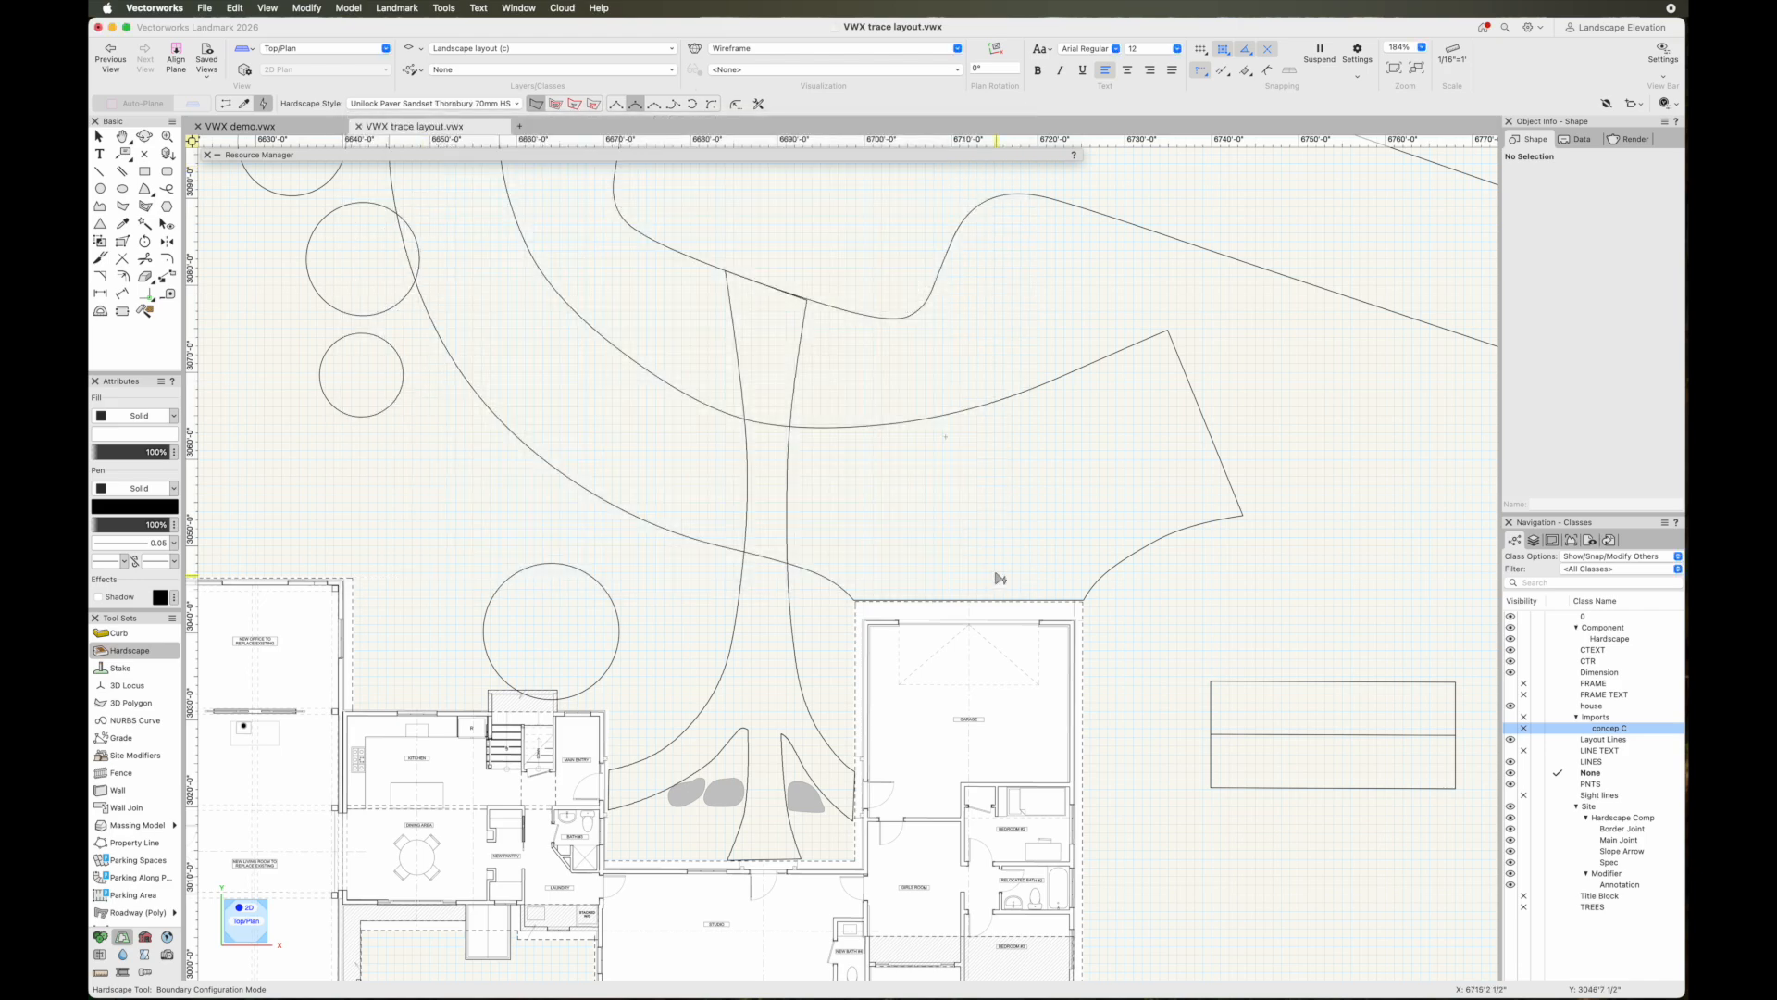
{"action": "left_click", "coordinate": [742, 350]}
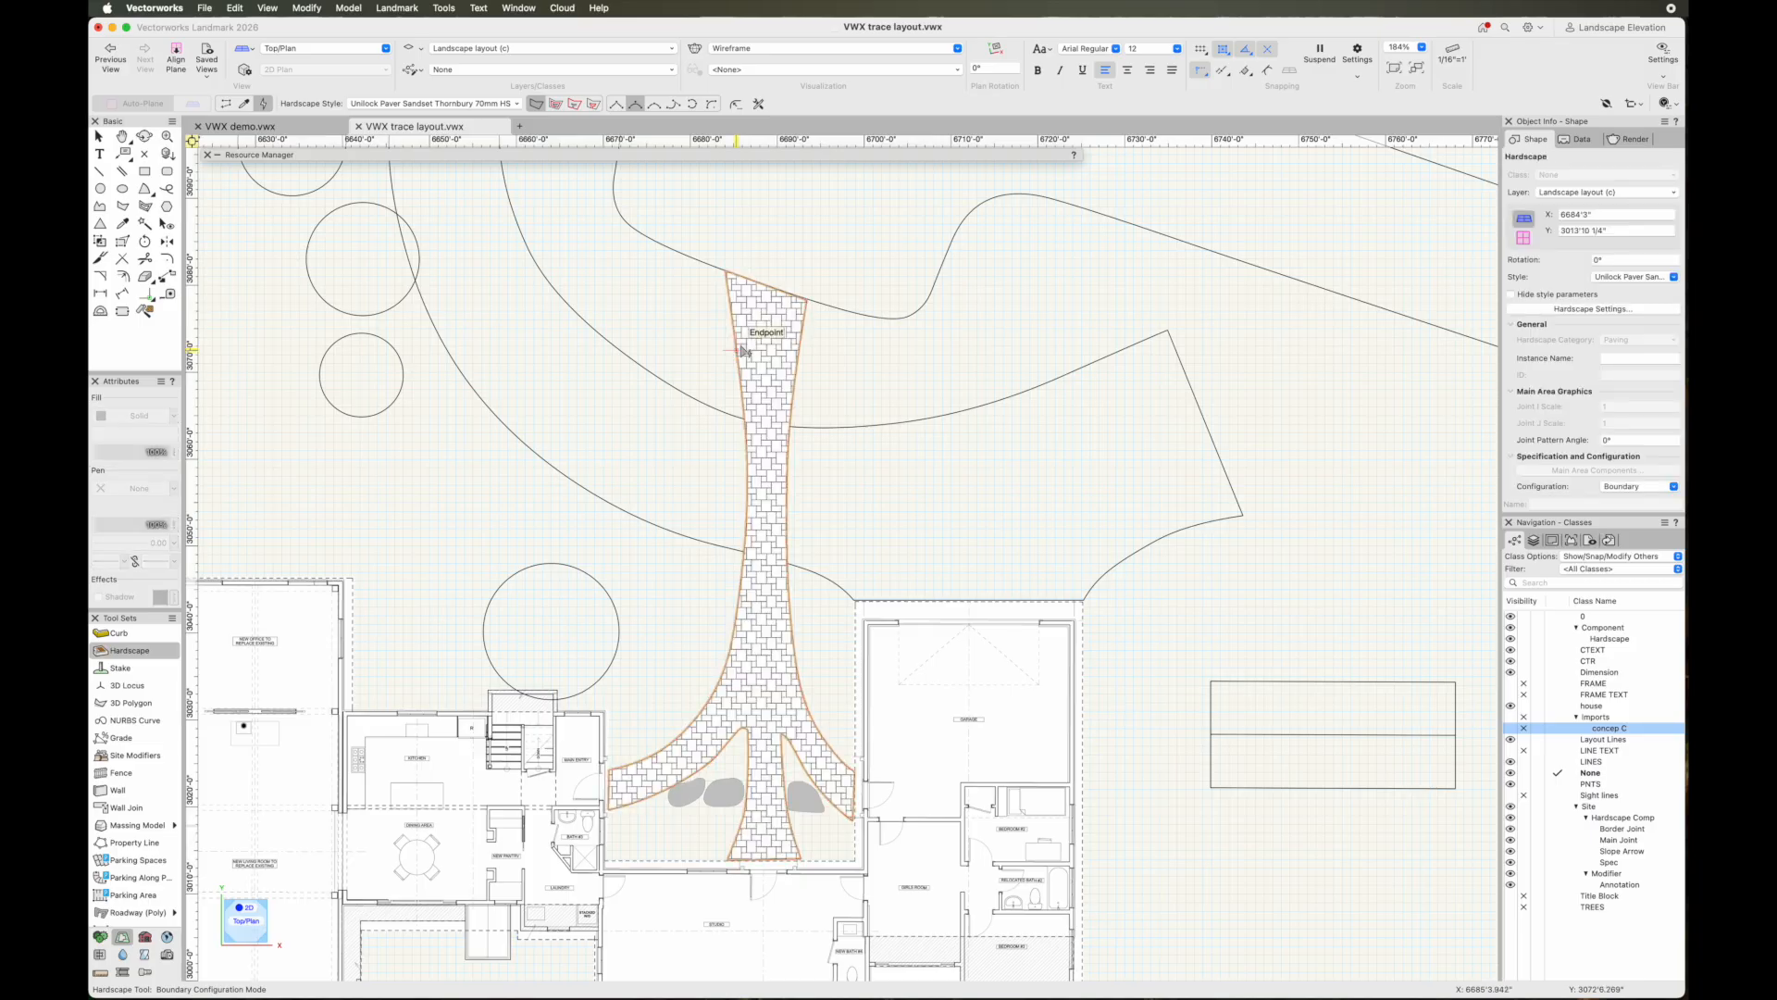
{"action": "key", "text": "x"}
{"action": "left_click", "coordinate": [865, 355]}
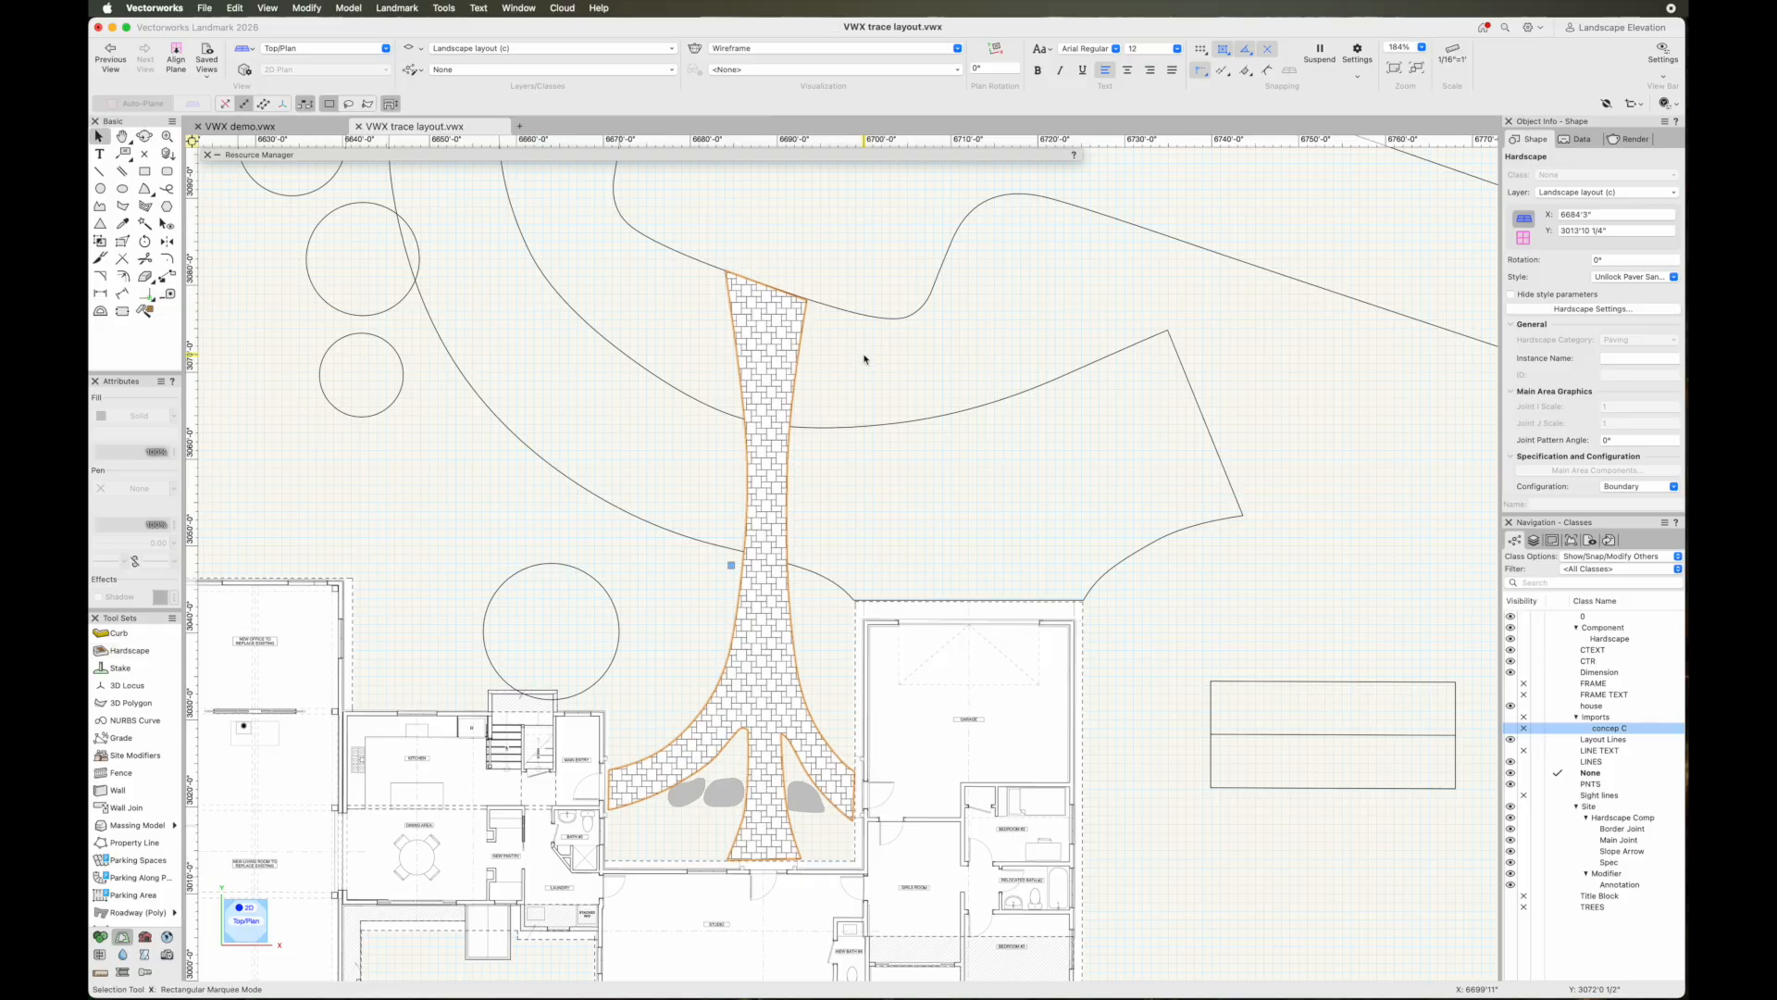
Inspect the new walkway hardscape close up in an angled 3D view rendered with Fast Renderworks
{"action": "left_click", "coordinate": [770, 404]}
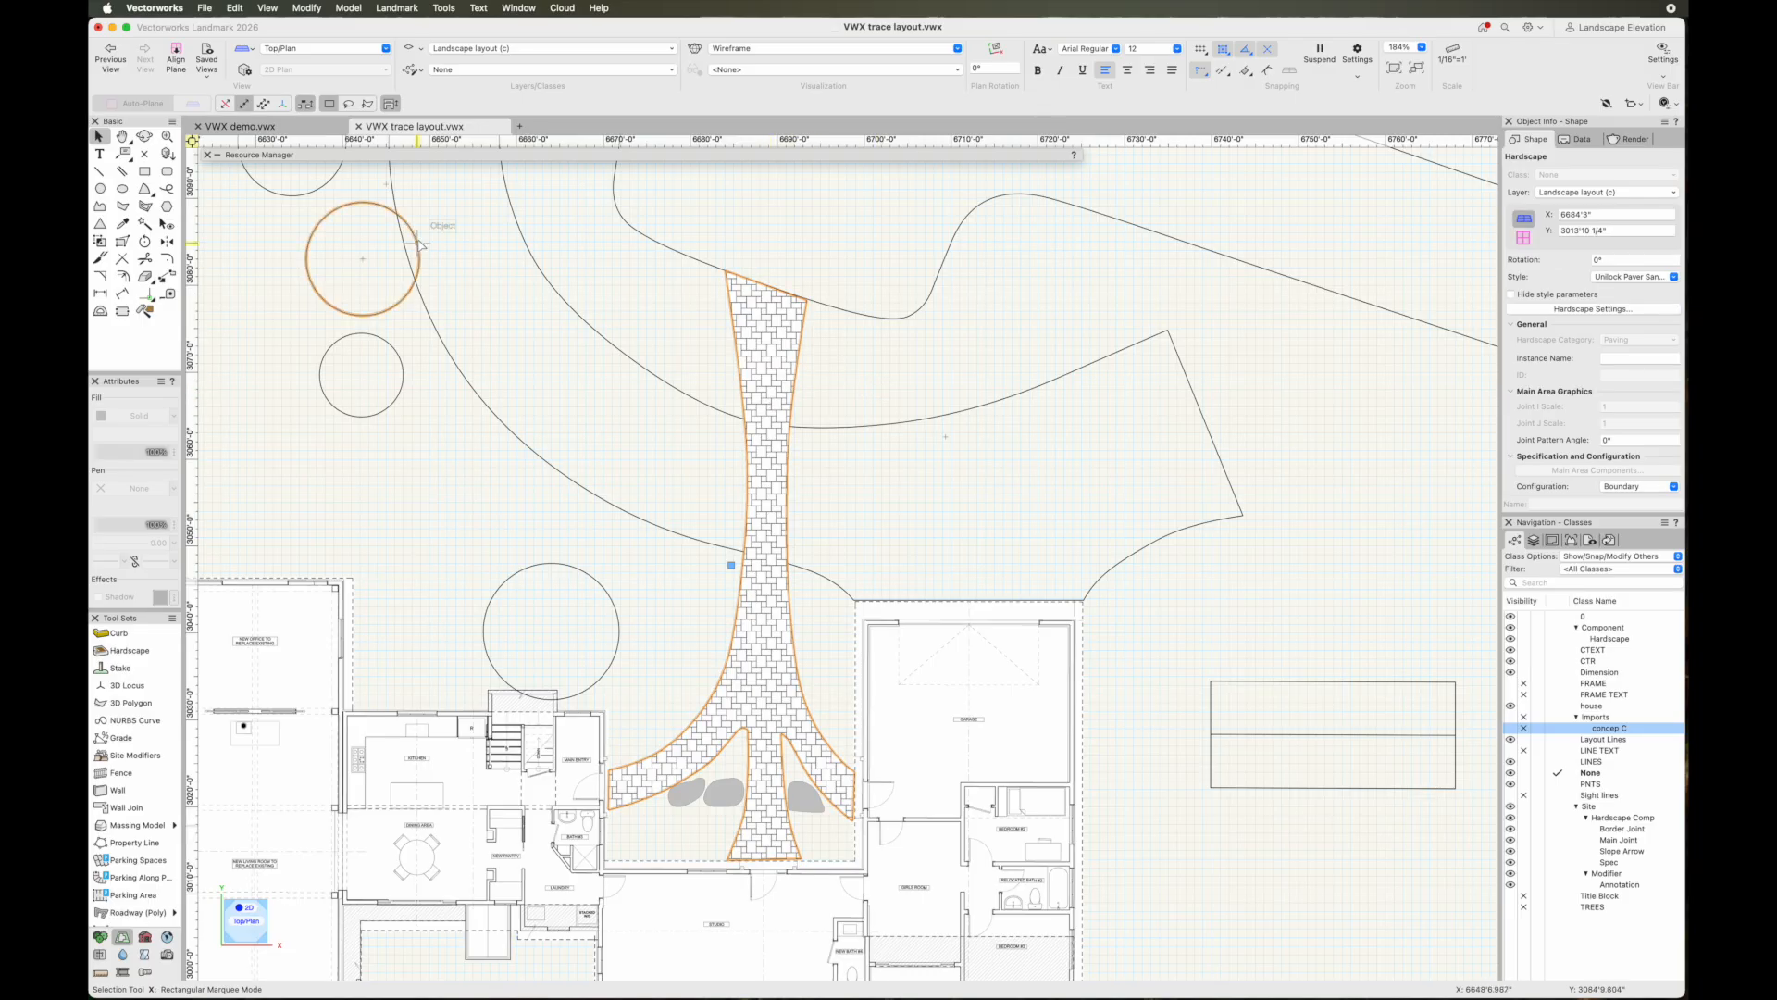
{"action": "key", "text": "shift+c"}
{"action": "left_click_drag", "start_coordinate": [672, 633], "coordinate": [731, 498]}
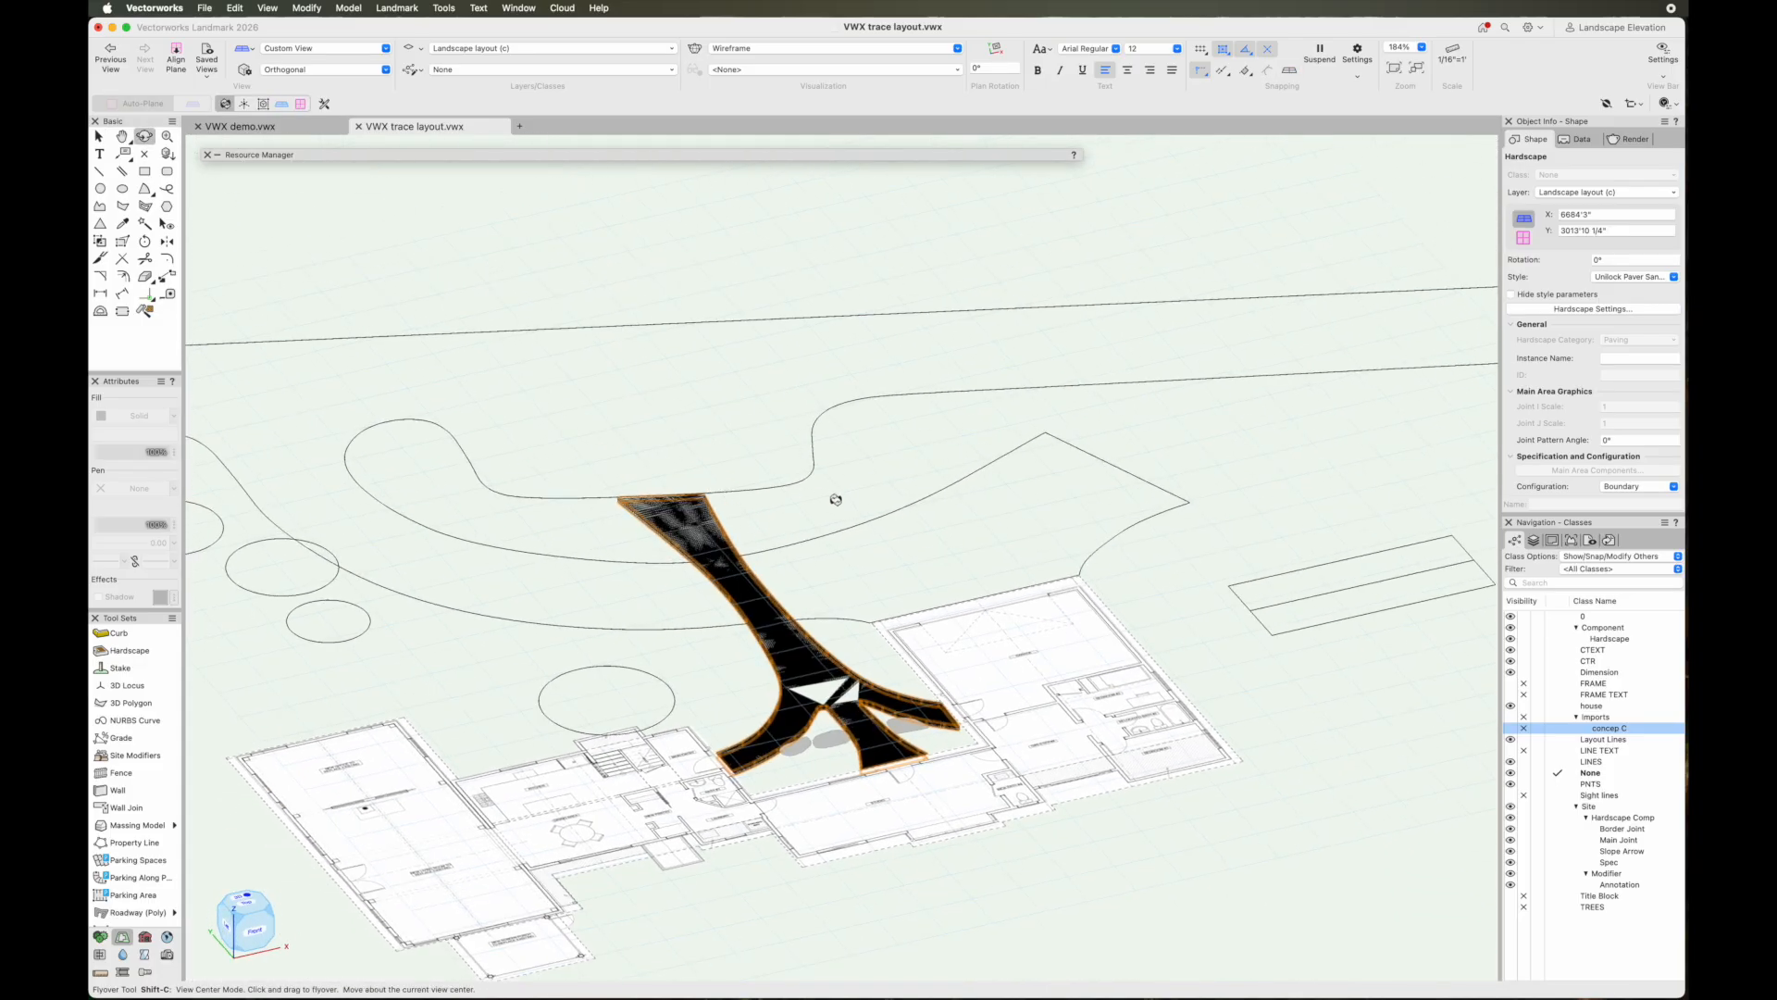
{"action": "left_click", "coordinate": [820, 50]}
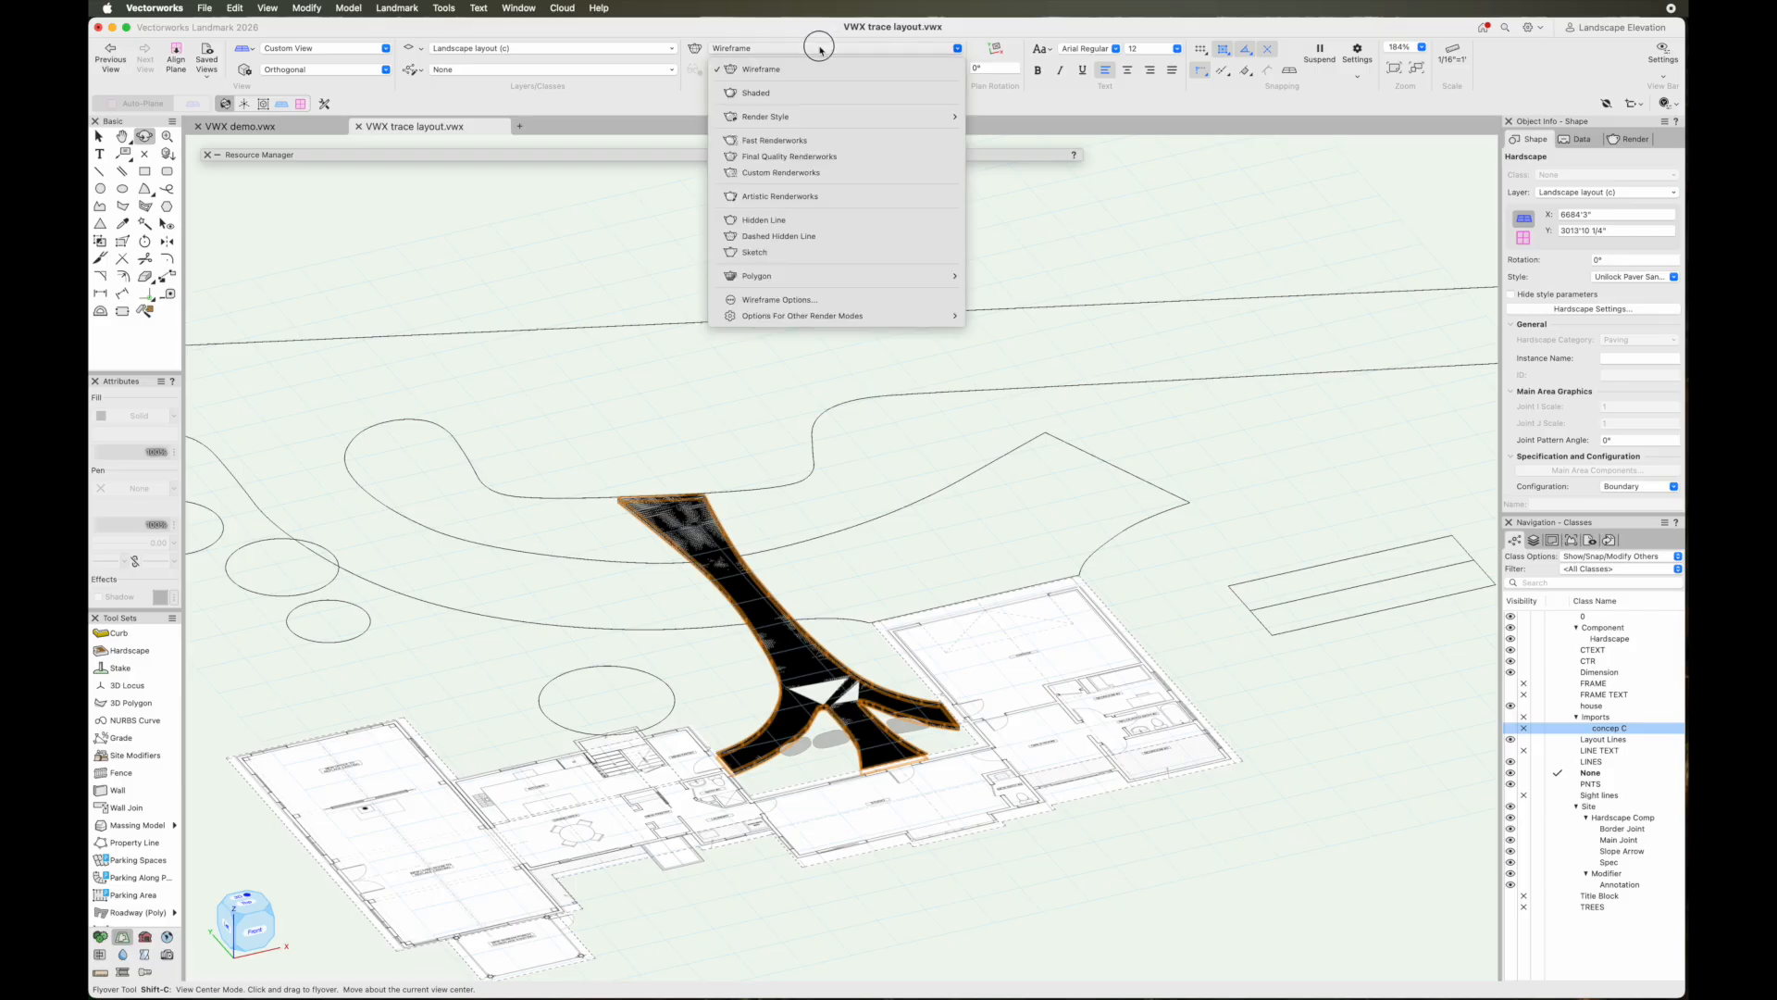
{"action": "left_click", "coordinate": [814, 140]}
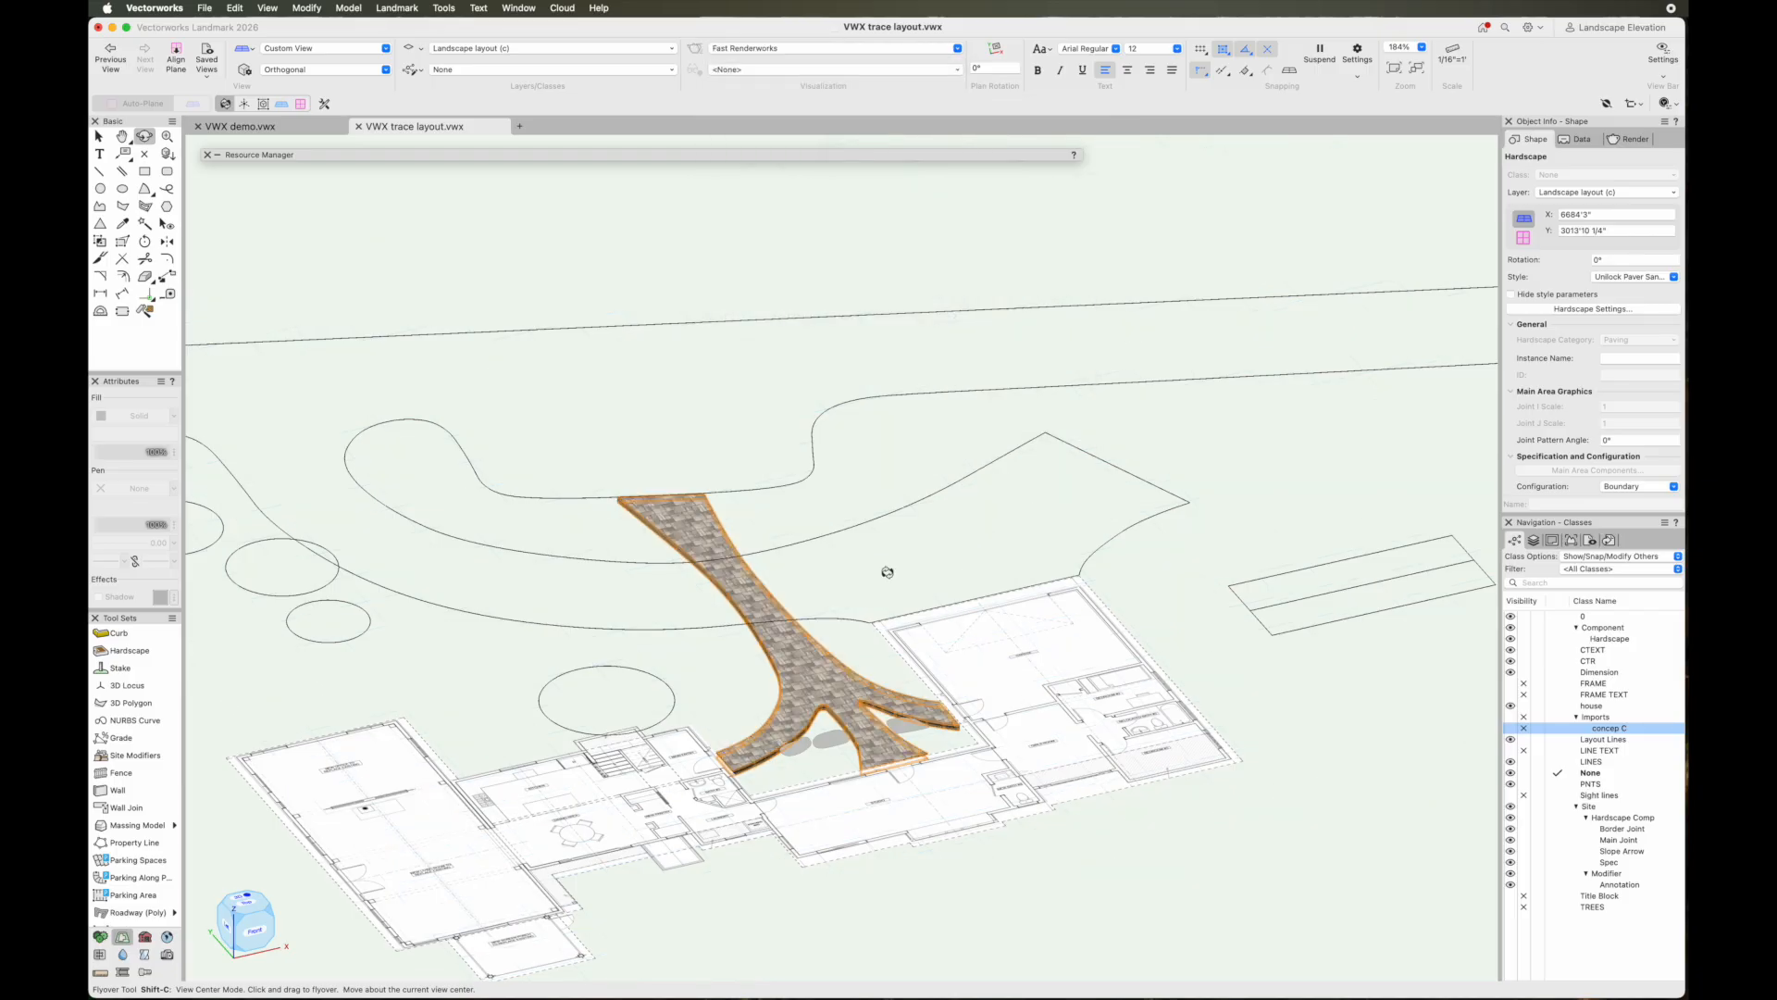
{"action": "key", "text": "x"}
{"action": "left_click", "coordinate": [814, 599]}
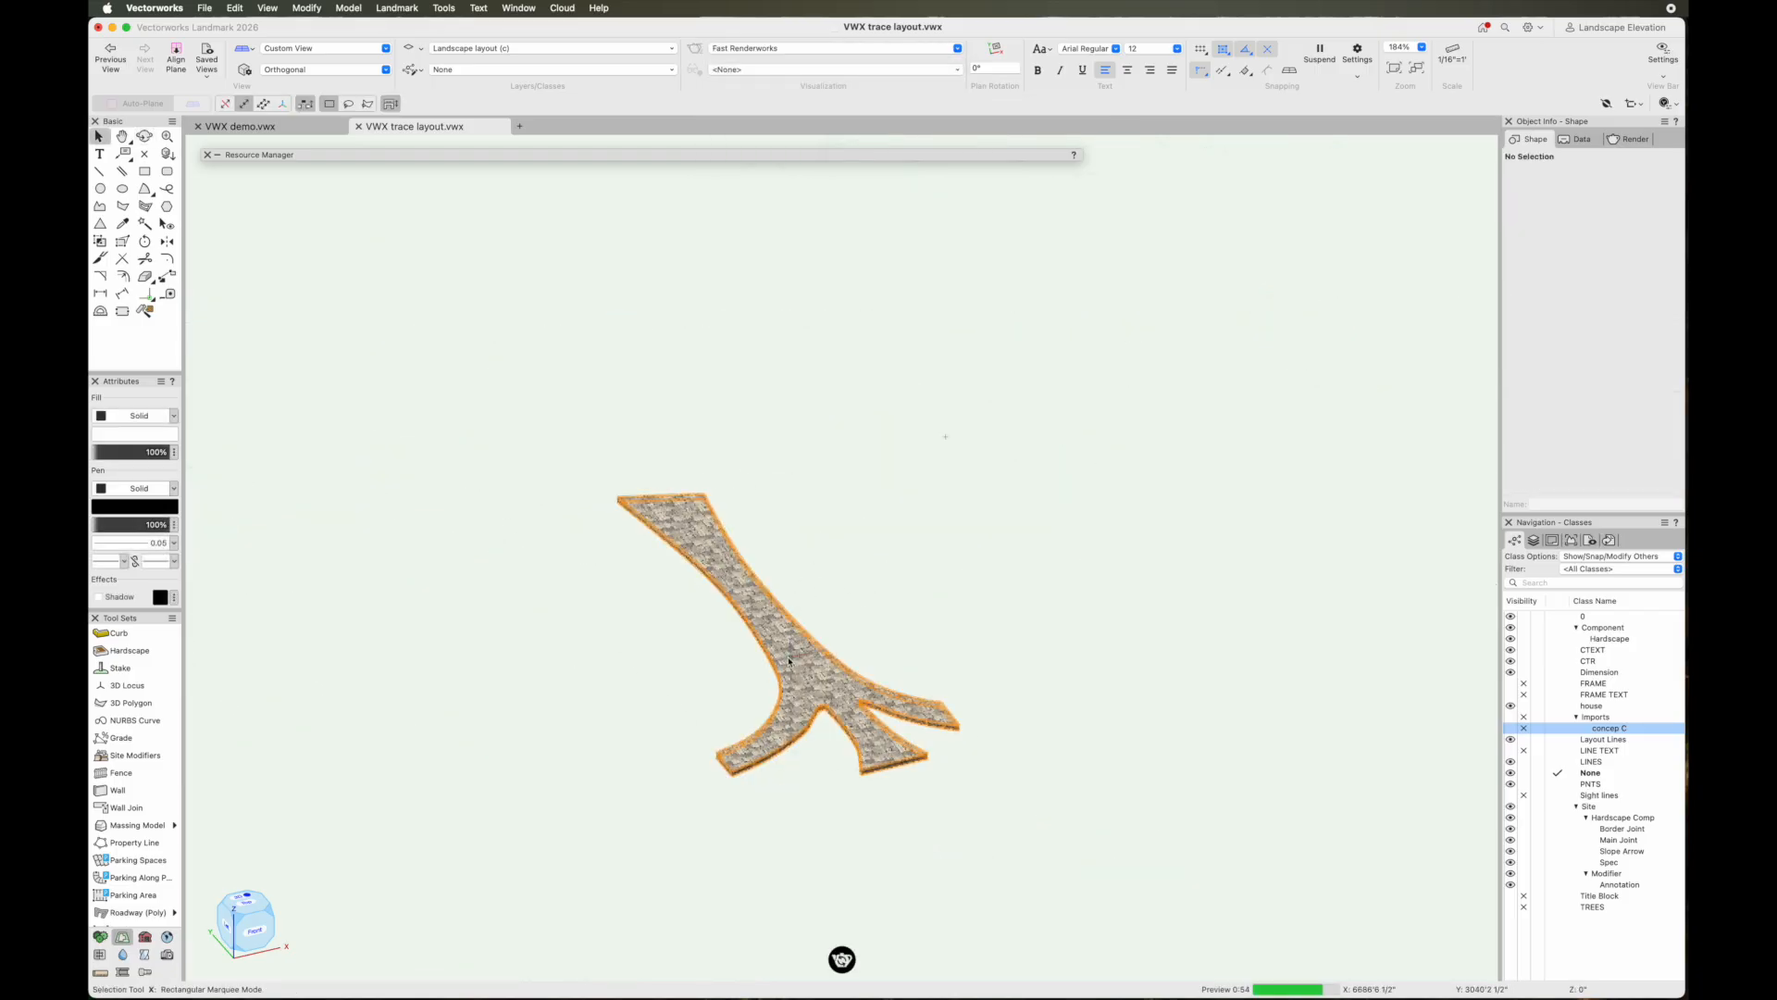
{"action": "scroll", "coordinate": [789, 661], "scroll_direction": "up", "scroll_amount": 3}
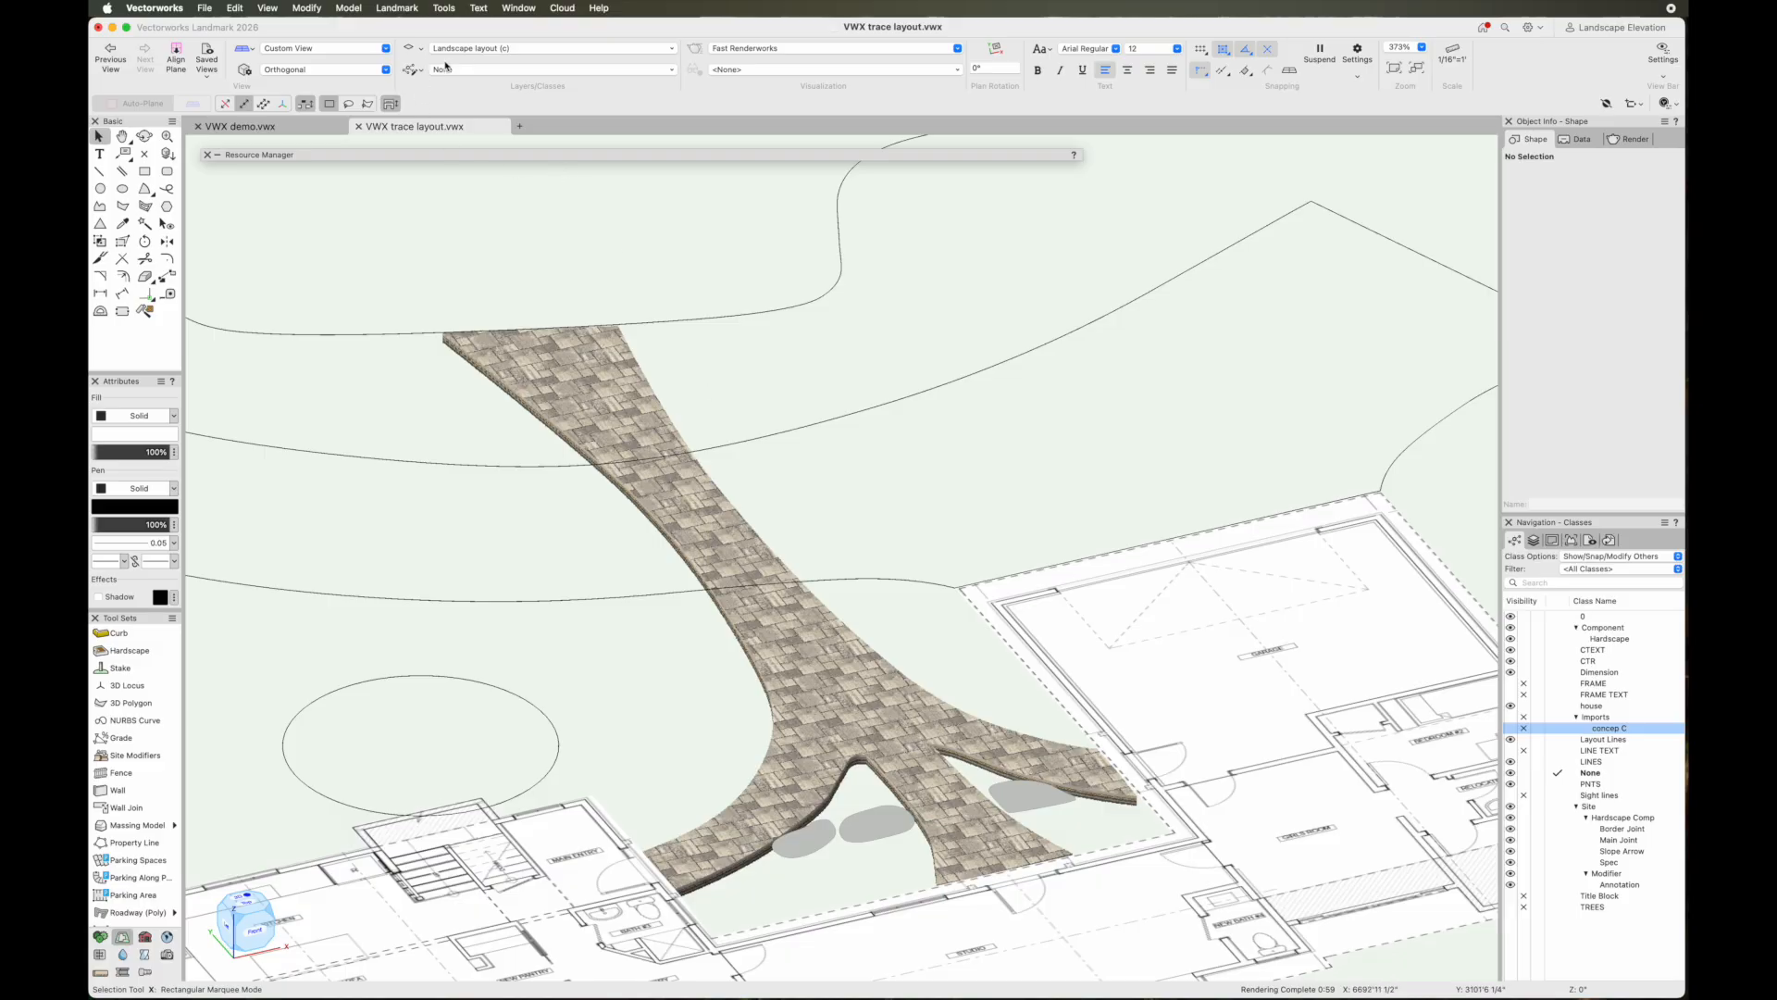
Return to the Top/Plan view and examine the paved walkway together with the surrounding curved linework
{"action": "left_click", "coordinate": [324, 48]}
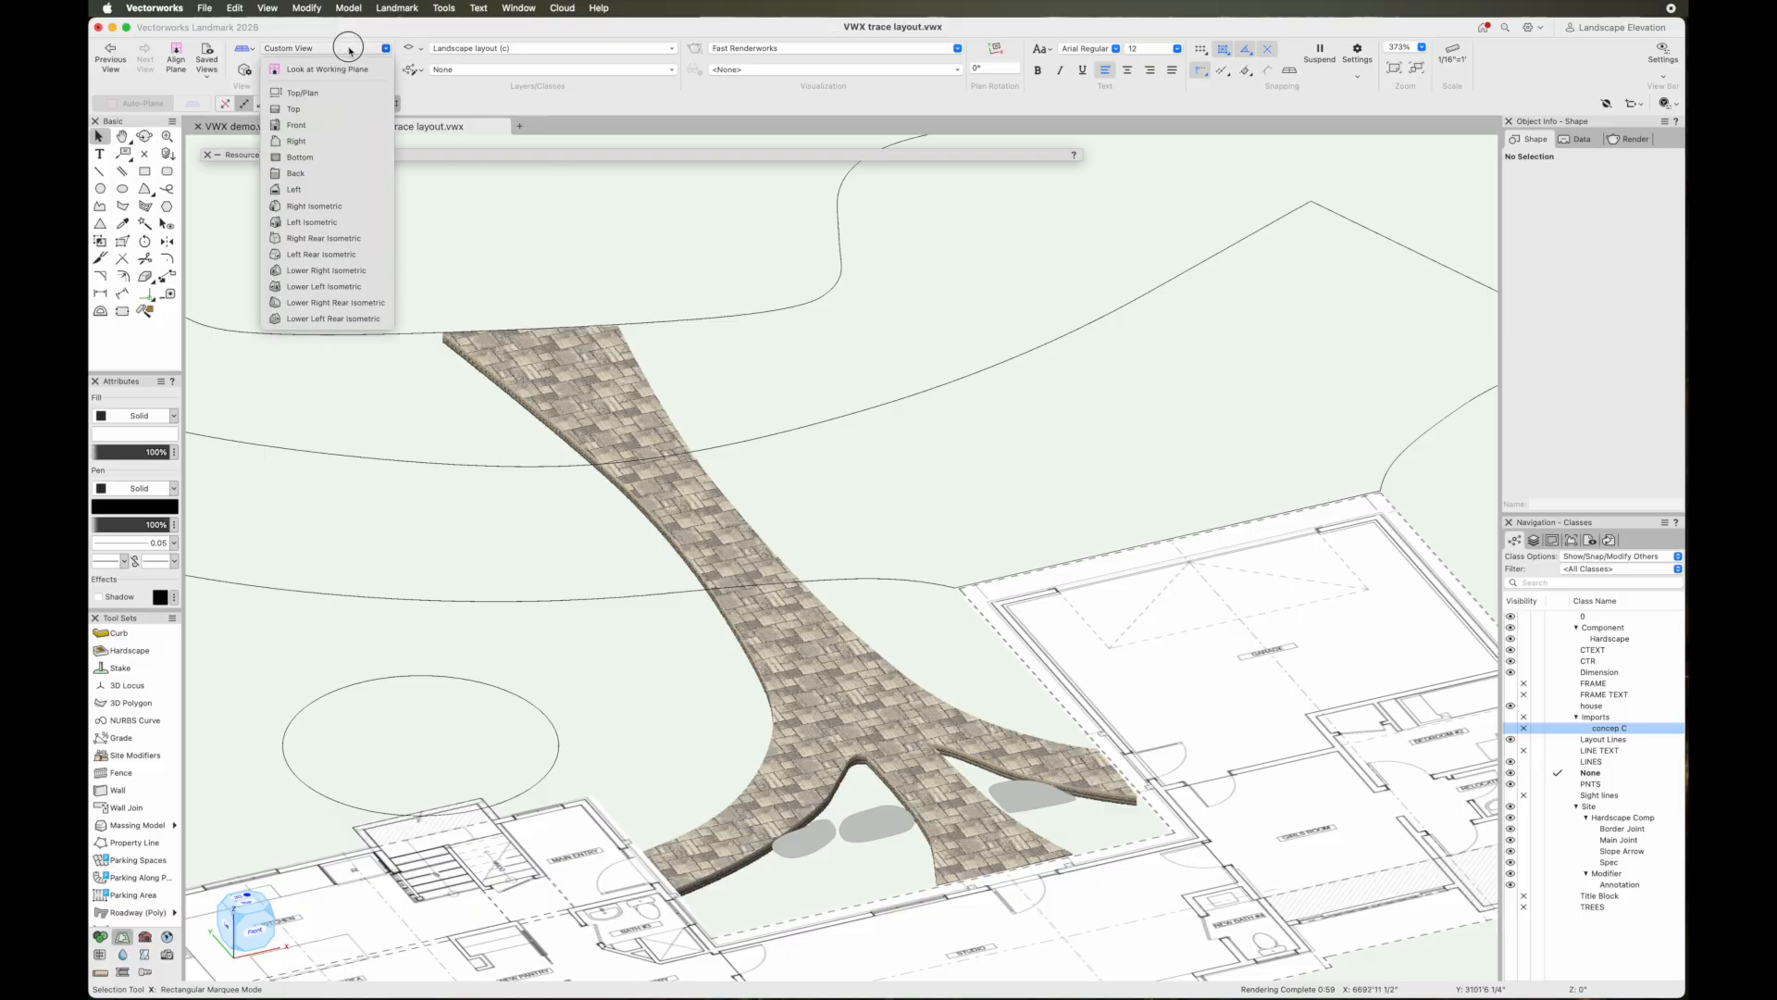
{"action": "left_click", "coordinate": [324, 93]}
{"action": "left_click", "coordinate": [923, 456]}
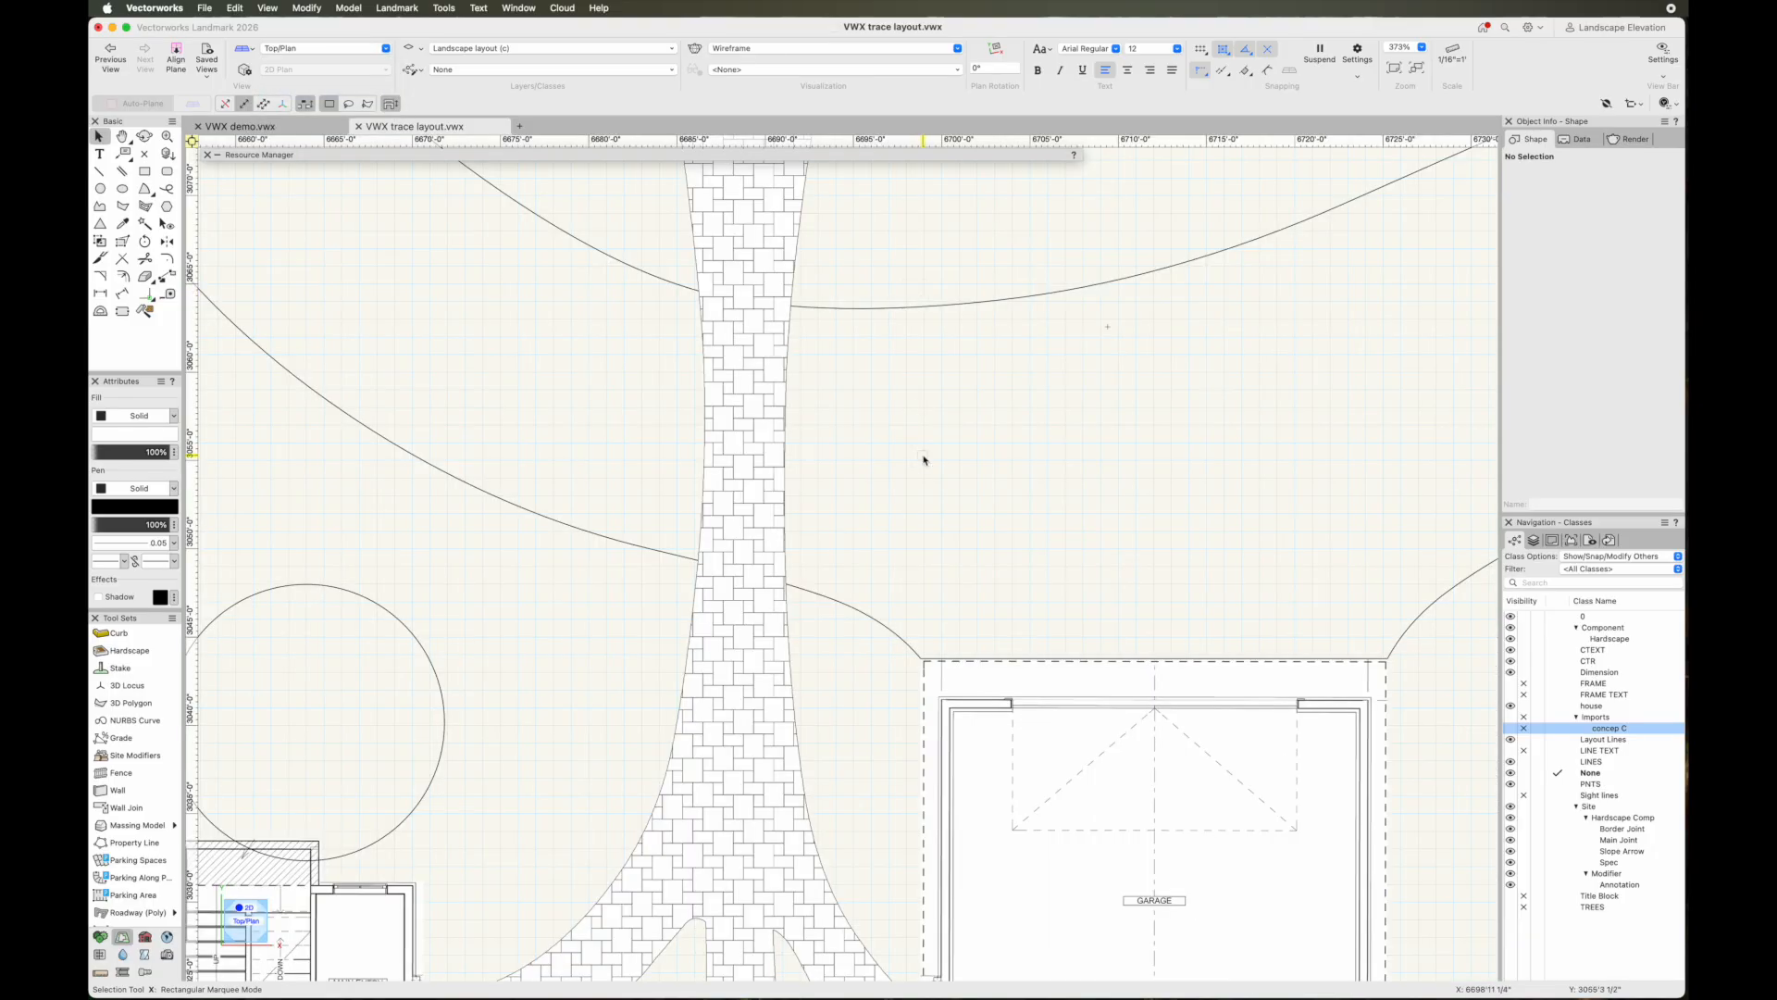
{"action": "scroll", "coordinate": [923, 459], "scroll_direction": "down", "scroll_amount": 5}
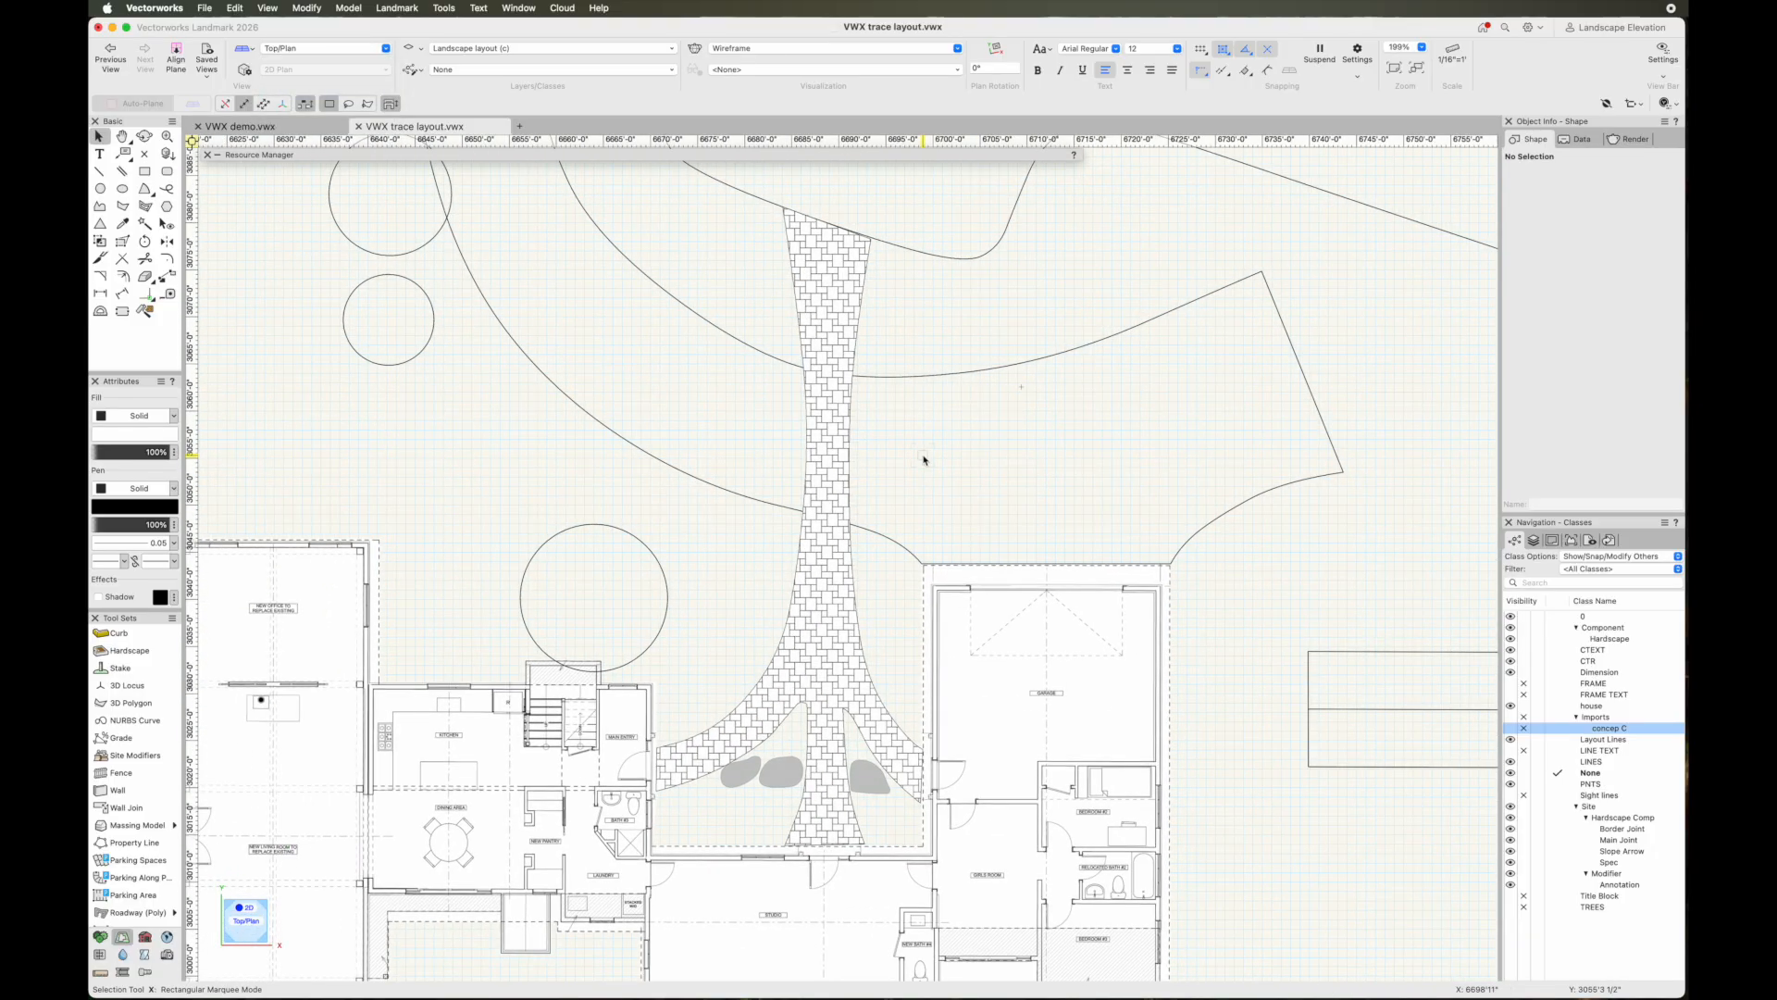
{"action": "middle_click_drag", "start_coordinate": [923, 459], "coordinate": [876, 661]}
{"action": "scroll", "coordinate": [876, 660], "scroll_direction": "down", "scroll_amount": 1}
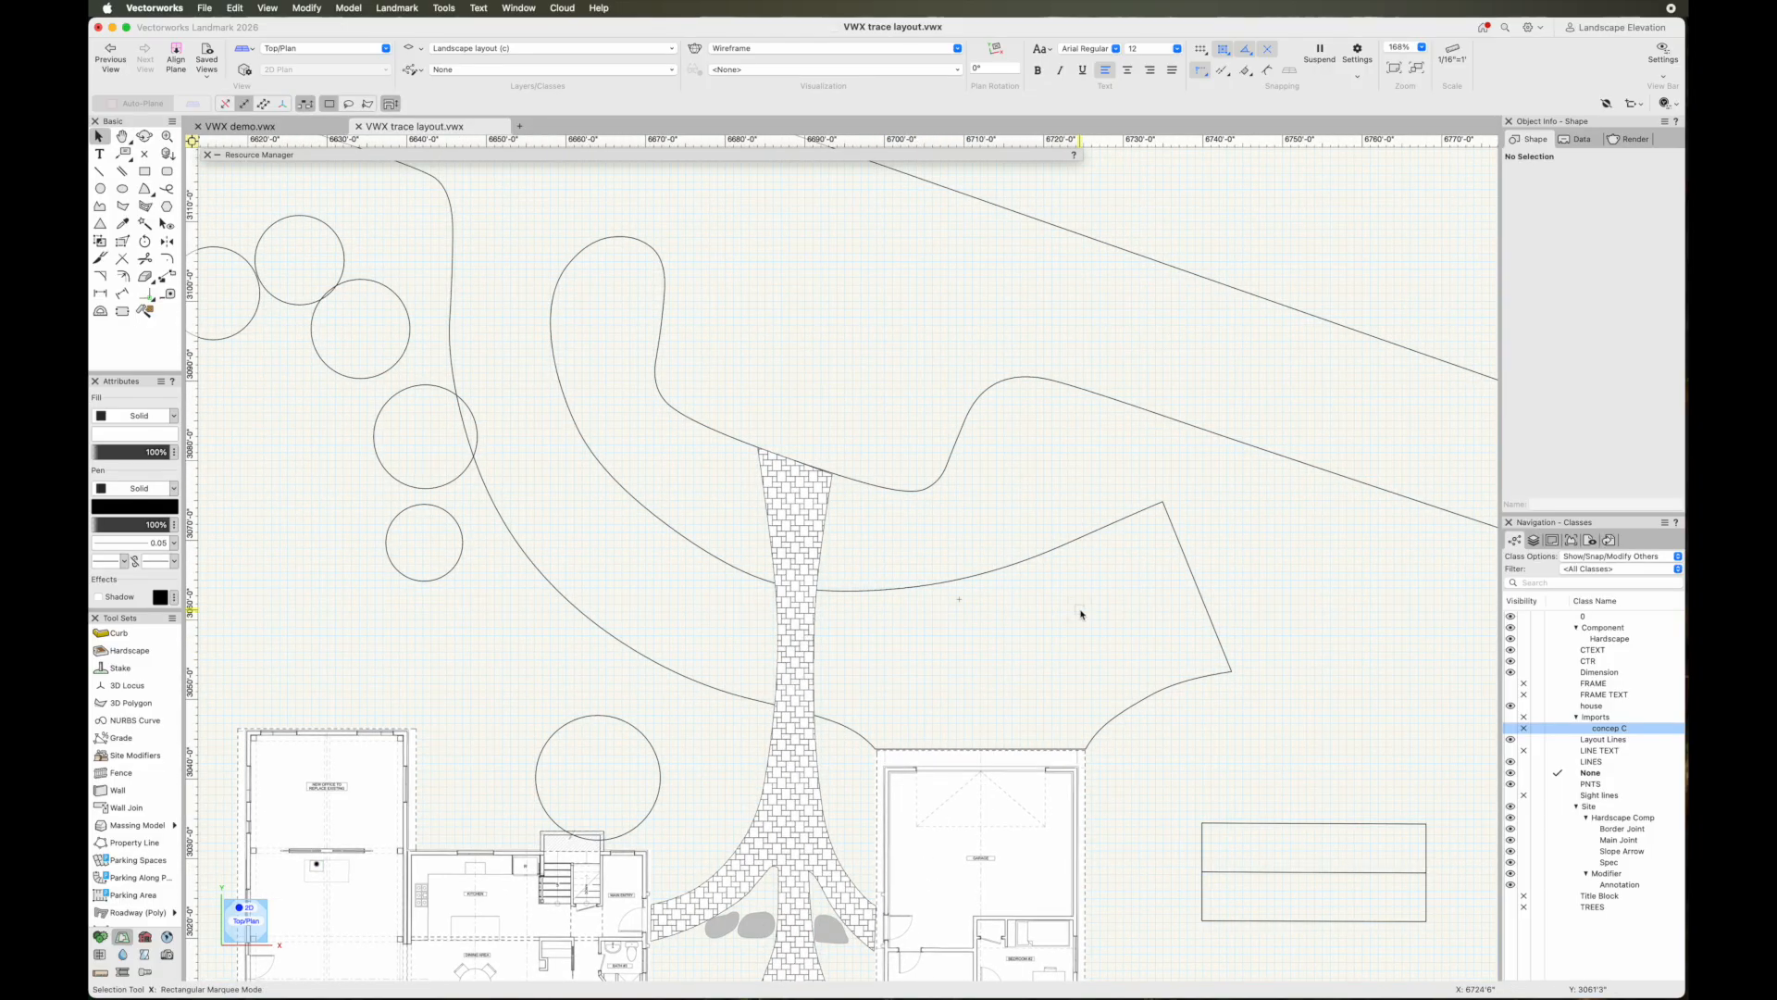
{"action": "left_click", "coordinate": [846, 616]}
{"action": "left_click", "coordinate": [846, 615]}
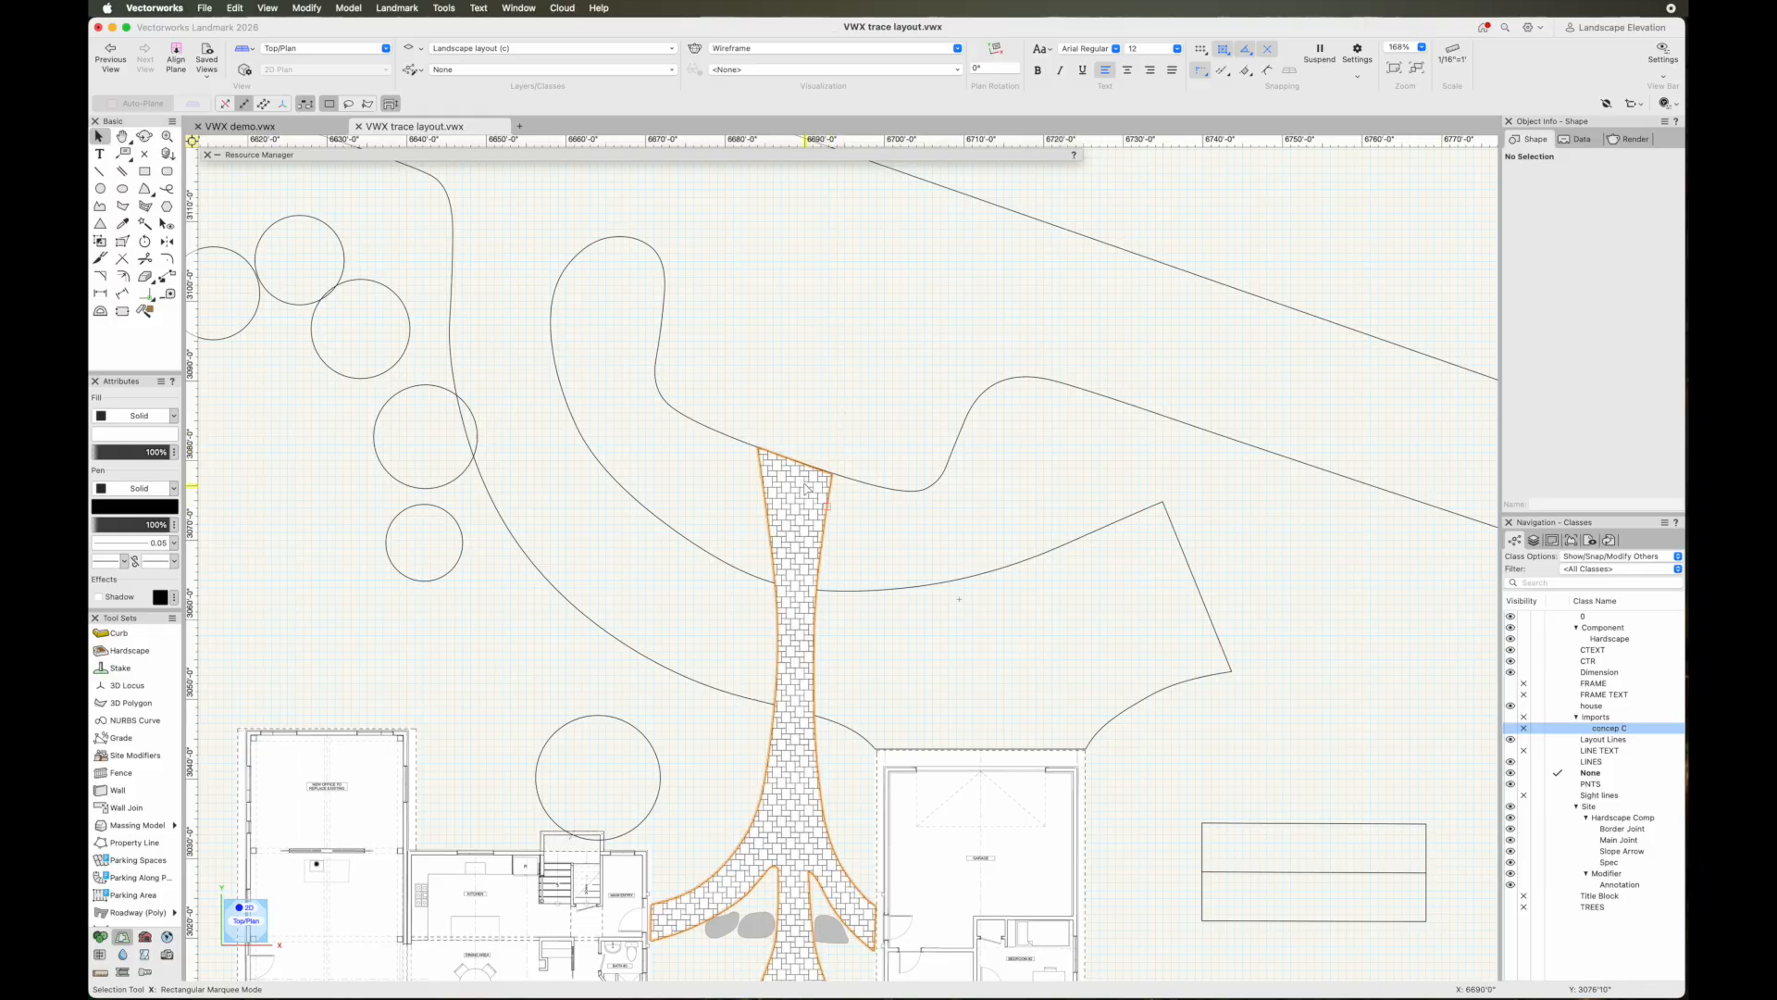
Draw a straight line about 42'11" long across the curved recess above the walkway, connecting its two sides
{"action": "middle_click_drag", "start_coordinate": [864, 419], "coordinate": [878, 548]}
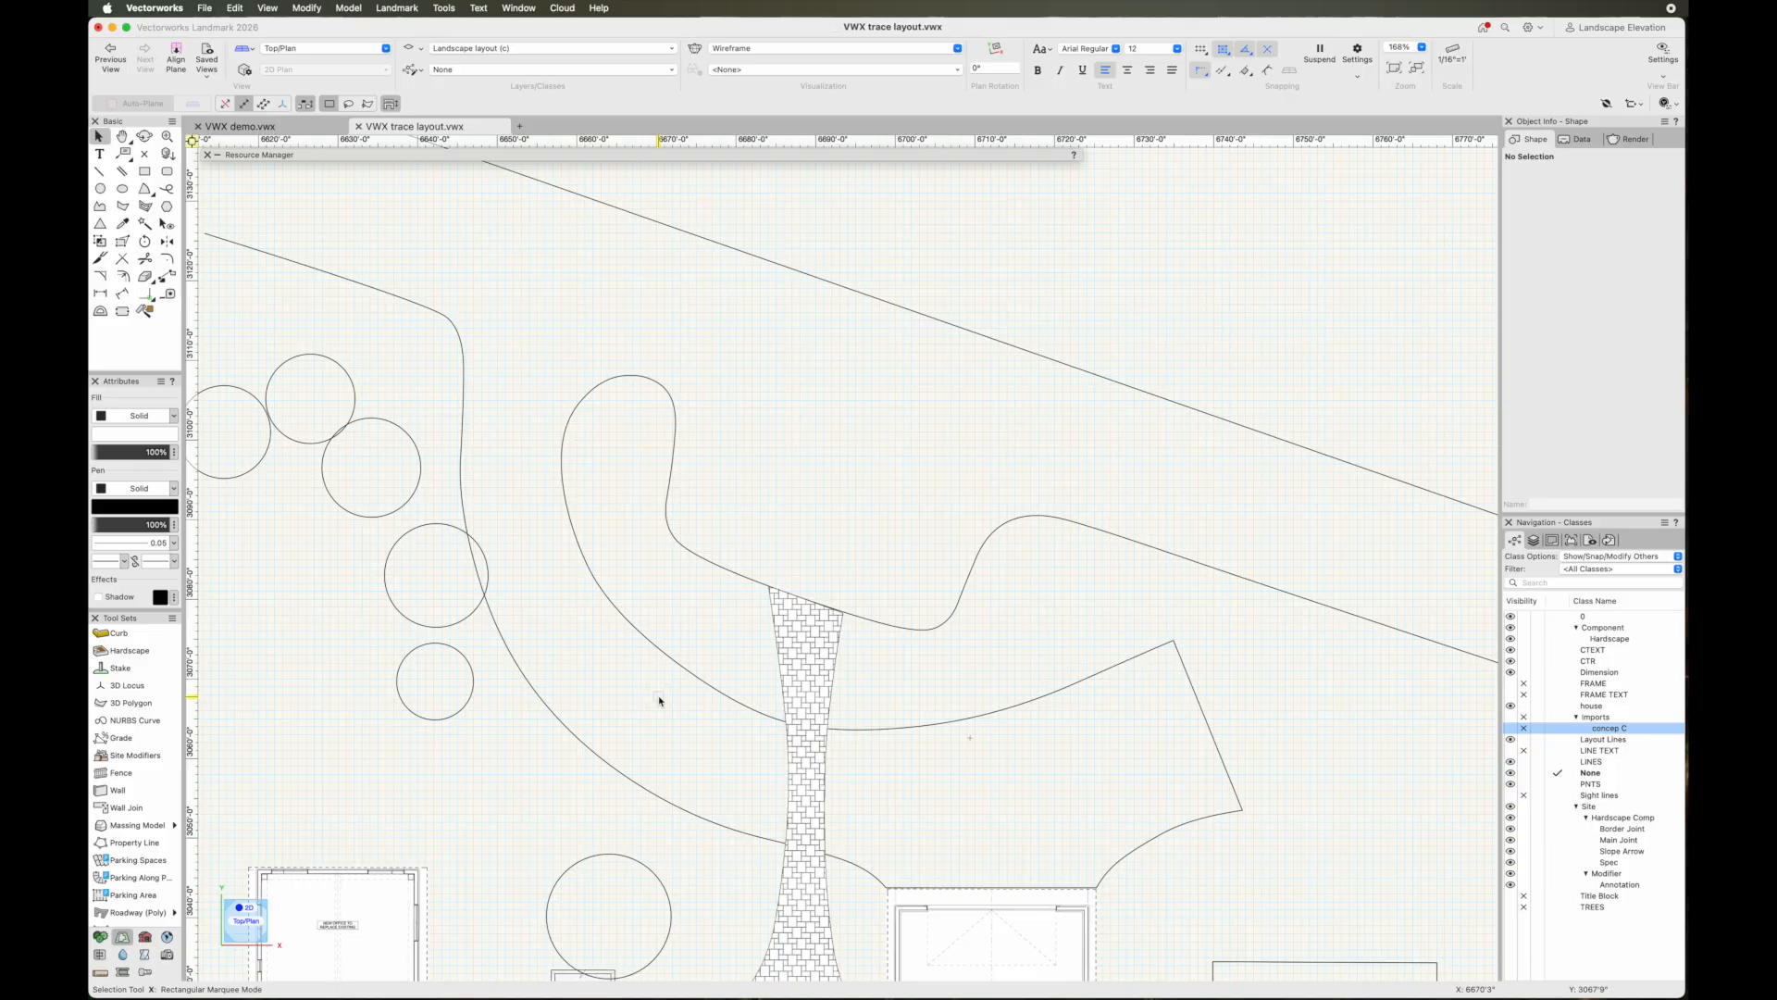
{"action": "left_click", "coordinate": [518, 770]}
{"action": "left_click", "coordinate": [100, 171]}
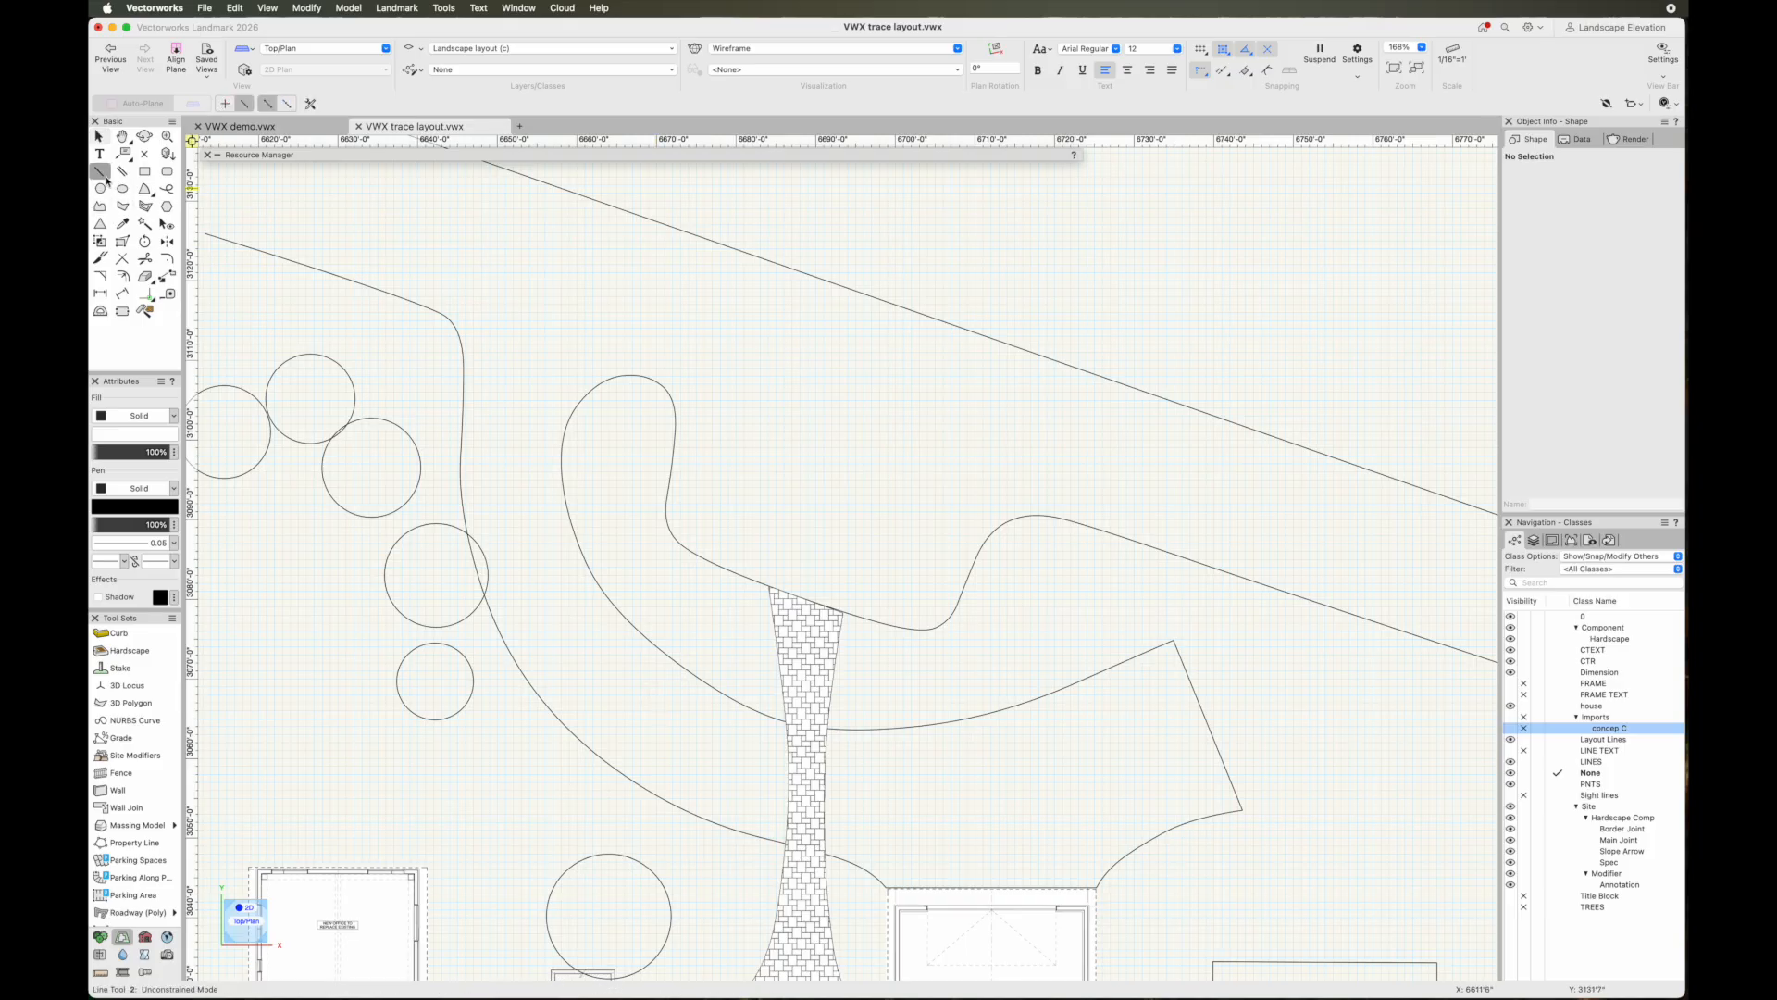
{"action": "key", "text": "grave"}
{"action": "left_click", "coordinate": [996, 529]}
{"action": "key", "text": "grave"}
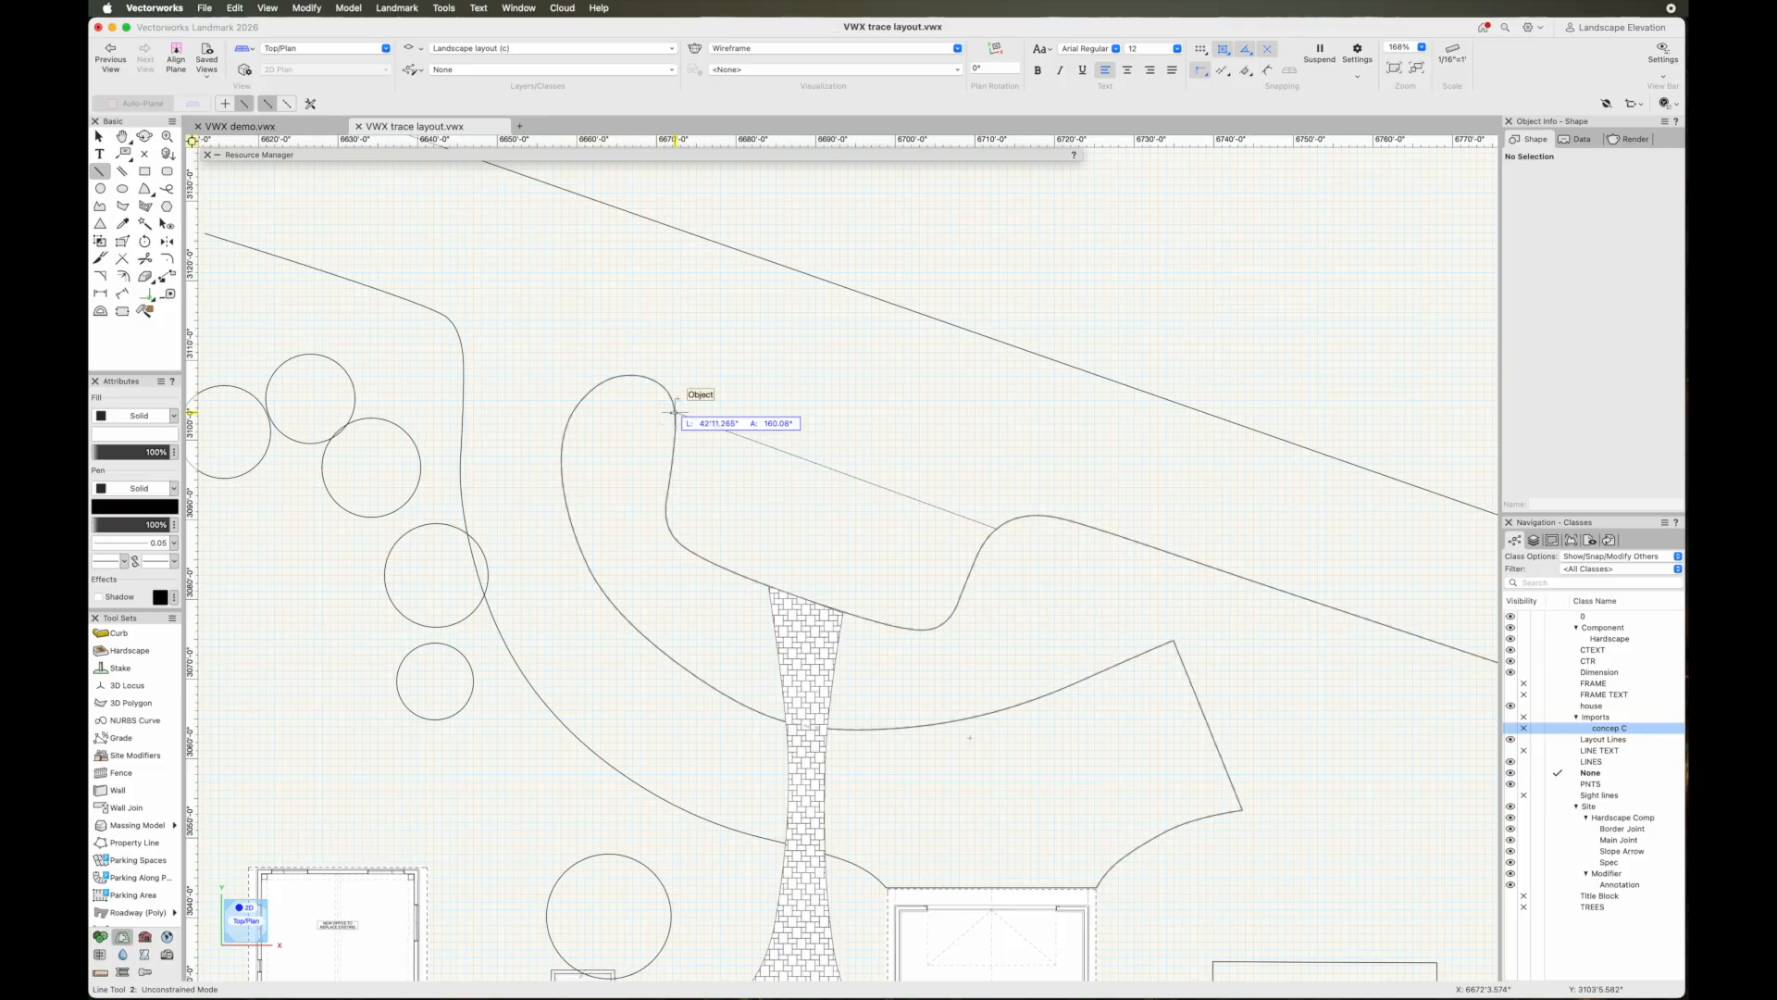
{"action": "left_click", "coordinate": [674, 412]}
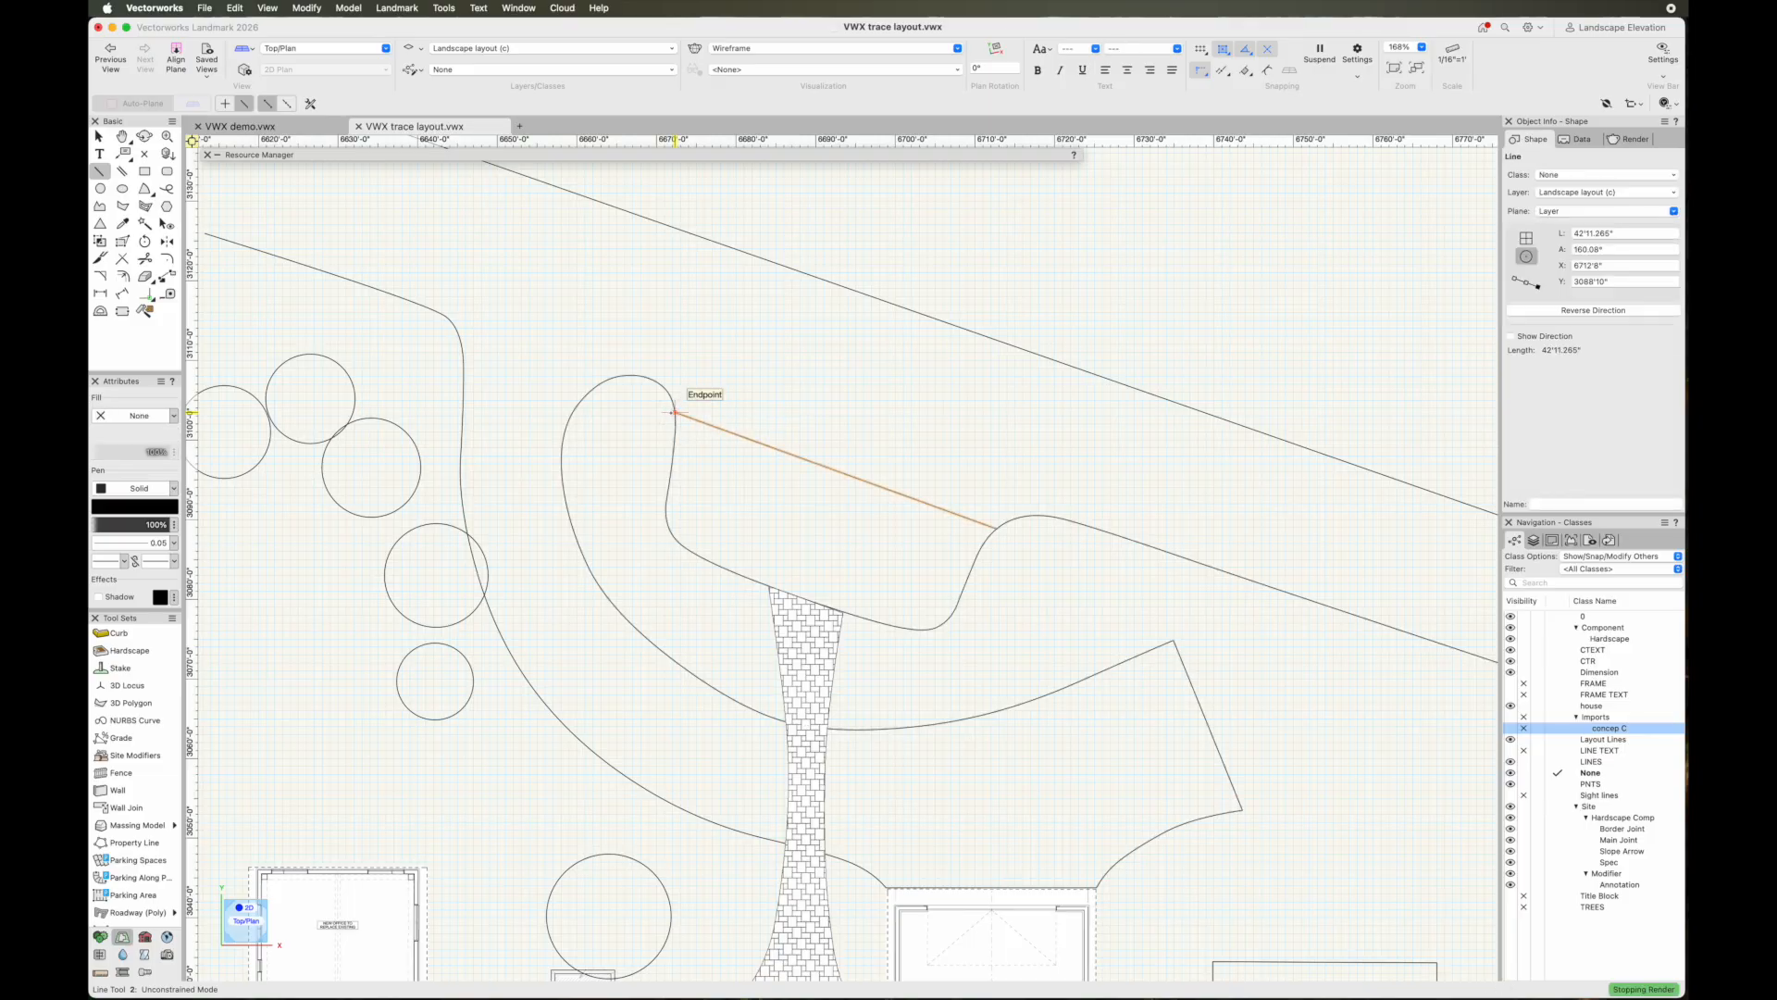
{"action": "key", "text": "z"}
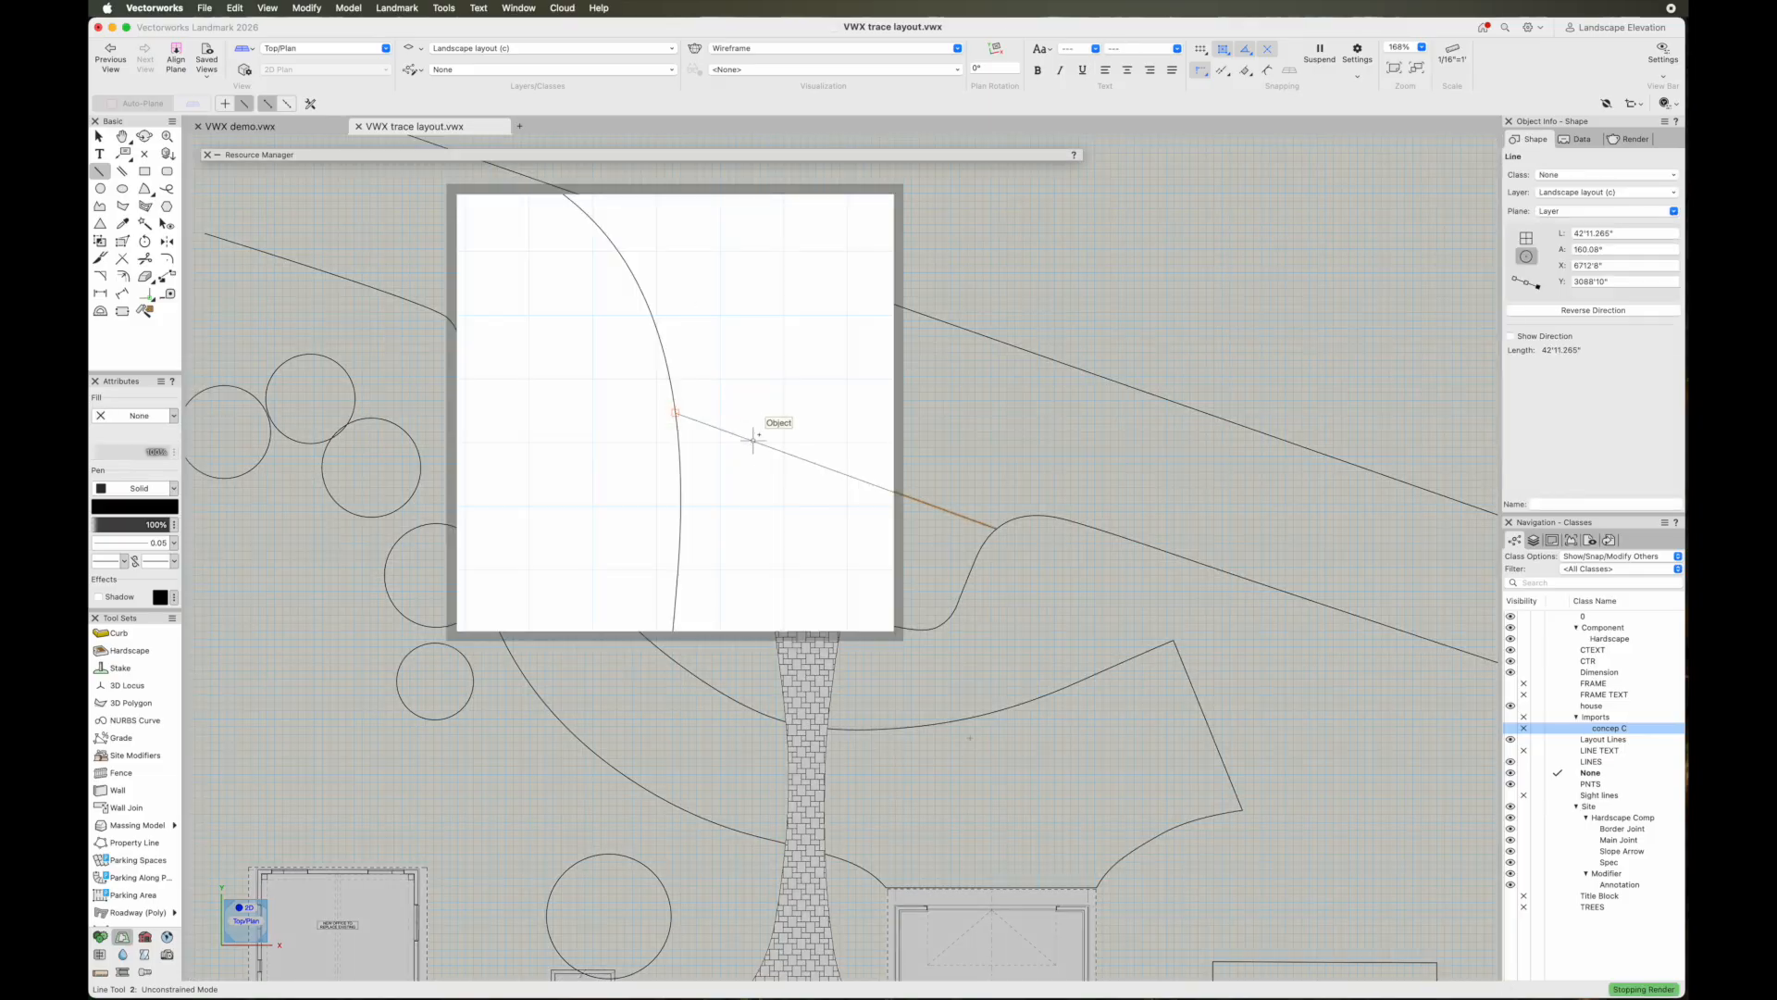
{"action": "key", "text": "x"}
{"action": "left_click", "coordinate": [852, 508]}
{"action": "left_click", "coordinate": [754, 440]}
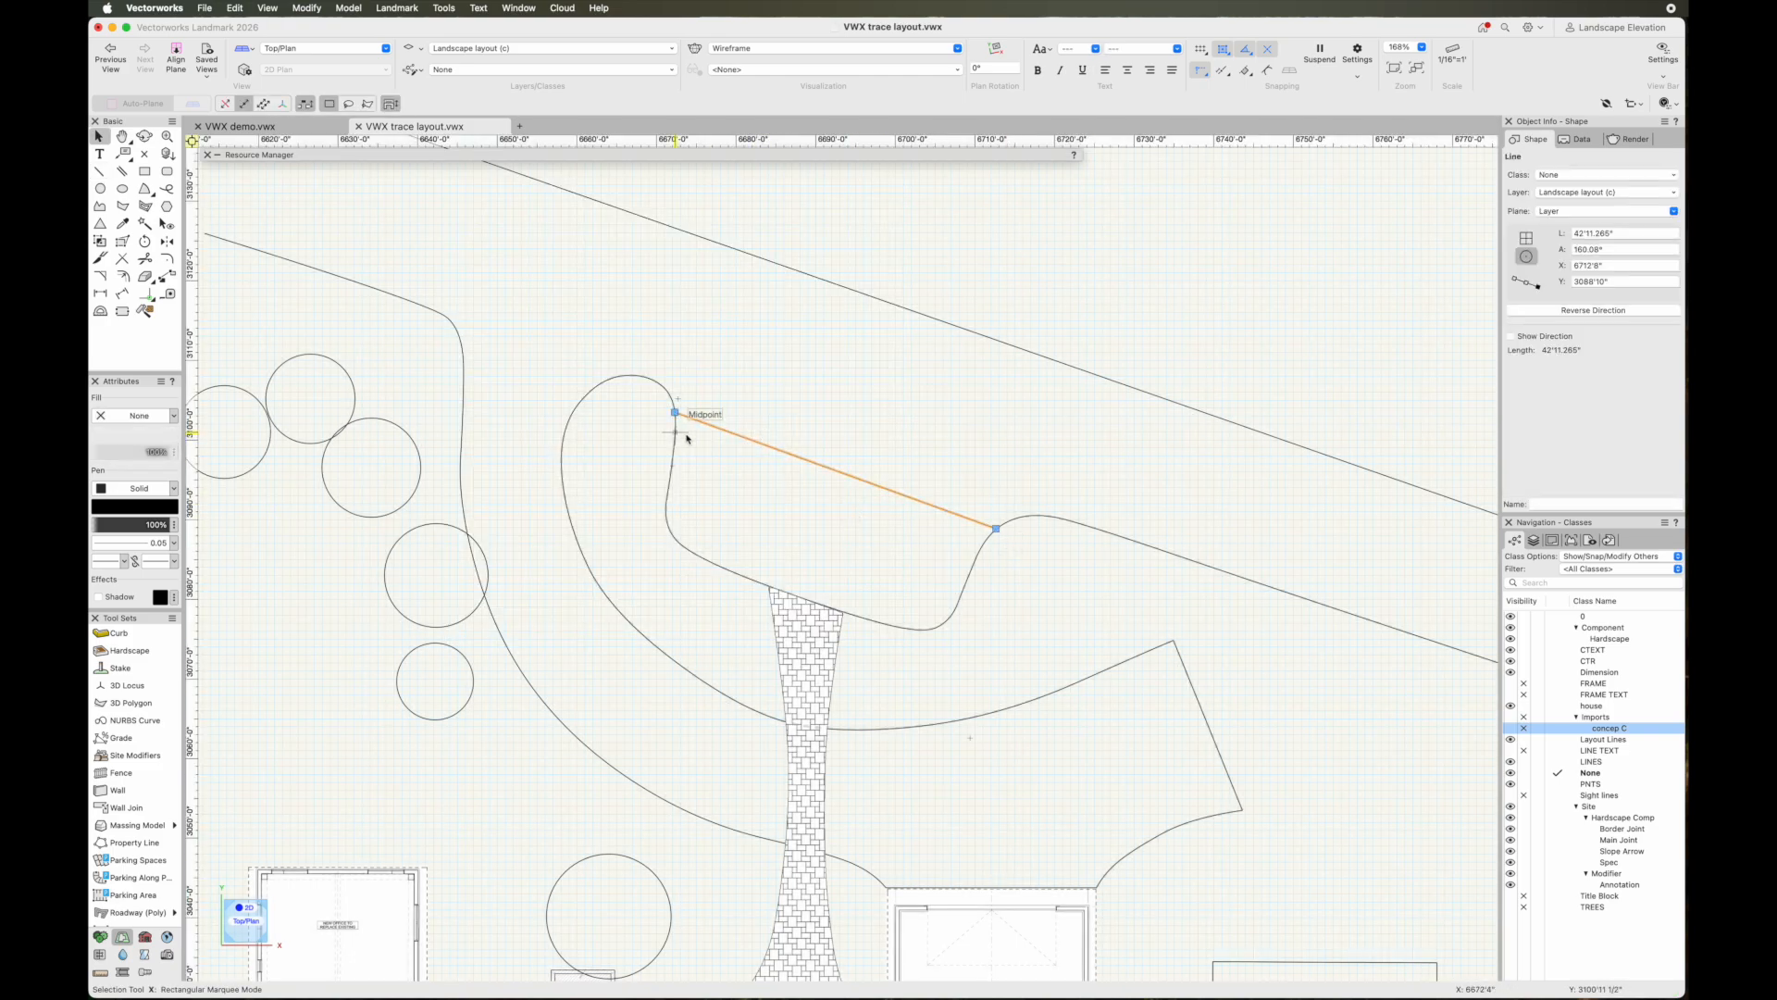
Split the curved layout polyline where the straight line's upper-left end meets it and select the lower piece
{"action": "scroll", "coordinate": [687, 438], "scroll_direction": "up", "scroll_amount": 5}
{"action": "left_click", "coordinate": [643, 402]}
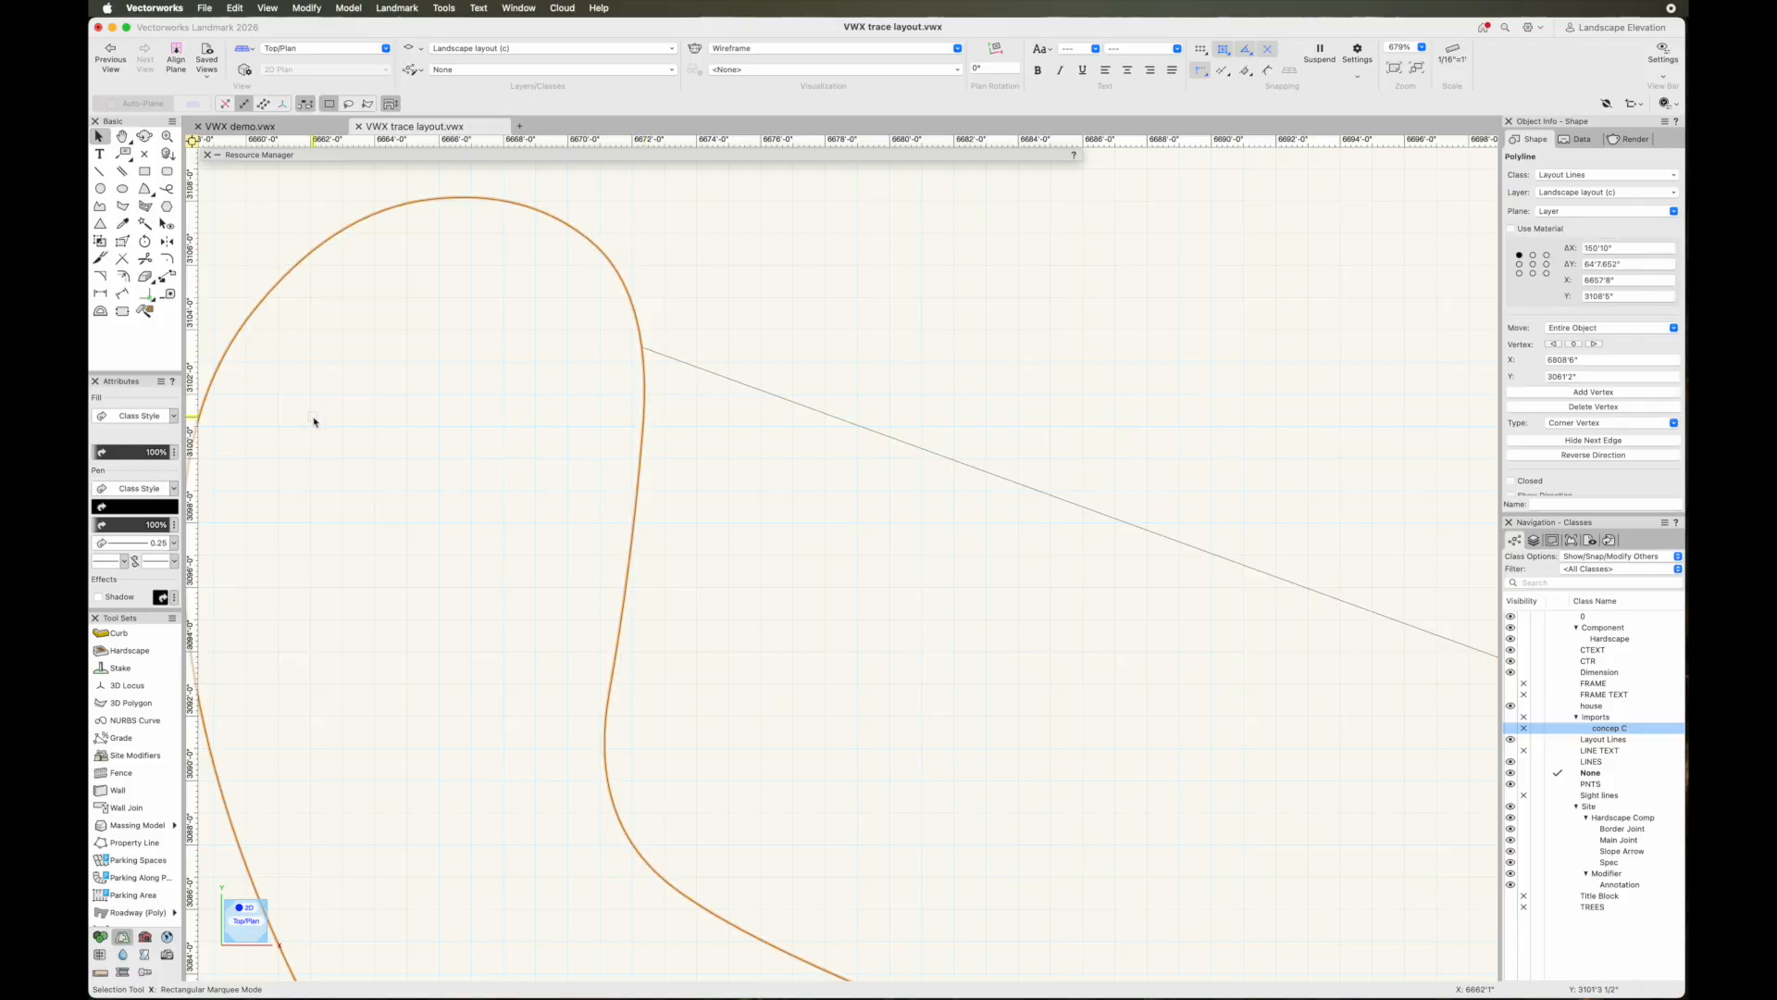
{"action": "left_click", "coordinate": [100, 259]}
{"action": "left_click", "coordinate": [643, 353]}
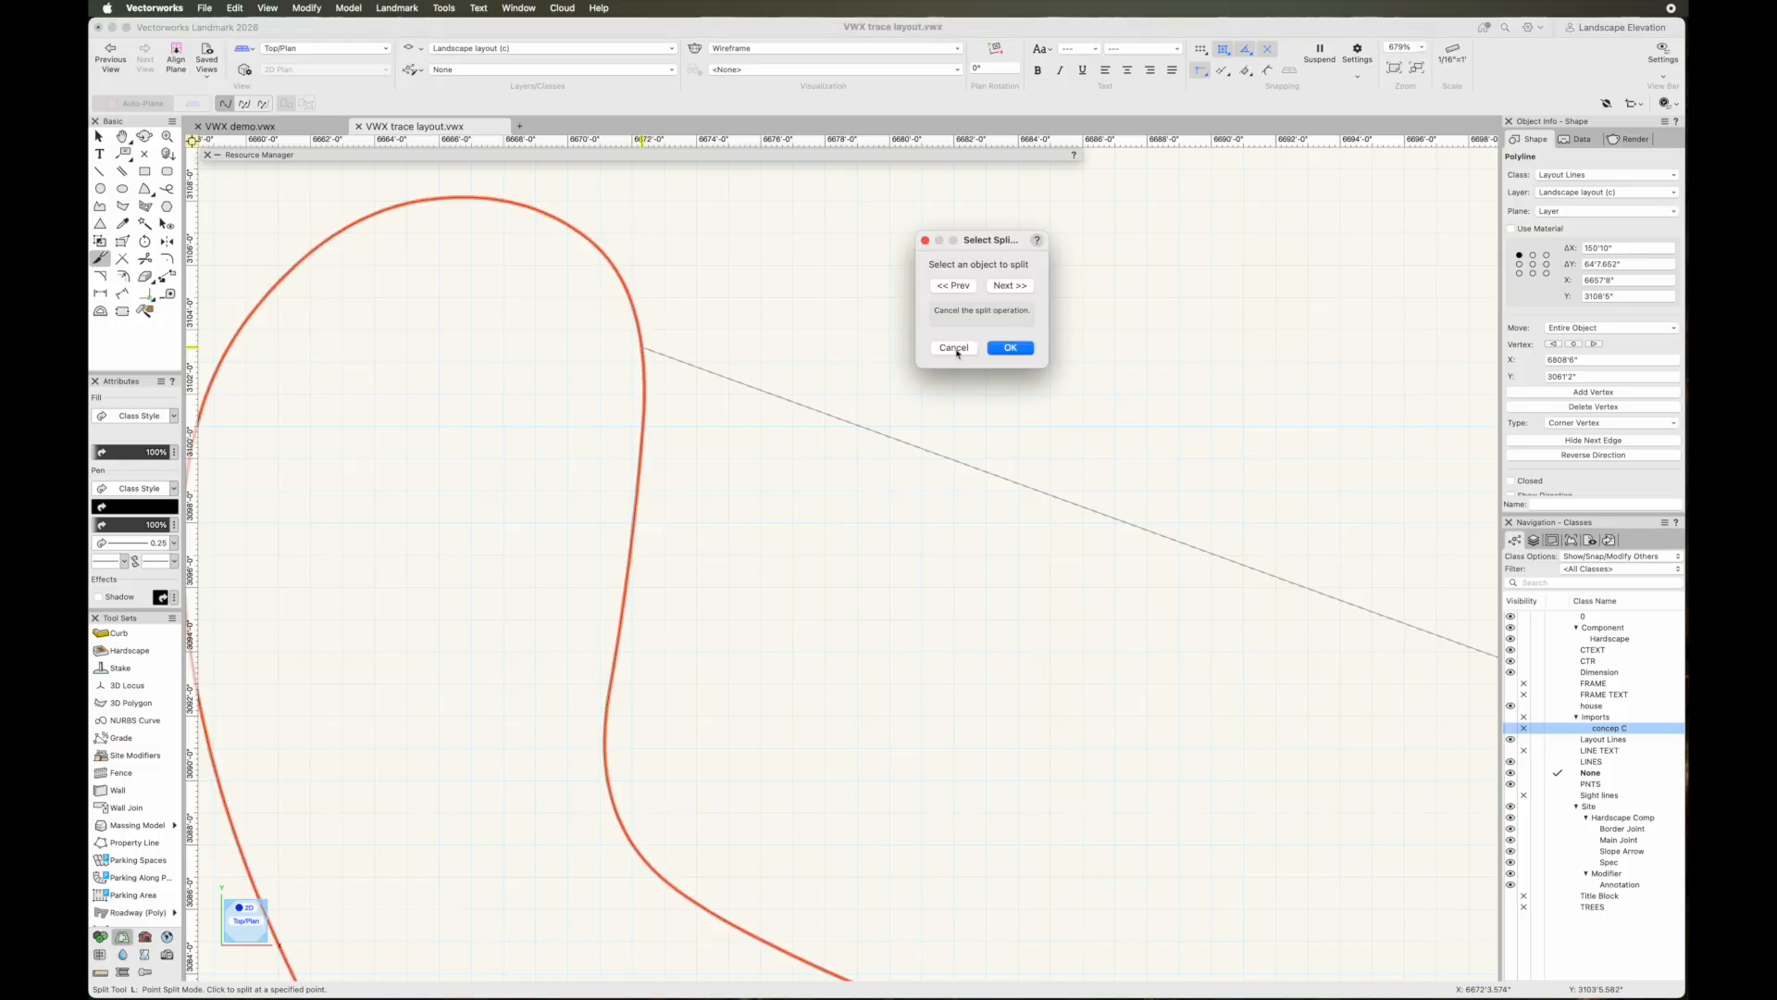
{"action": "left_click", "coordinate": [1009, 347]}
{"action": "key", "text": "x"}
{"action": "key", "text": "x"}
{"action": "left_click", "coordinate": [638, 498]}
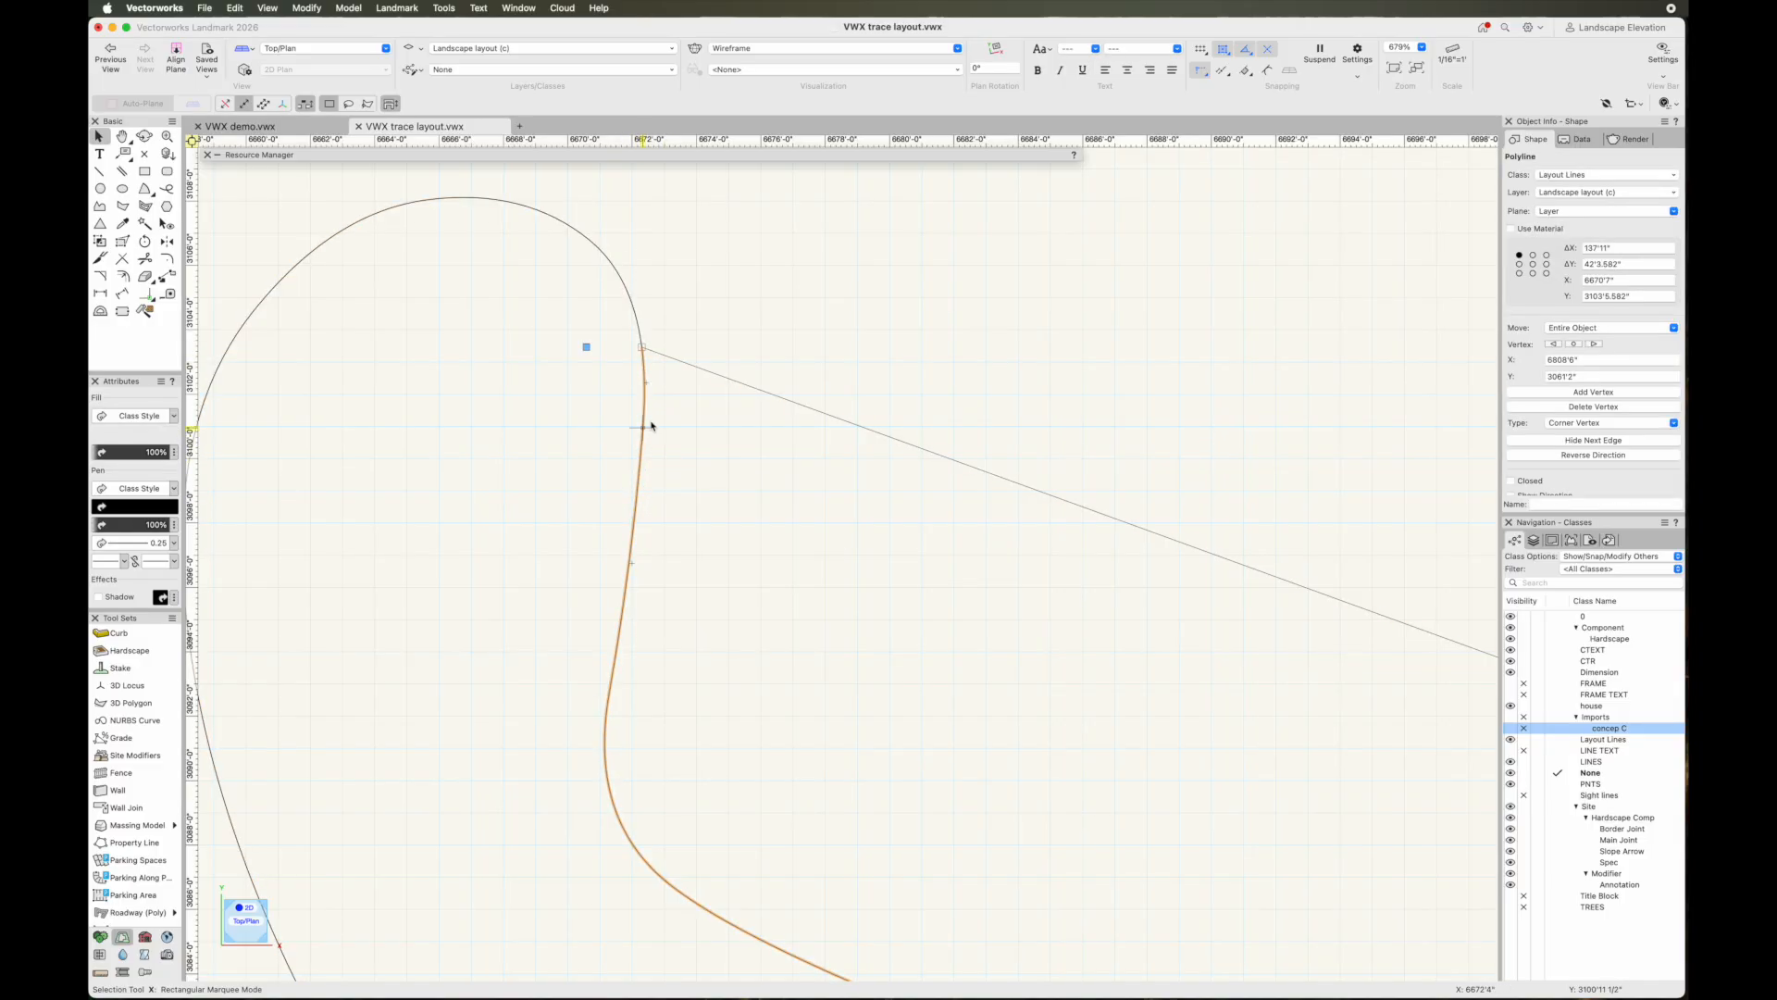
Extend the straight line's lower-right endpoint so it lands exactly on the curved polyline
{"action": "scroll", "coordinate": [822, 520], "scroll_direction": "down", "scroll_amount": 5}
{"action": "key", "text": "h"}
{"action": "middle_click_drag", "start_coordinate": [885, 599], "coordinate": [550, 533]}
{"action": "scroll", "coordinate": [832, 547], "scroll_direction": "up", "scroll_amount": 7}
{"action": "left_click", "coordinate": [972, 580]}
{"action": "scroll", "coordinate": [953, 569], "scroll_direction": "up", "scroll_amount": 8}
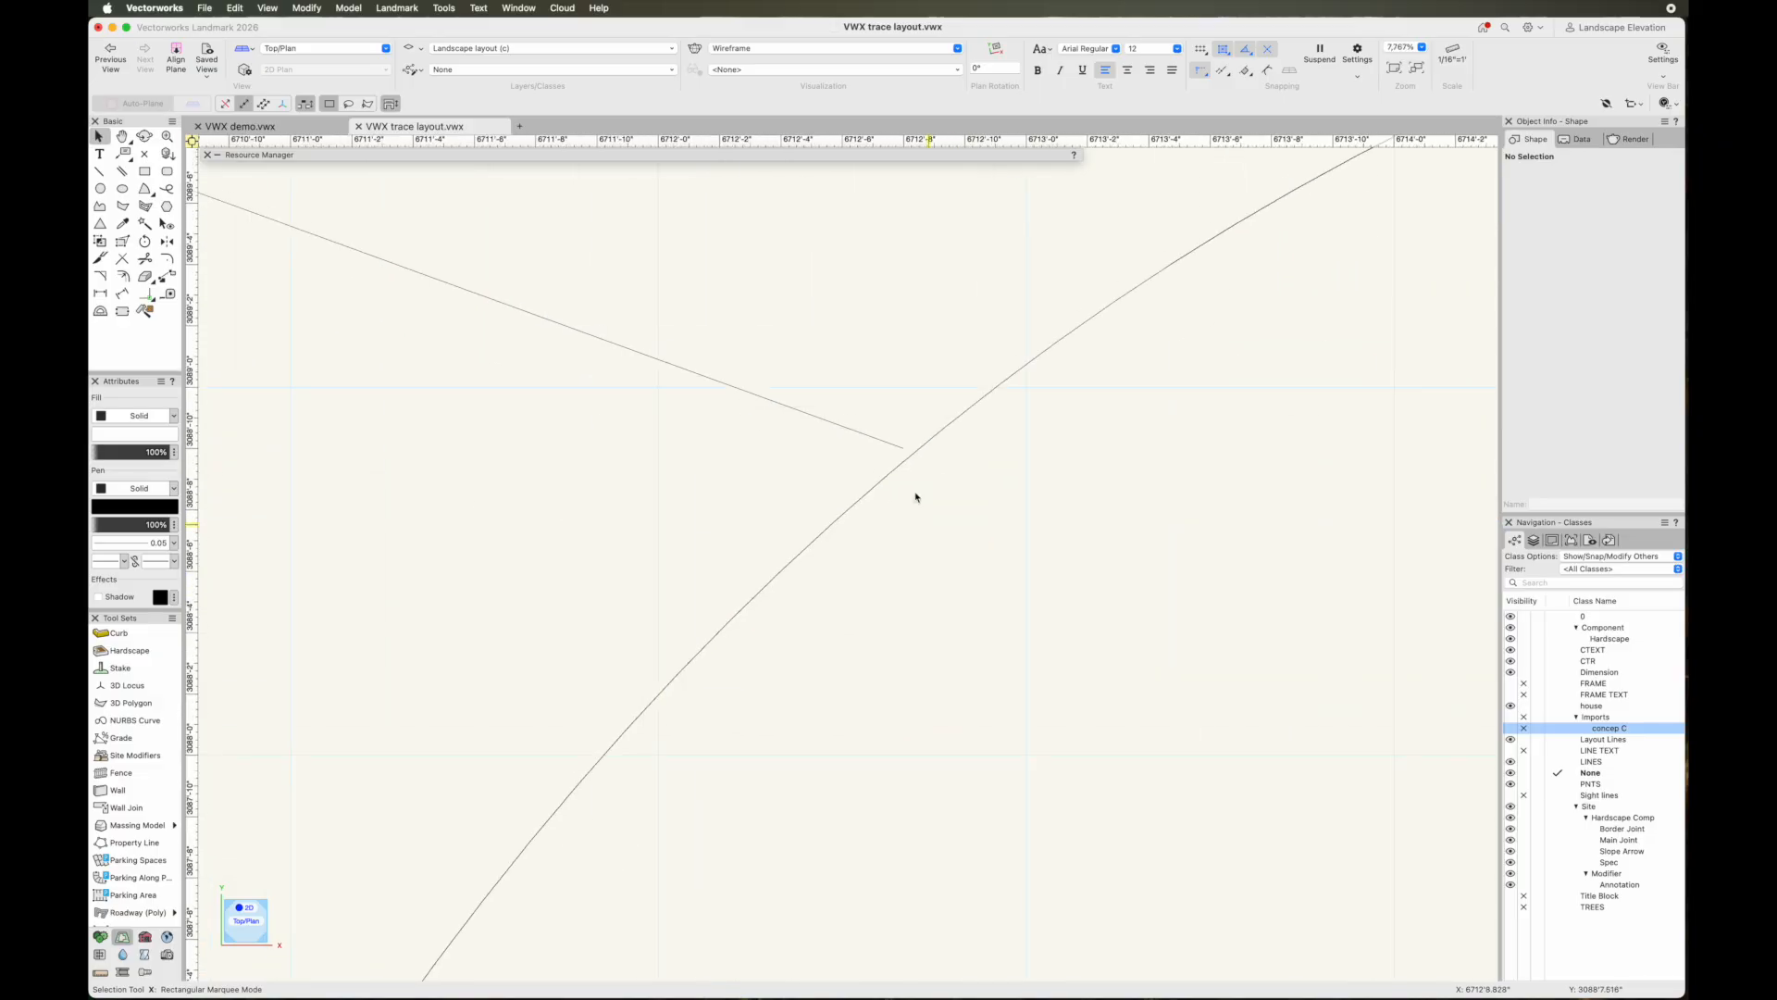
{"action": "left_click", "coordinate": [897, 448]}
{"action": "scroll", "coordinate": [903, 447], "scroll_direction": "up", "scroll_amount": 5}
{"action": "left_click_drag", "start_coordinate": [859, 437], "coordinate": [897, 452]}
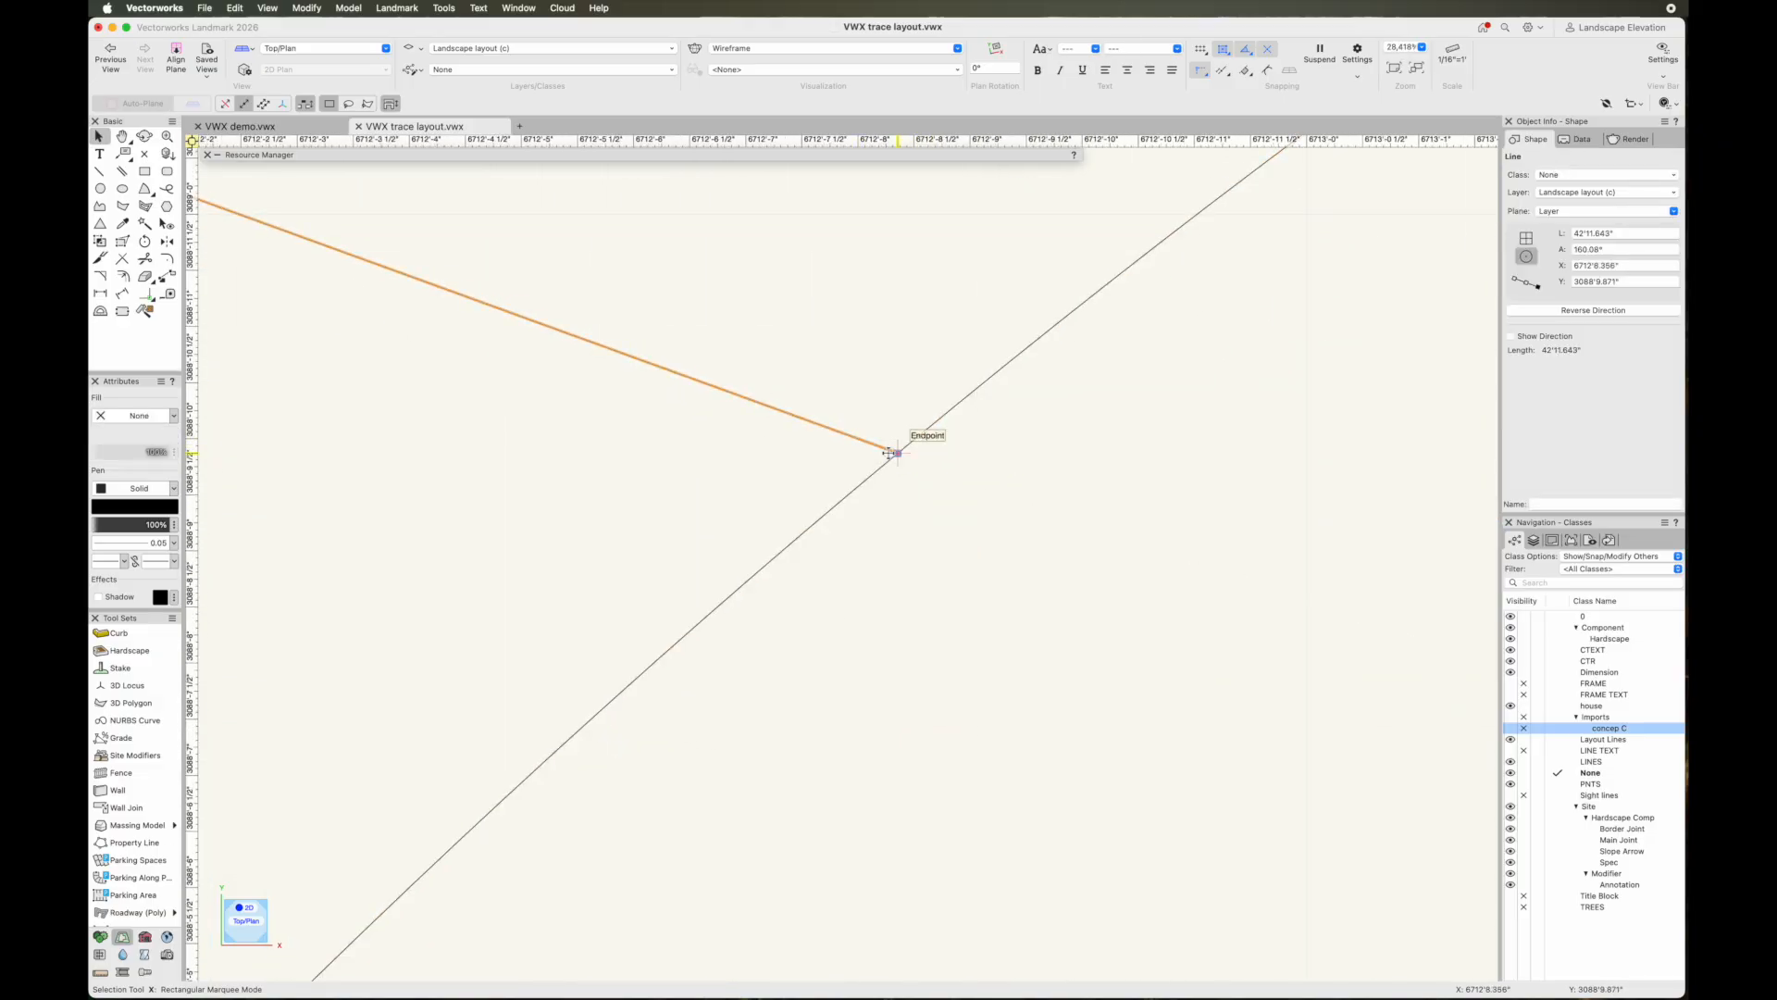
{"action": "left_click", "coordinate": [932, 520]}
Split the curved polyline where the straight line's lower-right end meets it
{"action": "scroll", "coordinate": [932, 522], "scroll_direction": "down", "scroll_amount": 12}
{"action": "left_click", "coordinate": [964, 485]}
{"action": "scroll", "coordinate": [968, 691], "scroll_direction": "down", "scroll_amount": 3}
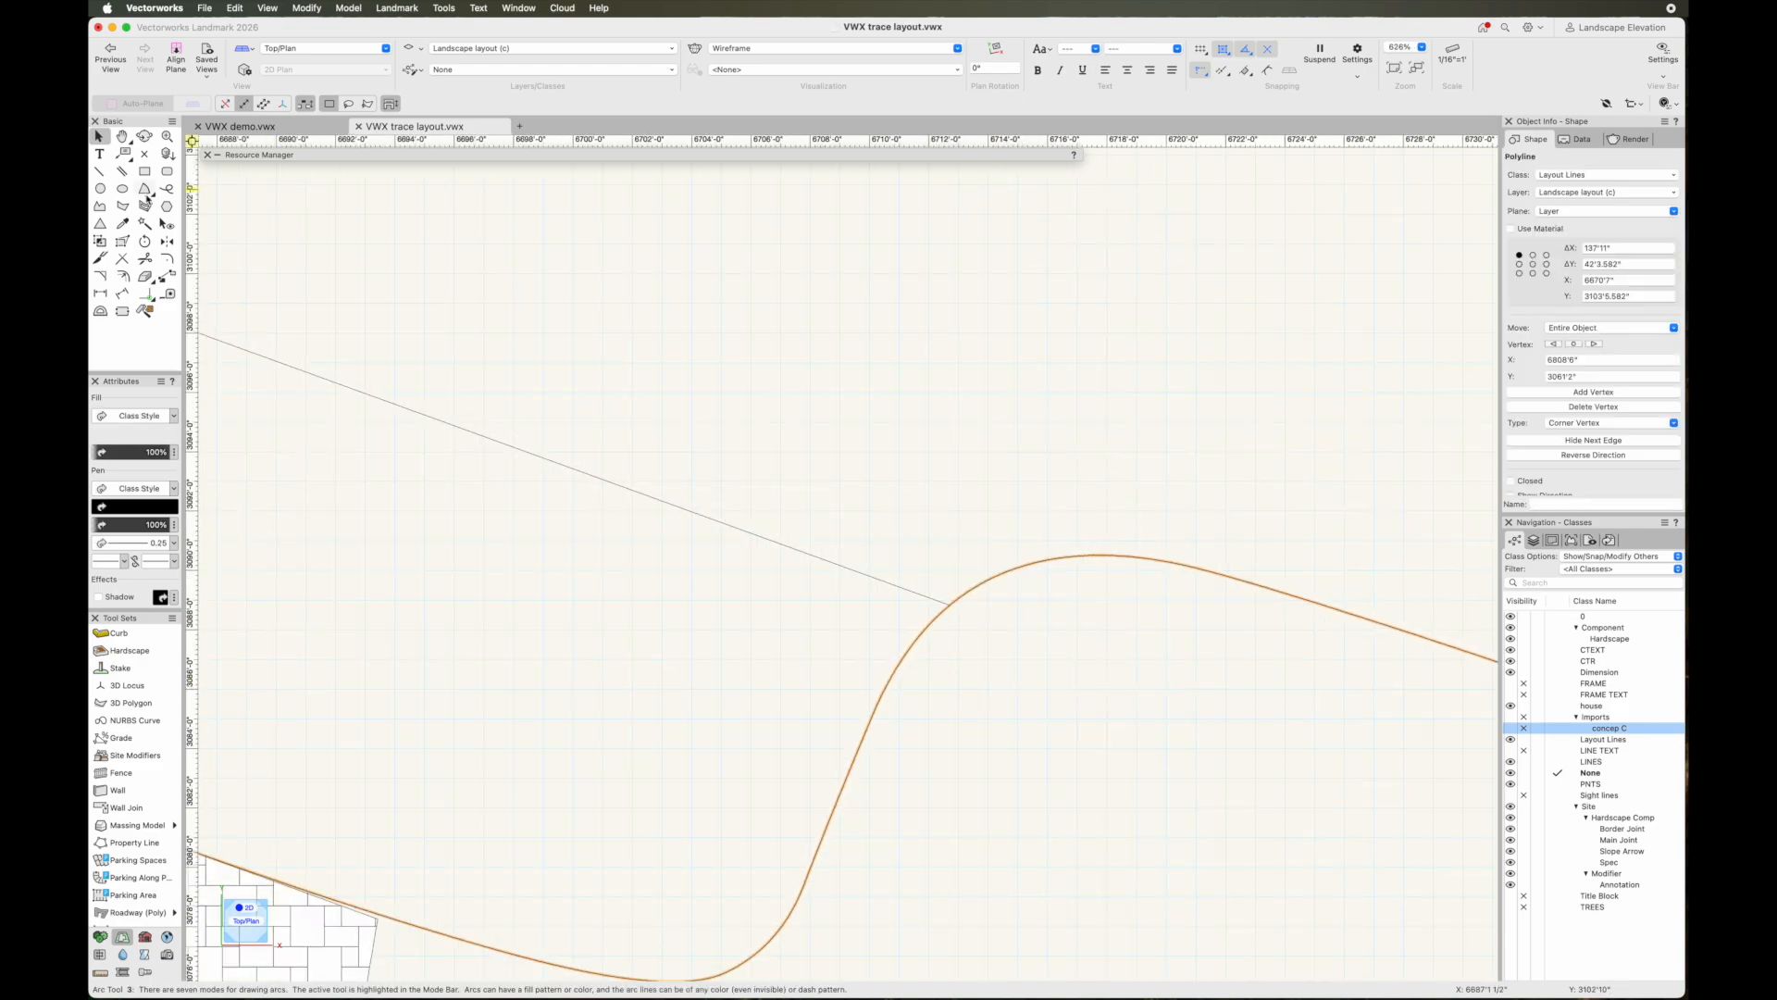
{"action": "left_click", "coordinate": [100, 258]}
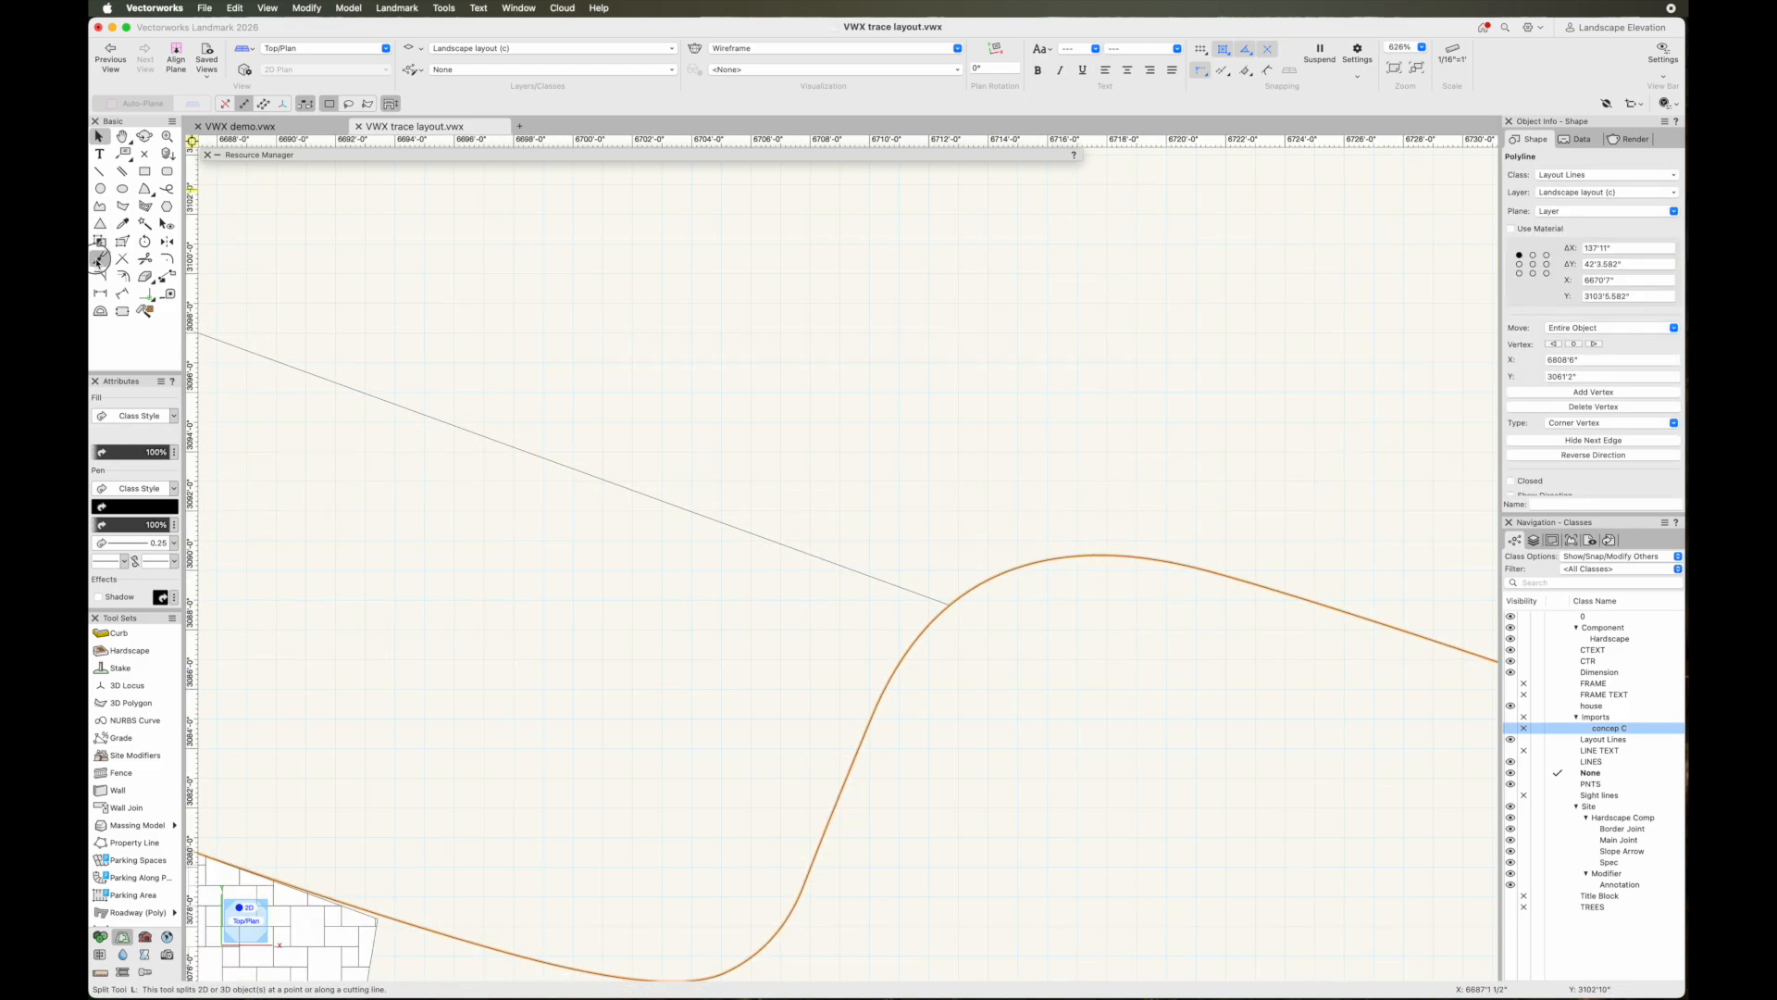
{"action": "left_click", "coordinate": [967, 592]}
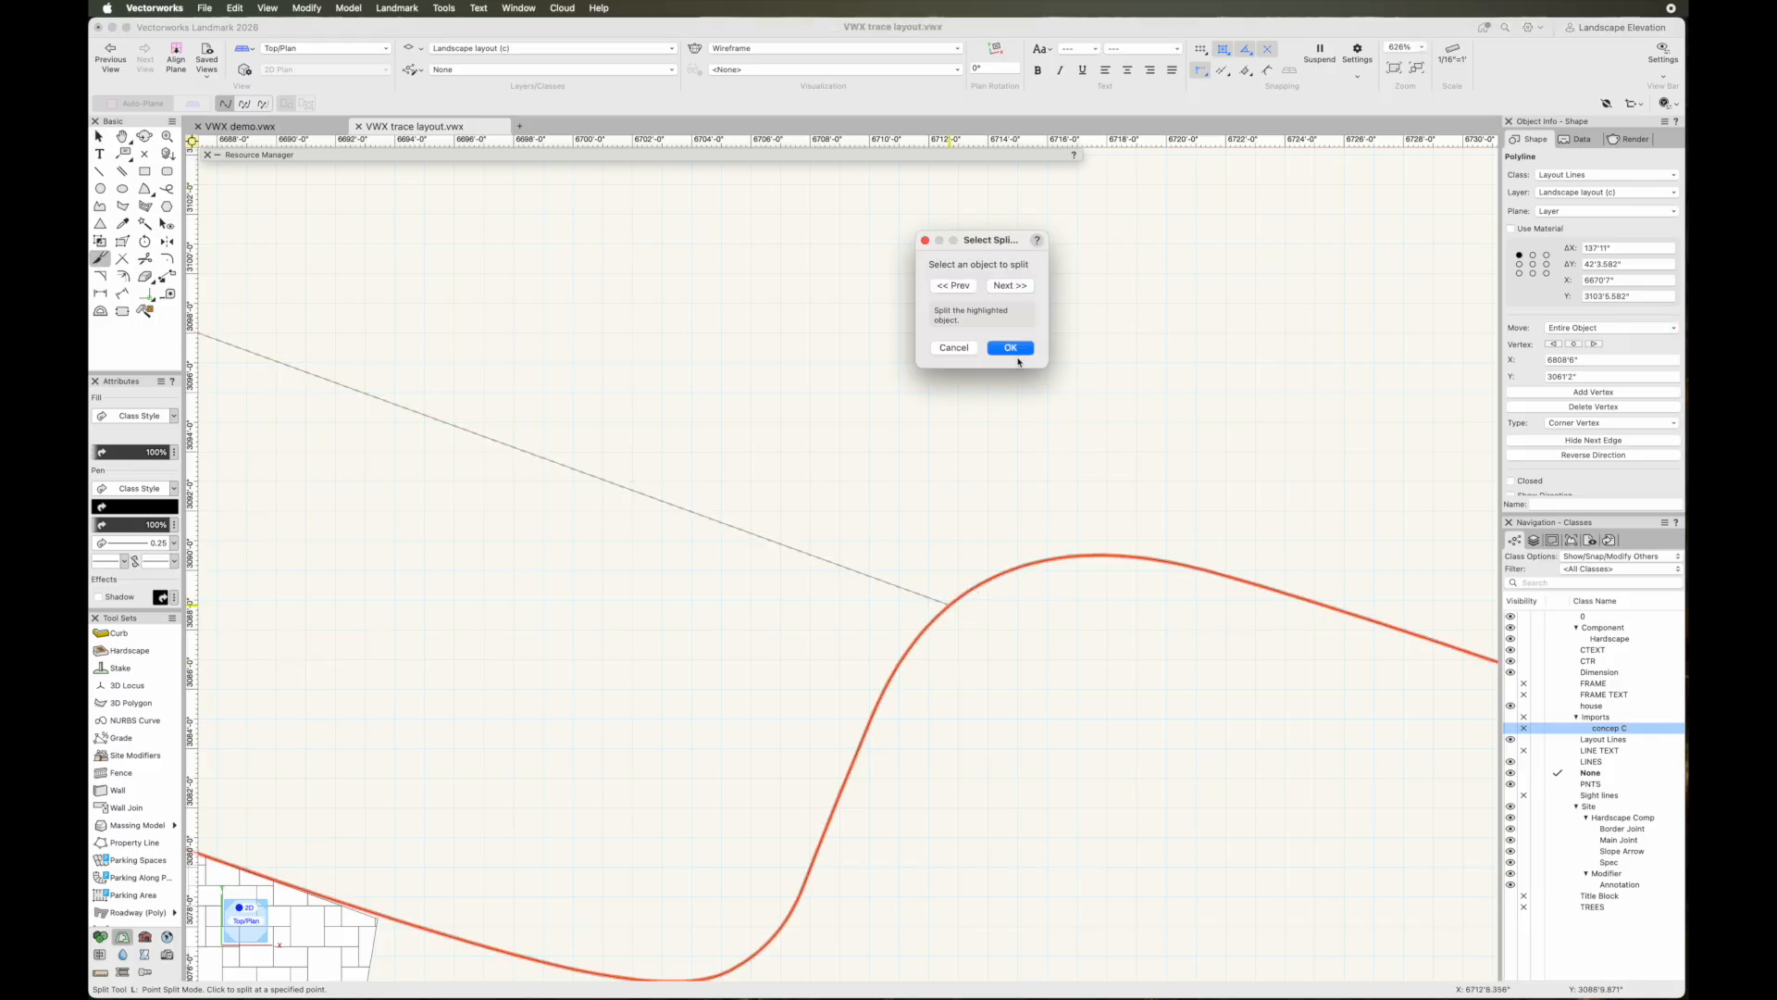
{"action": "left_click", "coordinate": [1015, 350]}
{"action": "key", "text": "x"}
{"action": "left_click", "coordinate": [1058, 597]}
Compose the straight line and the curved segment beneath it into one closed shape, and deselect it
{"action": "scroll", "coordinate": [1060, 597], "scroll_direction": "down", "scroll_amount": 1}
{"action": "scroll", "coordinate": [1060, 597], "scroll_direction": "down", "scroll_amount": 2}
{"action": "left_click", "coordinate": [863, 546]}
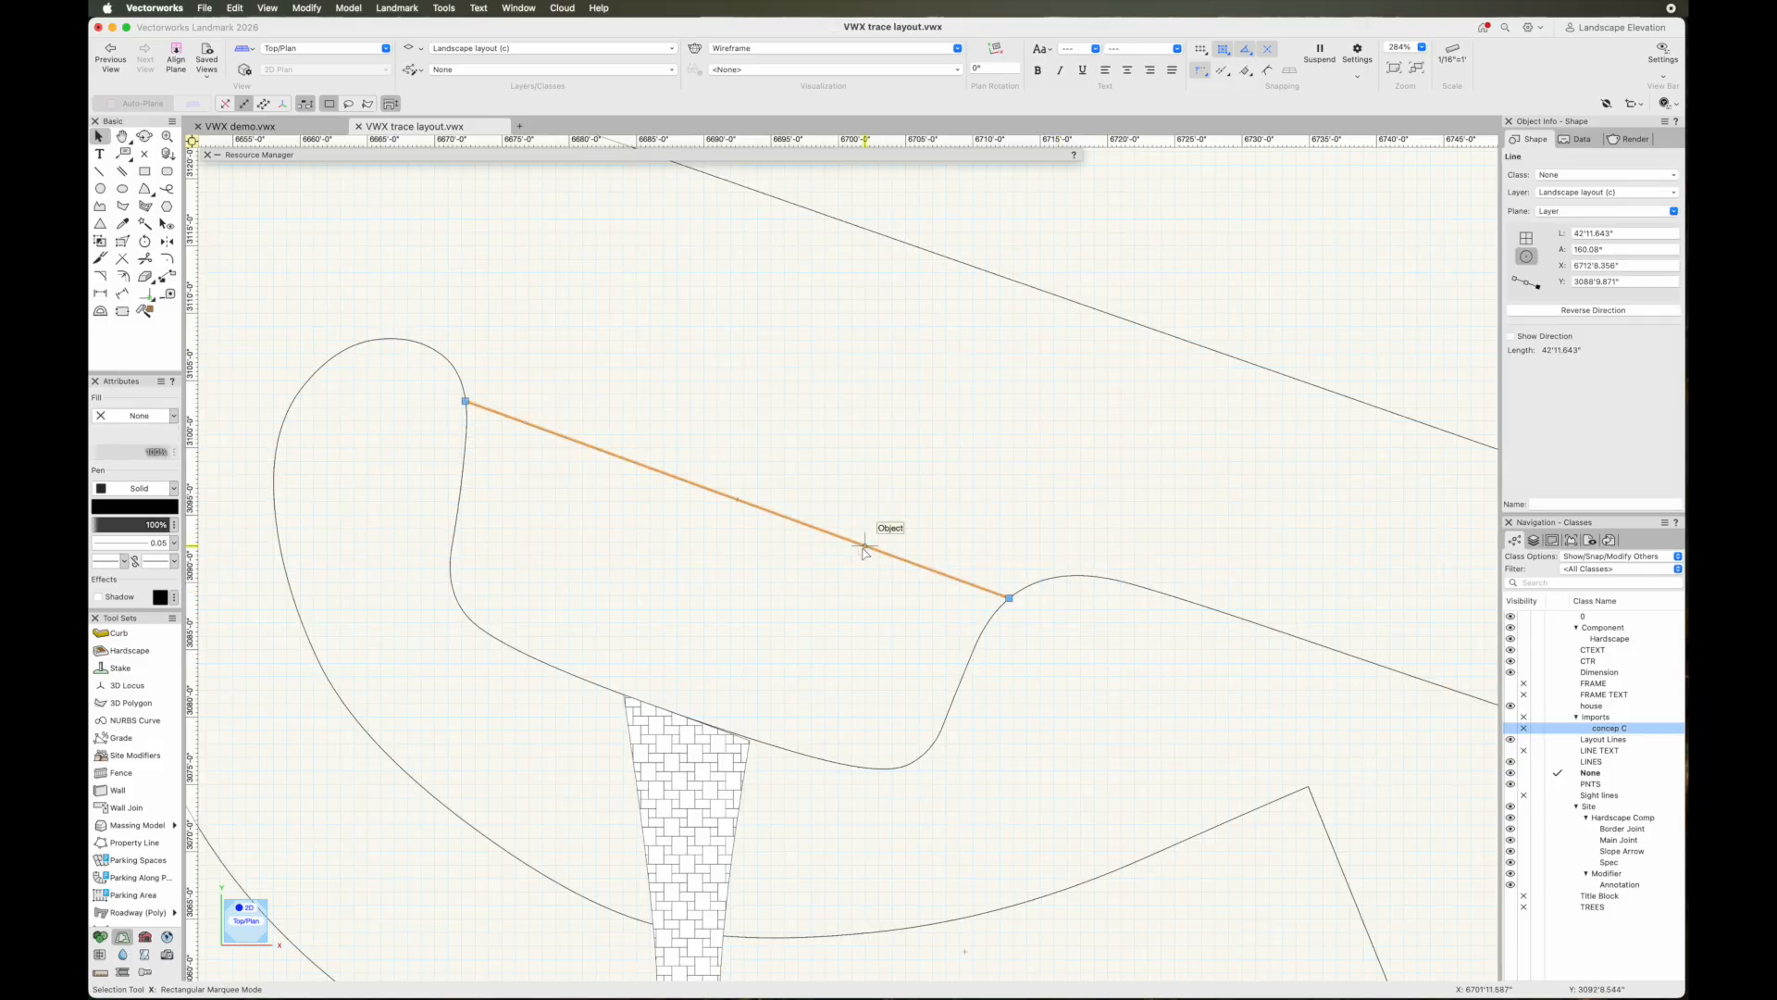
{"action": "left_click", "coordinate": [881, 766], "text": "shift"}
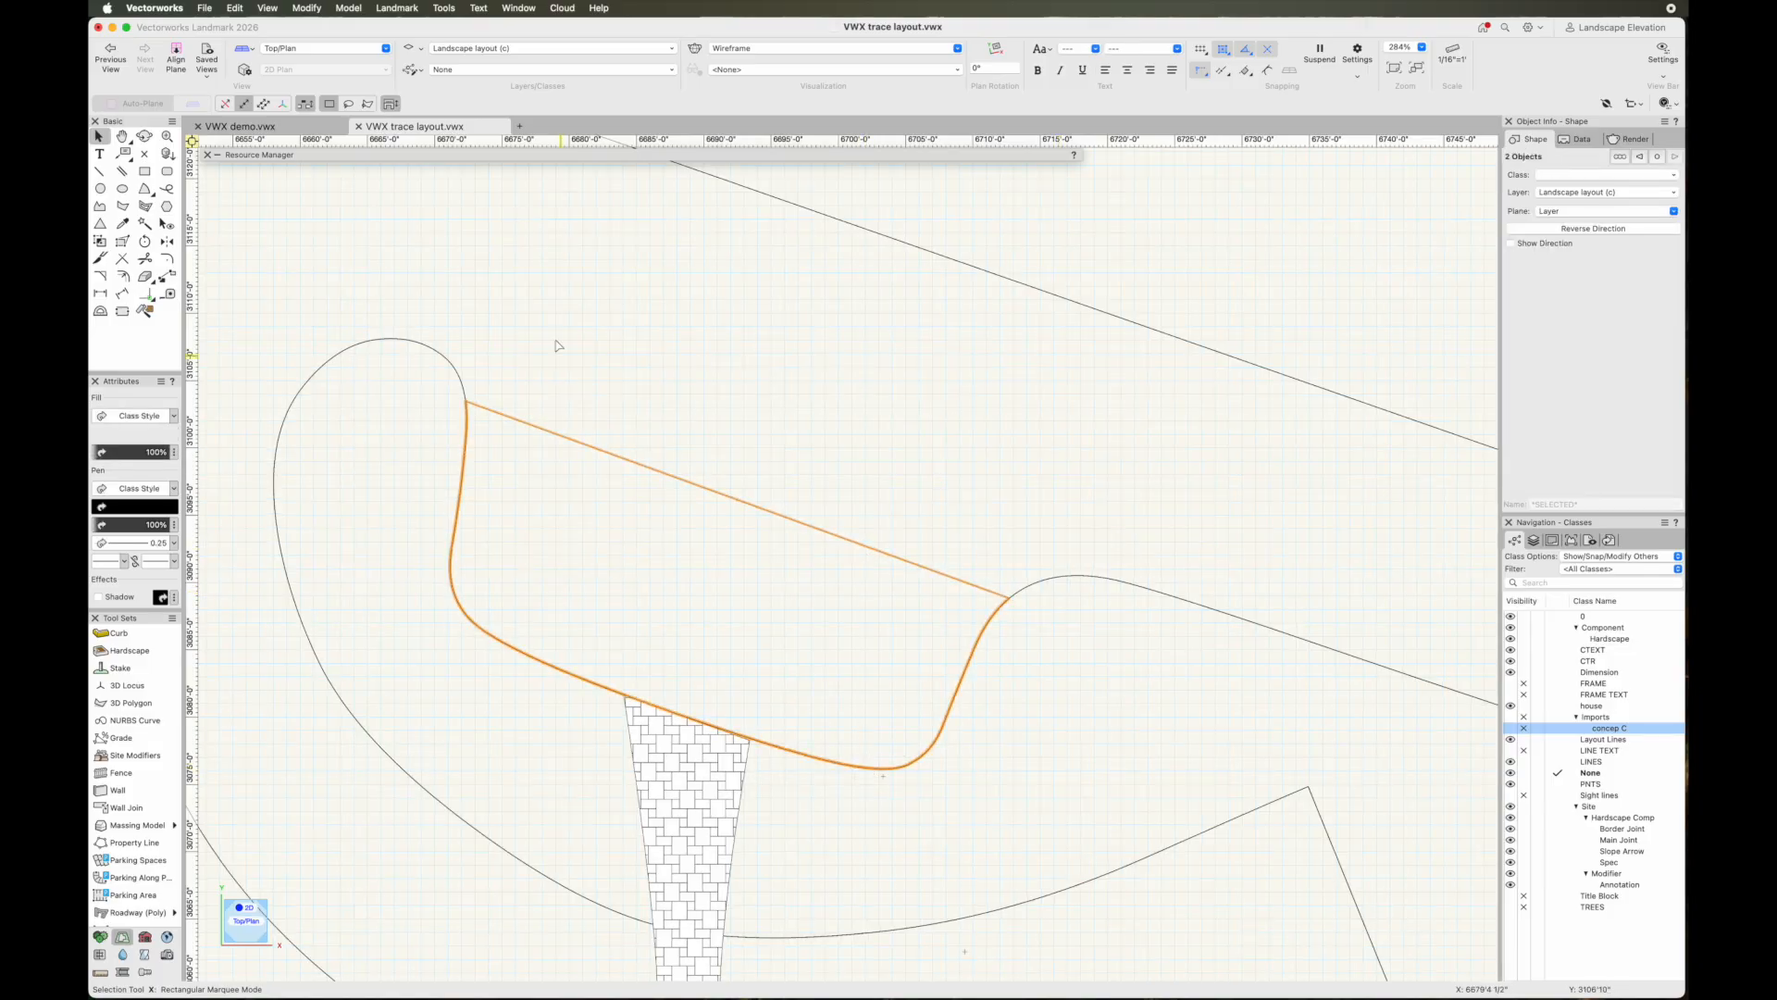
{"action": "left_click", "coordinate": [306, 7]}
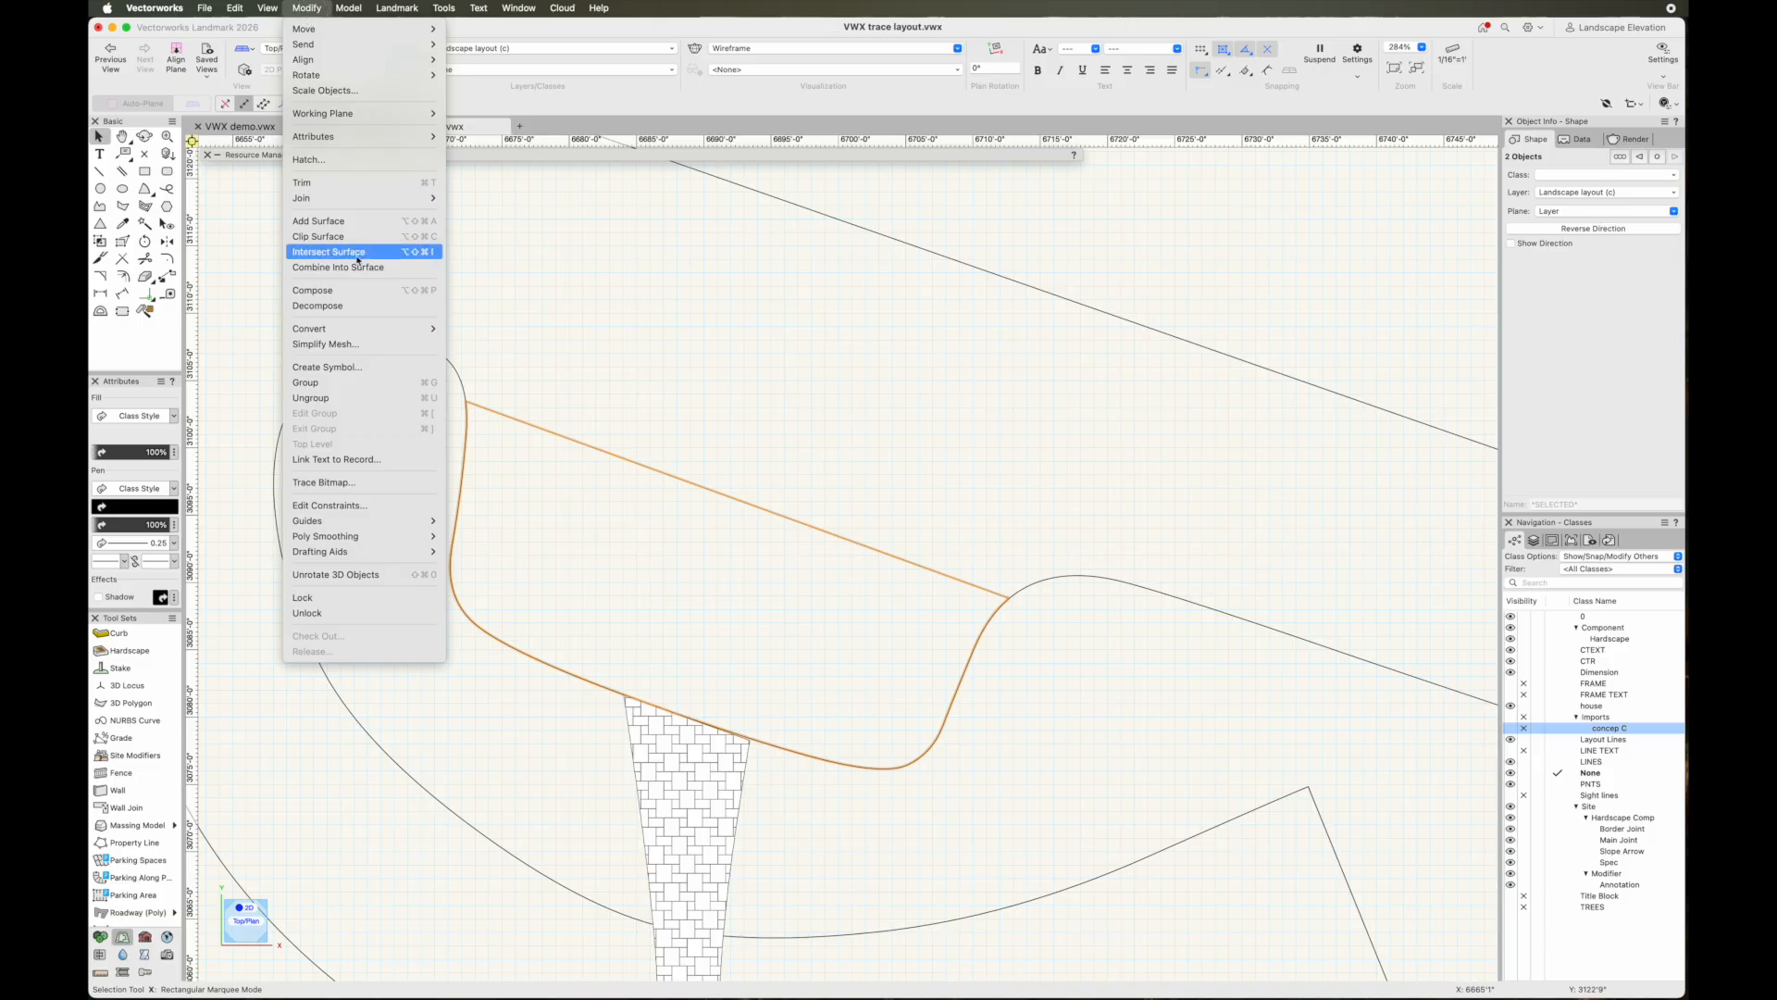
{"action": "left_click", "coordinate": [351, 294]}
{"action": "left_click", "coordinate": [830, 369]}
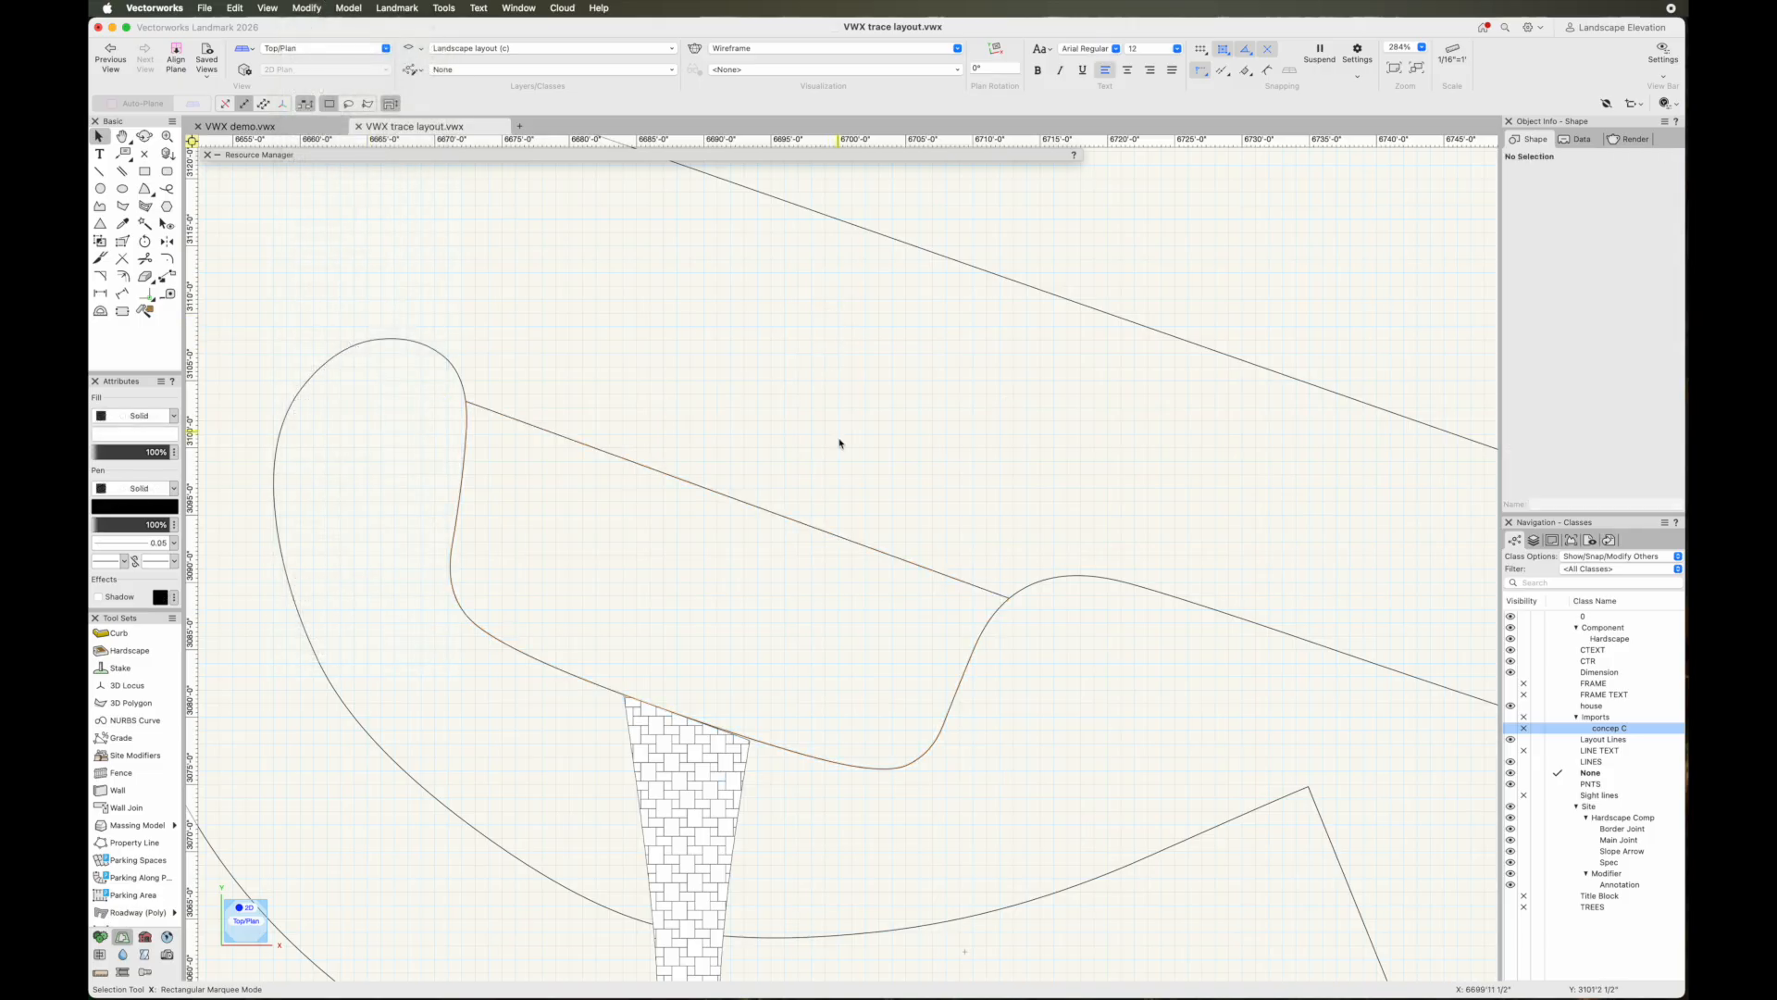
Give the closed shape above the paver walkway a solid light grey fill
{"action": "left_click", "coordinate": [832, 529]}
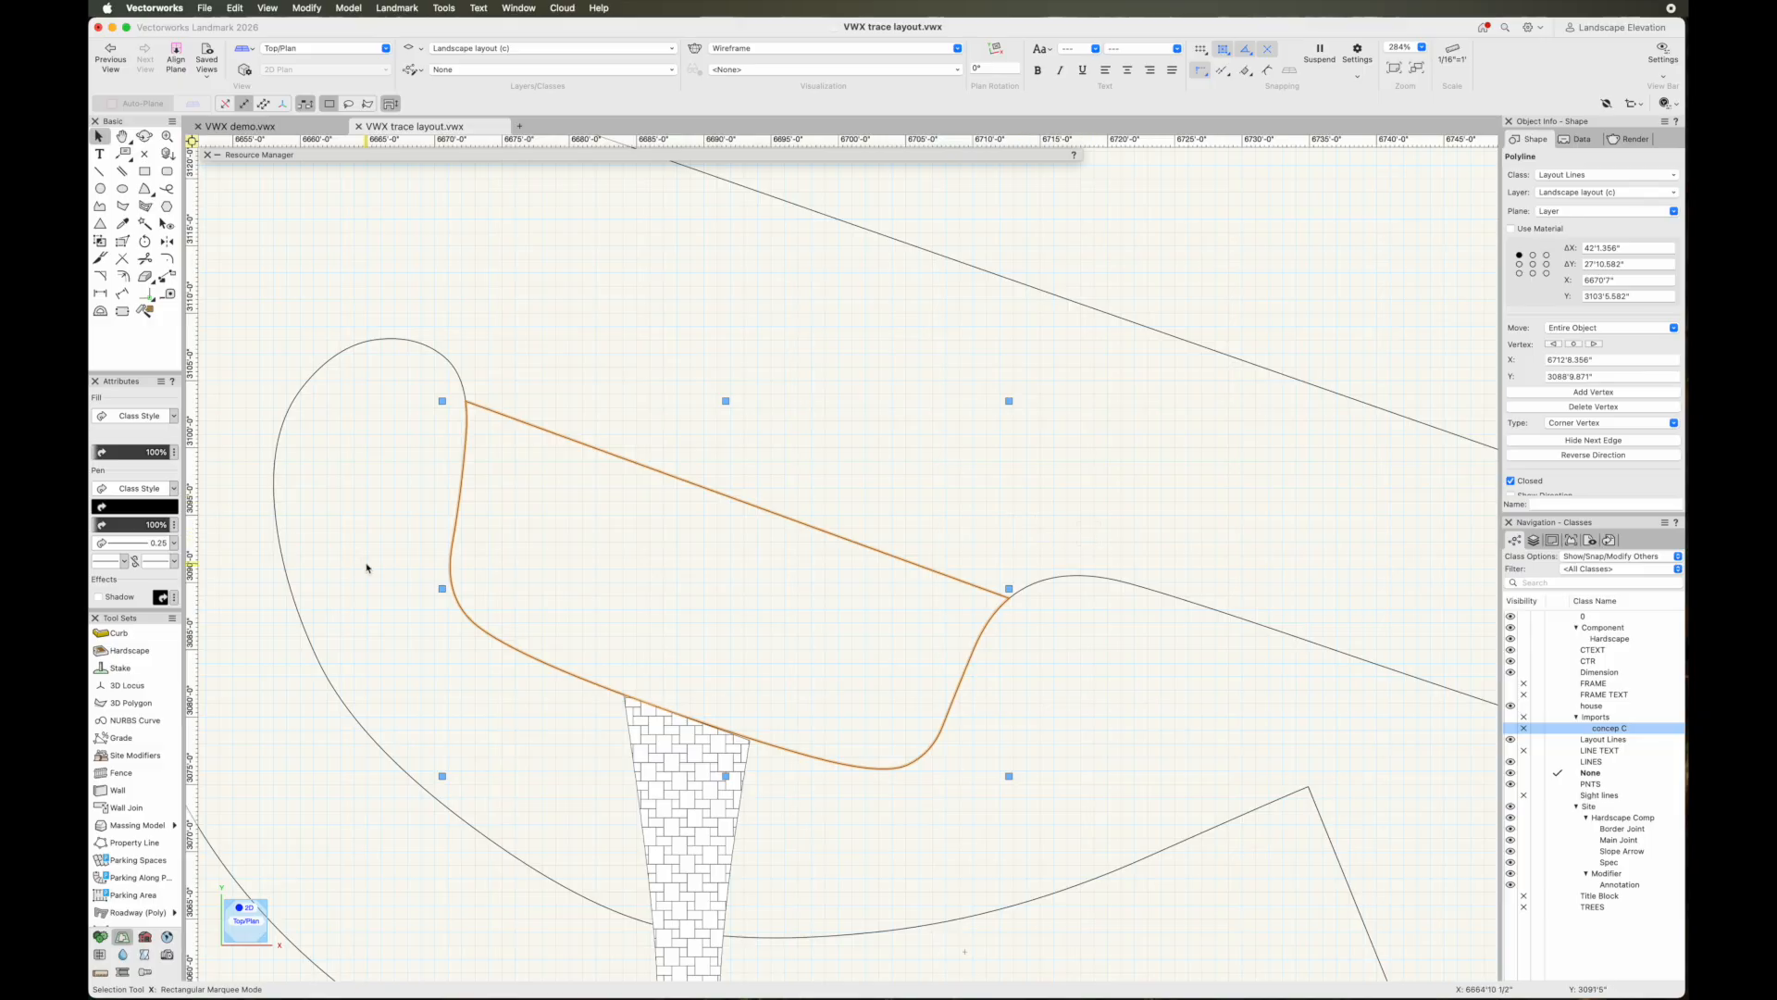
{"action": "left_click", "coordinate": [139, 416]}
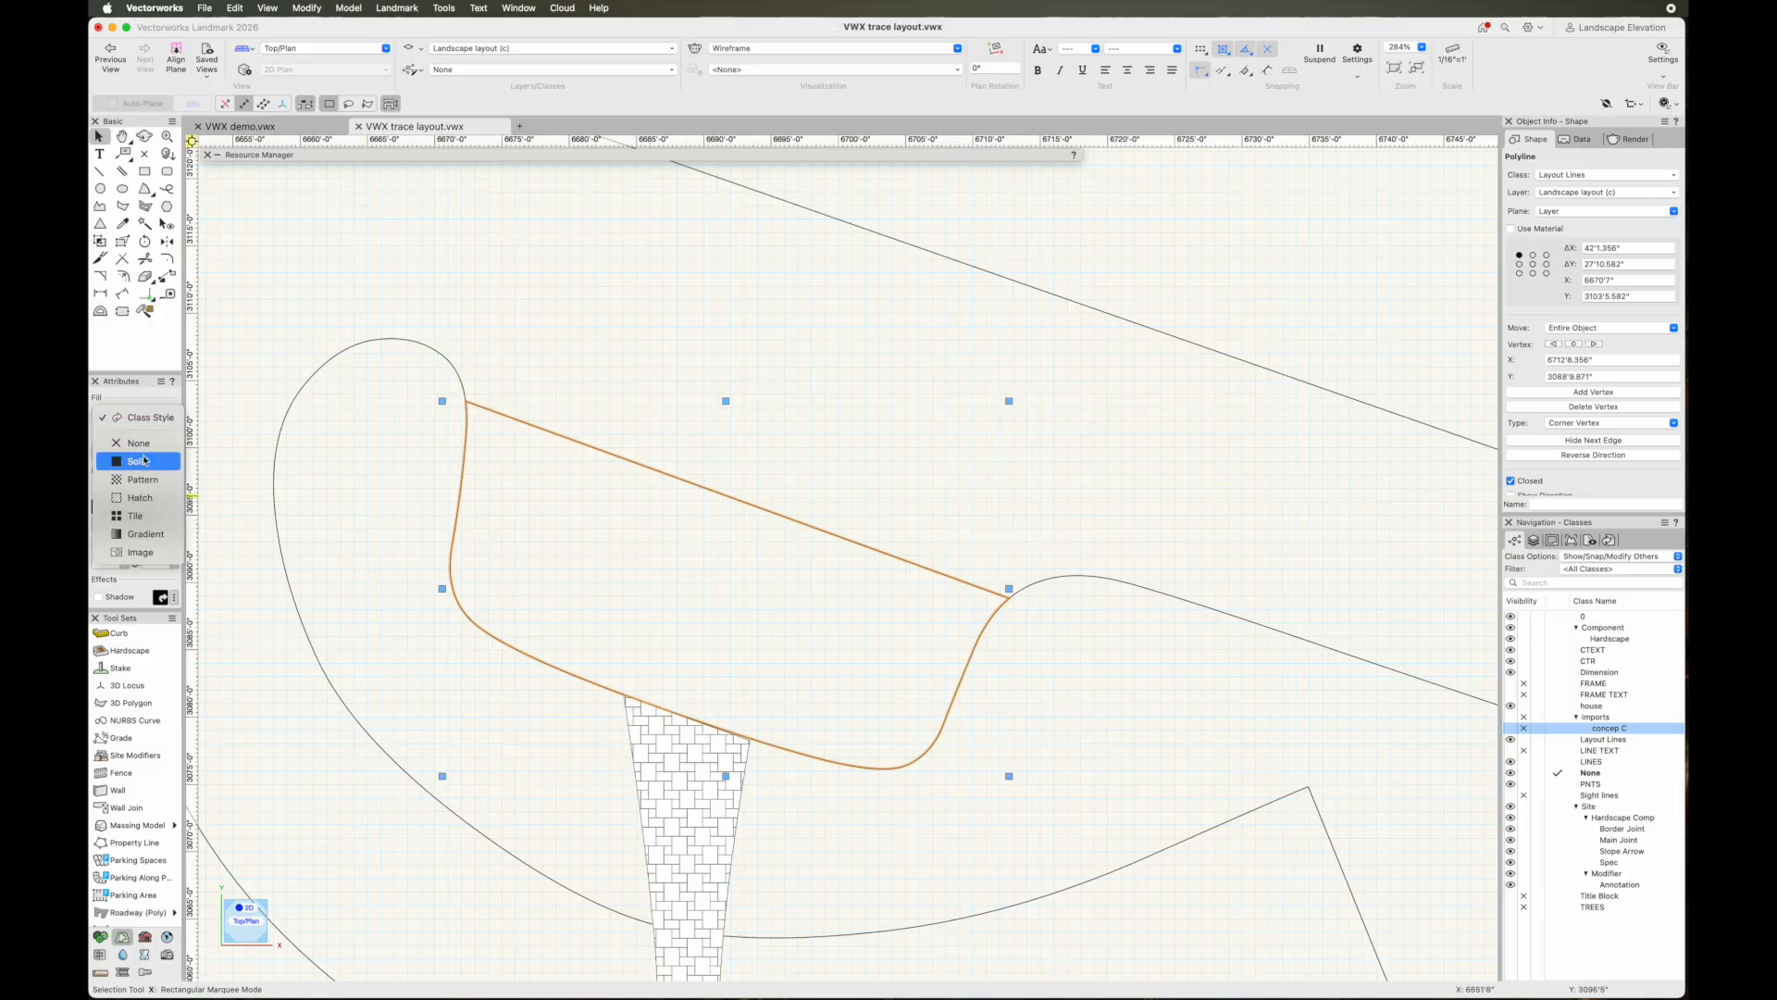
{"action": "left_click", "coordinate": [142, 453]}
{"action": "left_click", "coordinate": [144, 443]}
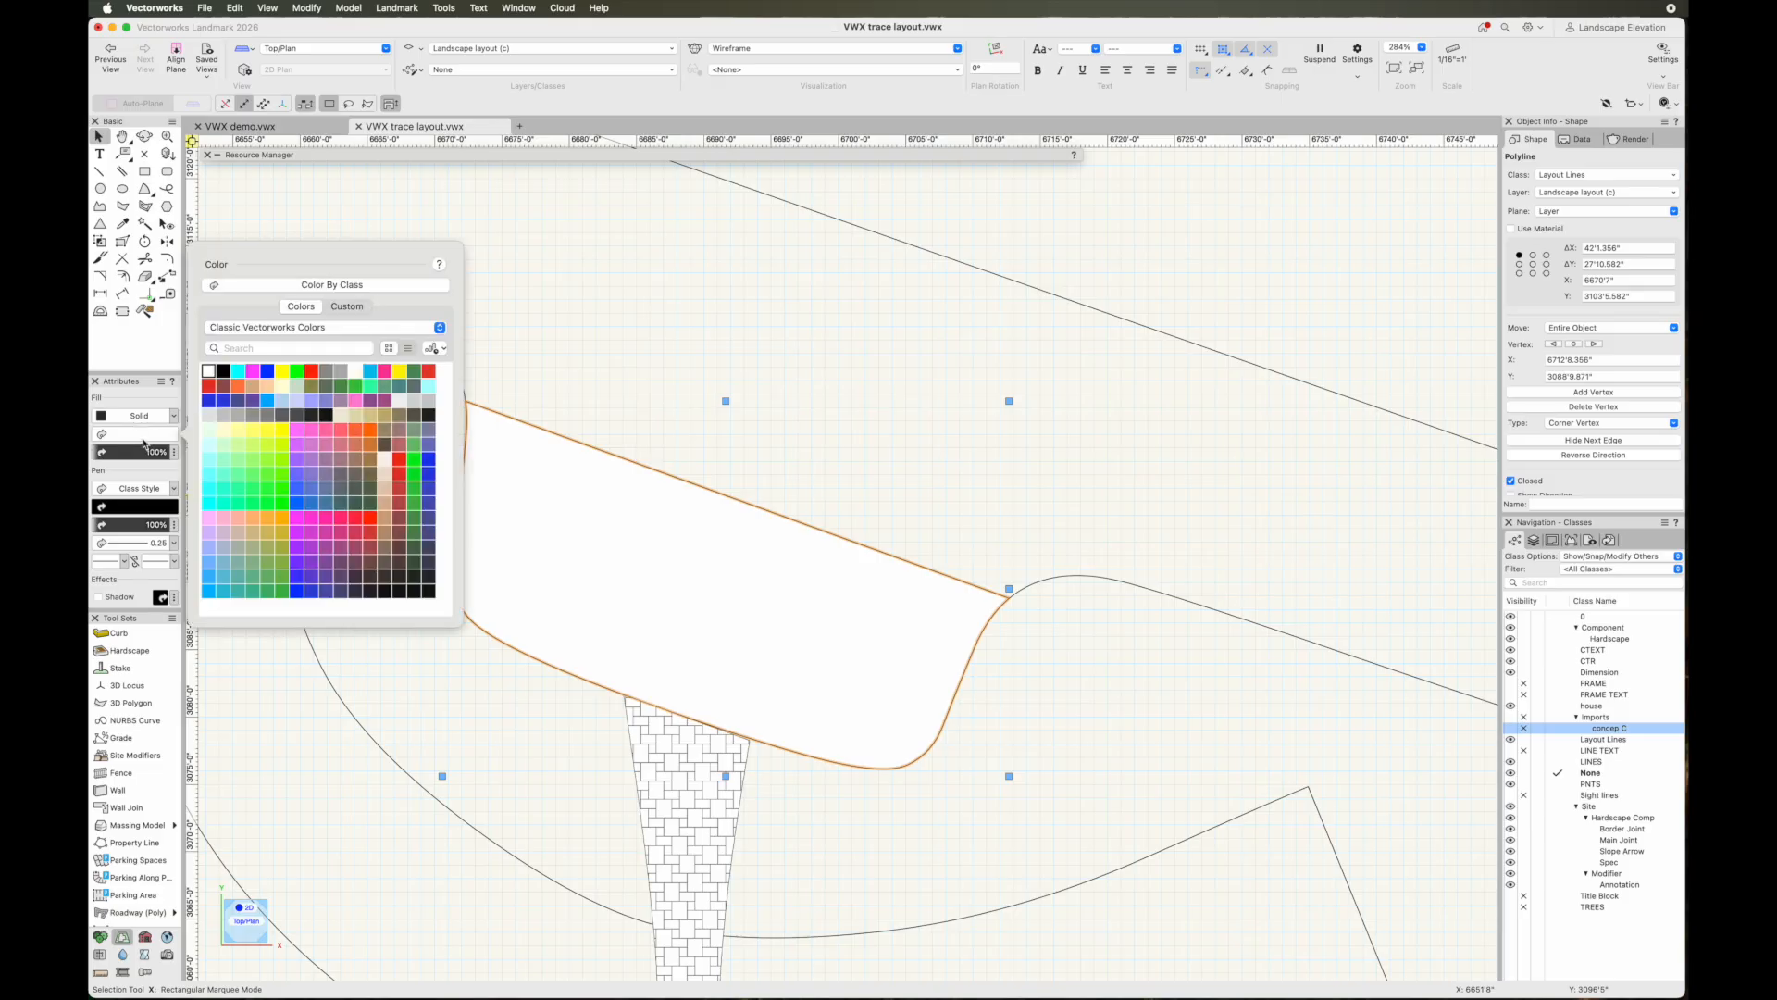
{"action": "left_click", "coordinate": [206, 414]}
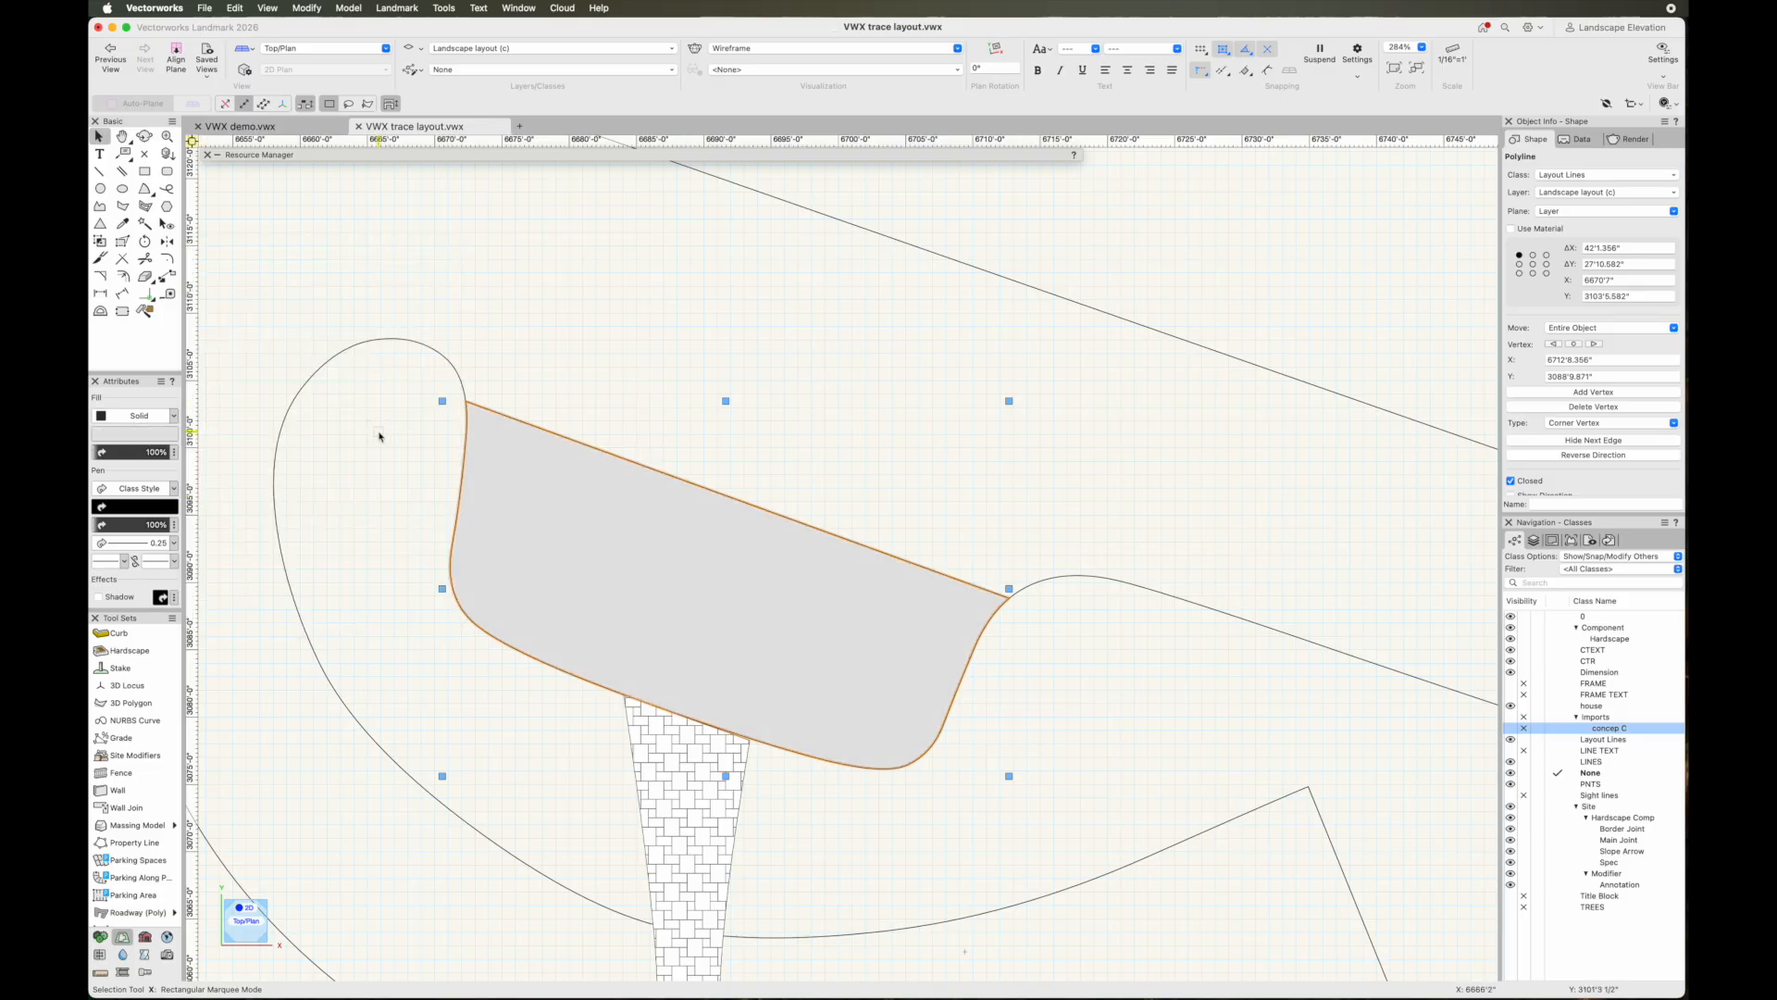
Set the closed shape's pen color to a light grey and deselect it
{"action": "left_click", "coordinate": [155, 508]}
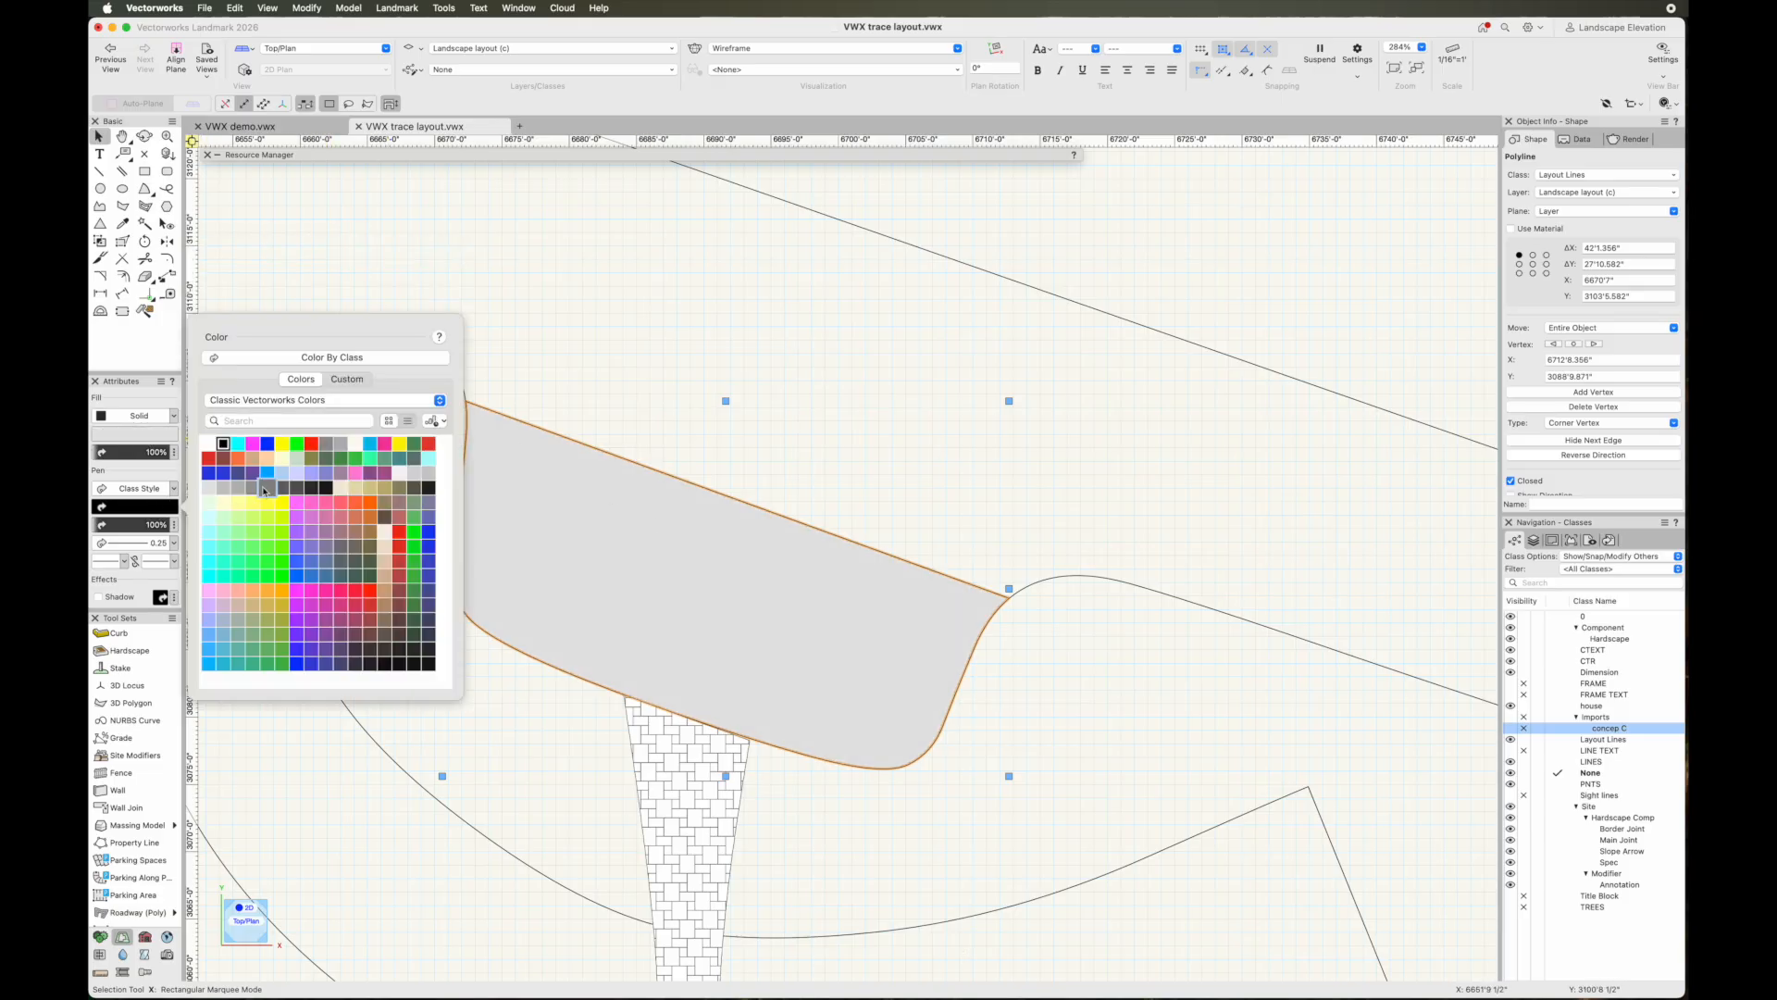
{"action": "left_click", "coordinate": [229, 489]}
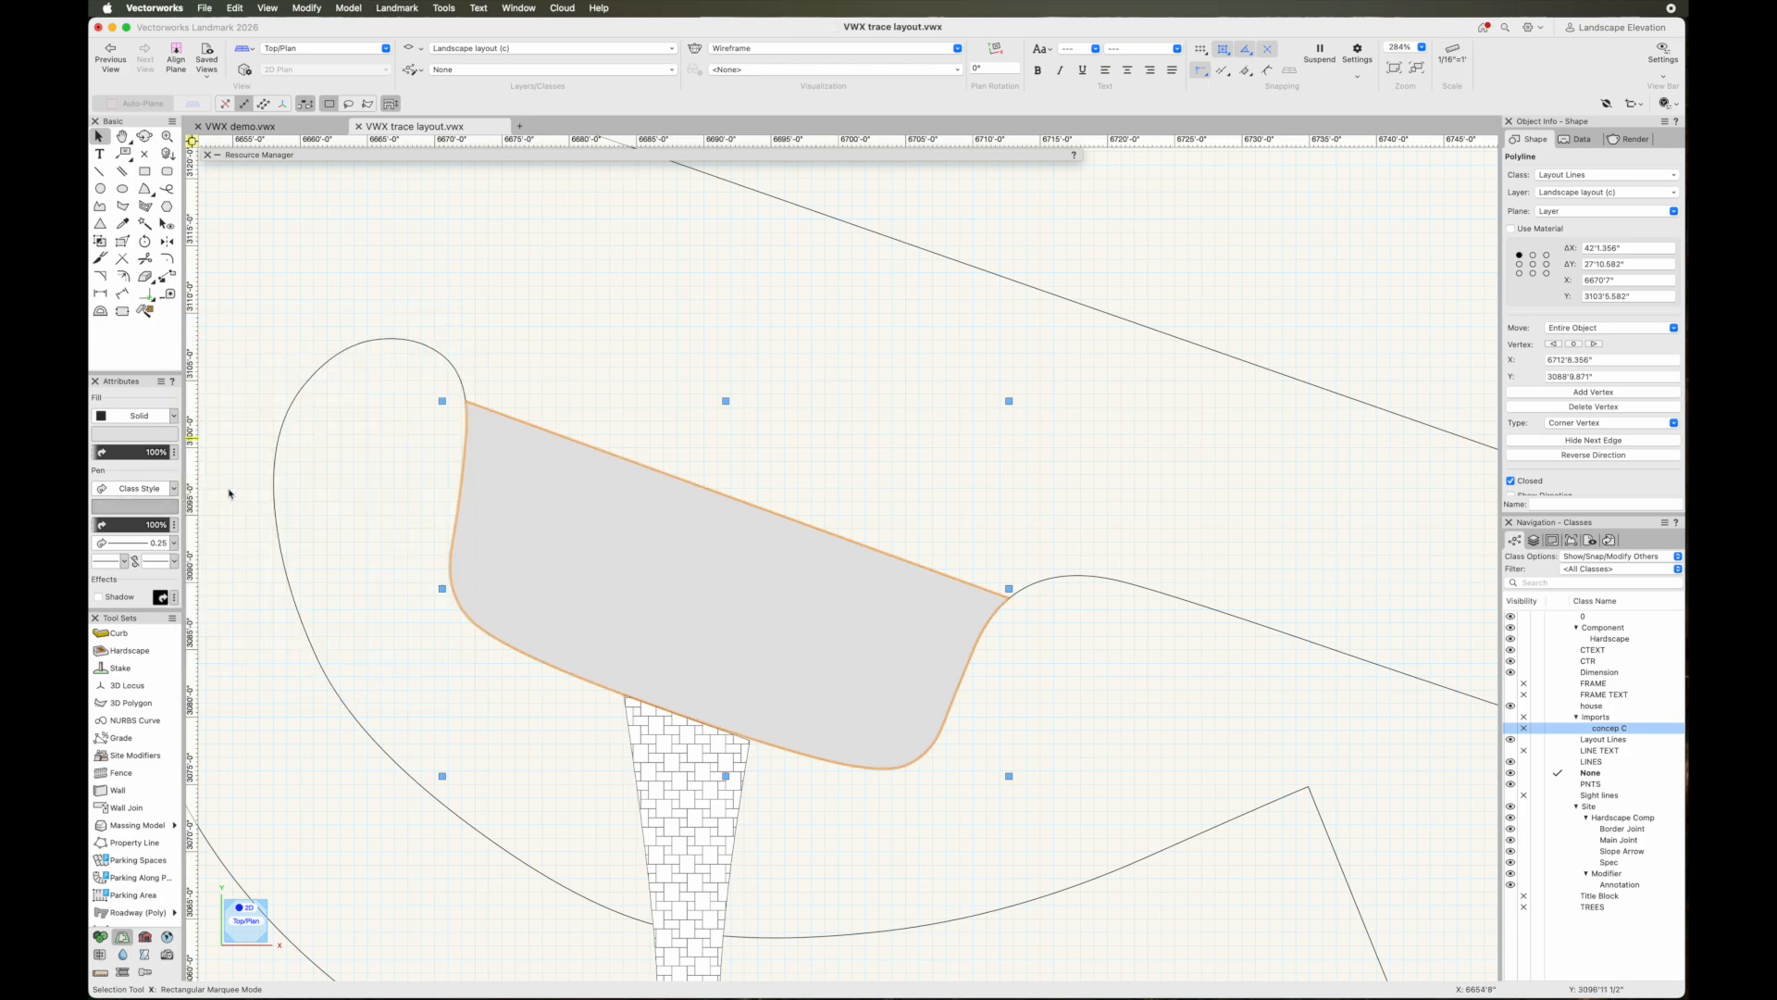
{"action": "left_click", "coordinate": [1069, 827]}
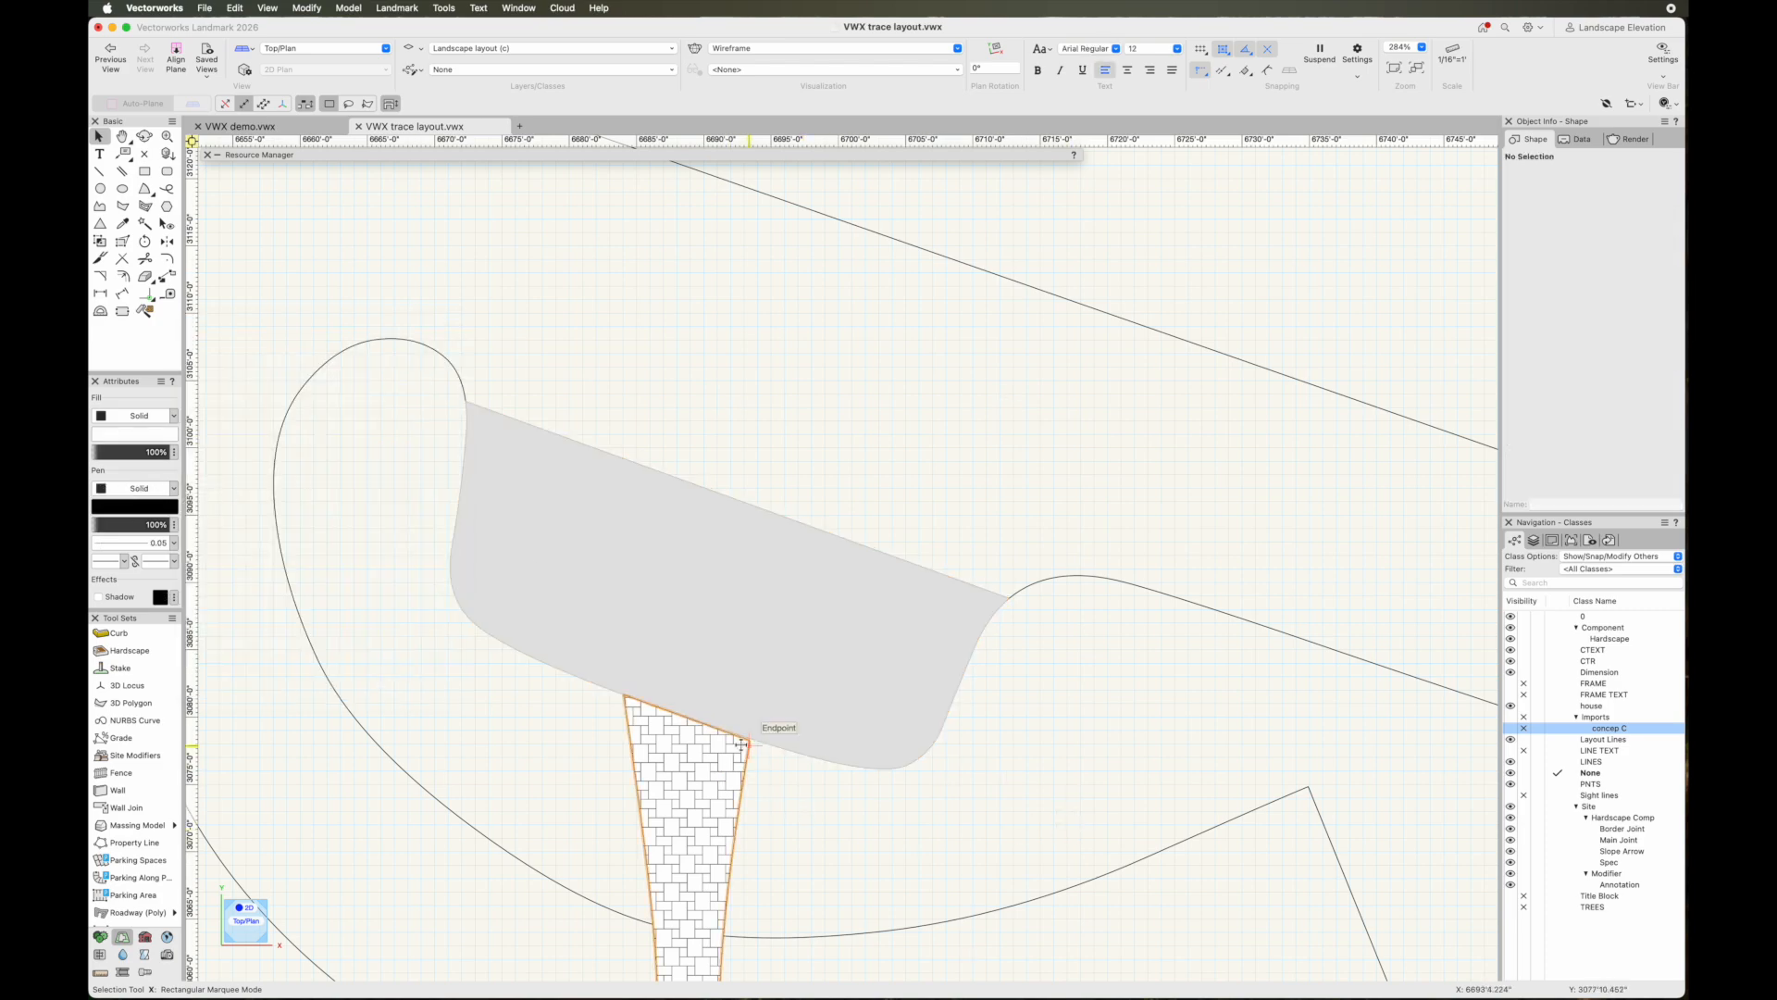
Reshape the paver walkway by moving its upper-right corner vertex to meet the grey shape's lower edge
{"action": "scroll", "coordinate": [752, 738], "scroll_direction": "up", "scroll_amount": 5}
{"action": "double_click", "coordinate": [797, 708]}
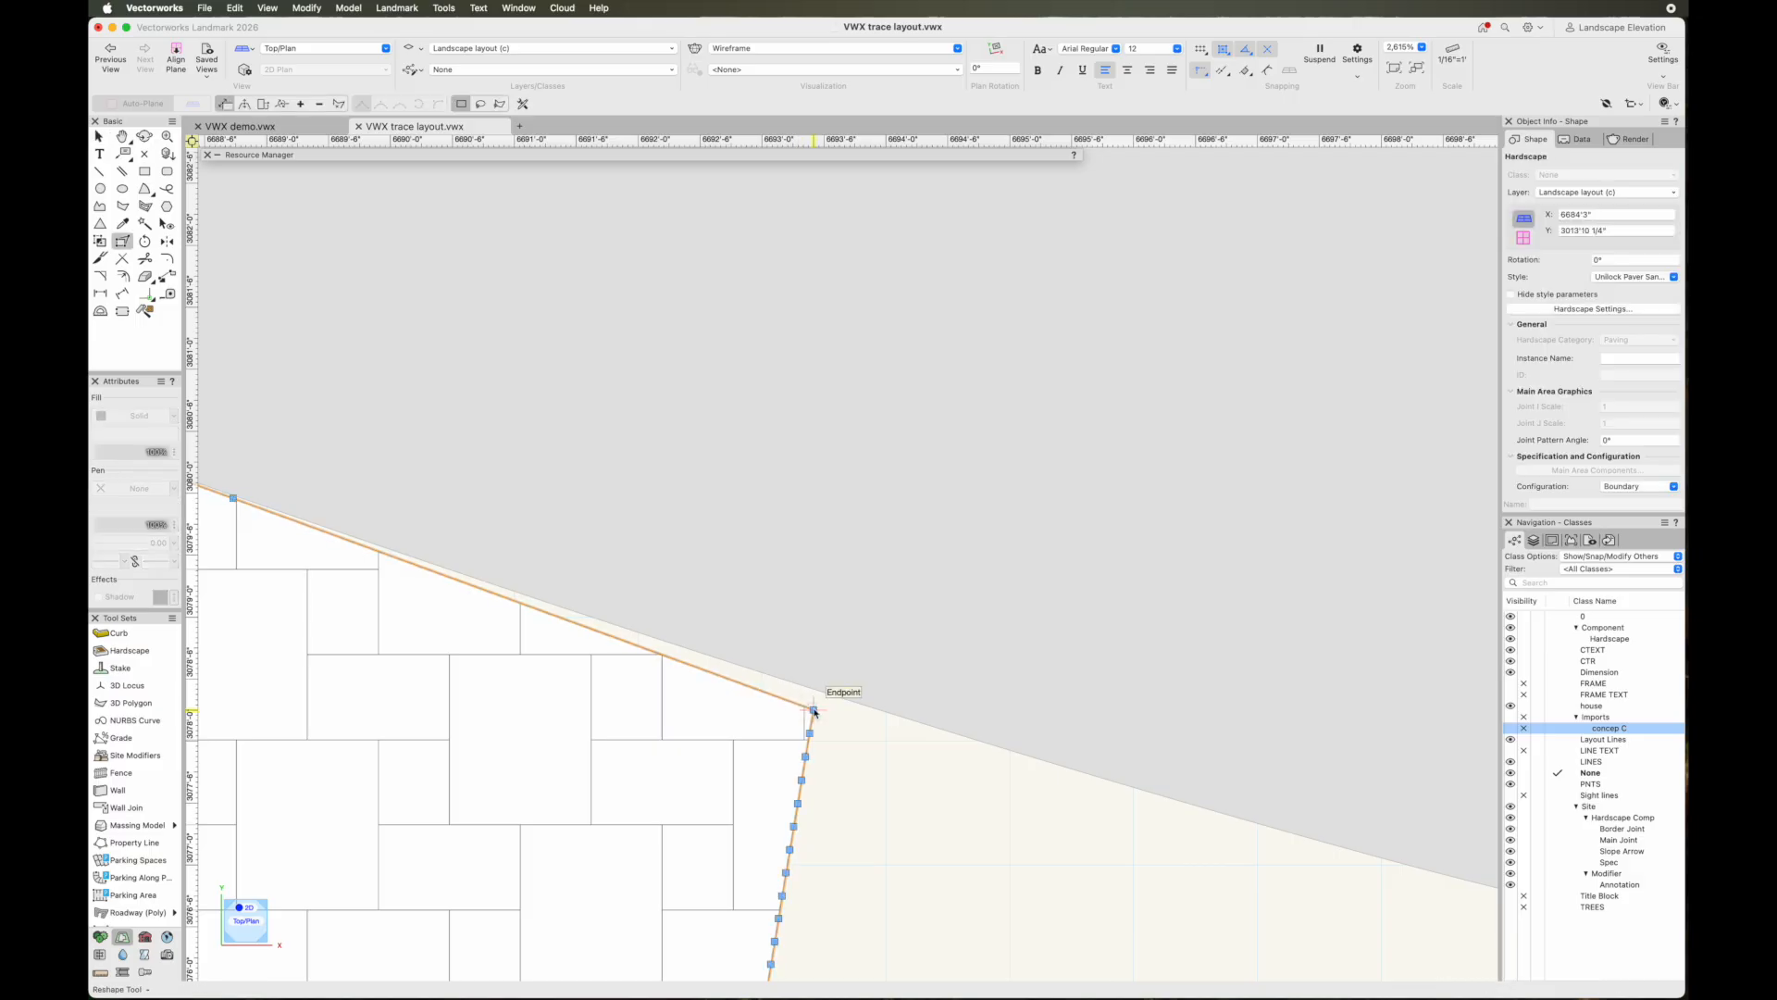
{"action": "mouse_move", "coordinate": [815, 710]}
{"action": "left_mouse_down"}
{"action": "mouse_move", "coordinate": [817, 691]}
{"action": "mouse_move", "coordinate": [828, 740]}
{"action": "left_mouse_up"}
{"action": "scroll", "coordinate": [828, 739], "scroll_direction": "down", "scroll_amount": 8}
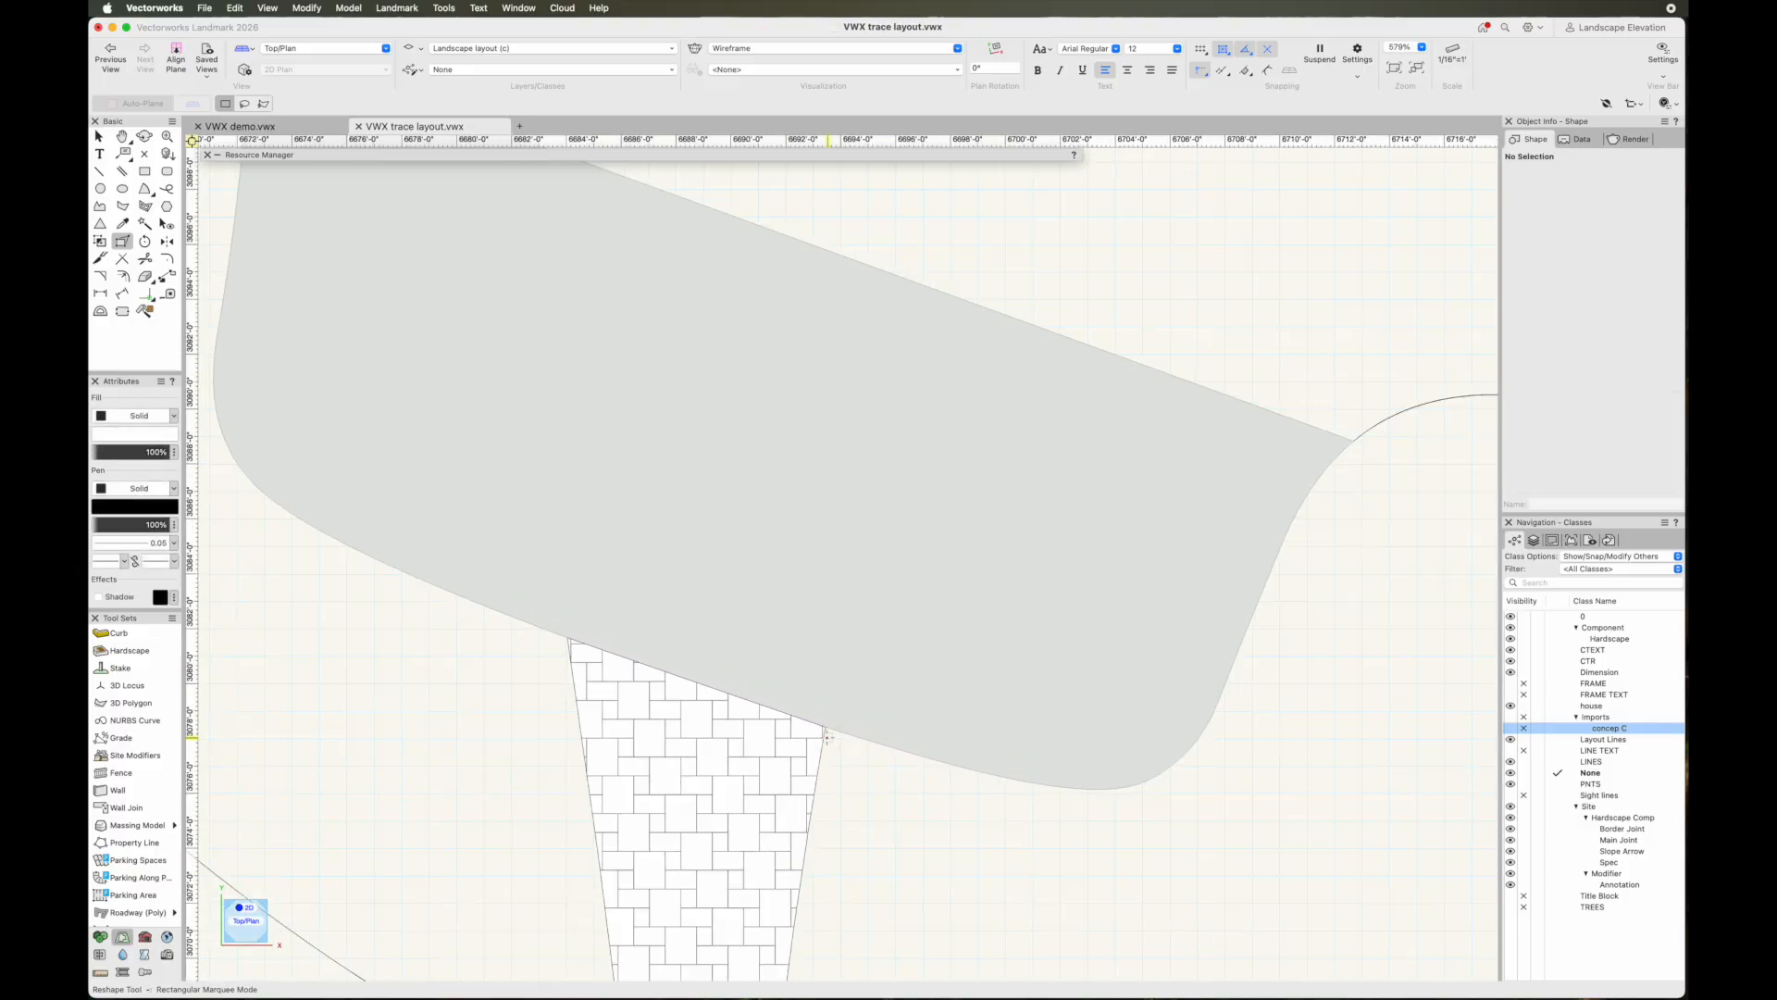
{"action": "scroll", "coordinate": [828, 739], "scroll_direction": "down", "scroll_amount": 6}
{"action": "key", "text": "x"}
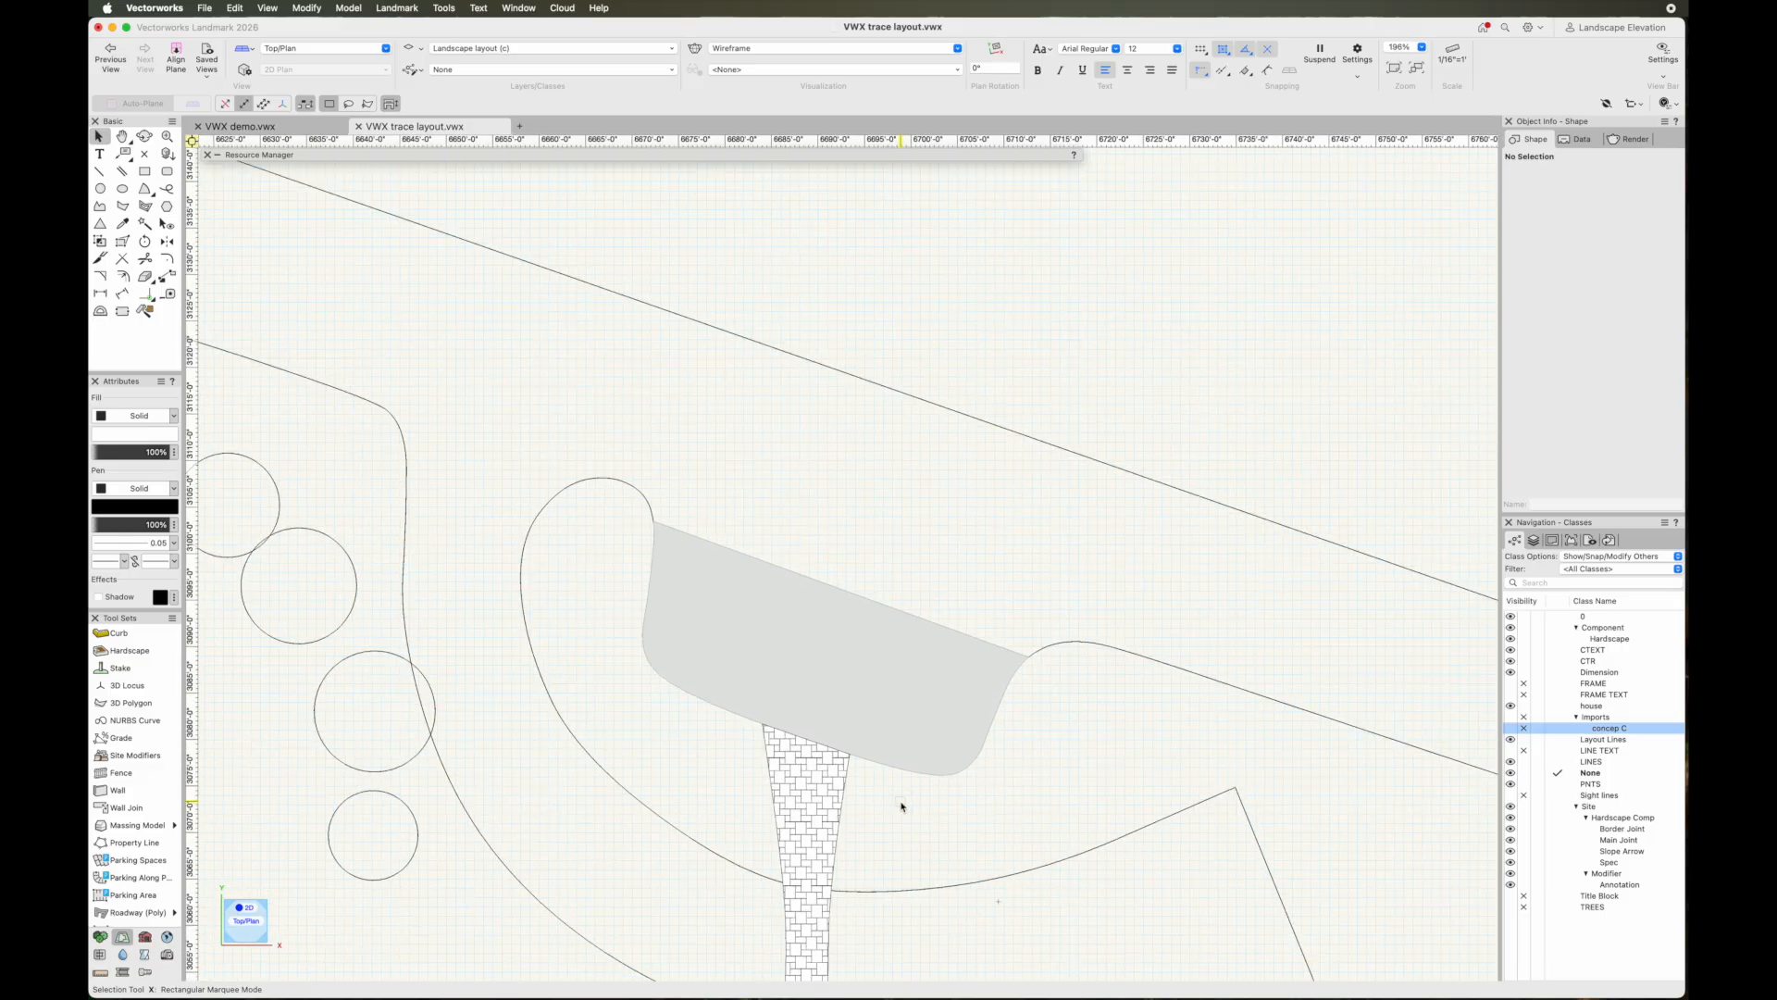
With snapping suspended for the start point, draw a line about 17'6" long from the inner curve's rounded upper-left end to the outer curved polyline
{"action": "middle_click_drag", "start_coordinate": [896, 797], "coordinate": [857, 614]}
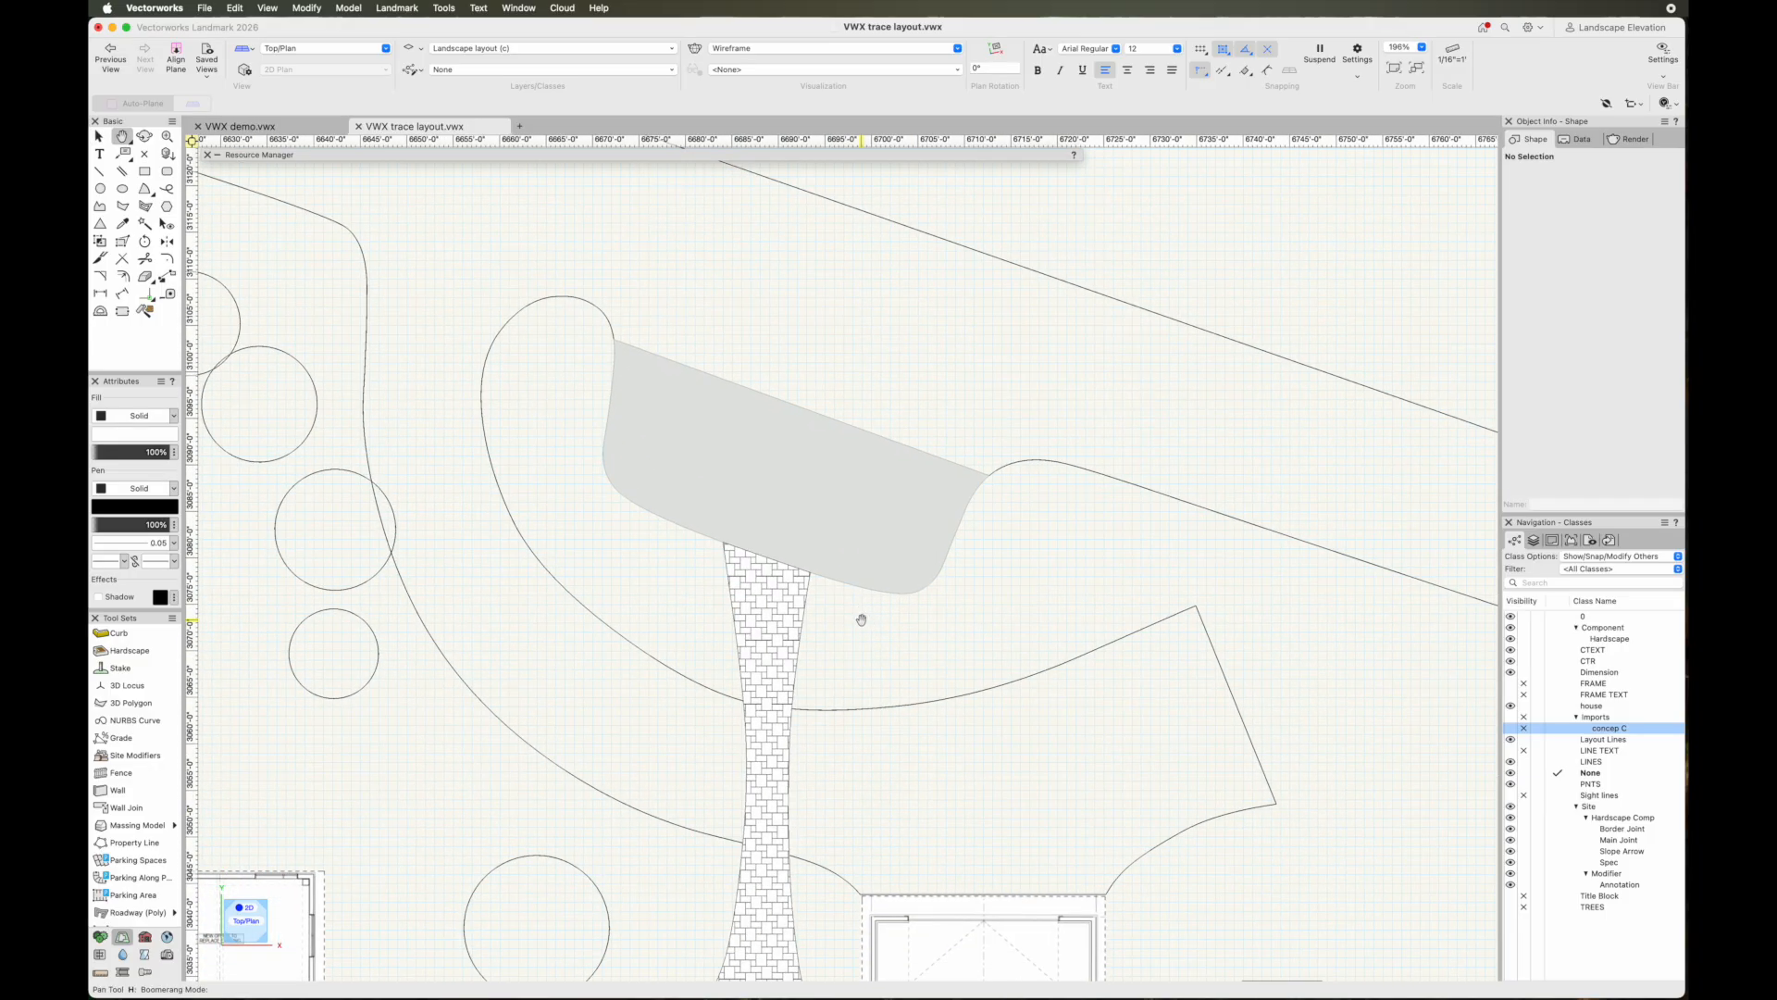
{"action": "left_click", "coordinate": [942, 499]}
{"action": "left_click", "coordinate": [1067, 573]}
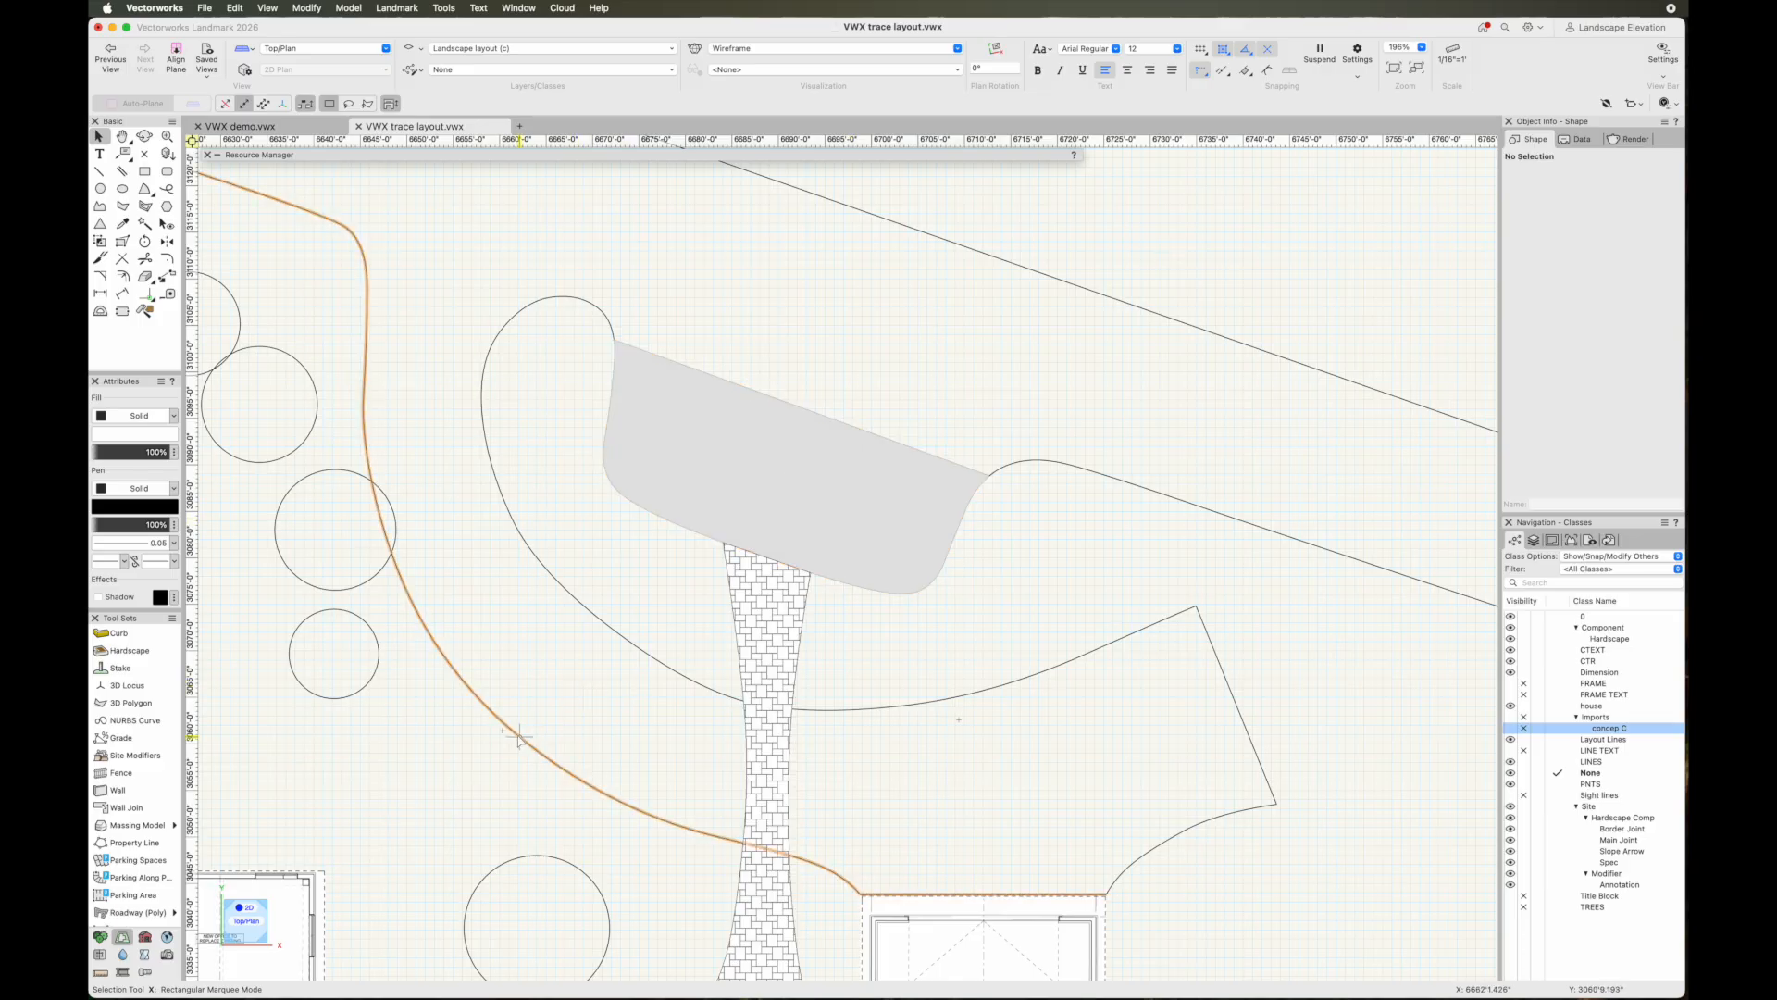
{"action": "key", "text": "2"}
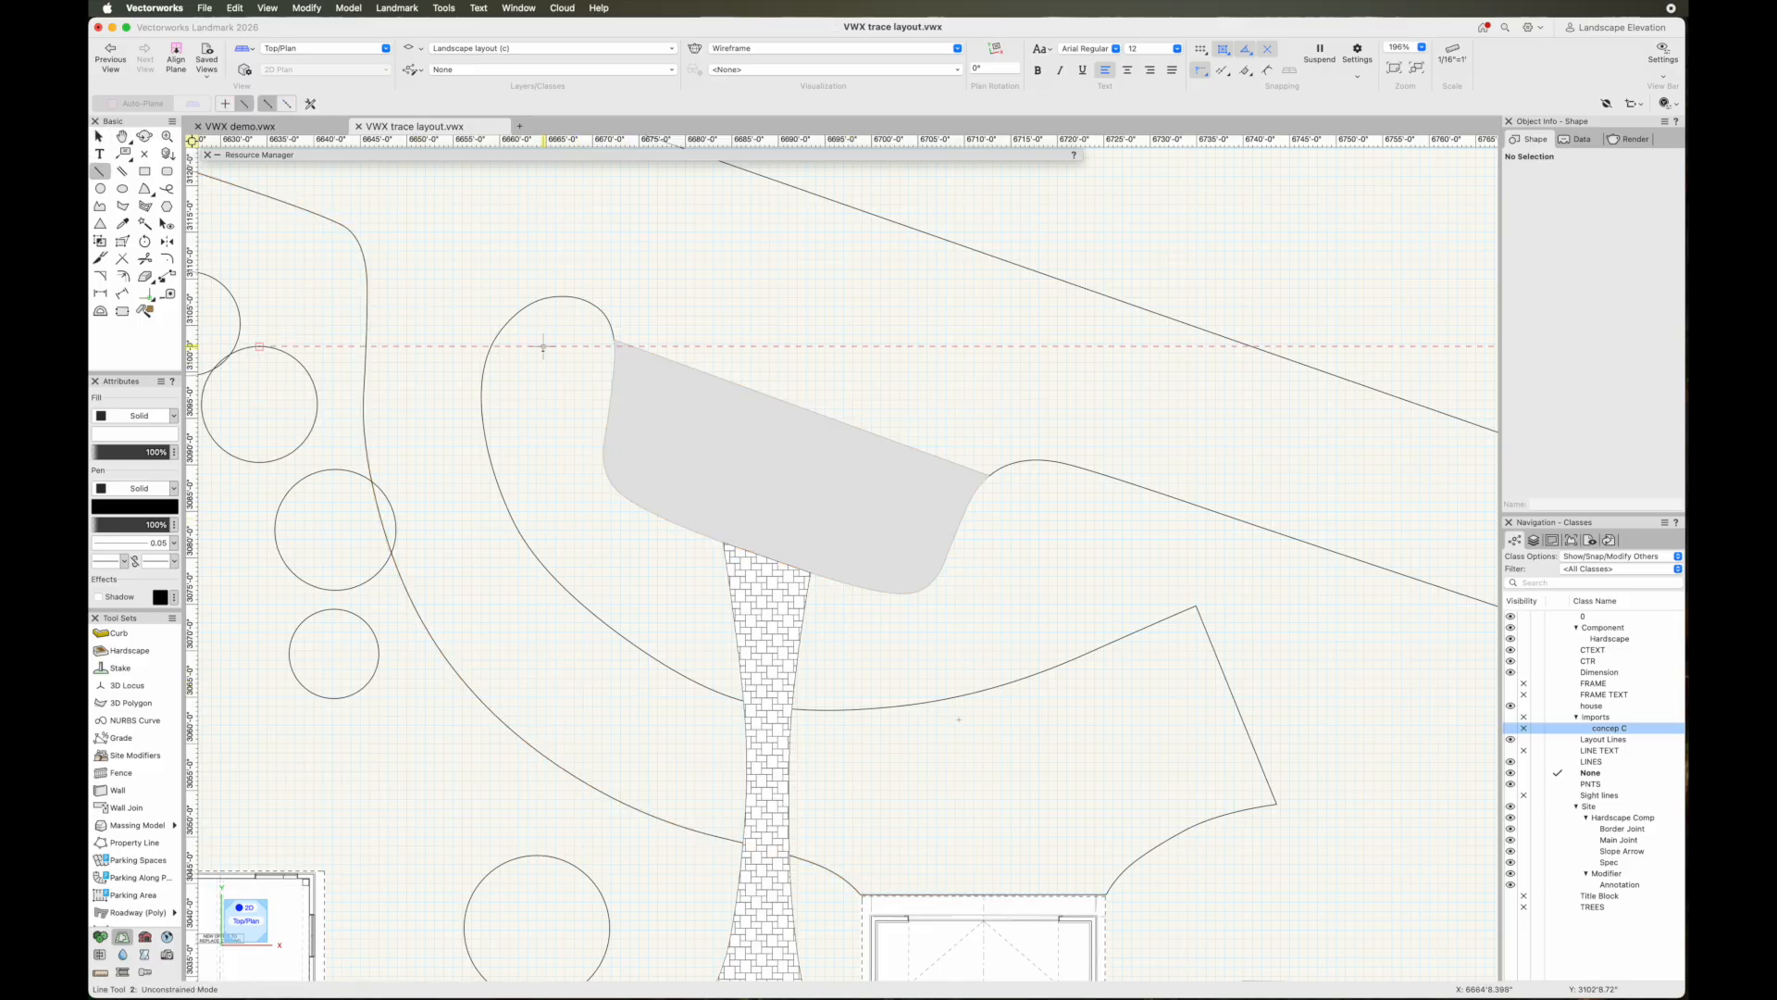
{"action": "key", "text": "grave"}
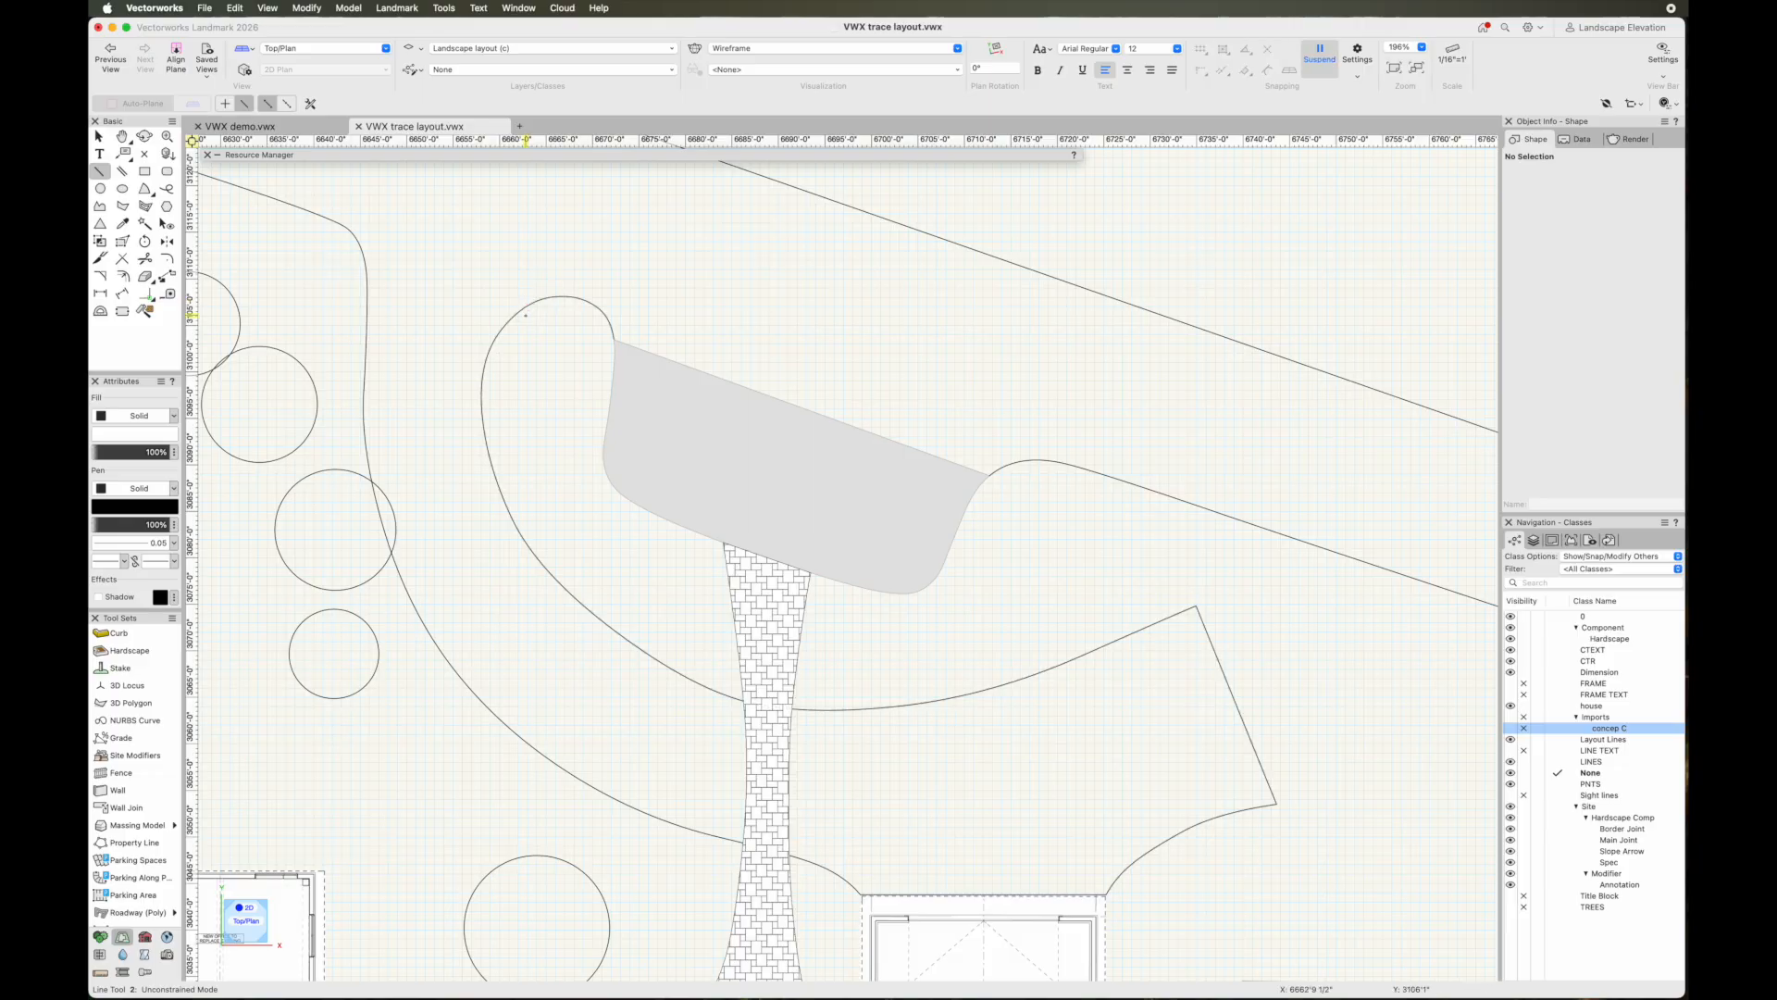
{"action": "left_click", "coordinate": [519, 311]}
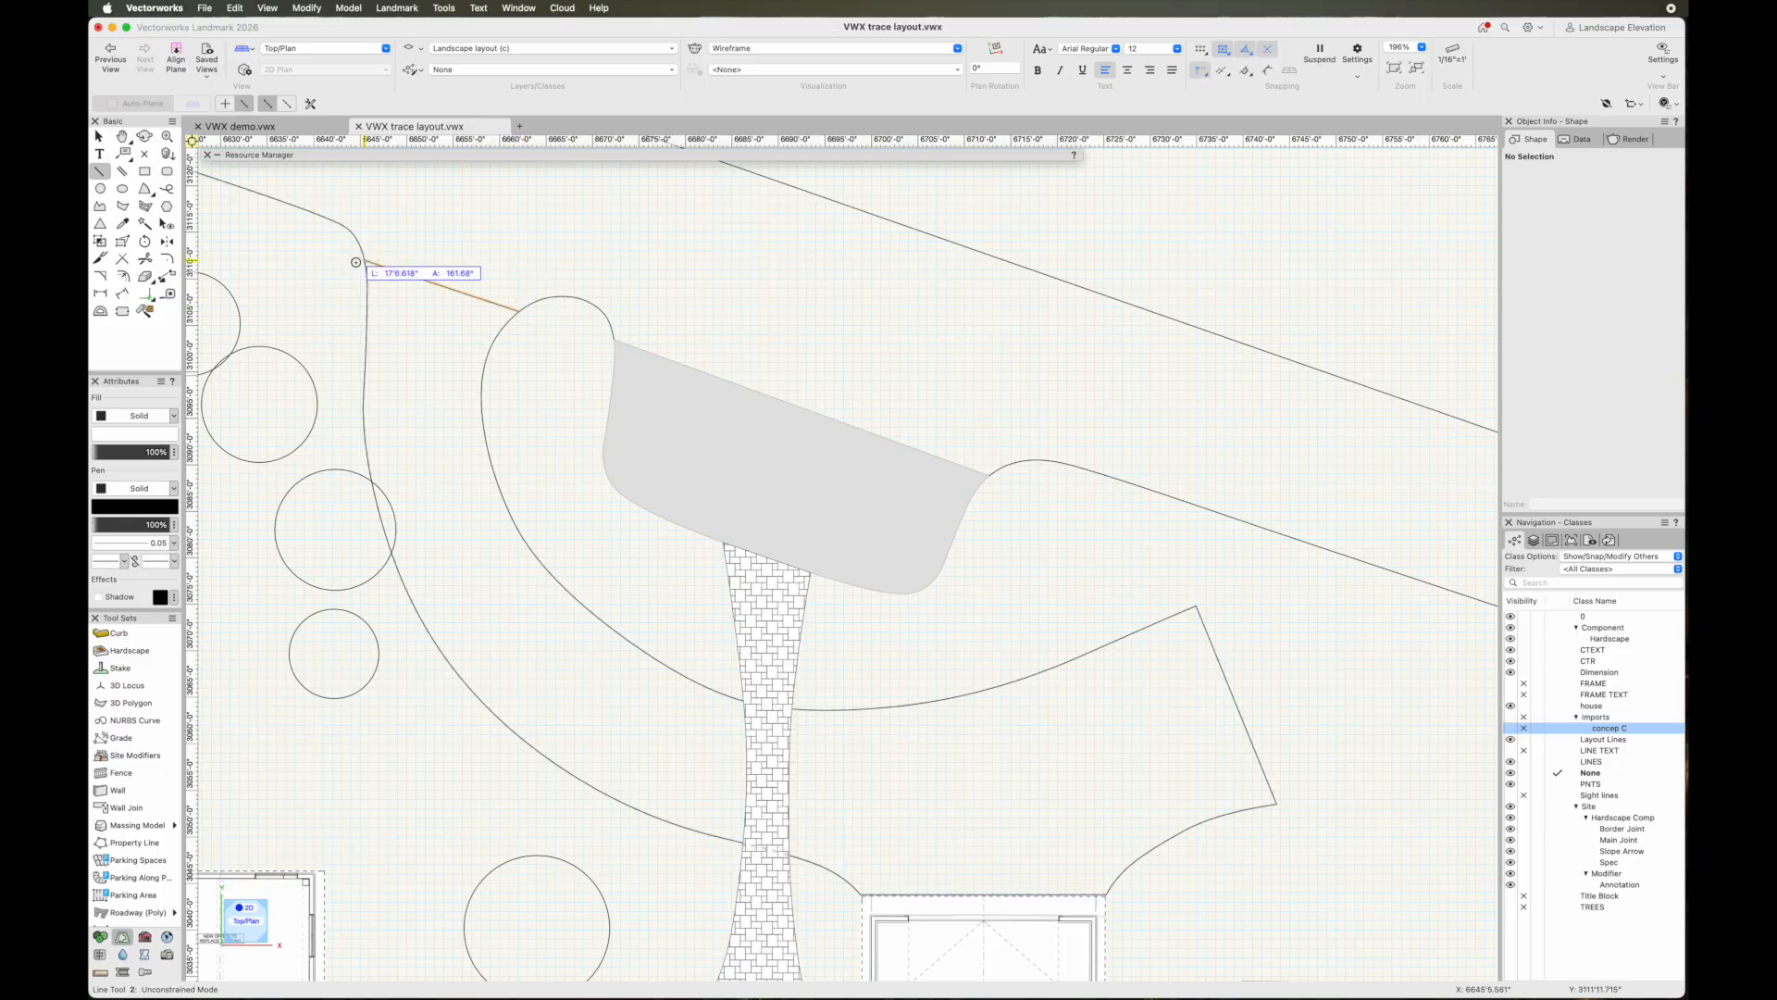
{"action": "left_click", "coordinate": [357, 262]}
{"action": "key", "text": "x"}
{"action": "left_click", "coordinate": [408, 335]}
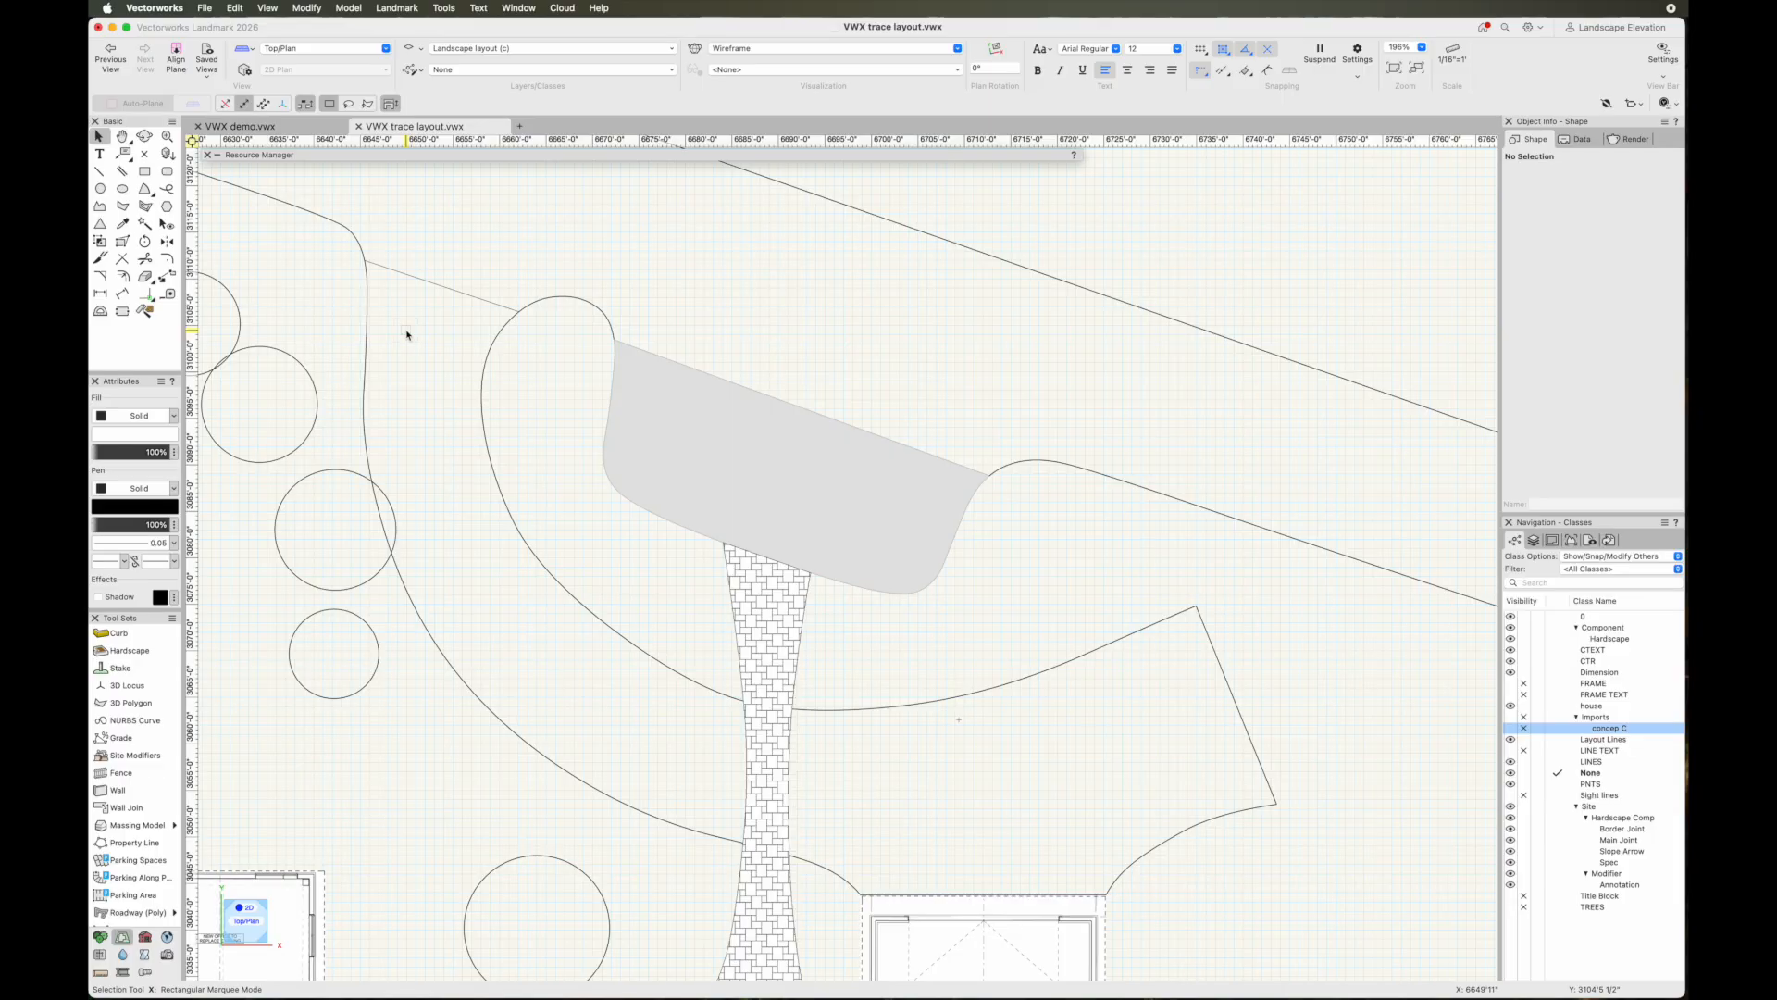
Examine the new connecting line, the paver walkway, the grey shape and the open area between the curved polylines
{"action": "key", "text": "e"}
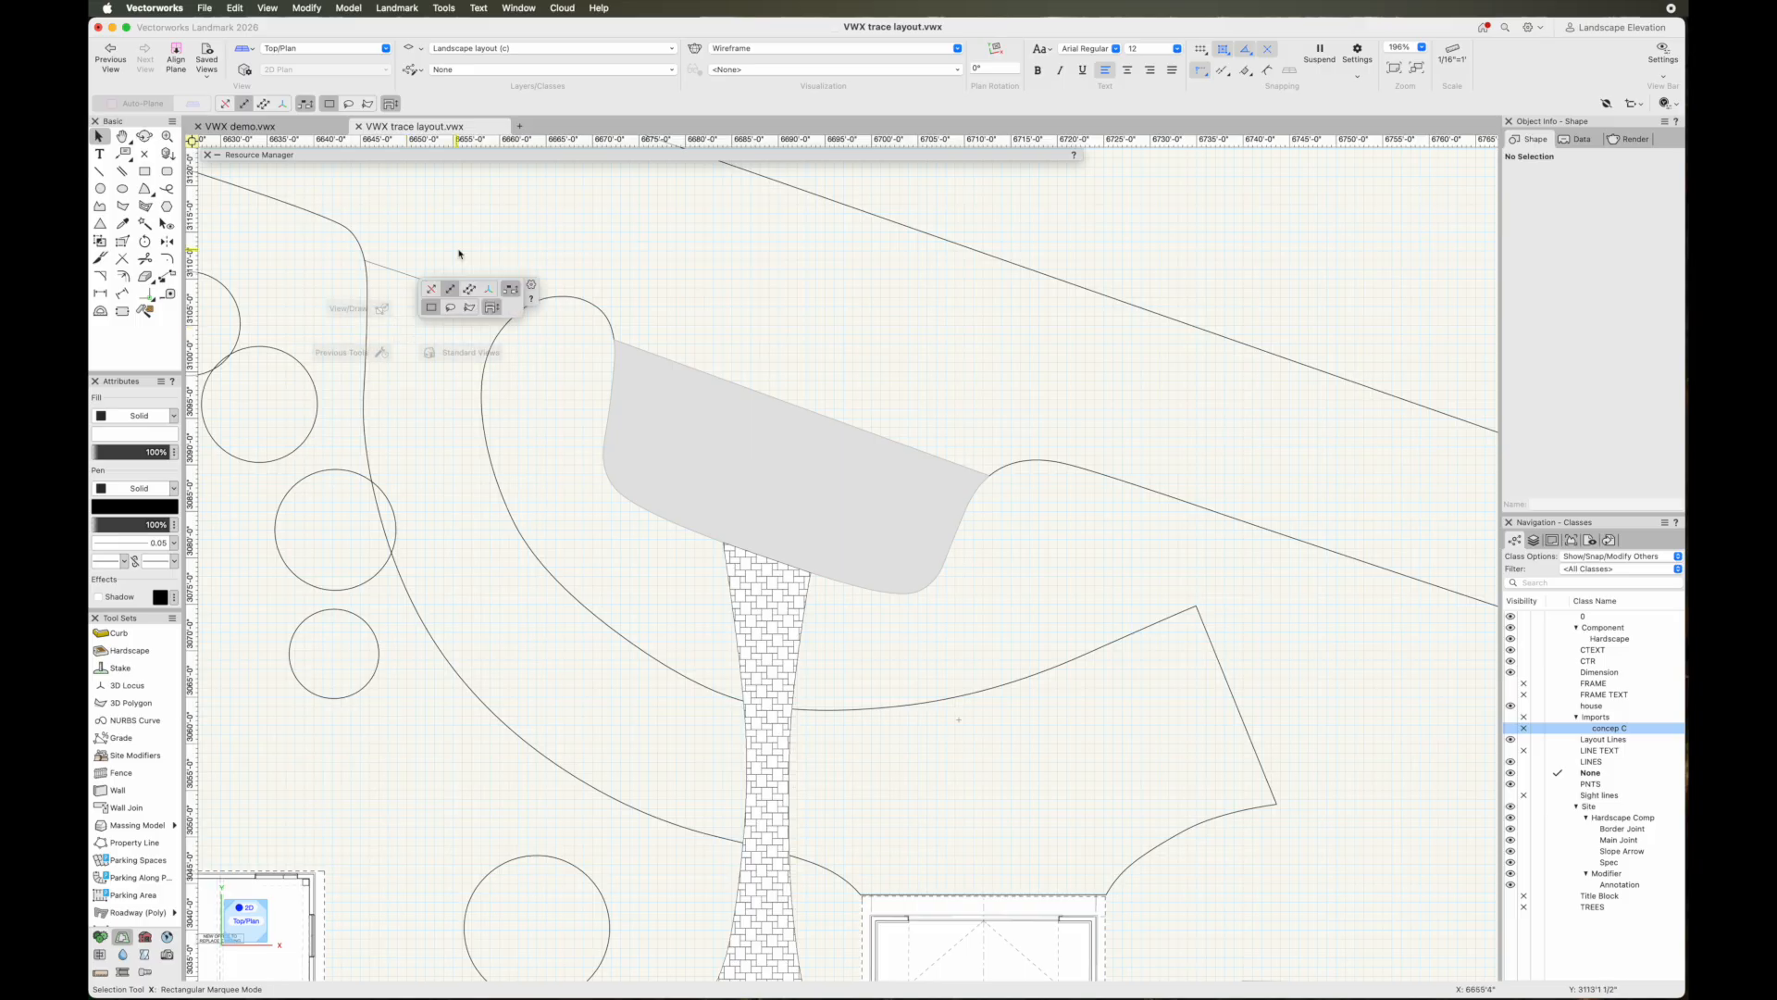
{"action": "scroll", "coordinate": [458, 257], "scroll_direction": "up", "scroll_amount": 5}
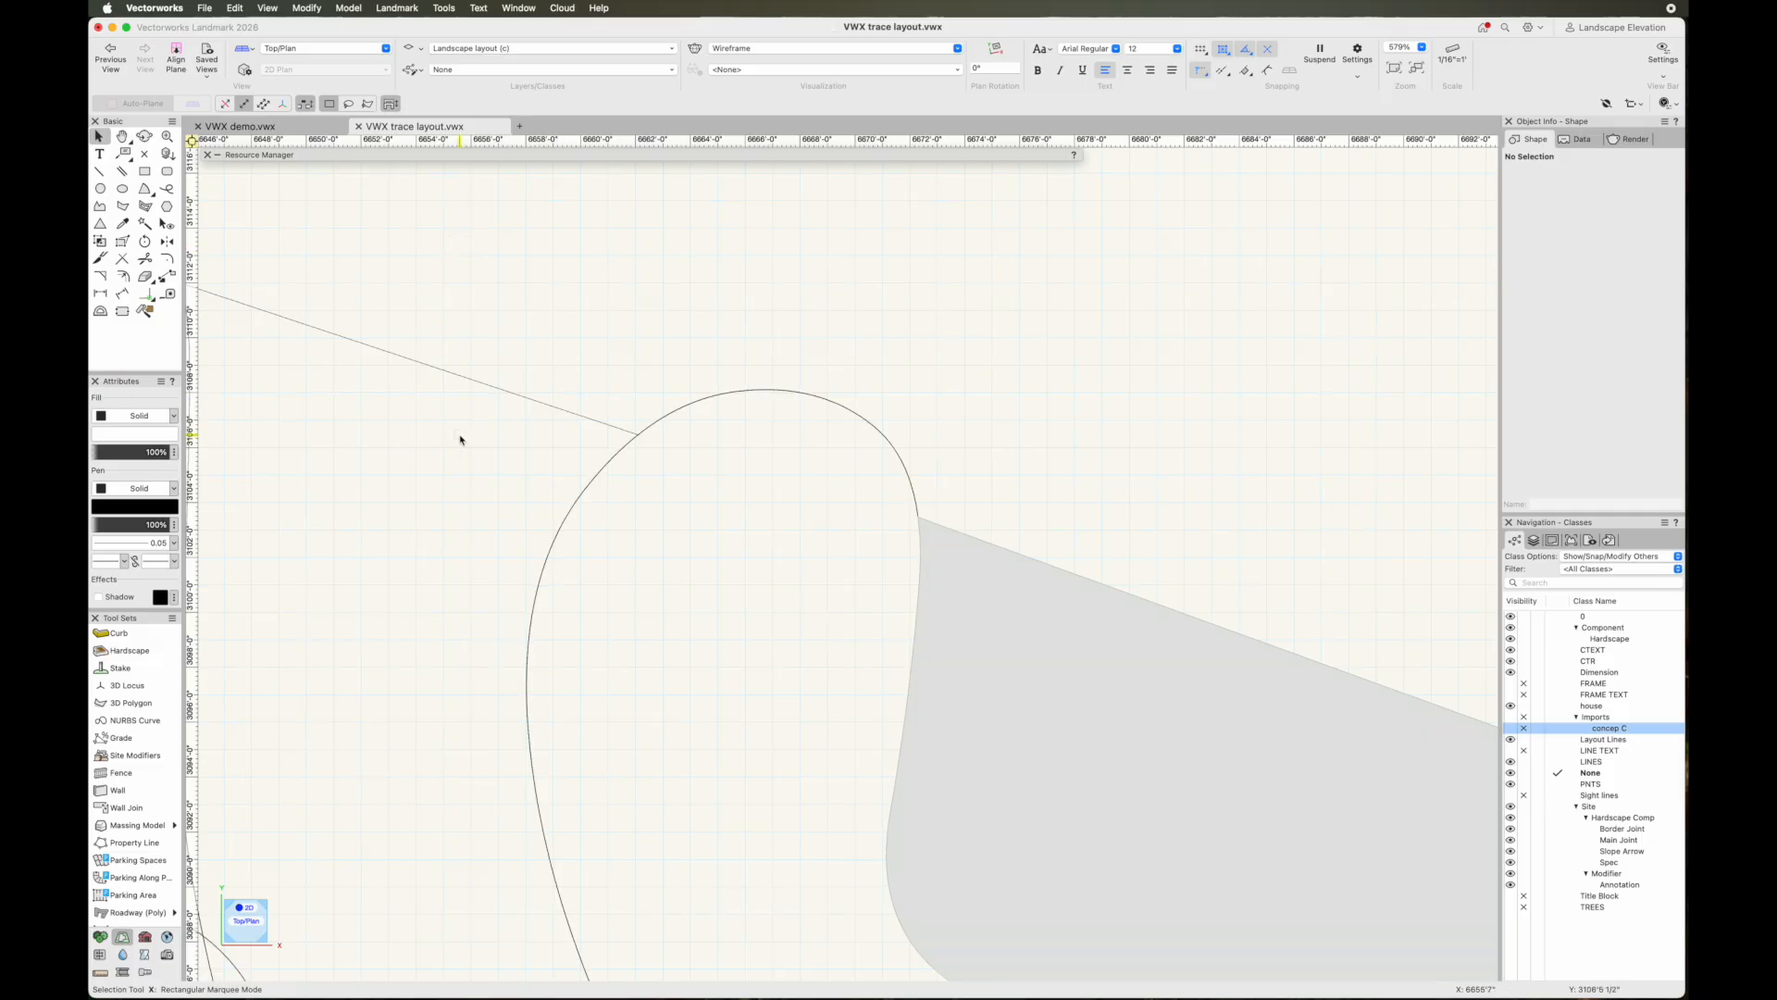
{"action": "scroll", "coordinate": [460, 441], "scroll_direction": "down", "scroll_amount": 2}
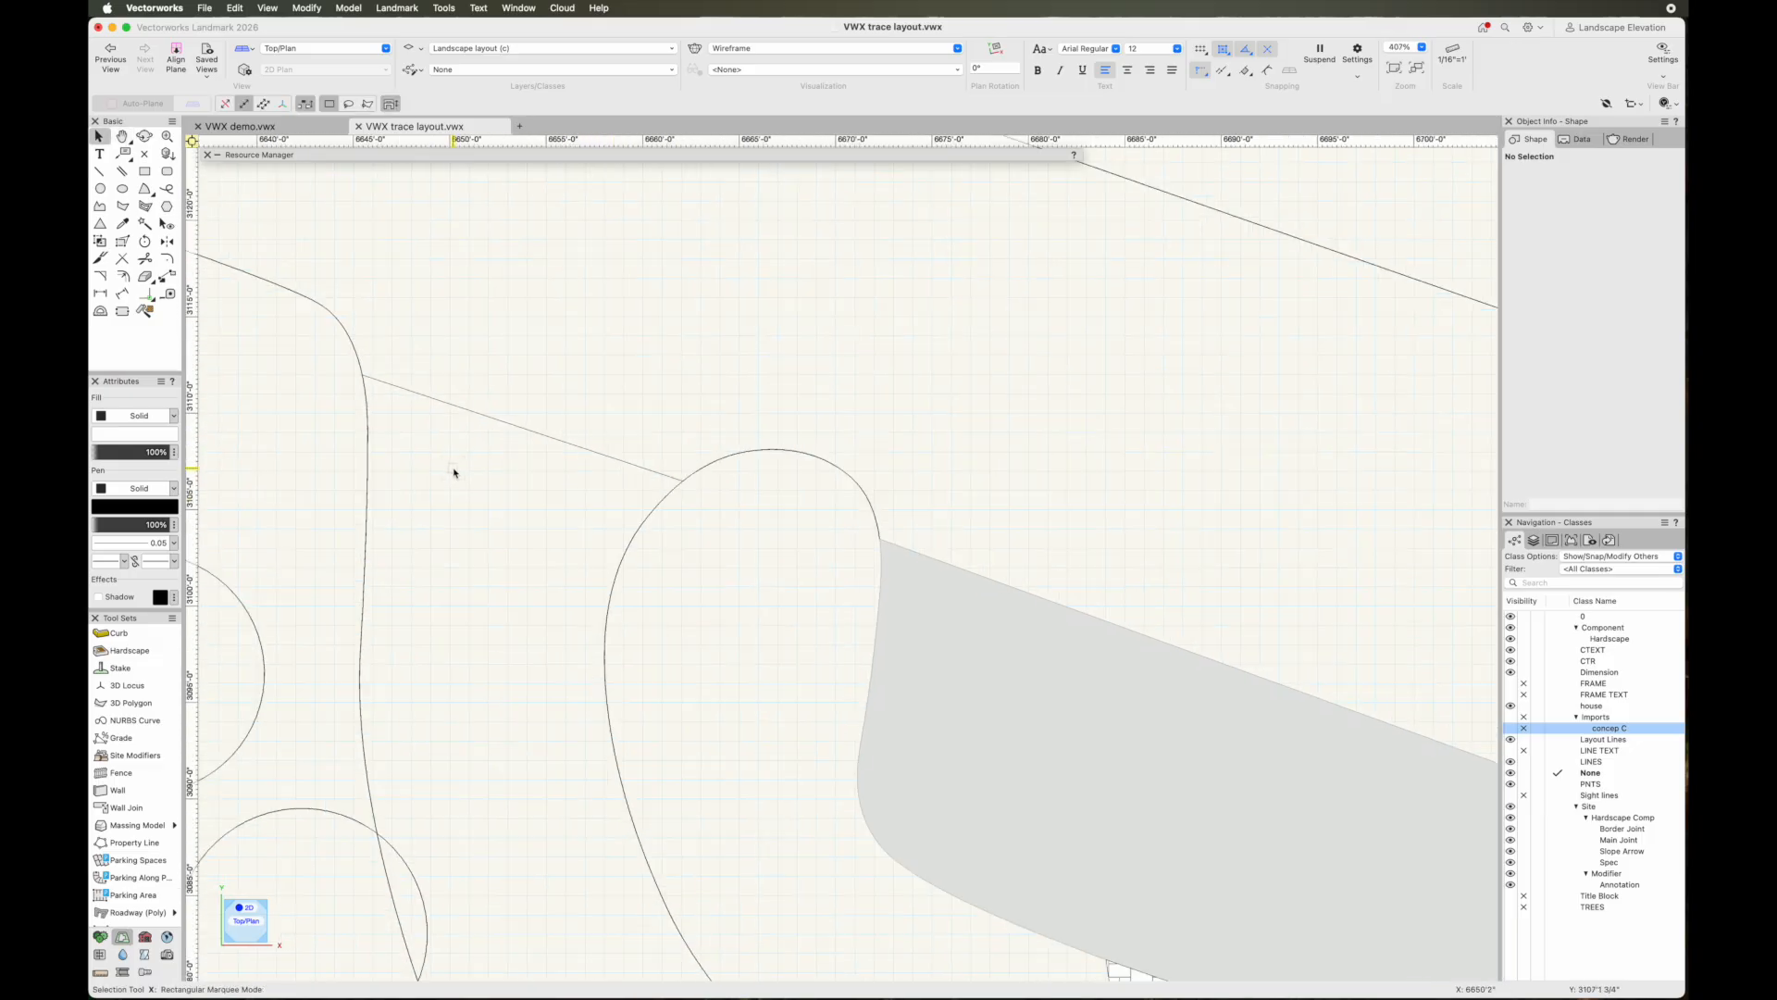
{"action": "scroll", "coordinate": [453, 473], "scroll_direction": "down", "scroll_amount": 1}
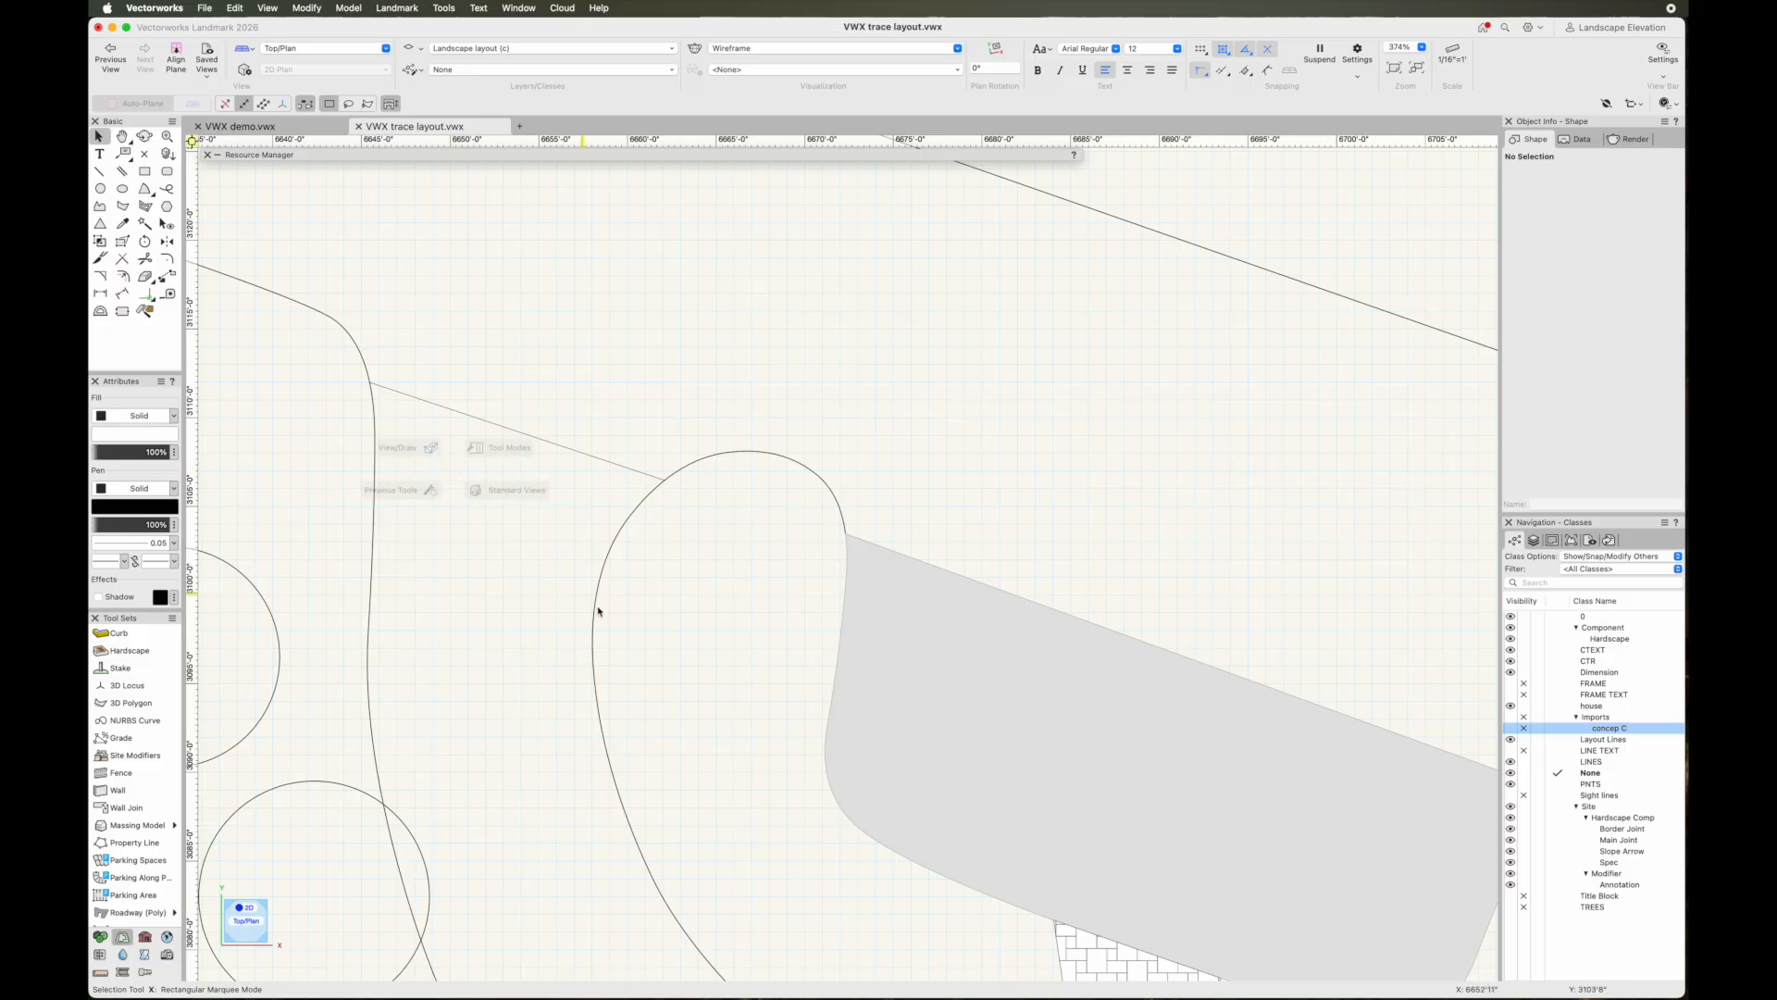
{"action": "key", "text": "h"}
{"action": "left_click_drag", "start_coordinate": [658, 647], "coordinate": [541, 447]}
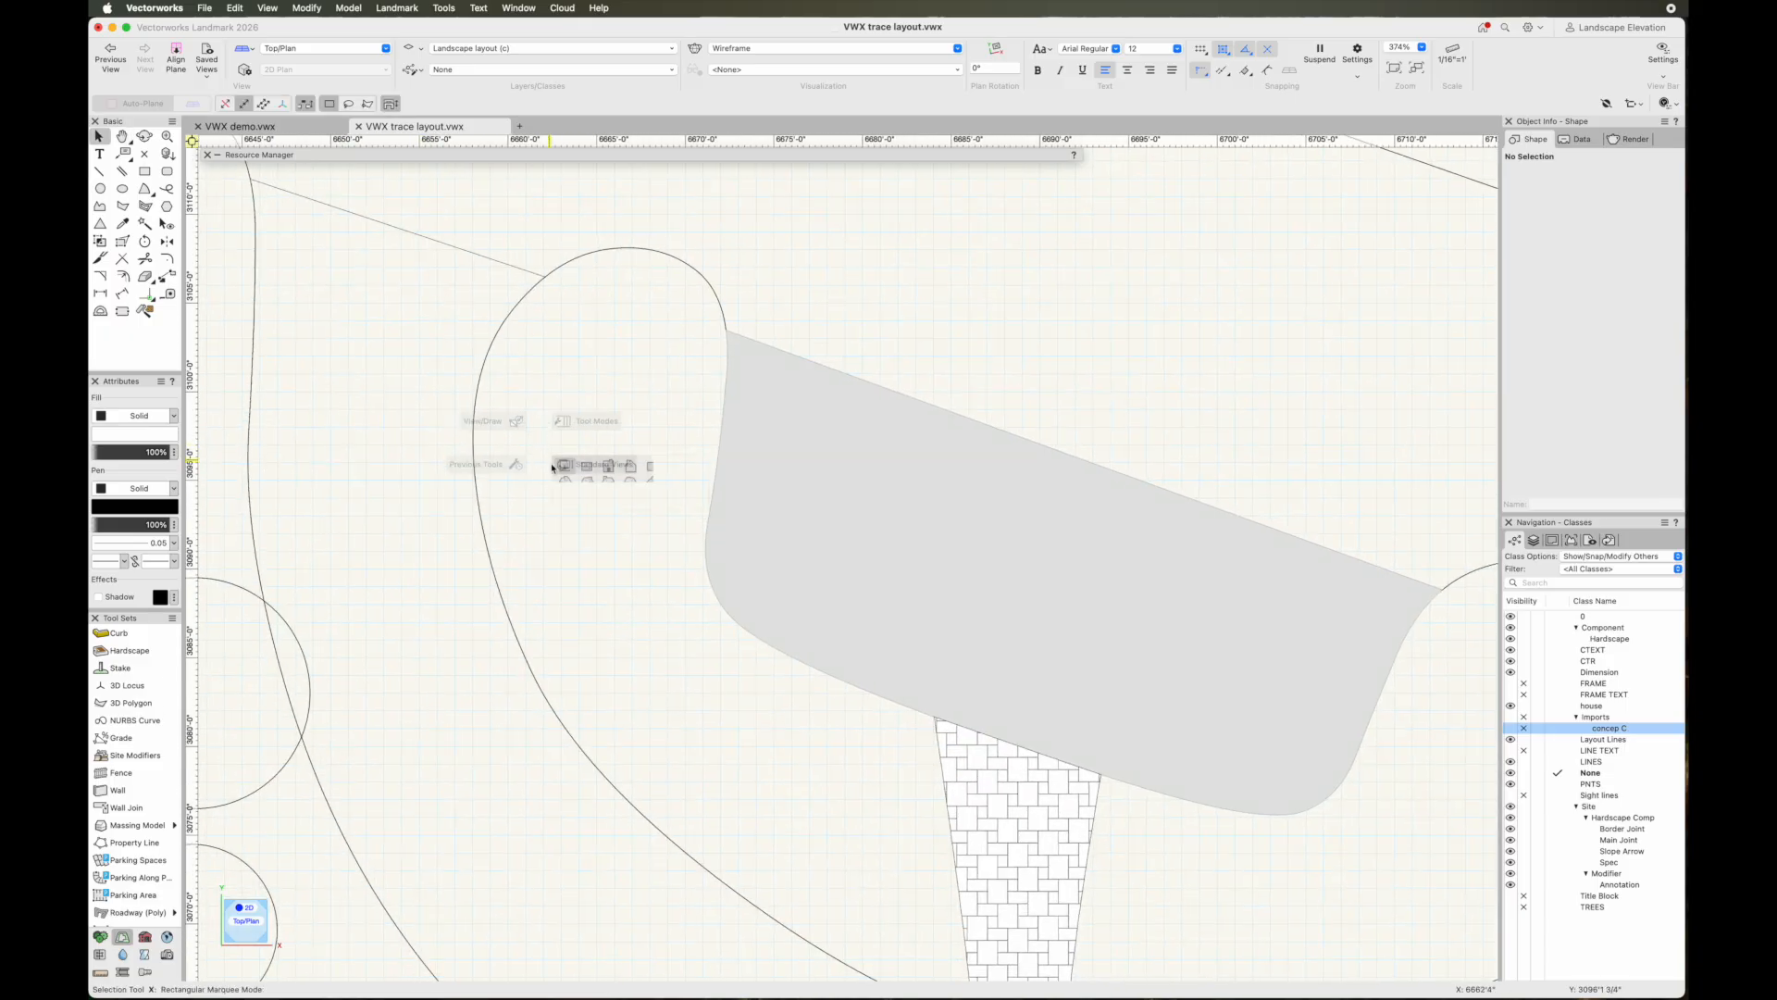
{"action": "left_click", "coordinate": [999, 823]}
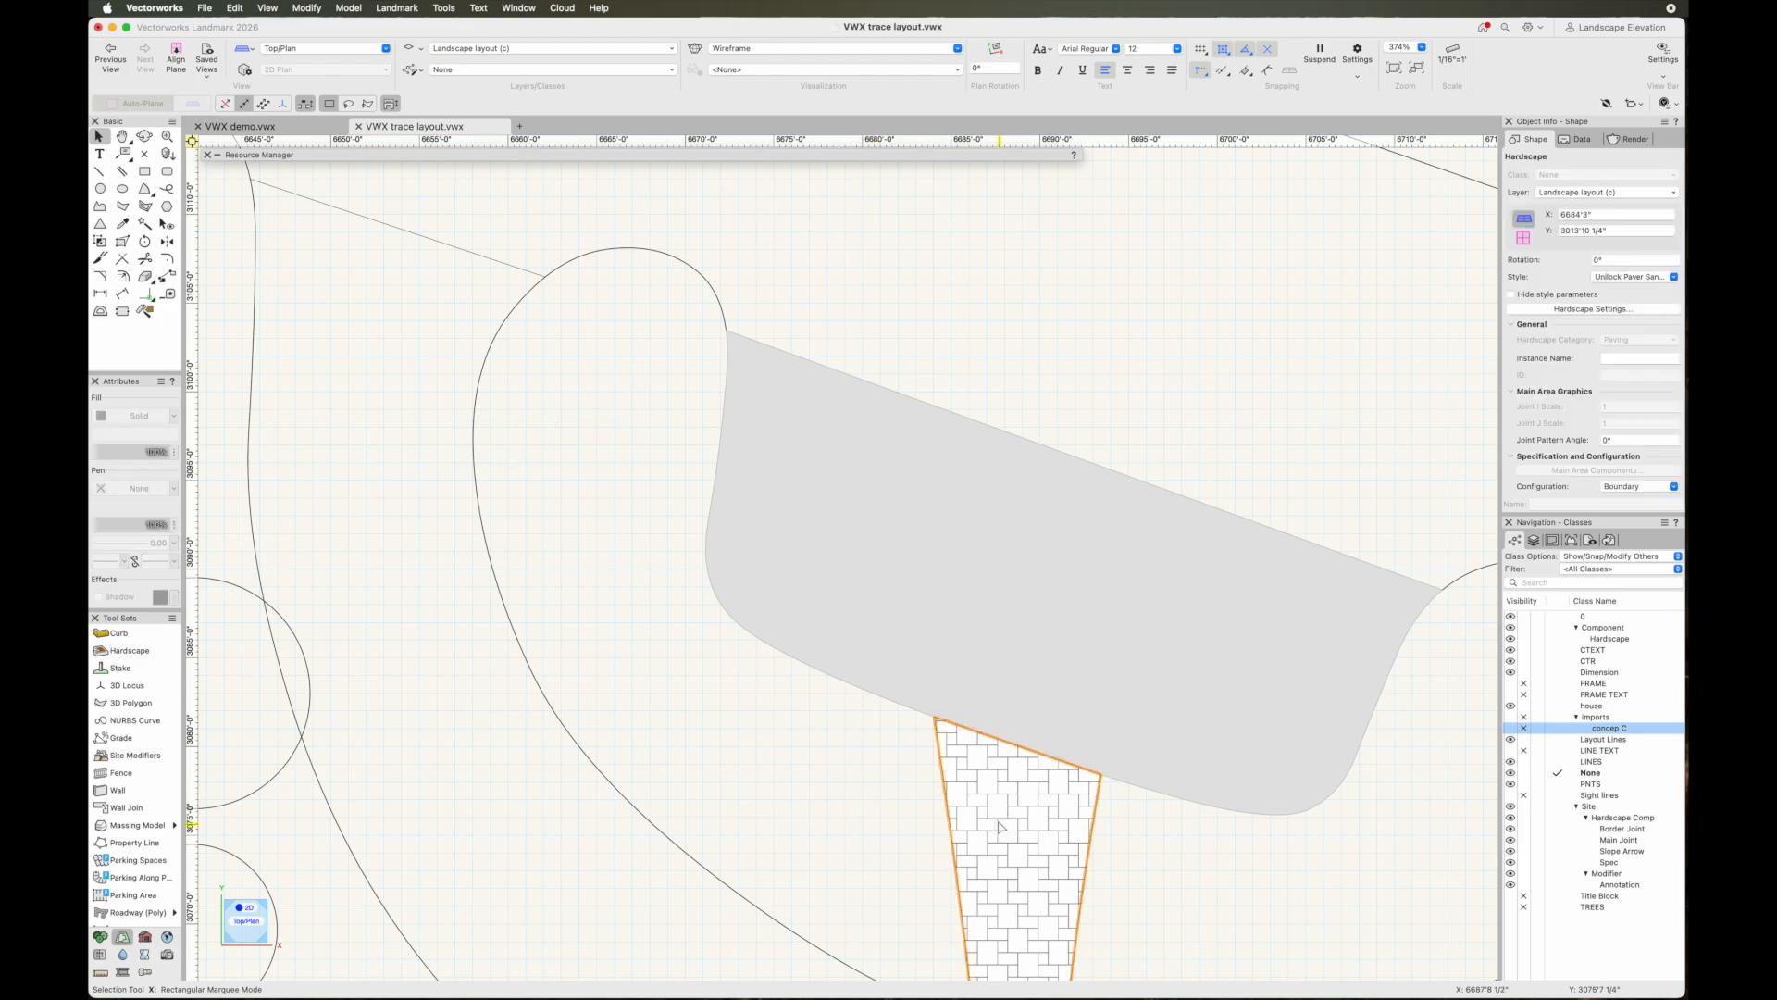
{"action": "left_click", "coordinate": [801, 718]}
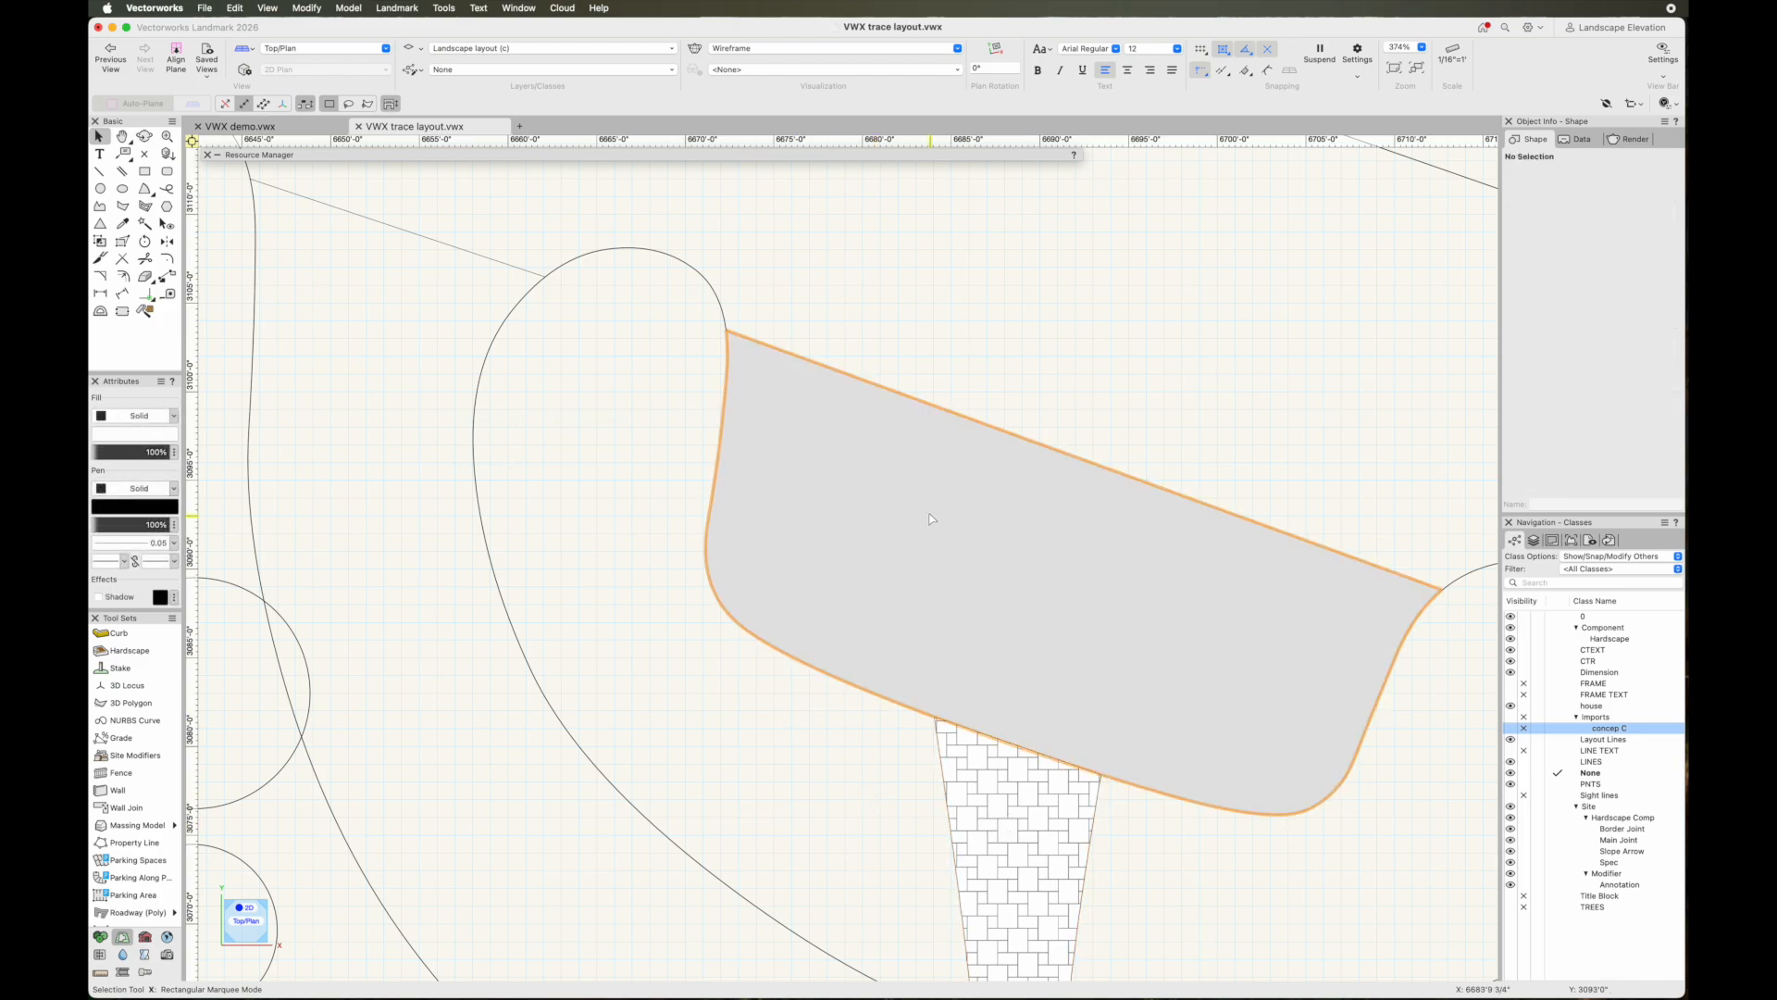
{"action": "left_click", "coordinate": [930, 516]}
{"action": "left_click", "coordinate": [587, 401]}
{"action": "scroll", "coordinate": [586, 400], "scroll_direction": "down", "scroll_amount": 2}
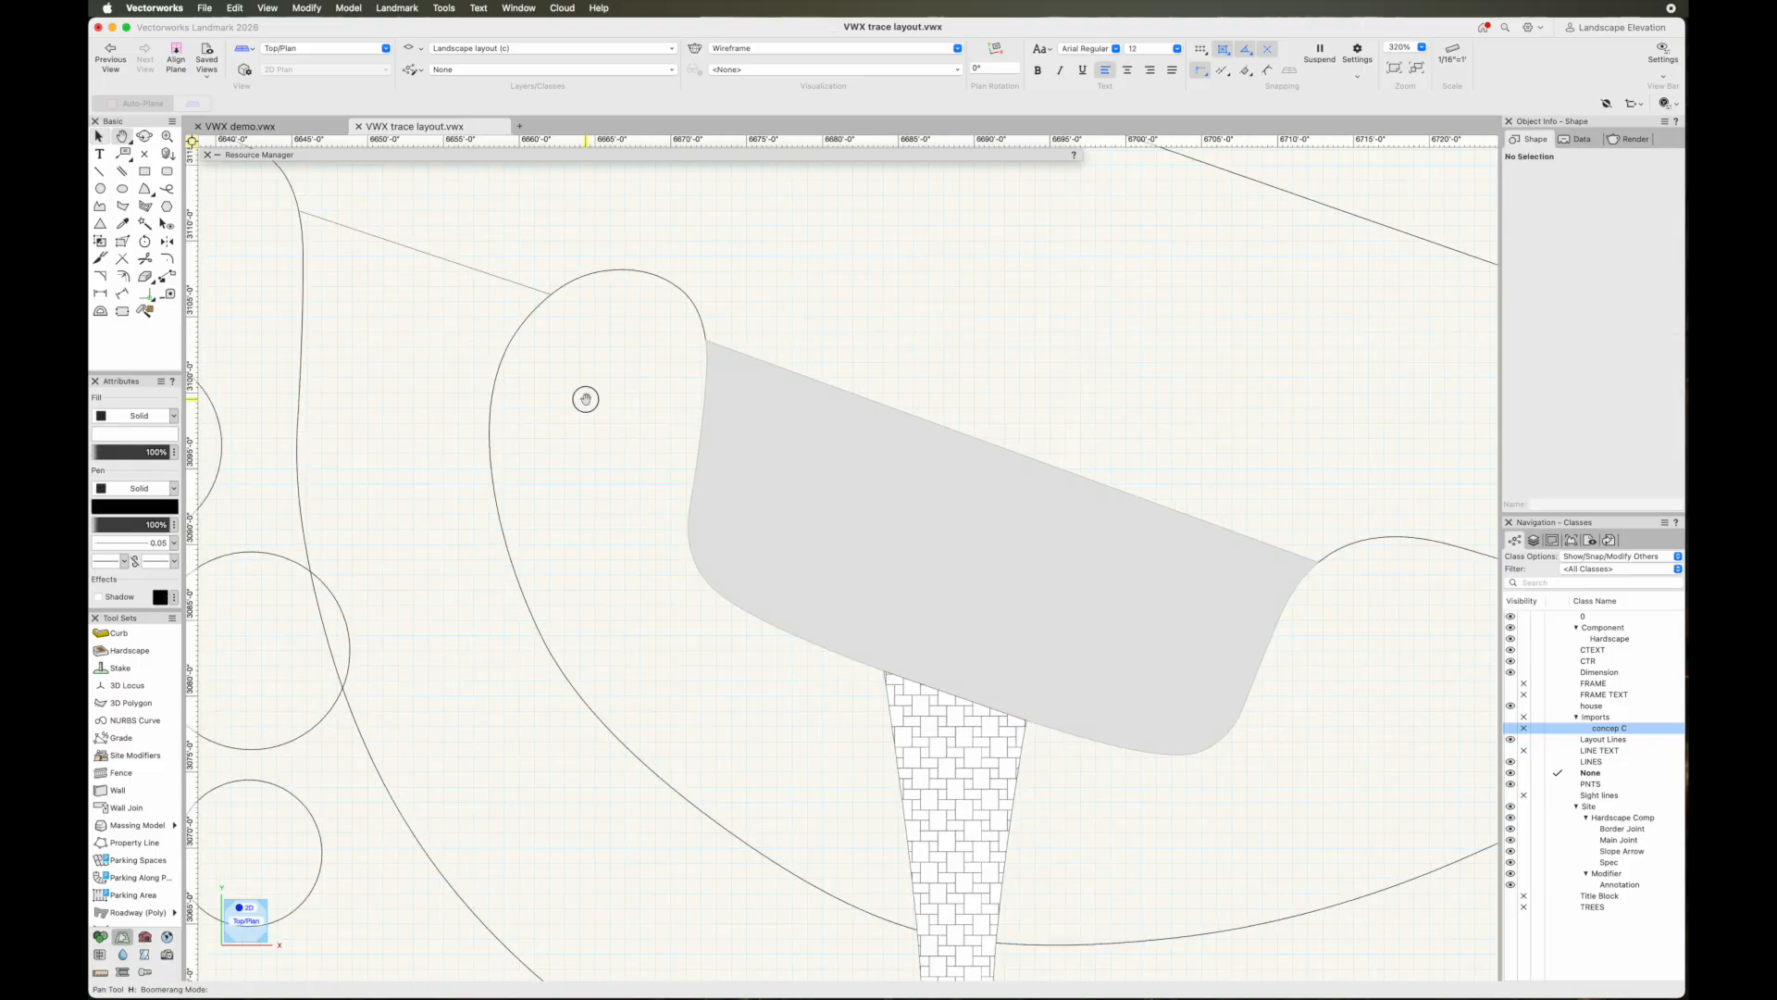
{"action": "middle_click_drag", "start_coordinate": [586, 399], "coordinate": [737, 524]}
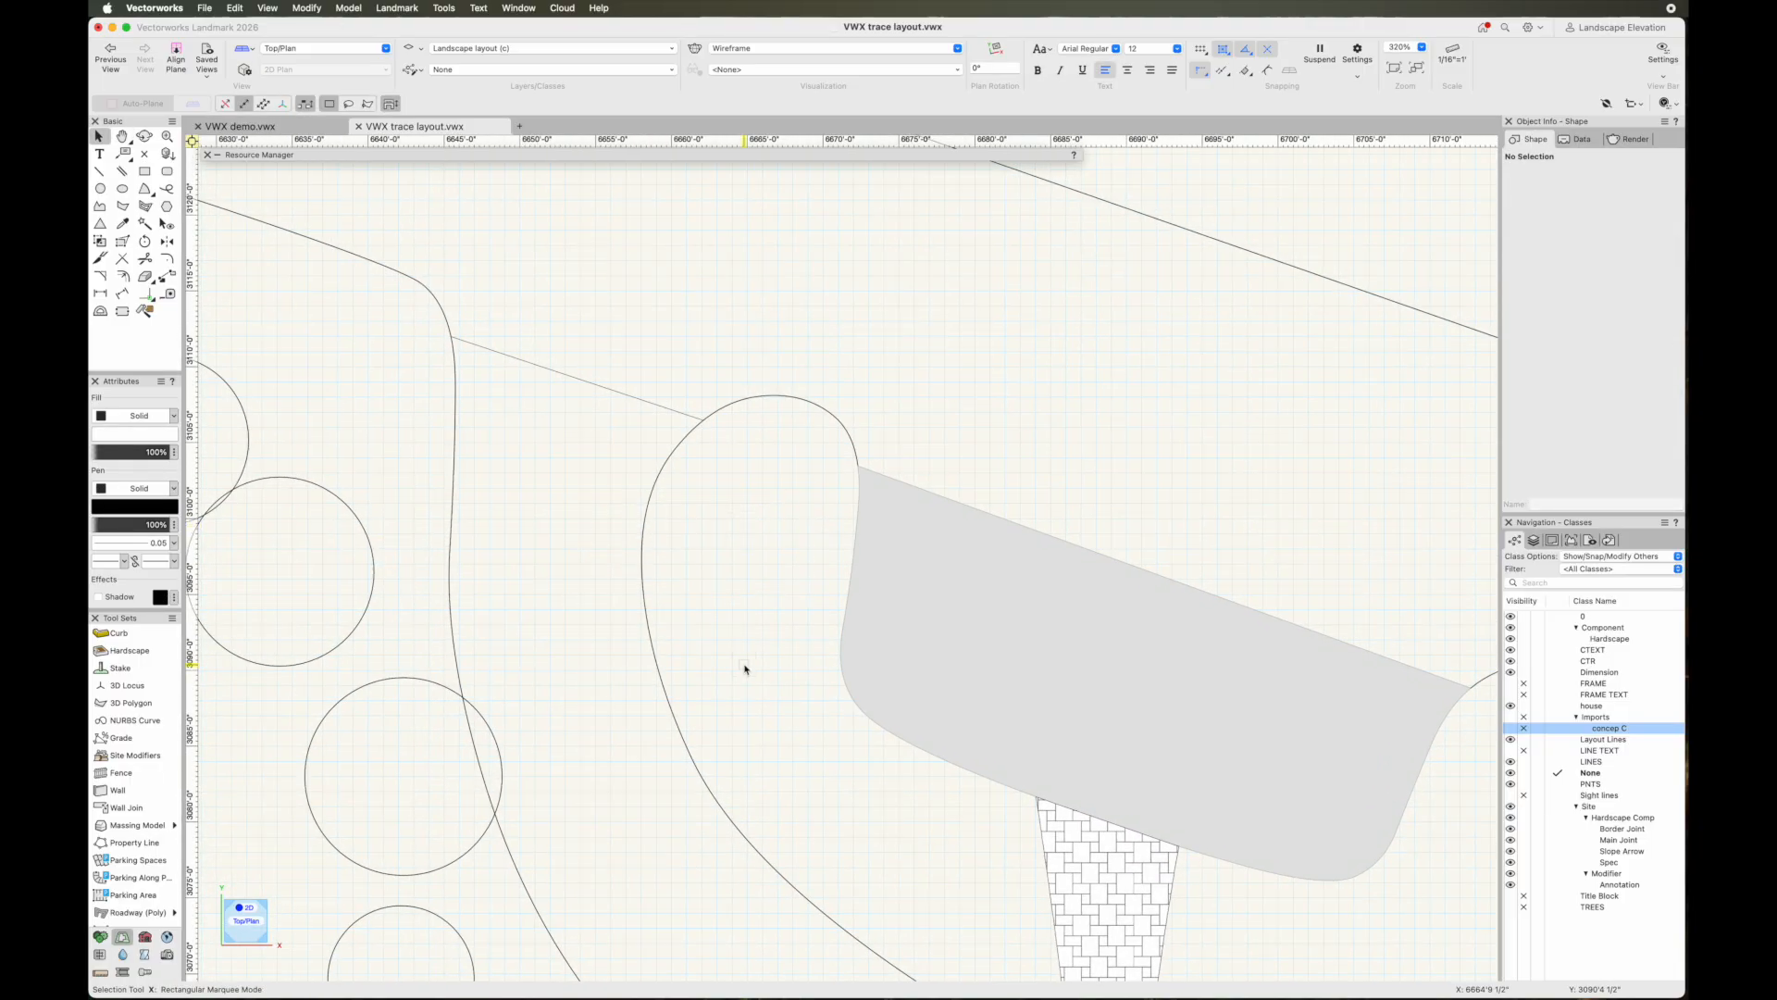
{"action": "scroll", "coordinate": [741, 662], "scroll_direction": "down", "scroll_amount": 2}
{"action": "middle_click_drag", "start_coordinate": [740, 662], "coordinate": [617, 482]}
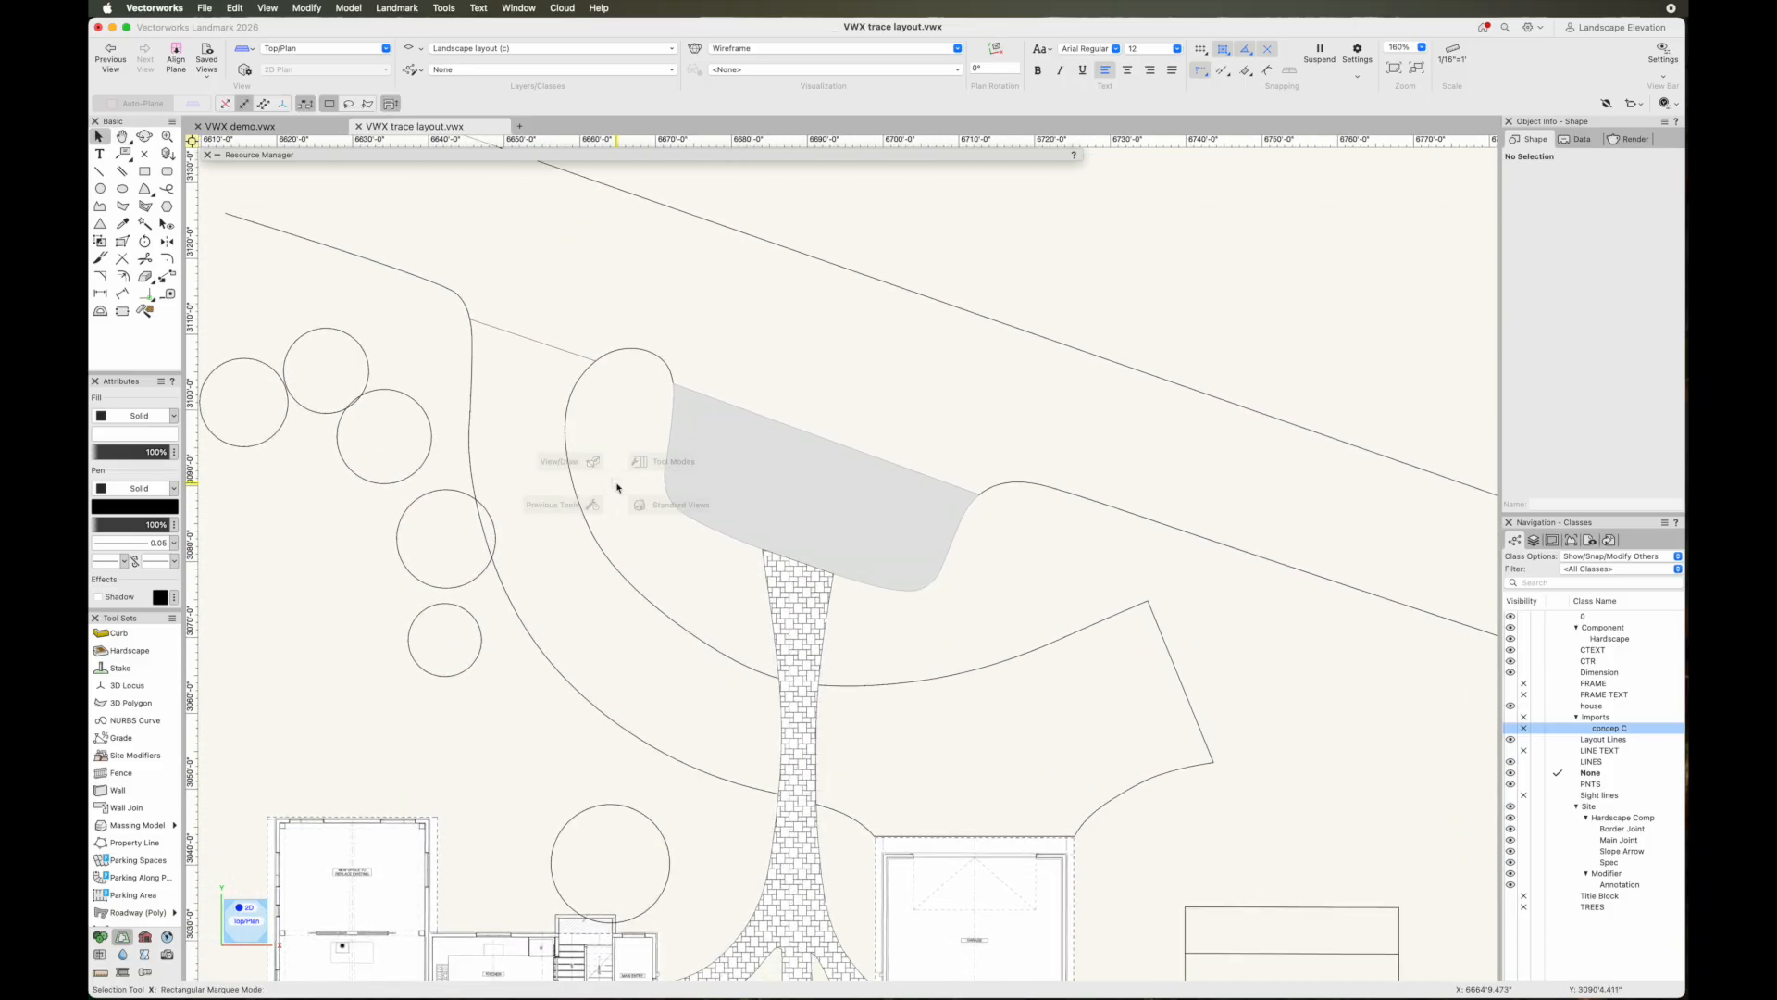
Shorten the connecting line so its lower-right endpoint lands exactly on the inner curved polyline
{"action": "left_click", "coordinate": [543, 644]}
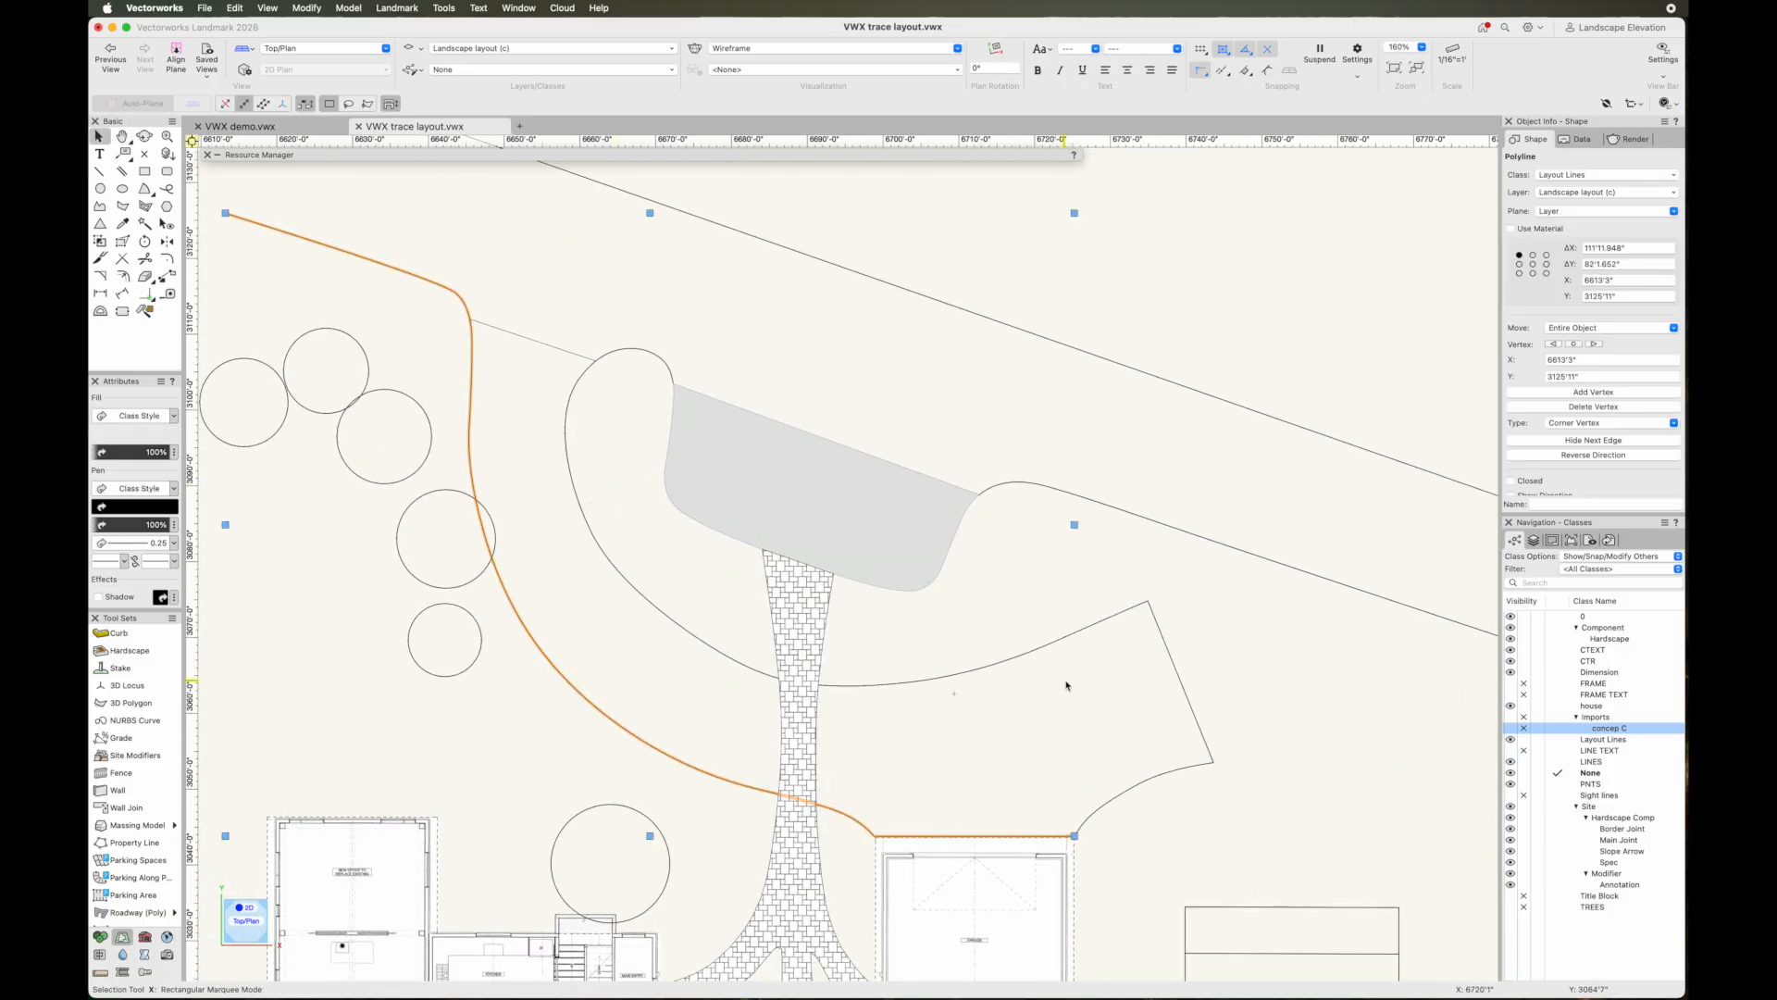
{"action": "left_click", "coordinate": [1131, 783]}
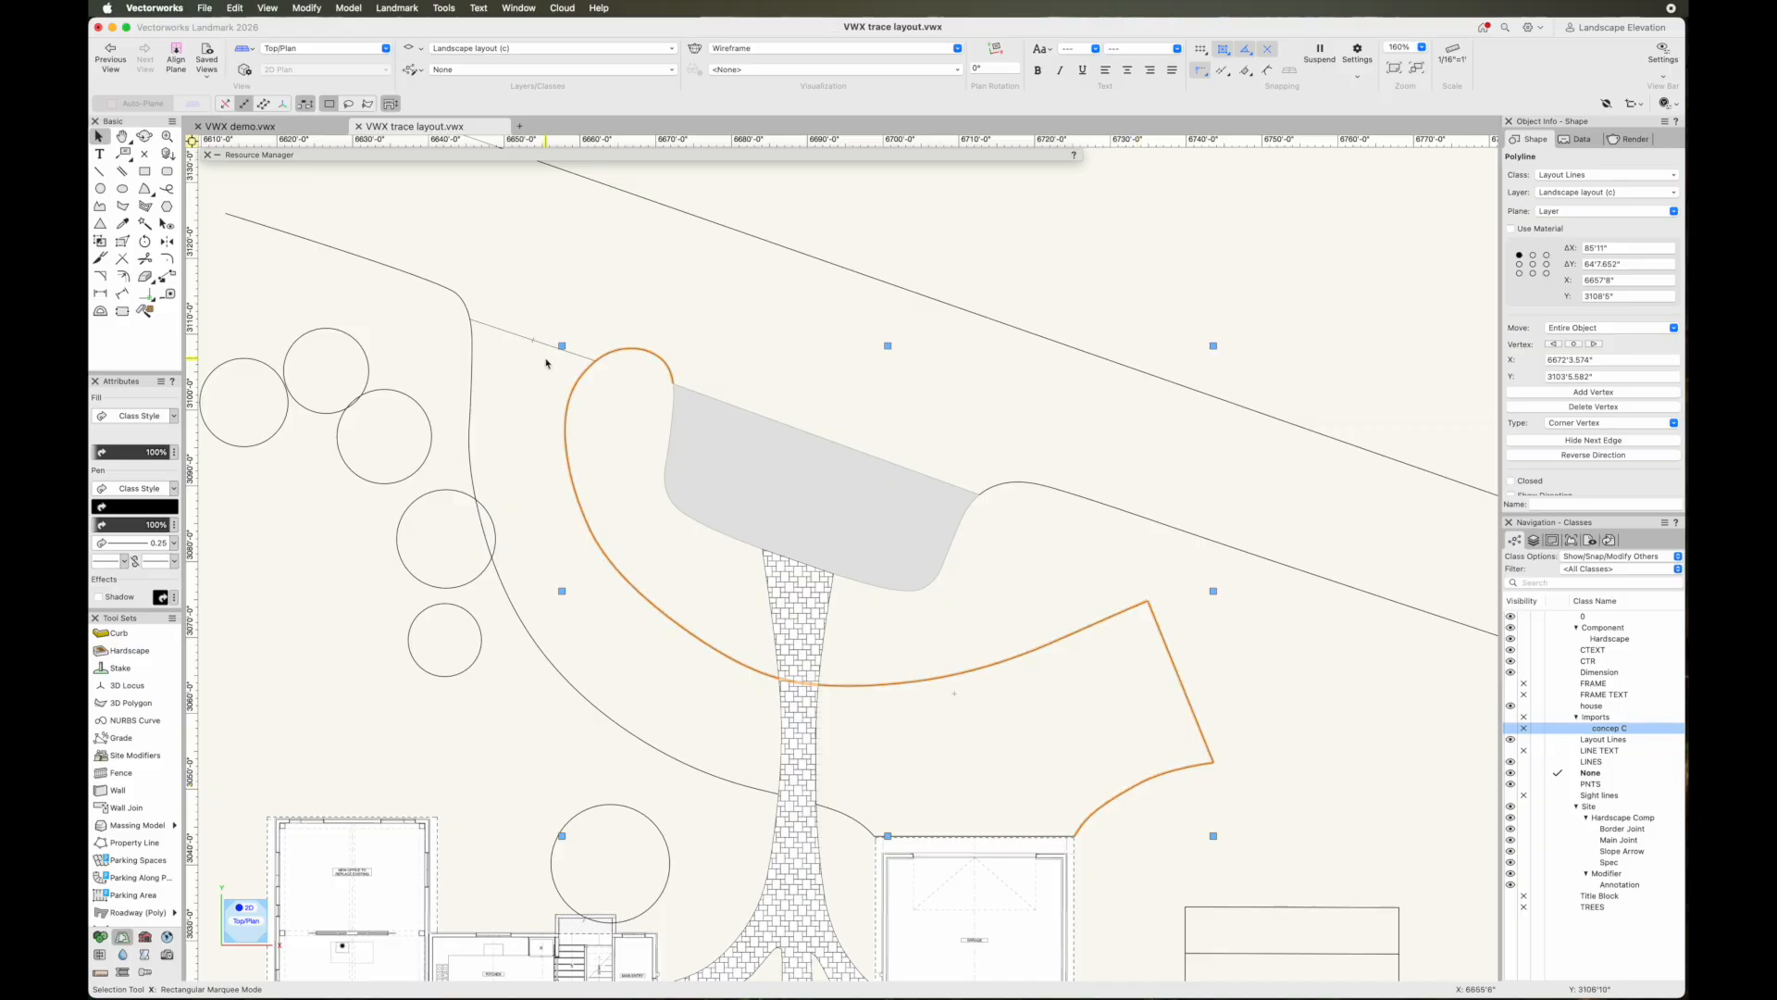
{"action": "mouse_move", "coordinate": [533, 342]}
{"action": "left_mouse_down"}
{"action": "mouse_move", "coordinate": [601, 357]}
{"action": "mouse_move", "coordinate": [587, 368]}
{"action": "left_mouse_up"}
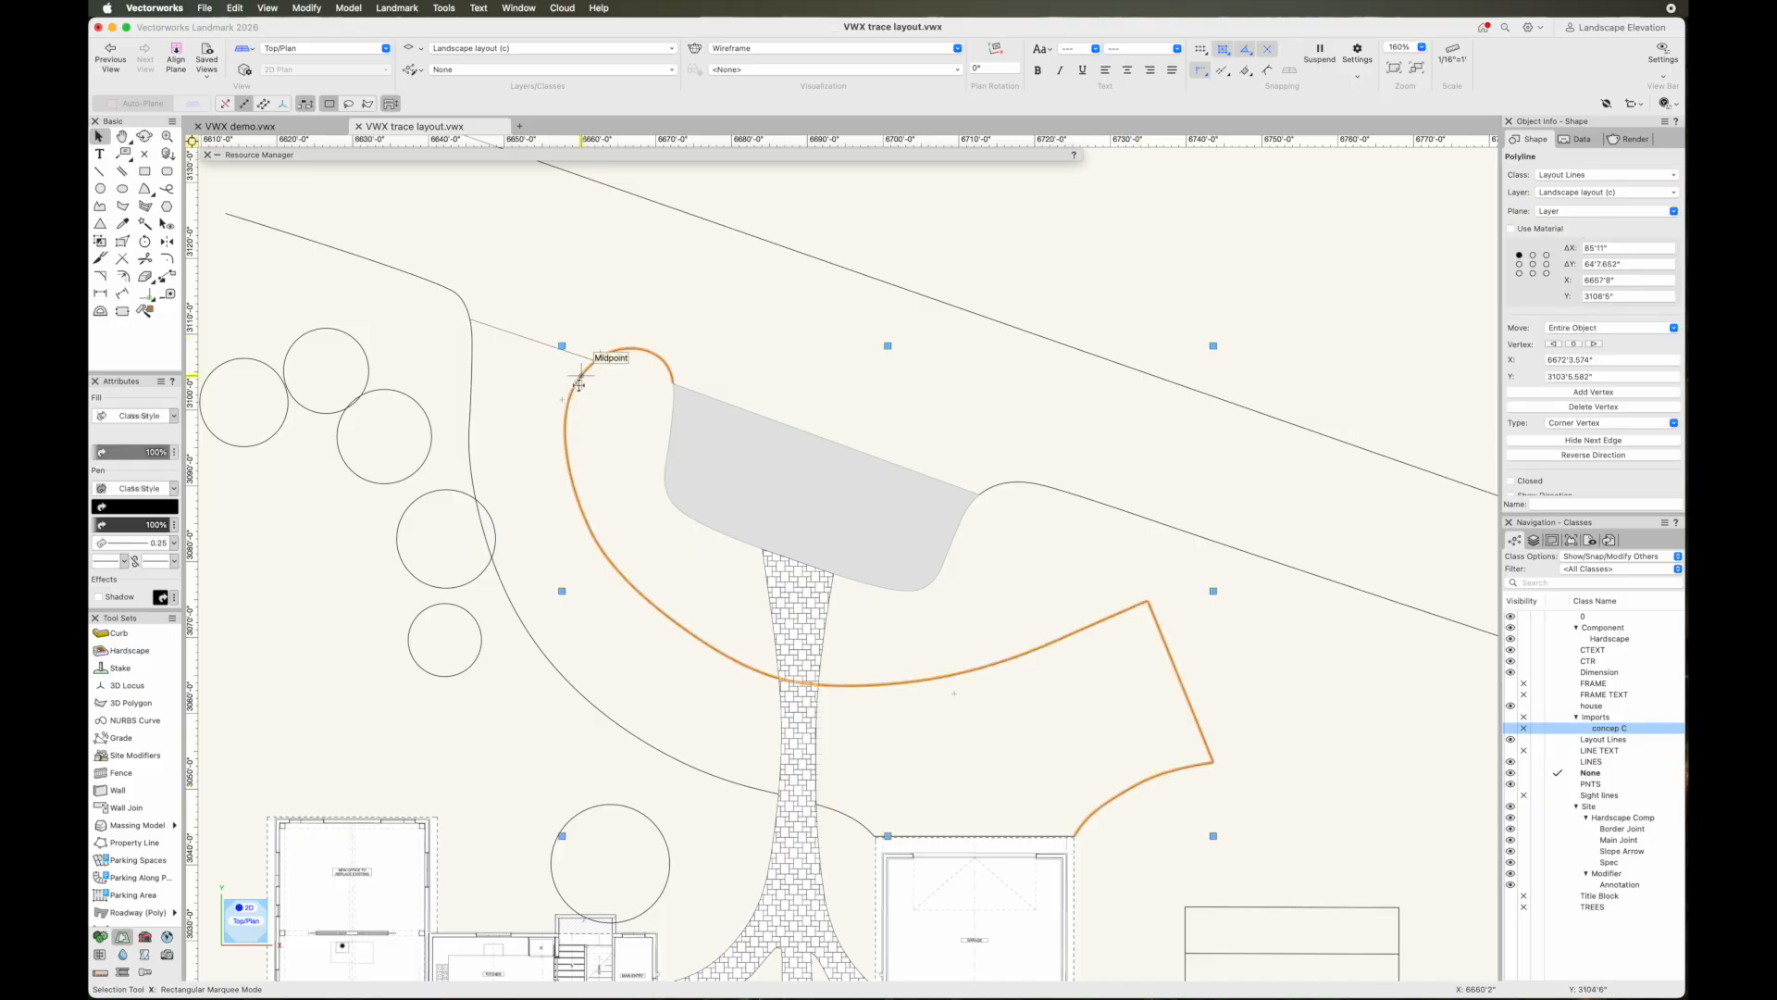
{"action": "scroll", "coordinate": [587, 368], "scroll_direction": "up", "scroll_amount": 10}
{"action": "left_click", "coordinate": [122, 242]}
{"action": "left_click", "coordinate": [100, 258]}
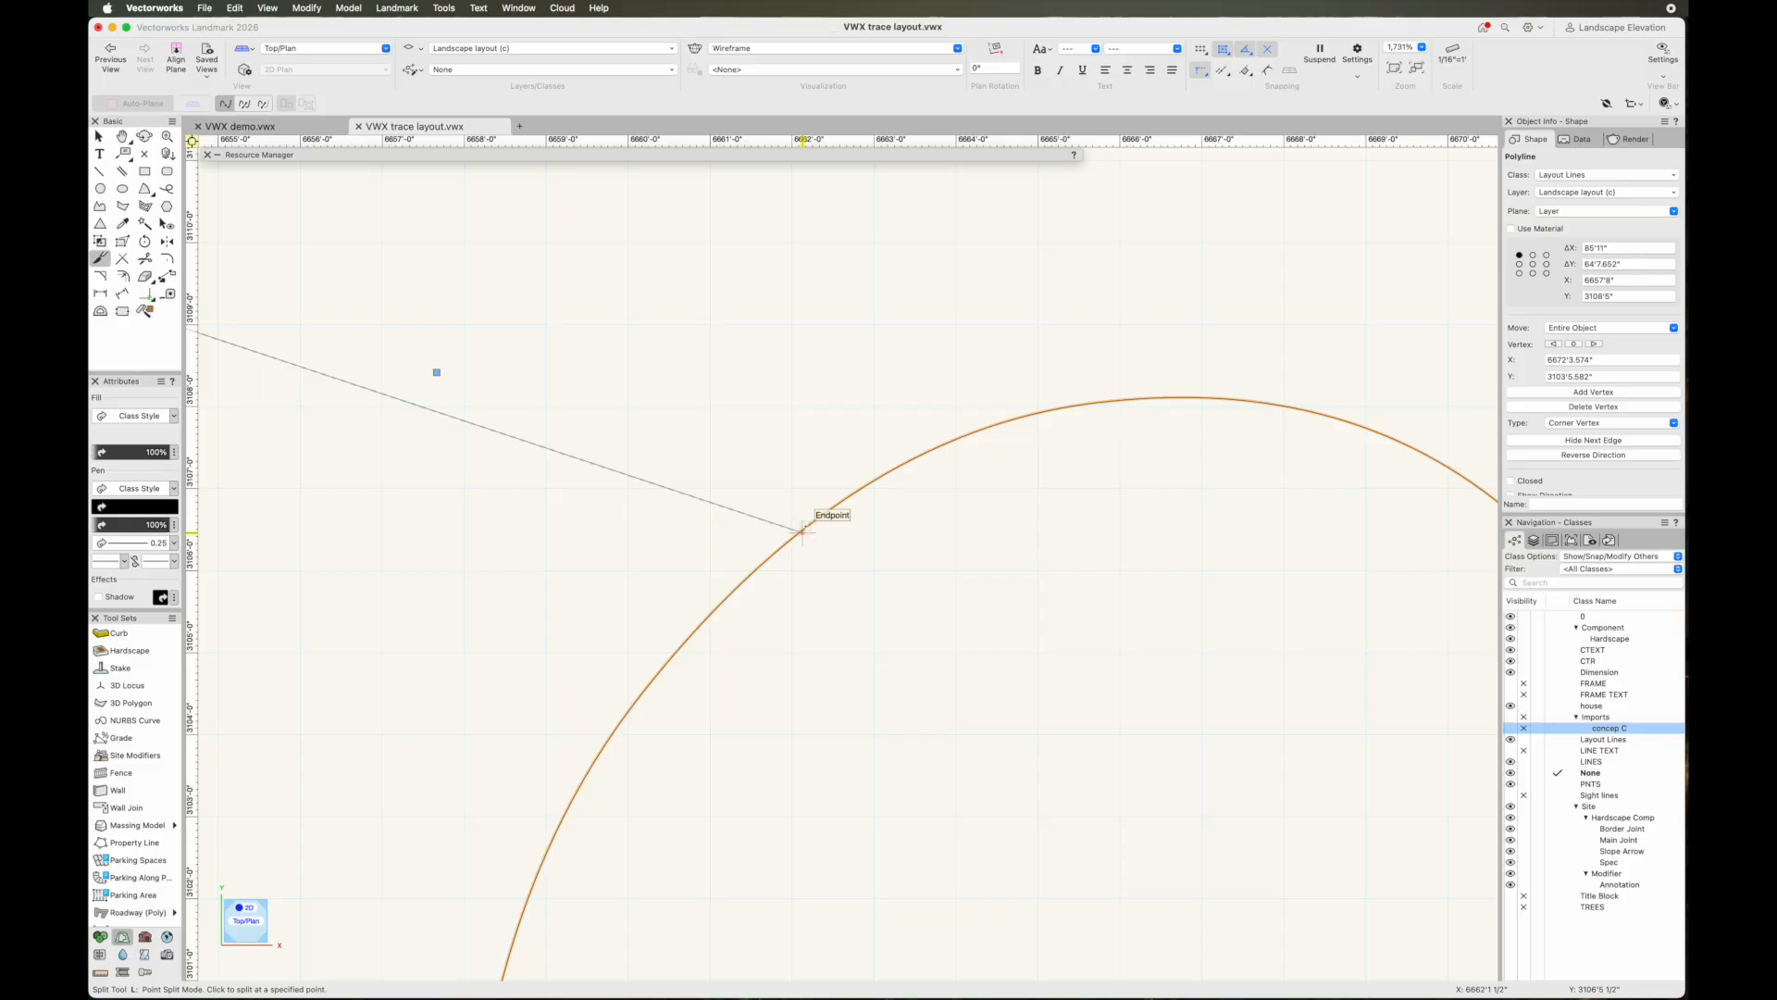
{"action": "scroll", "coordinate": [801, 531], "scroll_direction": "up", "scroll_amount": 15}
{"action": "key", "text": "x"}
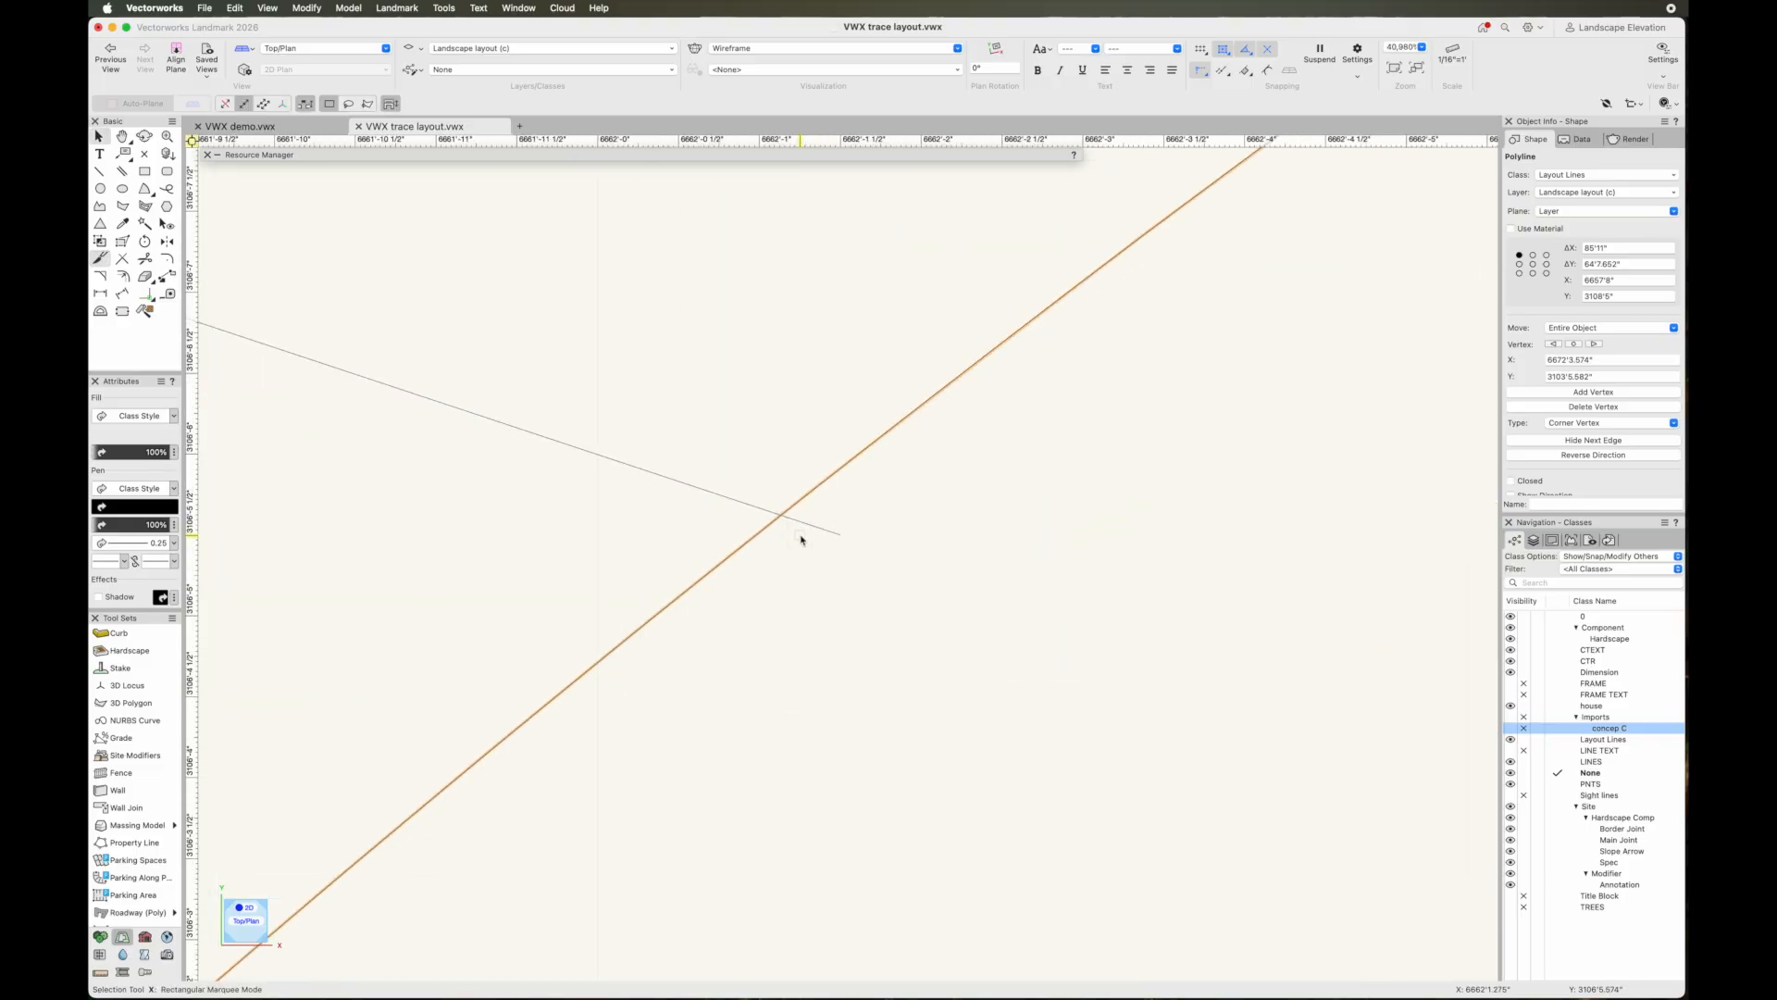
{"action": "left_click", "coordinate": [836, 533]}
{"action": "left_click_drag", "start_coordinate": [839, 534], "coordinate": [781, 515]}
{"action": "left_click", "coordinate": [818, 581]}
Split the inner curved polyline at the point where the connecting line's lower-right end meets it
{"action": "left_click", "coordinate": [700, 580]}
{"action": "left_click", "coordinate": [105, 261]}
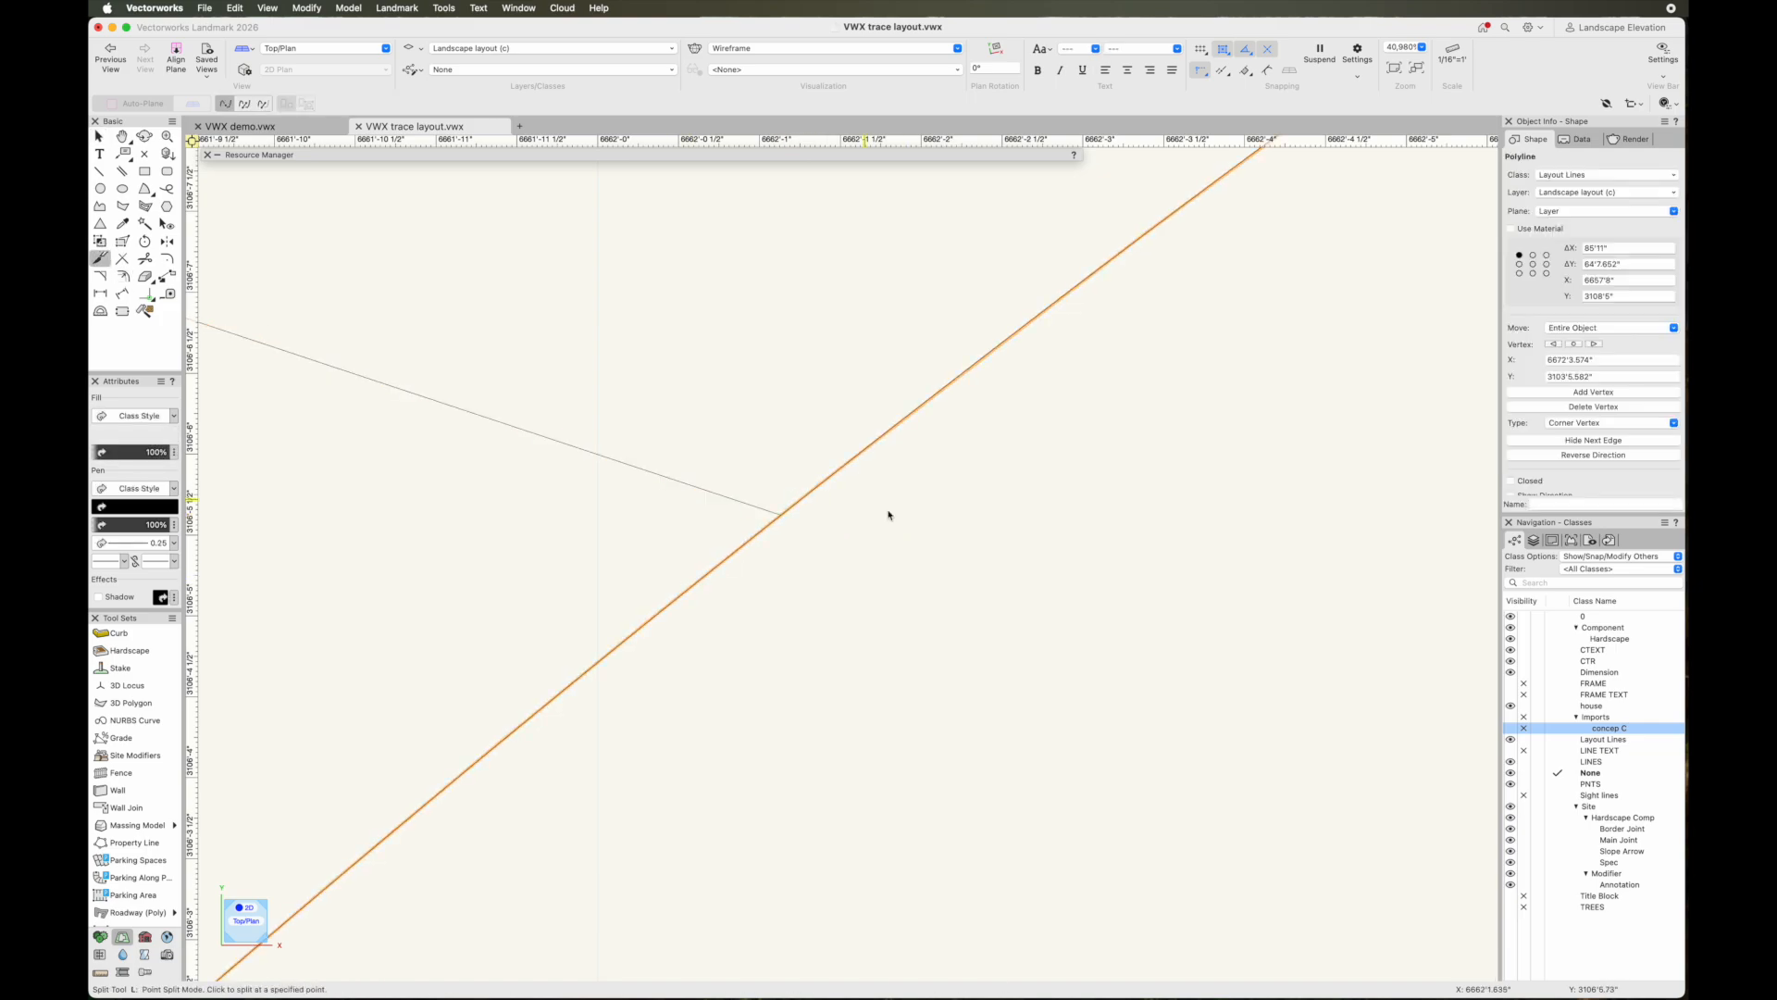
{"action": "left_click", "coordinate": [781, 515]}
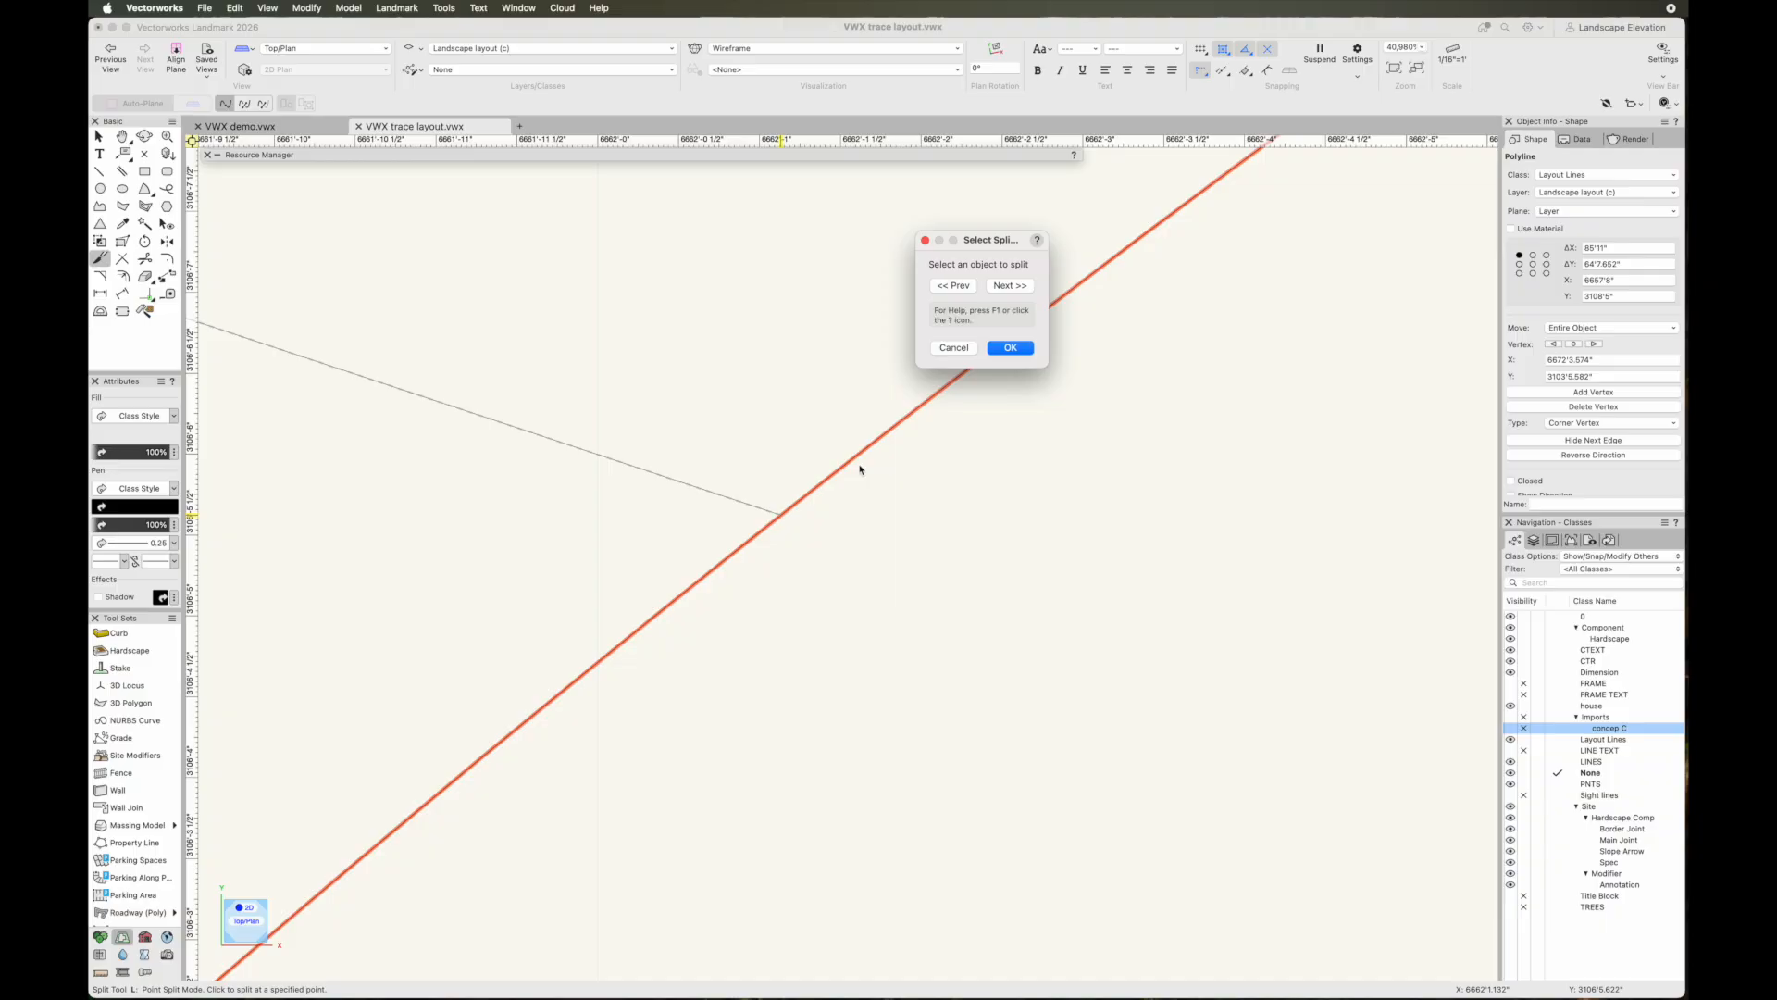
{"action": "left_click", "coordinate": [1011, 347]}
{"action": "scroll", "coordinate": [892, 746], "scroll_direction": "down", "scroll_amount": 12}
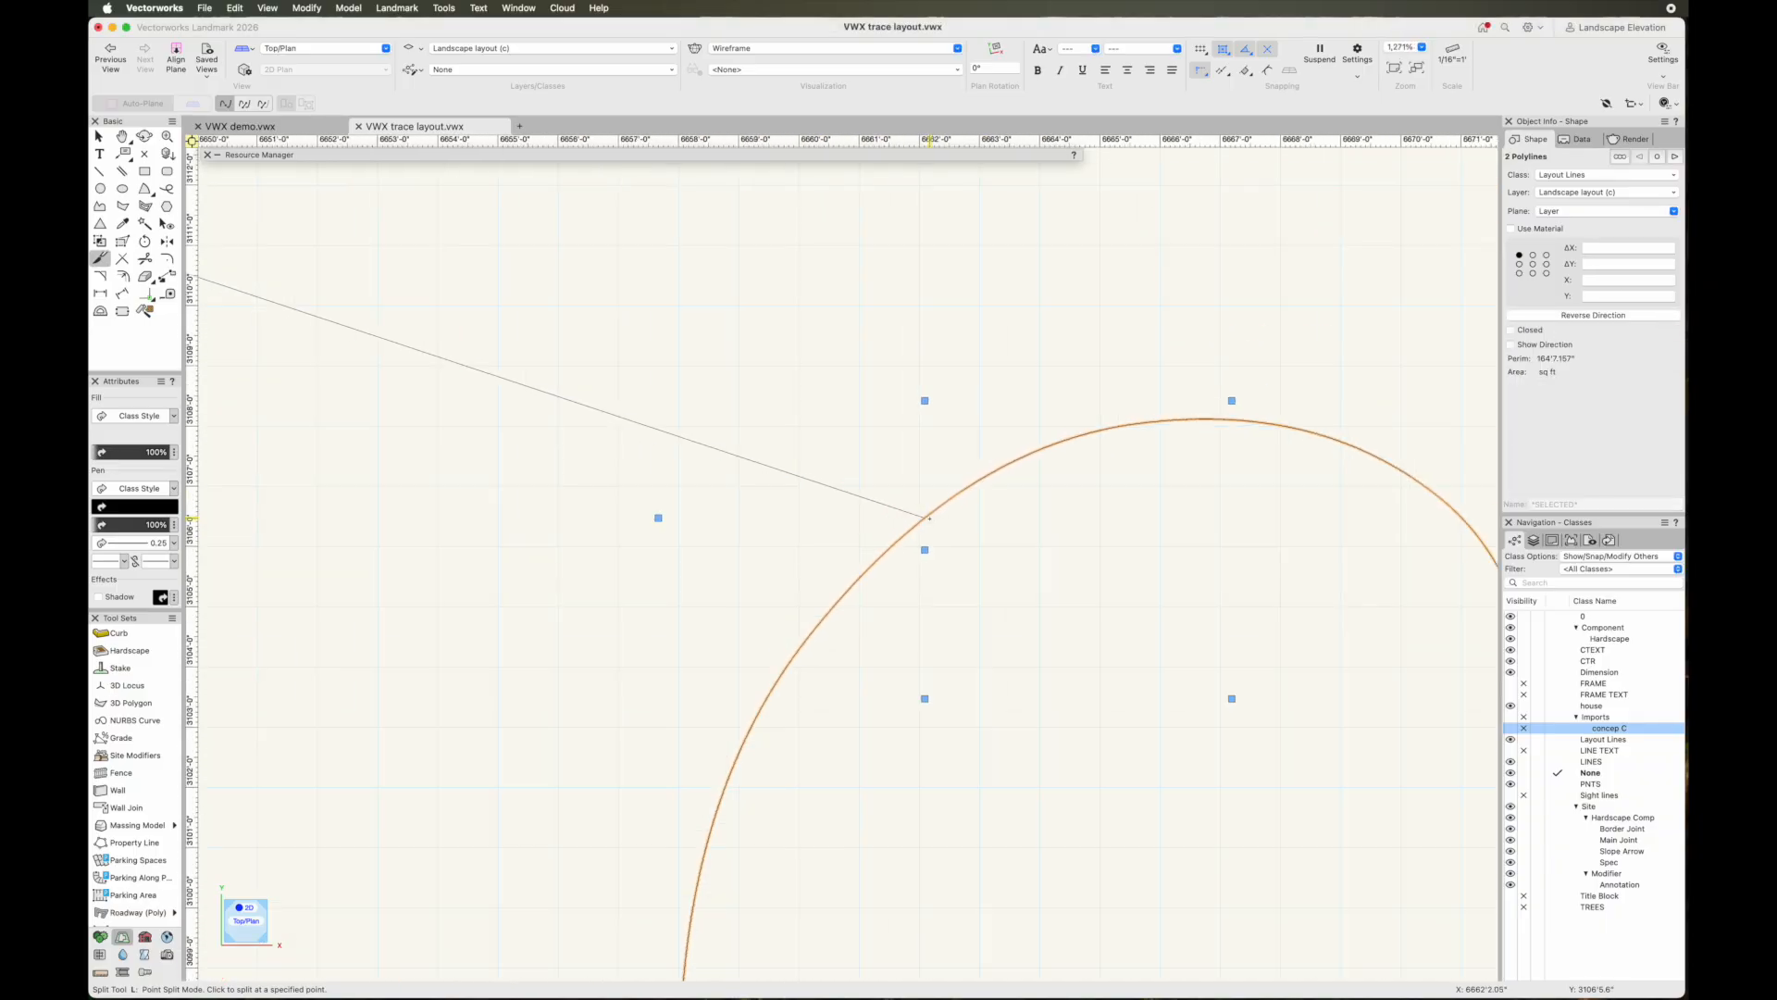
{"action": "scroll", "coordinate": [929, 519], "scroll_direction": "down", "scroll_amount": 3}
{"action": "key", "text": "e"}
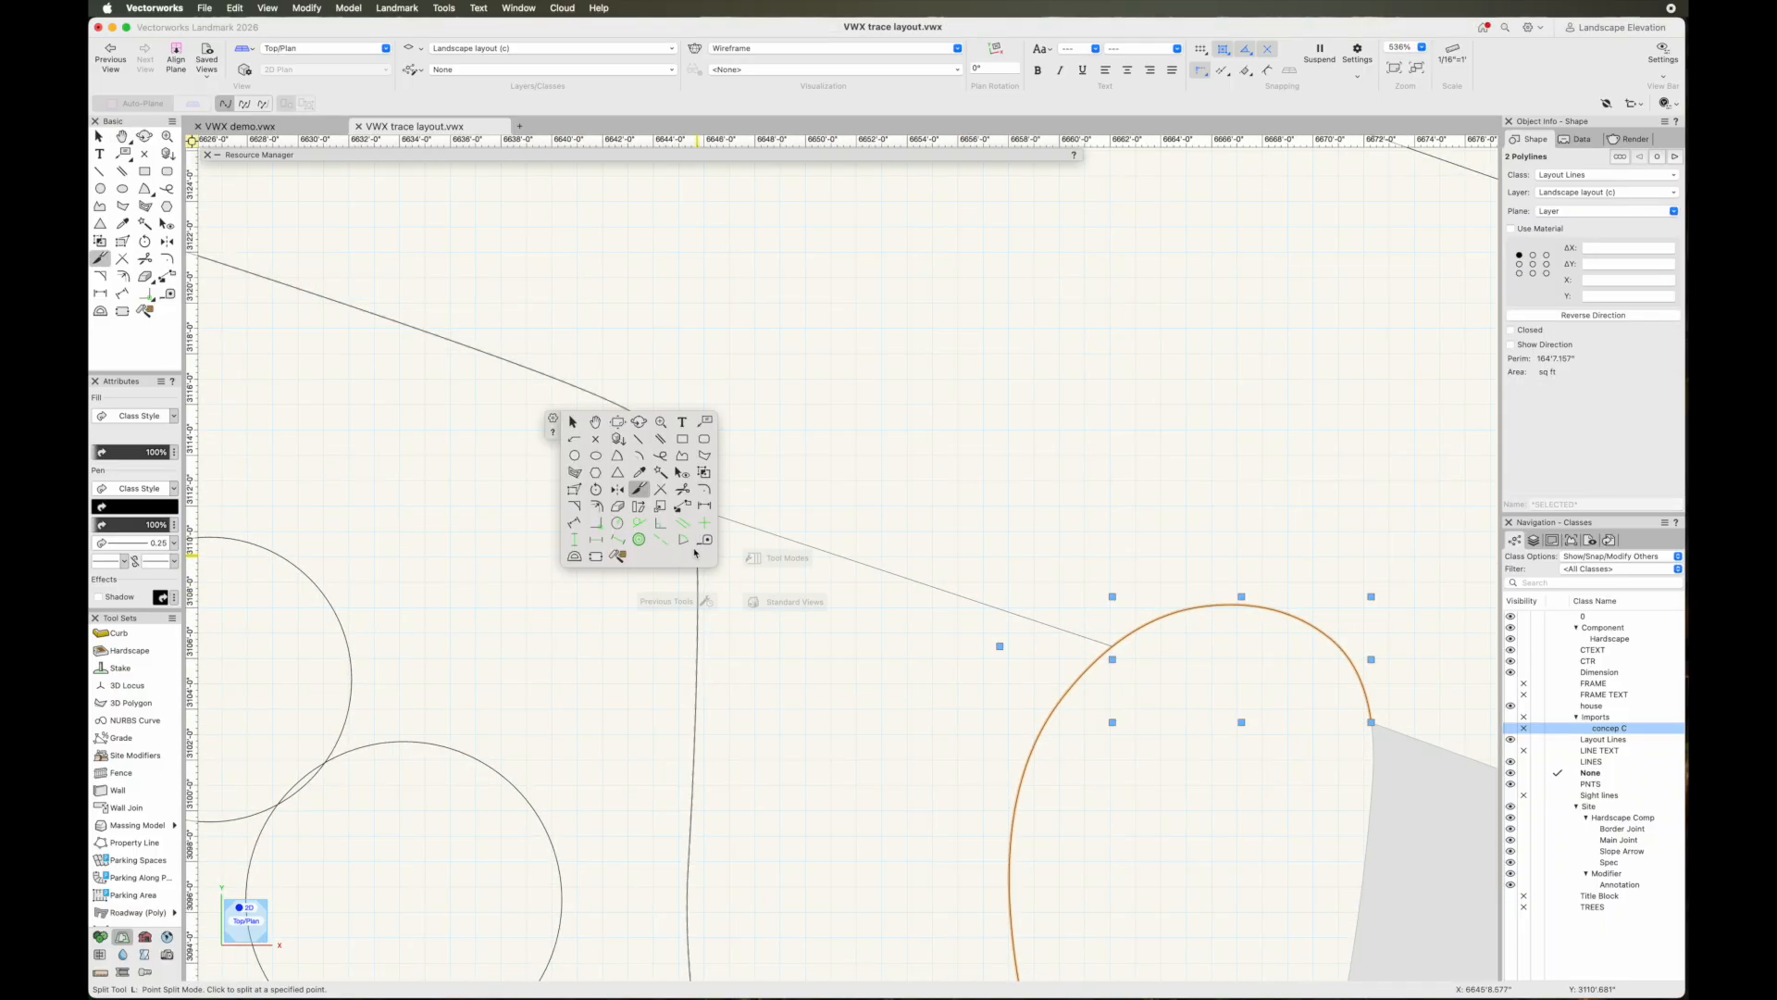
Split the outer curved polyline at the point where the connecting line's upper-left end meets it
{"action": "left_click", "coordinate": [697, 617]}
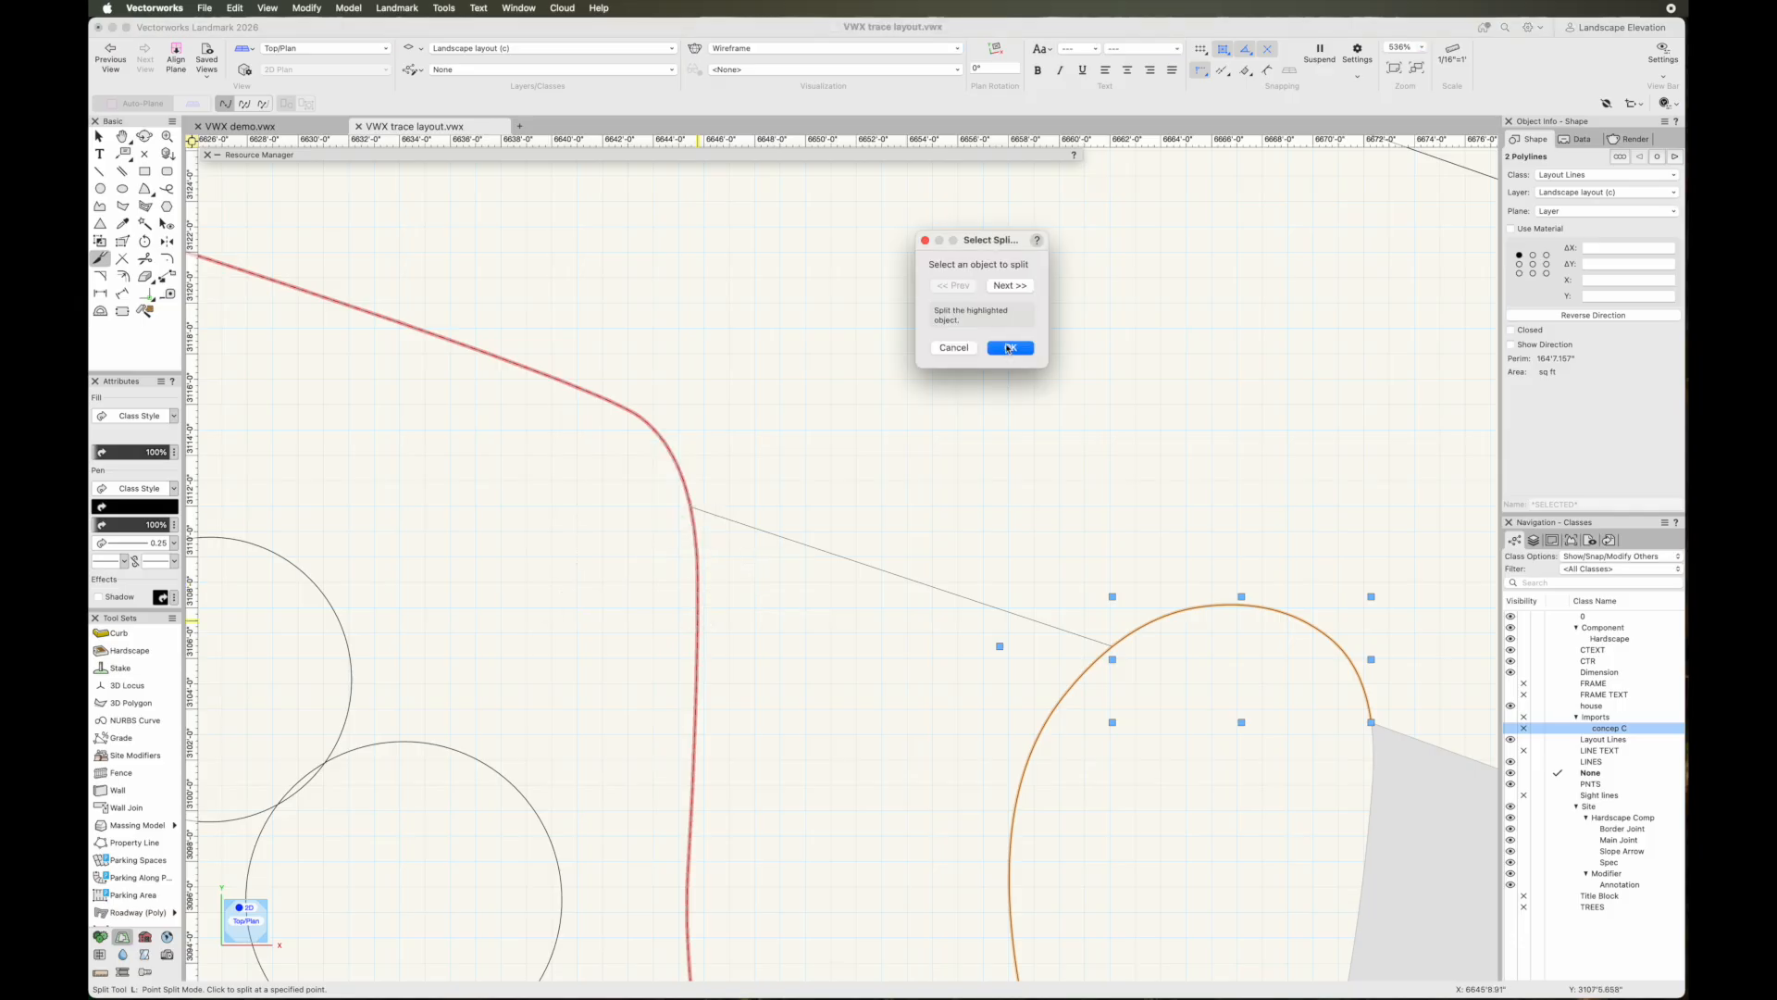
{"action": "left_click", "coordinate": [945, 348]}
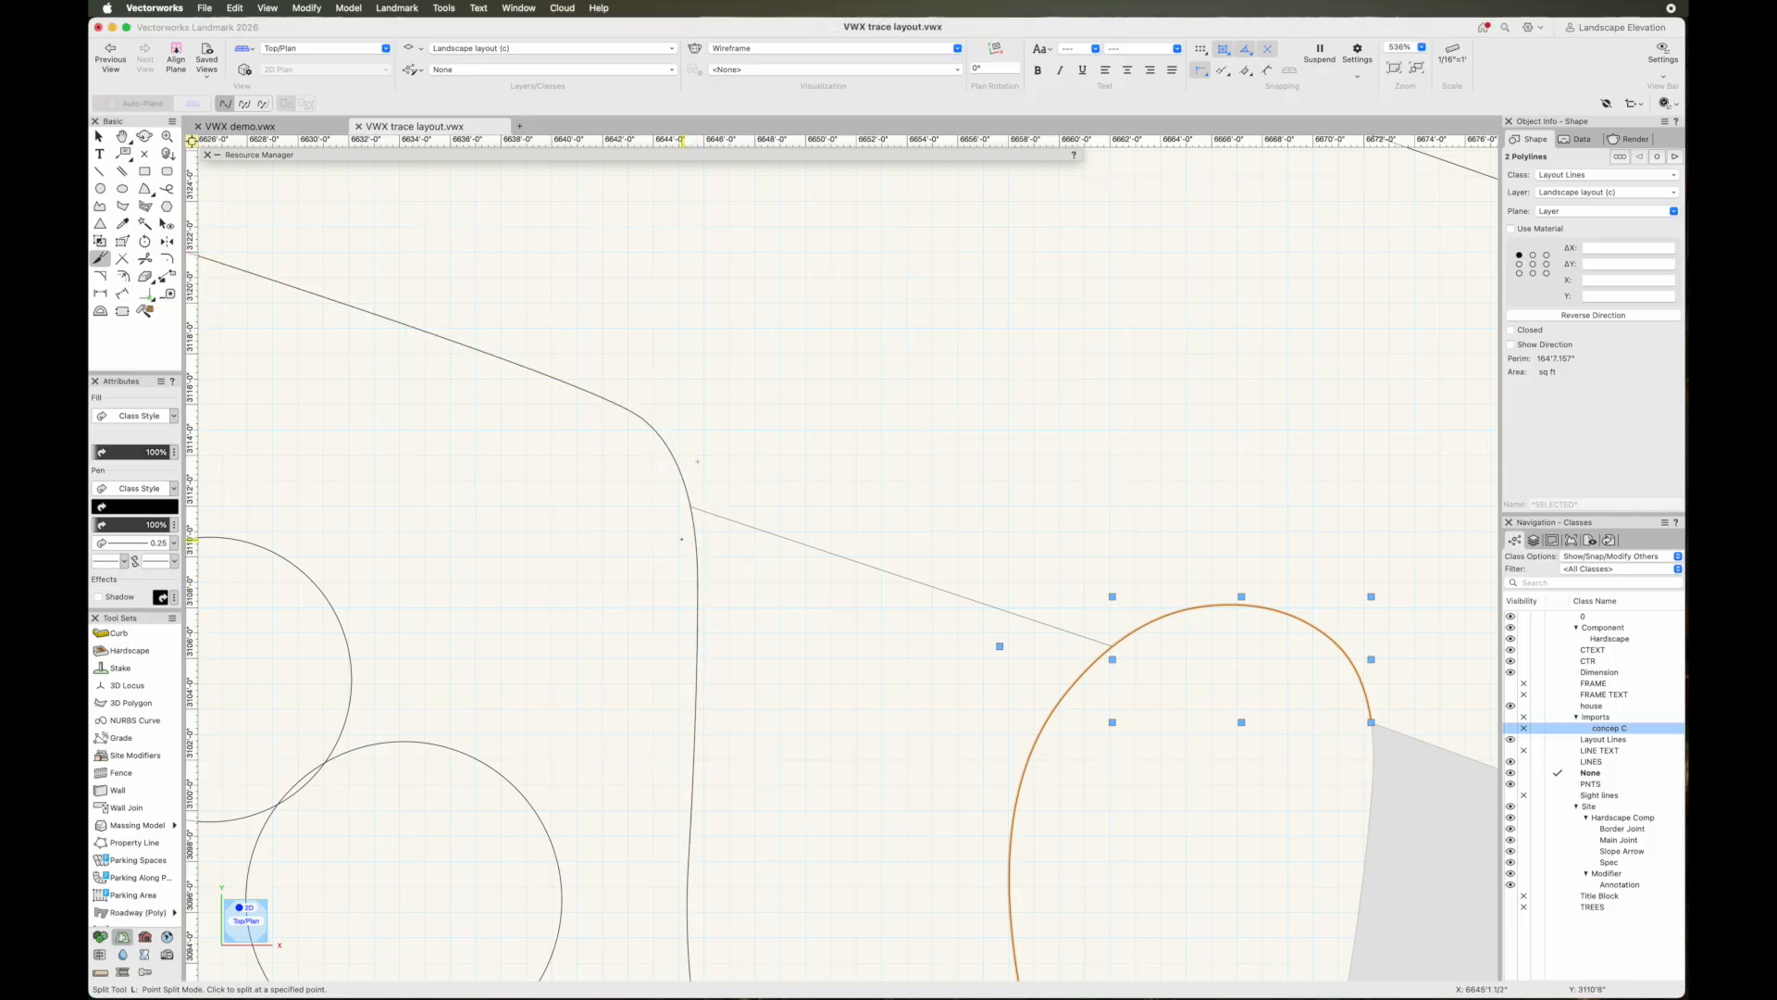
{"action": "left_click", "coordinate": [689, 510]}
{"action": "left_click", "coordinate": [1007, 353]}
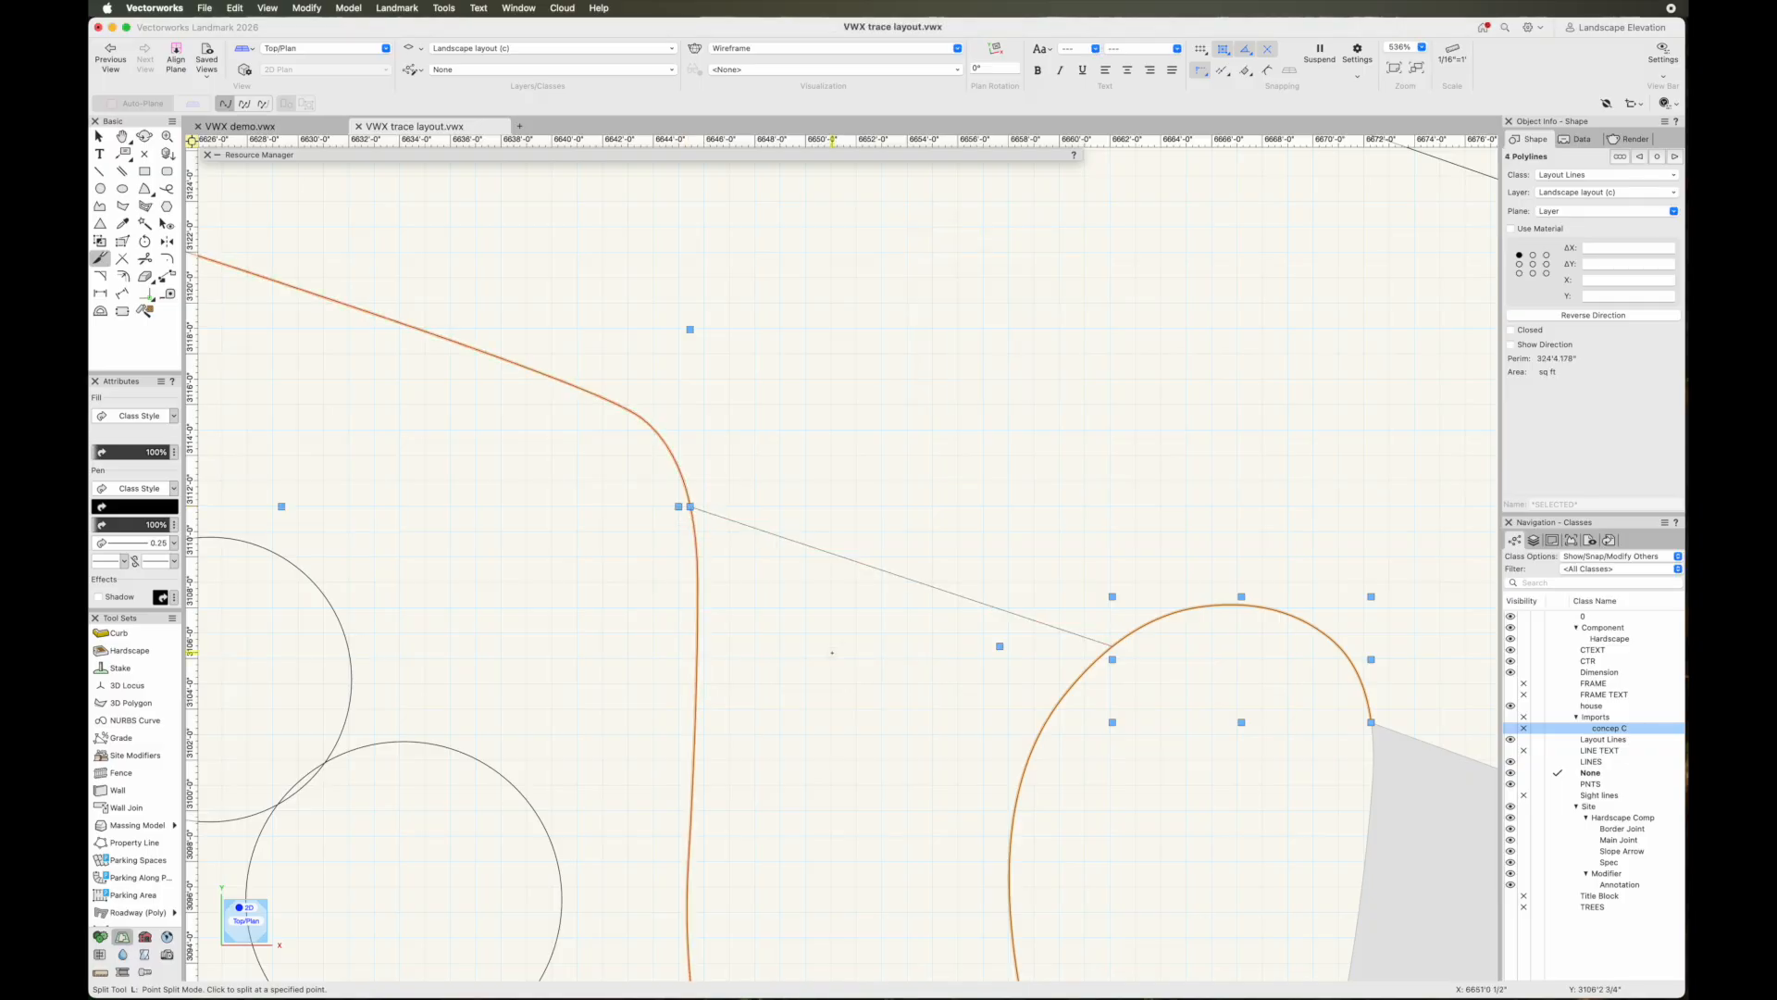
Compose the connecting line and the adjoining outer and inner curved polylines into one closed polyline
{"action": "key", "text": "x"}
{"action": "left_click", "coordinate": [854, 561]}
{"action": "scroll", "coordinate": [633, 459], "scroll_direction": "down", "scroll_amount": 10}
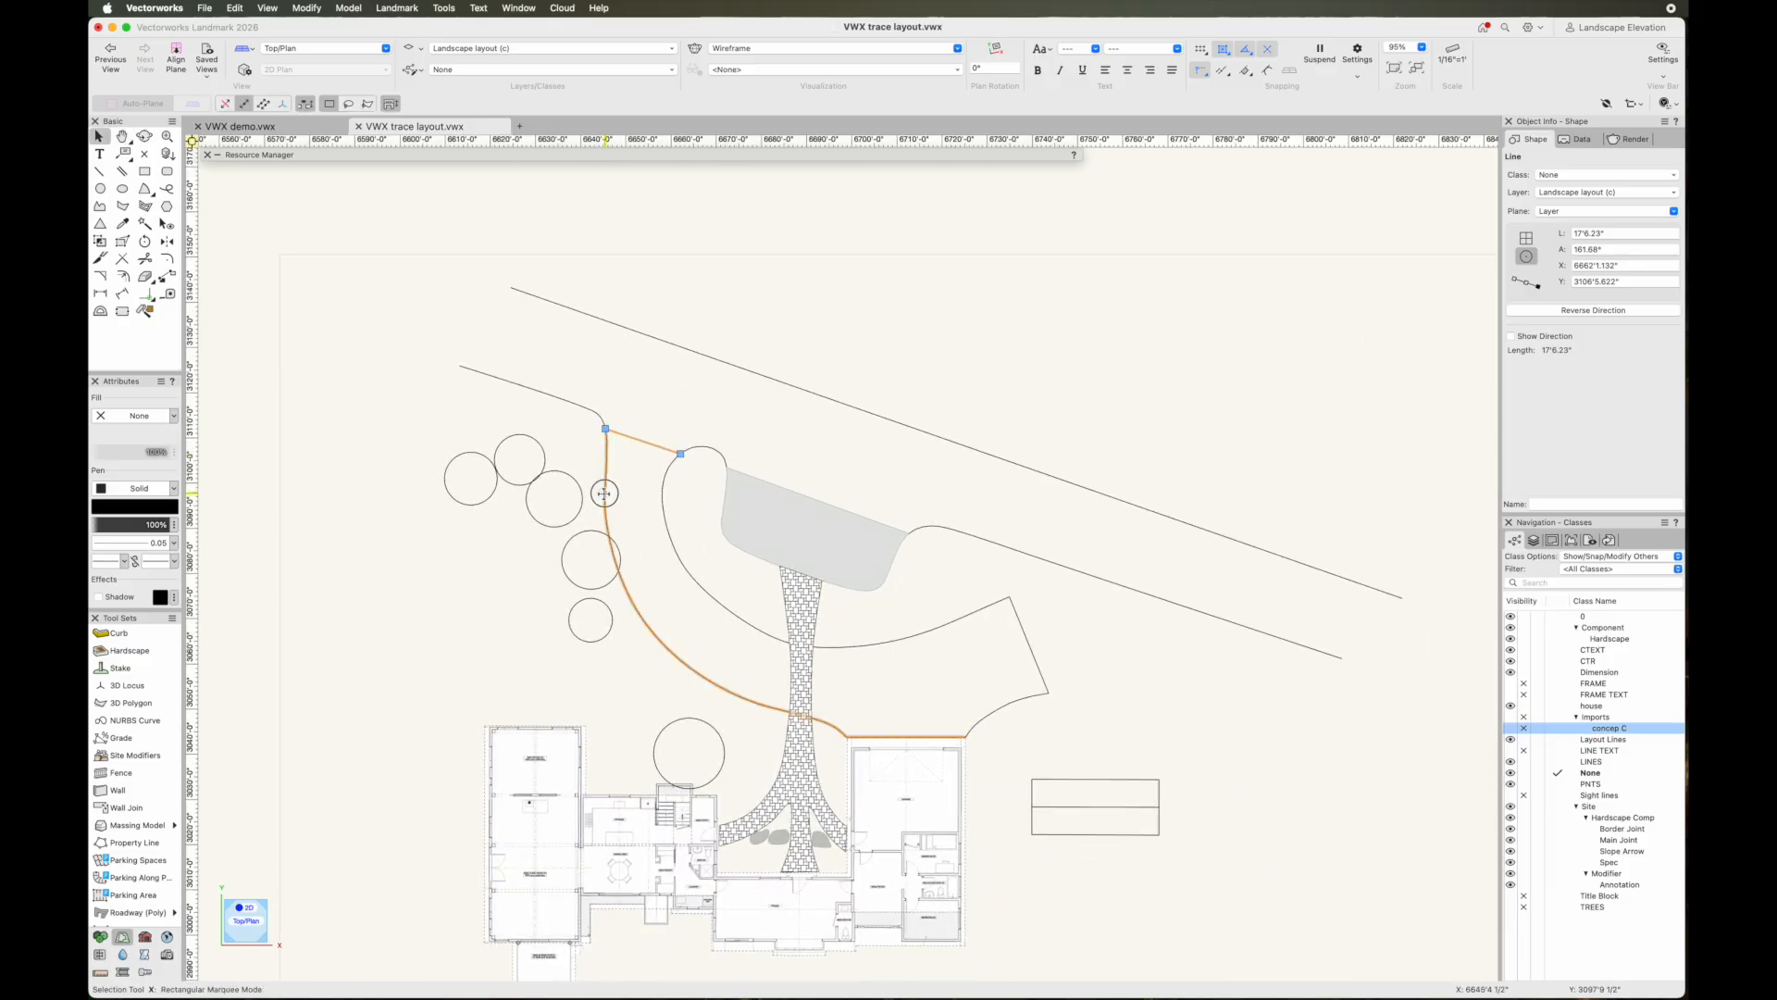
{"action": "left_click", "coordinate": [605, 491]}
{"action": "left_click", "coordinate": [655, 428], "text": "shift"}
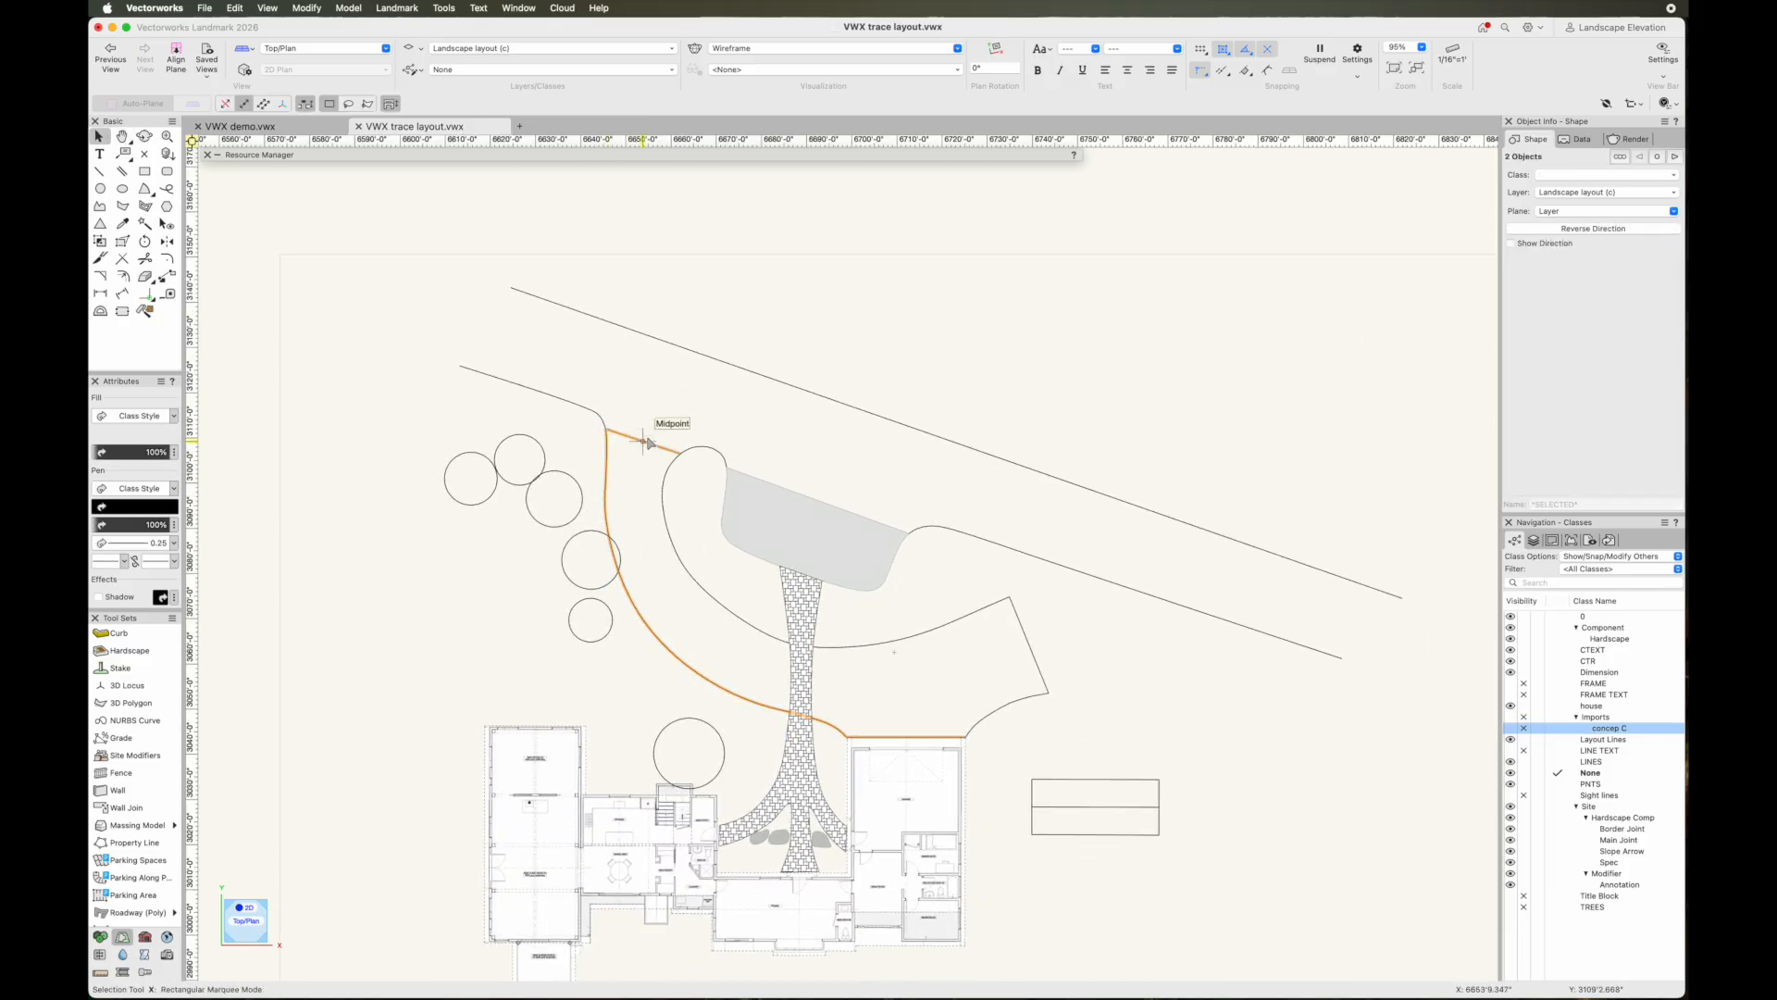
{"action": "left_click", "coordinate": [815, 626], "text": "shift"}
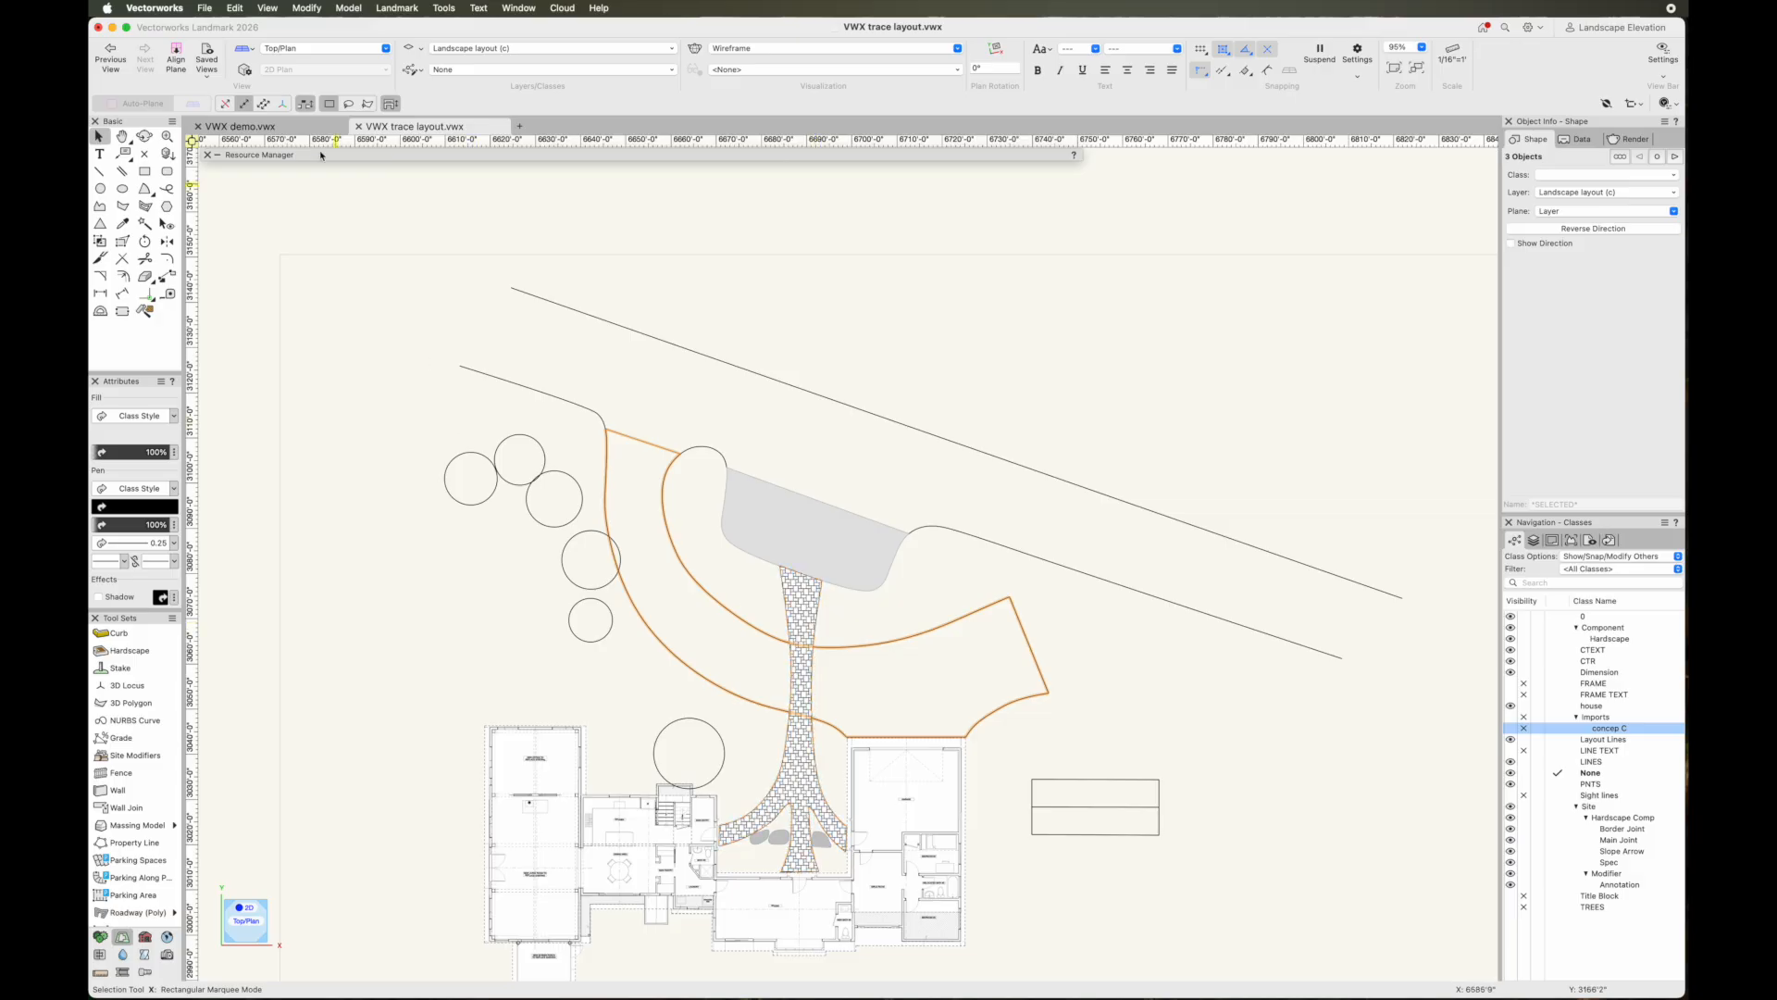
{"action": "left_click", "coordinate": [308, 7]}
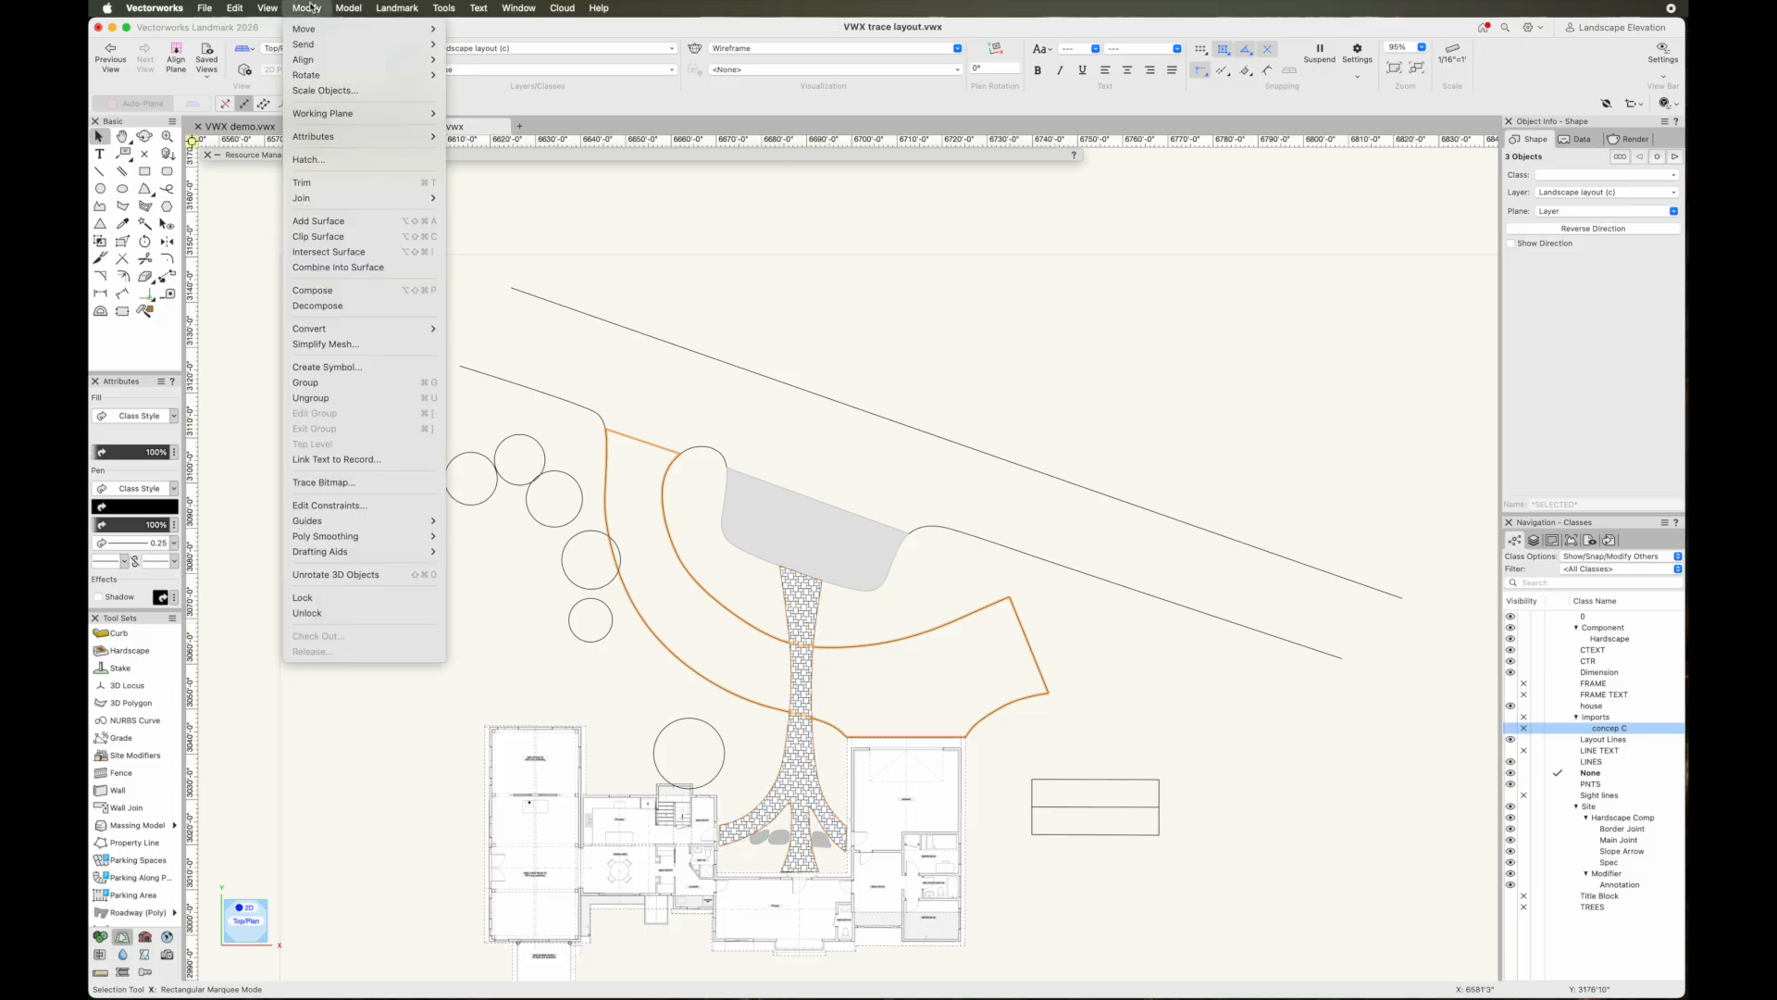
{"action": "left_click", "coordinate": [334, 291]}
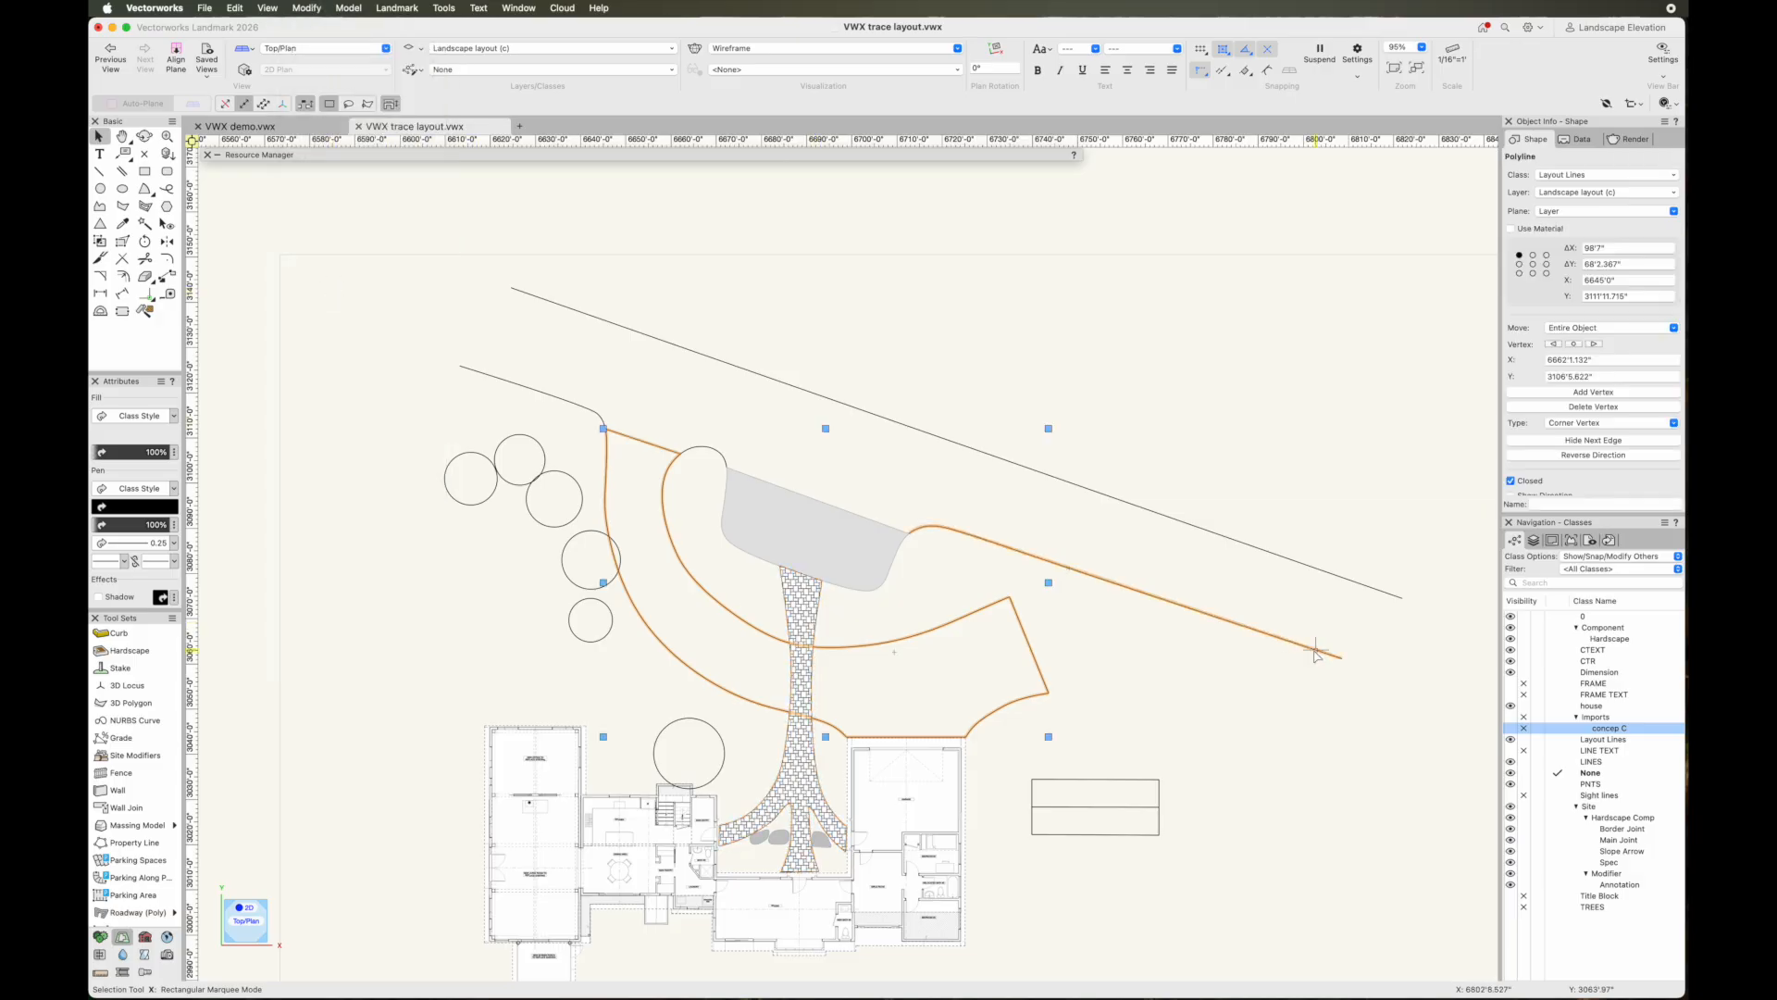
{"action": "left_click", "coordinate": [1230, 663]}
Copy the grey shape's fill and line attributes onto the new closed curved area with the Eyedropper tool
{"action": "key", "text": "shift+e"}
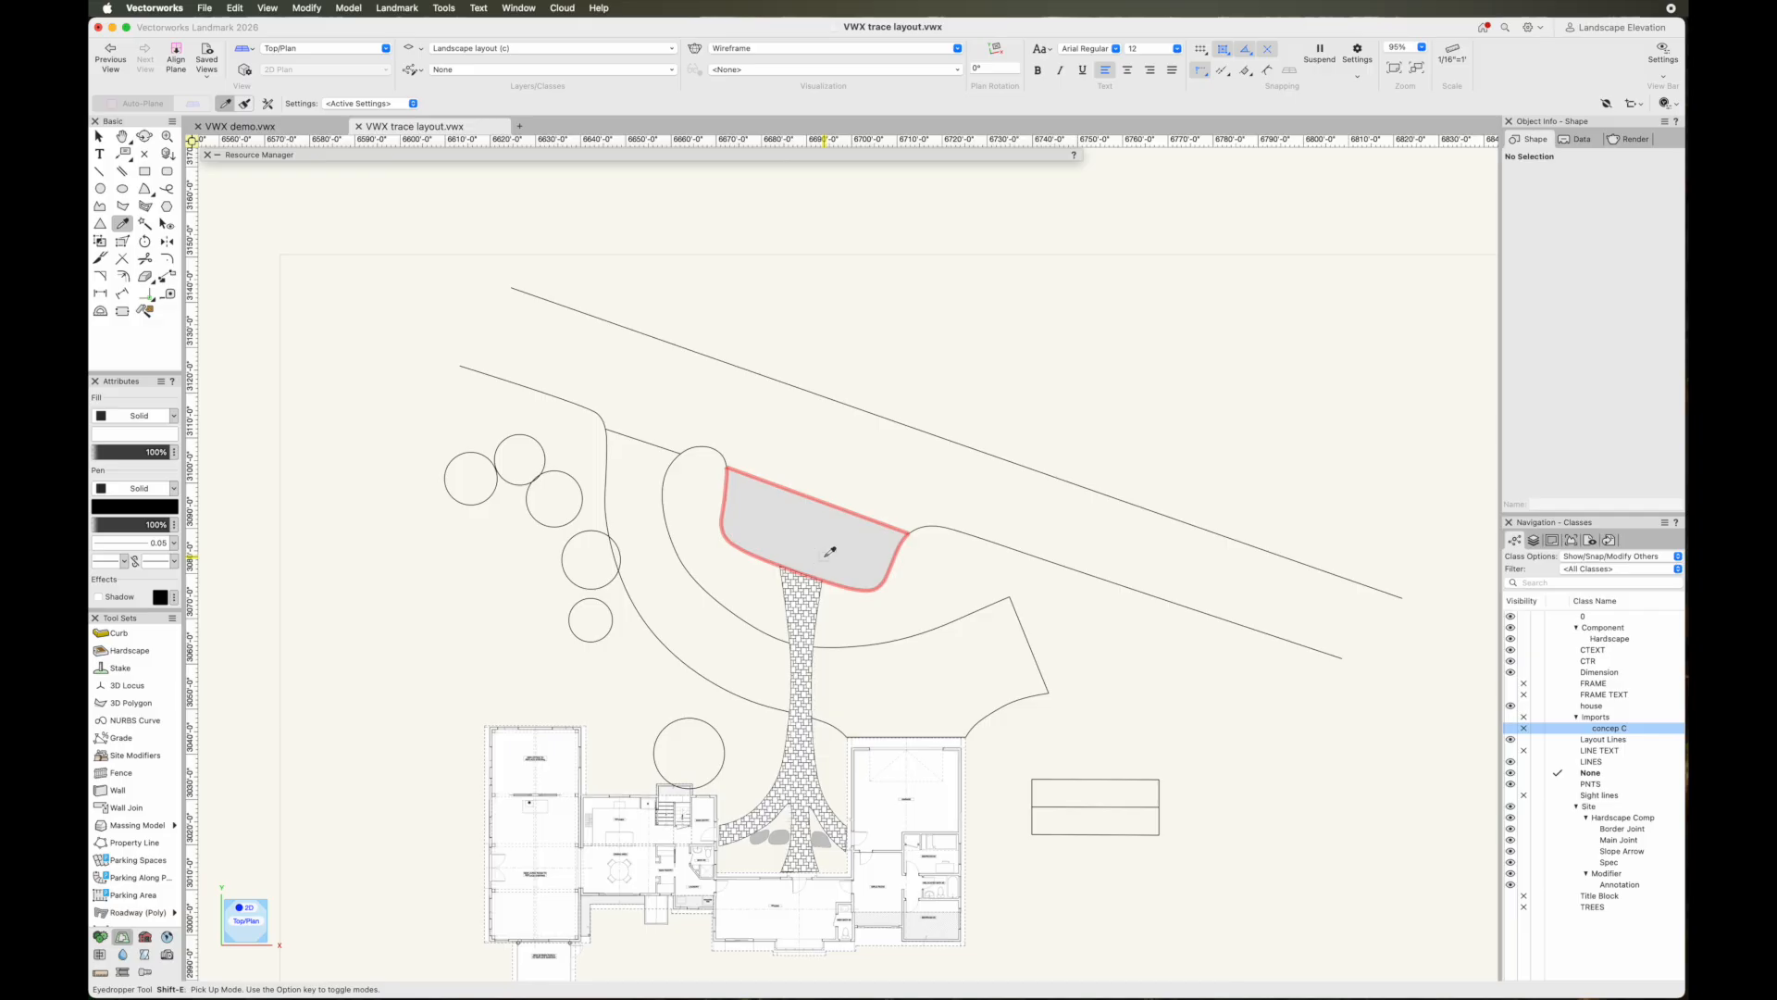
{"action": "left_click", "coordinate": [829, 552]}
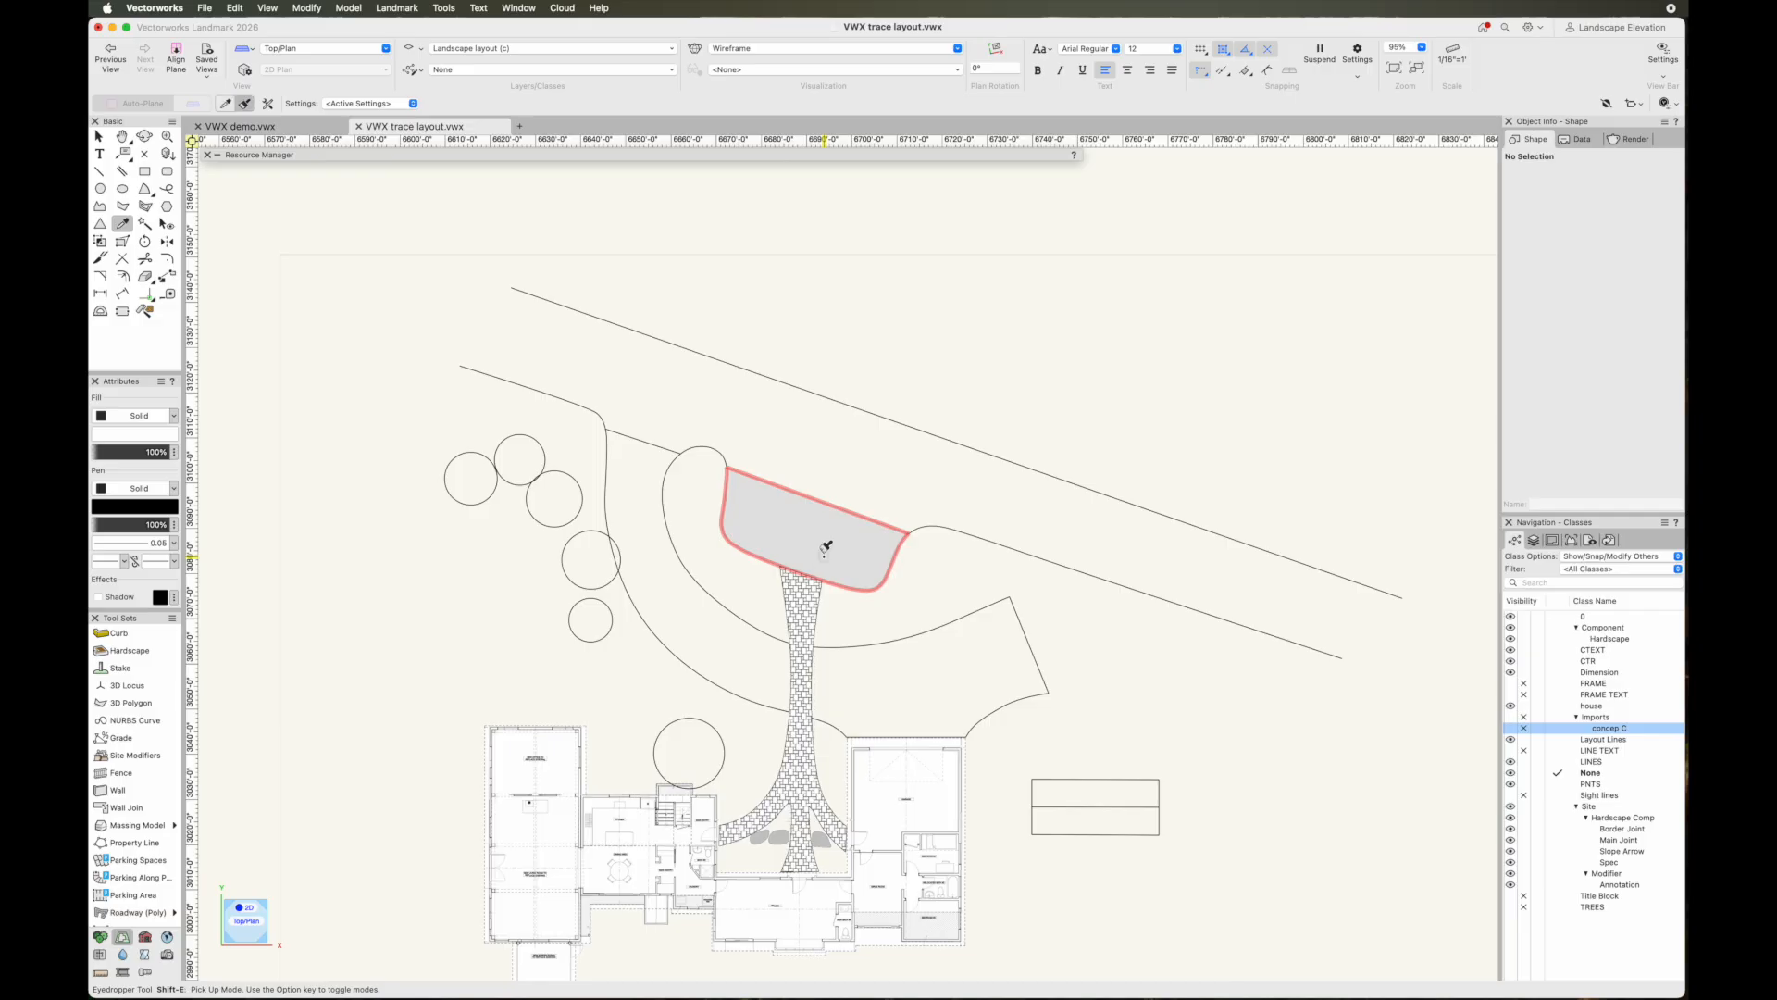
{"action": "left_click", "coordinate": [719, 678]}
{"action": "key", "text": "x"}
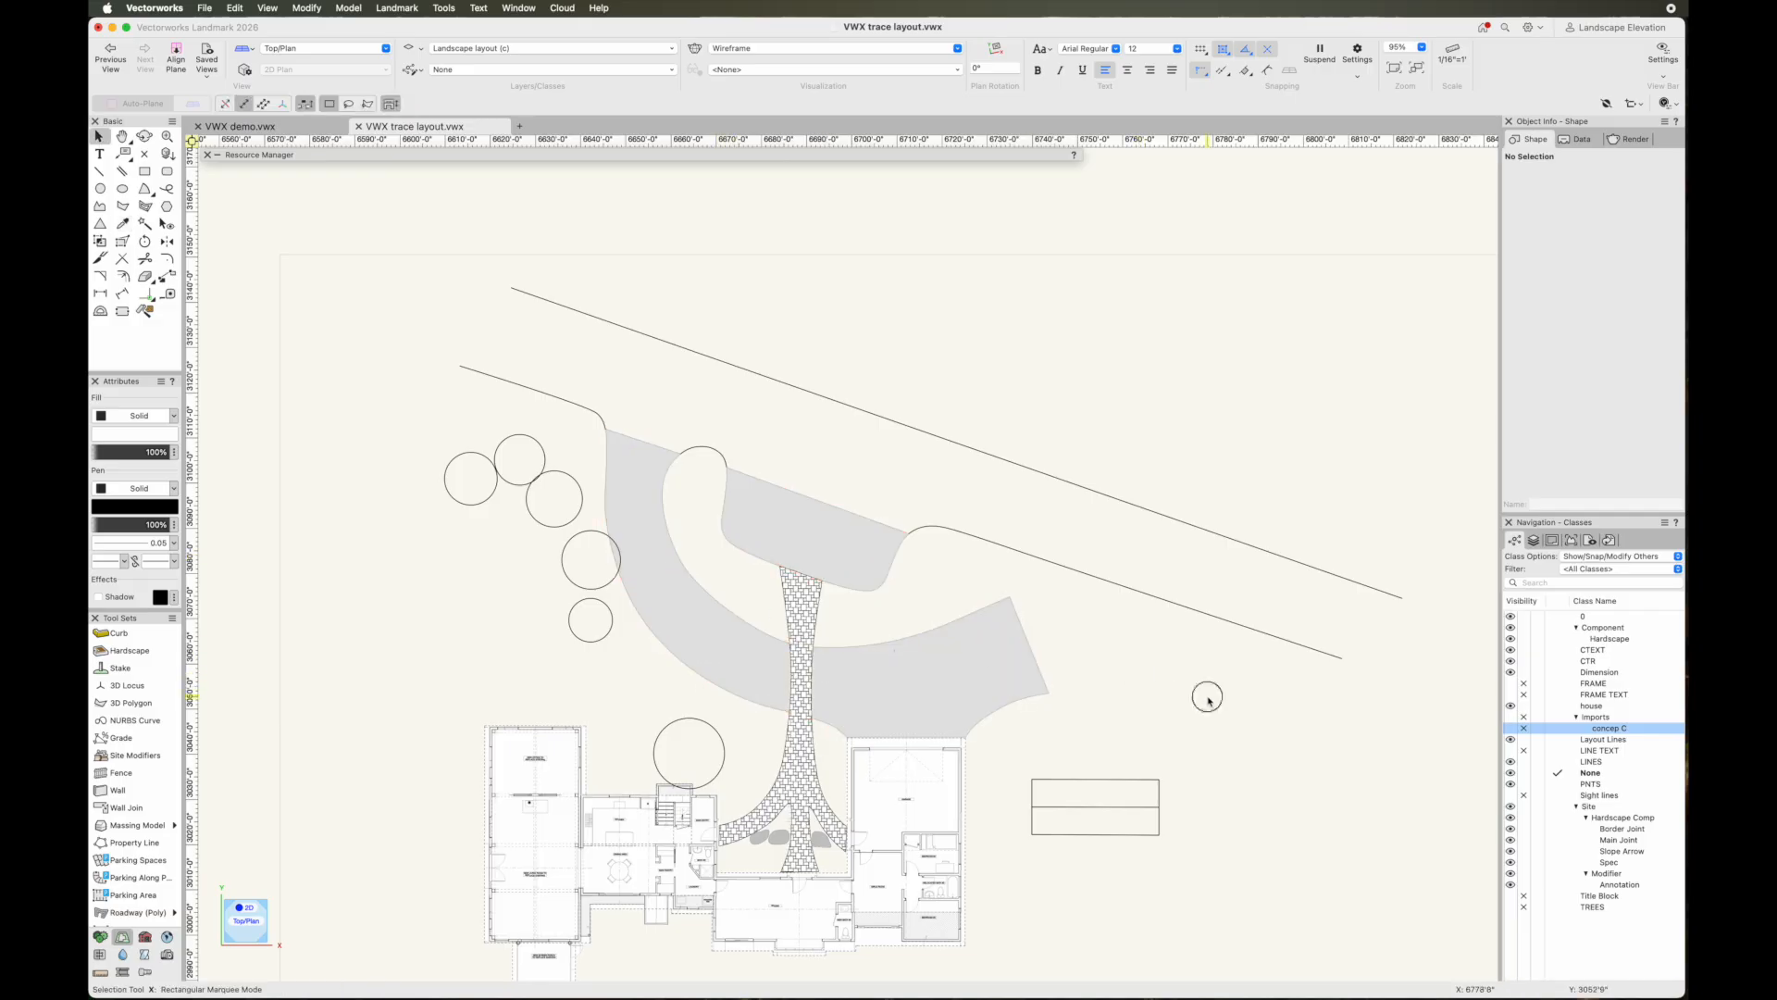
Examine how the paver walkway overlaps the large grey curved area and how it meets the house and upper grey shape
{"action": "scroll", "coordinate": [852, 639], "scroll_direction": "up", "scroll_amount": 5}
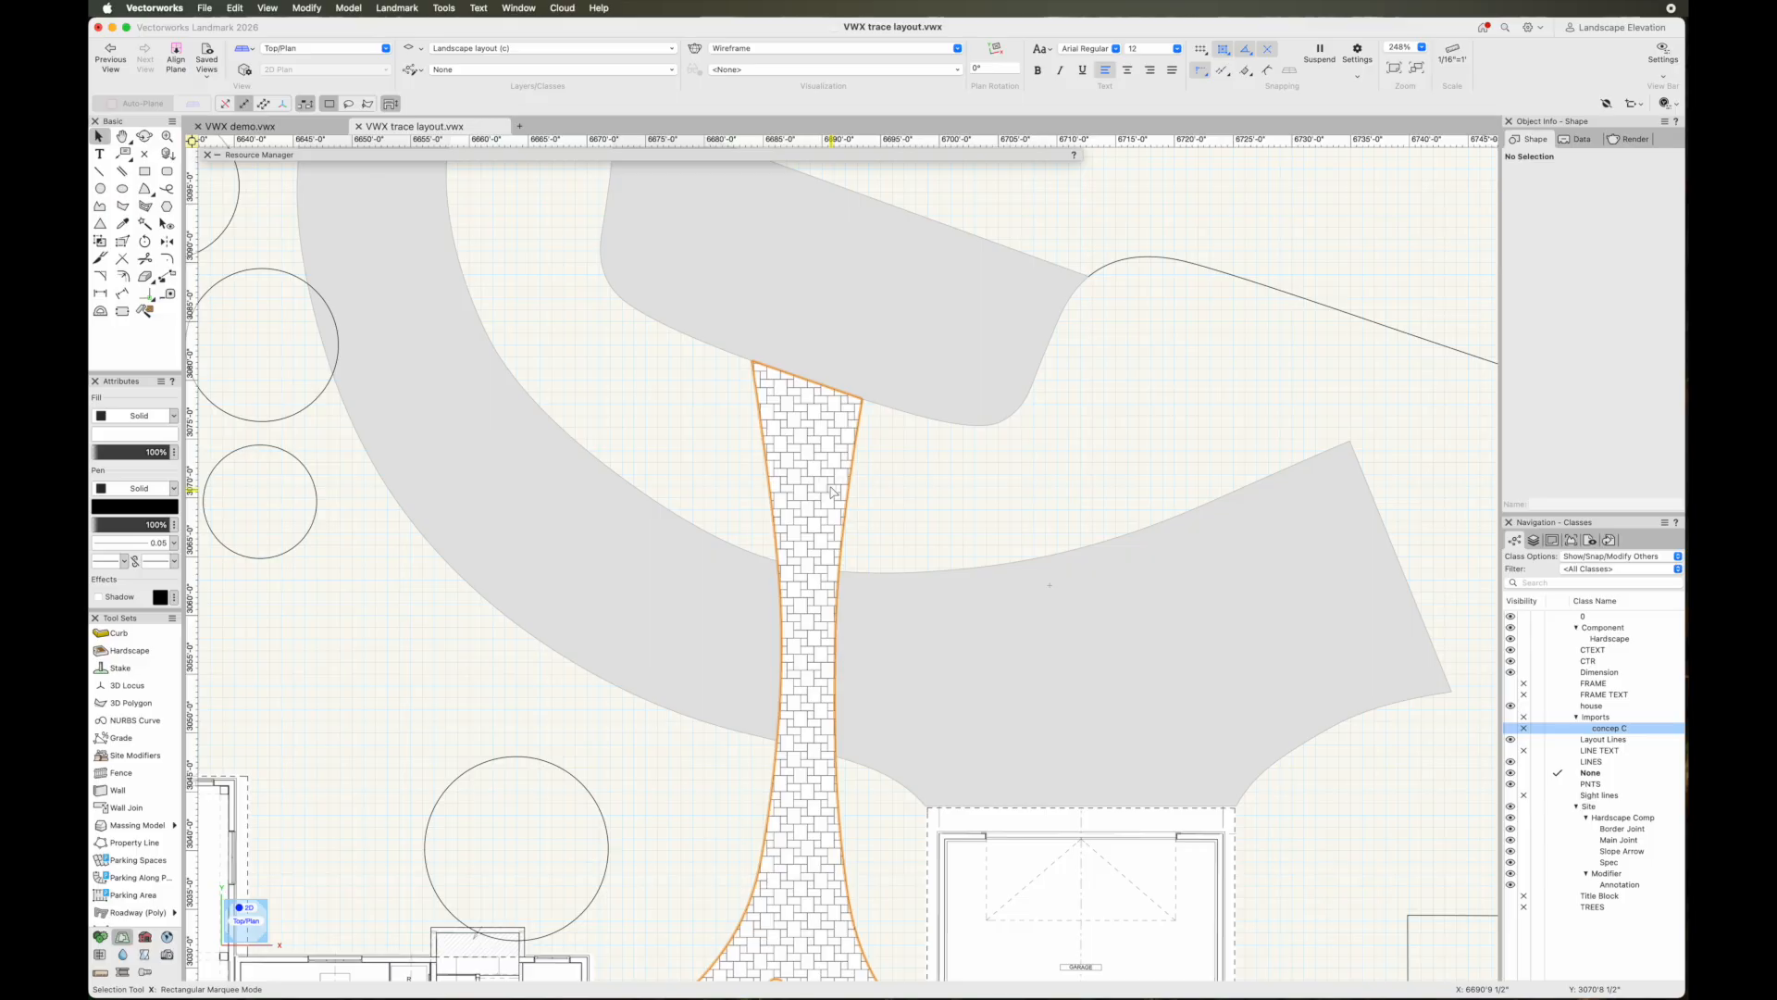
{"action": "scroll", "coordinate": [832, 492], "scroll_direction": "down", "scroll_amount": 3}
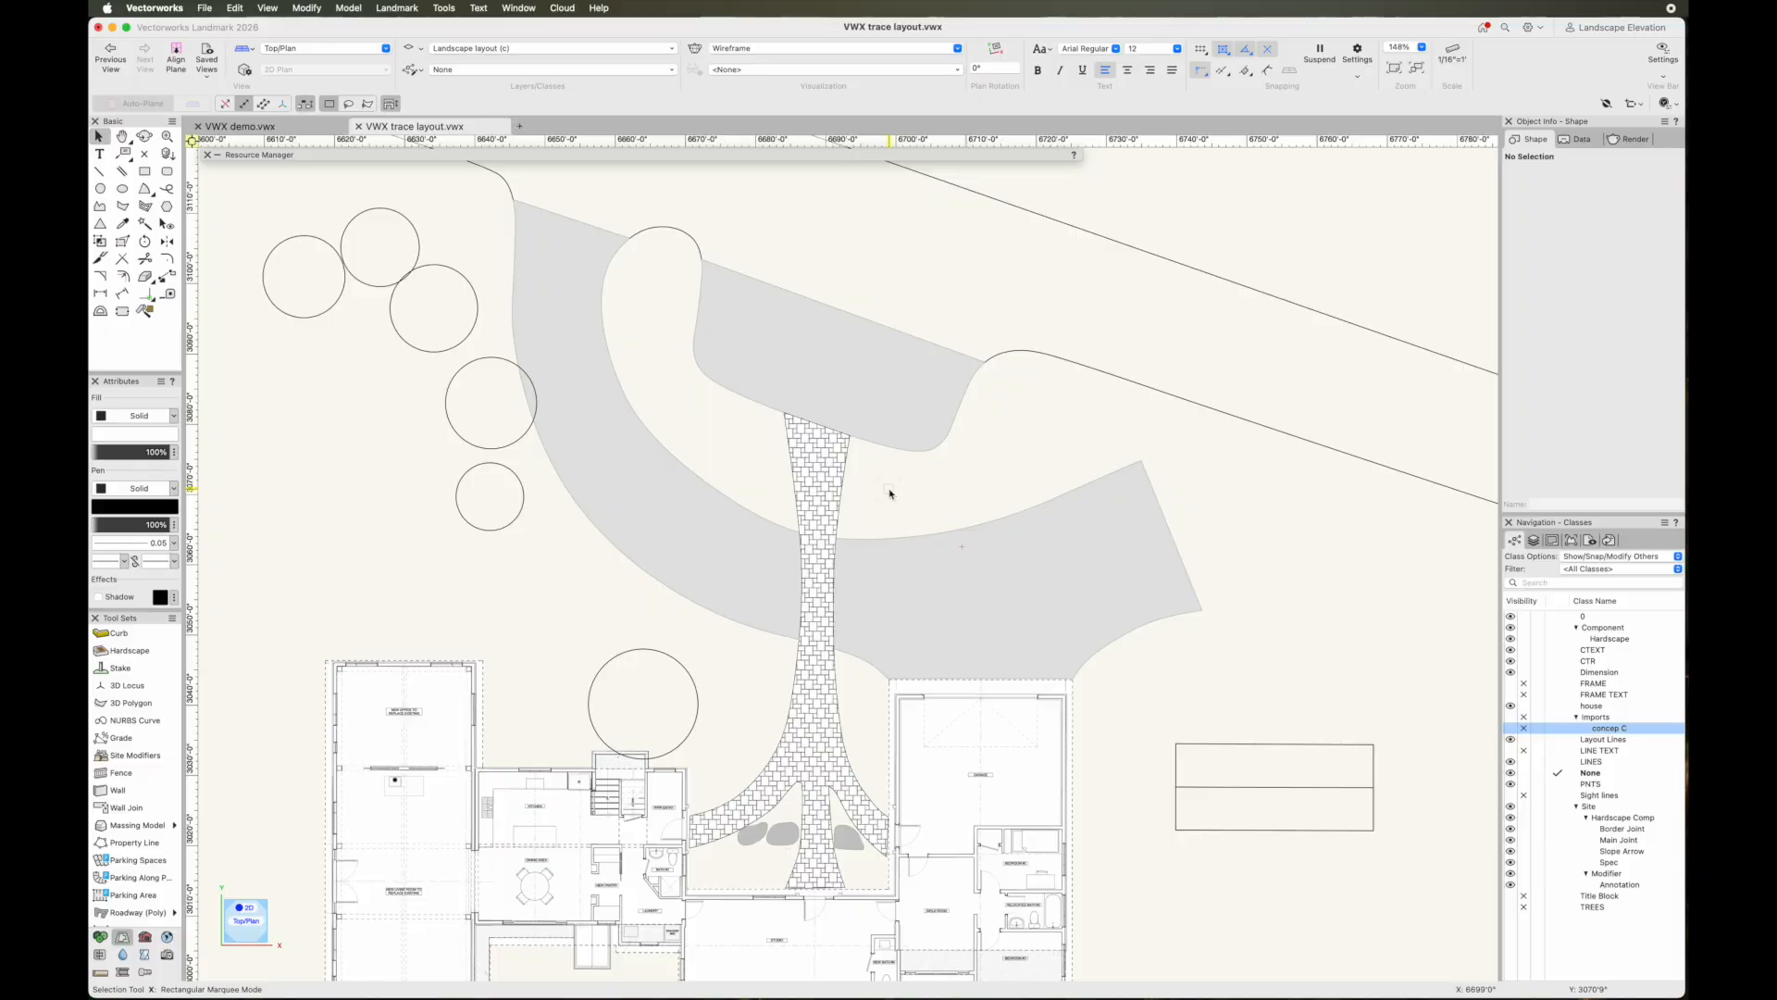
{"action": "left_click", "coordinate": [830, 503]}
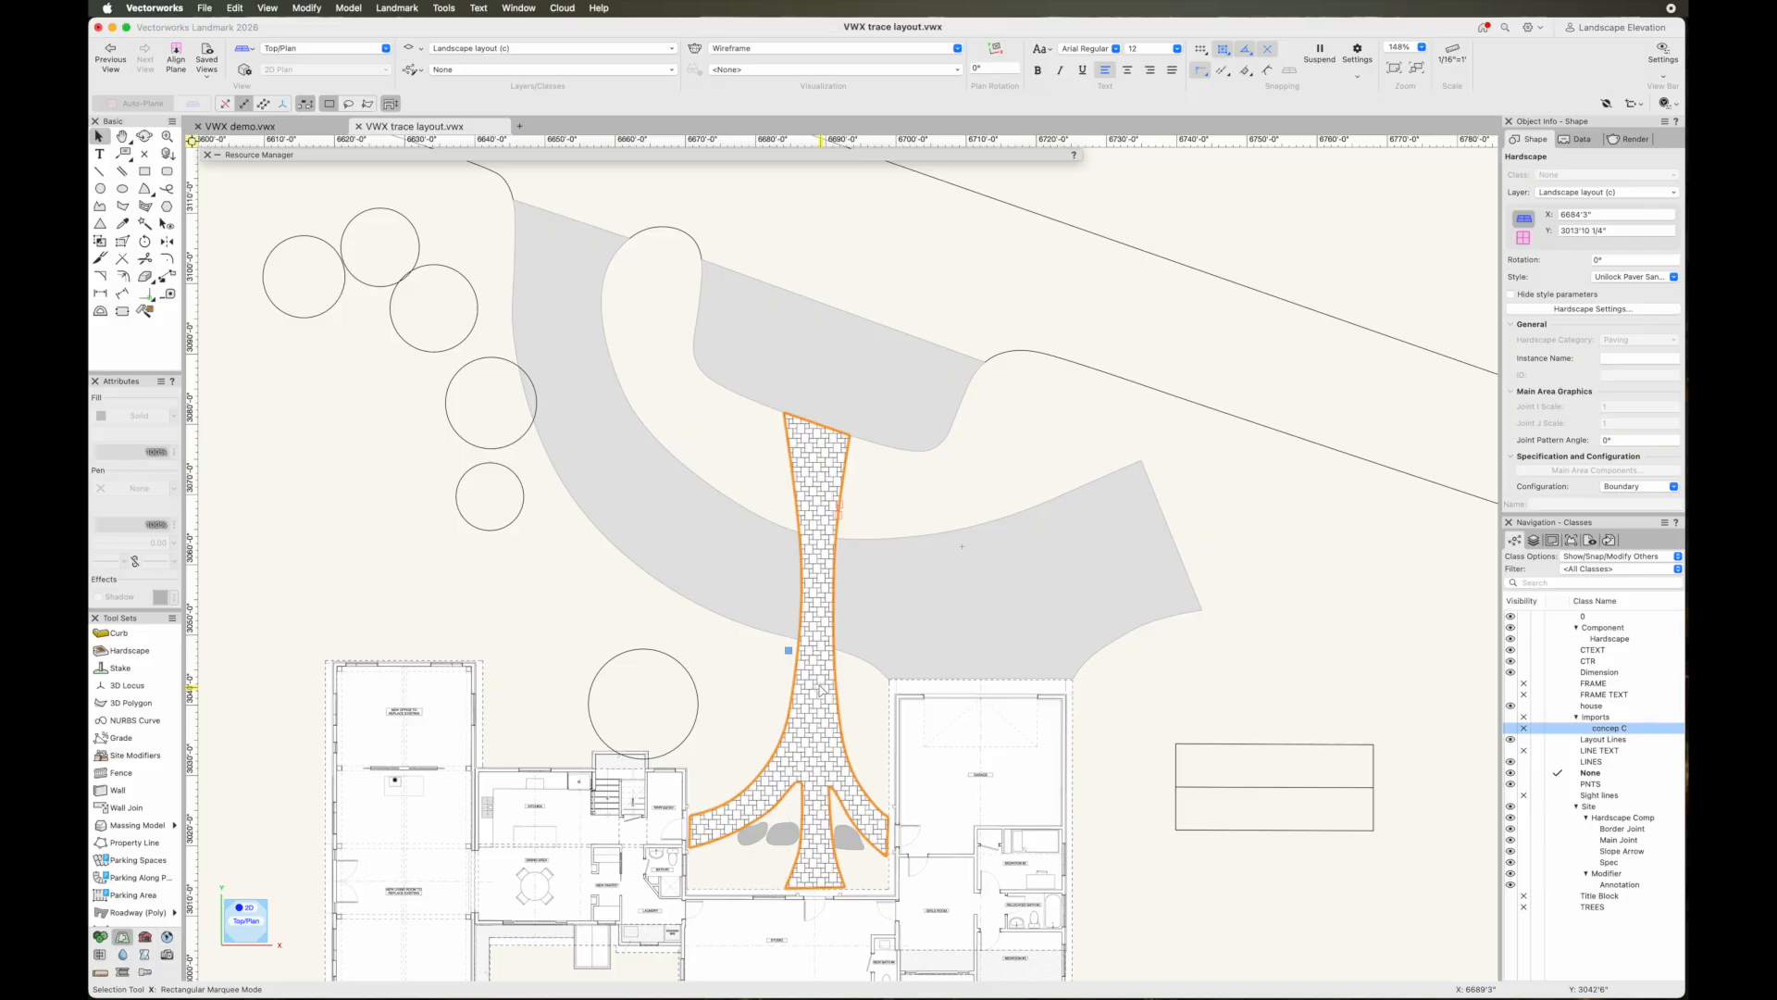
{"action": "middle_click_drag", "start_coordinate": [783, 359], "coordinate": [780, 325]}
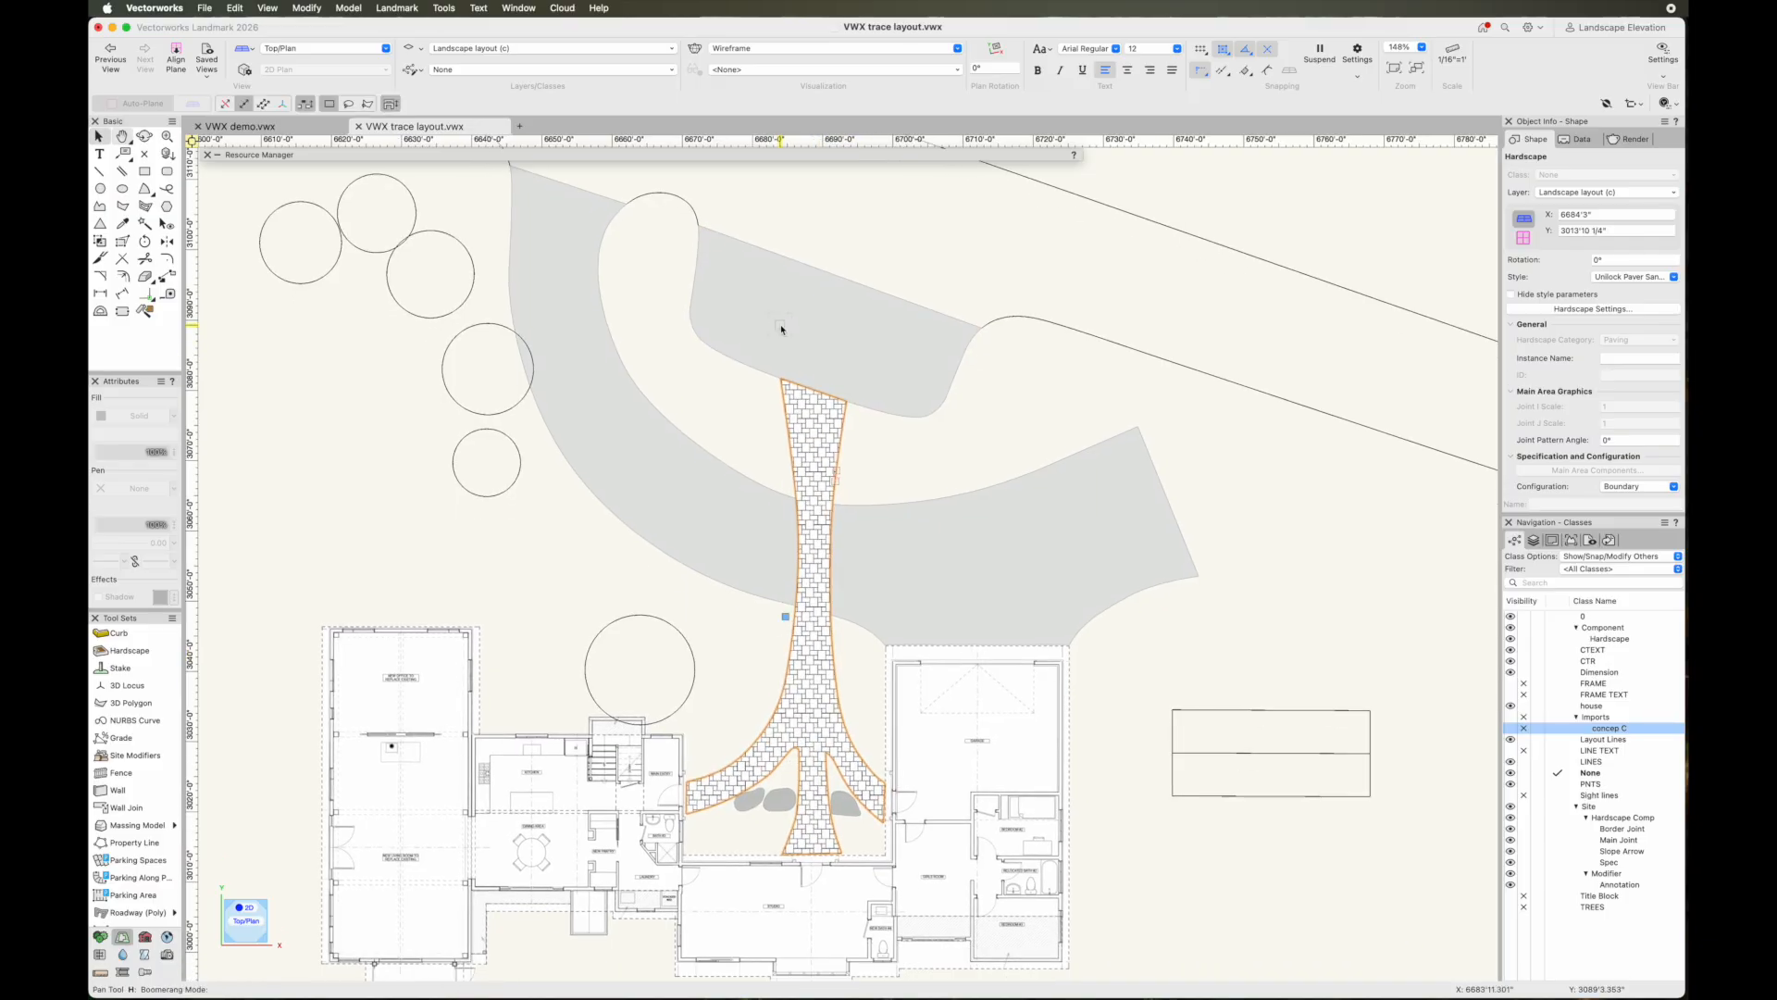
{"action": "left_click", "coordinate": [1001, 414]}
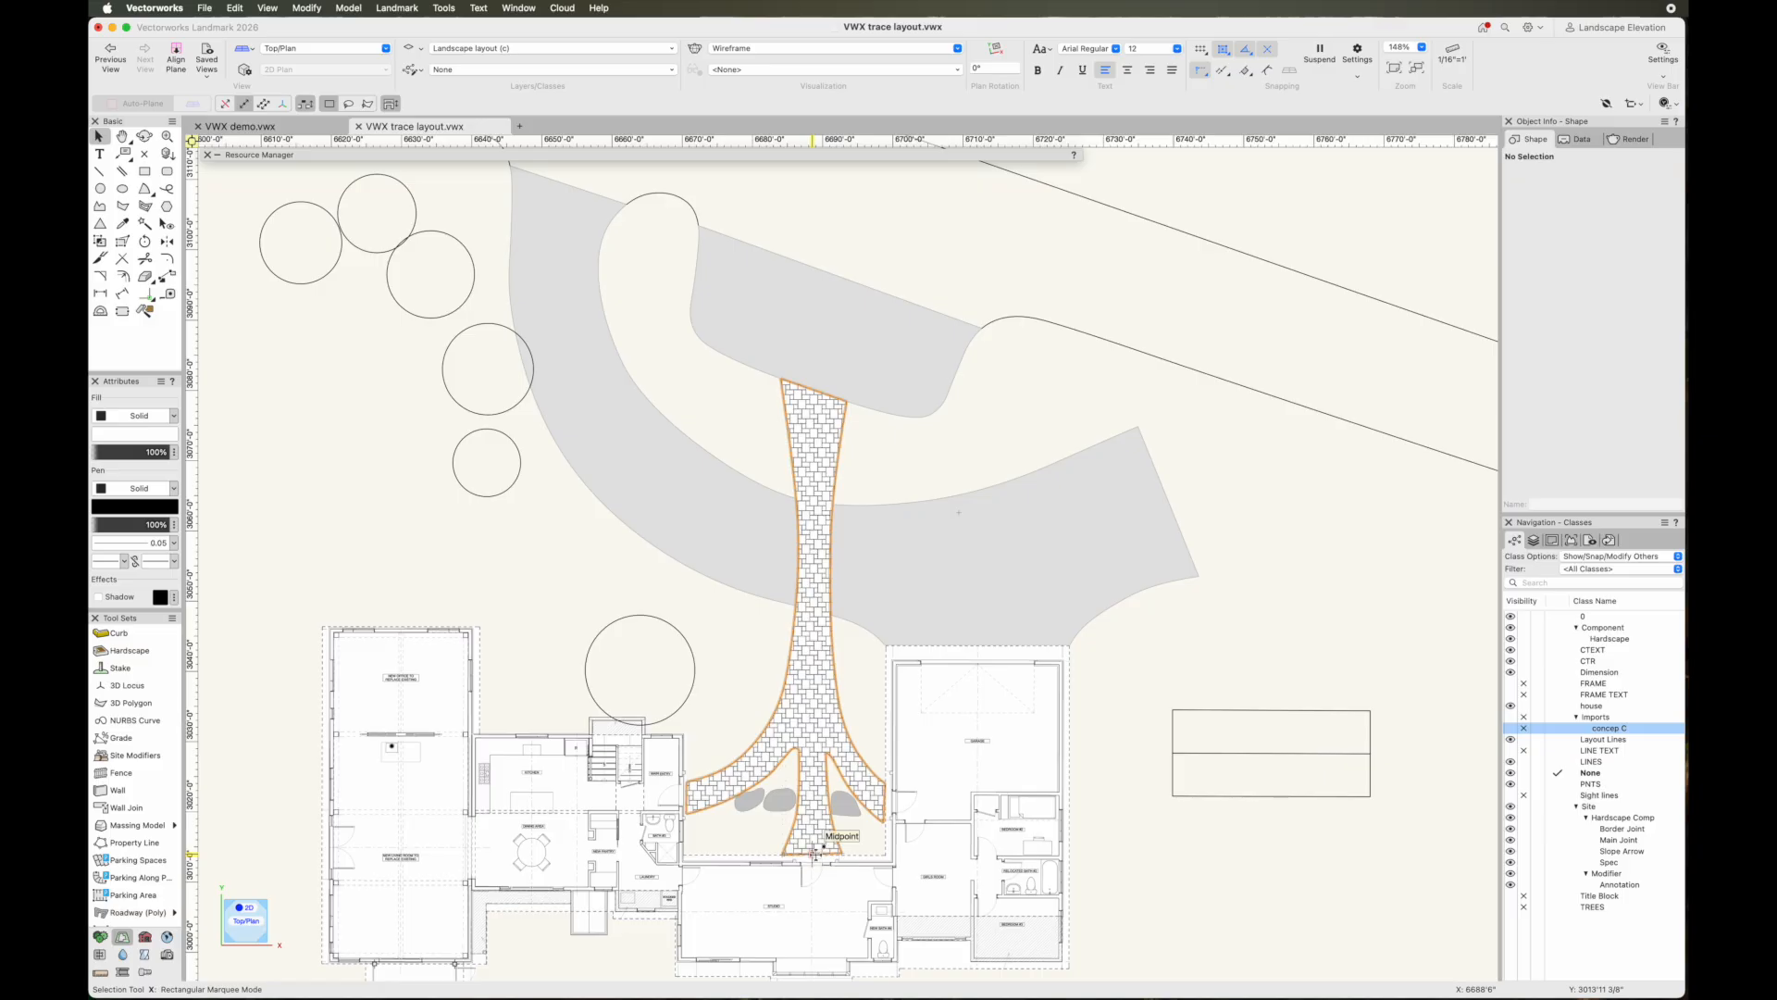
{"action": "left_click", "coordinate": [870, 567]}
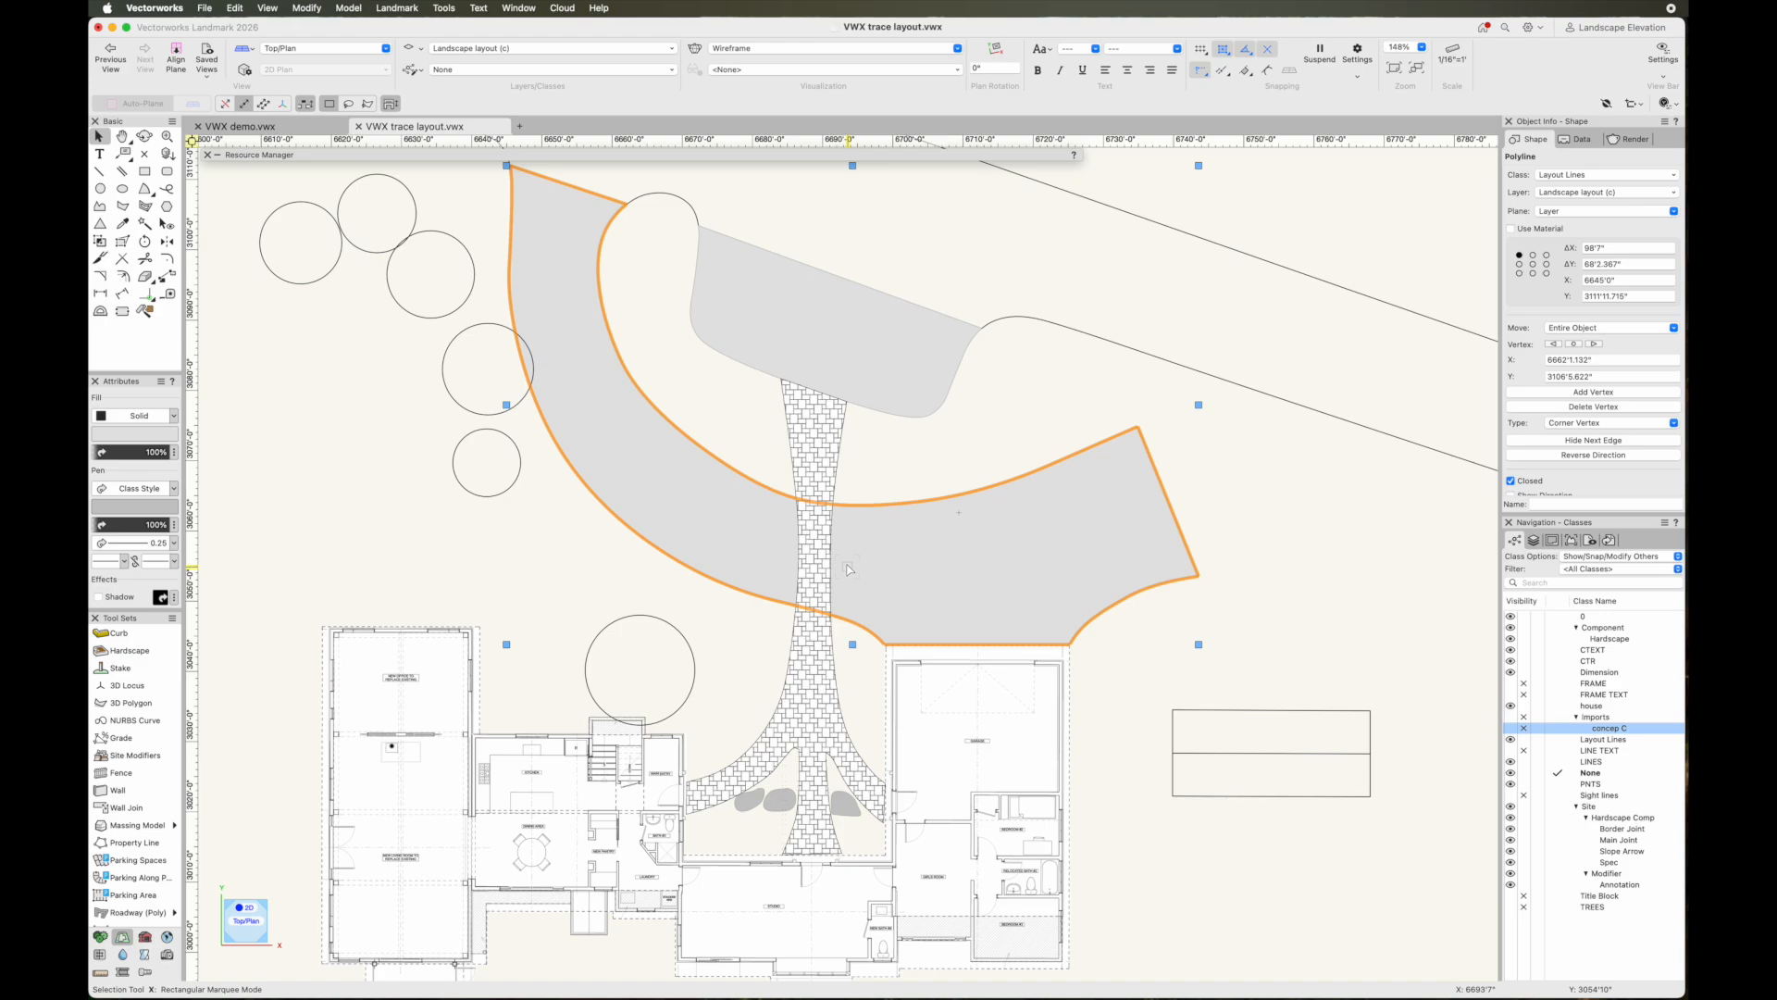
{"action": "left_click", "coordinate": [814, 491]}
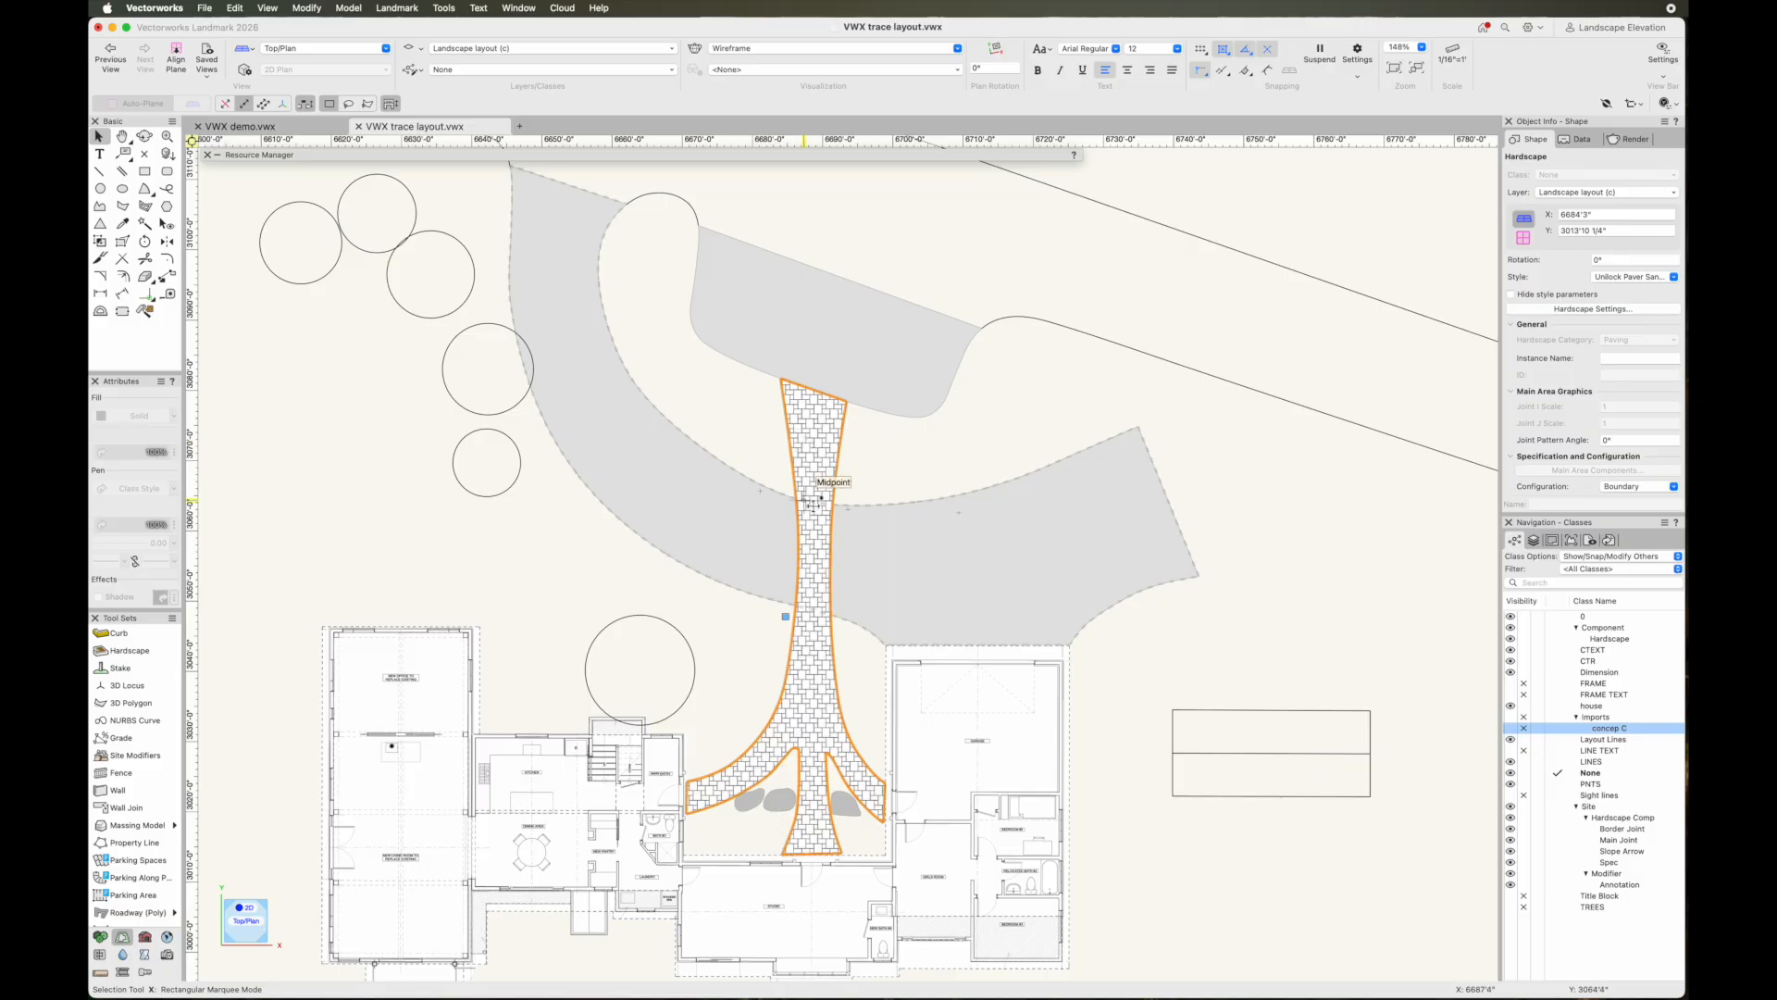
Bring the large grey curved area in front of the paver walkway
{"action": "left_click", "coordinate": [545, 264]}
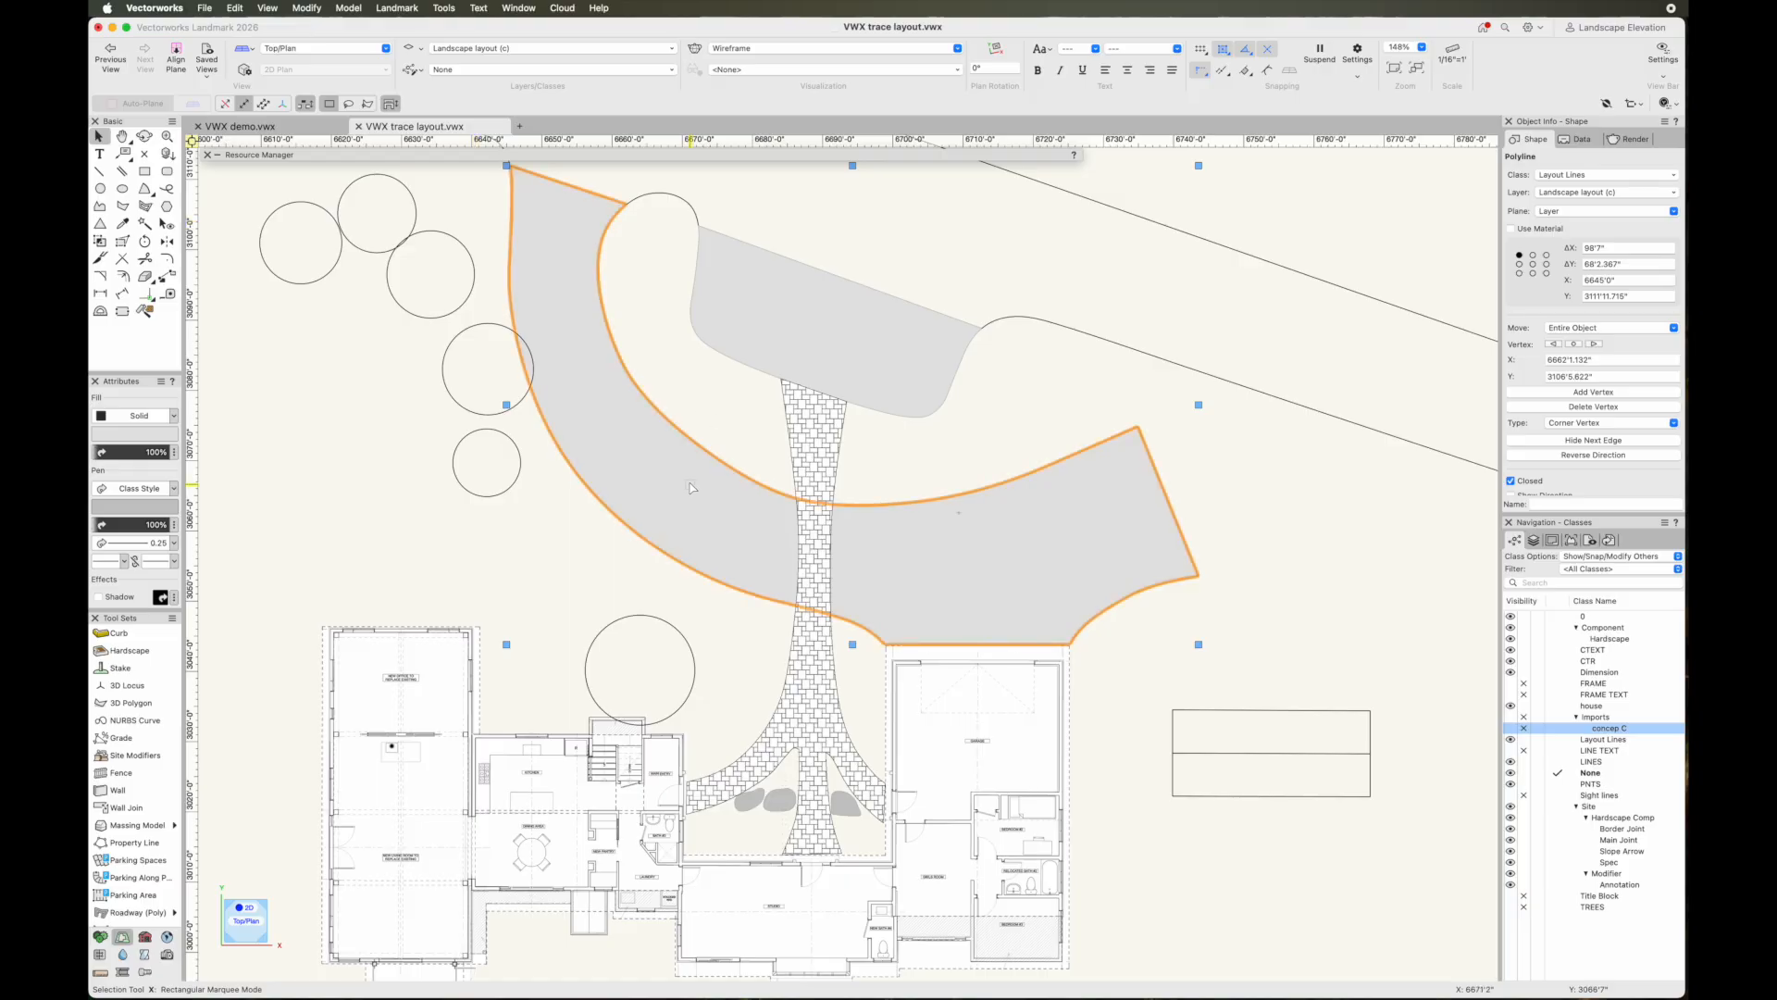
{"action": "left_click", "coordinate": [305, 9]}
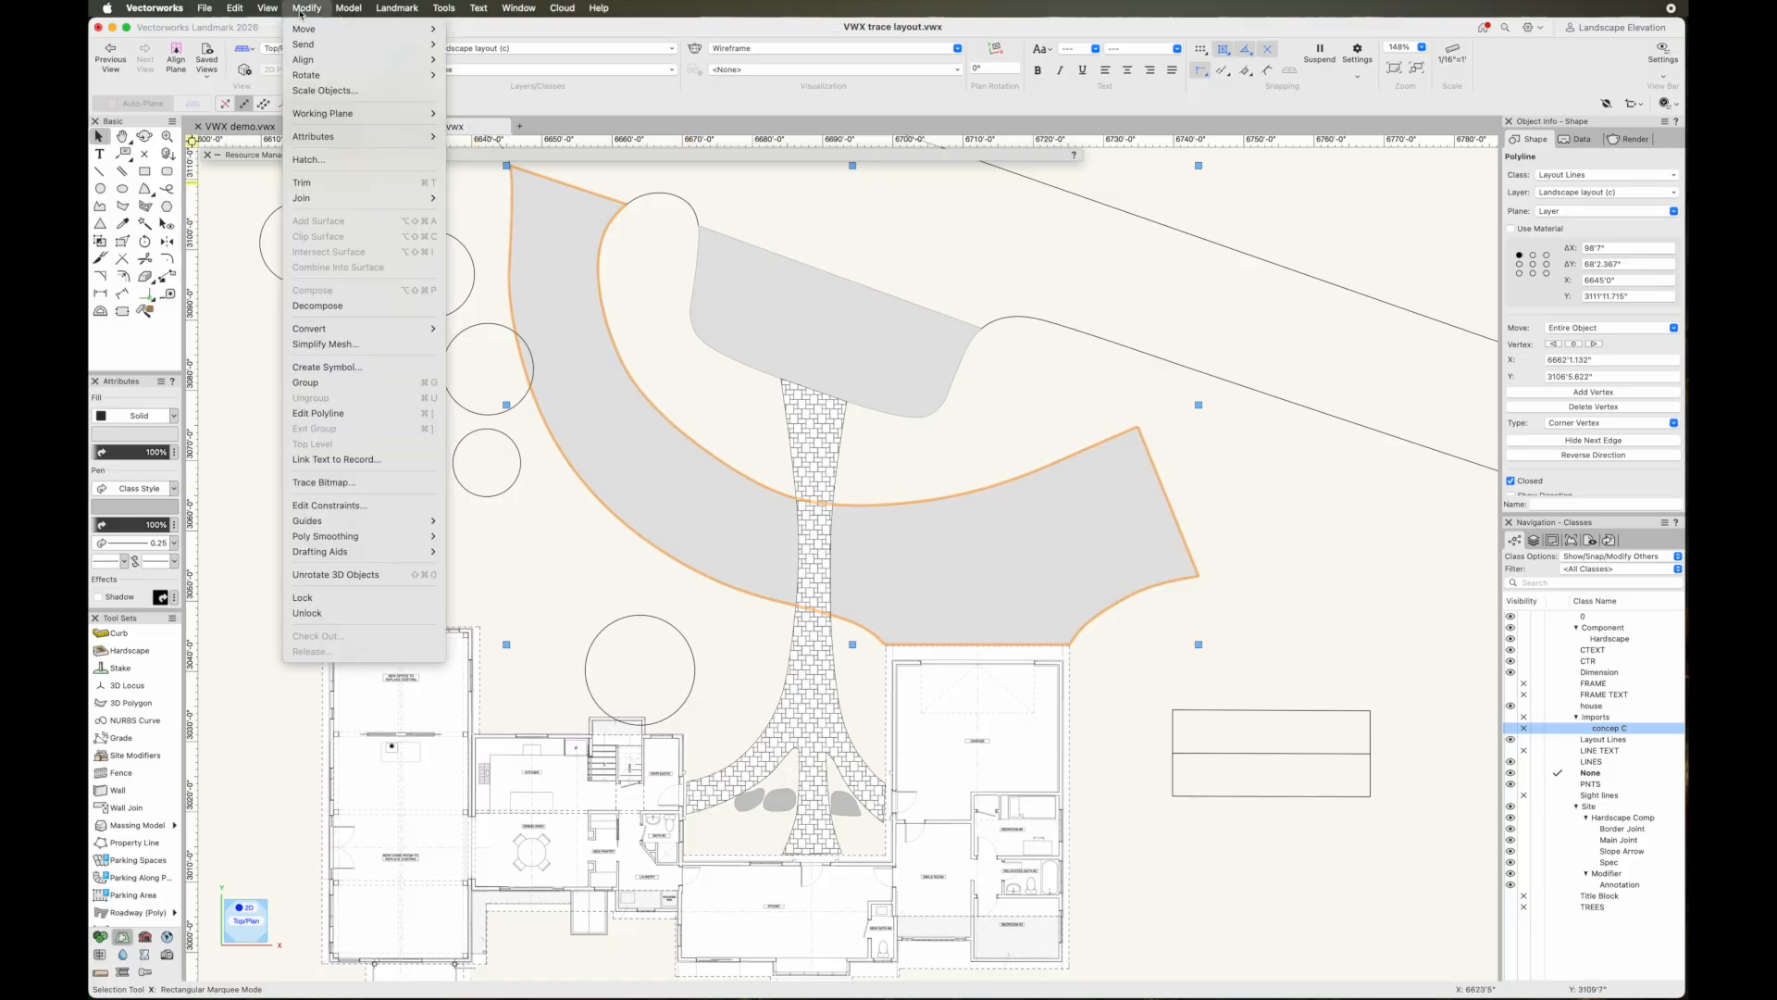
{"action": "mouse_move", "coordinate": [361, 44]}
{"action": "left_click", "coordinate": [493, 48]}
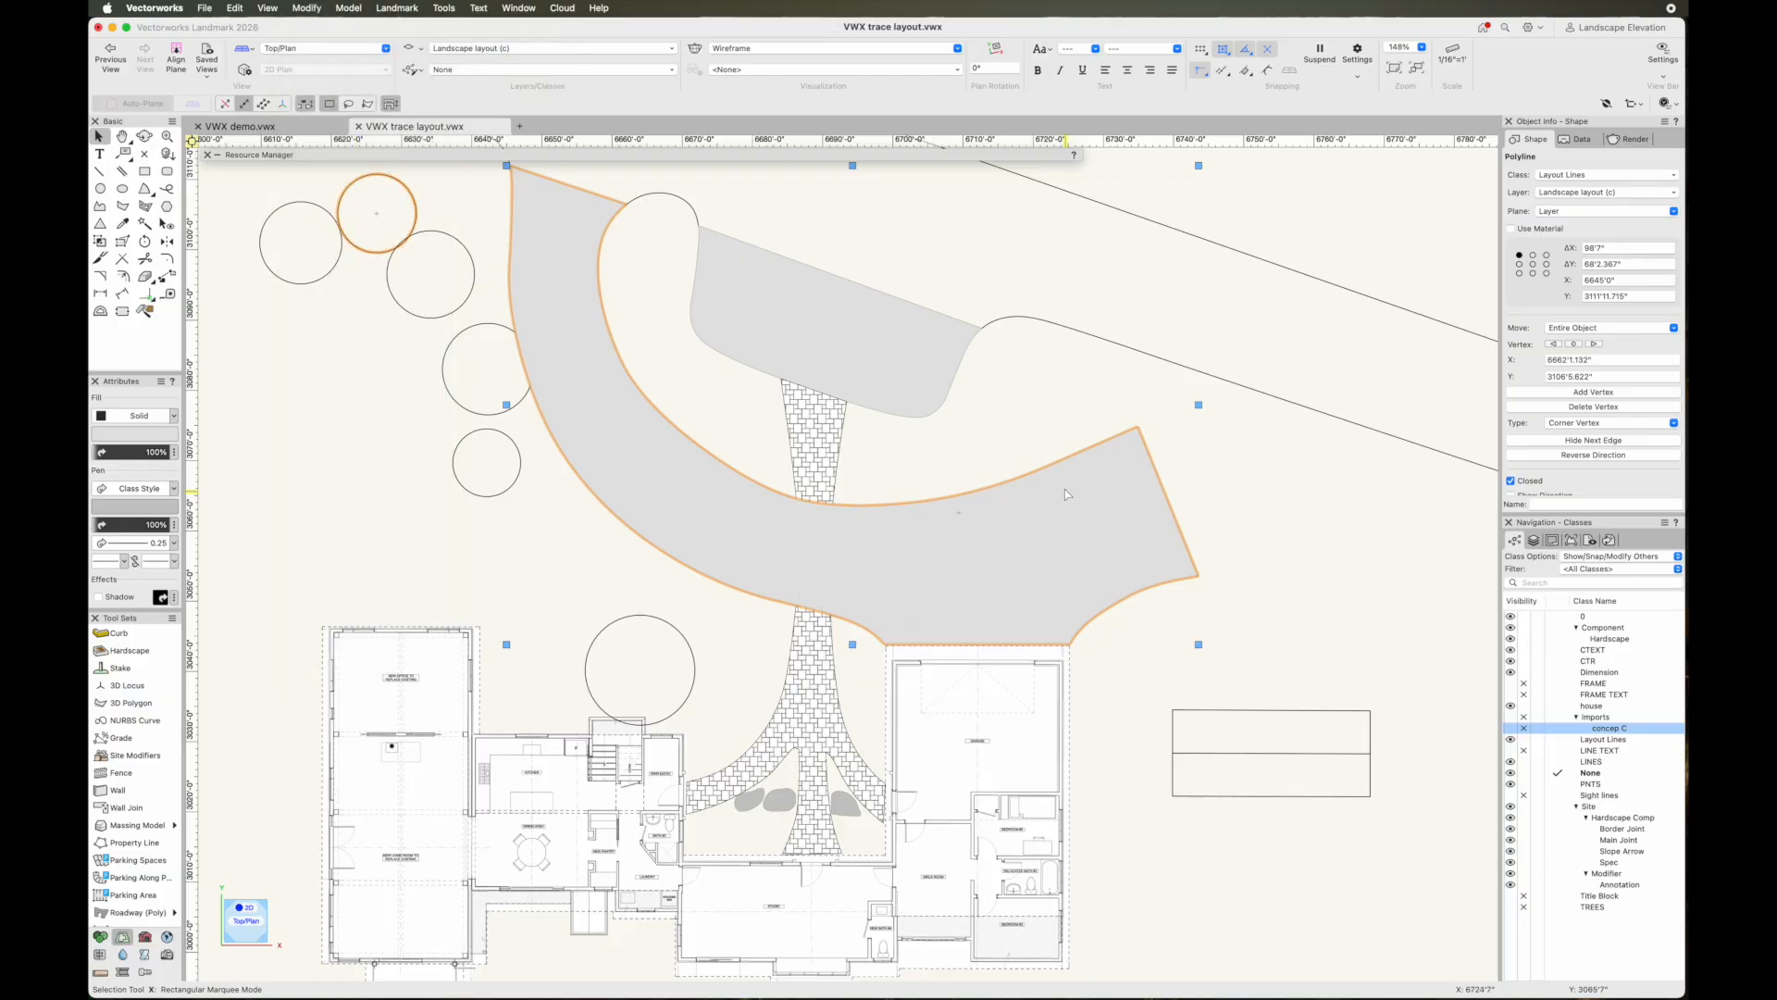
{"action": "left_click", "coordinate": [1012, 444]}
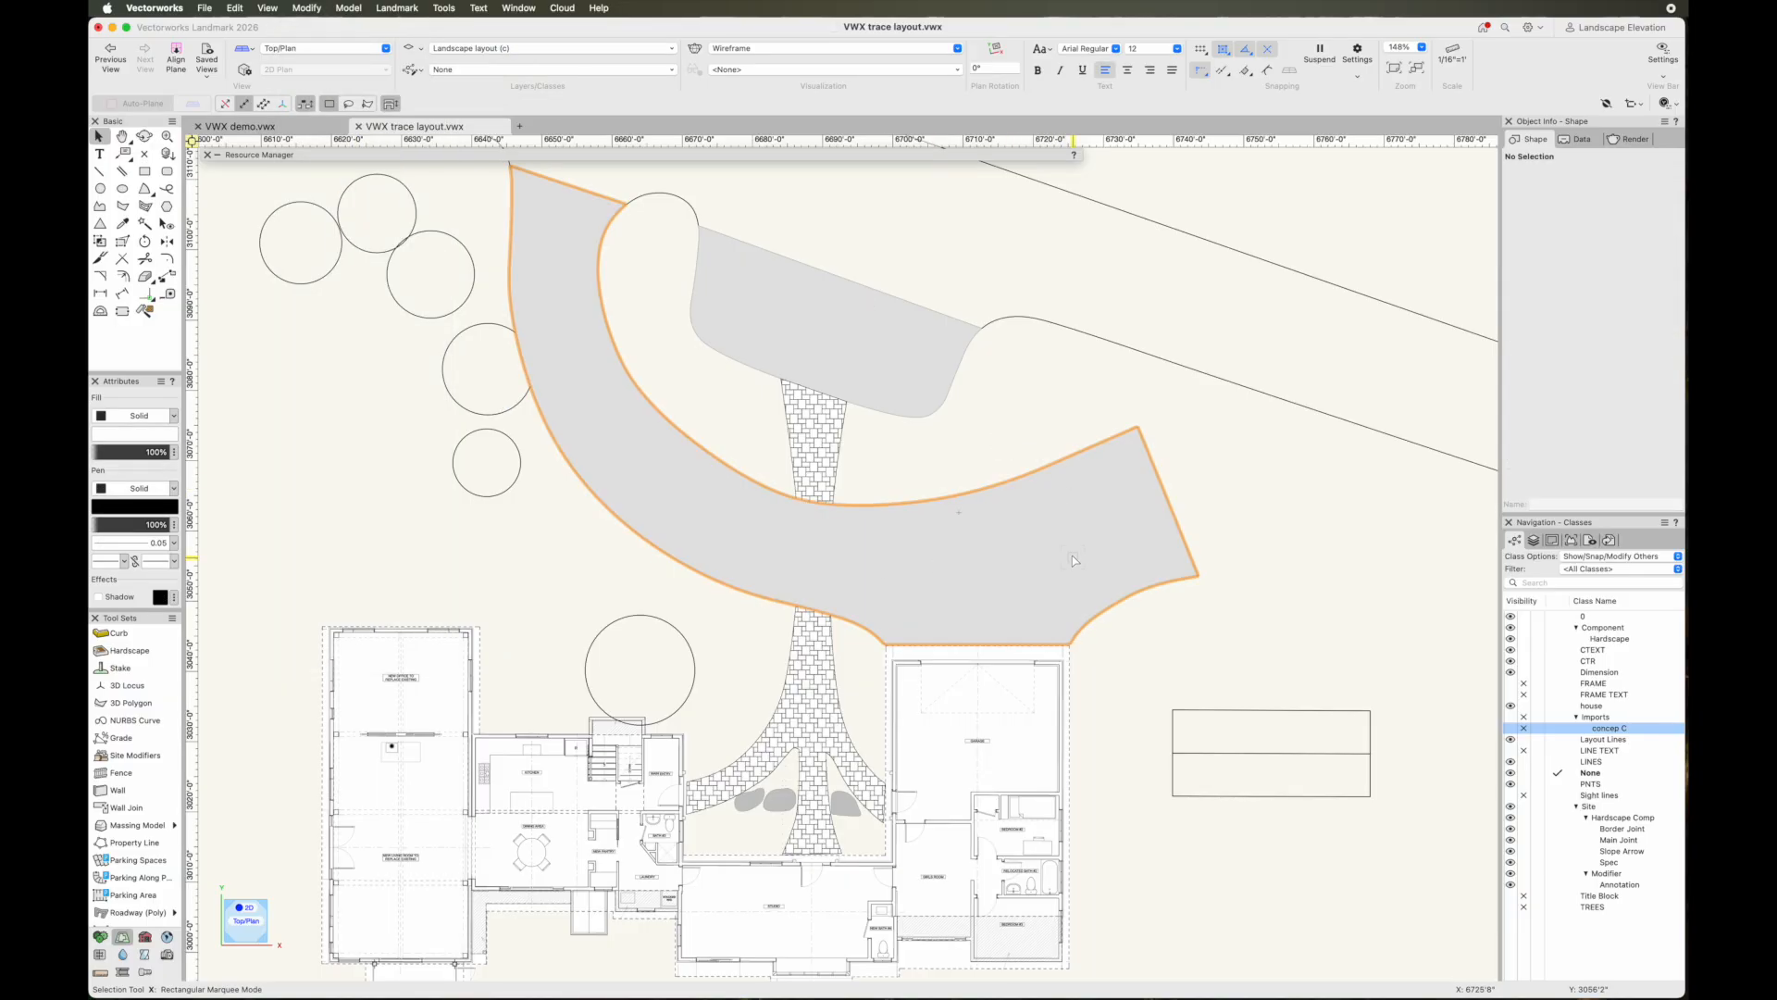
Examine where the walkway passes under the curved area and review the walkway's perimeter and area properties
{"action": "scroll", "coordinate": [830, 525], "scroll_direction": "up", "scroll_amount": 1}
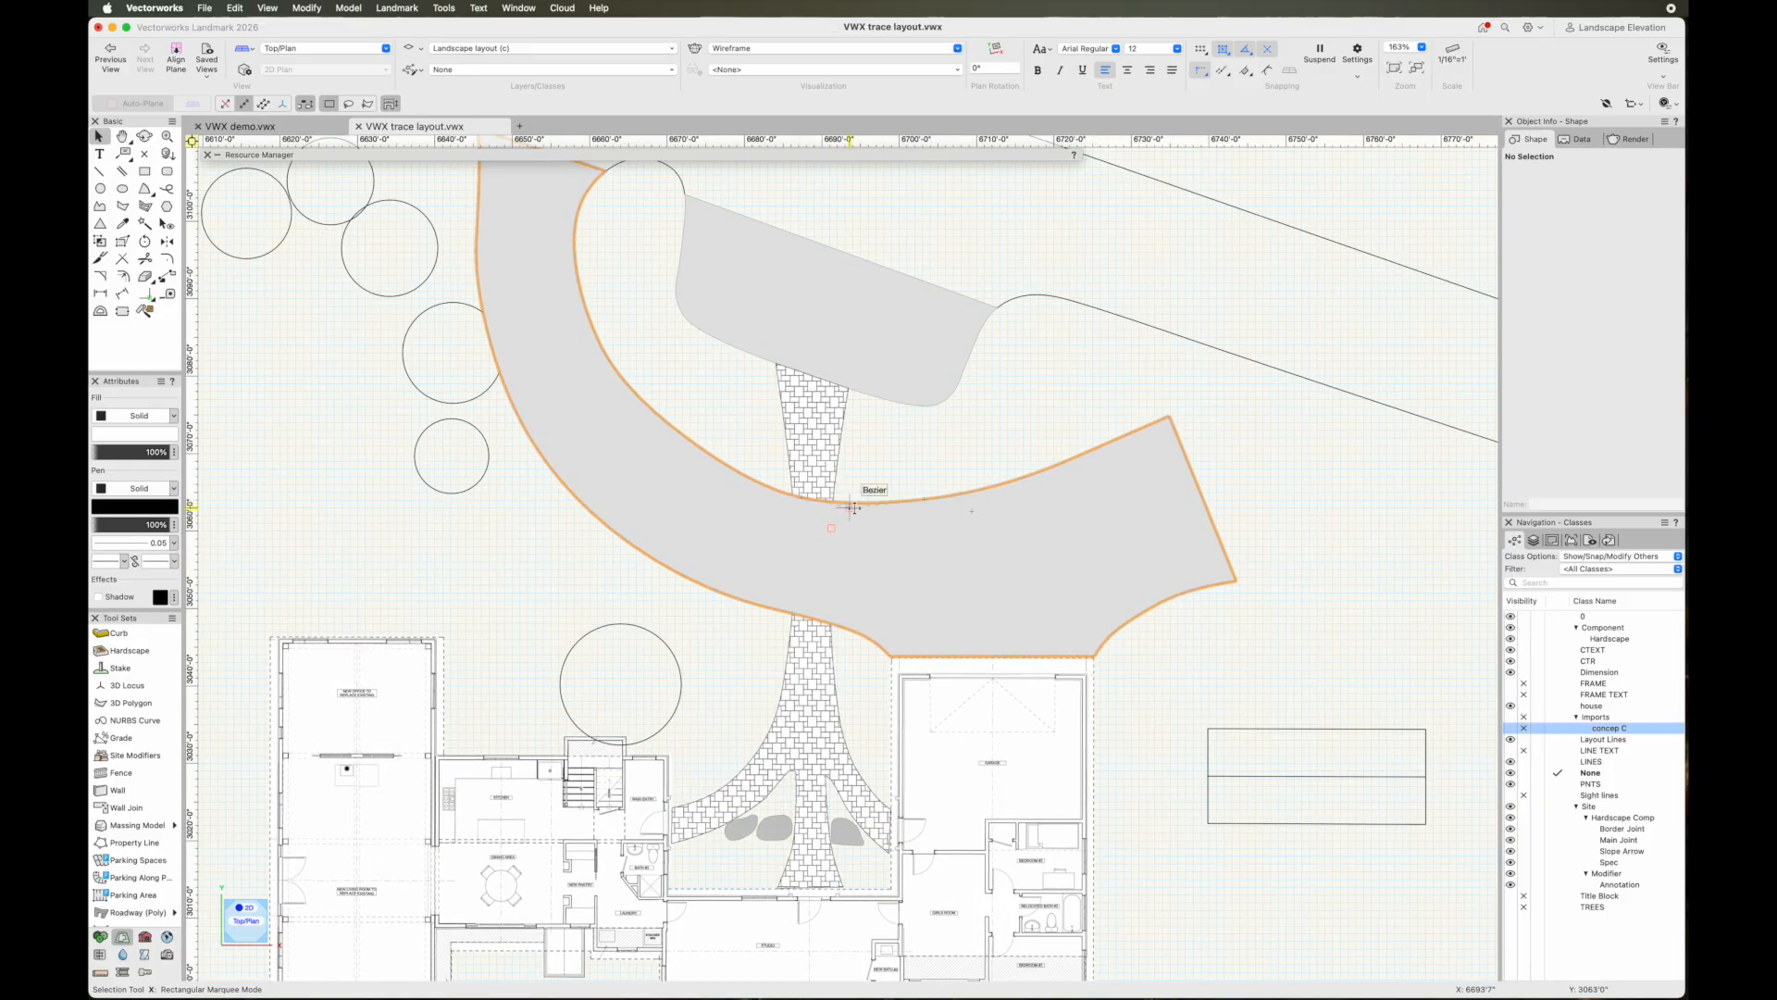
{"action": "left_click", "coordinate": [905, 590]}
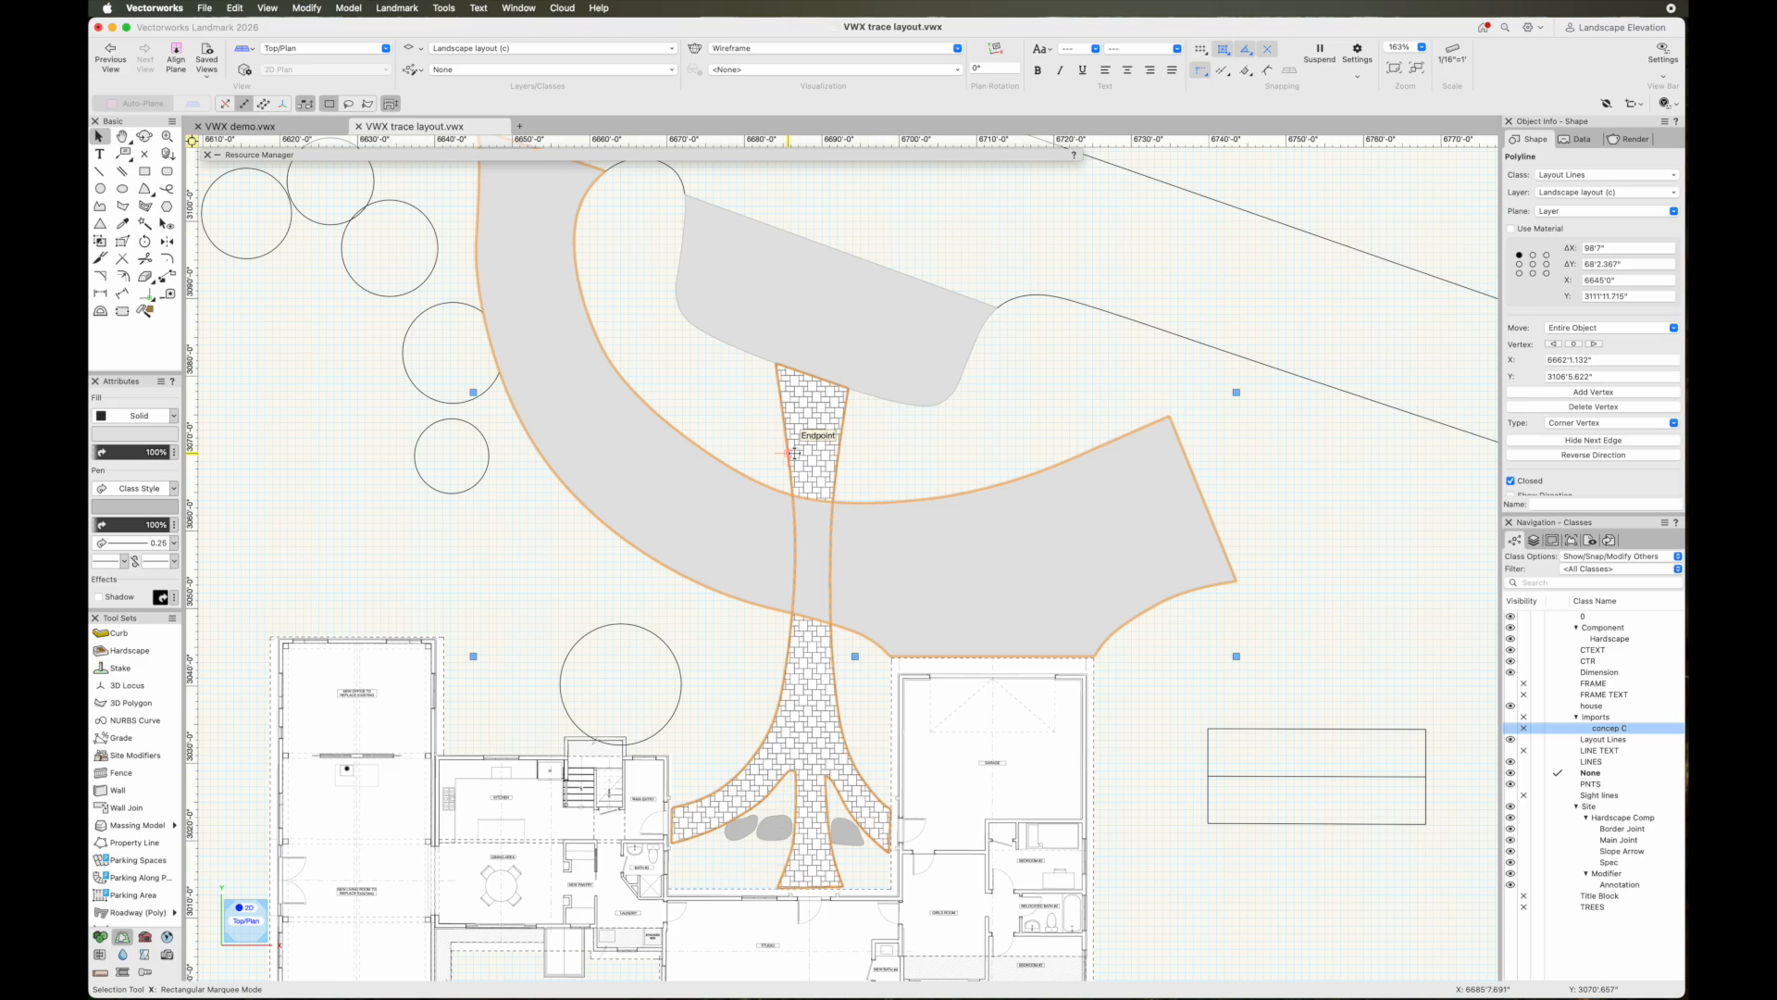
{"action": "left_click", "coordinate": [794, 454]}
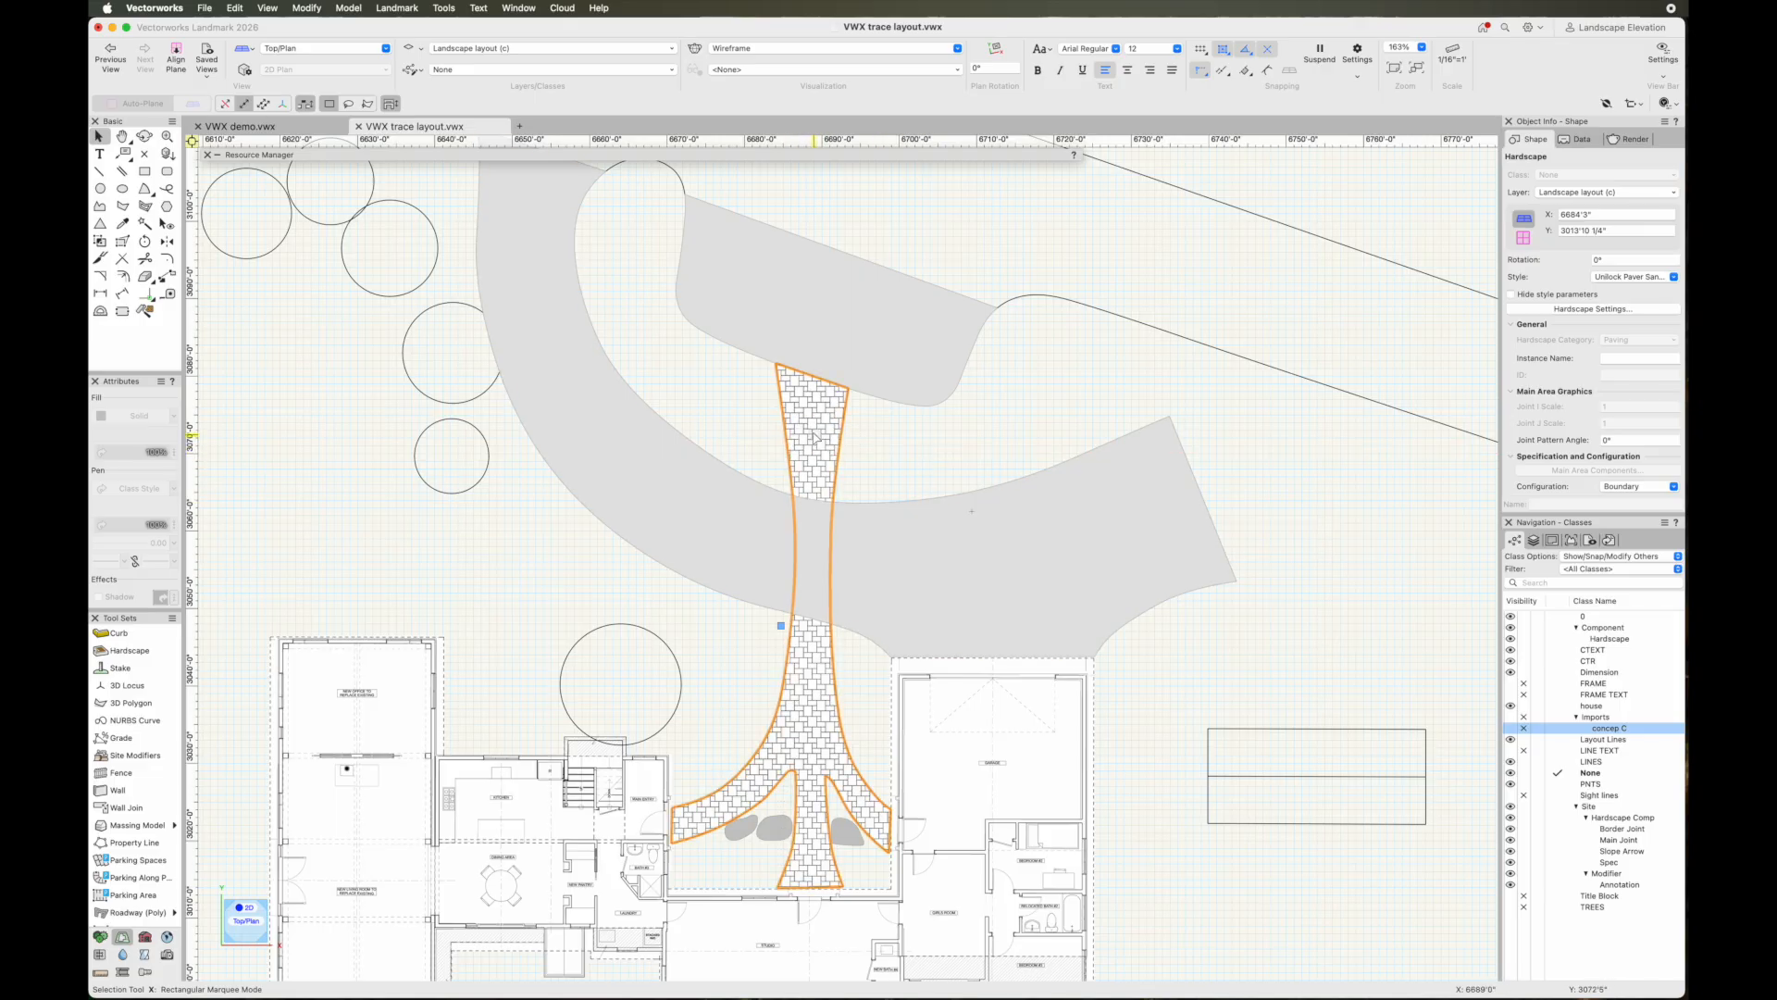
{"action": "scroll", "coordinate": [1583, 410], "scroll_direction": "down", "scroll_amount": 10}
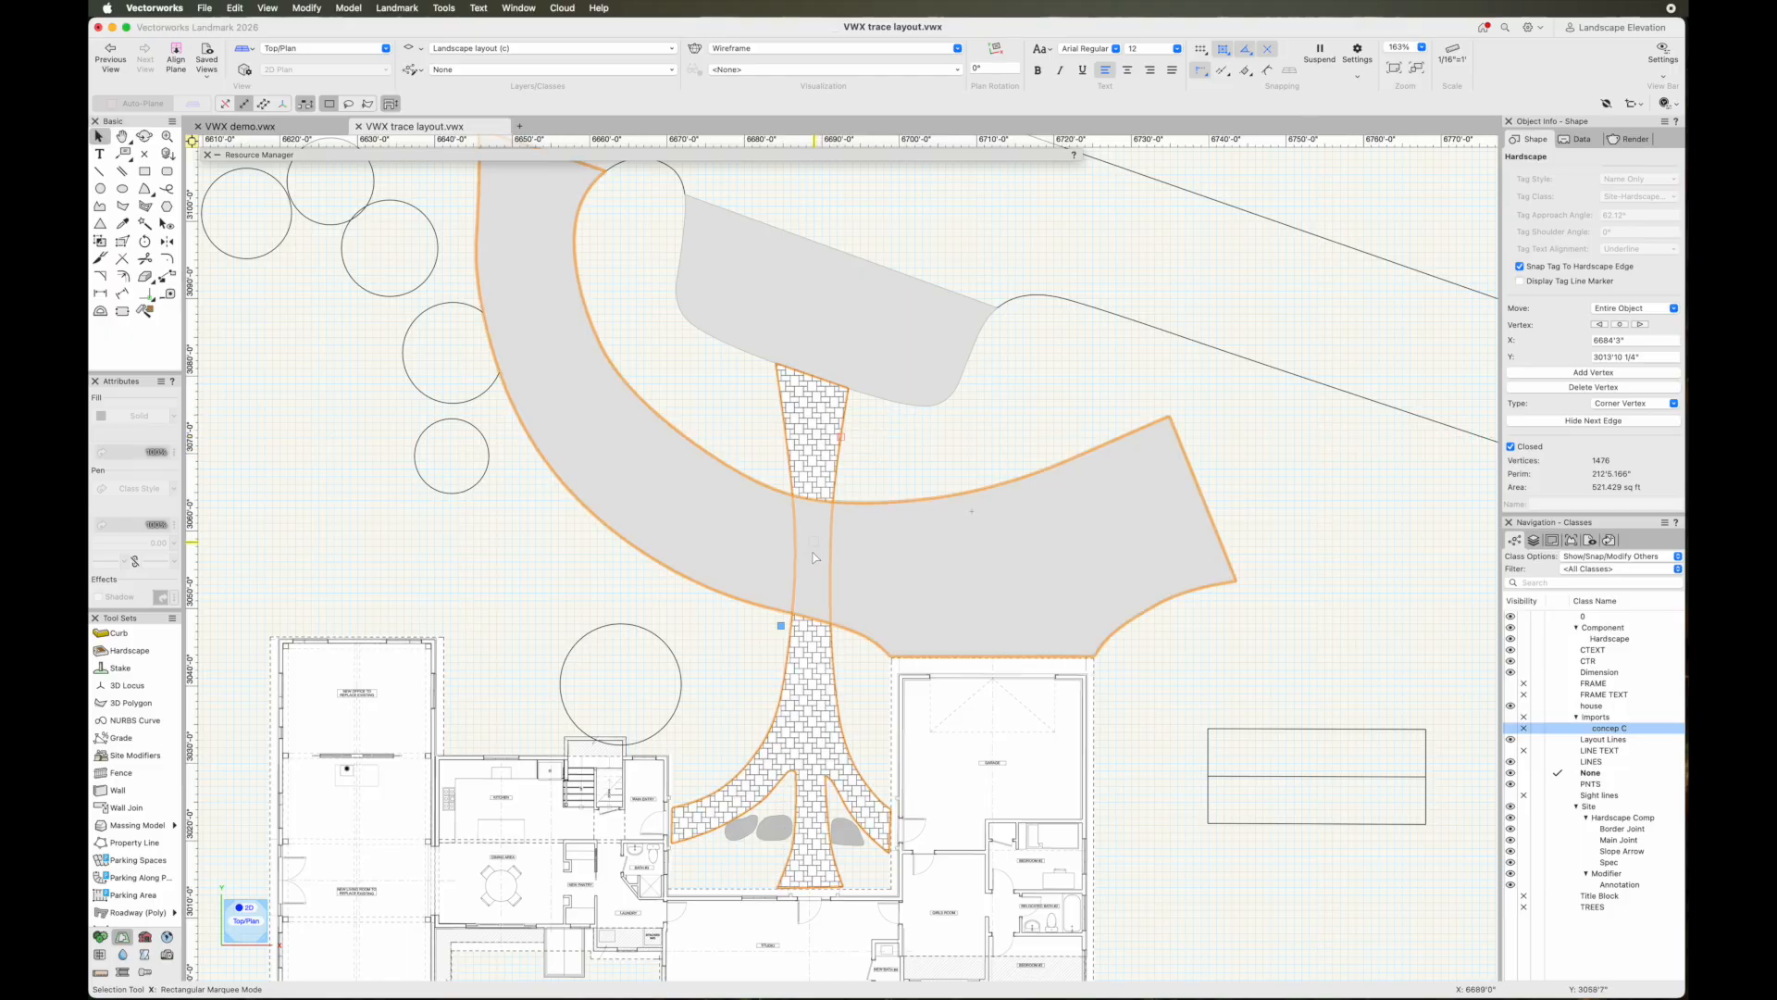
Send the large grey curved area back behind the paver walkway
{"action": "left_click", "coordinate": [815, 639]}
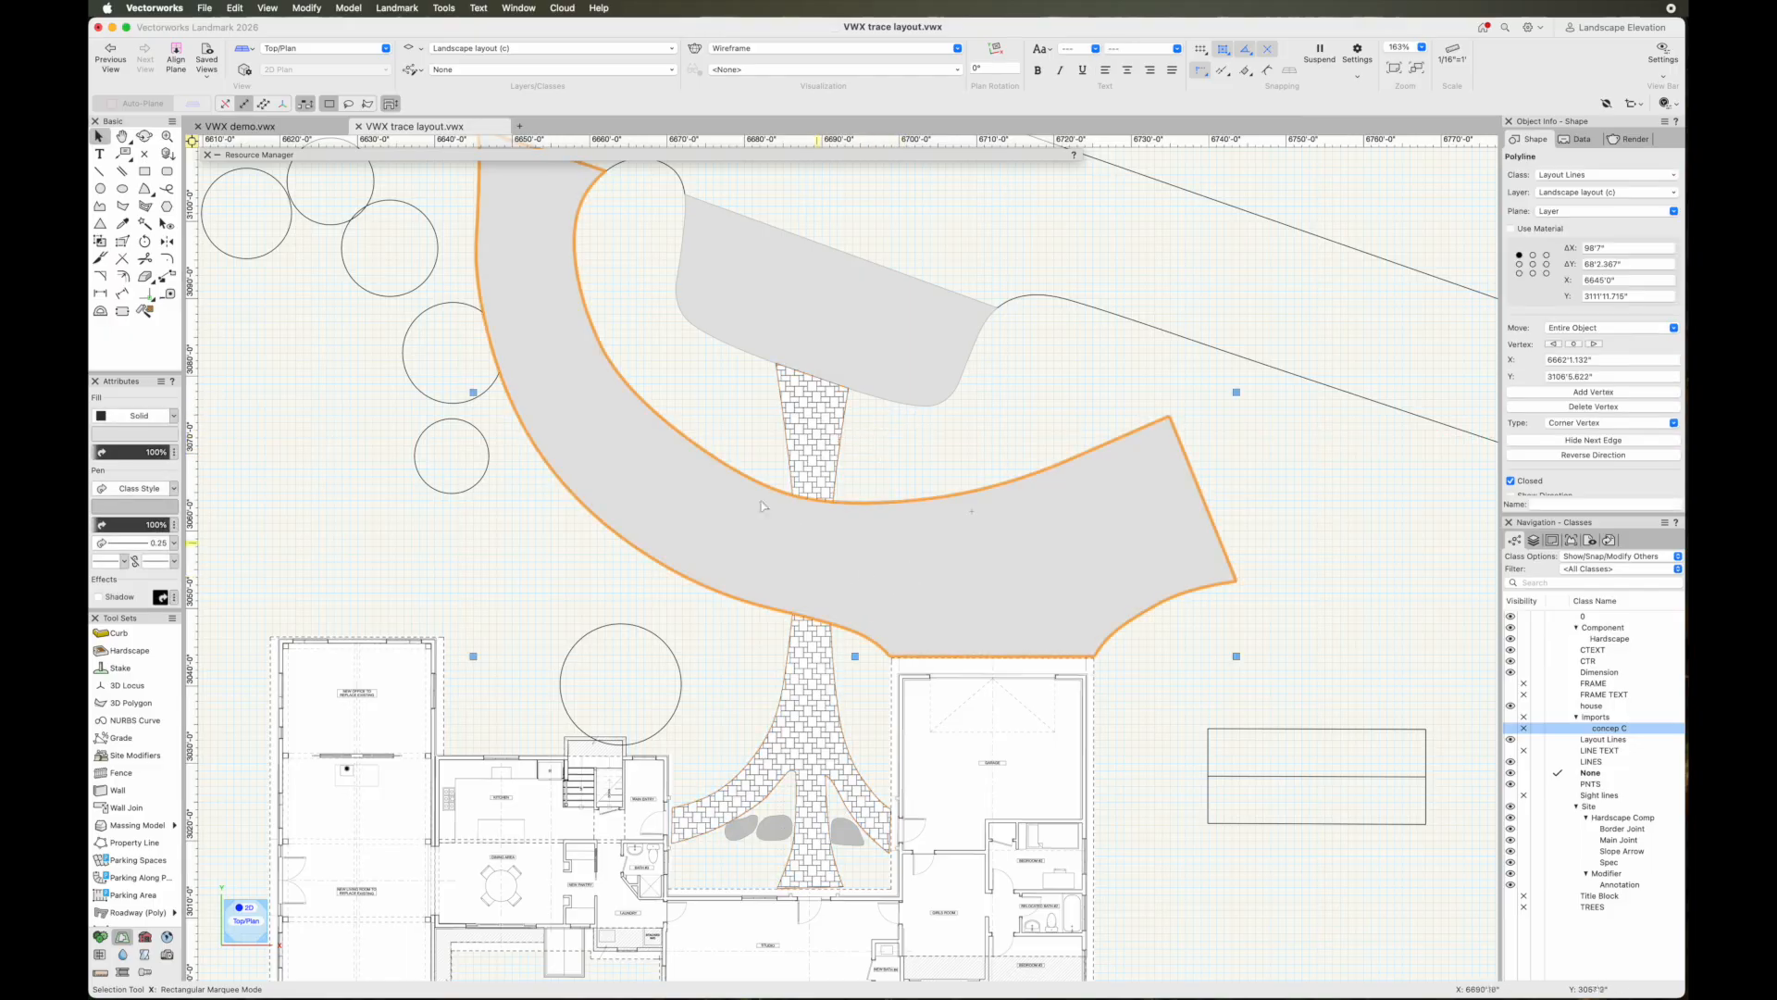
{"action": "left_click", "coordinate": [307, 8]}
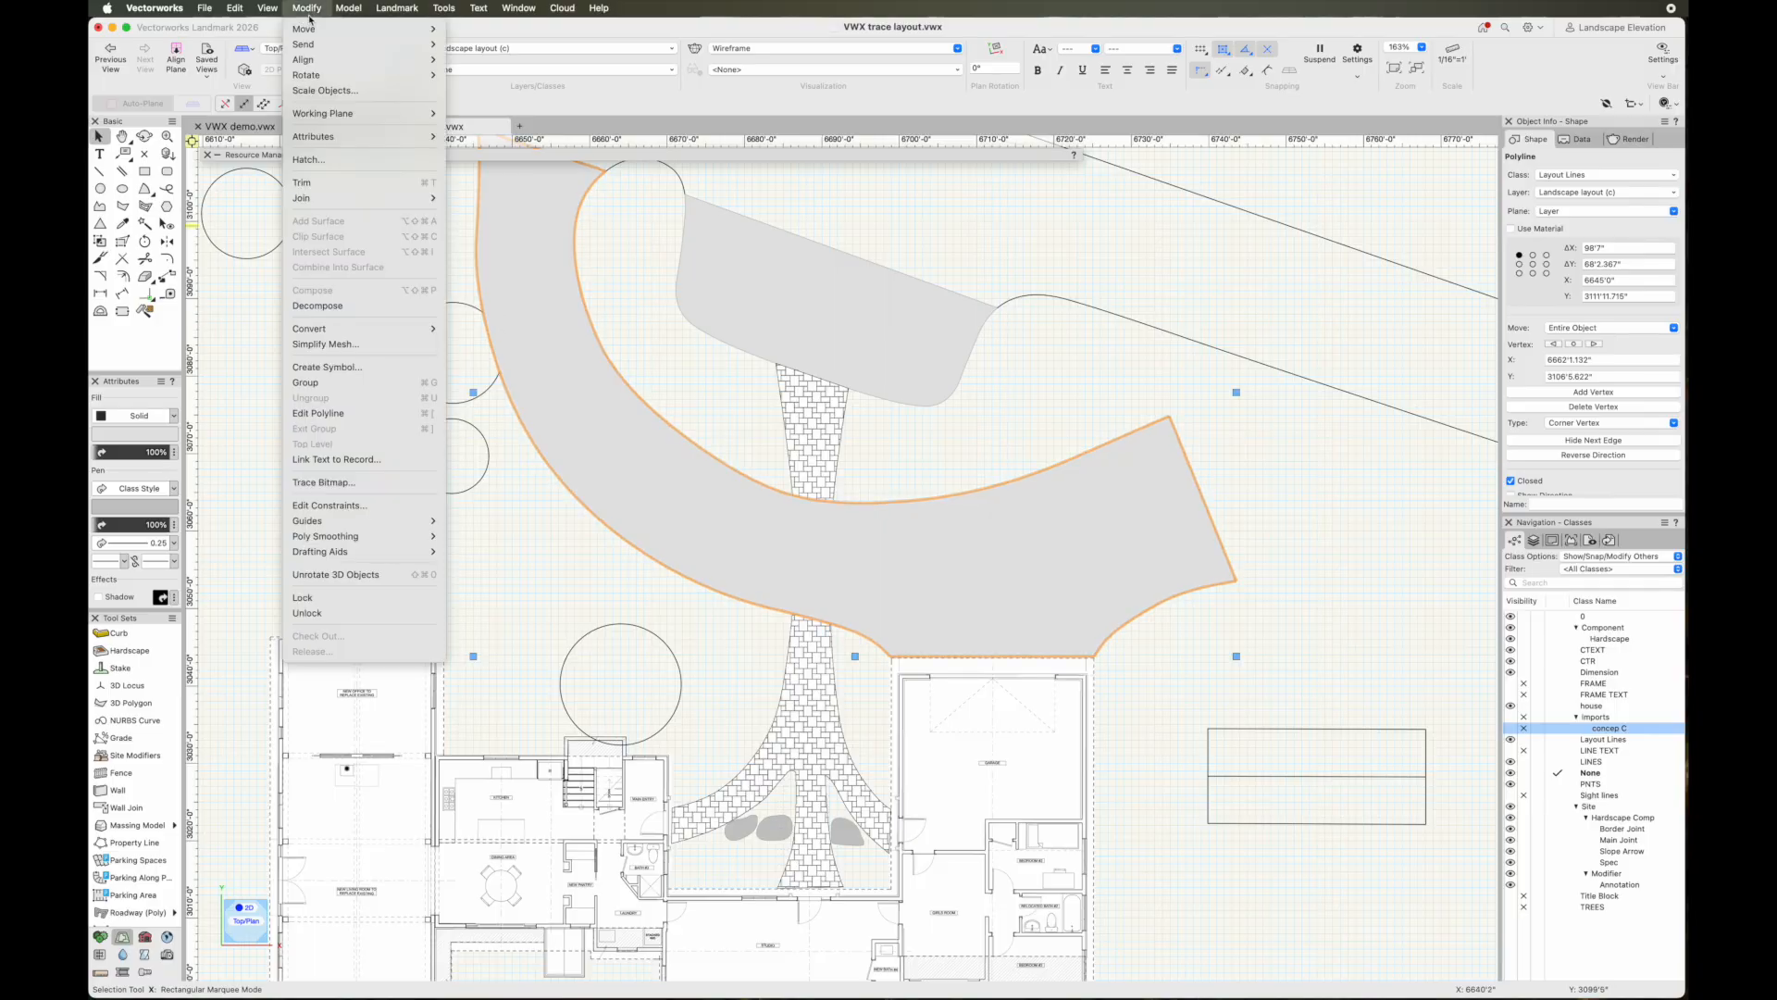
{"action": "mouse_move", "coordinate": [314, 44]}
{"action": "left_click", "coordinate": [470, 77]}
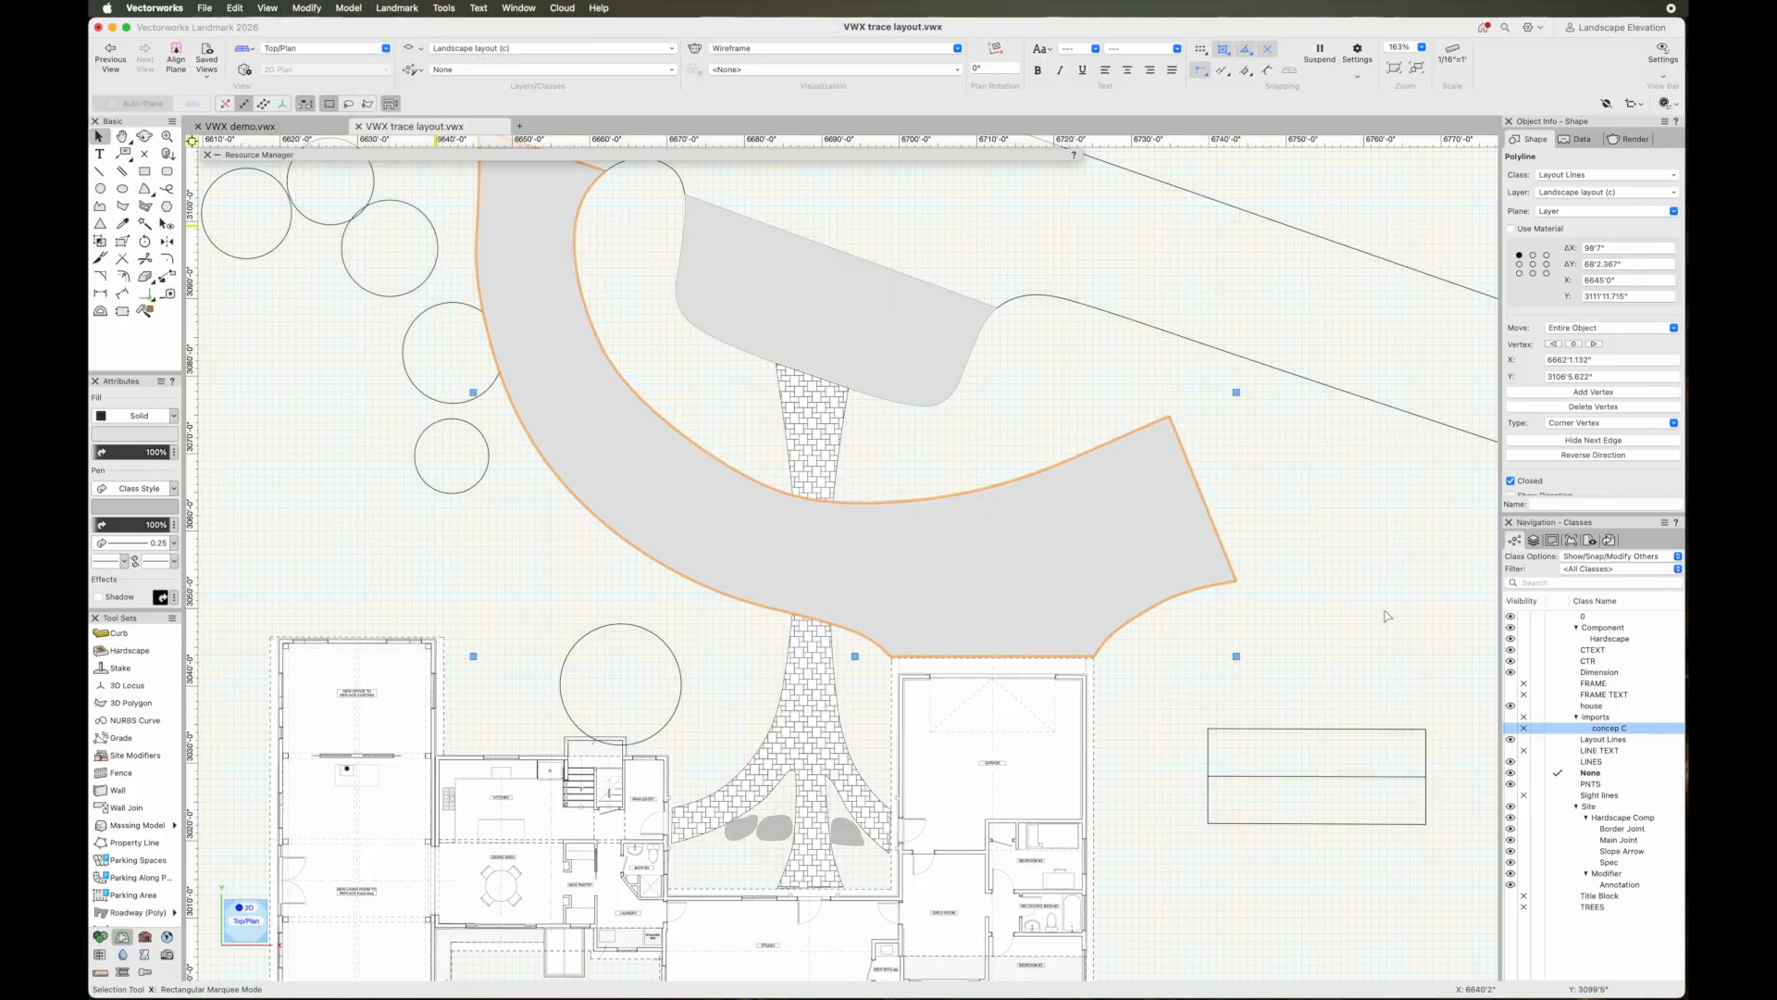
{"action": "left_click", "coordinate": [1280, 579]}
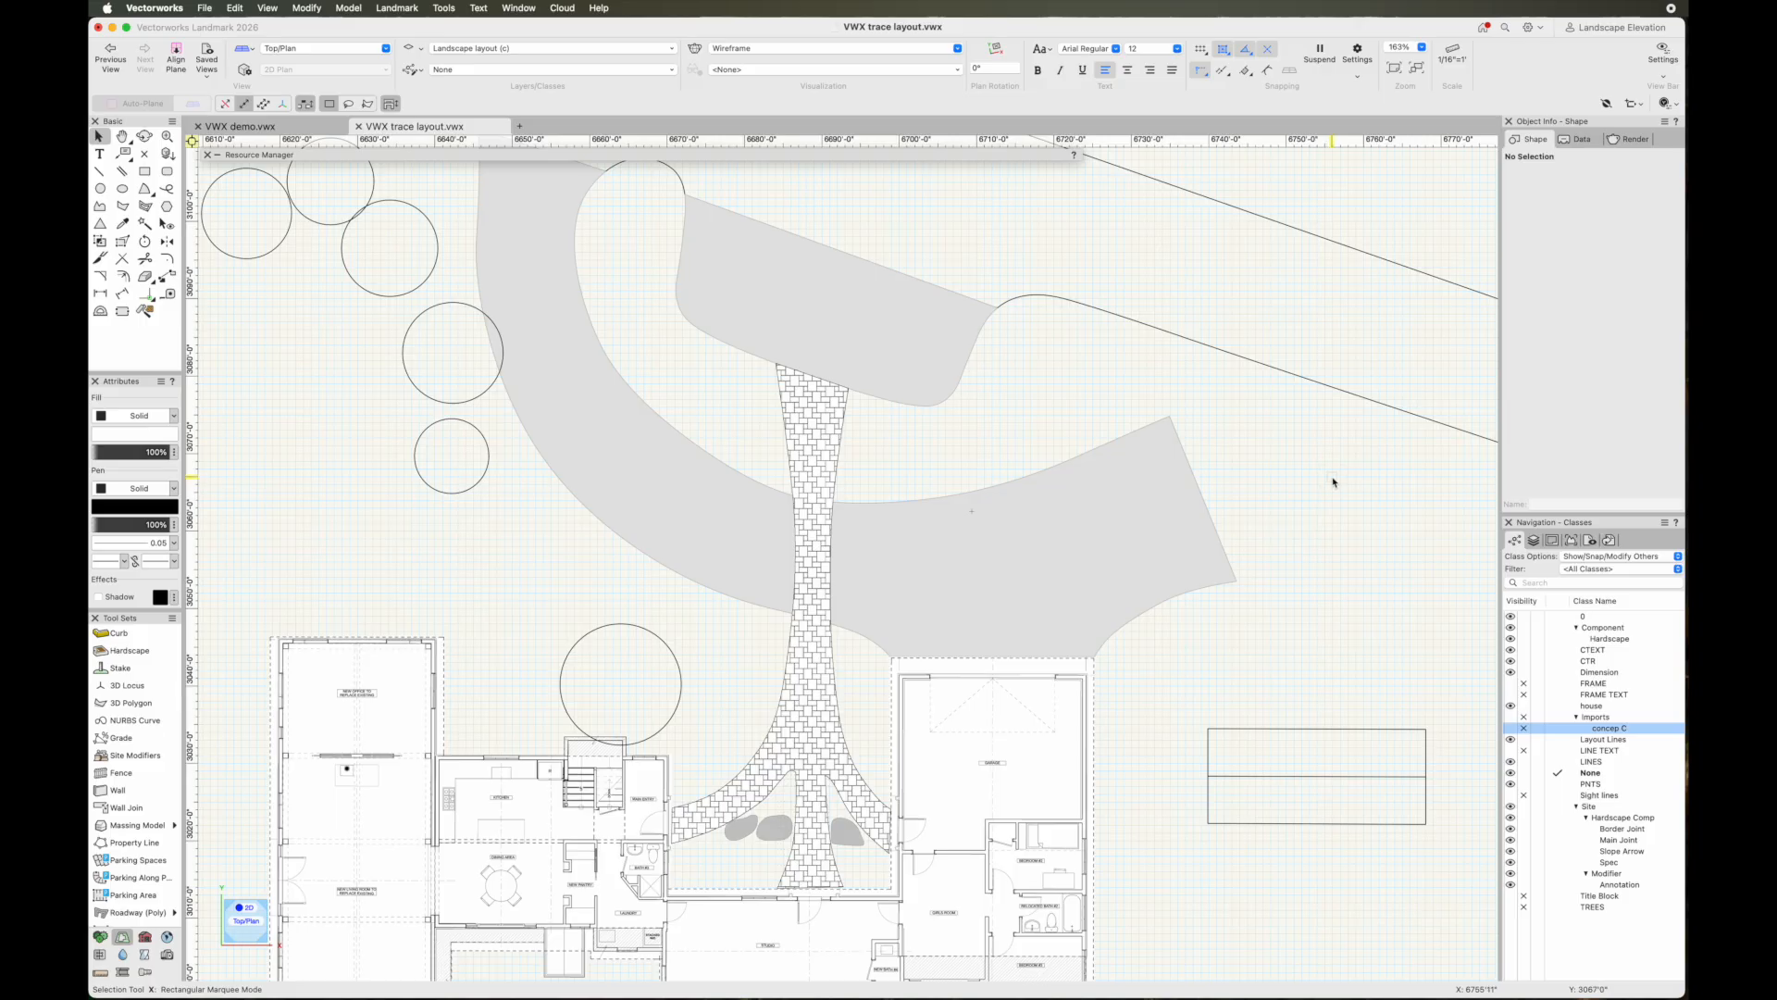
Import the image file smith plantings 1.jpeg into the layout drawing as a bitmap with JPEG compression
{"action": "scroll", "coordinate": [1333, 483], "scroll_direction": "down", "scroll_amount": 5}
{"action": "middle_click_drag", "start_coordinate": [1332, 482], "coordinate": [1039, 501]}
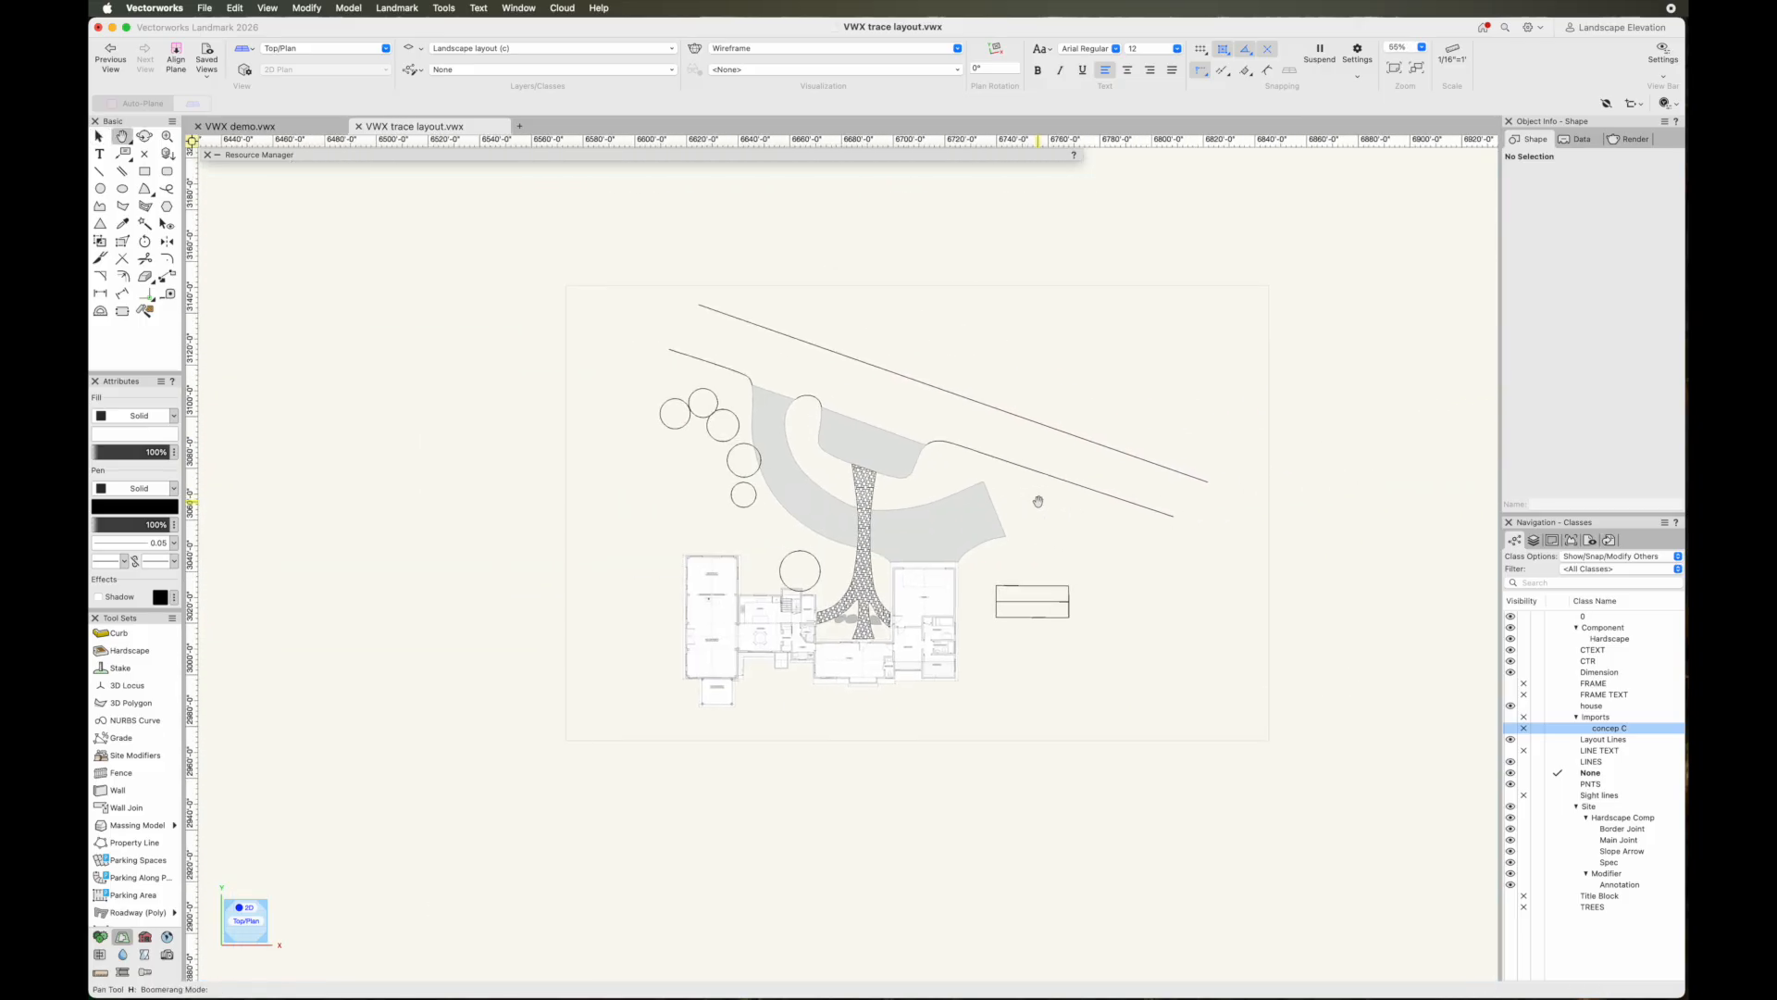
{"action": "scroll", "coordinate": [1018, 500], "scroll_direction": "up", "scroll_amount": 5}
{"action": "mouse_move", "coordinate": [1074, 500]}
{"action": "middle_mouse_down"}
{"action": "mouse_move", "coordinate": [1230, 473]}
{"action": "mouse_move", "coordinate": [1227, 504]}
{"action": "middle_mouse_up"}
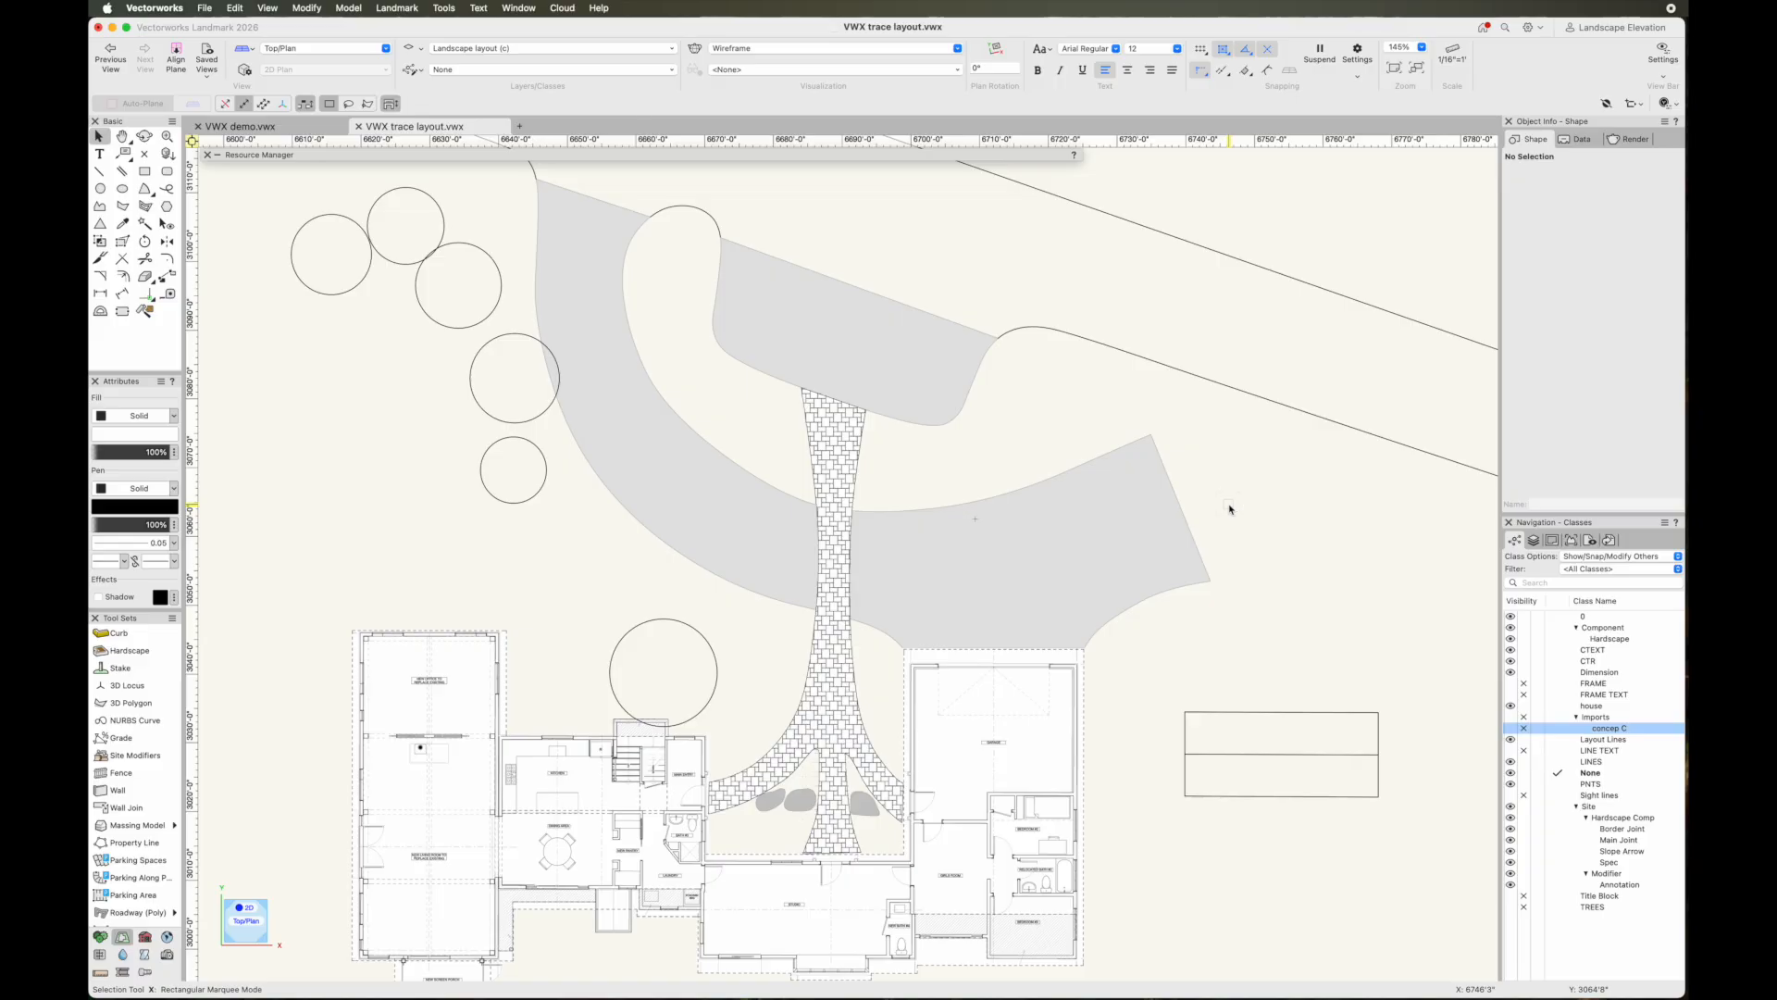
{"action": "left_click", "coordinate": [206, 9]}
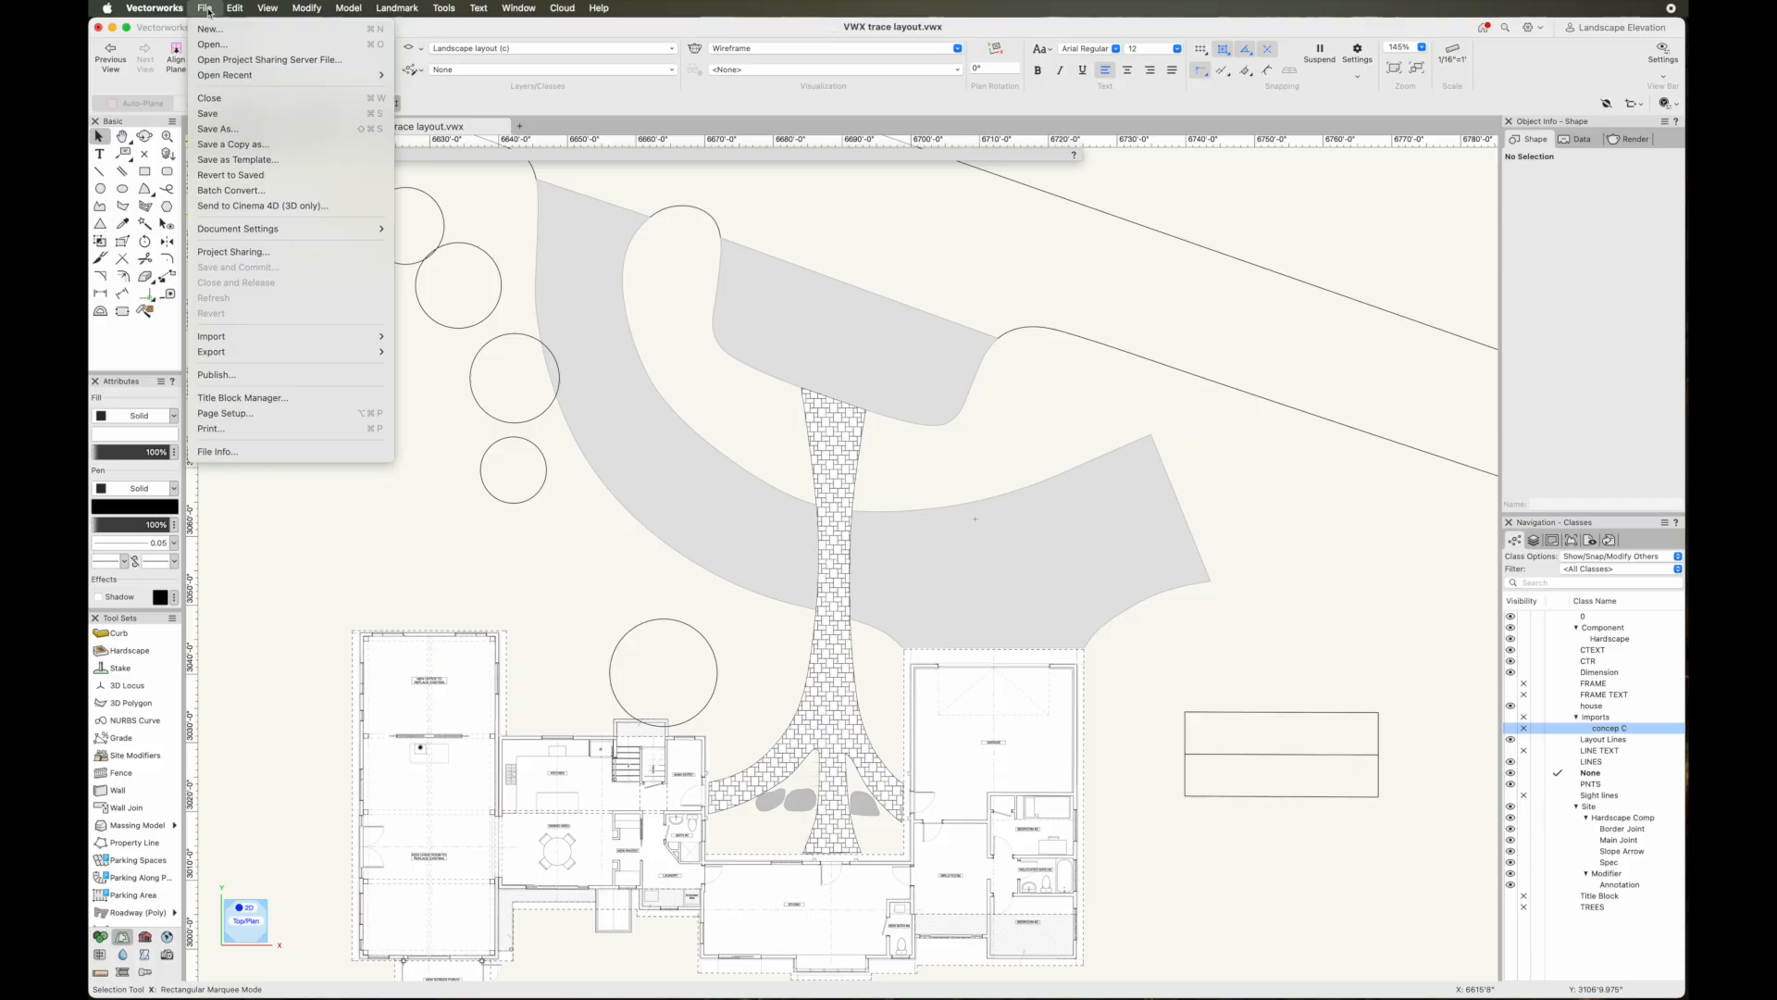
{"action": "mouse_move", "coordinate": [234, 341]}
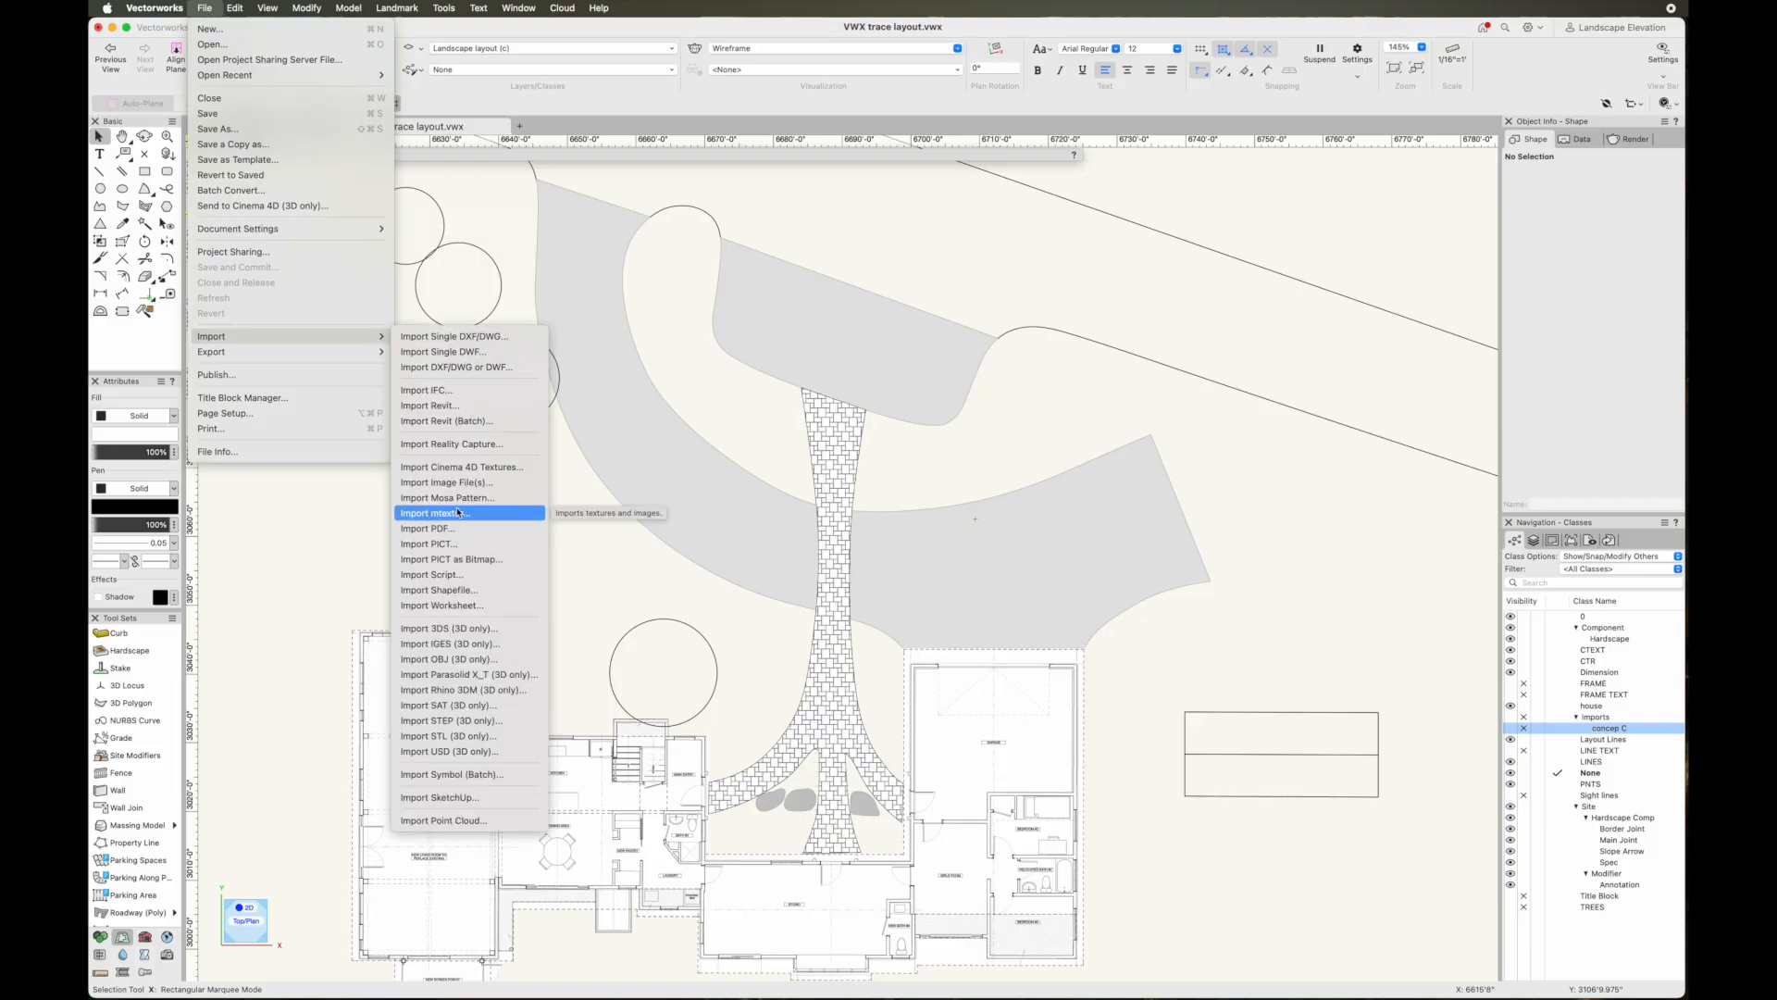
{"action": "left_click", "coordinate": [491, 485]}
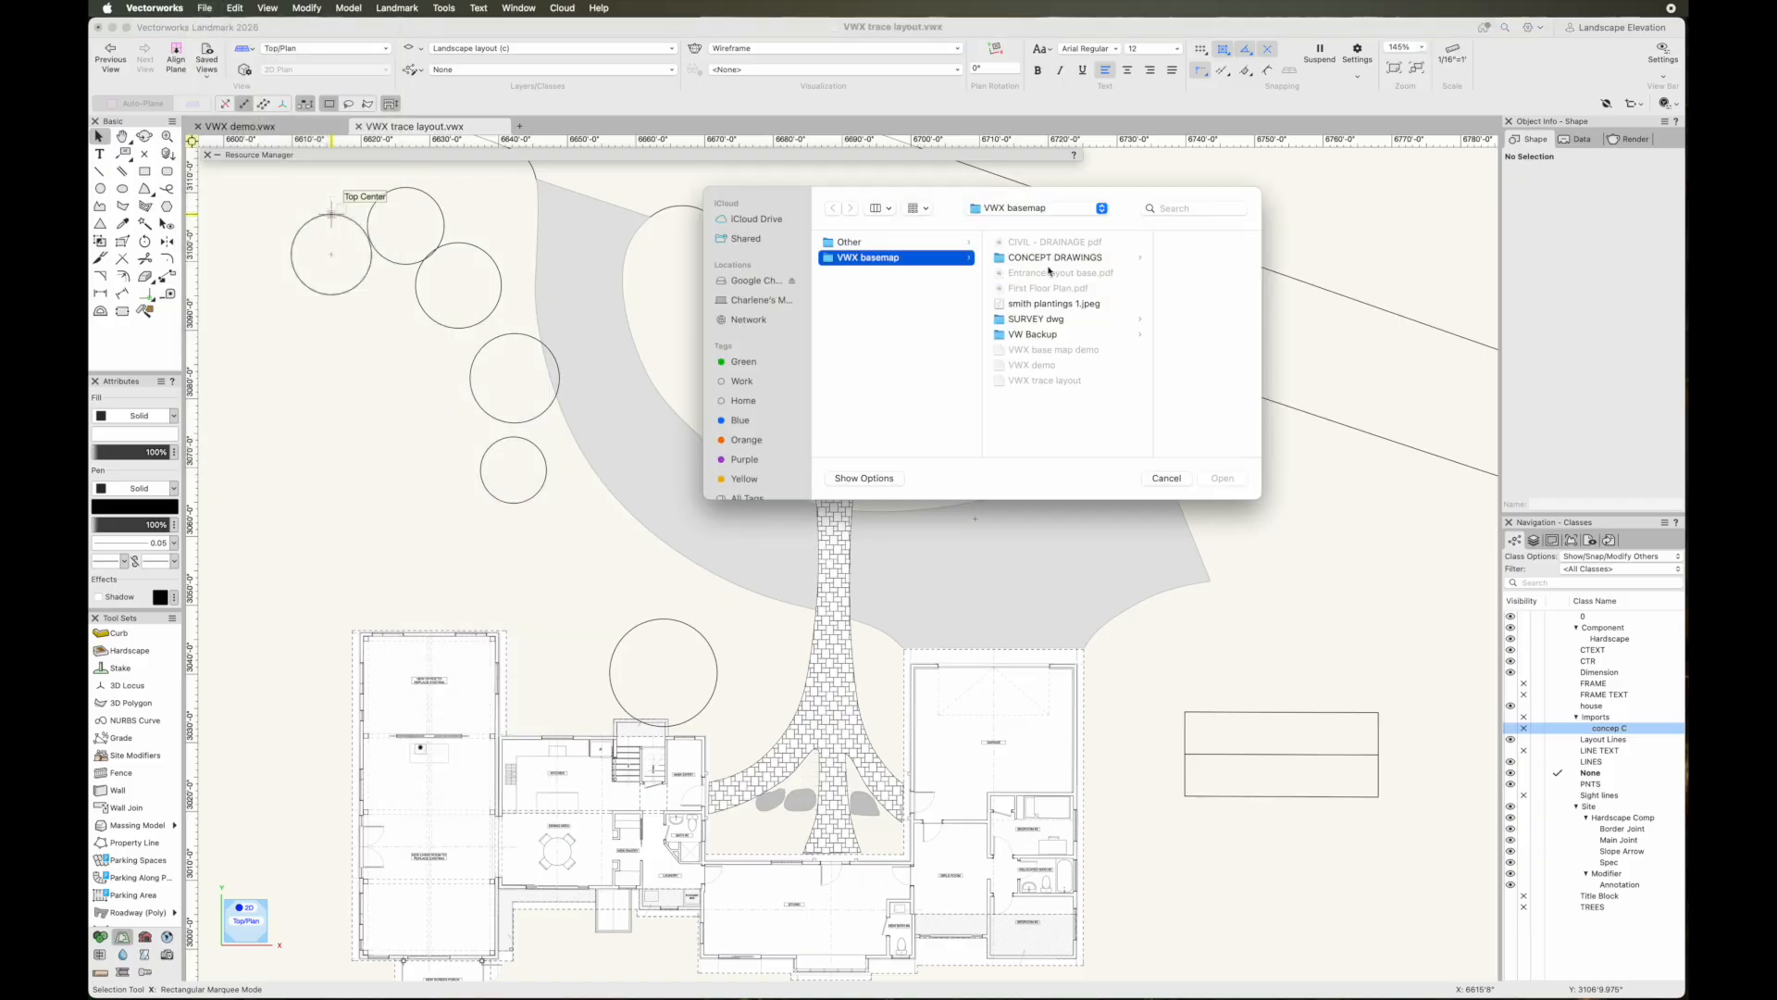
{"action": "left_click", "coordinate": [1048, 303]}
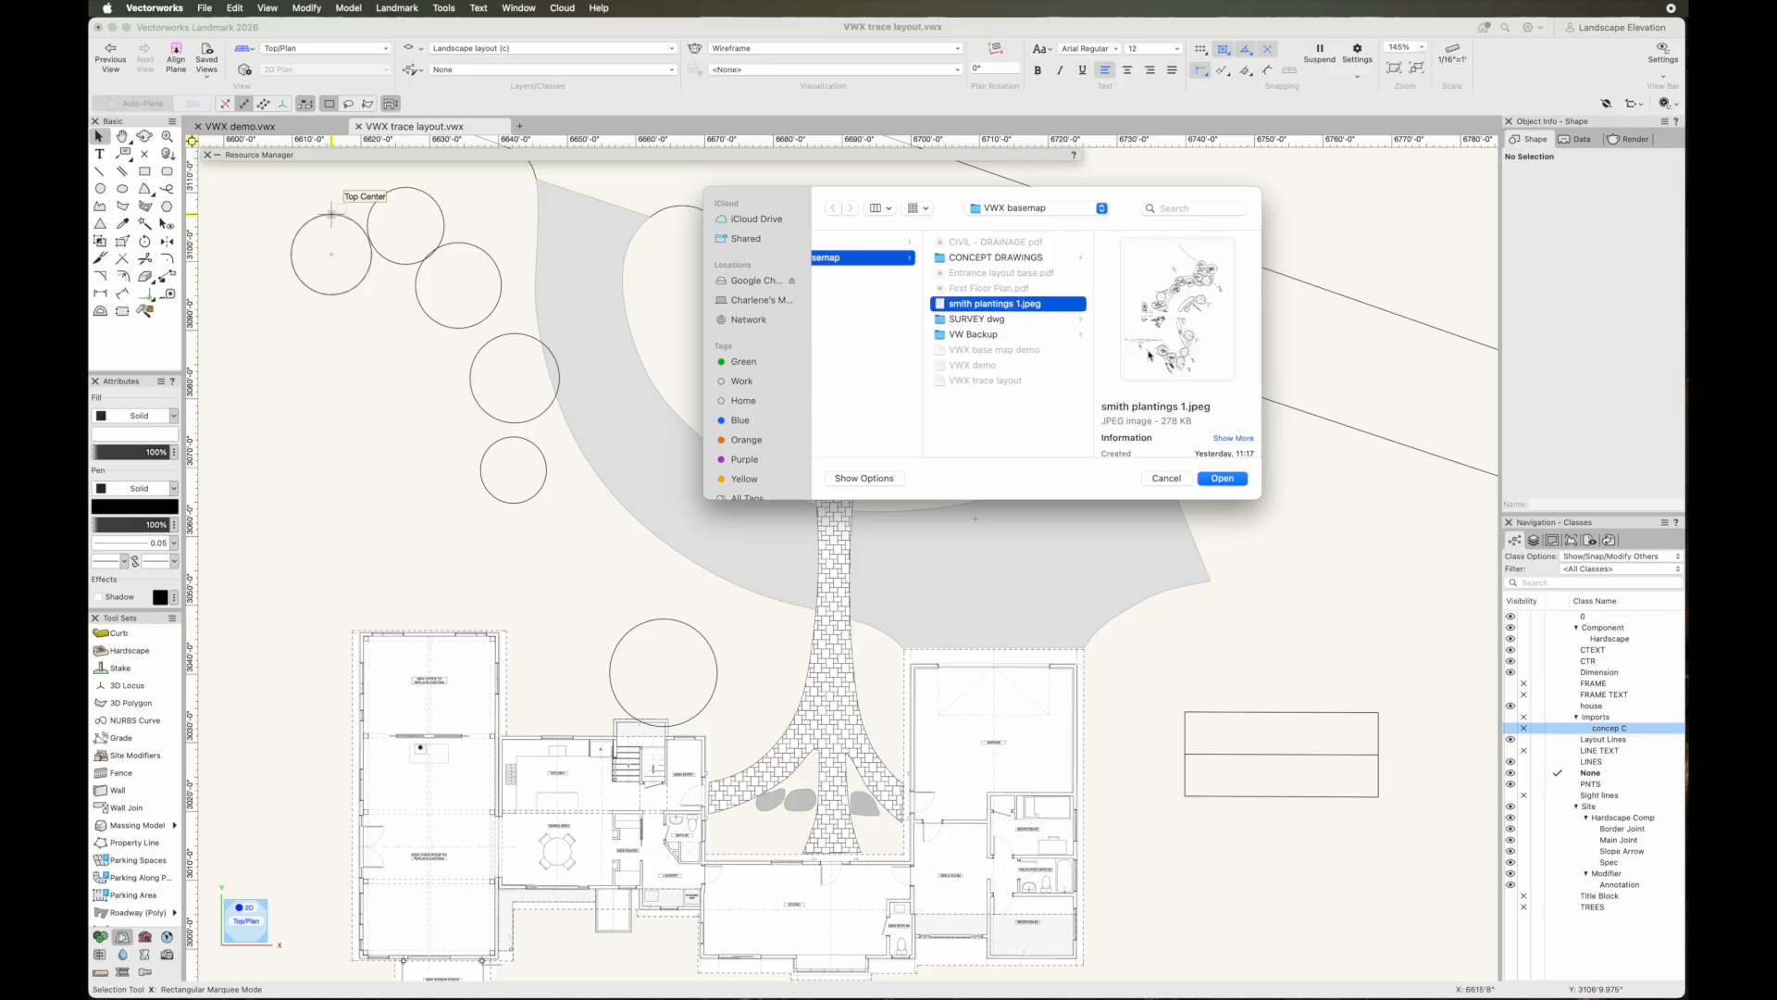
{"action": "left_click", "coordinate": [1222, 479]}
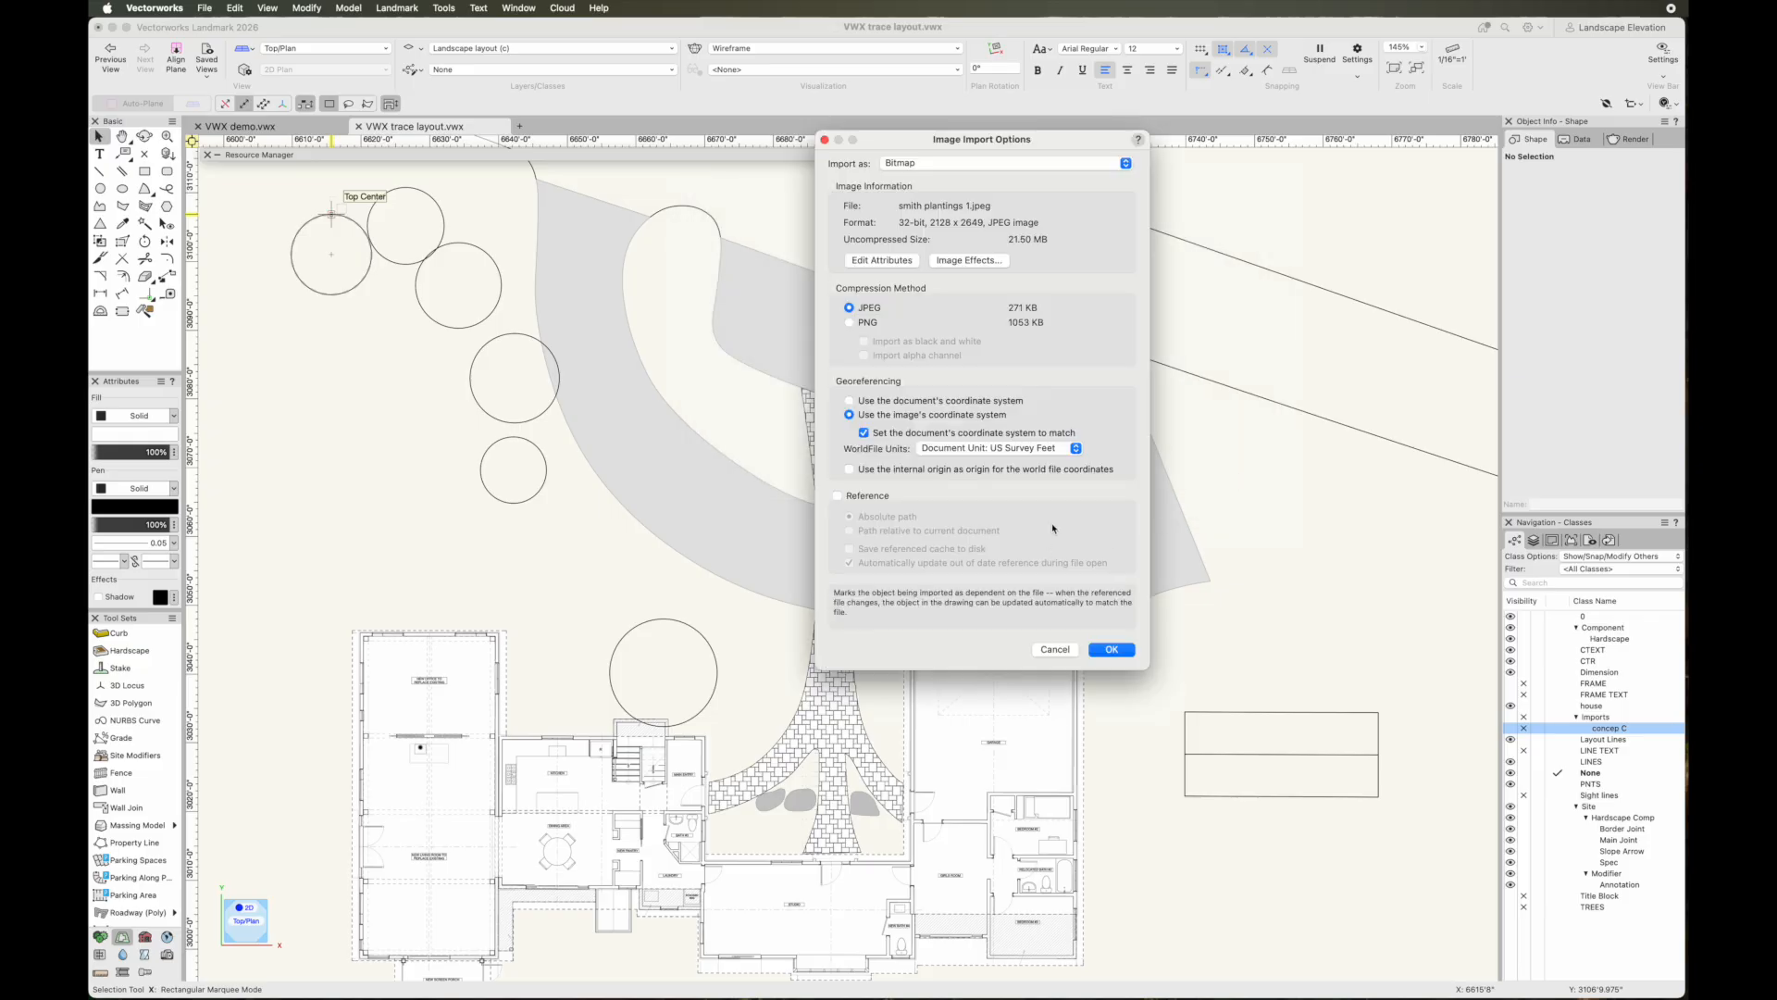
{"action": "left_click", "coordinate": [1110, 649]}
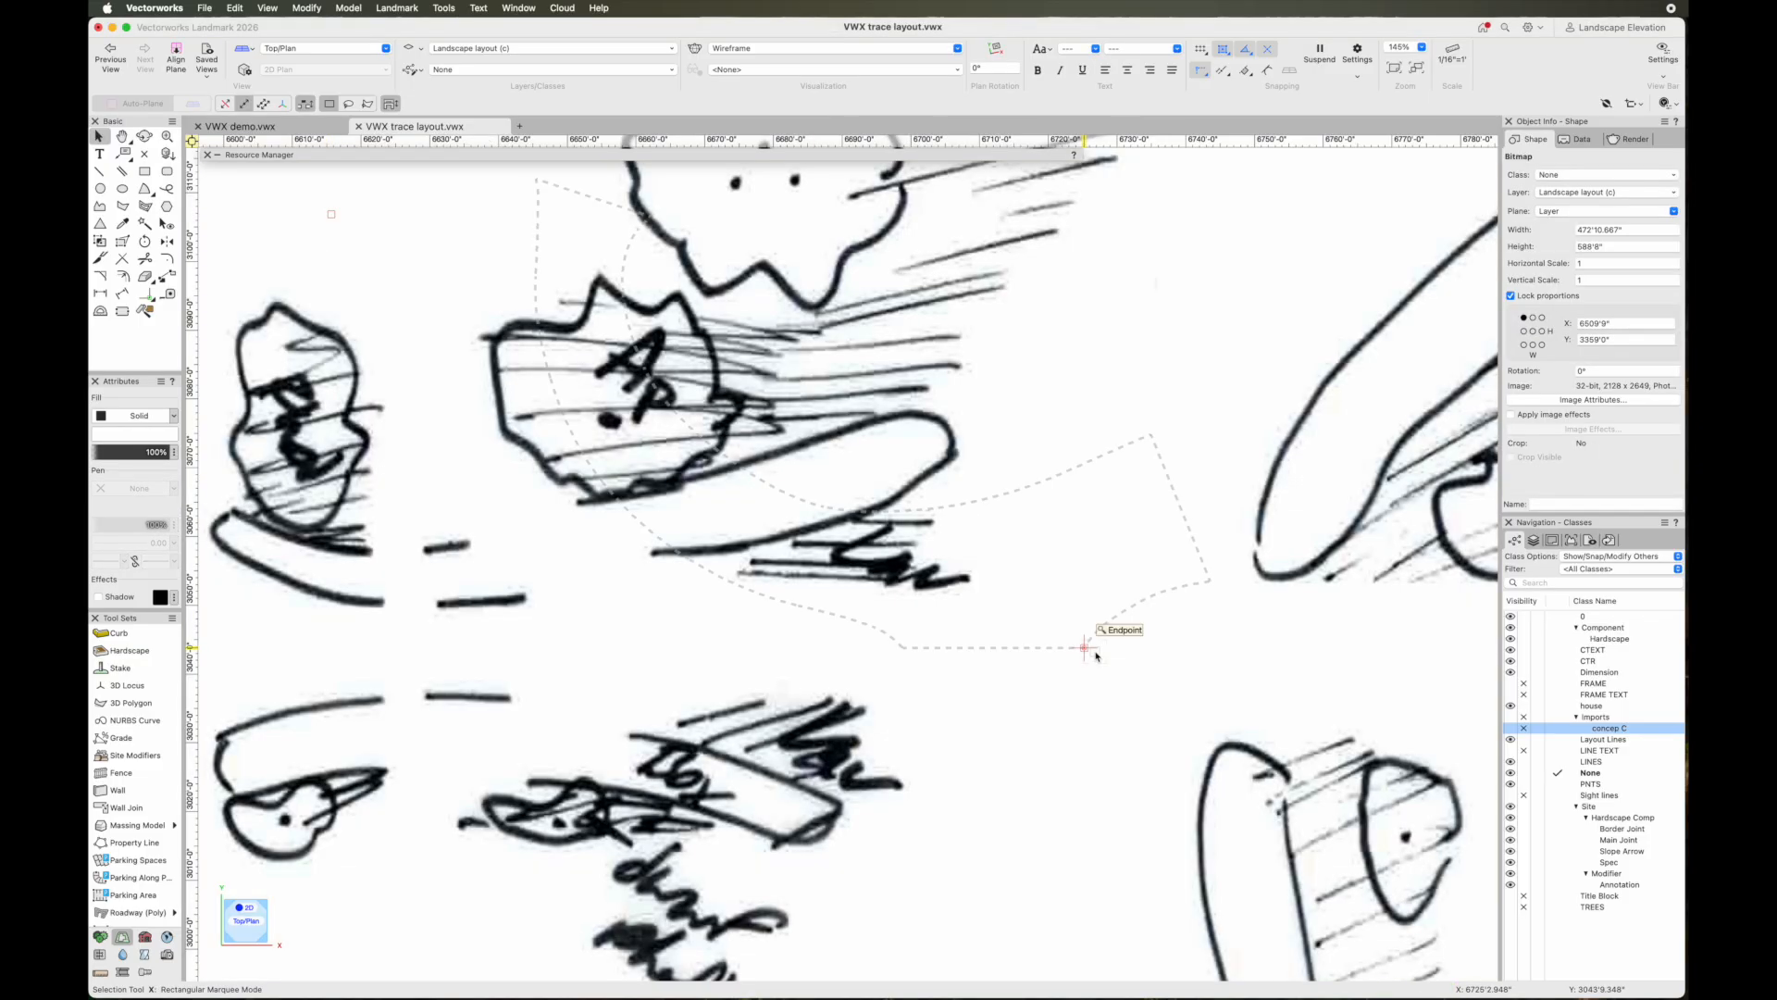
Move the imported planting sketch off the layout to its west side and rotate it 90°
{"action": "left_click", "coordinate": [1397, 754]}
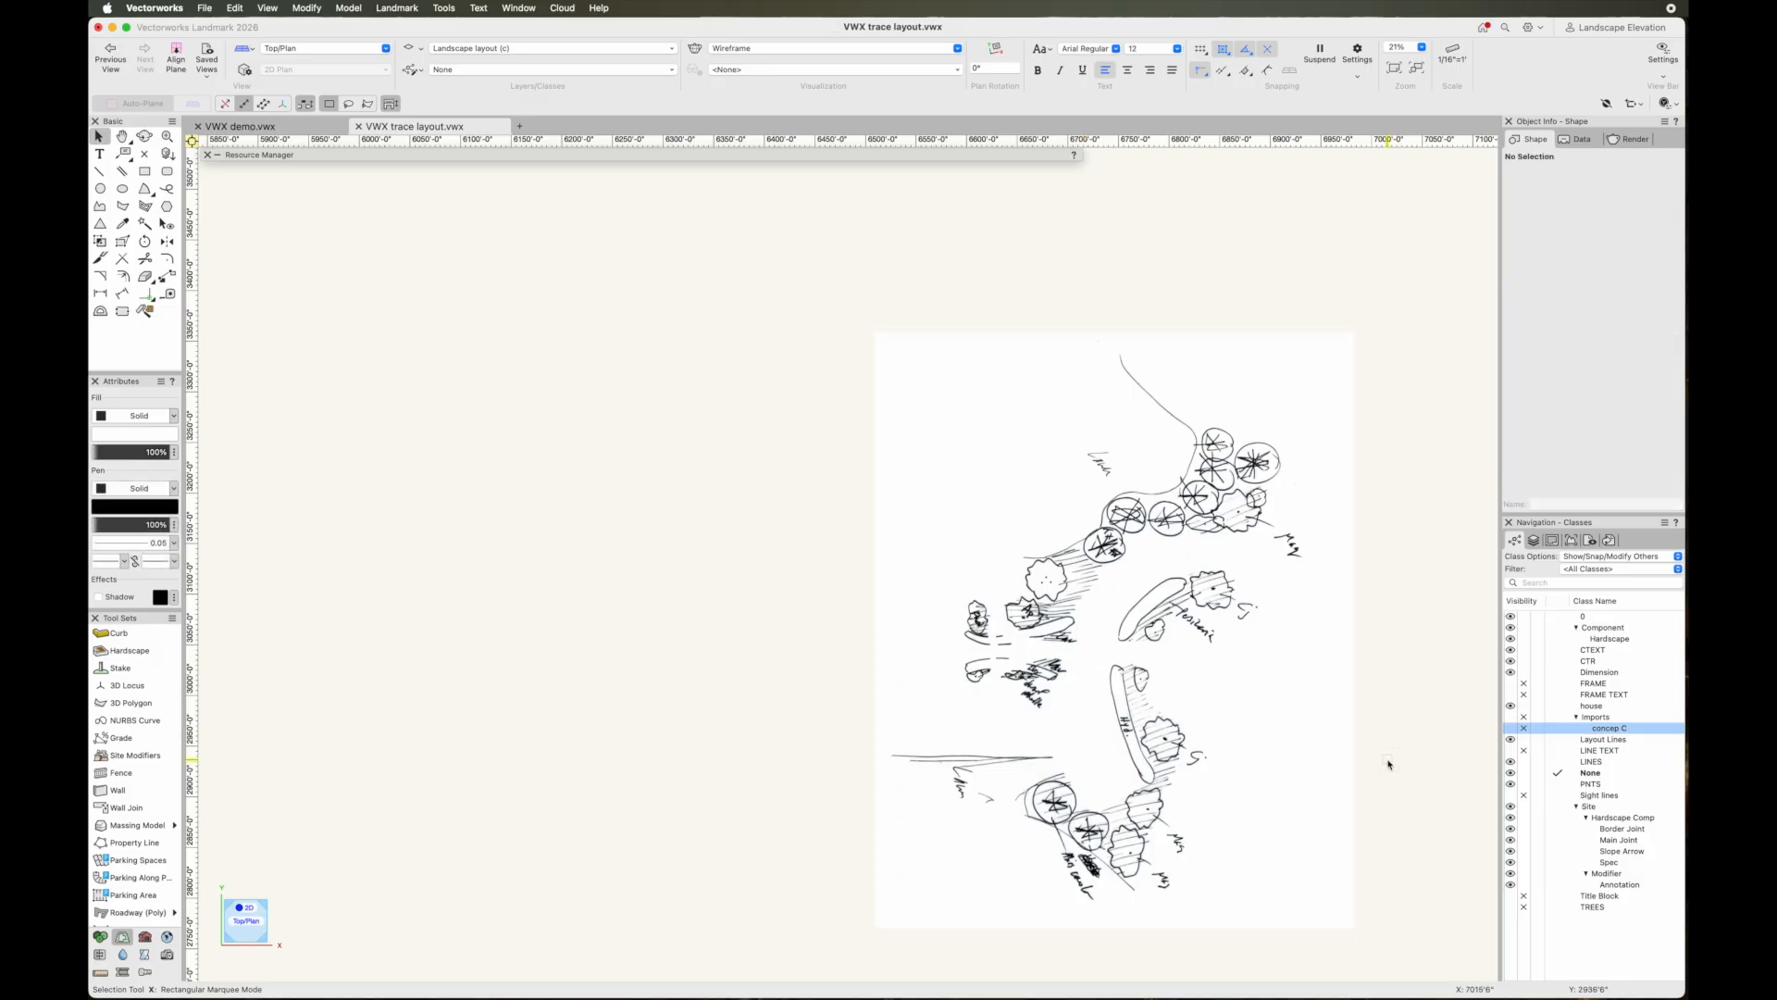
{"action": "left_click_drag", "start_coordinate": [1299, 725], "coordinate": [915, 658]}
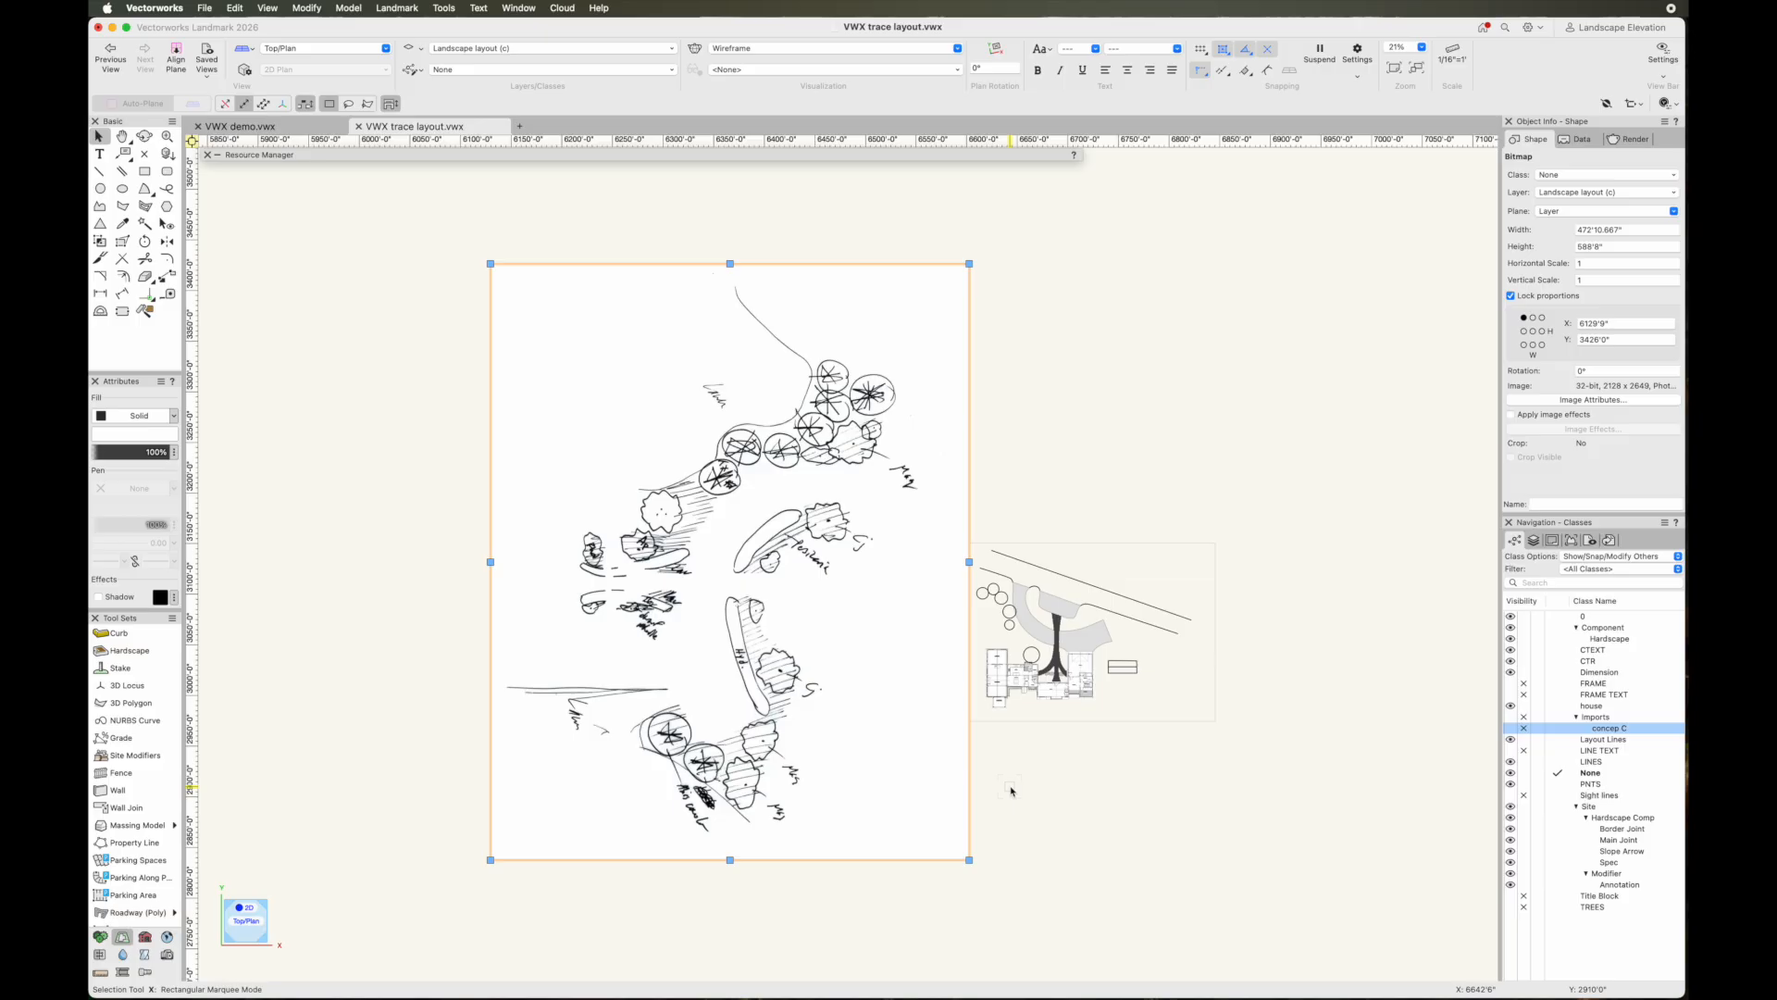
{"action": "key", "text": "super+l"}
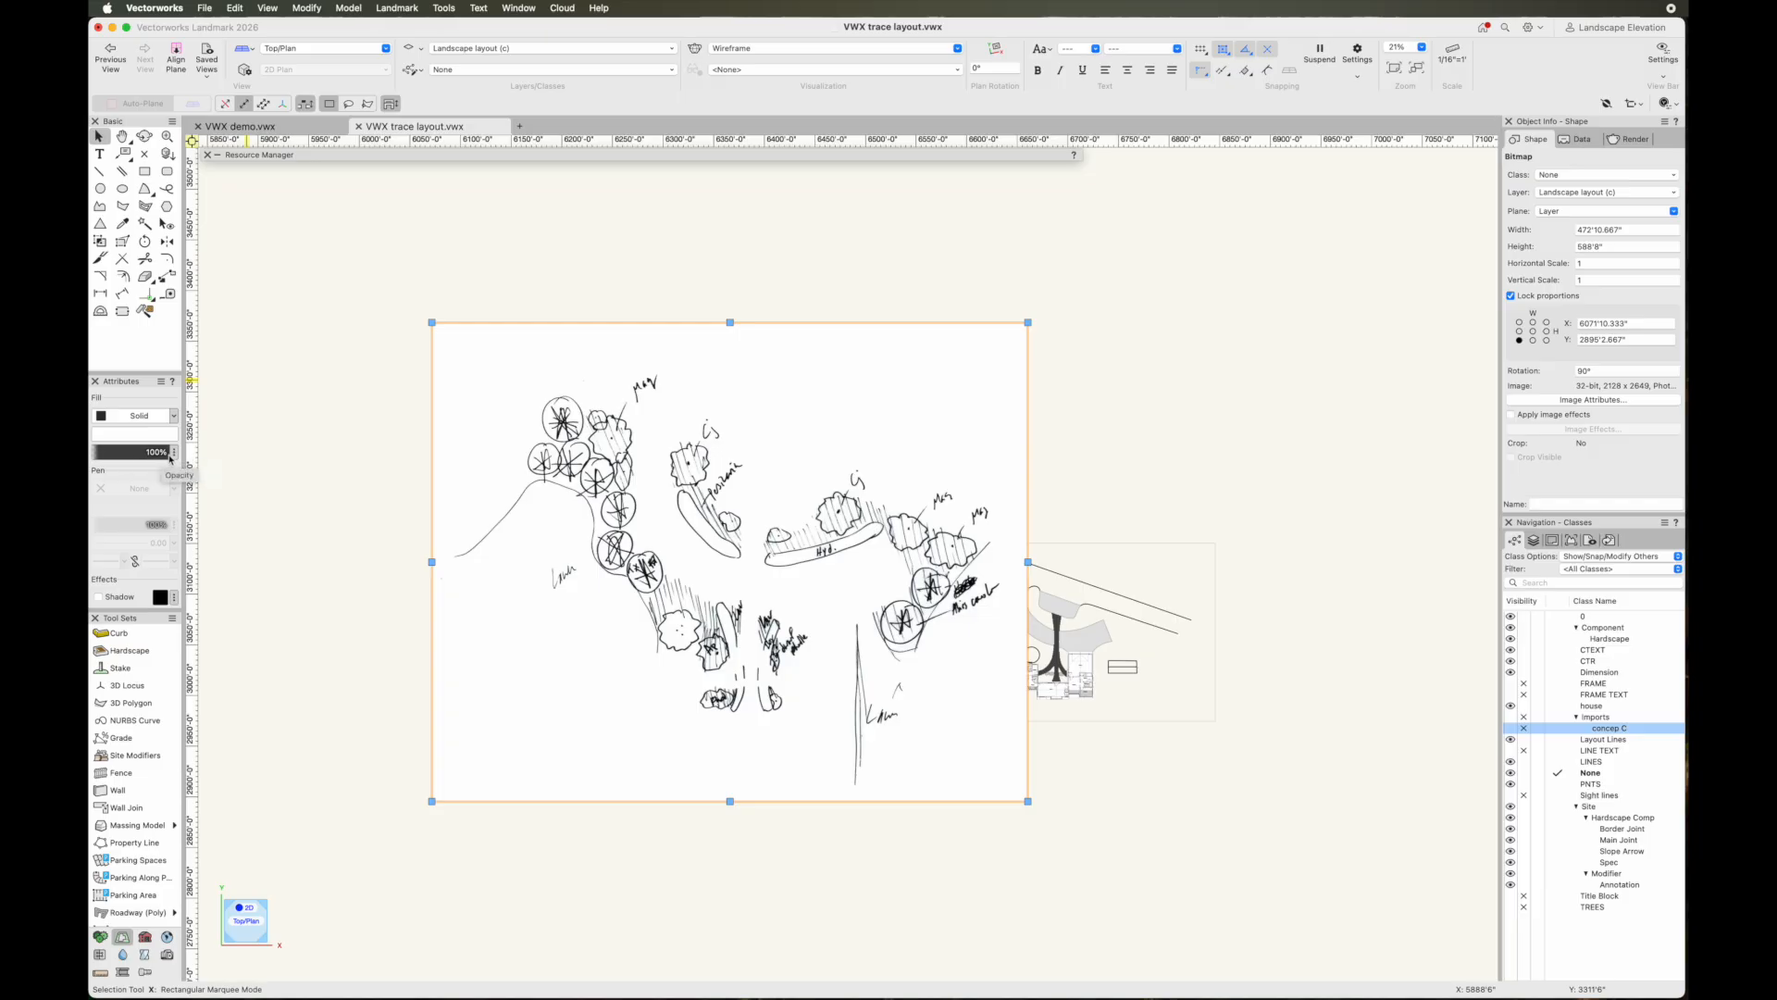
Lower the planting sketch's opacity so the drawn layout shows through it
{"action": "double_click", "coordinate": [141, 455]}
{"action": "type", "text": "58"}
{"action": "key", "text": "Return"}
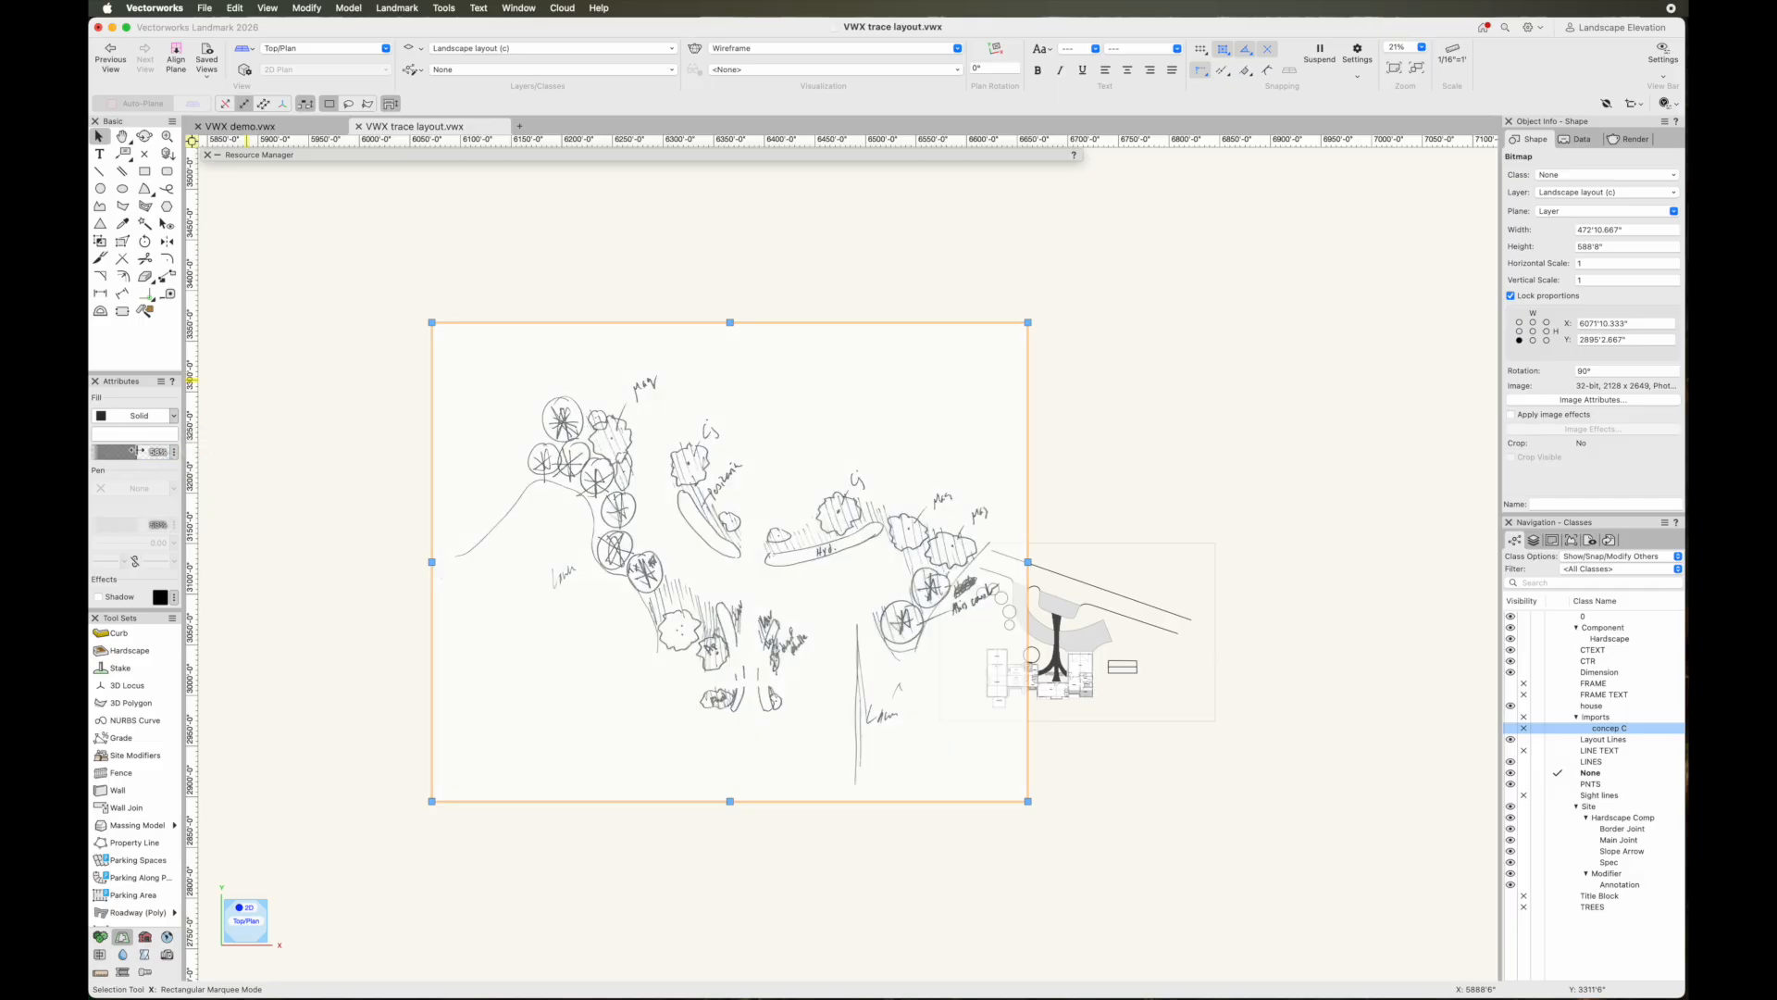
{"action": "left_click_drag", "start_coordinate": [136, 450], "coordinate": [127, 451]}
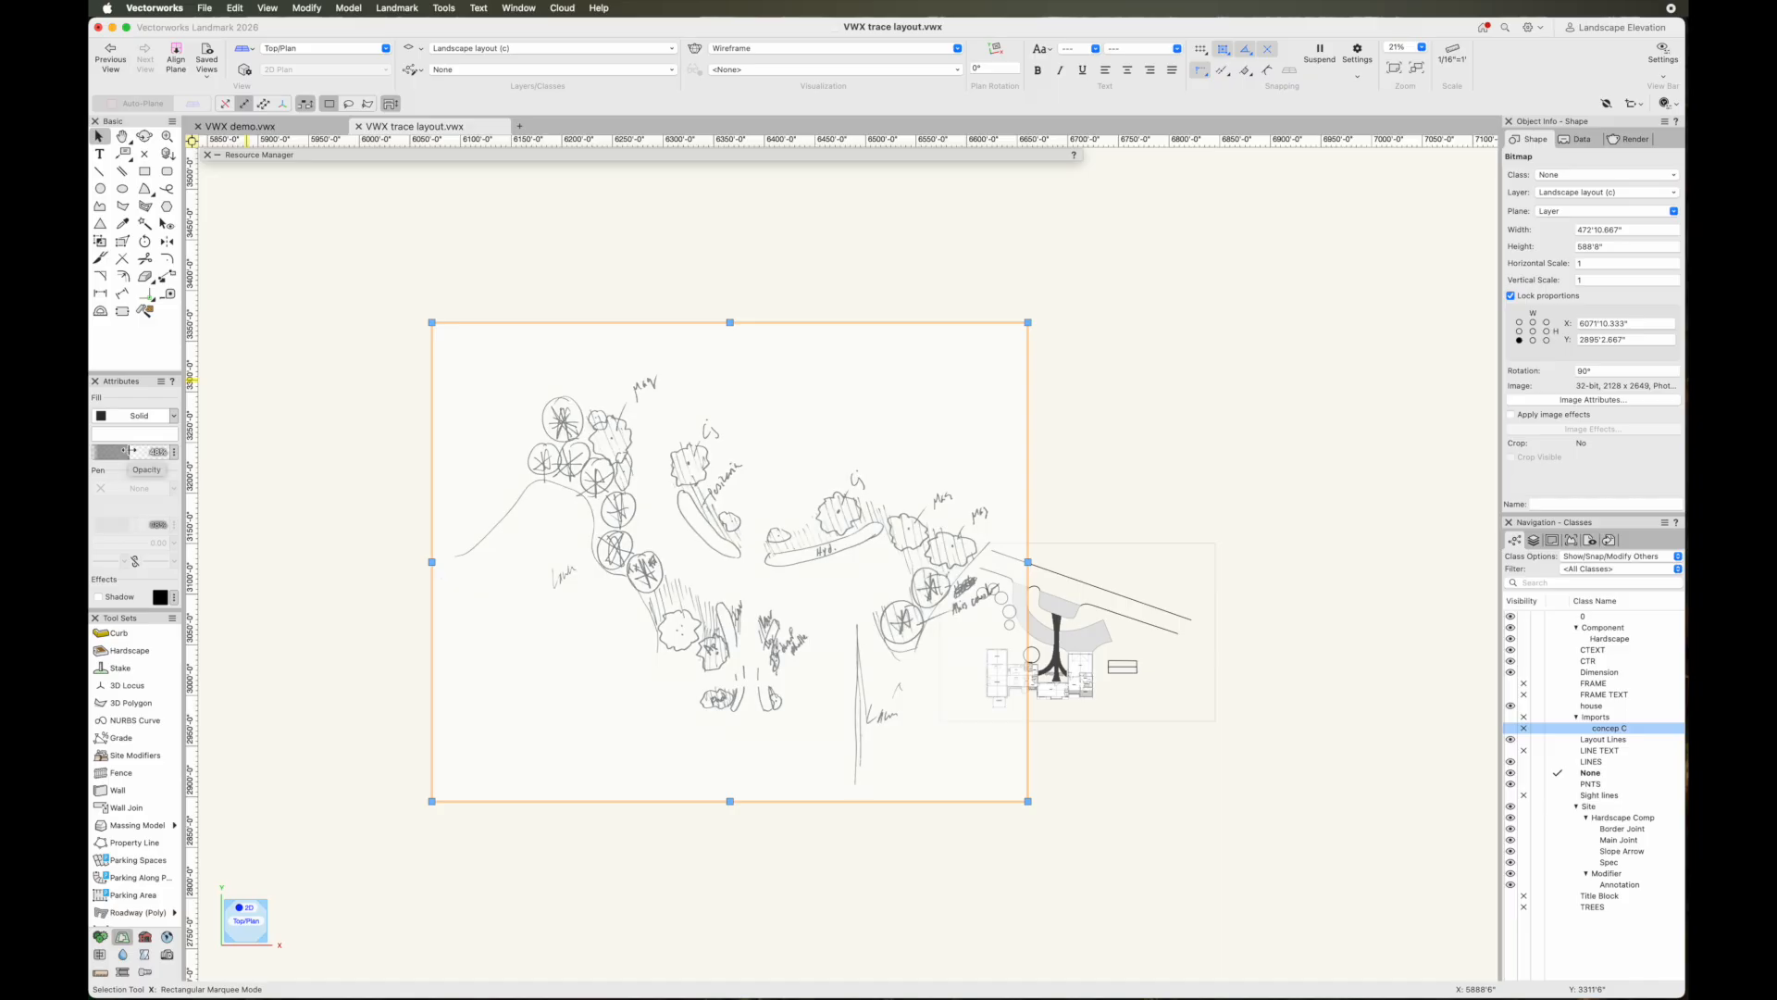
Scale the planting sketch down proportionally to about 154' by 192'
{"action": "scroll", "coordinate": [1074, 621], "scroll_direction": "up", "scroll_amount": 3}
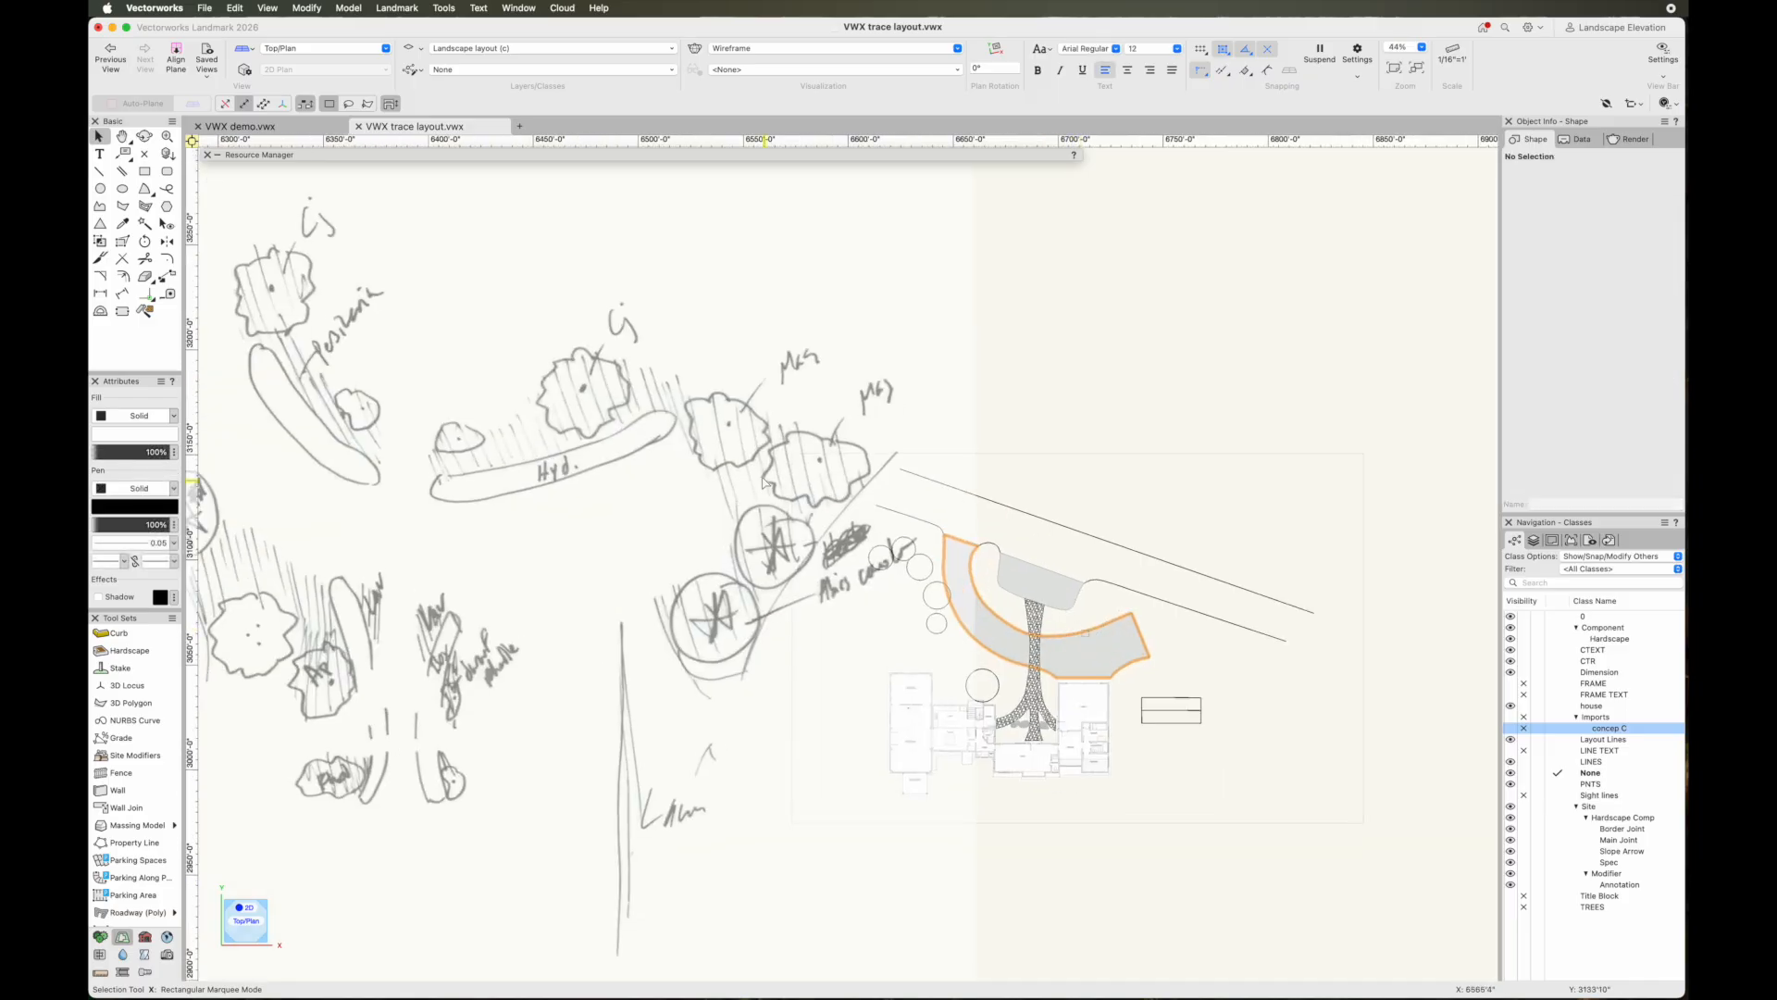
{"action": "scroll", "coordinate": [745, 466], "scroll_direction": "down", "scroll_amount": 2}
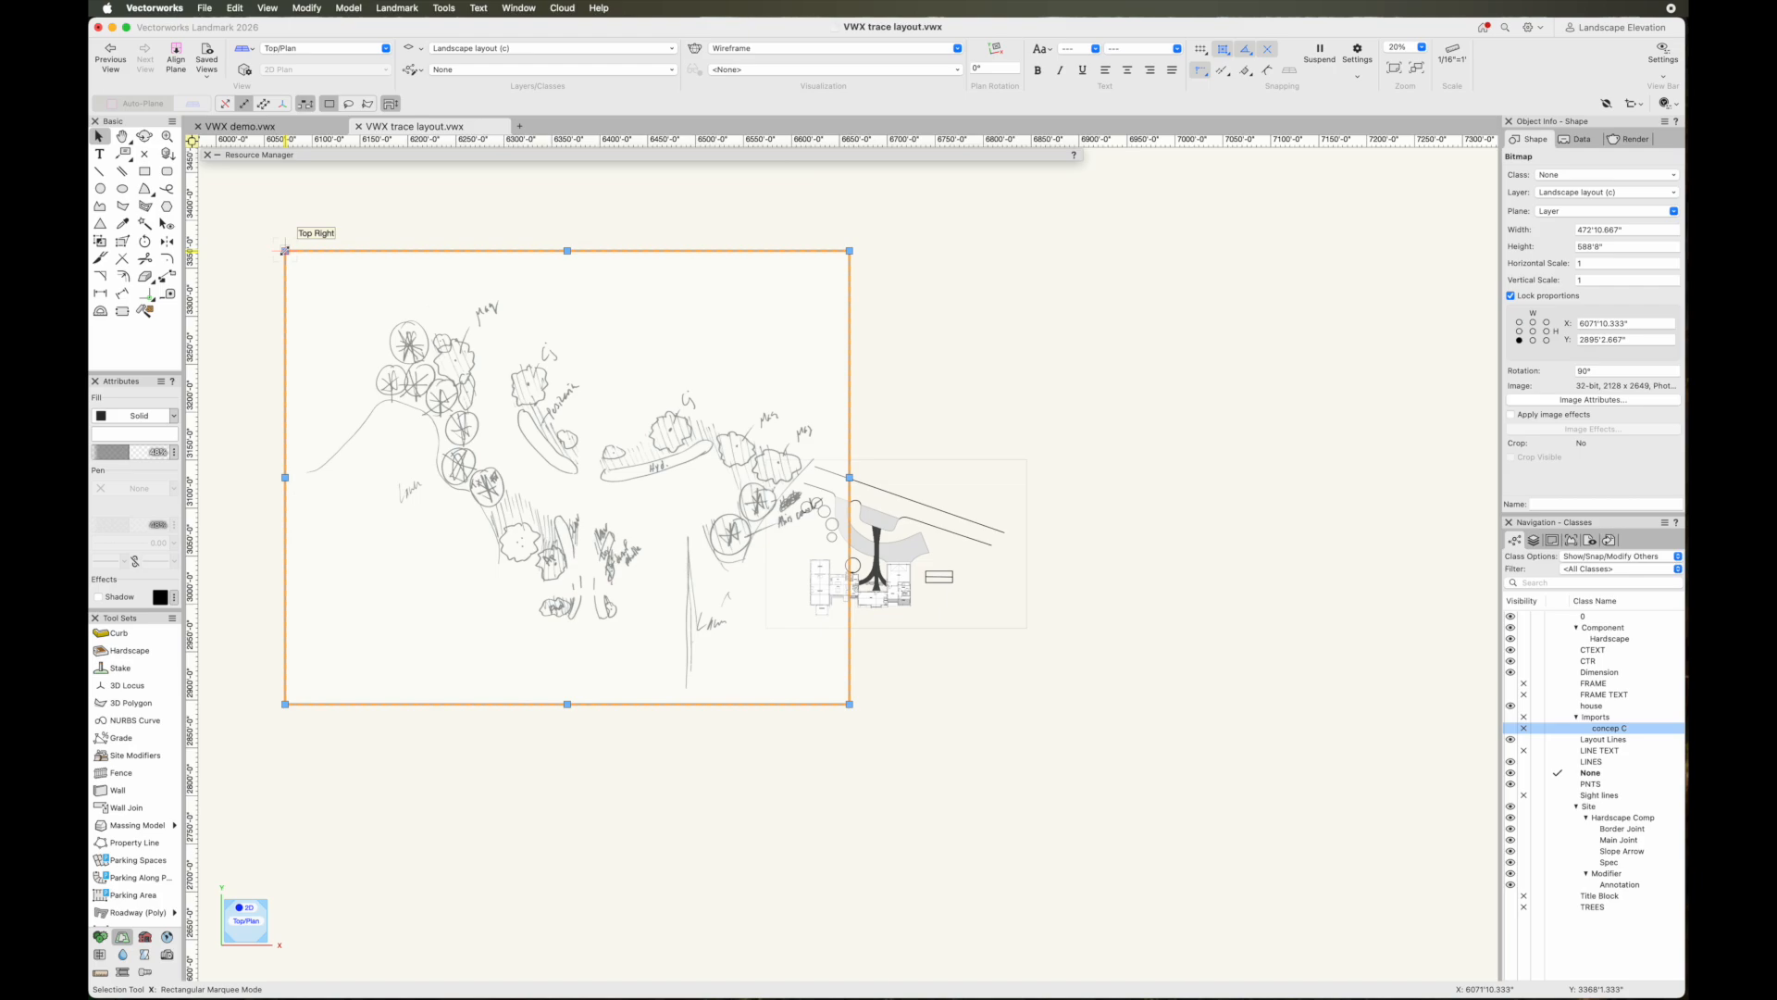
{"action": "left_click_drag", "start_coordinate": [285, 250], "coordinate": [707, 517]}
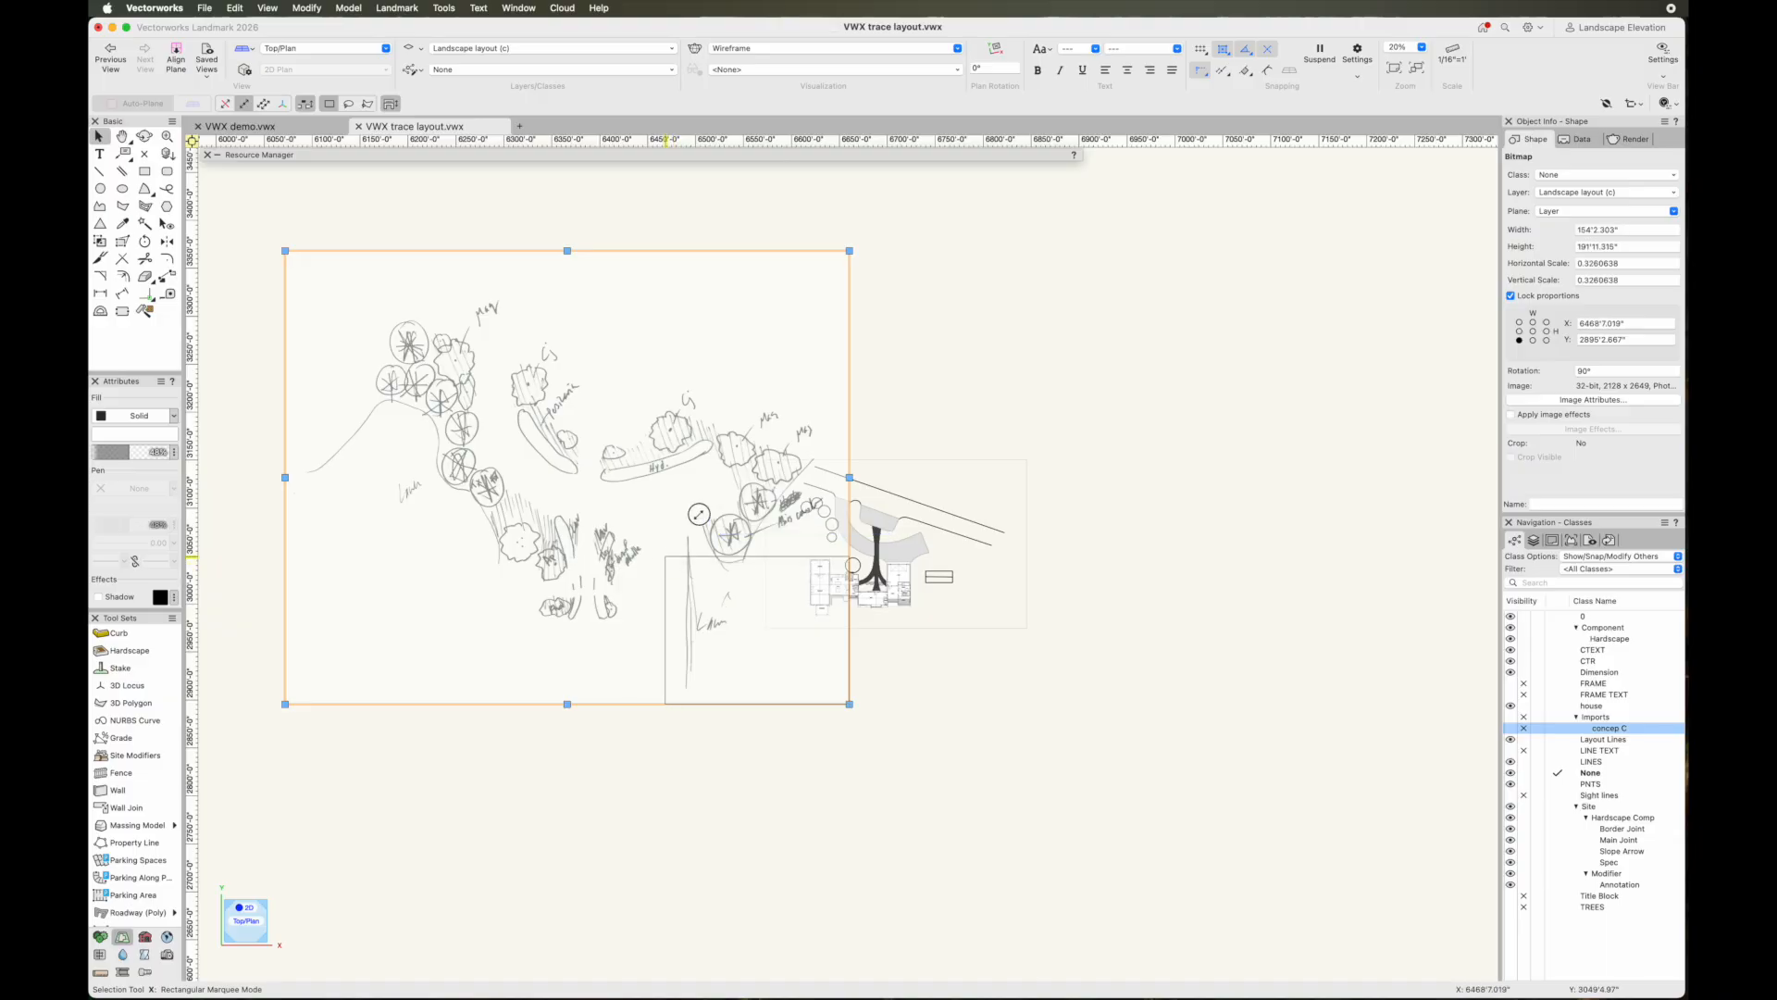
{"action": "left_click", "coordinate": [991, 731]}
Place the planting sketch over the layout so its beds roughly match the walkway and grey curved area
{"action": "scroll", "coordinate": [946, 693], "scroll_direction": "up", "scroll_amount": 5}
{"action": "scroll", "coordinate": [946, 694], "scroll_direction": "up", "scroll_amount": 2}
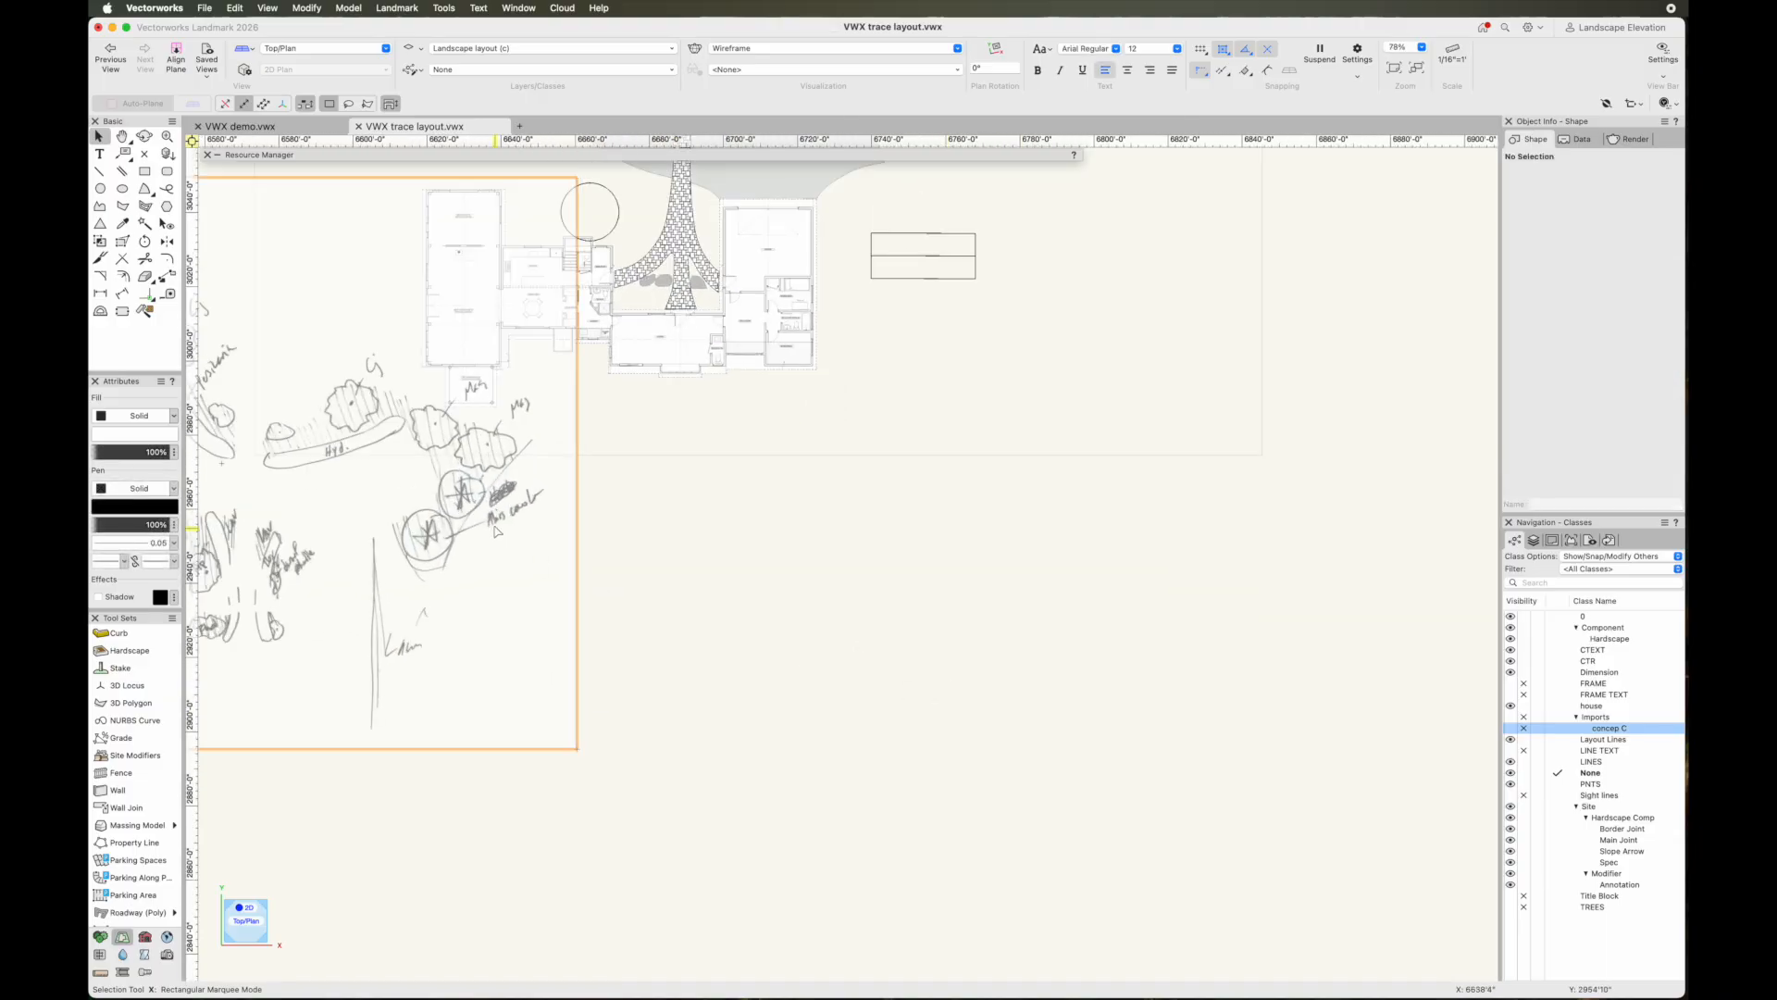
{"action": "mouse_move", "coordinate": [260, 463]}
{"action": "left_mouse_down"}
{"action": "mouse_move", "coordinate": [734, 342]}
{"action": "mouse_move", "coordinate": [784, 298]}
{"action": "left_mouse_up"}
{"action": "left_click_drag", "start_coordinate": [876, 606], "coordinate": [867, 895]}
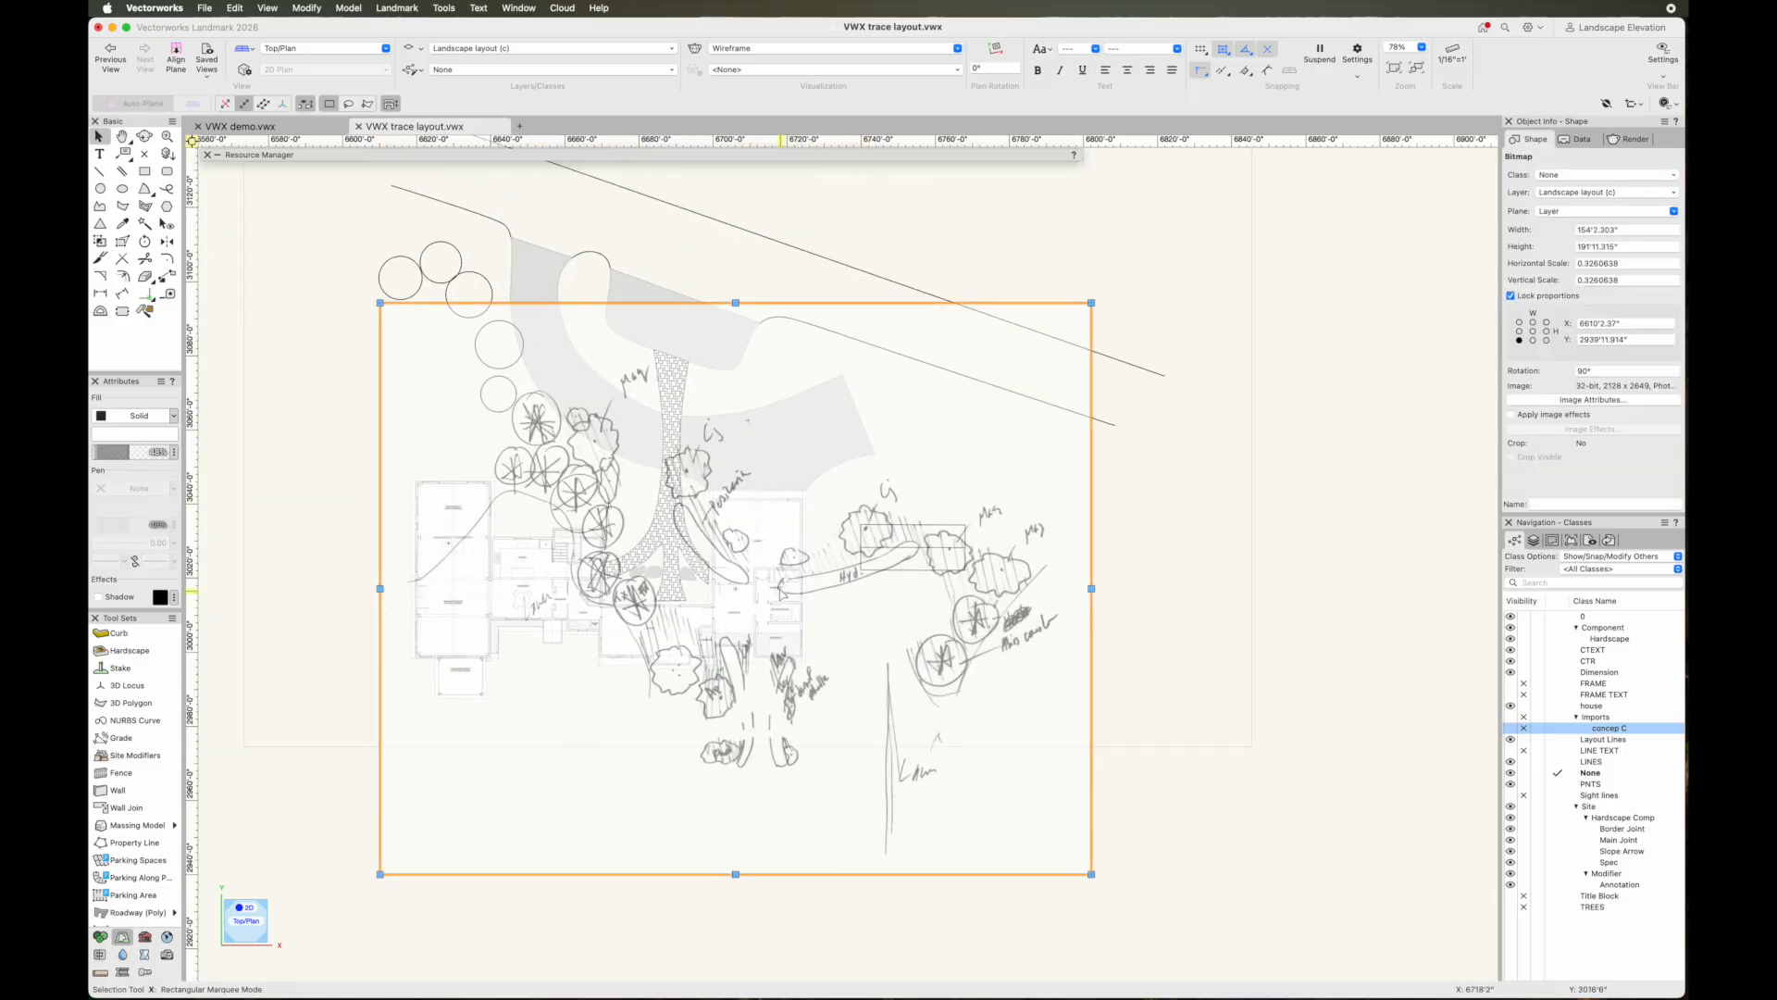
{"action": "left_click_drag", "start_coordinate": [700, 476], "coordinate": [685, 418]}
{"action": "left_click", "coordinate": [1135, 602]}
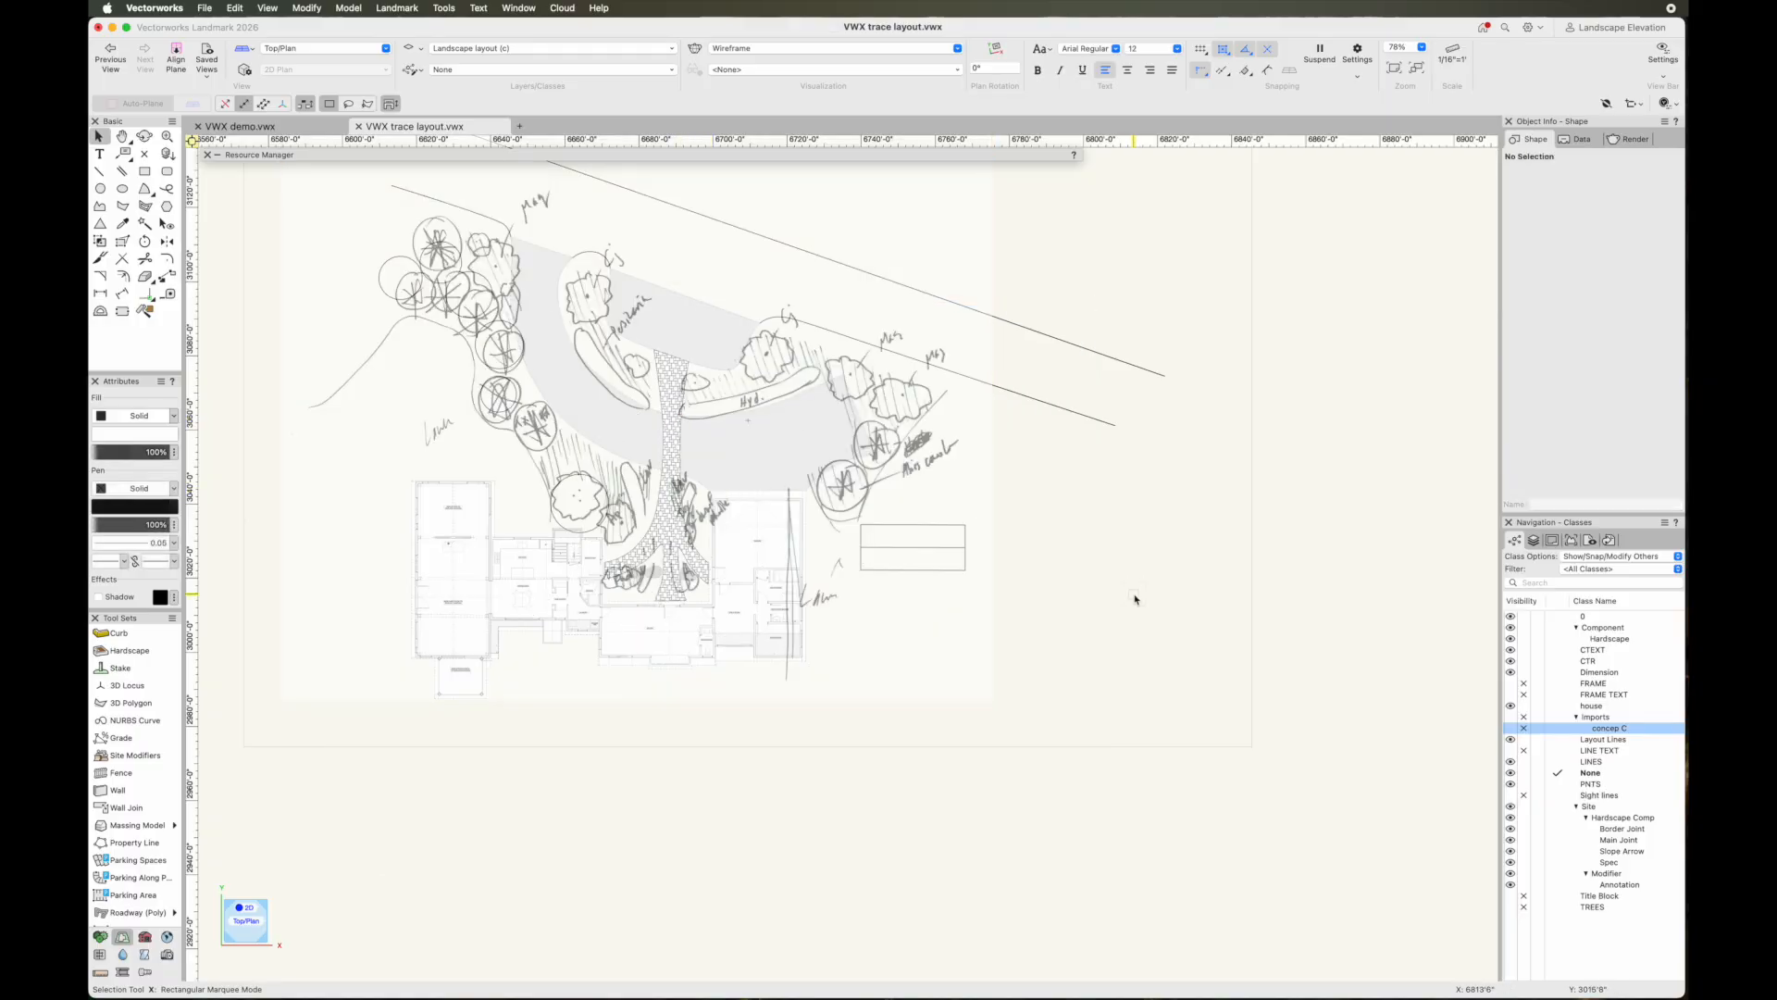
Nudge the planting sketch slightly right and up to align it better with the walkway
{"action": "middle_click_drag", "start_coordinate": [801, 578], "coordinate": [864, 642]}
{"action": "key", "text": "space"}
{"action": "left_click", "coordinate": [927, 496]}
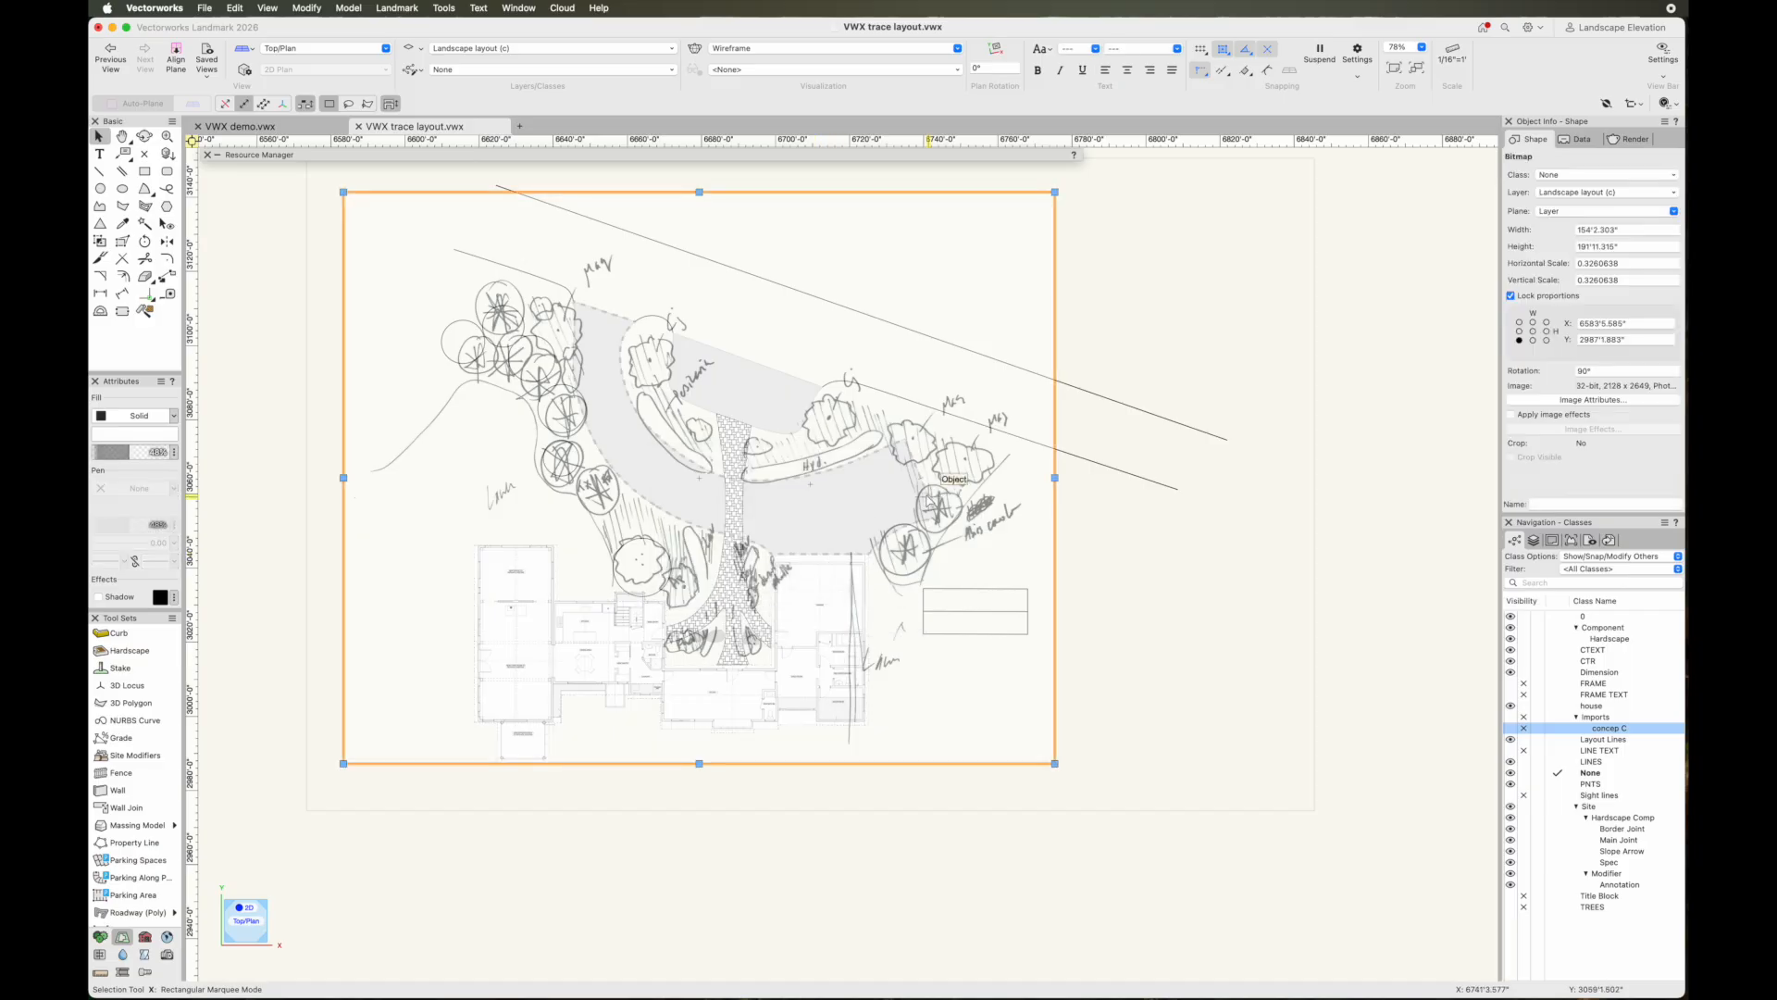
{"action": "key", "text": "shift+Right"}
{"action": "key", "text": "shift+Right"}
{"action": "key", "text": "shift+Right"}
{"action": "key", "text": "shift+Right"}
{"action": "key", "text": "shift+Right"}
{"action": "key", "text": "shift+Right"}
{"action": "key", "text": "shift+Right"}
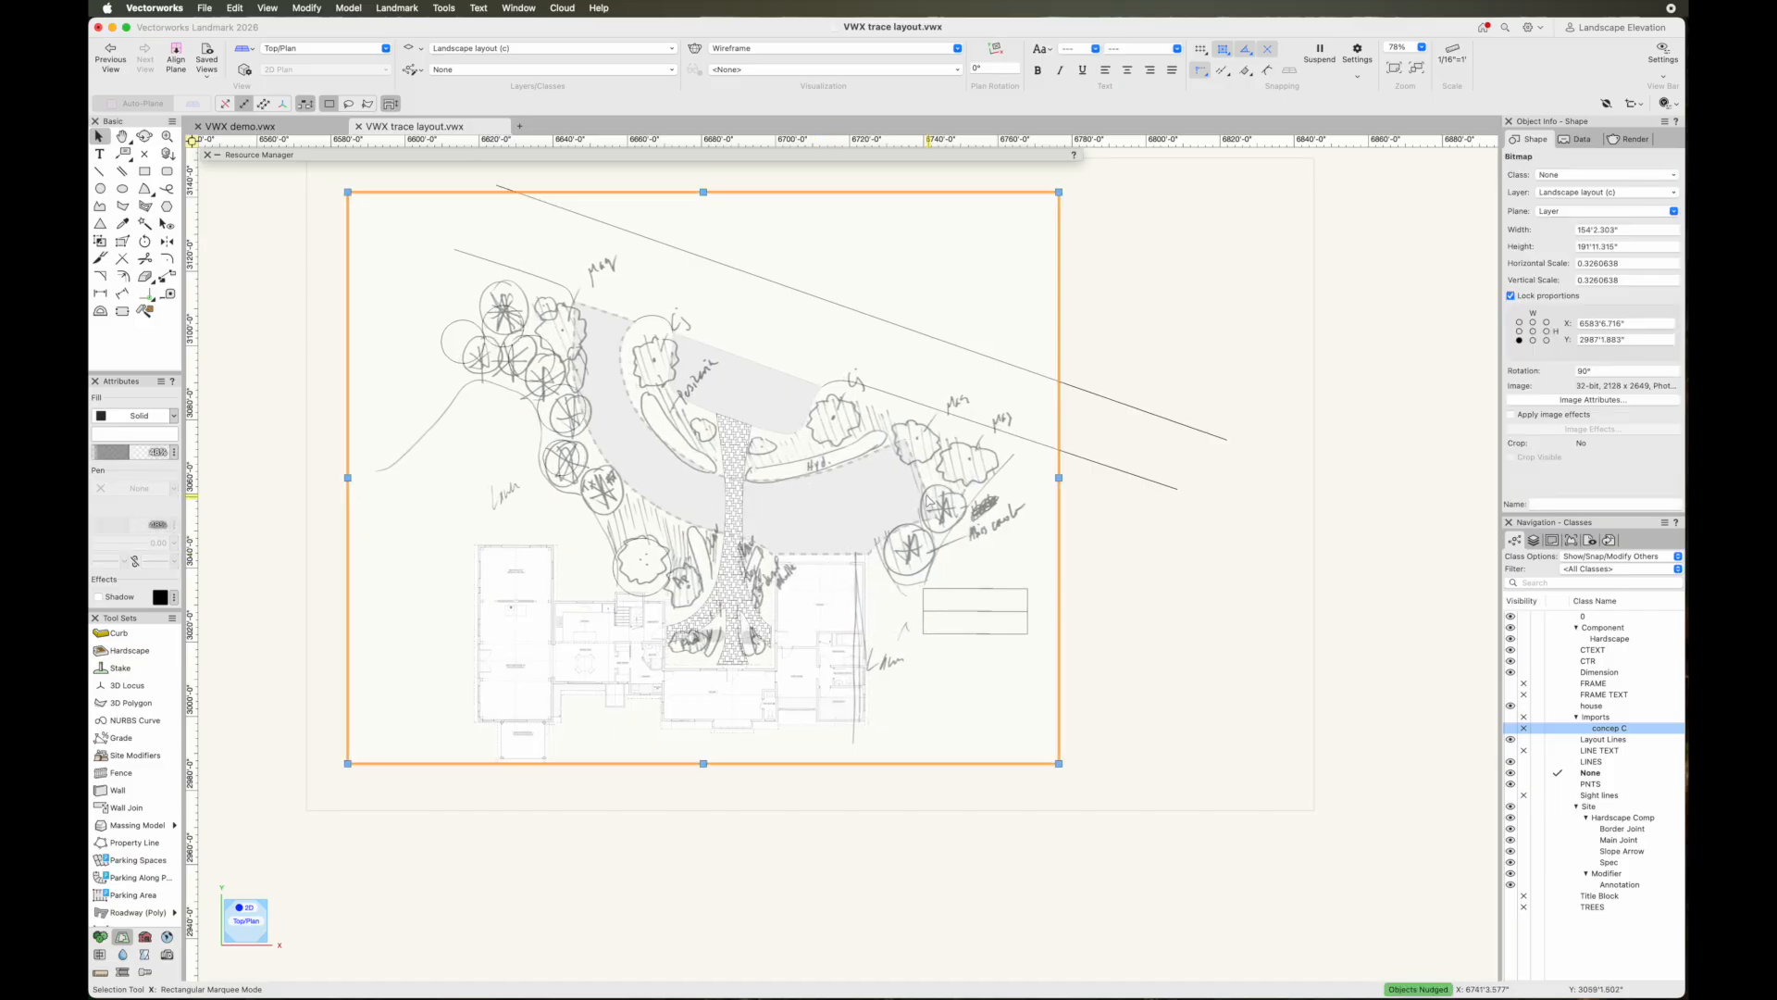
{"action": "key", "text": "shift+Up"}
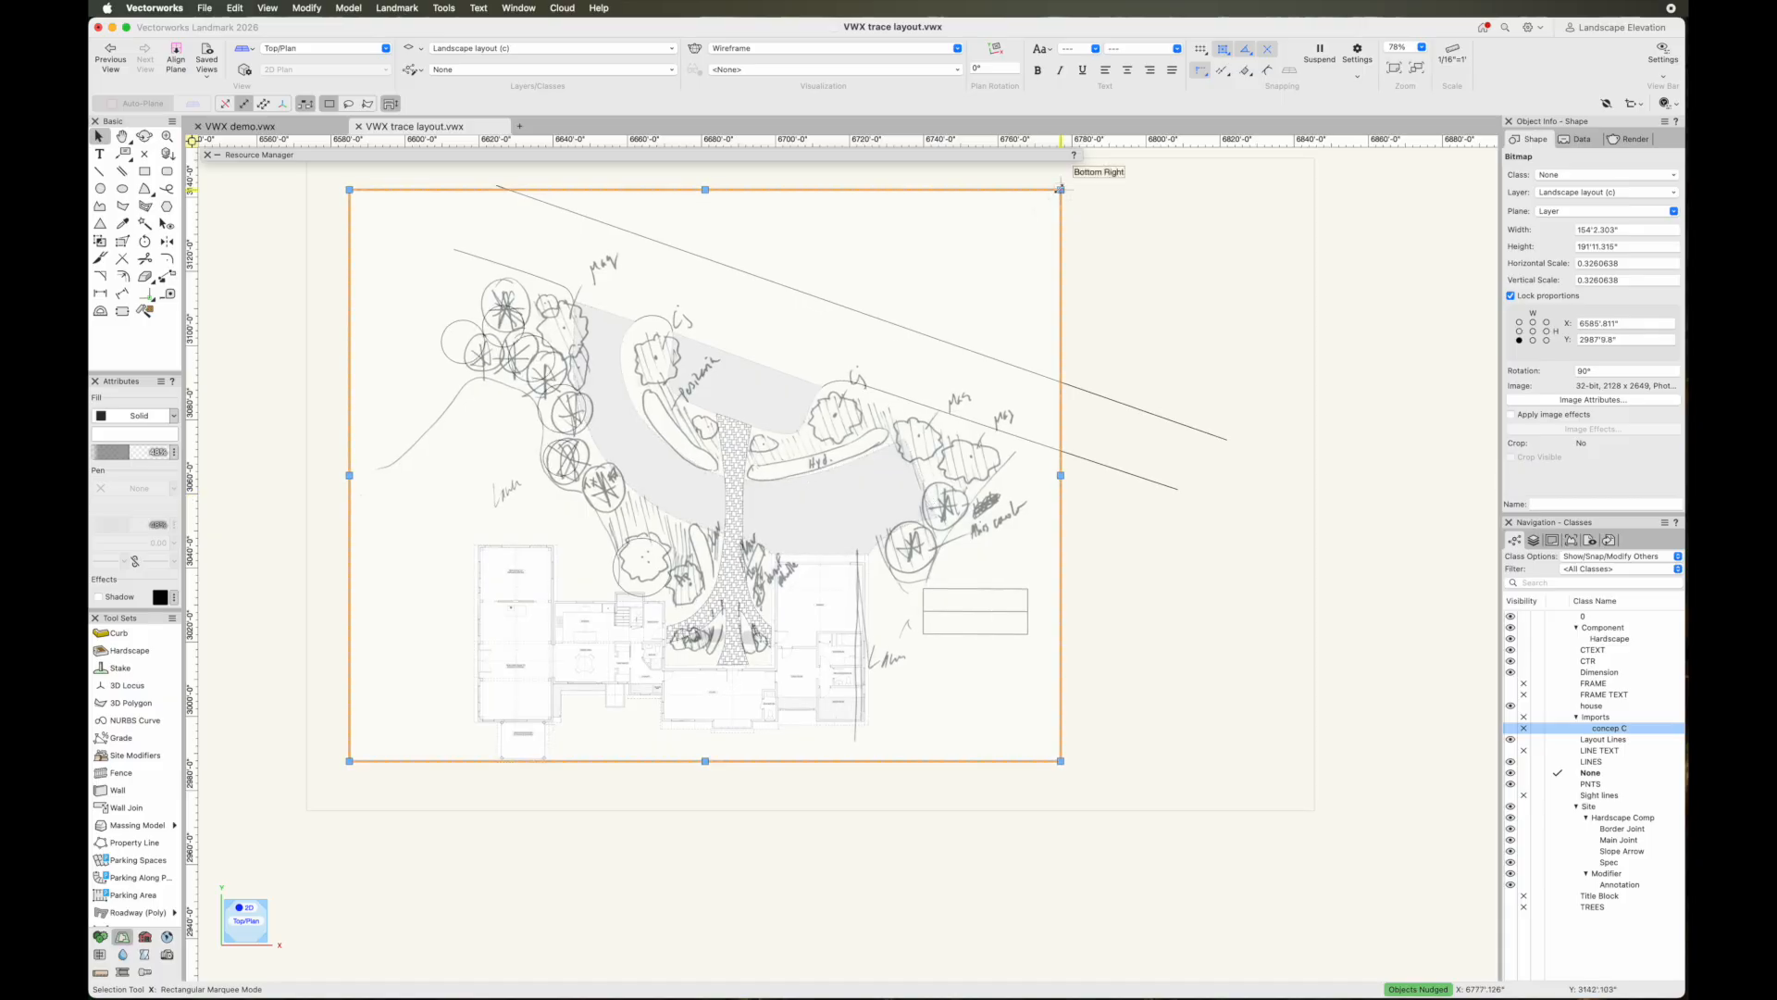
Shrink the planting sketch proportionally to about 146' by 182'
{"action": "left_click_drag", "start_coordinate": [1061, 189], "coordinate": [1037, 206]}
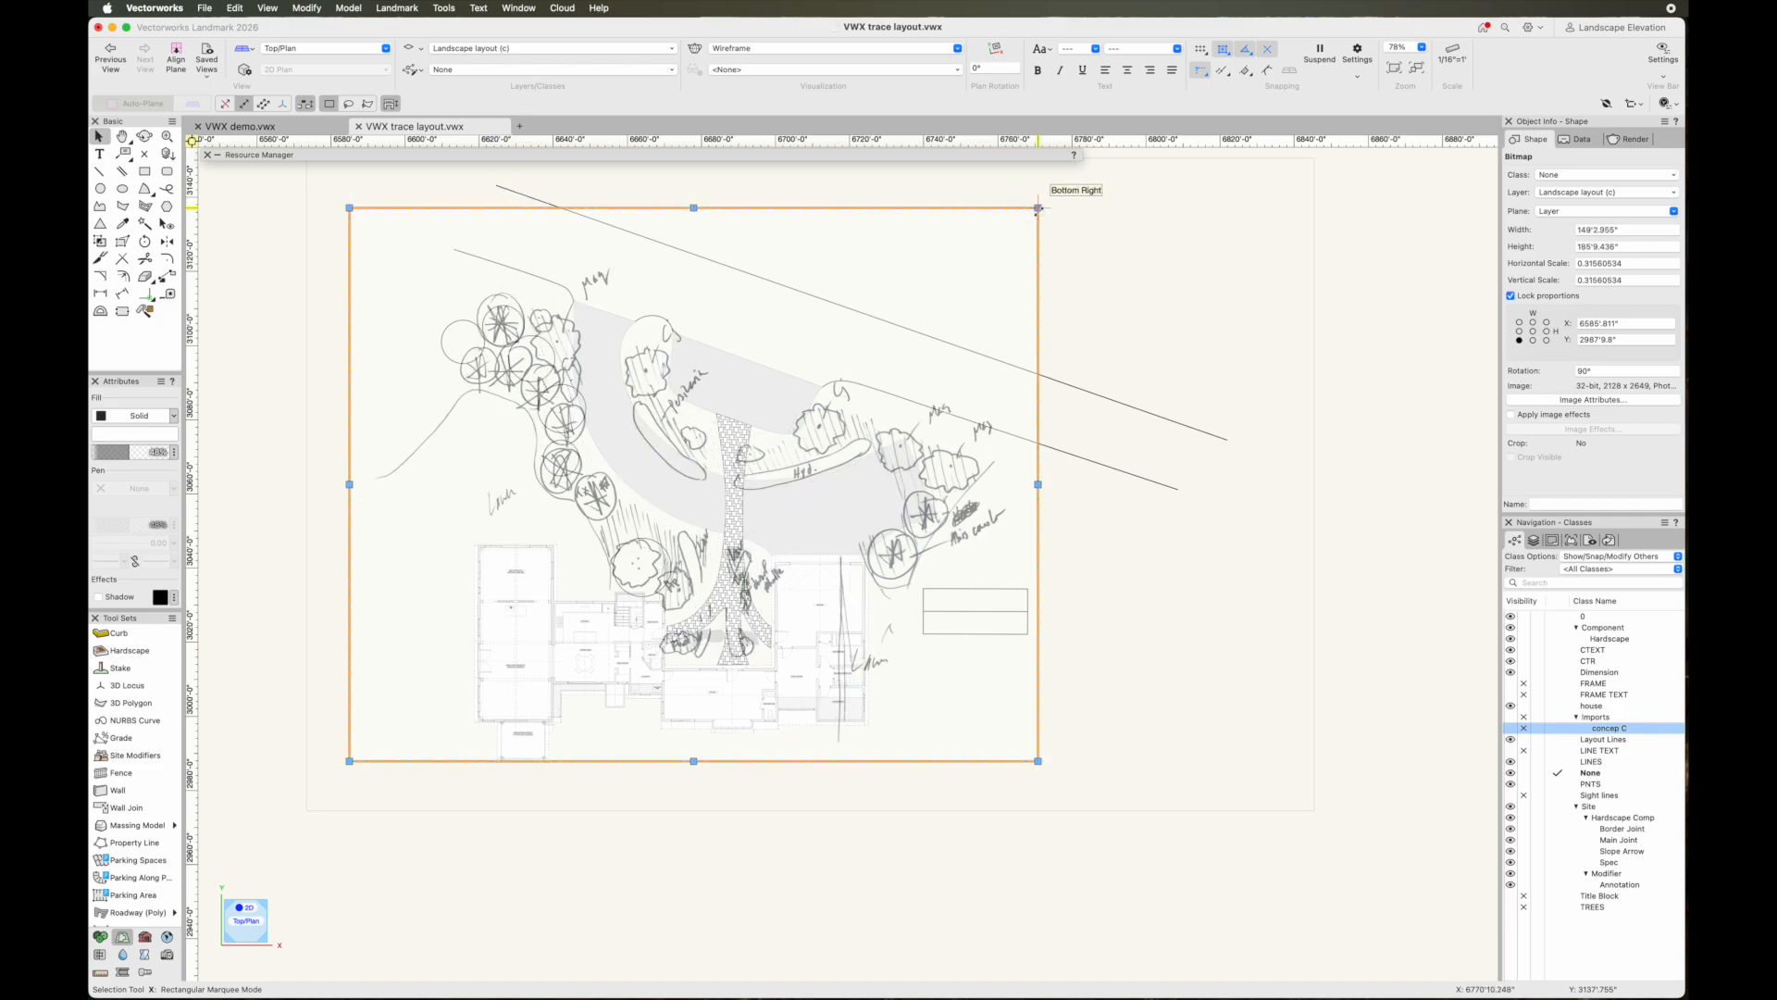
{"action": "left_click_drag", "start_coordinate": [1039, 209], "coordinate": [1024, 219]}
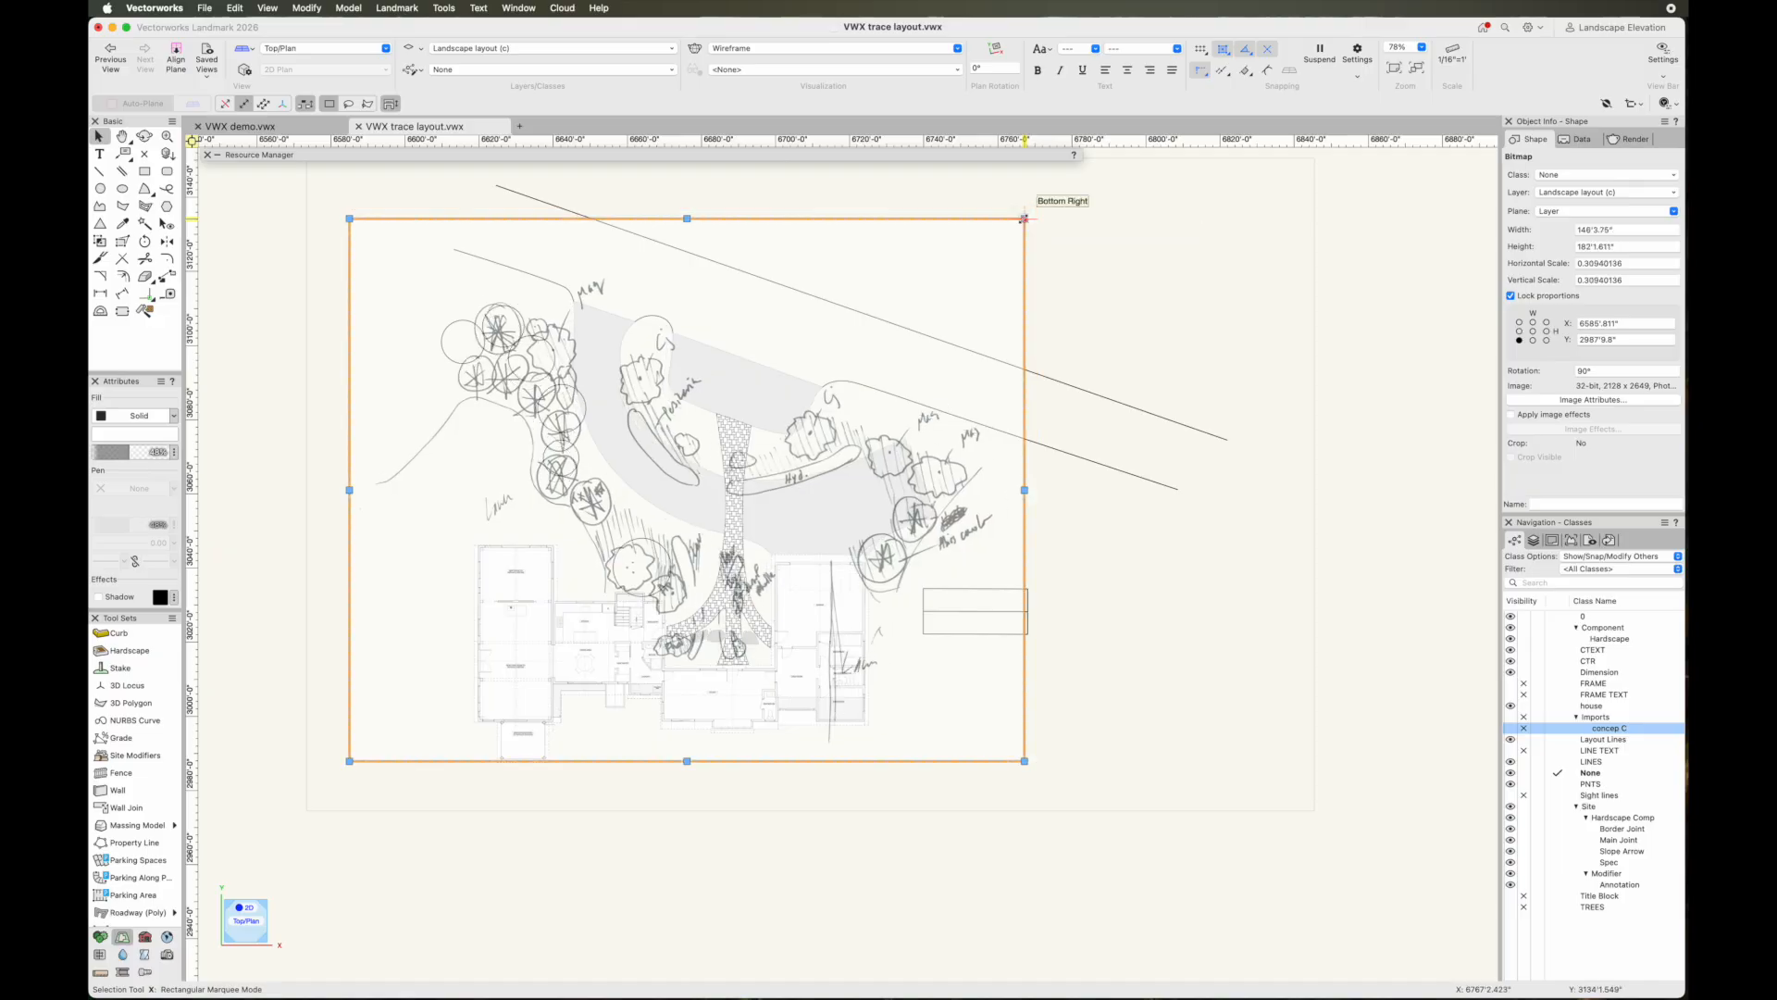
{"action": "left_click", "coordinate": [1031, 466]}
Shift the planting sketch so its beds flank the paver walkway, and fine-tune it with small nudges up and left
{"action": "scroll", "coordinate": [805, 482], "scroll_direction": "up", "scroll_amount": 3}
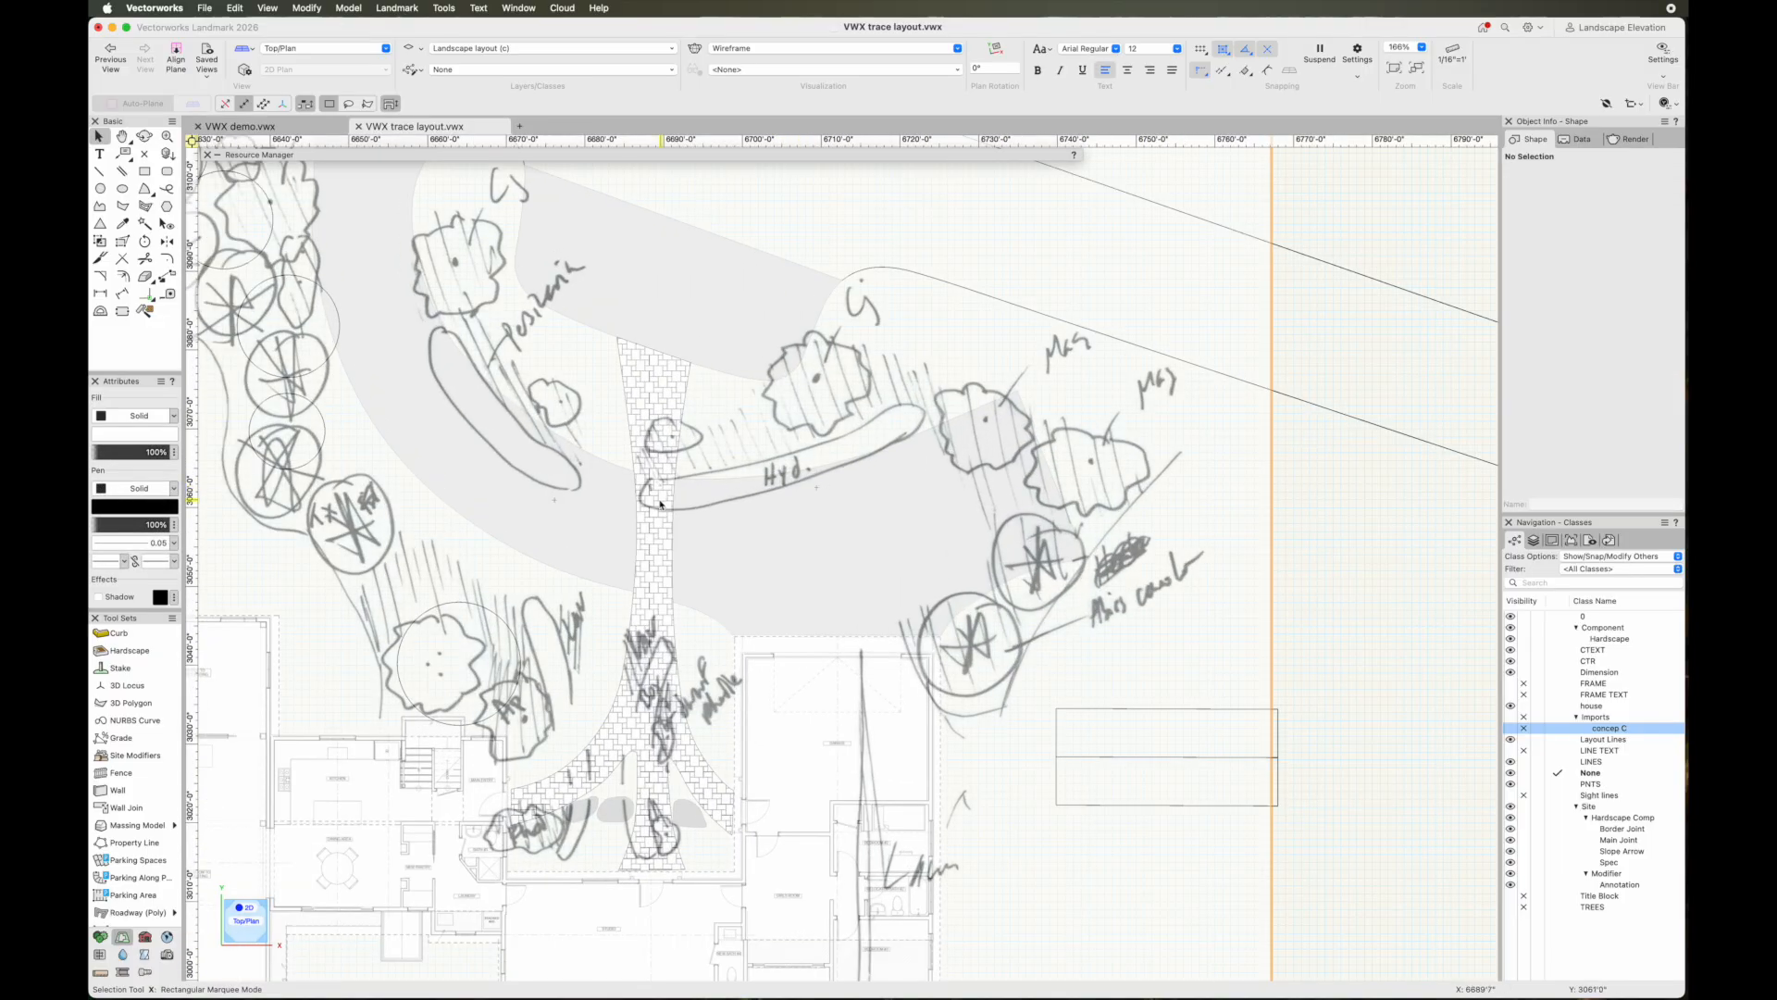
{"action": "left_click", "coordinate": [692, 473]}
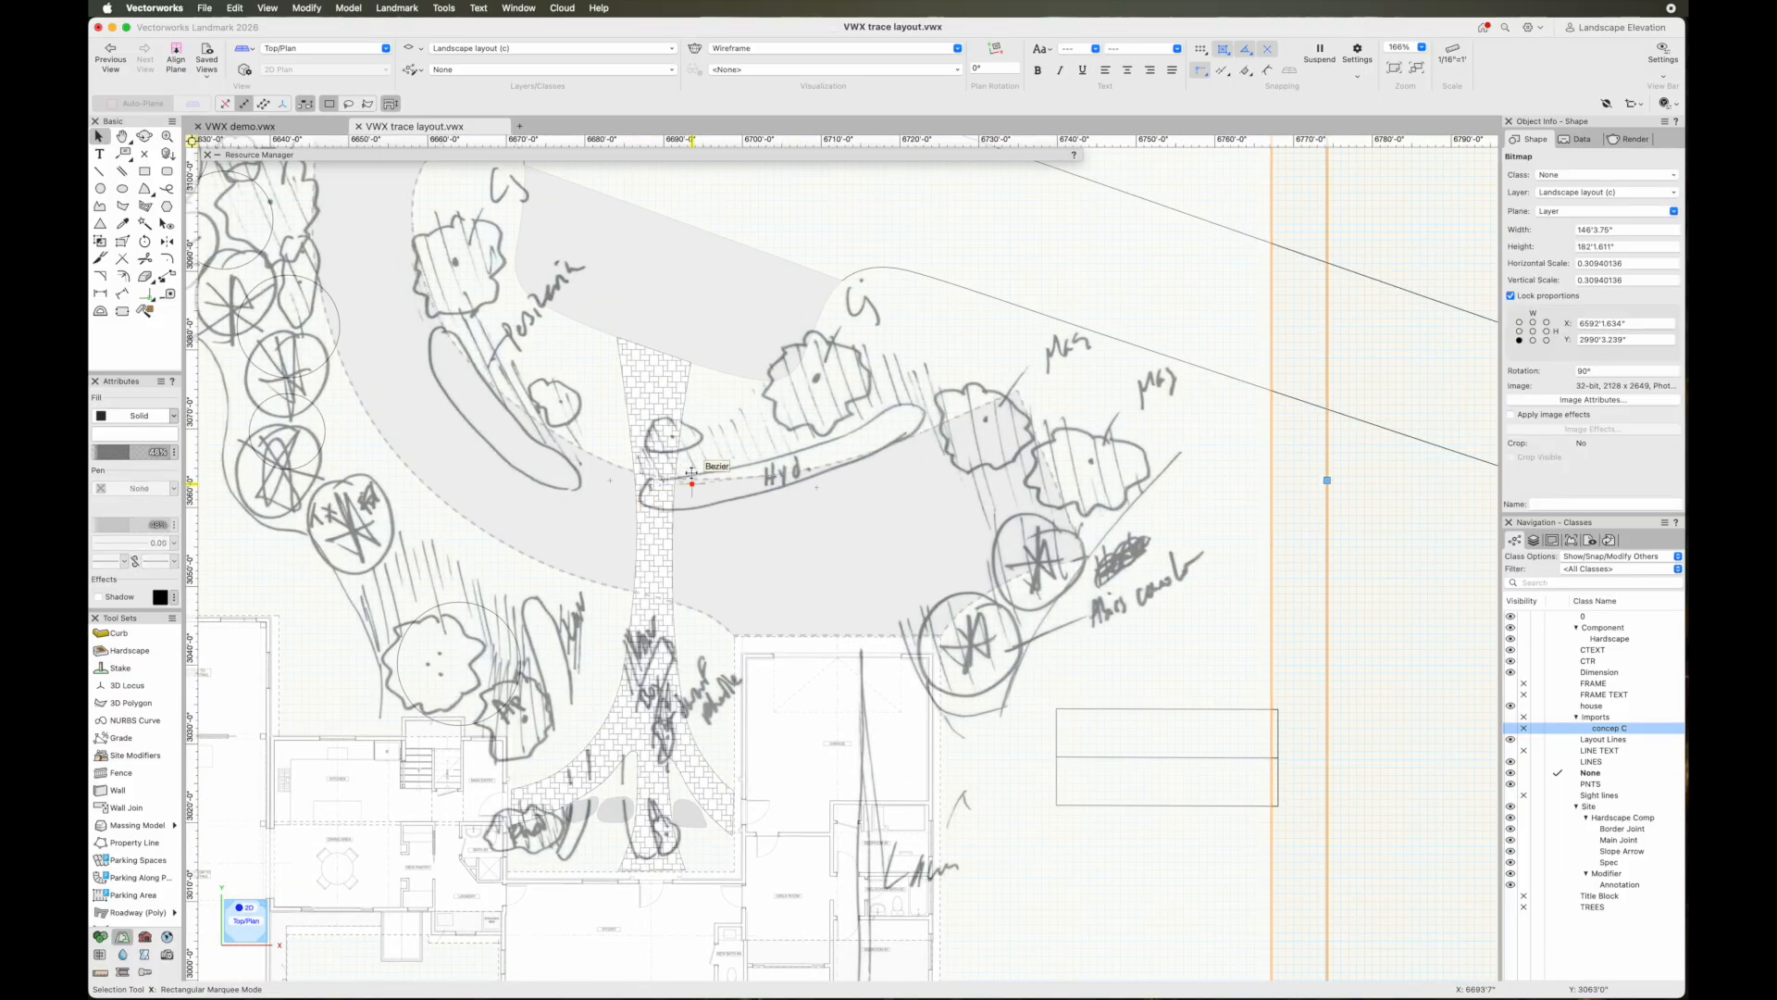
{"action": "key", "text": "shift+Up"}
{"action": "key", "text": "shift+Up"}
{"action": "key", "text": "shift+Up"}
{"action": "key", "text": "shift+Up"}
{"action": "key", "text": "shift+Up"}
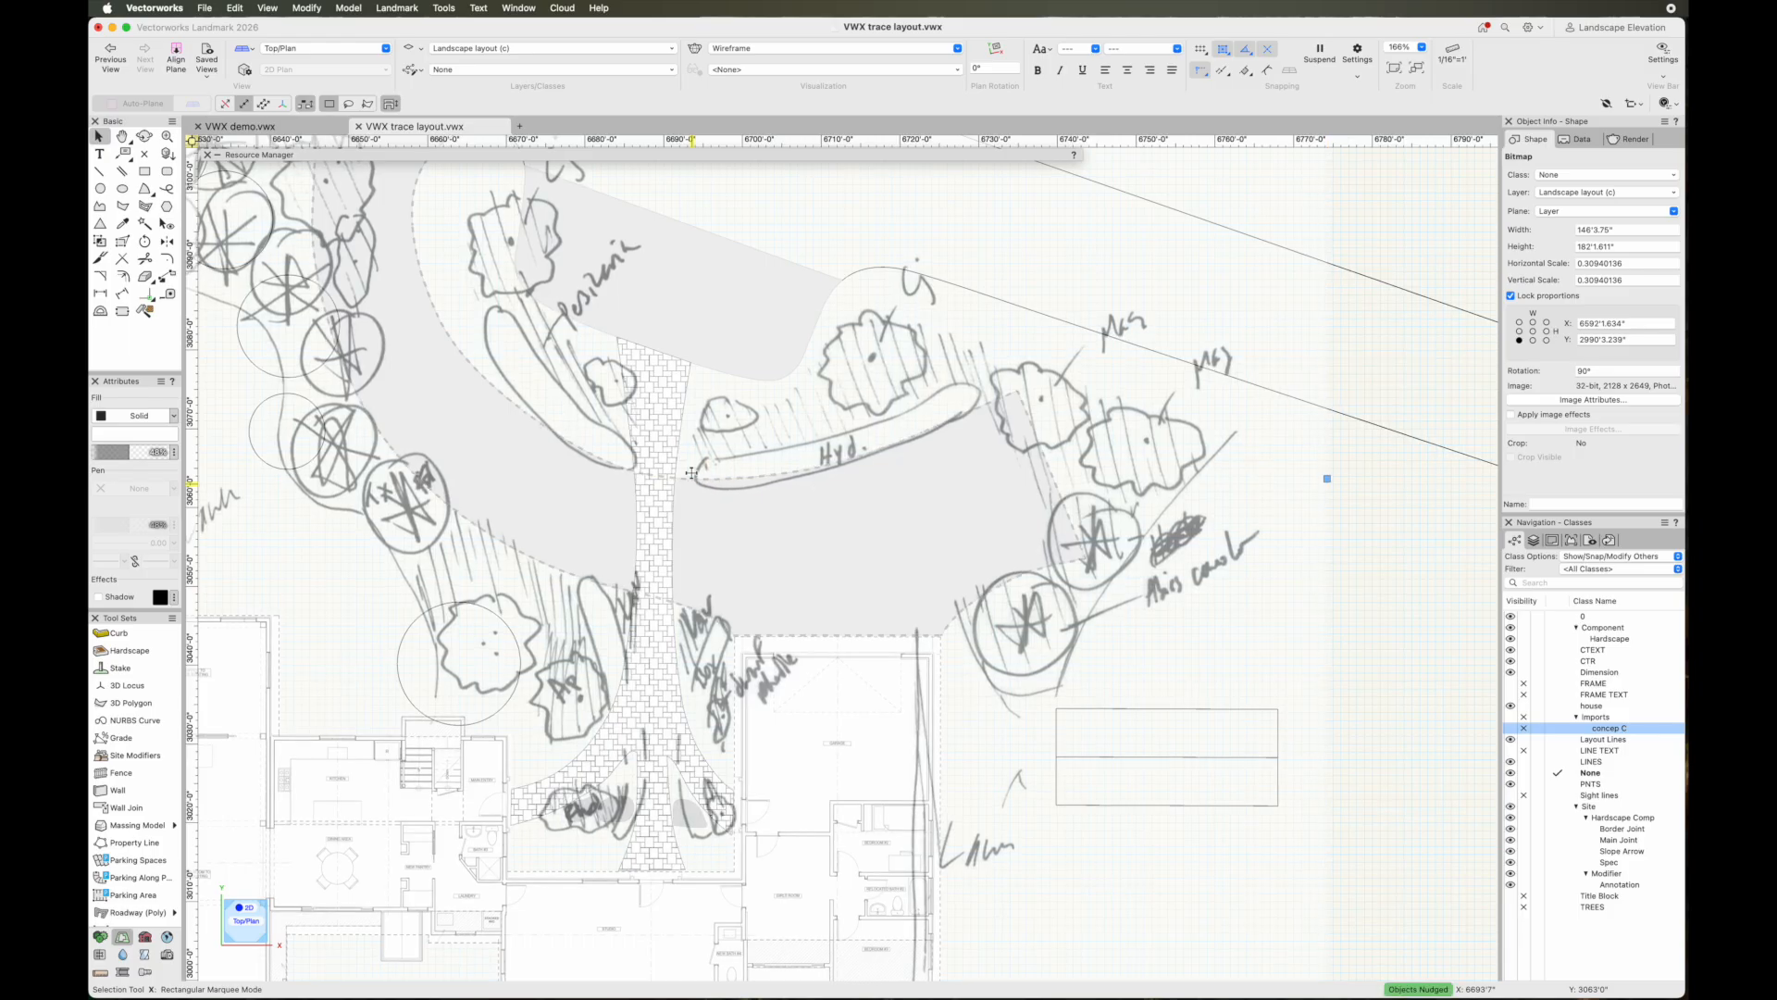
{"action": "key", "text": "shift+Left"}
{"action": "key", "text": "shift+Left"}
{"action": "key", "text": "shift+Left"}
{"action": "key", "text": "shift+Left"}
{"action": "key", "text": "shift+Left"}
{"action": "key", "text": "shift+Left"}
{"action": "key", "text": "shift+Left"}
{"action": "key", "text": "shift+Left"}
{"action": "key", "text": "shift+Left"}
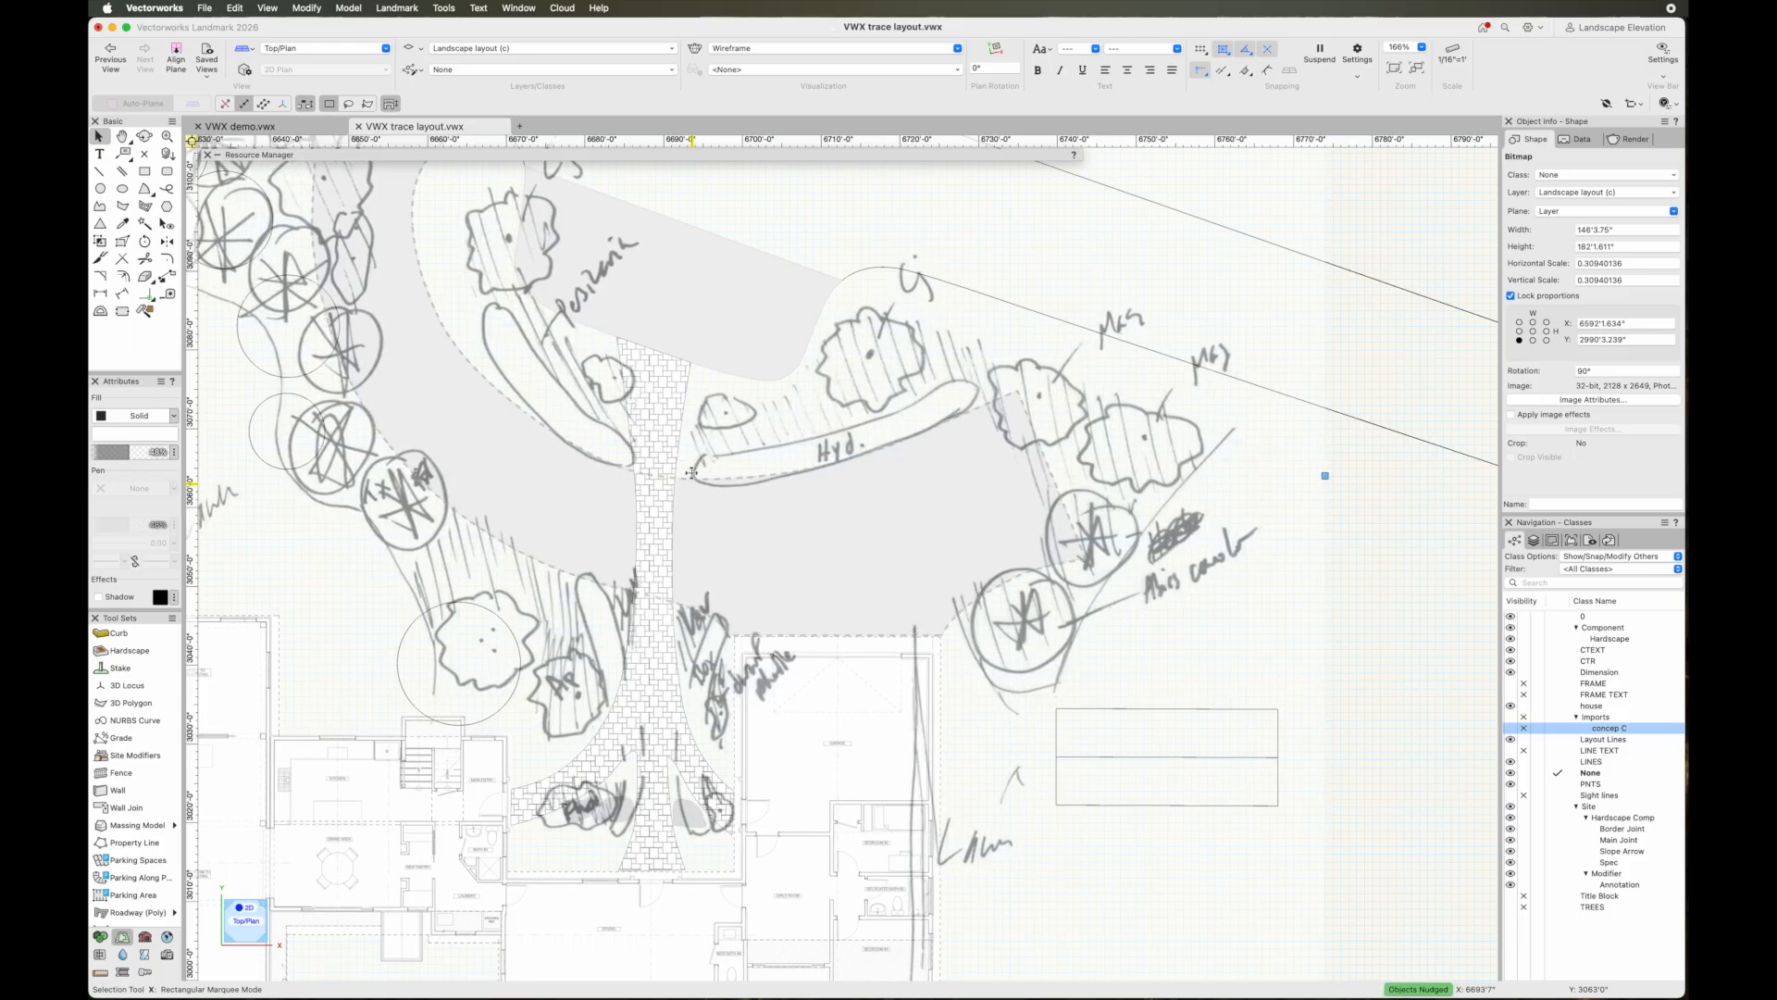
Enlarge the planting sketch proportionally to about 157' by 195' and realign its beds on the walkway
{"action": "scroll", "coordinate": [691, 474], "scroll_direction": "down", "scroll_amount": 4}
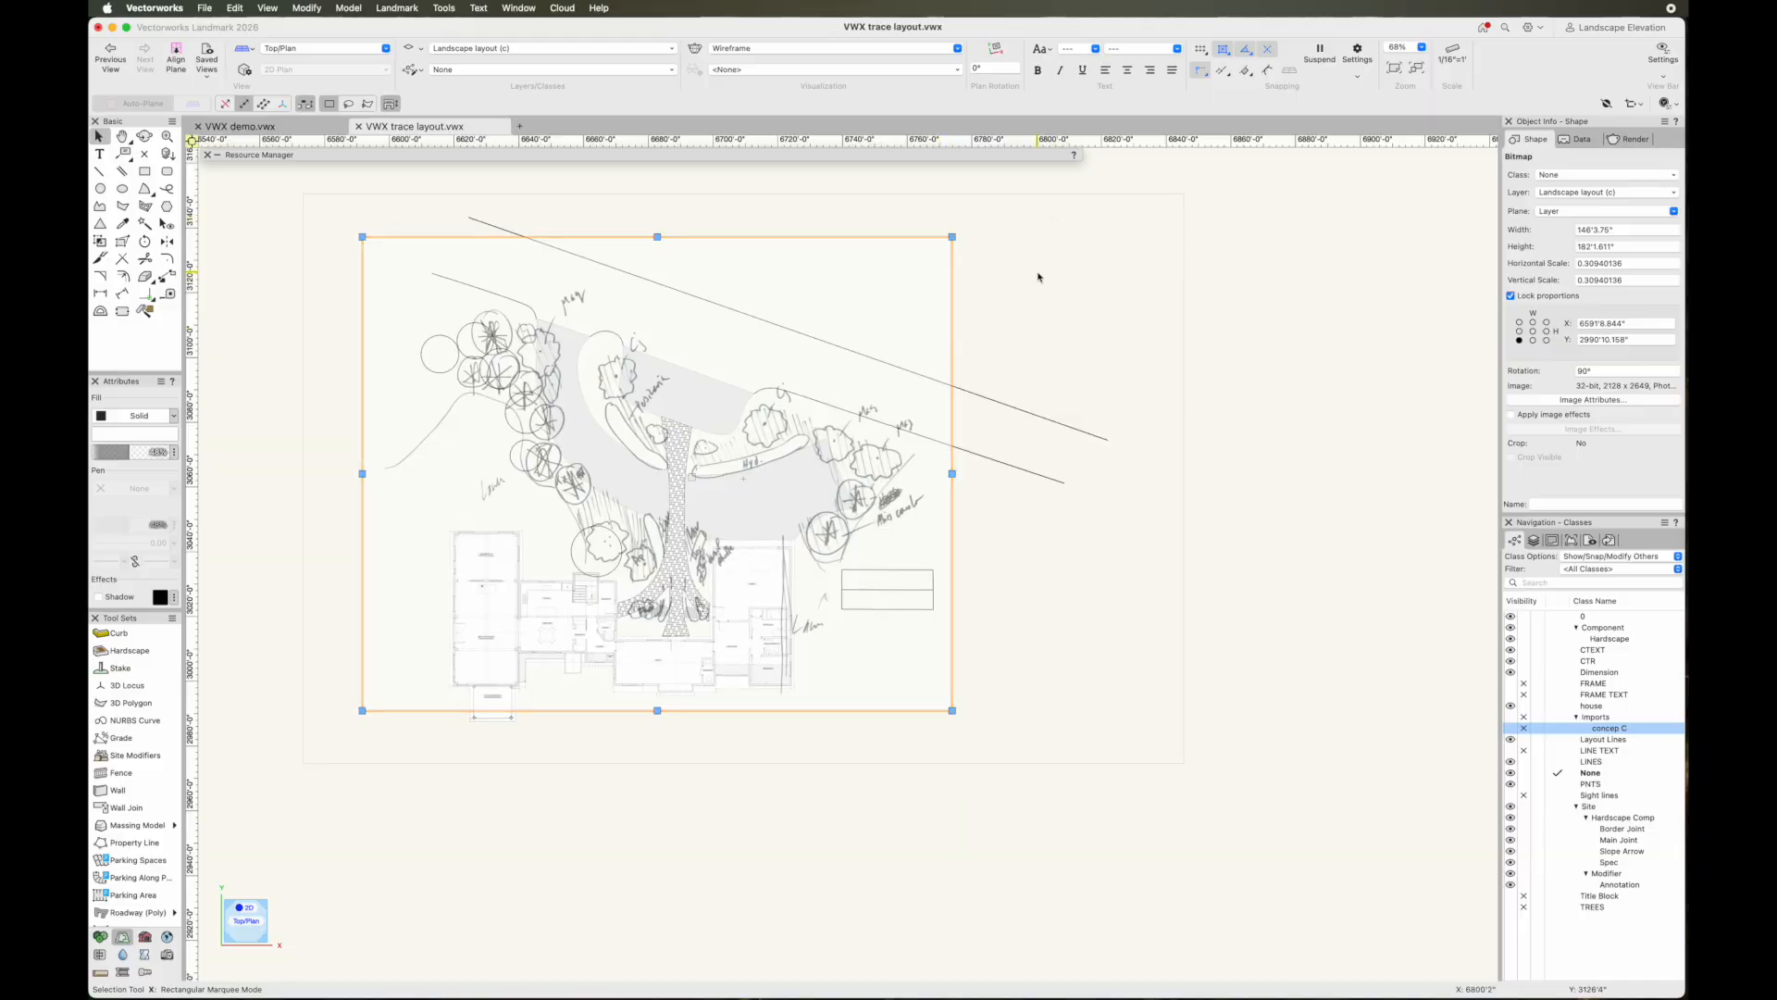
{"action": "left_click_drag", "start_coordinate": [953, 237], "coordinate": [993, 202]}
{"action": "left_click", "coordinate": [1111, 365]}
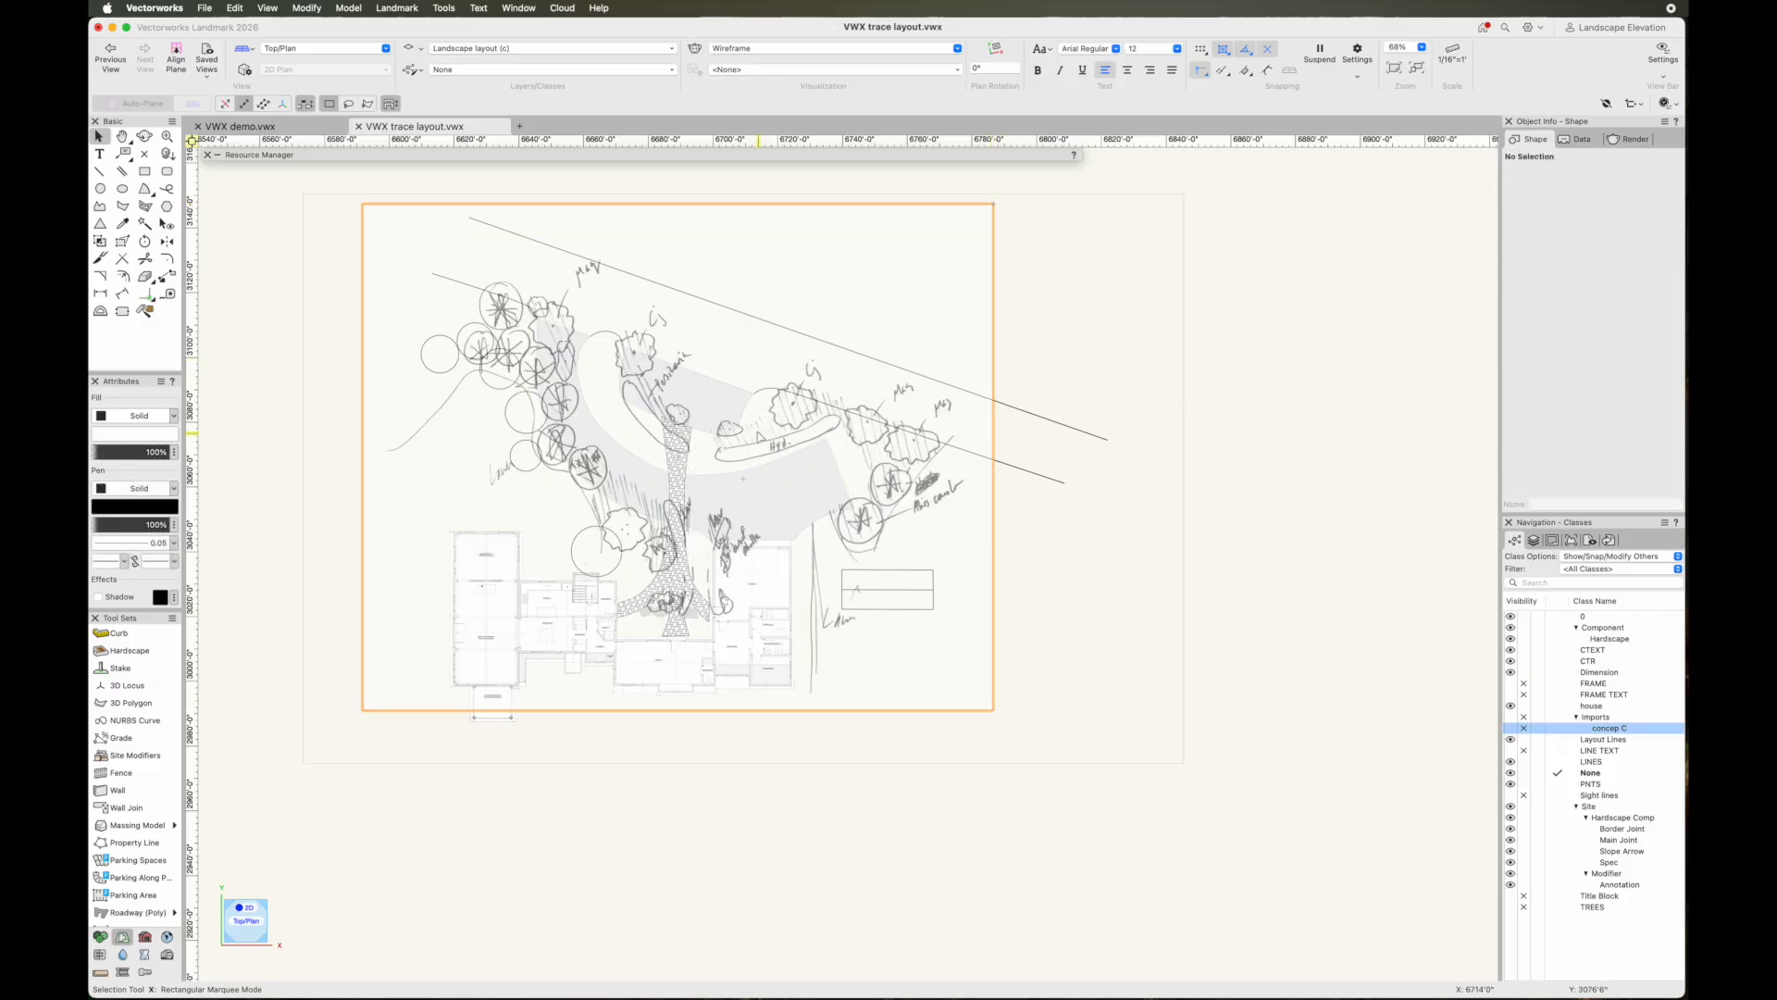
{"action": "scroll", "coordinate": [744, 478], "scroll_direction": "up", "scroll_amount": 4}
{"action": "left_click_drag", "start_coordinate": [616, 518], "coordinate": [600, 516]}
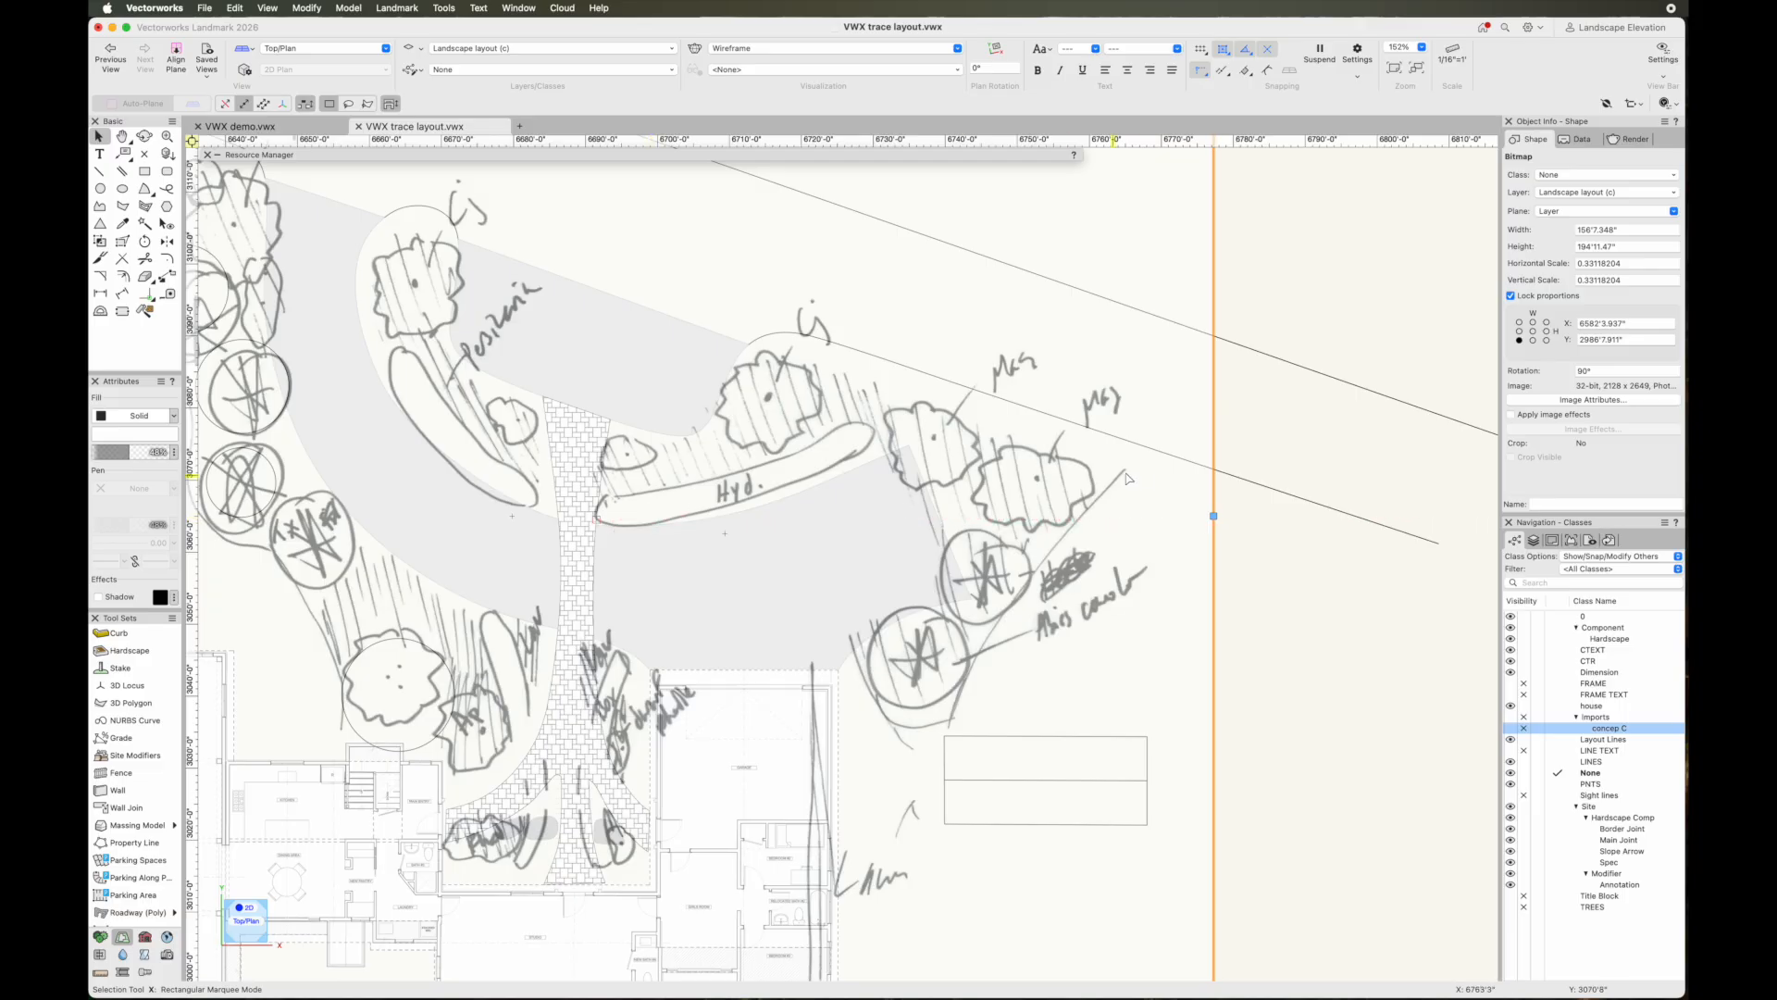
Realign the planting sketch on the walkway and enlarge it proportionally to about 162' by 202'
{"action": "scroll", "coordinate": [1143, 479], "scroll_direction": "down", "scroll_amount": 3}
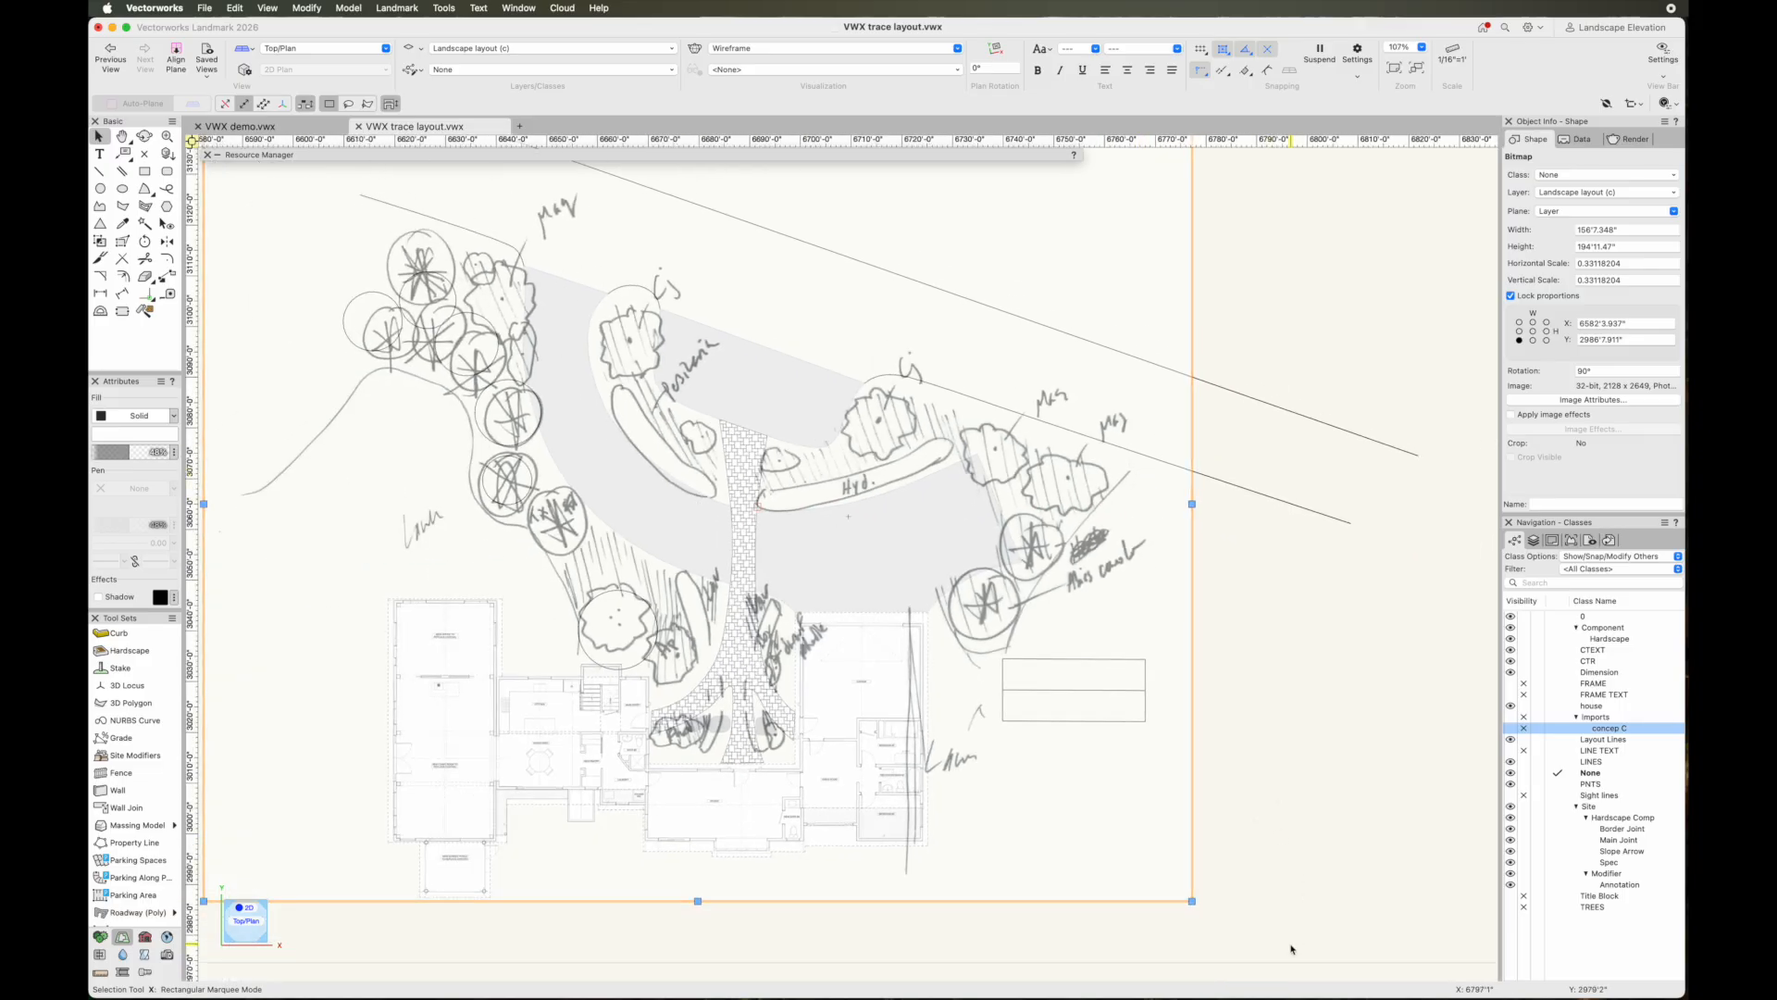
{"action": "left_click_drag", "start_coordinate": [1192, 901], "coordinate": [1212, 919]}
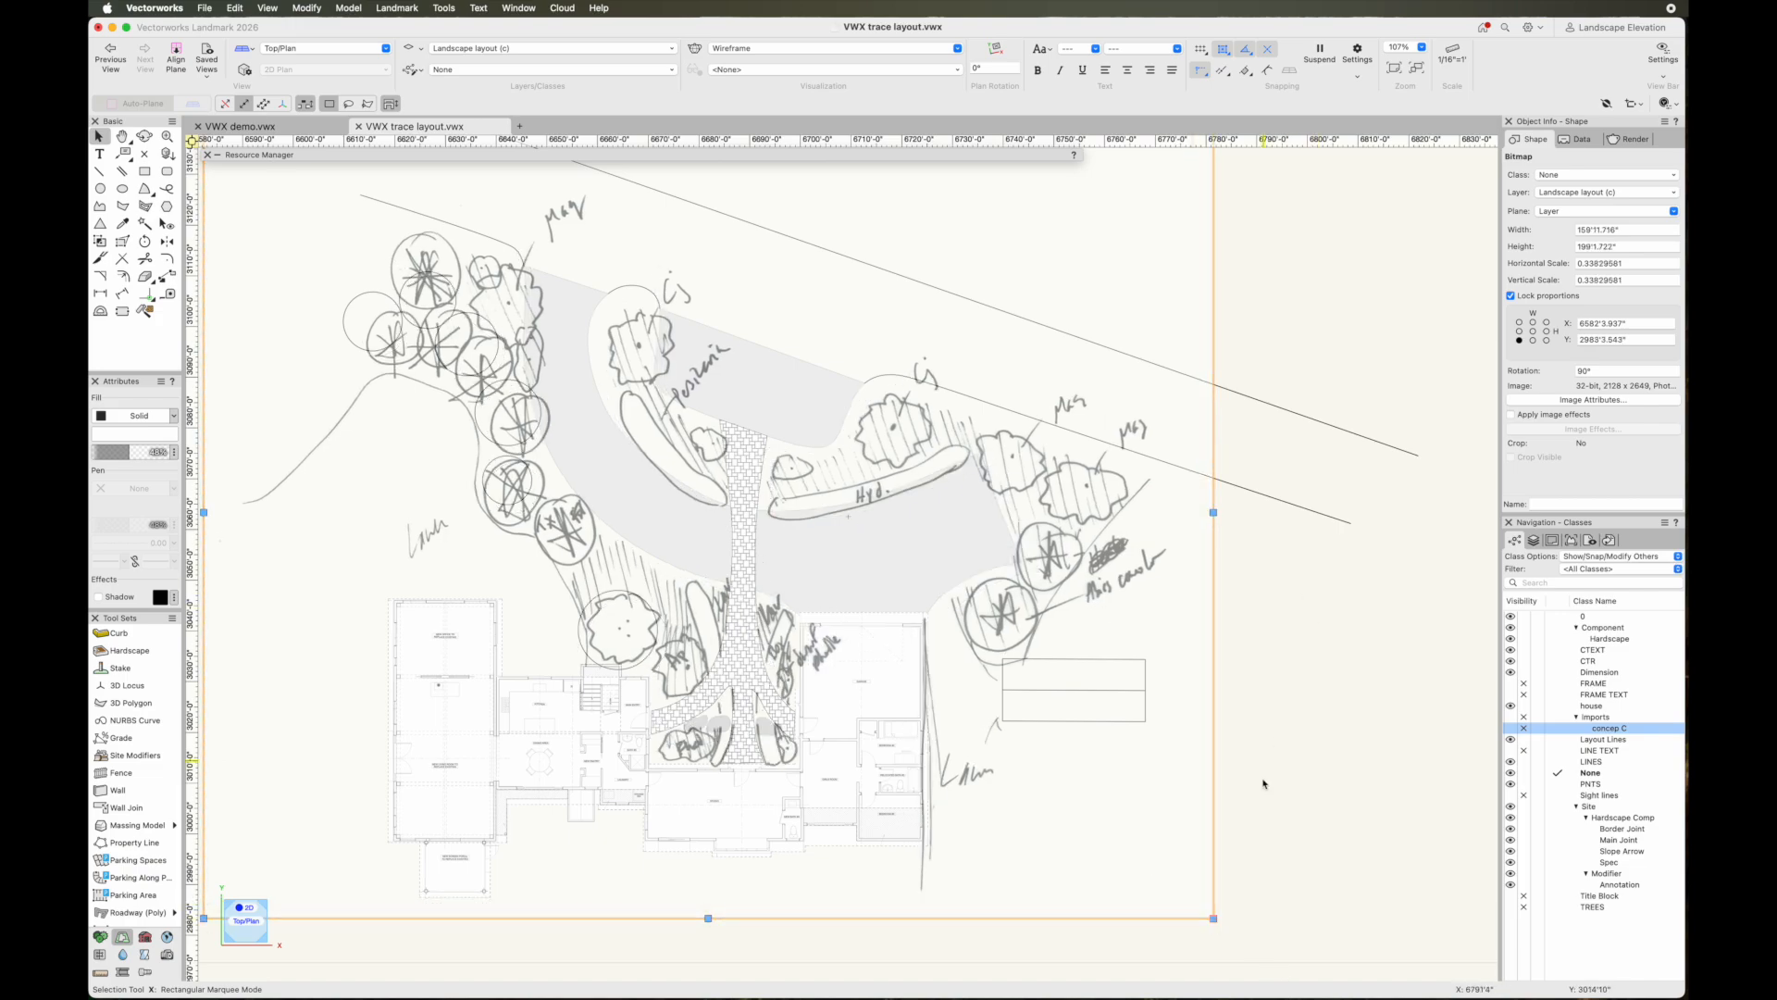
{"action": "left_click_drag", "start_coordinate": [780, 521], "coordinate": [763, 509]}
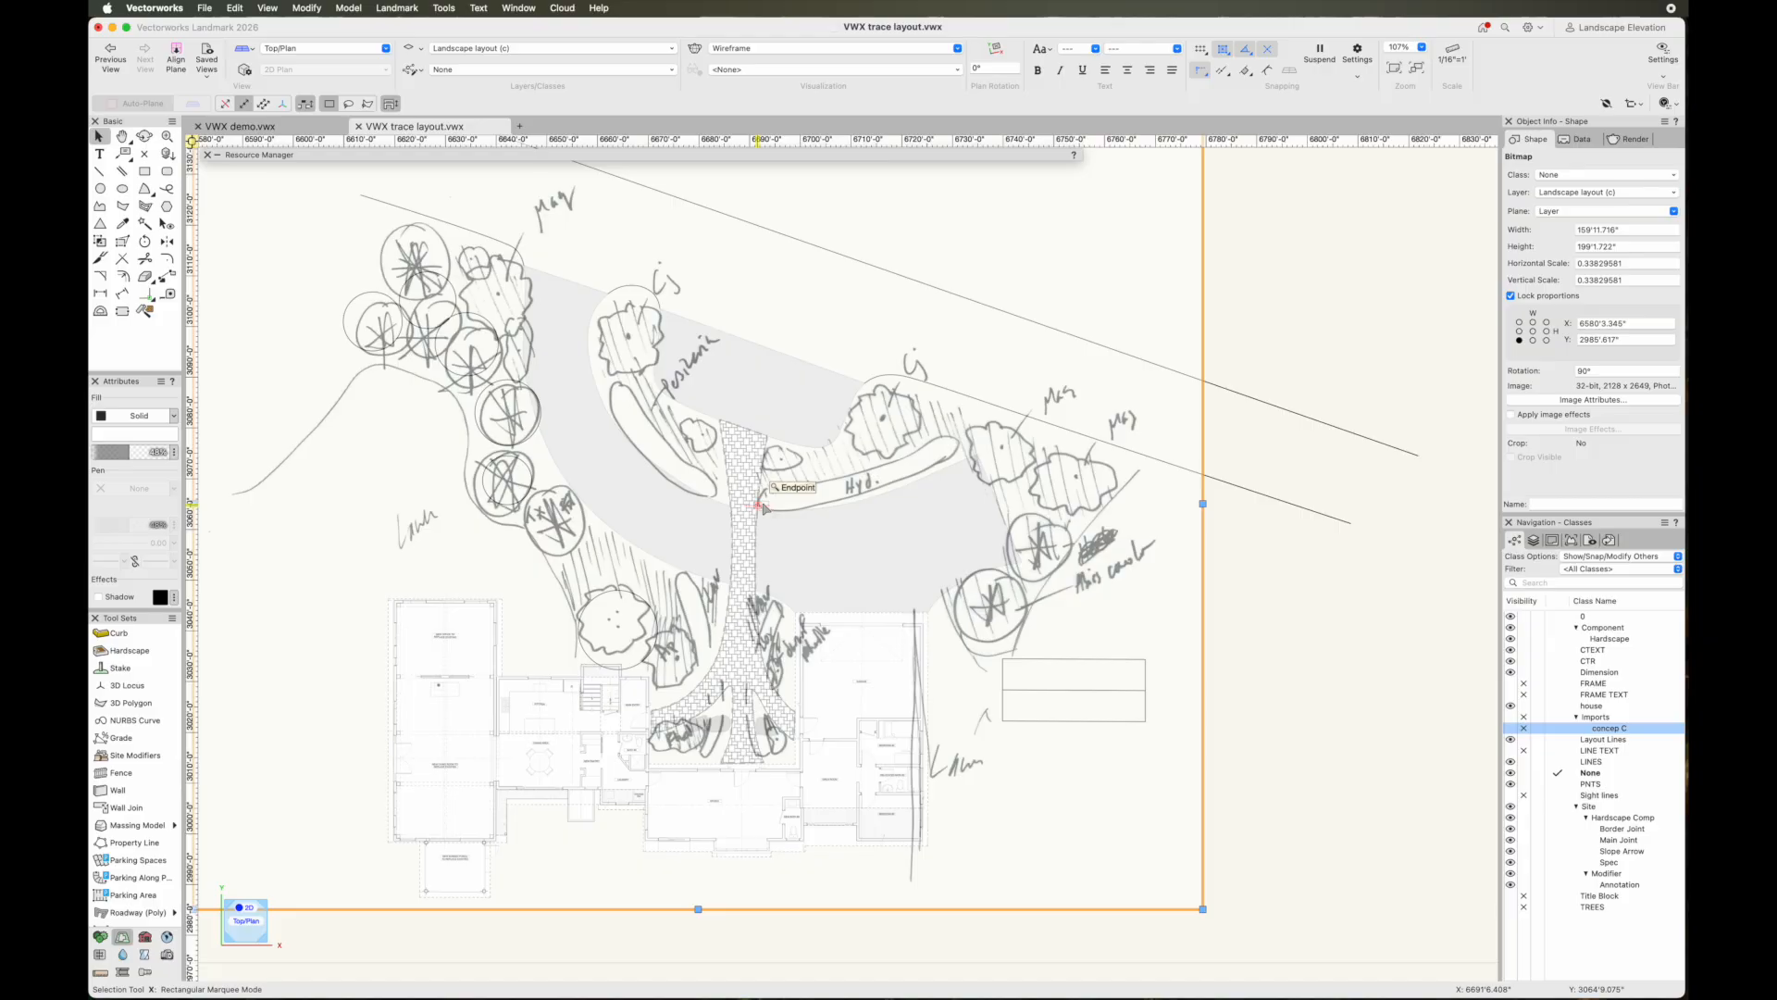
{"action": "mouse_move", "coordinate": [1203, 907]}
{"action": "left_mouse_down"}
{"action": "mouse_move", "coordinate": [1238, 923]}
{"action": "mouse_move", "coordinate": [1219, 921]}
{"action": "left_mouse_up"}
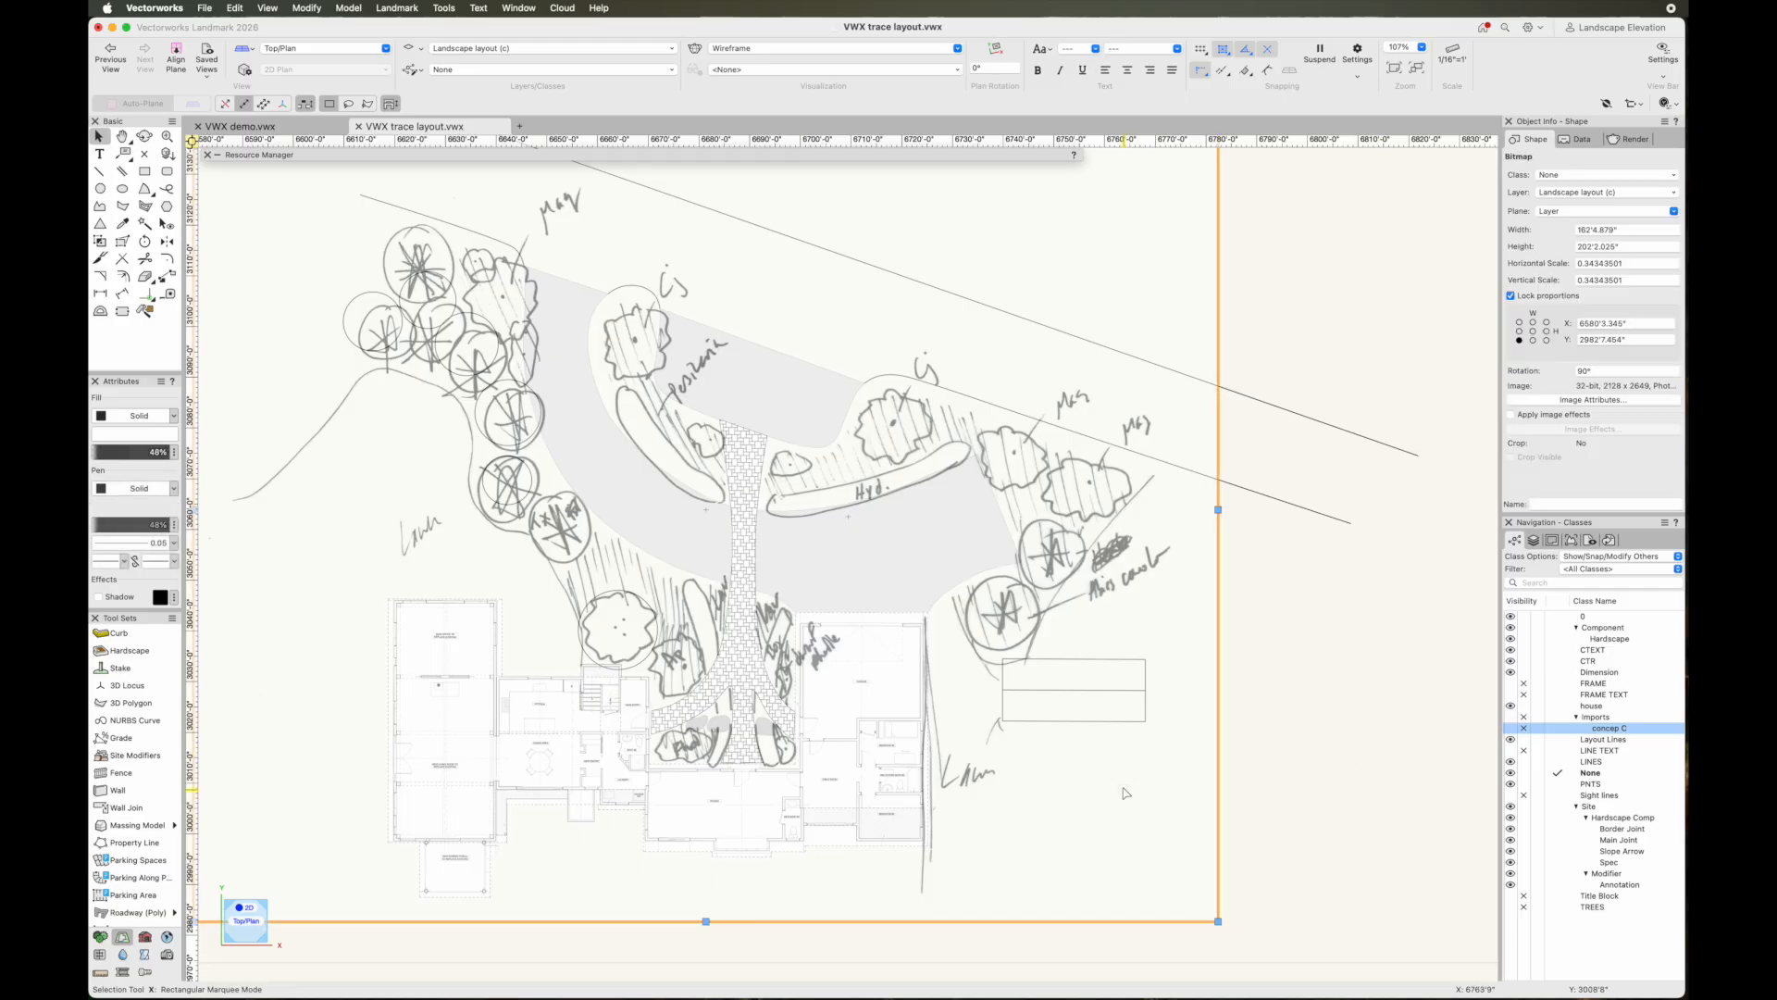
Move the planting sketch slightly up on the paver walkway and enlarge it proportionally to about 165' by 205'
{"action": "scroll", "coordinate": [769, 511], "scroll_direction": "up", "scroll_amount": 2}
{"action": "left_click_drag", "start_coordinate": [768, 511], "coordinate": [767, 504]}
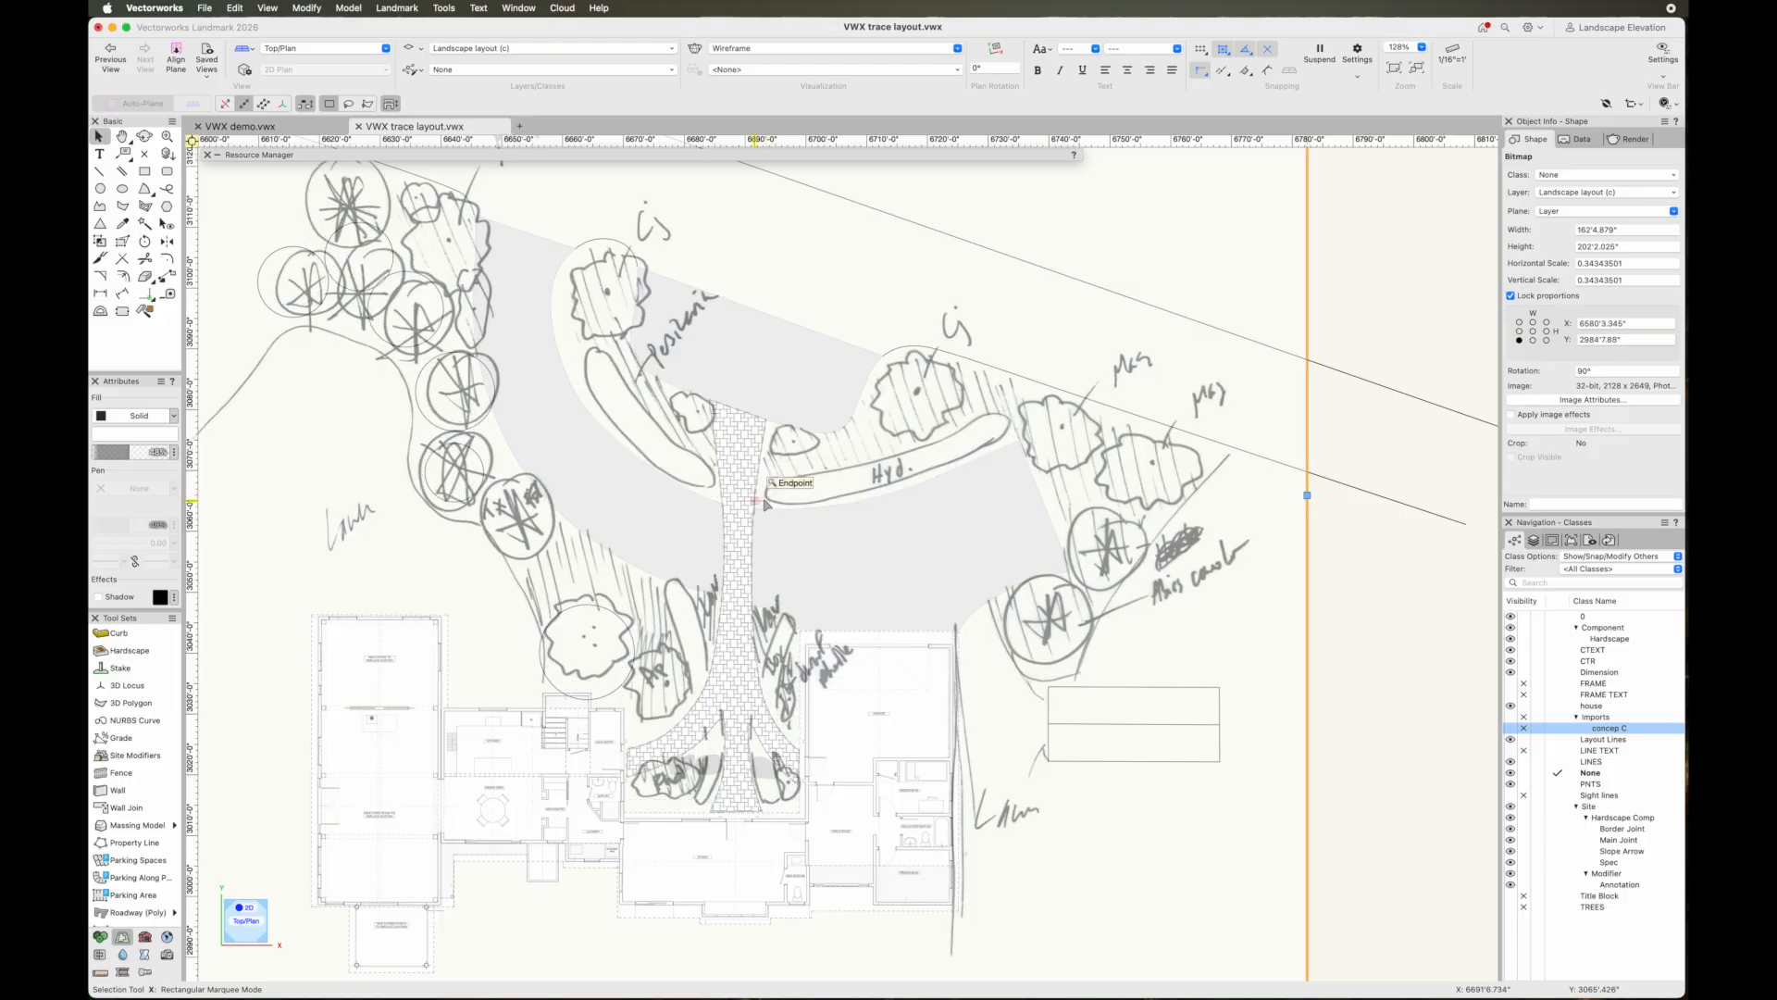
{"action": "left_click", "coordinate": [1373, 586]}
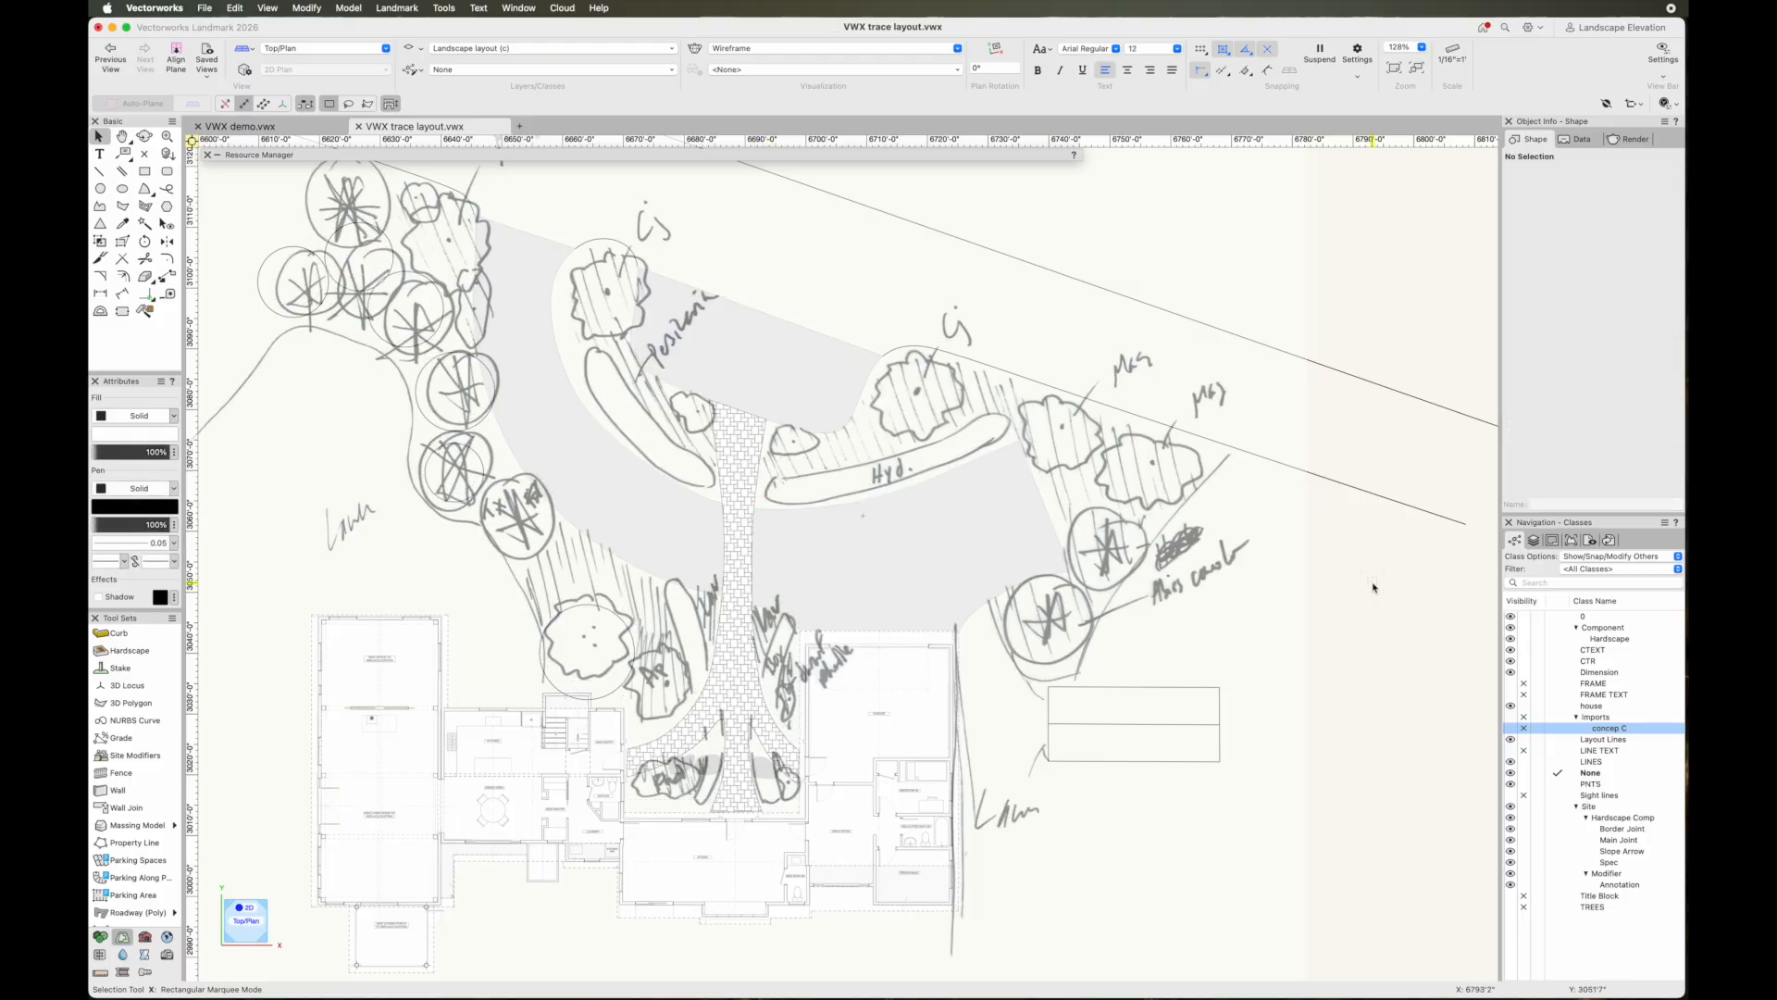
{"action": "scroll", "coordinate": [1374, 587], "scroll_direction": "down", "scroll_amount": 2}
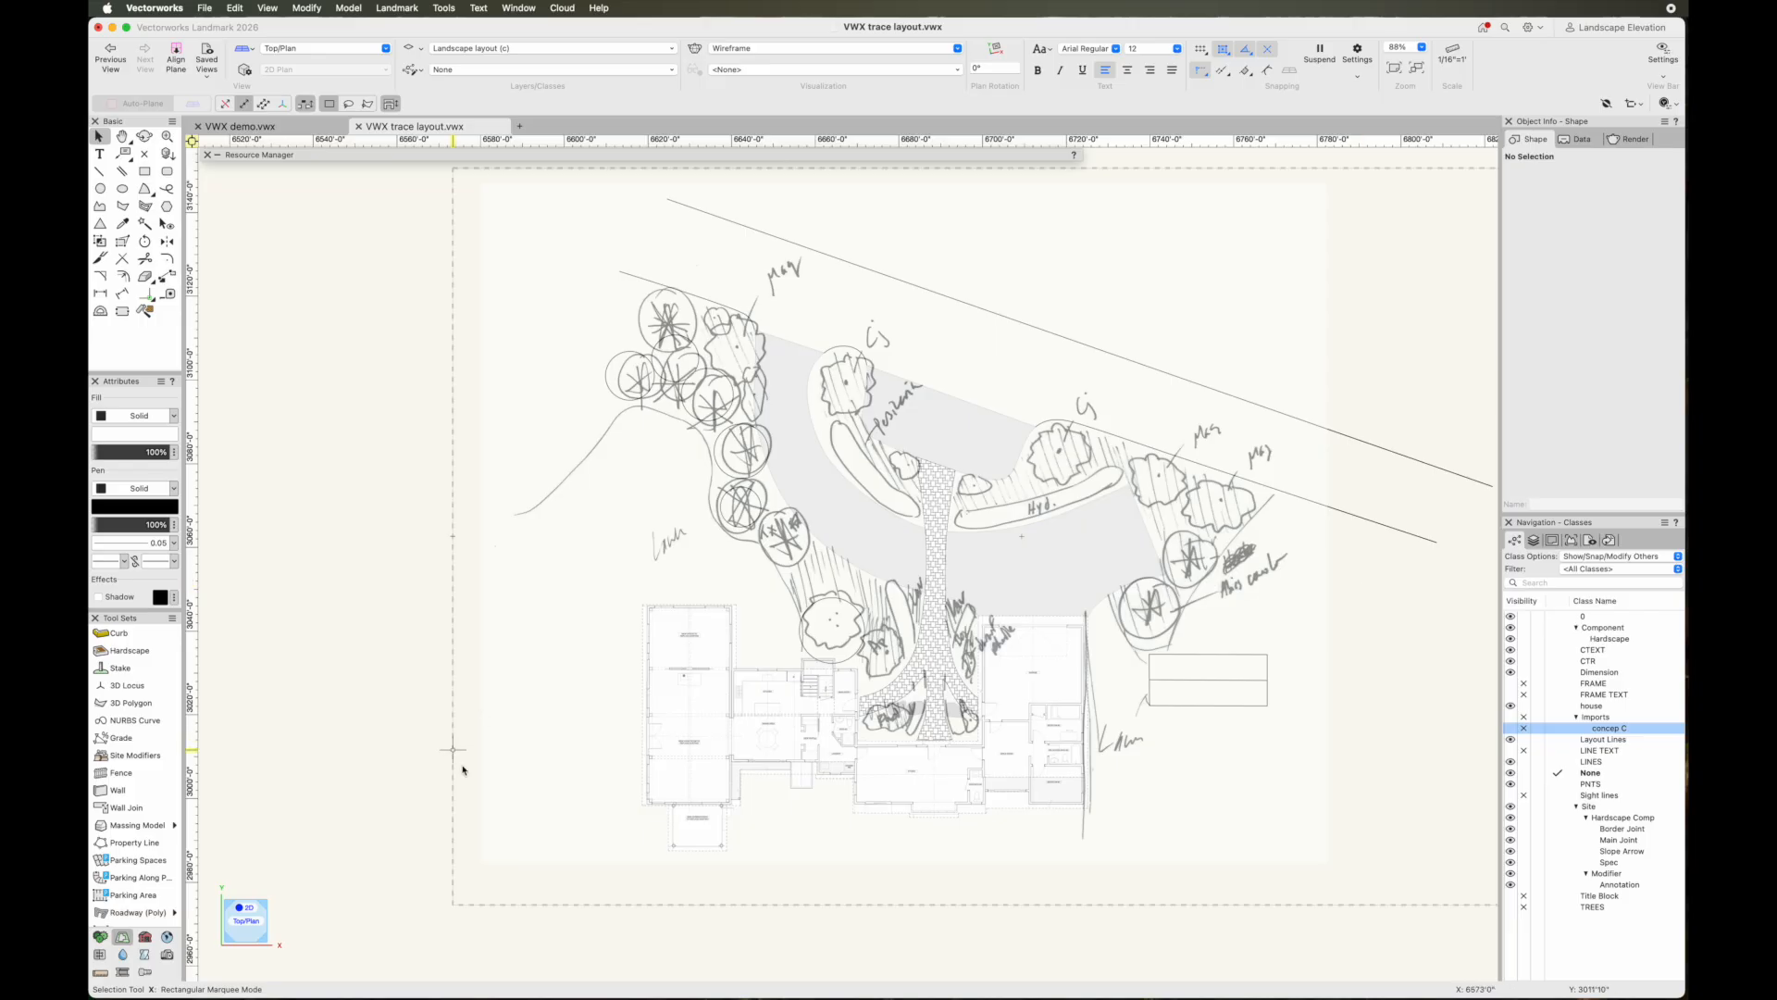
{"action": "left_click", "coordinate": [532, 830]}
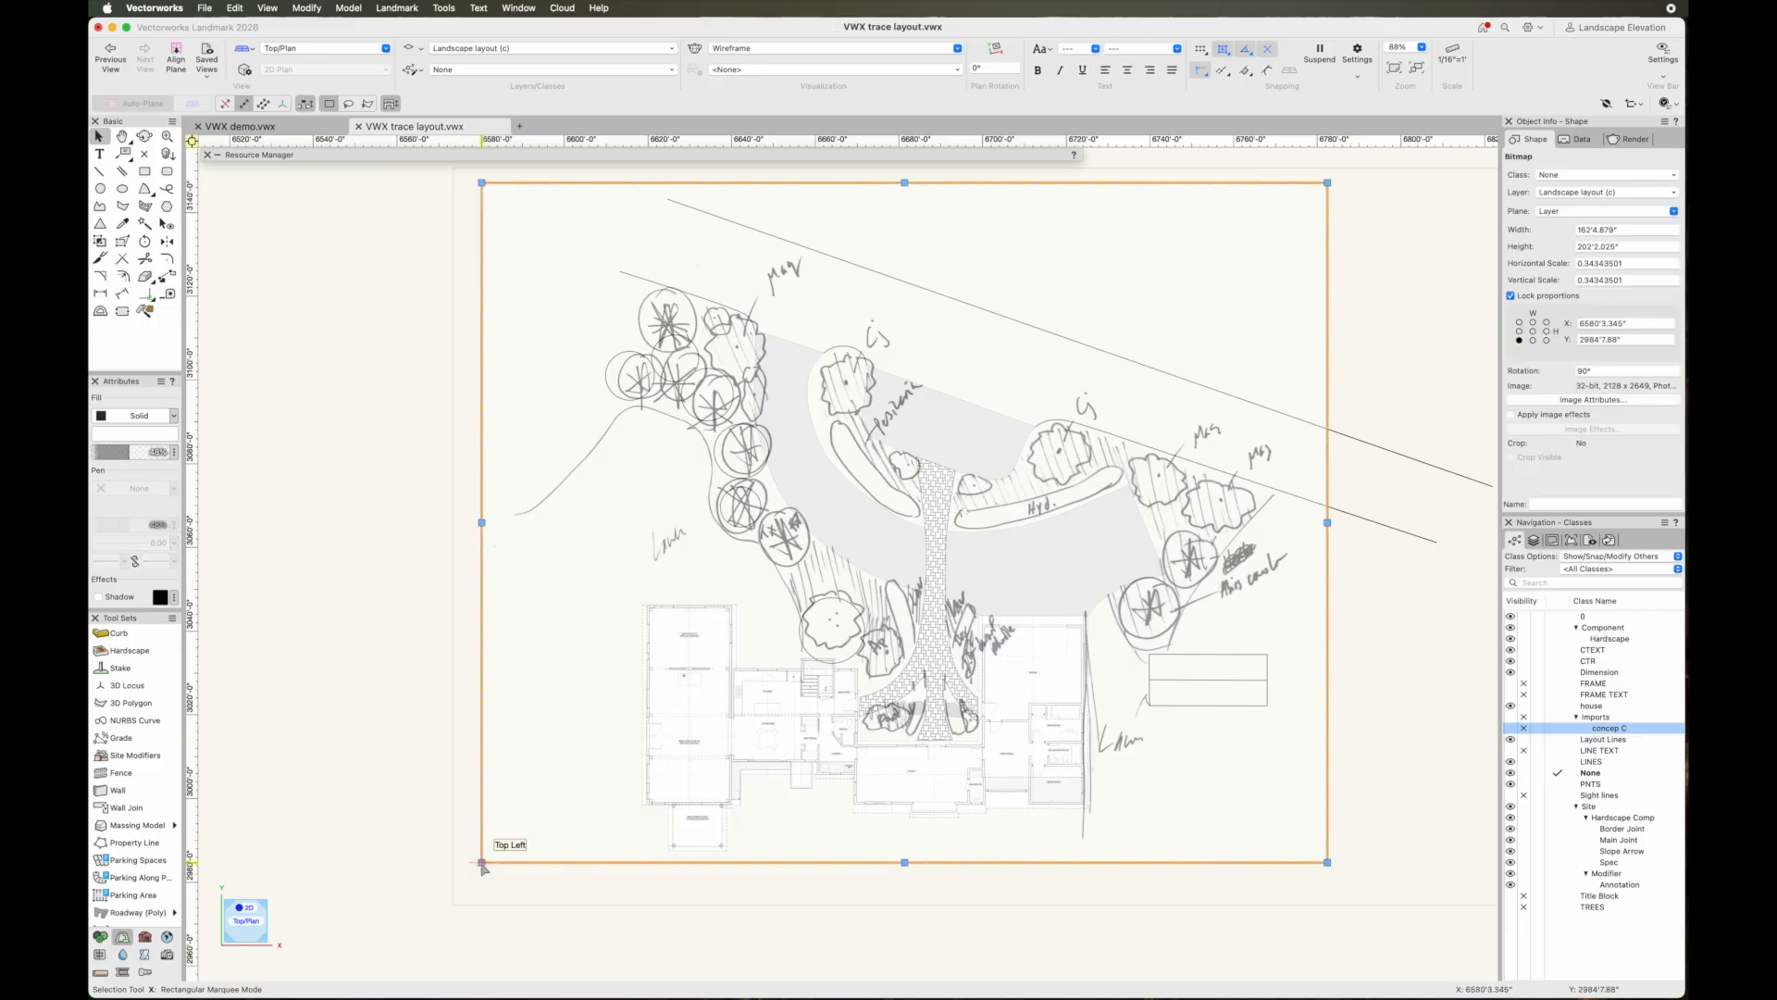
{"action": "left_click_drag", "start_coordinate": [482, 861], "coordinate": [468, 873]}
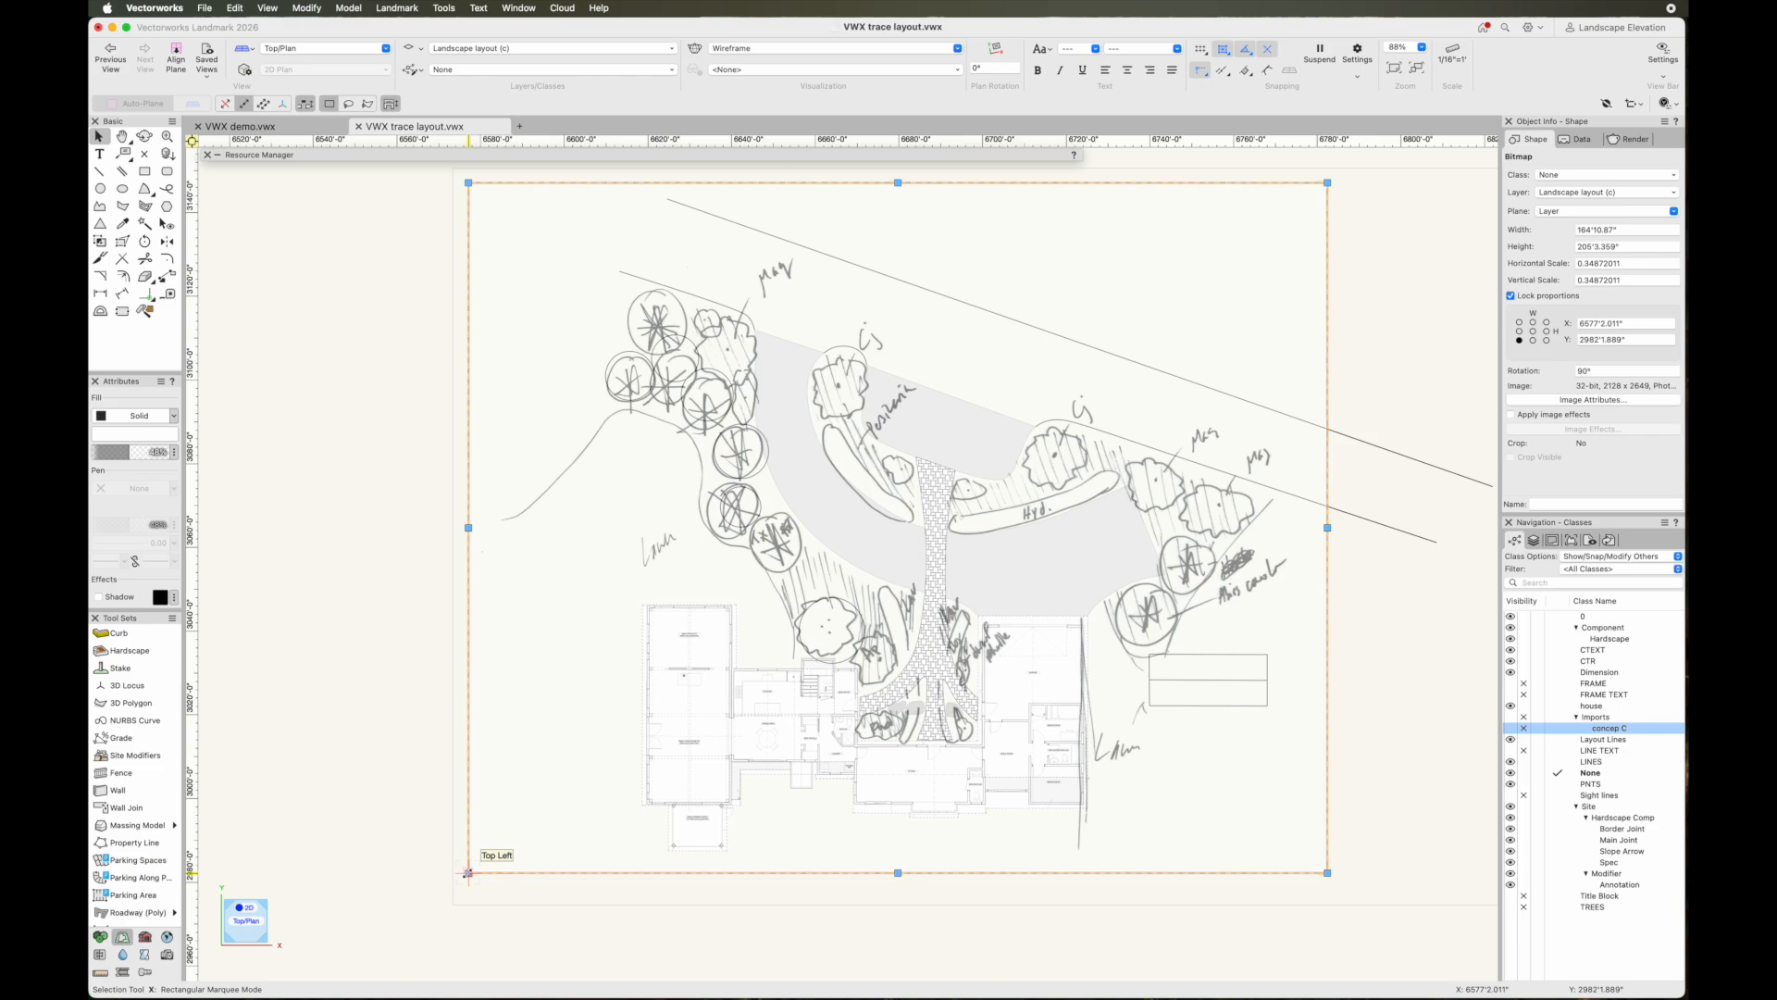
{"action": "left_click", "coordinate": [1413, 716]}
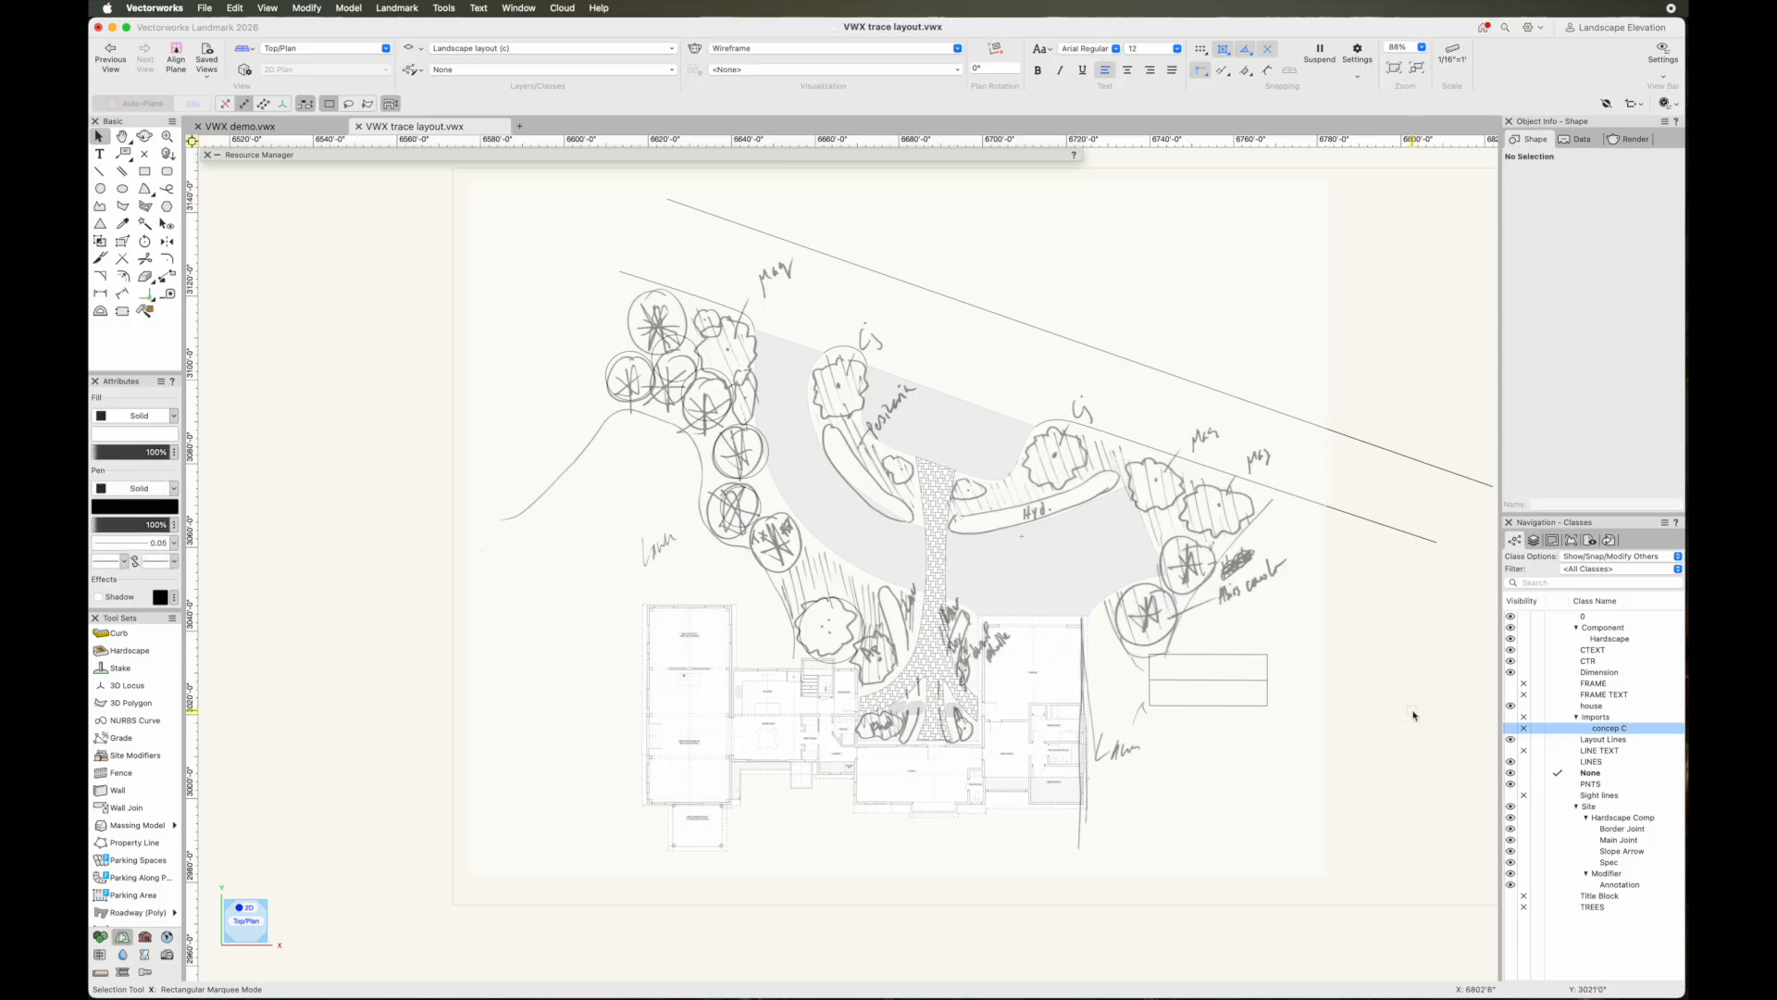
Fine-tune the planting sketch's position with small nudges right and up so its beds line up with the walkway edges
{"action": "left_click", "coordinate": [1013, 525]}
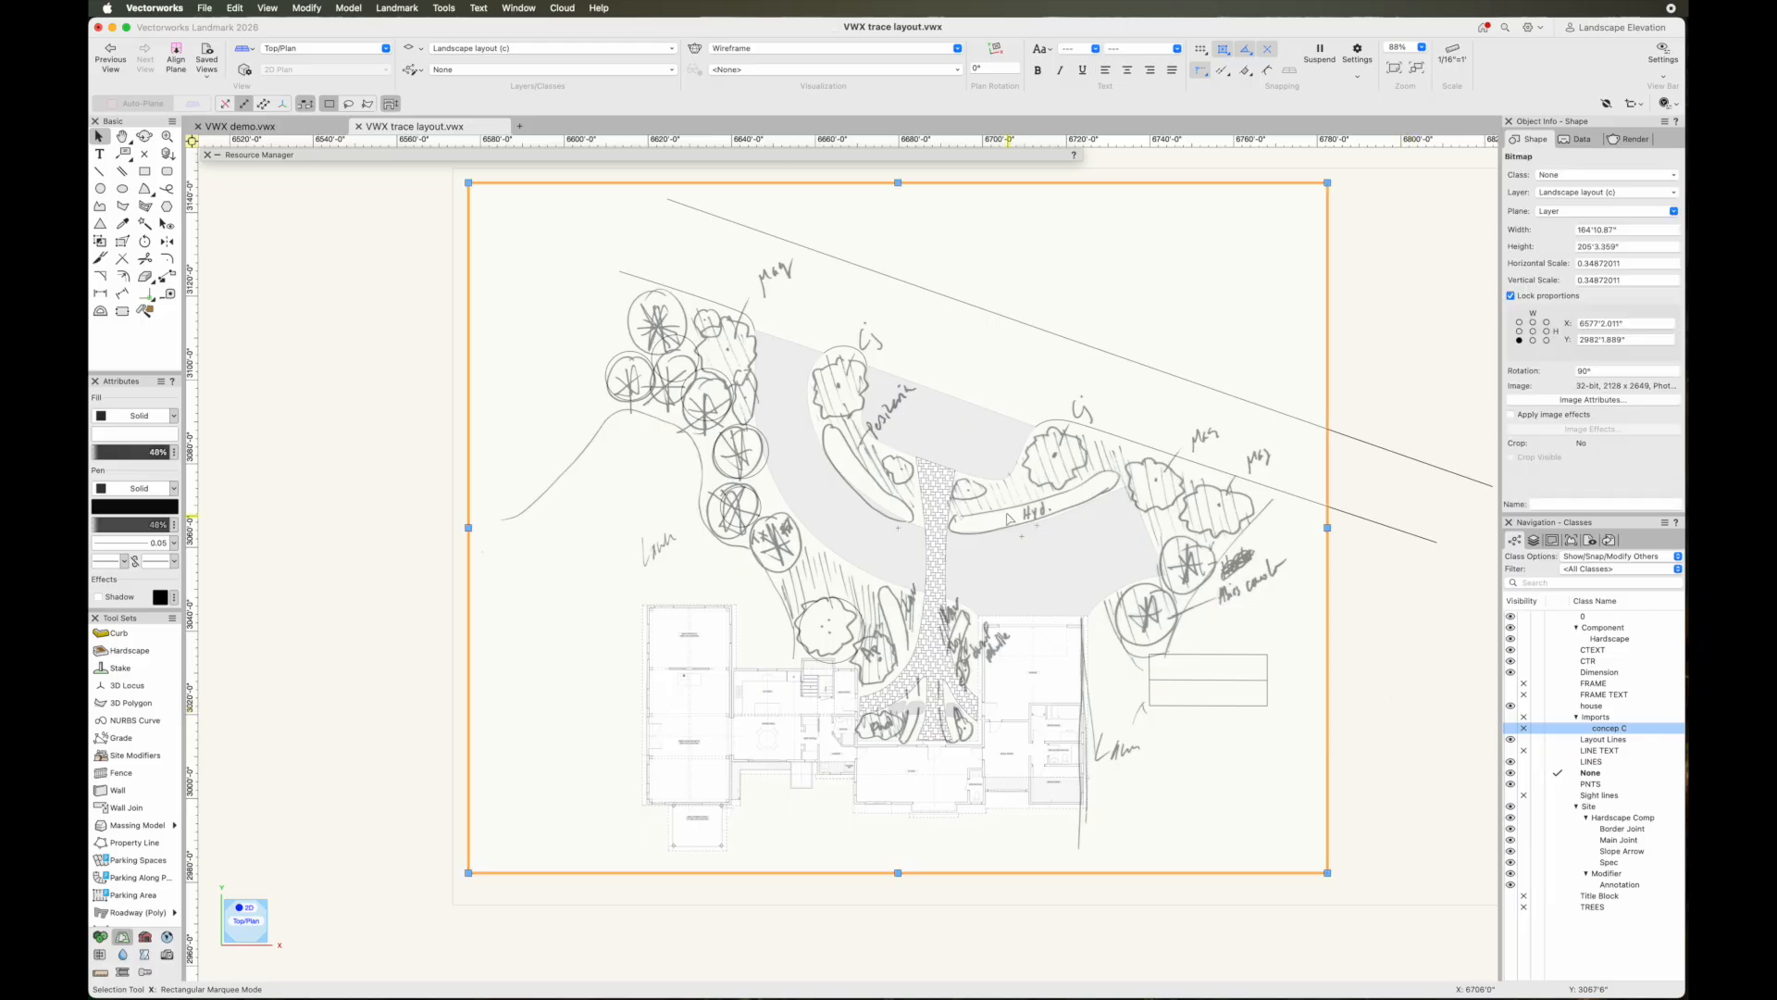
{"action": "scroll", "coordinate": [984, 508], "scroll_direction": "up", "scroll_amount": 3}
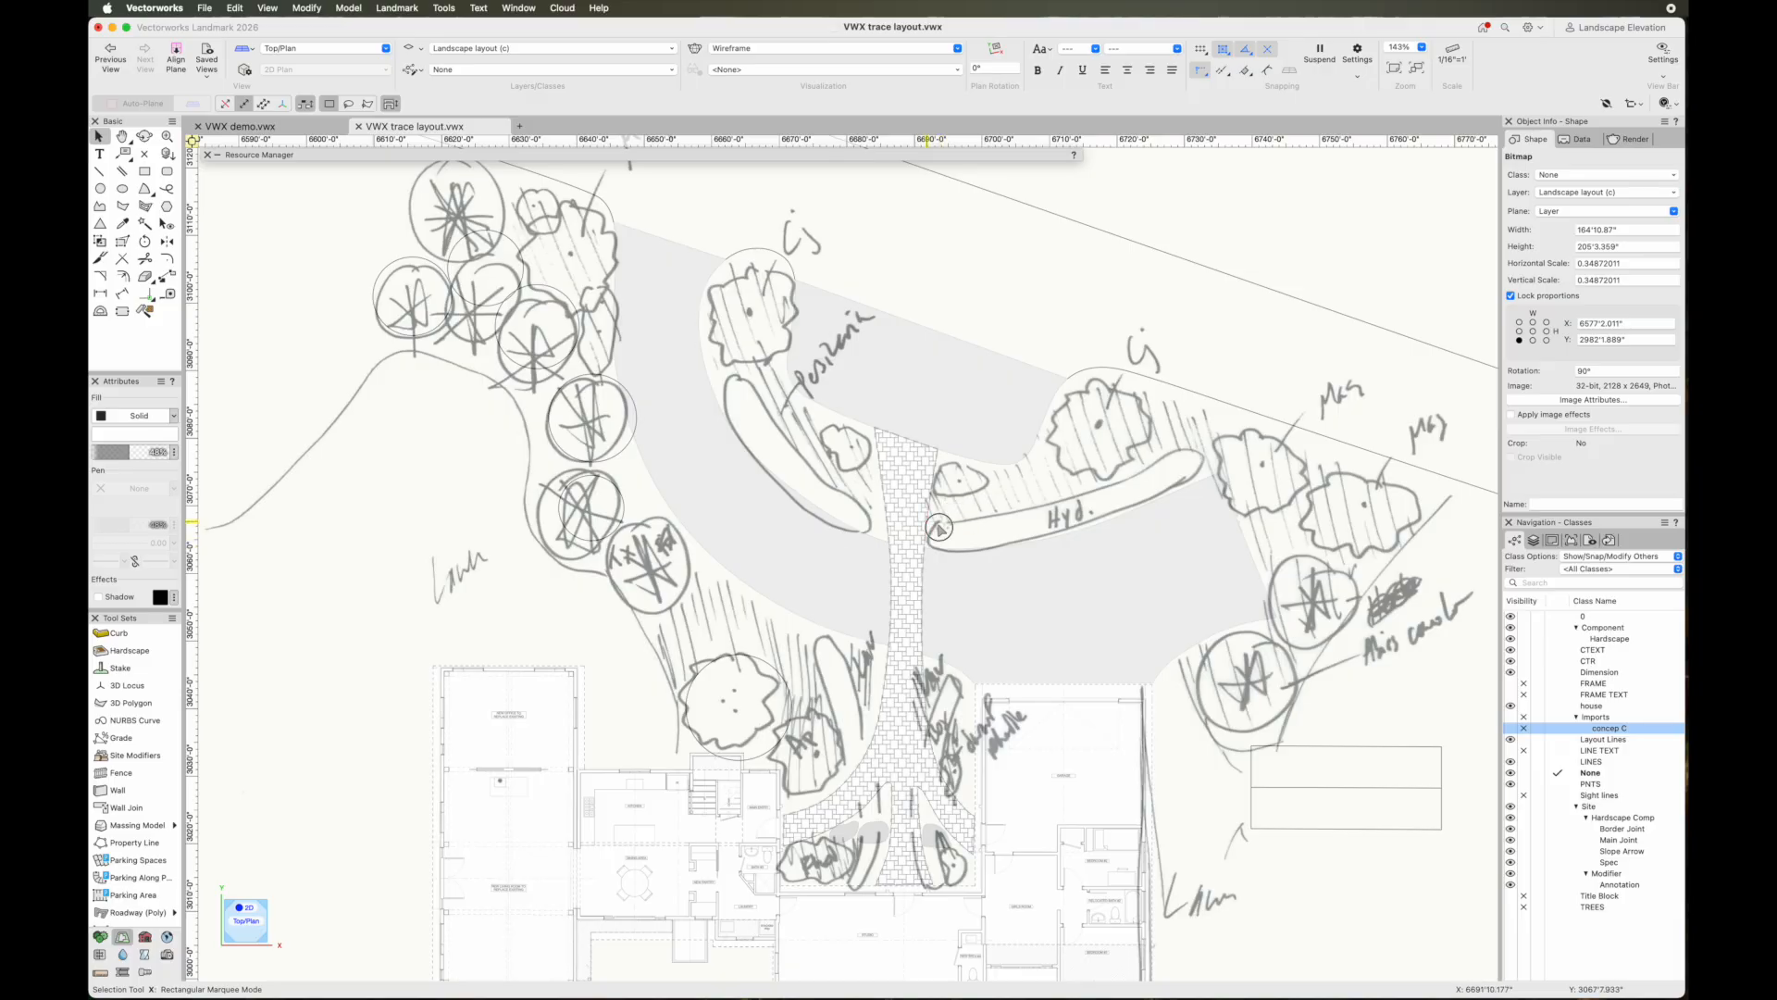
{"action": "scroll", "coordinate": [951, 536], "scroll_direction": "down", "scroll_amount": 3}
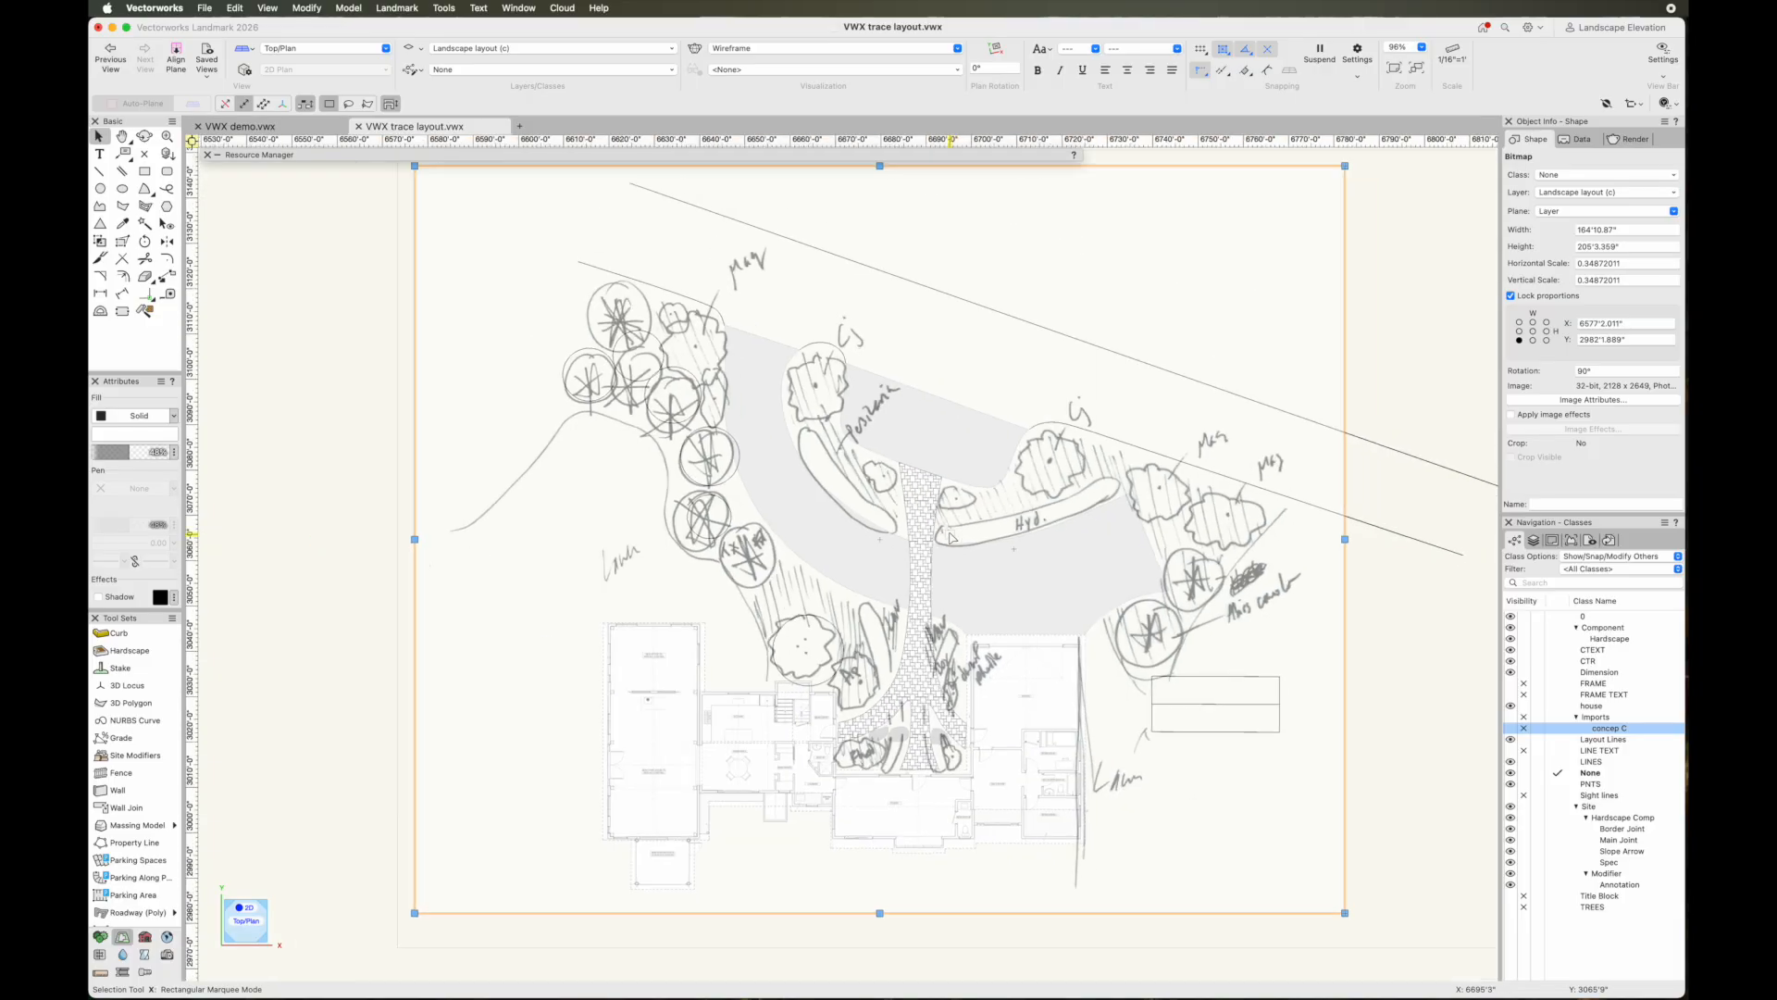
{"action": "left_click", "coordinate": [1388, 662]}
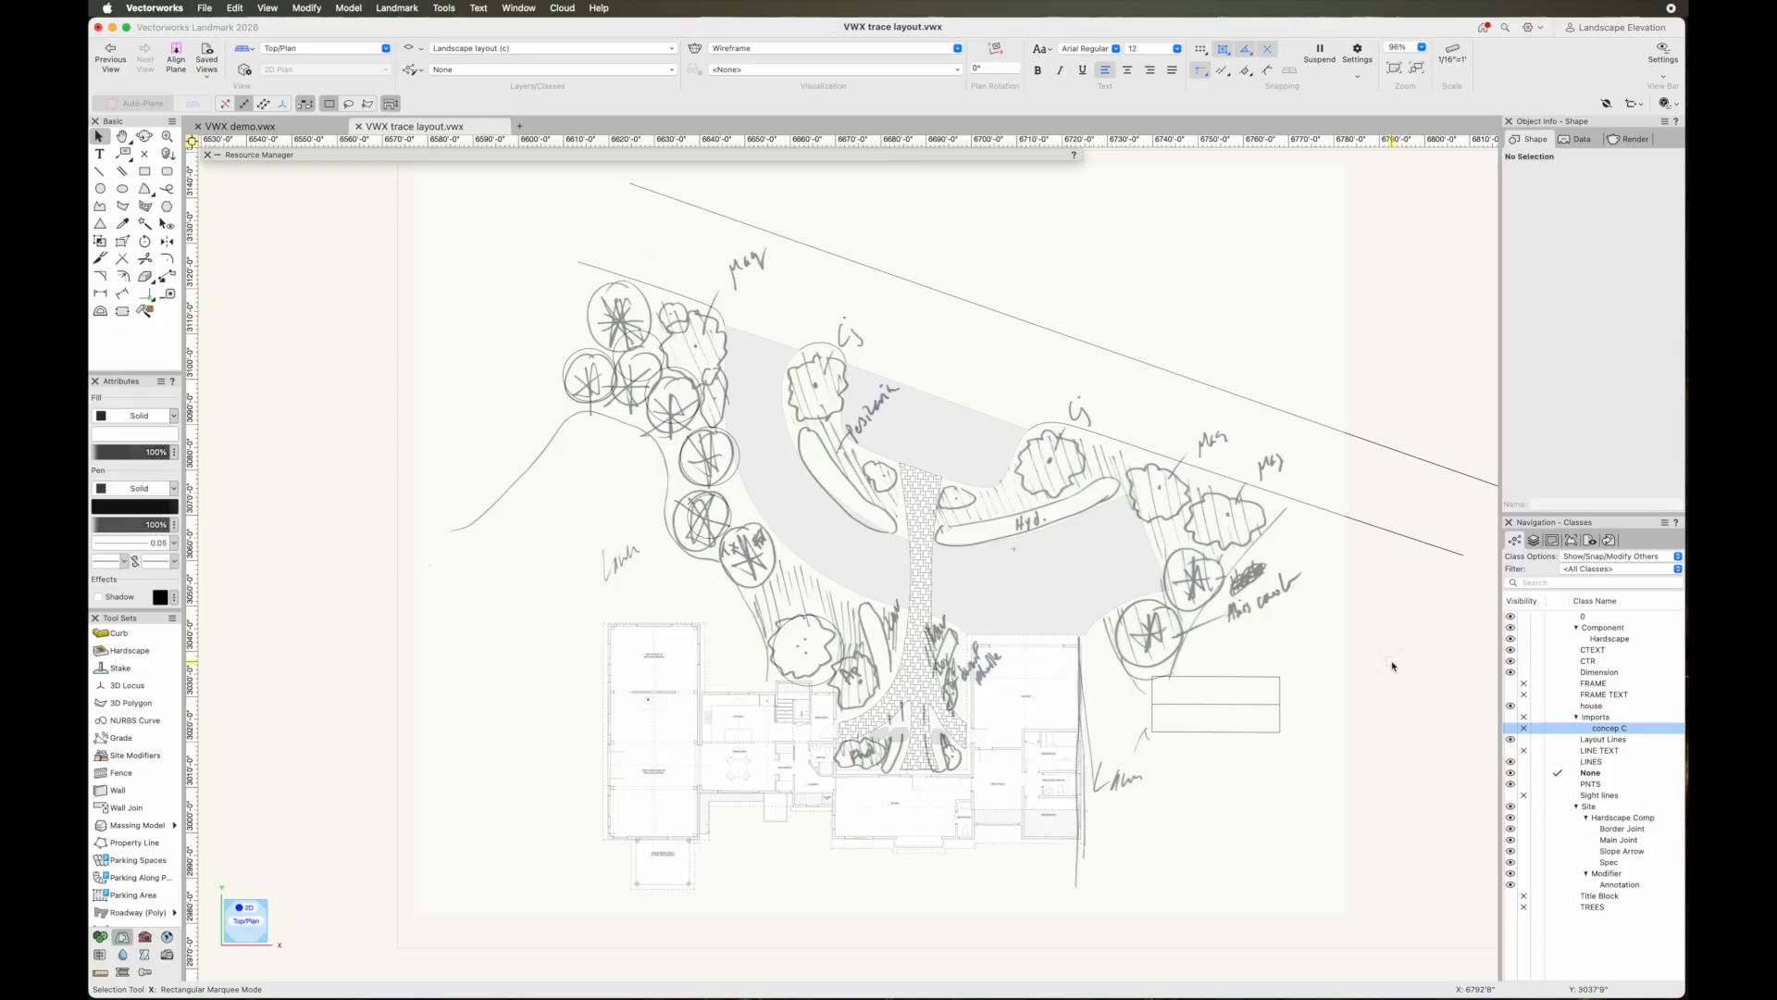
{"action": "left_click", "coordinate": [947, 539]}
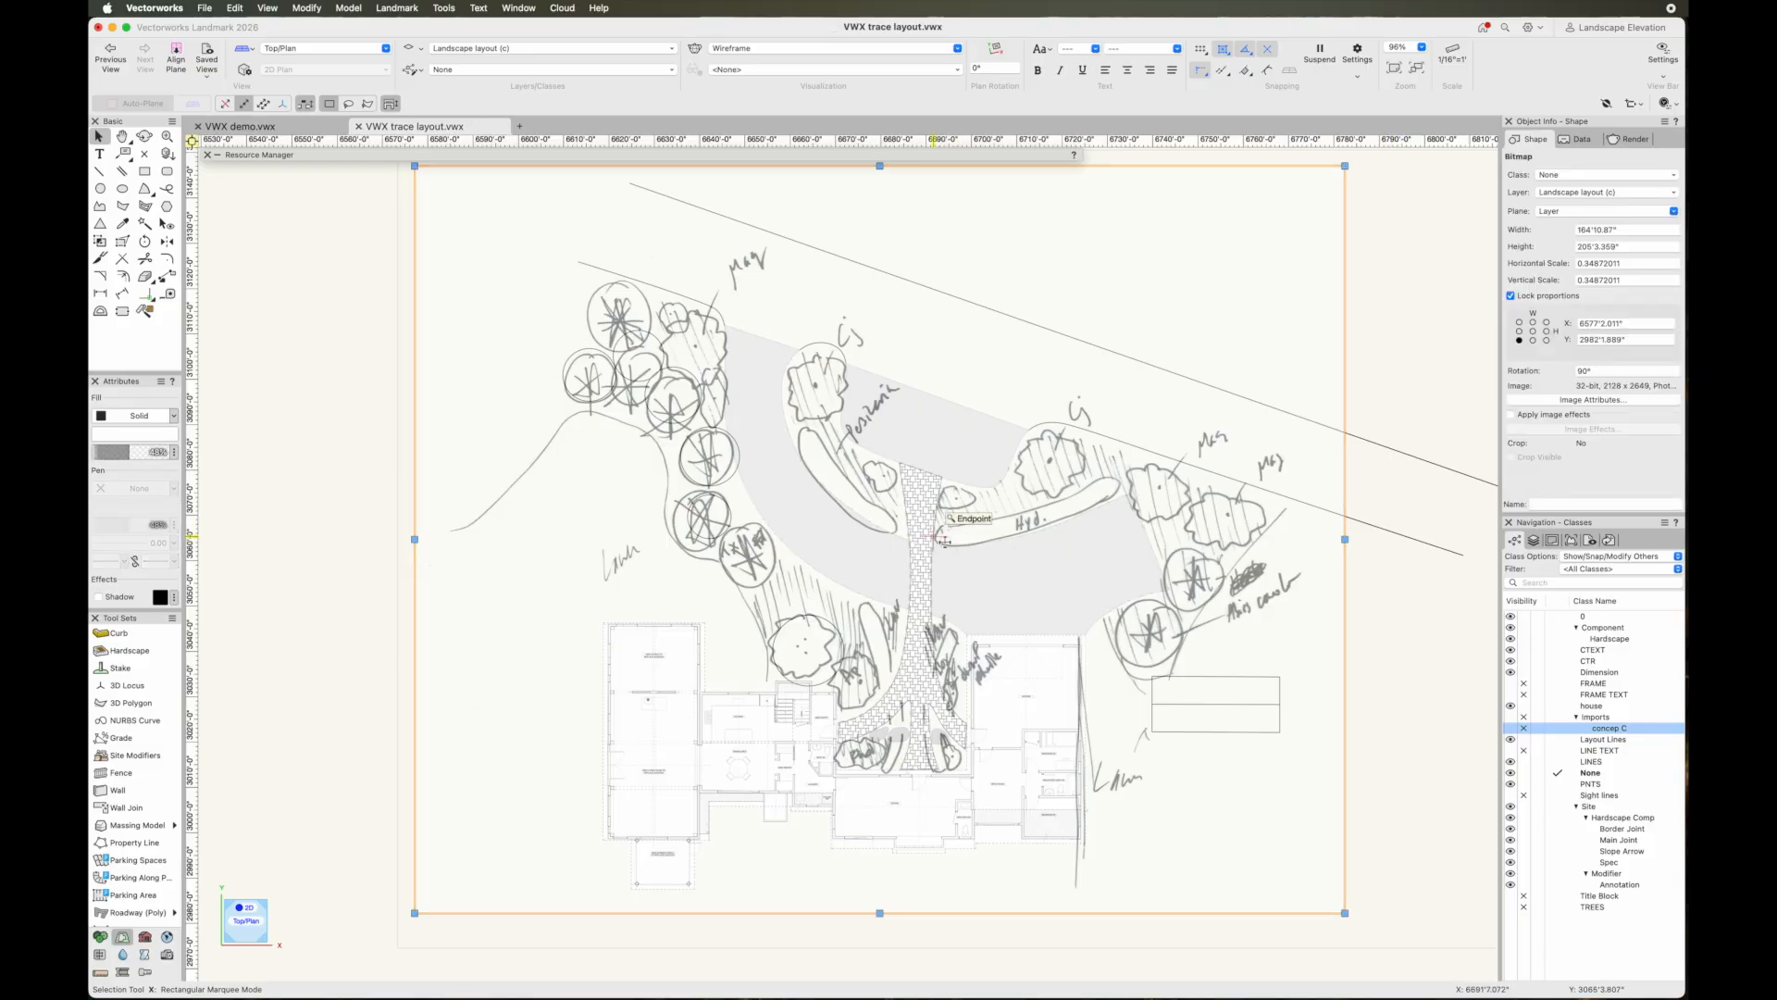
{"action": "key", "text": "Right"}
{"action": "key", "text": "Right"}
{"action": "key", "text": "Right"}
{"action": "key", "text": "shift+Right"}
{"action": "key", "text": "shift+Up"}
{"action": "key", "text": "shift+Up"}
{"action": "key", "text": "shift+Up"}
{"action": "left_click", "coordinate": [1386, 583]}
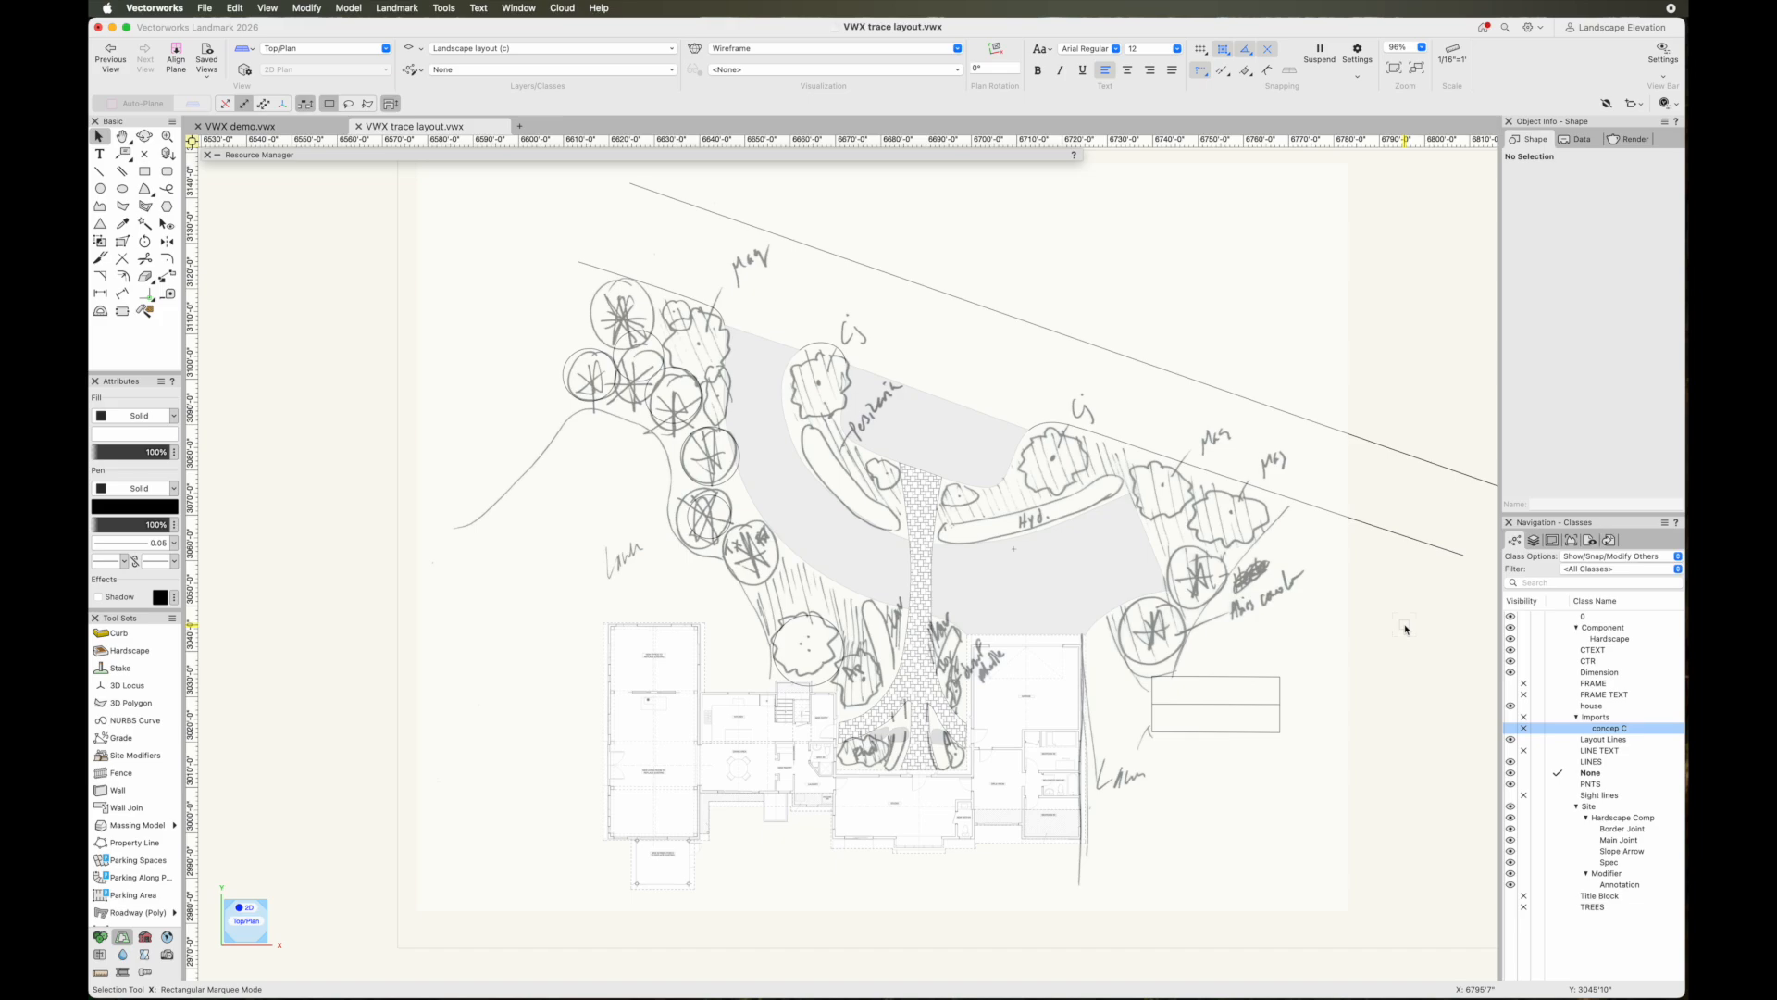
Create a new class named "Imports - planting sketch" with the default graphic attributes
{"action": "left_click", "coordinate": [1305, 583]}
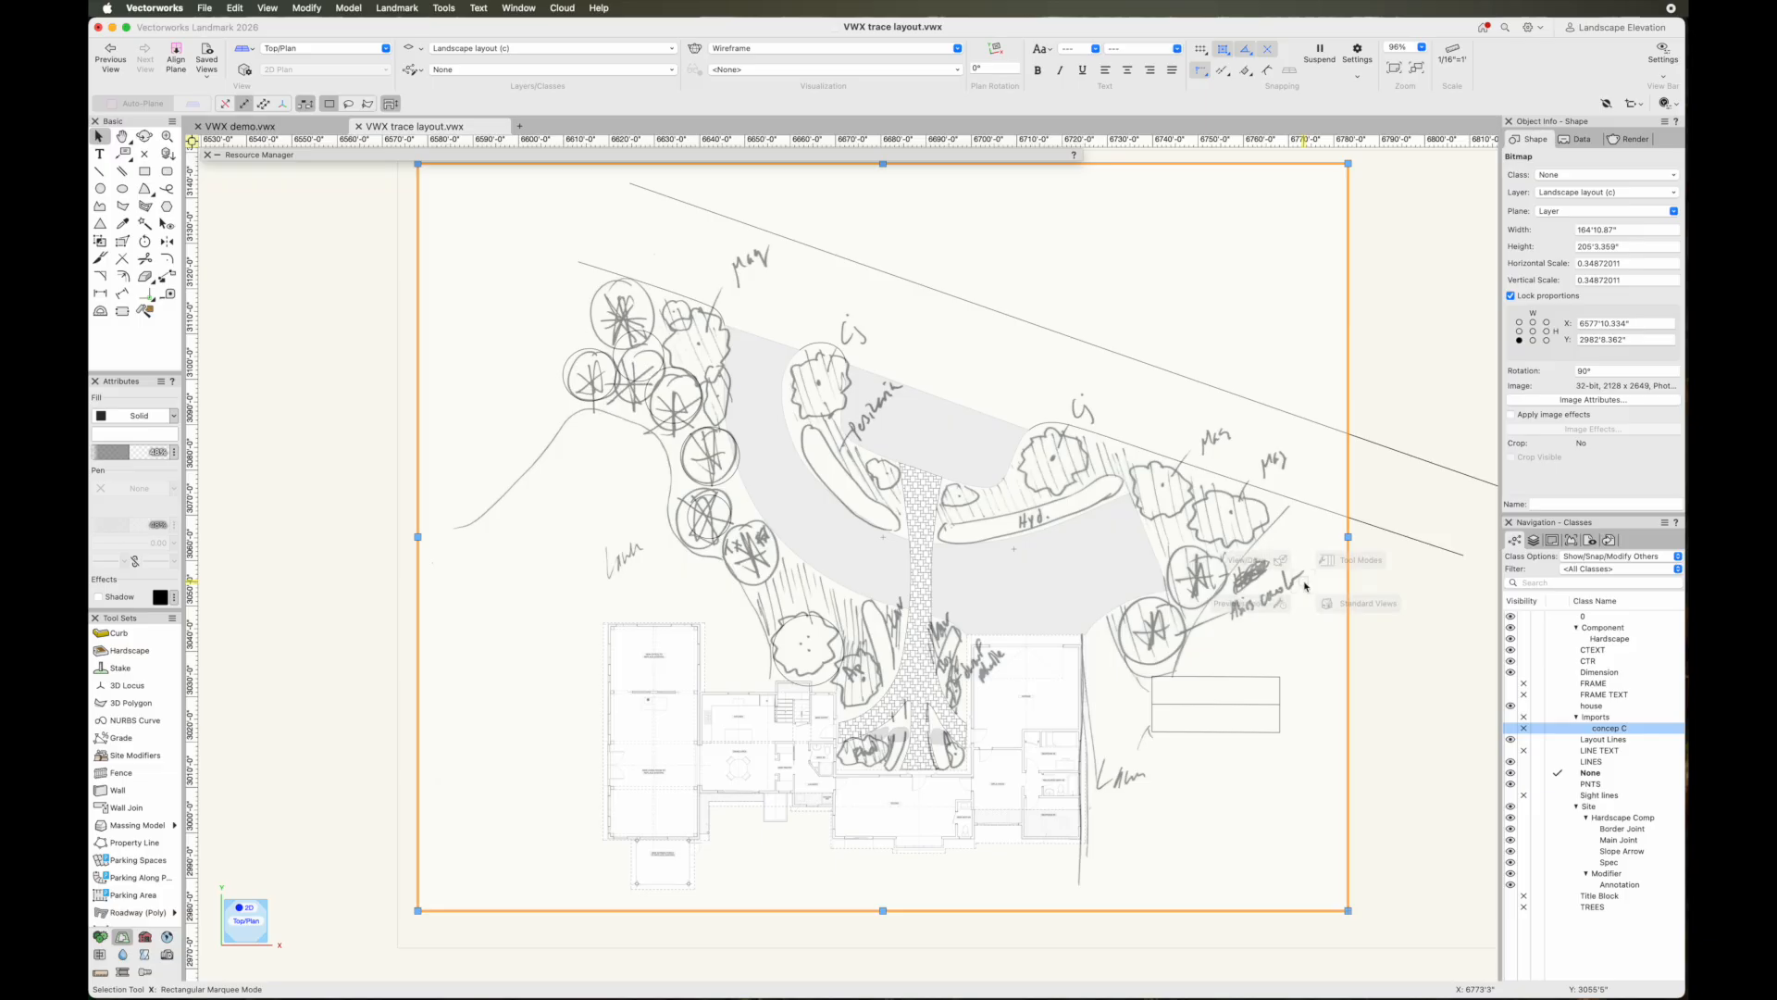
{"action": "left_click", "coordinate": [421, 50]}
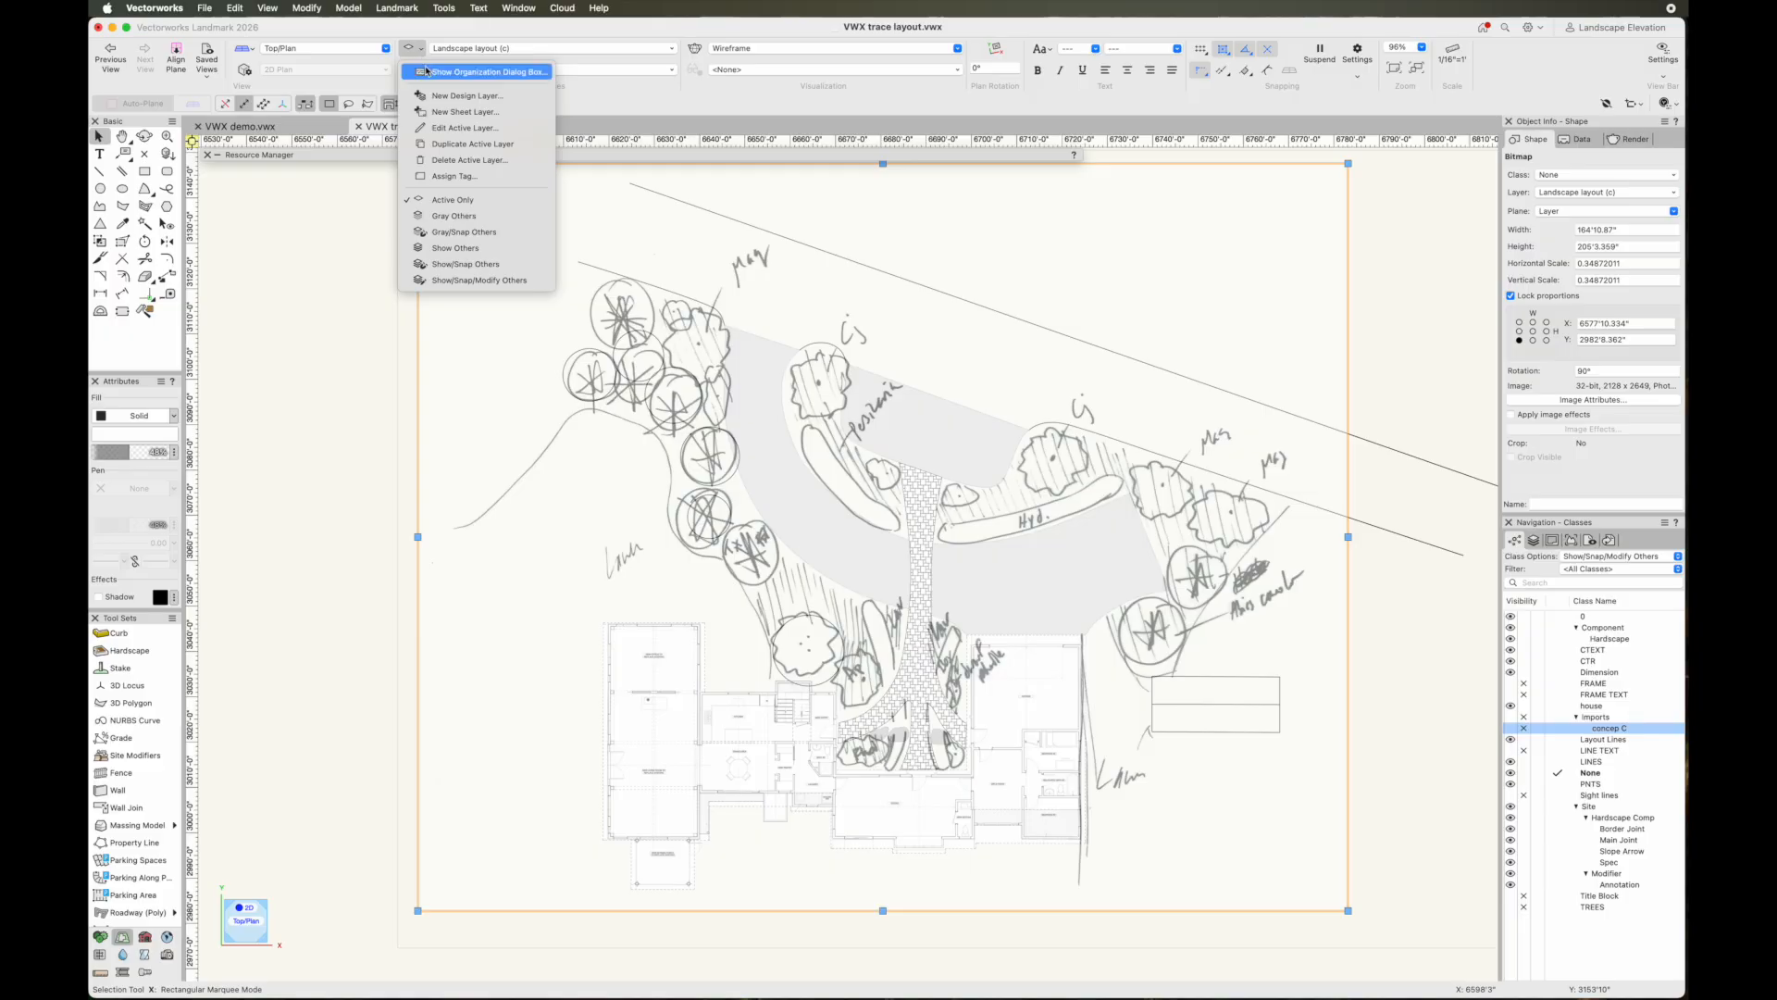
{"action": "left_click", "coordinate": [468, 71]}
{"action": "left_click", "coordinate": [792, 219]}
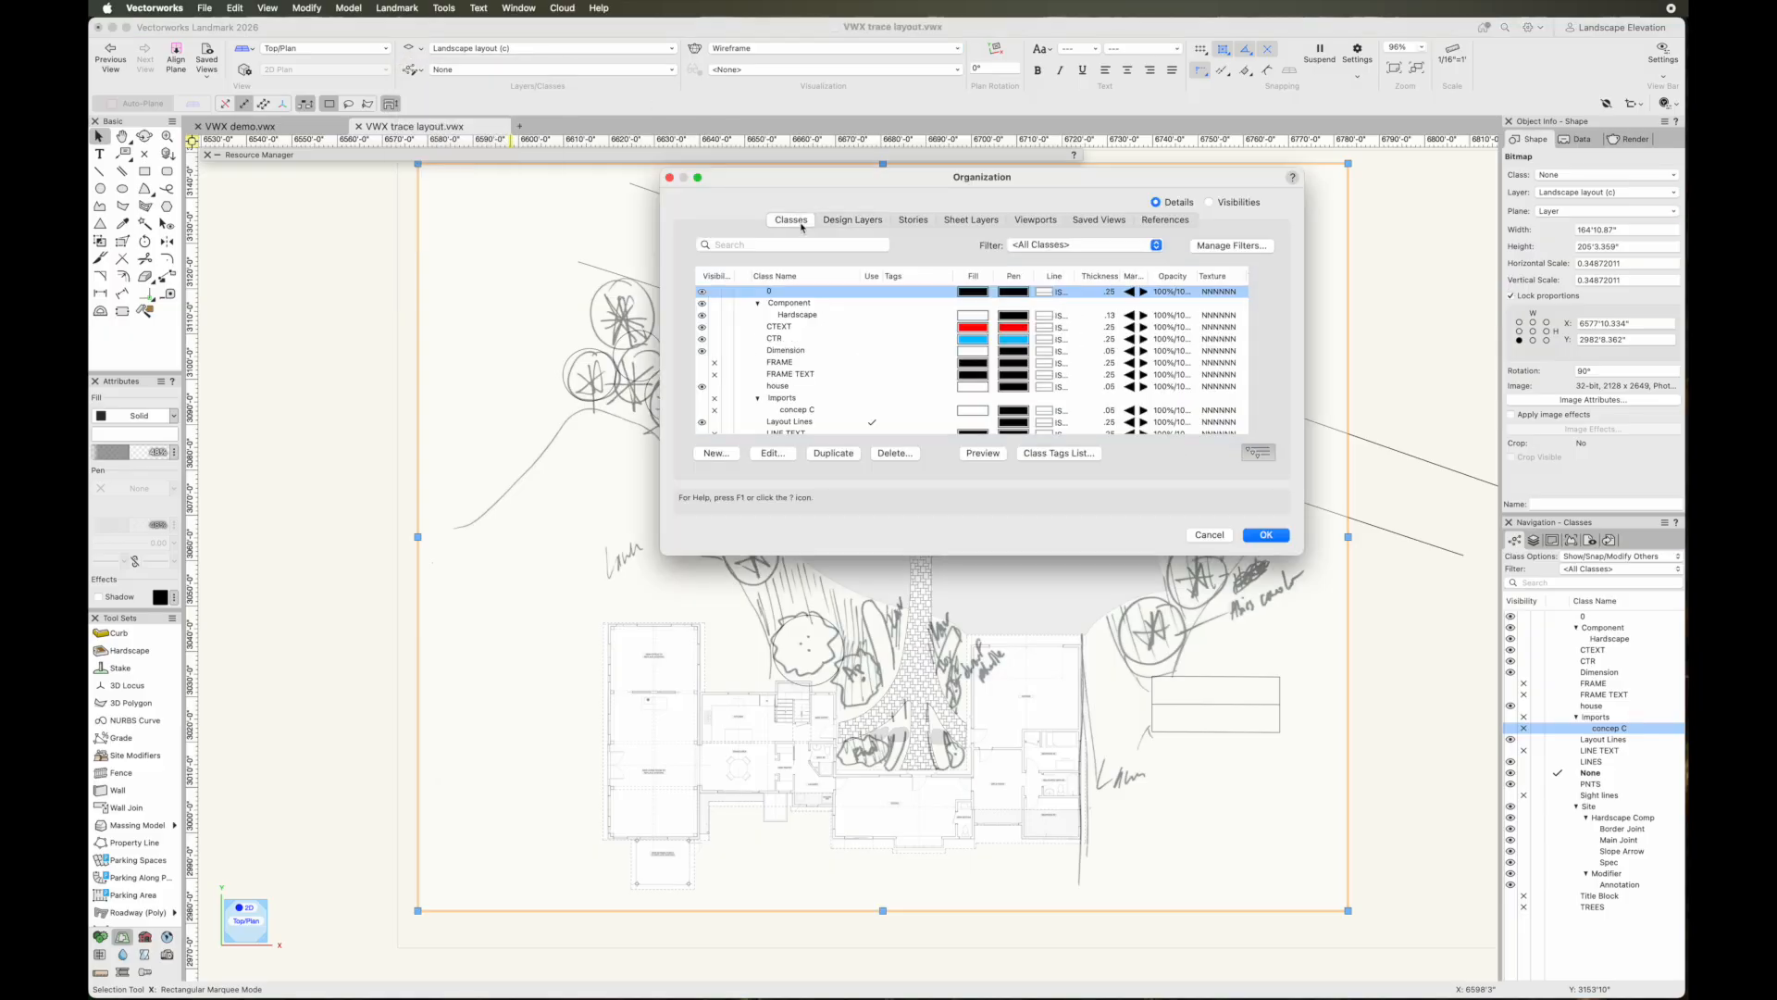
{"action": "scroll", "coordinate": [815, 378], "scroll_direction": "down", "scroll_amount": 3}
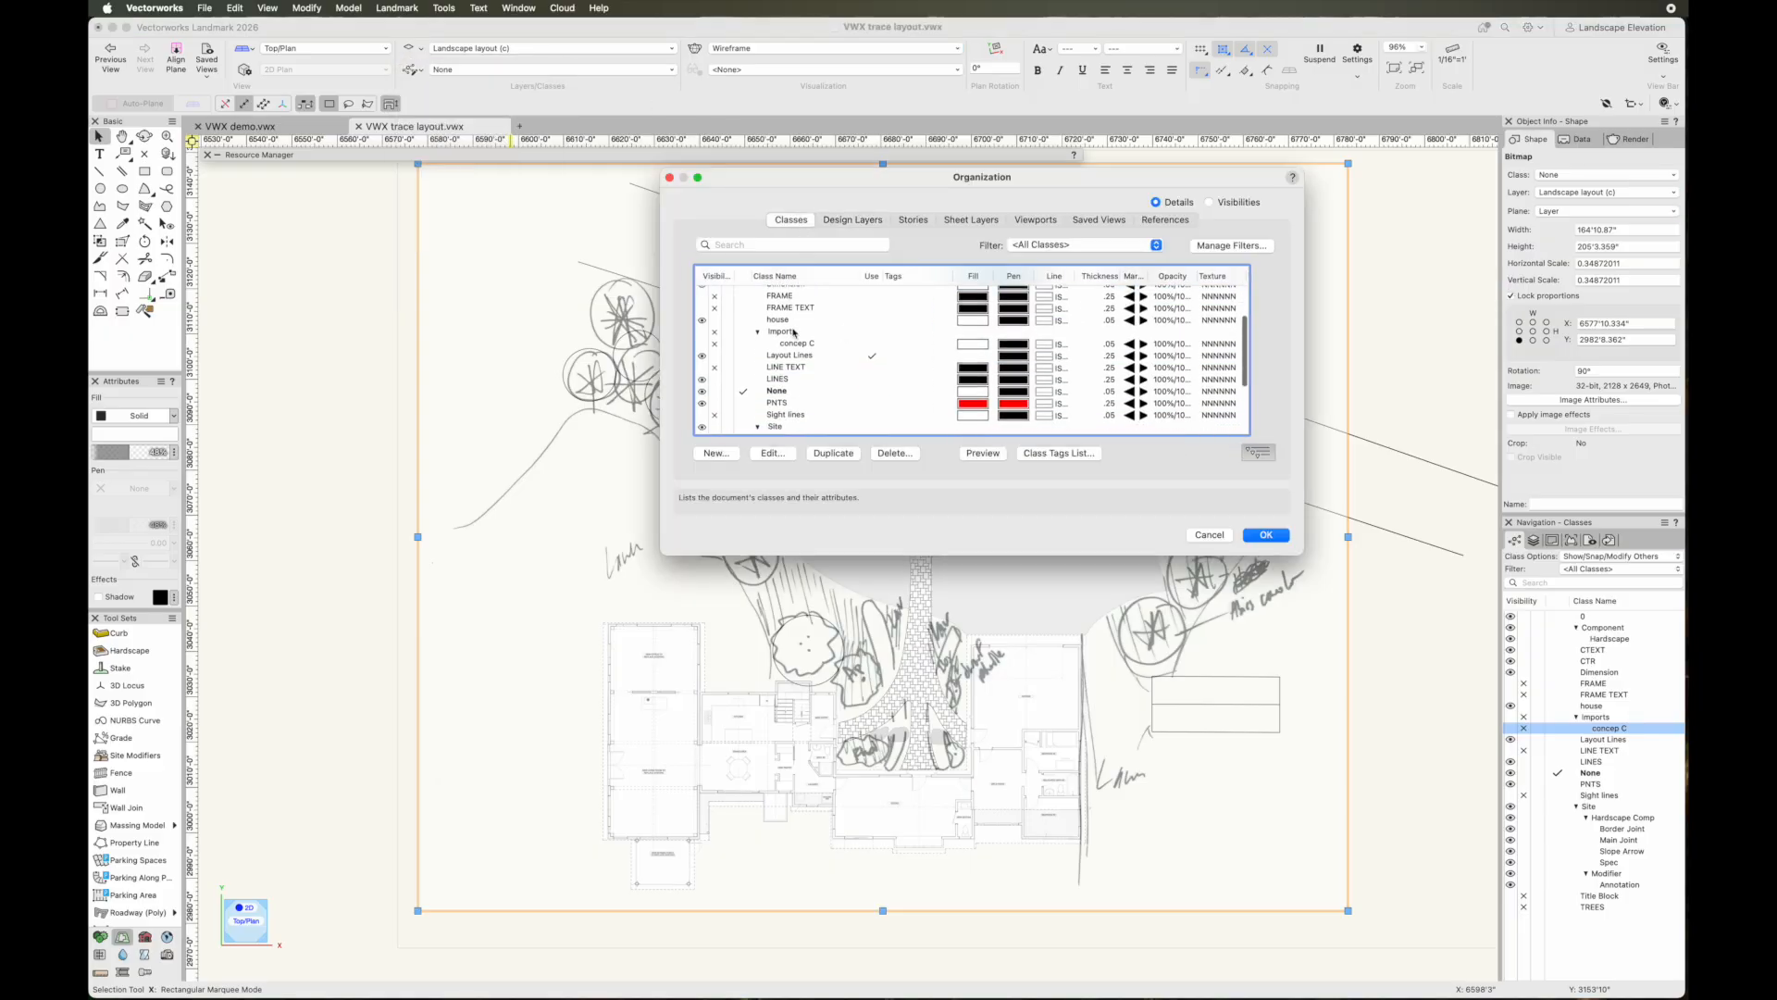
{"action": "left_click", "coordinate": [794, 332]}
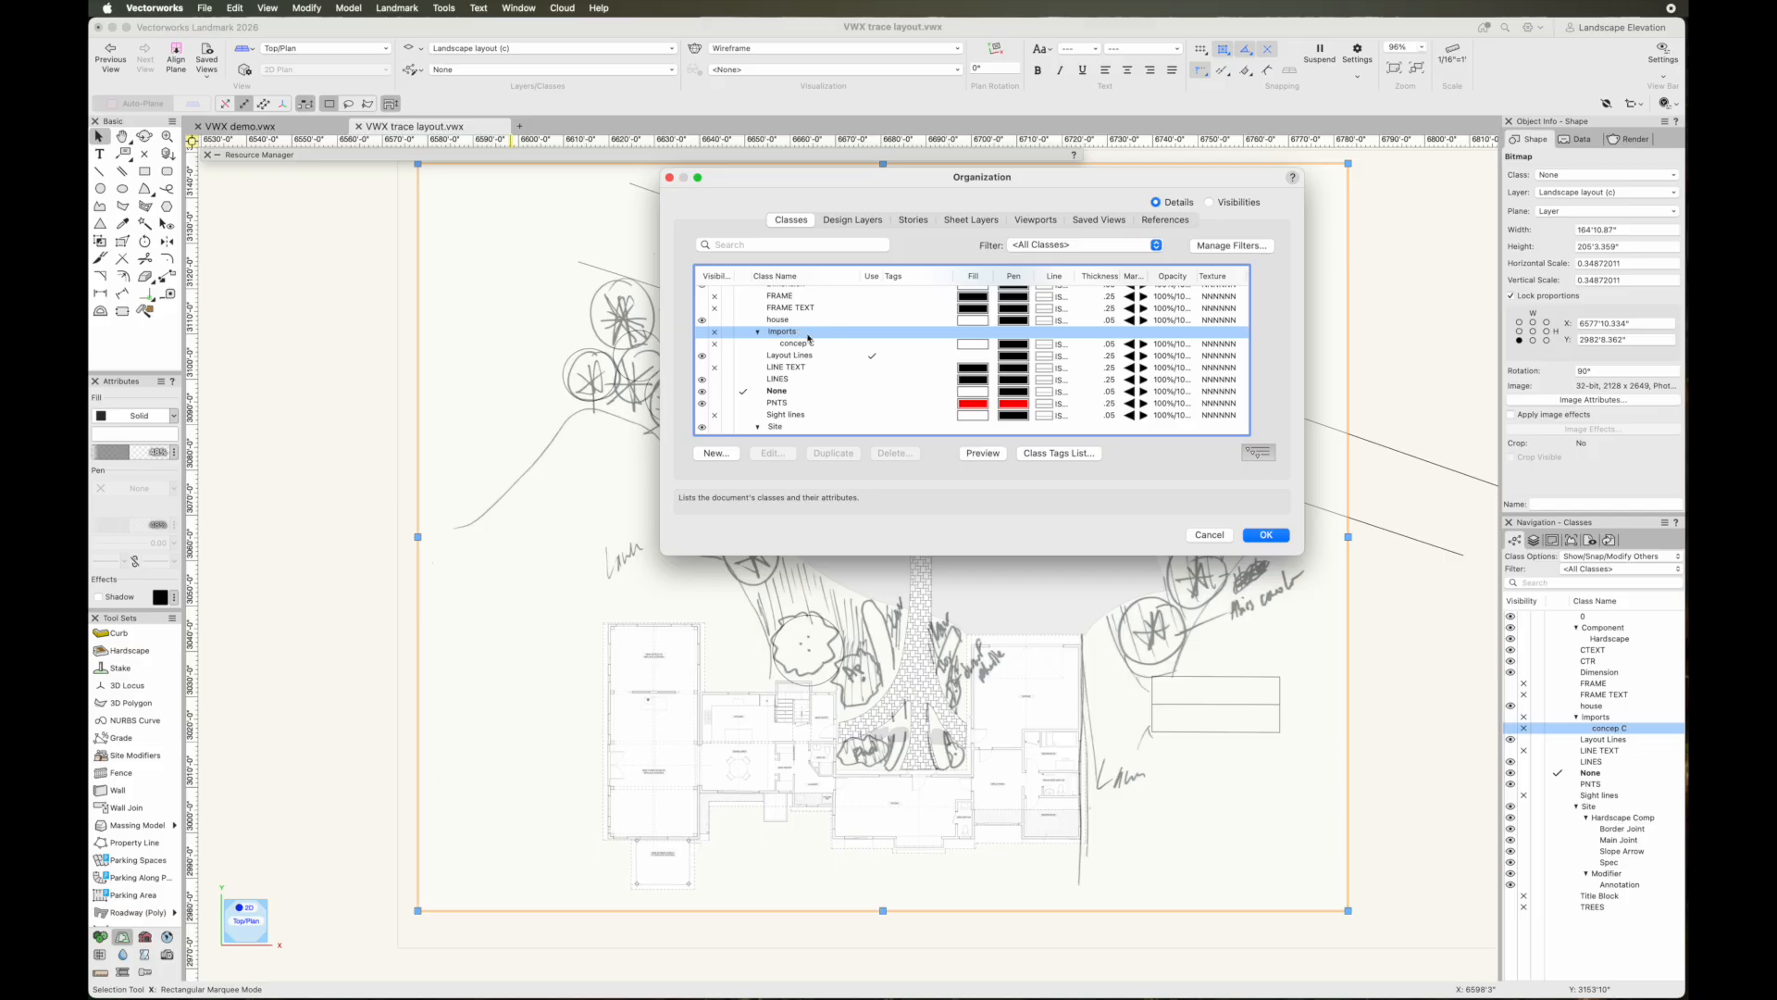
{"action": "left_click", "coordinate": [716, 452]}
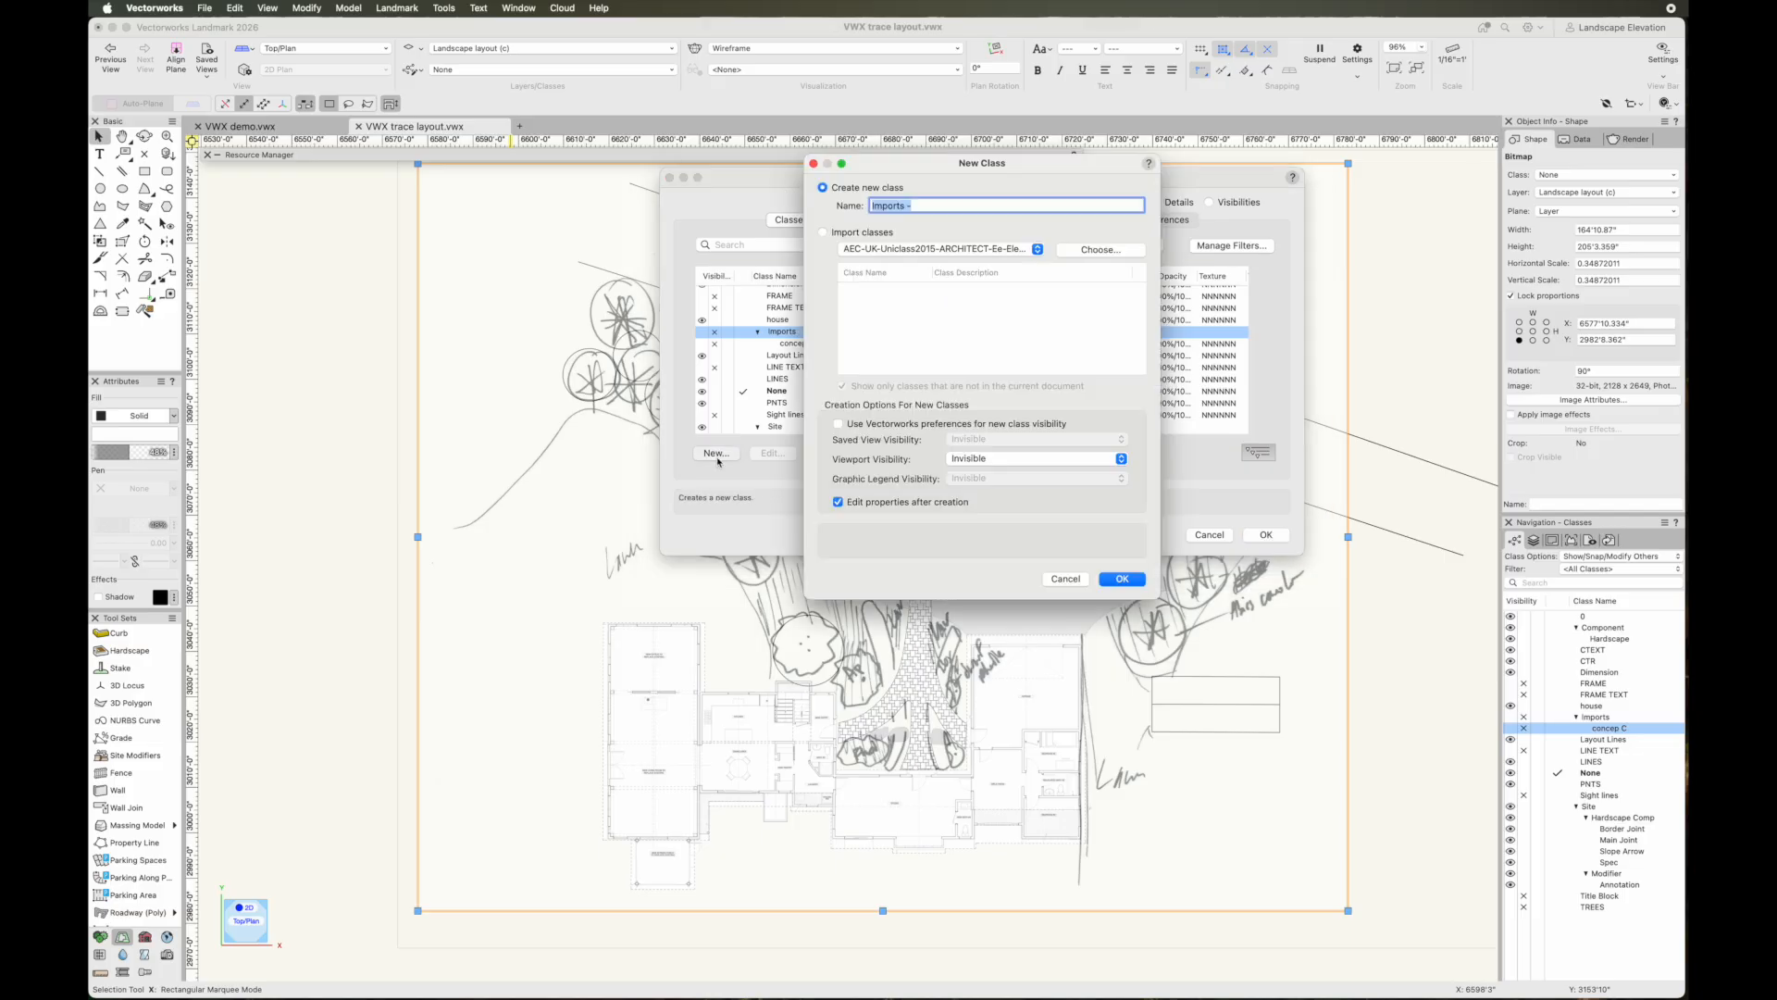
{"action": "left_click", "coordinate": [934, 207]}
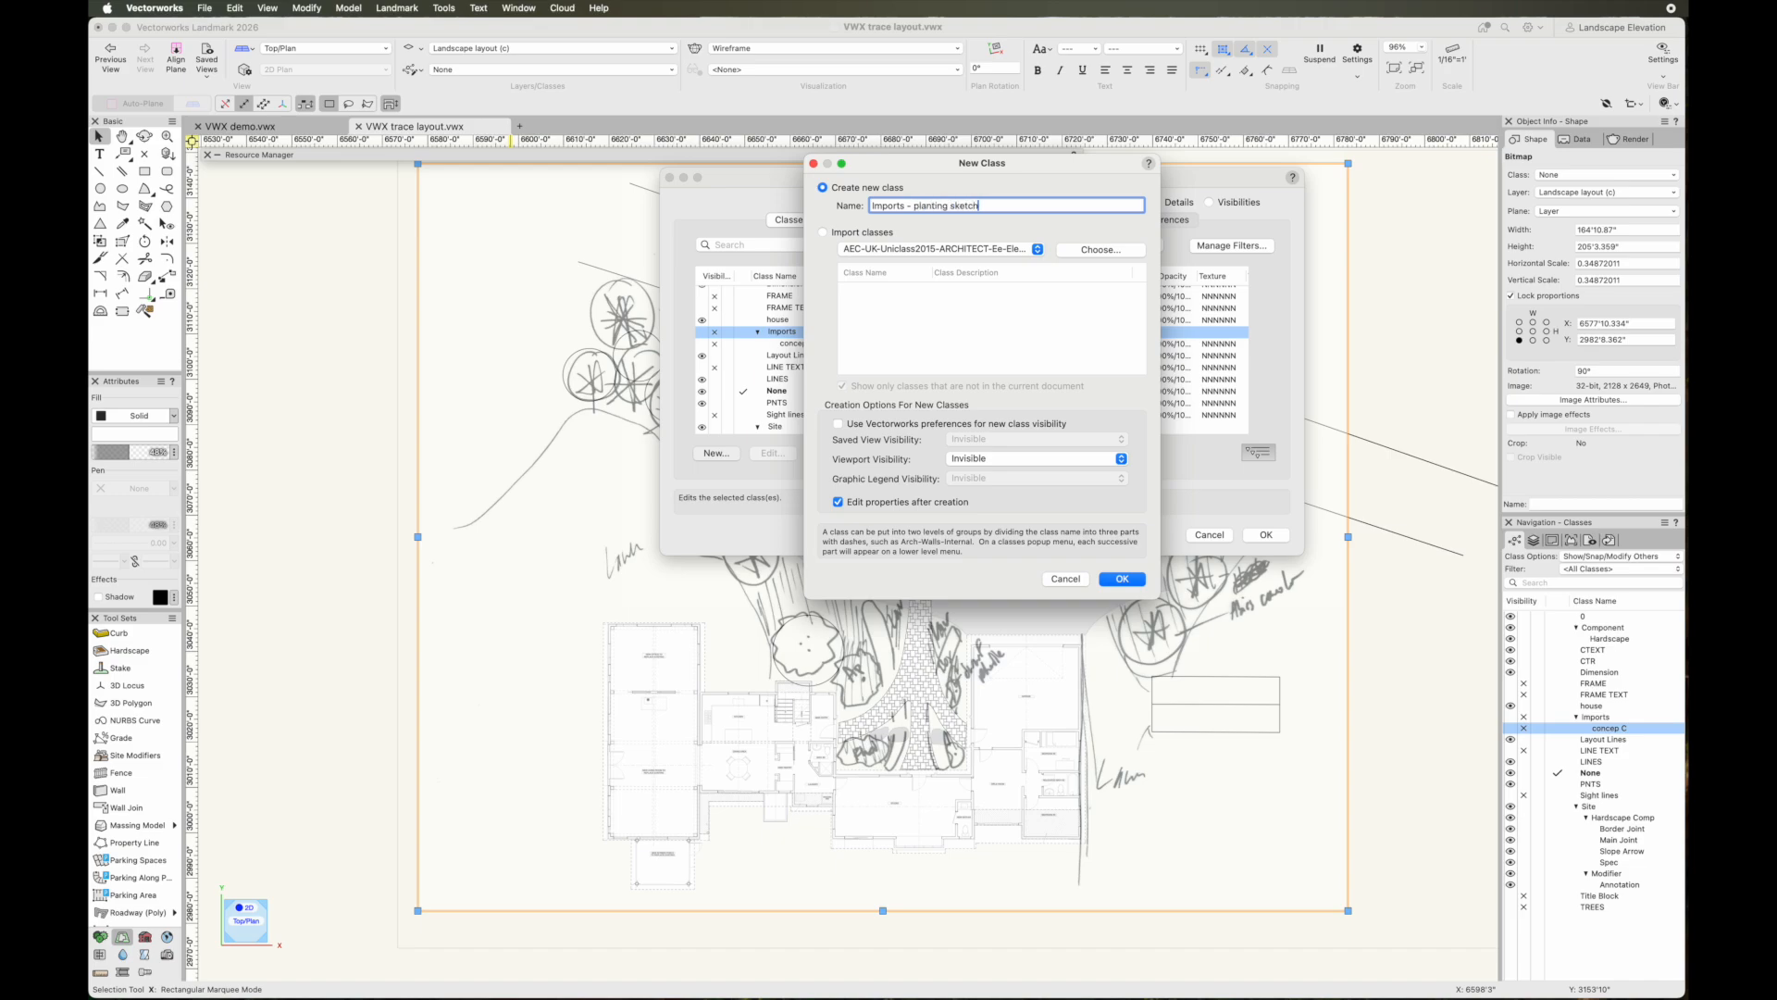
{"action": "left_click", "coordinate": [1117, 580]}
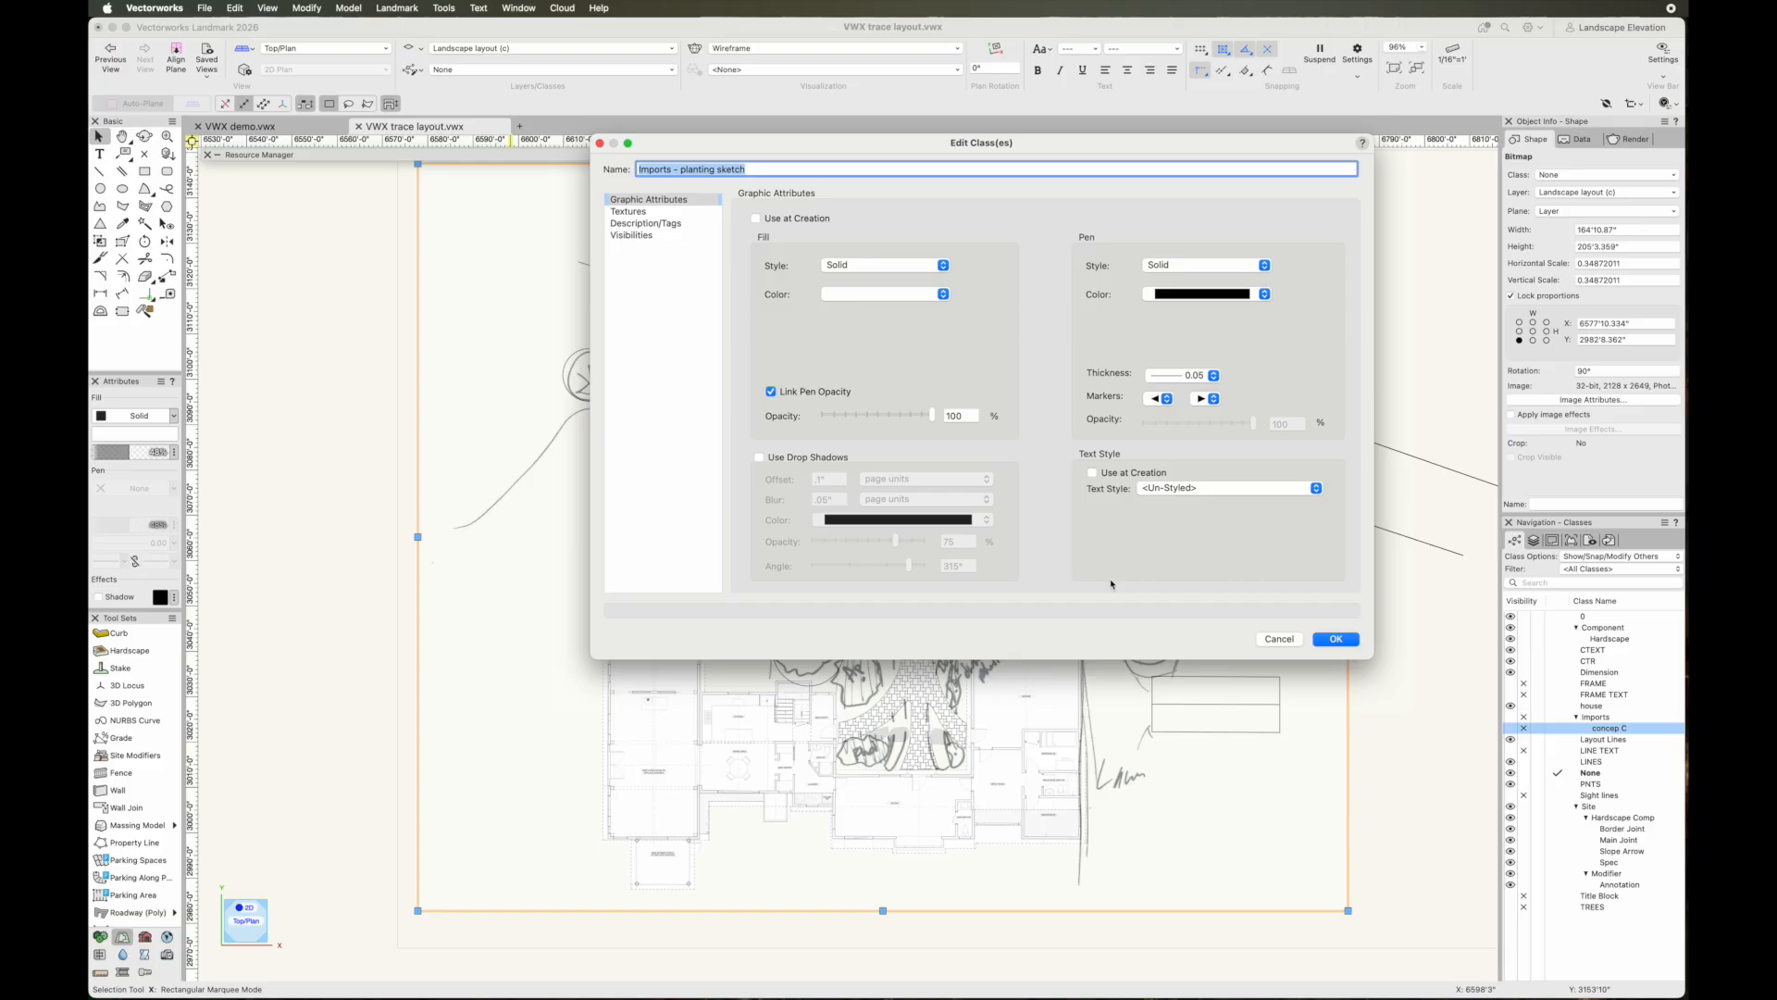
{"action": "left_click", "coordinate": [1336, 639]}
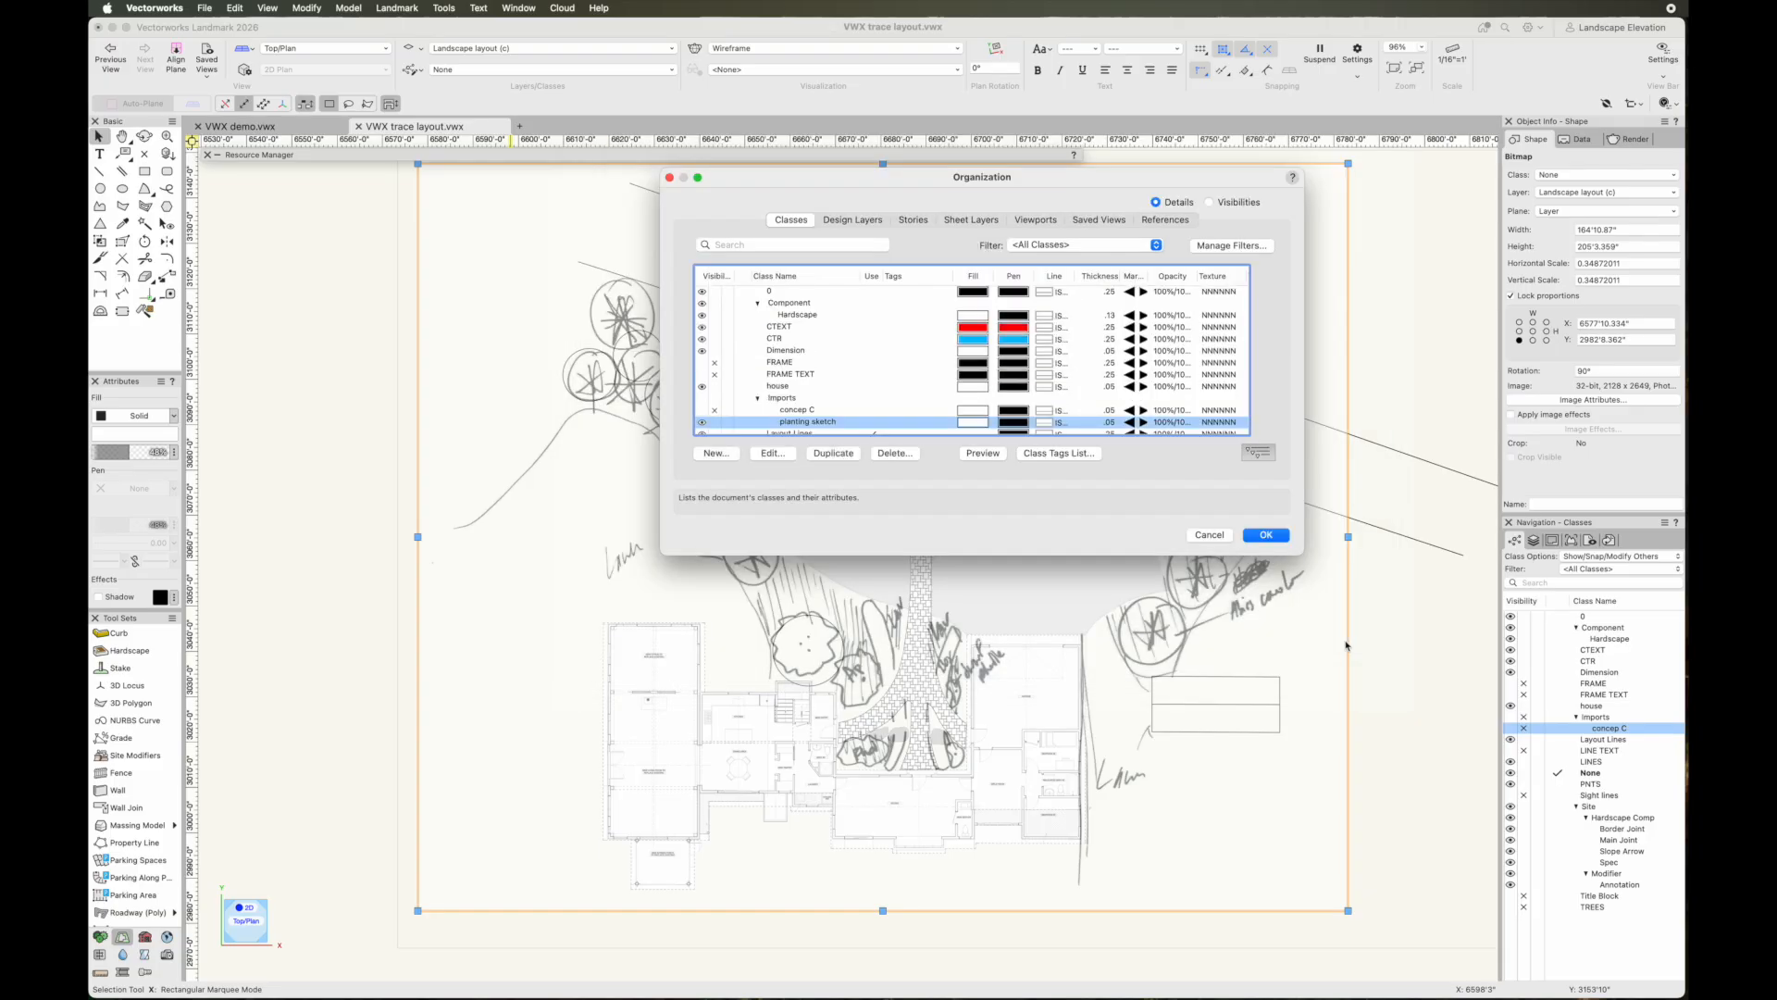
{"action": "scroll", "coordinate": [876, 405], "scroll_direction": "down", "scroll_amount": 2}
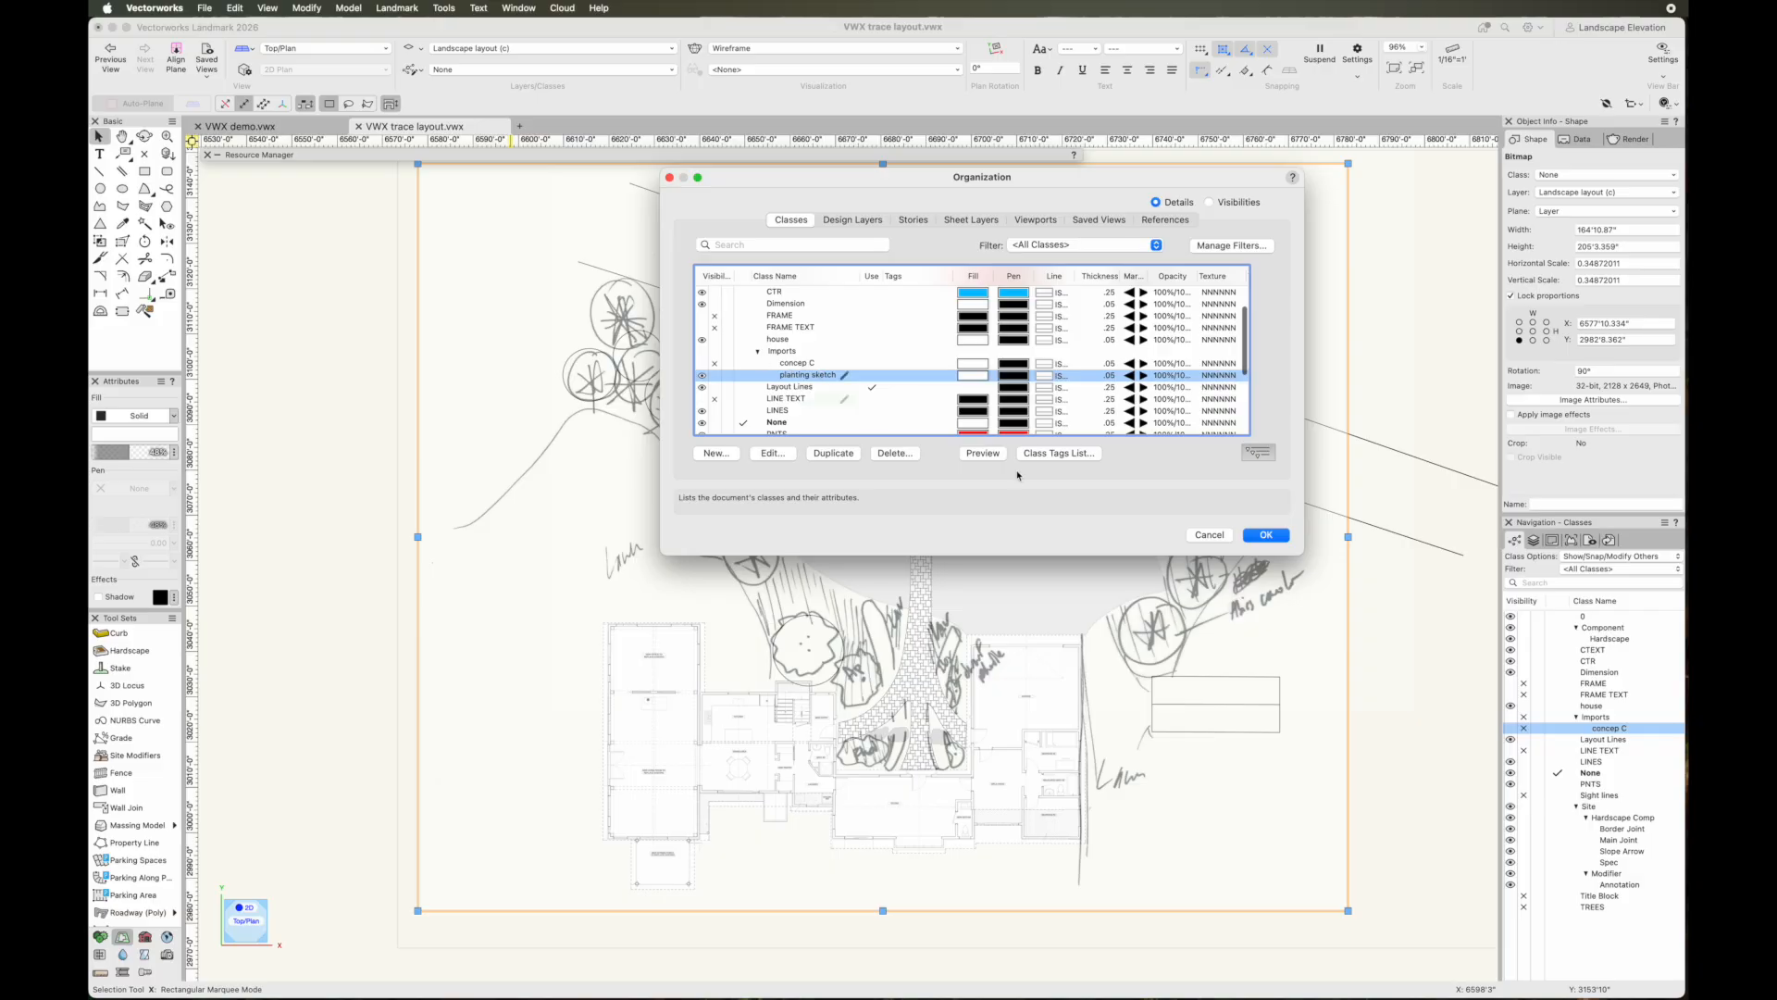
{"action": "left_click", "coordinate": [1265, 535]}
Assign the planting sketch bitmap to the planting sketch class under Imports
{"action": "left_click", "coordinate": [1390, 637]}
{"action": "left_click", "coordinate": [1329, 571]}
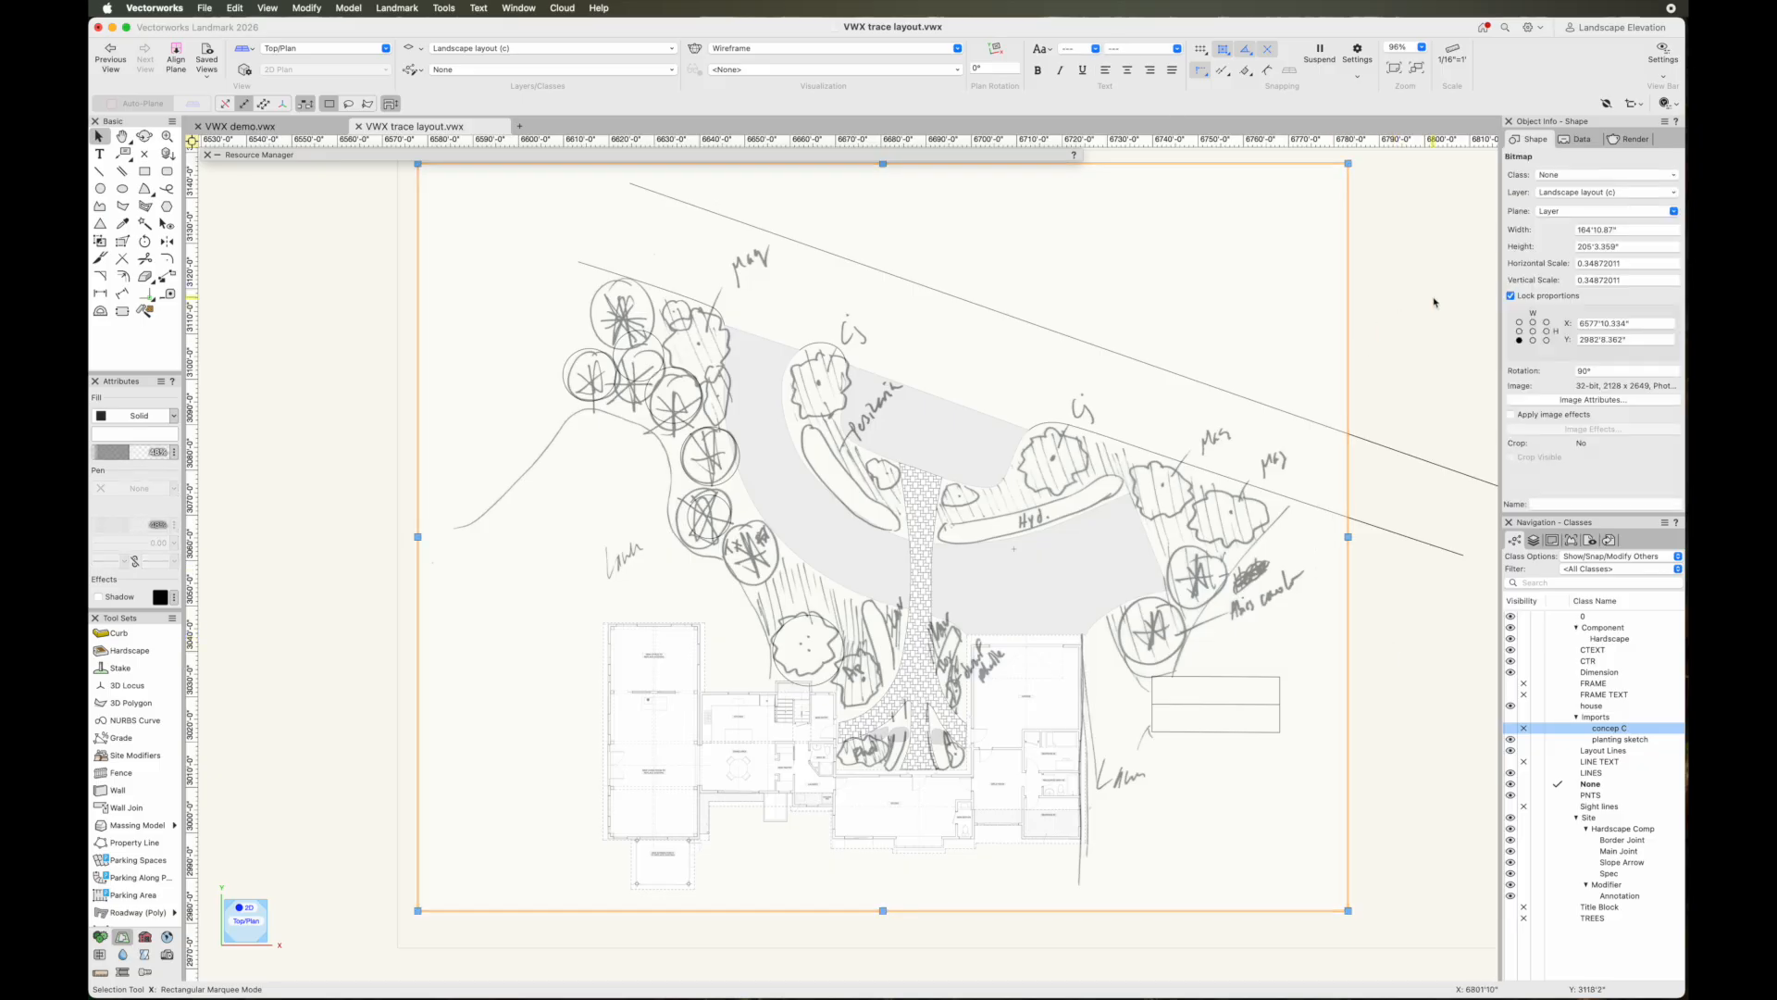
{"action": "left_click", "coordinate": [1575, 176]}
{"action": "scroll", "coordinate": [1574, 305], "scroll_direction": "down", "scroll_amount": 3}
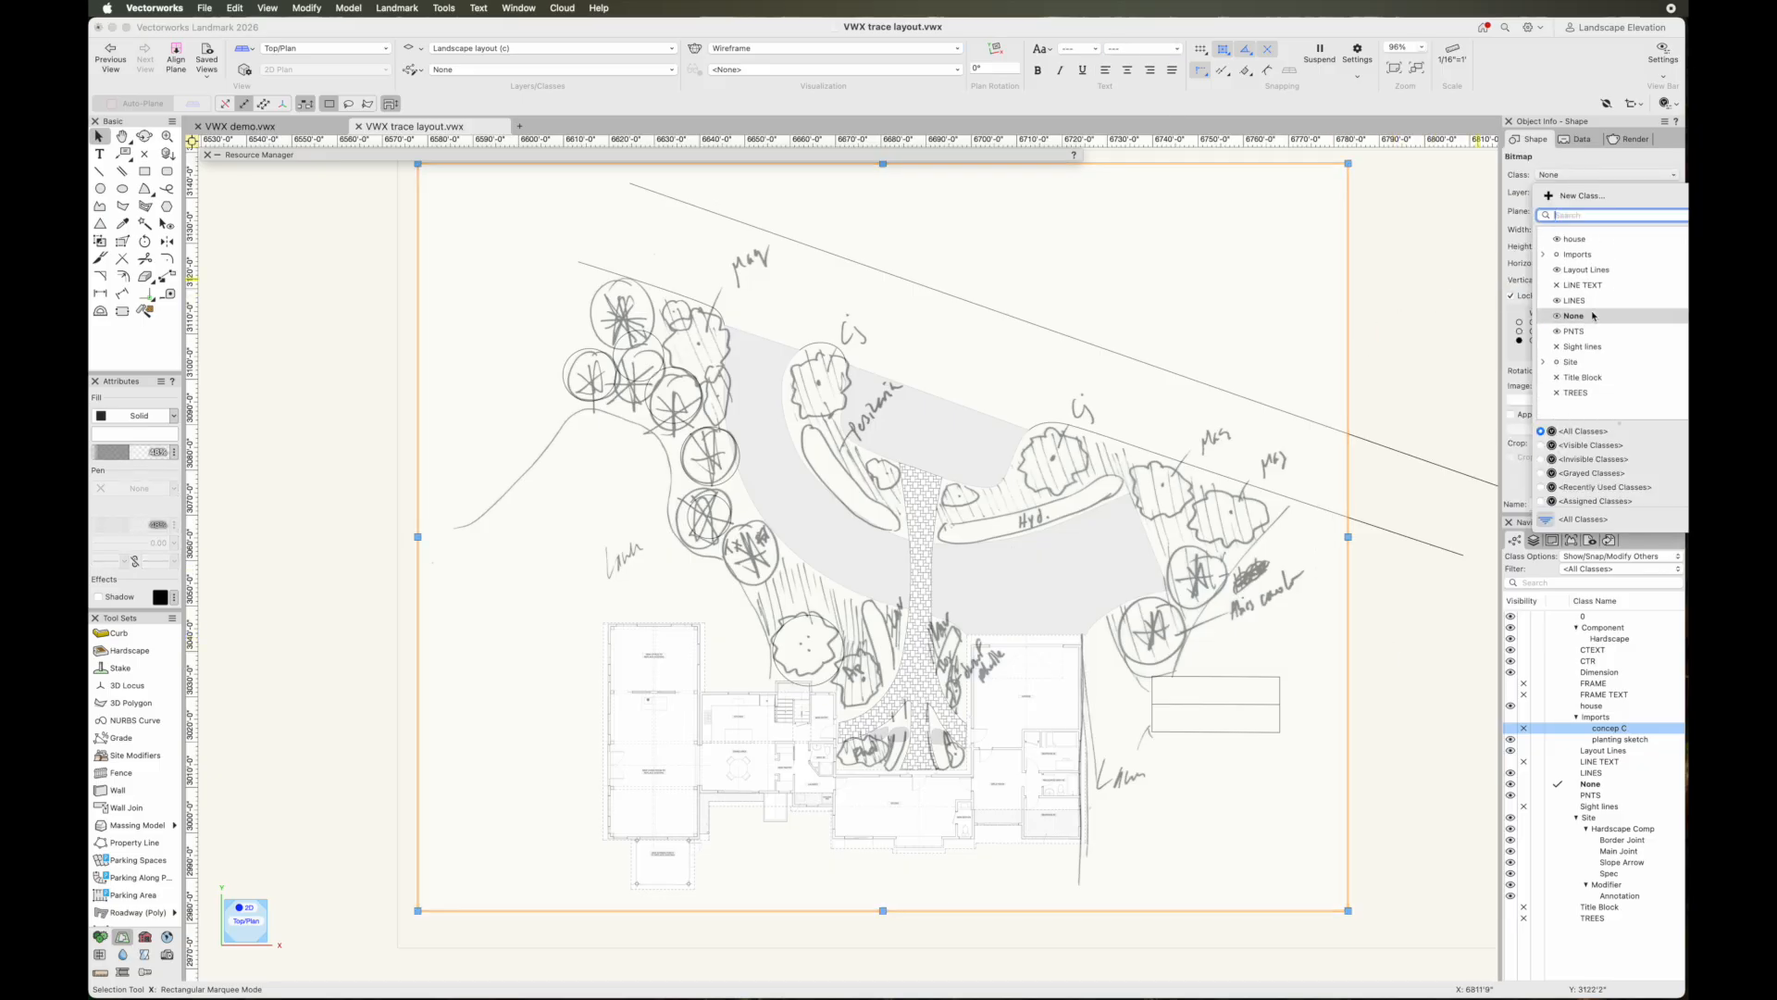
{"action": "left_click", "coordinate": [1544, 274]}
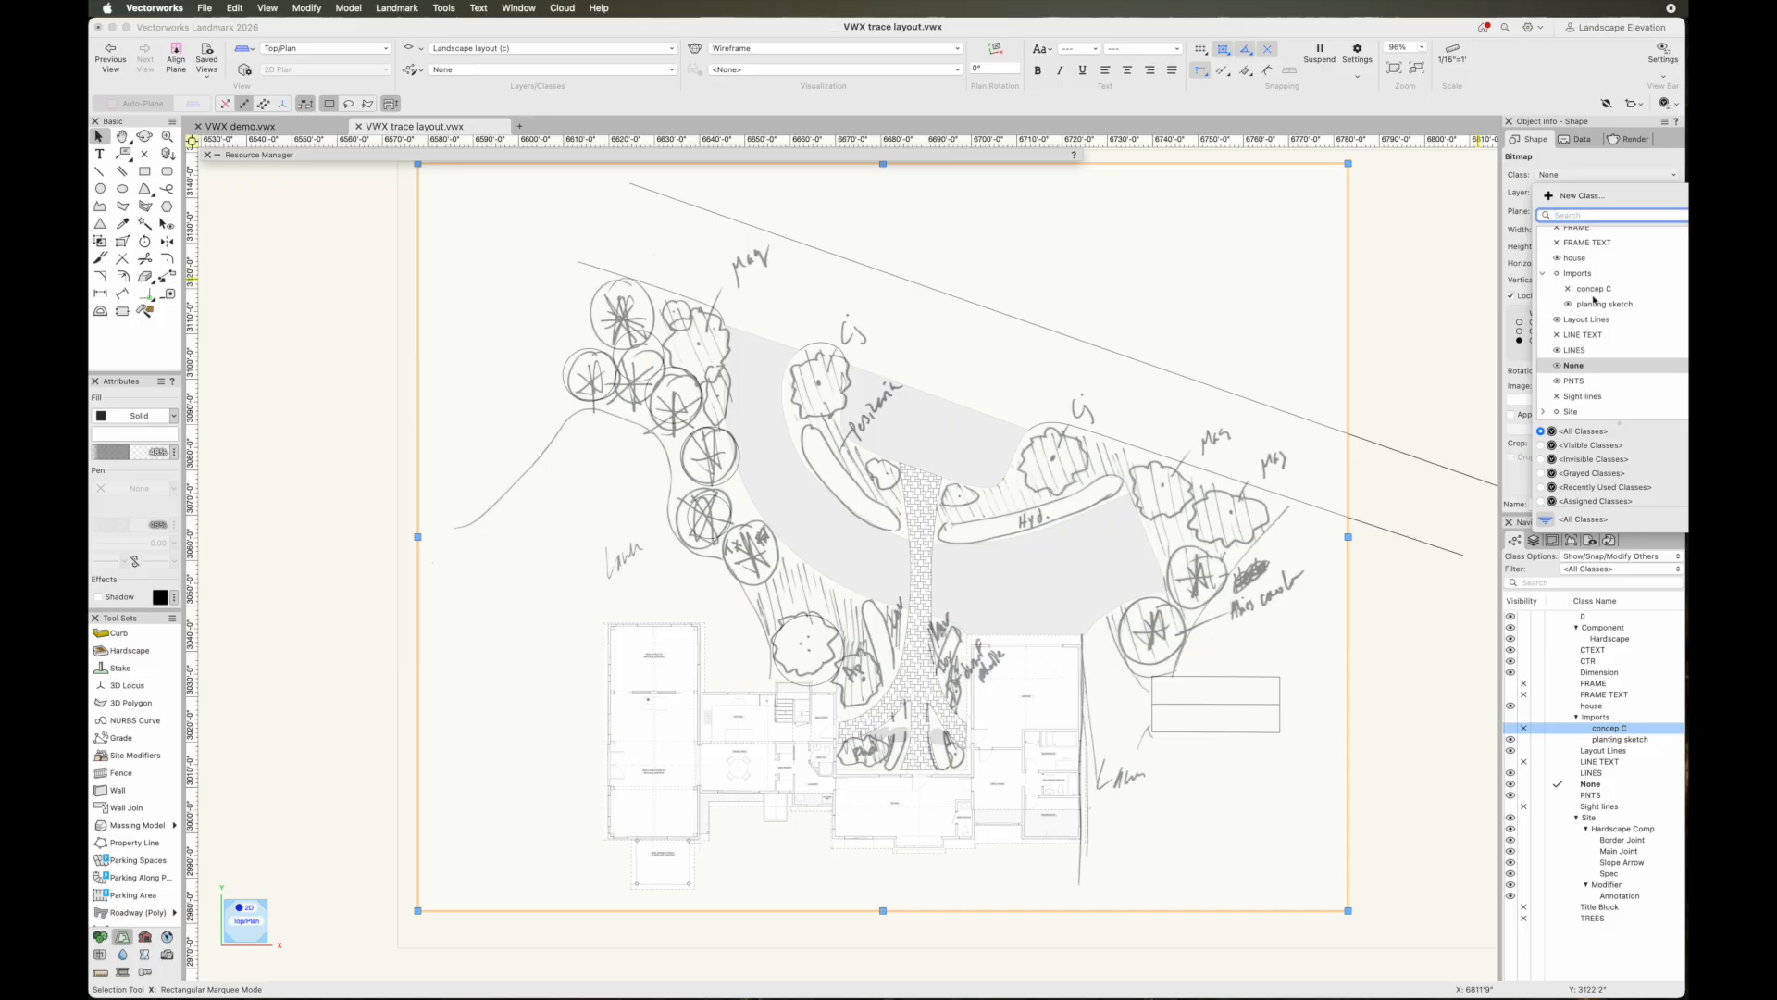
{"action": "left_click", "coordinate": [1594, 304]}
{"action": "left_click", "coordinate": [1457, 359]}
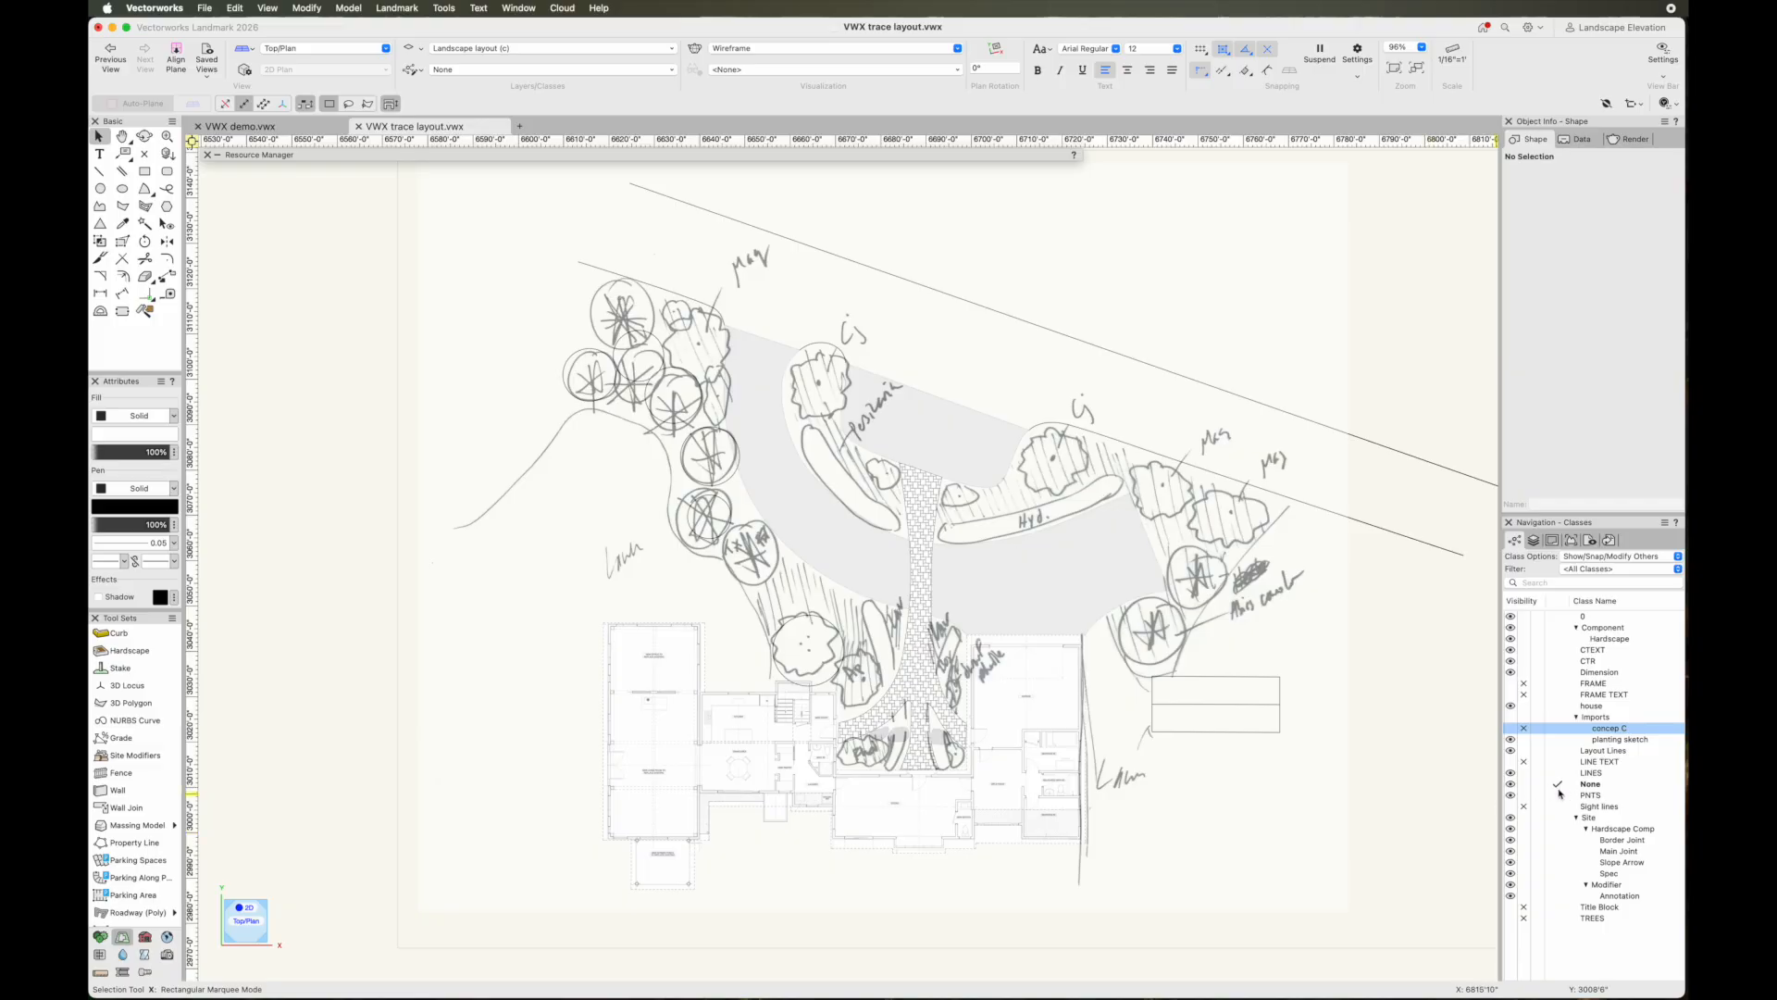
Set the class options to Show/Snap Others with None as the active class
{"action": "left_click", "coordinate": [1558, 786]}
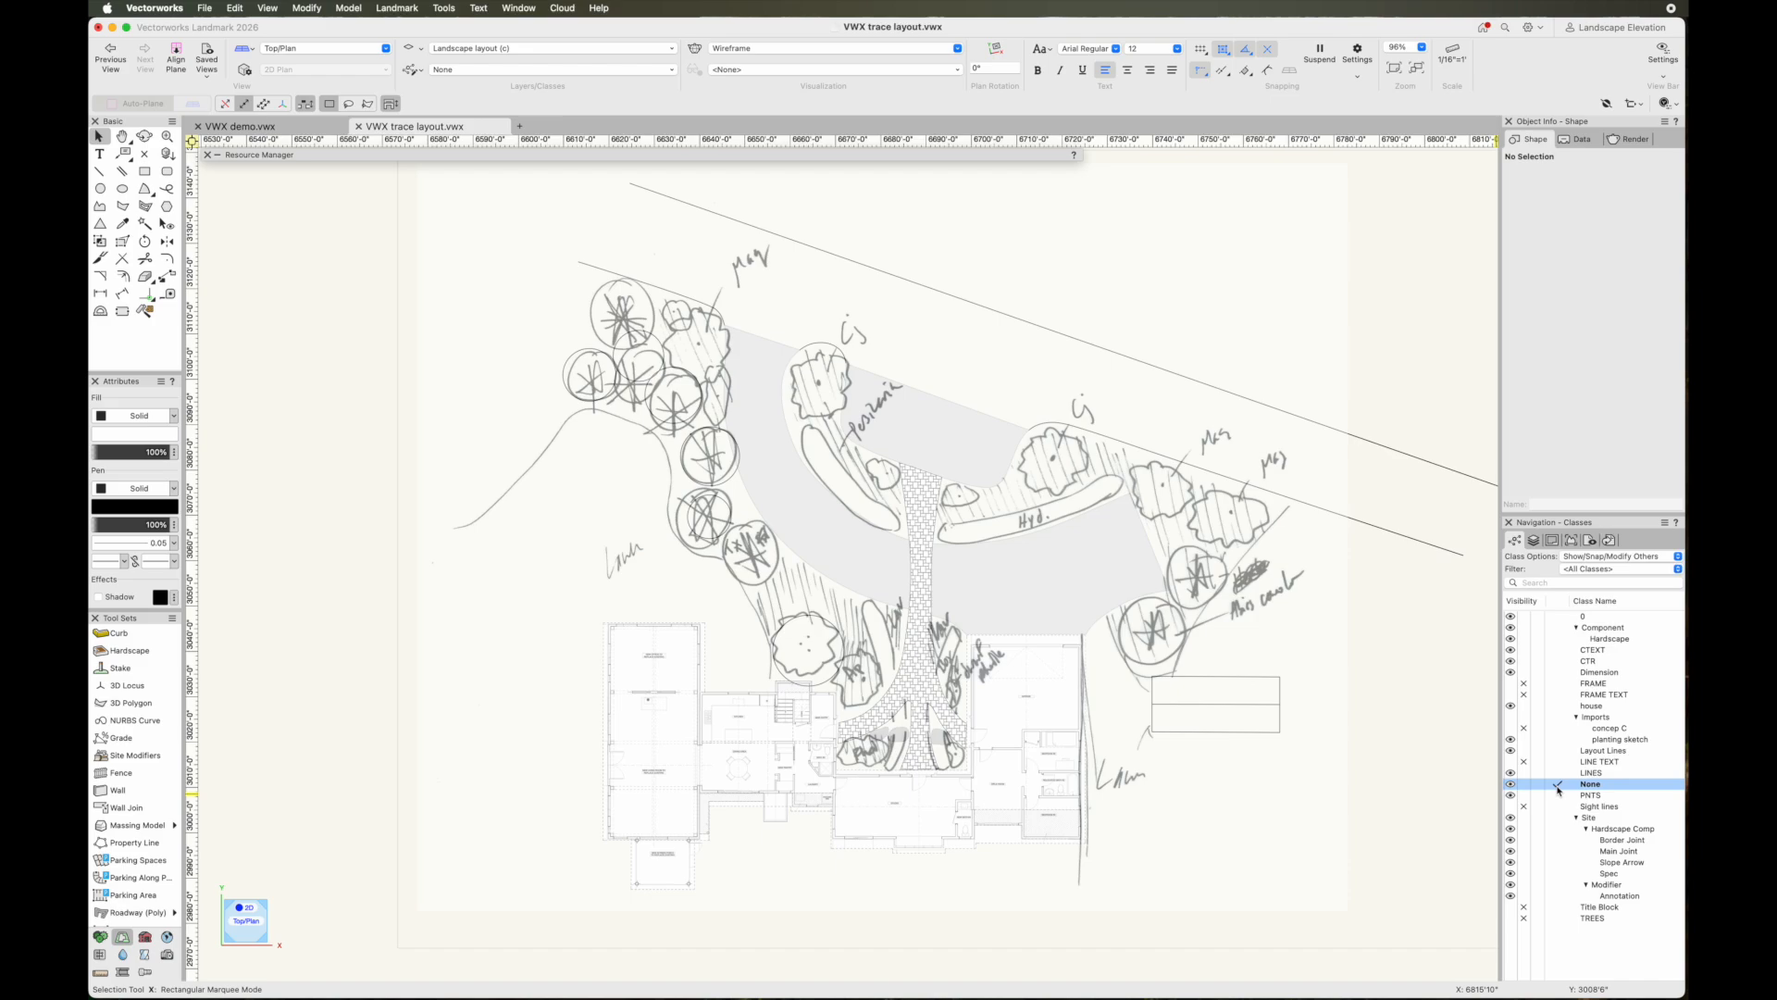
{"action": "left_click", "coordinate": [1599, 557]}
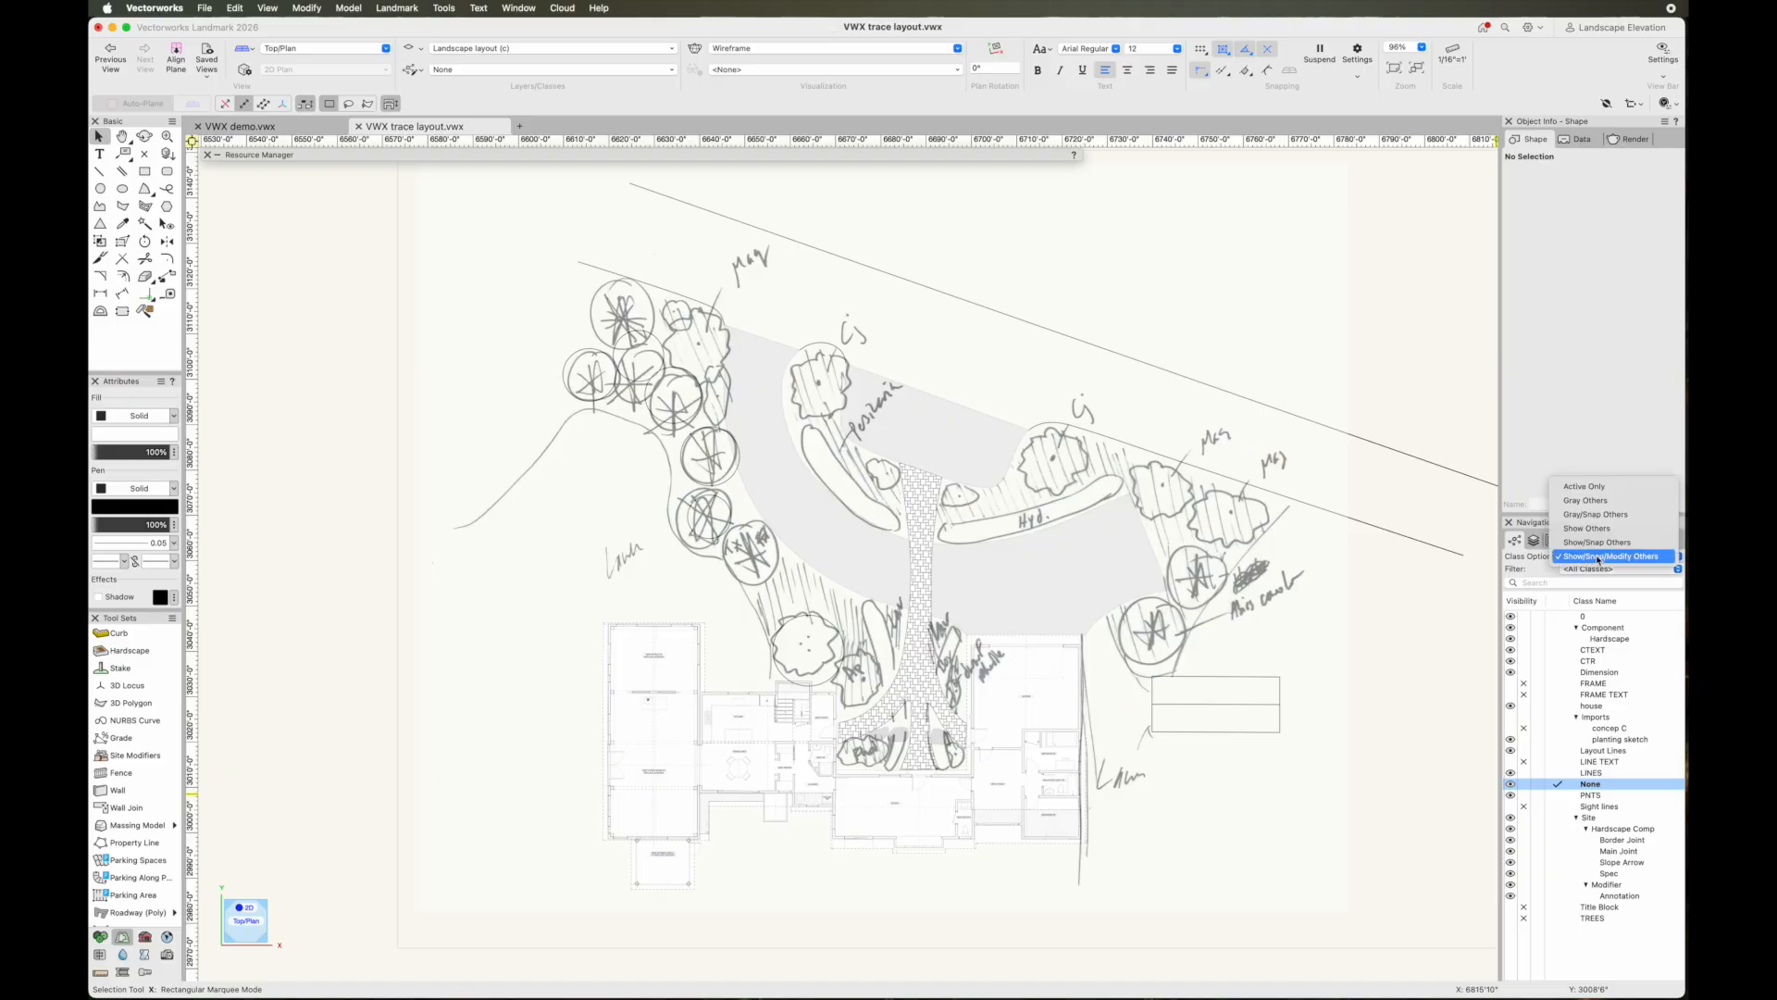
{"action": "left_click", "coordinate": [1598, 544]}
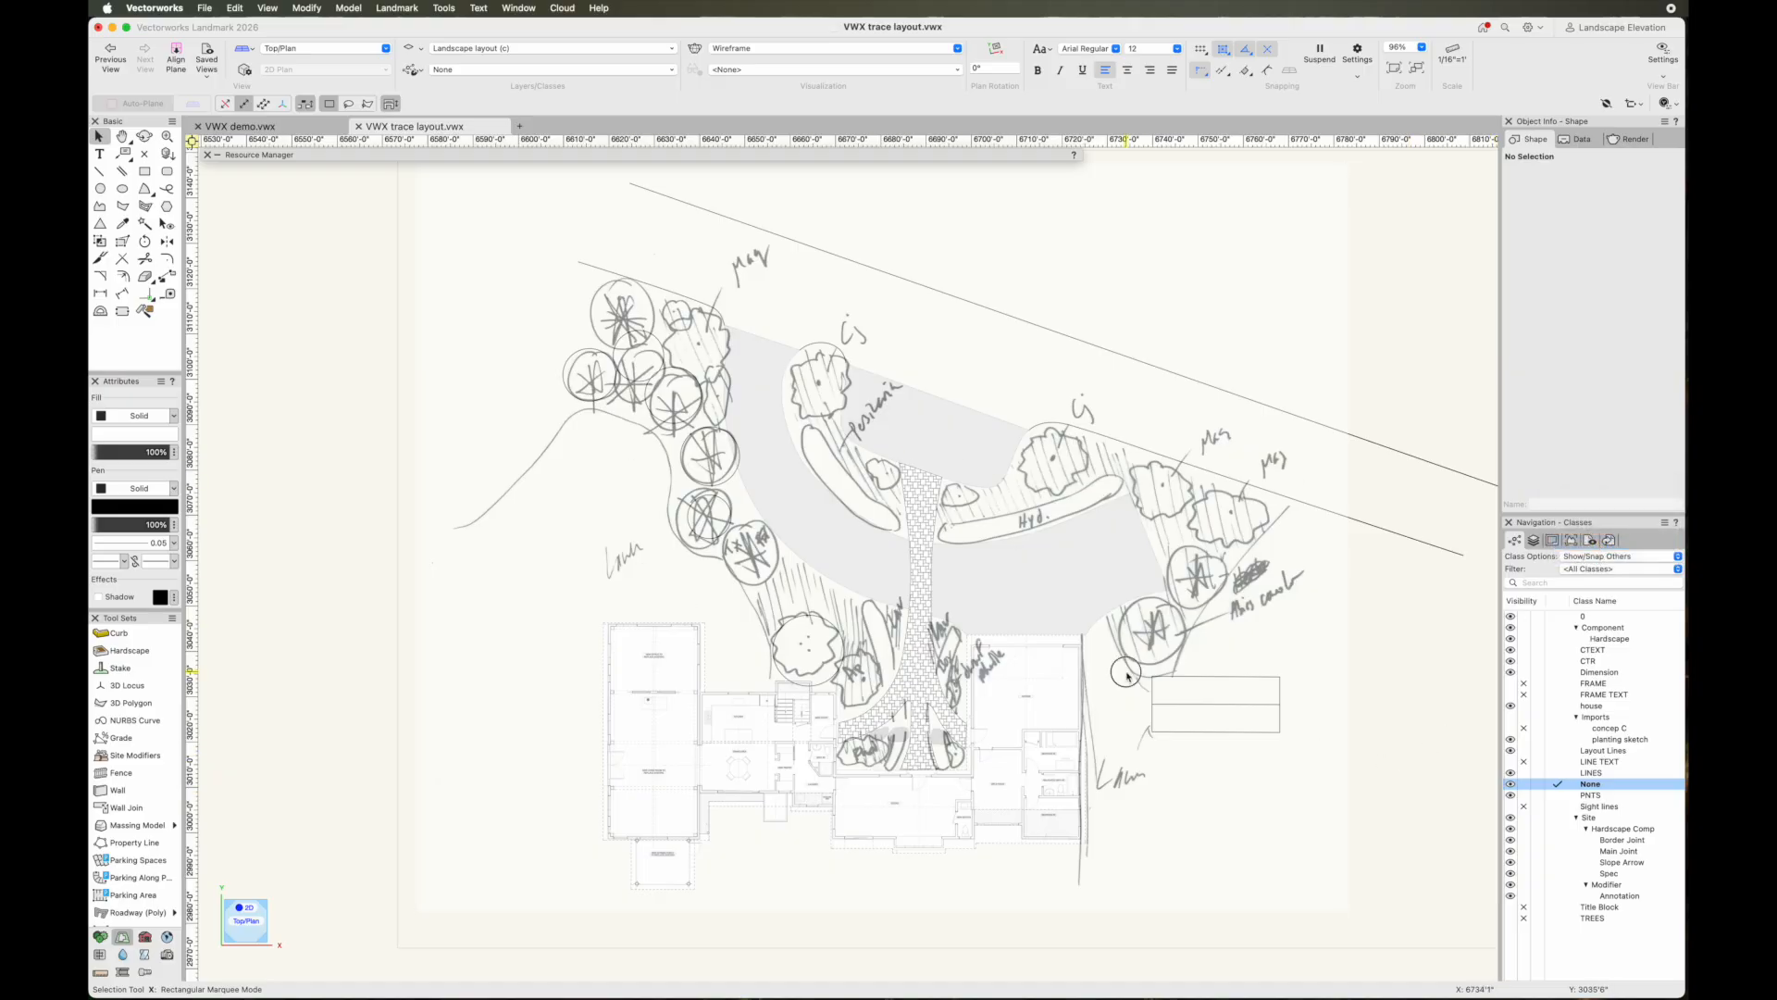
Make the planting sketch class invisible, leaving the traced layout and paver walkway on display
{"action": "scroll", "coordinate": [1450, 762], "scroll_direction": "down", "scroll_amount": 2}
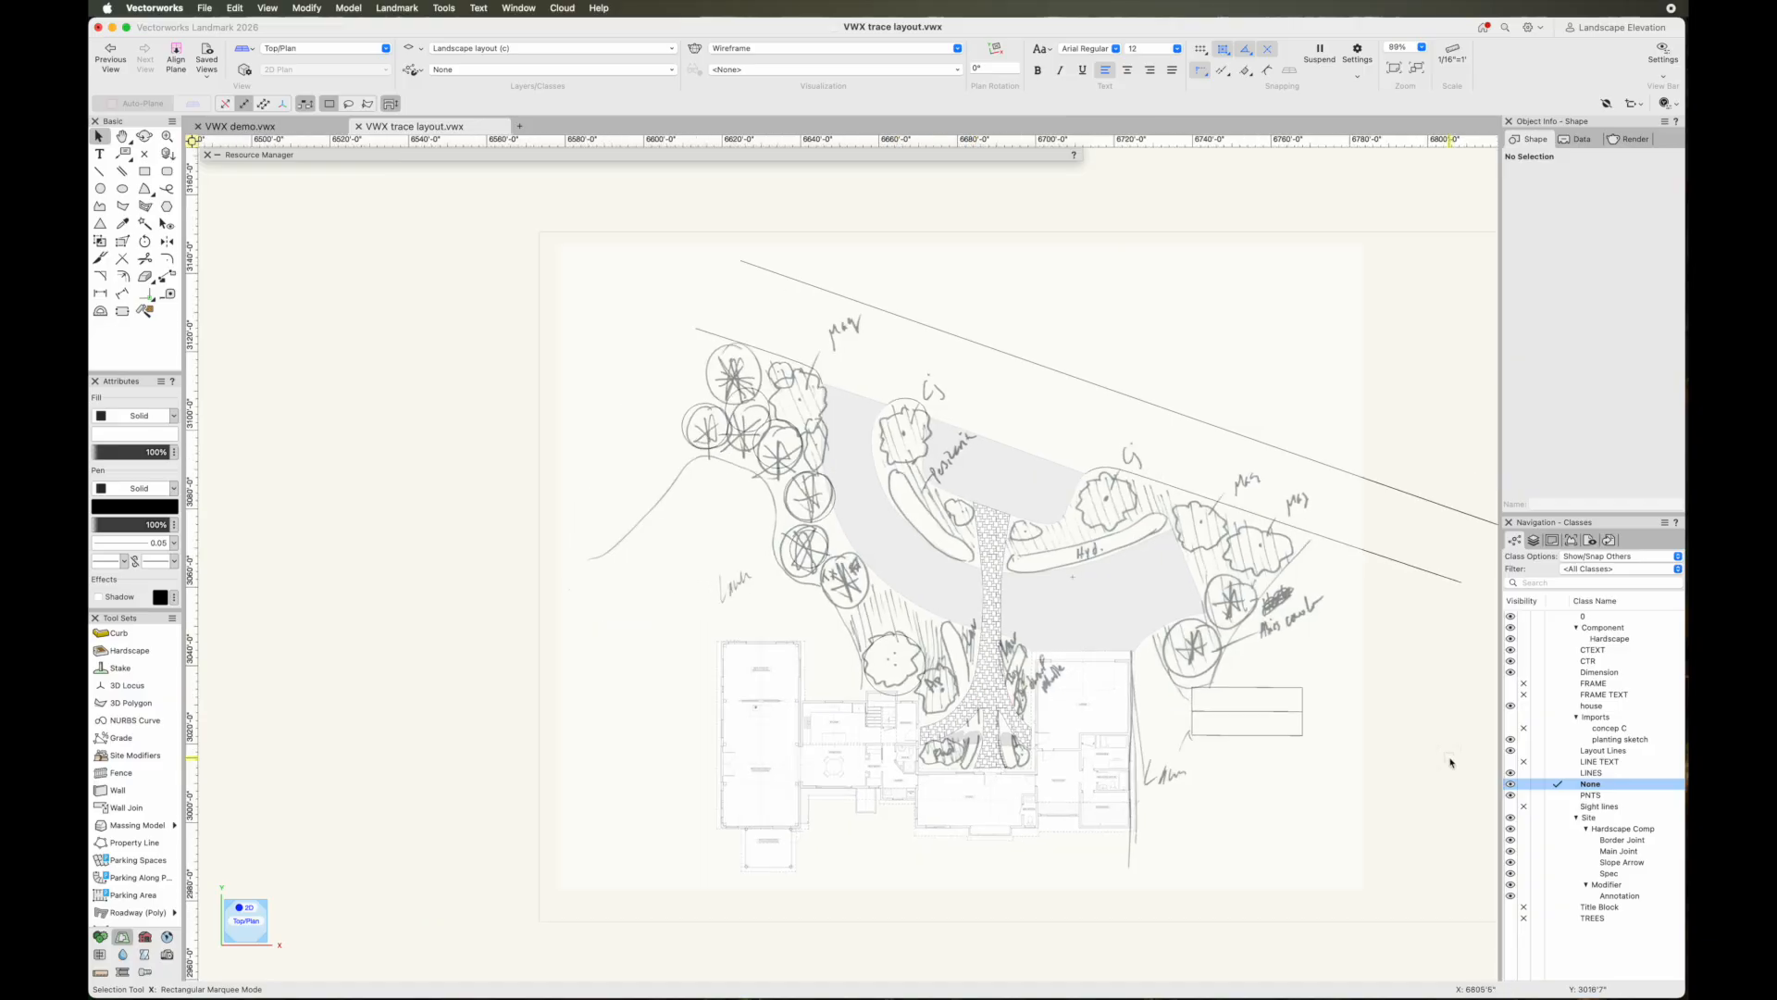
{"action": "scroll", "coordinate": [1450, 762], "scroll_direction": "up", "scroll_amount": 2}
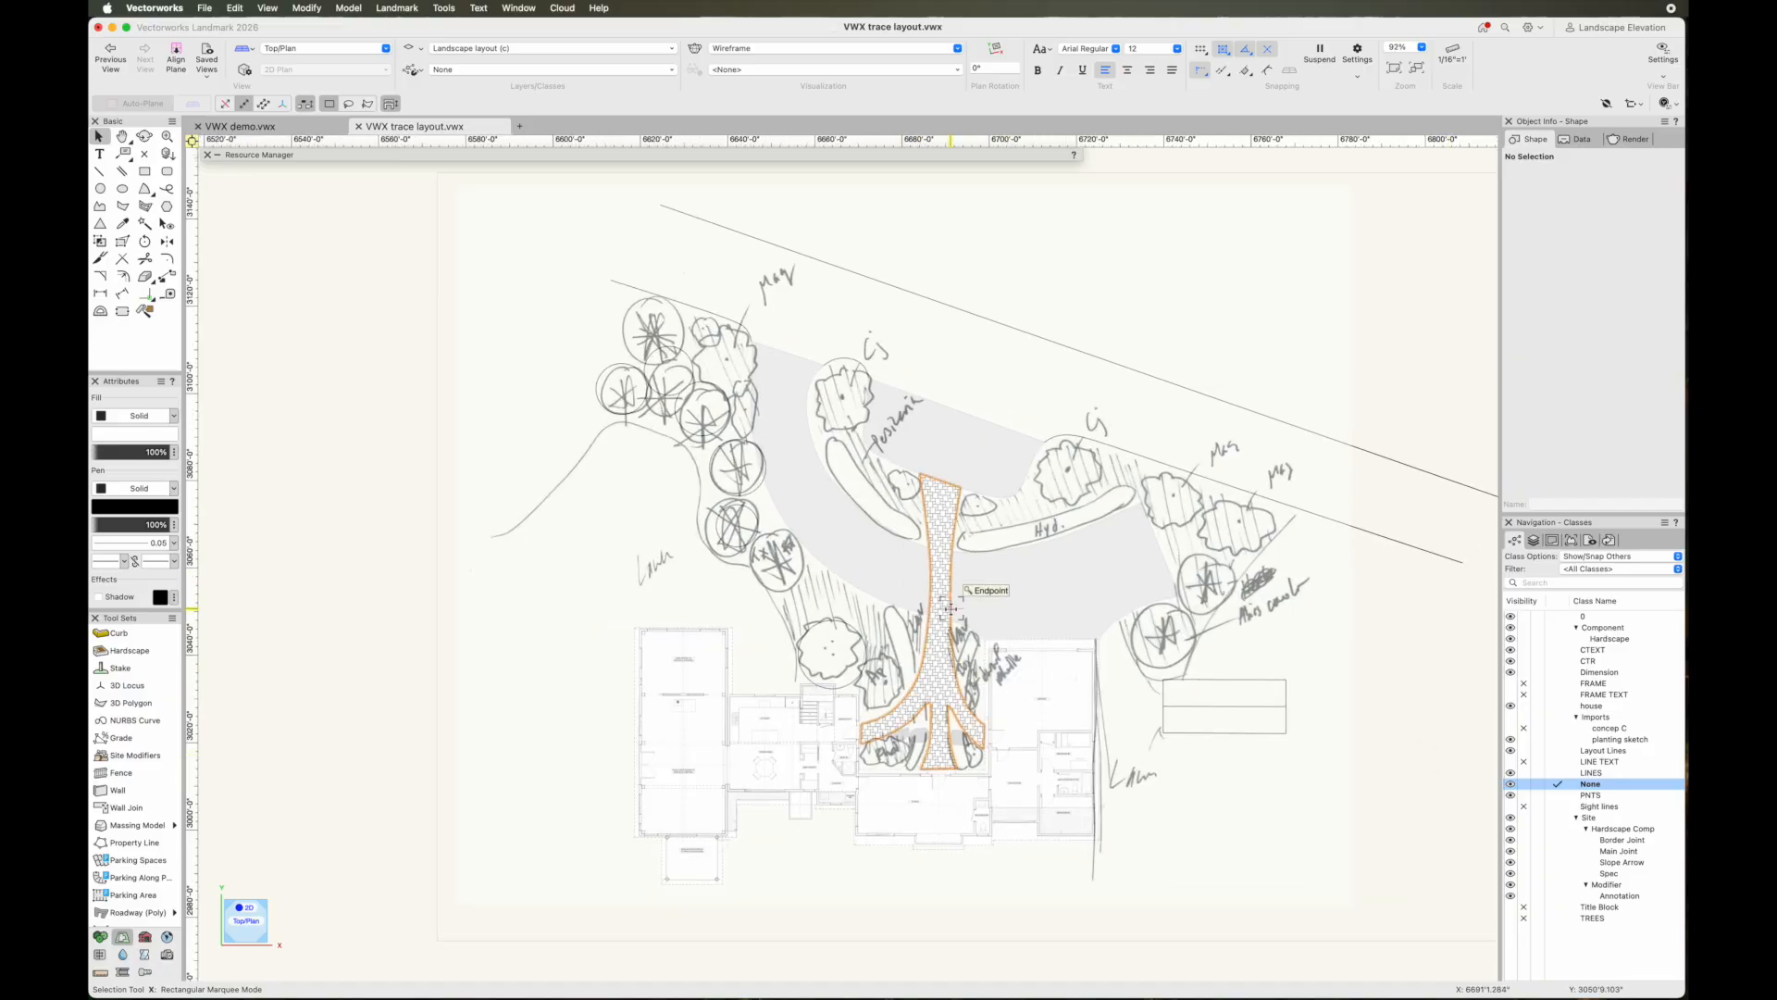
{"action": "left_click", "coordinate": [1577, 819]}
{"action": "left_click", "coordinate": [1577, 819]}
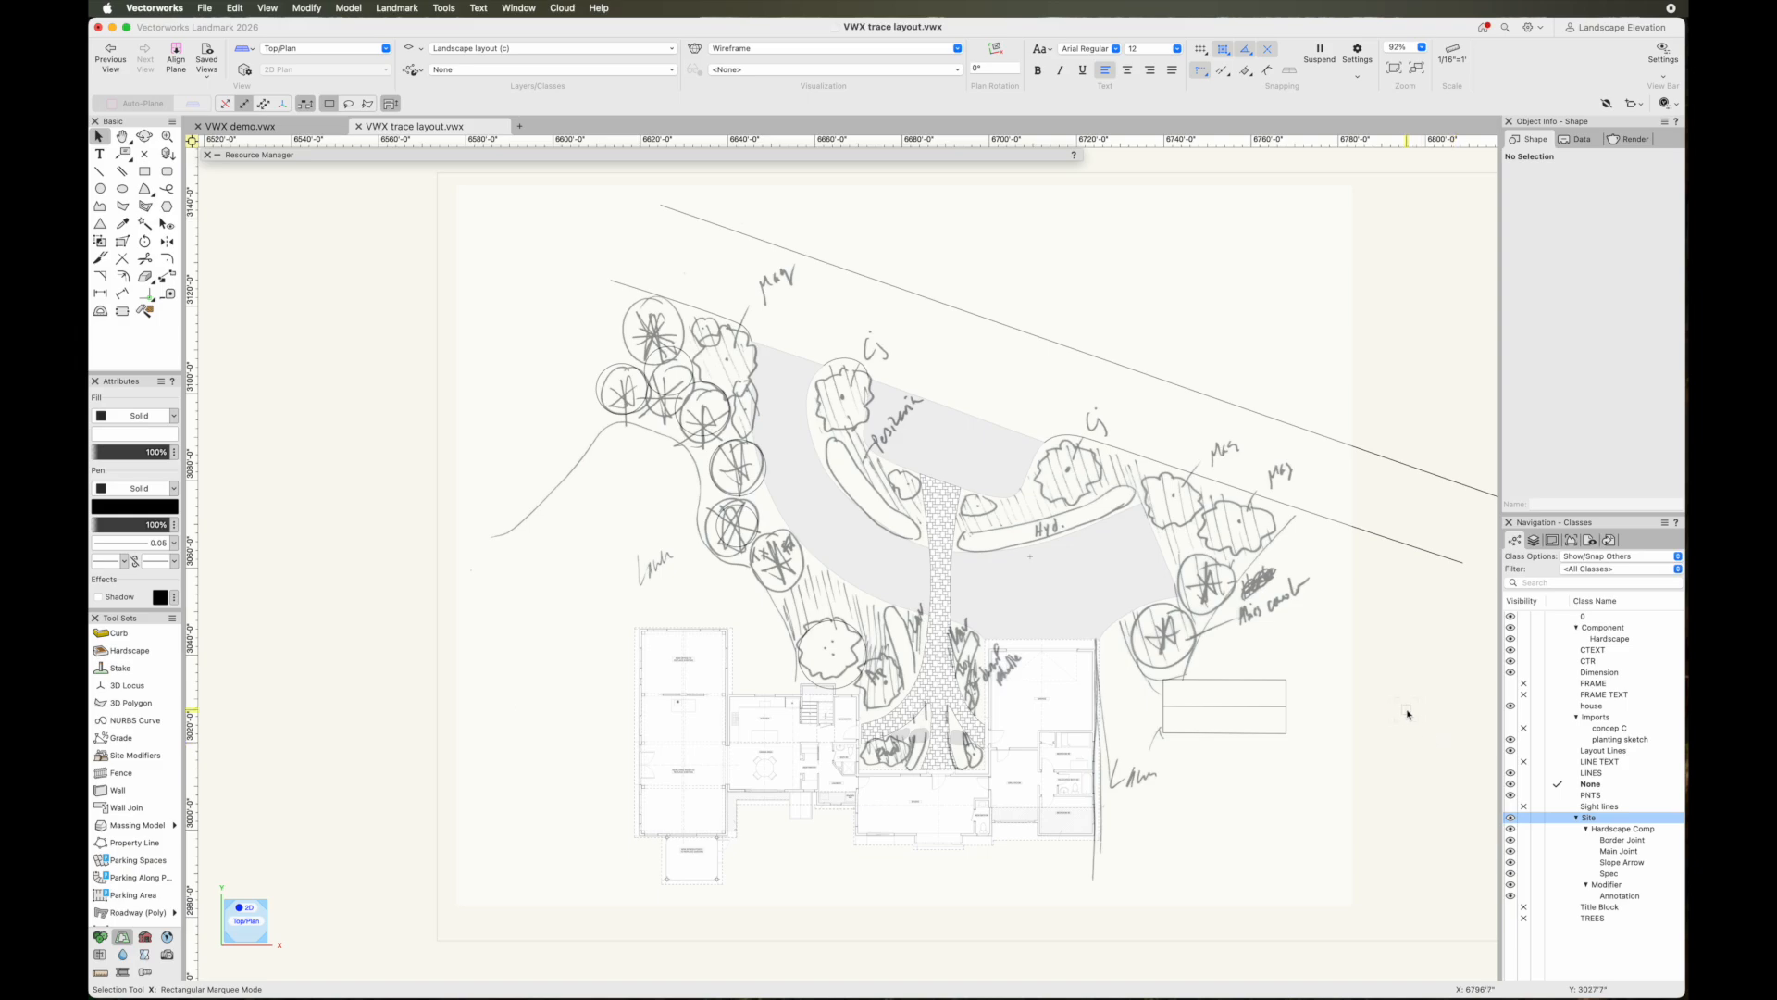
{"action": "scroll", "coordinate": [1397, 711], "scroll_direction": "right", "scroll_amount": 5}
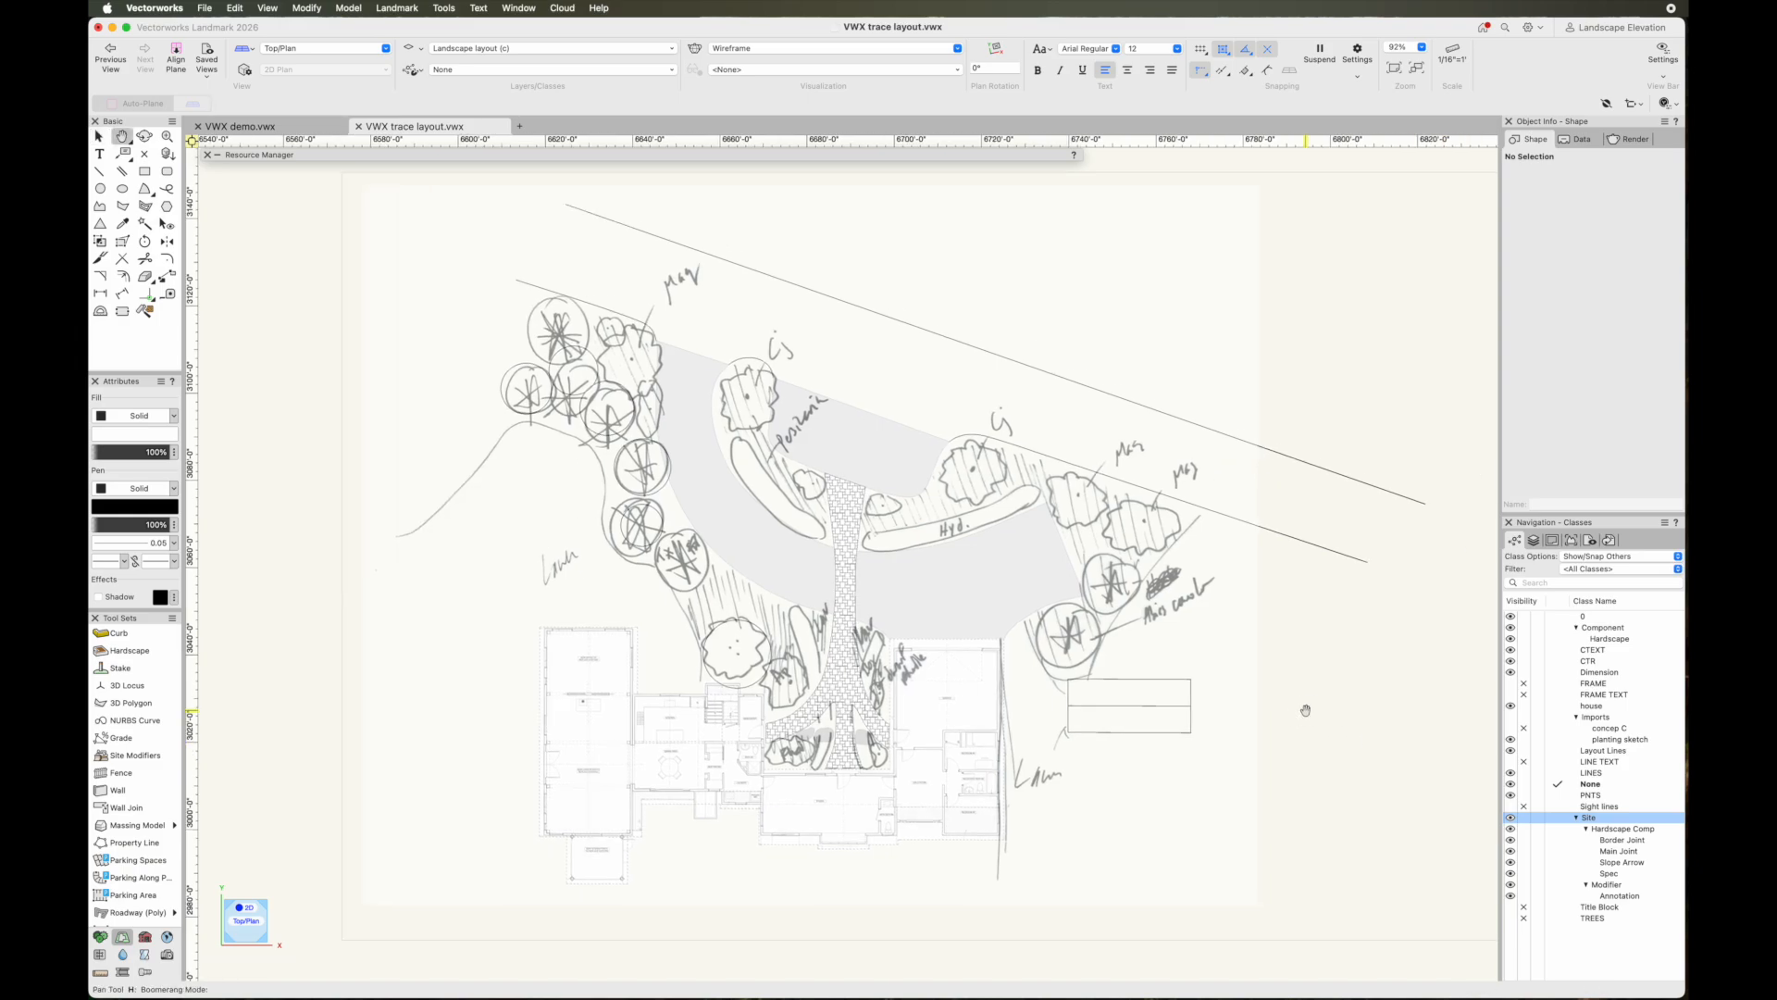
{"action": "scroll", "coordinate": [899, 381], "scroll_direction": "up", "scroll_amount": 3}
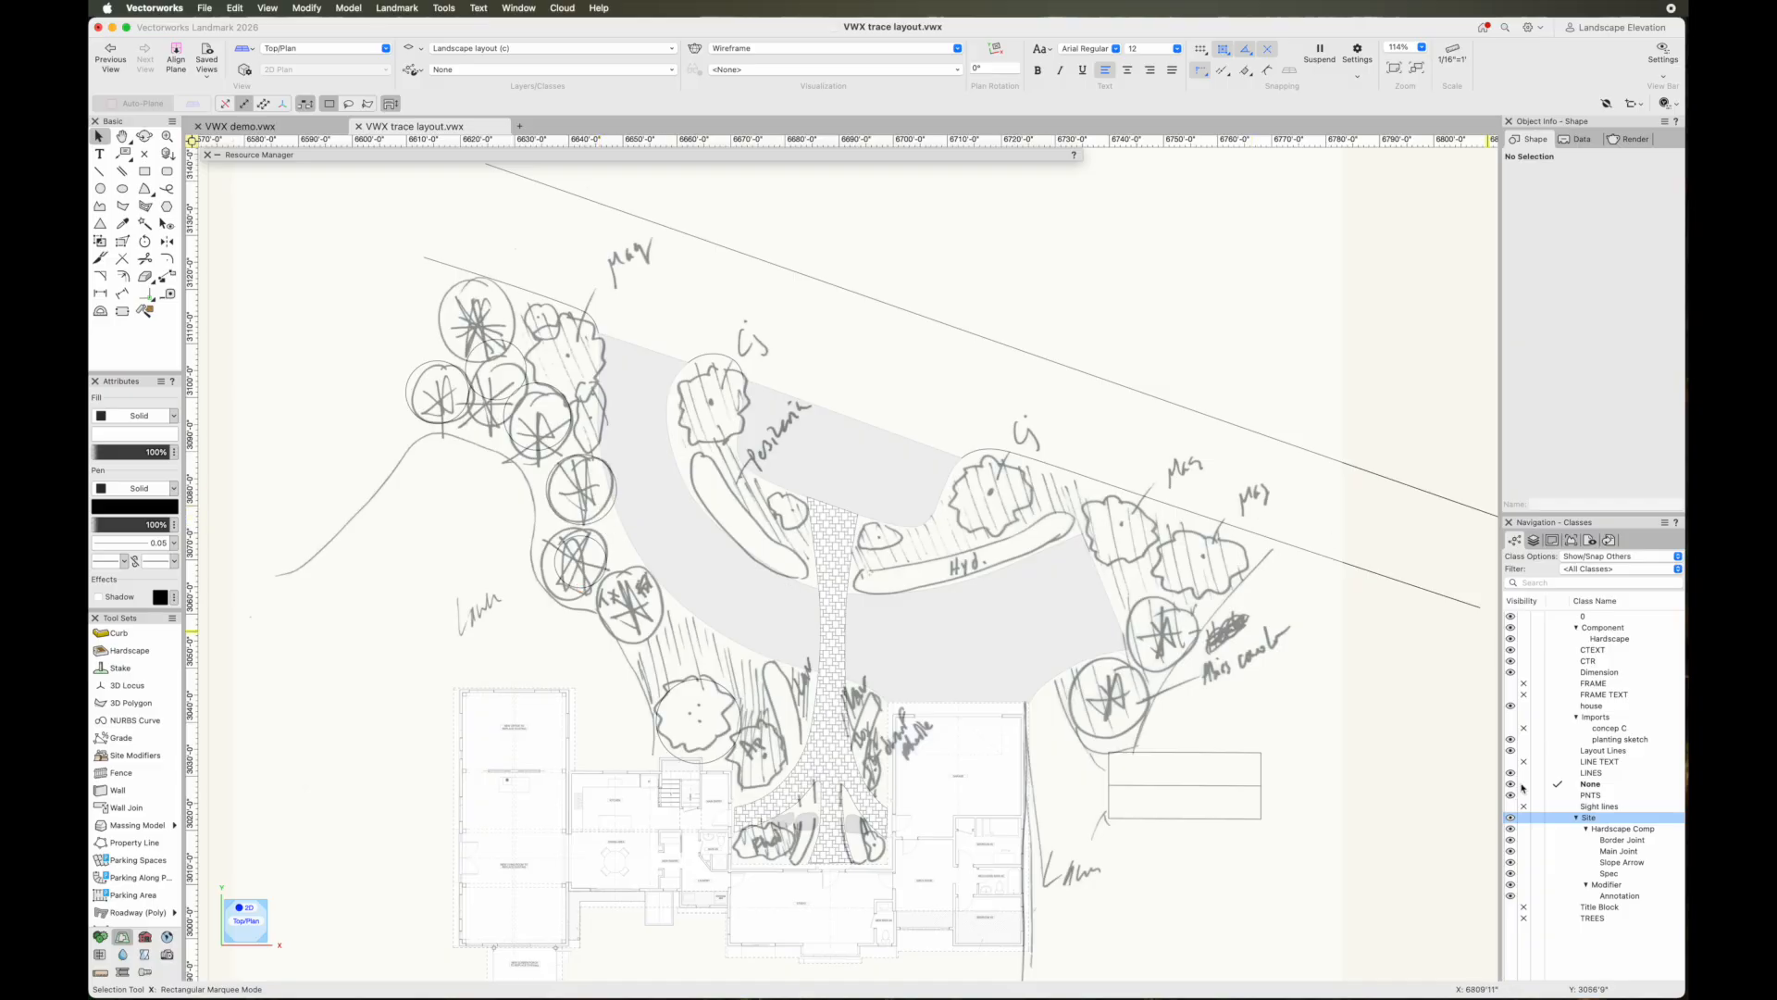
{"action": "left_click", "coordinate": [1523, 738]}
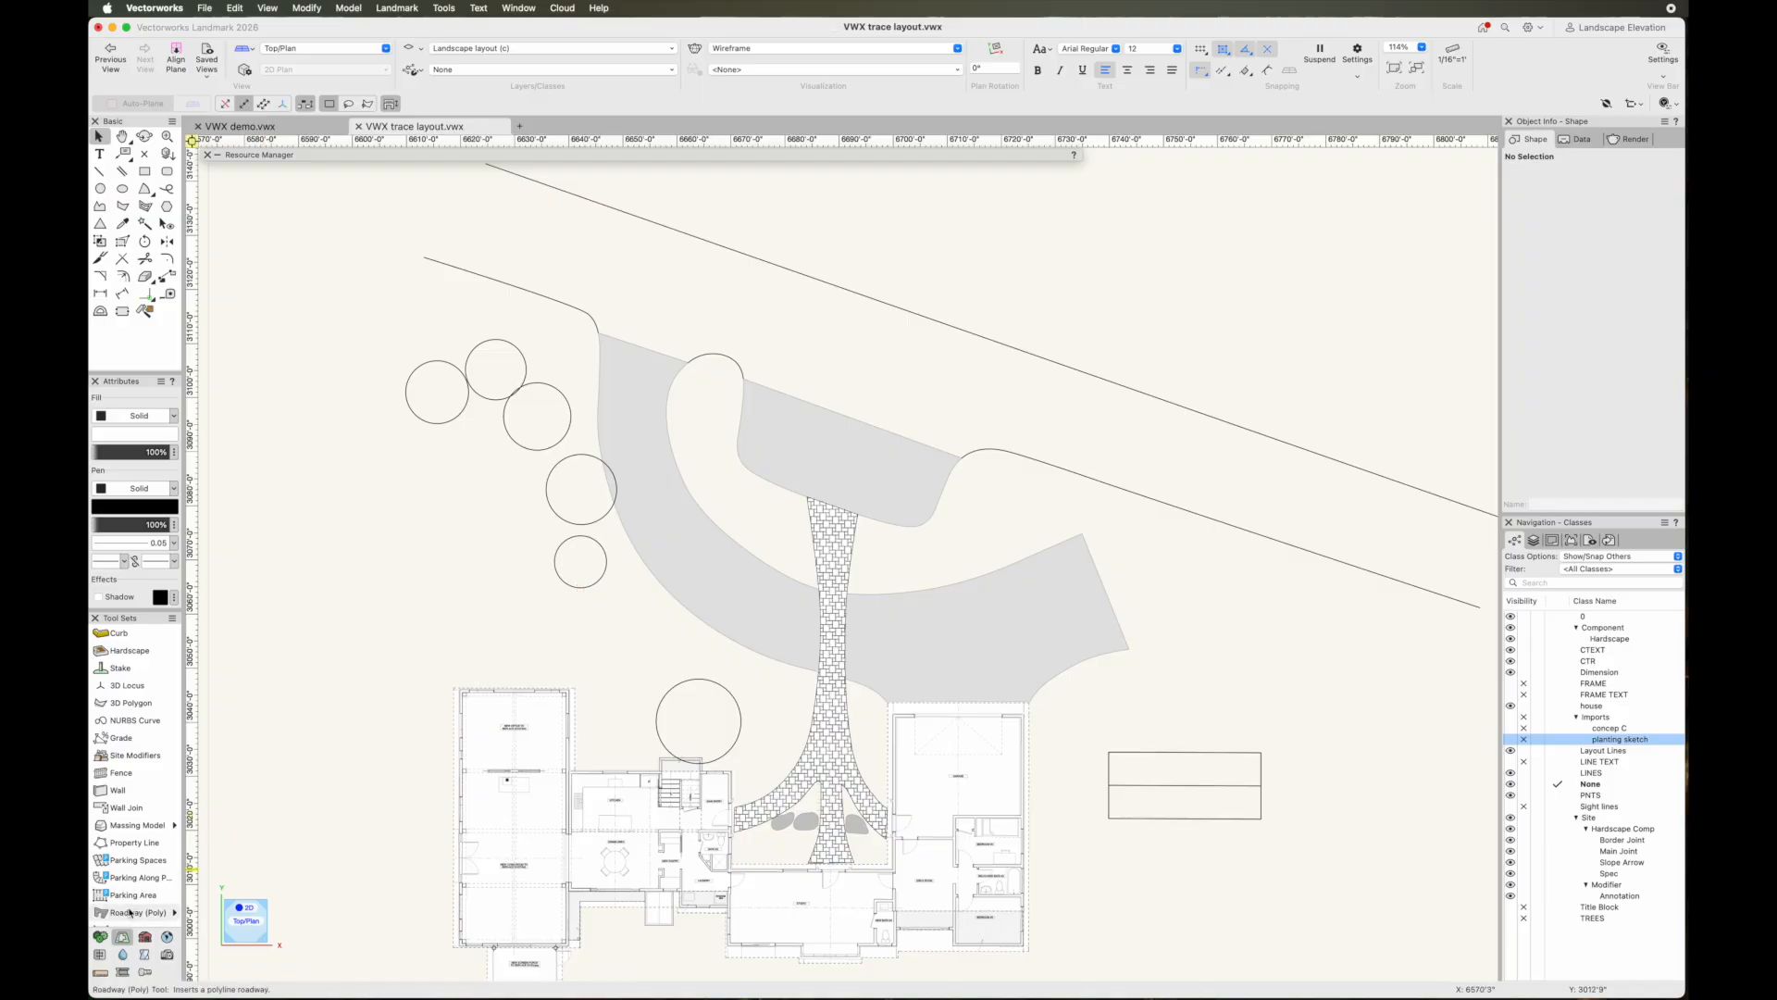
Start the Existing Tree tool and enable Create 3D geometry in its preferences
{"action": "left_click", "coordinate": [101, 936]}
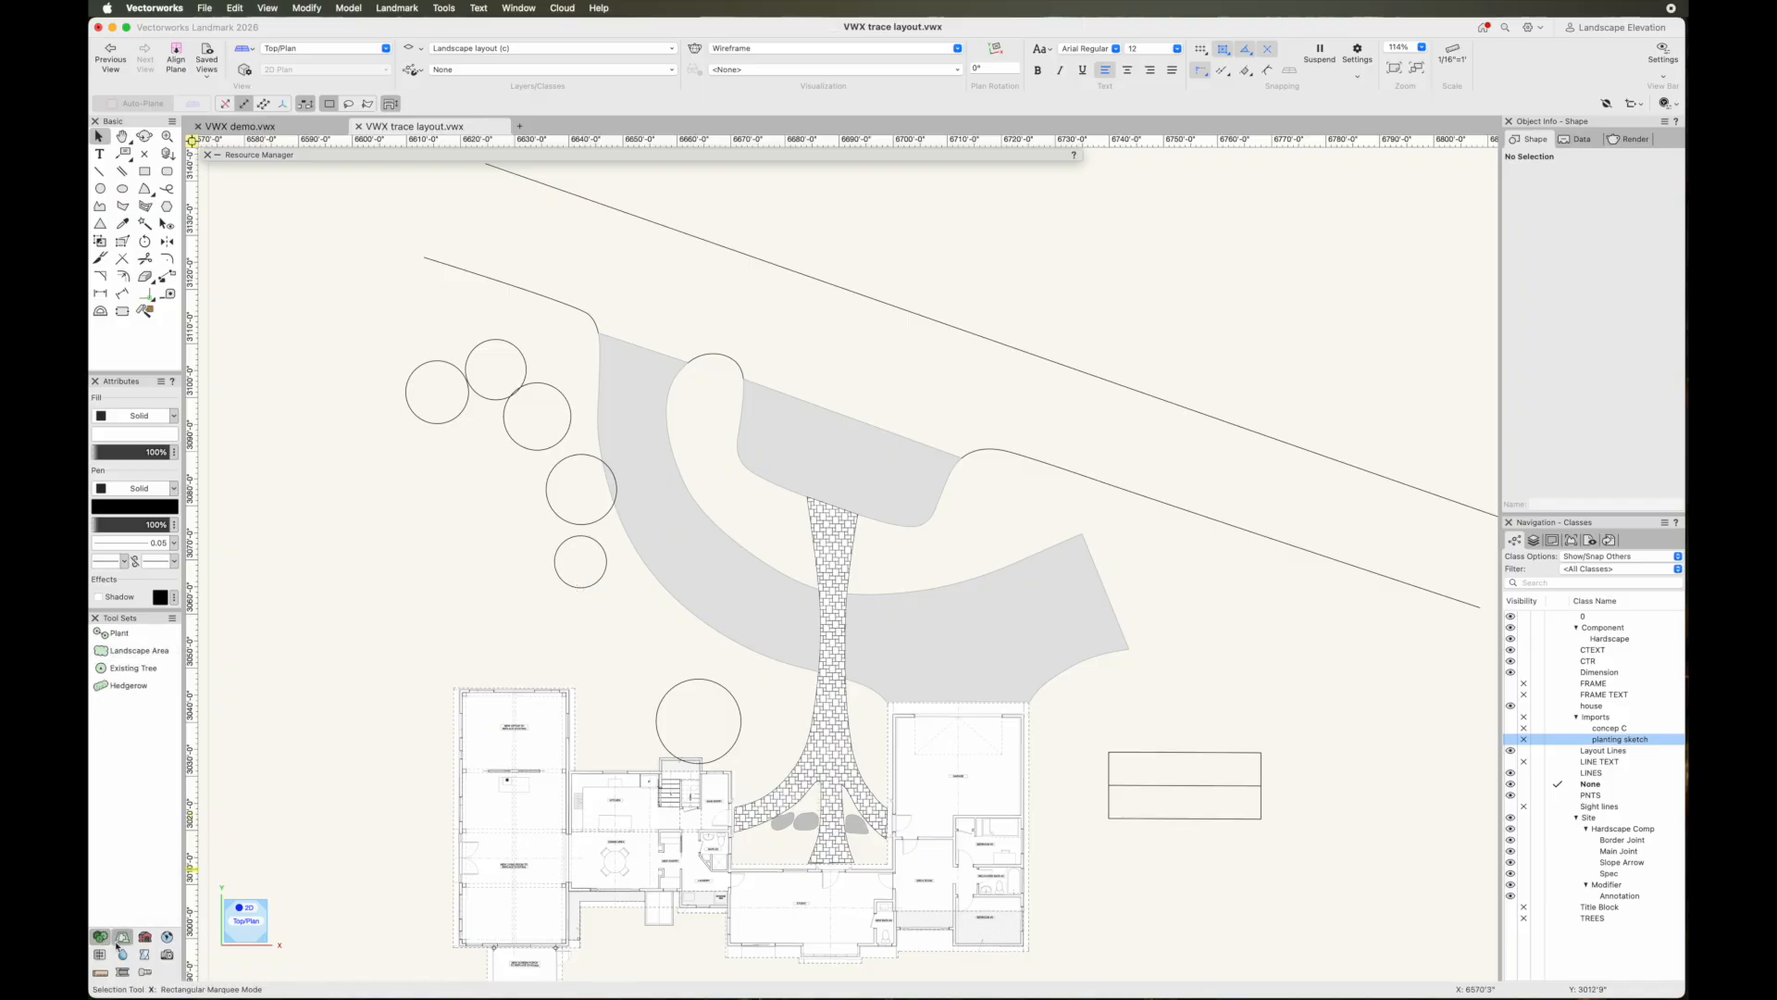
{"action": "left_click", "coordinate": [145, 687]}
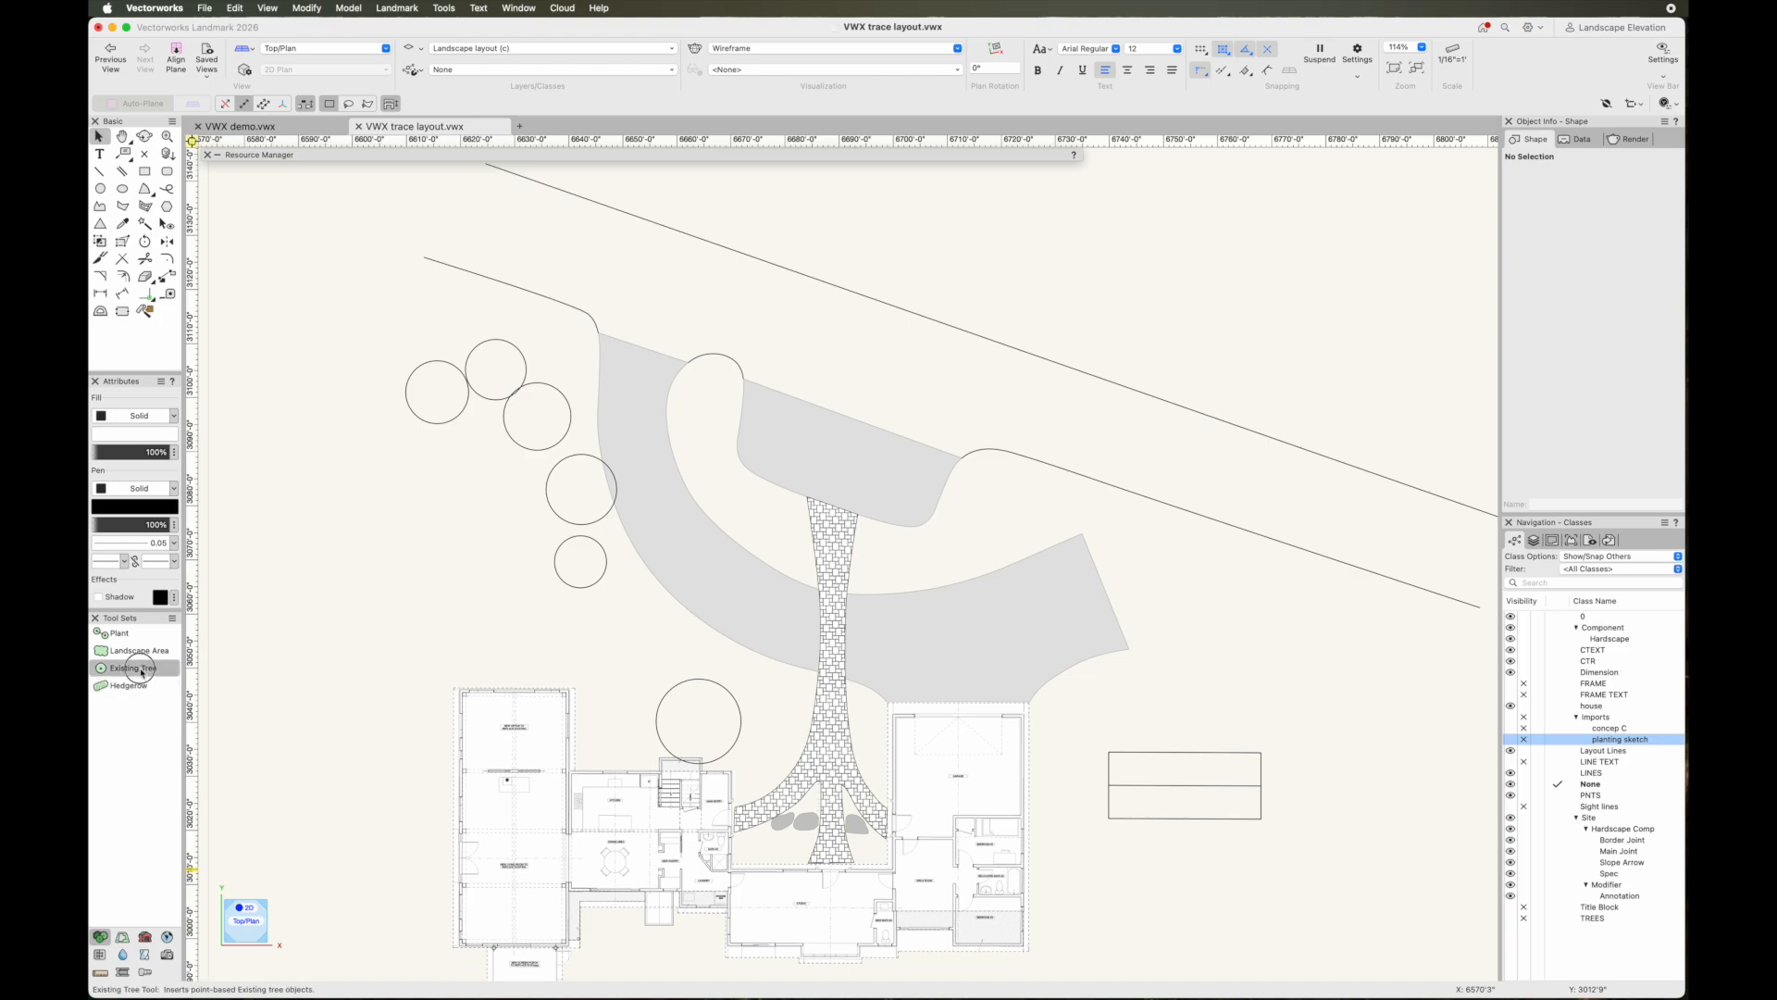
{"action": "left_click", "coordinate": [142, 670]}
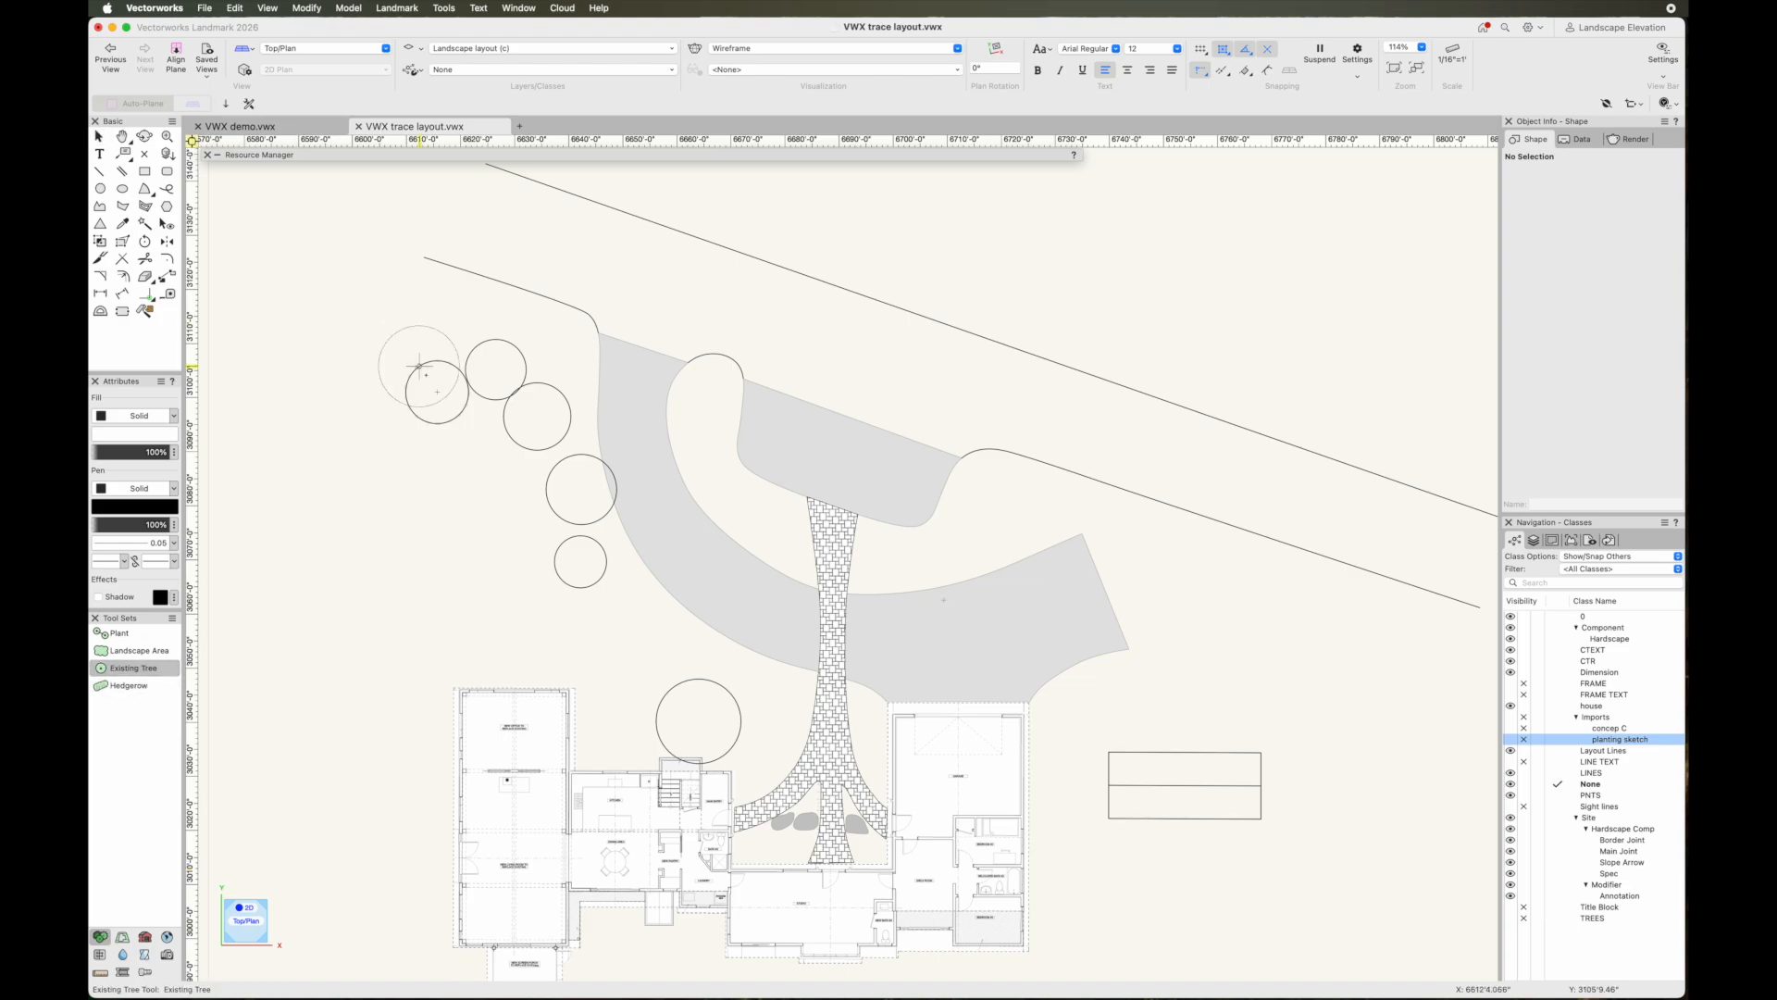
{"action": "left_click", "coordinate": [248, 102]}
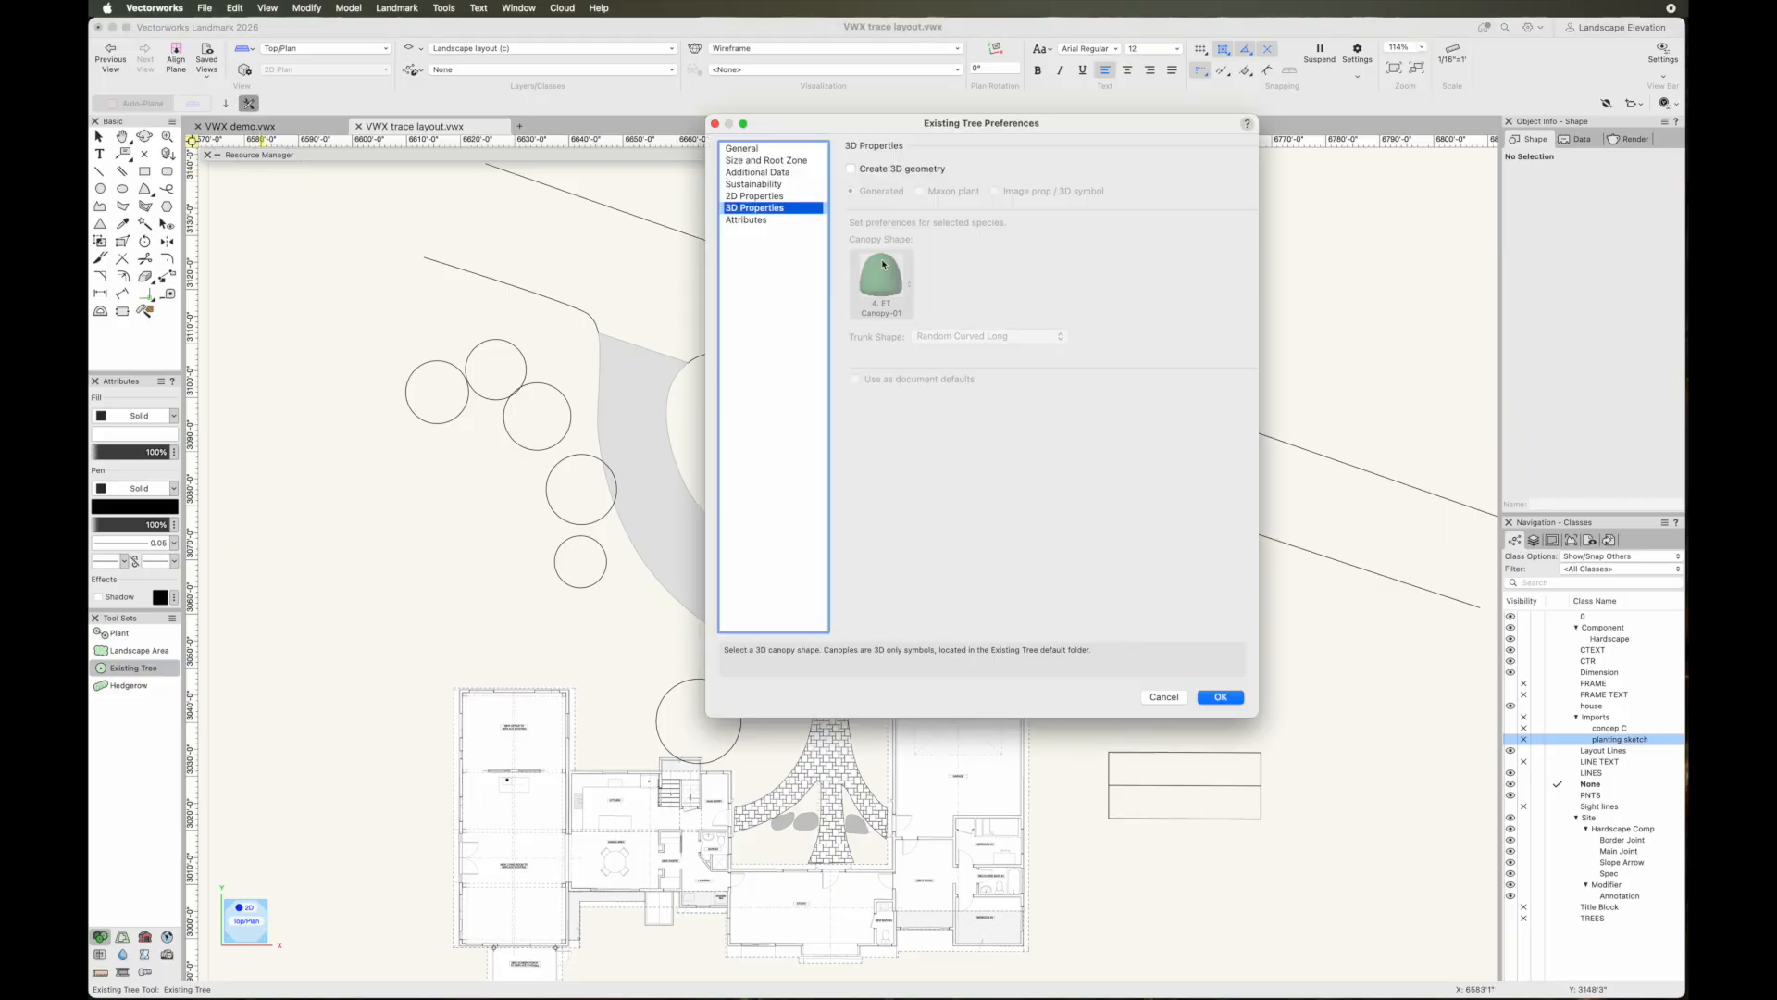
{"action": "left_click", "coordinate": [772, 197]}
{"action": "left_click", "coordinate": [772, 208]}
{"action": "left_click", "coordinate": [773, 149]}
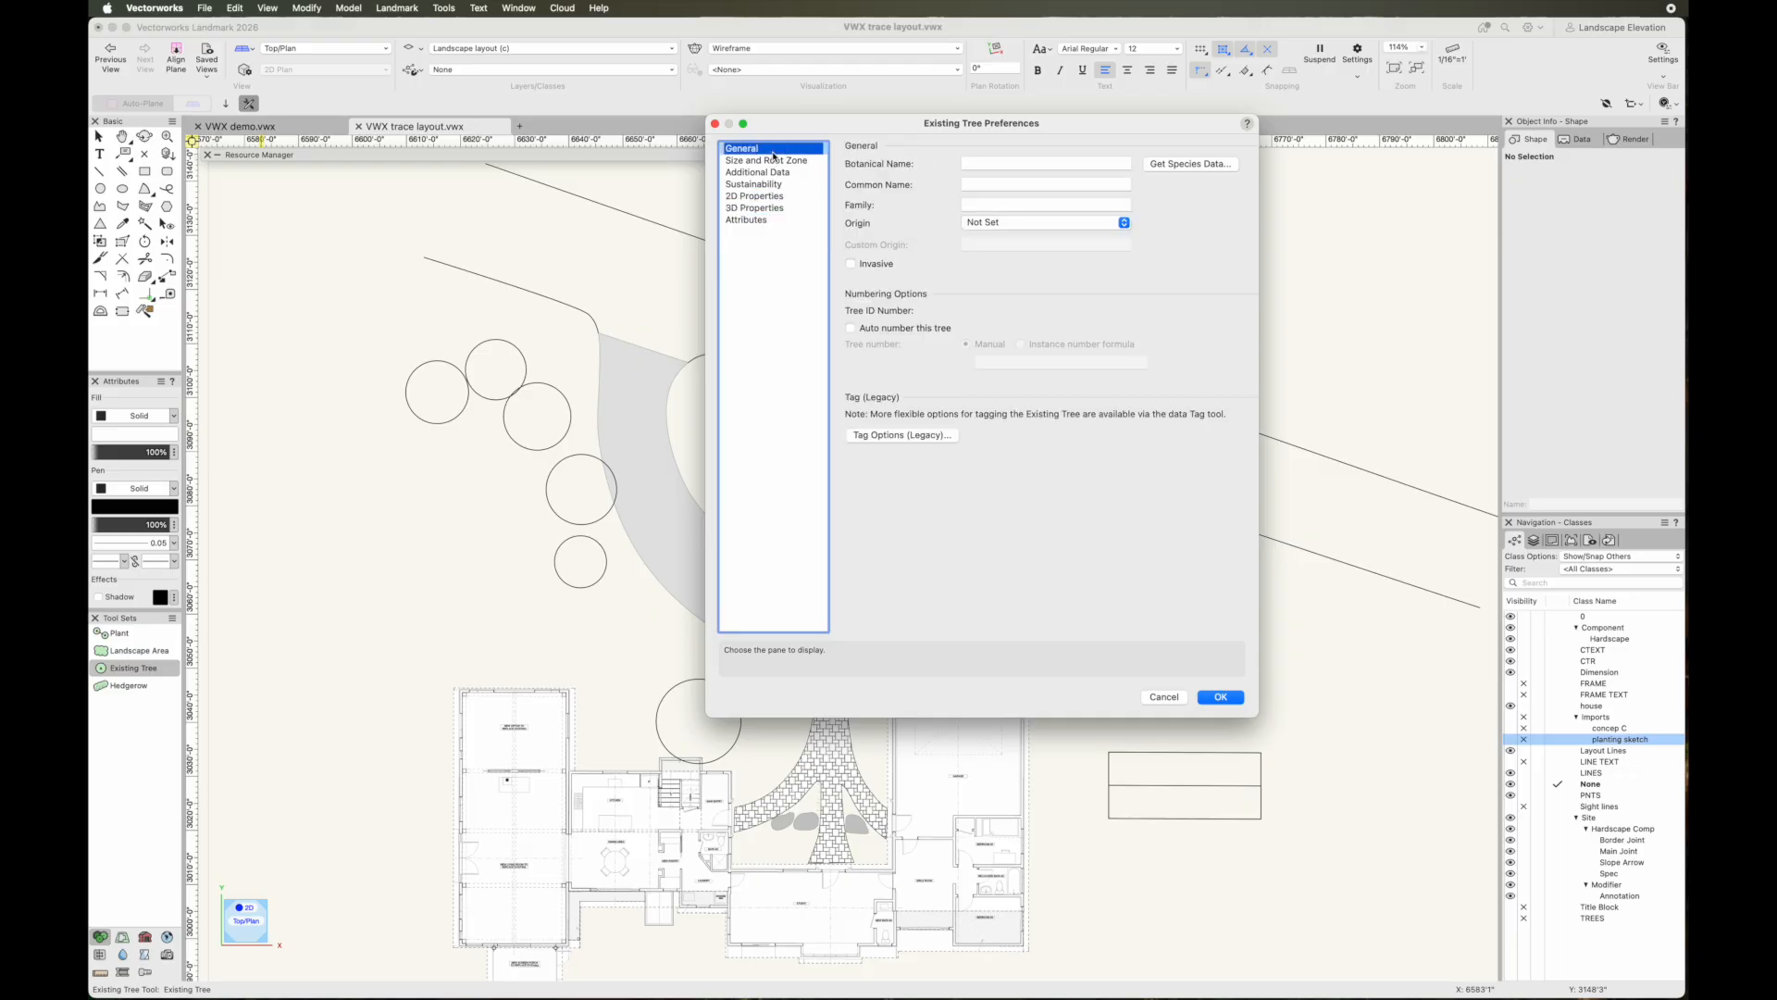
{"action": "left_click", "coordinate": [773, 209]}
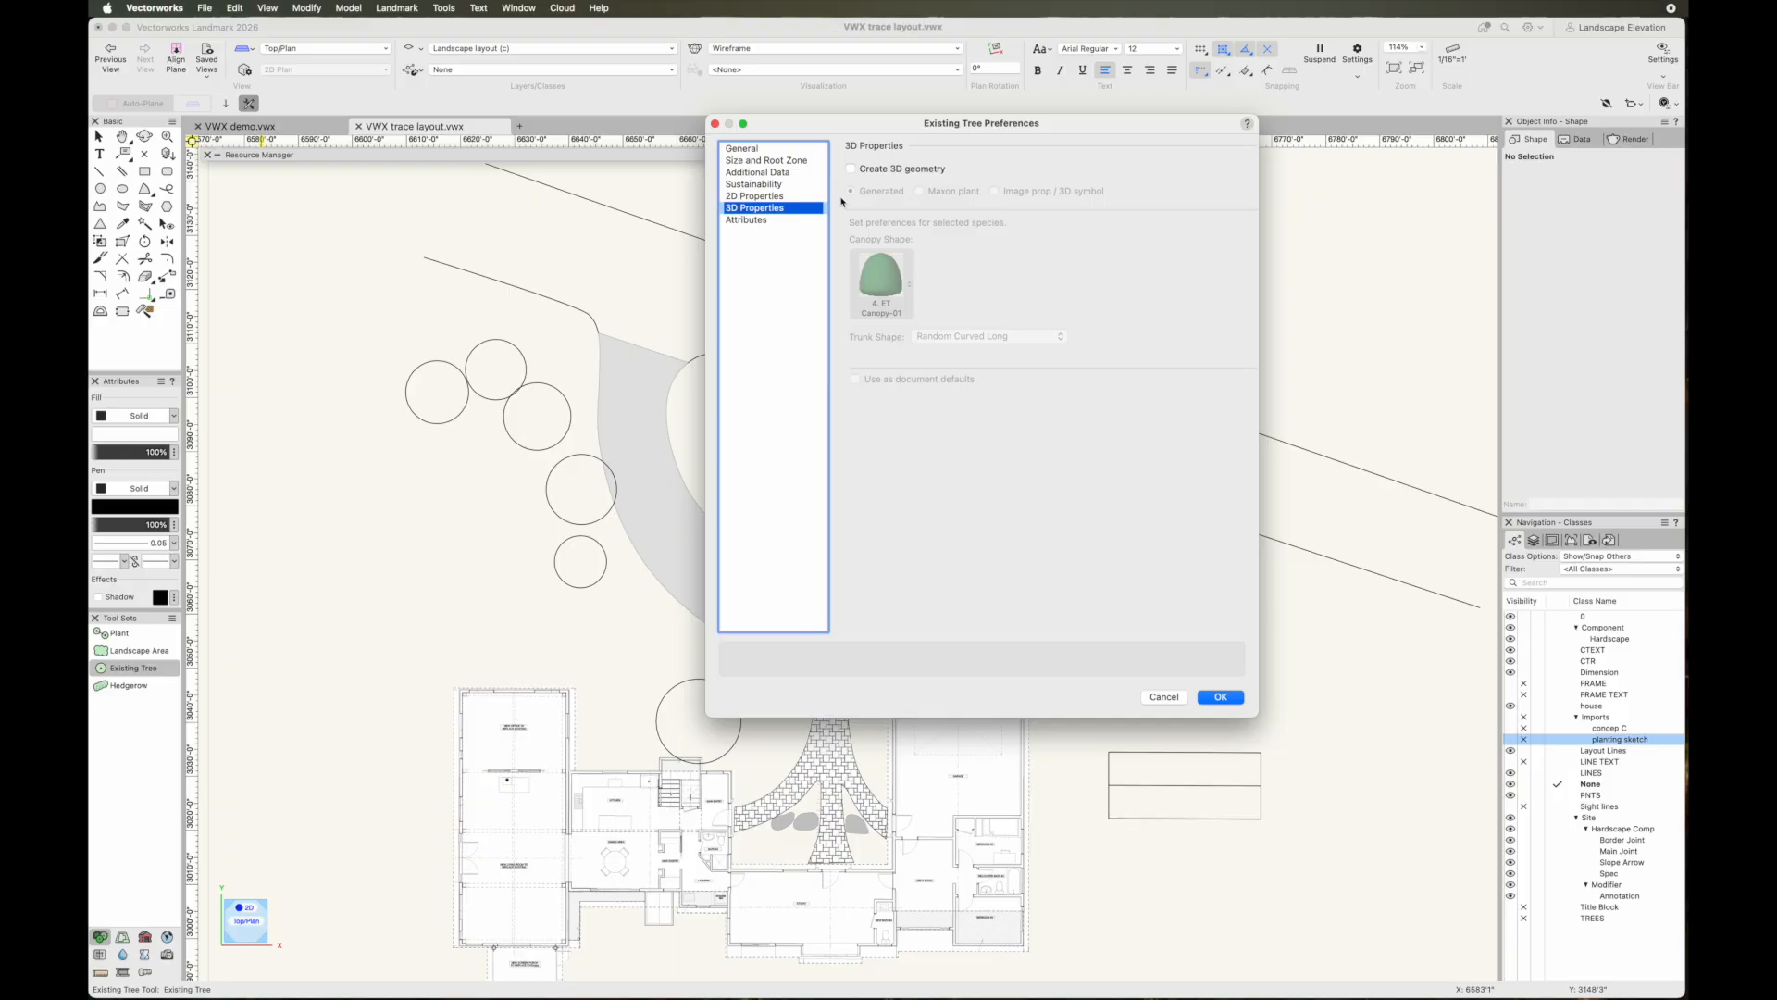
{"action": "left_click", "coordinate": [850, 169]}
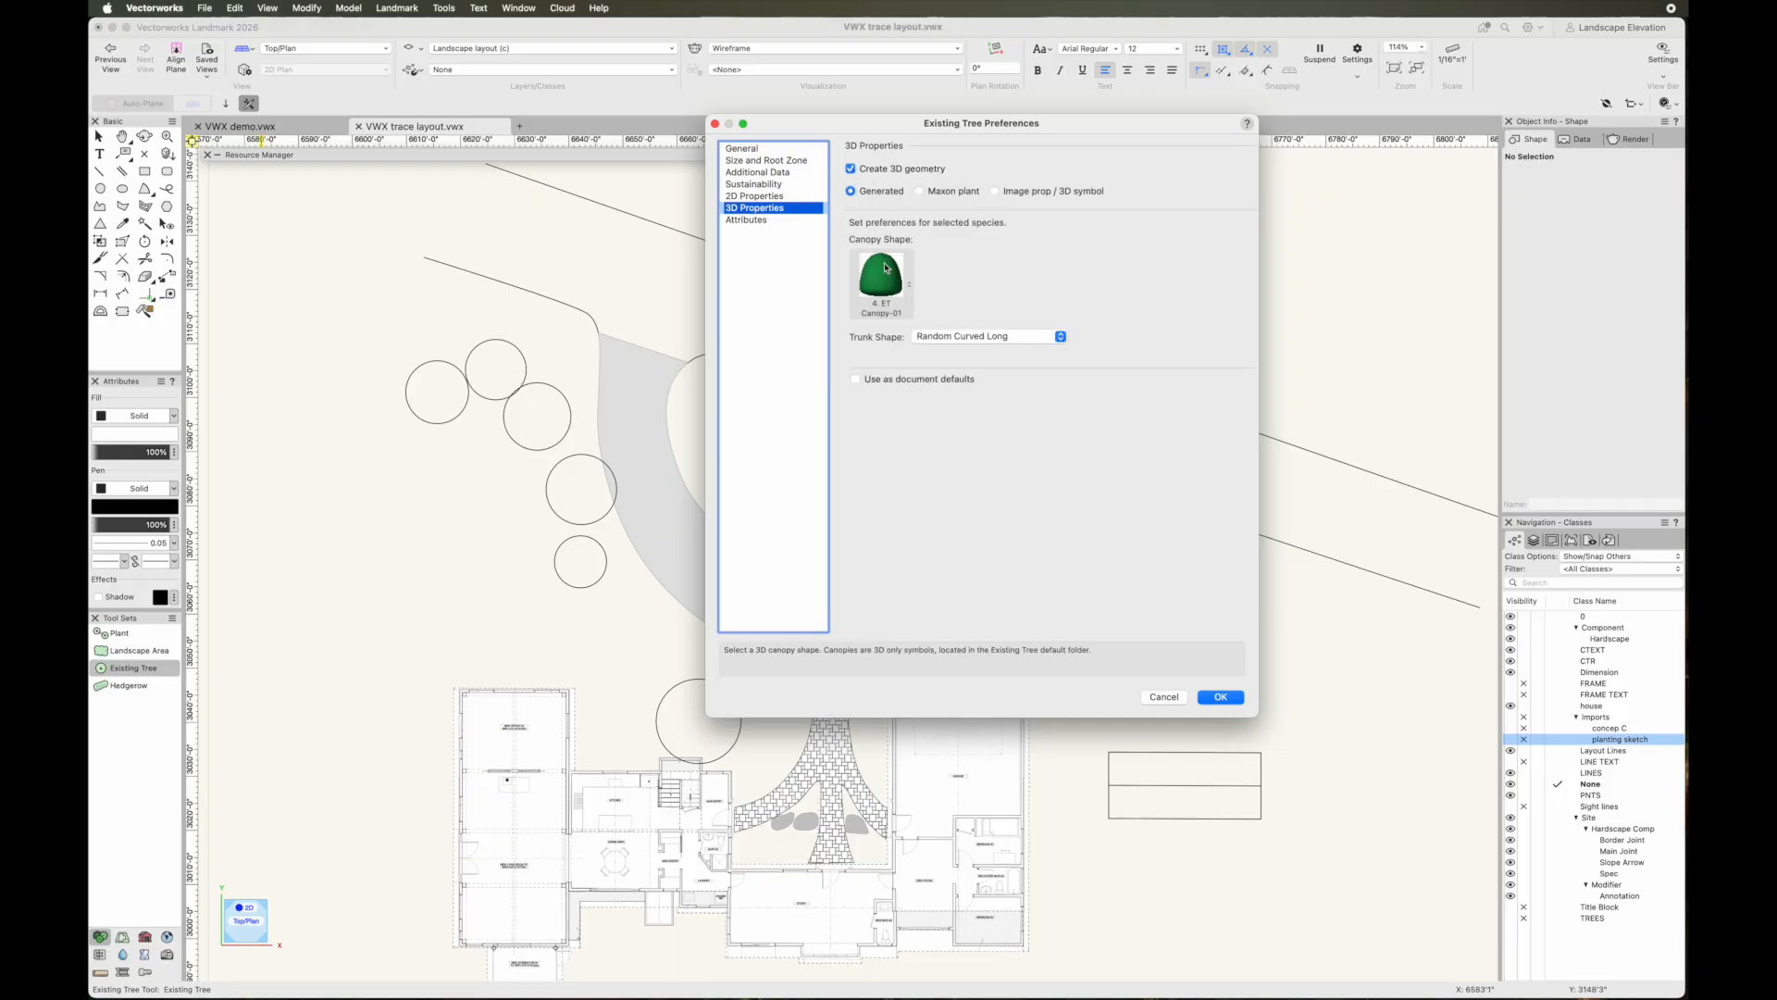
{"action": "left_click", "coordinate": [908, 286]}
{"action": "scroll", "coordinate": [1089, 498], "scroll_direction": "down", "scroll_amount": 5}
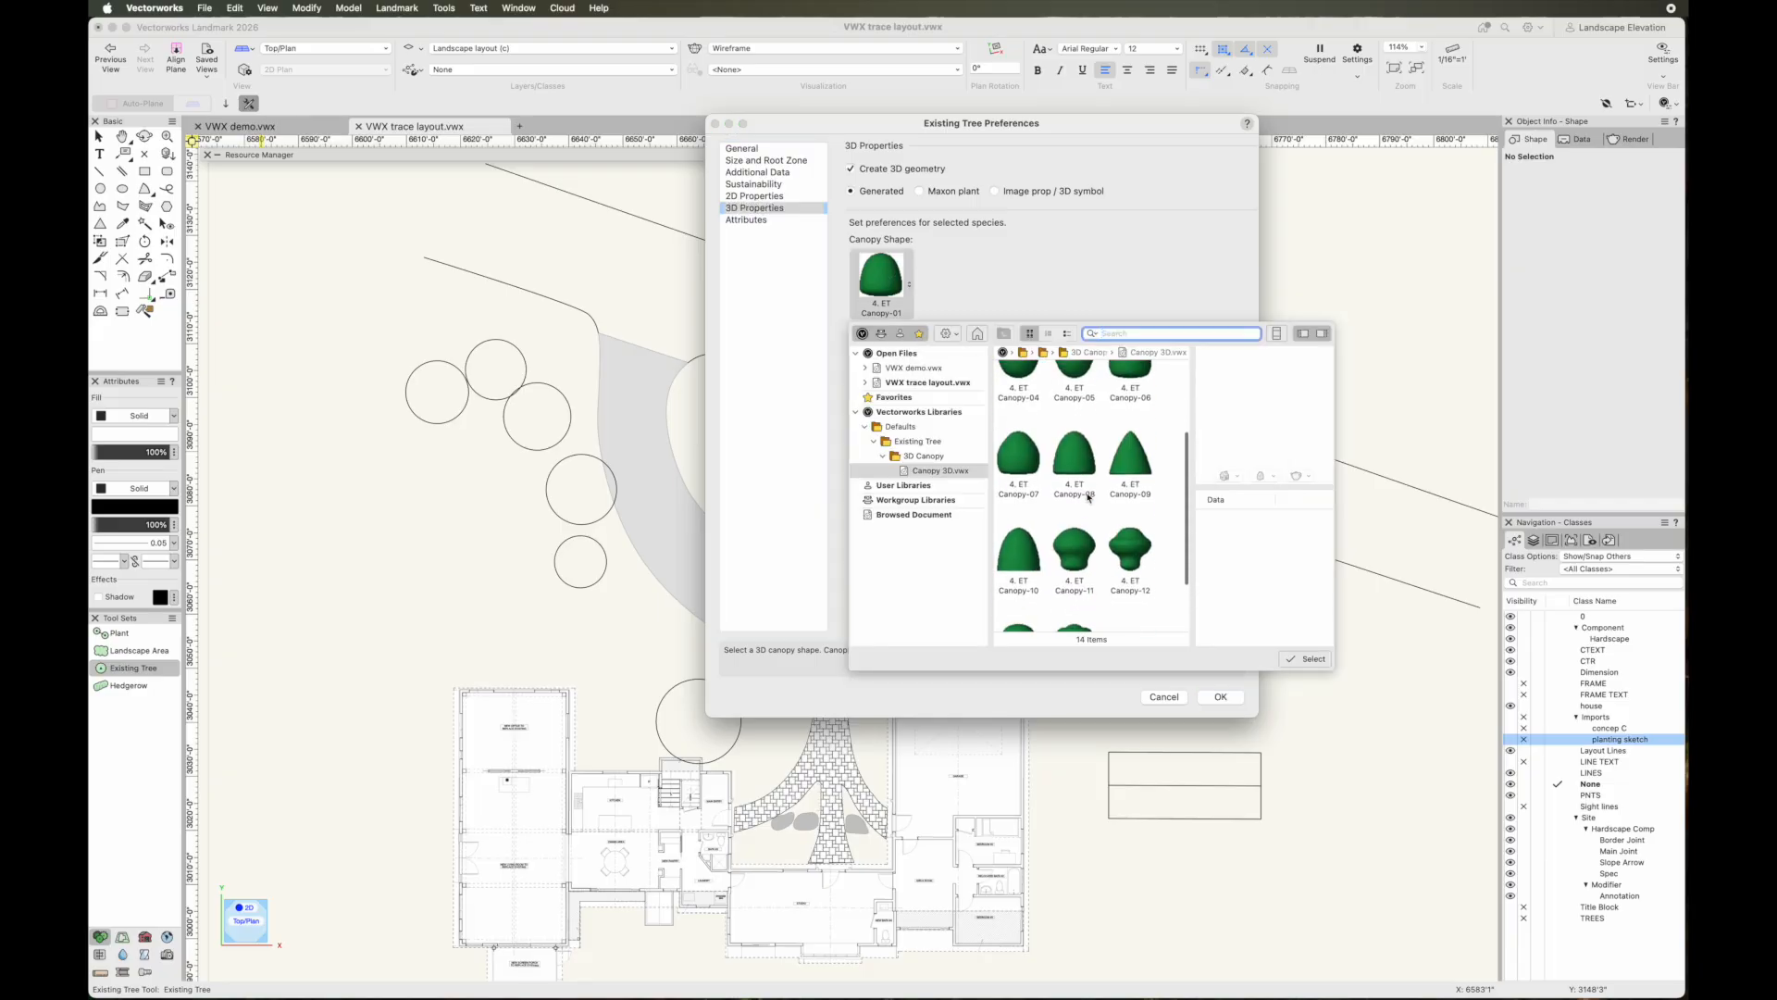
{"action": "scroll", "coordinate": [1089, 498], "scroll_direction": "up", "scroll_amount": 5}
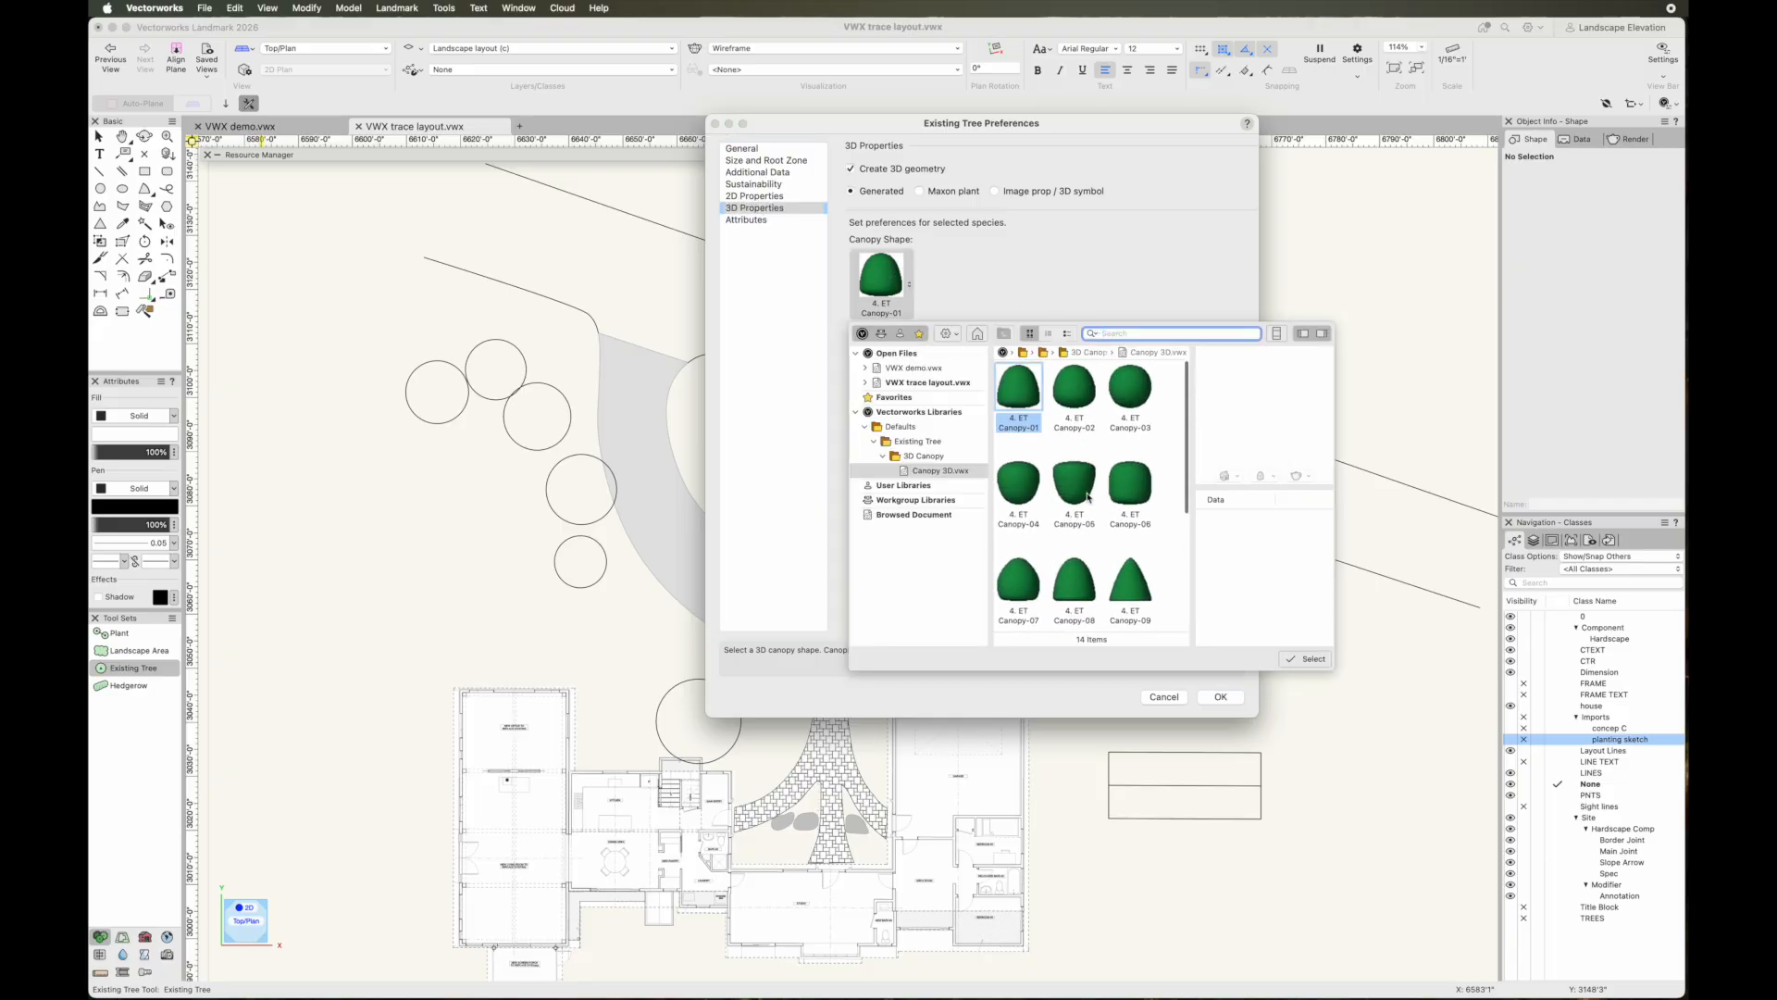
{"action": "left_click", "coordinate": [1025, 294]}
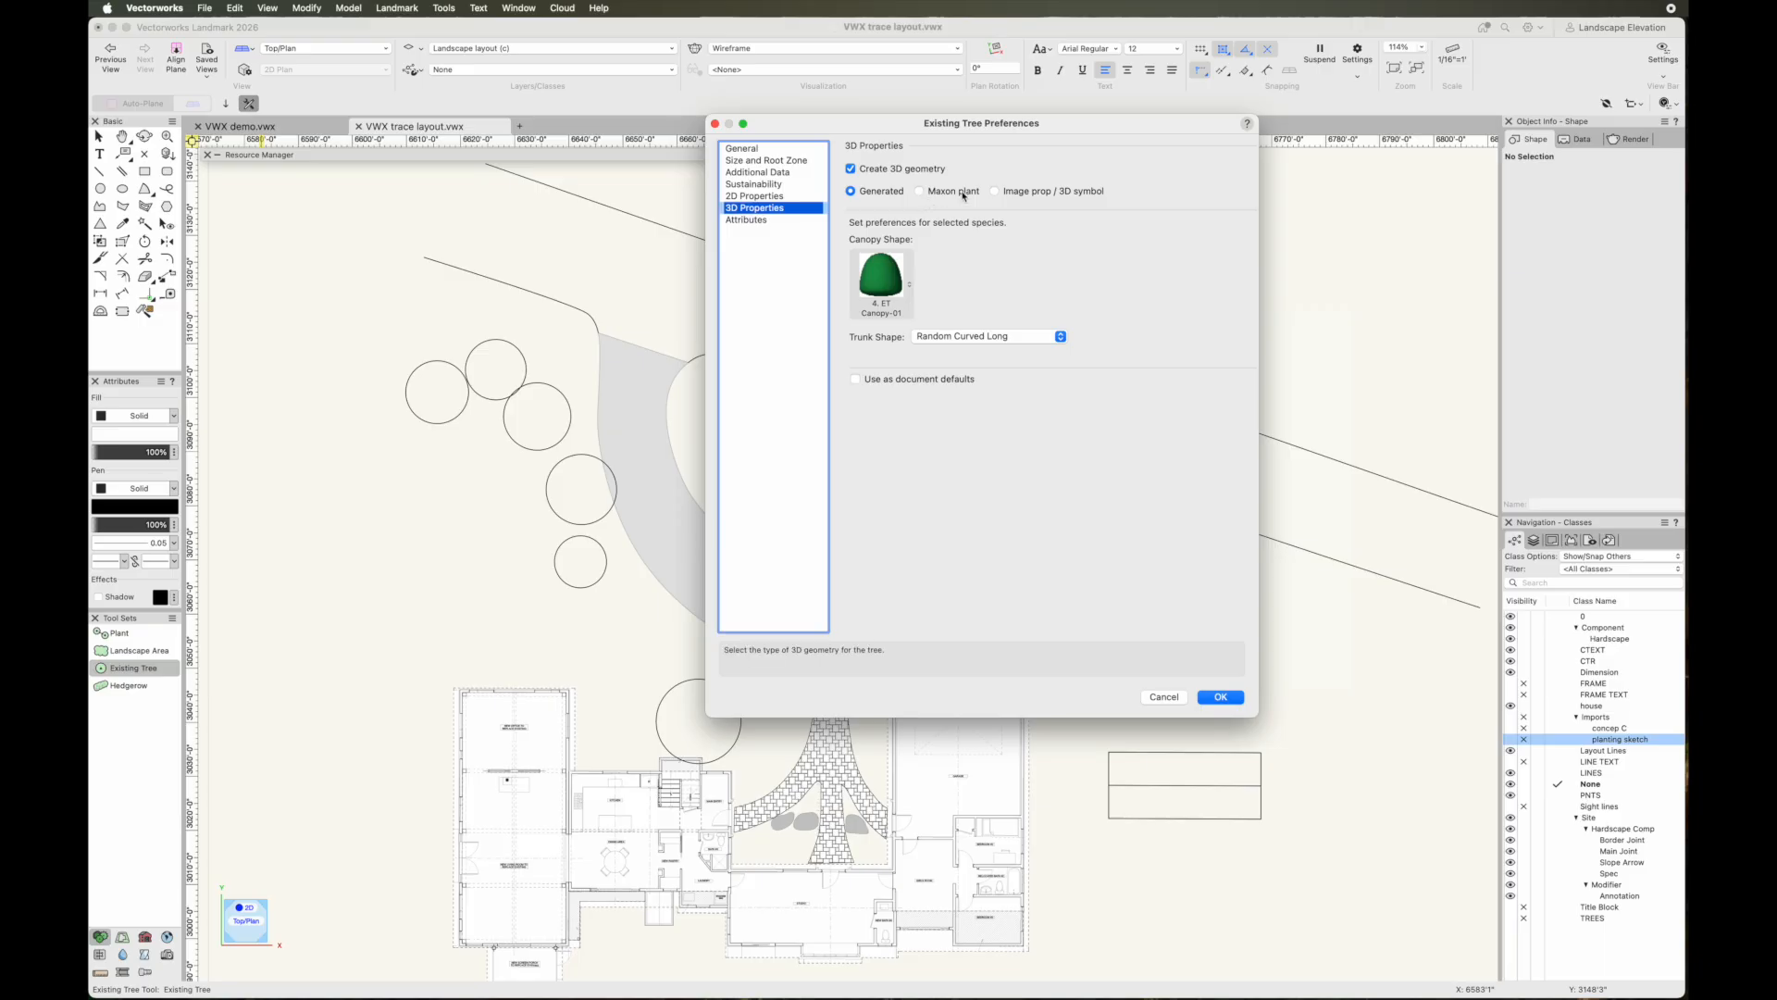
Set the tree's 3D geometry to Image prop / 3D symbol and browse the photorealistic Tree Evergreen image props
{"action": "left_click", "coordinate": [995, 190]}
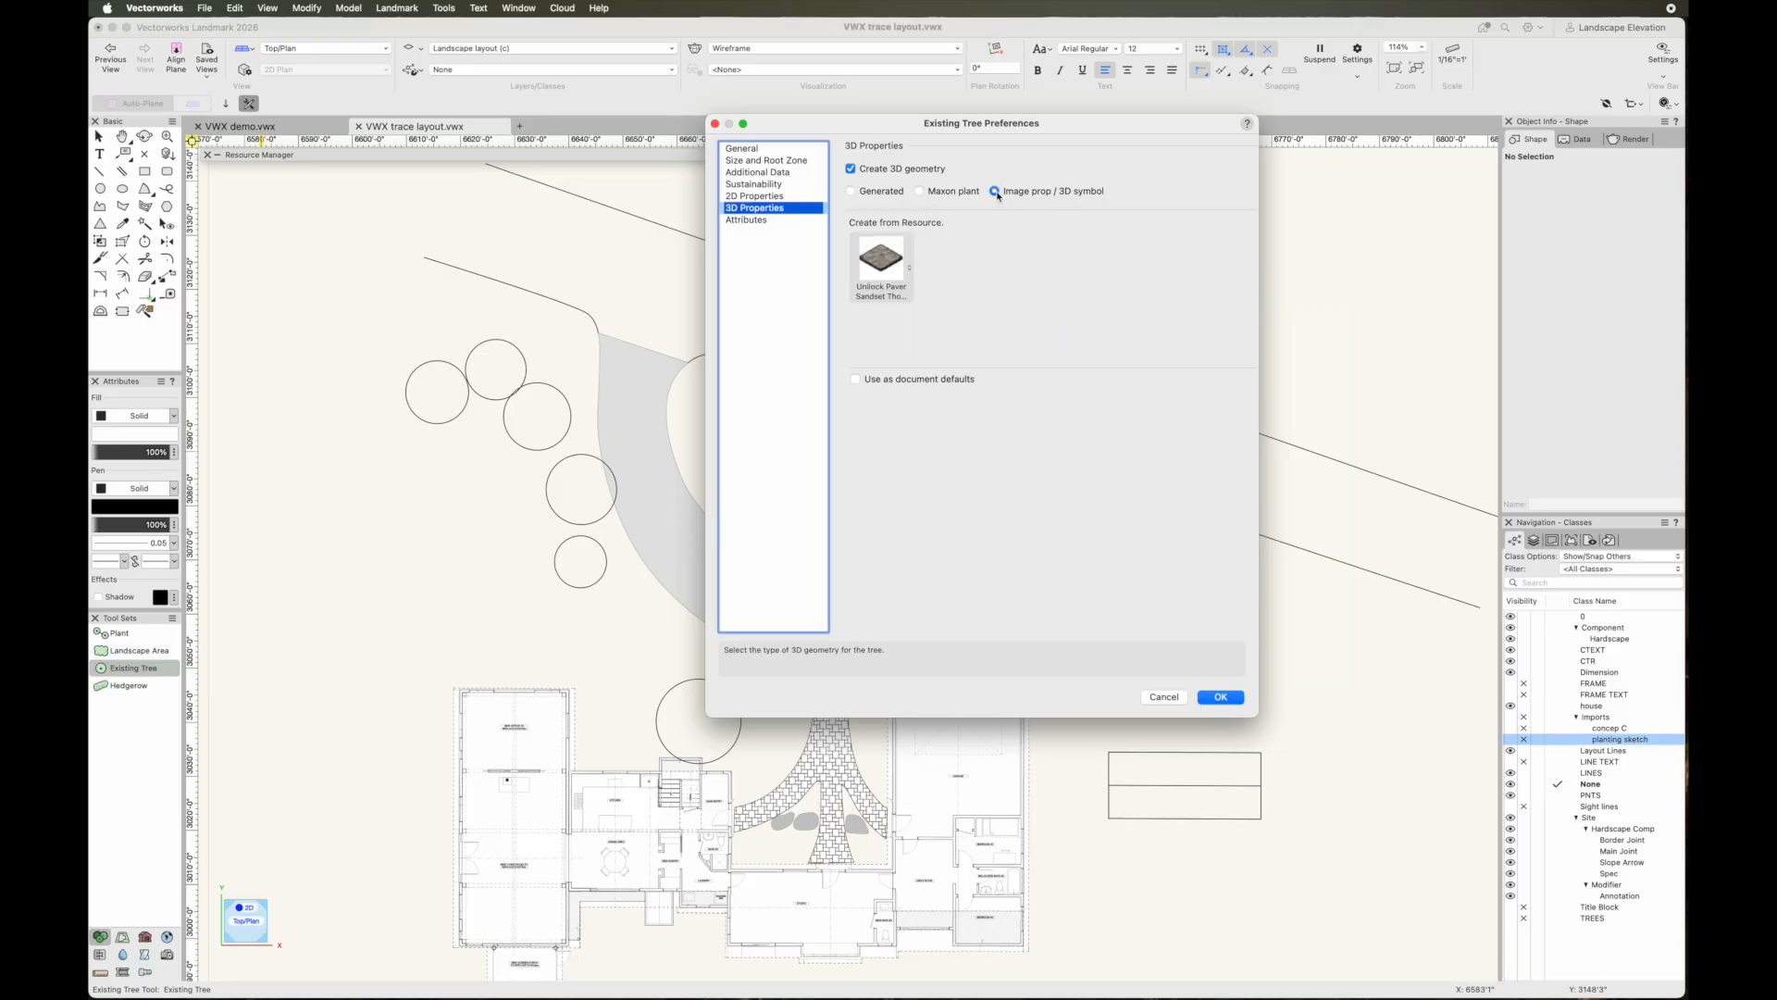
{"action": "left_click", "coordinate": [909, 269]}
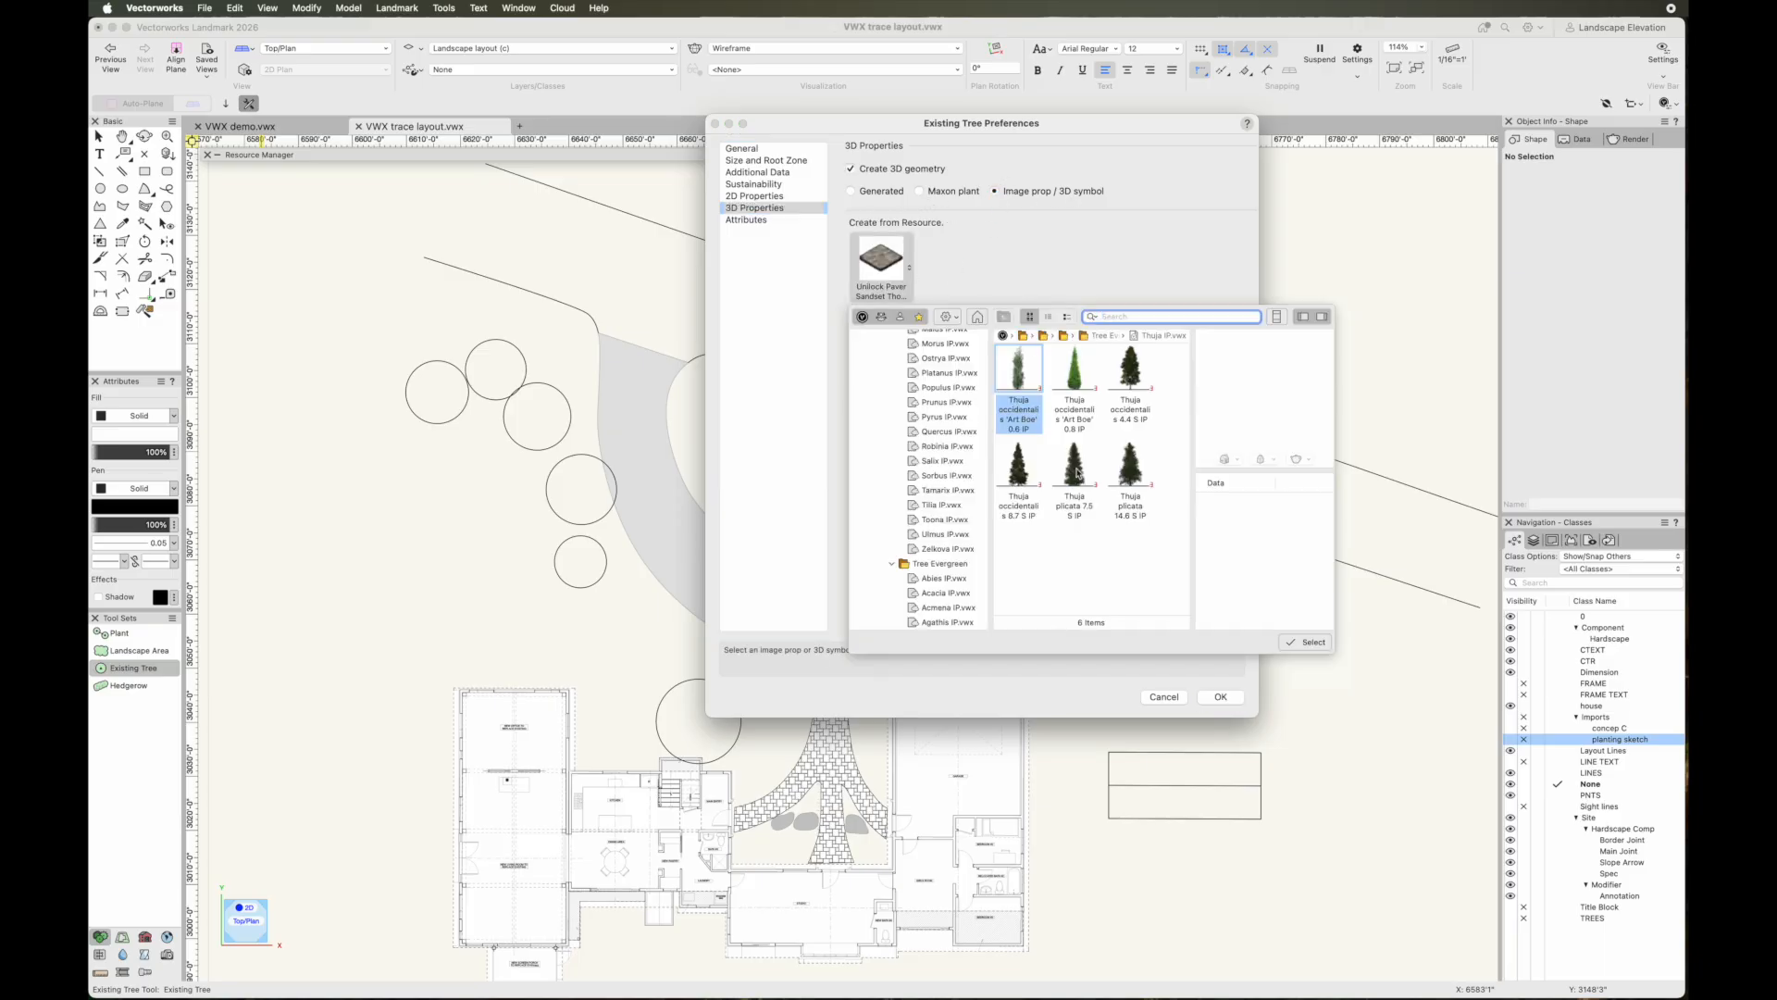
{"action": "scroll", "coordinate": [916, 416], "scroll_direction": "up", "scroll_amount": 15}
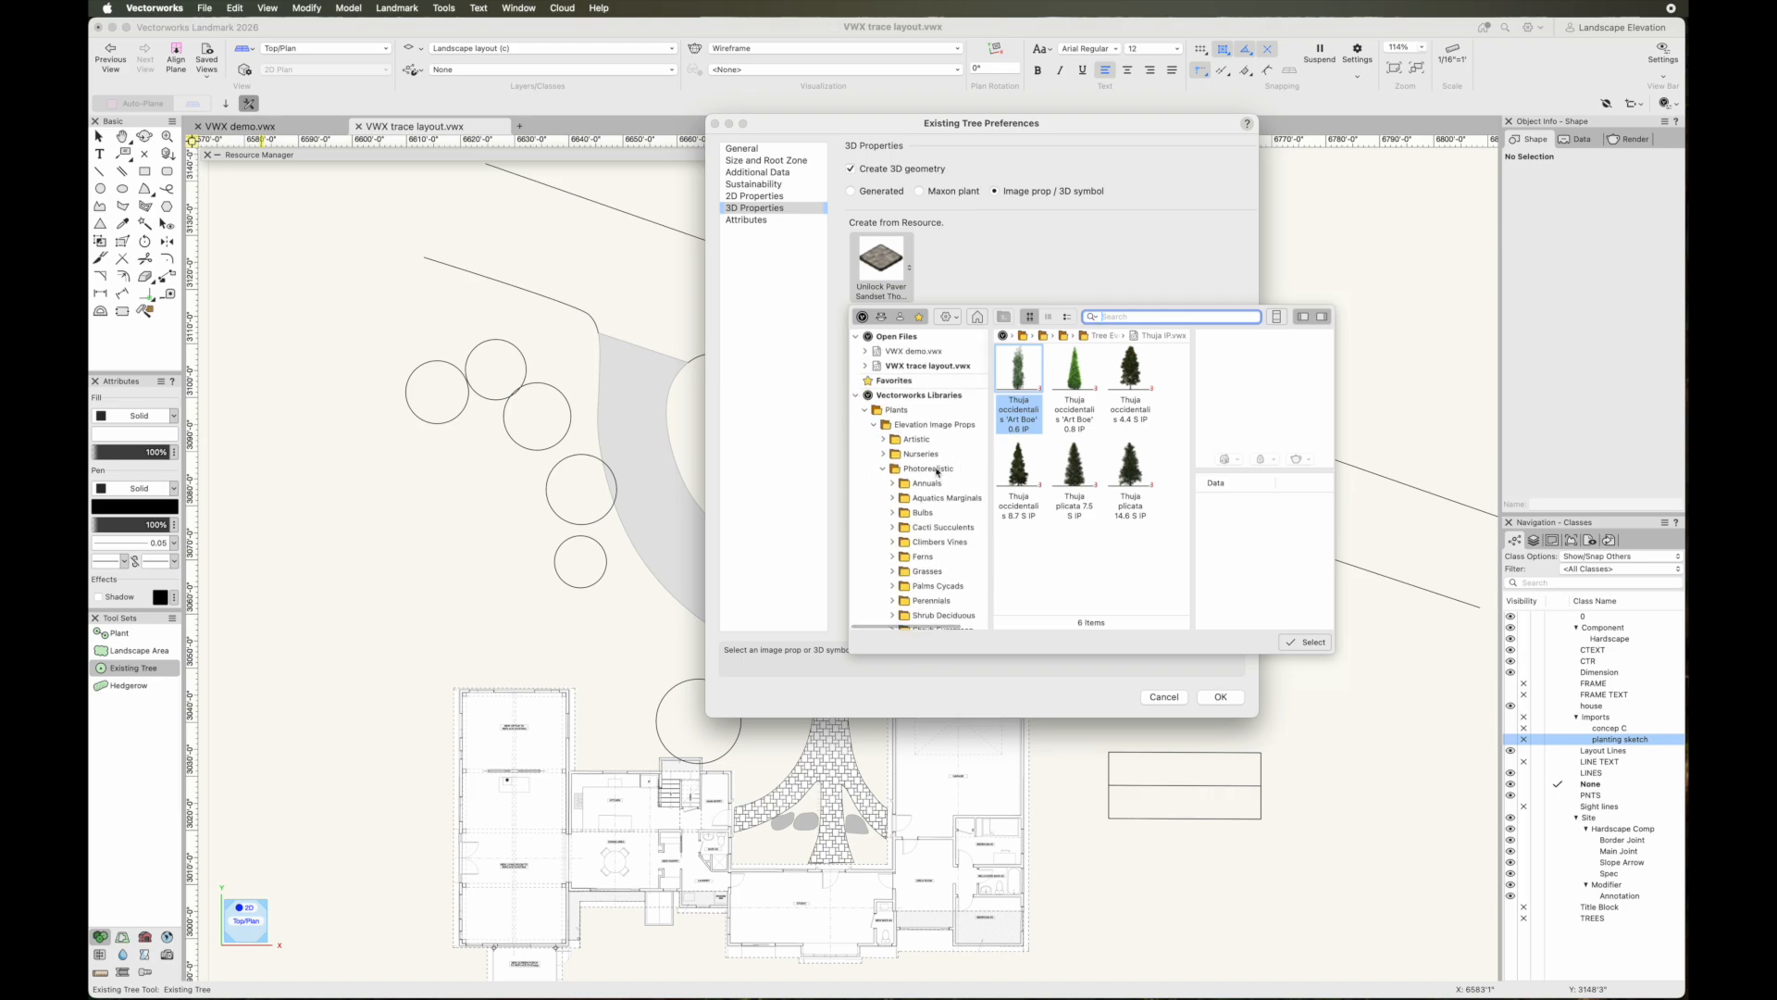
{"action": "left_click", "coordinate": [865, 410]}
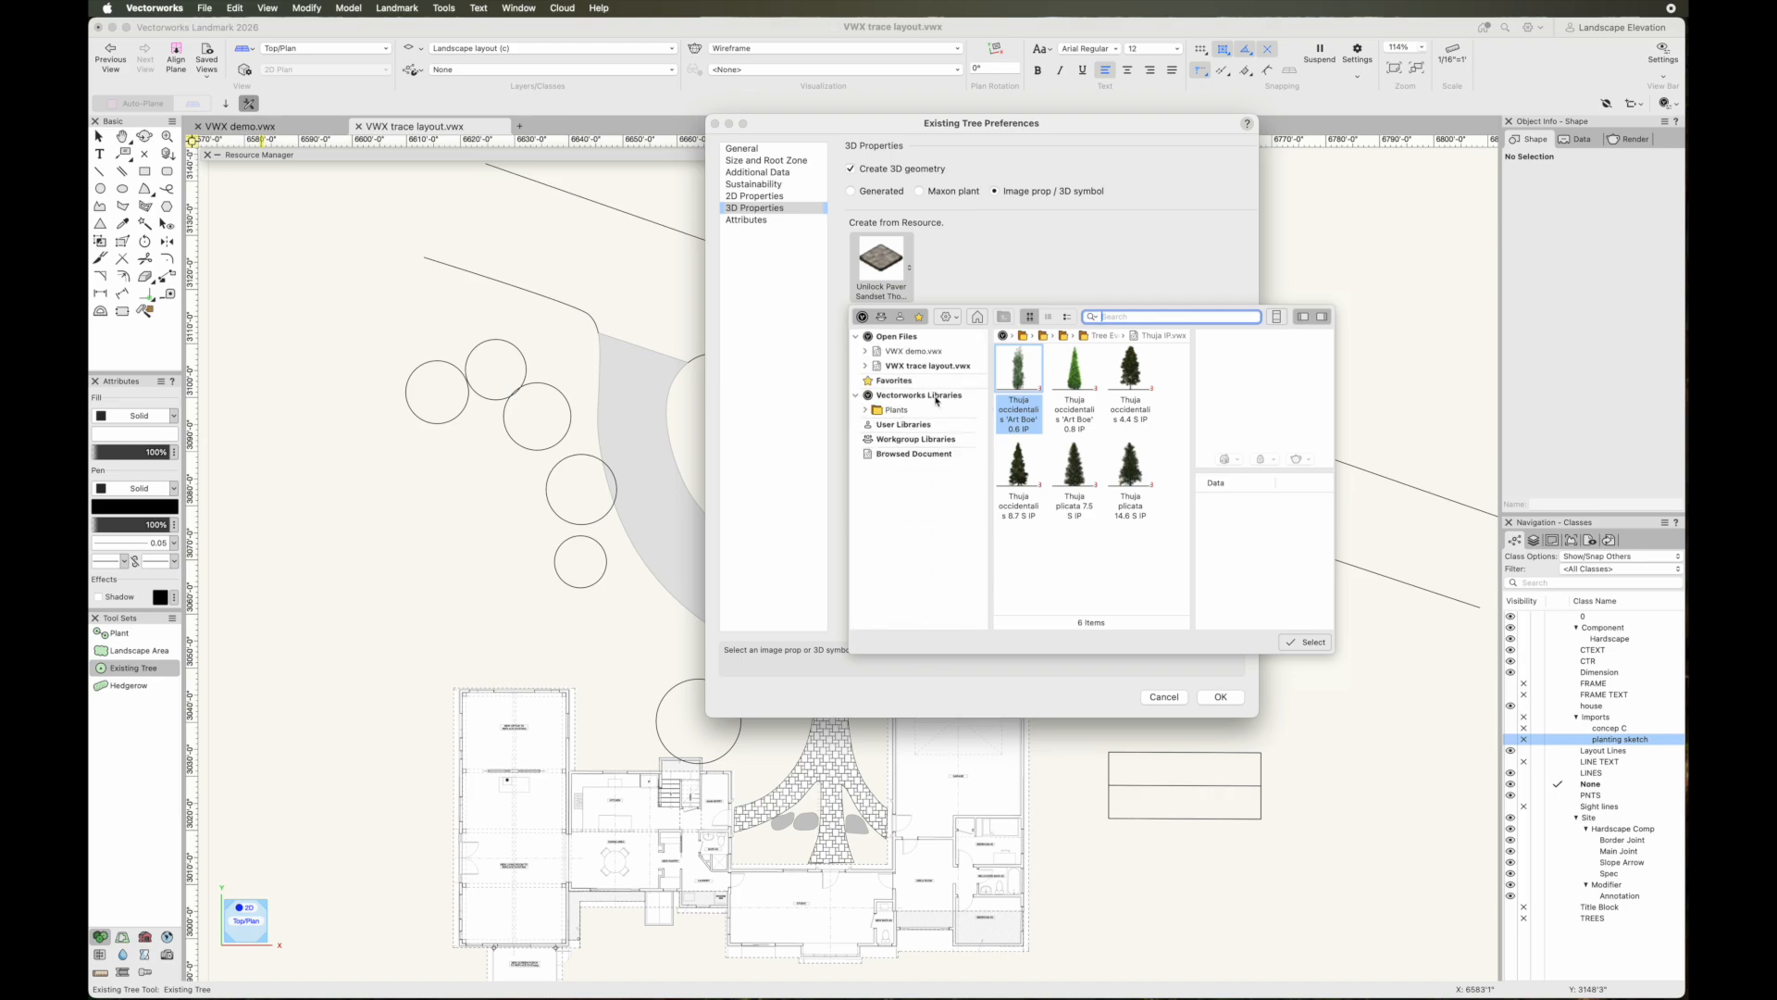
{"action": "left_click", "coordinate": [864, 410]}
{"action": "scroll", "coordinate": [915, 491], "scroll_direction": "down", "scroll_amount": 2}
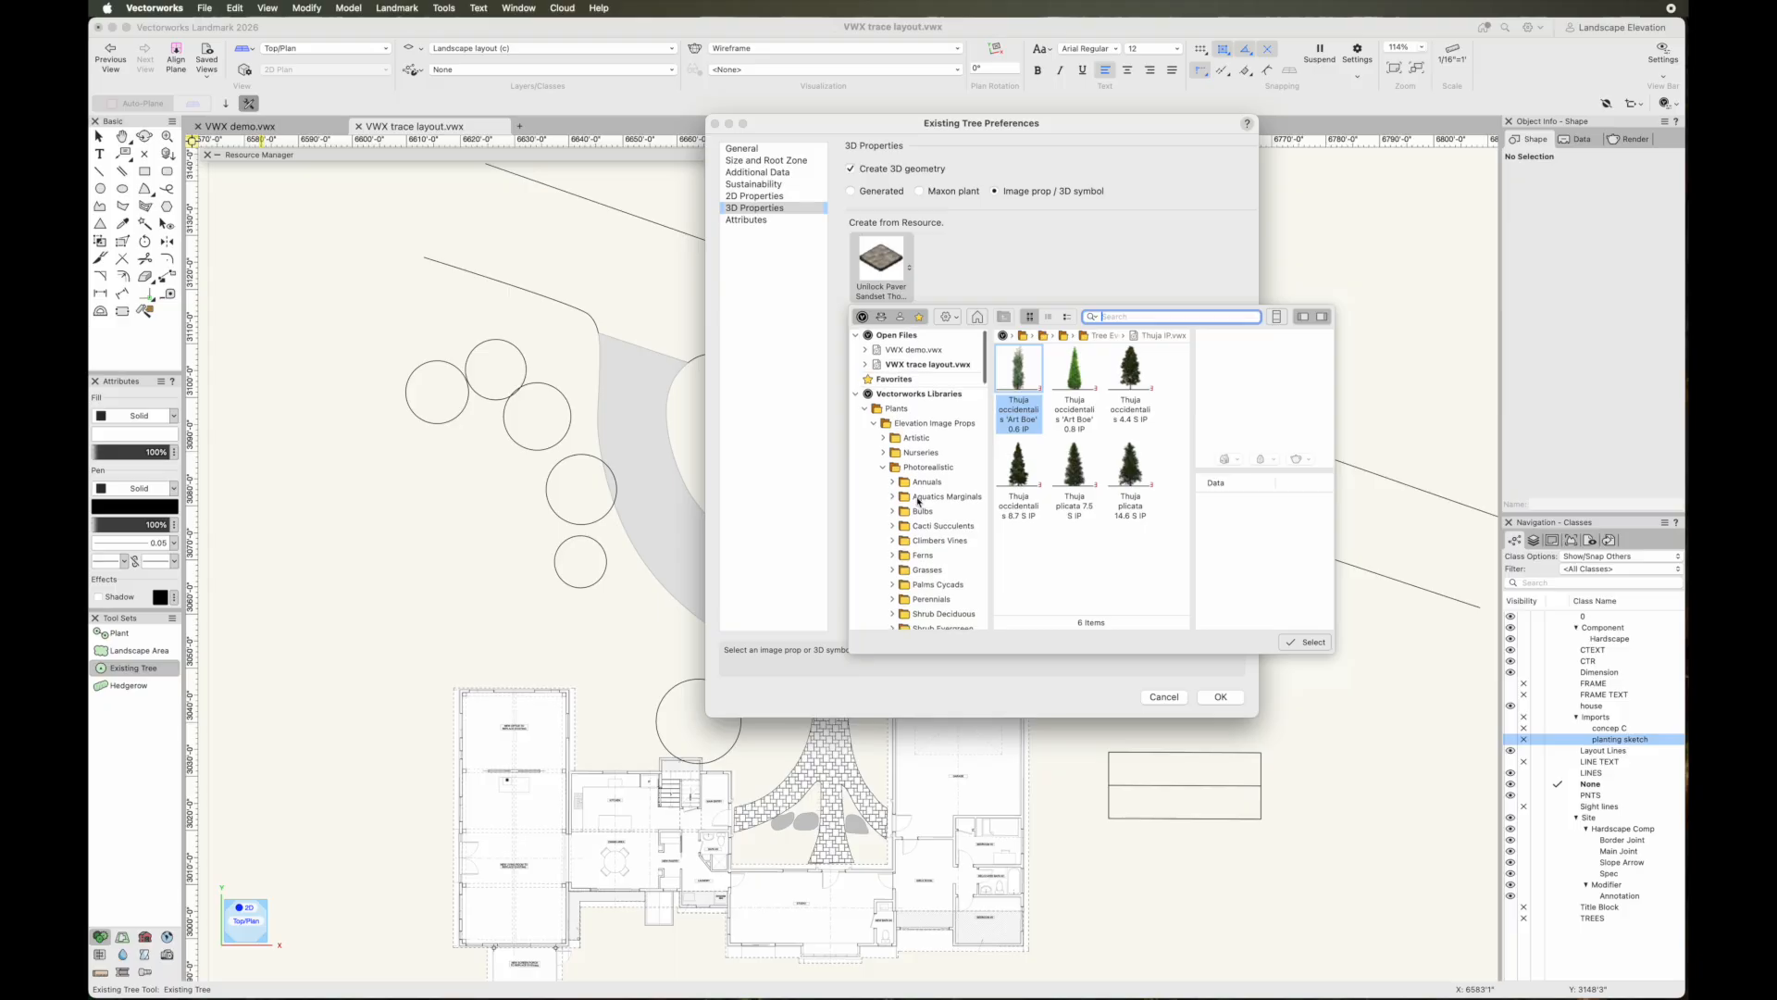
{"action": "scroll", "coordinate": [933, 460], "scroll_direction": "down", "scroll_amount": 8}
{"action": "scroll", "coordinate": [944, 500], "scroll_direction": "down", "scroll_amount": 5}
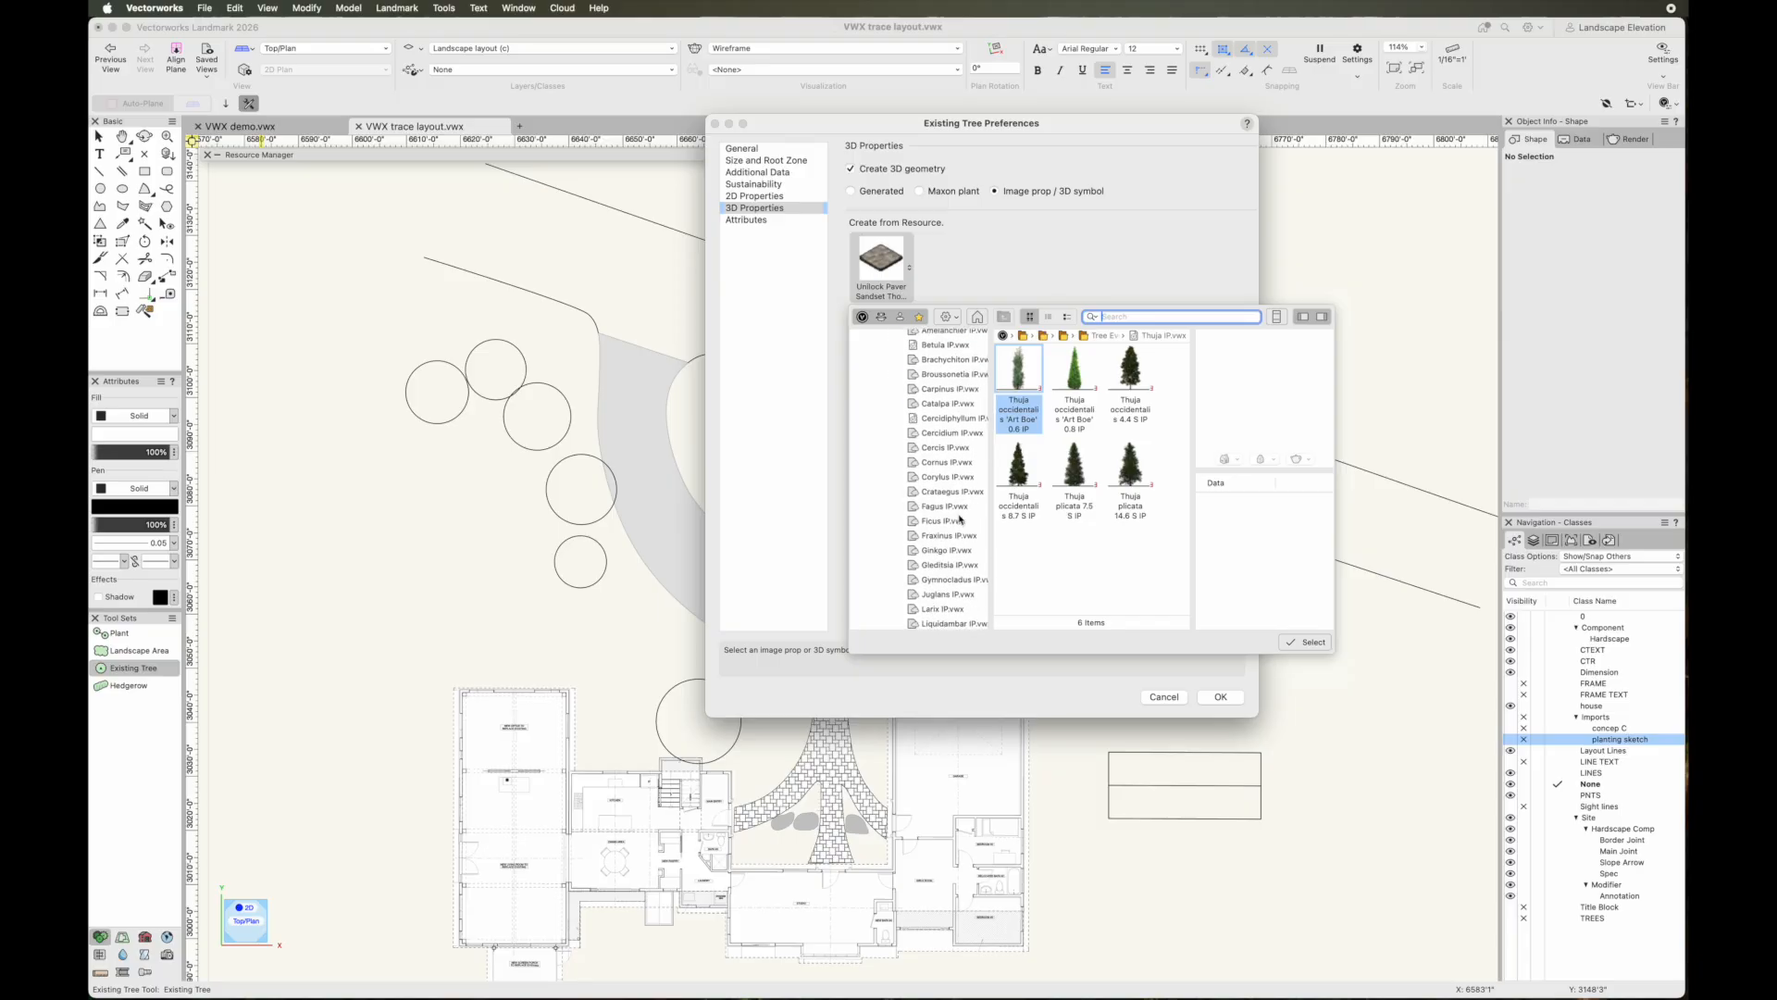
{"action": "scroll", "coordinate": [960, 519], "scroll_direction": "down", "scroll_amount": 8}
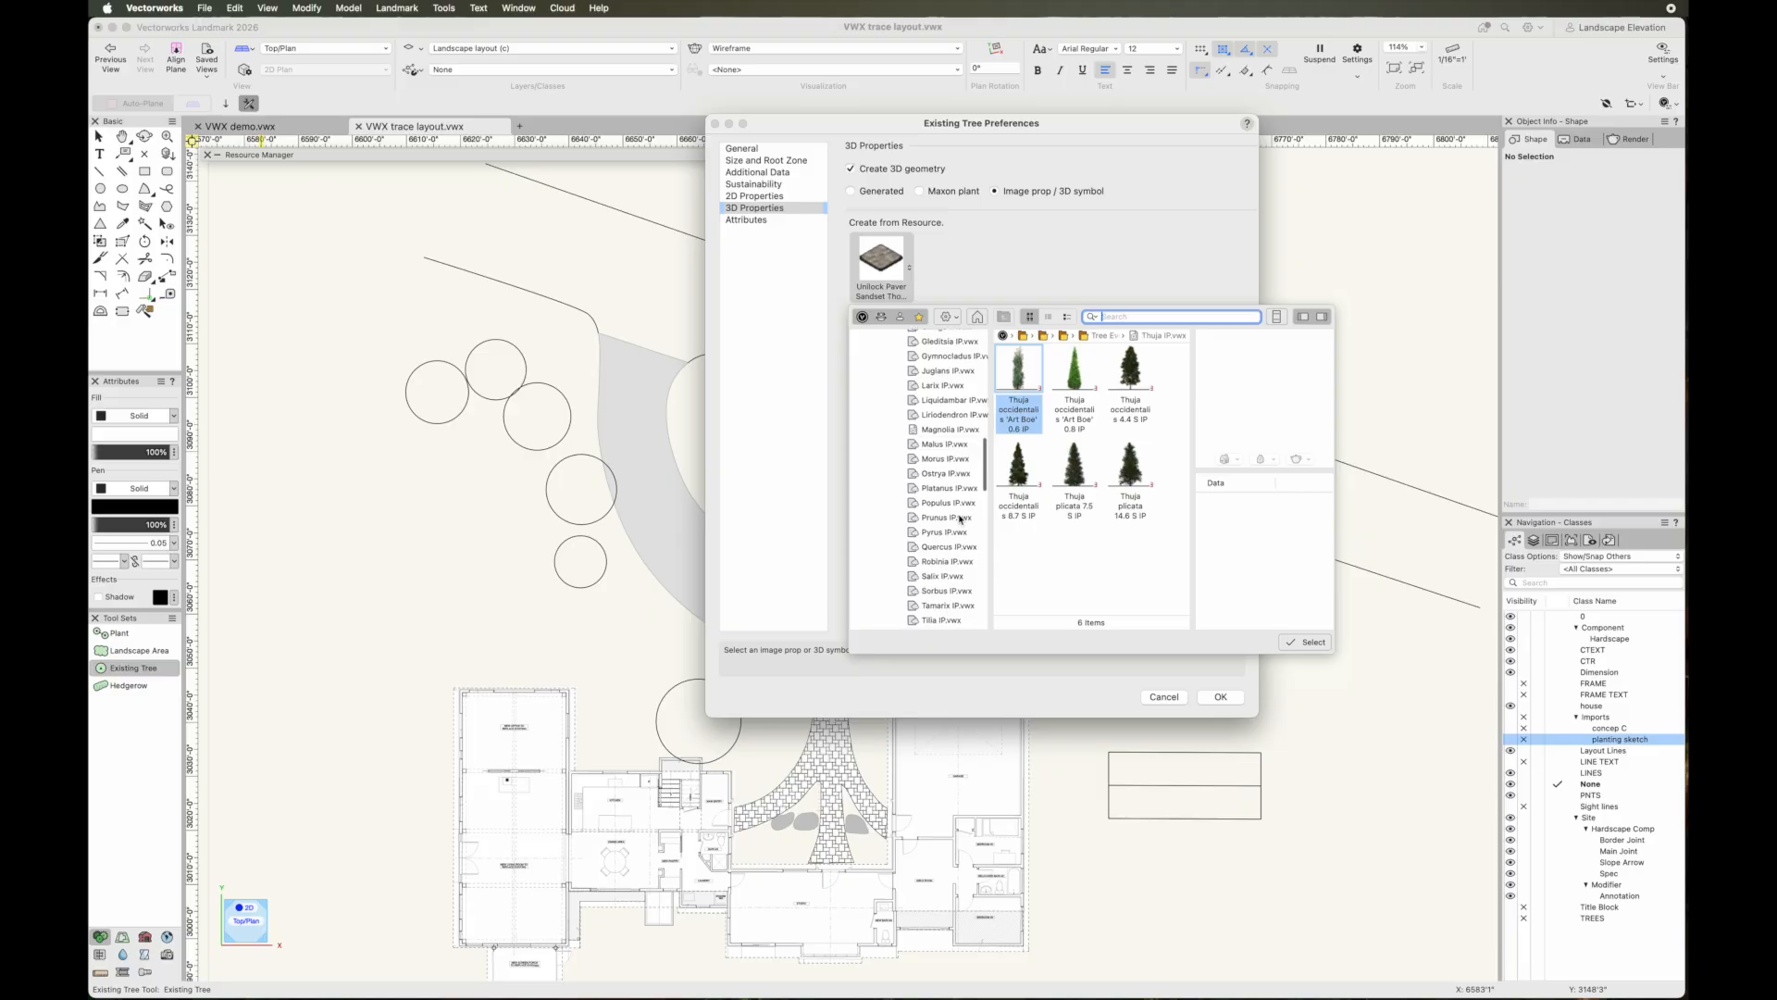
{"action": "scroll", "coordinate": [948, 485], "scroll_direction": "down", "scroll_amount": 10}
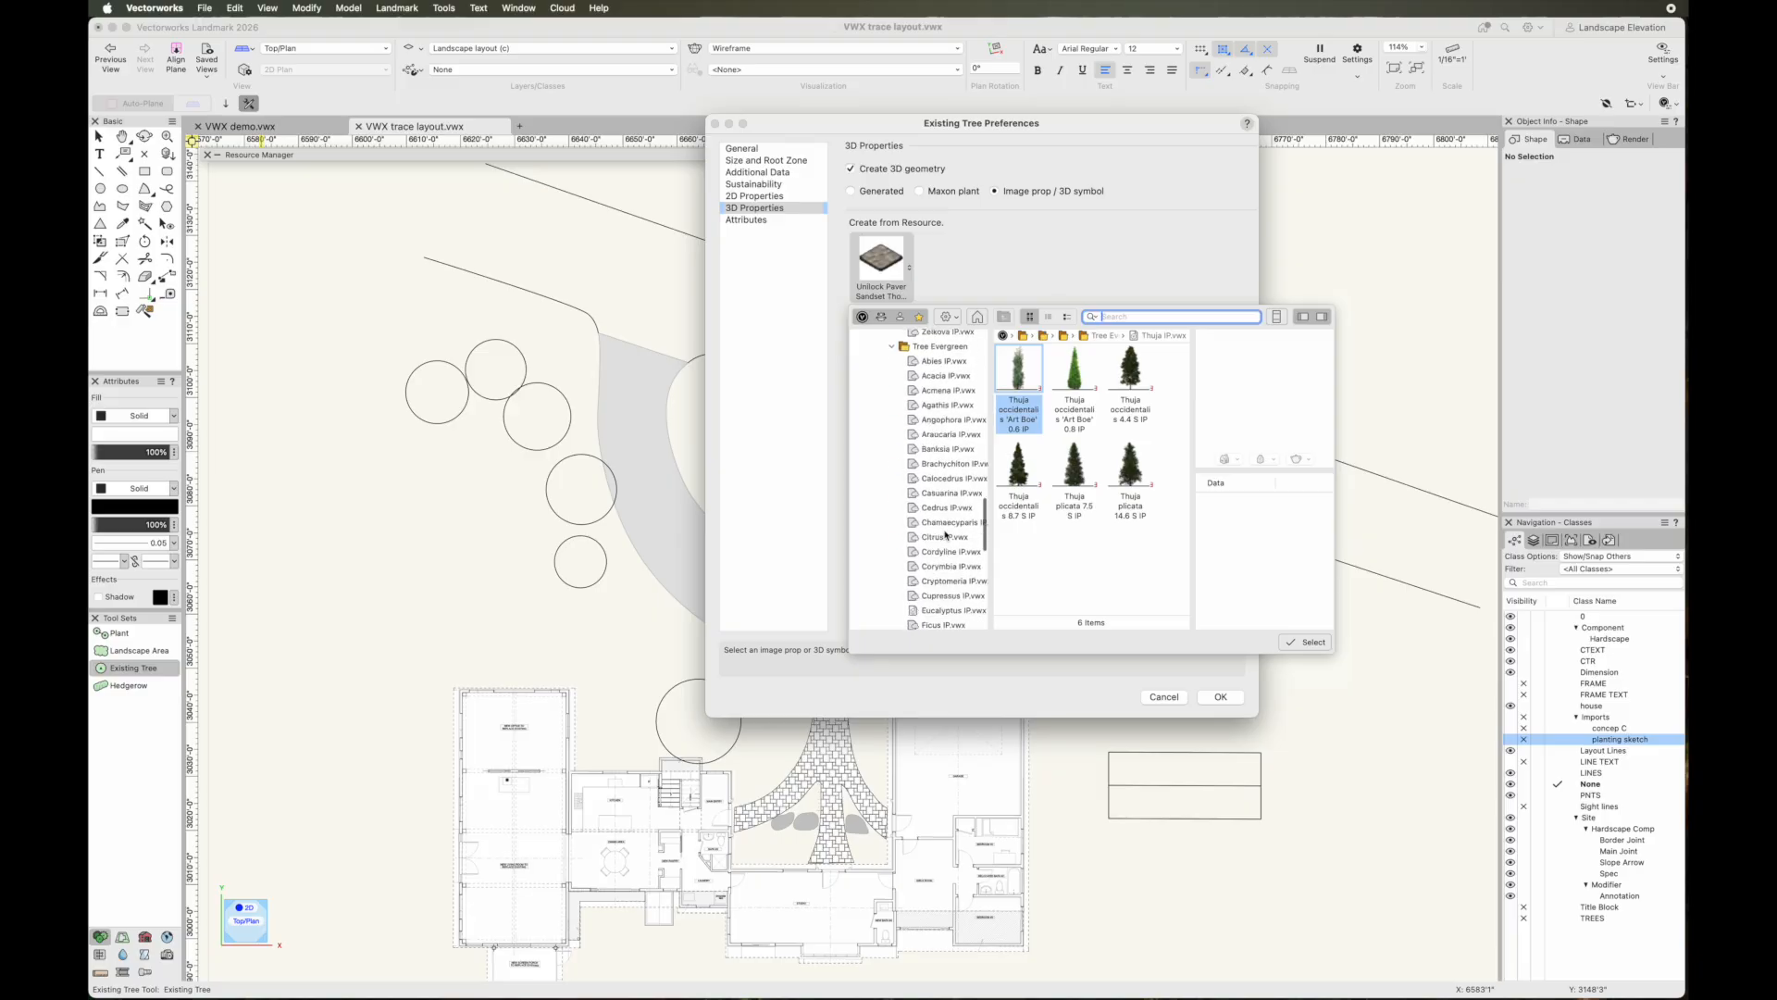
{"action": "scroll", "coordinate": [957, 495], "scroll_direction": "down", "scroll_amount": 8}
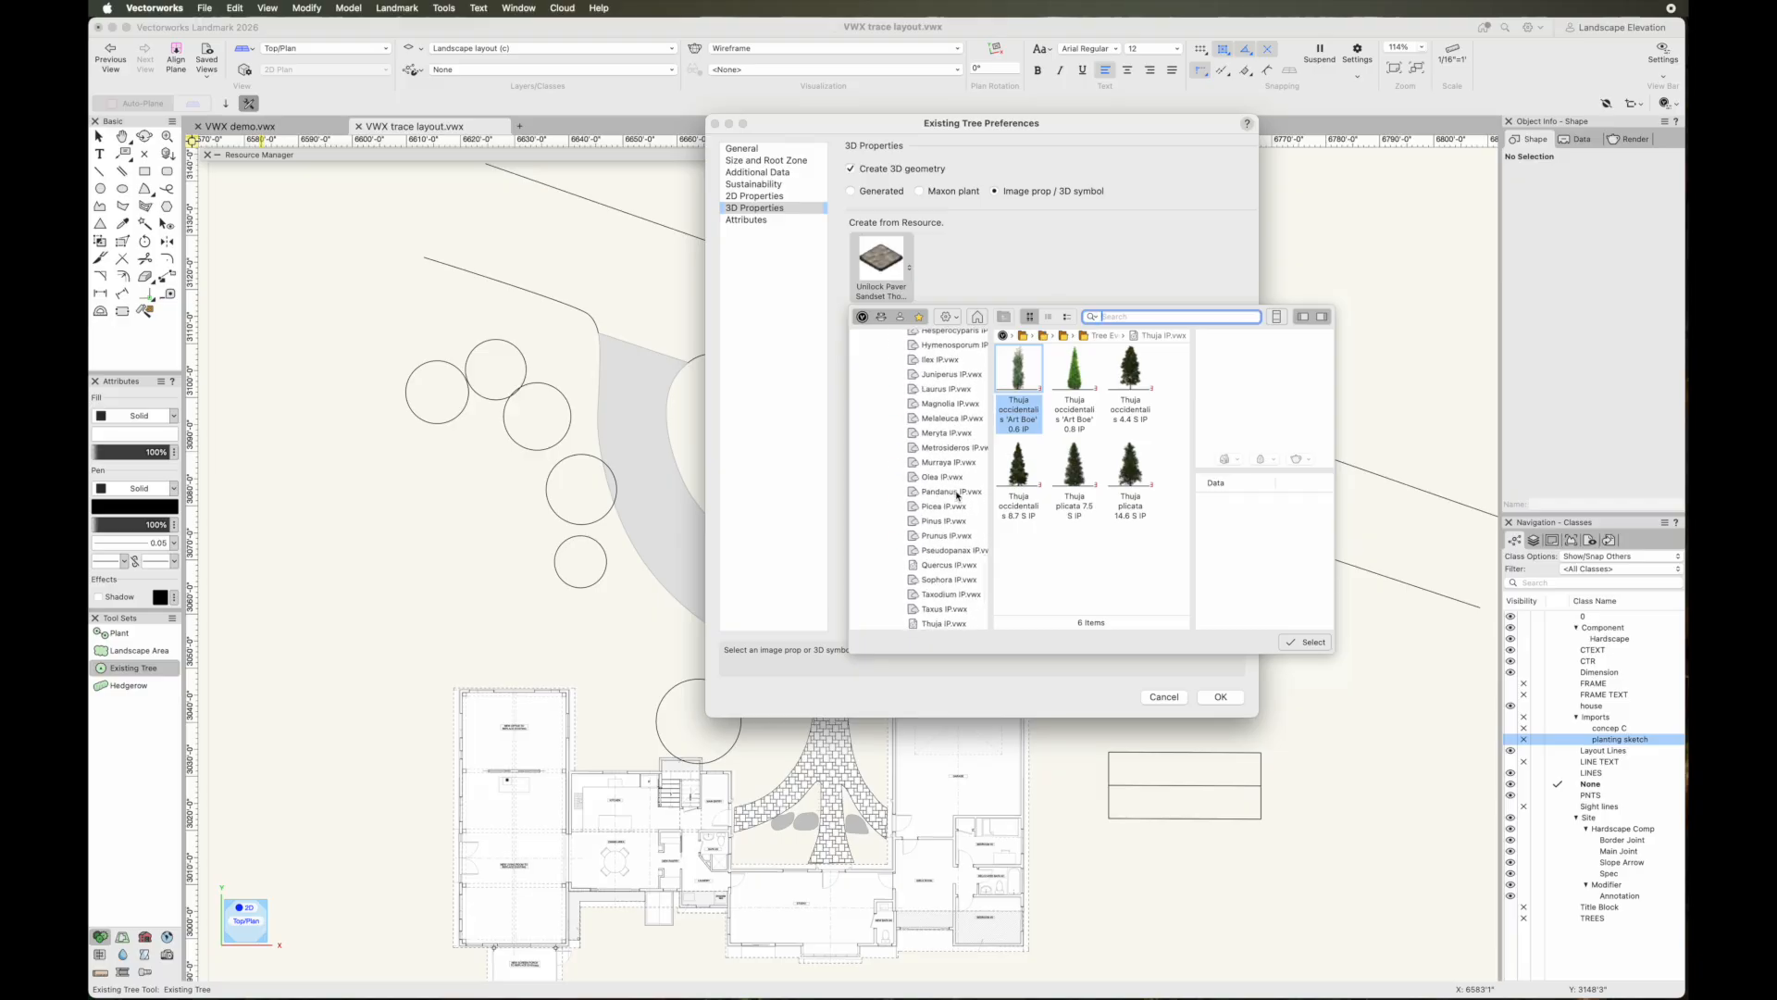
Assign the Picea pungens 'Glauca' 11.1 S IP image prop as the tree's 3D resource and accept the preferences
{"action": "left_click", "coordinate": [943, 506]}
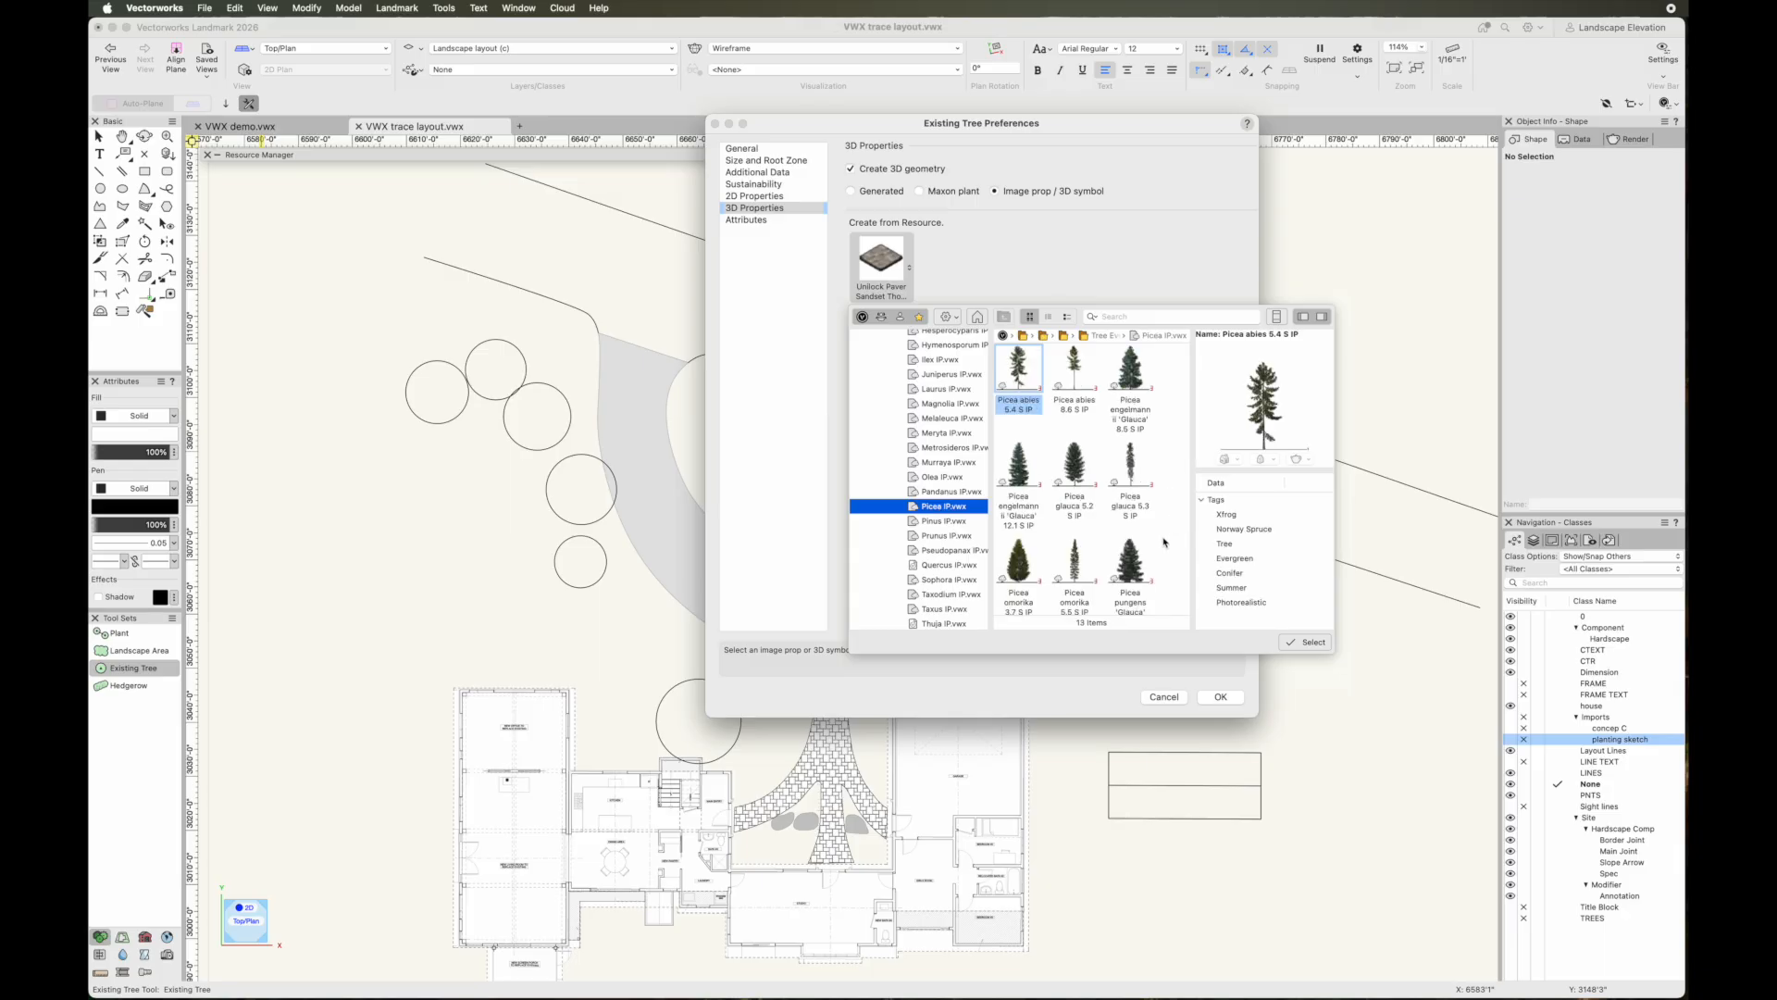
{"action": "scroll", "coordinate": [1164, 542], "scroll_direction": "down", "scroll_amount": 3}
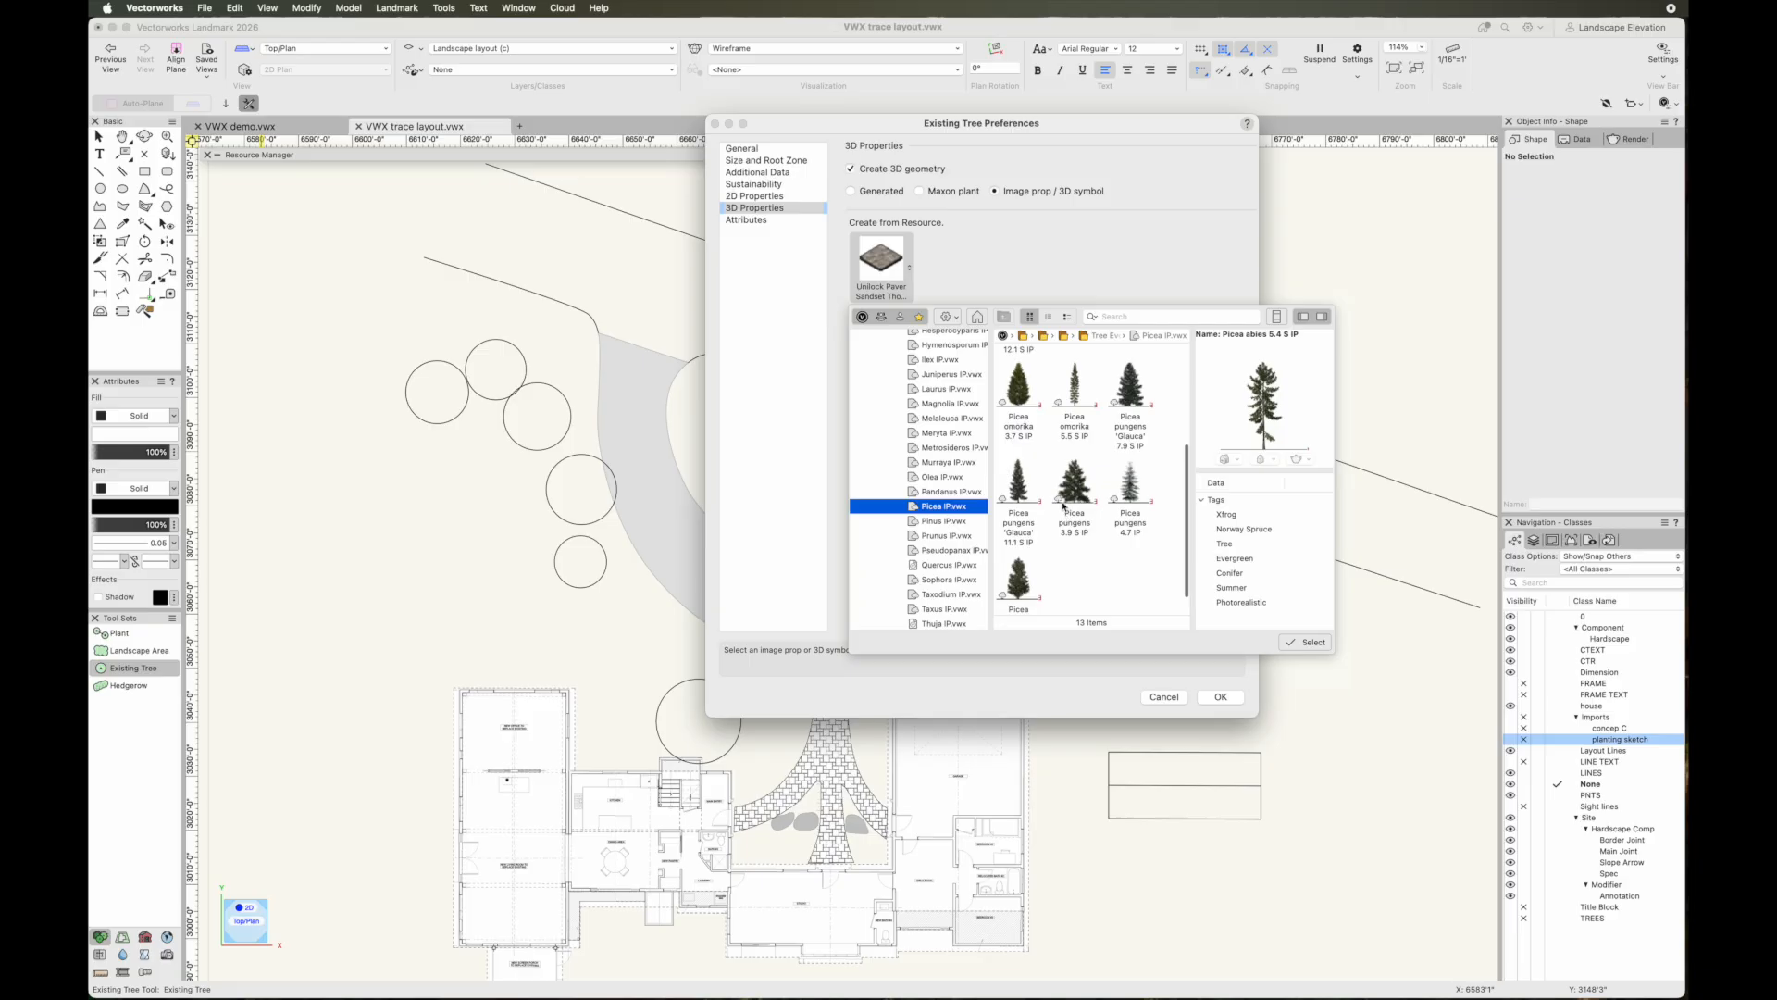
{"action": "left_click", "coordinate": [1019, 485]}
{"action": "double_click", "coordinate": [1019, 485]}
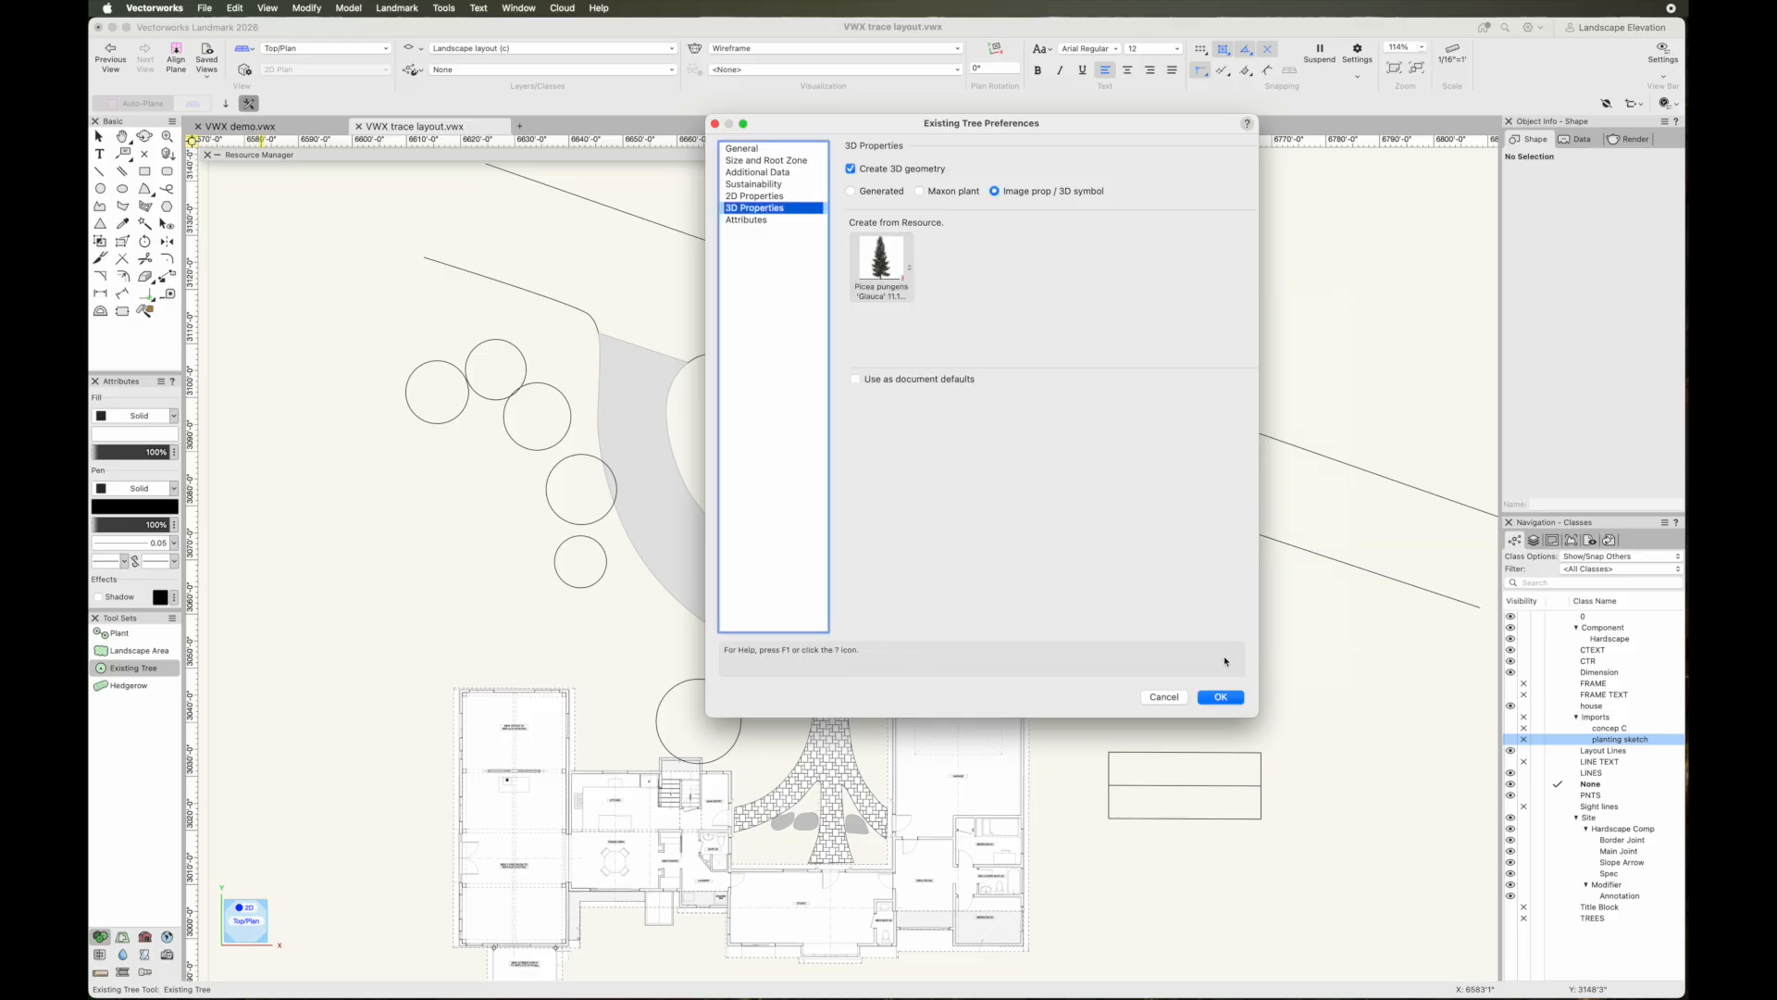
{"action": "left_click", "coordinate": [1221, 698]}
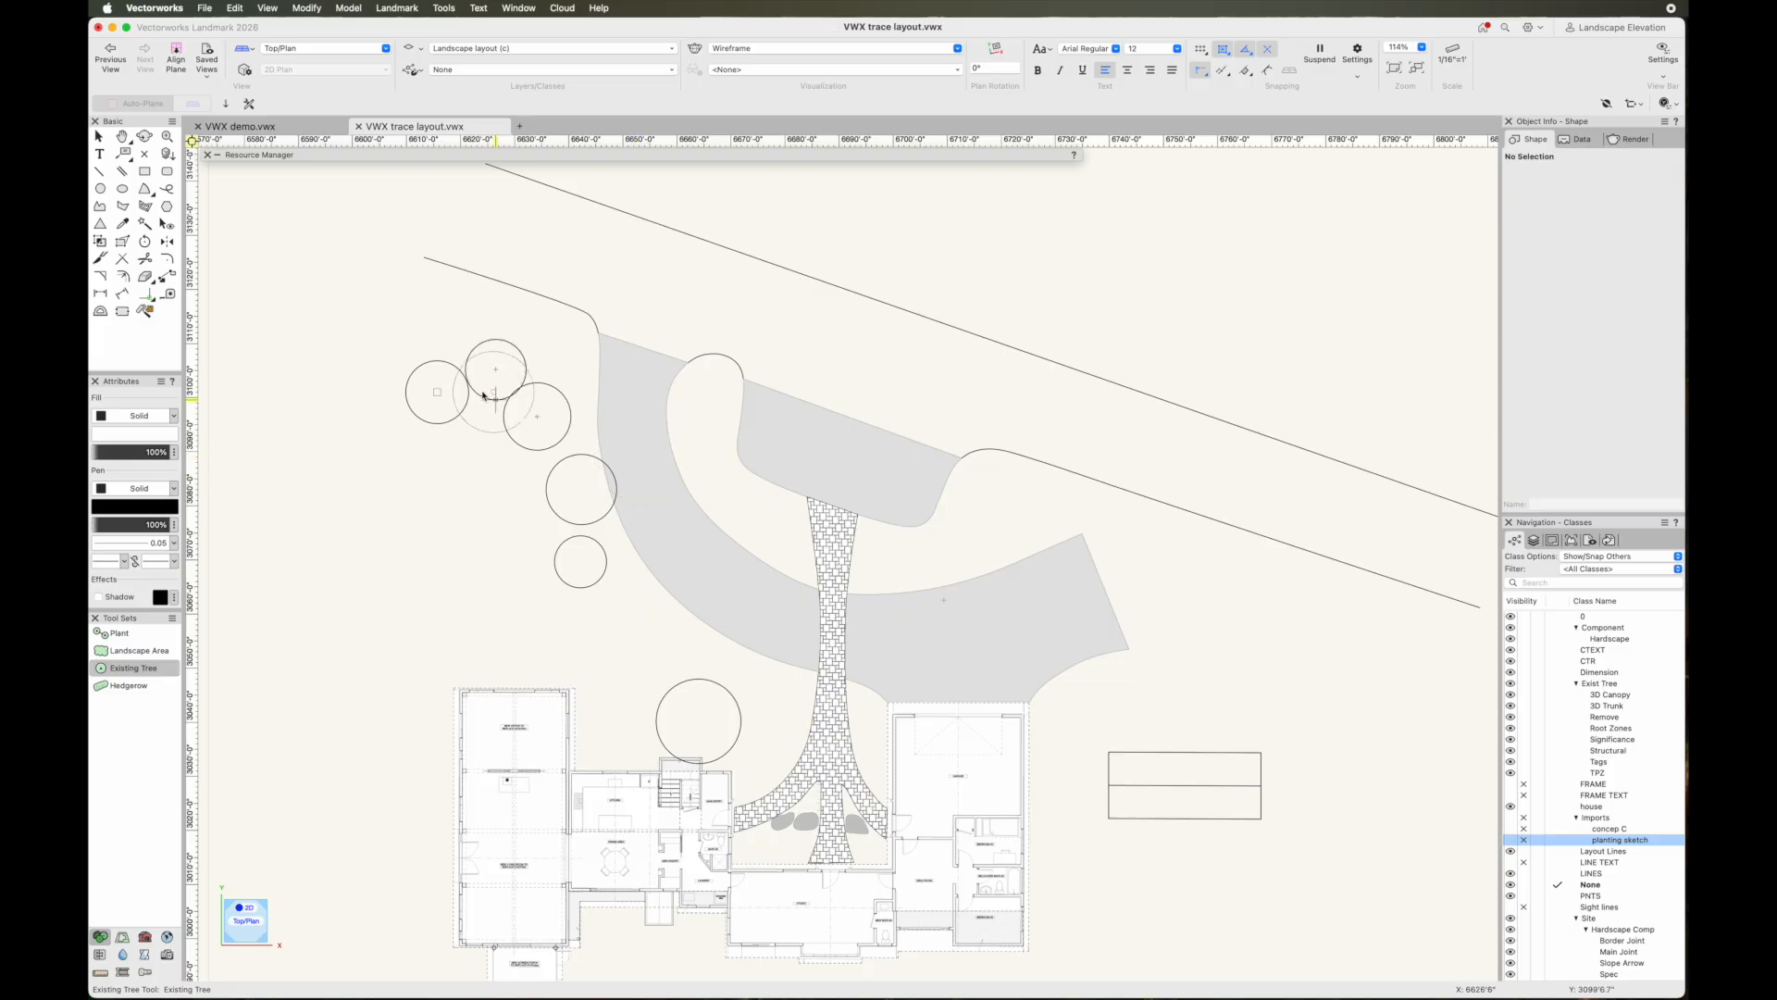
Place five existing trees at the centers of the five small circles west of the driveway and leave the tool
{"action": "left_click", "coordinate": [438, 391]}
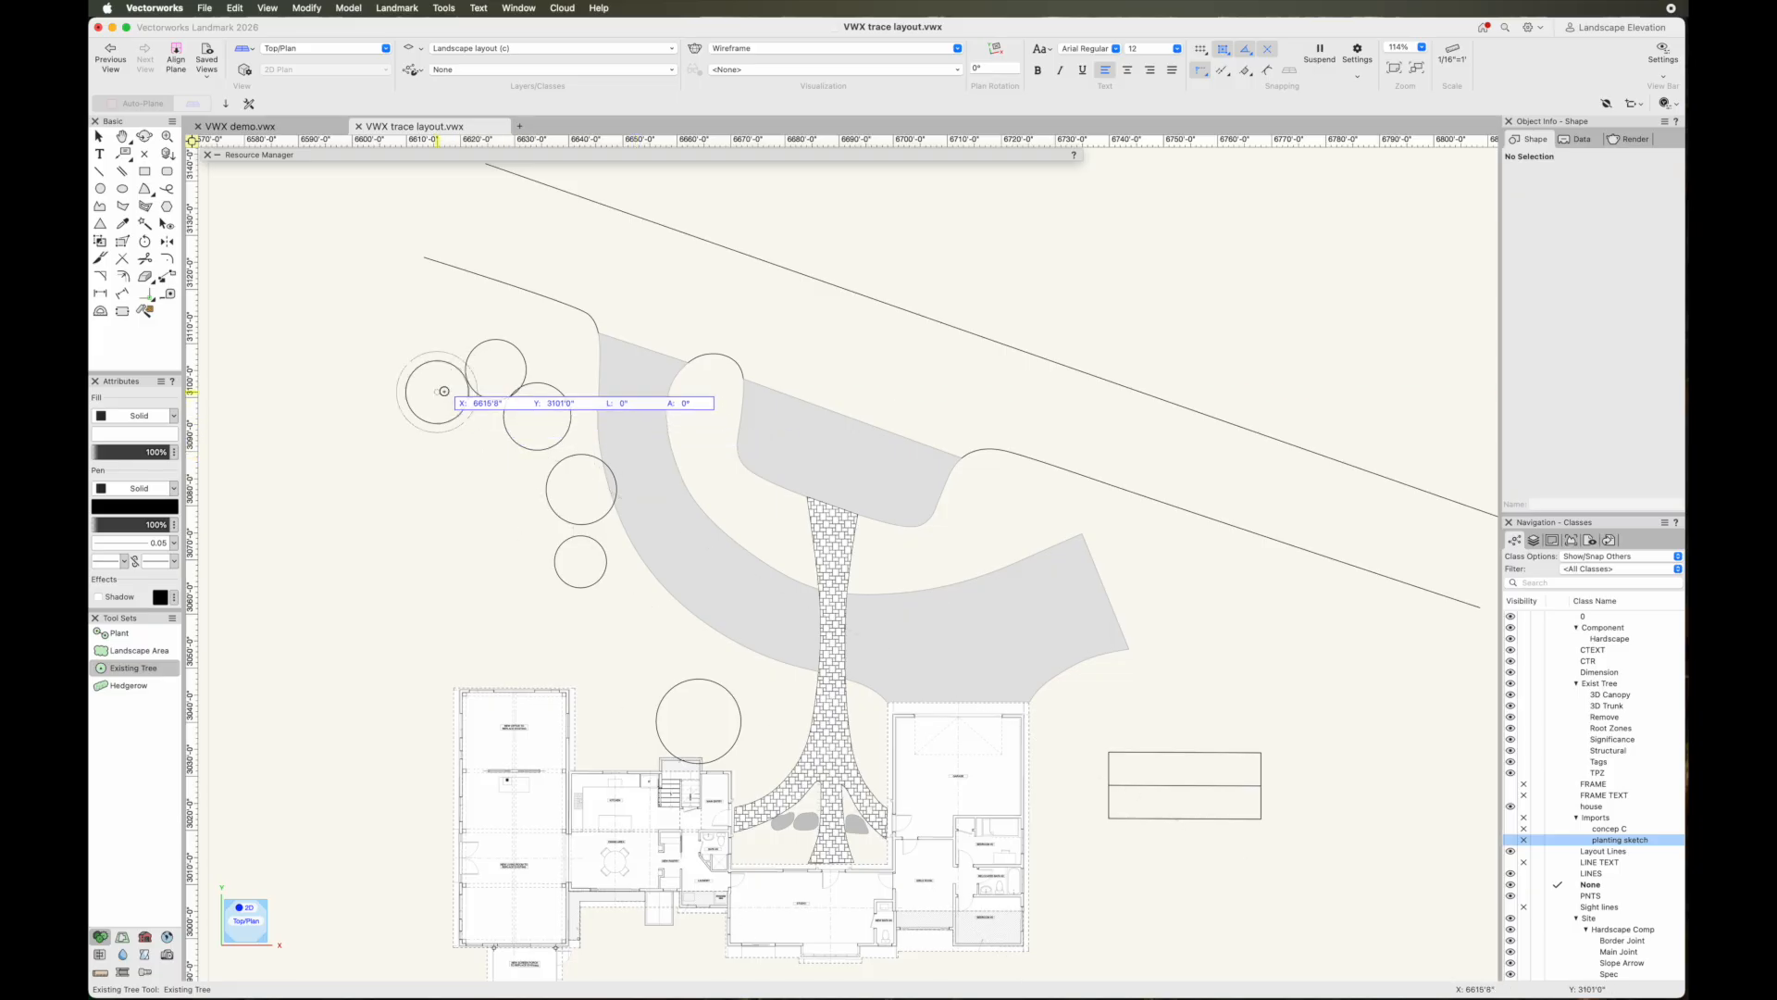
{"action": "left_click", "coordinate": [453, 412]}
{"action": "double_click", "coordinate": [537, 417]}
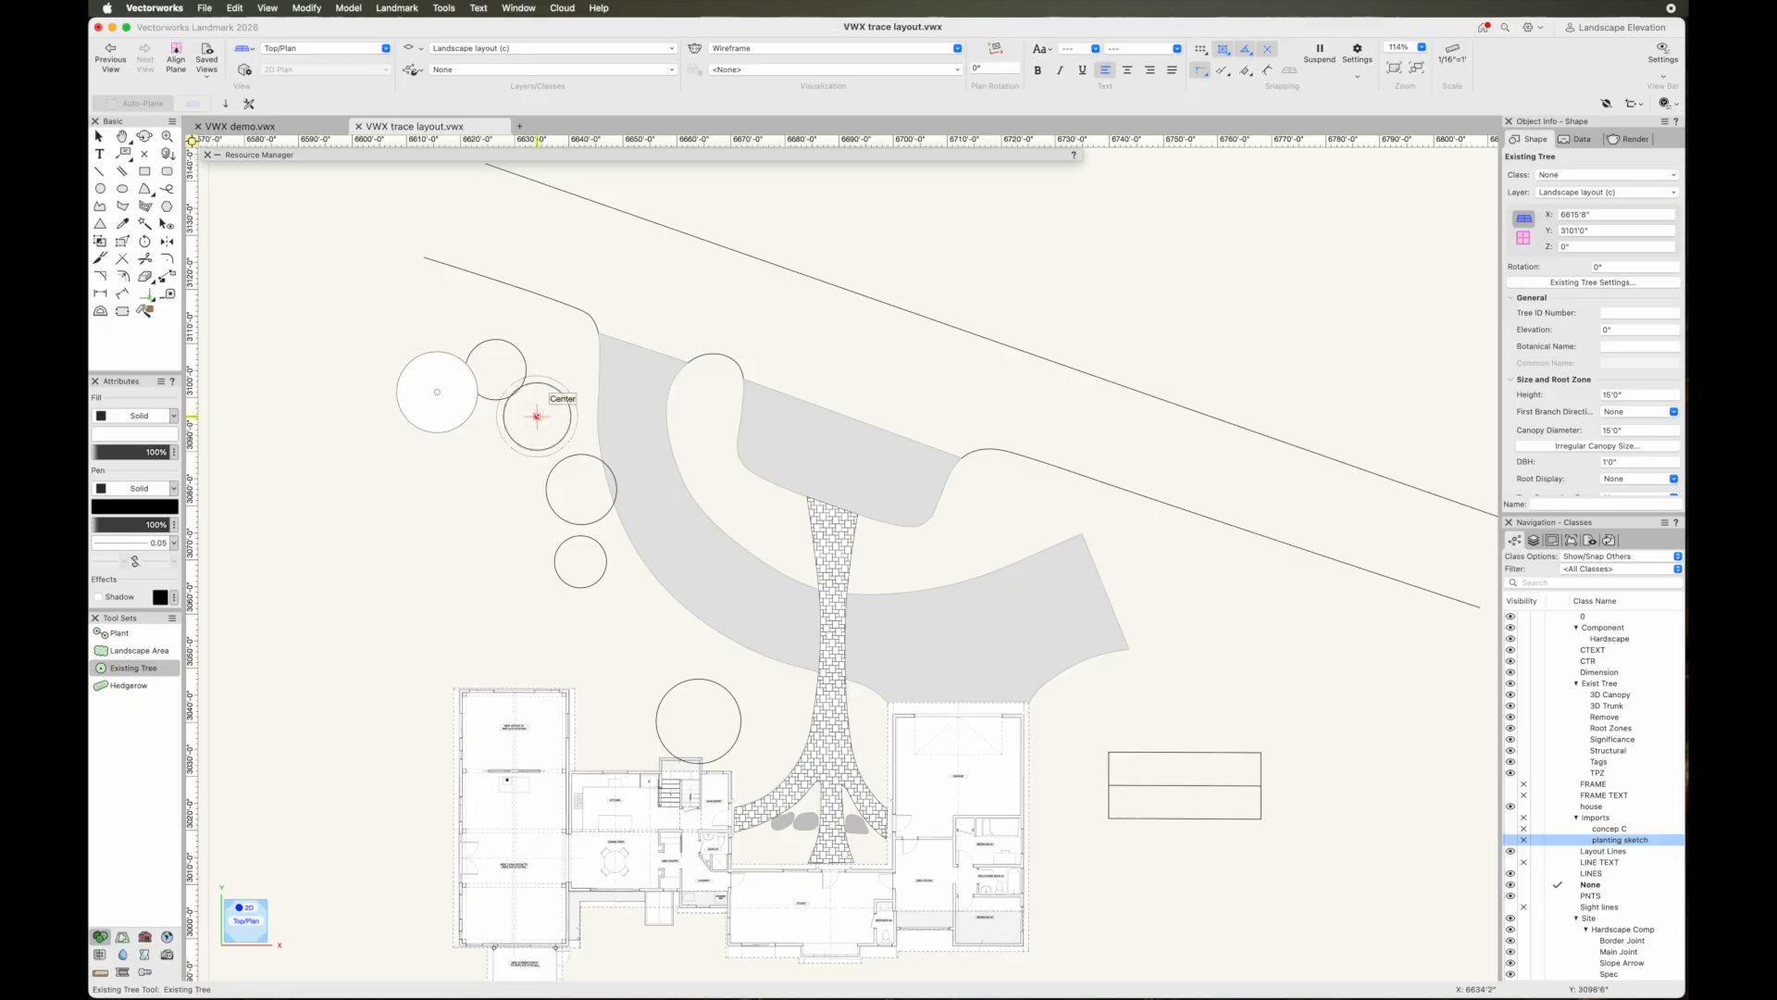
{"action": "double_click", "coordinate": [582, 489]}
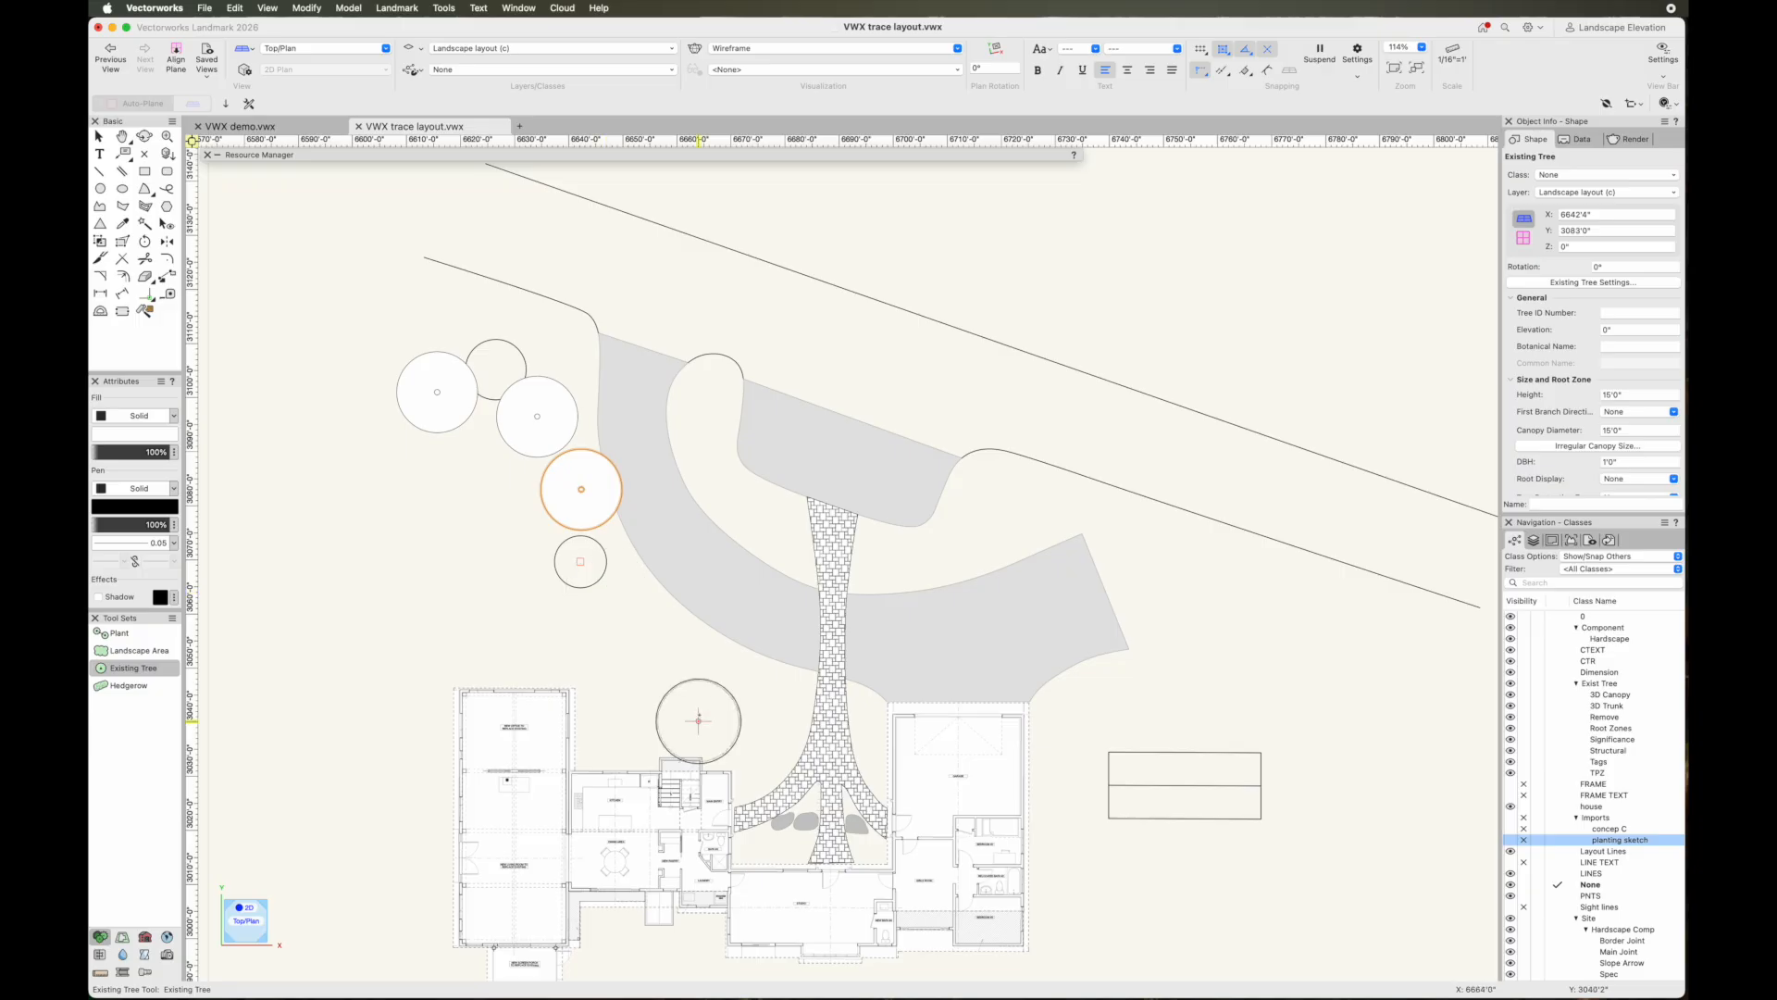
{"action": "left_click", "coordinate": [495, 368]}
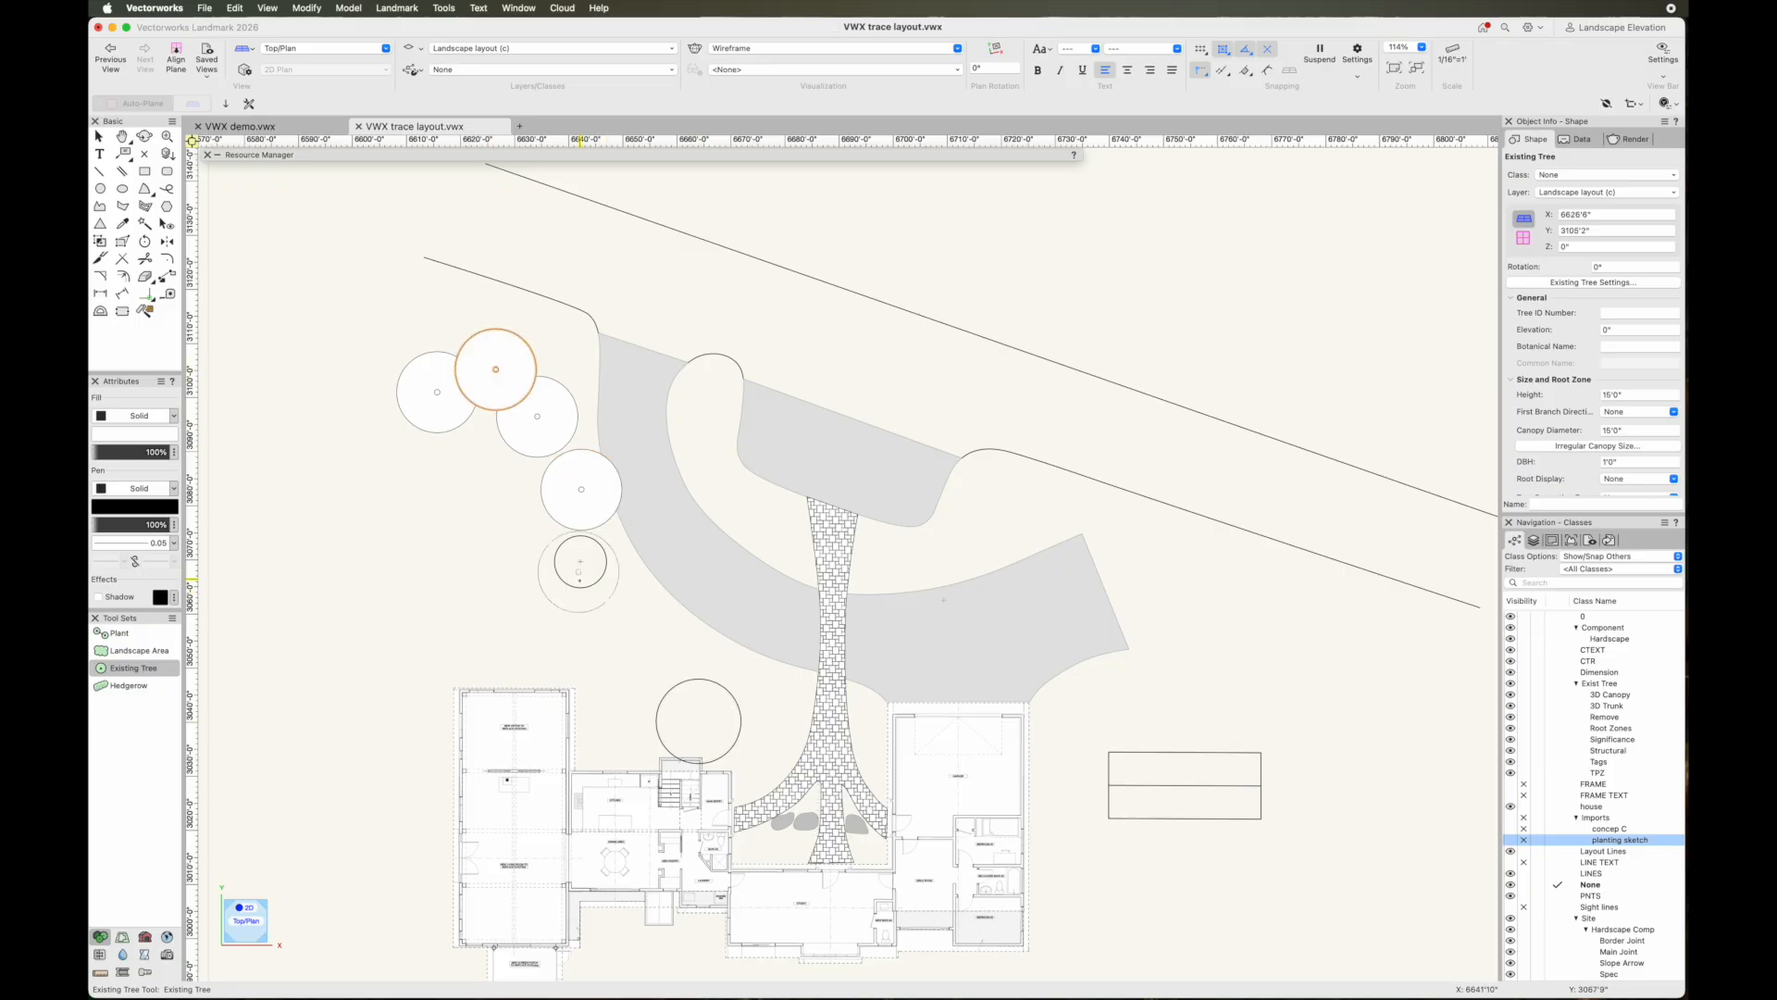
{"action": "left_click", "coordinate": [581, 560]}
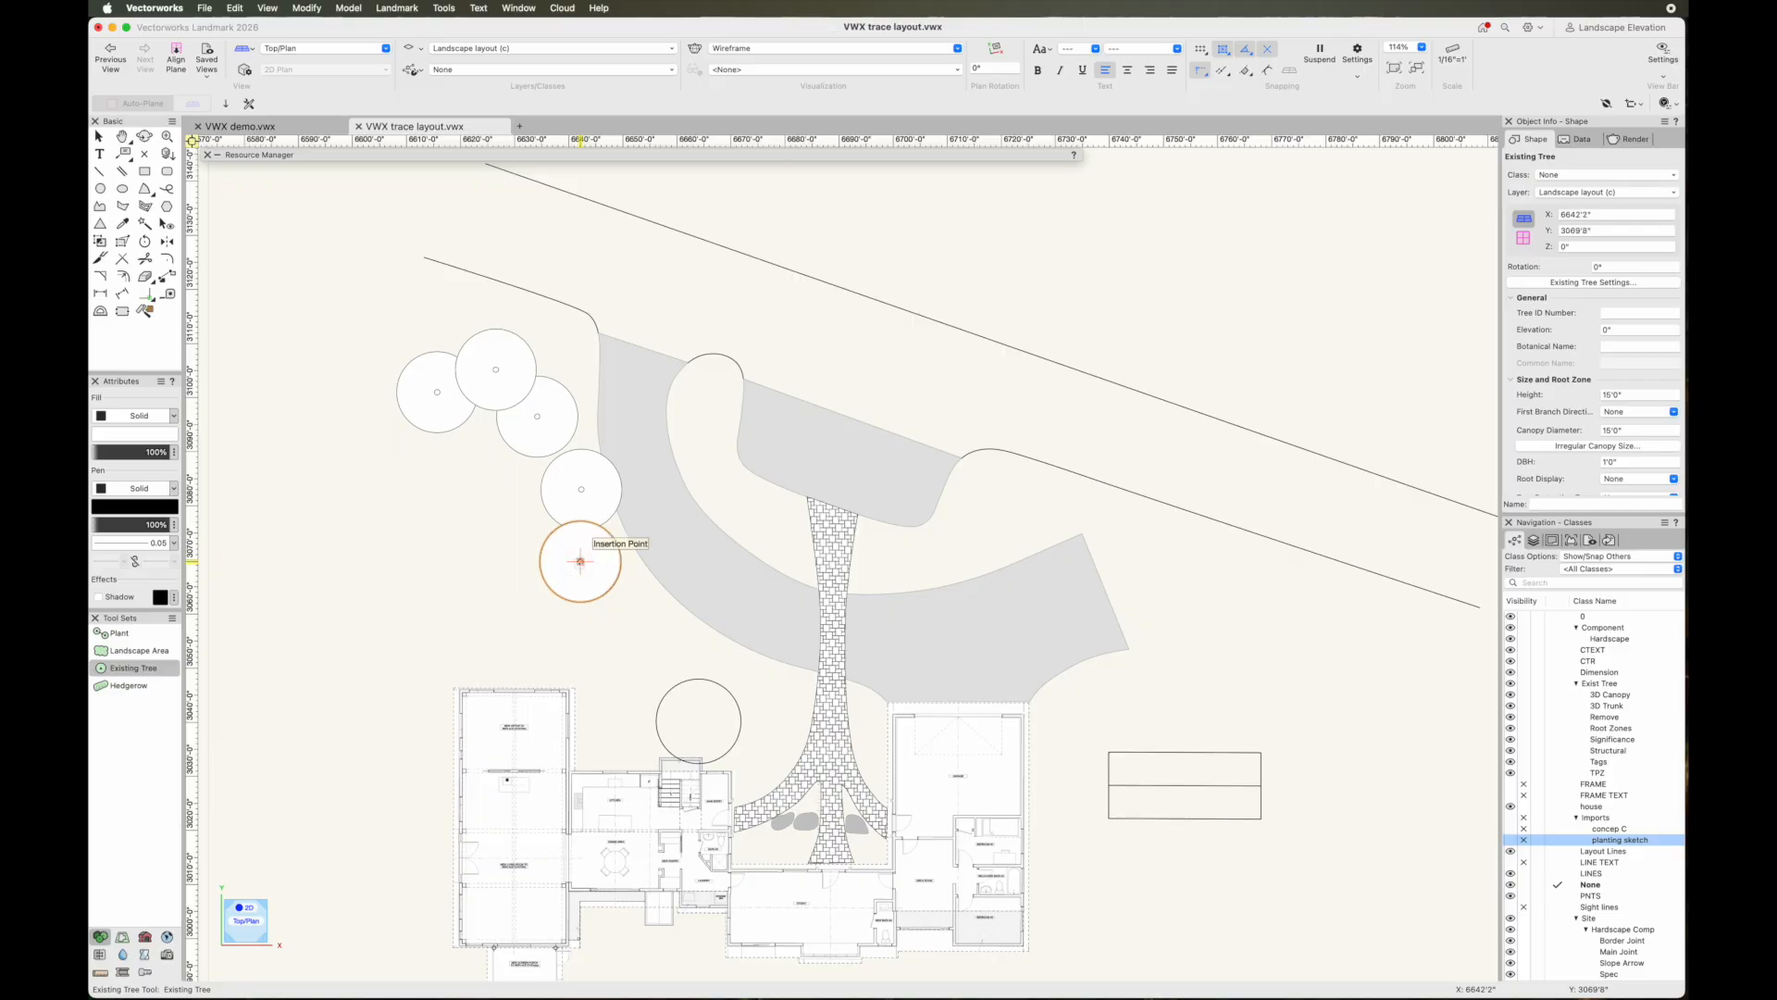
{"action": "key", "text": "x"}
{"action": "left_click", "coordinate": [440, 508]}
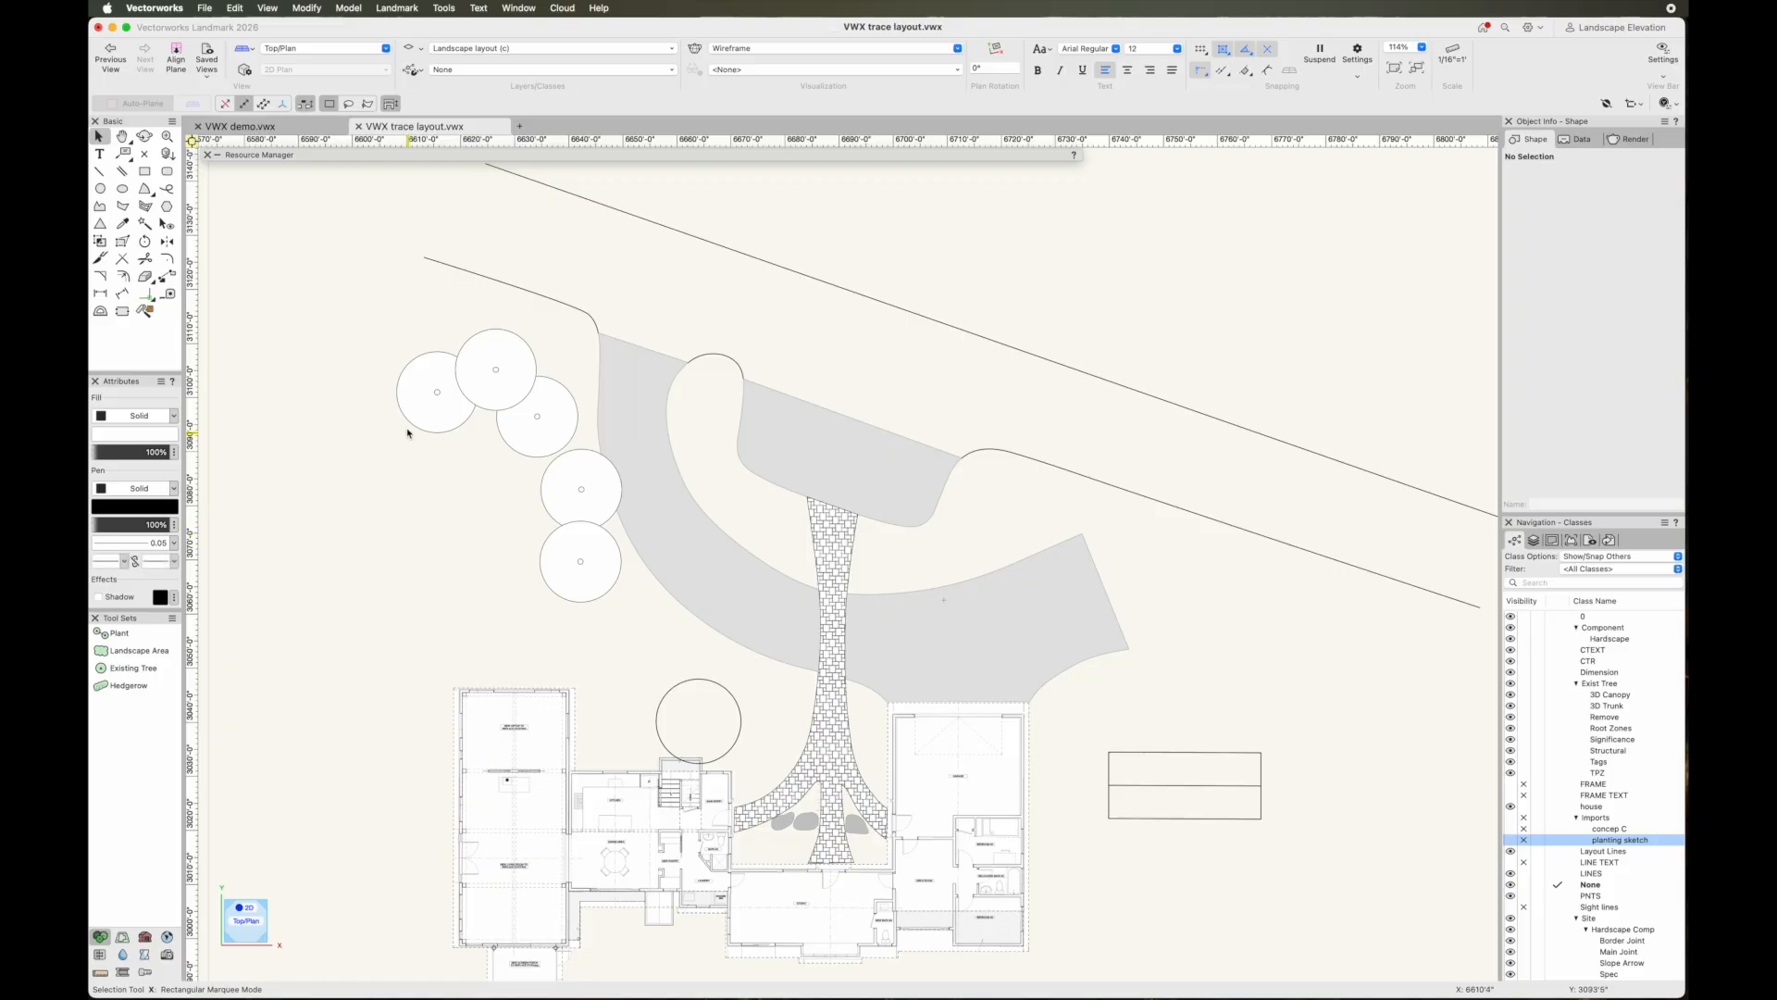
Try to select the five placed trees together in the drawing
{"action": "left_click_drag", "start_coordinate": [373, 343], "coordinate": [640, 642]}
{"action": "left_click", "coordinate": [426, 558]}
{"action": "left_click_drag", "start_coordinate": [330, 277], "coordinate": [507, 542]}
Make LINES the active class and set the class options to Show/Snap/Modify Others
{"action": "scroll", "coordinate": [1556, 890], "scroll_direction": "down", "scroll_amount": 3}
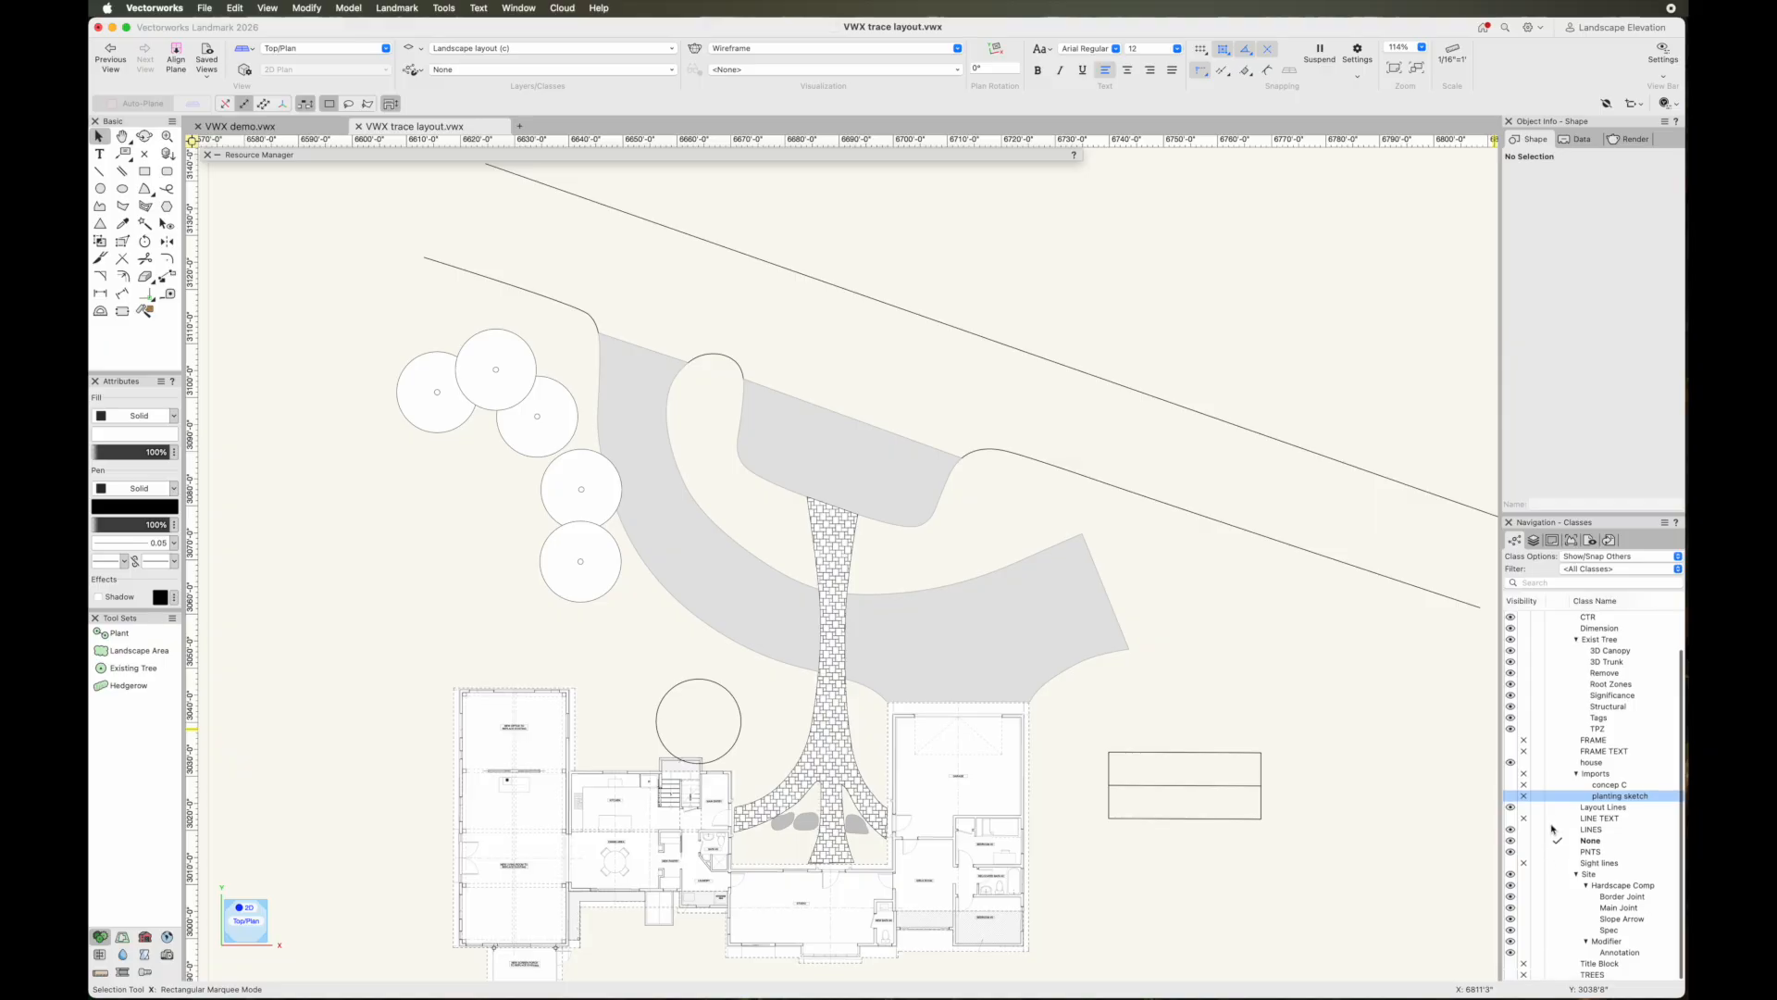
{"action": "left_click", "coordinate": [1557, 829]}
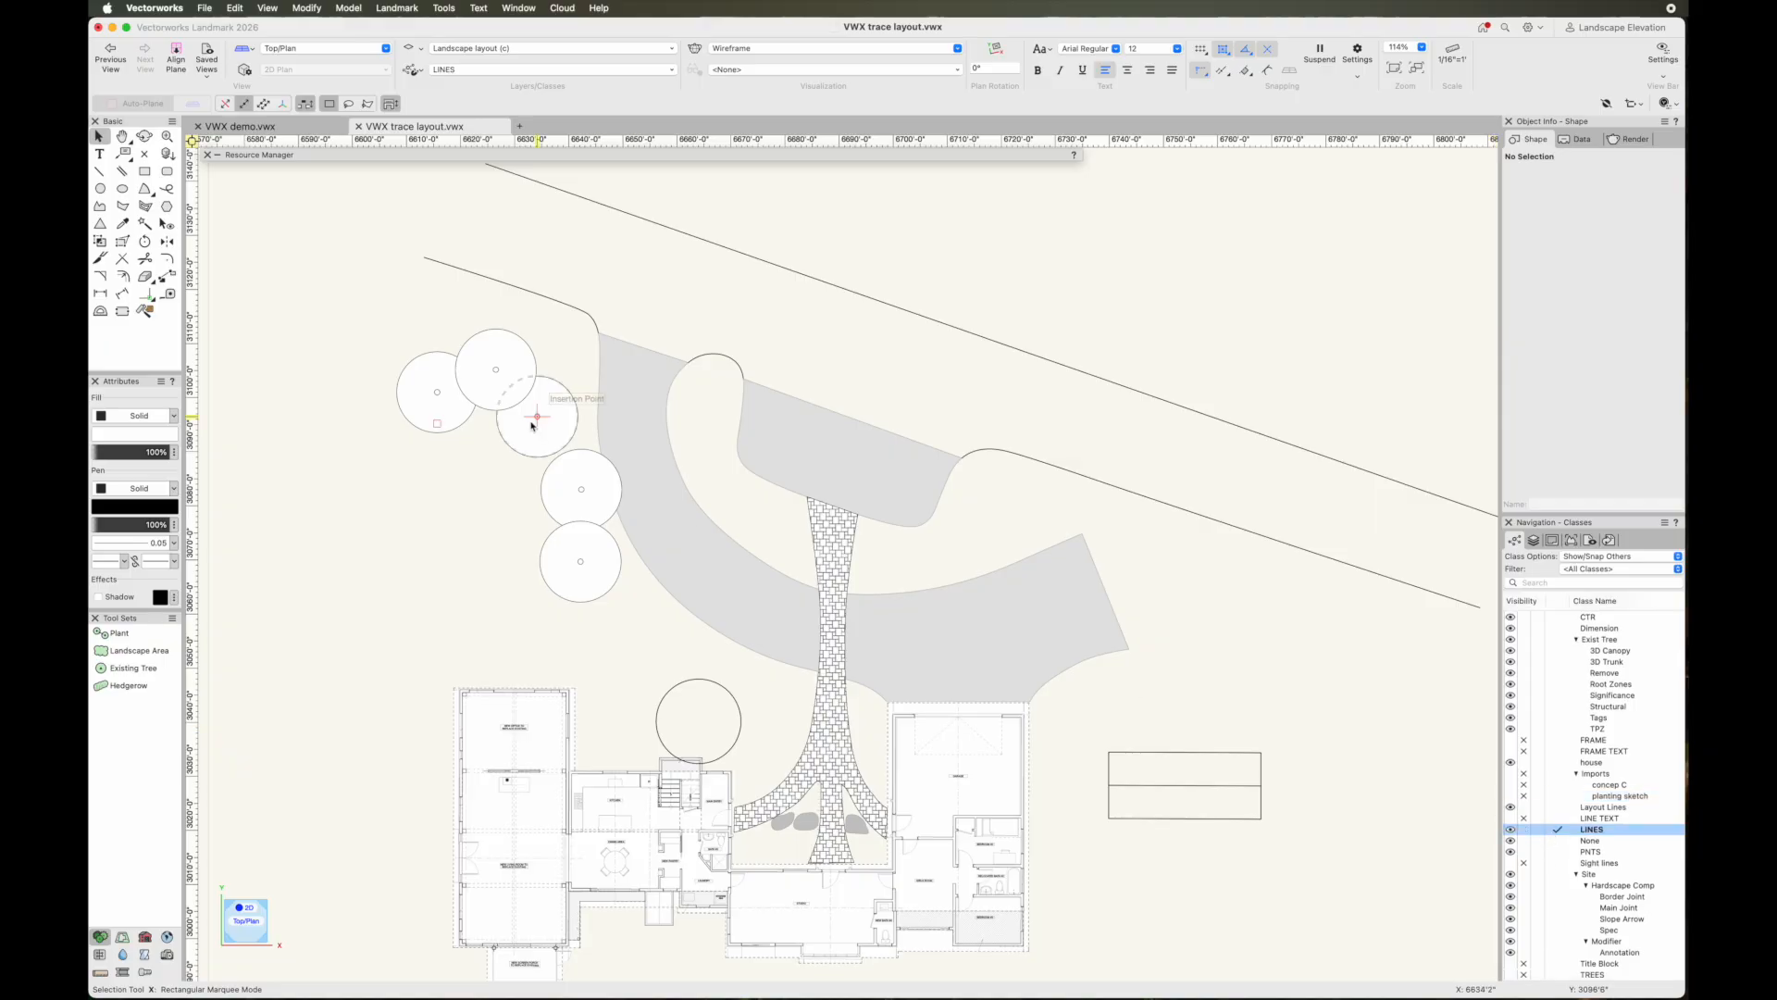
{"action": "left_click_drag", "start_coordinate": [362, 313], "coordinate": [733, 713]}
{"action": "left_click", "coordinate": [1648, 561]}
{"action": "left_click", "coordinate": [1629, 571]}
Move the northernmost tree aside, inspect the circle beneath it for its class, and return the tree to the circle's center
{"action": "left_click_drag", "start_coordinate": [487, 380], "coordinate": [471, 458]}
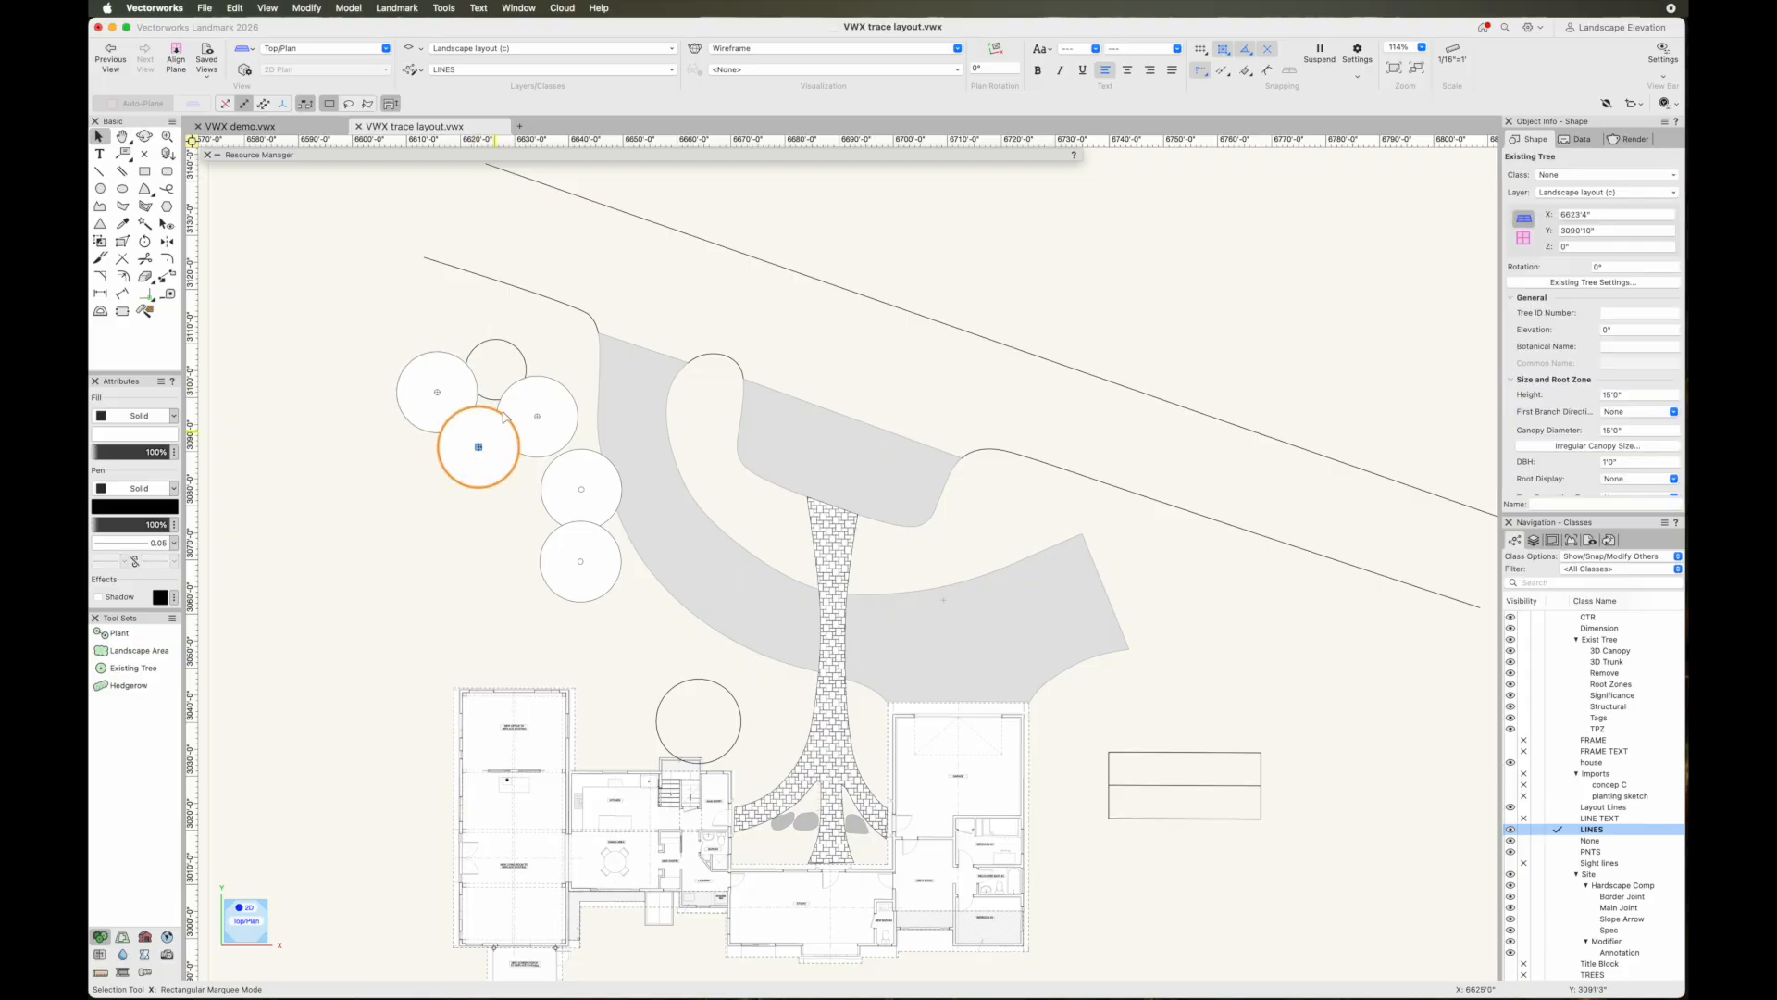
{"action": "left_click", "coordinate": [521, 350]}
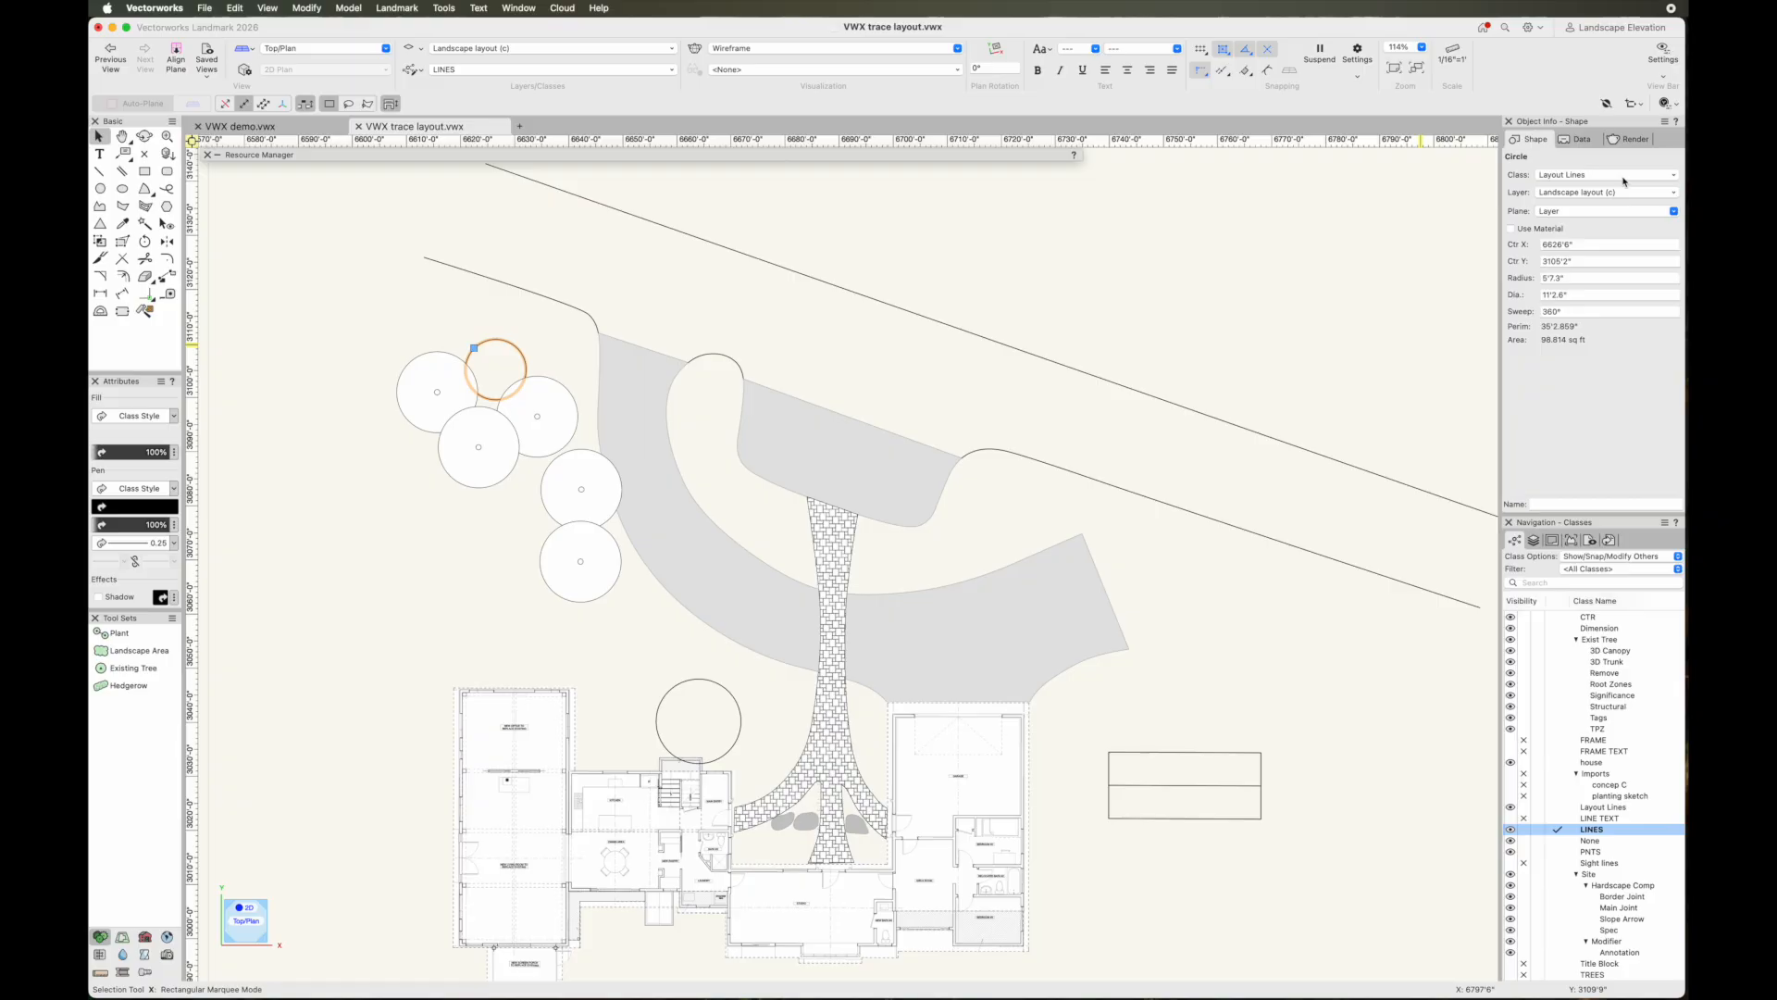
{"action": "left_click_drag", "start_coordinate": [479, 446], "coordinate": [495, 370]}
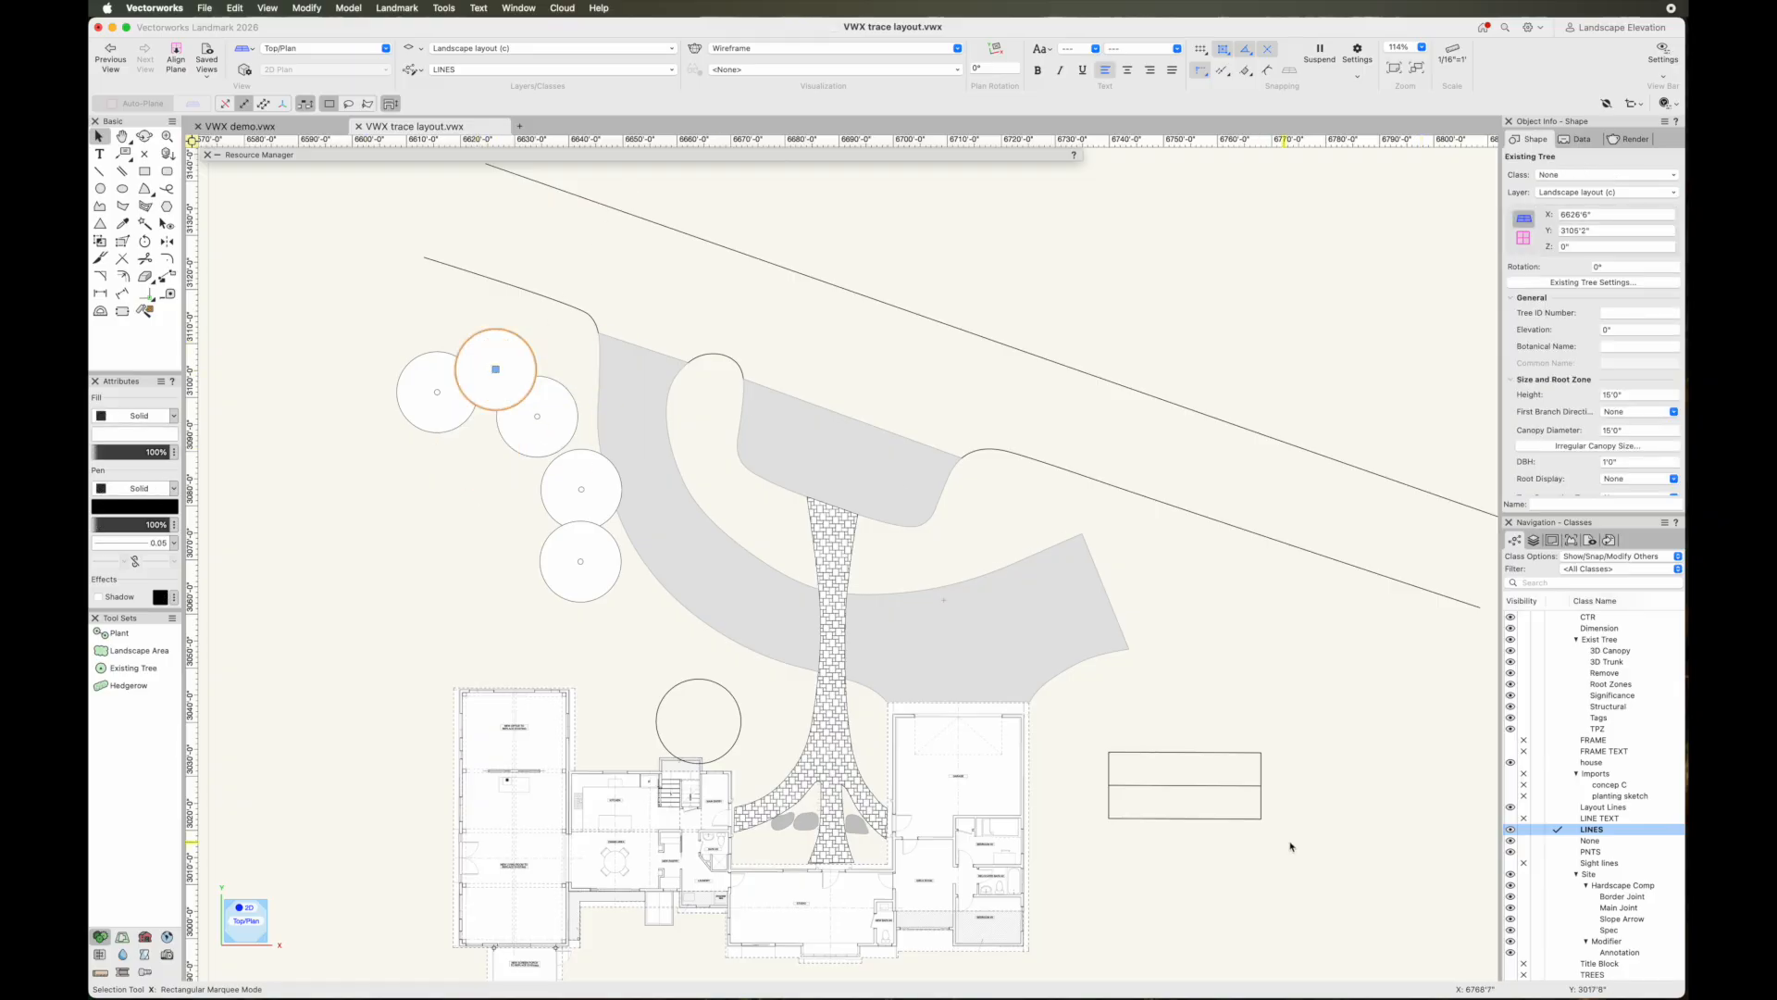
Make Layout Lines the active class and set the class options to Show/Snap Others
{"action": "left_click", "coordinate": [1559, 808]}
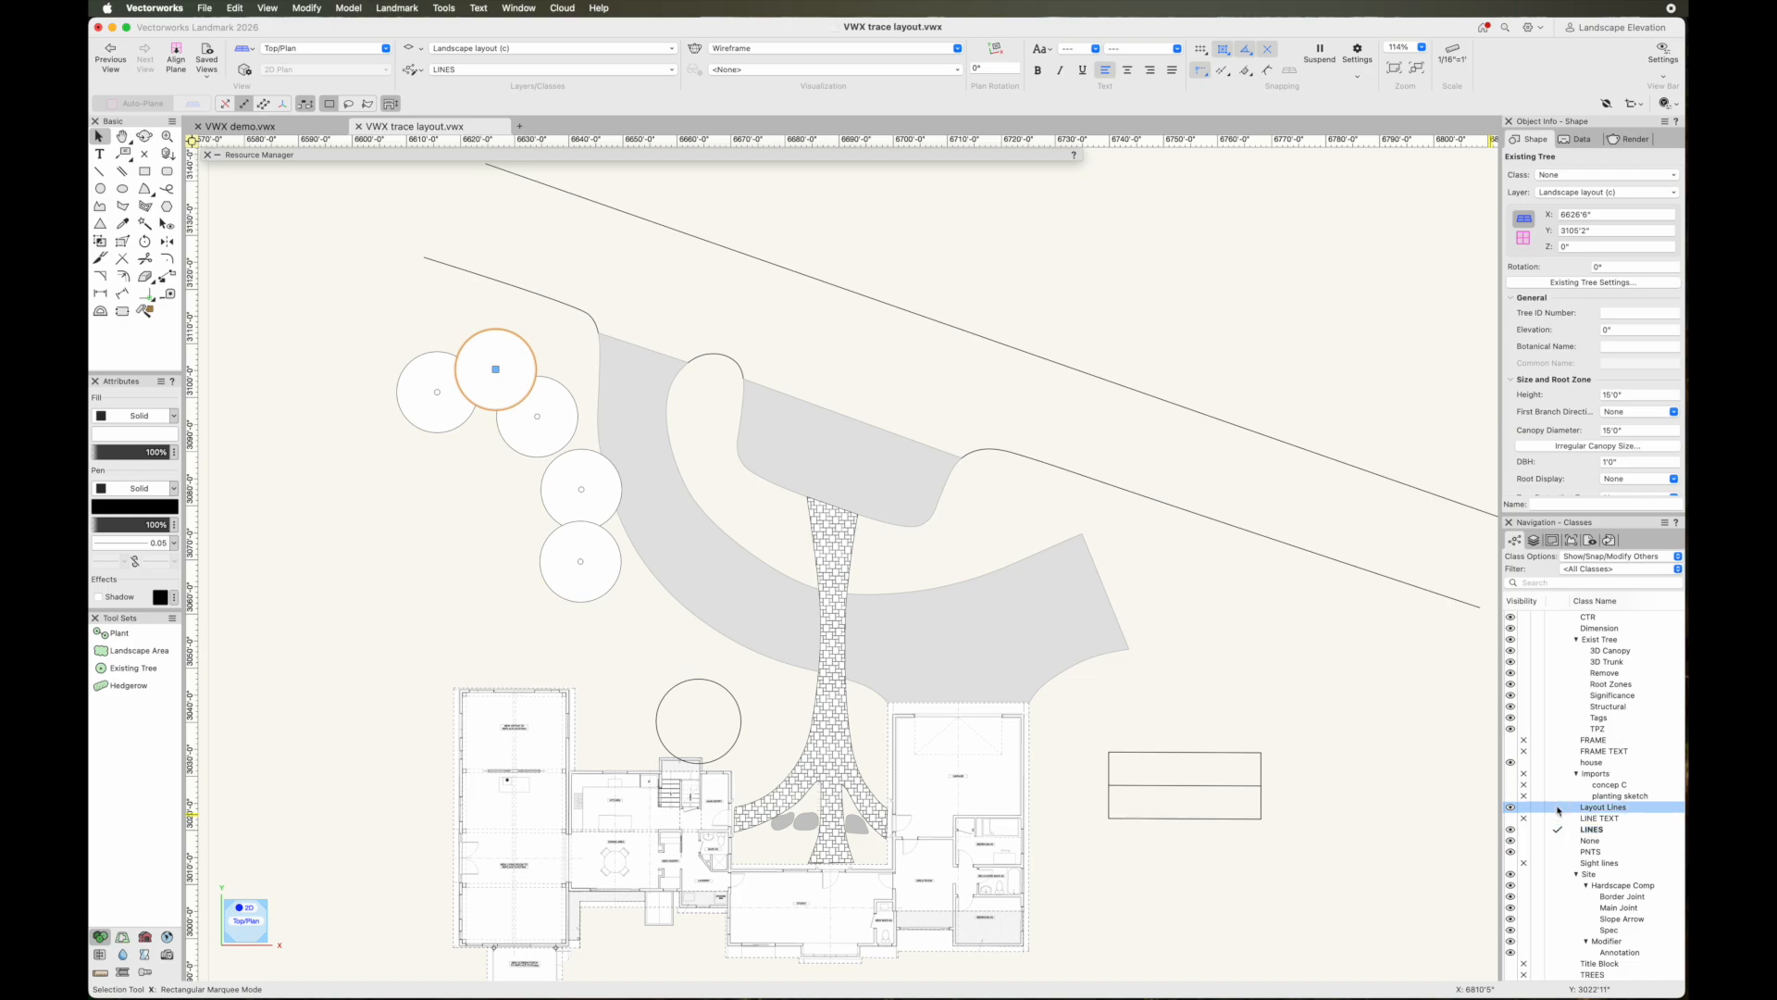
{"action": "left_click", "coordinate": [1649, 557]}
{"action": "left_click", "coordinate": [1620, 545]}
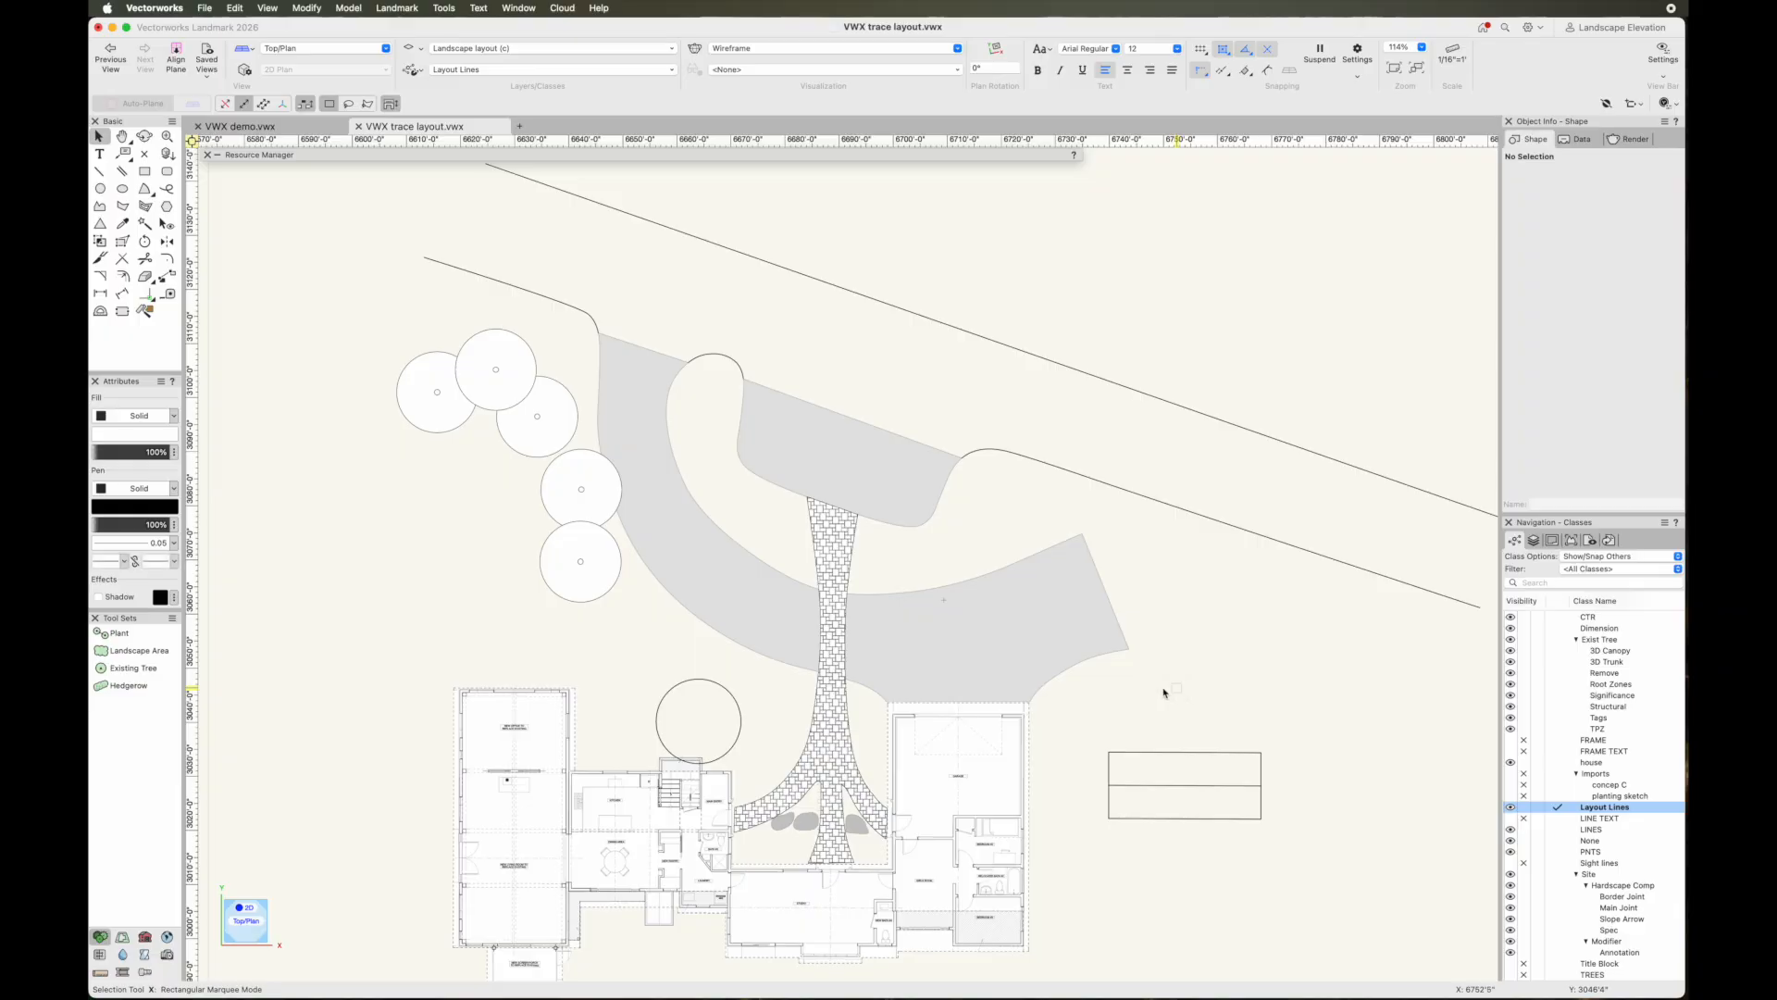
Select the five small circles beneath the western trees, check the larger circle north of the house, and clear the selection
{"action": "left_click_drag", "start_coordinate": [346, 318], "coordinate": [744, 689]}
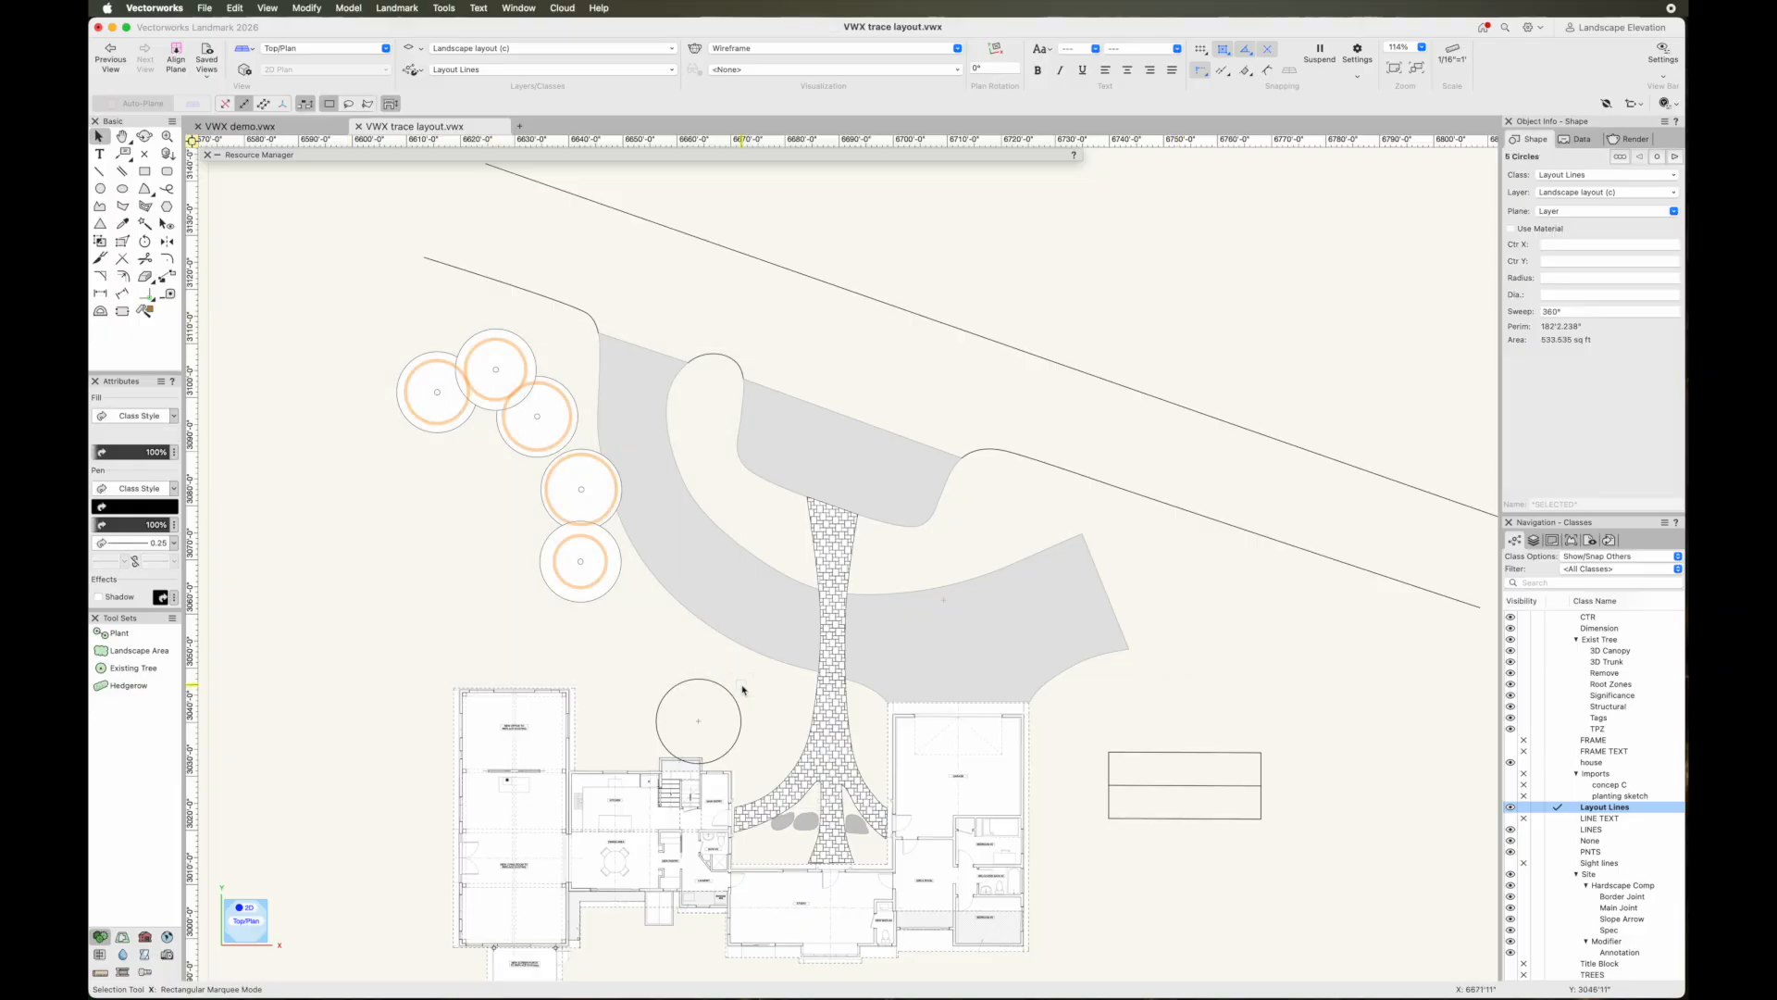
{"action": "left_click", "coordinate": [743, 688]}
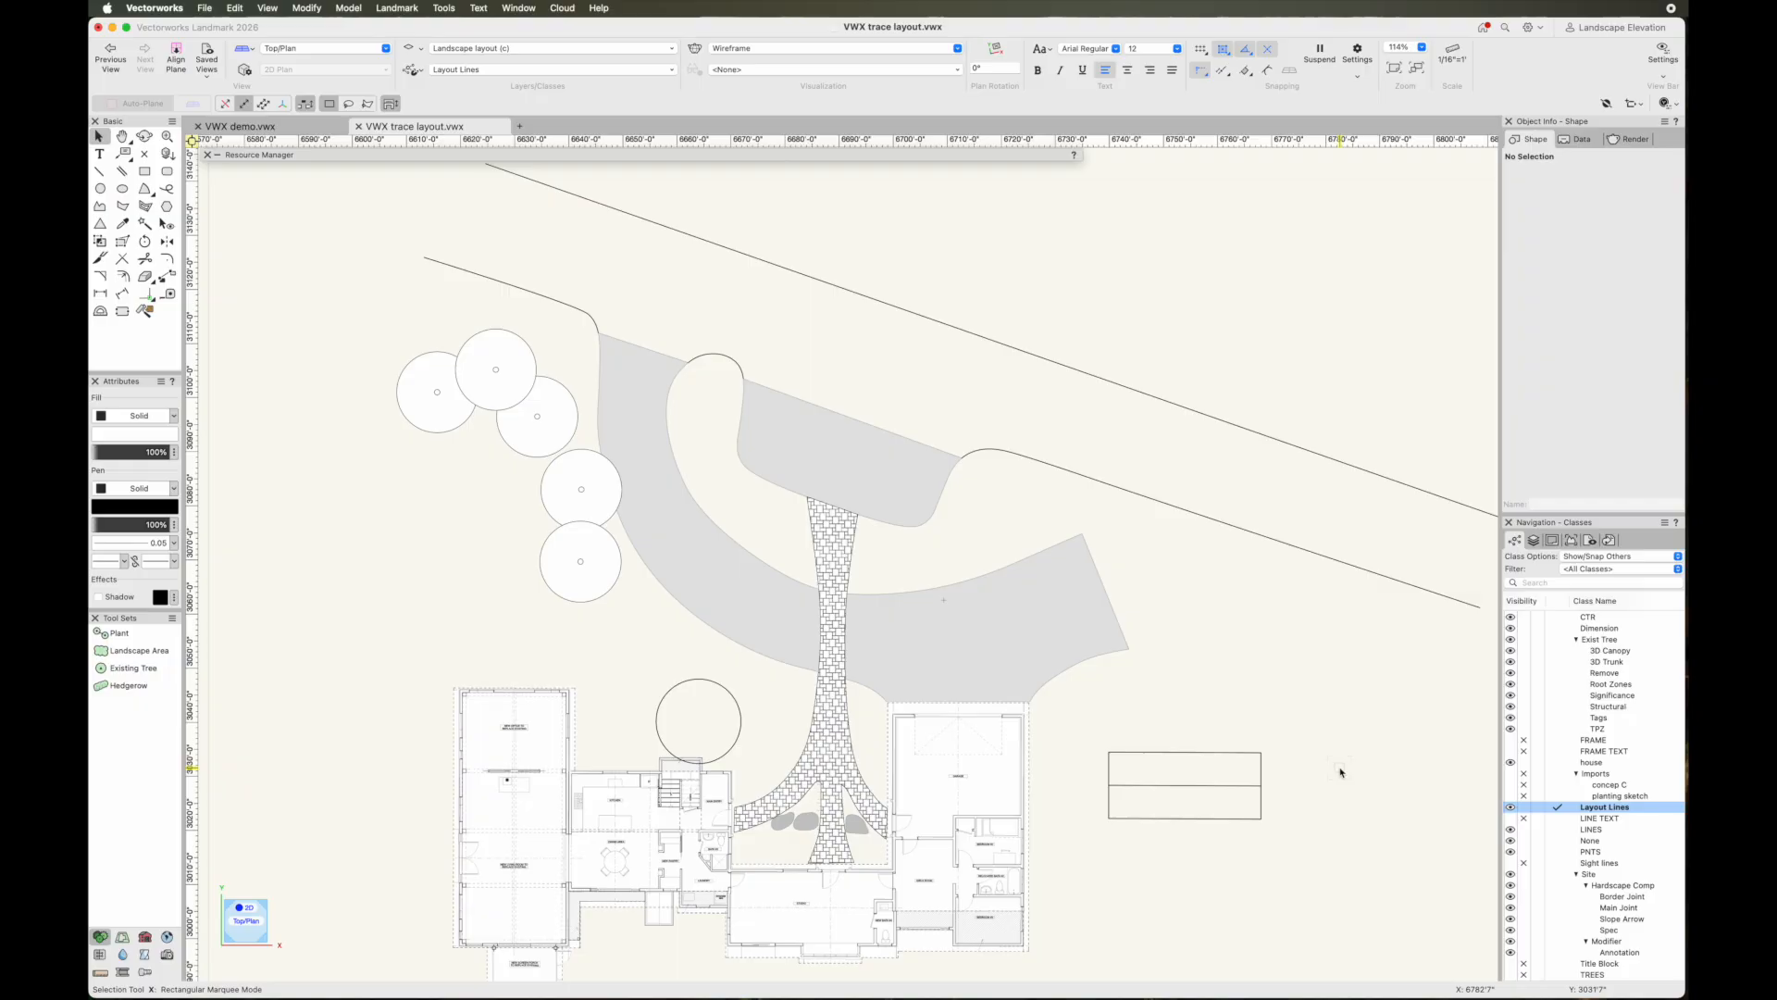
{"action": "left_click", "coordinate": [731, 746]}
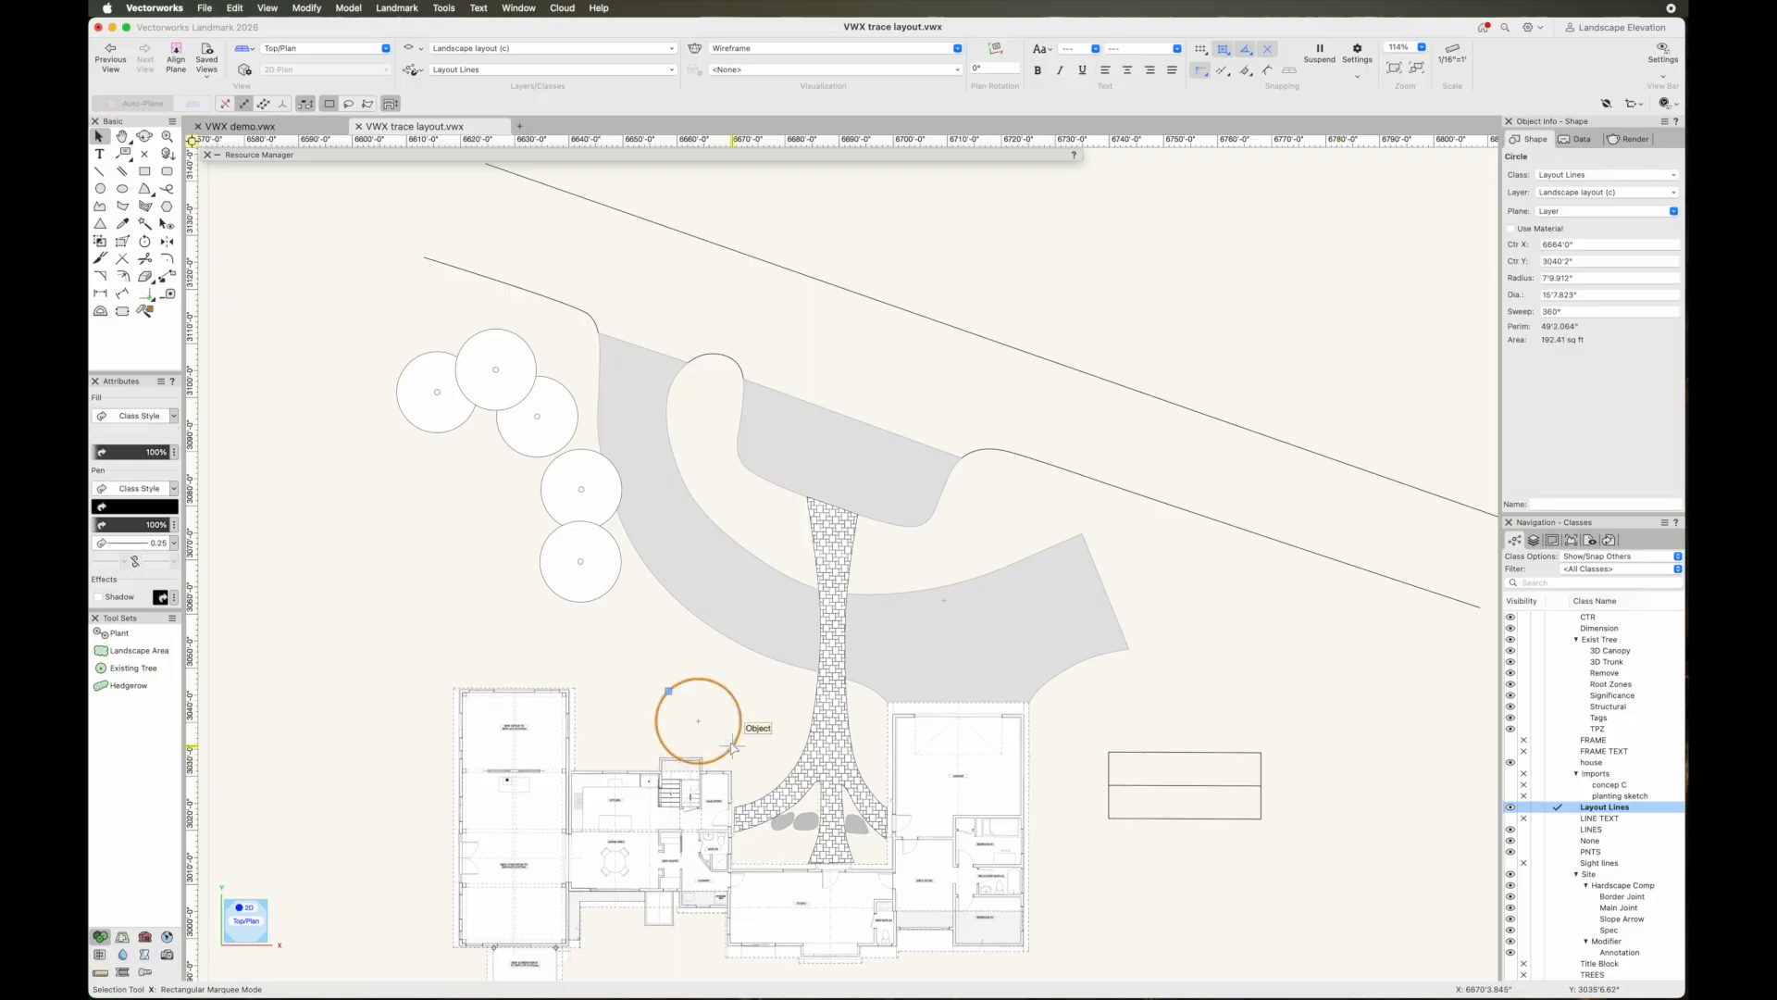
{"action": "left_click", "coordinate": [573, 676]}
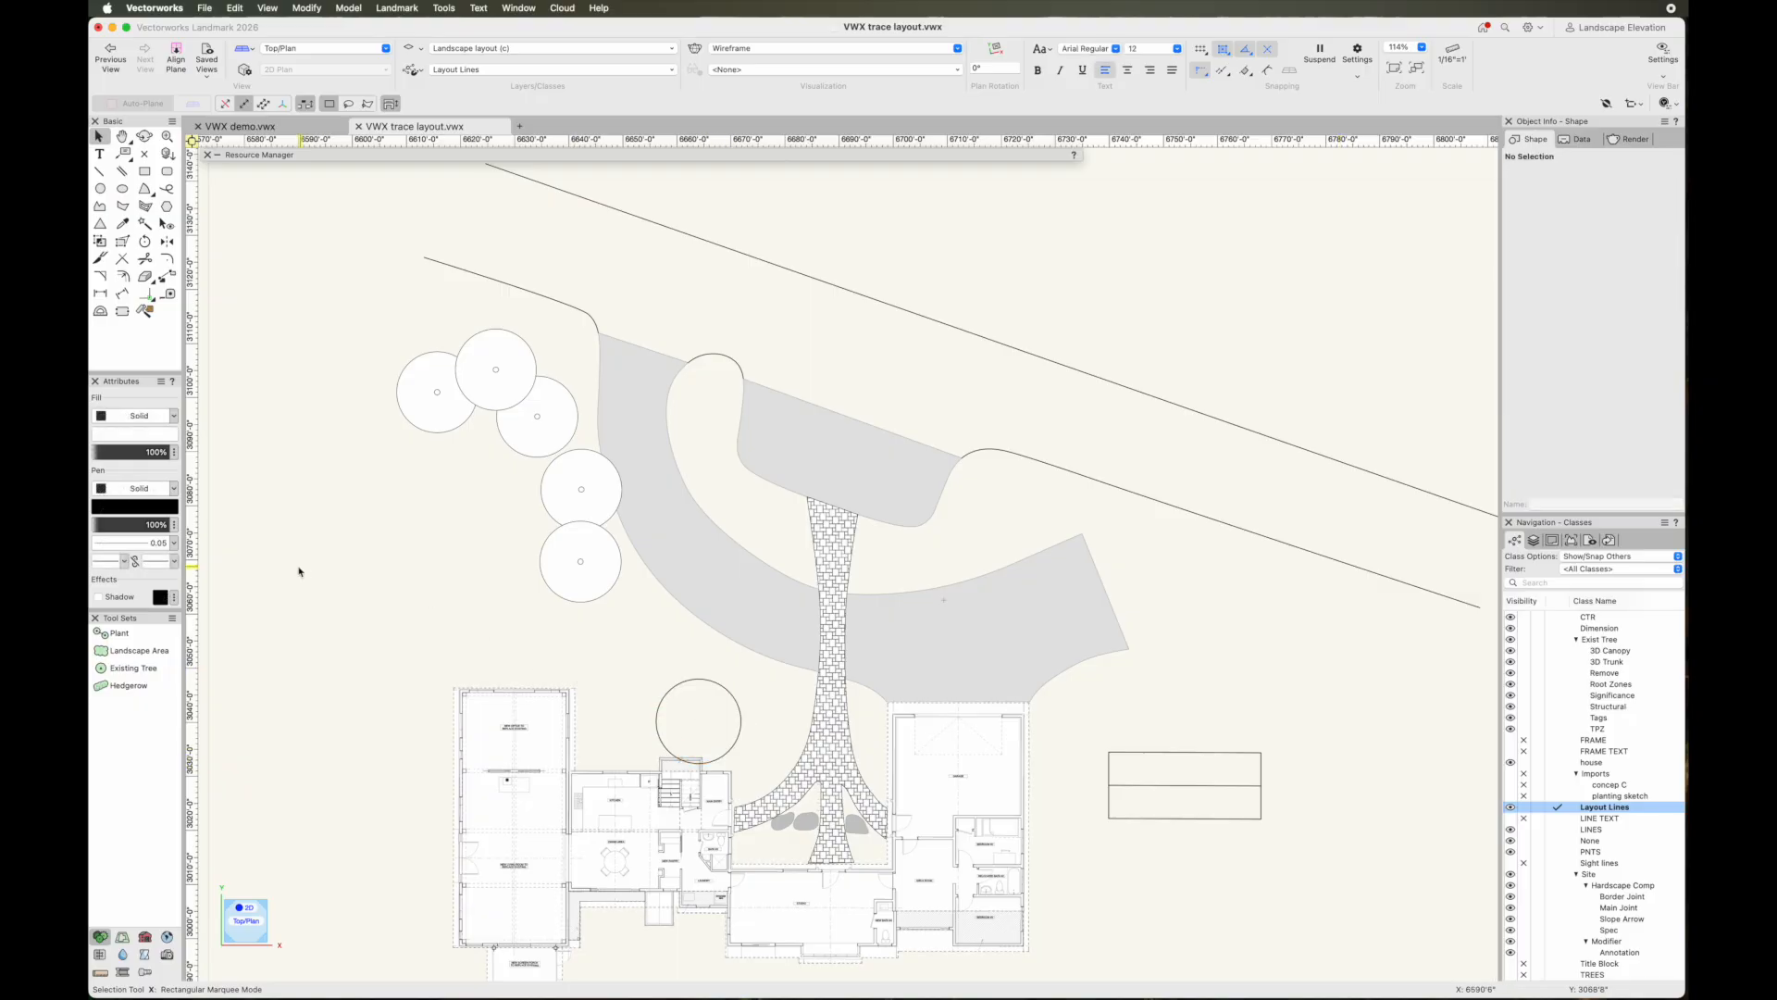
Set the Existing Tree tool's 3D image prop to Betula pendula 6.2 S IP from the deciduous tree library
{"action": "left_click", "coordinate": [161, 668]}
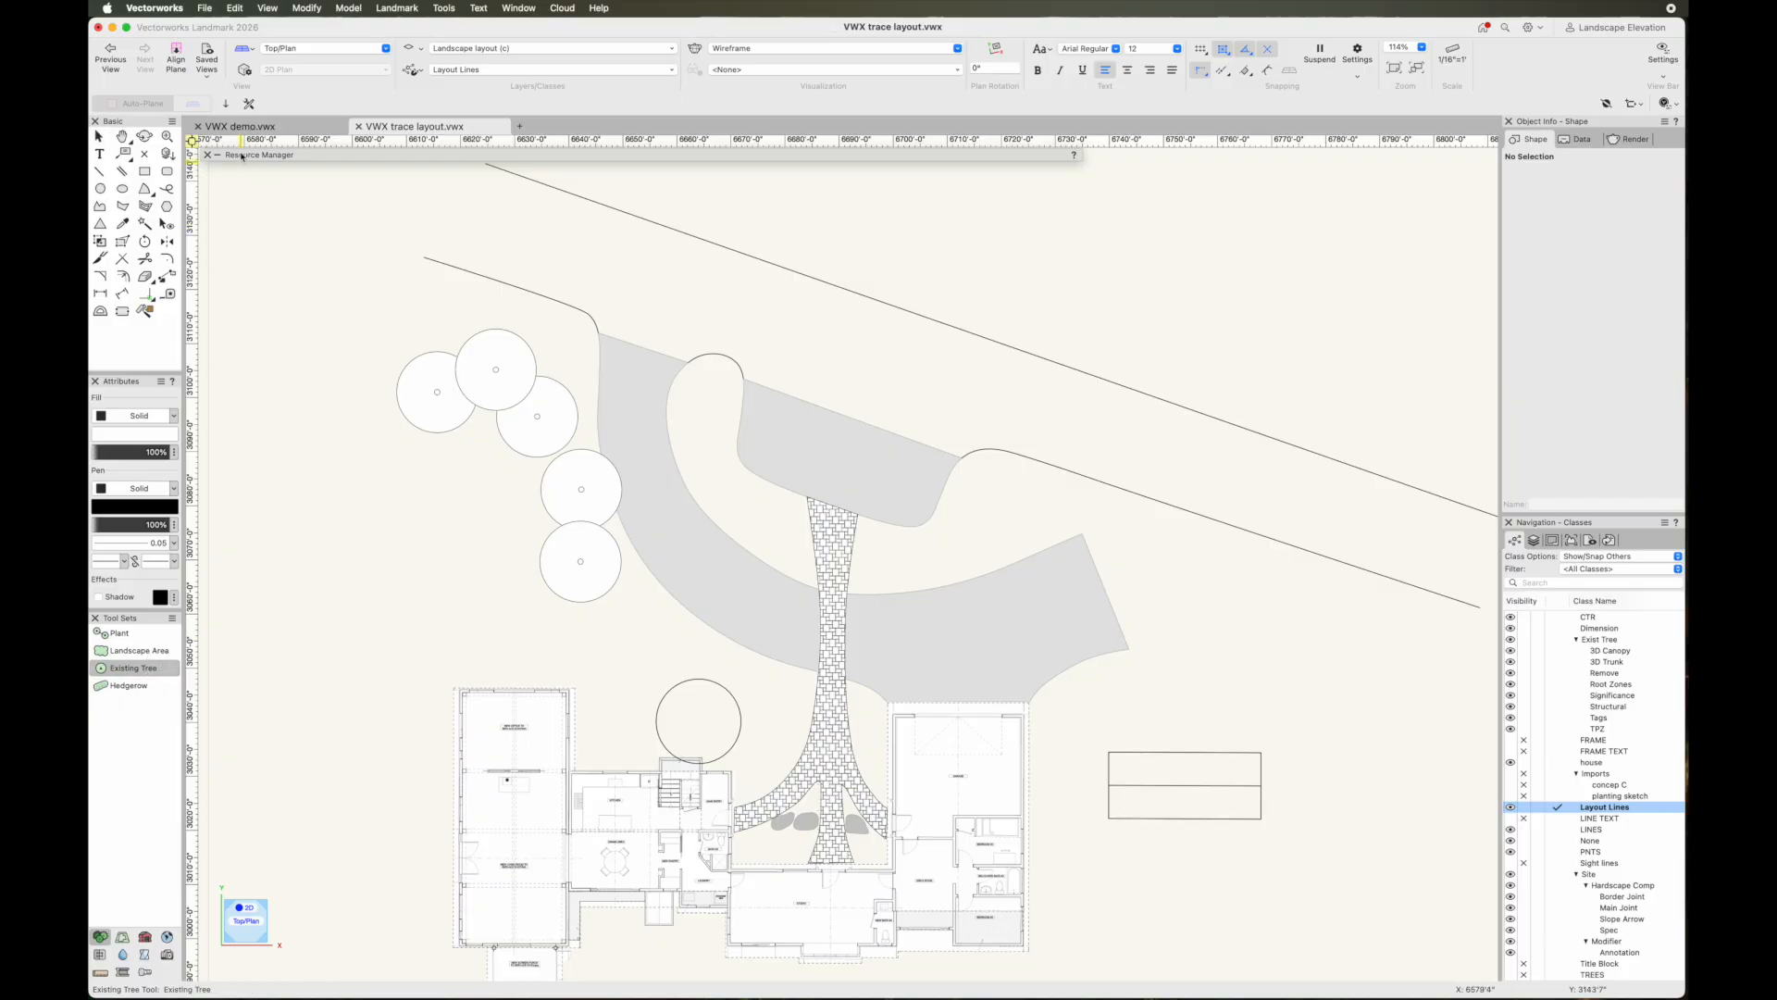
{"action": "left_click", "coordinate": [248, 104]}
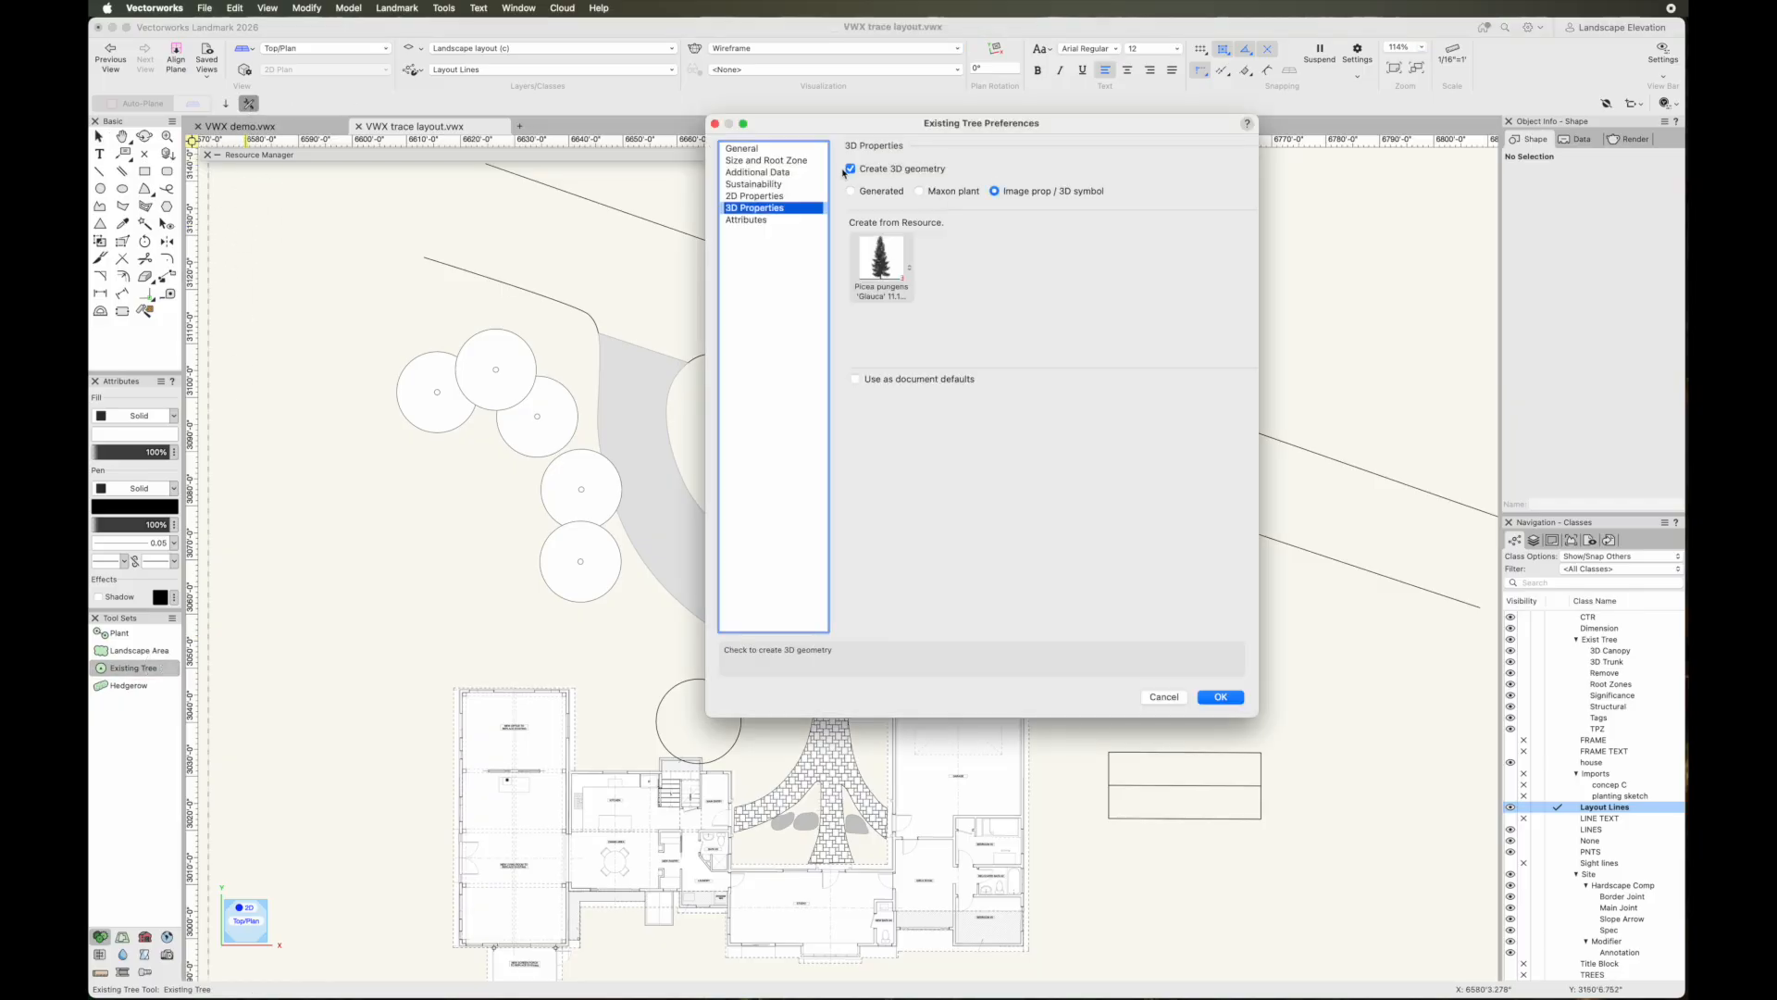
{"action": "left_click", "coordinate": [906, 269]}
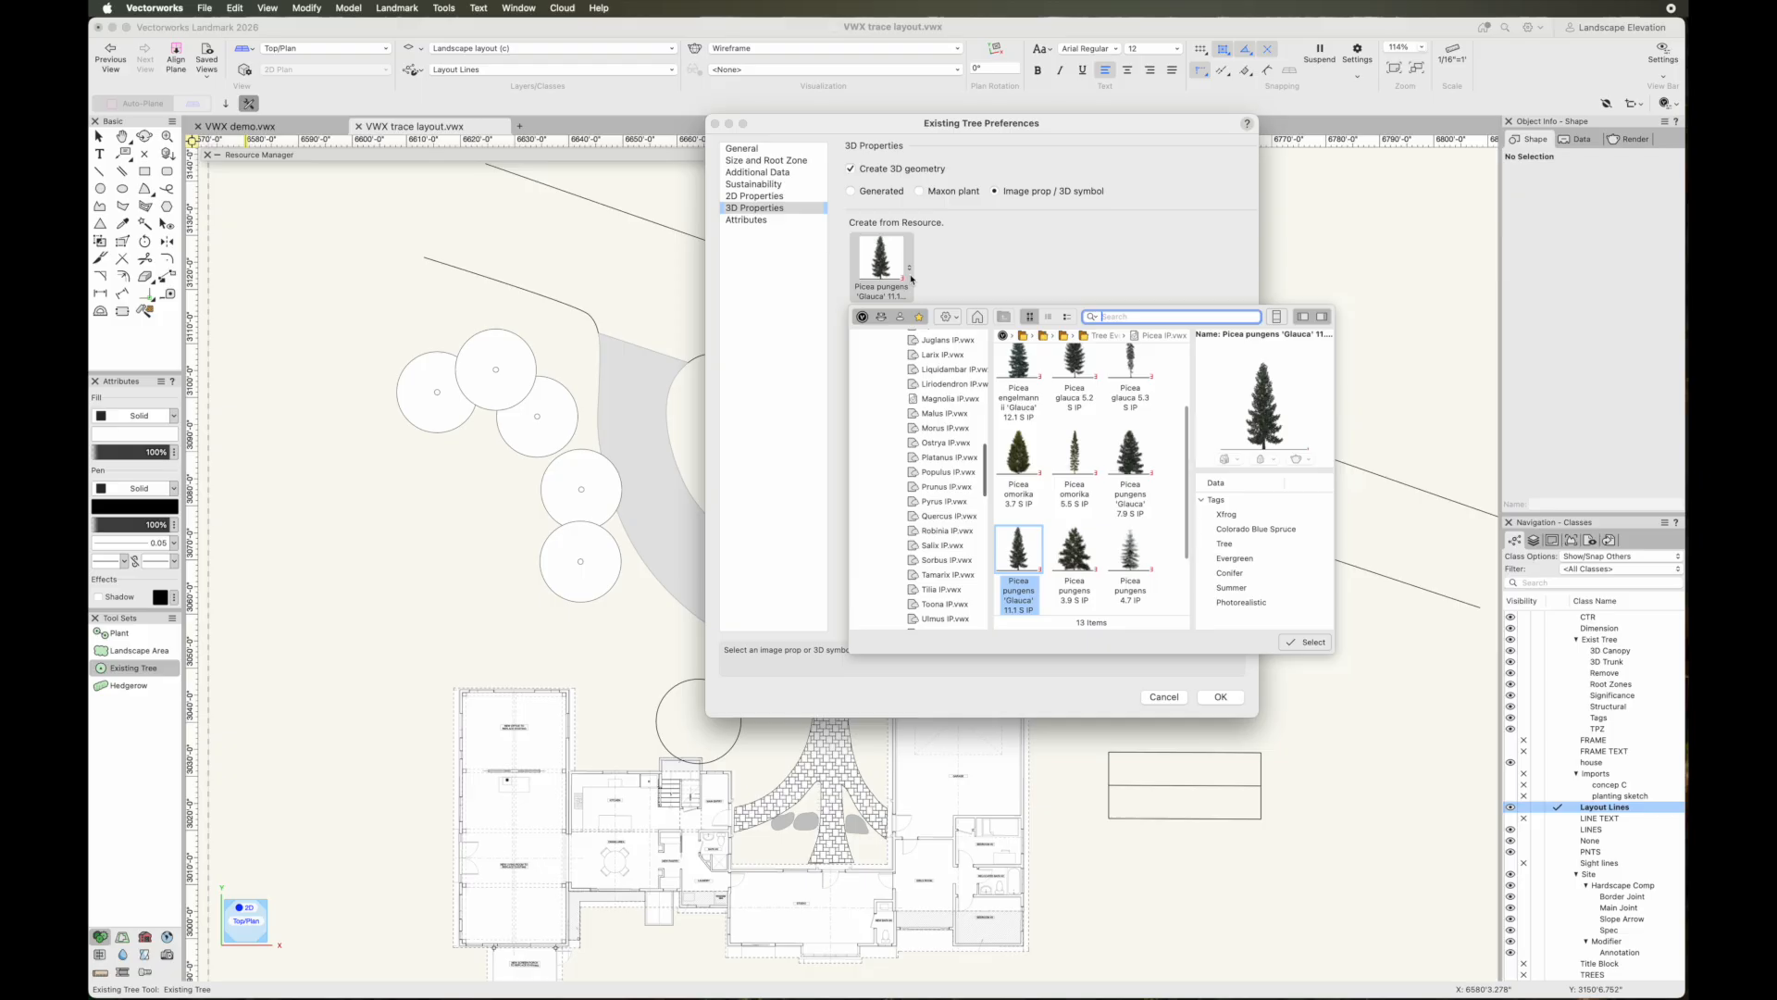
{"action": "scroll", "coordinate": [954, 482], "scroll_direction": "up", "scroll_amount": 10}
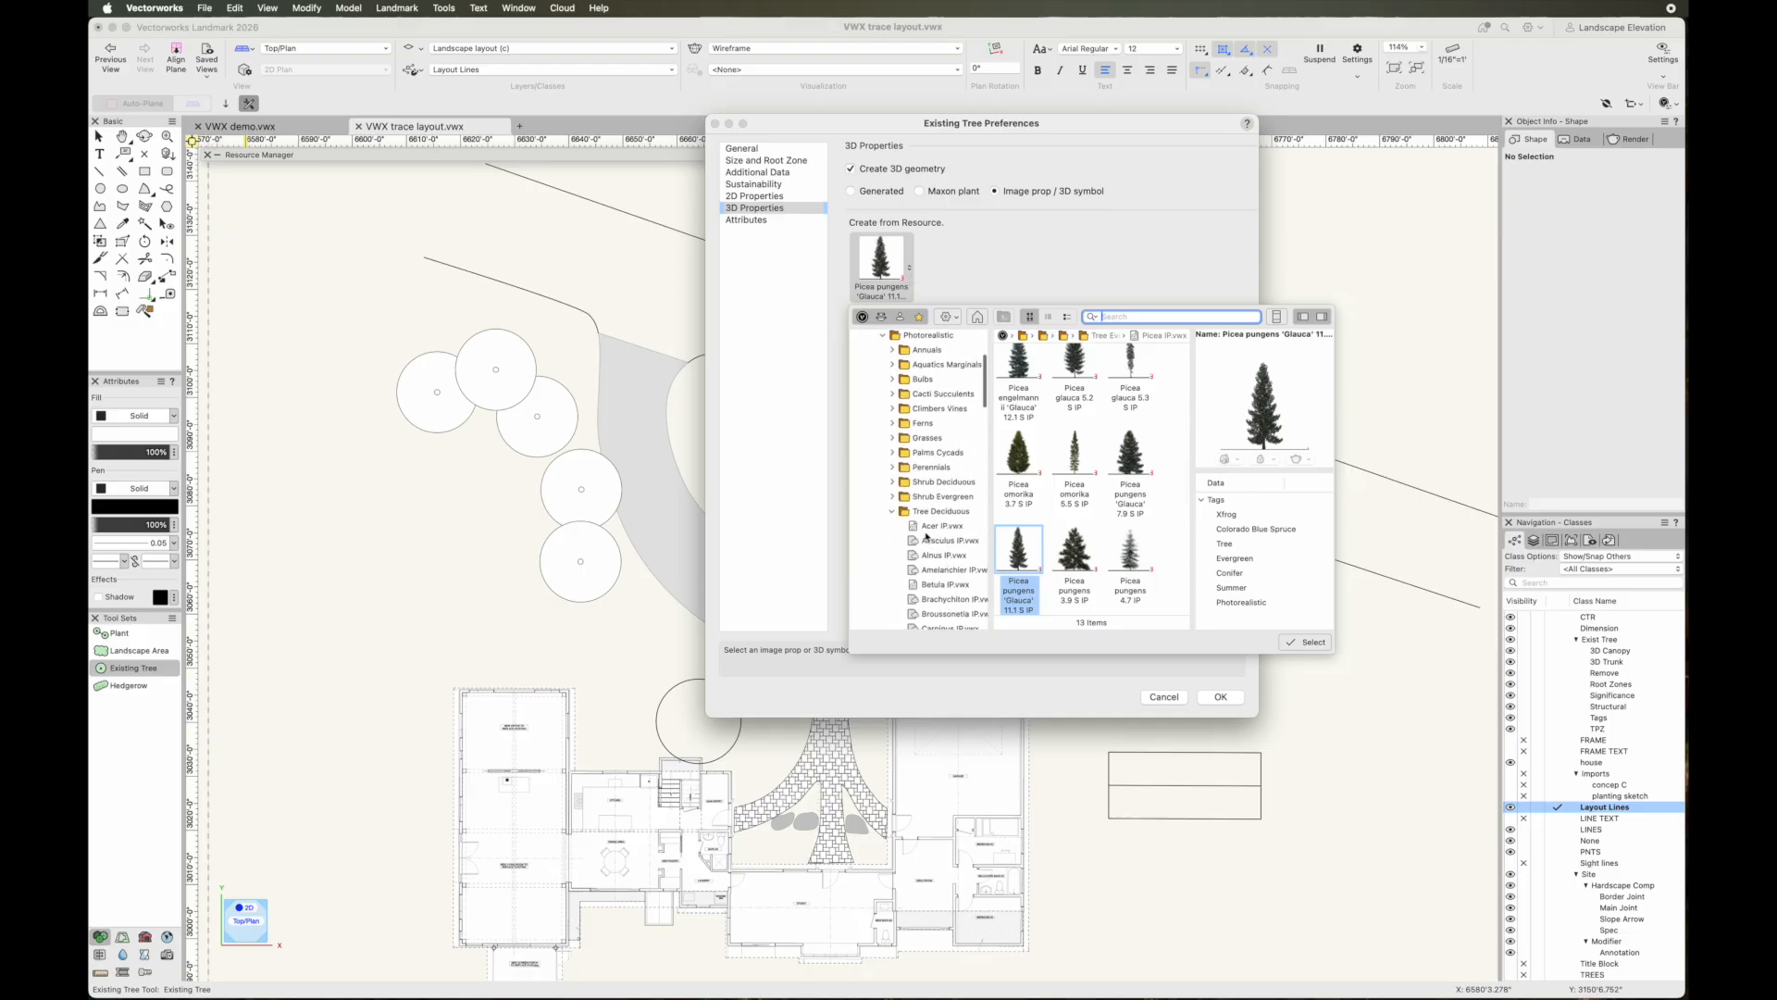
{"action": "scroll", "coordinate": [935, 500], "scroll_direction": "down", "scroll_amount": 5}
{"action": "left_click", "coordinate": [944, 442]}
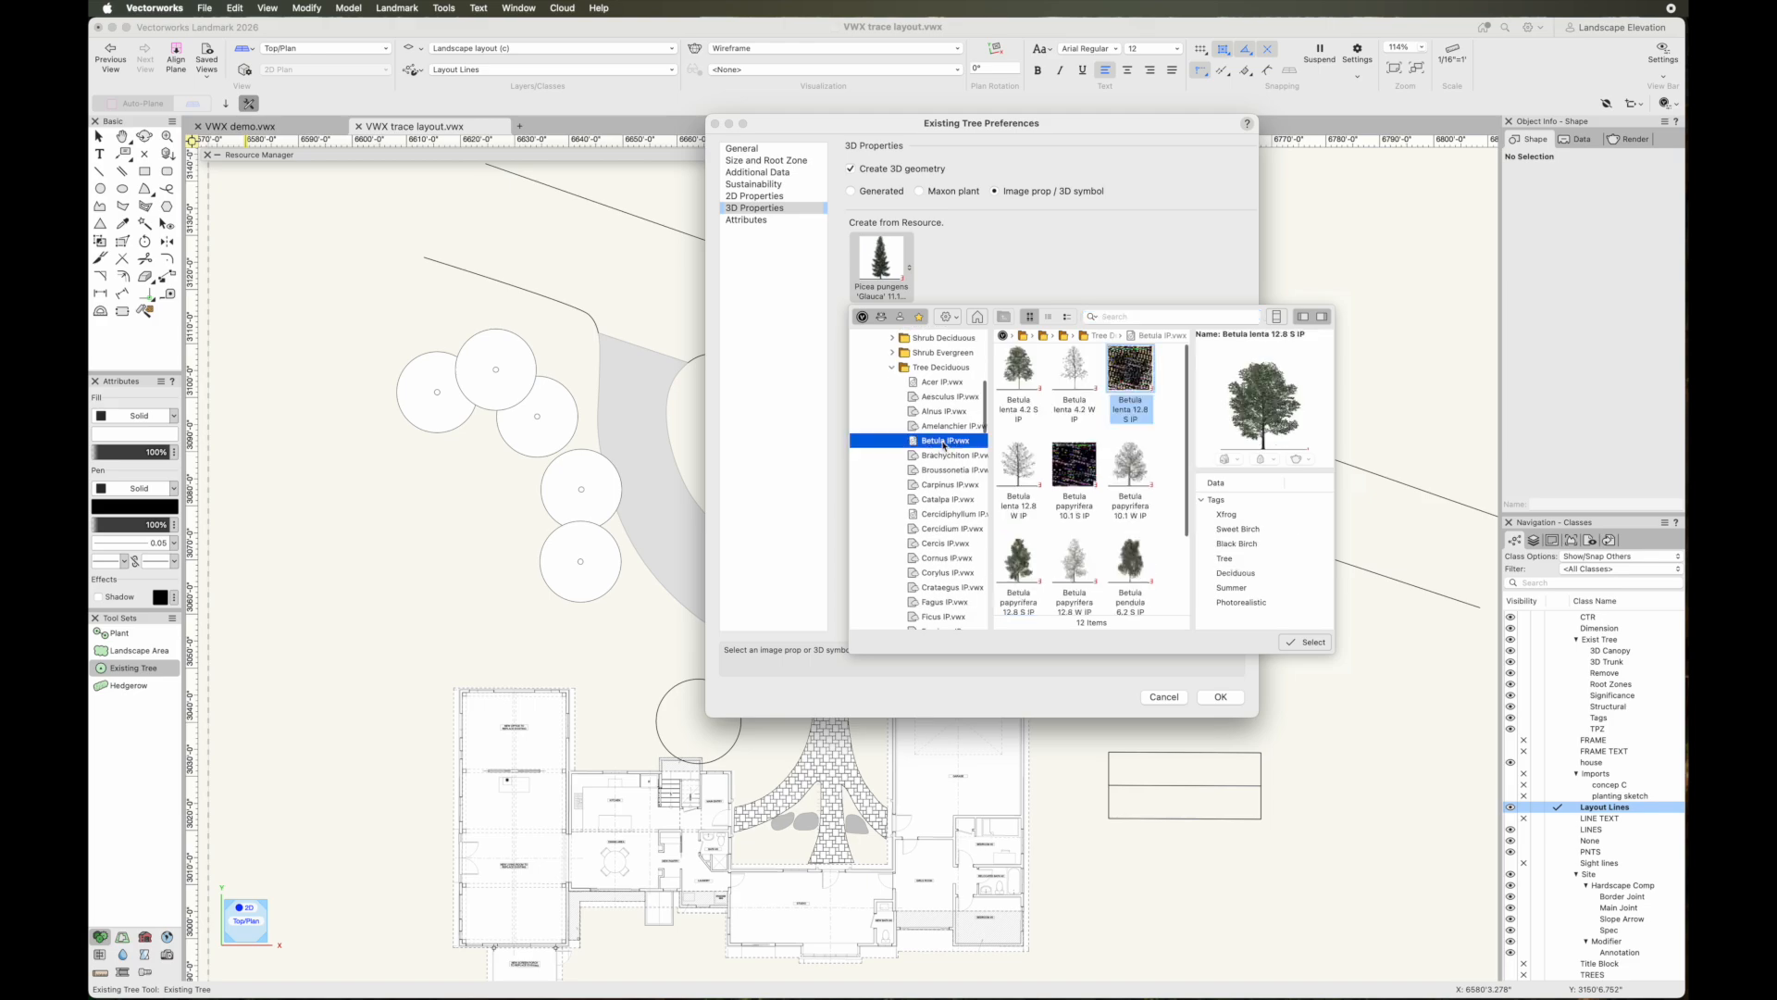
{"action": "left_click_drag", "start_coordinate": [1332, 654], "coordinate": [1449, 884]}
{"action": "left_click_drag", "start_coordinate": [1377, 473], "coordinate": [1385, 589]}
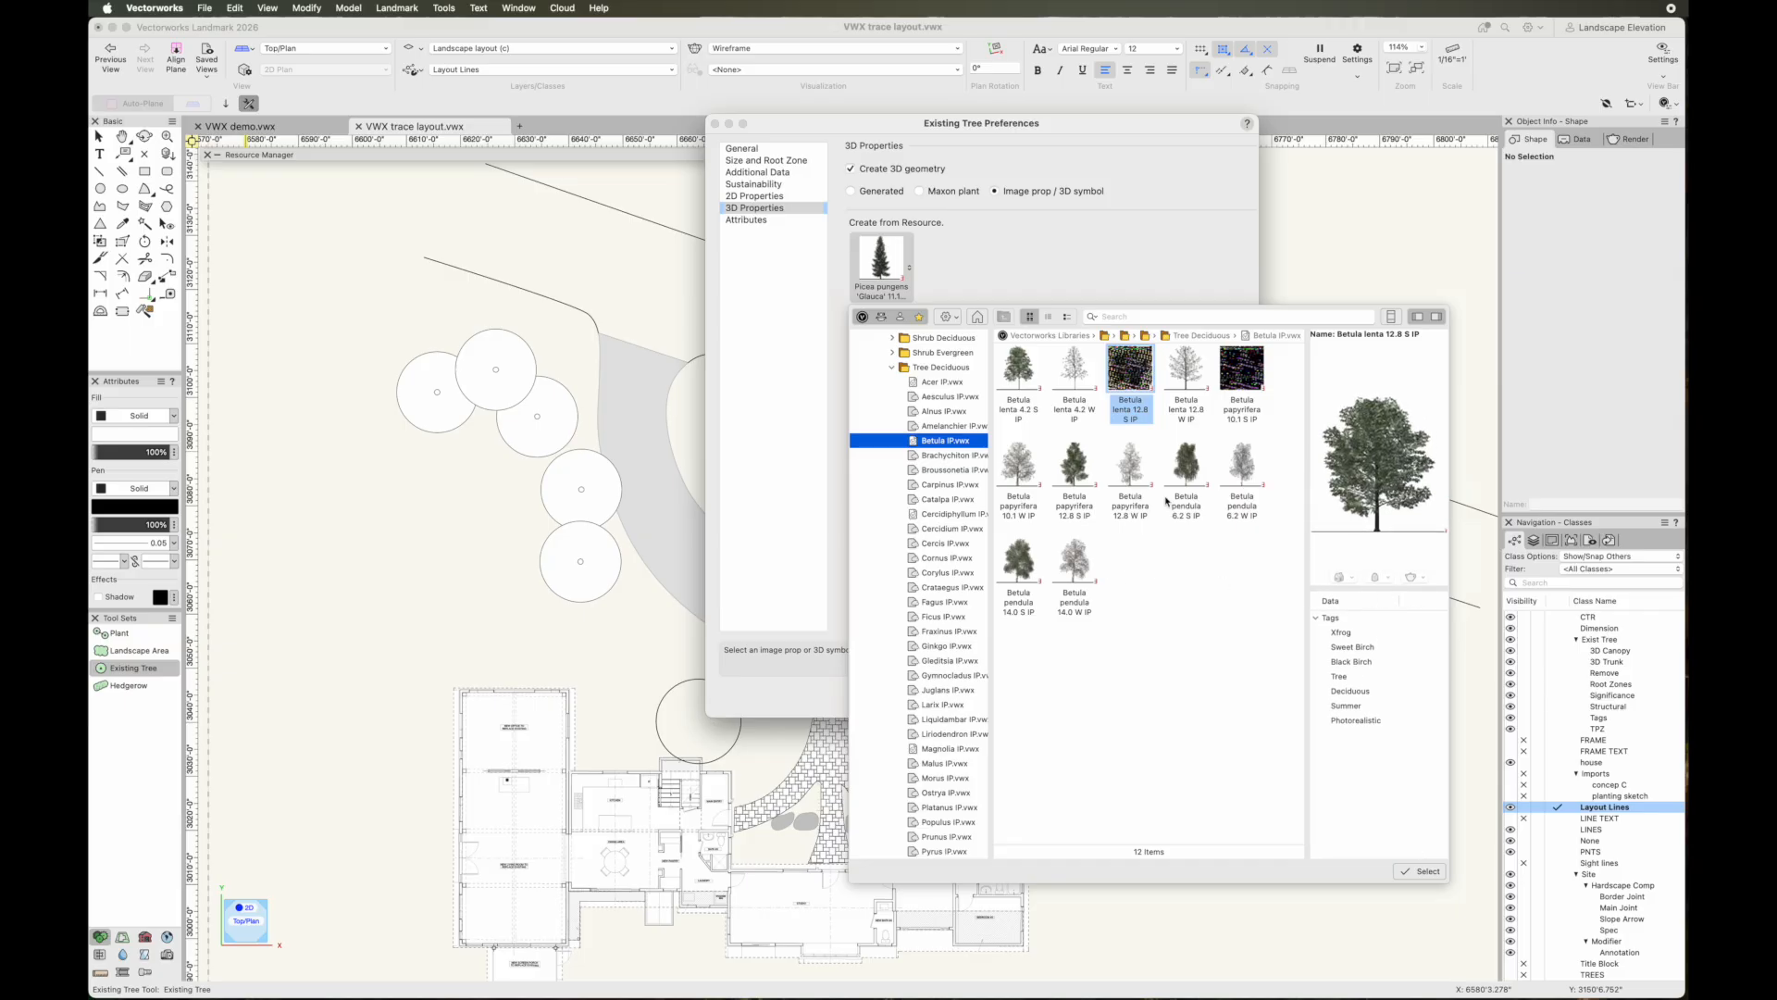
{"action": "left_click", "coordinate": [1191, 490]}
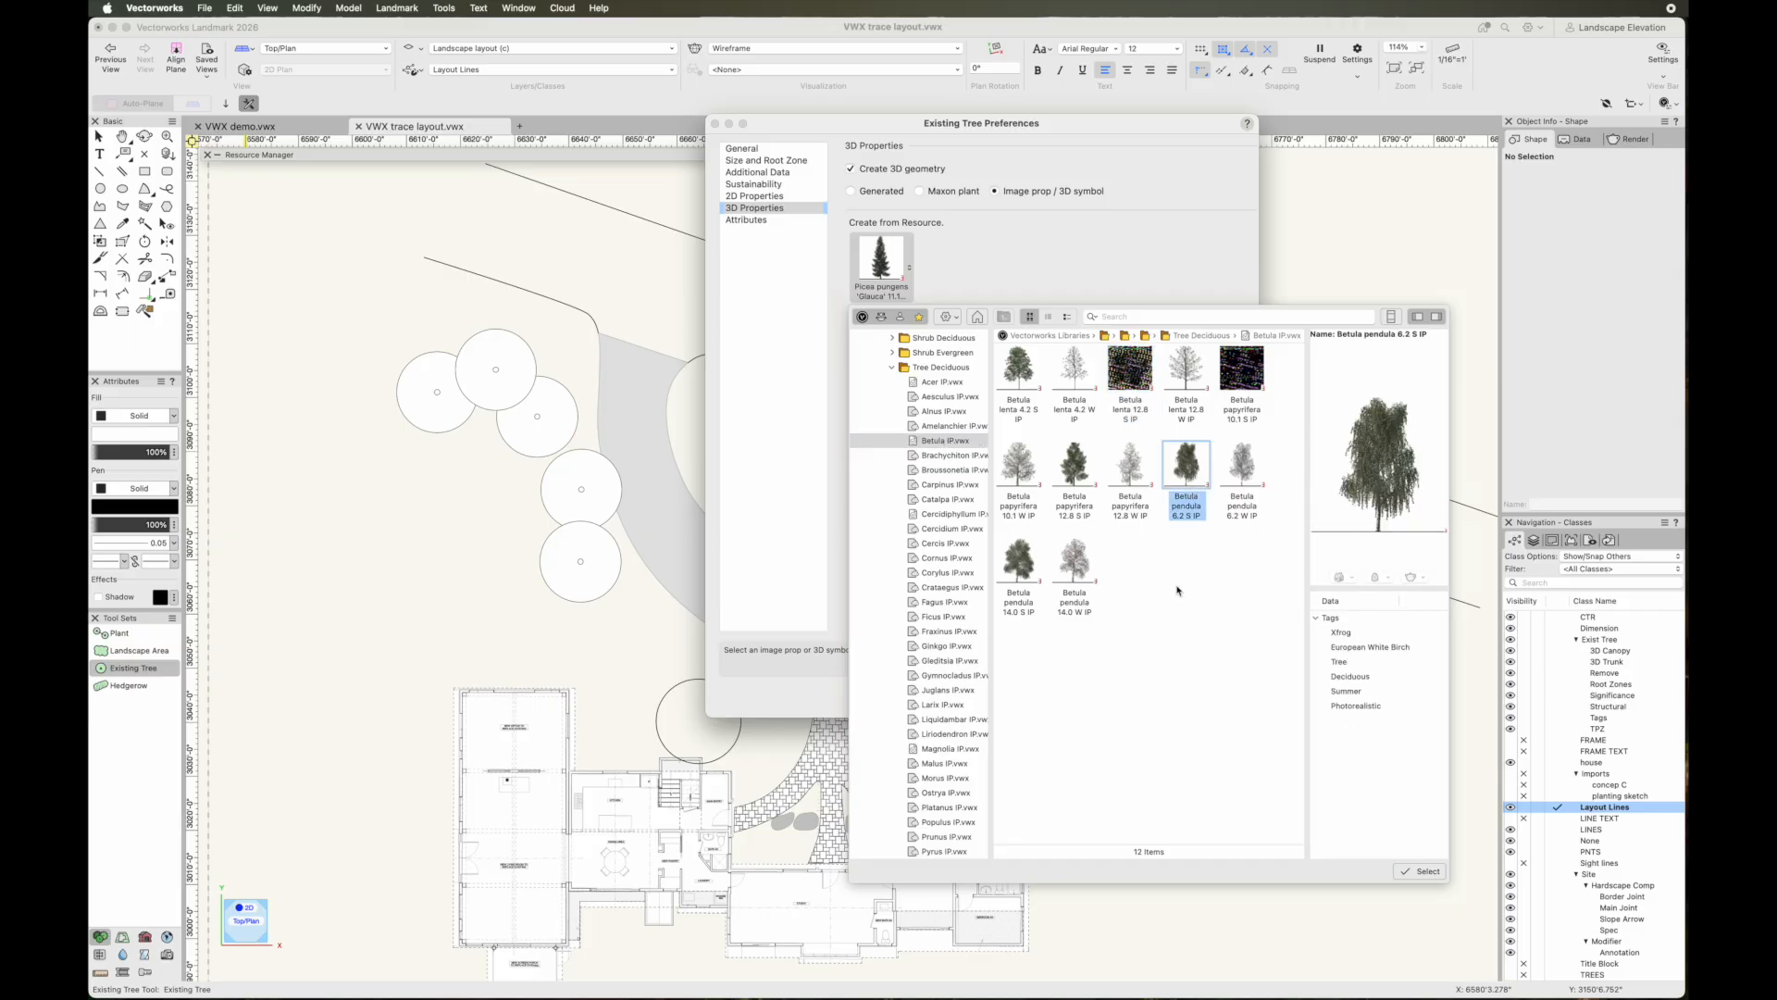
{"action": "left_click", "coordinate": [1421, 871]}
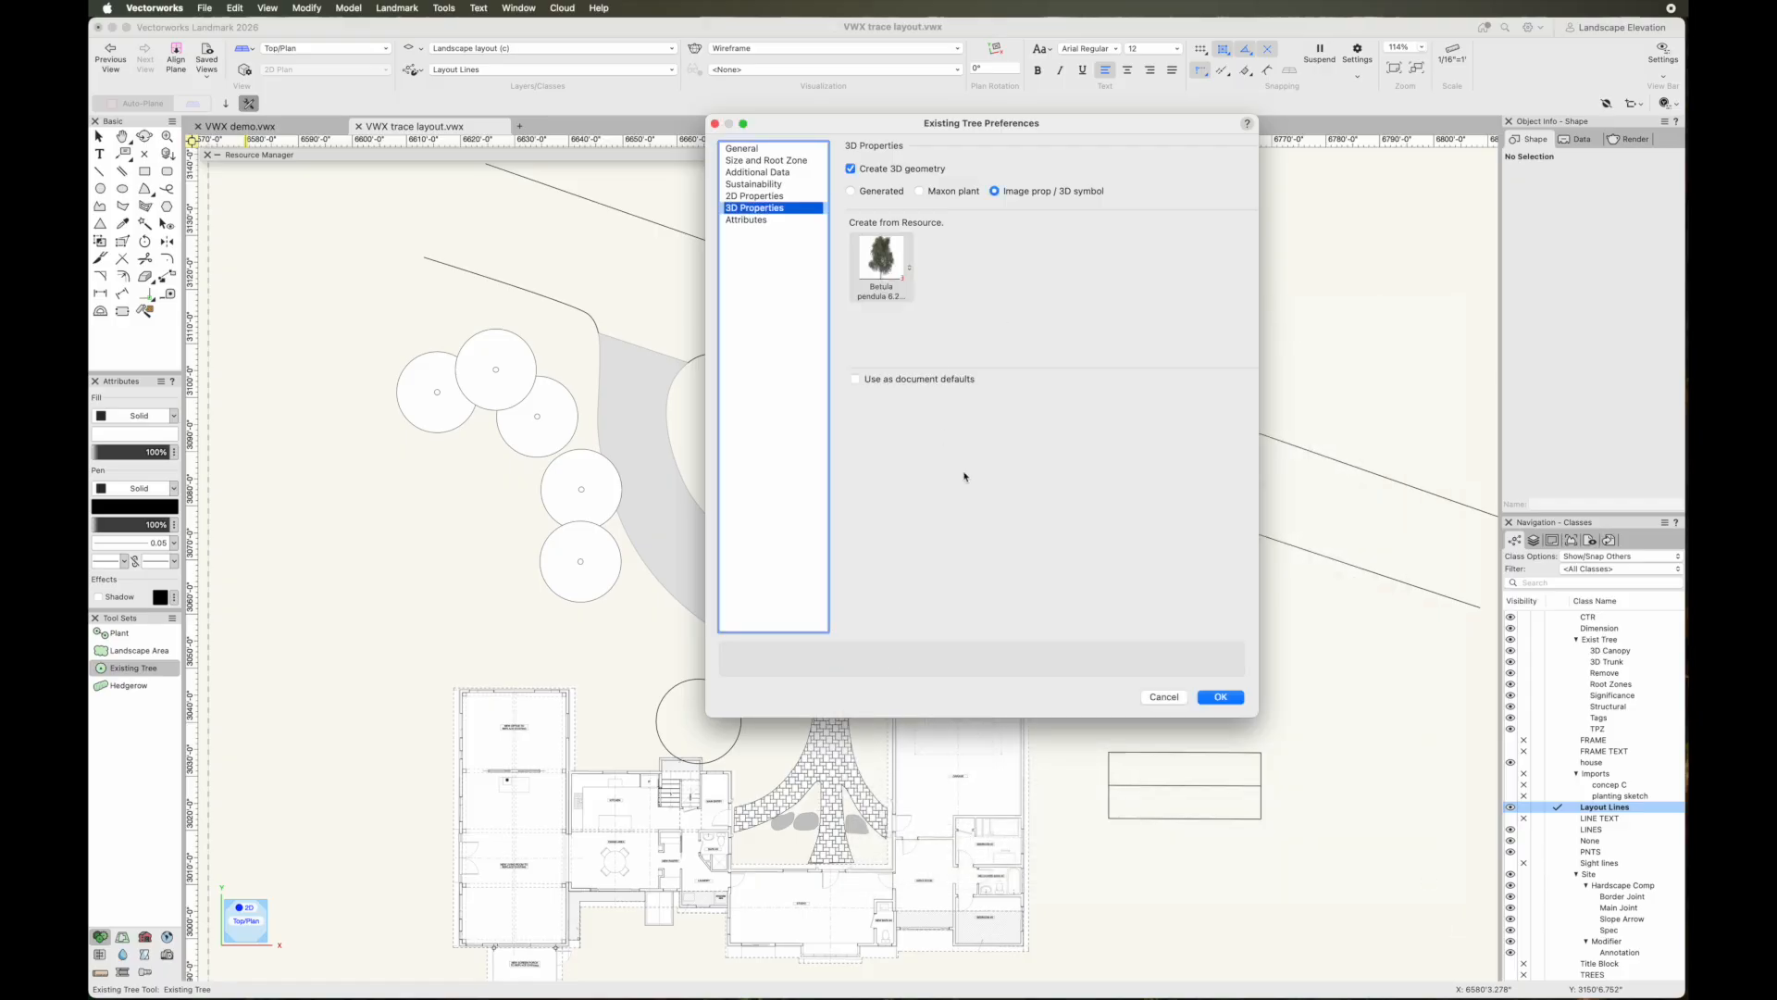
{"action": "left_click", "coordinate": [1220, 696]}
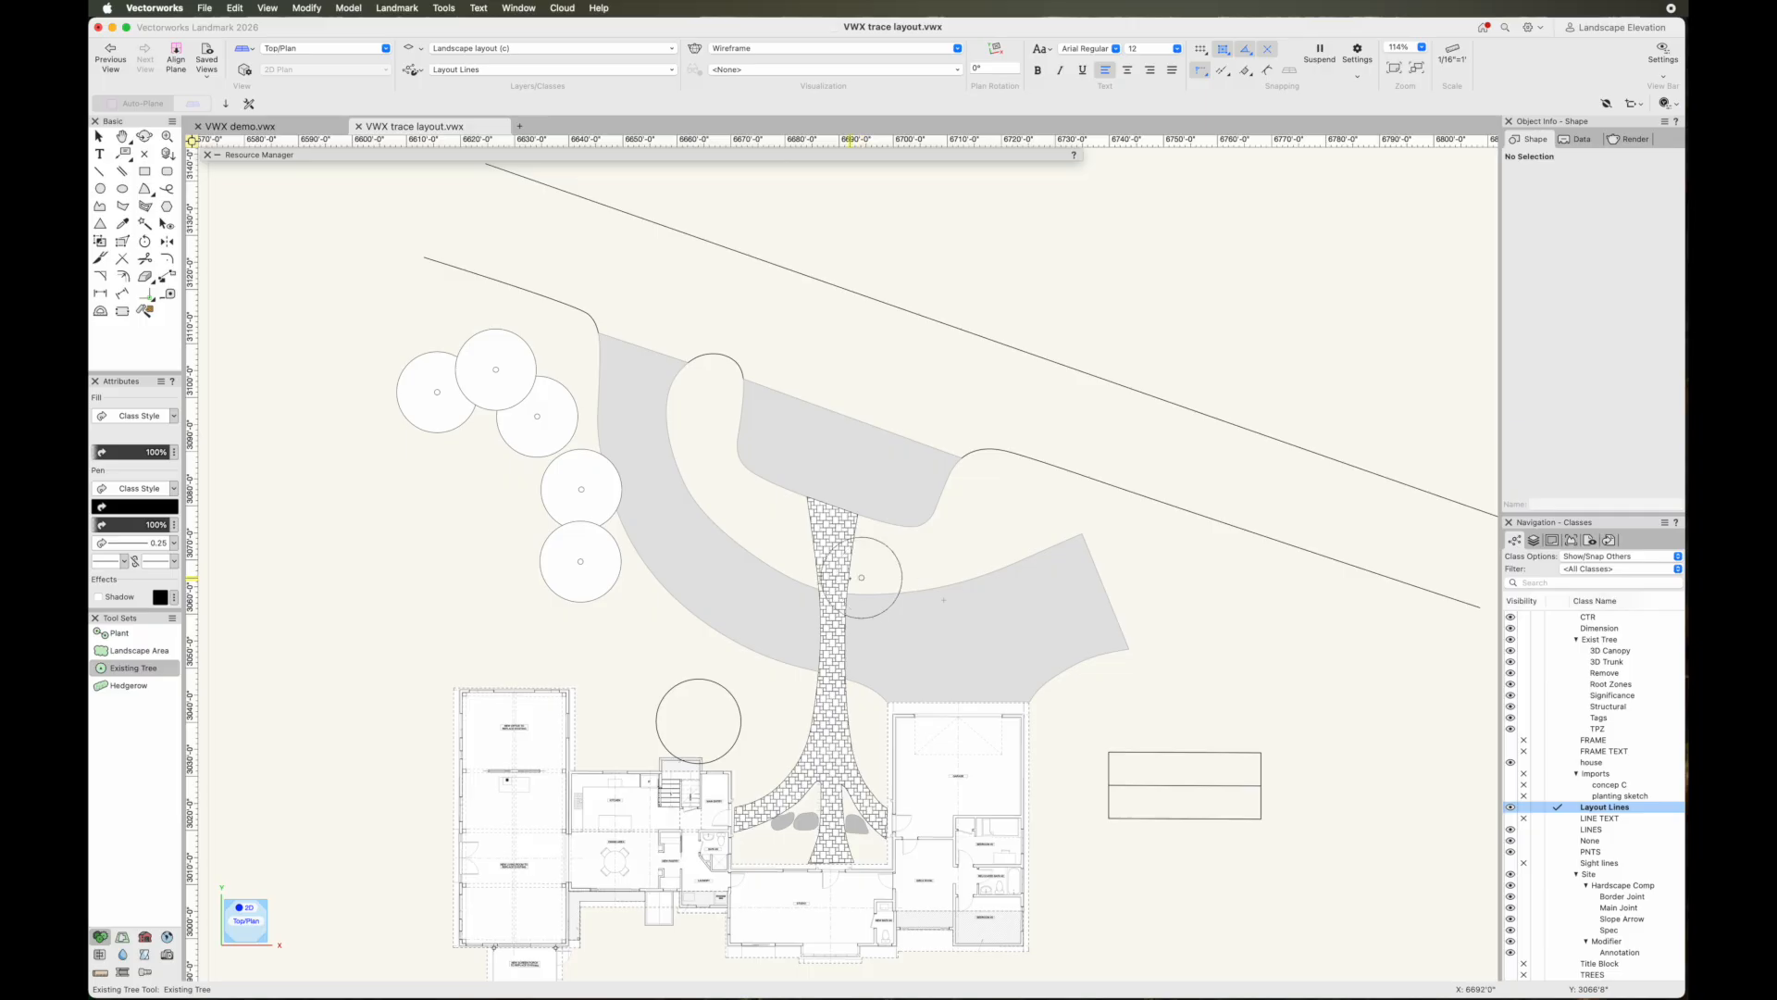
Place an existing tree at the center of the larger circle north of the house and delete that traced circle
{"action": "left_click", "coordinate": [698, 721]}
{"action": "key", "text": "x"}
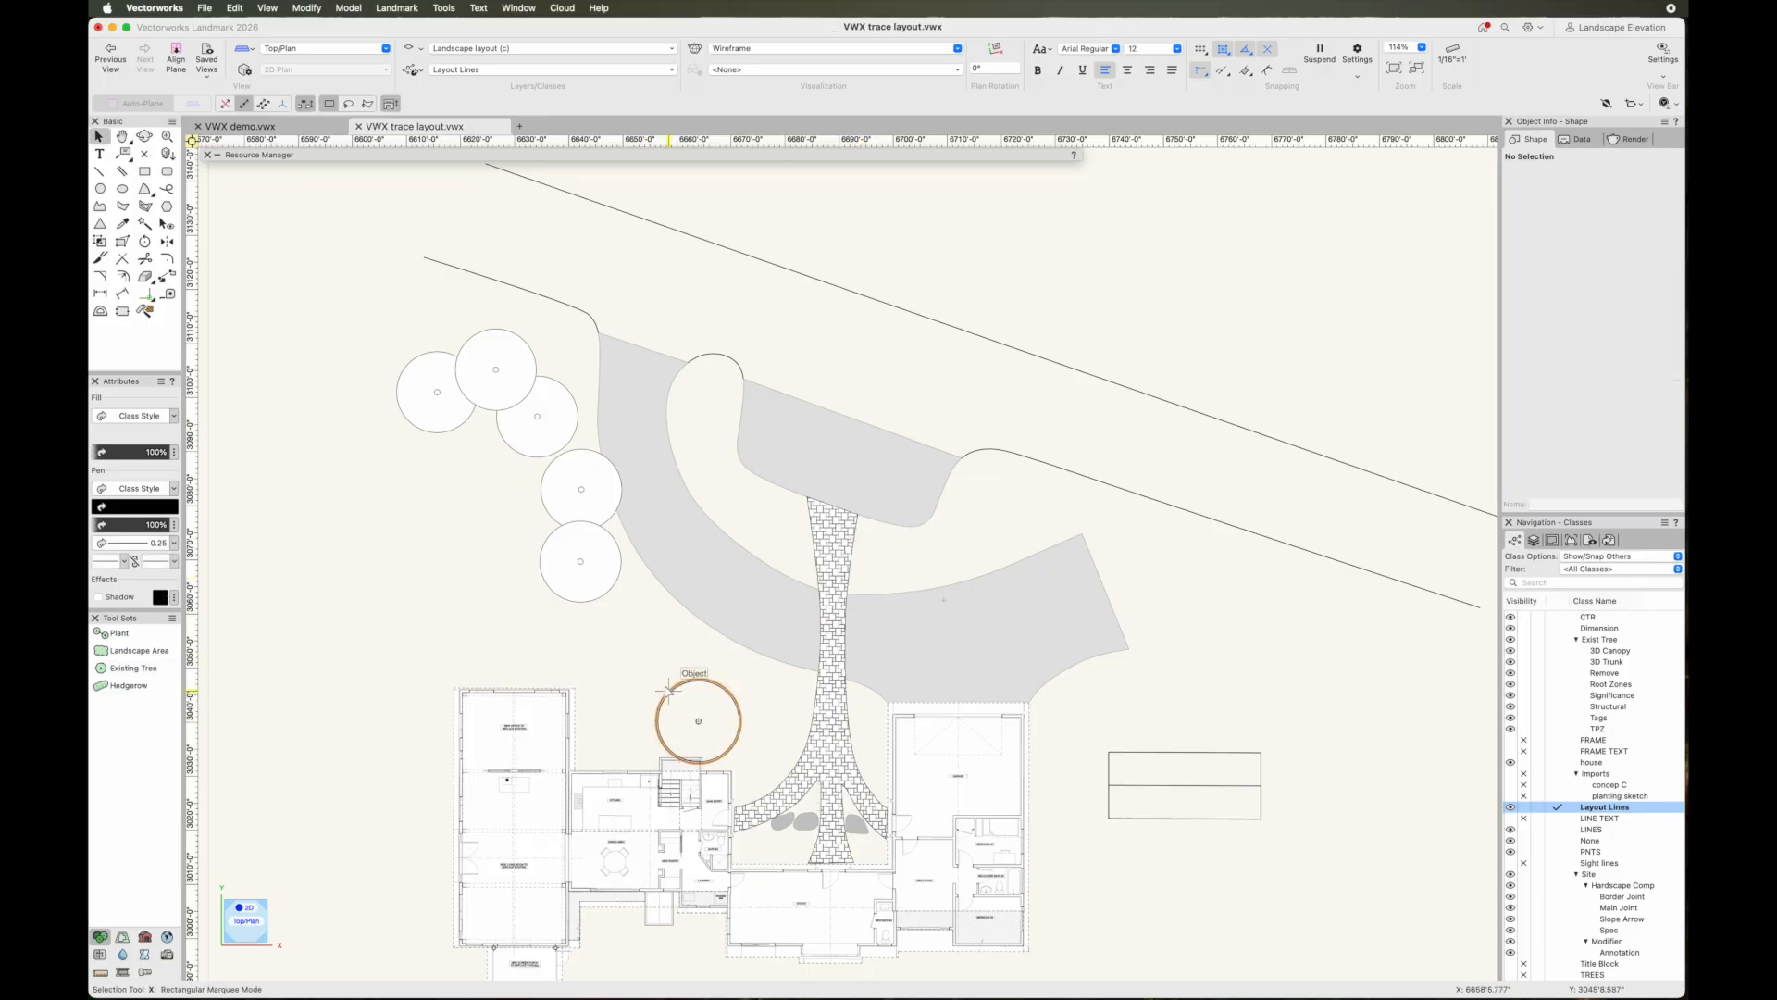
{"action": "left_click", "coordinate": [668, 691]}
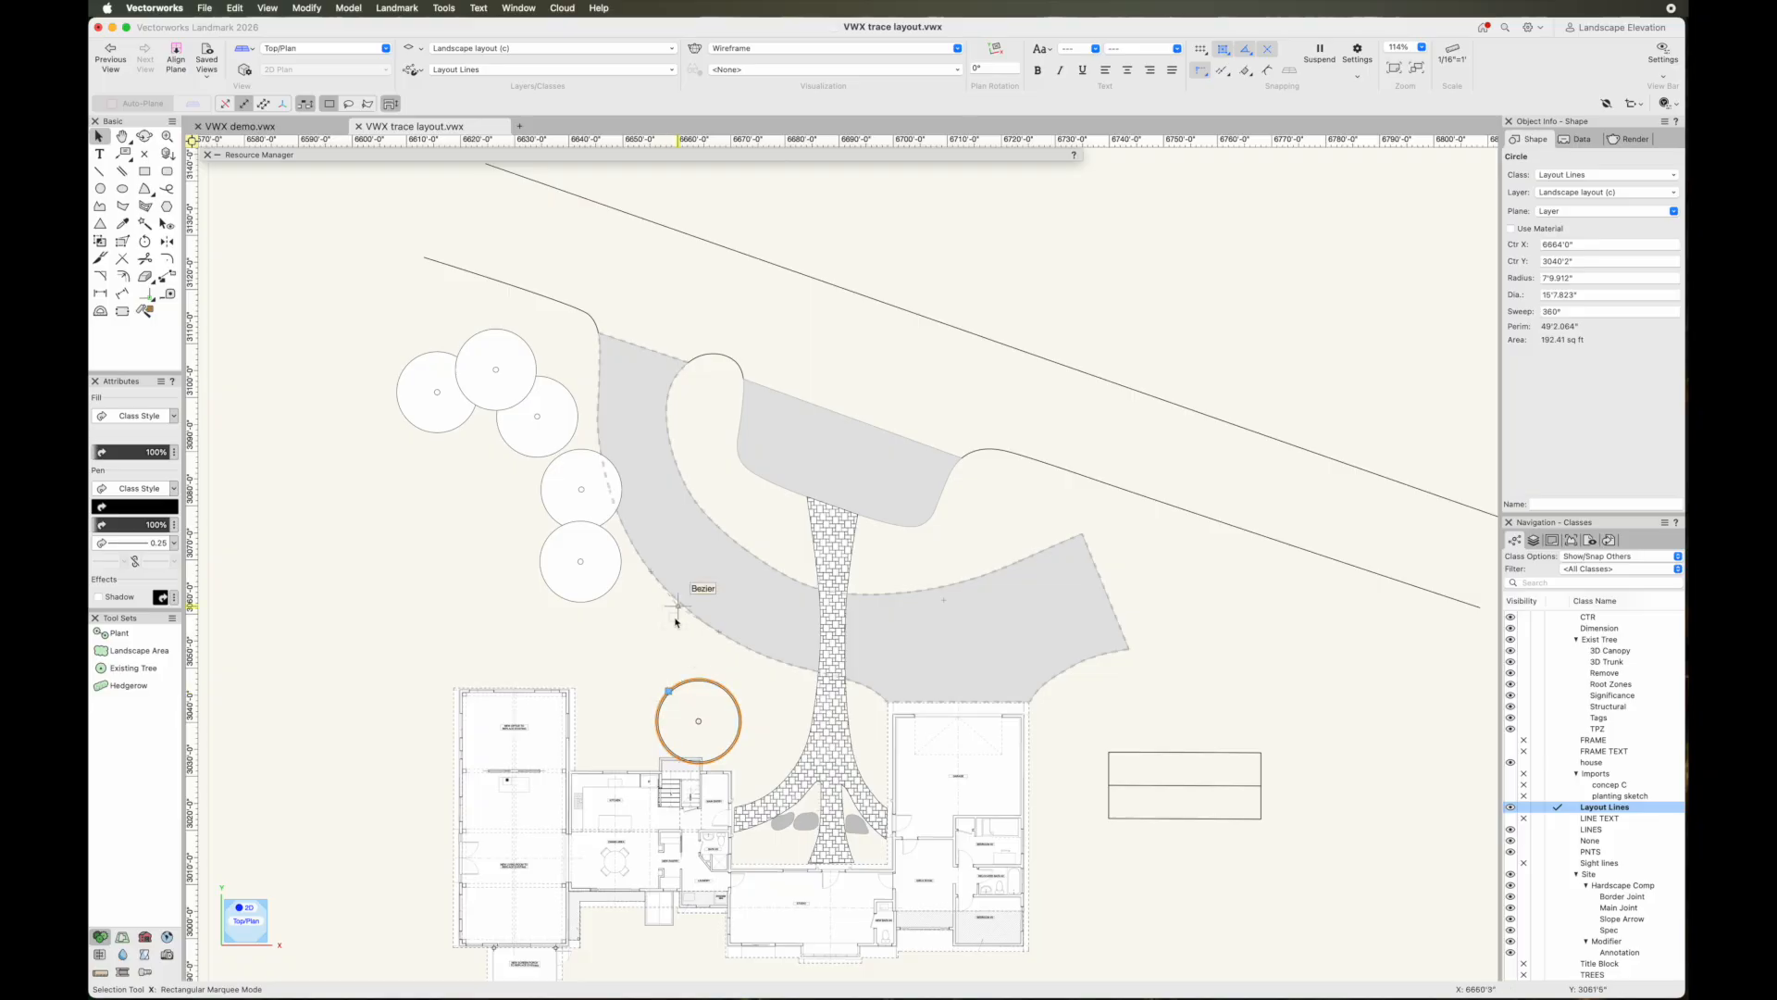
{"action": "left_click", "coordinate": [638, 633]}
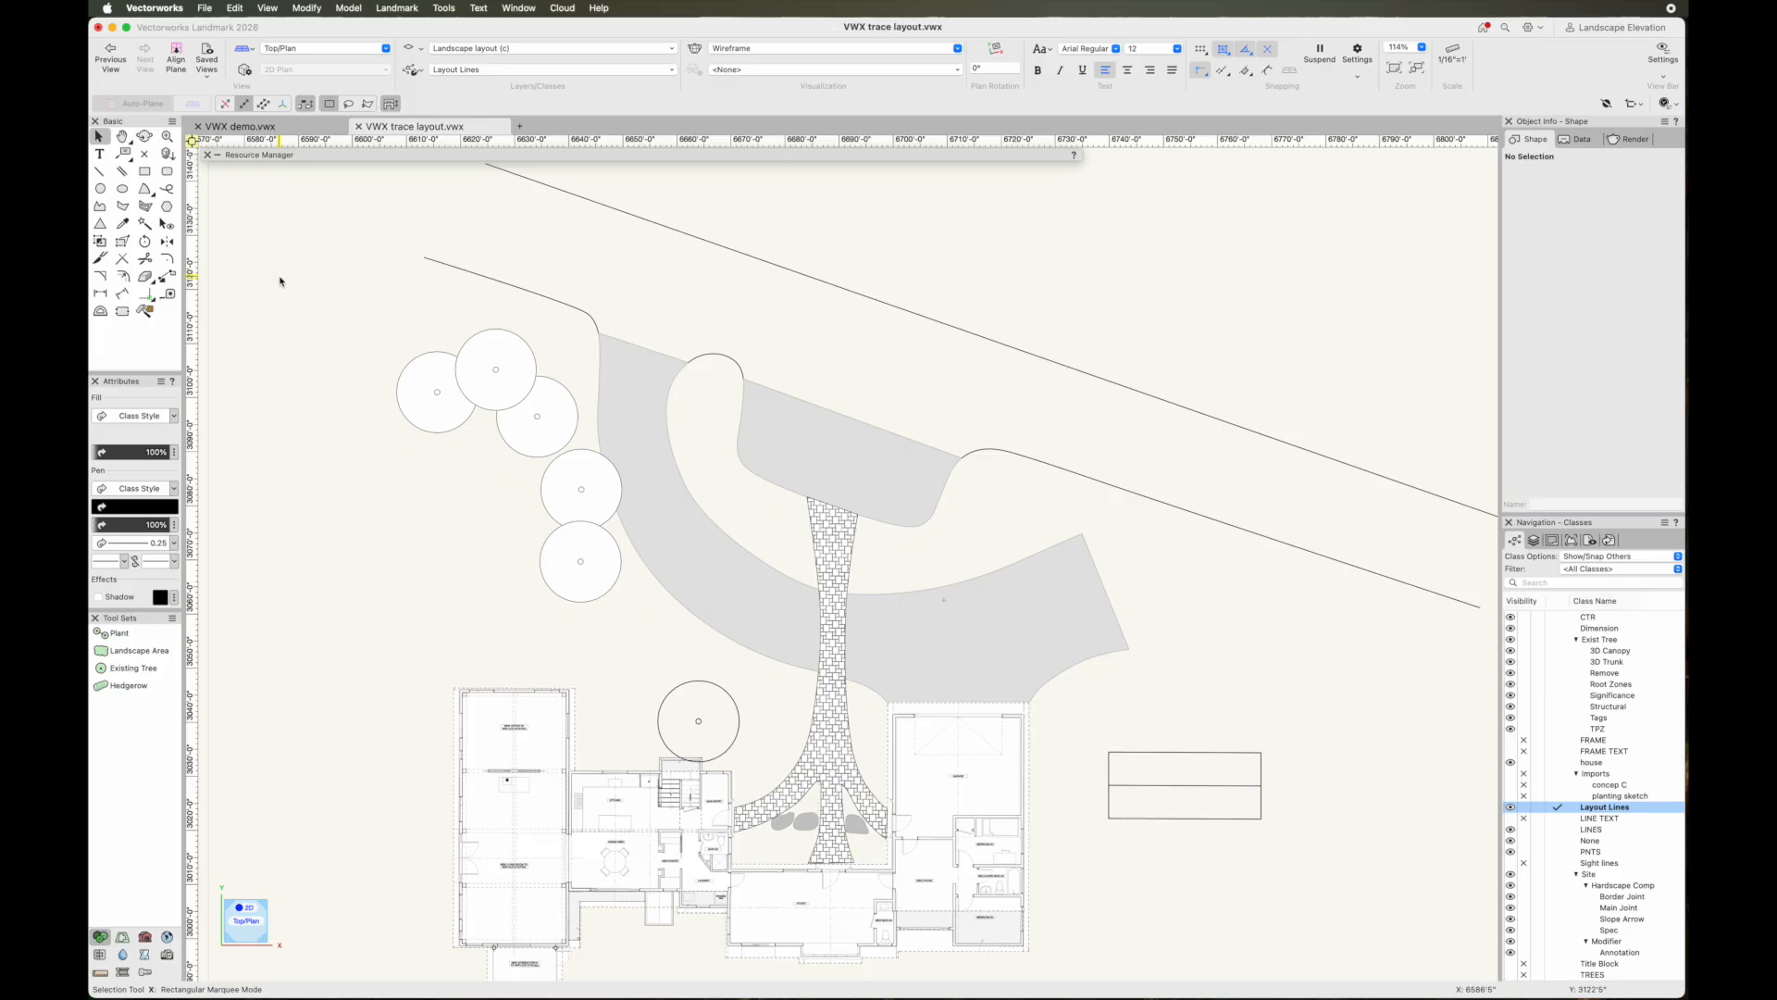
Inspect the placed trees in 3D with the Flyover tool and return to the Top/Plan view of the whole layout
{"action": "left_click", "coordinate": [145, 141]}
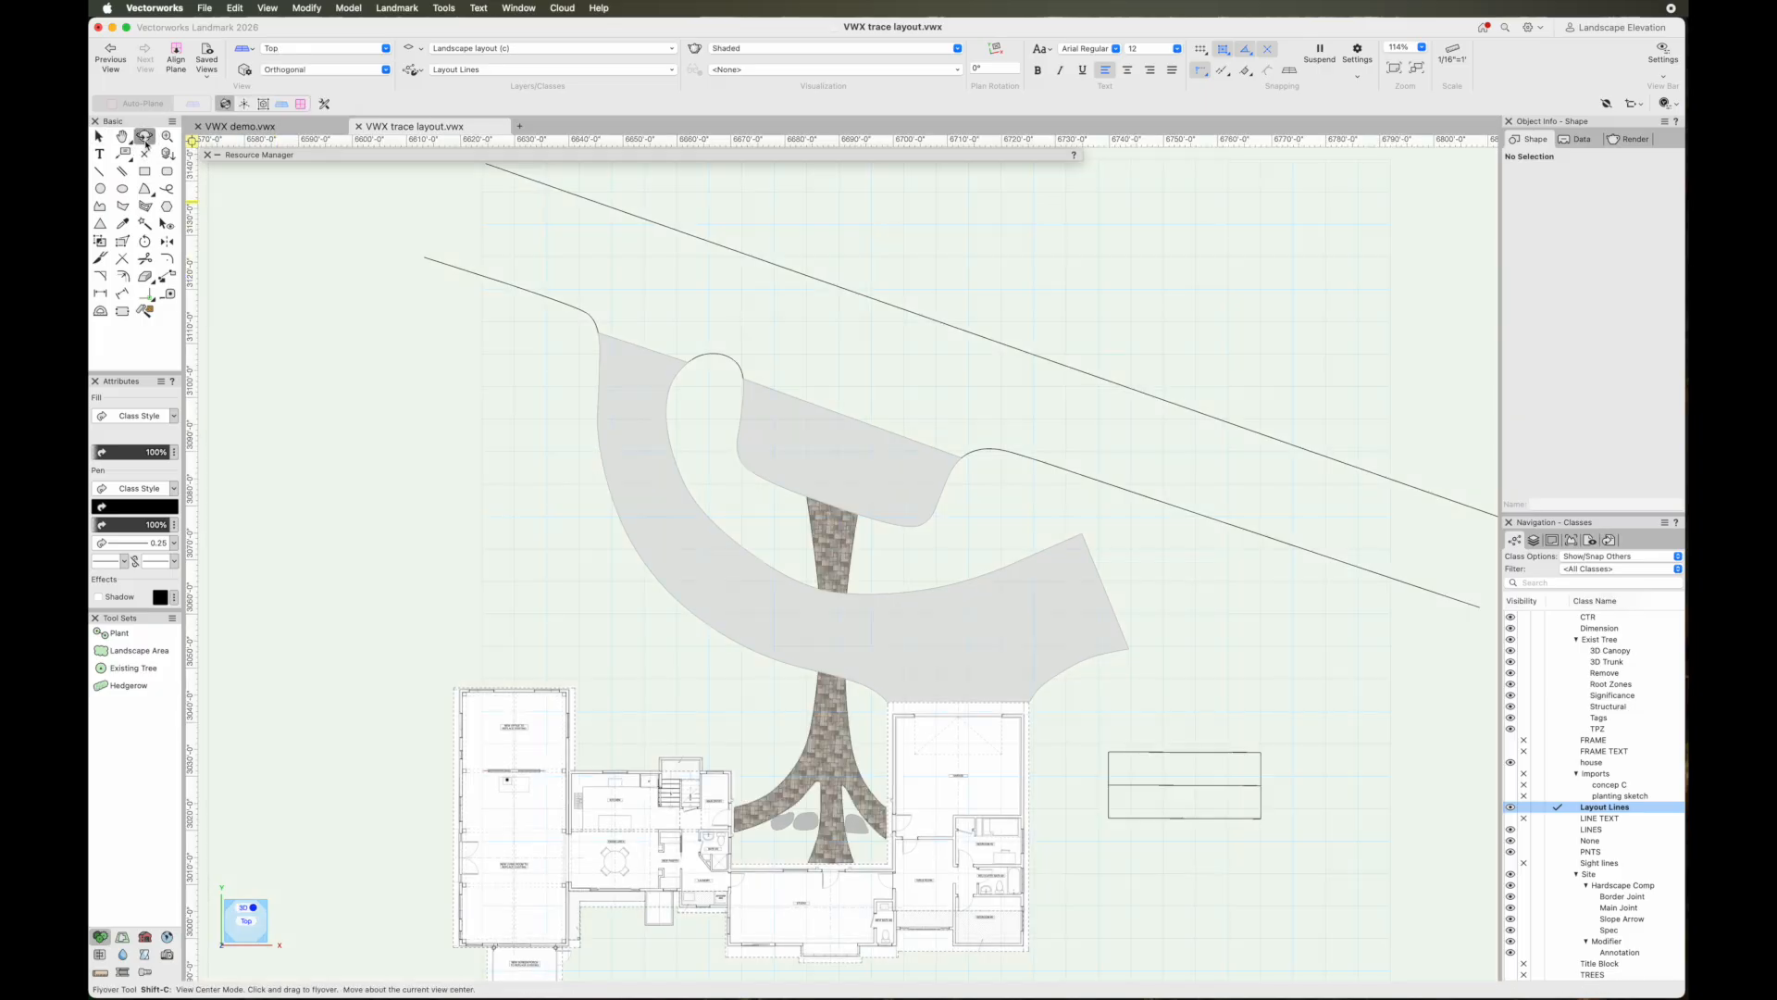
{"action": "mouse_move", "coordinate": [428, 647]}
{"action": "left_mouse_down"}
{"action": "mouse_move", "coordinate": [500, 556]}
{"action": "mouse_move", "coordinate": [516, 504]}
{"action": "mouse_move", "coordinate": [498, 473]}
{"action": "mouse_move", "coordinate": [528, 484]}
{"action": "mouse_move", "coordinate": [575, 448]}
{"action": "mouse_move", "coordinate": [495, 456]}
{"action": "left_mouse_up"}
{"action": "left_click", "coordinate": [352, 57]}
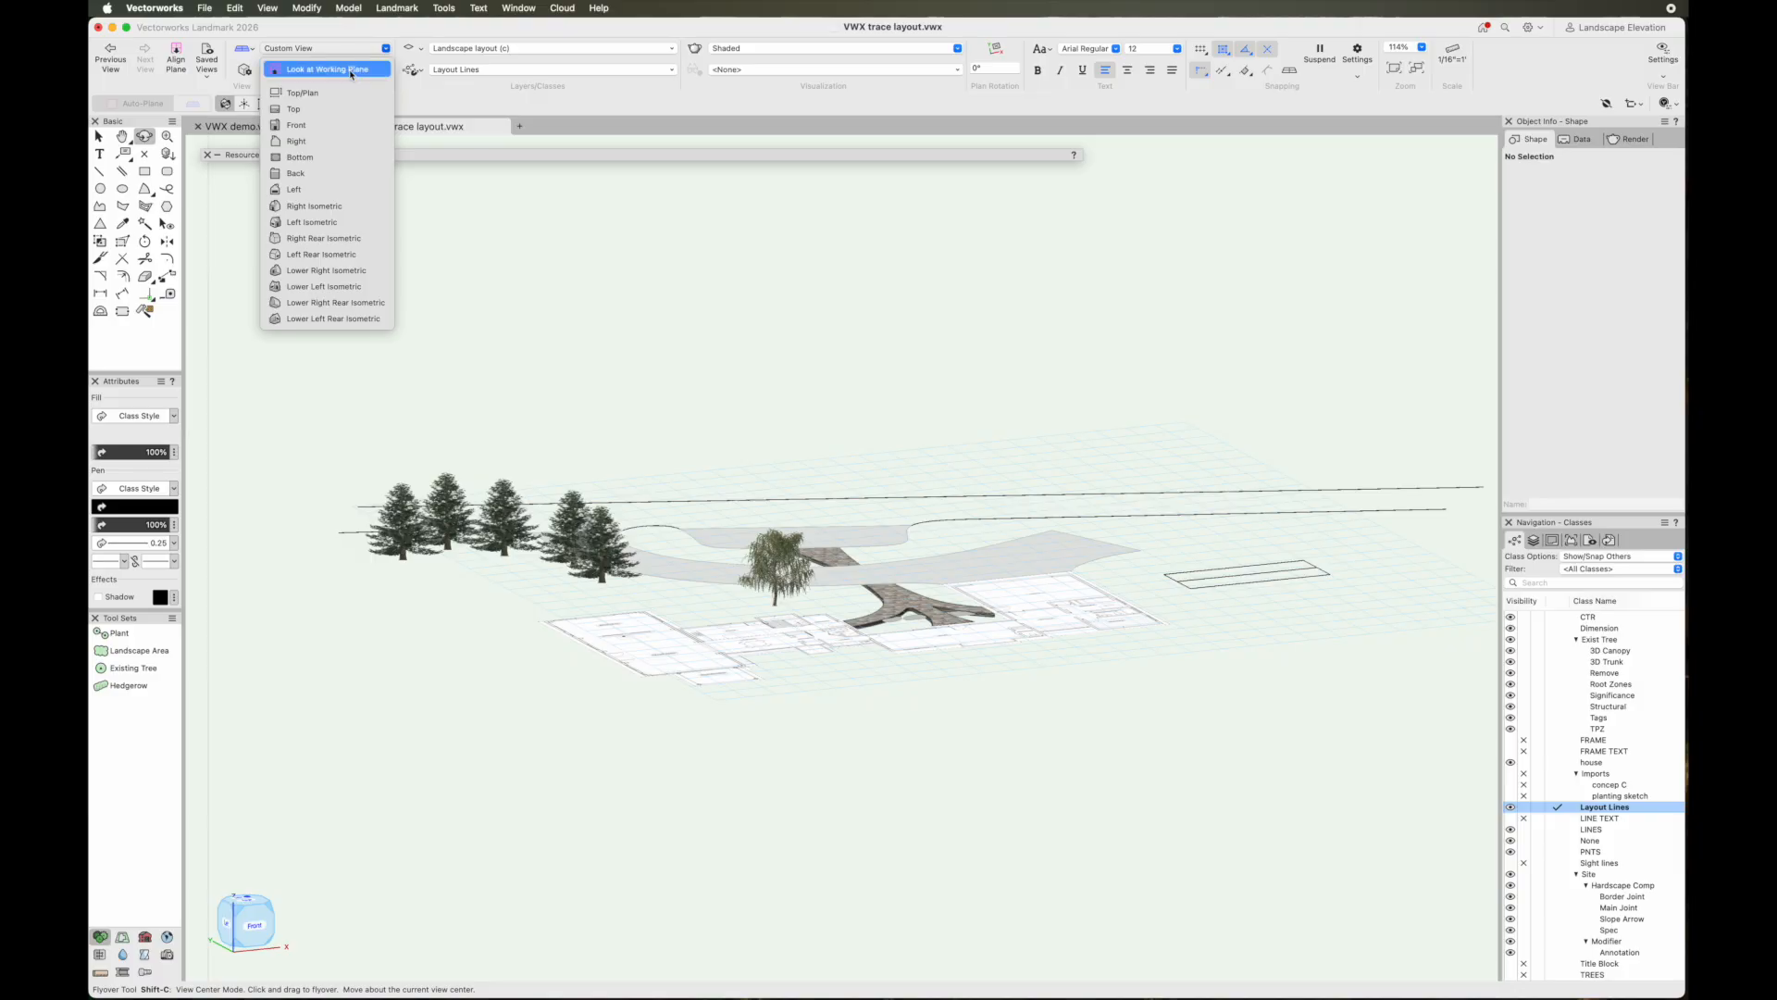
{"action": "left_click", "coordinate": [328, 93]}
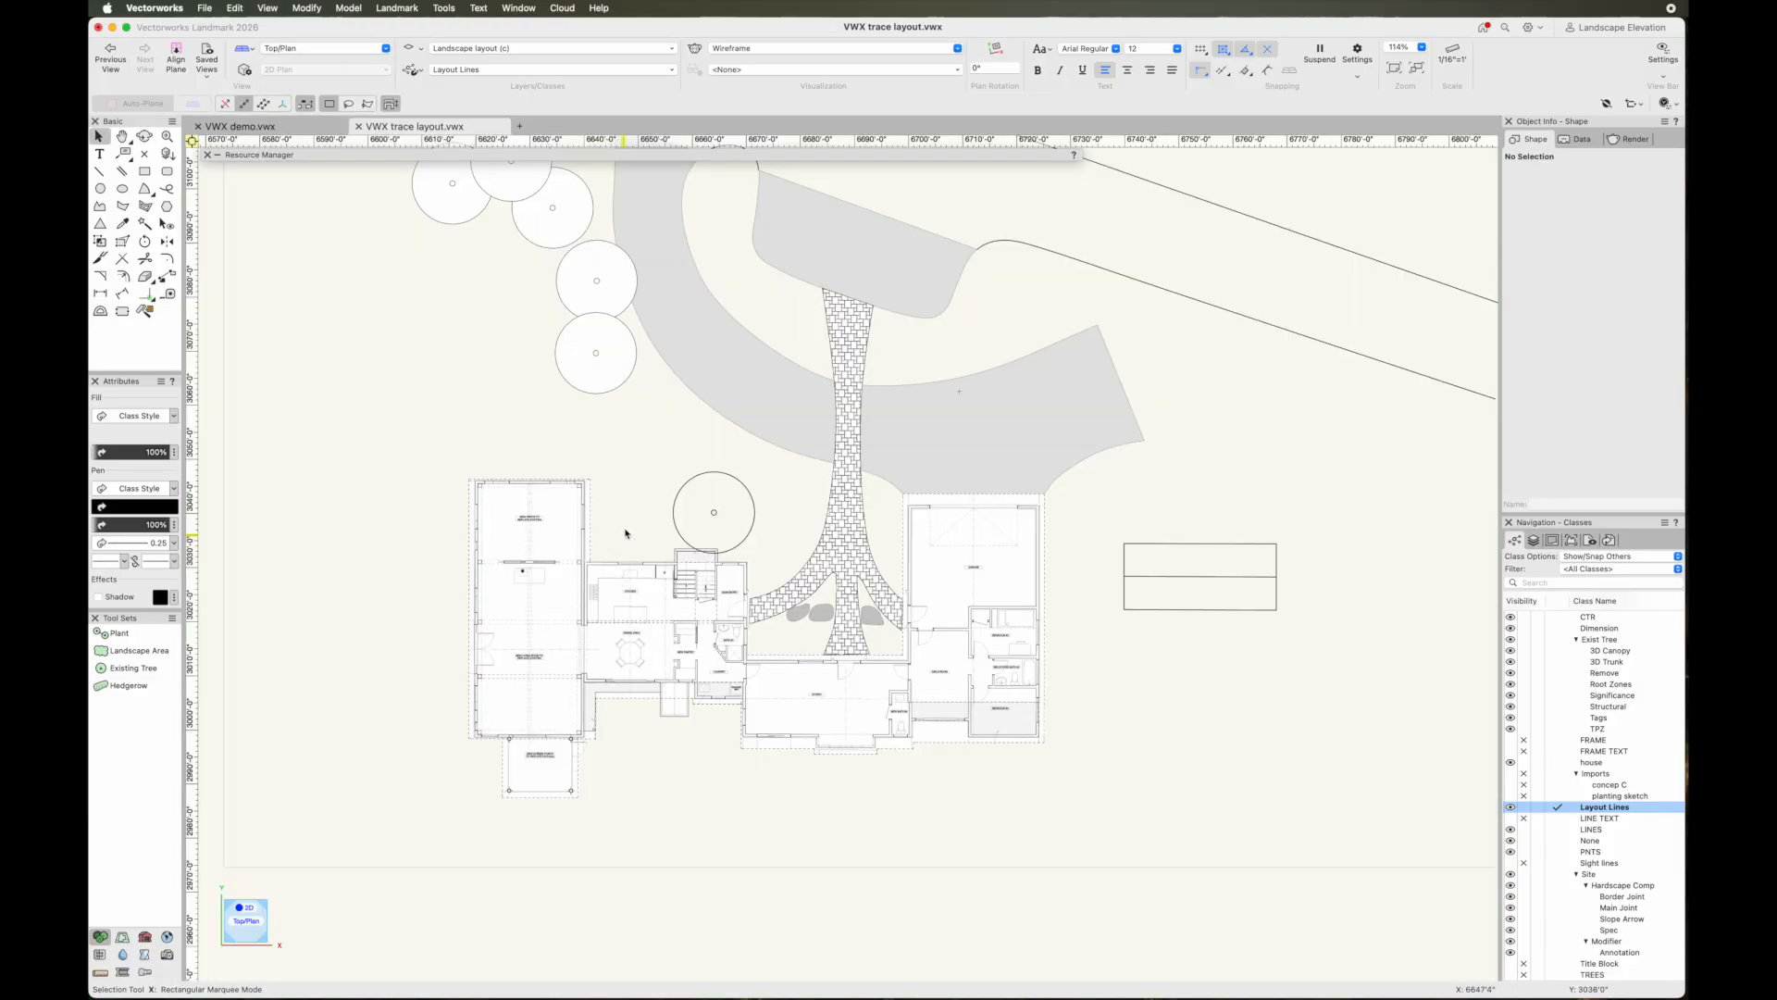
{"action": "key", "text": "h"}
{"action": "left_click_drag", "start_coordinate": [670, 469], "coordinate": [576, 664]}
{"action": "middle_click_drag", "start_coordinate": [576, 664], "coordinate": [577, 663]}
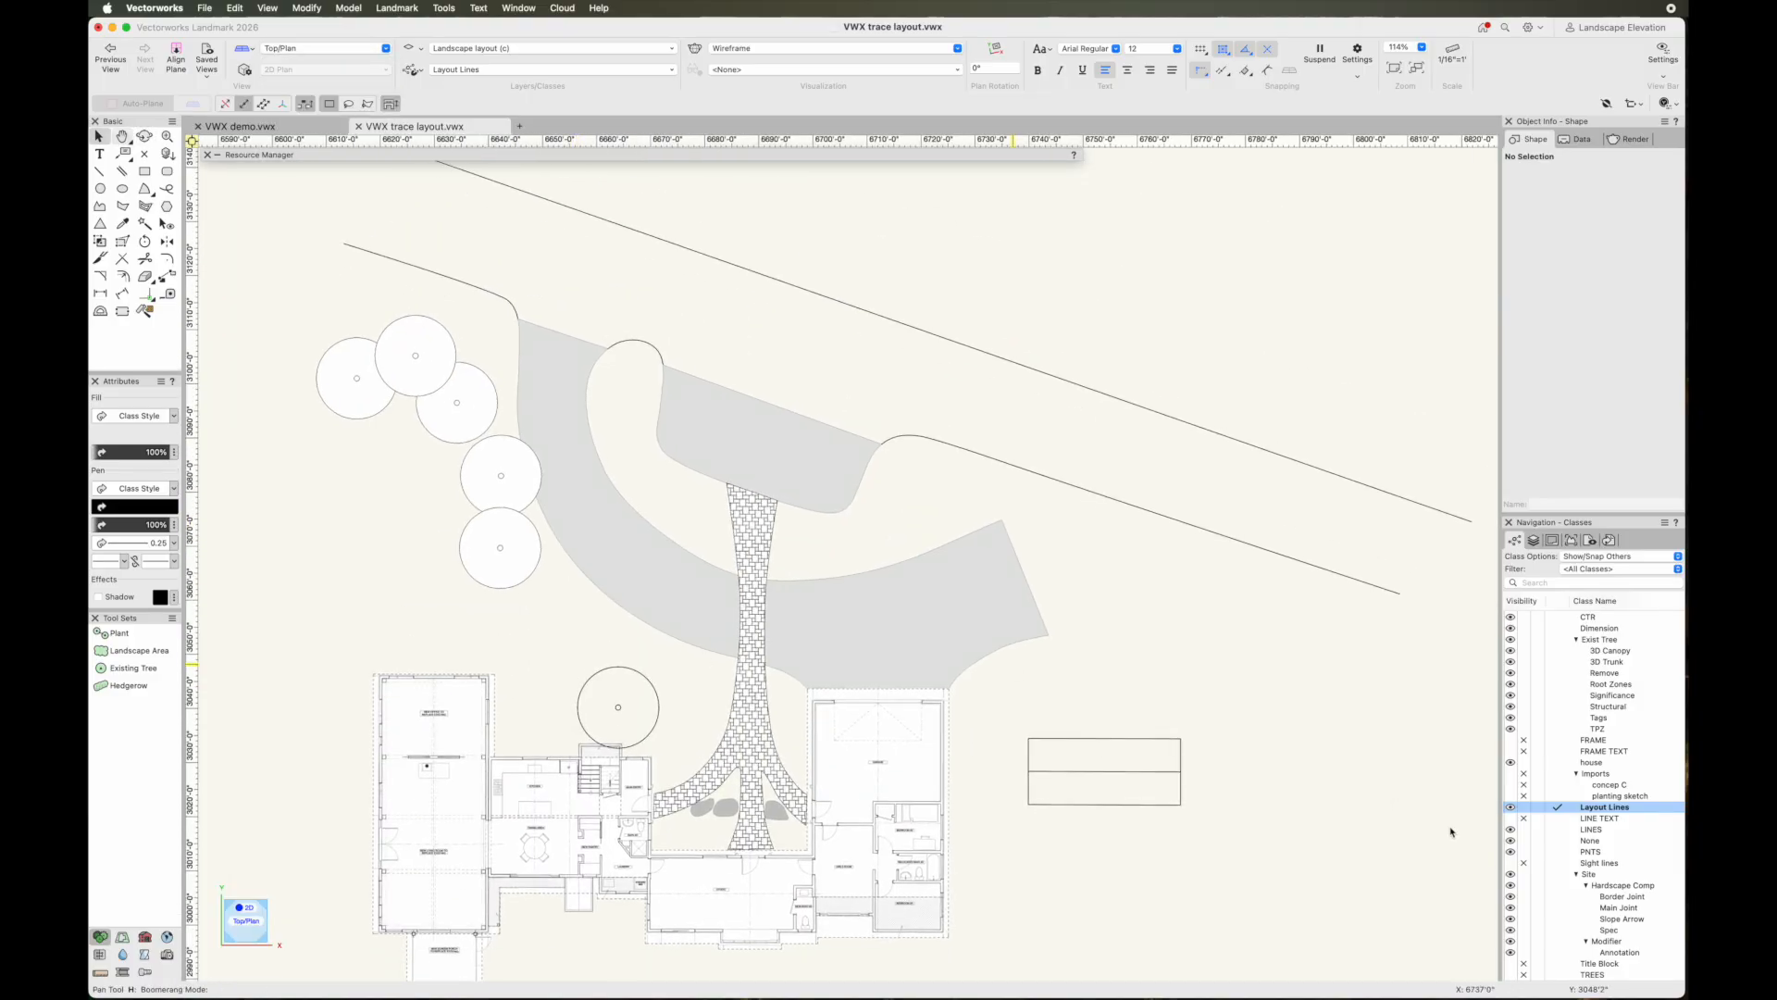
Make None the active class and turn on visibility of the planting sketch class
{"action": "left_click", "coordinate": [1553, 843]}
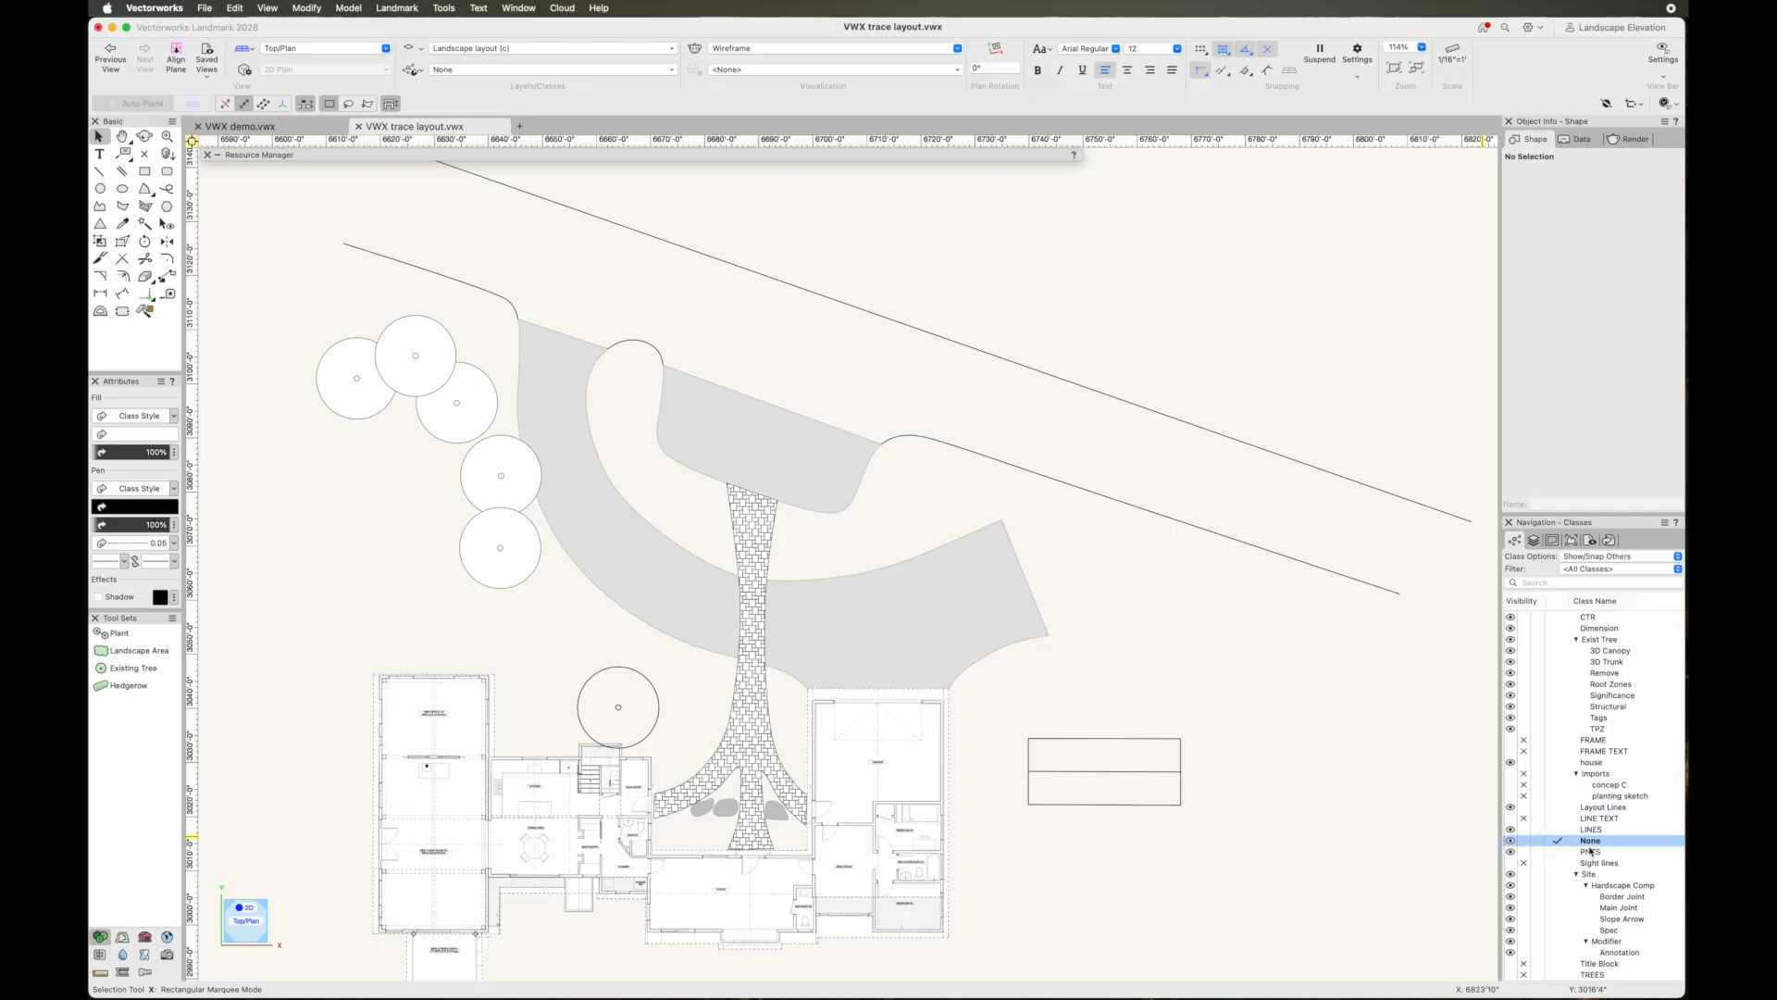
{"action": "left_click", "coordinate": [1509, 796]}
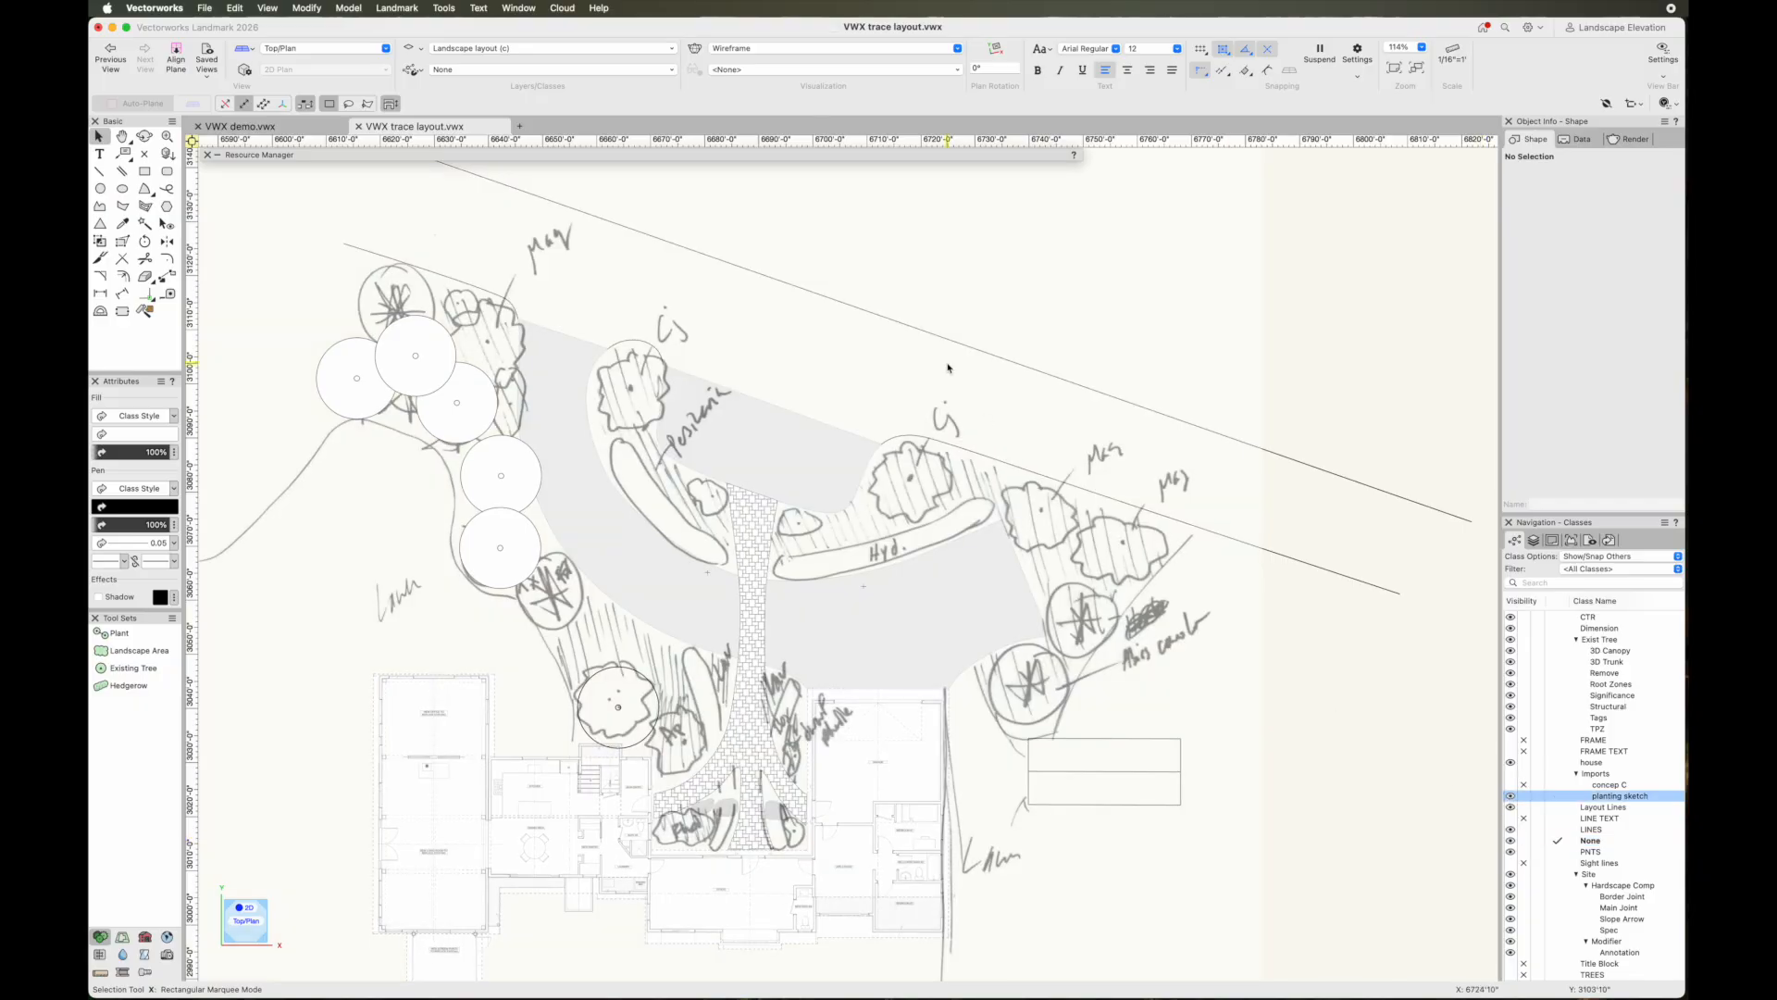
{"action": "middle_click_drag", "start_coordinate": [726, 314], "coordinate": [670, 321]}
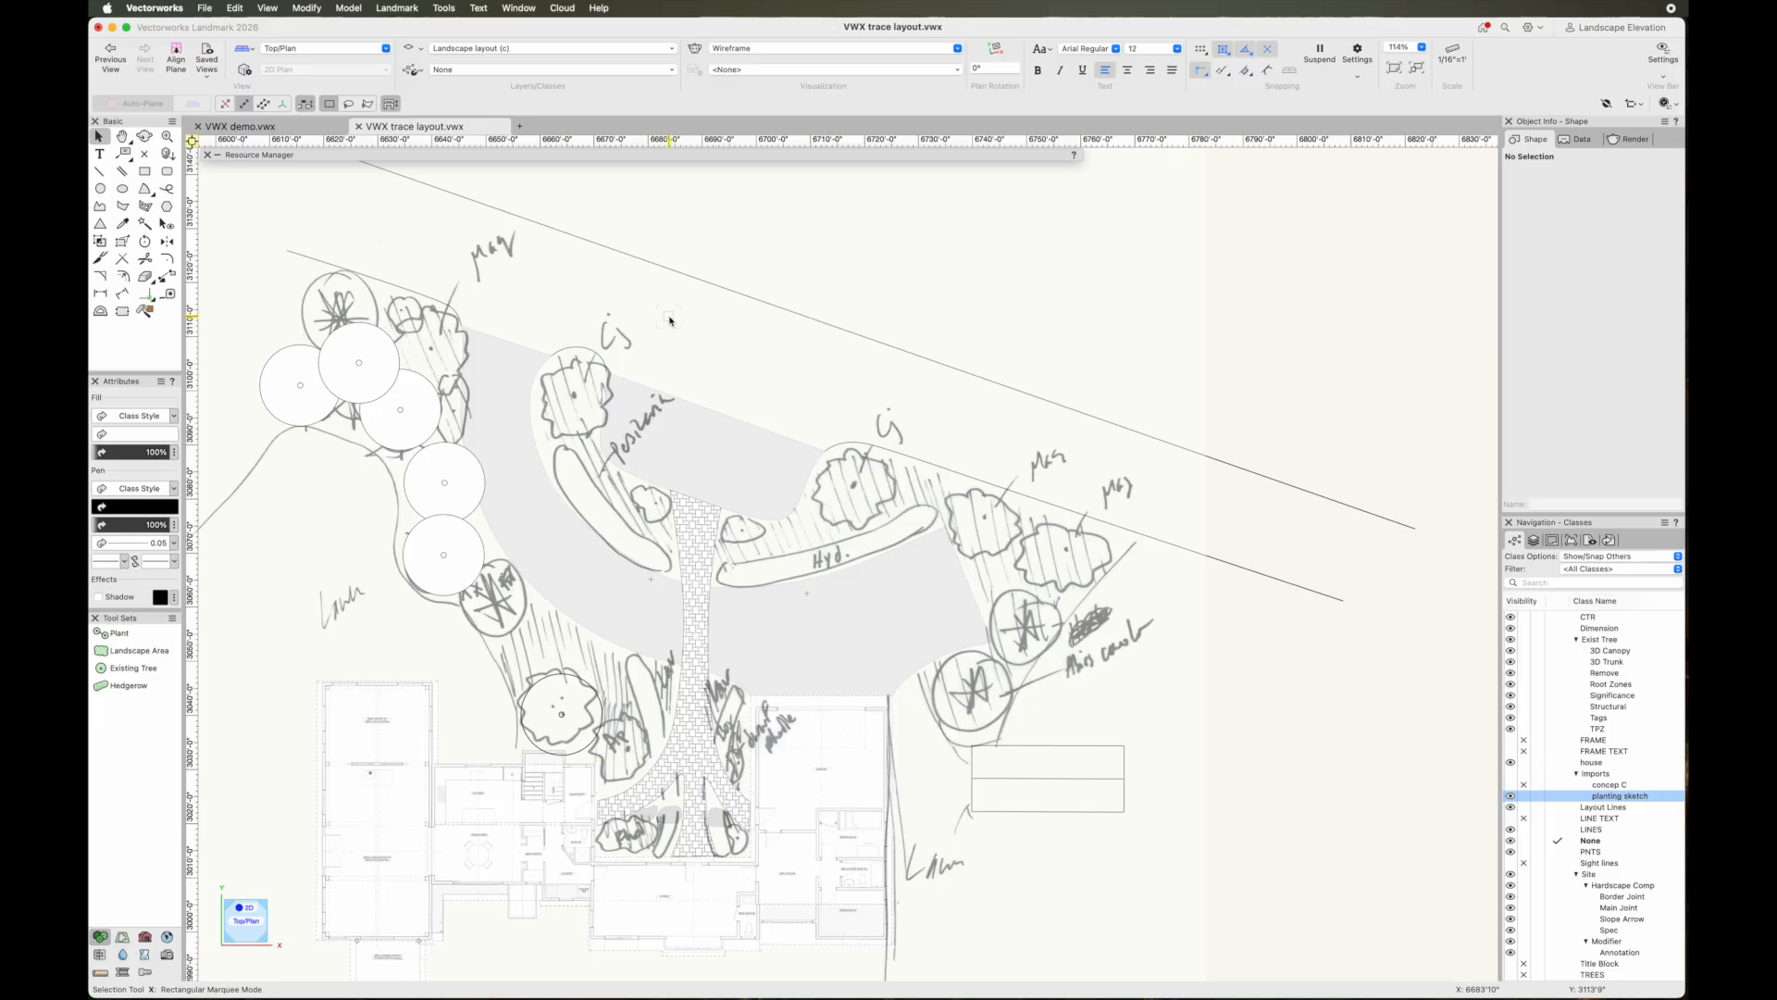
{"action": "middle_click_drag", "start_coordinate": [671, 321], "coordinate": [734, 314]}
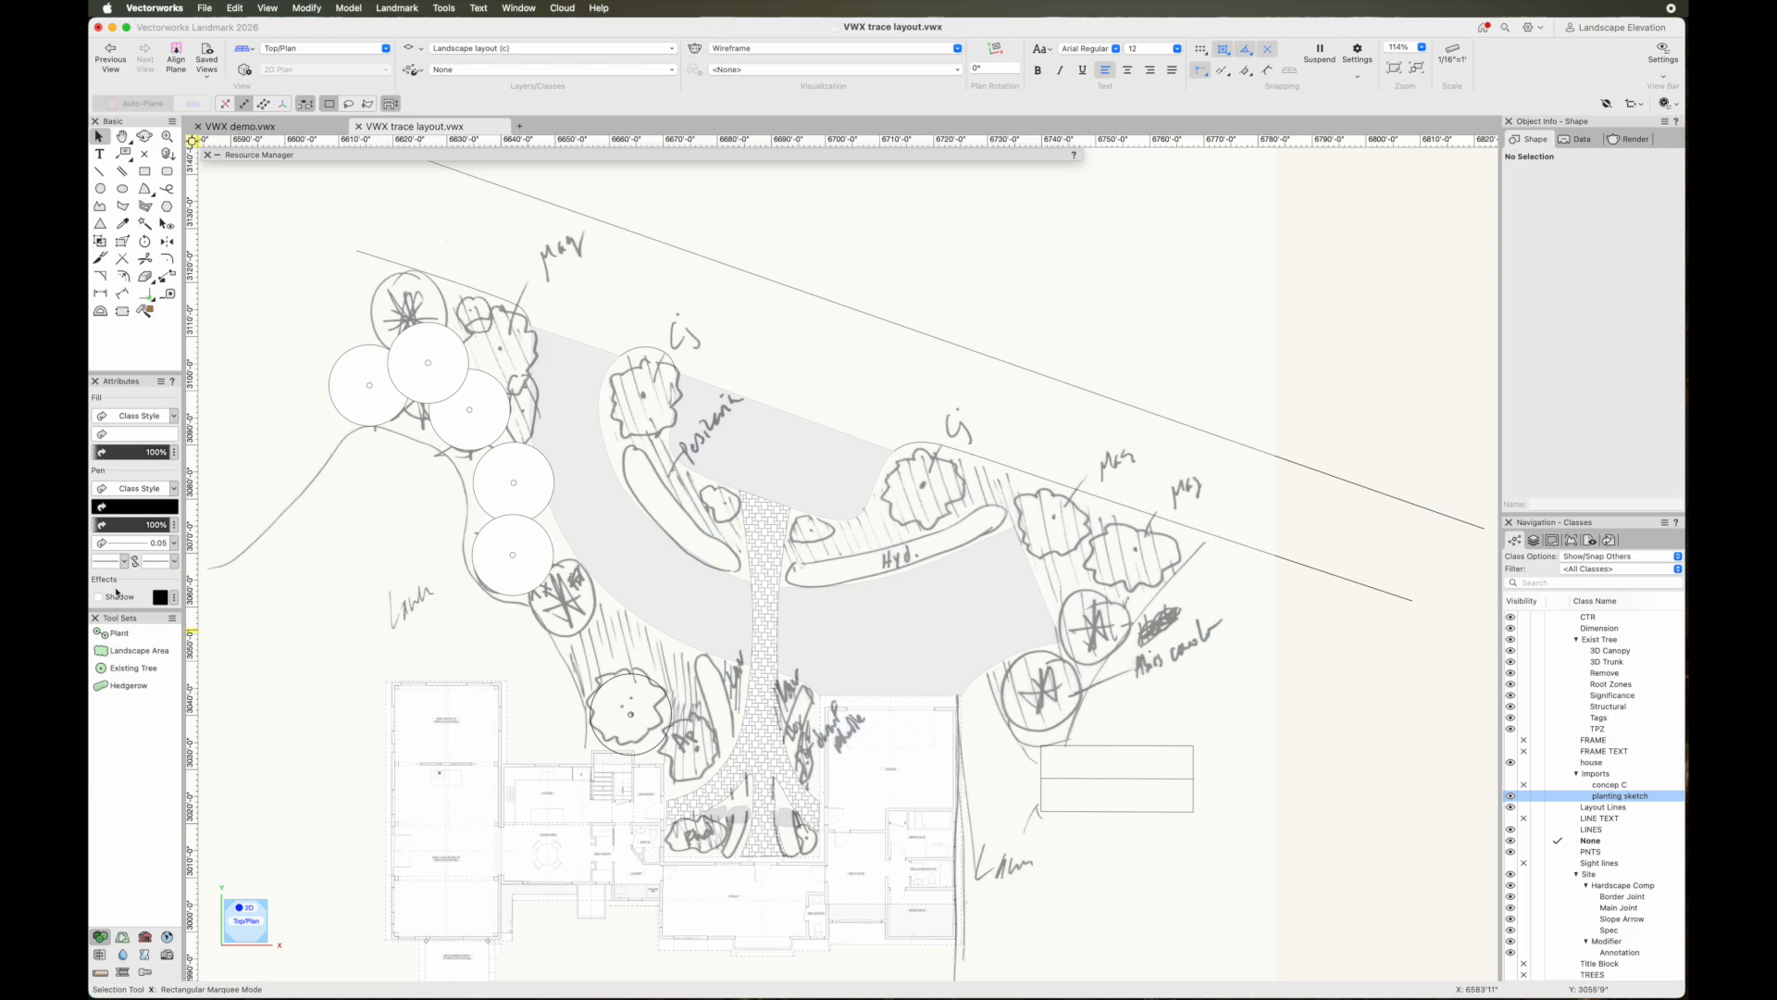
Browse plant styles for the Plant tool, collapsing the 2D Top Plan, Perennials and Shrub Deciduous folders in the libraries
{"action": "left_click", "coordinate": [123, 637]}
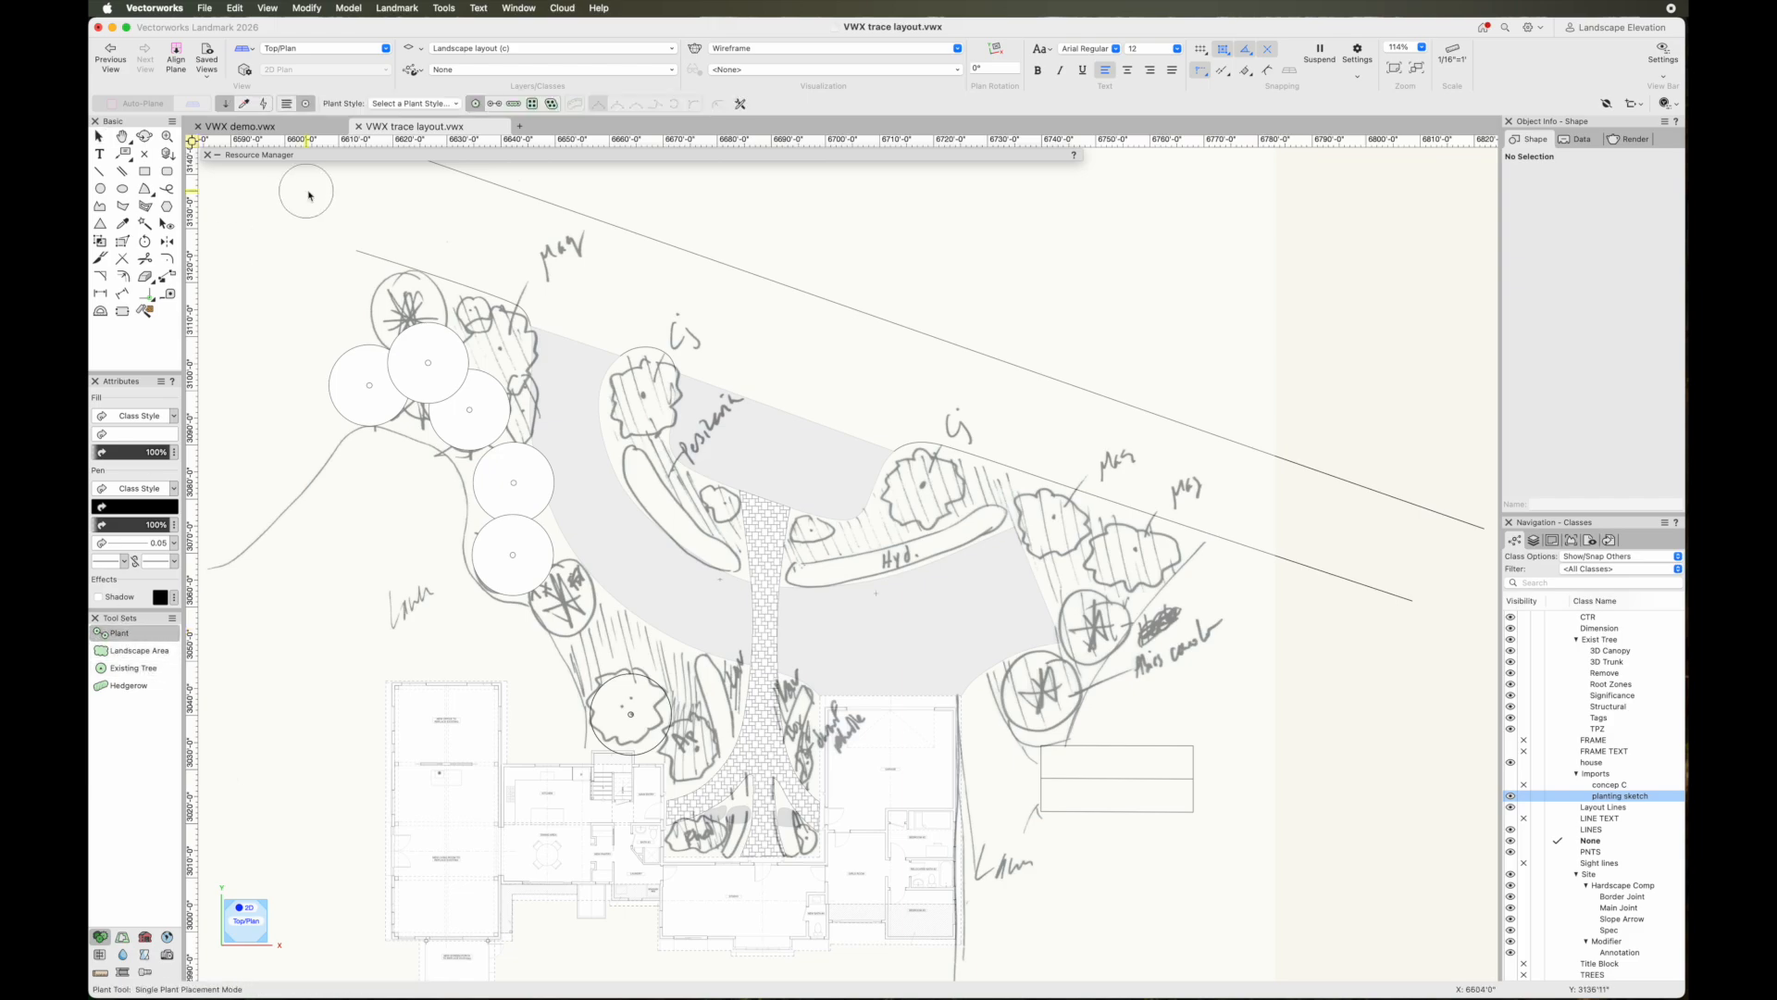
{"action": "left_click", "coordinate": [432, 103]}
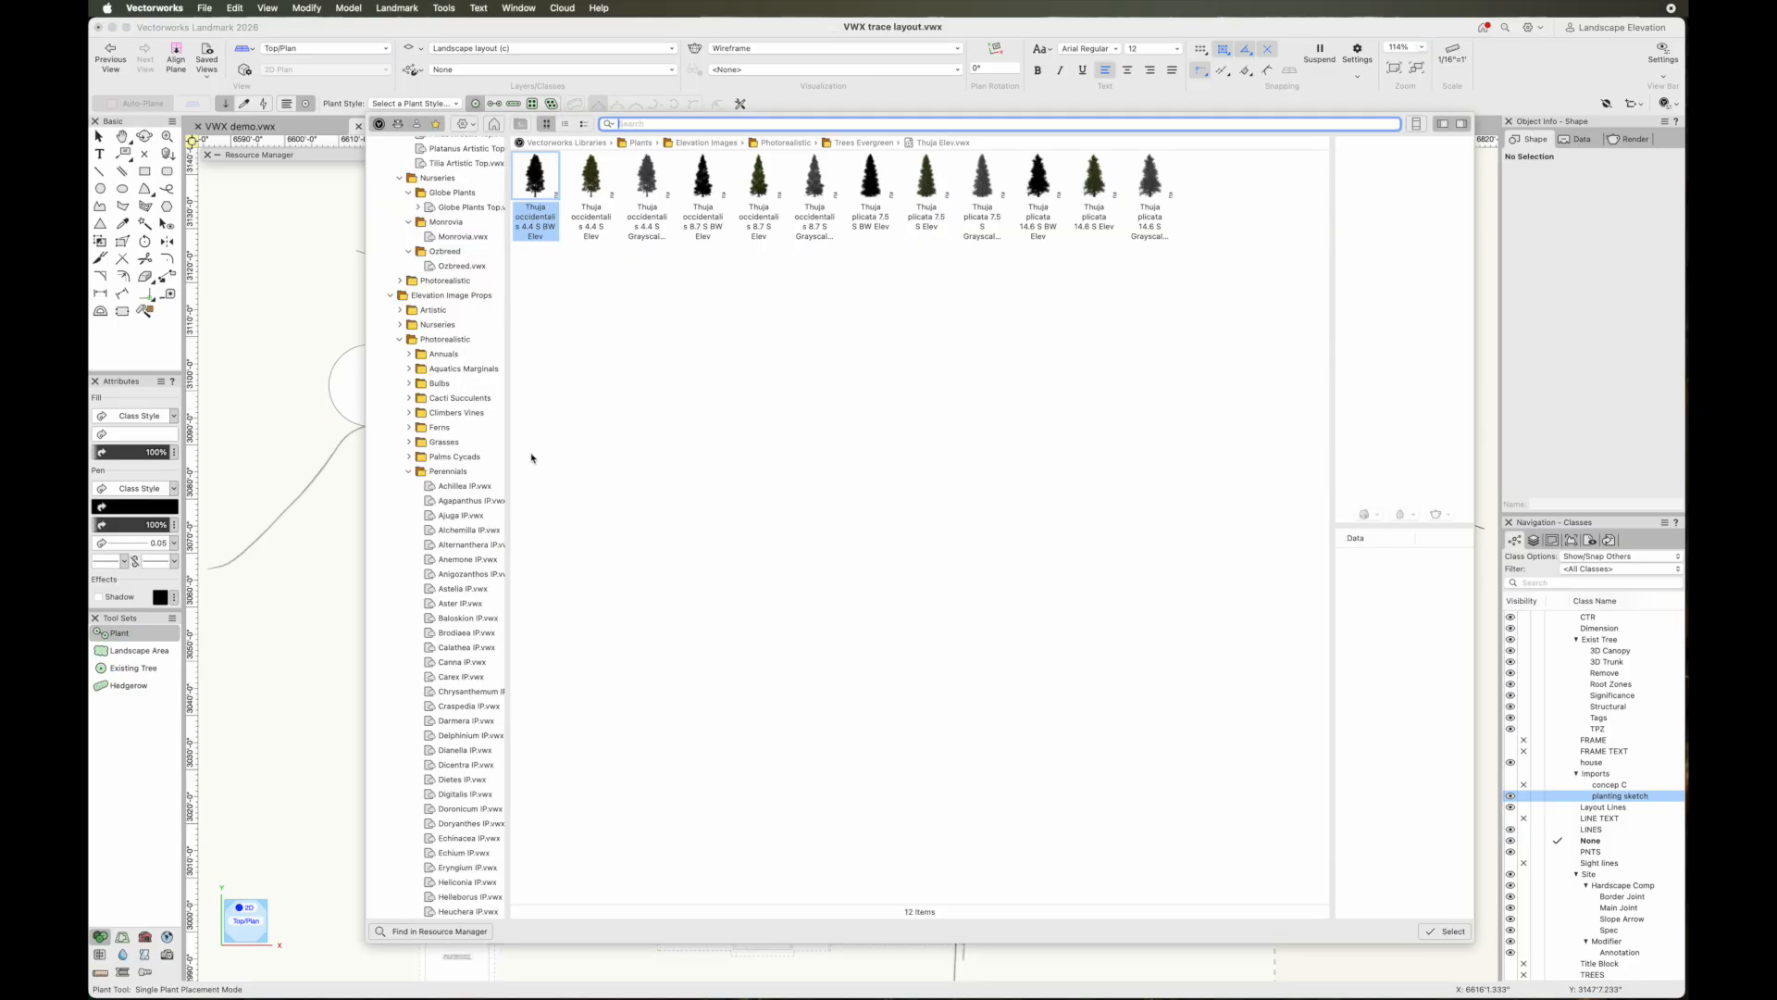
{"action": "scroll", "coordinate": [465, 501], "scroll_direction": "up", "scroll_amount": 10}
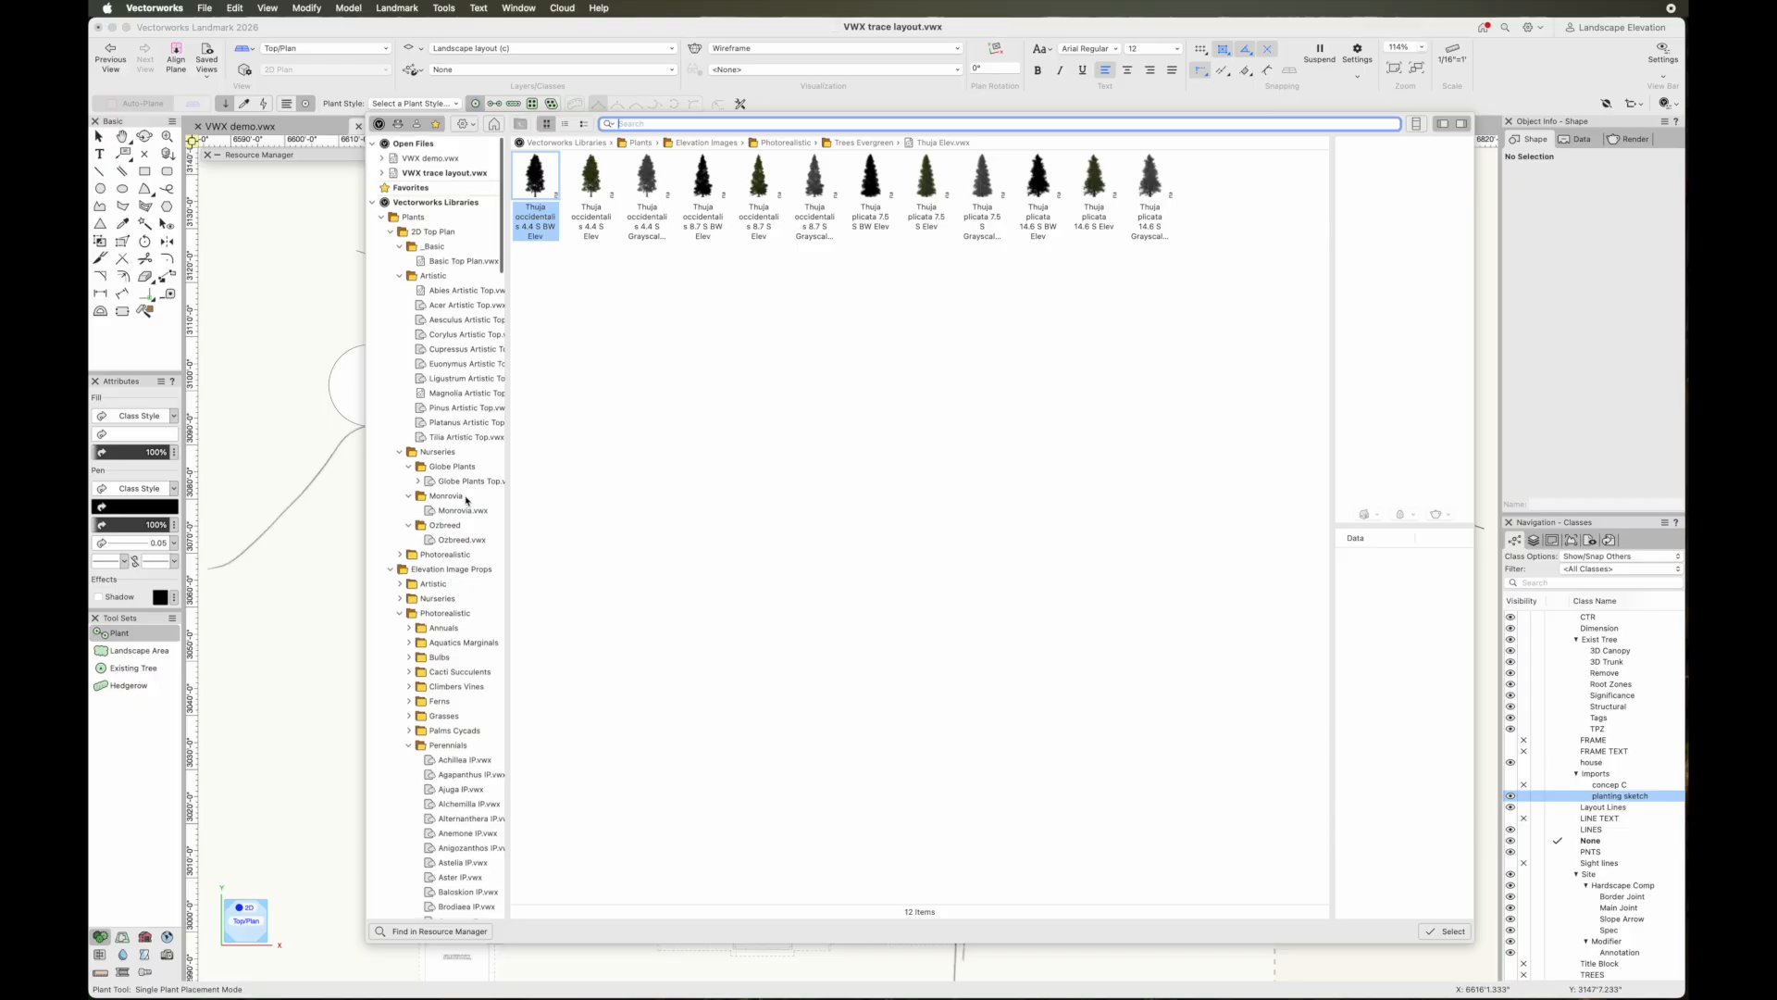
{"action": "left_click", "coordinate": [391, 232]}
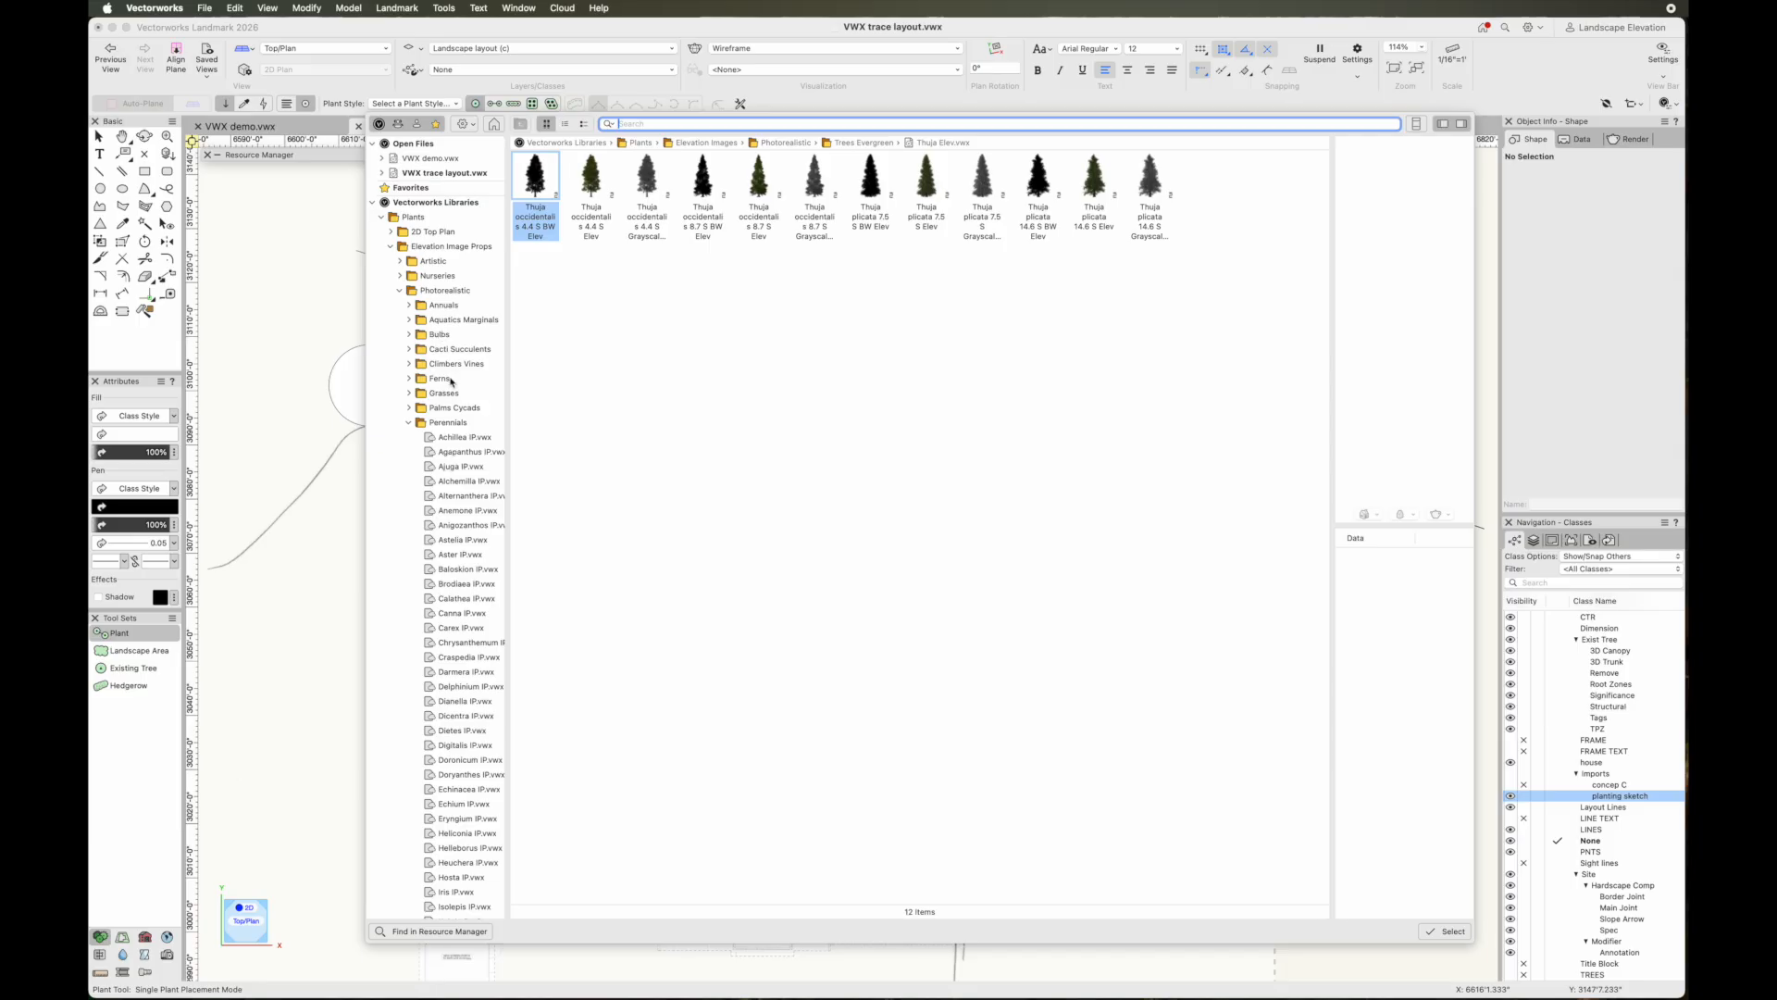
{"action": "left_click", "coordinate": [408, 422]}
{"action": "left_click", "coordinate": [409, 436]}
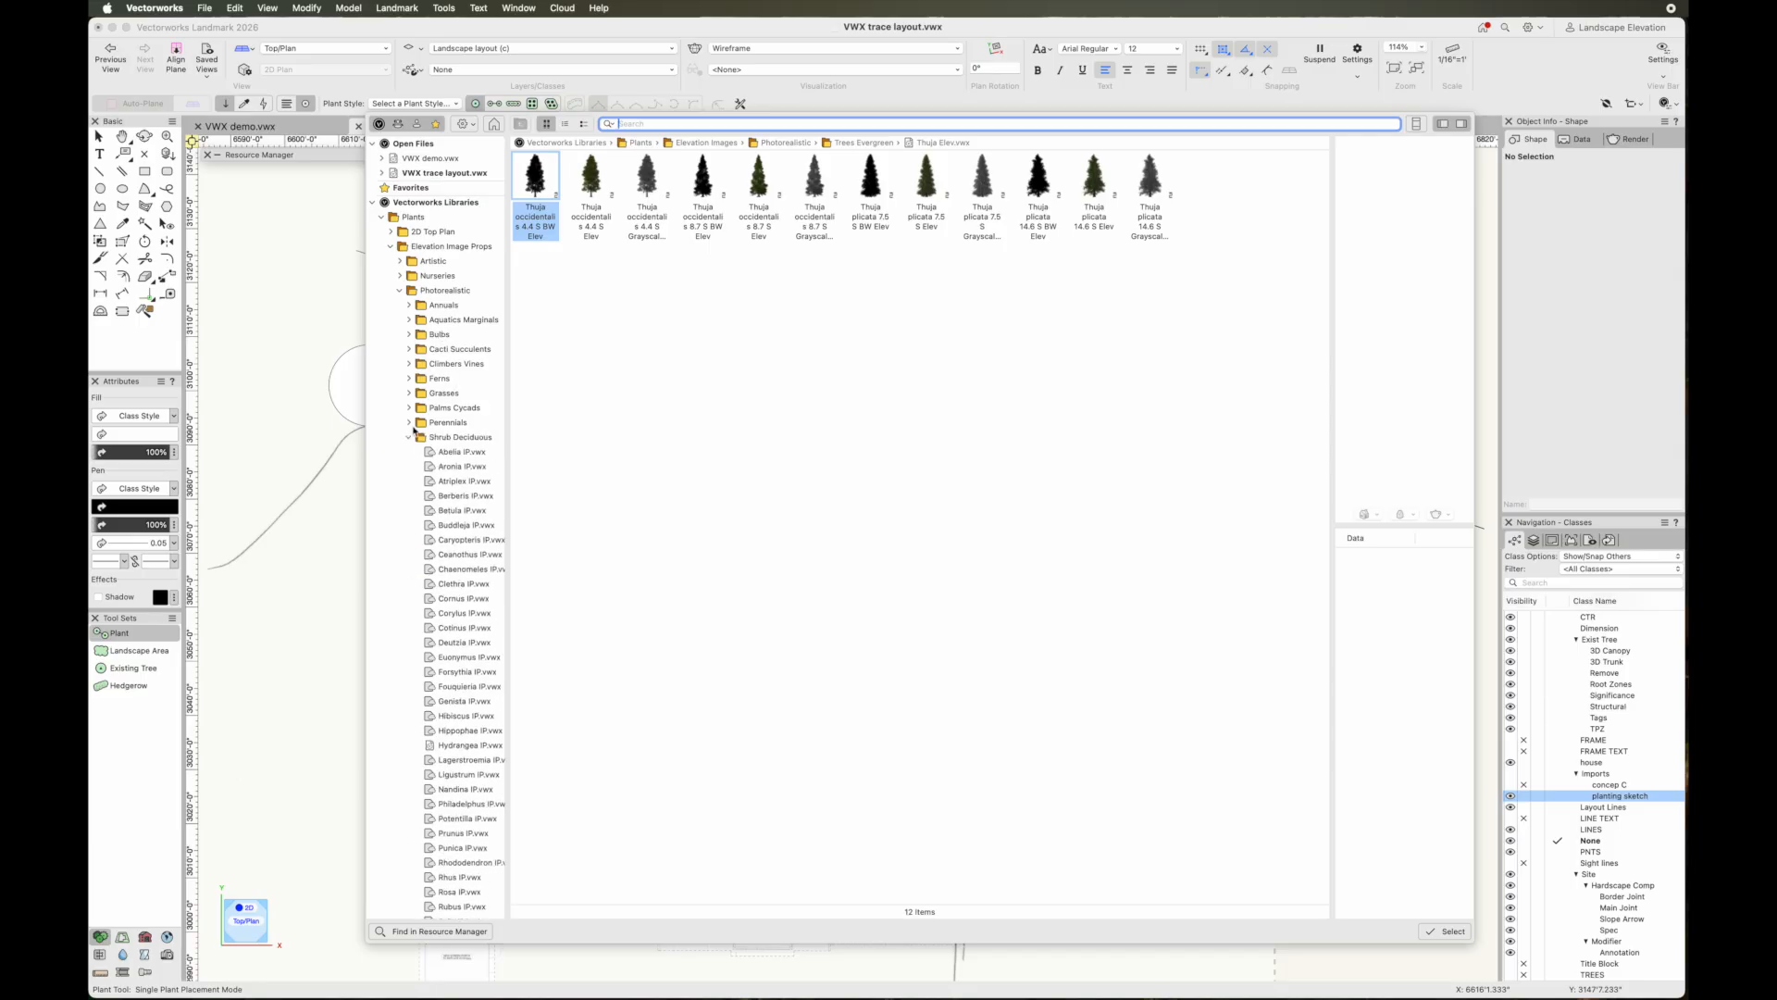
Choose the Thuja plicata 14.6 S IP plant style from the photorealistic Tree Evergreen elevation image props library
{"action": "left_click", "coordinate": [410, 438]}
{"action": "left_click", "coordinate": [410, 452]}
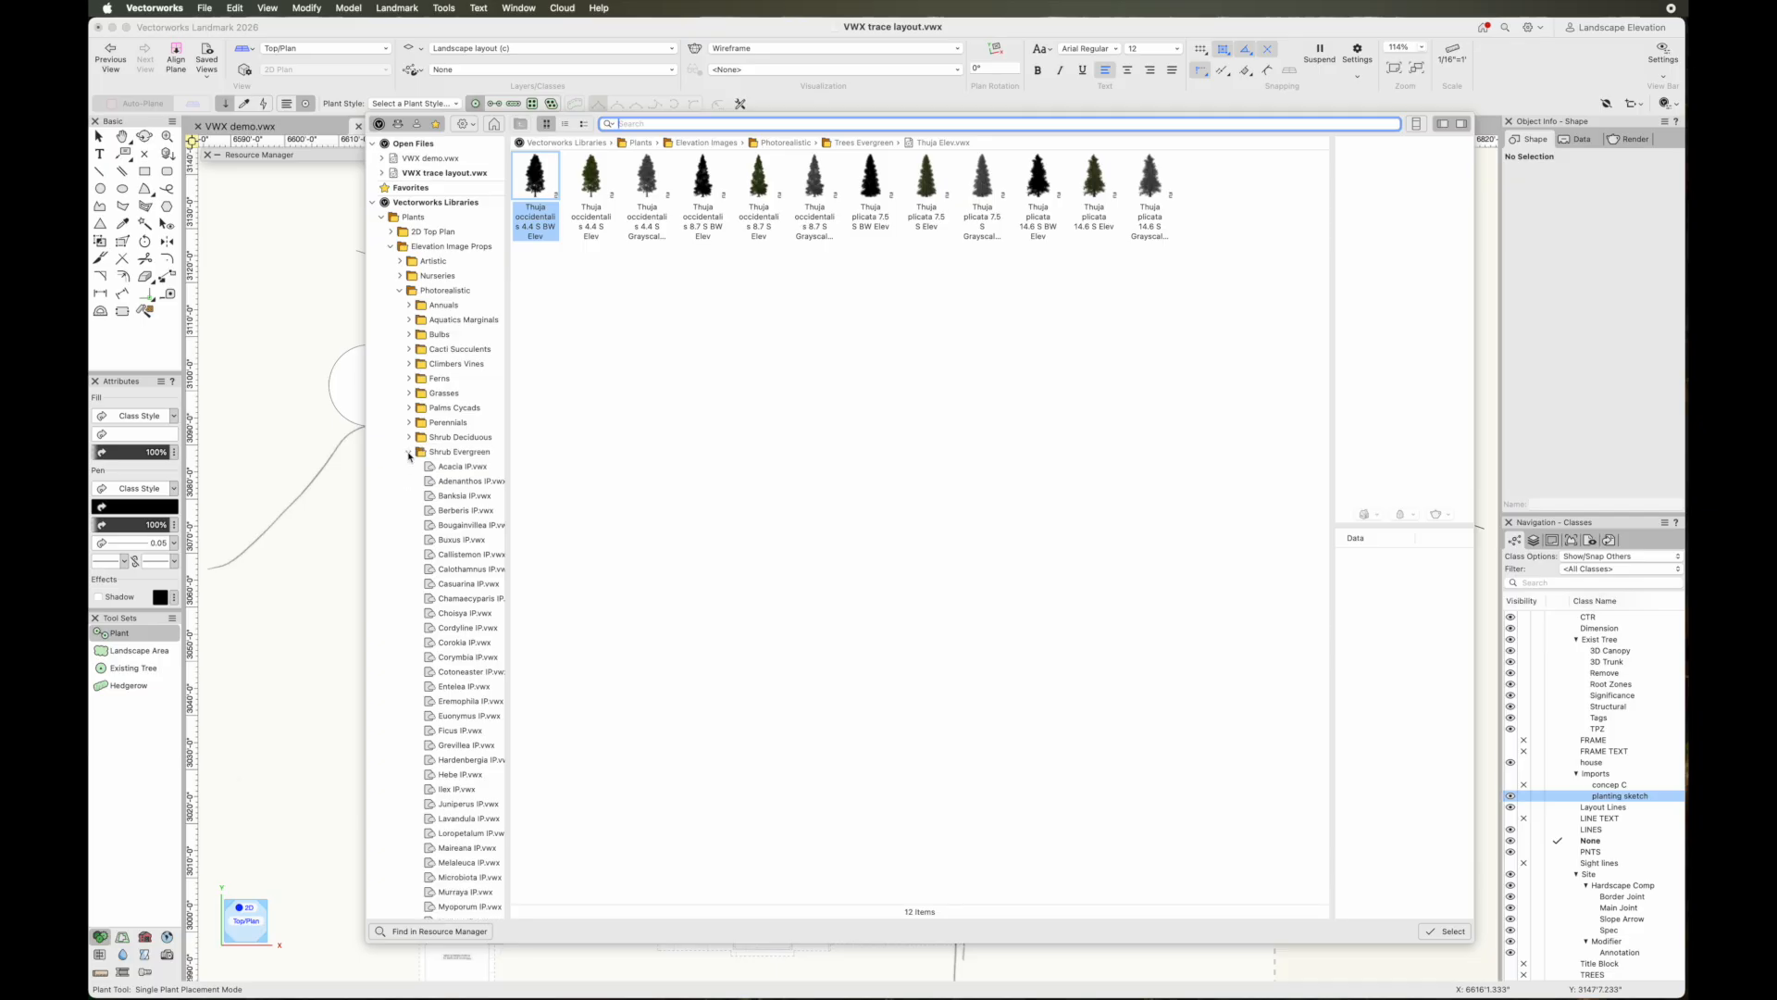
{"action": "left_click", "coordinate": [409, 452]}
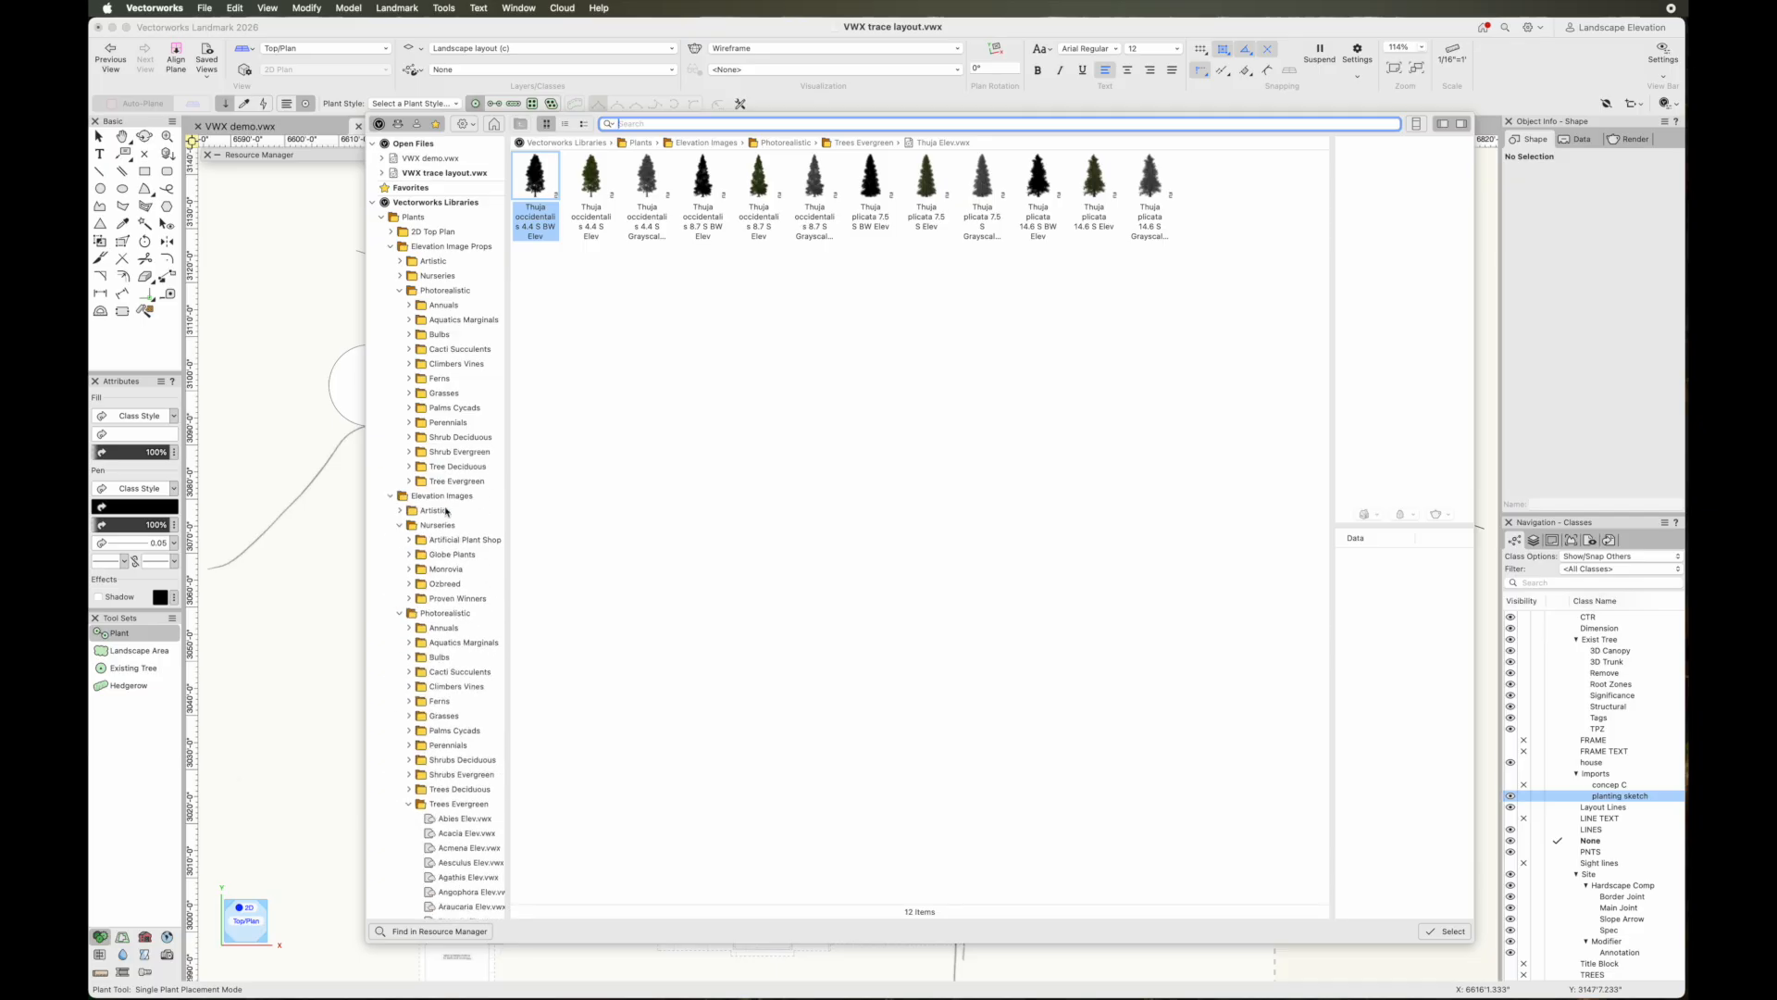
{"action": "left_click", "coordinate": [410, 481]}
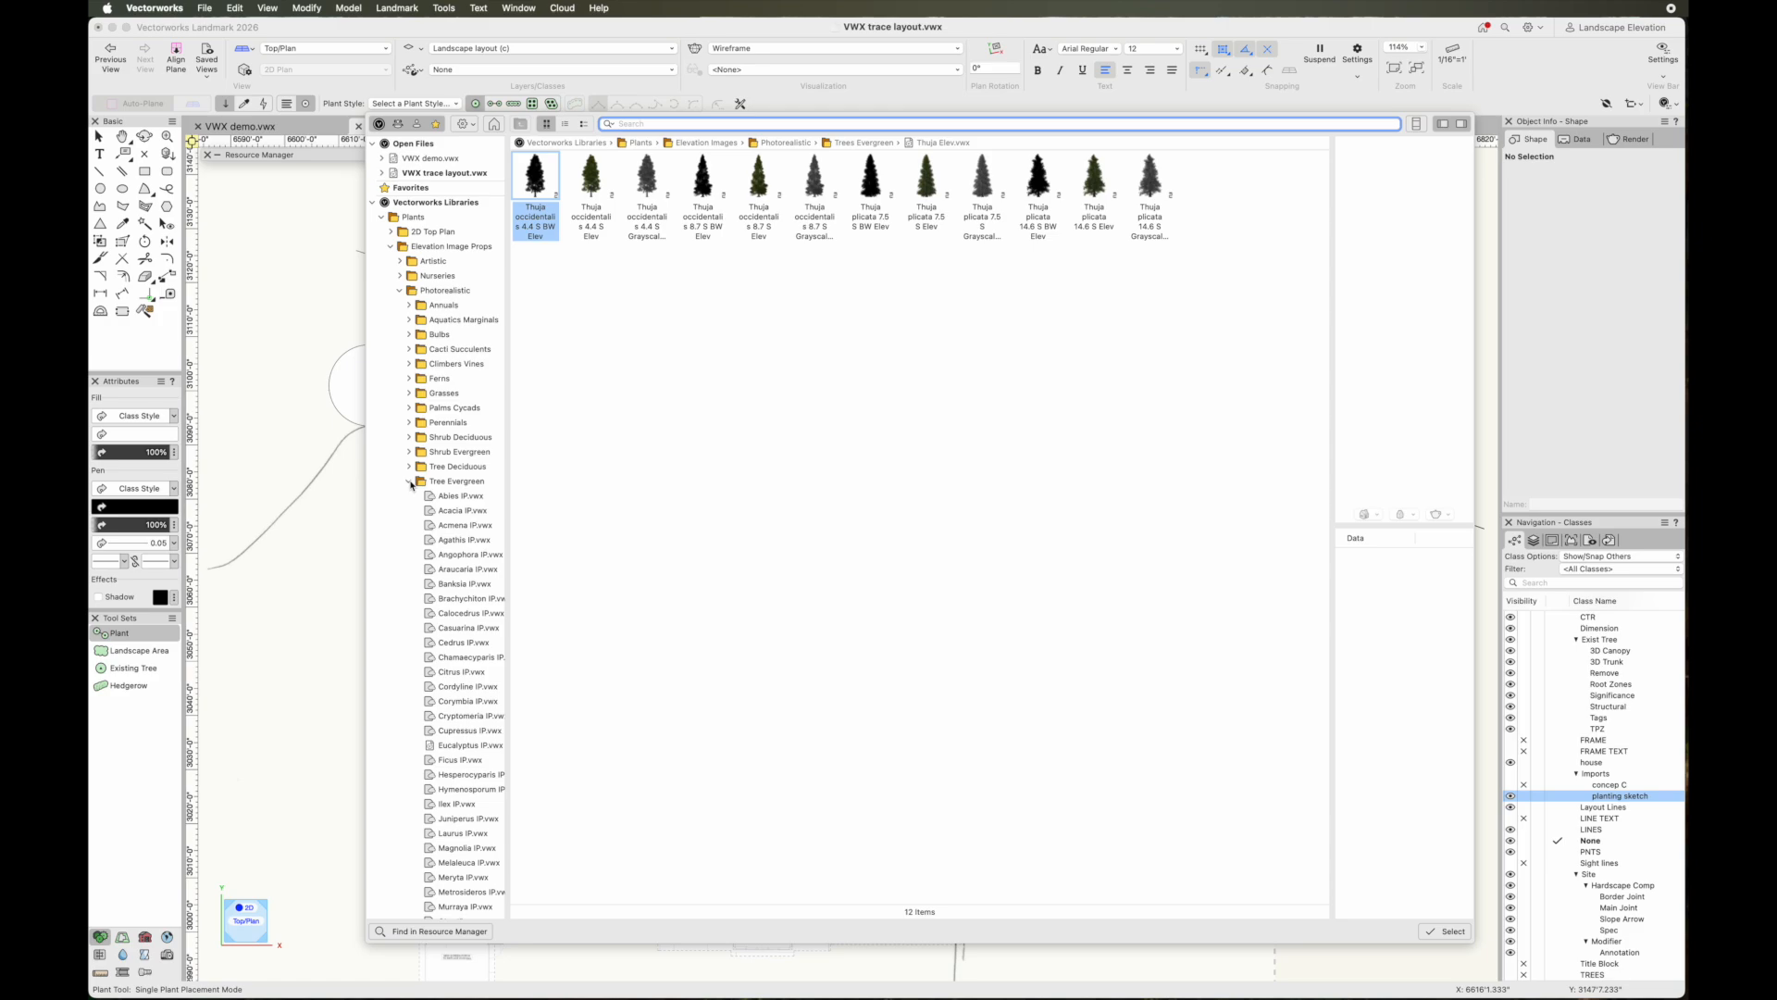
{"action": "scroll", "coordinate": [455, 501], "scroll_direction": "down", "scroll_amount": 10}
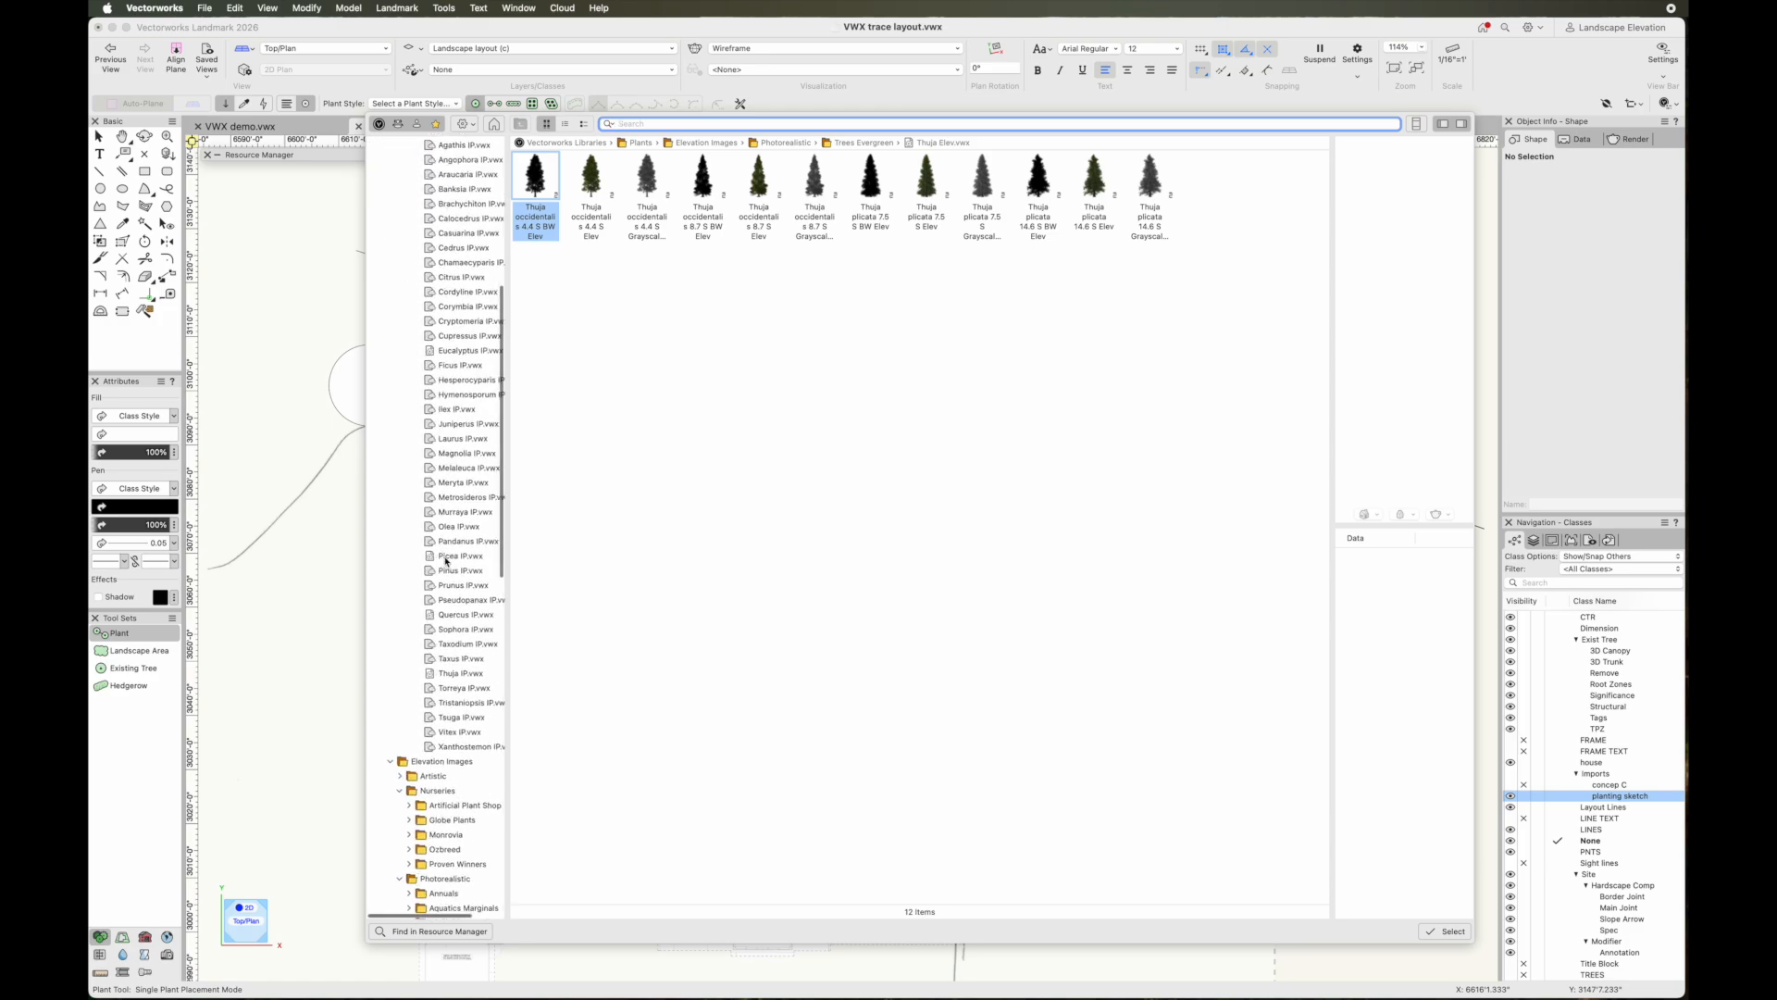
{"action": "left_click", "coordinate": [454, 673]}
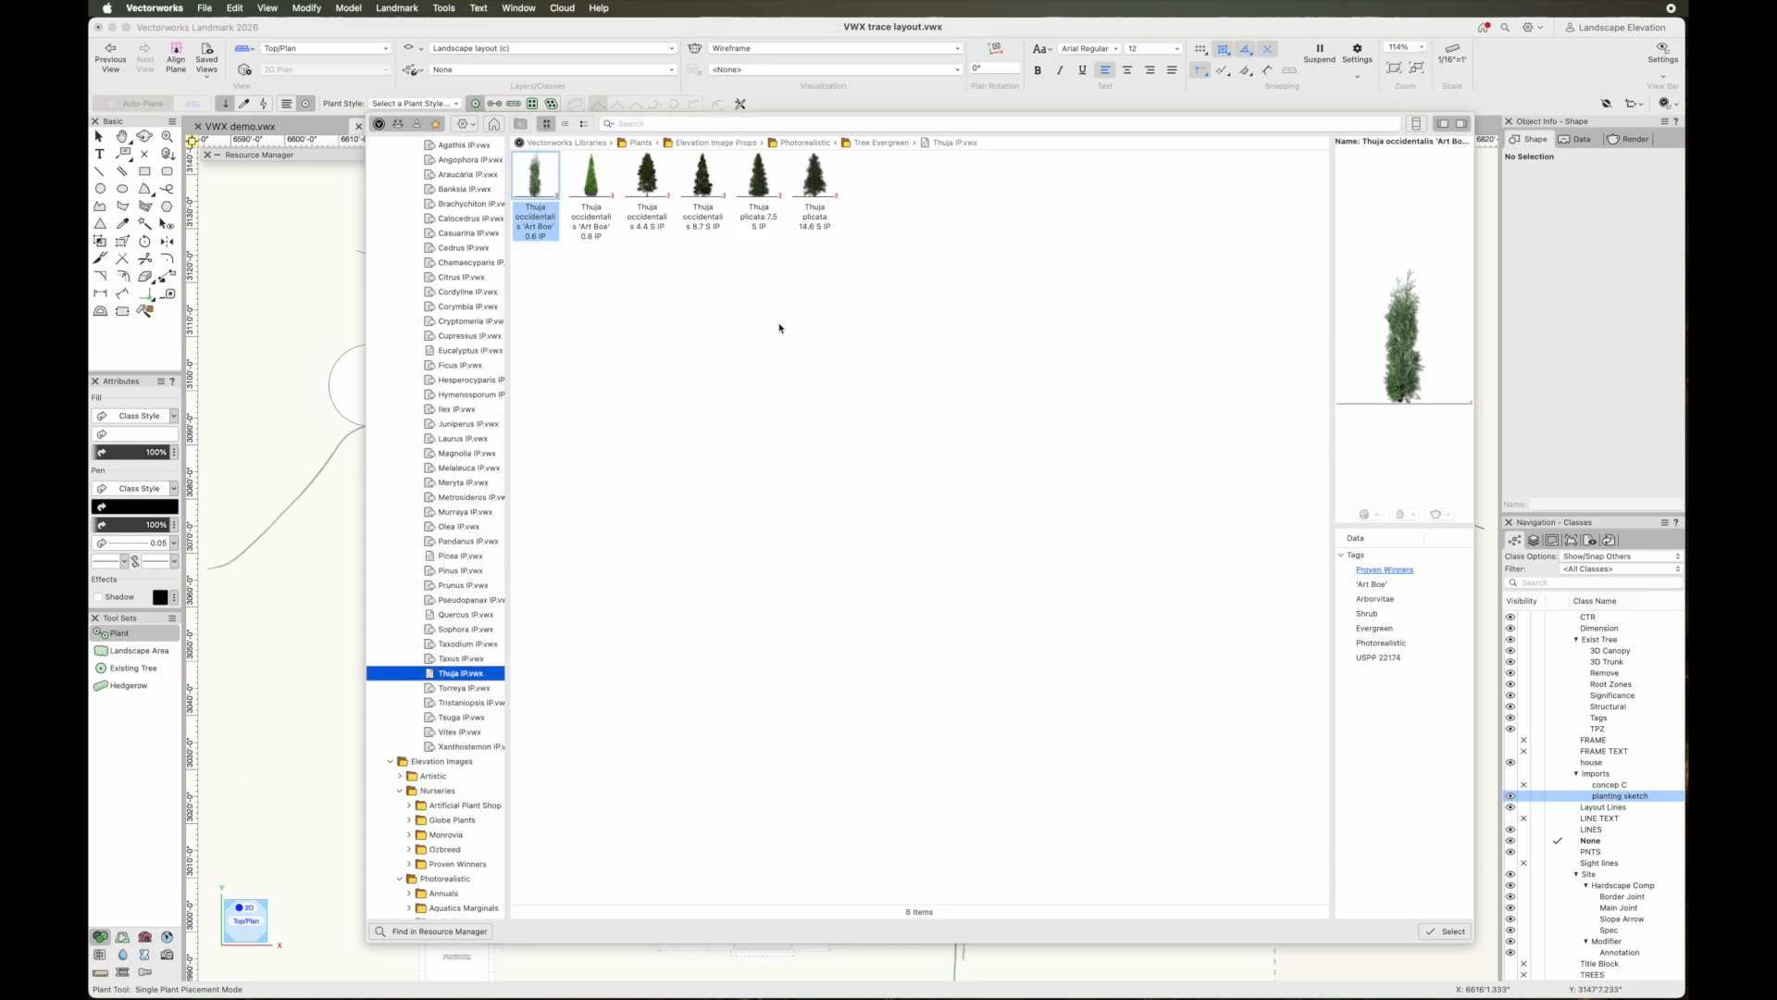
{"action": "left_click", "coordinate": [814, 177]}
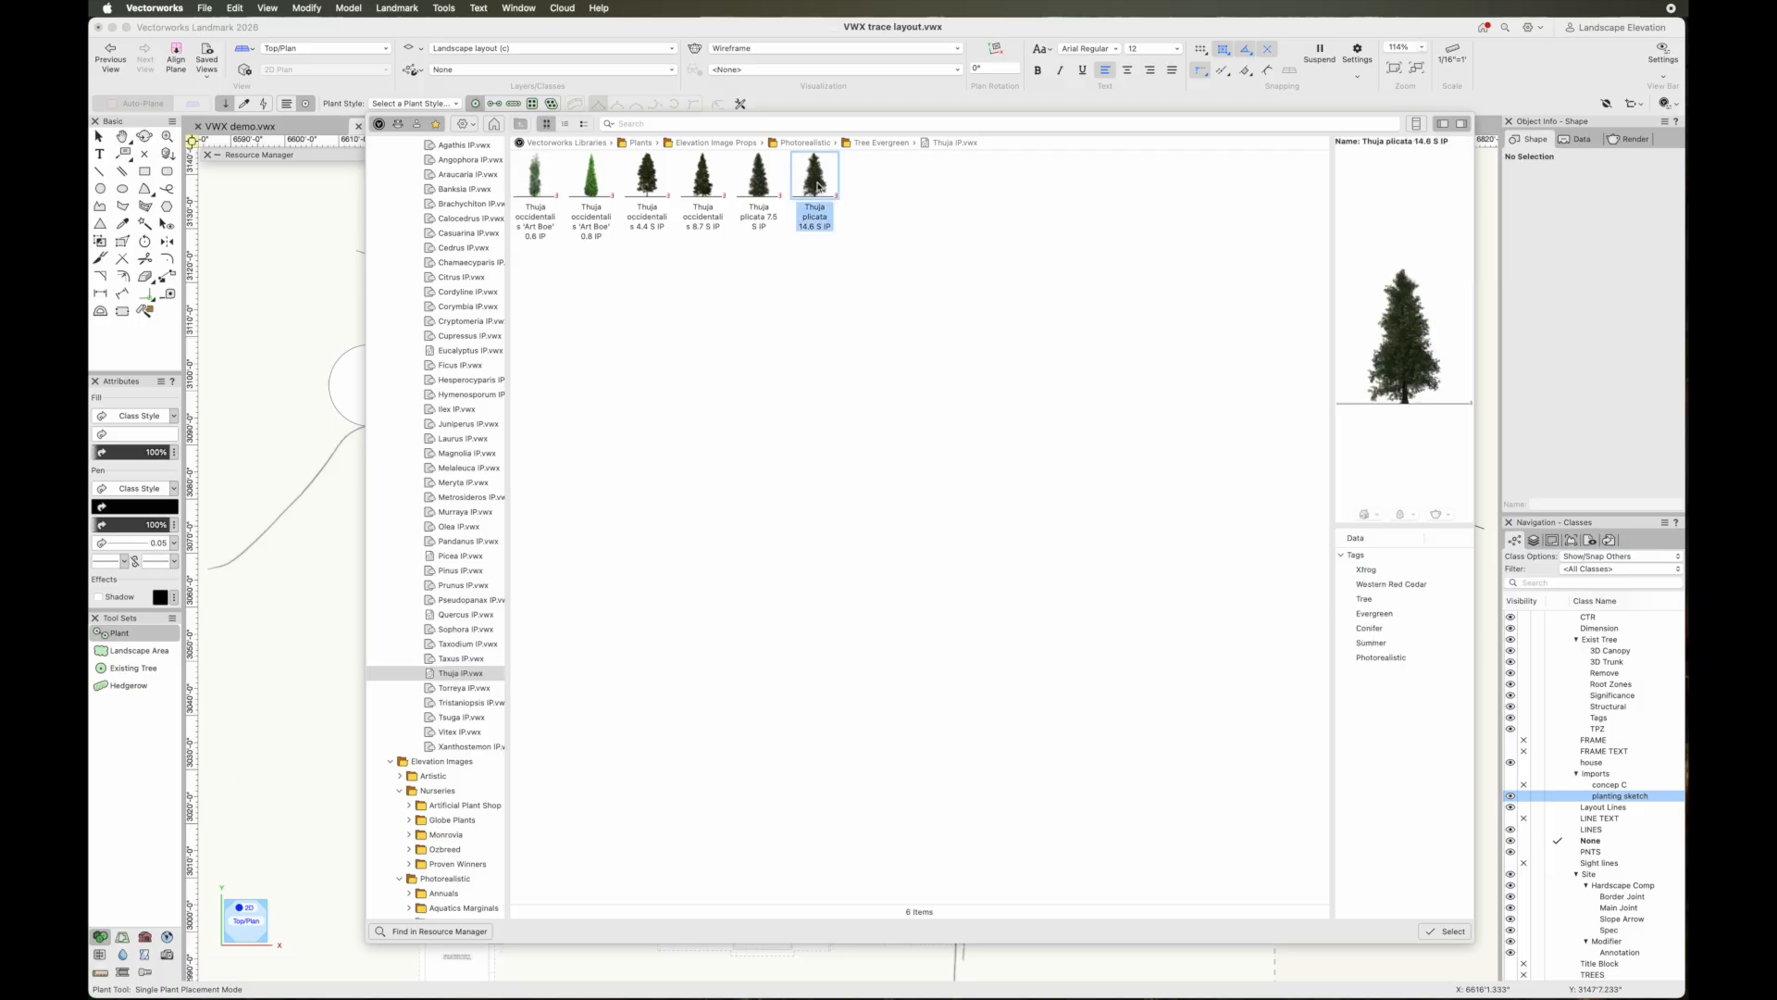
{"action": "double_click", "coordinate": [816, 180]}
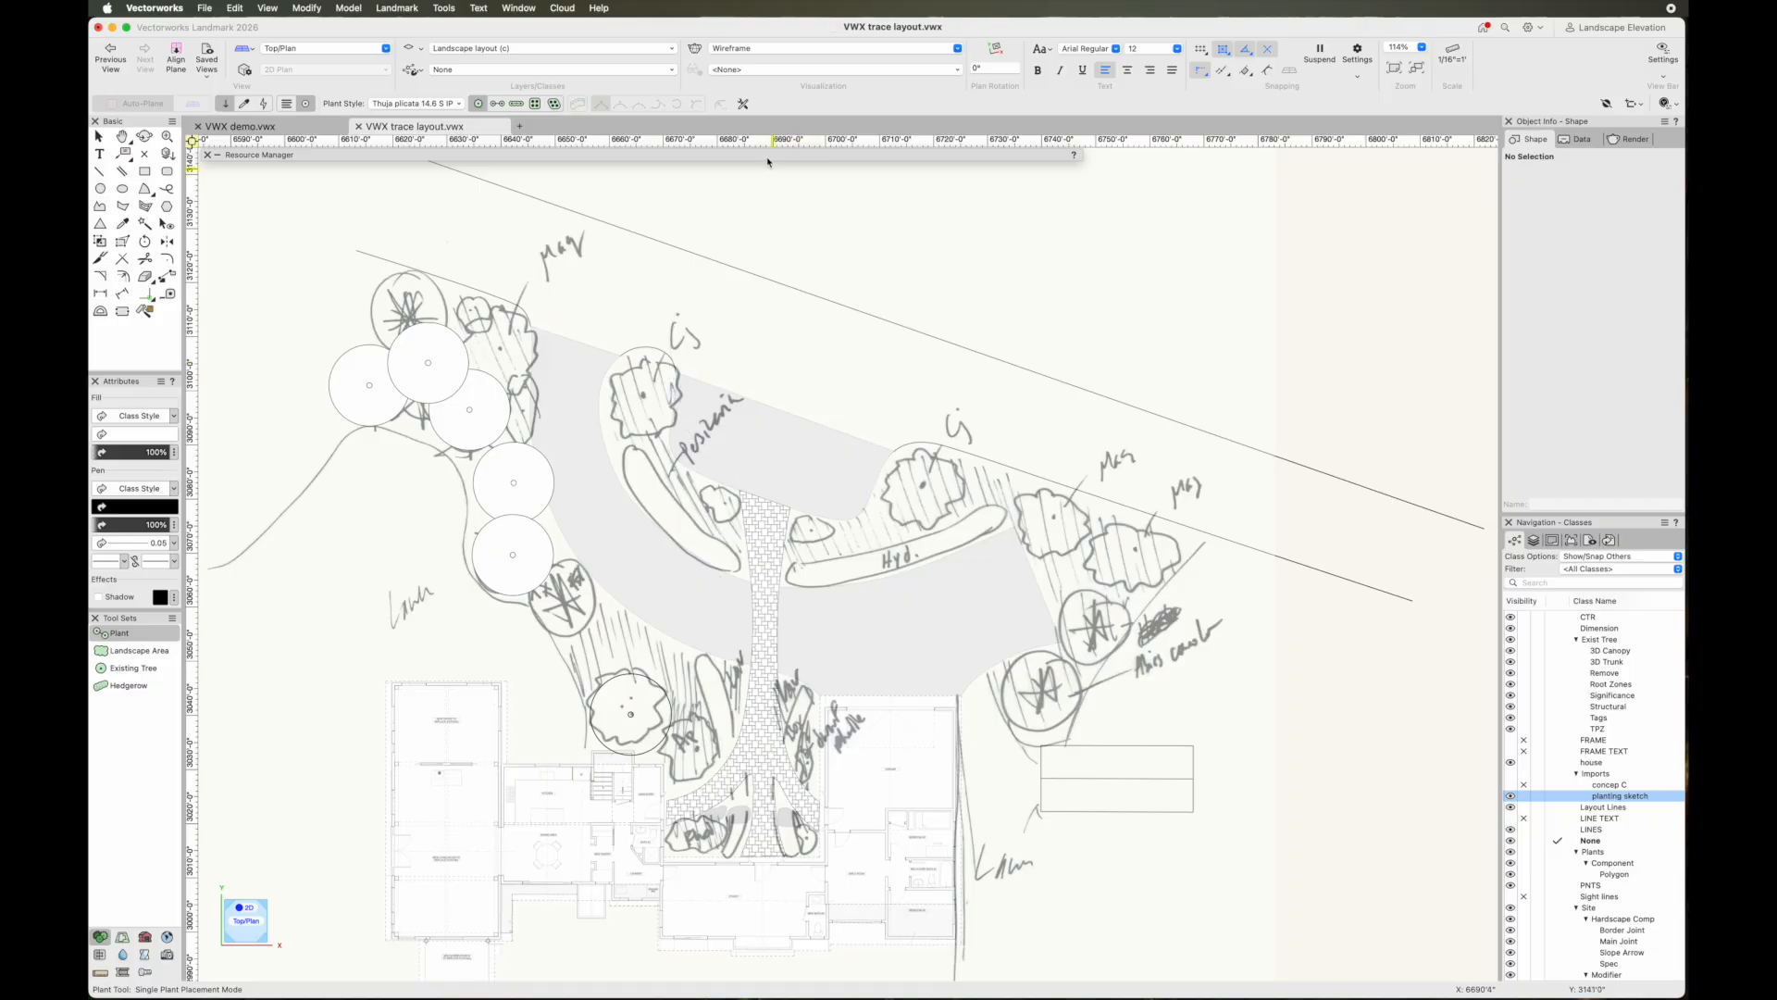
Open the plant preferences and examine the Thuja plicata style's species data and its size and spacing settings
{"action": "left_click", "coordinate": [742, 104]}
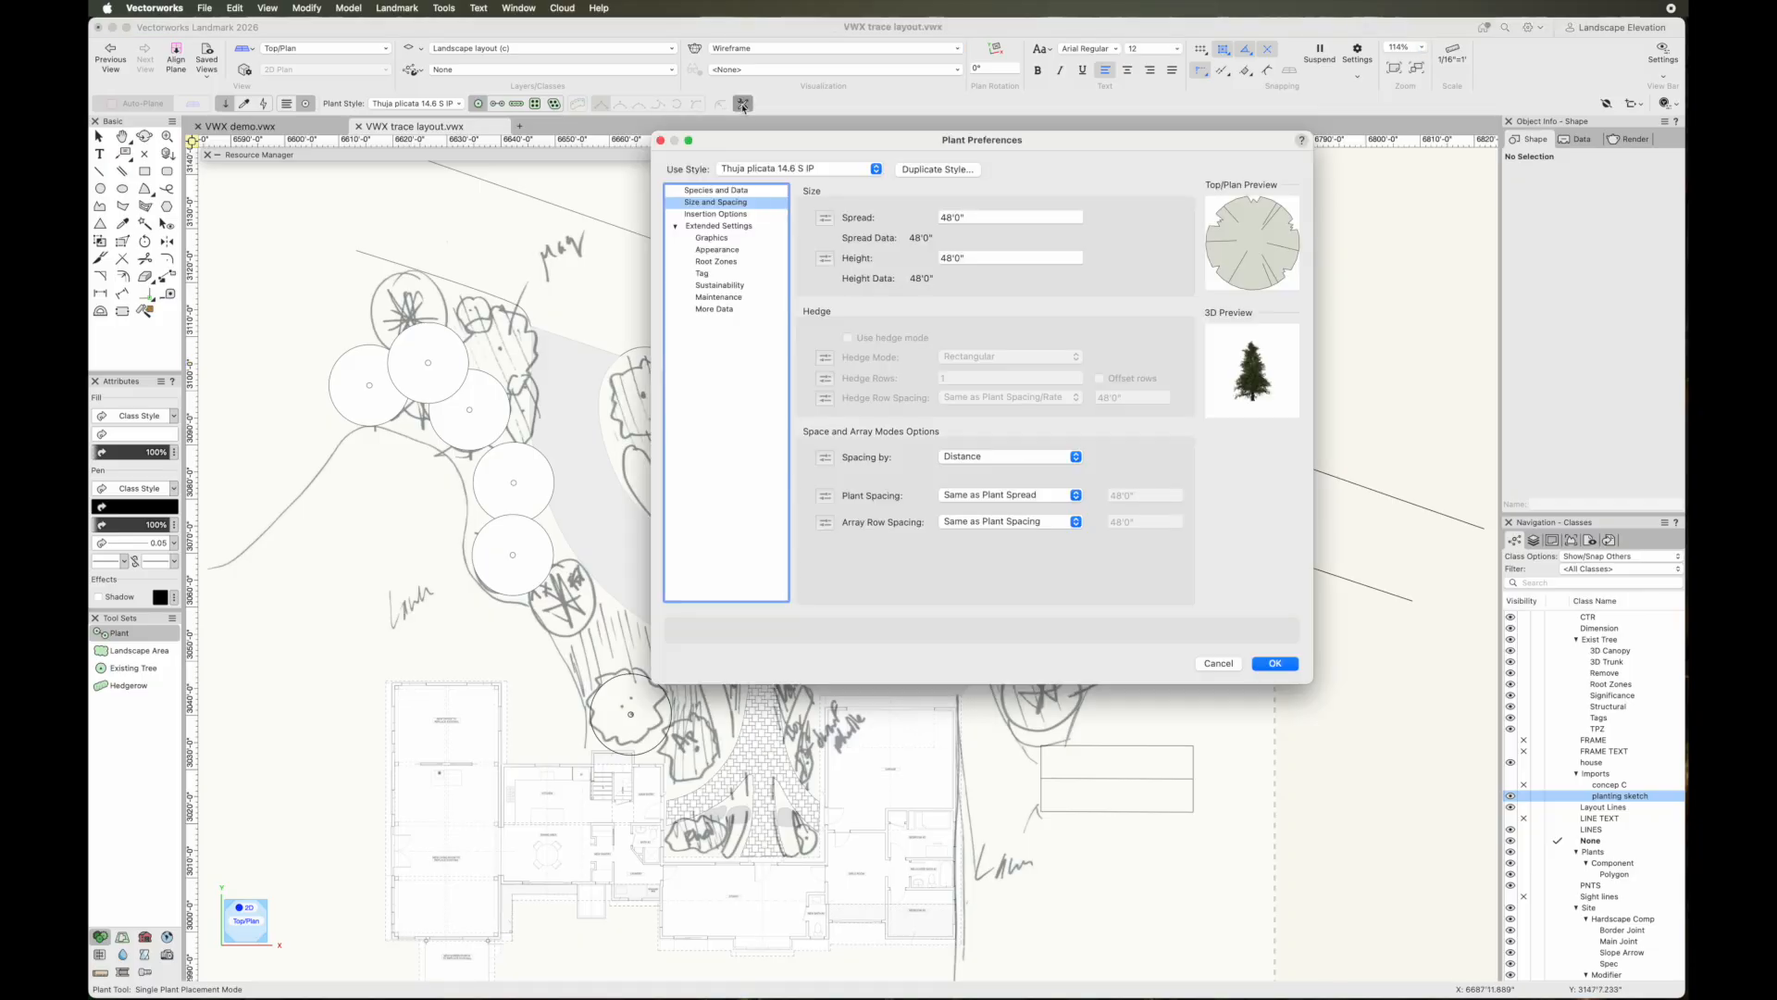
{"action": "left_click", "coordinate": [736, 191]}
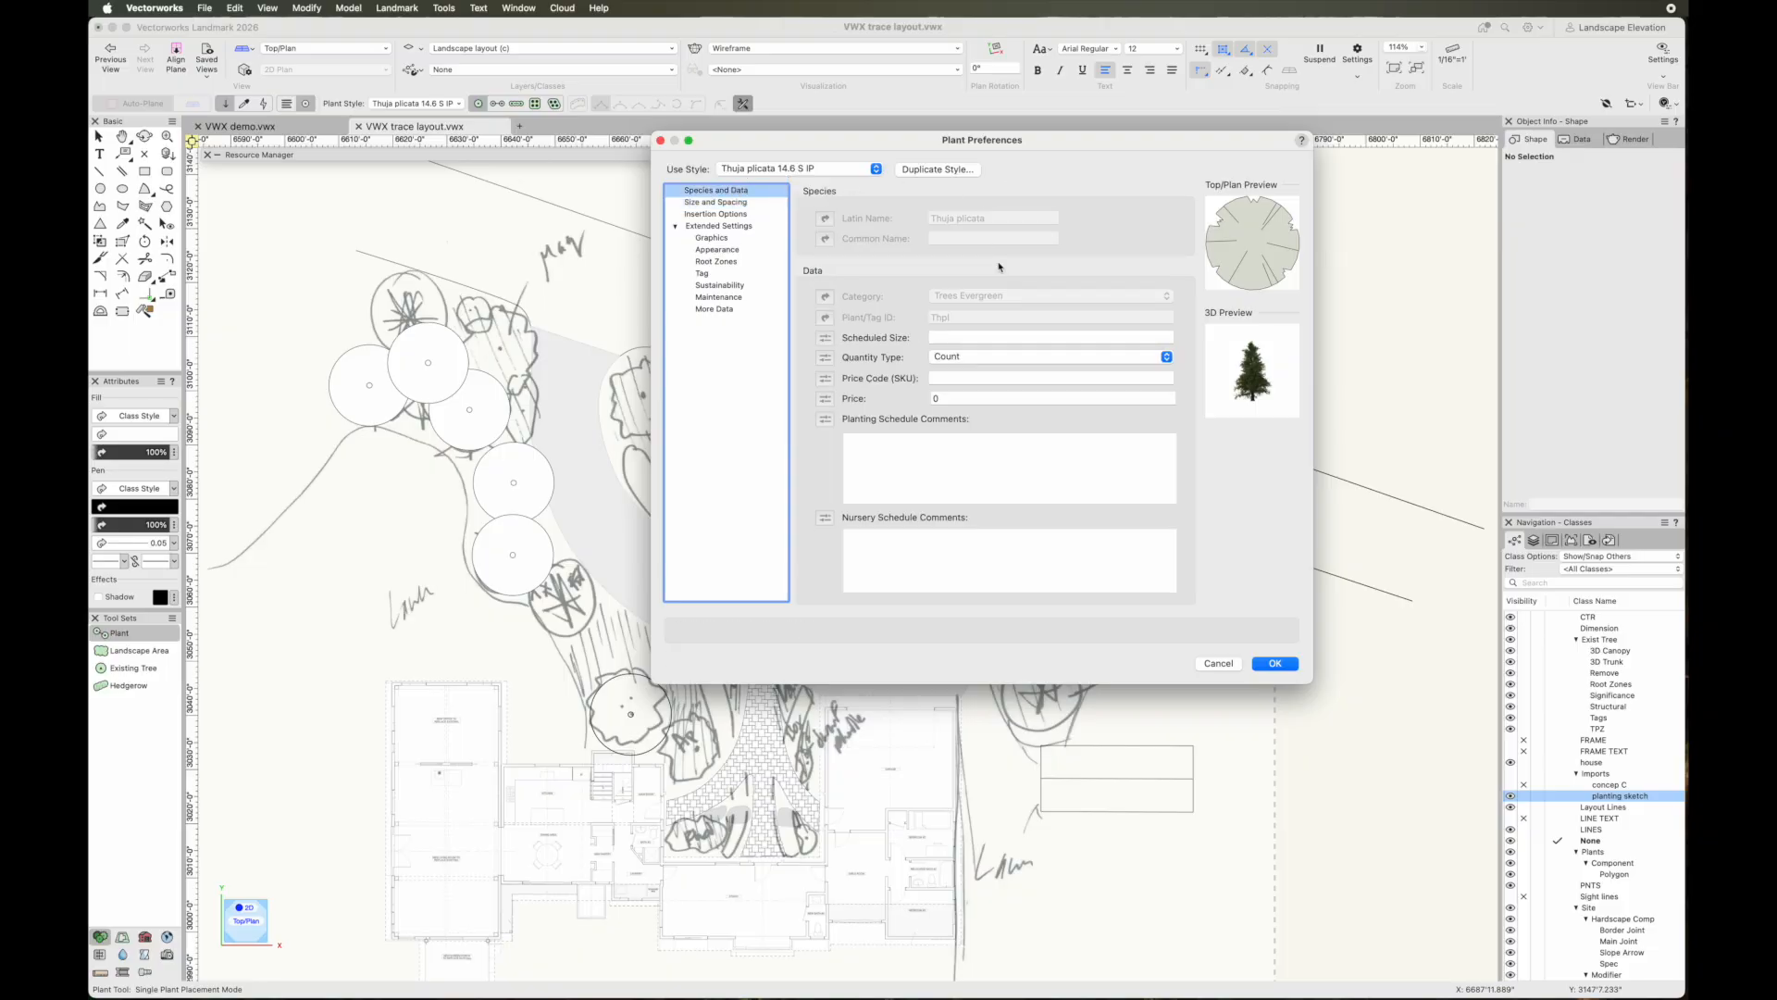
{"action": "left_click", "coordinate": [715, 203]}
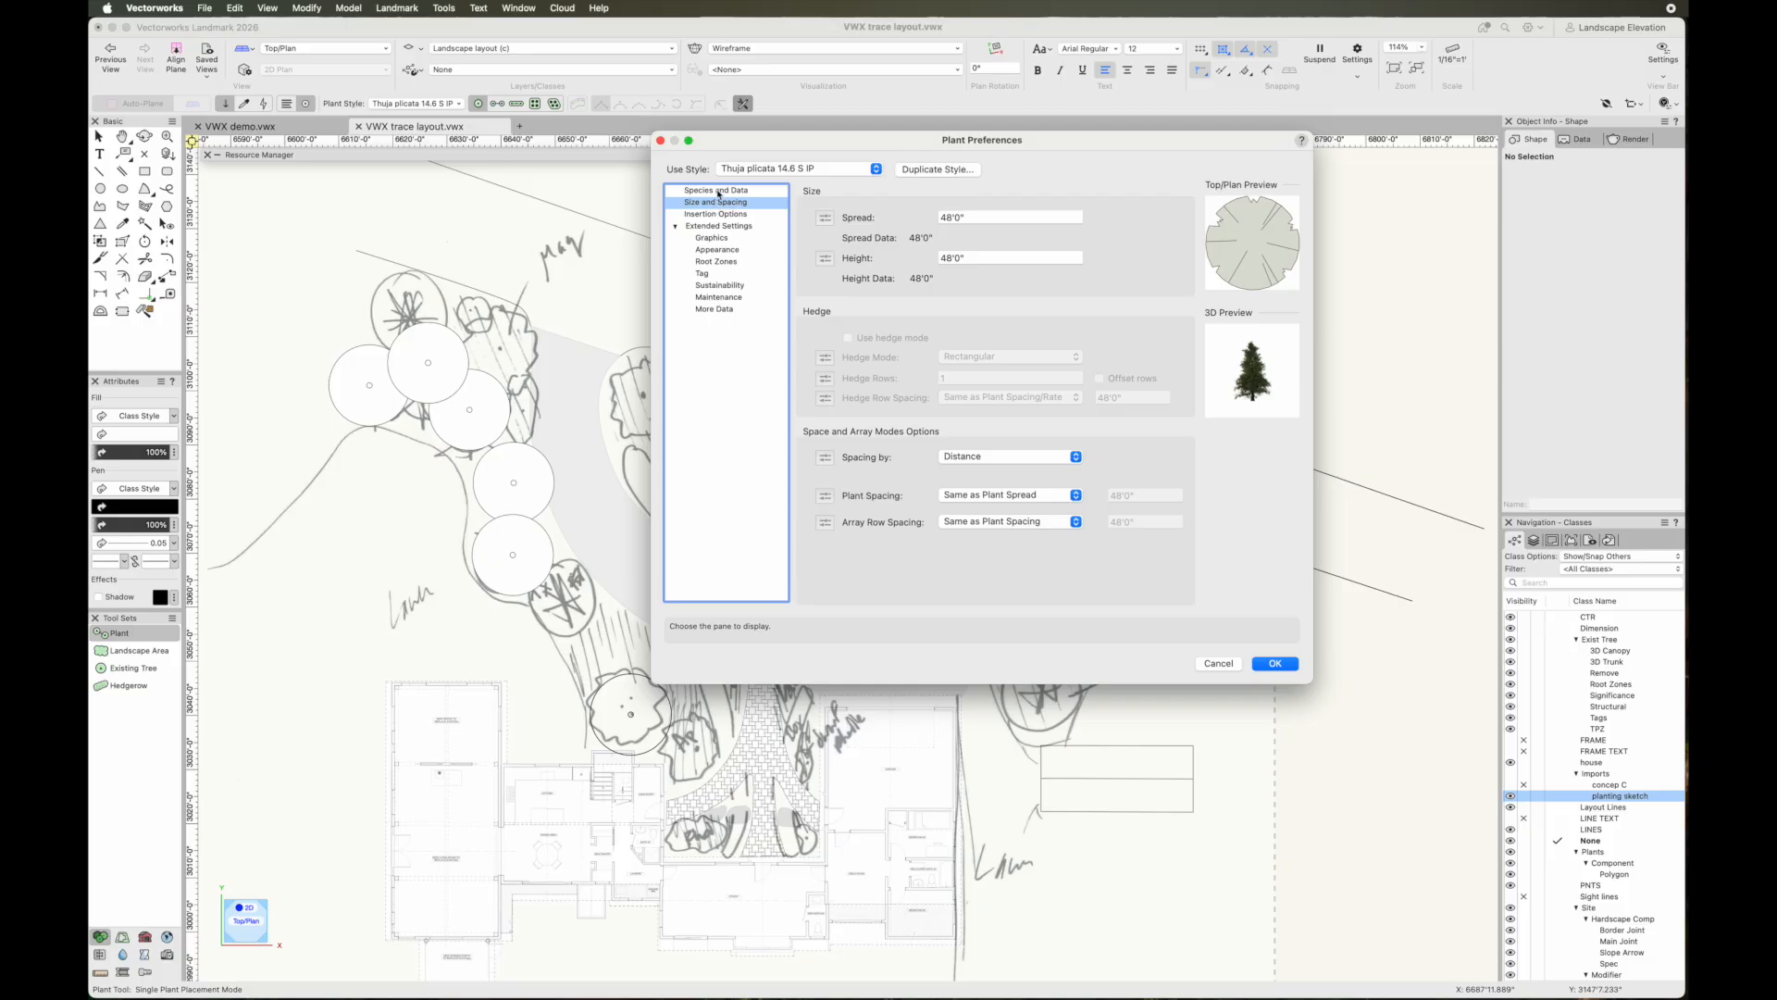
{"action": "left_click", "coordinate": [718, 191]}
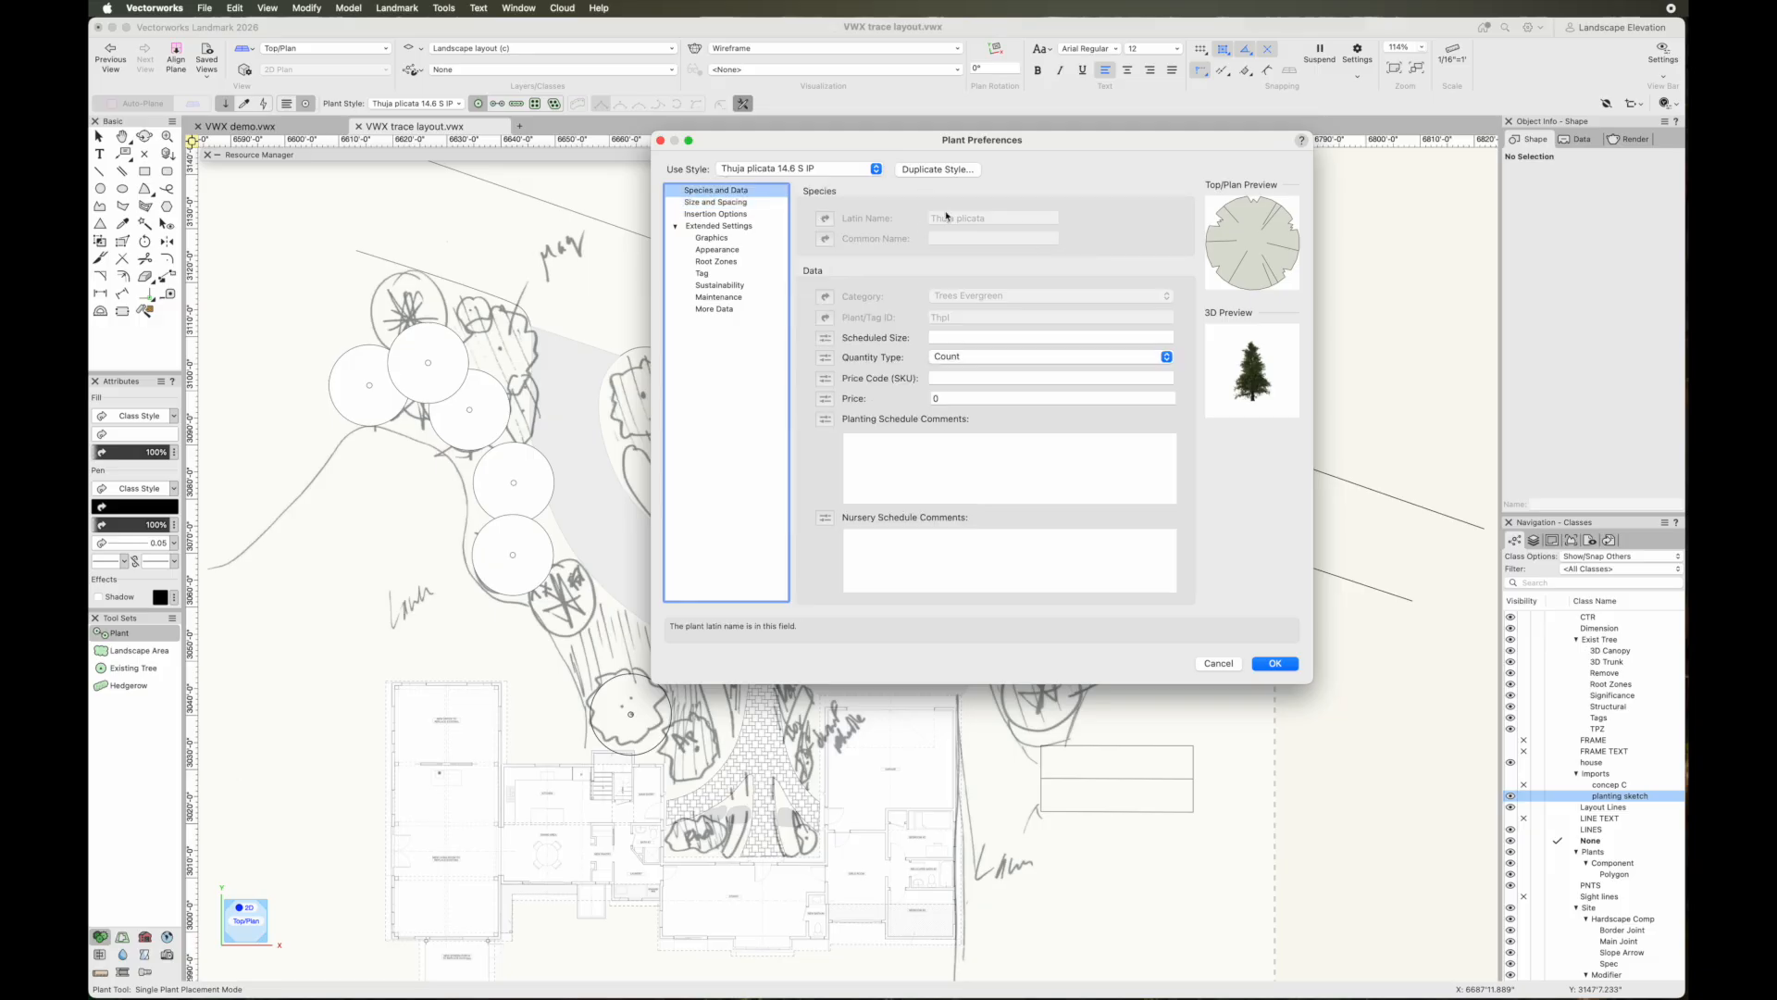
{"action": "left_click", "coordinate": [761, 203]}
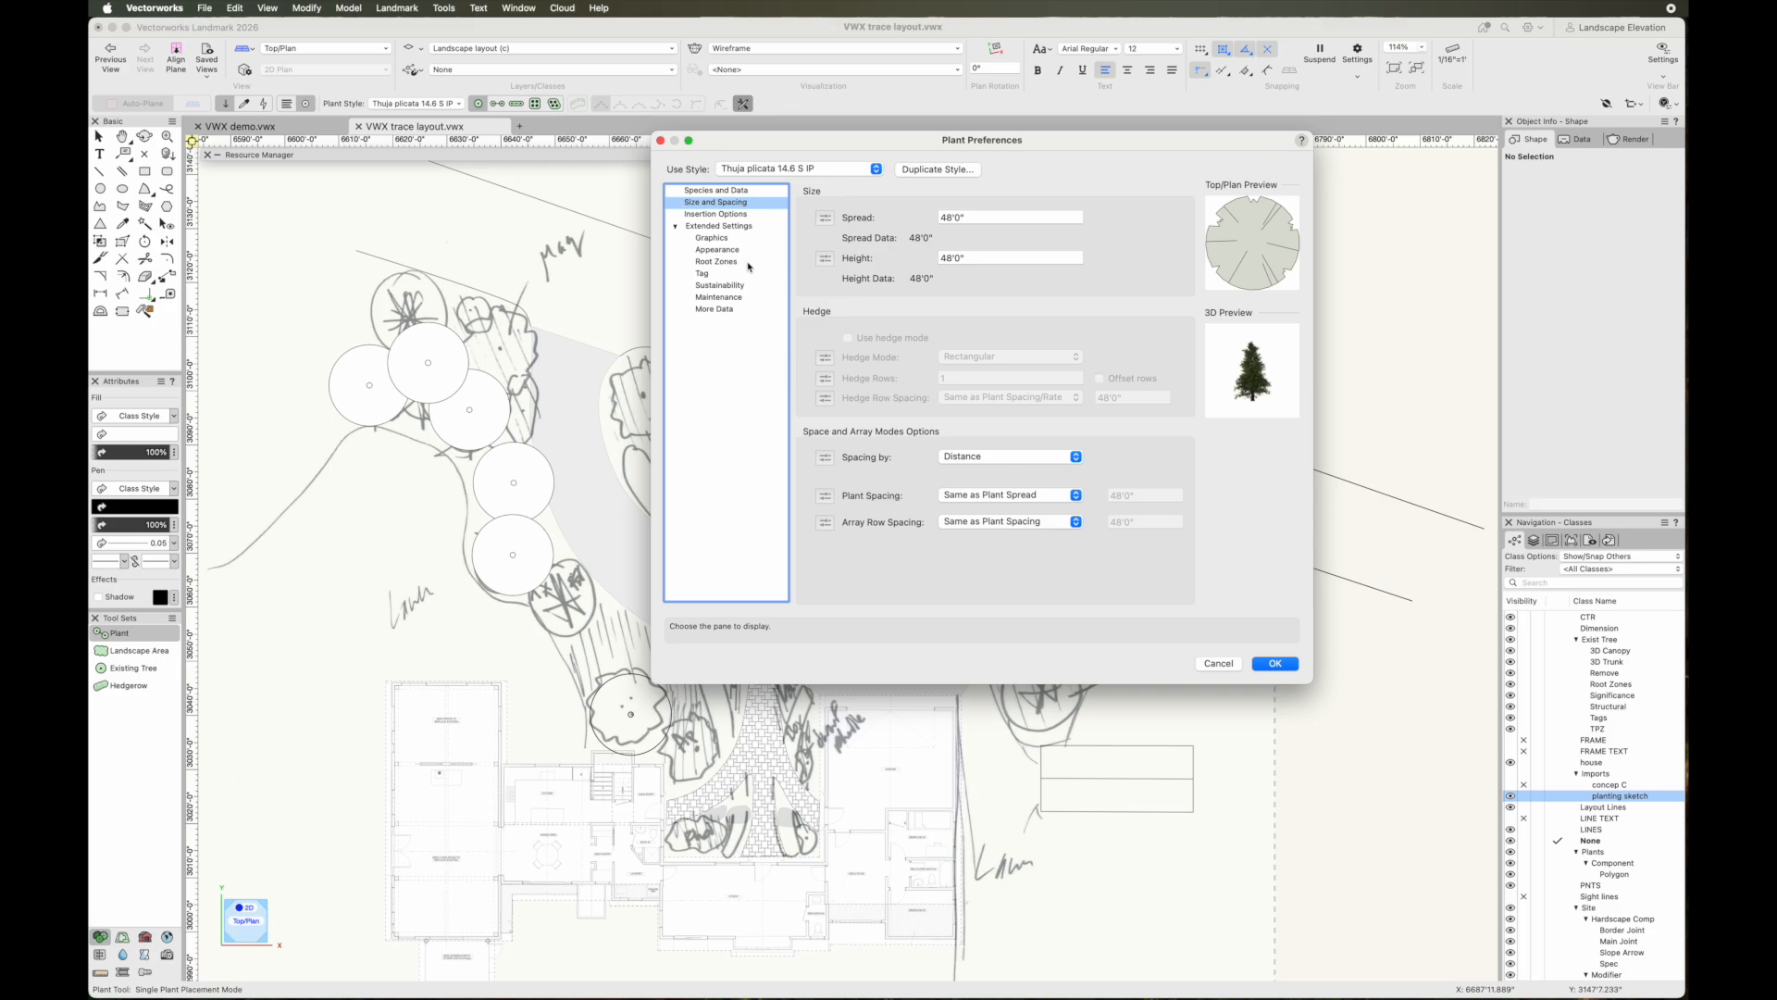
{"action": "left_click", "coordinate": [741, 190]}
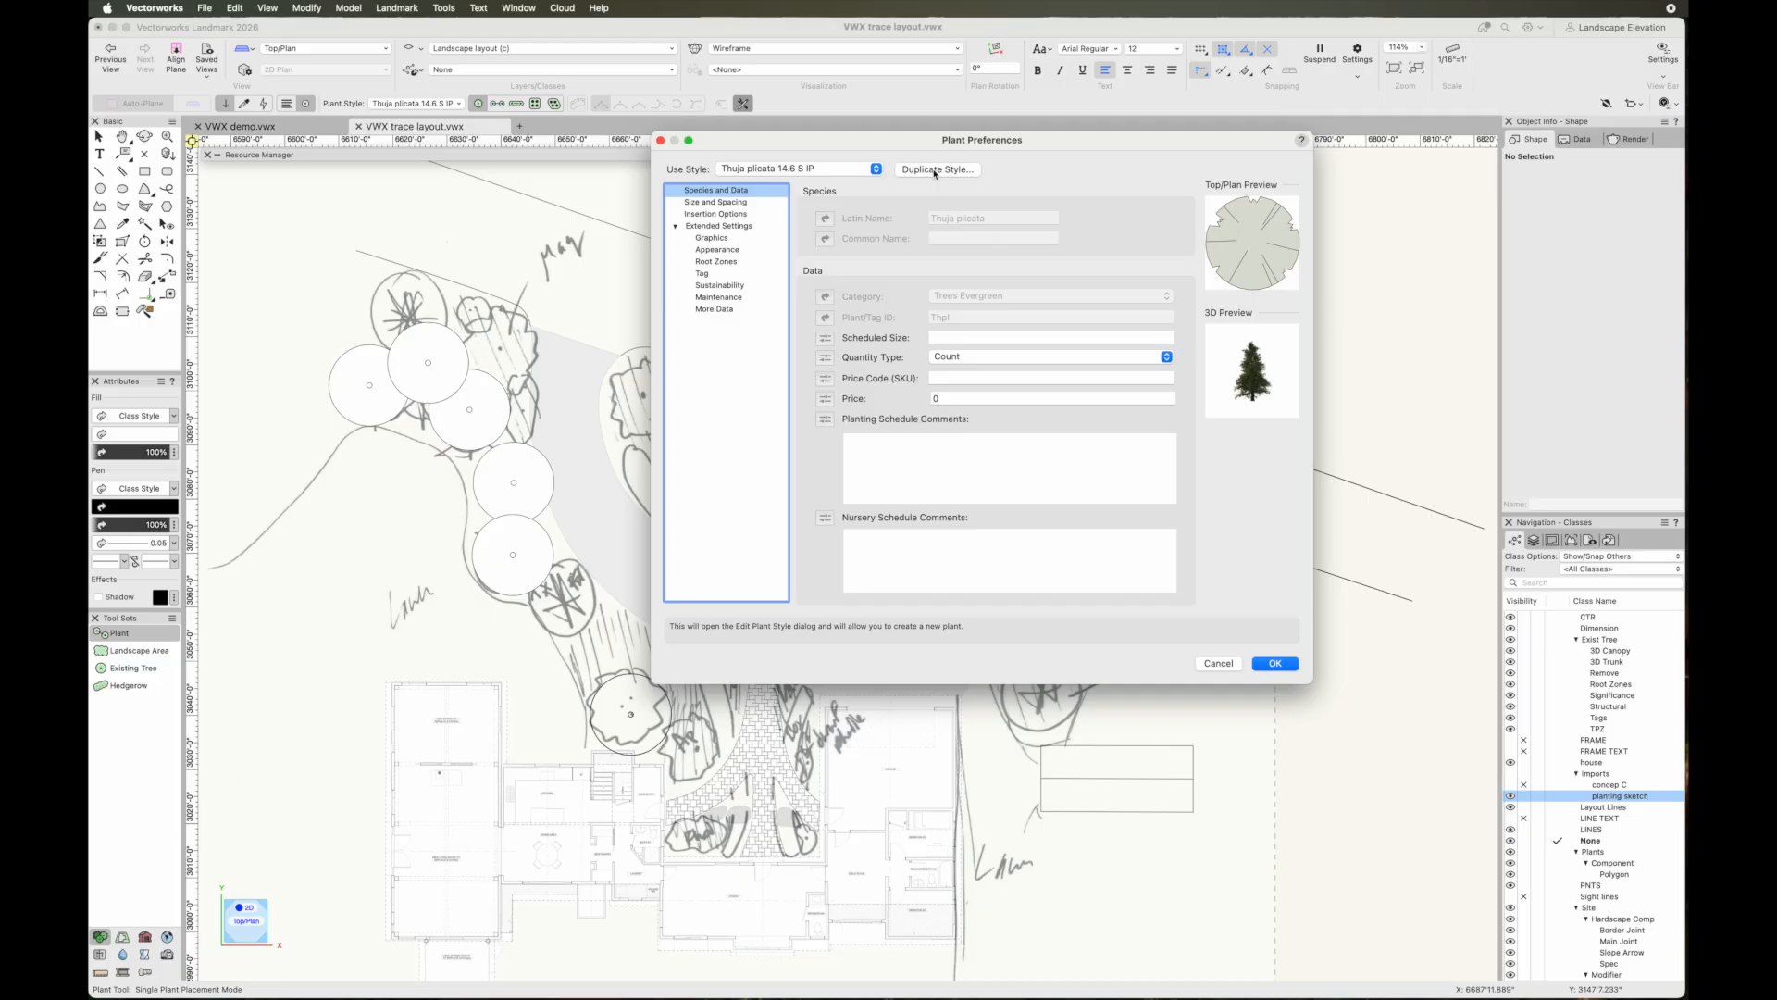
{"action": "left_click", "coordinate": [715, 214]}
{"action": "left_click", "coordinate": [715, 201]}
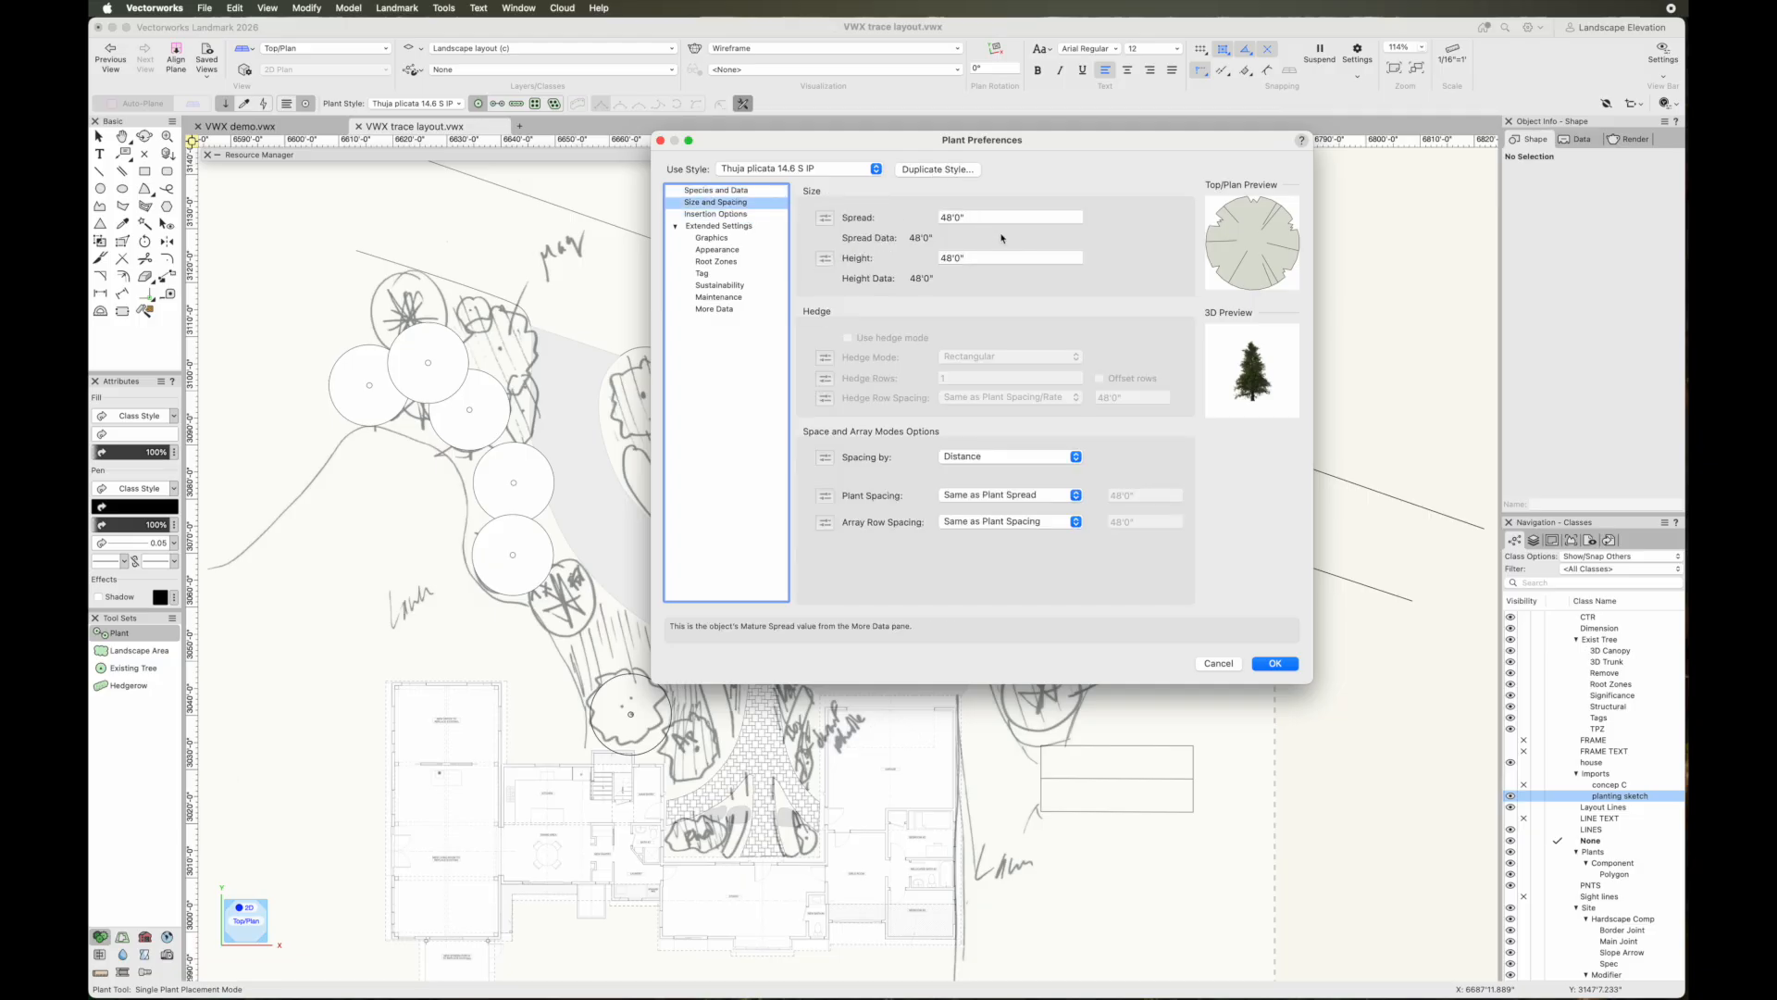
{"action": "left_click", "coordinate": [759, 193]}
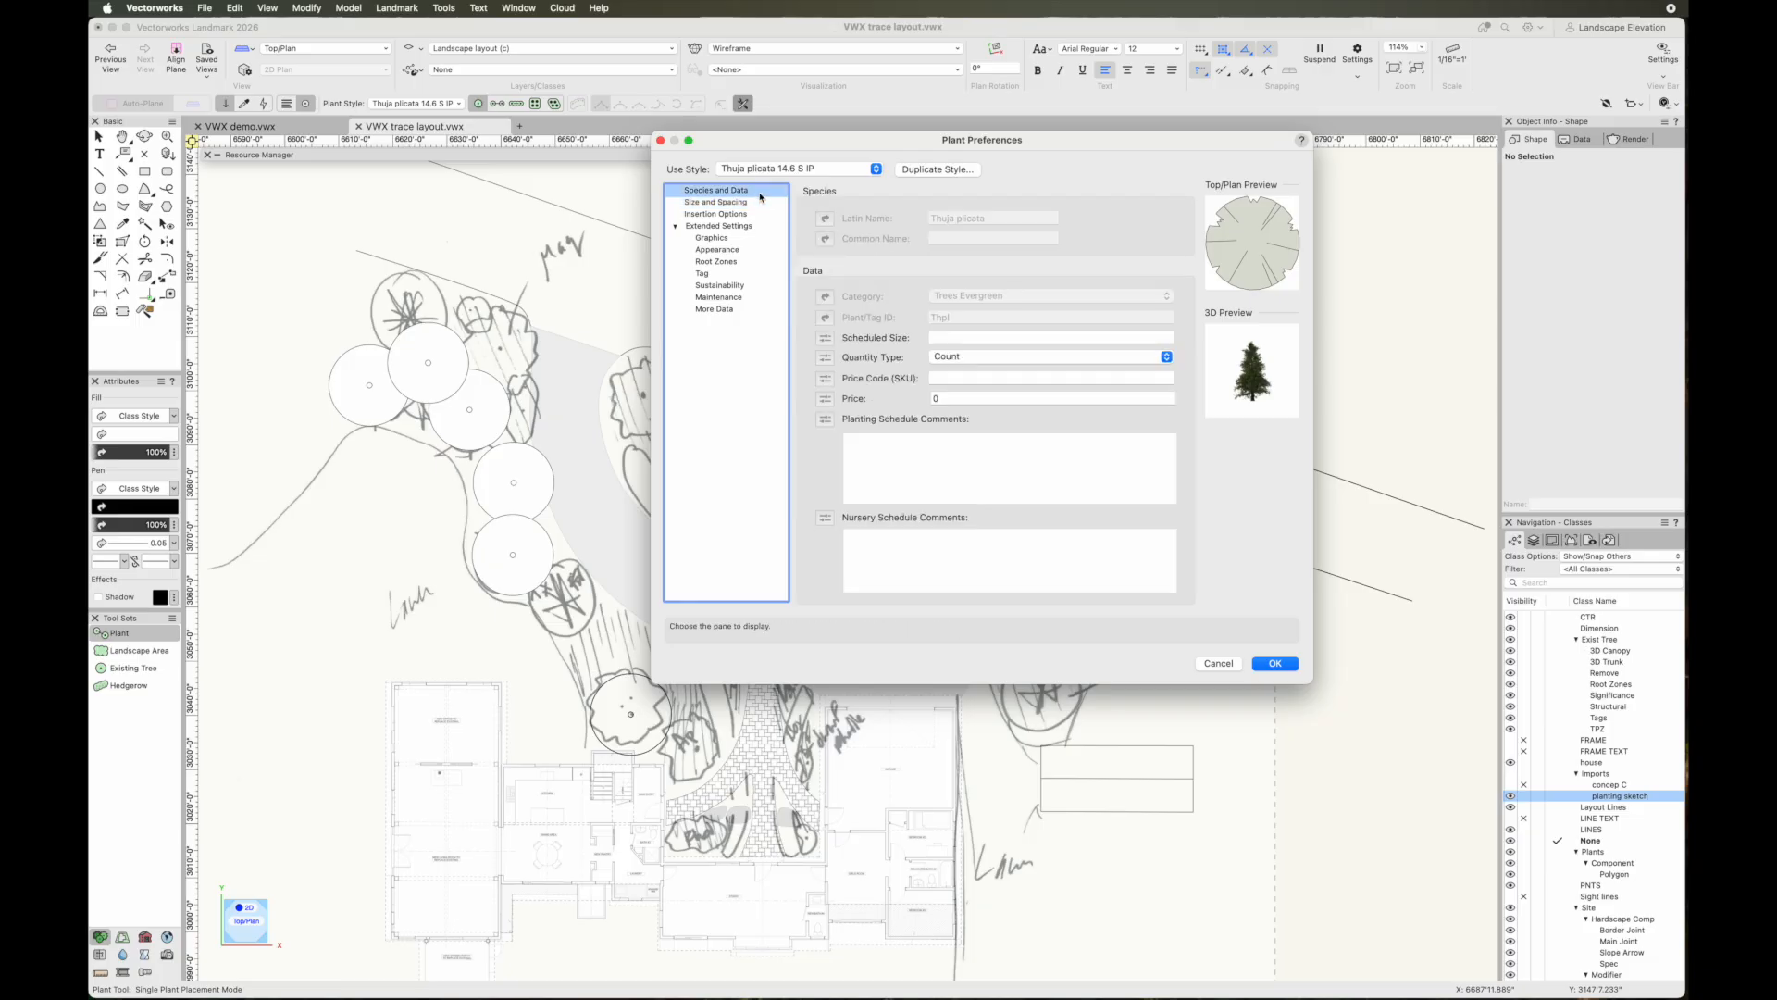
Duplicate the style as Thuja x plicata Green Giant, with Latin name Thuja x plicata and common name Green Giant Arborvitae
{"action": "left_click", "coordinate": [953, 173]}
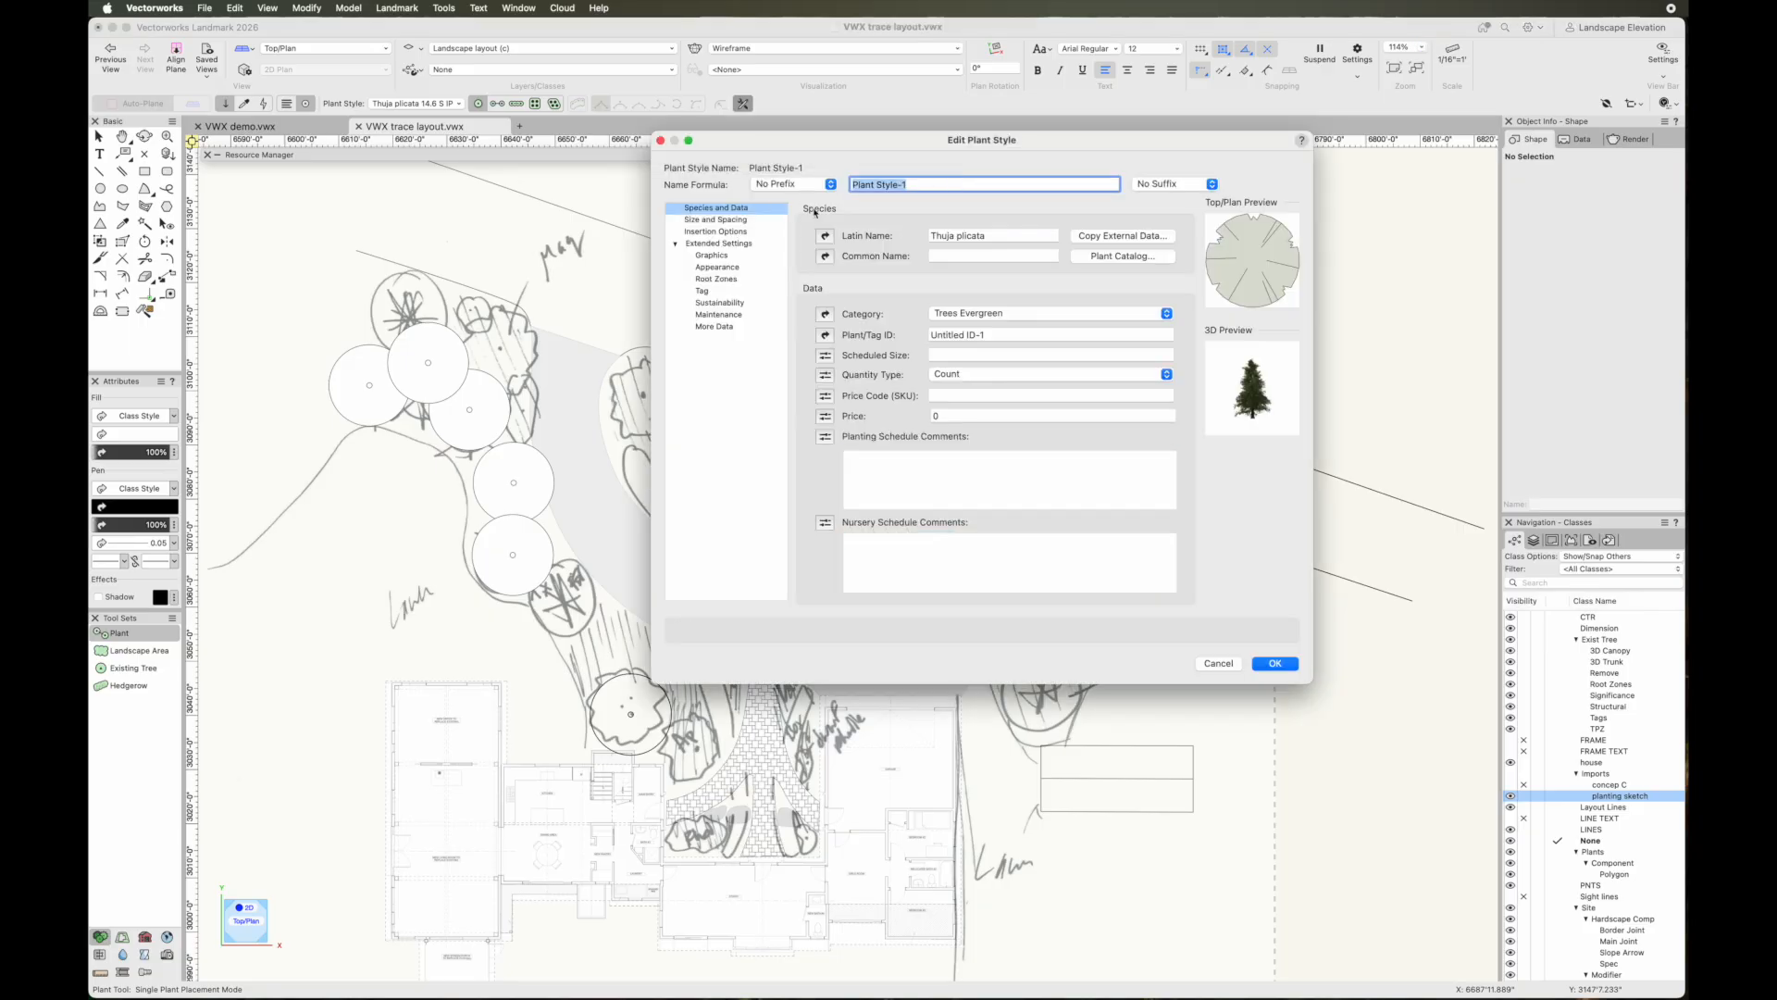
{"action": "type", "text": "Thuja x plicata Green Giant"}
{"action": "left_click", "coordinate": [1019, 259]}
{"action": "type", "text": "Green Giant"}
{"action": "left_click", "coordinate": [990, 238]}
{"action": "left_click", "coordinate": [959, 238]}
{"action": "type", "text": "x"}
{"action": "left_click", "coordinate": [1030, 257]}
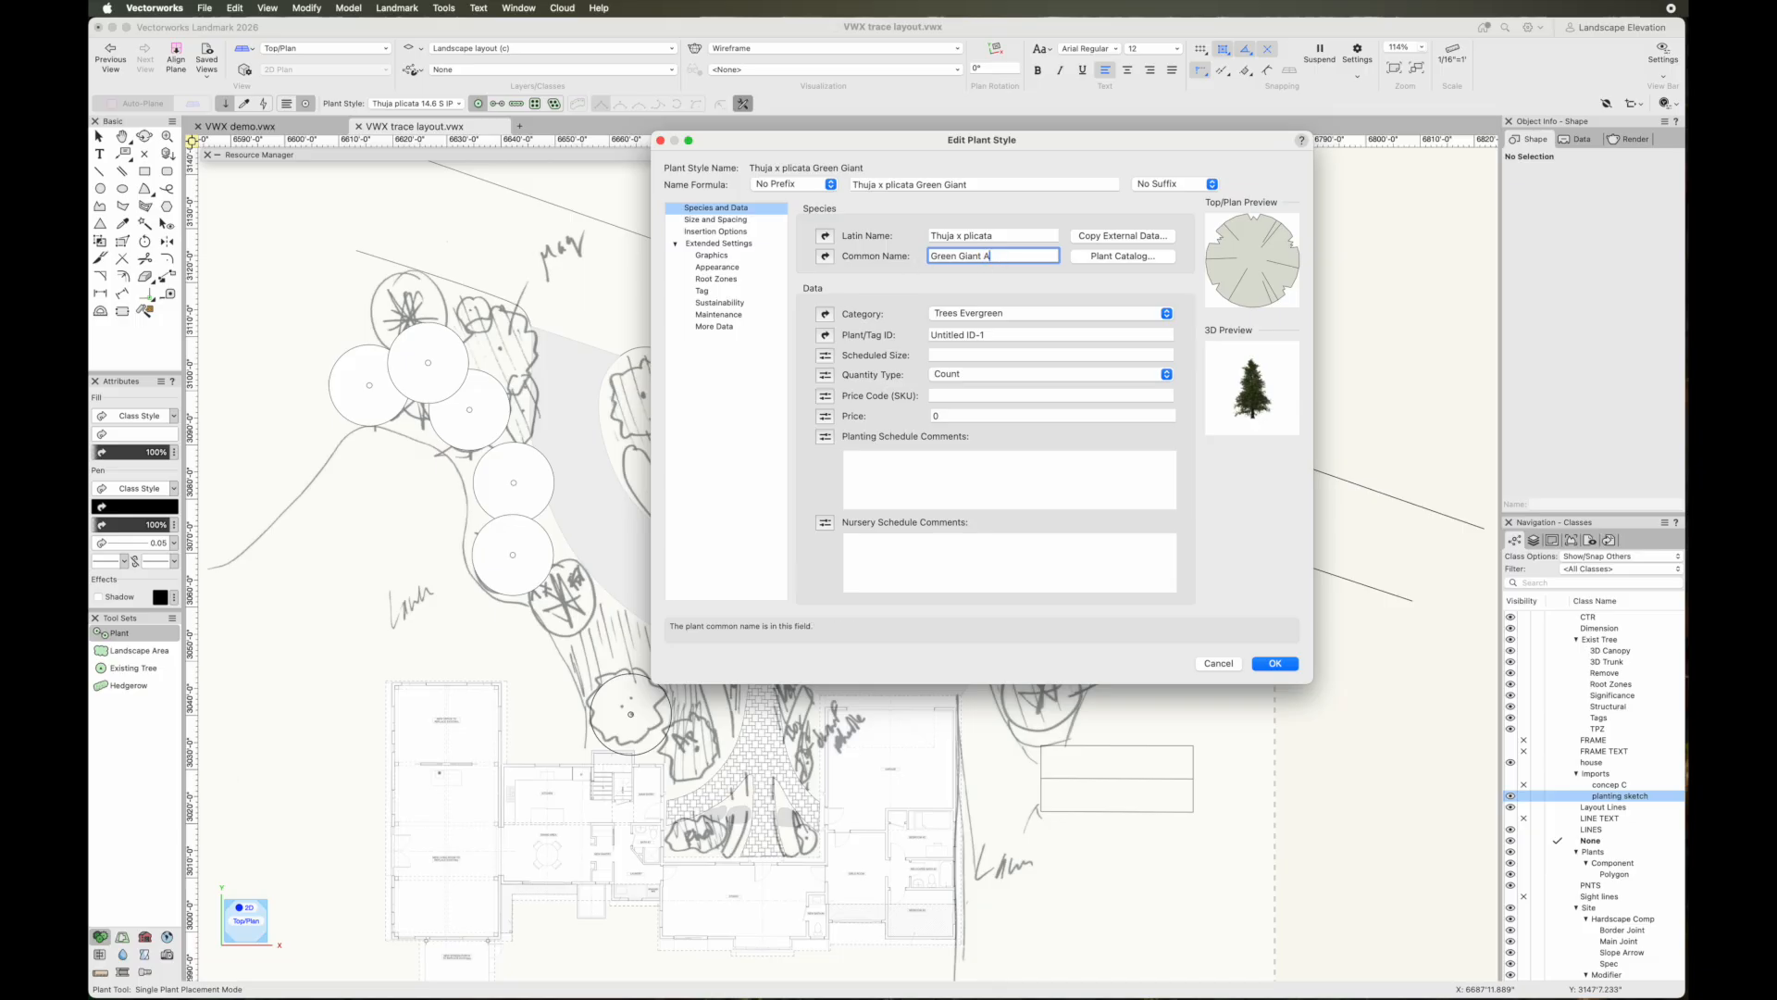
{"action": "type", "text": "rt"}
Set the new style's spread to 18' and height to 20', check its graphics and appearance settings, and save it
{"action": "left_click", "coordinate": [762, 220]}
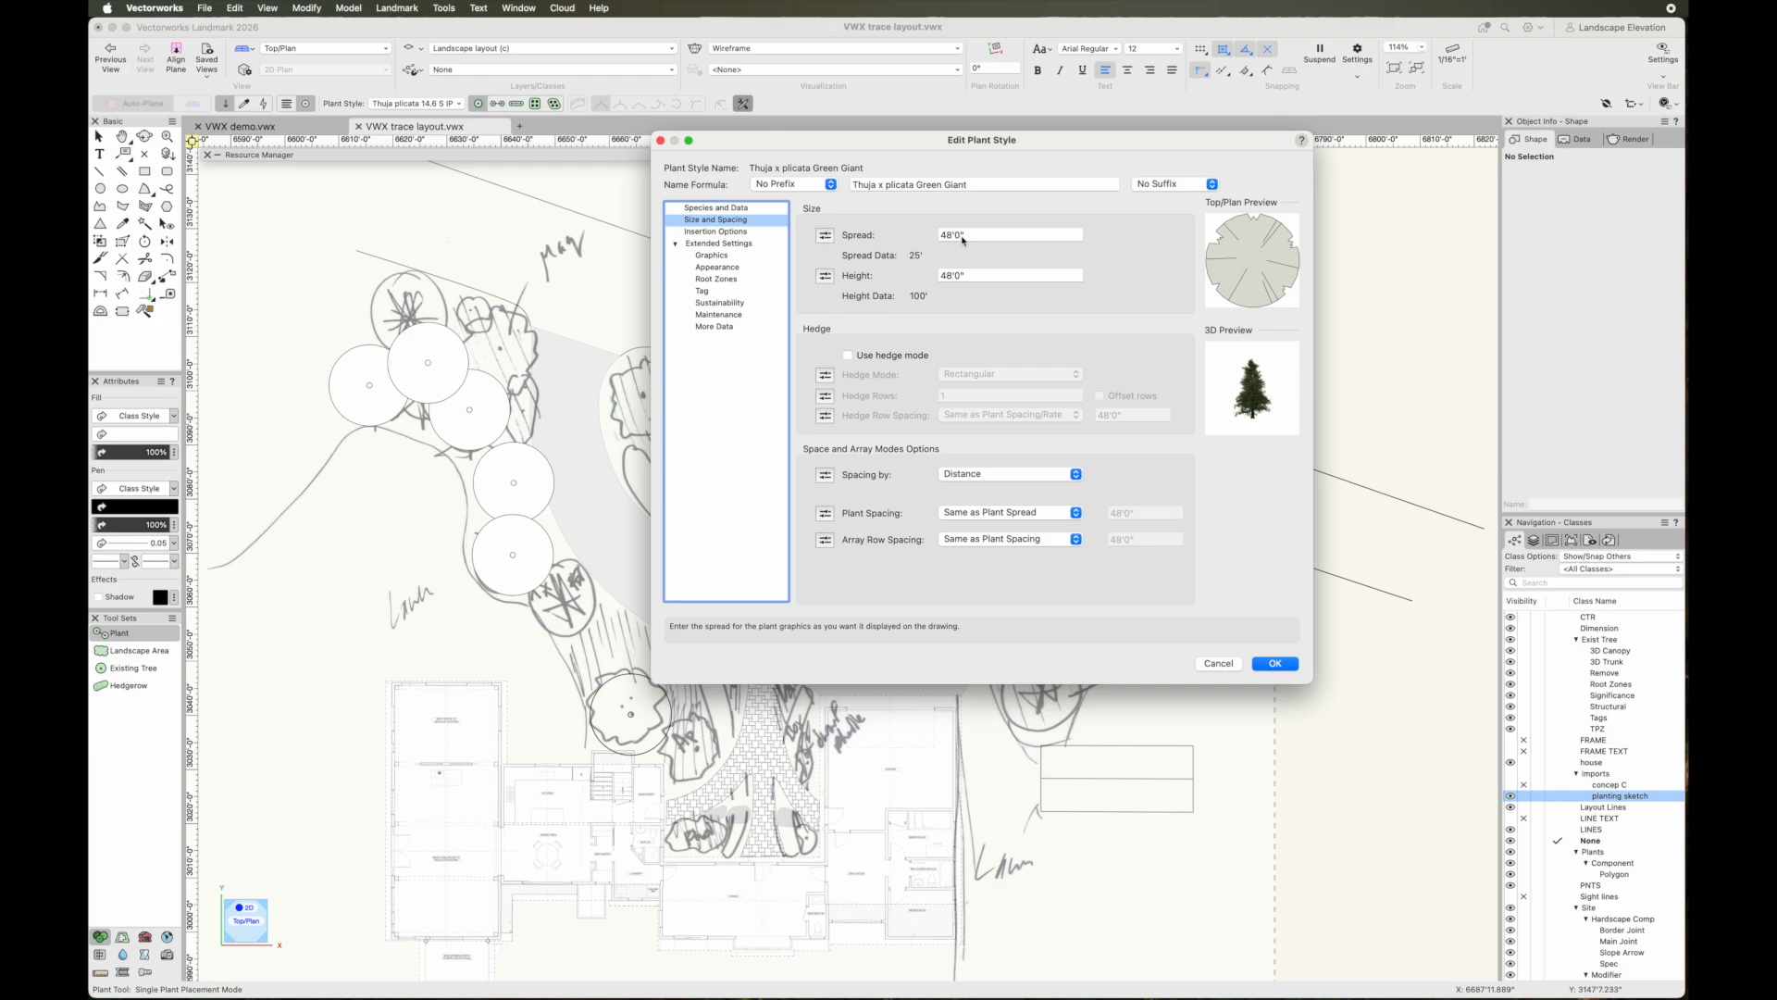
{"action": "left_click_drag", "start_coordinate": [980, 234], "coordinate": [891, 233]}
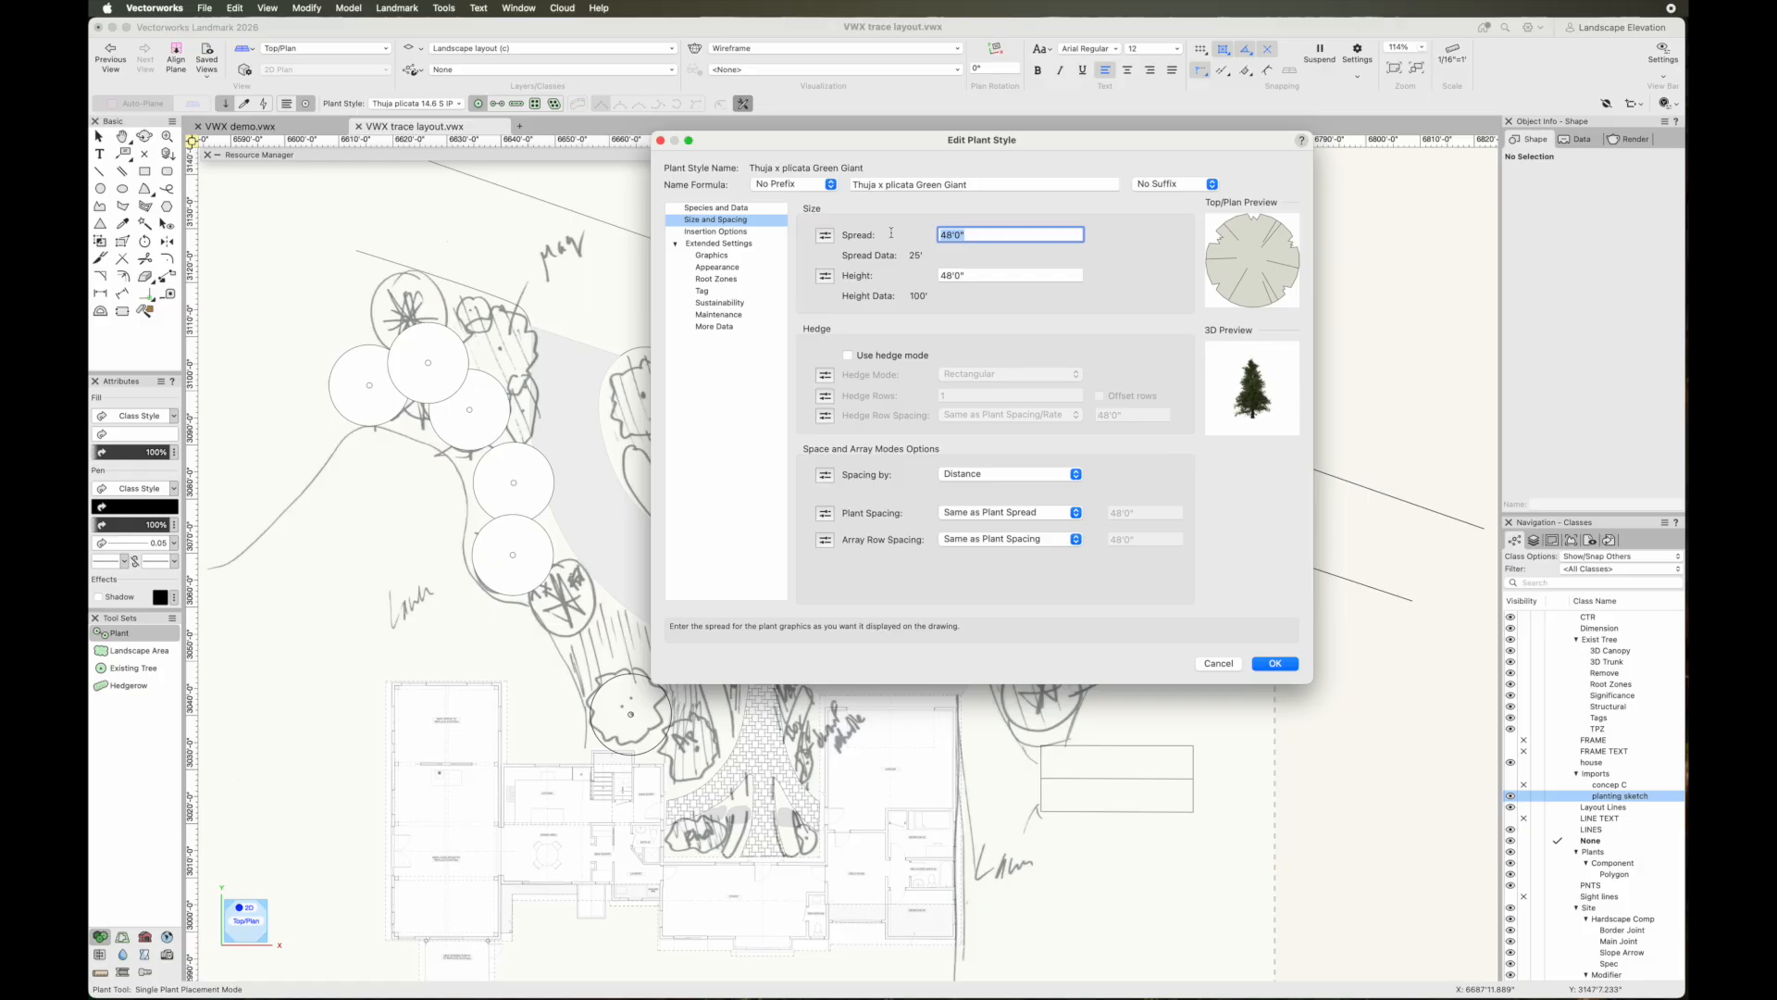
{"action": "type", "text": "18"}
{"action": "key", "text": "Tab"}
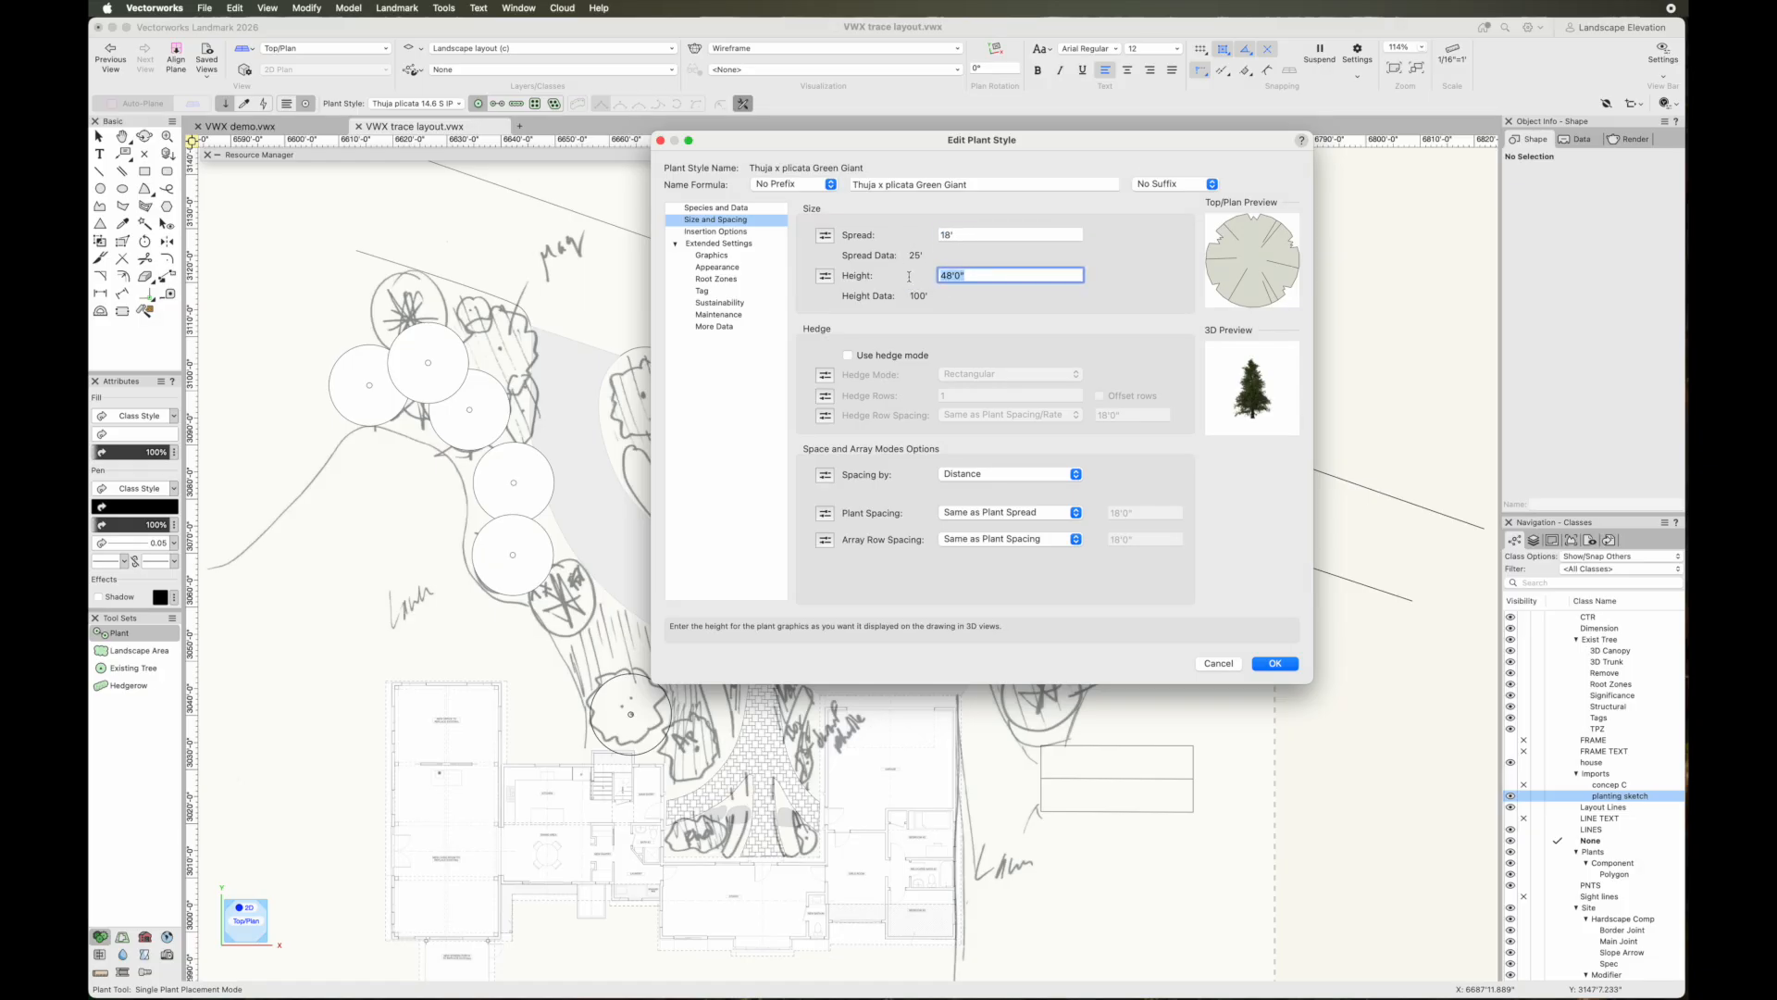
{"action": "type", "text": "20"}
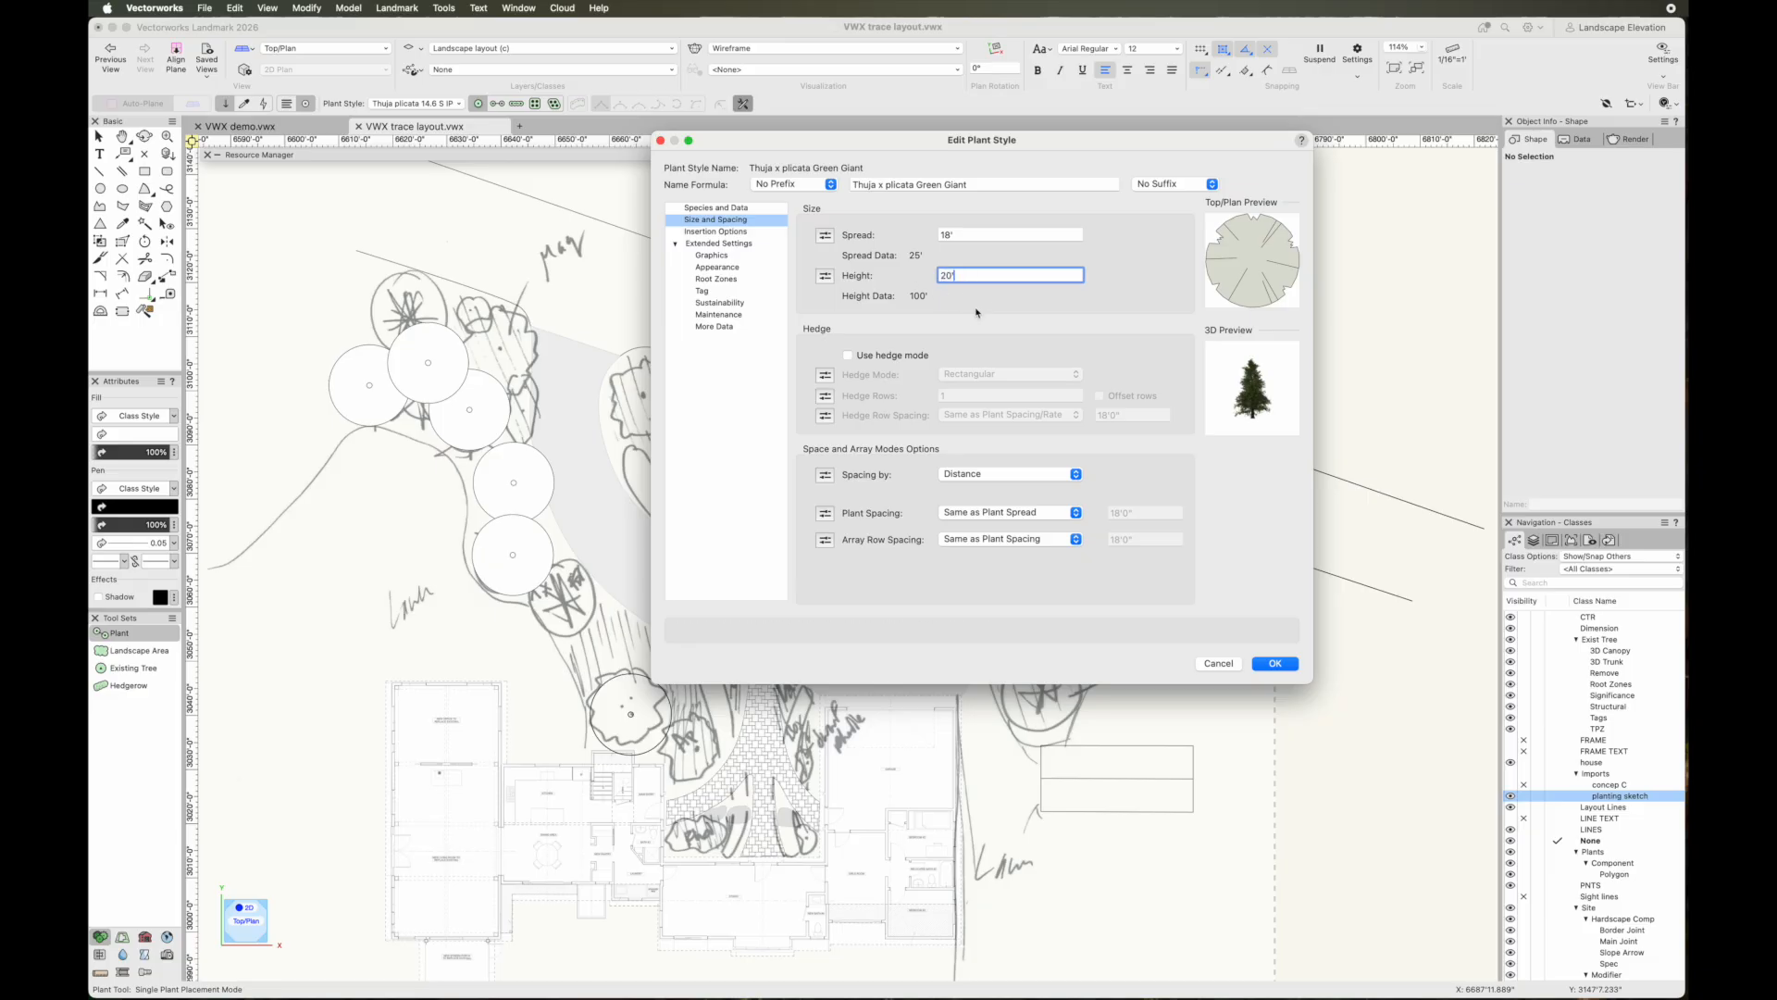
{"action": "left_click", "coordinate": [748, 233]}
{"action": "left_click", "coordinate": [718, 256]}
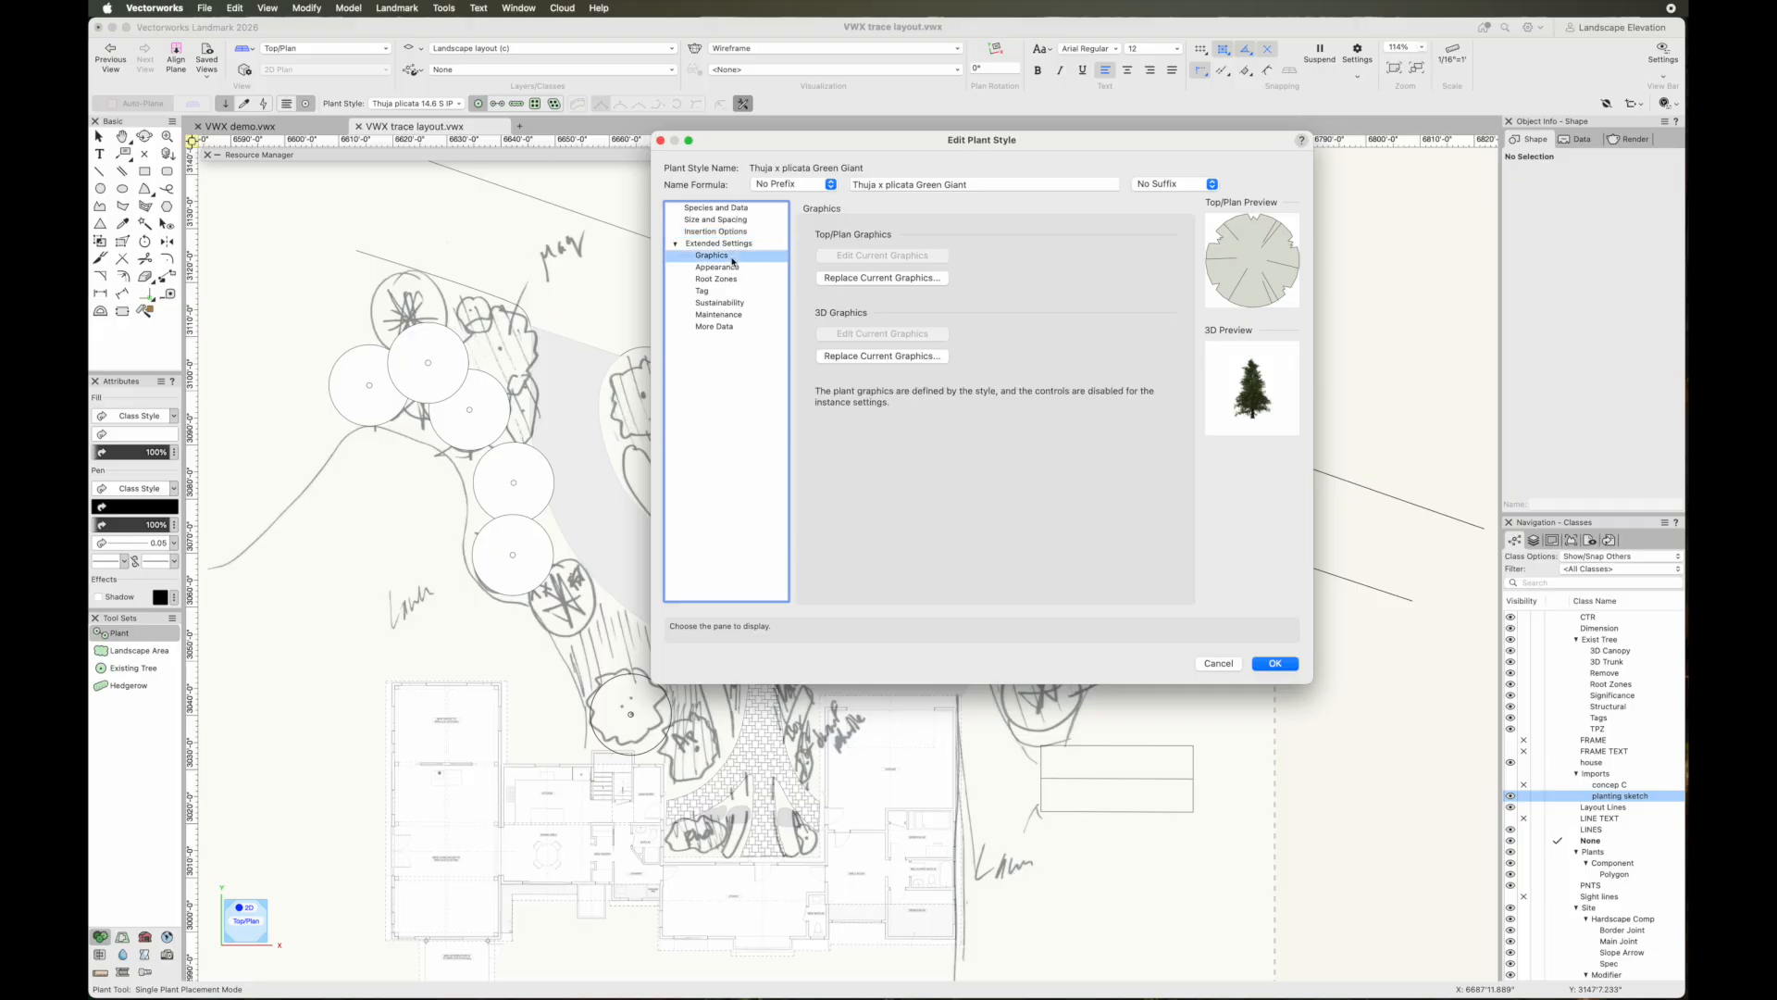
{"action": "left_click", "coordinate": [718, 267]}
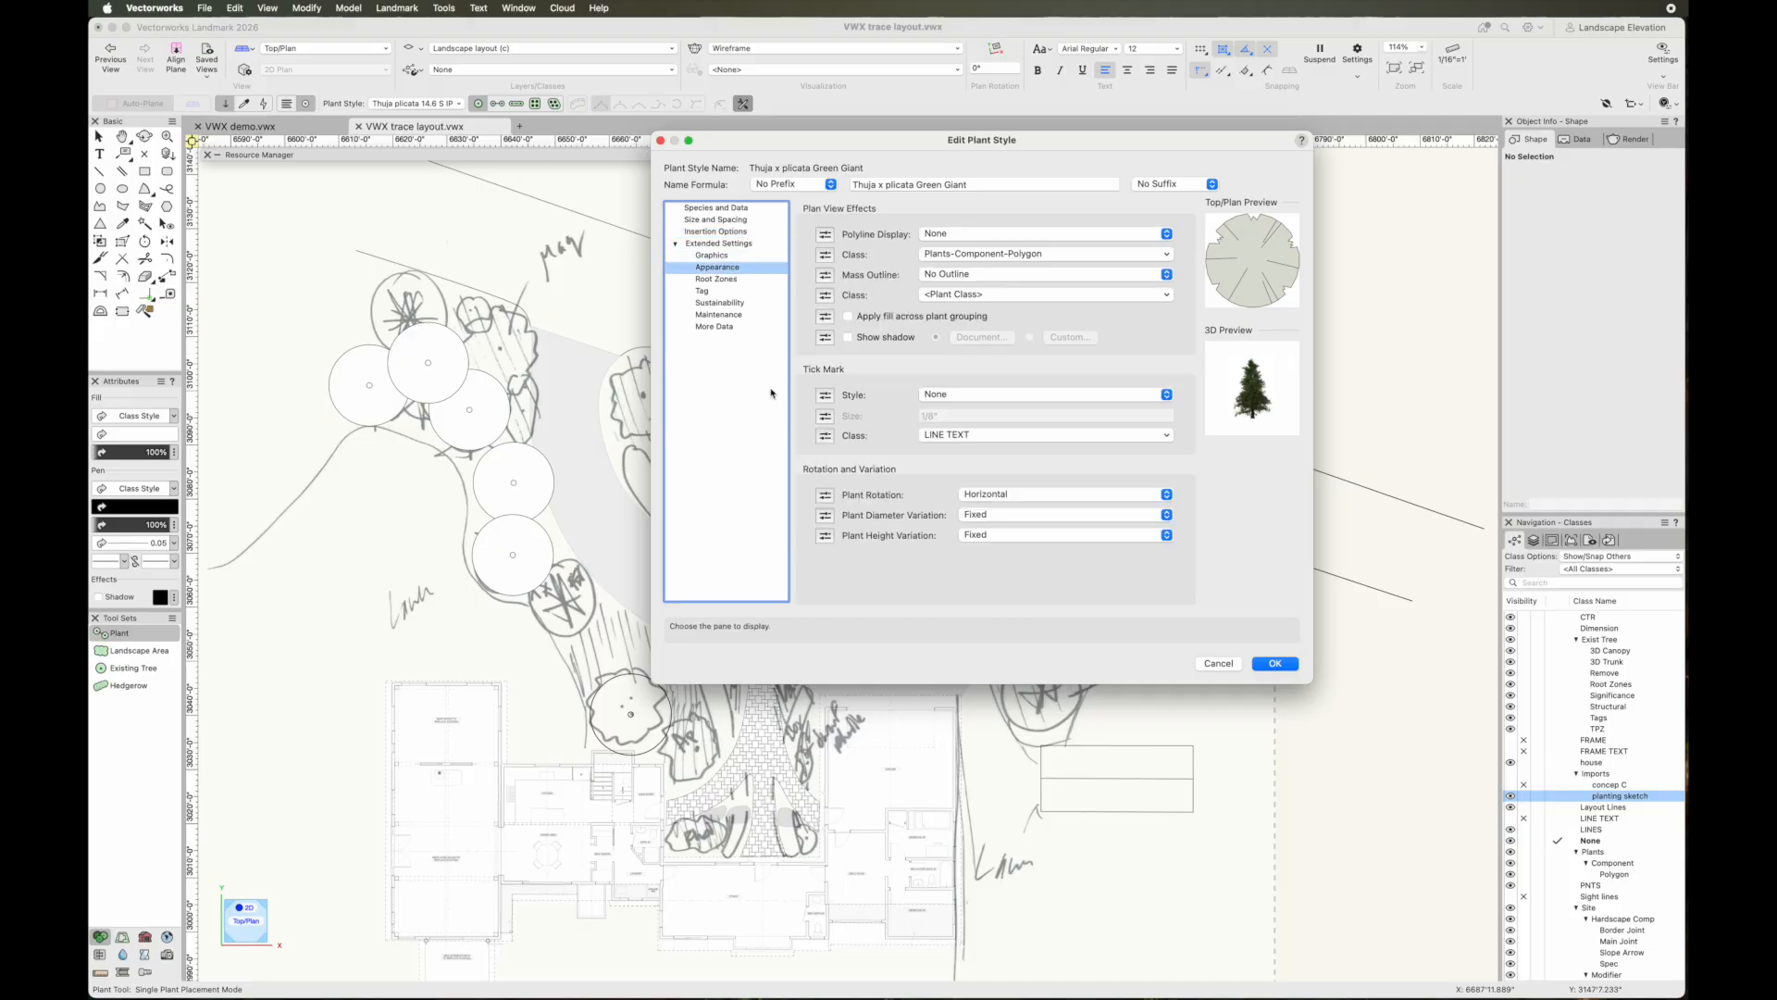
{"action": "left_click", "coordinate": [1274, 664]}
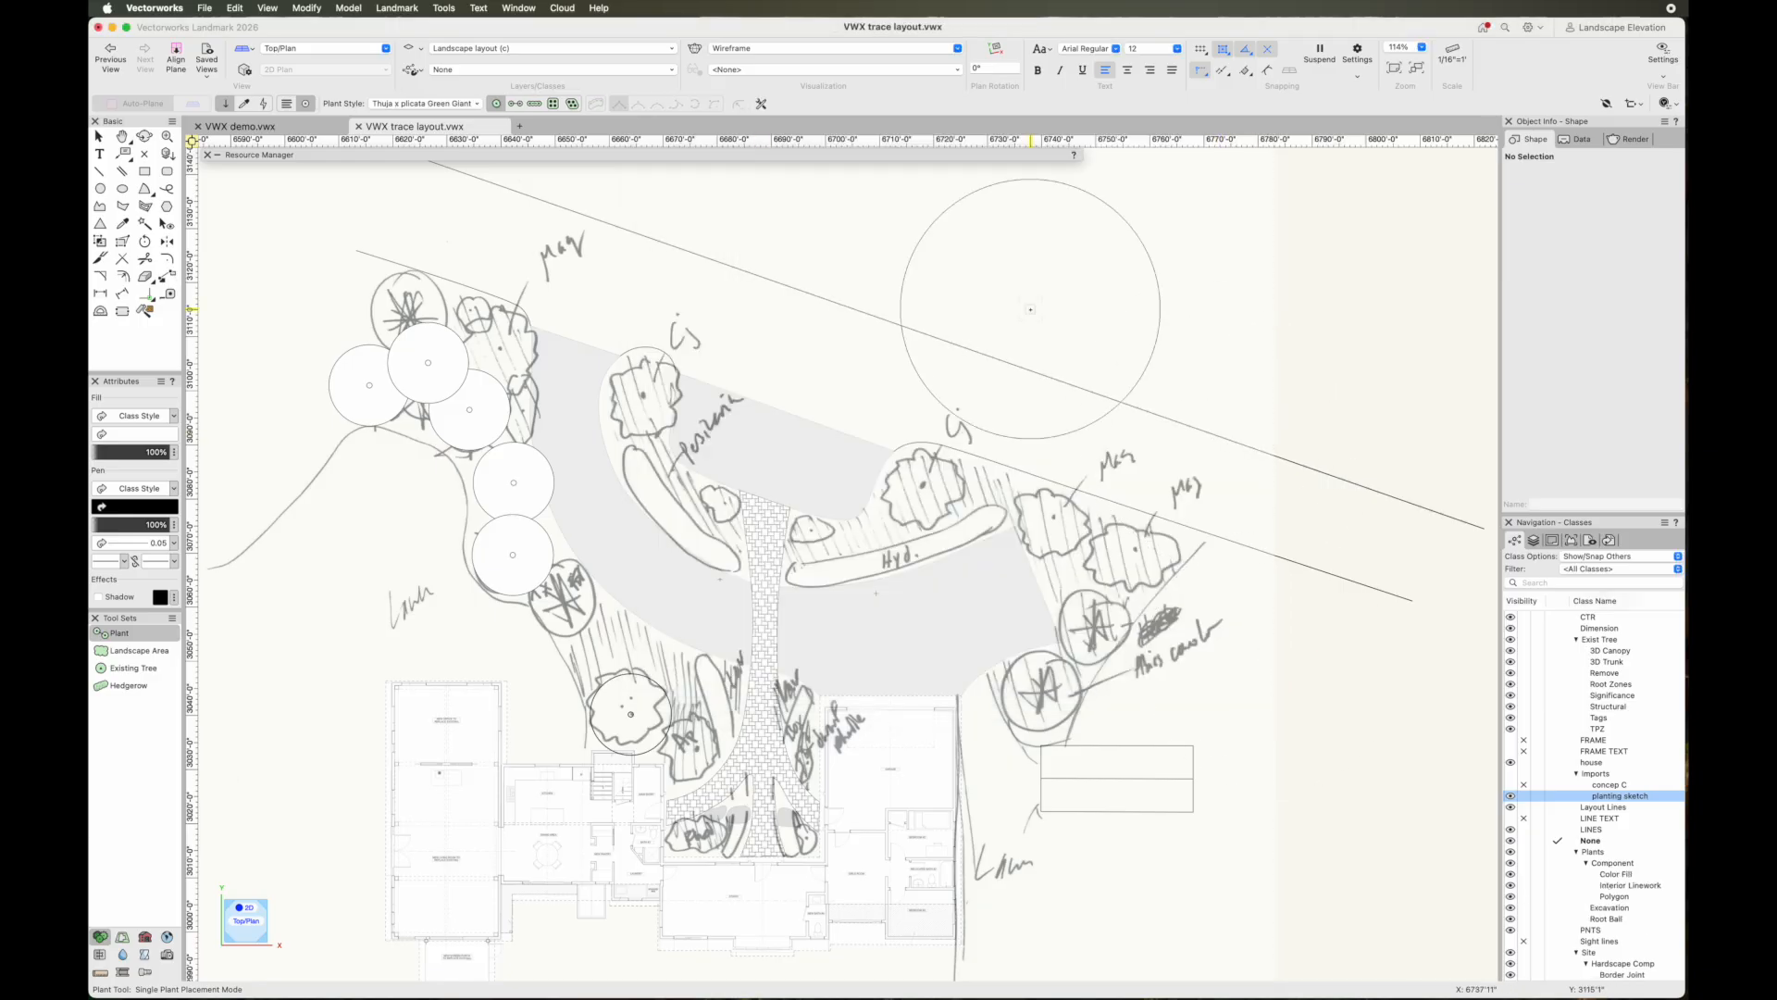
Set the Green Giant plant's drawn spread to 18' and height to 20' in the plant preferences
{"action": "left_click", "coordinate": [761, 103]}
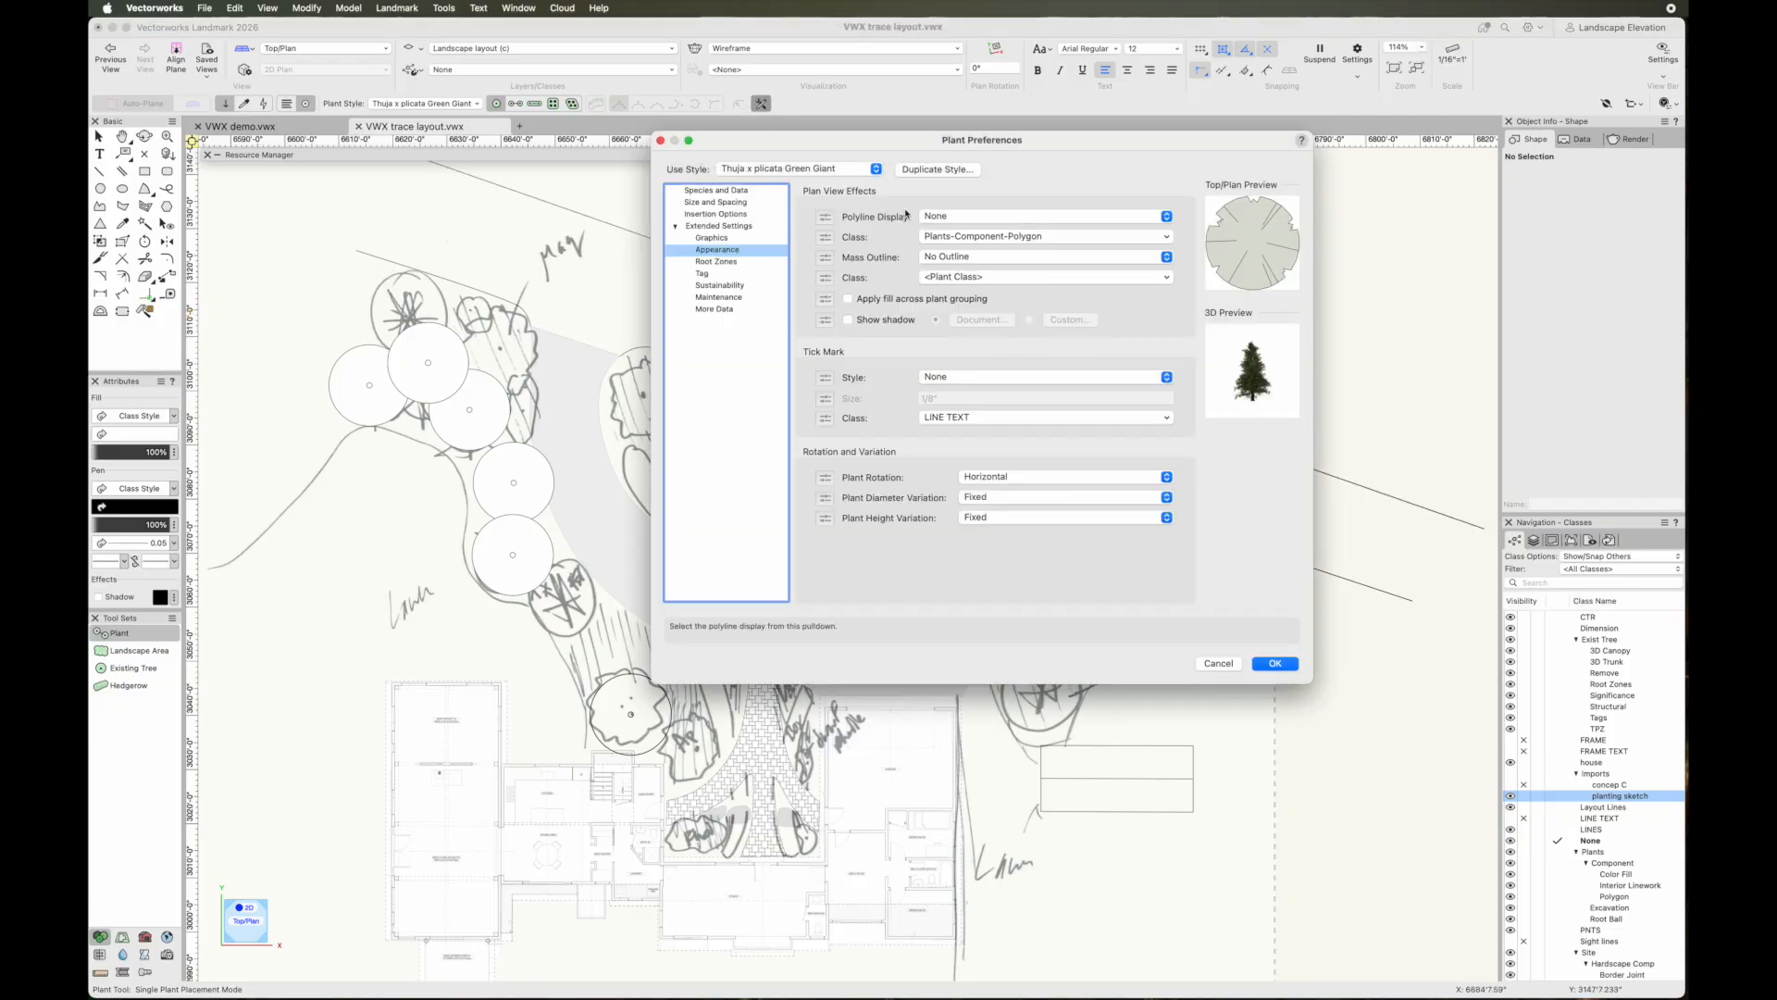
{"action": "left_click", "coordinate": [731, 202]}
{"action": "left_click_drag", "start_coordinate": [997, 217], "coordinate": [928, 216]}
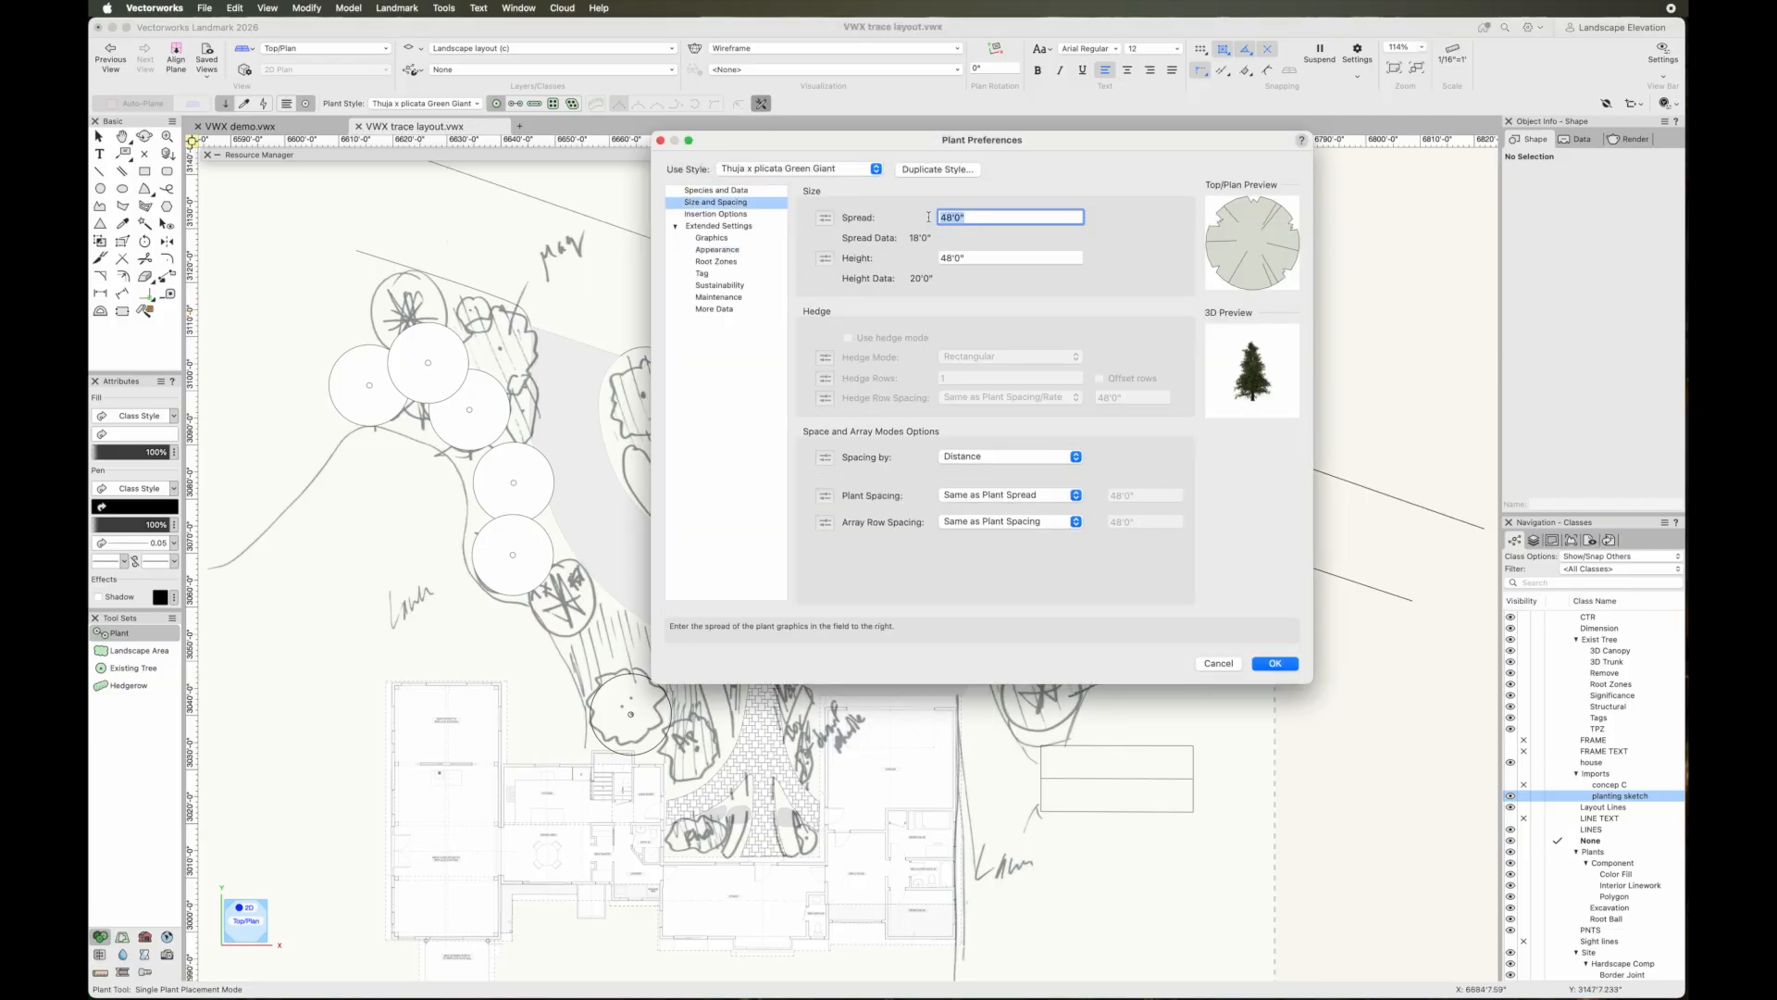
{"action": "type", "text": "18"}
{"action": "key", "text": "Tab"}
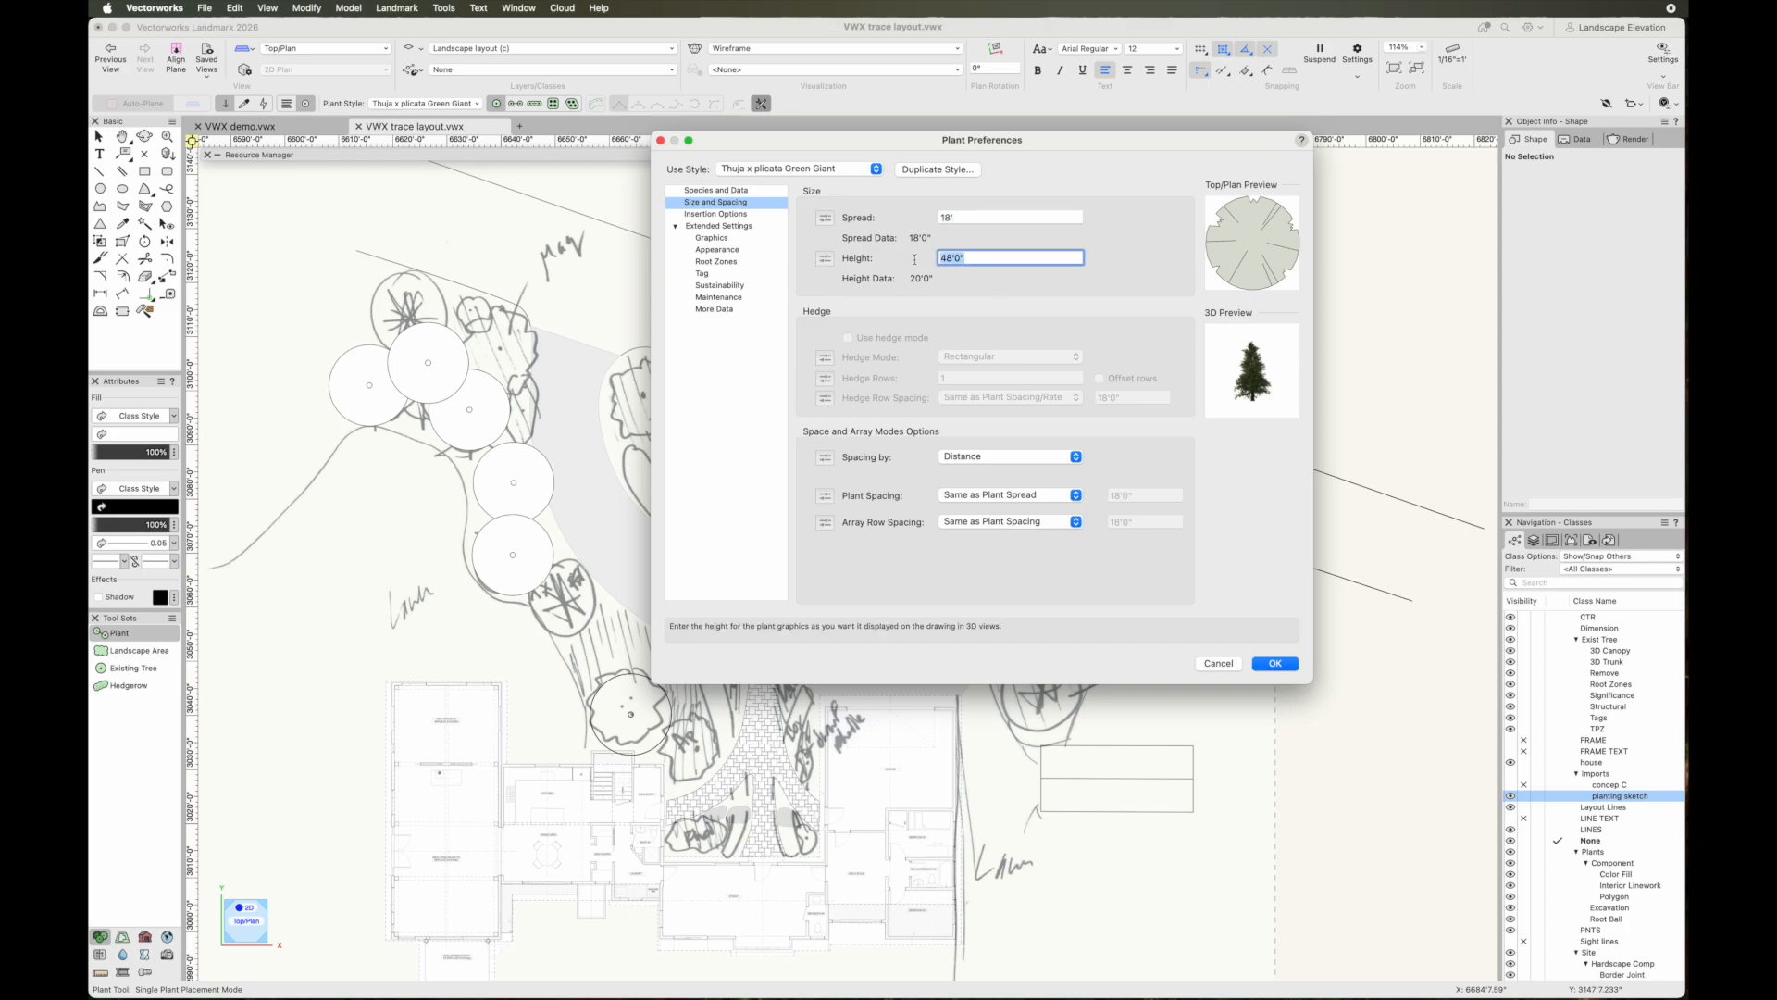
{"action": "type", "text": "20'"}
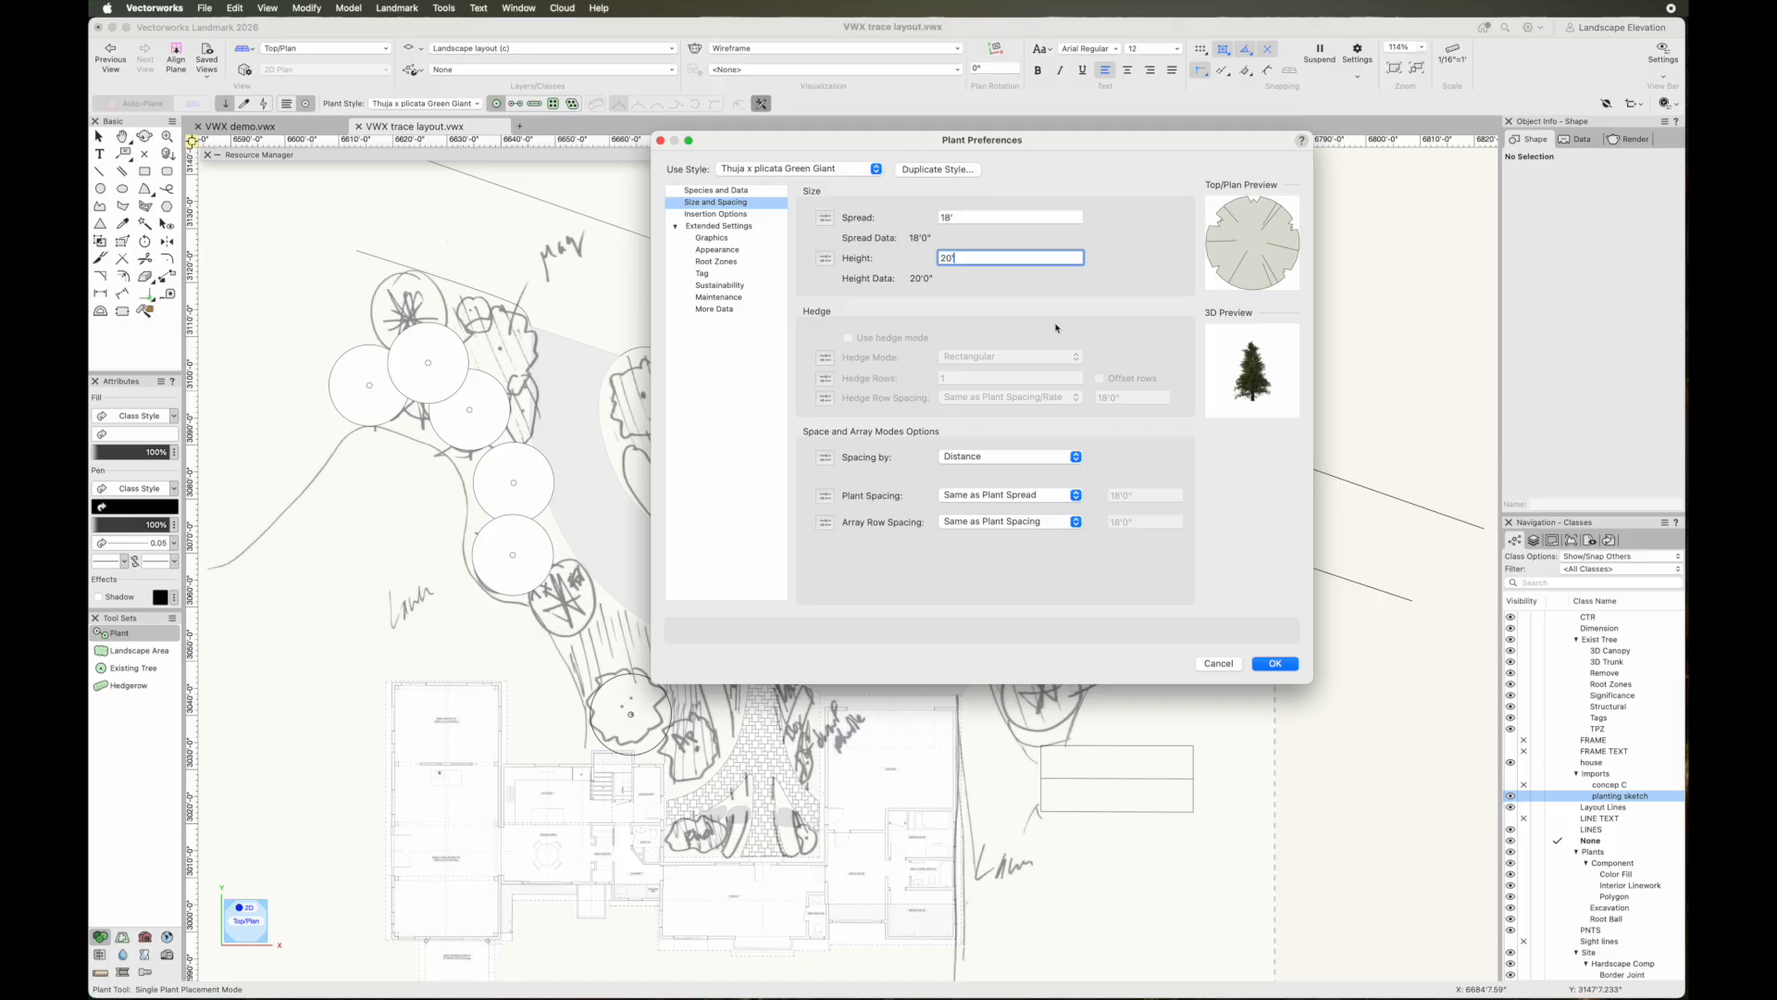
{"action": "left_click", "coordinate": [1274, 662]}
Place four Green Giant plants with snapping suspended over the star-marked sketch circles, two on each side of the driveway
{"action": "left_click", "coordinate": [879, 396]}
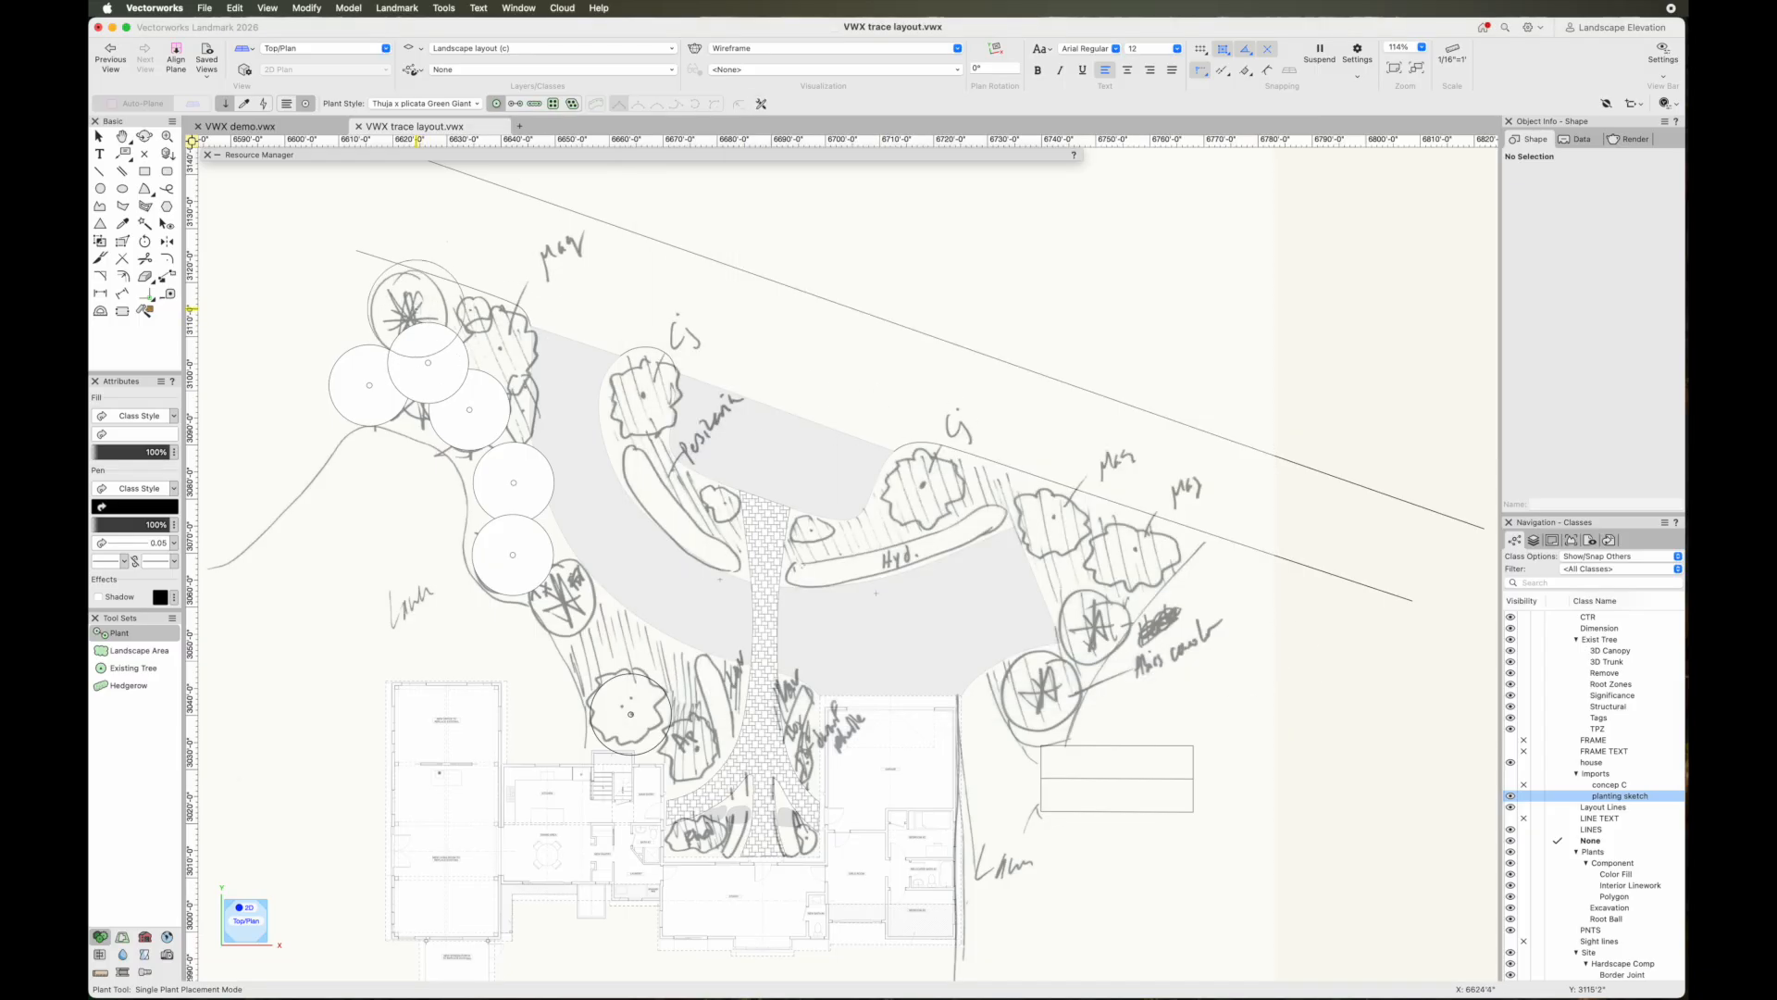
{"action": "key", "text": "grave"}
{"action": "left_click", "coordinate": [411, 313]}
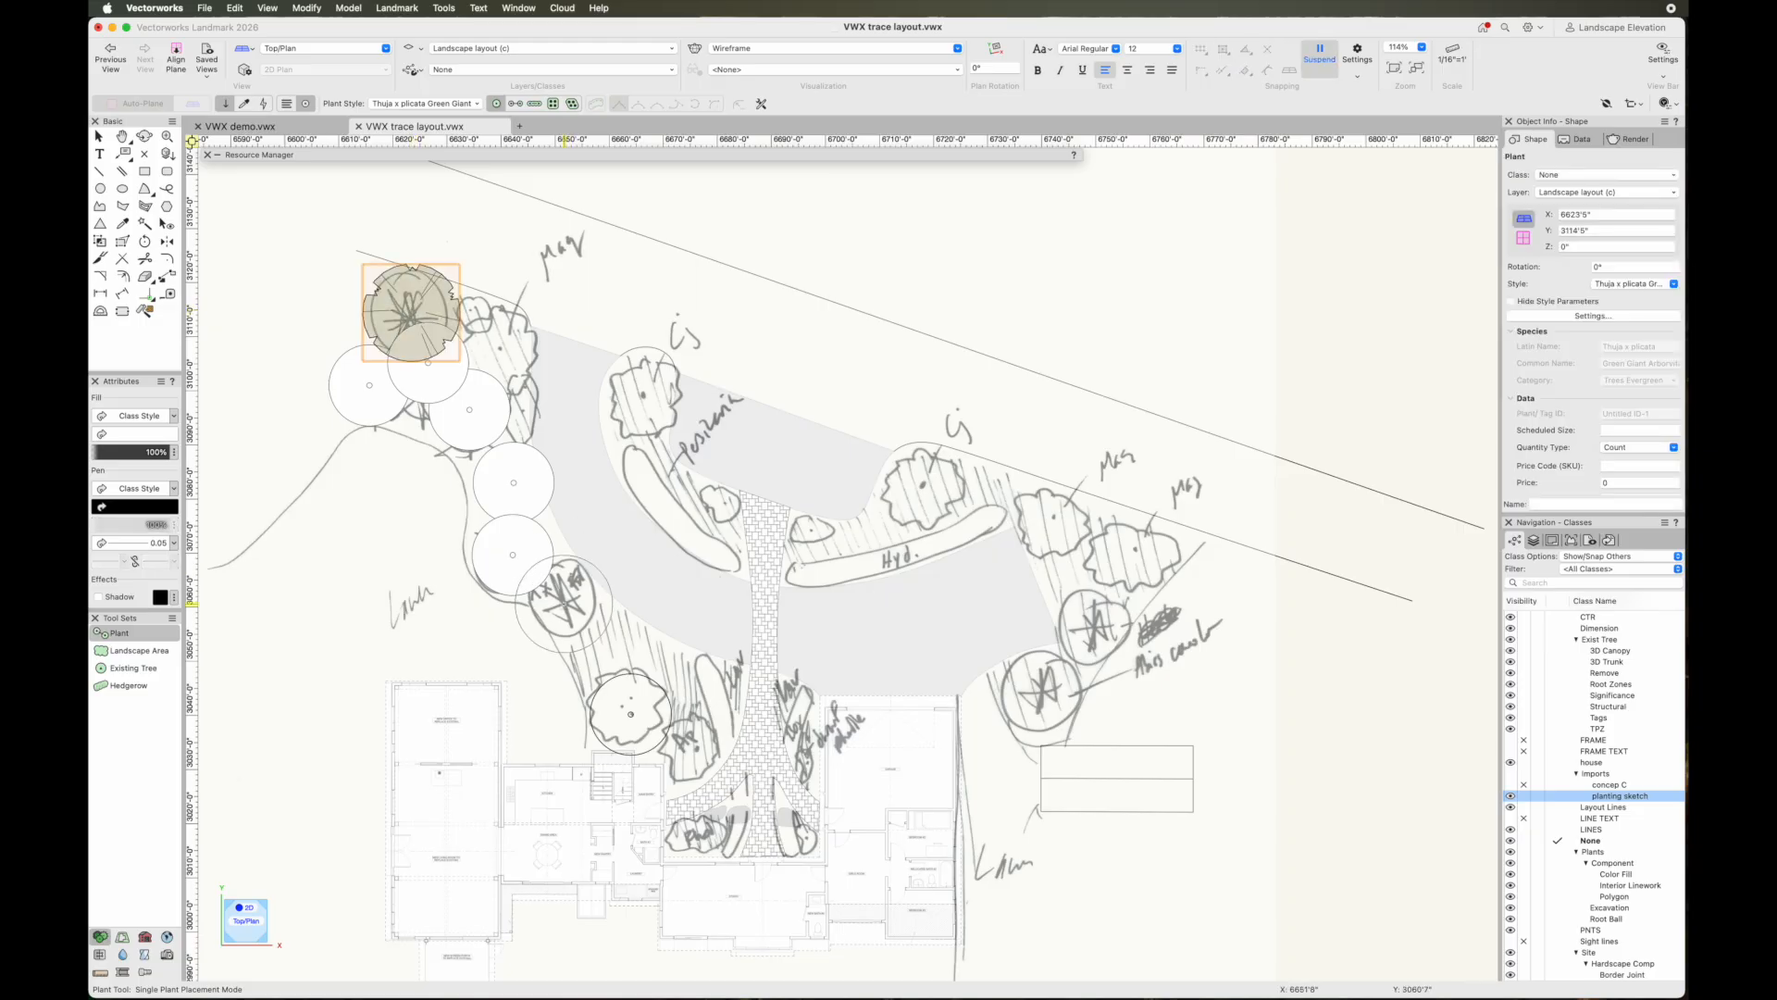
{"action": "left_click", "coordinate": [564, 603]}
{"action": "key", "text": "grave"}
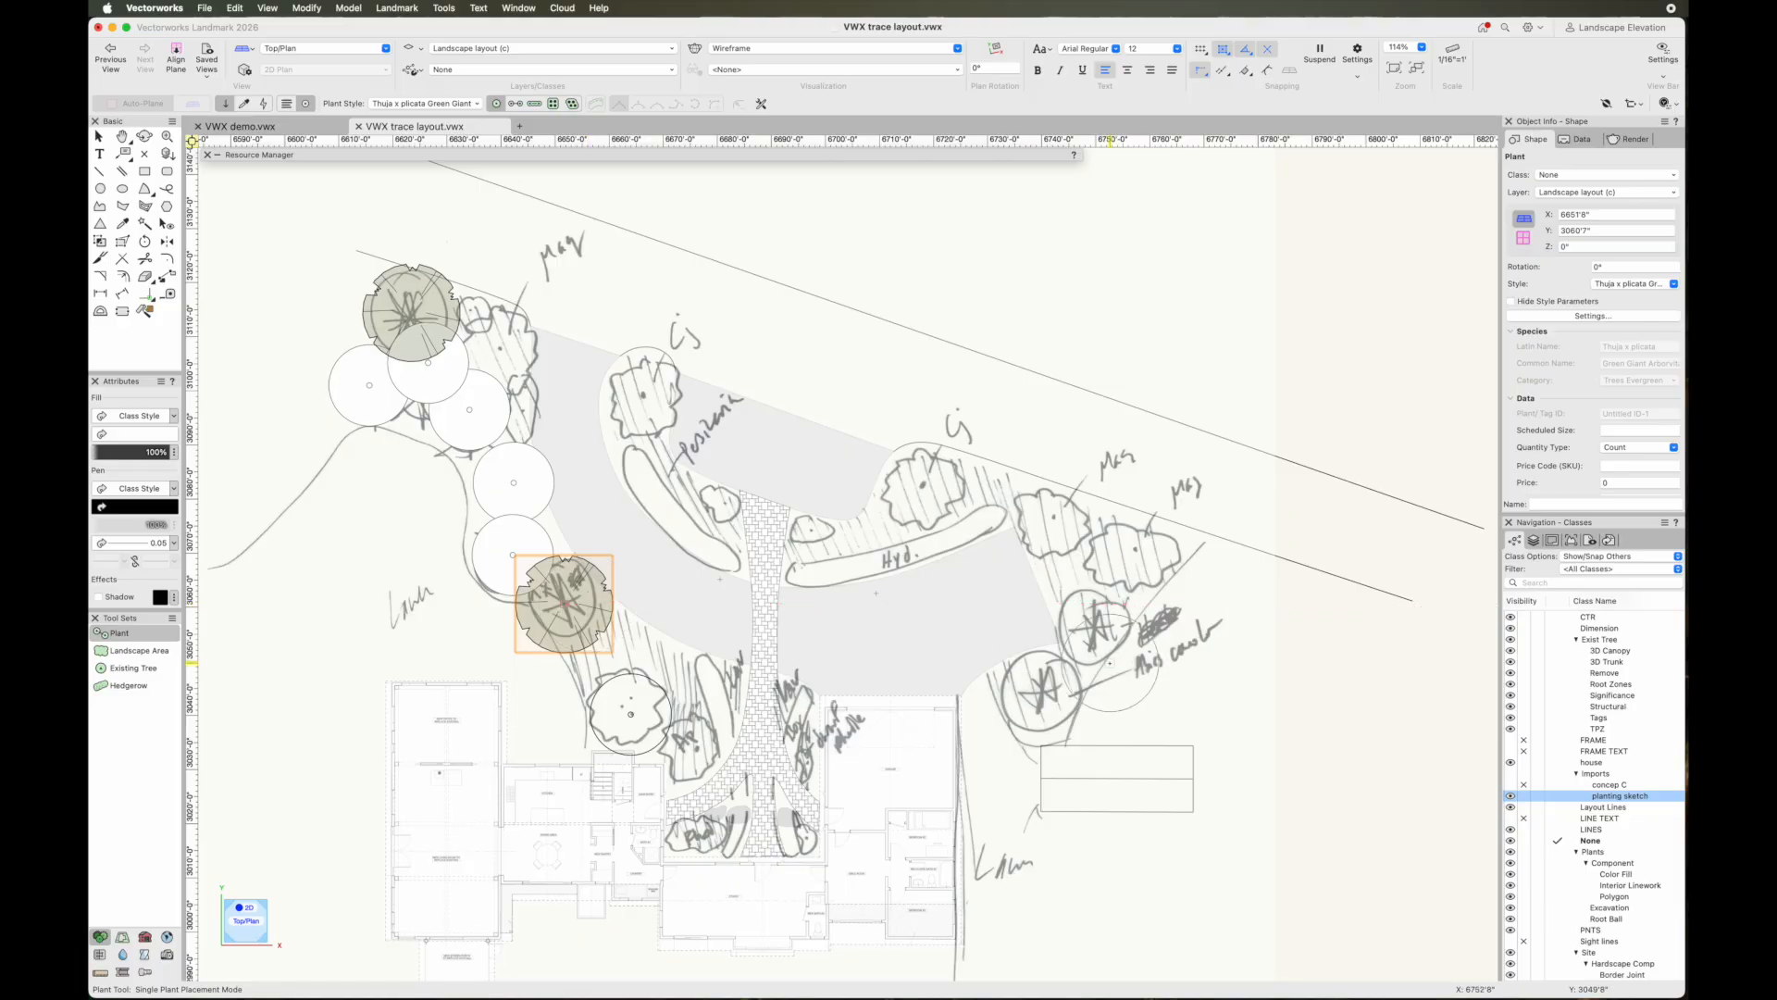
{"action": "key", "text": "grave"}
{"action": "key", "text": "grave"}
{"action": "key", "text": "grave"}
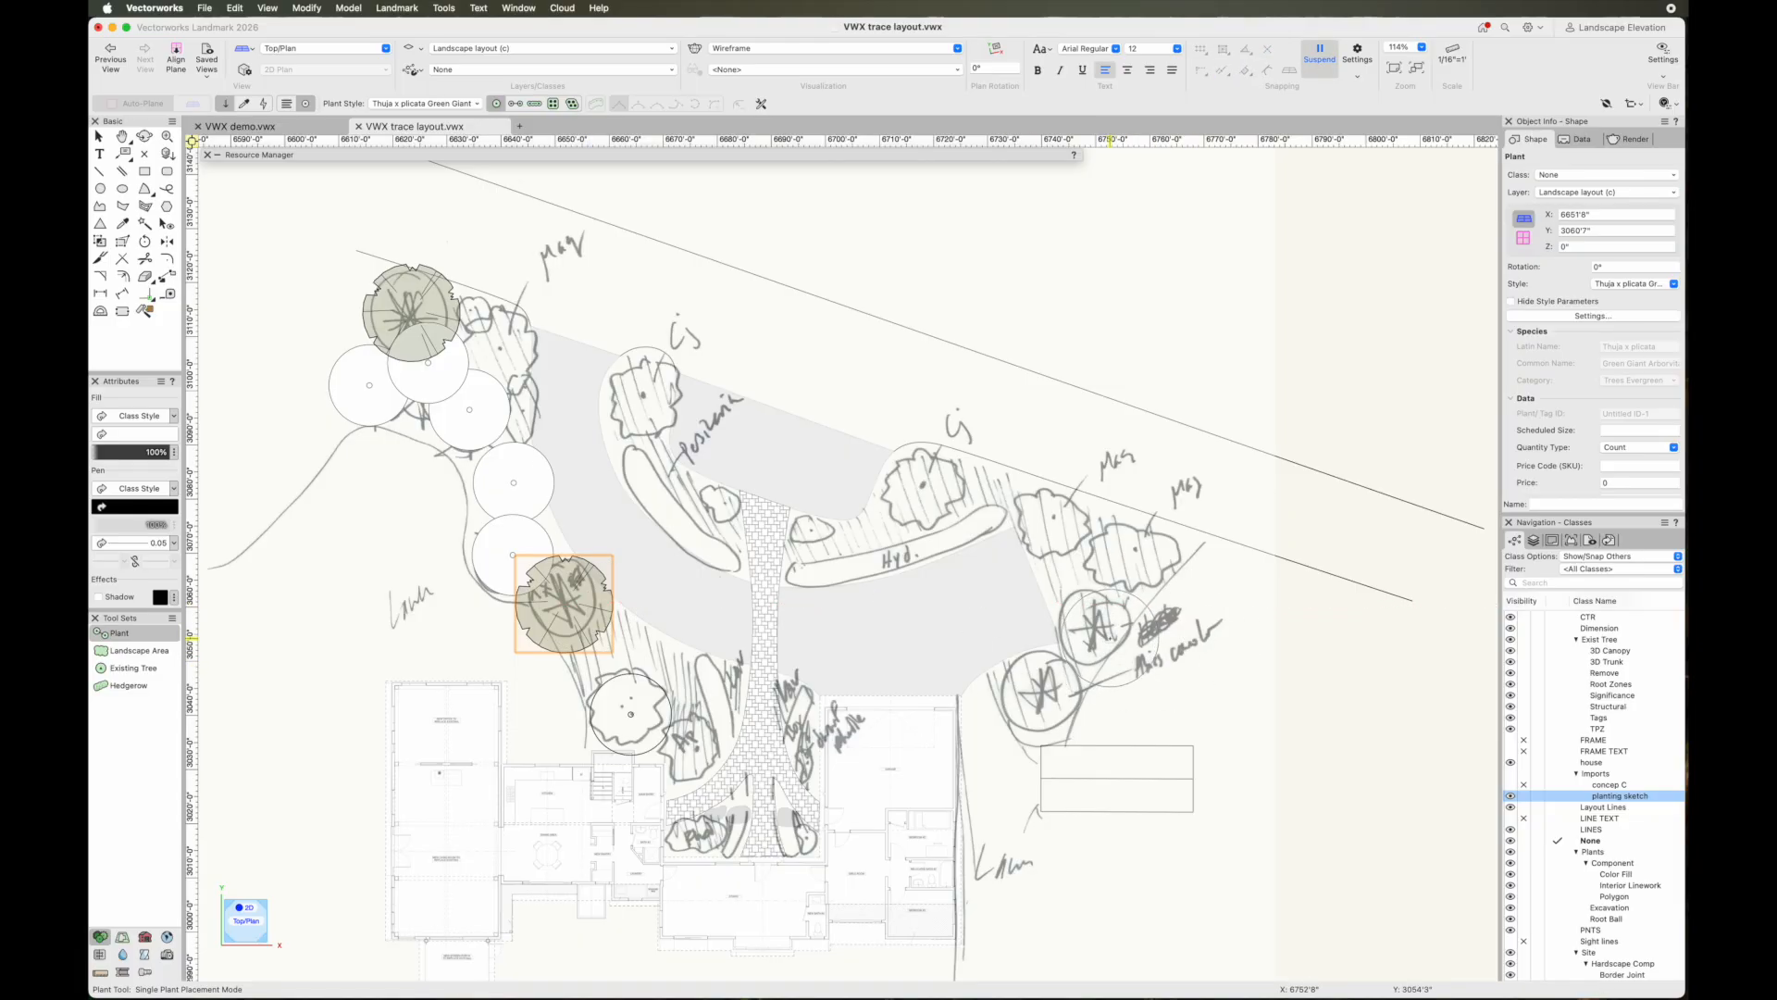
{"action": "left_click", "coordinate": [1109, 636]}
{"action": "left_click", "coordinate": [1041, 705]}
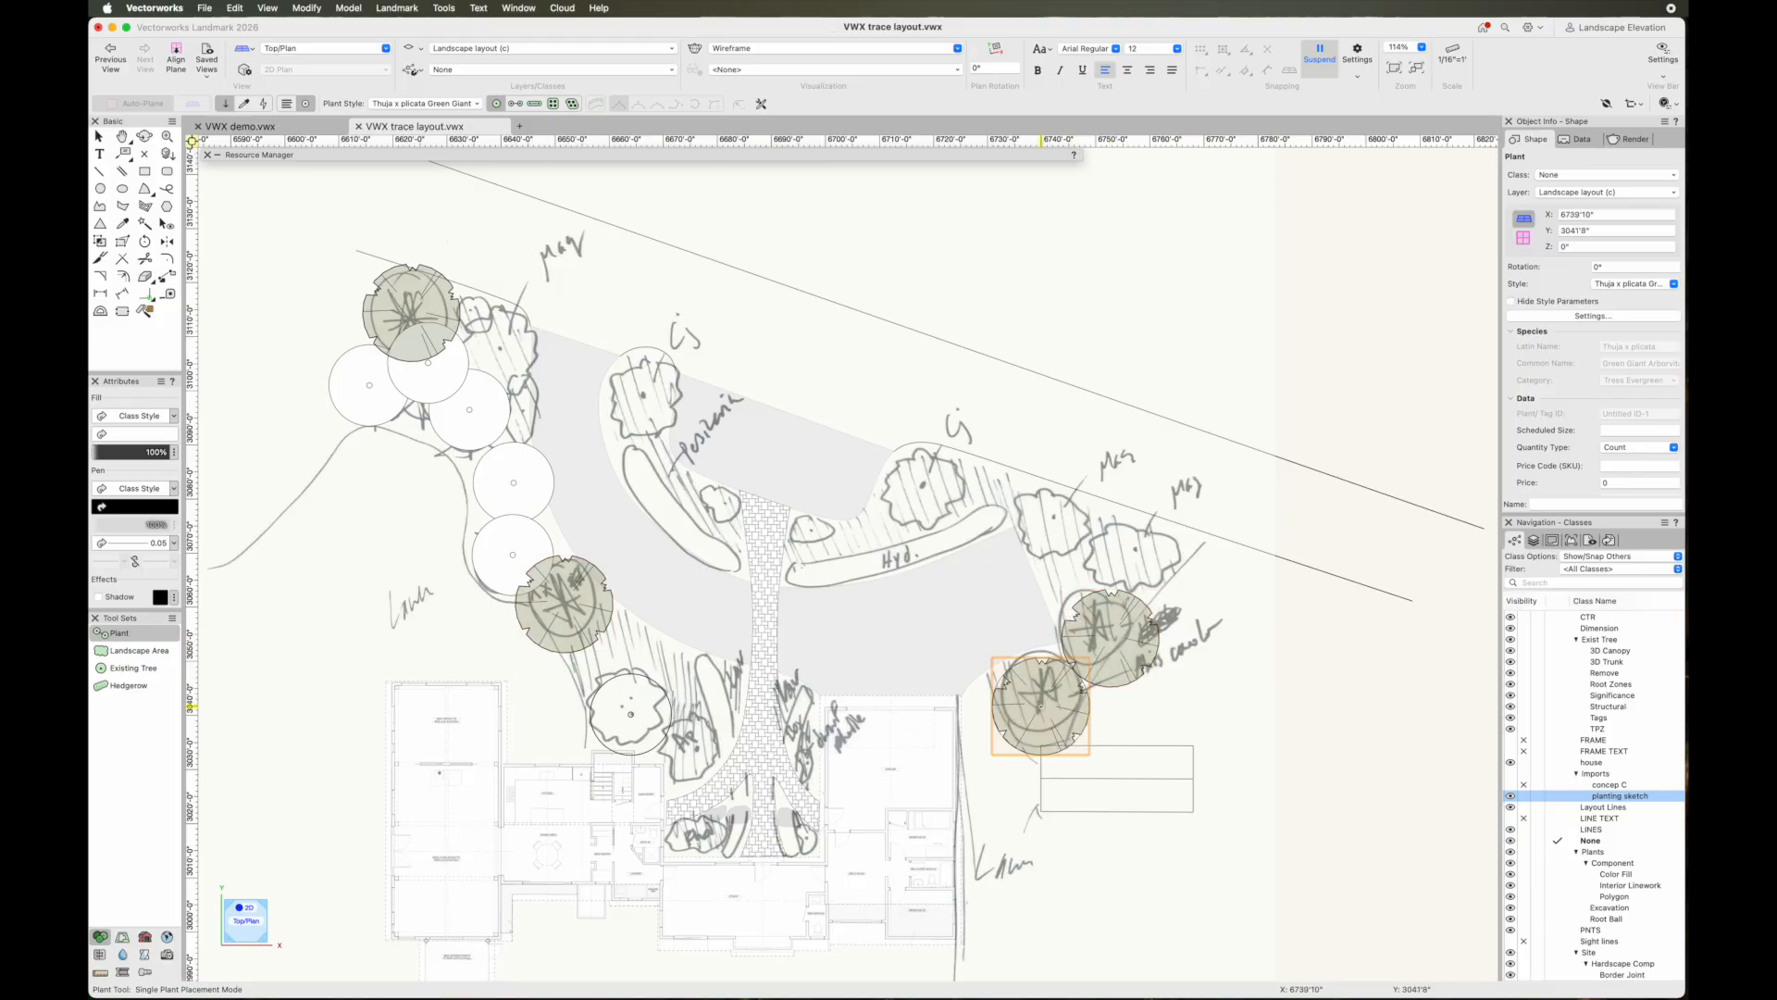
{"action": "key", "text": "grave"}
{"action": "key", "text": "x"}
{"action": "left_click", "coordinate": [1342, 421]}
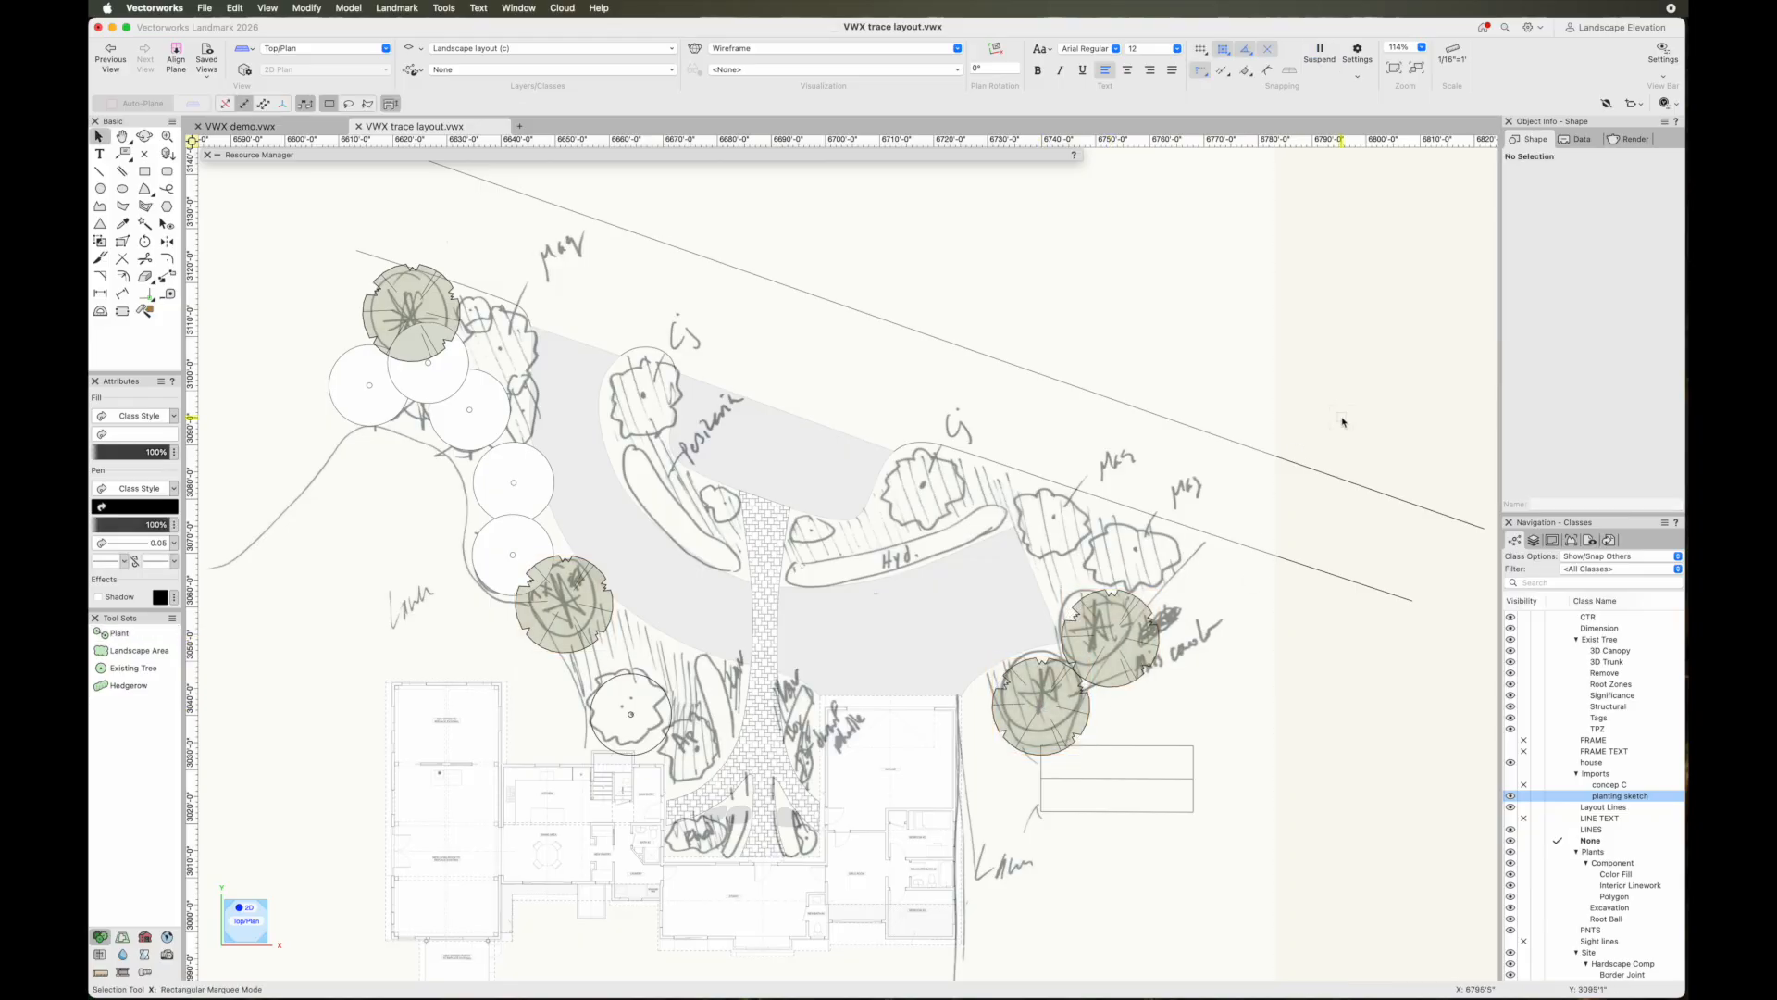
Hide the planting sketch class
{"action": "left_click", "coordinate": [1525, 796]}
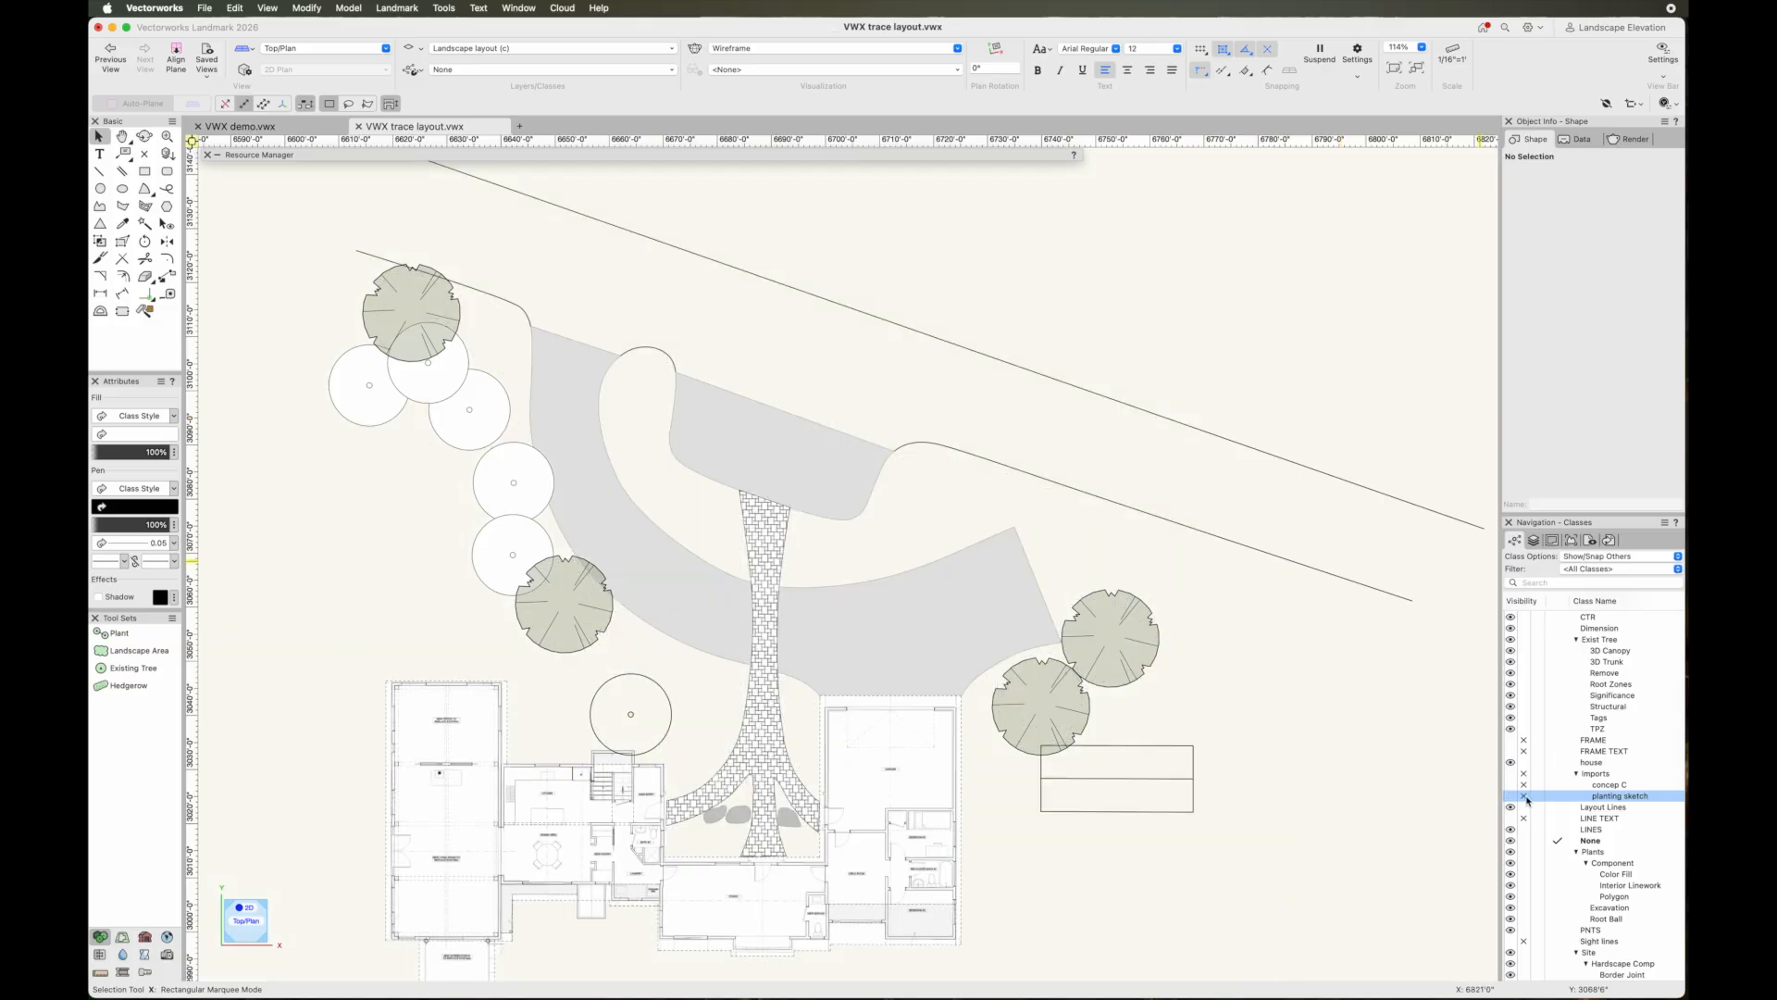
Orbit the model into a 3D view to inspect the placed trees, and return to the Top/Plan view
{"action": "left_click", "coordinate": [144, 137]}
{"action": "mouse_move", "coordinate": [548, 622]}
{"action": "left_mouse_down"}
{"action": "mouse_move", "coordinate": [615, 519]}
{"action": "mouse_move", "coordinate": [614, 481]}
{"action": "mouse_move", "coordinate": [870, 482]}
{"action": "mouse_move", "coordinate": [893, 433]}
{"action": "mouse_move", "coordinate": [944, 432]}
{"action": "mouse_move", "coordinate": [975, 408]}
{"action": "mouse_move", "coordinate": [953, 412]}
{"action": "mouse_move", "coordinate": [944, 444]}
{"action": "left_mouse_up"}
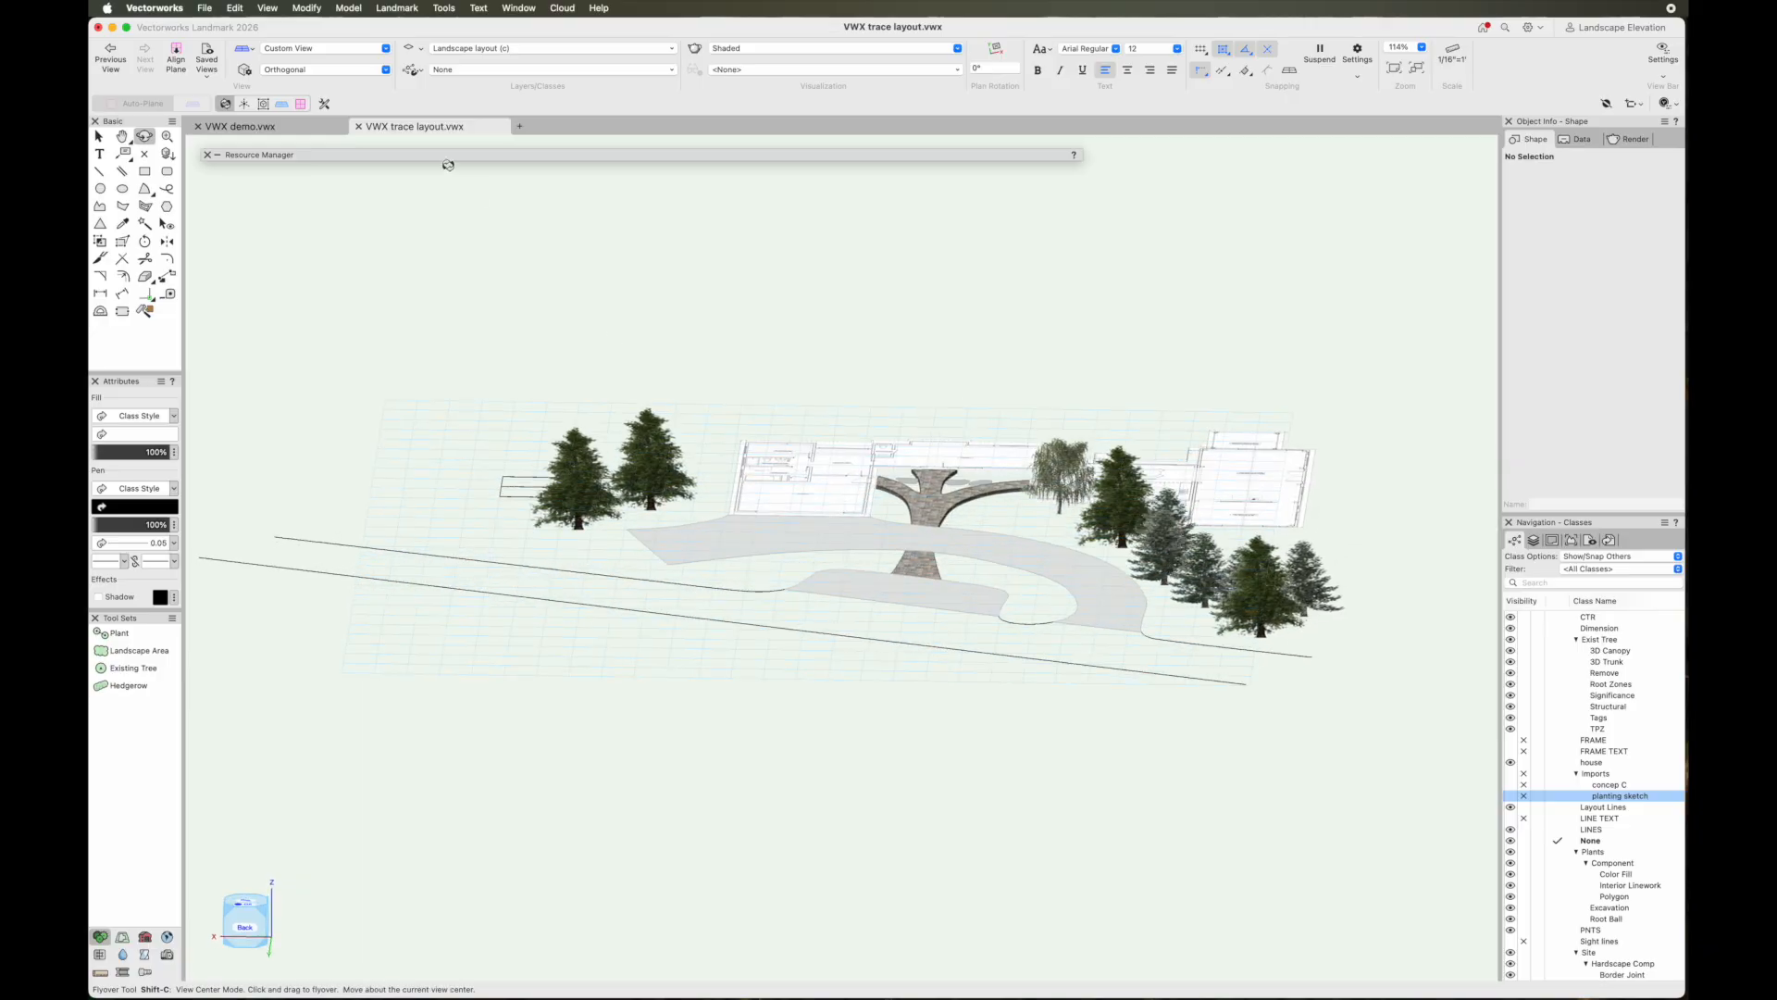
{"action": "left_click", "coordinate": [324, 49]}
{"action": "left_click", "coordinate": [306, 95]}
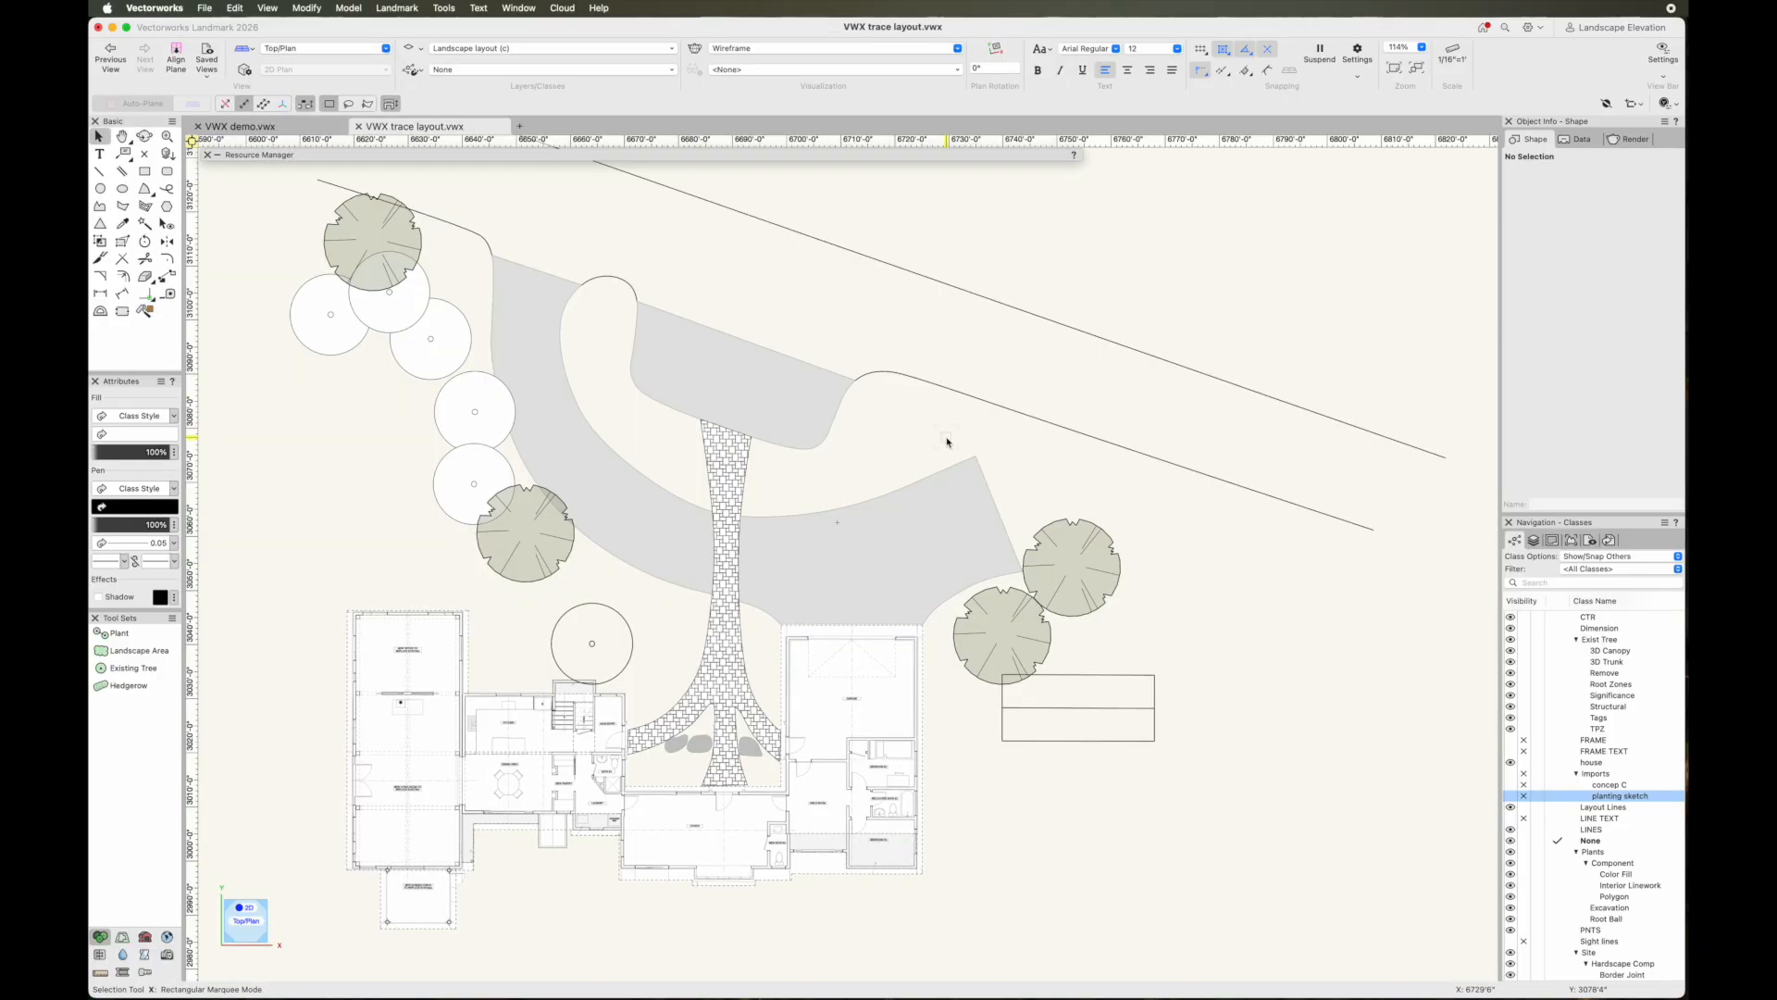
Toggle the planting sketch class off and on to compare it with the plan, leaving the sketch visible
{"action": "left_click", "coordinate": [1508, 796]}
{"action": "left_click", "coordinate": [1522, 796]}
{"action": "left_click", "coordinate": [1511, 797]}
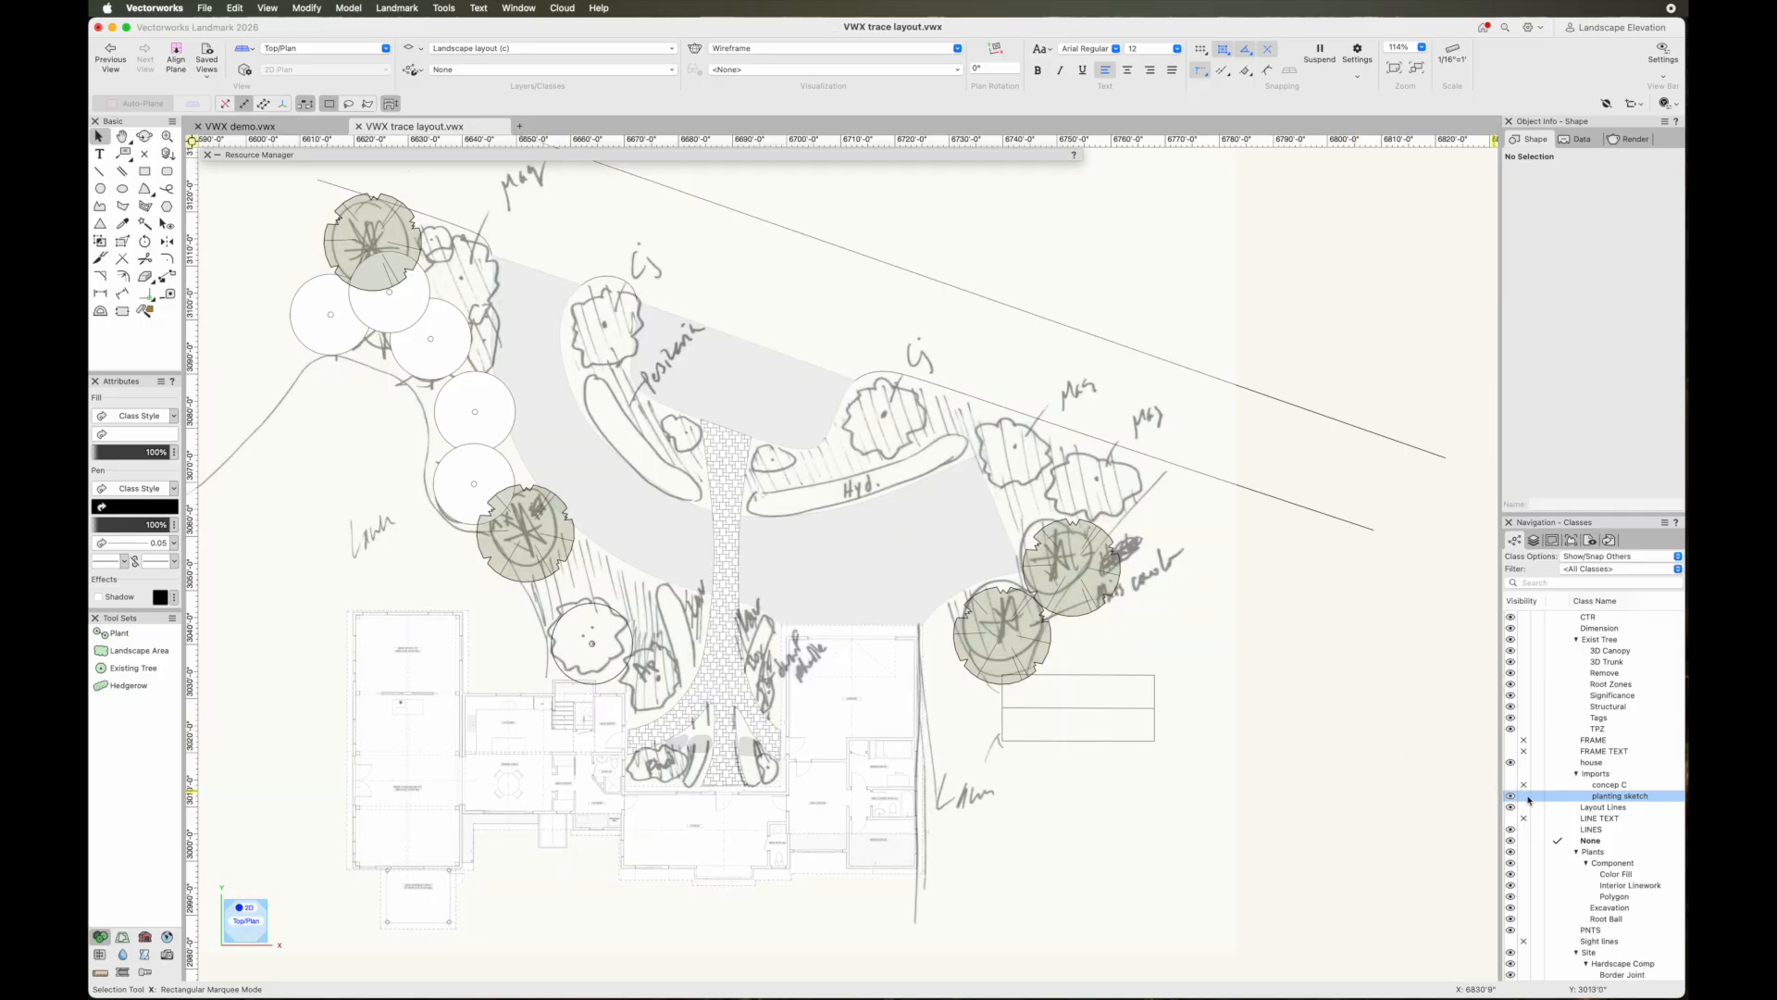
{"action": "left_click", "coordinate": [1525, 796]}
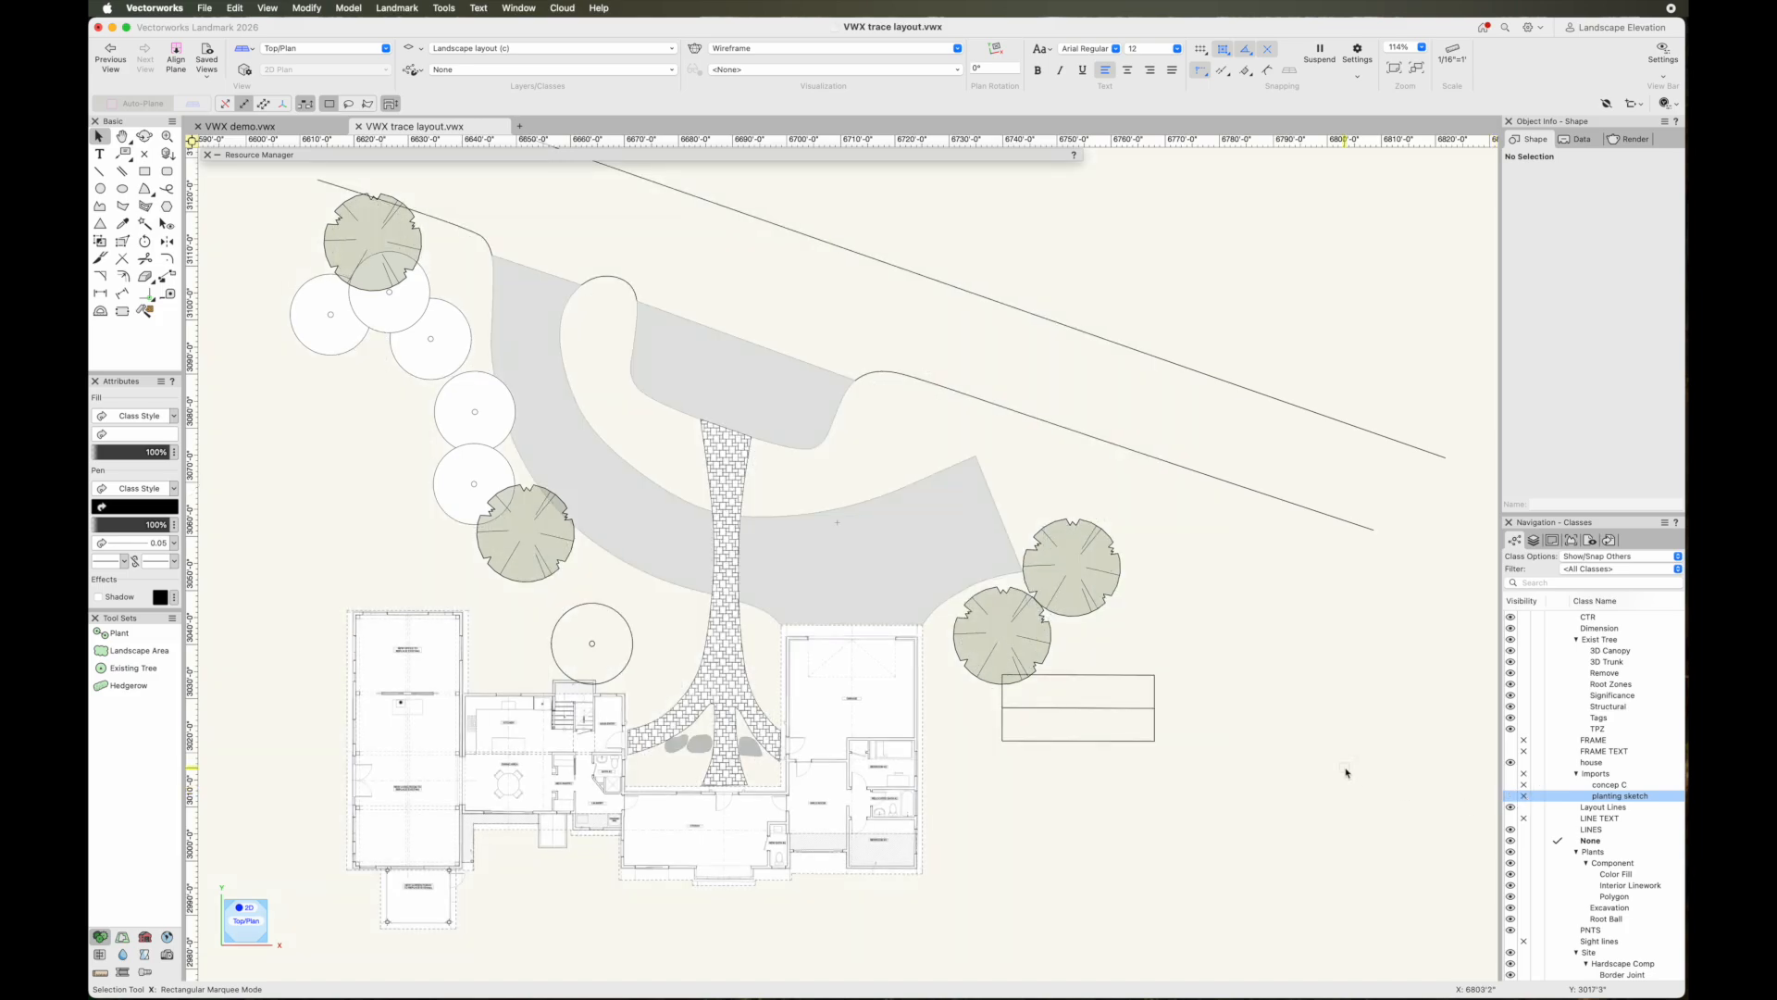
{"action": "left_click", "coordinate": [1511, 796]}
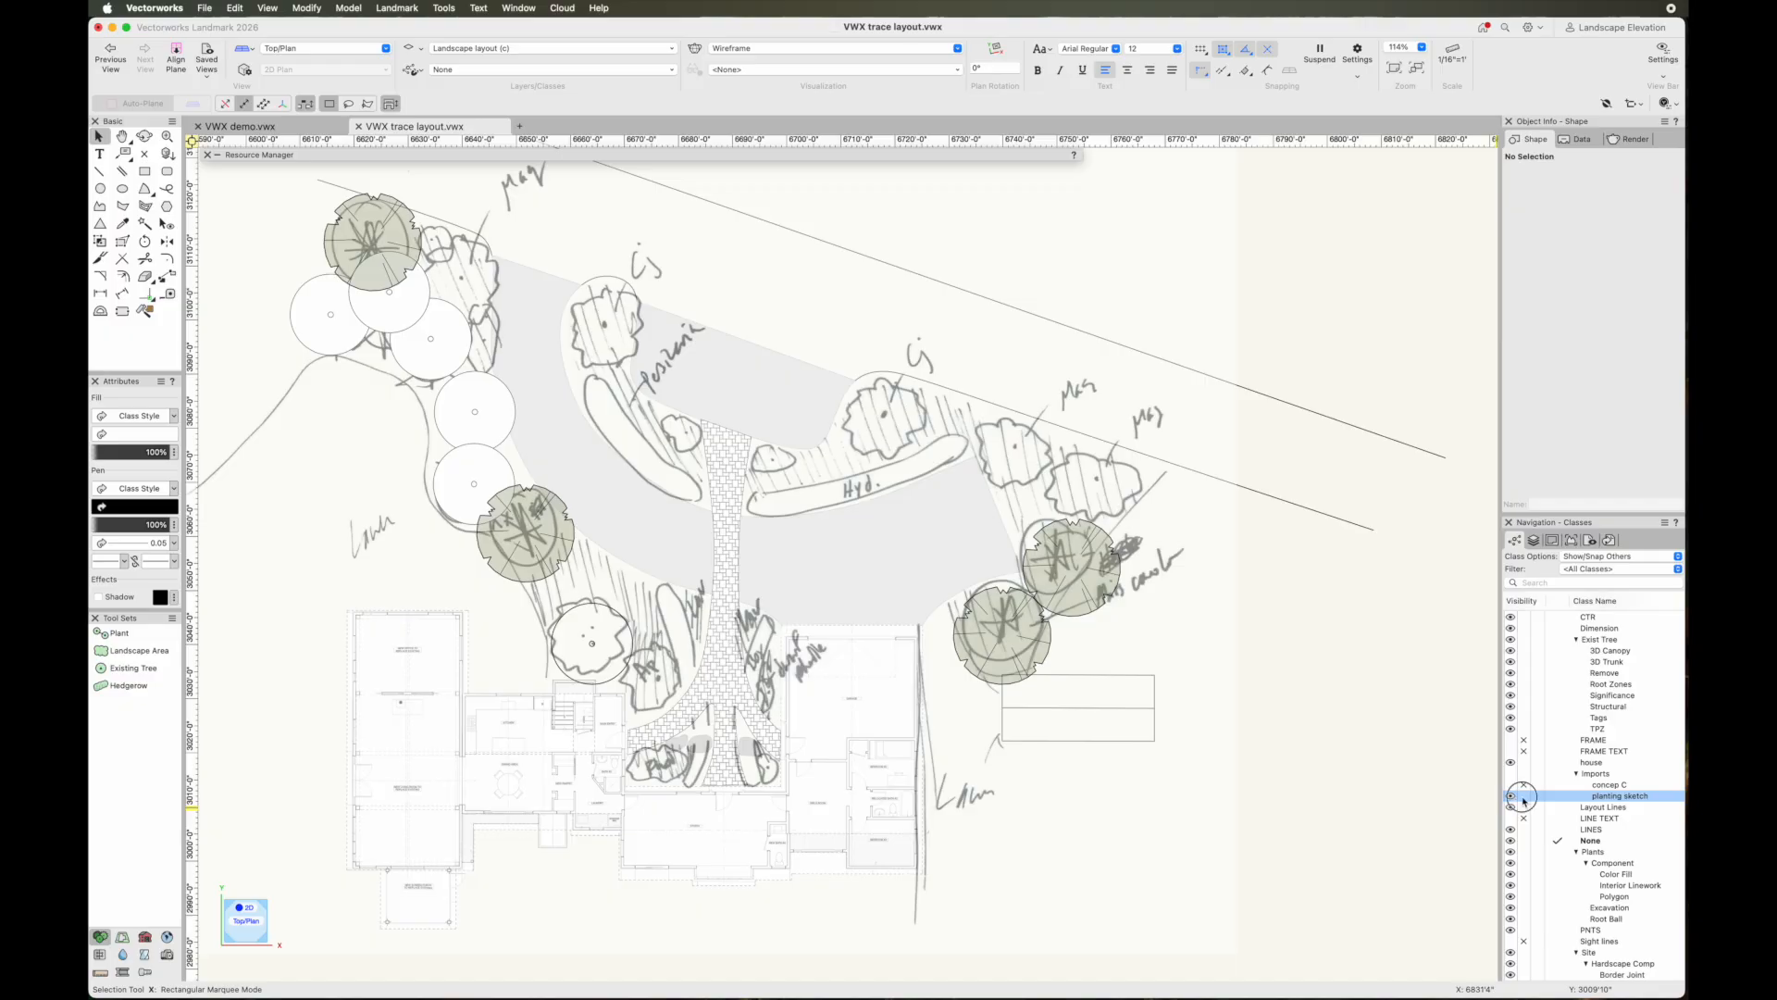
{"action": "left_click", "coordinate": [1524, 796]}
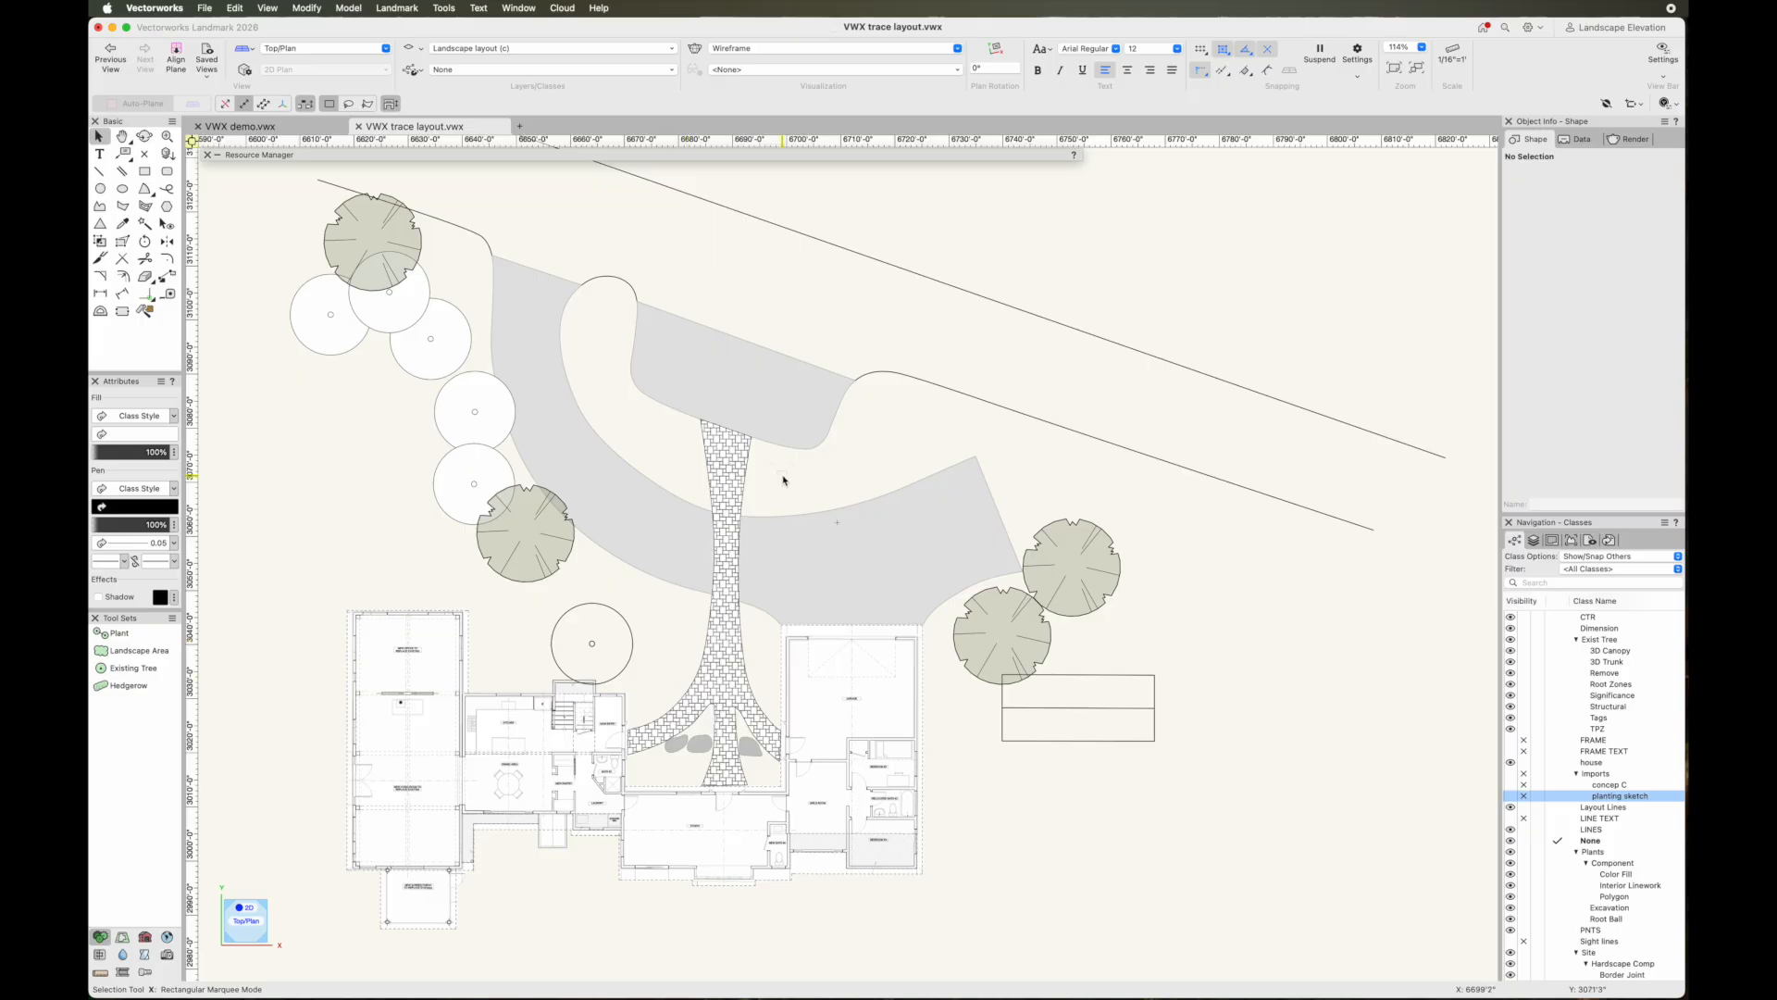
{"action": "left_click", "coordinate": [1516, 797]}
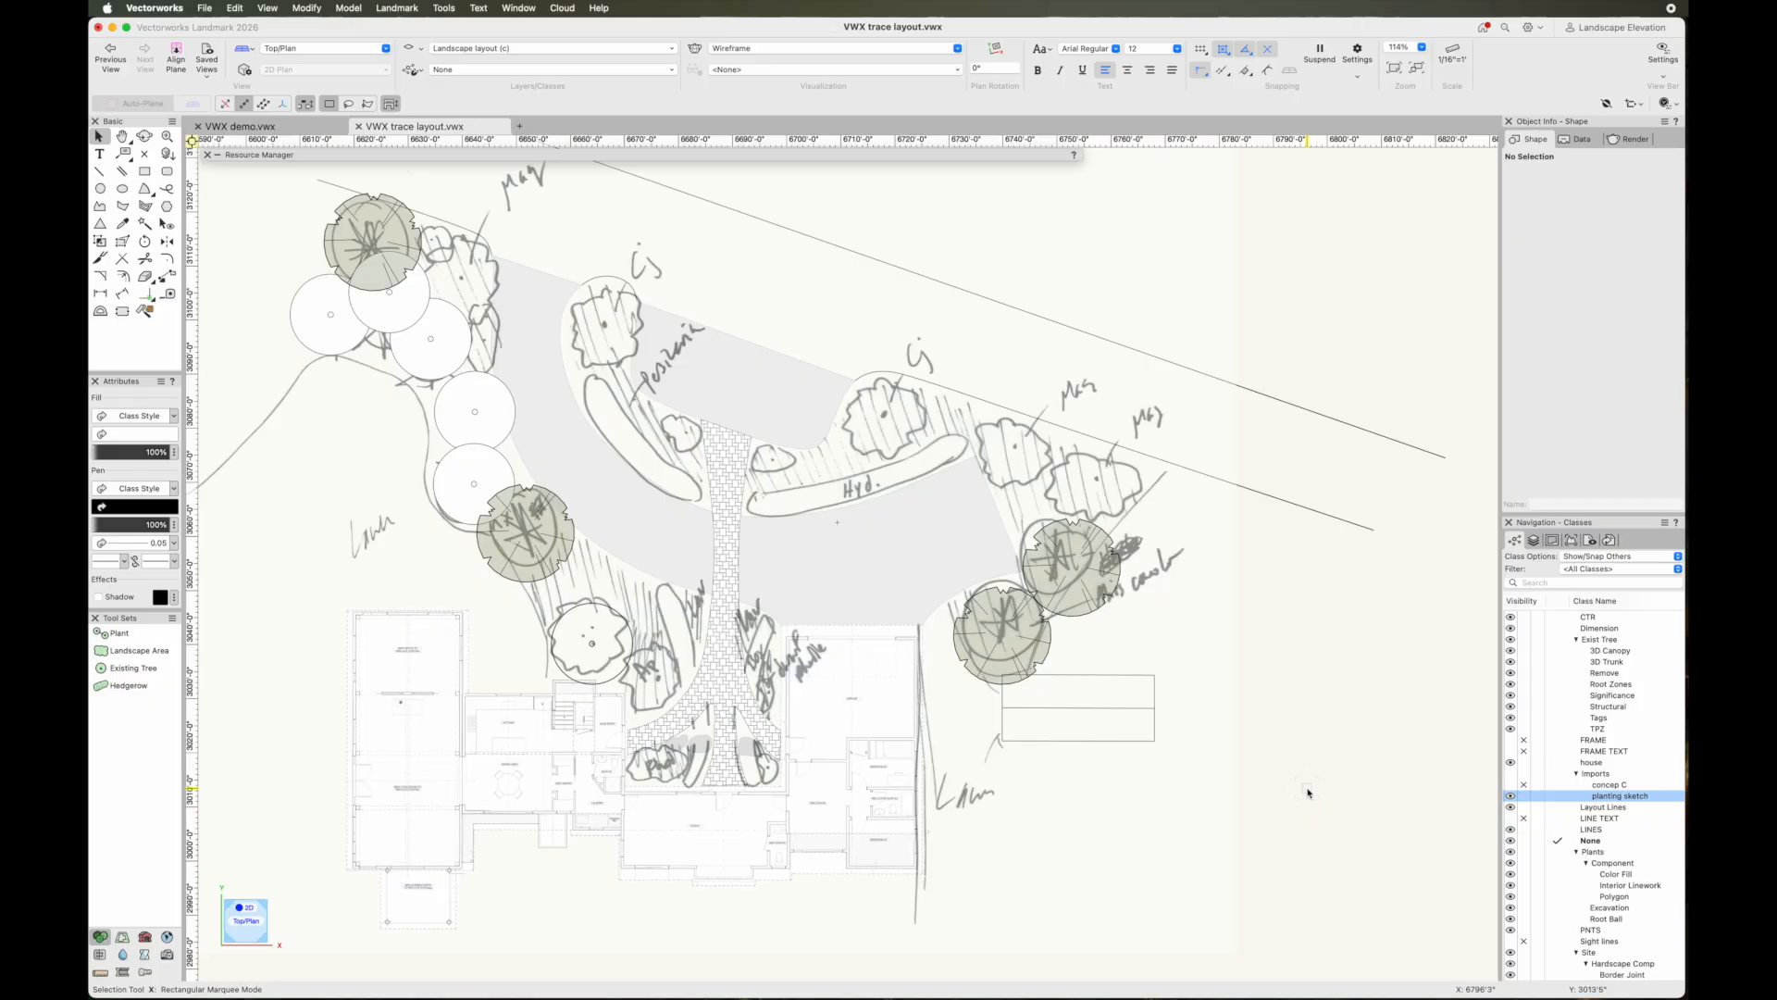
Choose the Magnolia x soulangeana 4.1 S IP style for the Plant tool from the photorealistic deciduous tree props
{"action": "middle_click_drag", "start_coordinate": [1289, 686], "coordinate": [1365, 729]}
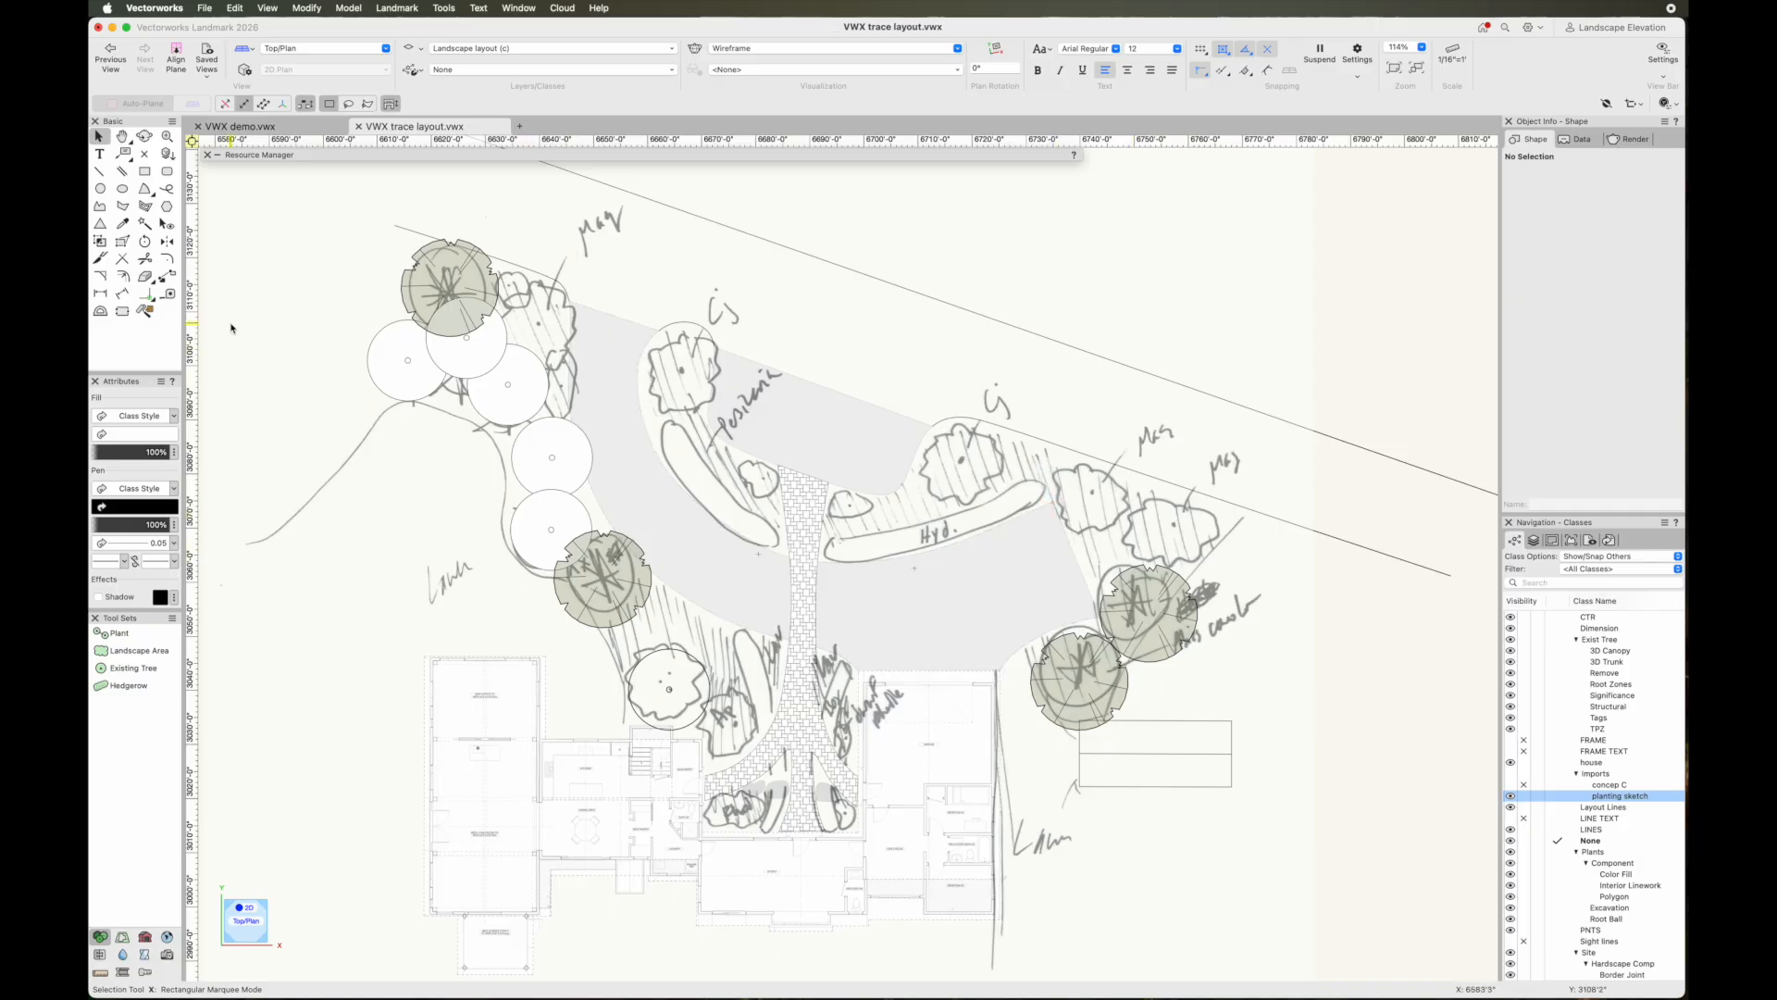
{"action": "left_click", "coordinate": [121, 635]}
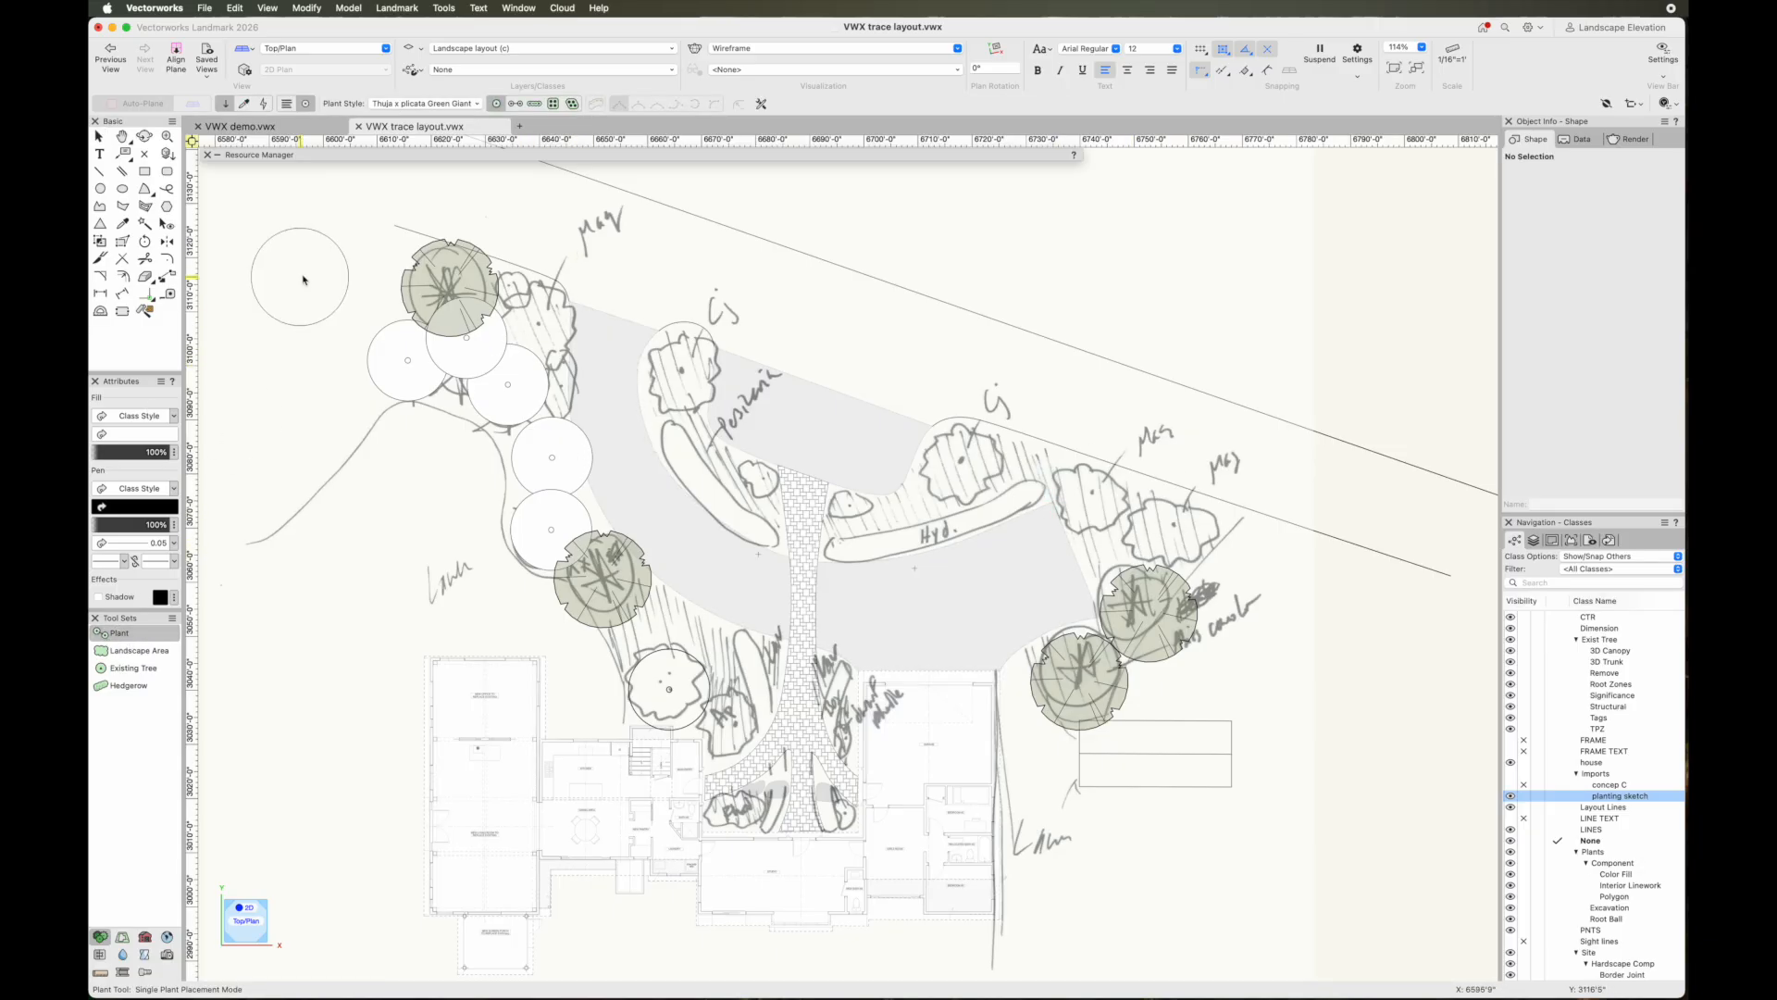
{"action": "left_click", "coordinate": [432, 103]}
{"action": "left_click", "coordinate": [409, 207]}
{"action": "left_click", "coordinate": [408, 193]}
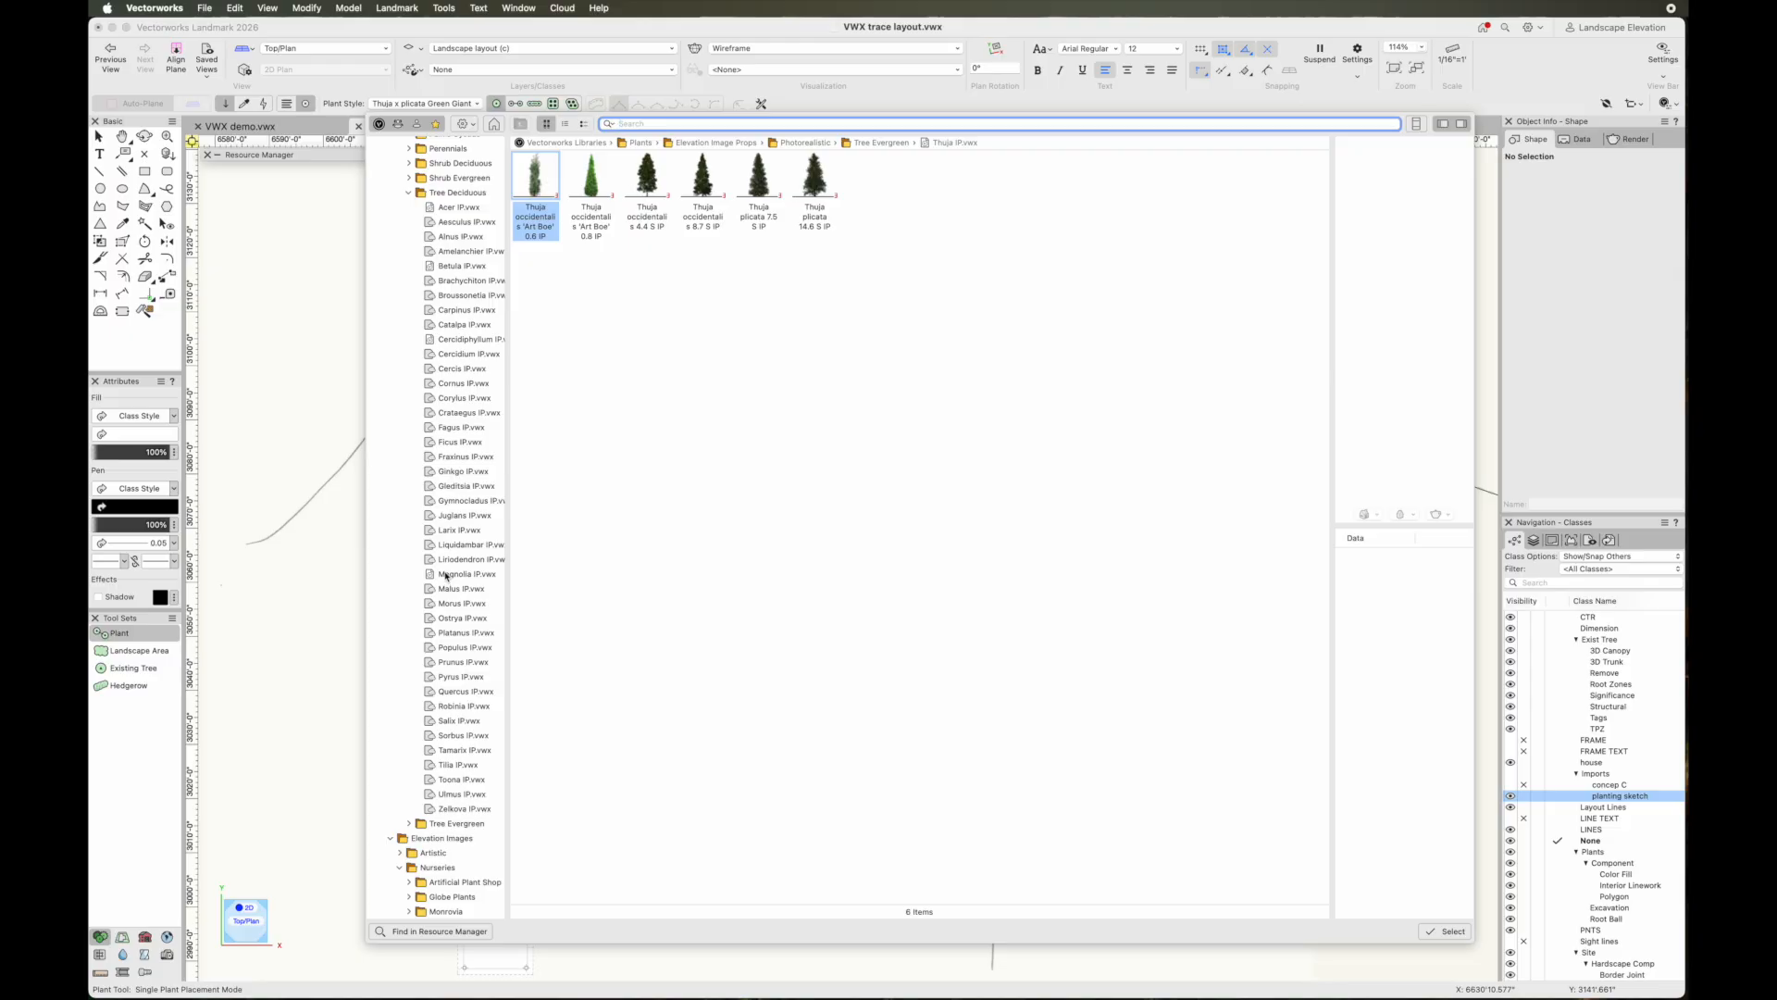
{"action": "left_click", "coordinate": [447, 575]}
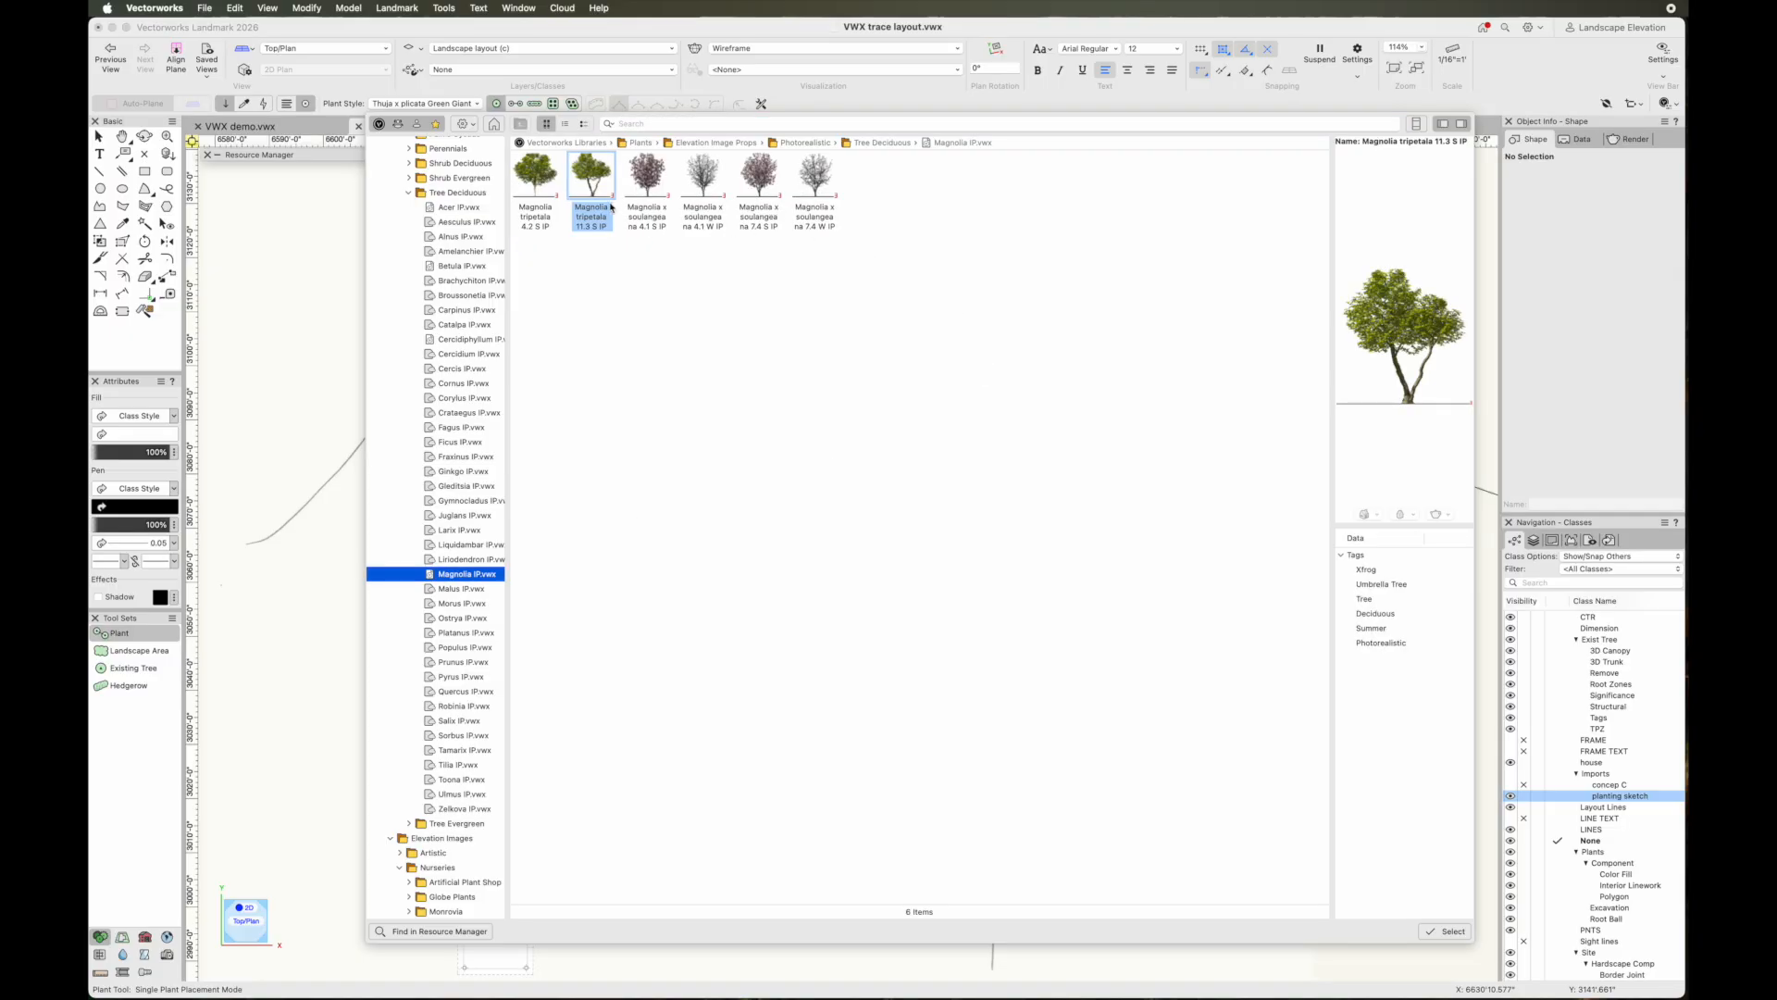
{"action": "left_click", "coordinate": [665, 193]}
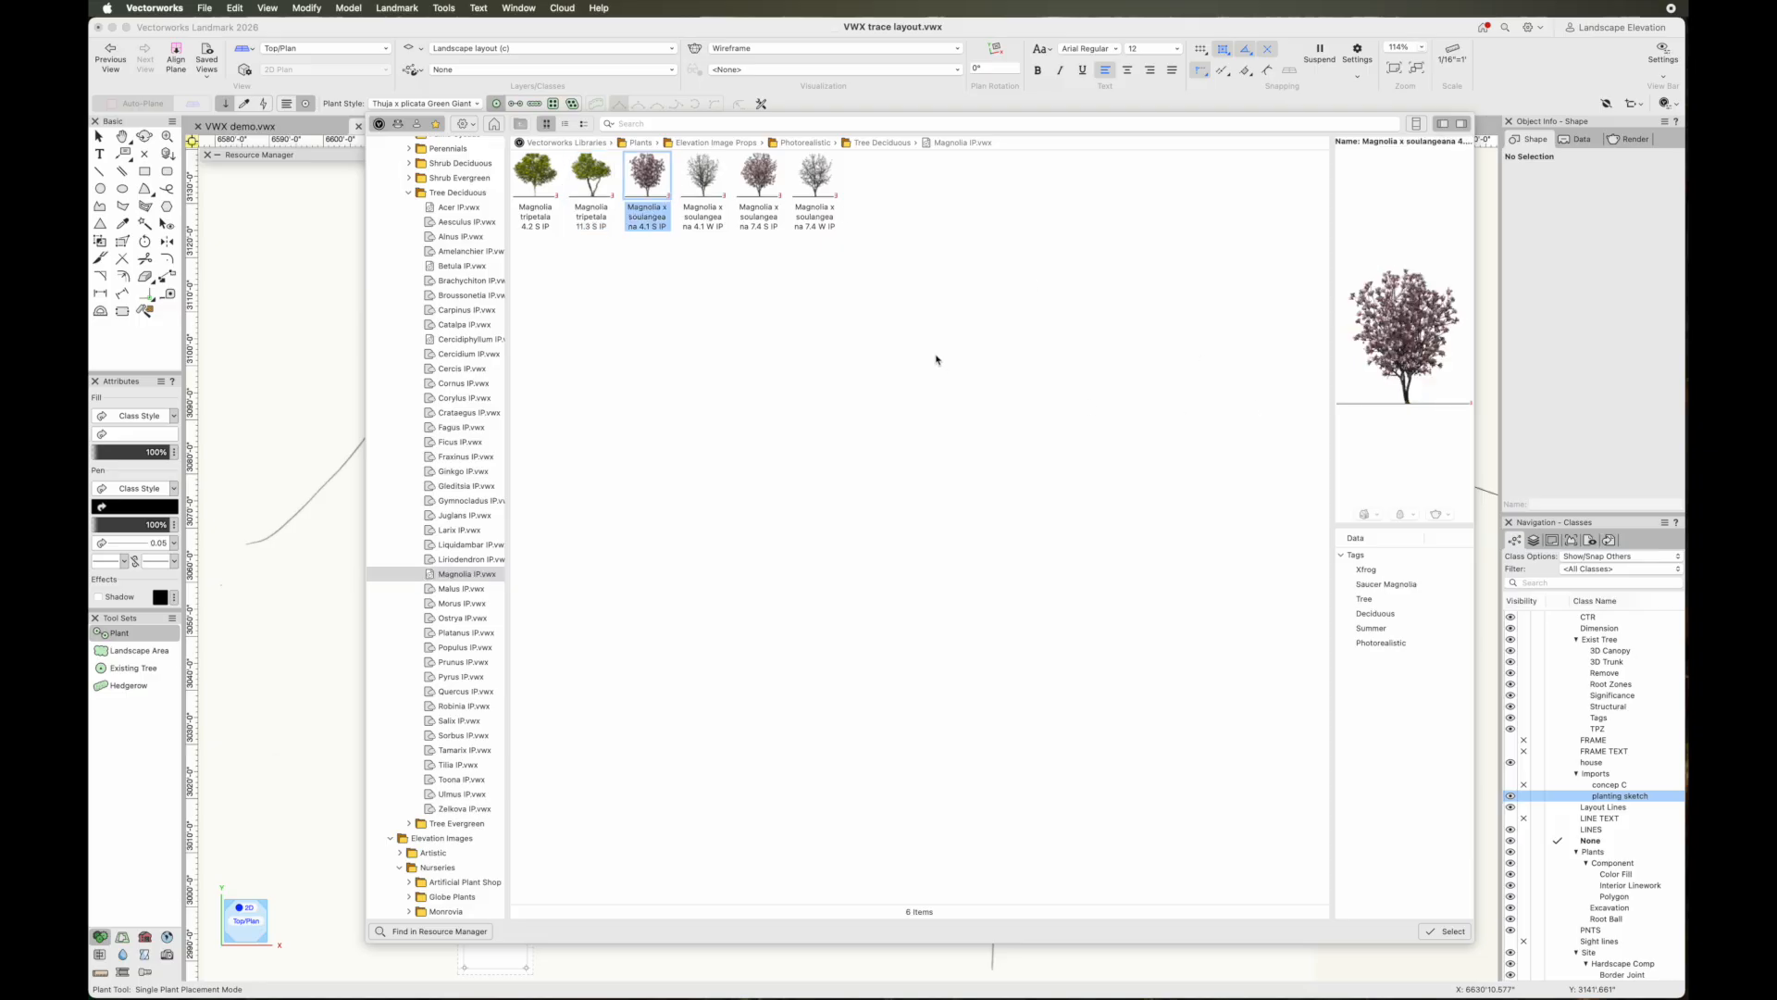
{"action": "double_click", "coordinate": [648, 180]}
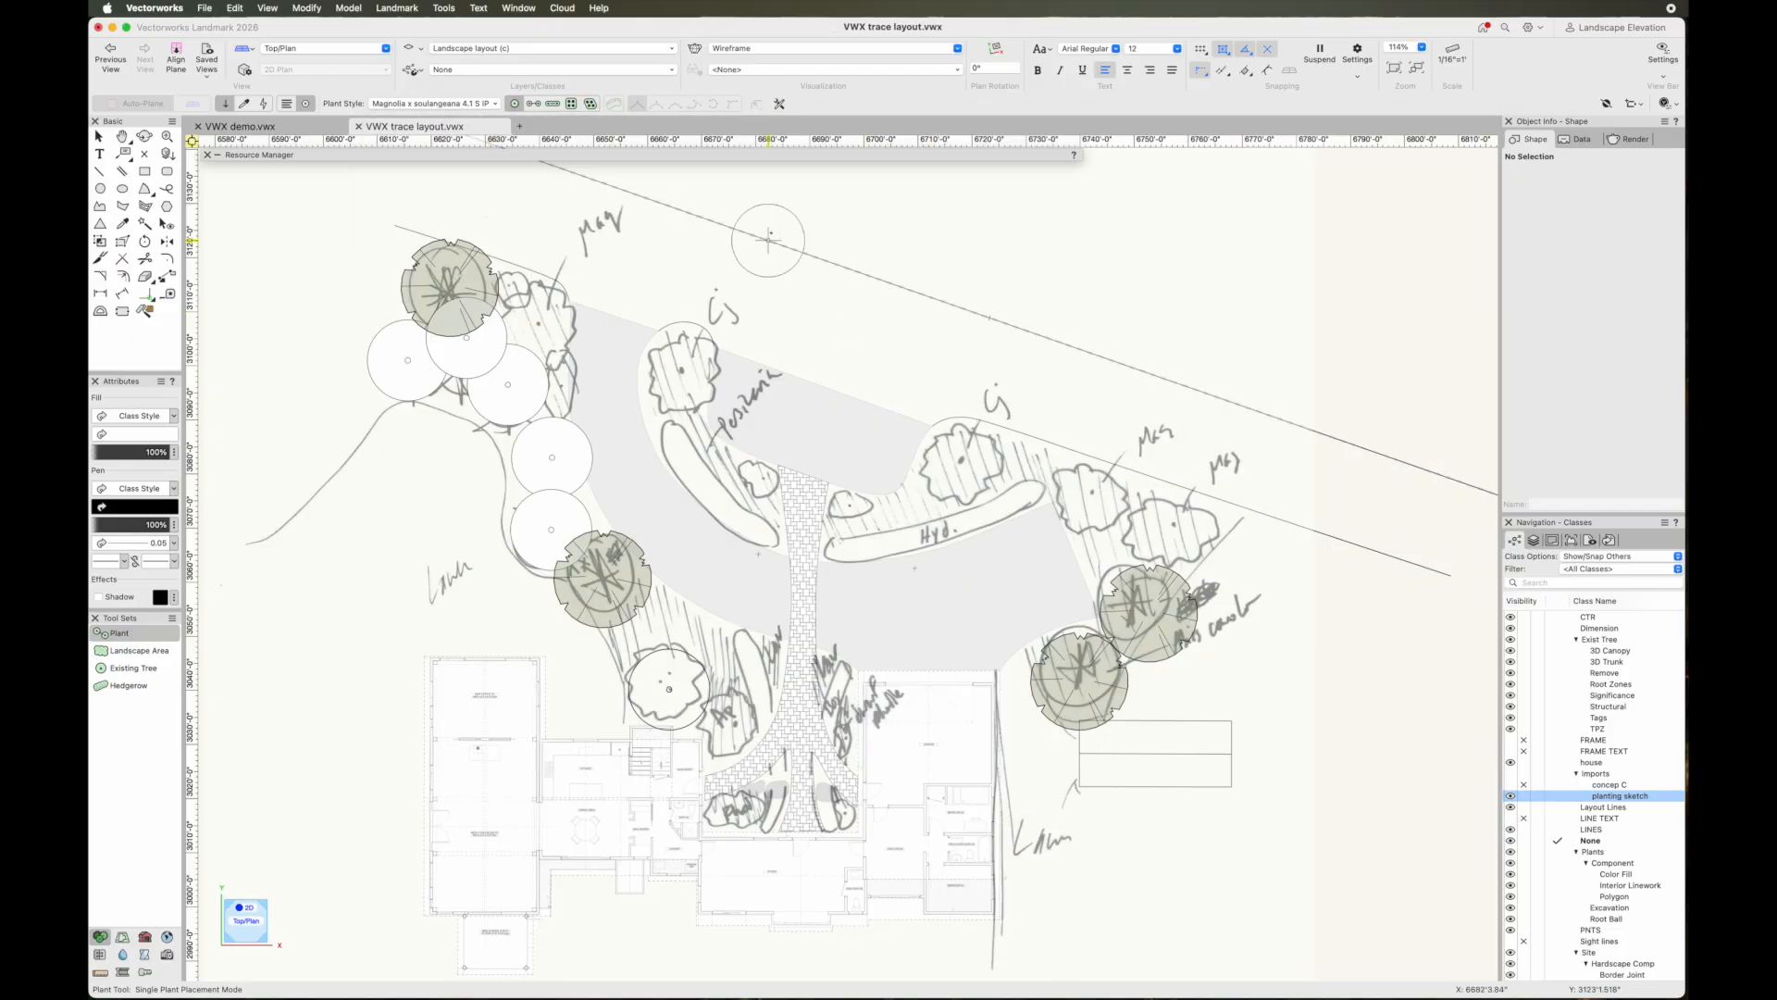
Check the magnolia's size in the plant preferences and place three magnolias over the sketch symbols marked Mag
{"action": "left_click", "coordinate": [779, 103]}
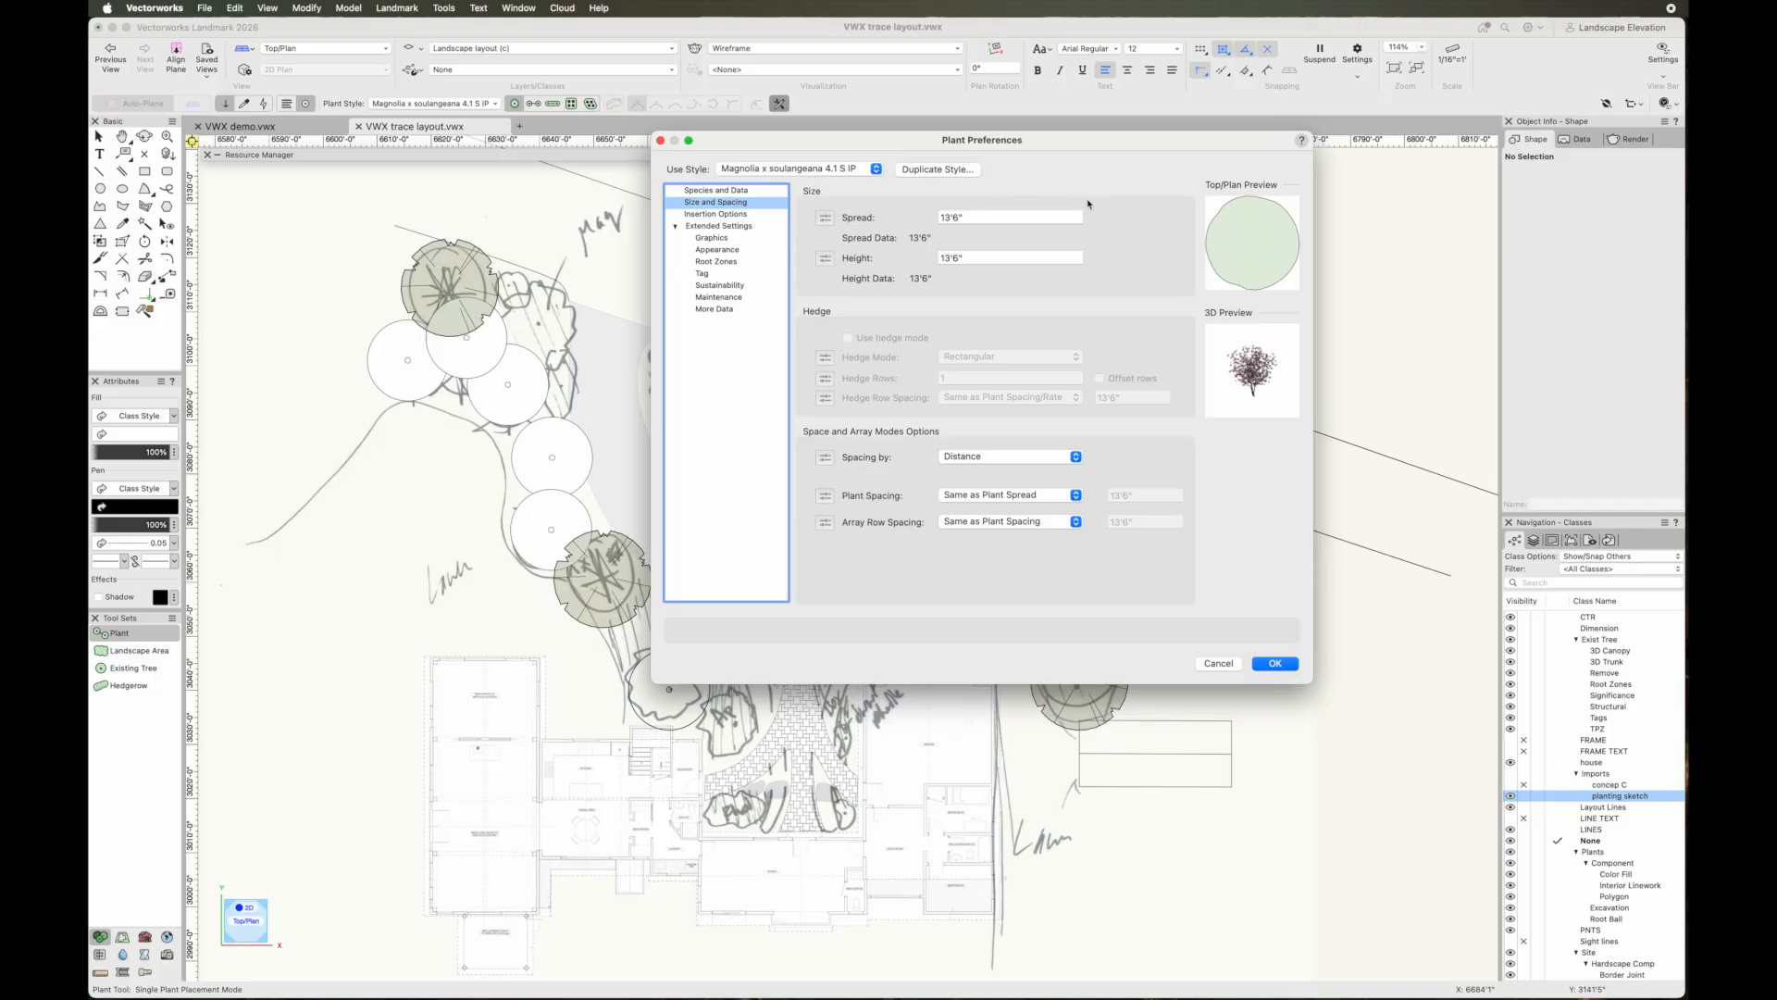
{"action": "left_click", "coordinate": [1275, 662]}
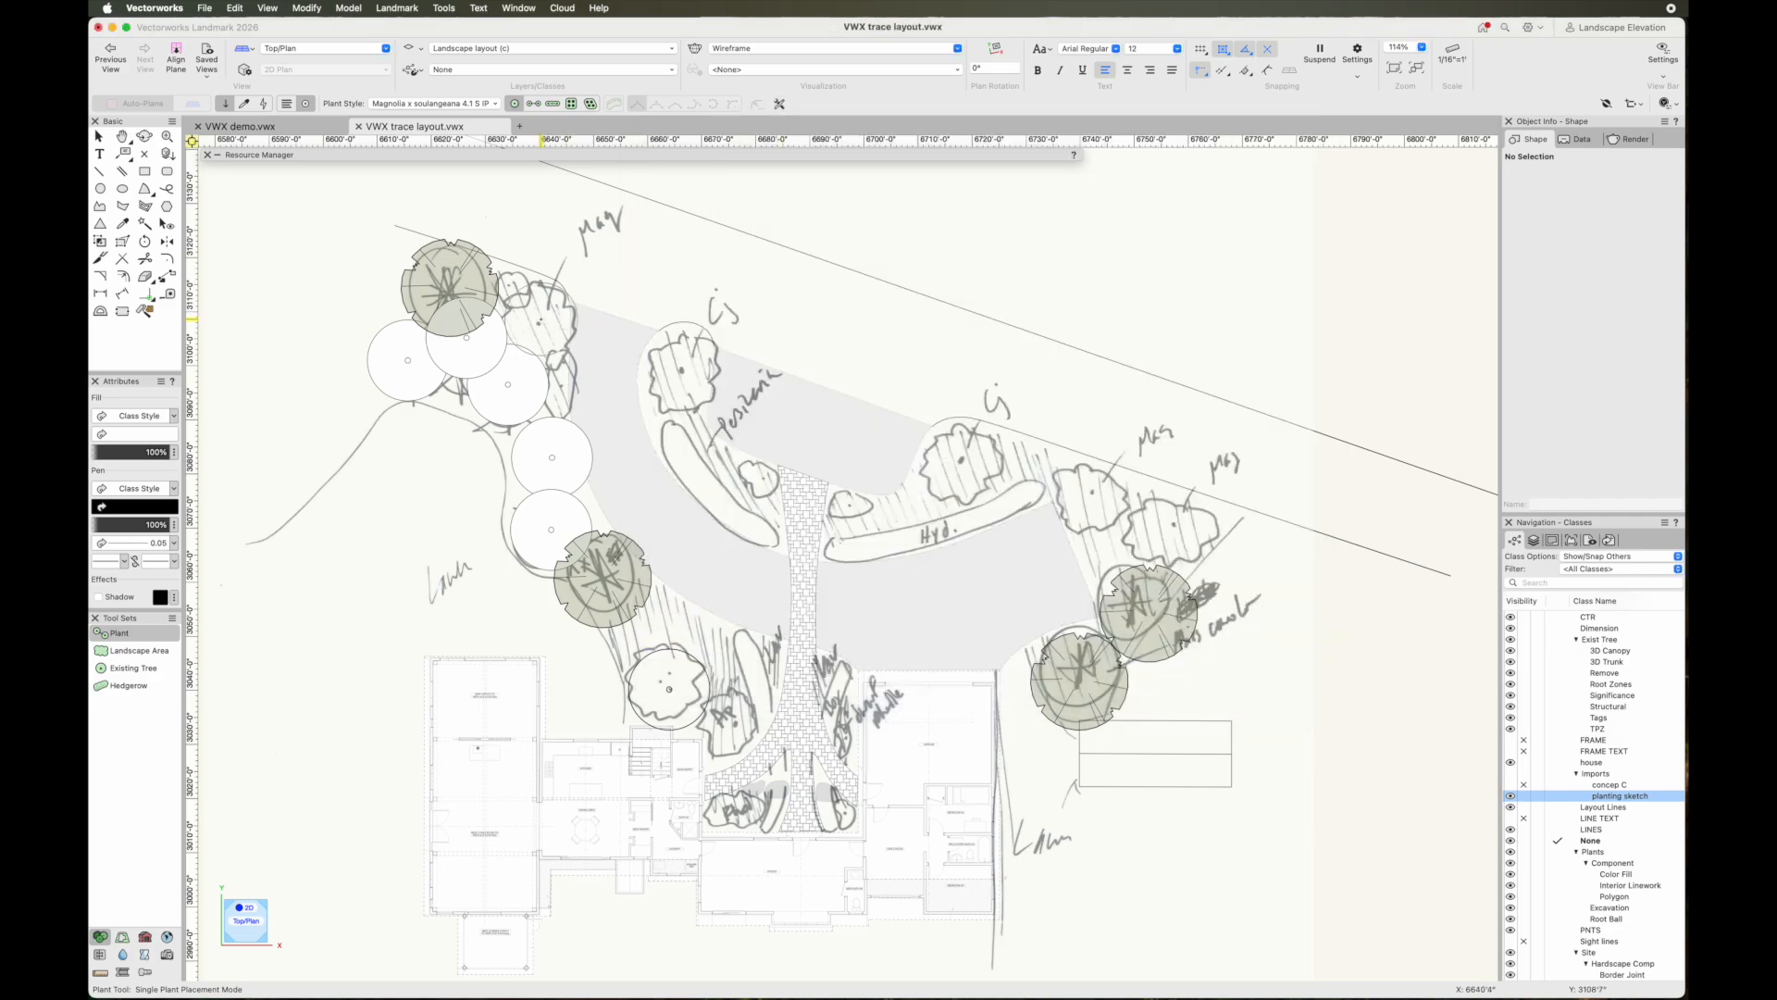
{"action": "left_click", "coordinate": [541, 319]}
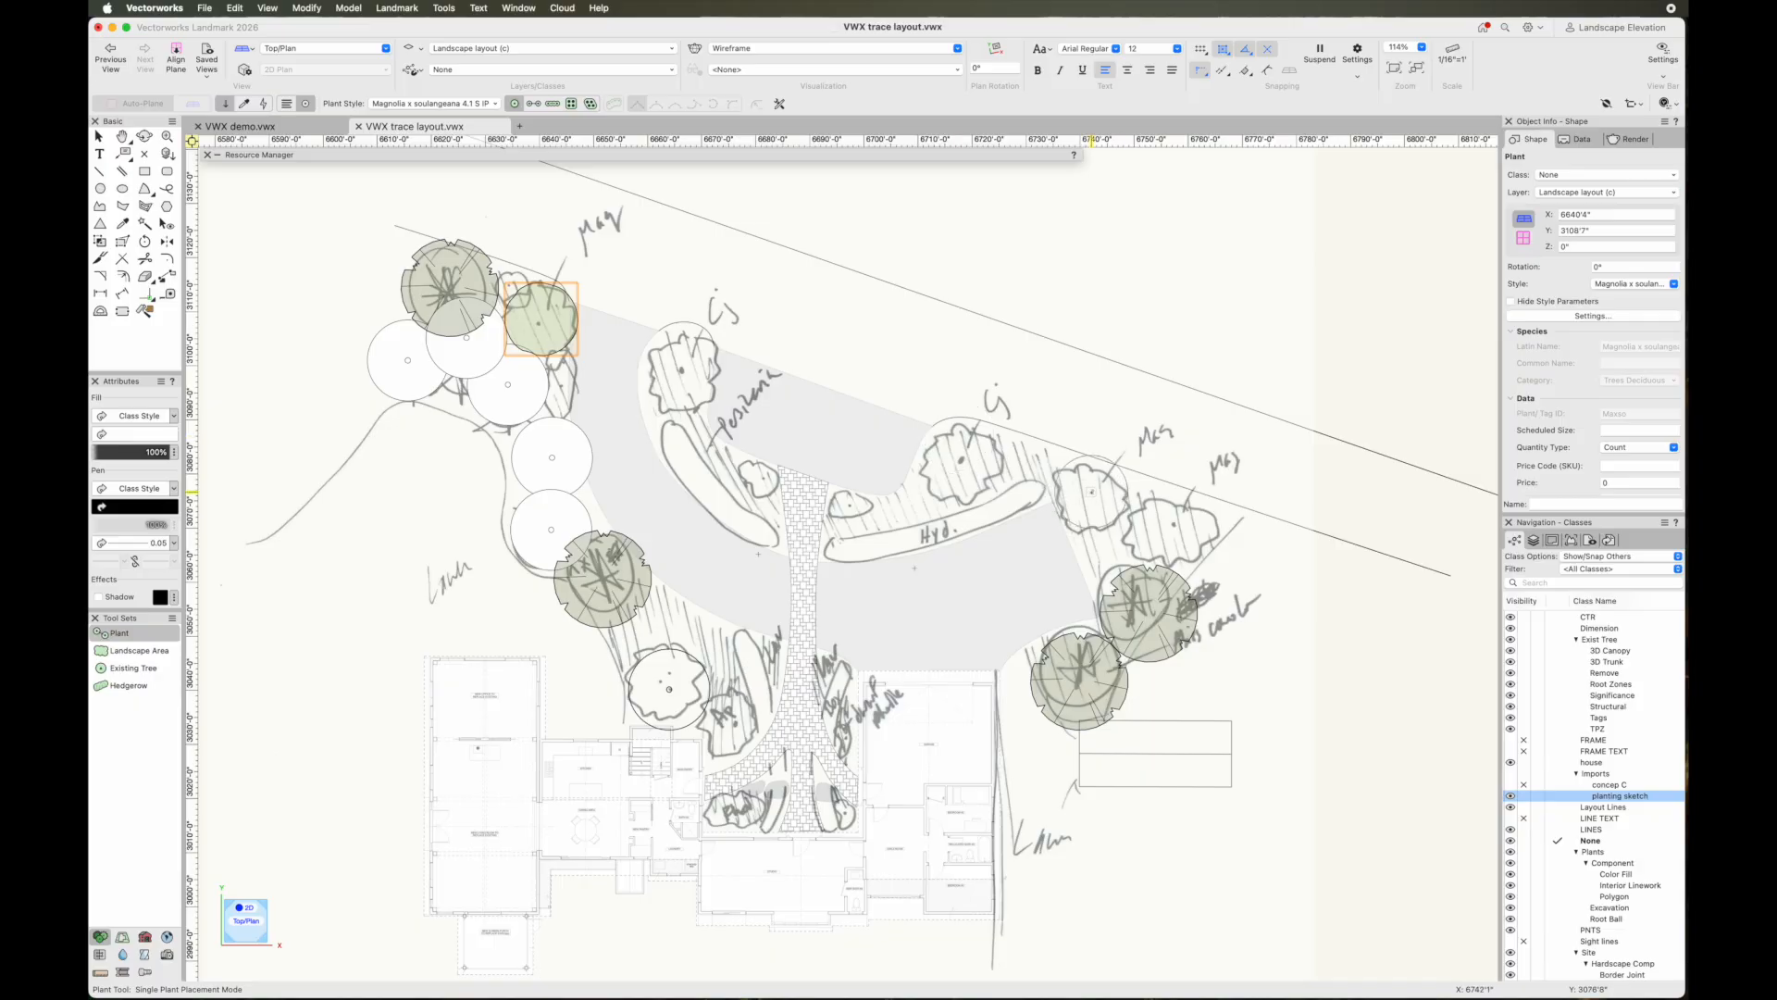
{"action": "left_click", "coordinate": [1092, 492]}
{"action": "left_click", "coordinate": [1169, 523]}
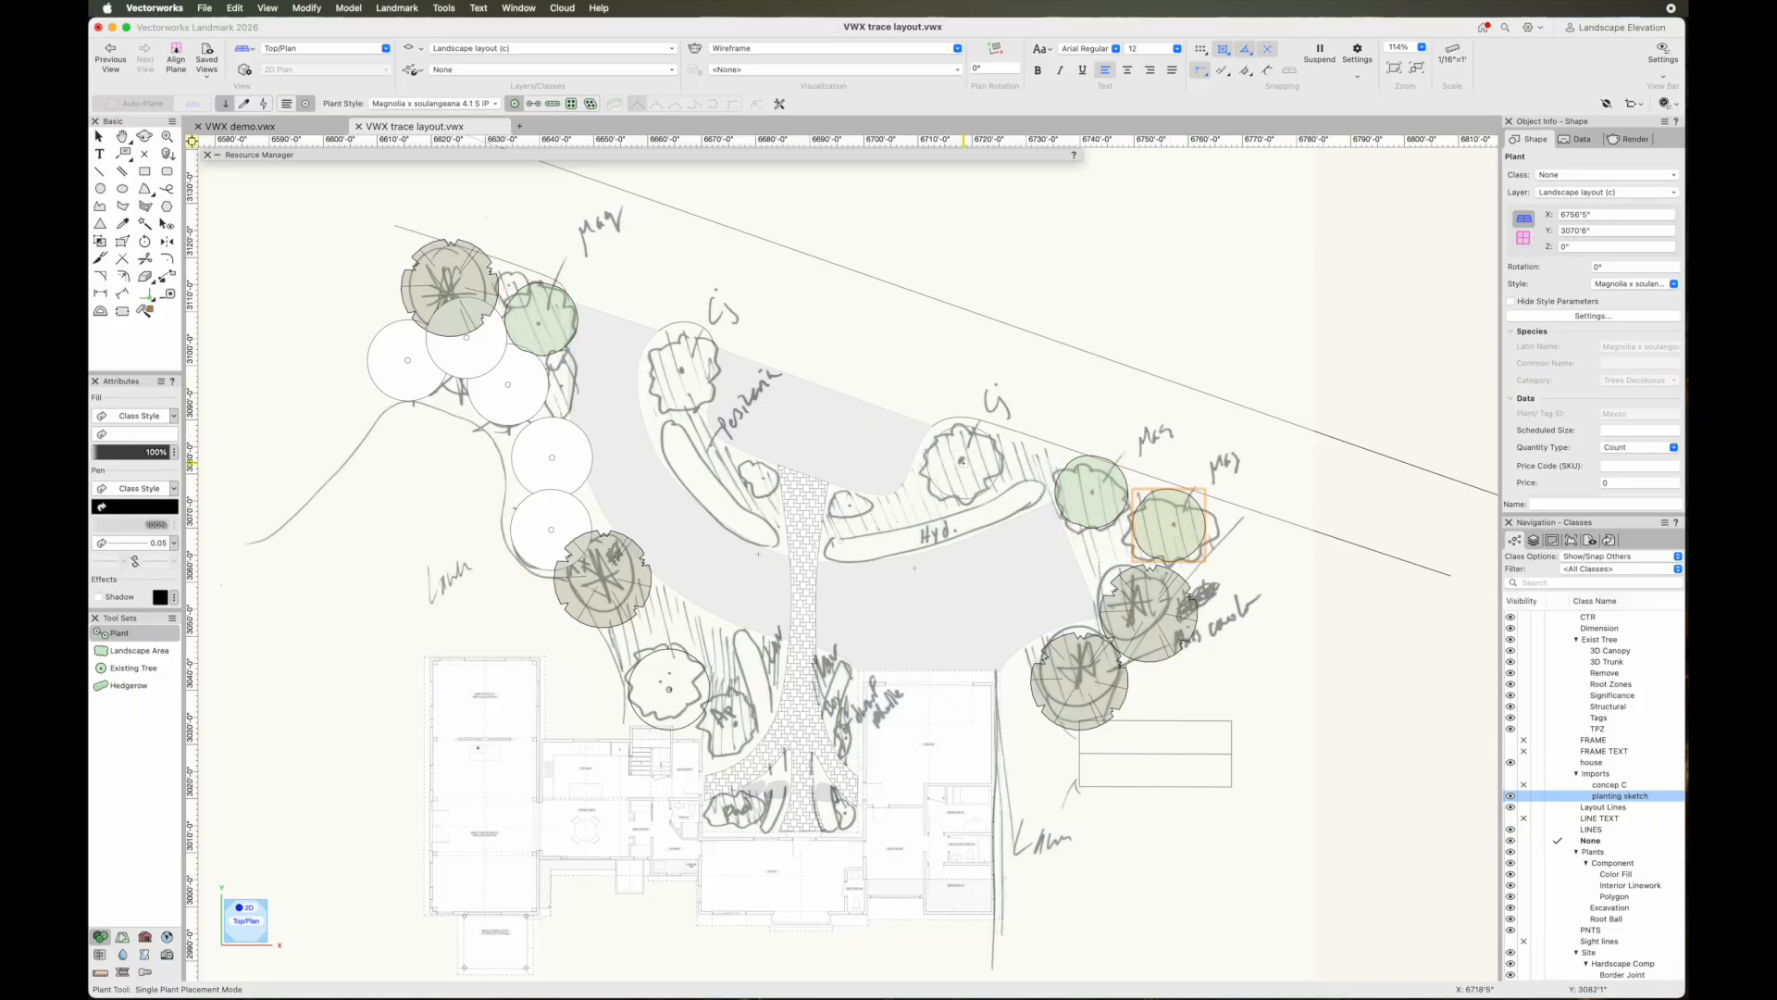
{"action": "left_click", "coordinate": [963, 460]}
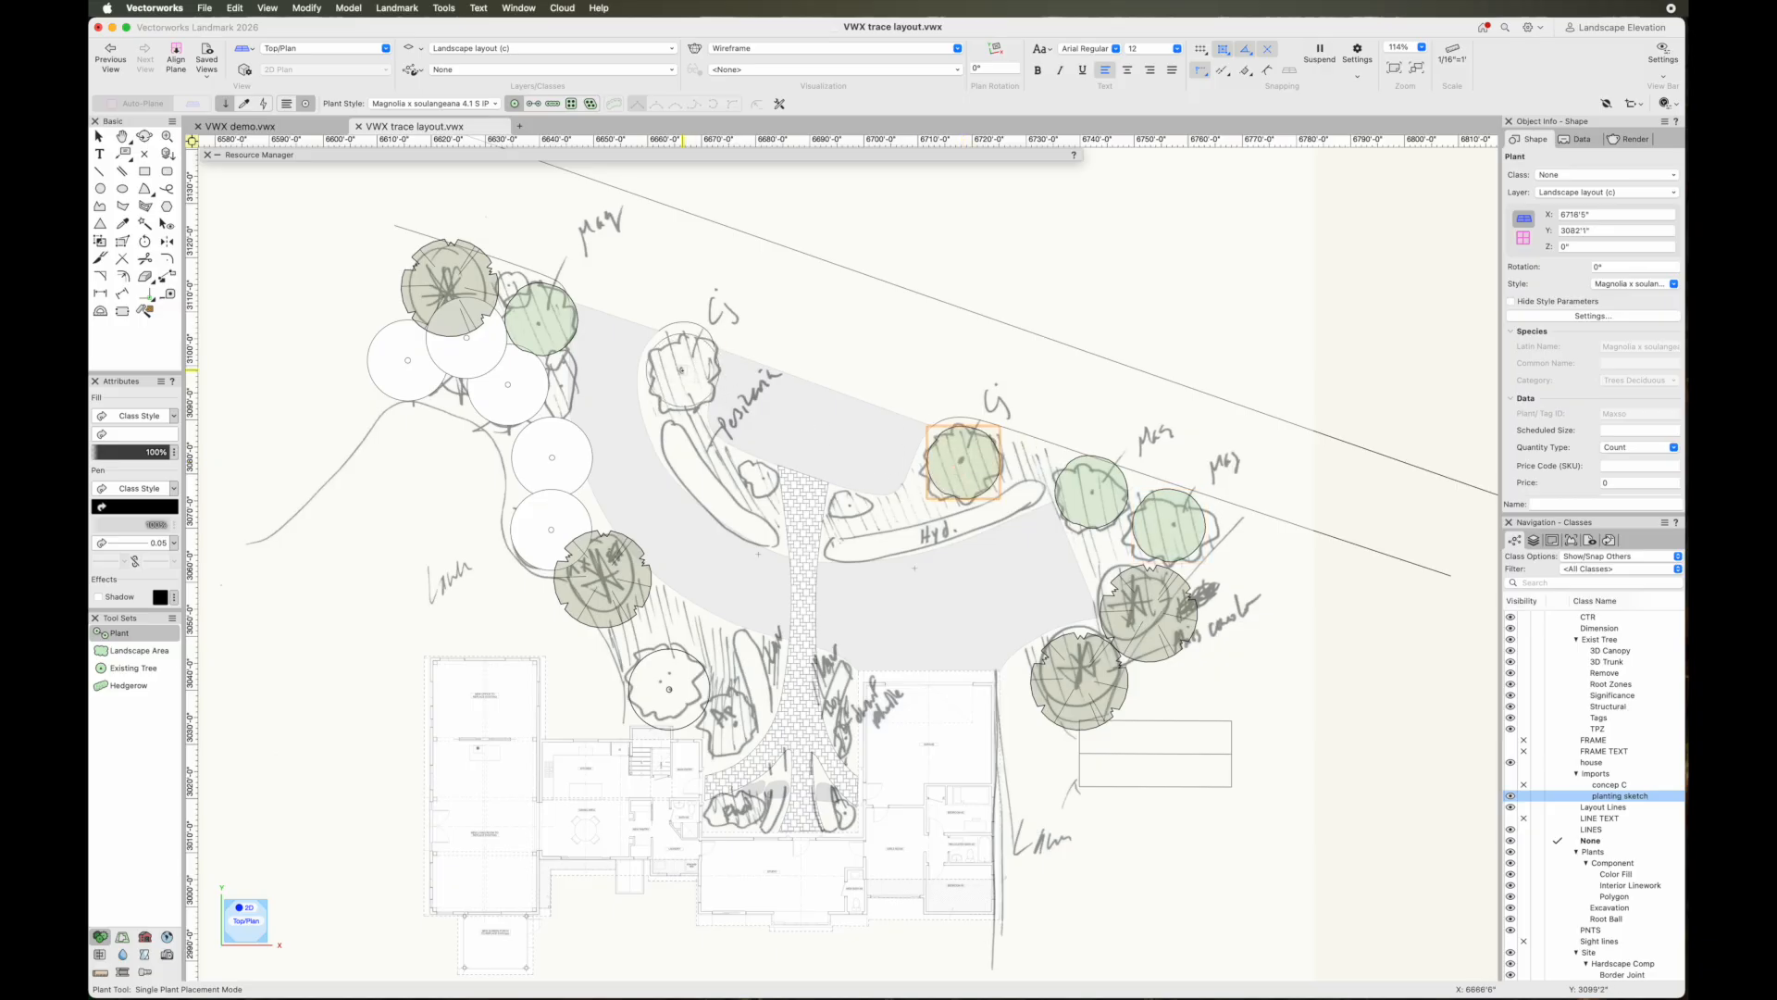
{"action": "left_click", "coordinate": [683, 370]}
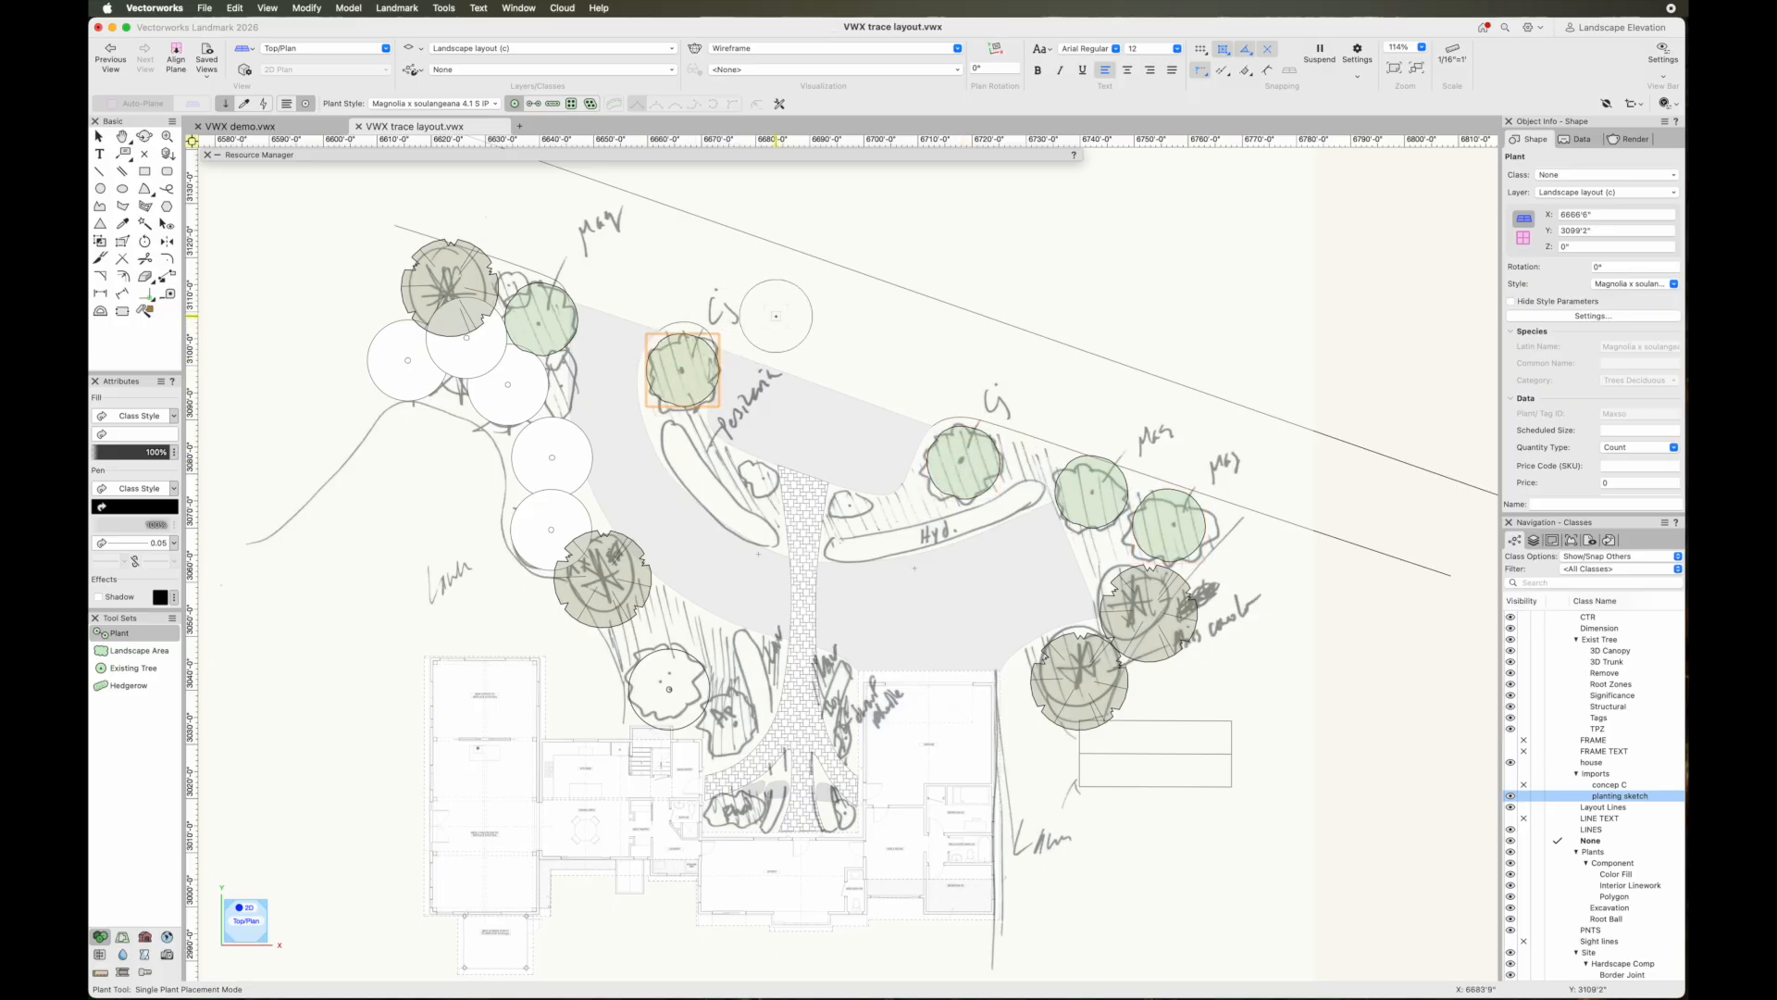
{"action": "key", "text": "x"}
{"action": "key", "text": "BackSpace"}
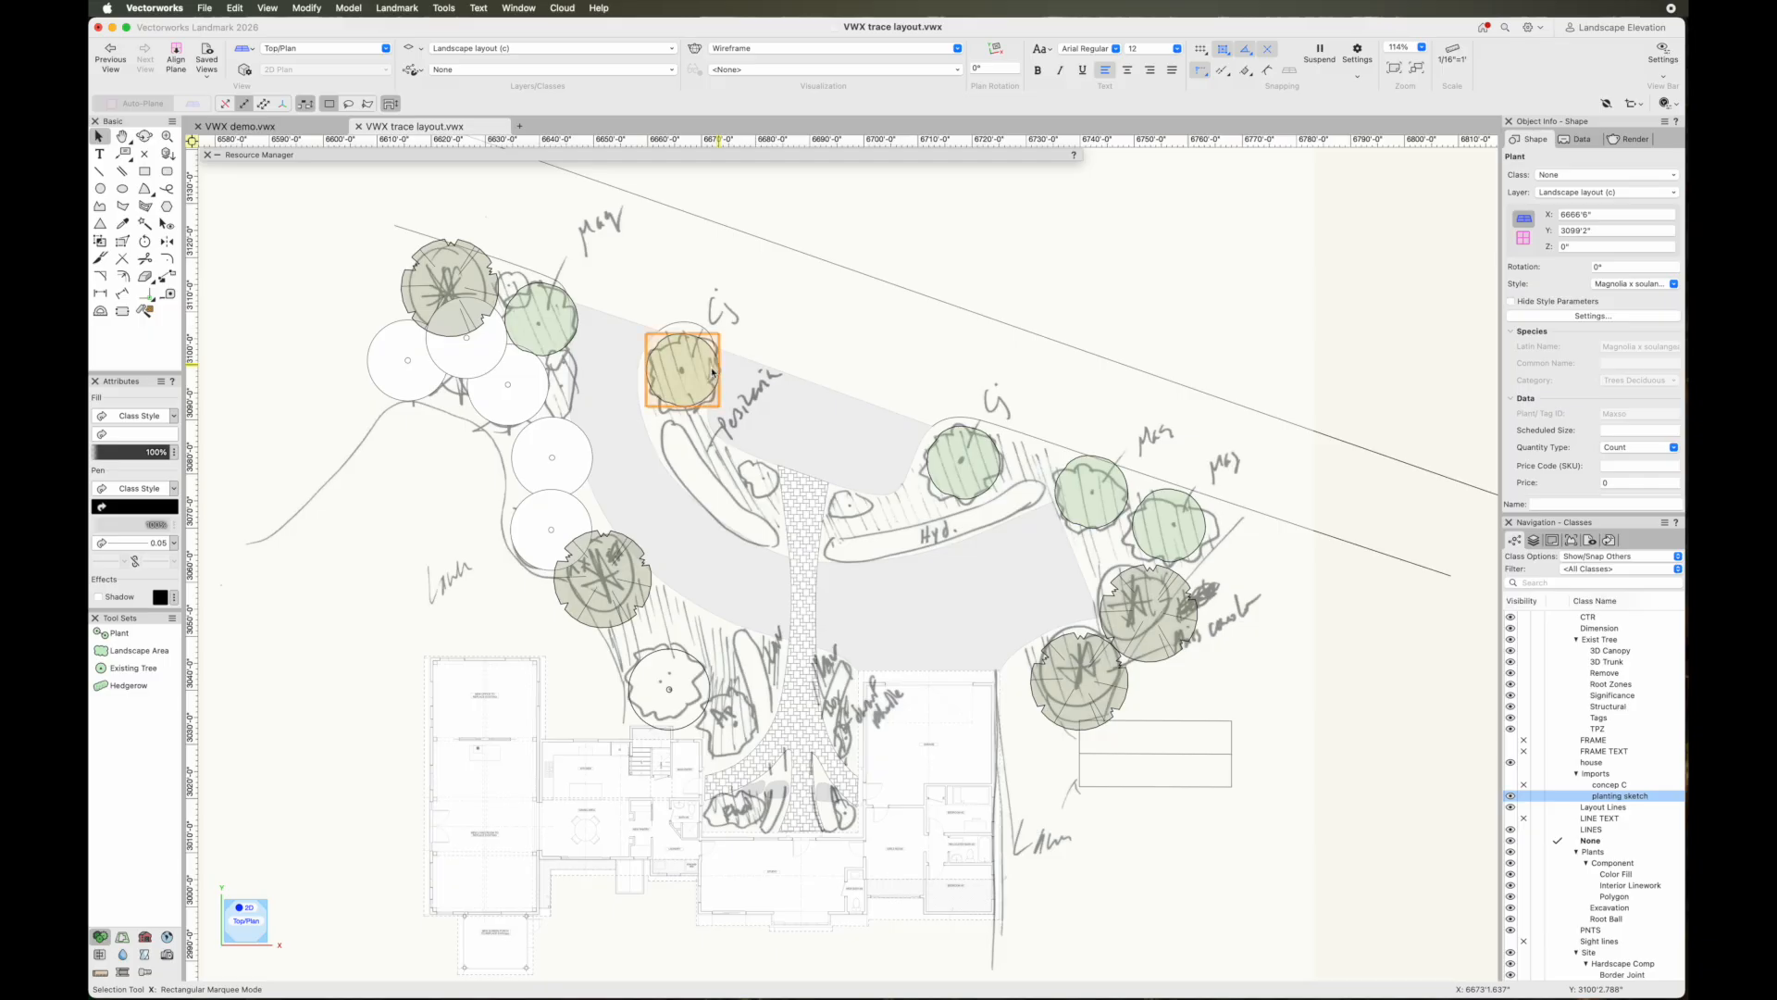
{"action": "left_click", "coordinate": [986, 467]}
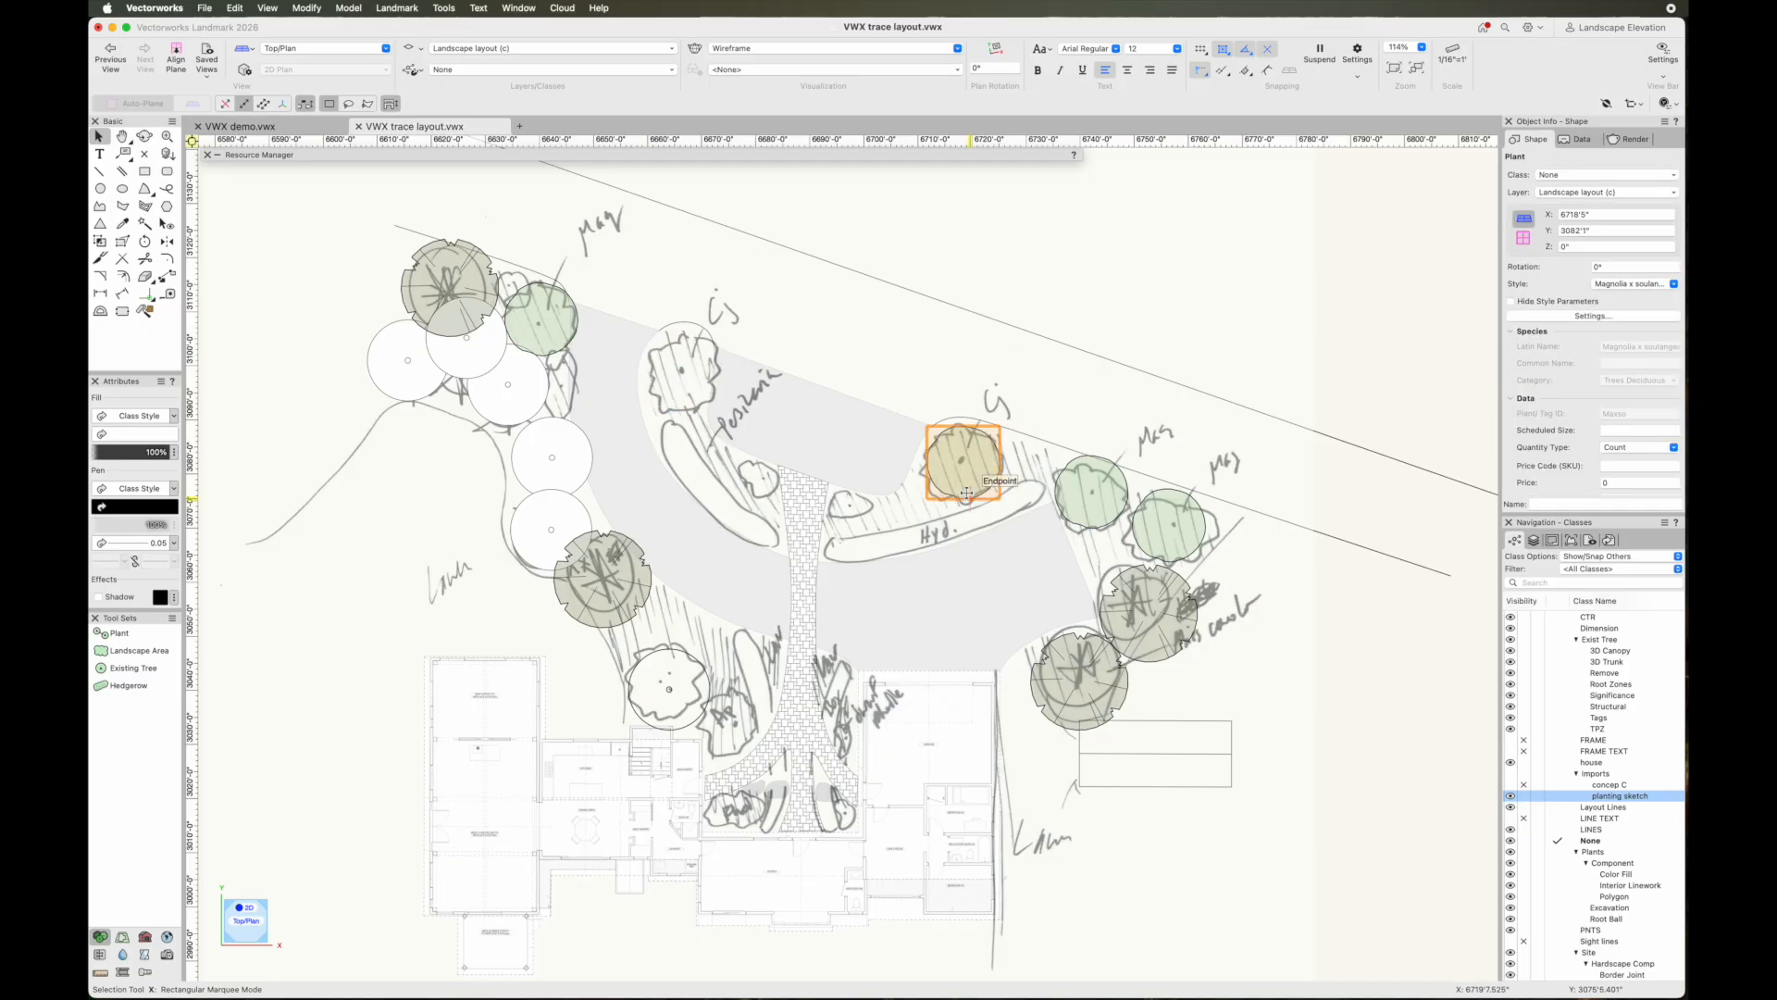
{"action": "key", "text": "BackSpace"}
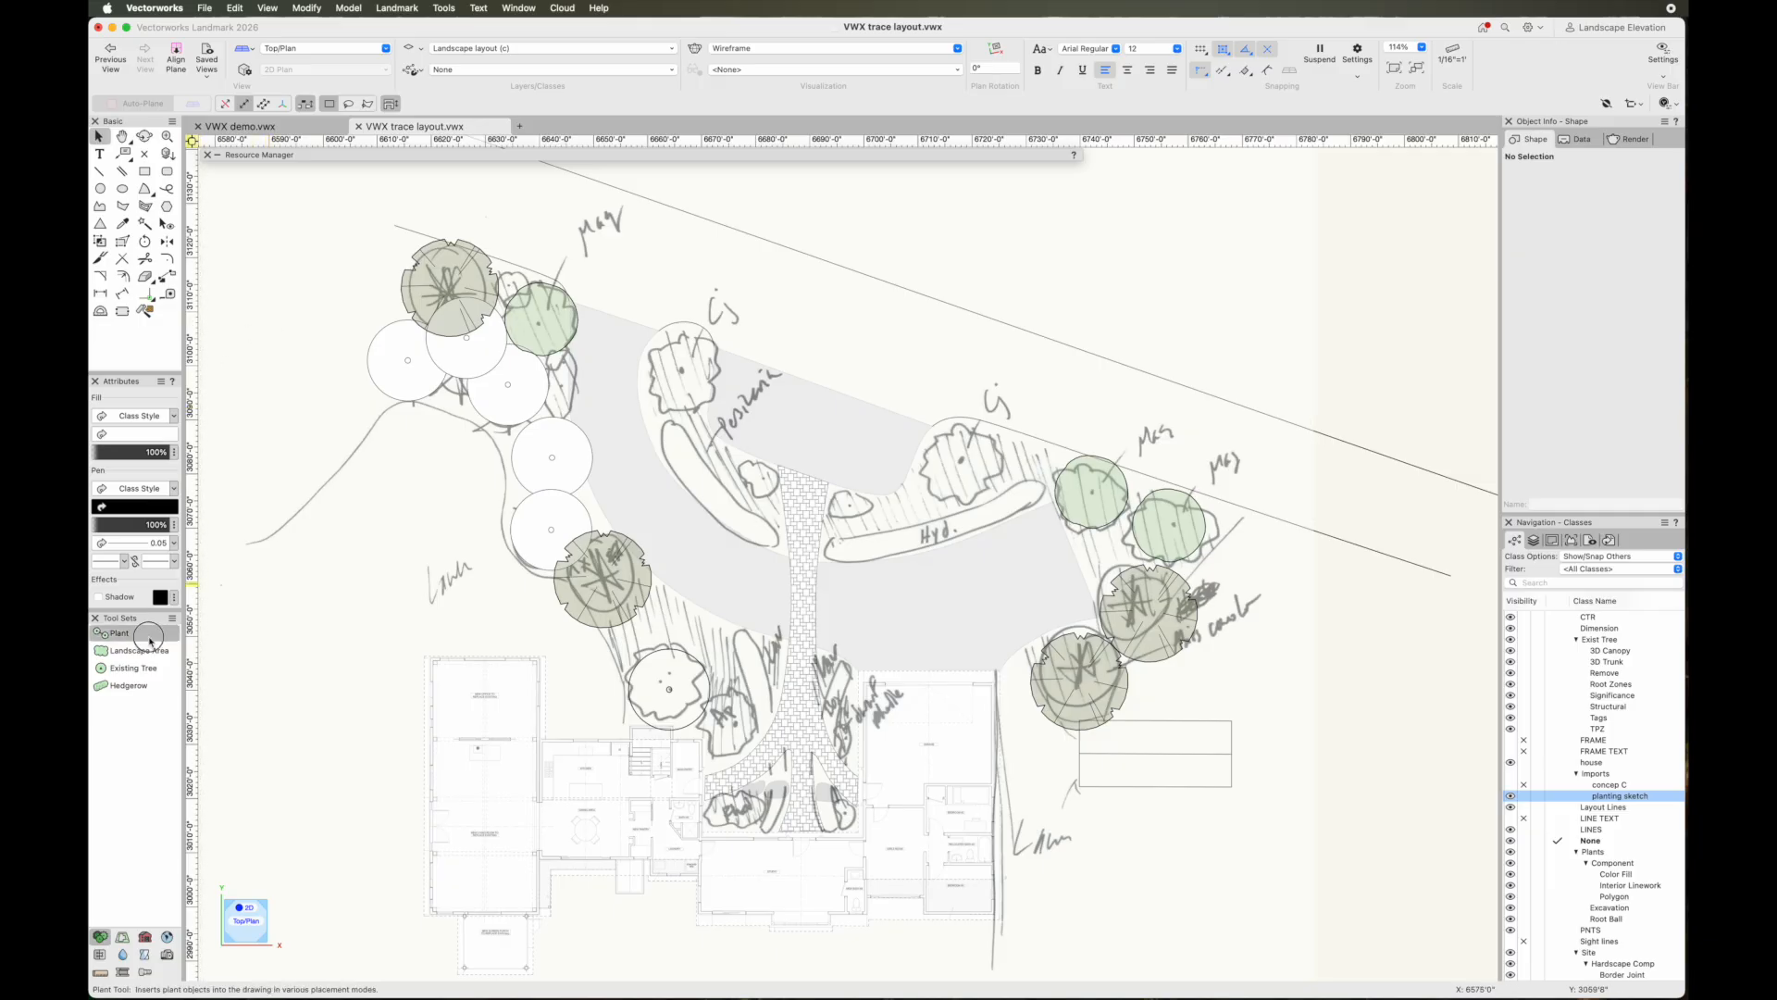
Choose the Cercidiphyllum japonicum 21.0 S IP style for the Plant tool from the photorealistic deciduous tree props
{"action": "left_click", "coordinate": [116, 633]}
{"action": "left_click", "coordinate": [482, 104]}
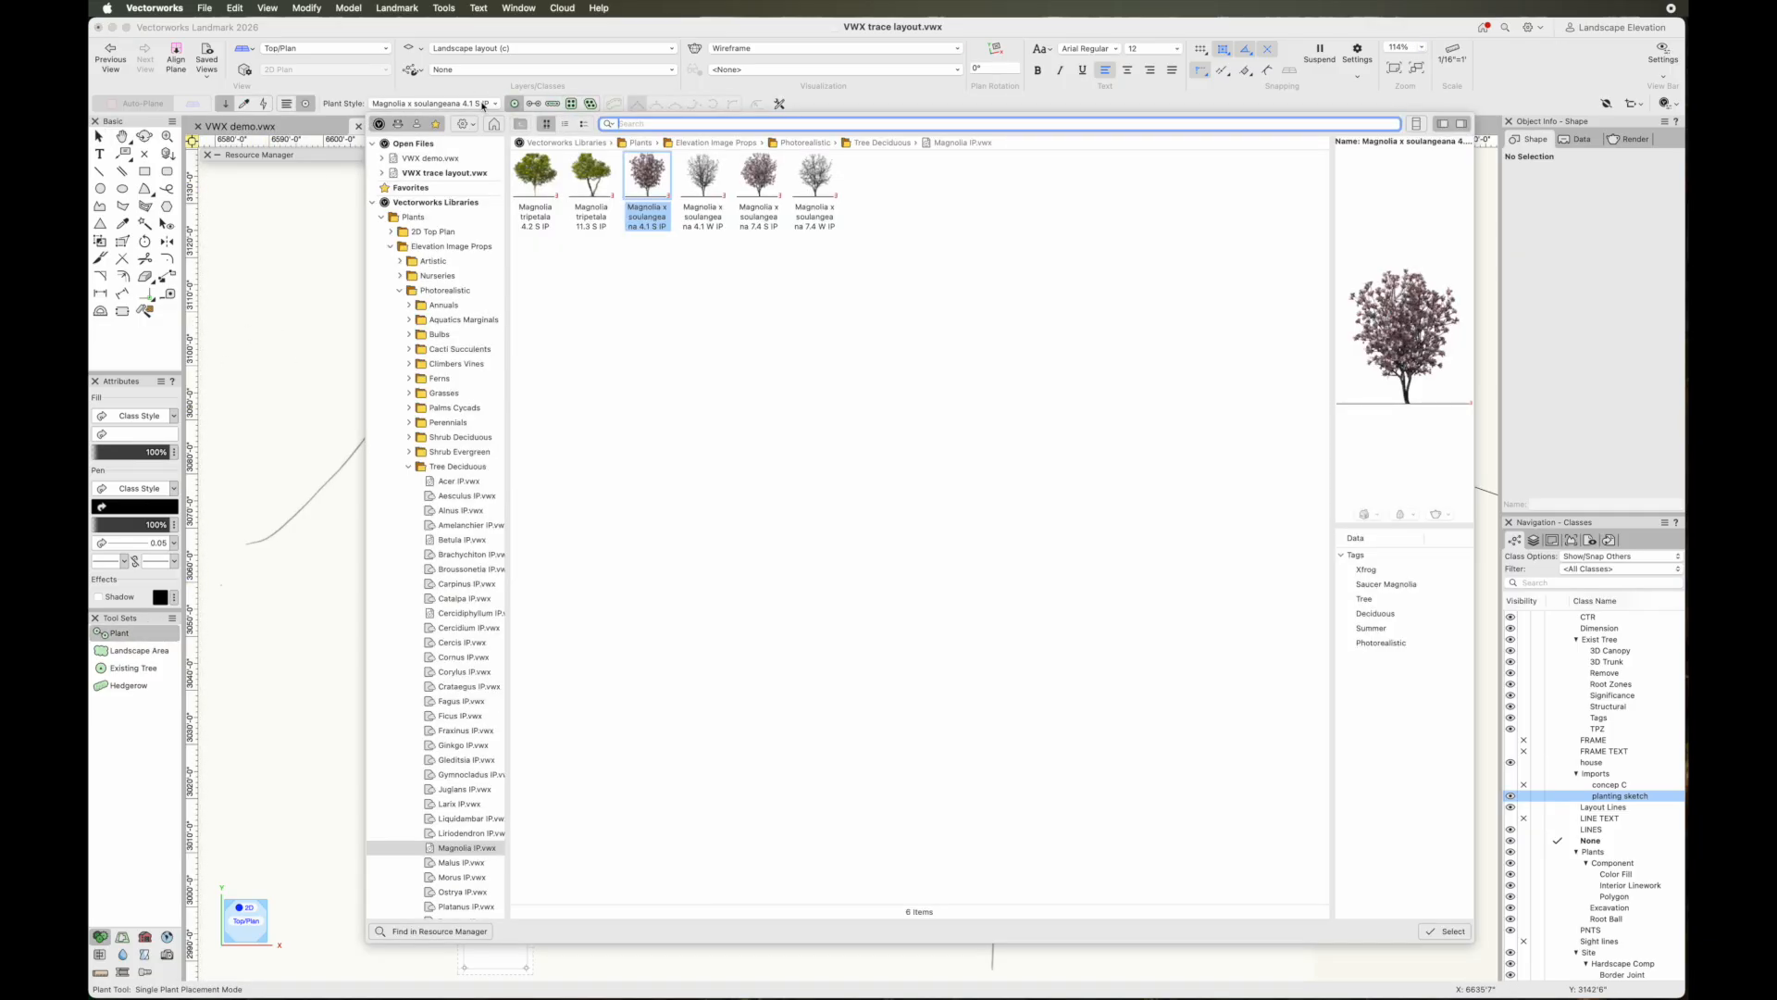
{"action": "scroll", "coordinate": [462, 568], "scroll_direction": "down", "scroll_amount": 3}
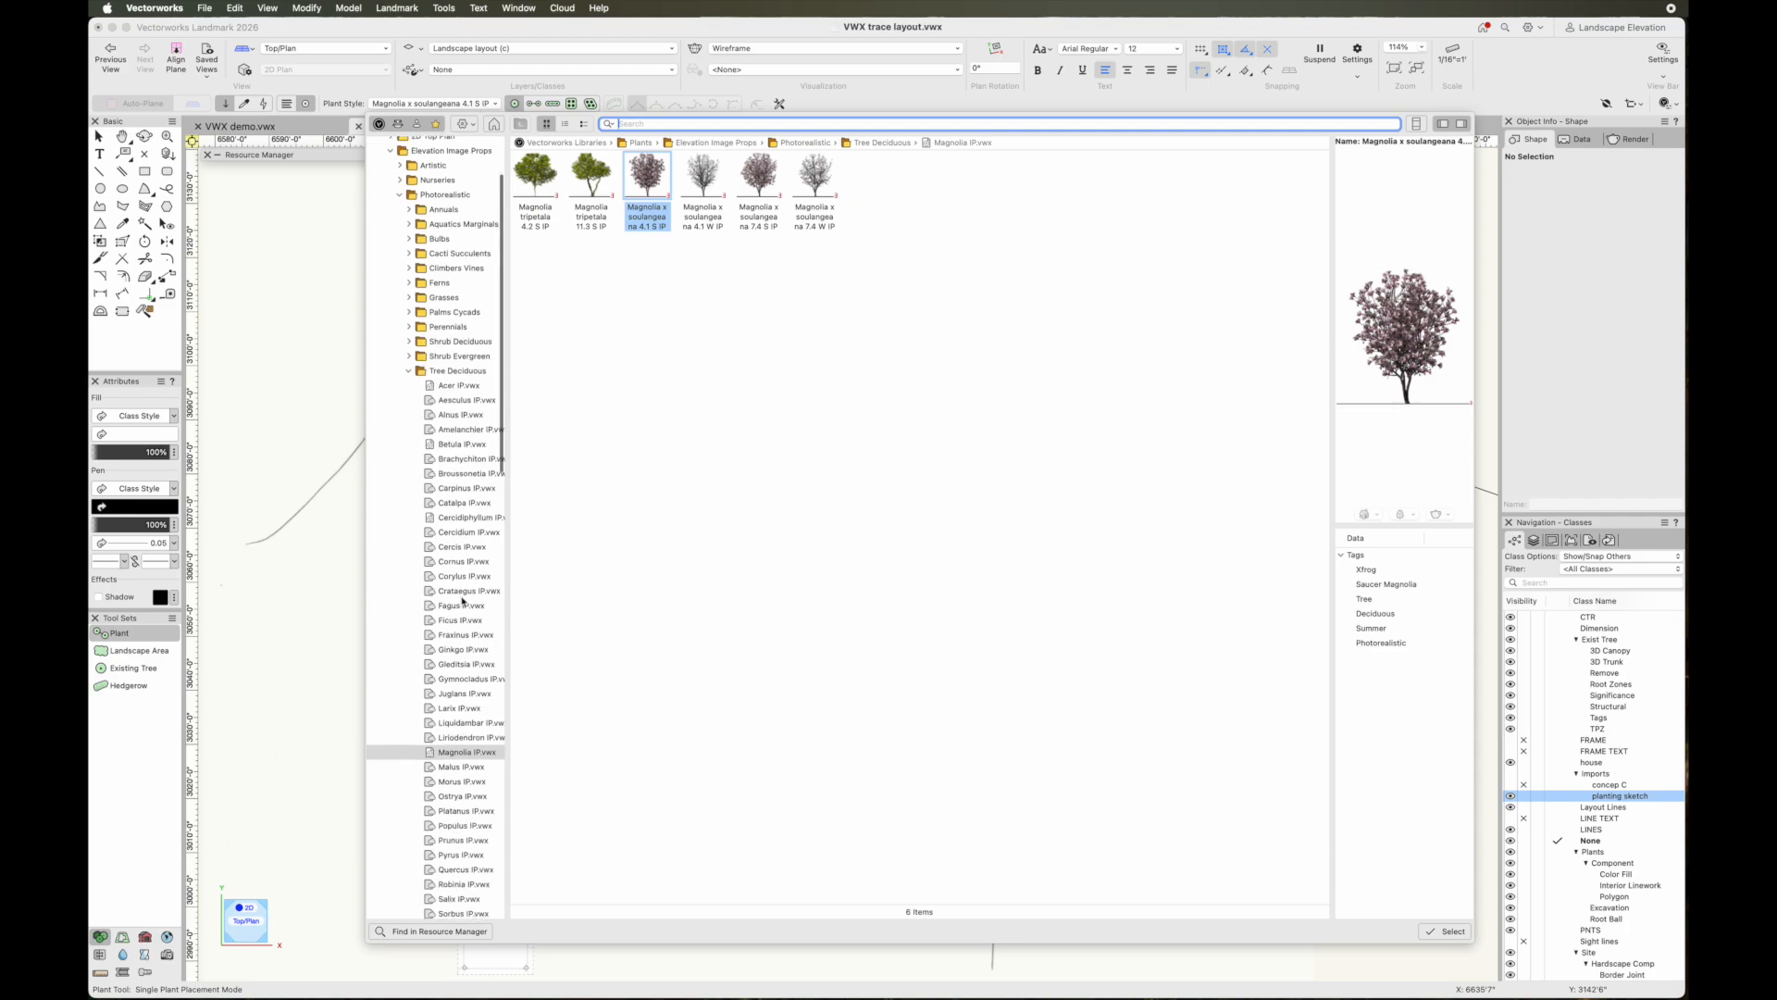
{"action": "left_click", "coordinate": [463, 518]}
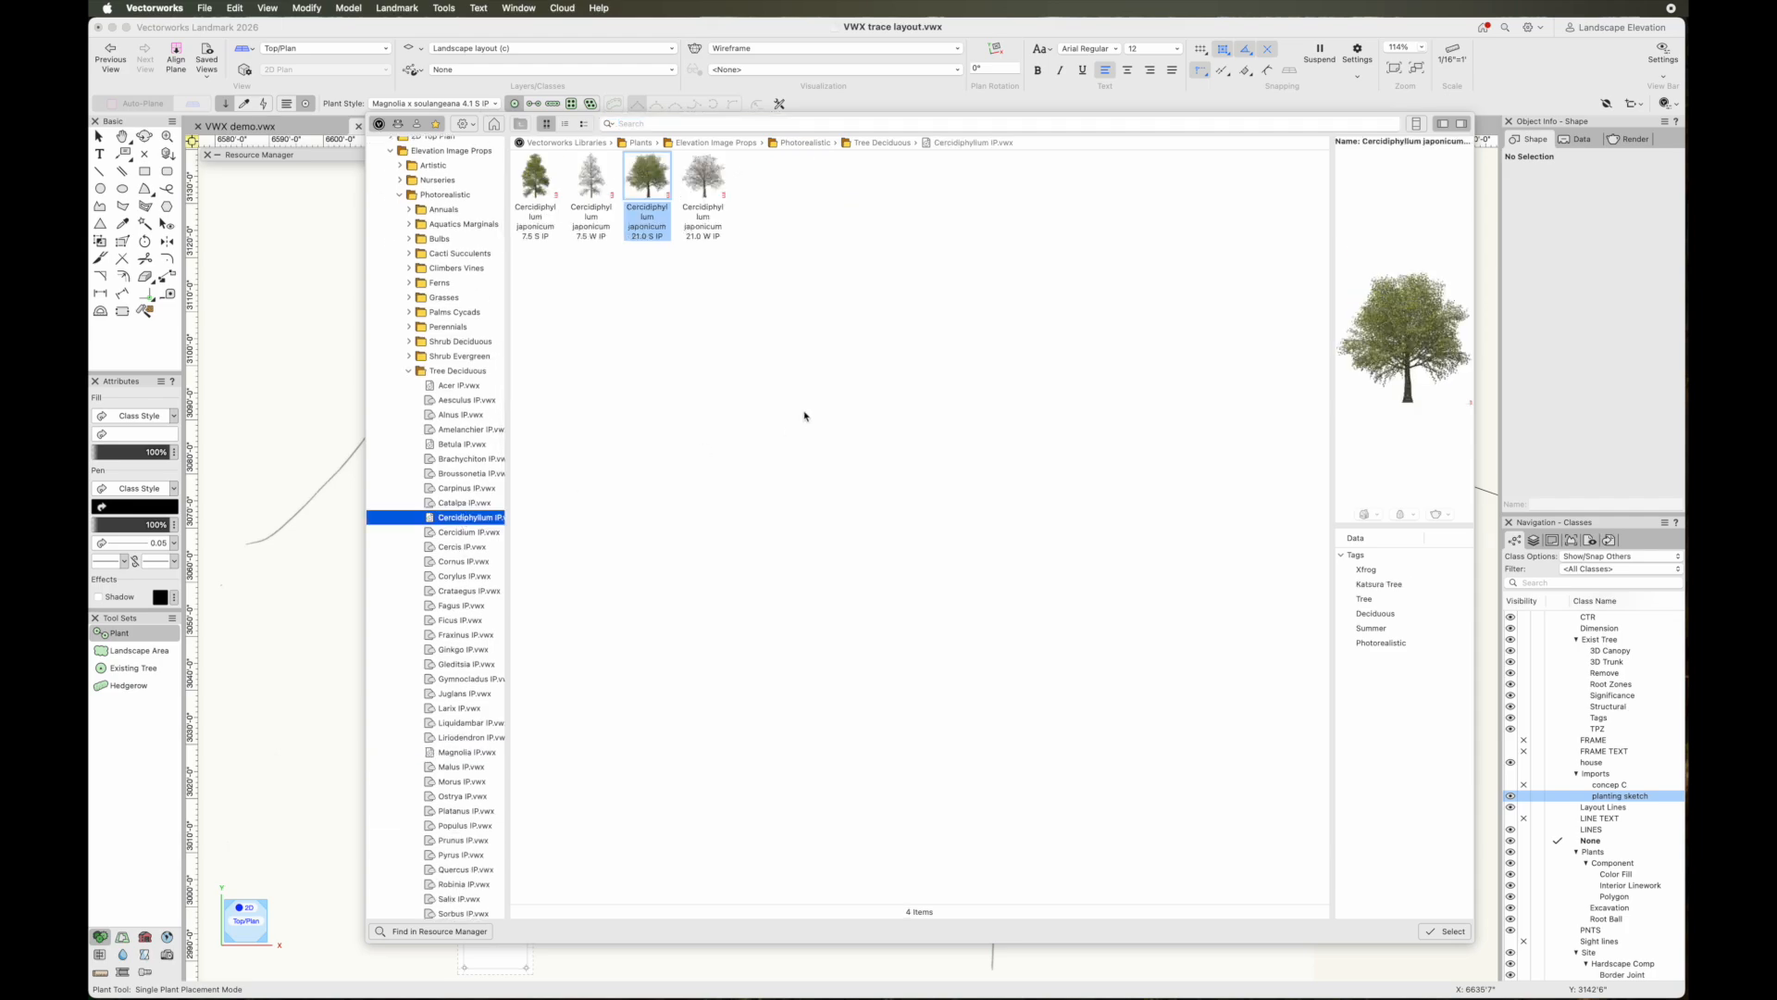
{"action": "left_click", "coordinate": [537, 212]}
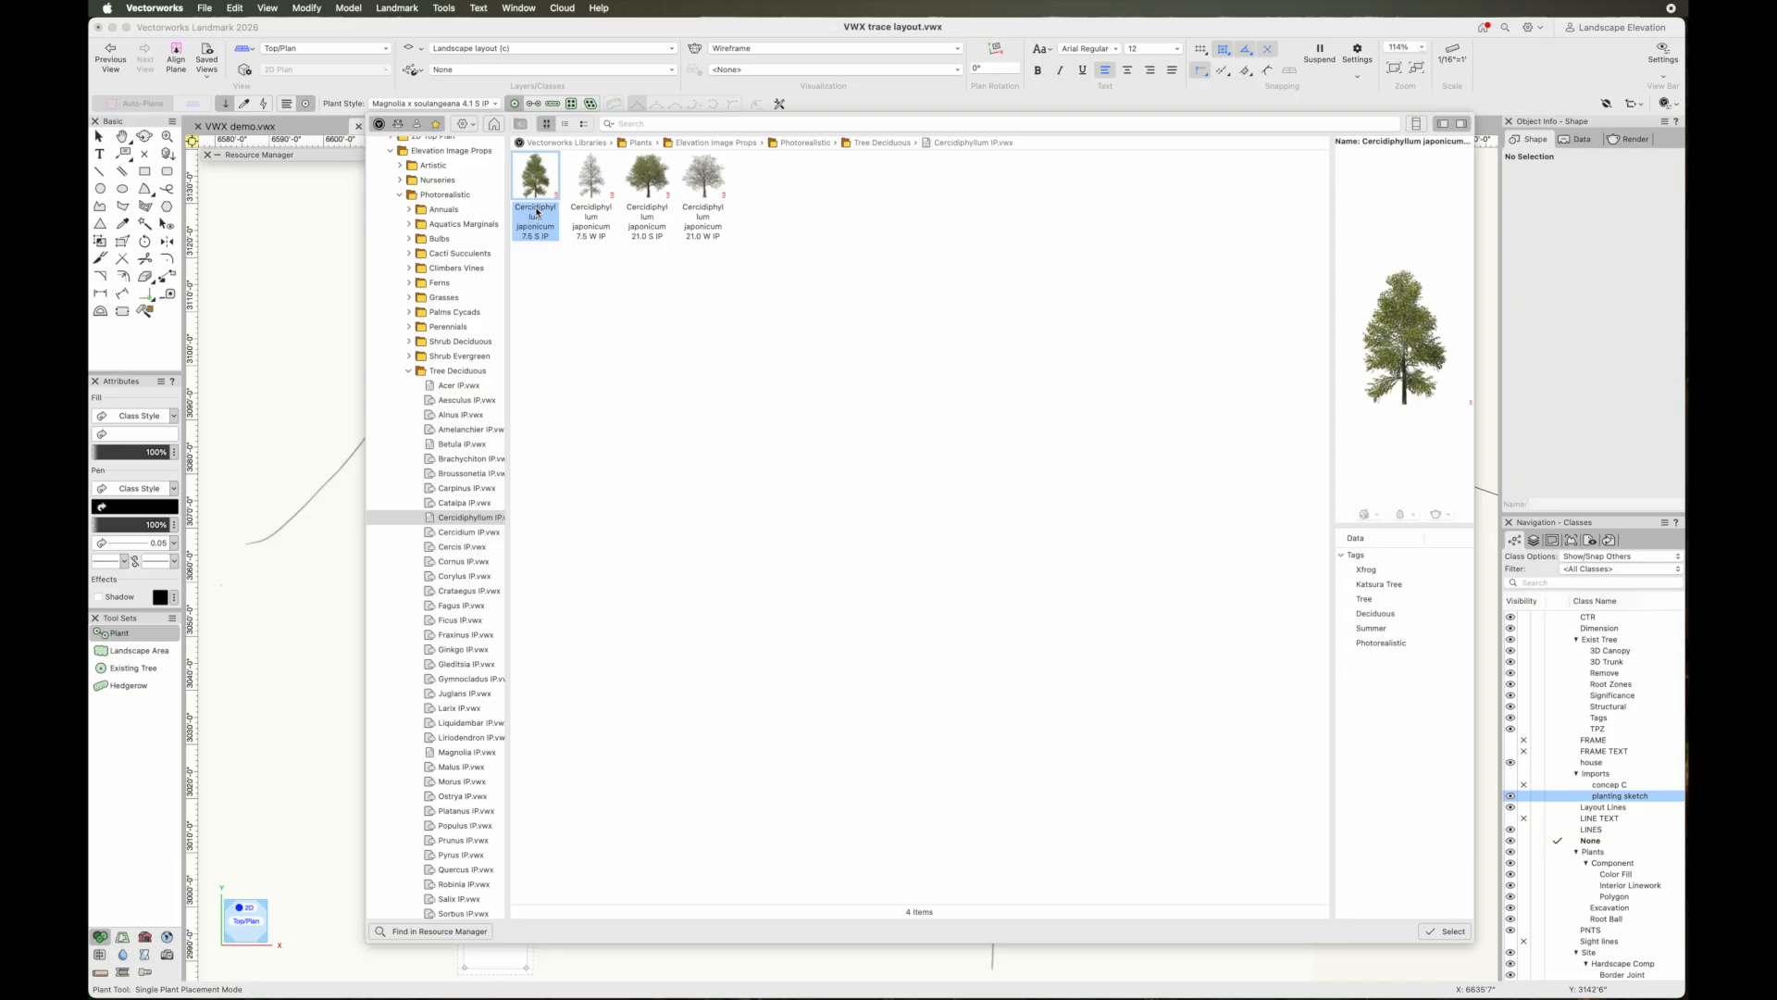
{"action": "left_click", "coordinate": [649, 210]}
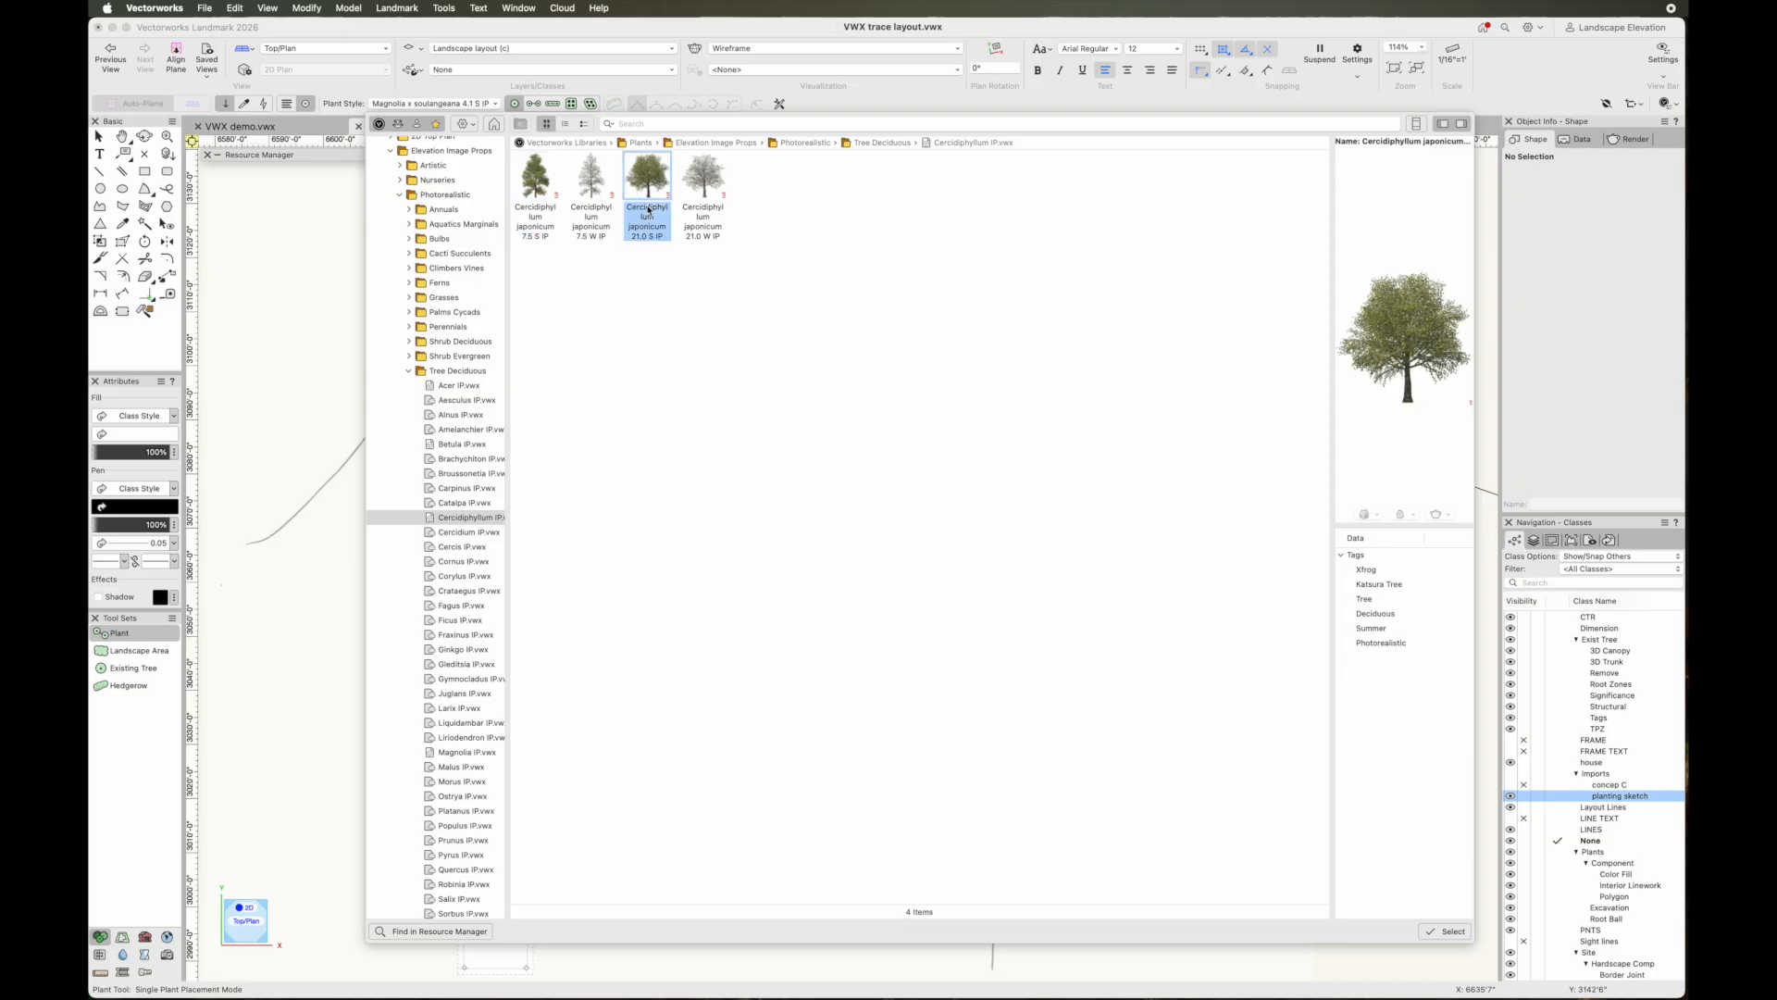
{"action": "left_click", "coordinate": [1446, 931]}
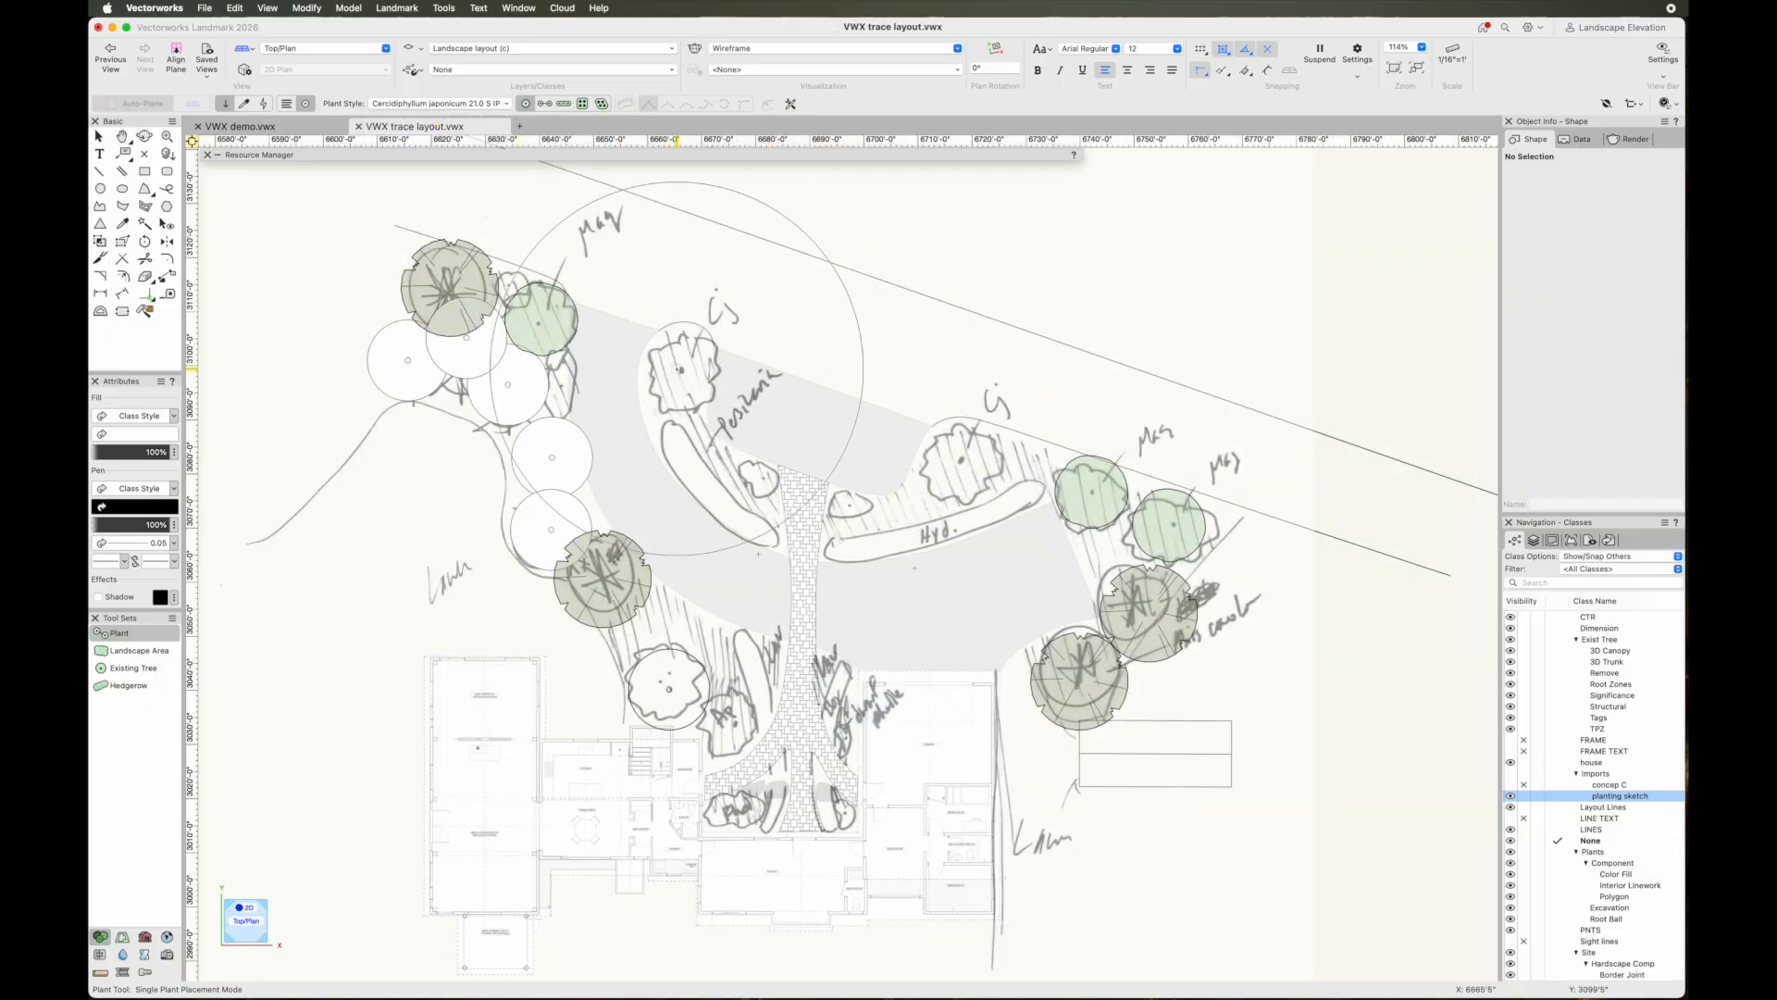
Set the Cercidiphyllum's spread to 20' and height to 30' in the plant preferences
{"action": "left_click", "coordinate": [800, 96]}
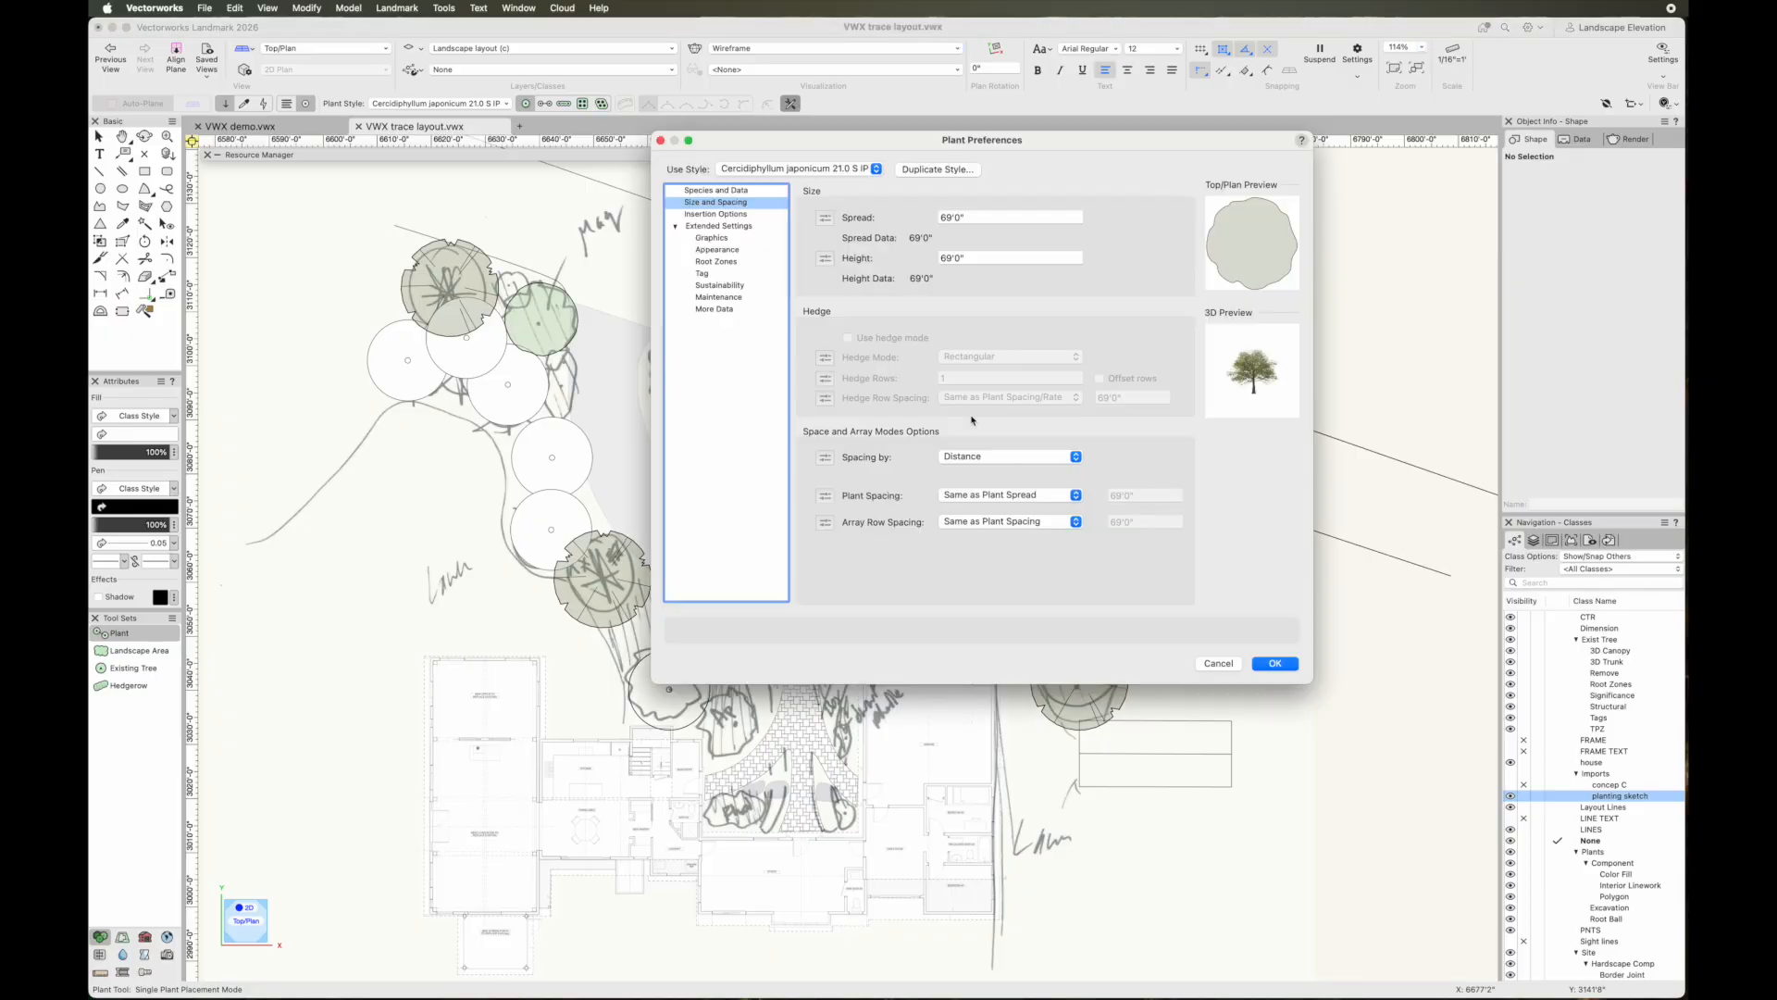
{"action": "left_click", "coordinate": [987, 221]}
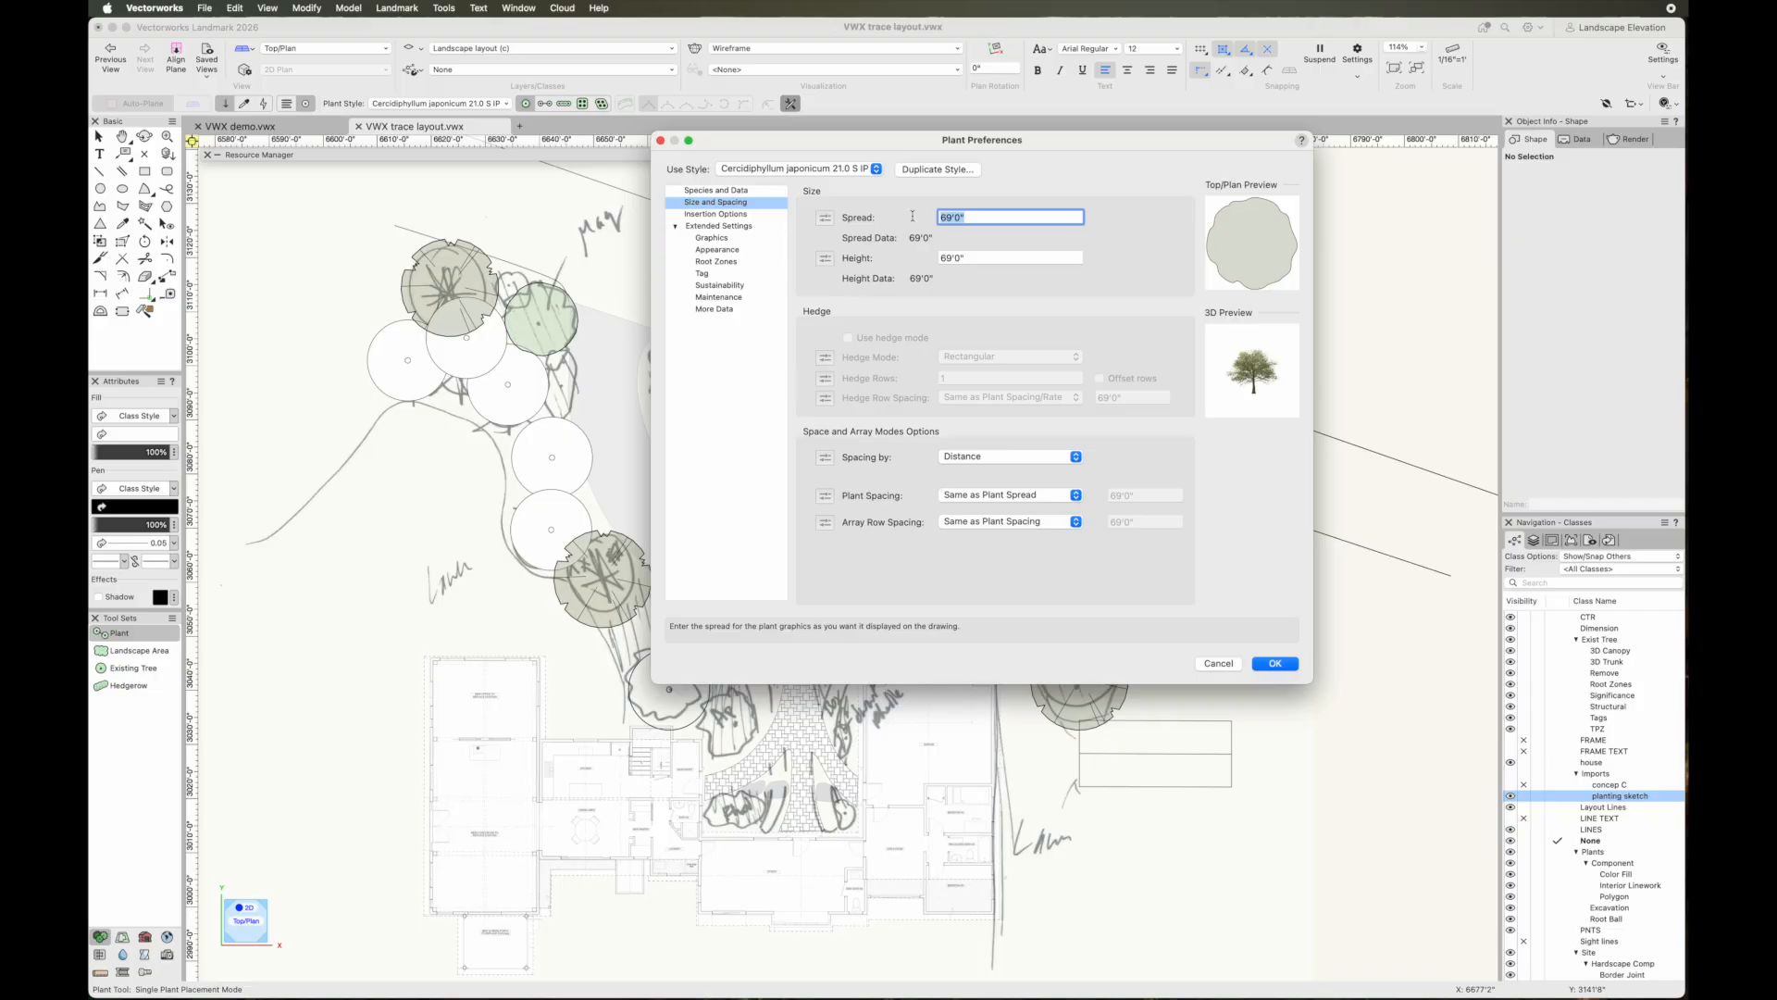
{"action": "type", "text": "20"}
{"action": "key", "text": "Tab"}
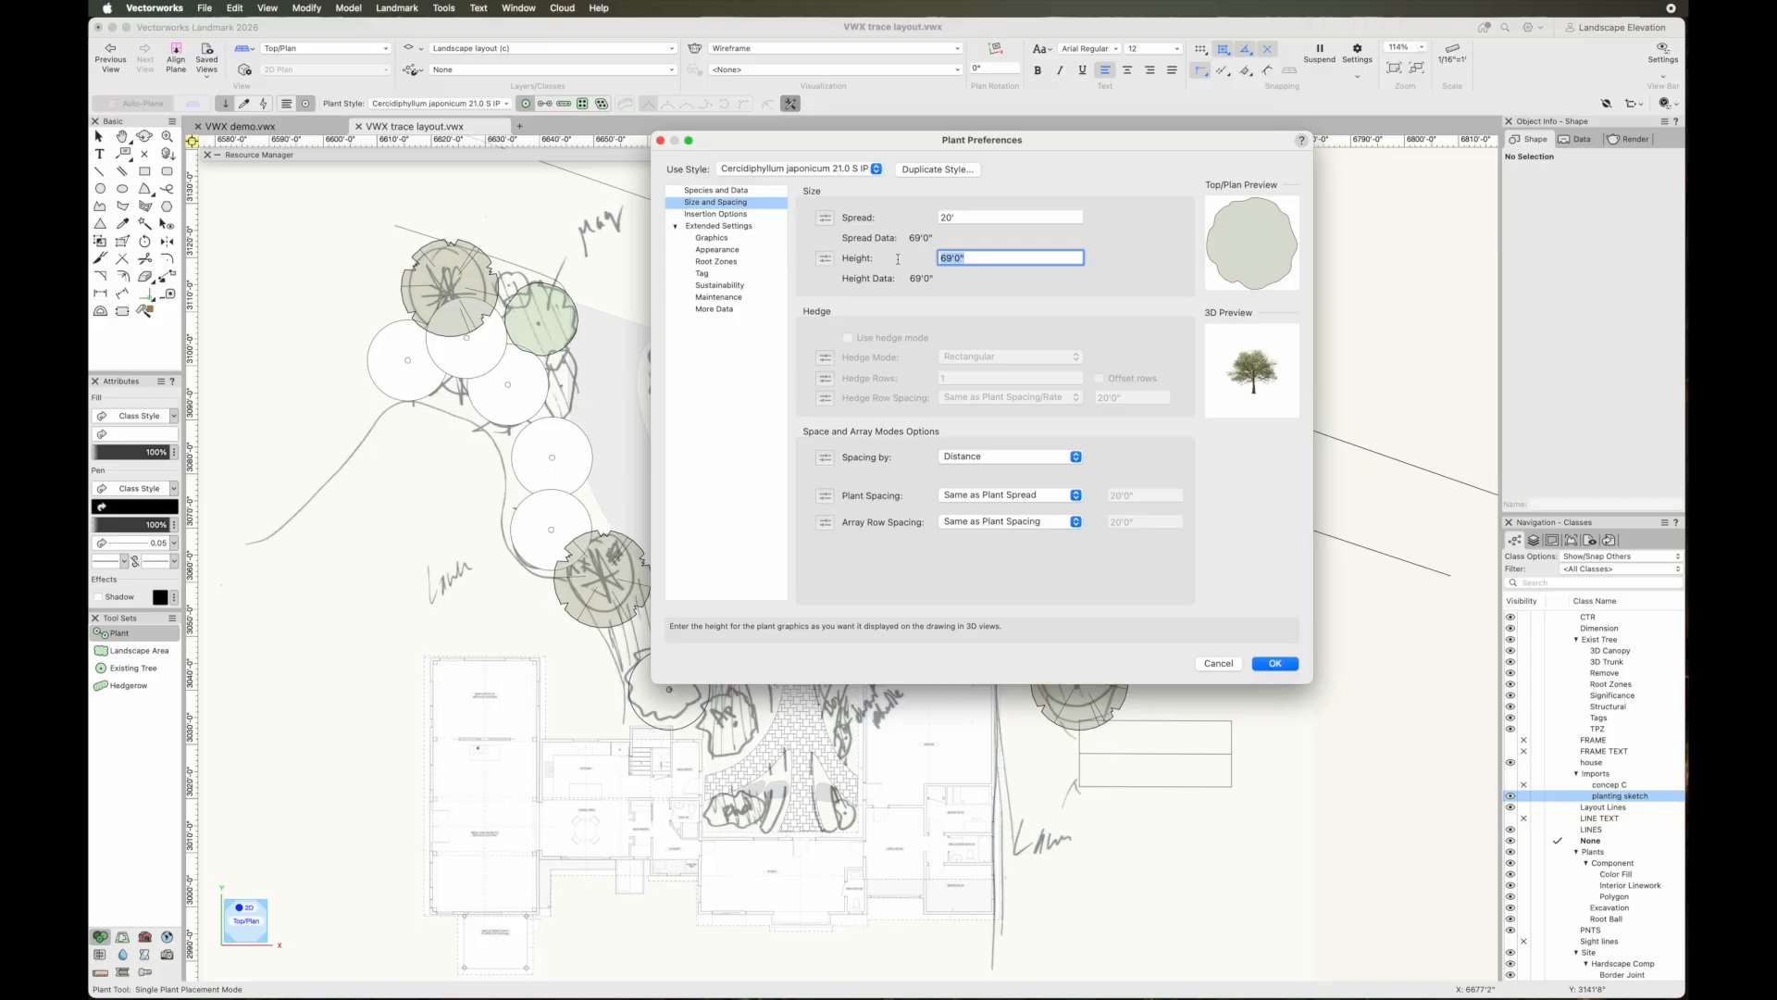
{"action": "type", "text": "30'"}
{"action": "left_click", "coordinate": [1264, 662]}
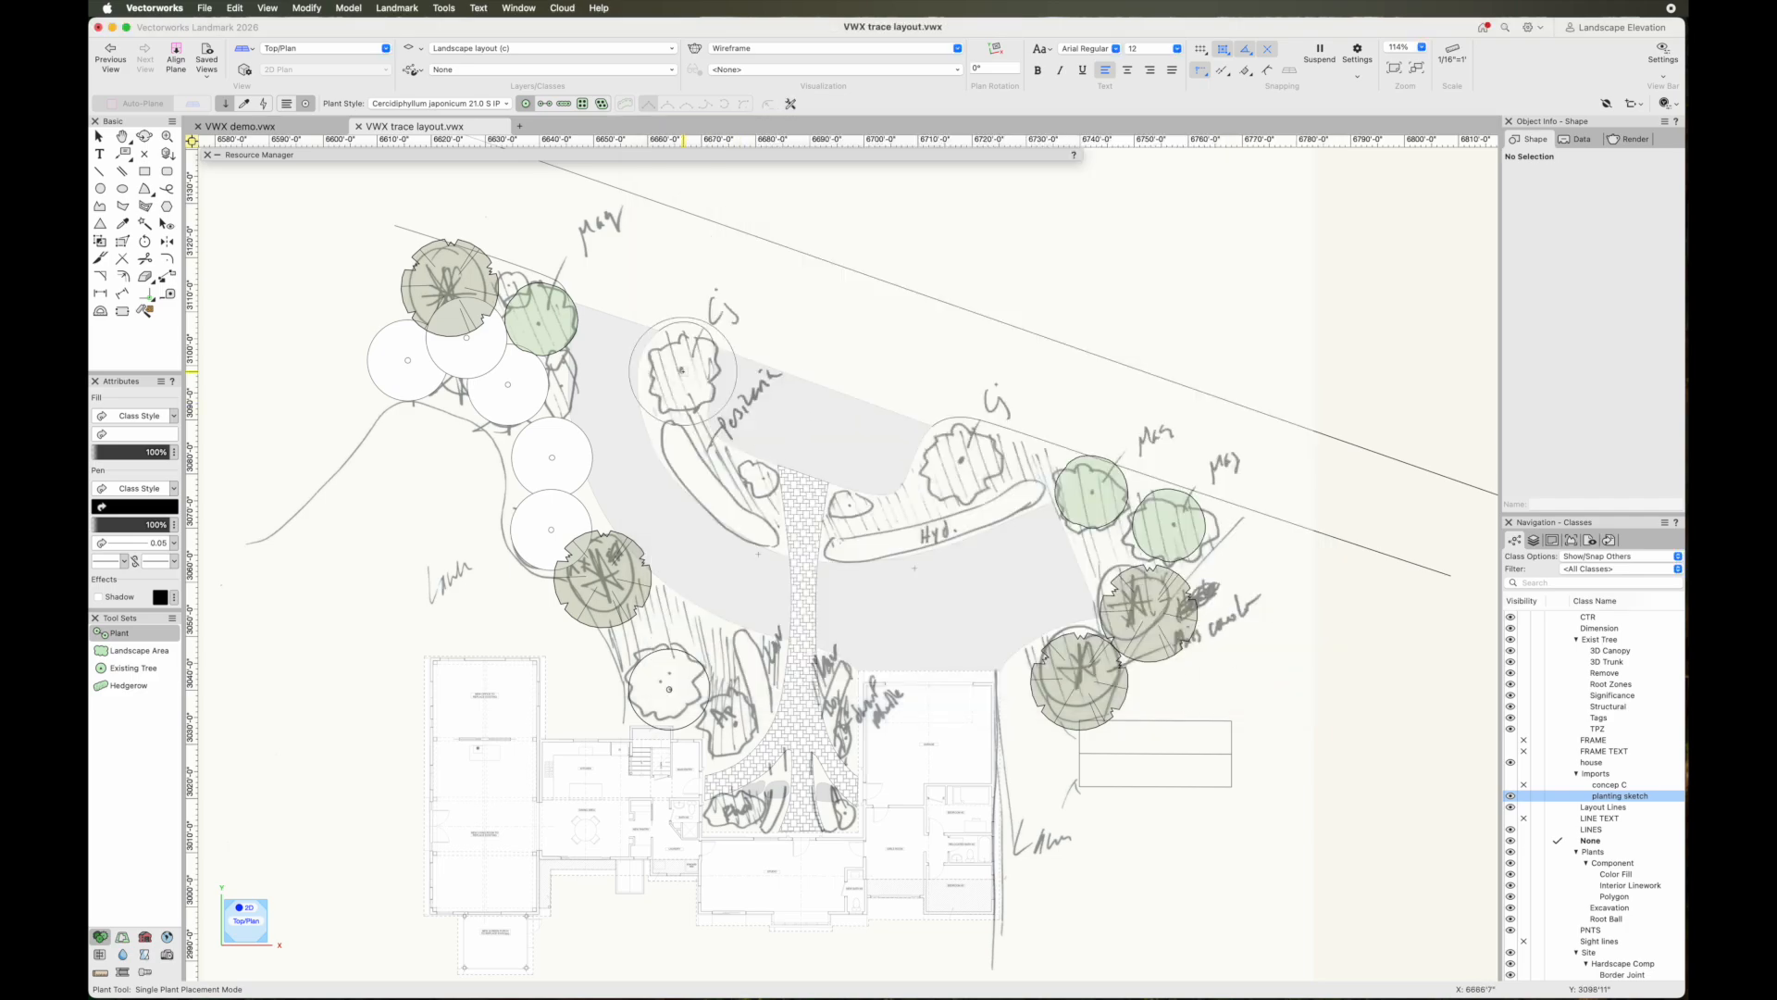
Place two Cercidiphyllum trees over the sketch symbols marked Cj, and leave the Plant tool with nothing selected
{"action": "left_click", "coordinate": [683, 370]}
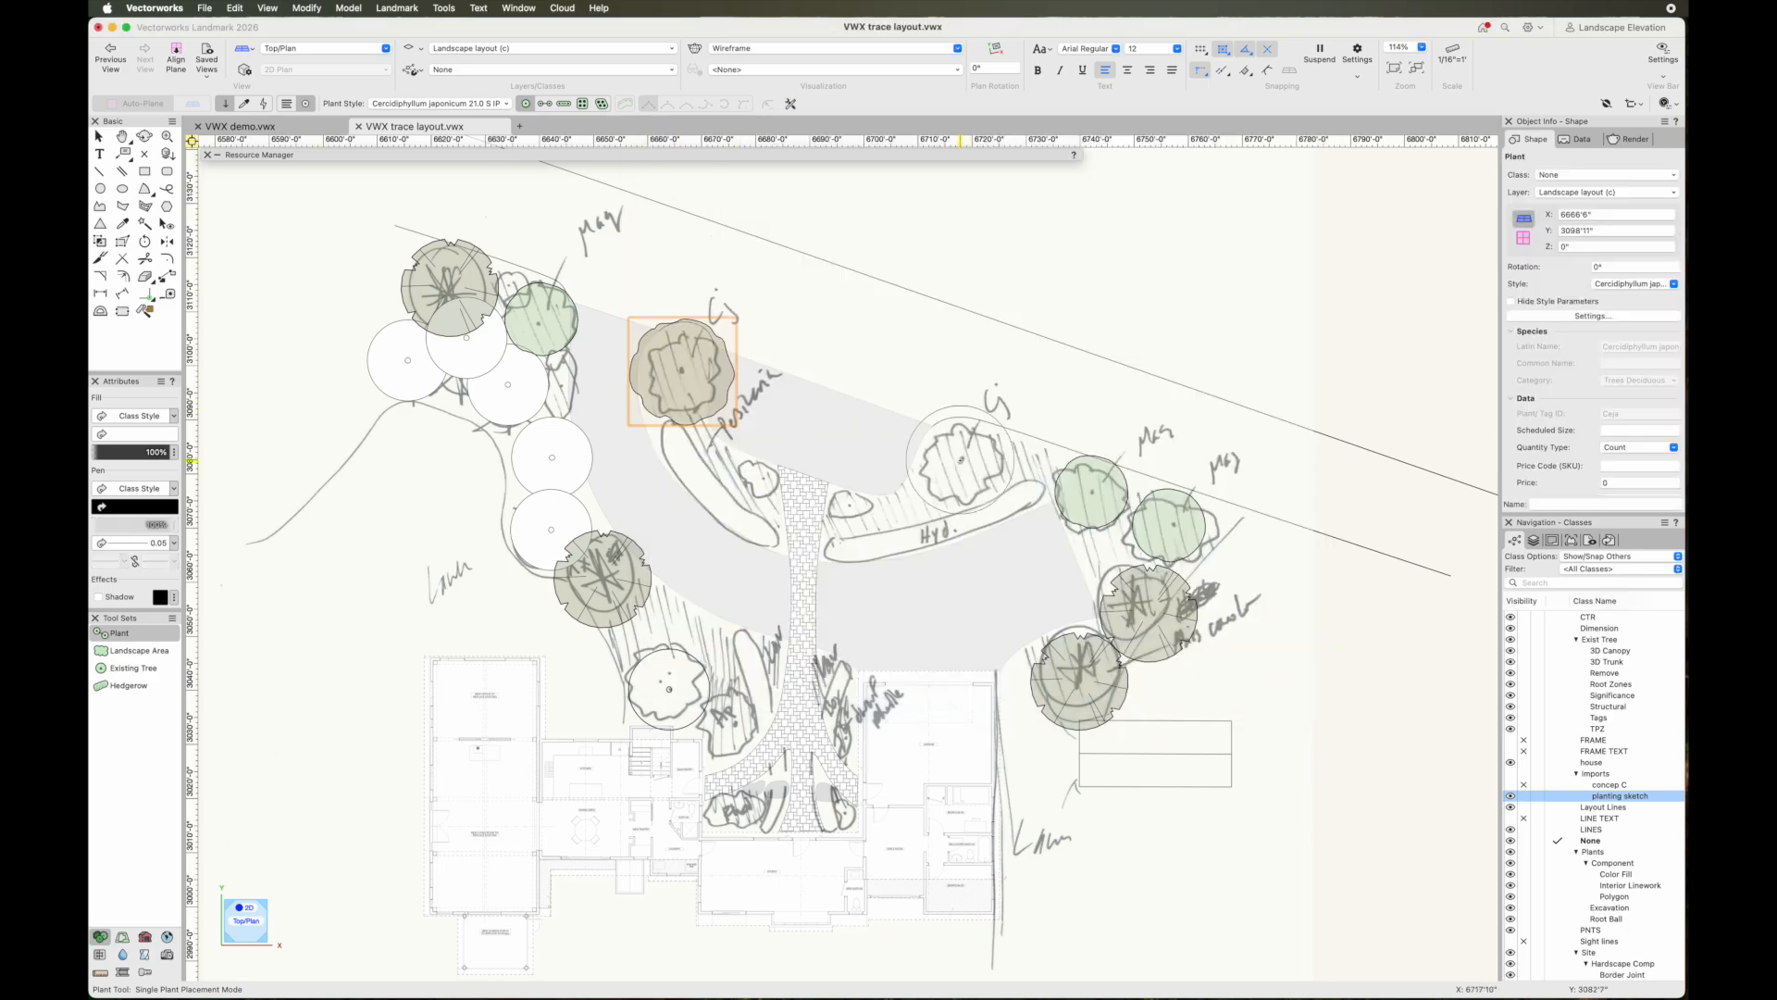
{"action": "left_click", "coordinate": [961, 458]}
{"action": "key", "text": "x"}
{"action": "left_click", "coordinate": [1230, 312]}
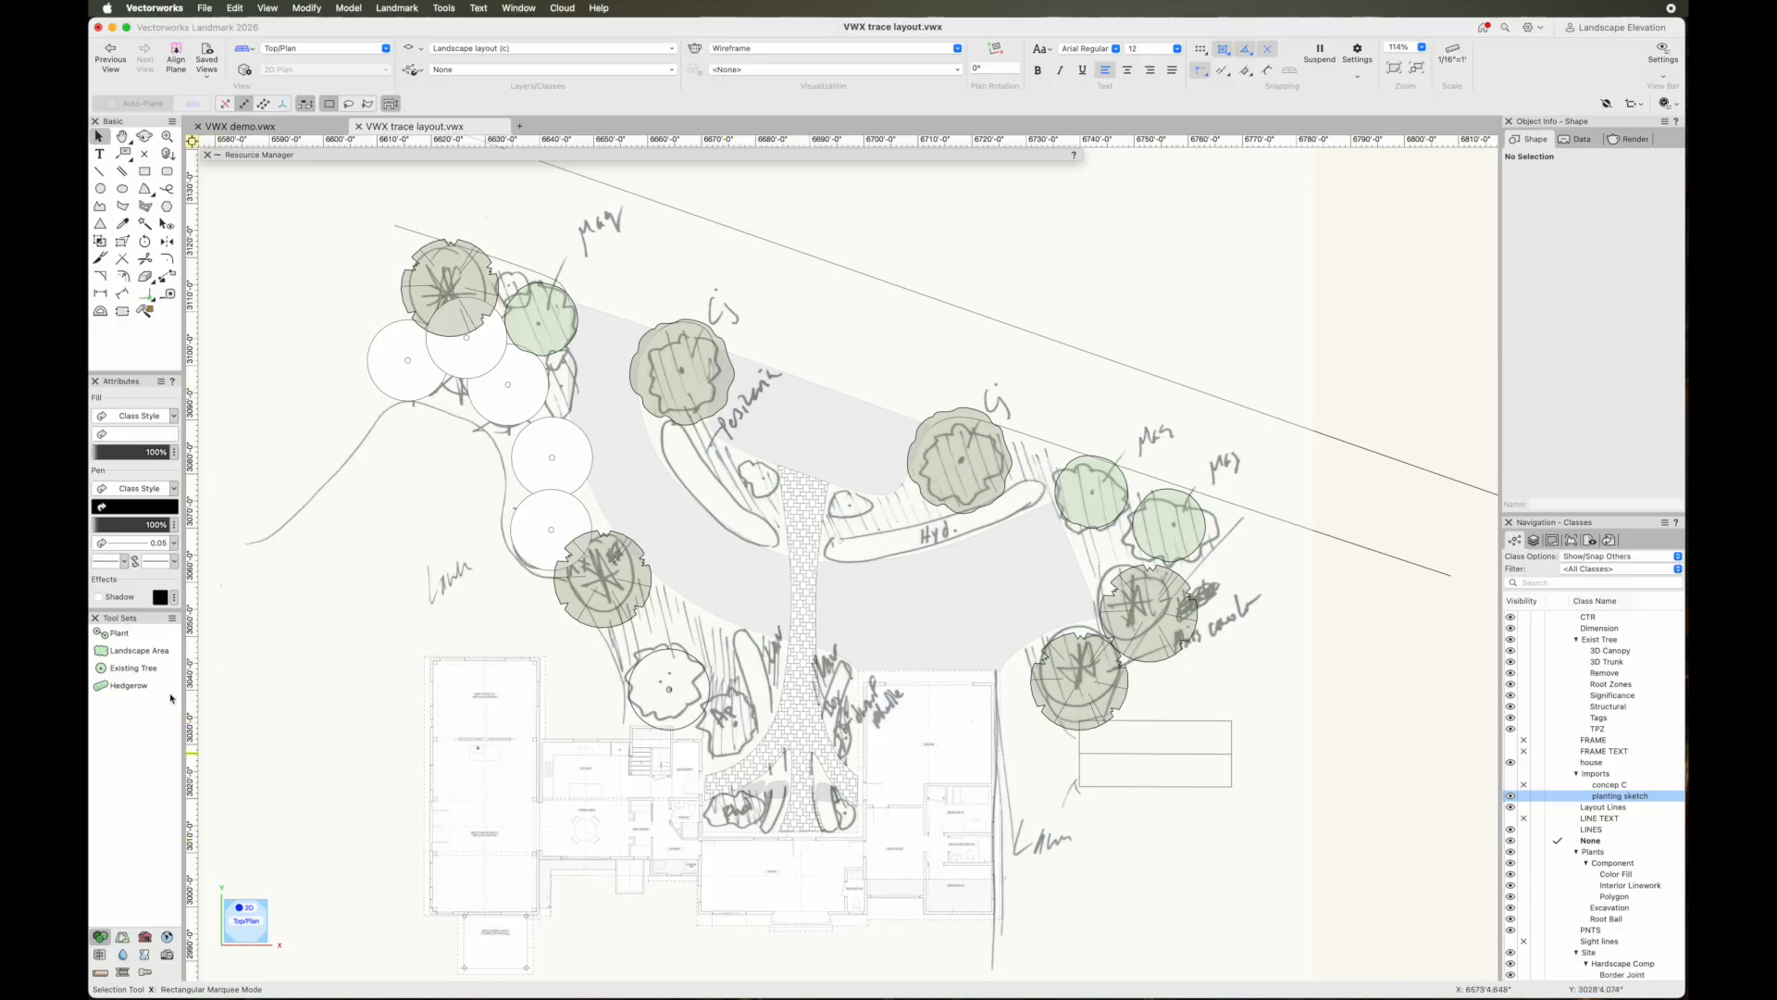
Choose the Acer palmatum 4.9 A IP style for the Plant tool from the photorealistic deciduous tree props
{"action": "left_click", "coordinate": [121, 633]}
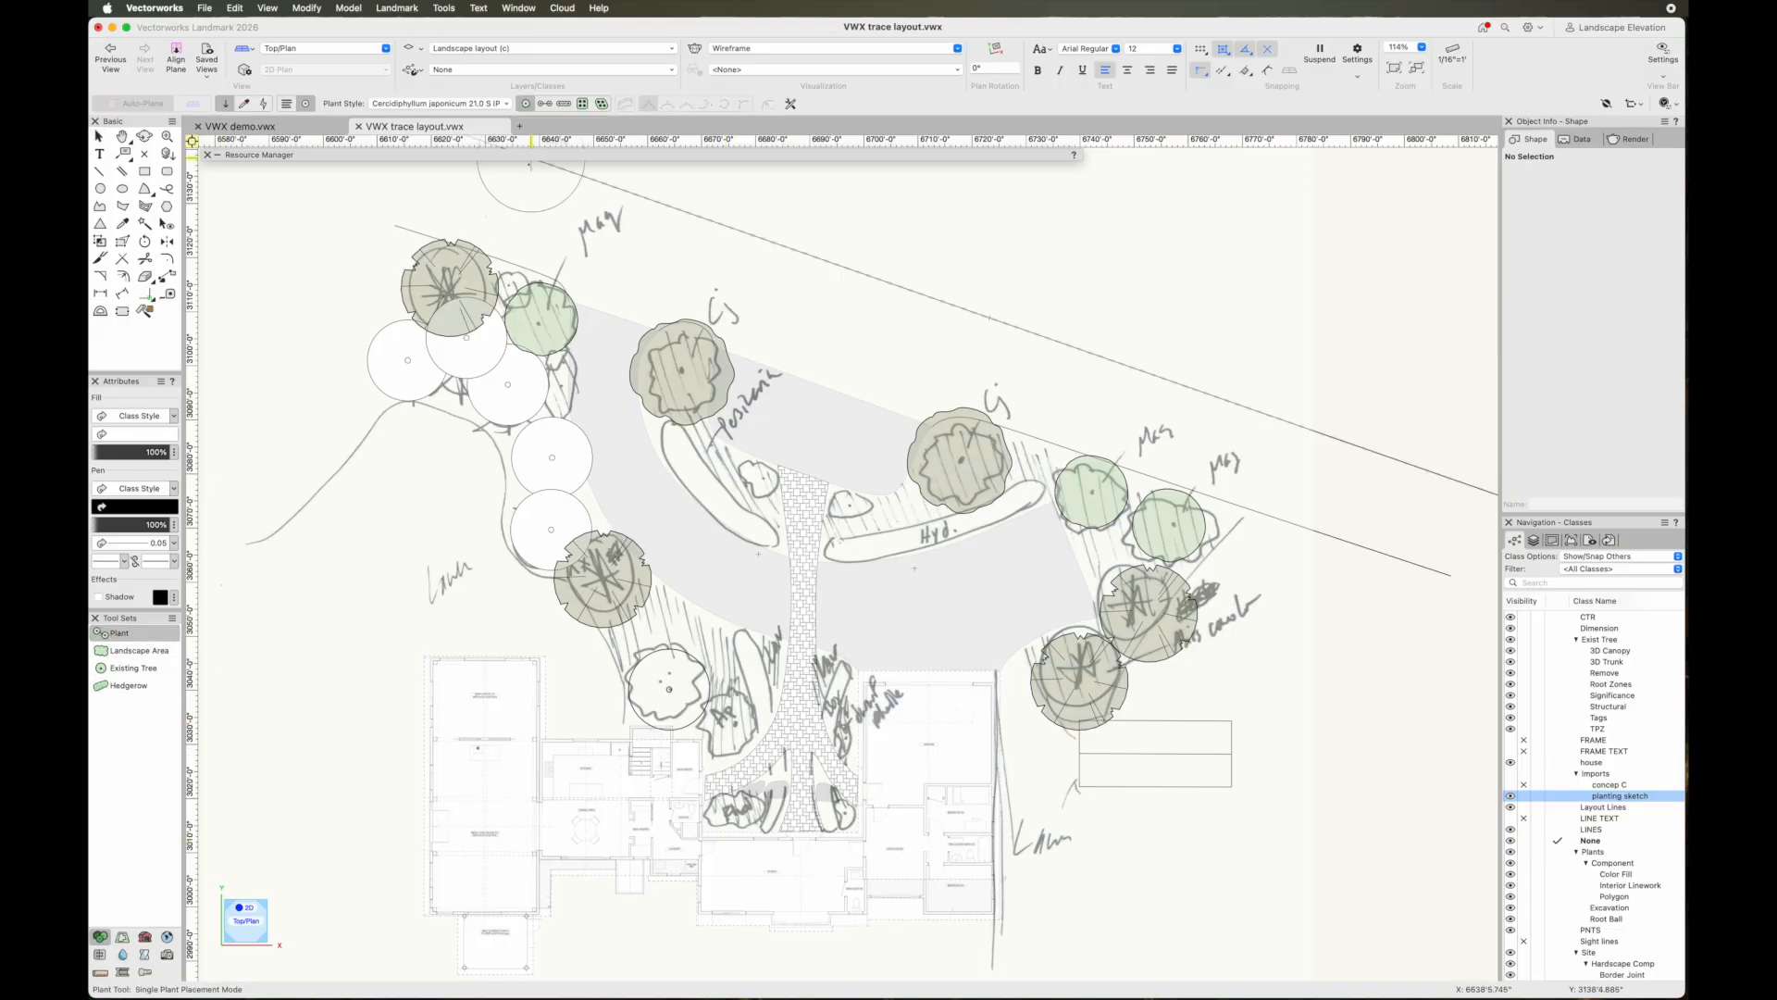
{"action": "left_click", "coordinate": [491, 104]}
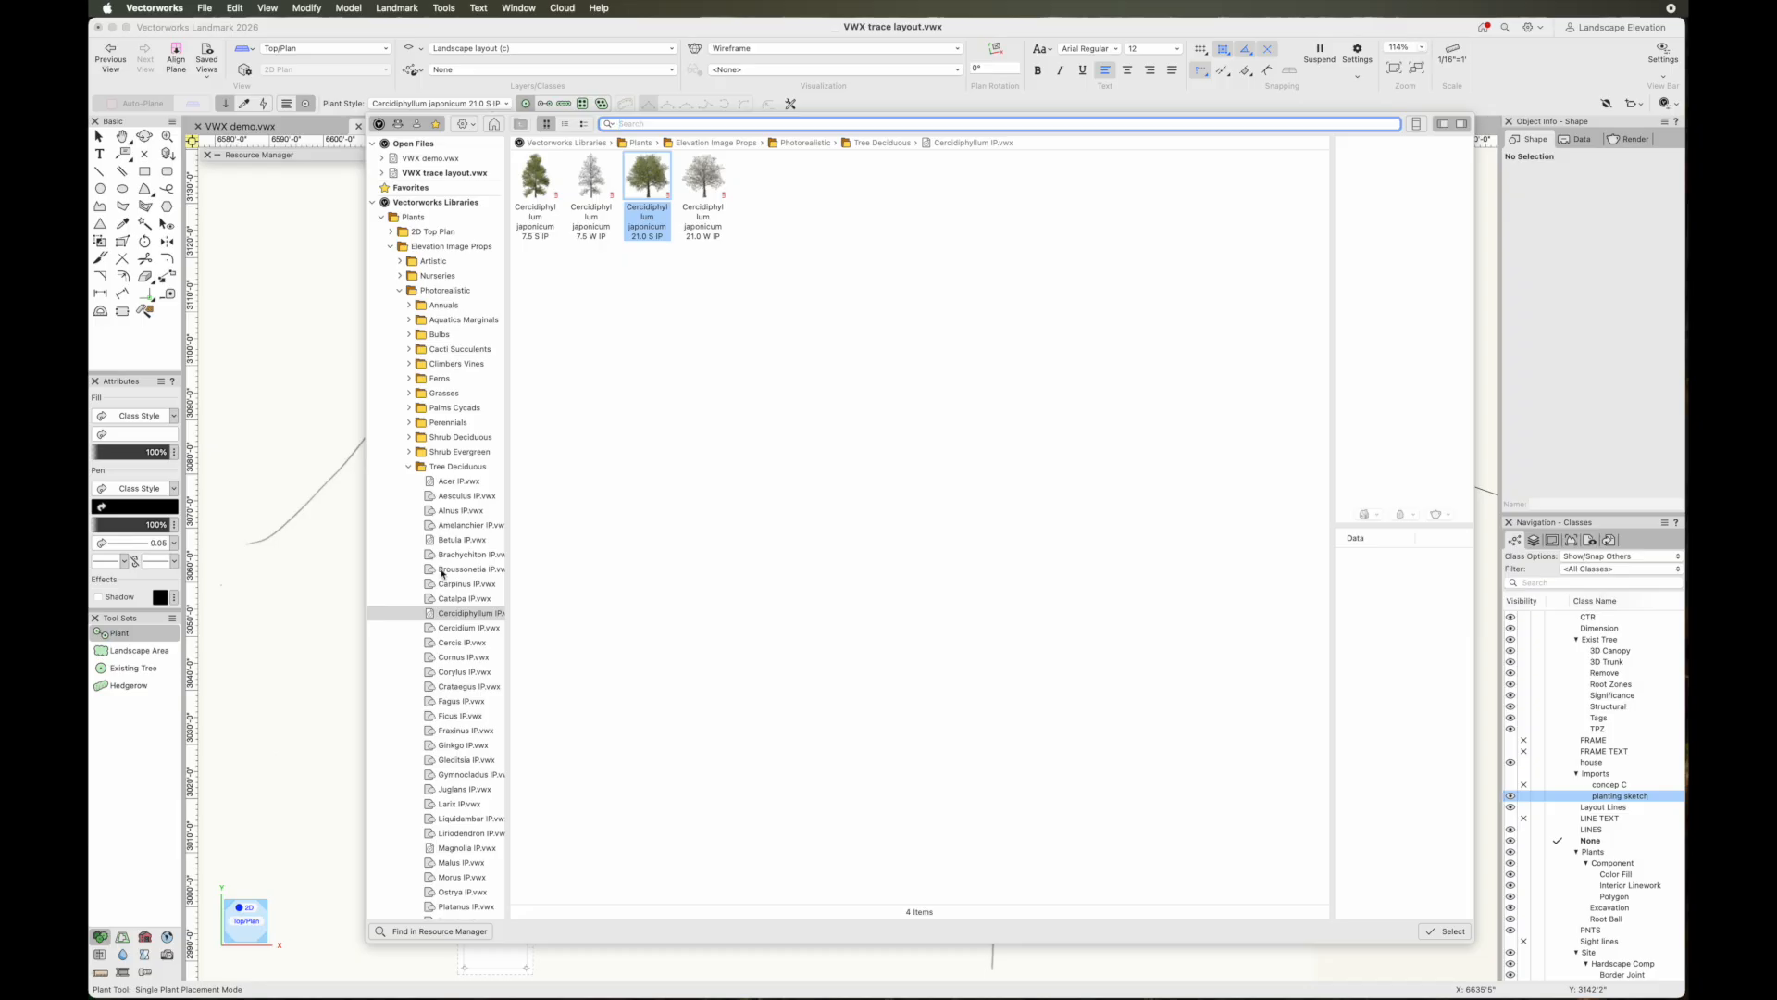
{"action": "left_click", "coordinate": [444, 482]}
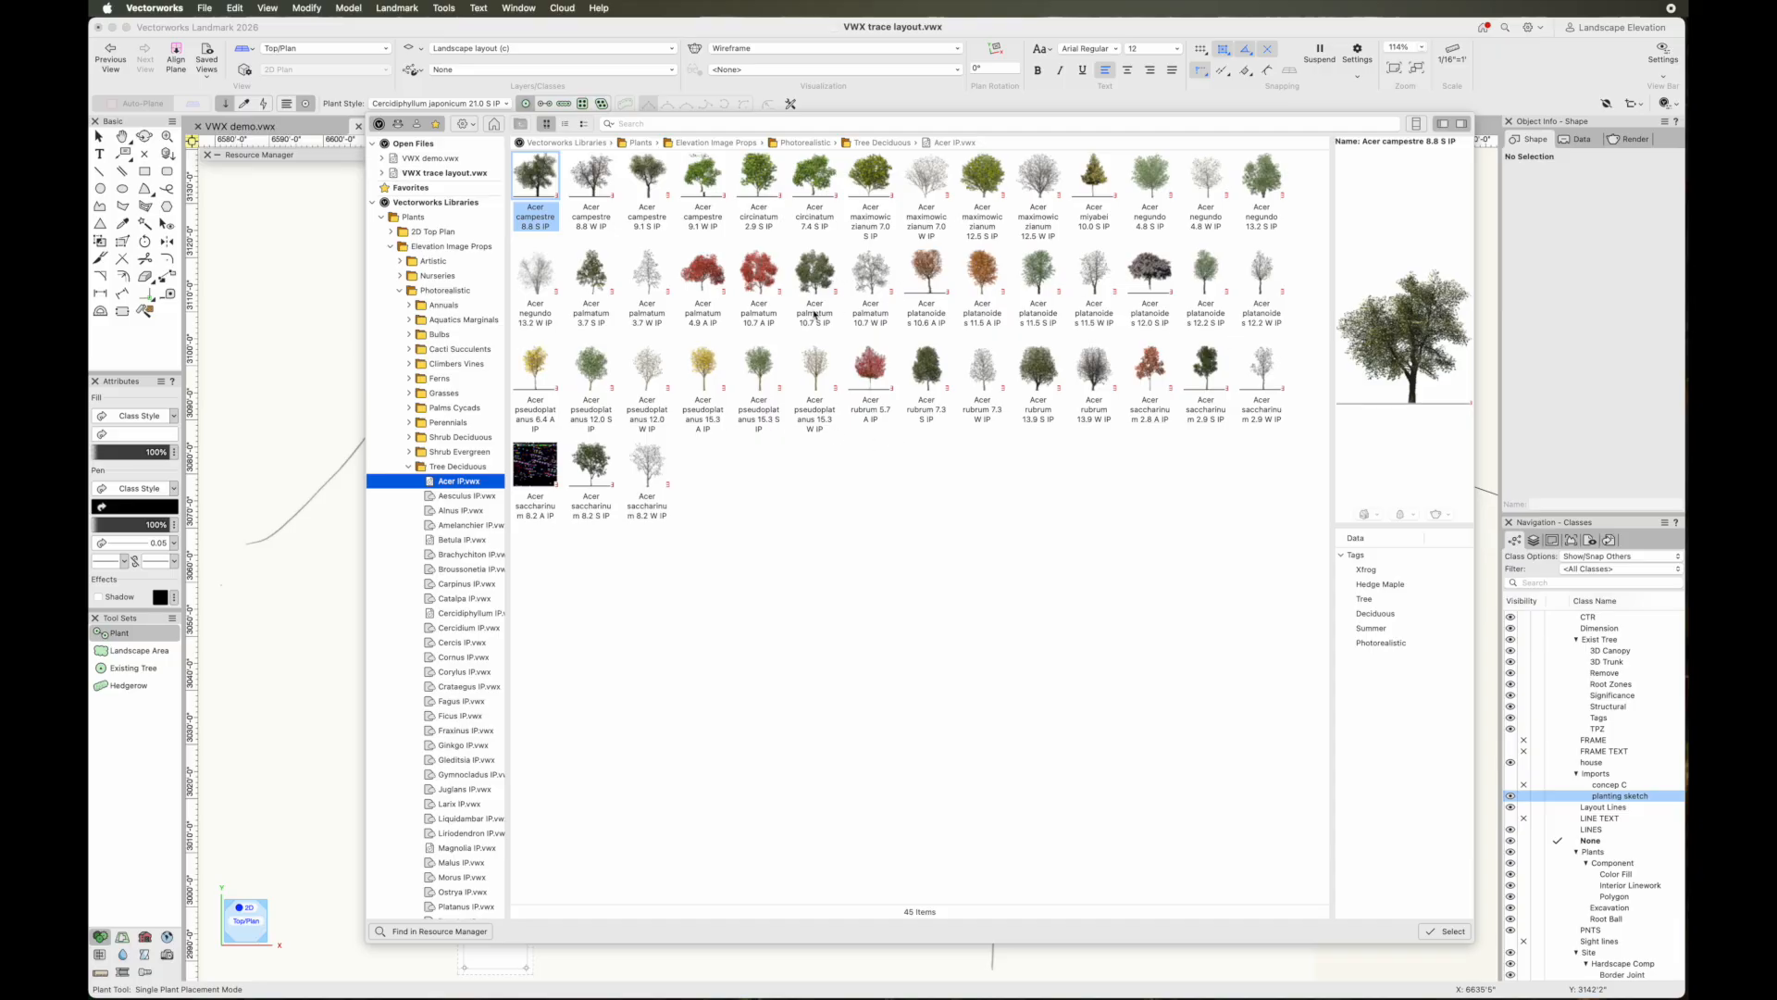
{"action": "left_click", "coordinate": [700, 278]}
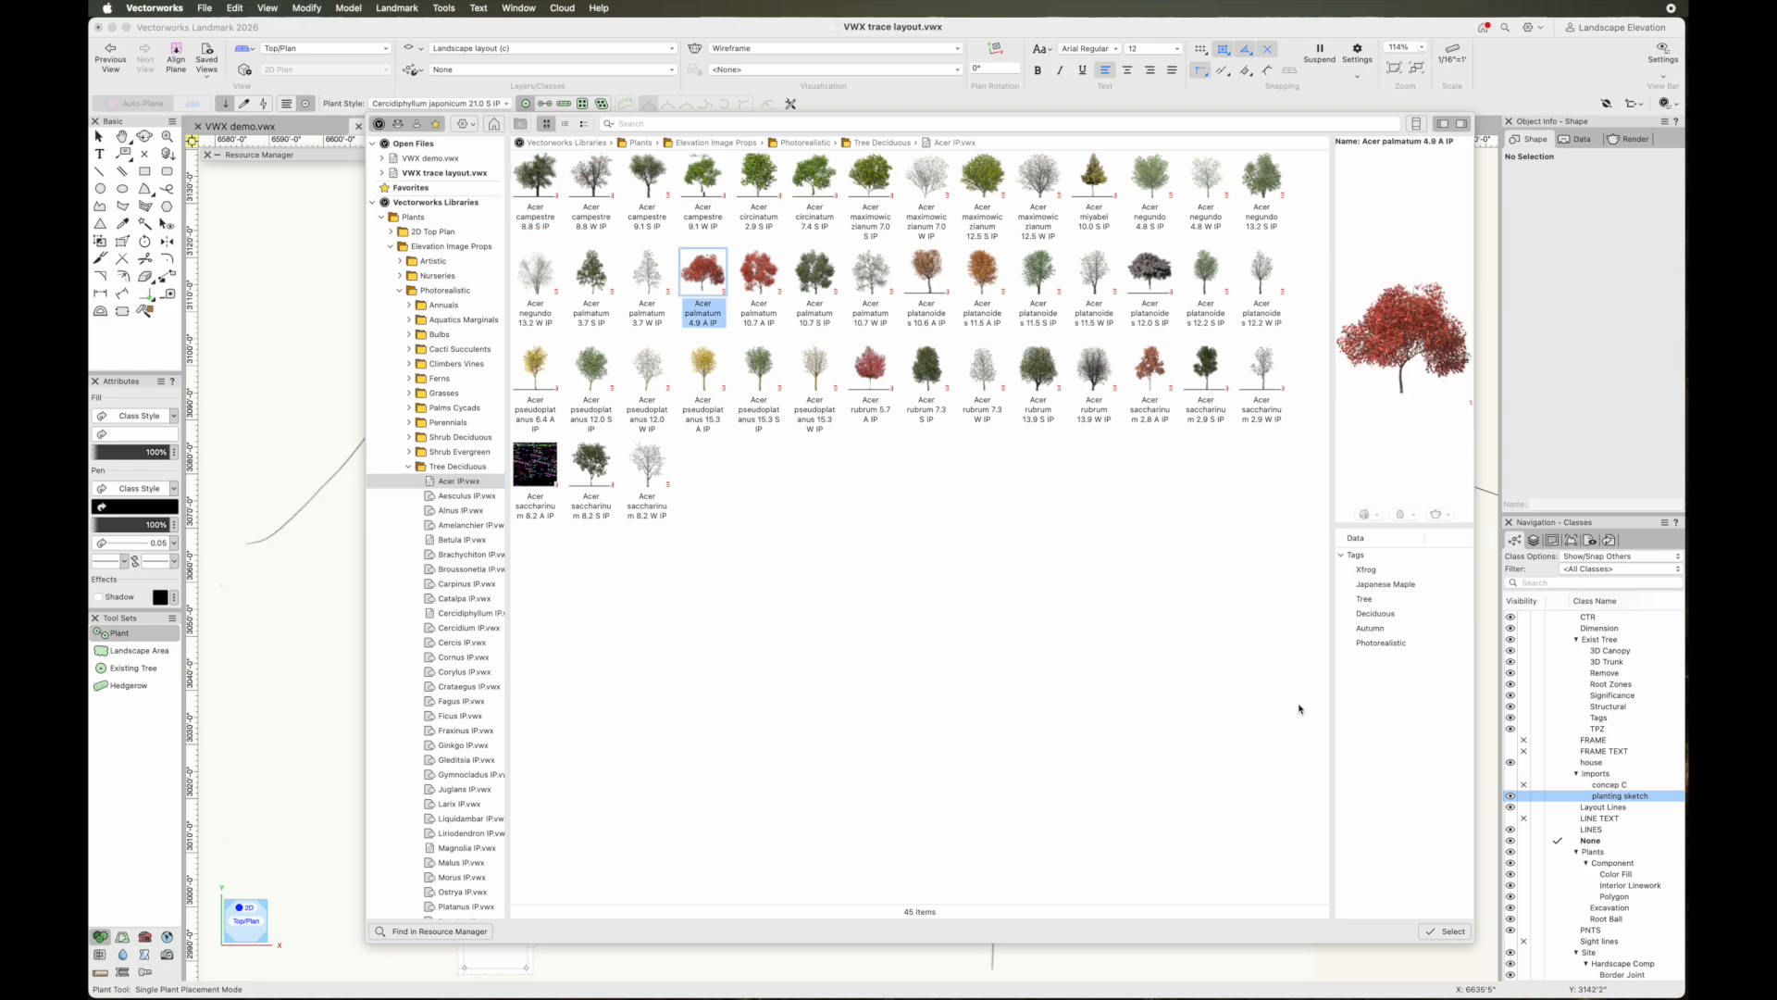
{"action": "left_click", "coordinate": [1445, 931]}
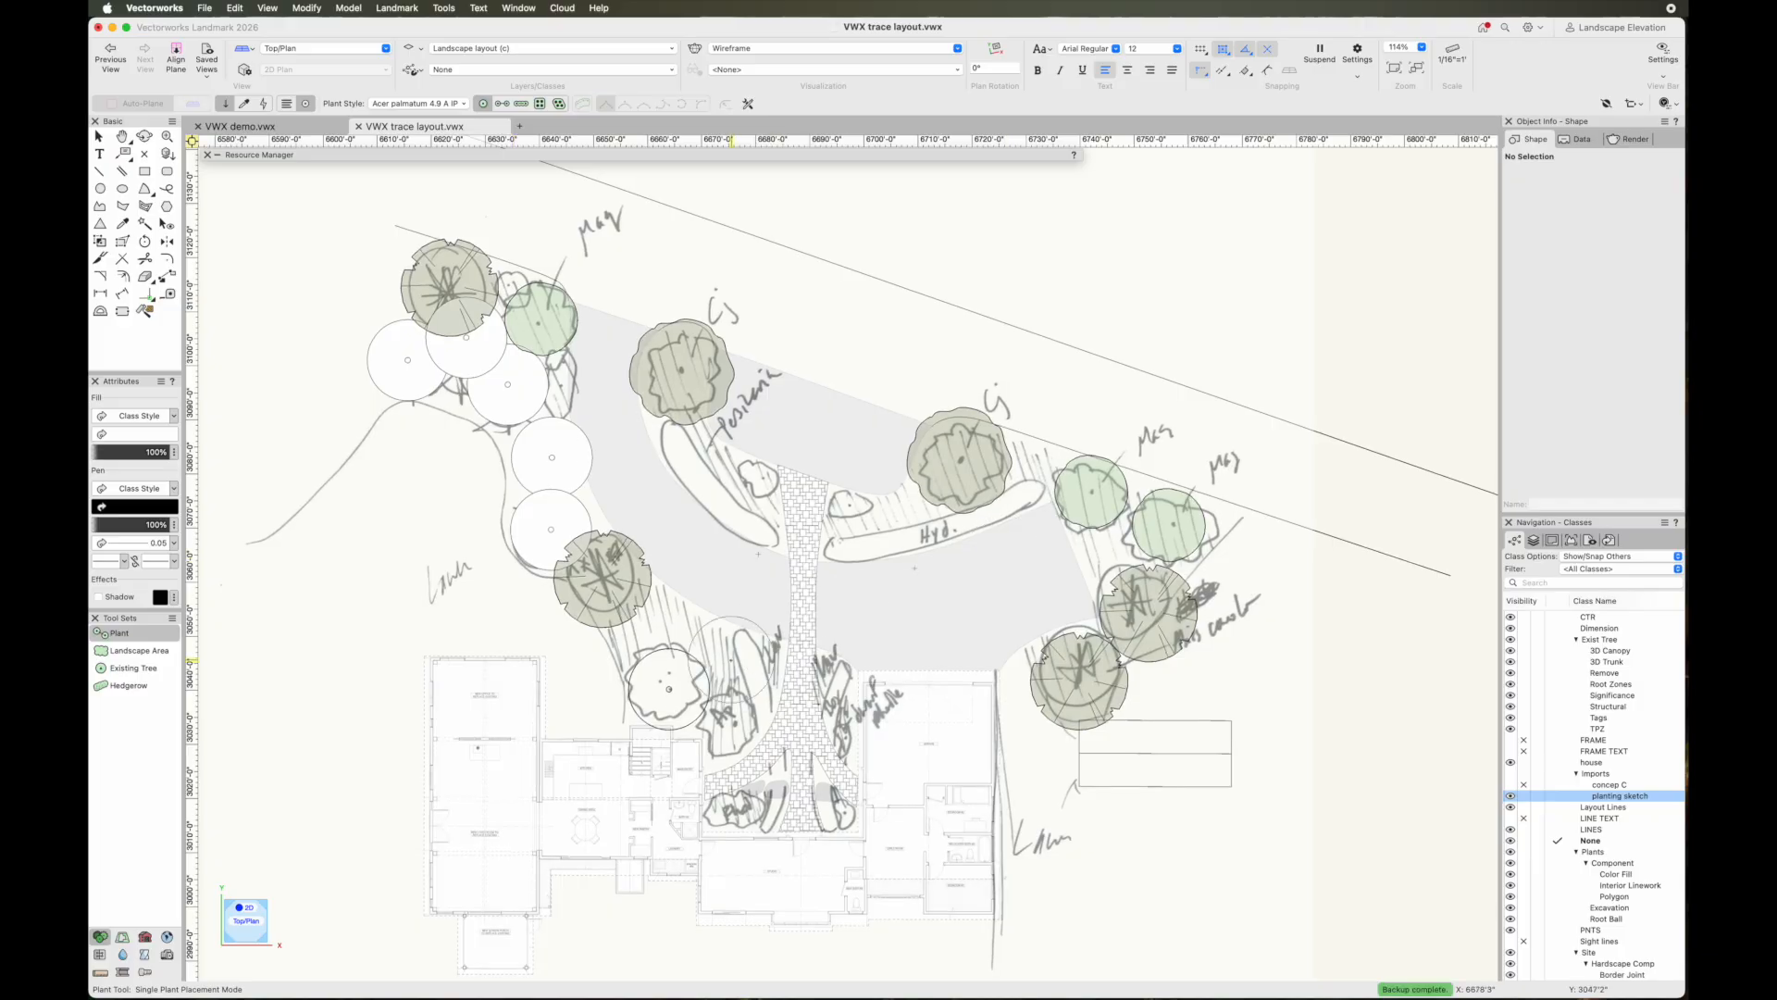
Duplicate the Acer palmatum plant style under its default name and check the copy's species data
{"action": "left_click", "coordinate": [748, 103]}
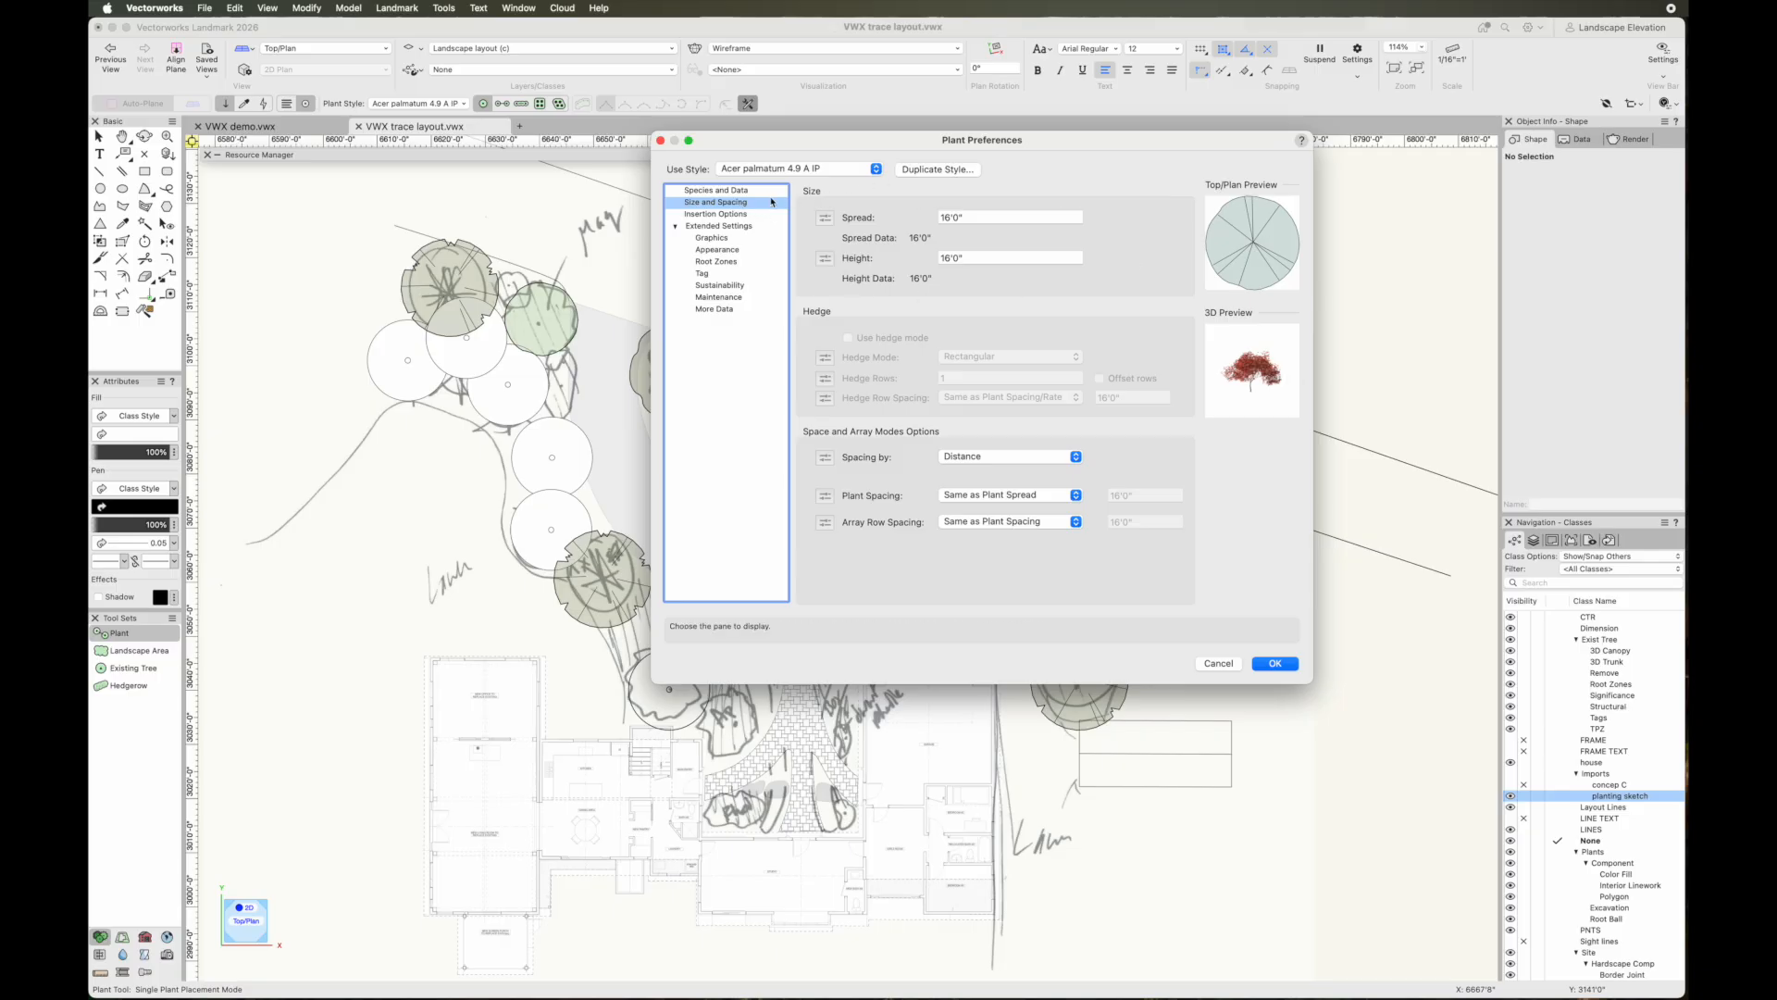
{"action": "left_click", "coordinate": [964, 170]}
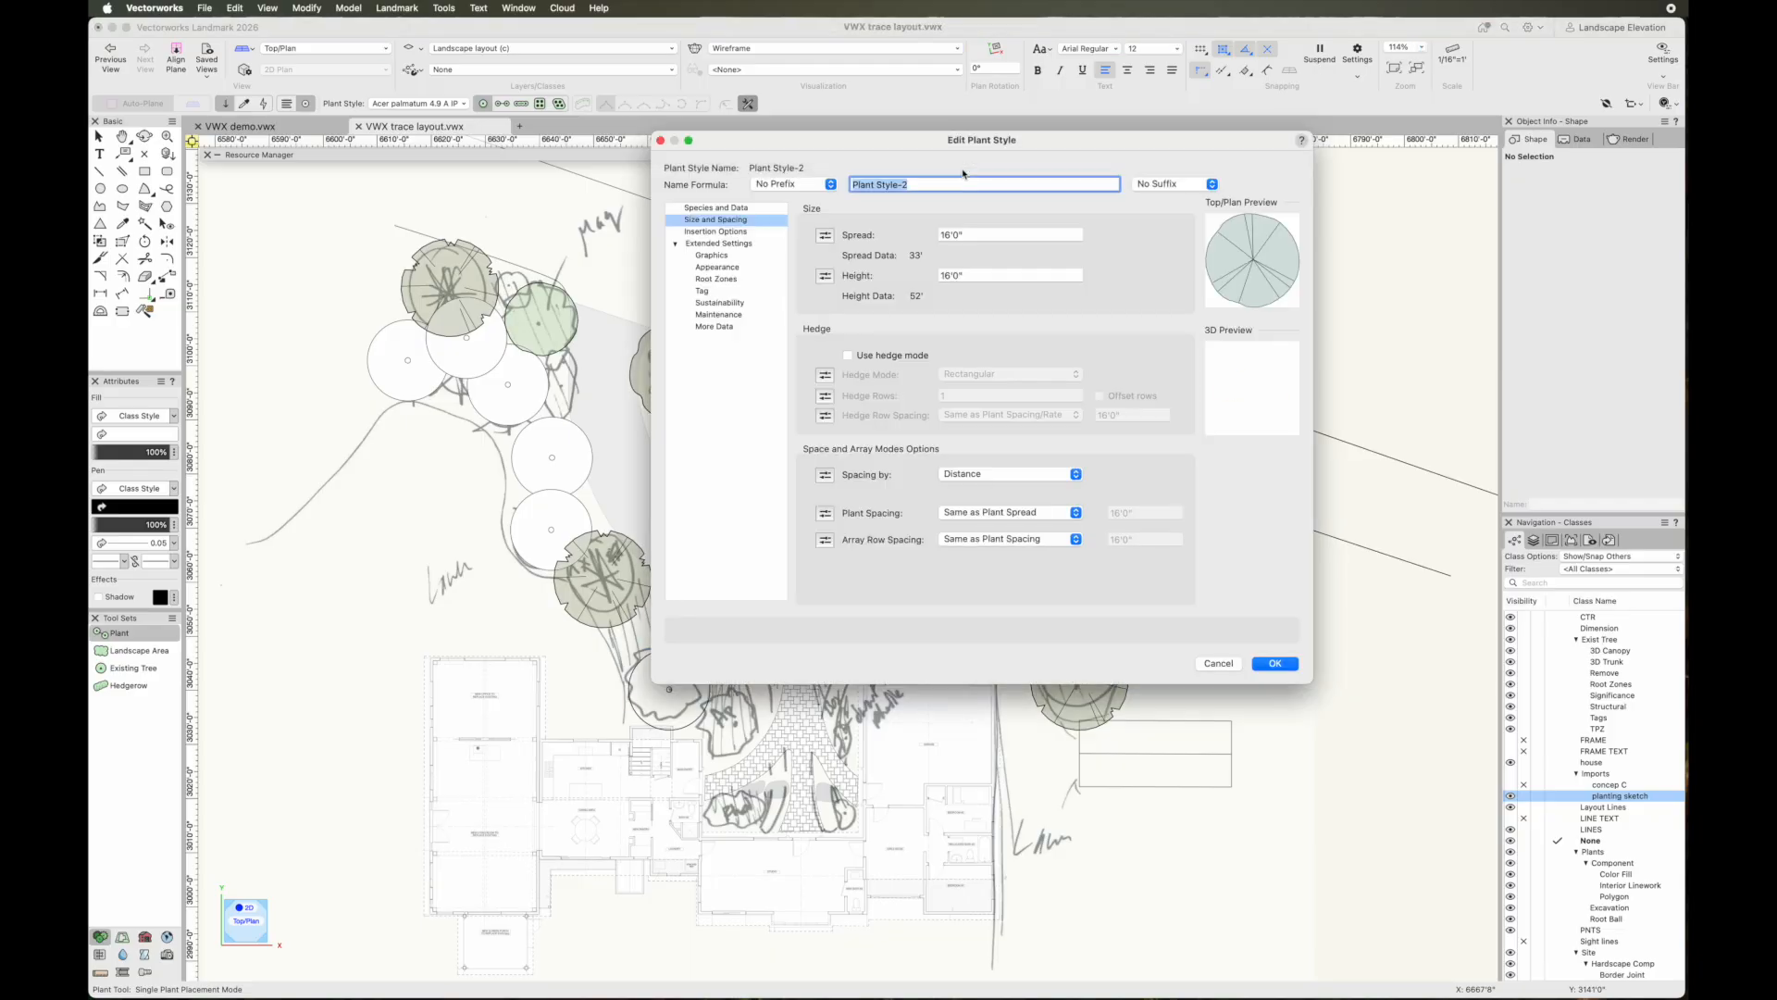
{"action": "left_click", "coordinate": [715, 207]}
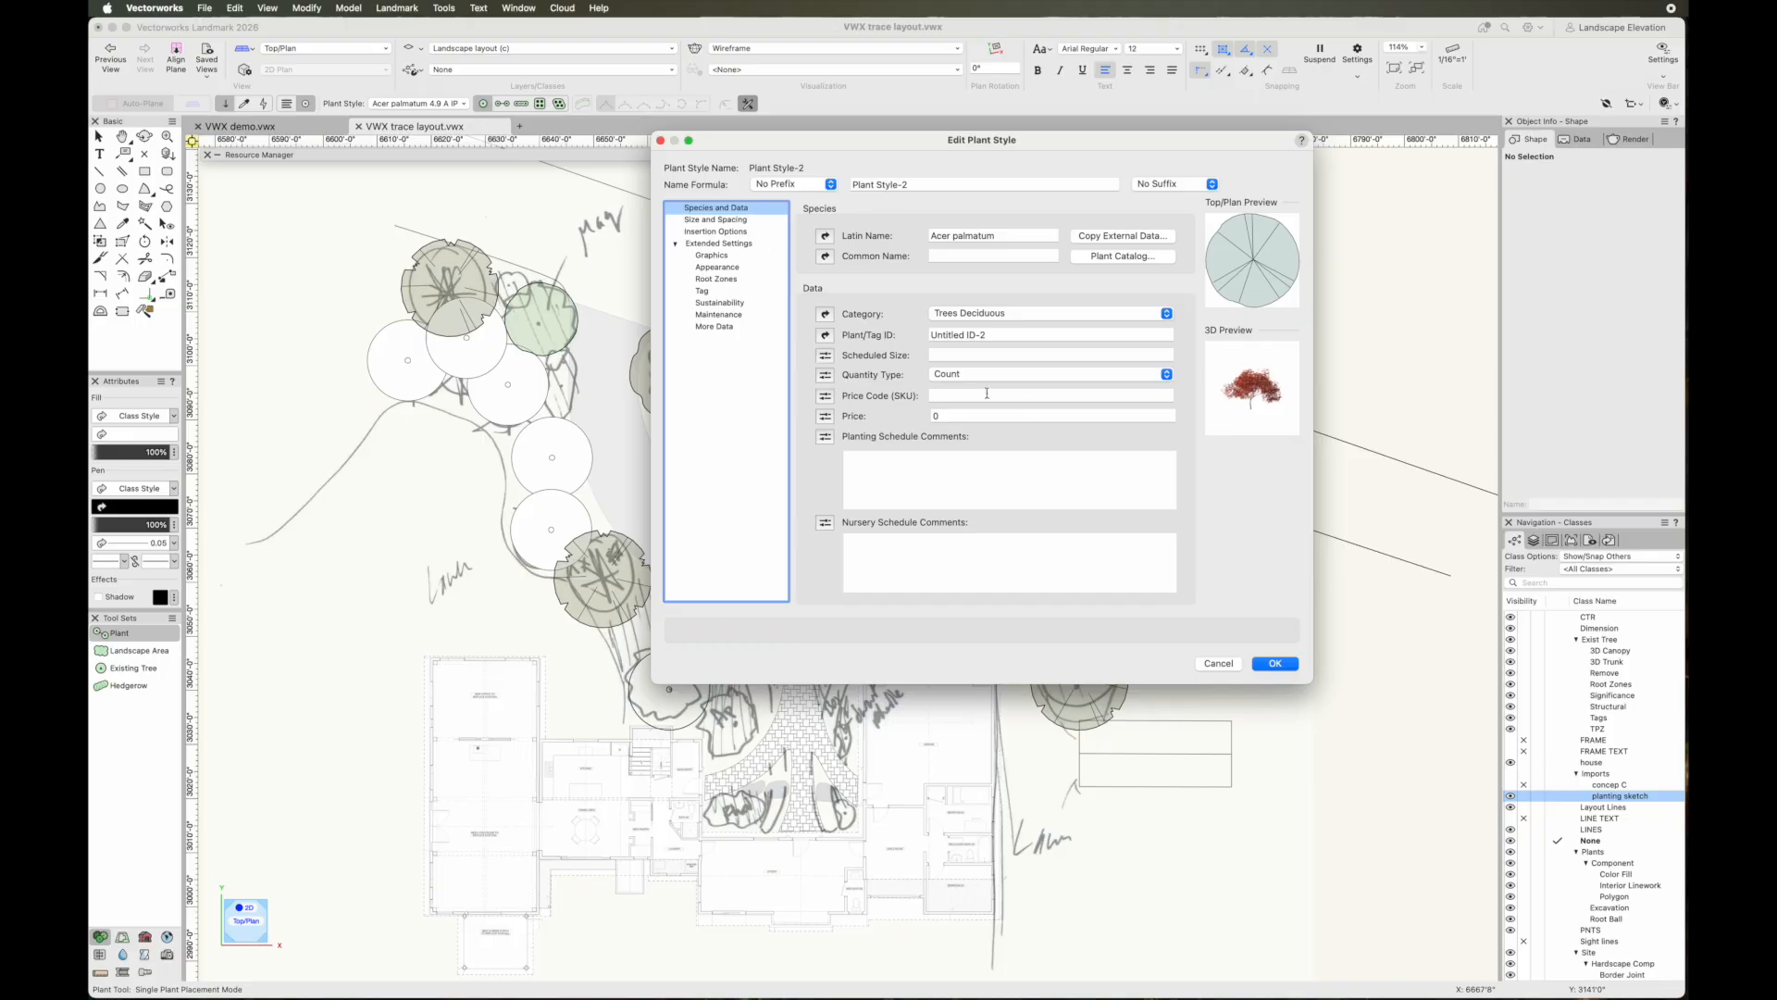
{"action": "left_click", "coordinate": [1275, 663]}
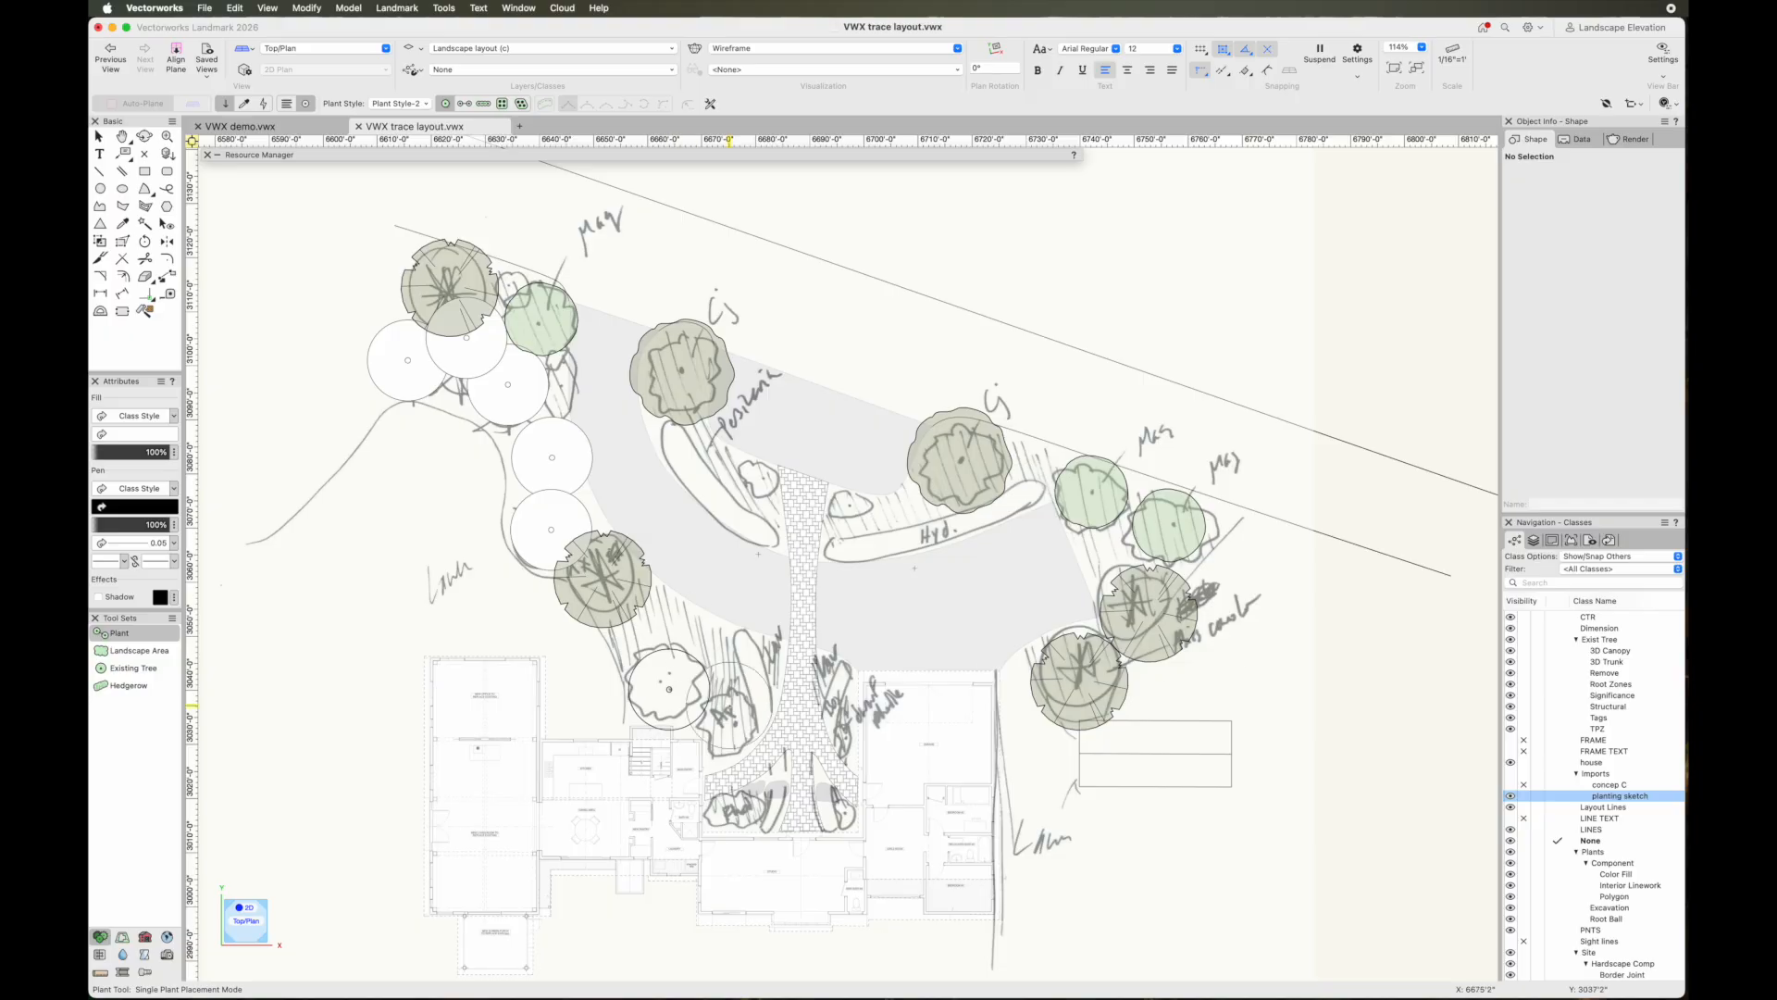
Set the duplicated Acer palmatum style's spread to 12' in the plant preferences
{"action": "left_click", "coordinate": [710, 103]}
{"action": "left_click", "coordinate": [715, 202]}
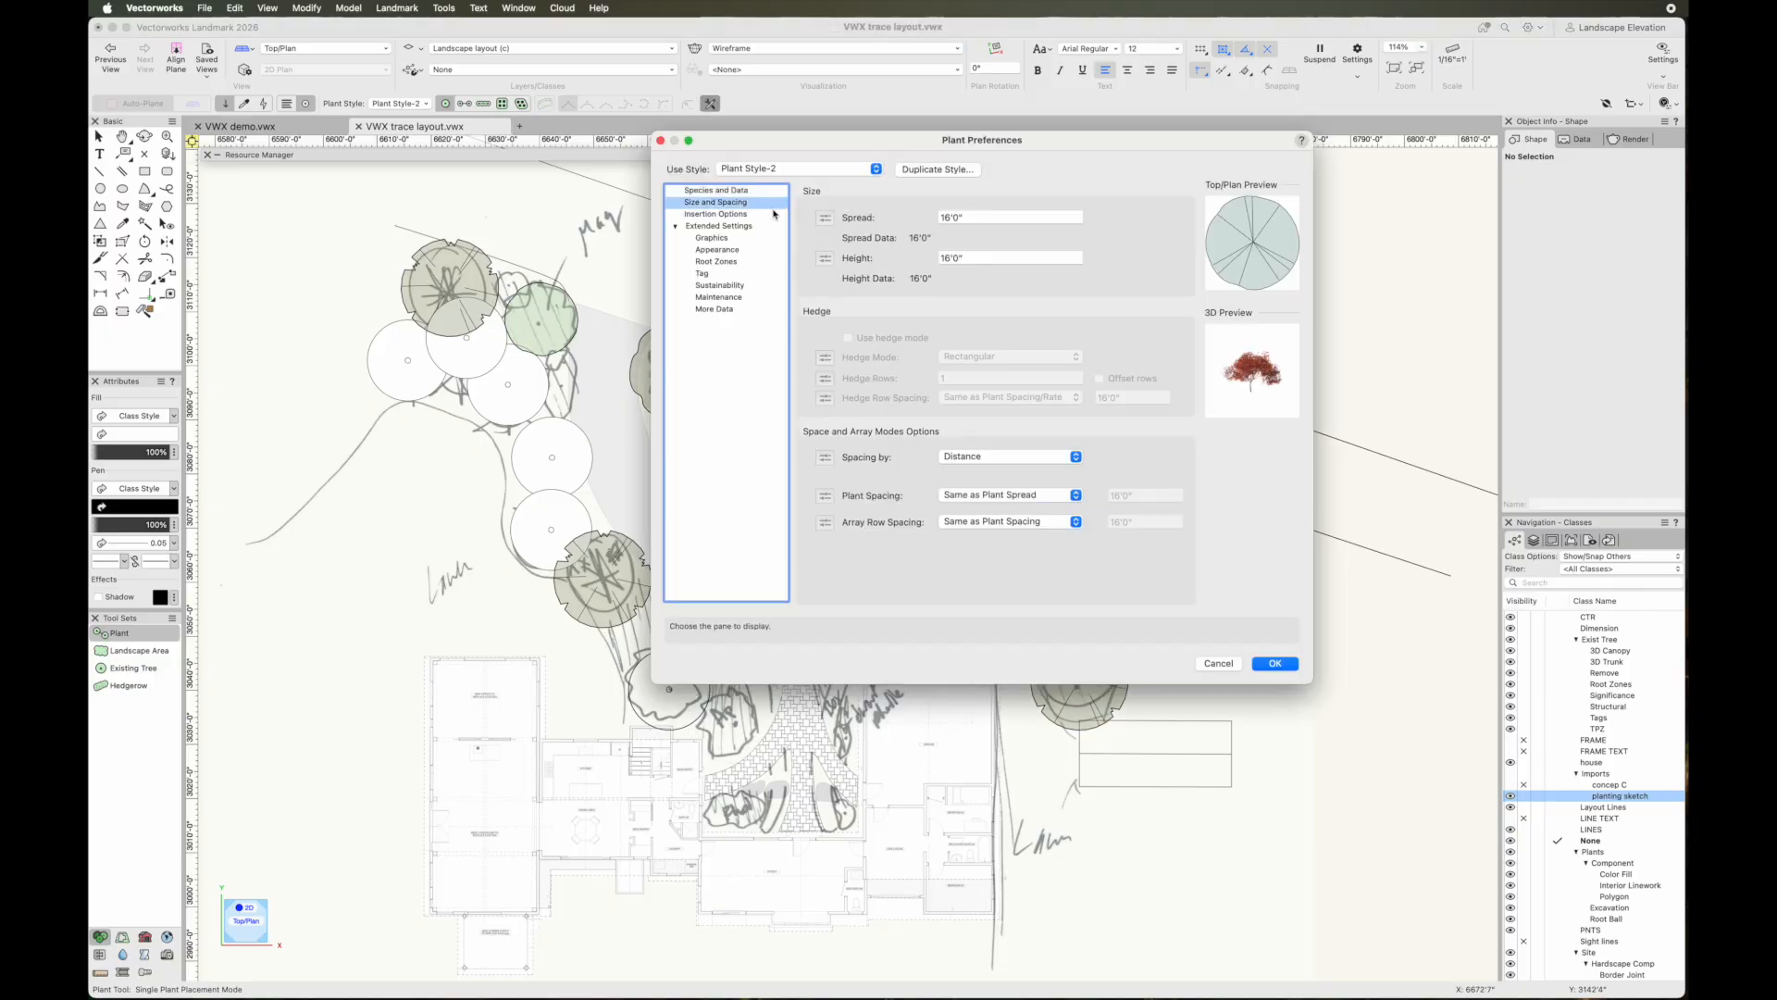
{"action": "left_click", "coordinate": [971, 219]}
{"action": "type", "text": "12"}
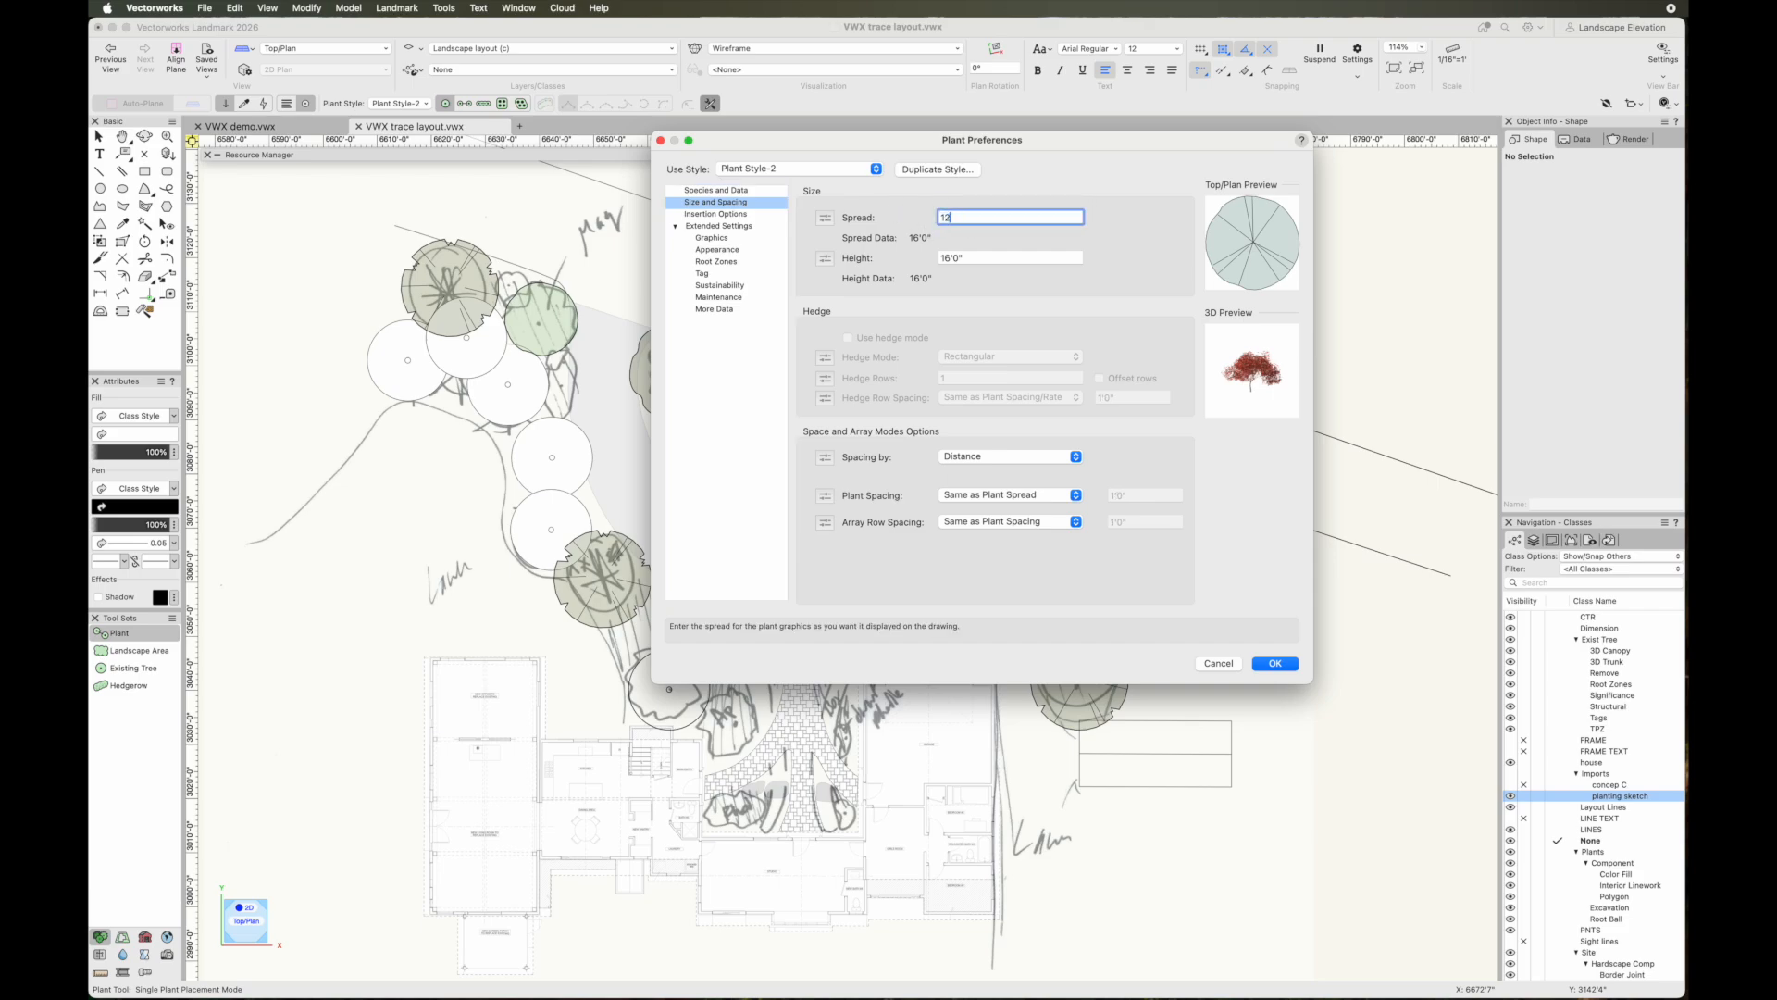
{"action": "type", "text": "'"}
{"action": "left_click", "coordinate": [1276, 664]}
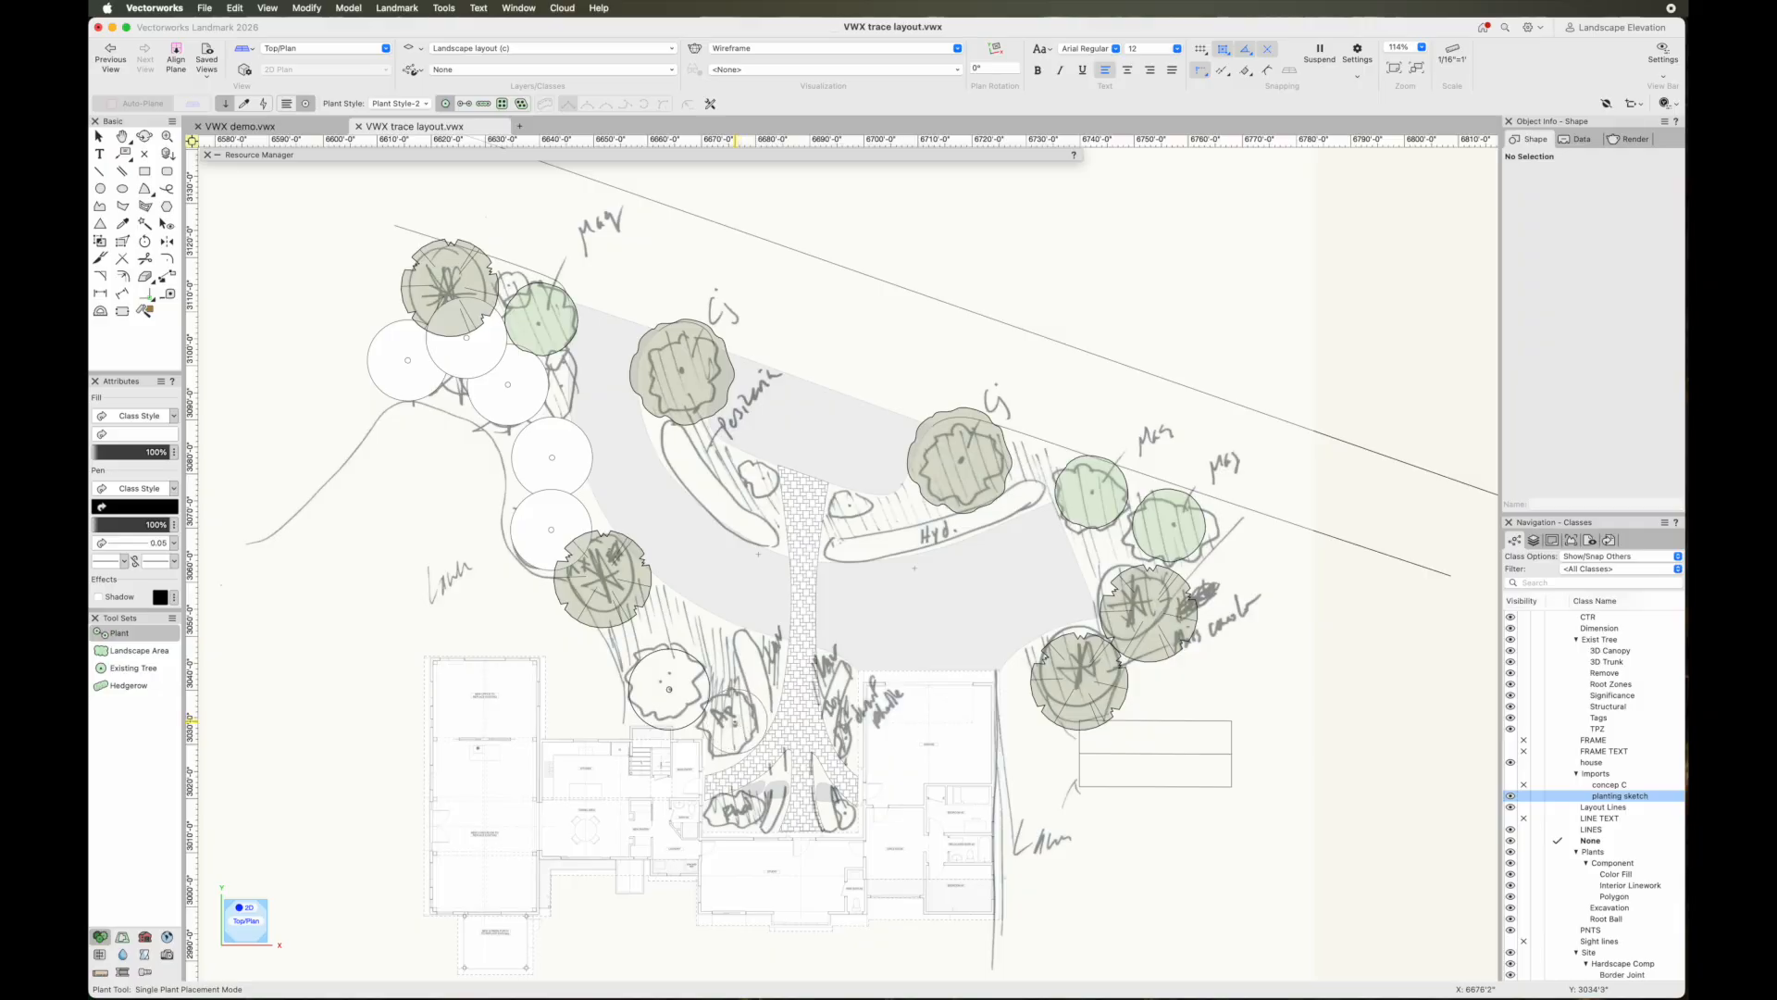
Place one Acer palmatum over the sketch symbol between the round tree outline and the brick path, and leave nothing selected
{"action": "left_click", "coordinate": [733, 720]}
{"action": "key", "text": "x"}
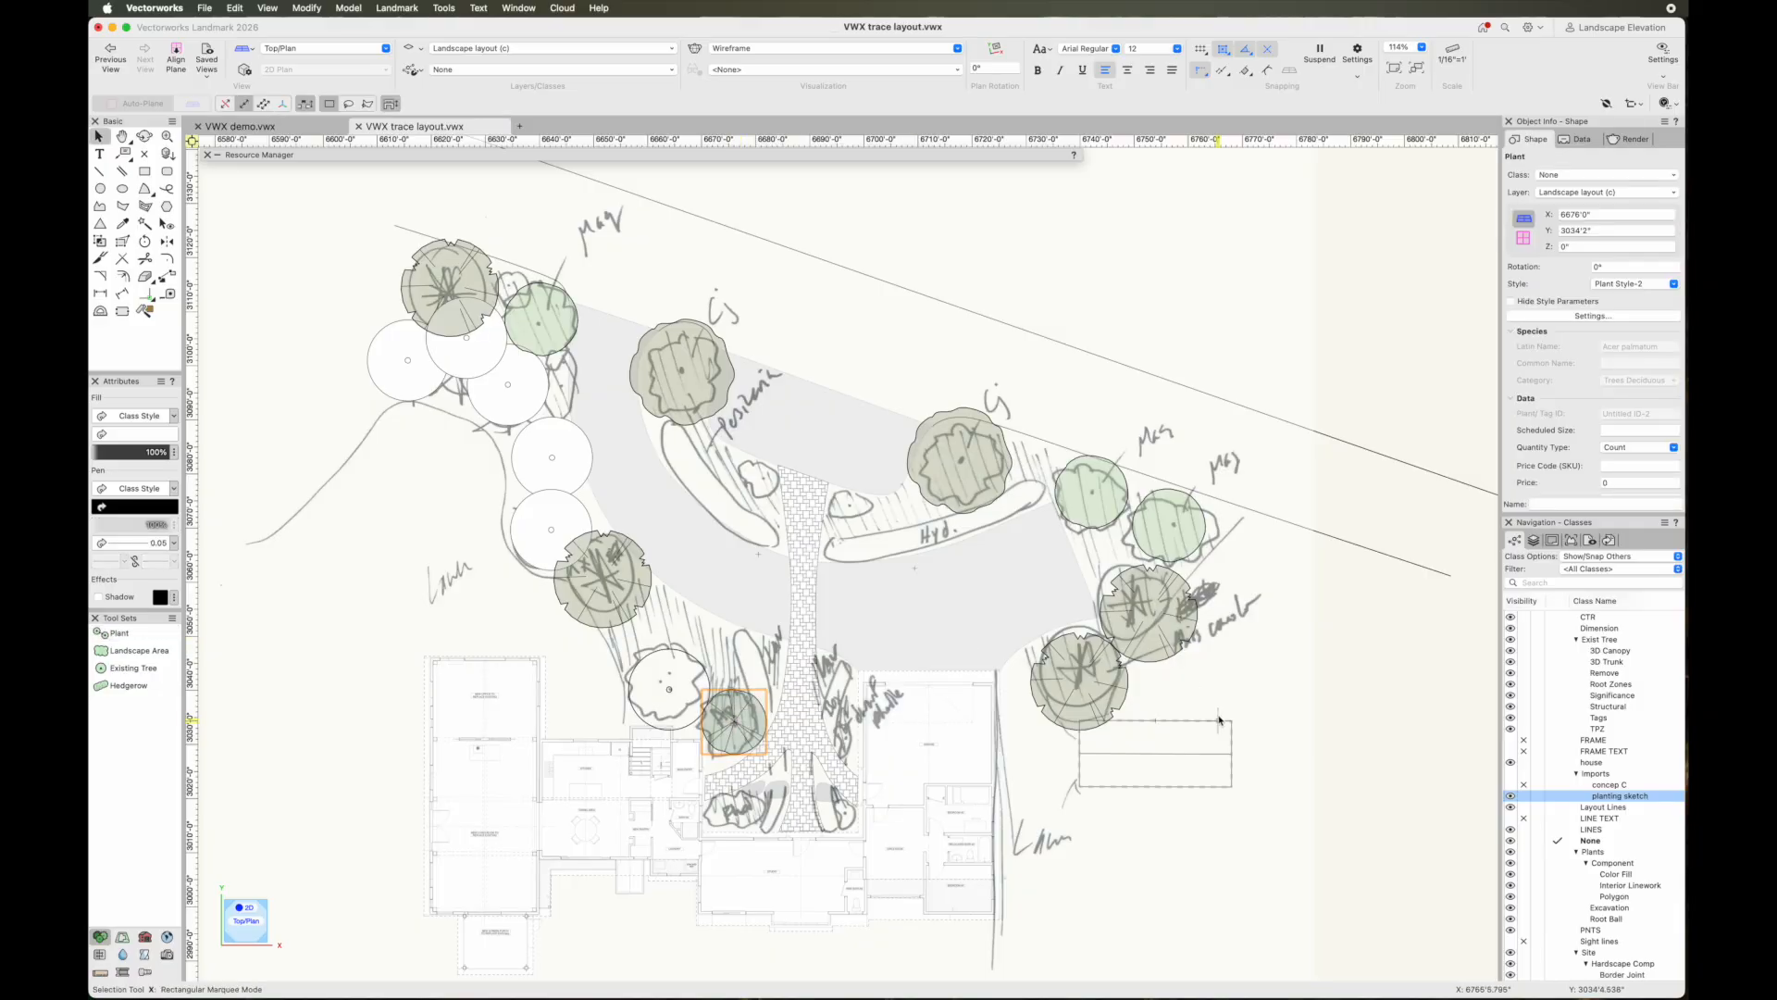
{"action": "left_click", "coordinate": [1229, 689]}
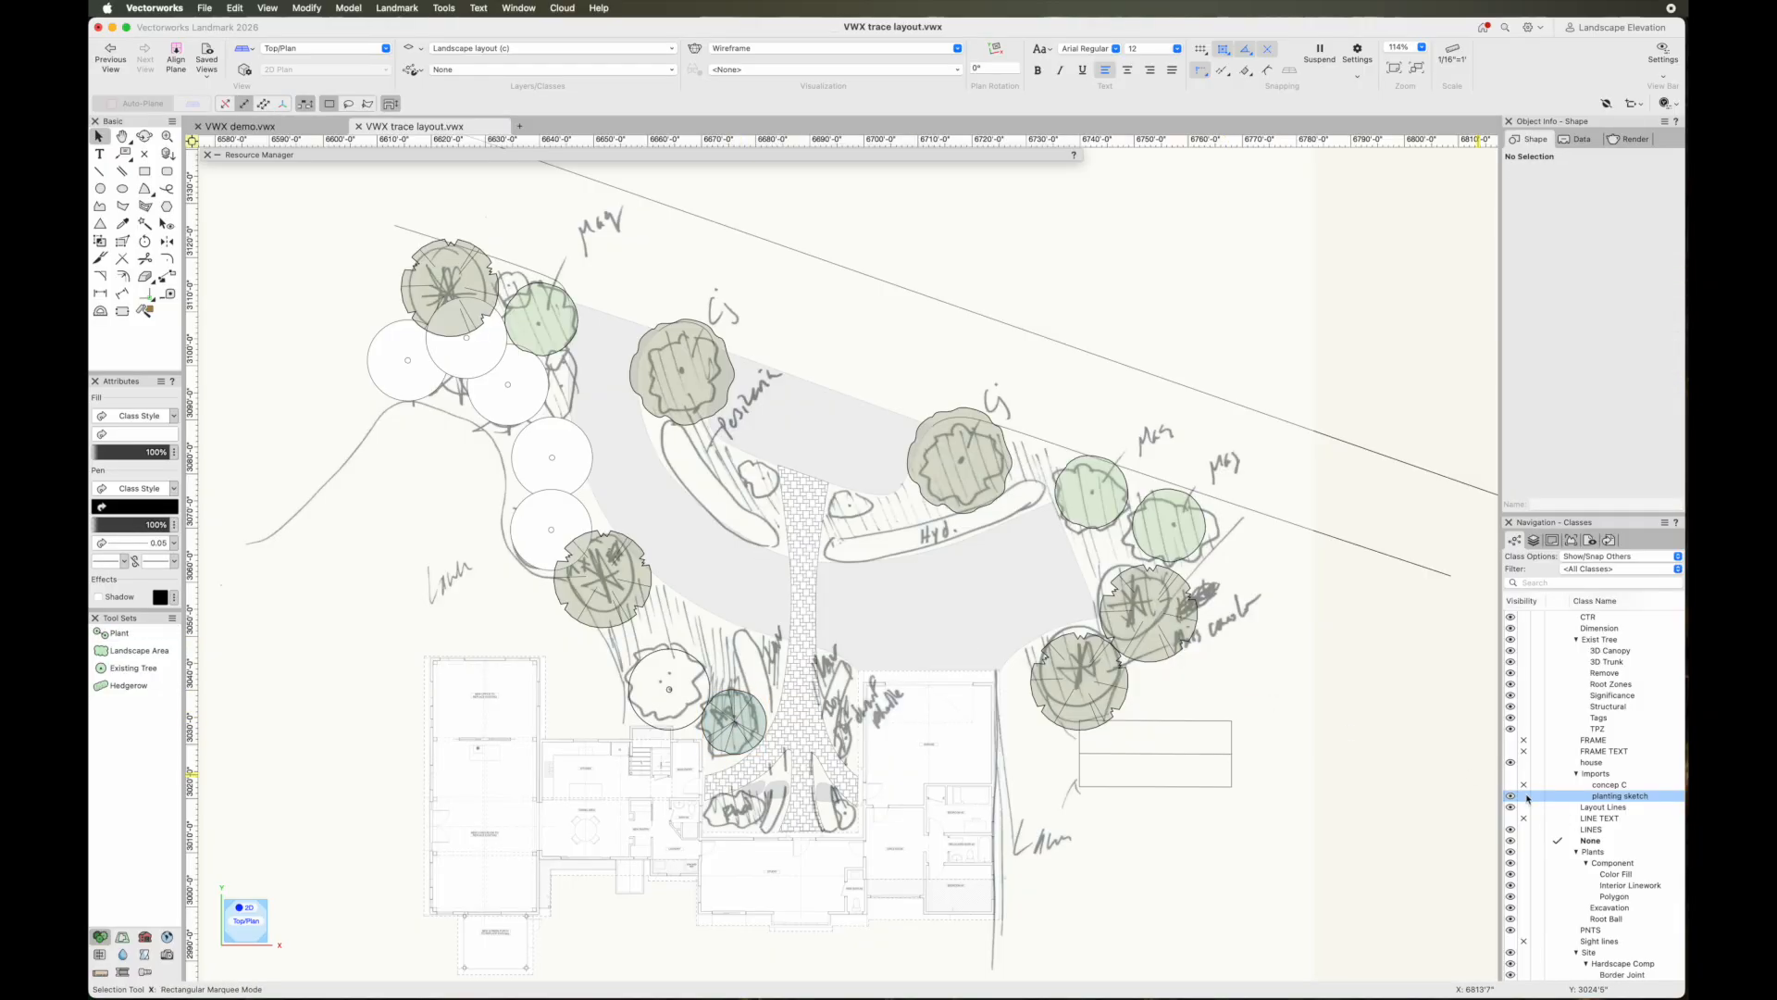
Hide the planting sketch class, orbit the plan in 3D to inspect the placed plants, and return to Top/Plan view
{"action": "left_click", "coordinate": [1524, 796]}
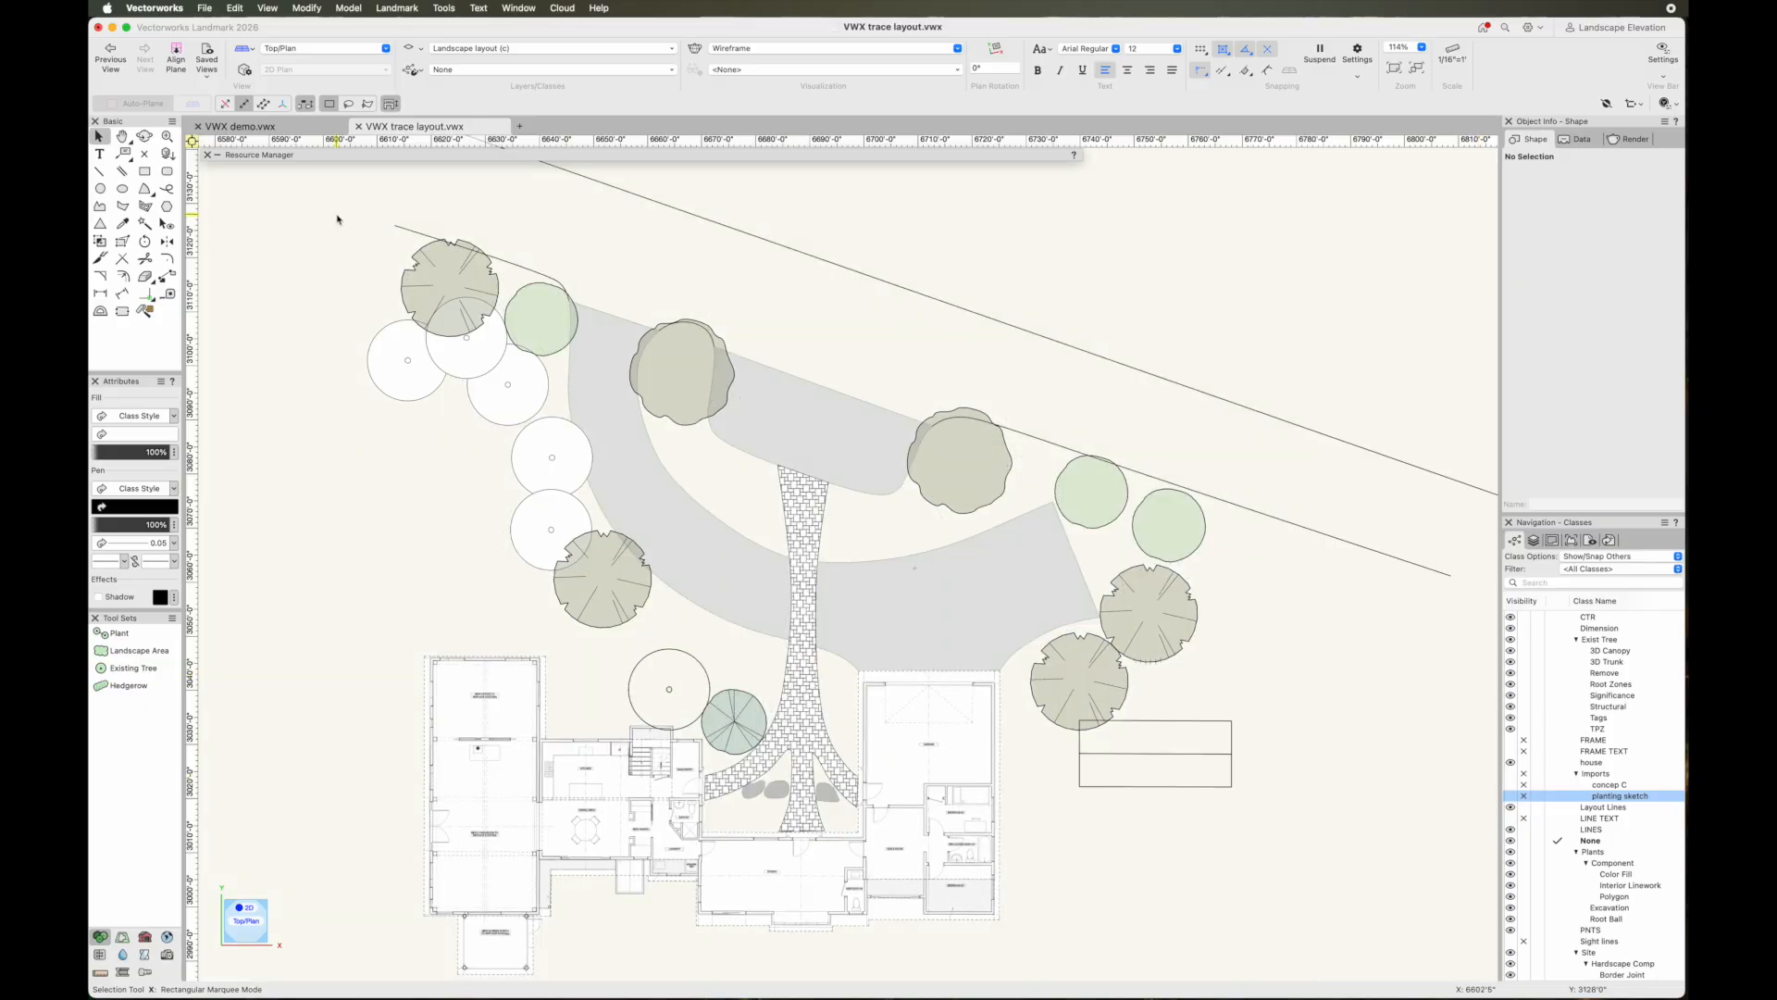
{"action": "key", "text": "c"}
{"action": "mouse_move", "coordinate": [460, 554]}
{"action": "left_mouse_down"}
{"action": "mouse_move", "coordinate": [479, 587]}
{"action": "mouse_move", "coordinate": [547, 427]}
{"action": "mouse_move", "coordinate": [726, 472]}
{"action": "mouse_move", "coordinate": [916, 391]}
{"action": "mouse_move", "coordinate": [881, 376]}
{"action": "mouse_move", "coordinate": [896, 372]}
{"action": "mouse_move", "coordinate": [758, 519]}
{"action": "mouse_move", "coordinate": [524, 472]}
{"action": "mouse_move", "coordinate": [506, 569]}
{"action": "left_mouse_up"}
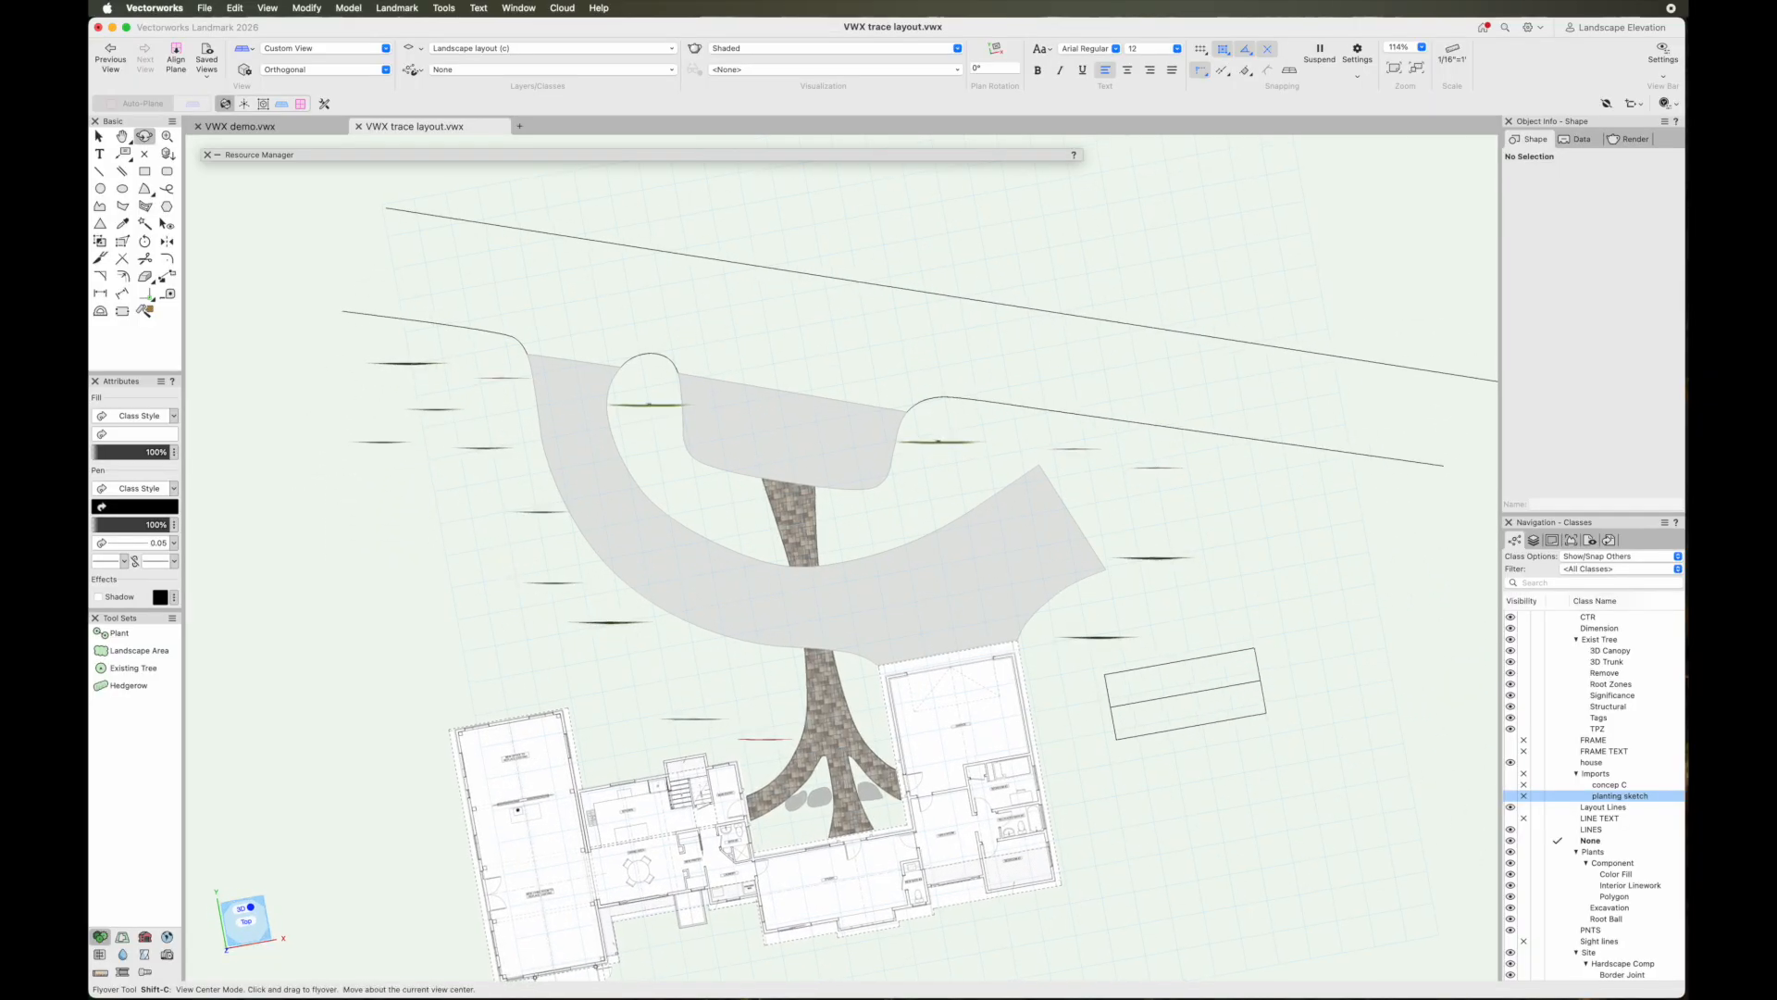
{"action": "left_click", "coordinate": [308, 48]}
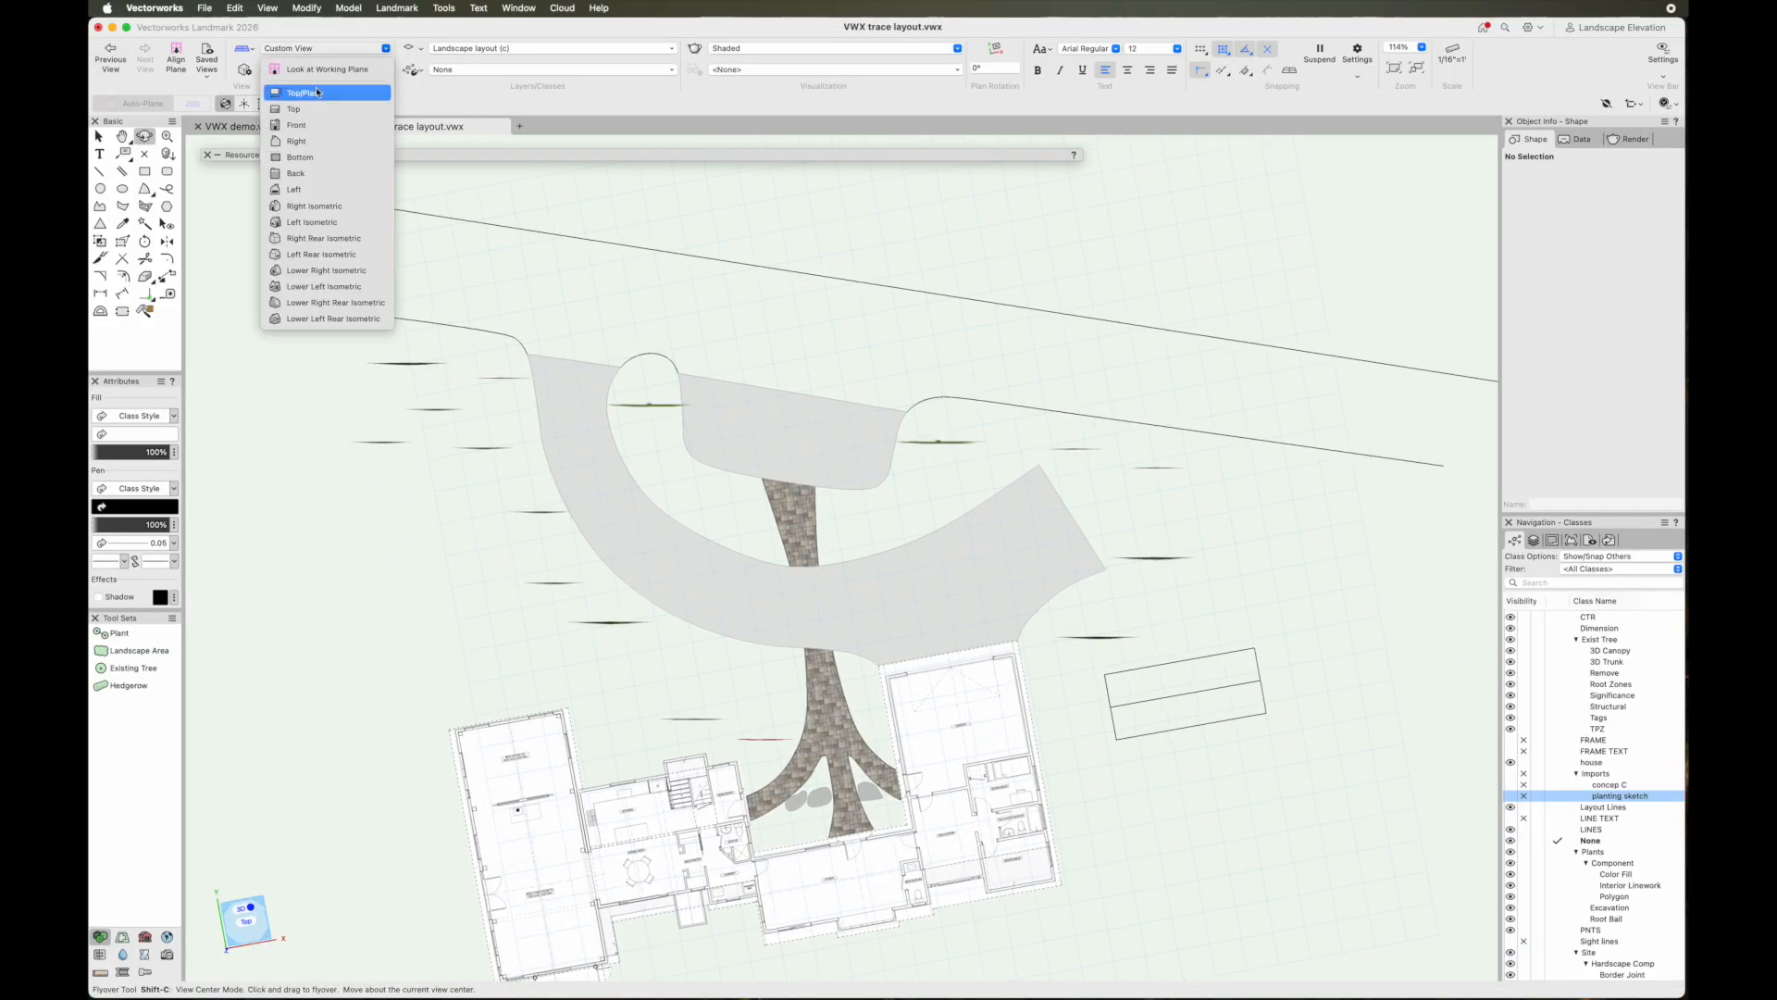
{"action": "left_click", "coordinate": [315, 93]}
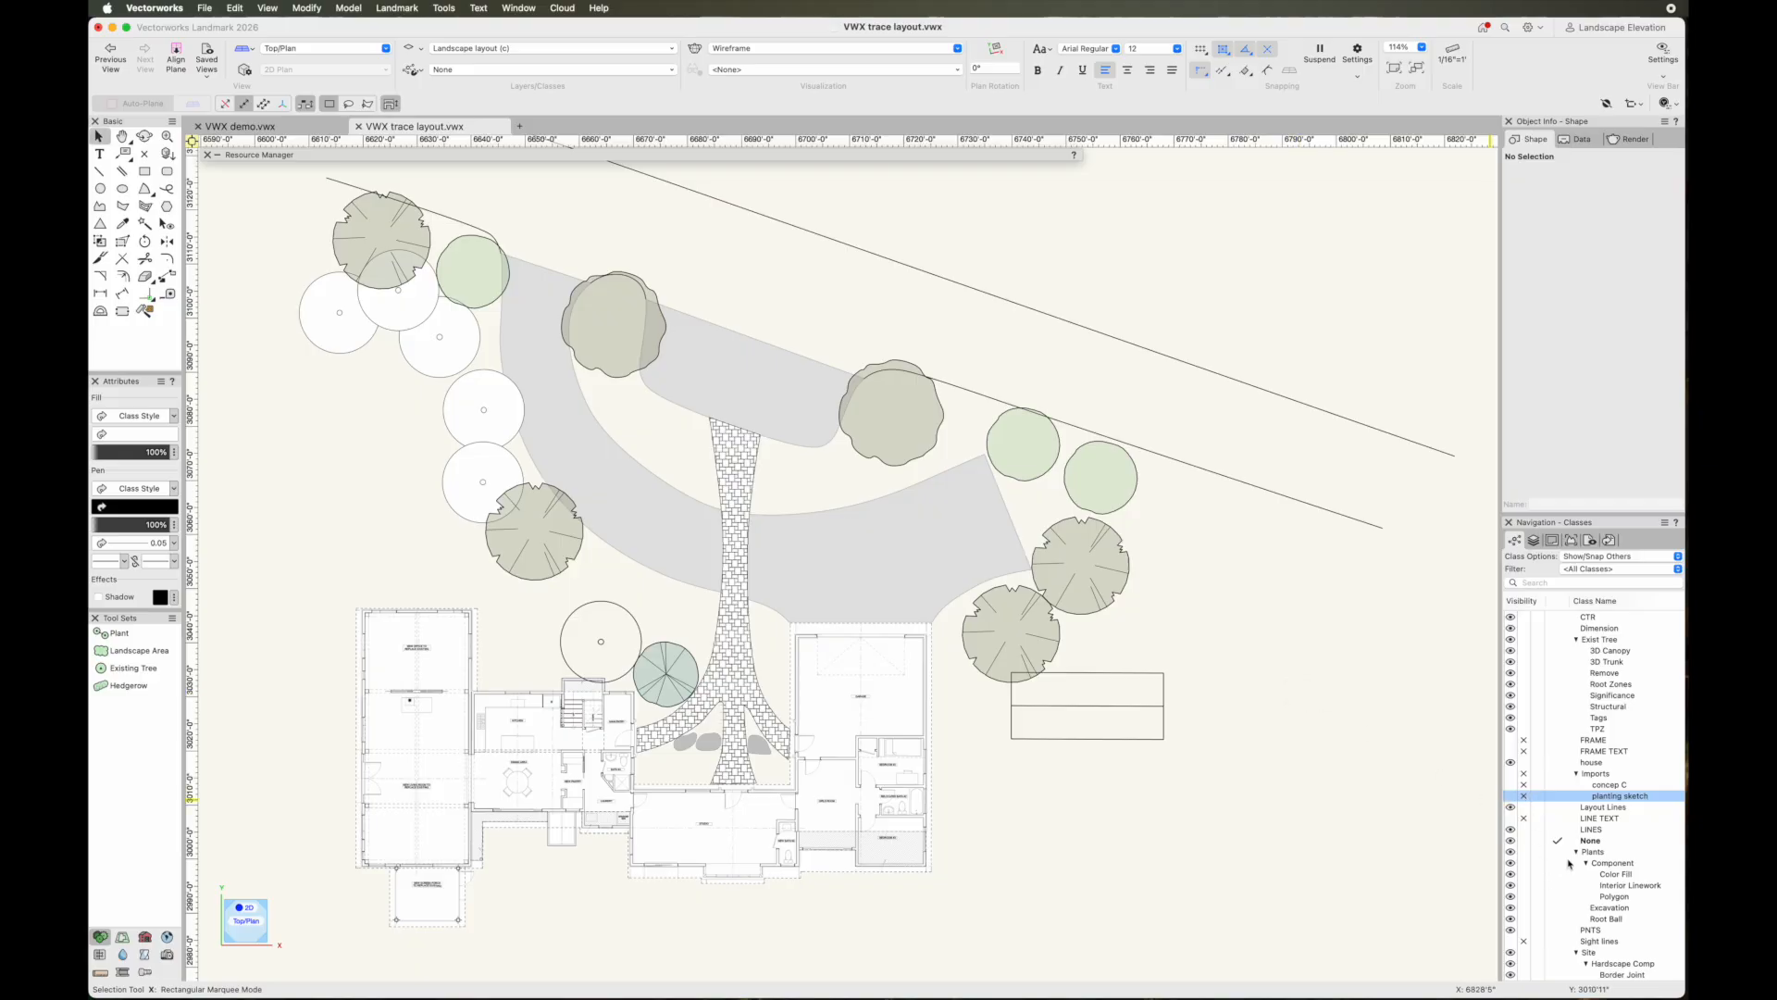
Show the Sight lines class and make it the active class
{"action": "scroll", "coordinate": [1555, 870], "scroll_direction": "down", "scroll_amount": 3}
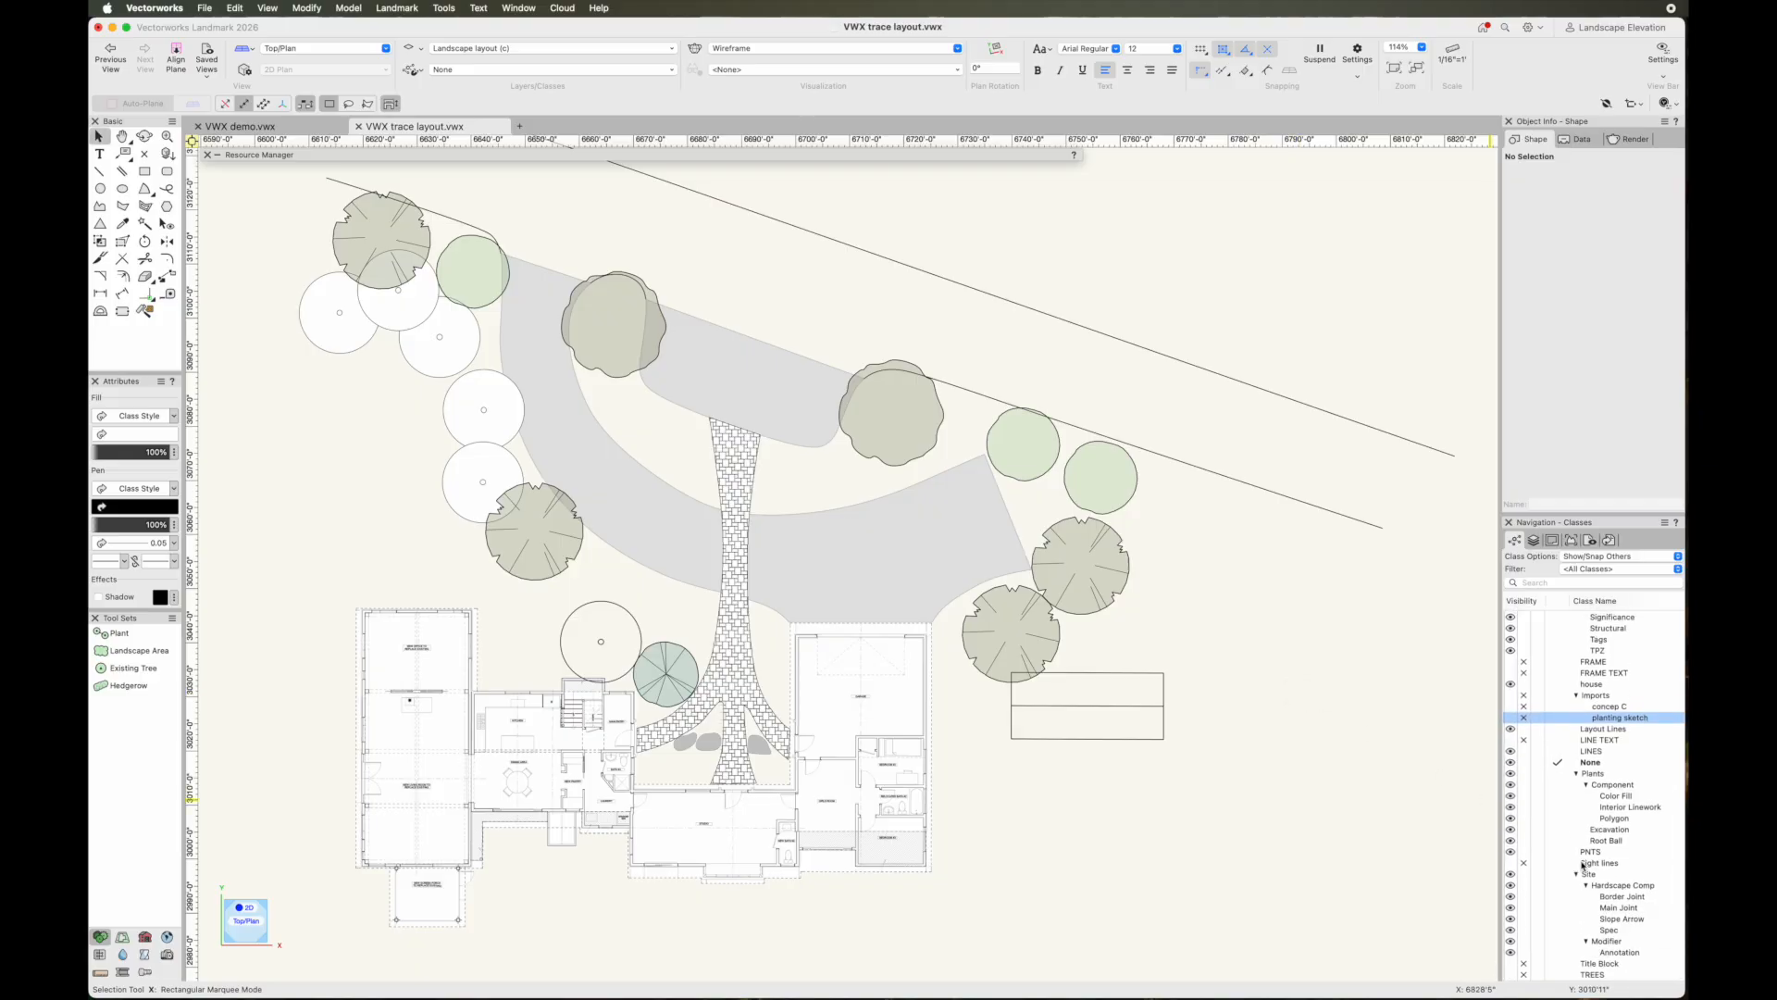
{"action": "left_click", "coordinate": [1511, 864]}
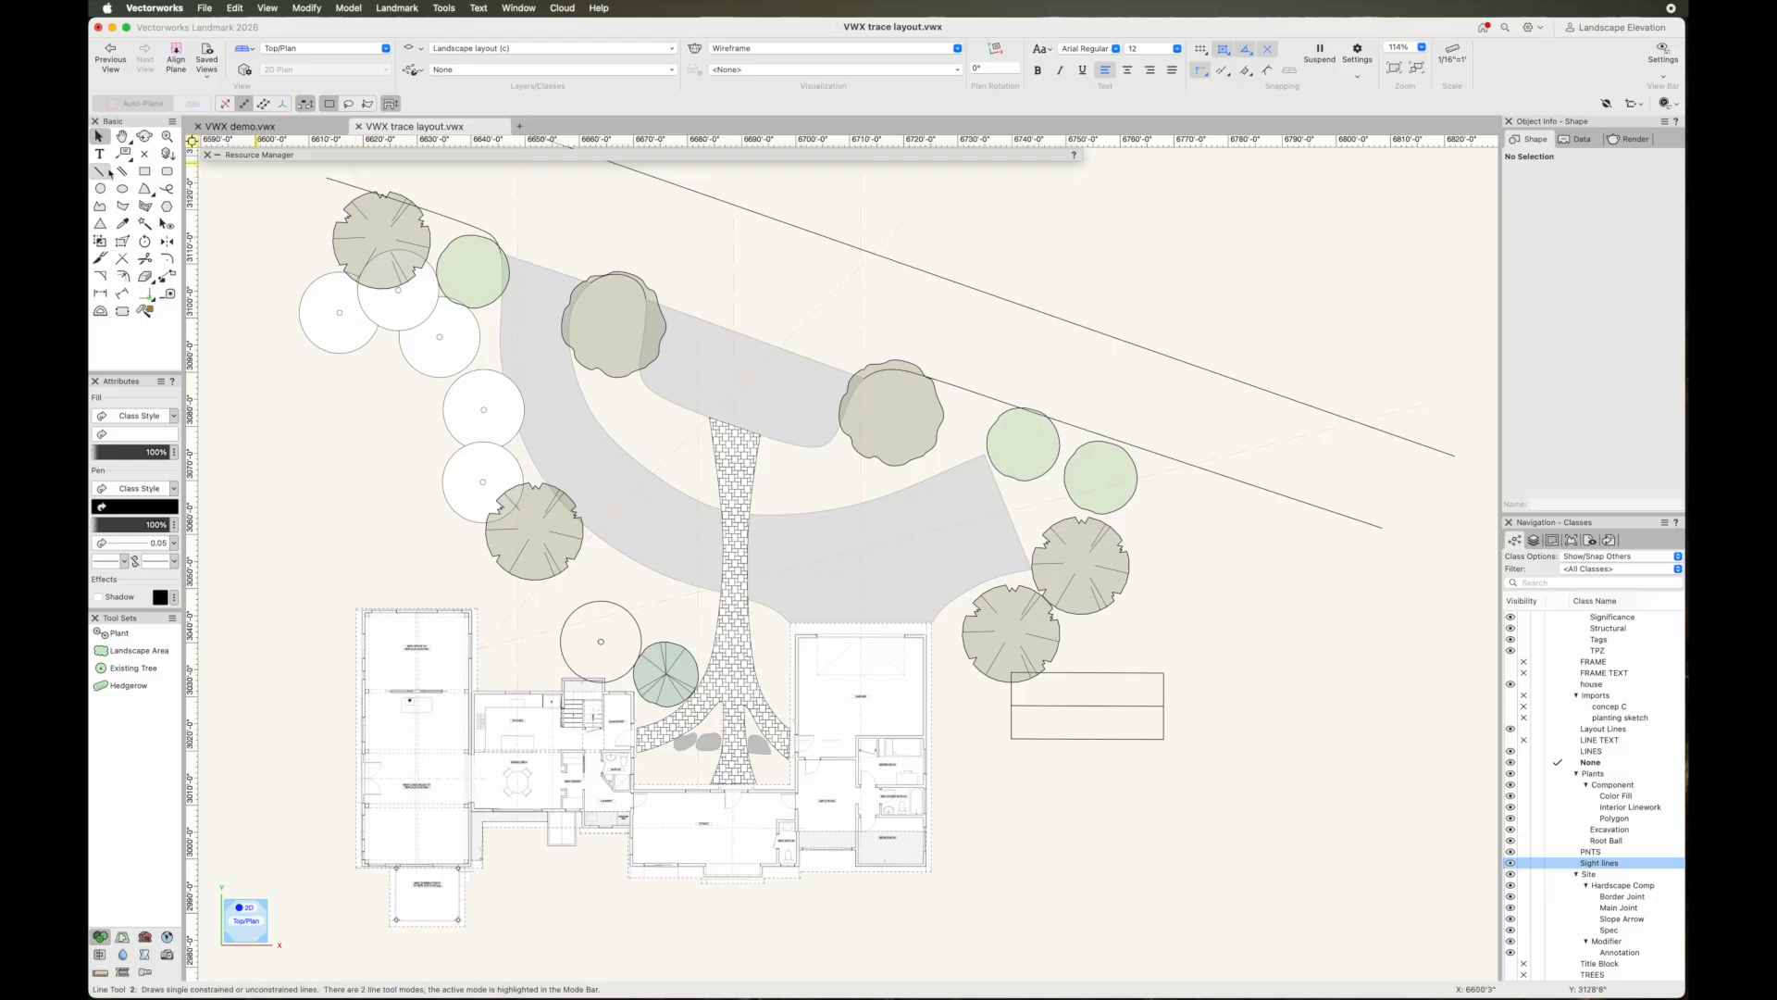
{"action": "left_click", "coordinate": [144, 223]}
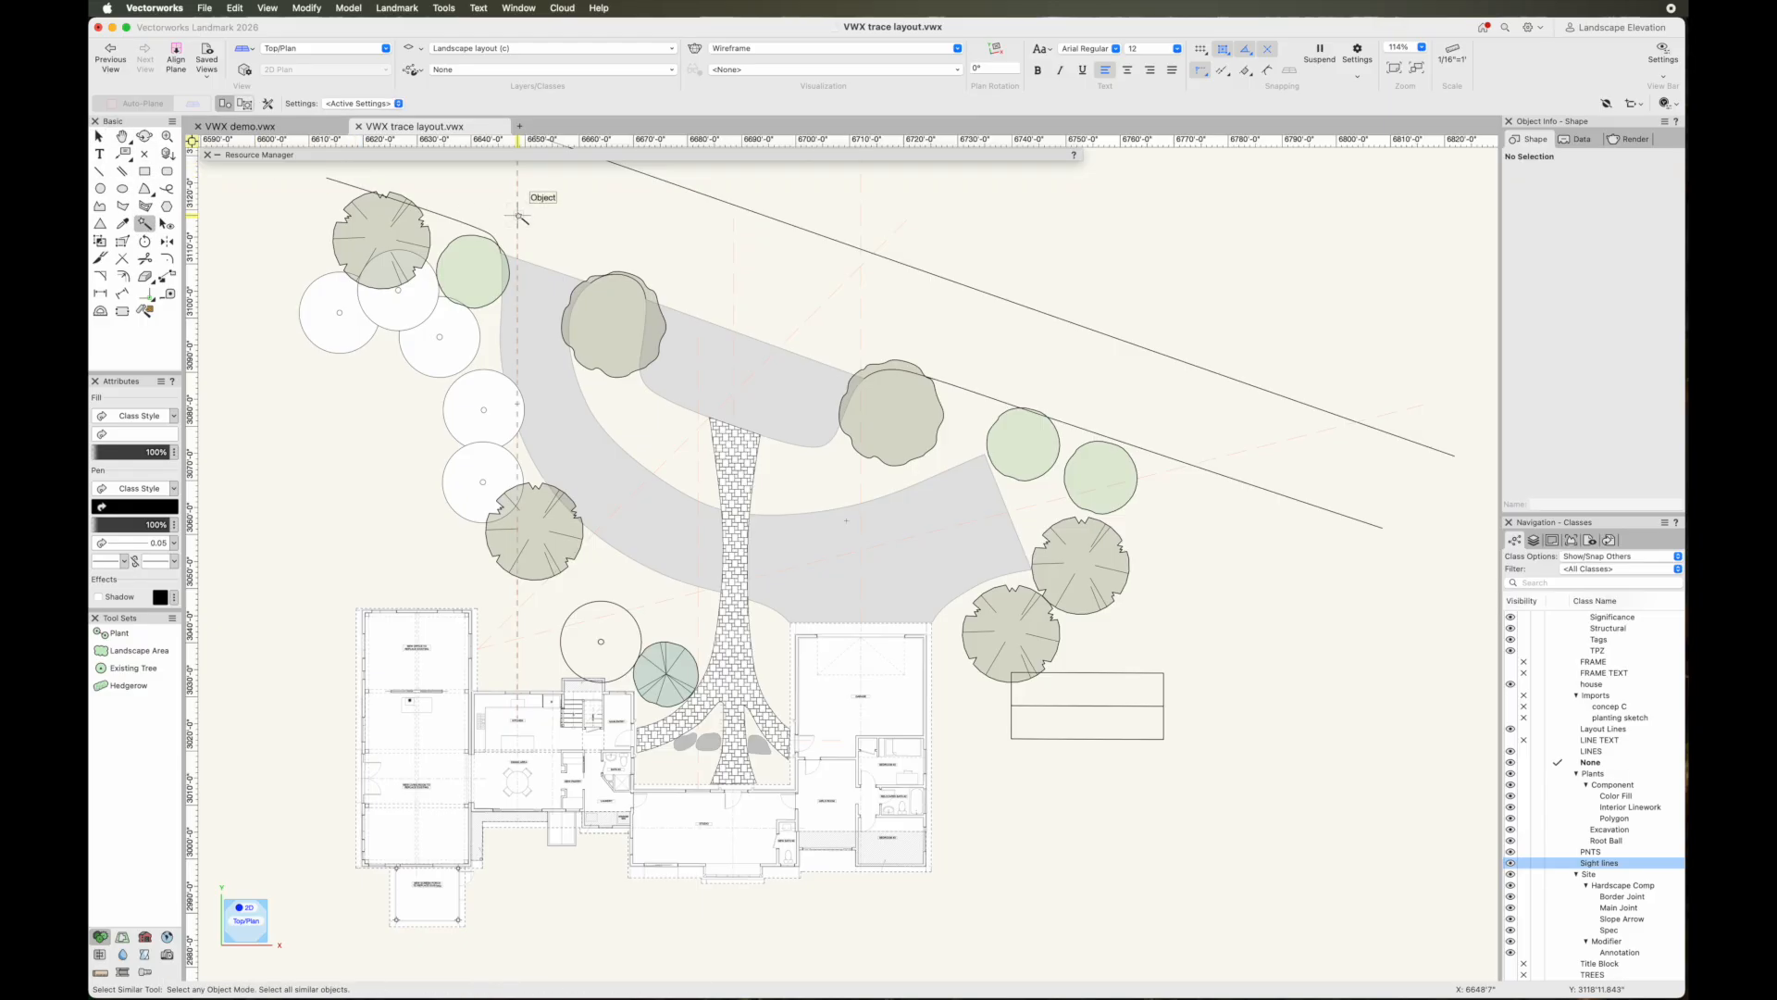
{"action": "key", "text": "x"}
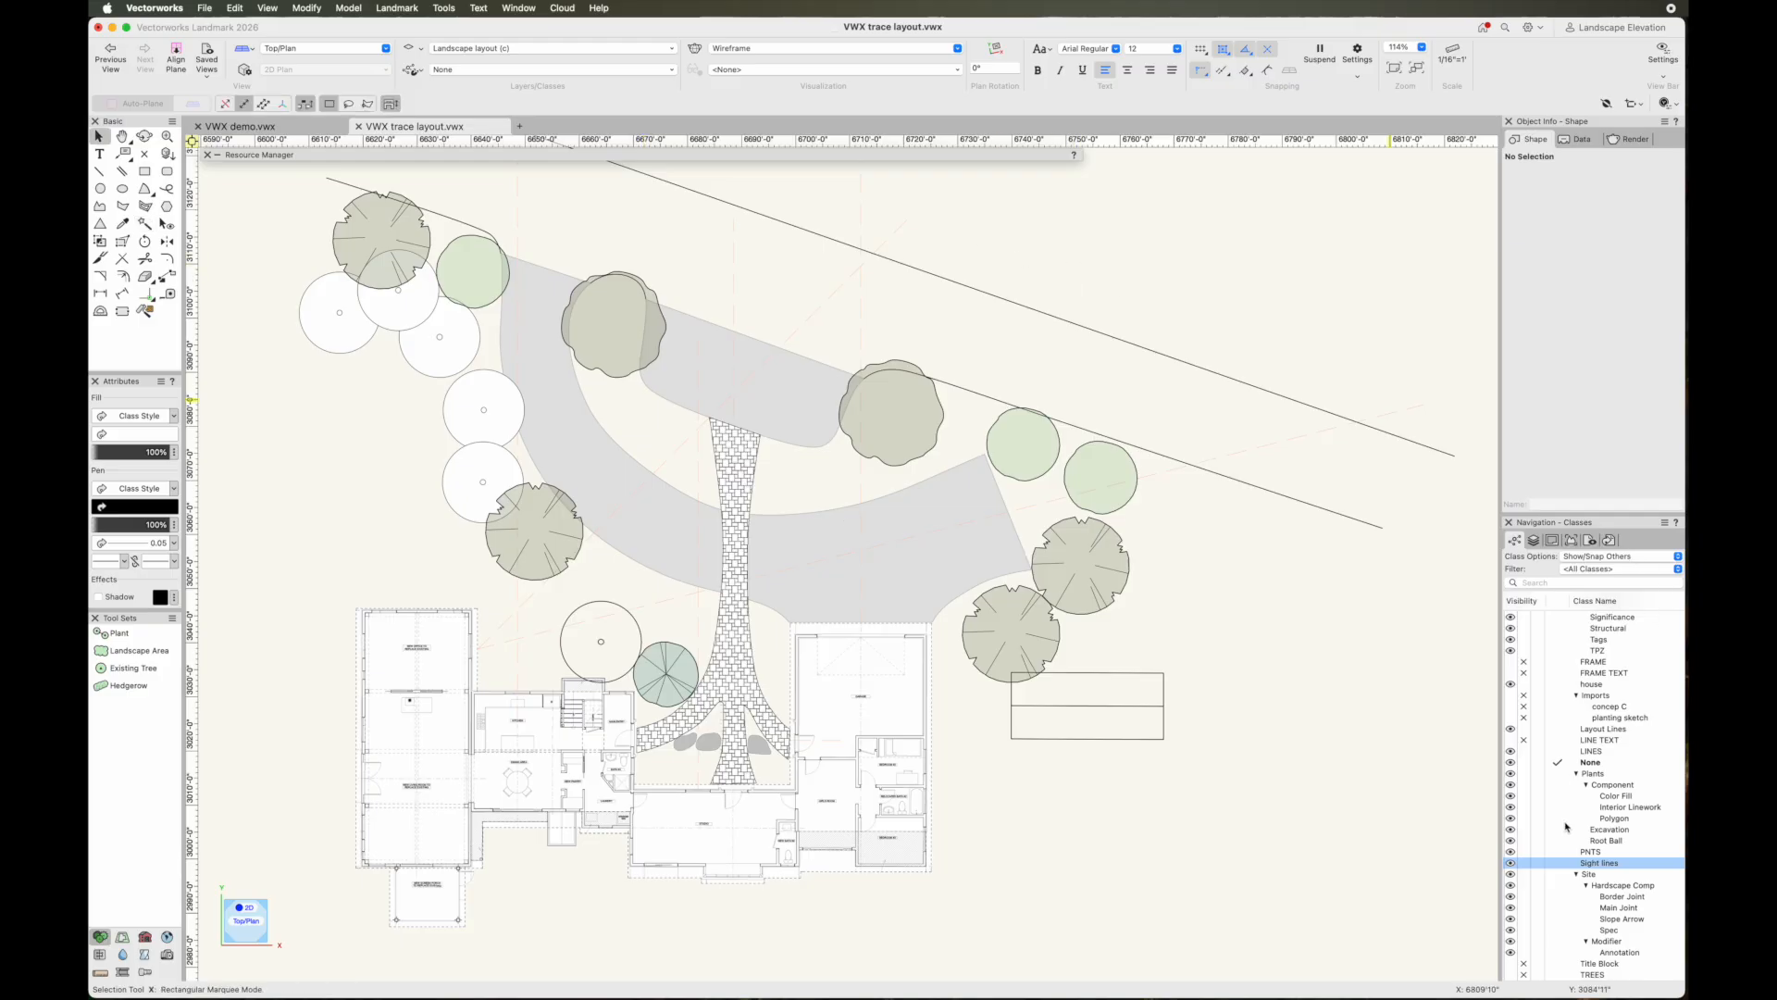
{"action": "left_click", "coordinate": [1556, 863]}
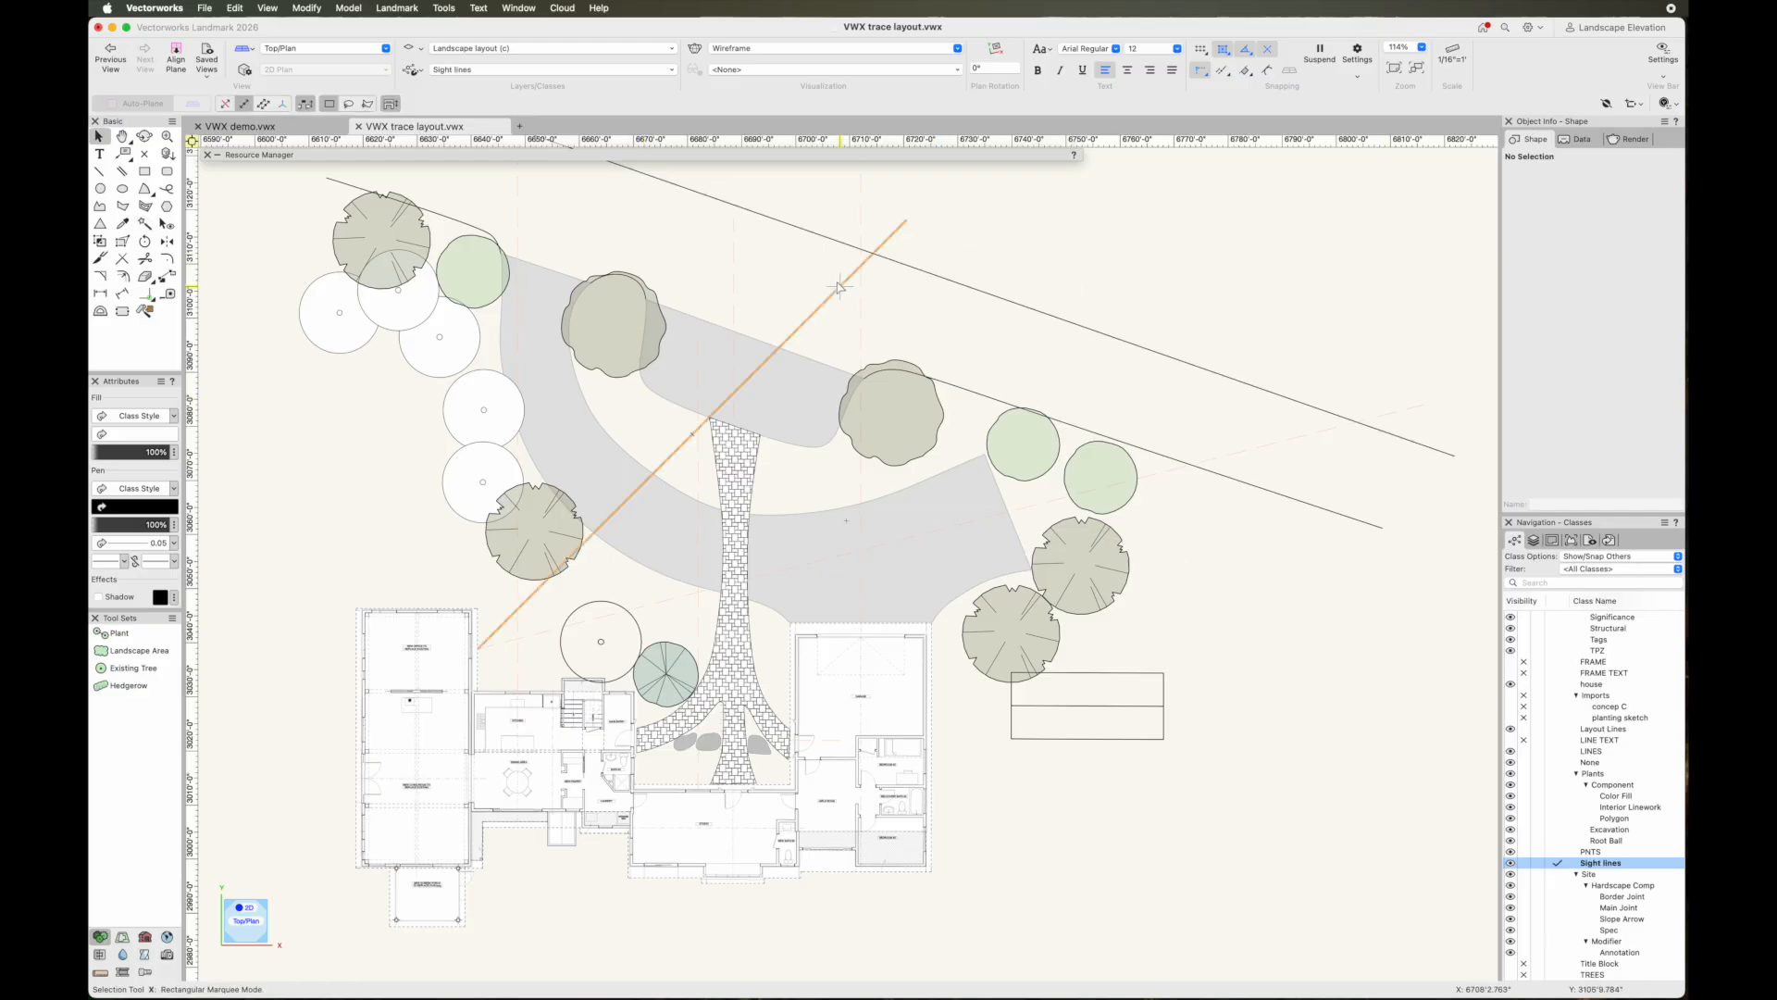
Select all the dashed sight lines, change their pen colour to a stronger red, and deselect them
{"action": "key", "text": "super+v"}
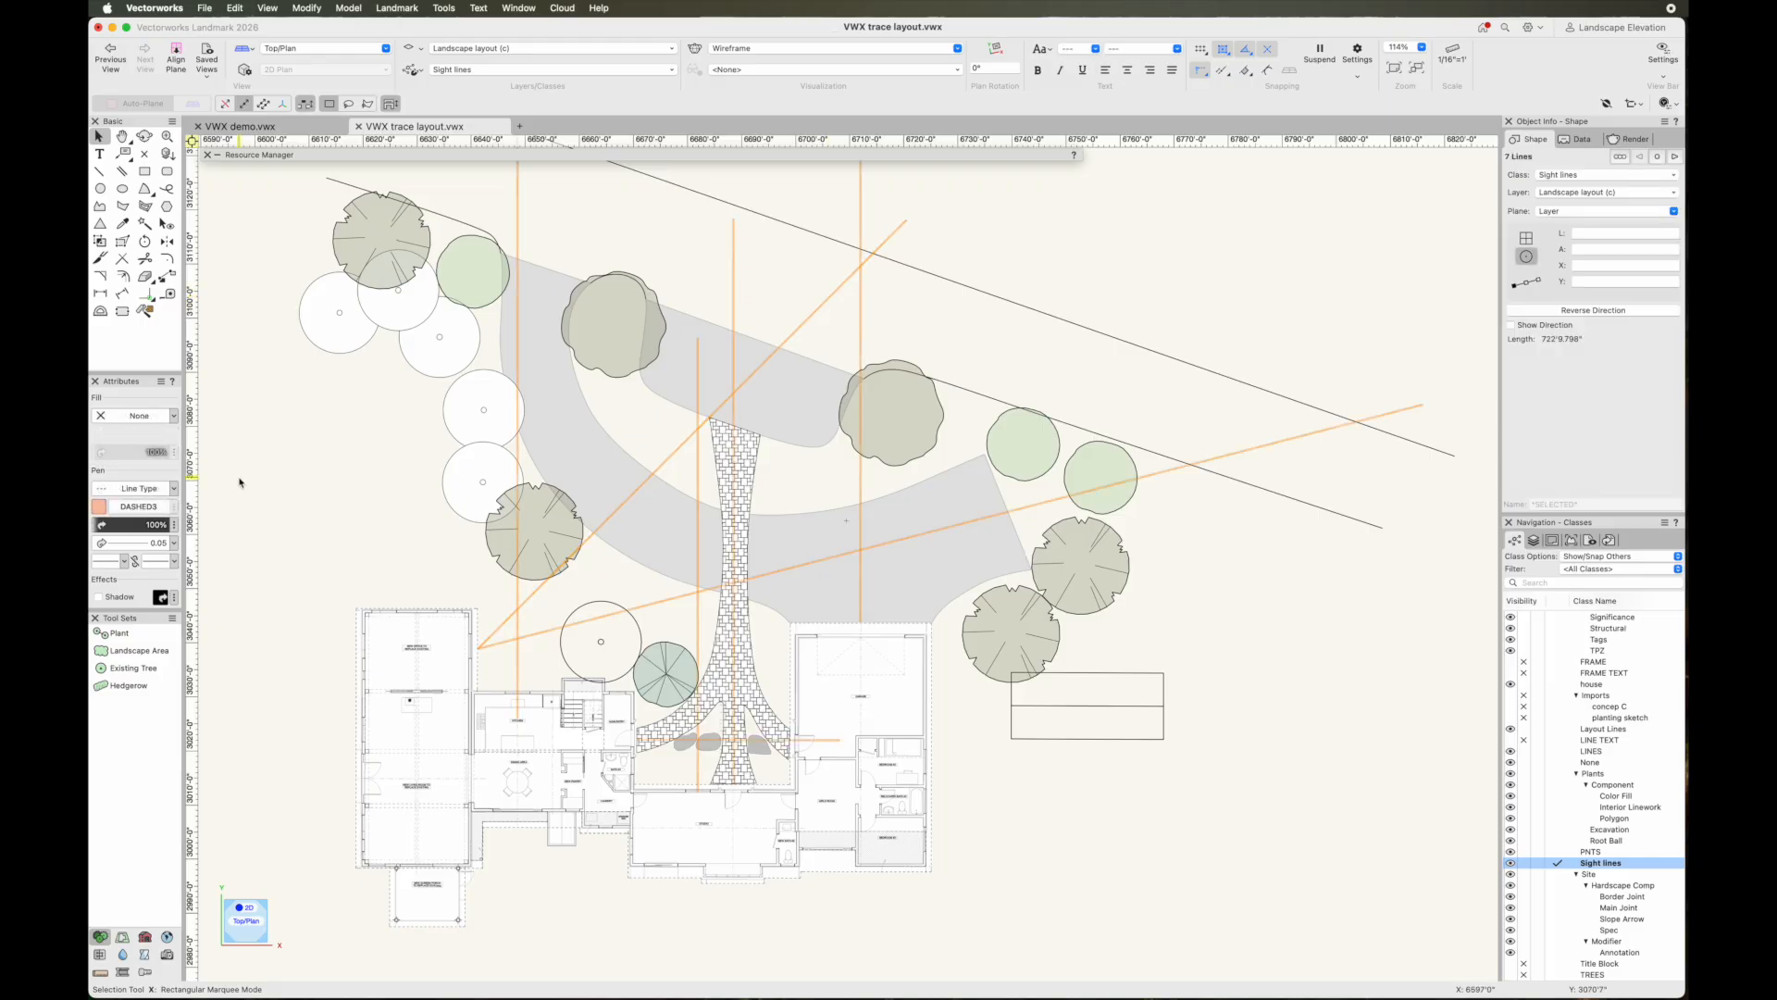
{"action": "left_click", "coordinate": [106, 507]}
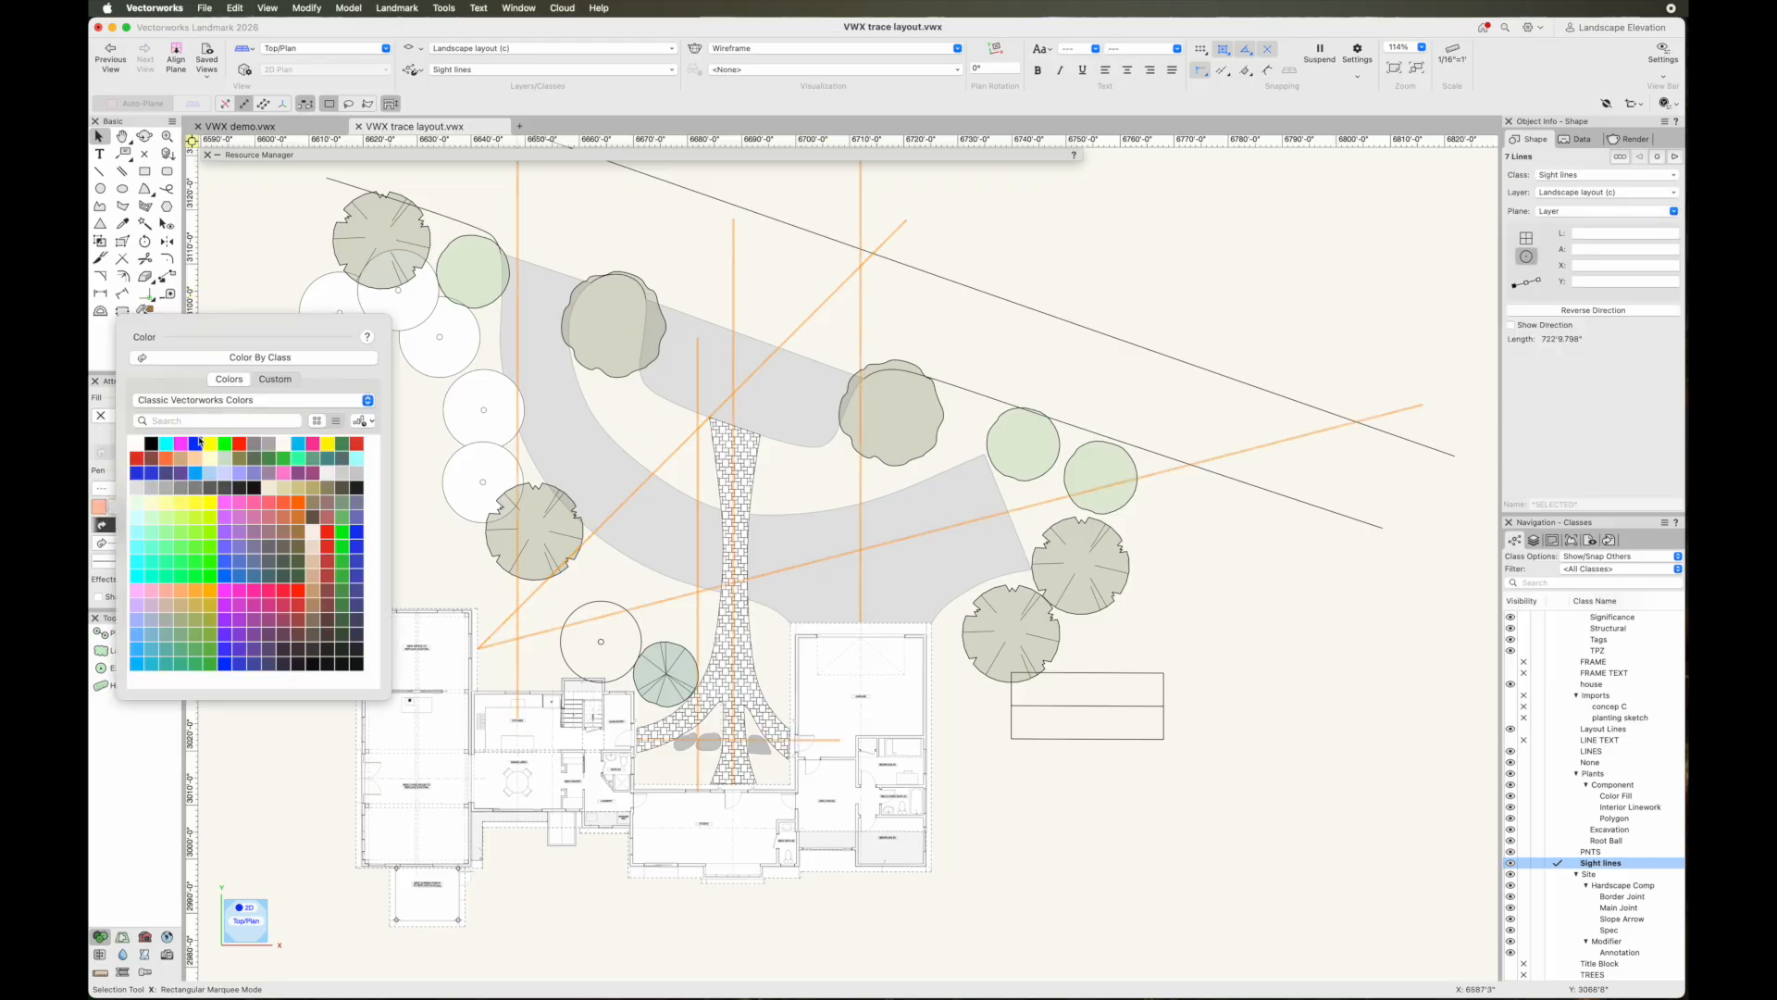
{"action": "left_click", "coordinate": [142, 473]}
{"action": "left_click", "coordinate": [1434, 689]}
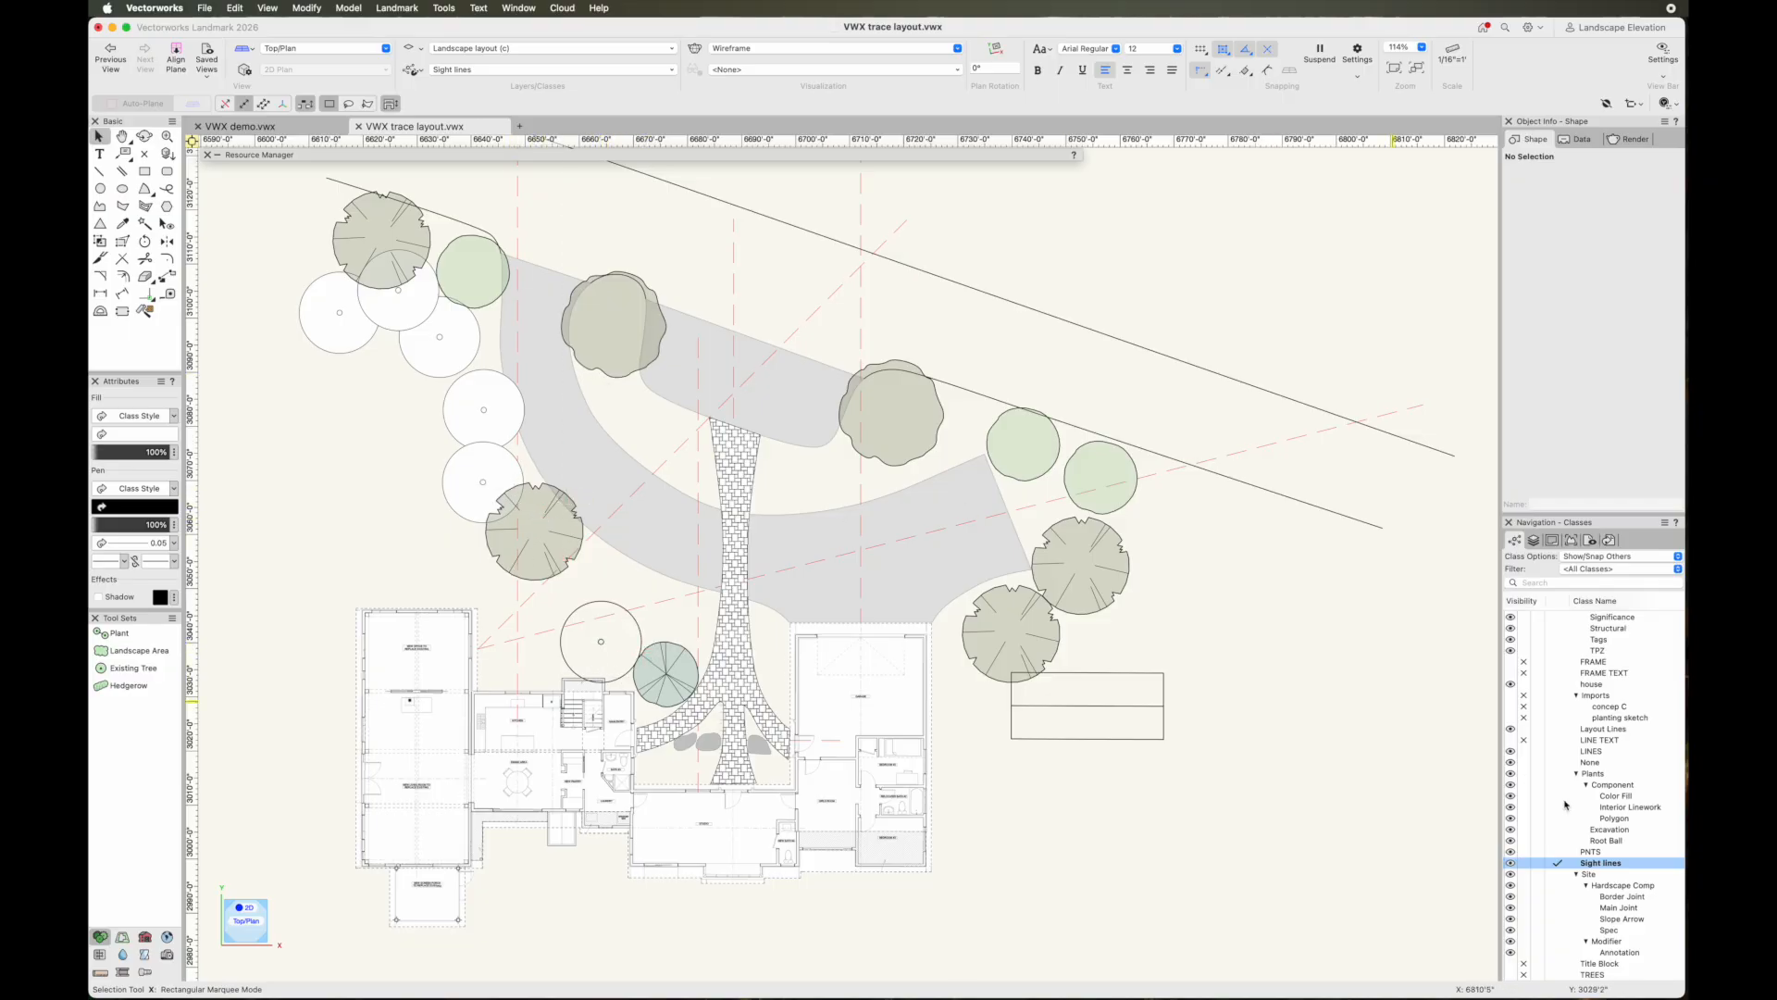
Show the planting sketch and try a sight line about 135' long at about 33° from the existing lines' shared endpoint at the house
{"action": "left_click", "coordinate": [1511, 717]}
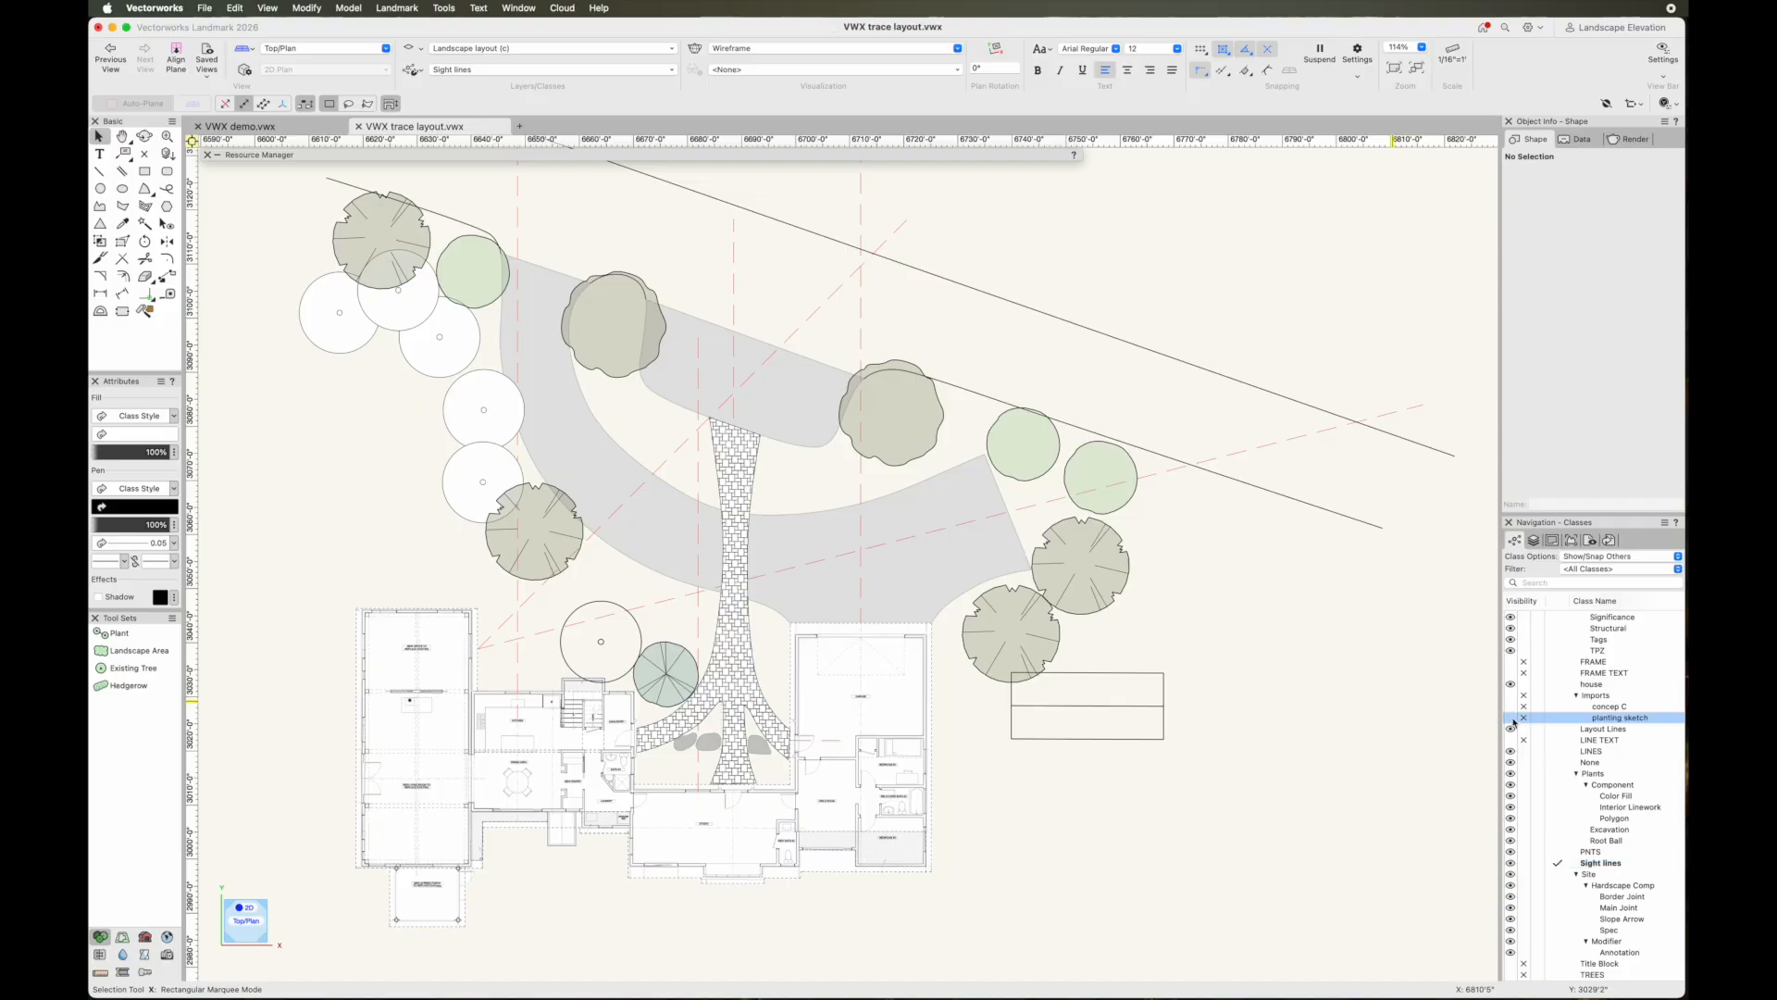
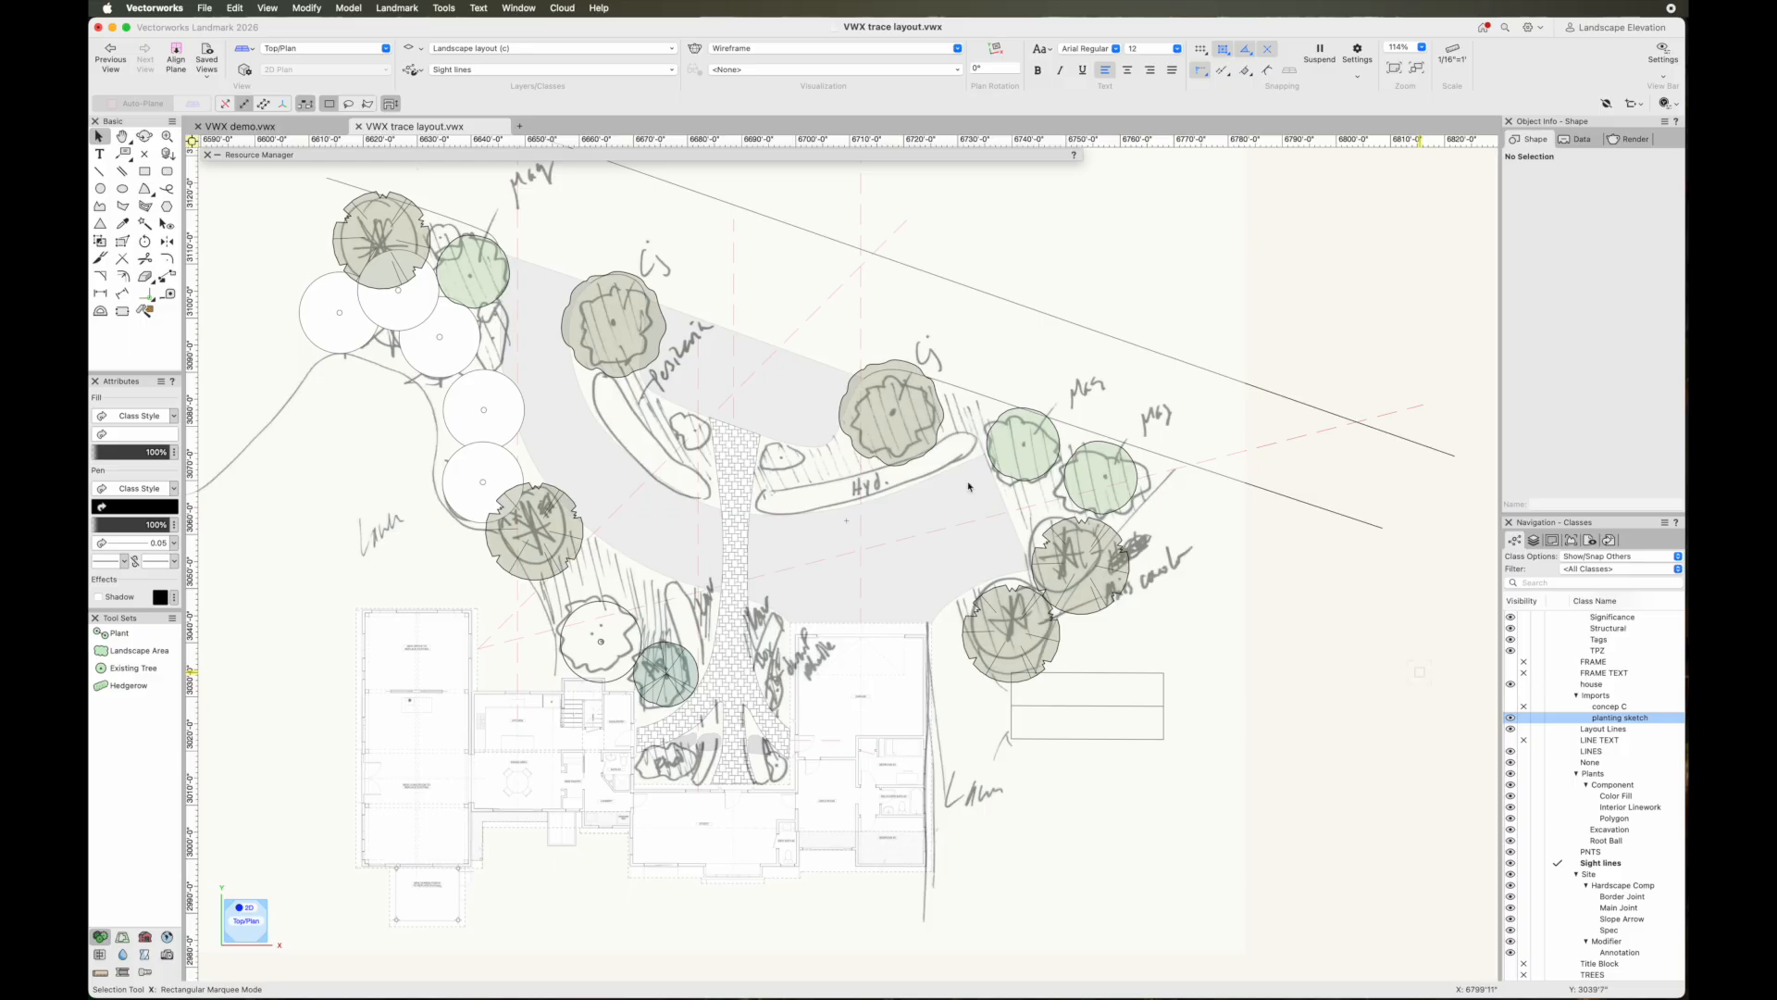
{"action": "left_click", "coordinate": [99, 171]}
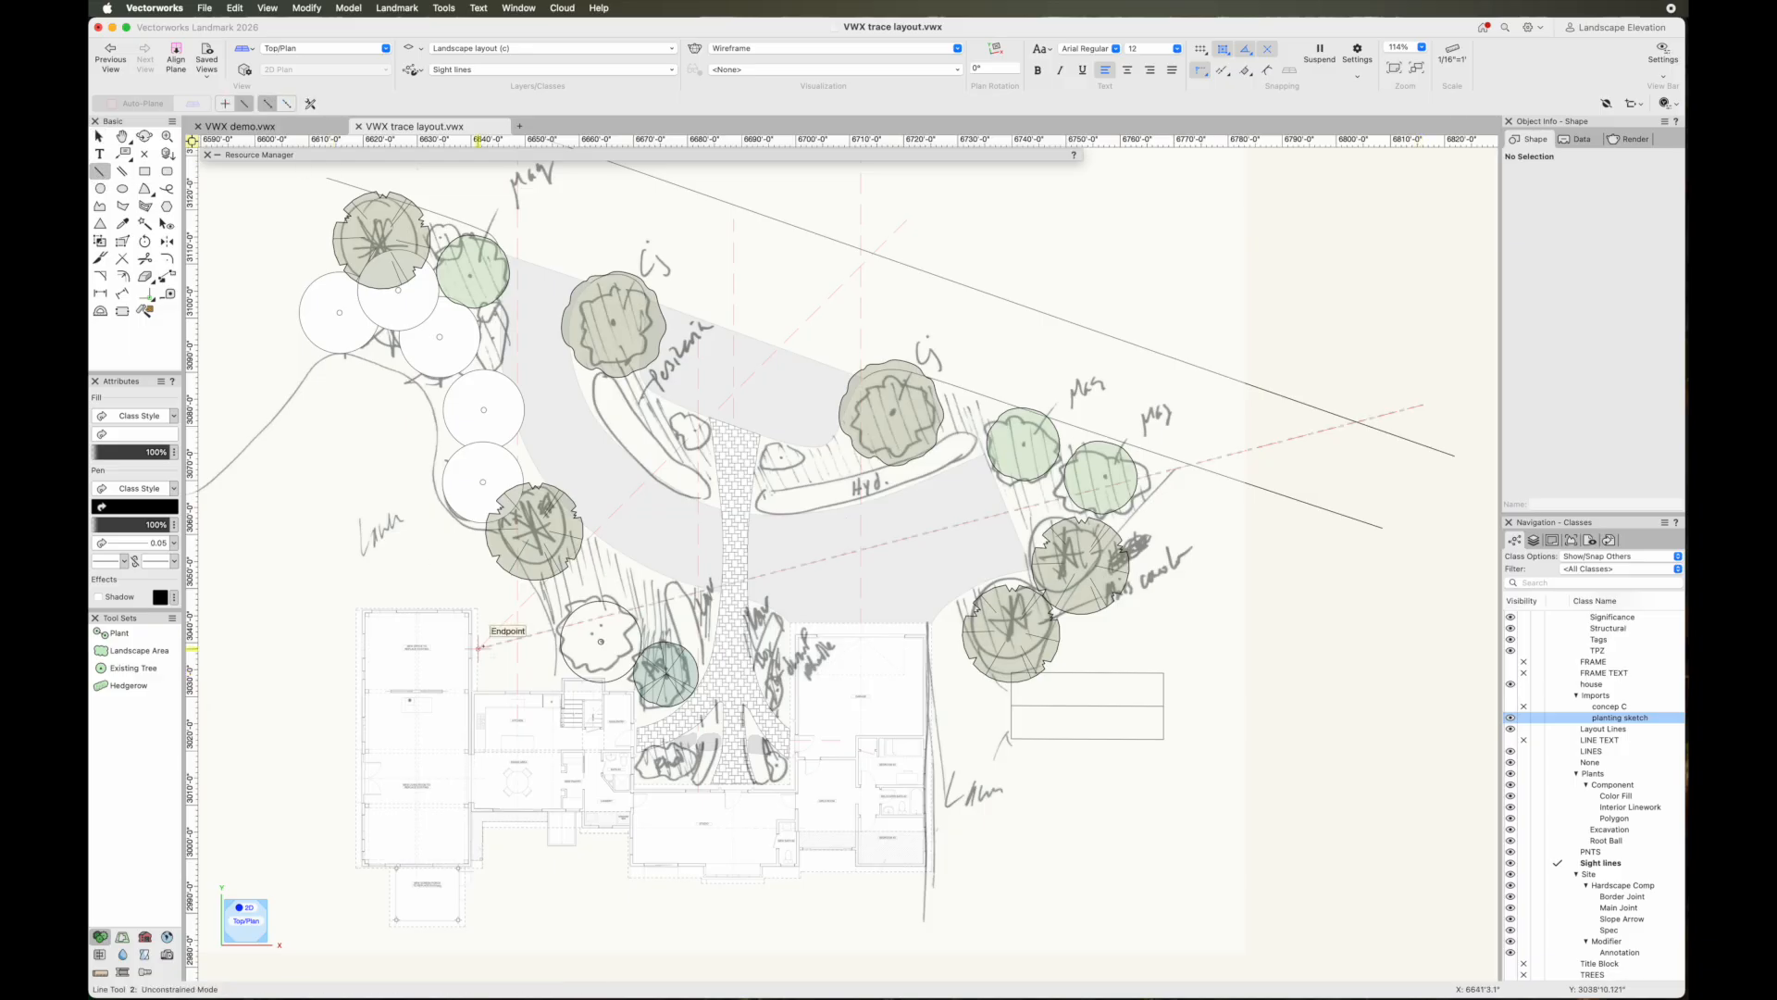
{"action": "left_click", "coordinate": [479, 648]}
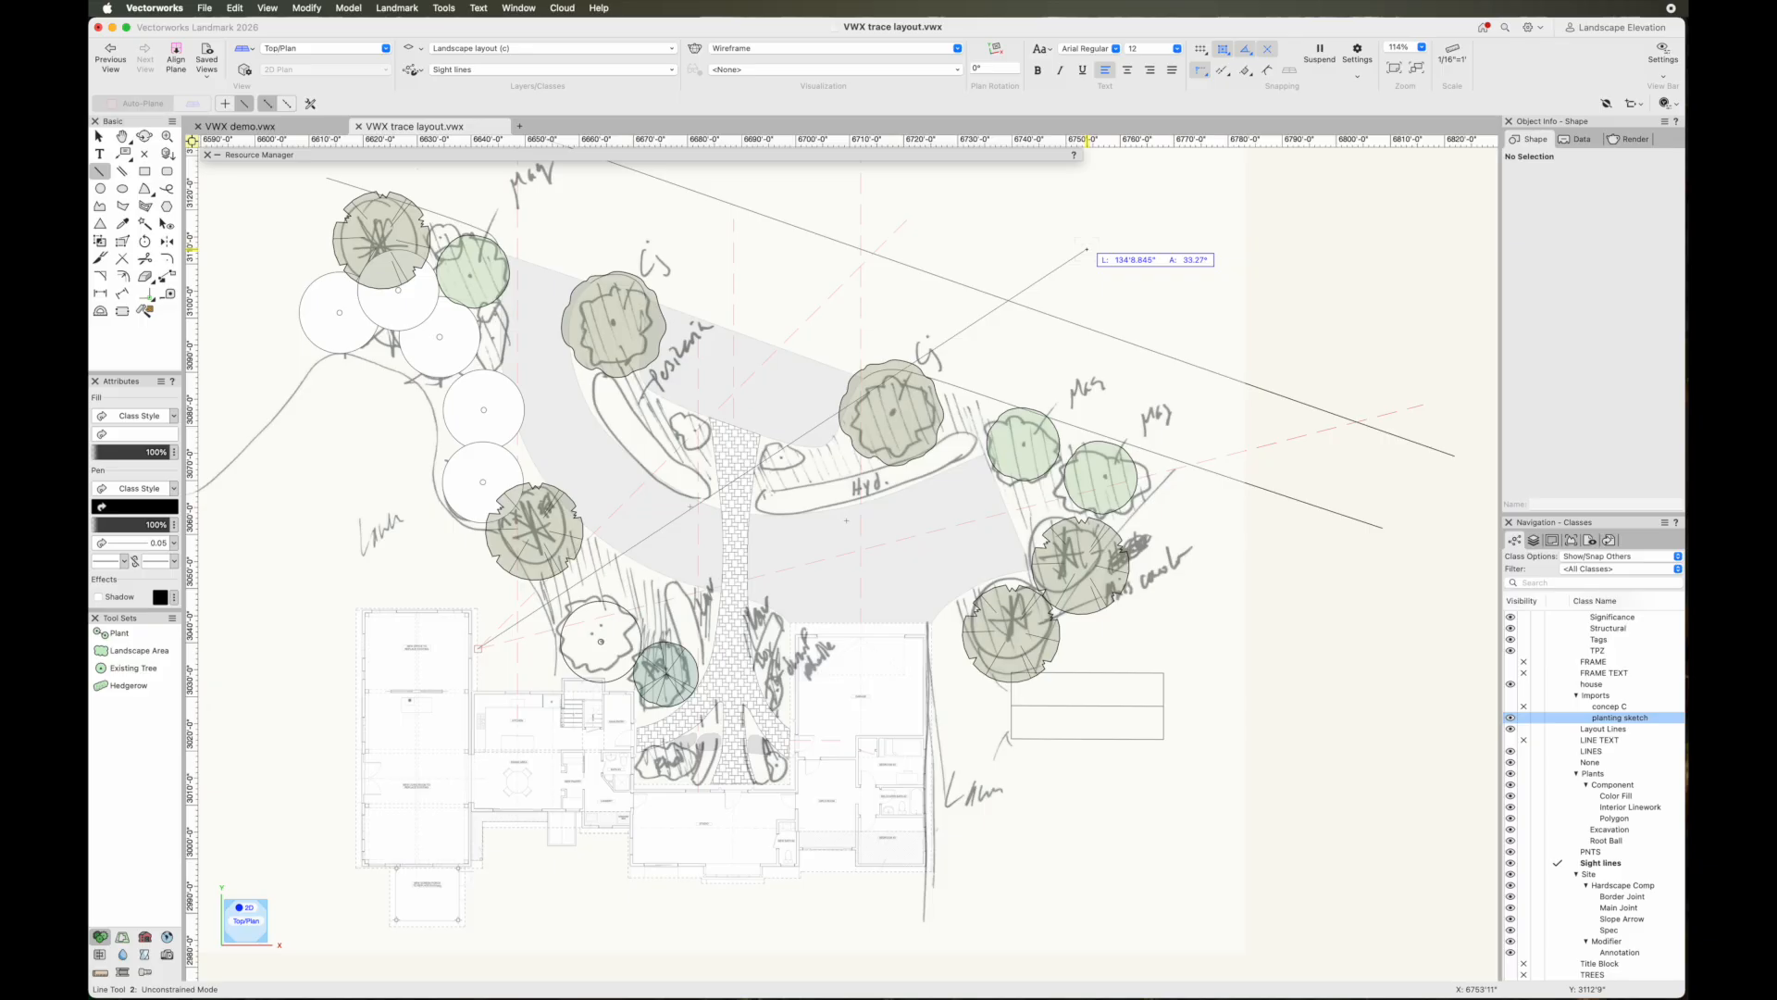
{"action": "left_click", "coordinate": [1087, 249]}
{"action": "key", "text": "Delete"}
{"action": "key", "text": "x"}
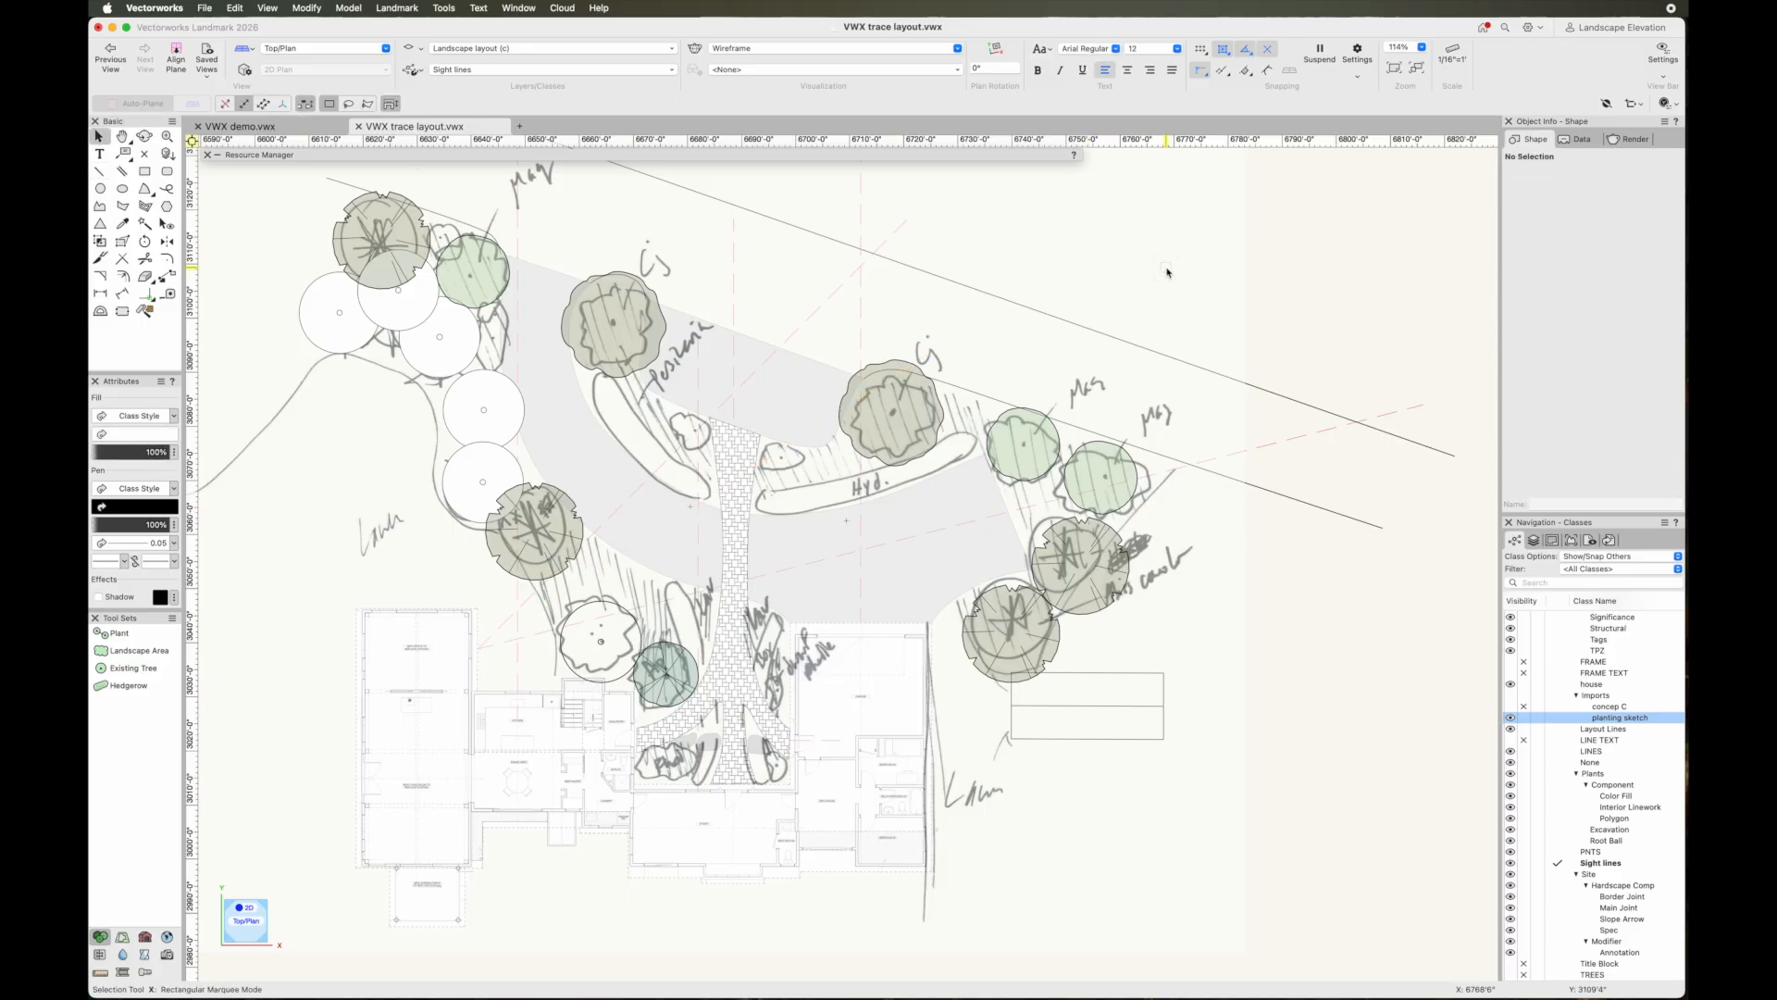
Toggle the planting sketch off and on, make None the active class, and hide the Sight lines class
{"action": "left_click", "coordinate": [1524, 719]}
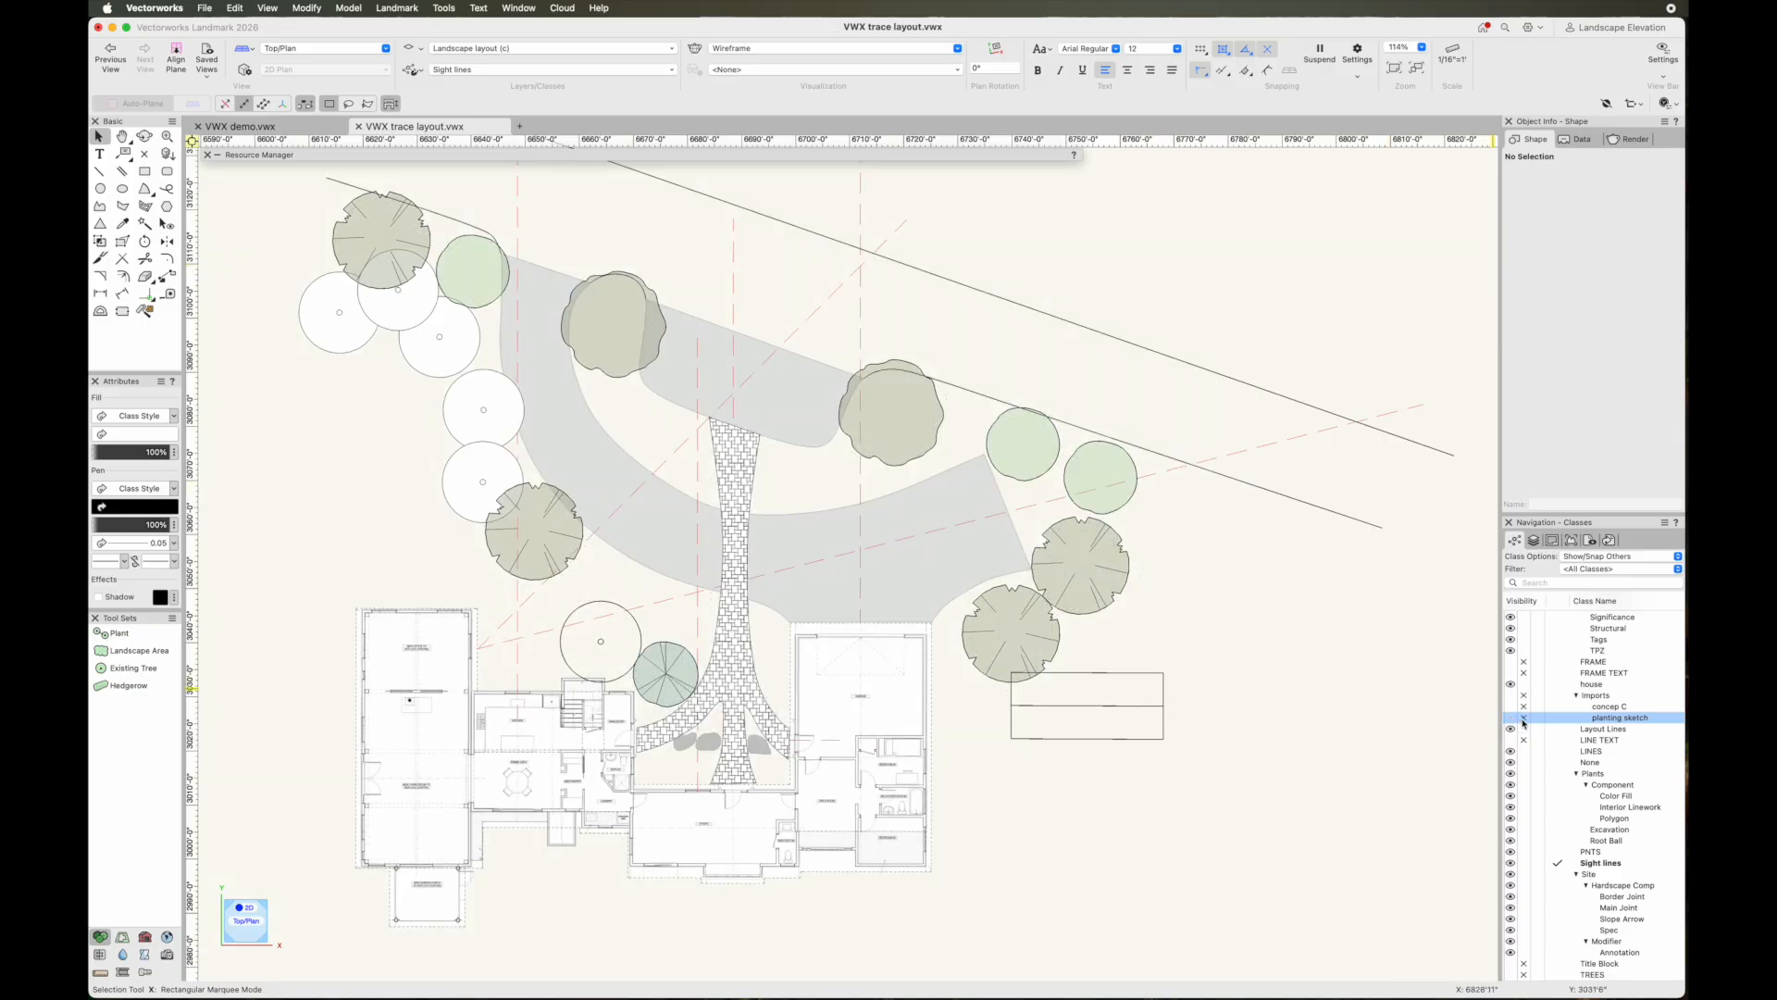
{"action": "left_click", "coordinate": [1510, 720]}
{"action": "scroll", "coordinate": [1562, 855], "scroll_direction": "down", "scroll_amount": 2}
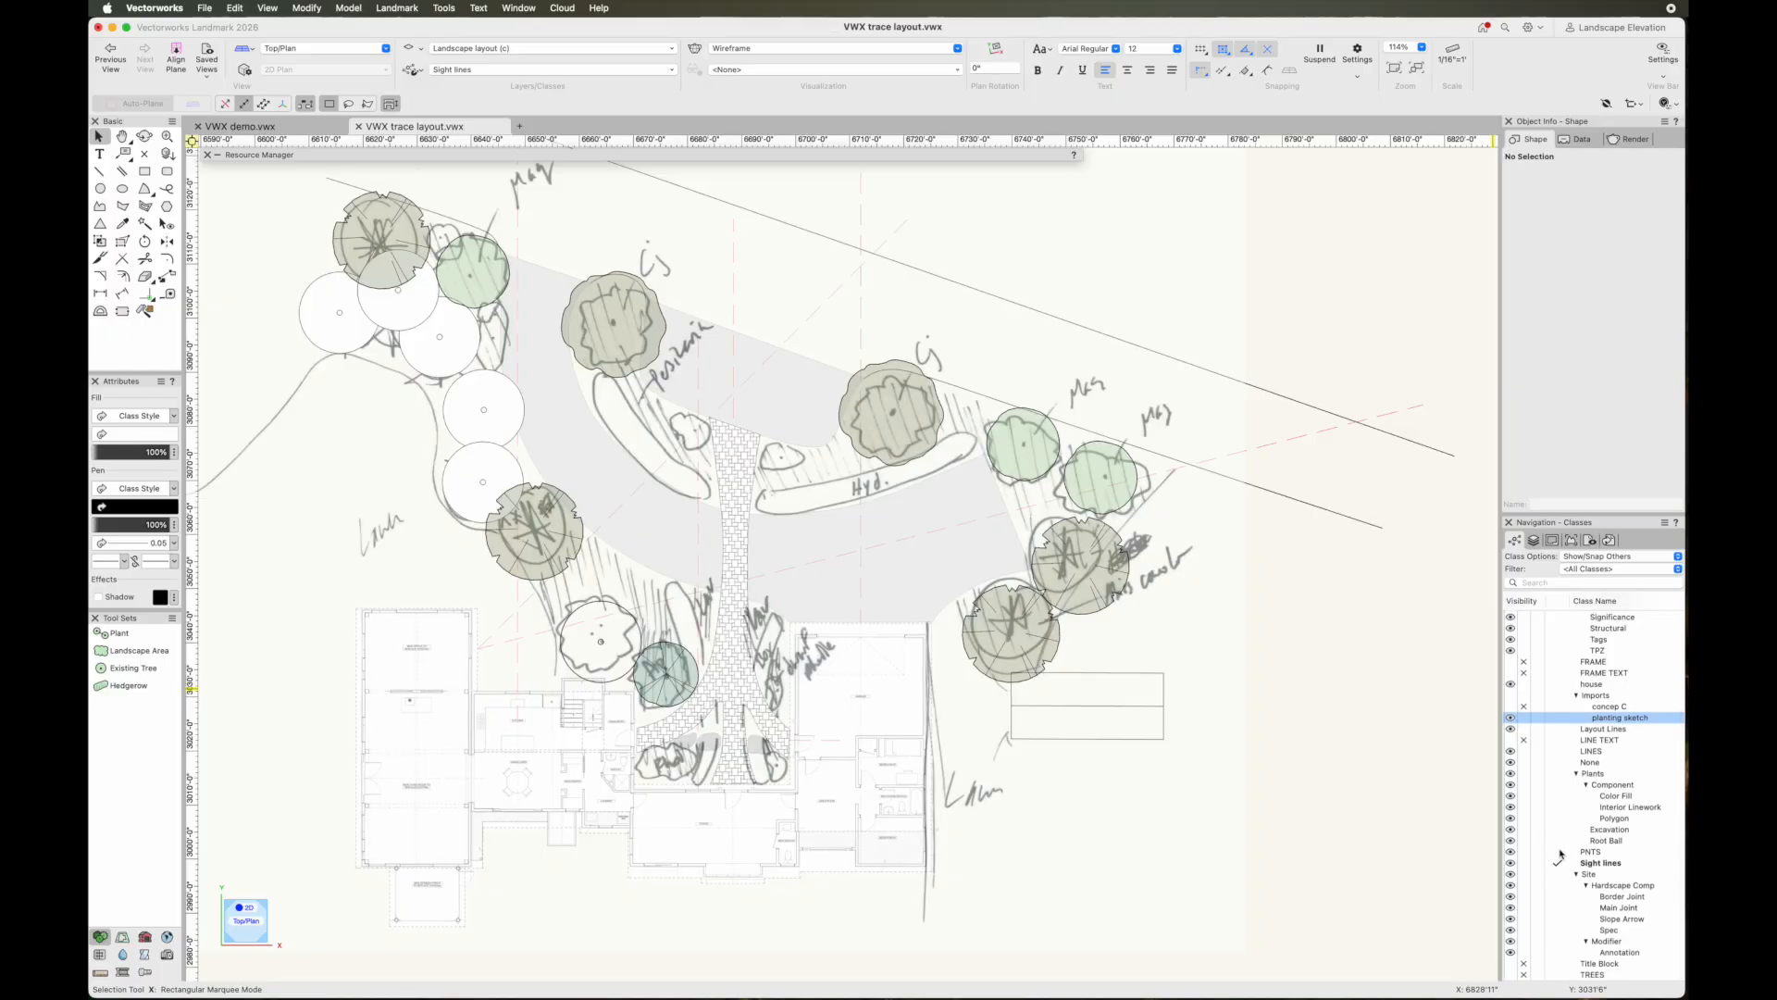
{"action": "left_click", "coordinate": [1559, 762]}
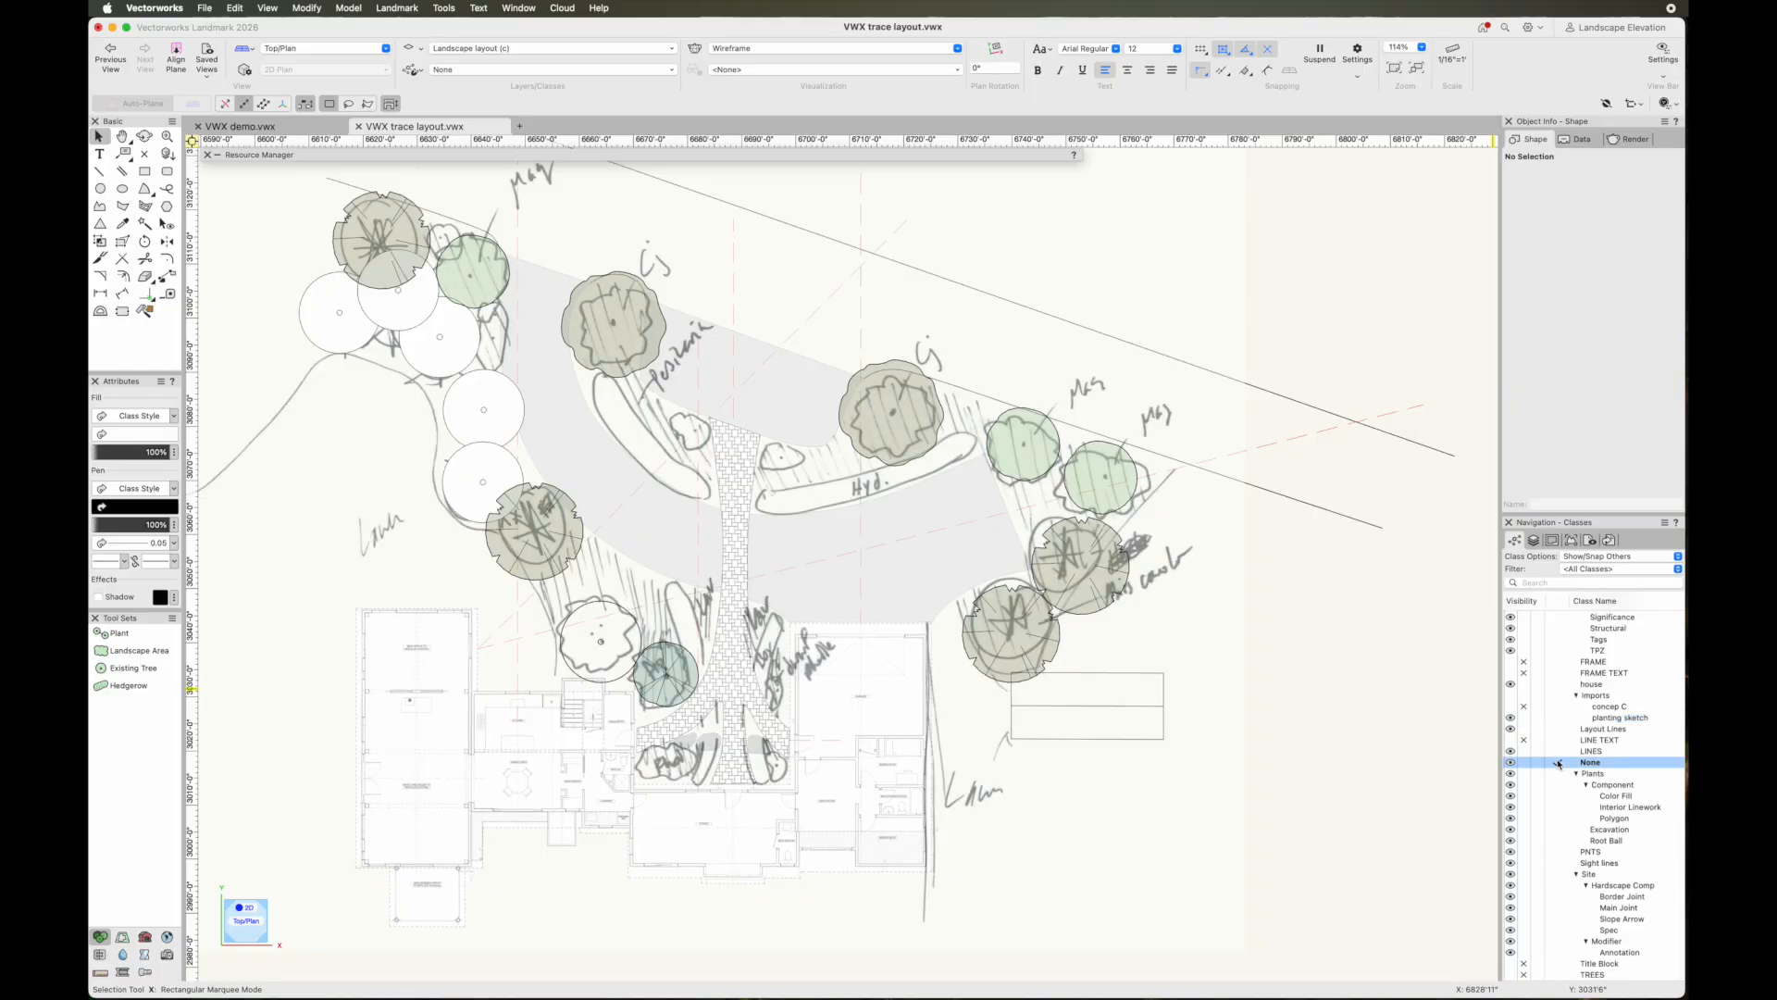
{"action": "left_click", "coordinate": [1524, 863]}
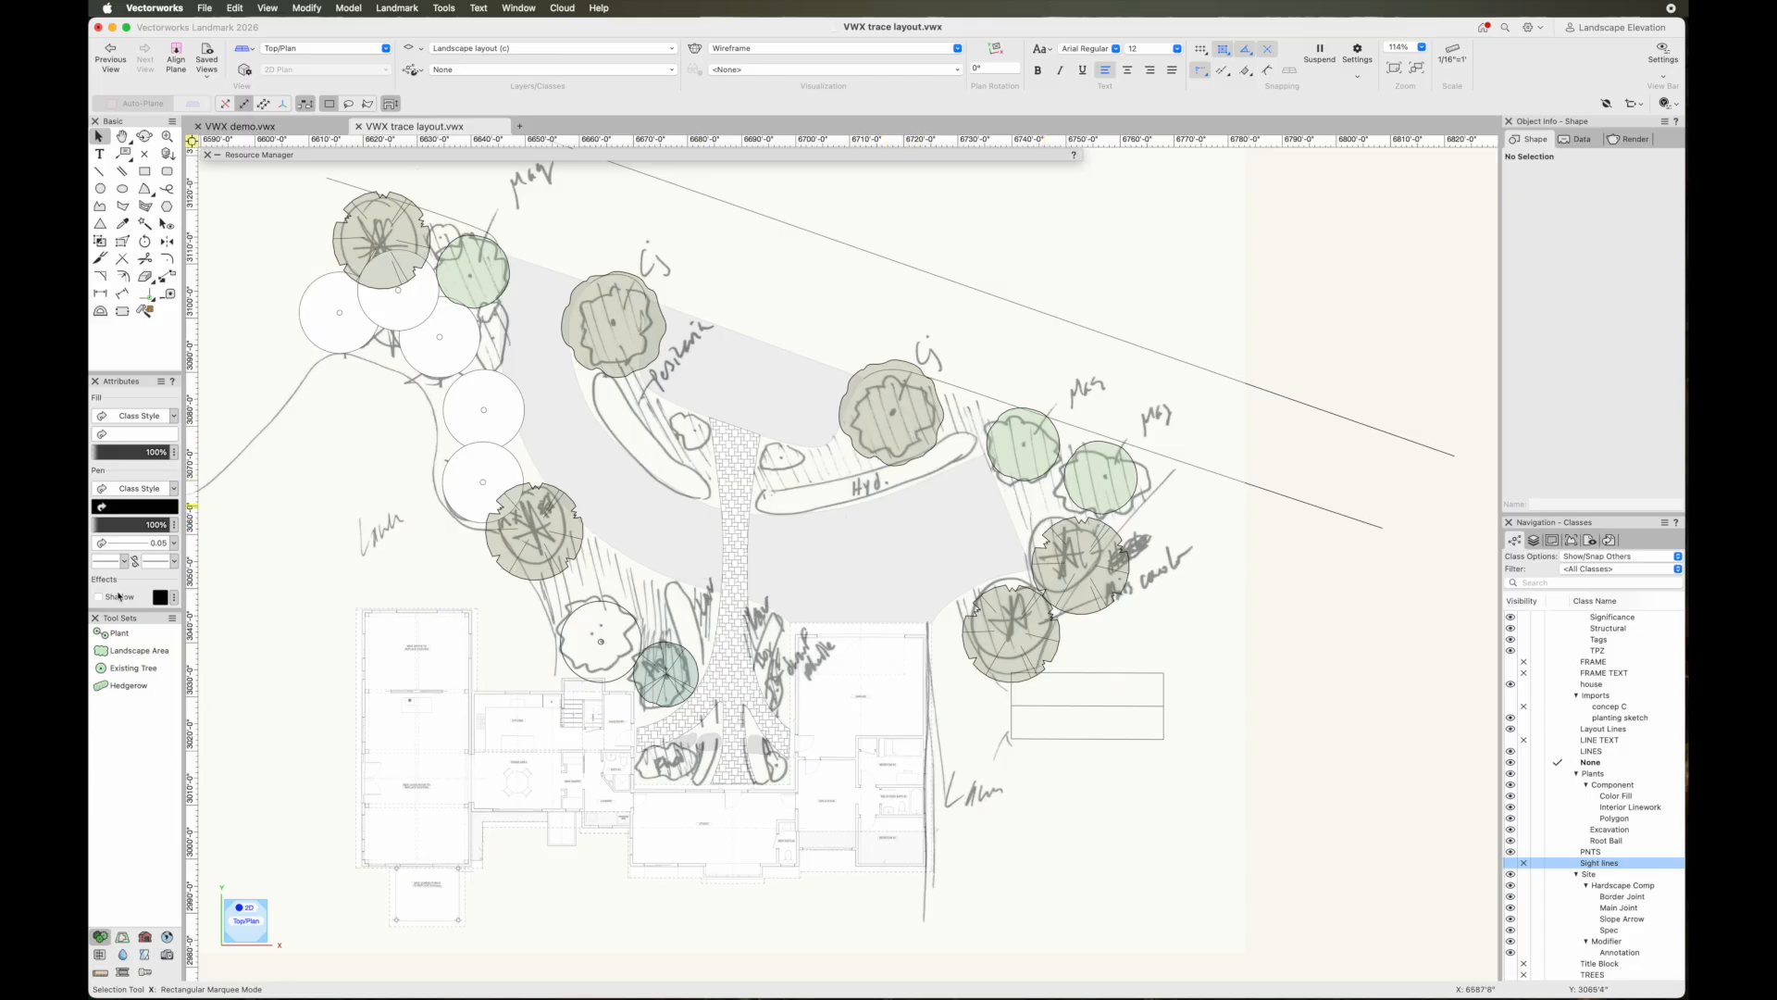
Choose the Hydrangea paniculata 'SMHPFL' 1.0 IP style for the Plant tool from the photorealistic deciduous shrub library
{"action": "left_click", "coordinate": [117, 633]}
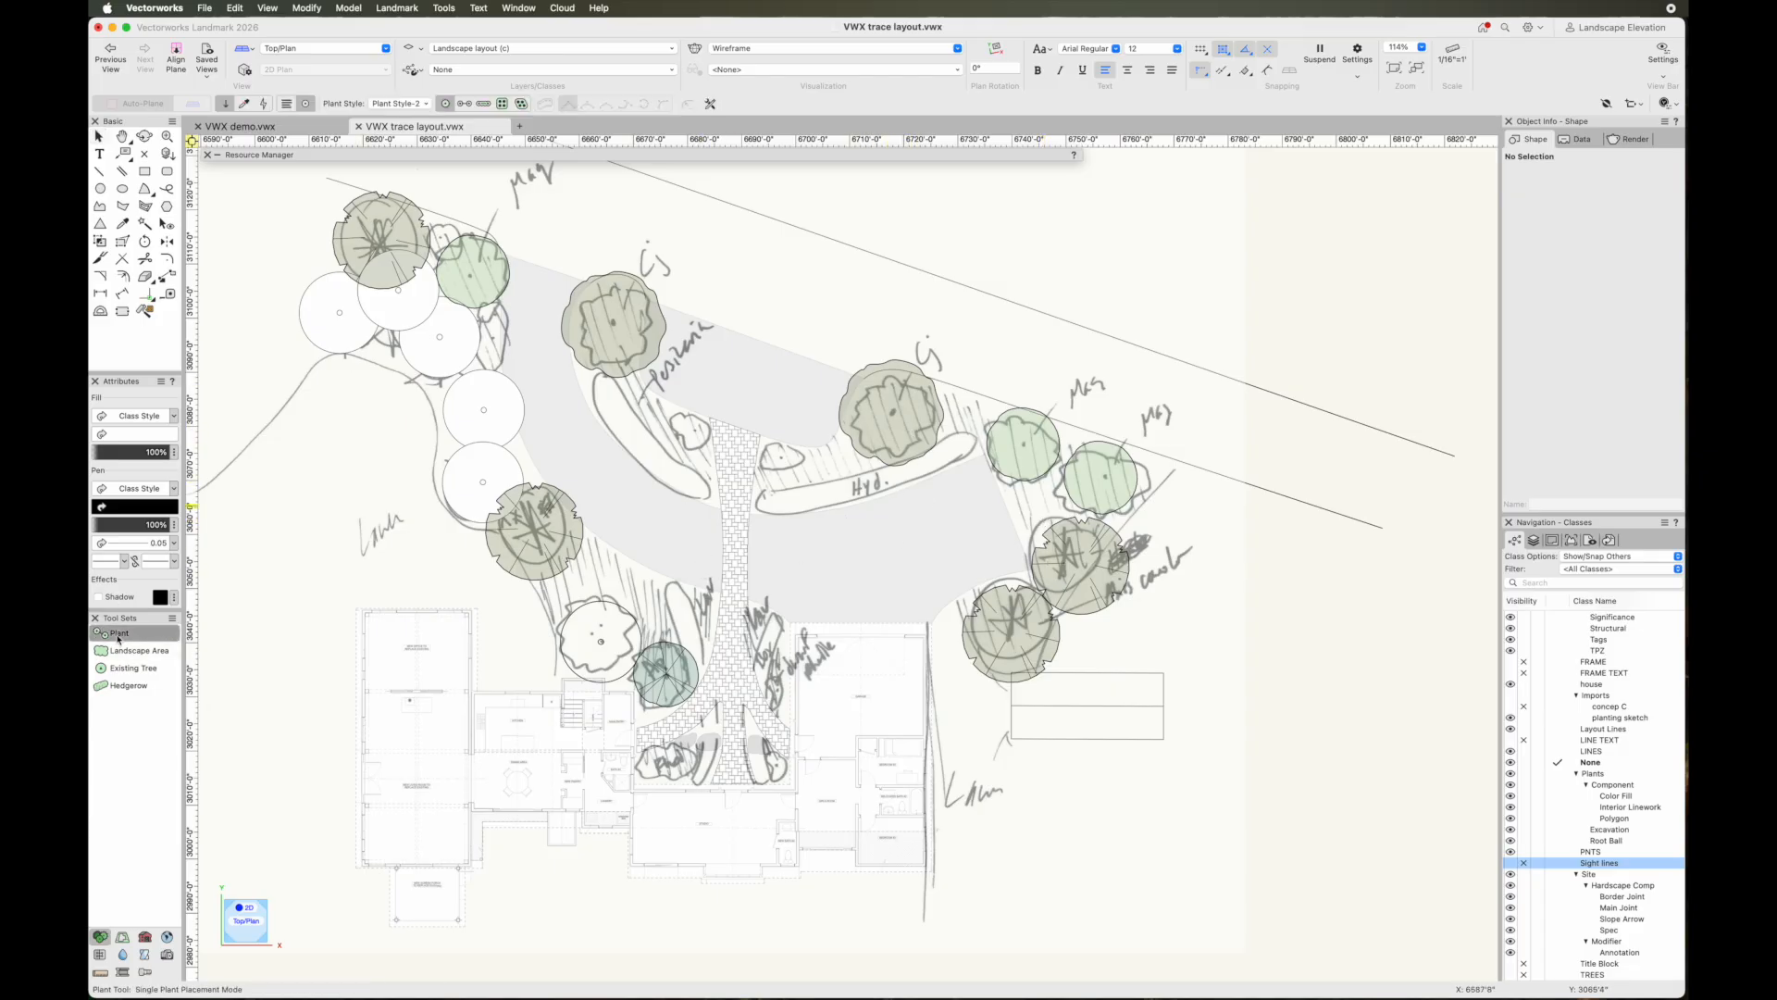
{"action": "left_click", "coordinate": [396, 104]}
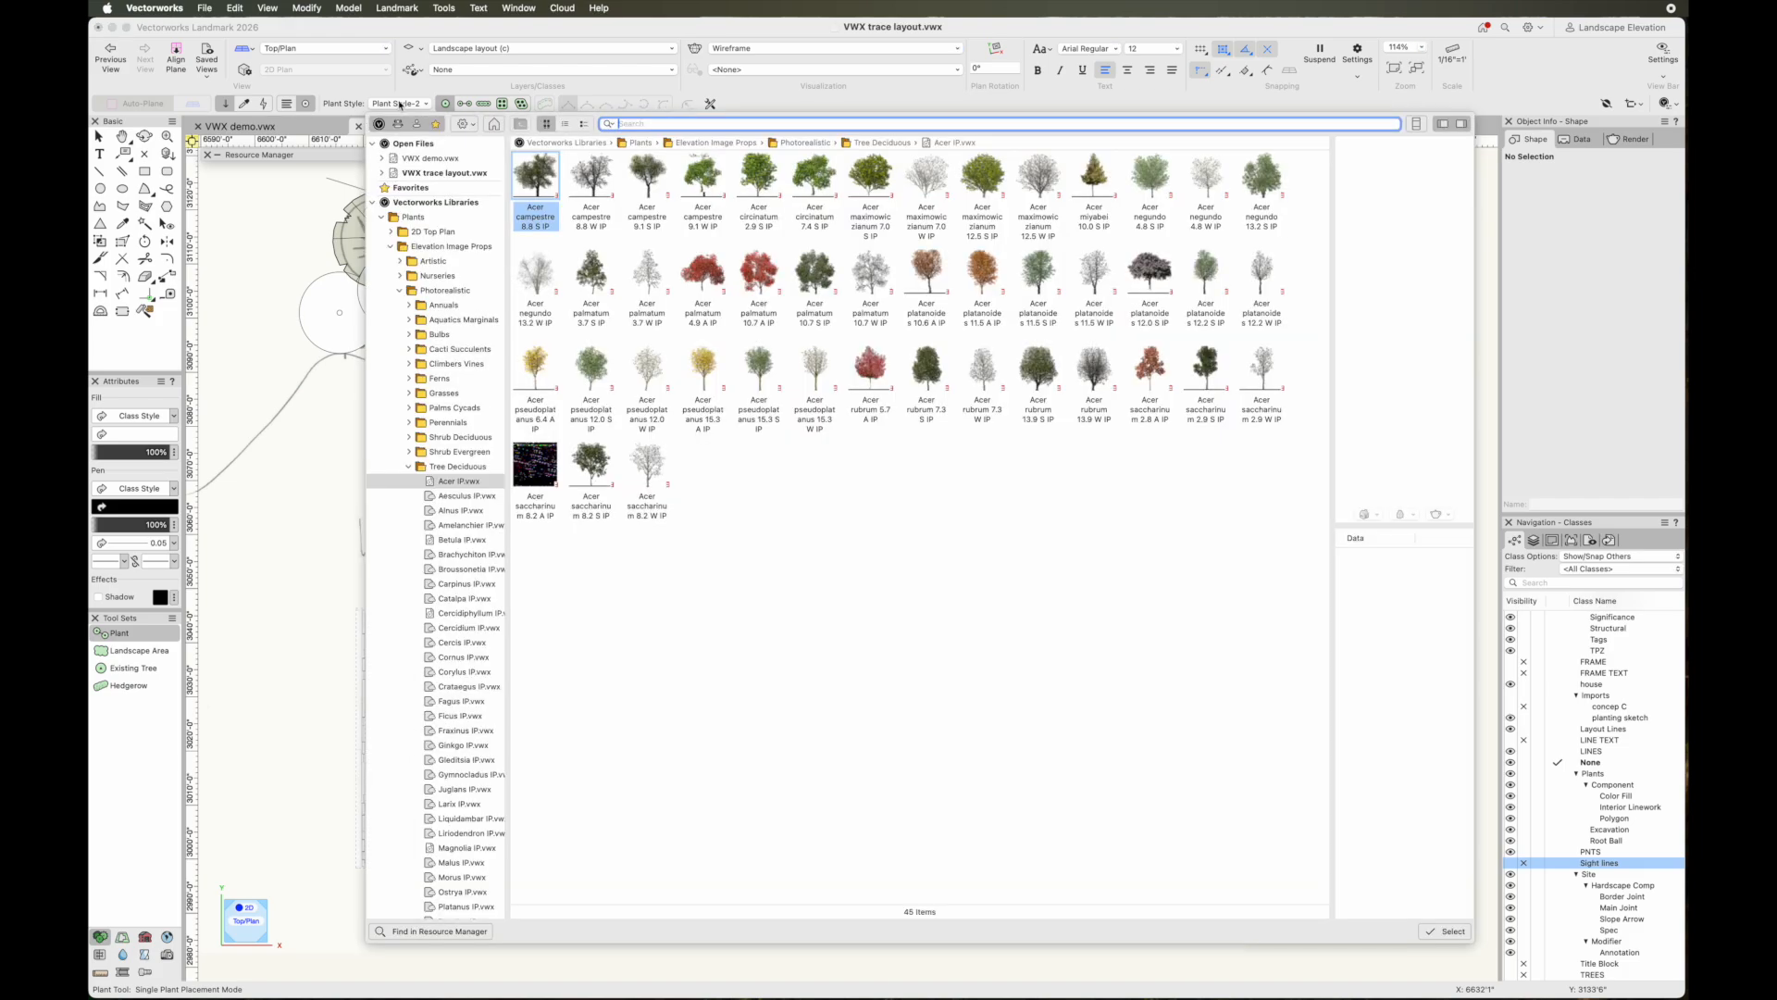
{"action": "left_click", "coordinate": [409, 469]}
{"action": "left_click", "coordinate": [410, 438]}
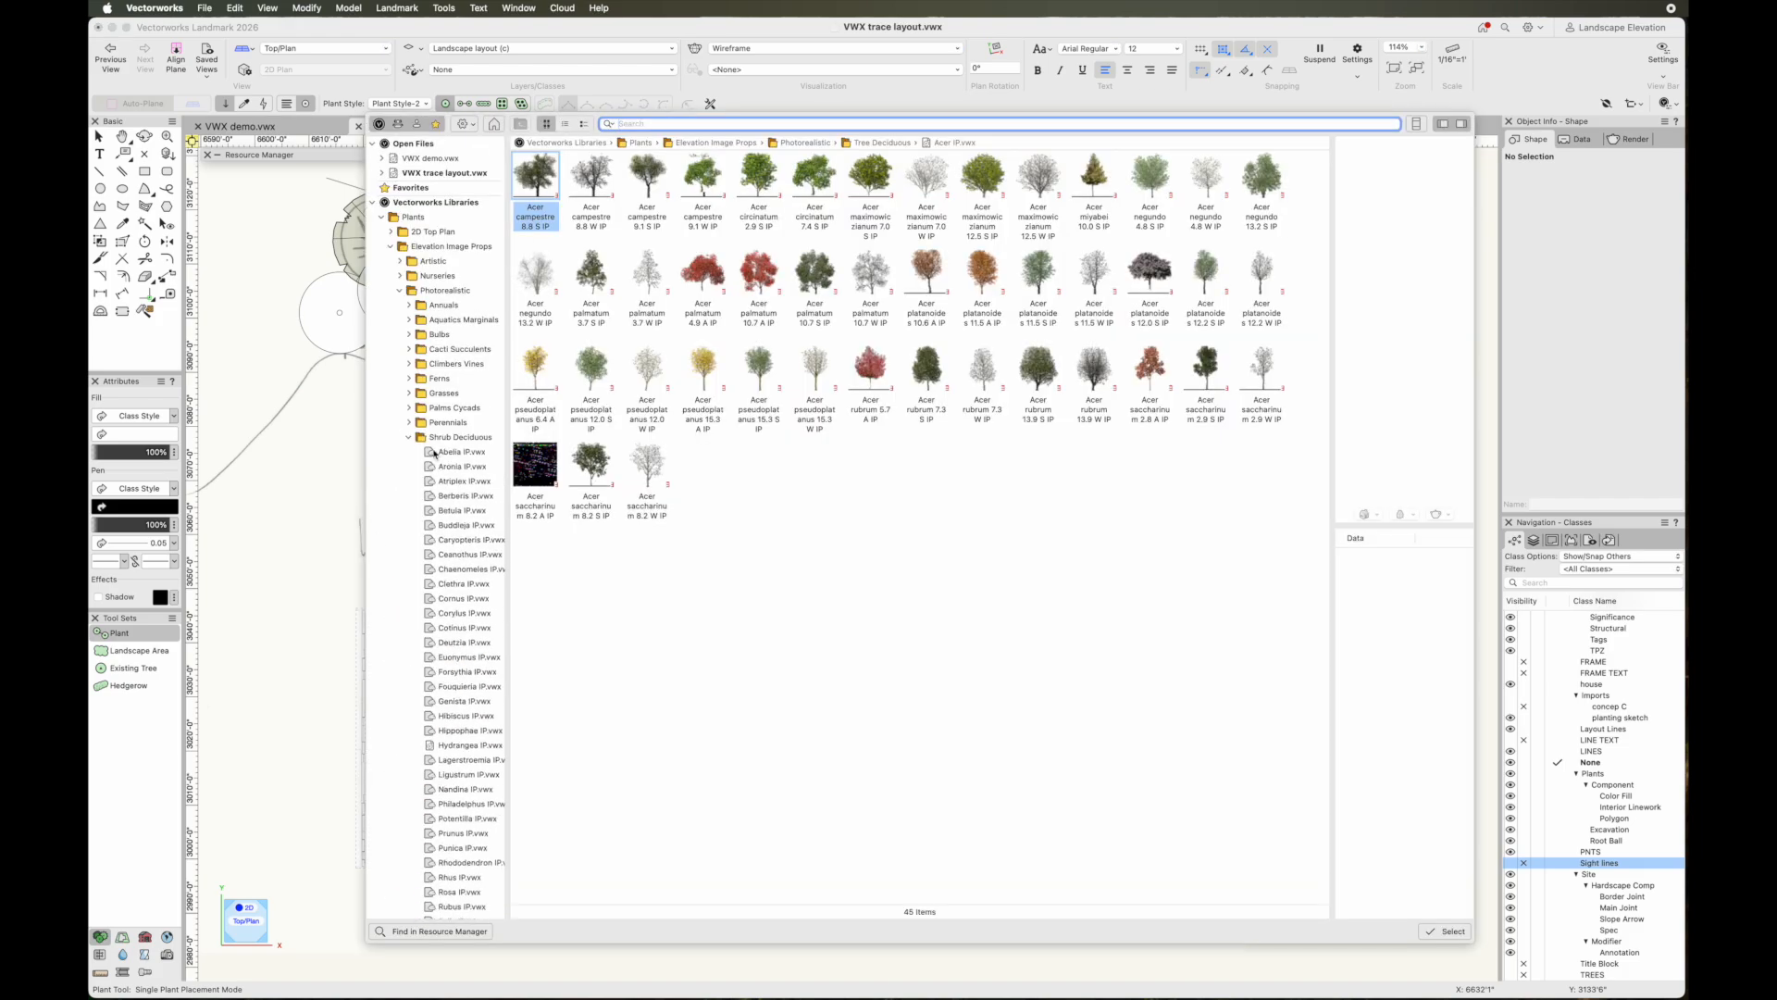
{"action": "left_click", "coordinate": [455, 745]}
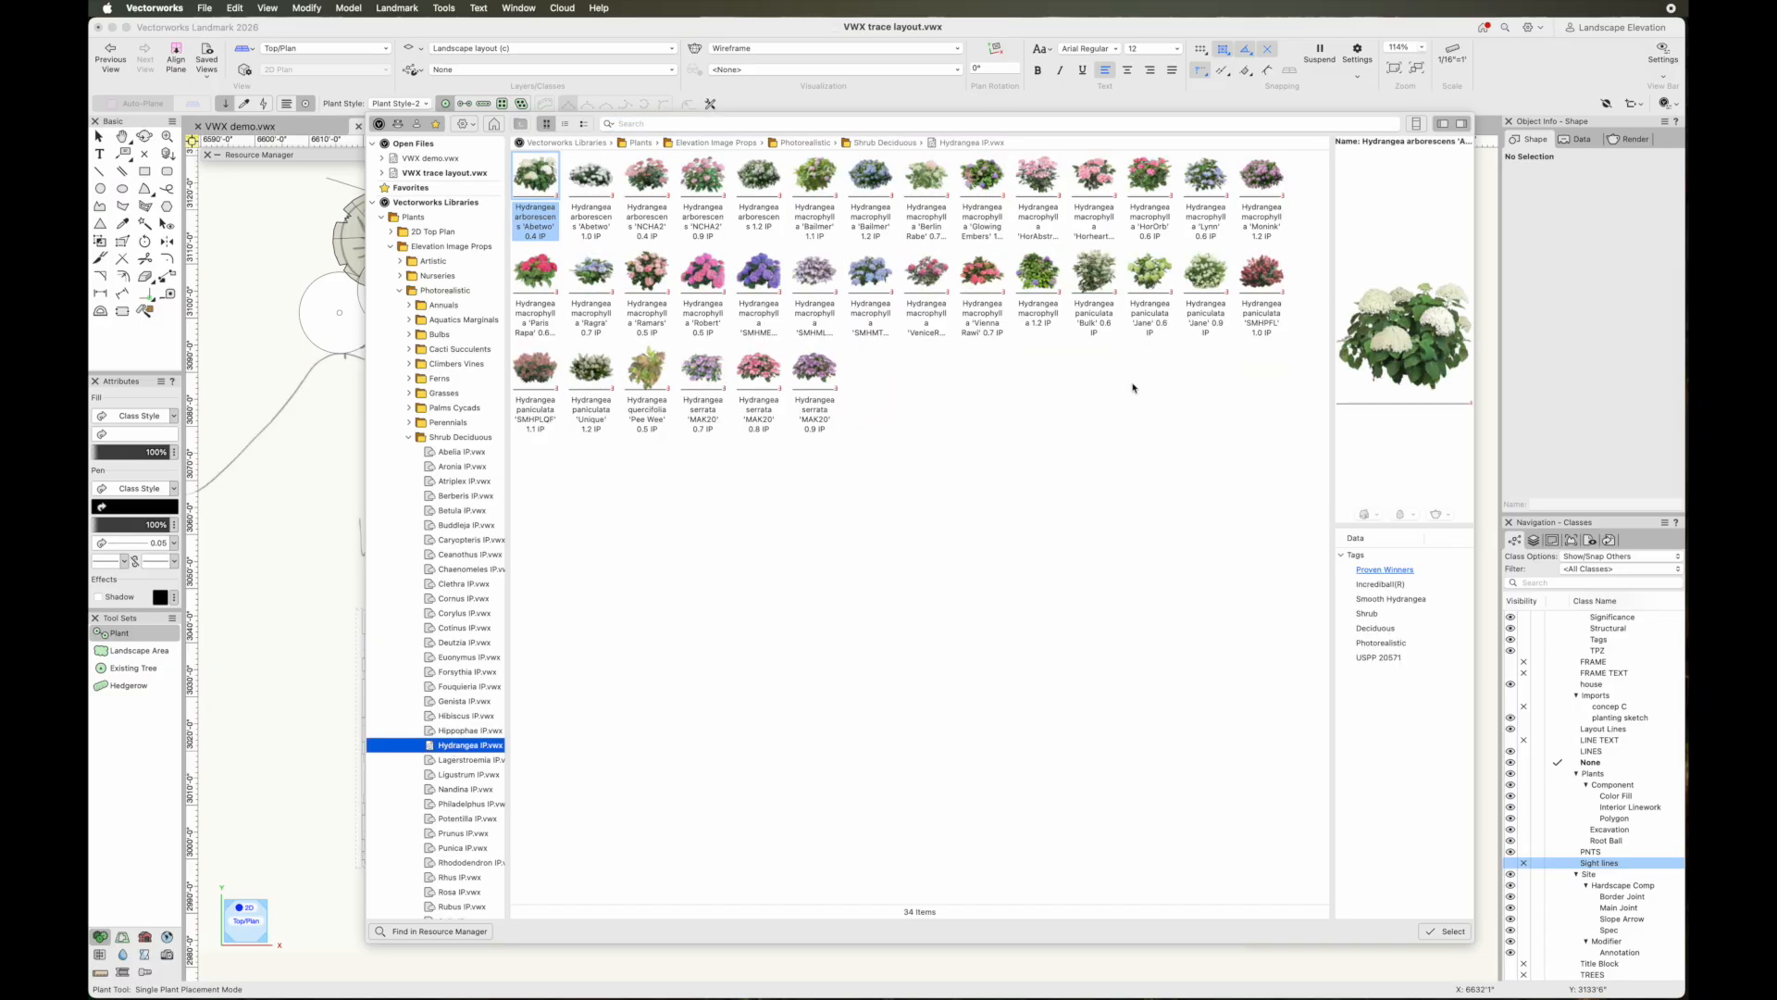
{"action": "left_click", "coordinate": [1263, 278]}
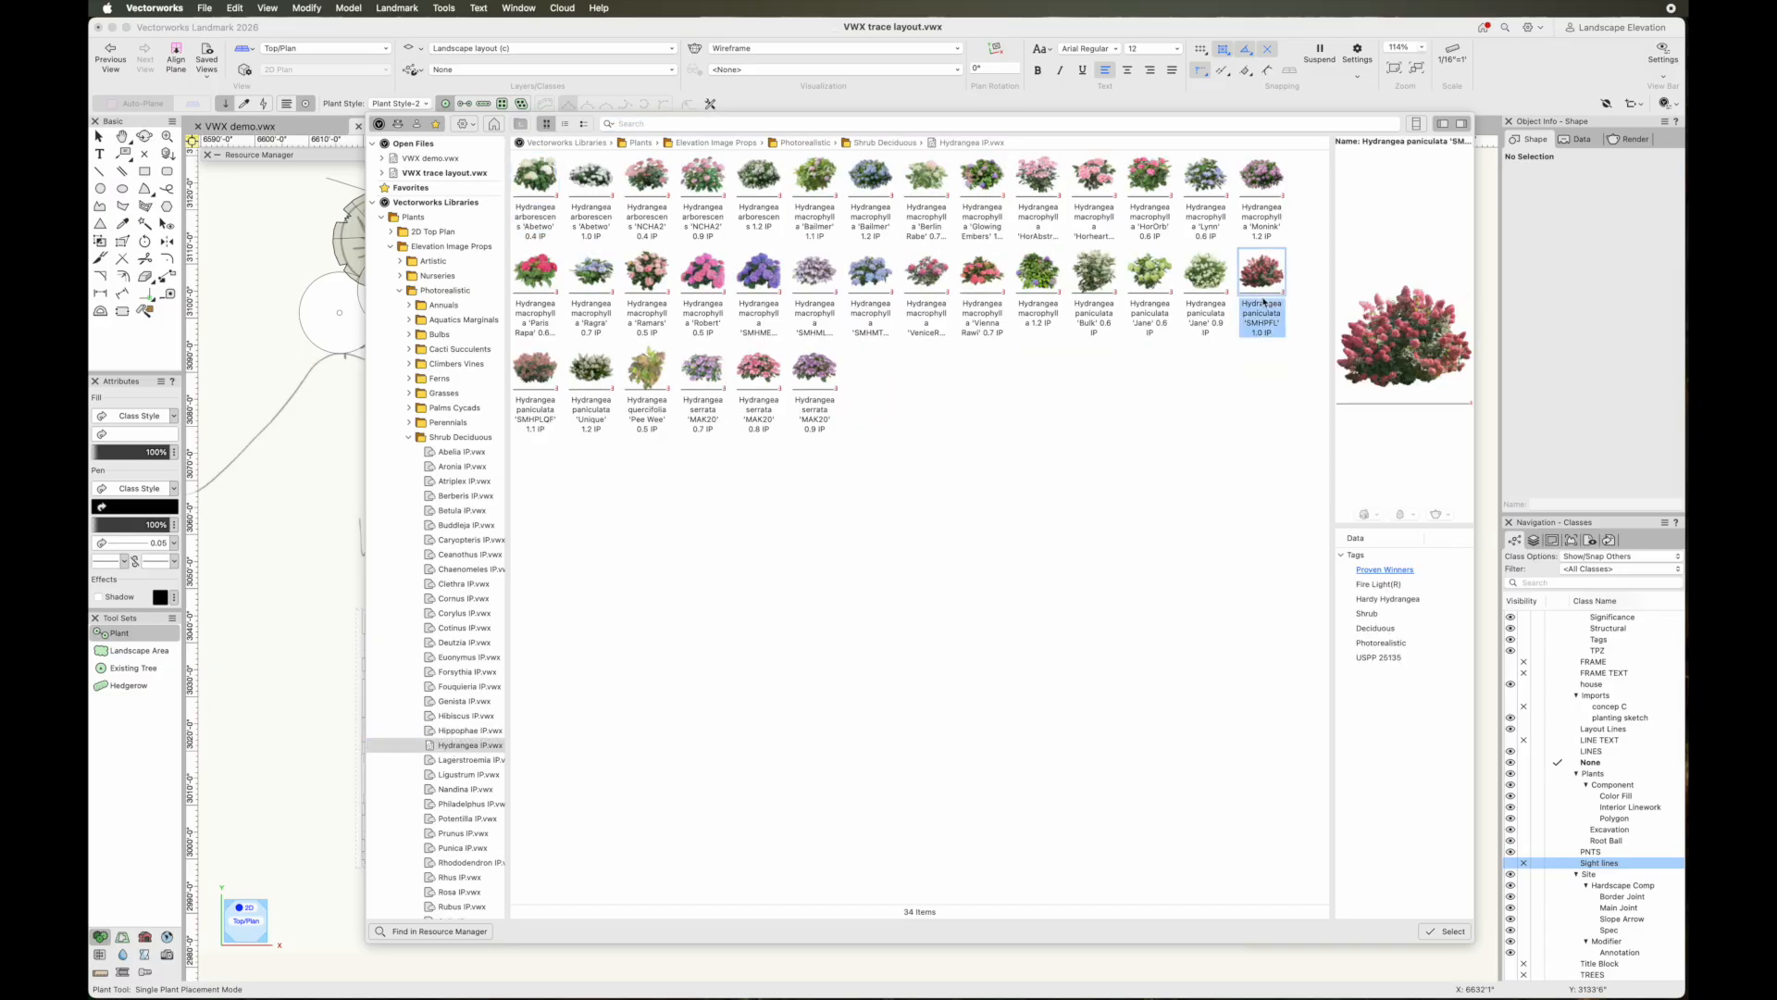
{"action": "double_click", "coordinate": [1264, 301]}
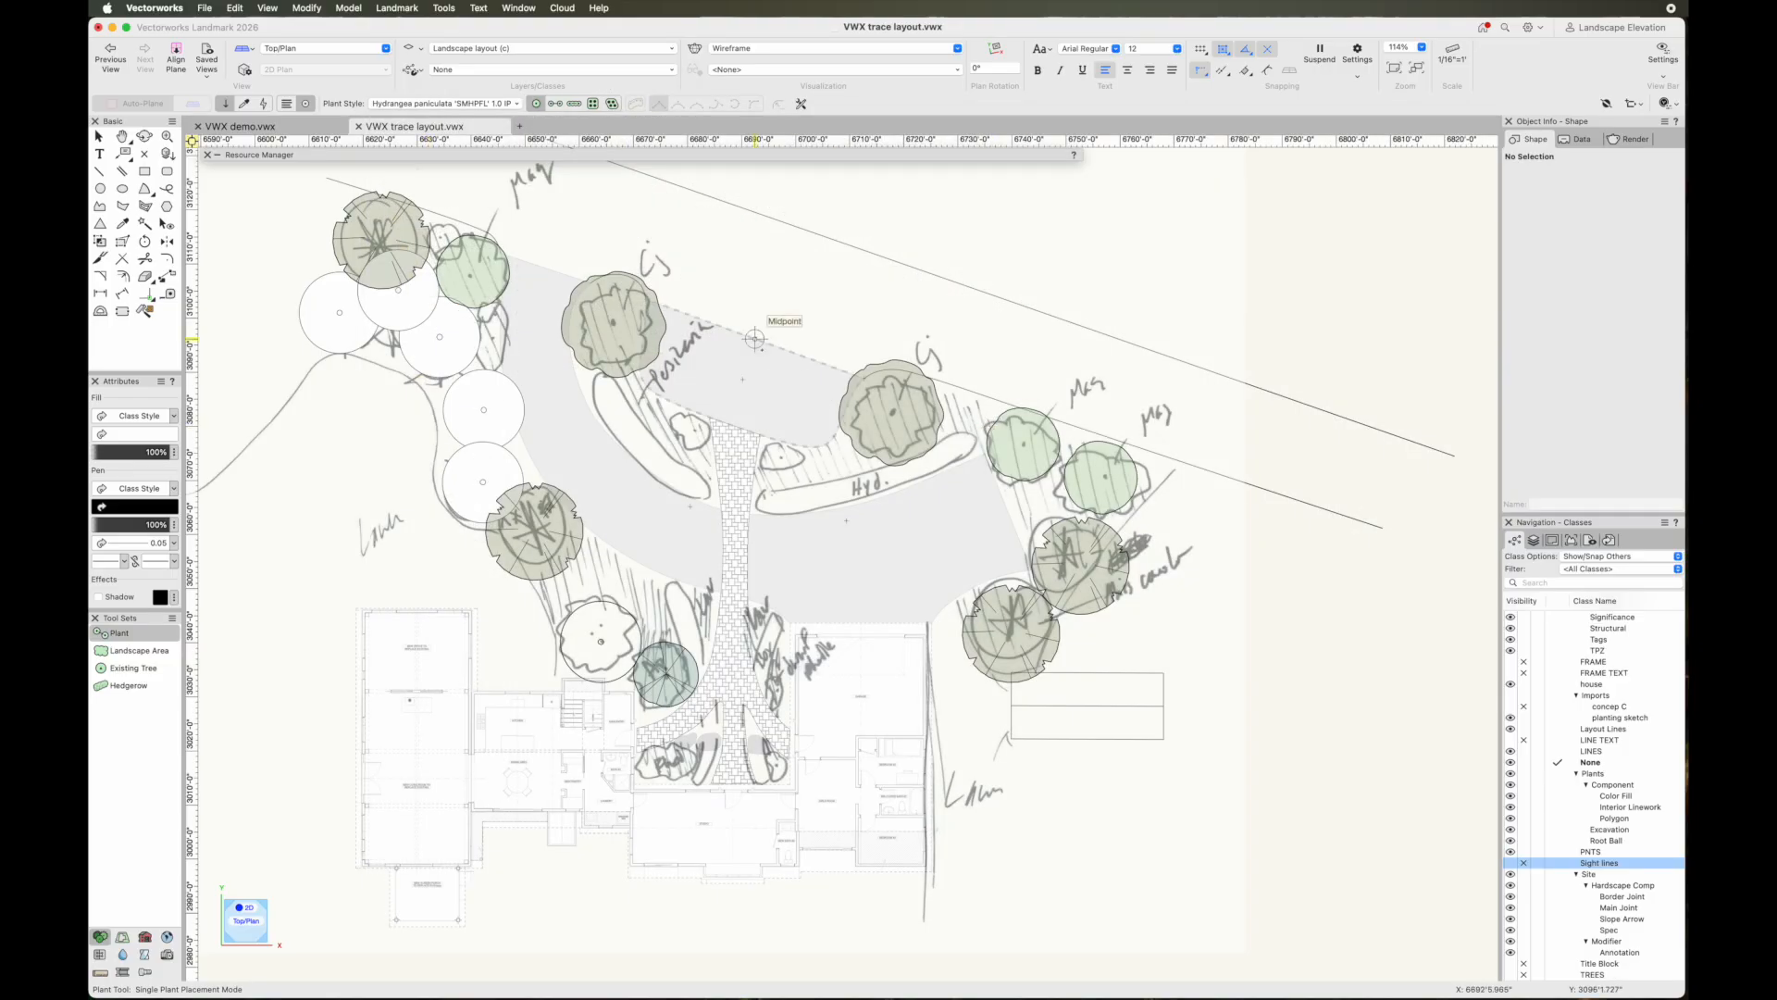
Set the hydrangea's spread and height to 5' in the plant preferences
{"action": "left_click", "coordinate": [801, 104]}
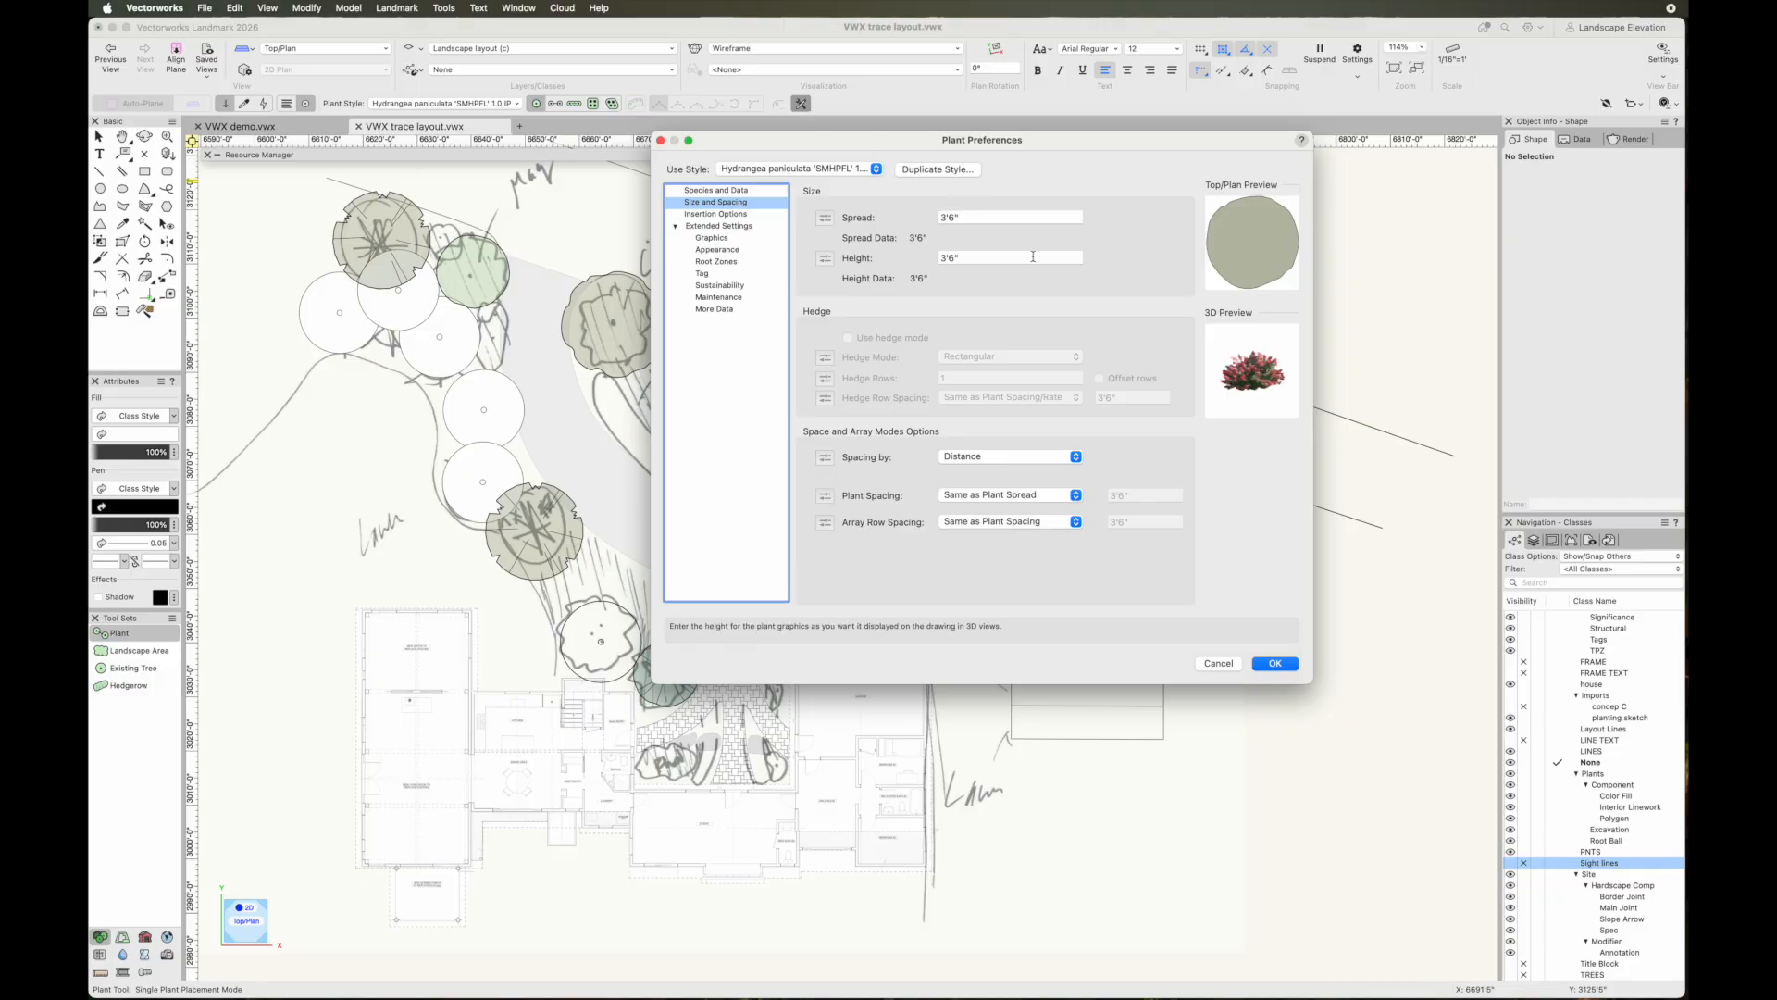
{"action": "left_click", "coordinate": [760, 193]}
{"action": "left_click", "coordinate": [748, 204]}
{"action": "left_click", "coordinate": [974, 217]}
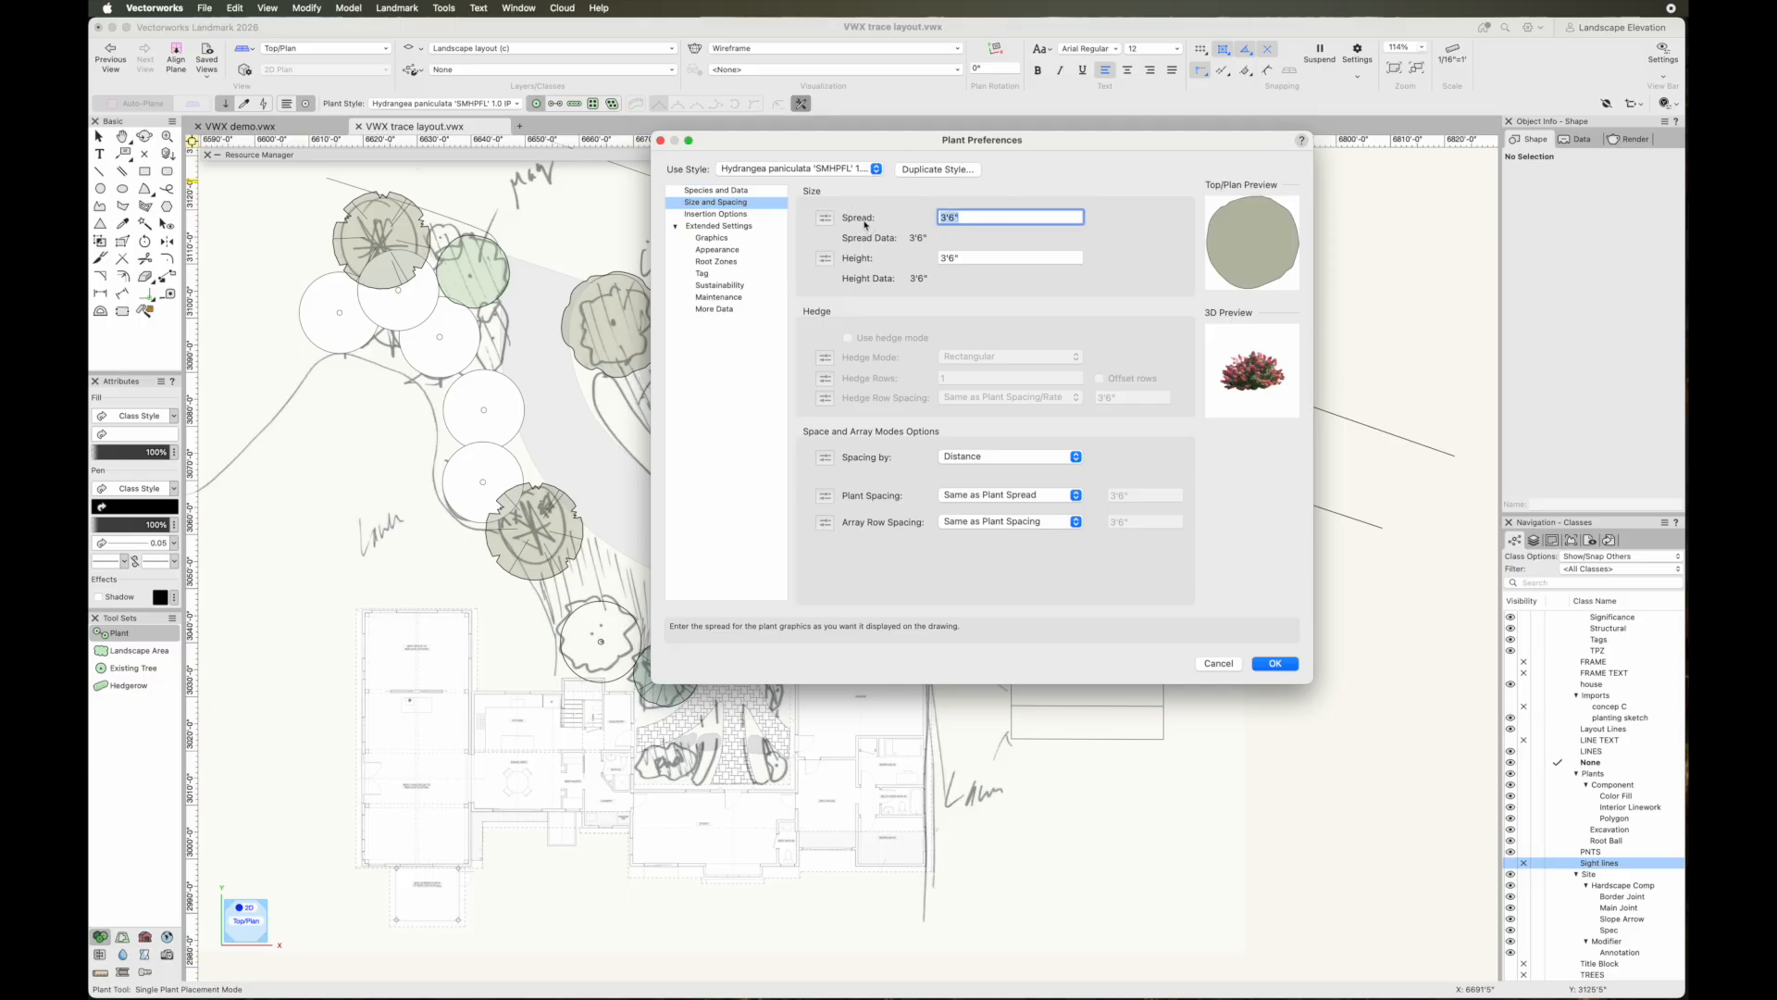
{"action": "type", "text": "5'"}
{"action": "key", "text": "Tab"}
{"action": "type", "text": "5"}
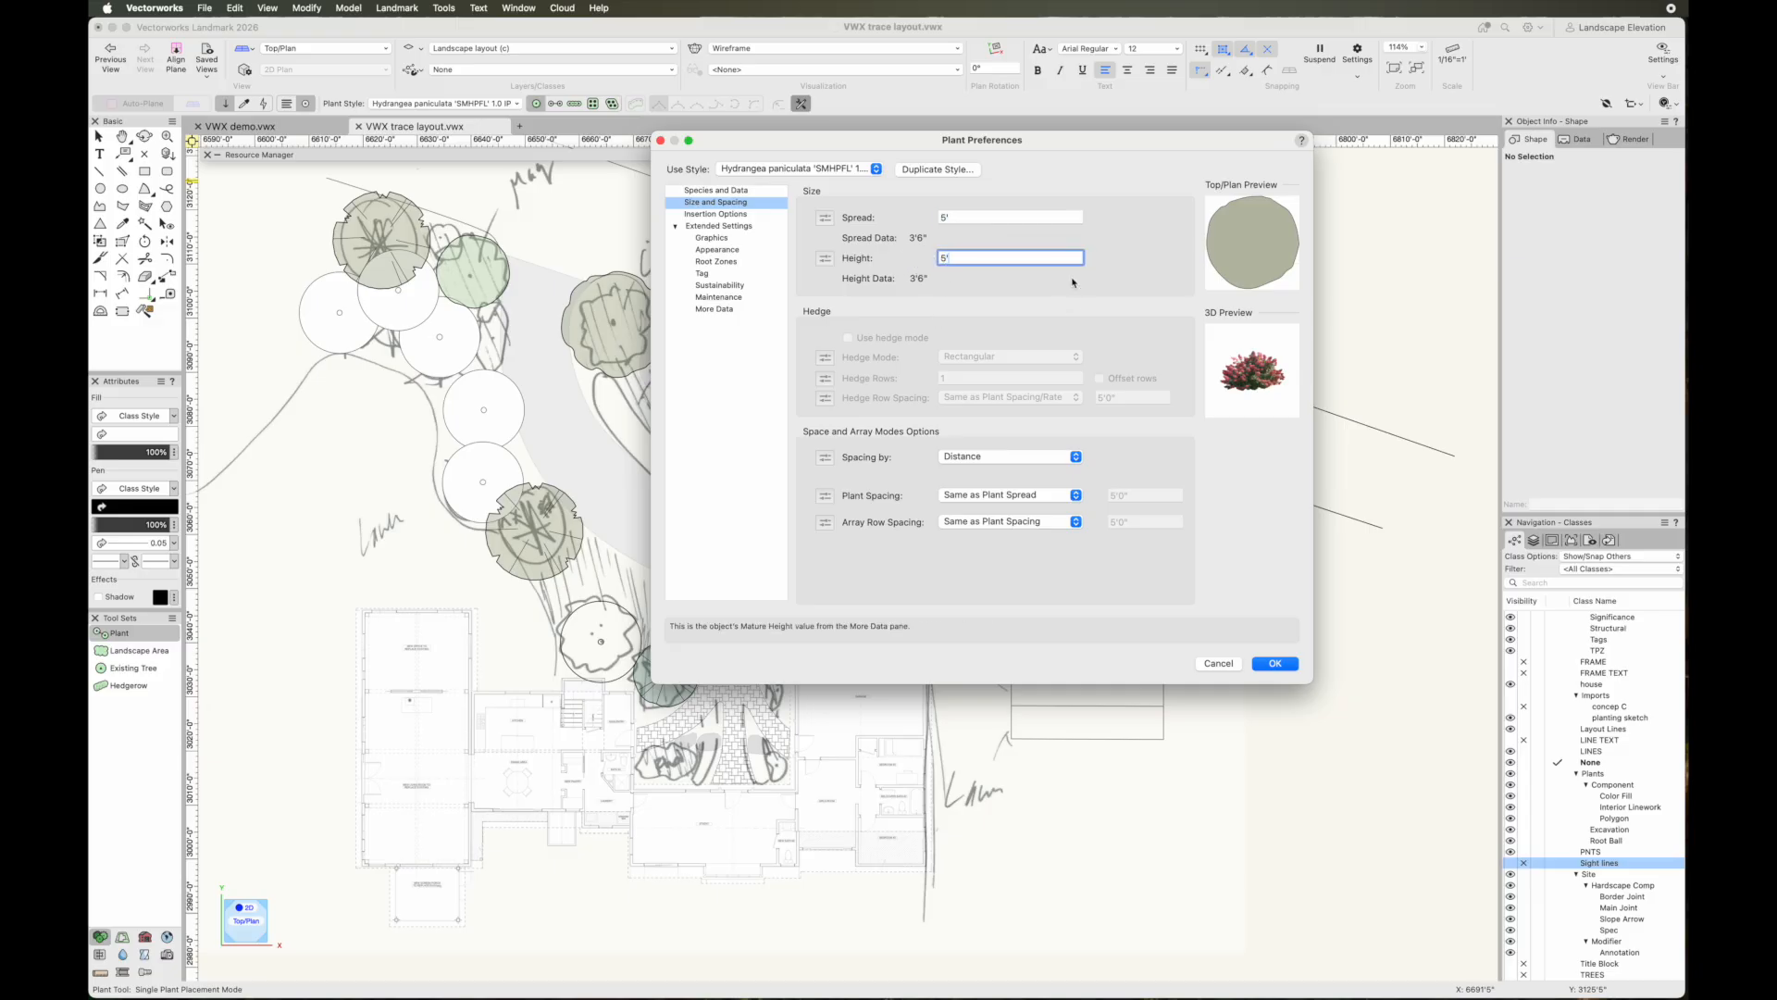
{"action": "left_click", "coordinate": [1274, 663]}
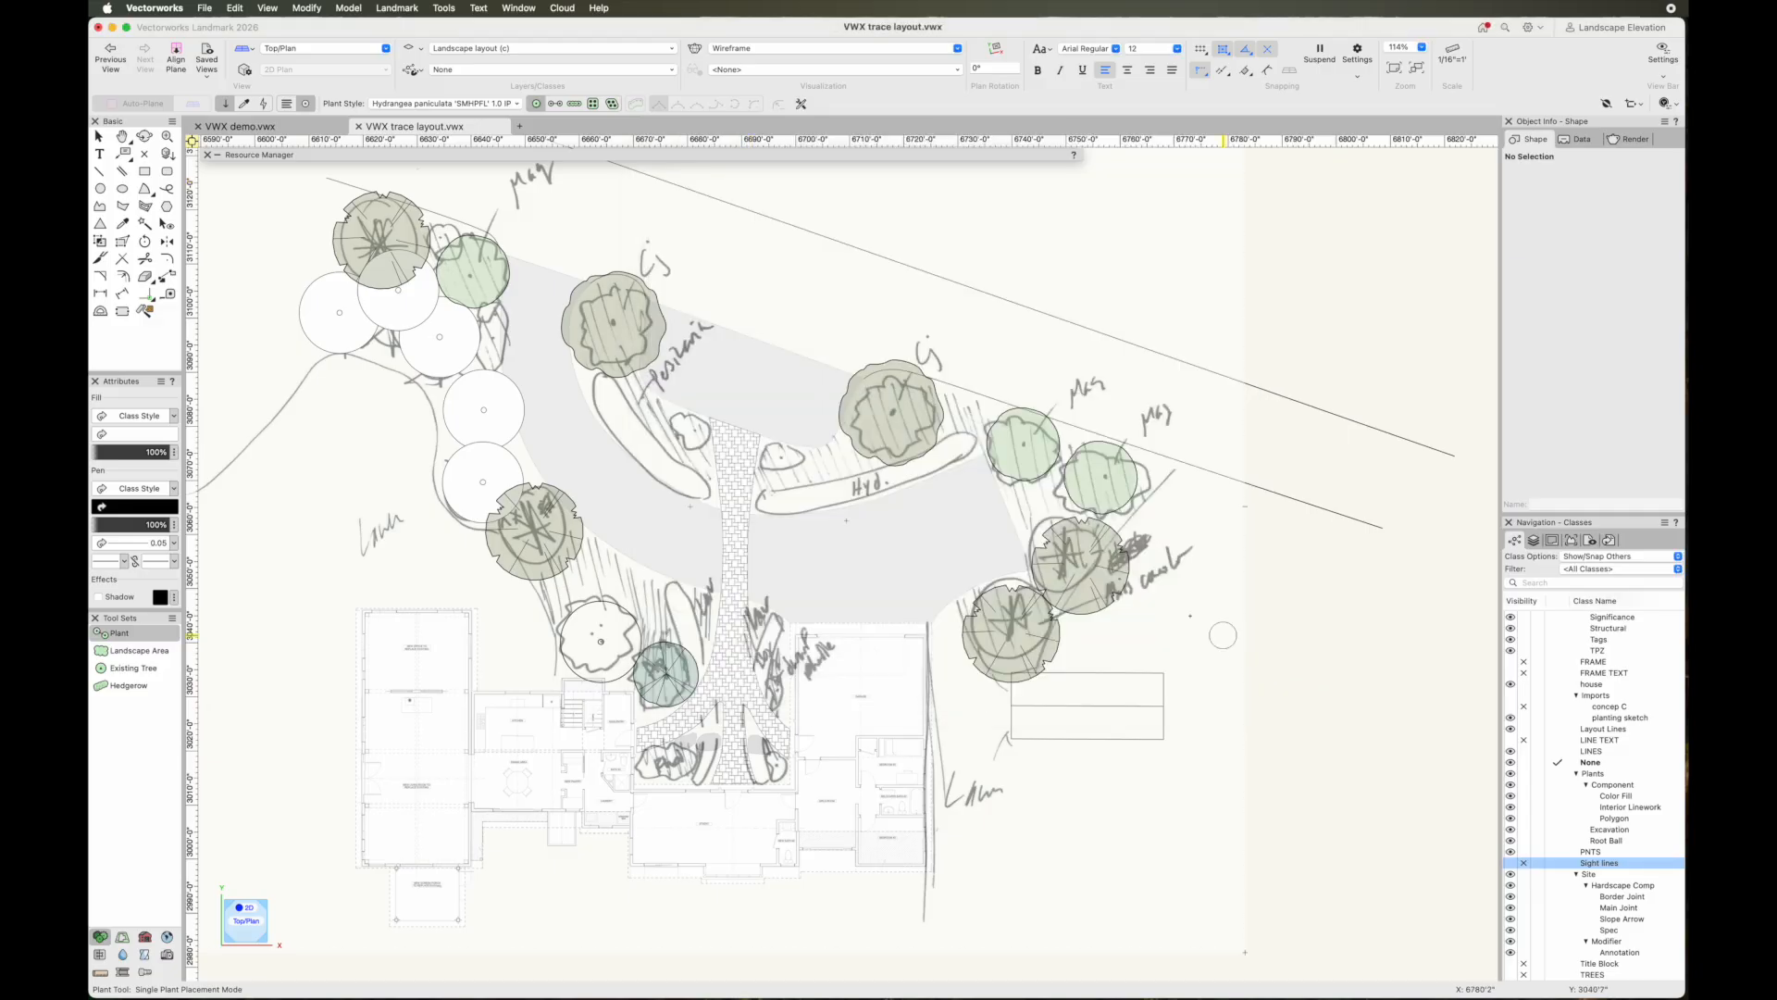
Place a row of seven hydrangeas in Poly-Vertex mode along the sketched curved bed west of the brick path, with snapping suspended
{"action": "left_click", "coordinate": [557, 106]}
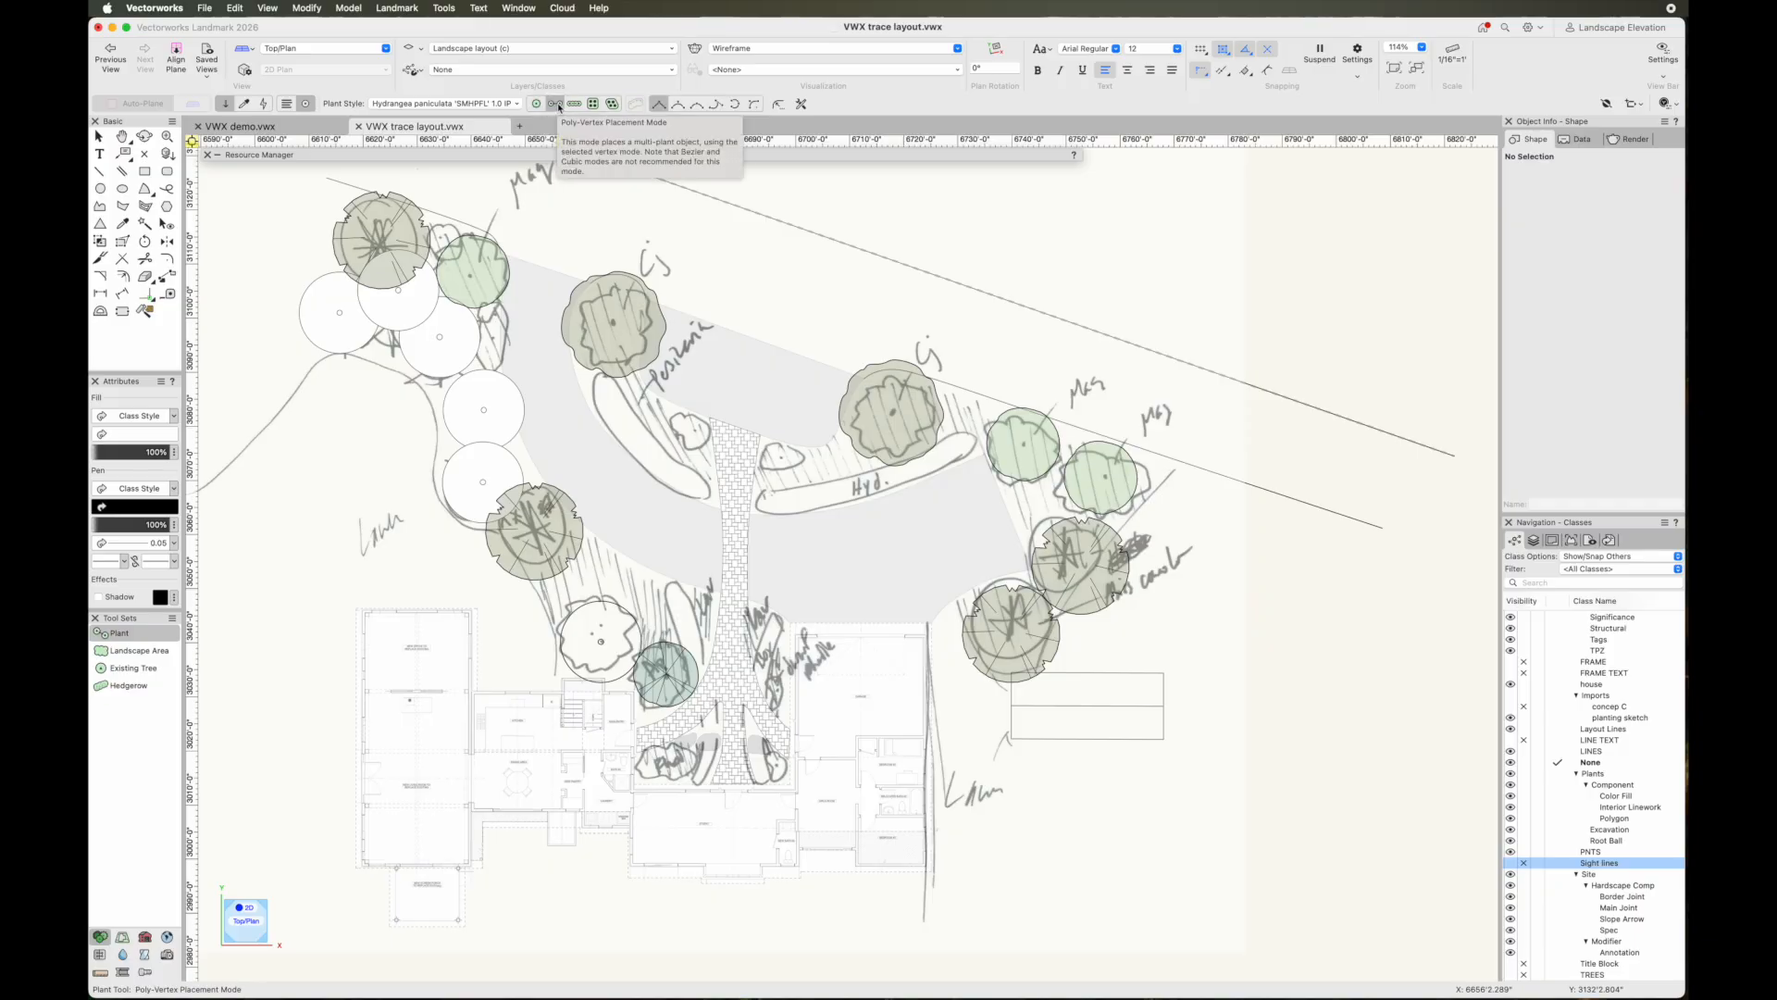
{"action": "scroll", "coordinate": [688, 416], "scroll_direction": "up", "scroll_amount": 3}
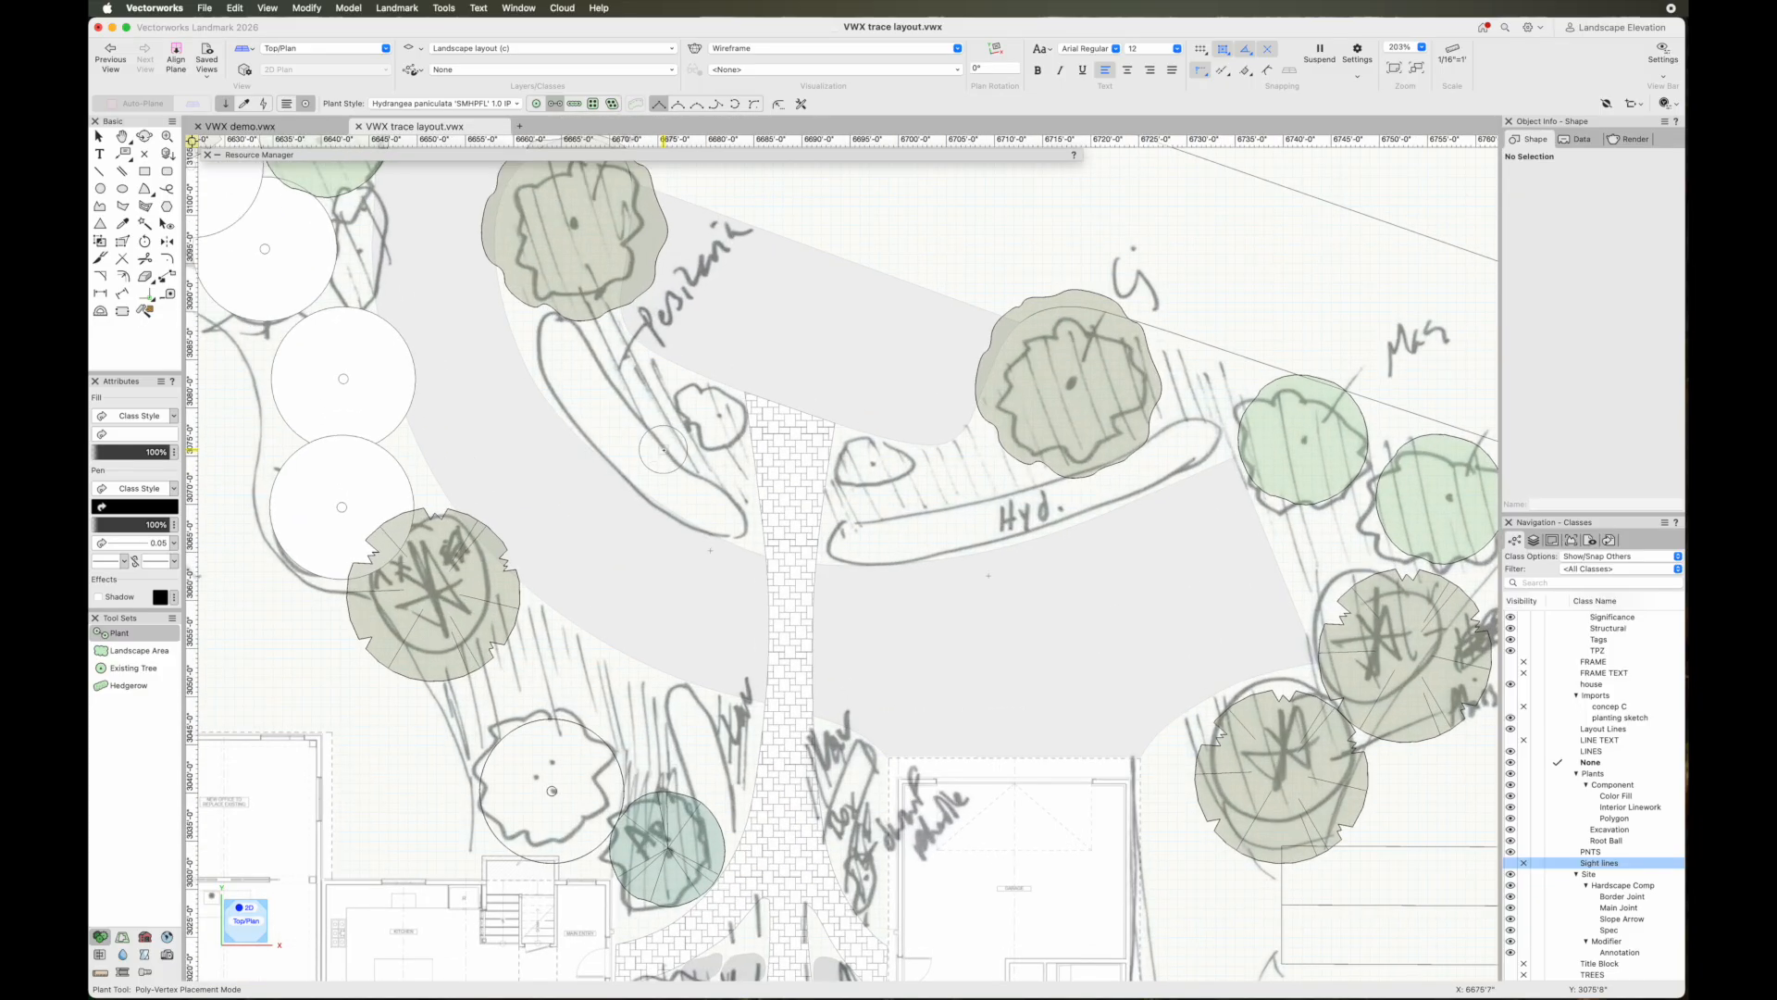
{"action": "left_click", "coordinate": [736, 518]}
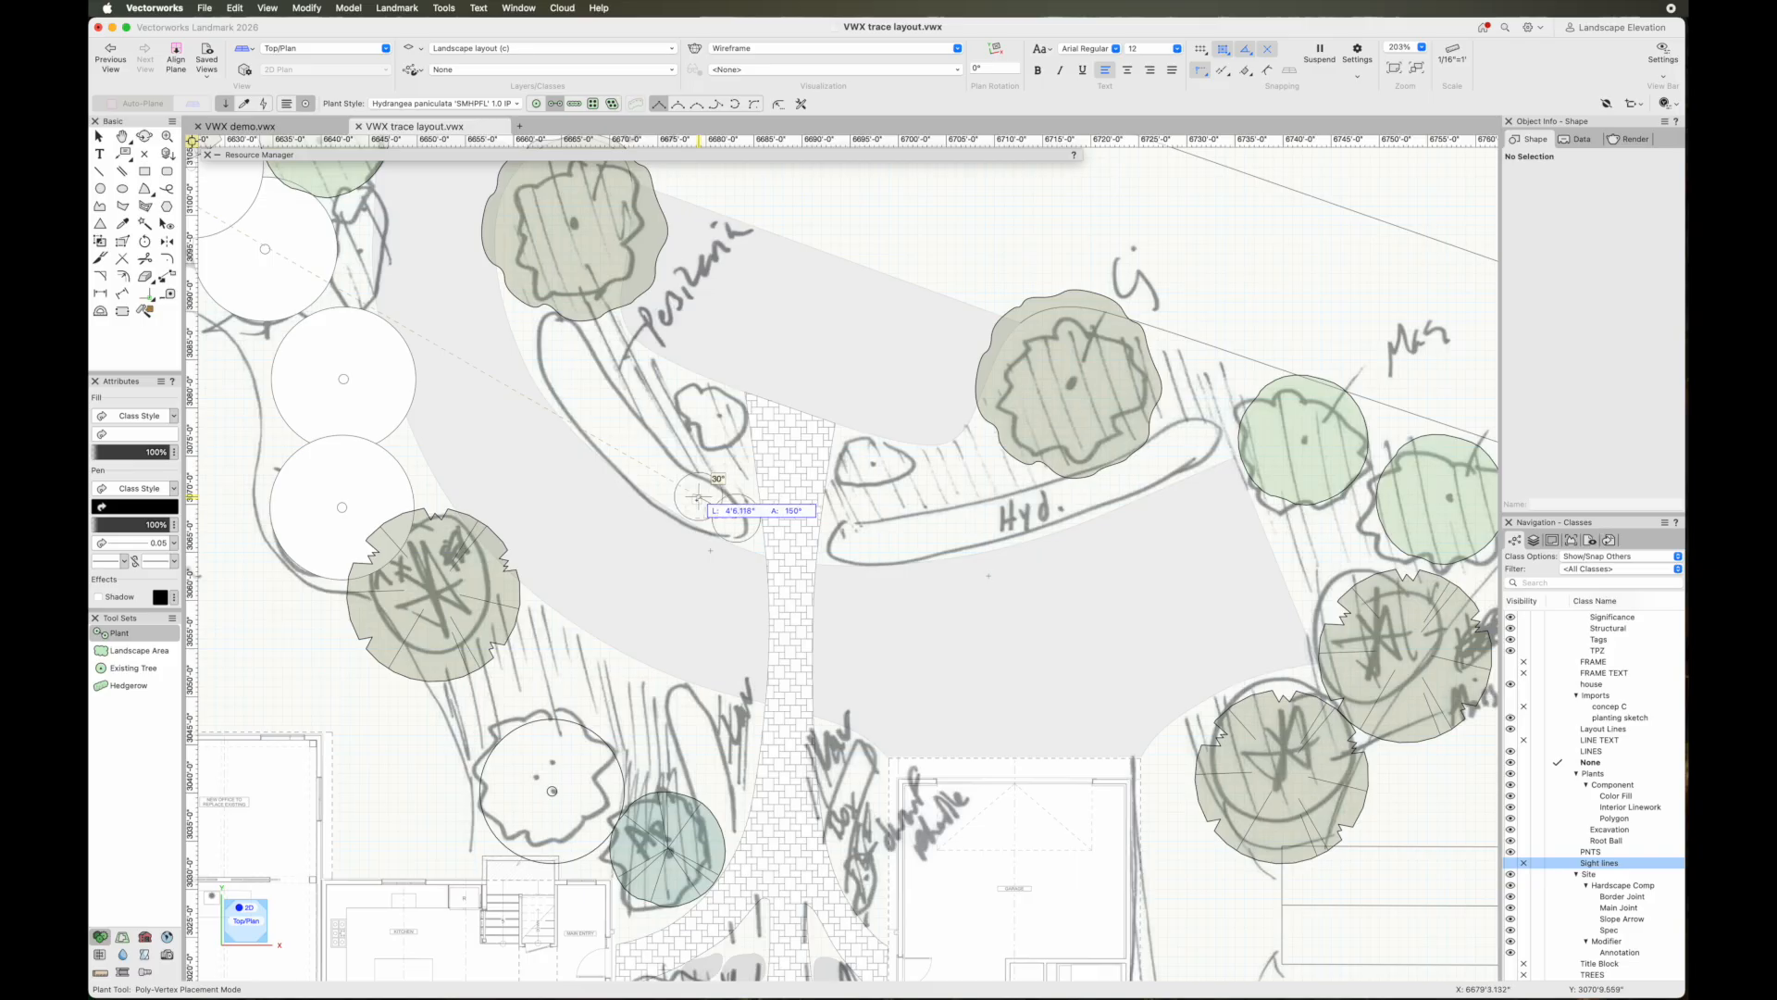
{"action": "key", "text": "grave"}
{"action": "left_click", "coordinate": [695, 496]}
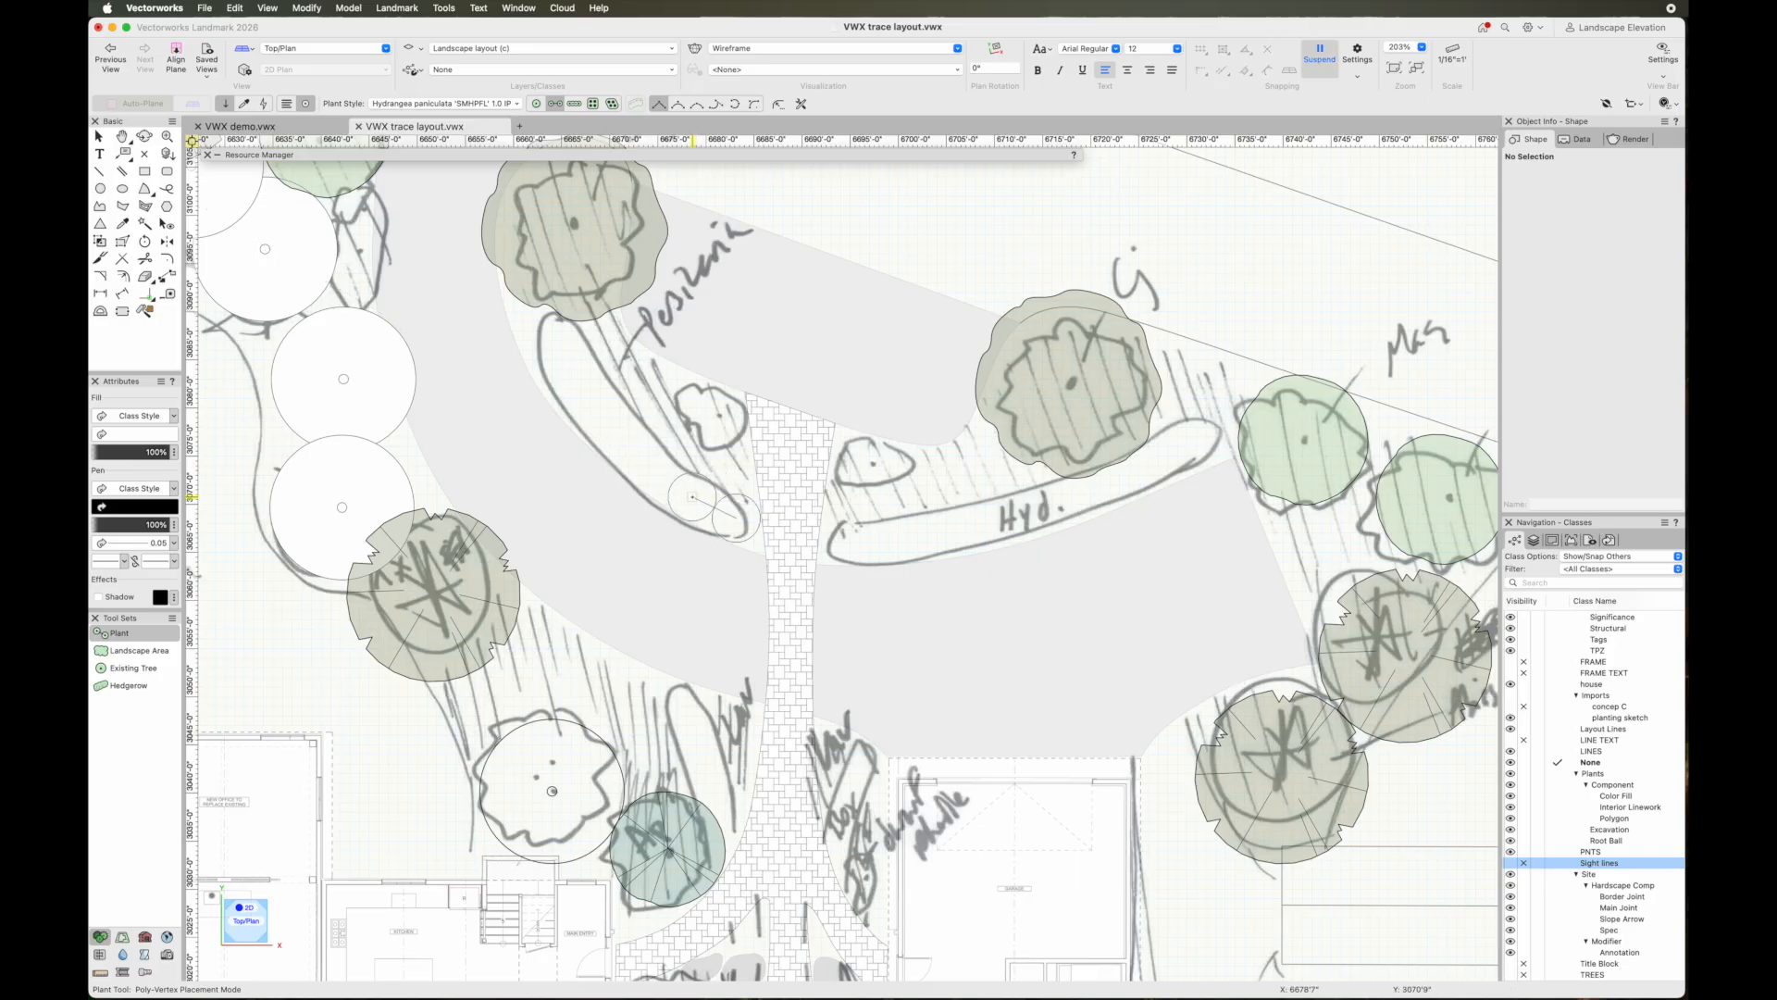
{"action": "left_click", "coordinate": [618, 433]}
{"action": "left_click", "coordinate": [585, 399]}
{"action": "left_click", "coordinate": [556, 363]}
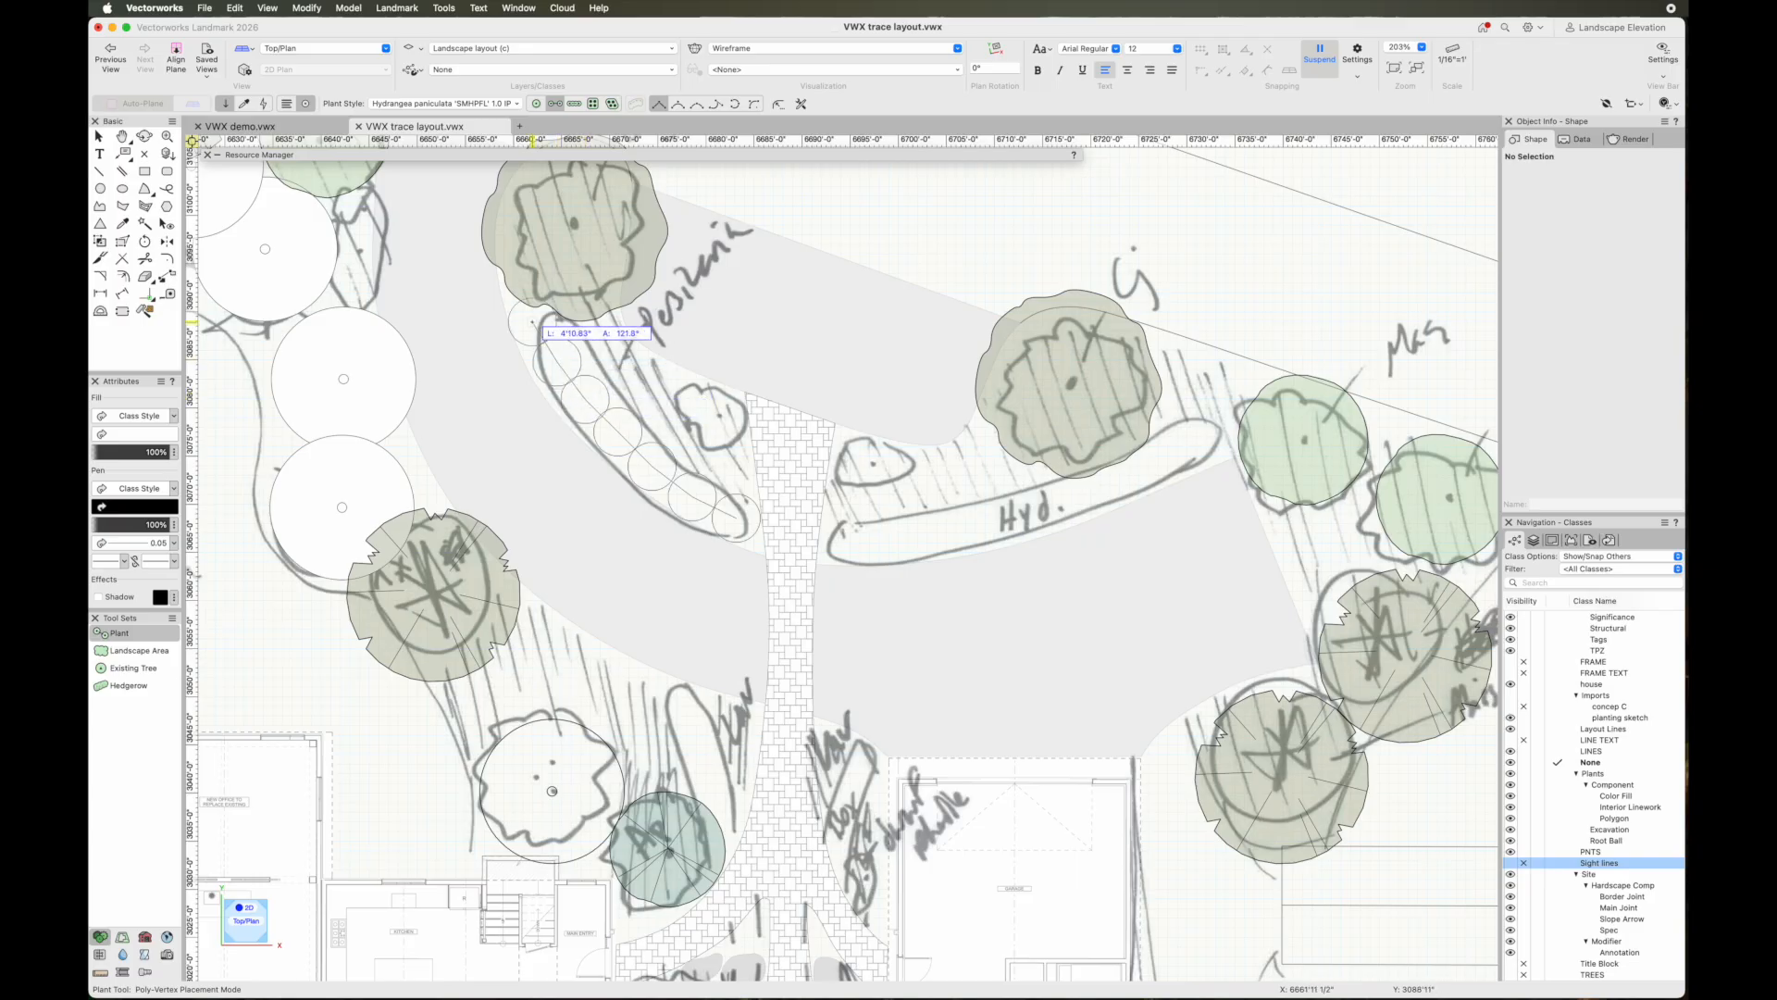
{"action": "double_click", "coordinate": [534, 320]}
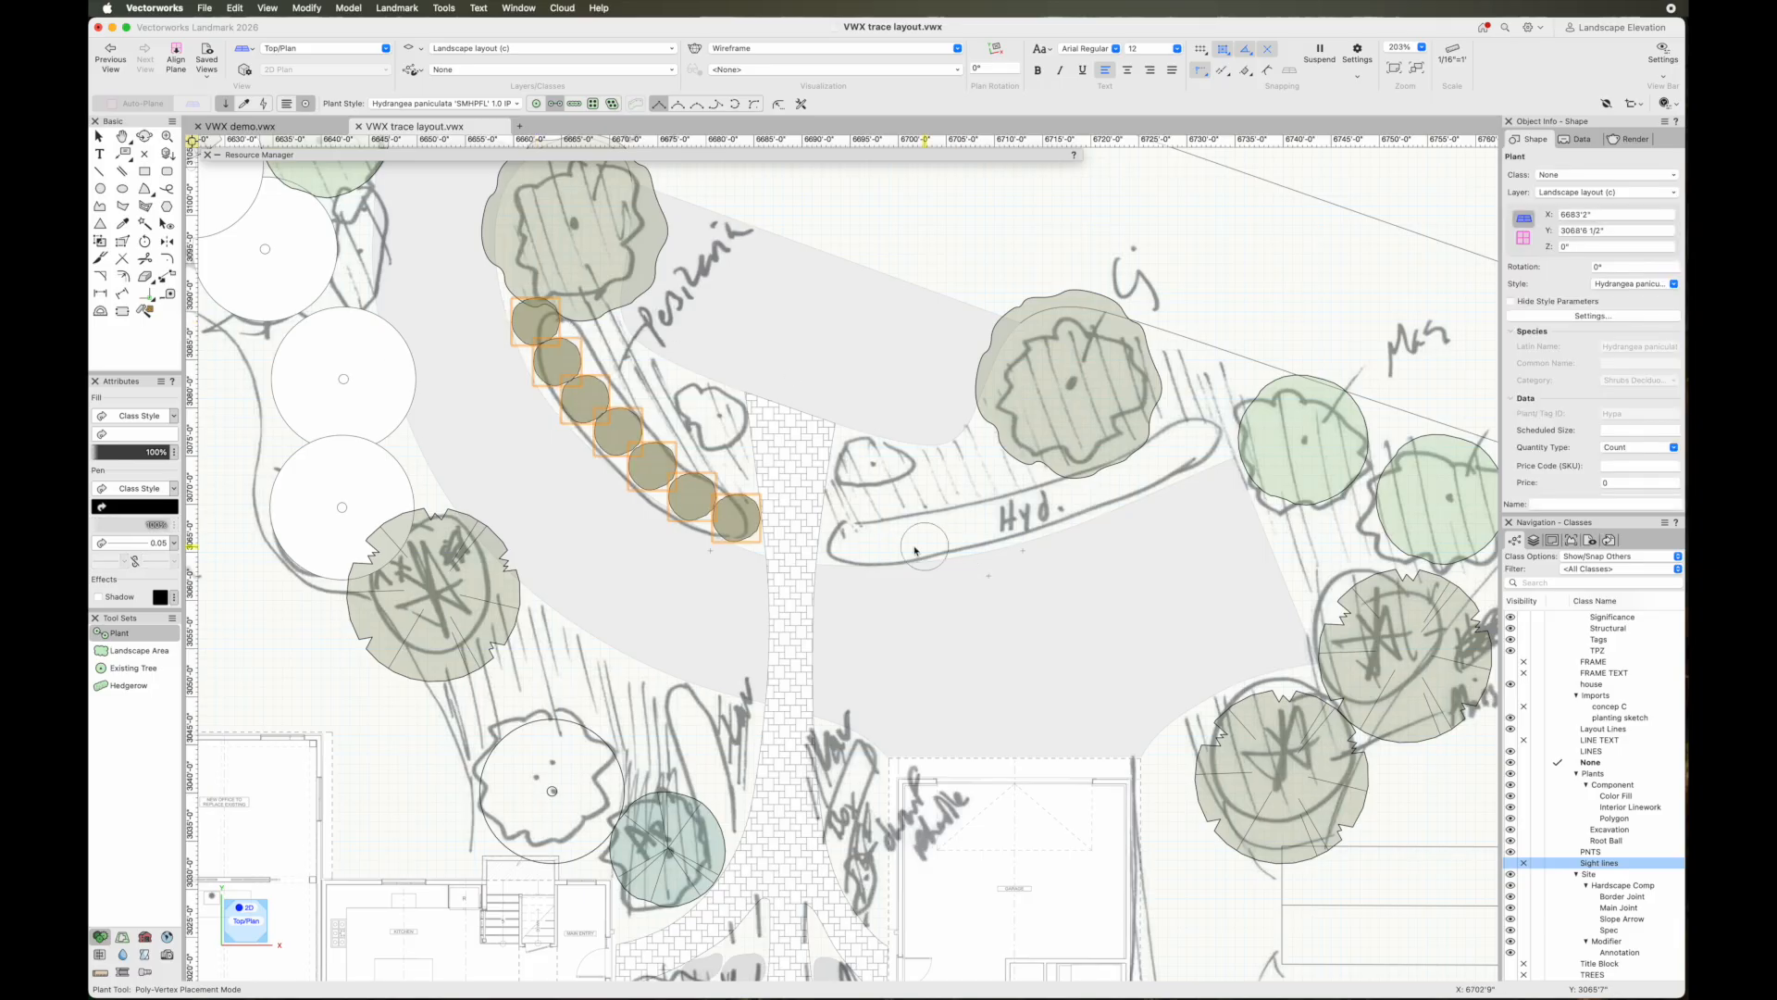
Place a row of nine hydrangeas along the sketched bed labelled Hyd. east of the brick path, and deselect them
{"action": "left_click", "coordinate": [848, 537]}
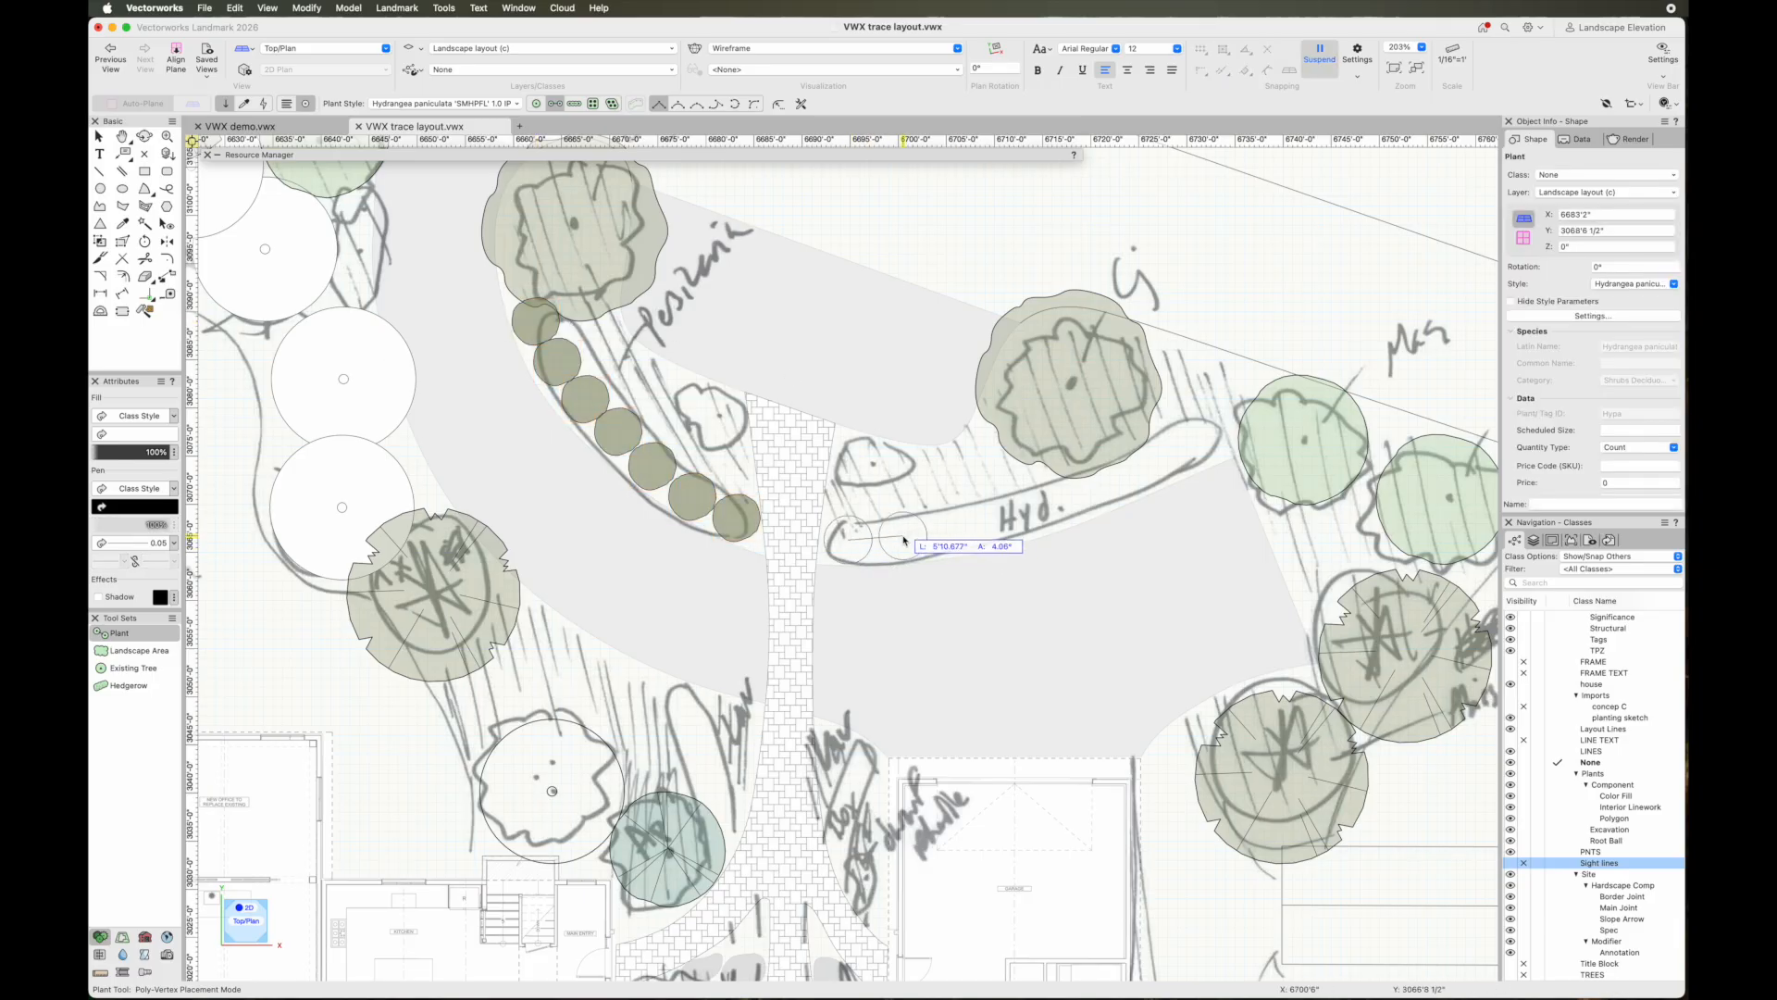
{"action": "left_click", "coordinate": [944, 531]}
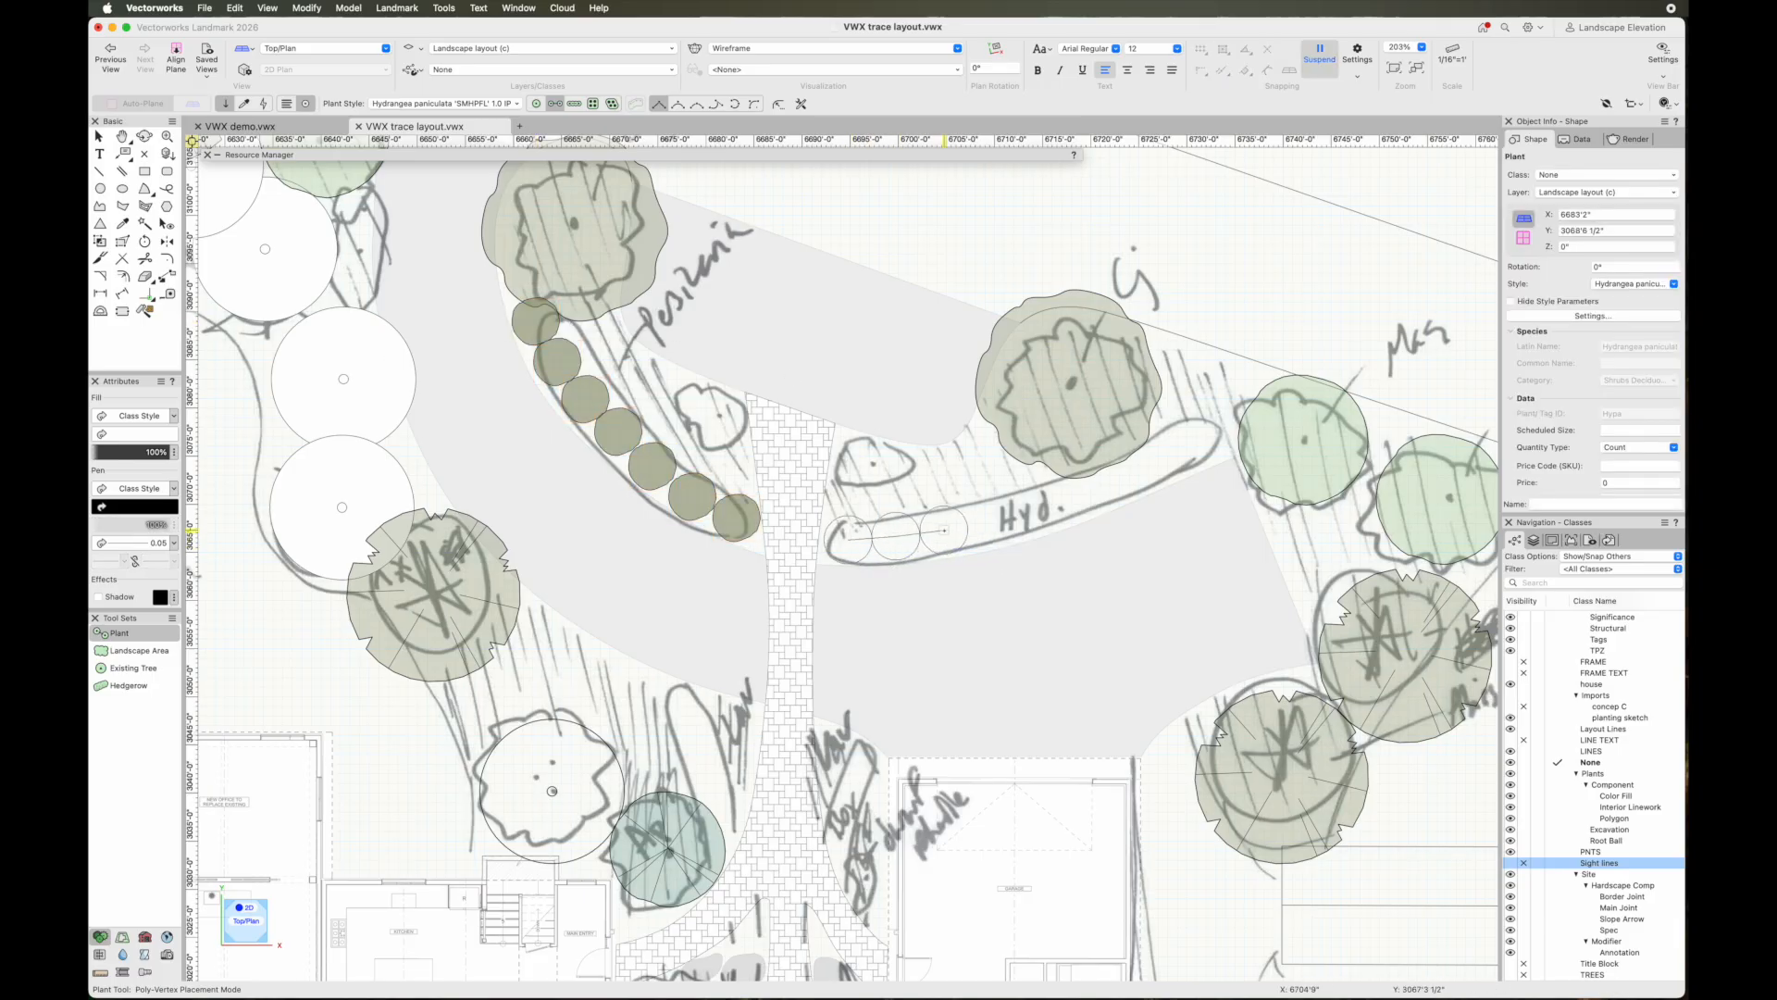
{"action": "left_click", "coordinate": [990, 524]}
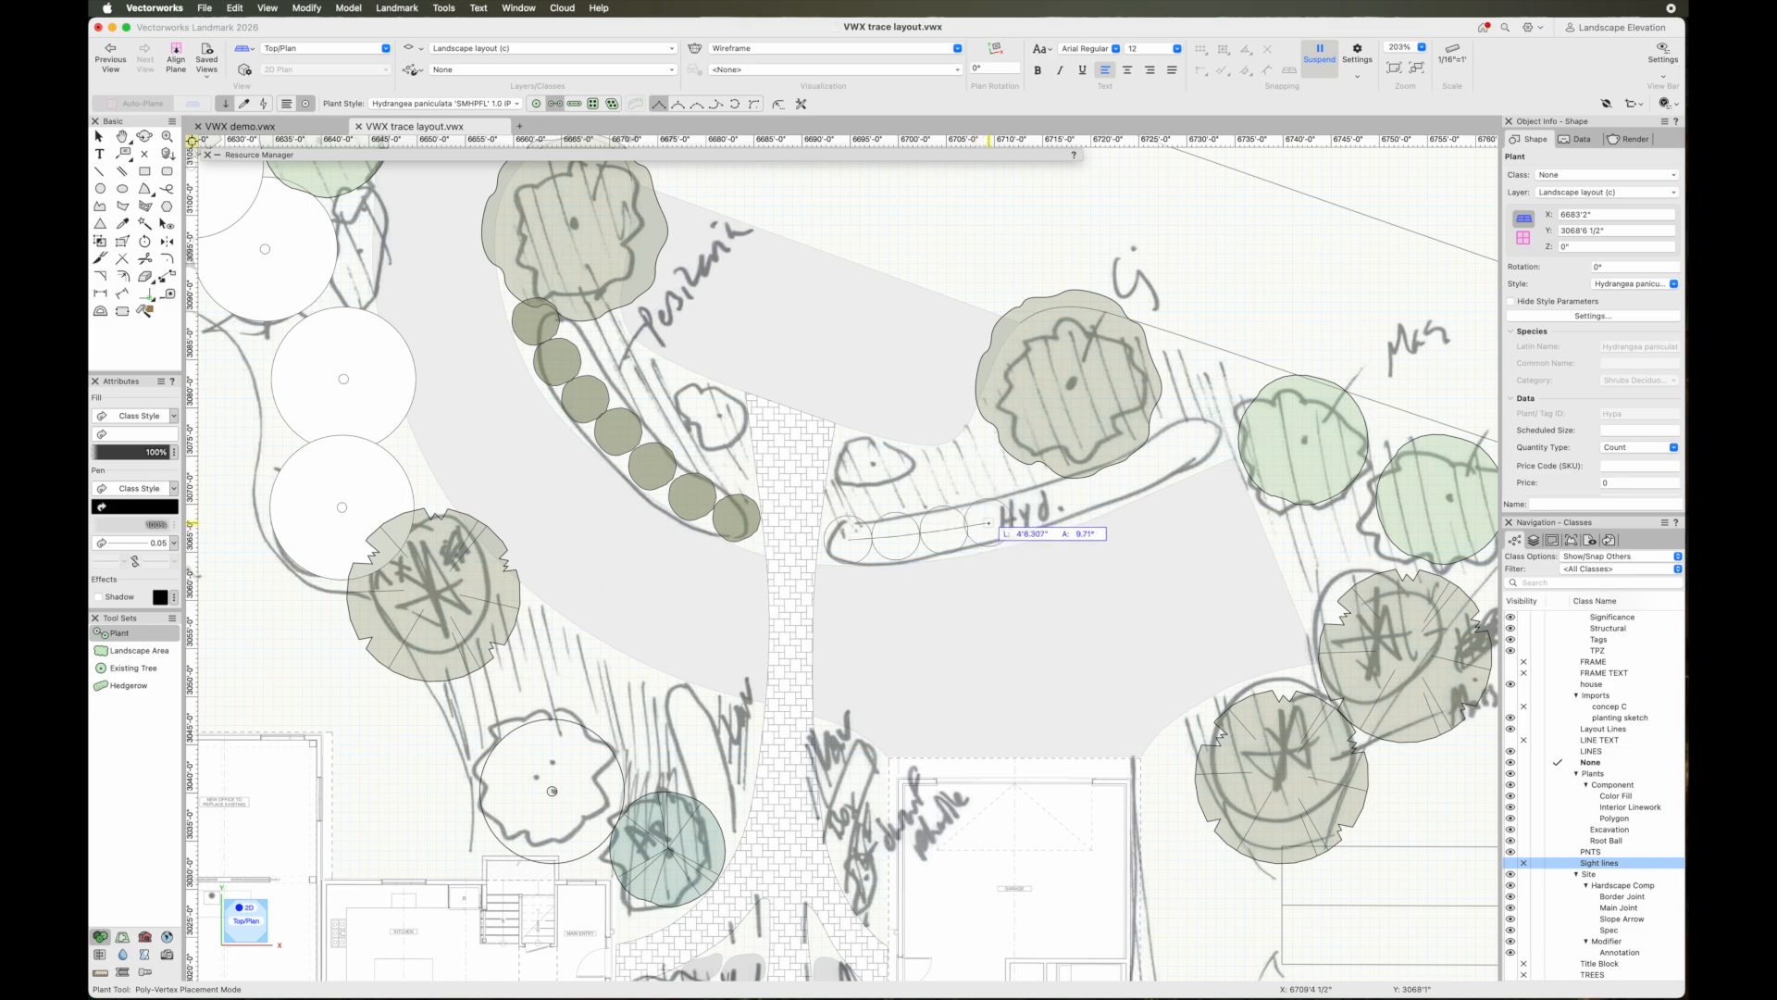
{"action": "left_click", "coordinate": [1035, 514]}
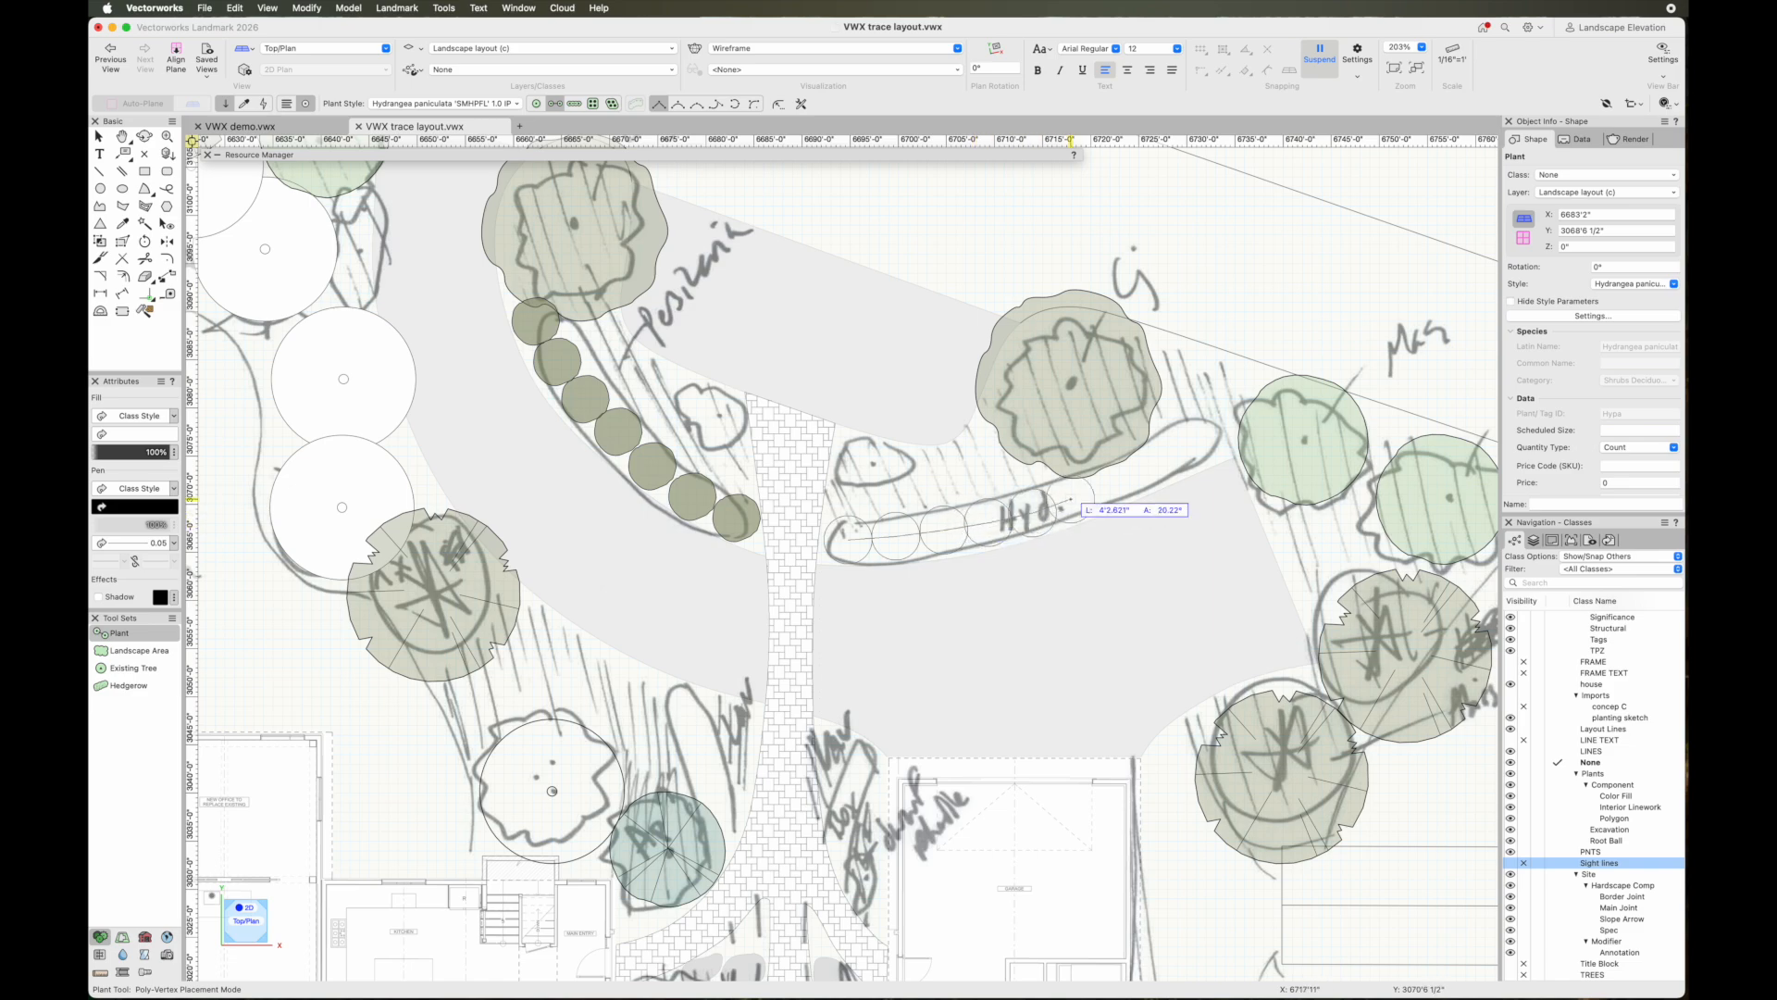
{"action": "left_click", "coordinate": [1074, 500]}
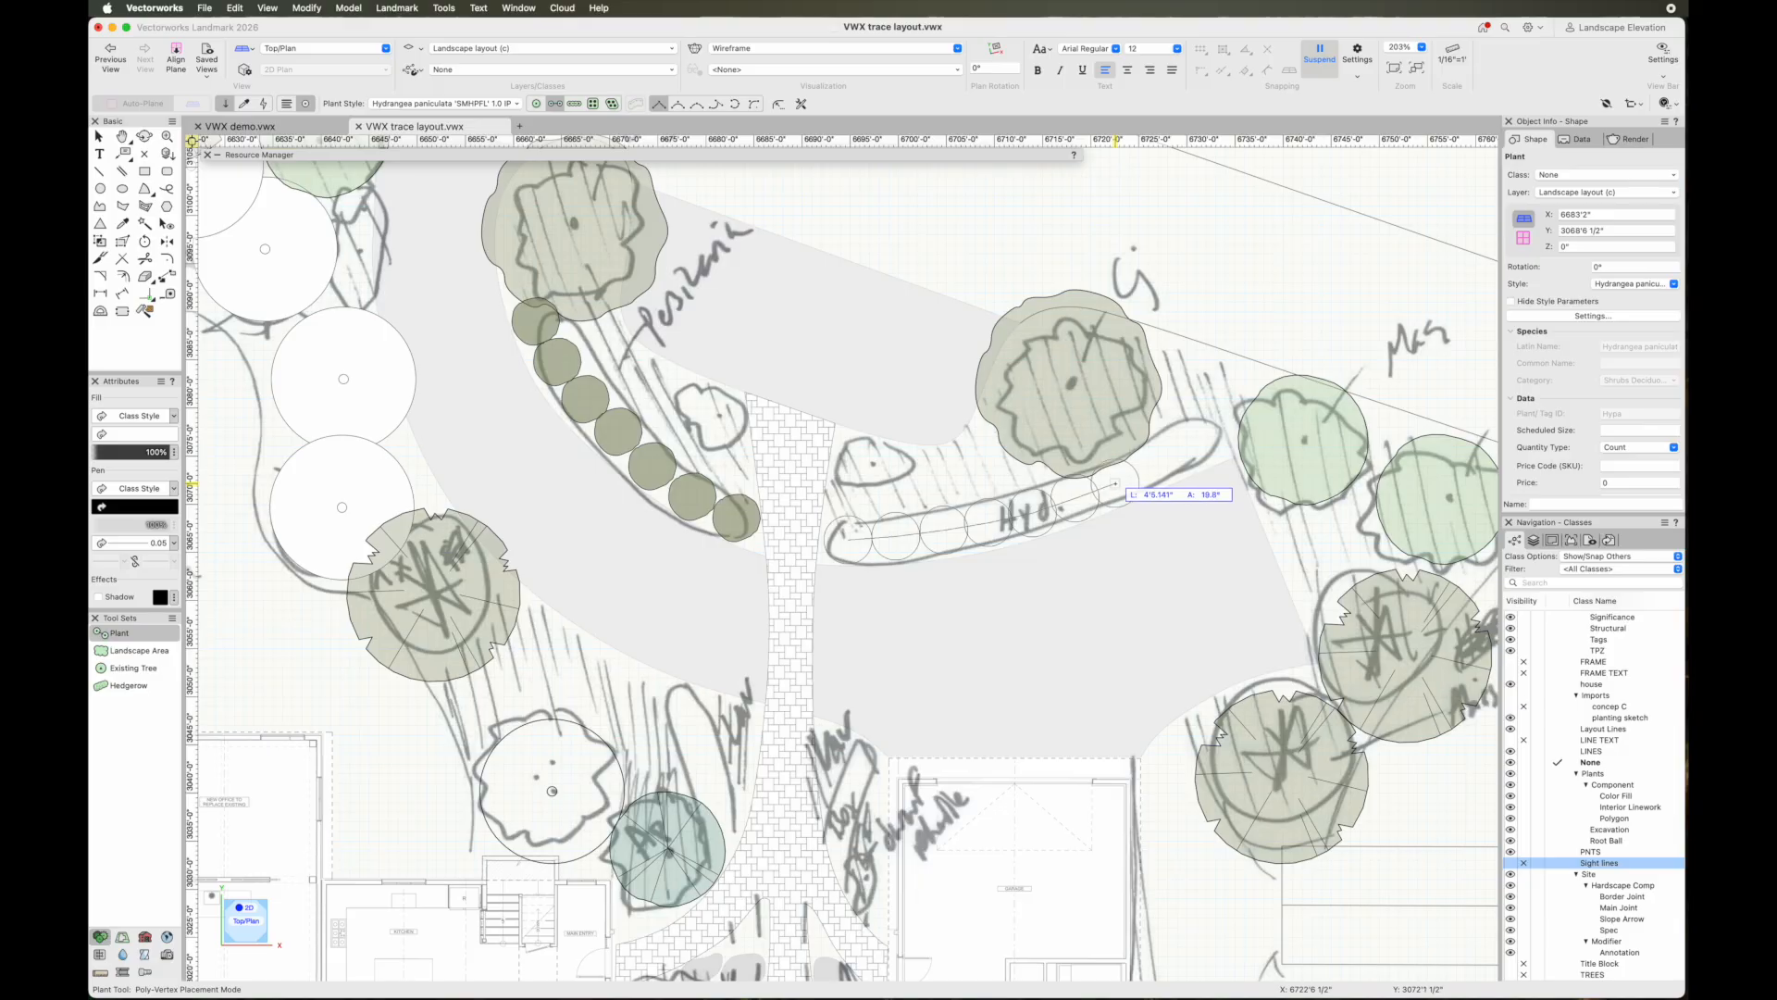
{"action": "left_click", "coordinate": [1116, 482]}
{"action": "left_click", "coordinate": [1157, 460]}
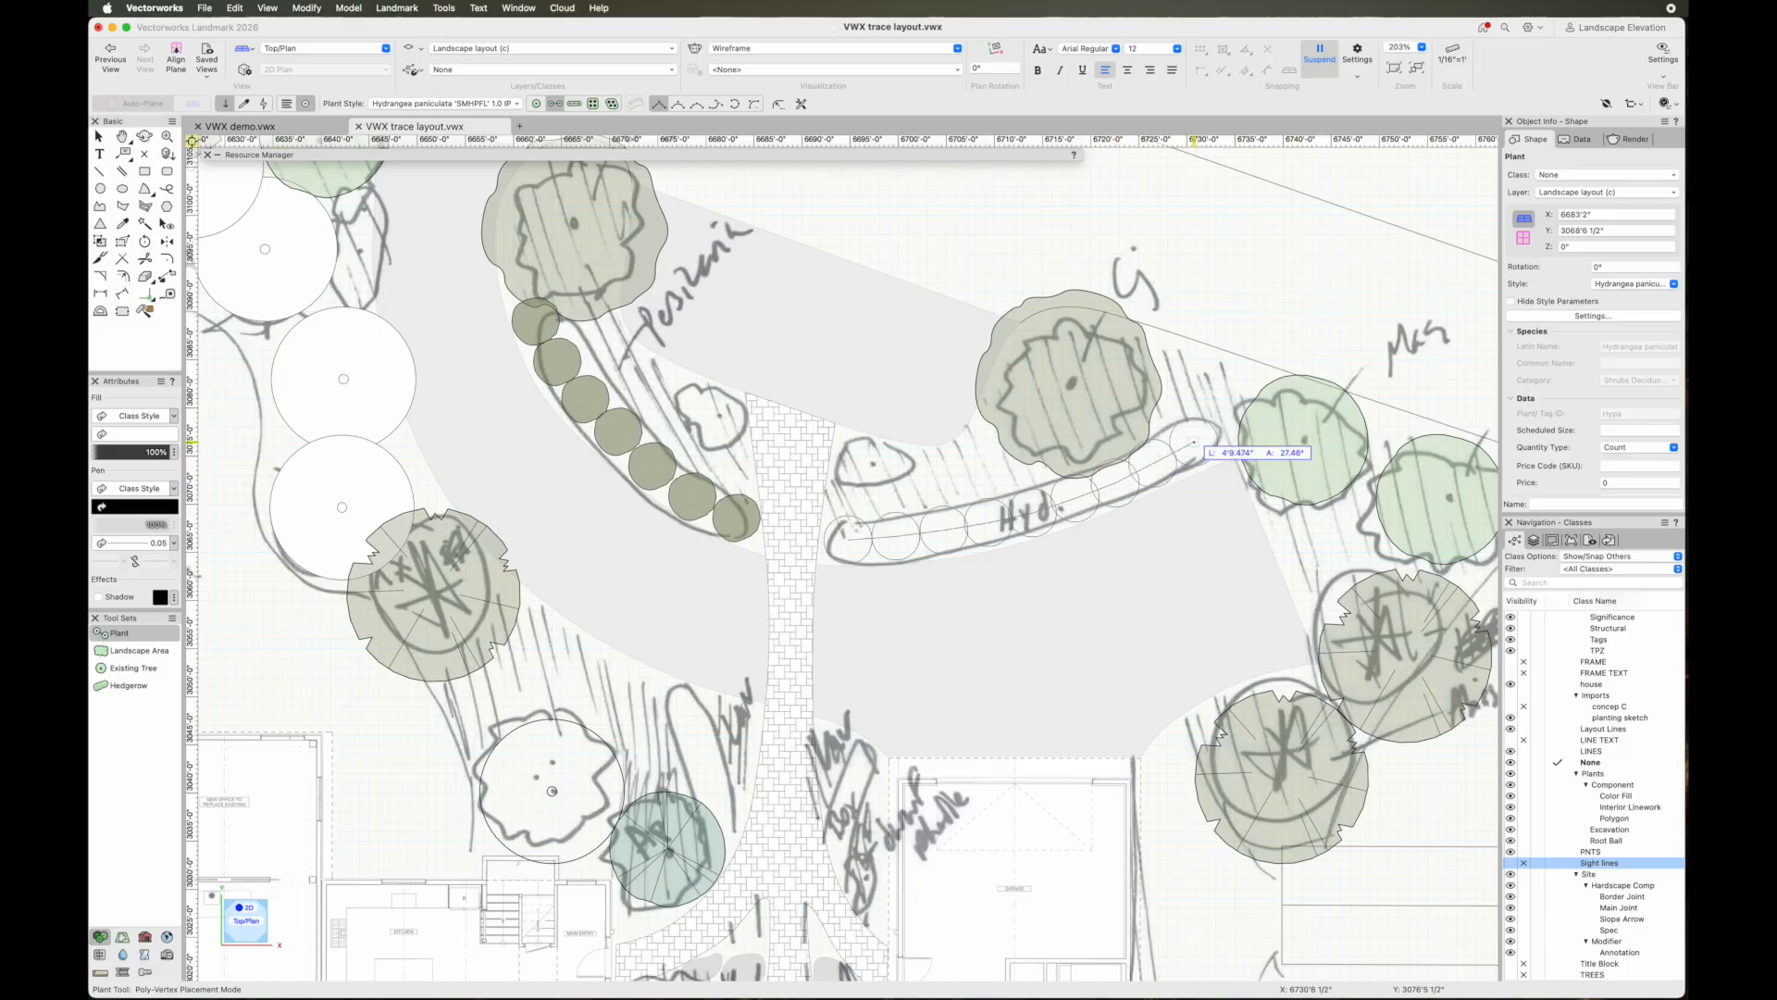
{"action": "double_click", "coordinate": [1194, 441]}
{"action": "key", "text": "x"}
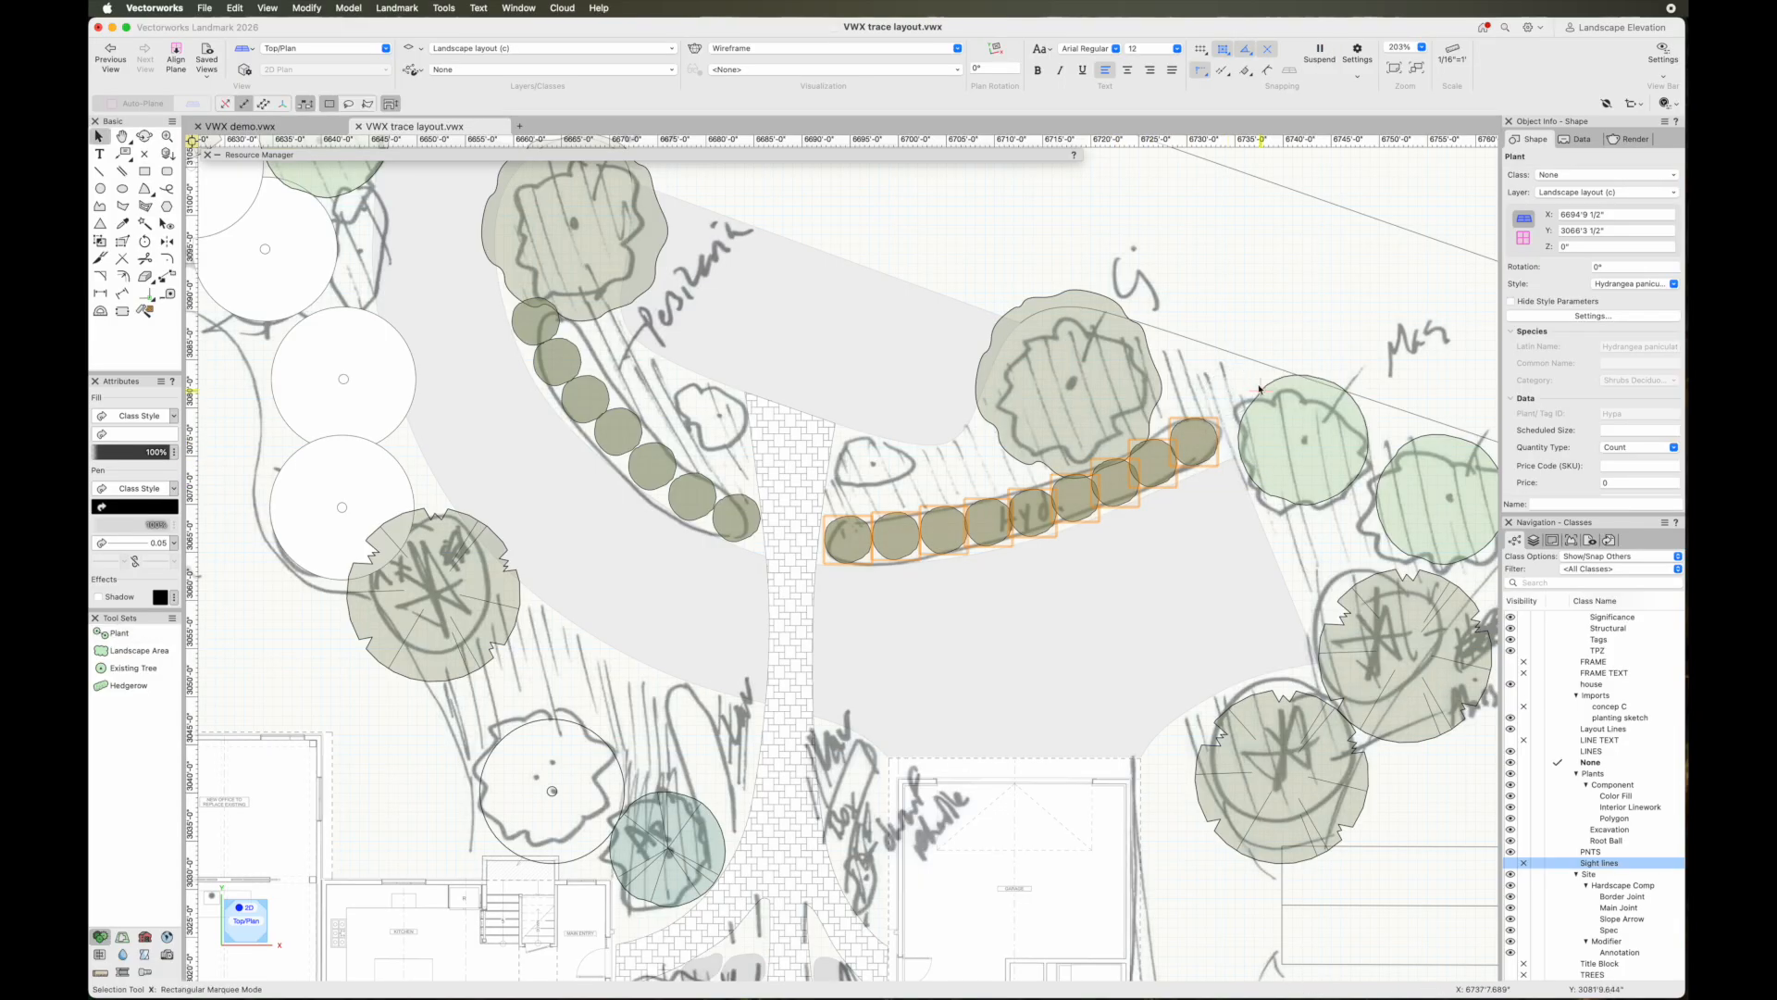
{"action": "scroll", "coordinate": [1198, 417], "scroll_direction": "down", "scroll_amount": 2}
{"action": "left_click", "coordinate": [1114, 549]}
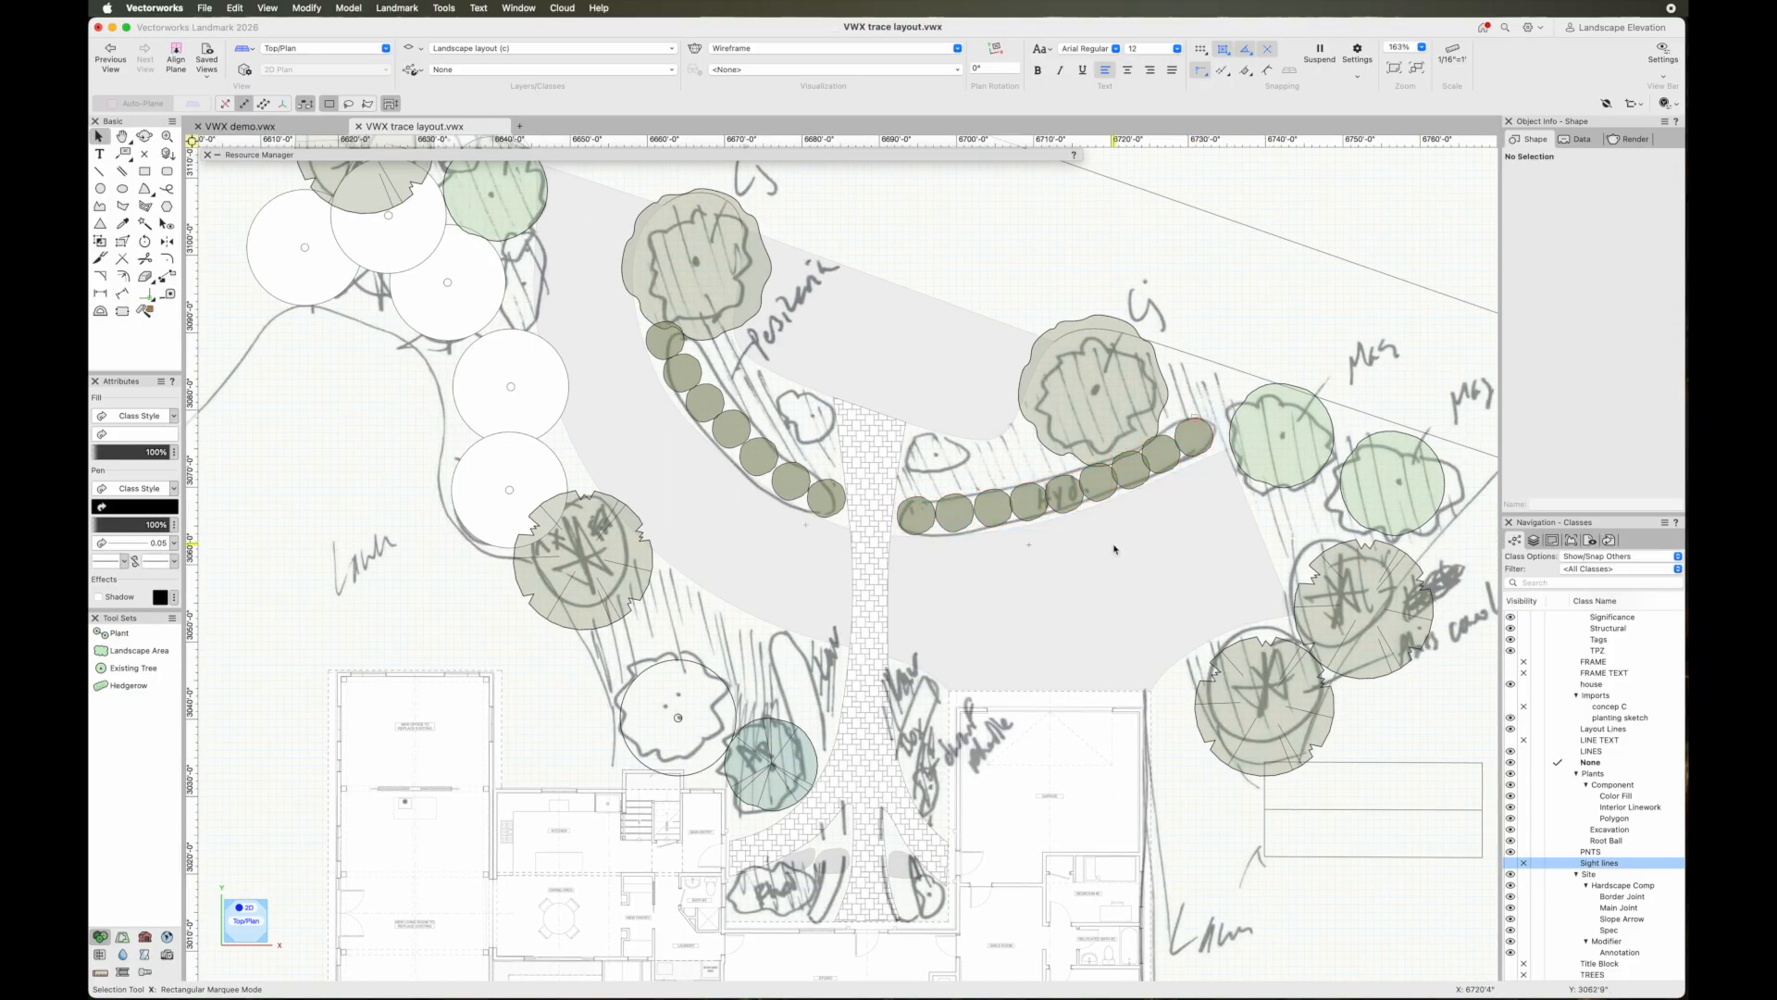
Choose the Chamaecyparis pisifera filifera 'Golden Charm' style for the Plant tool from the photorealistic evergreen shrubs, and suspend snapping for placement
{"action": "scroll", "coordinate": [1034, 562], "scroll_direction": "down", "scroll_amount": 3}
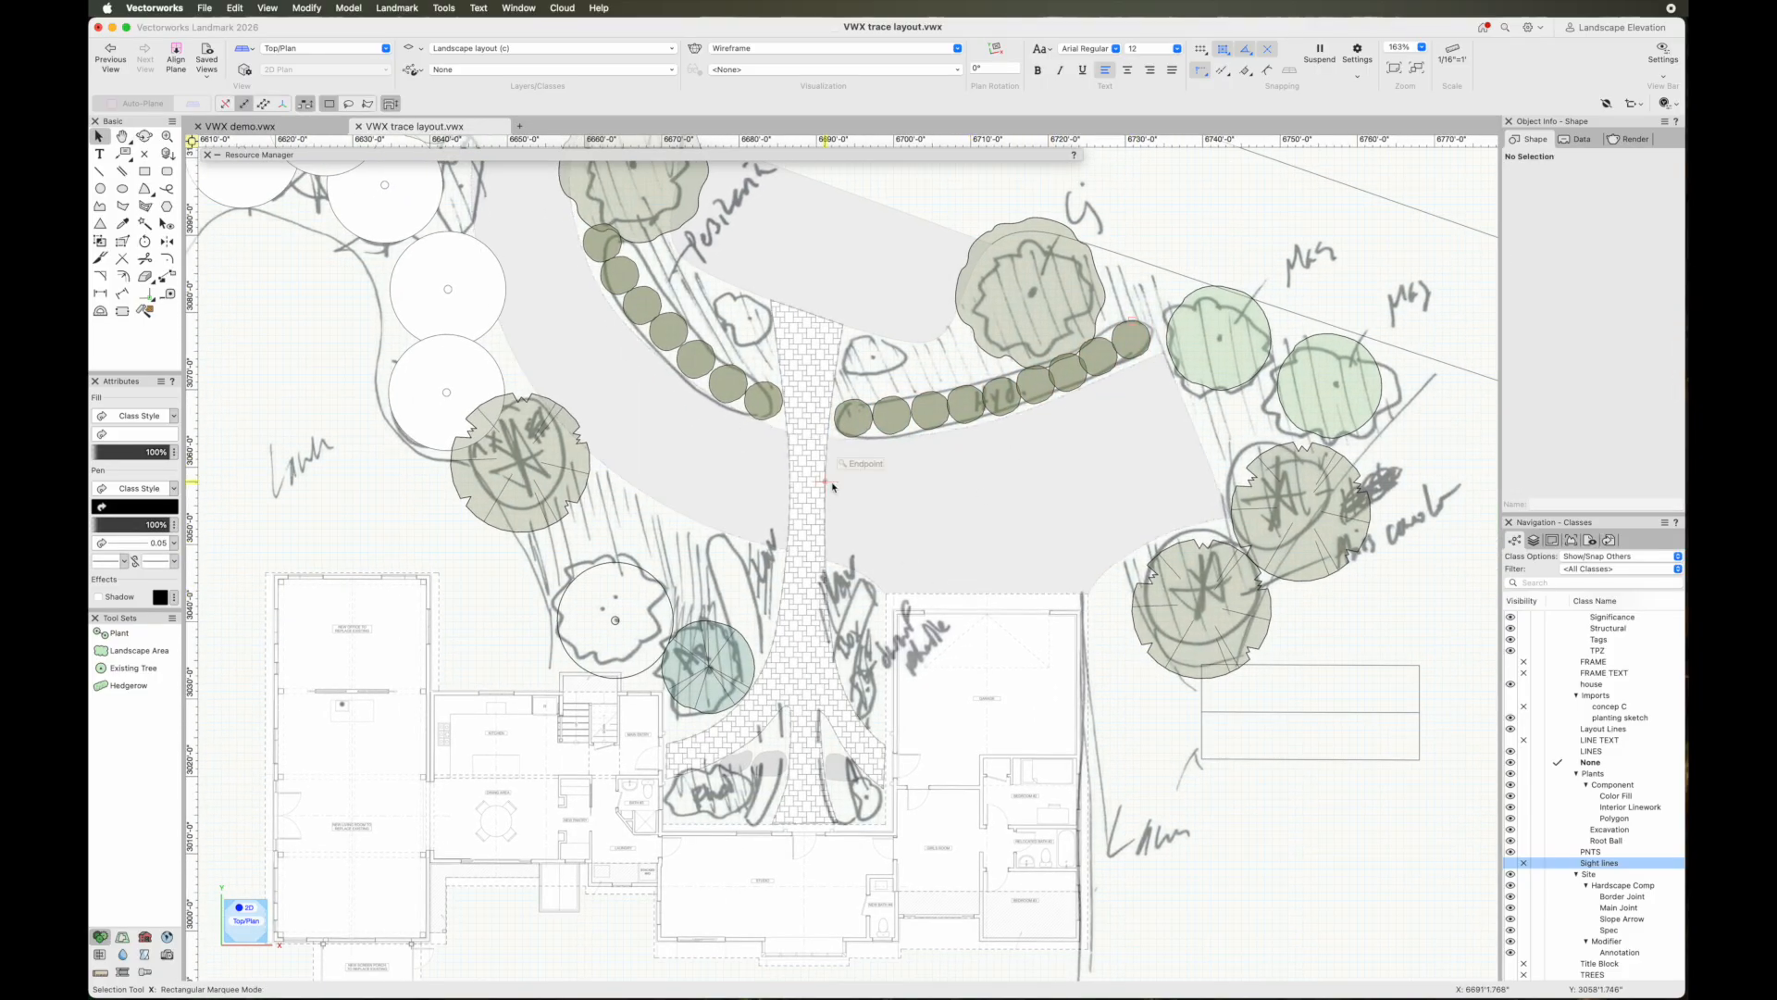
{"action": "scroll", "coordinate": [481, 482], "scroll_direction": "up", "scroll_amount": 2}
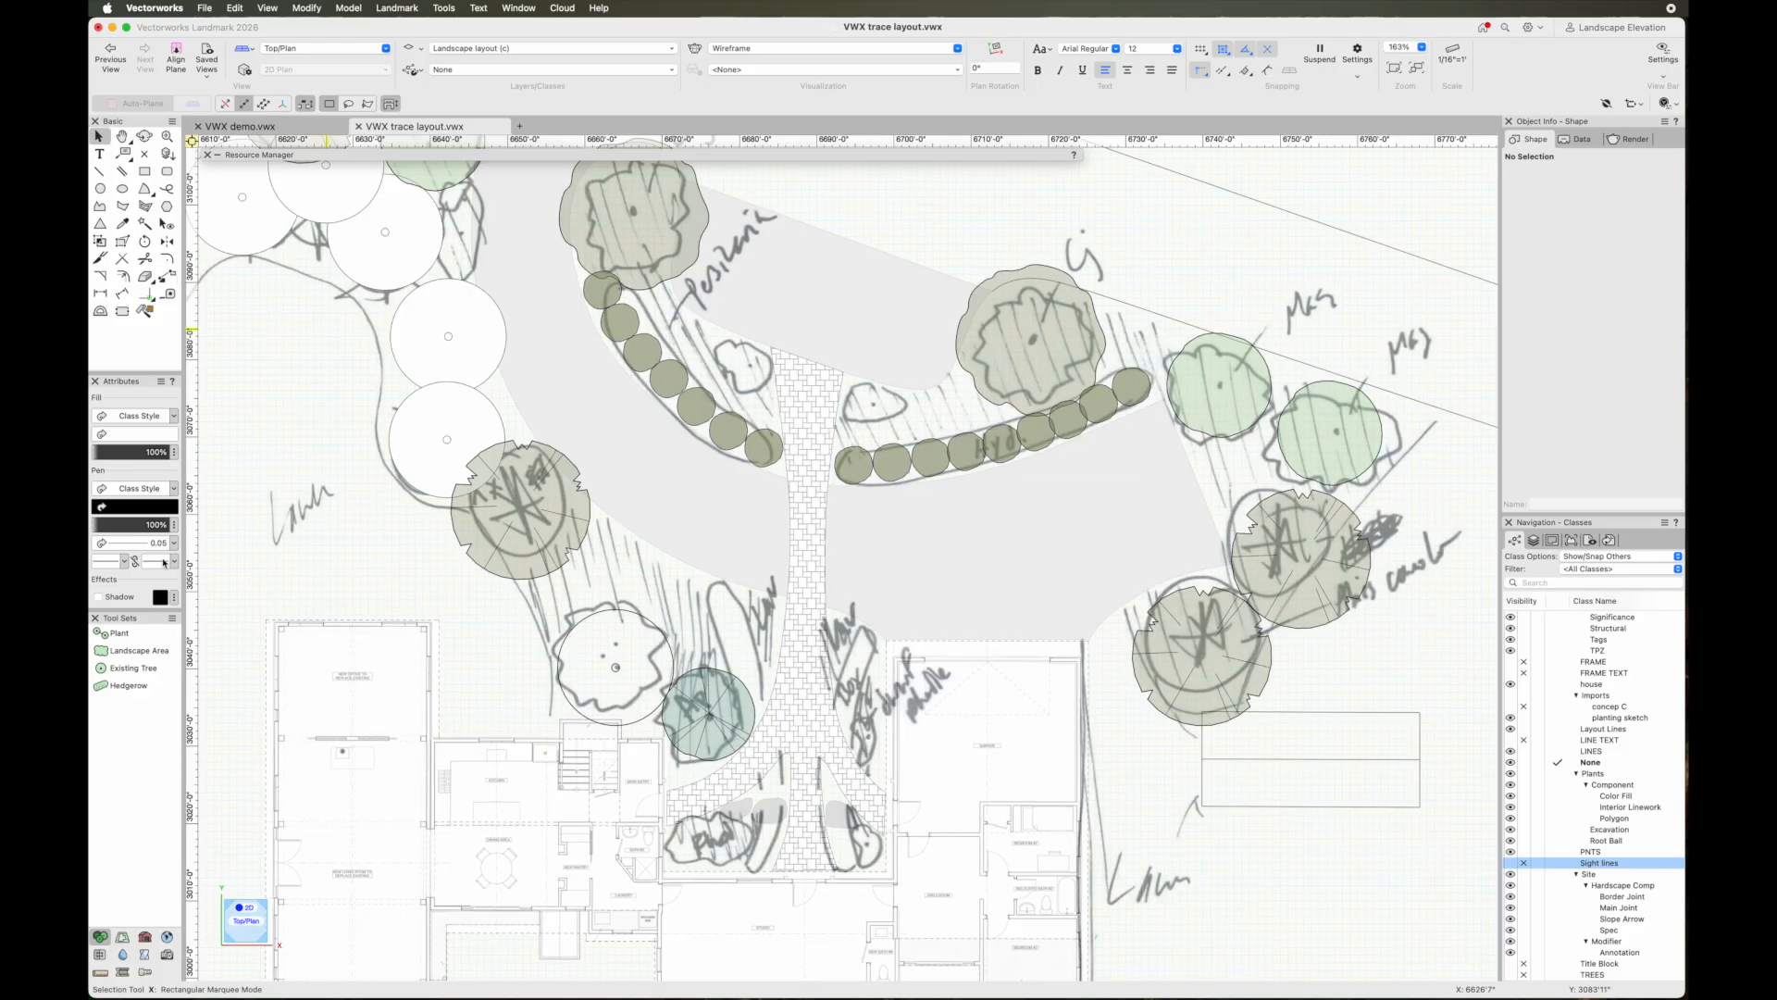
{"action": "left_click", "coordinate": [119, 633]}
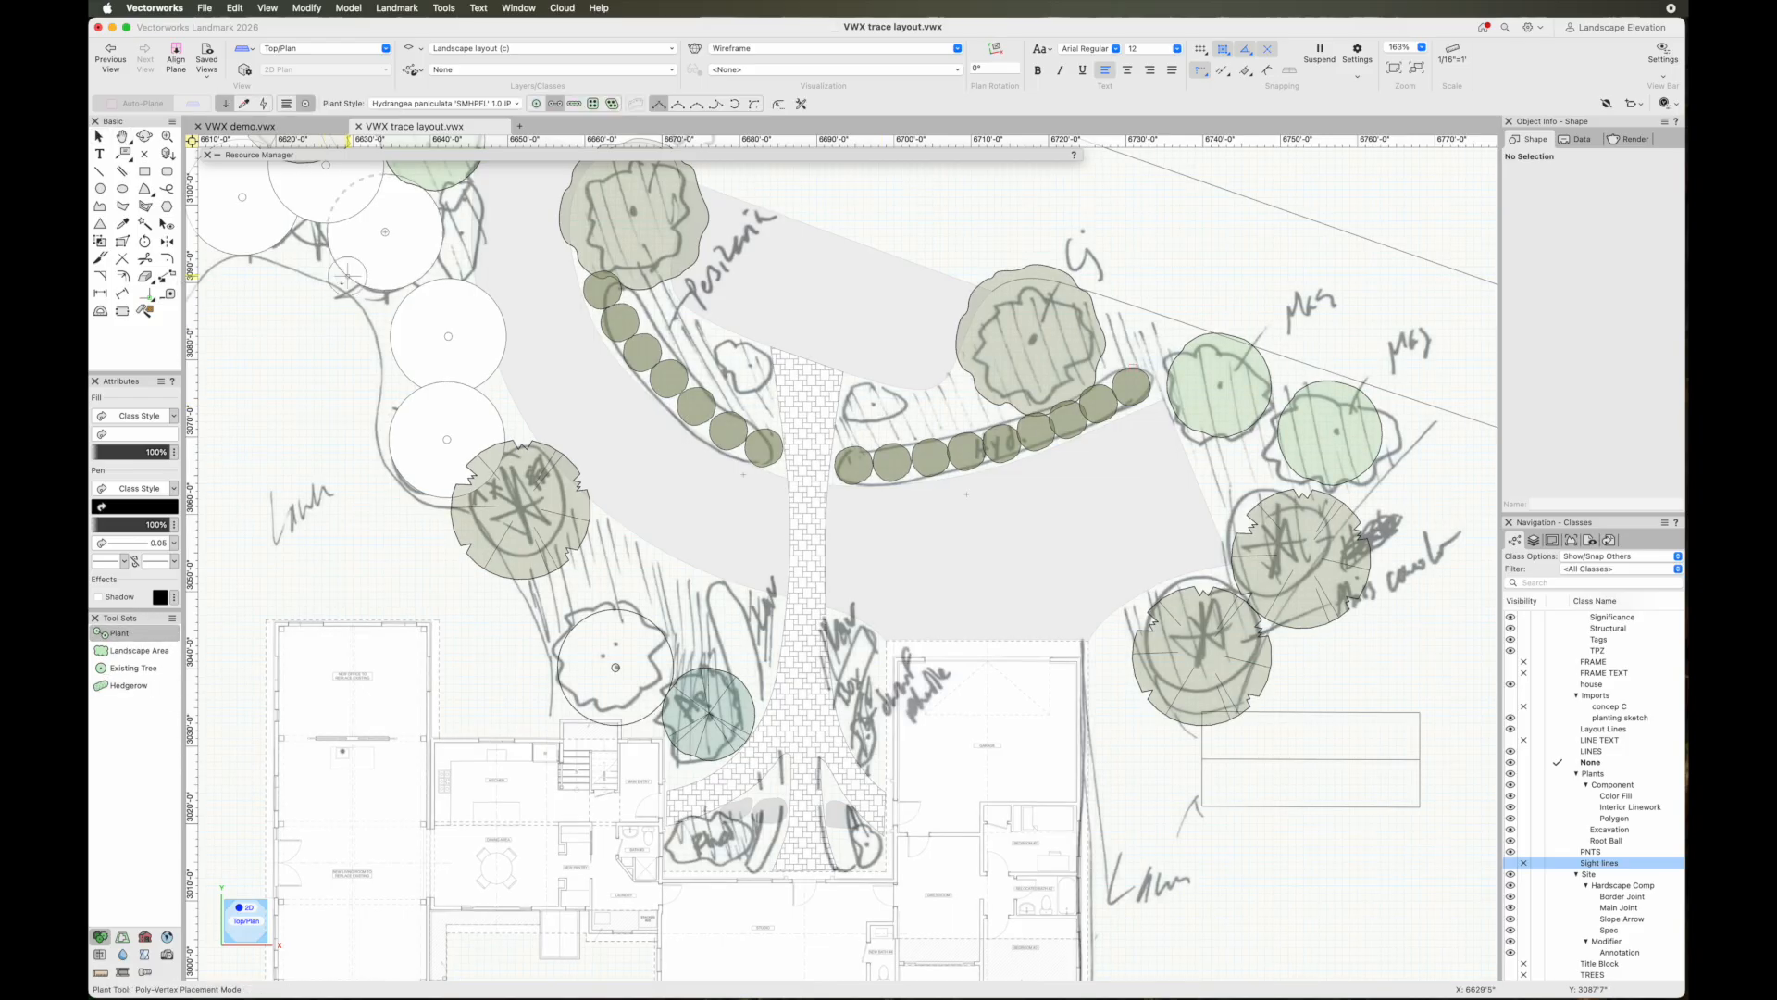
{"action": "left_click", "coordinate": [445, 104]}
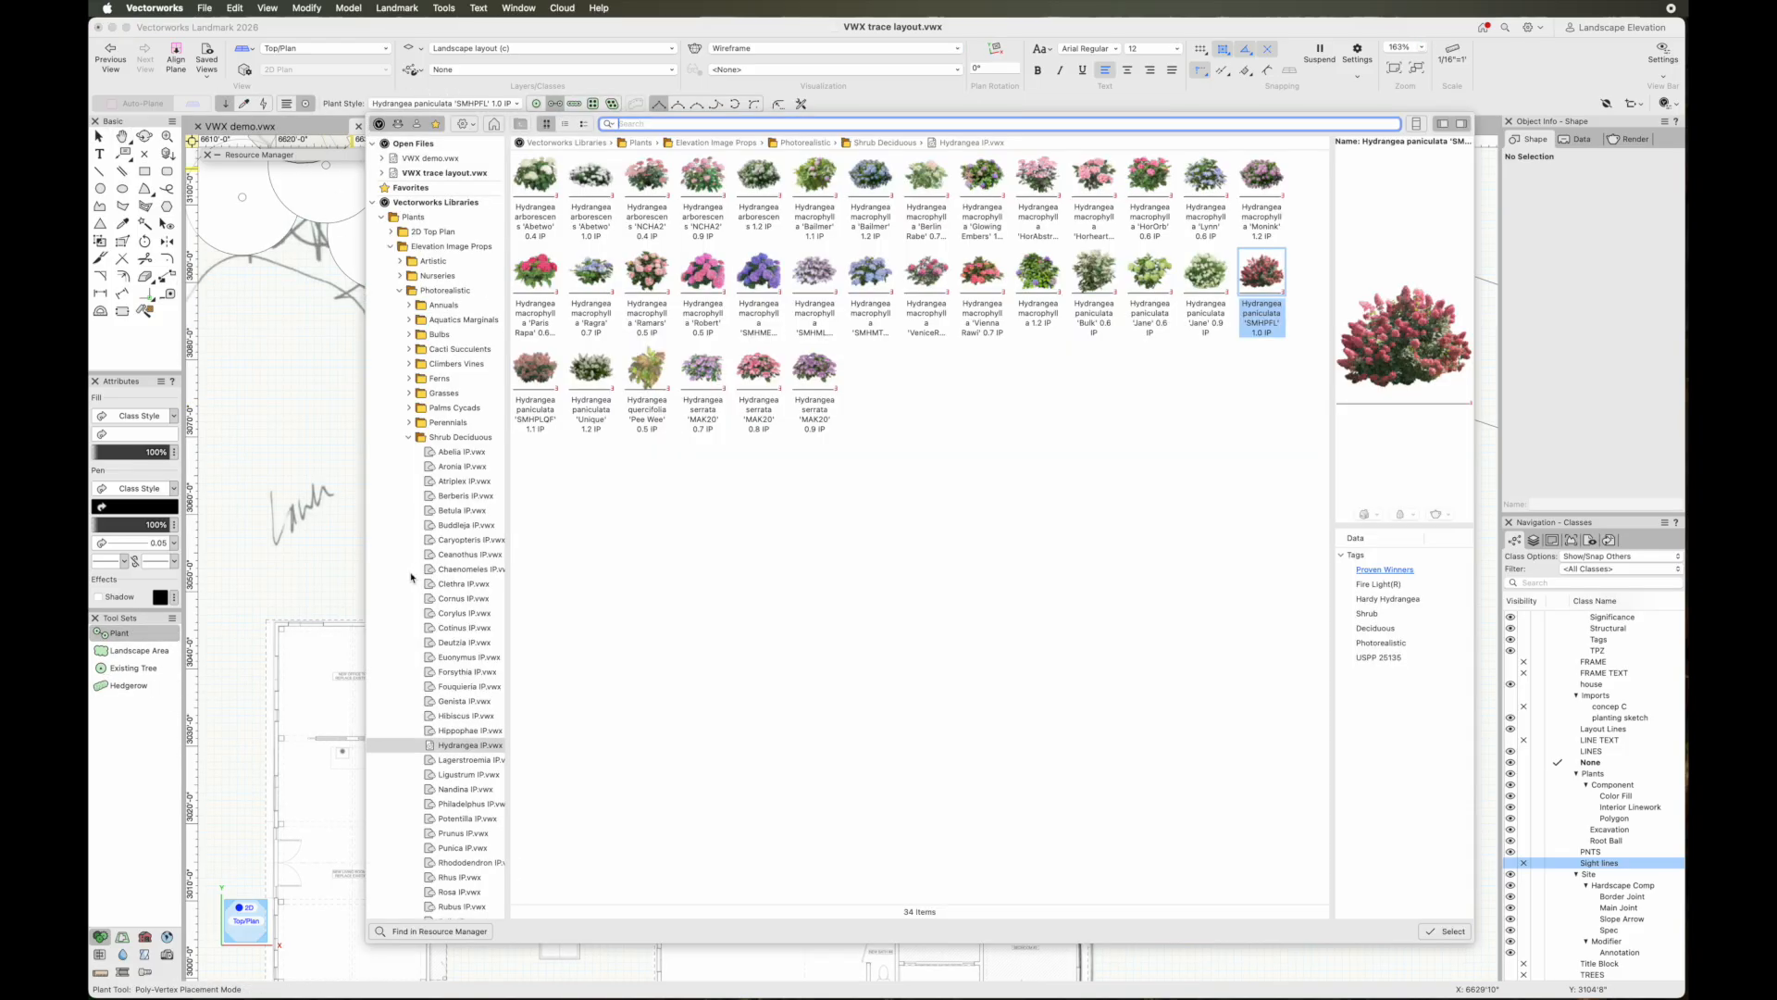
{"action": "scroll", "coordinate": [479, 789], "scroll_direction": "down", "scroll_amount": 5}
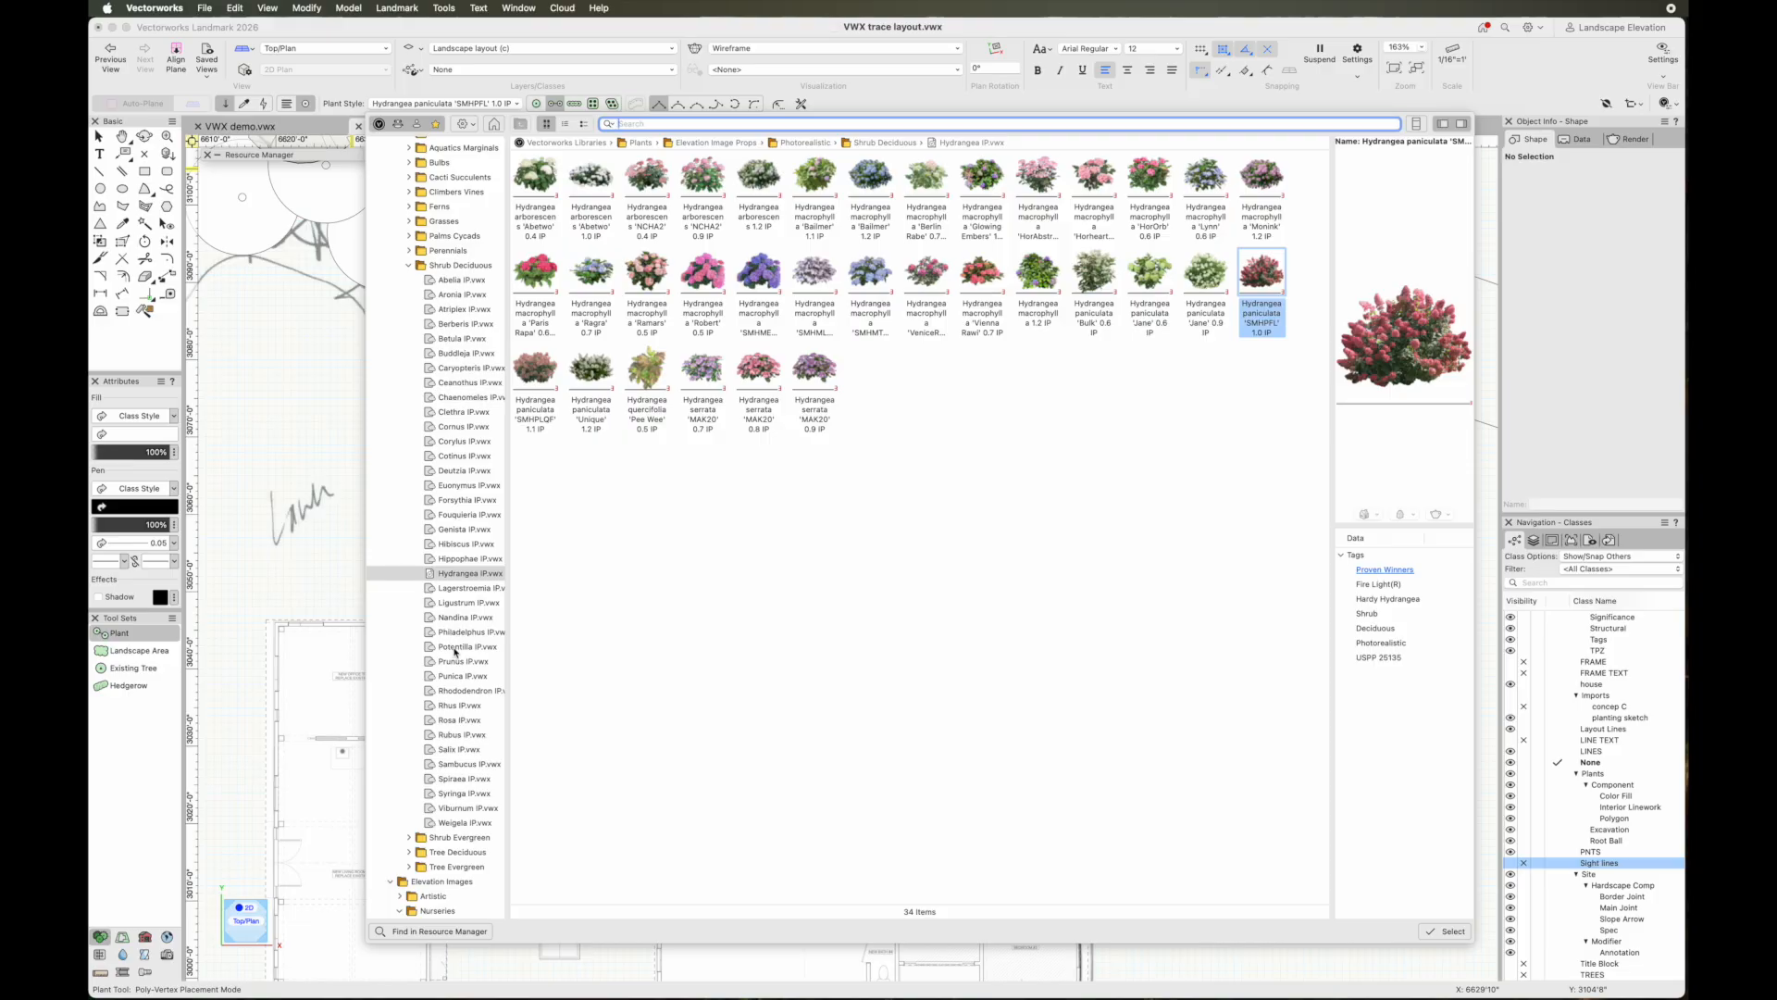
{"action": "left_click", "coordinate": [408, 838]}
{"action": "scroll", "coordinate": [464, 802], "scroll_direction": "down", "scroll_amount": 13}
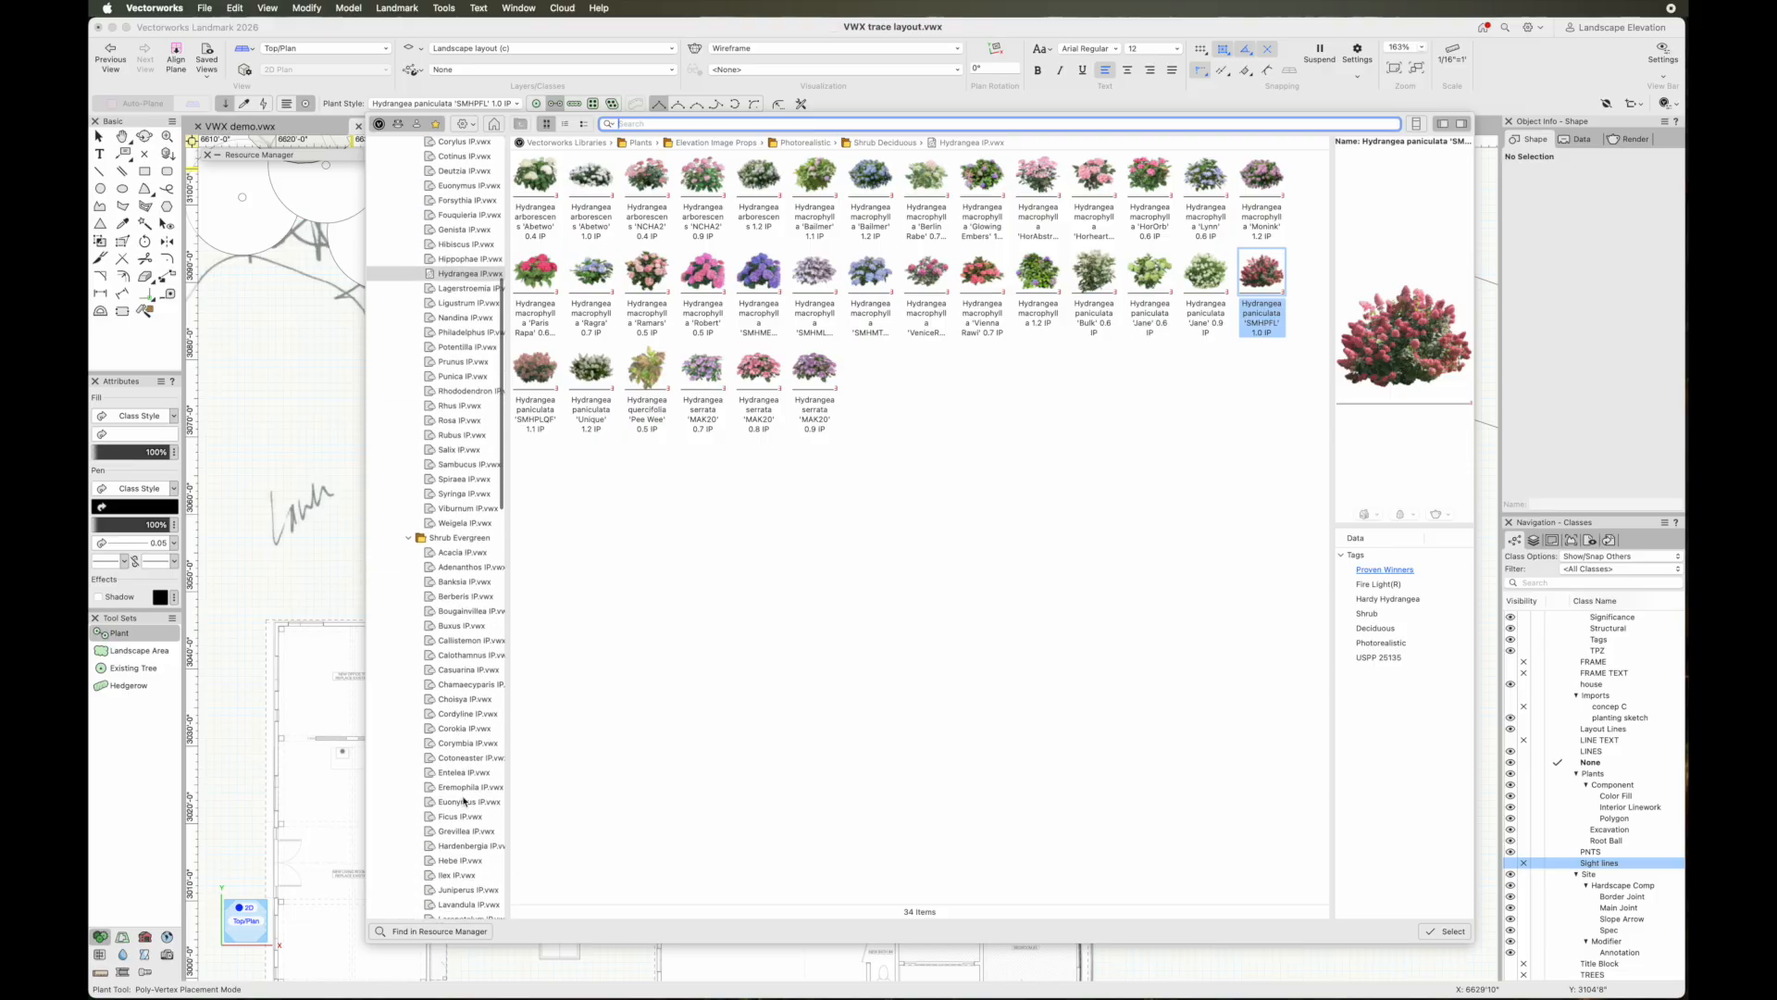
{"action": "scroll", "coordinate": [464, 802], "scroll_direction": "down", "scroll_amount": 2}
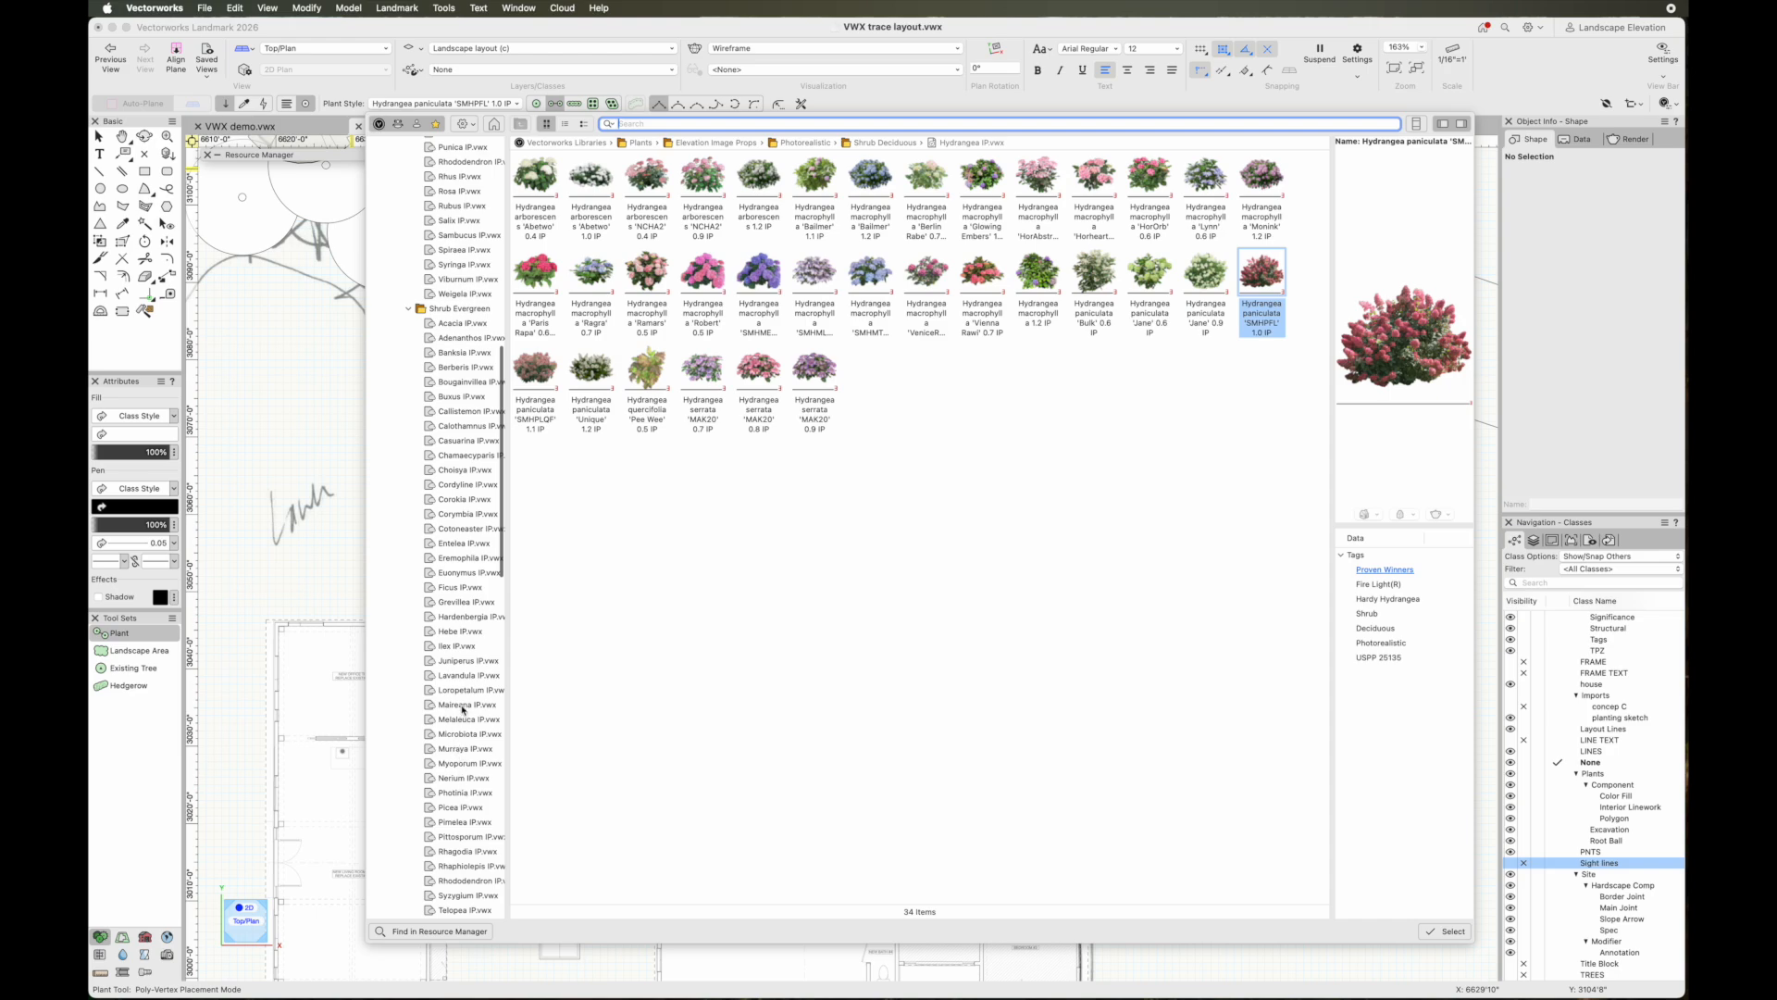
{"action": "left_click", "coordinate": [462, 456]}
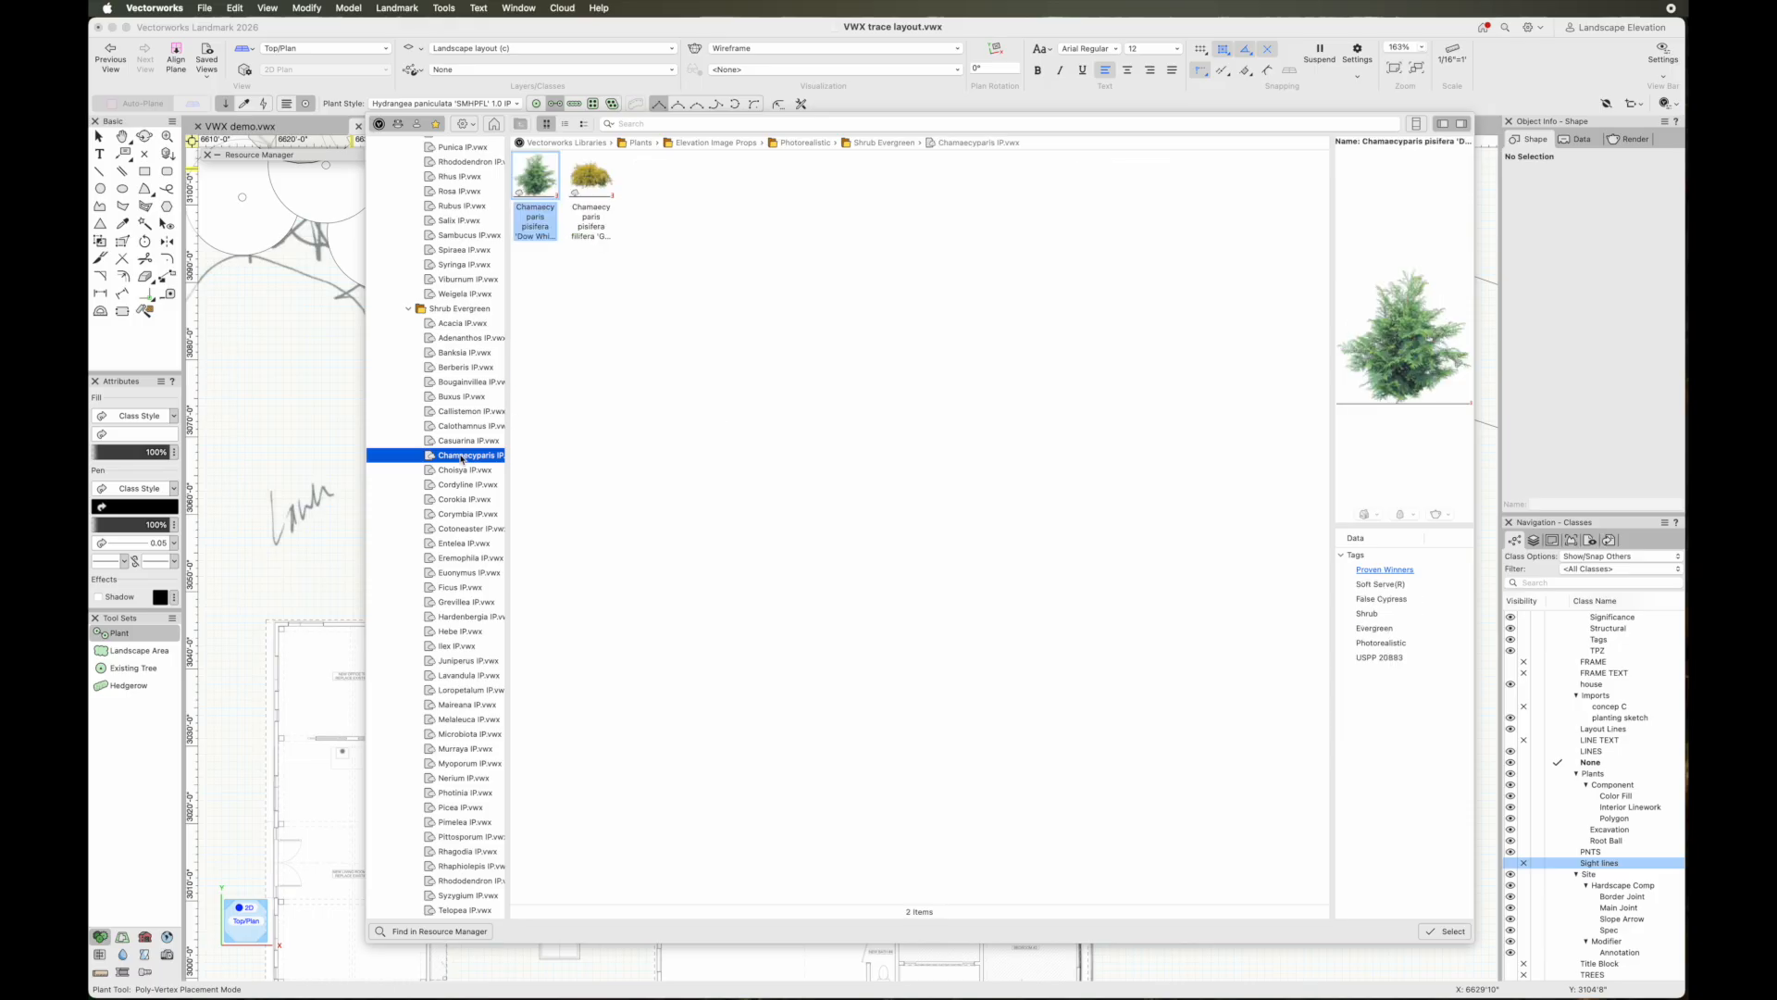
{"action": "left_click", "coordinate": [597, 185]}
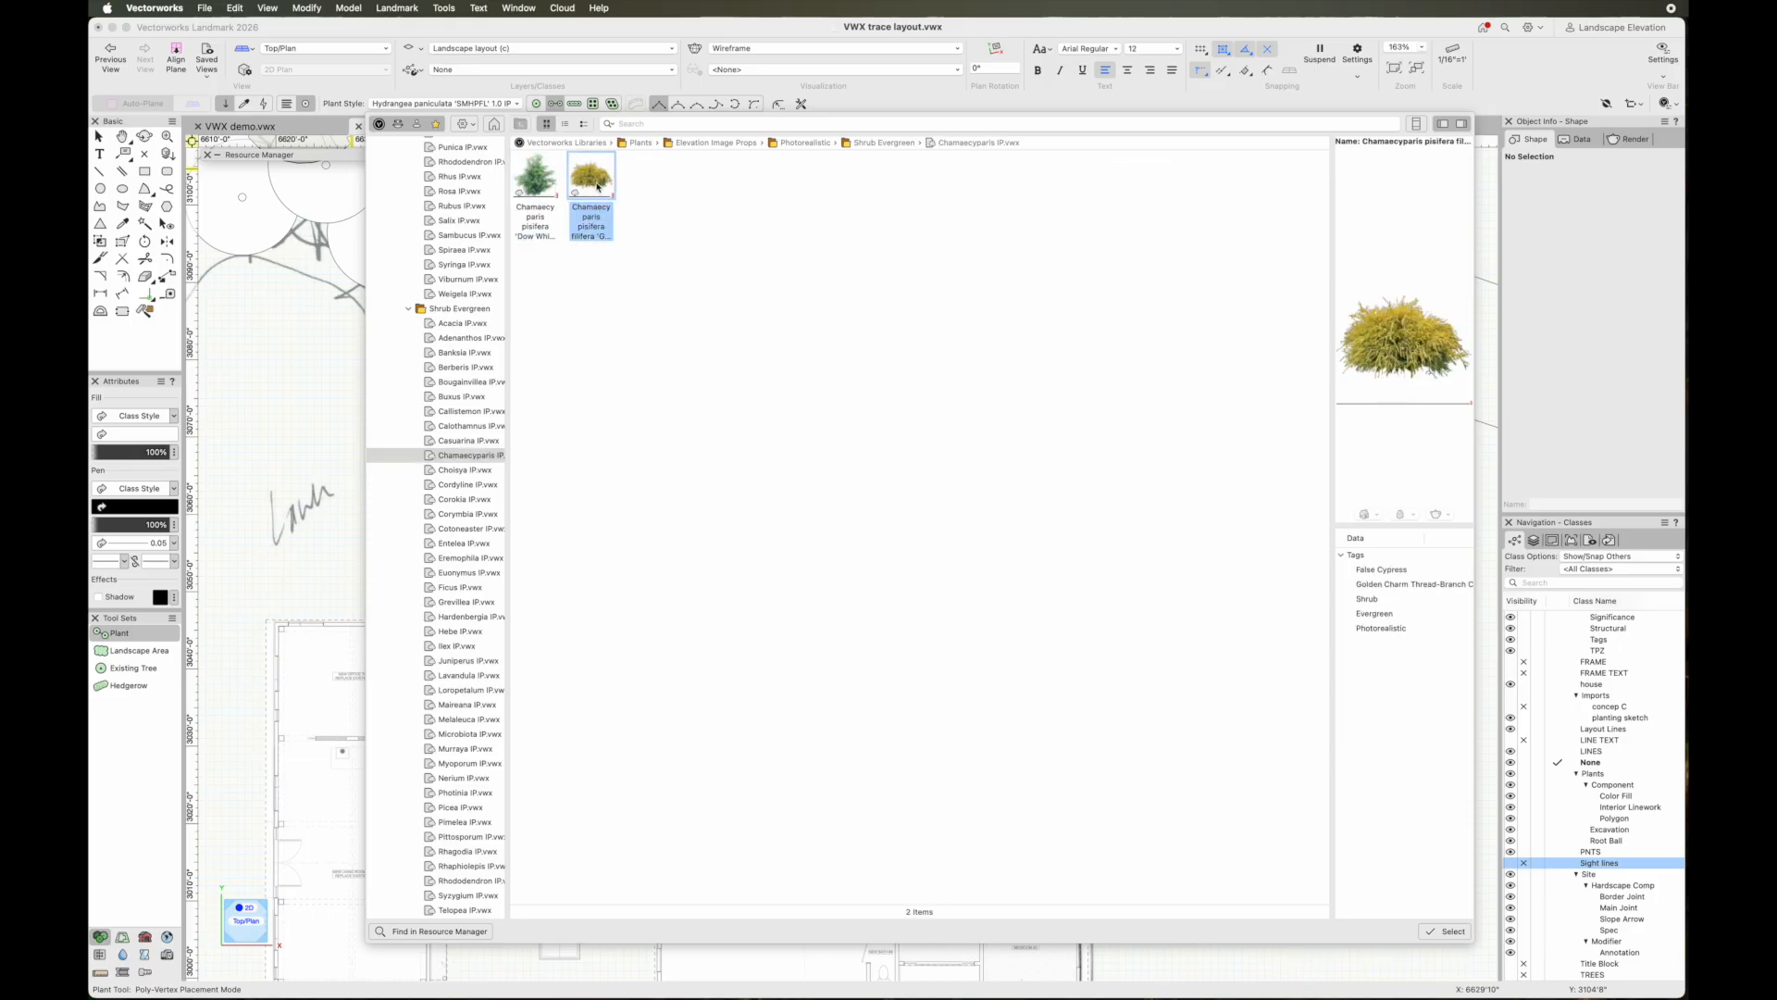
{"action": "double_click", "coordinate": [597, 185]}
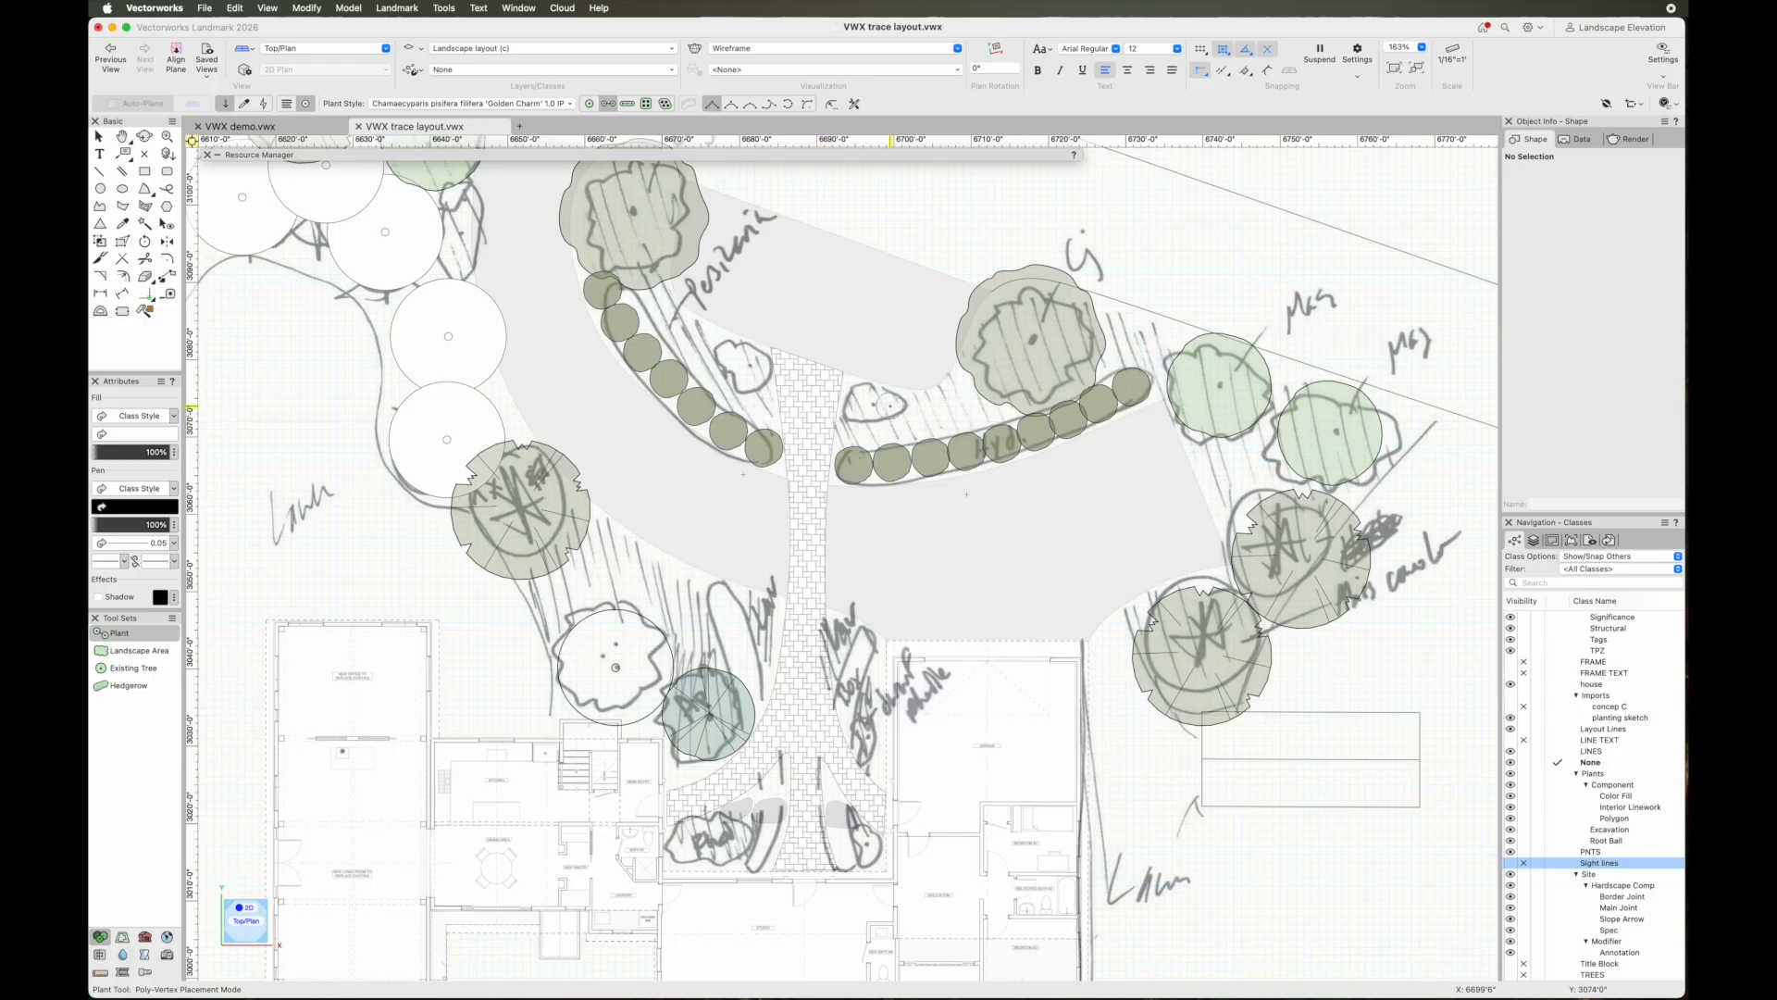
{"action": "key", "text": "grave"}
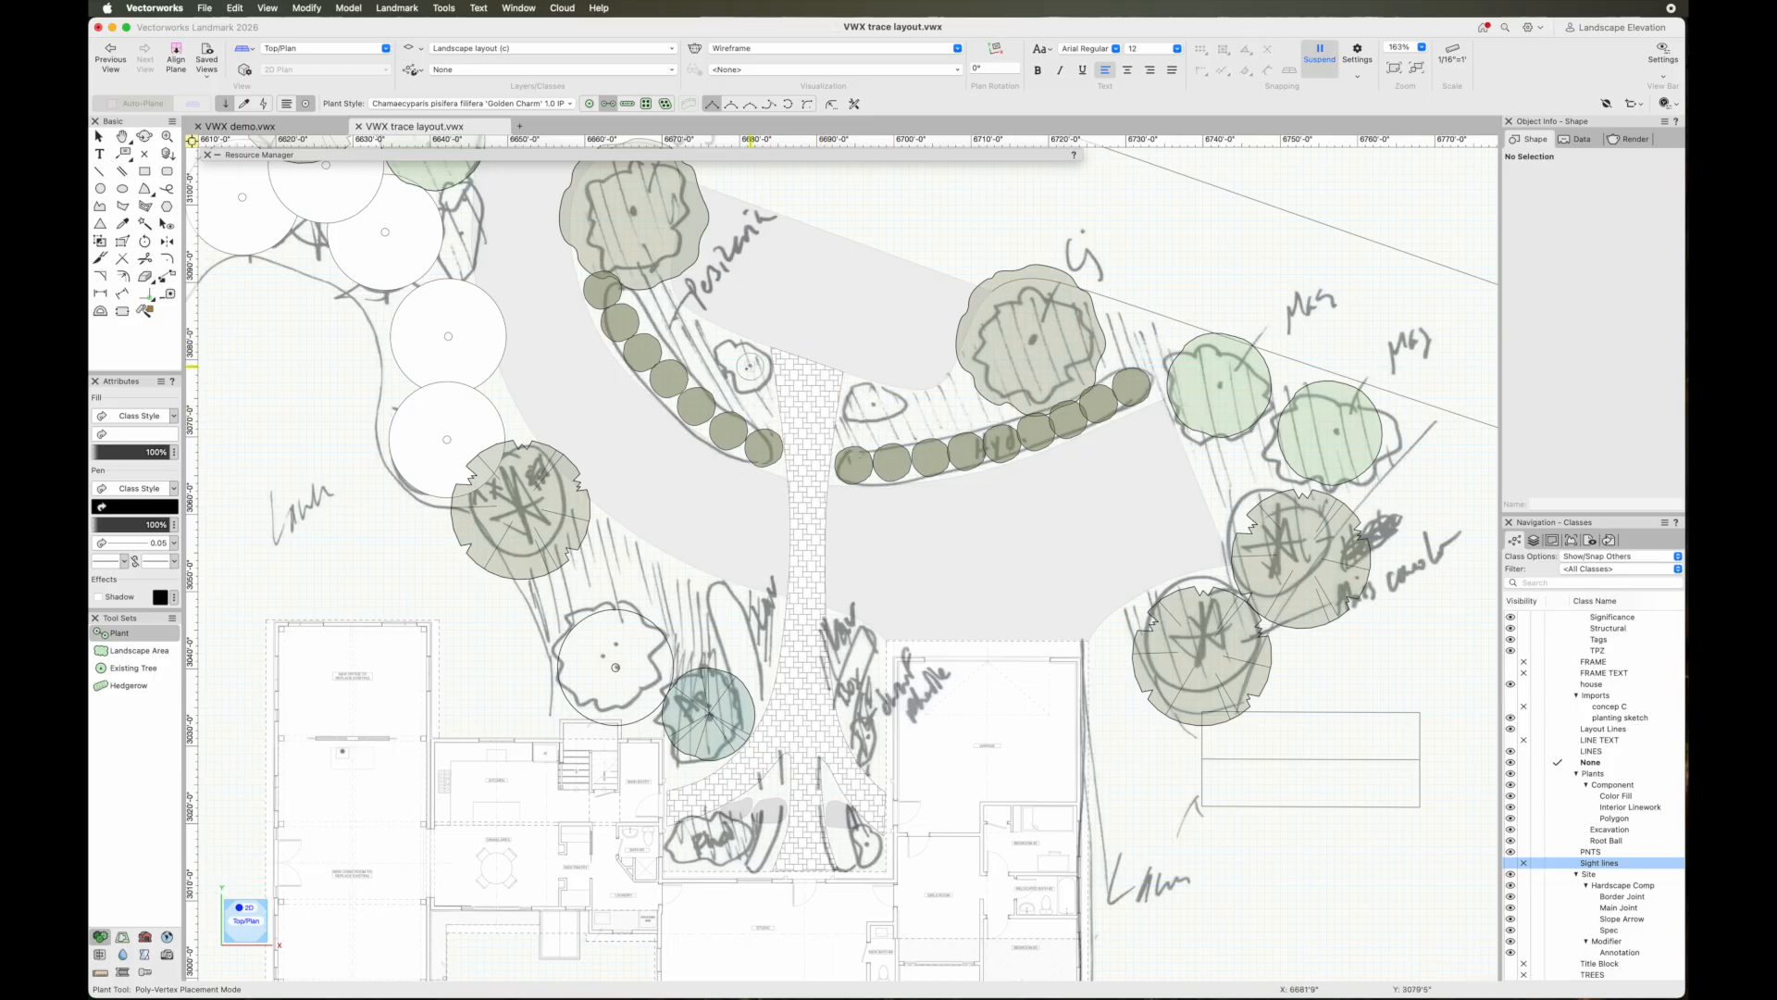
Try to place Golden Charm false cypress shrubs in the two sketched outlines flanking the brick path's upper end, and delete the placed shrub
{"action": "left_click", "coordinate": [731, 350]}
{"action": "left_click", "coordinate": [758, 390]}
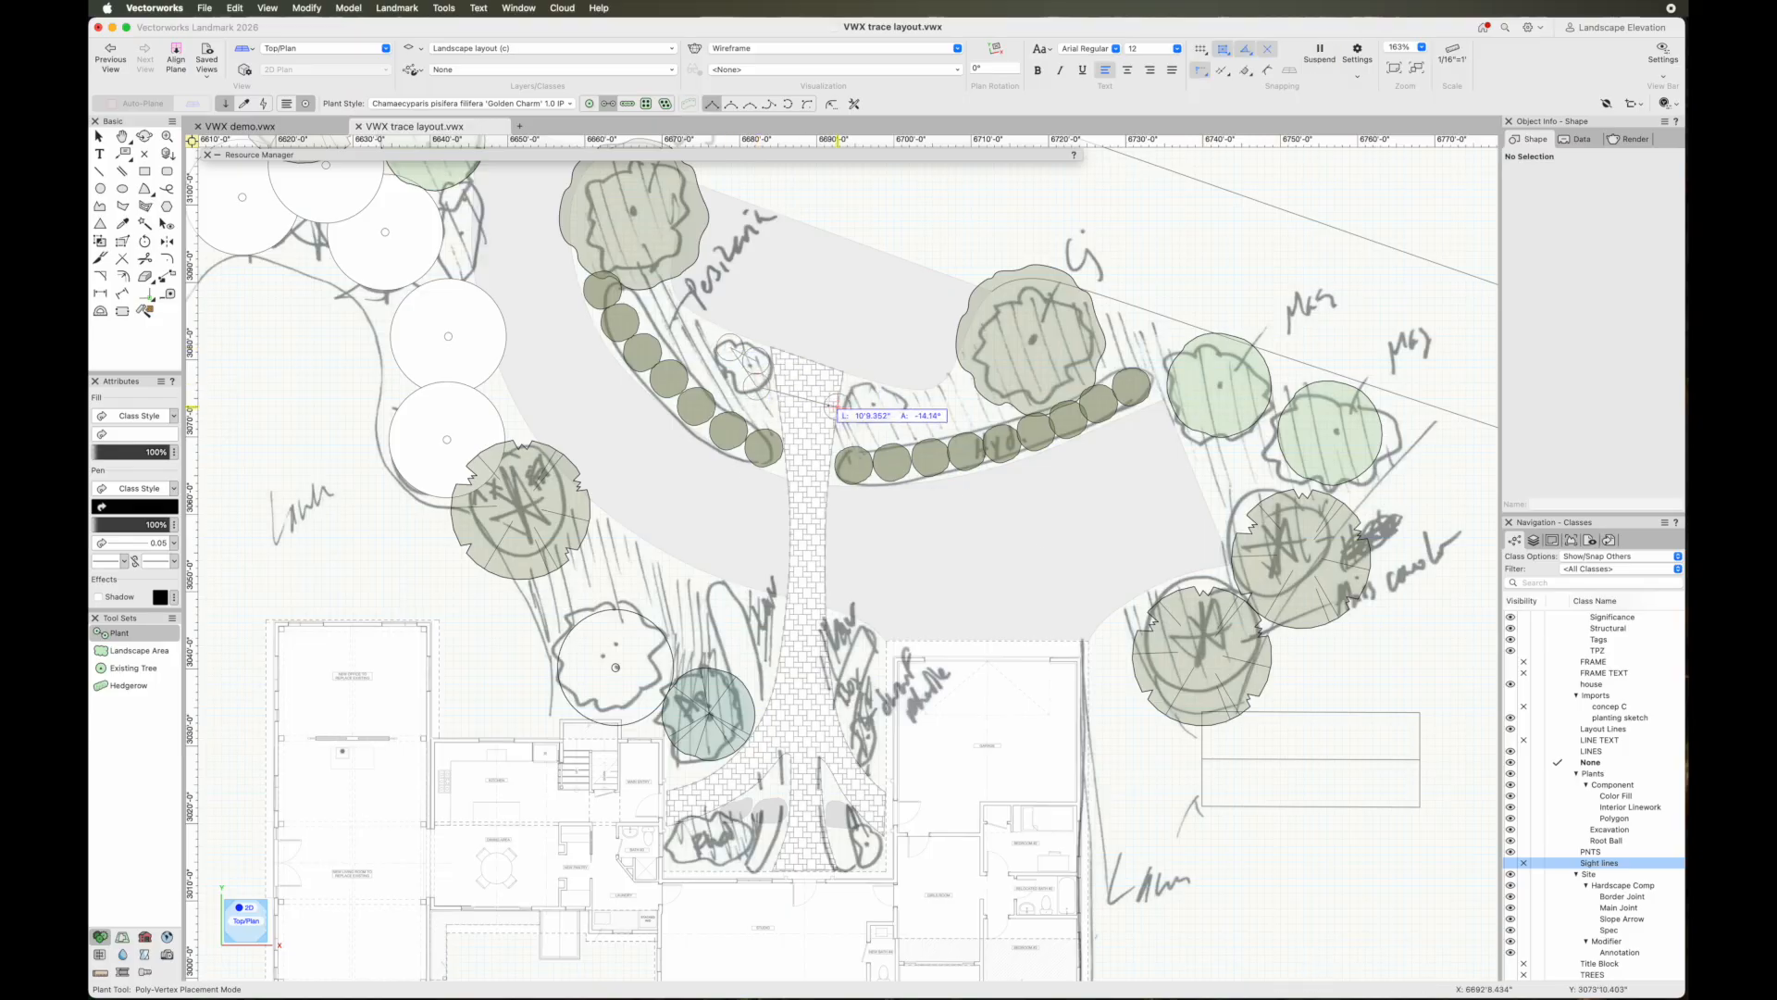
{"action": "left_click", "coordinate": [854, 415]}
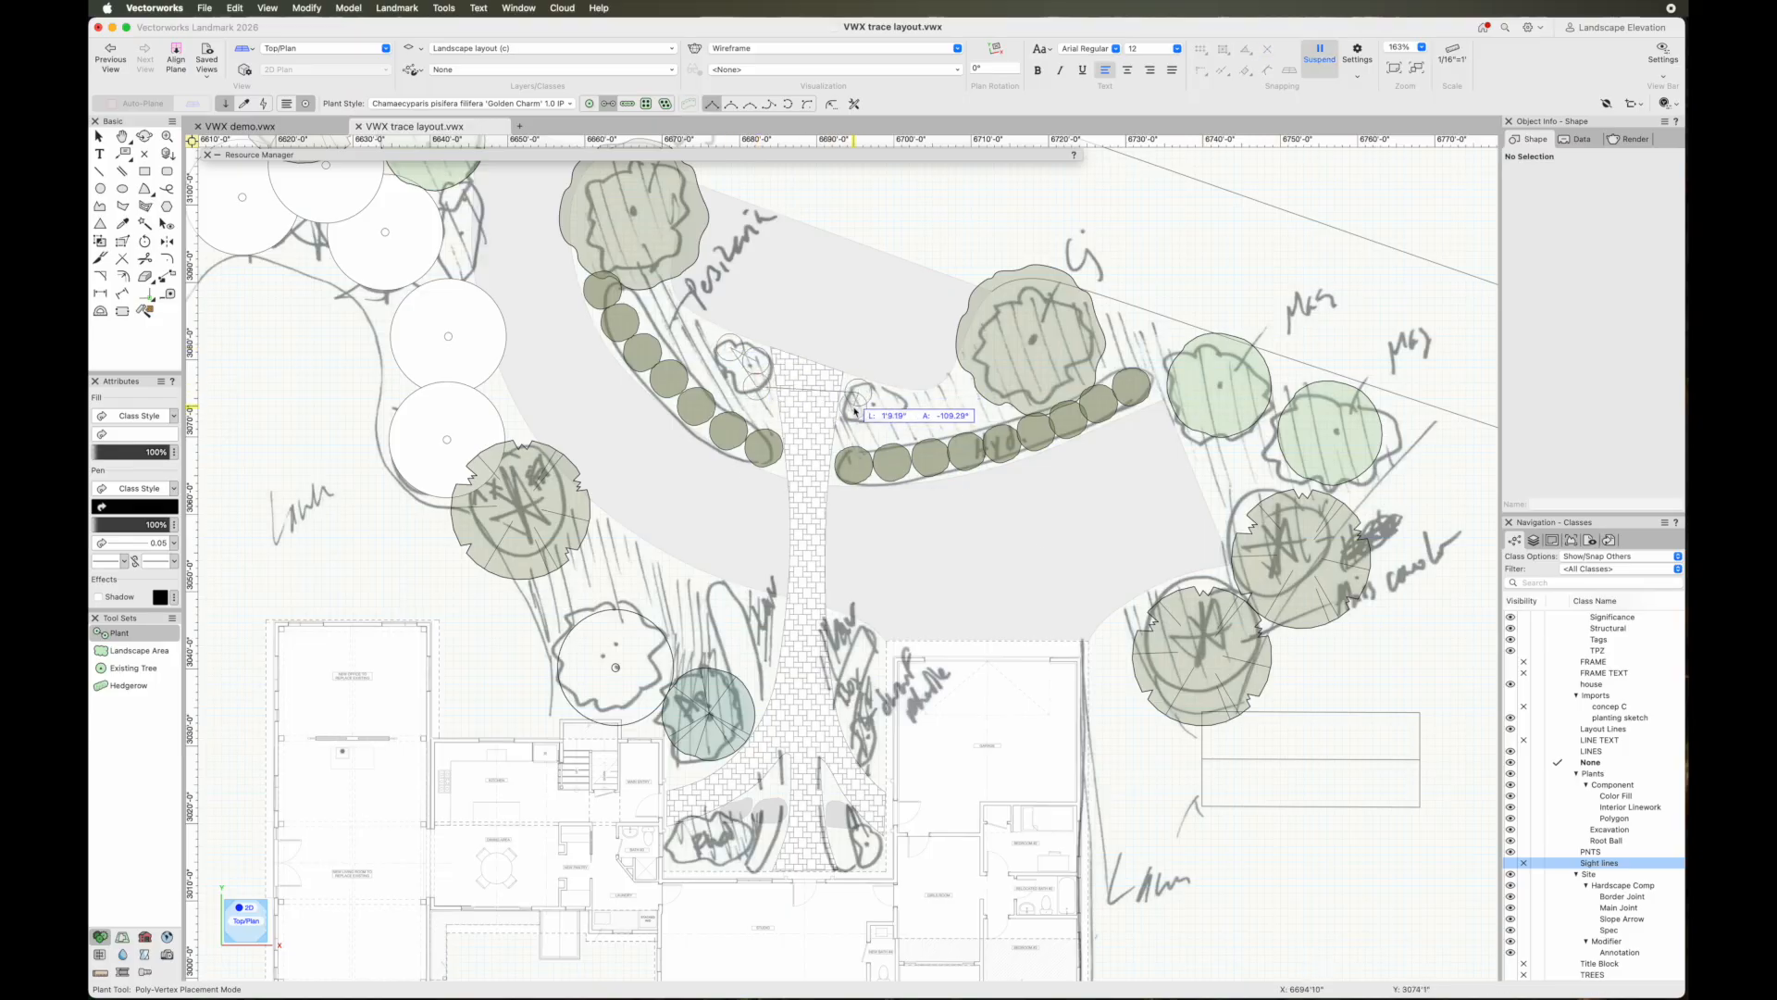
{"action": "double_click", "coordinate": [880, 402]}
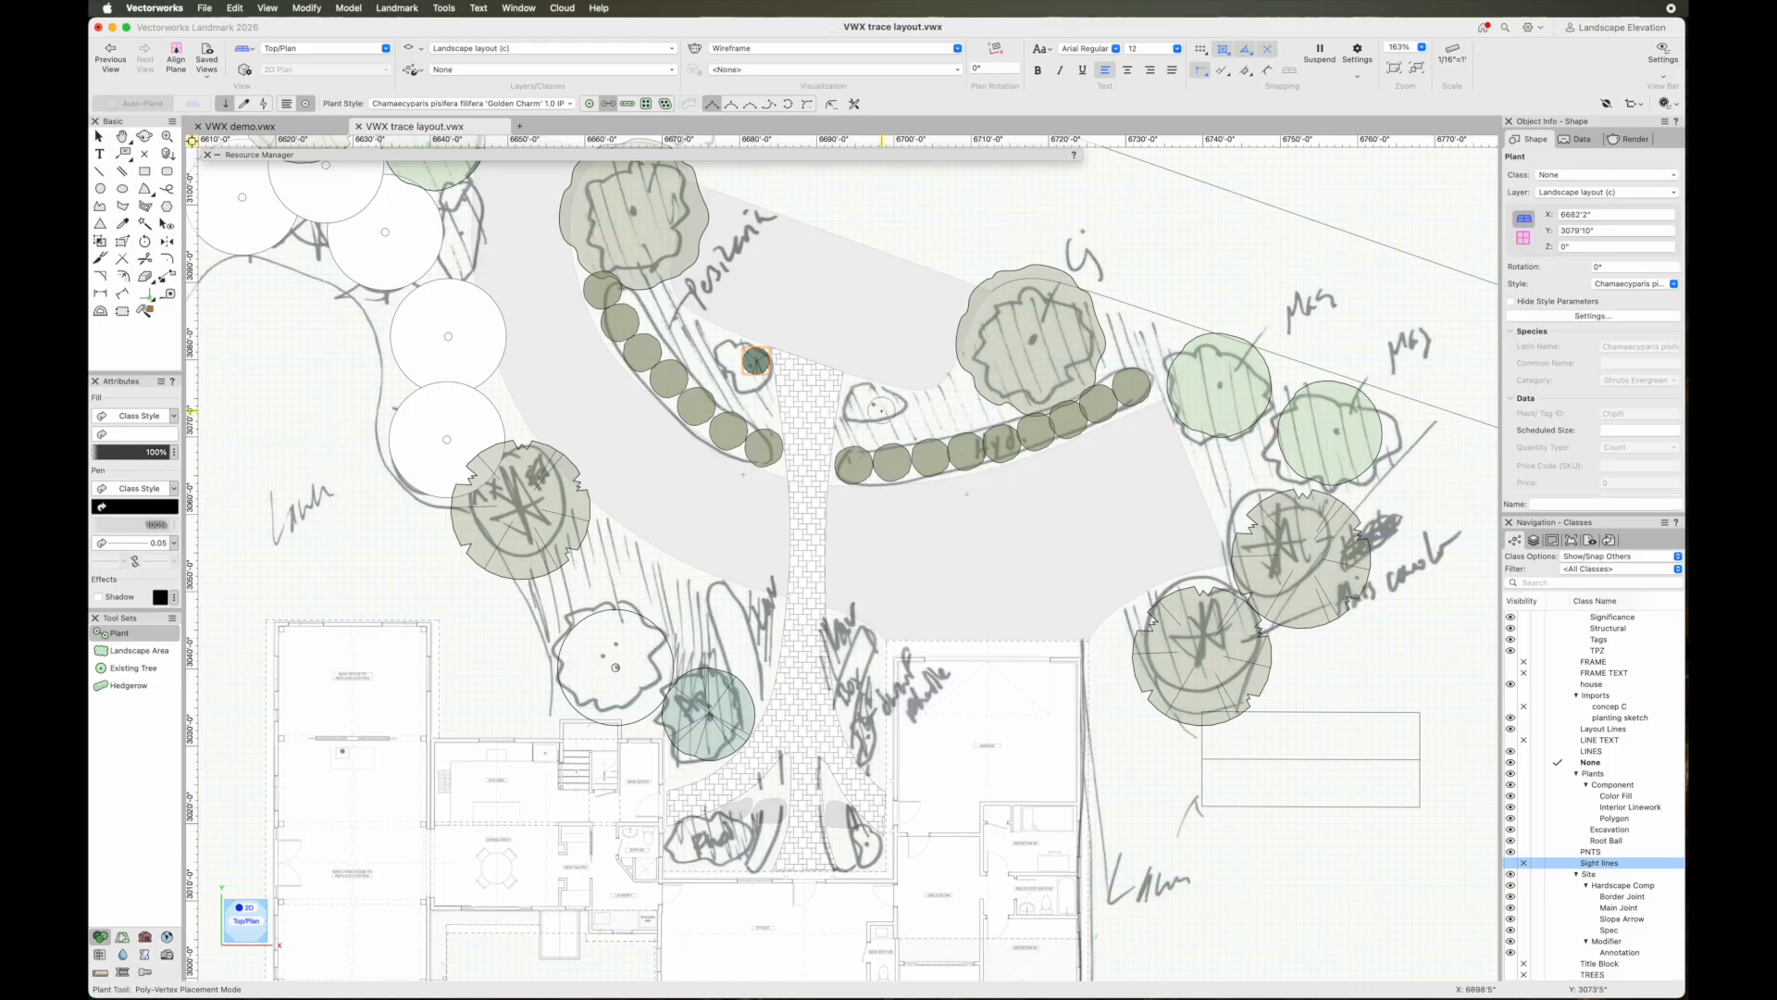
{"action": "key", "text": "x"}
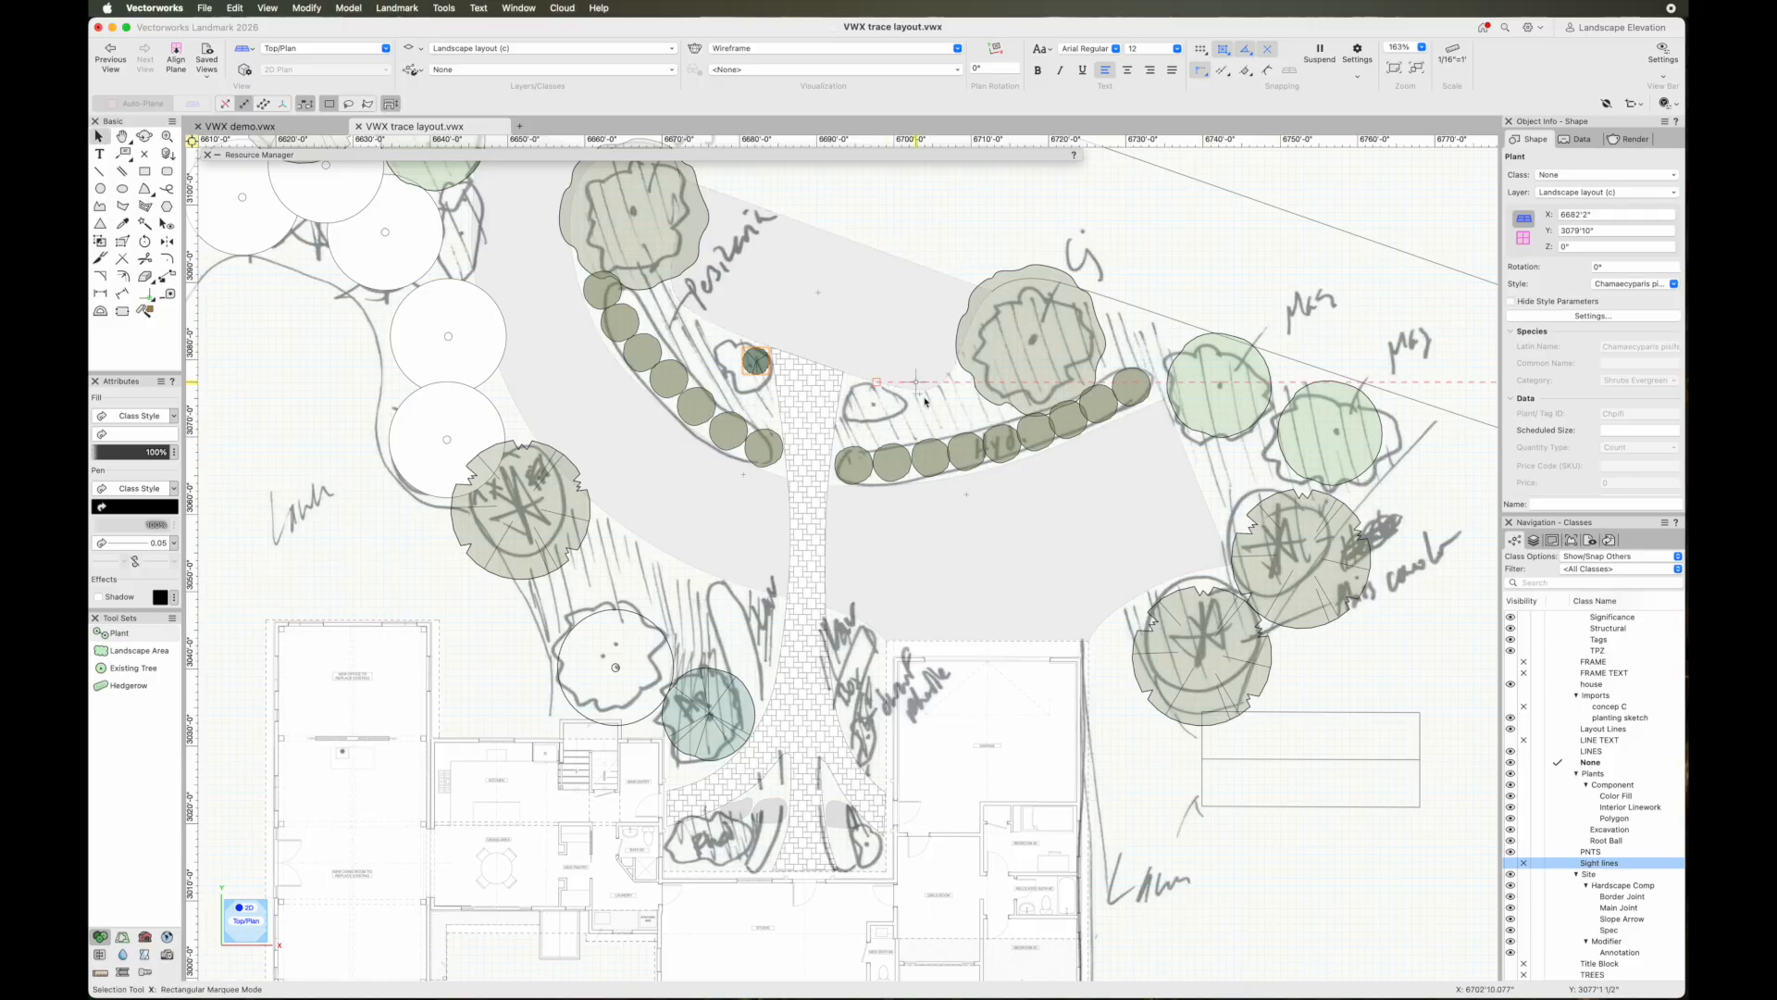
{"action": "key", "text": "x"}
{"action": "left_click", "coordinate": [758, 364]}
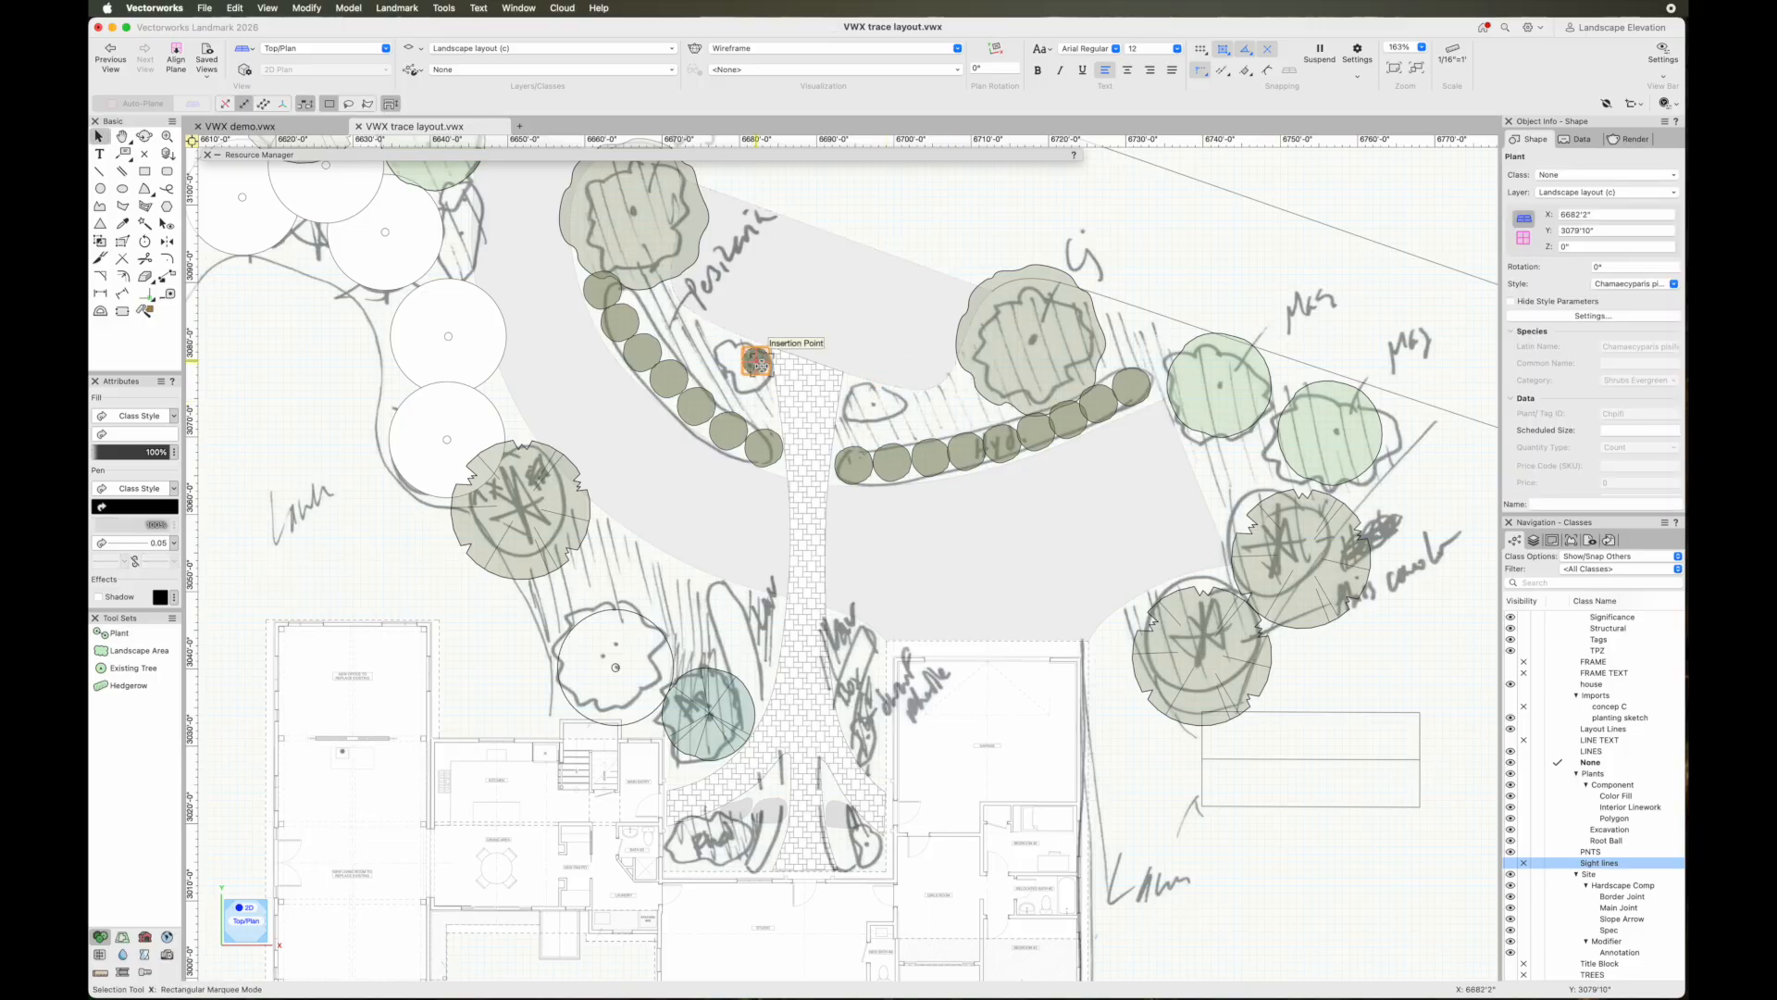
{"action": "key", "text": "Delete"}
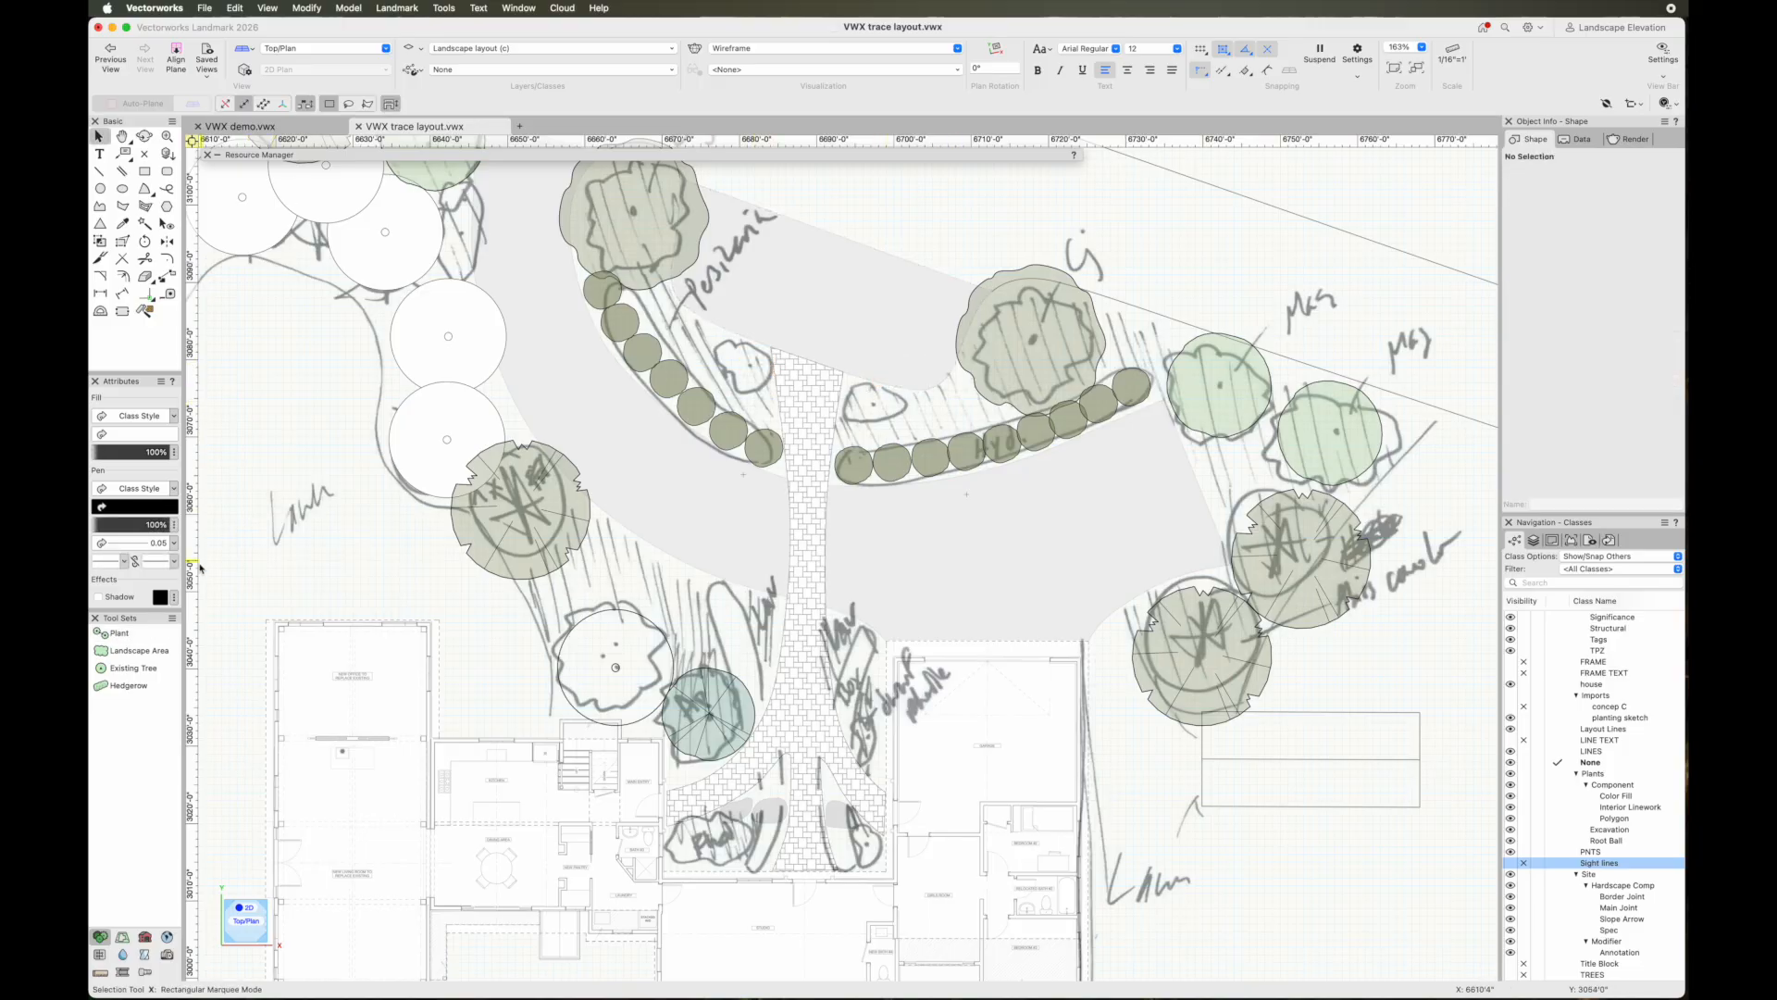
Place three Golden Charm shrubs in each of the two sketched outlines flanking the brick path's upper end, with snapping suspended, and deselect them
{"action": "left_click", "coordinate": [137, 634]}
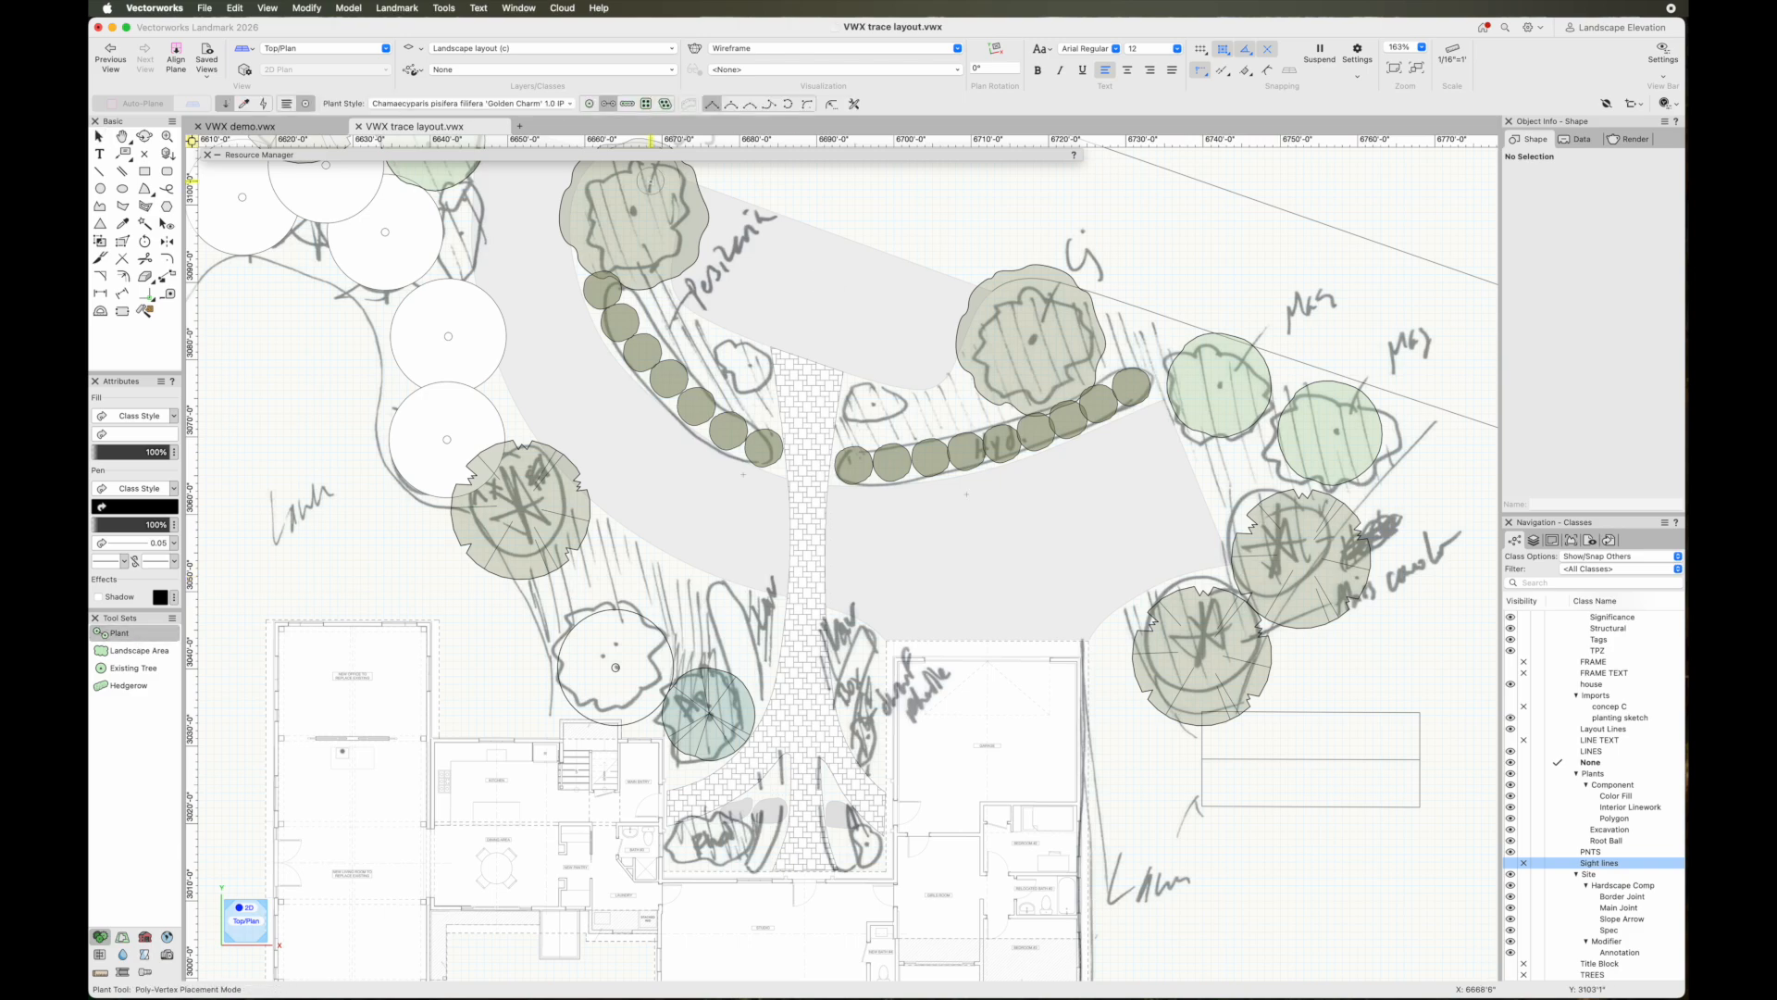
{"action": "key", "text": "grave"}
{"action": "left_click", "coordinate": [757, 358]}
{"action": "left_click", "coordinate": [730, 349]}
{"action": "left_click", "coordinate": [761, 384]}
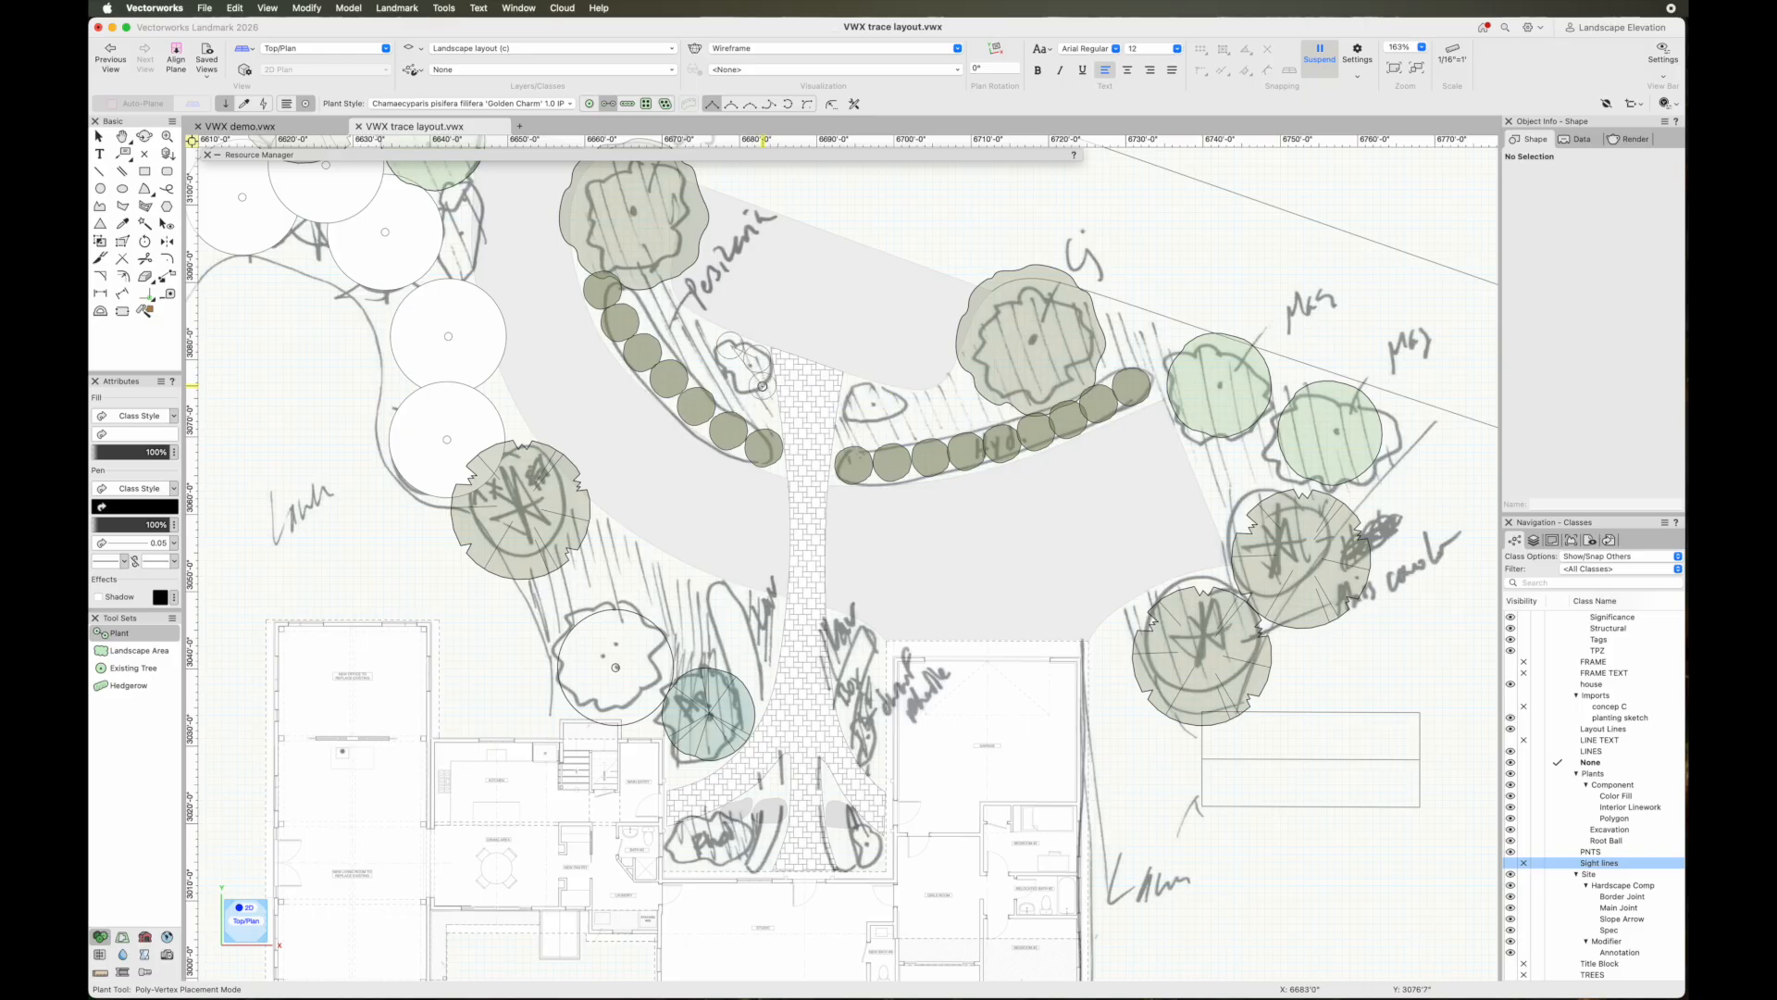
{"action": "double_click", "coordinate": [858, 395]}
{"action": "key", "text": "grave"}
{"action": "double_click", "coordinate": [884, 404]}
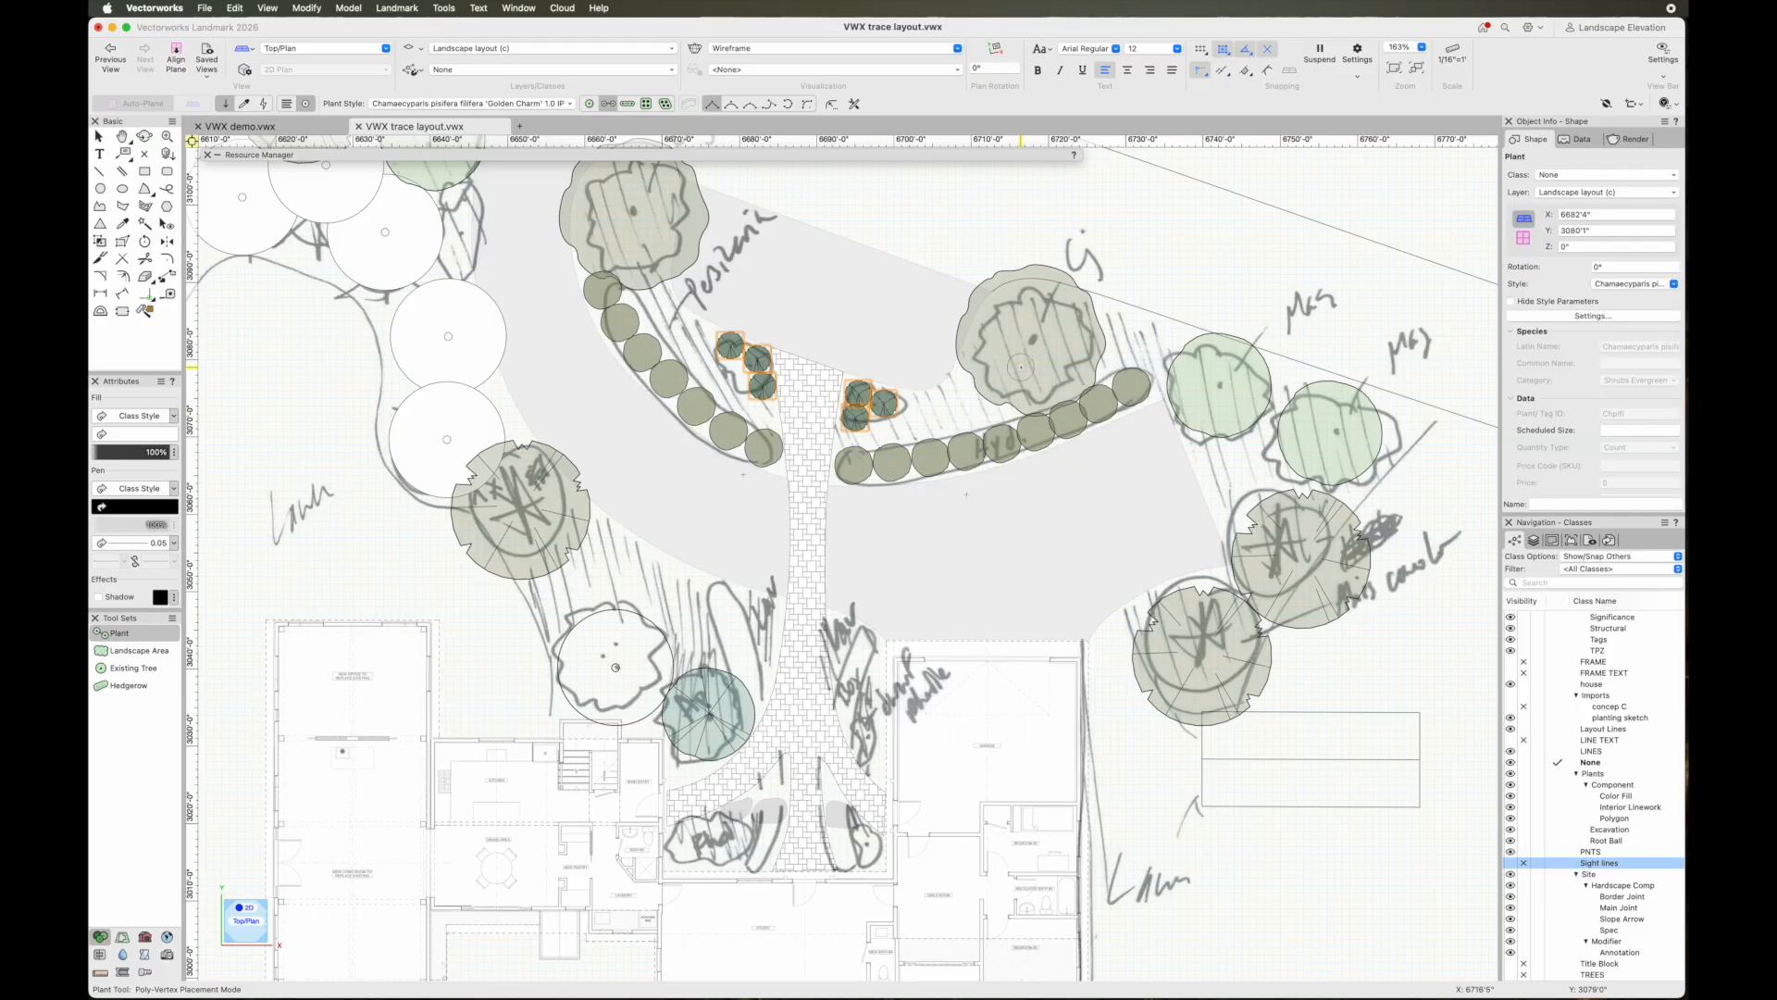
{"action": "key", "text": "x"}
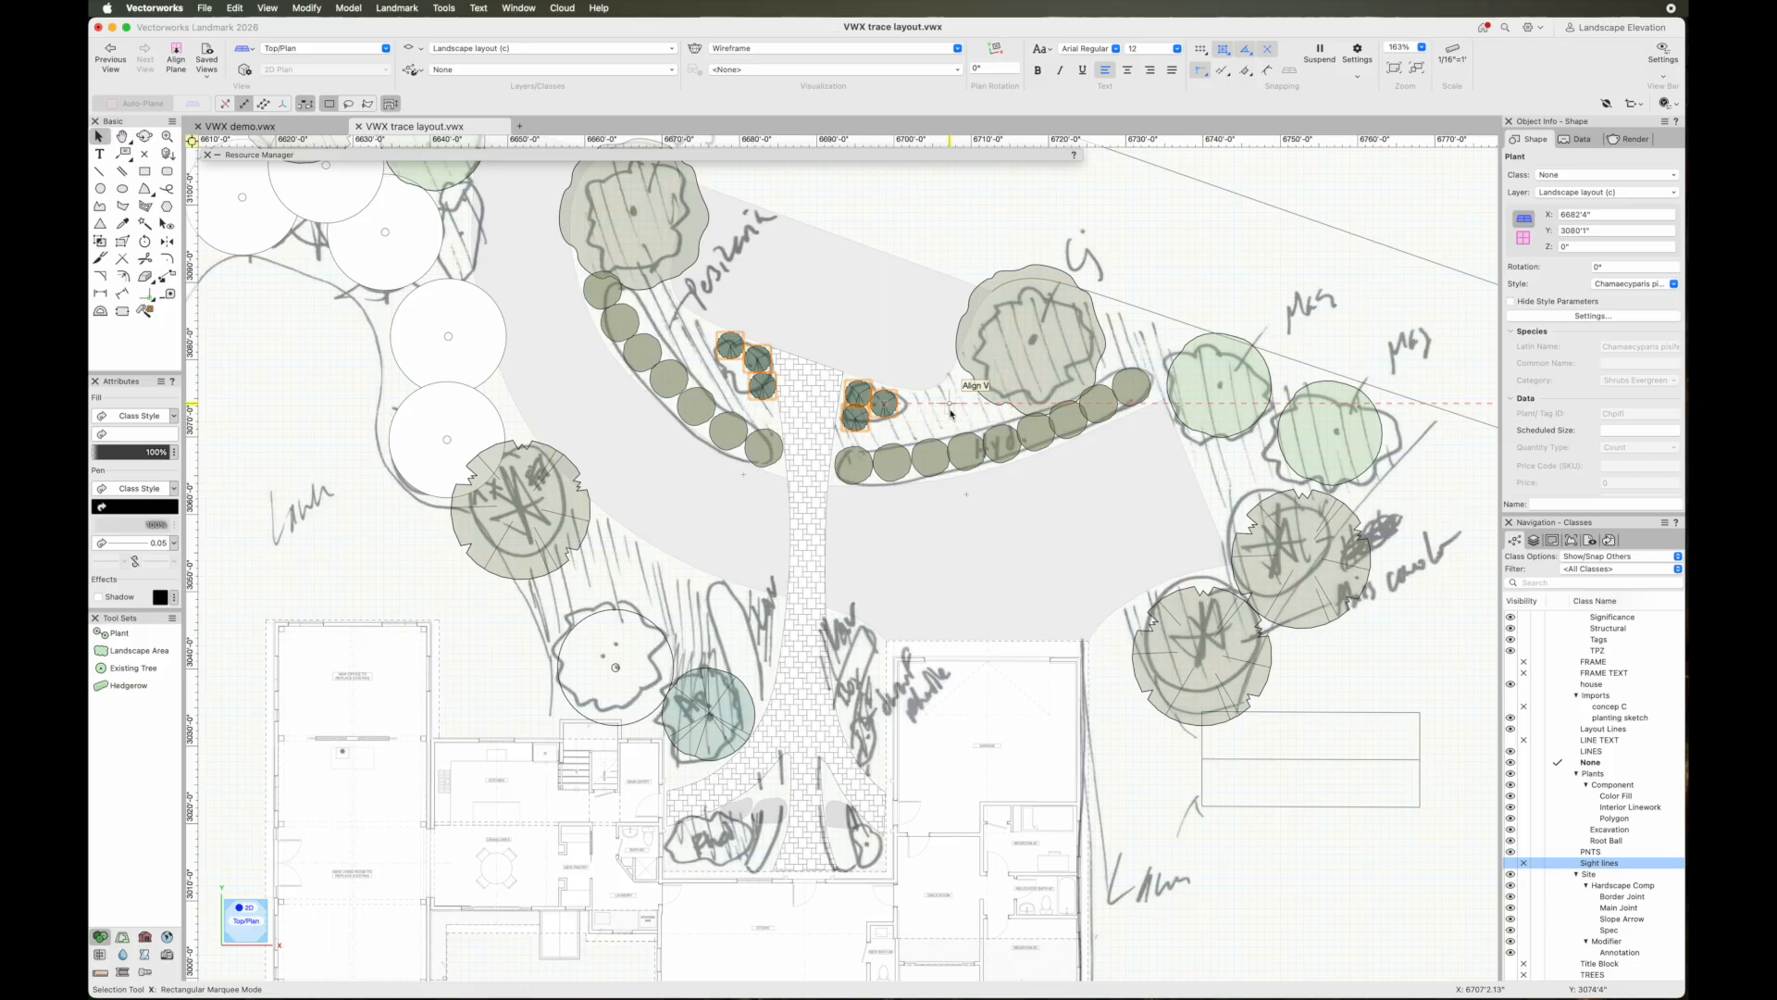
{"action": "left_click", "coordinate": [1012, 544]}
Choose the Buxus microphylla var. koreana 'Eseles' style for the Plant tool from the photorealistic evergreen shrubs, and check its spread and height in the preferences
{"action": "scroll", "coordinate": [1016, 548], "scroll_direction": "down", "scroll_amount": 3}
{"action": "middle_click_drag", "start_coordinate": [1015, 547], "coordinate": [921, 464]}
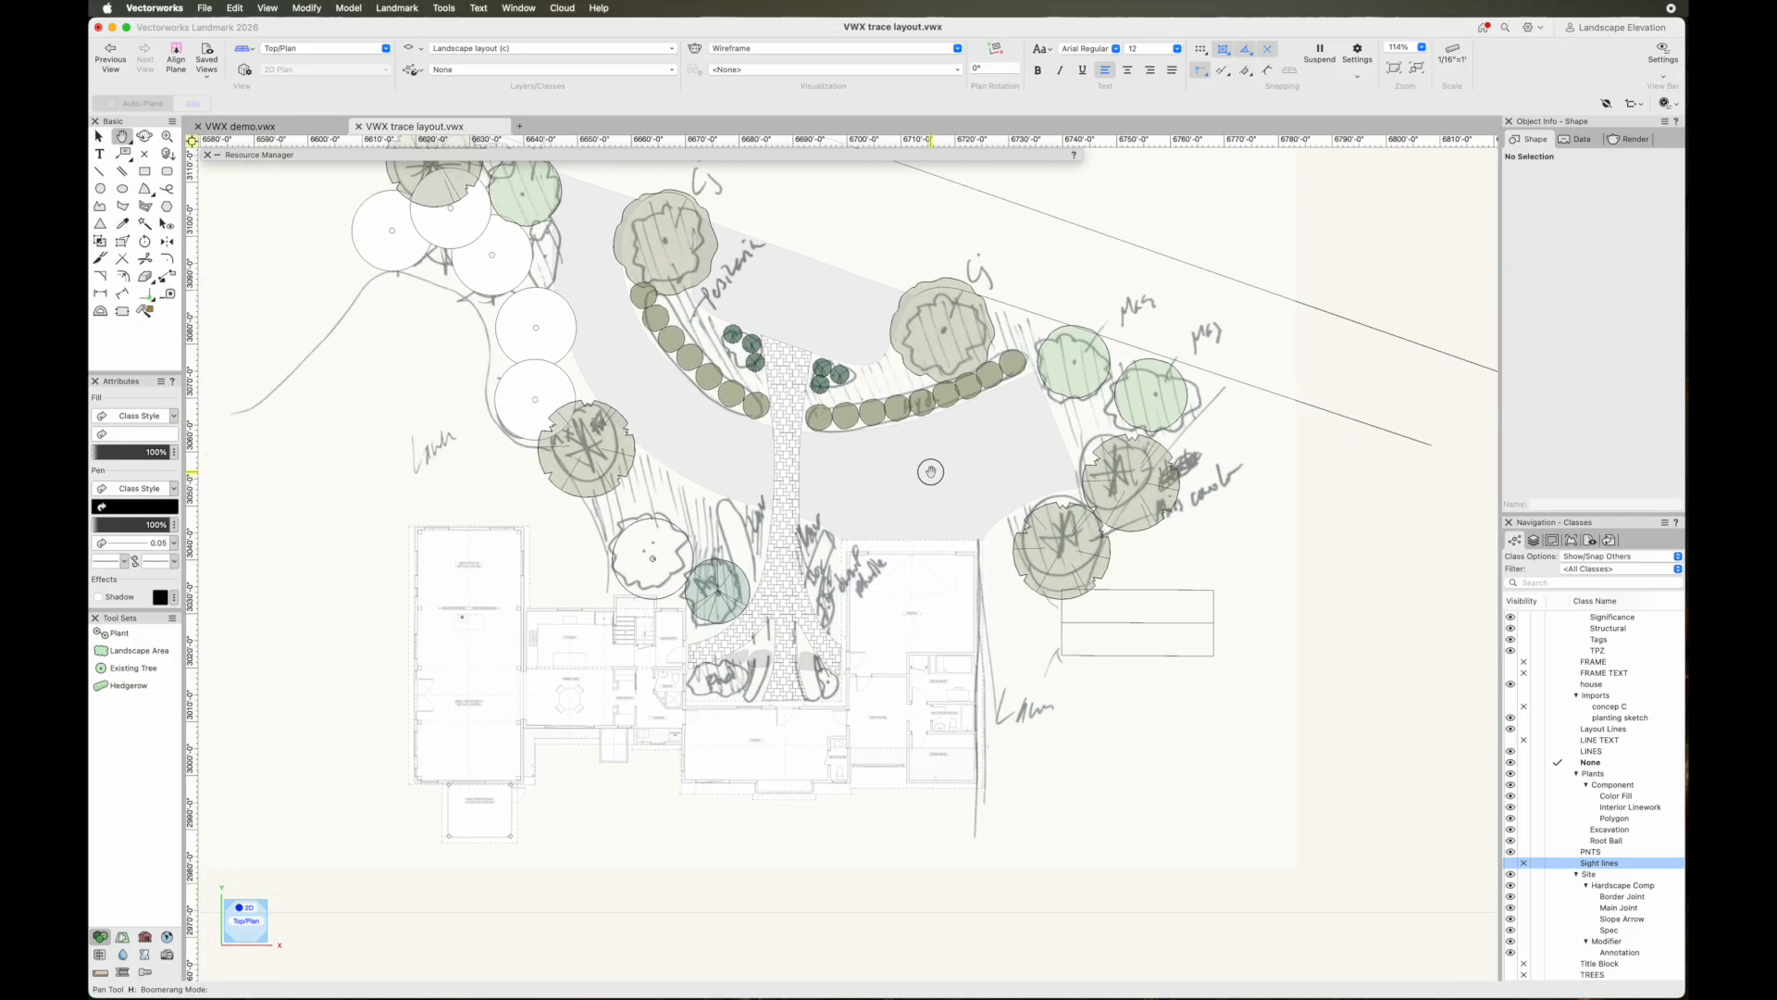
{"action": "scroll", "coordinate": [771, 661], "scroll_direction": "up", "scroll_amount": 3}
{"action": "scroll", "coordinate": [771, 660], "scroll_direction": "up", "scroll_amount": 2}
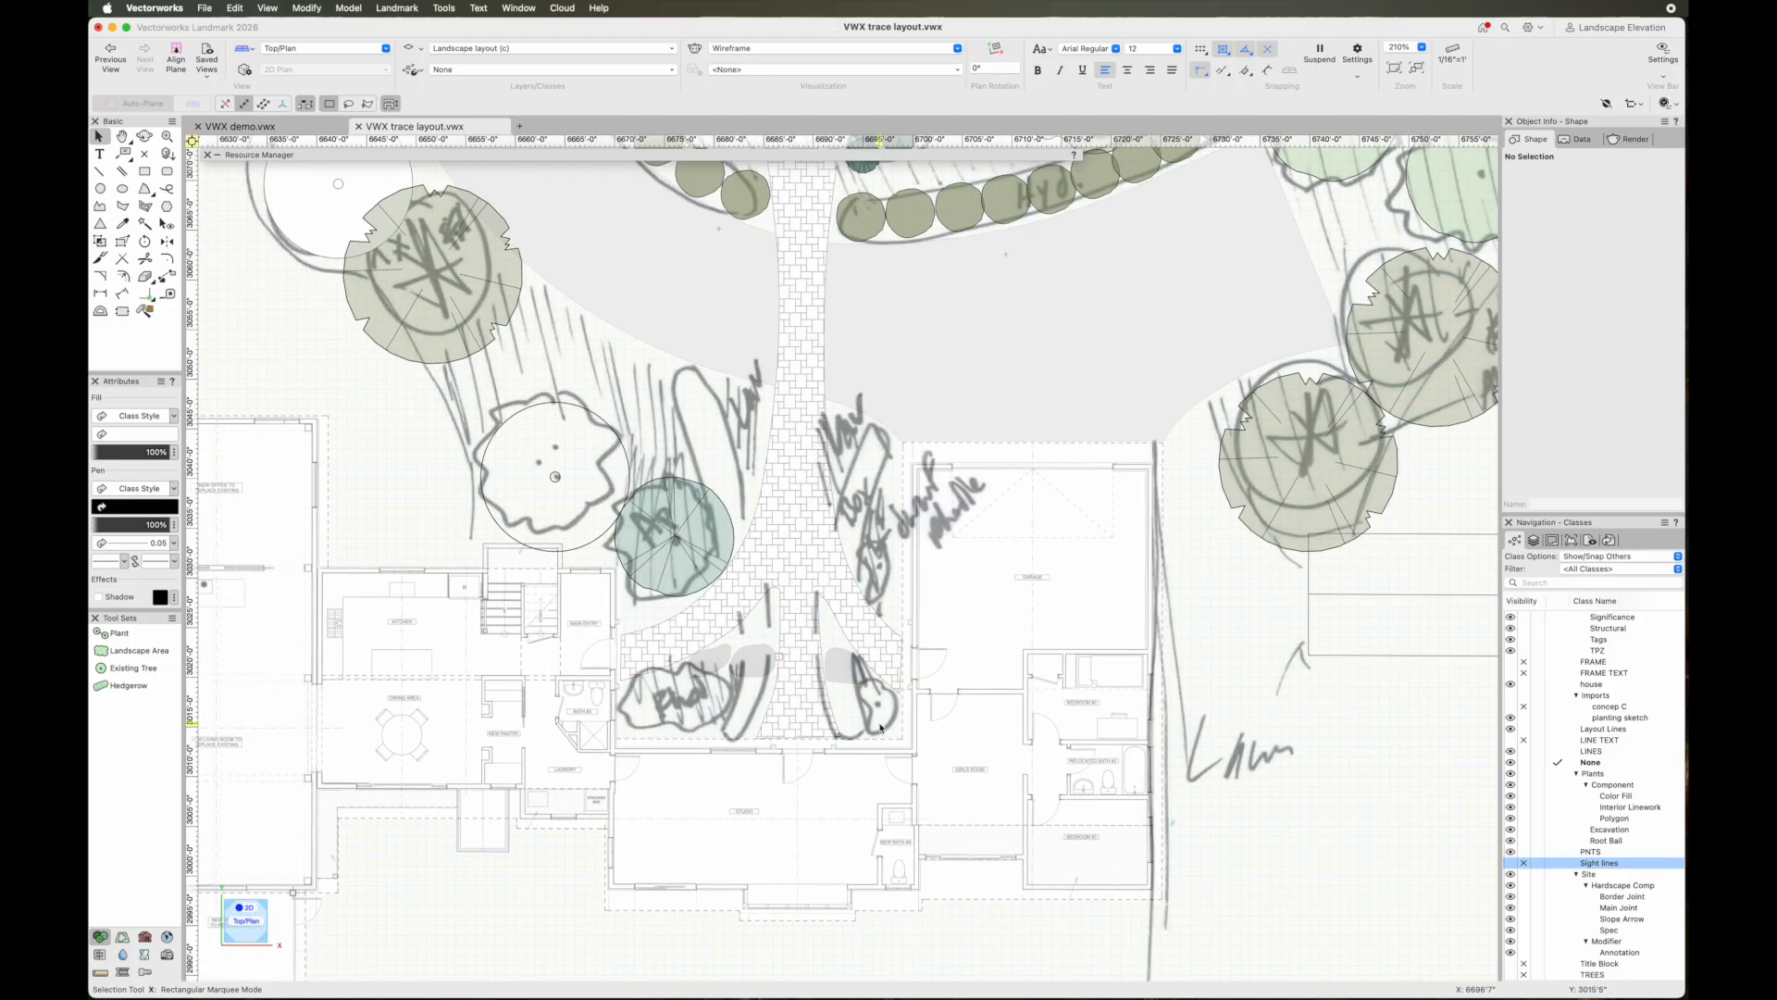
{"action": "left_click", "coordinate": [134, 633]}
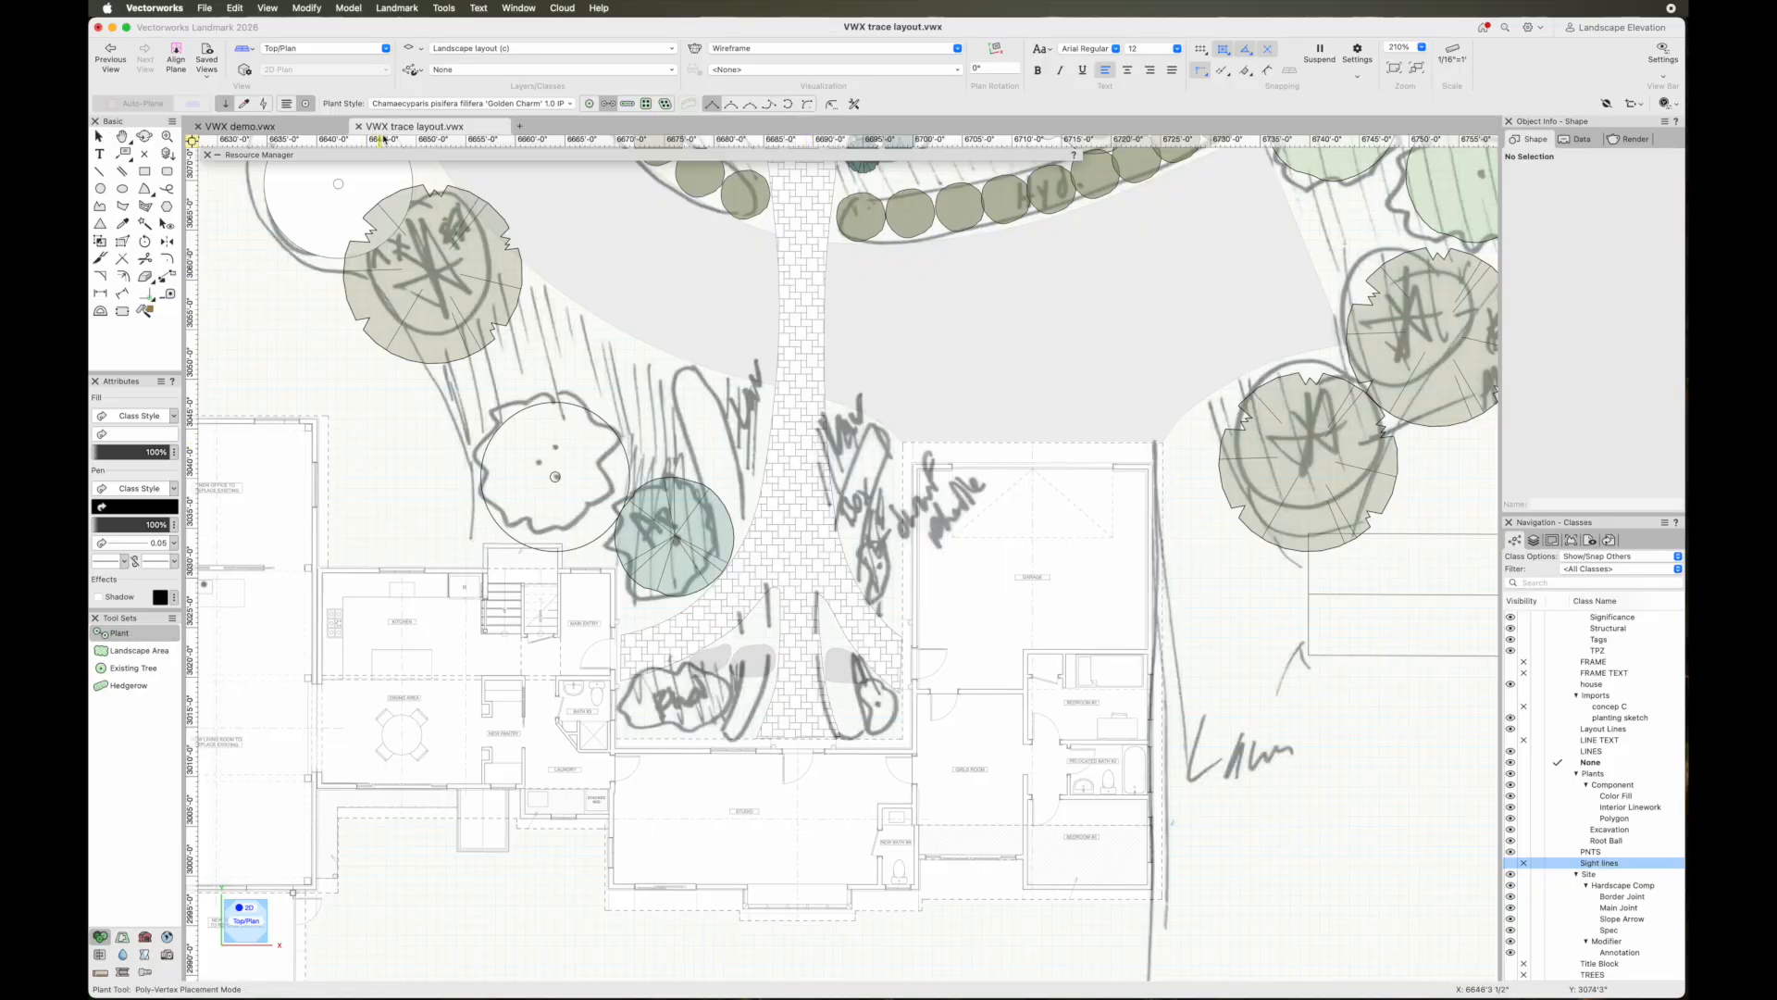
{"action": "left_click", "coordinate": [478, 104]}
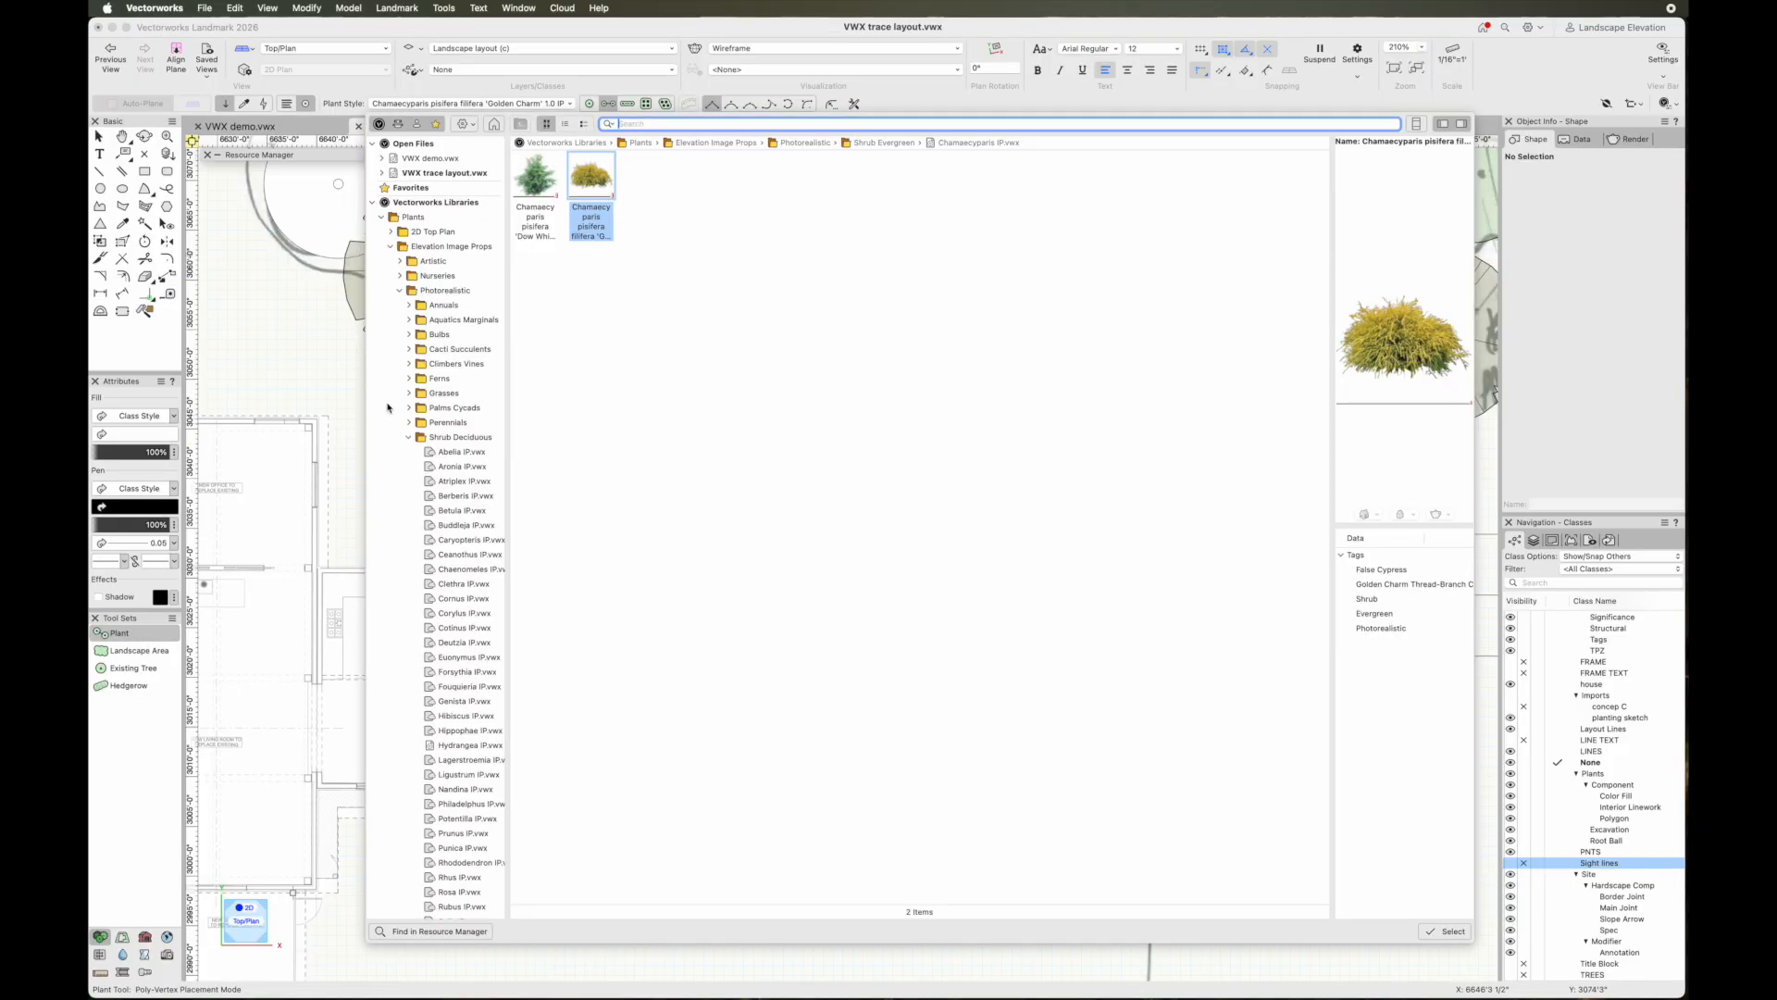
{"action": "left_click", "coordinate": [409, 438]}
{"action": "left_click", "coordinate": [413, 453]}
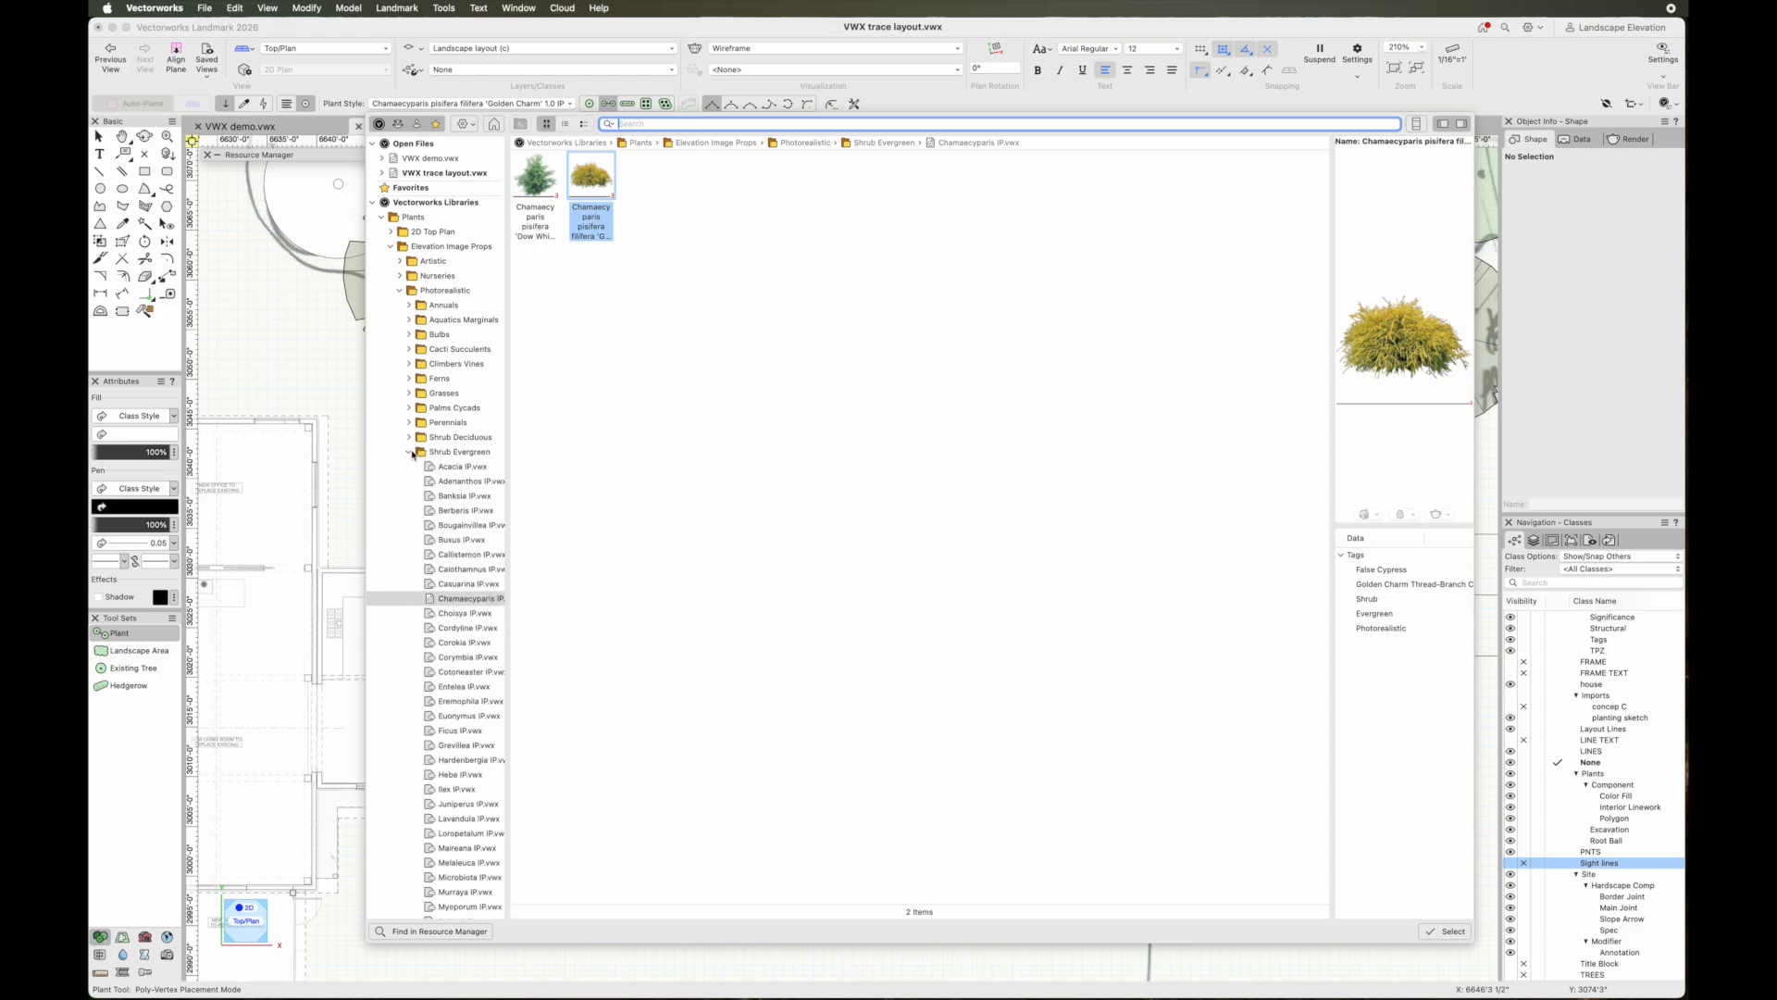
{"action": "left_click", "coordinate": [467, 538]}
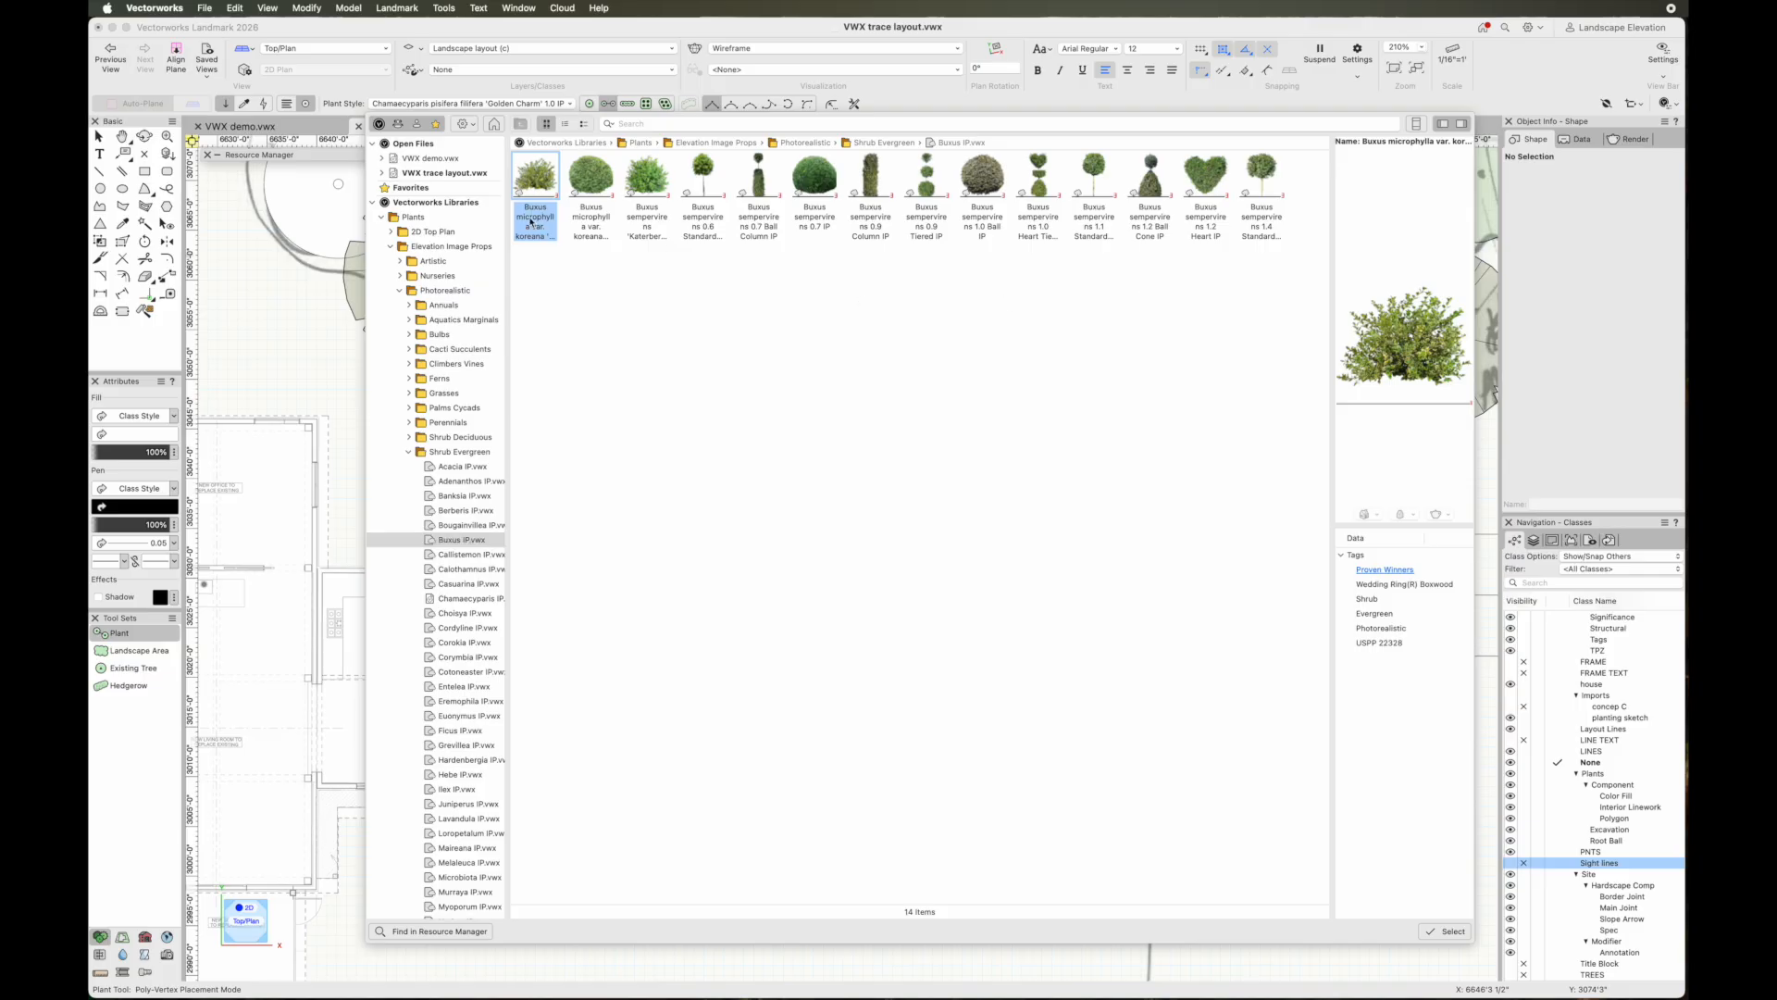
{"action": "double_click", "coordinate": [528, 222]}
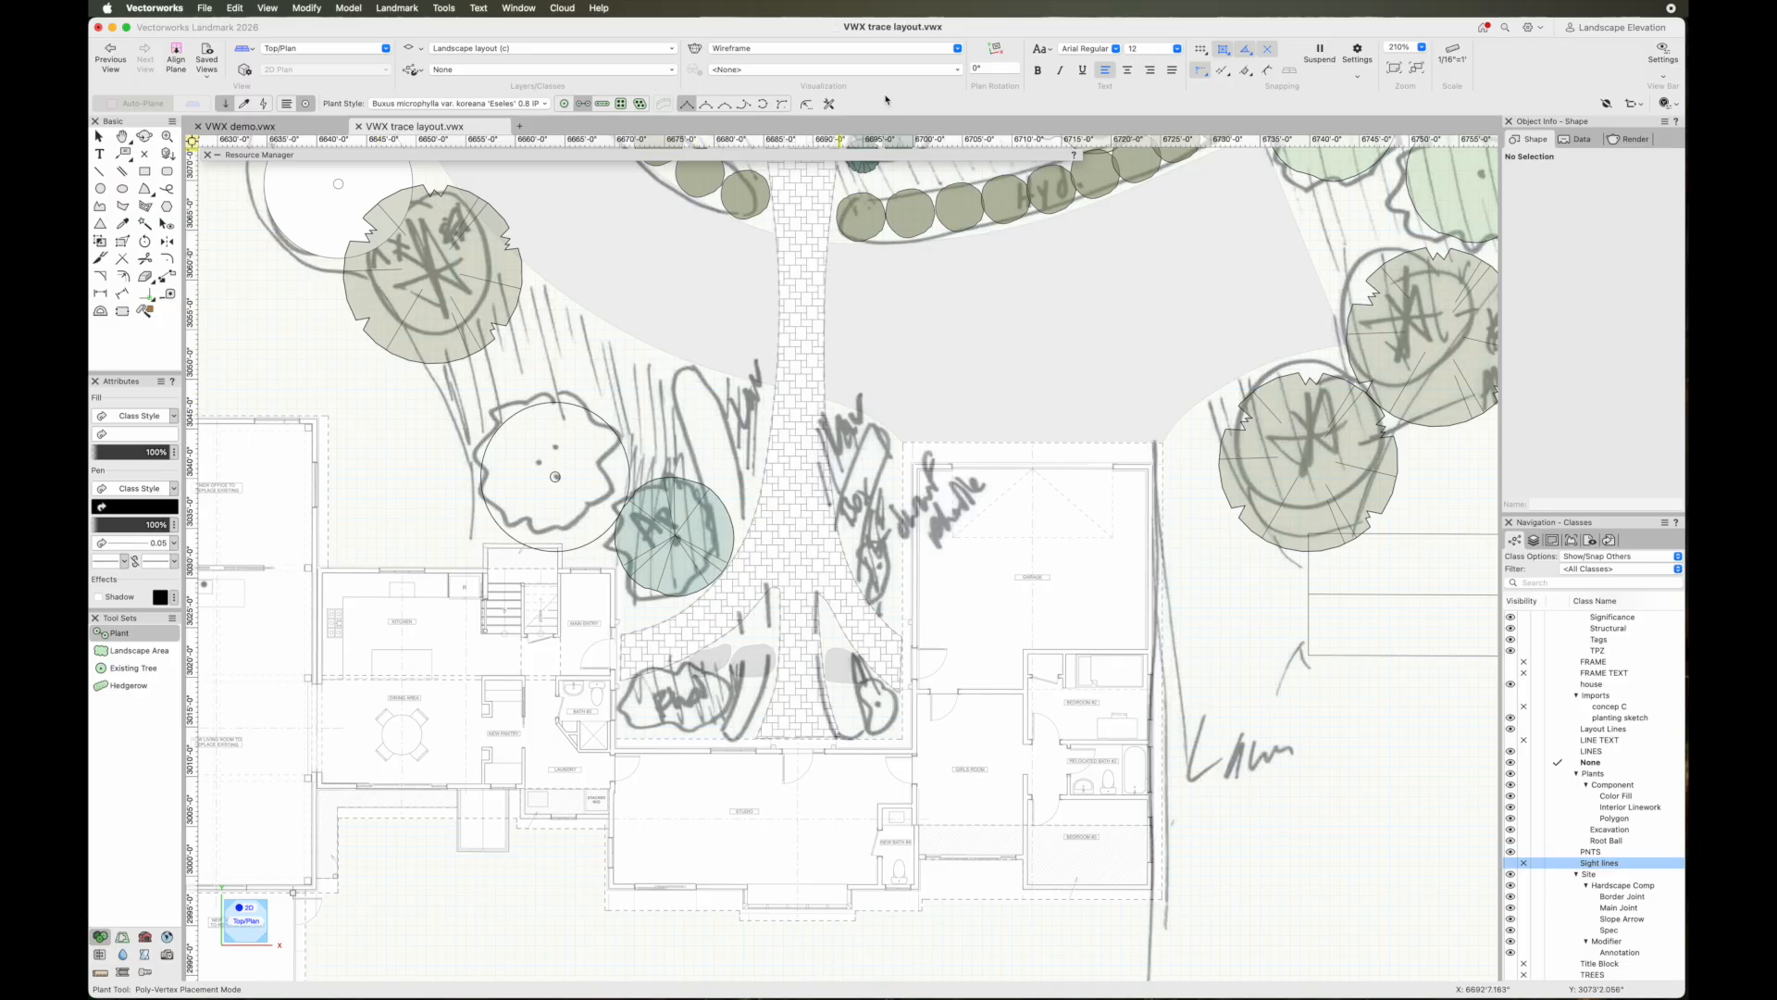
{"action": "left_click", "coordinate": [826, 105]}
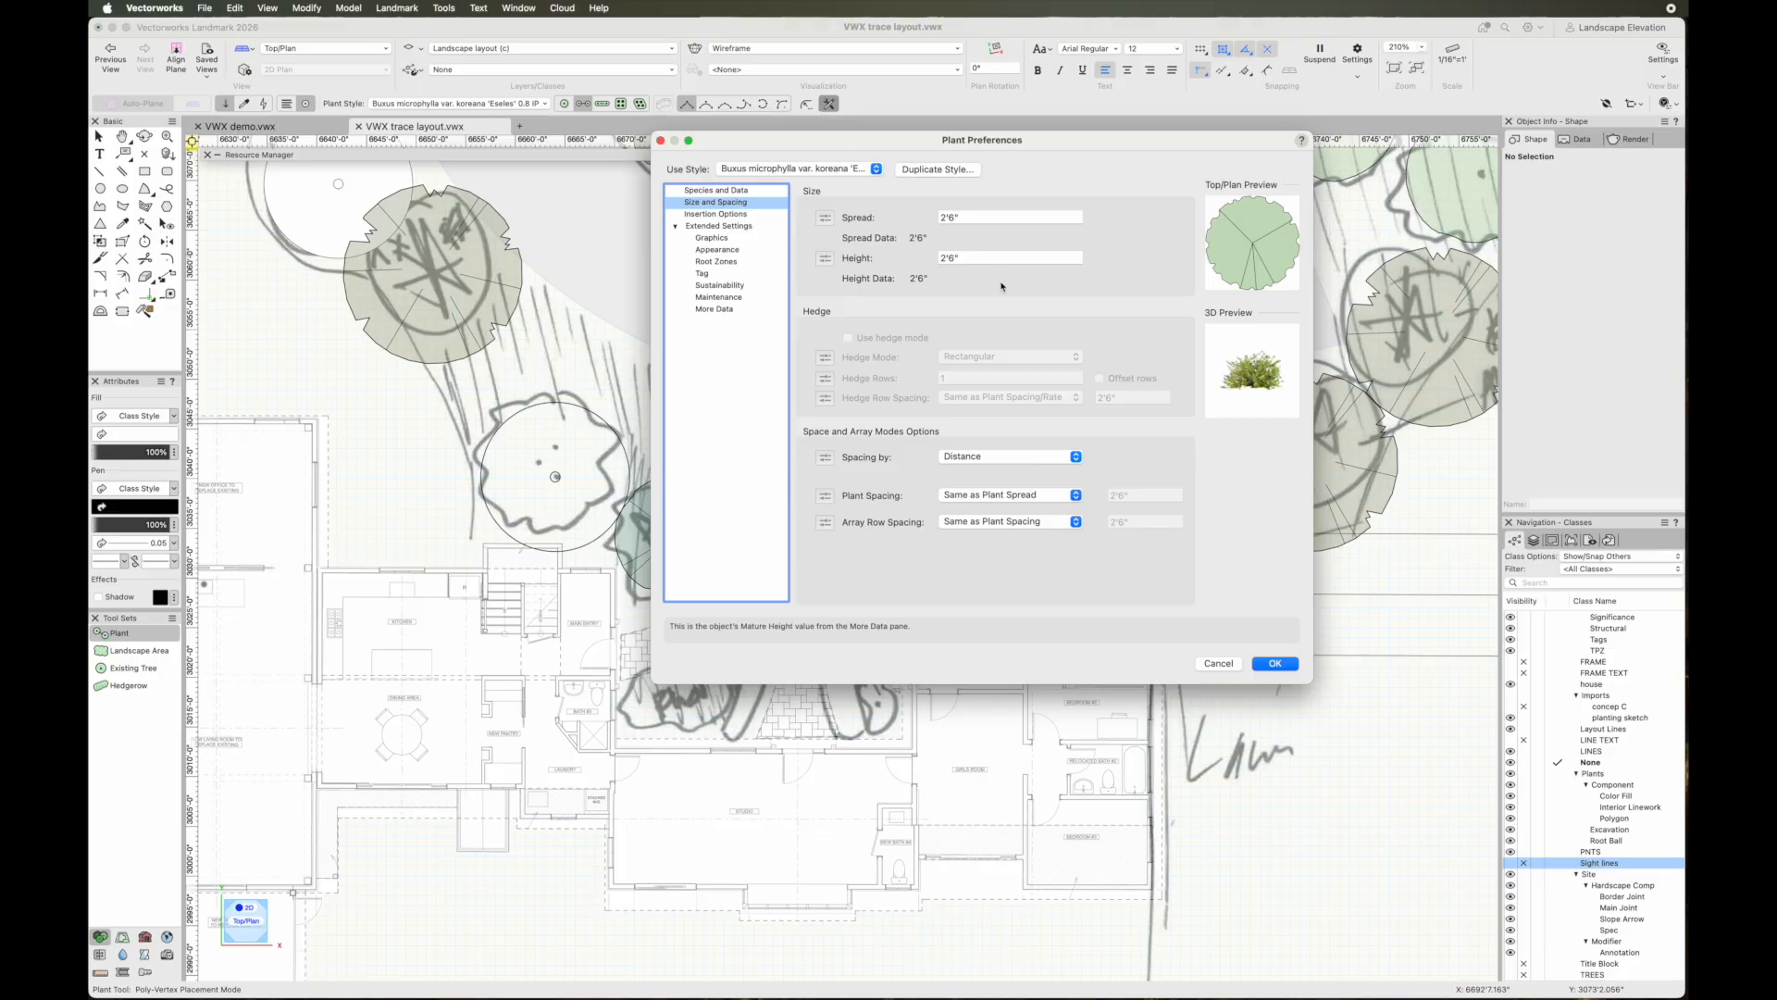
{"action": "left_click", "coordinate": [1275, 663]}
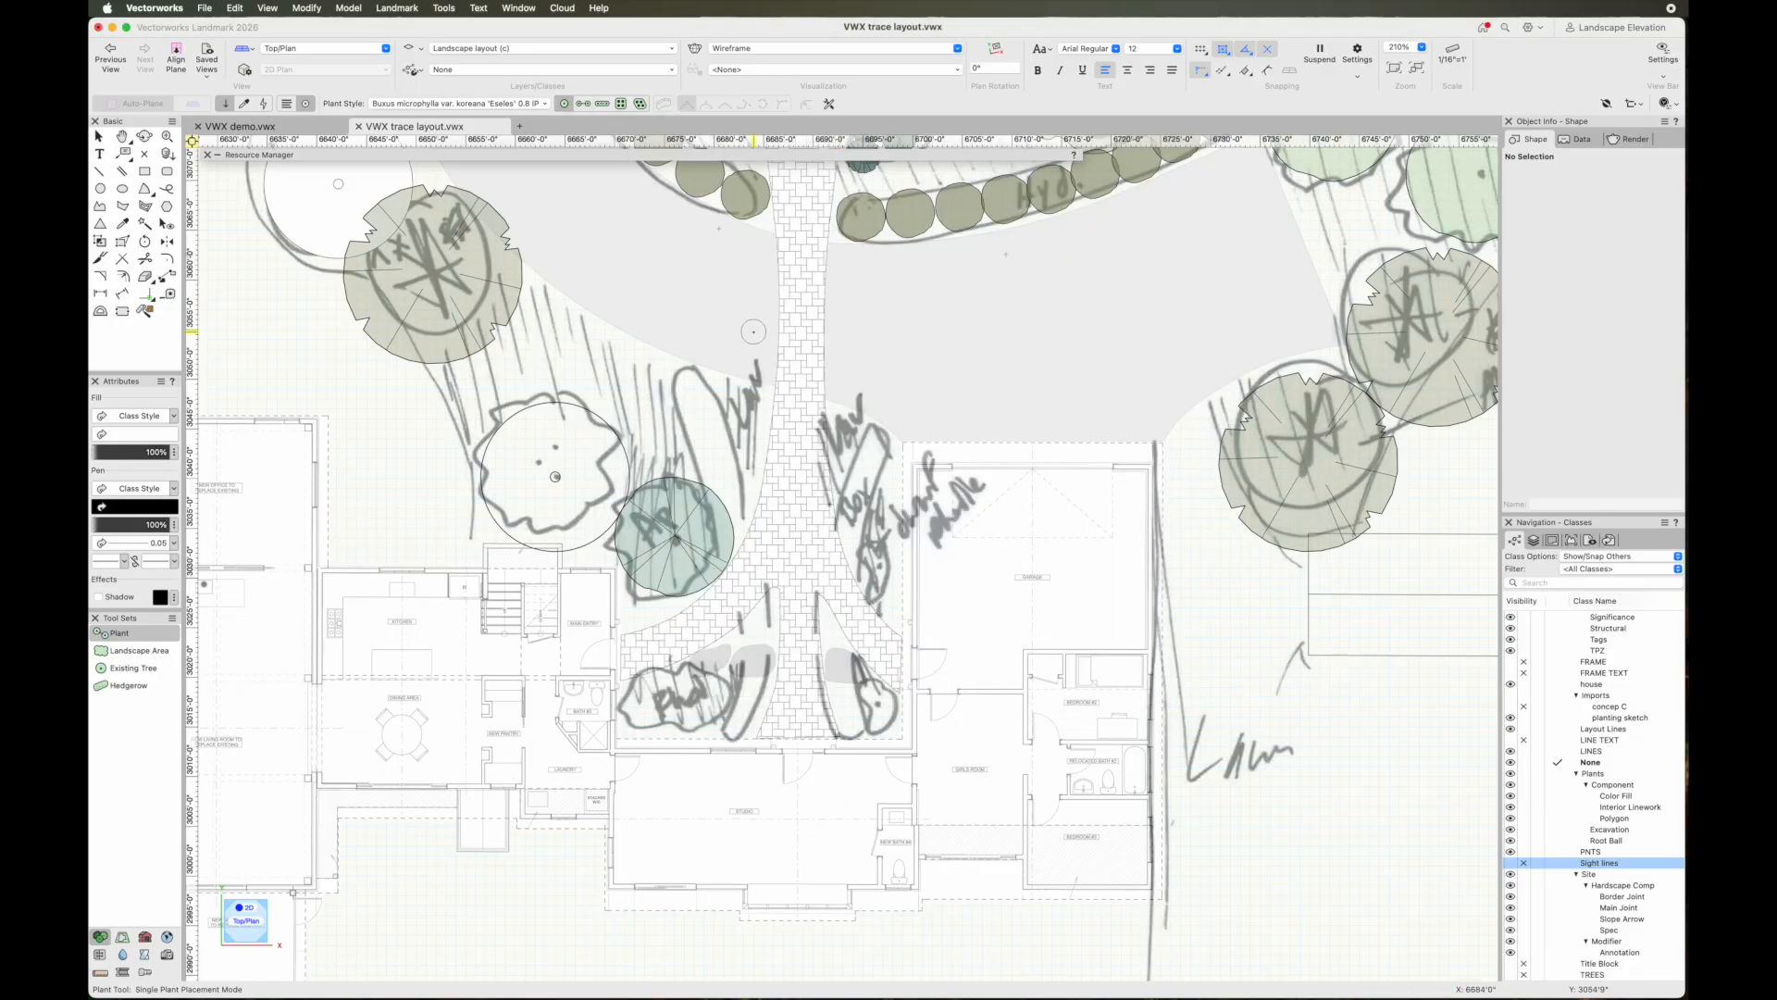
Place a row of boxwoods in Poly-Edge Spaced mode along the brick path's west side, from the house wall to the upper end of the sketched bed, with snapping suspended
{"action": "left_click", "coordinate": [602, 105]}
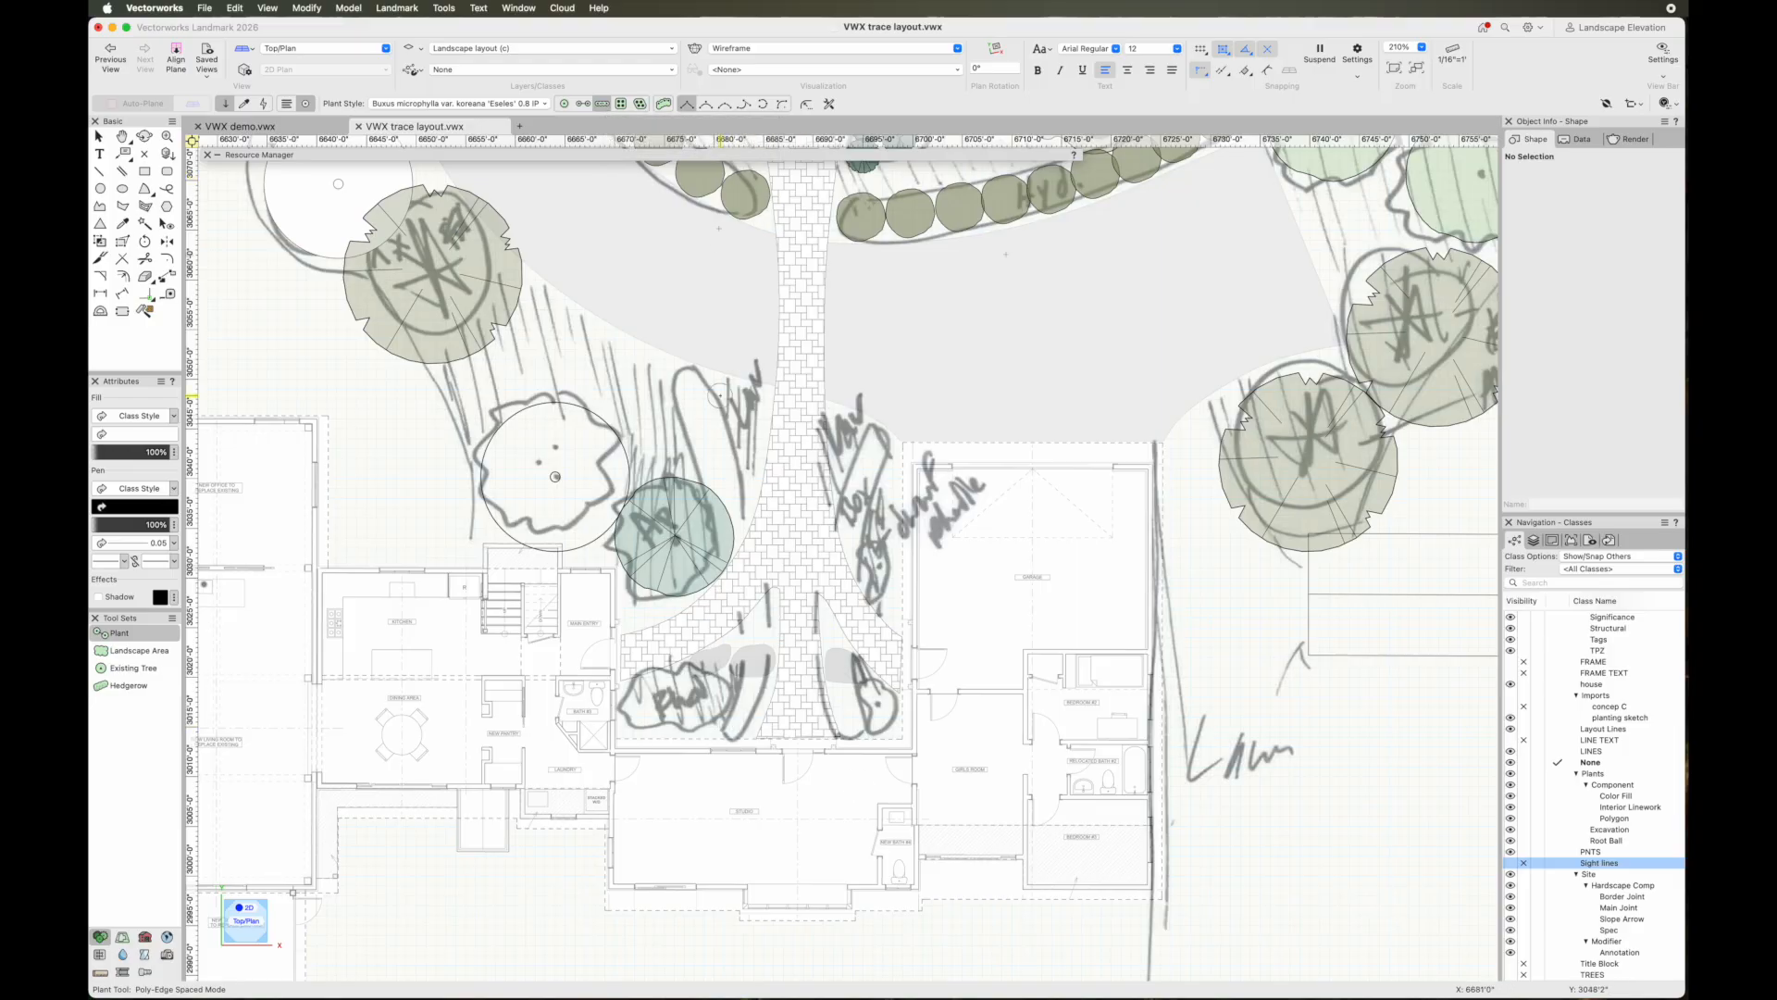
{"action": "key", "text": "grave"}
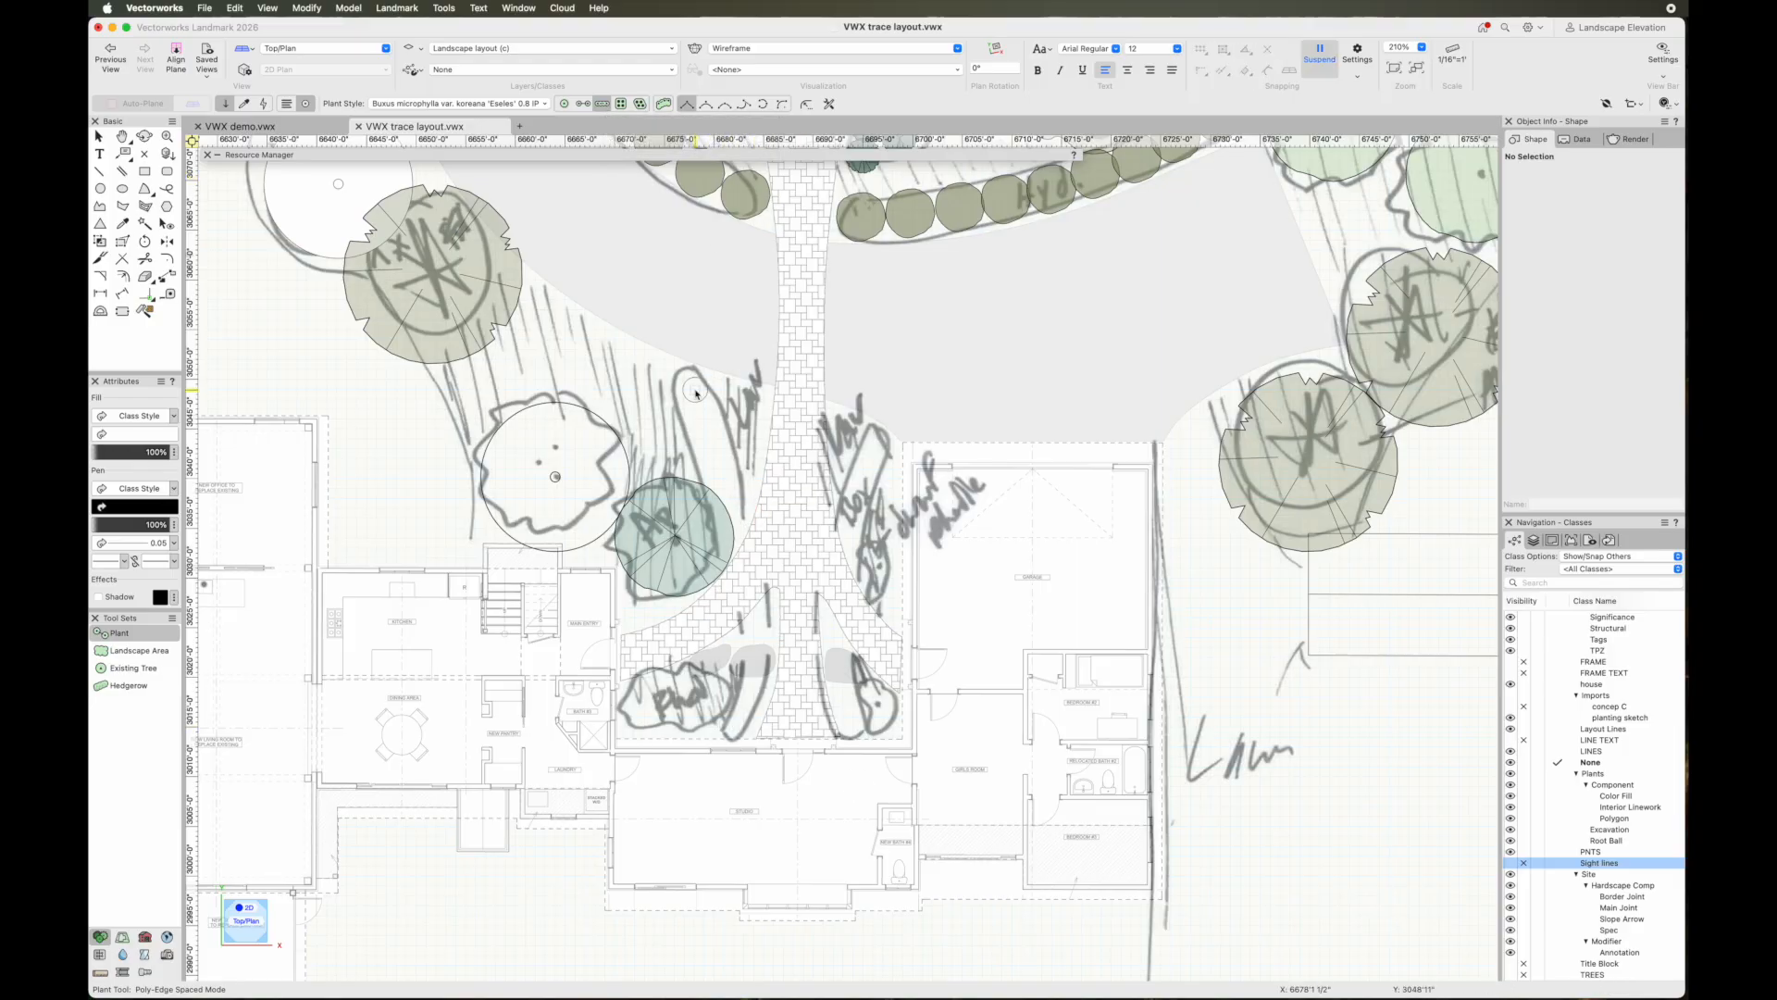
{"action": "left_click", "coordinate": [738, 730]}
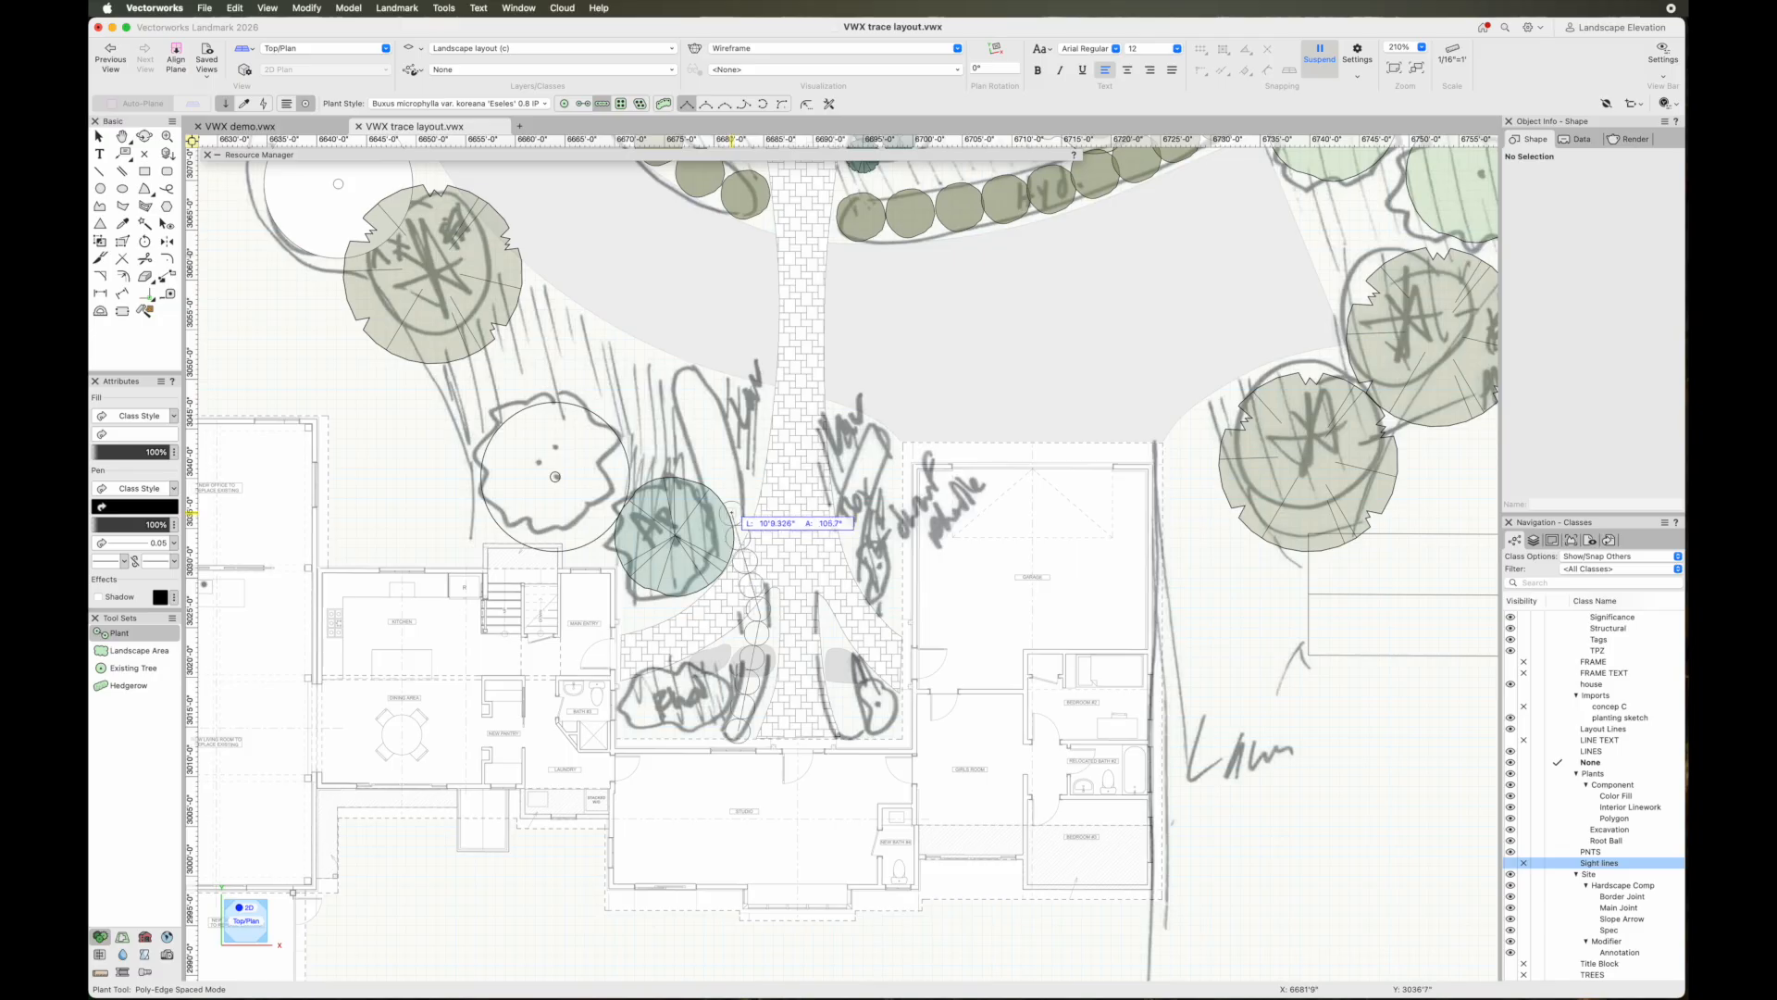
{"action": "left_click", "coordinate": [722, 455]}
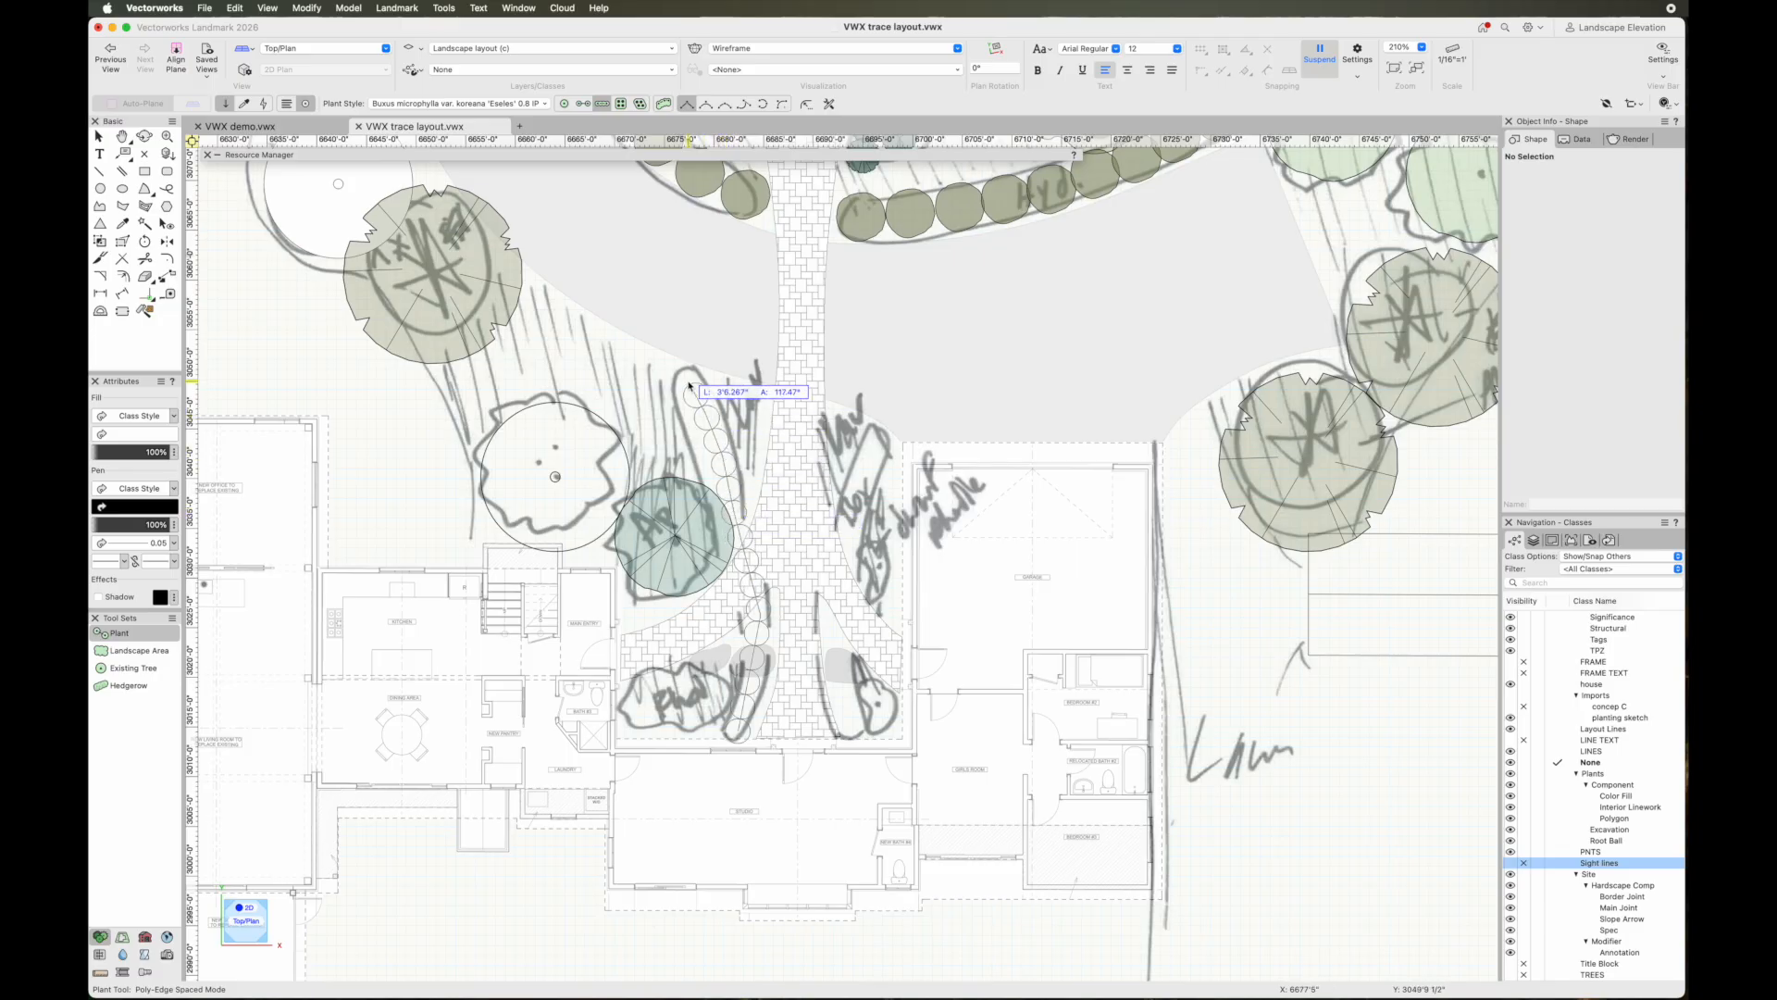
{"action": "double_click", "coordinate": [680, 370]}
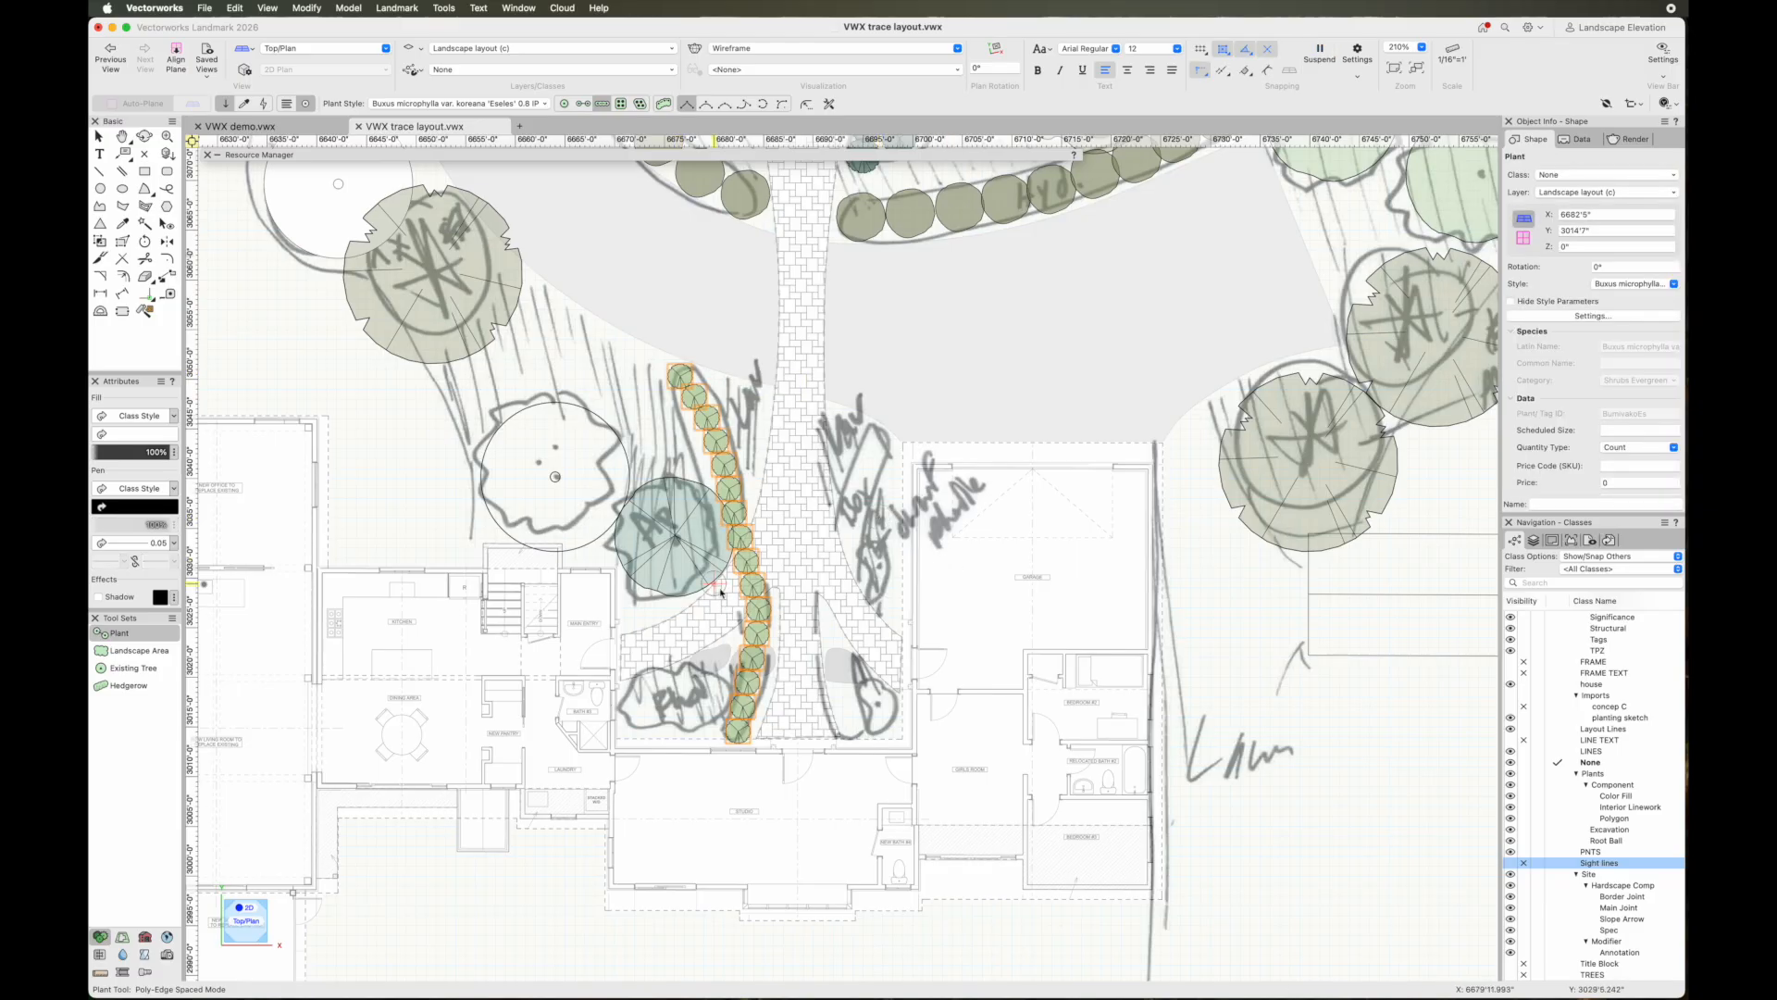
Place a matching boxwood row along the brick path's east side, curving outward at the upper end of the sketched bed, and deselect it
{"action": "key", "text": "grave"}
{"action": "left_click", "coordinate": [856, 730]}
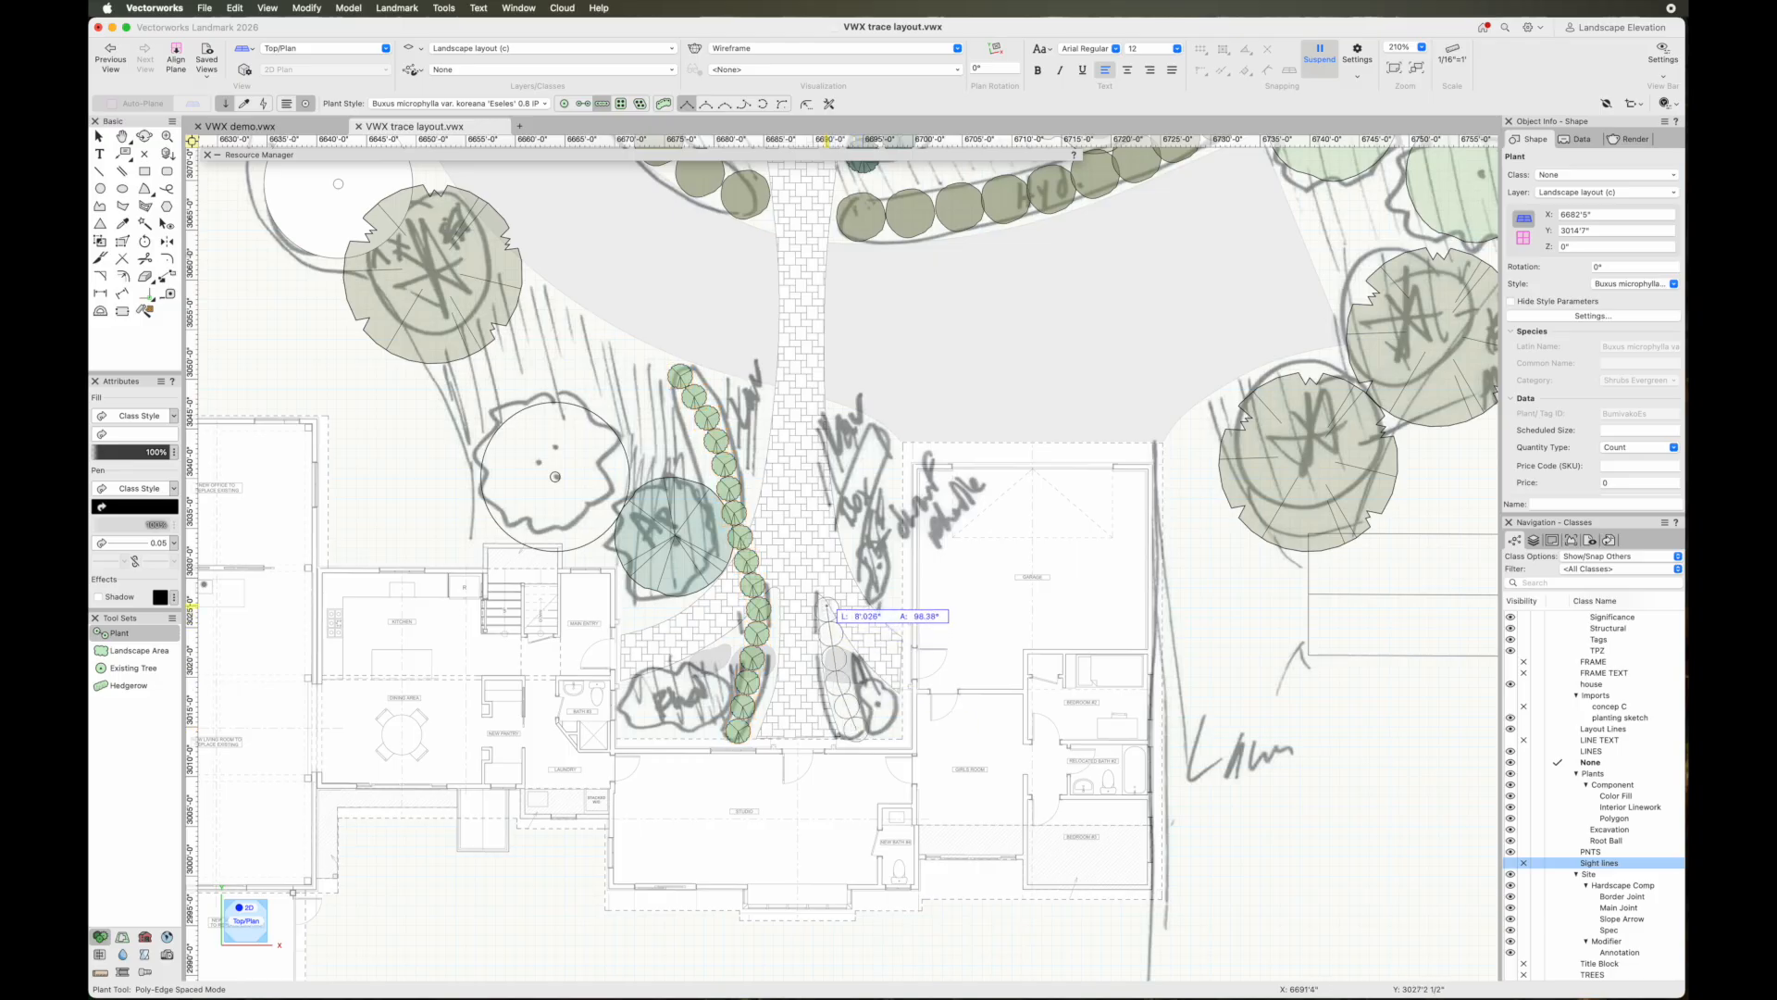
{"action": "left_click", "coordinate": [842, 479]}
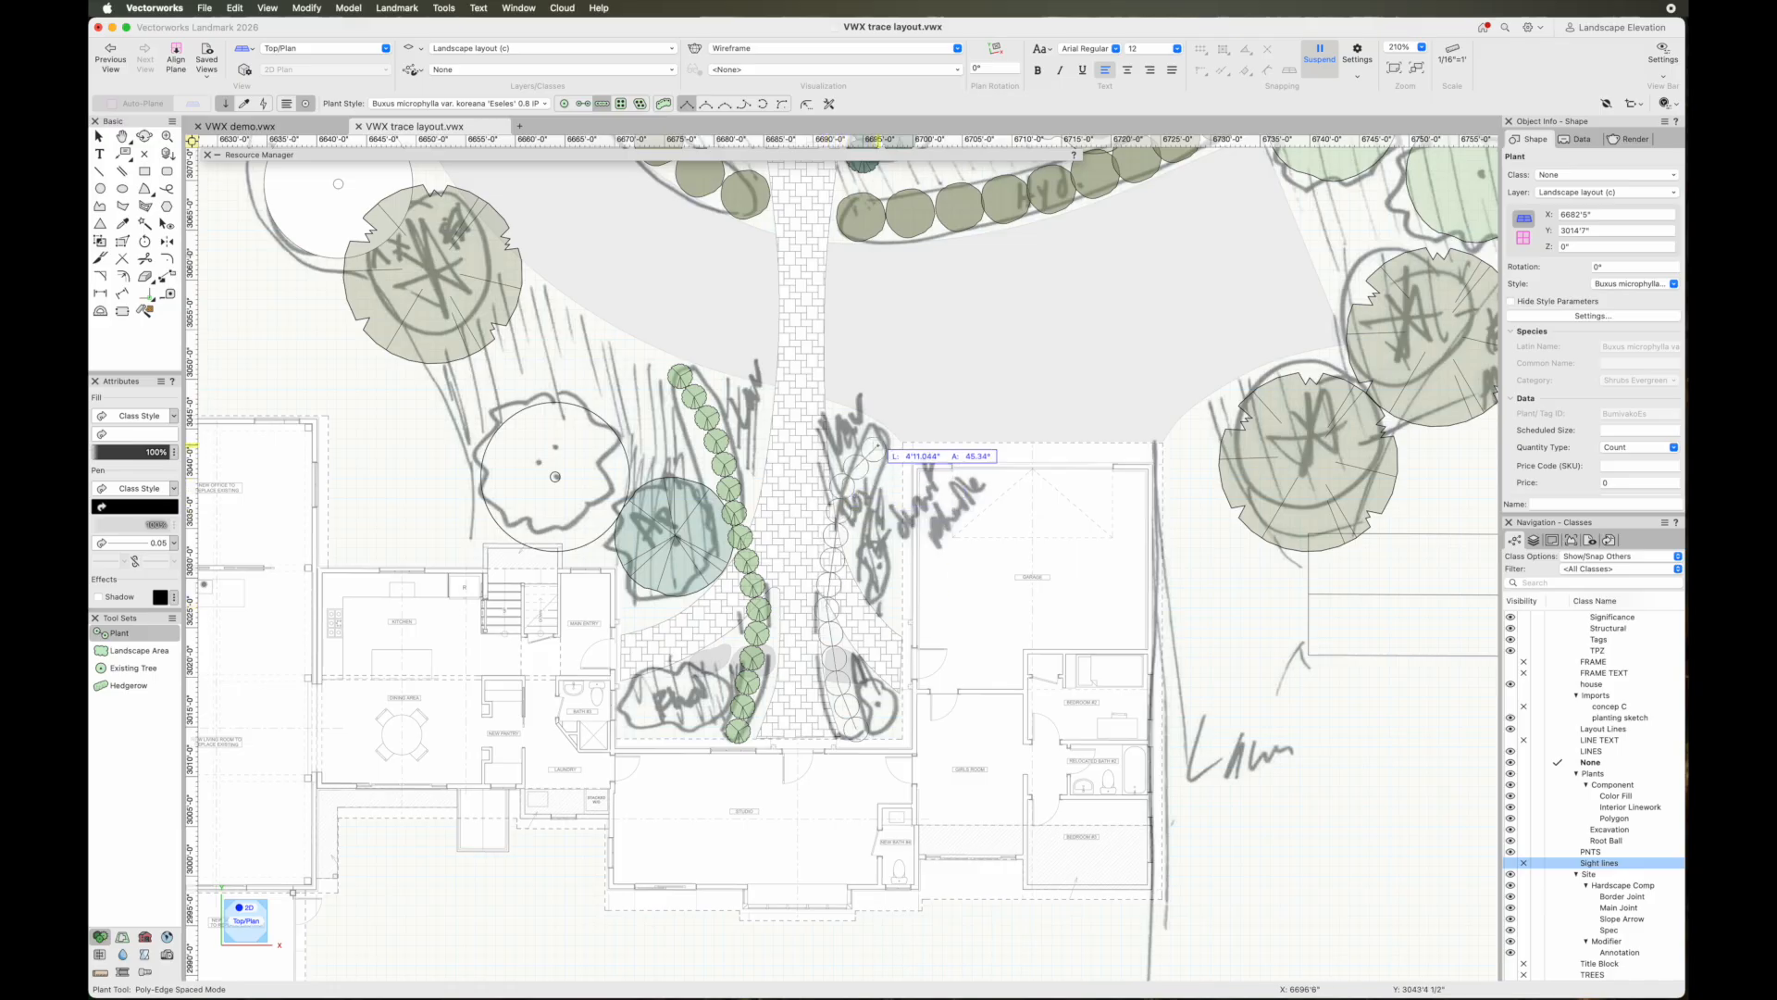
{"action": "double_click", "coordinate": [890, 440]}
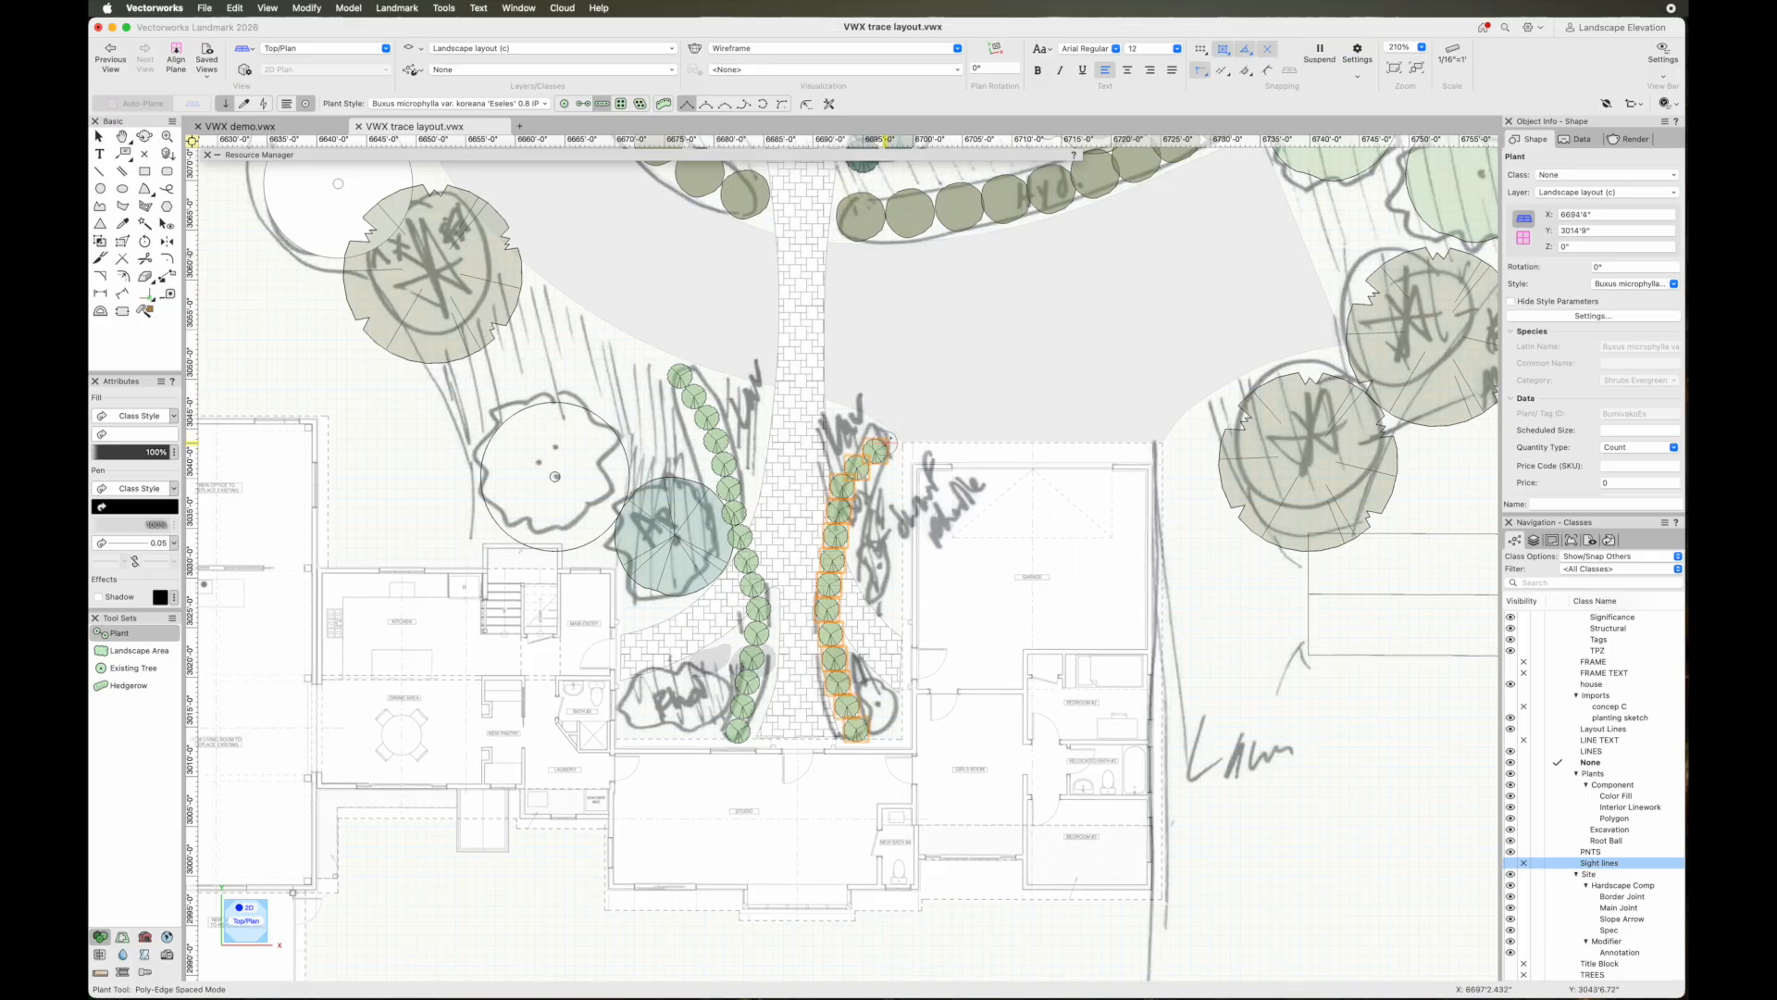
{"action": "key", "text": "x"}
{"action": "key", "text": "x"}
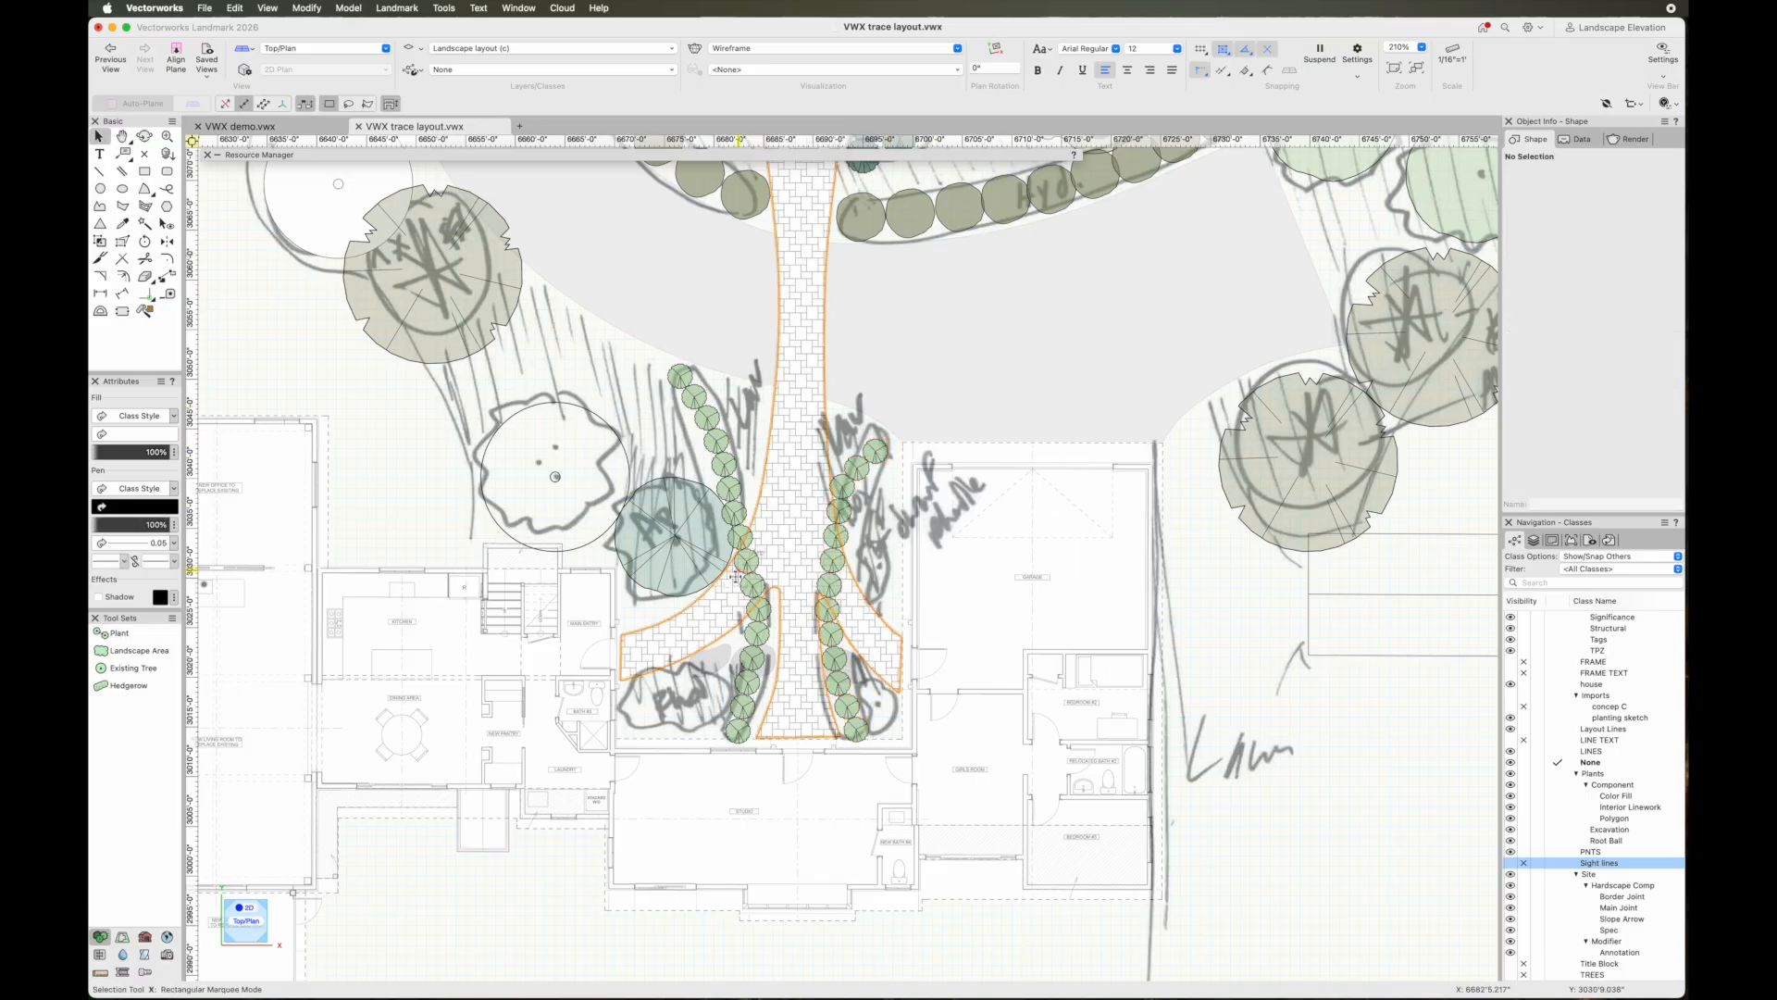
Open the path of the western boxwood row for reshaping and try the delete-vertex and move-vertex modes on it, then leave the editing
{"action": "double_click", "coordinate": [752, 573]}
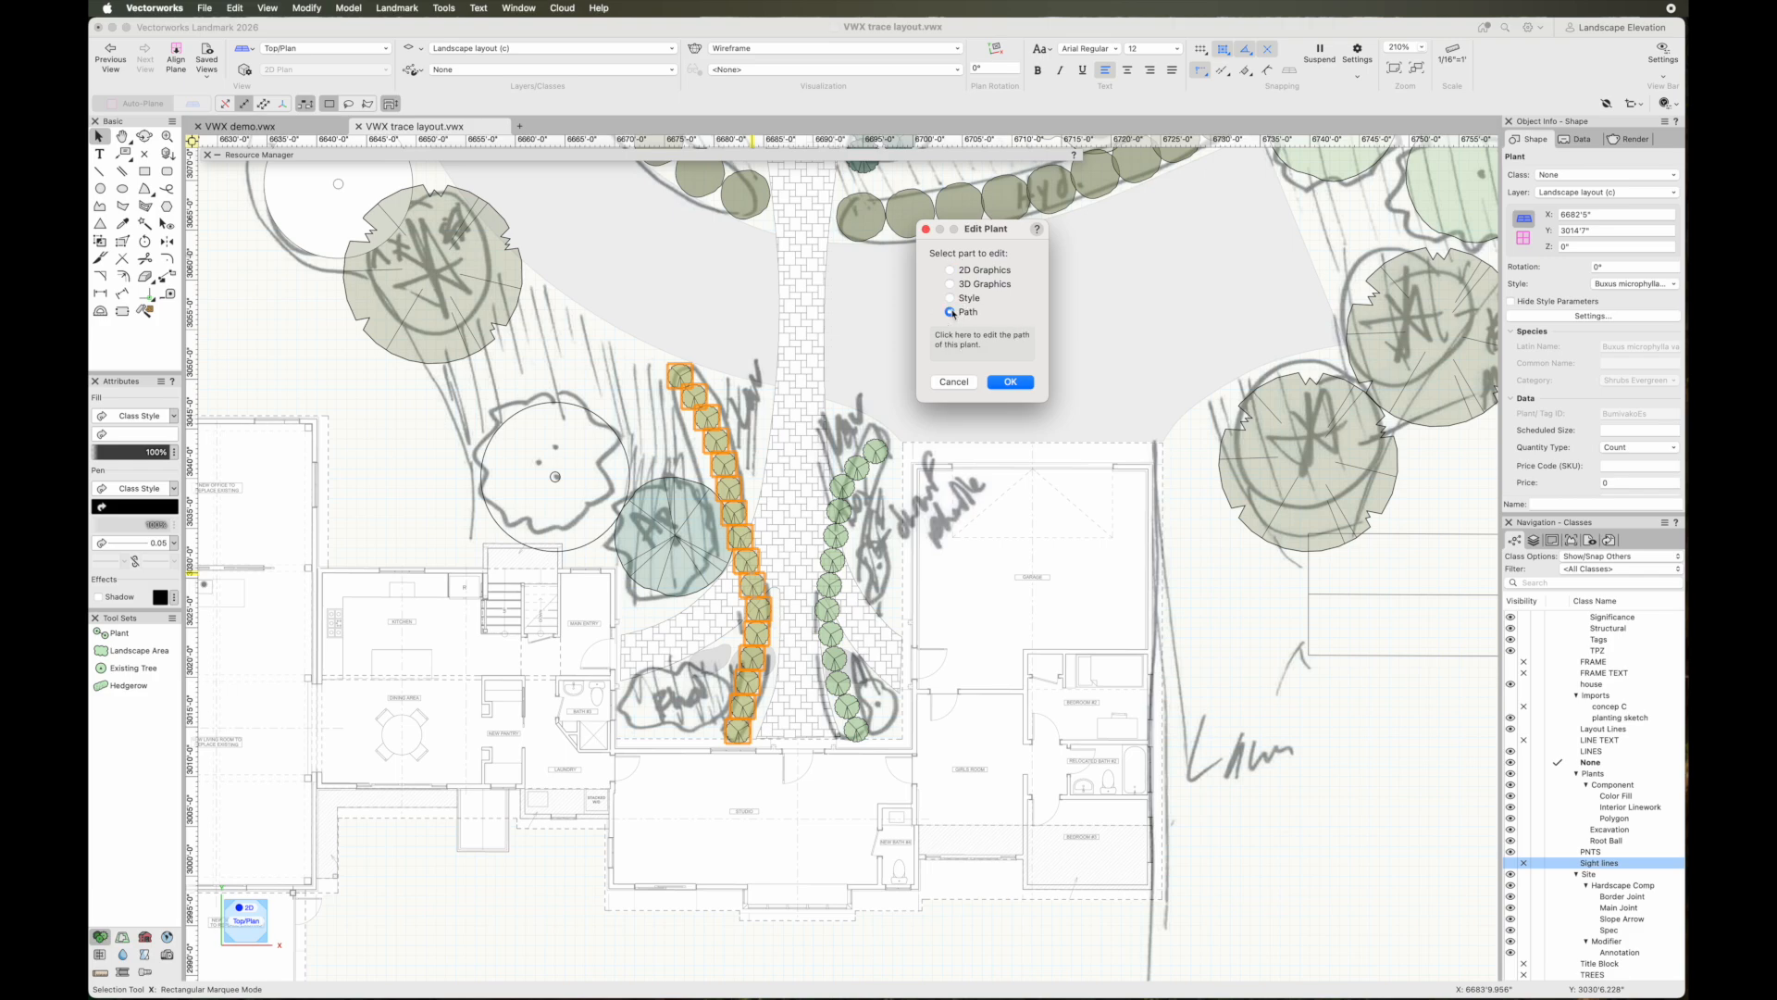
{"action": "left_click", "coordinate": [1009, 382]}
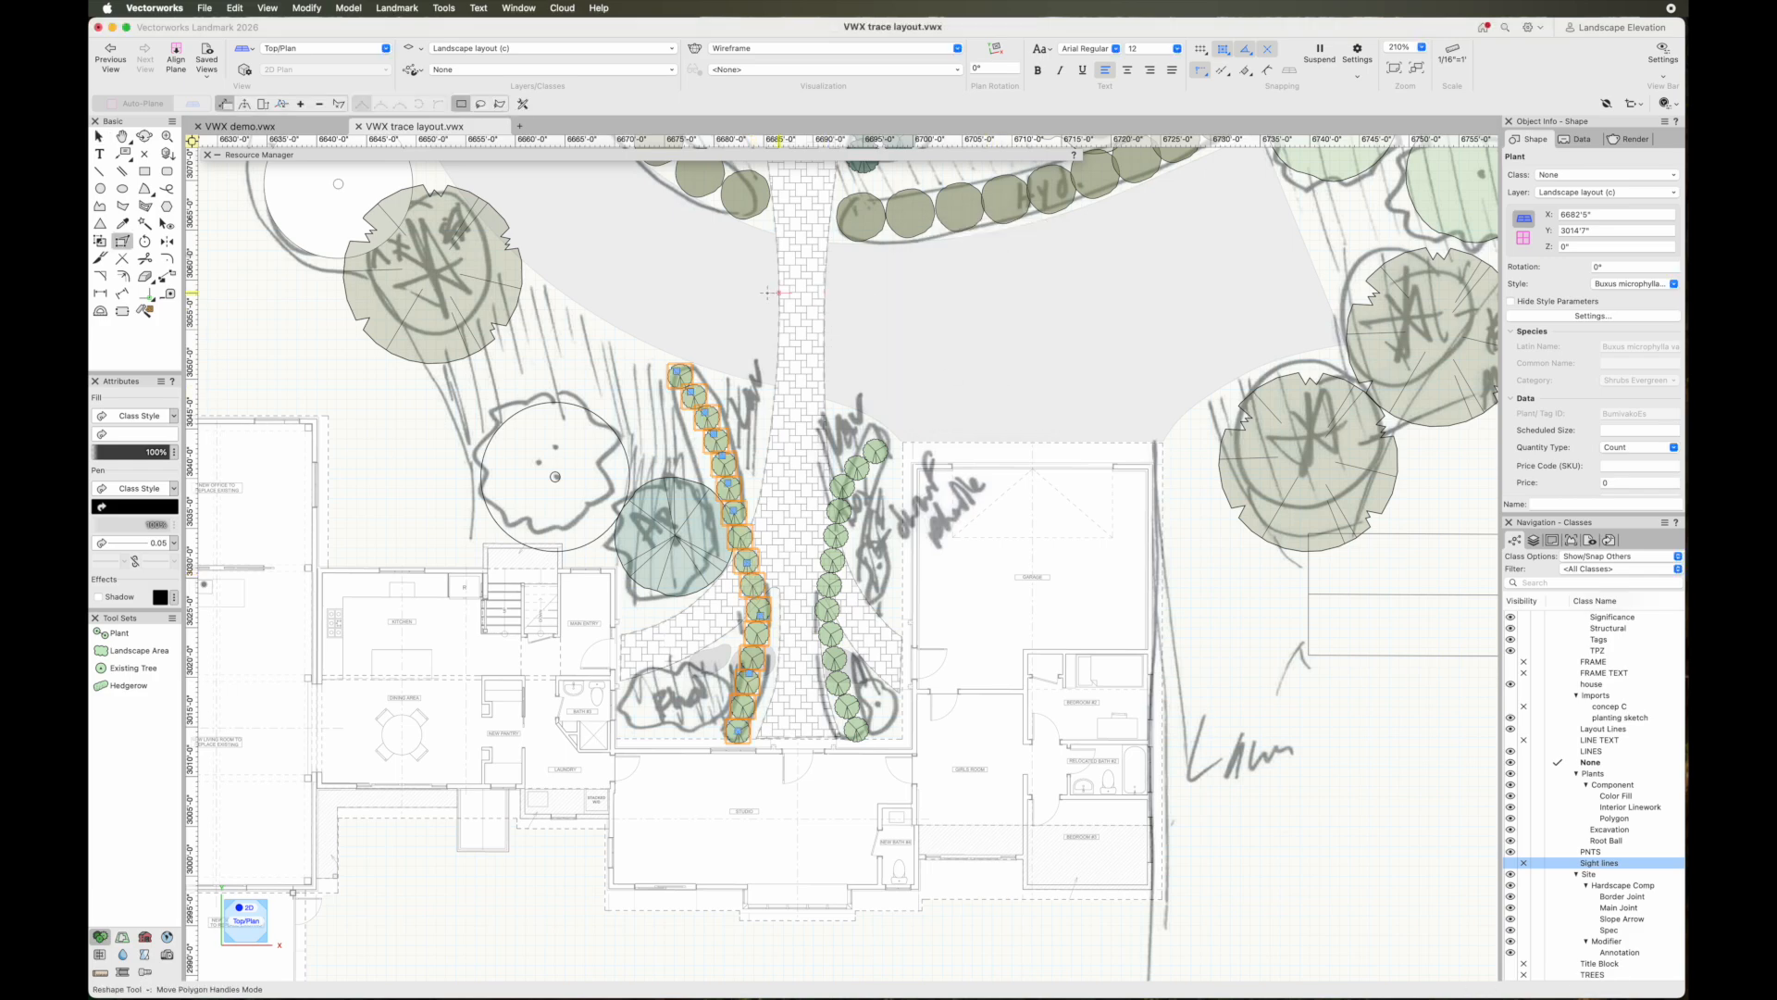
{"action": "left_click", "coordinate": [320, 104]}
{"action": "scroll", "coordinate": [752, 548], "scroll_direction": "up", "scroll_amount": 3}
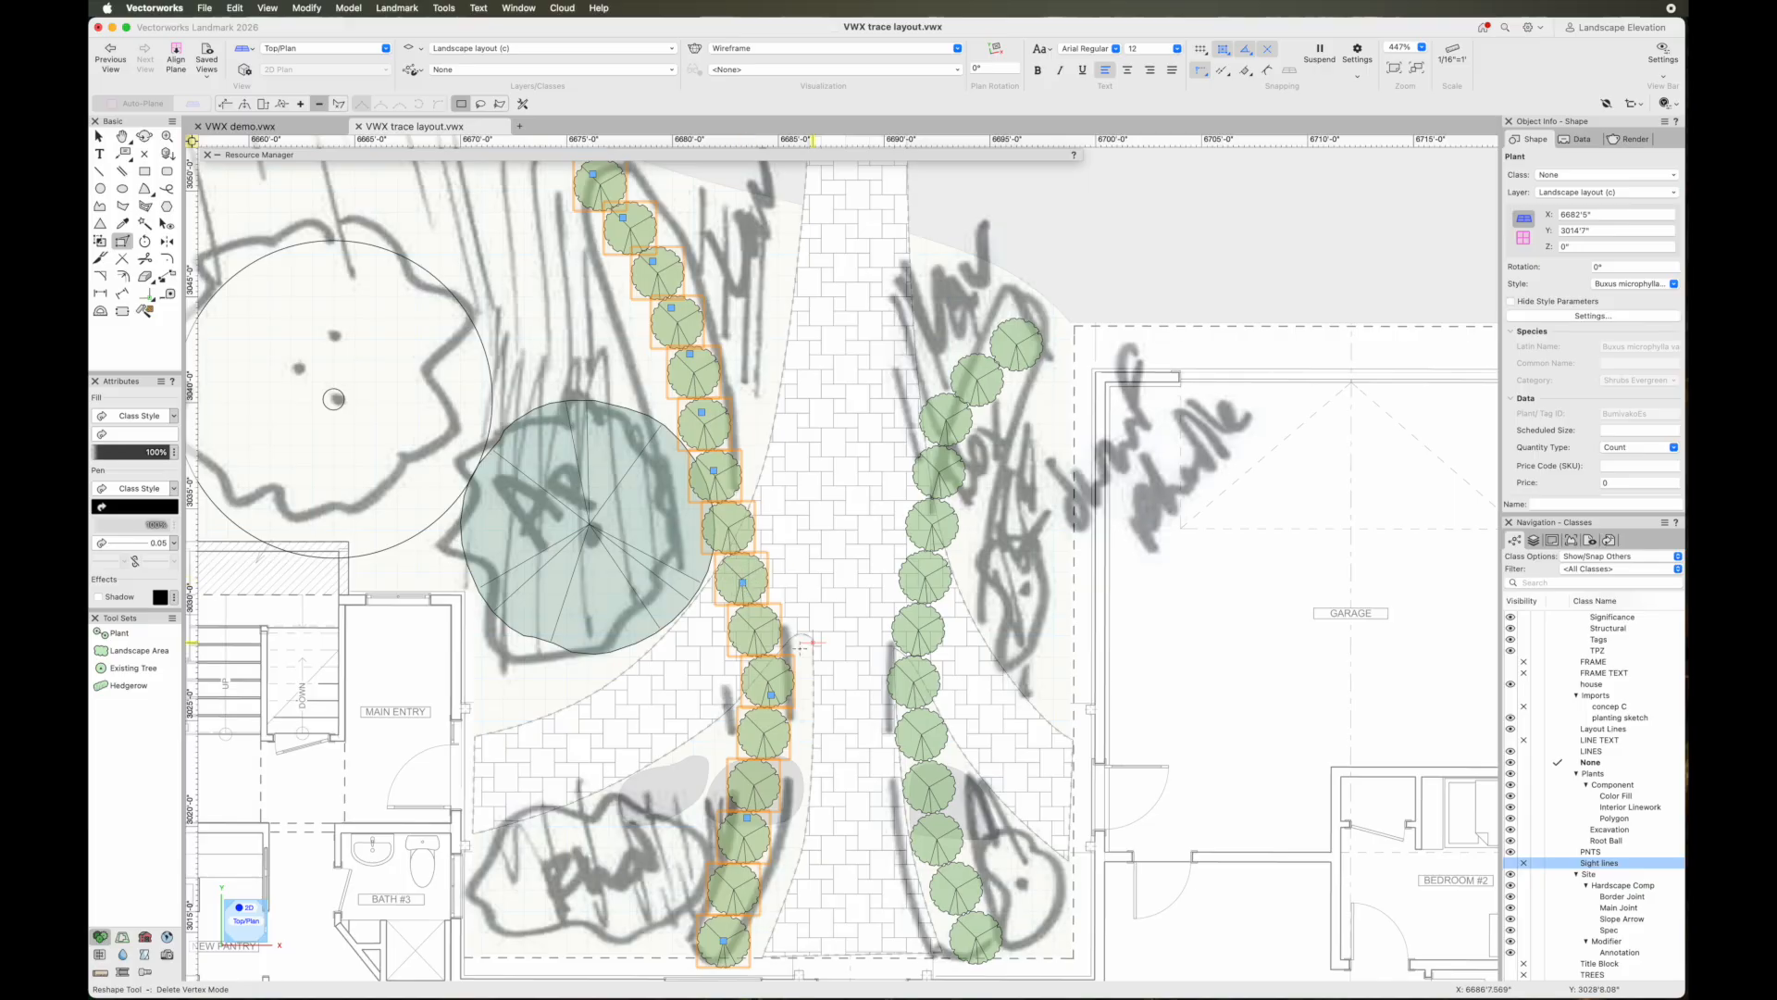
{"action": "middle_click_drag", "start_coordinate": [802, 651], "coordinate": [800, 500]}
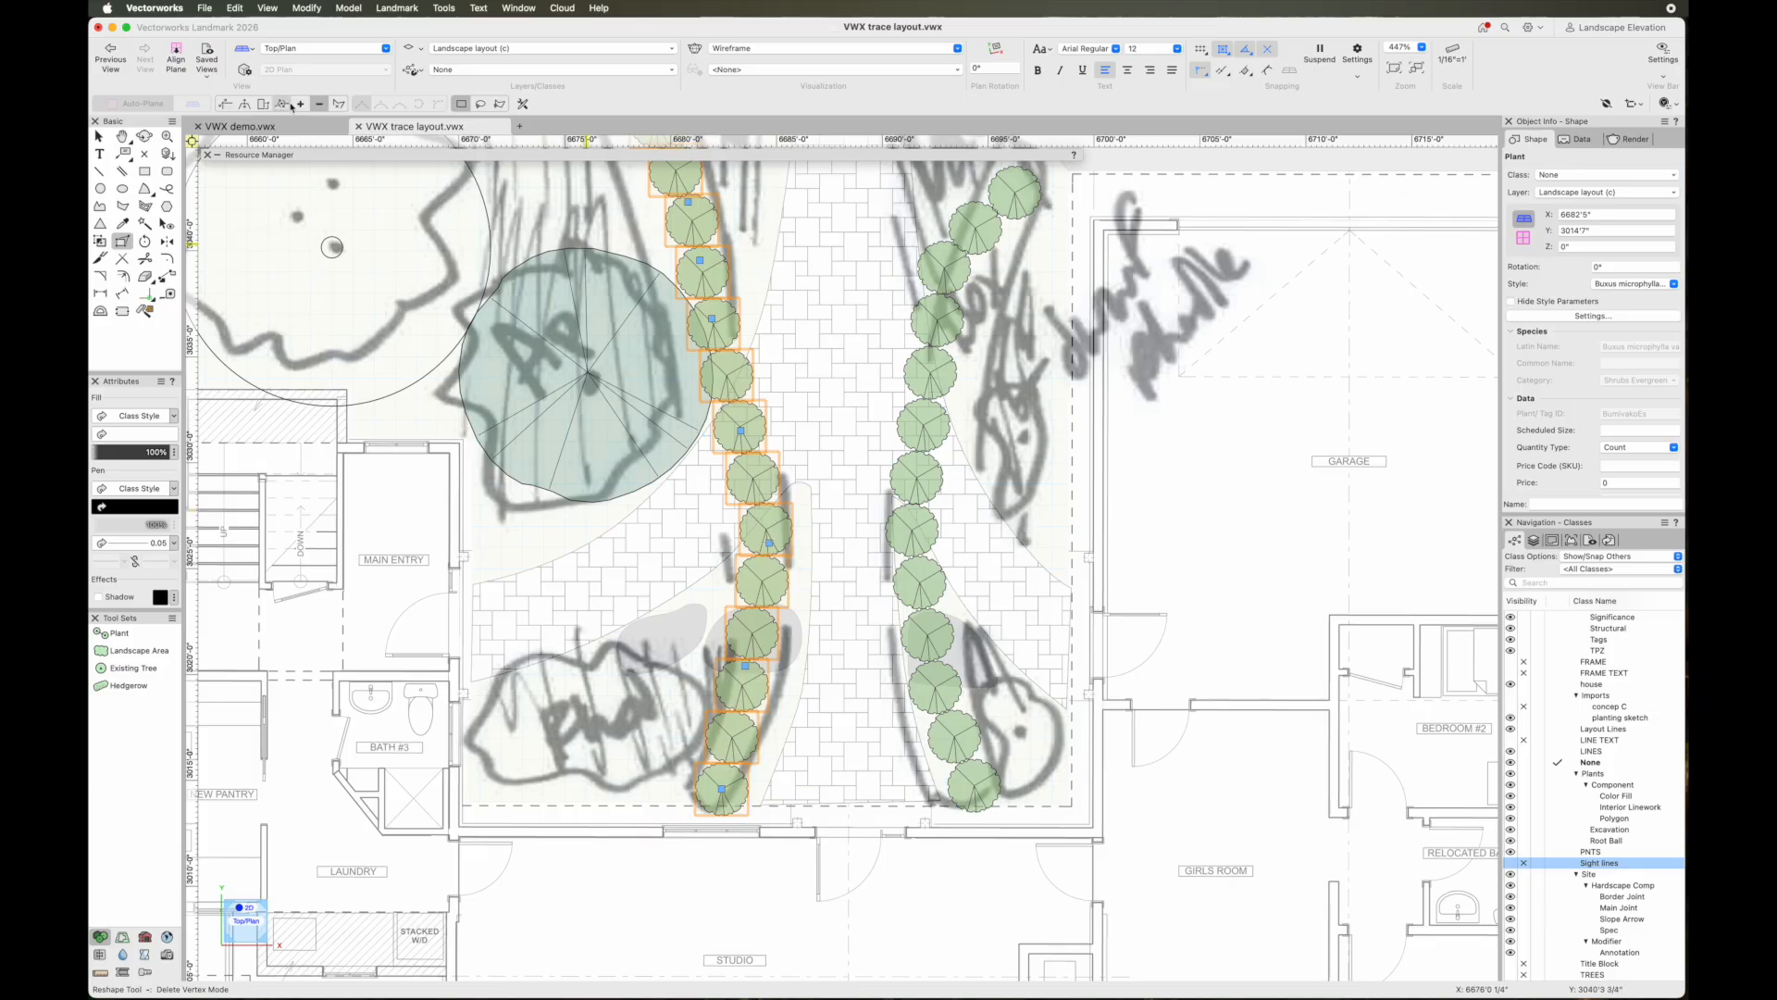
{"action": "left_click", "coordinate": [226, 105]}
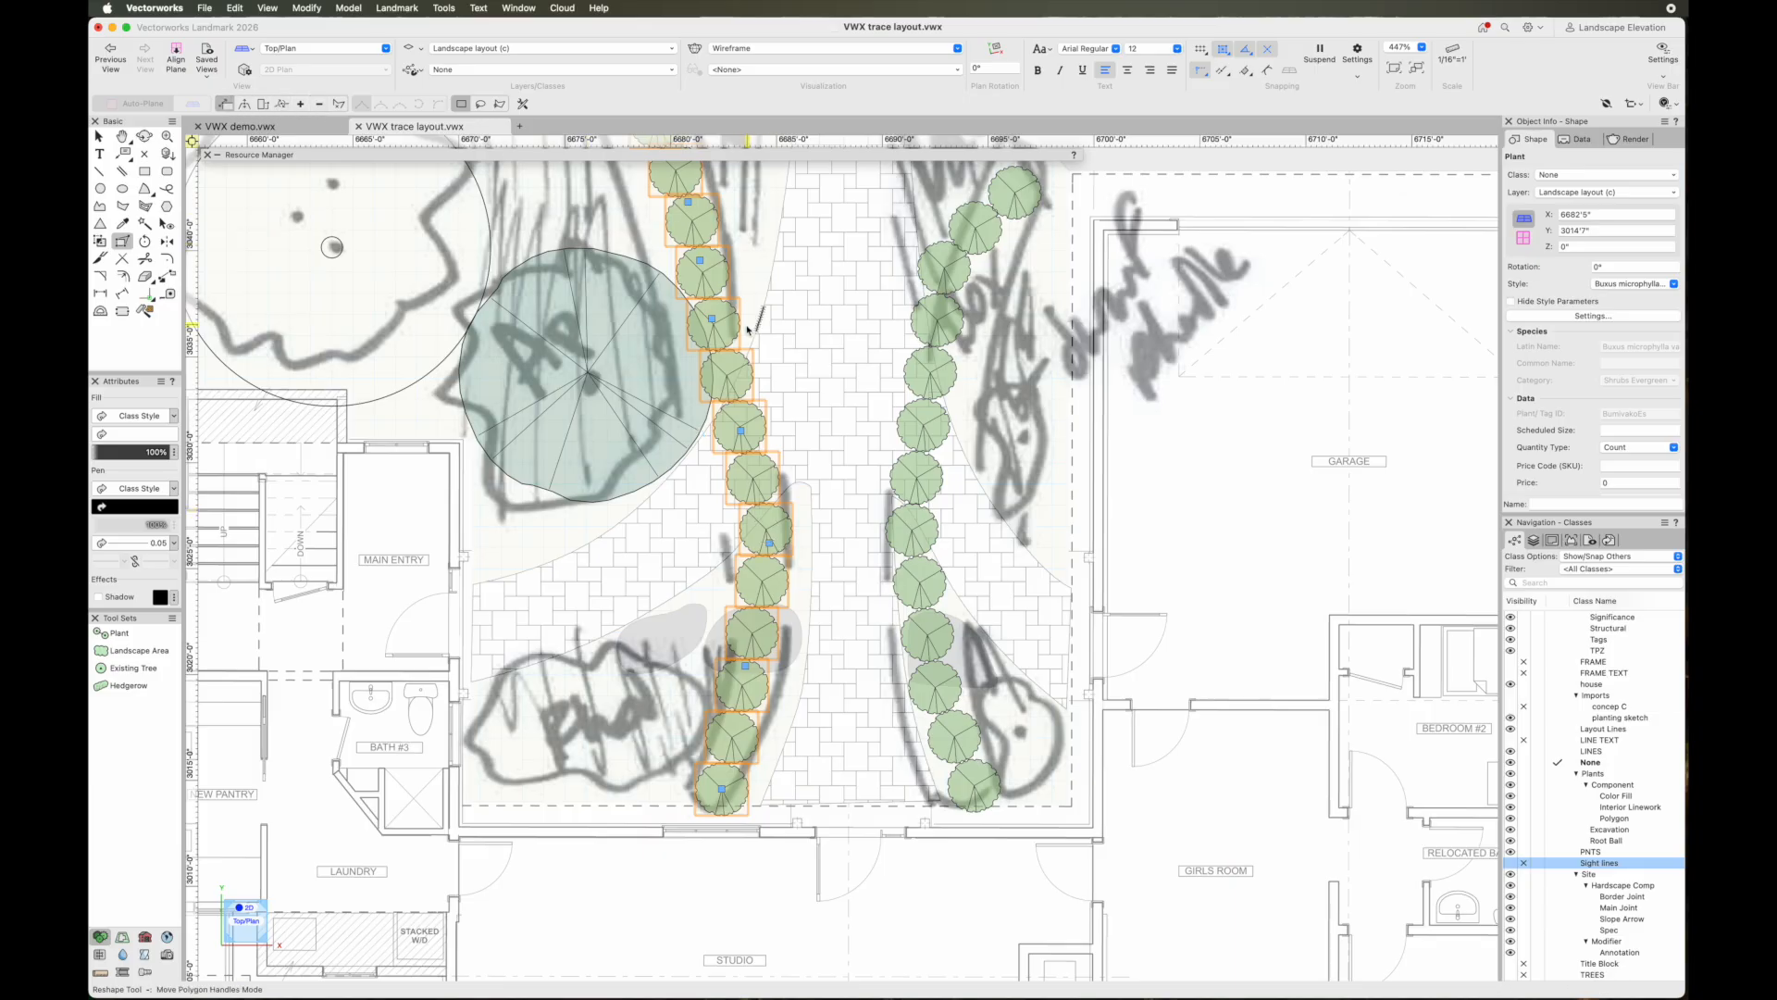
{"action": "left_click_drag", "start_coordinate": [742, 432], "coordinate": [741, 430]}
{"action": "left_click", "coordinate": [849, 406]}
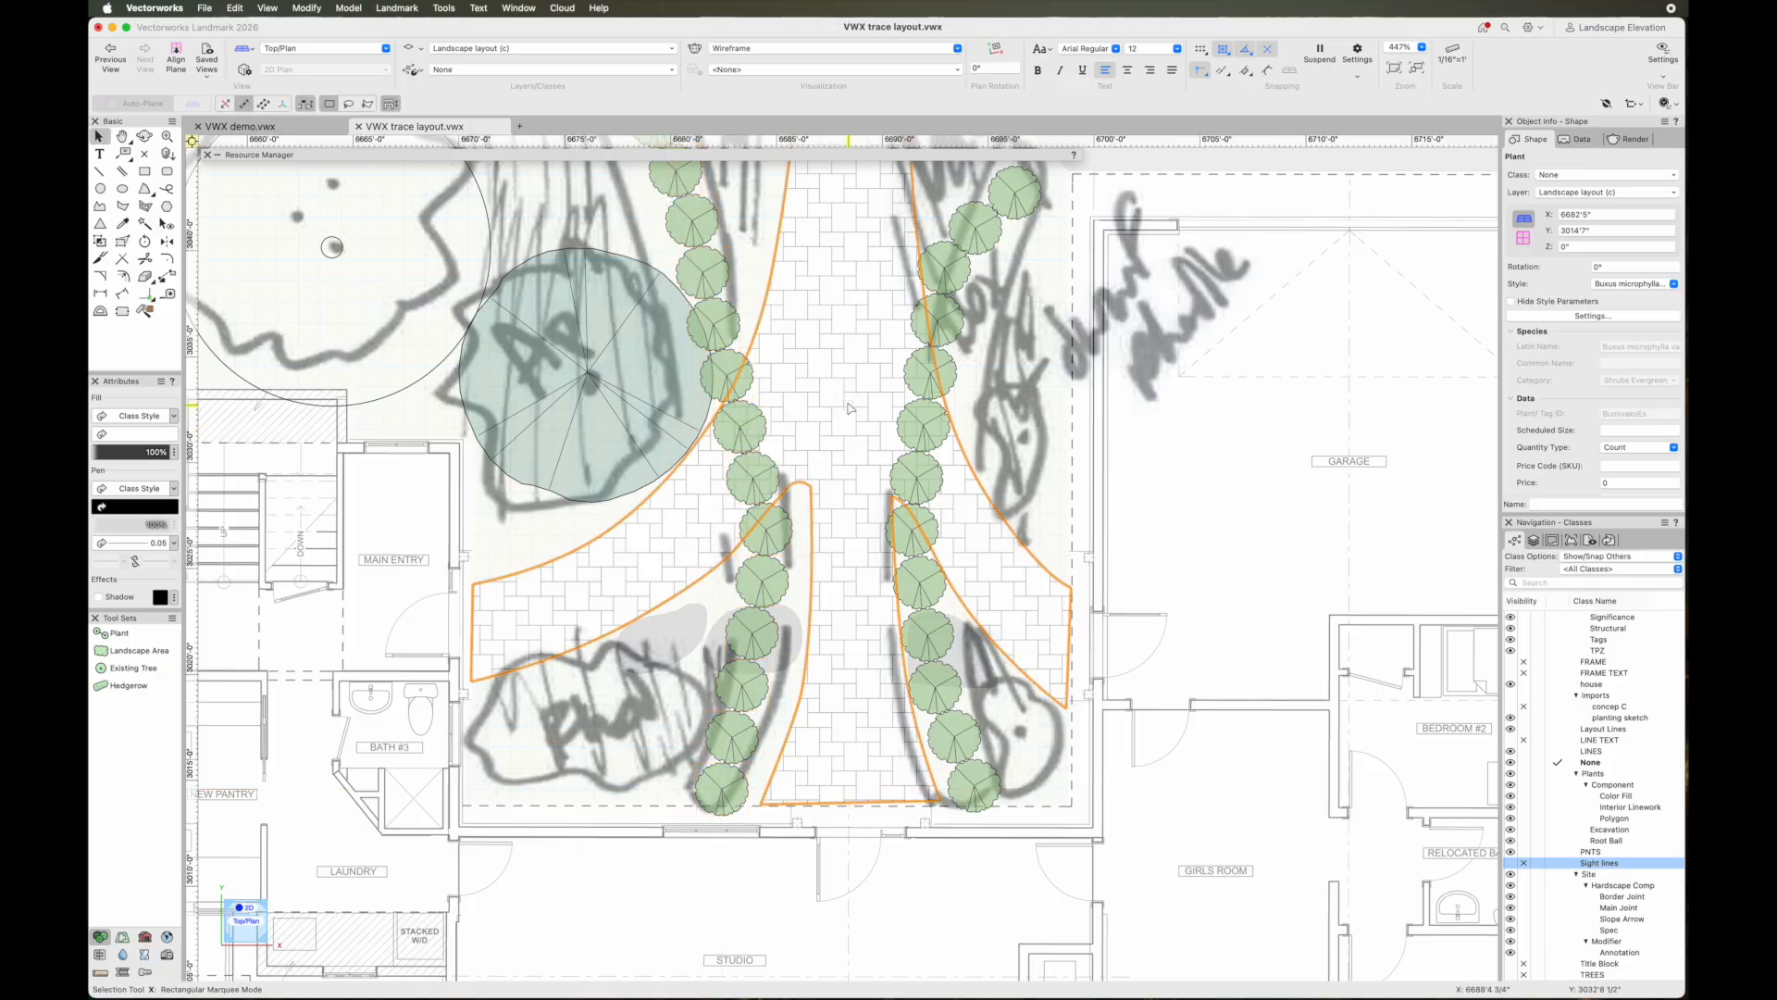
{"action": "scroll", "coordinate": [849, 406], "scroll_direction": "down", "scroll_amount": 4}
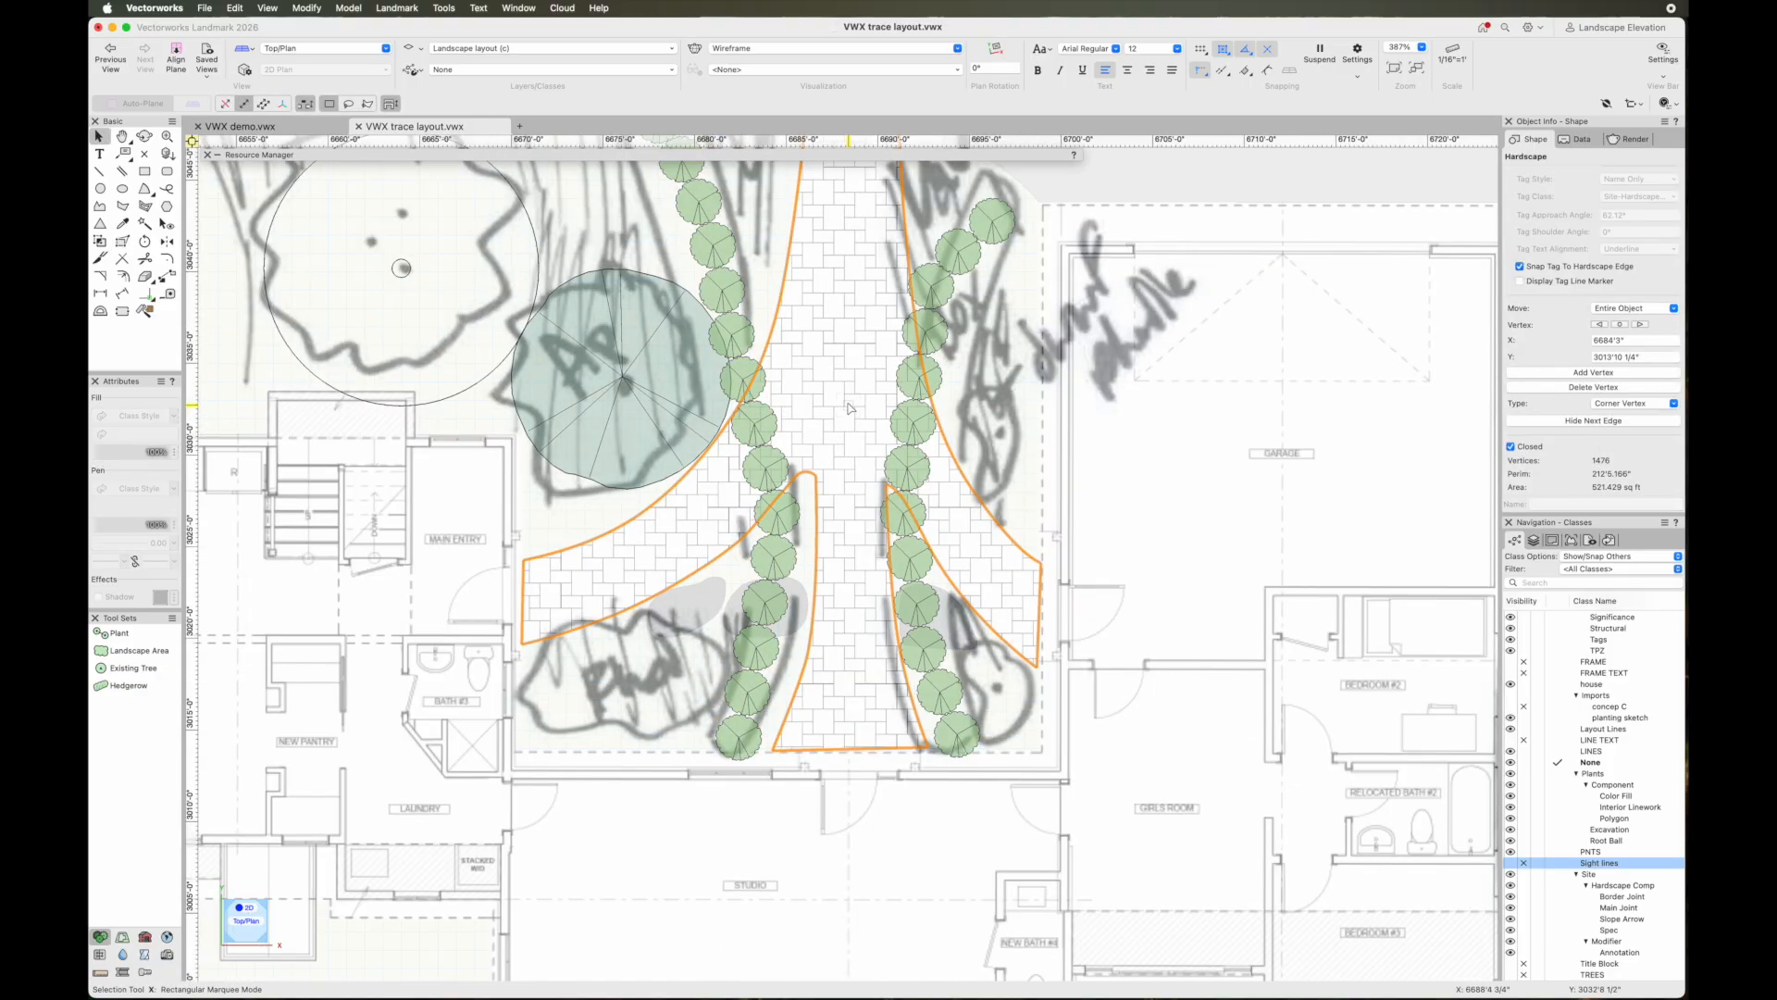
Delete both spaced boxwood rows along the west and east sides of the brick path
{"action": "middle_click_drag", "start_coordinate": [849, 407], "coordinate": [823, 448]}
{"action": "left_click", "coordinate": [766, 445]}
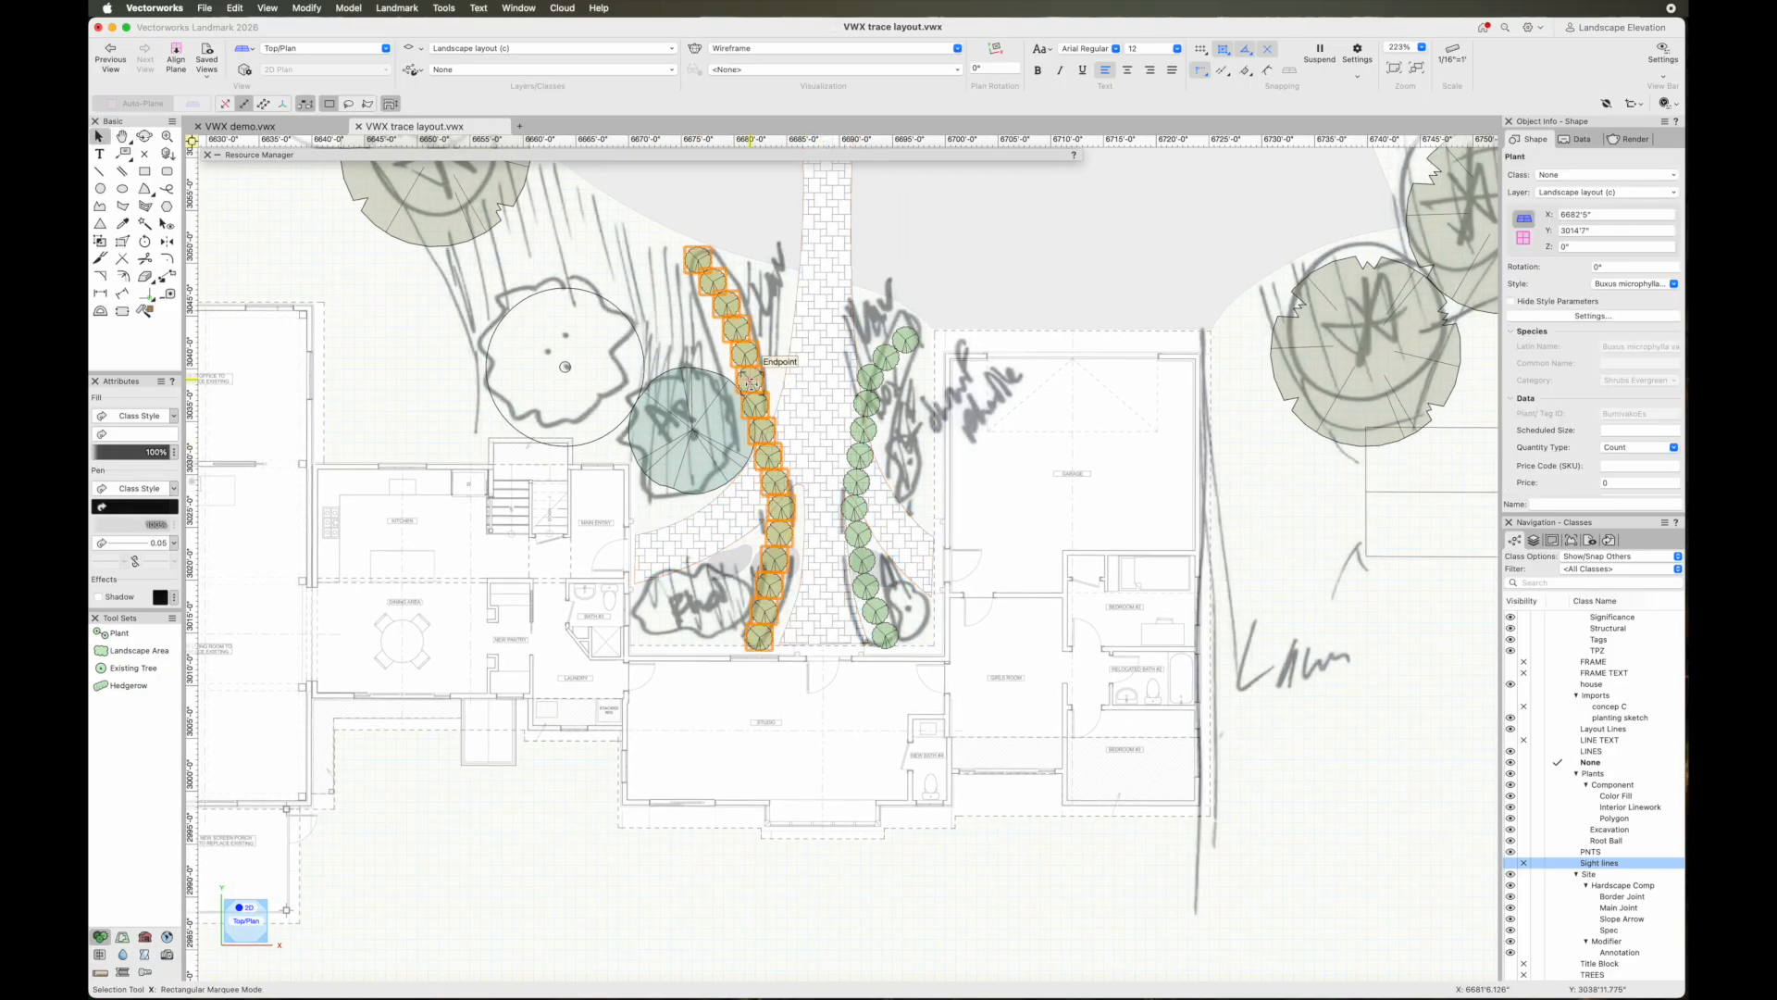
{"action": "key", "text": "Delete"}
{"action": "left_click", "coordinate": [890, 364]}
{"action": "key", "text": "Delete"}
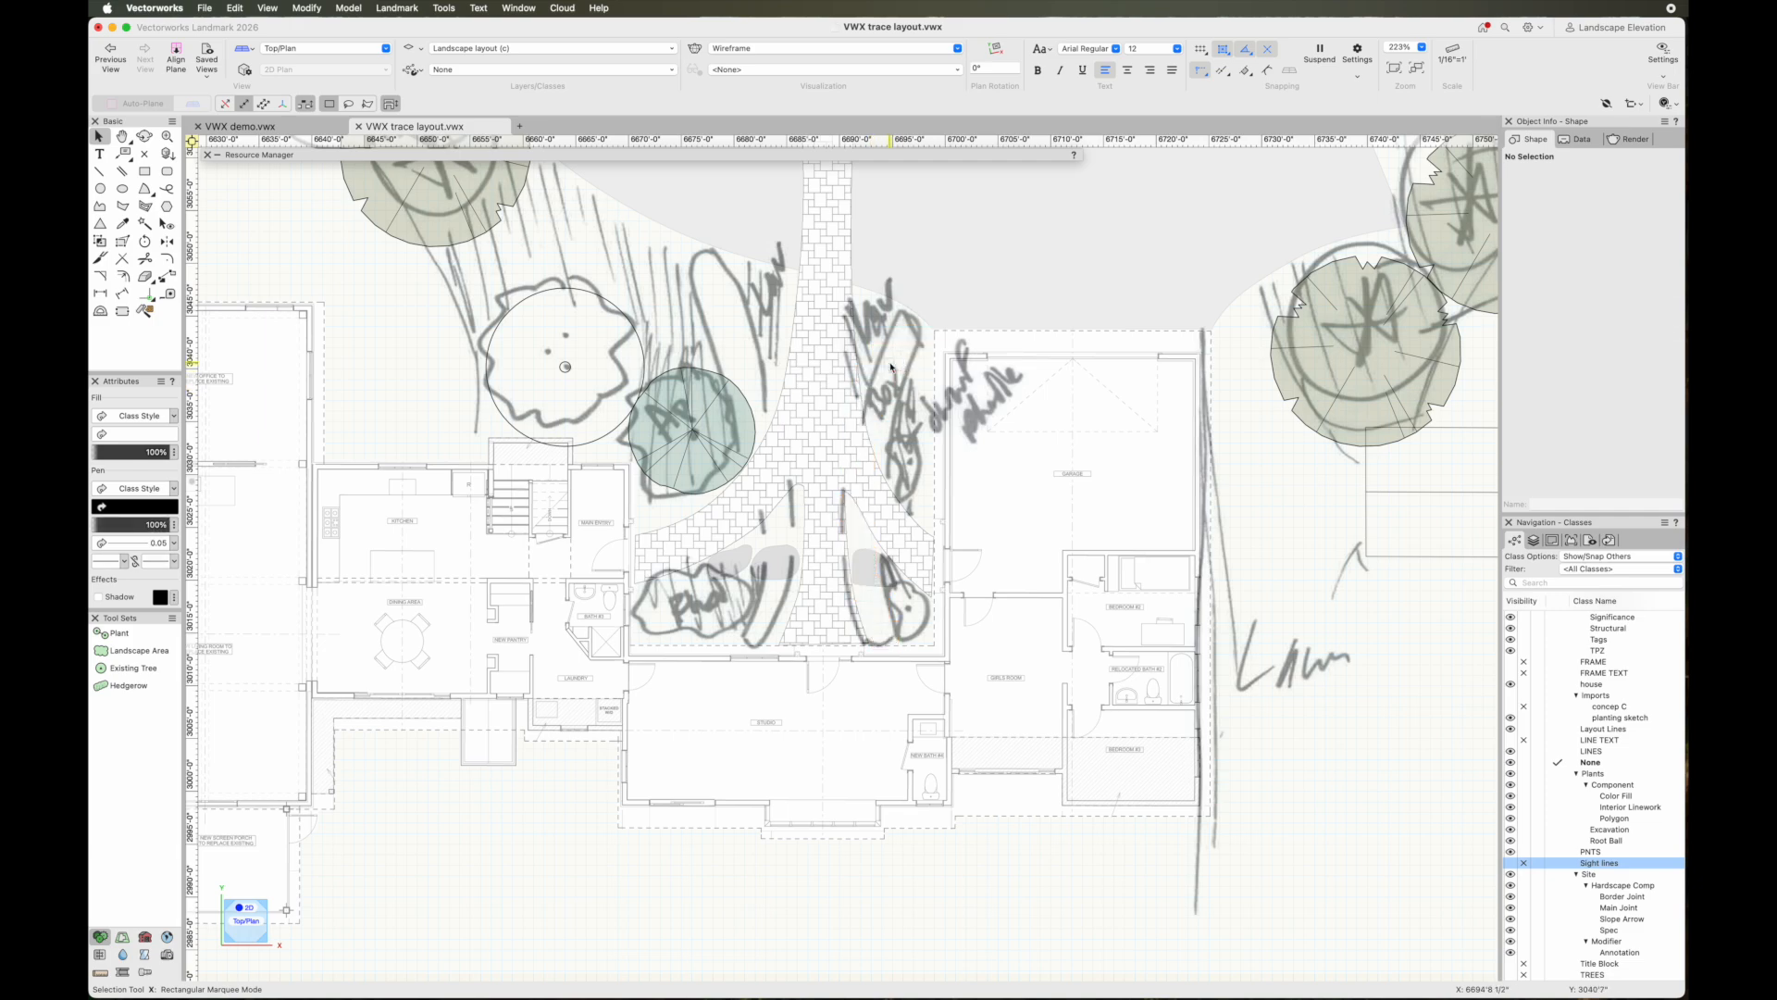
Place eleven boxwoods individually in Poly-Vertex mode along the sketched western beds, skipping the brick path's side branch, with snapping suspended
{"action": "left_click", "coordinate": [118, 632]}
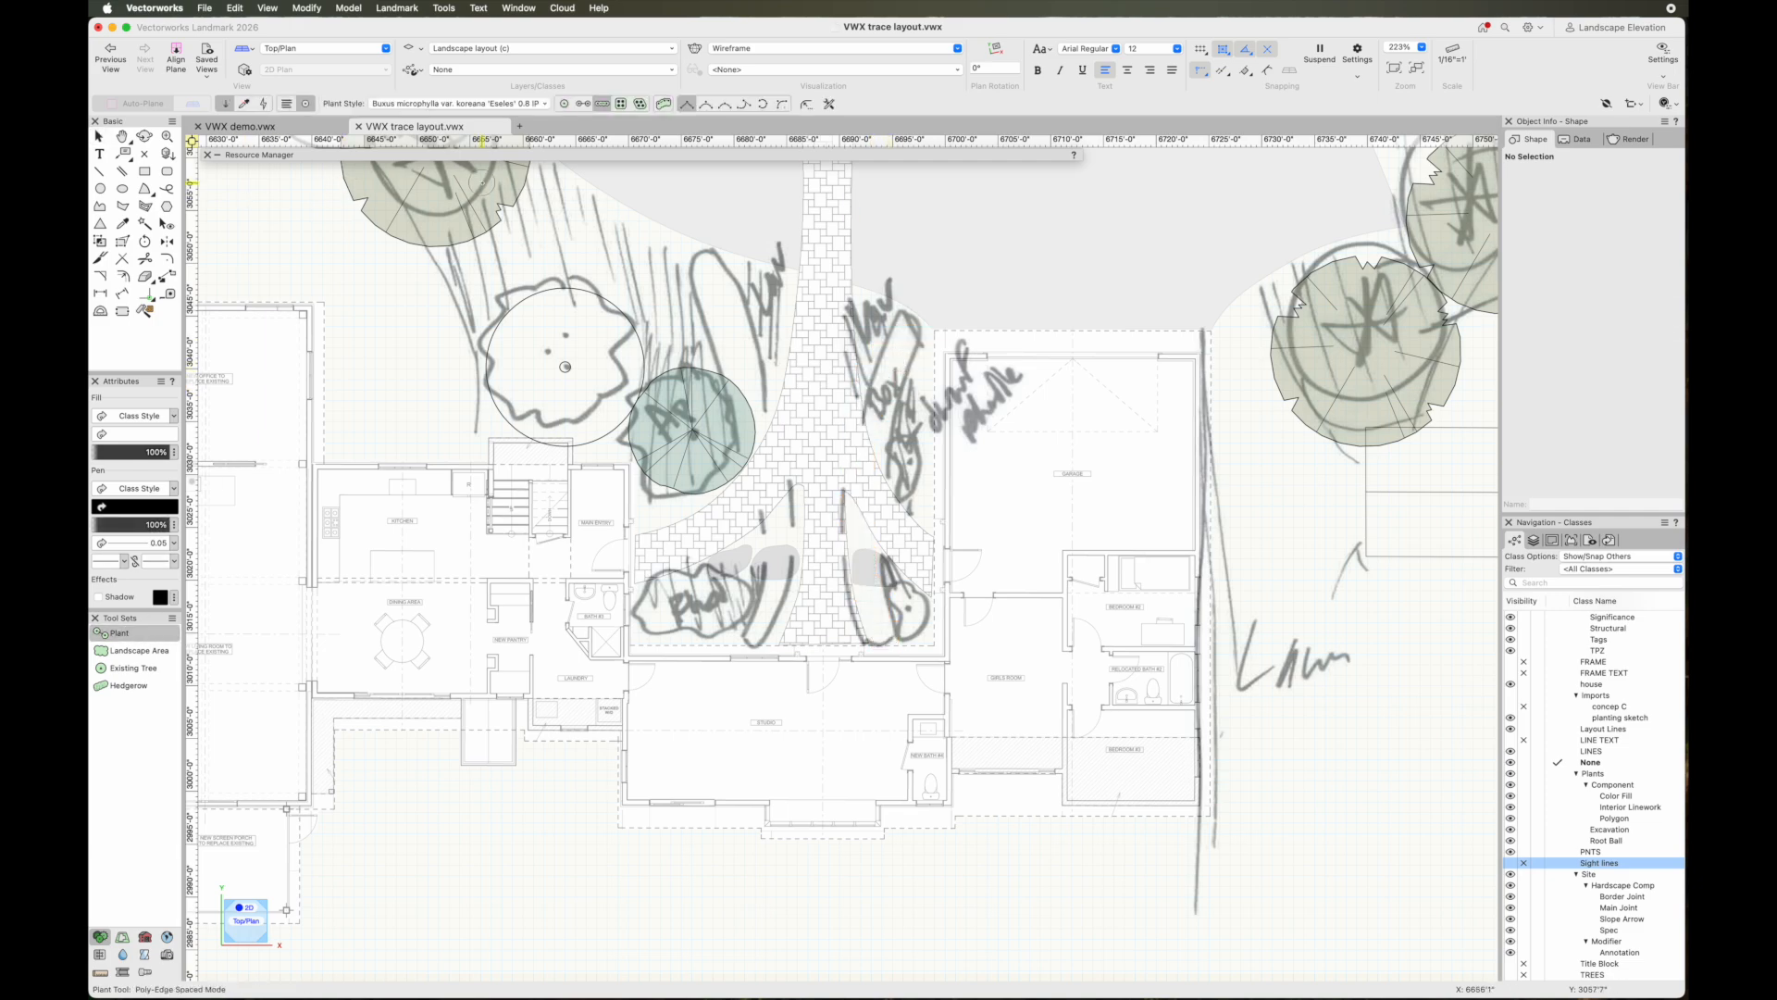
{"action": "left_click", "coordinate": [581, 104]}
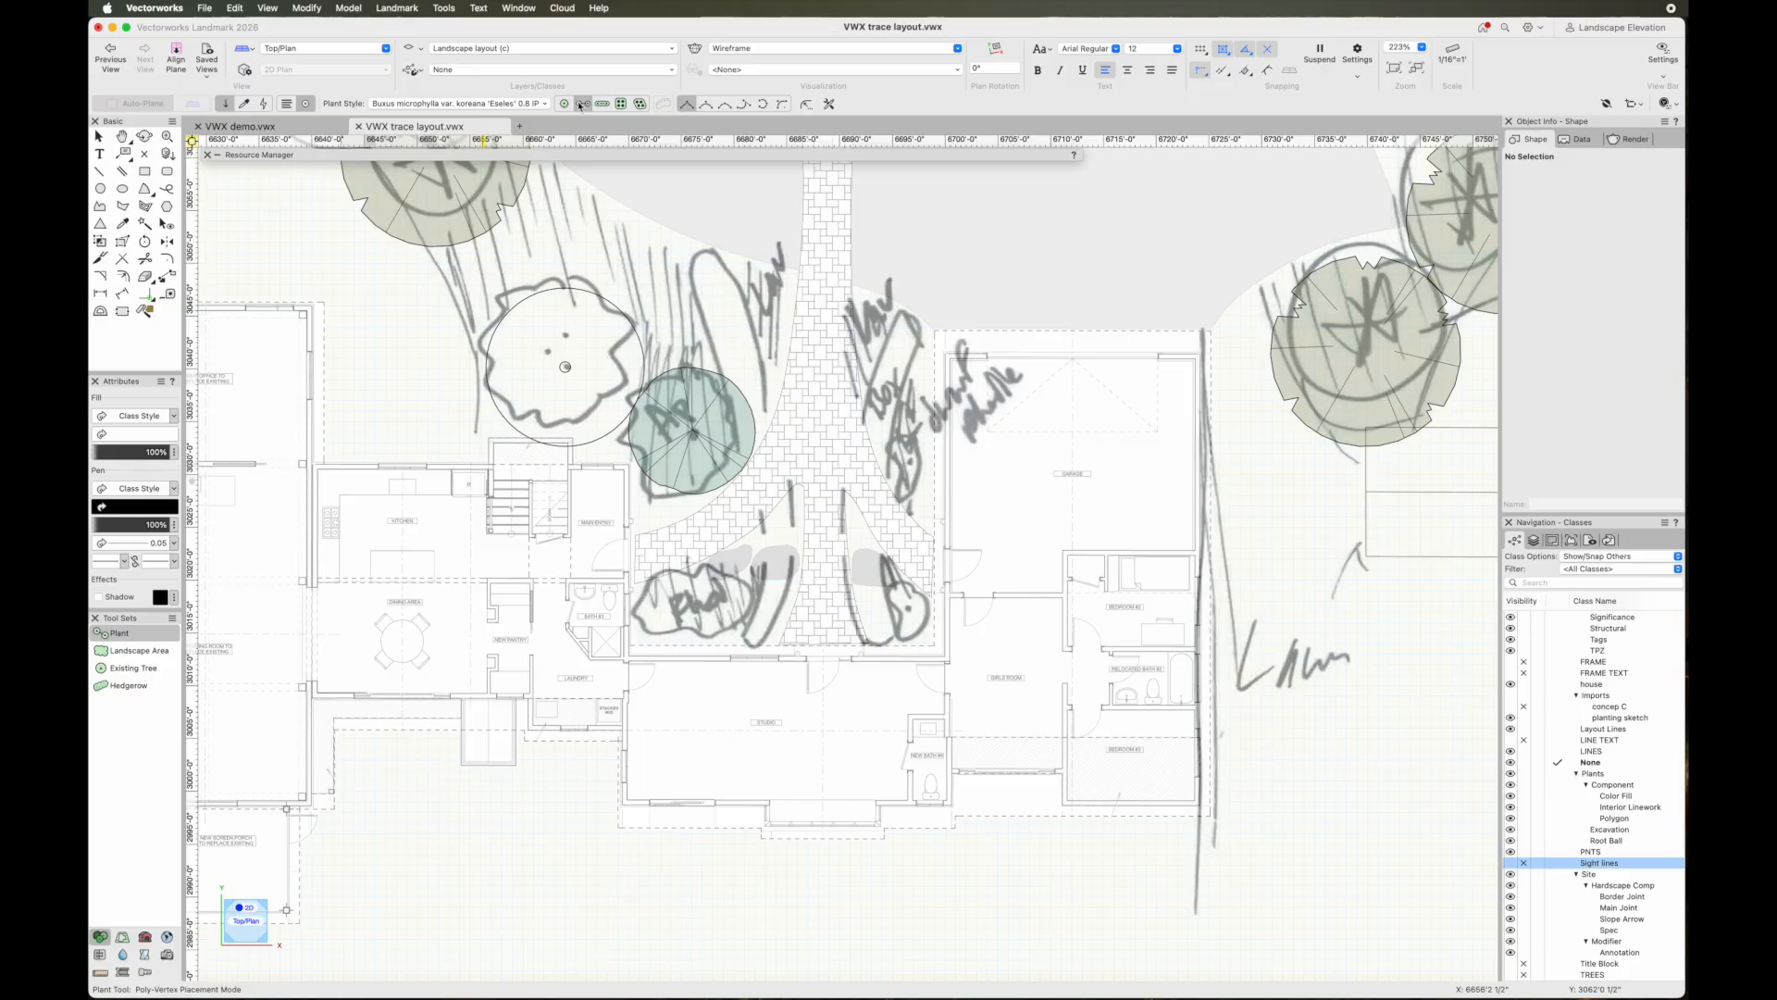
{"action": "key", "text": "grave"}
{"action": "left_click", "coordinate": [763, 634]}
{"action": "left_click", "coordinate": [778, 611]}
{"action": "left_click", "coordinate": [789, 584]}
{"action": "left_click", "coordinate": [792, 531]}
{"action": "left_click", "coordinate": [791, 501]}
{"action": "left_click", "coordinate": [766, 400]}
{"action": "left_click", "coordinate": [755, 368]}
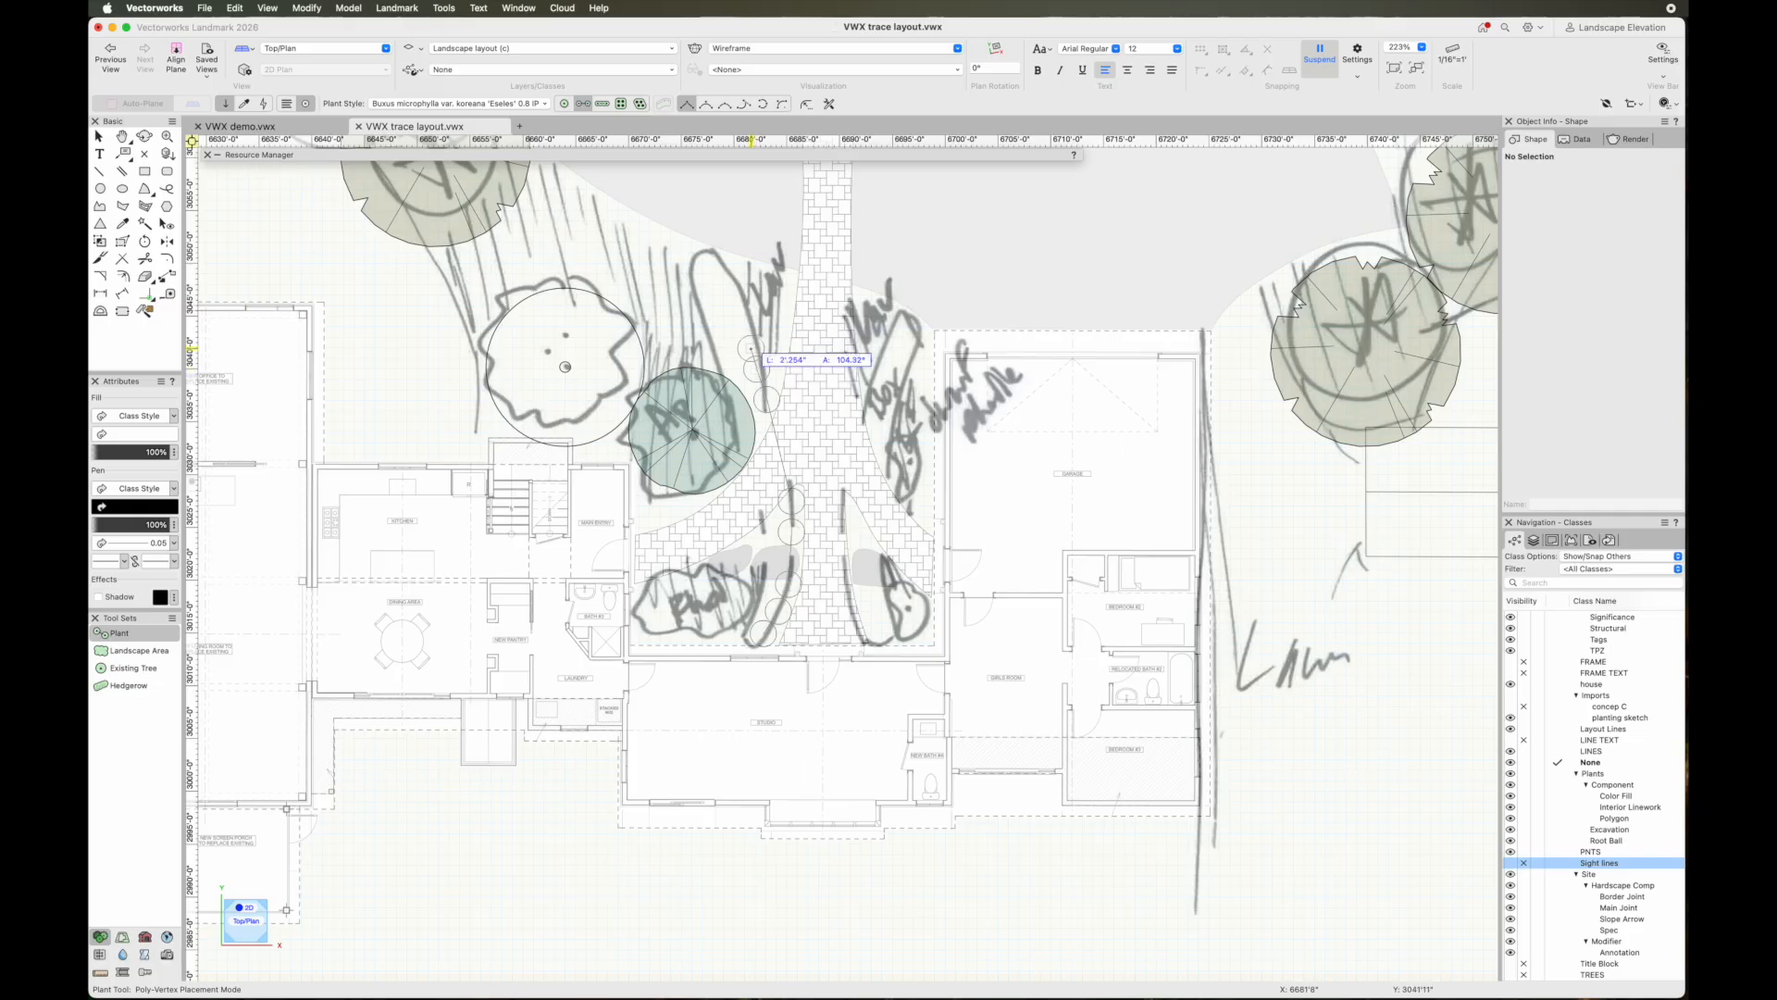
{"action": "left_click", "coordinate": [743, 338]}
{"action": "left_click", "coordinate": [733, 311]}
{"action": "left_click", "coordinate": [721, 286]}
{"action": "double_click", "coordinate": [703, 260]}
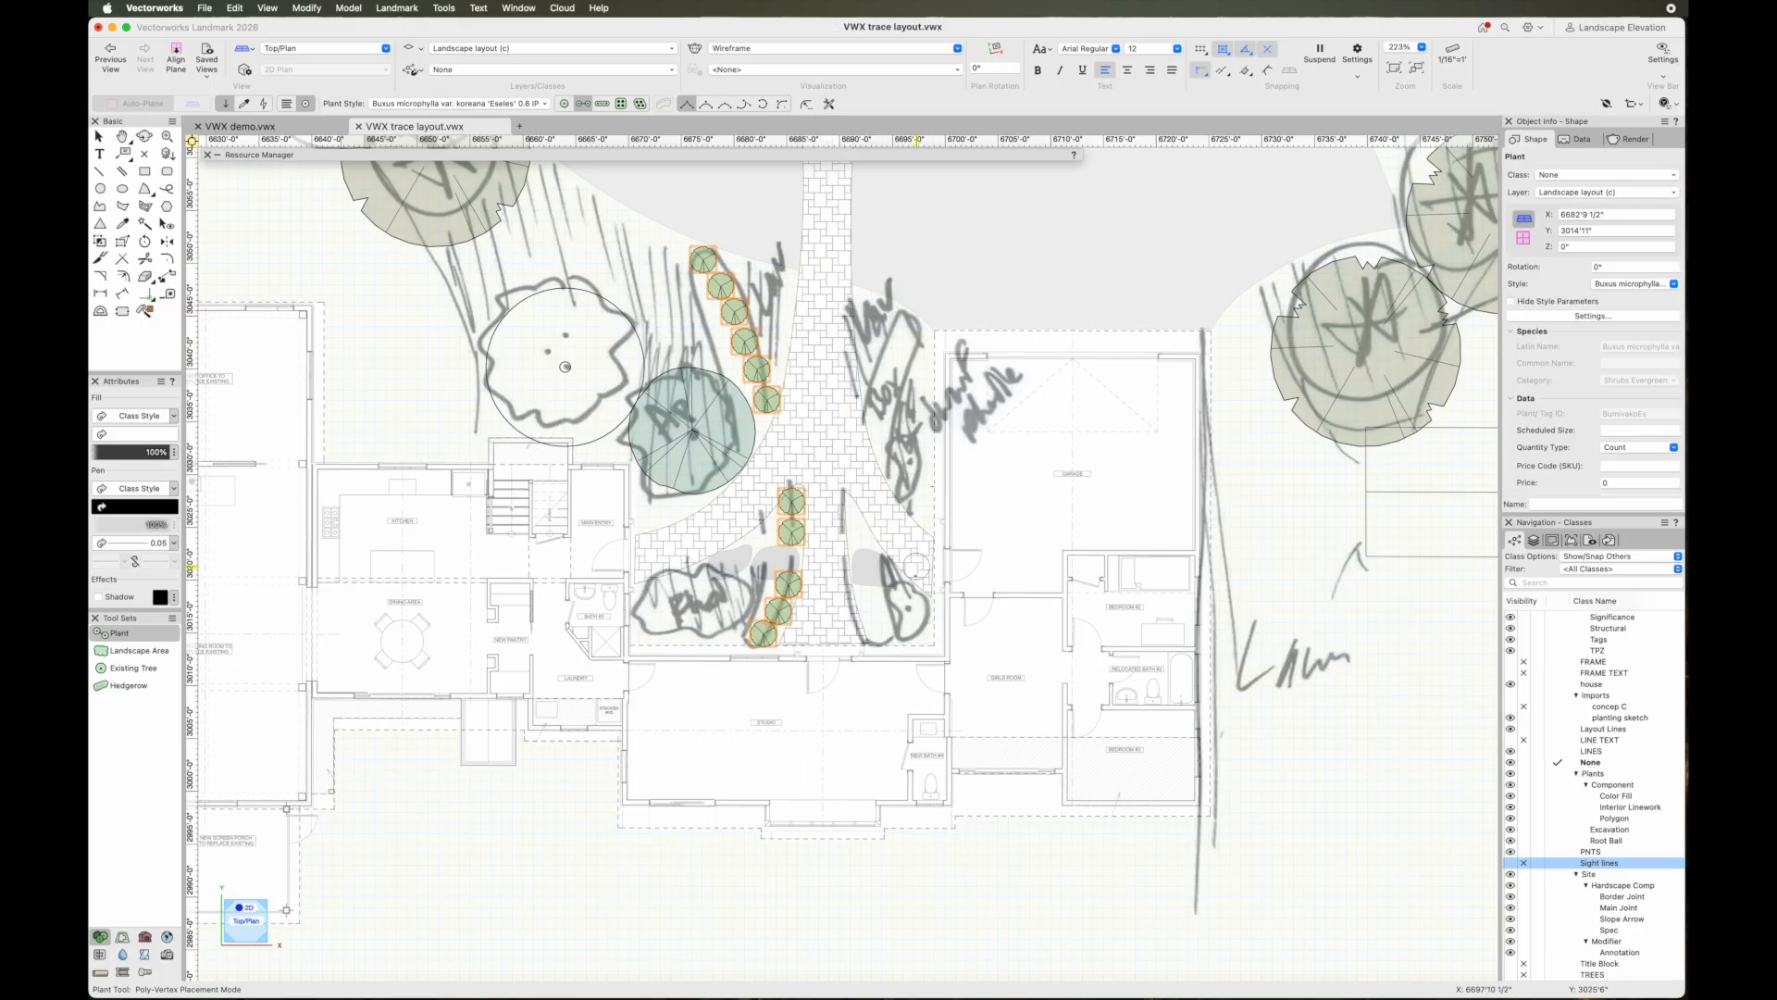
Place matching boxwoods at individual points along the path's east side, leaving the side branch clear and curving outward at the upper end, and deselect them
{"action": "key", "text": "grave"}
{"action": "left_click", "coordinate": [885, 632]}
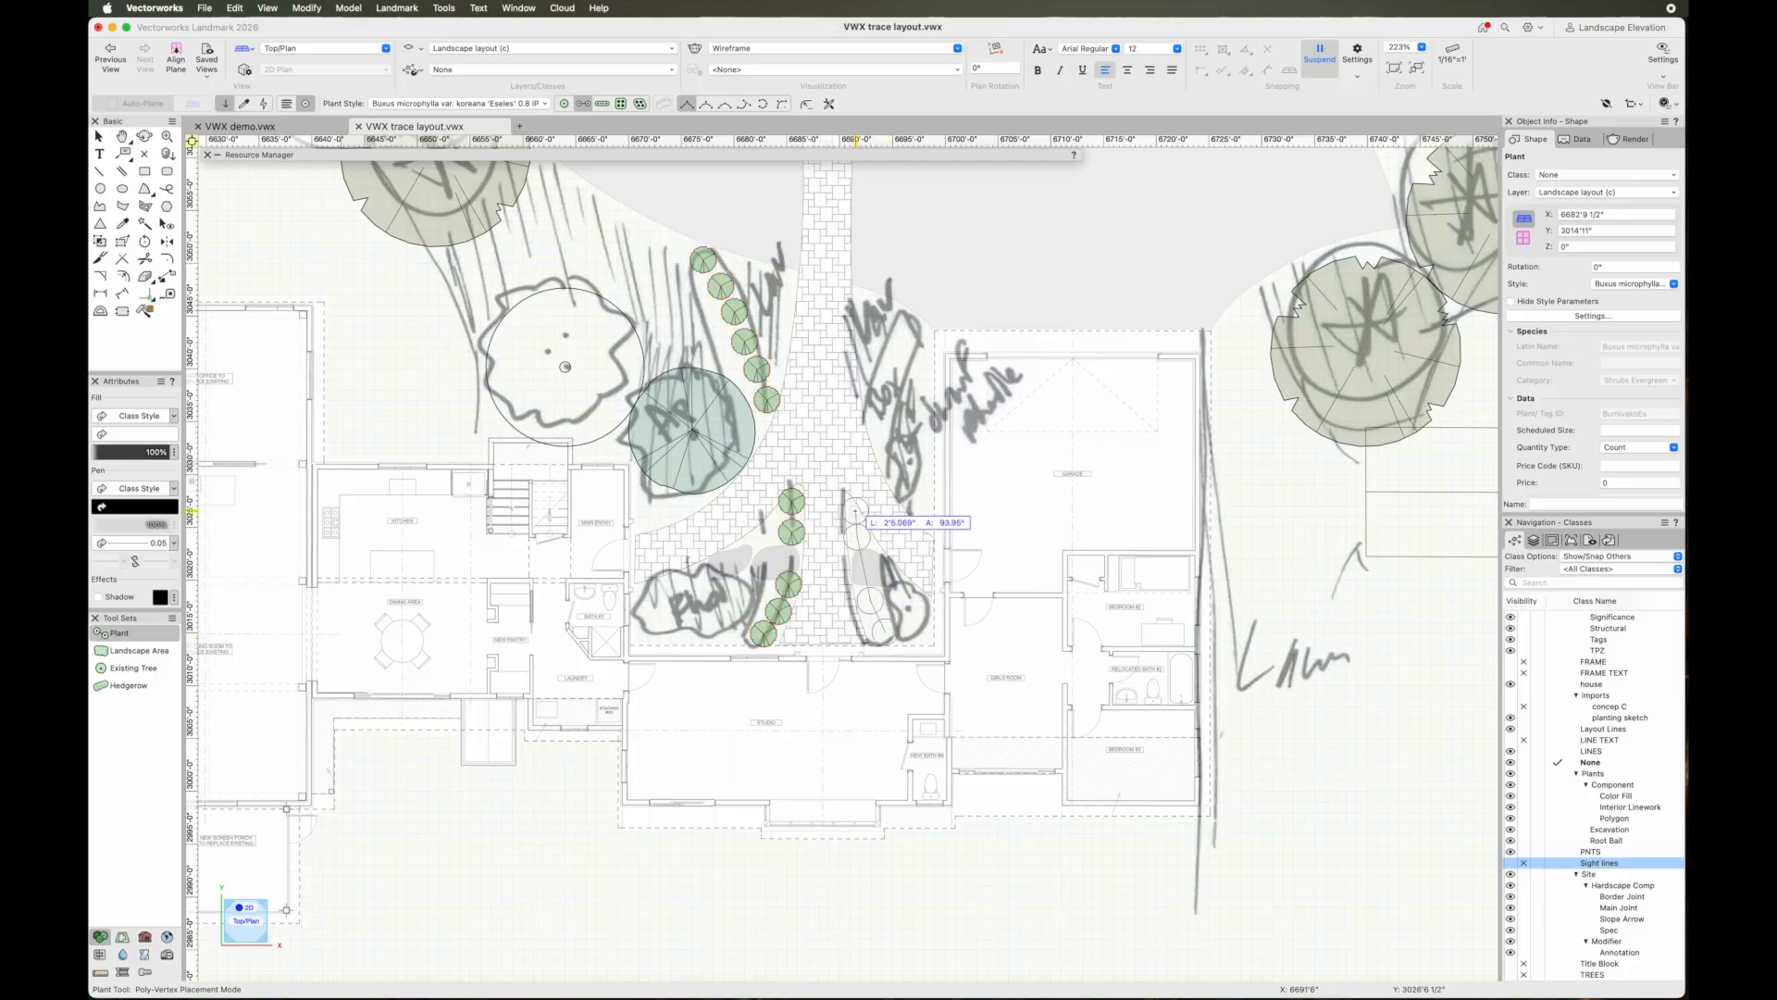
{"action": "left_click", "coordinate": [855, 509]}
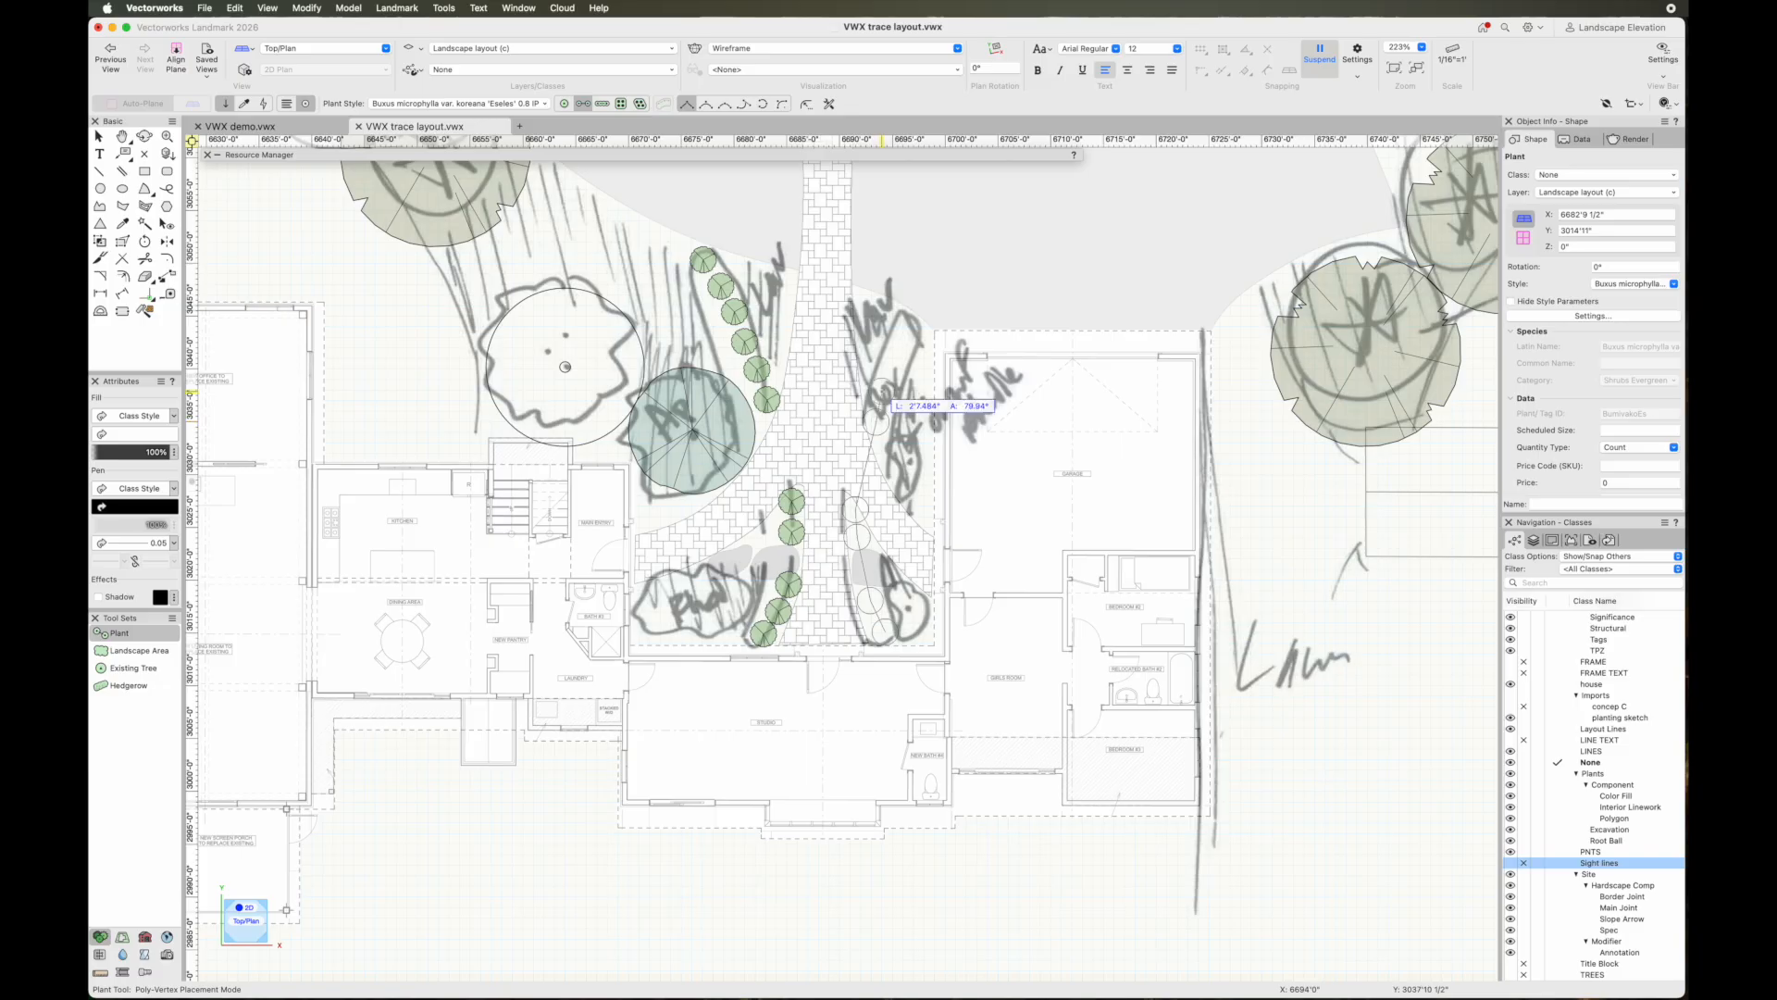
{"action": "left_click", "coordinate": [885, 393]}
{"action": "left_click", "coordinate": [895, 367]}
{"action": "left_click", "coordinate": [912, 348]}
{"action": "double_click", "coordinate": [926, 330]}
{"action": "key", "text": "x"}
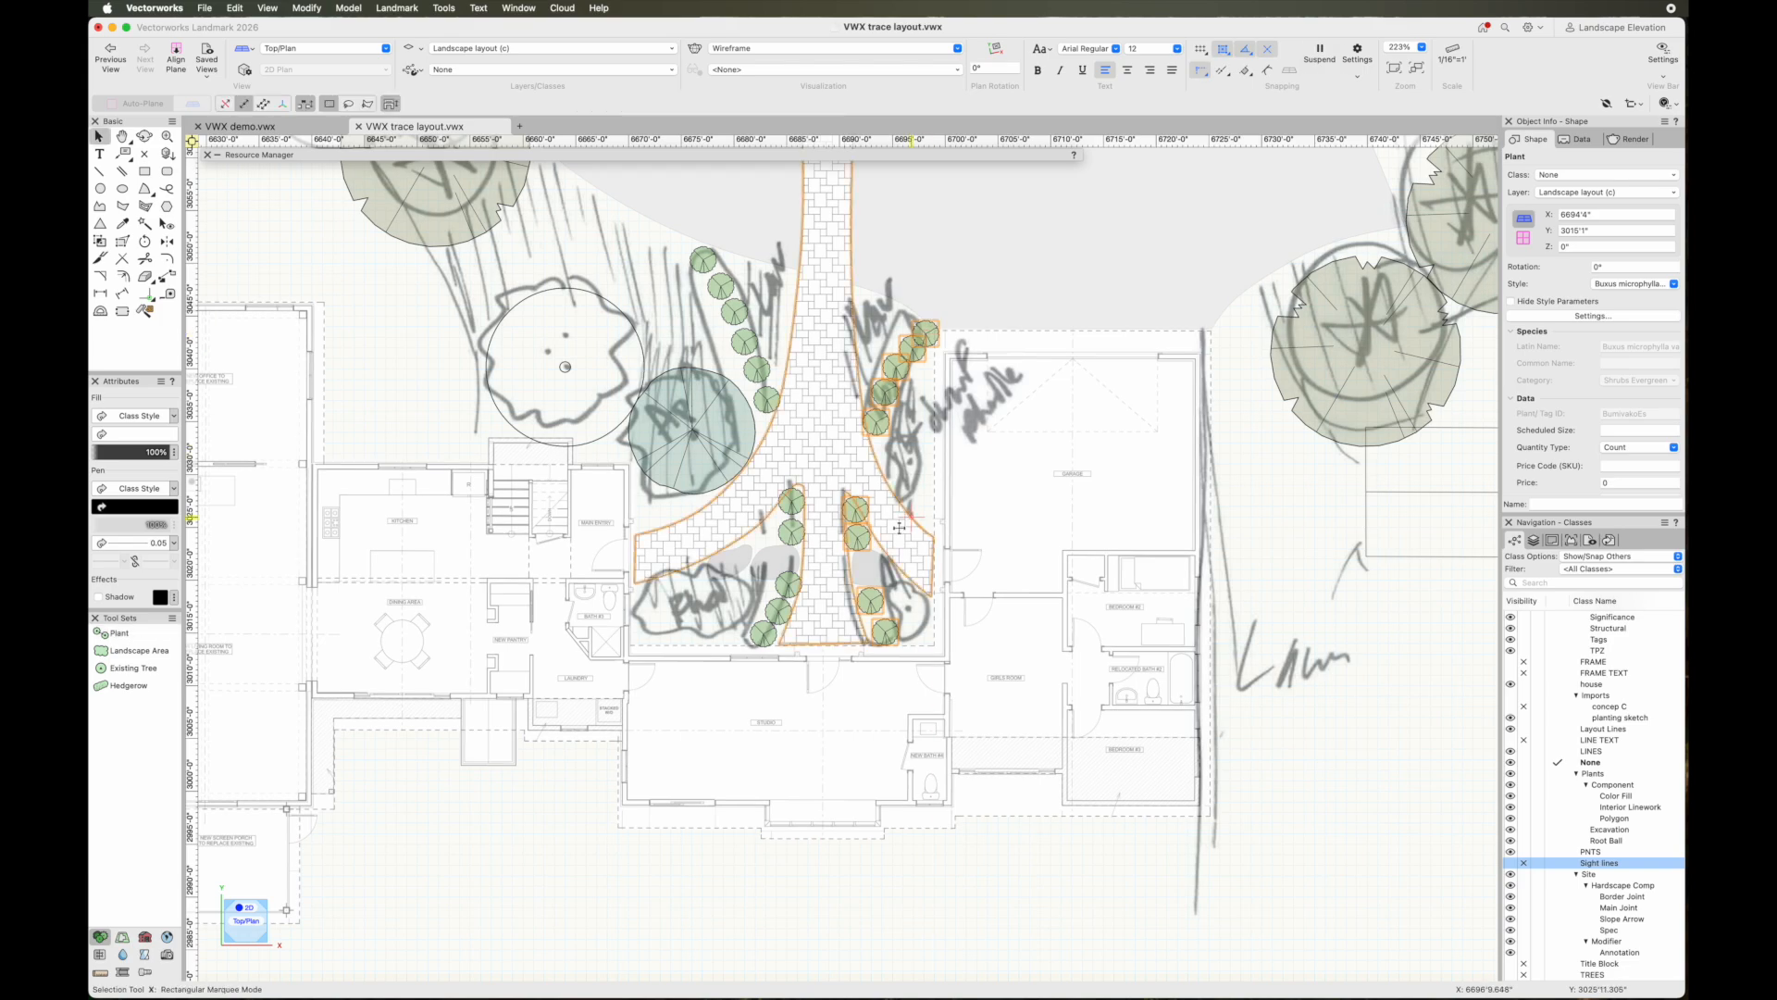
{"action": "key", "text": "x"}
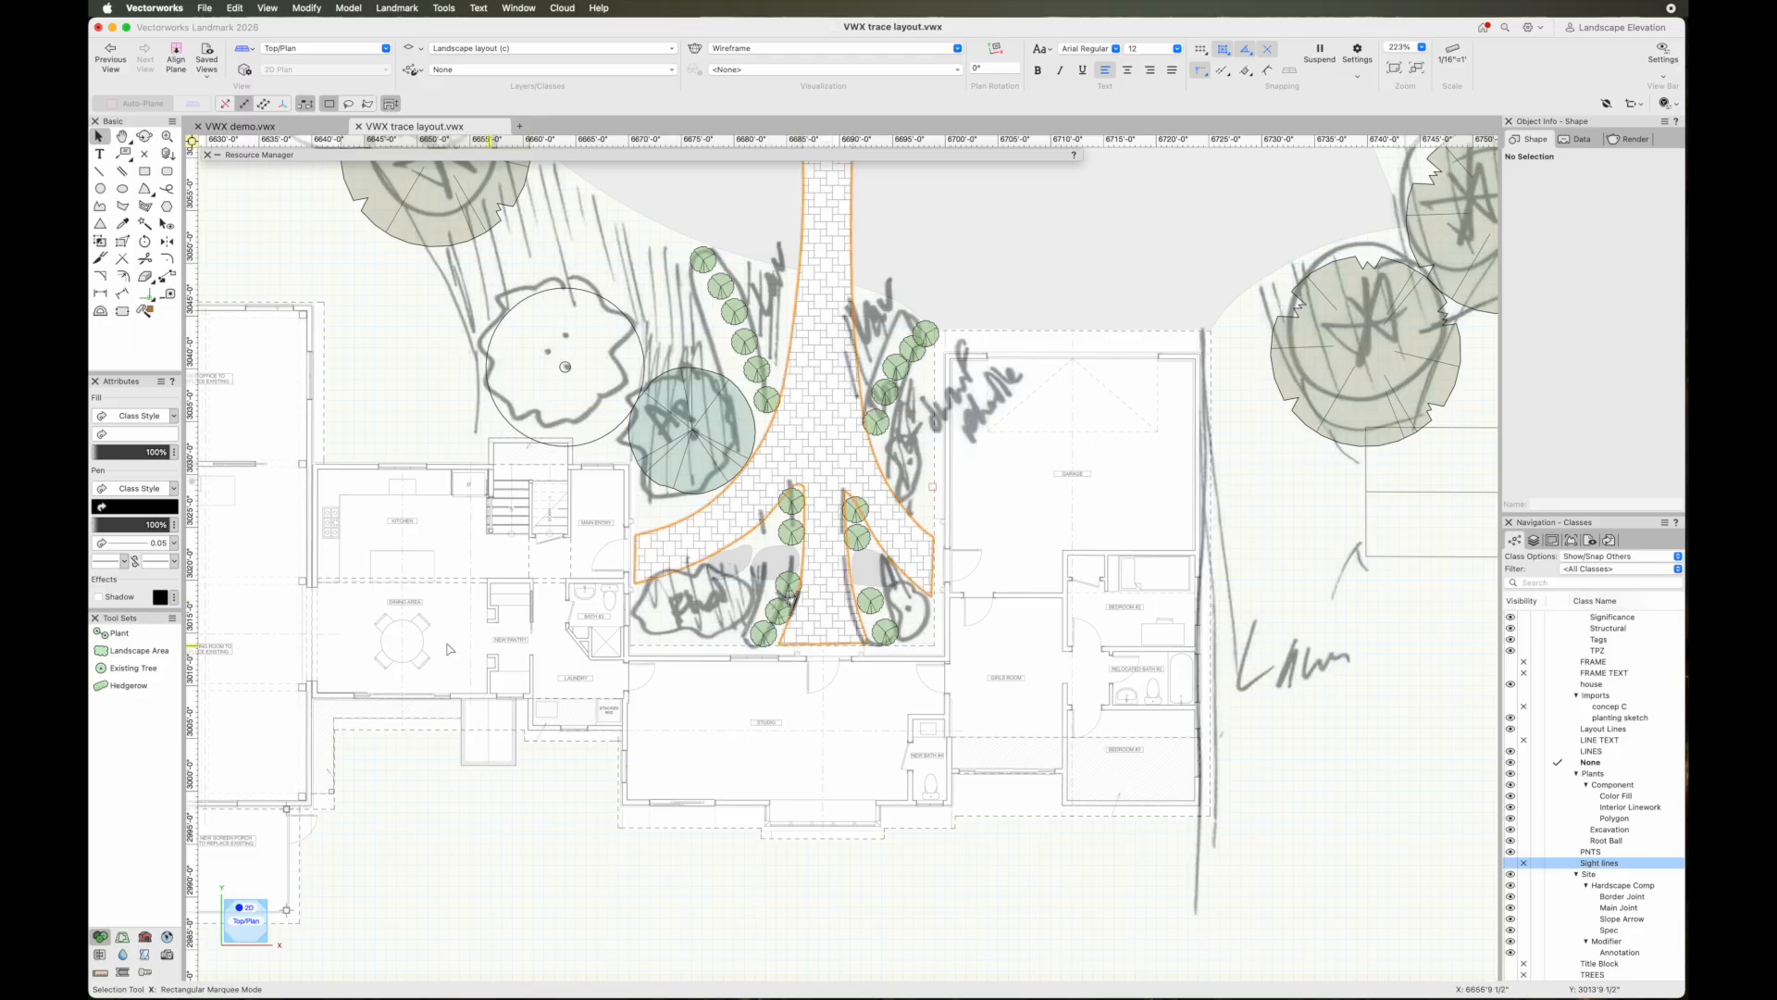
Choose the Rhododendron x 'CONLEP' style for the Plant tool from the photorealistic evergreen shrubs, and check its spread and height in the preferences
{"action": "left_click", "coordinate": [118, 633]}
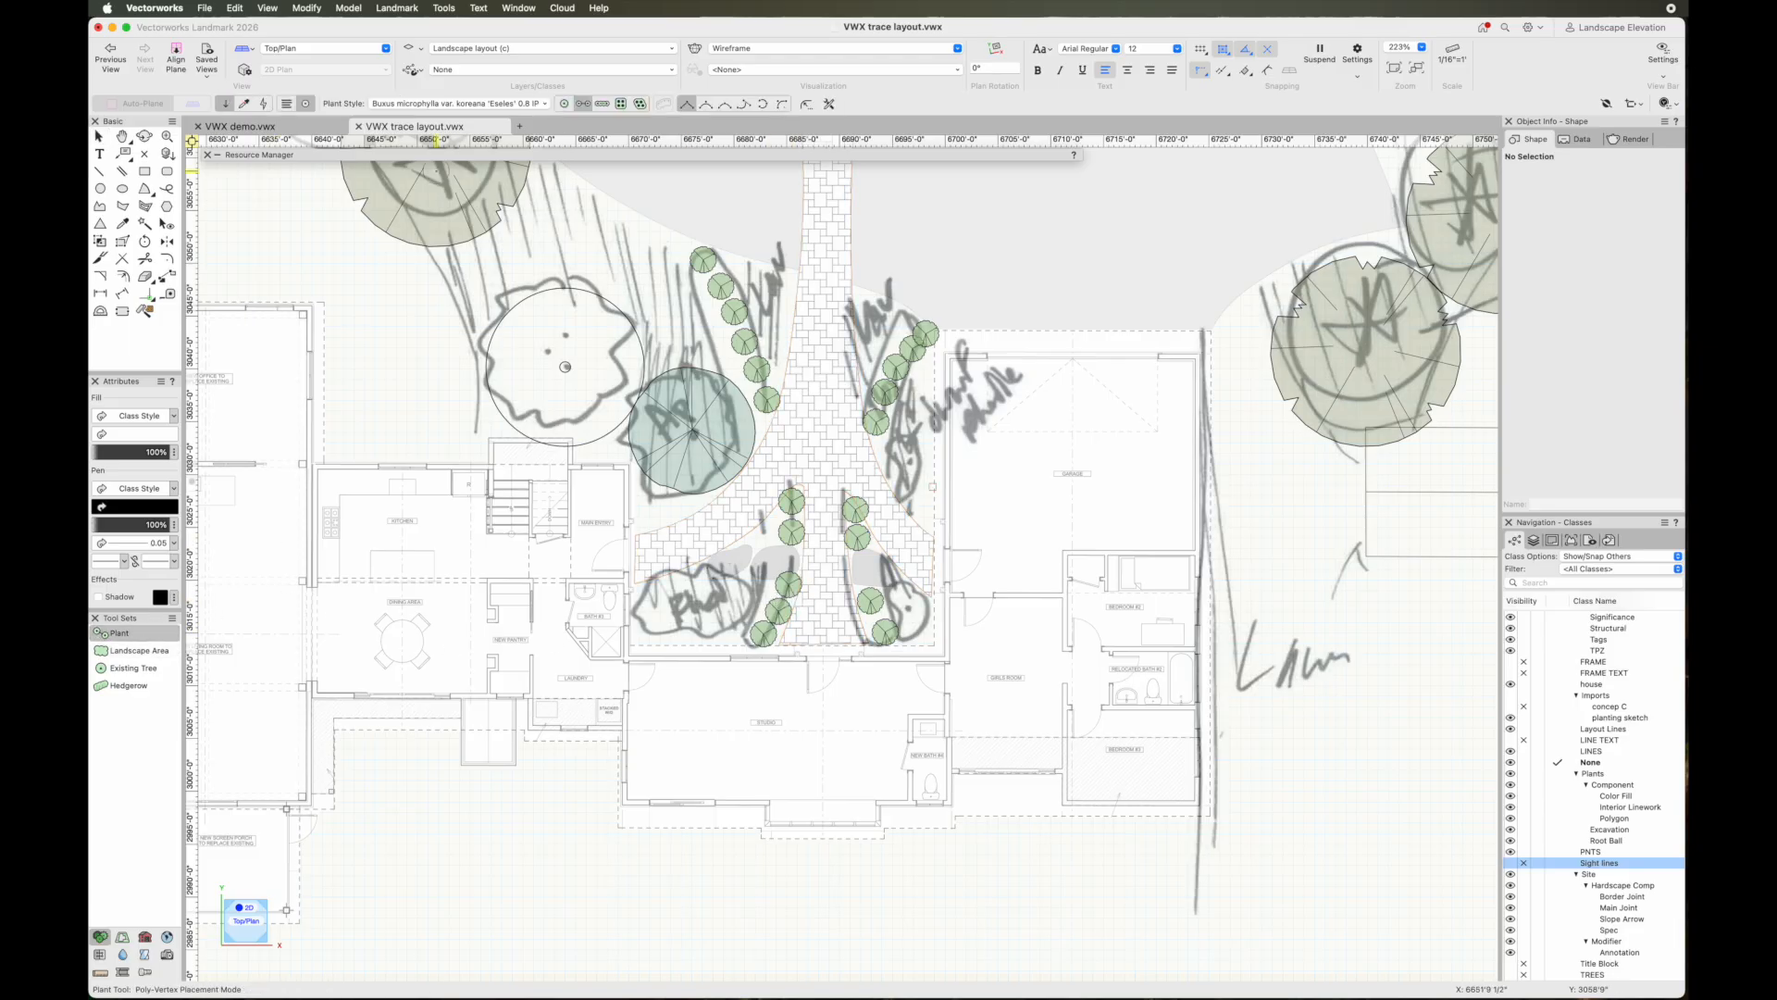
{"action": "left_click", "coordinate": [450, 104]}
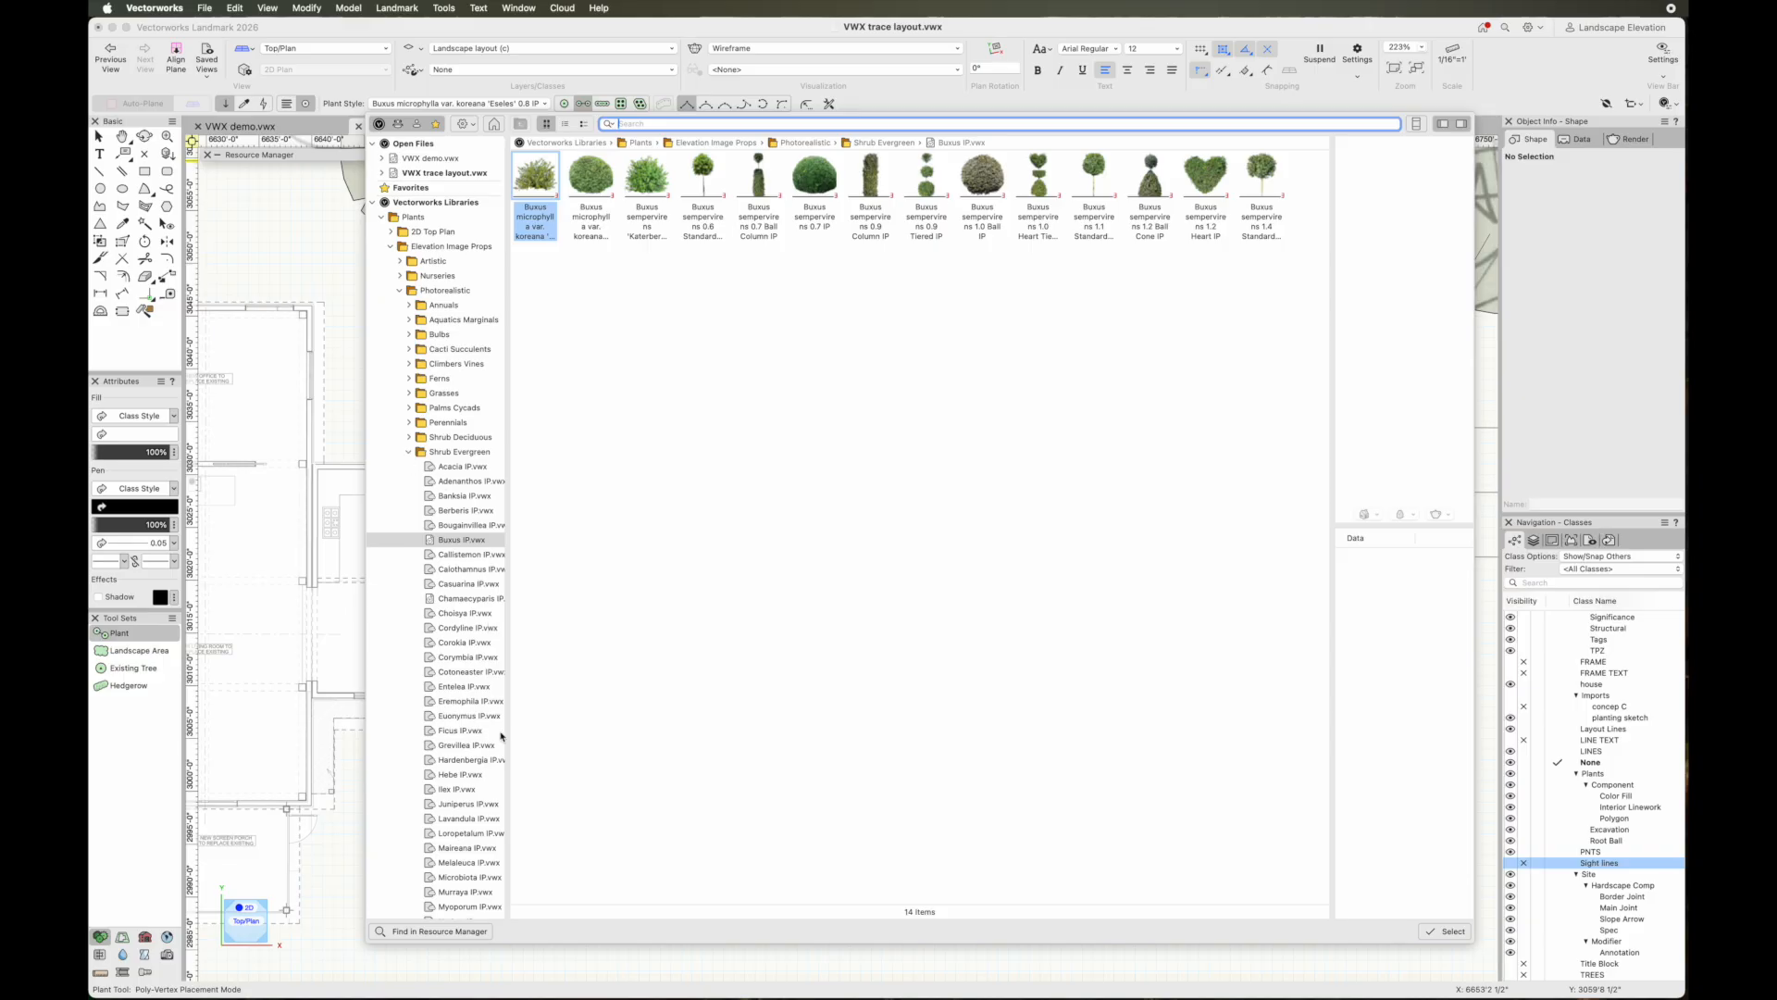
{"action": "scroll", "coordinate": [501, 736], "scroll_direction": "down", "scroll_amount": 5}
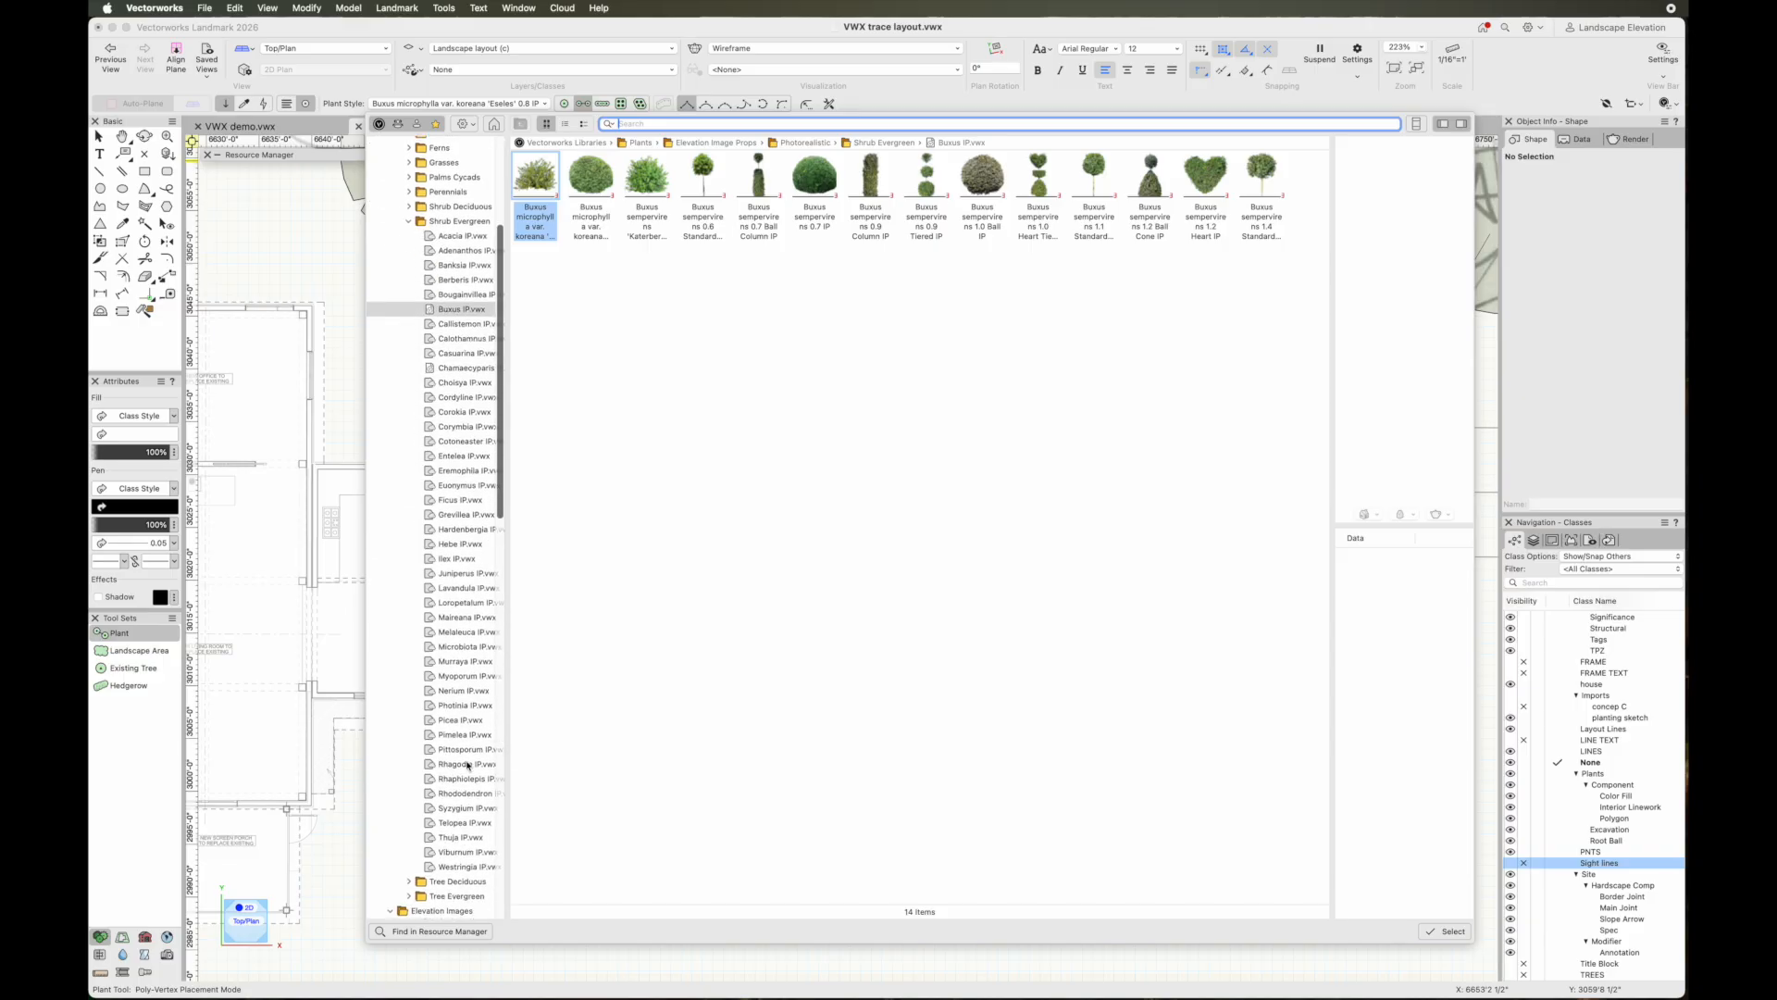
{"action": "left_click", "coordinate": [467, 793]}
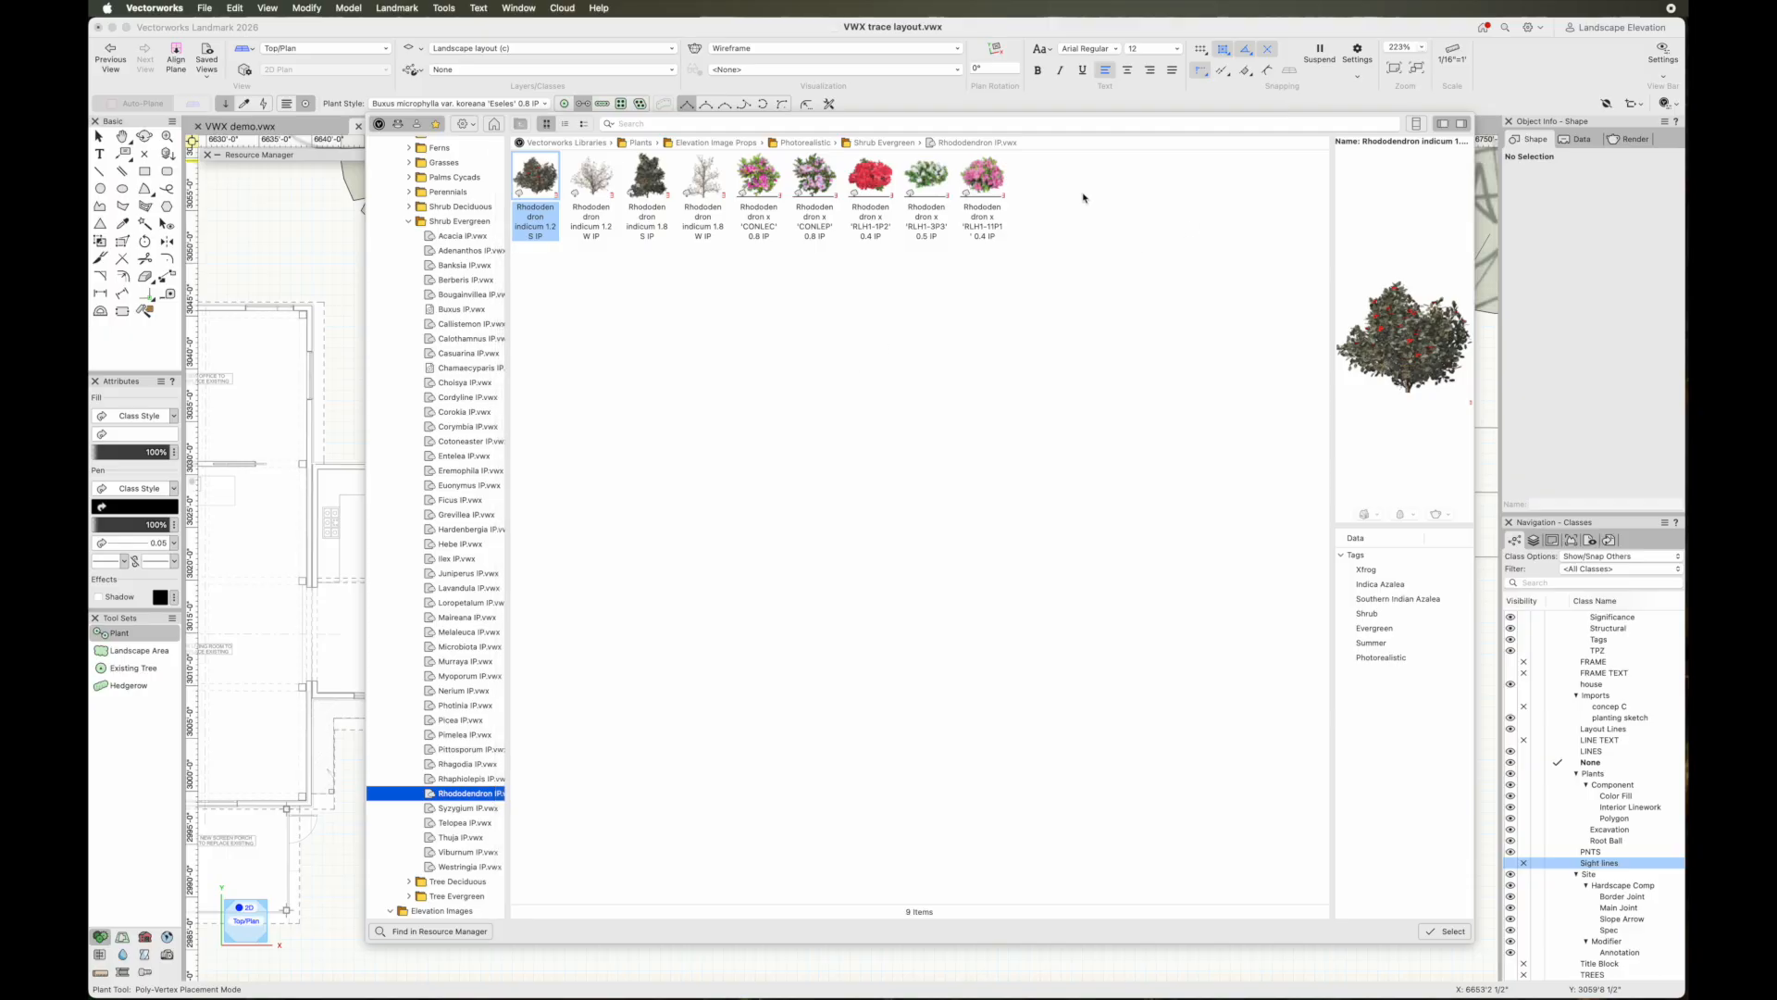
{"action": "left_click", "coordinate": [969, 211]}
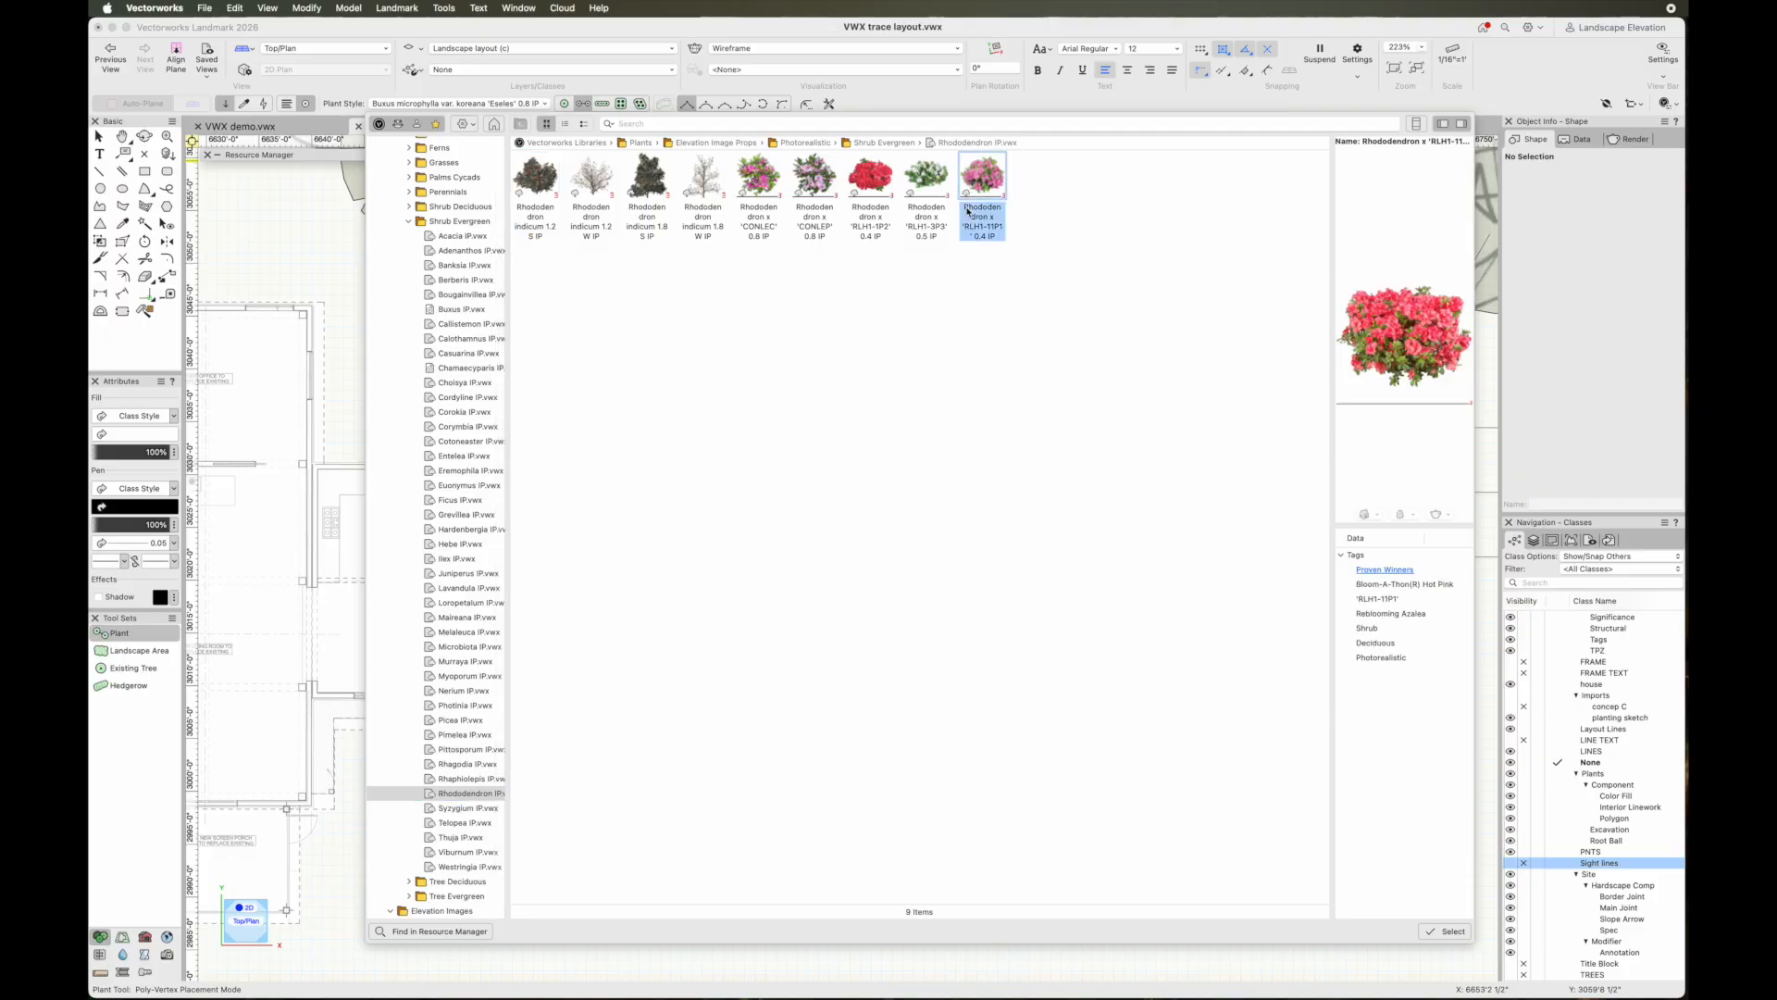
{"action": "left_click", "coordinate": [816, 218]}
{"action": "double_click", "coordinate": [817, 218]}
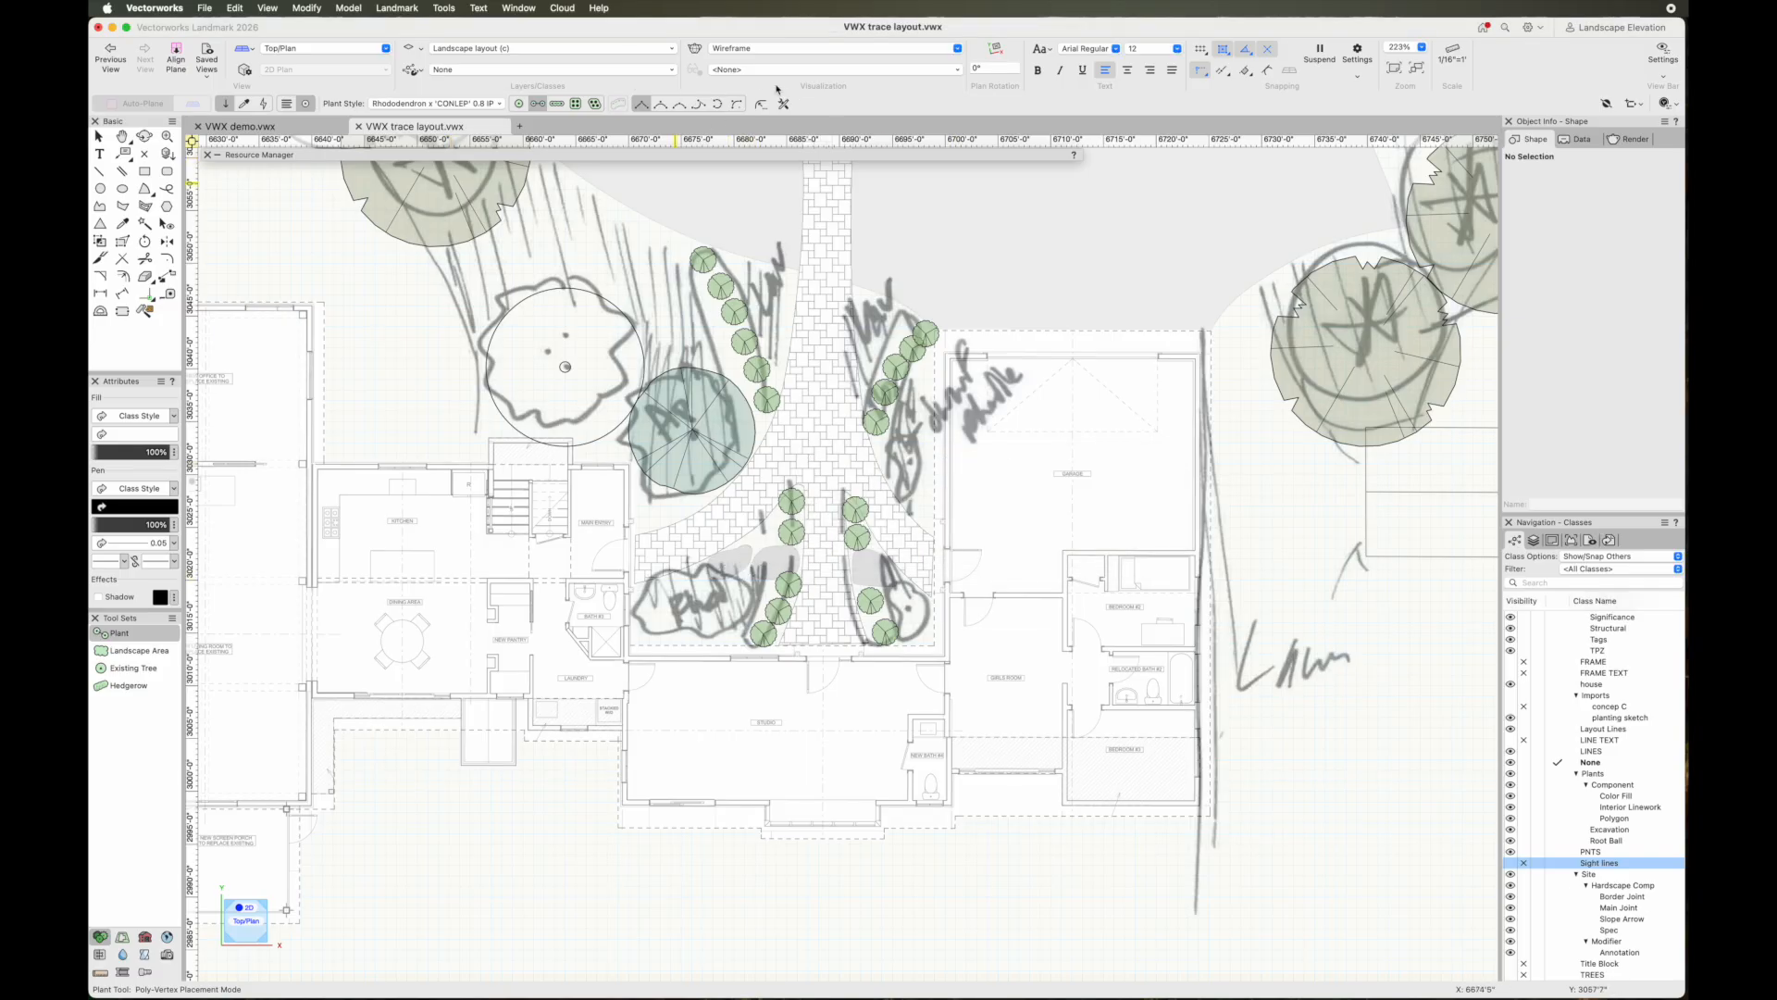
{"action": "left_click", "coordinate": [1129, 285]}
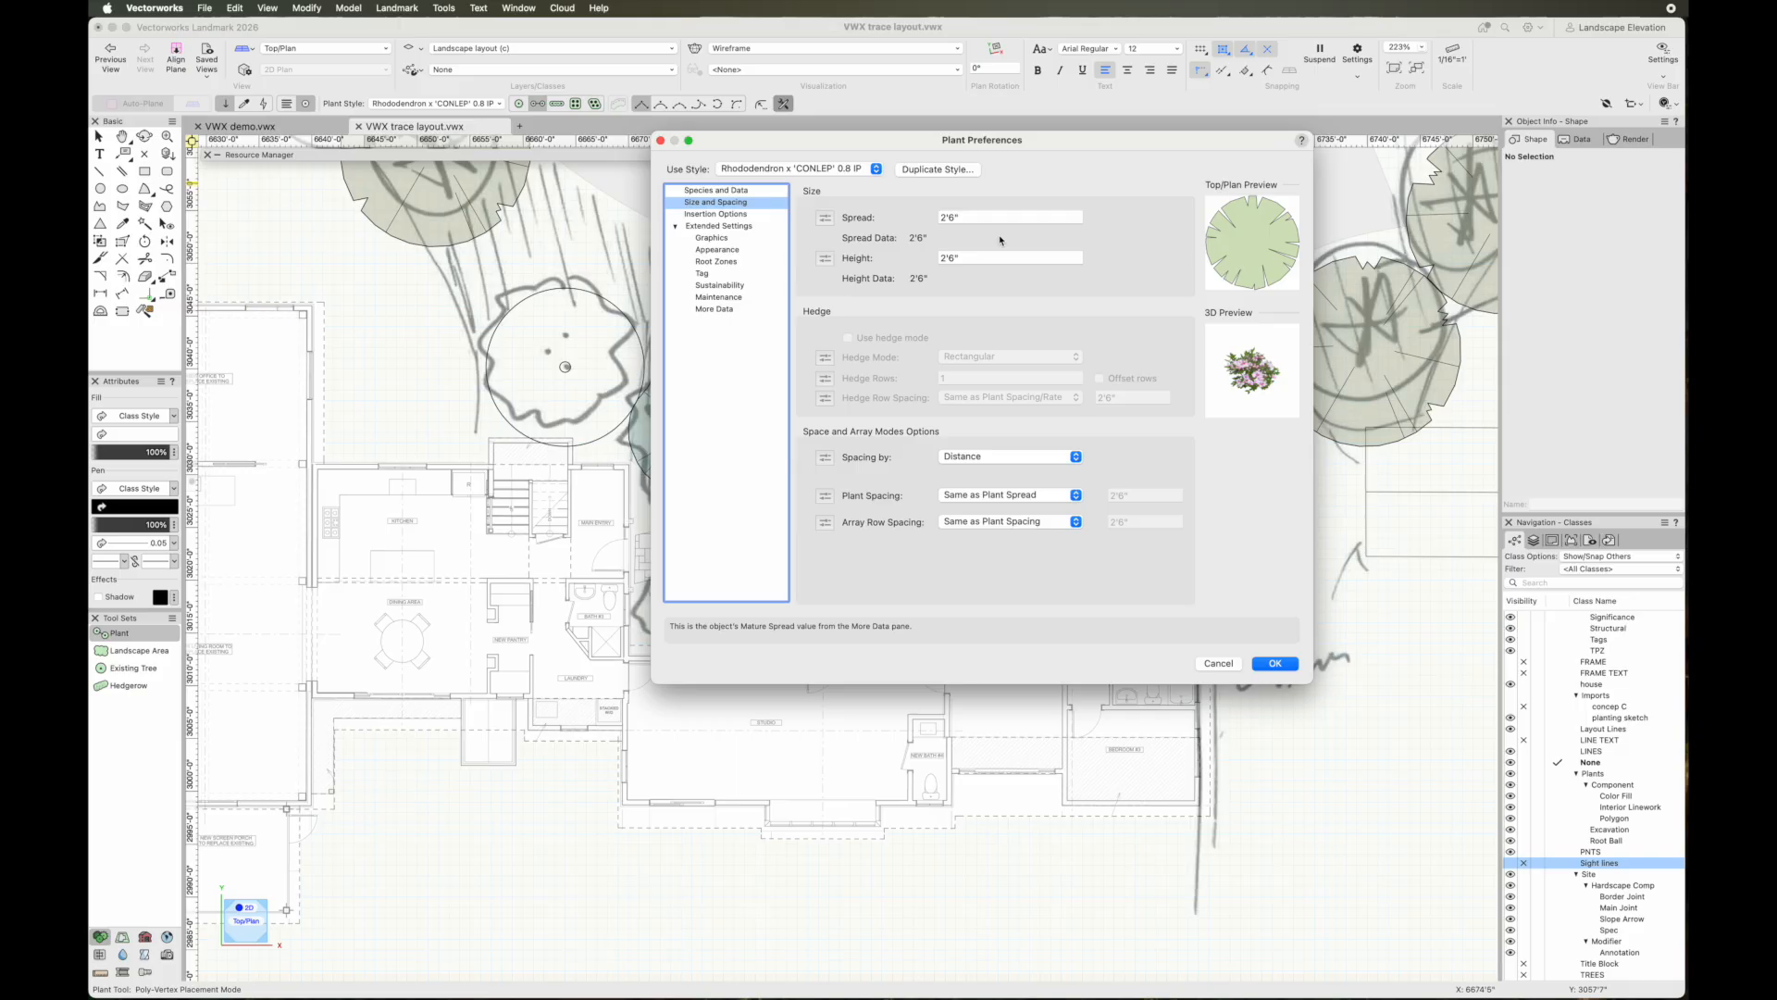
{"action": "left_click", "coordinate": [1274, 663]}
Place three rhododendrons in the southeast bed and four beside the garage wall in Poly-Vertex mode, with snapping suspended
{"action": "scroll", "coordinate": [952, 516], "scroll_direction": "up", "scroll_amount": 3}
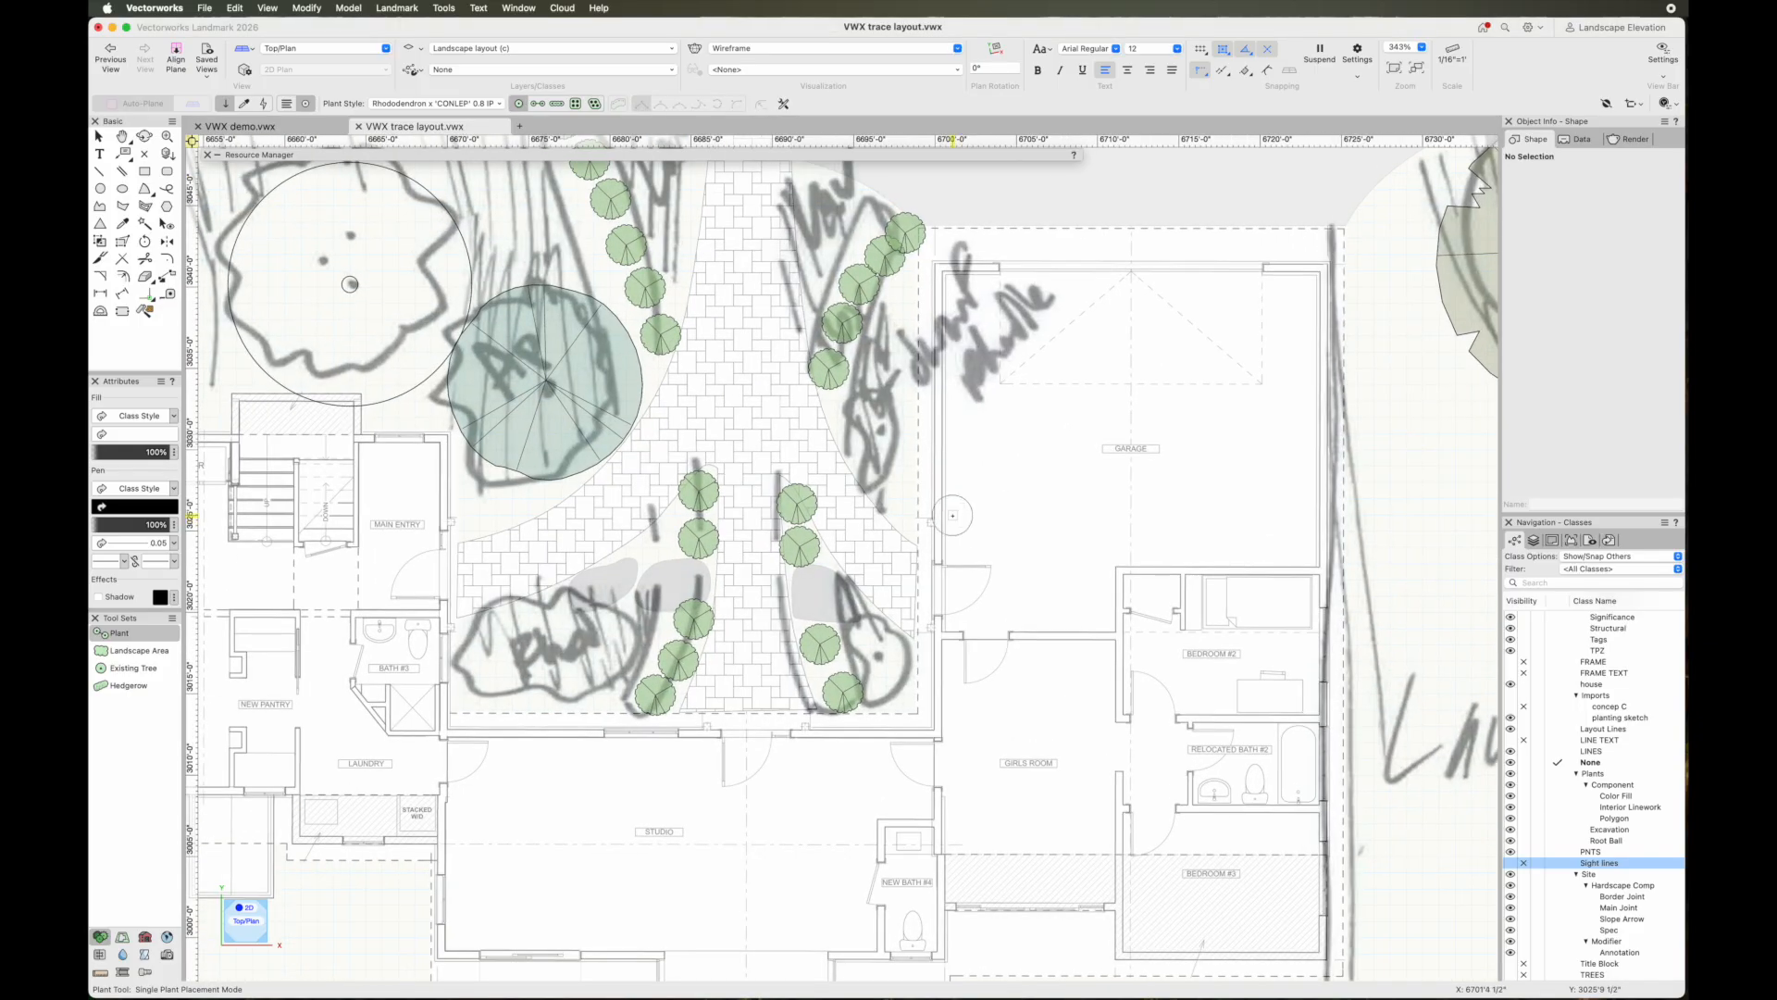
{"action": "key", "text": "u"}
{"action": "key", "text": "grave"}
{"action": "left_click", "coordinate": [891, 694]}
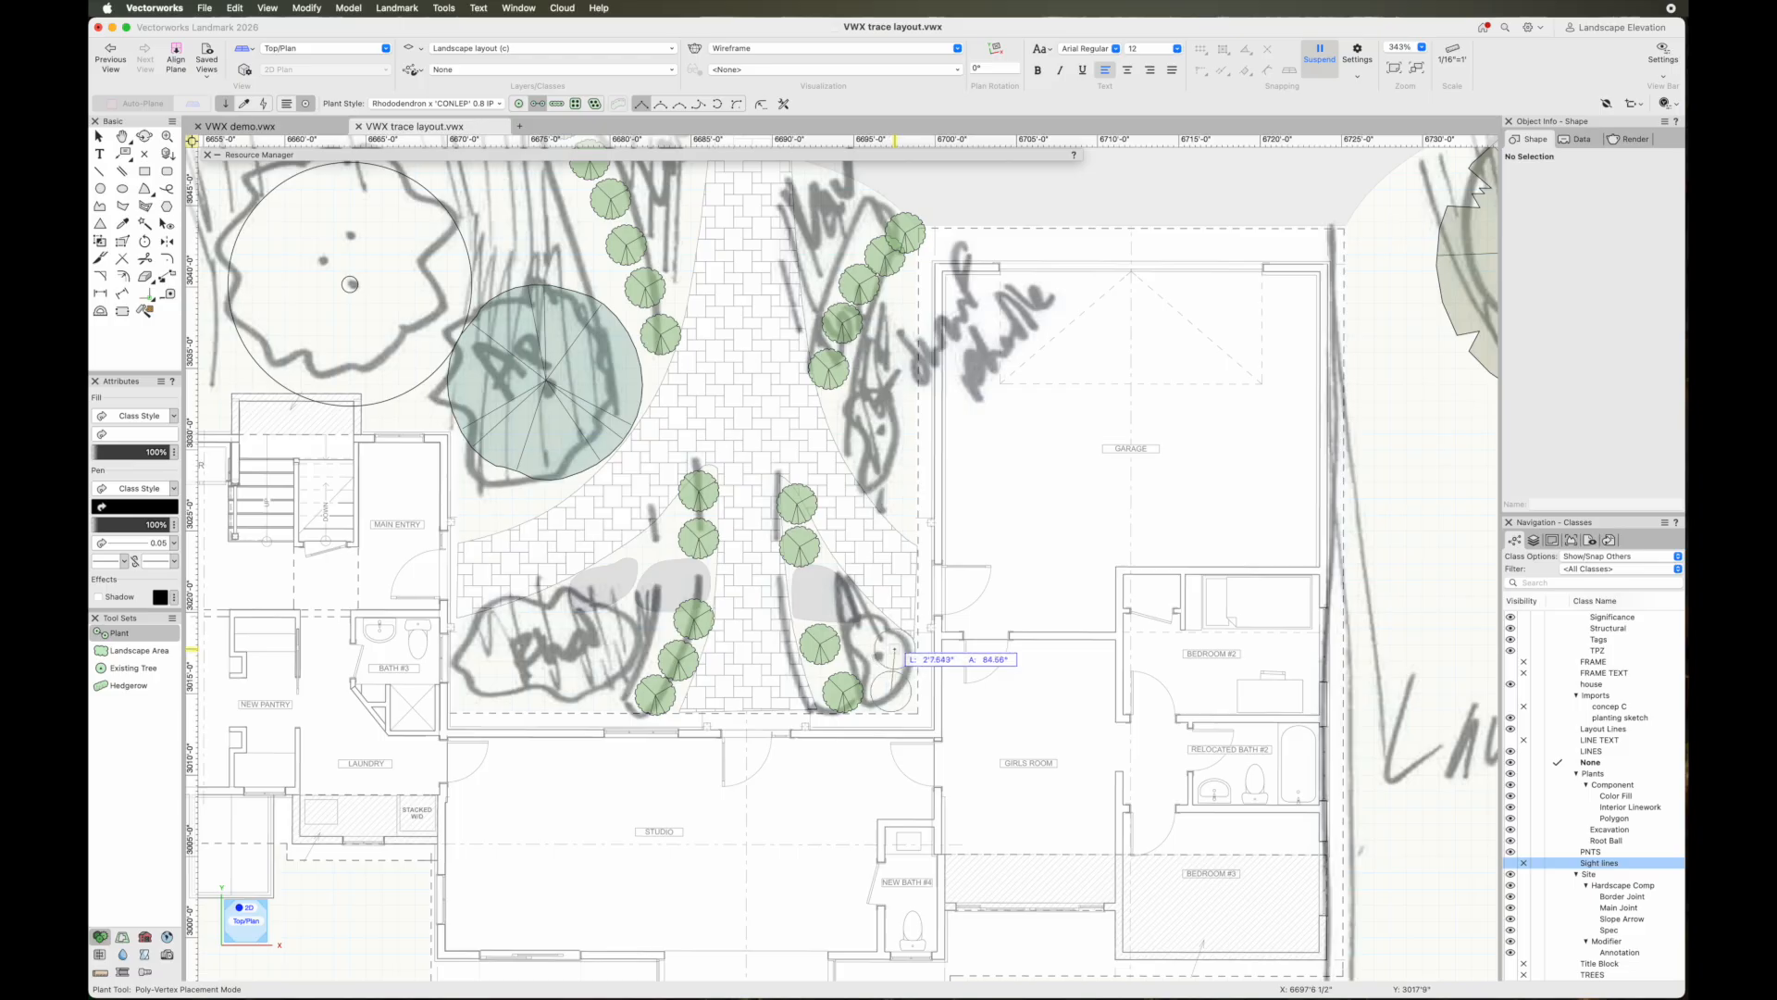
{"action": "left_click", "coordinate": [862, 640]}
{"action": "left_click", "coordinate": [901, 501]}
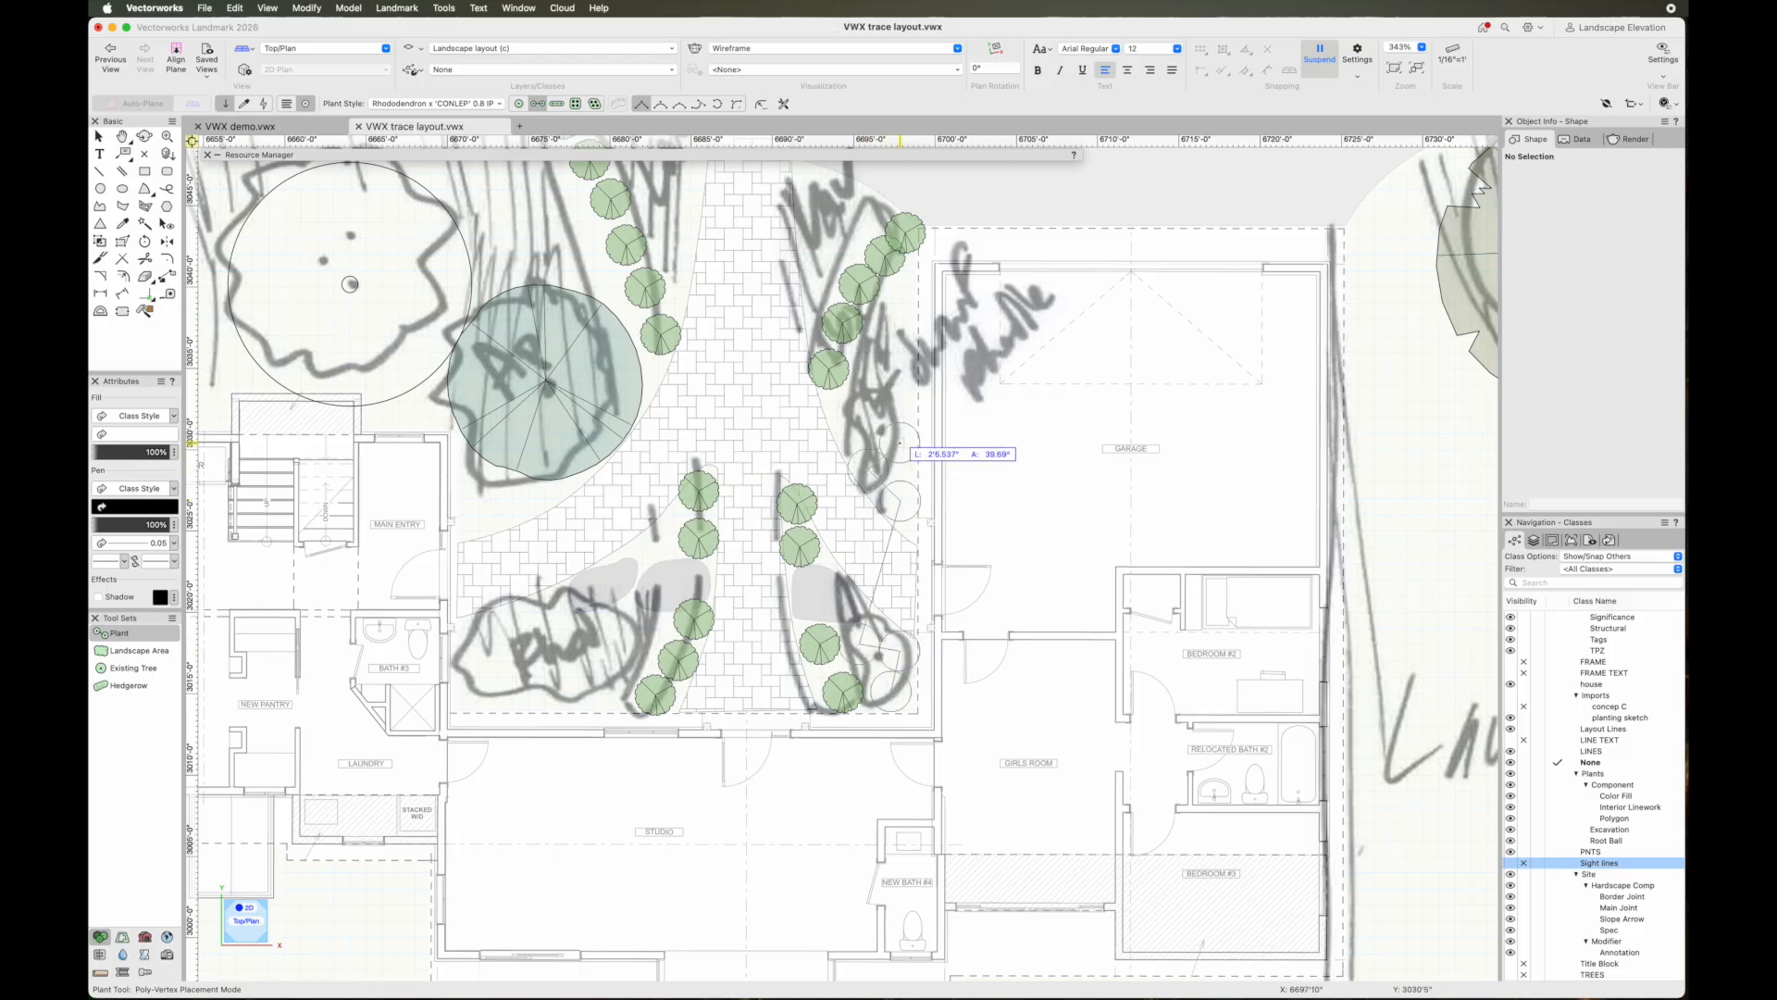
{"action": "double_click", "coordinate": [900, 395]}
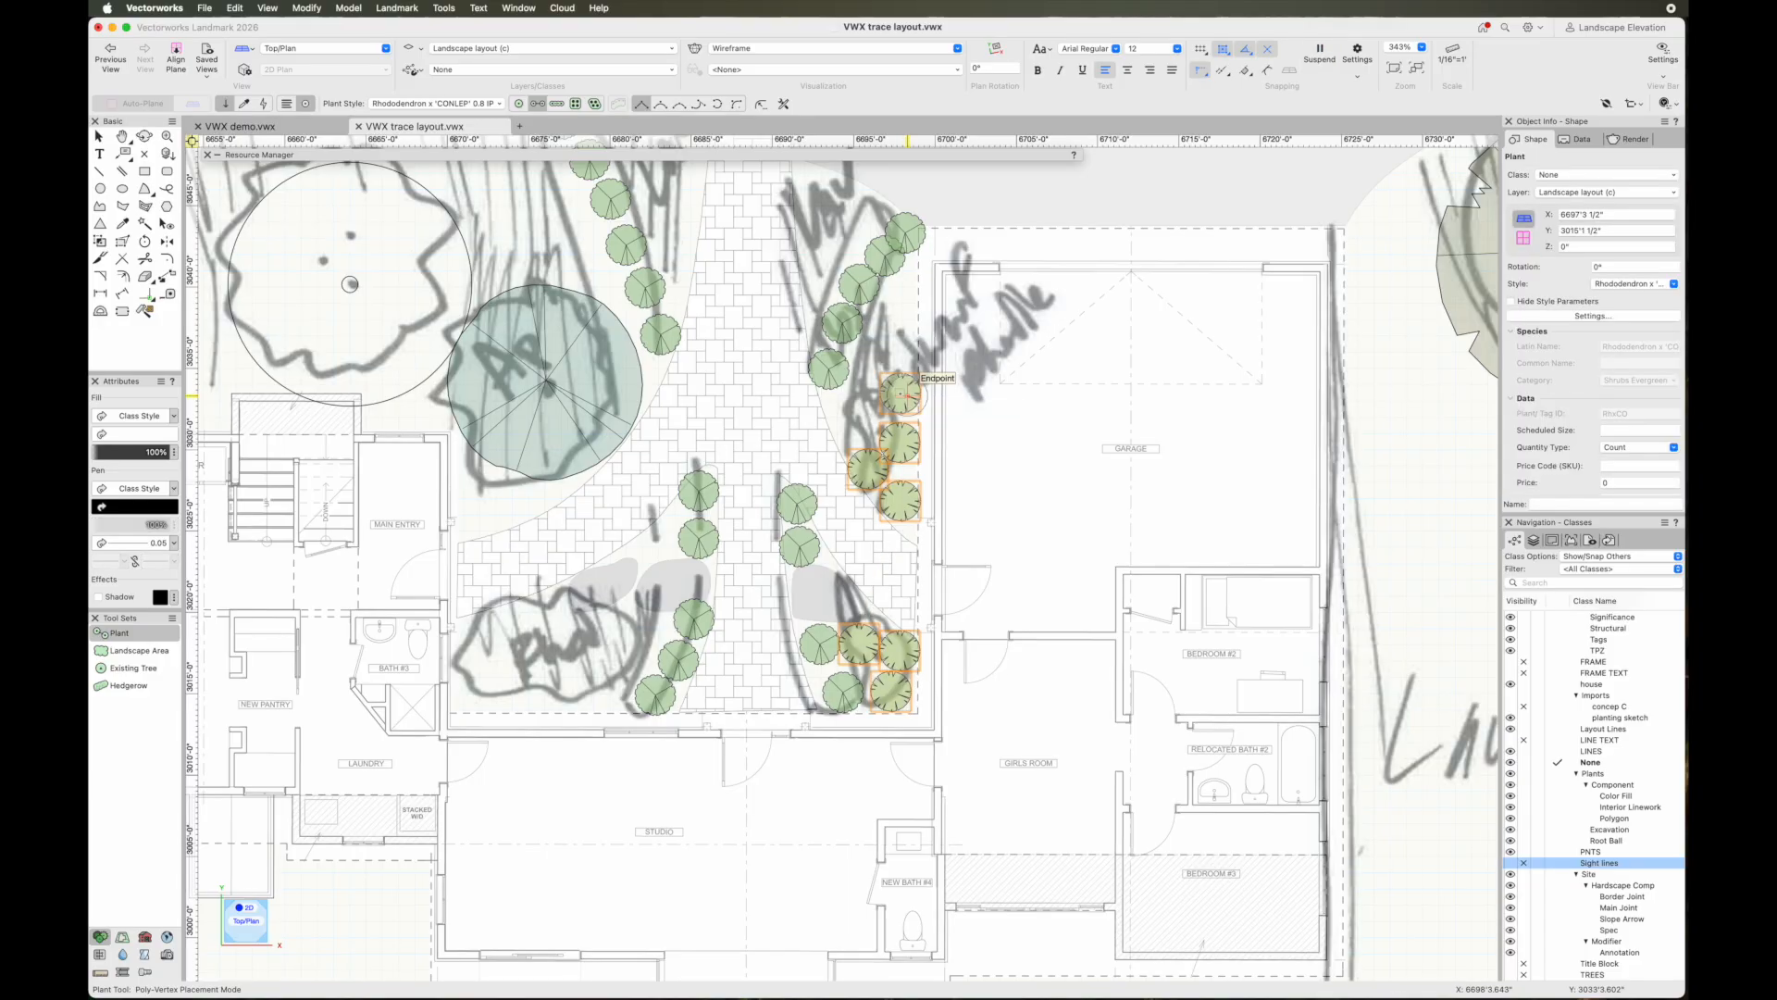
Fill the sketched "Rhod" bed with individually placed rhododendrons, add three beside the main entry, and clear the selection
{"action": "key", "text": "grave"}
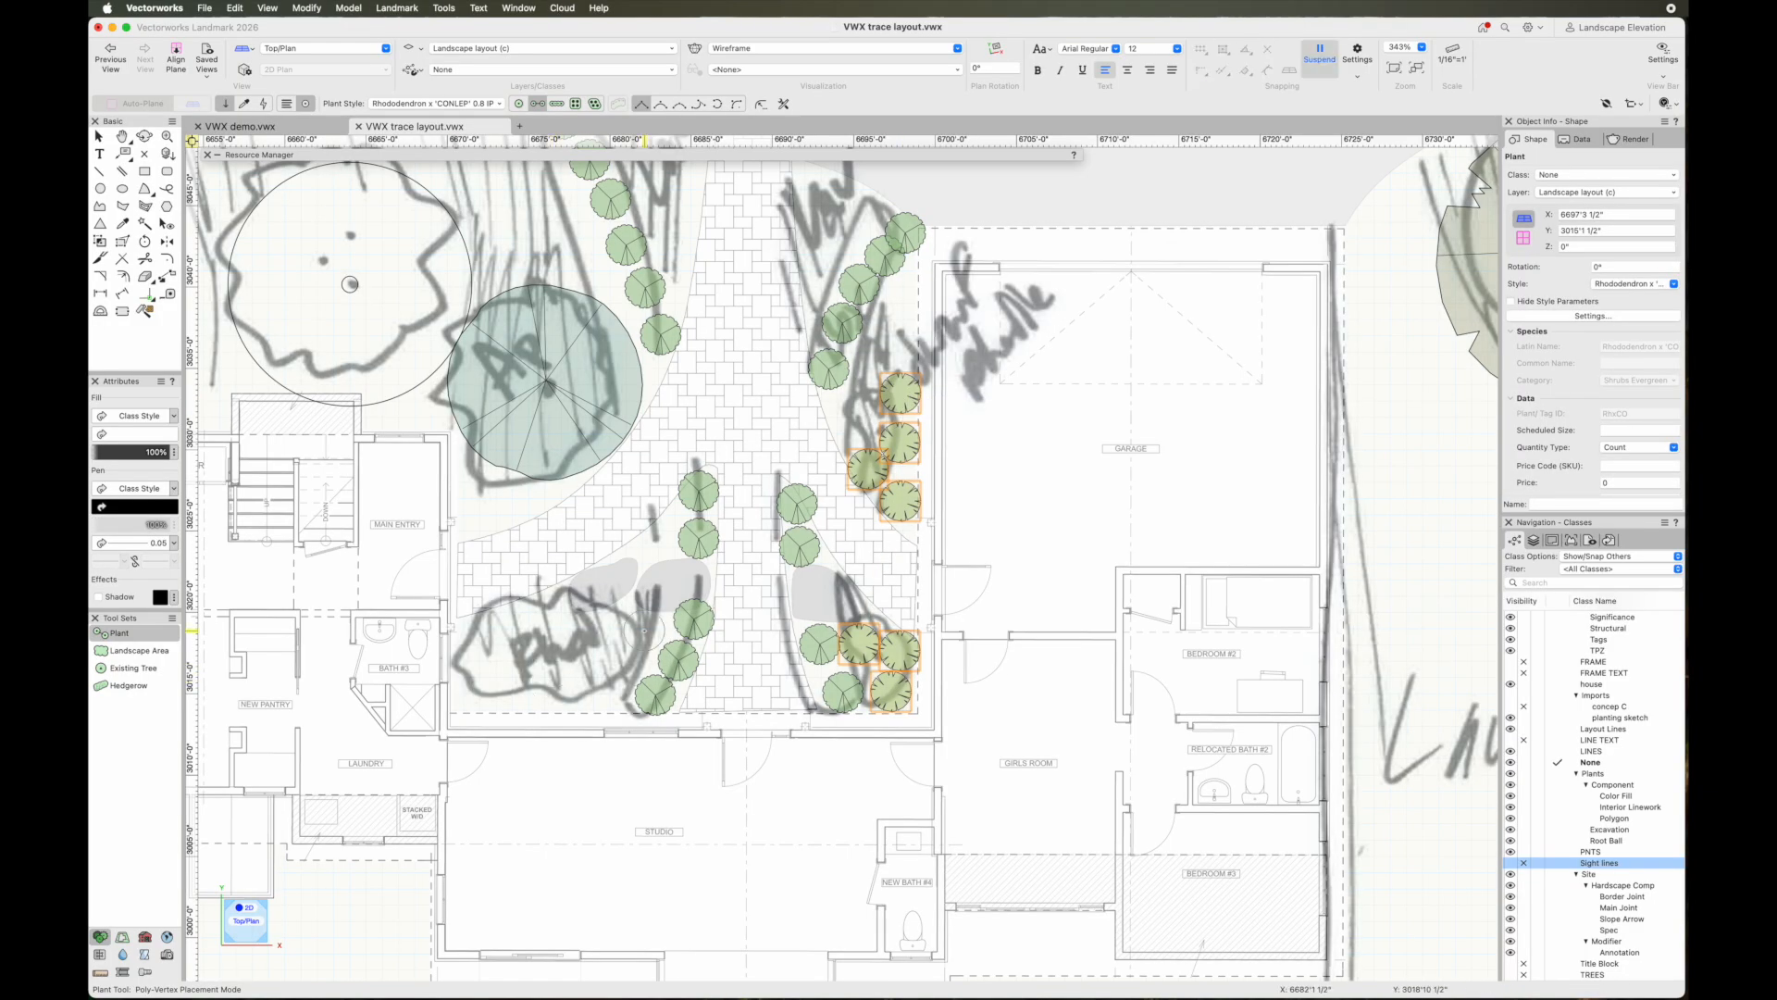
{"action": "left_click", "coordinate": [637, 659]}
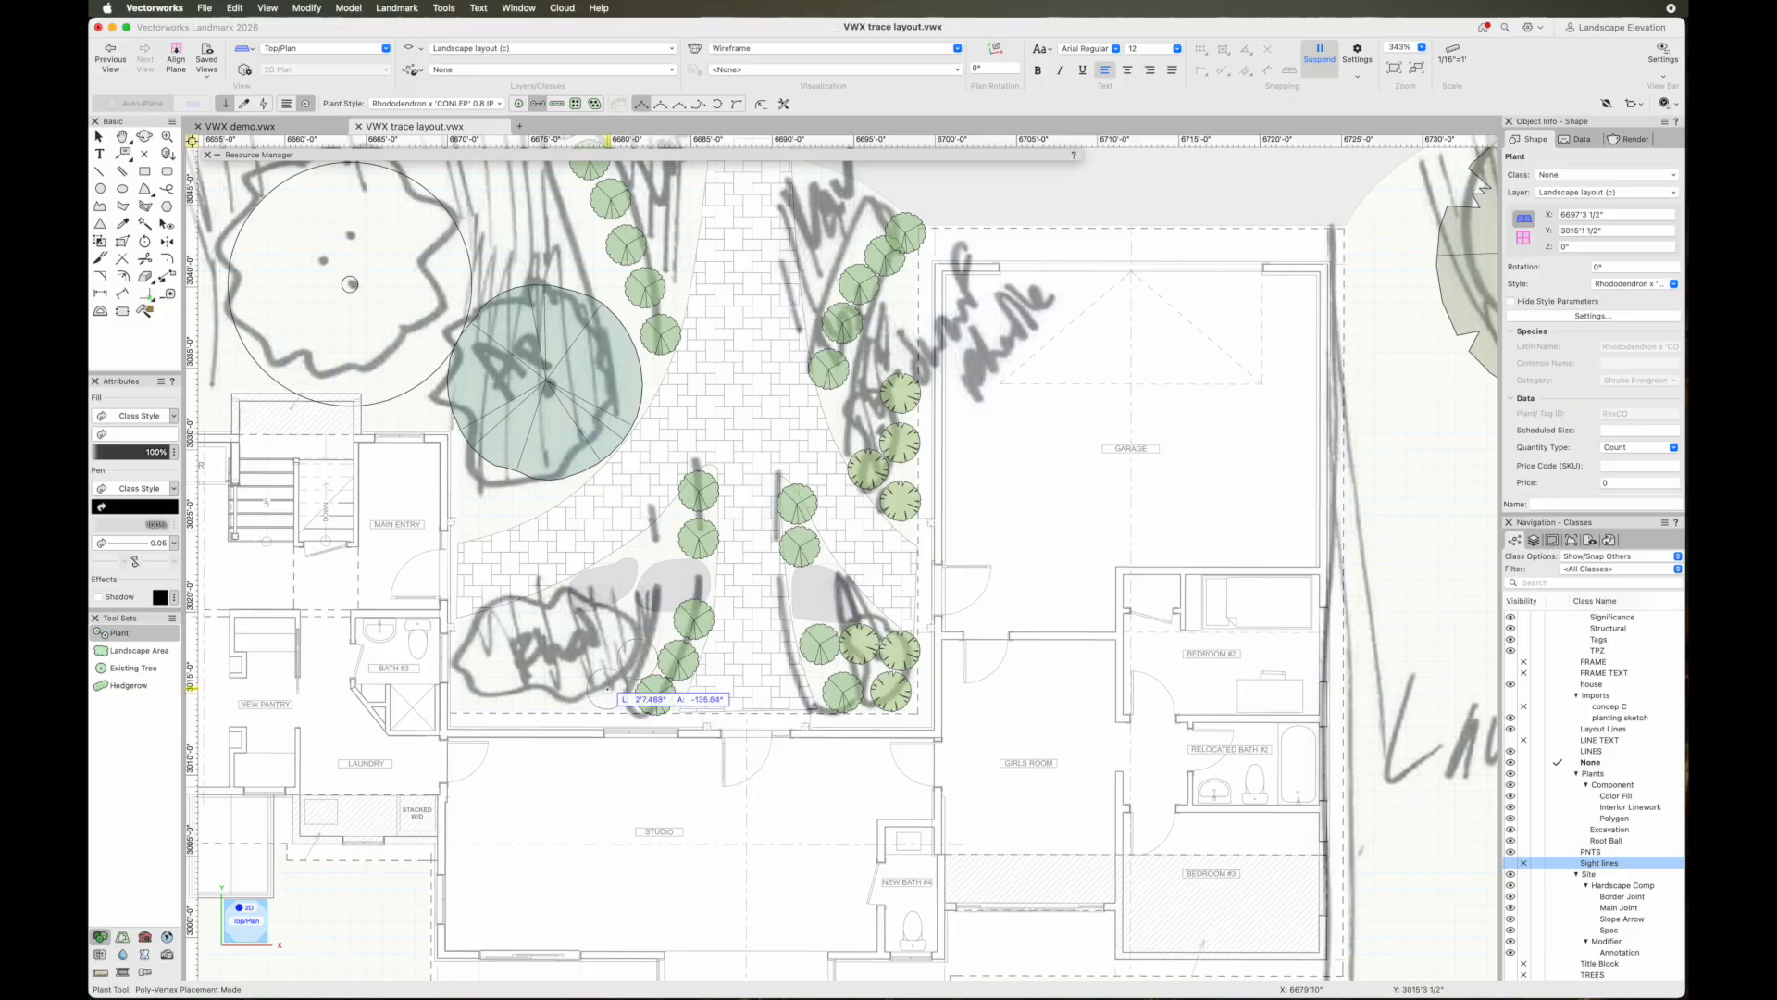
{"action": "left_click", "coordinate": [486, 691]}
{"action": "left_click", "coordinate": [483, 659]}
{"action": "left_click", "coordinate": [557, 653]}
{"action": "left_click", "coordinate": [548, 620]}
{"action": "left_click", "coordinate": [457, 465]}
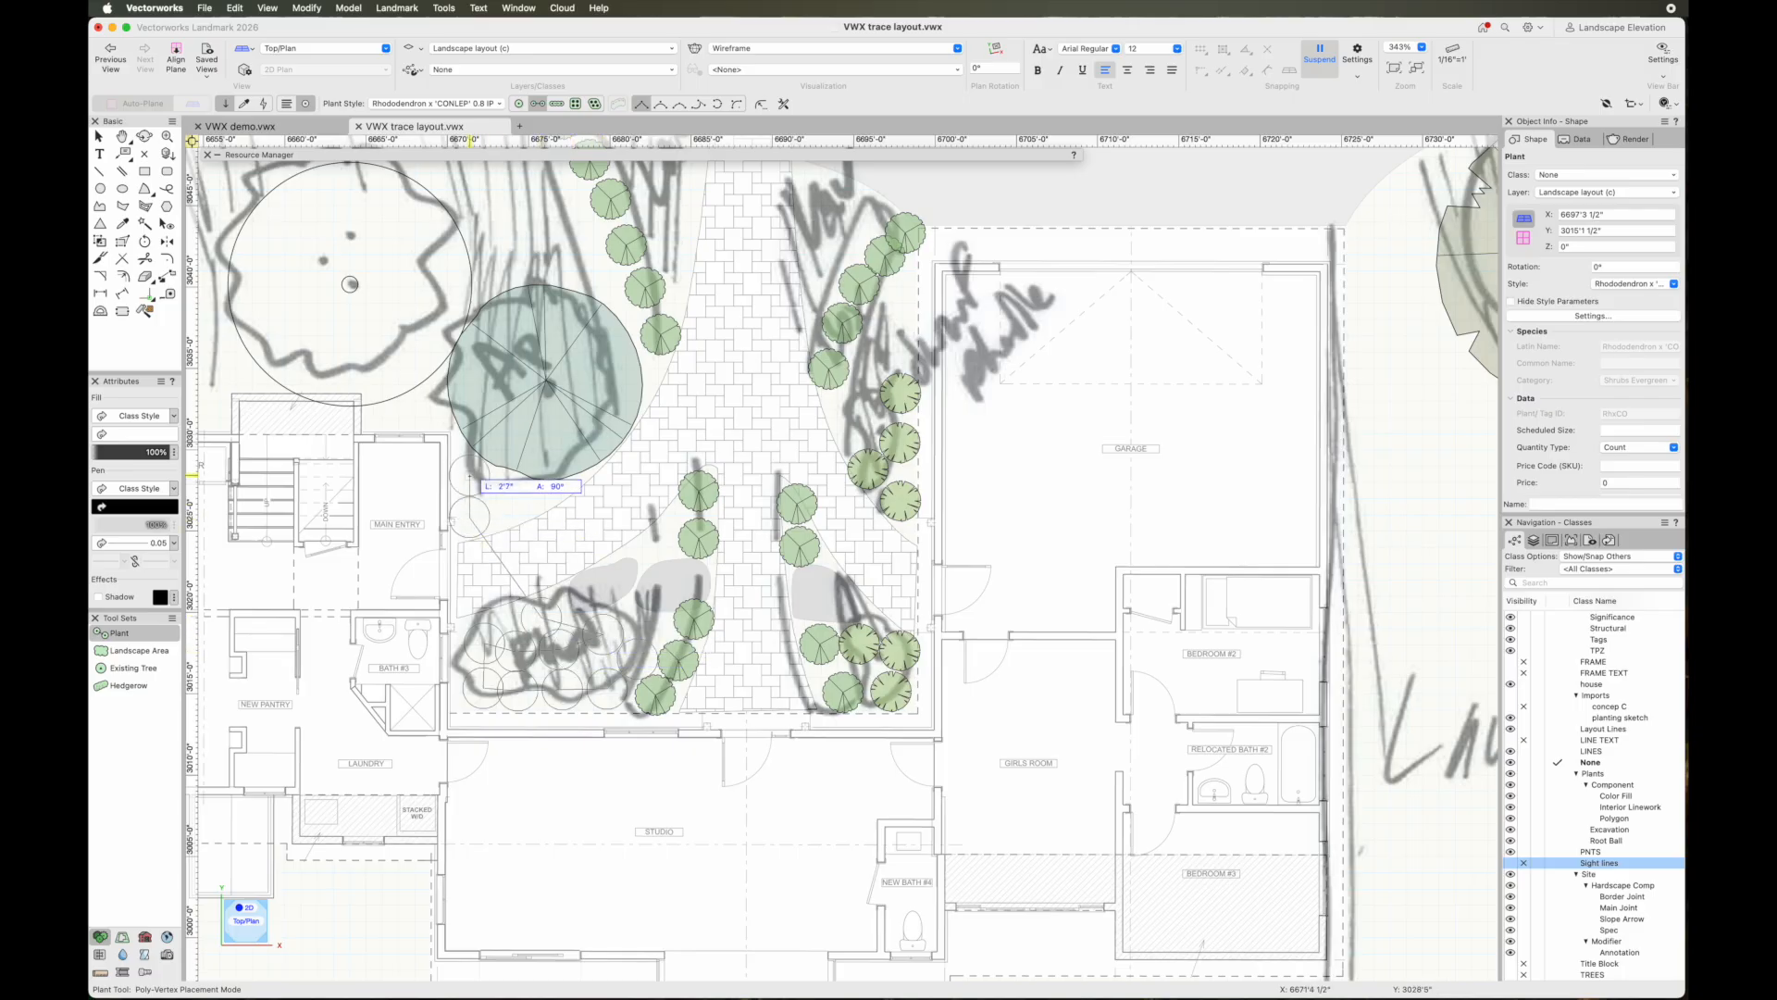
{"action": "double_click", "coordinate": [505, 495]}
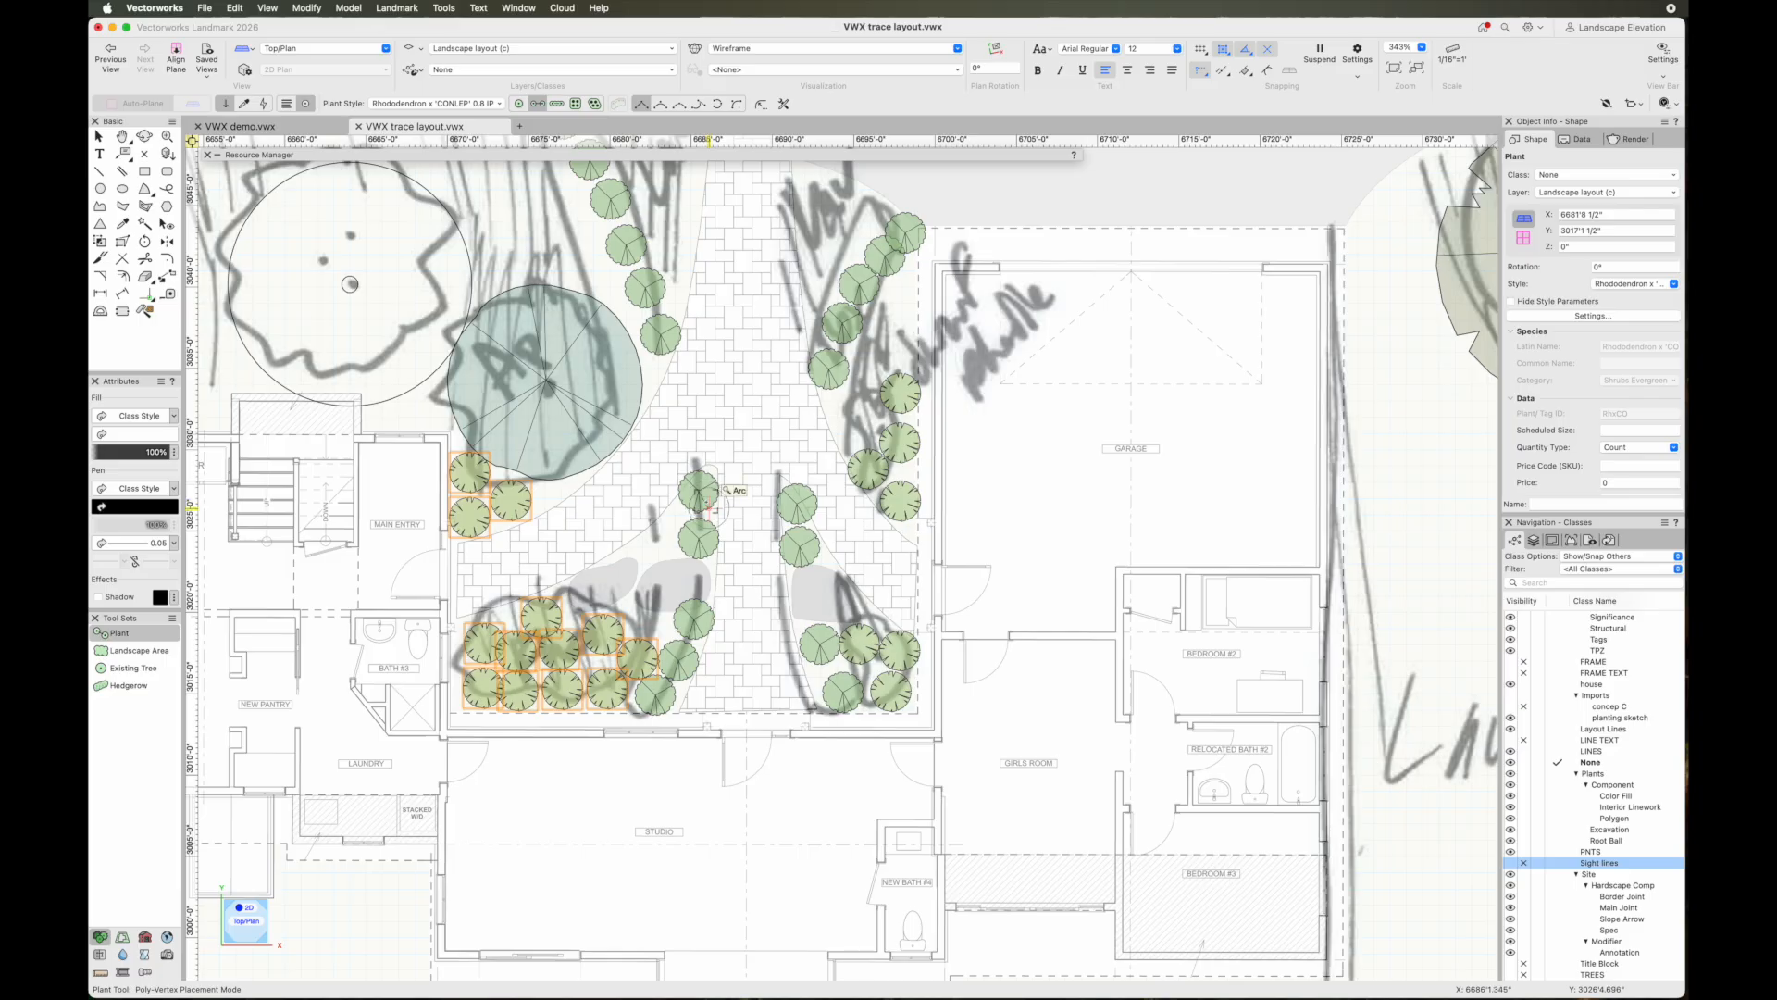
{"action": "key", "text": "x"}
{"action": "left_click", "coordinate": [714, 575]}
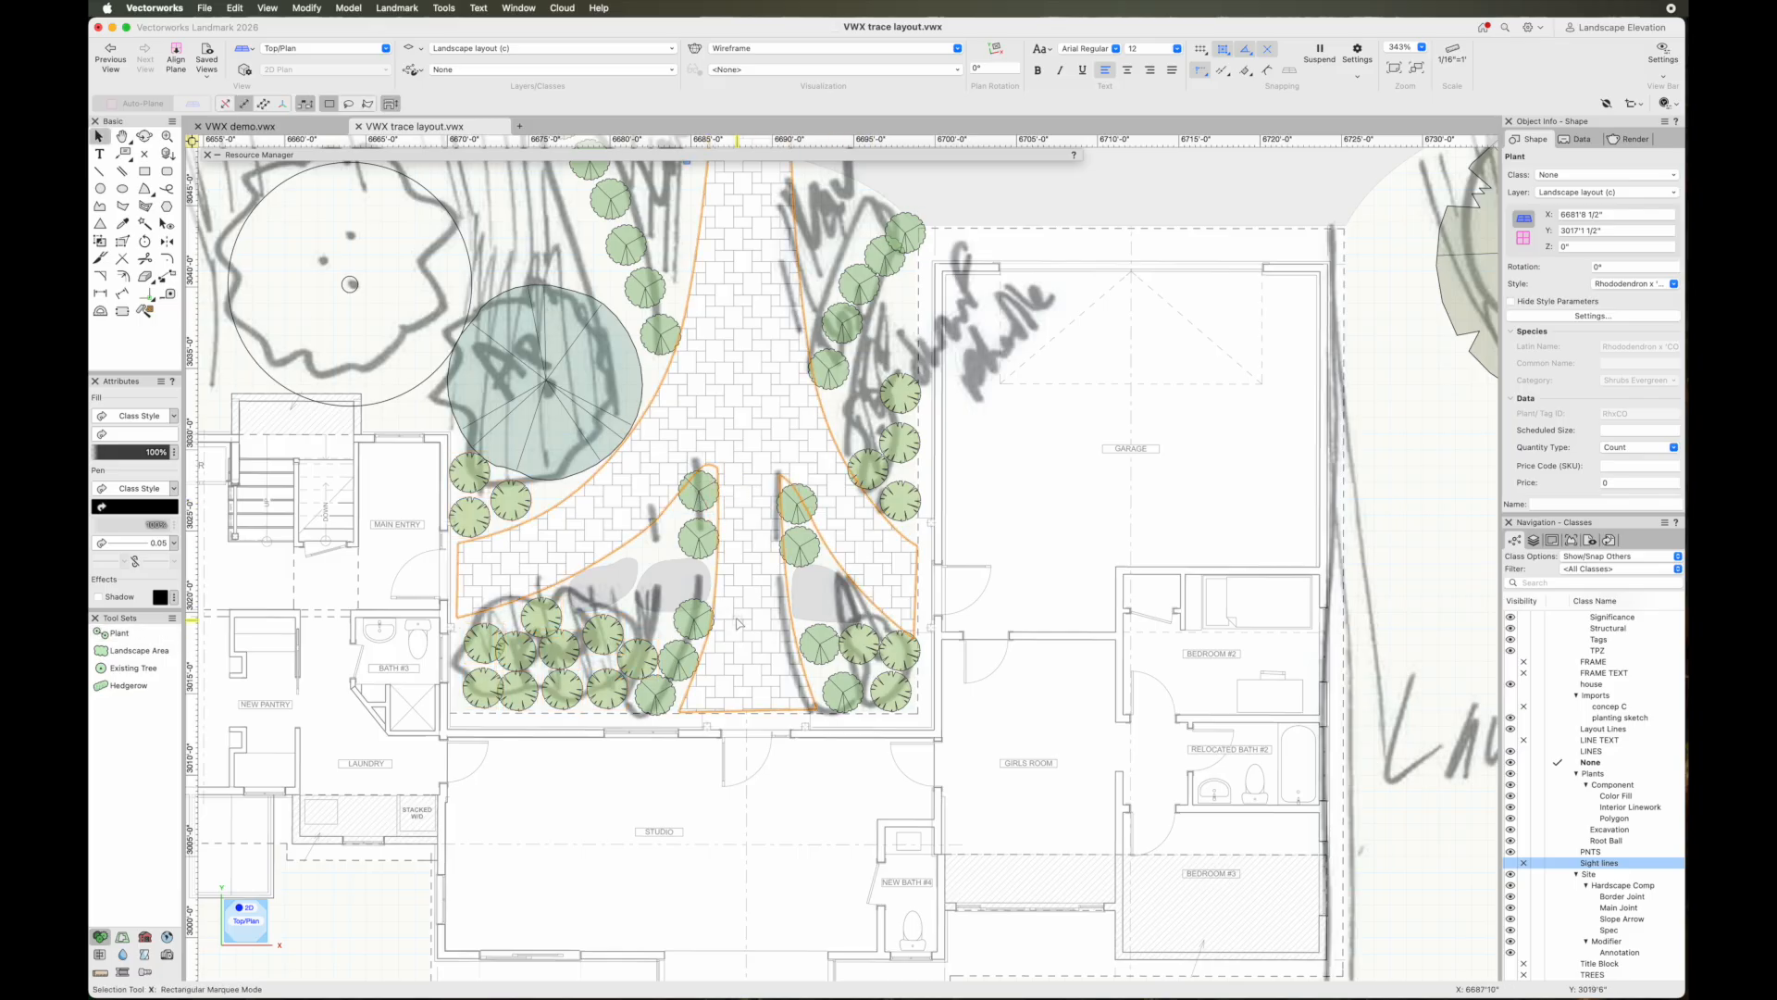
{"action": "scroll", "coordinate": [738, 623], "scroll_direction": "down", "scroll_amount": 5}
{"action": "left_click", "coordinate": [1037, 713]}
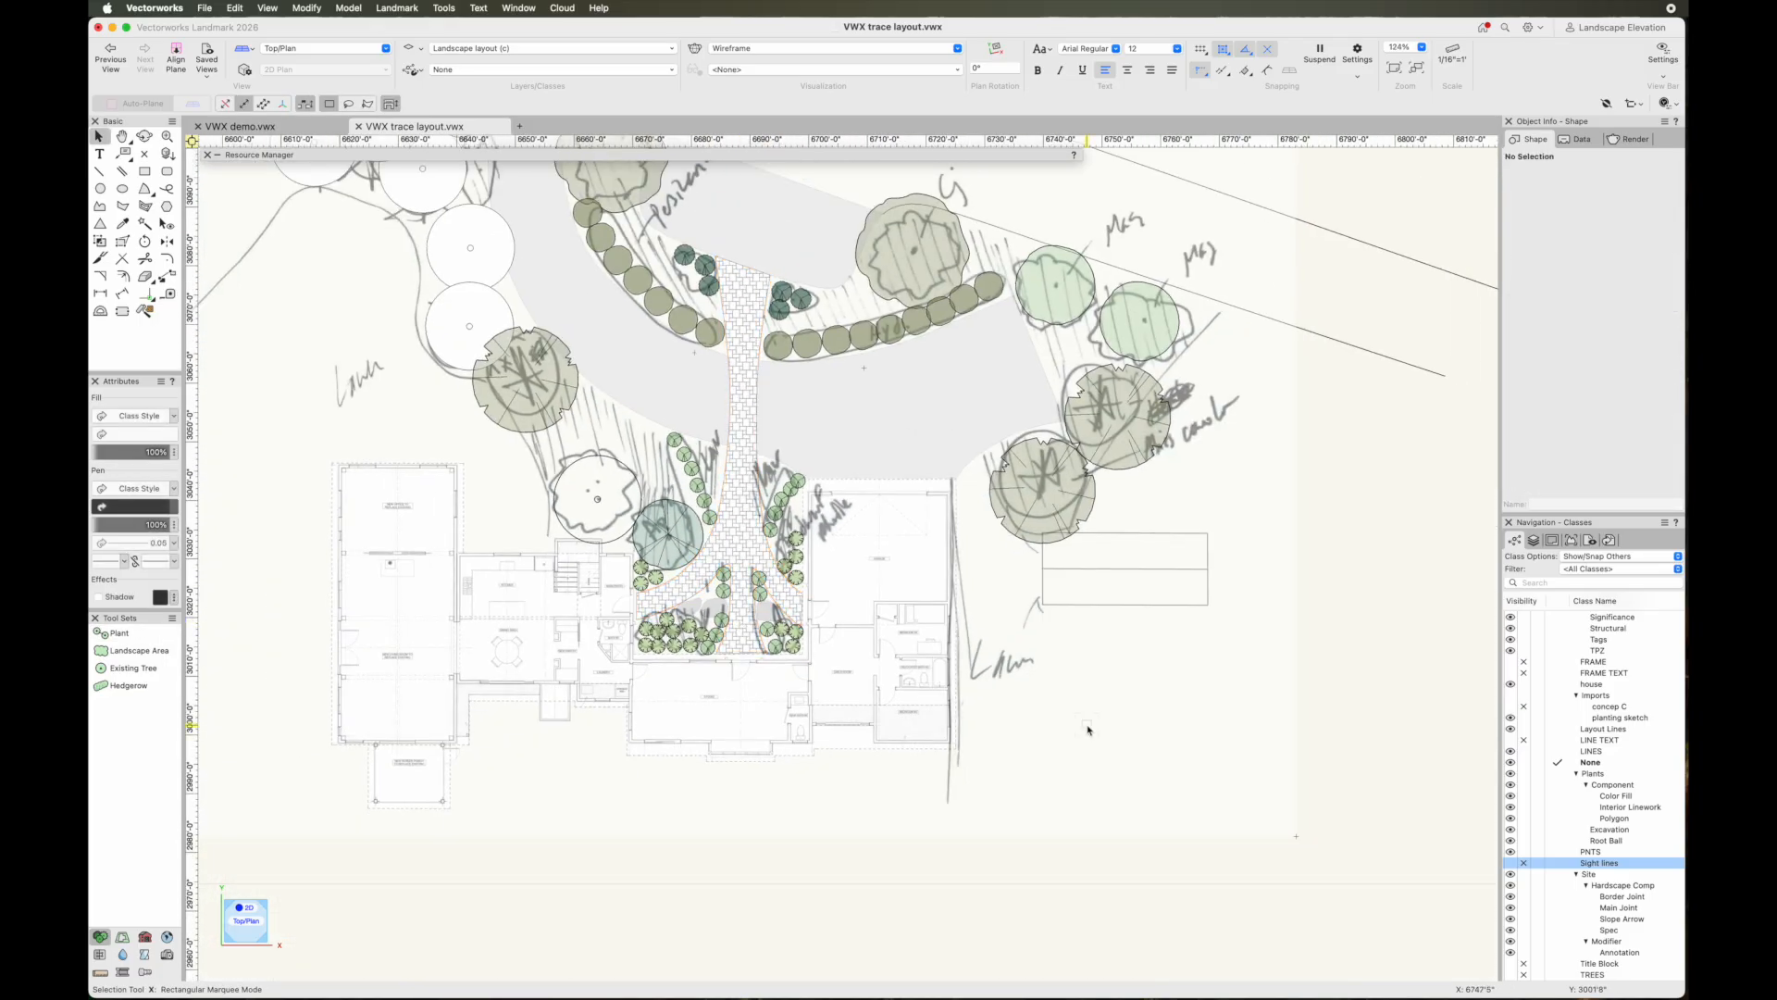
Hide the planting sketch class and orbit into a shaded 3D view to review the planting
{"action": "left_click", "coordinate": [1524, 717]}
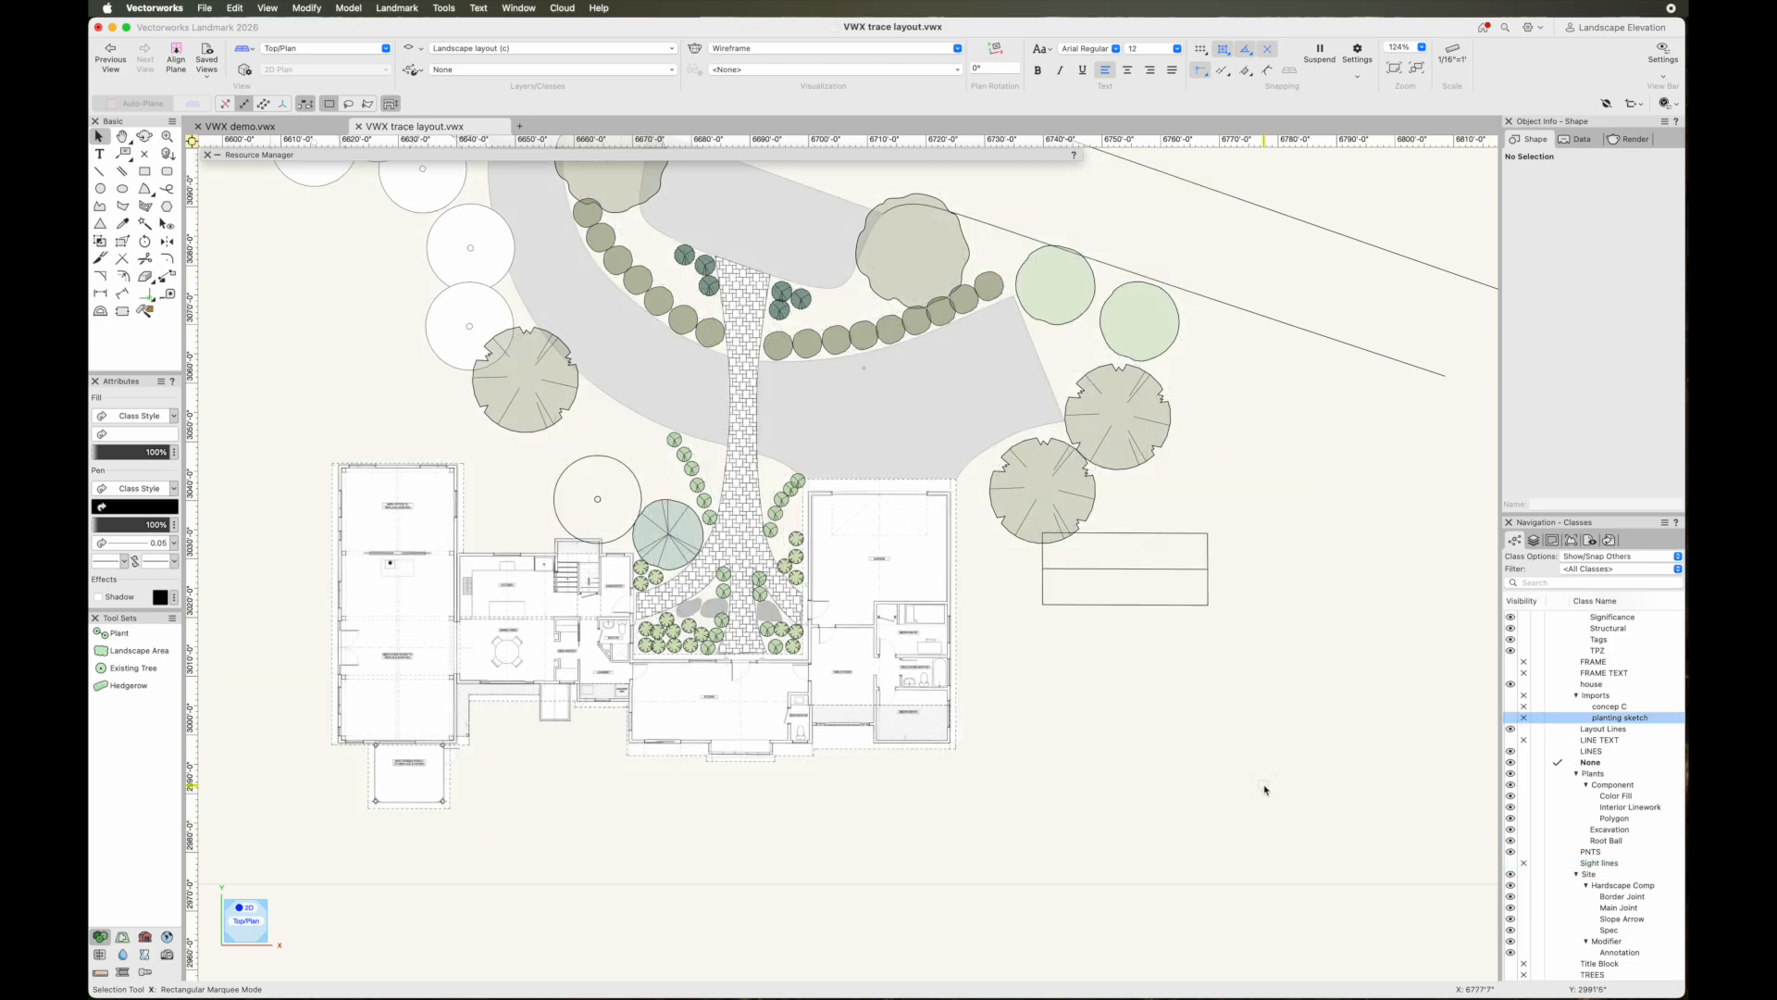
{"action": "left_click", "coordinate": [144, 136]}
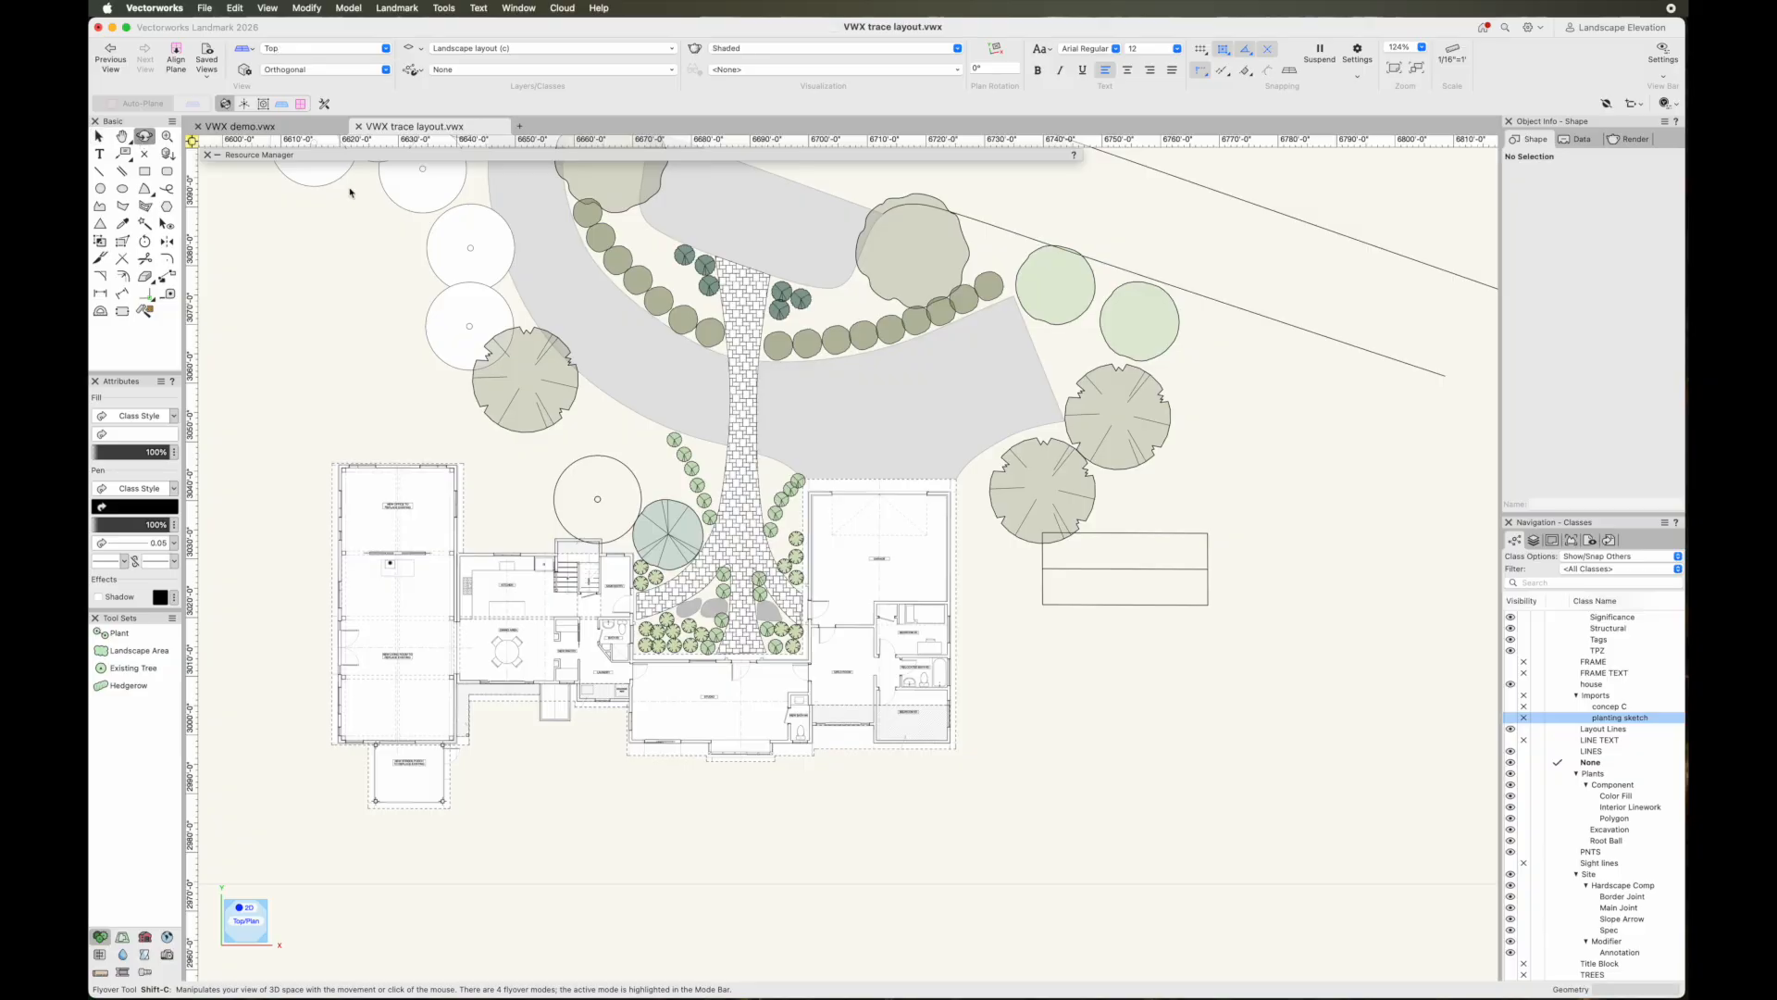
{"action": "left_click_drag", "start_coordinate": [671, 497], "coordinate": [610, 450]}
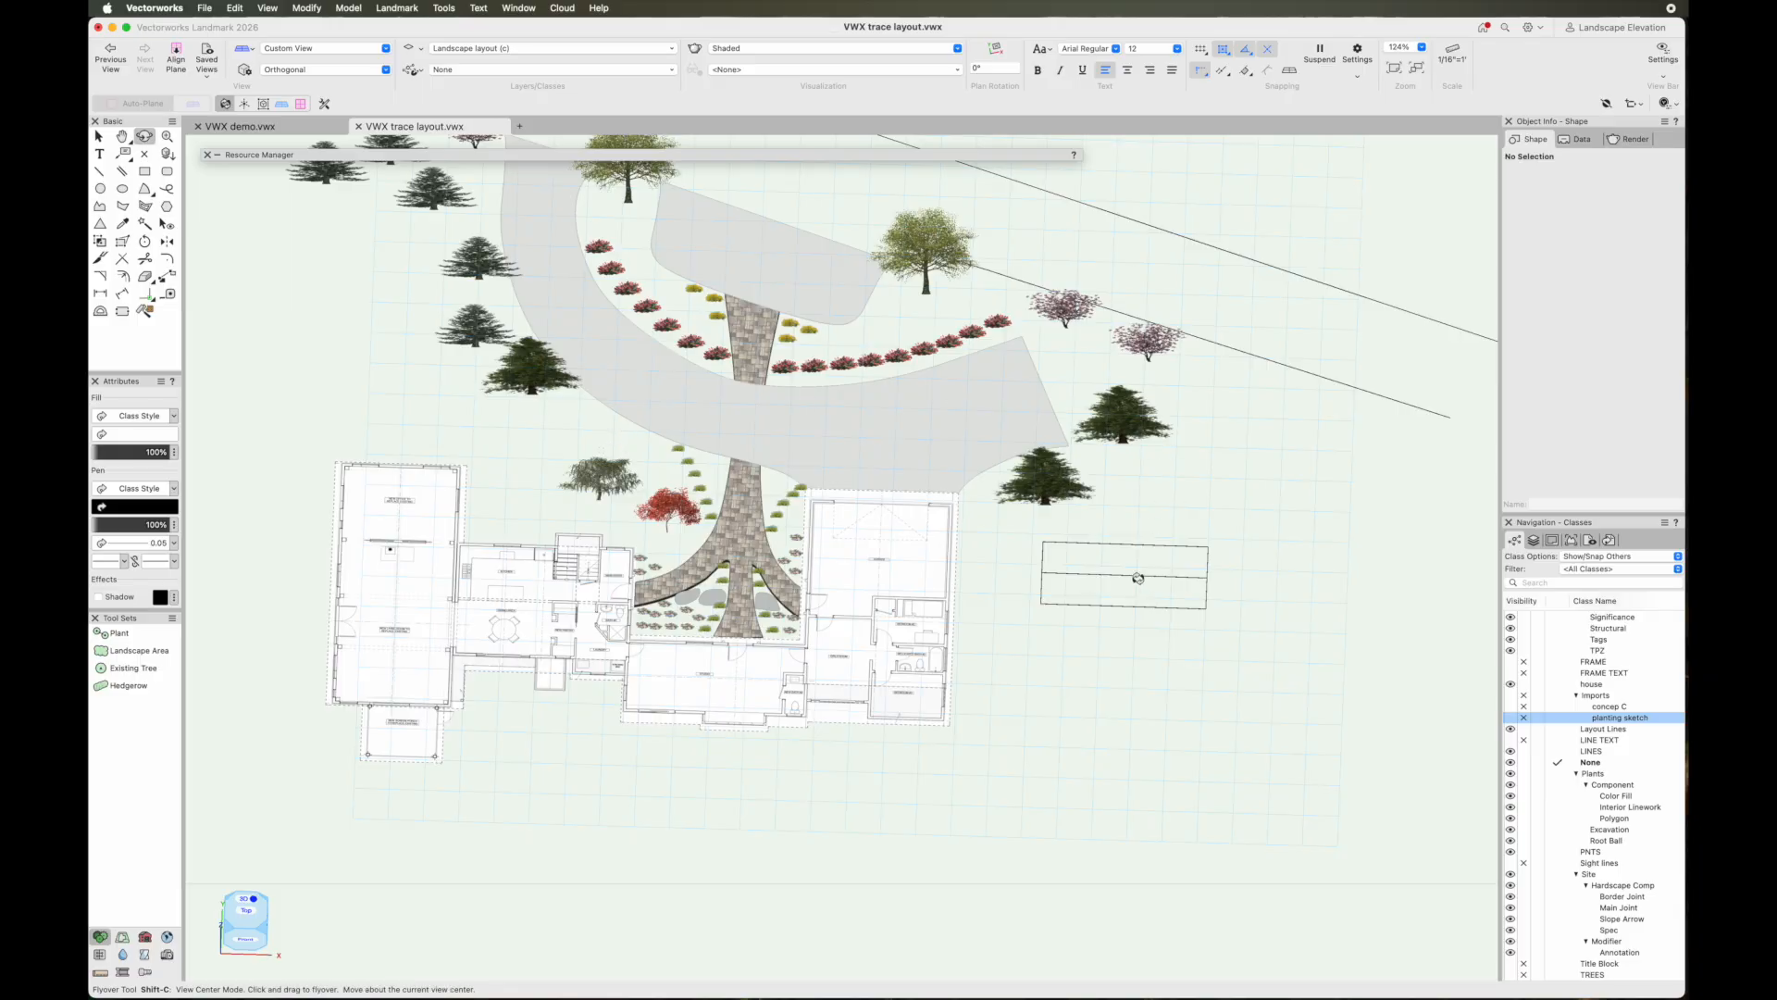
Return the drawing to the Top/Plan view and make the planting sketch class visible again
{"action": "left_click", "coordinate": [378, 51]}
{"action": "left_click", "coordinate": [306, 93]}
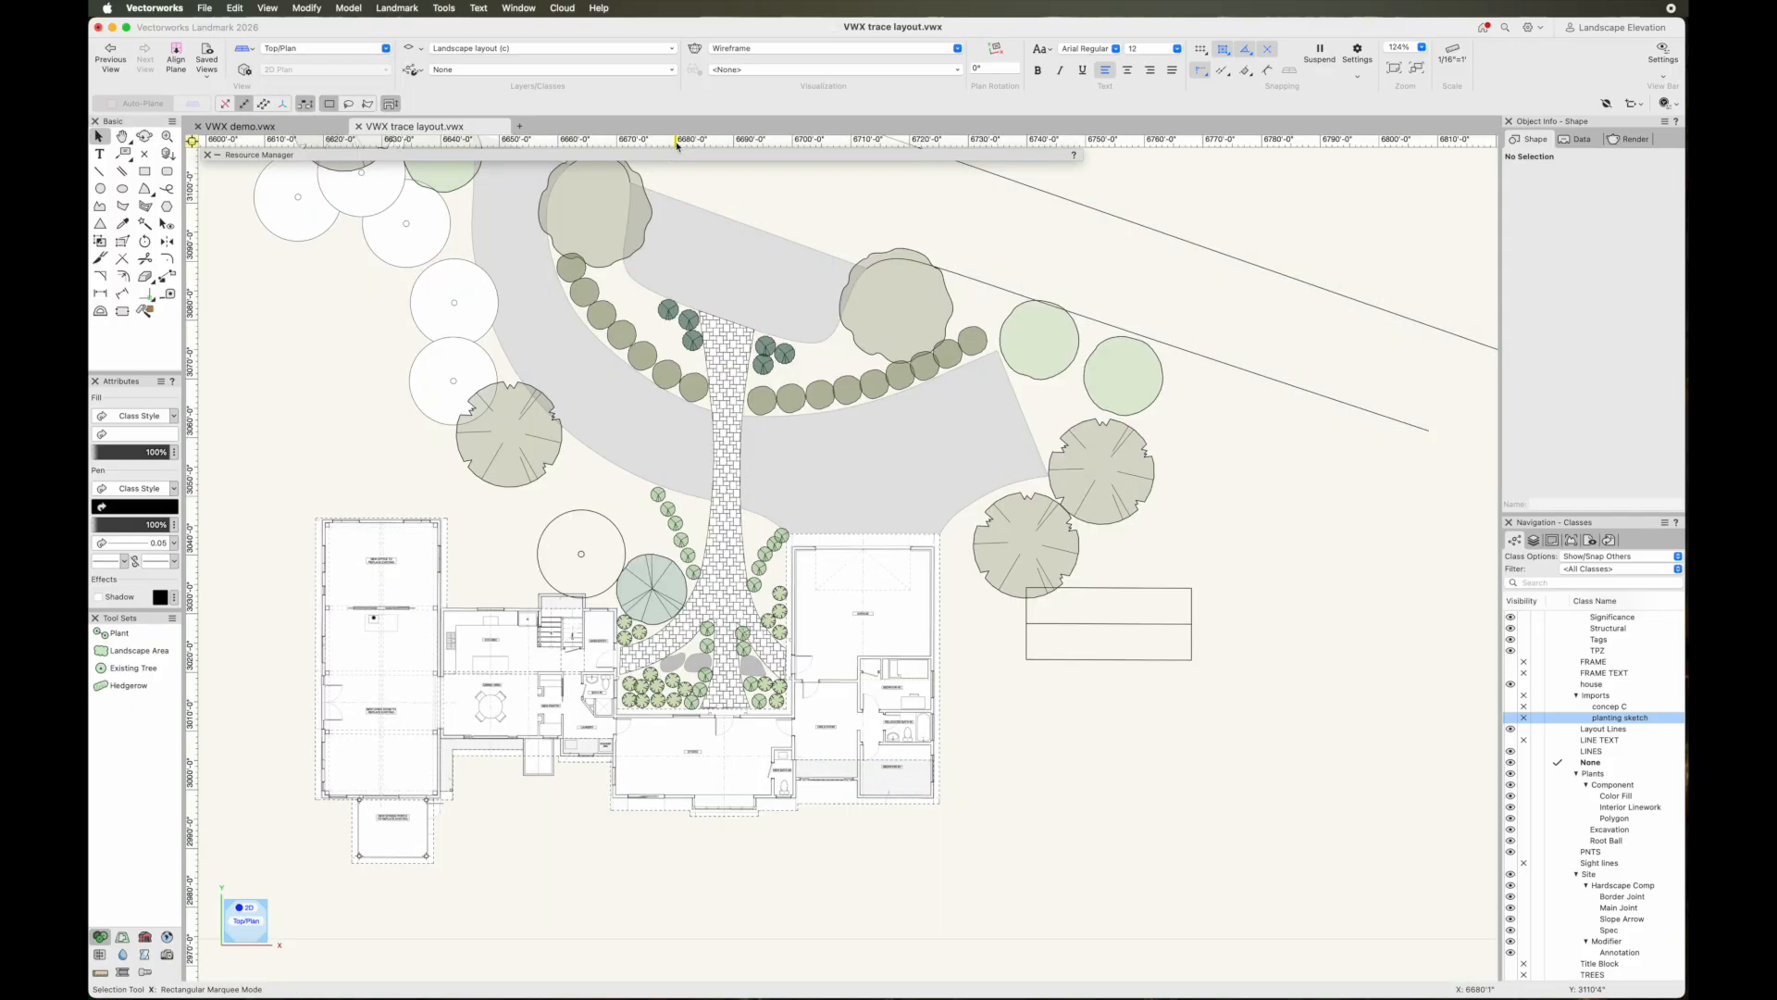
{"action": "left_click", "coordinate": [1510, 717]}
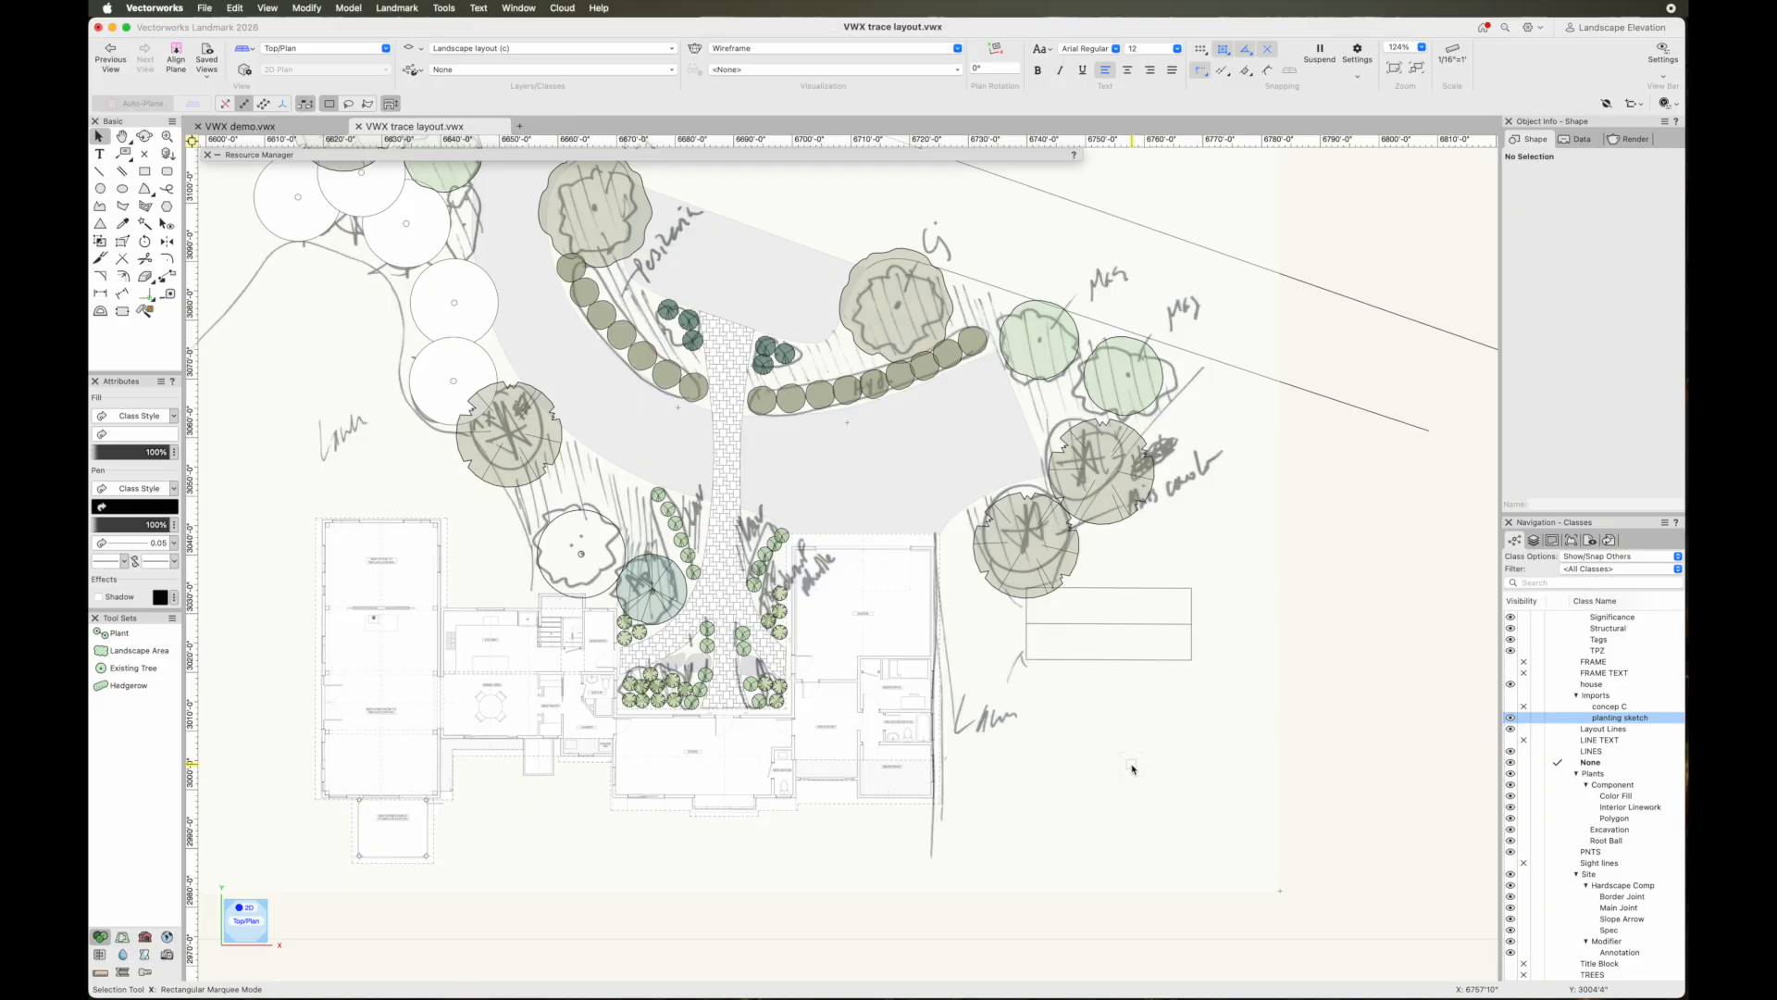
{"action": "middle_click_drag", "start_coordinate": [1107, 737], "coordinate": [1183, 834]}
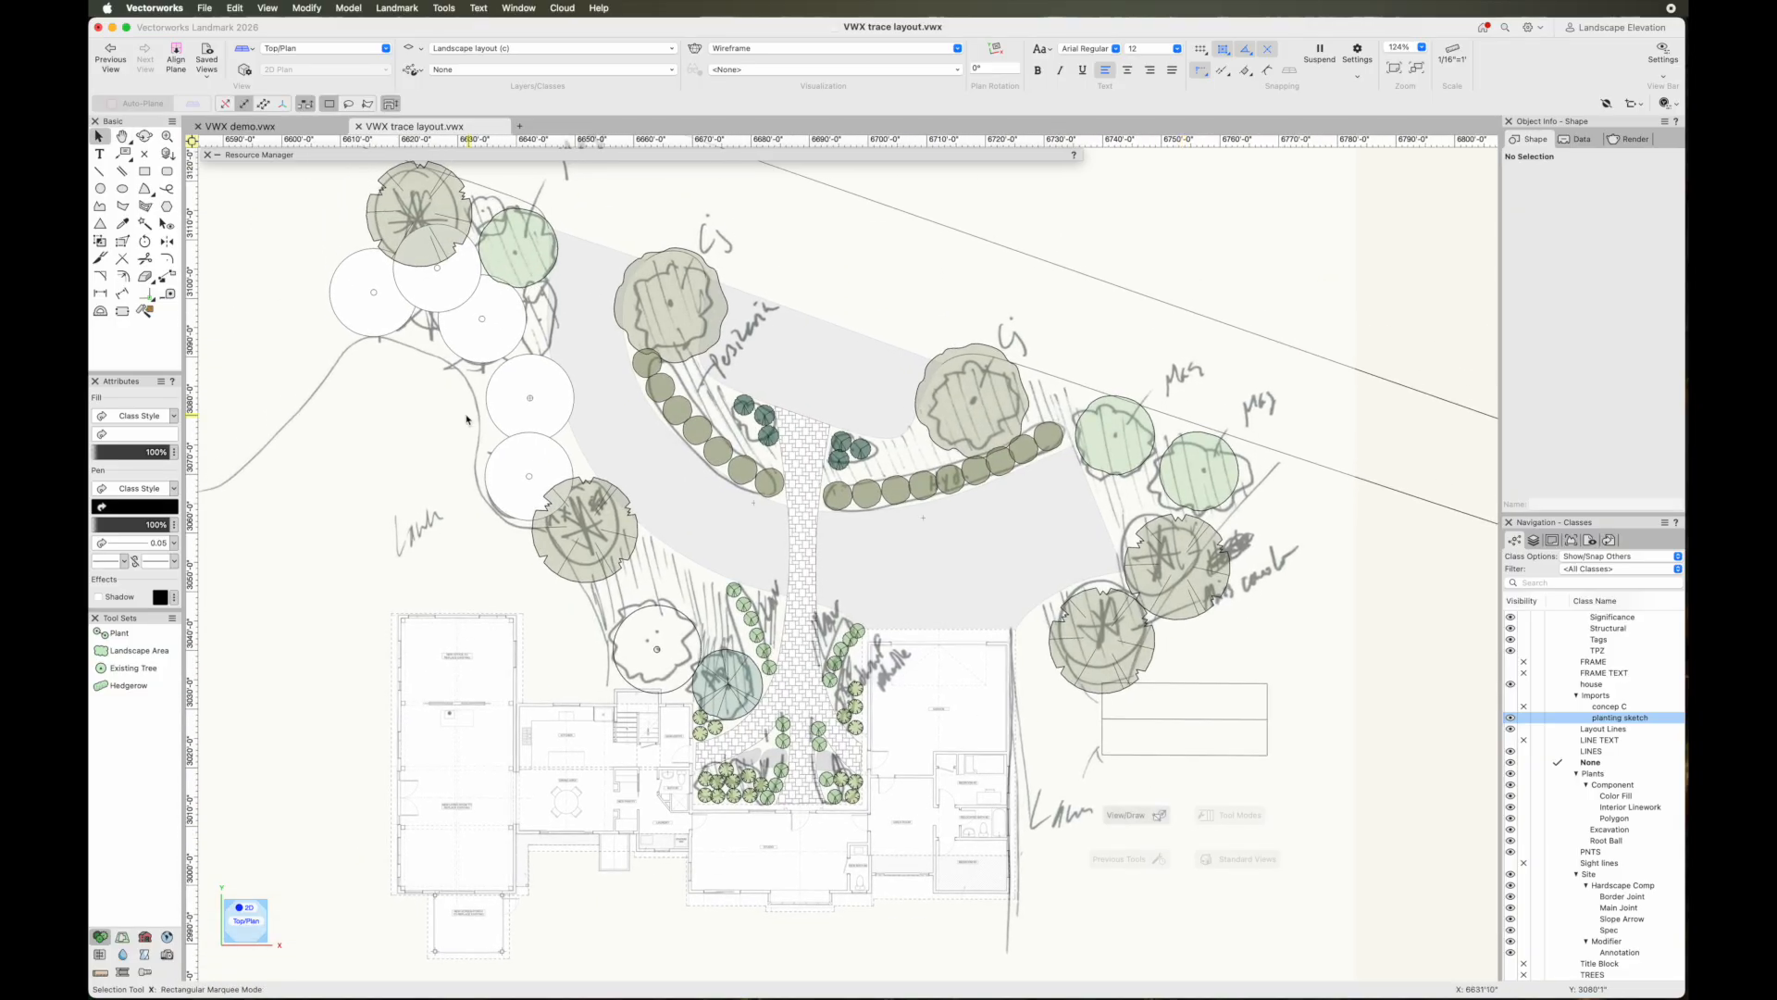
{"action": "left_click", "coordinate": [154, 652]}
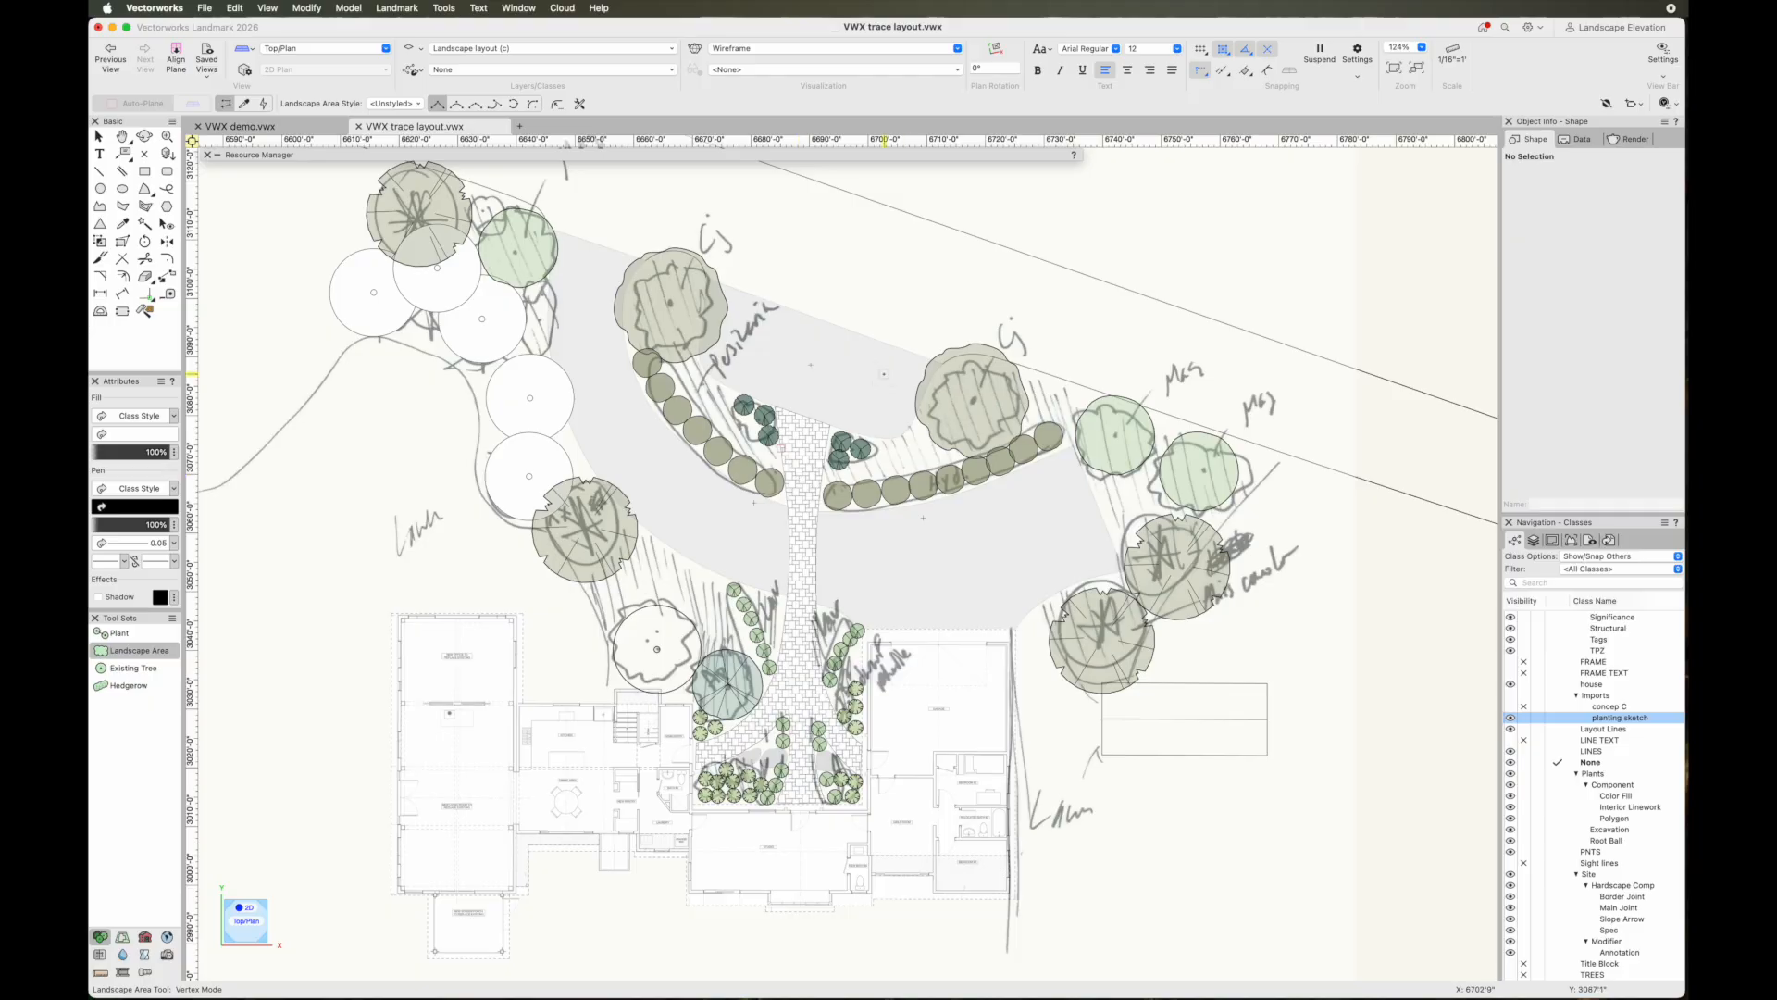
{"action": "key", "text": "x"}
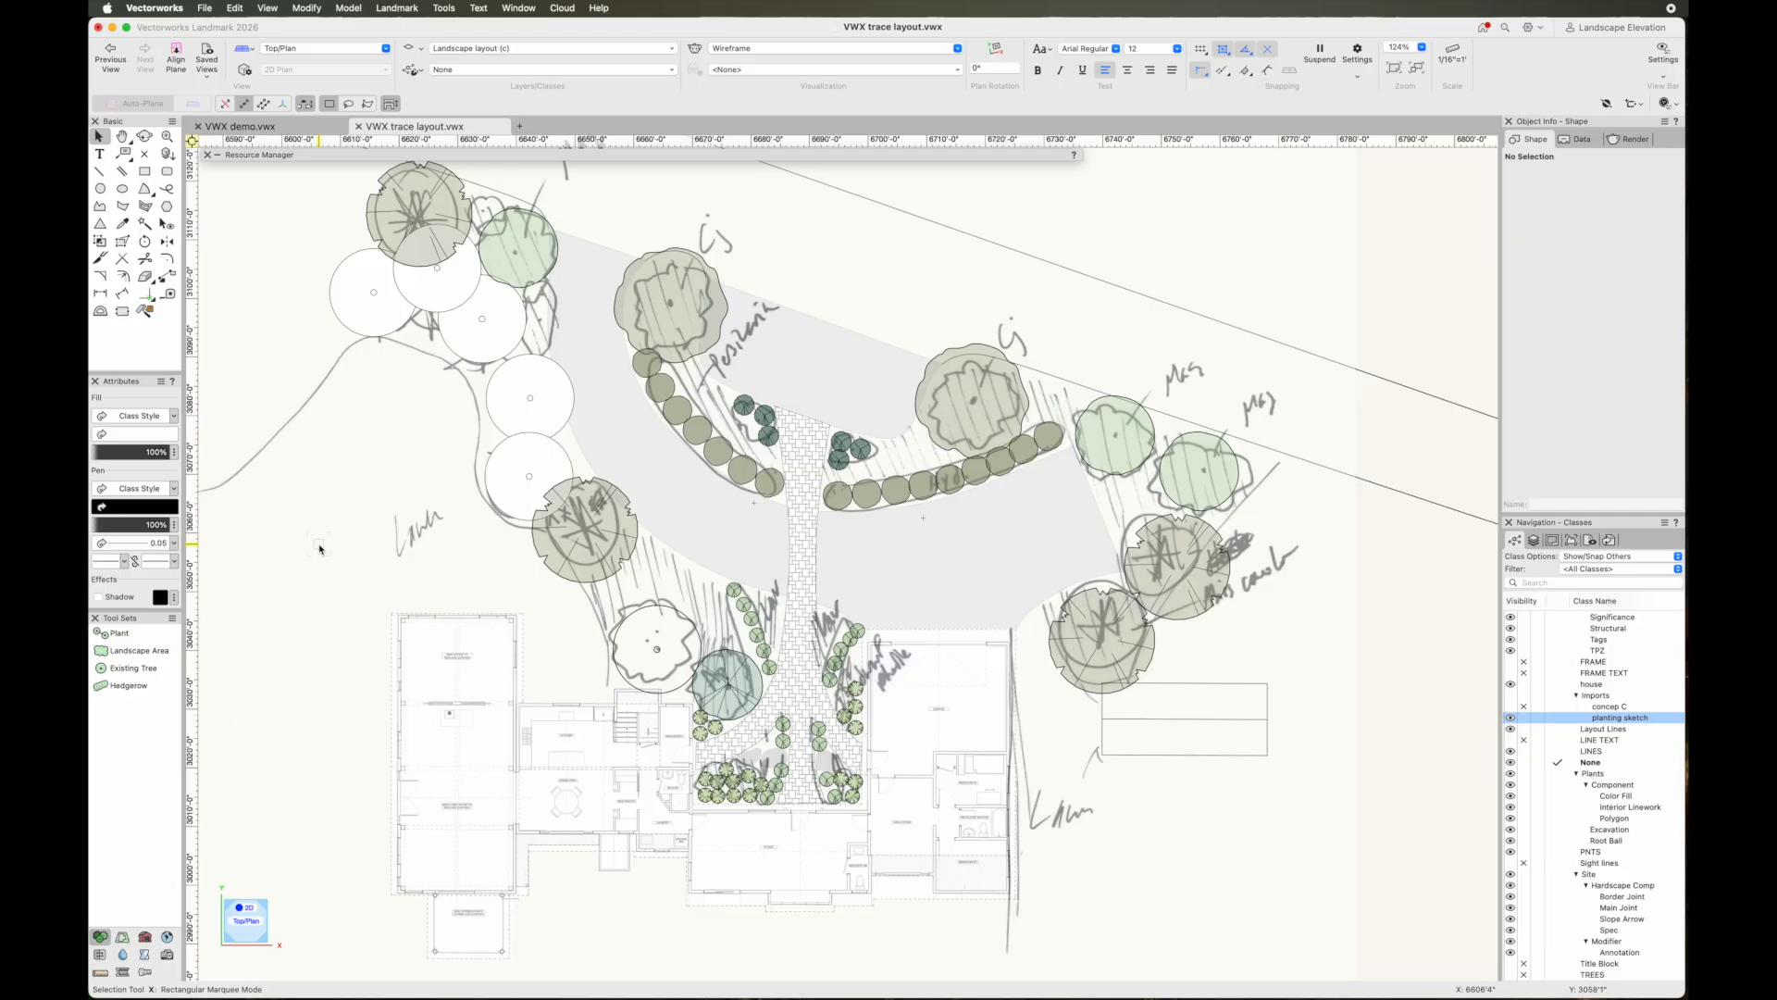
Choose the photorealistic perennial Persicaria affinis 'Superba' as the plant style and set placement to Triangular Array Mode
{"action": "left_click", "coordinate": [117, 633]}
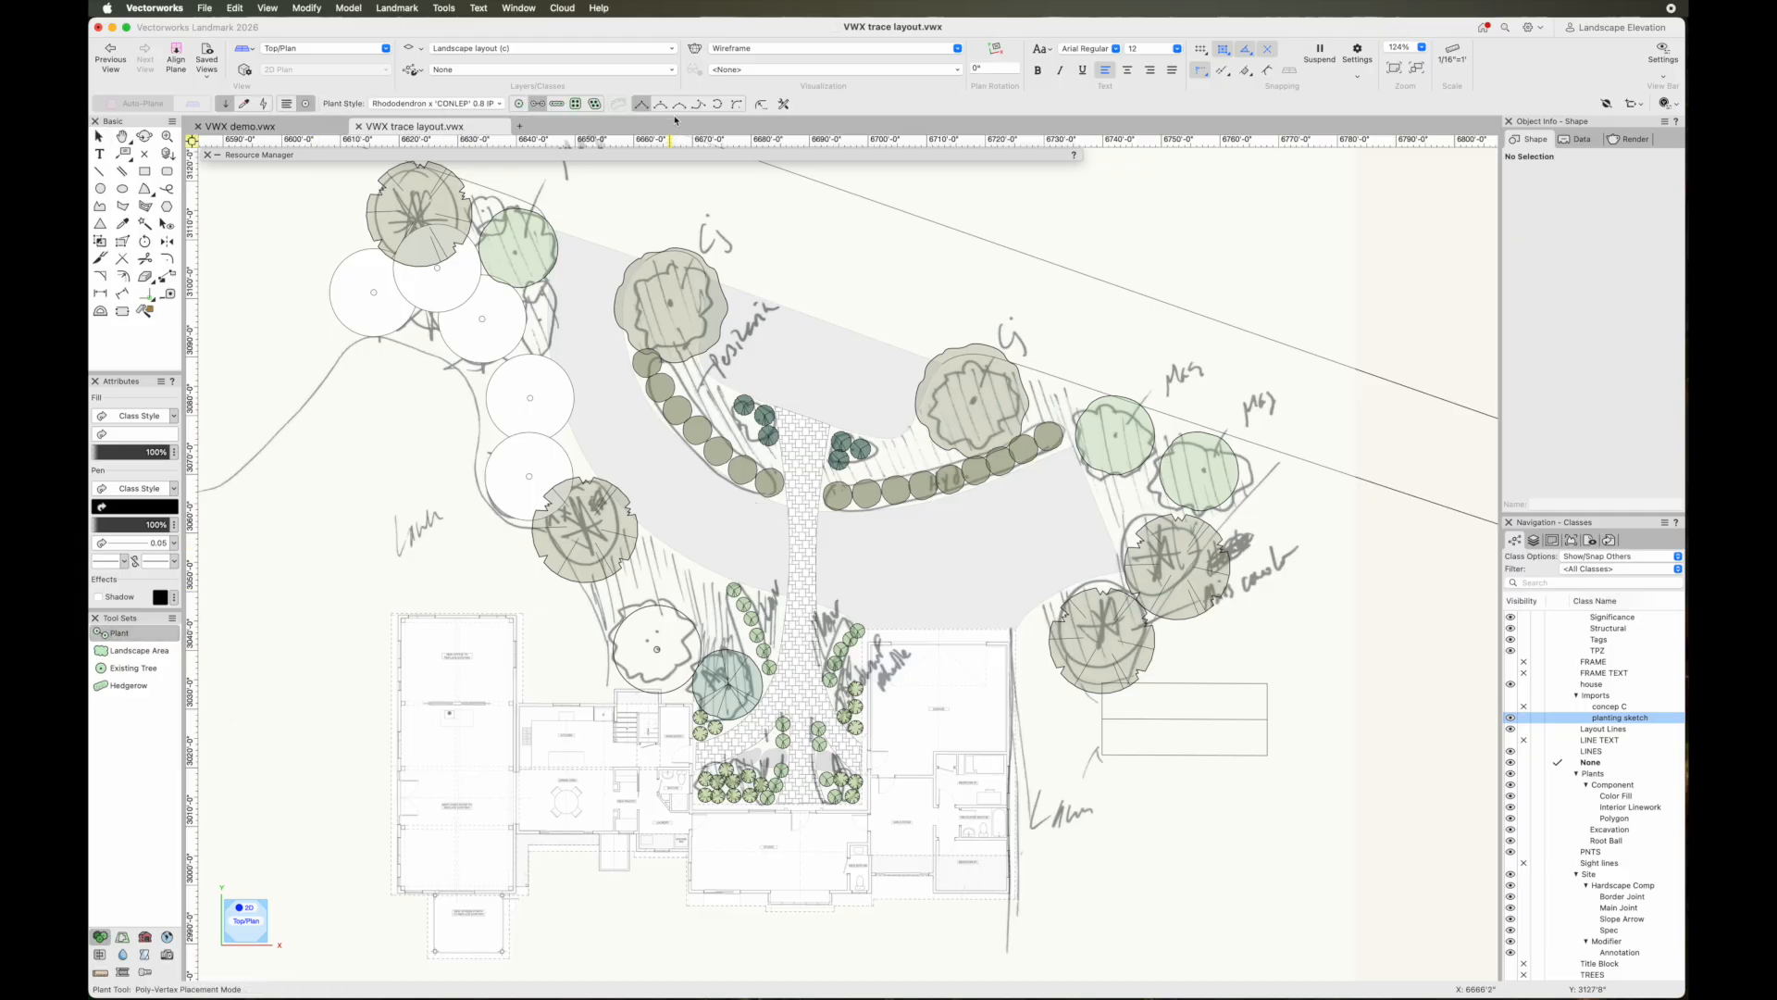
{"action": "left_click", "coordinate": [463, 104]}
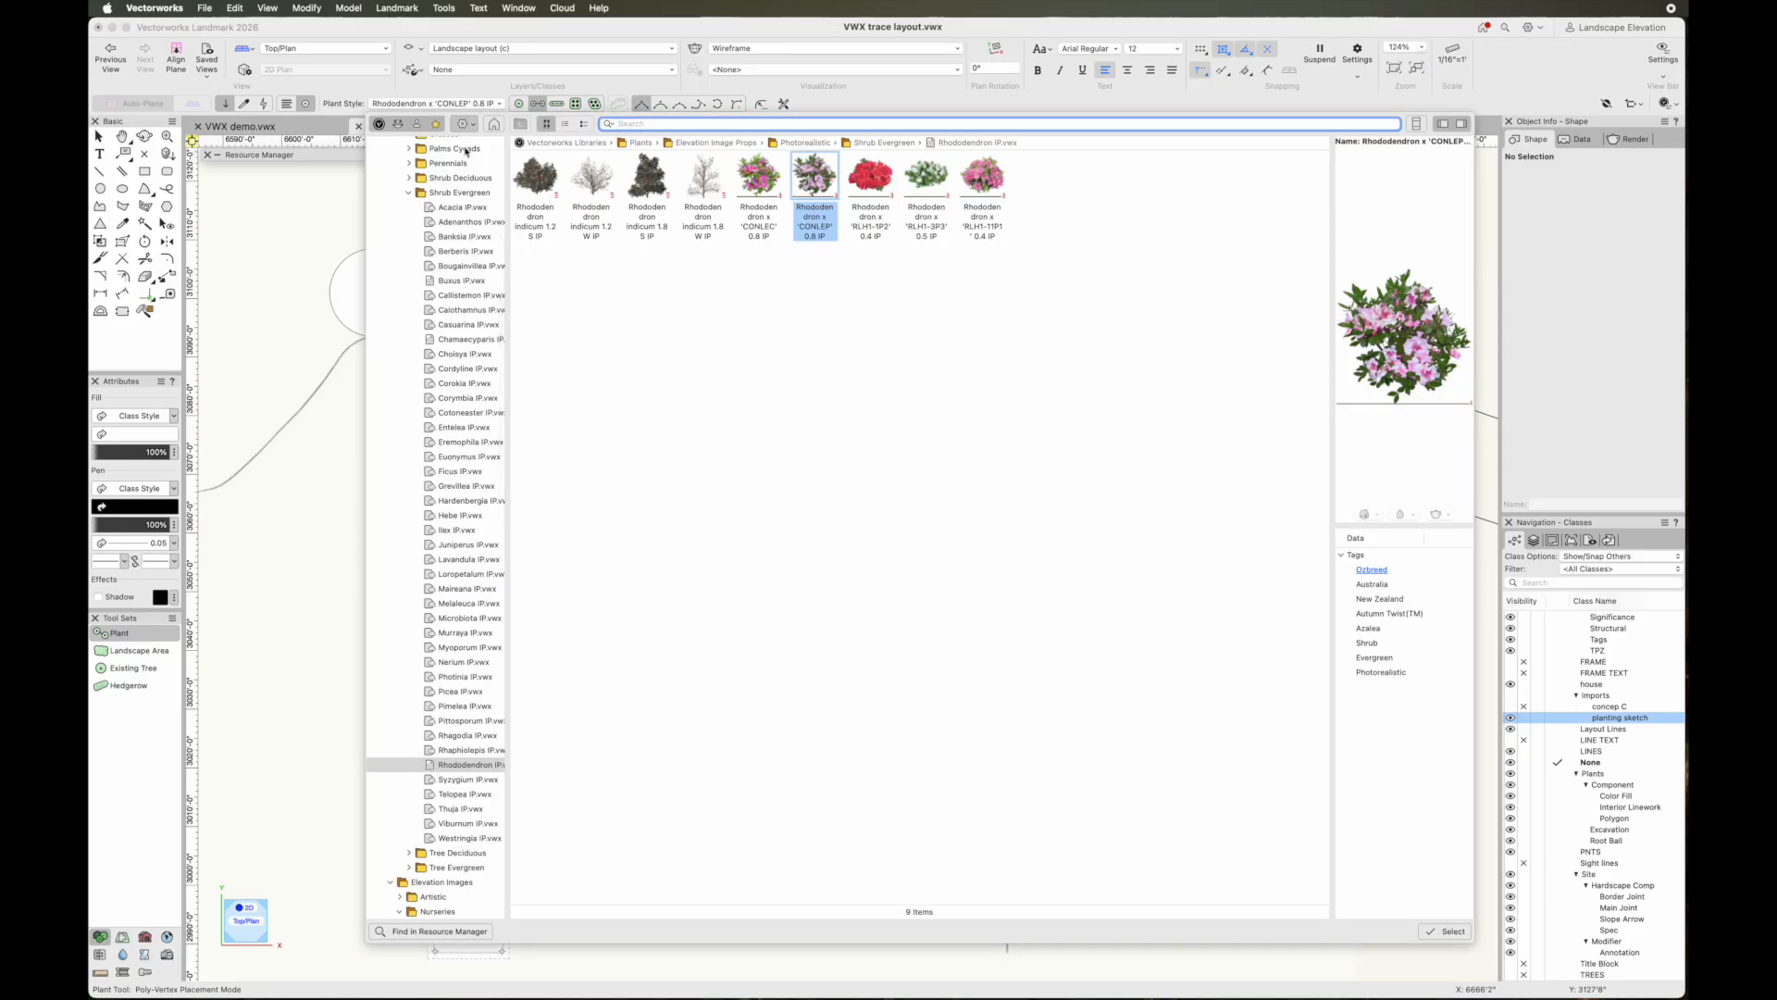
{"action": "left_click", "coordinate": [408, 164]}
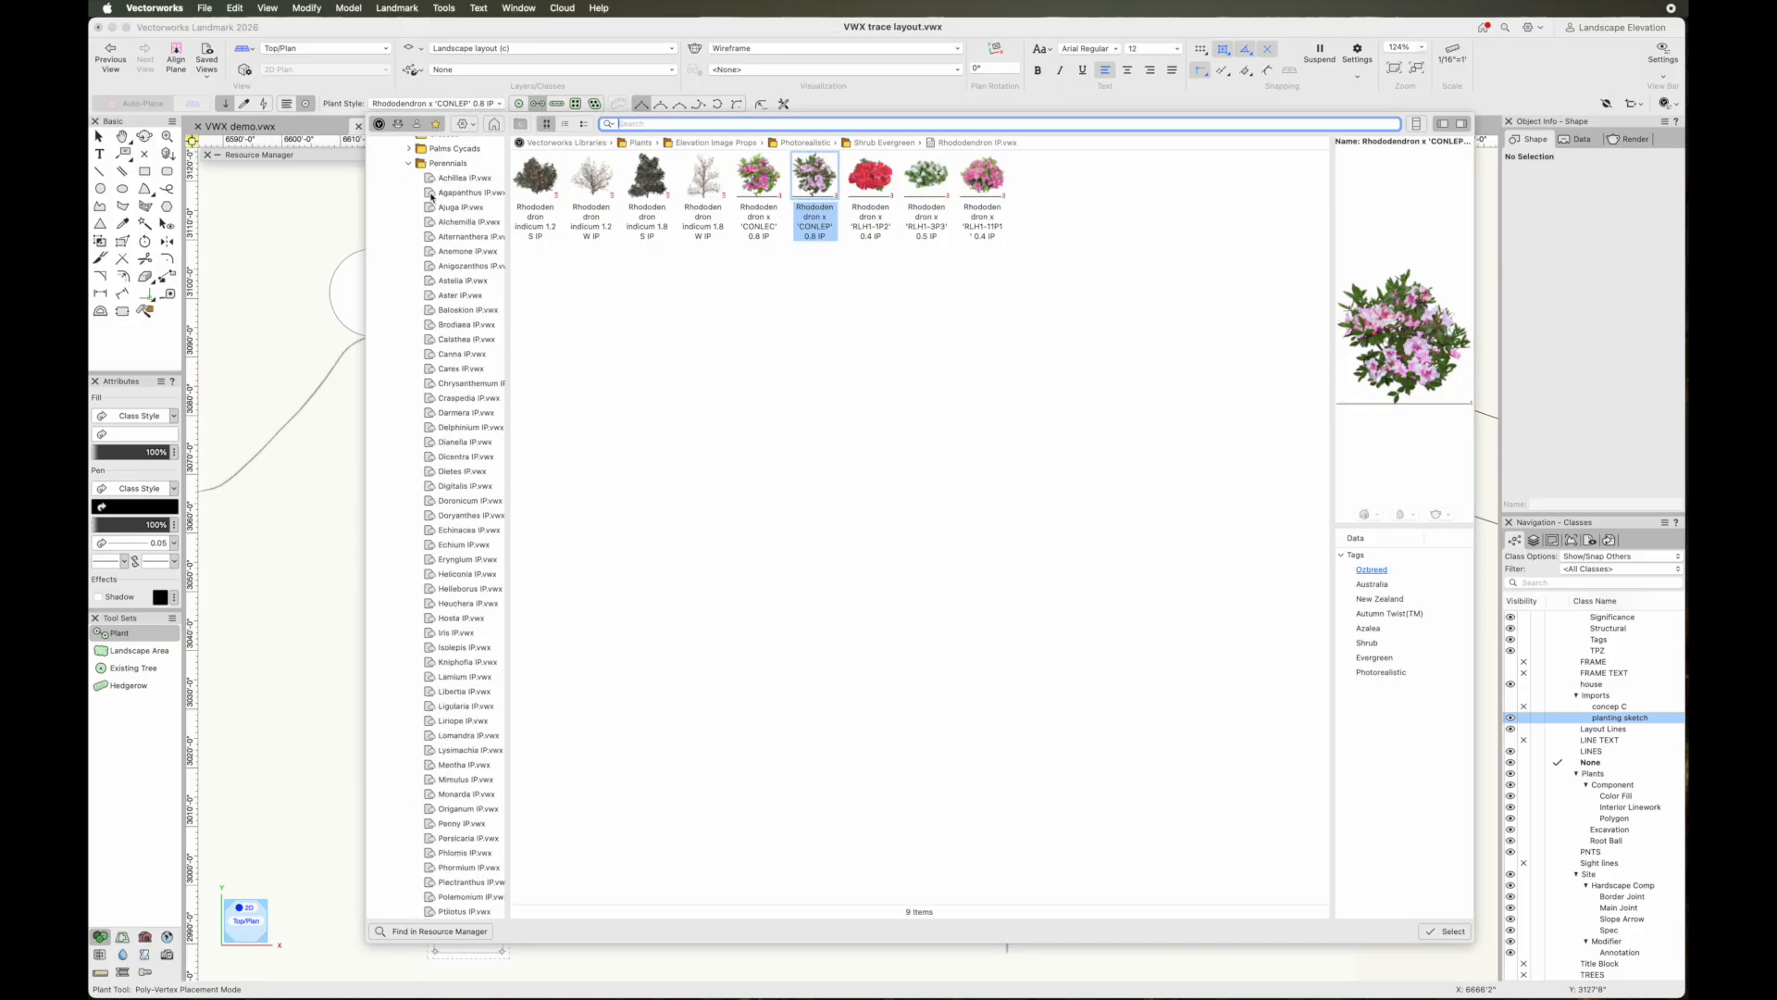
{"action": "scroll", "coordinate": [441, 524], "scroll_direction": "down", "scroll_amount": 5}
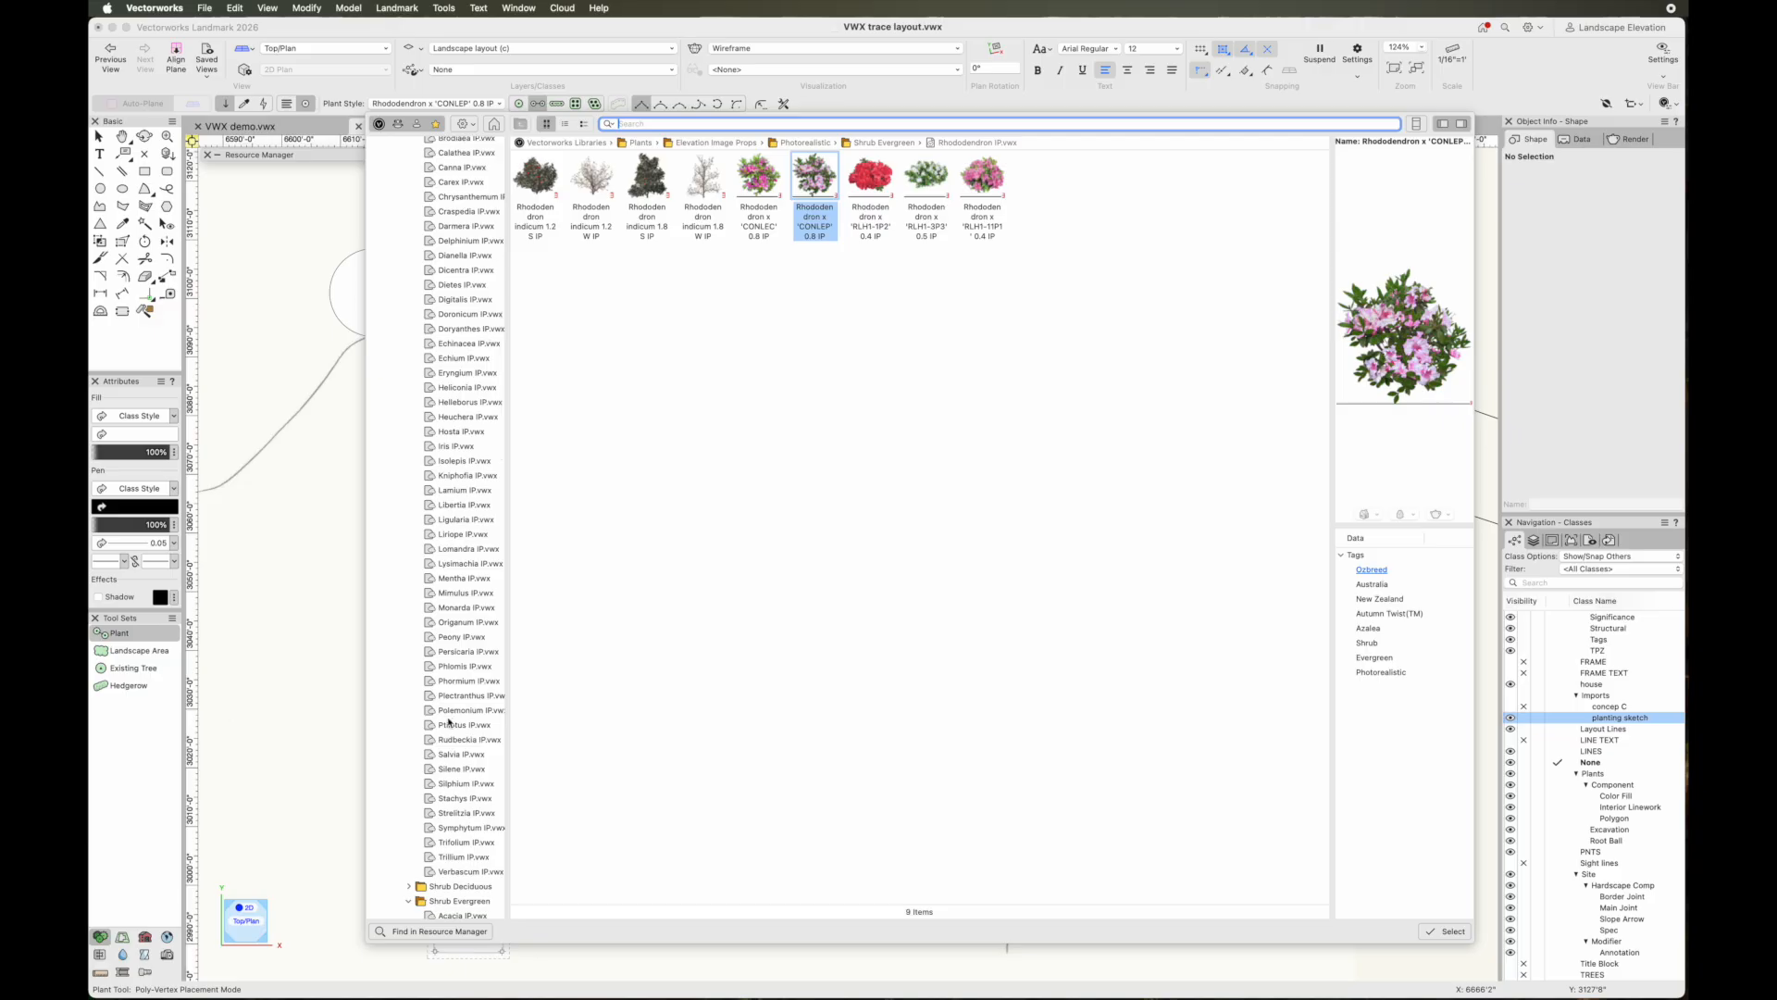
{"action": "left_click", "coordinate": [463, 652]}
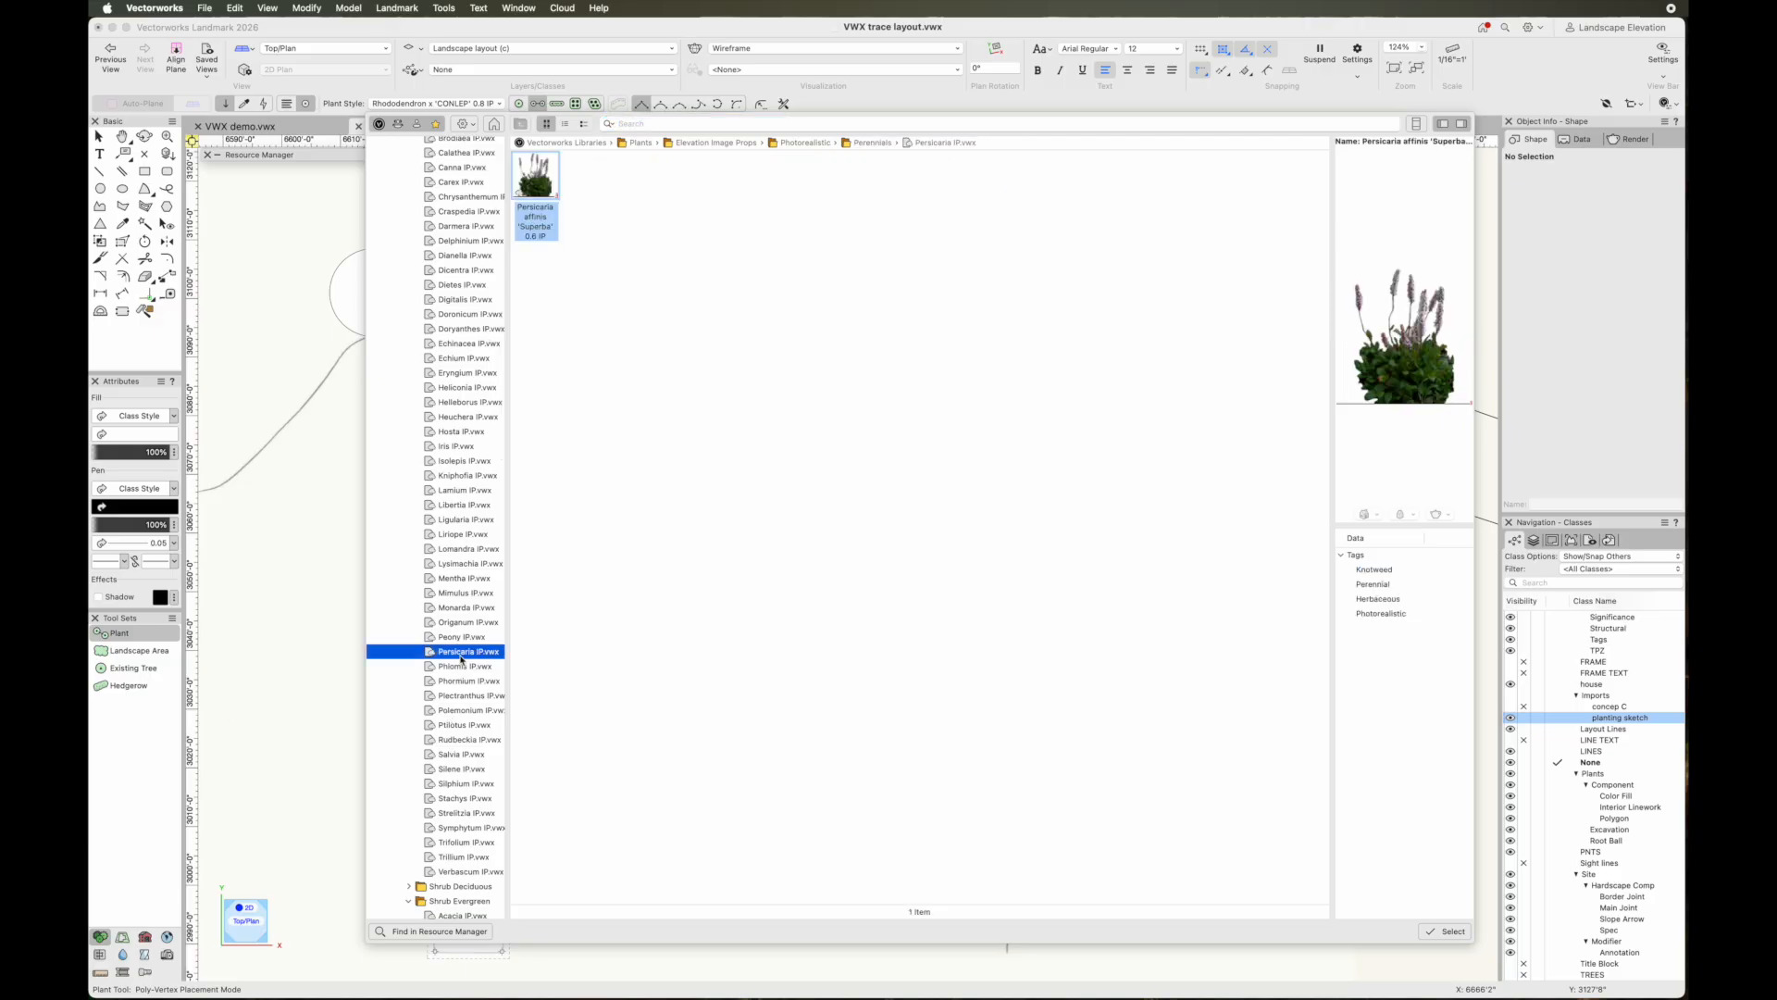
{"action": "double_click", "coordinate": [535, 185]}
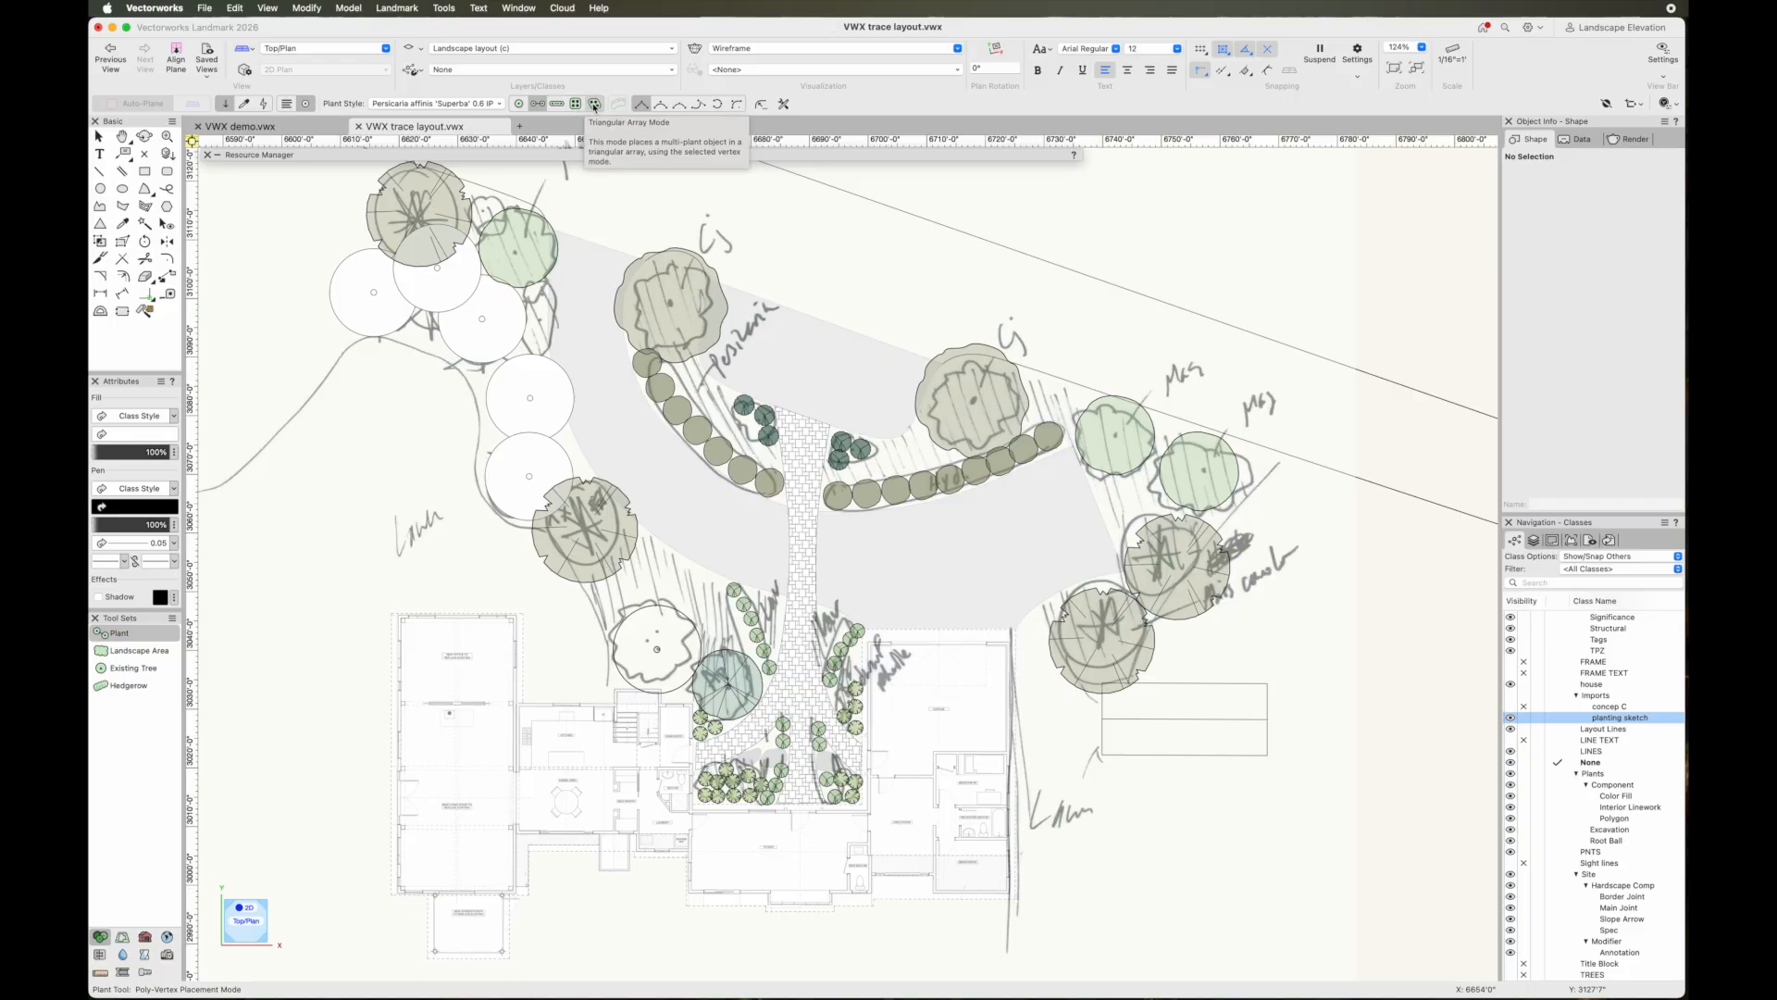
{"action": "left_click", "coordinate": [594, 104]}
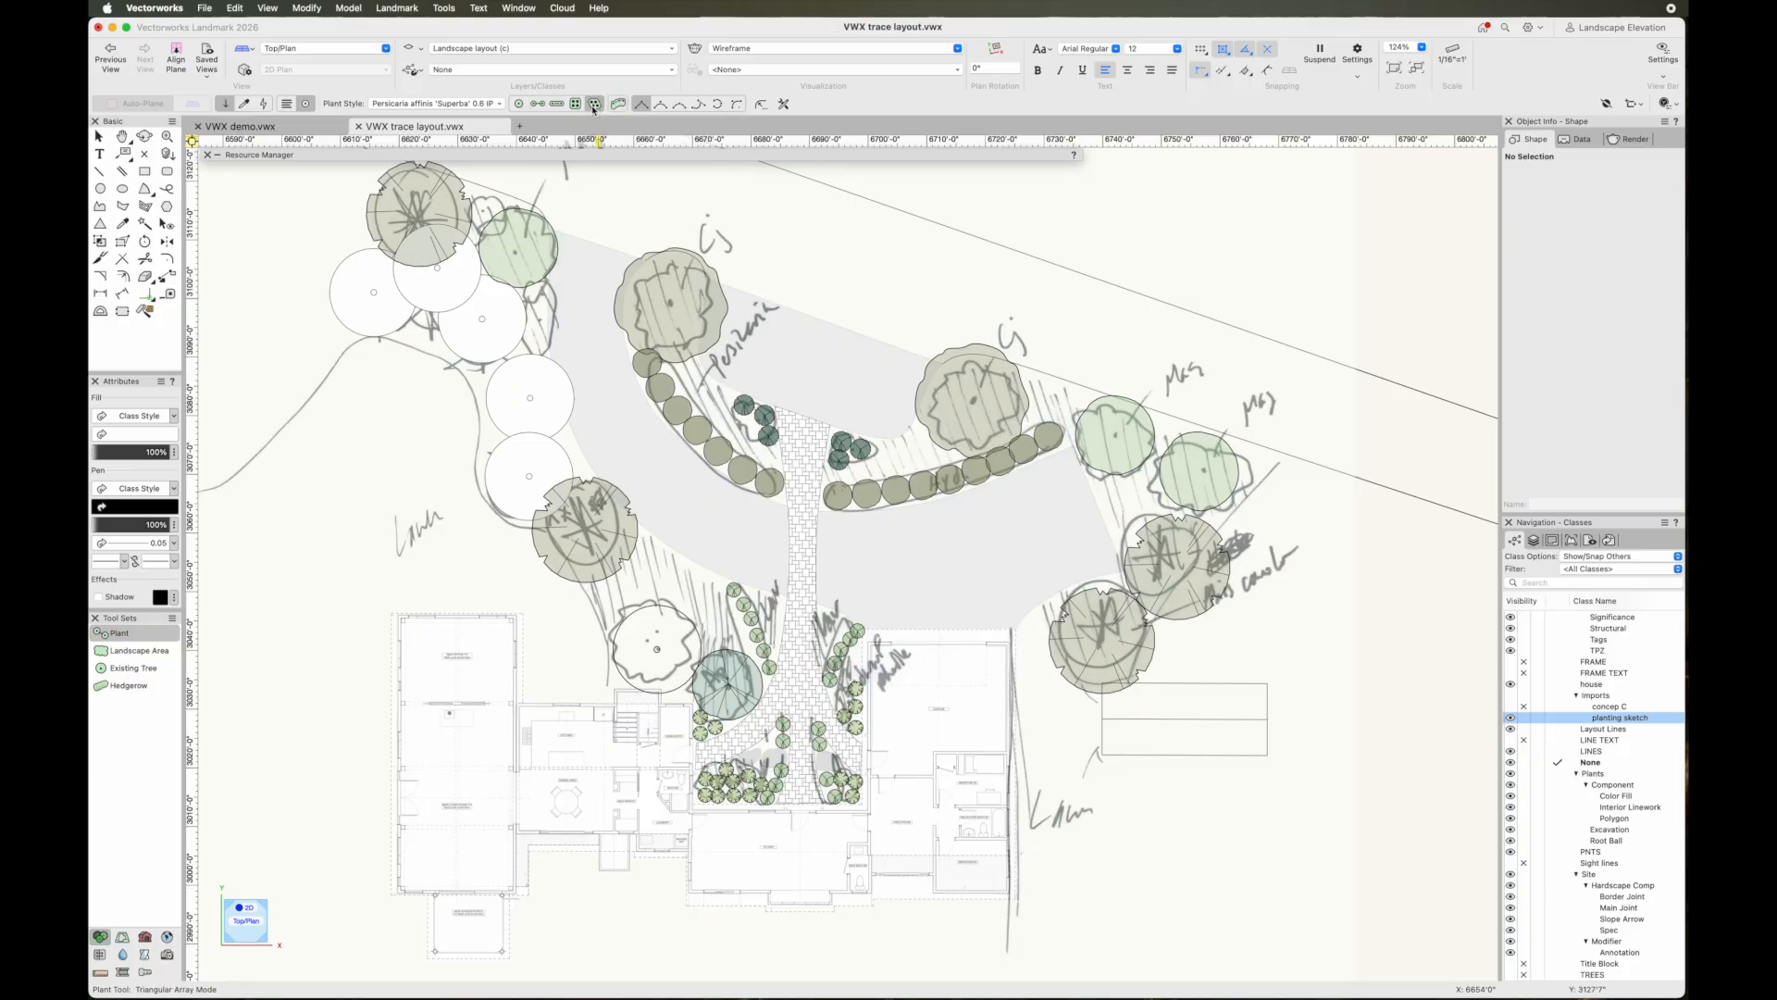
{"action": "scroll", "coordinate": [707, 626], "scroll_direction": "up", "scroll_amount": 3}
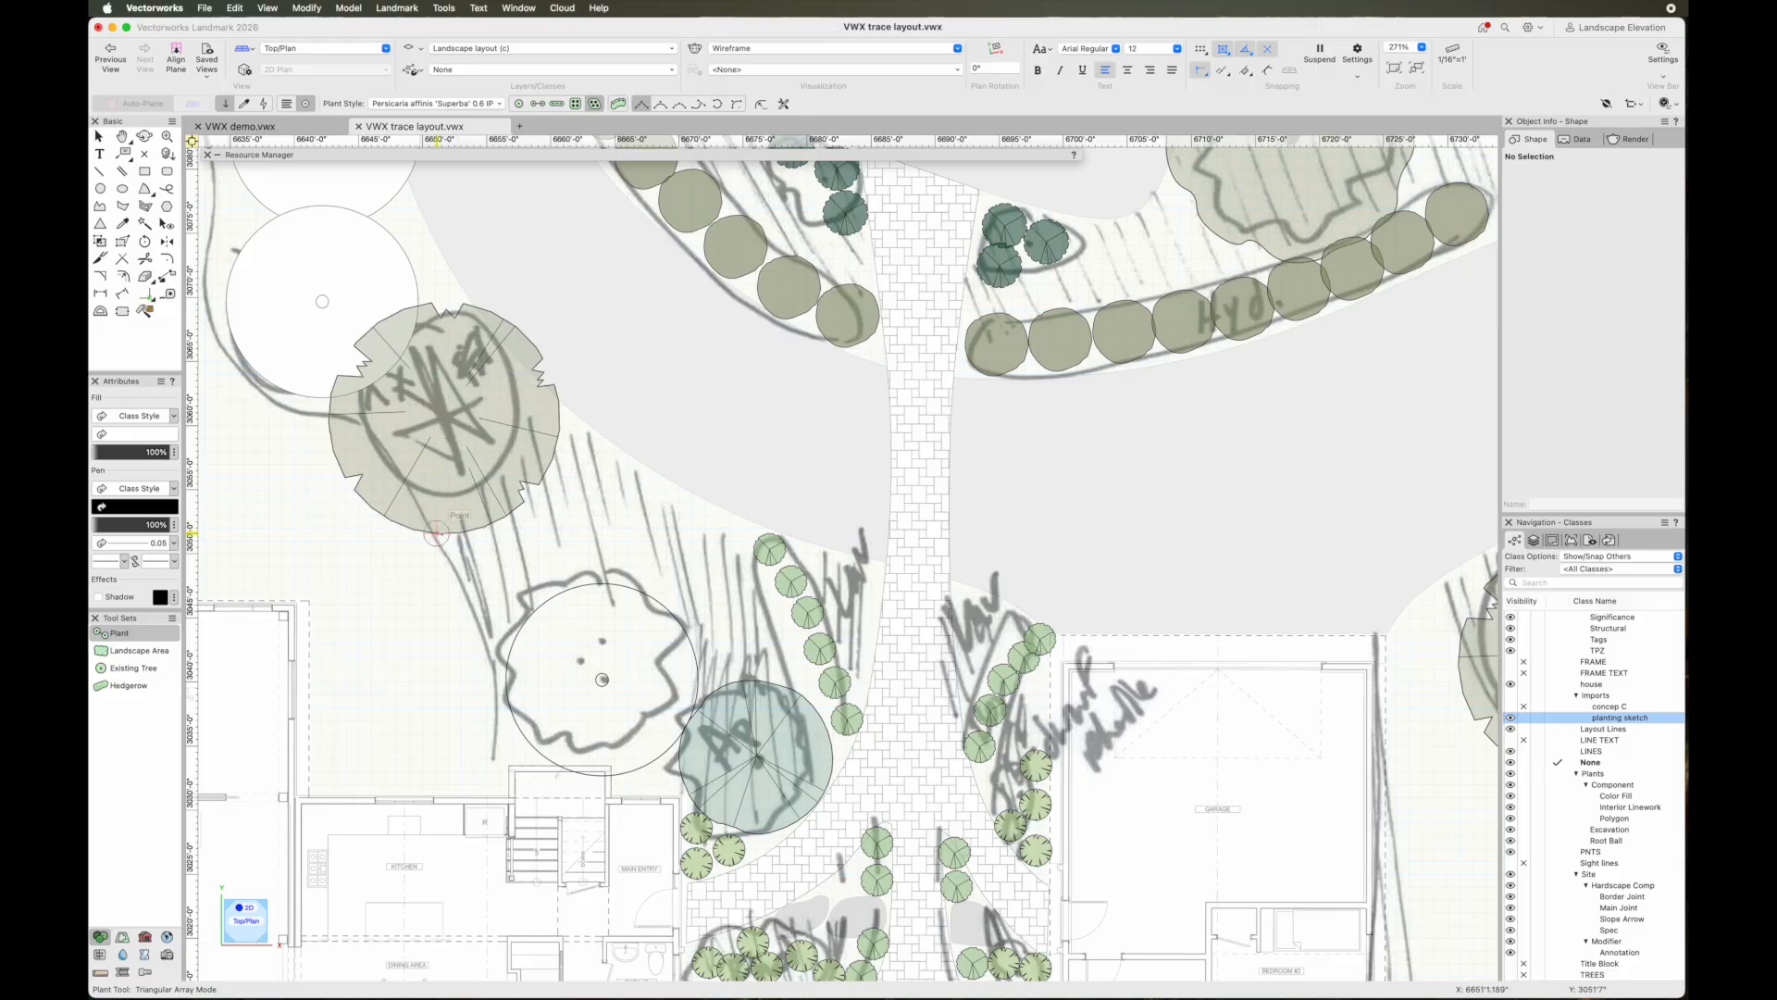
{"action": "key", "text": "grave"}
{"action": "left_click", "coordinate": [442, 515]}
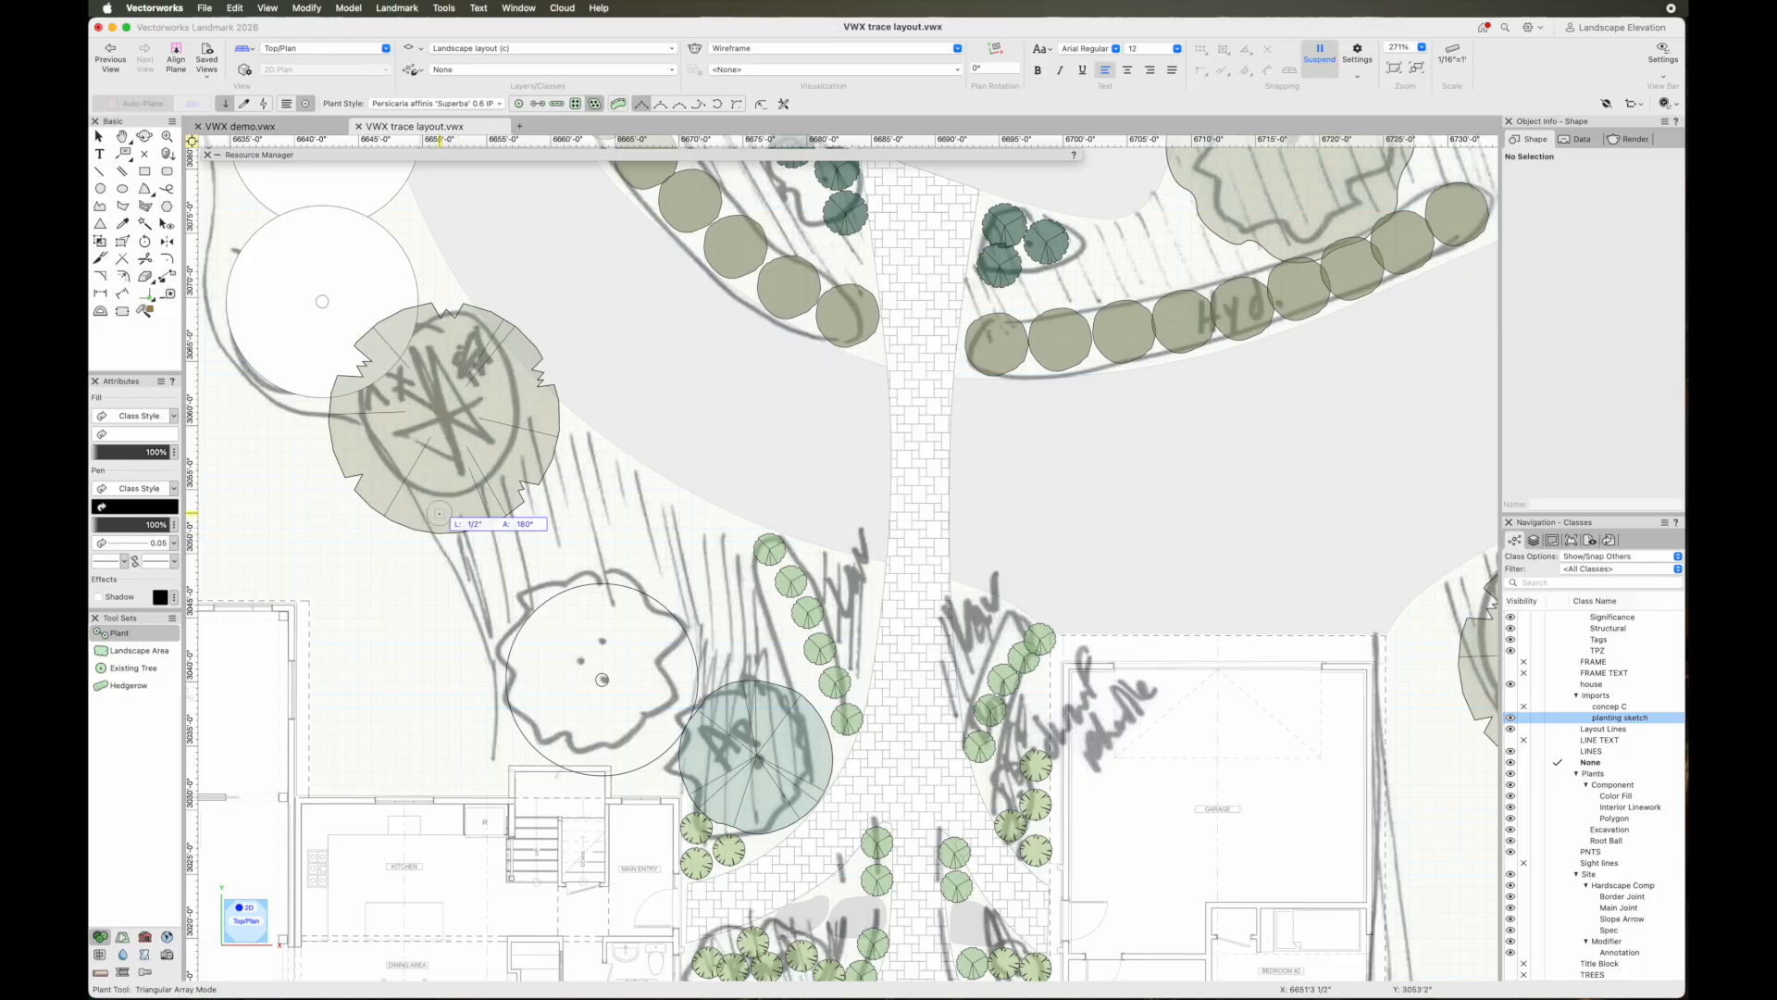
{"action": "left_click", "coordinate": [508, 487]}
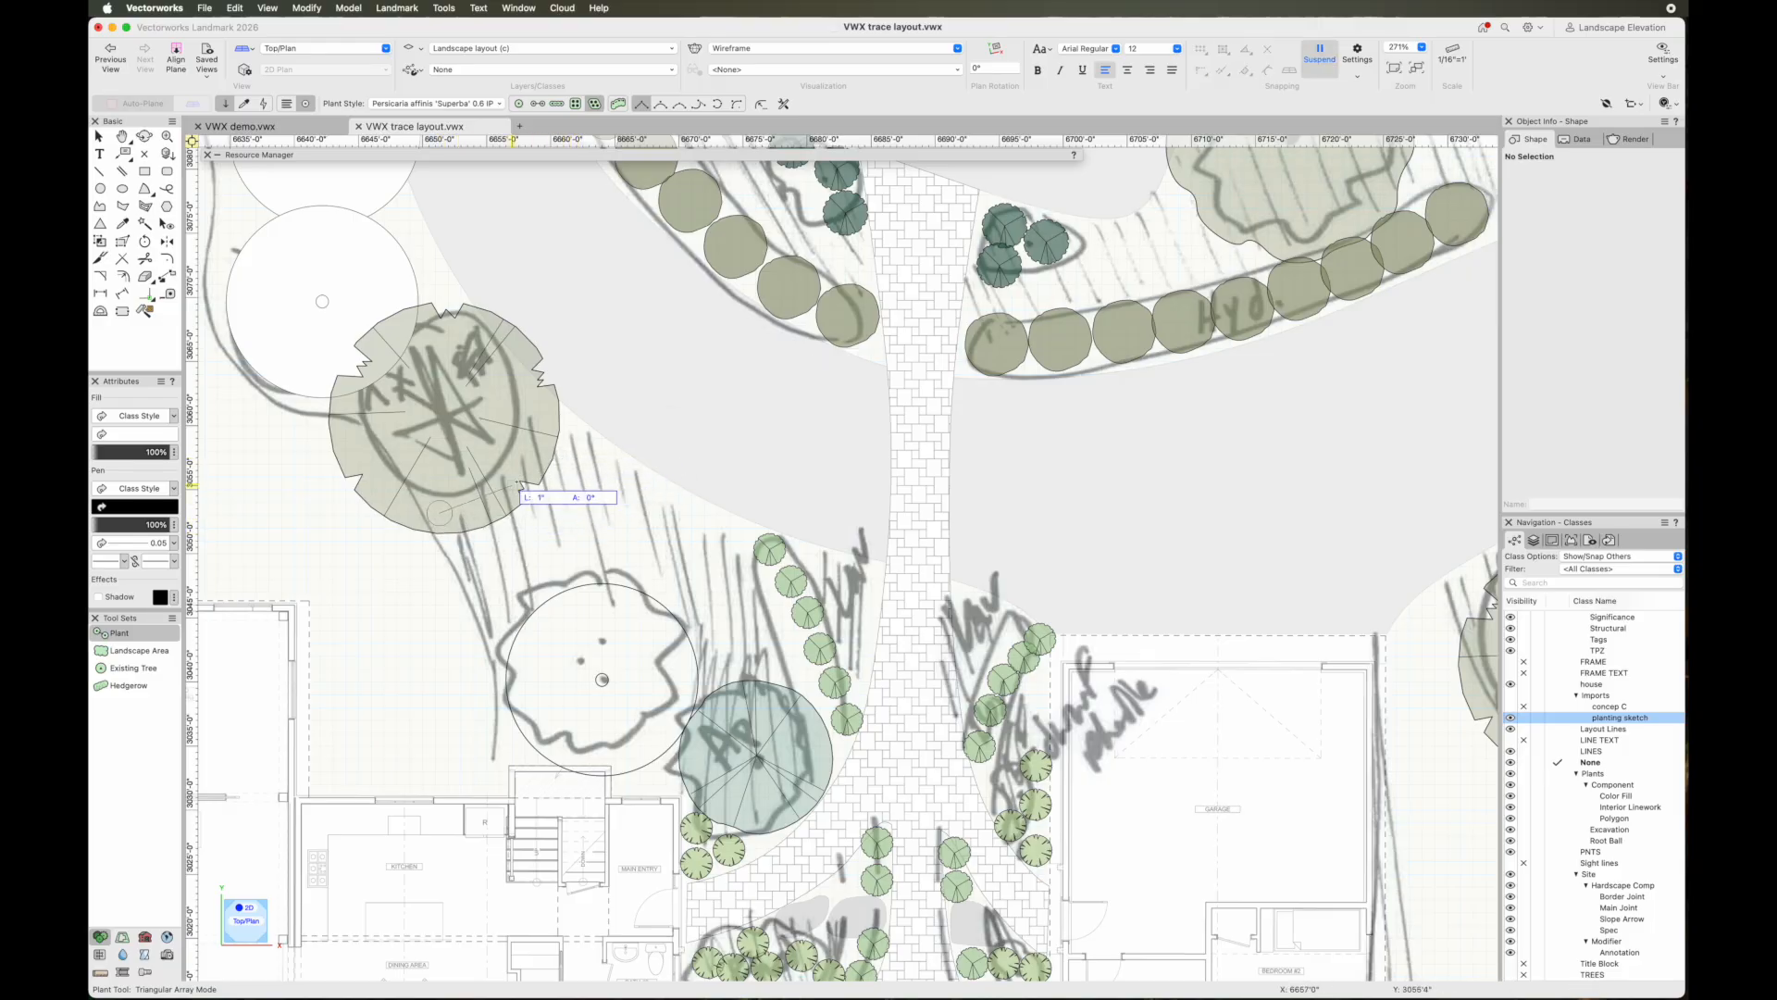
{"action": "left_click", "coordinate": [556, 427]}
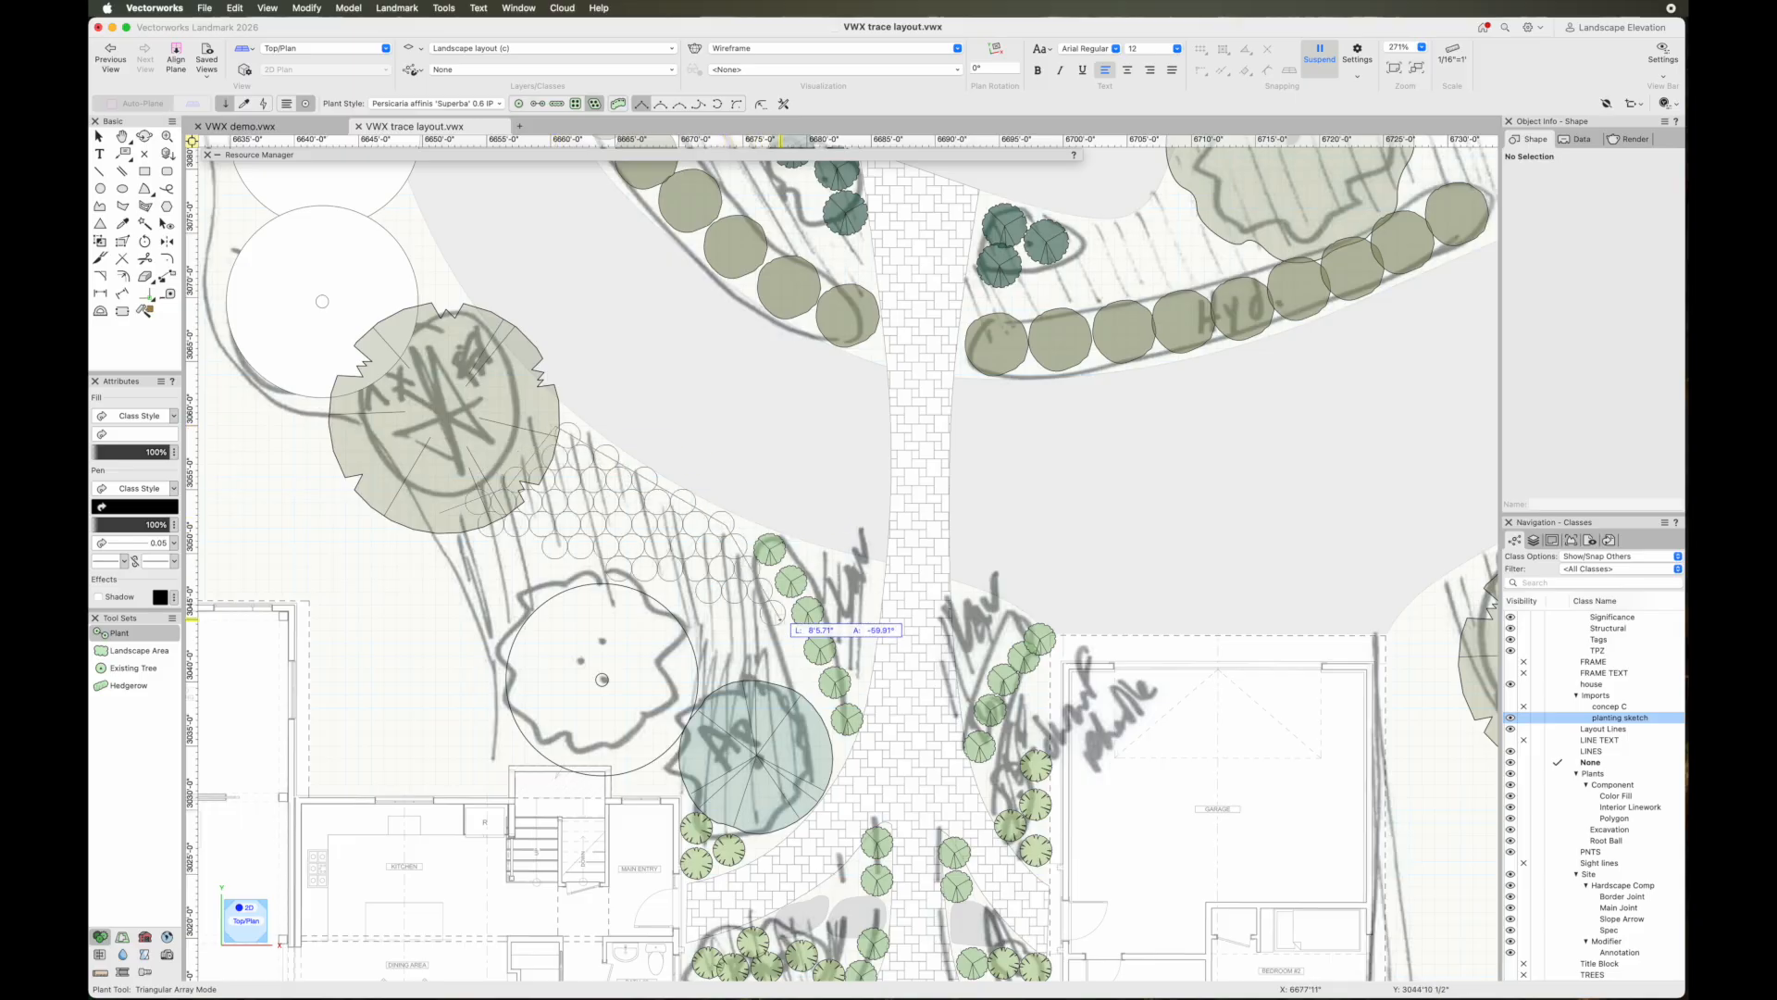
{"action": "left_click", "coordinate": [835, 765]}
{"action": "left_click", "coordinate": [704, 796]}
{"action": "left_click", "coordinate": [597, 740]}
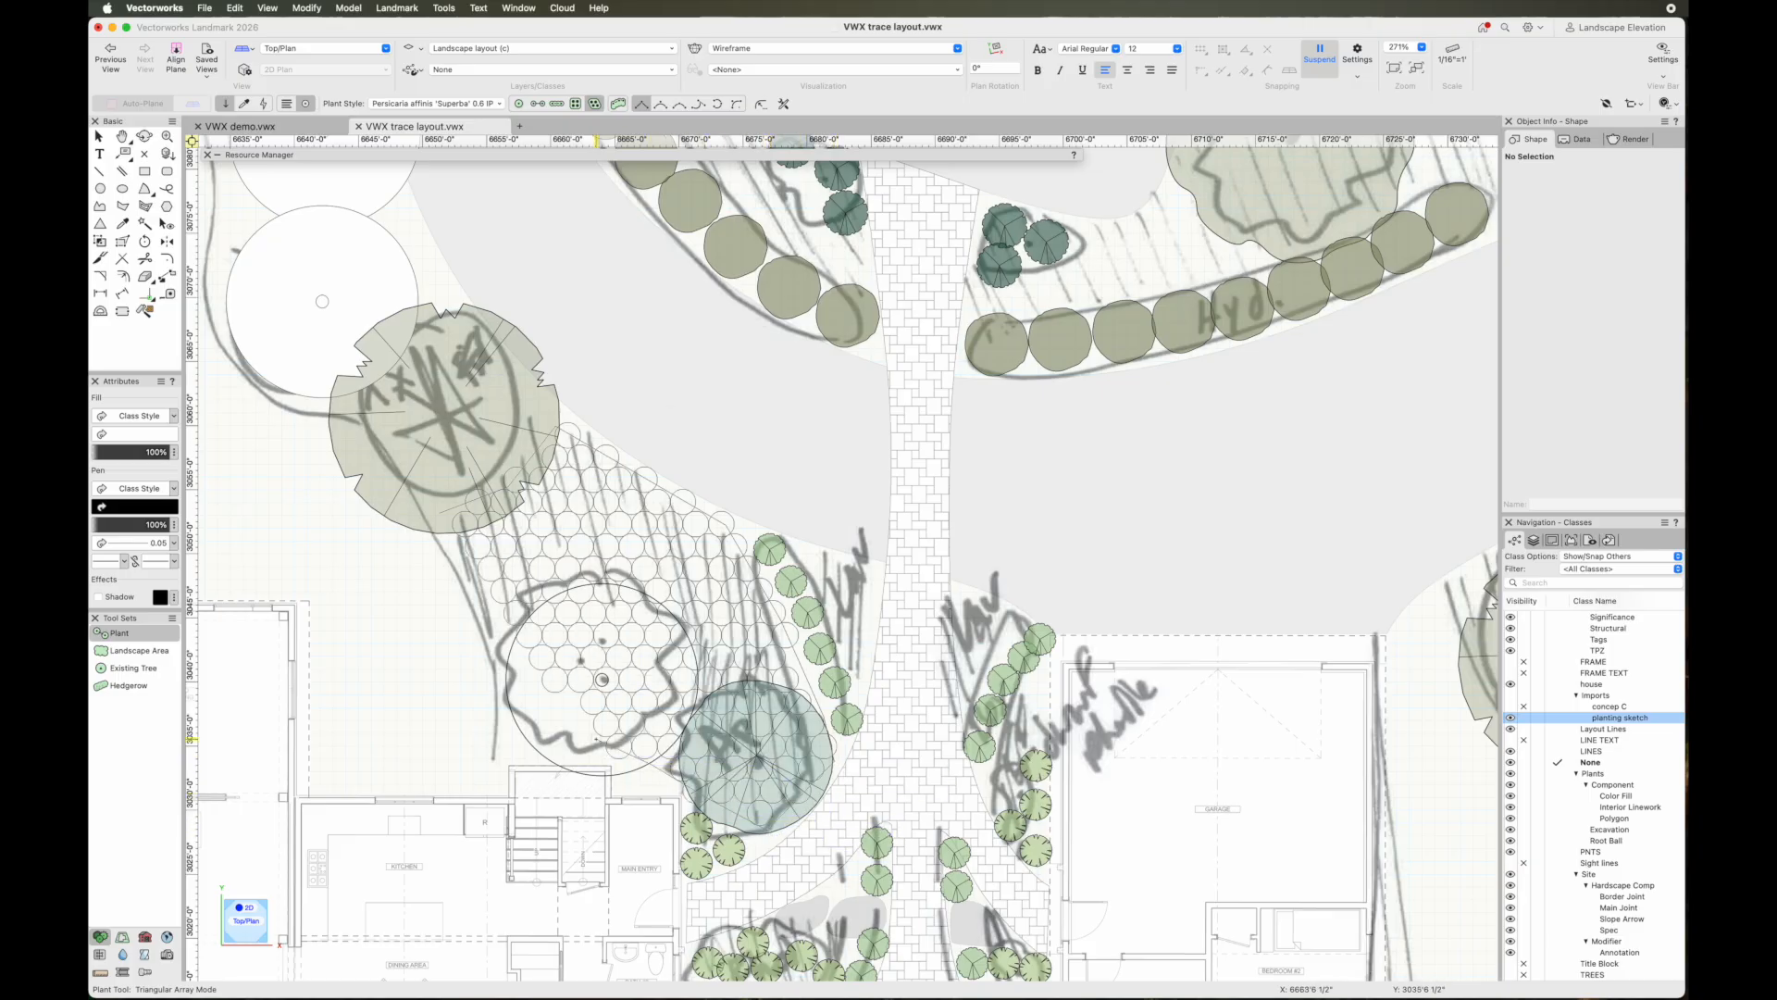
{"action": "left_click", "coordinate": [523, 741]}
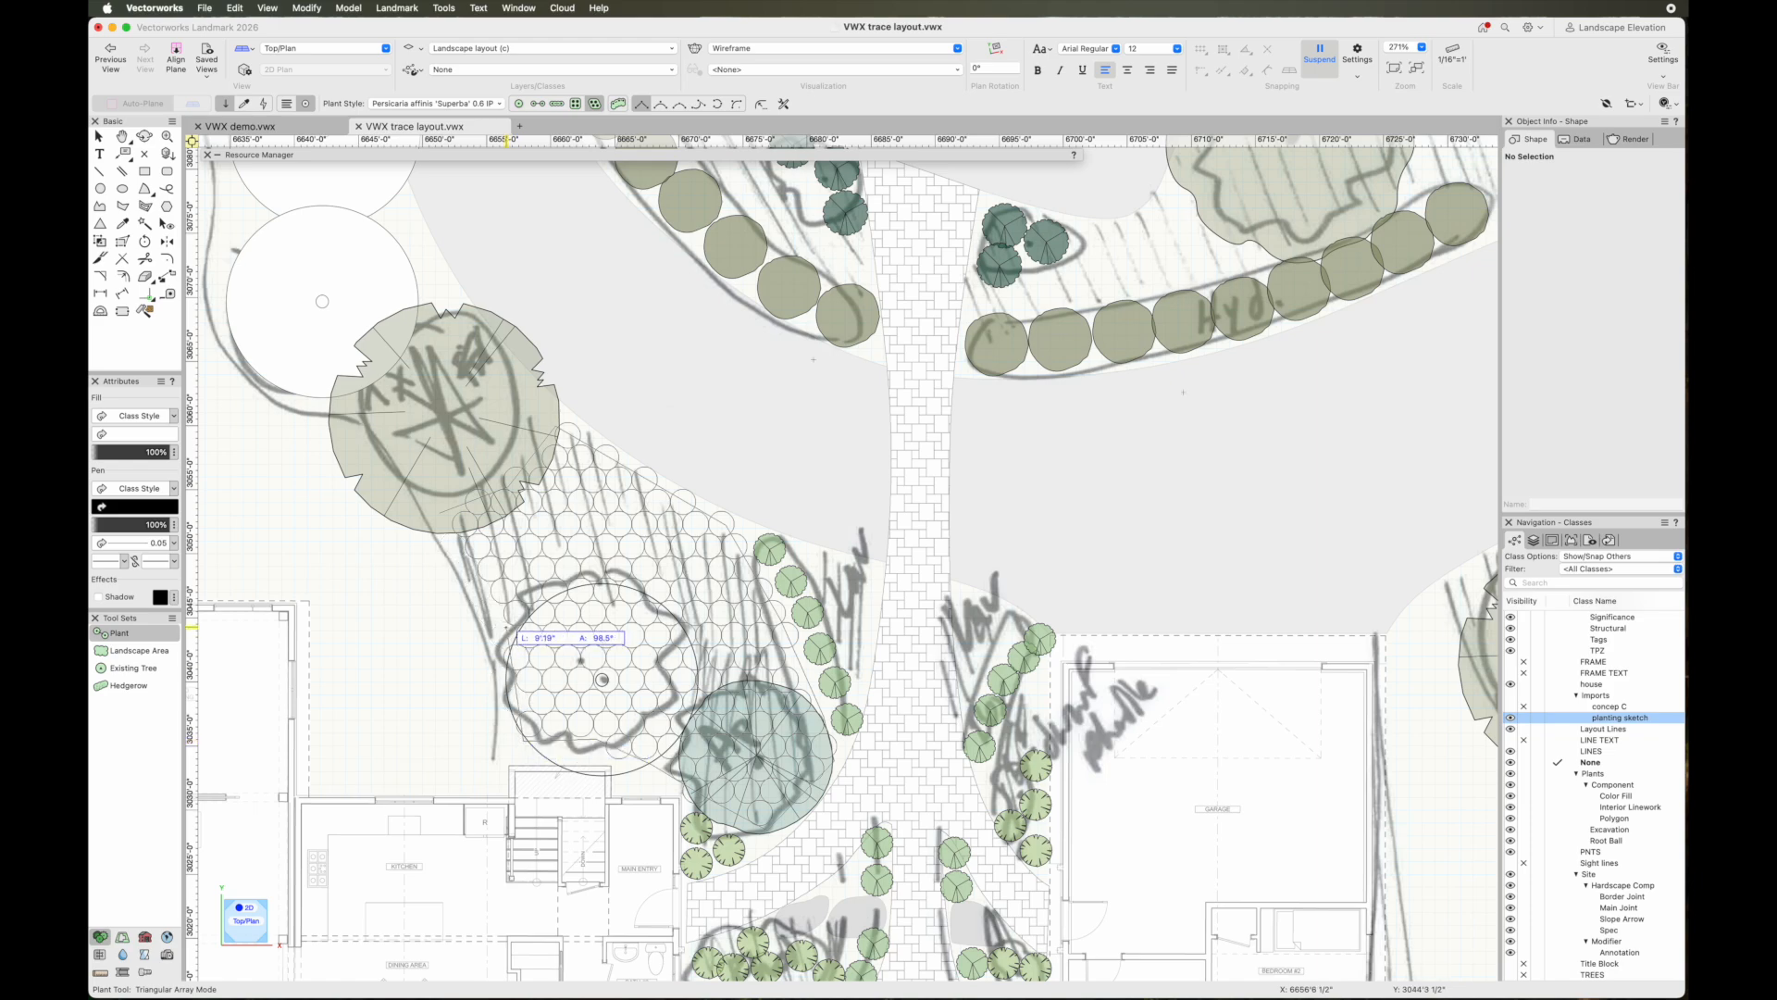
{"action": "left_click", "coordinate": [439, 514]}
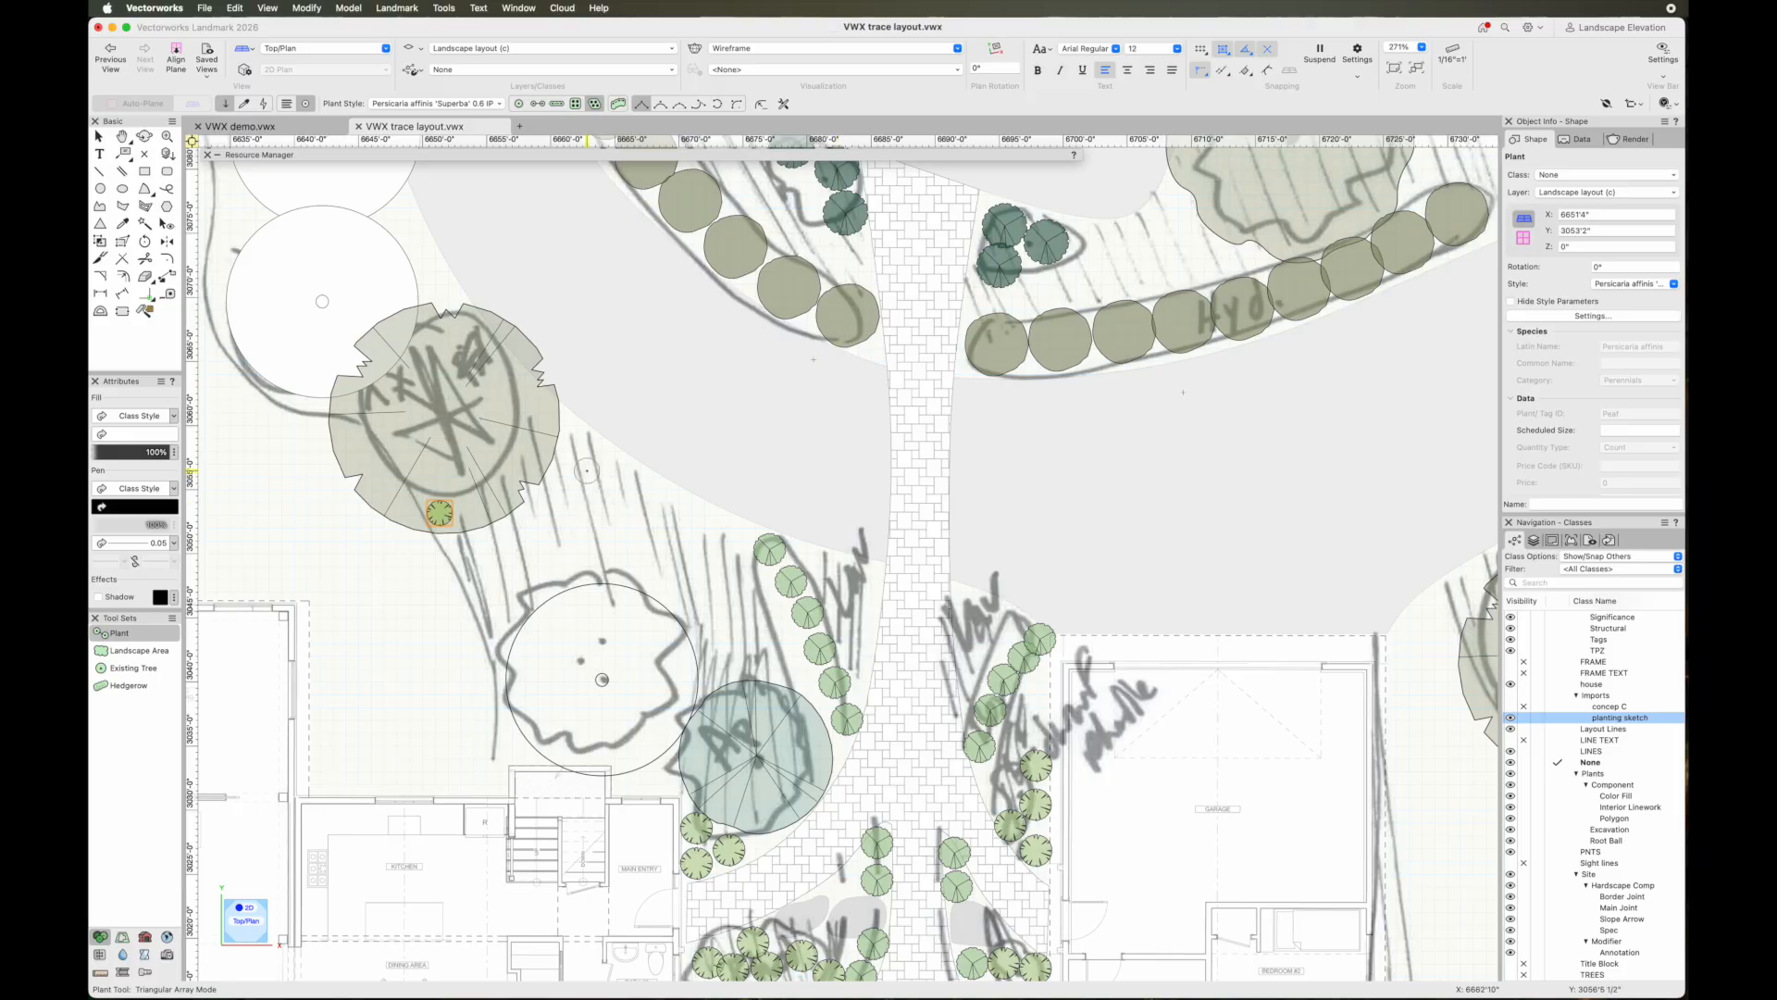
{"action": "key", "text": "Delete"}
Fill the hatched bed west of the entry path with a triangular array of Persicaria affinis 'Superba', outlined with snapping suspended
{"action": "key", "text": "grave"}
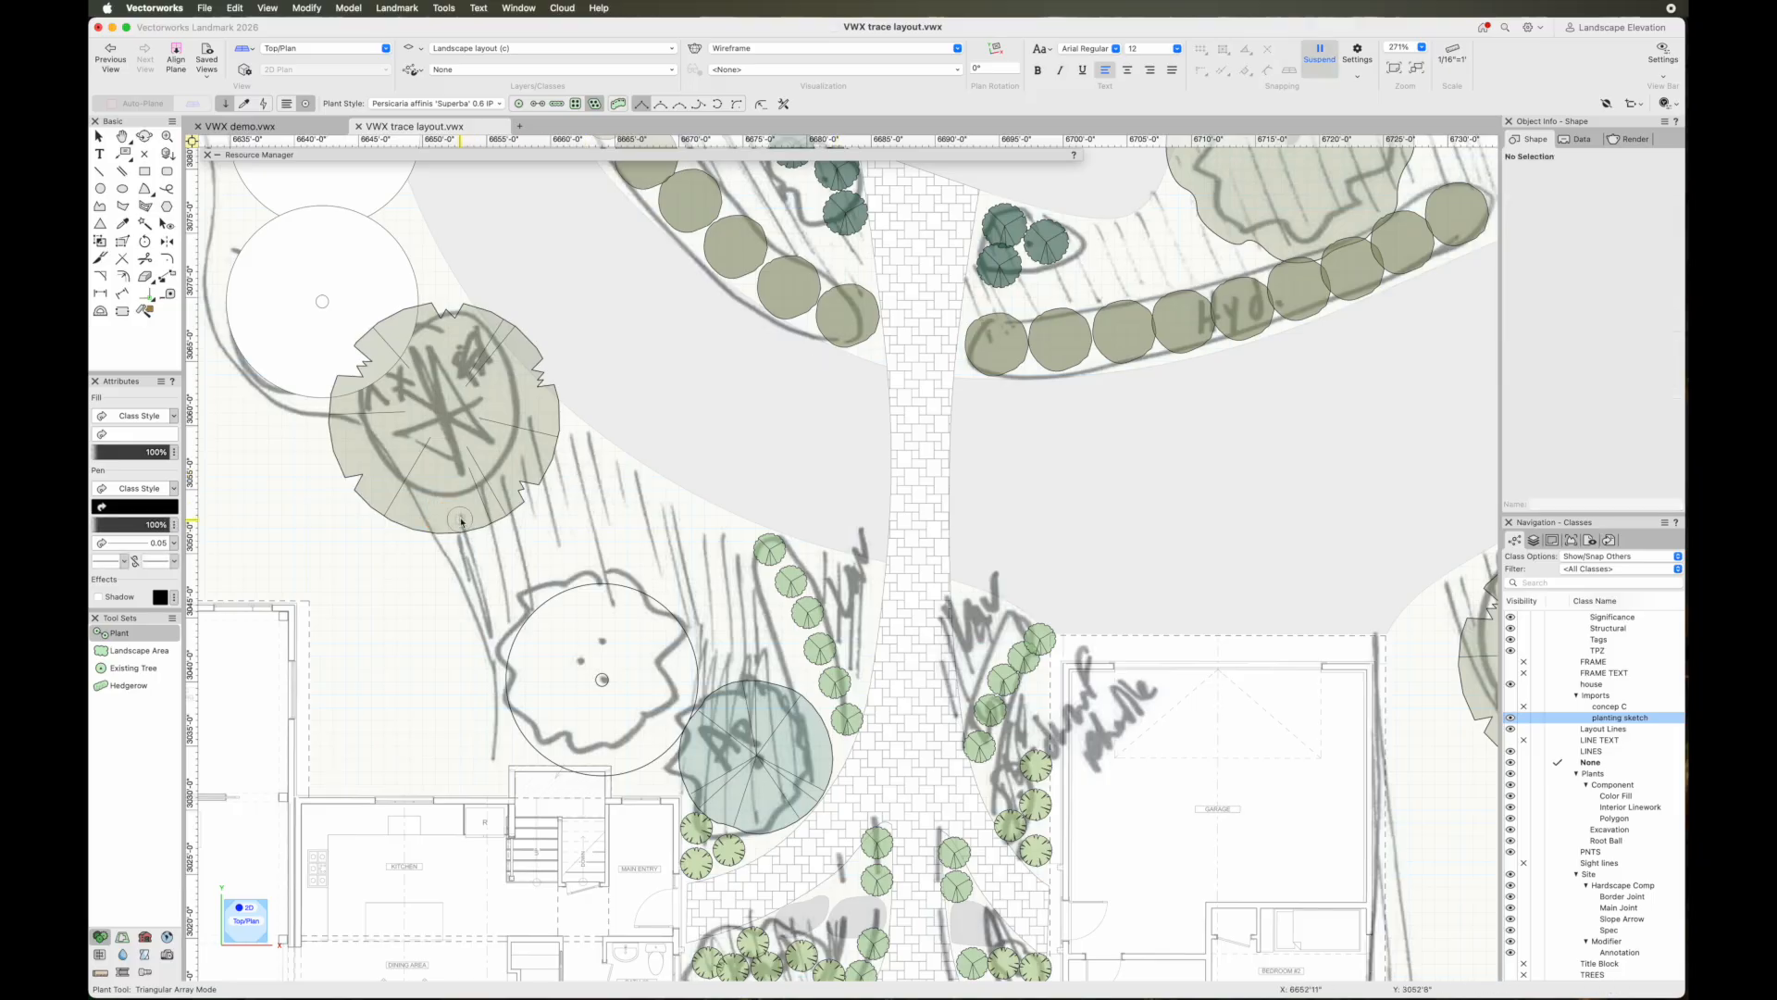
{"action": "left_click", "coordinate": [461, 546]}
{"action": "left_click", "coordinate": [520, 527]}
{"action": "left_click", "coordinate": [565, 469]}
{"action": "left_click", "coordinate": [740, 530]}
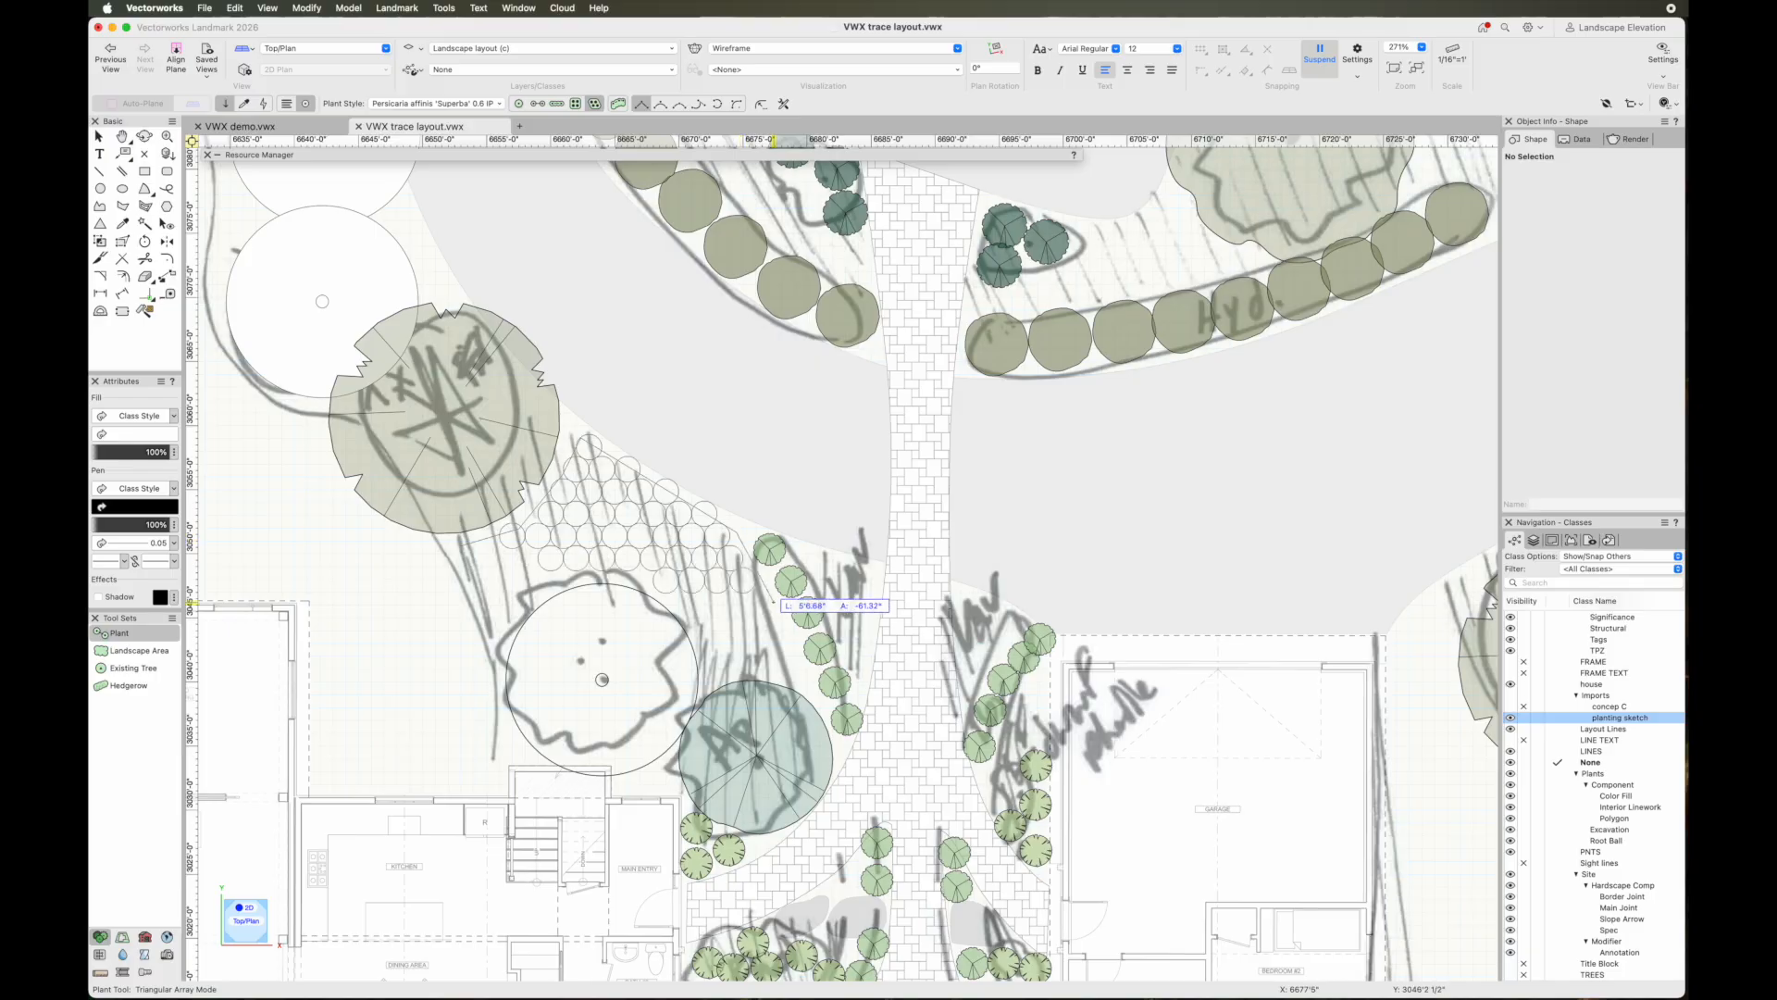
{"action": "left_click", "coordinate": [838, 745]}
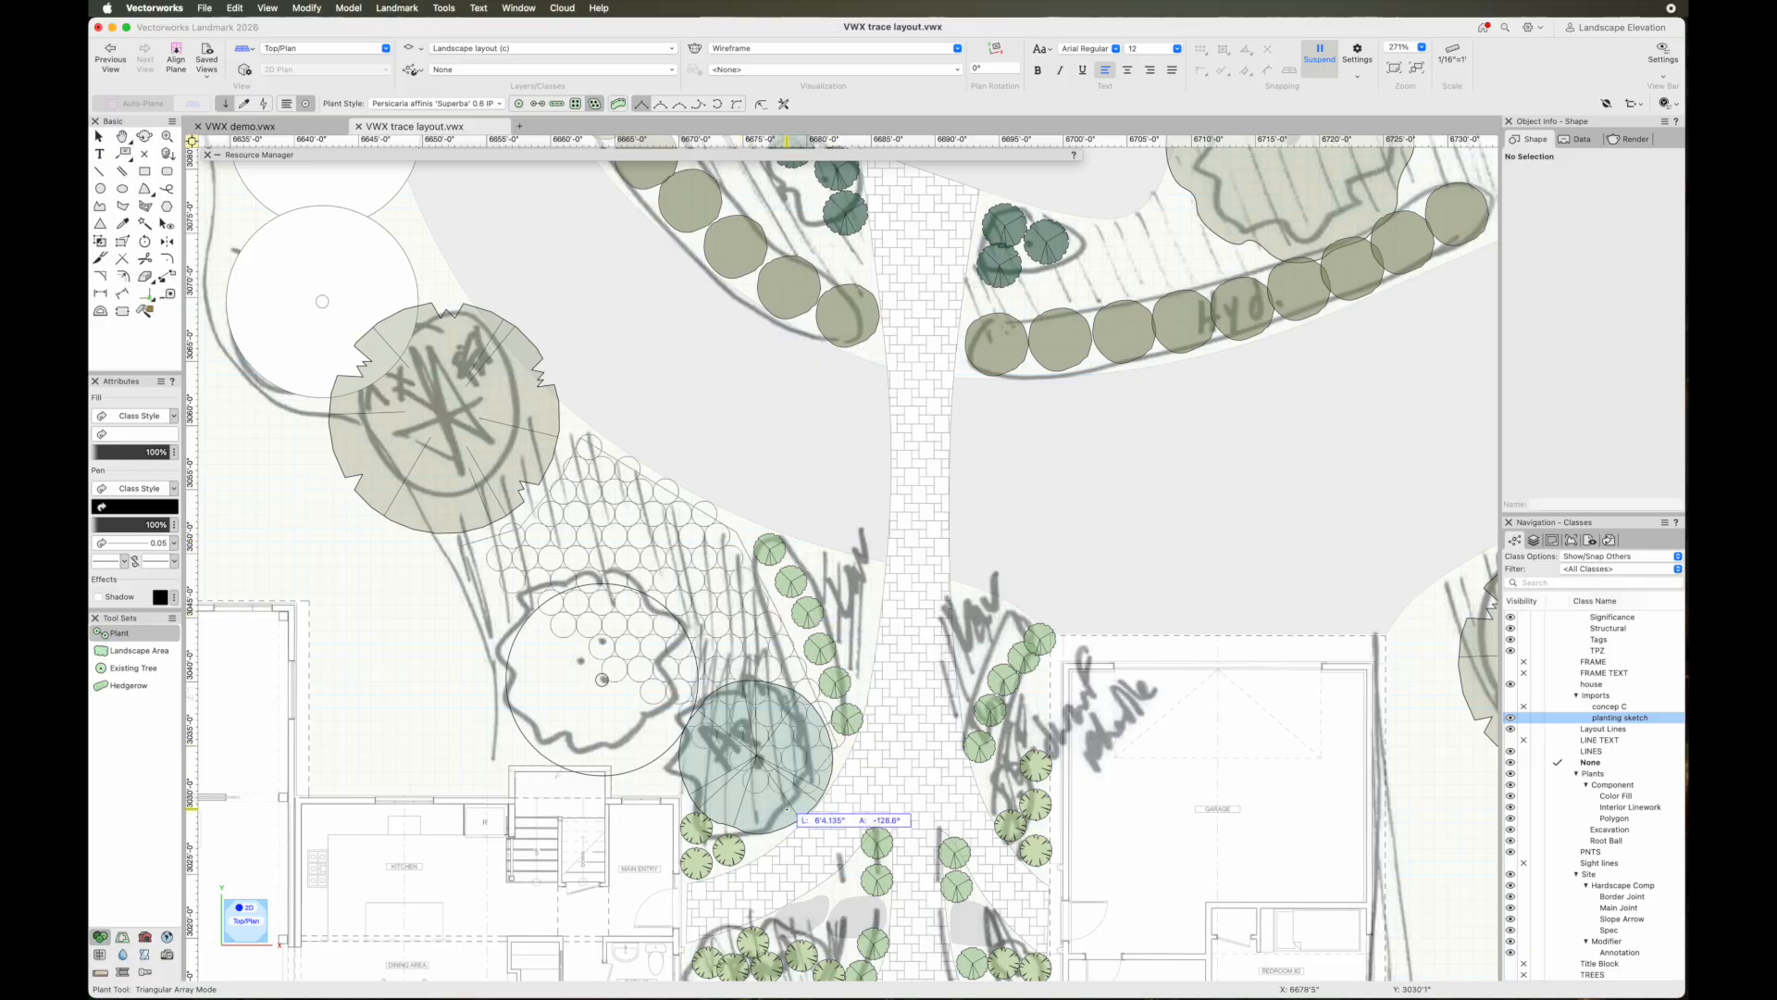
{"action": "left_click", "coordinate": [767, 838]}
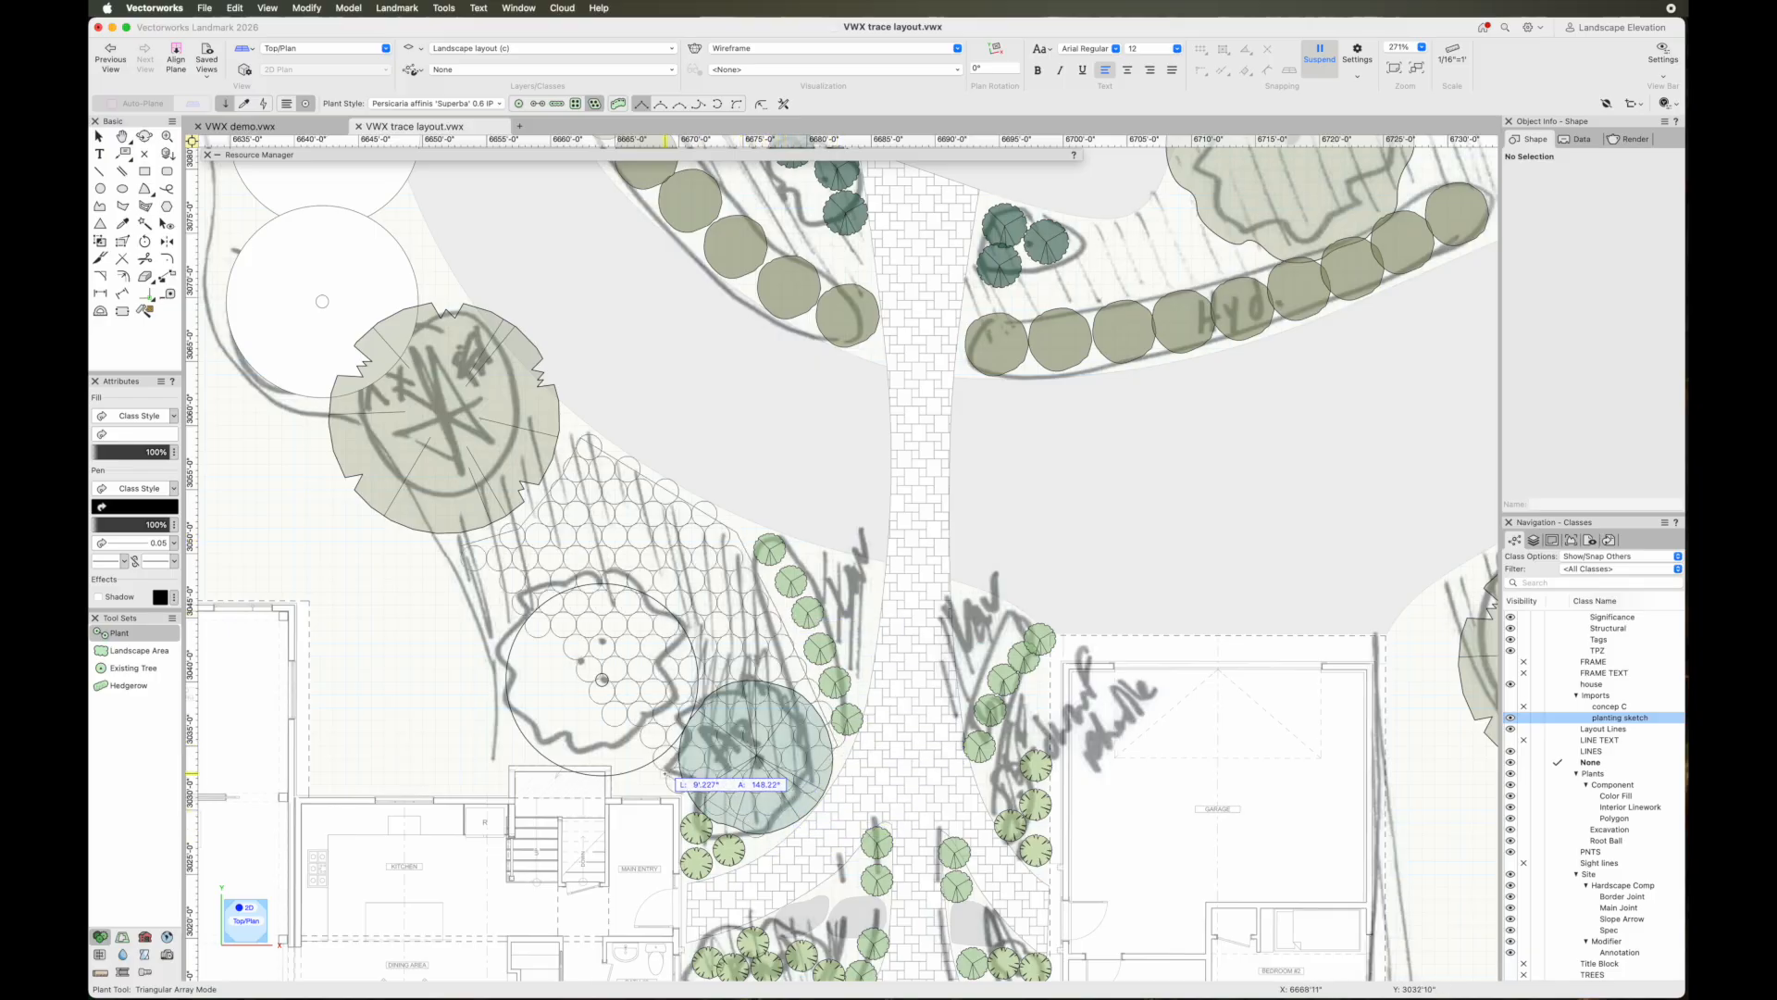
{"action": "left_click", "coordinate": [625, 779]}
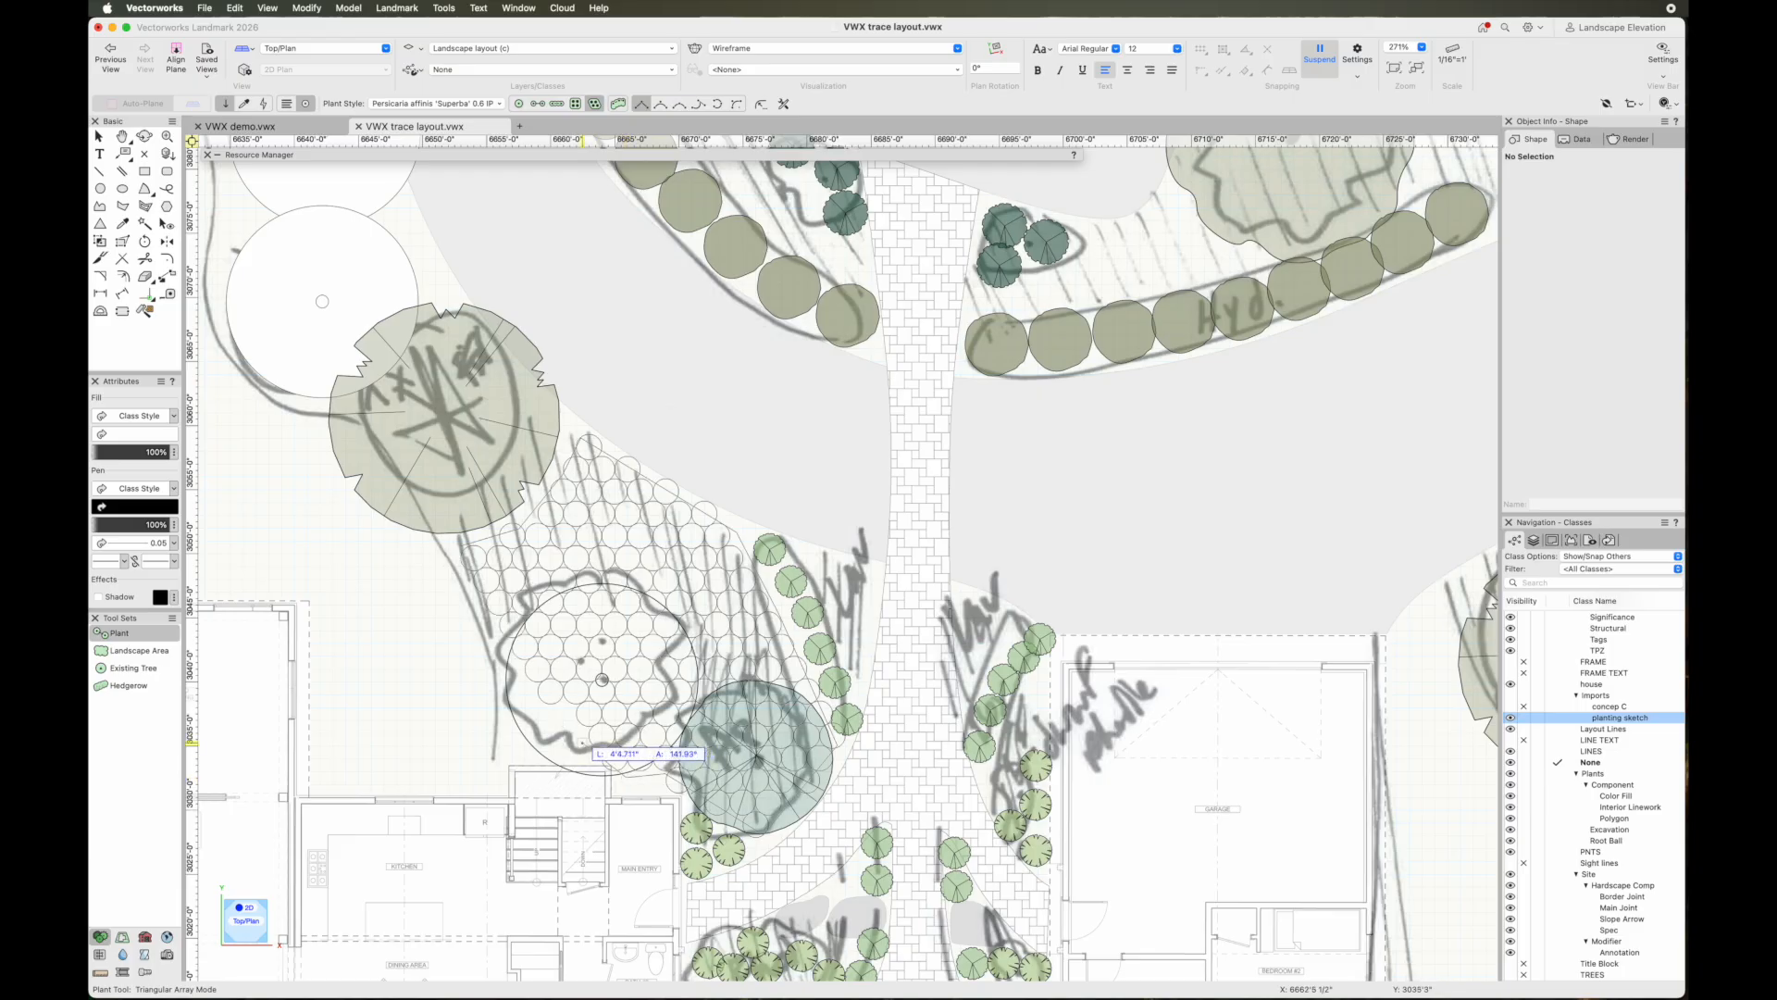
{"action": "left_click", "coordinate": [511, 749]}
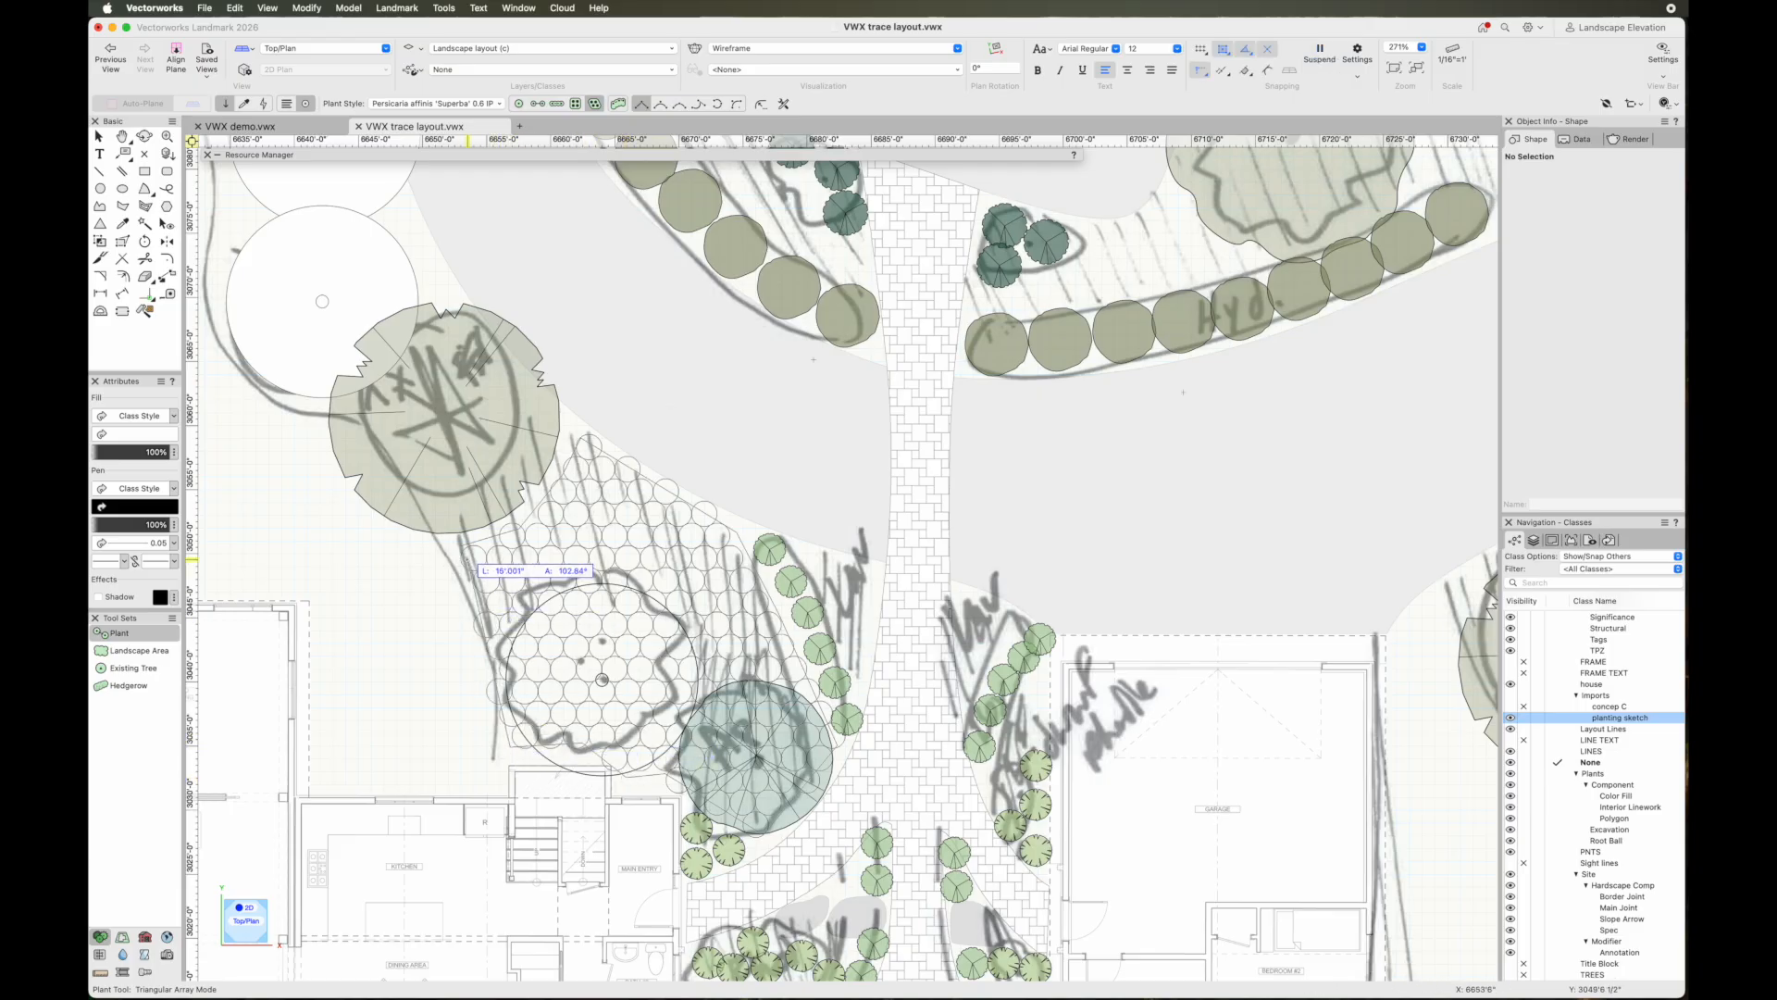
{"action": "left_click", "coordinate": [460, 545]}
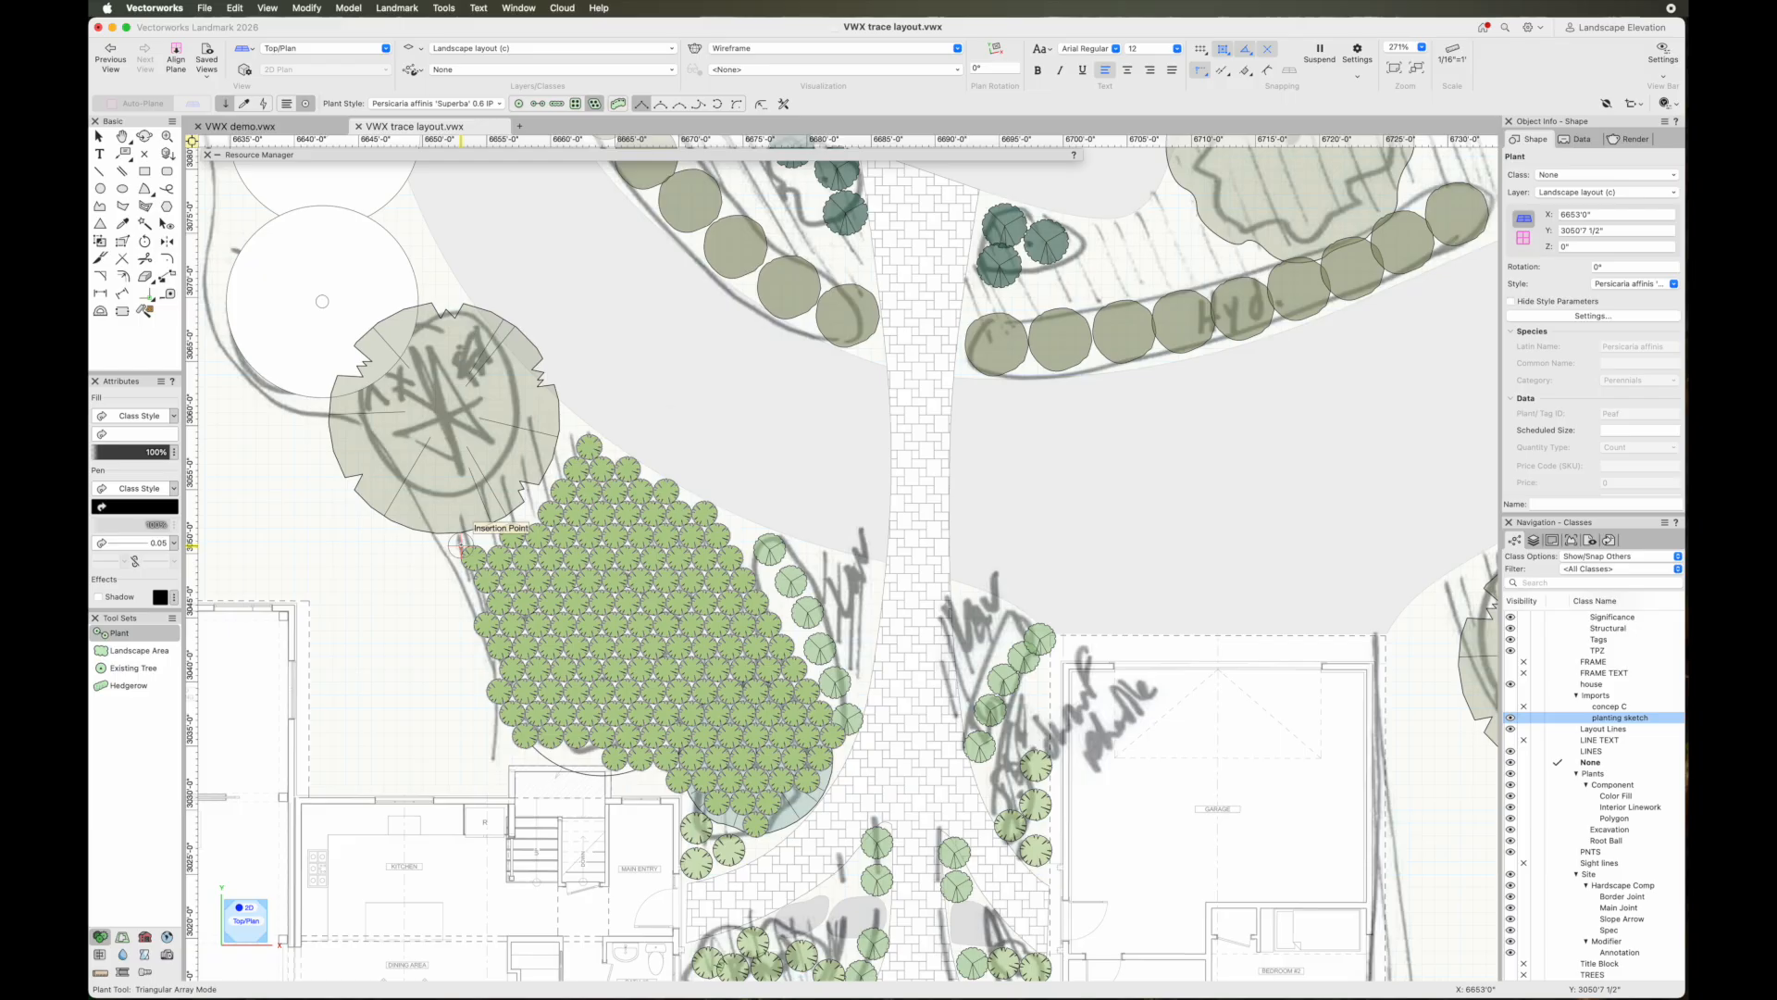
Select the persicaria planting, orbit into a shaded 3D view to review it, and return to Top/Plan
{"action": "key", "text": "x"}
{"action": "left_click", "coordinate": [646, 523]}
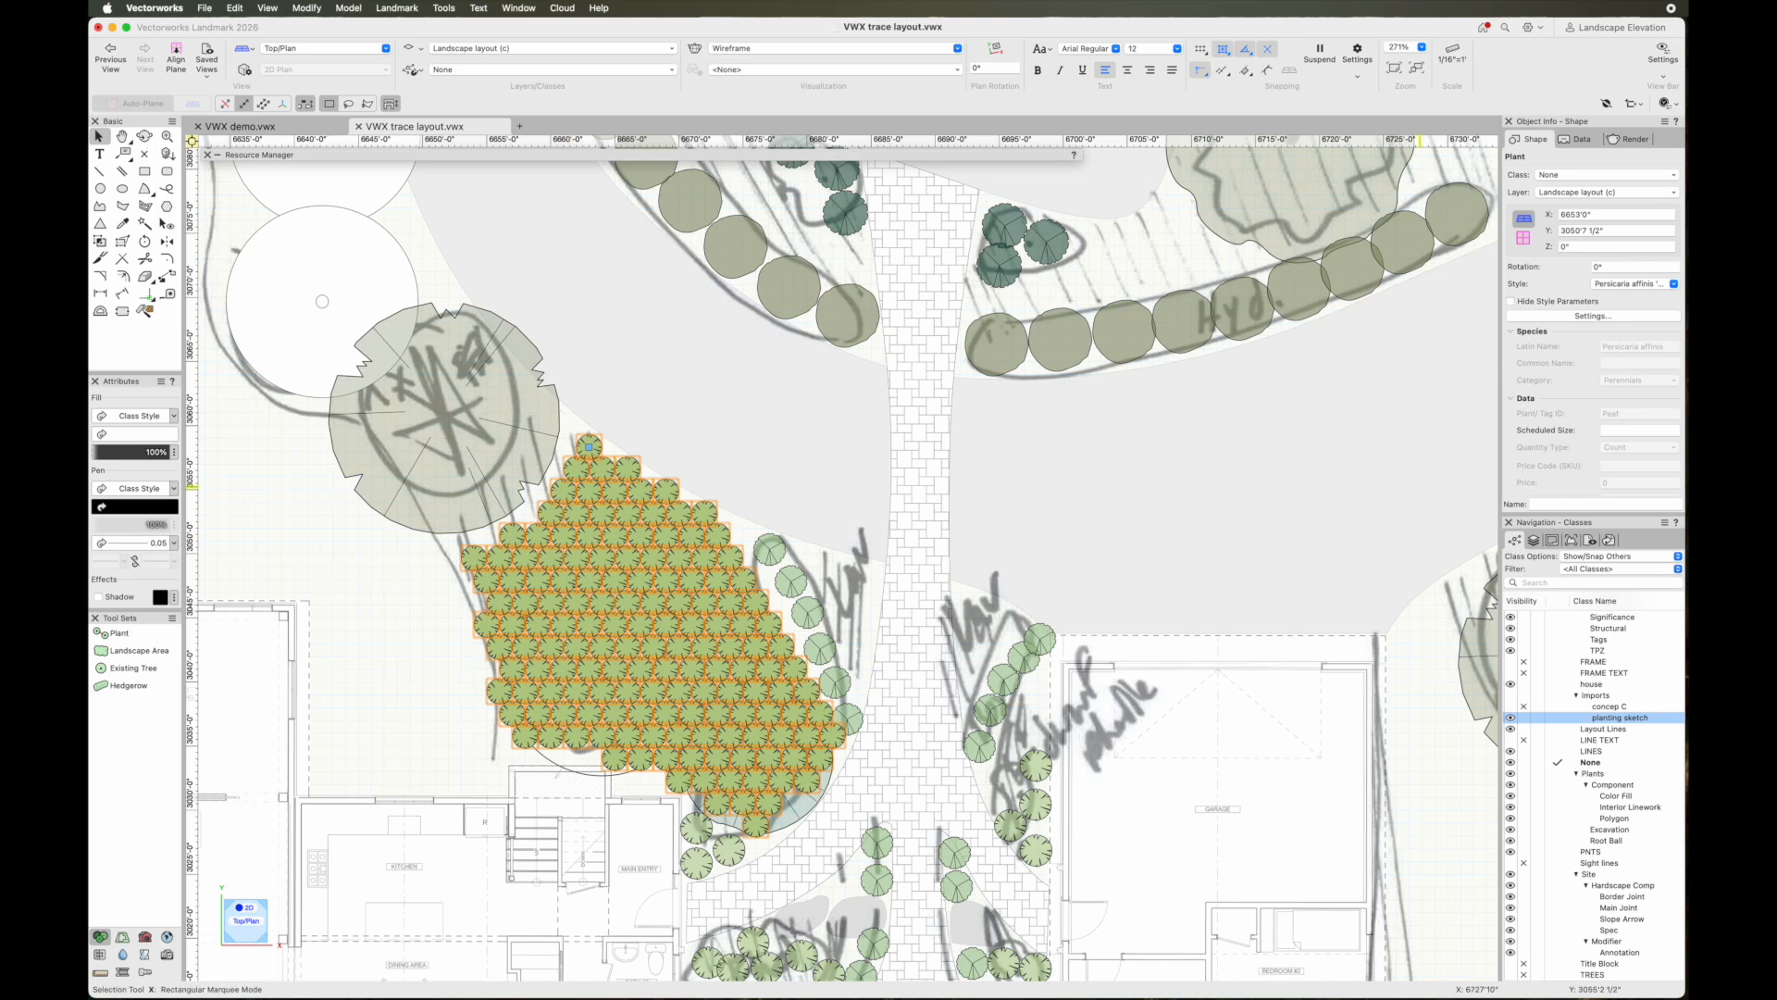
{"action": "left_click", "coordinate": [143, 135]}
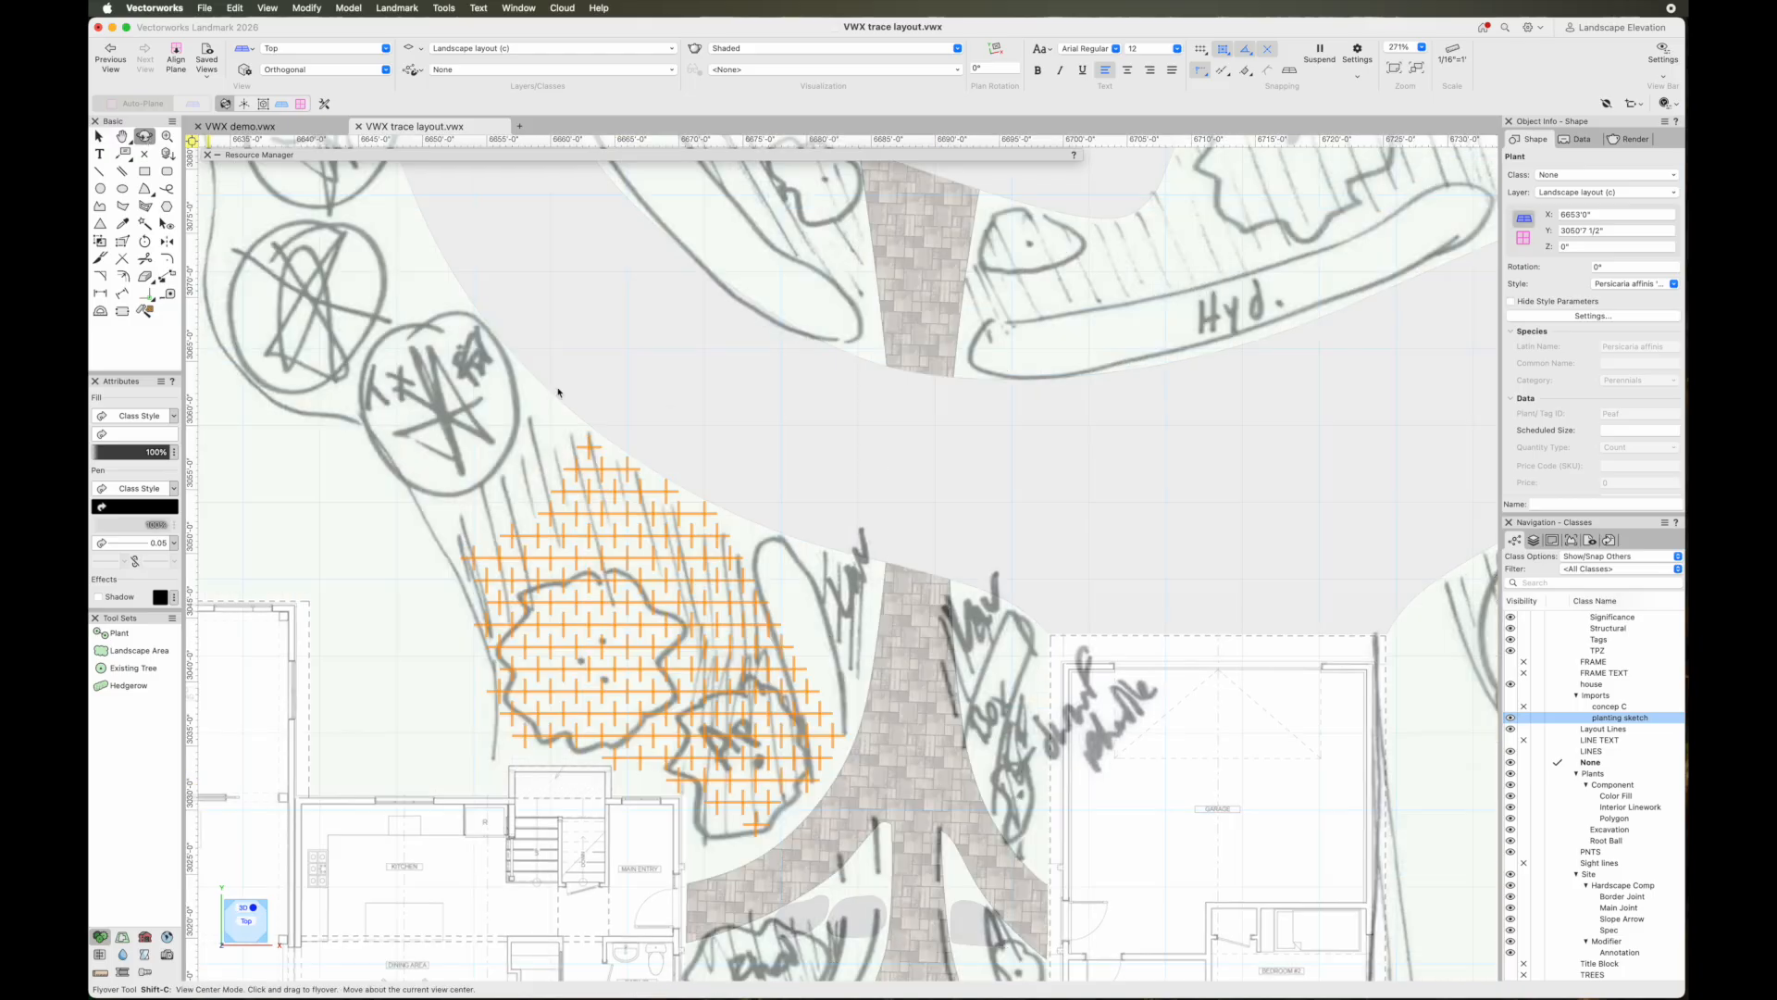
{"action": "left_click_drag", "start_coordinate": [836, 815], "coordinate": [1027, 620]}
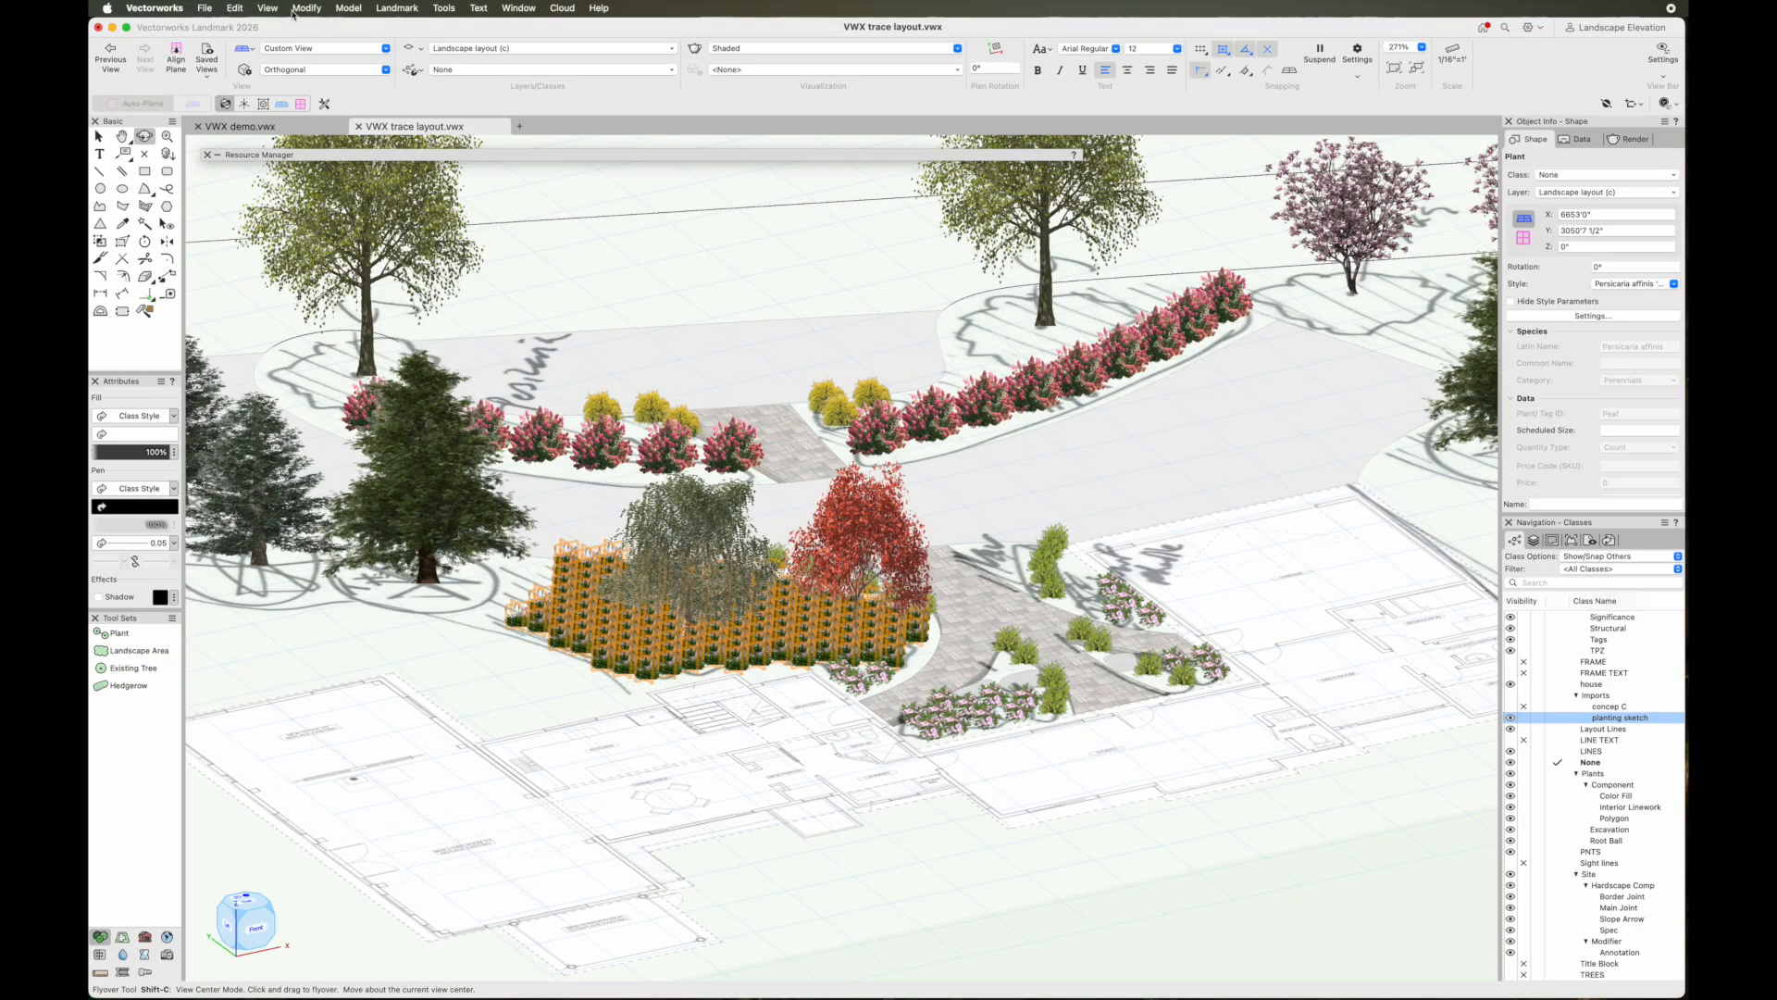
{"action": "left_click", "coordinate": [324, 48]}
{"action": "left_click", "coordinate": [296, 92]}
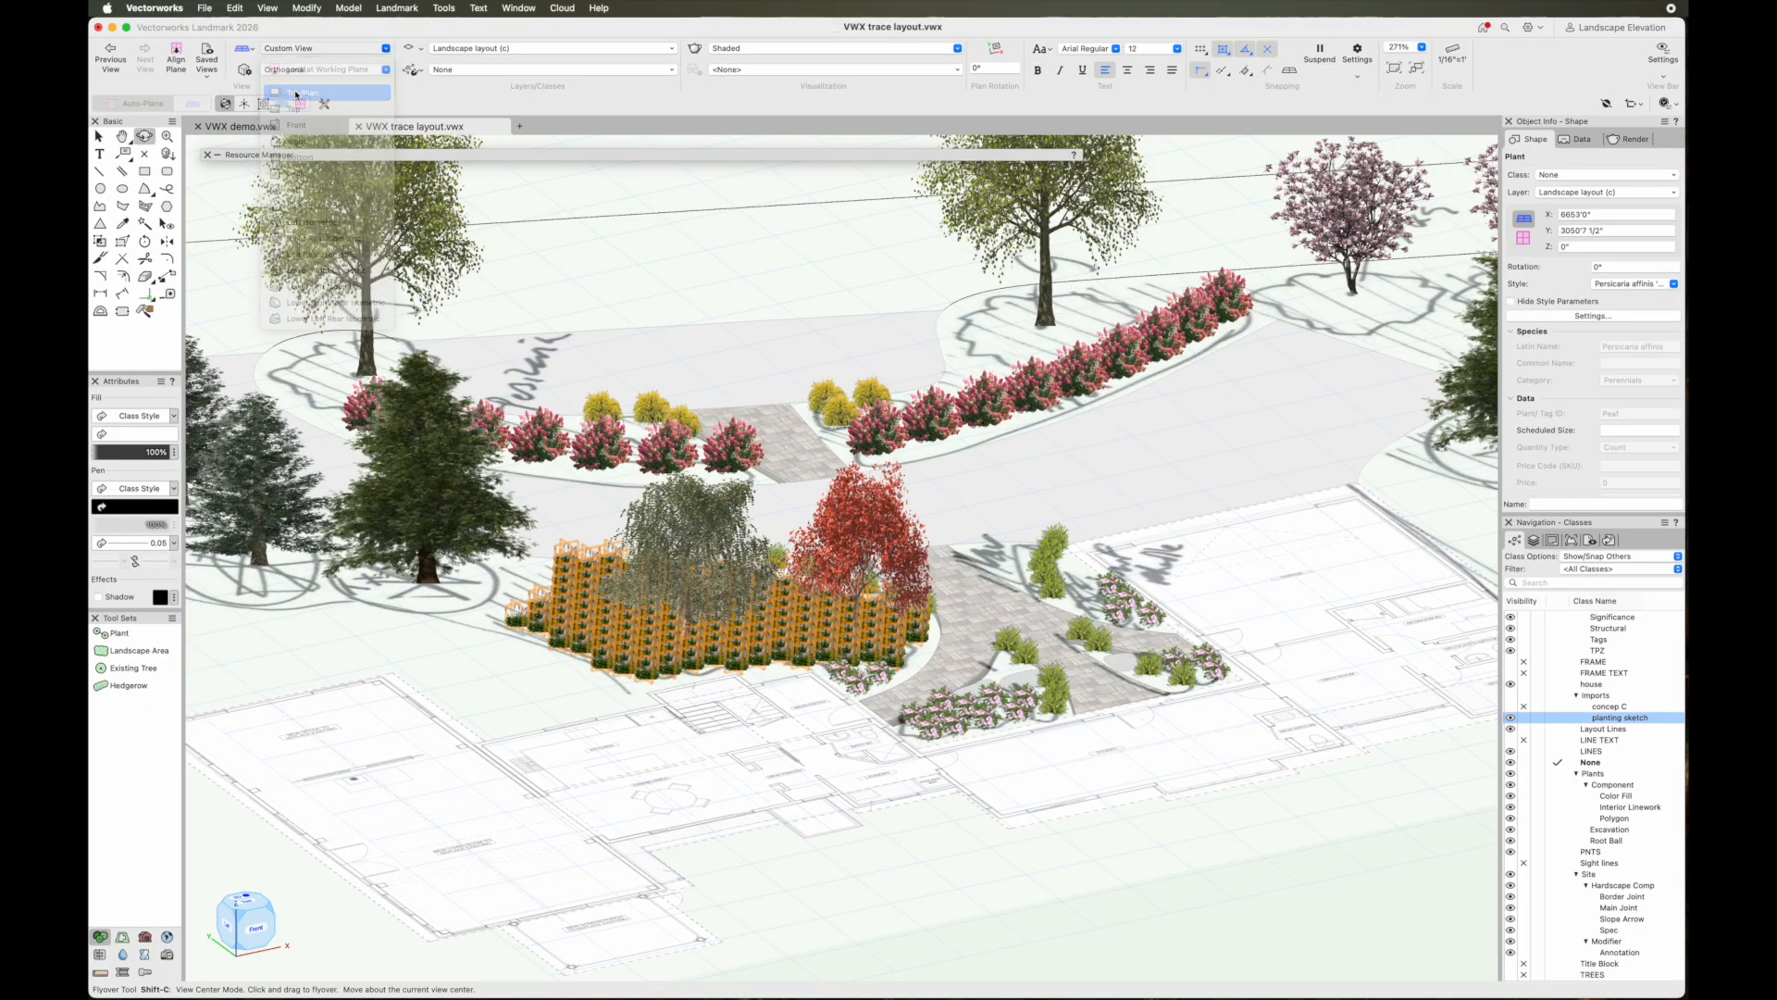
Send the persicaria array to the back of the drawing's stacking order and clear the selection
{"action": "left_click", "coordinate": [308, 10]}
{"action": "mouse_move", "coordinate": [370, 45]}
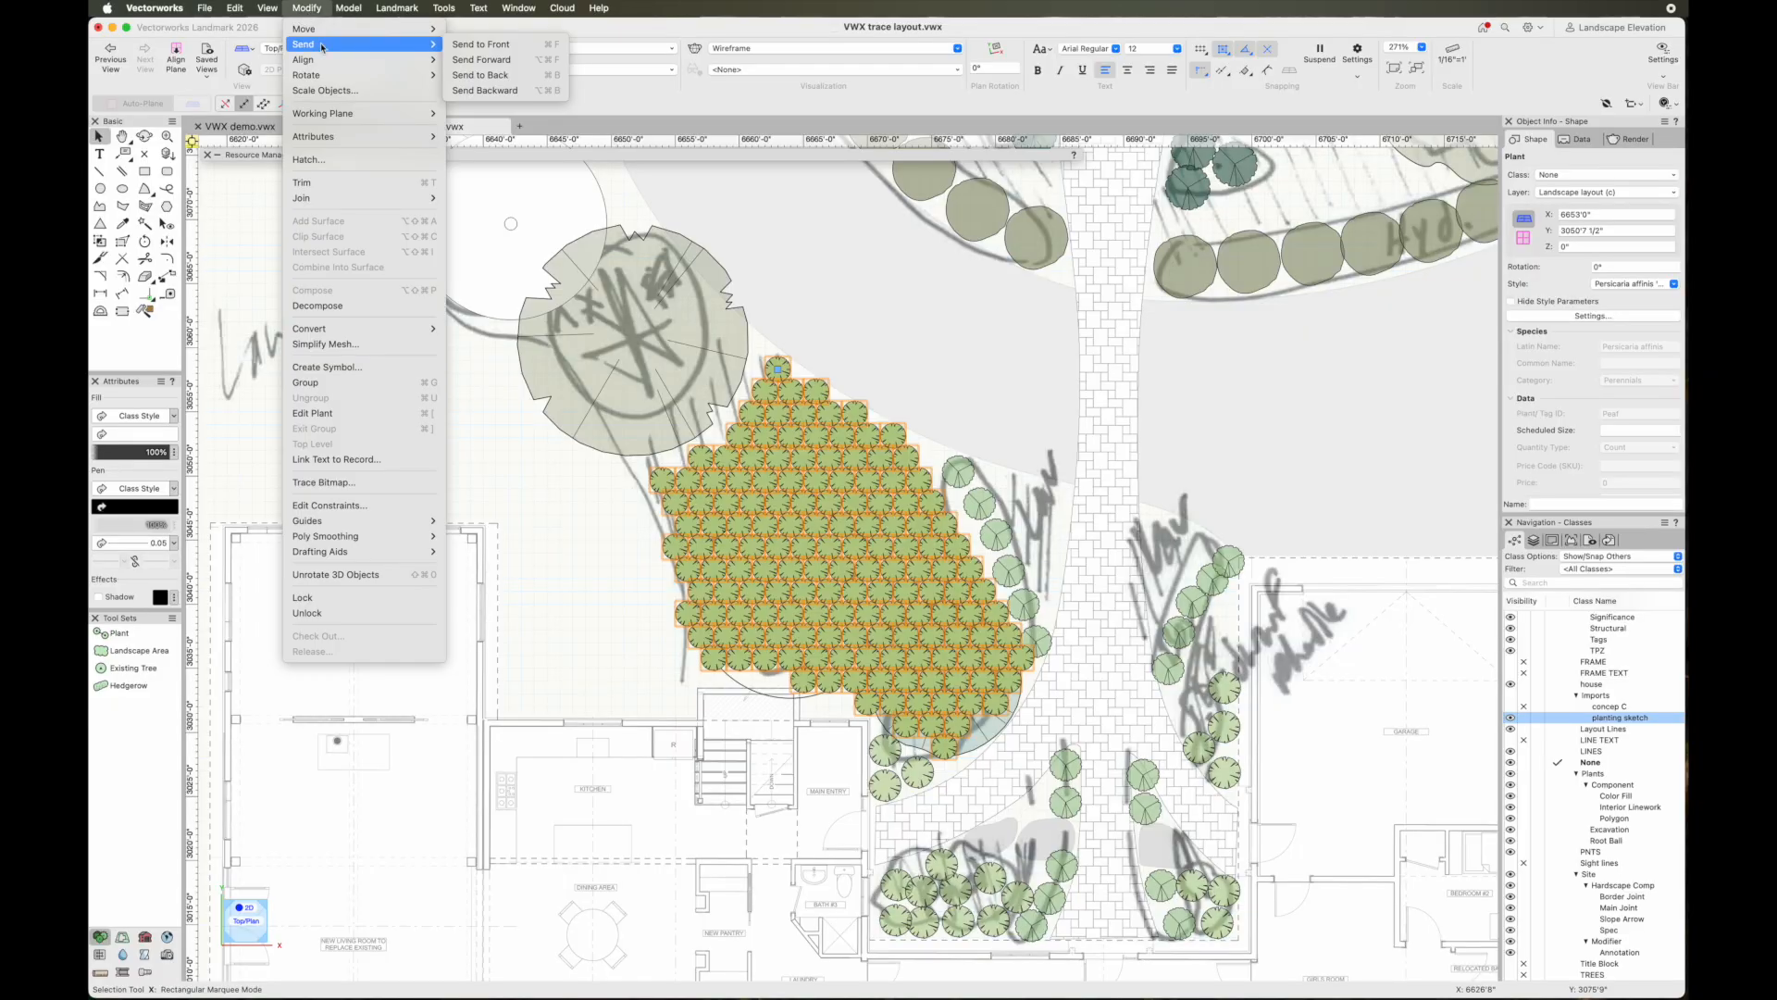
{"action": "left_click", "coordinate": [473, 90]}
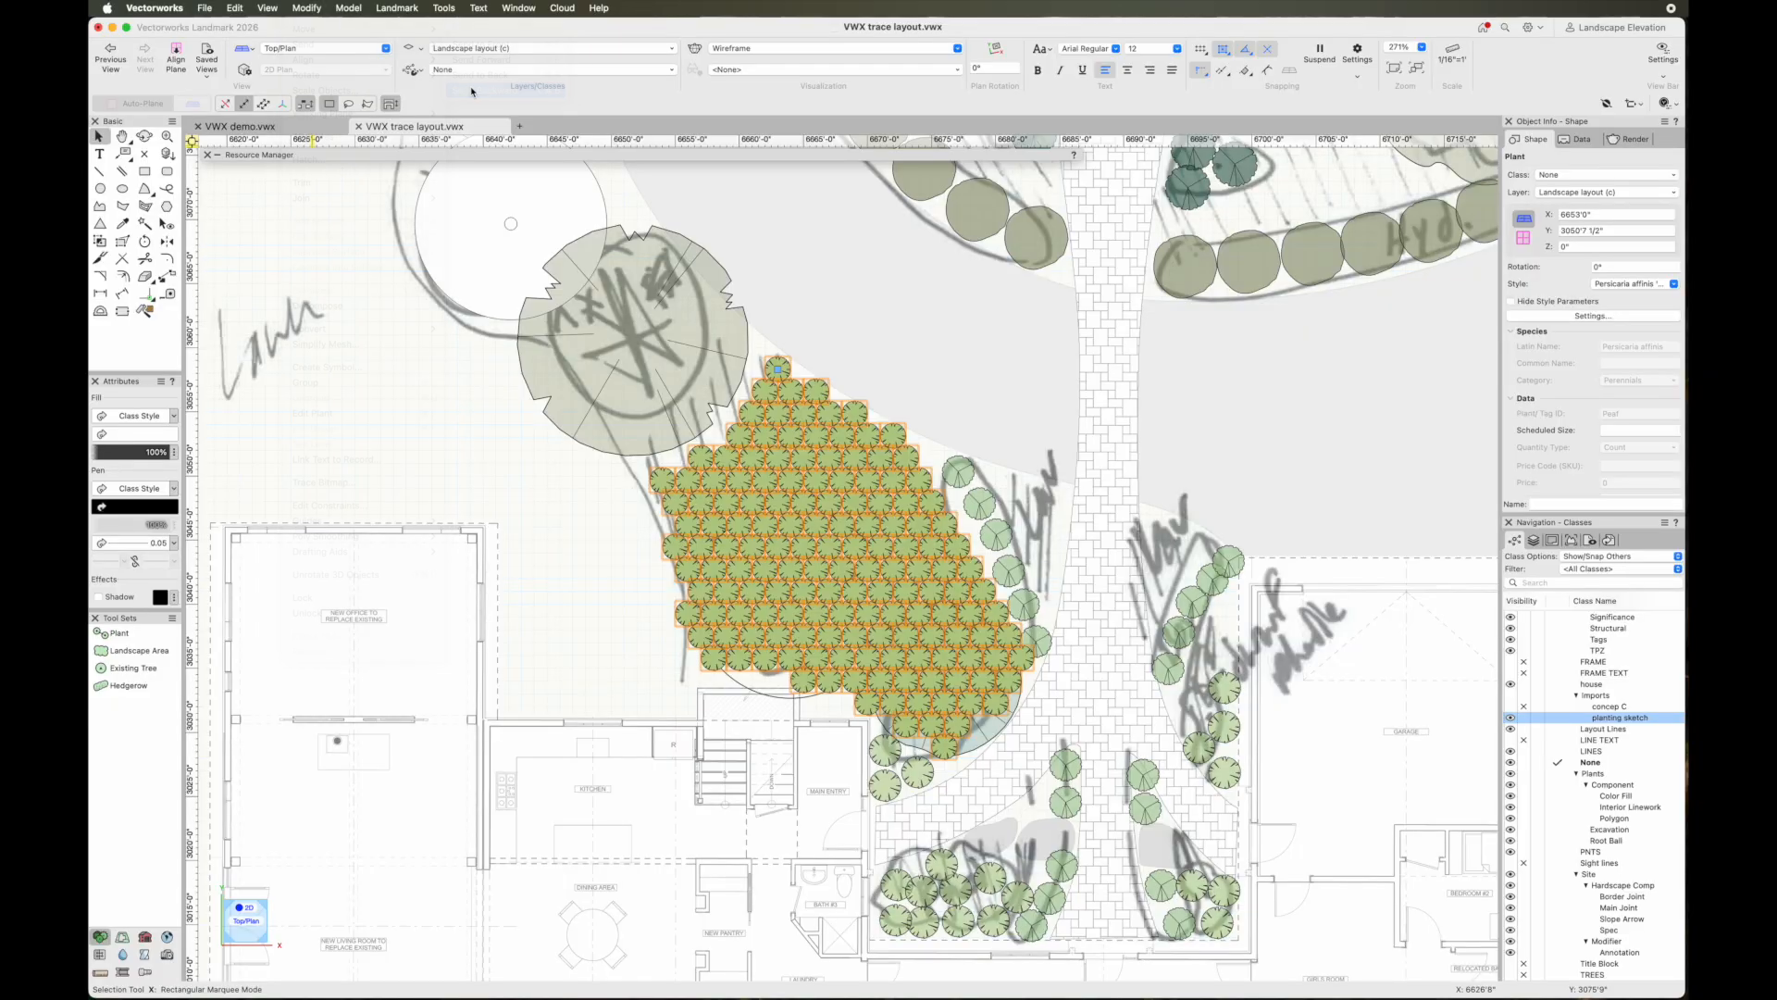
{"action": "left_click", "coordinate": [303, 12]}
{"action": "mouse_move", "coordinate": [330, 62]}
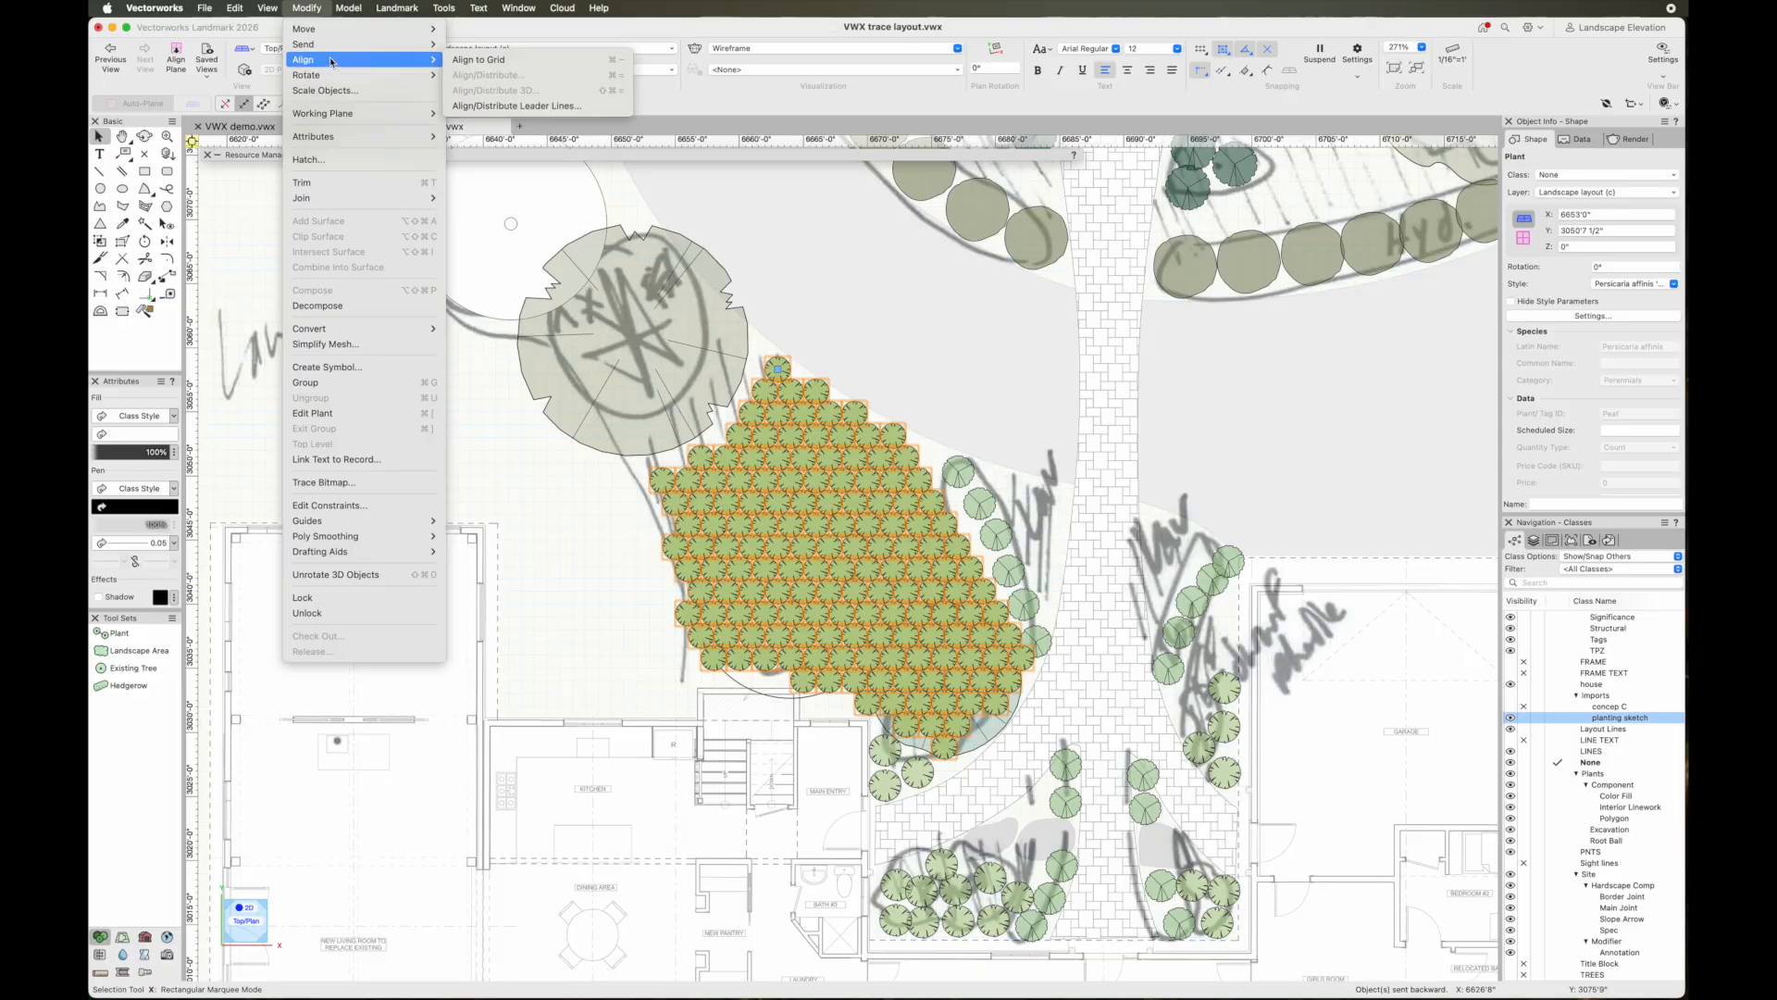
{"action": "mouse_move", "coordinate": [389, 45]}
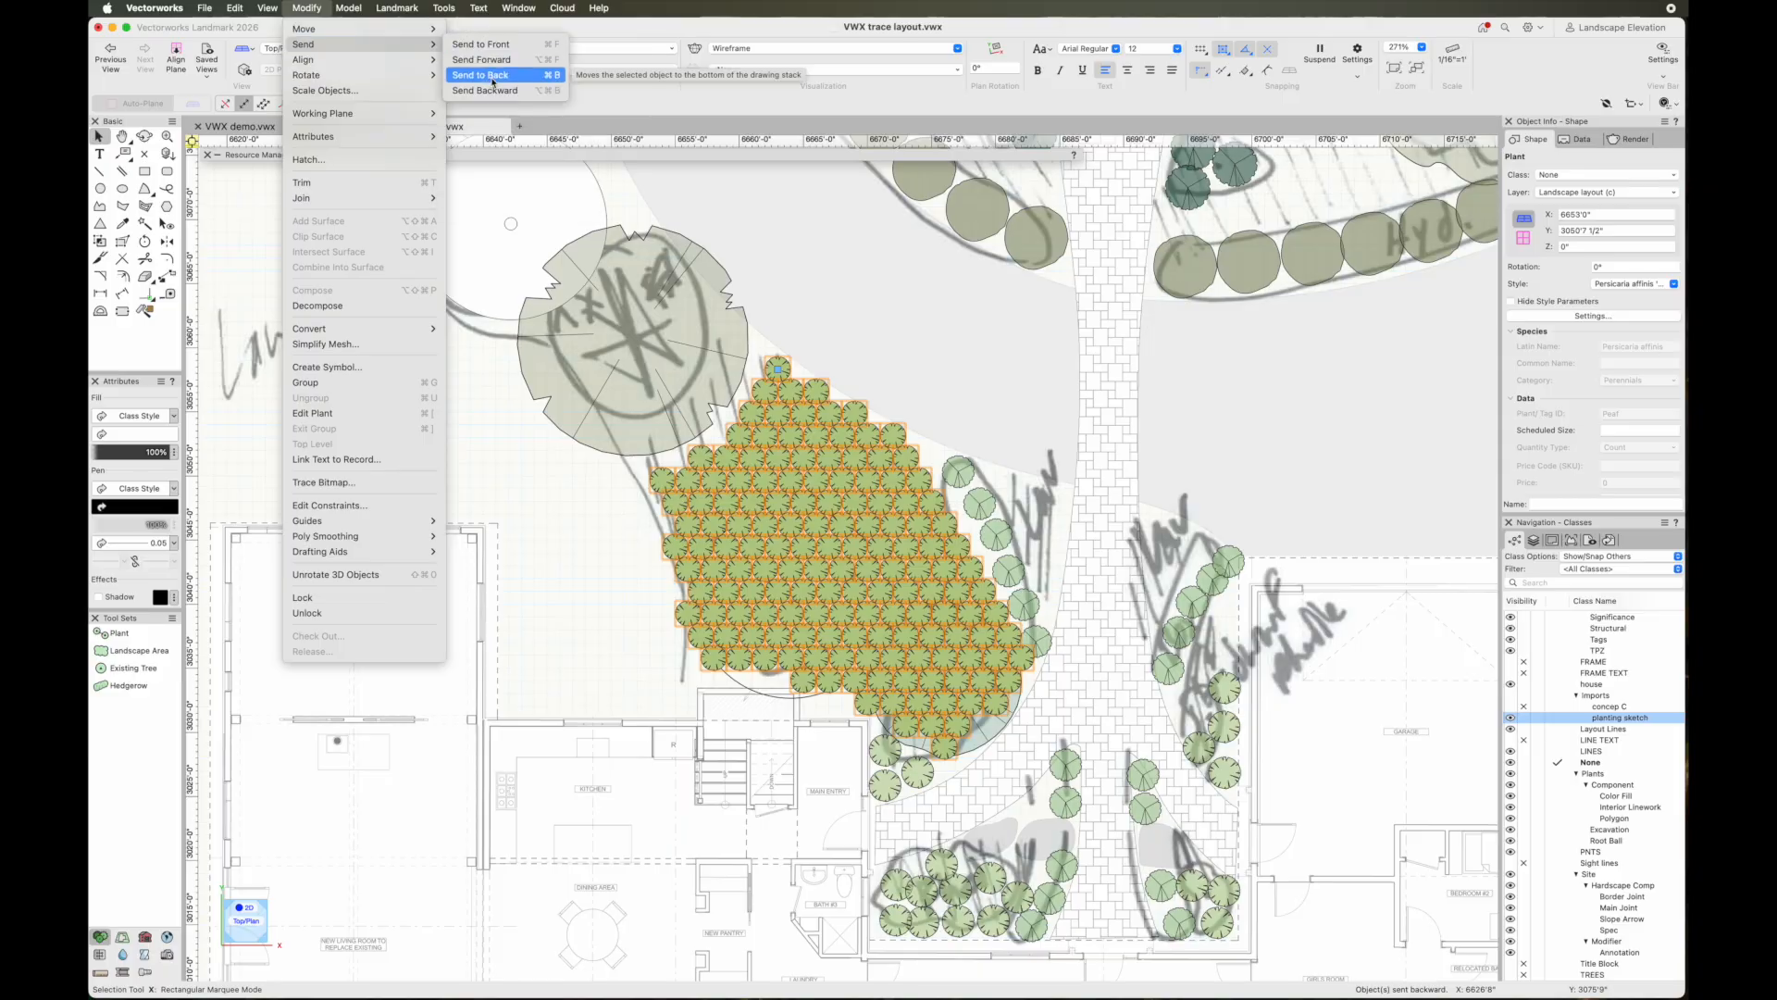
{"action": "left_click", "coordinate": [492, 75]}
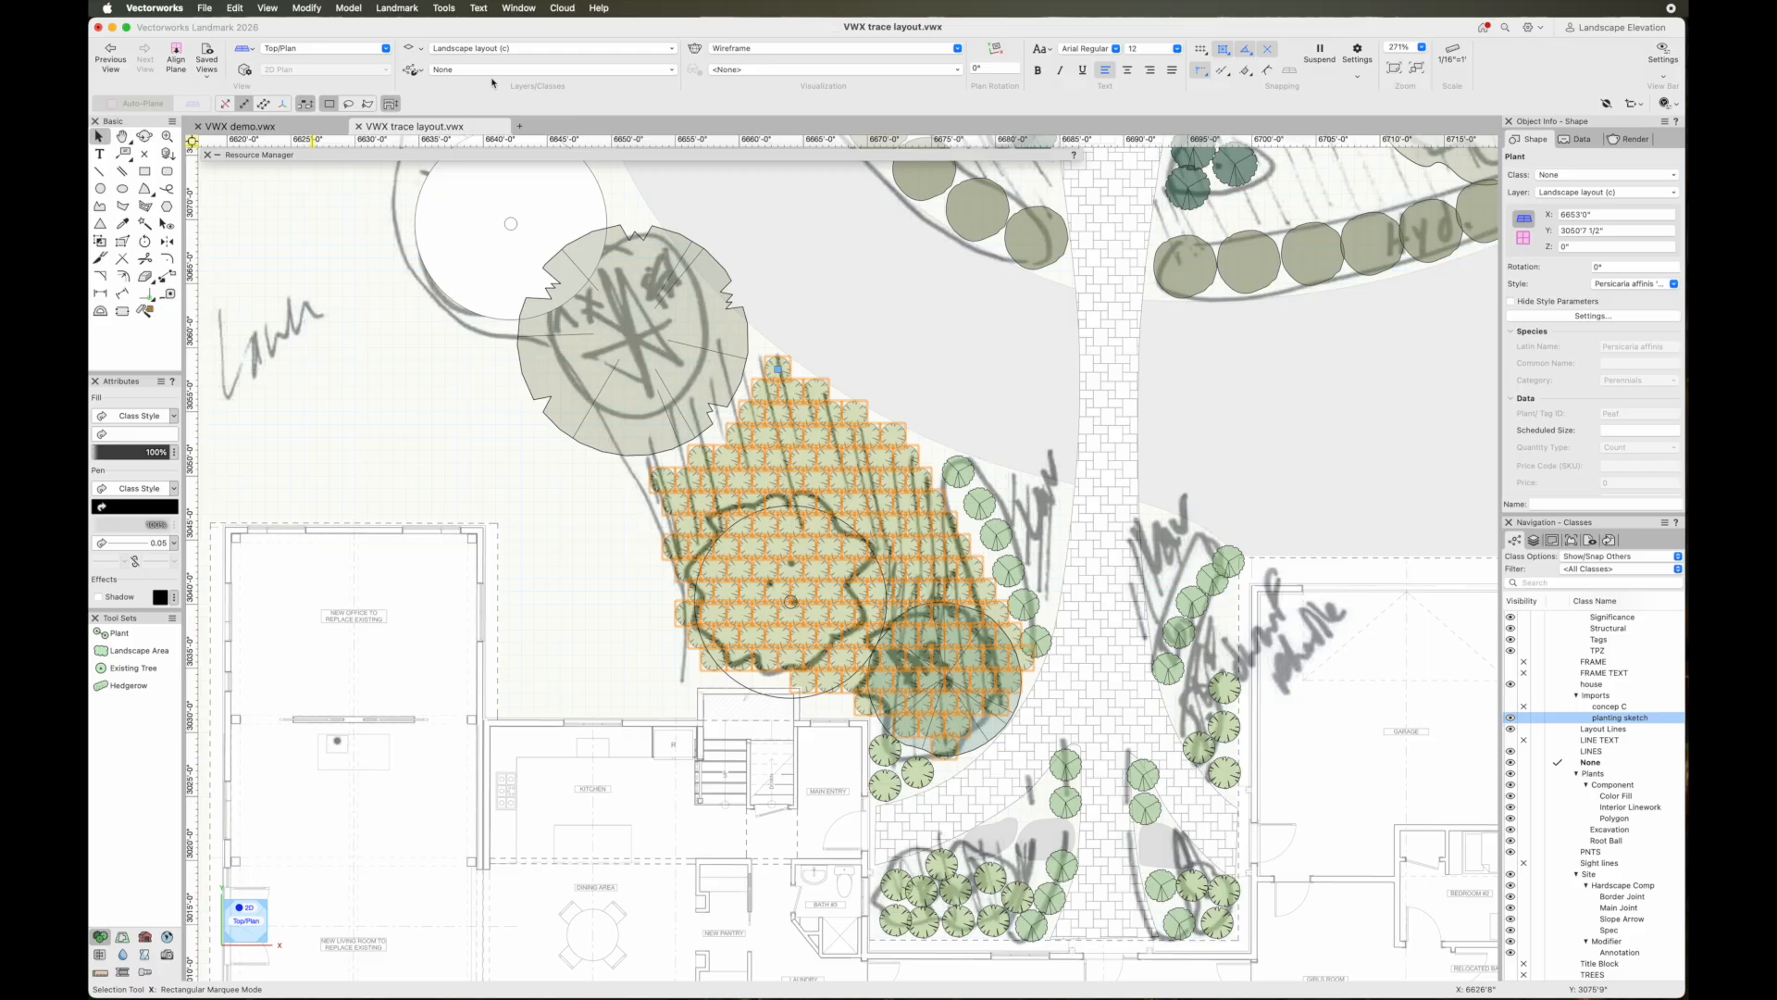
{"action": "left_click", "coordinate": [1315, 531]}
Fill the northwest bed, from beneath its tree down to the paved path, with a triangular array of Persicaria affinis 'Superba', outlined with snapping suspended
{"action": "middle_click_drag", "start_coordinate": [1315, 531], "coordinate": [999, 500]}
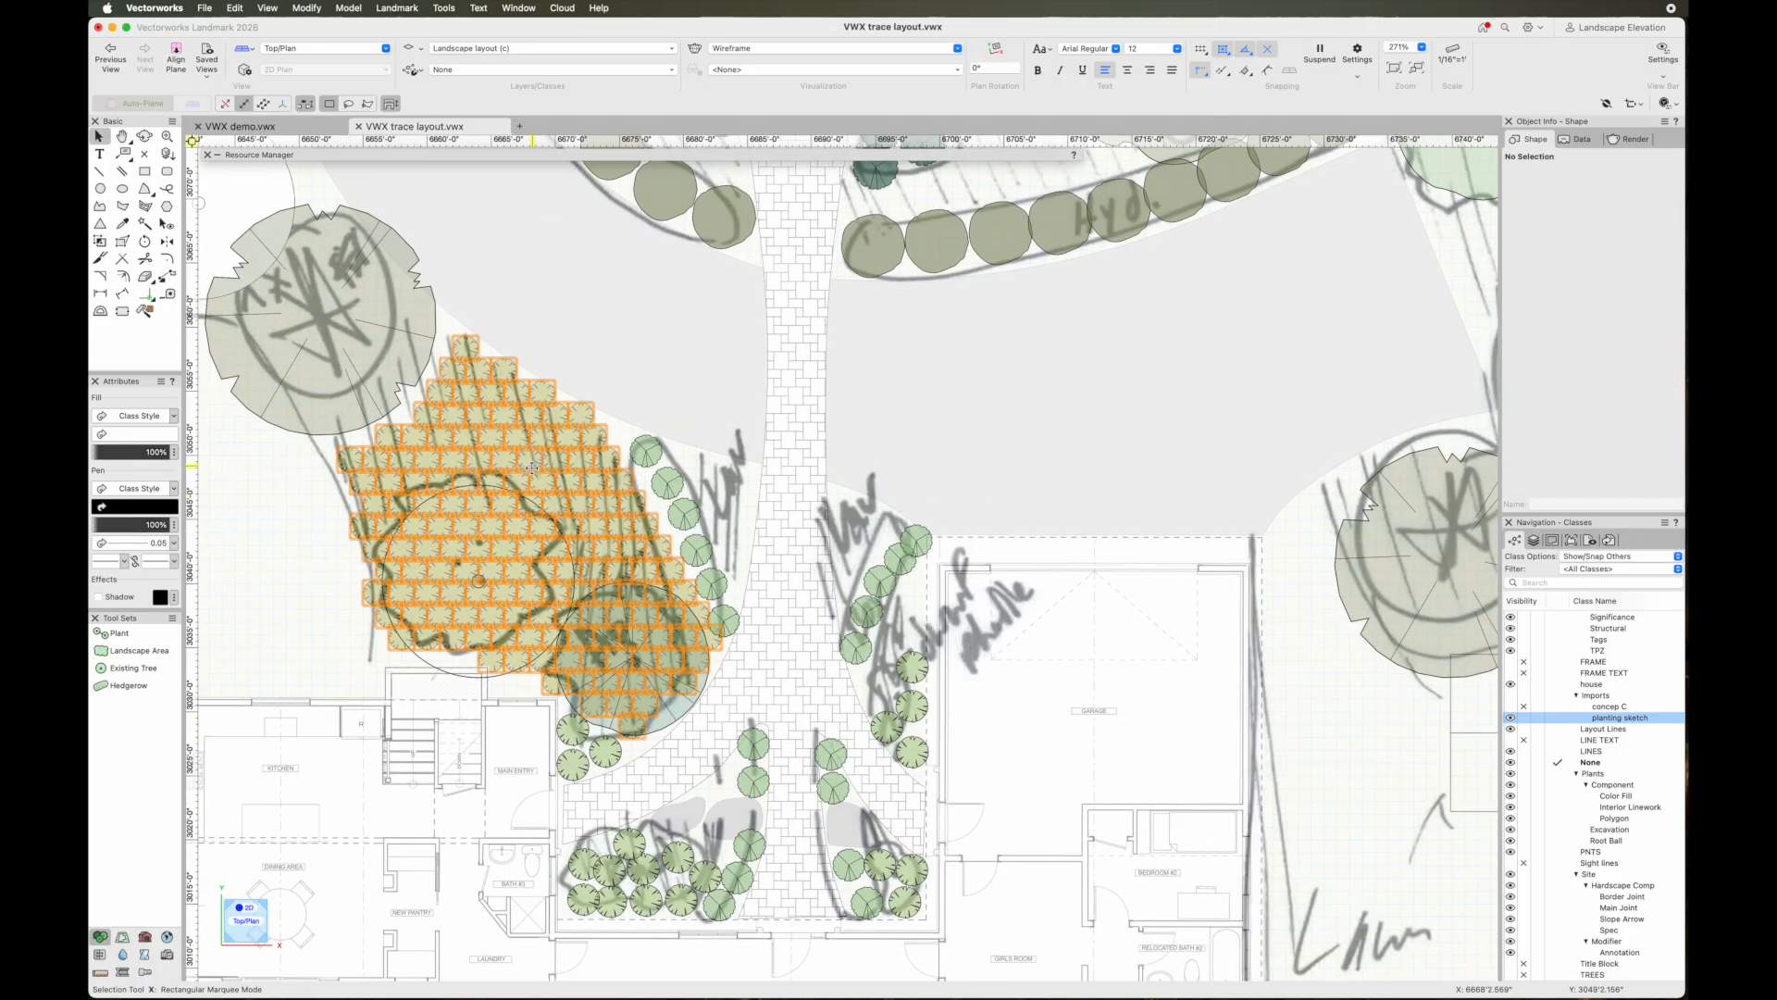
{"action": "middle_click_drag", "start_coordinate": [965, 414], "coordinate": [939, 845]}
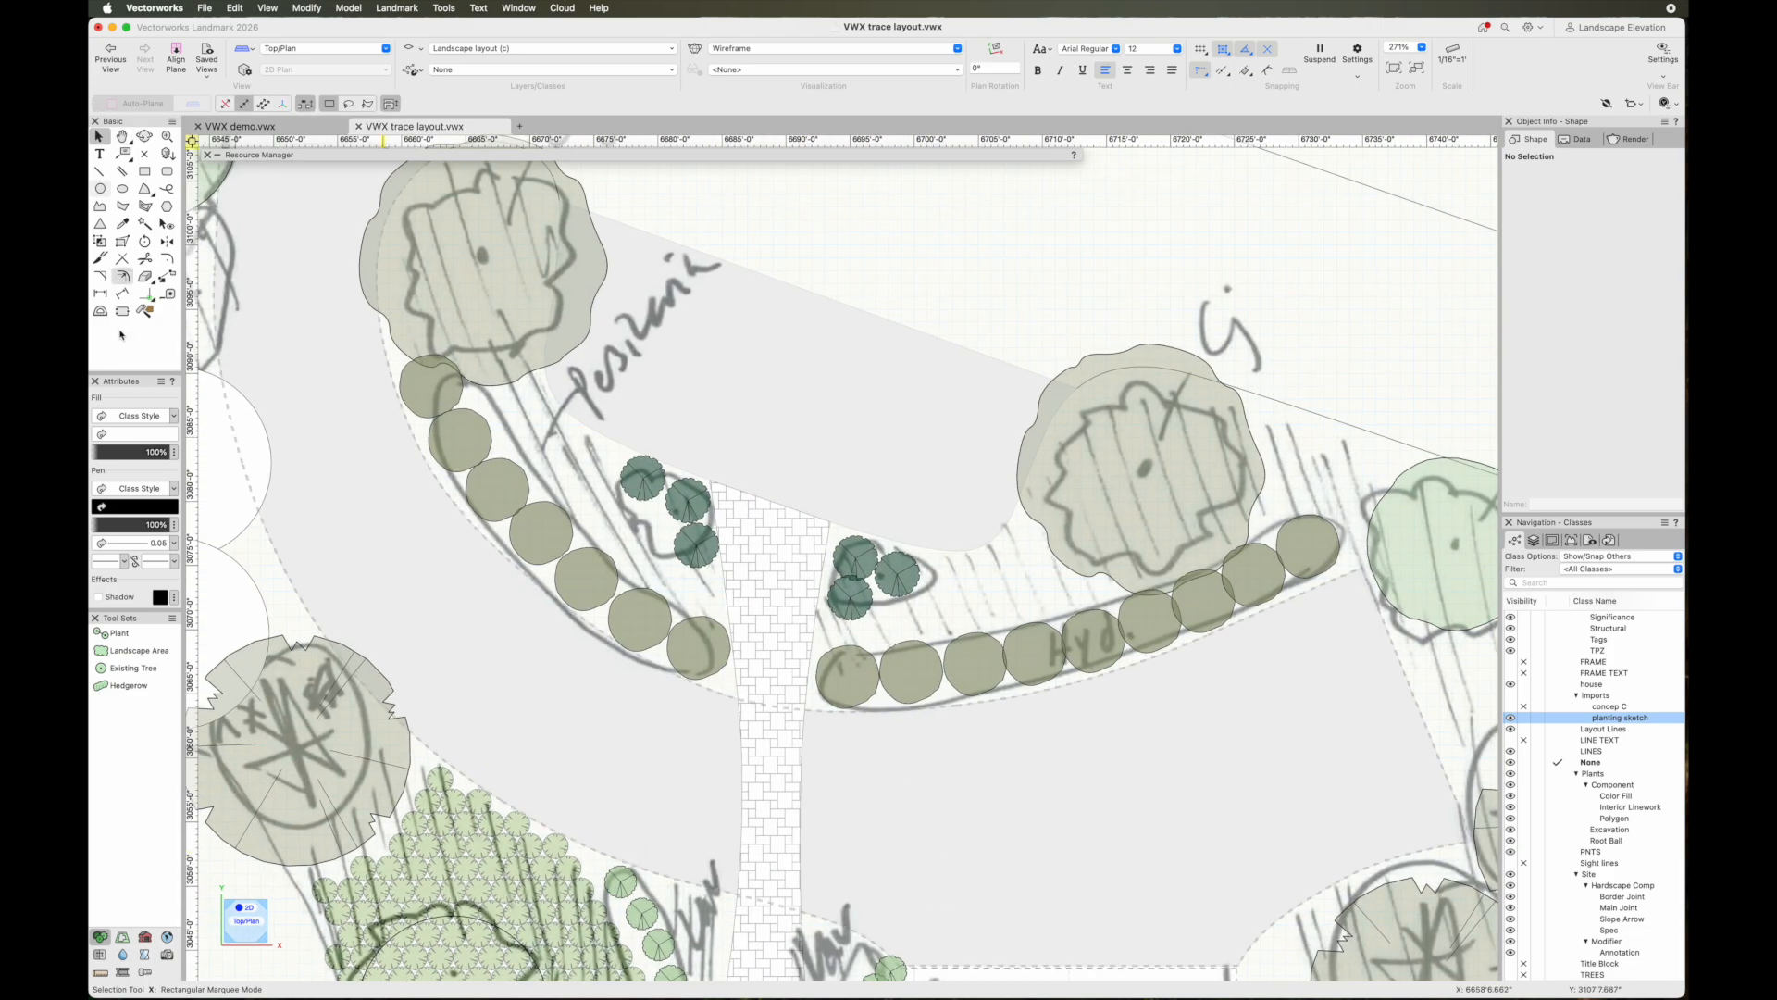
{"action": "left_click", "coordinate": [116, 633]}
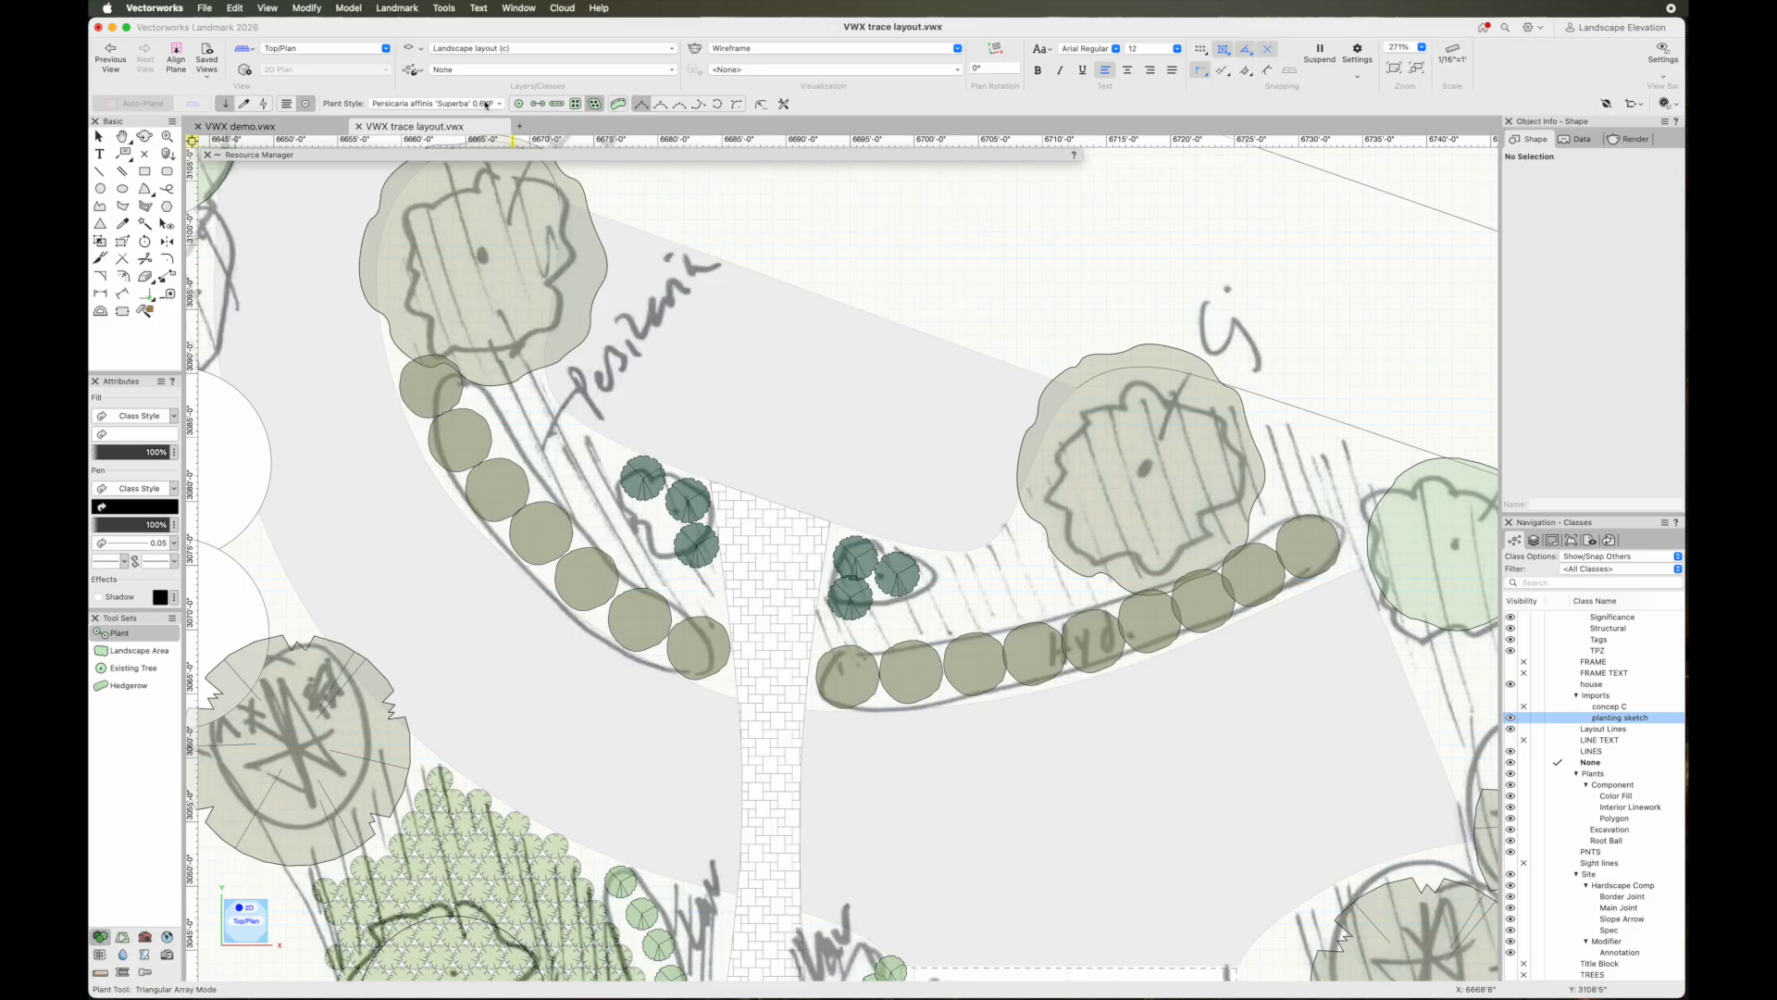
{"action": "middle_click_drag", "start_coordinate": [496, 238], "coordinate": [495, 299]}
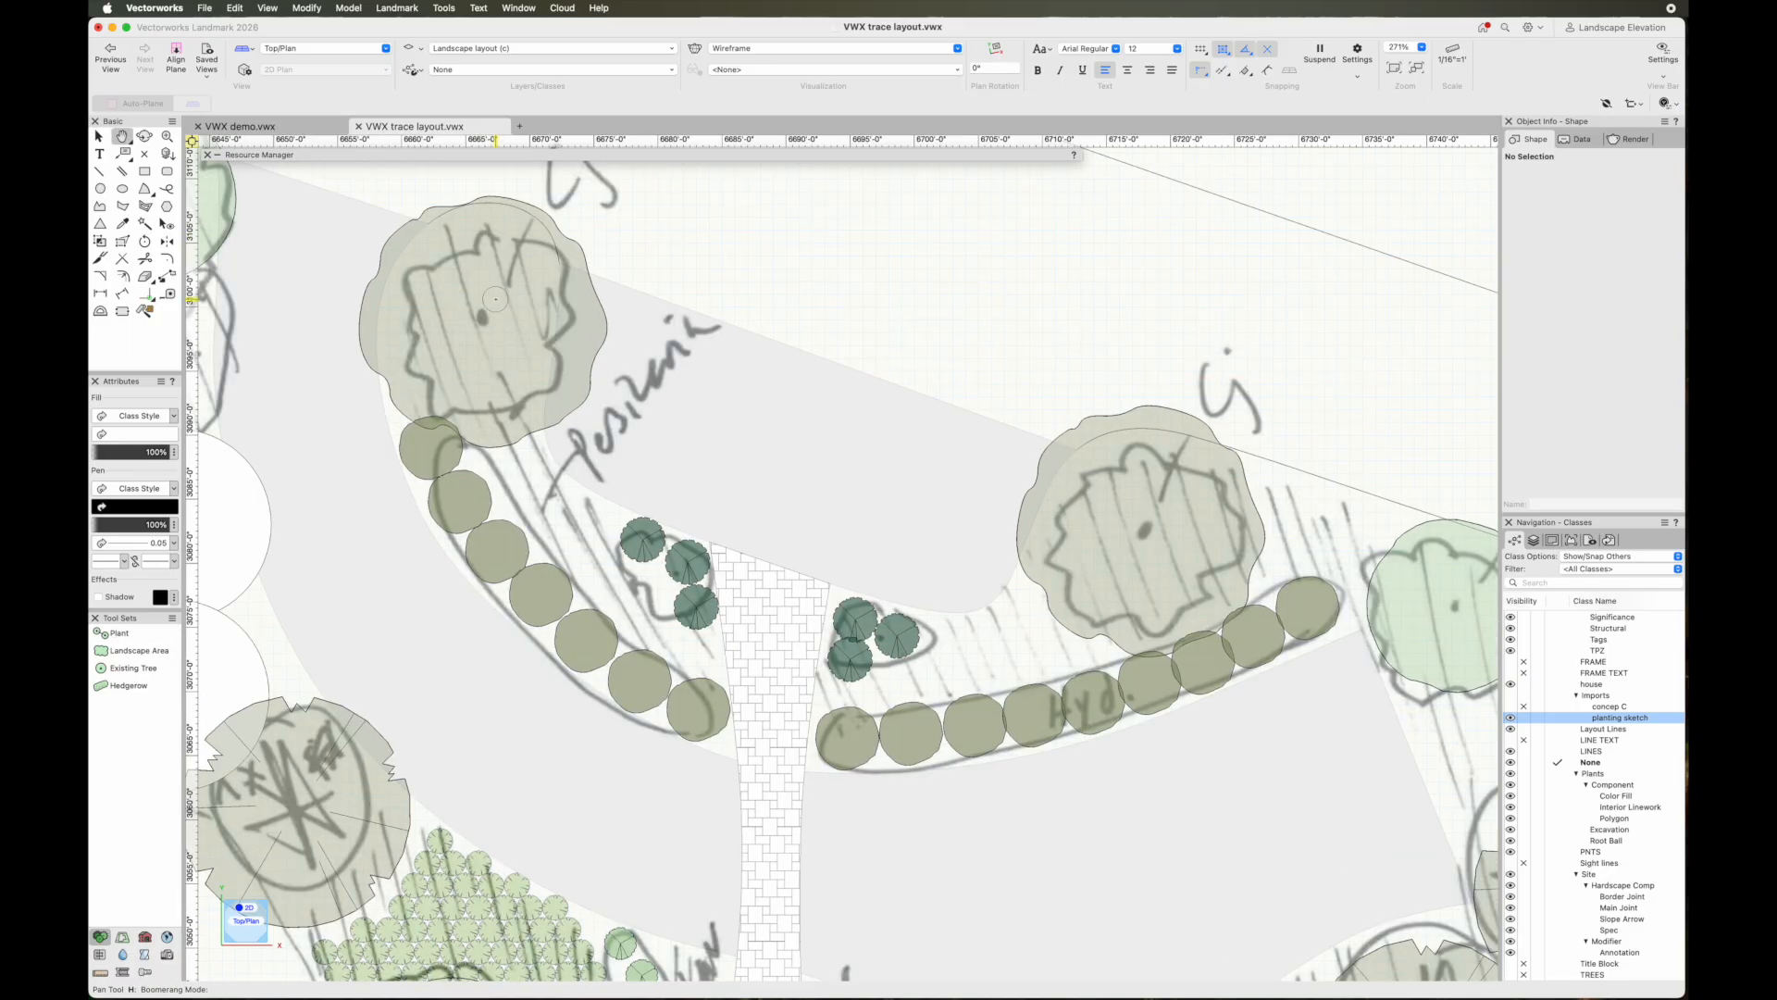
{"action": "key", "text": "space"}
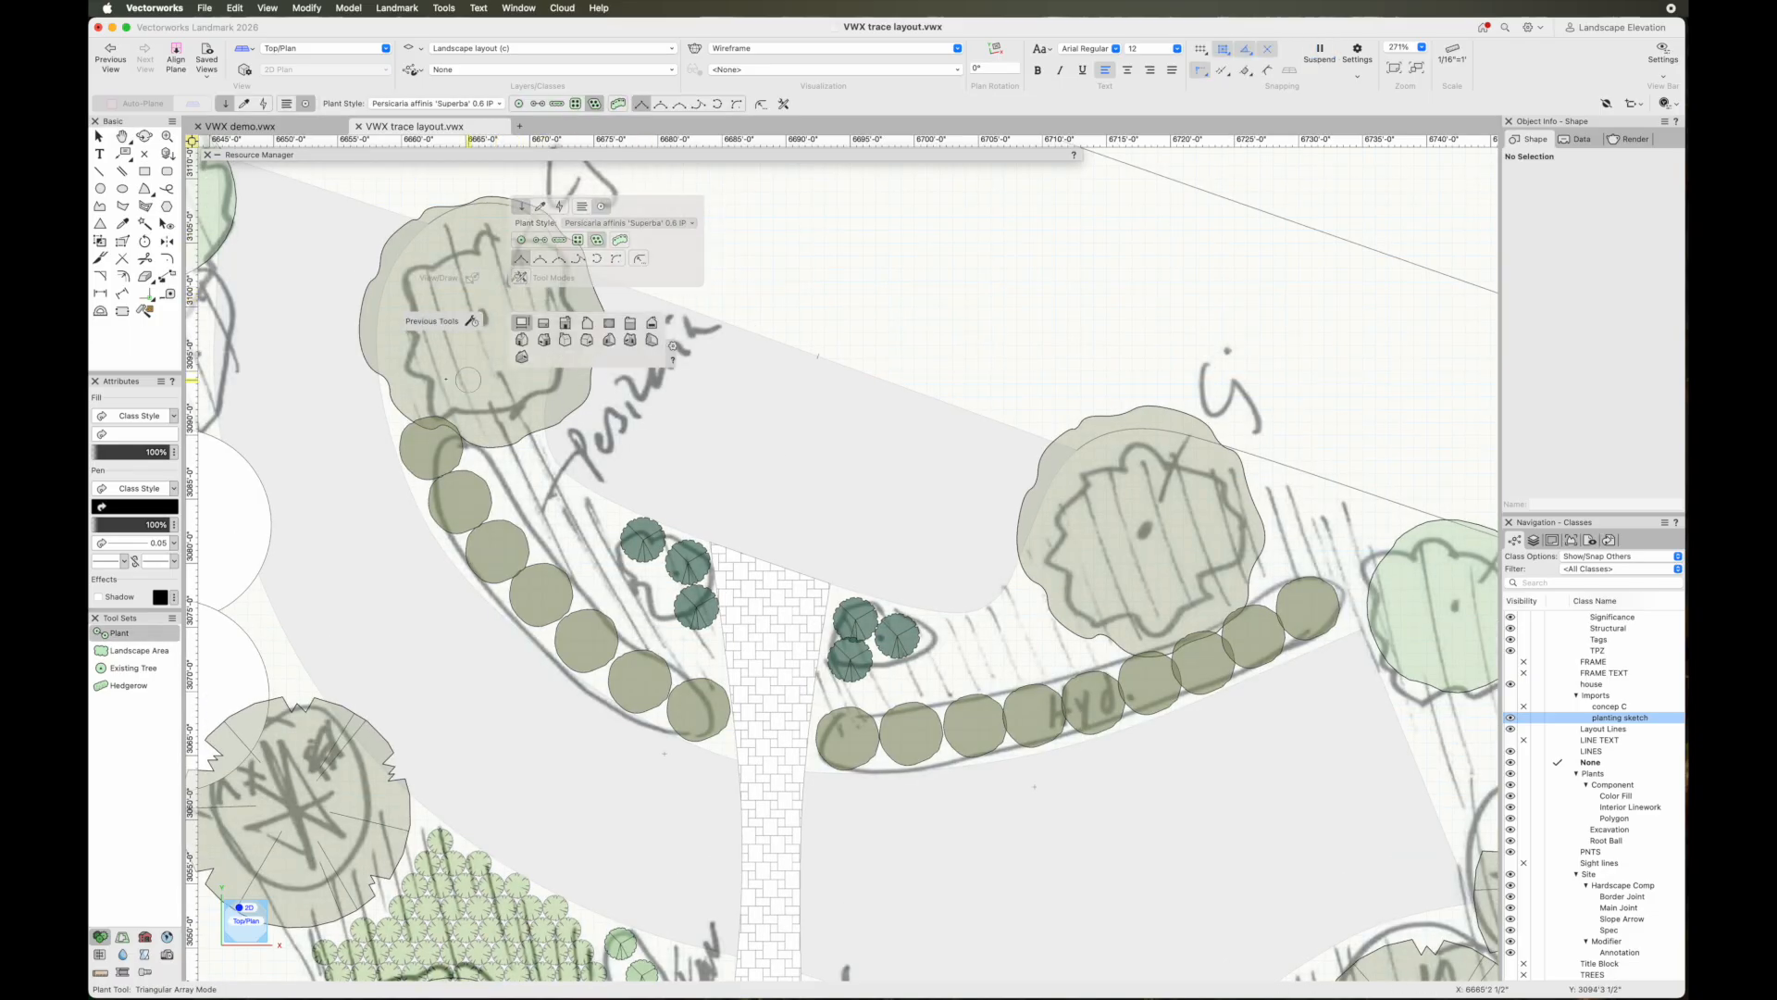
{"action": "key", "text": "grave"}
{"action": "left_click", "coordinate": [546, 274]}
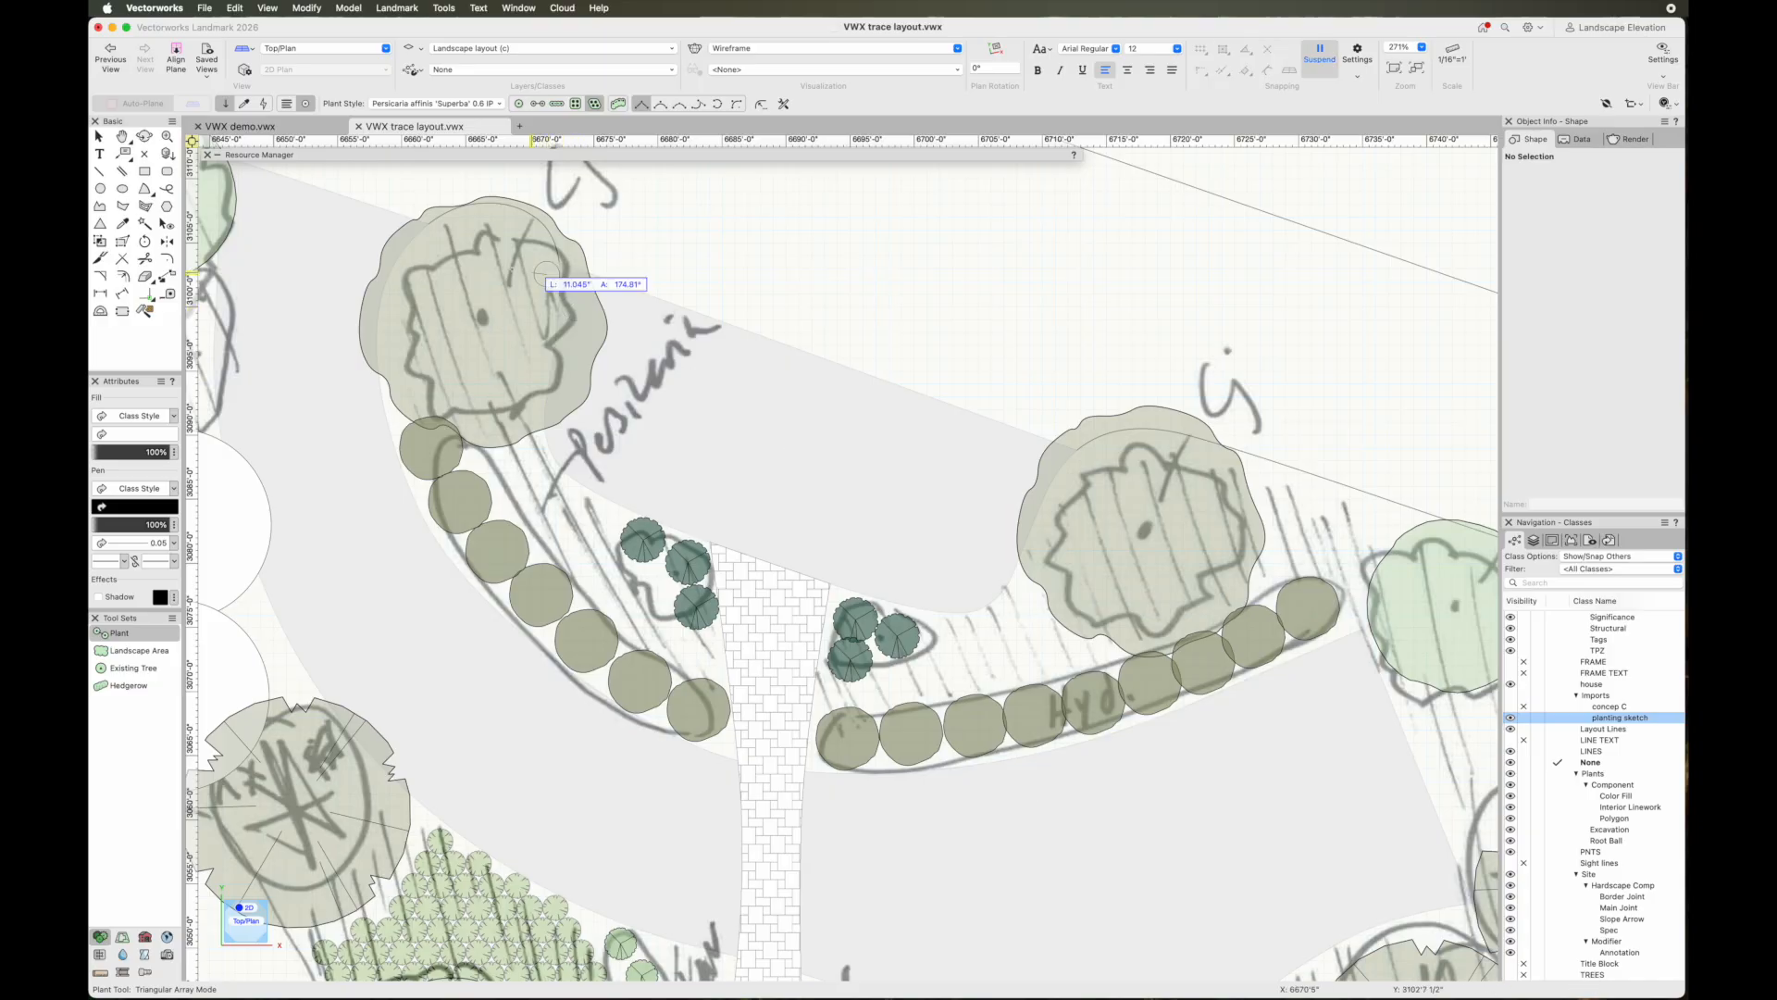
{"action": "left_click", "coordinate": [435, 231]}
{"action": "left_click", "coordinate": [385, 400]}
{"action": "left_click", "coordinate": [457, 409]}
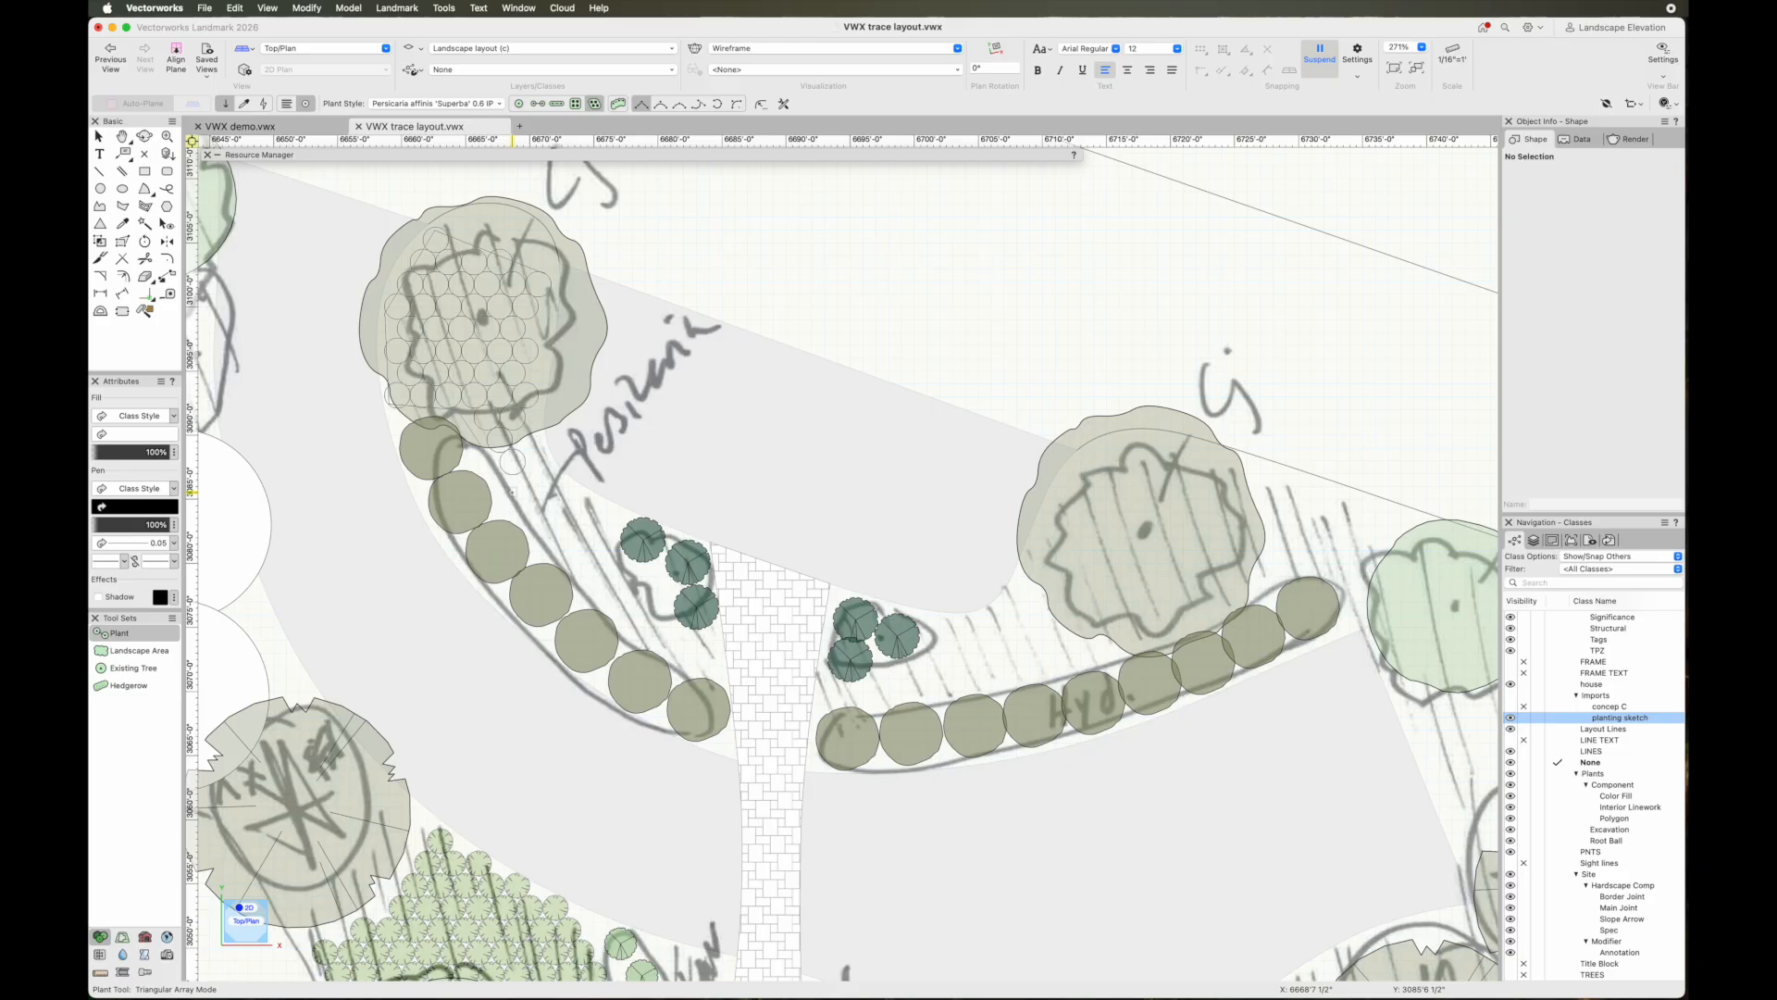
{"action": "left_click", "coordinate": [706, 675]}
{"action": "left_click", "coordinate": [710, 644]}
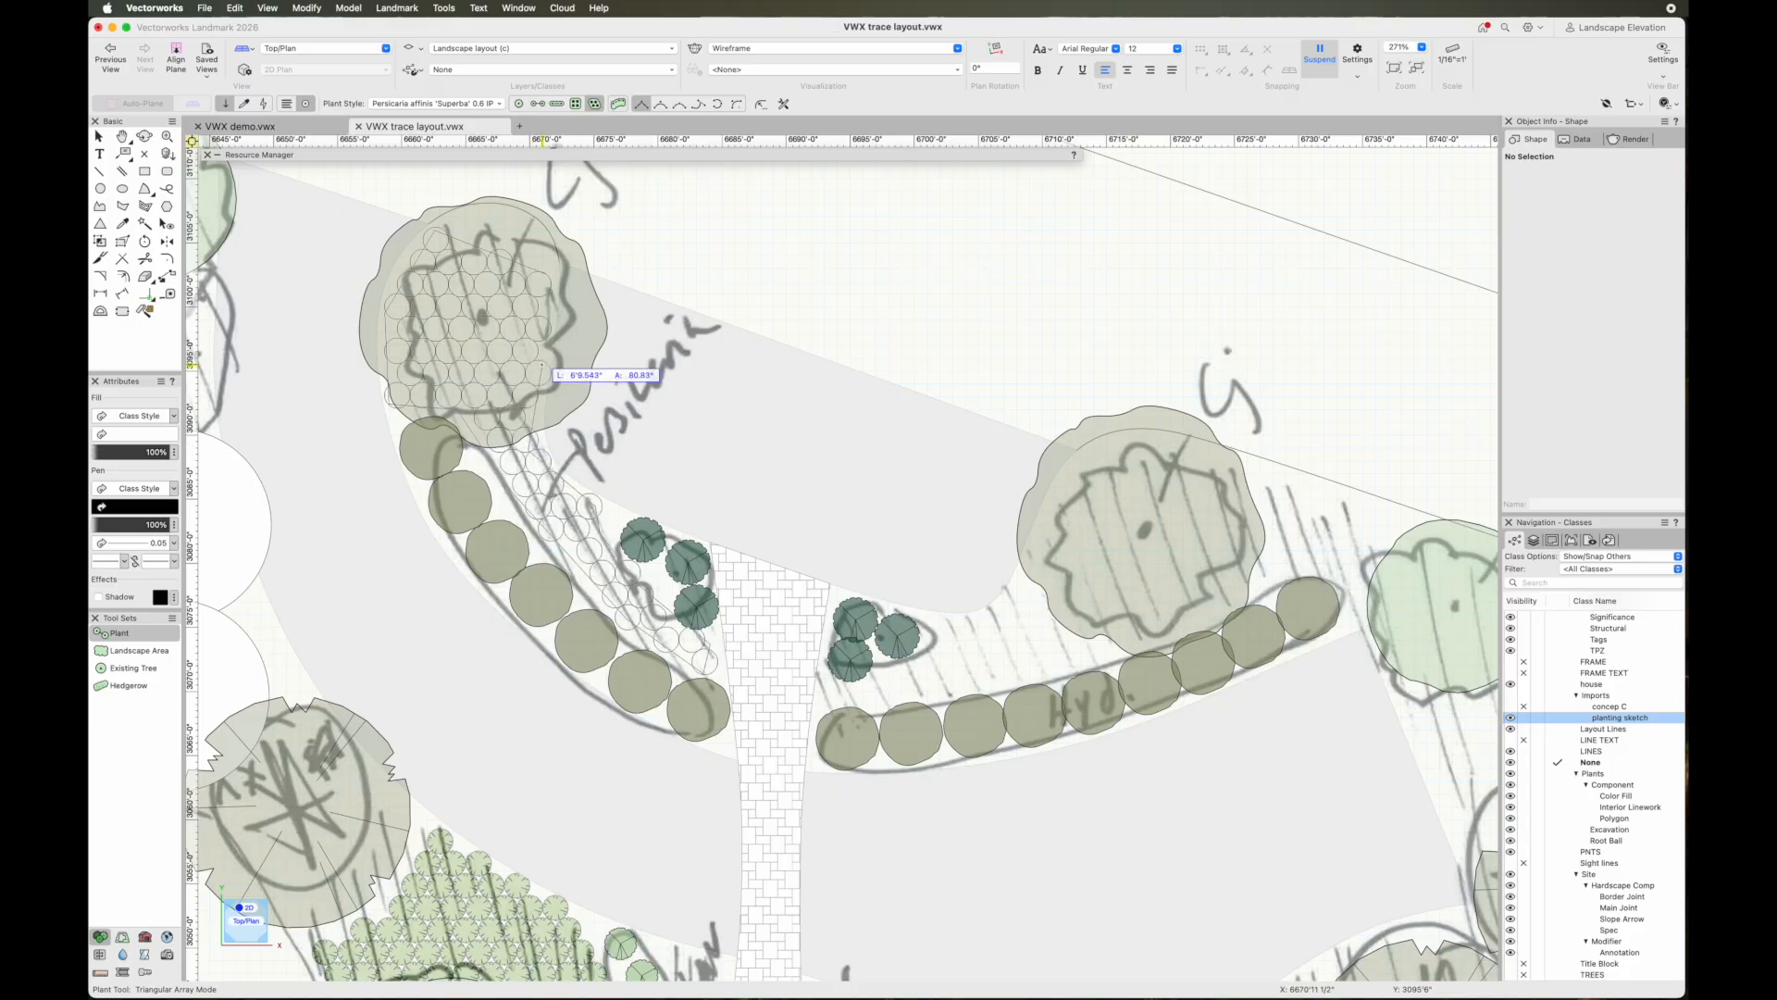
{"action": "left_click", "coordinate": [546, 275]}
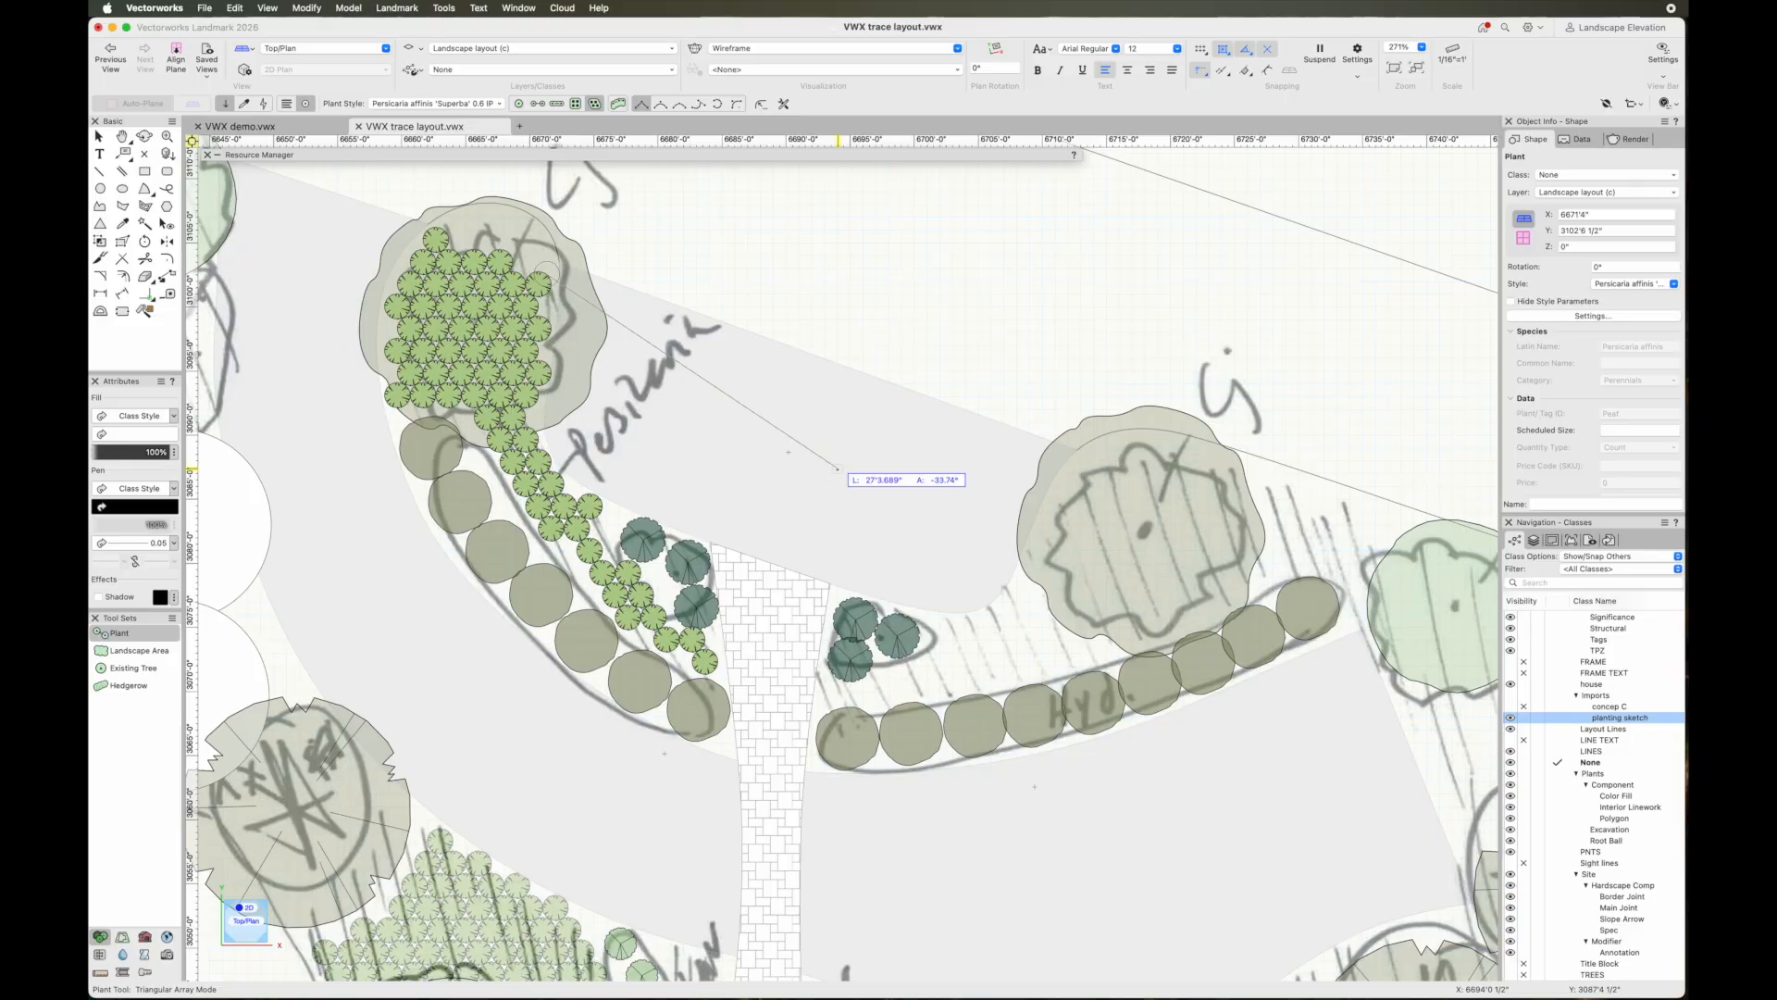
{"action": "key", "text": "x"}
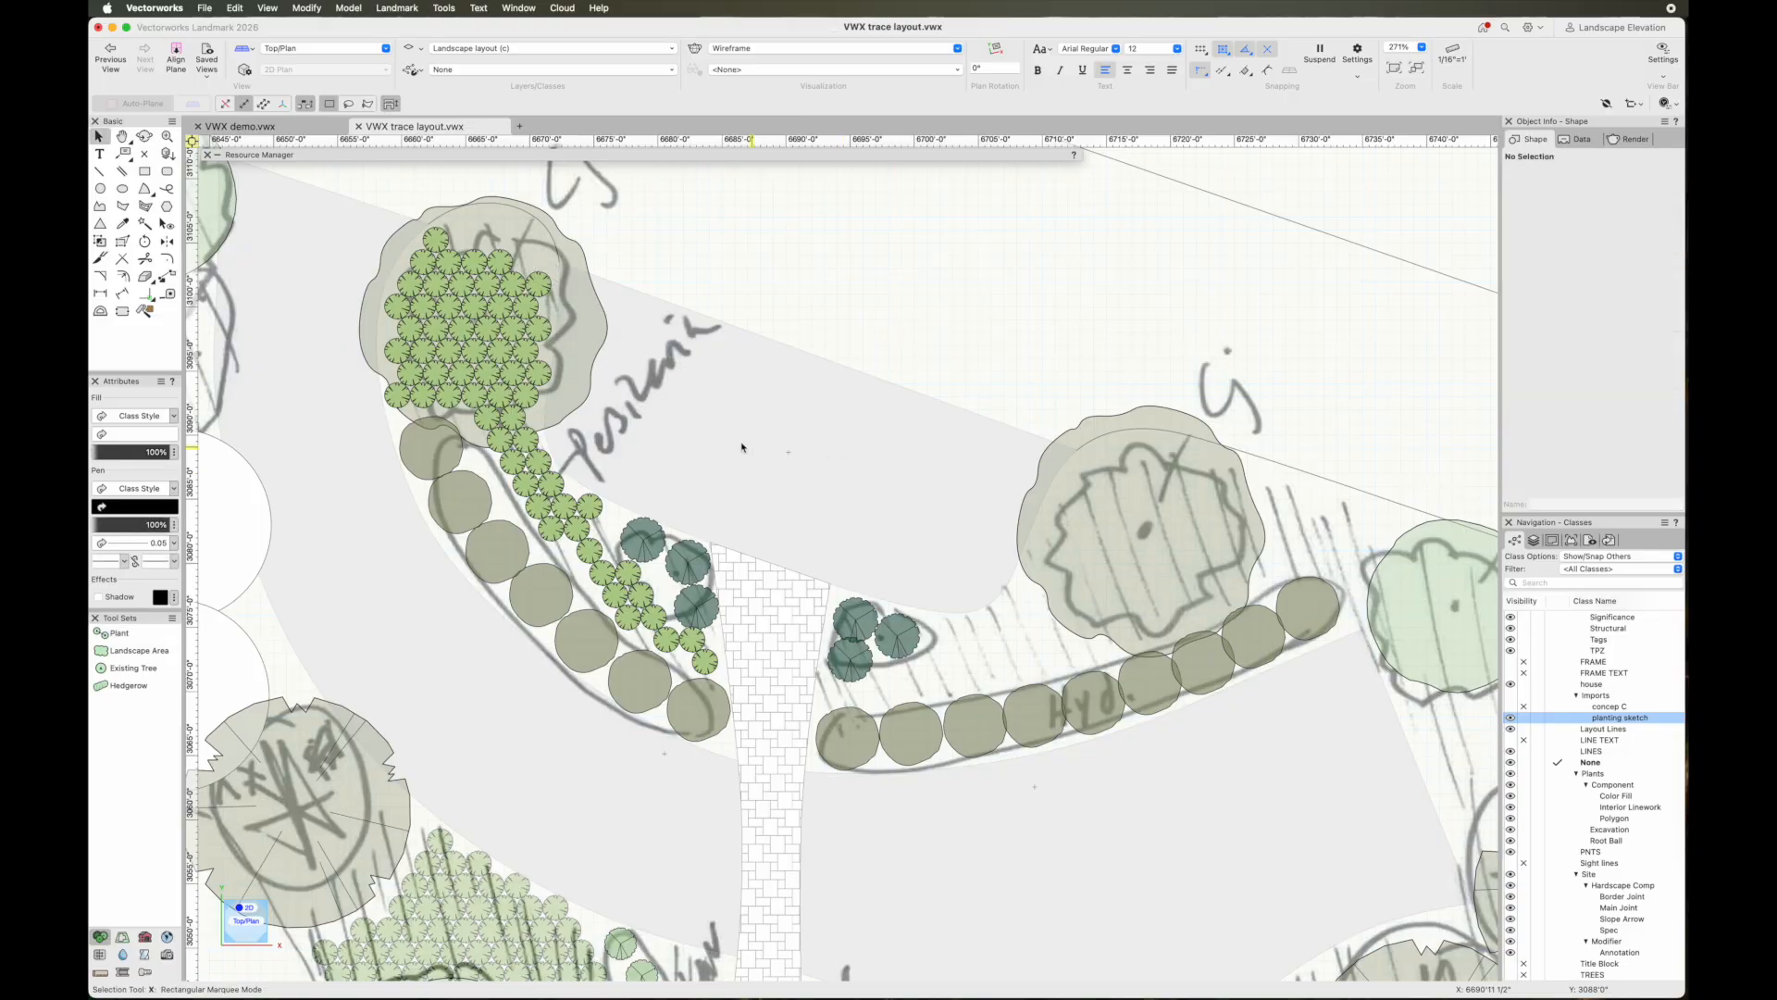
Outline a triangular array of Persicaria affinis 'Superba' through the northeast bed, from the paved path beneath the Cj and Mag trees, with snapping suspended
{"action": "left_click", "coordinate": [118, 633]}
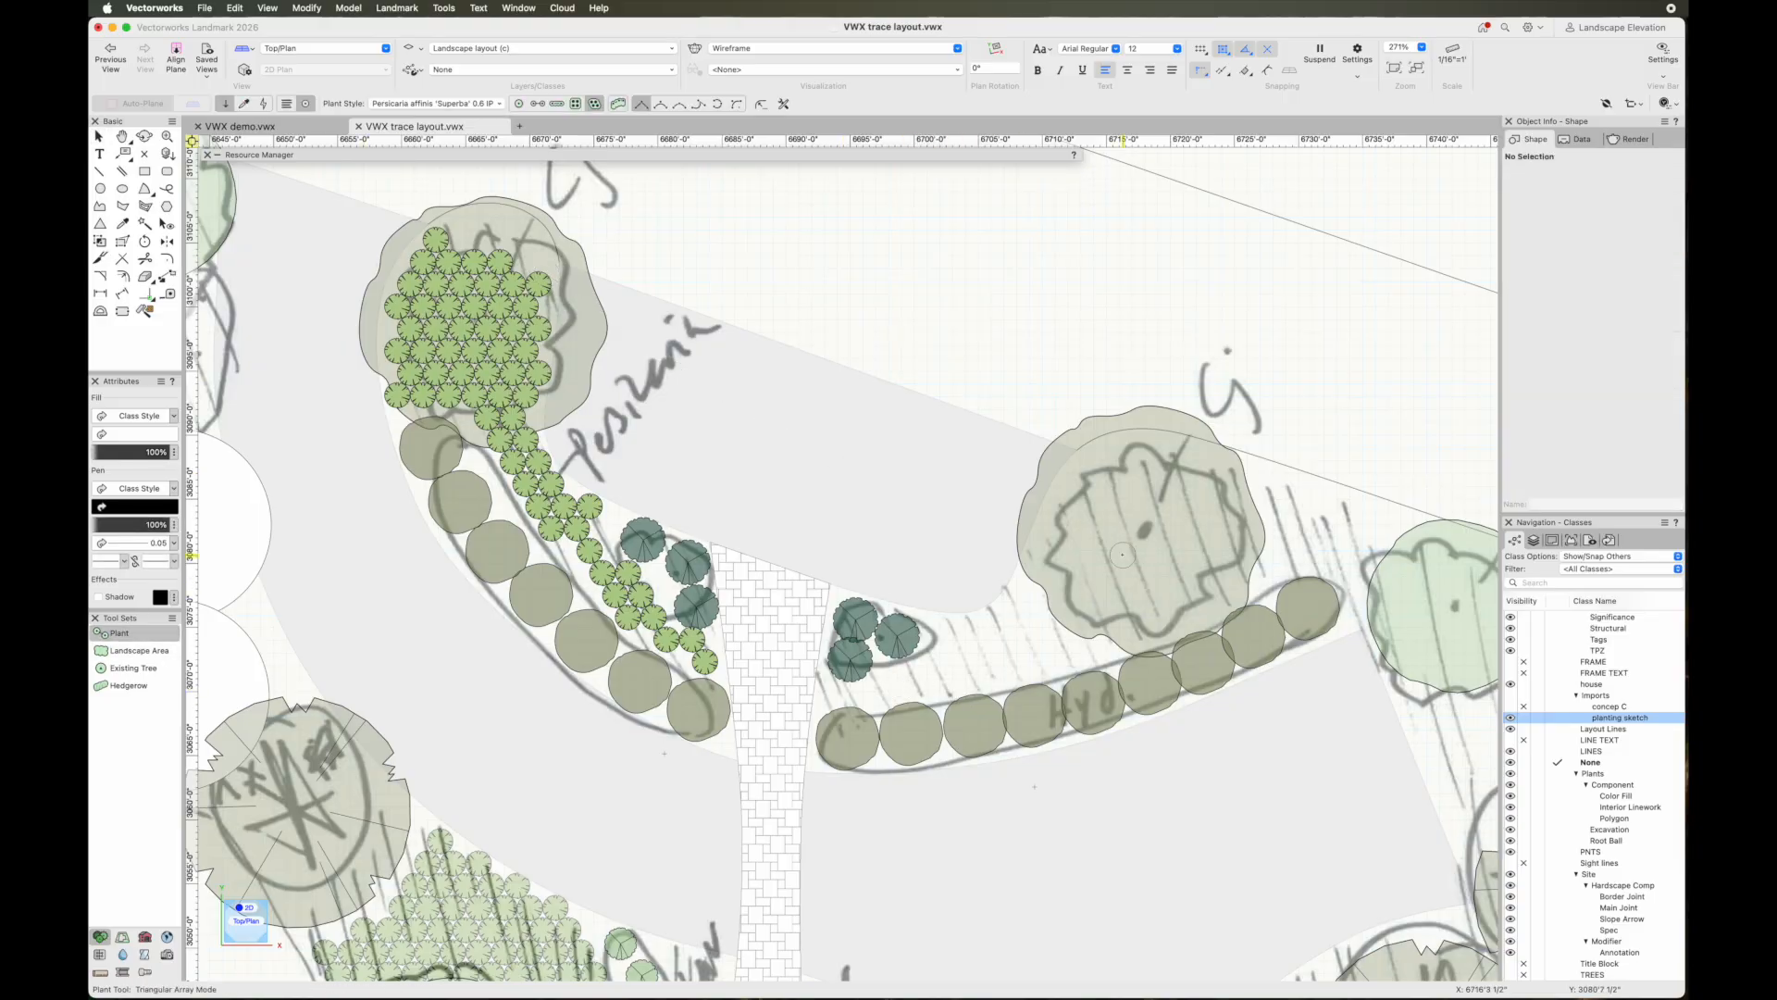
{"action": "key", "text": "grave"}
{"action": "left_click", "coordinate": [1105, 448]}
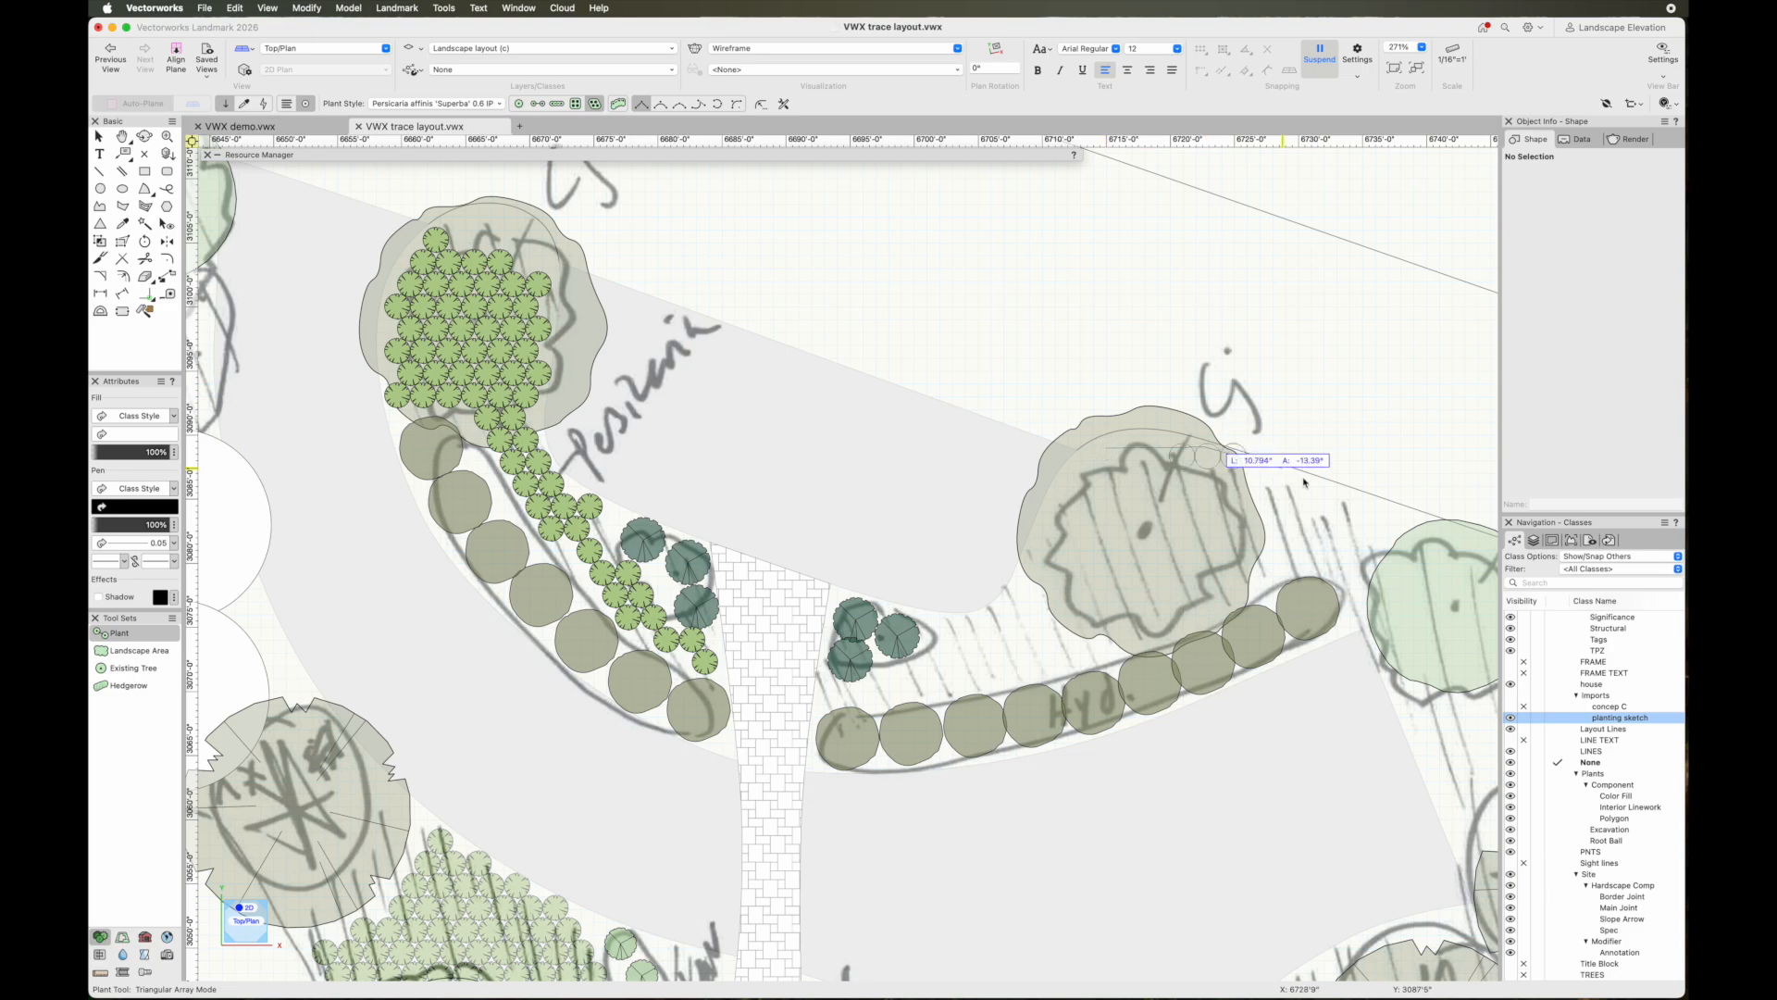
{"action": "key", "text": "grave"}
{"action": "middle_click_drag", "start_coordinate": [1397, 516], "coordinate": [941, 404]}
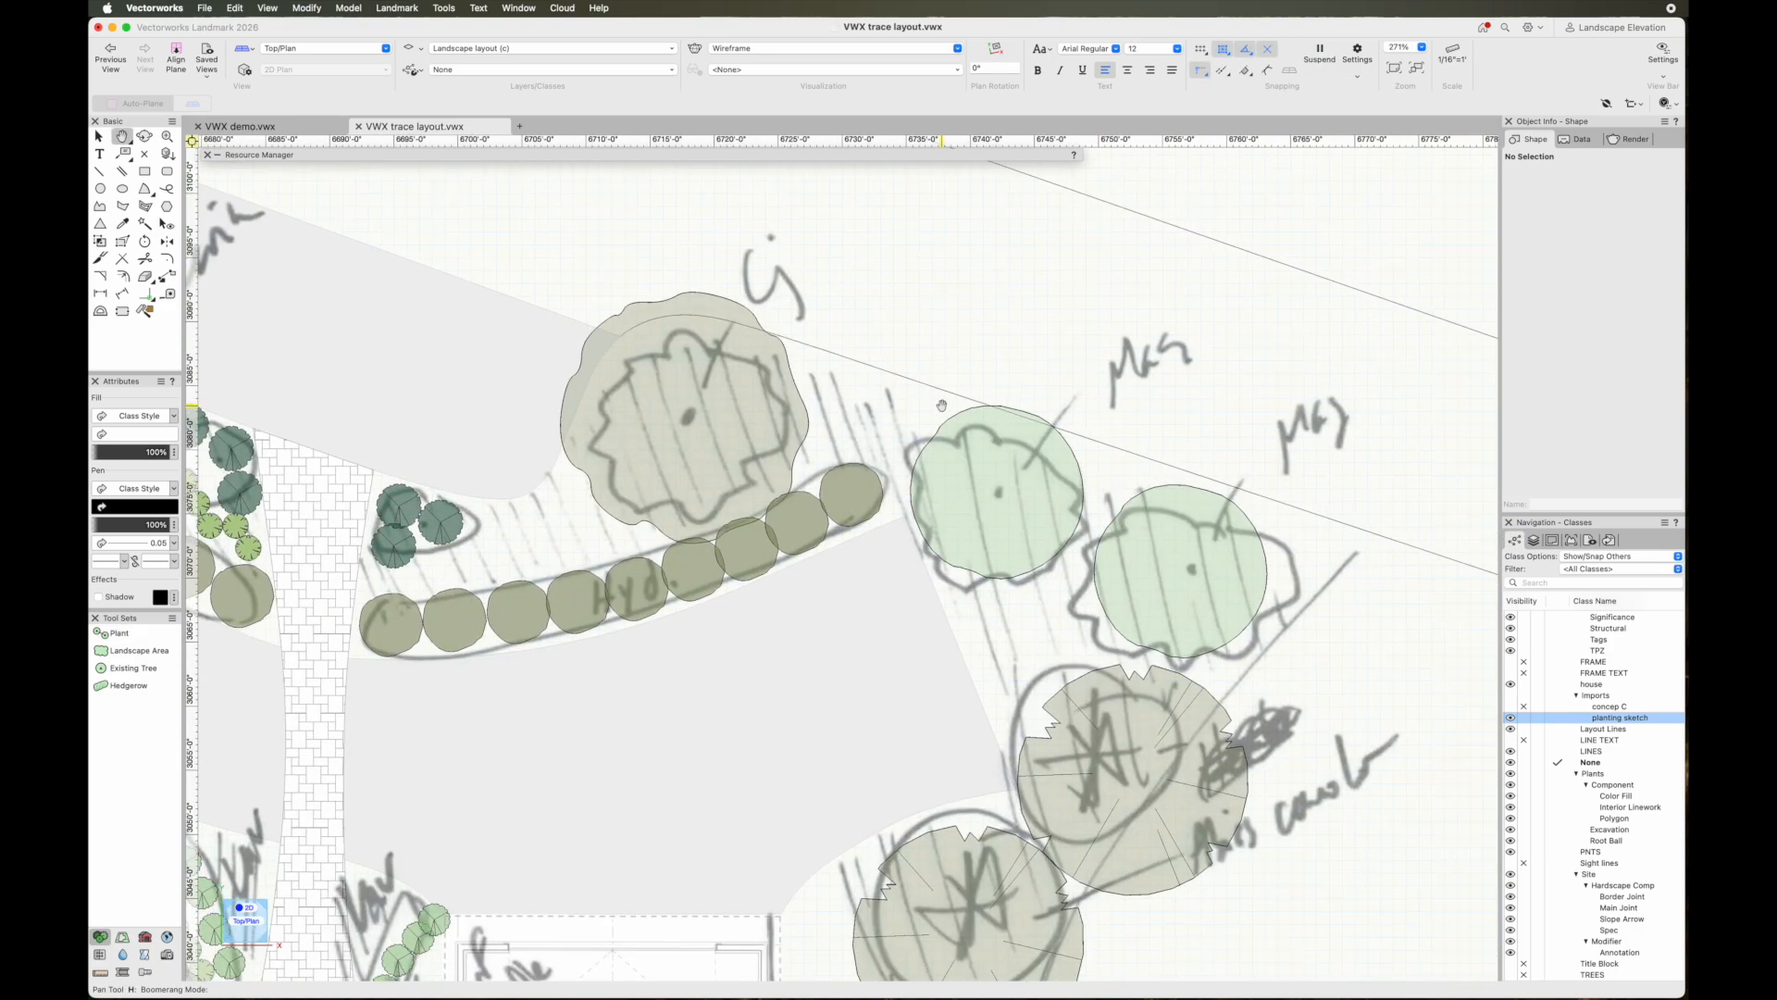
{"action": "key", "text": "grave"}
{"action": "left_click", "coordinate": [1357, 555]}
{"action": "left_click", "coordinate": [1139, 801]}
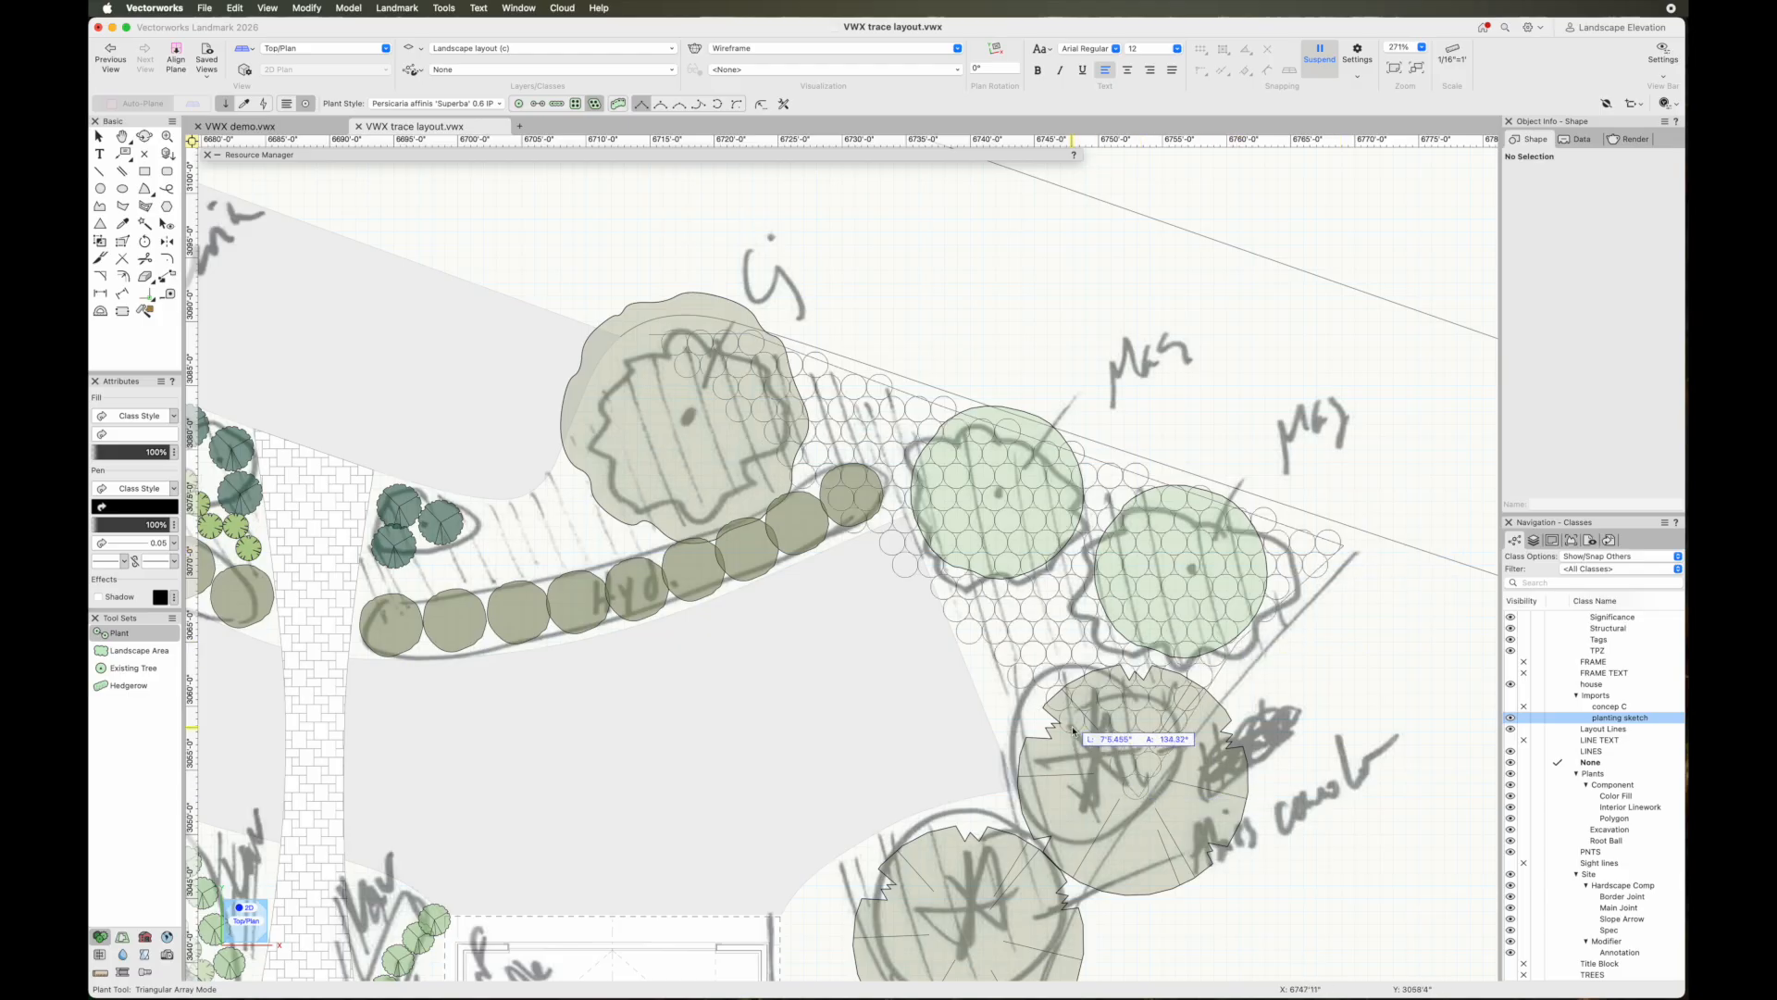
{"action": "left_click", "coordinate": [909, 502]}
{"action": "left_click", "coordinate": [870, 450]}
{"action": "left_click", "coordinate": [755, 482]}
{"action": "left_click", "coordinate": [584, 558]}
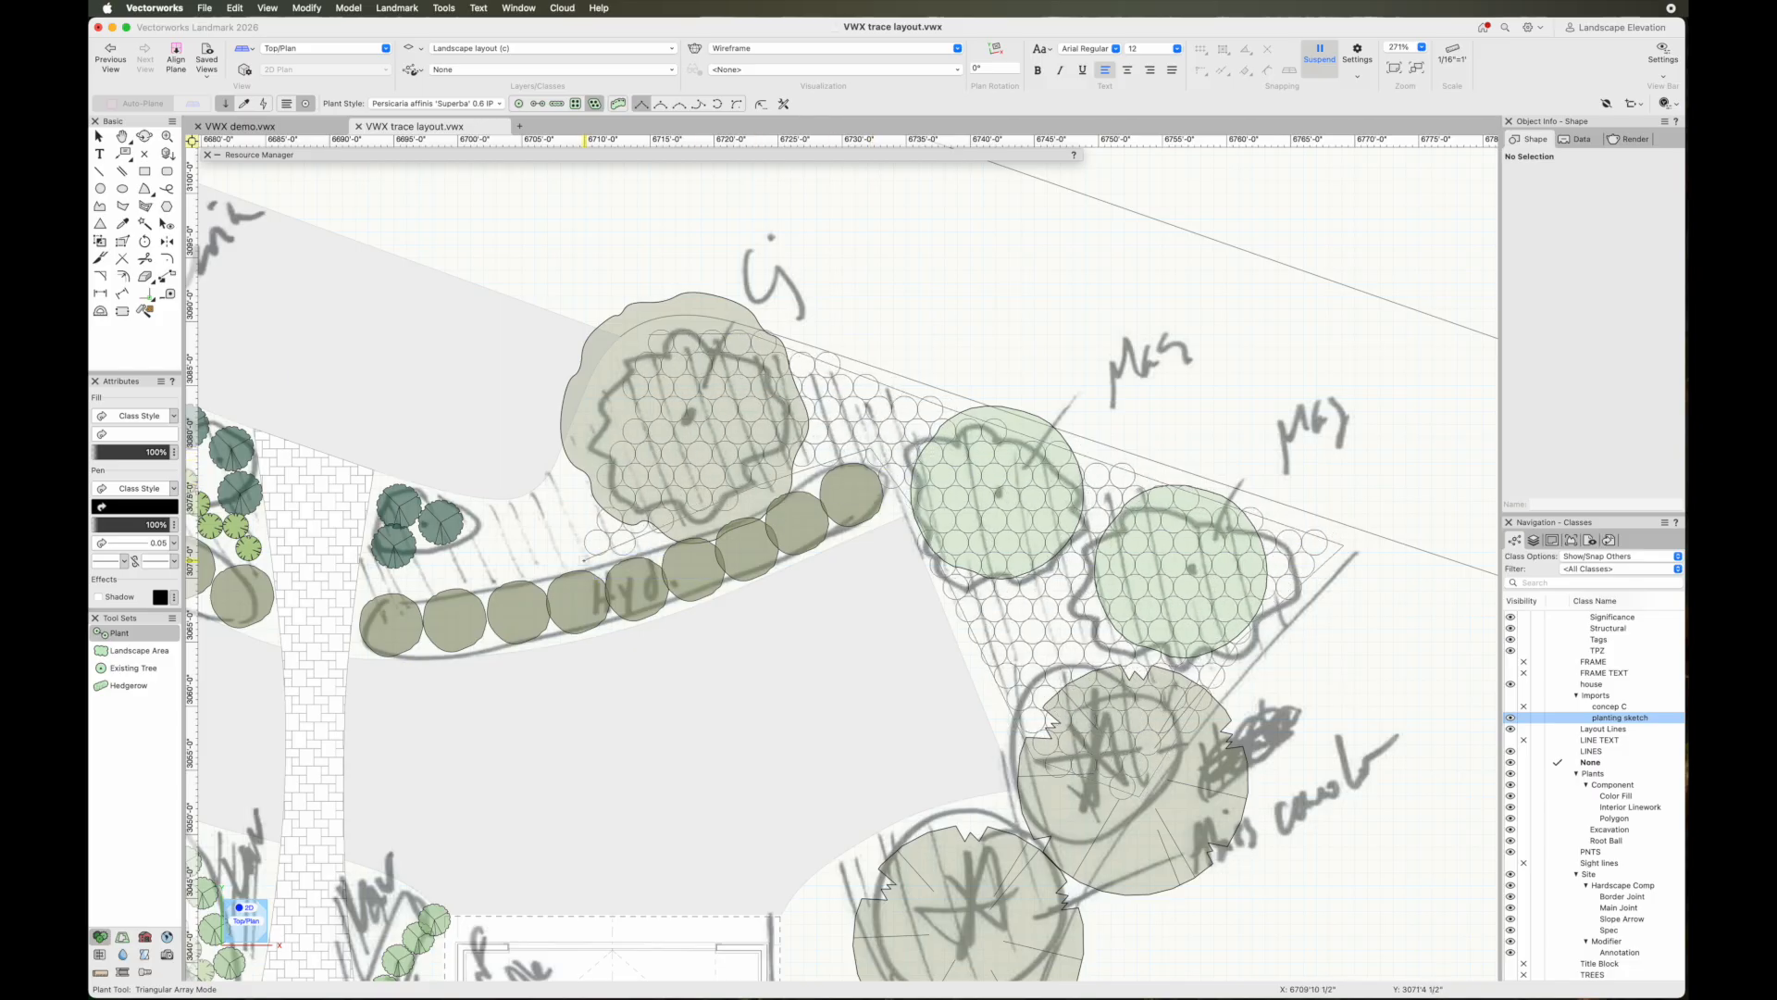
{"action": "double_click", "coordinate": [390, 588]}
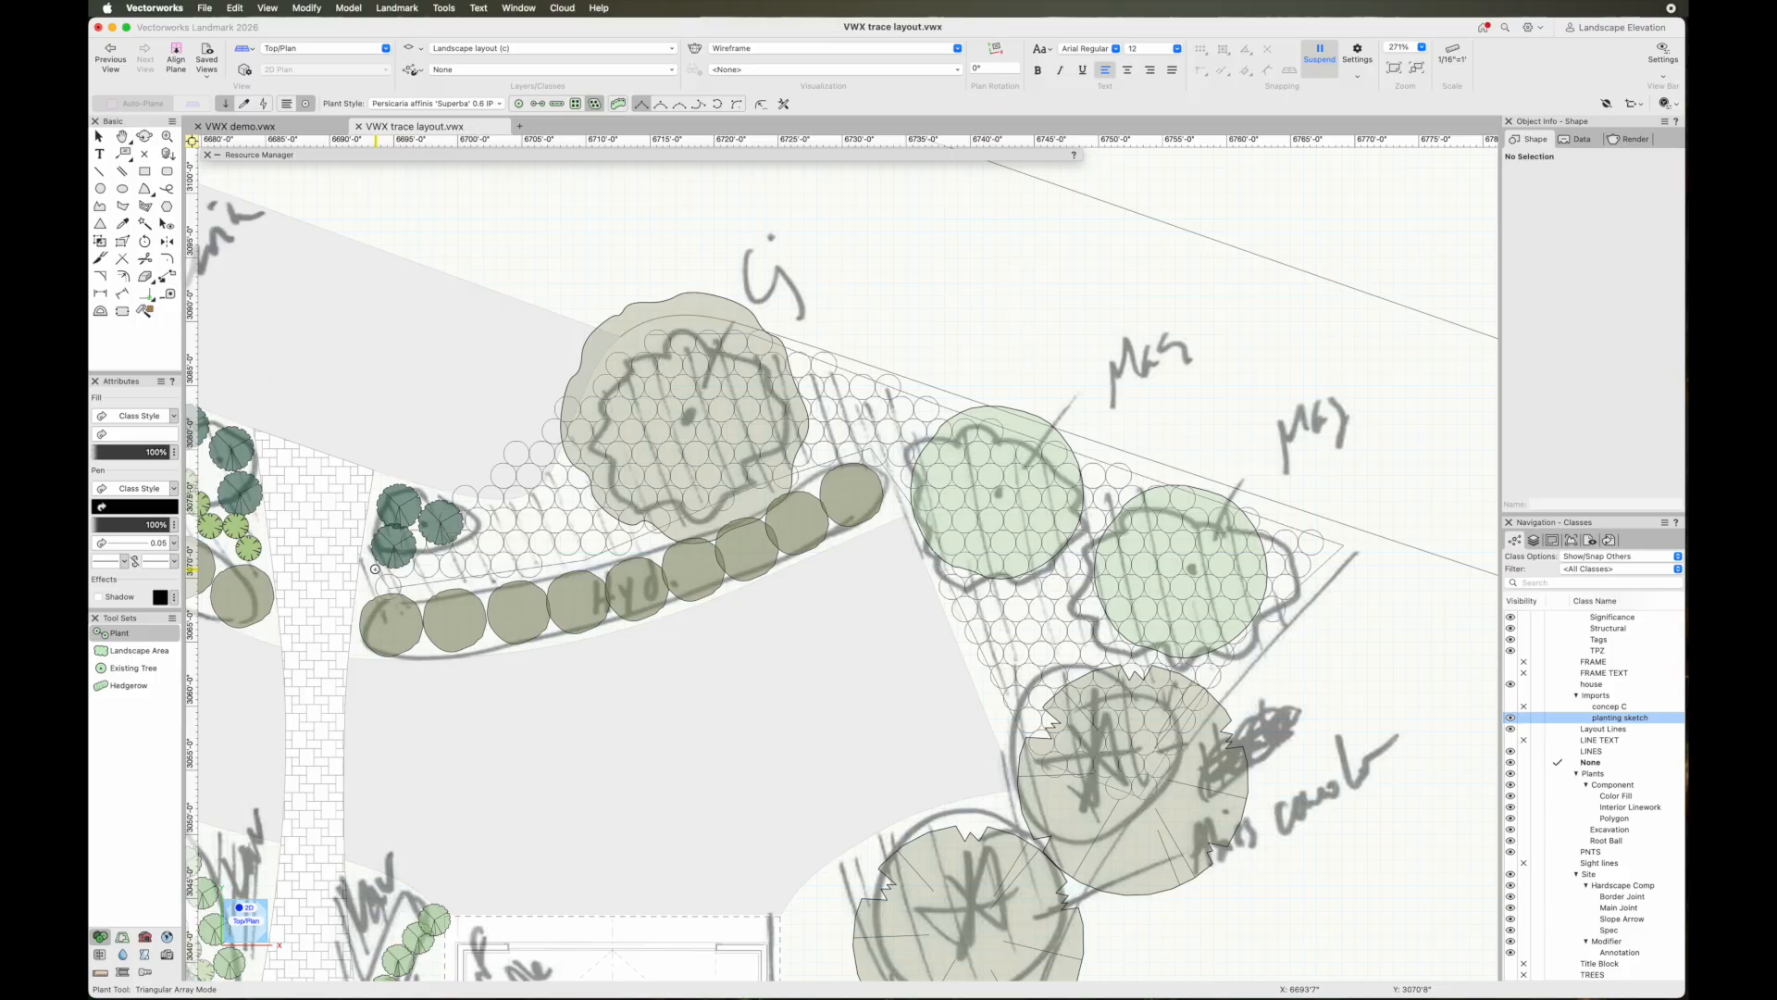
{"action": "left_click", "coordinate": [496, 525]}
{"action": "left_click", "coordinate": [556, 492]}
{"action": "left_click", "coordinate": [648, 335]}
{"action": "key", "text": "x"}
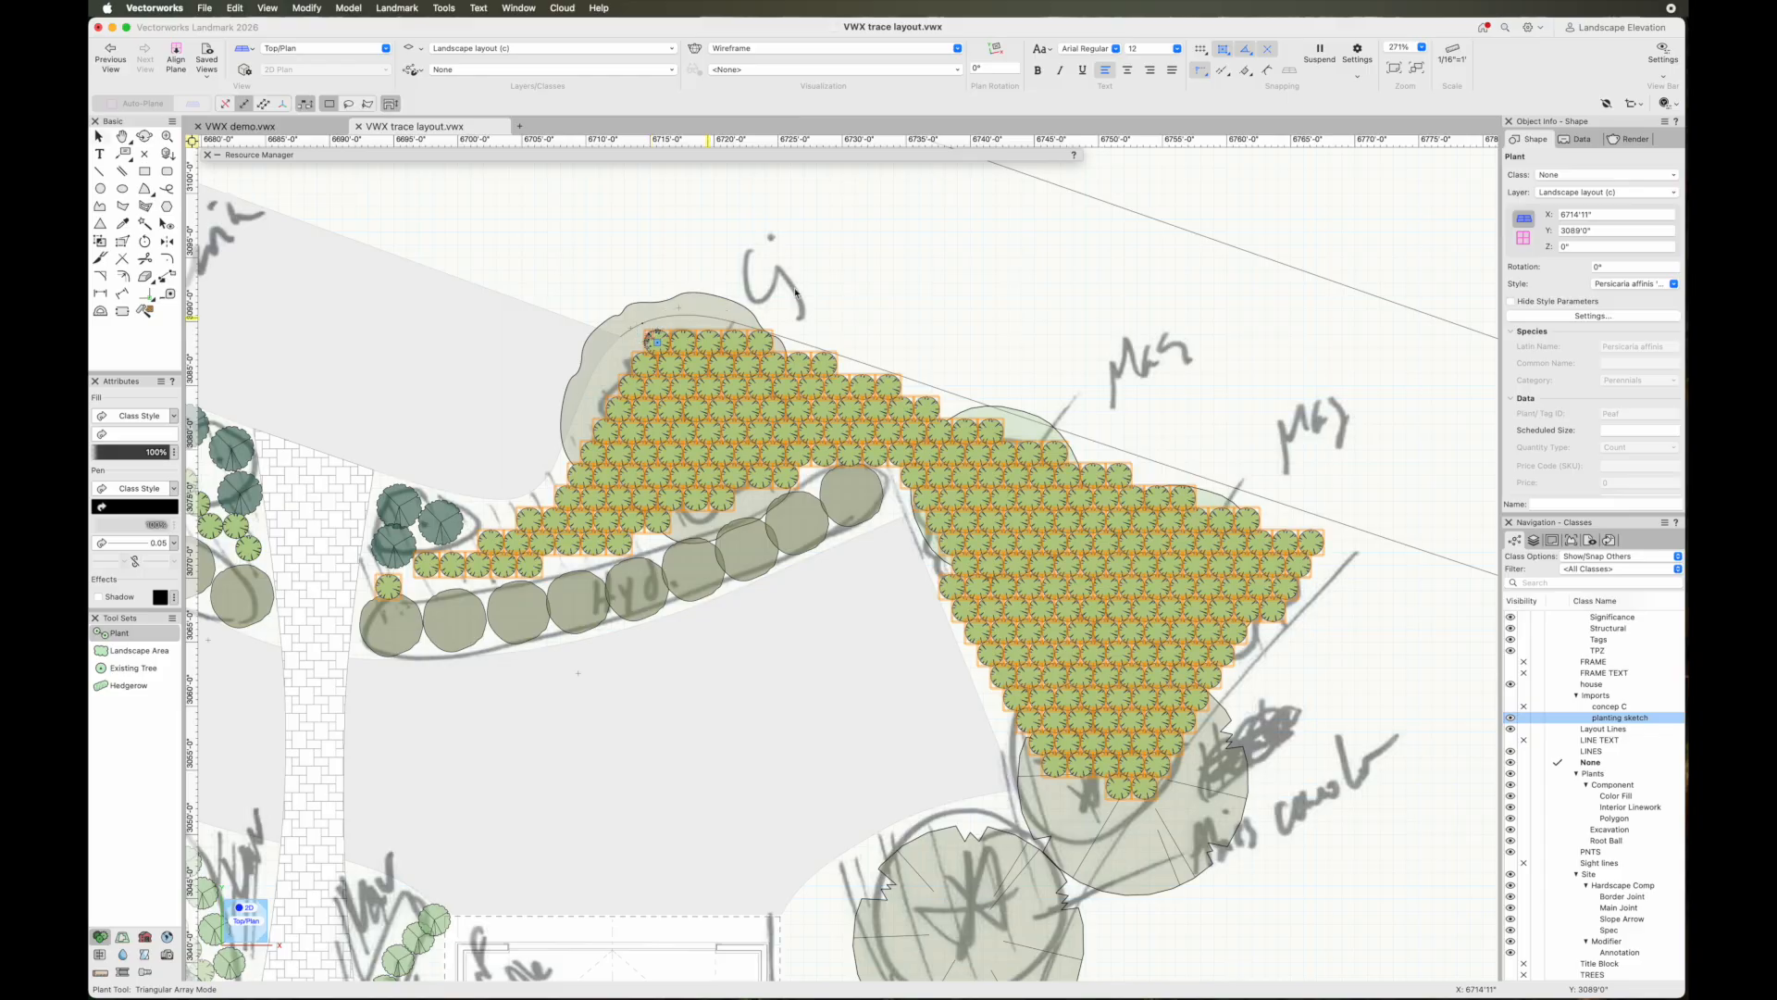
{"action": "left_click", "coordinate": [928, 254]}
Reshape the northeast persicaria array by deleting the two southern vertices that overlap the large tree
{"action": "scroll", "coordinate": [928, 254], "scroll_direction": "down", "scroll_amount": 3}
{"action": "middle_click_drag", "start_coordinate": [928, 254], "coordinate": [975, 276]}
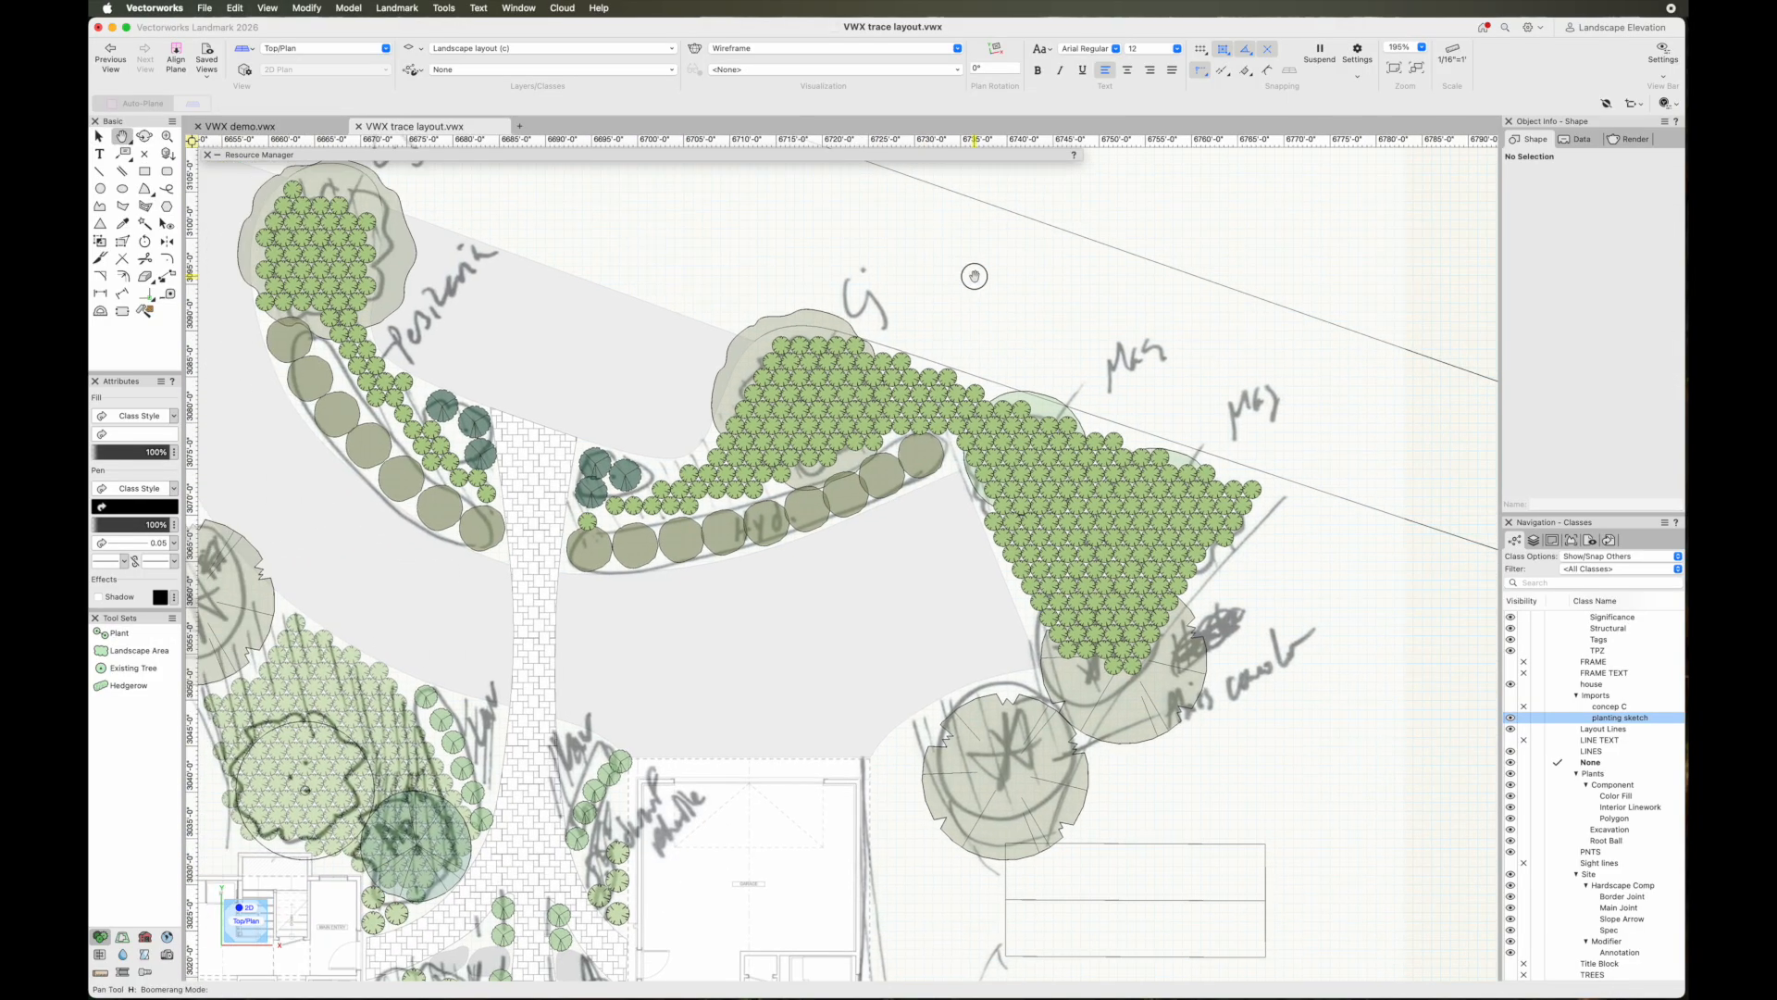
{"action": "double_click", "coordinate": [1129, 617]}
{"action": "left_click", "coordinate": [1010, 382]}
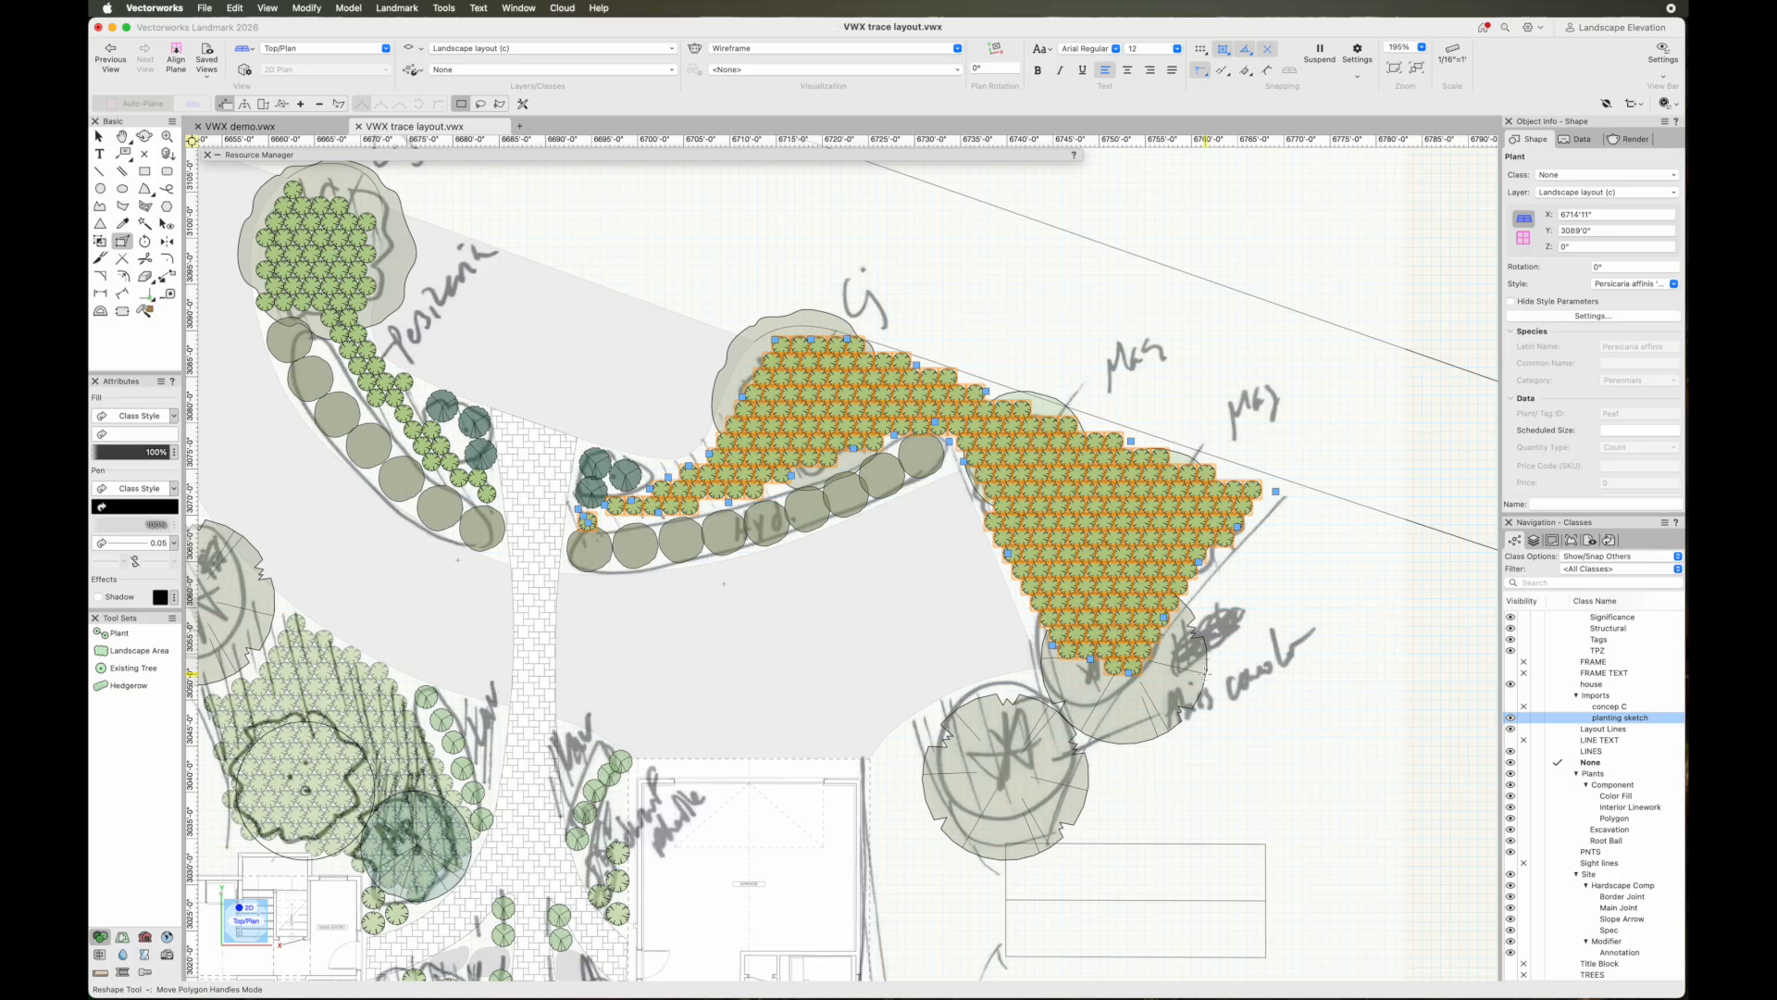
{"action": "left_click", "coordinate": [319, 103]}
{"action": "left_click", "coordinate": [1128, 672]}
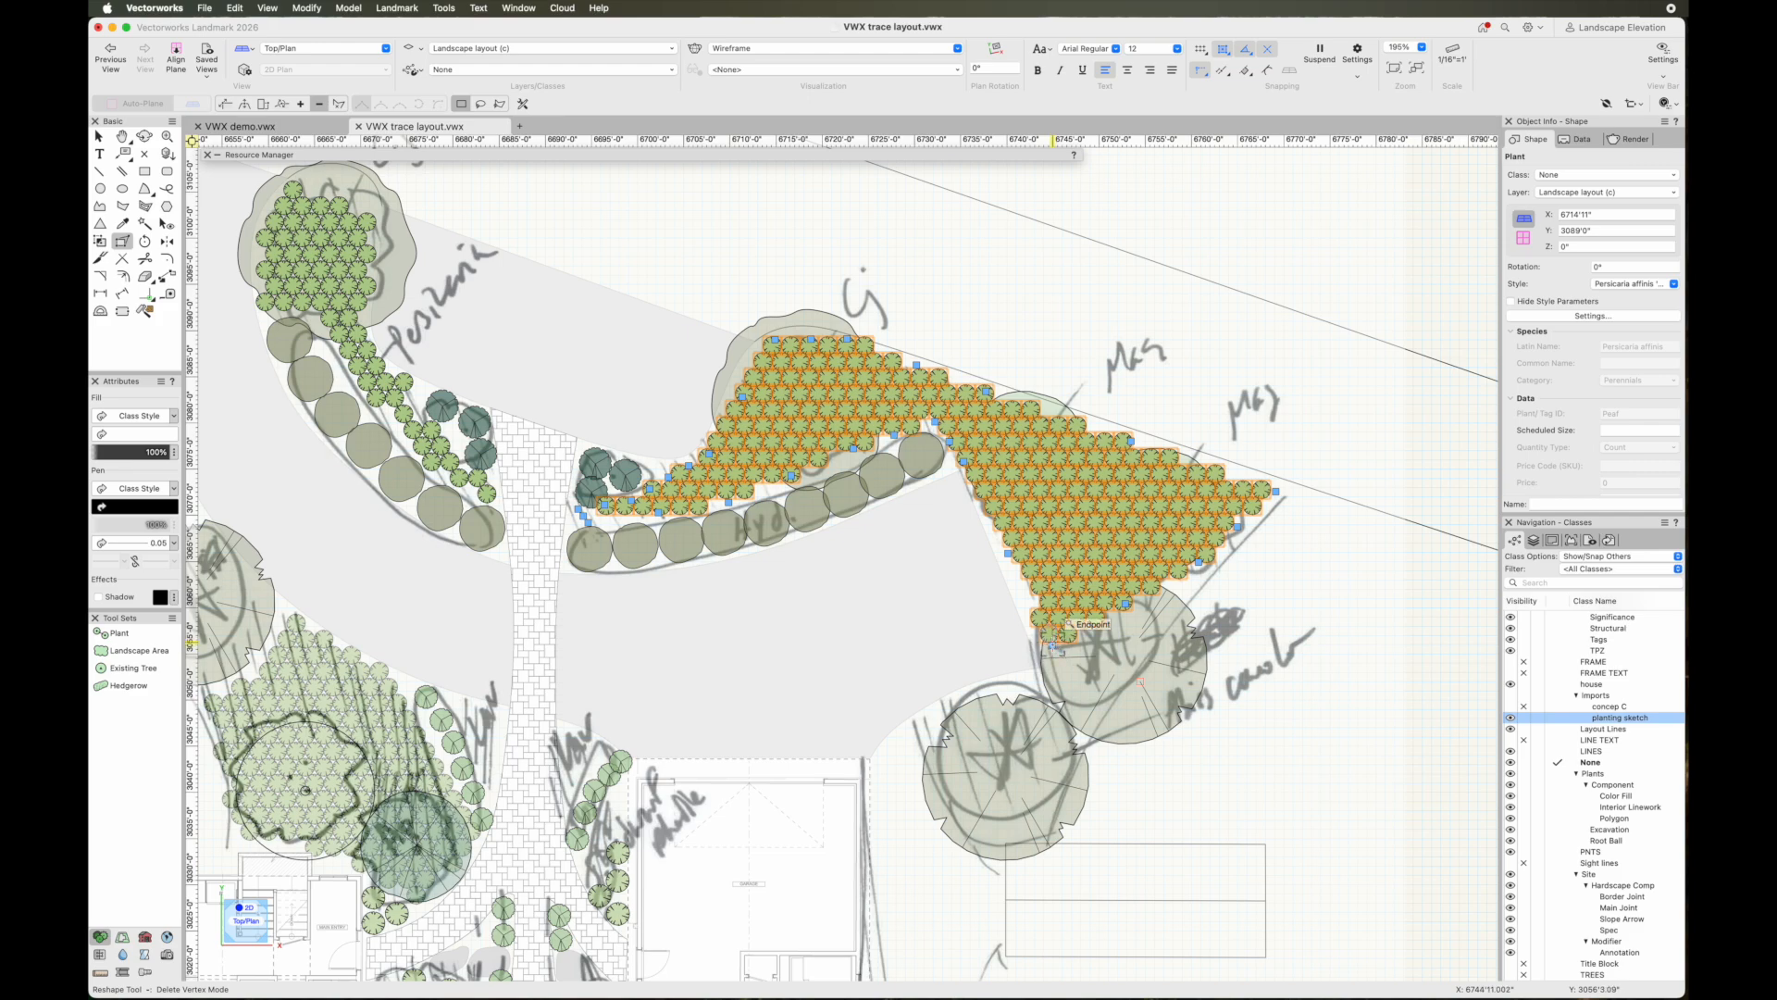
{"action": "left_click", "coordinate": [1050, 639]}
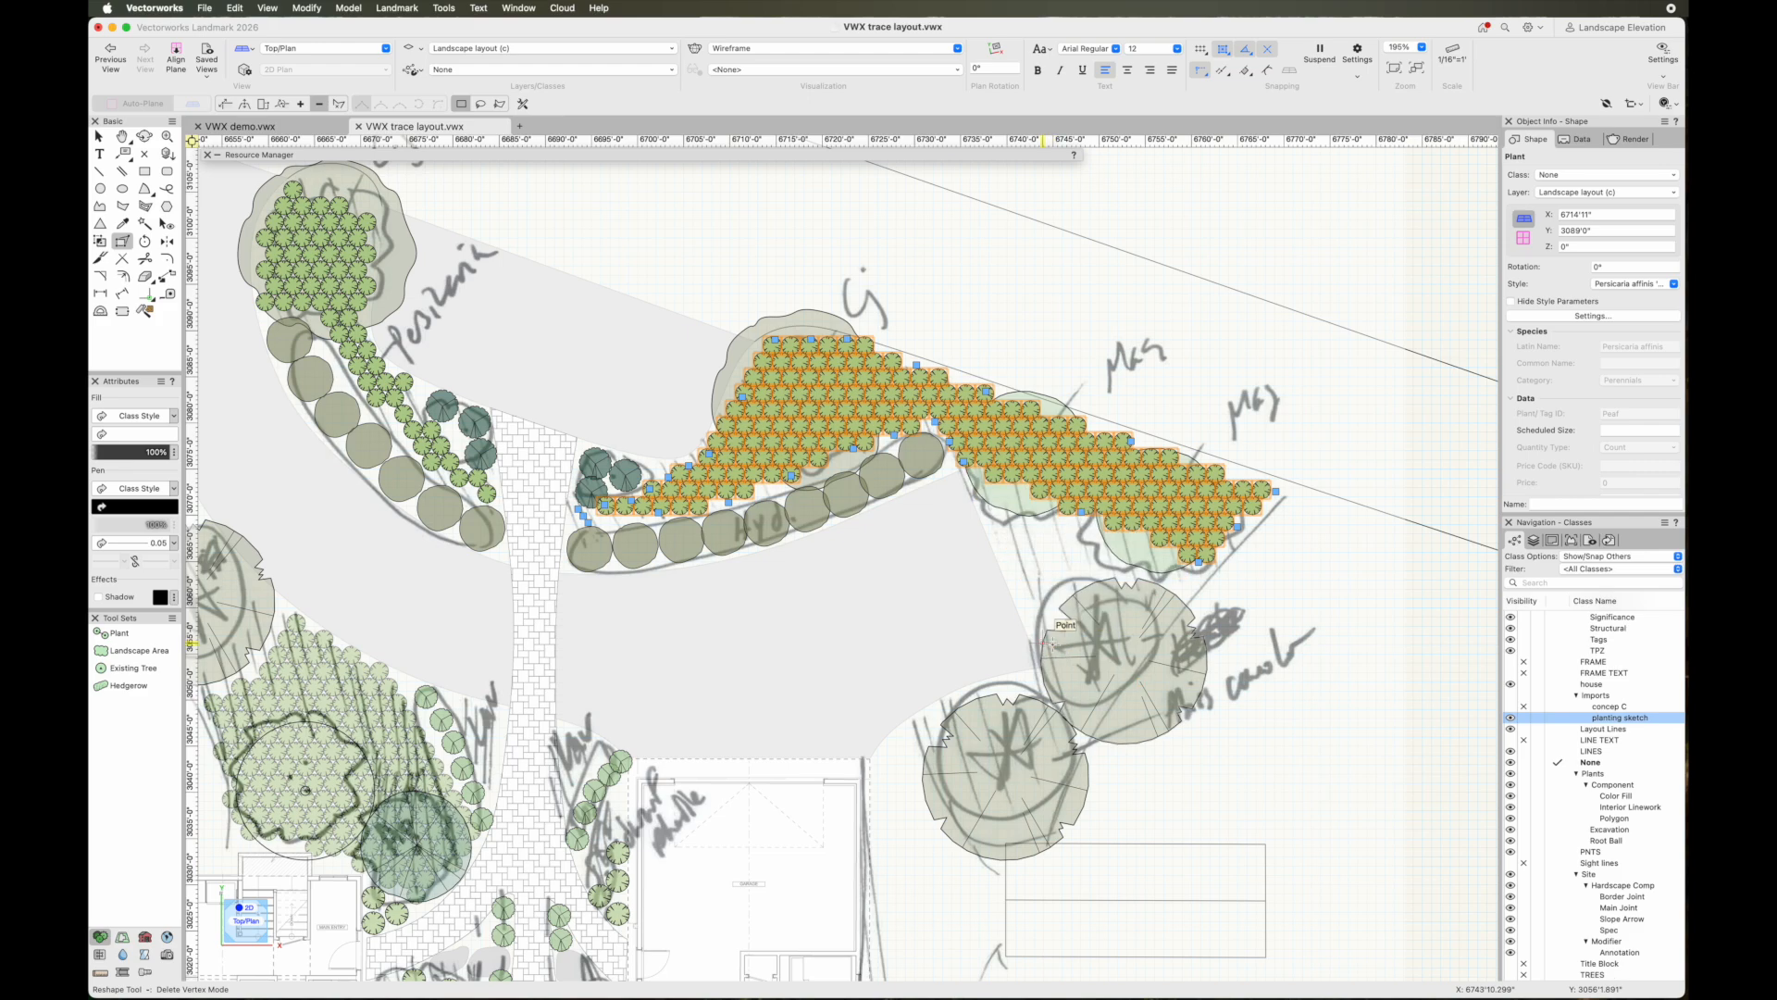
Add a vertex to the array's southern edge, pull it down to the bed corner above the large tree, and clear the selection
{"action": "left_click", "coordinate": [300, 103]}
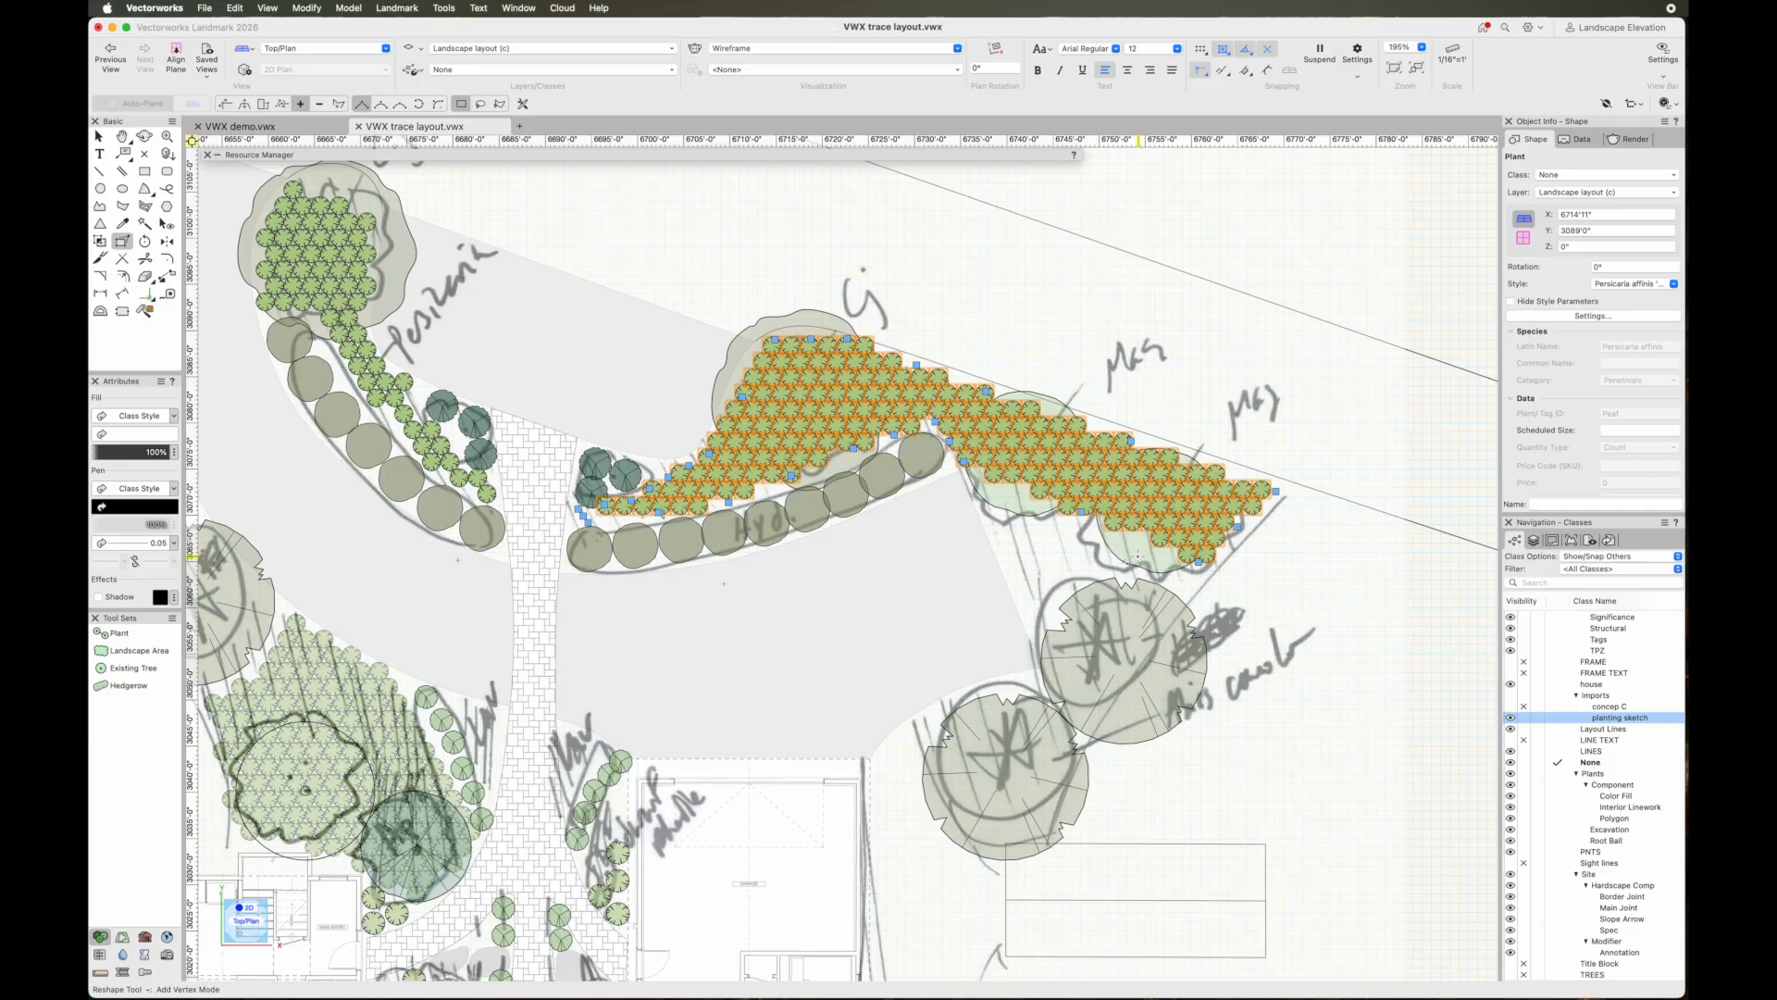
{"action": "left_click_drag", "start_coordinate": [1086, 519], "coordinate": [1045, 598]}
{"action": "key", "text": "x"}
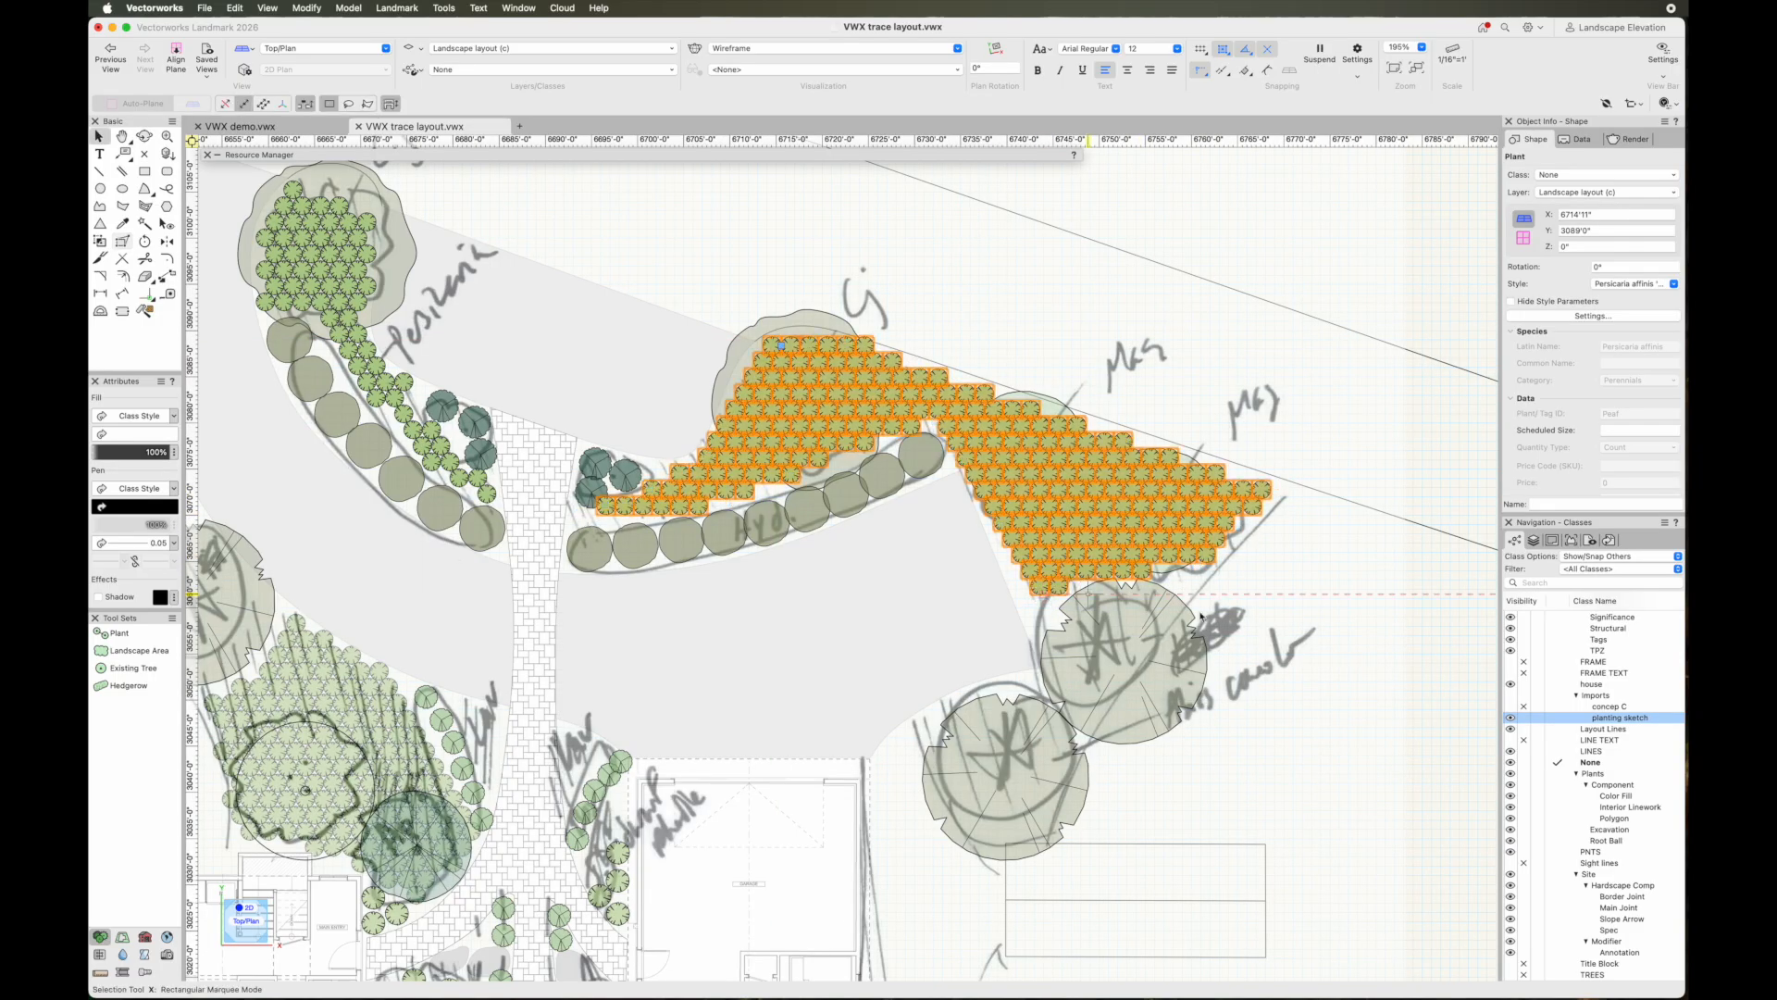
{"action": "left_click", "coordinate": [1380, 597]}
Select both northern persicaria arrays, send them to the back of the stacking order, and clear the selection
{"action": "left_click", "coordinate": [992, 447]}
{"action": "left_click", "coordinate": [367, 261], "text": "shift"}
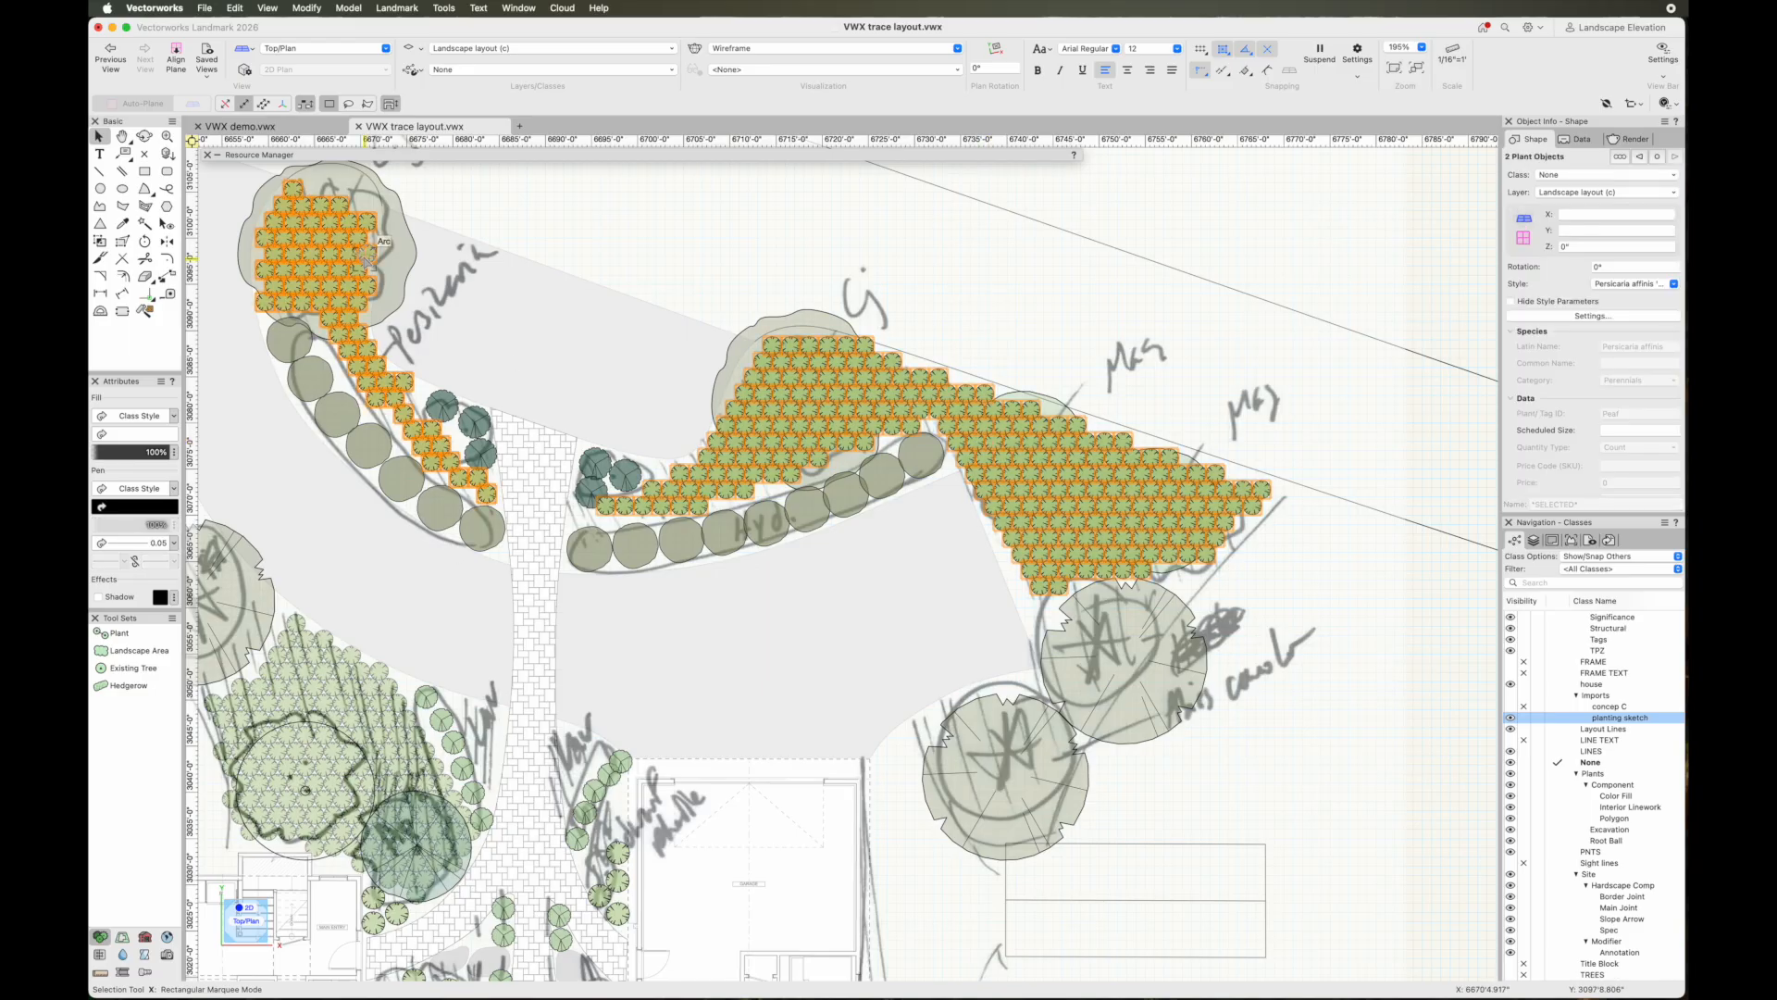
{"action": "left_click", "coordinate": [317, 13]}
{"action": "mouse_move", "coordinate": [366, 44]}
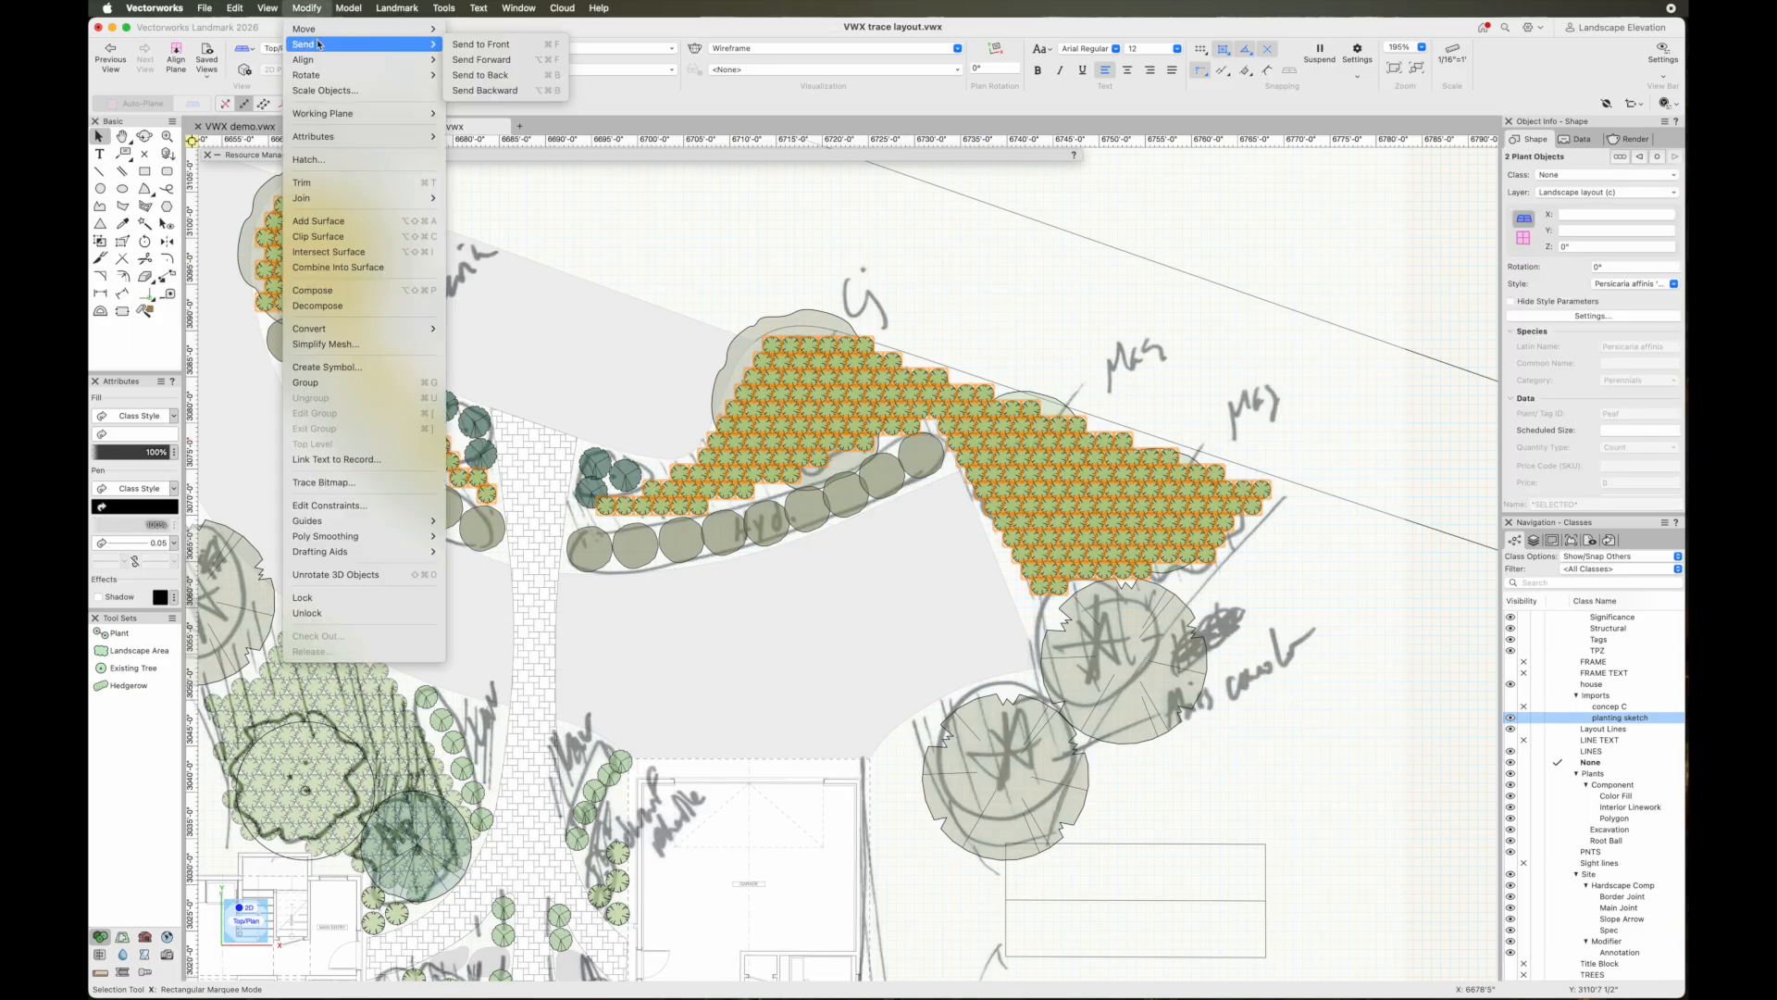
{"action": "left_click", "coordinate": [486, 76]}
{"action": "left_click", "coordinate": [1335, 608]}
Hide the planting sketch class so only the drafted plan shows
{"action": "scroll", "coordinate": [1335, 608], "scroll_direction": "down", "scroll_amount": 5}
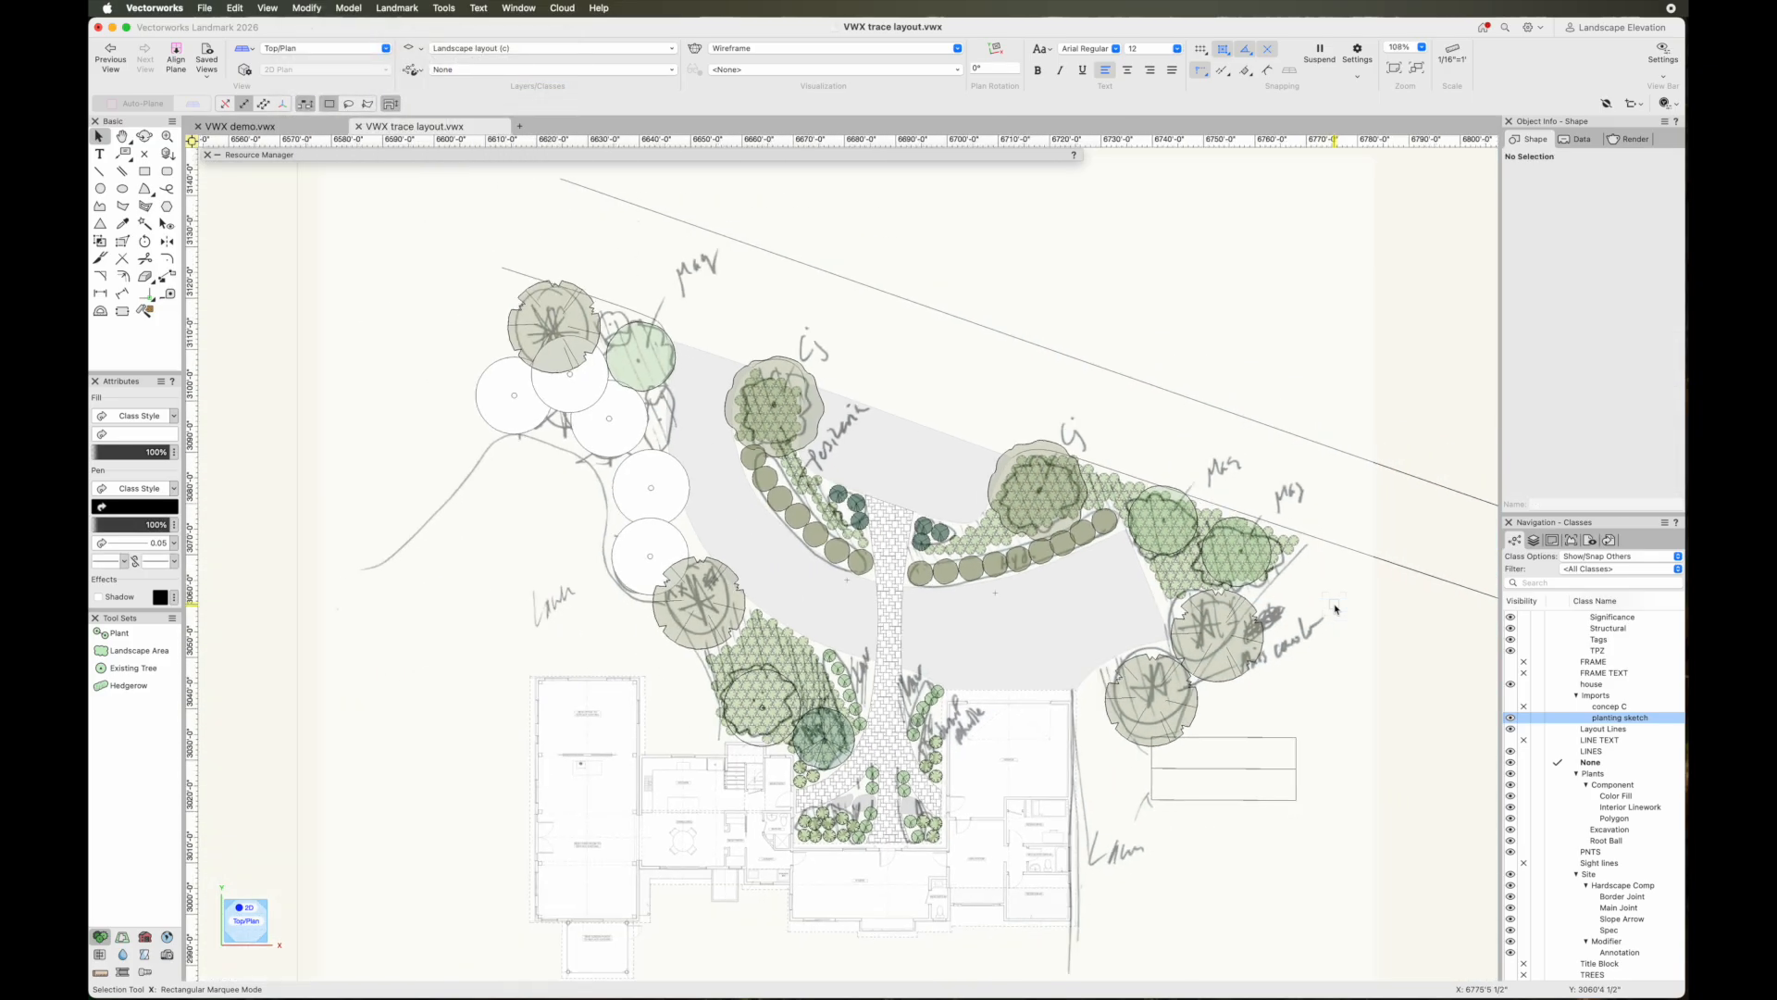
{"action": "left_click", "coordinate": [1524, 717]}
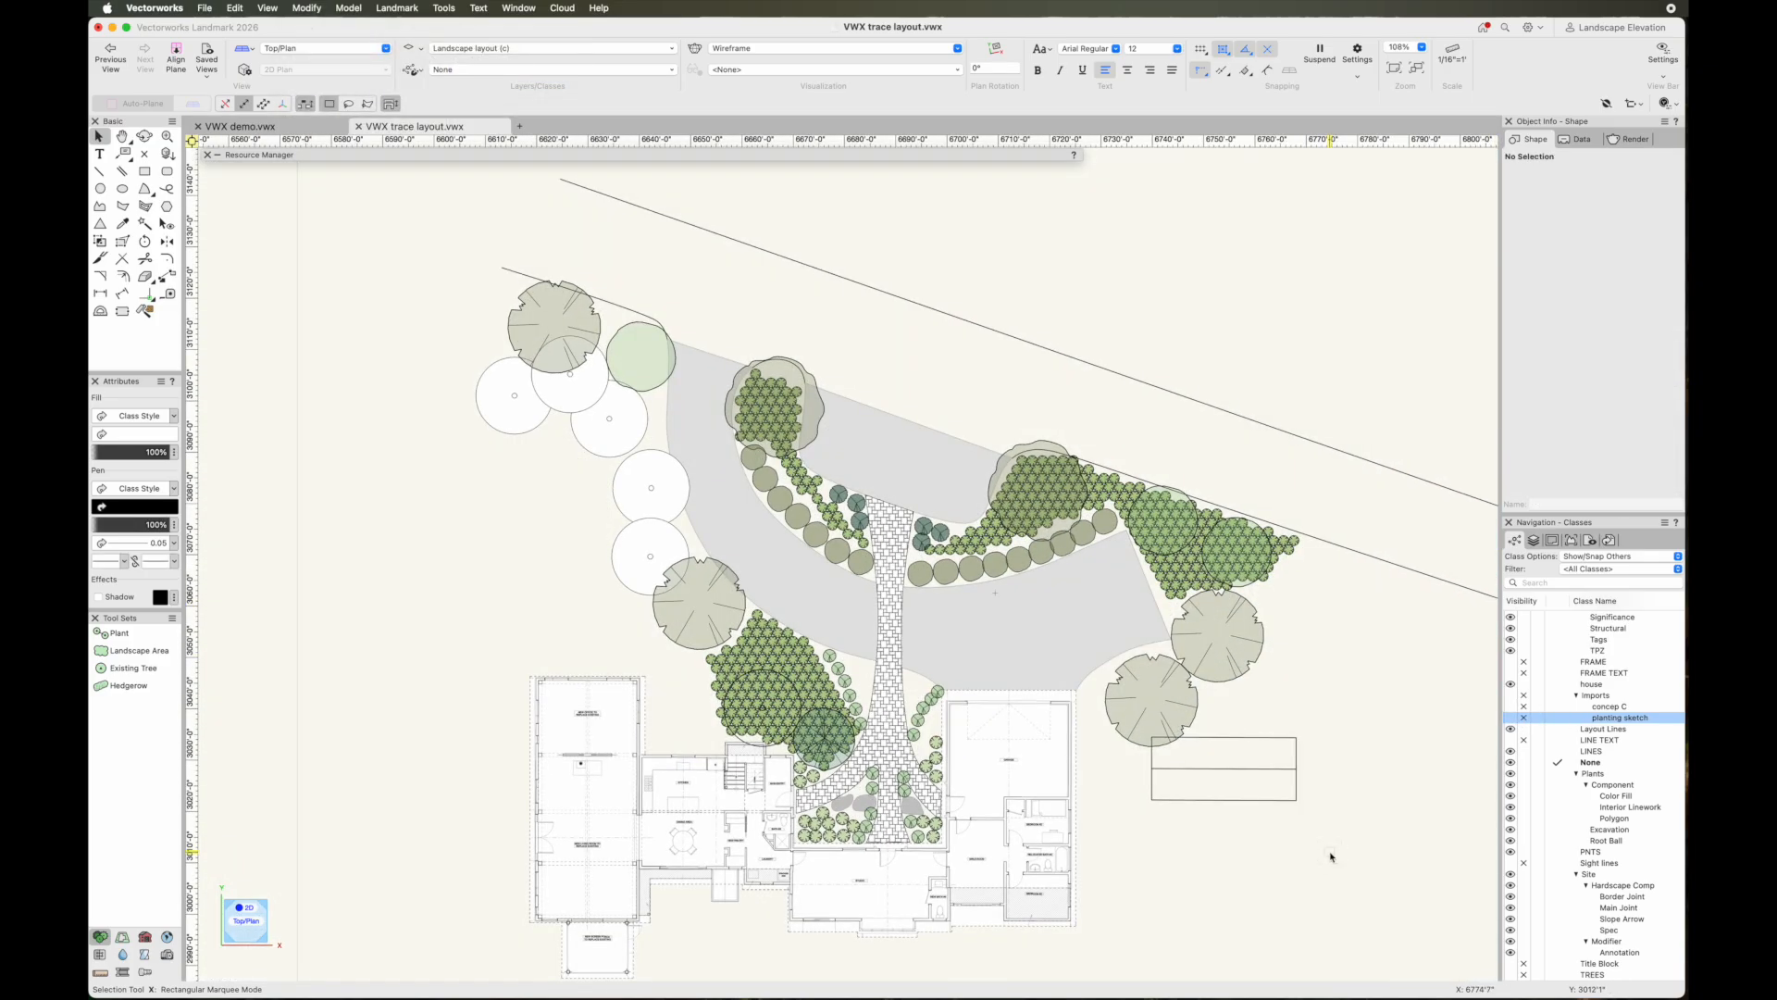
{"action": "mouse_move", "coordinate": [1288, 893]}
{"action": "middle_mouse_down"}
{"action": "mouse_move", "coordinate": [1190, 753]}
{"action": "mouse_move", "coordinate": [1193, 786]}
{"action": "middle_mouse_up"}
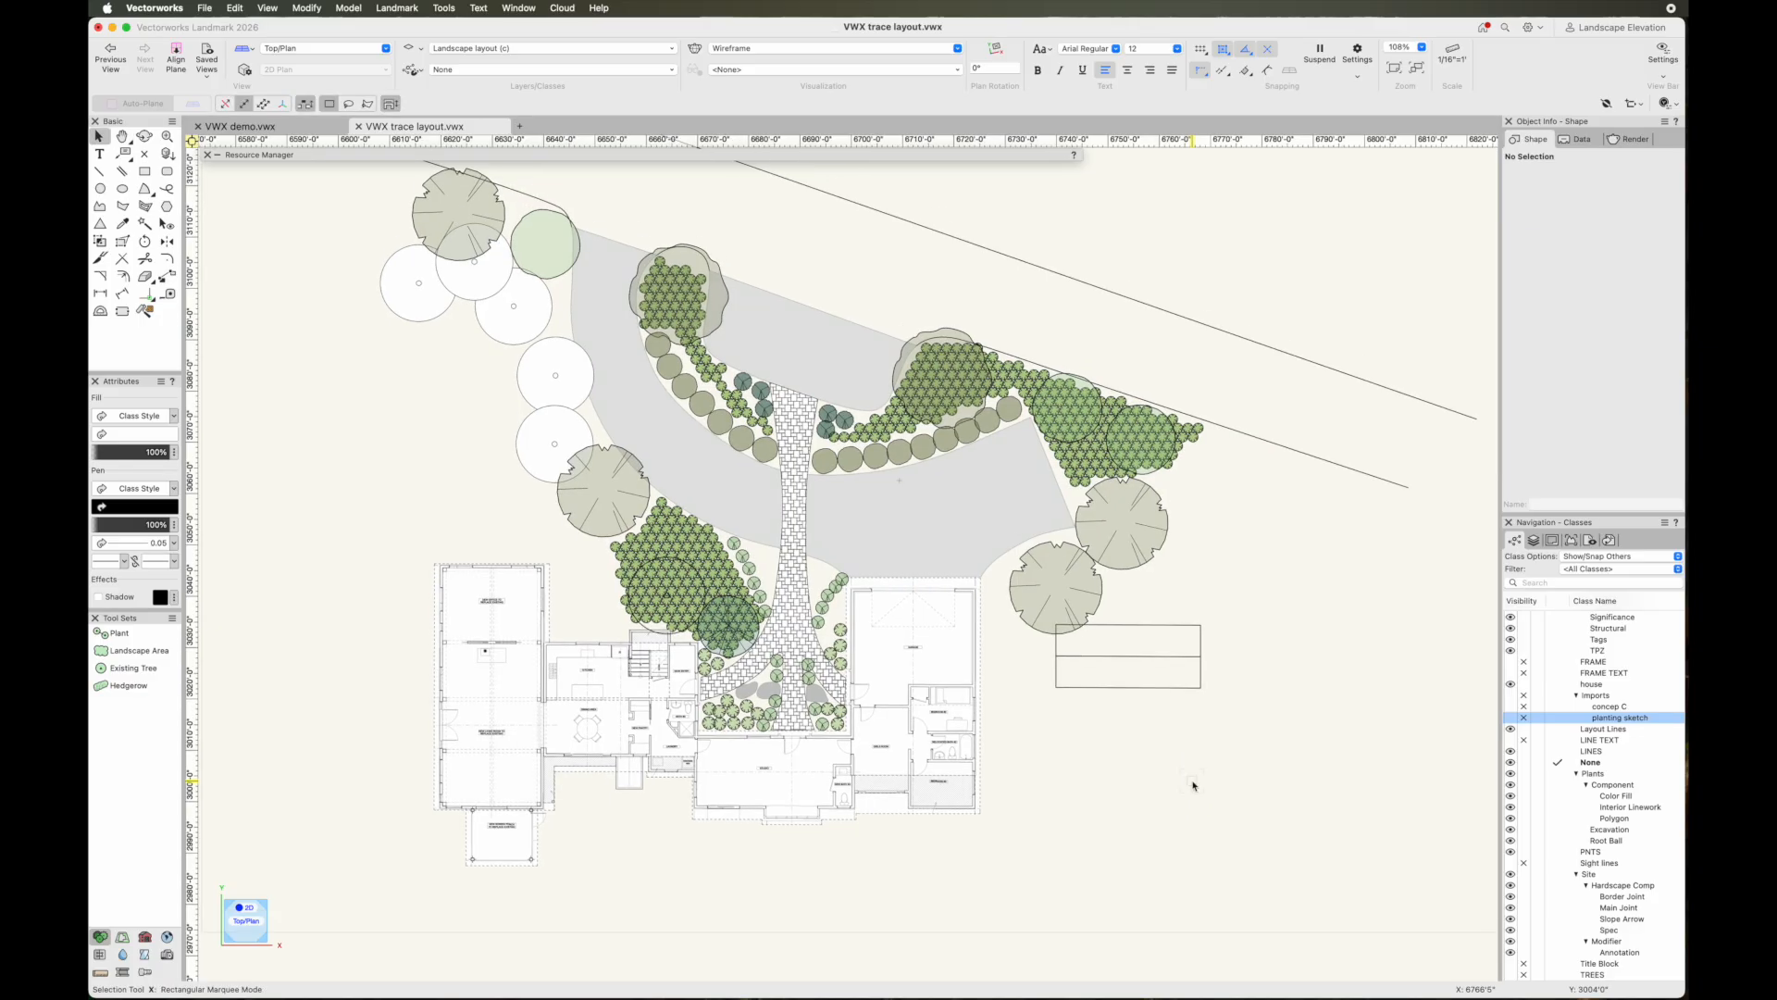
Orbit and zoom through a shaded 3D view to examine the planting, and return to the Top/Plan view around the entry path
{"action": "left_click", "coordinate": [144, 136]}
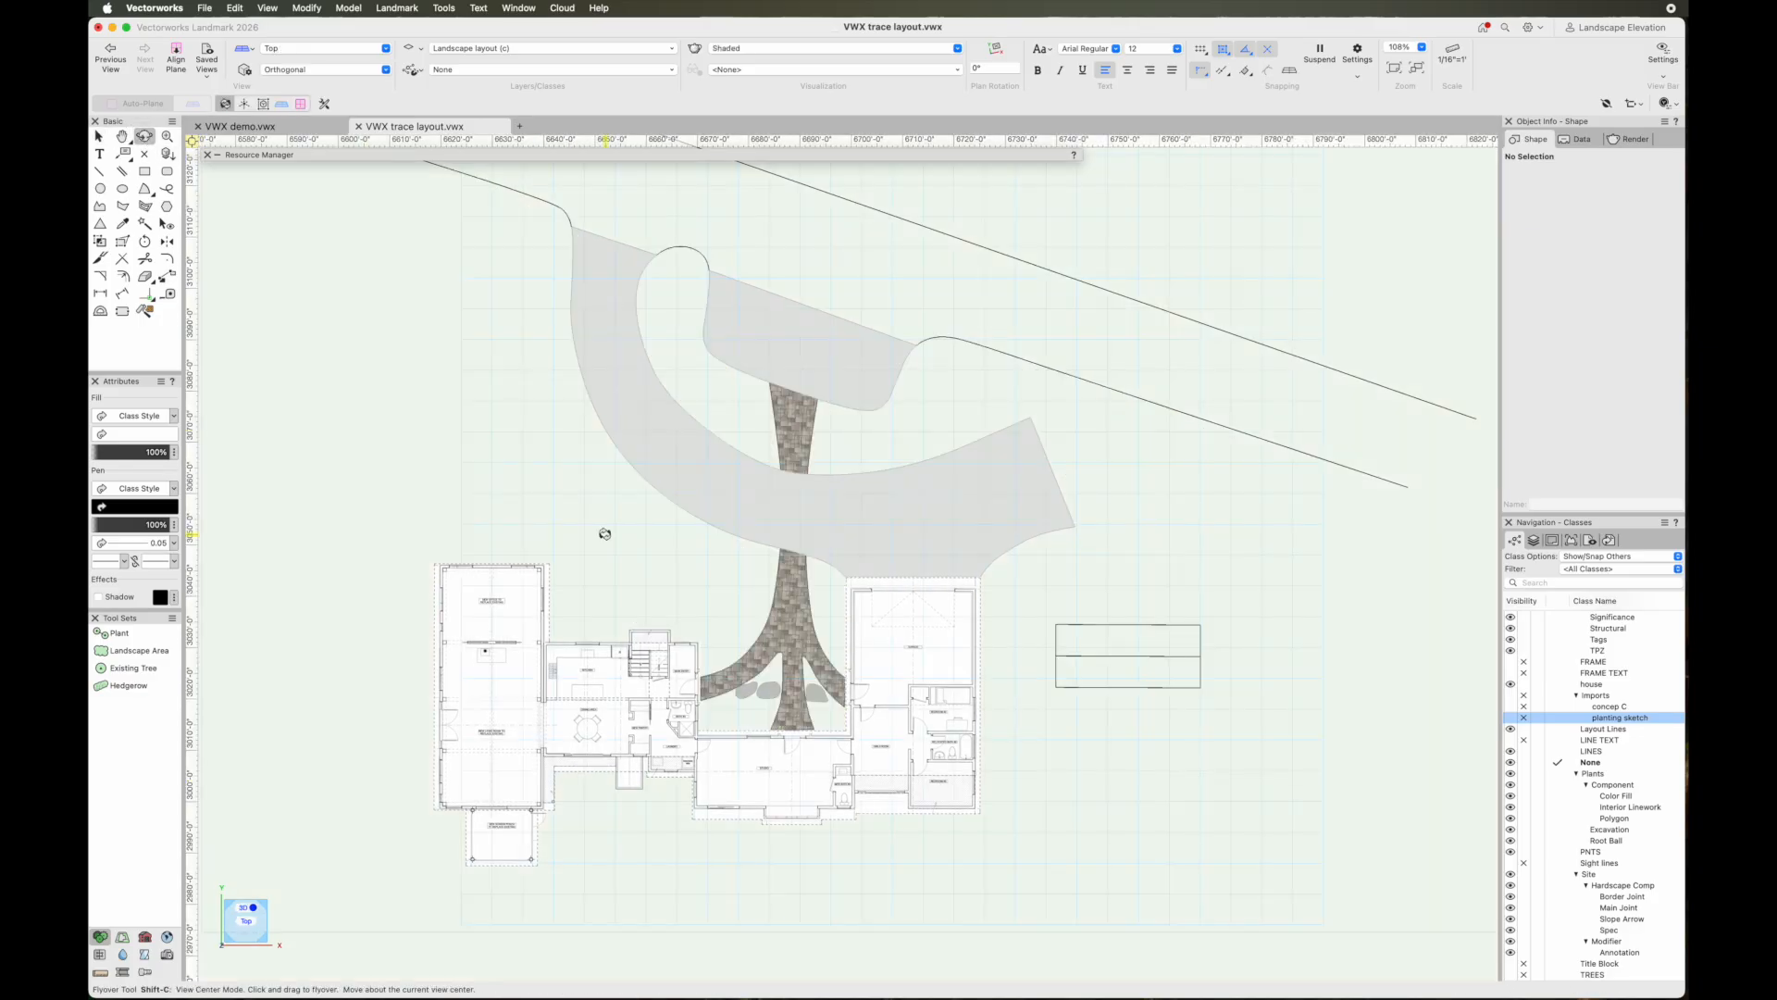
{"action": "mouse_move", "coordinate": [678, 658]}
{"action": "left_mouse_down"}
{"action": "mouse_move", "coordinate": [774, 555]}
{"action": "mouse_move", "coordinate": [1104, 457]}
{"action": "mouse_move", "coordinate": [953, 546]}
{"action": "left_mouse_up"}
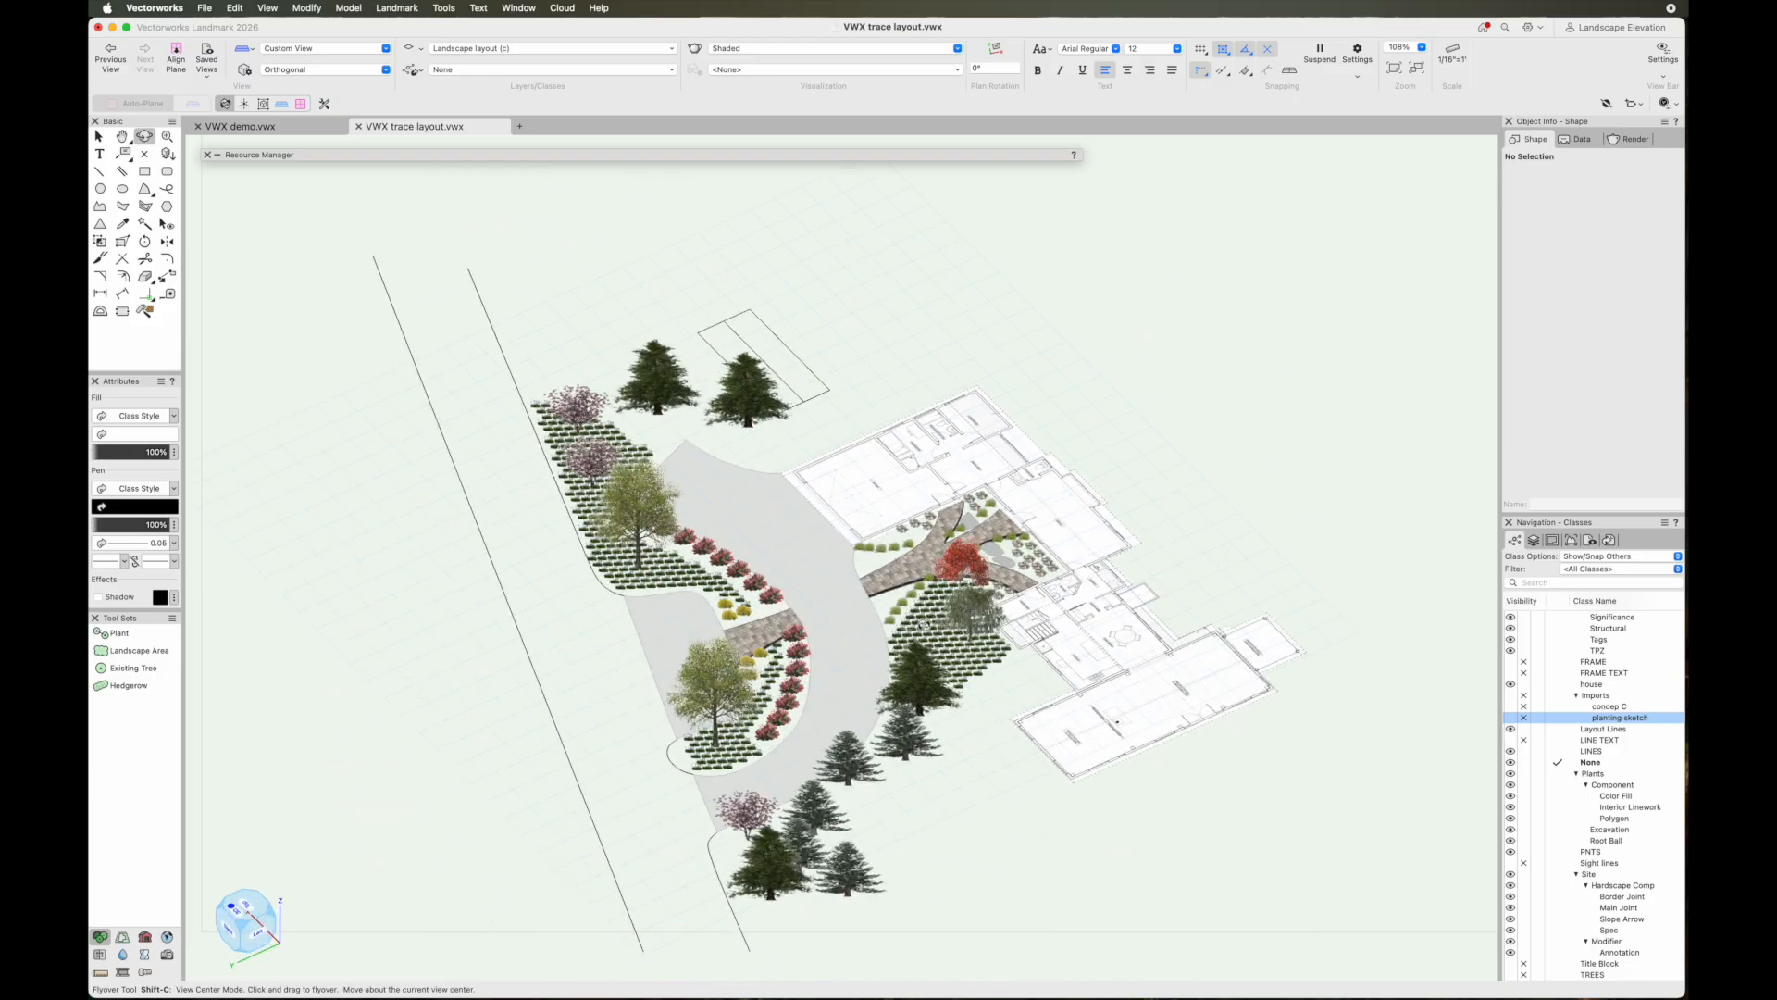
{"action": "scroll", "coordinate": [926, 611], "scroll_direction": "up", "scroll_amount": 10}
{"action": "left_click_drag", "start_coordinate": [924, 624], "coordinate": [1103, 536]}
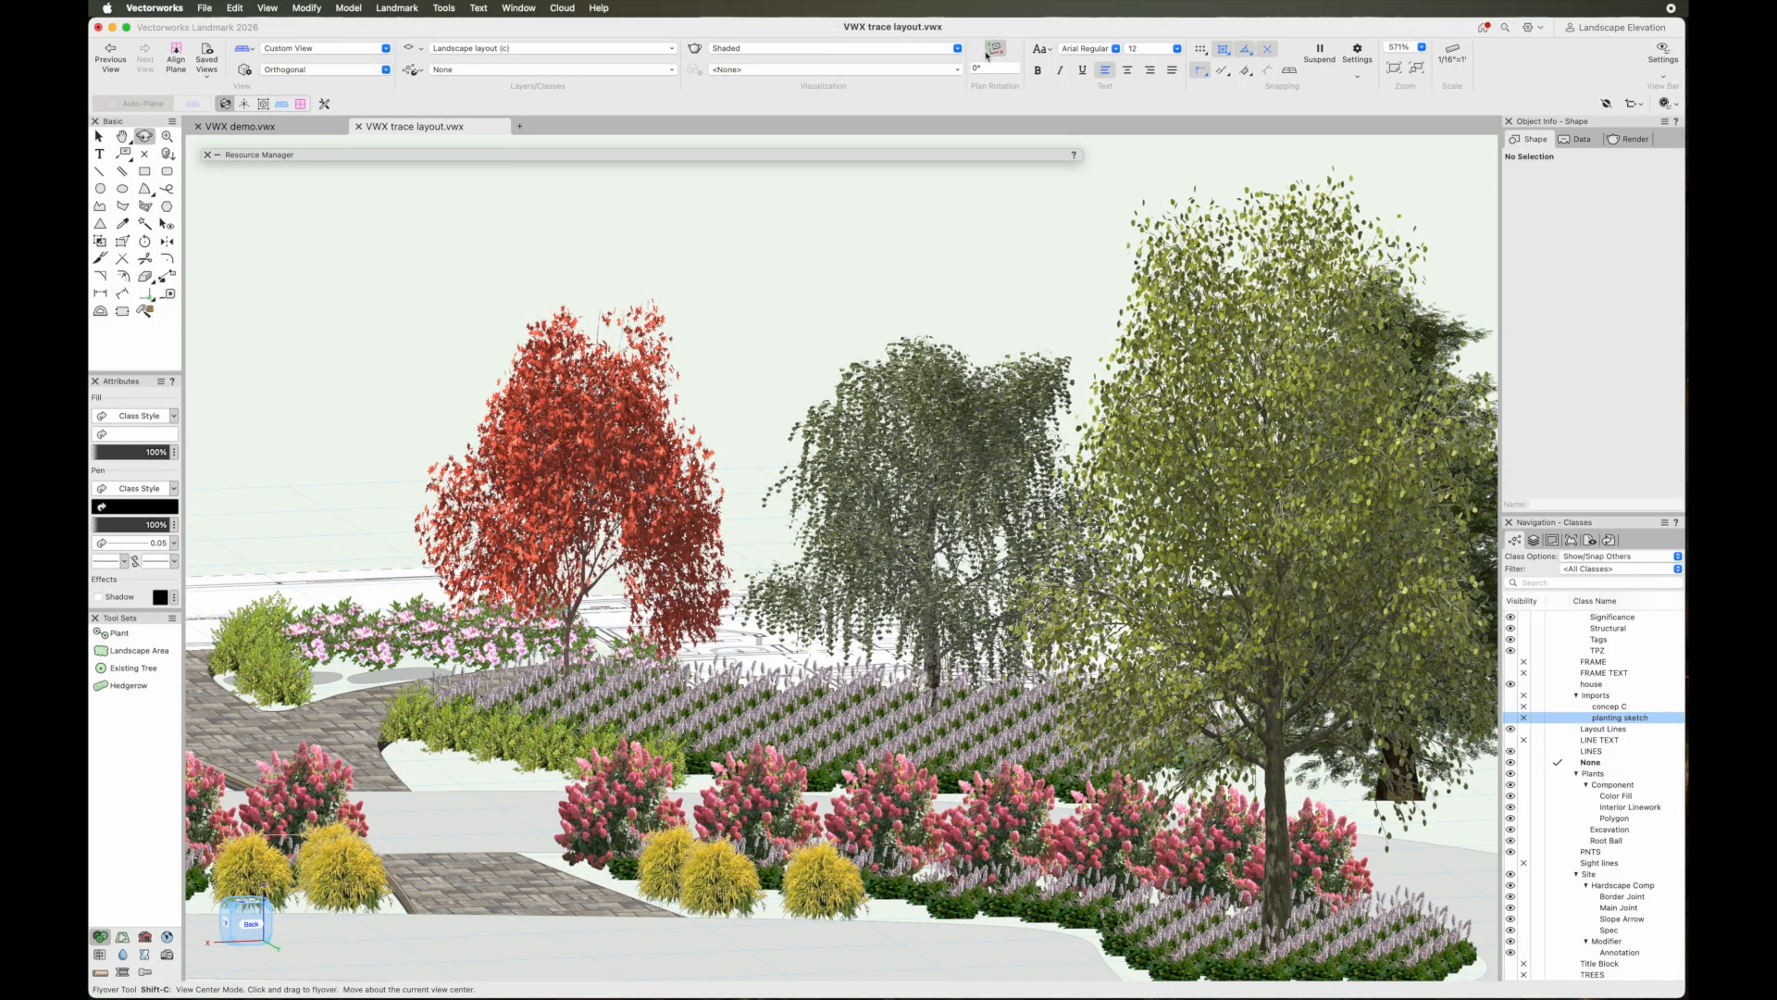
{"action": "left_click", "coordinate": [309, 48]}
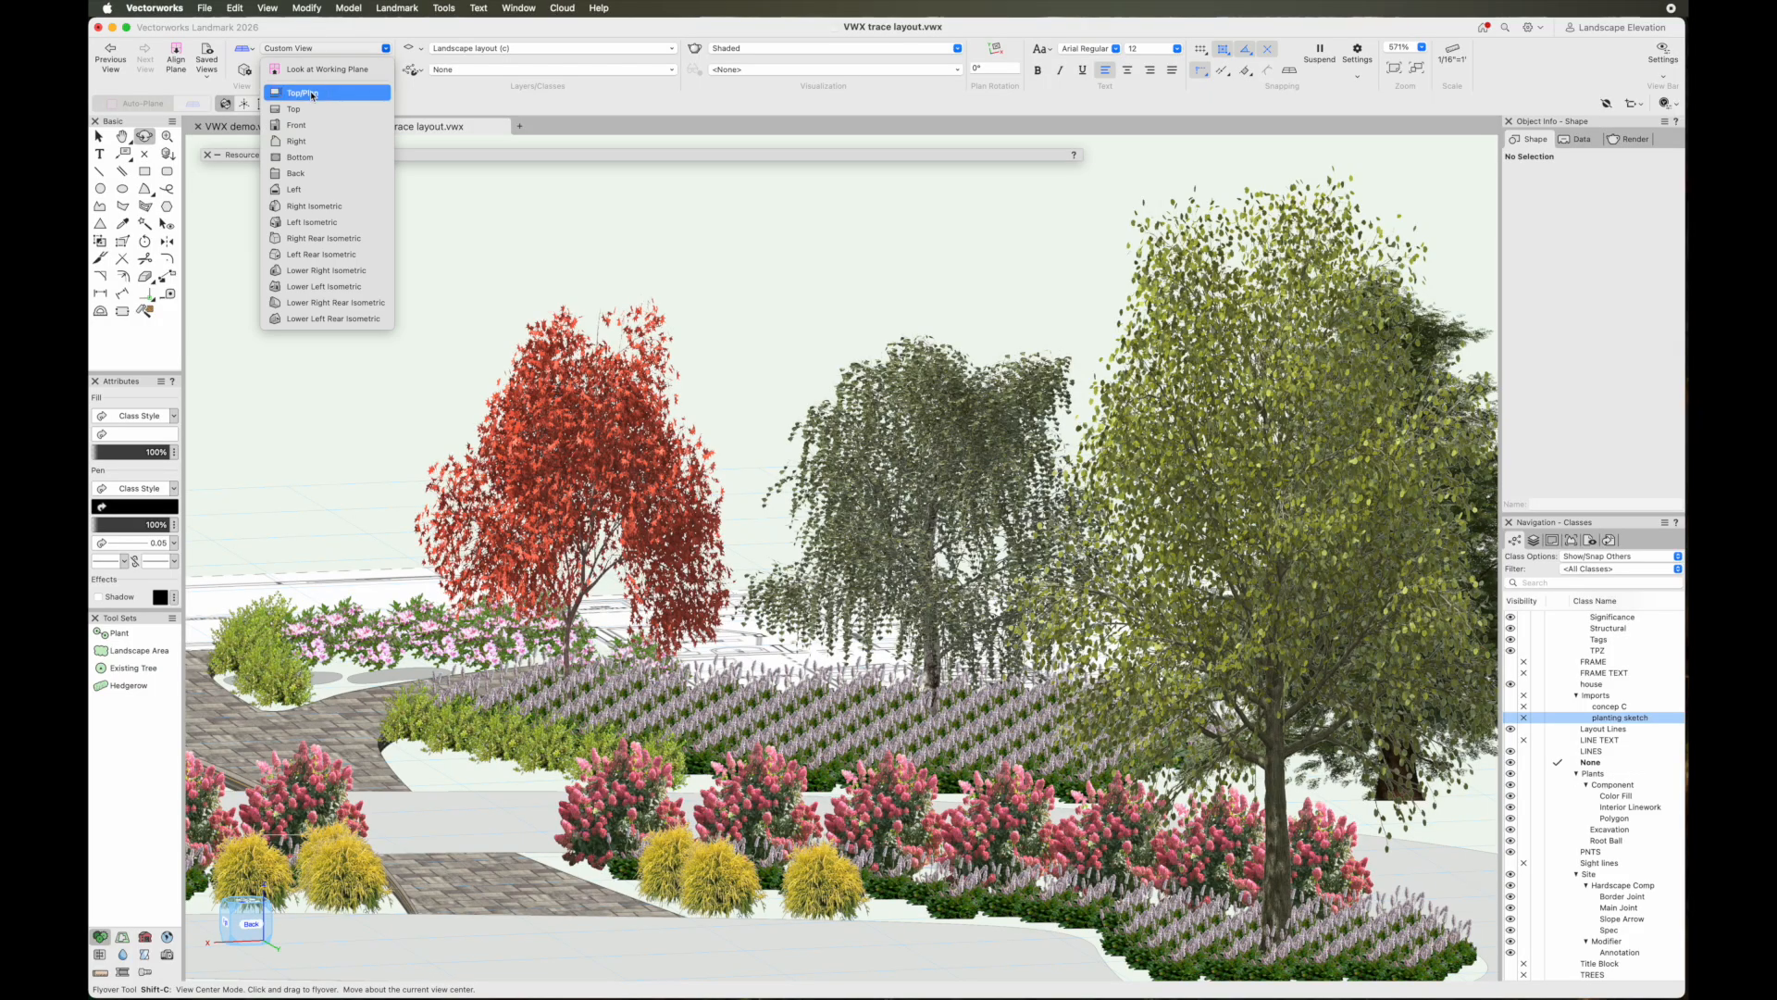
{"action": "left_click", "coordinate": [315, 92]}
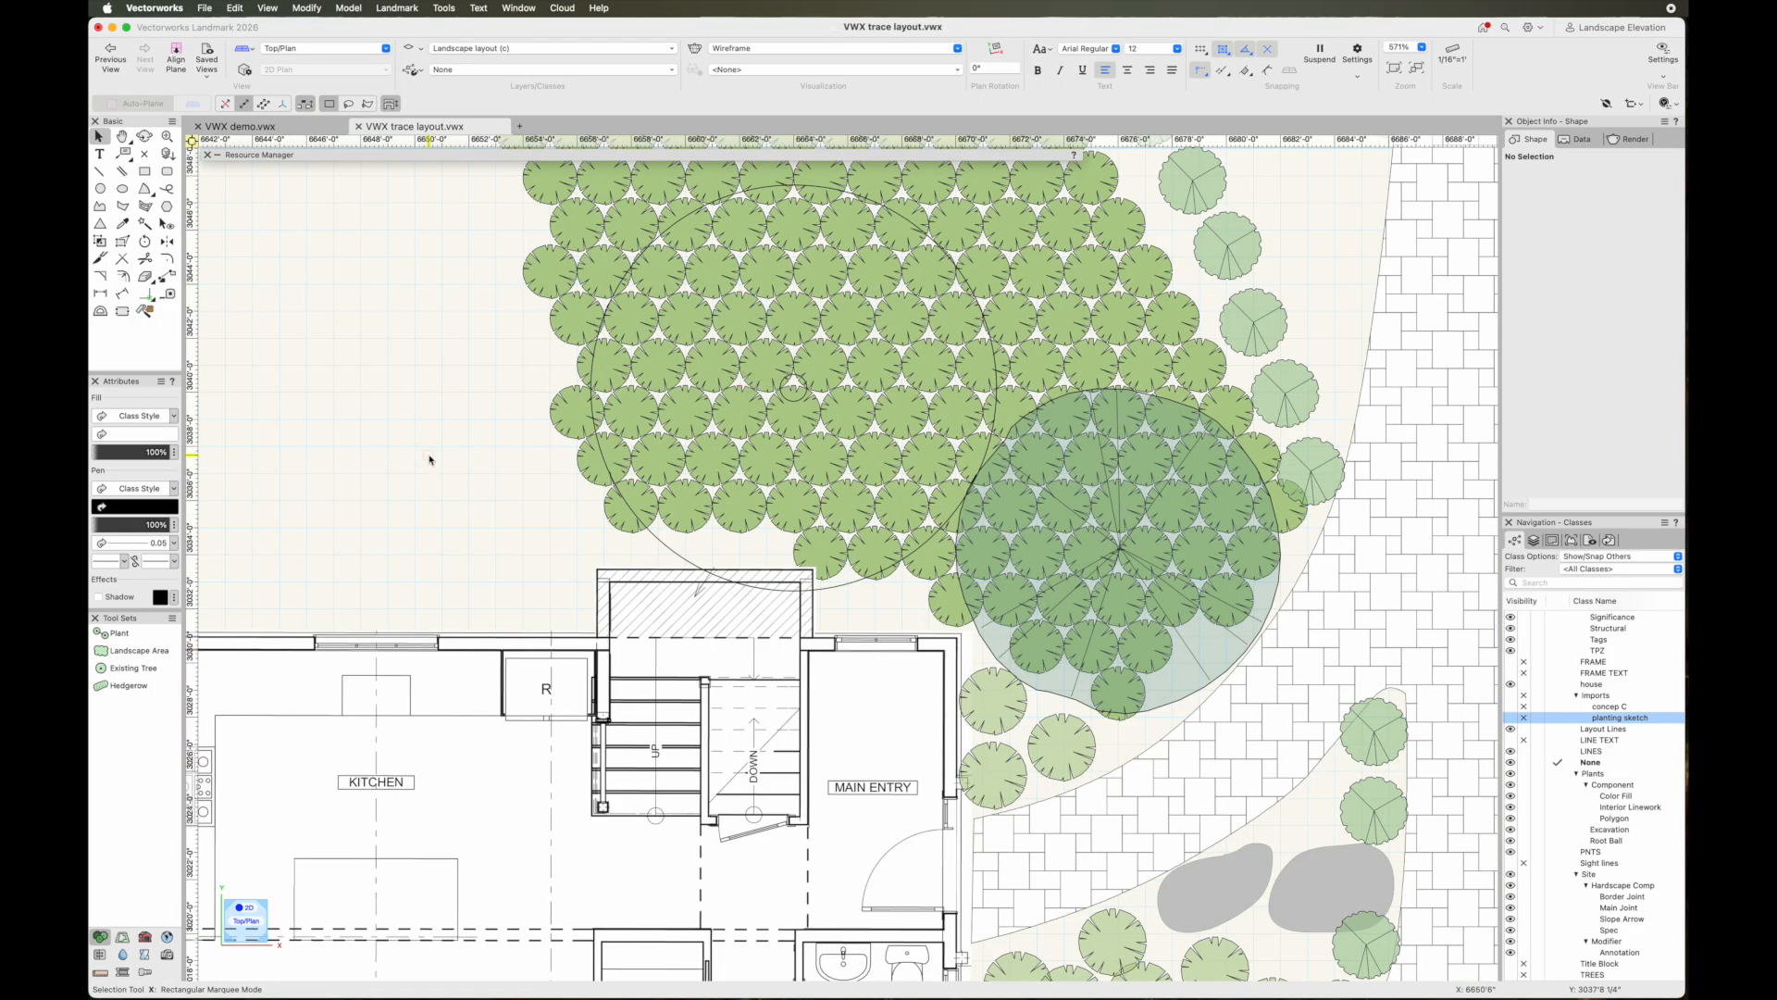
{"action": "scroll", "coordinate": [429, 459], "scroll_direction": "down", "scroll_amount": 5}
{"action": "middle_click_drag", "start_coordinate": [685, 466], "coordinate": [450, 576]}
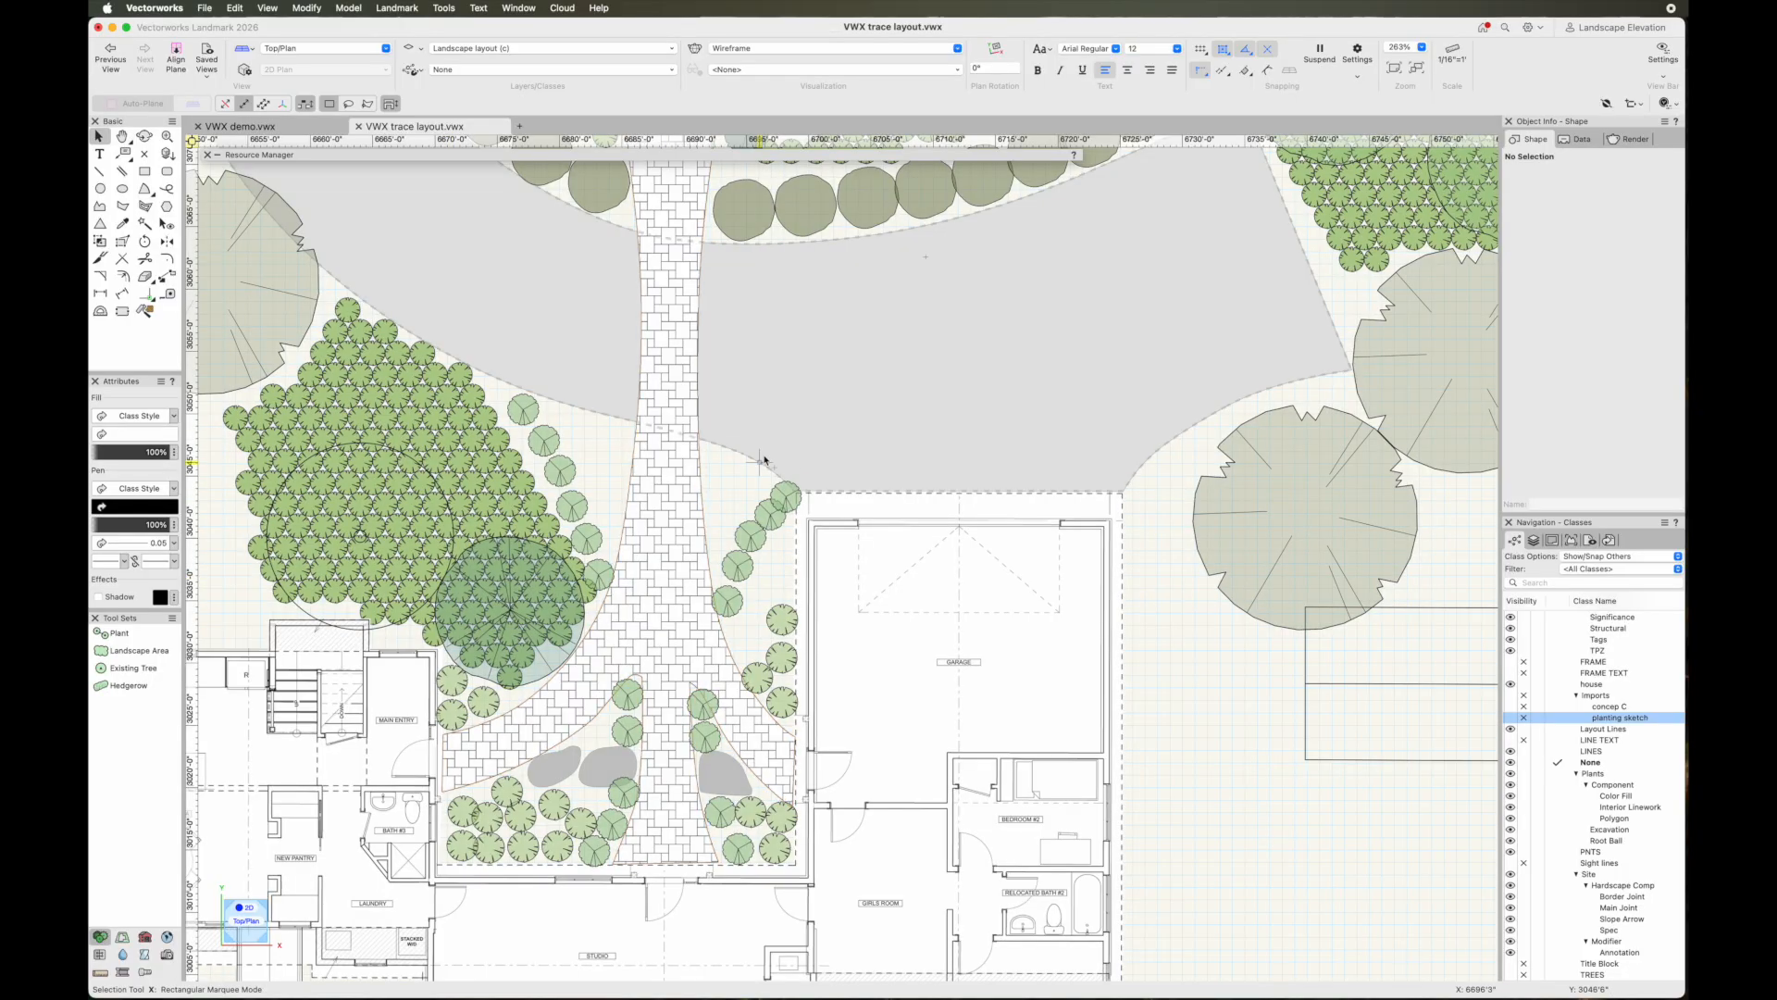
{"action": "middle_click_drag", "start_coordinate": [845, 379], "coordinate": [798, 535]}
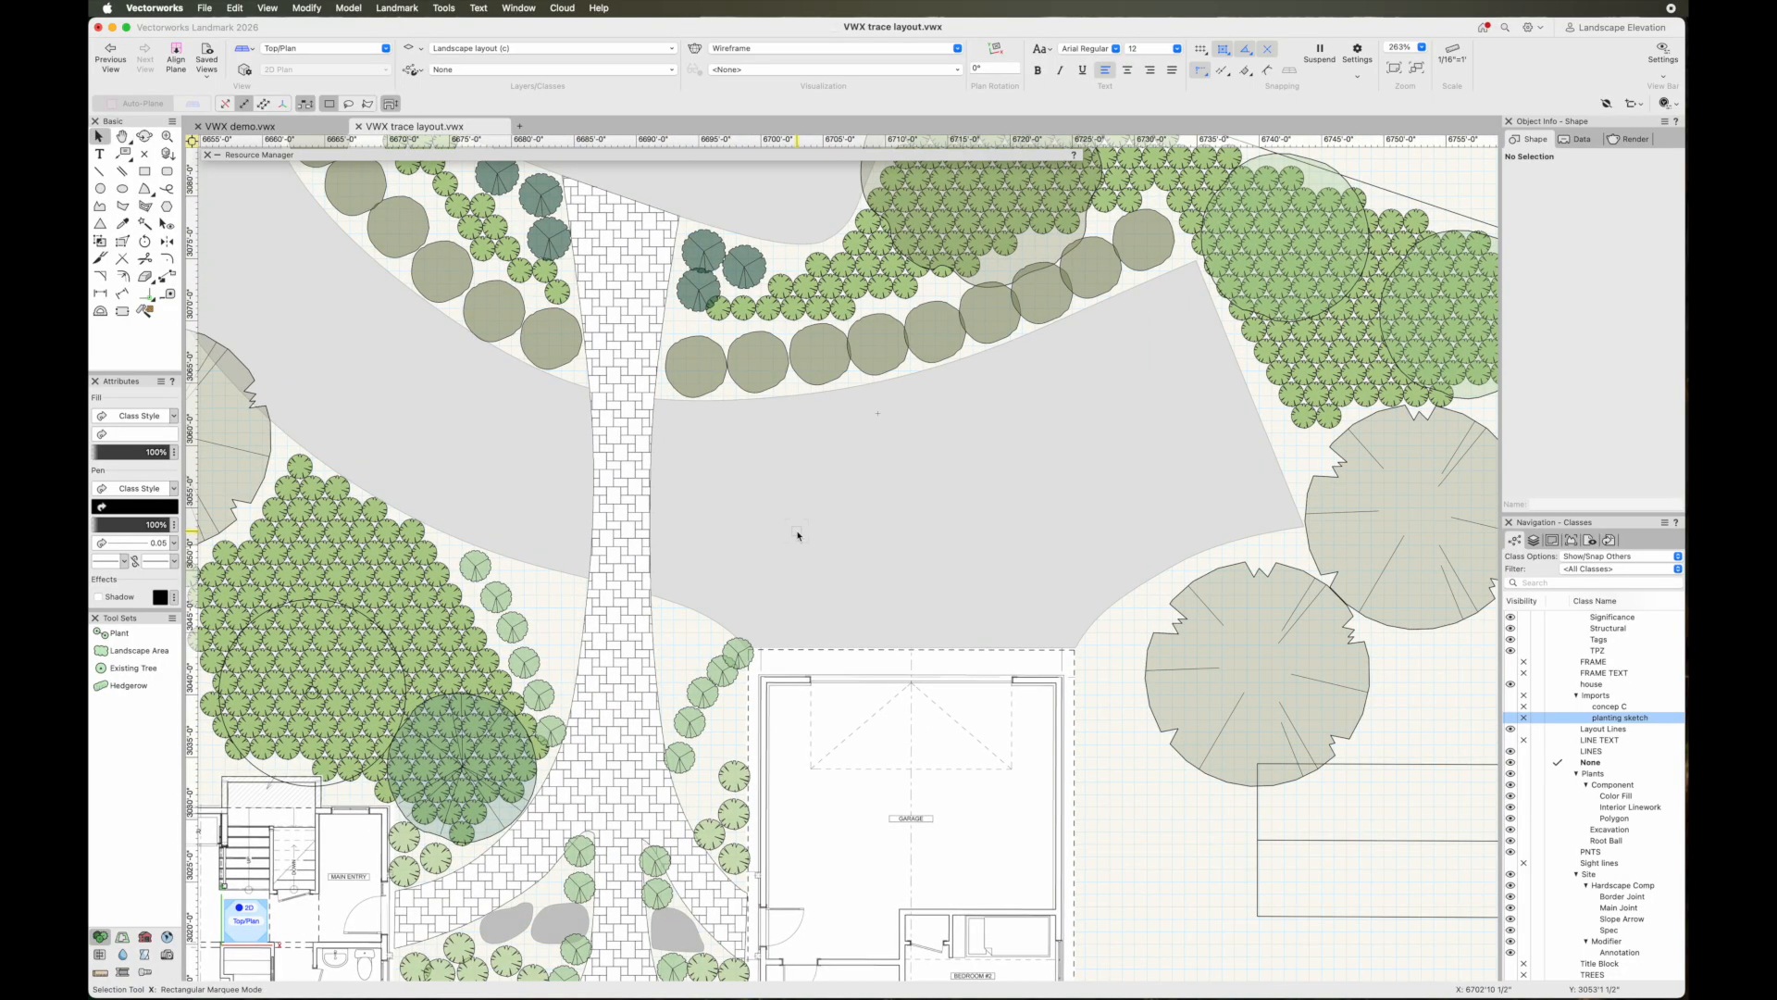
Browse the Vectorworks Libraries to Visualization, People, 3D Image Prop Photorealistic Business and open the Daphne Standing Watch Photo file
{"action": "scroll", "coordinate": [797, 535], "scroll_direction": "down", "scroll_amount": 5}
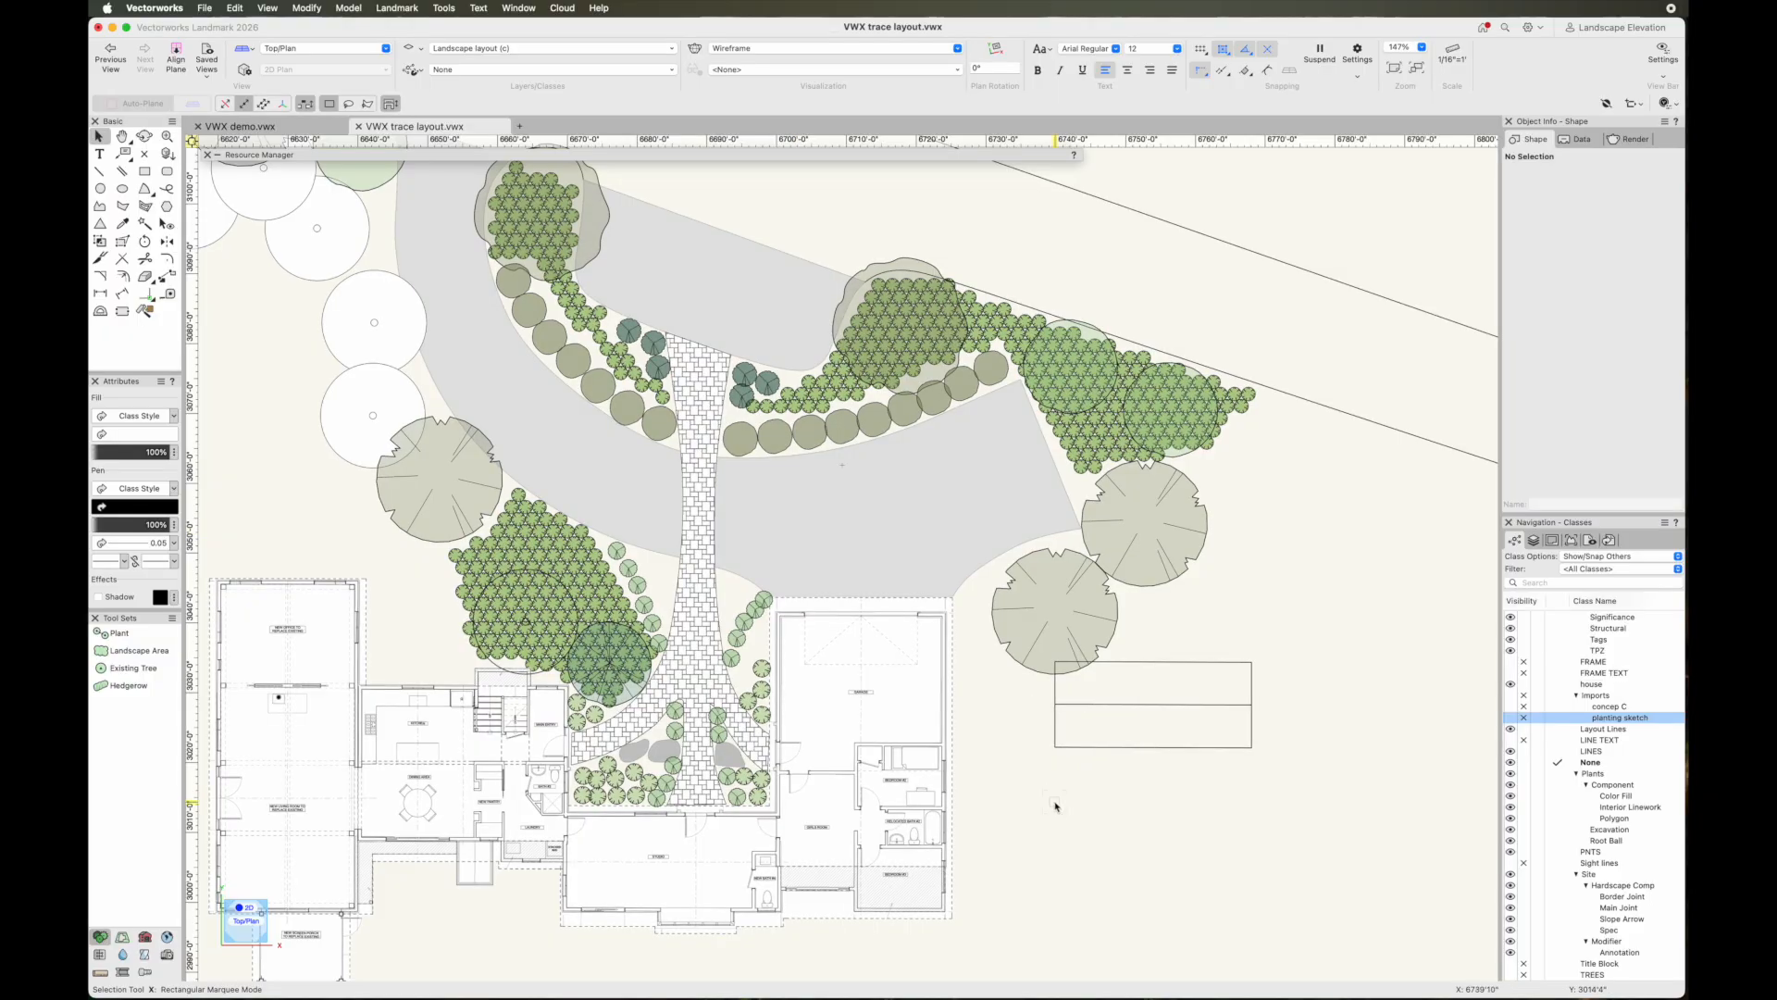
{"action": "middle_click_drag", "start_coordinate": [1055, 806], "coordinate": [1087, 883]}
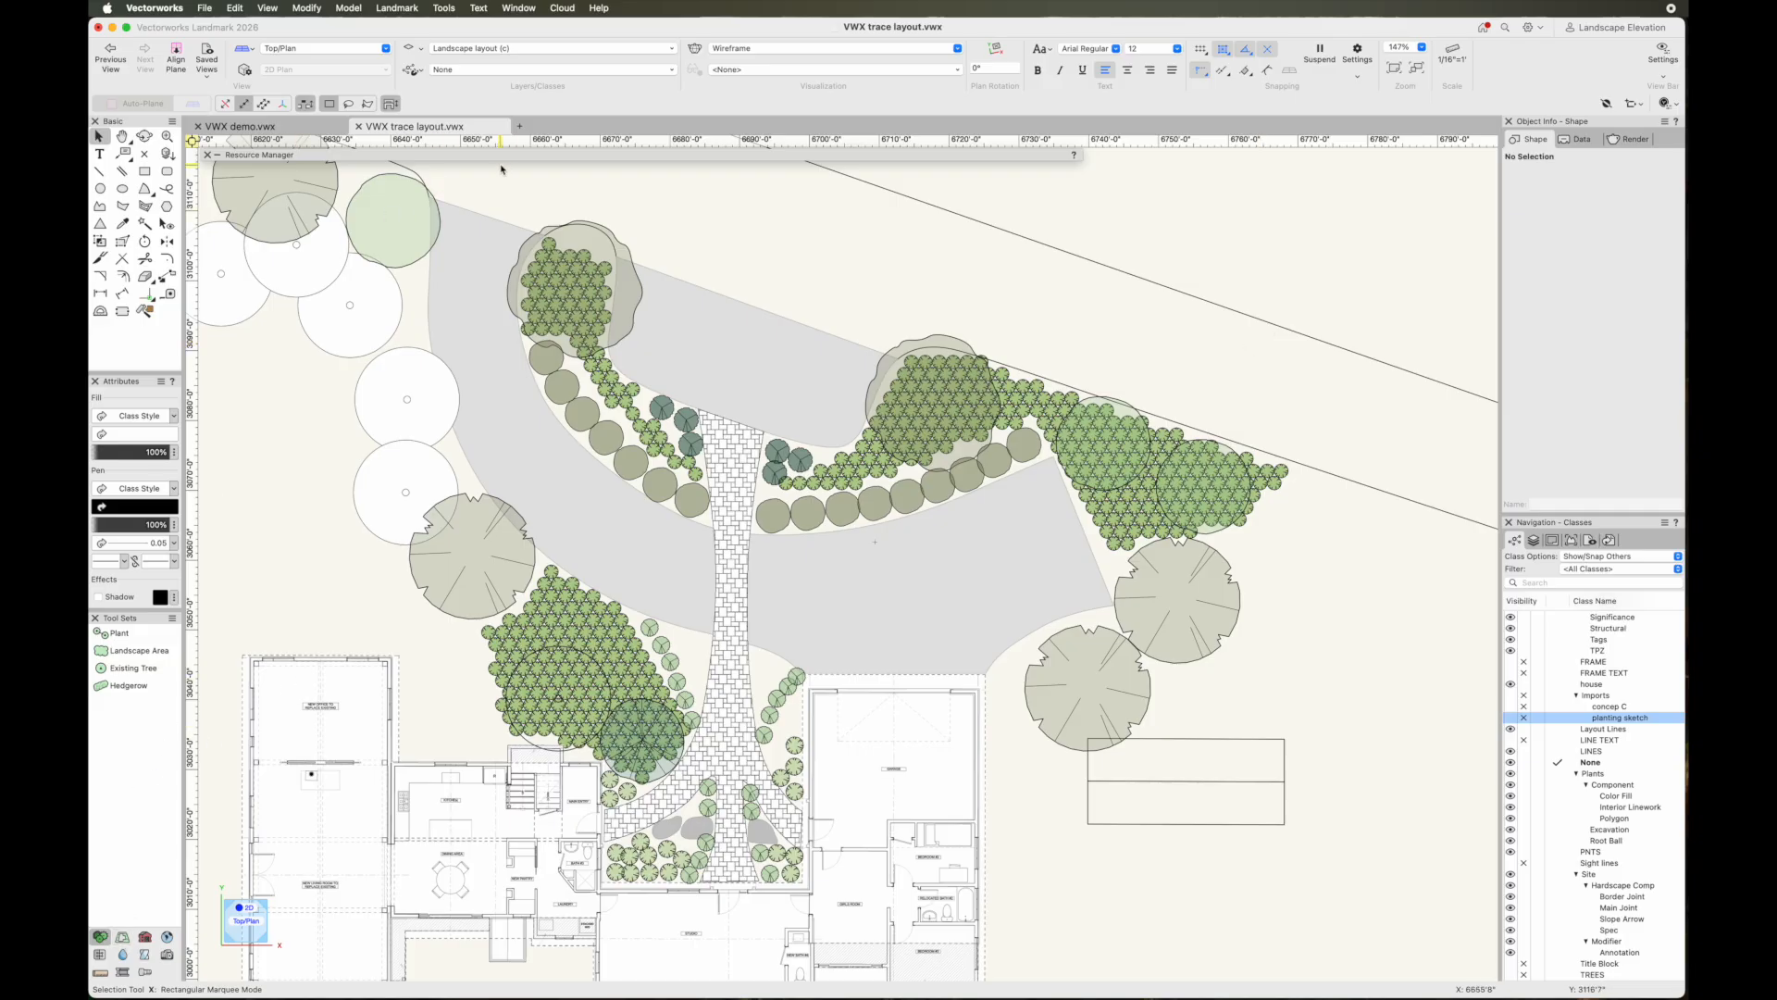
{"action": "mouse_move", "coordinate": [500, 158]}
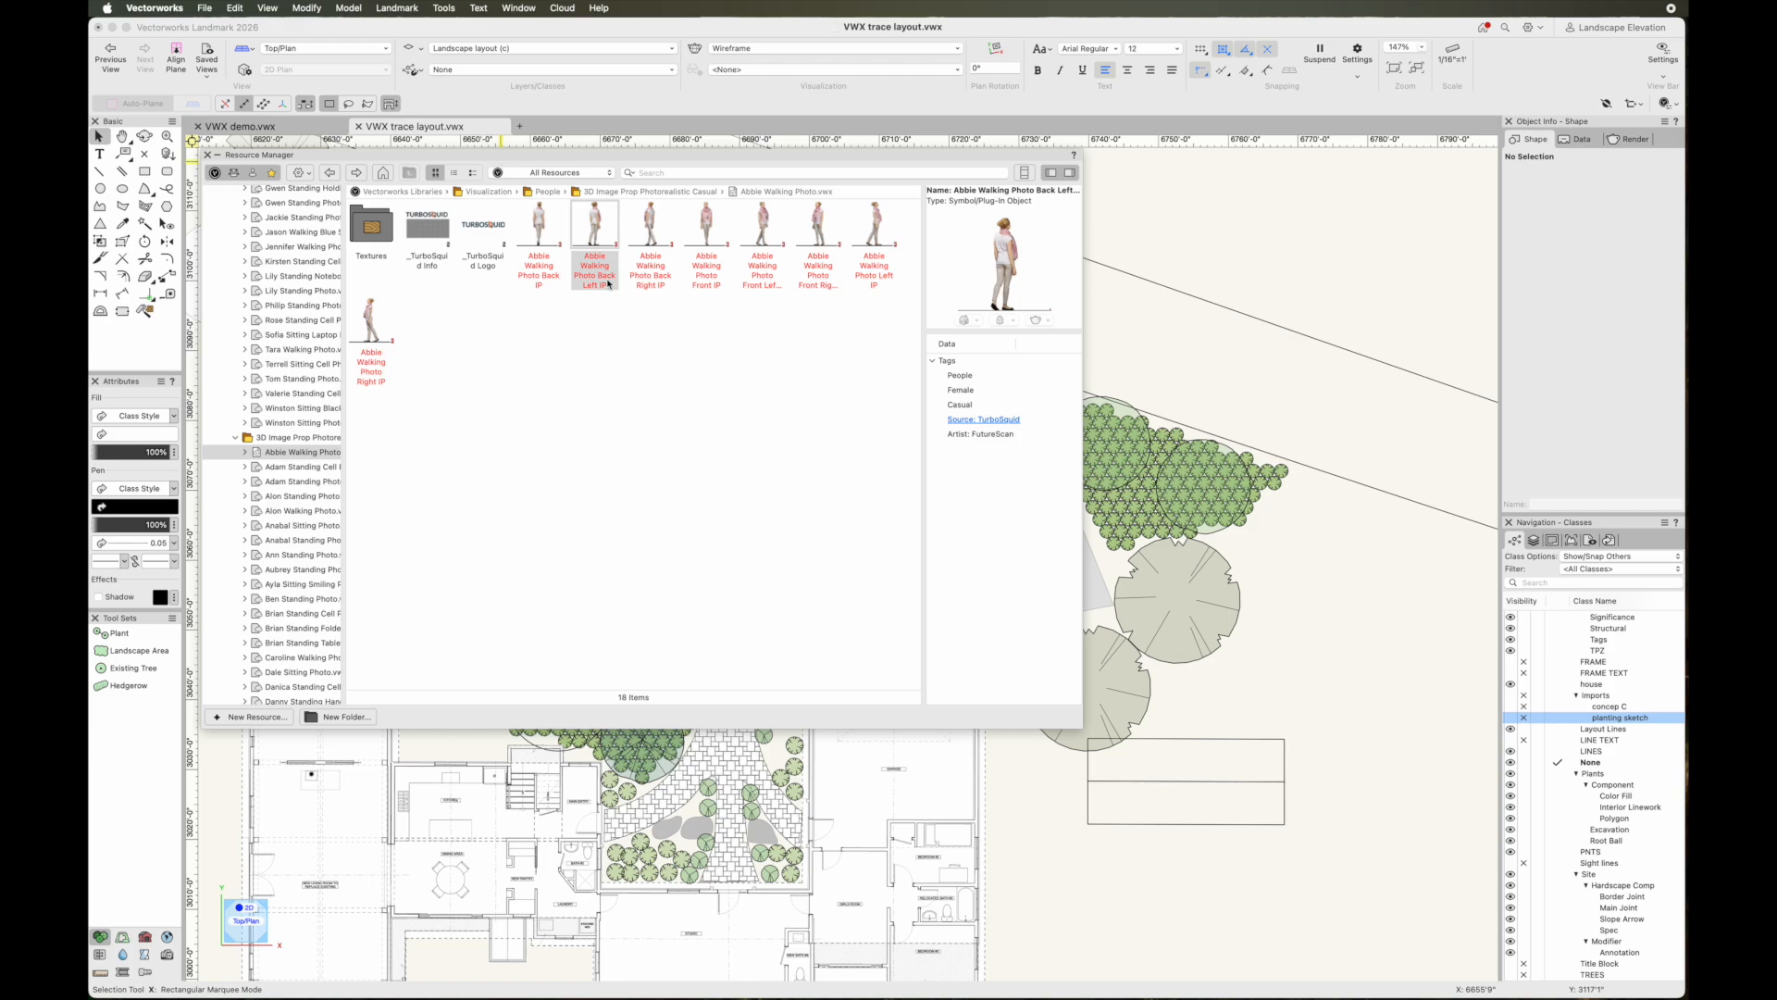
{"action": "scroll", "coordinate": [263, 494], "scroll_direction": "up", "scroll_amount": 10}
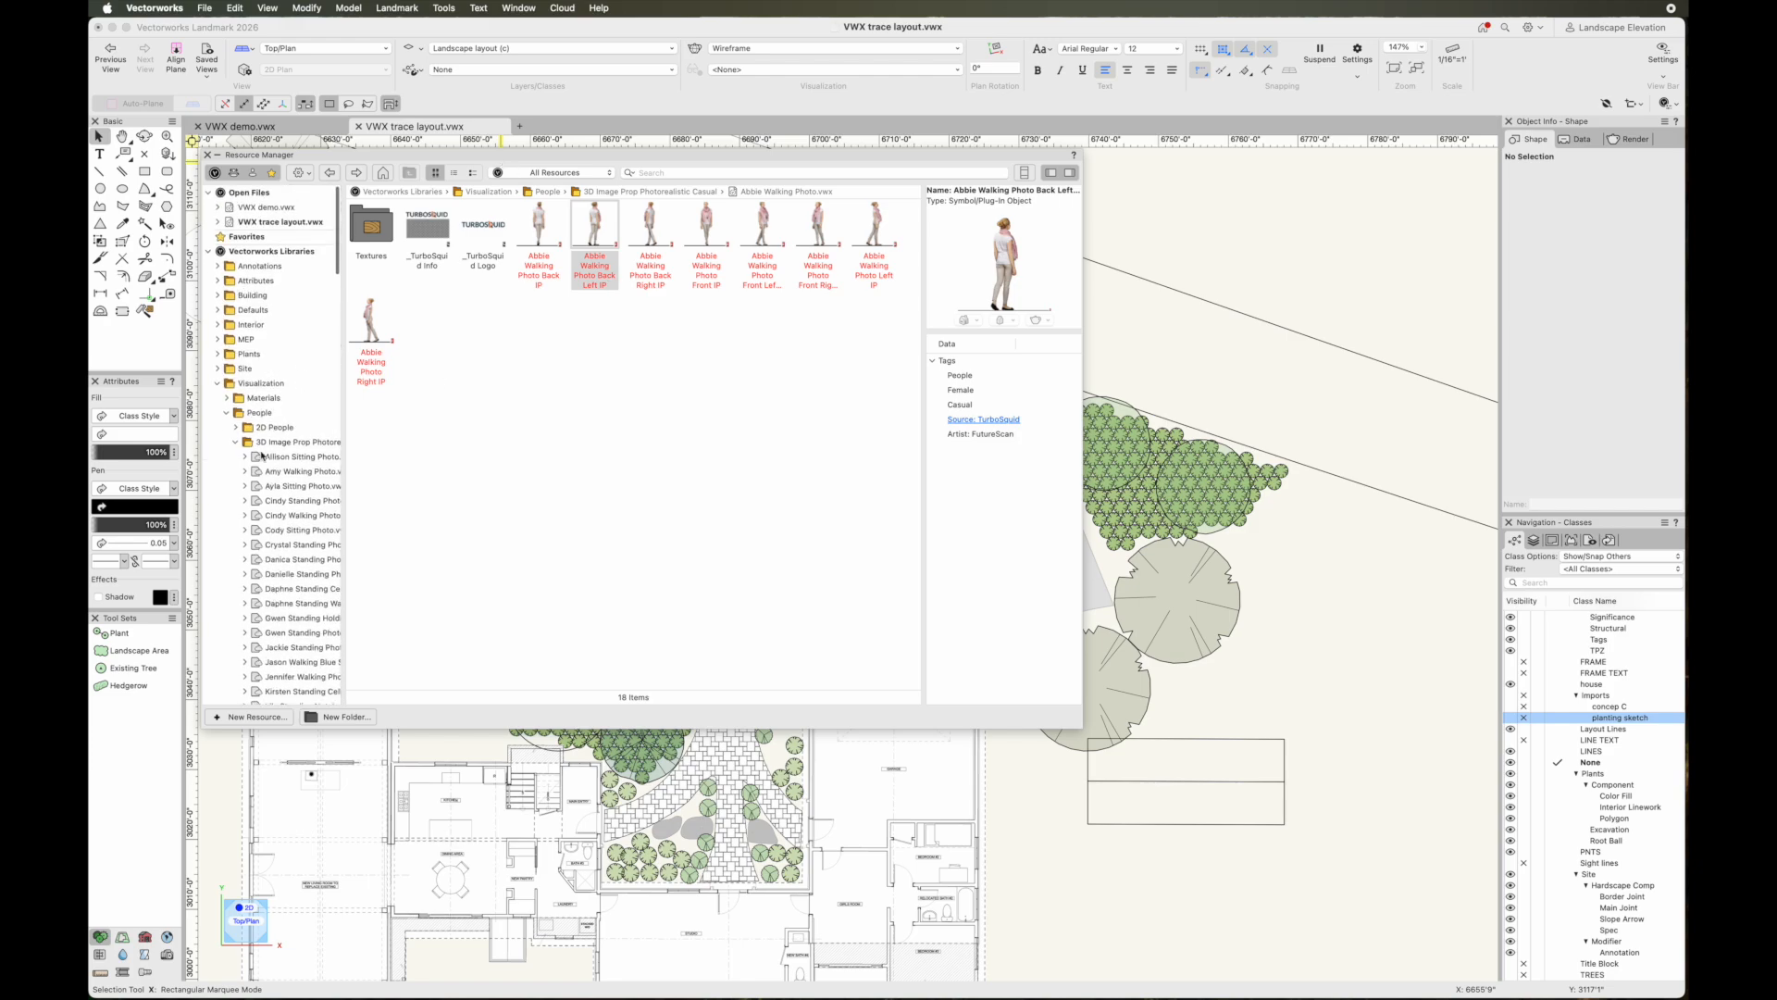
{"action": "left_click", "coordinate": [218, 383]}
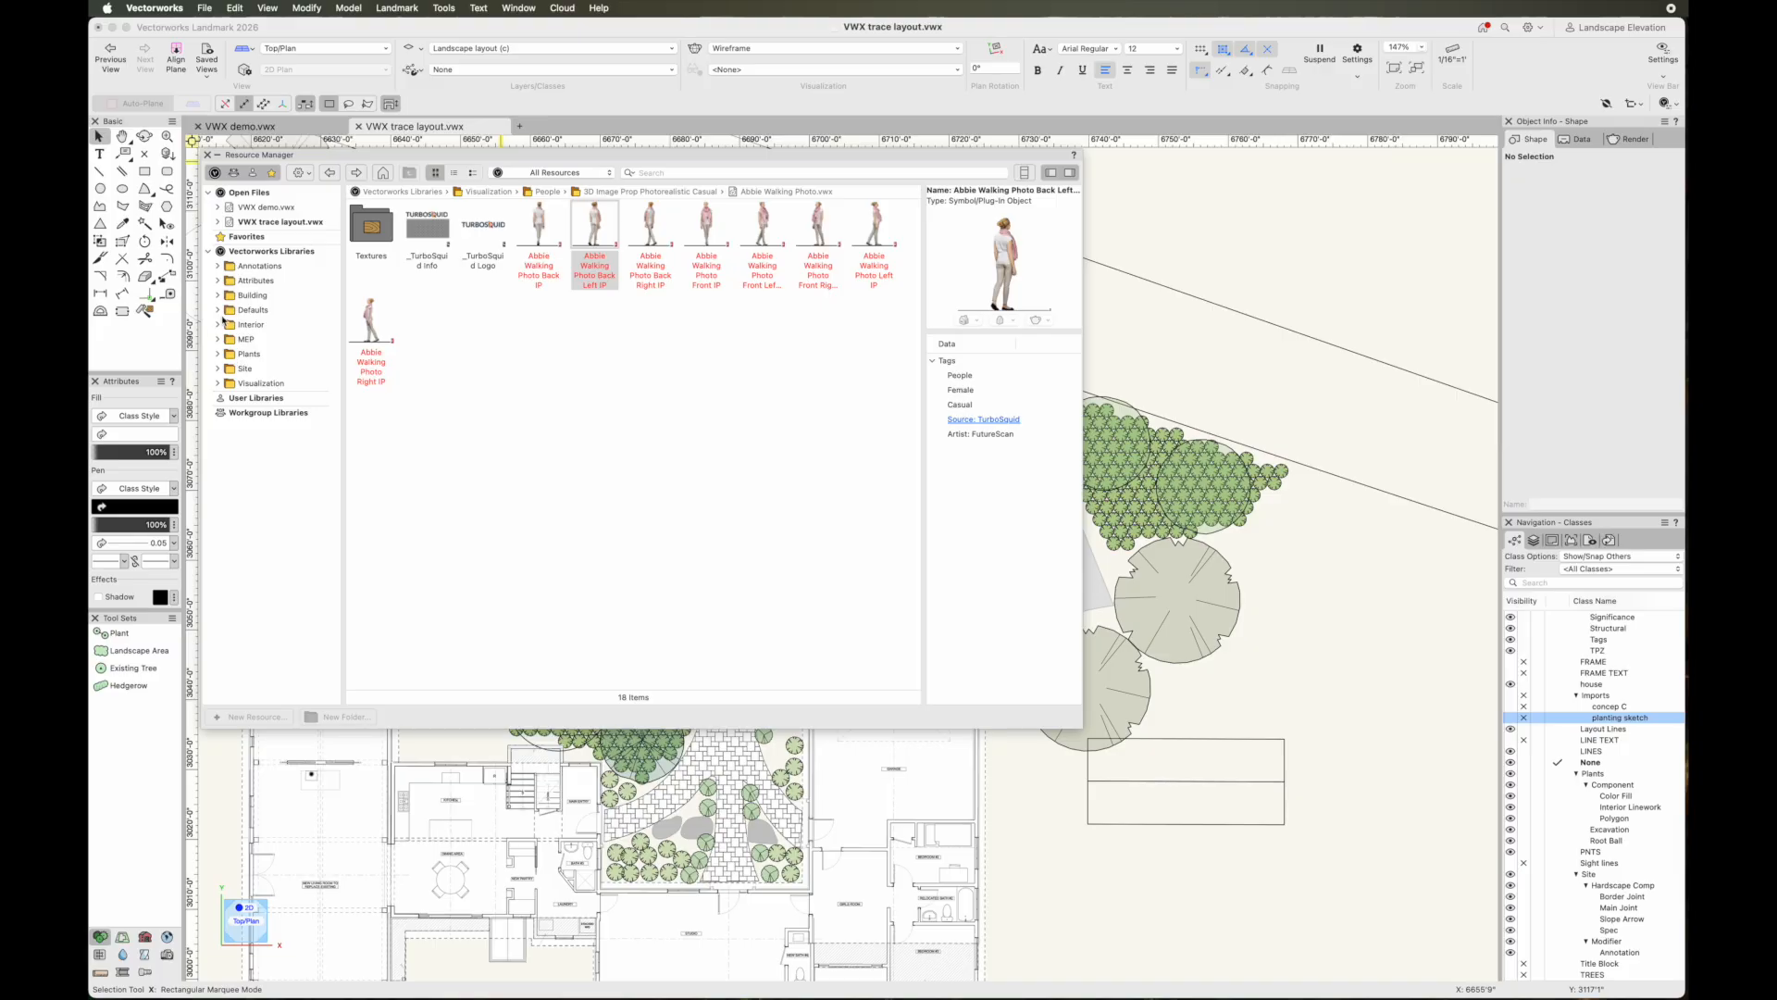
{"action": "left_click", "coordinate": [218, 369]}
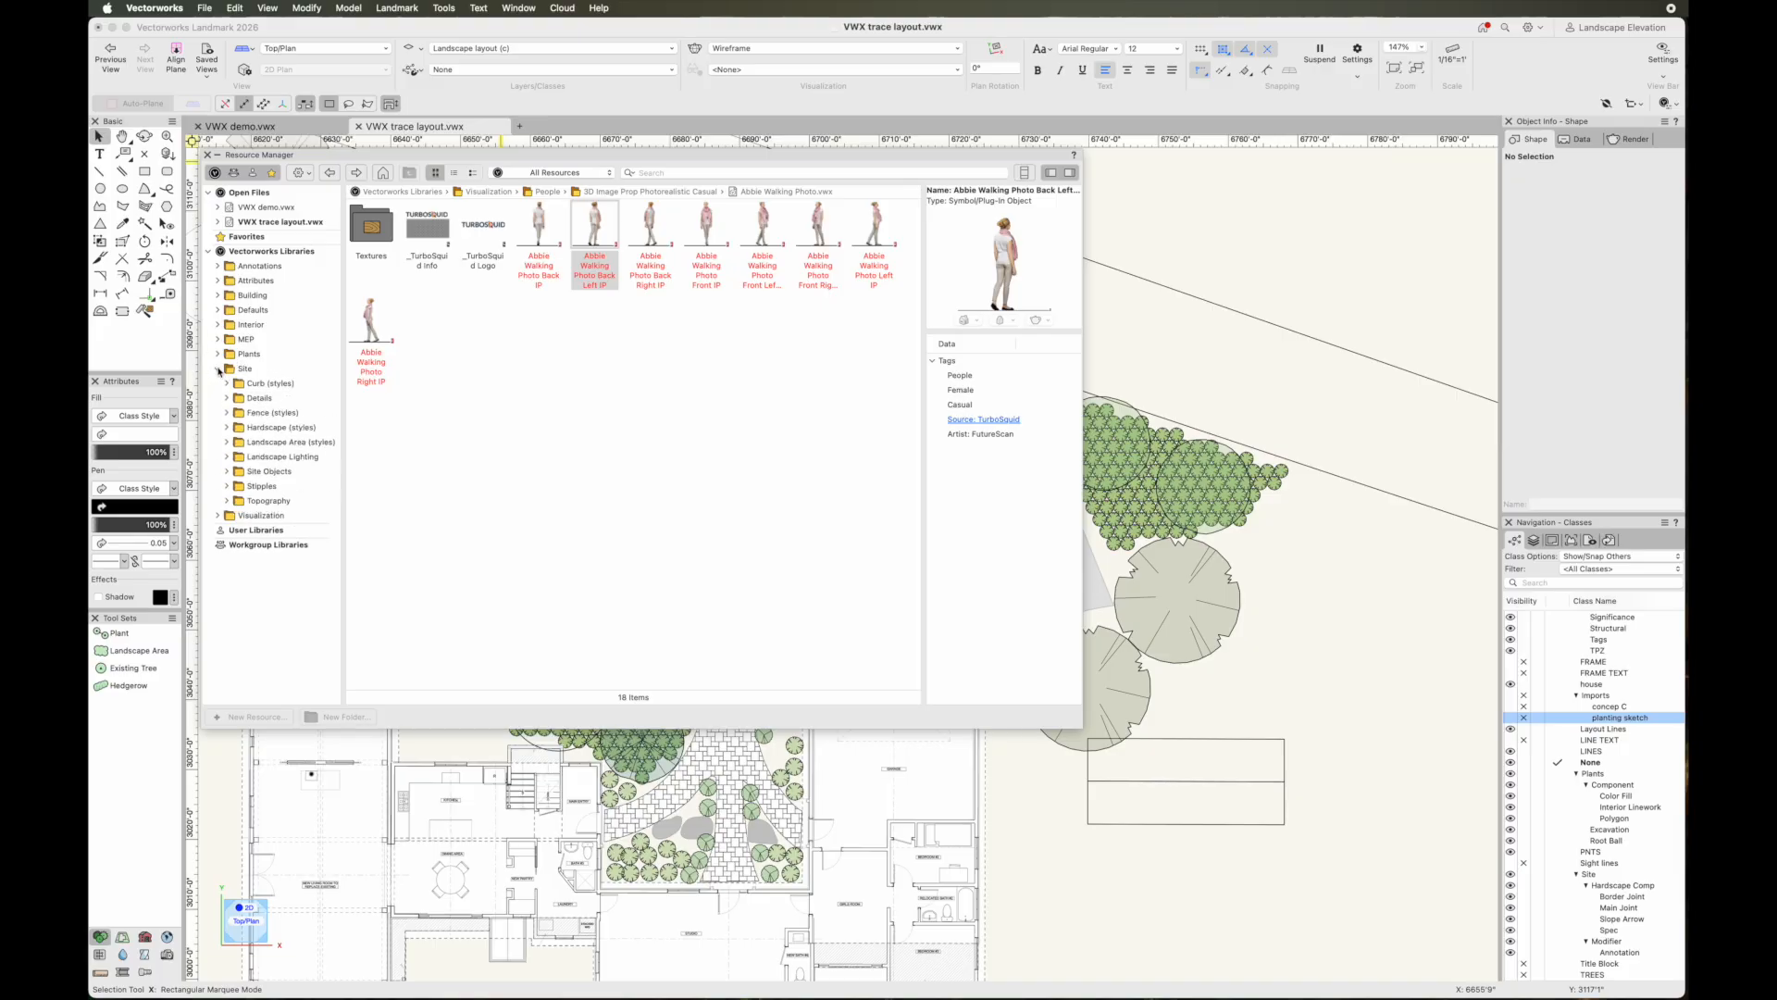
{"action": "left_click", "coordinate": [219, 516]}
{"action": "scroll", "coordinate": [234, 481], "scroll_direction": "down", "scroll_amount": 3}
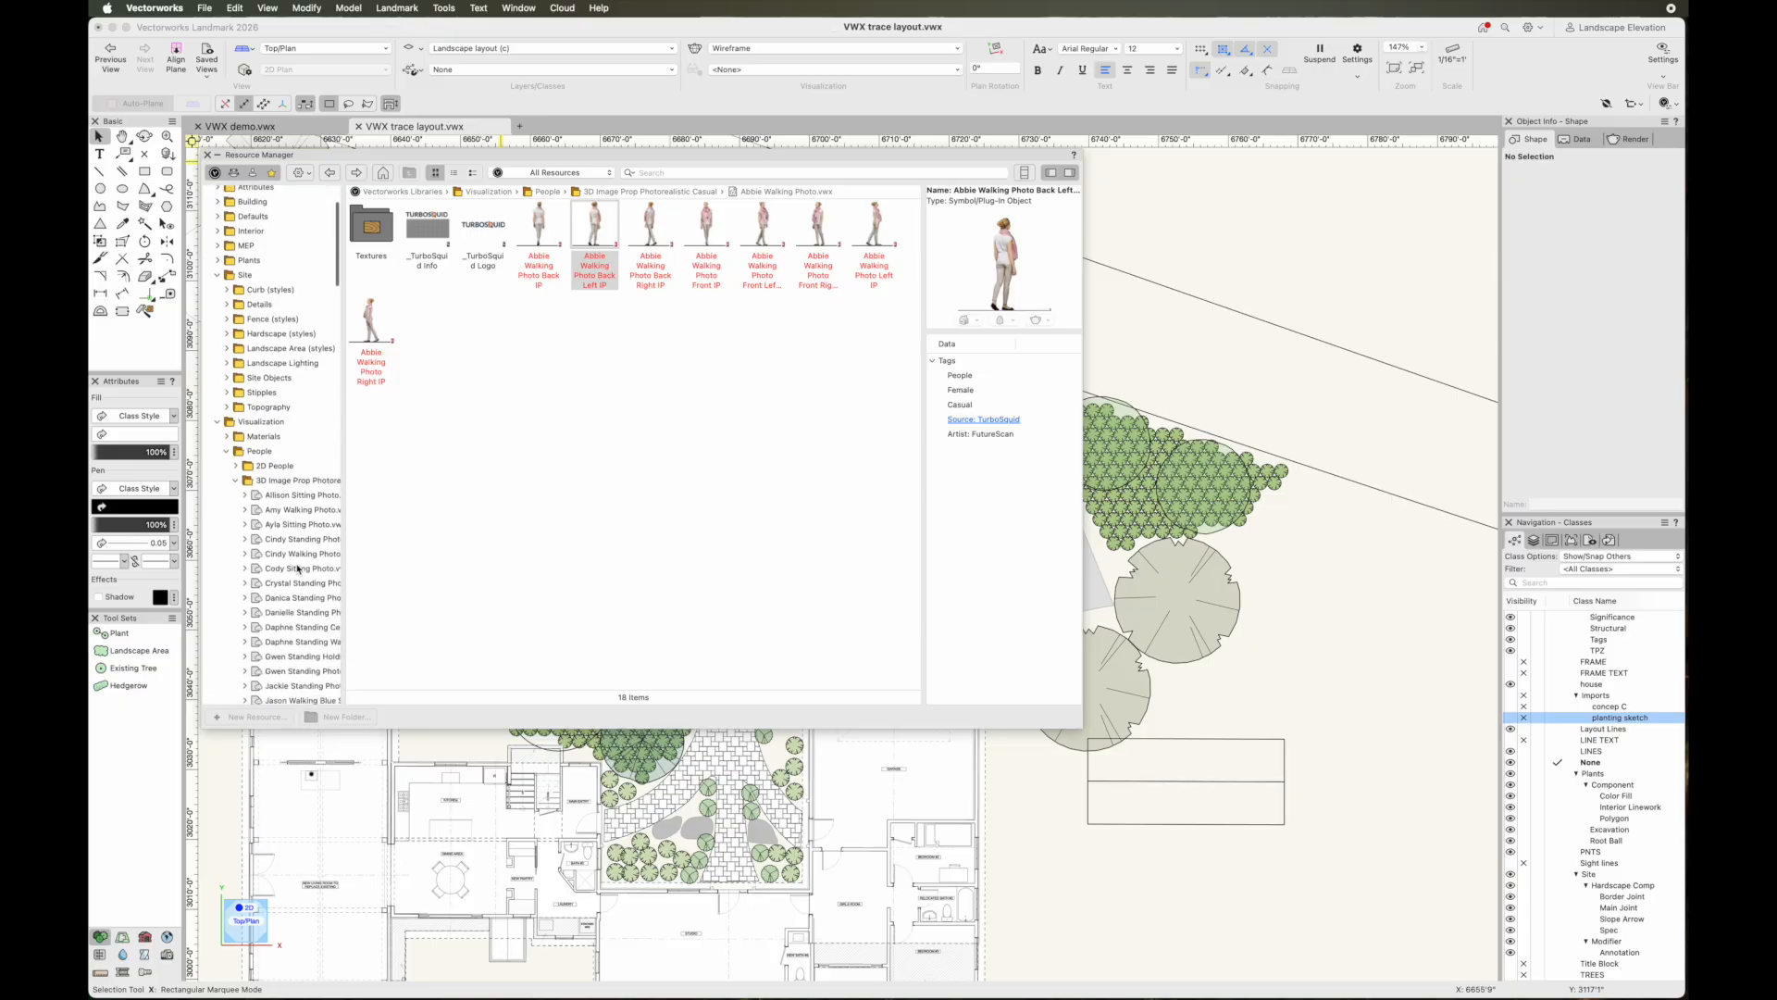
{"action": "left_click", "coordinate": [227, 451]}
{"action": "left_click", "coordinate": [227, 525]}
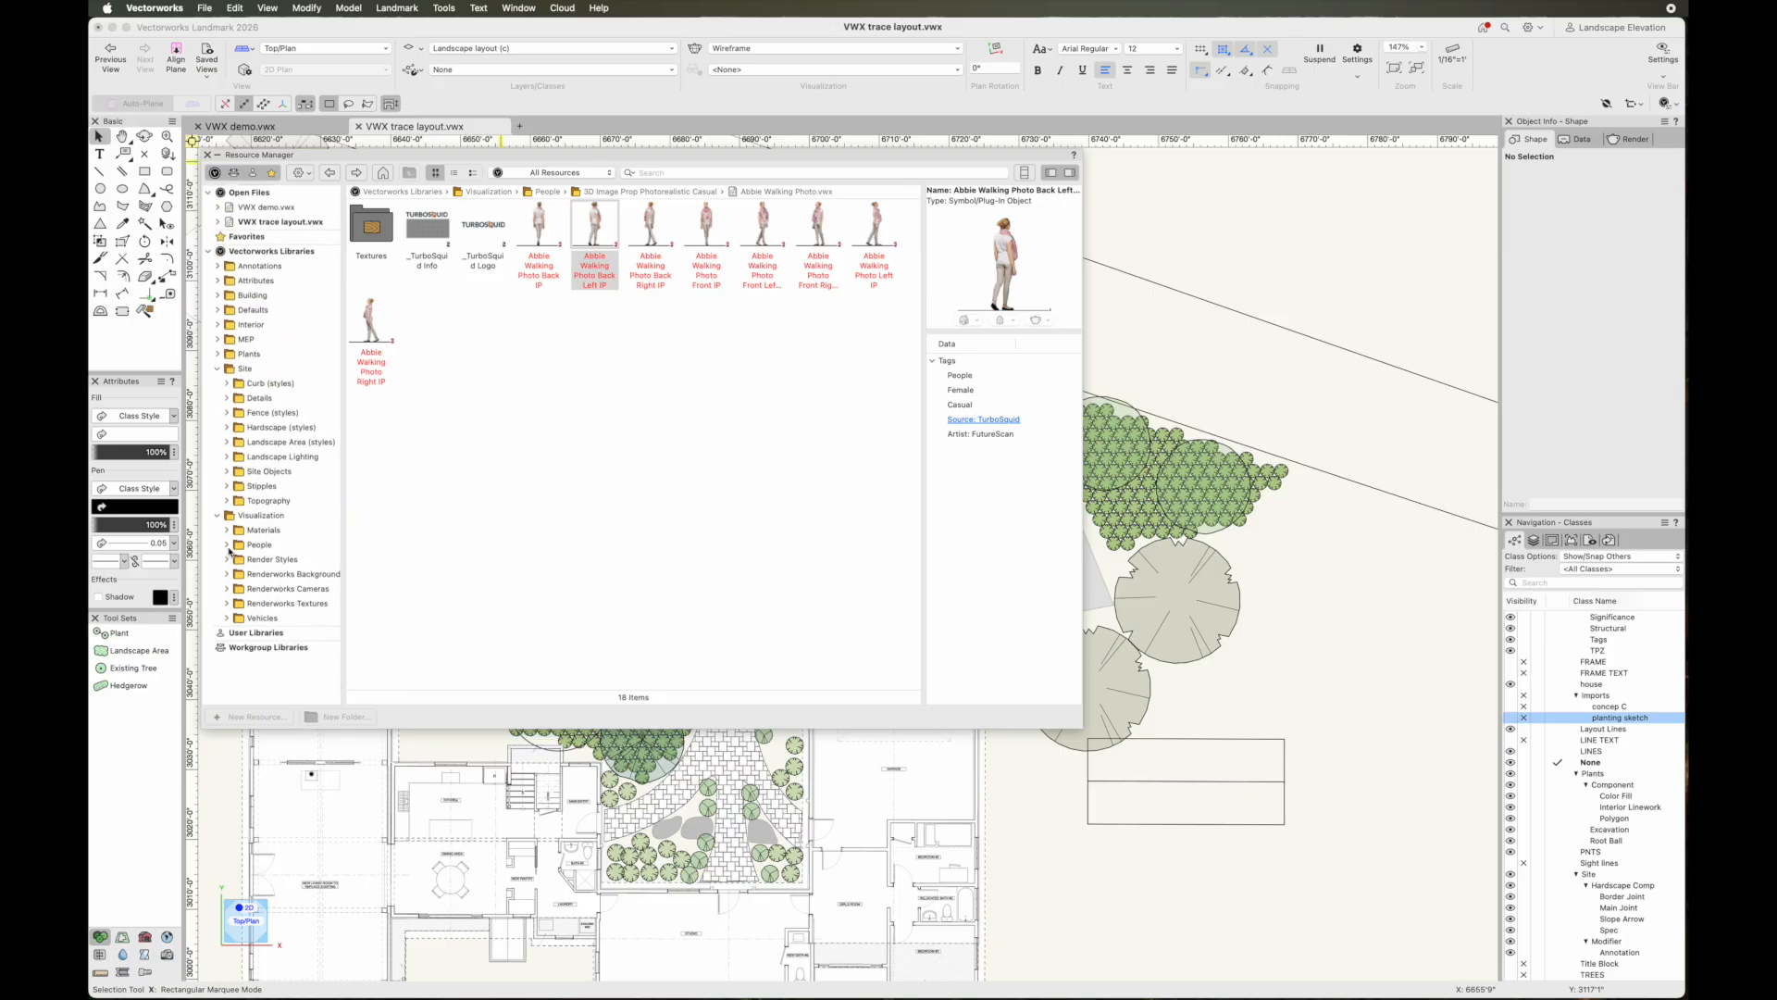
{"action": "left_click", "coordinate": [228, 546]}
{"action": "scroll", "coordinate": [268, 573], "scroll_direction": "down", "scroll_amount": 3}
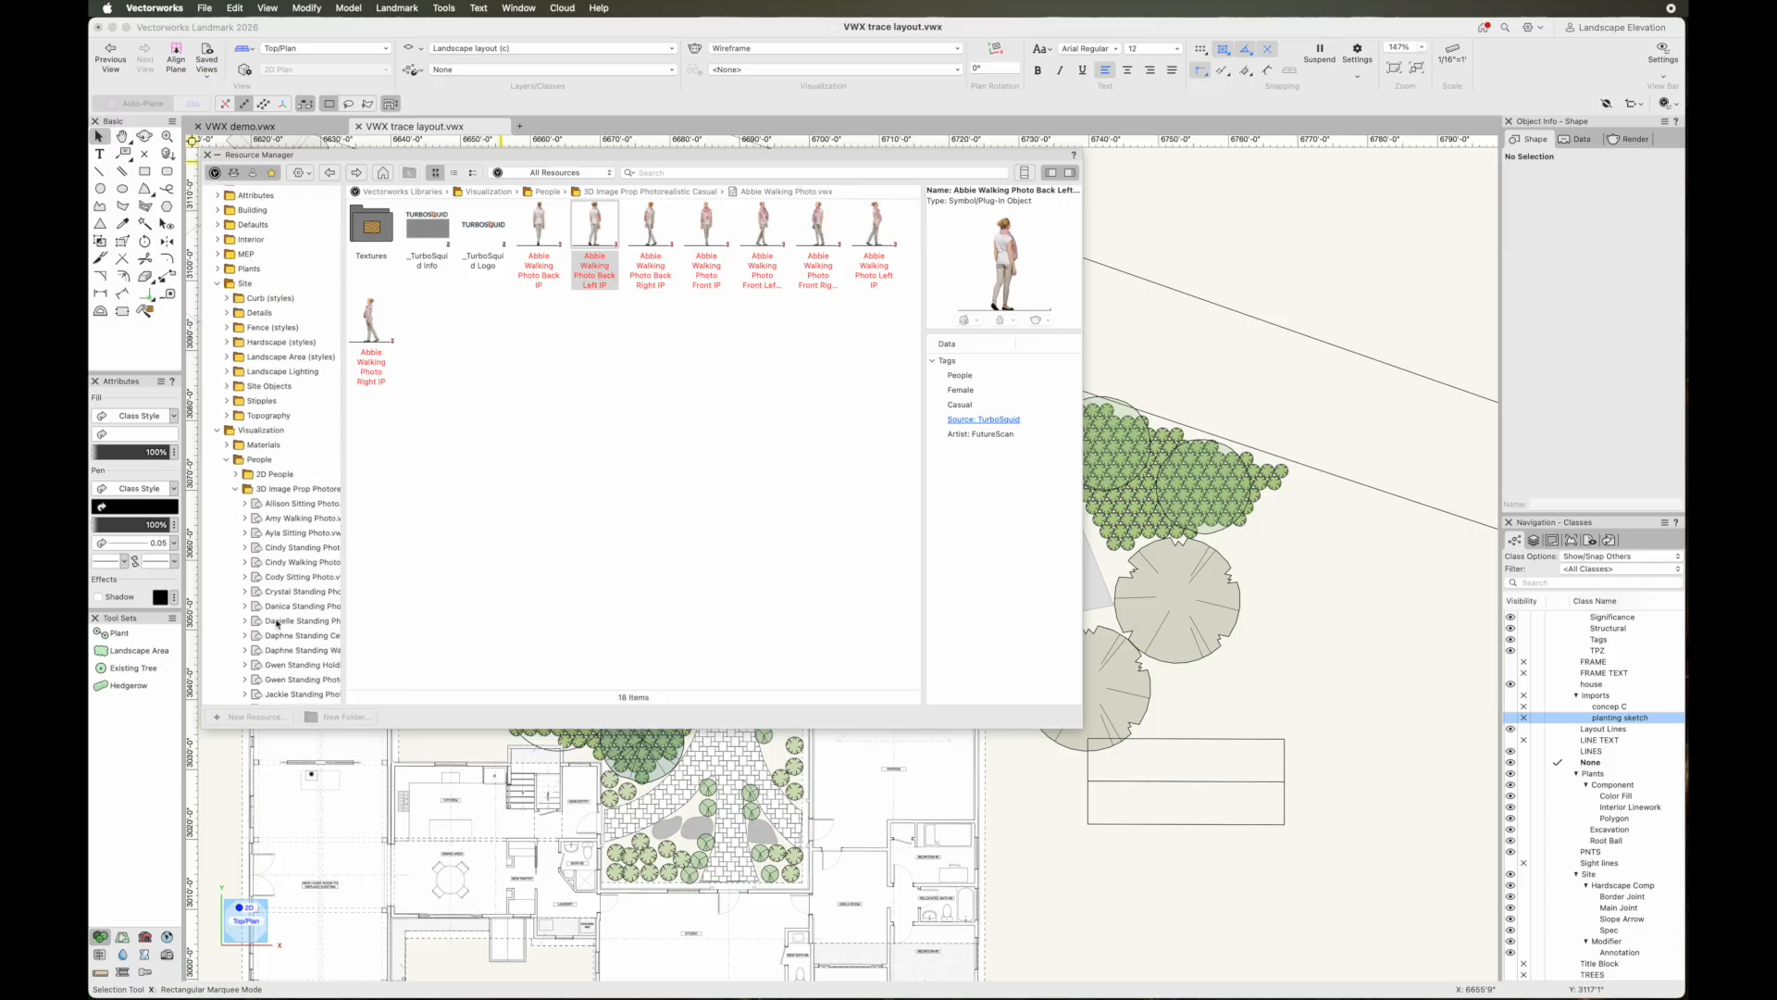
{"action": "left_click", "coordinate": [281, 608]}
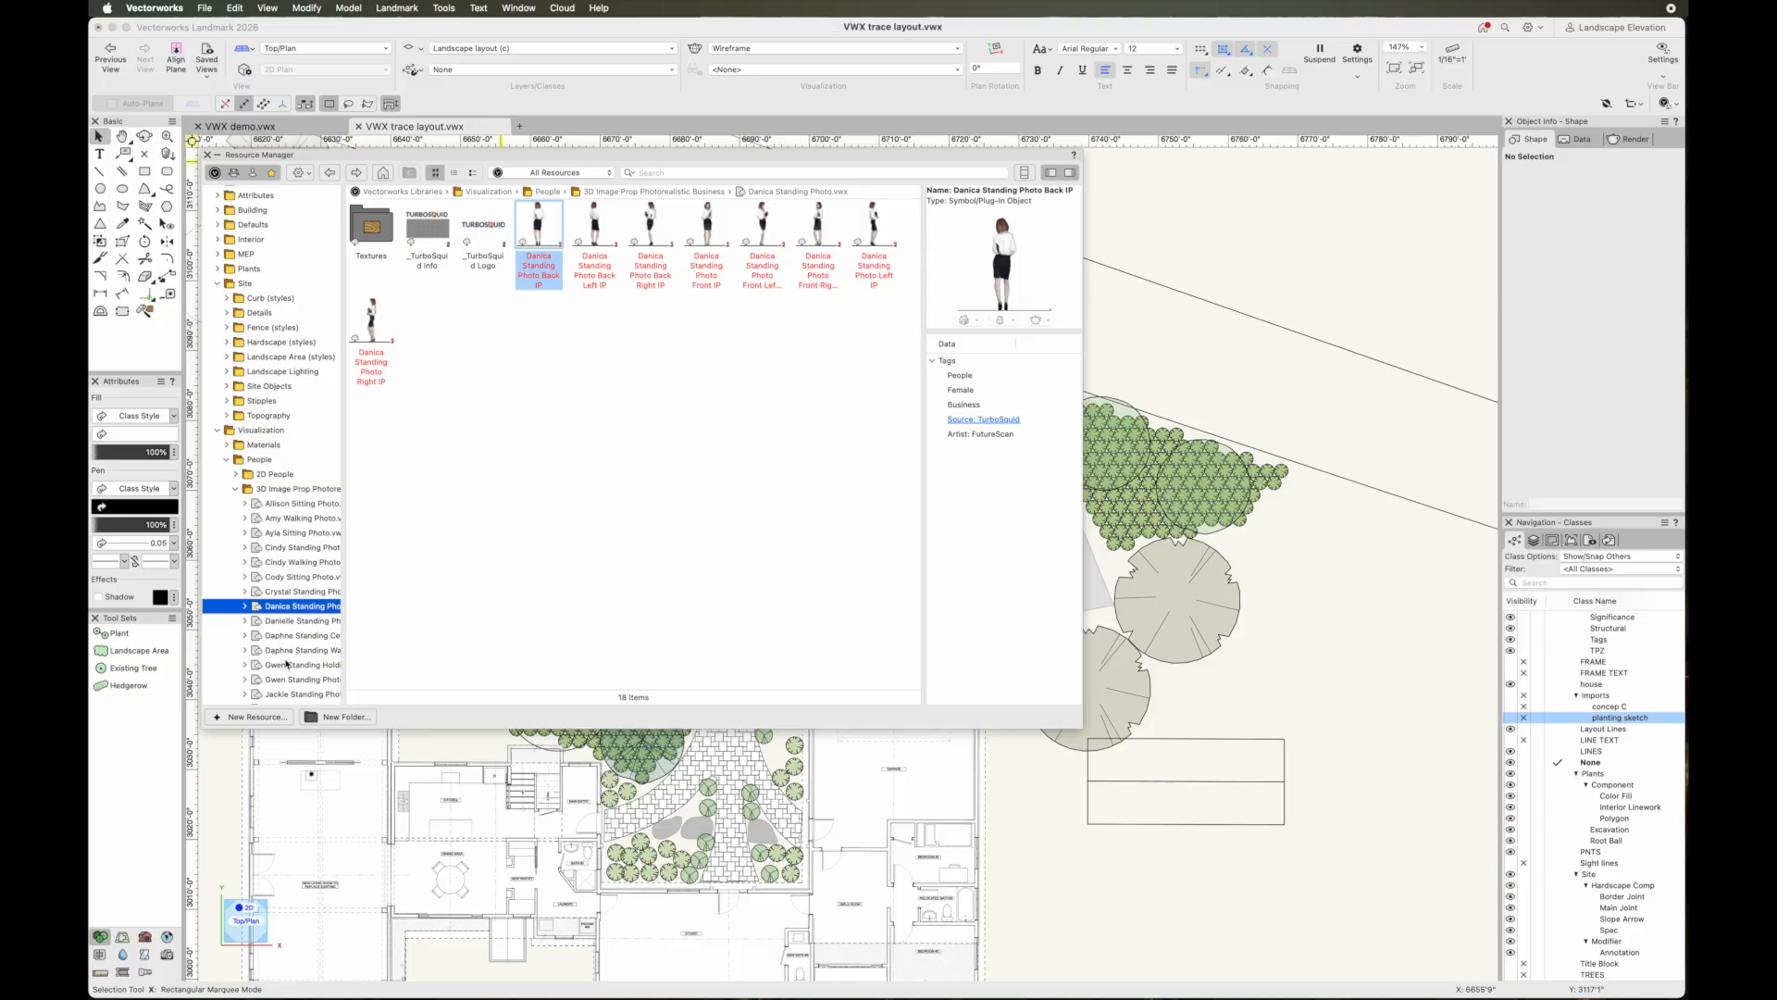
{"action": "left_click", "coordinate": [287, 651]}
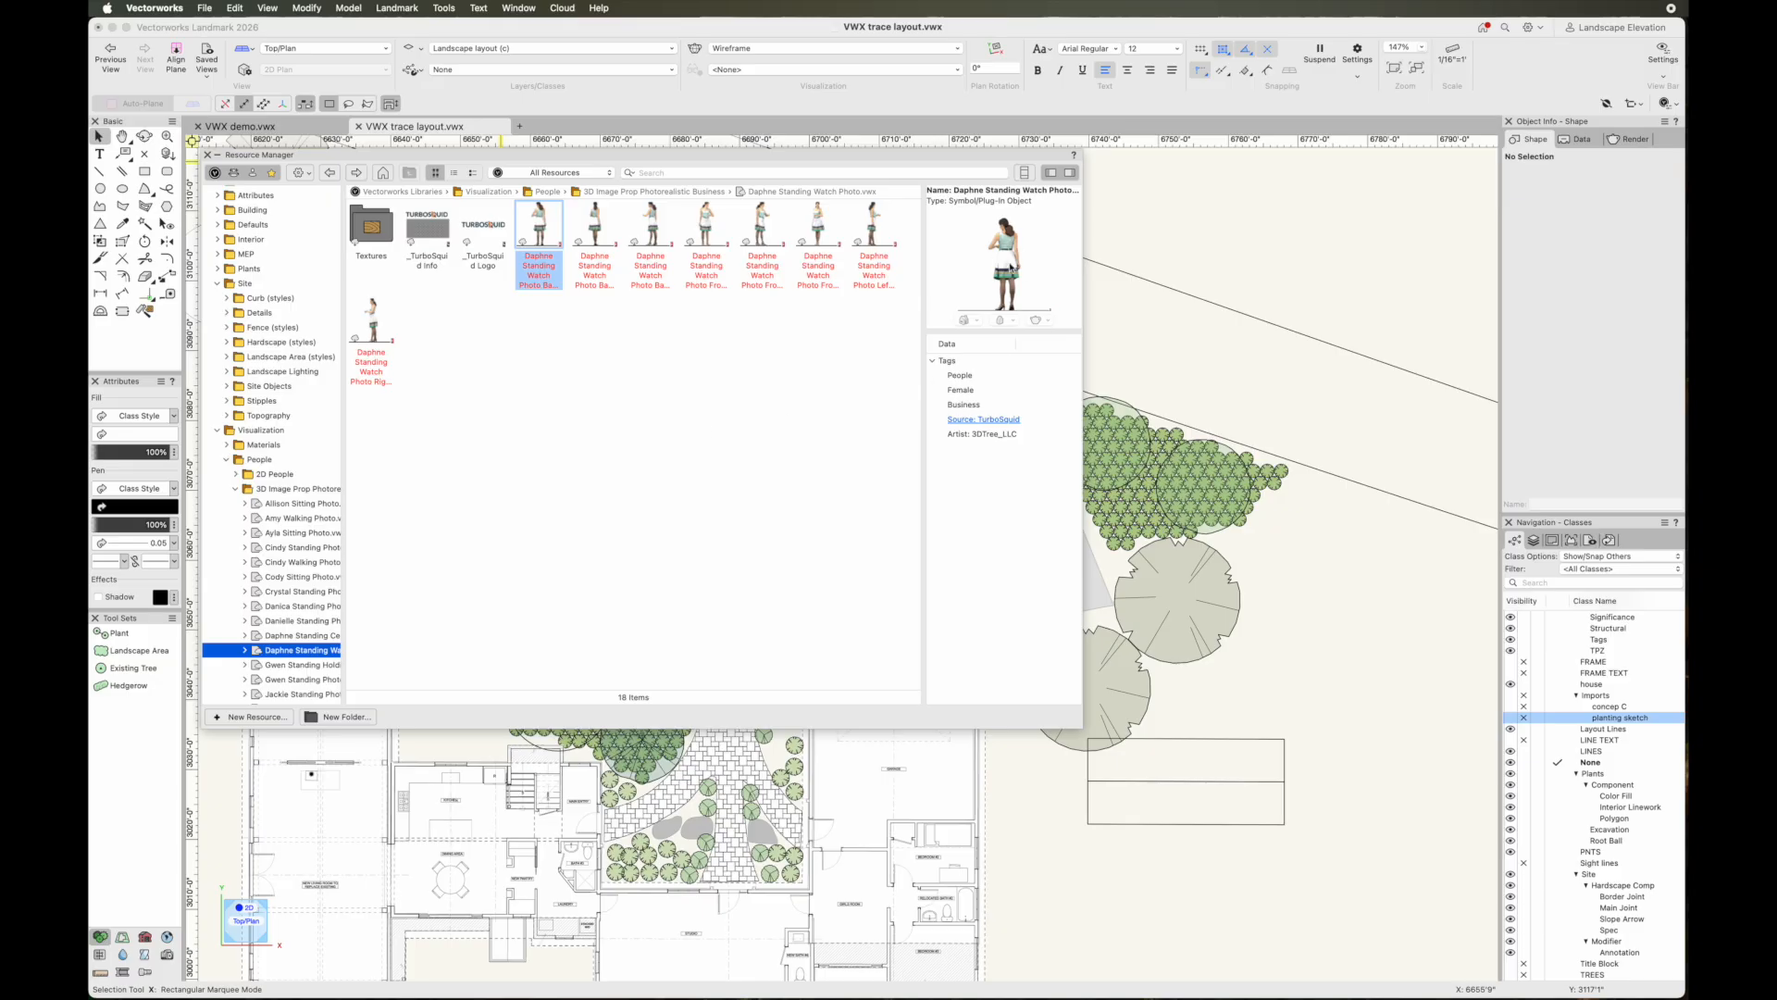
Insert the Daphne Standing Watch Photo Back image prop on the paver entry path south of the driveway, and clear the selection
{"action": "double_click", "coordinate": [540, 226]}
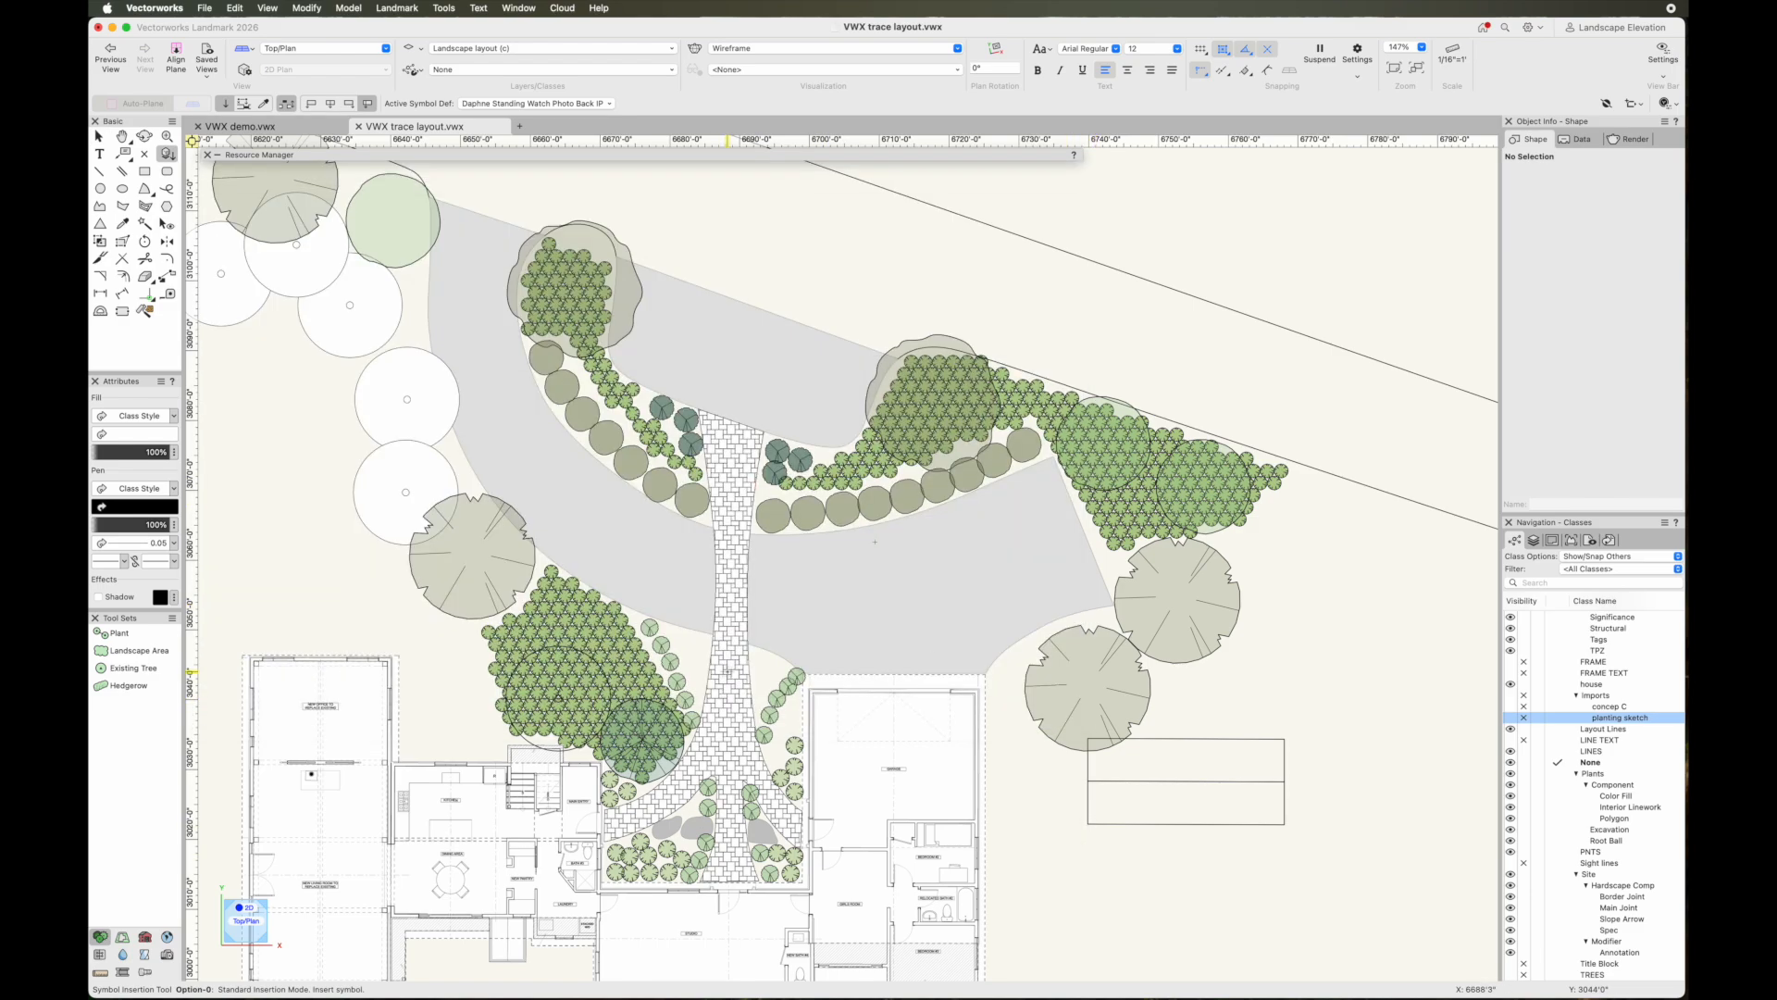
{"action": "left_click", "coordinate": [727, 663]}
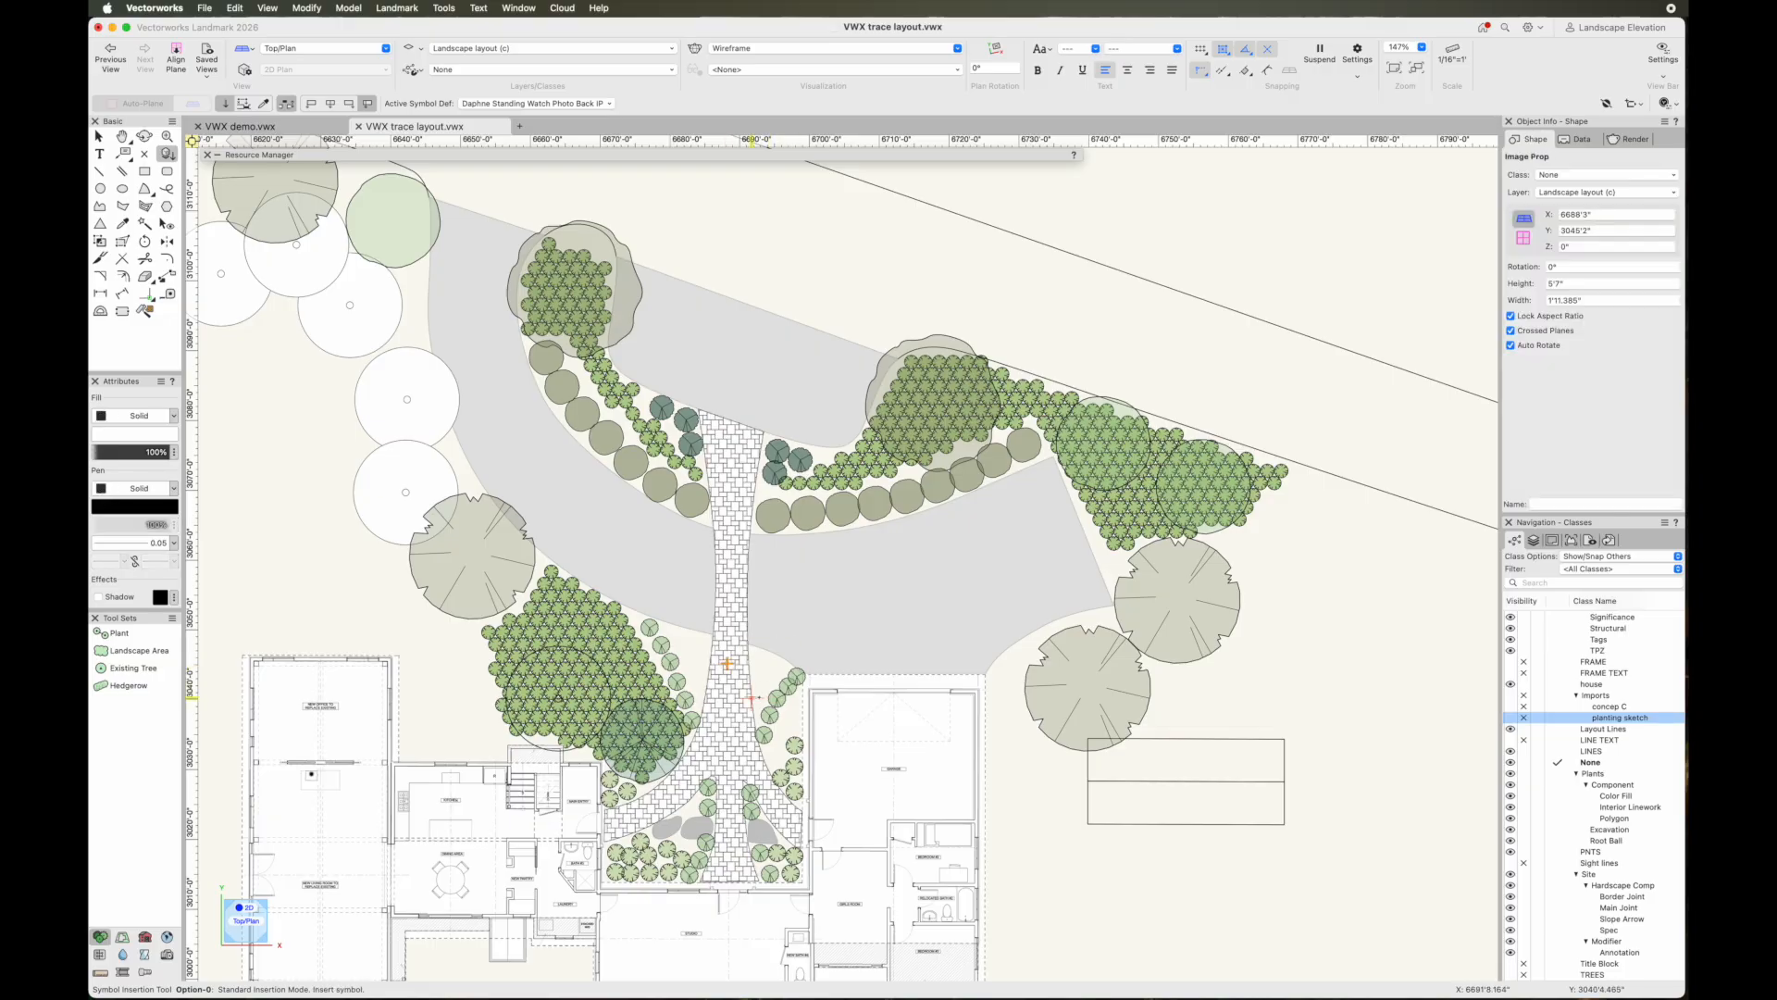
{"action": "key", "text": "x"}
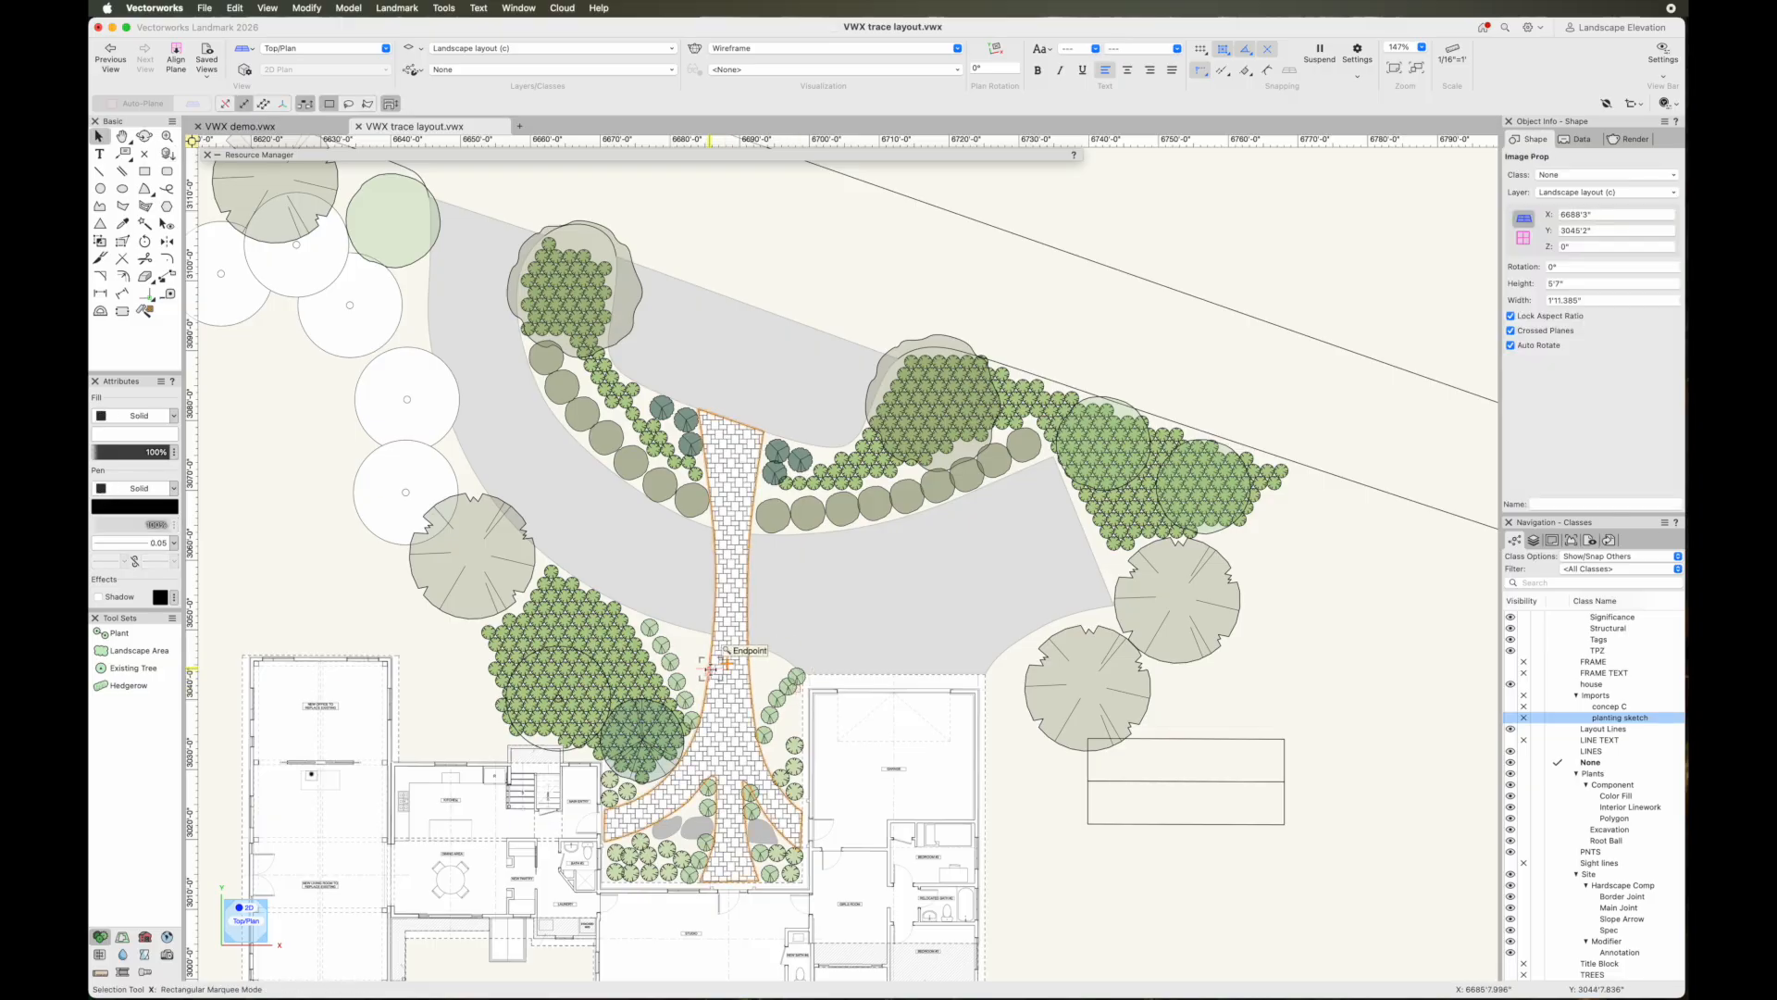
{"action": "left_click", "coordinate": [770, 684]}
Orbit a shaded 3D view to examine the figure's scale against the planting, and return to the Top/Plan view
{"action": "scroll", "coordinate": [724, 672], "scroll_direction": "up", "scroll_amount": 5}
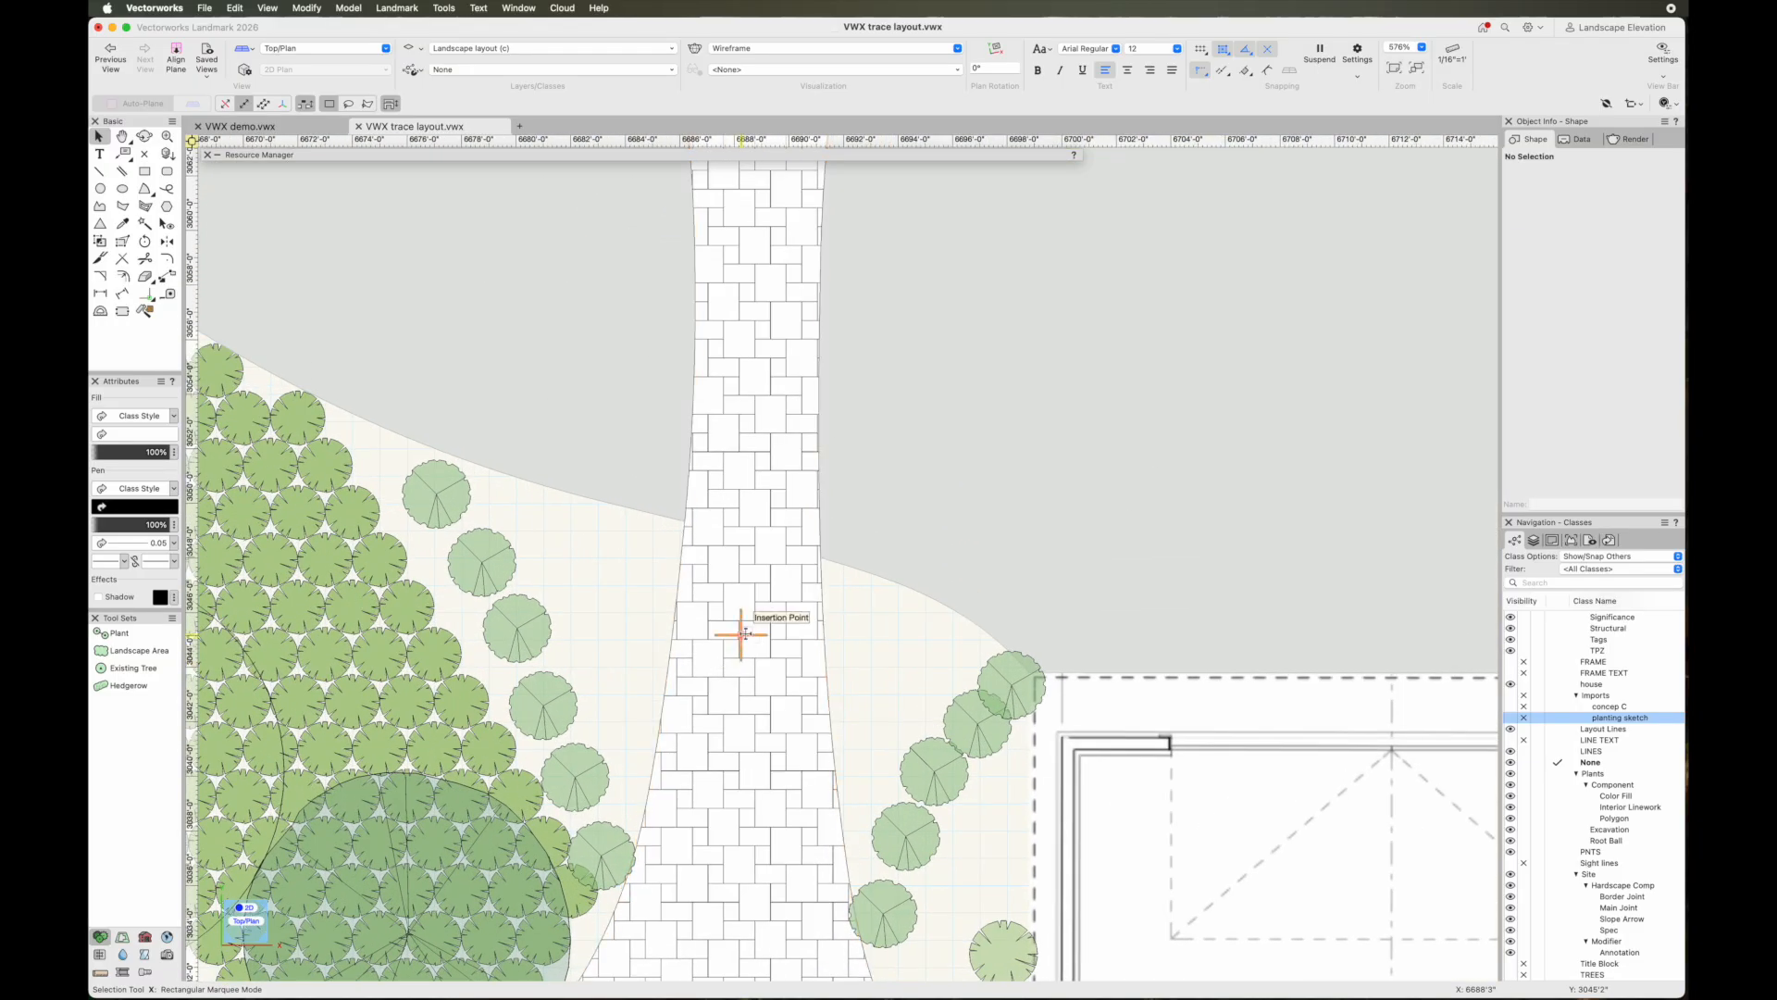
{"action": "scroll", "coordinate": [920, 658], "scroll_direction": "down", "scroll_amount": 4}
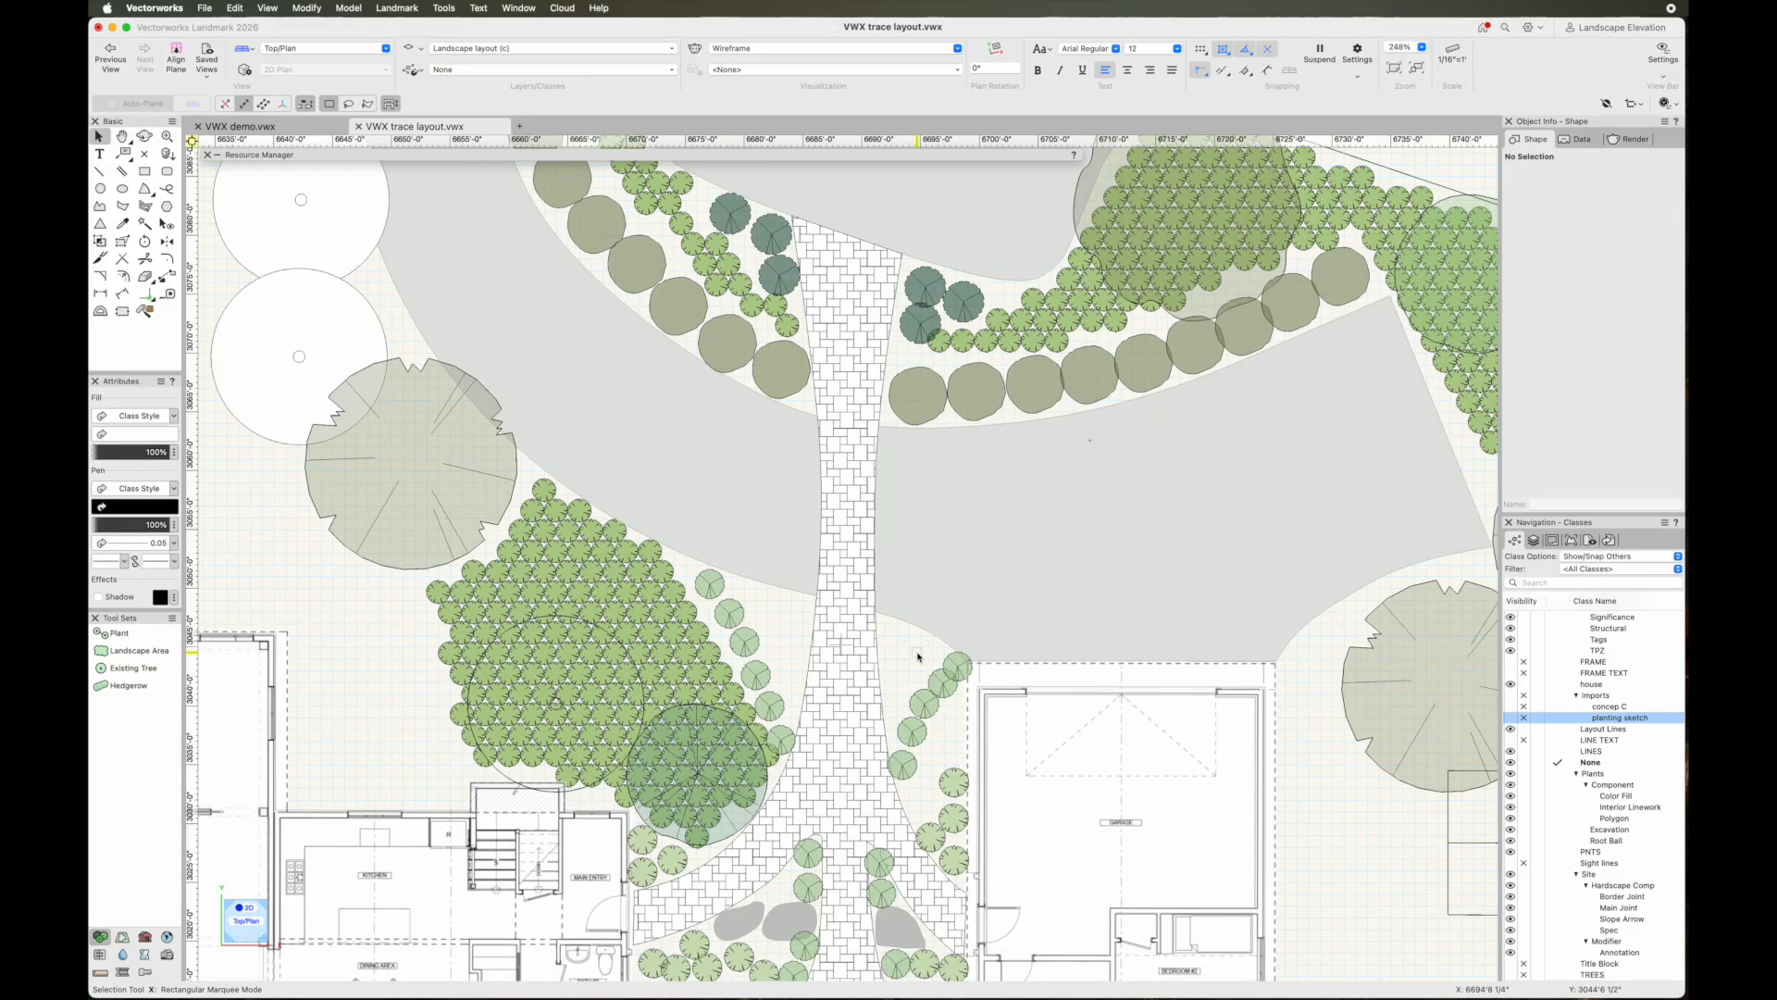
{"action": "key", "text": "shift+c"}
{"action": "mouse_move", "coordinate": [852, 694]}
{"action": "left_mouse_down"}
{"action": "mouse_move", "coordinate": [869, 507]}
{"action": "mouse_move", "coordinate": [723, 512]}
{"action": "mouse_move", "coordinate": [1195, 559]}
{"action": "mouse_move", "coordinate": [1231, 496]}
{"action": "mouse_move", "coordinate": [1162, 597]}
{"action": "left_mouse_up"}
{"action": "left_click", "coordinate": [291, 51]}
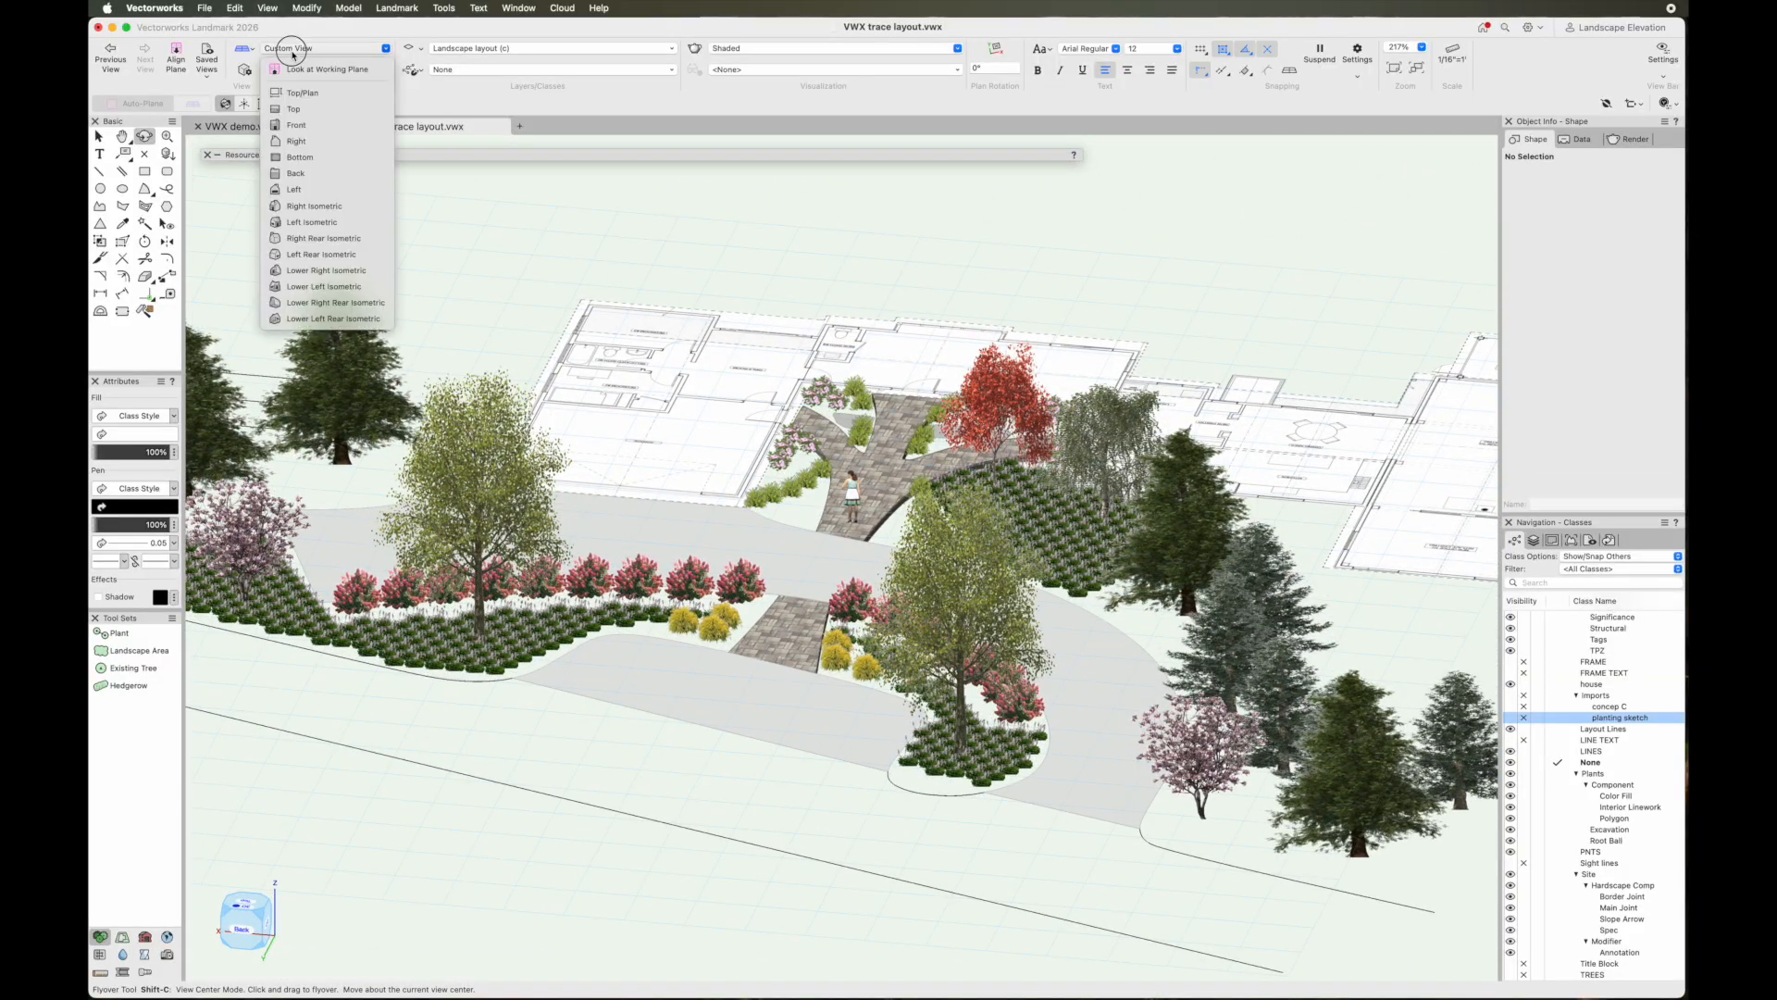
{"action": "left_click", "coordinate": [303, 92]}
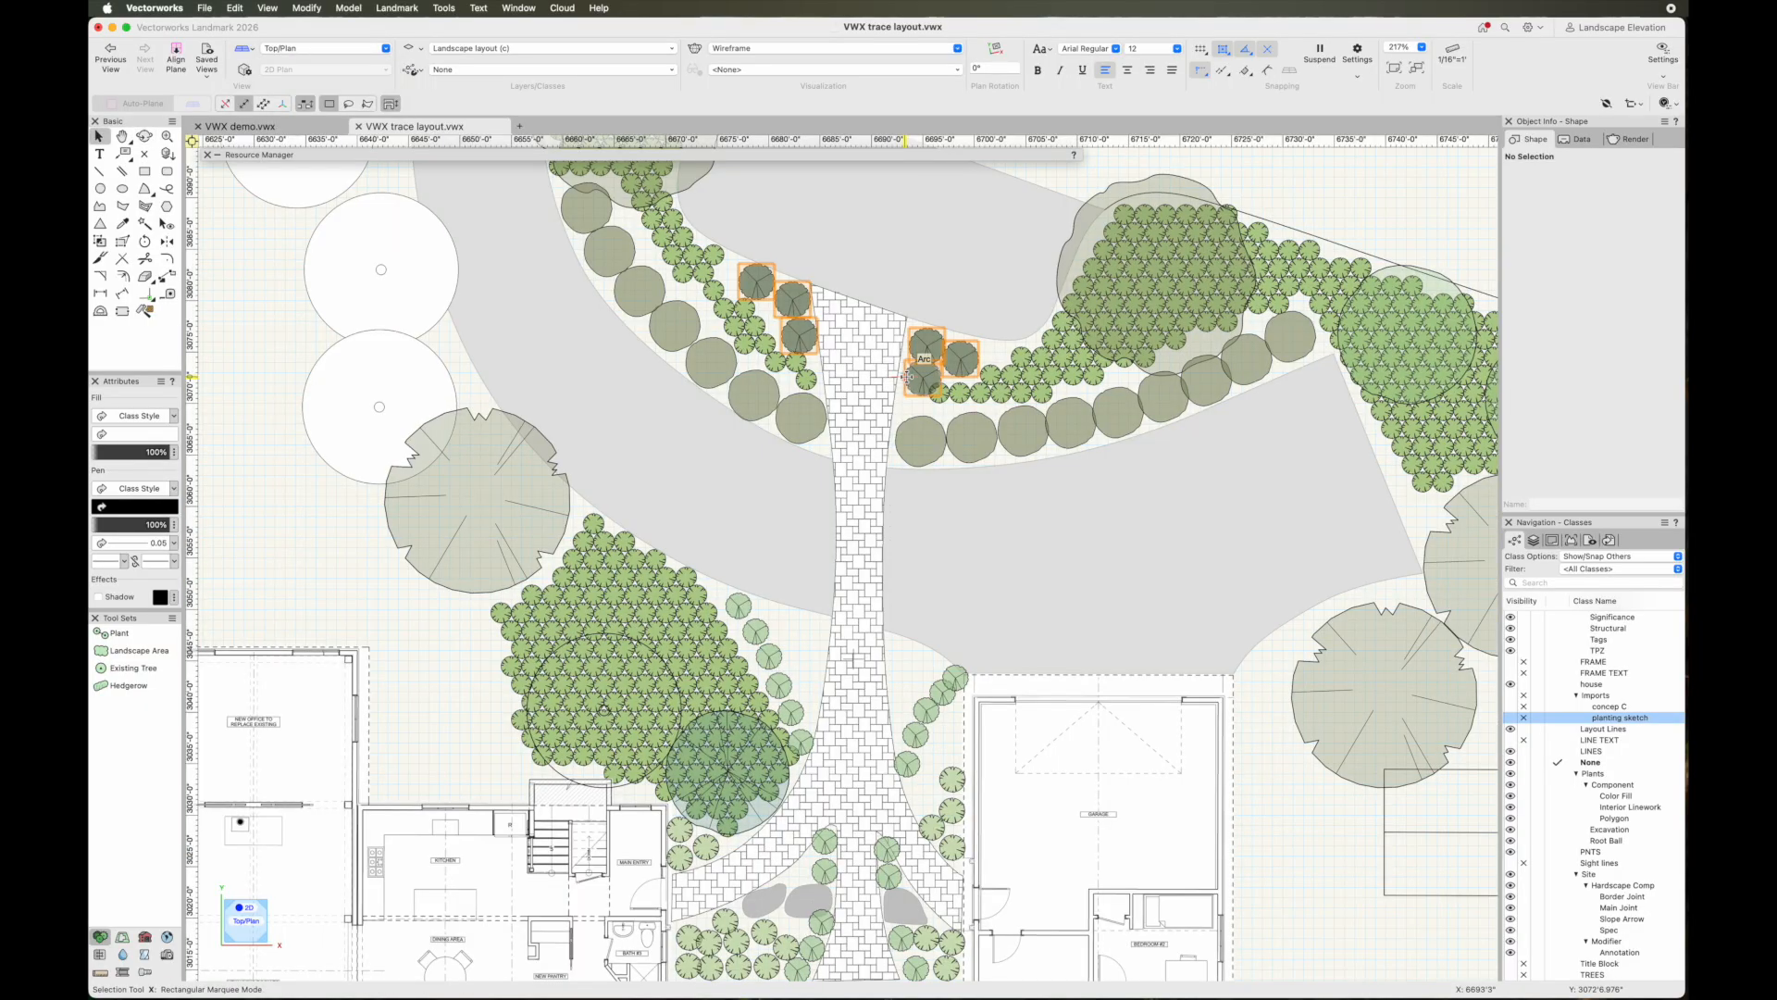
Open the Jeep file from the Vehicles folder of the Visualization library
{"action": "key", "text": "h"}
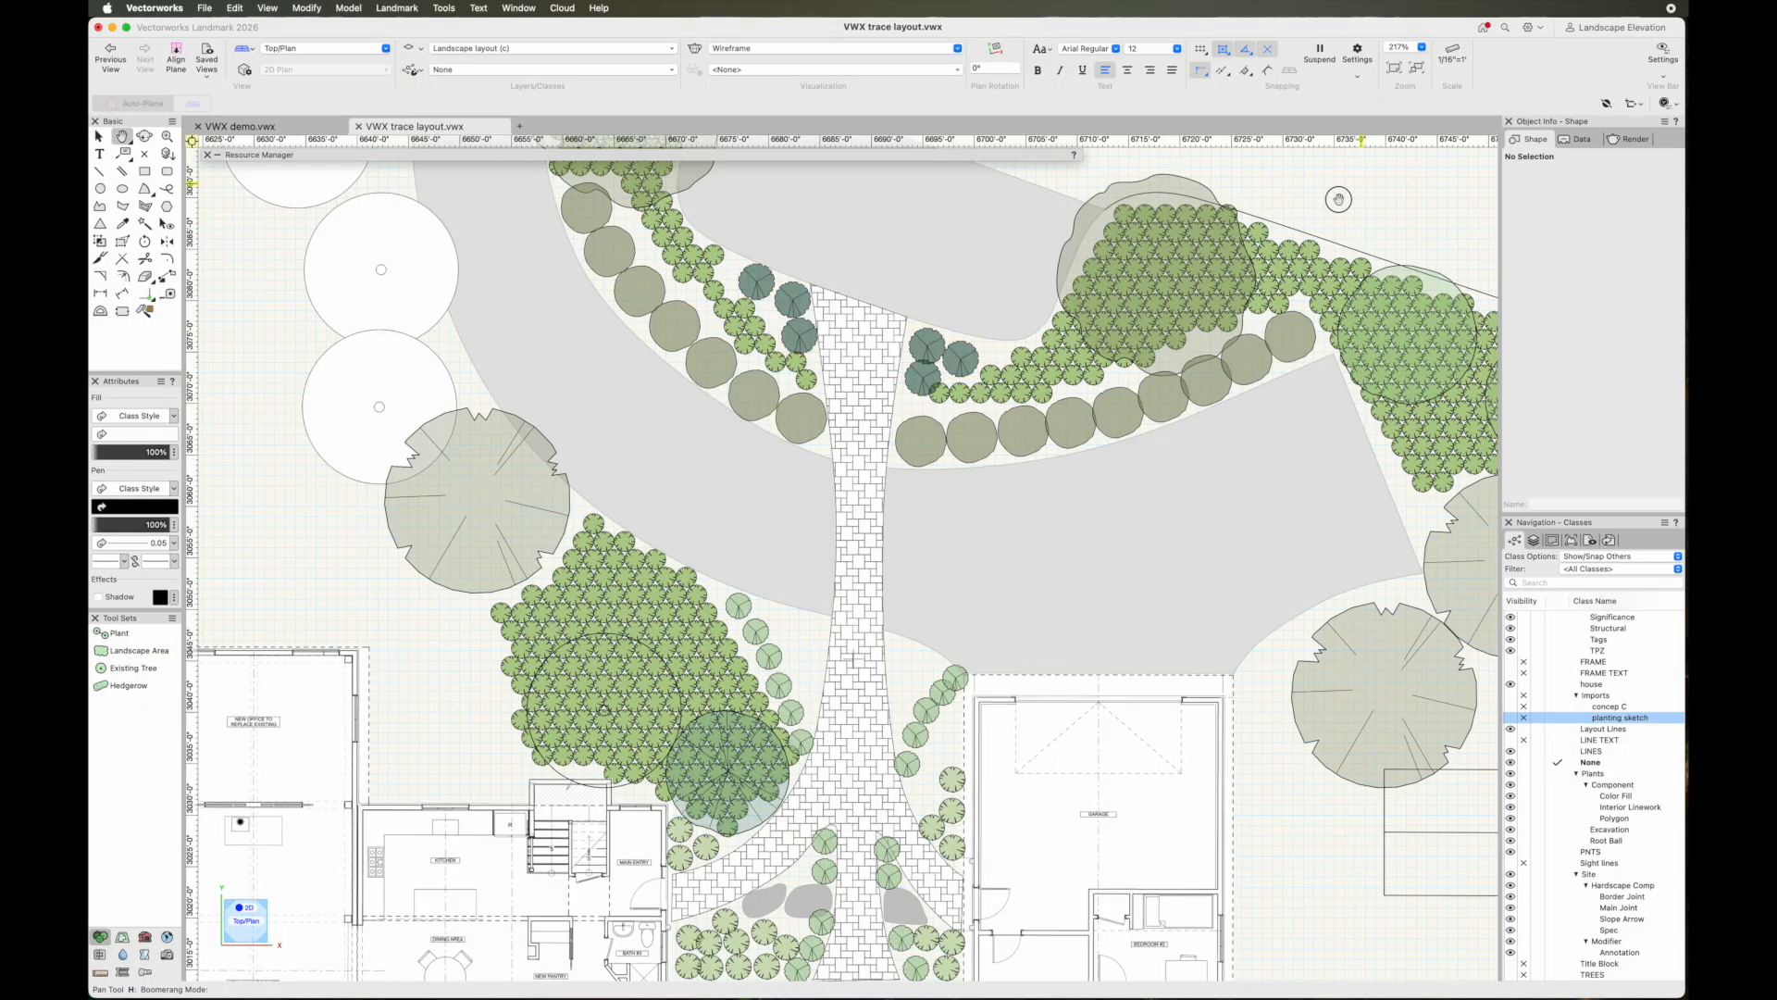
{"action": "scroll", "coordinate": [1198, 384], "scroll_direction": "up", "scroll_amount": 3}
{"action": "scroll", "coordinate": [1198, 384], "scroll_direction": "right", "scroll_amount": 2}
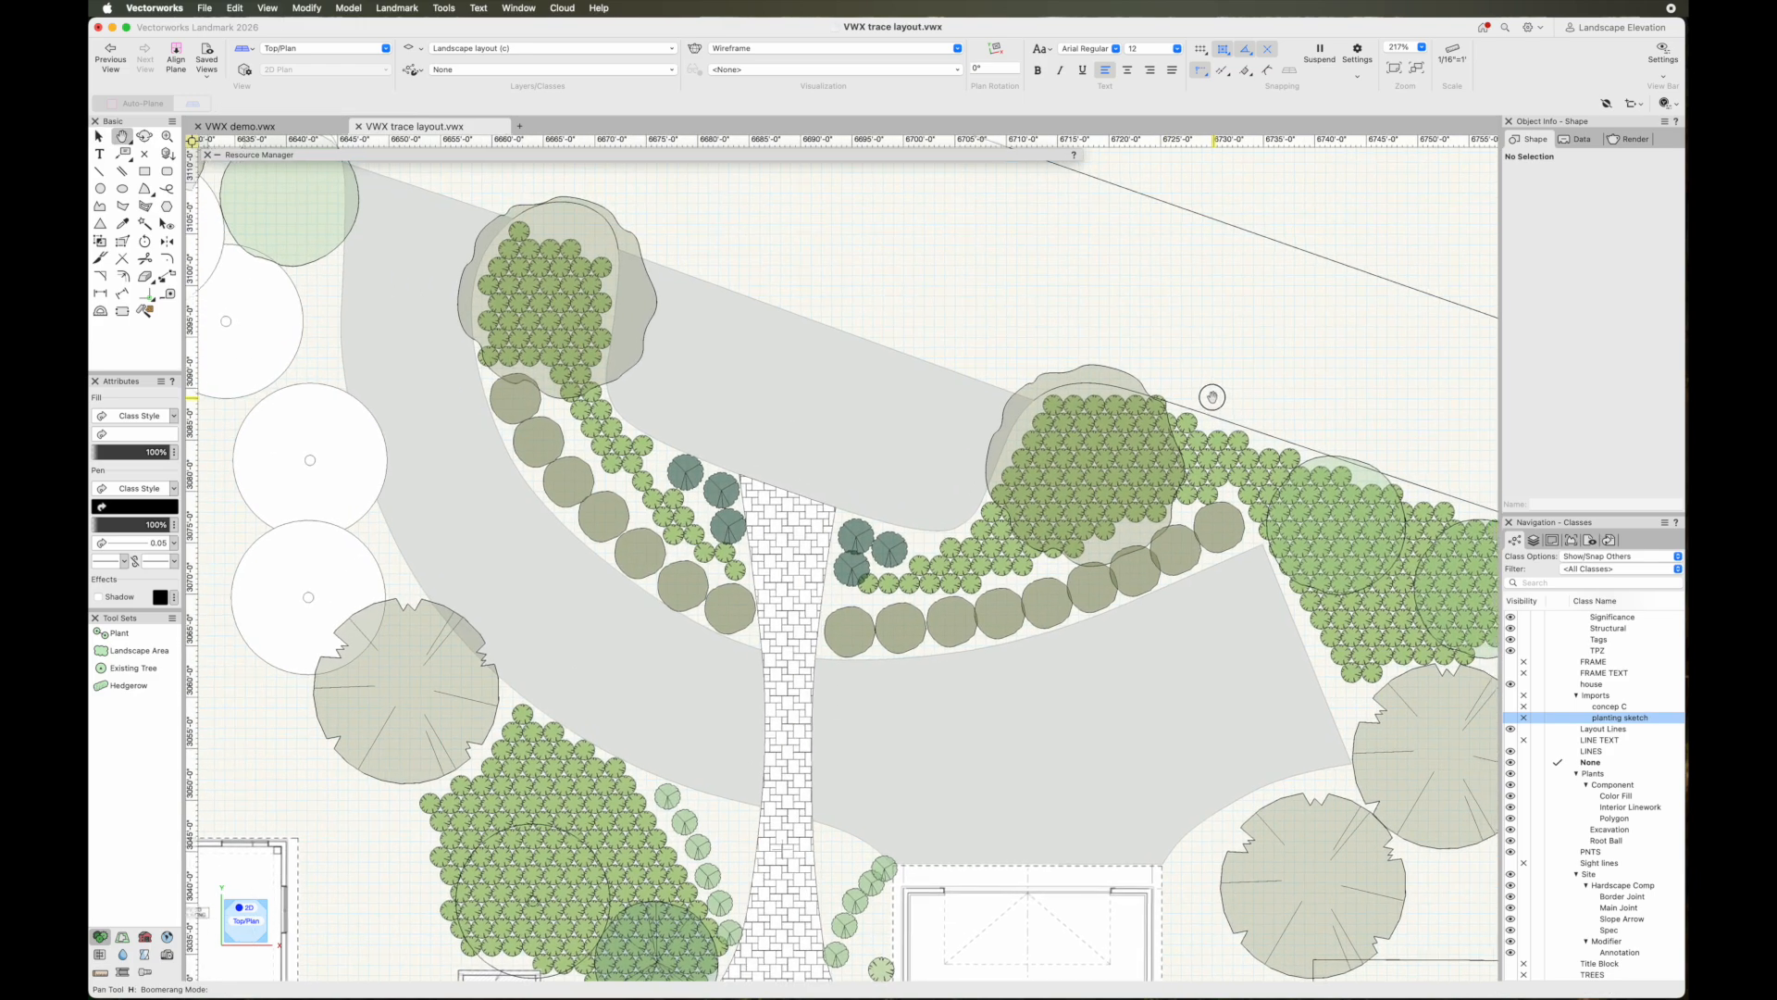
{"action": "key", "text": "x"}
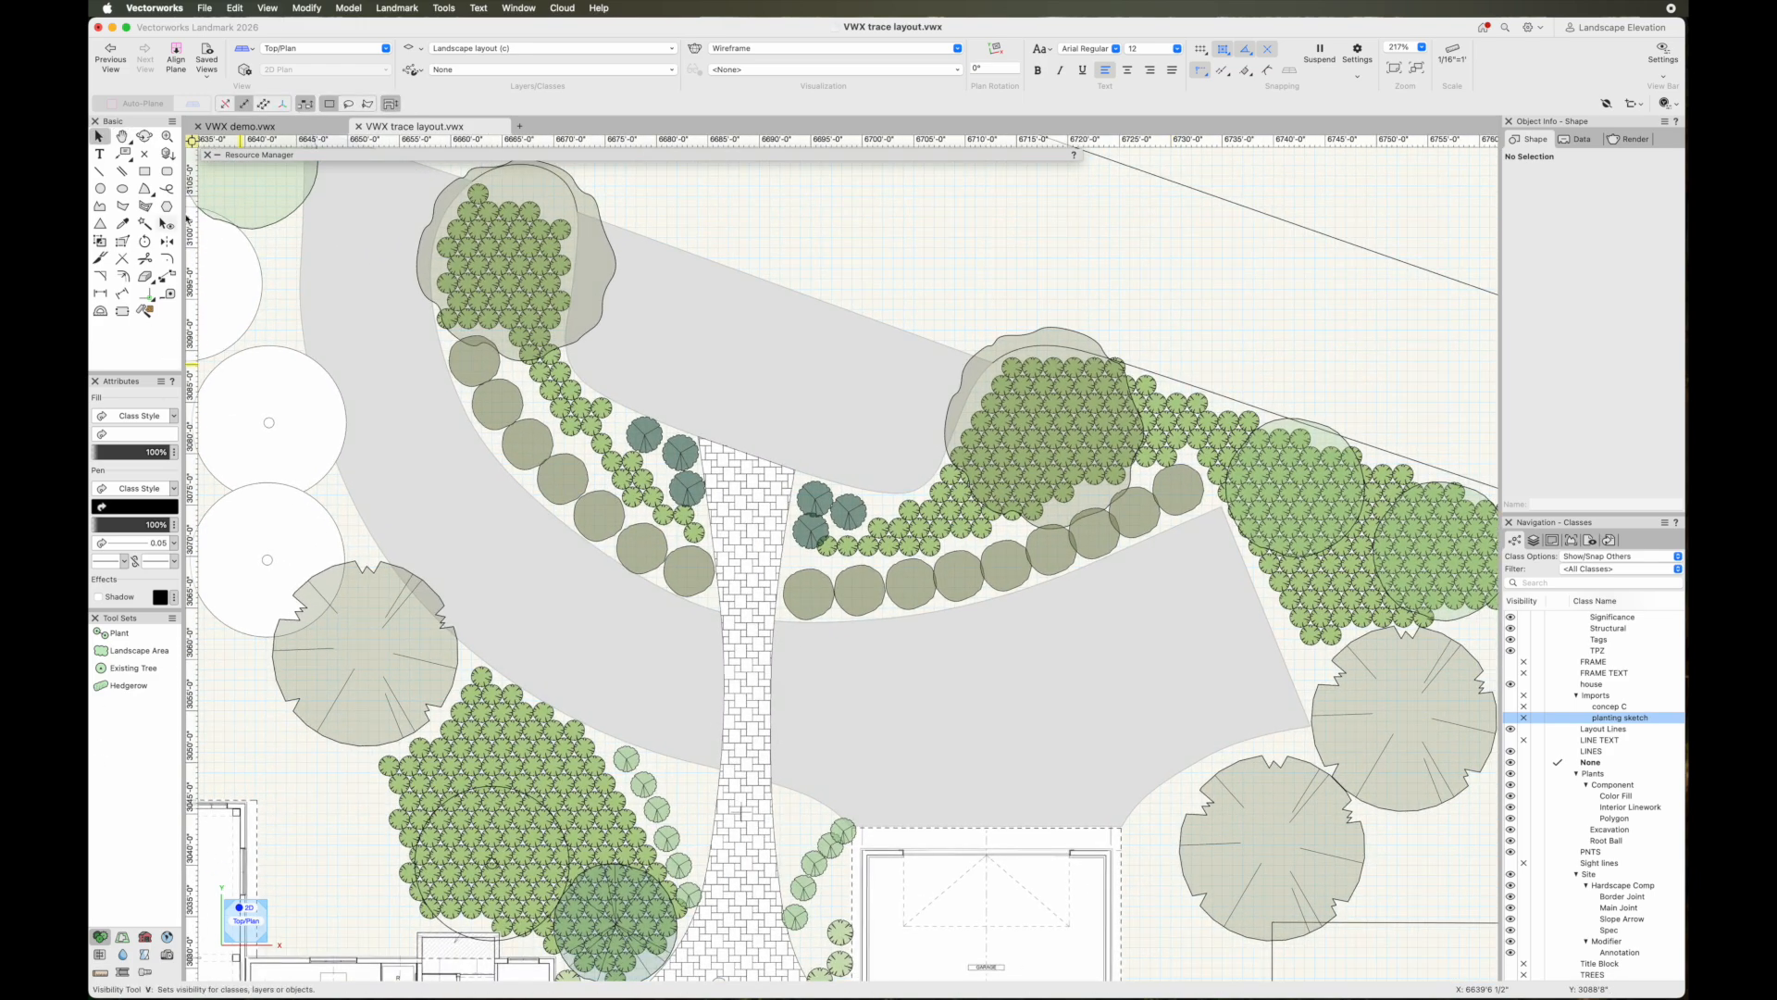
{"action": "left_click", "coordinate": [351, 156]}
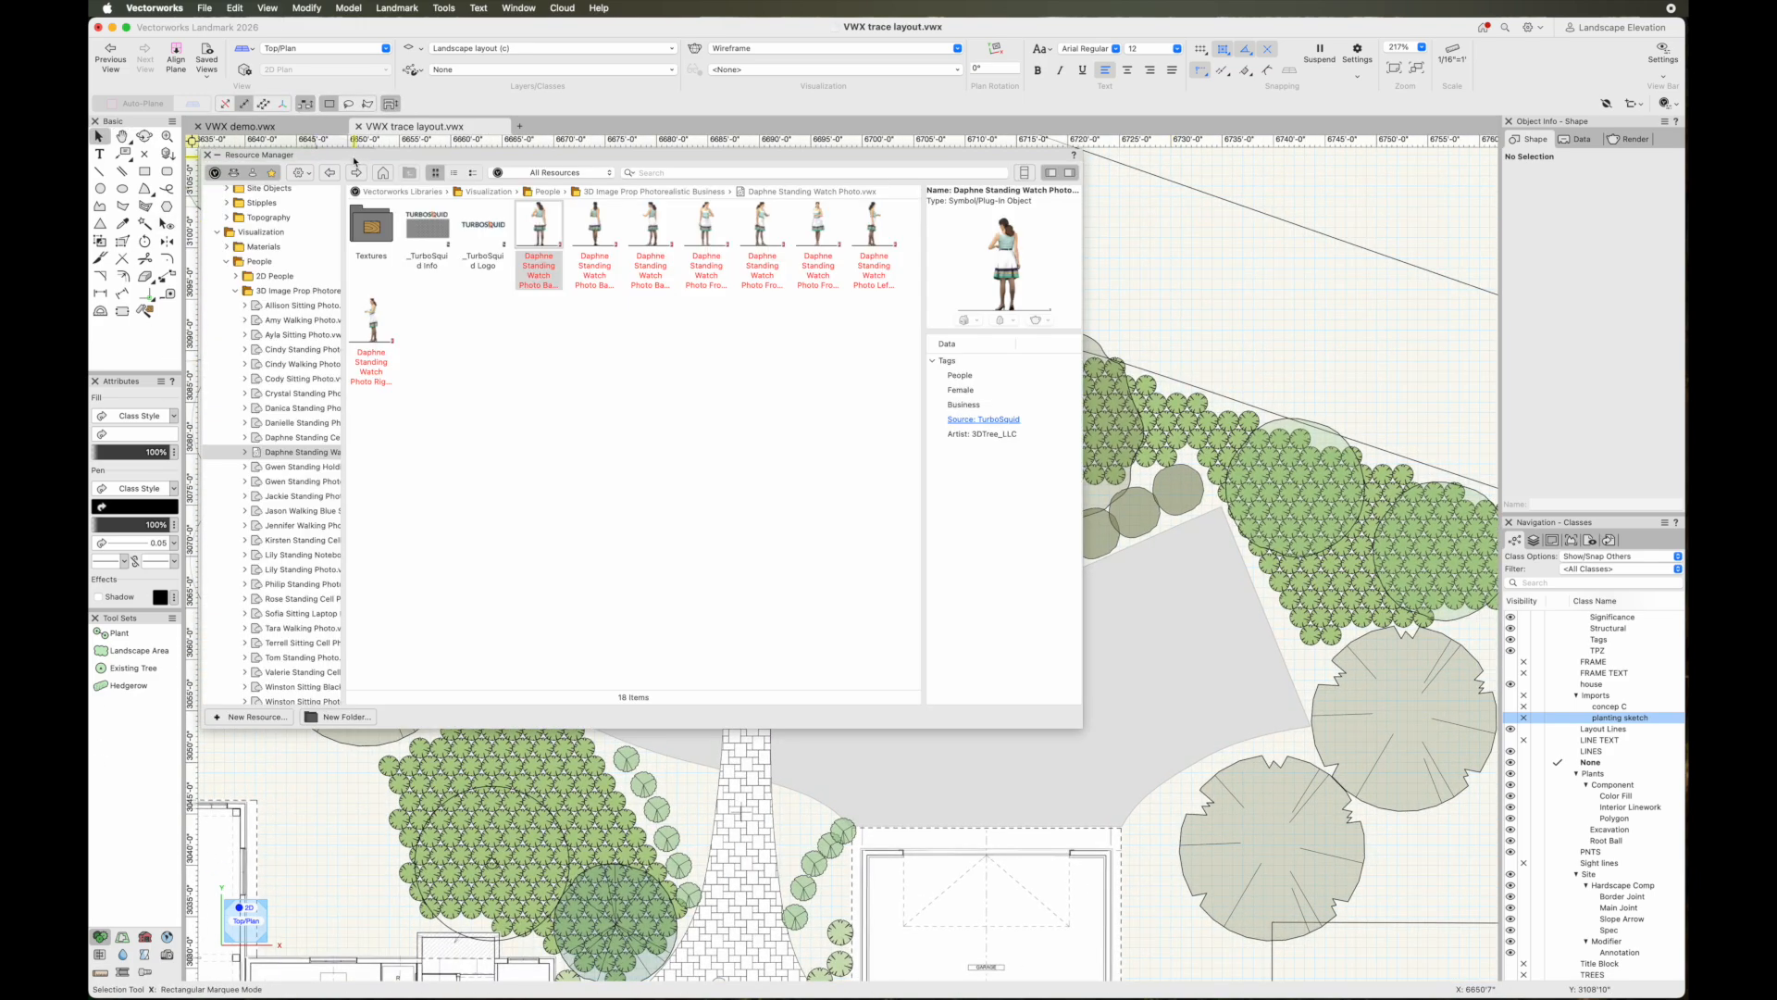
{"action": "left_click", "coordinate": [228, 263]}
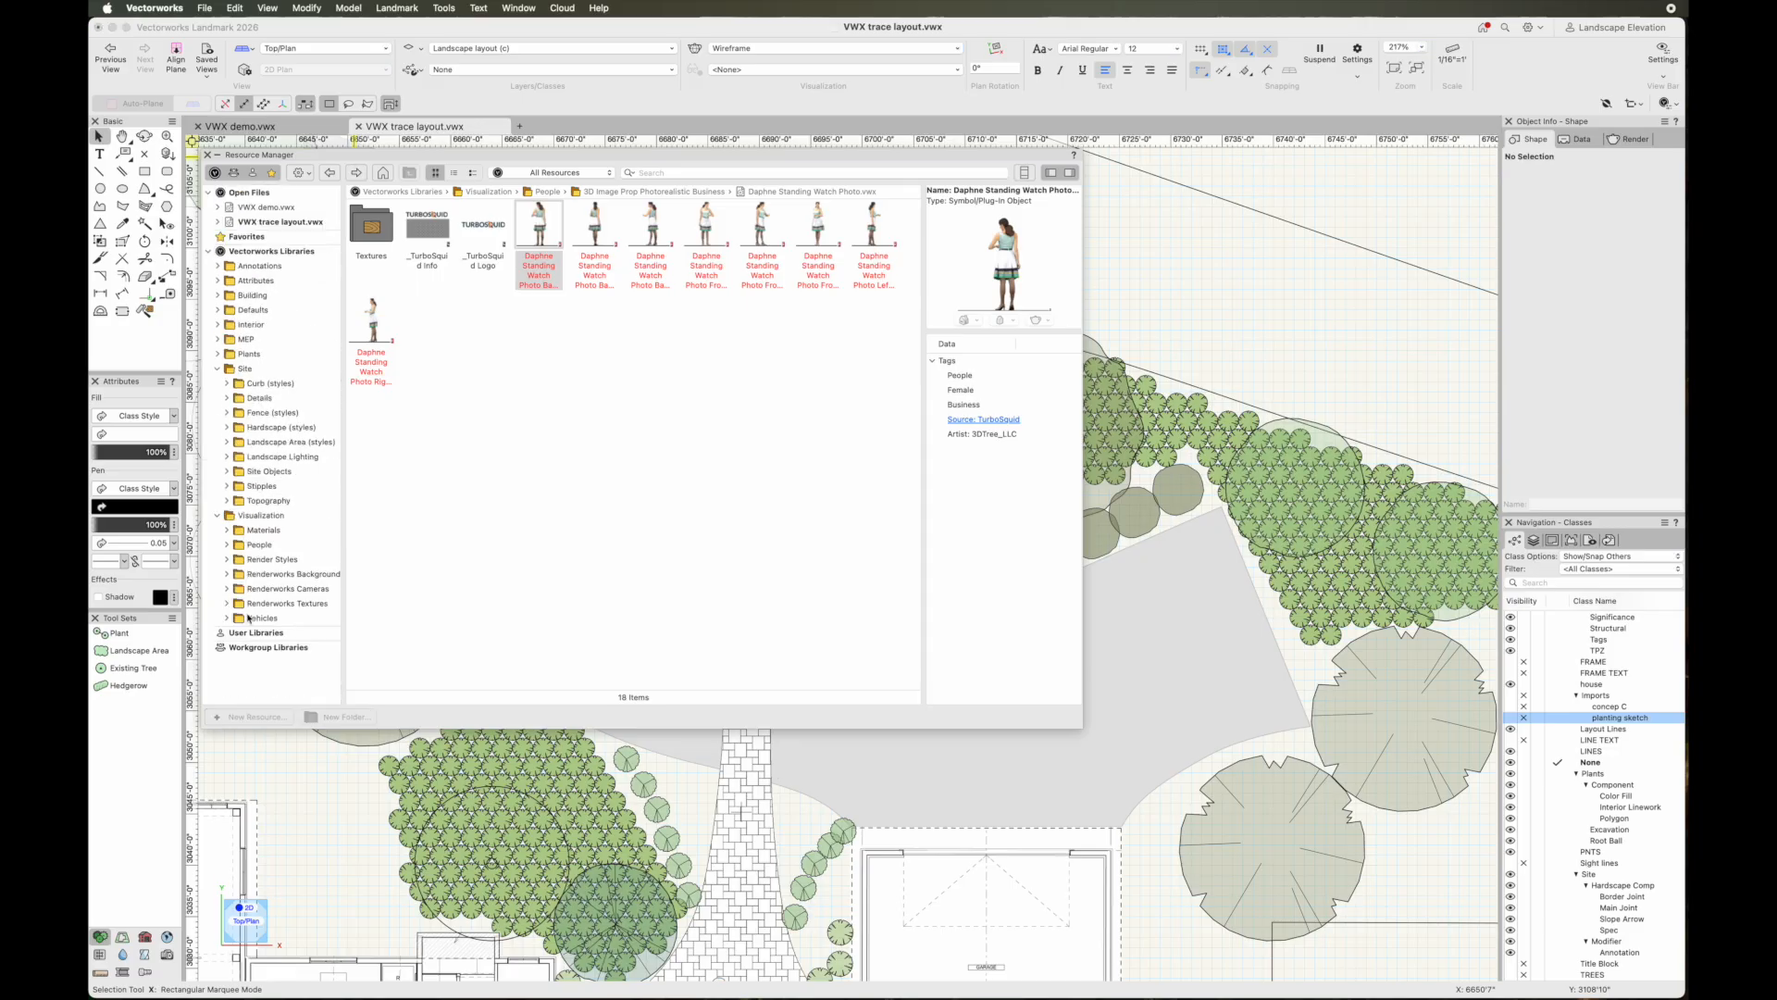
{"action": "left_click", "coordinate": [227, 618]}
{"action": "scroll", "coordinate": [298, 650], "scroll_direction": "down", "scroll_amount": 6}
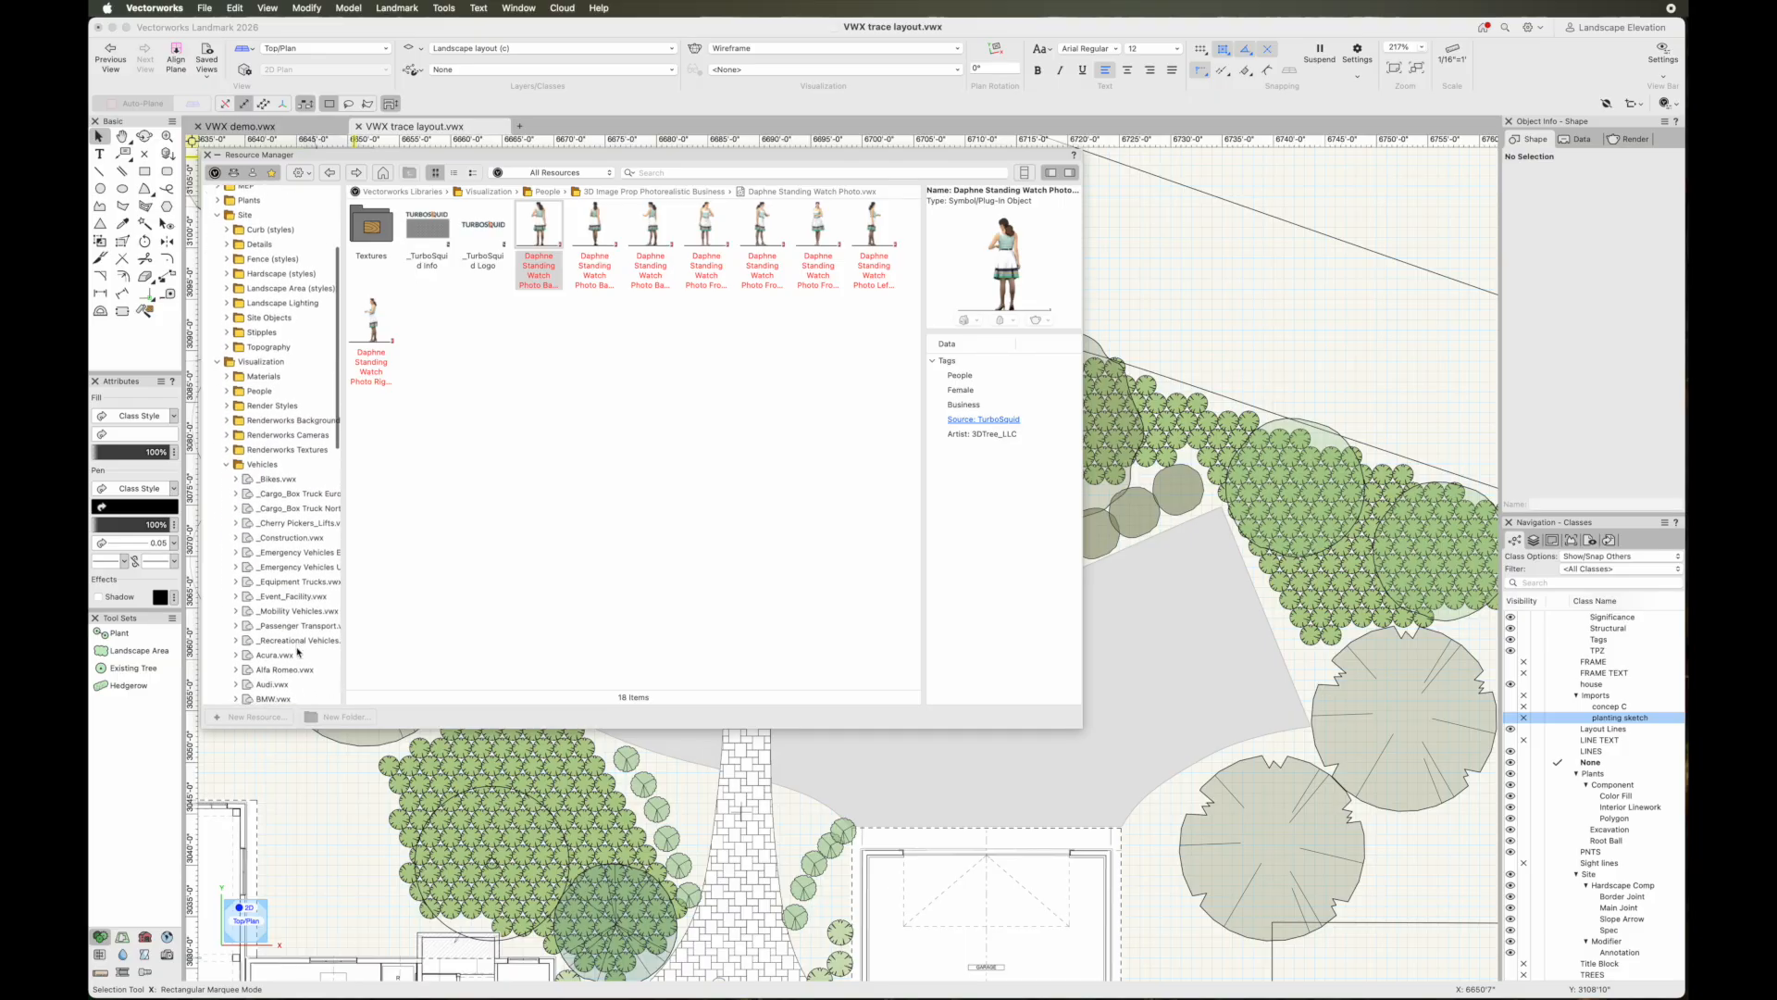
{"action": "scroll", "coordinate": [298, 650], "scroll_direction": "down", "scroll_amount": 3}
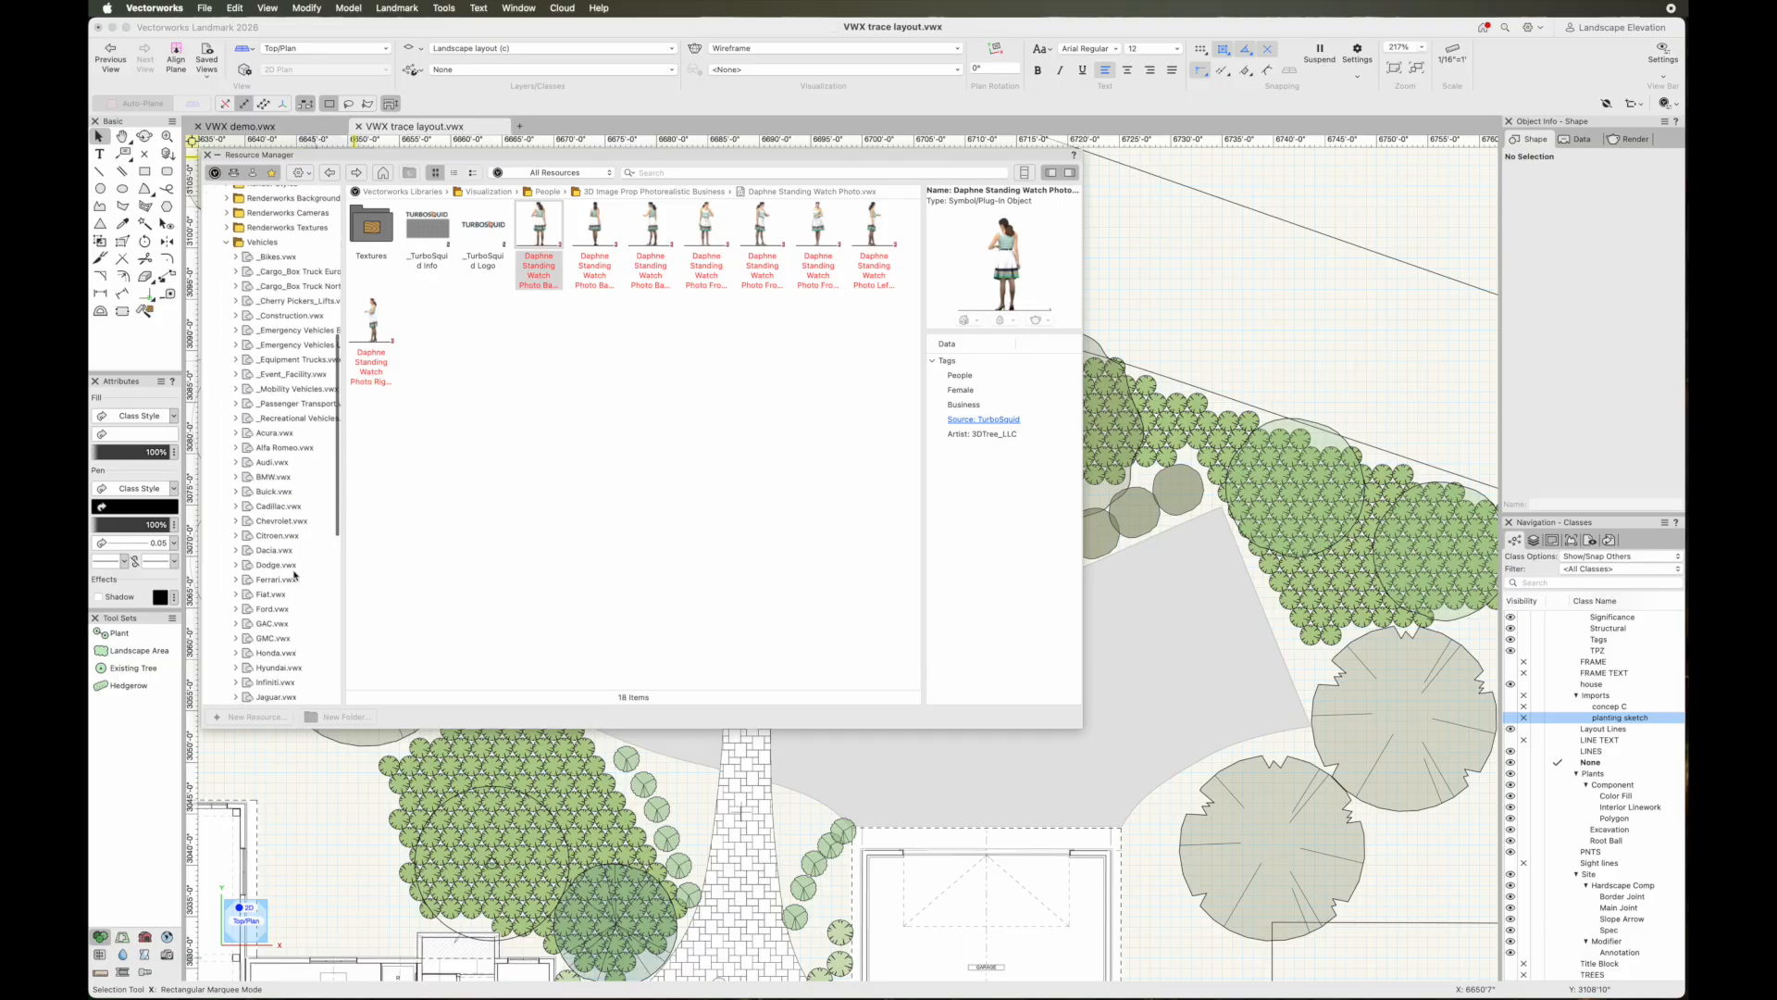
{"action": "scroll", "coordinate": [288, 586], "scroll_direction": "down", "scroll_amount": 2}
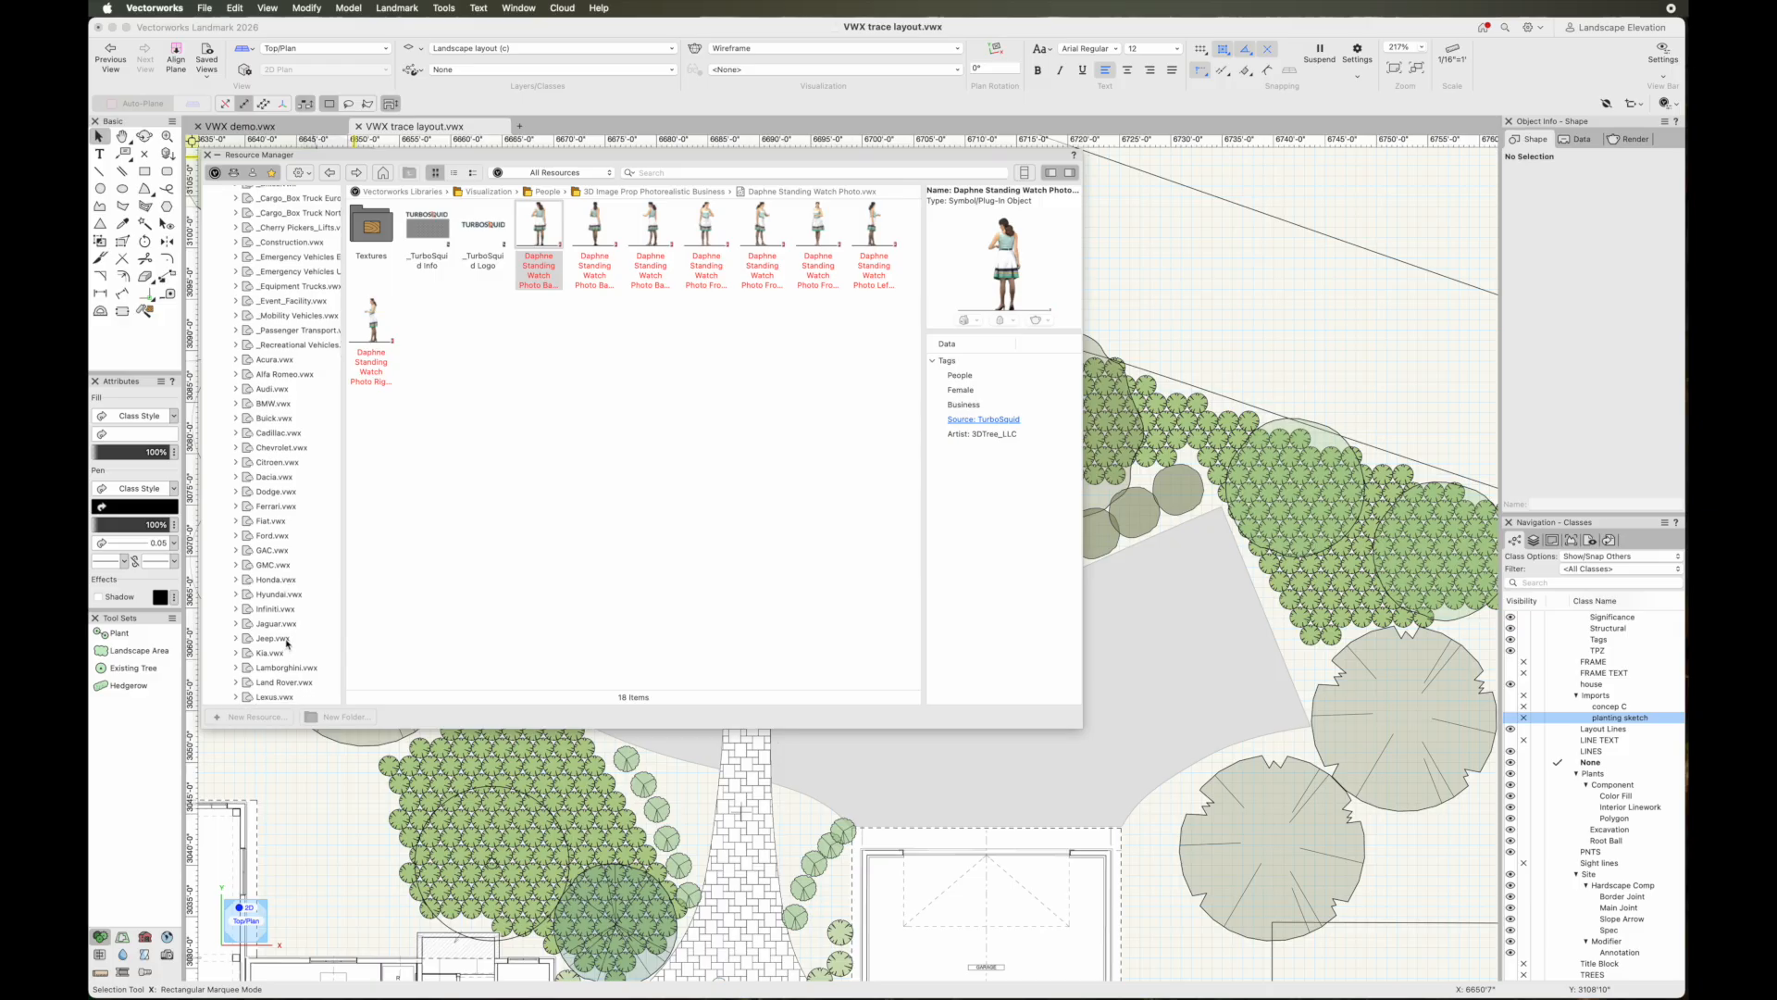
{"action": "left_click", "coordinate": [278, 638]}
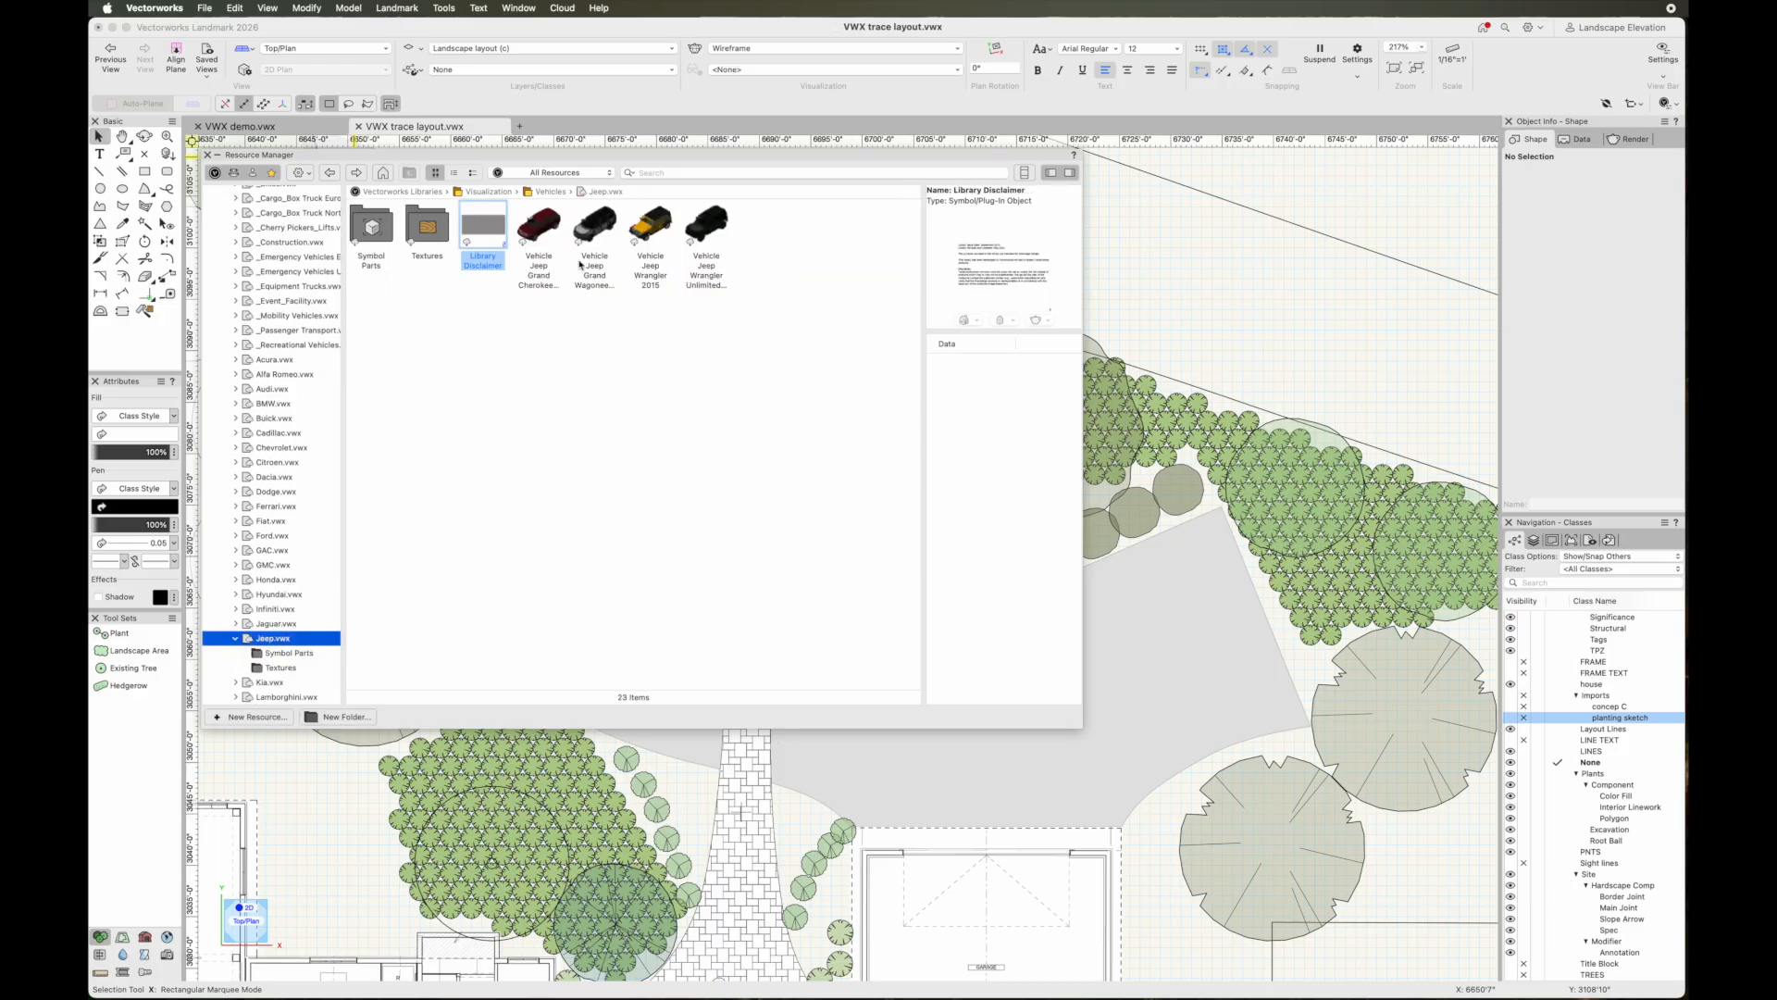
Place a Vehicle Jeep Wrangler 2015 symbol on the northern parking area above the path, rotated about -21°
{"action": "left_click", "coordinate": [648, 263]}
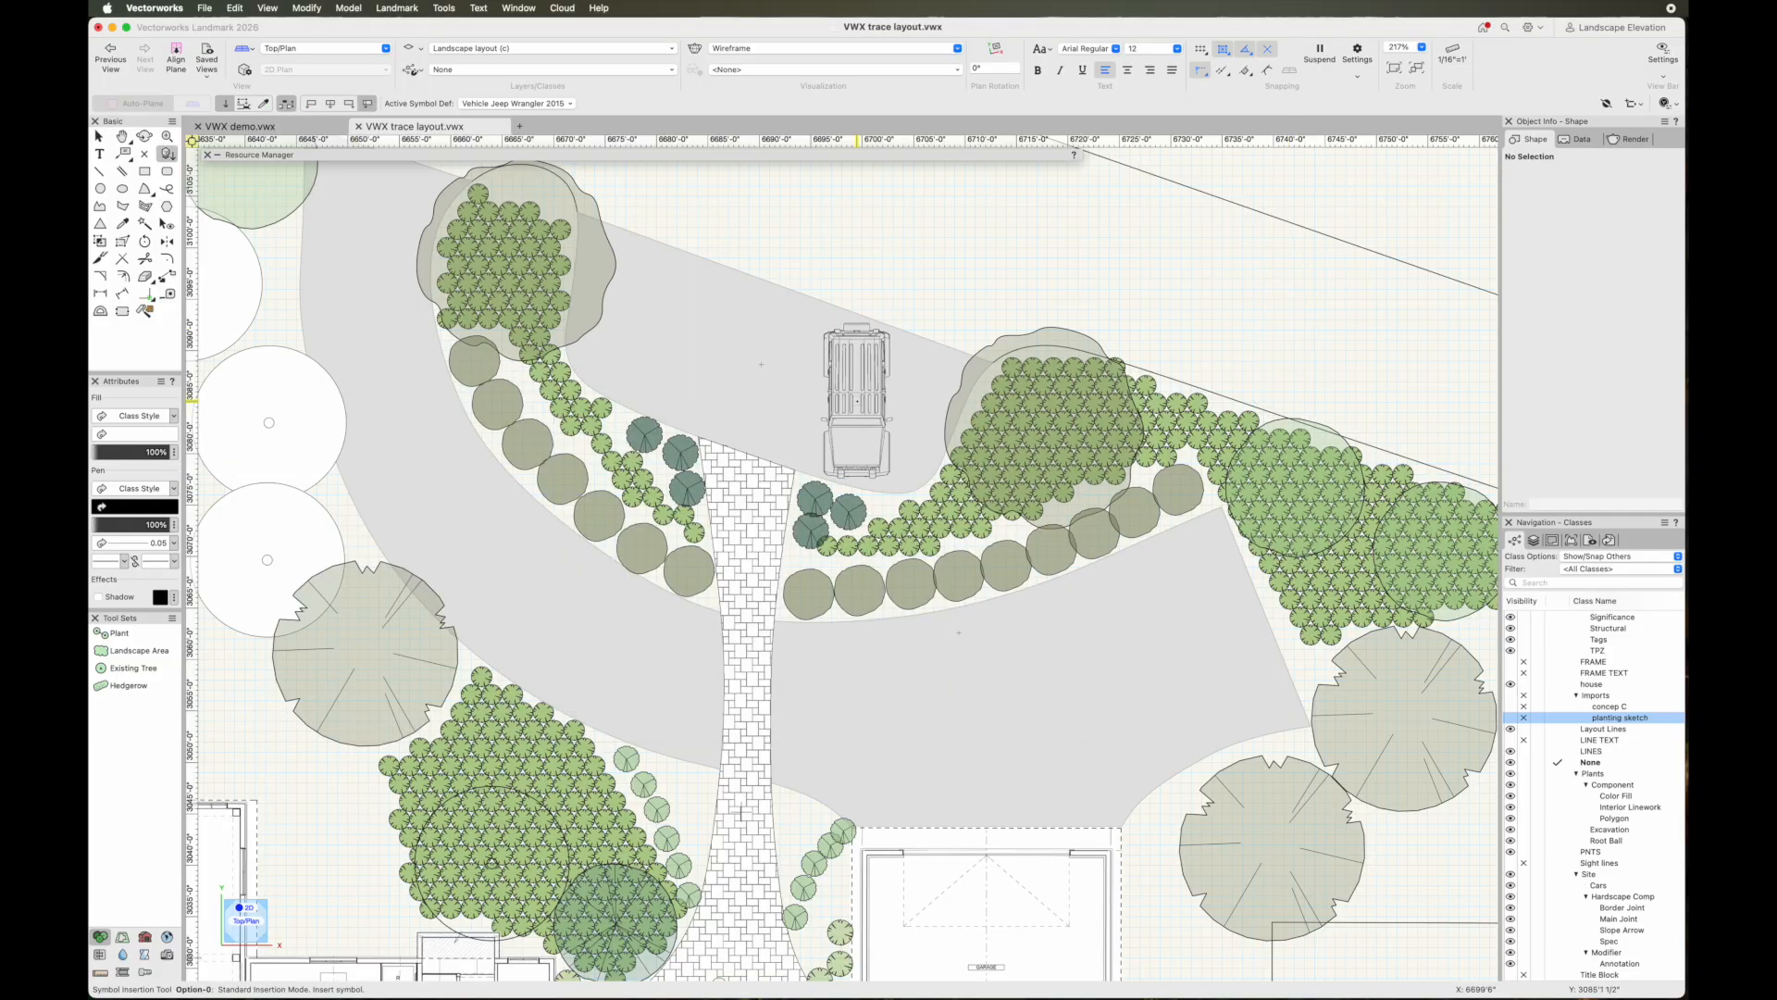
{"action": "left_click", "coordinate": [672, 327]}
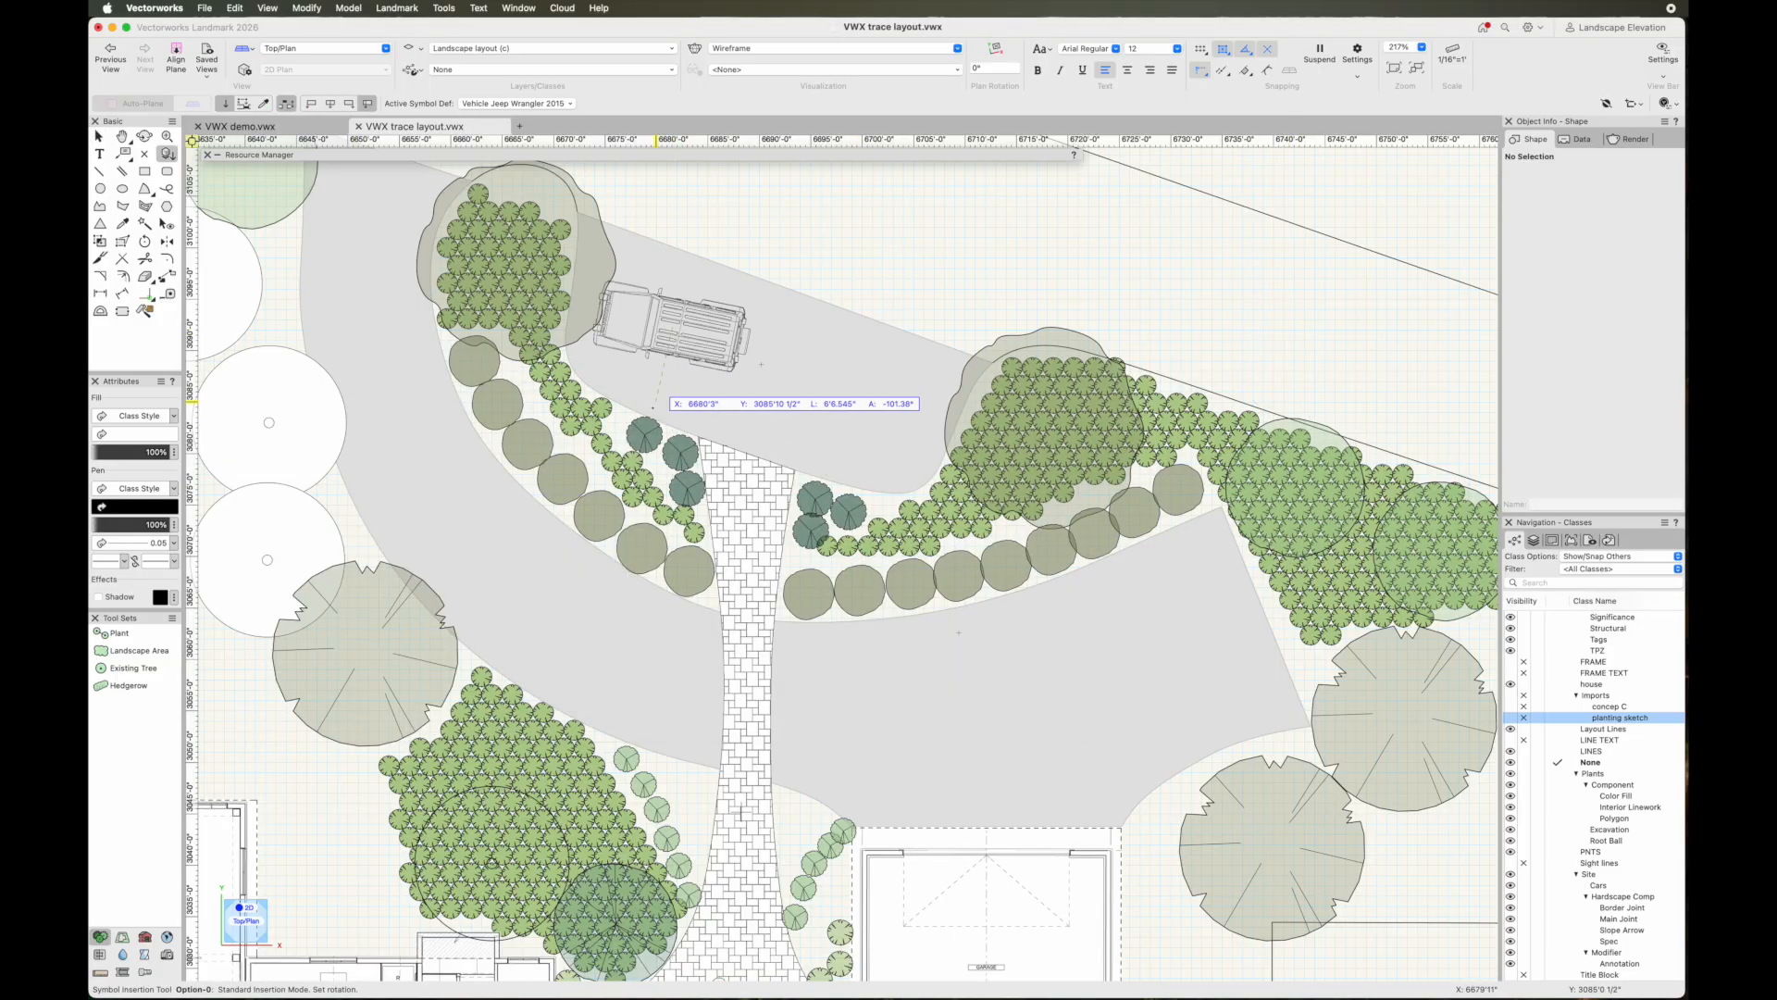
{"action": "left_click", "coordinate": [852, 400]}
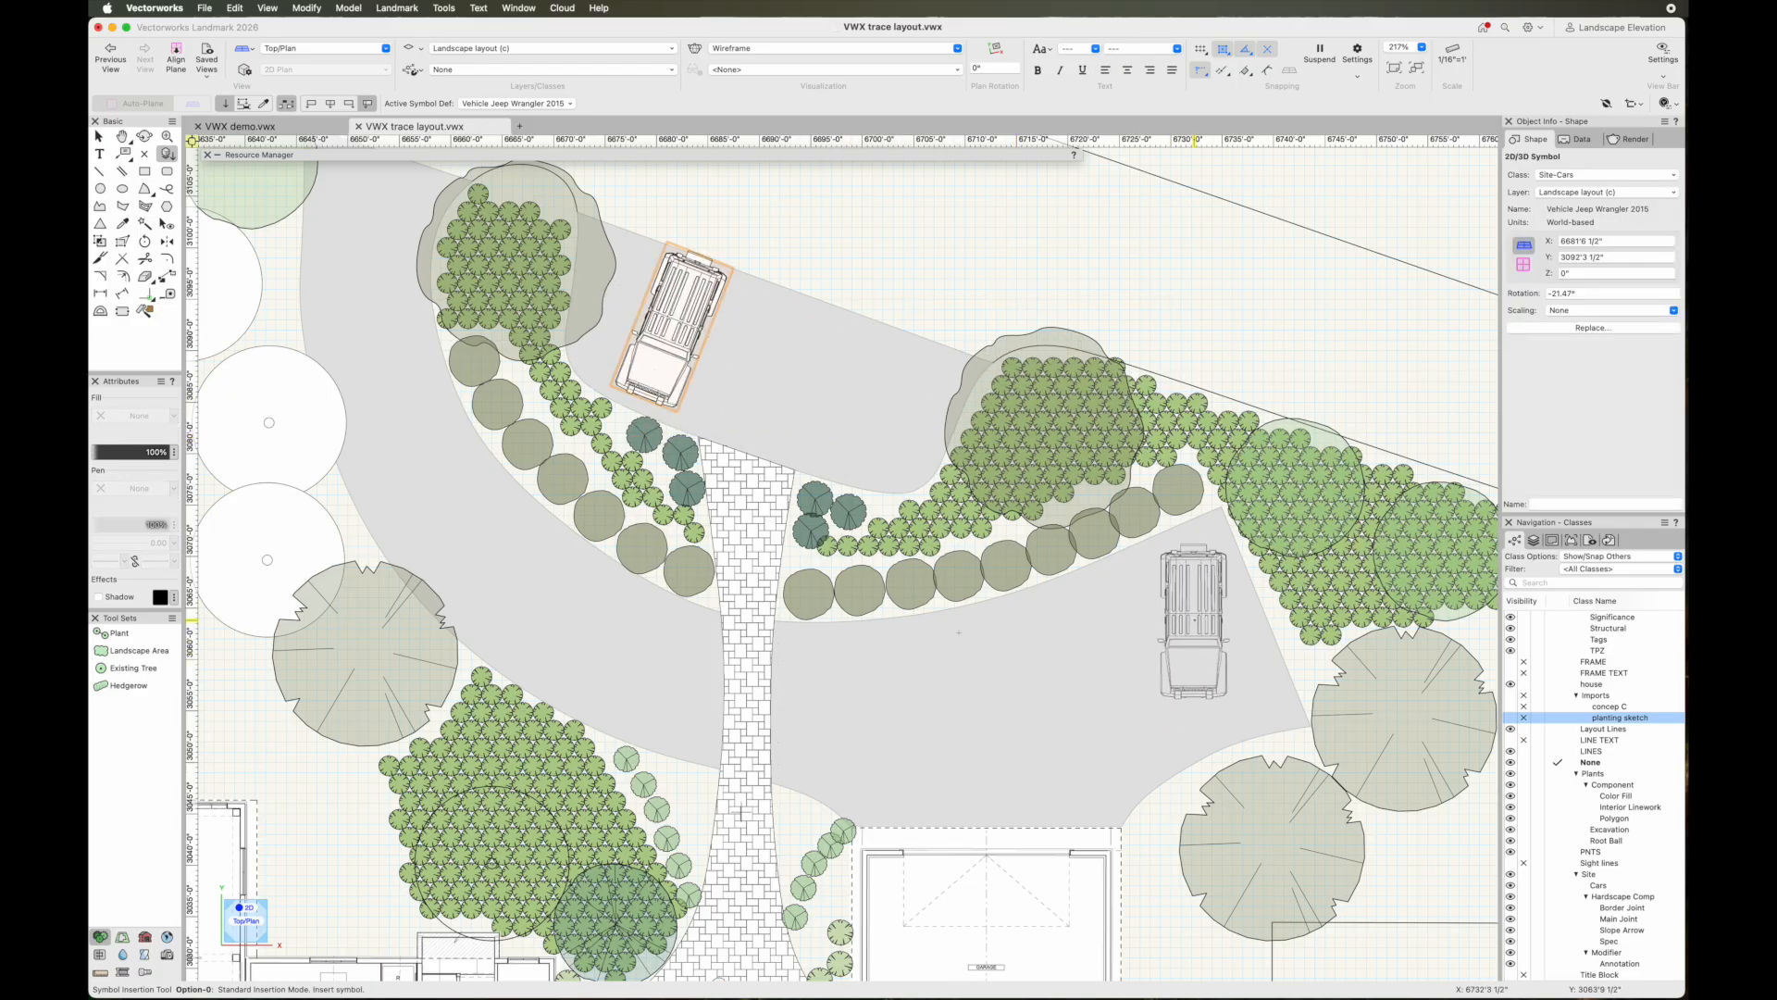
Place a second Jeep Wrangler at the eastern end of the driveway, rotated about 116°, and clear the selection
{"action": "left_click", "coordinate": [1201, 598]}
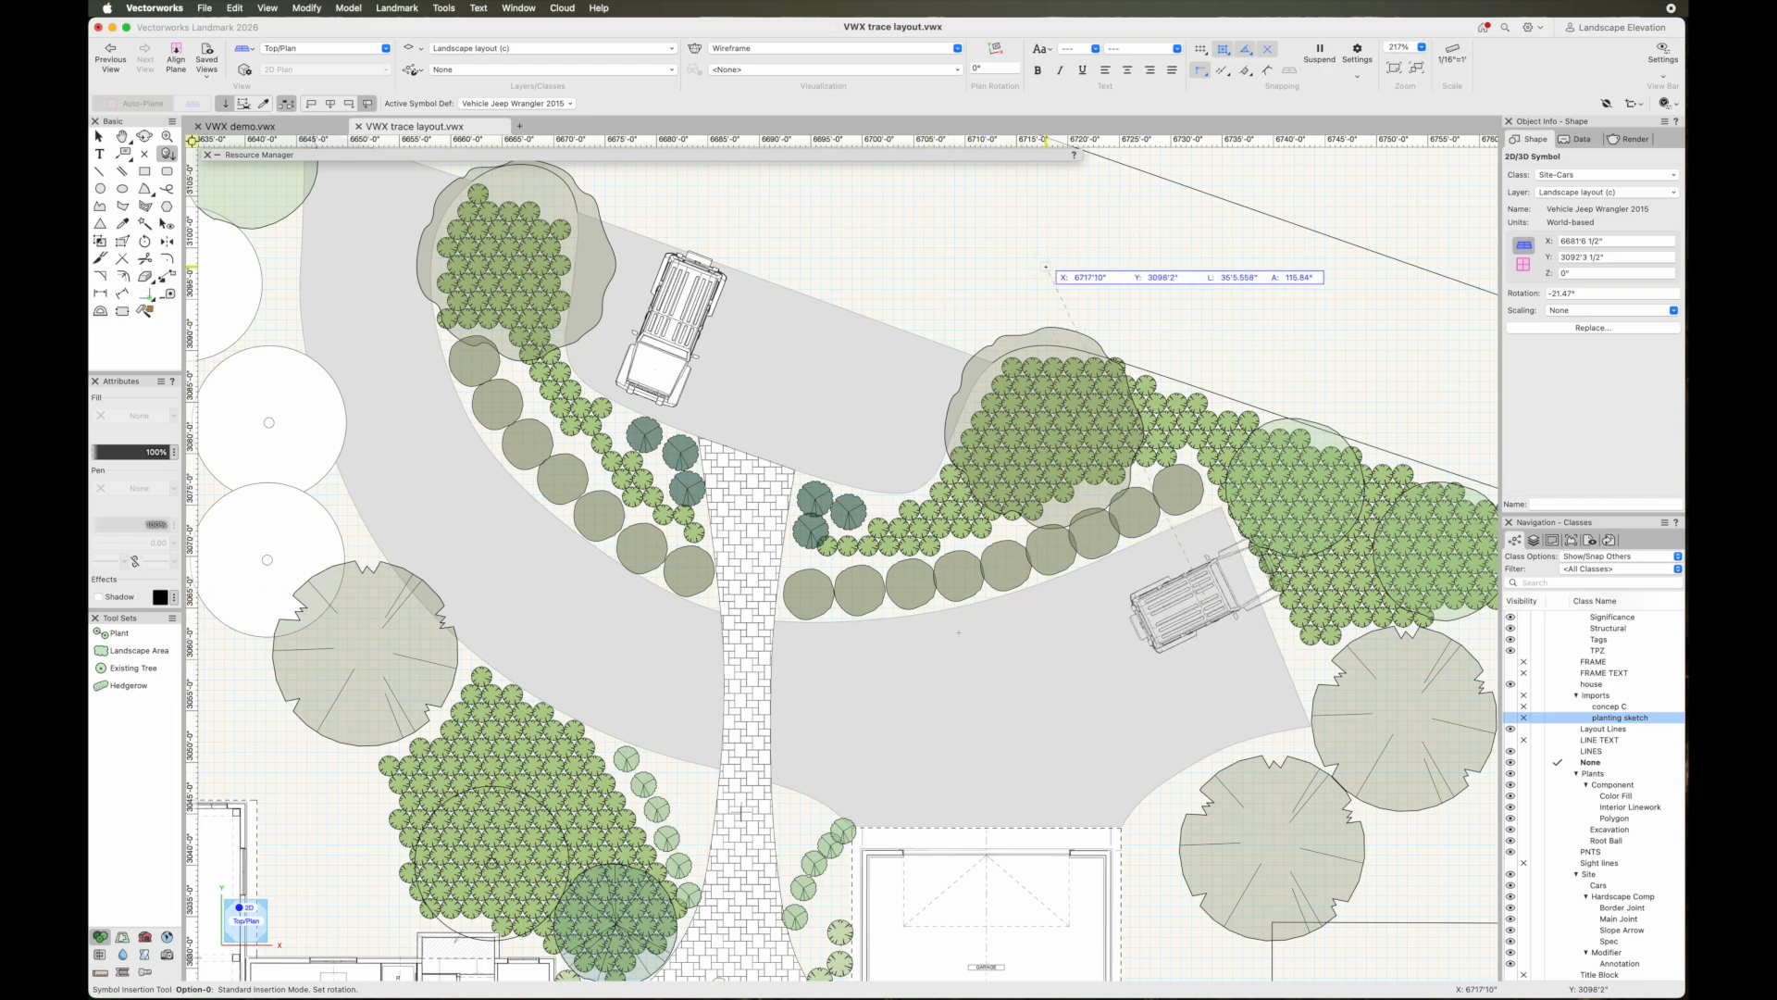
{"action": "left_click", "coordinate": [1017, 270]}
{"action": "key", "text": "x"}
{"action": "key", "text": "grave"}
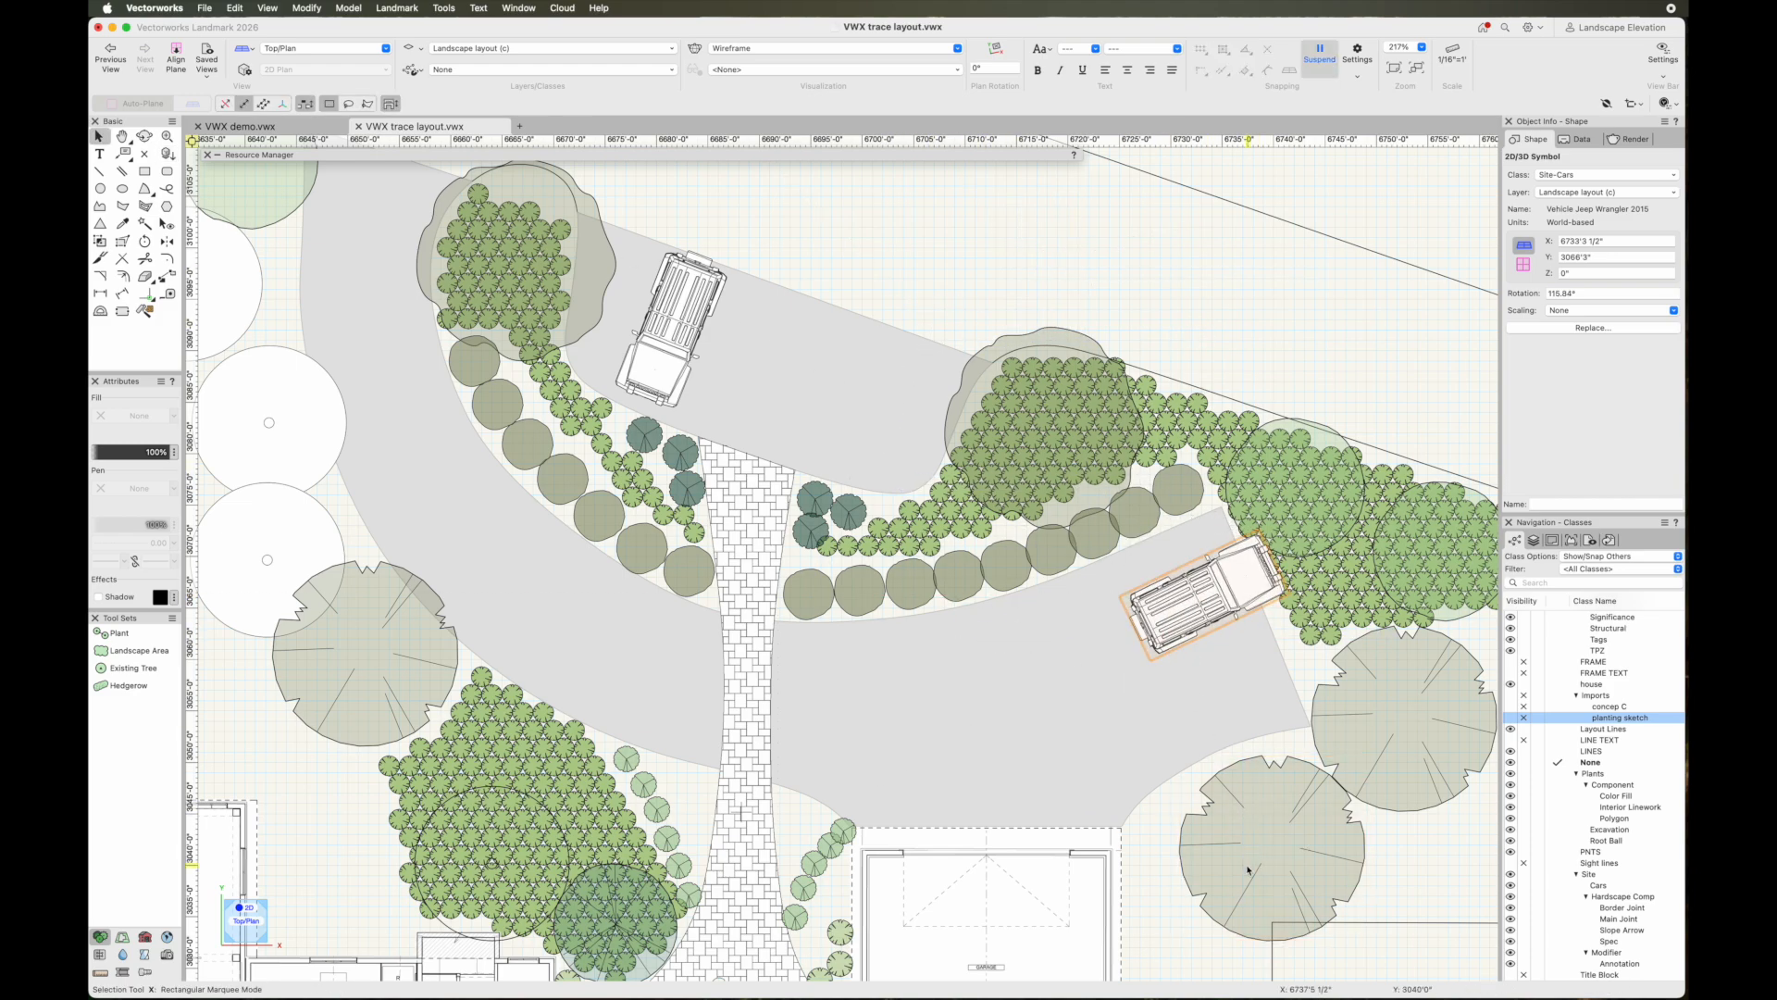
{"action": "key", "text": "x"}
{"action": "key", "text": "grave"}
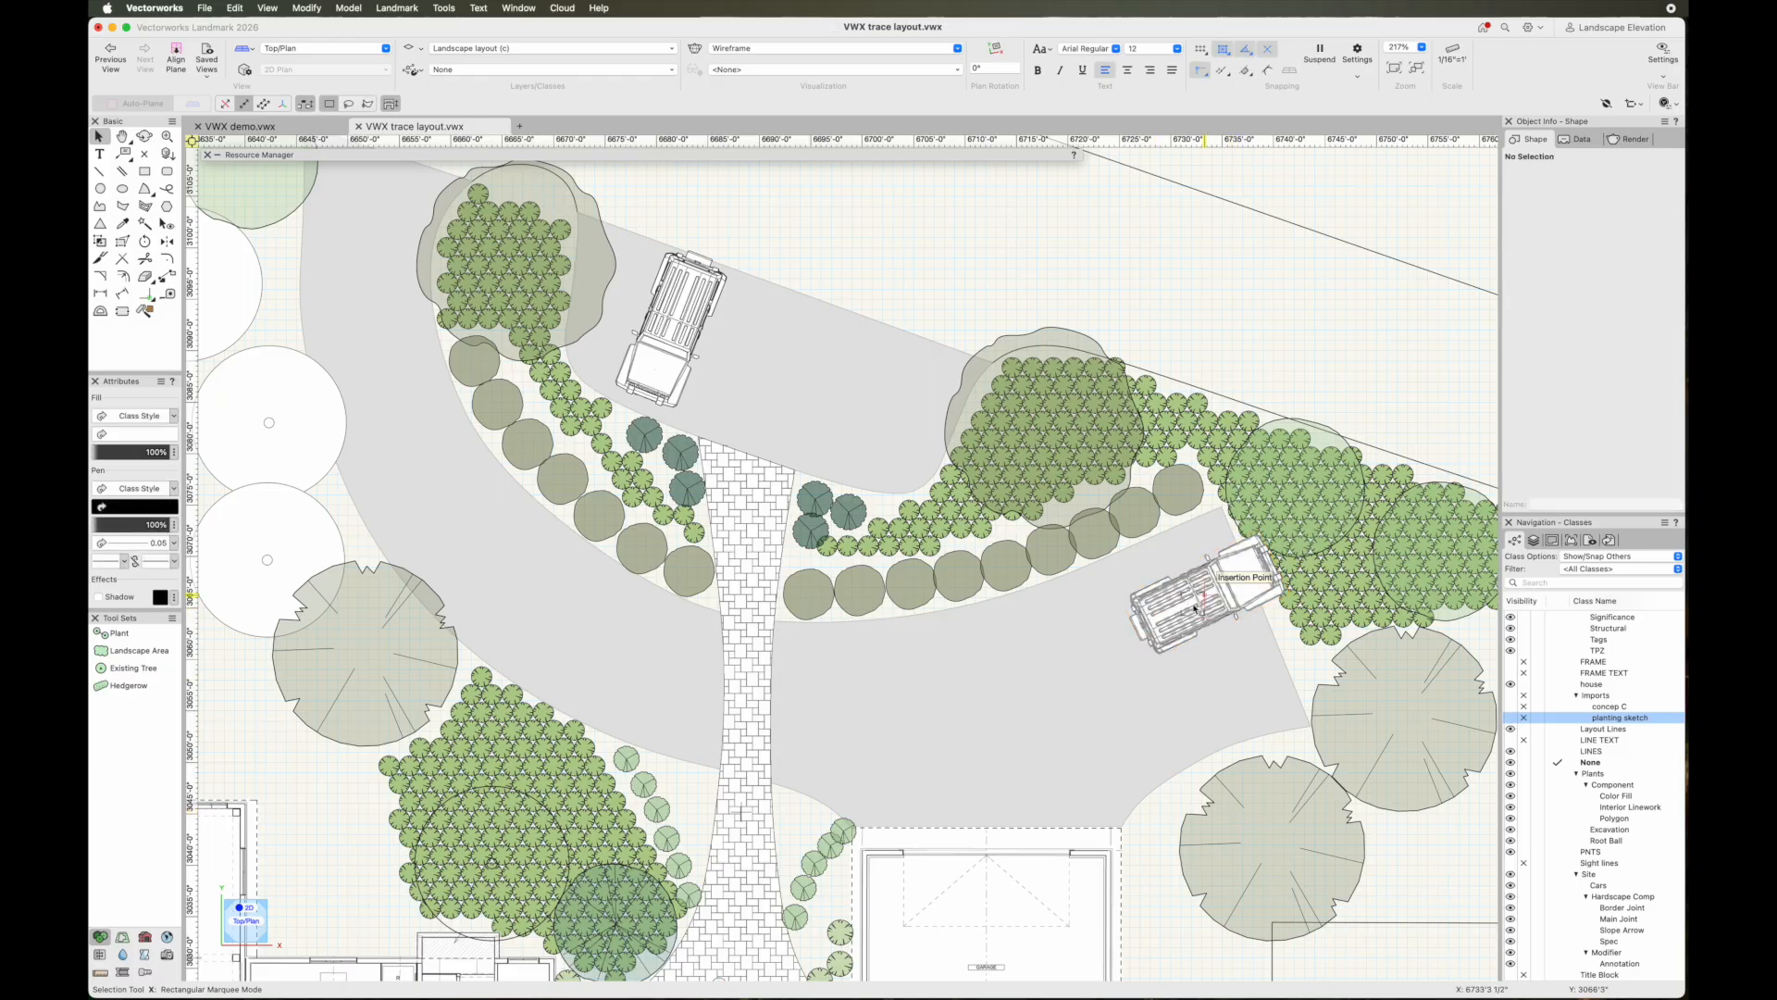
Set the class options to Show/Snap/Modify Others and move the eastern Jeep slightly west, fully onto the driveway
{"action": "left_click", "coordinate": [1618, 557]}
{"action": "left_click", "coordinate": [1616, 575]}
{"action": "left_click_drag", "start_coordinate": [1199, 597], "coordinate": [1158, 583]}
{"action": "key", "text": "x"}
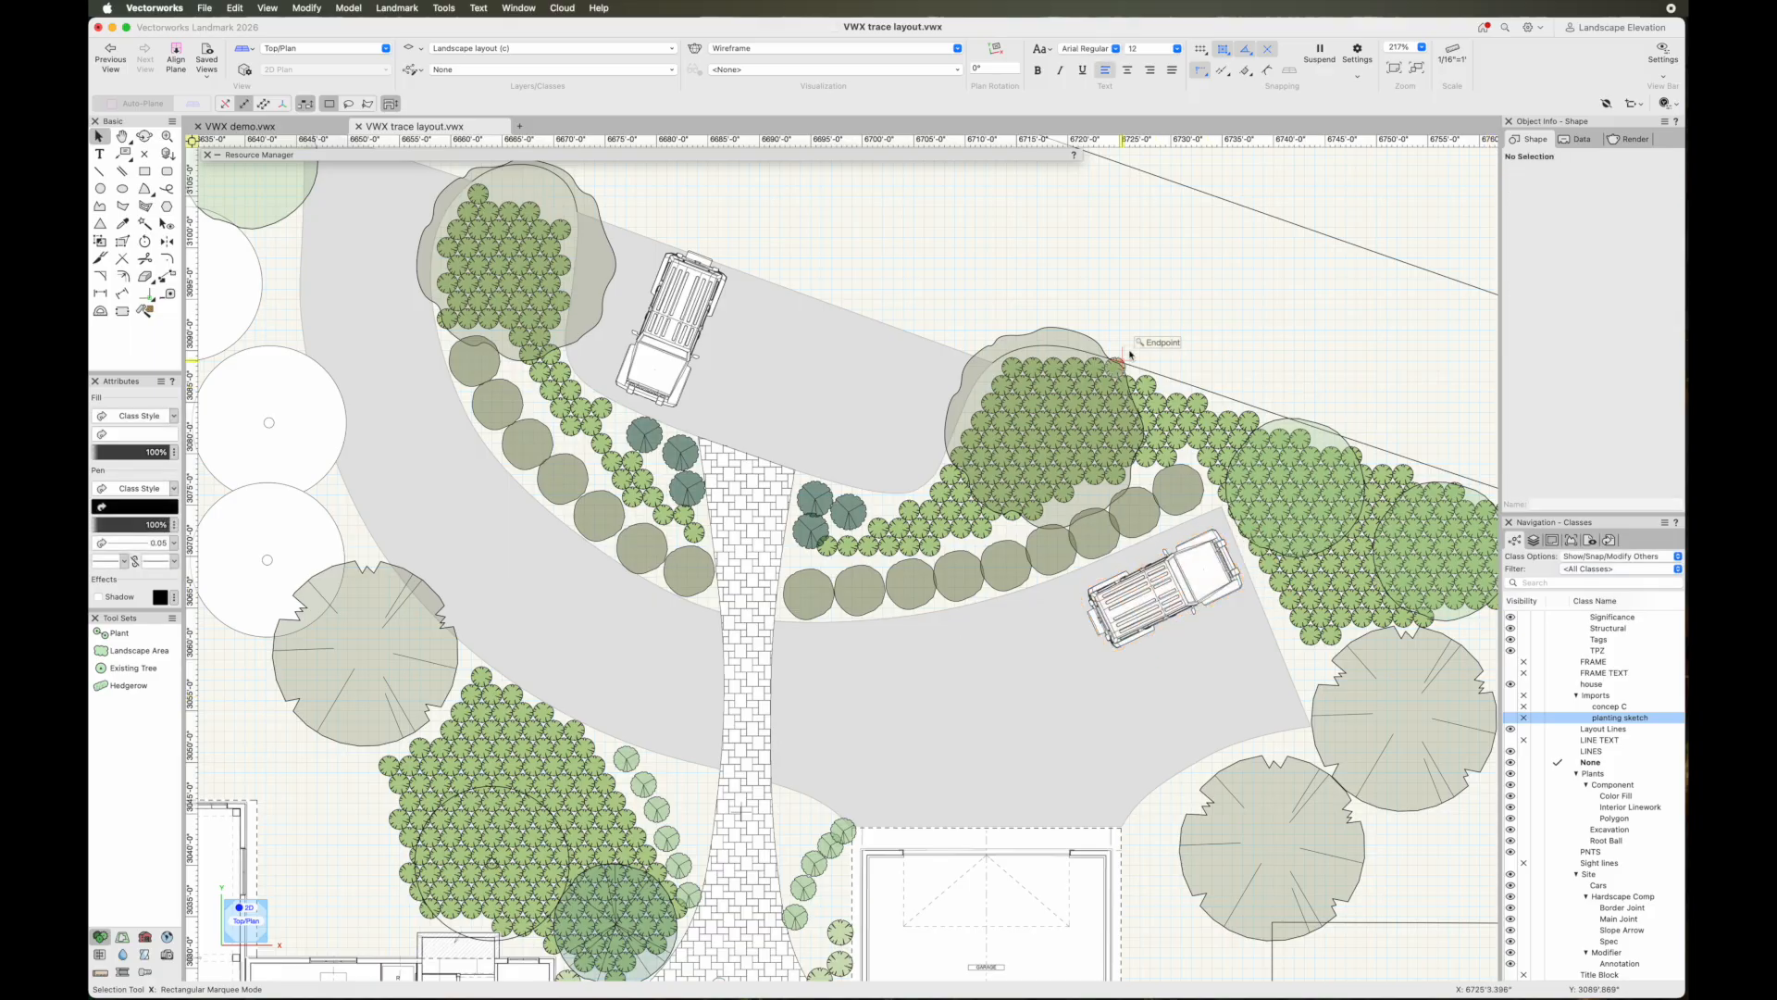
Orbit the planting plan in 3D to examine both Jeeps and the surrounding plants from several sides, and return to Top/Plan
{"action": "left_click", "coordinate": [143, 136]}
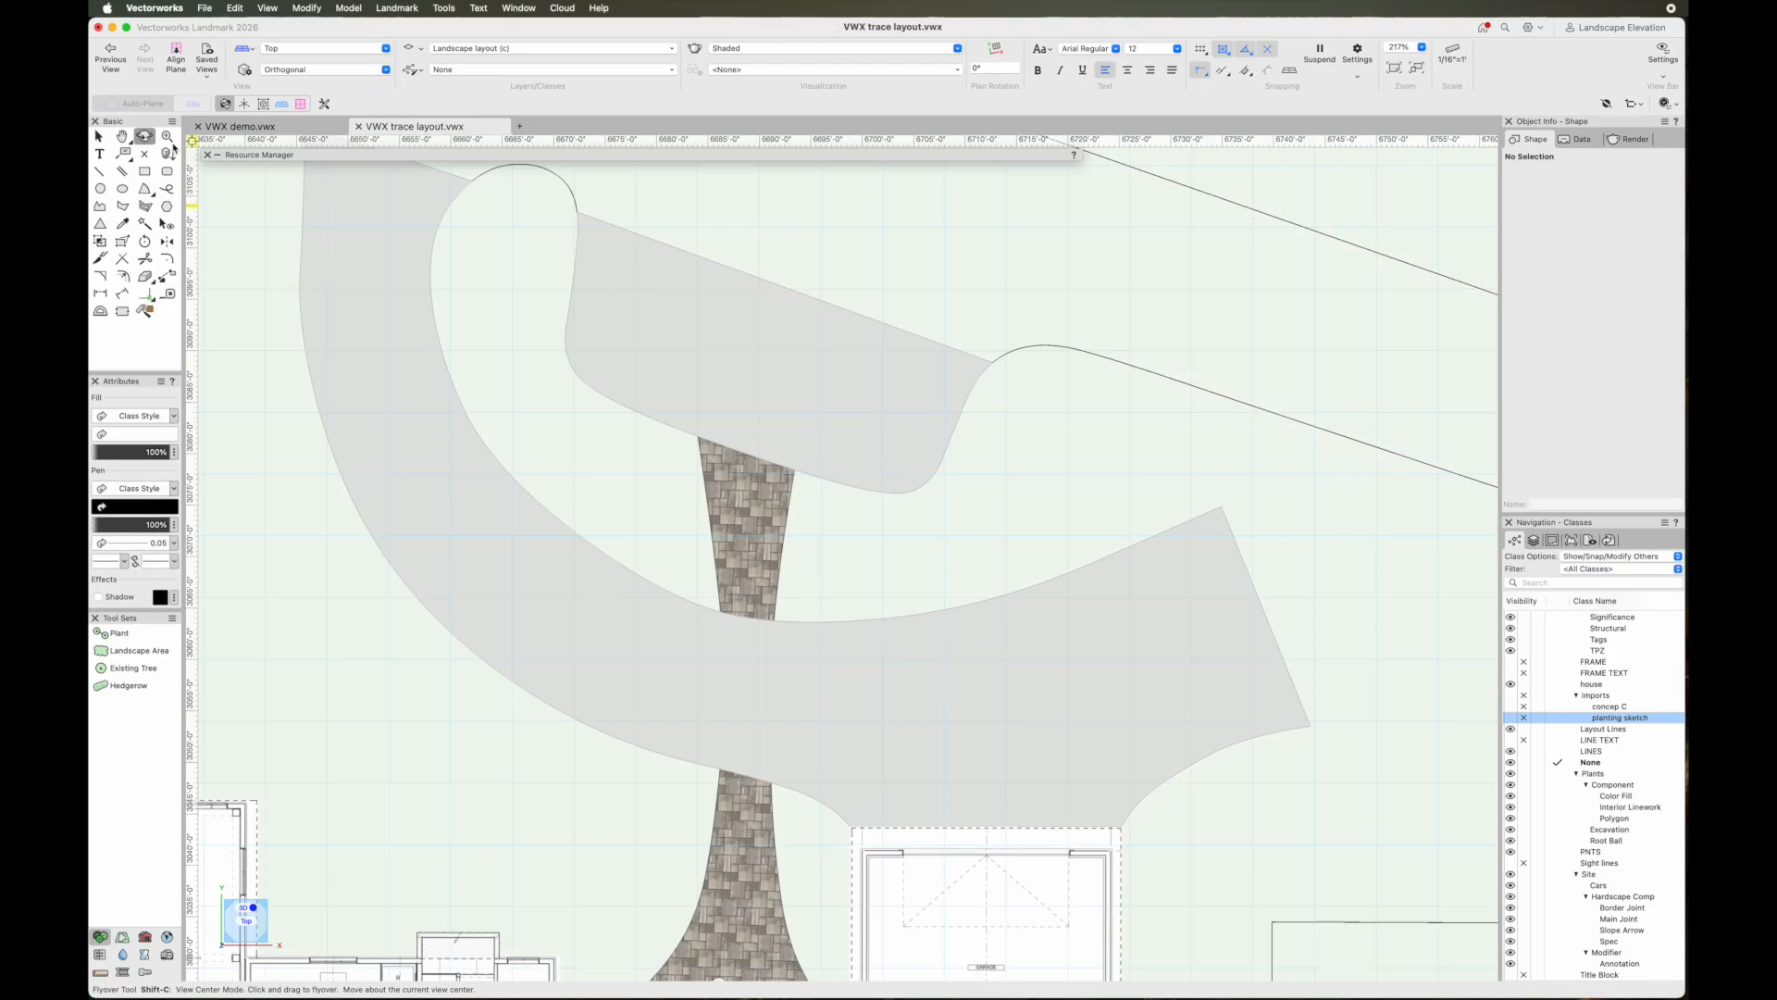
{"action": "mouse_move", "coordinate": [623, 635]}
{"action": "left_mouse_down"}
{"action": "mouse_move", "coordinate": [713, 480]}
{"action": "mouse_move", "coordinate": [815, 530]}
{"action": "mouse_move", "coordinate": [1037, 453]}
{"action": "mouse_move", "coordinate": [959, 503]}
{"action": "left_mouse_up"}
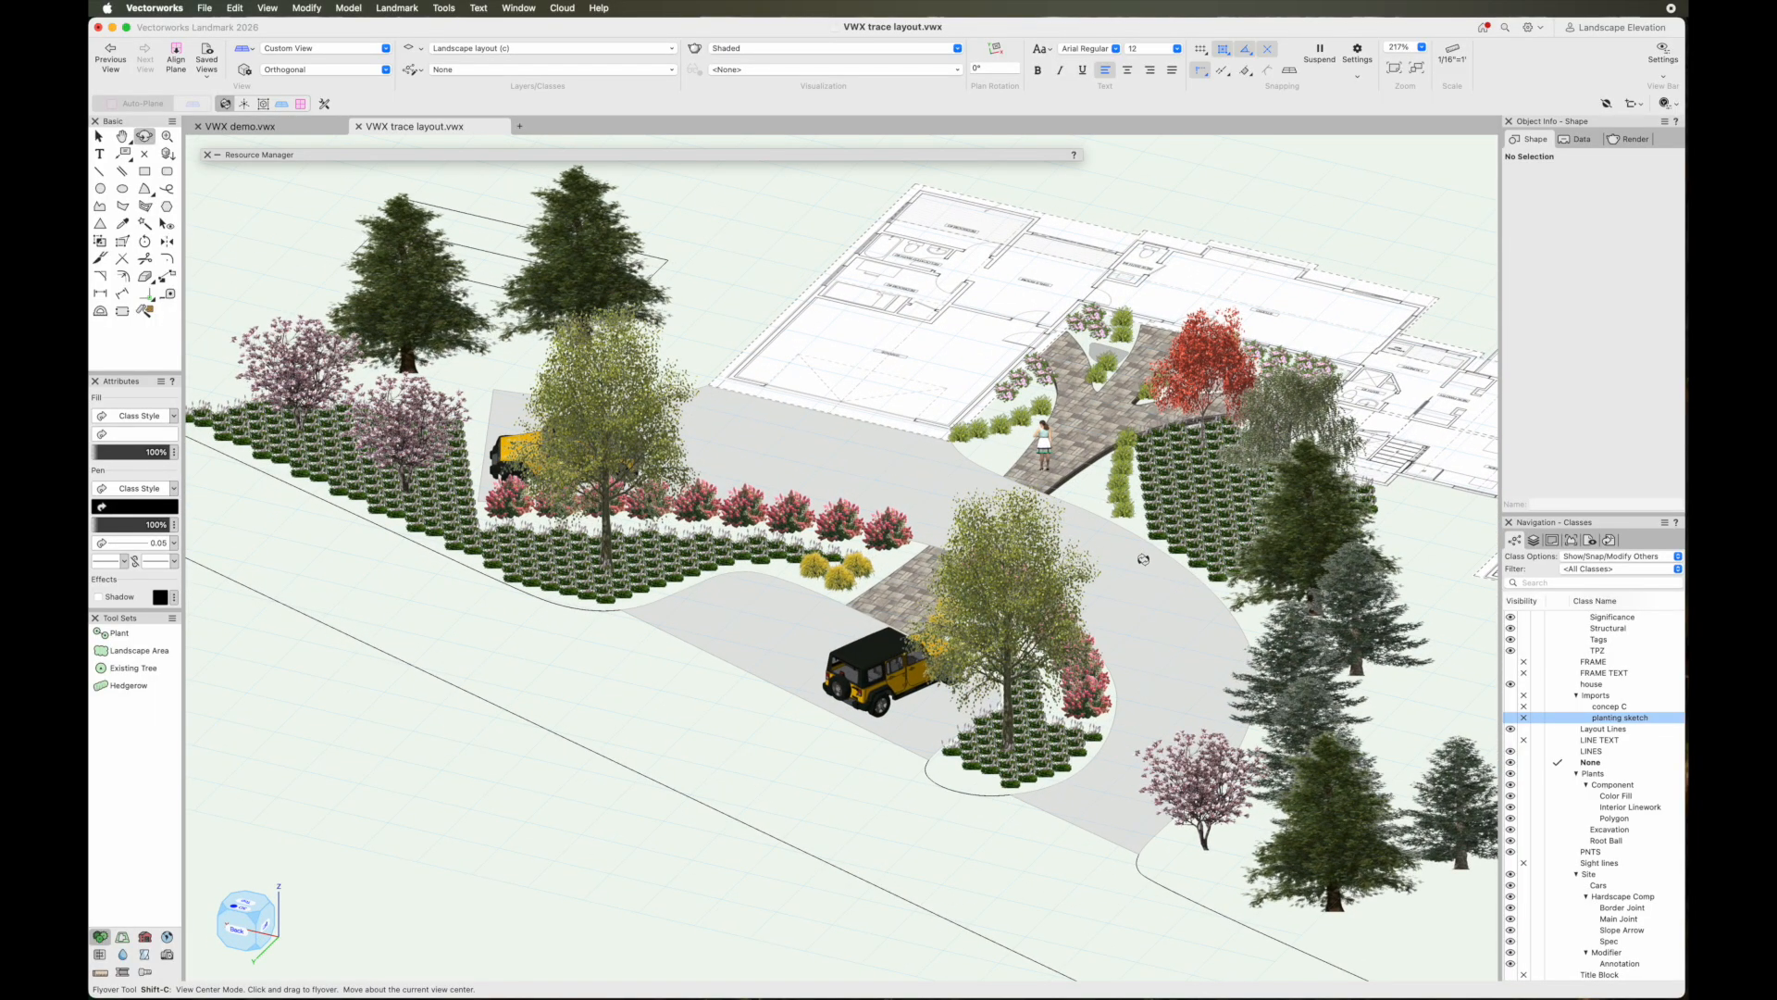
{"action": "left_click_drag", "start_coordinate": [955, 488], "coordinate": [1036, 464]}
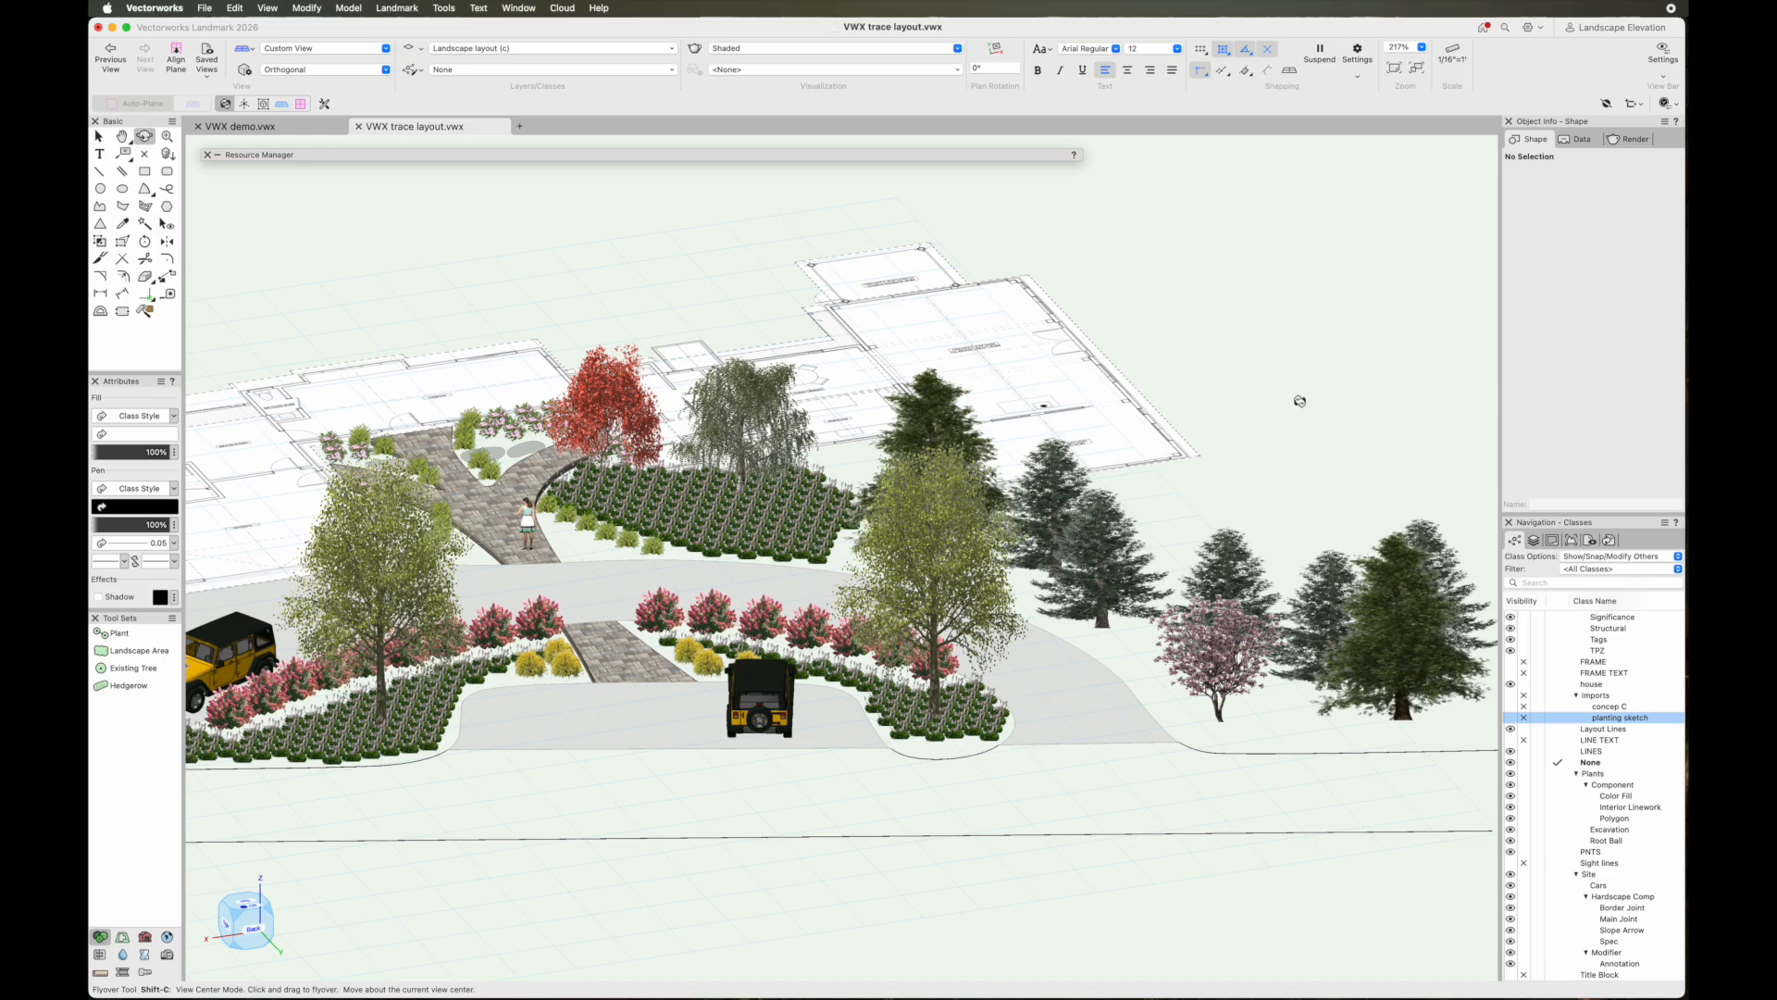
{"action": "left_click_drag", "start_coordinate": [997, 495], "coordinate": [623, 500]}
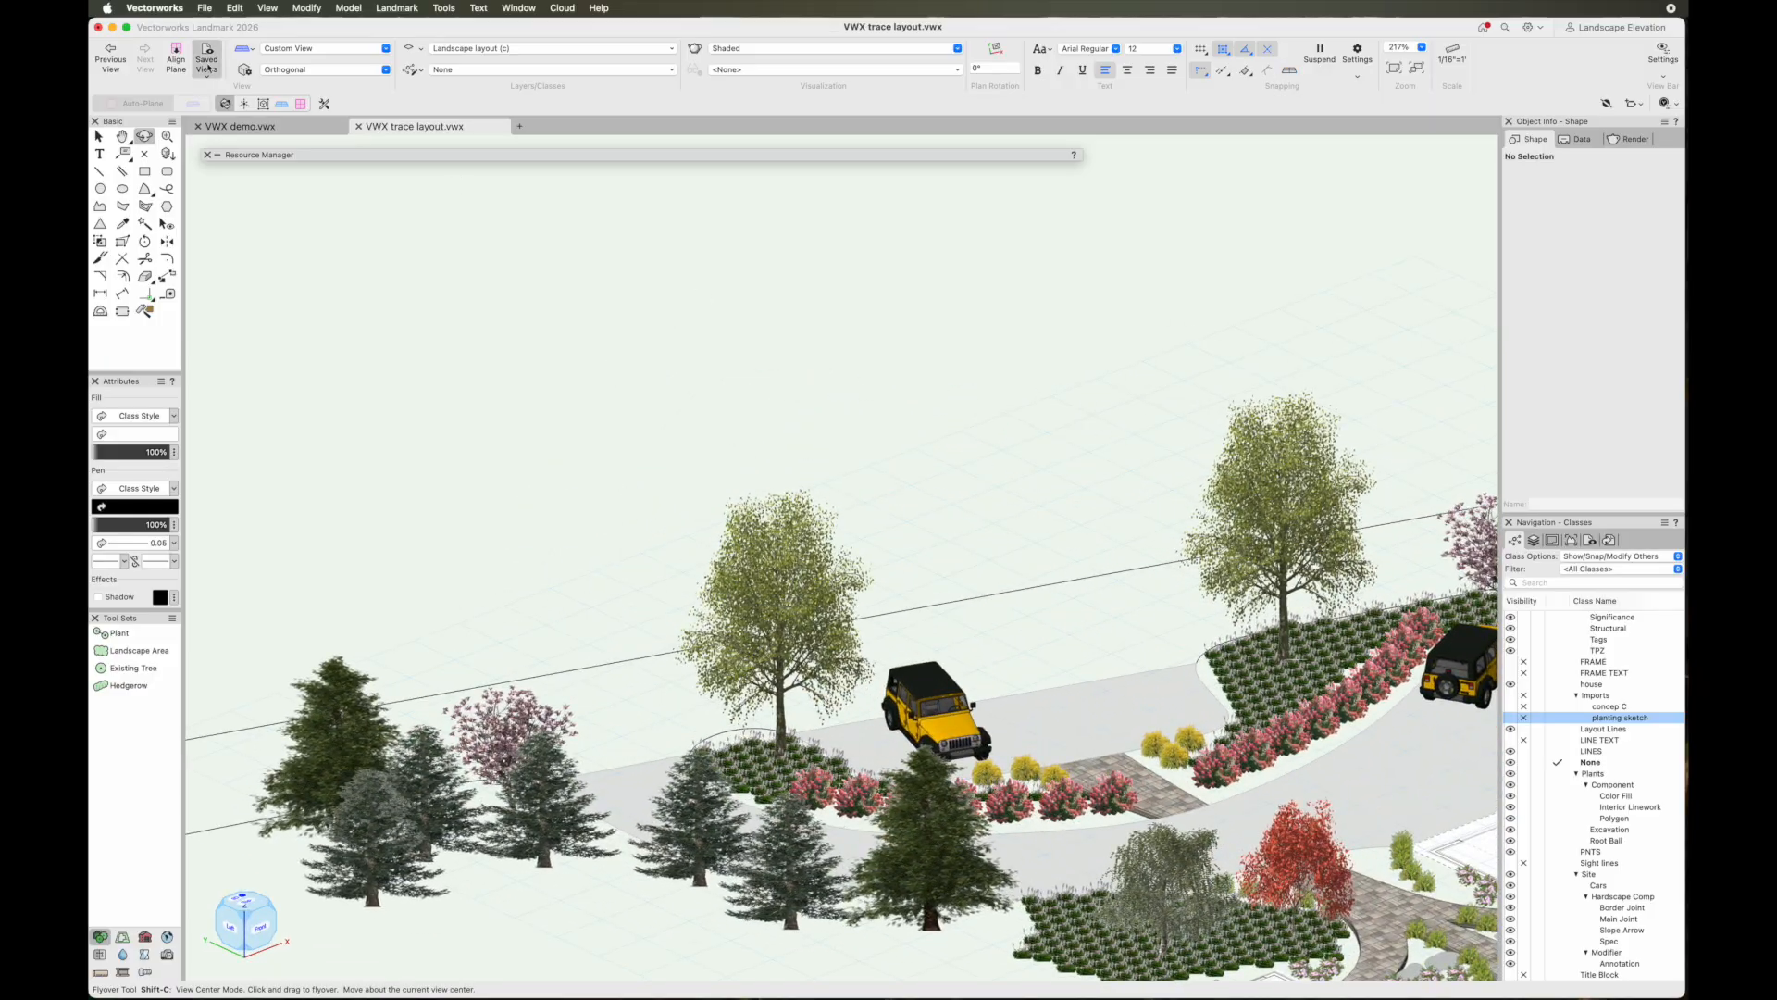
{"action": "left_click", "coordinate": [324, 49]}
{"action": "left_click", "coordinate": [331, 92]}
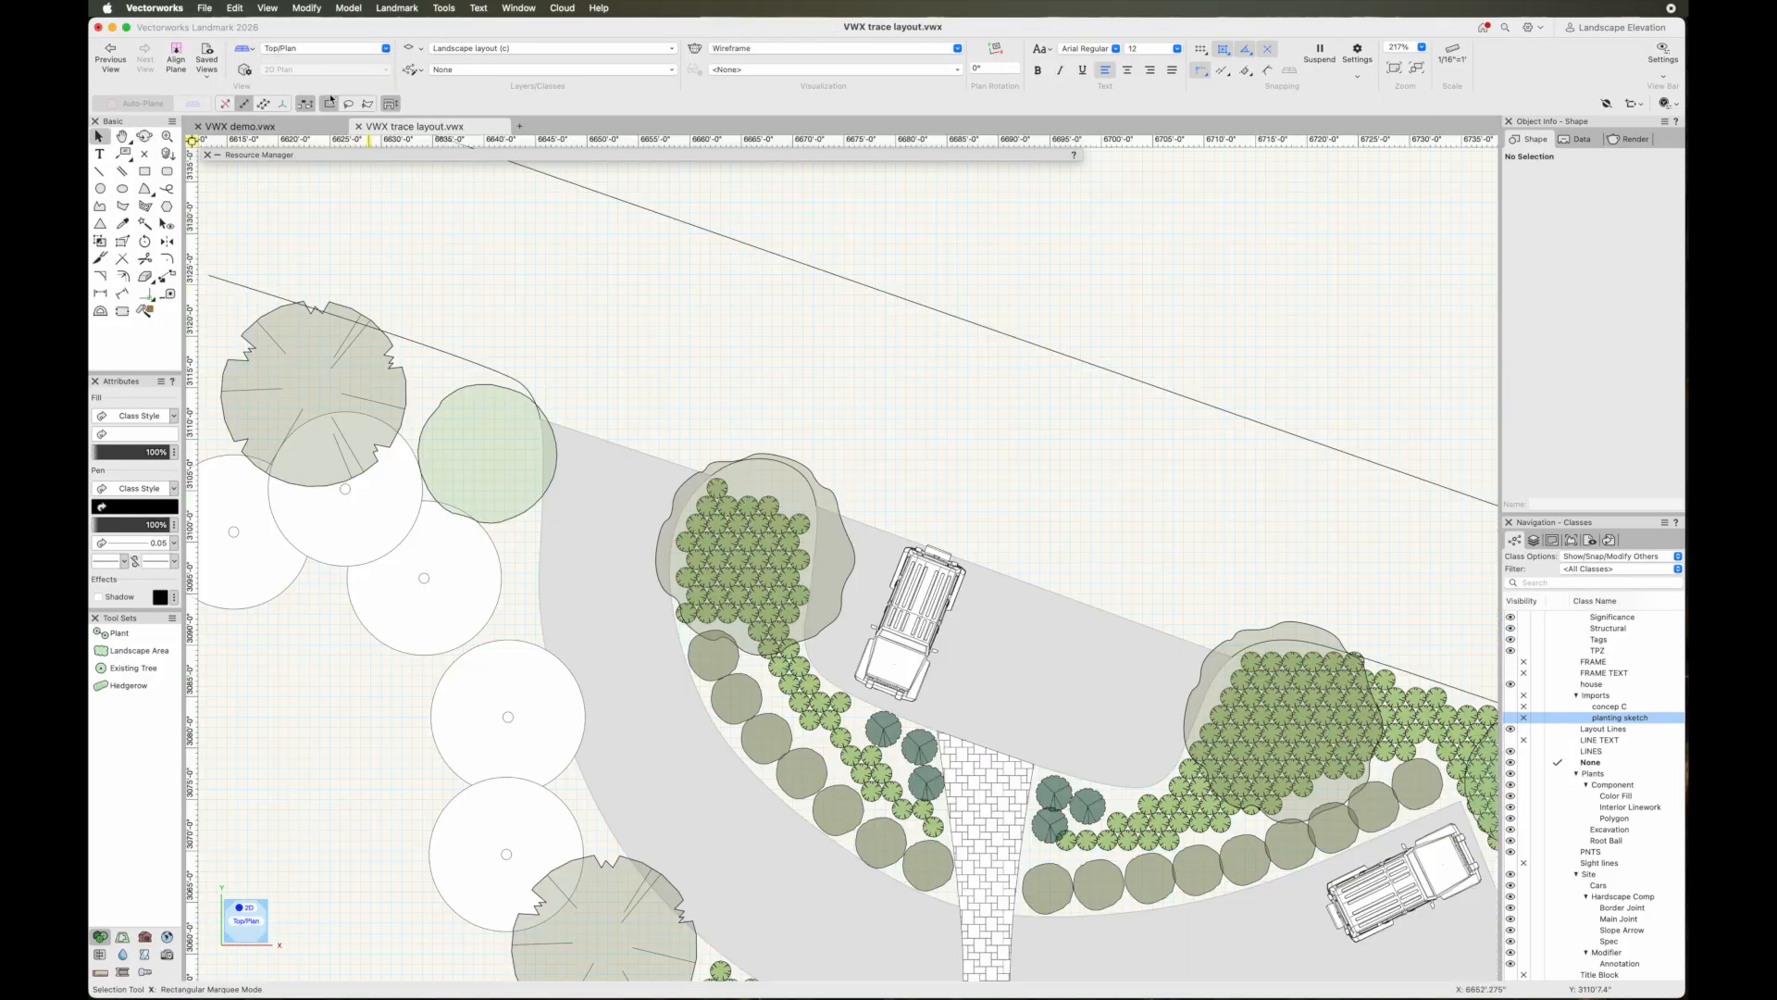
{"action": "scroll", "coordinate": [893, 401], "scroll_direction": "down", "scroll_amount": 5}
{"action": "middle_click_drag", "start_coordinate": [893, 397], "coordinate": [818, 297]}
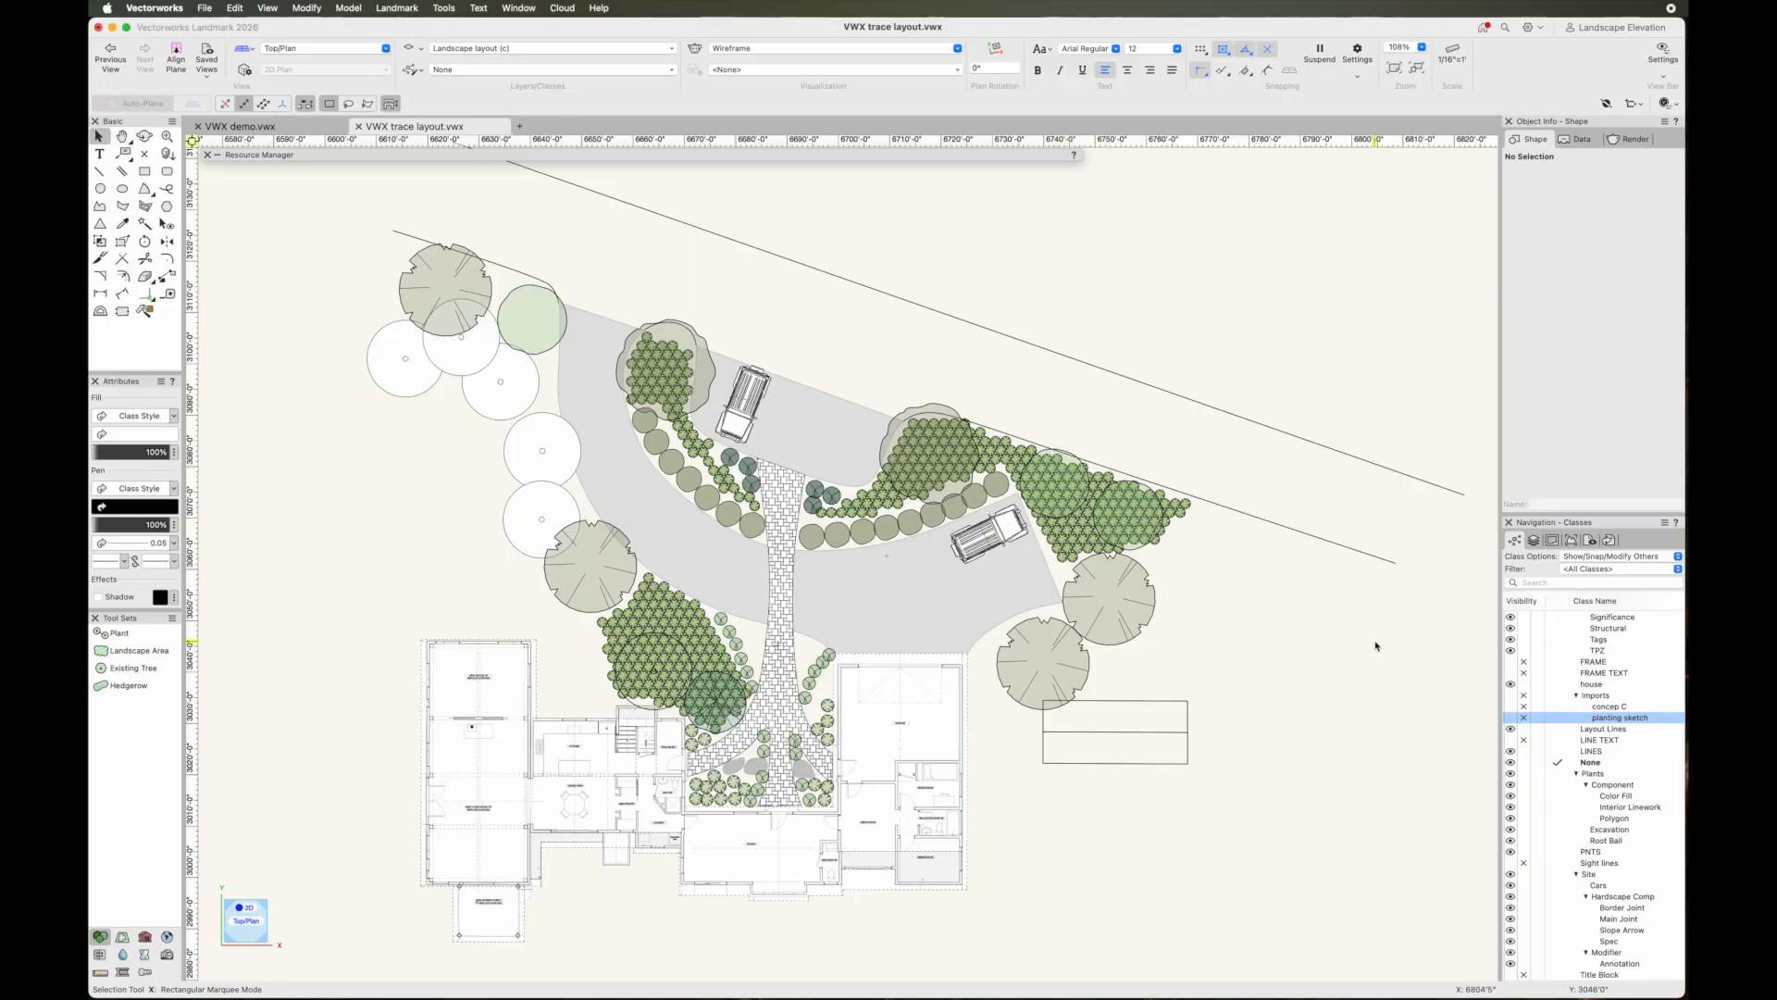
{"action": "scroll", "coordinate": [1277, 603], "scroll_direction": "up", "scroll_amount": 3}
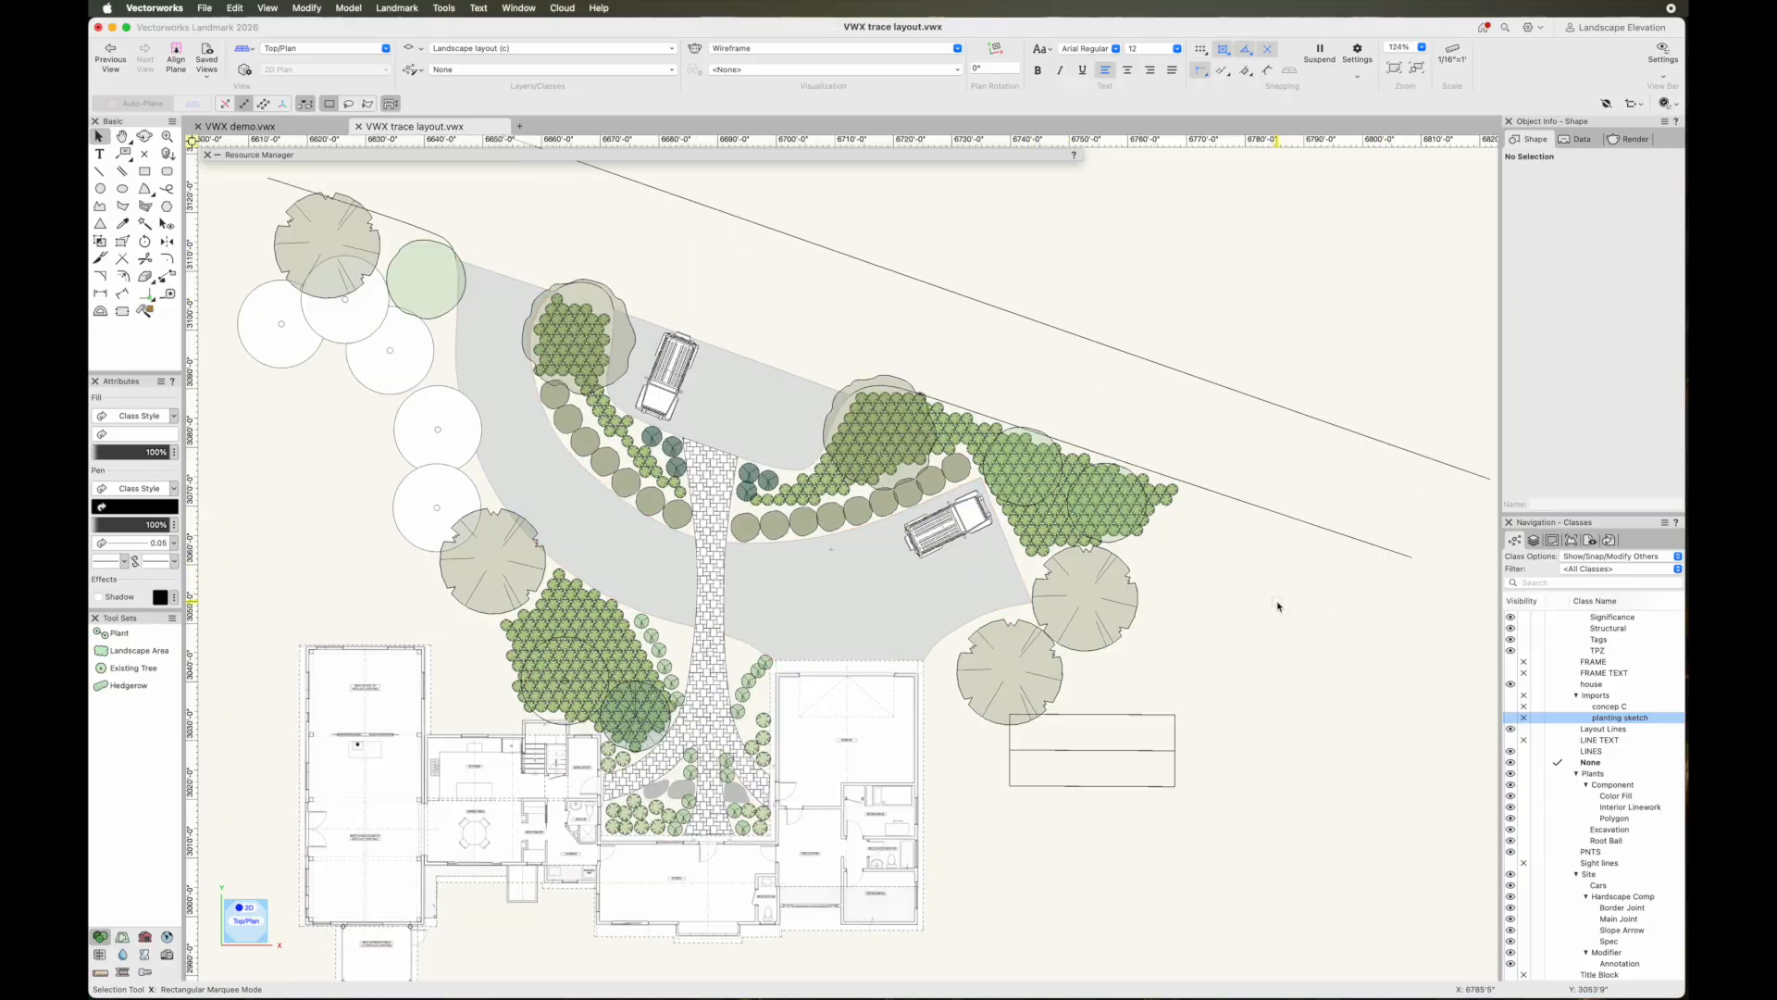
{"action": "middle_click_drag", "start_coordinate": [1228, 600], "coordinate": [1362, 575]}
{"action": "key", "text": "x"}
{"action": "scroll", "coordinate": [1370, 480], "scroll_direction": "down", "scroll_amount": 1}
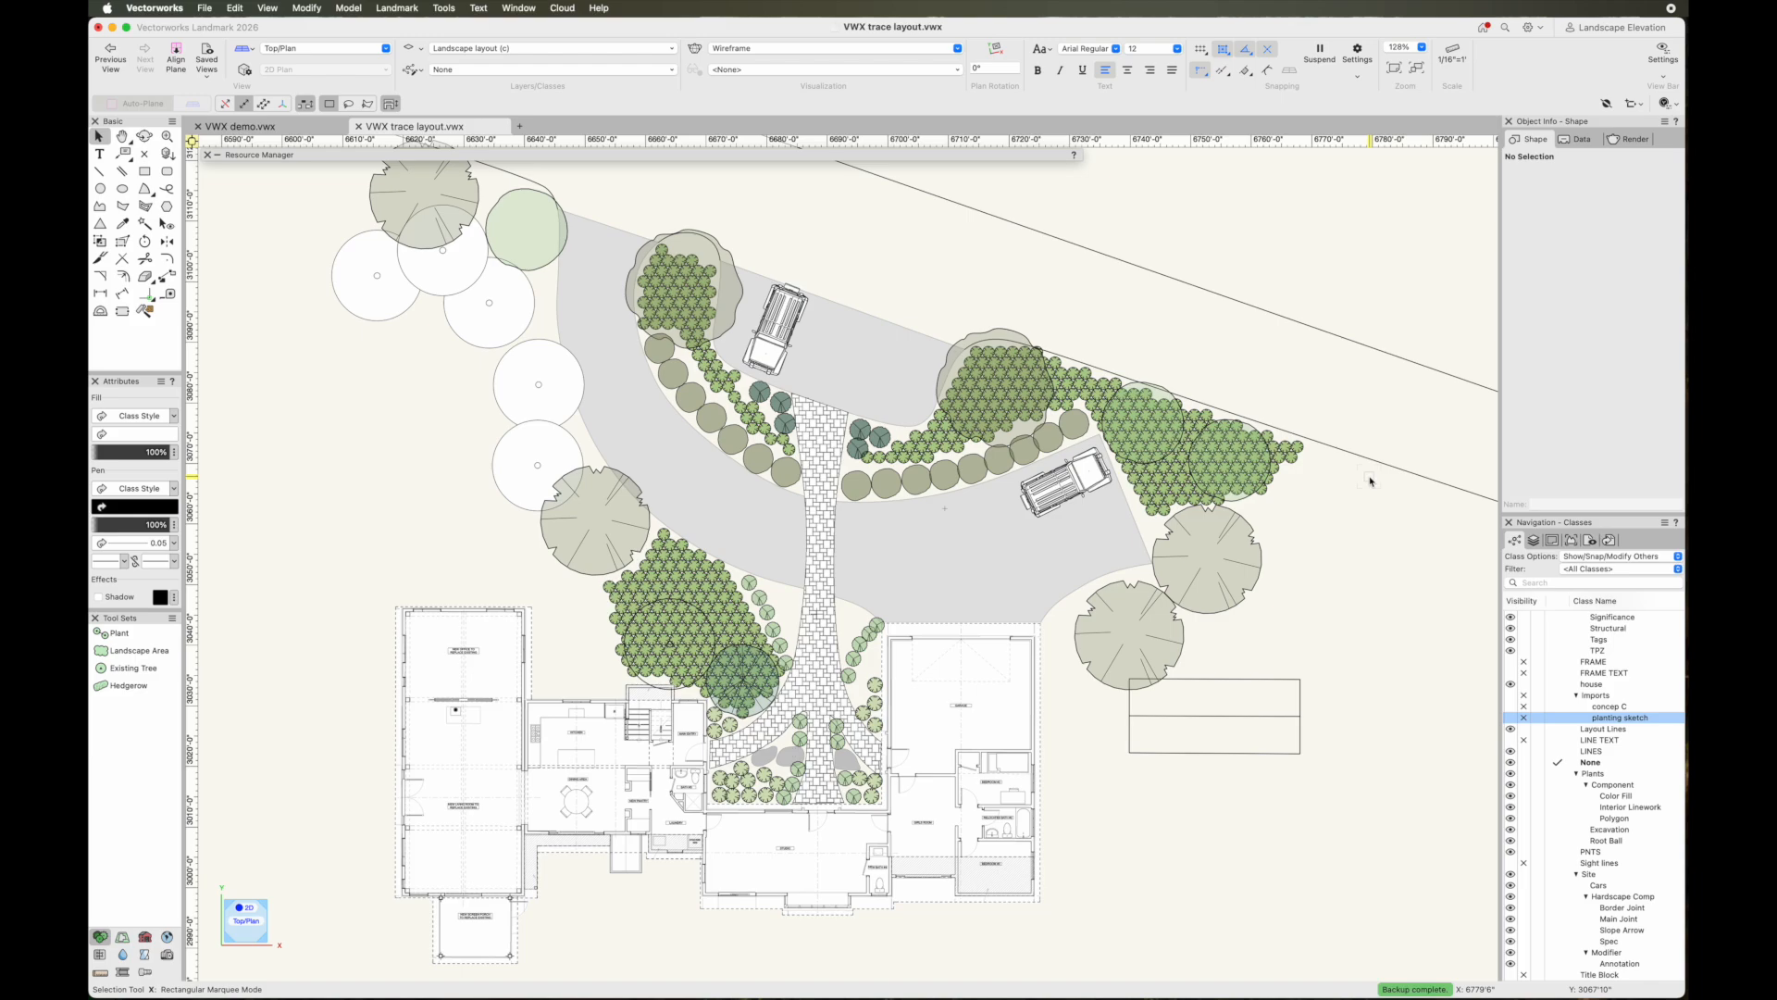
{"action": "left_click", "coordinate": [930, 832]}
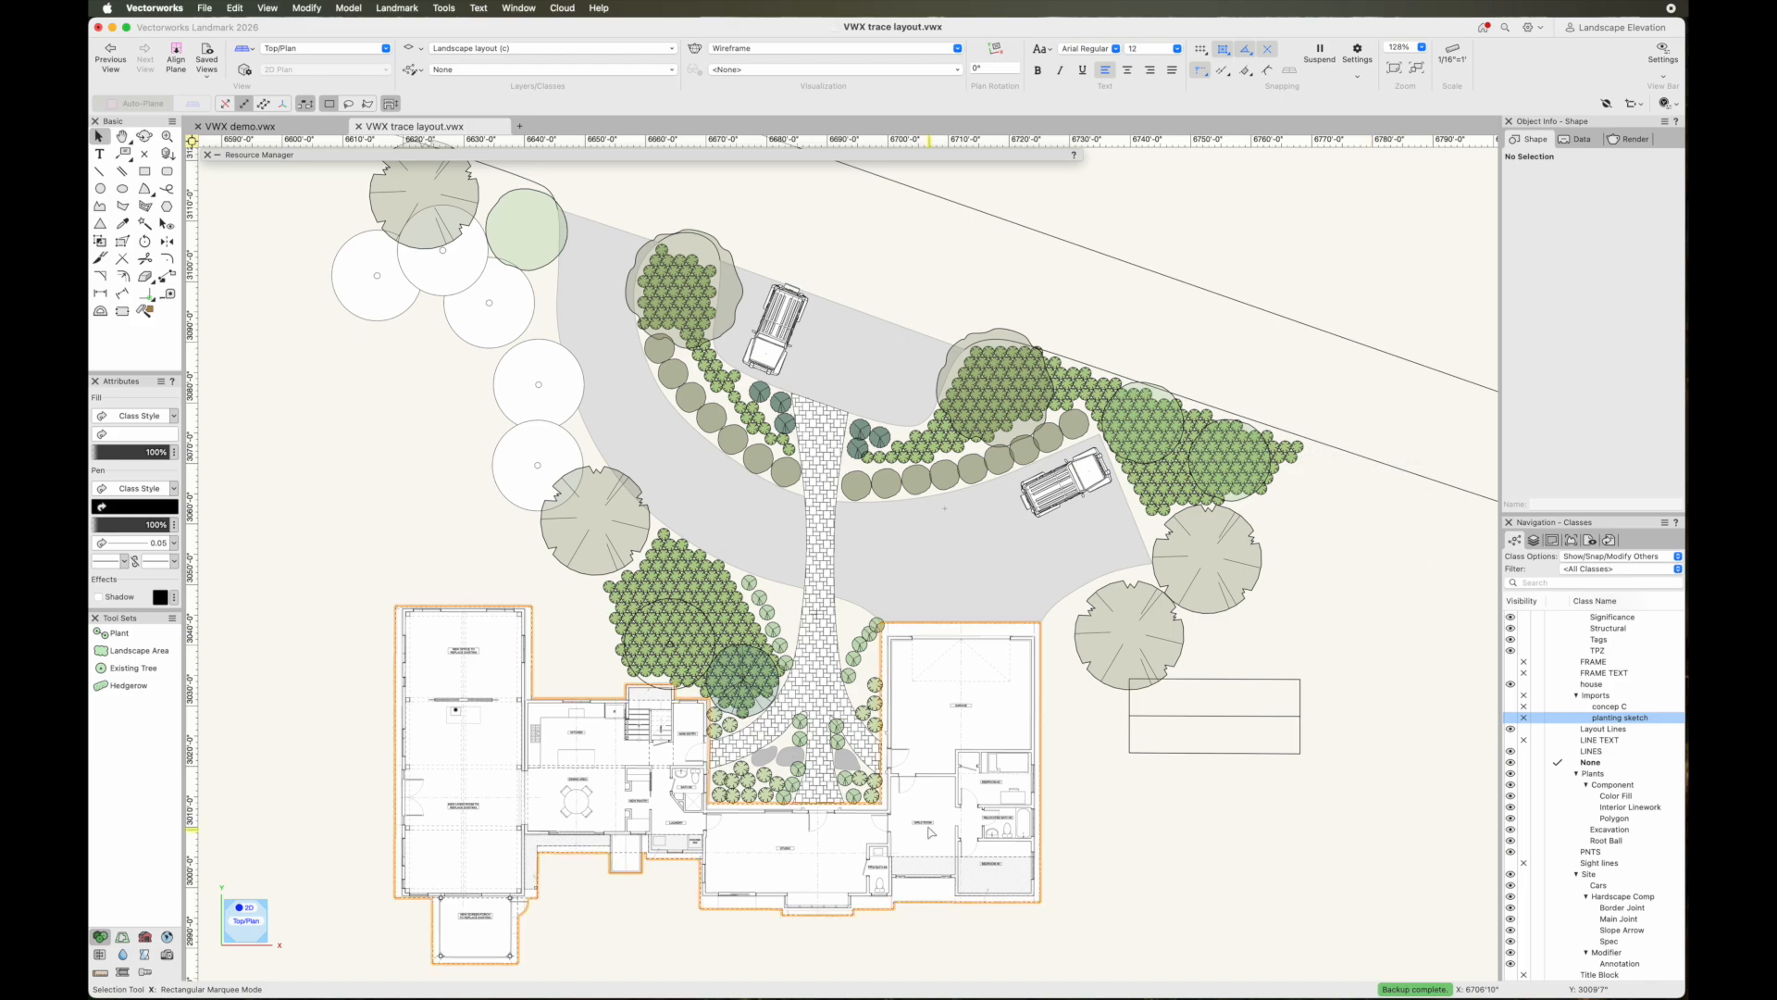
{"action": "left_click", "coordinate": [1117, 868]}
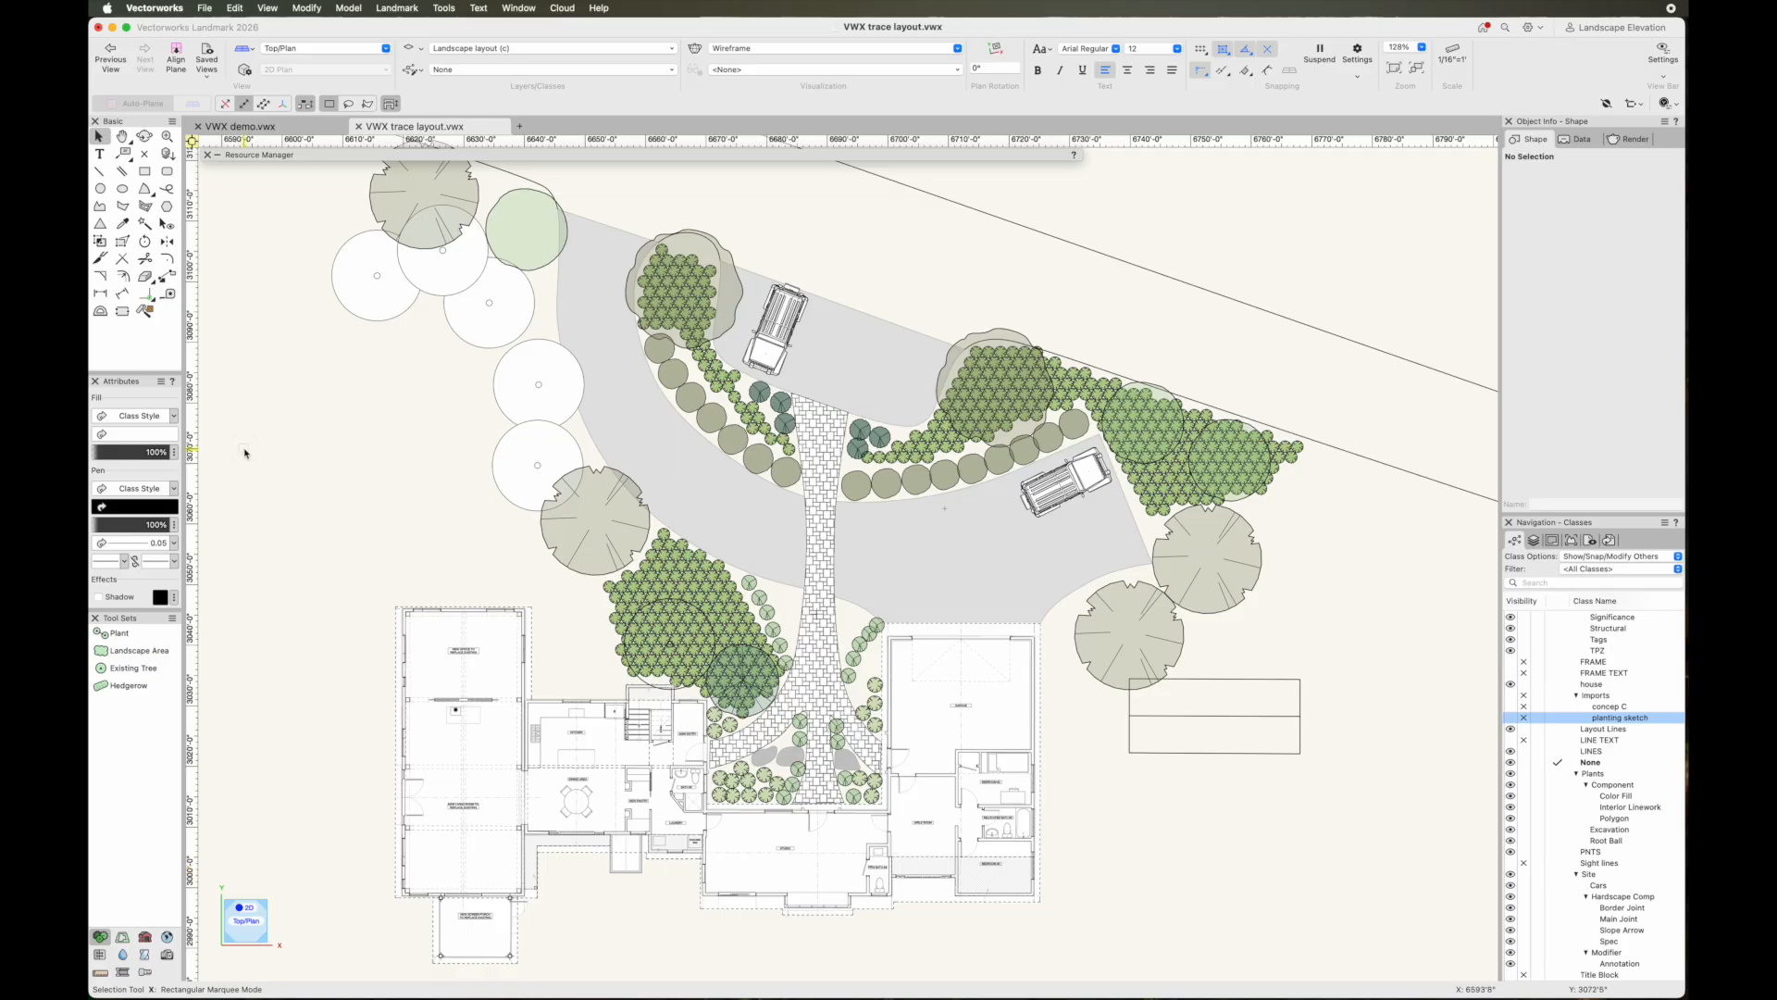
{"action": "left_click", "coordinate": [1019, 813]}
{"action": "key", "text": "u"}
{"action": "left_click", "coordinate": [123, 936]}
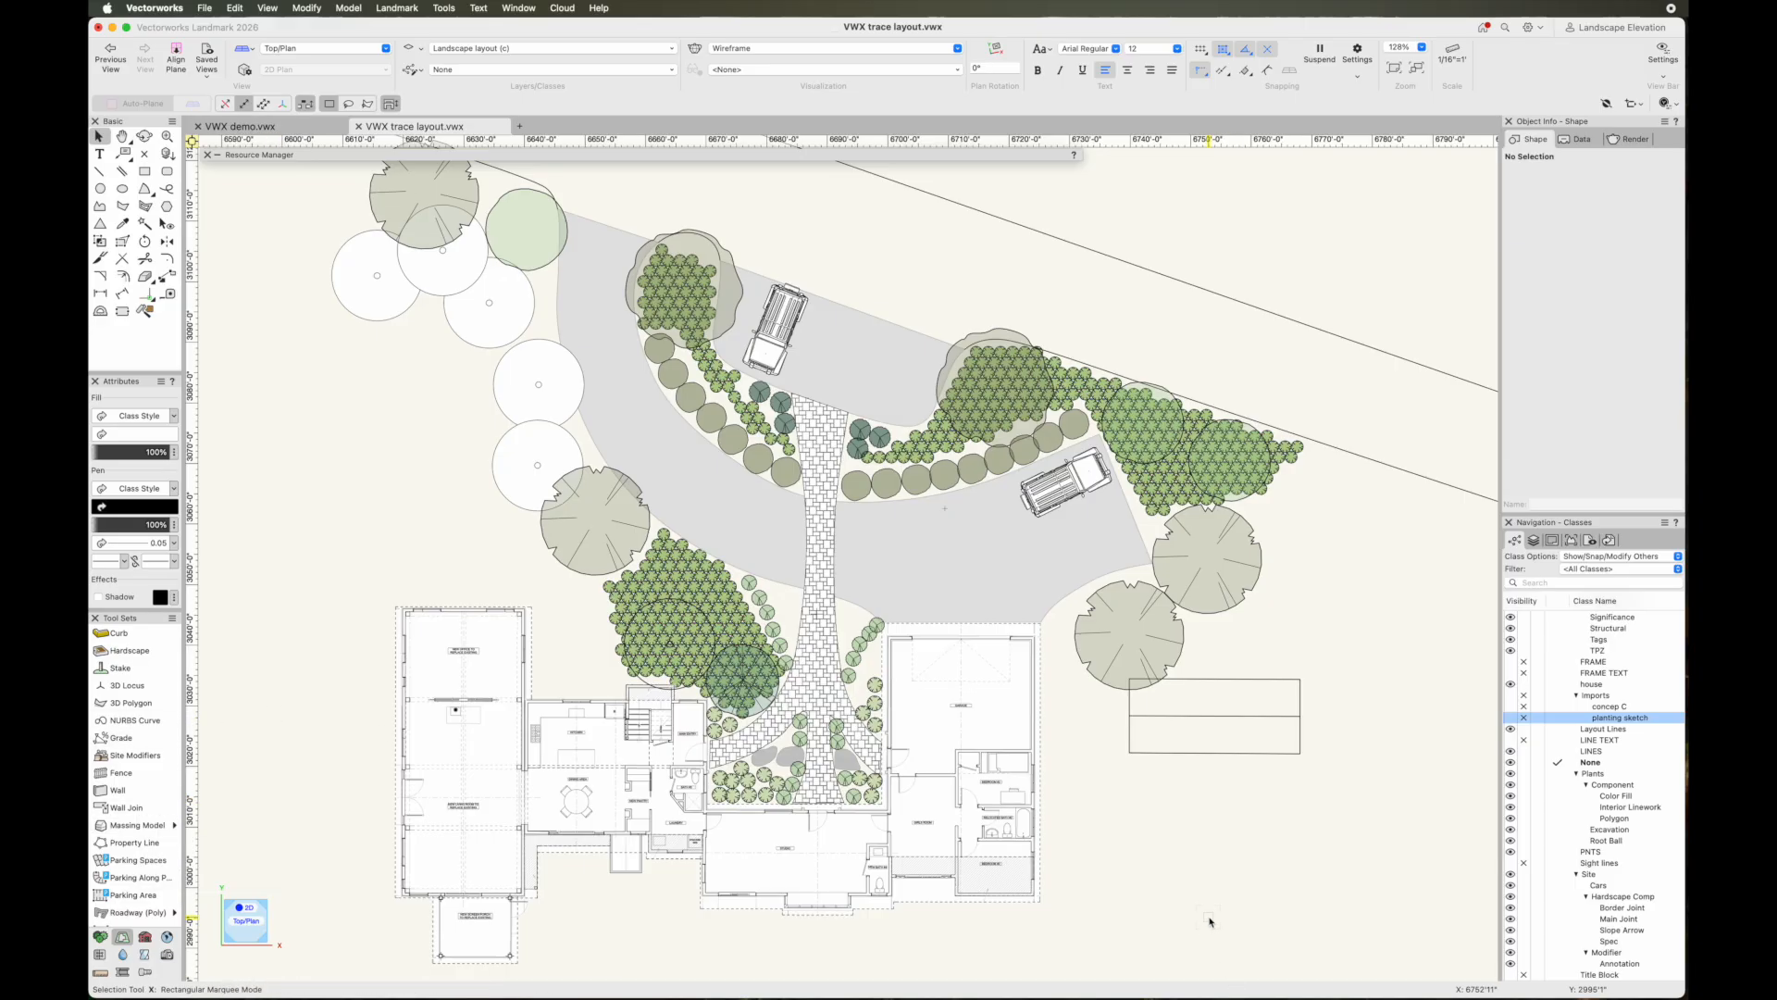
Make the Title Block class visible in the landscape plan
{"action": "mouse_move", "coordinate": [1210, 922]}
{"action": "middle_mouse_down"}
{"action": "mouse_move", "coordinate": [1187, 914]}
{"action": "mouse_move", "coordinate": [1177, 936]}
{"action": "middle_mouse_up"}
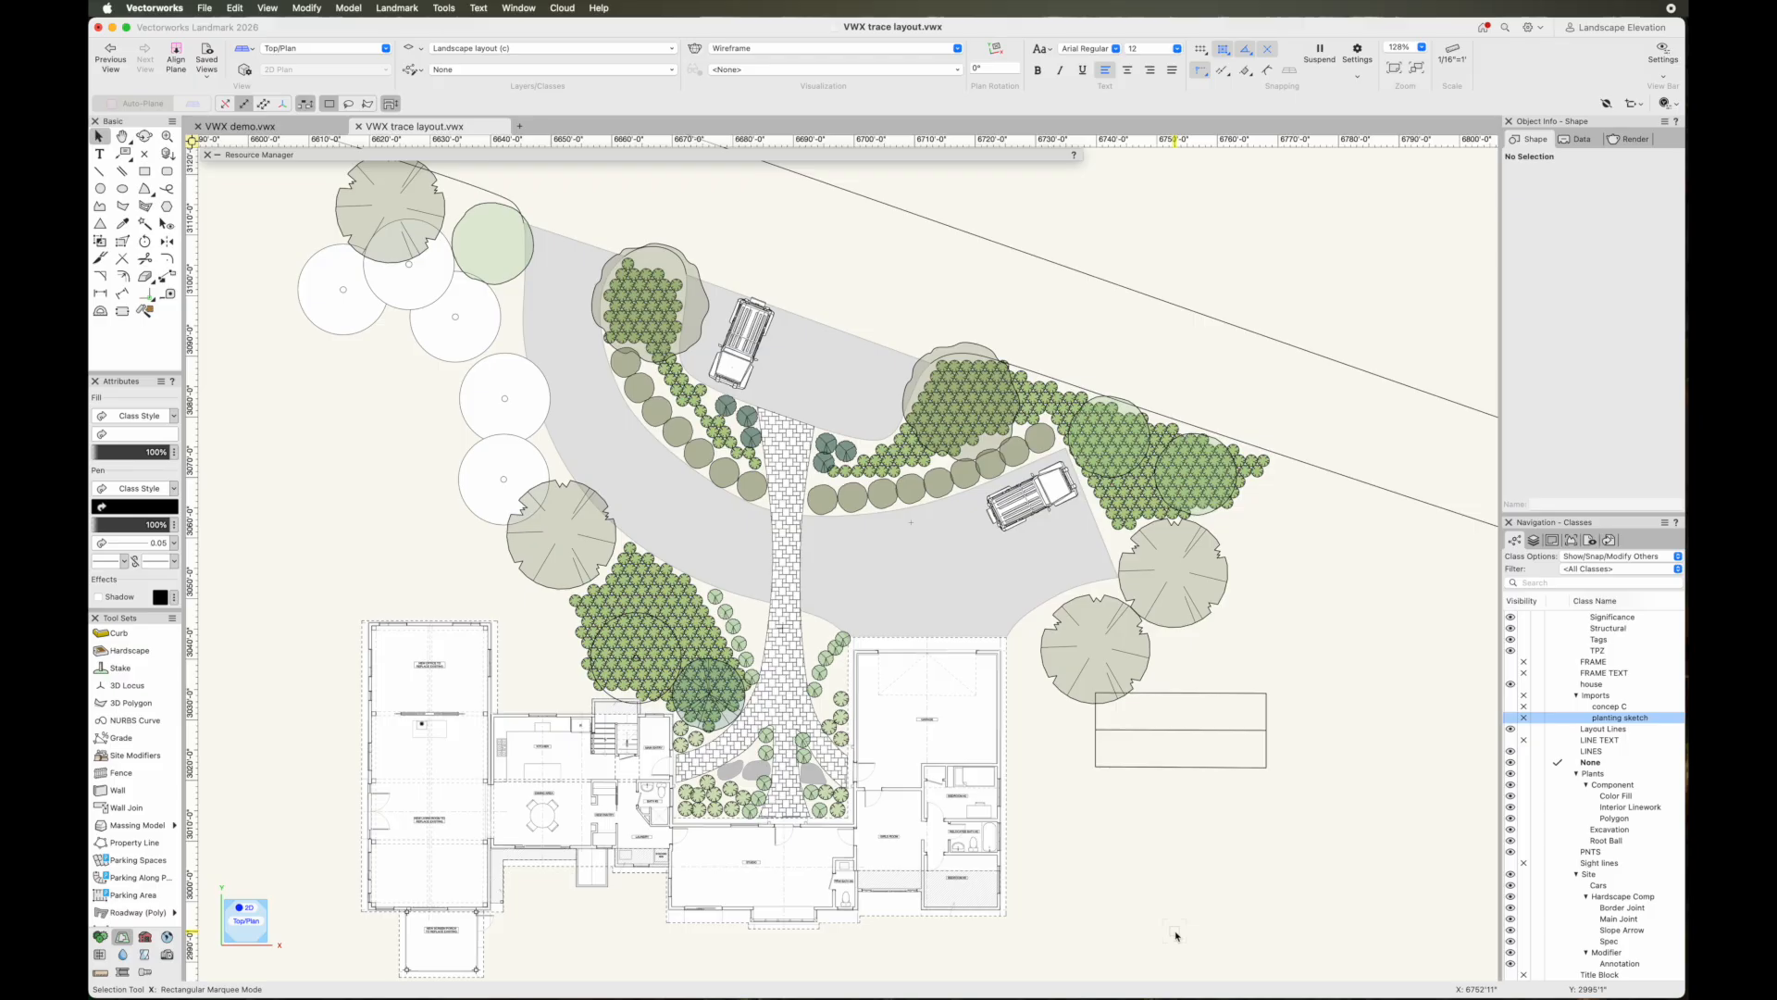
{"action": "scroll", "coordinate": [1175, 937], "scroll_direction": "down", "scroll_amount": 3}
{"action": "middle_click_drag", "start_coordinate": [1175, 937], "coordinate": [1037, 845]}
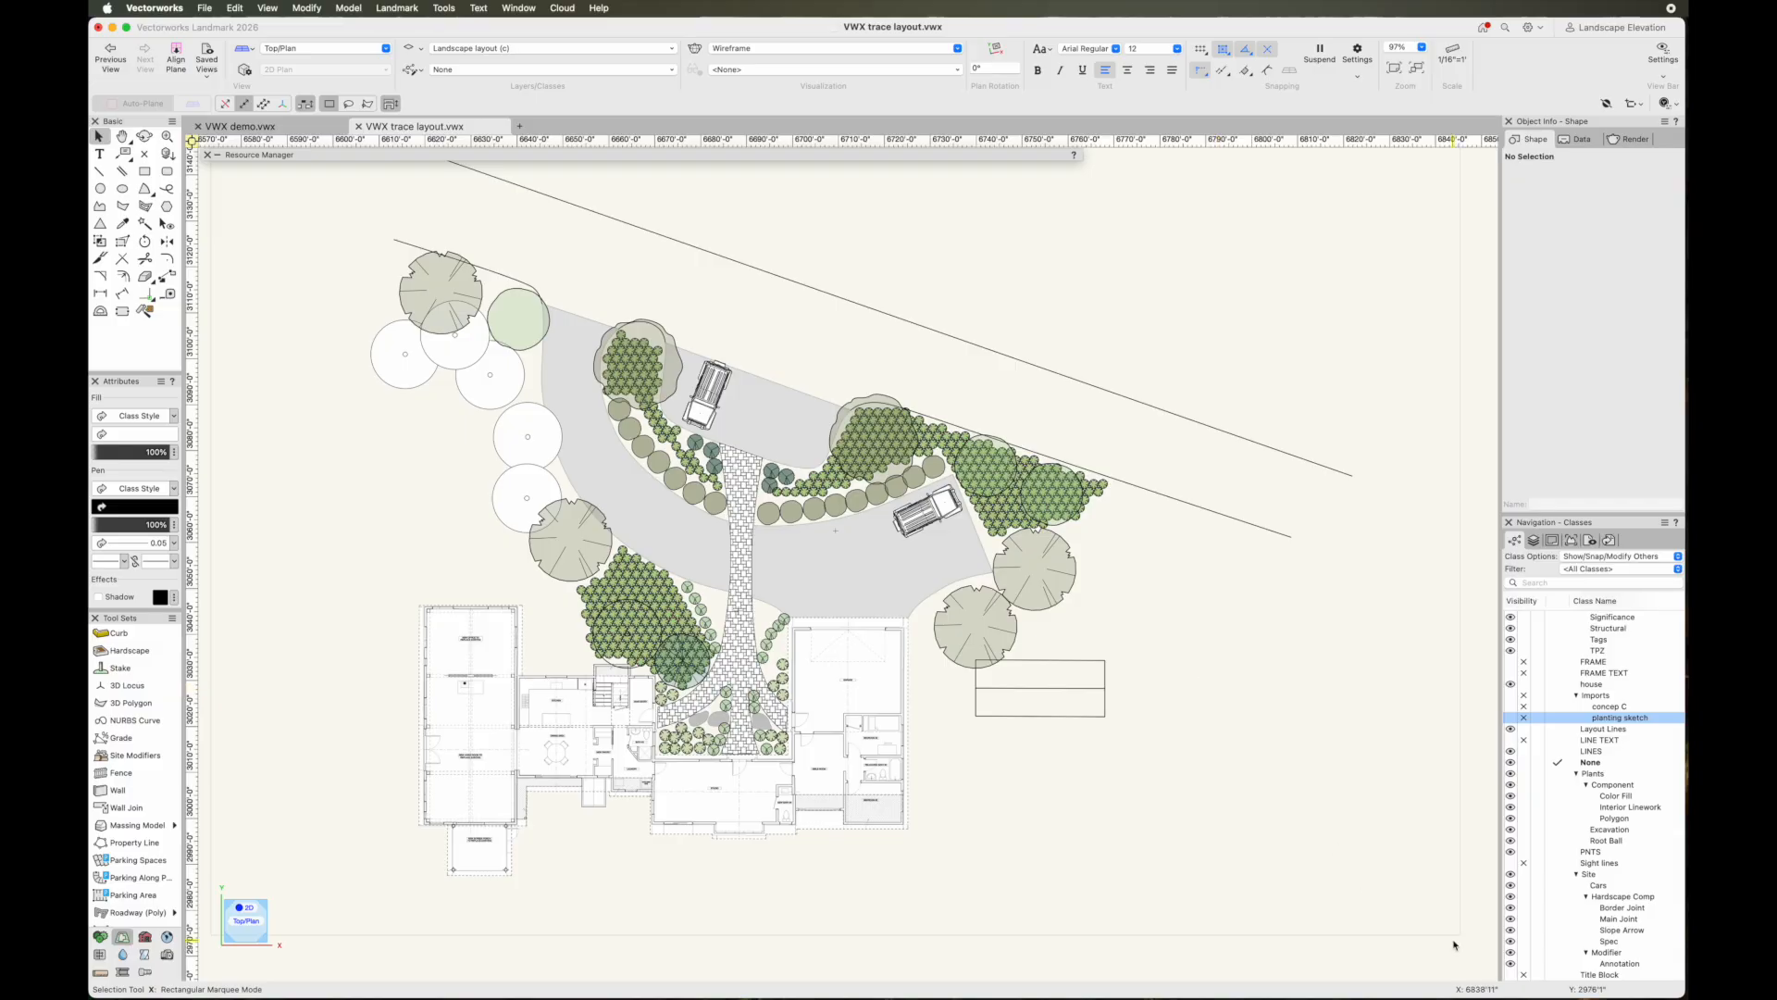
{"action": "scroll", "coordinate": [1605, 901], "scroll_direction": "down", "scroll_amount": 1}
{"action": "left_click", "coordinate": [1510, 963]}
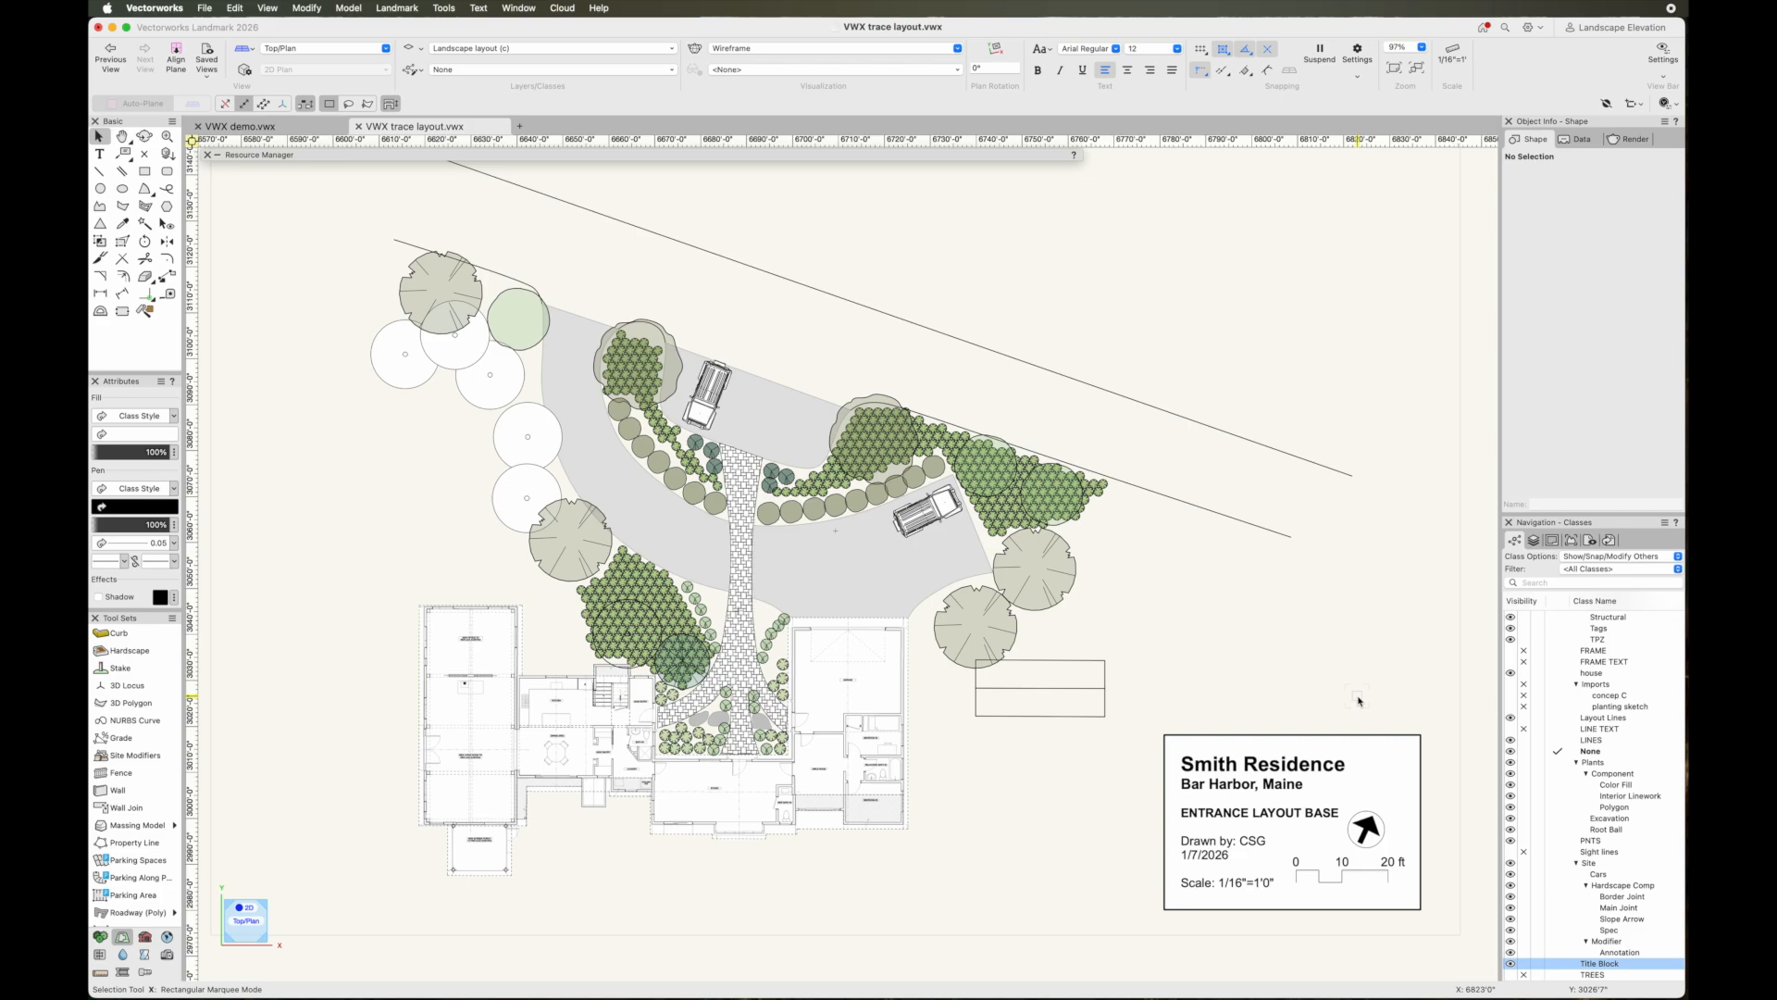
{"action": "scroll", "coordinate": [1357, 701], "scroll_direction": "down", "scroll_amount": 2}
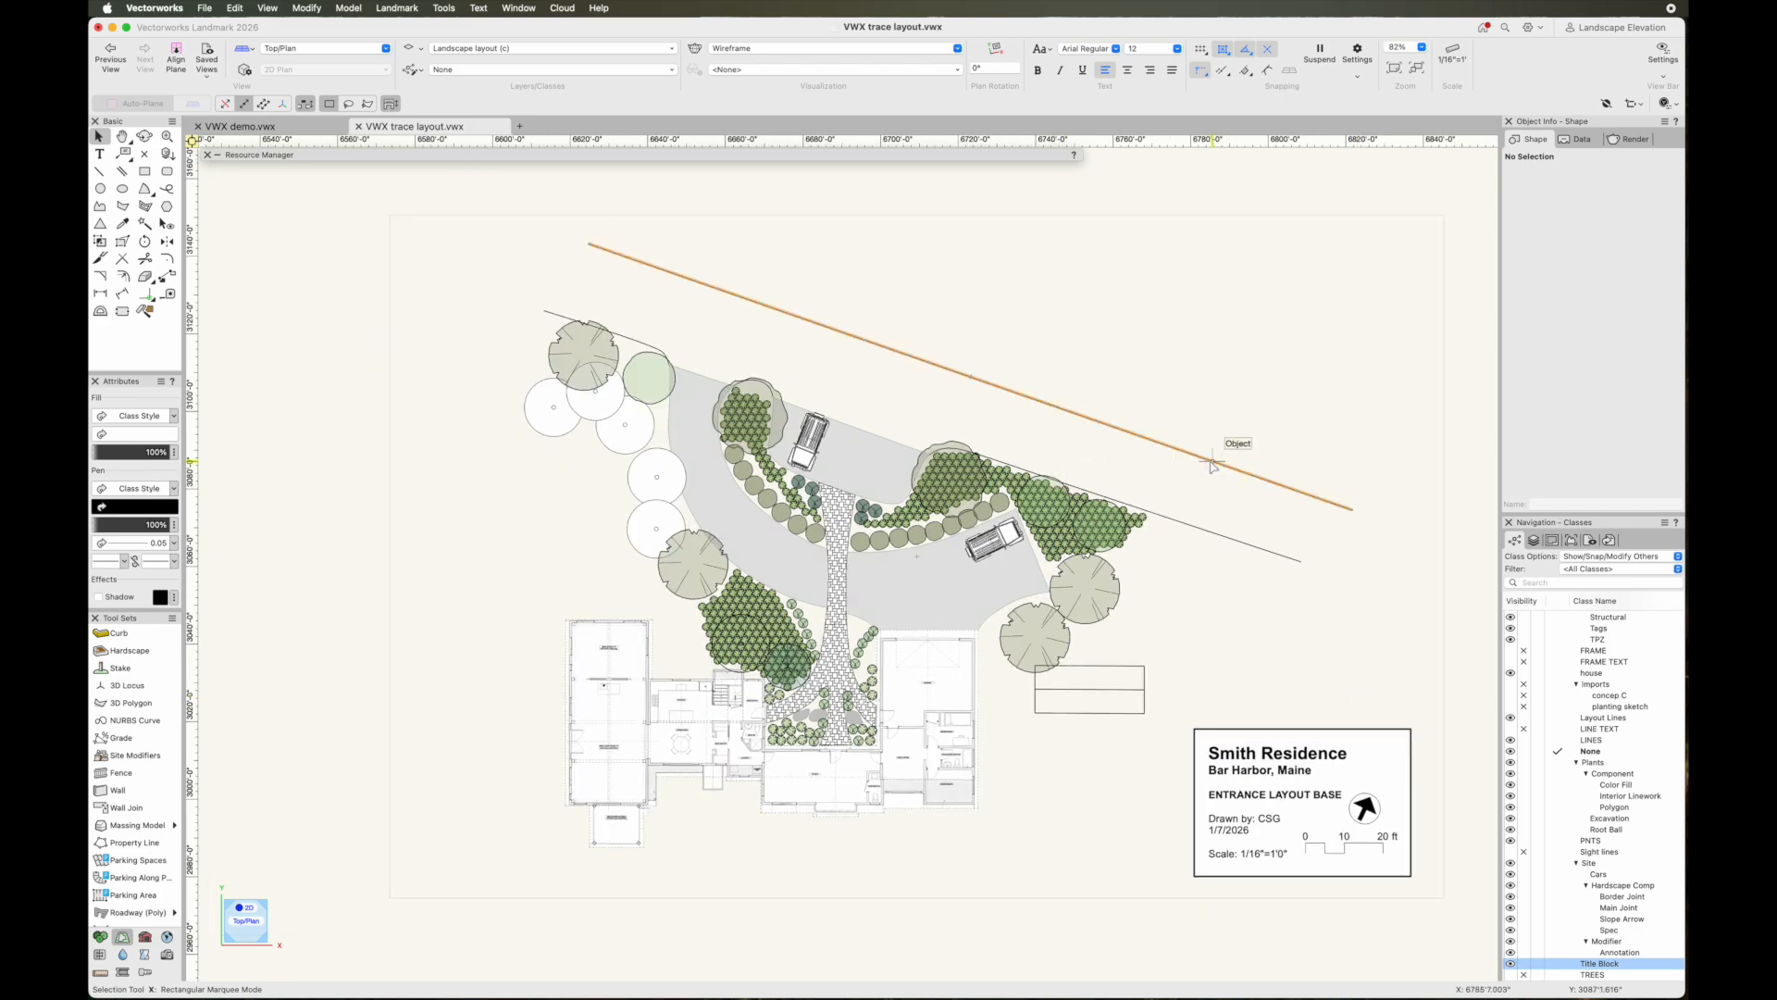
{"action": "scroll", "coordinate": [1211, 464], "scroll_direction": "up", "scroll_amount": 2}
{"action": "middle_click_drag", "start_coordinate": [1204, 692], "coordinate": [1127, 656]}
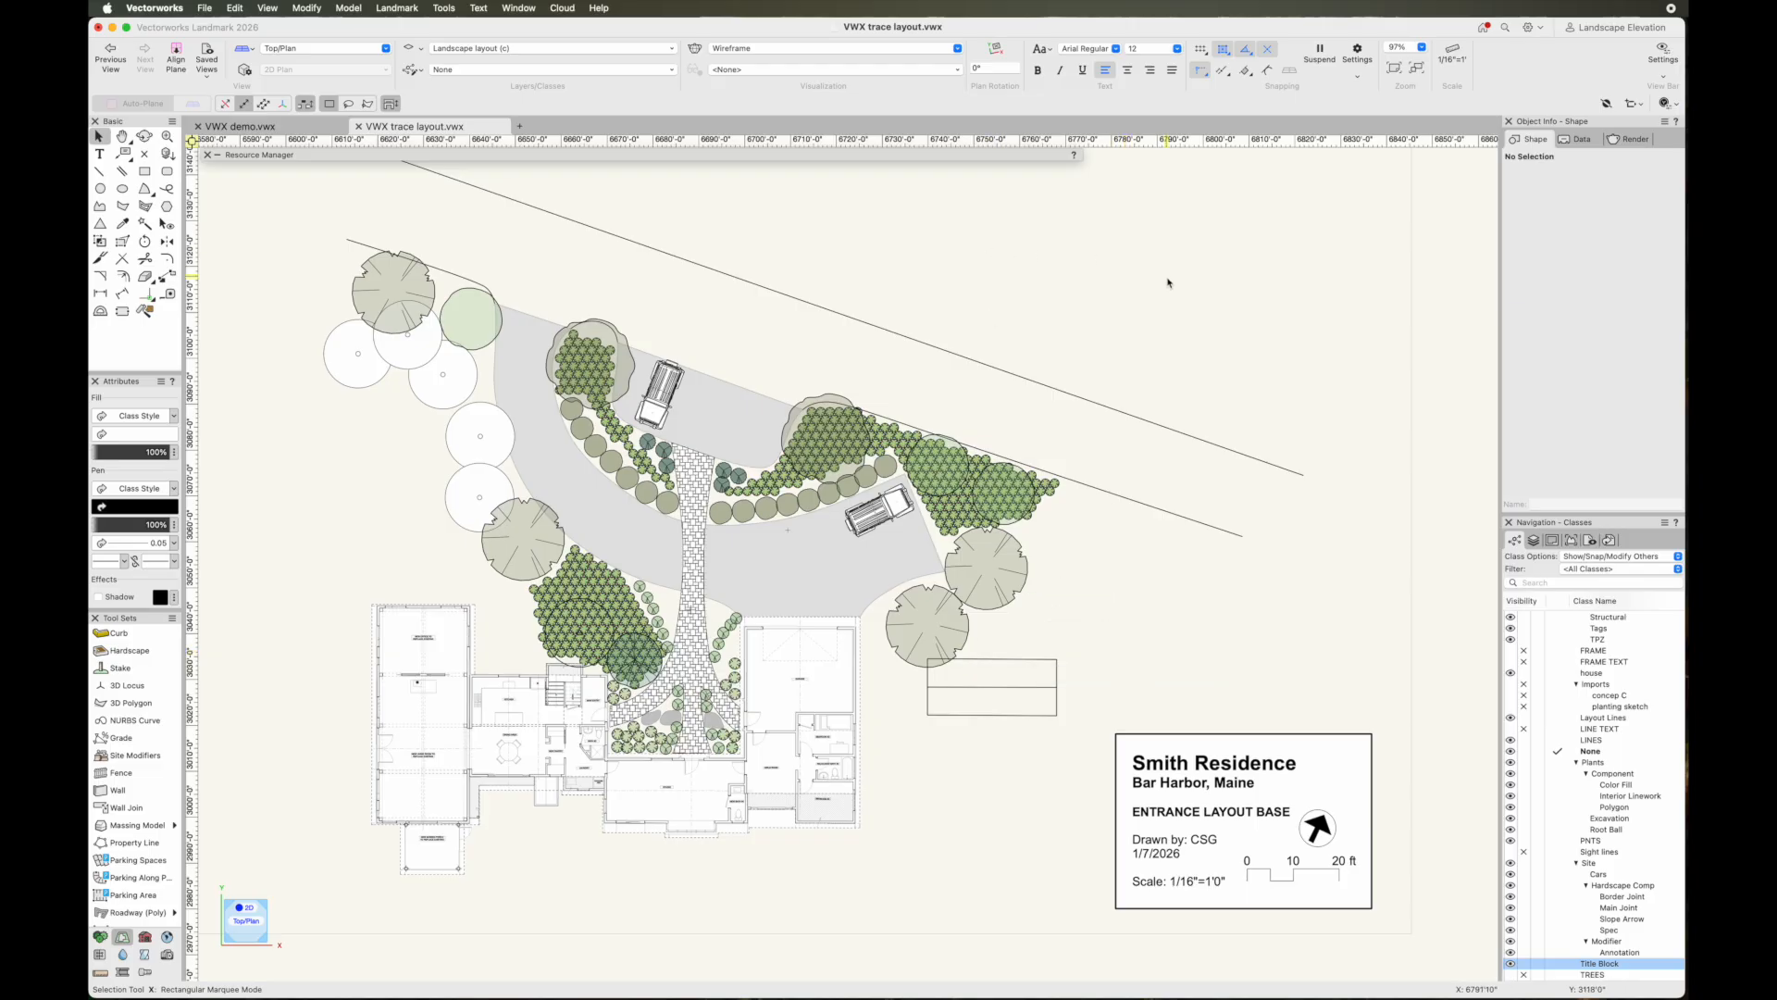
Examine the entrance walk, person and trees in a low, close-up 3D view, and return to Top/Plan
{"action": "left_click", "coordinate": [144, 136]}
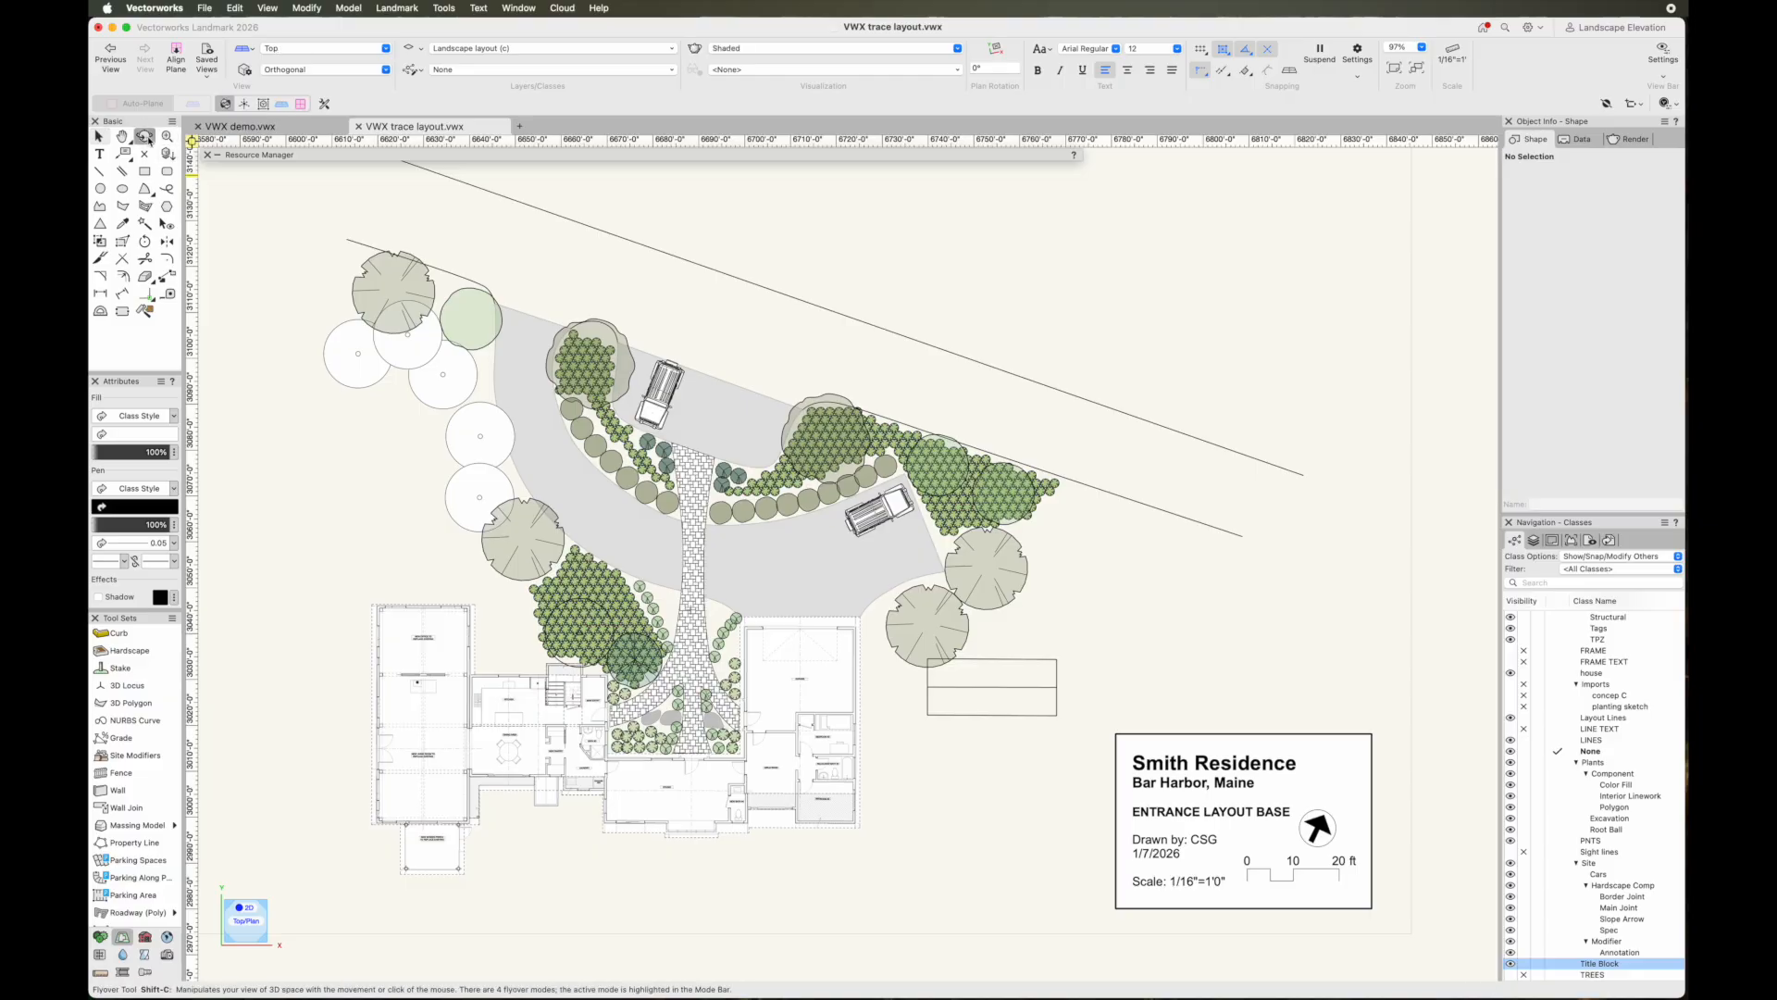
{"action": "mouse_move", "coordinate": [575, 637]}
{"action": "left_mouse_down"}
{"action": "mouse_move", "coordinate": [583, 527]}
{"action": "mouse_move", "coordinate": [635, 464]}
{"action": "mouse_move", "coordinate": [574, 445]}
{"action": "mouse_move", "coordinate": [568, 420]}
{"action": "mouse_move", "coordinate": [591, 425]}
{"action": "mouse_move", "coordinate": [595, 404]}
{"action": "left_mouse_up"}
{"action": "scroll", "coordinate": [657, 535], "scroll_direction": "up", "scroll_amount": 6}
{"action": "left_click_drag", "start_coordinate": [778, 614], "coordinate": [1223, 651]}
{"action": "mouse_move", "coordinate": [1010, 645]}
{"action": "left_mouse_down"}
{"action": "mouse_move", "coordinate": [977, 622]}
{"action": "mouse_move", "coordinate": [999, 647]}
{"action": "left_mouse_up"}
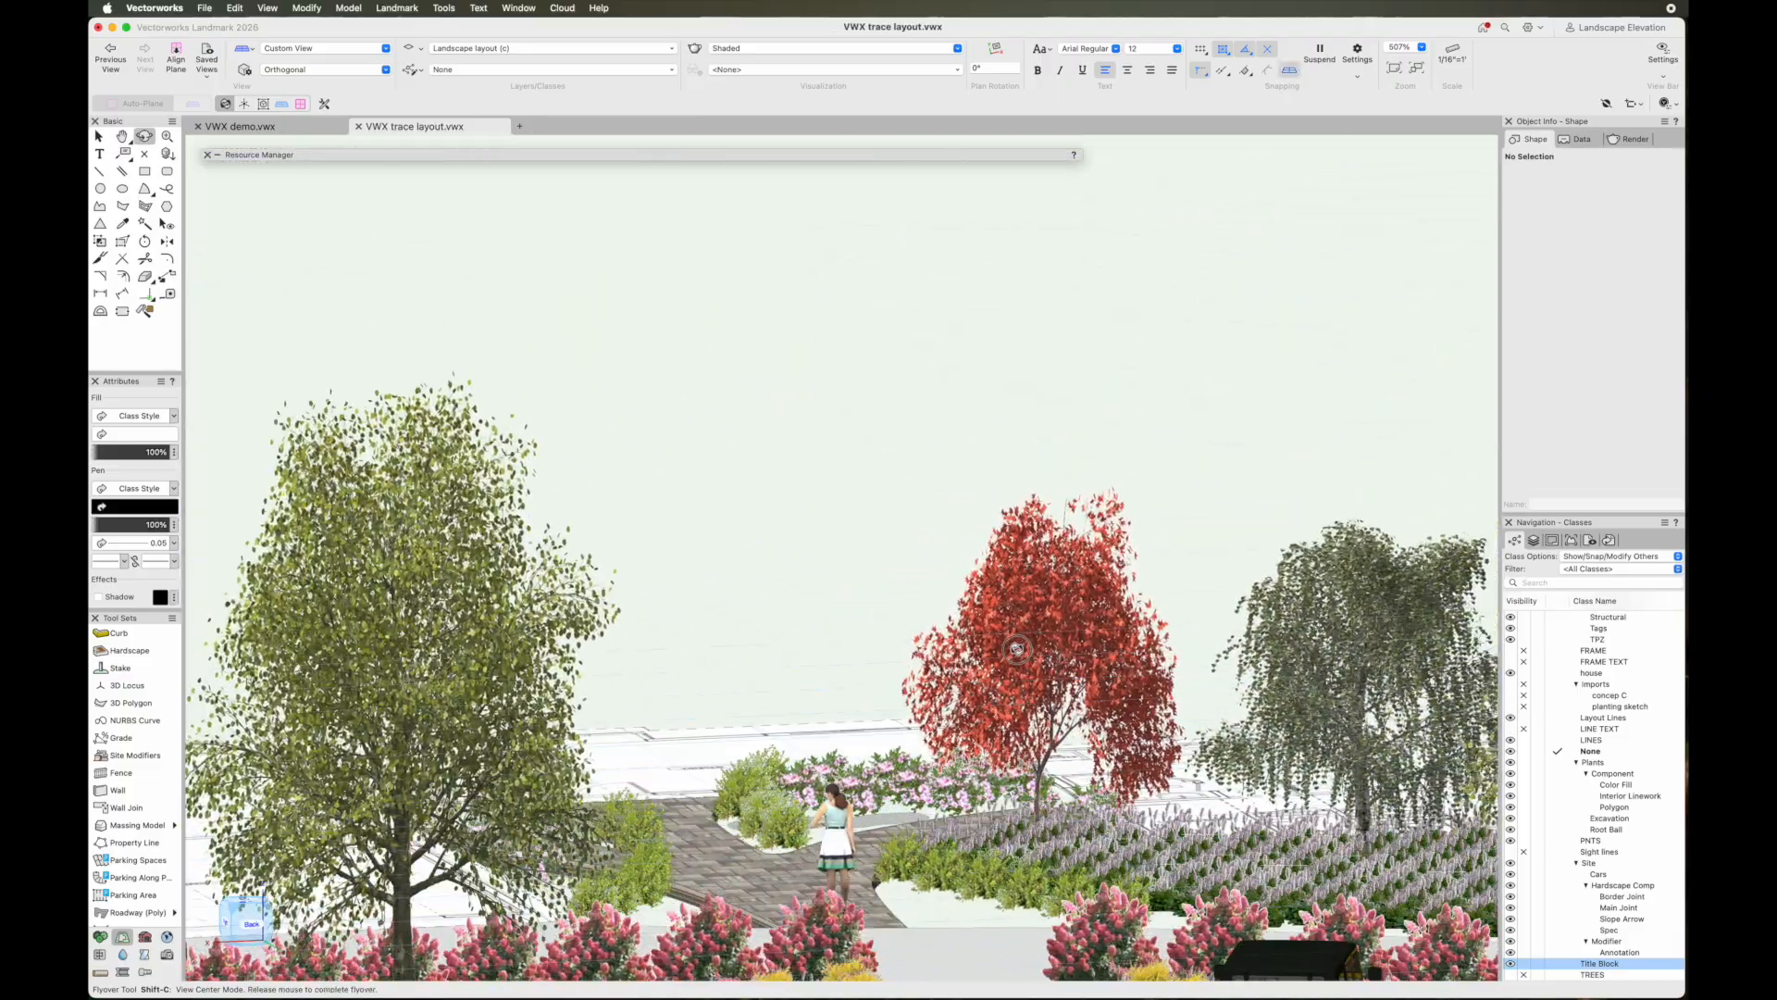
{"action": "left_click", "coordinate": [167, 954]}
{"action": "left_click", "coordinate": [148, 655]}
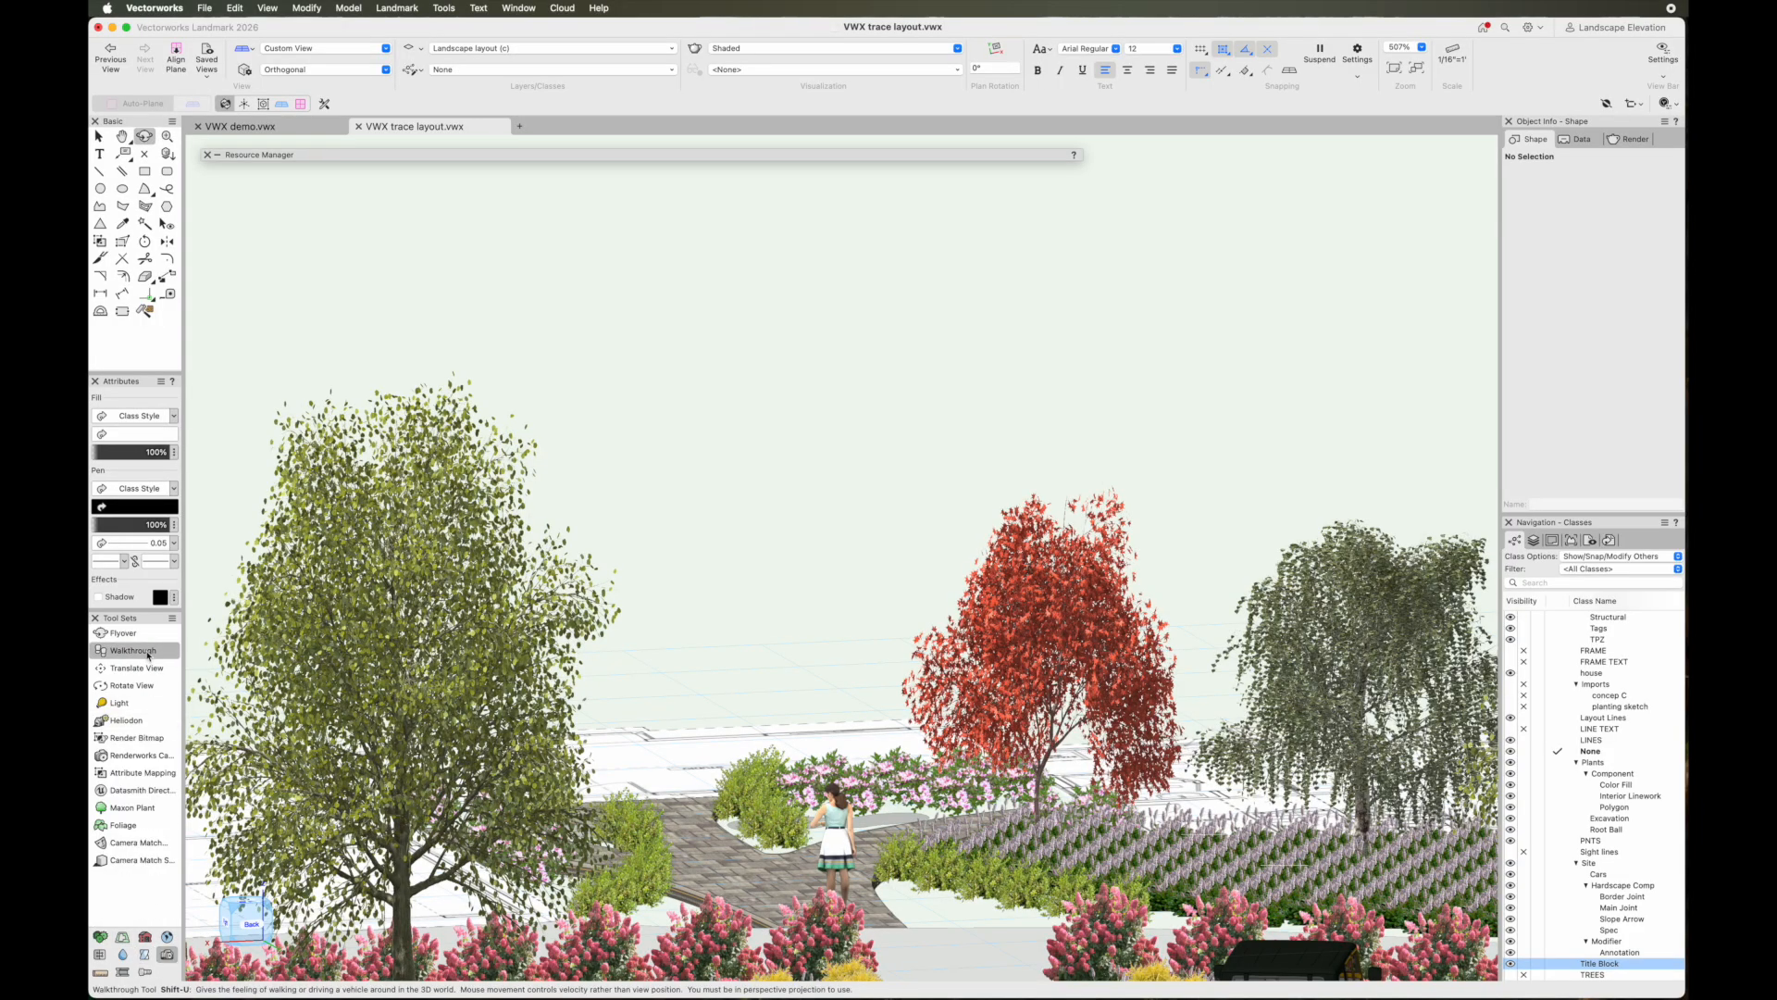
{"action": "key", "text": "x"}
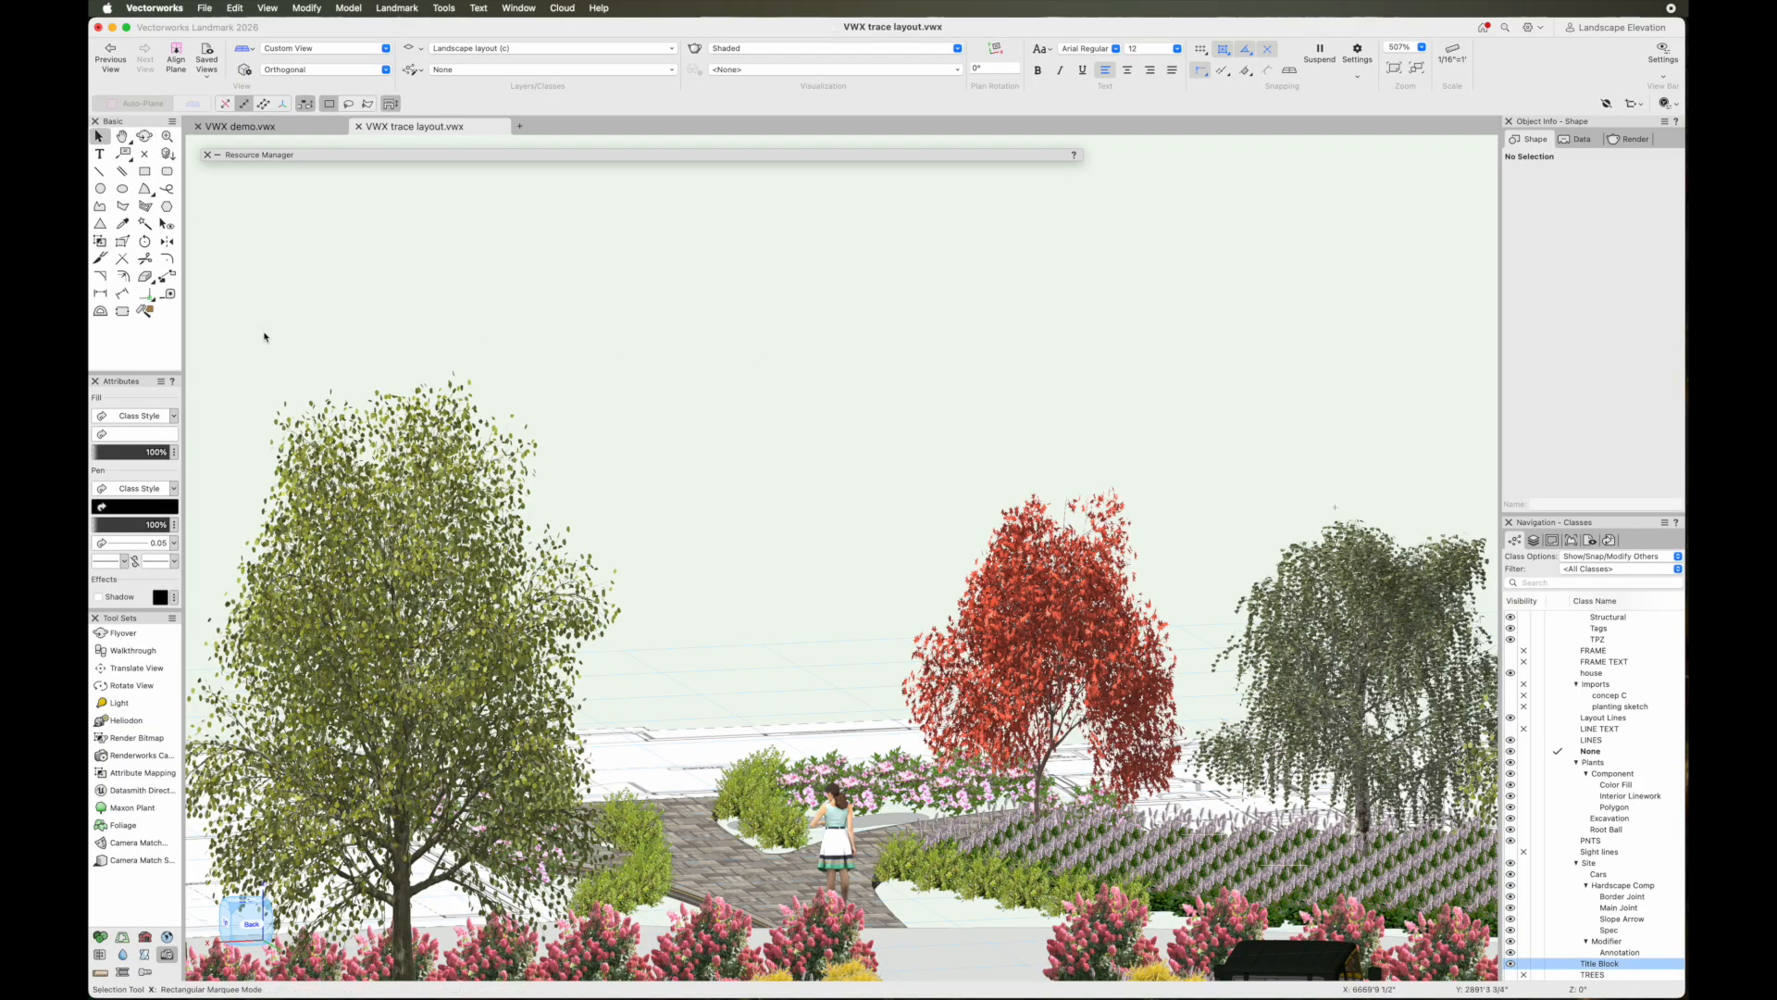
{"action": "left_click", "coordinate": [307, 50]}
{"action": "left_click", "coordinate": [302, 91]}
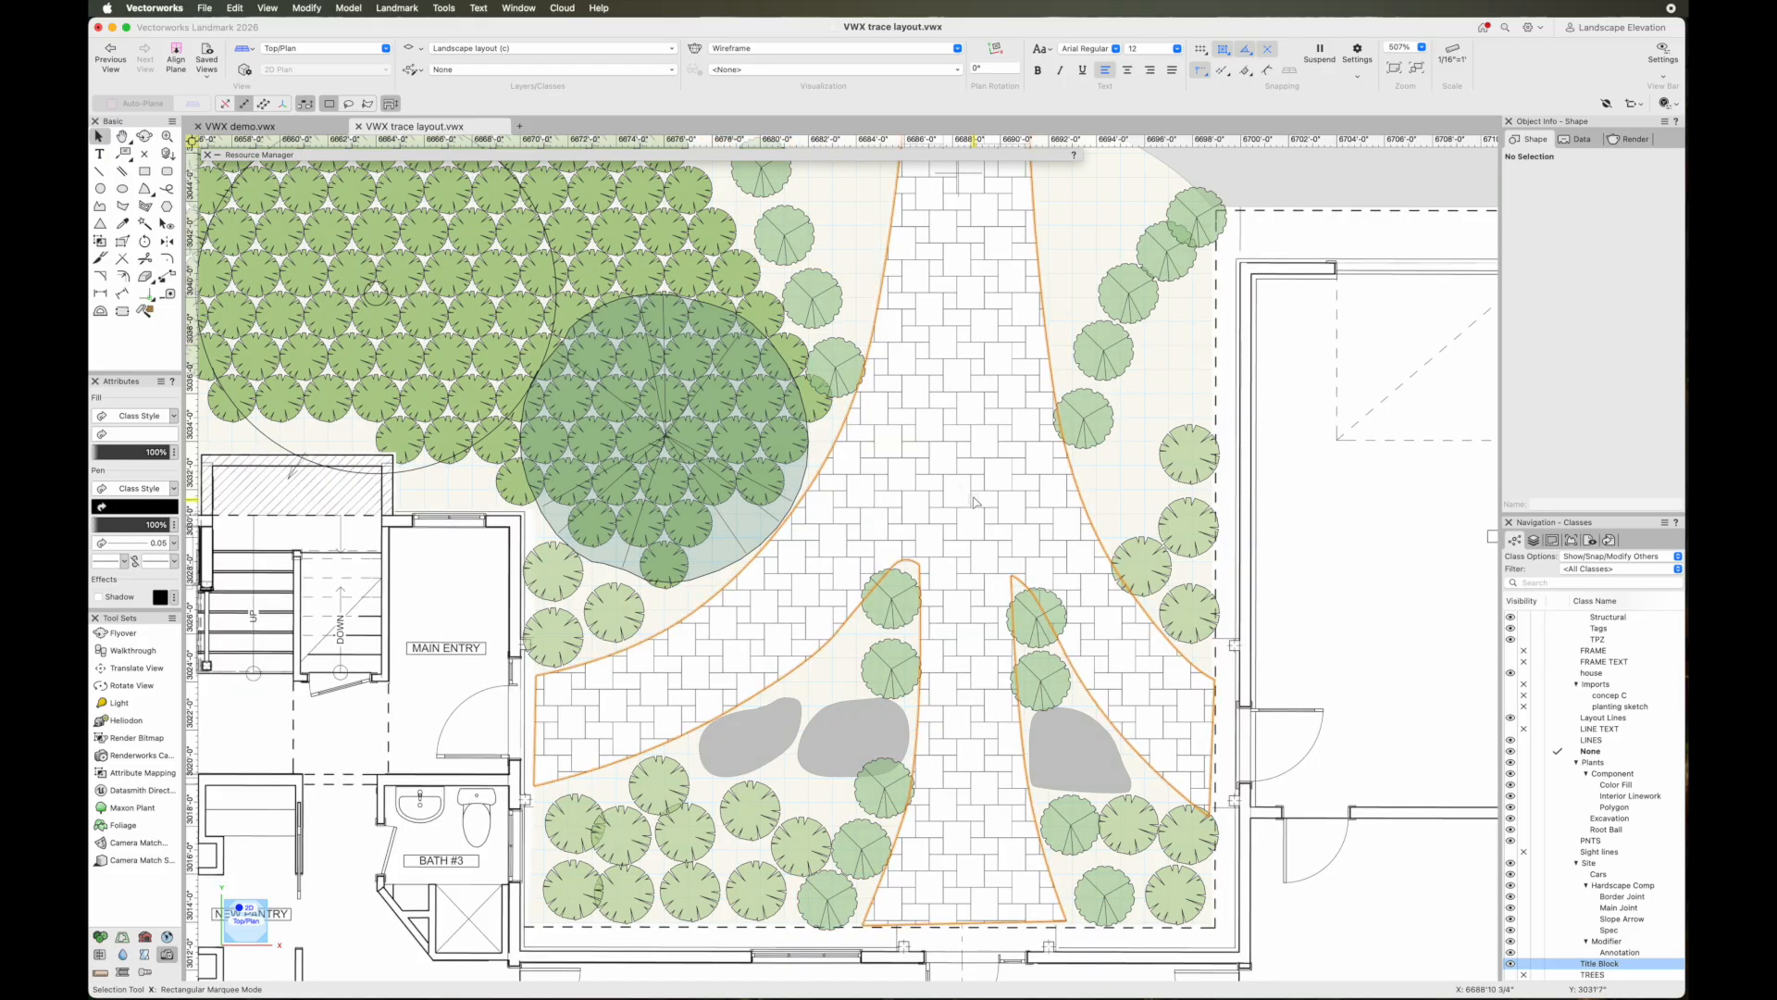
View the whole plan from Lower Right Rear Isometric and return to Top/Plan
{"action": "left_click", "coordinate": [971, 499]}
{"action": "scroll", "coordinate": [972, 500], "scroll_direction": "down", "scroll_amount": 2}
{"action": "scroll", "coordinate": [973, 501], "scroll_direction": "down", "scroll_amount": 5}
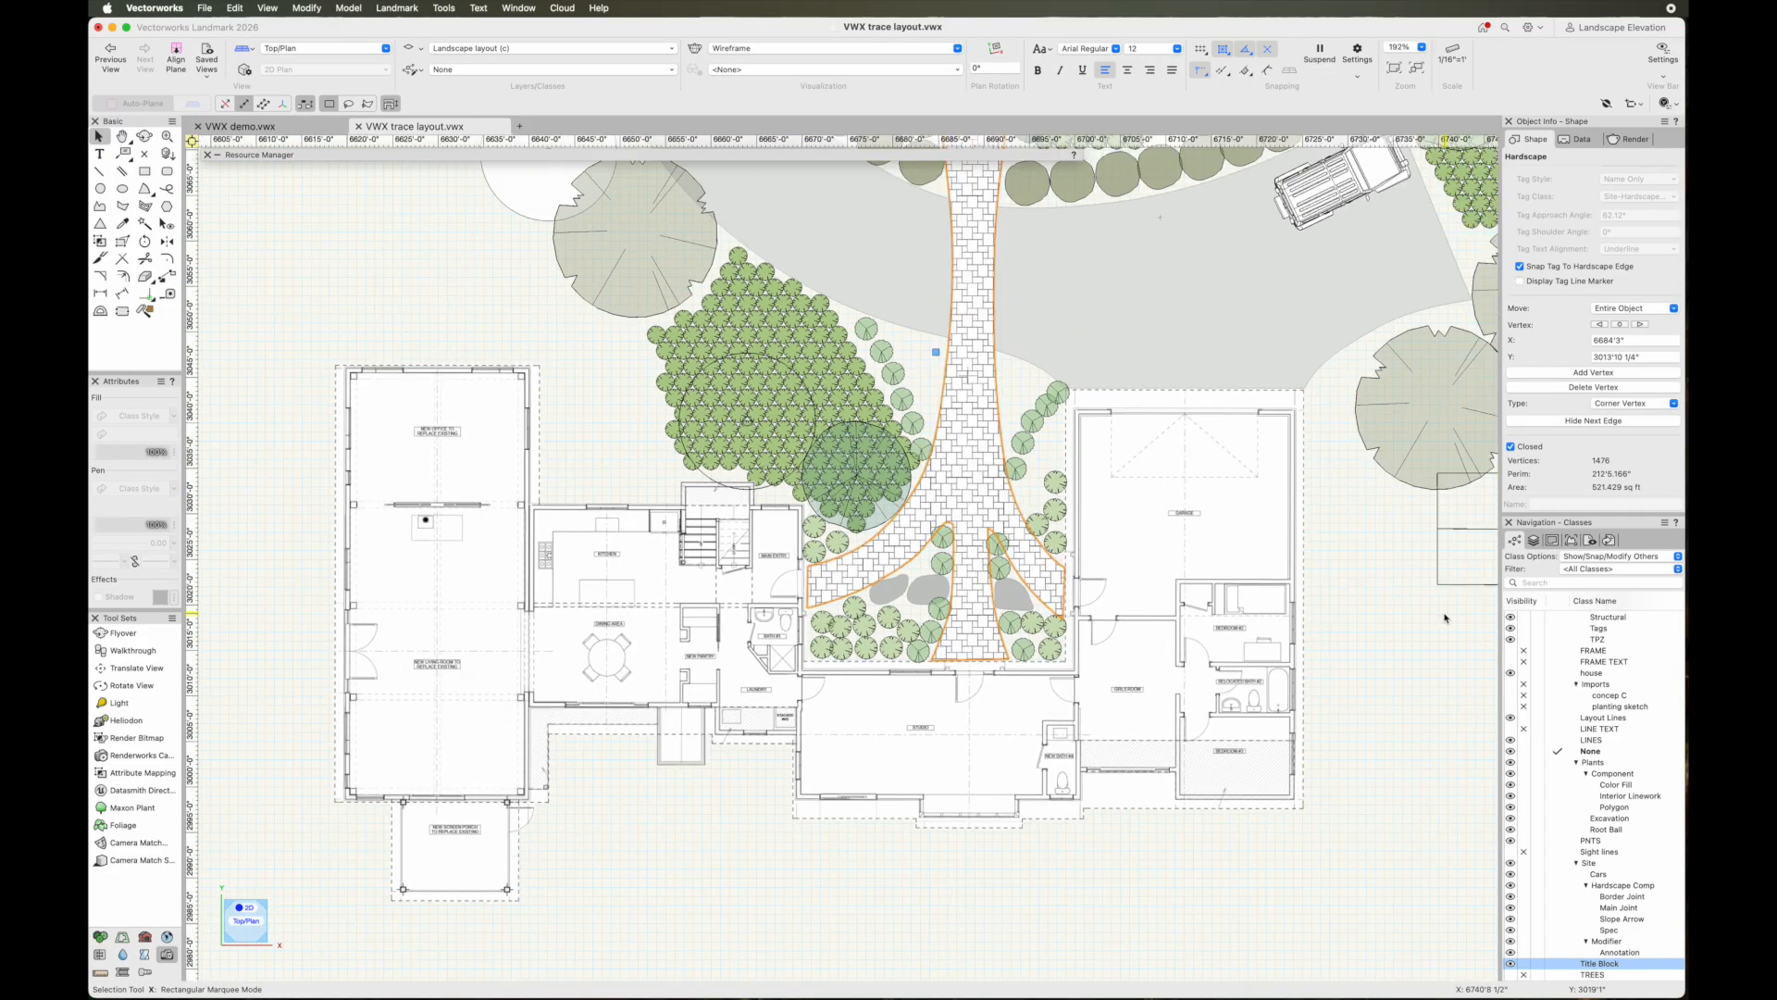
{"action": "left_click", "coordinate": [1442, 615]}
{"action": "key", "text": "space"}
{"action": "left_click_drag", "start_coordinate": [1345, 650], "coordinate": [1204, 760]}
{"action": "scroll", "coordinate": [1205, 762], "scroll_direction": "down", "scroll_amount": 1}
{"action": "key", "text": "space"}
{"action": "mouse_move", "coordinate": [1261, 782]}
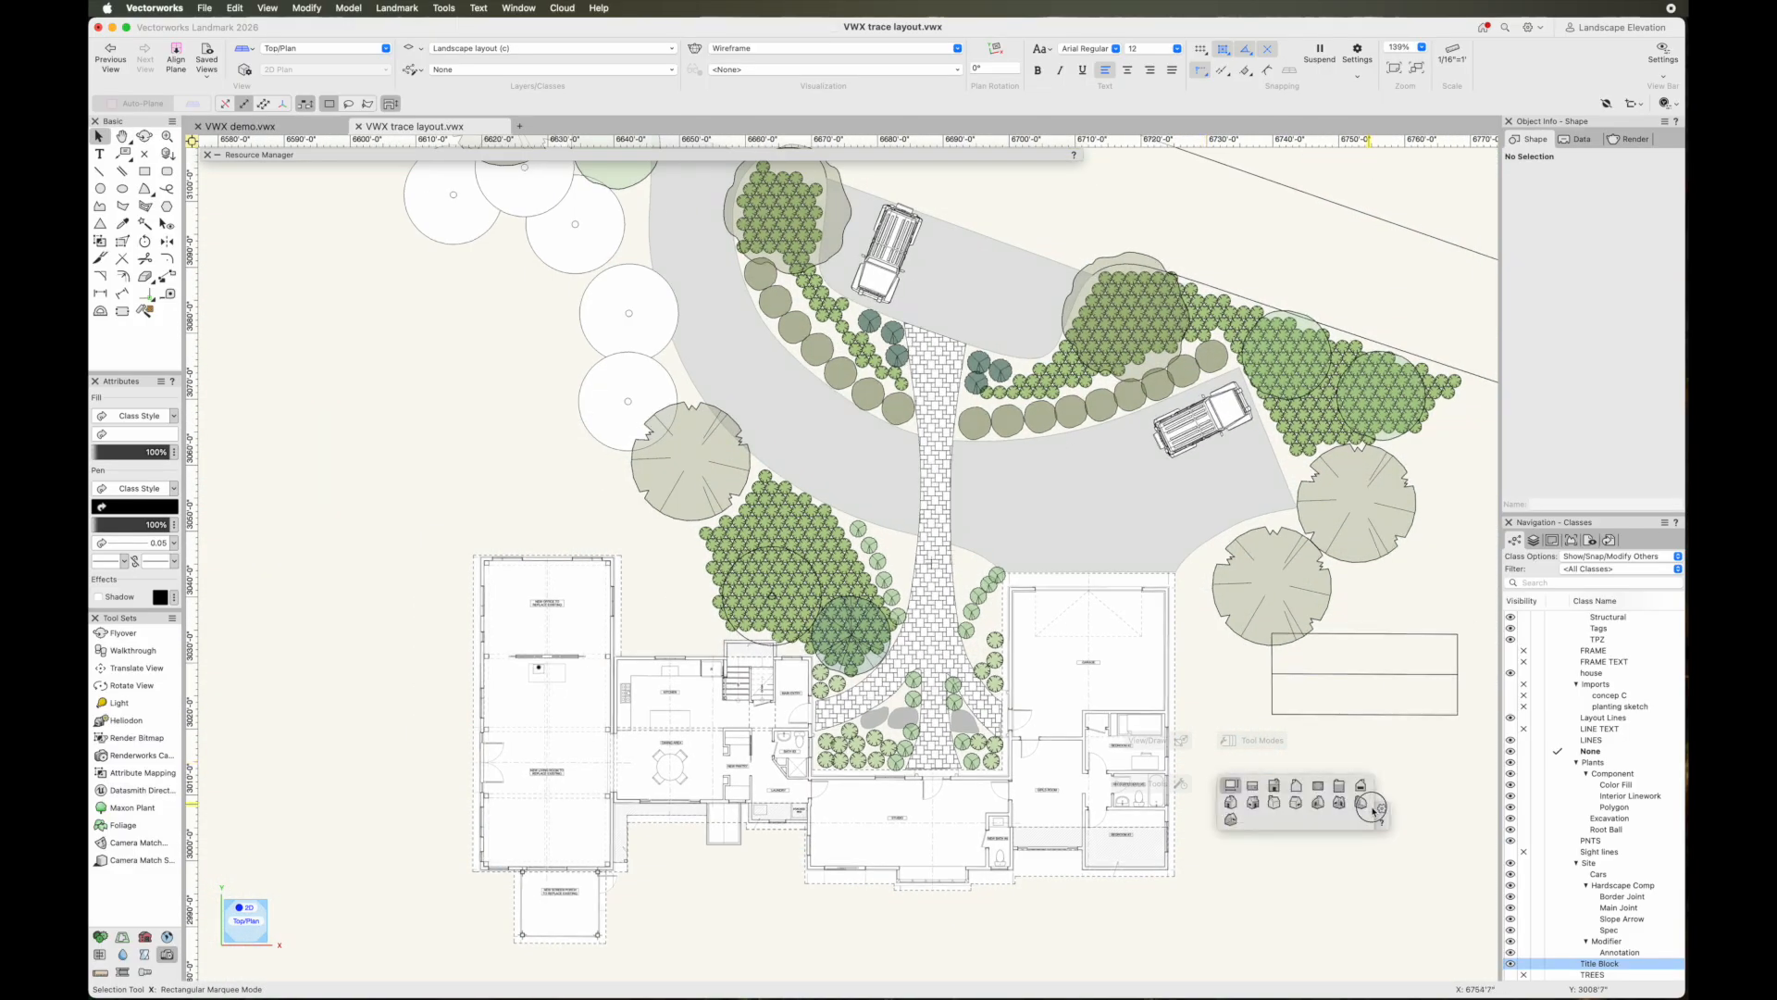
{"action": "left_click", "coordinate": [1361, 803]}
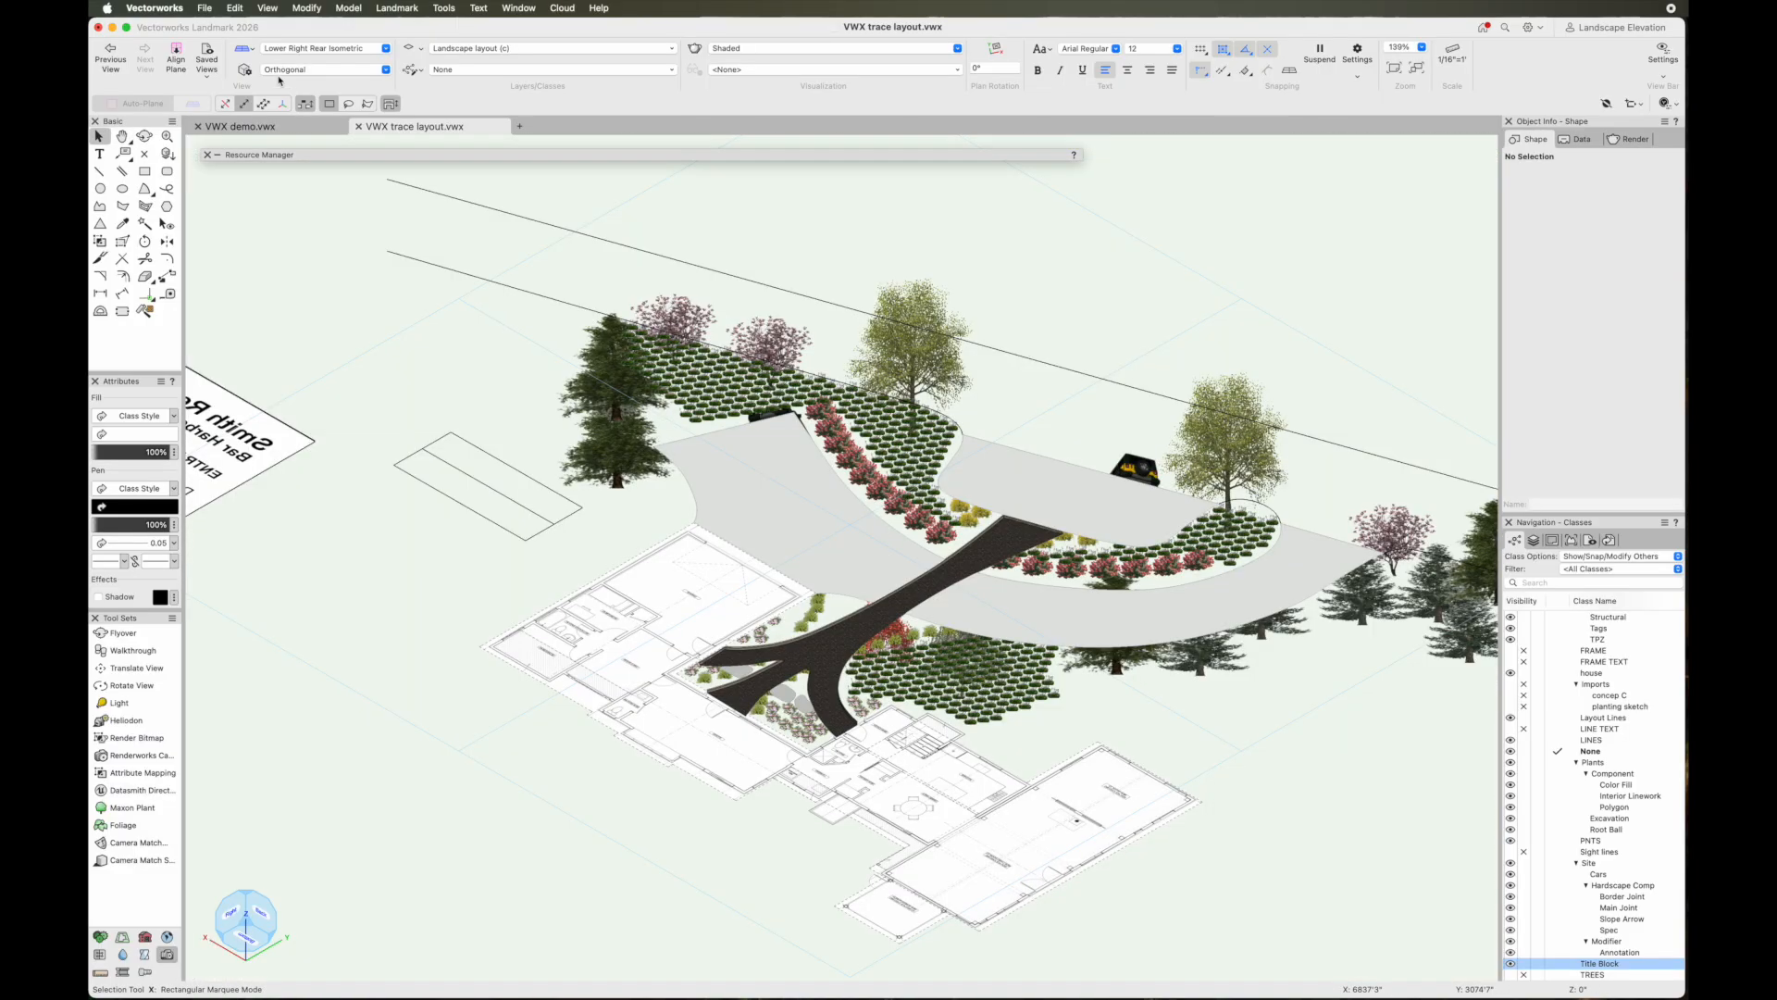
{"action": "left_click", "coordinate": [319, 49]}
{"action": "left_click", "coordinate": [320, 91]}
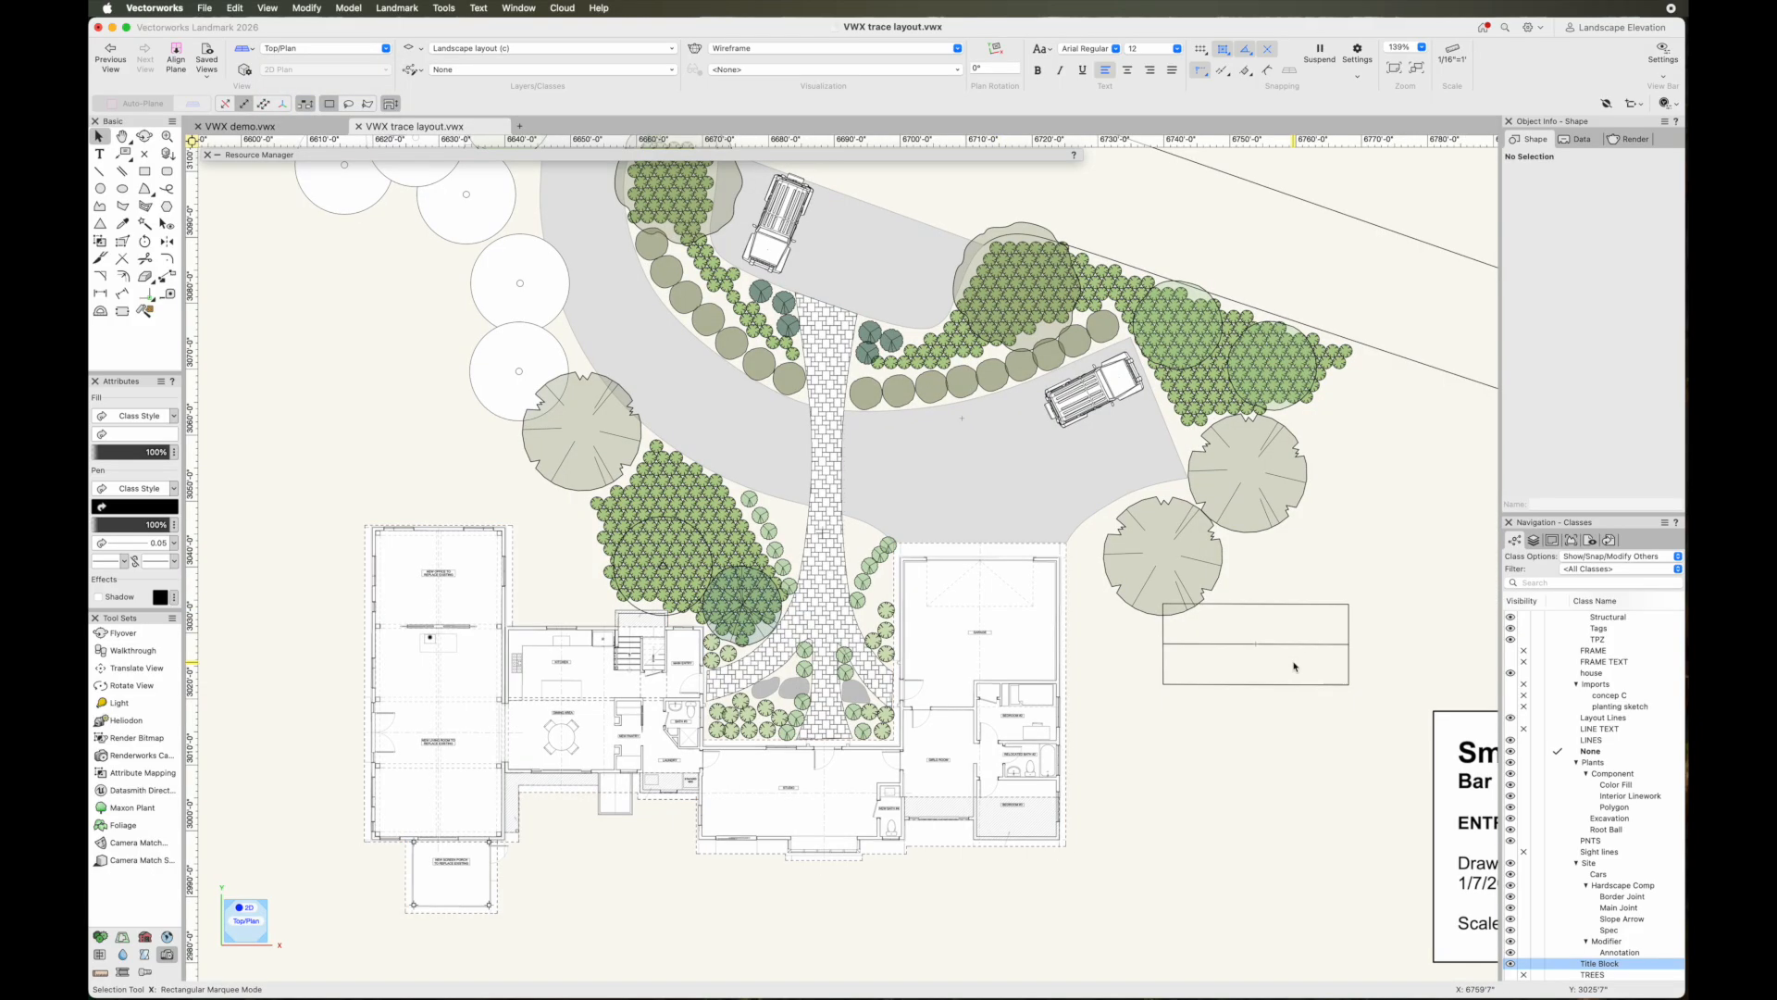
Replace the "ENTRANCE LAYOUT BASE" line in the title block text with "Preliminary Plan"
{"action": "key", "text": "space"}
{"action": "scroll", "coordinate": [1120, 819], "scroll_direction": "down", "scroll_amount": 2}
{"action": "middle_click_drag", "start_coordinate": [1070, 852], "coordinate": [995, 832]}
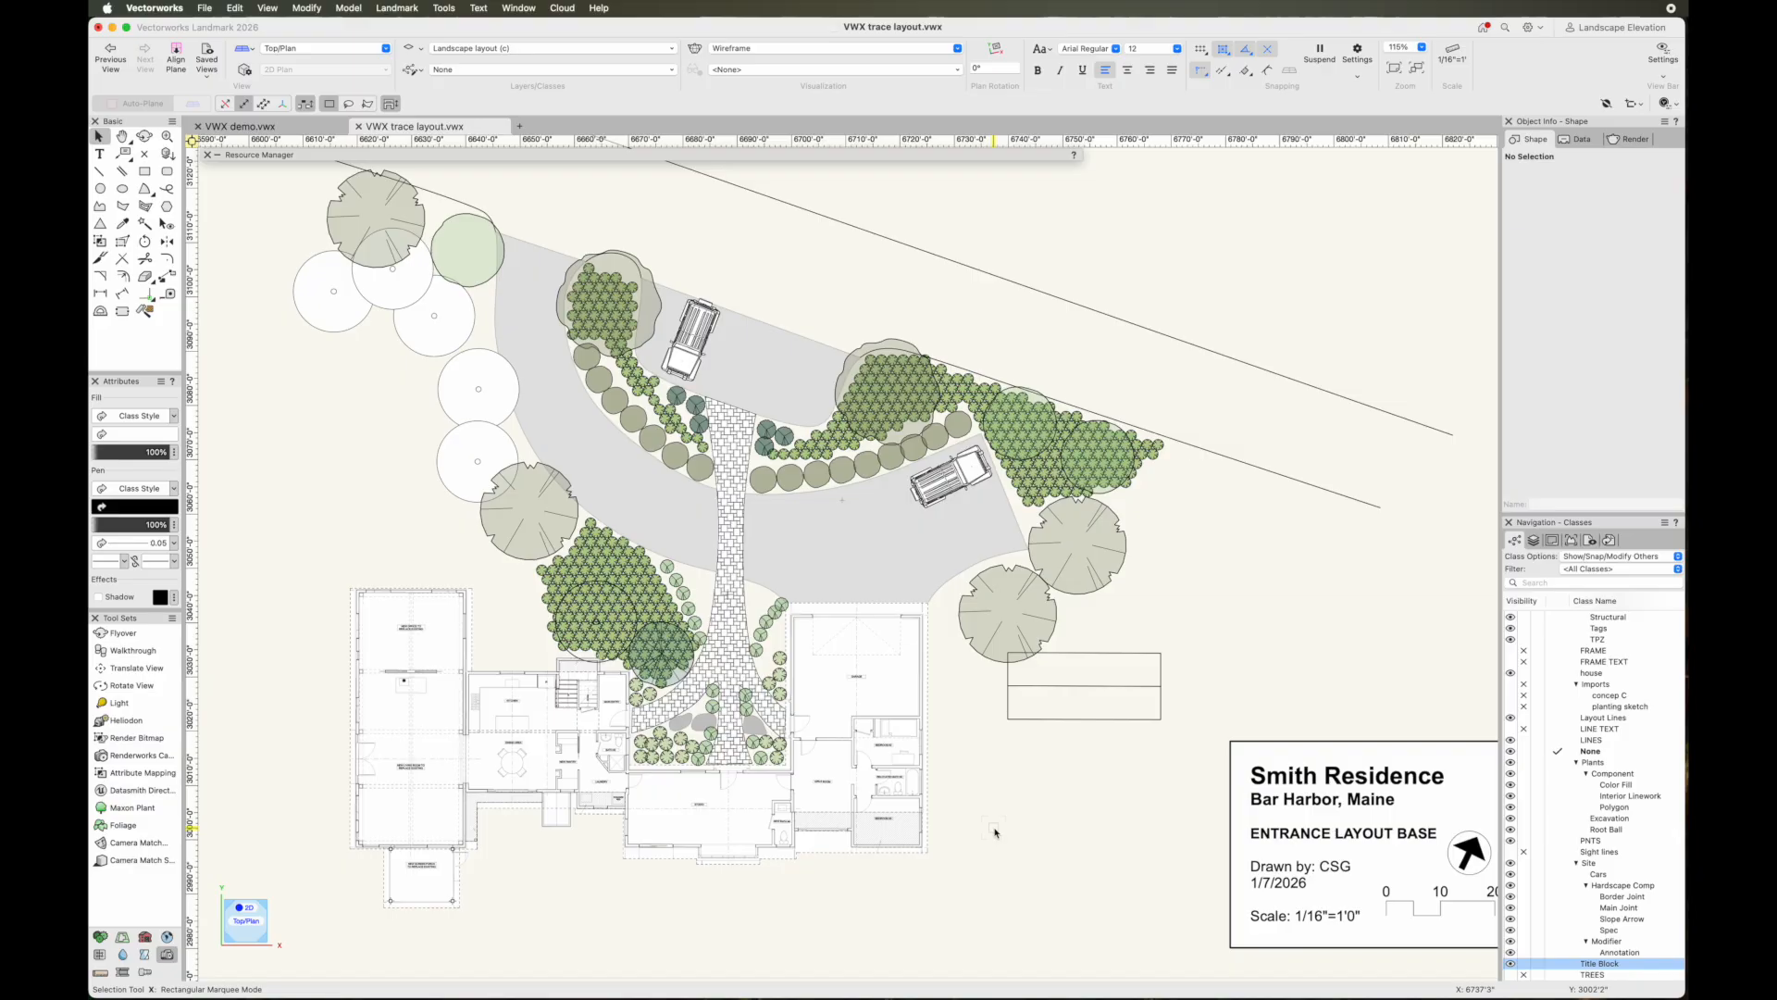
{"action": "key", "text": "h"}
{"action": "left_click_drag", "start_coordinate": [1012, 823], "coordinate": [960, 825]}
{"action": "key", "text": "t"}
{"action": "left_click", "coordinate": [1301, 839]}
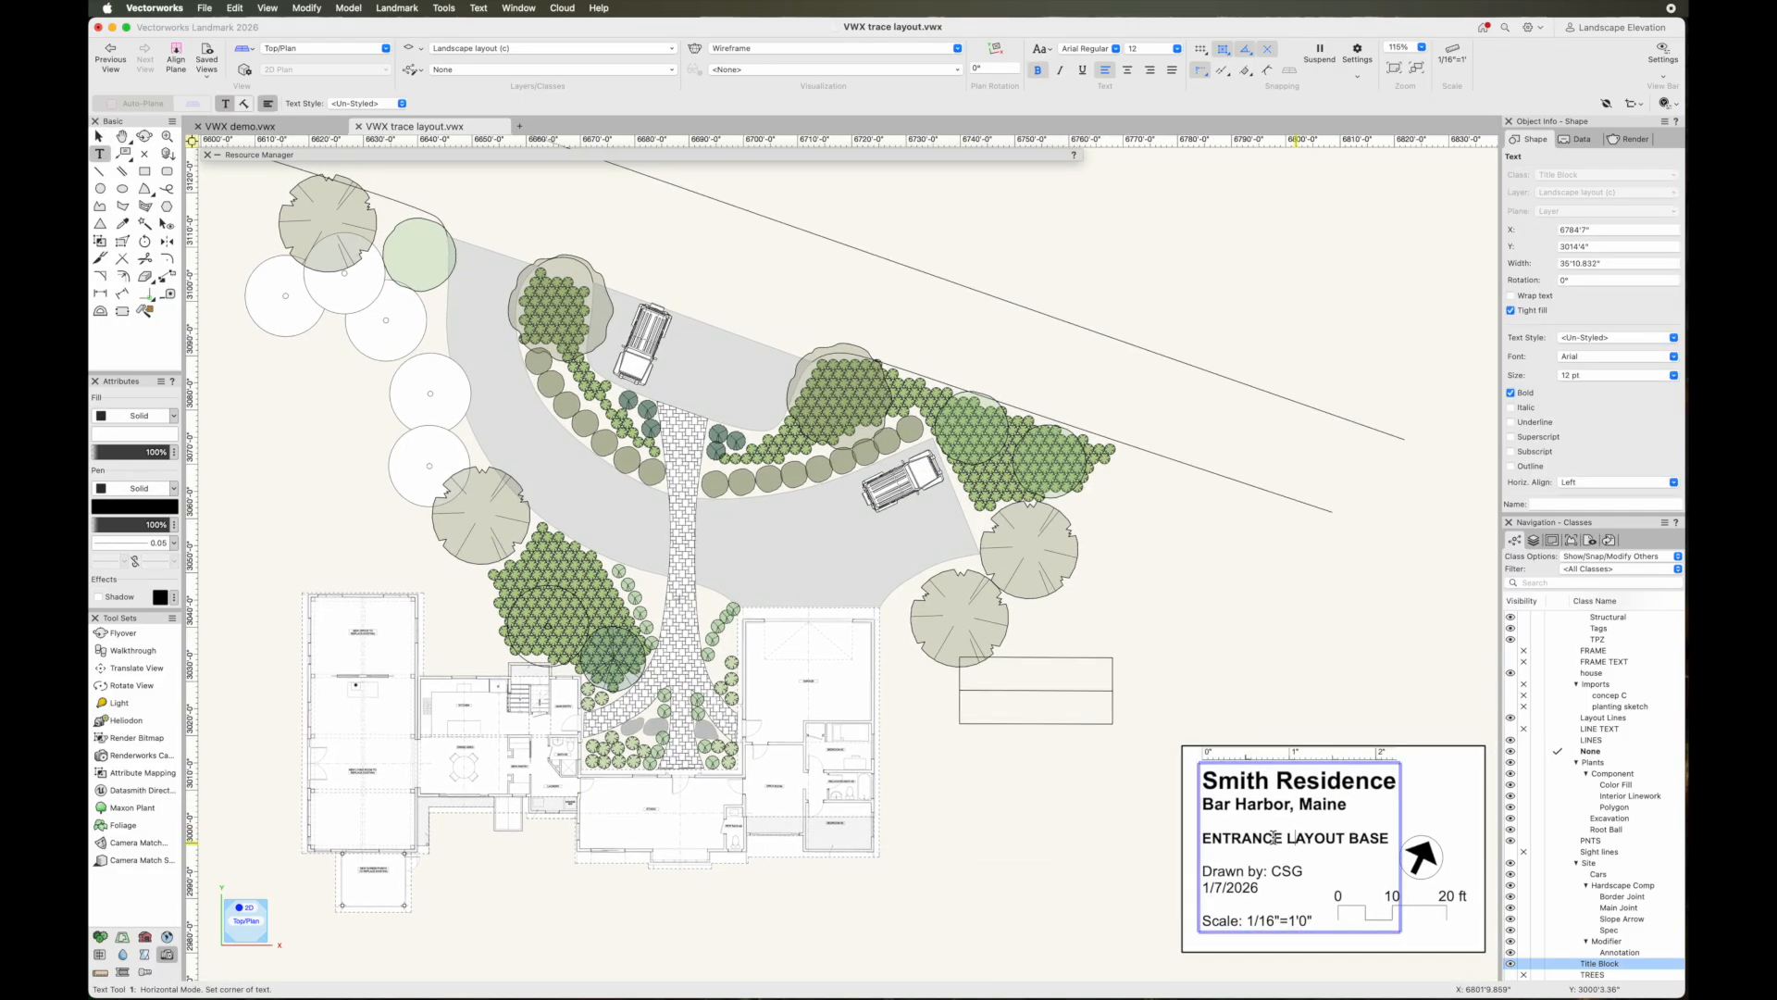
{"action": "double_click", "coordinate": [1272, 836]}
{"action": "left_click", "coordinate": [1338, 847]}
{"action": "left_click", "coordinate": [1354, 844]}
{"action": "triple_click", "coordinate": [1353, 845]}
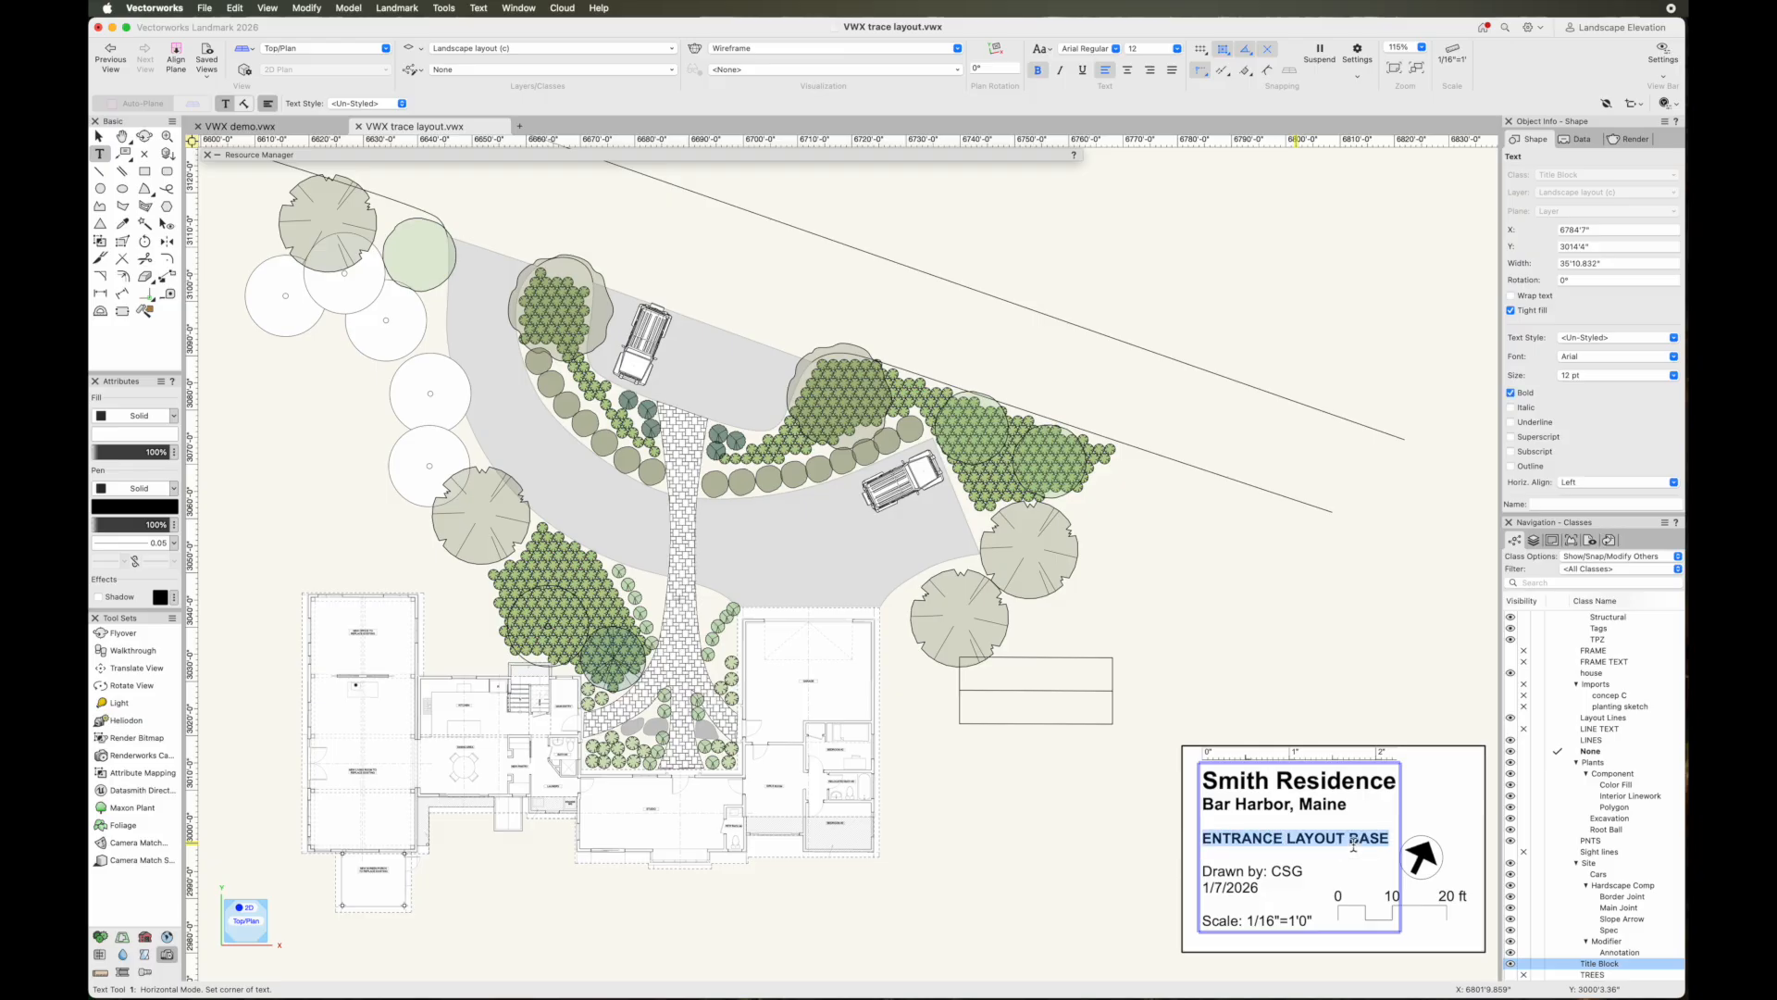
{"action": "type", "text": "Planting"}
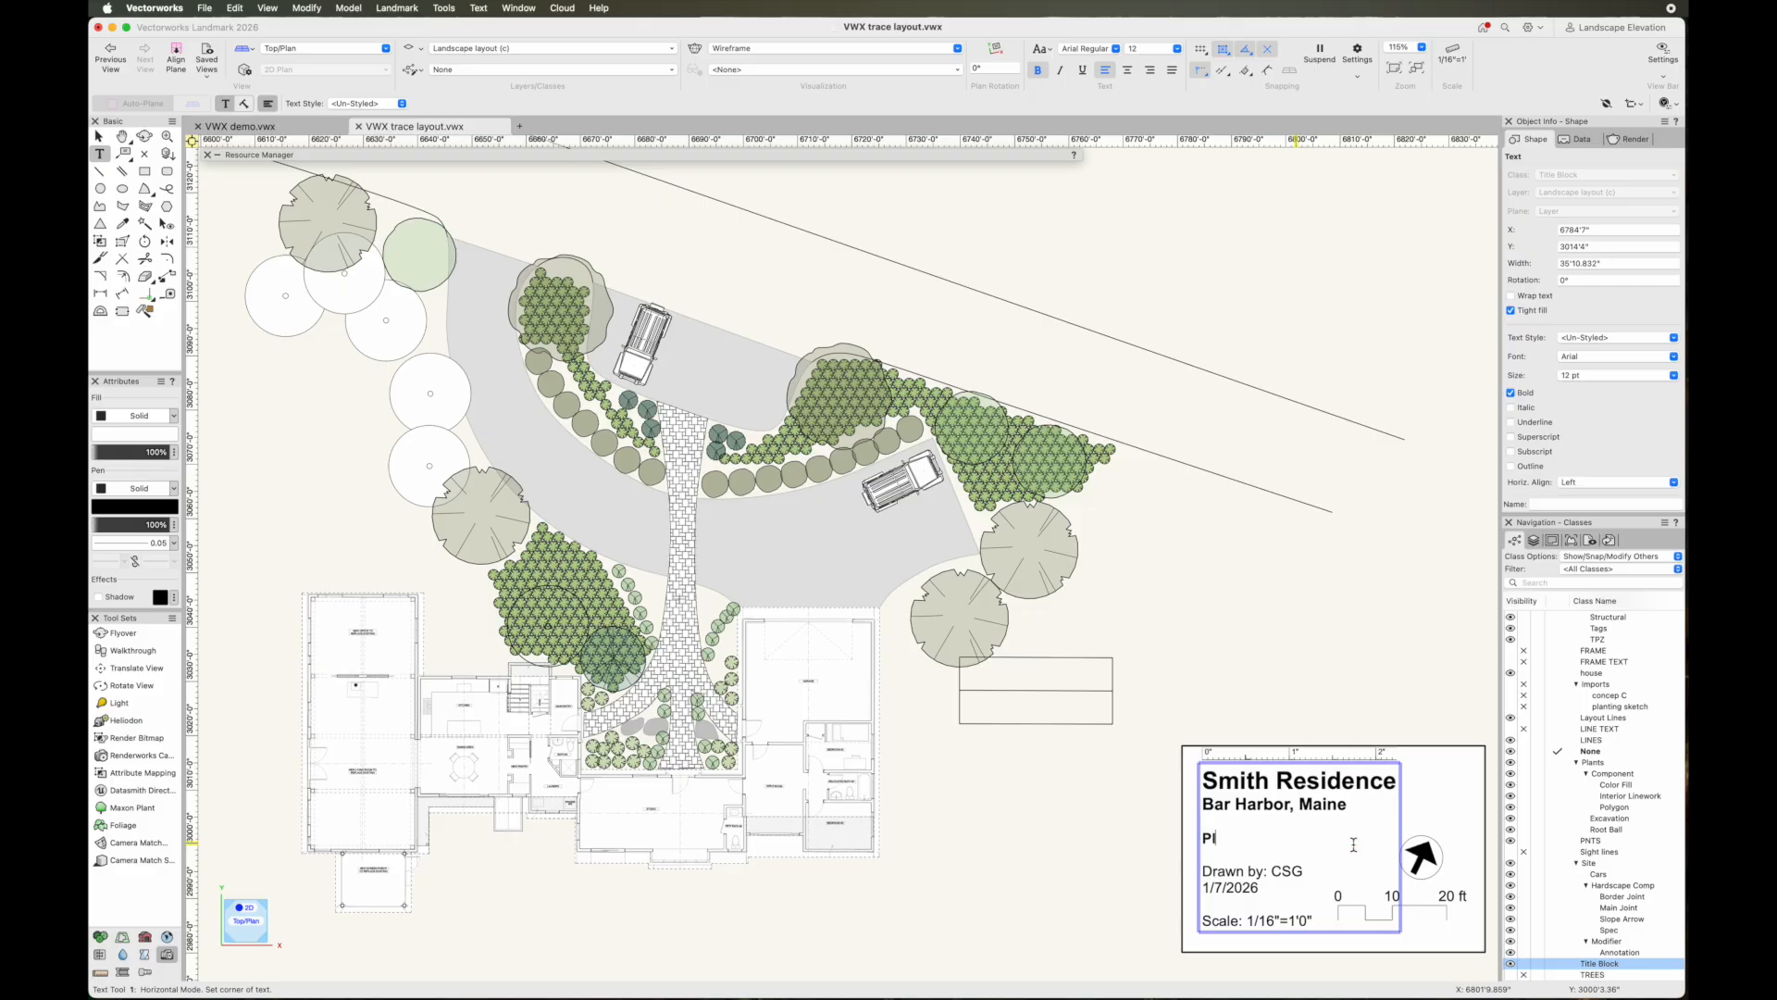
{"action": "key", "text": "BackSpace"}
{"action": "key", "text": "BackSpace"}
{"action": "key", "text": "BackSpace"}
{"action": "key", "text": "BackSpace"}
{"action": "key", "text": "BackSpace"}
{"action": "key", "text": "BackSpace"}
{"action": "key", "text": "BackSpace"}
{"action": "type", "text": "reliminary Plan"}
{"action": "key", "text": "Escape"}
{"action": "key", "text": "x"}
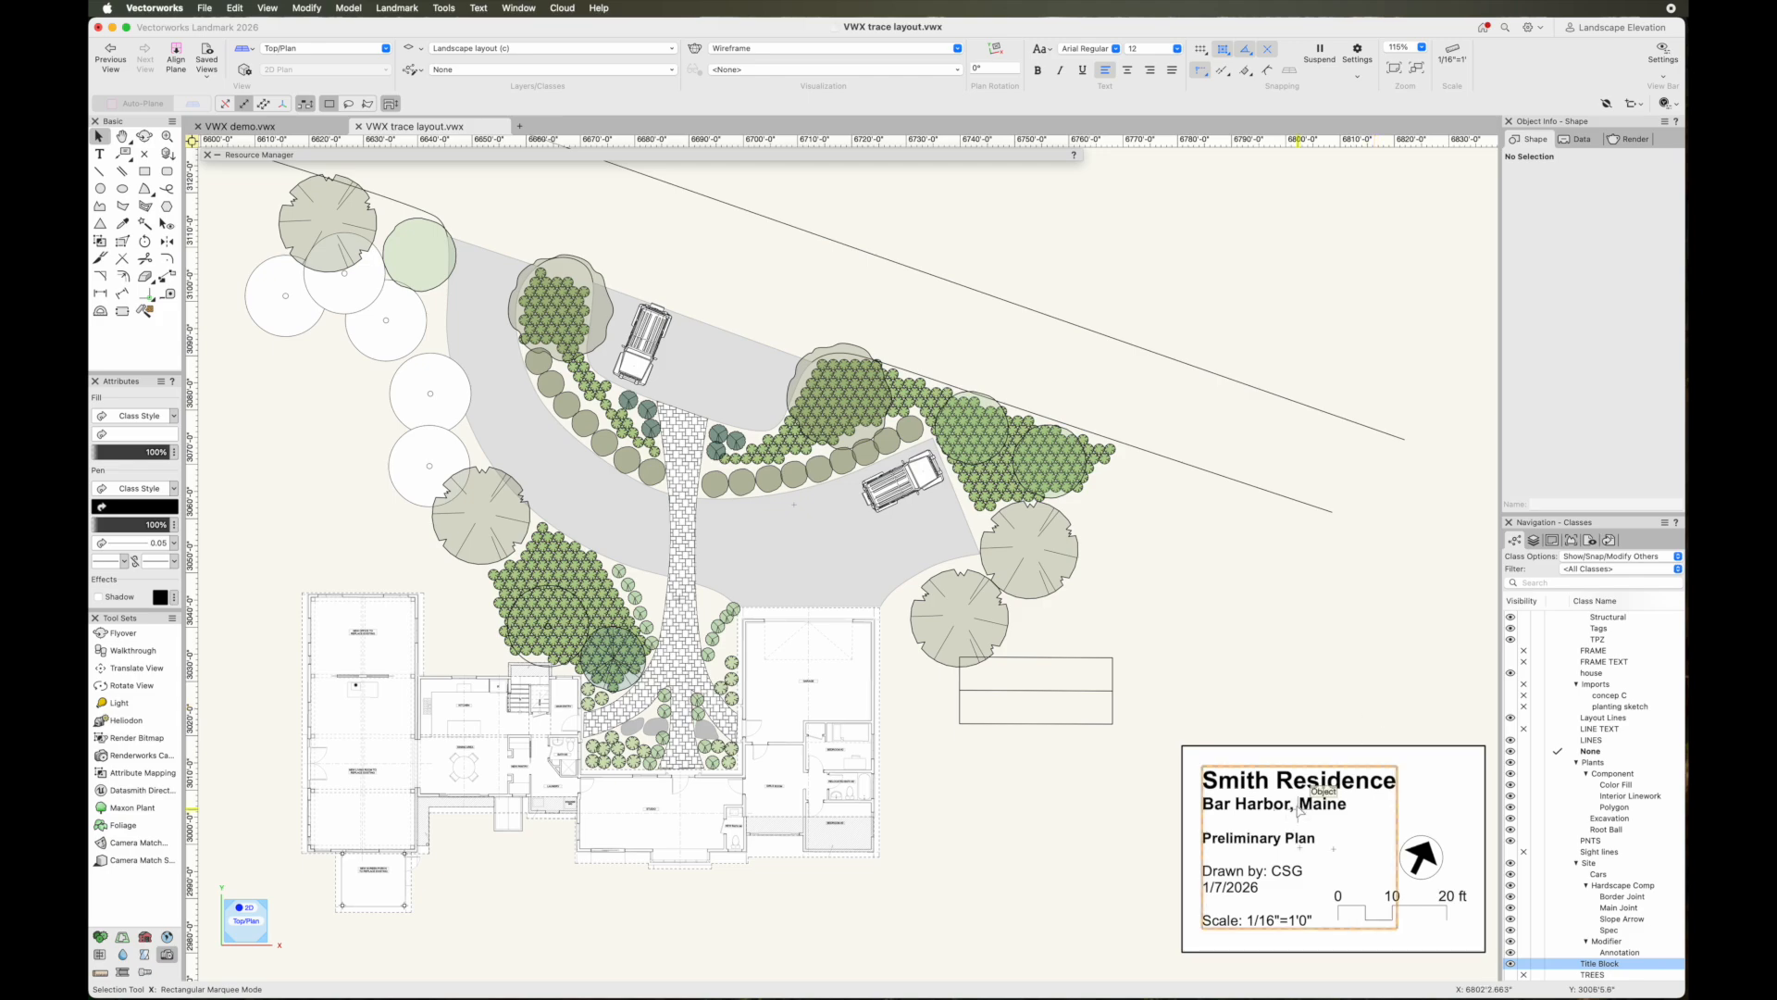
Delete the date from the title block text and clear the selection
{"action": "double_click", "coordinate": [1227, 889]}
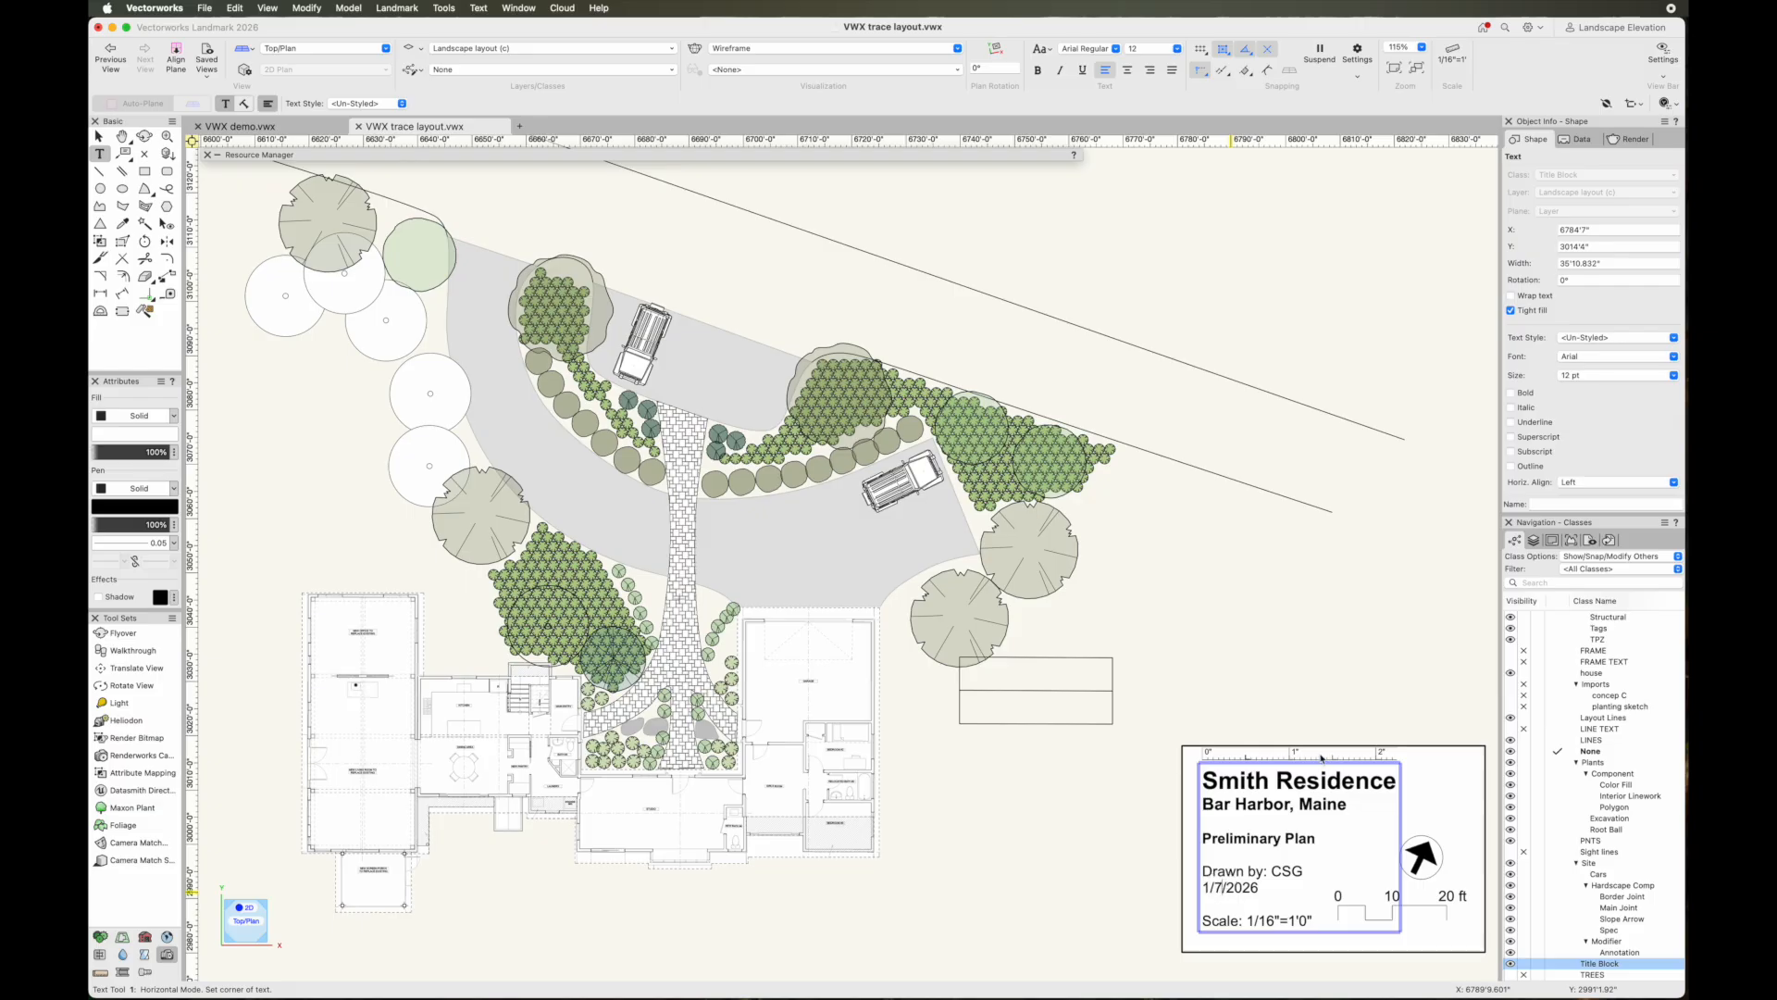
{"action": "left_click", "coordinate": [1305, 667]}
{"action": "left_click", "coordinate": [1228, 883]}
{"action": "left_click", "coordinate": [1235, 891]}
{"action": "key", "text": "BackSpace"}
{"action": "key", "text": "Escape"}
{"action": "key", "text": "x"}
{"action": "left_click", "coordinate": [1309, 680]}
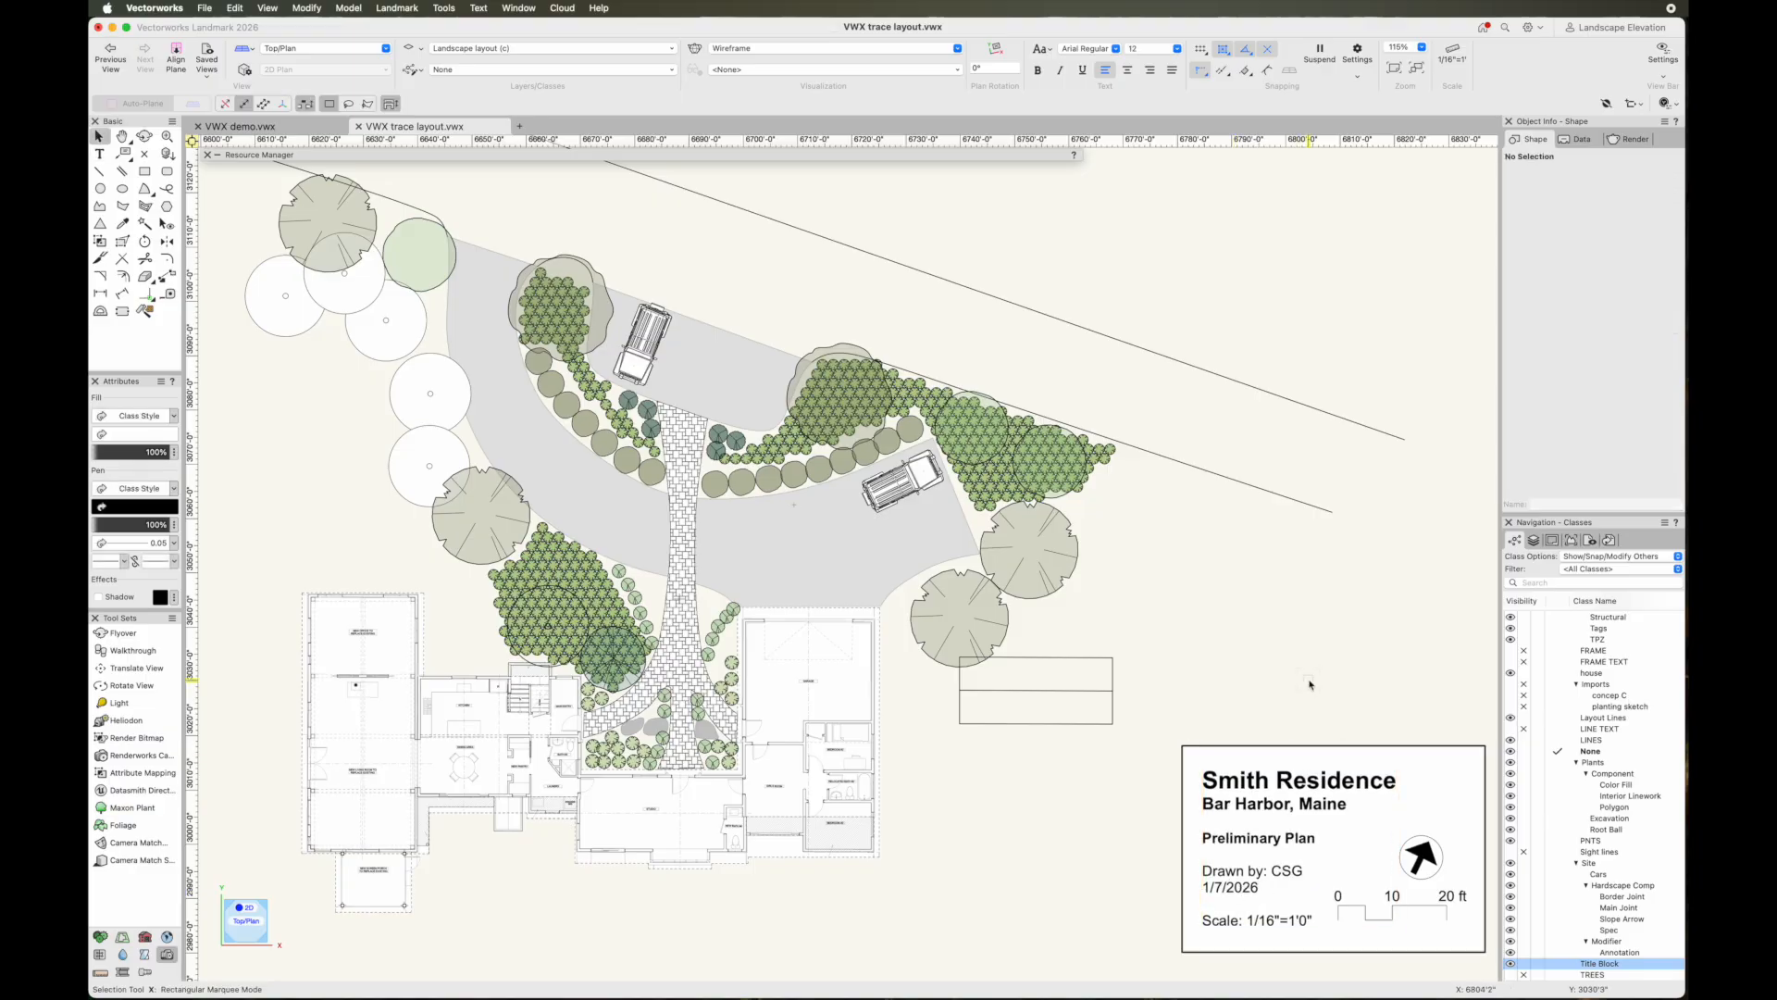